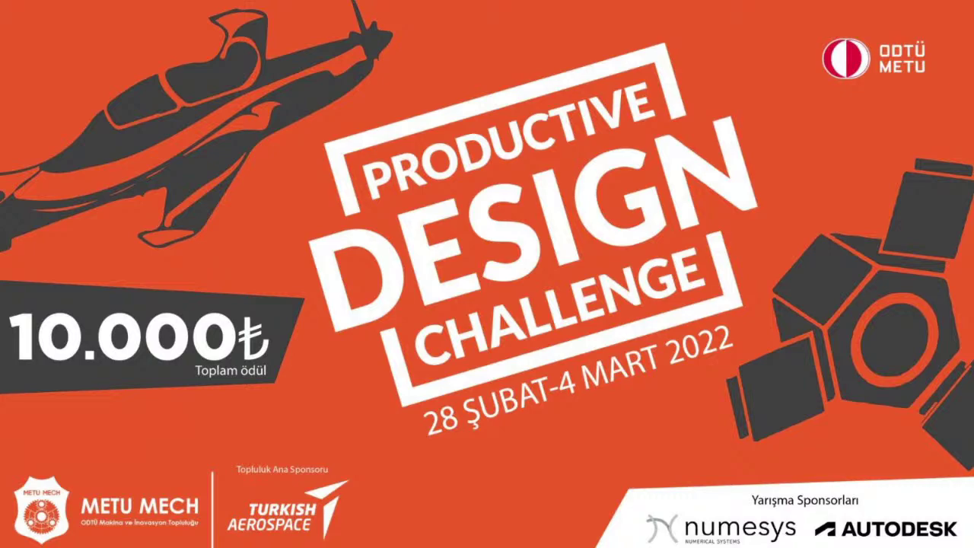
- Switch to OBS and mute the Mic/Aux audio source, returning to the presentation
click(868, 405)
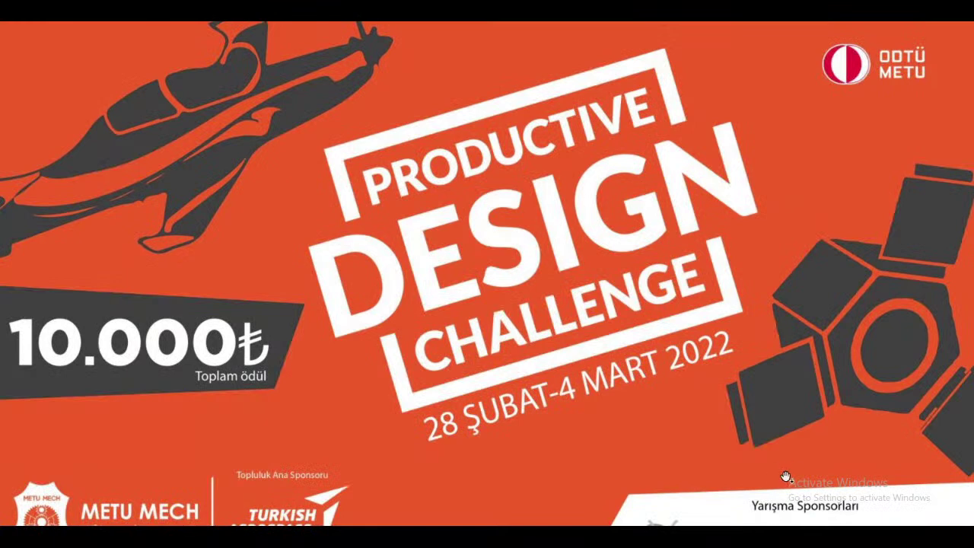
key(super)
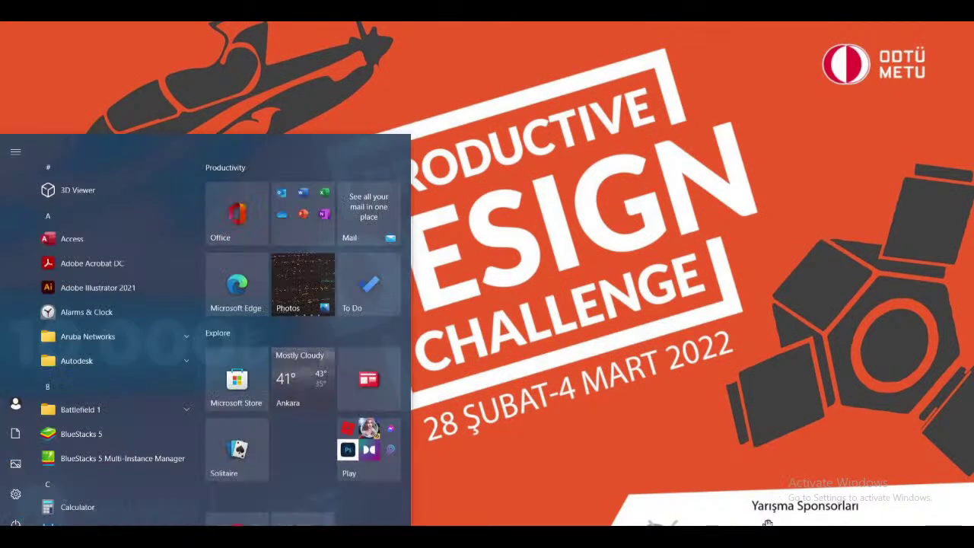
key(alt+Tab)
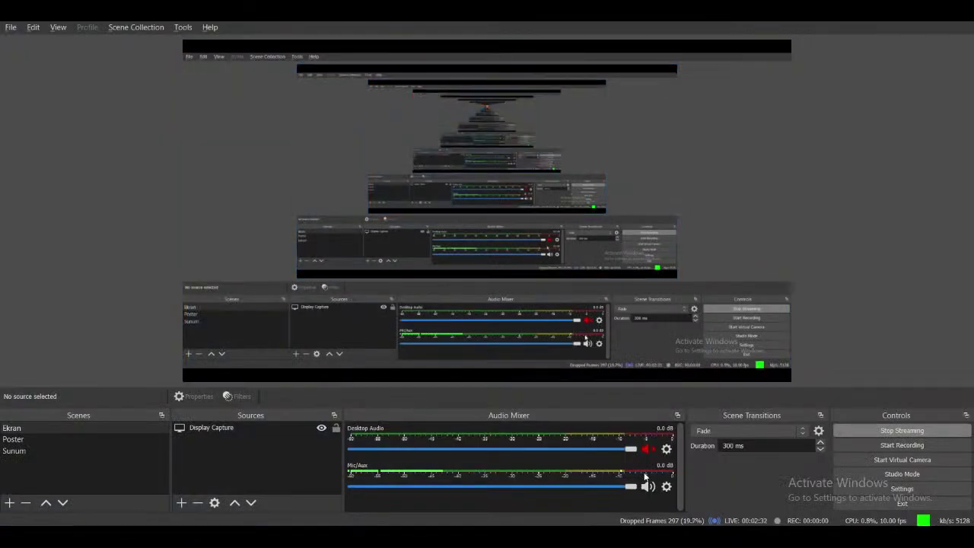
key(alt+Tab)
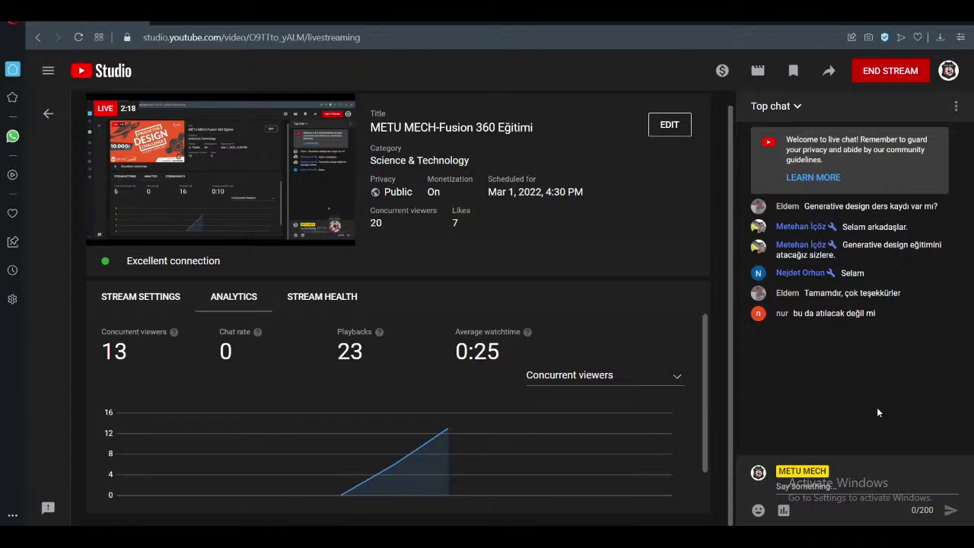
key(alt+Tab)
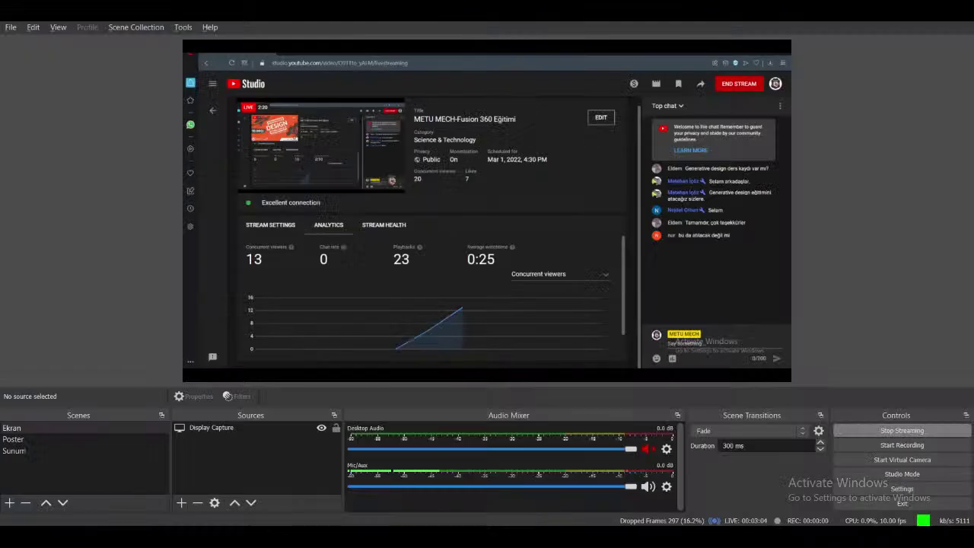
click(651, 493)
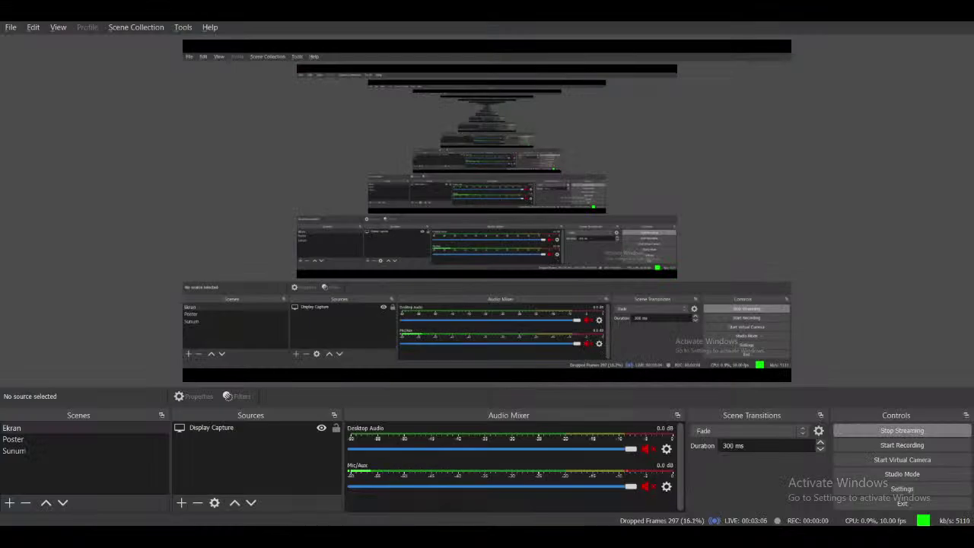
key(alt+Tab)
key(alt+Tab)
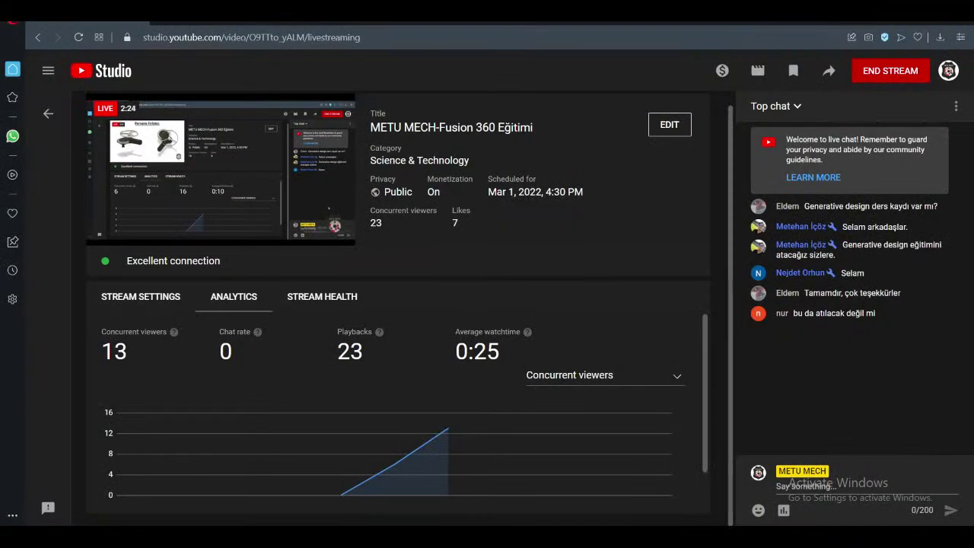
key(alt+Tab)
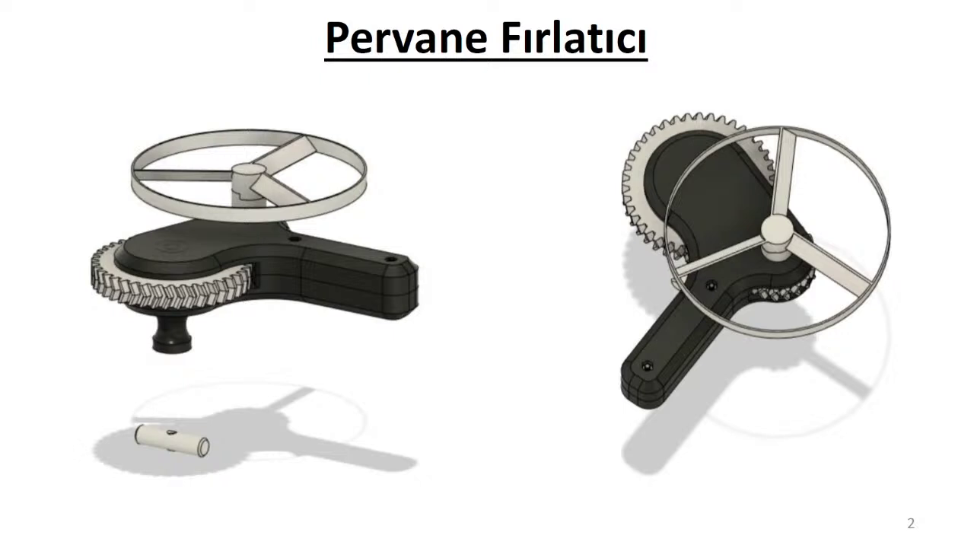
key(Right)
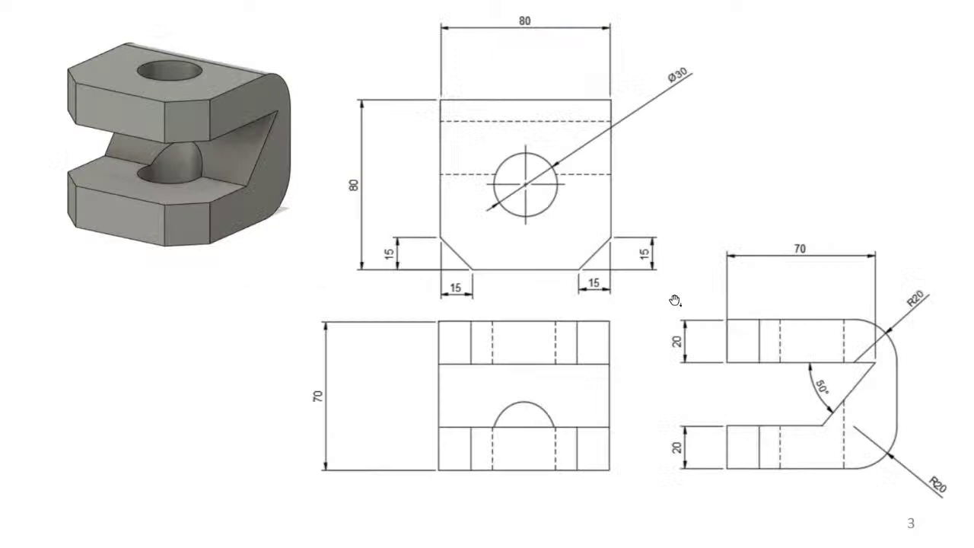
key(Left)
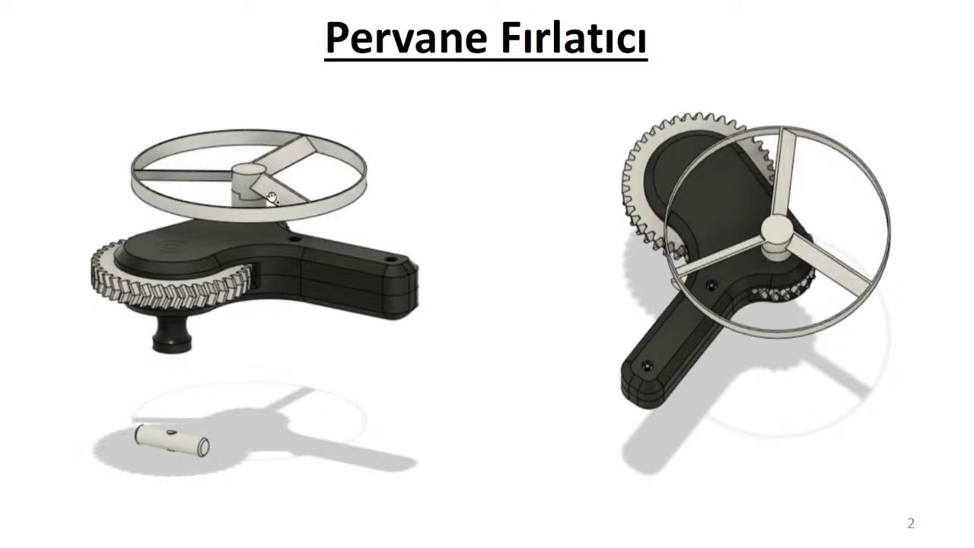
click(282, 216)
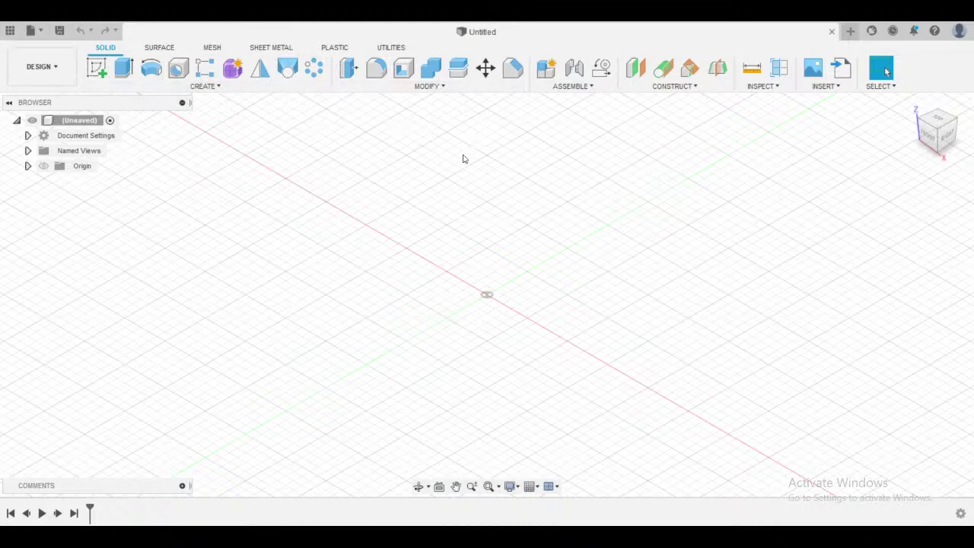
- Examine the data panel with its team list and the PDC 2022 Eğitim project contents, and close the panel
click(10, 32)
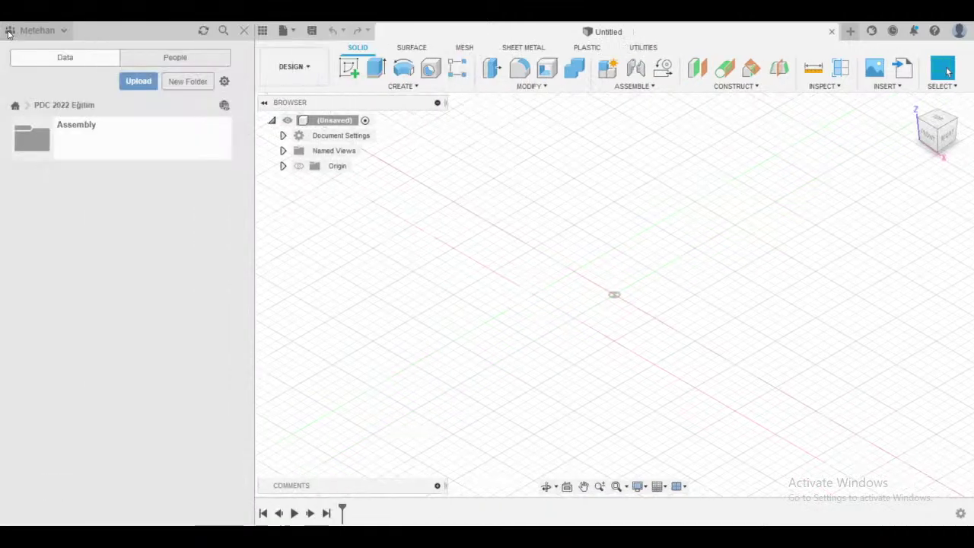
click(50, 32)
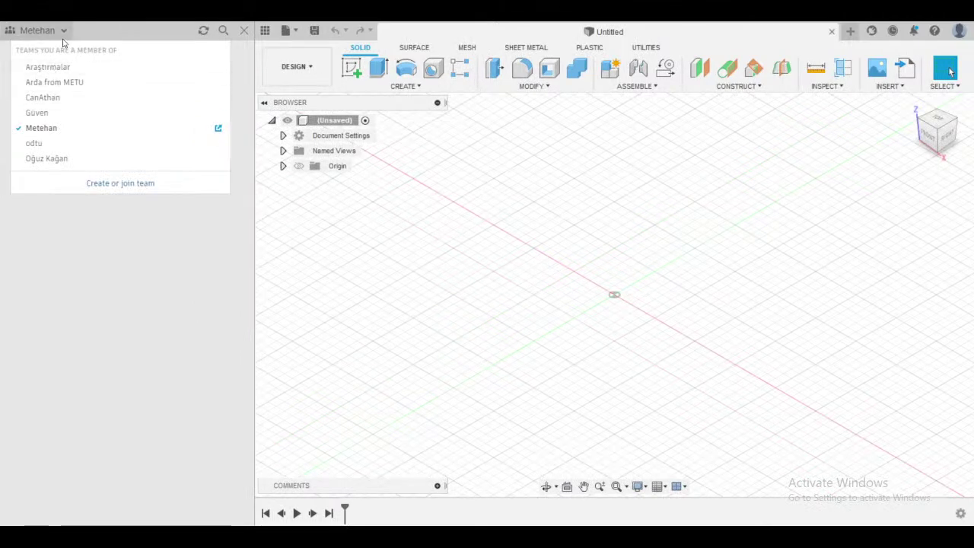
click(63, 30)
click(61, 30)
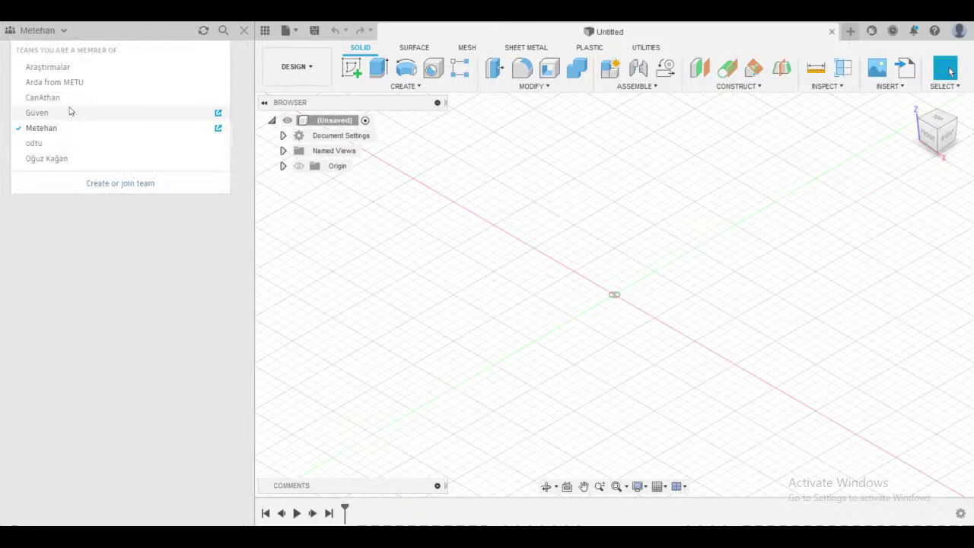
click(43, 34)
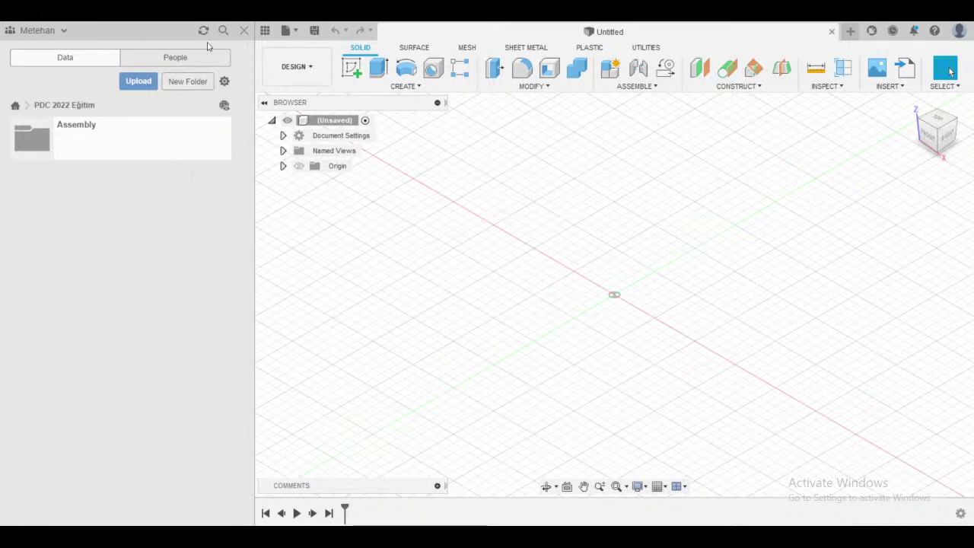
click(244, 31)
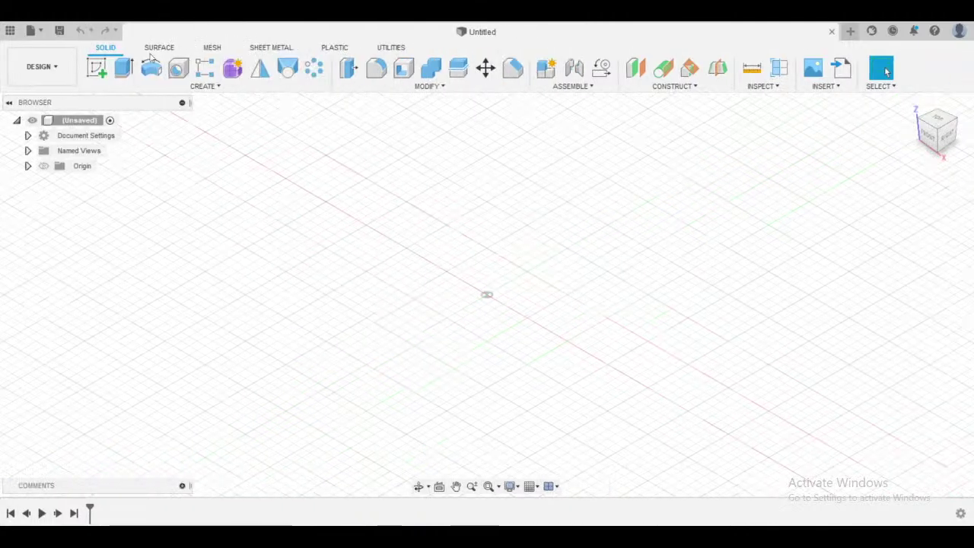
click(11, 31)
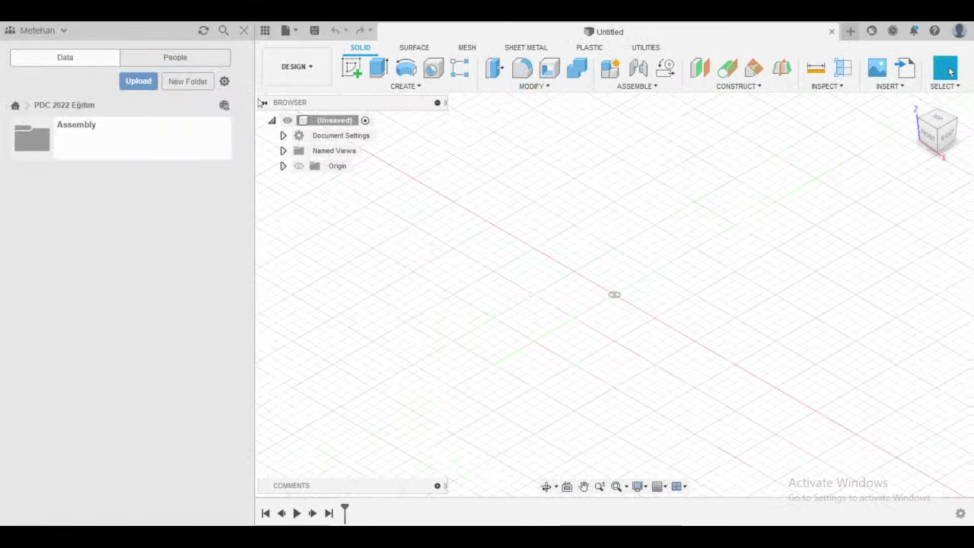
click(244, 31)
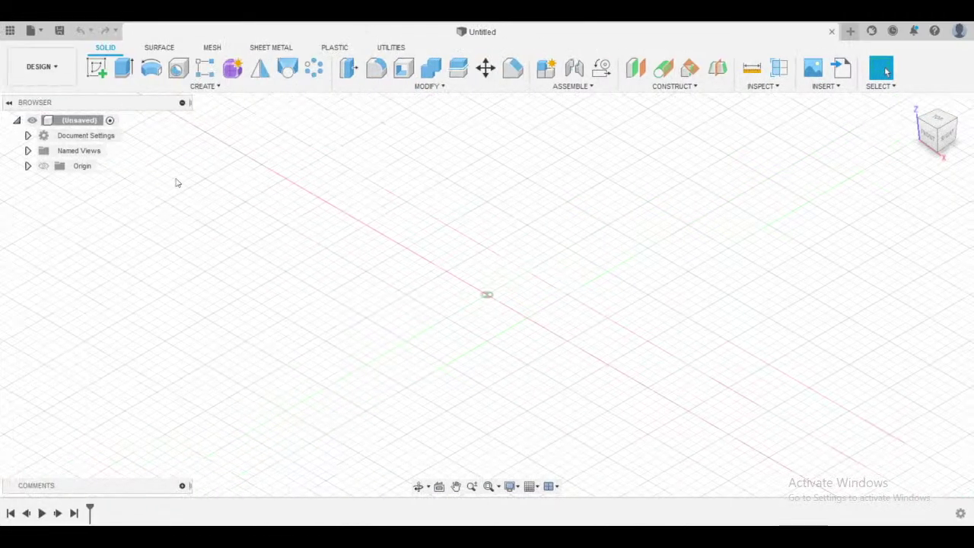
click(31, 31)
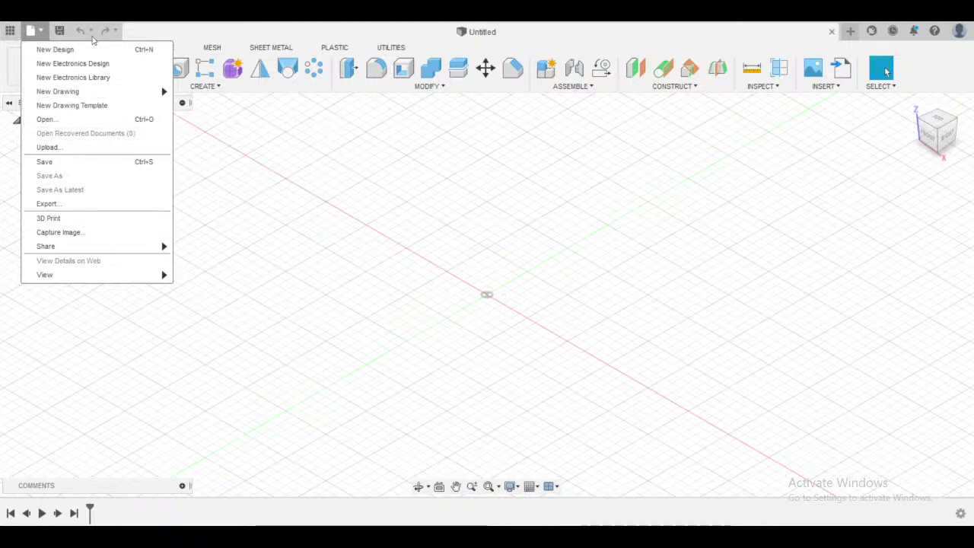
click(43, 32)
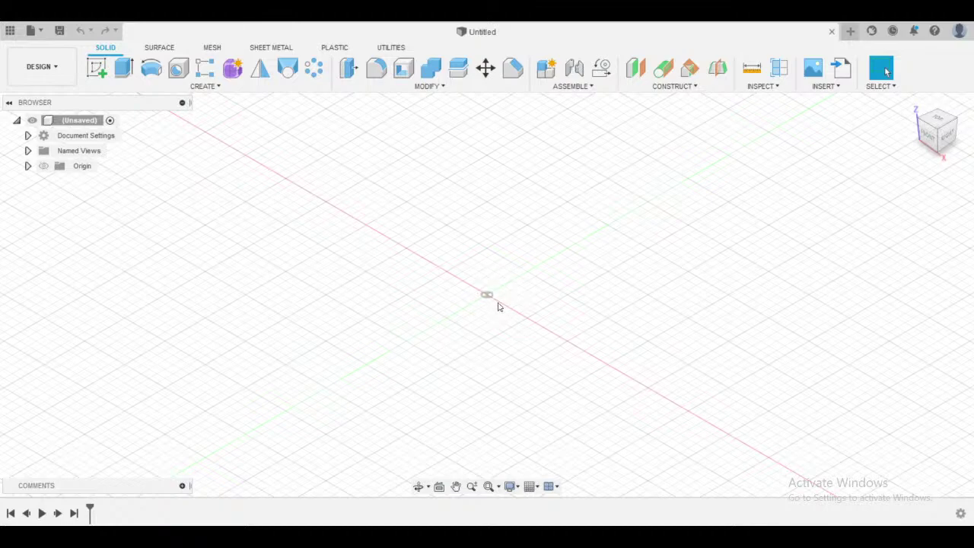
shift+middle_drag(799, 252, 848, 246)
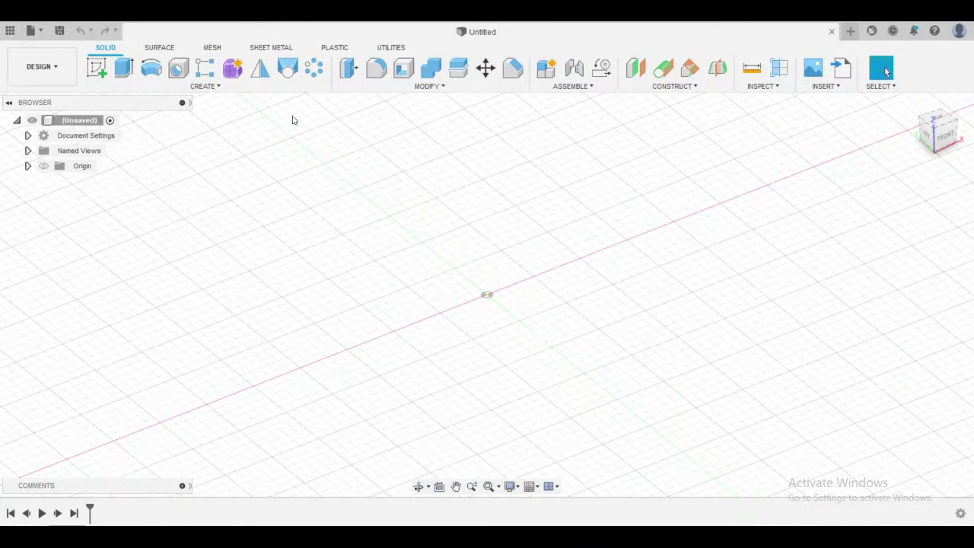
shift+middle_drag(435, 236, 358, 226)
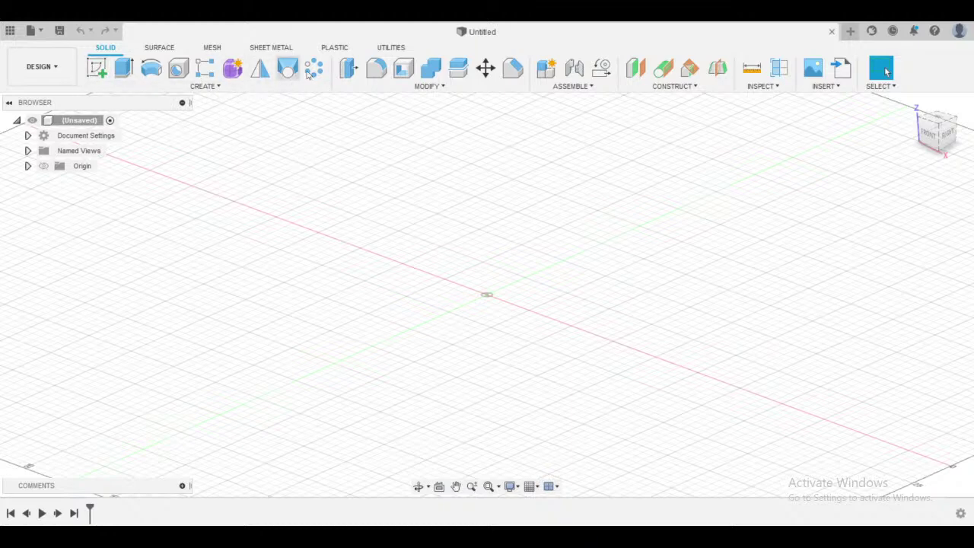
click(200, 88)
click(217, 89)
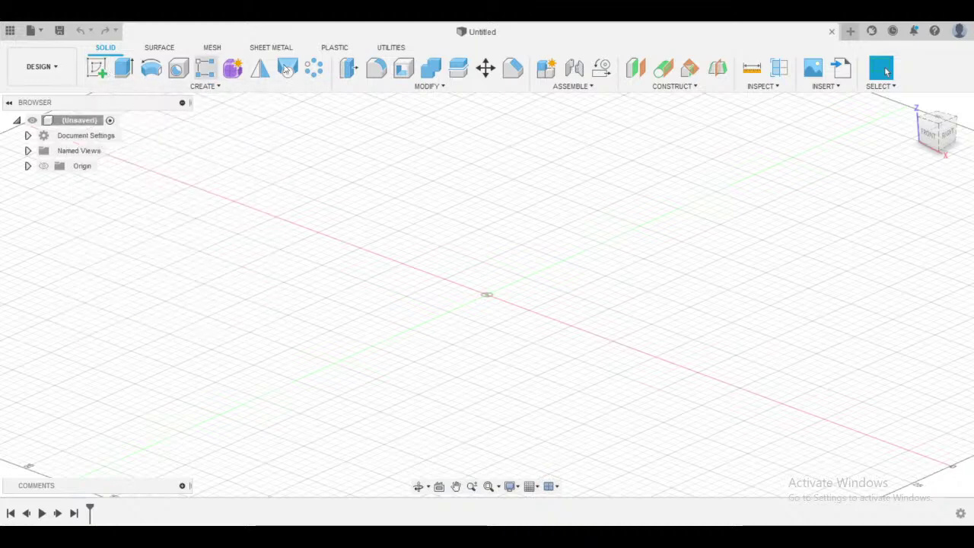
- Start a new sketch on the vertical front (XZ) origin plane
click(100, 71)
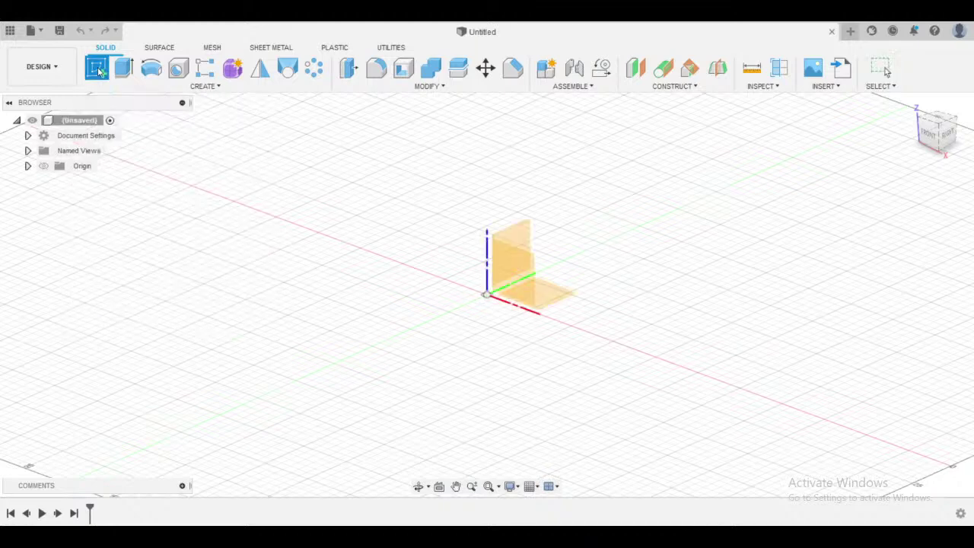
shift+middle_drag(619, 190, 603, 191)
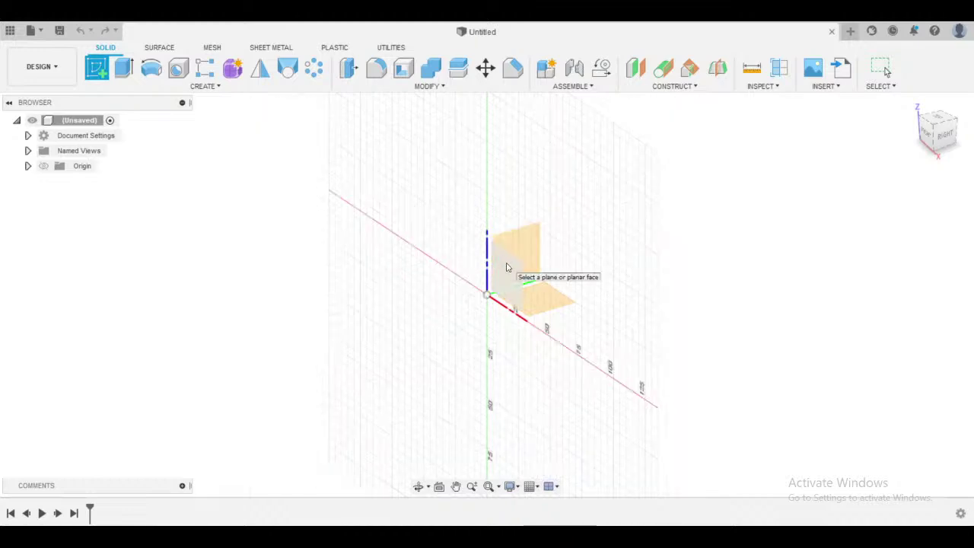
key(Escape)
middle_drag(594, 251, 623, 253)
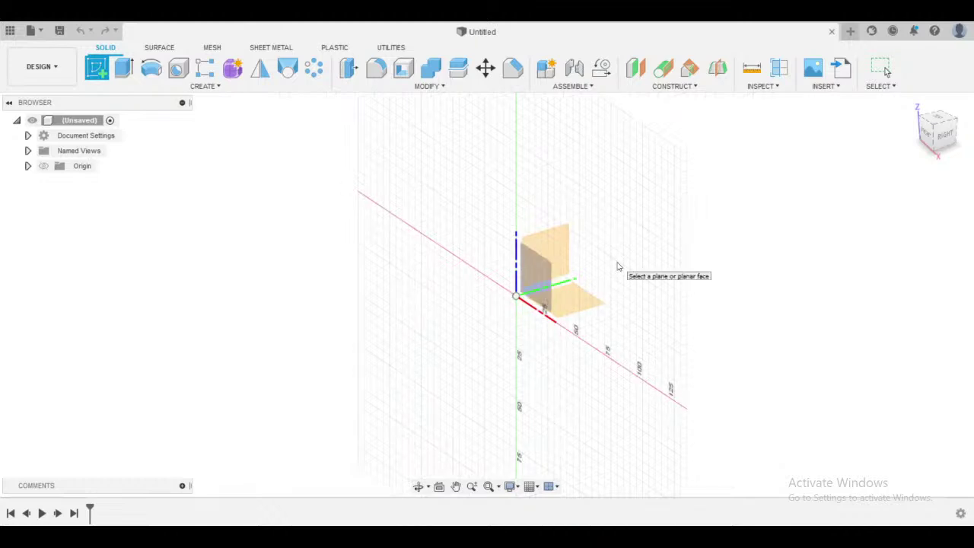
click(542, 276)
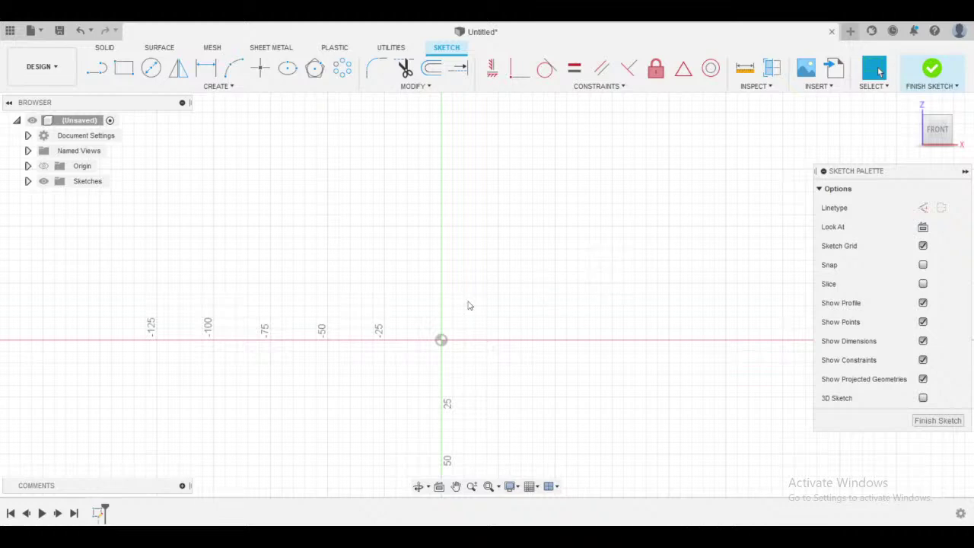
- Examine the empty sketch plane and its axes from several angles, and return to the front view
mouse_move(485, 297)
middle_down()
mouse_move(509, 292)
mouse_move(483, 289)
mouse_move(524, 263)
mouse_move(292, 293)
mouse_move(401, 267)
mouse_move(516, 261)
mouse_move(366, 283)
mouse_move(448, 261)
middle_up()
mouse_move(532, 256)
middle_down()
mouse_move(526, 242)
mouse_move(573, 254)
mouse_move(565, 218)
mouse_move(557, 224)
middle_up()
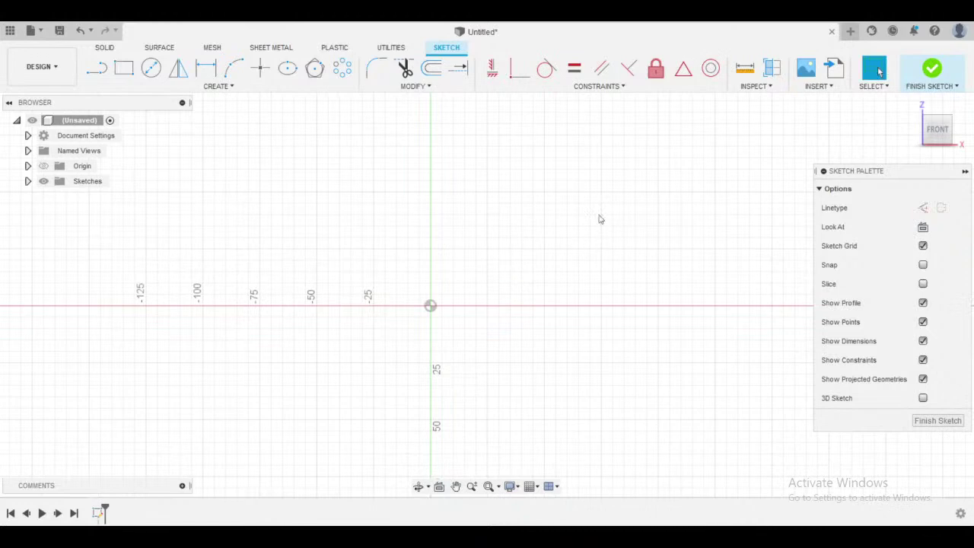
mouse_move(618, 164)
shift+middle_down()
mouse_move(543, 191)
mouse_move(500, 185)
mouse_move(685, 203)
mouse_move(555, 191)
mouse_move(622, 208)
mouse_move(480, 195)
mouse_move(556, 210)
mouse_move(402, 241)
mouse_move(477, 241)
mouse_move(545, 231)
mouse_move(287, 250)
mouse_move(394, 263)
mouse_move(450, 239)
mouse_move(624, 210)
mouse_move(459, 217)
mouse_move(480, 229)
shift+middle_up()
mouse_move(564, 250)
middle_down()
mouse_move(423, 258)
mouse_move(526, 252)
middle_up()
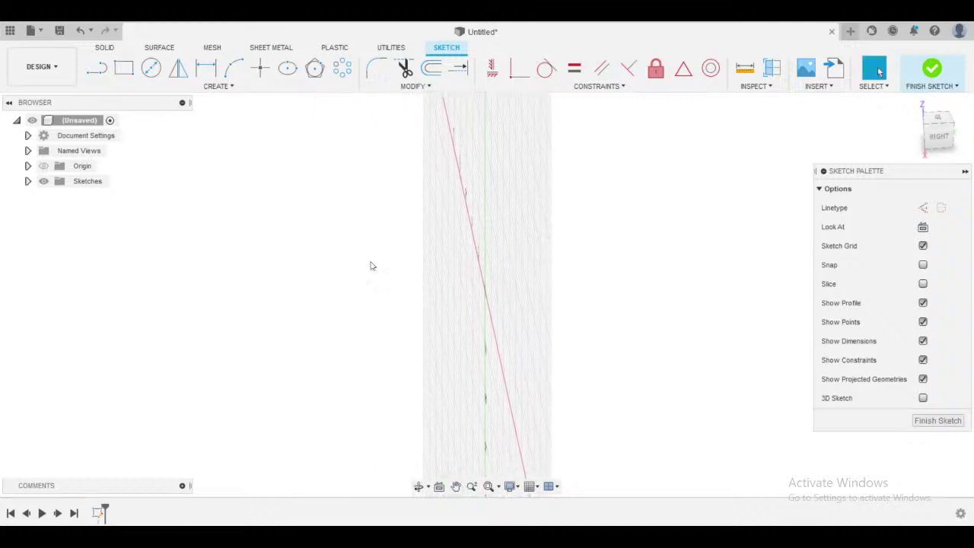
middle_drag(371, 265, 327, 276)
mouse_move(419, 288)
shift+middle_down()
mouse_move(474, 282)
mouse_move(488, 267)
mouse_move(439, 220)
mouse_move(605, 269)
mouse_move(385, 252)
mouse_move(513, 237)
mouse_move(524, 224)
mouse_move(456, 215)
shift+middle_up()
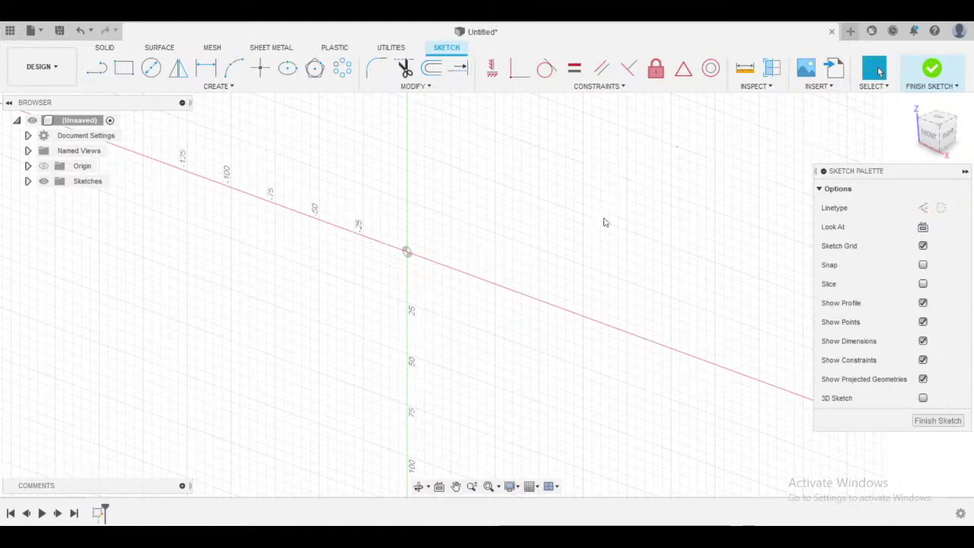
mouse_move(605, 222)
shift+middle_down()
mouse_move(581, 224)
mouse_move(614, 243)
shift+middle_up()
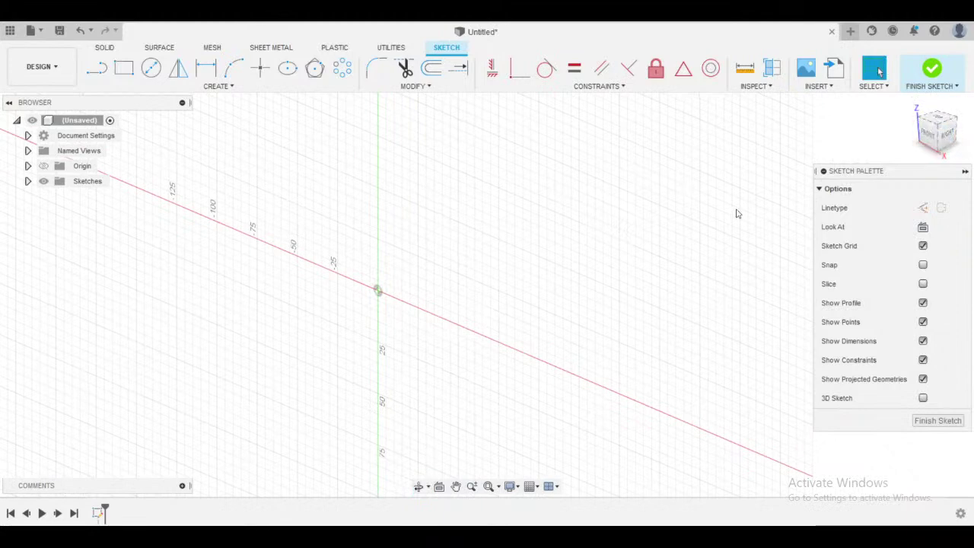
shift+middle_drag(637, 215, 674, 198)
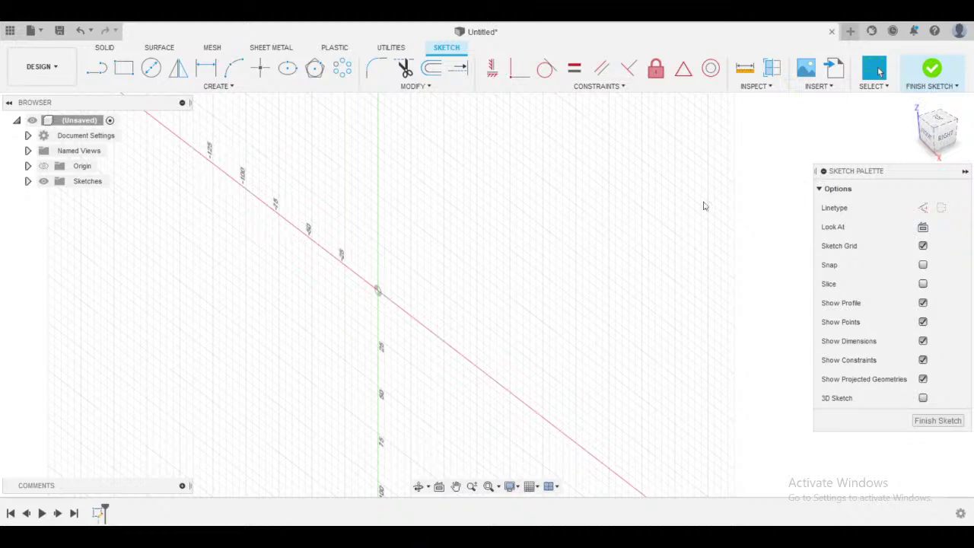
shift+middle_drag(704, 202, 708, 203)
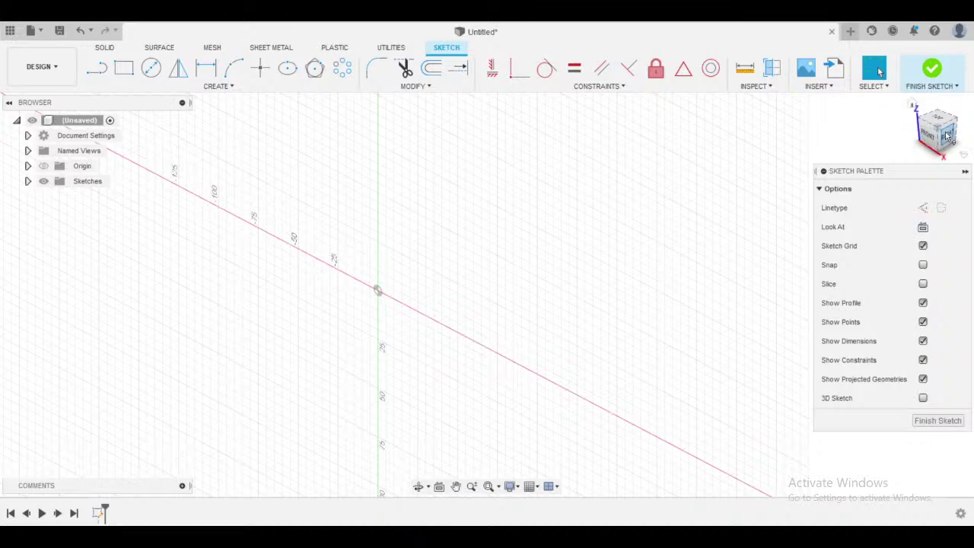
mouse_move(766, 183)
shift+middle_down()
mouse_move(756, 202)
mouse_move(783, 154)
shift+middle_up()
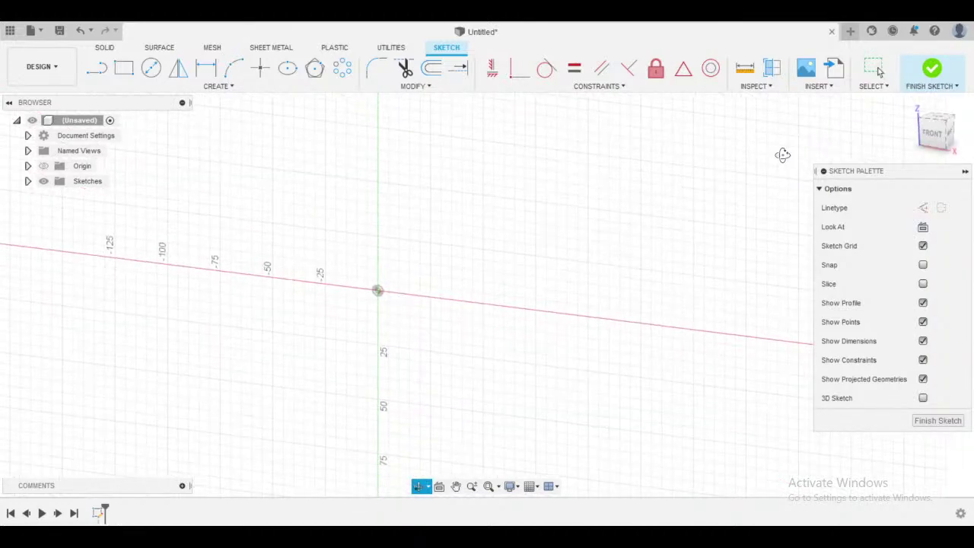
click(935, 135)
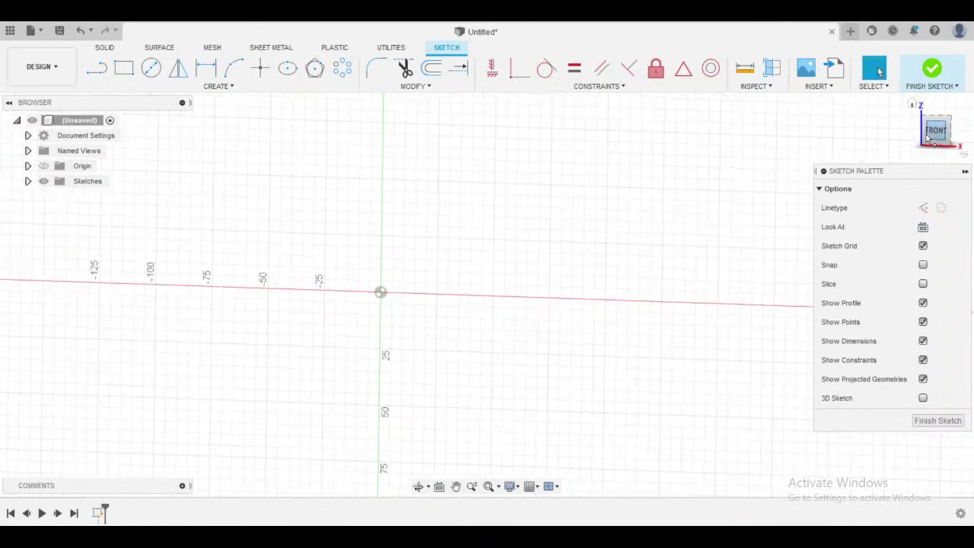
- Examine the sketch plane from the front and back views, rotate the back view a quarter turn both ways, and return to the front view
middle_drag(600, 187, 585, 223)
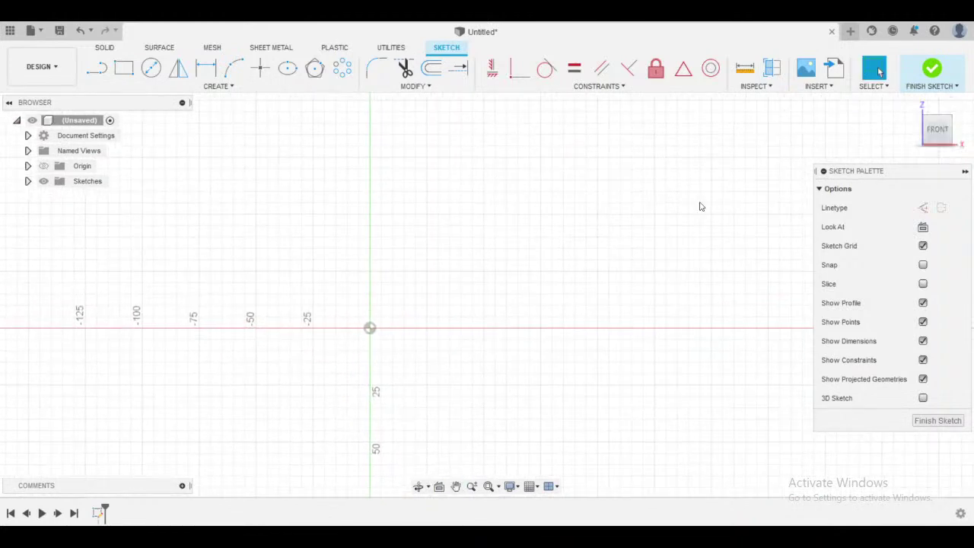
shift+middle_drag(700, 206, 626, 224)
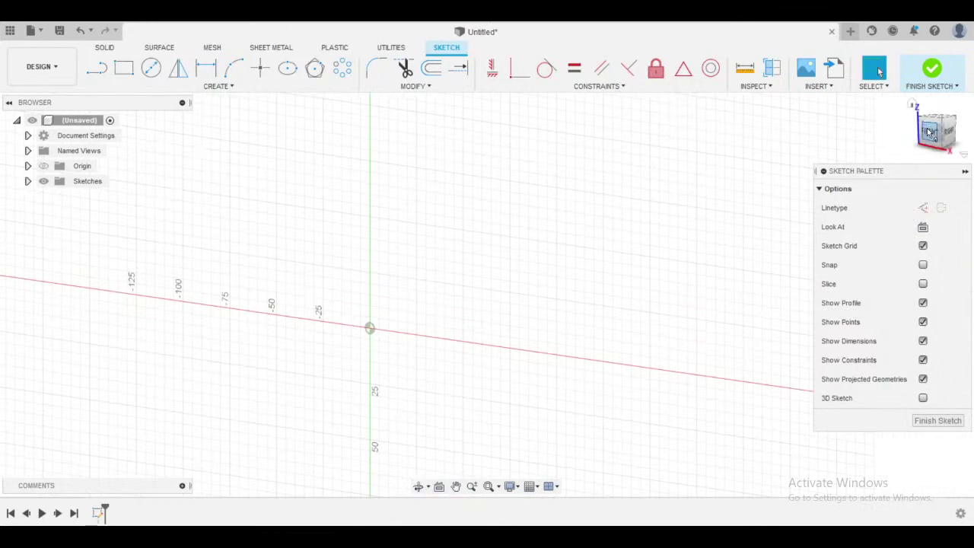
click(928, 133)
mouse_move(665, 232)
shift+middle_down()
mouse_move(566, 243)
mouse_move(789, 175)
mouse_move(551, 193)
mouse_move(576, 194)
mouse_move(566, 200)
shift+middle_up()
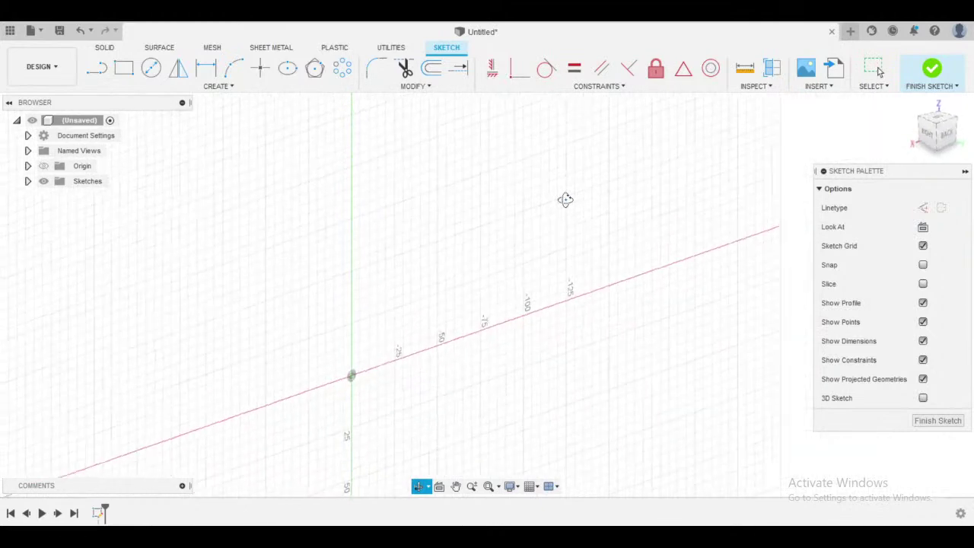
click(947, 137)
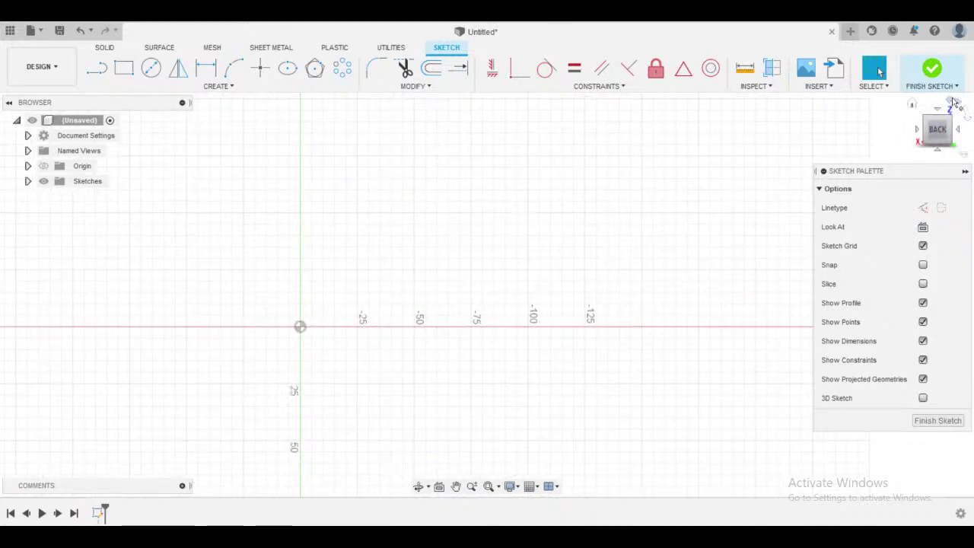
click(953, 102)
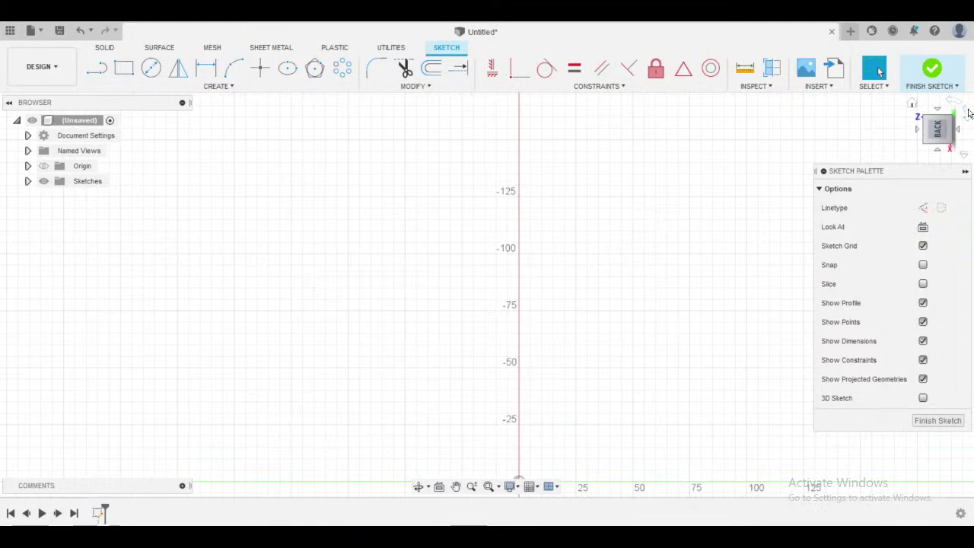
click(963, 114)
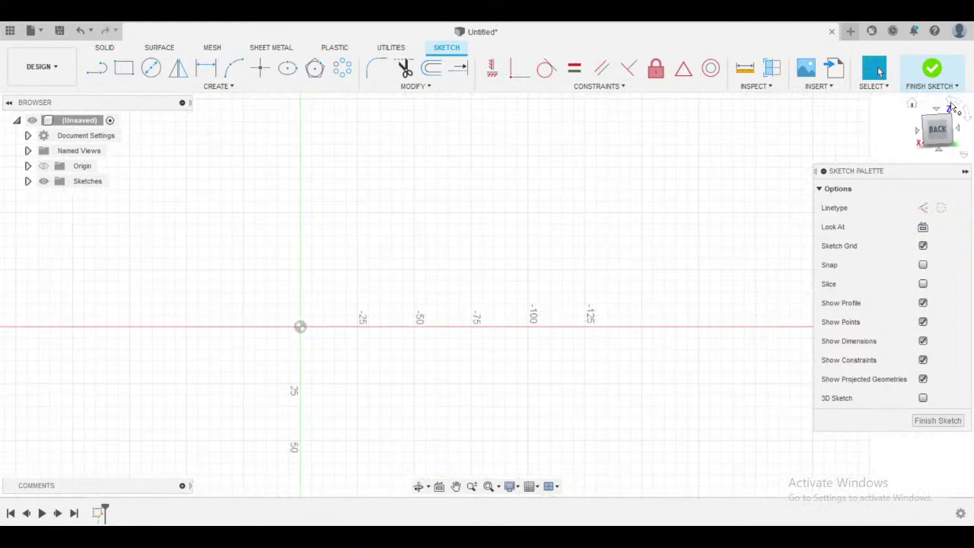
click(953, 104)
click(963, 114)
middle_drag(472, 203, 637, 206)
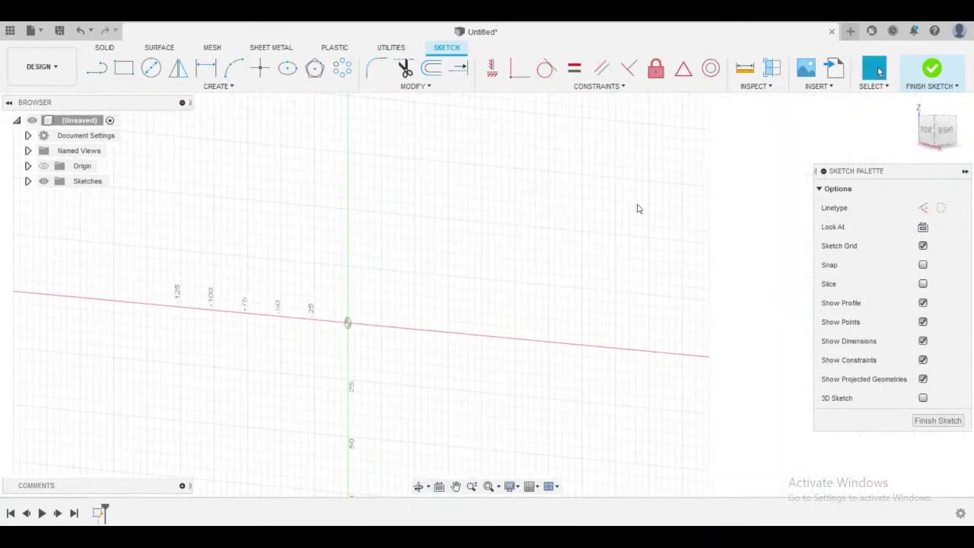
click(927, 133)
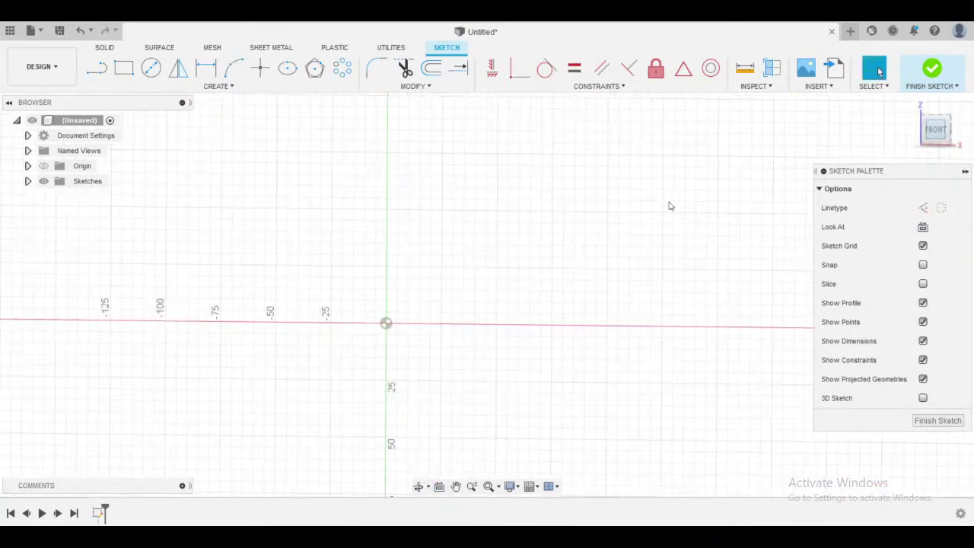
middle_drag(590, 200, 521, 219)
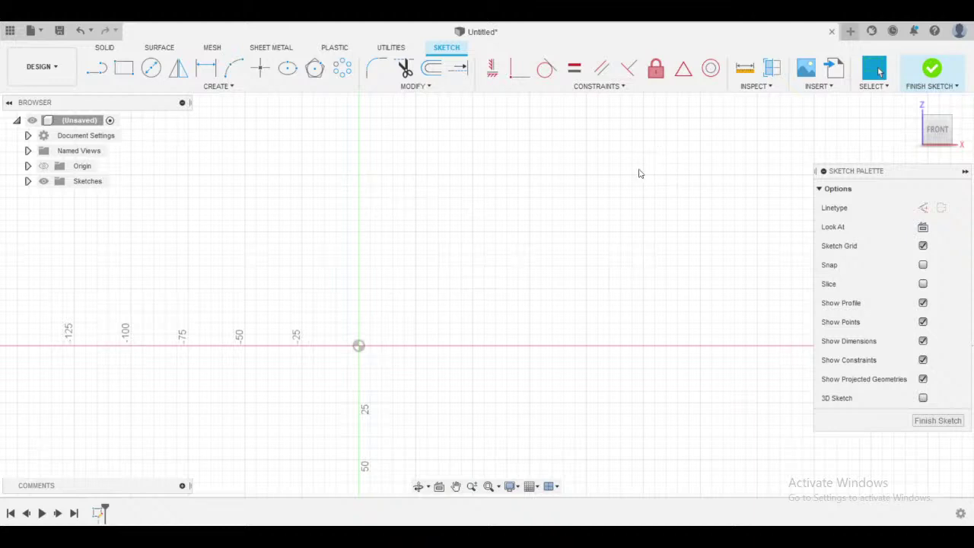
- Finish the empty front sketch and start a new sketch on the vertical right (YZ) origin plane
click(935, 79)
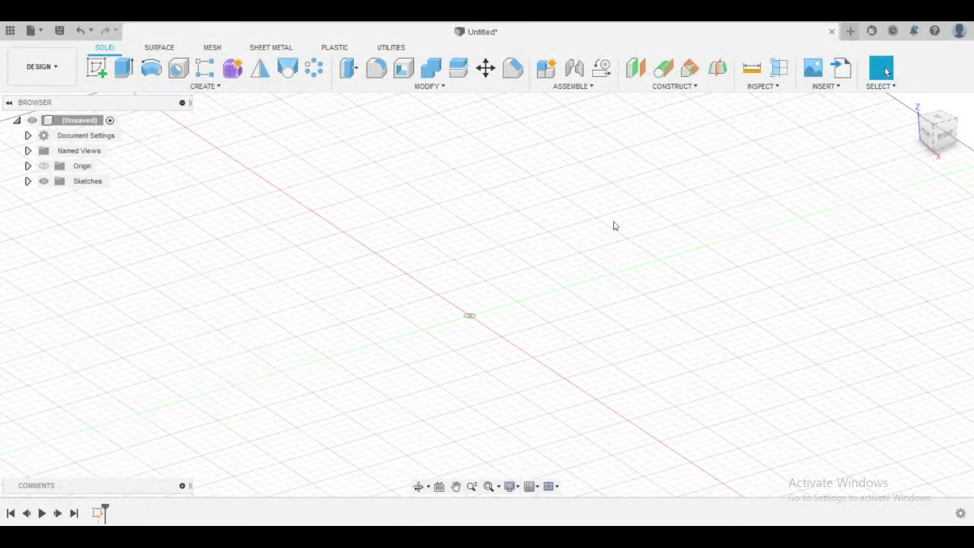
click(97, 69)
click(476, 293)
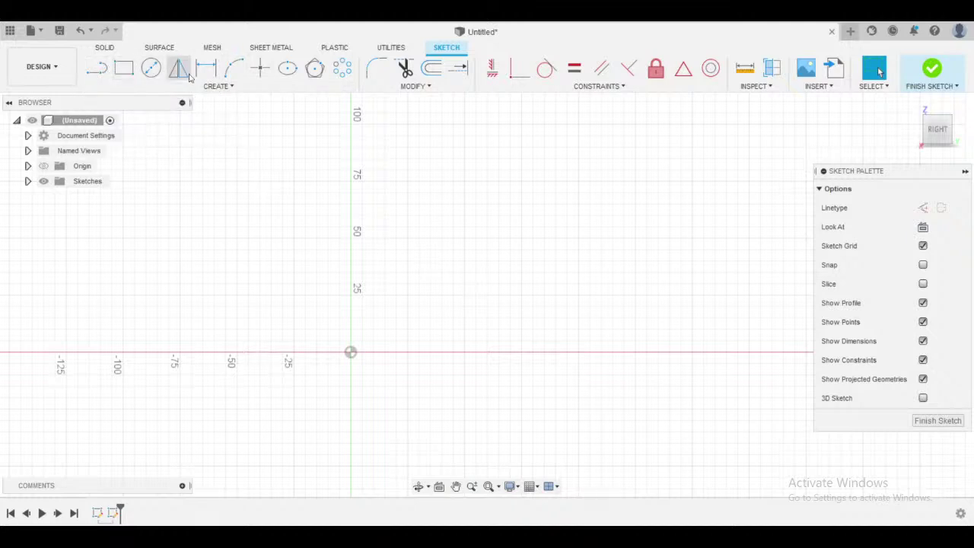
middle_drag(469, 250, 461, 251)
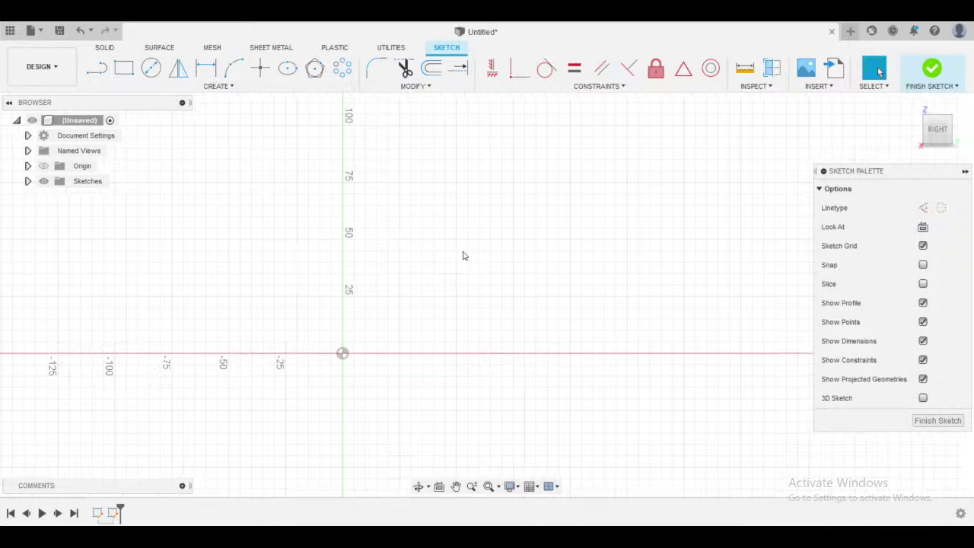
- Find the Line tool by searching the sketch shortcuts, and draw a horizontal line about 78 mm long from the origin and a vertical line up from its end
key(s)
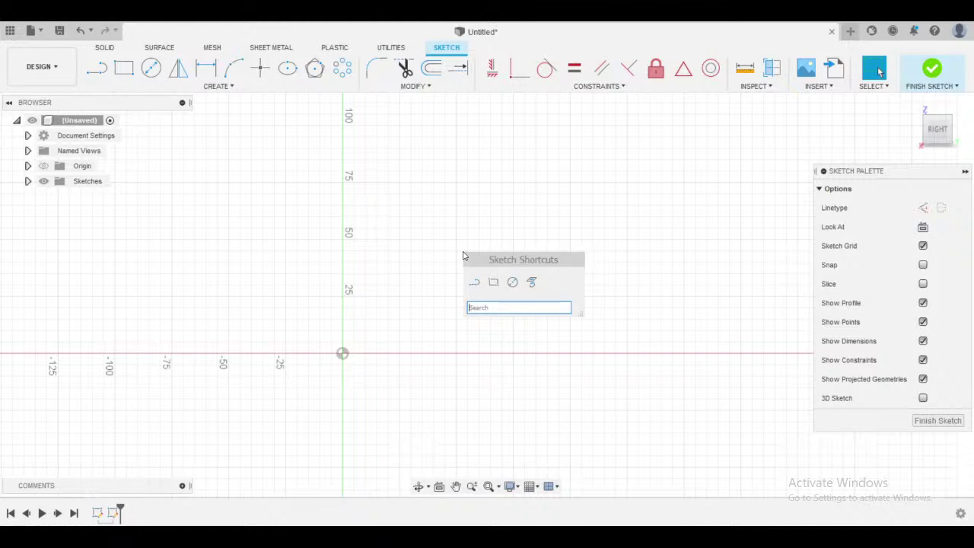
text(line)
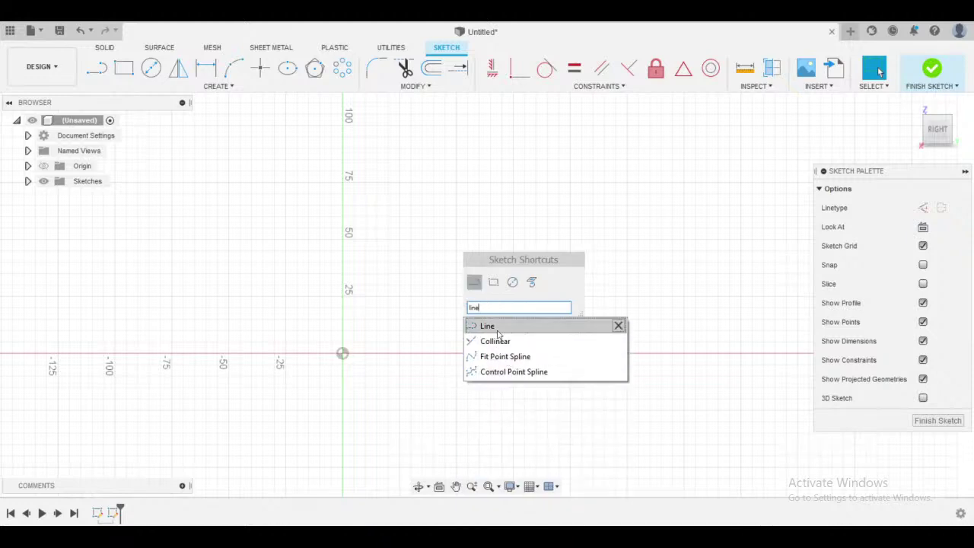
key(BackSpace)
key(BackSpace)
key(BackSpace)
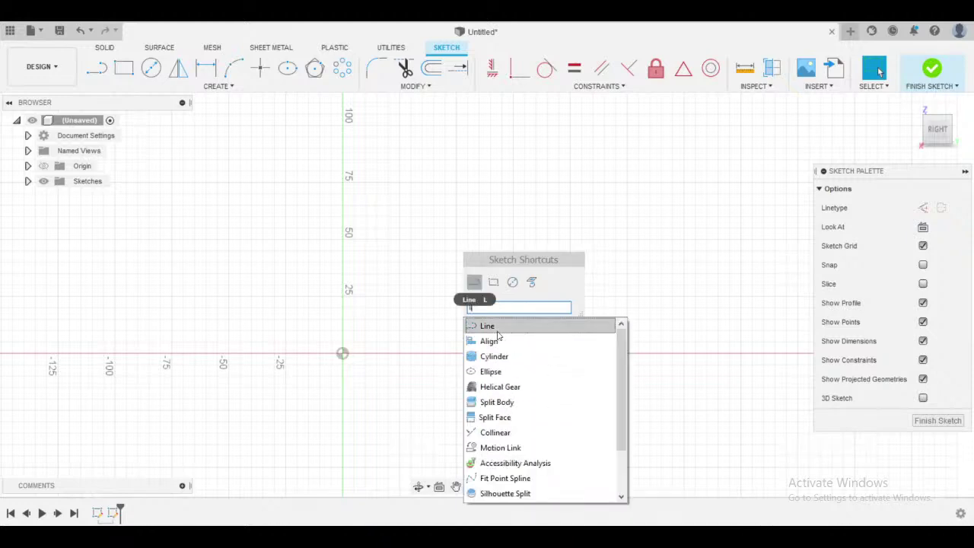
key(Return)
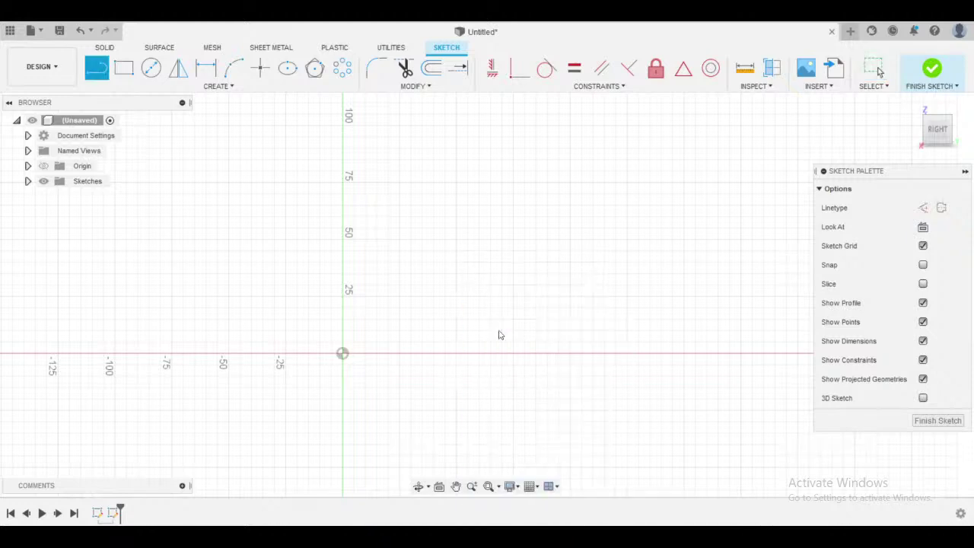
click(343, 355)
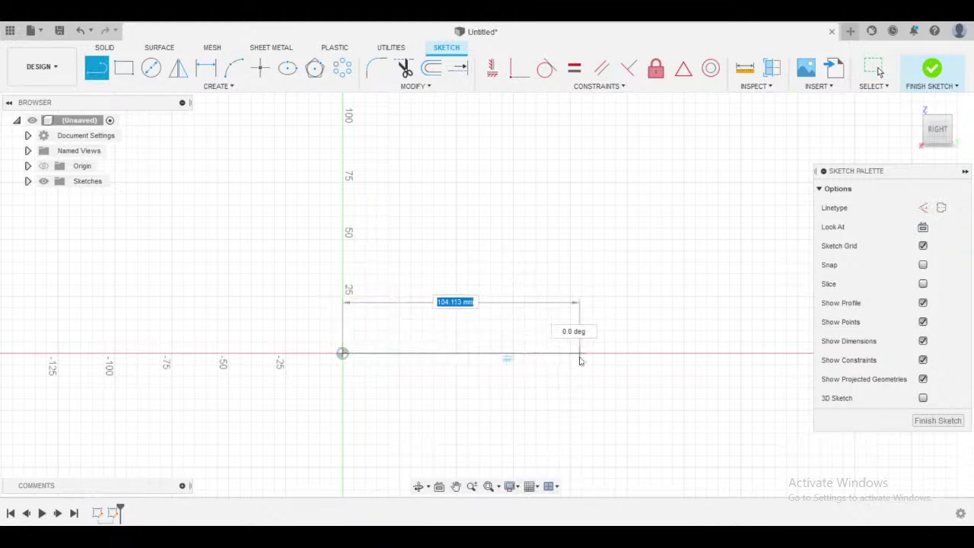
click(518, 354)
drag(519, 354, 517, 200)
click(518, 196)
key(Escape)
scroll(537, 313, up, 1)
mouse_move(536, 313)
middle_down()
mouse_move(553, 262)
mouse_move(549, 291)
middle_up()
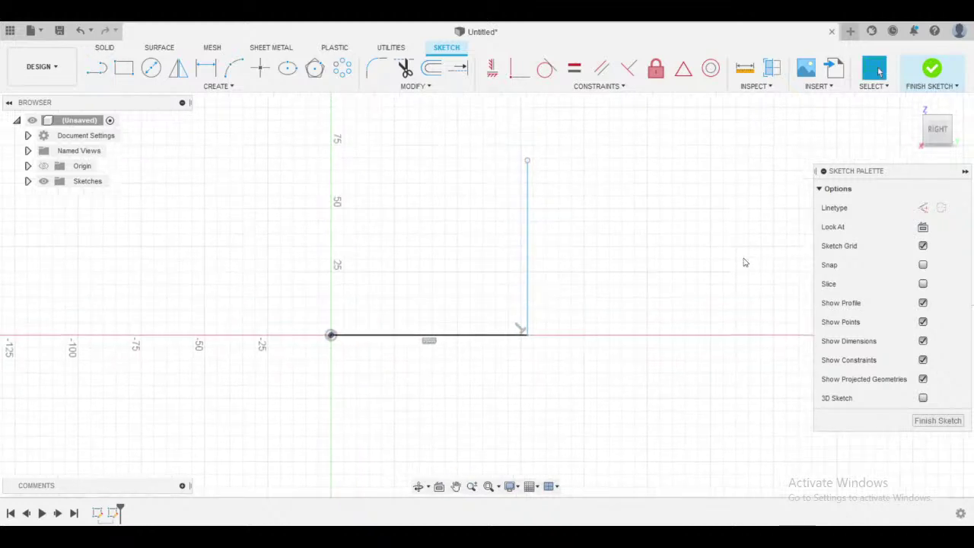
- Check the part's reference drawing, and draw a short vertical line about 14 mm long just above the origin
key(alt+Tab)
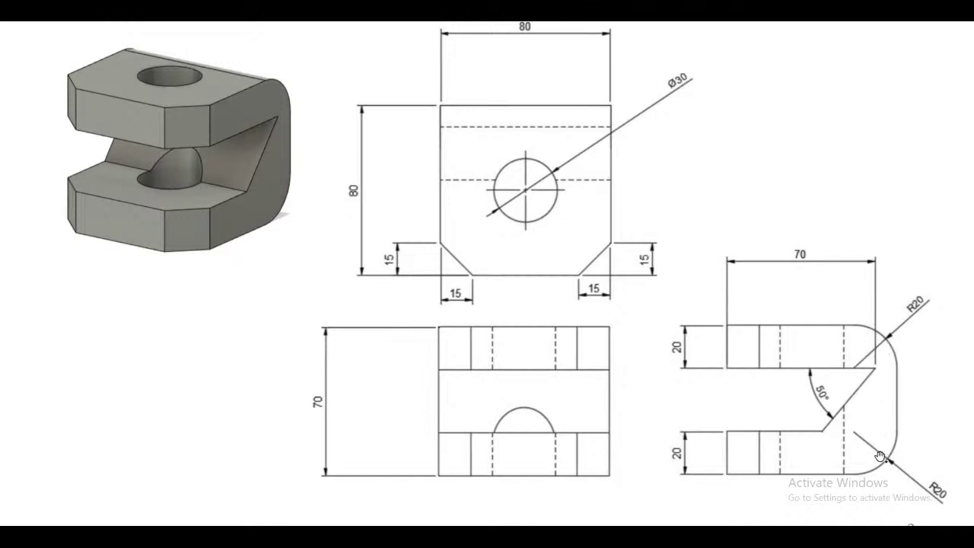
key(alt+Tab)
middle_drag(596, 239, 583, 235)
scroll(464, 114, up, 1)
click(96, 67)
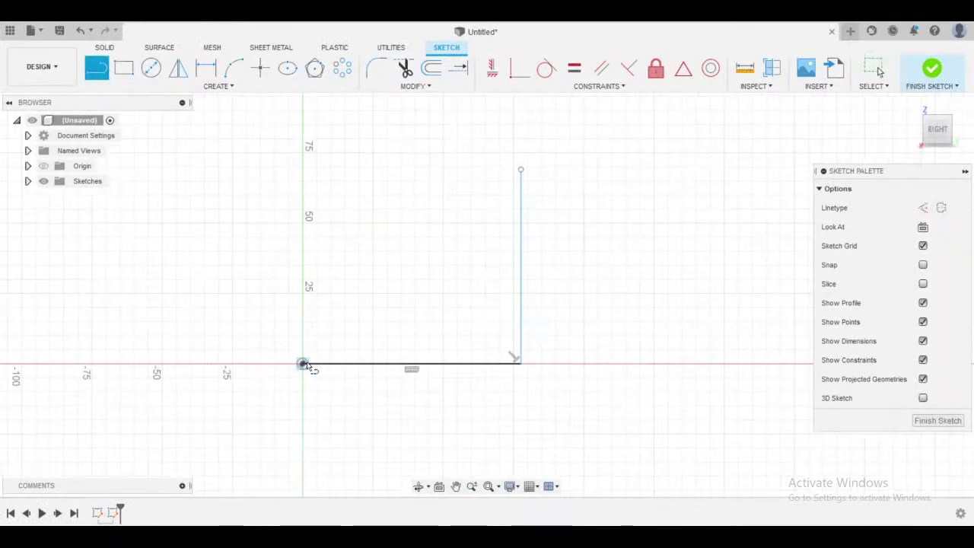
click(302, 363)
click(302, 316)
key(Escape)
- Dimension the horizontal line starting at the origin to 70 mm, placing the dimension above the sketch lines
key(d)
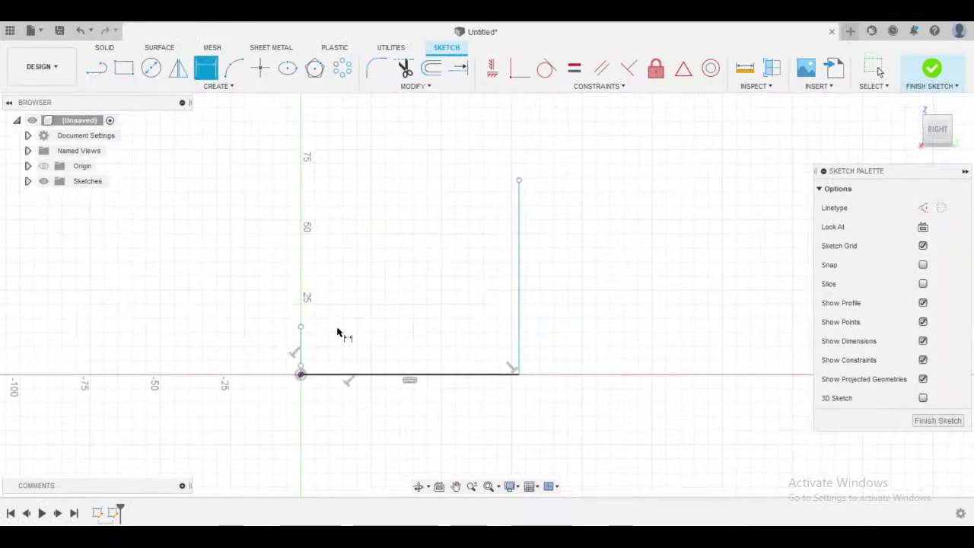
click(457, 375)
click(419, 141)
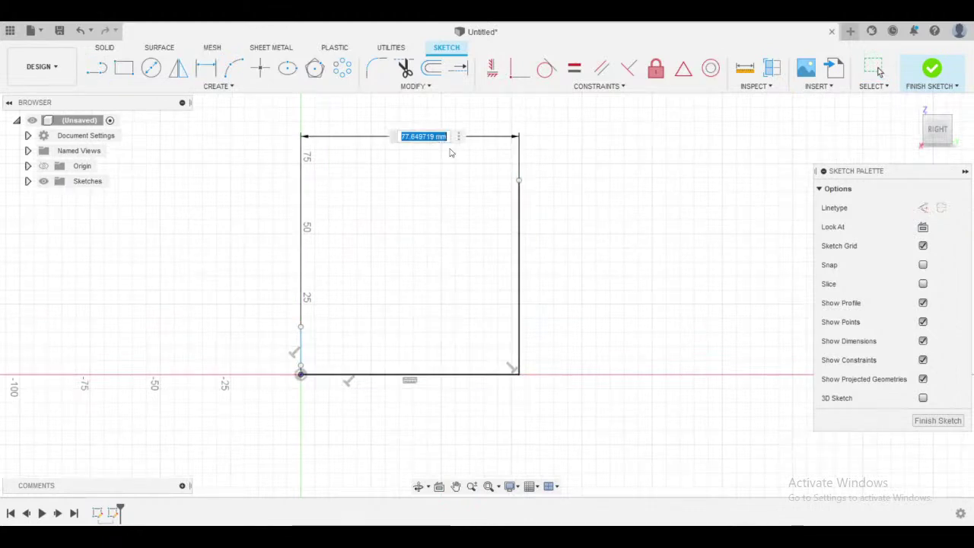
text(70)
key(Return)
key(Escape)
- Delete all the connected lines and the 70 mm dimension from the sketch
middle_drag(435, 218, 480, 220)
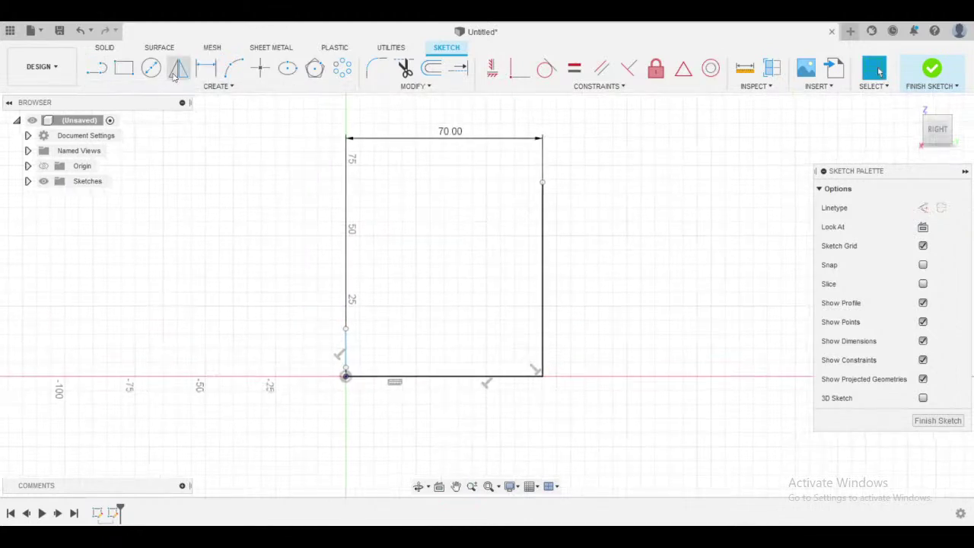
scroll(325, 315, up, 2)
click(353, 352)
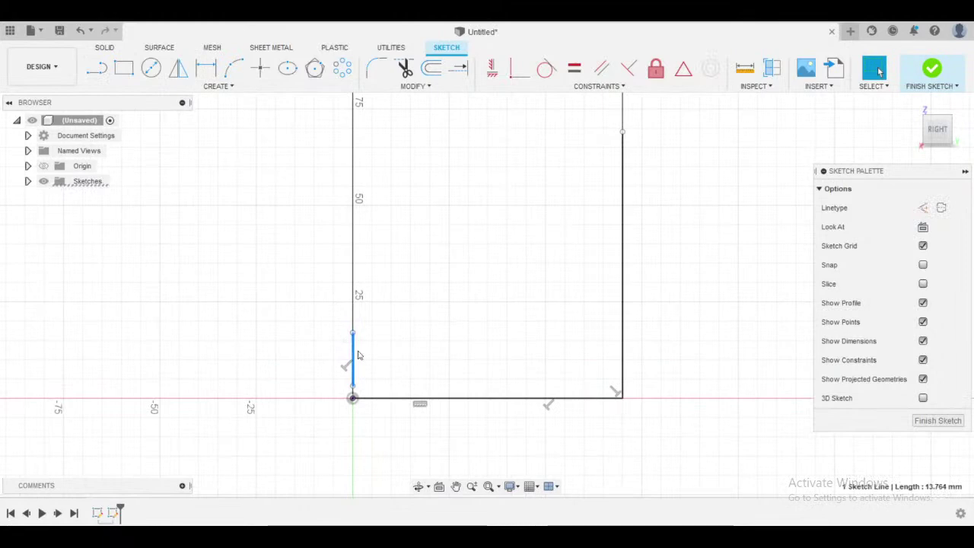
double_click(565, 400)
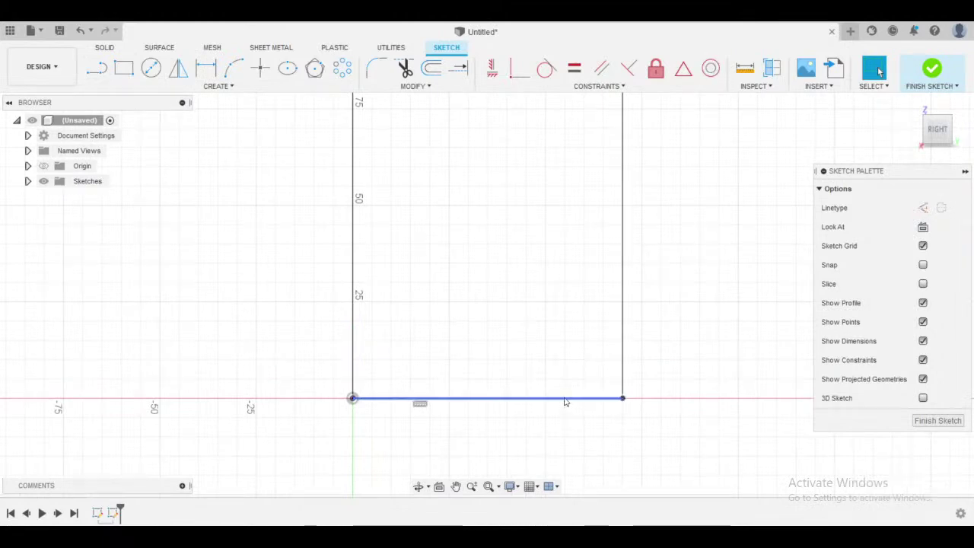
key(Delete)
click(96, 69)
middle_drag(414, 242, 369, 234)
mouse_move(449, 314)
middle_down()
mouse_move(378, 317)
mouse_move(339, 303)
middle_up()
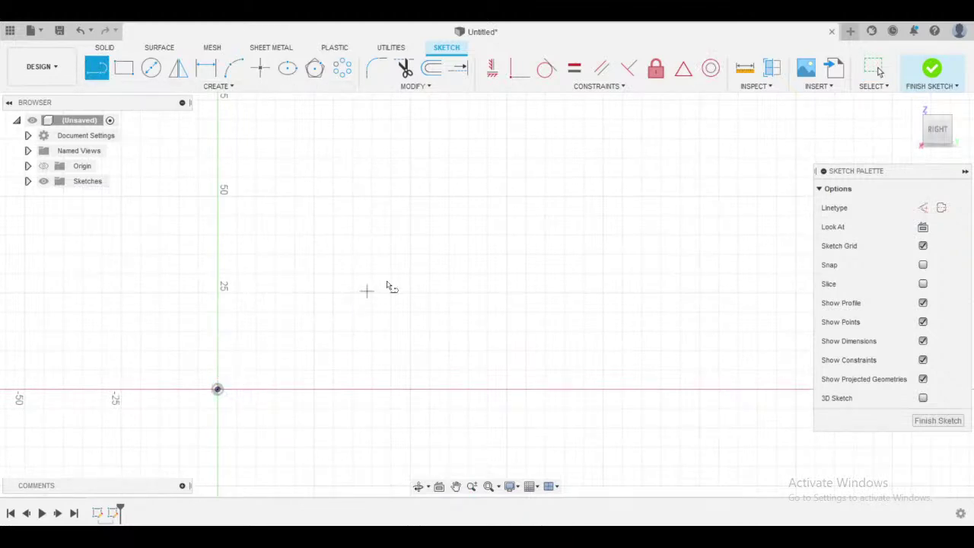
click(325, 150)
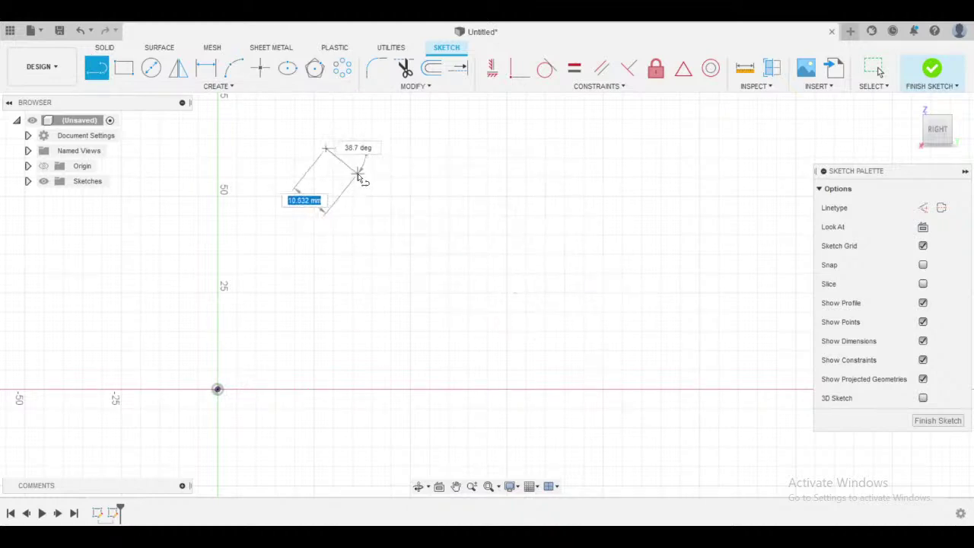
key(Escape)
- Draw a single slanted line above the horizontal axis, sloping gently downward away from the vertical axis, unattached to the origin
key(l)
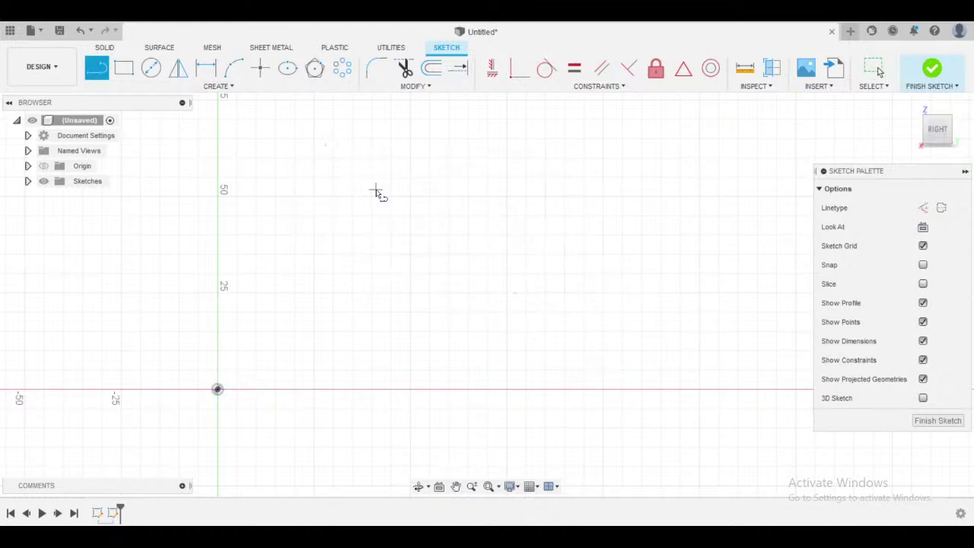
click(375, 191)
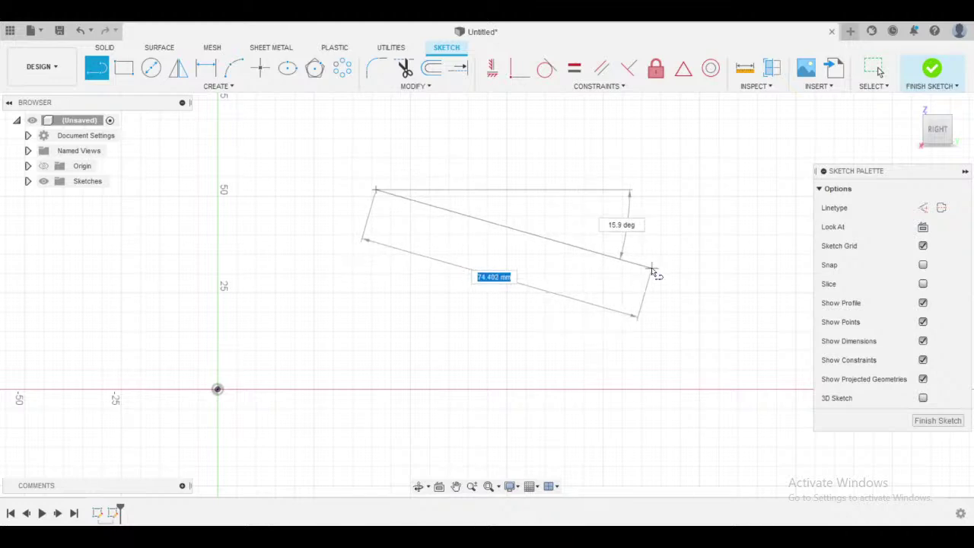
click(686, 284)
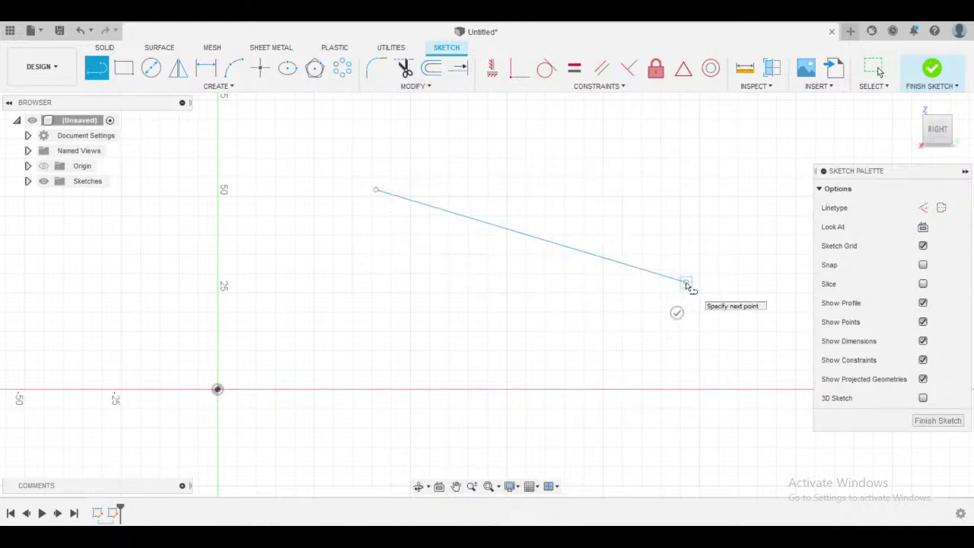
key(Escape)
middle_drag(420, 220, 392, 220)
mouse_move(614, 227)
middle_down()
mouse_move(474, 267)
mouse_move(529, 258)
middle_up()
middle_drag(597, 281, 597, 257)
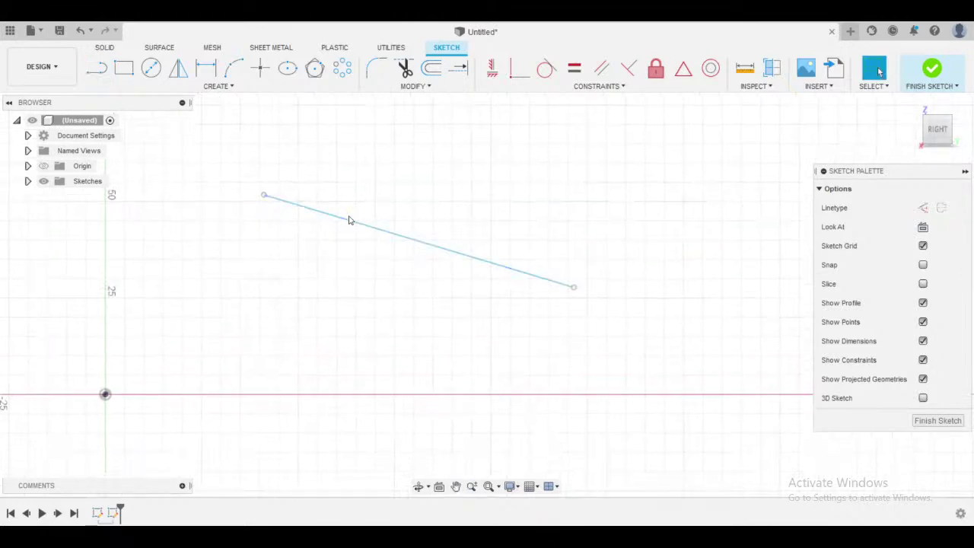
mouse_move(402, 199)
middle_down()
mouse_move(434, 191)
mouse_move(484, 209)
mouse_move(474, 216)
middle_up()
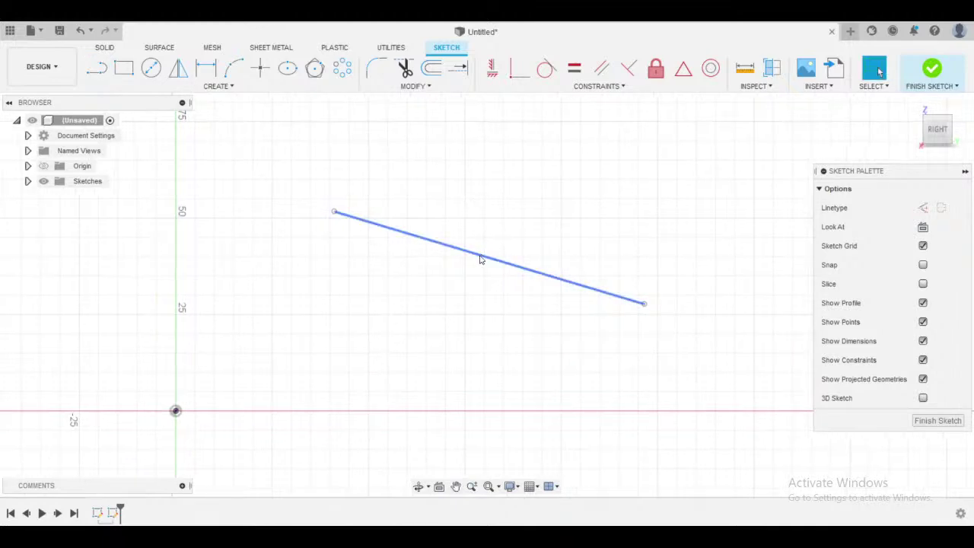
middle_drag(538, 210, 521, 210)
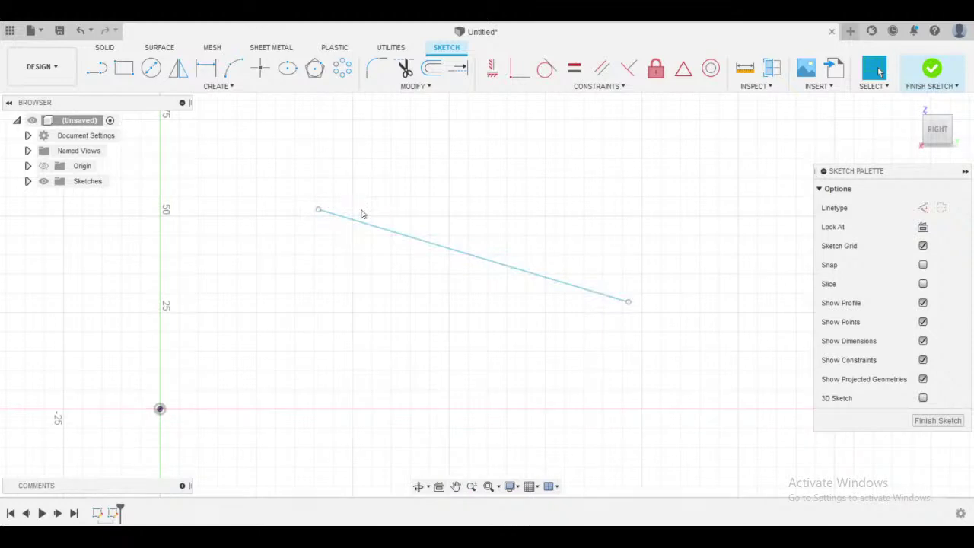
middle_drag(444, 279, 467, 251)
middle_drag(520, 196, 506, 209)
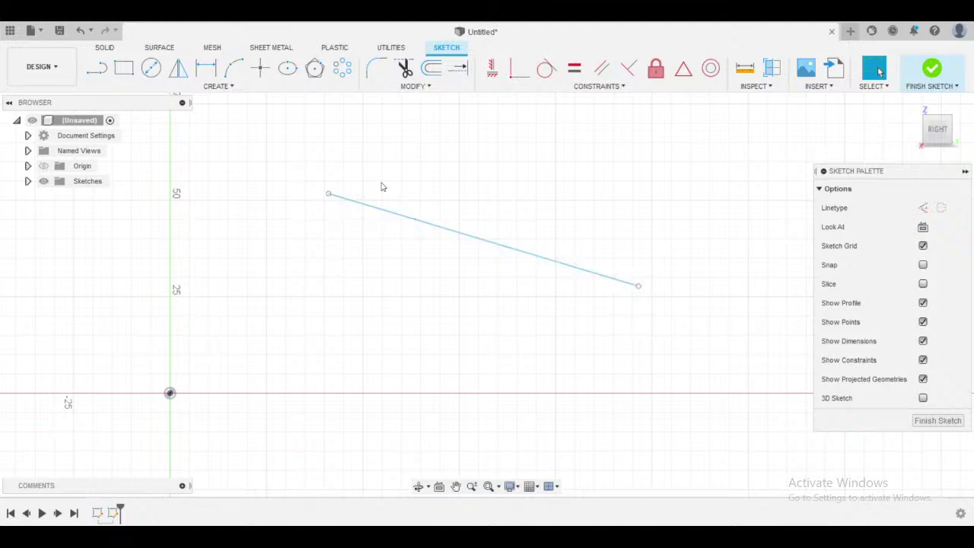
middle_drag(394, 187, 407, 193)
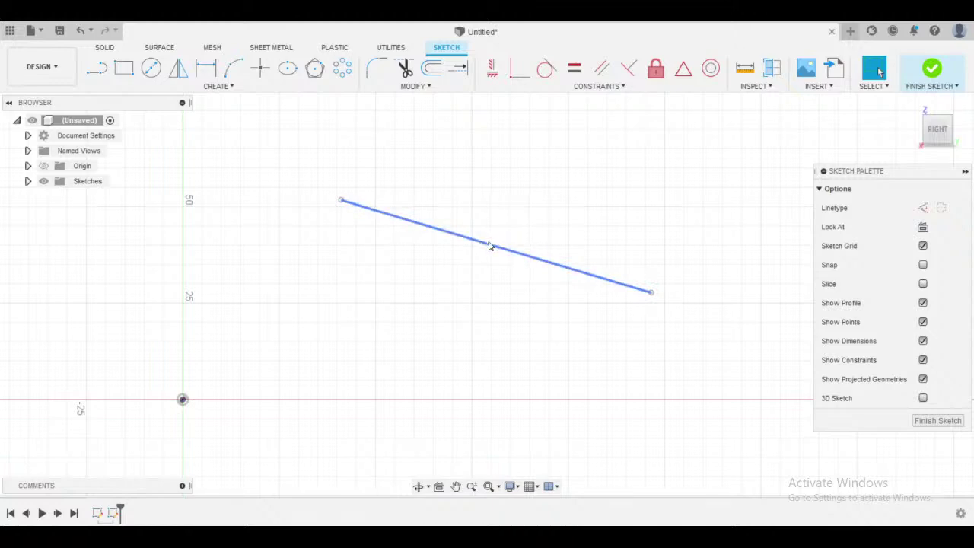
- Move the slanted line slightly closer to the vertical axis, keeping it unattached to the origin
mouse_move(488, 247)
mouse_down()
mouse_move(496, 221)
mouse_move(466, 256)
mouse_move(513, 252)
mouse_move(445, 261)
mouse_move(470, 247)
mouse_move(468, 256)
mouse_up()
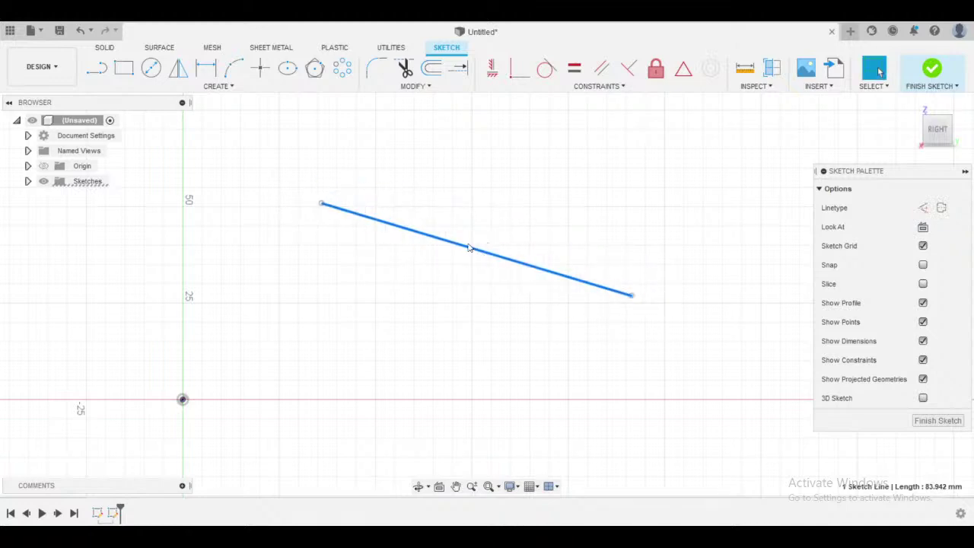
click(503, 200)
middle_drag(506, 199, 533, 211)
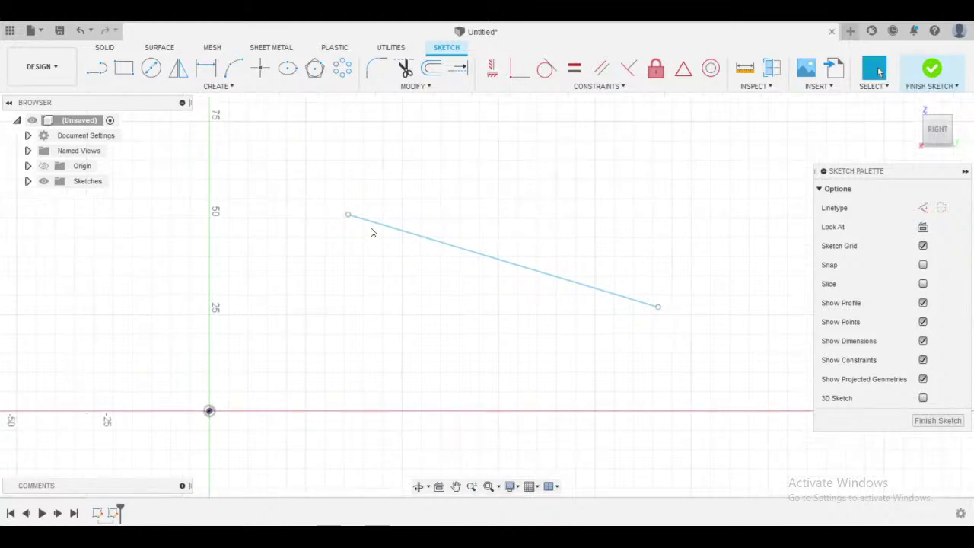
mouse_move(349, 251)
middle_down()
mouse_move(470, 241)
mouse_move(513, 200)
mouse_move(559, 191)
mouse_move(540, 188)
middle_up()
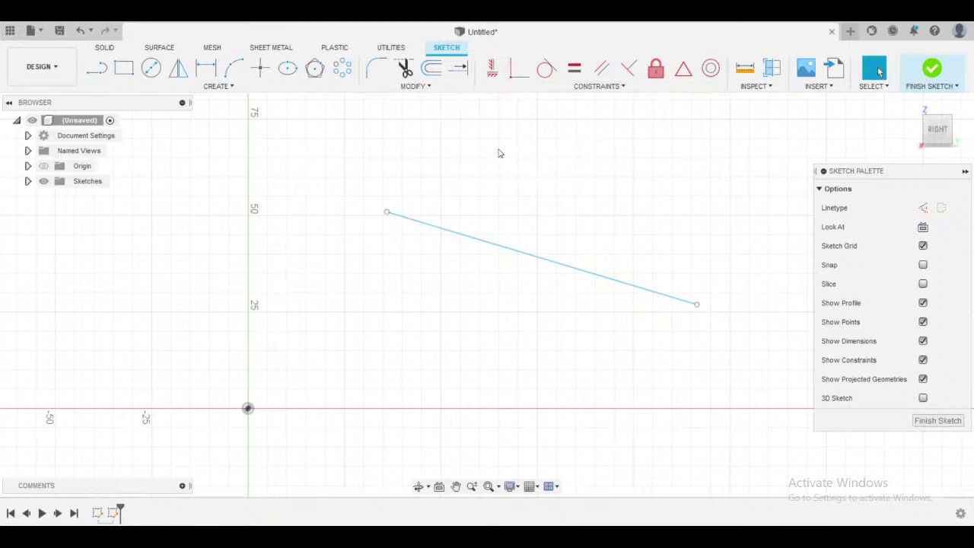
key(d)
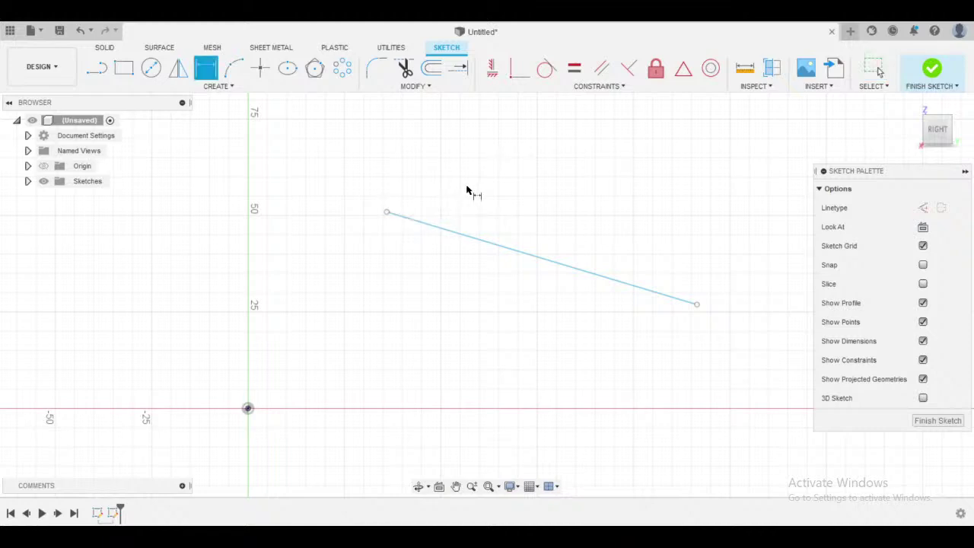
mouse_move(467, 191)
middle_down()
mouse_move(524, 191)
mouse_move(438, 172)
mouse_move(544, 189)
middle_up()
click(205, 68)
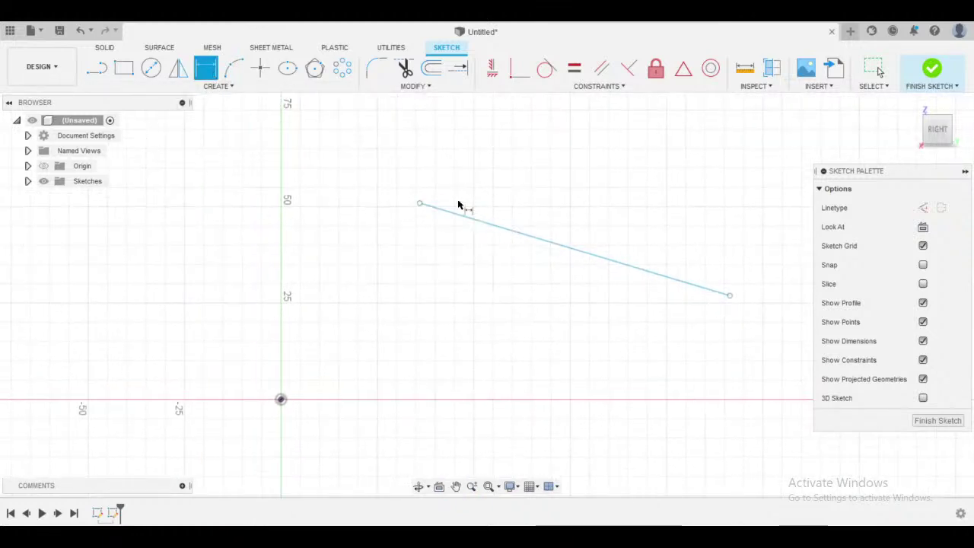
middle_drag(498, 192, 446, 174)
scroll(446, 175, up, 1)
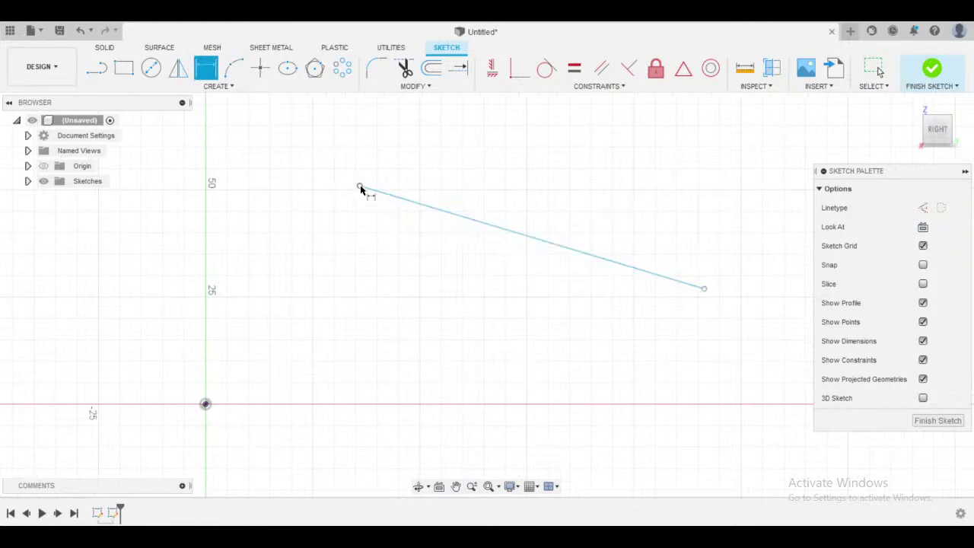
middle_drag(426, 256, 477, 275)
key(d)
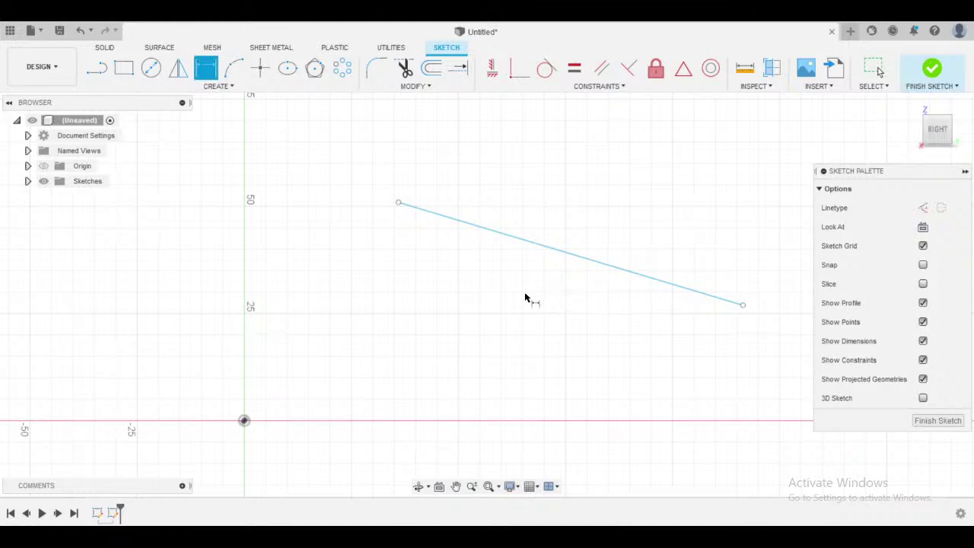
middle_drag(525, 297, 500, 290)
mouse_move(420, 335)
middle_down()
mouse_move(483, 370)
mouse_move(459, 361)
middle_up()
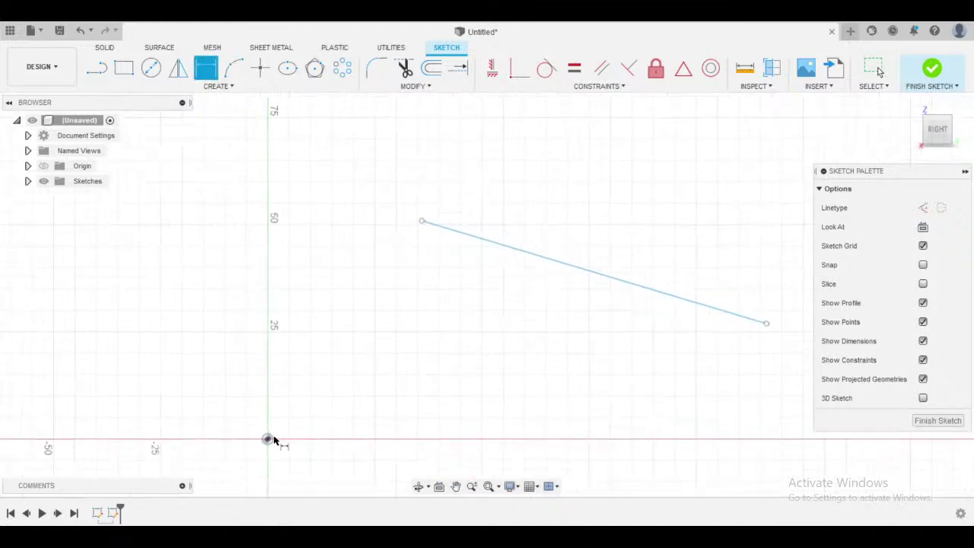
click(421, 221)
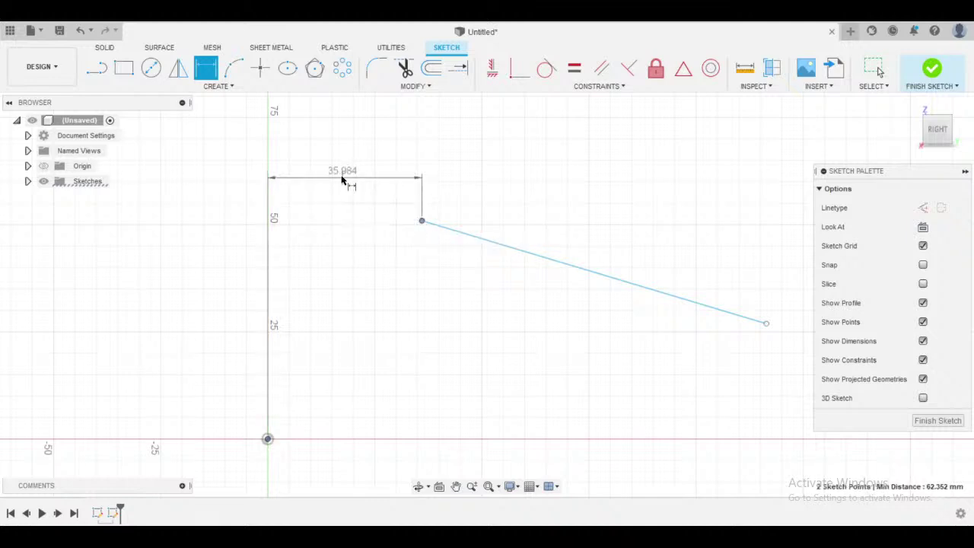
key(Escape)
key(Escape)
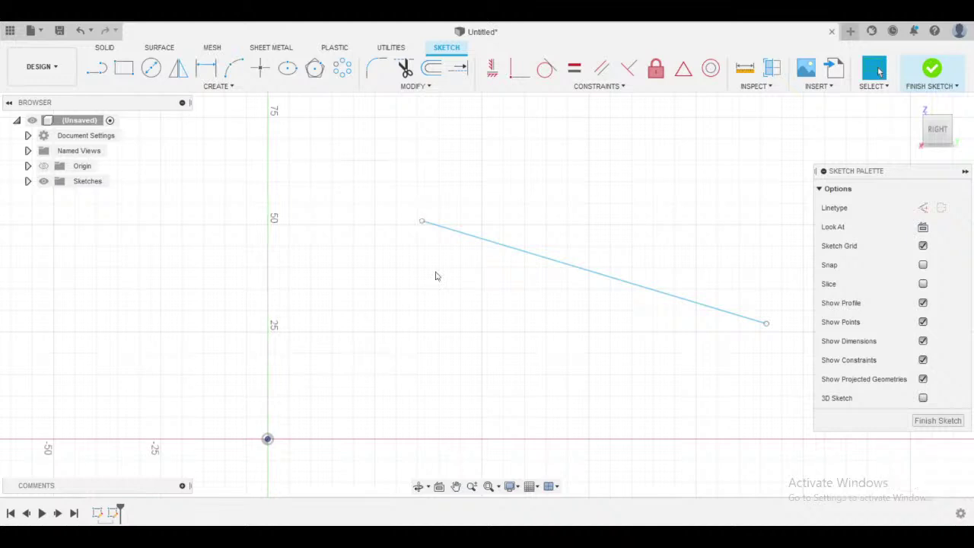
key(d)
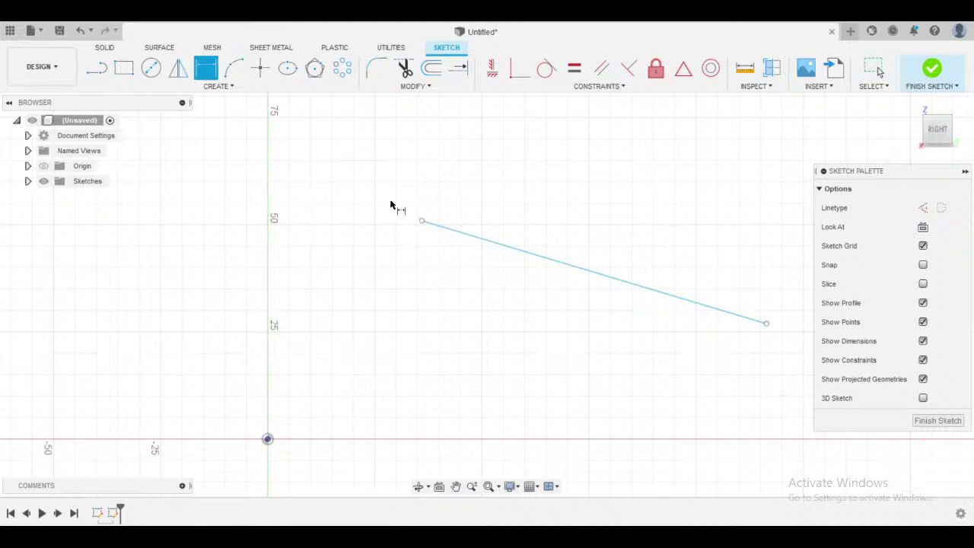
key(Escape)
- Dimension the vertical distance from the origin to the slanted line's upper endpoint as 50 mm, placing it beyond the vertical axis
key(d)
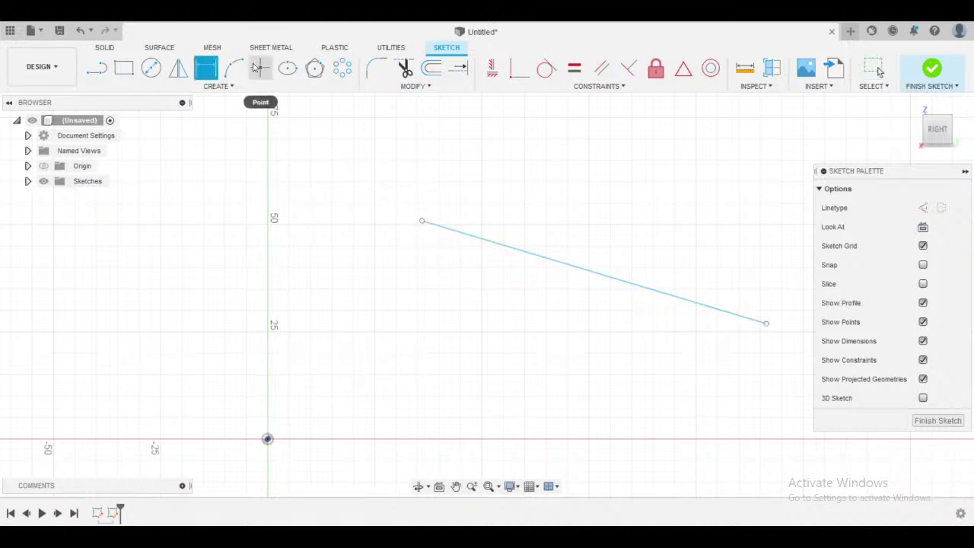
mouse_move(312, 398)
middle_down()
mouse_move(327, 340)
mouse_move(329, 347)
middle_up()
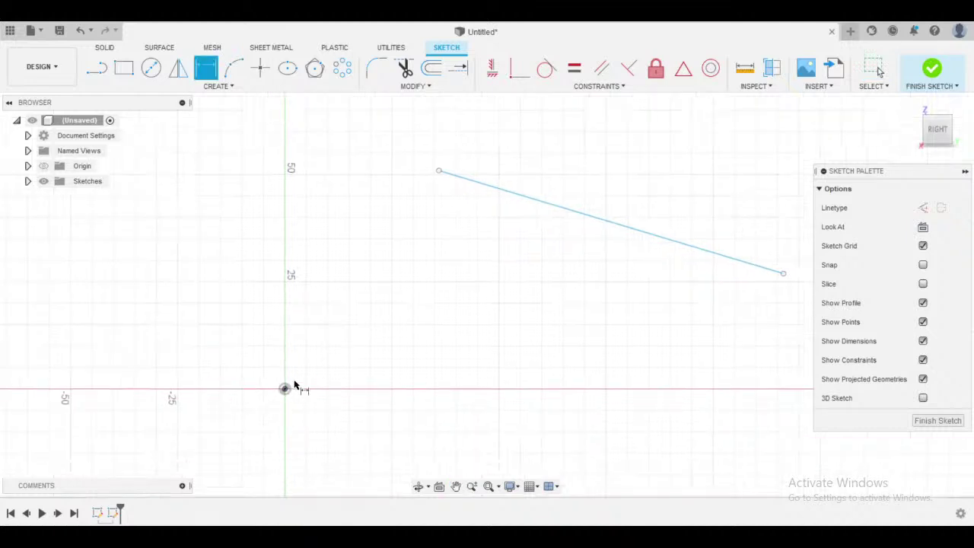
click(286, 390)
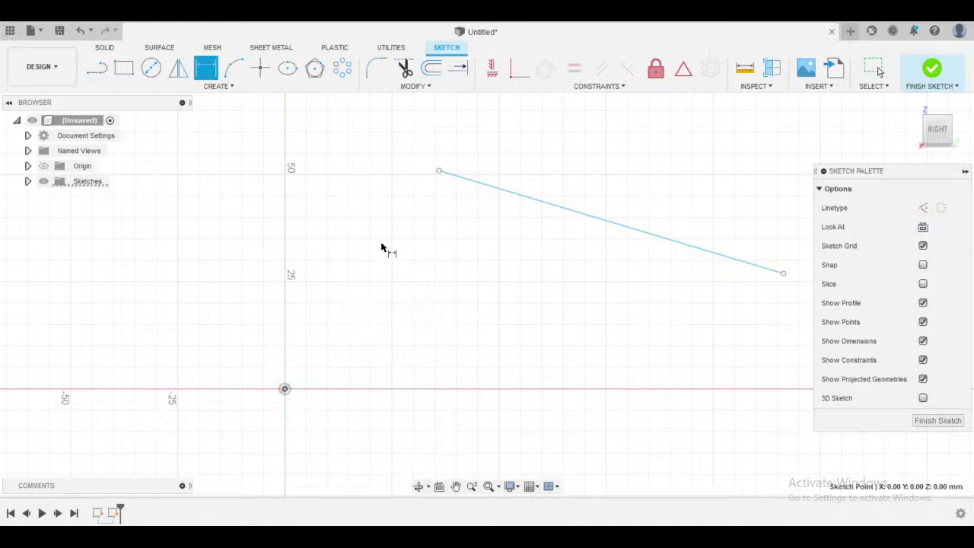
middle_drag(381, 247, 359, 281)
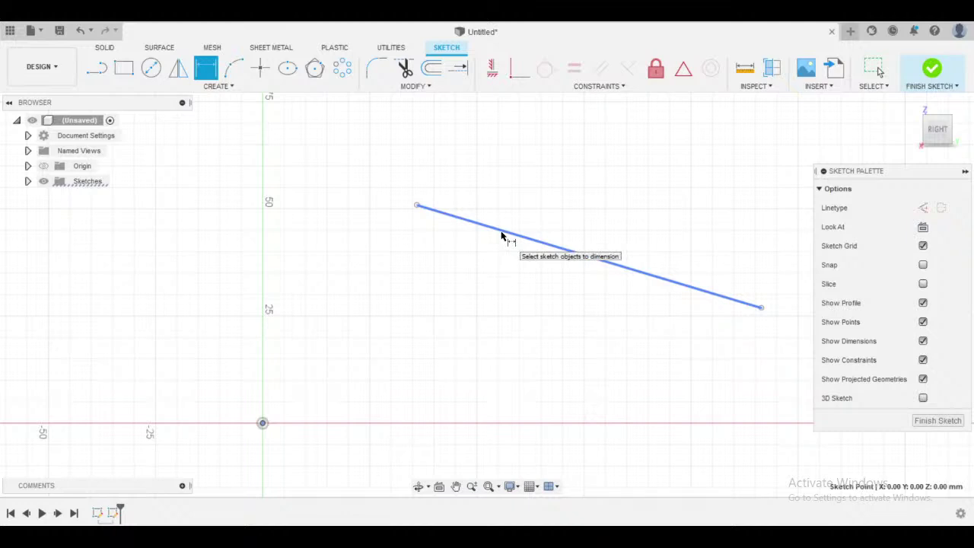
click(417, 207)
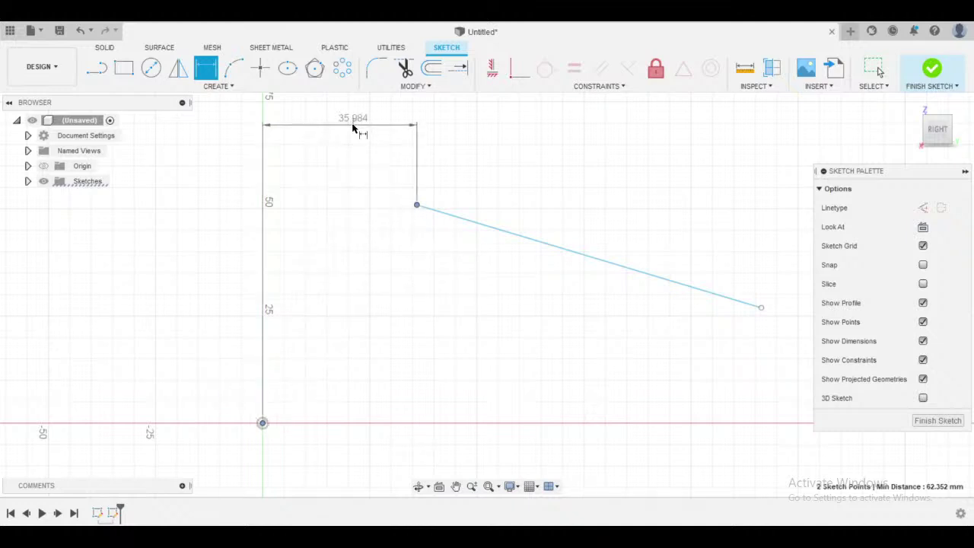
middle_drag(352, 124, 393, 167)
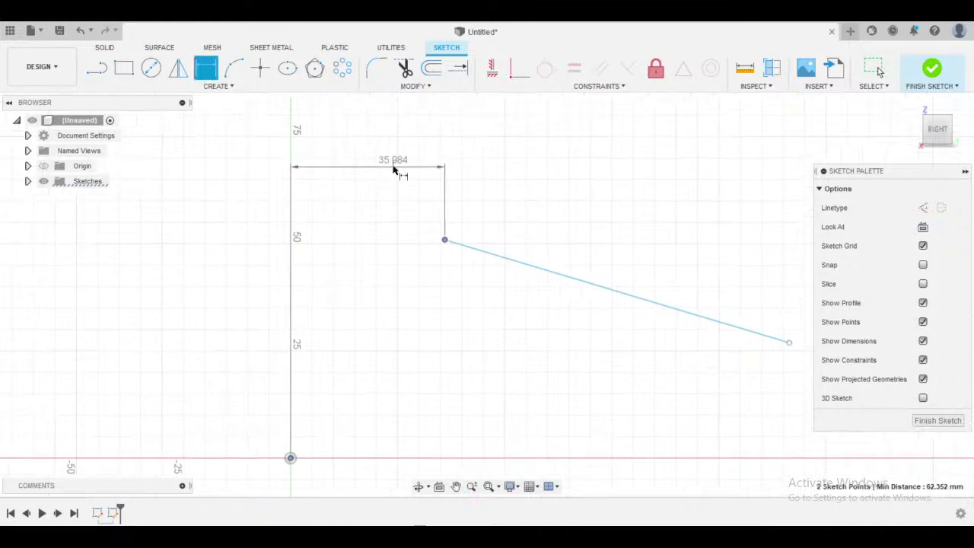
click(922, 147)
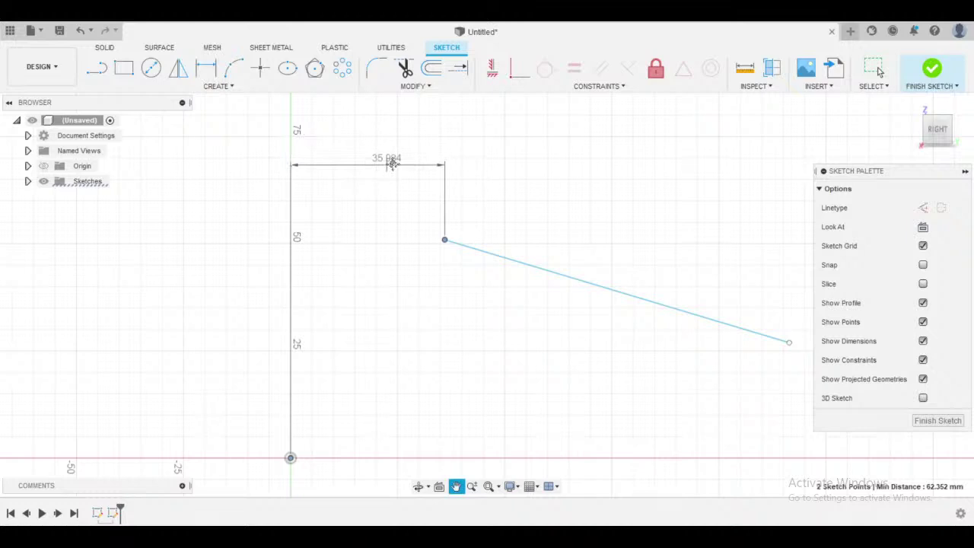
middle_drag(368, 166, 394, 156)
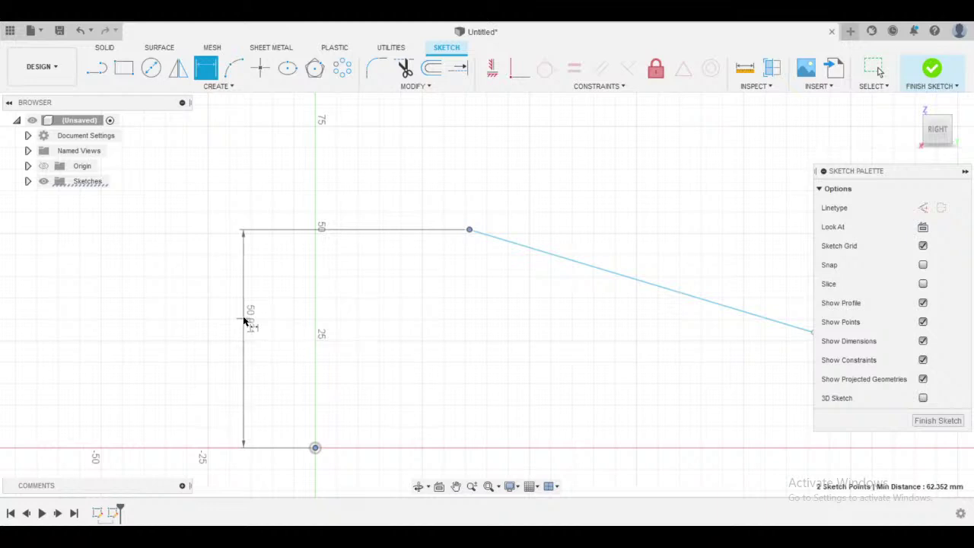
click(231, 320)
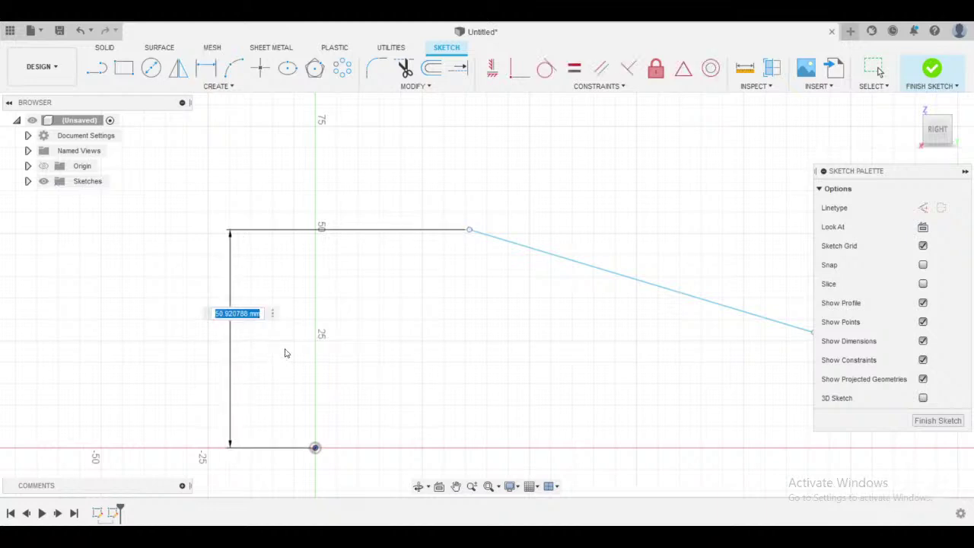
key(Escape)
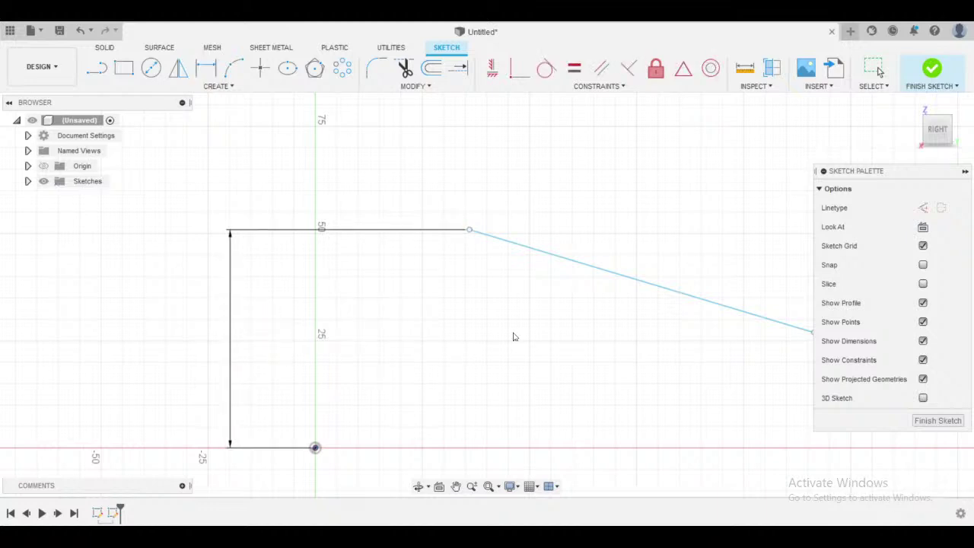
middle_drag(514, 337, 497, 309)
scroll(467, 303, down, 2)
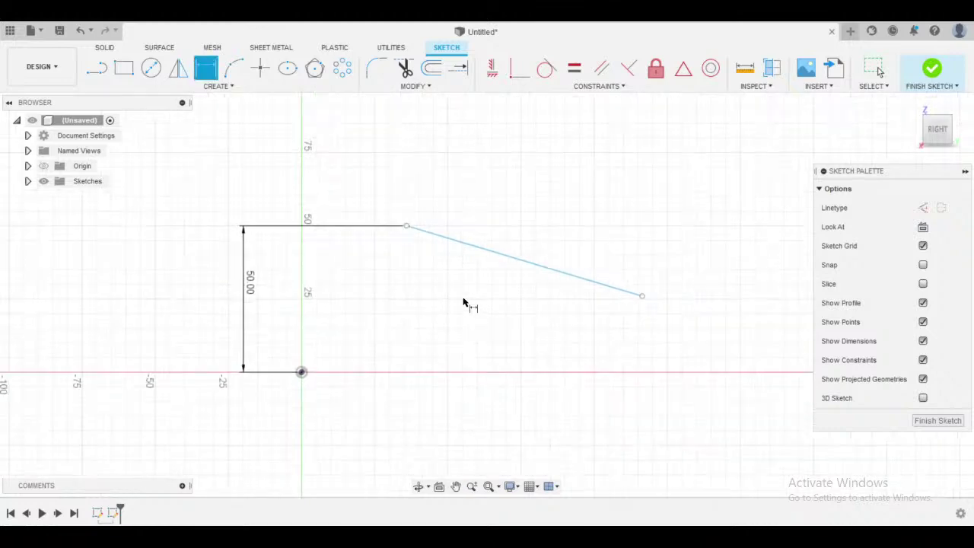
scroll(464, 303, down, 2)
key(Escape)
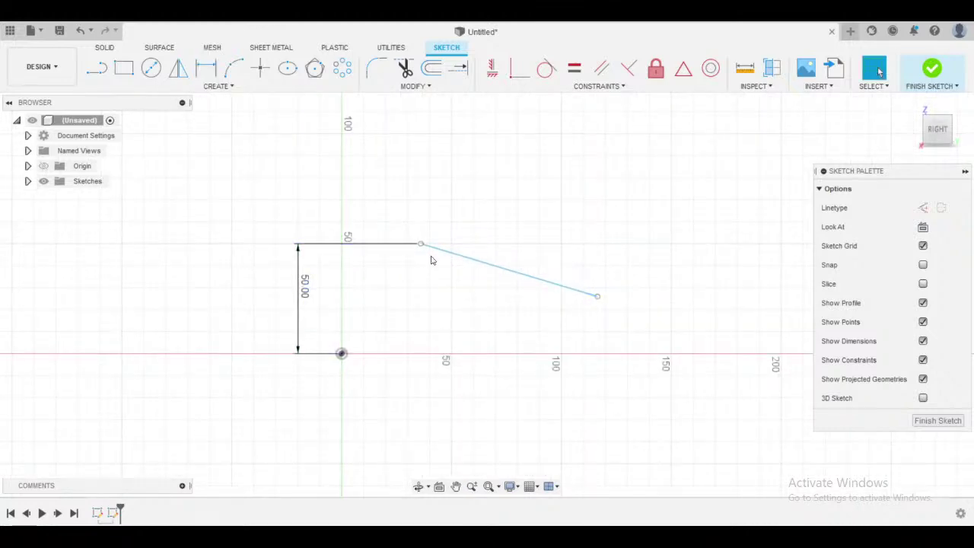
middle_drag(387, 276, 393, 290)
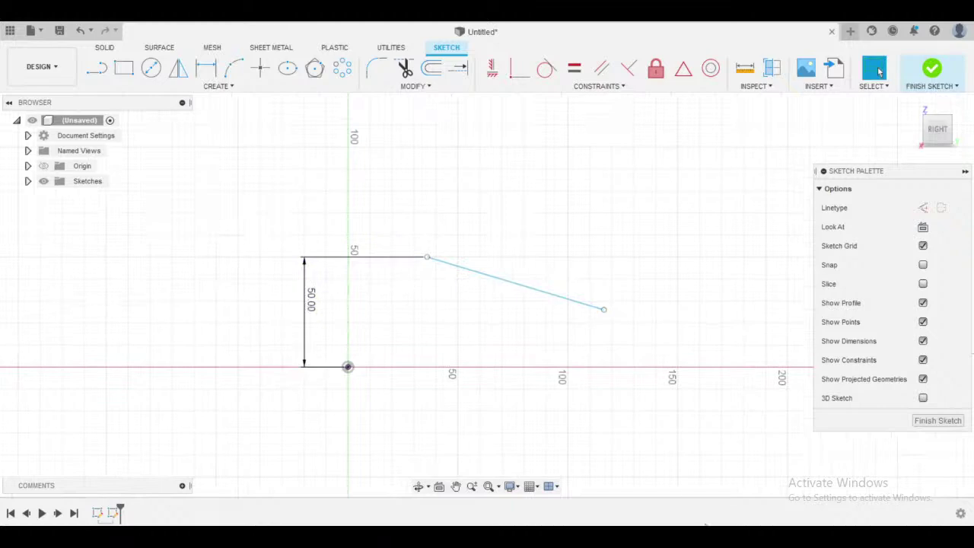
- Delete the slanted line together with its 50 mm dimension from the sketch
key(alt+Tab)
middle_drag(523, 230, 496, 221)
click(442, 266)
key(Delete)
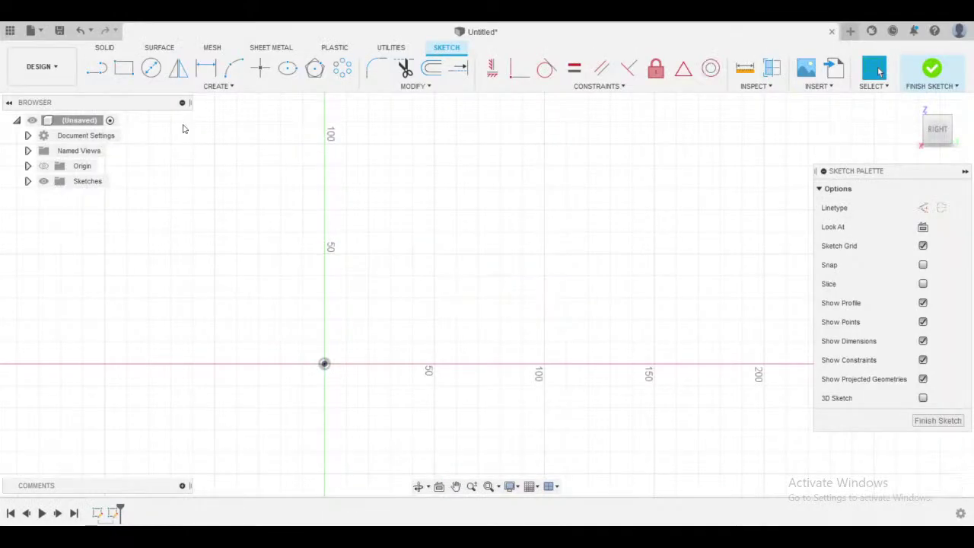
- Draw a horizontal line from the origin along the horizontal axis and shorten it to about 76 mm by moving its free endpoint
click(101, 72)
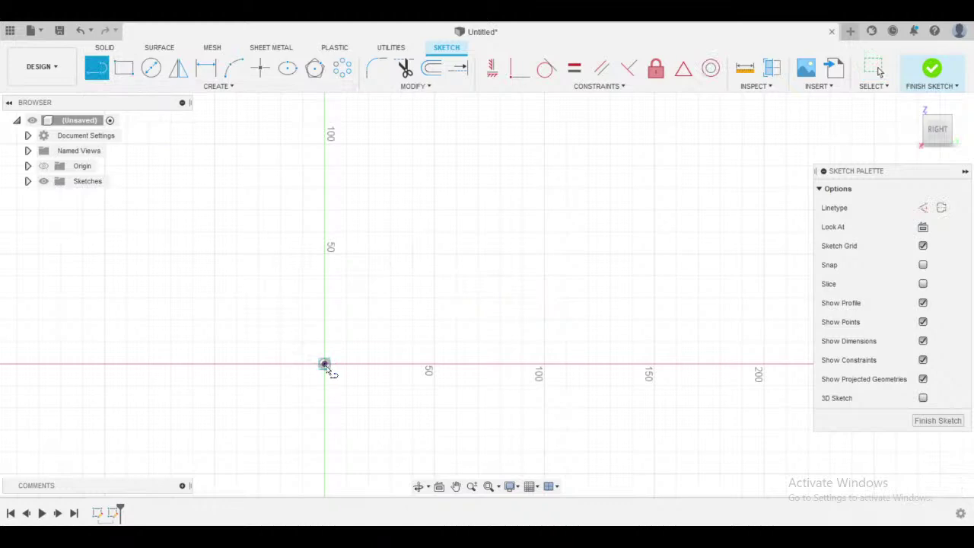
click(324, 365)
click(562, 365)
key(Escape)
middle_drag(566, 292, 532, 282)
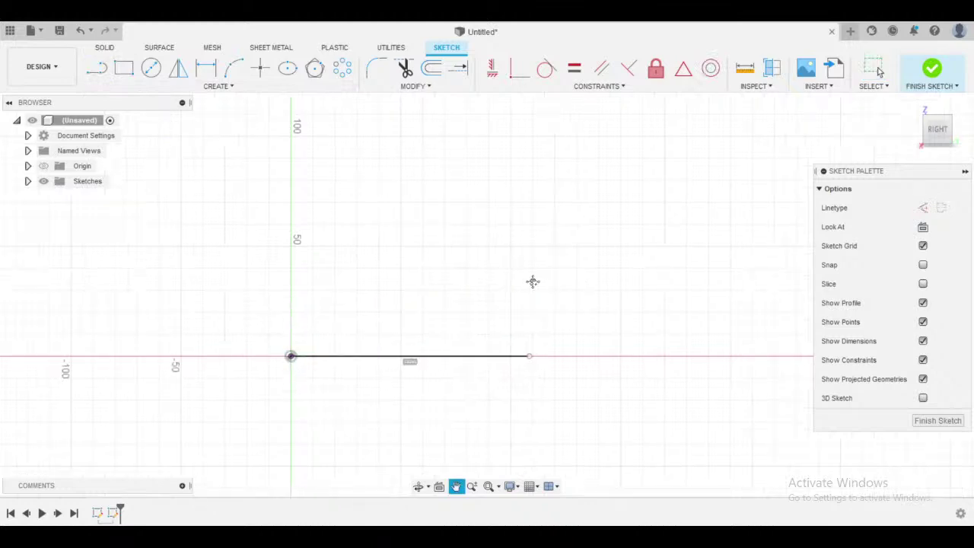
drag(529, 355, 459, 355)
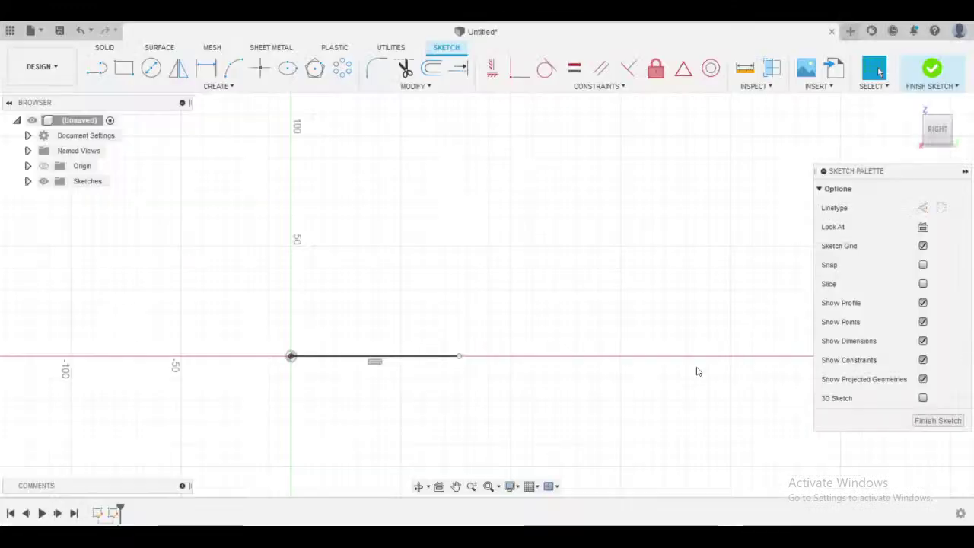
- Draw a vertical line about 18 mm long upward from the origin
click(97, 67)
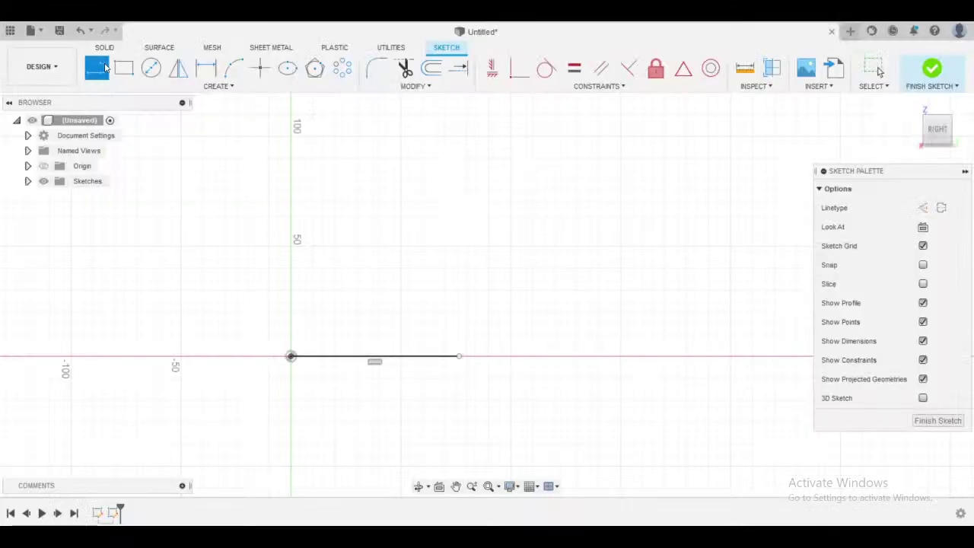
scroll(343, 346, up, 2)
click(266, 363)
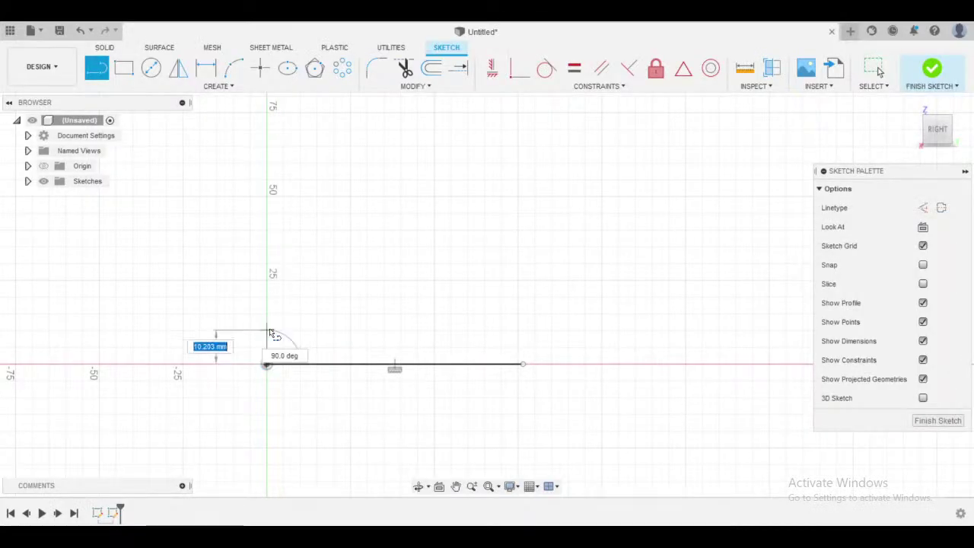
click(266, 303)
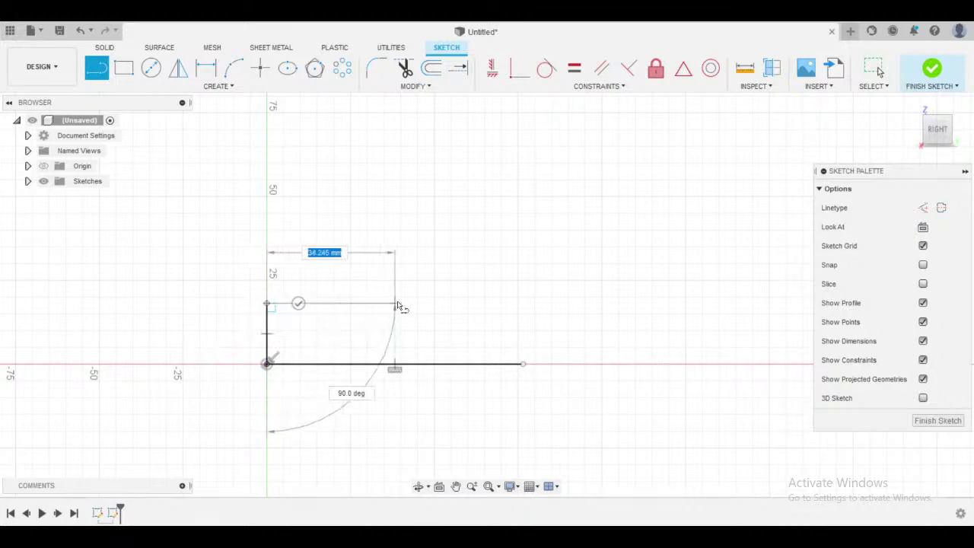
key(Escape)
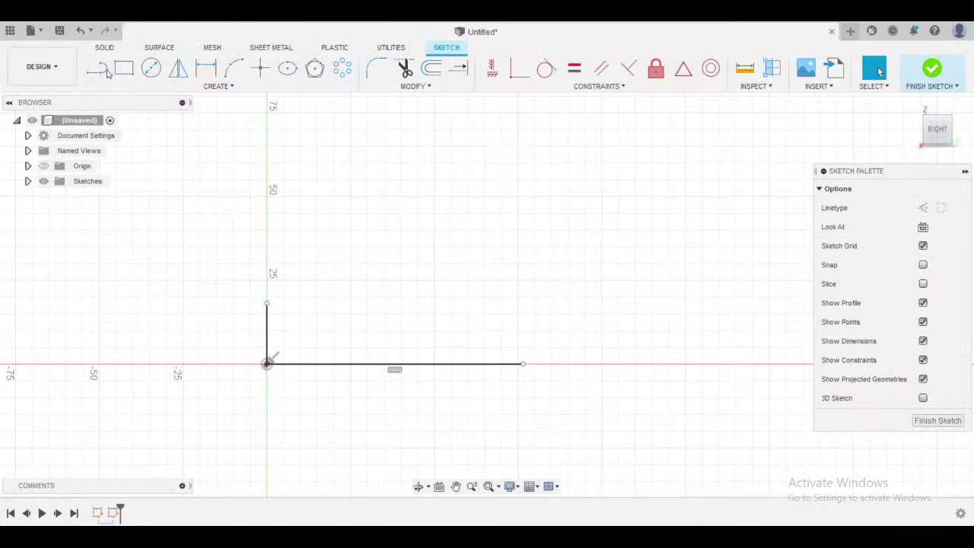
- Draw three connected lines from the vertical line's upper end: horizontal about 40 mm, slanted up and outward, and horizontal back to the vertical axis
key(l)
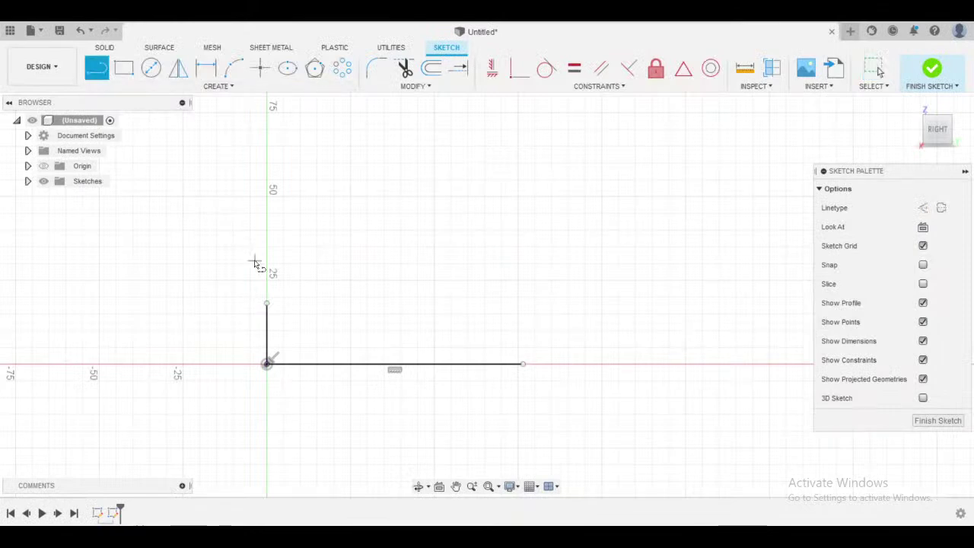
click(266, 305)
click(404, 303)
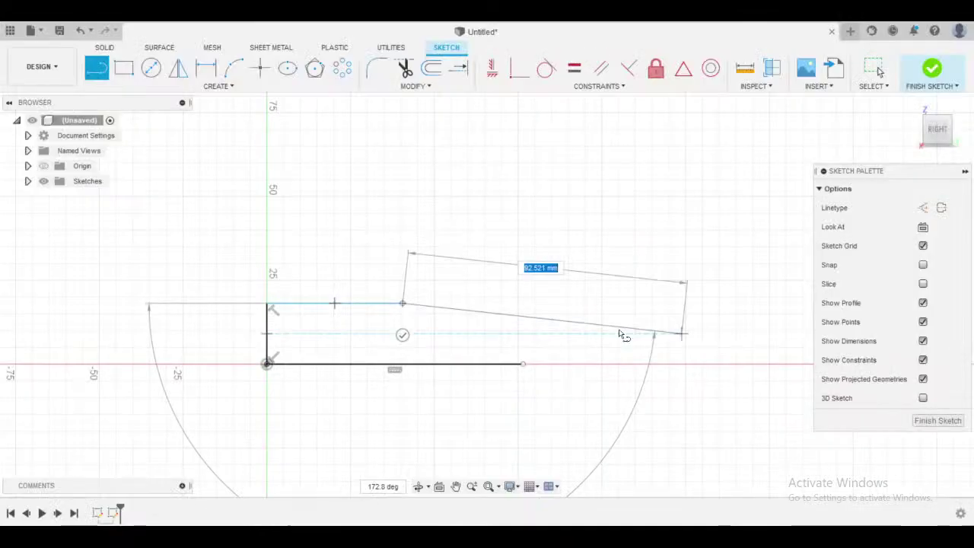
click(487, 210)
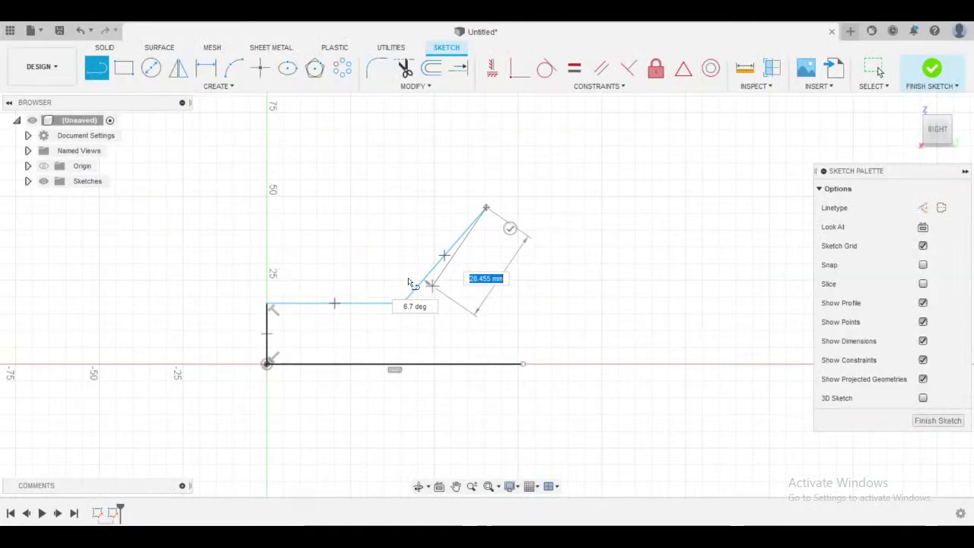
click(267, 210)
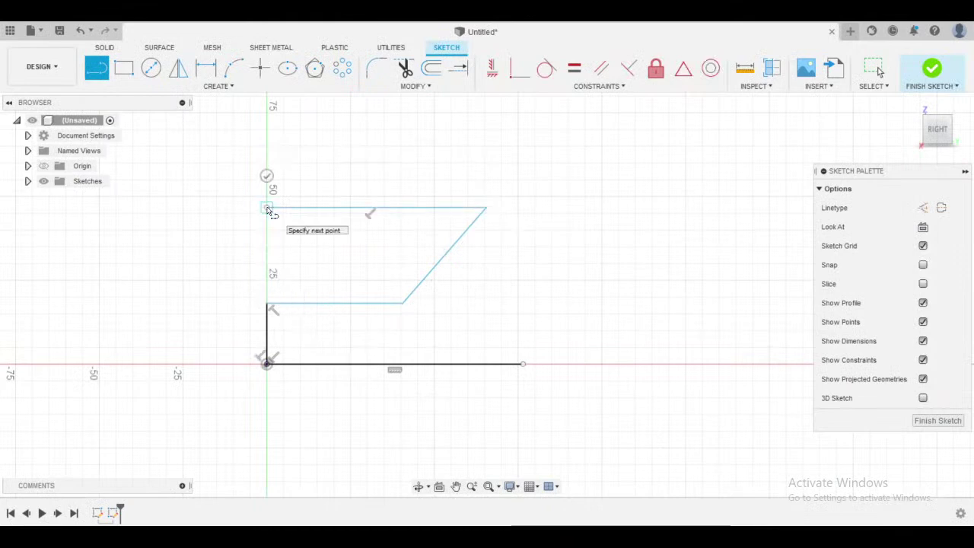
key(Escape)
scroll(419, 200, down, 2)
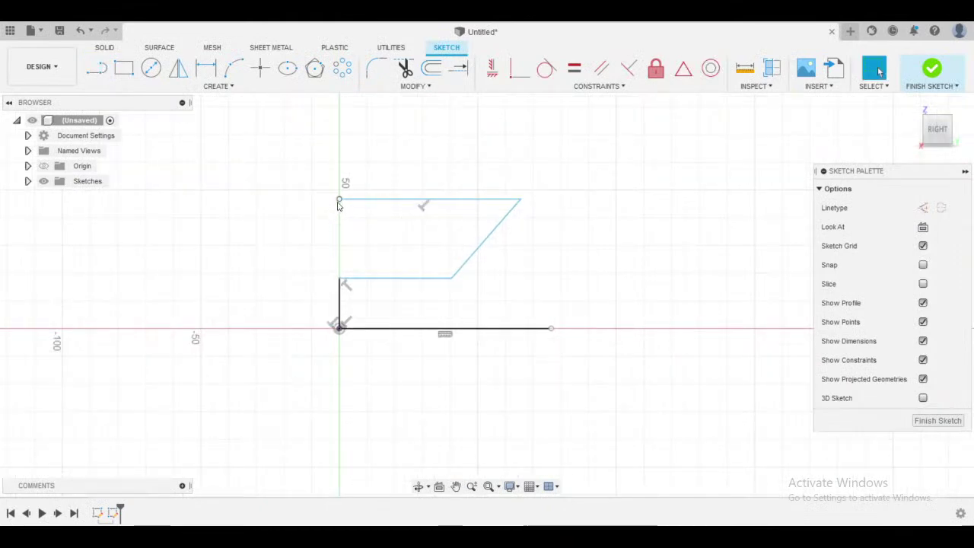
- Shorten the upper horizontal line by moving its free endpoint slightly inward off the vertical axis
drag(339, 200, 353, 200)
scroll(492, 199, down, 2)
scroll(488, 200, up, 2)
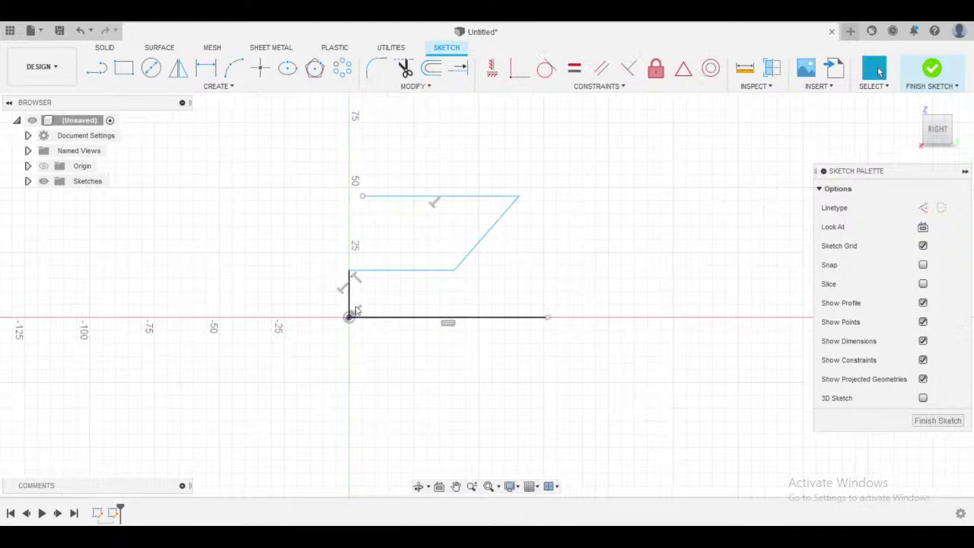
scroll(357, 306, up, 2)
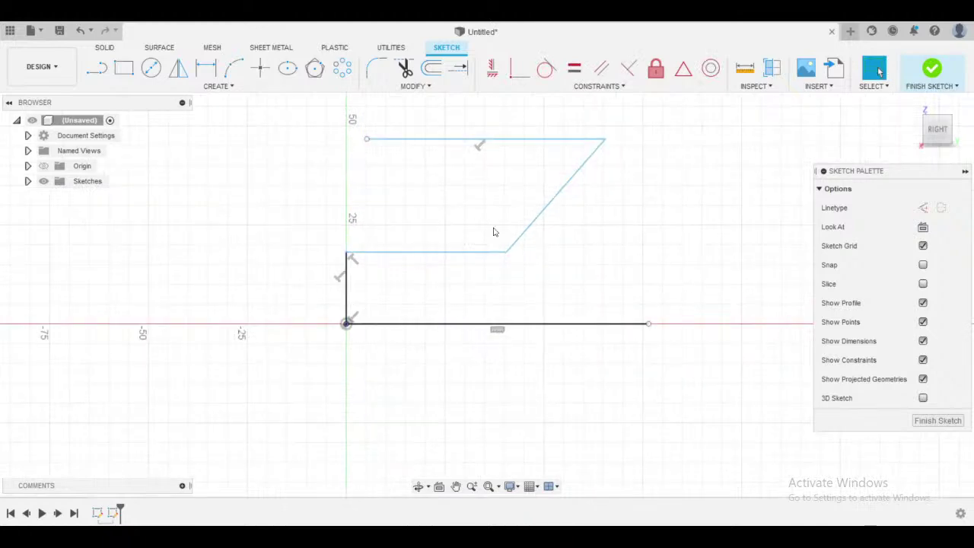
middle_drag(493, 232, 456, 277)
middle_drag(513, 252, 465, 292)
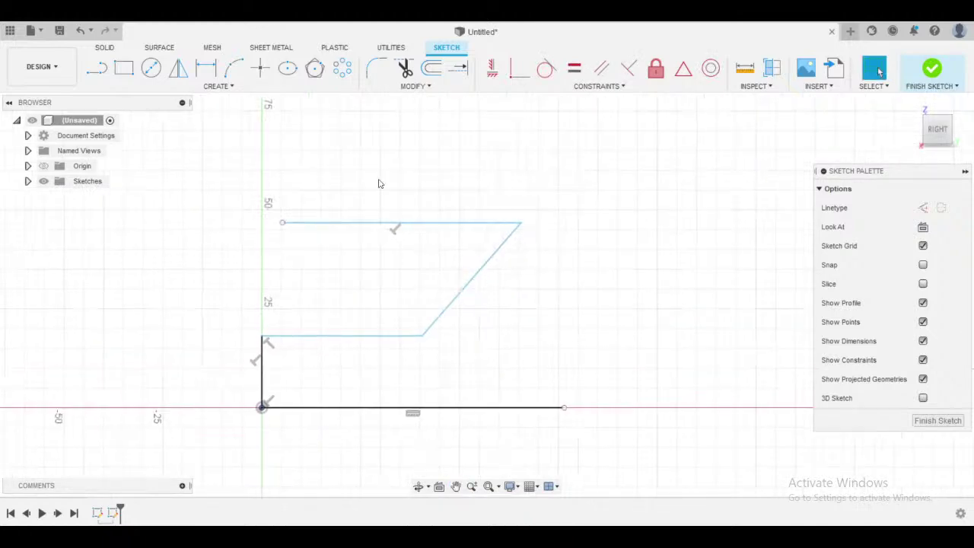
scroll(377, 180, down, 2)
middle_drag(401, 164, 403, 163)
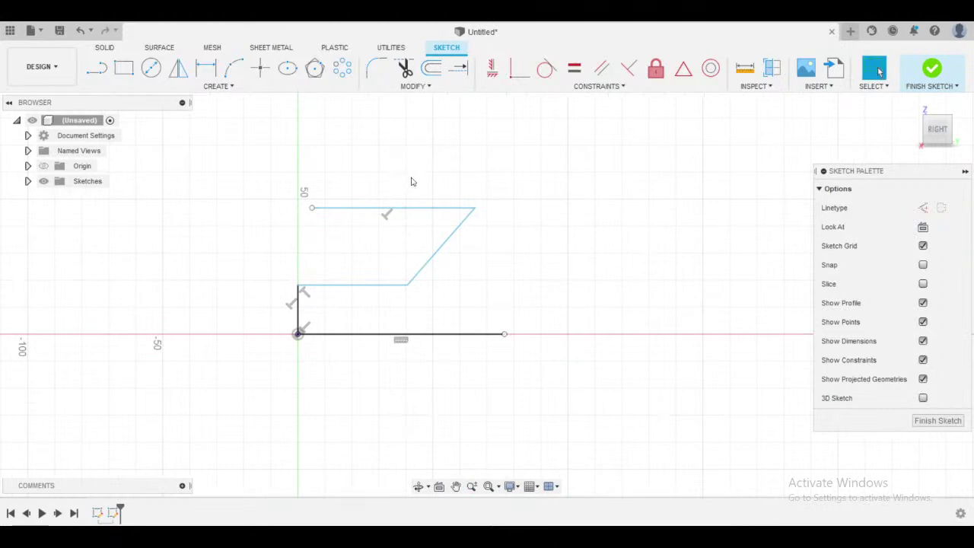
scroll(411, 198, up, 3)
middle_drag(403, 248, 448, 226)
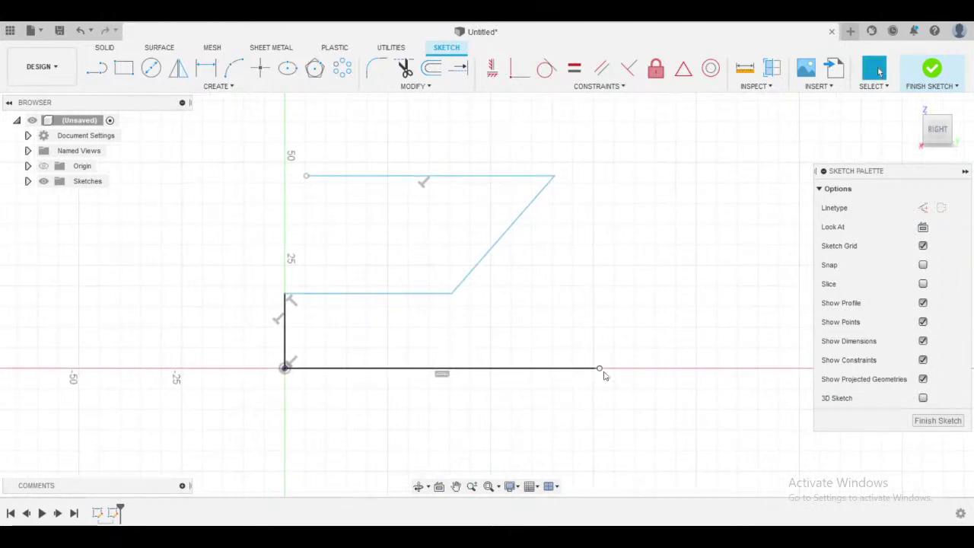
- Shorten the bottom horizontal line to about 67 mm by moving its free endpoint along the horizontal axis
drag(599, 370, 561, 371)
scroll(568, 320, down, 2)
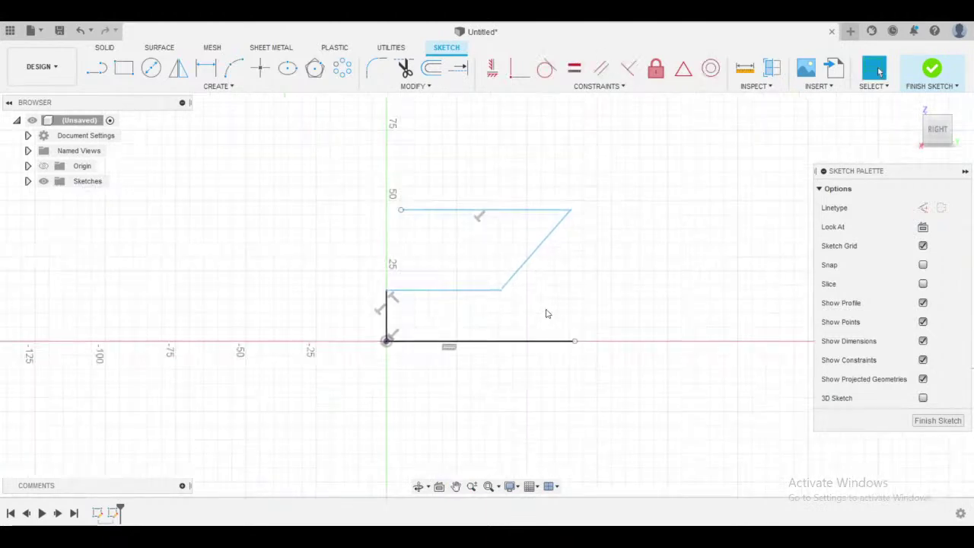
scroll(542, 311, up, 2)
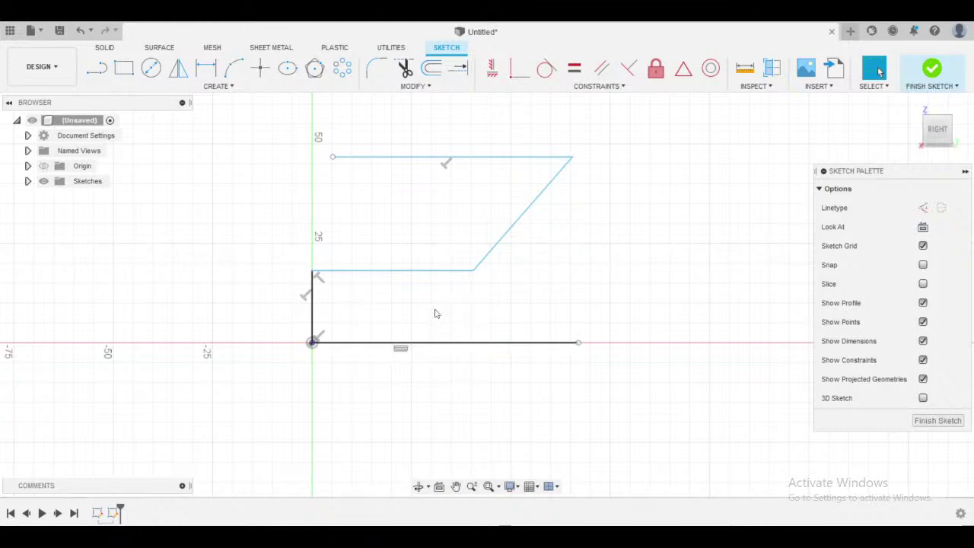
- Delete the horizontal constraint of the bottom line and tilt the connected profile by moving that line's free endpoint upward
click(402, 350)
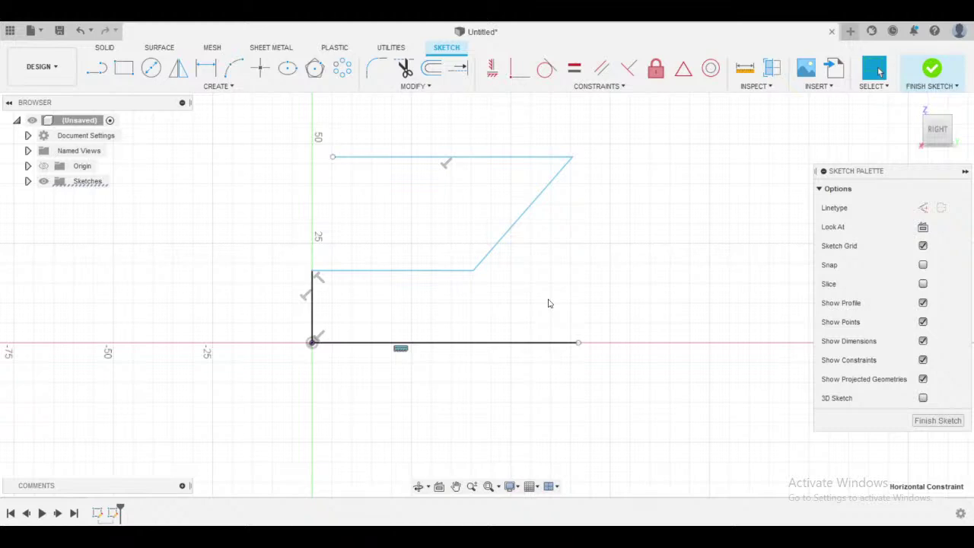
key(Delete)
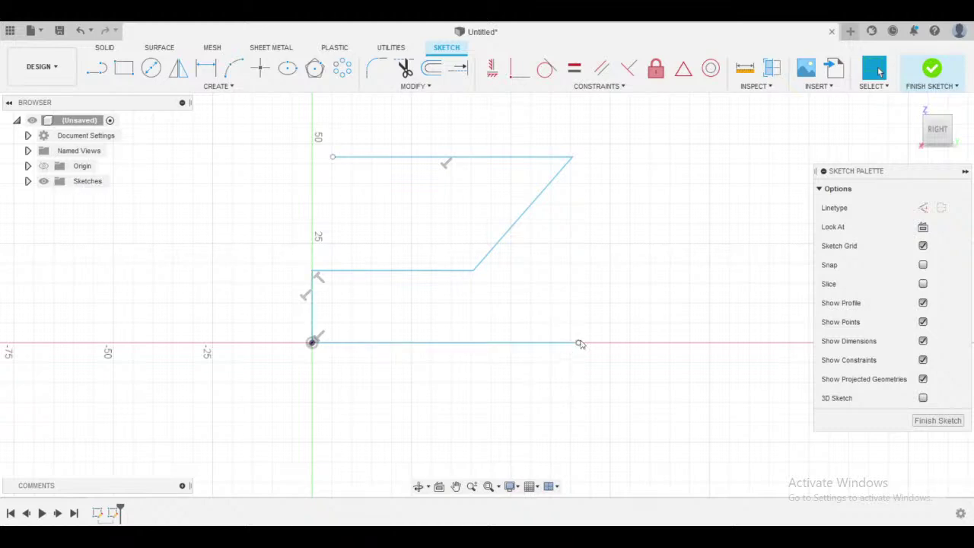
mouse_move(580, 346)
mouse_down()
mouse_move(580, 366)
mouse_move(579, 324)
mouse_move(567, 313)
mouse_up()
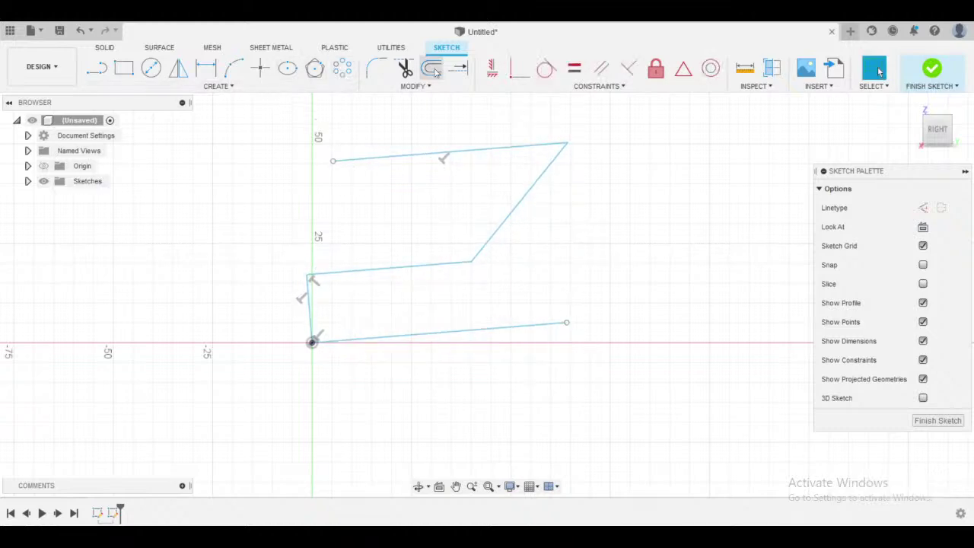
- Apply a Horizontal/Vertical constraint to the short tilted line rising from the origin
click(497, 70)
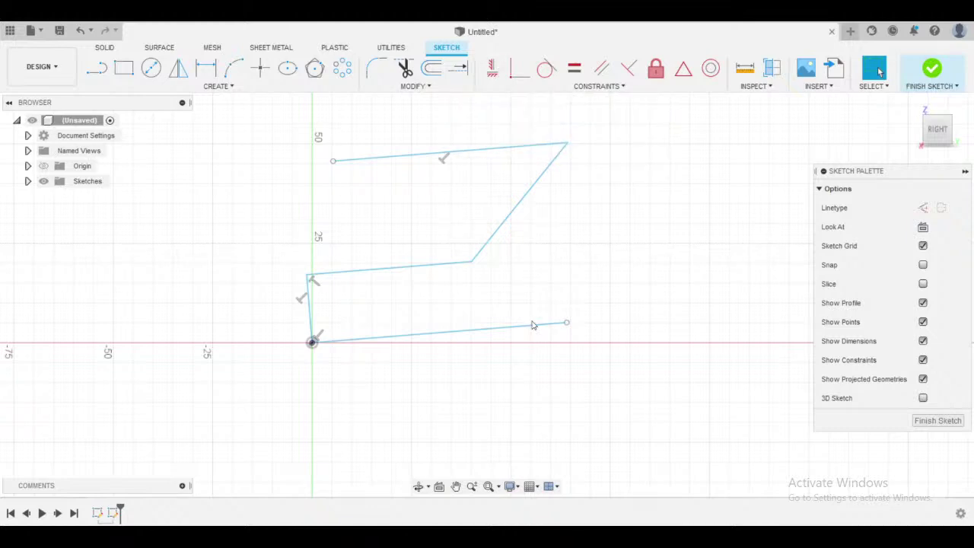
click(493, 70)
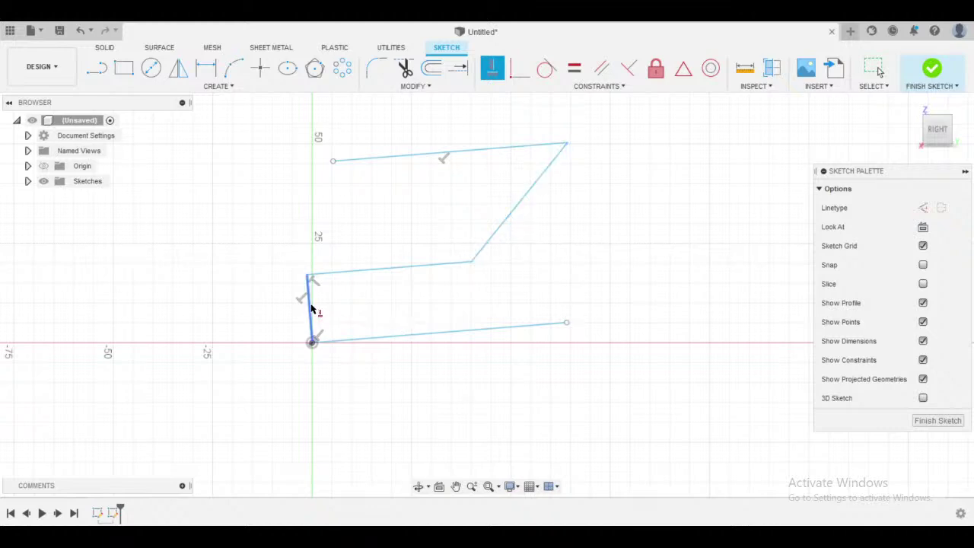
scroll(309, 300, up, 5)
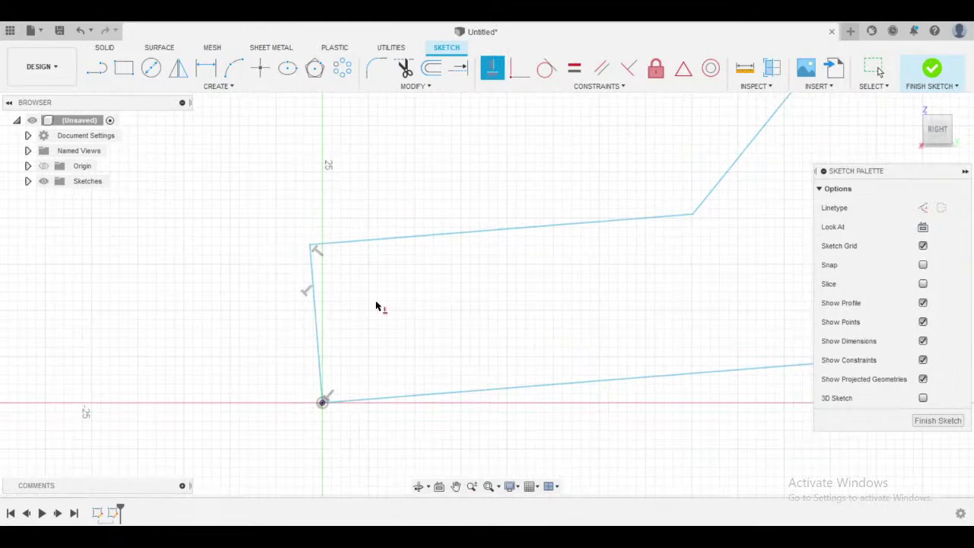
middle_drag(393, 363, 367, 359)
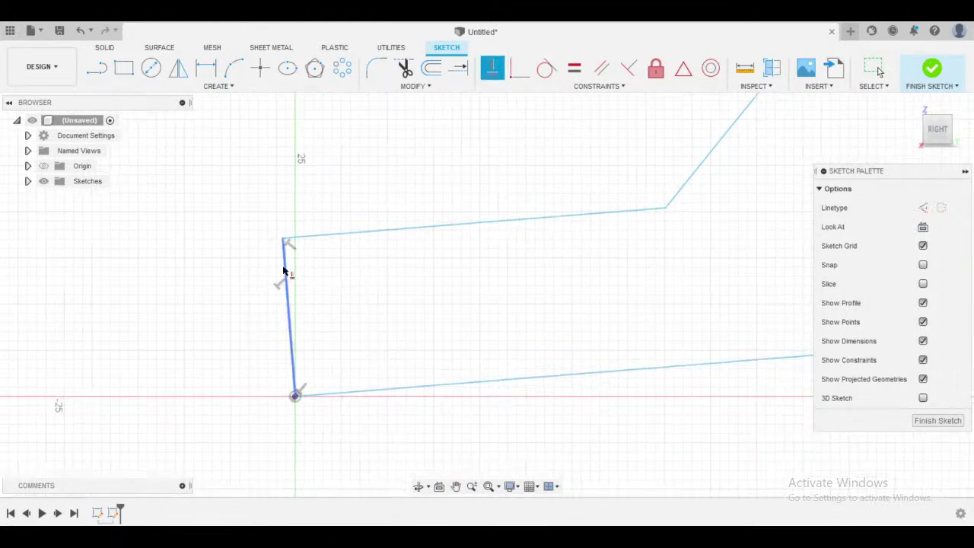
middle_drag(343, 264, 361, 254)
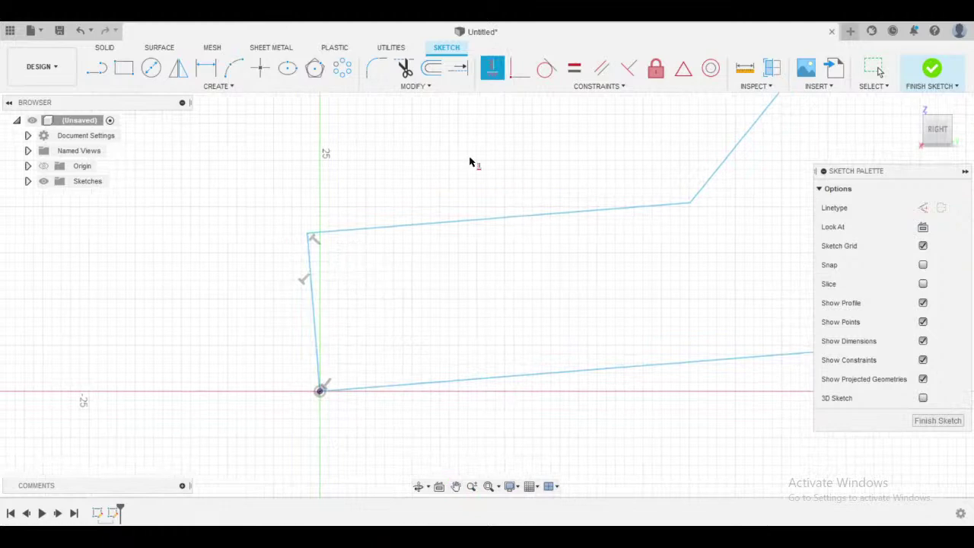
click(500, 75)
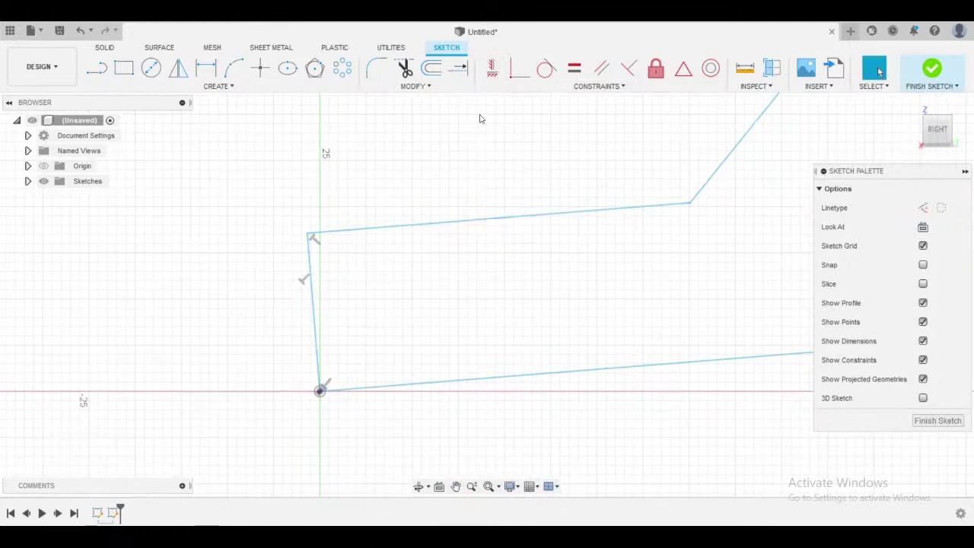
click(492, 70)
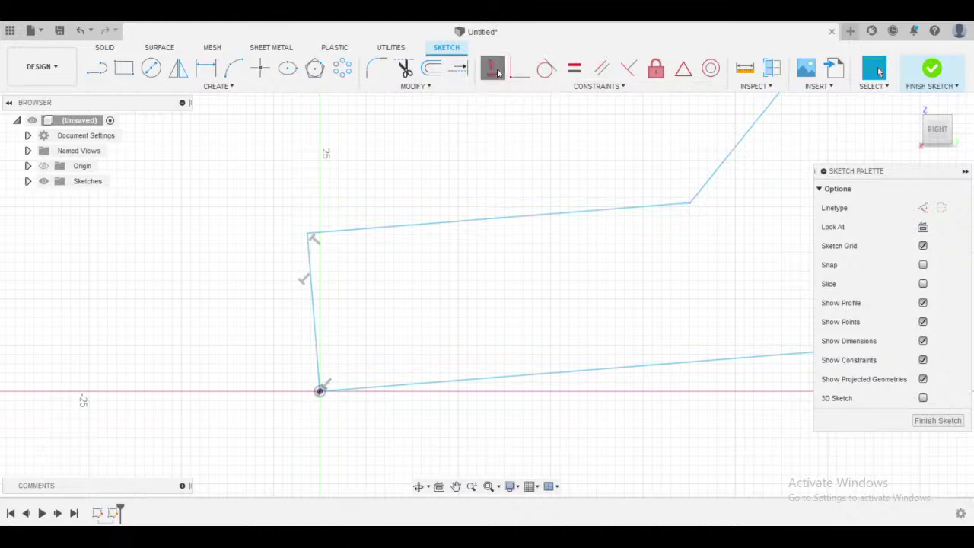
click(313, 289)
middle_drag(503, 302, 427, 310)
scroll(519, 323, down, 1)
middle_drag(525, 317, 491, 304)
key(Escape)
- Examine the vertical and perpendicular constraint symbols around the short vertical line at the origin
scroll(353, 331, up, 2)
mouse_move(353, 331)
middle_down()
mouse_move(378, 274)
mouse_move(330, 278)
mouse_move(357, 282)
mouse_move(273, 321)
mouse_move(262, 297)
middle_up()
scroll(338, 290, down, 2)
scroll(333, 296, down, 1)
scroll(302, 296, up, 1)
scroll(311, 284, up, 1)
scroll(172, 359, up, 1)
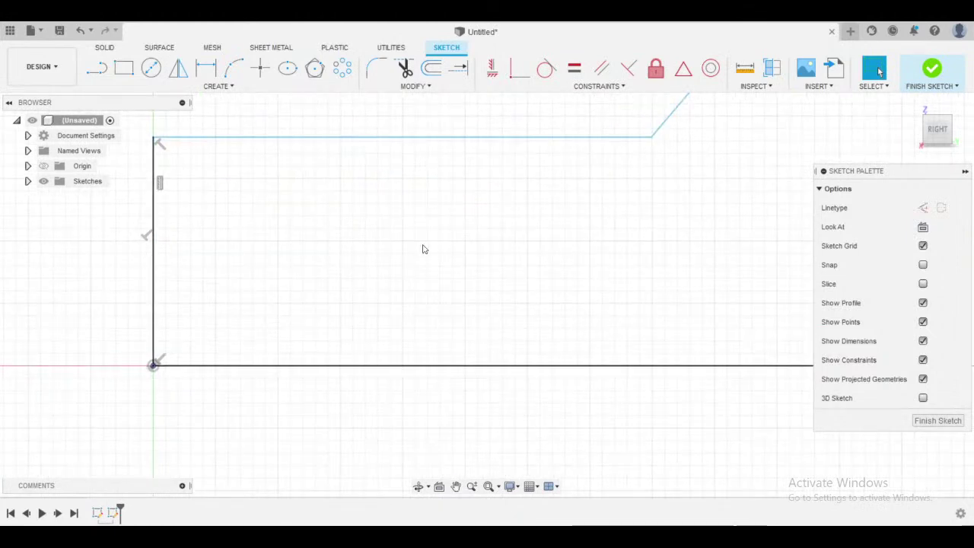
middle_drag(424, 249, 404, 271)
scroll(440, 276, down, 1)
scroll(424, 269, down, 1)
mouse_move(353, 307)
middle_down()
mouse_move(434, 242)
mouse_move(350, 330)
middle_up()
scroll(361, 270, up, 2)
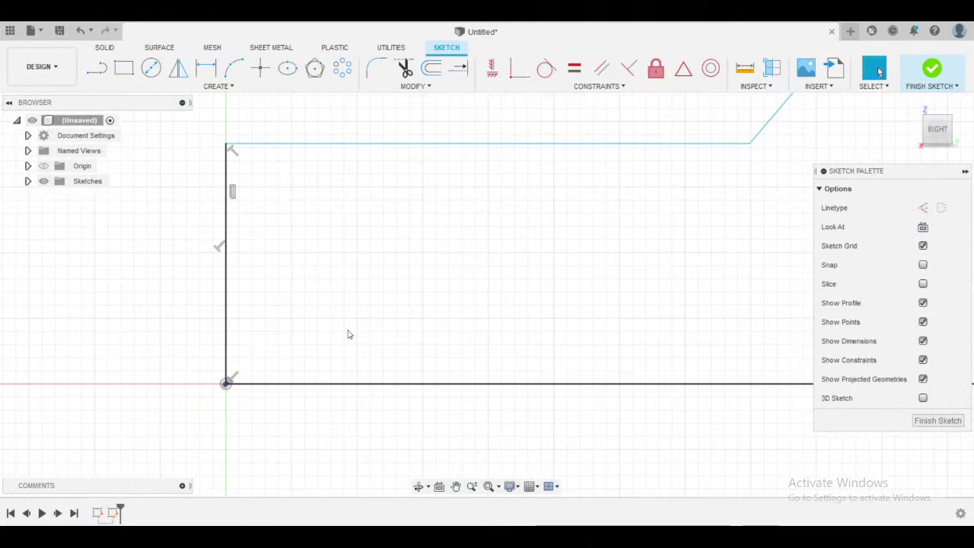
scroll(418, 281, down, 4)
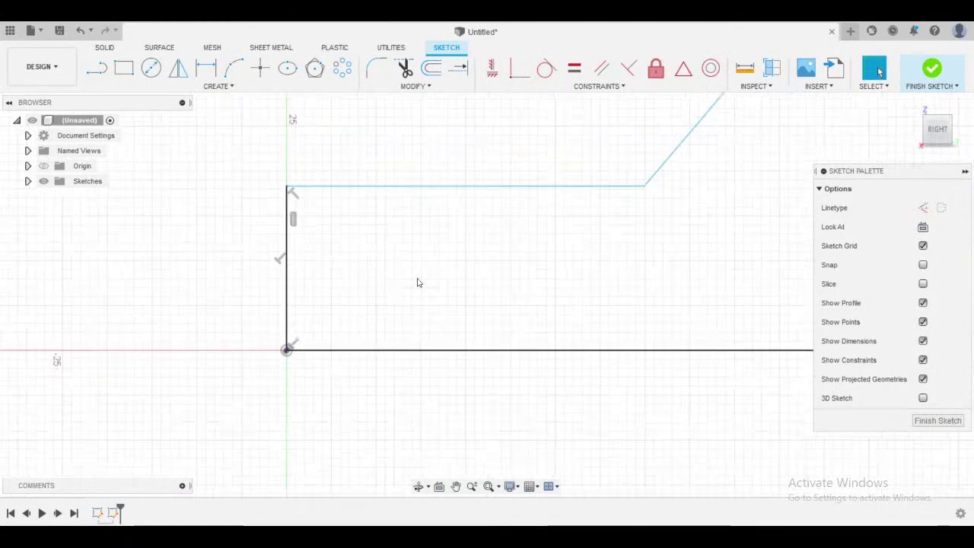
- Delete the bottom line and redraw it from the origin, about 40 mm along the horizontal axis, ending directly below the slanted line's lower end
click(500, 331)
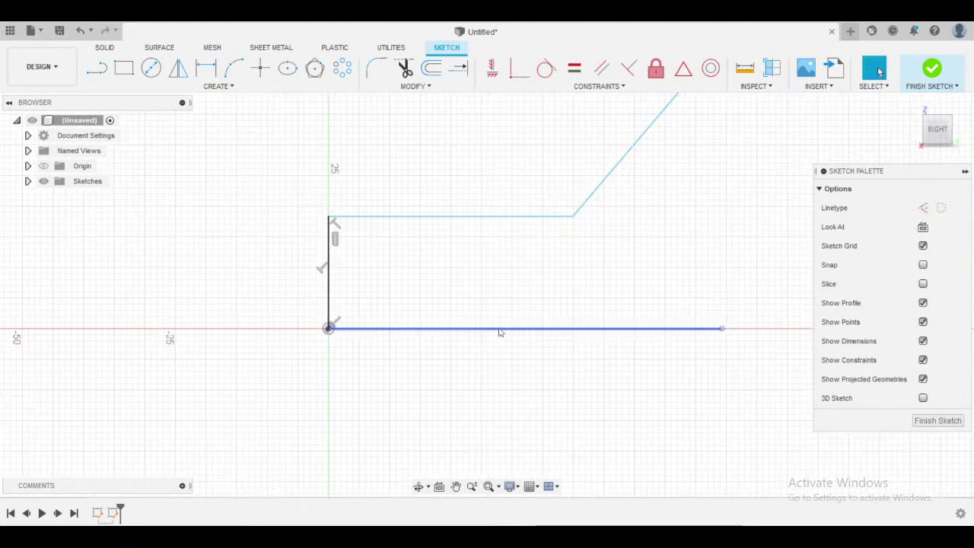
key(Delete)
key(l)
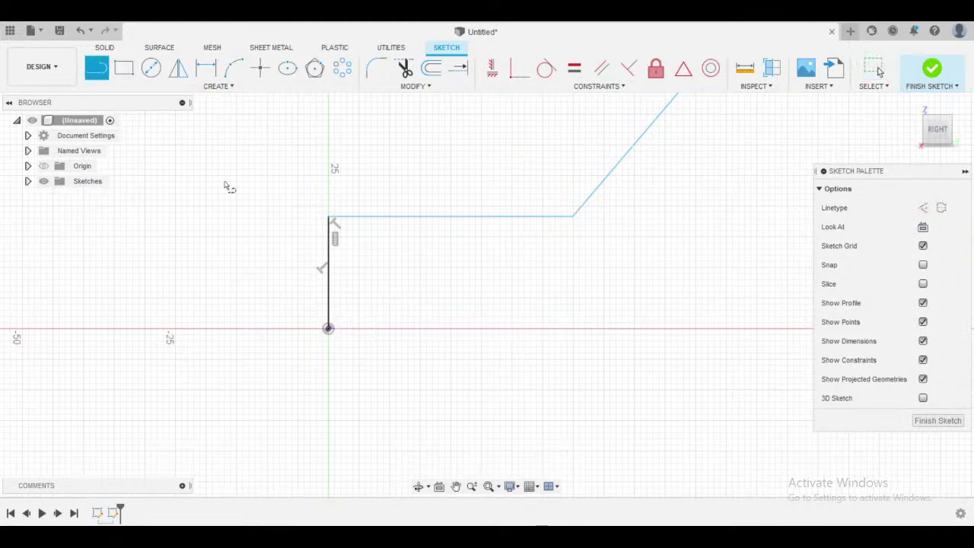
click(329, 329)
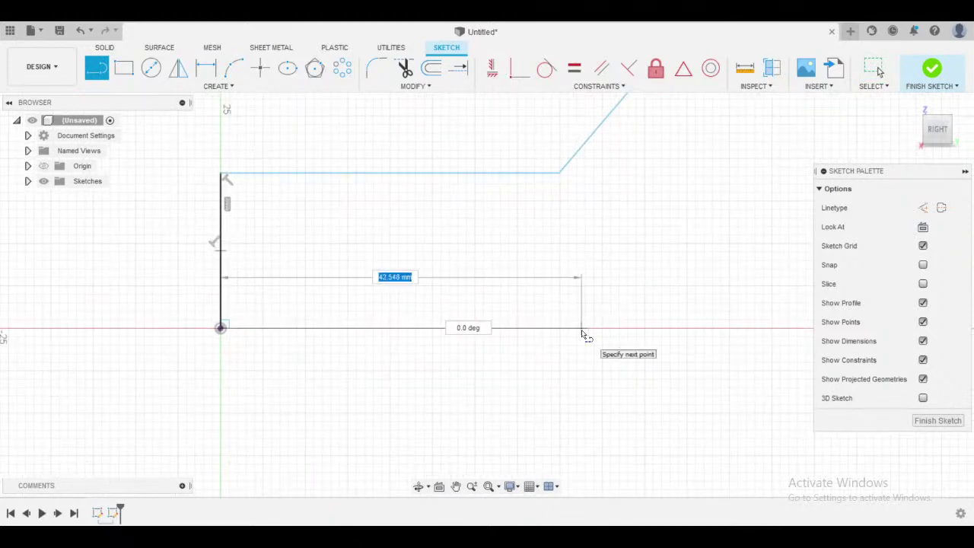
click(220, 327)
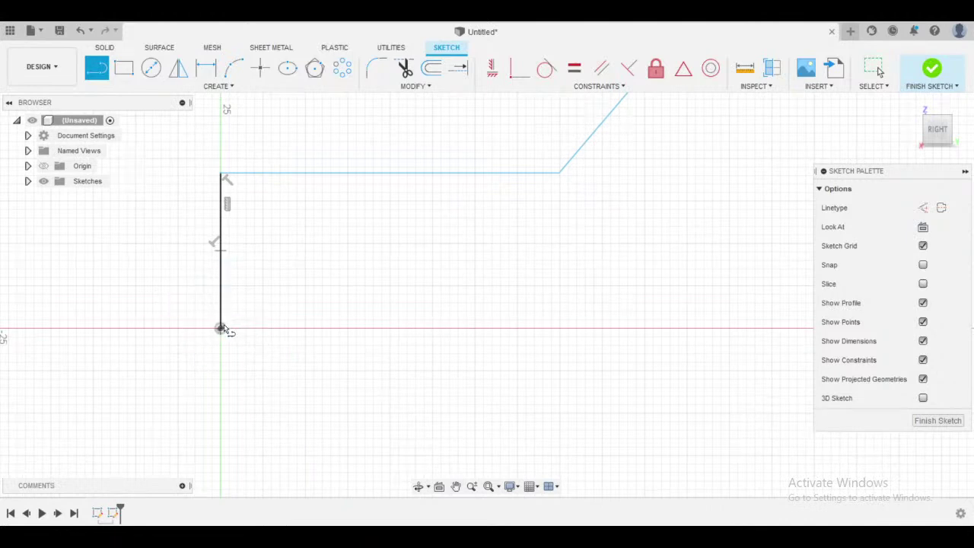
click(560, 334)
key(Escape)
- Inspect the perpendicular constraint between the bottom line and the vertical line at the origin
scroll(258, 316, up, 3)
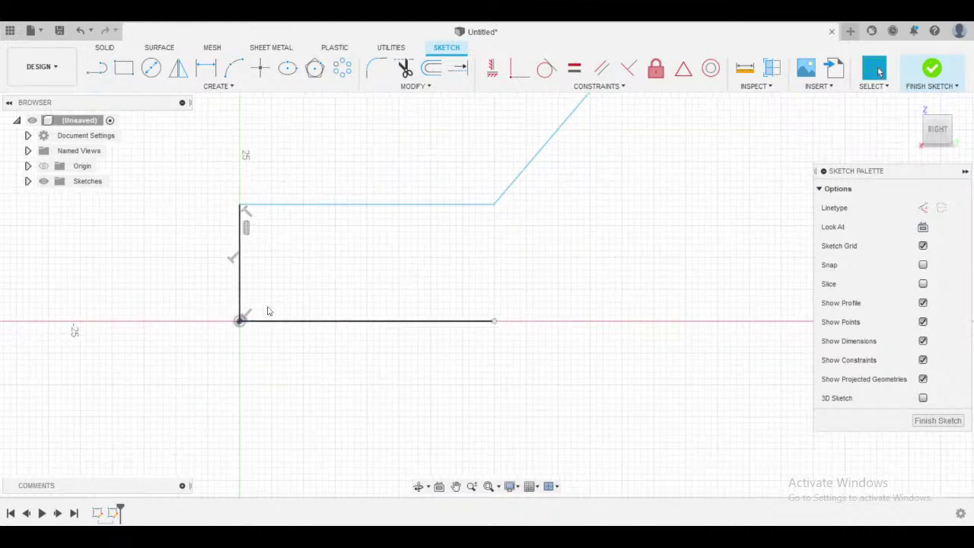
click(230, 324)
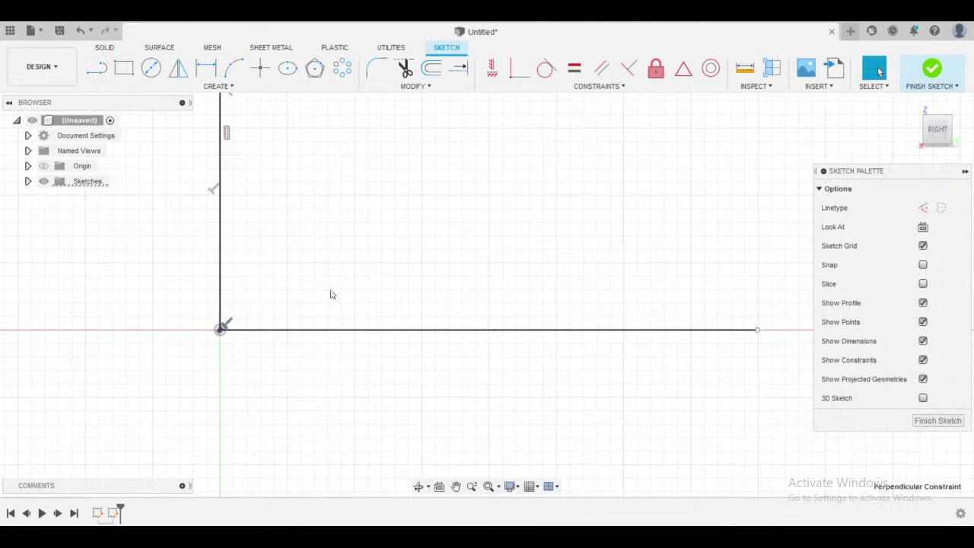
middle_drag(330, 294, 292, 316)
scroll(403, 267, down, 3)
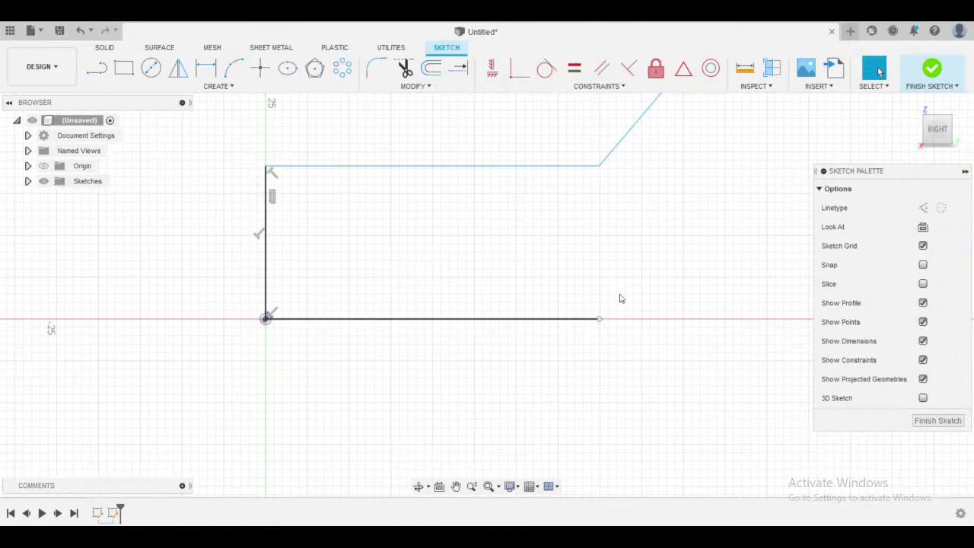
- Switch to the bracket's reference drawing to check its side-view profile, and return to the Fusion 360 sketch
scroll(588, 271, down, 3)
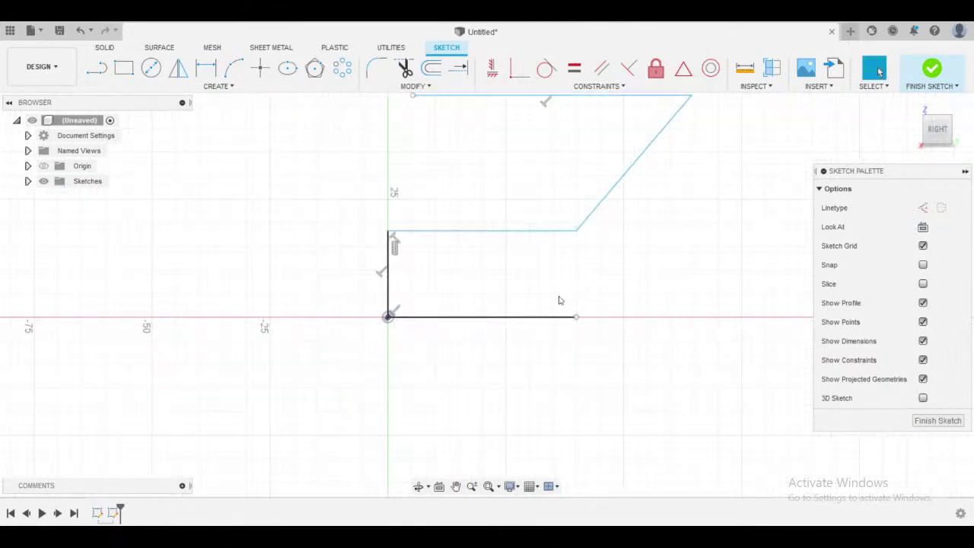
key(alt+Tab)
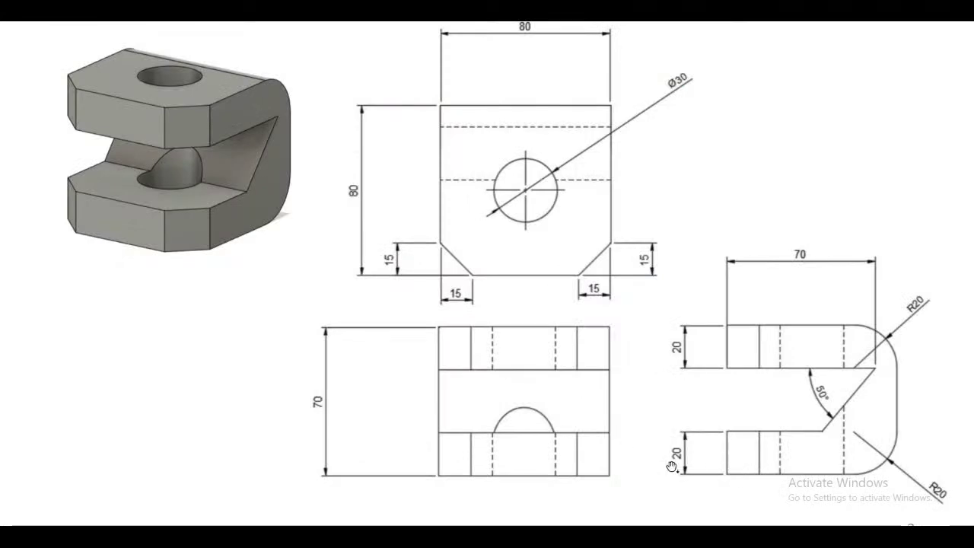
key(alt+Tab)
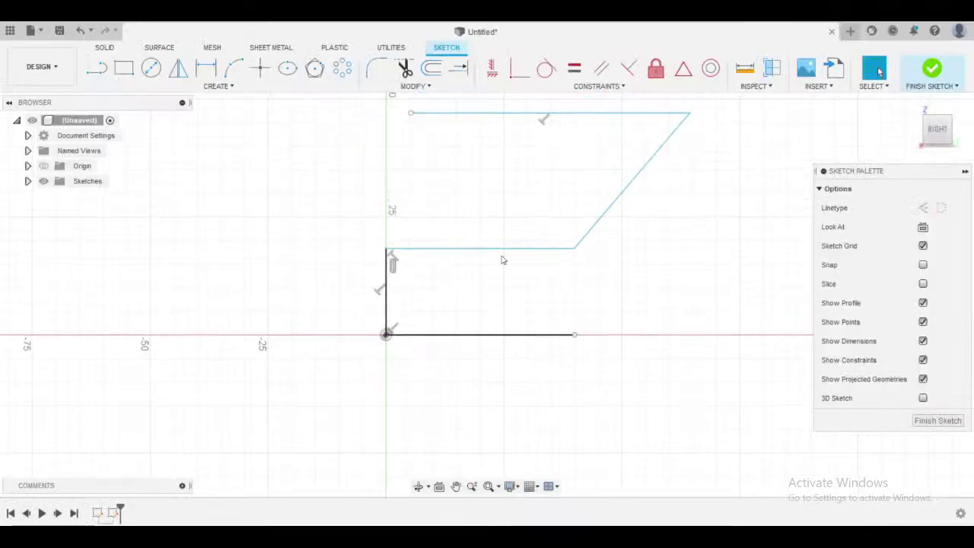
- Dimension the short vertical line at the origin to 20 mm
middle_drag(453, 267, 449, 269)
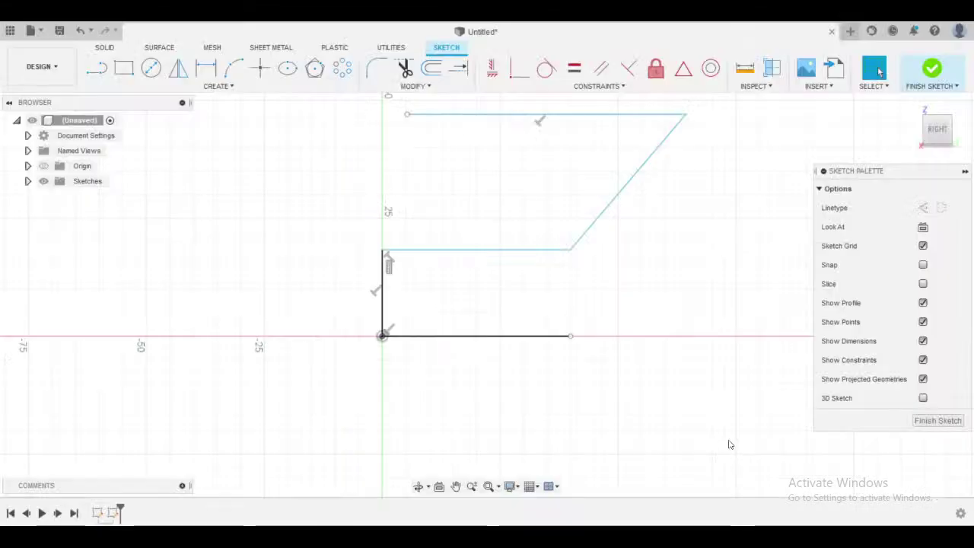
key(d)
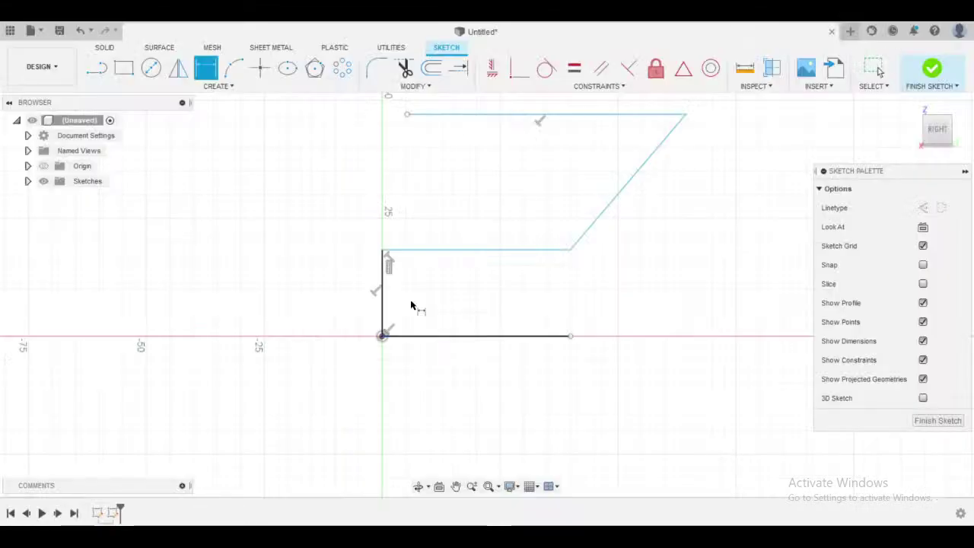
click(382, 276)
click(343, 274)
key(BackSpace)
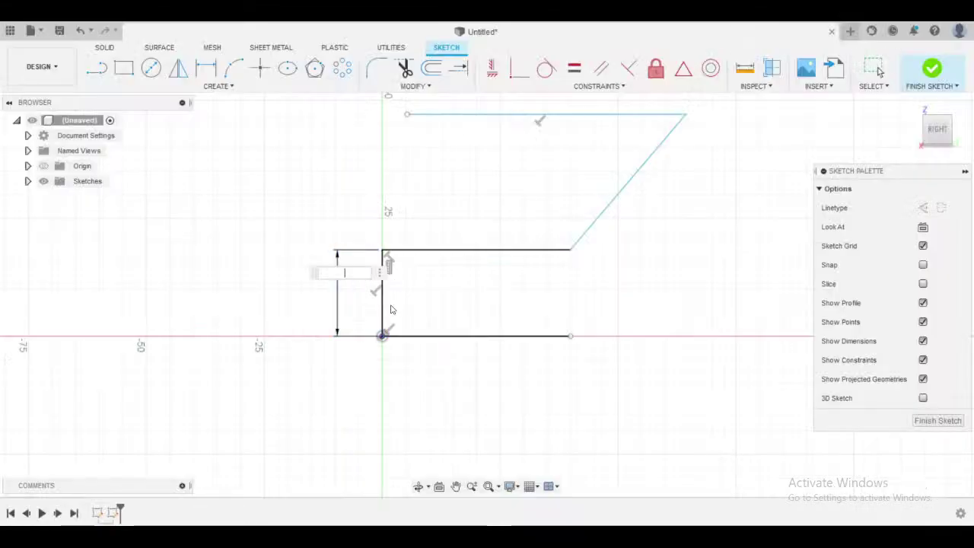
key(Return)
middle_drag(515, 300, 476, 324)
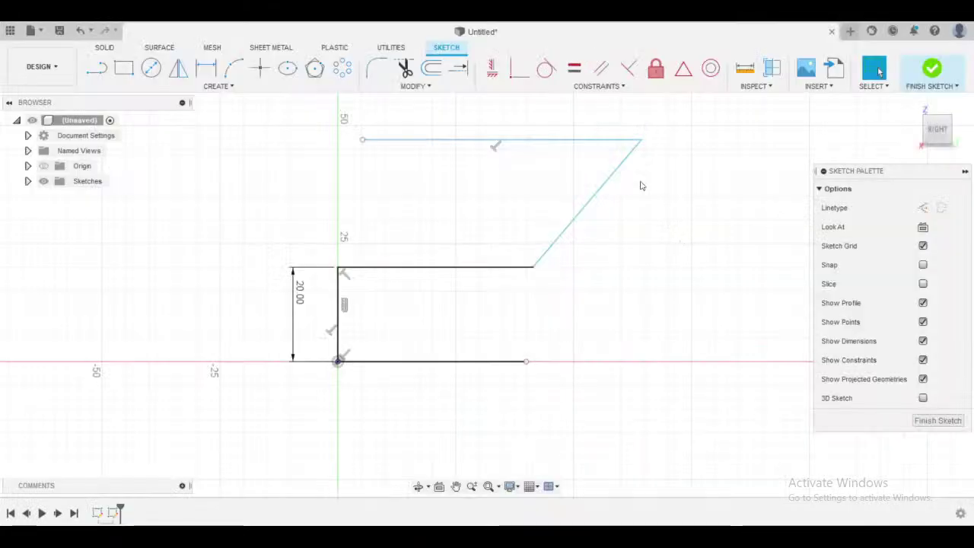
mouse_move(642, 185)
middle_down()
mouse_move(605, 244)
mouse_move(579, 226)
middle_up()
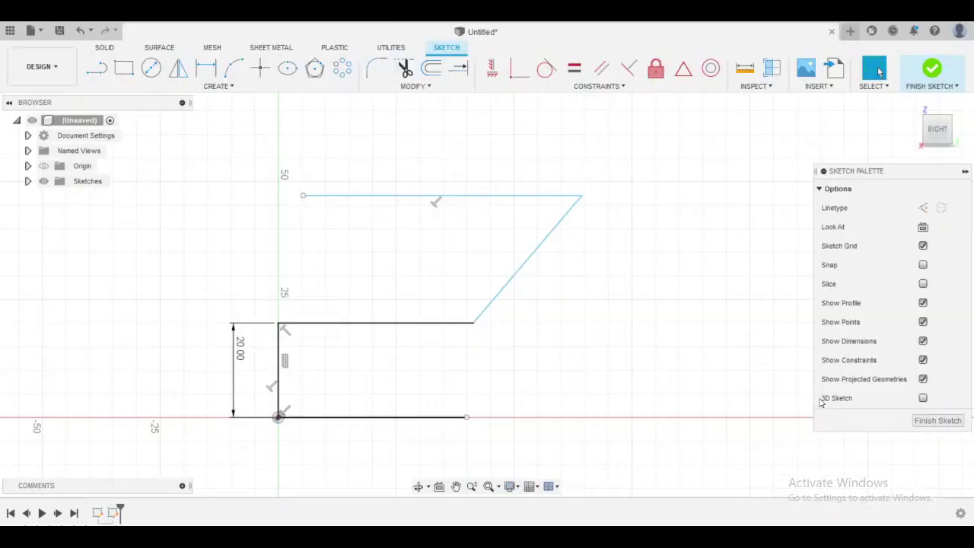
key(d)
click(549, 236)
click(540, 196)
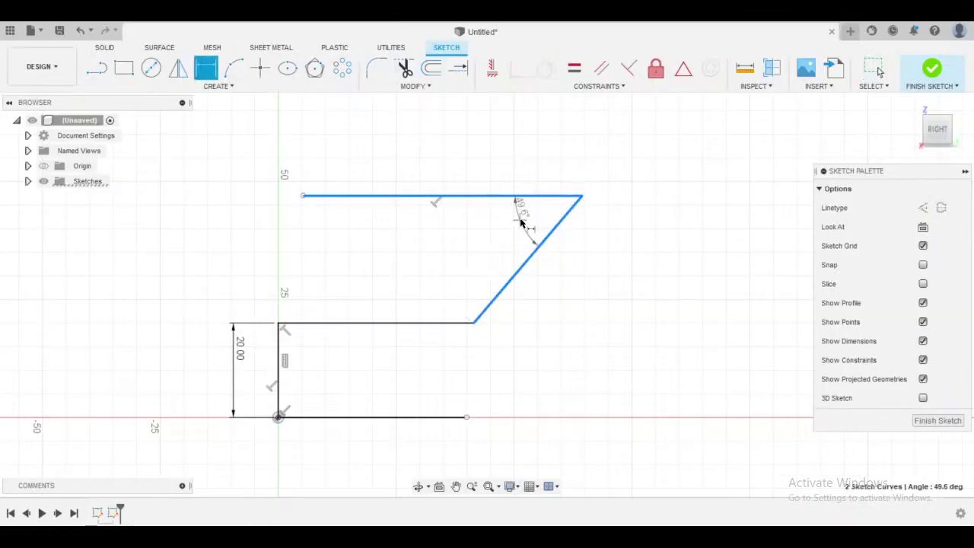
key(Escape)
middle_drag(707, 233, 694, 233)
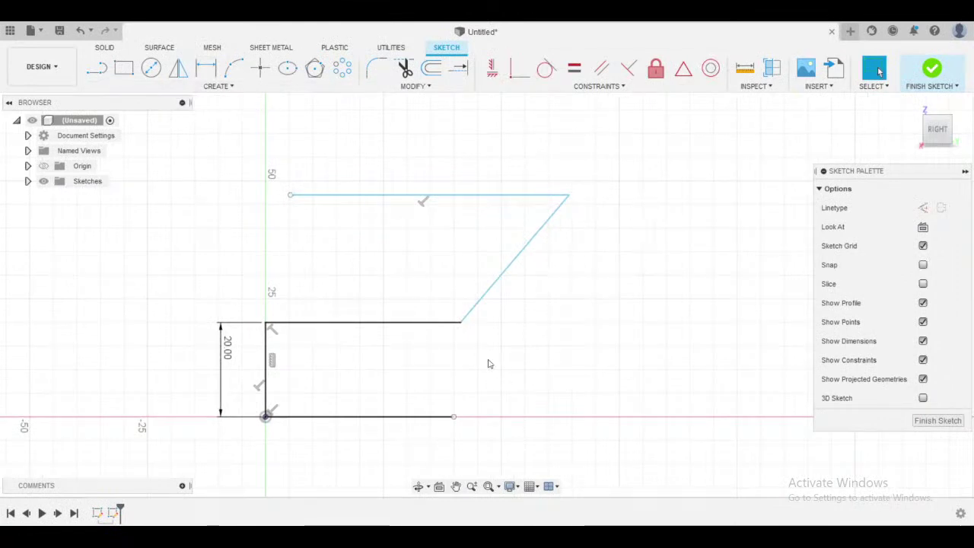
- Add a 50° angle dimension between the slanted line and the upper horizontal line, placing it outside their shared corner
key(d)
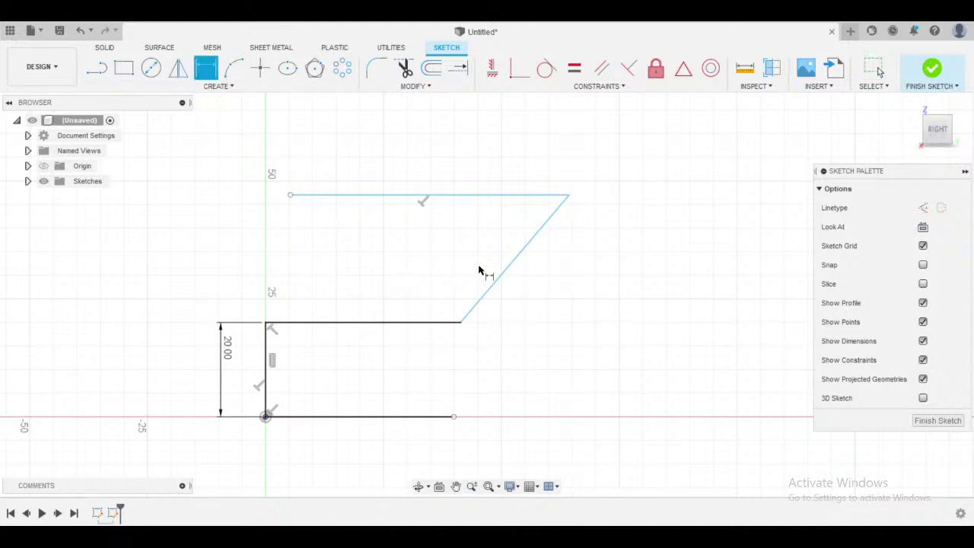
mouse_move(567, 252)
middle_down()
mouse_move(550, 267)
mouse_move(553, 279)
middle_up()
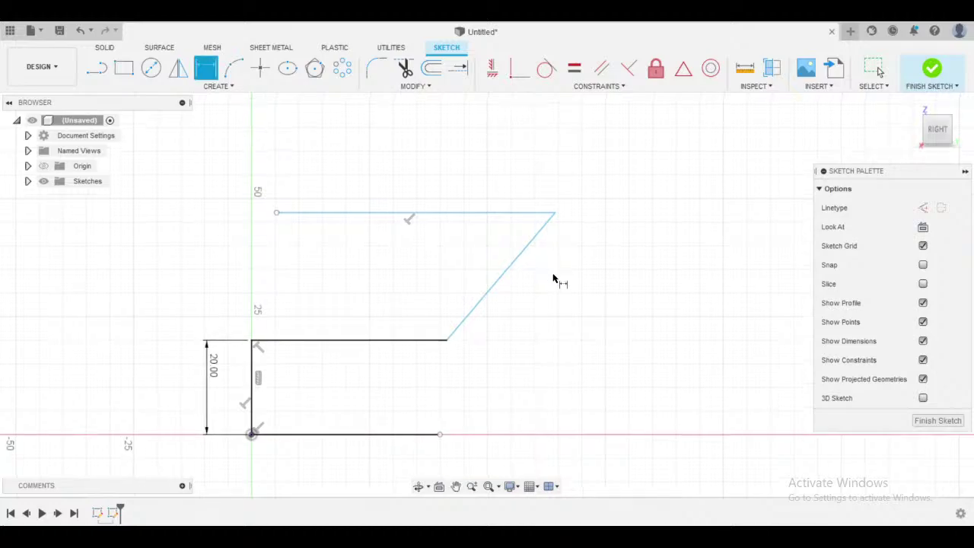
key(alt+Tab)
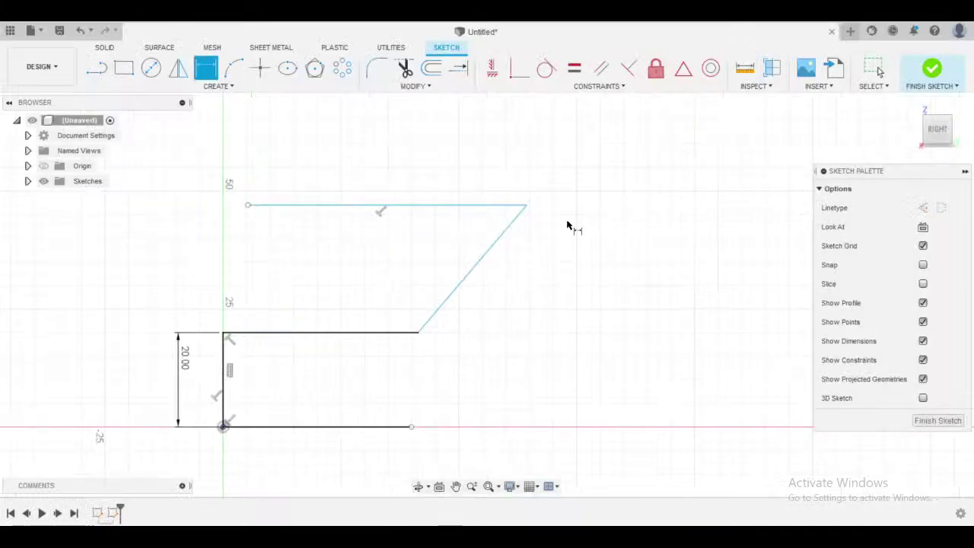
middle_drag(404, 133, 377, 139)
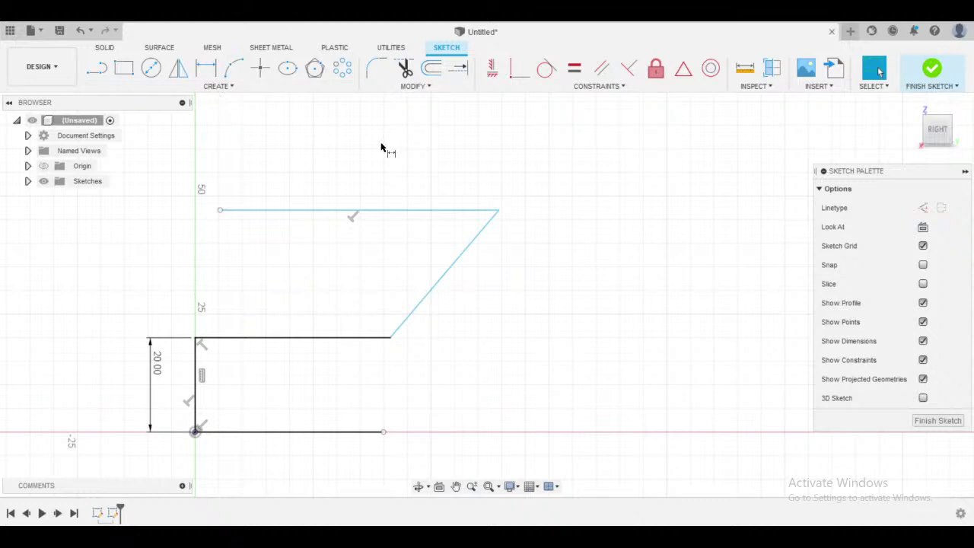
click(471, 245)
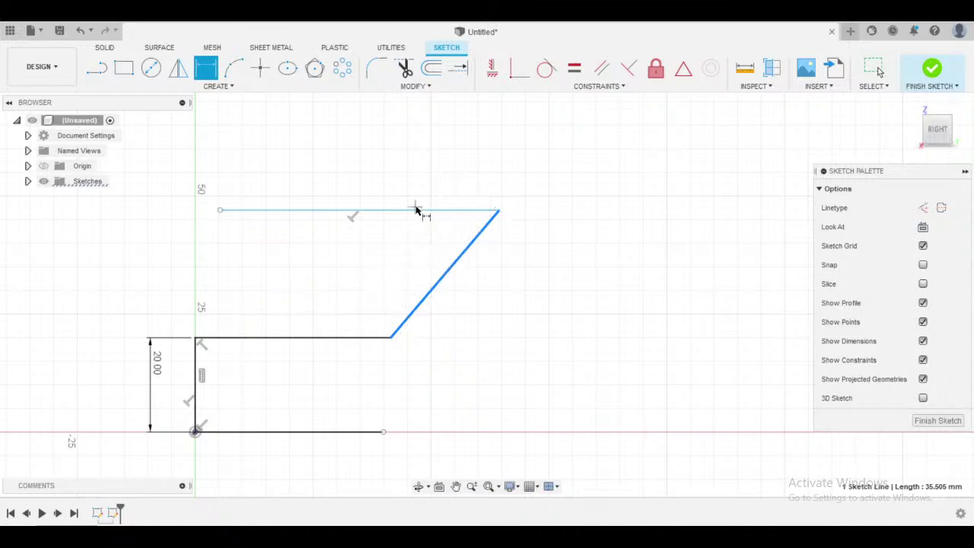
click(416, 210)
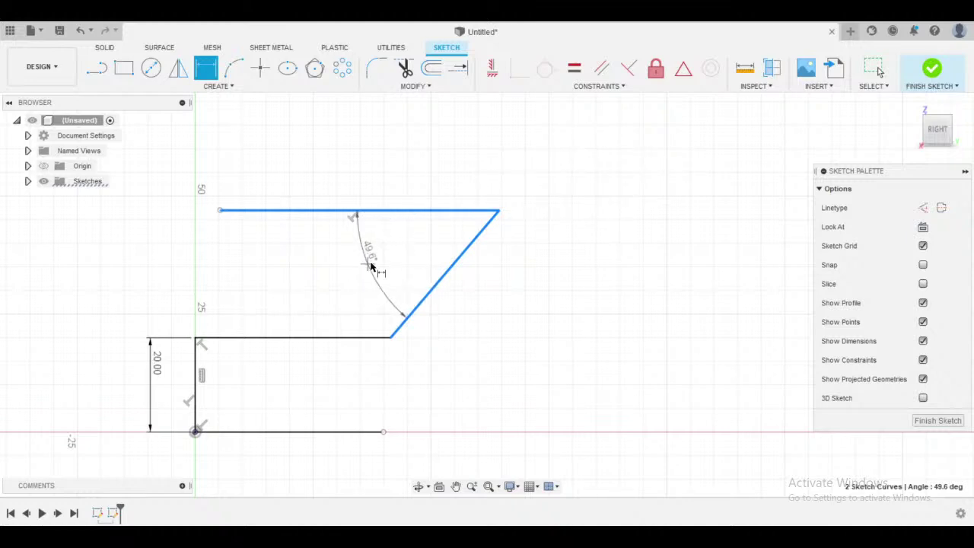
mouse_move(102, 392)
middle_down()
mouse_move(174, 326)
mouse_move(133, 345)
middle_up()
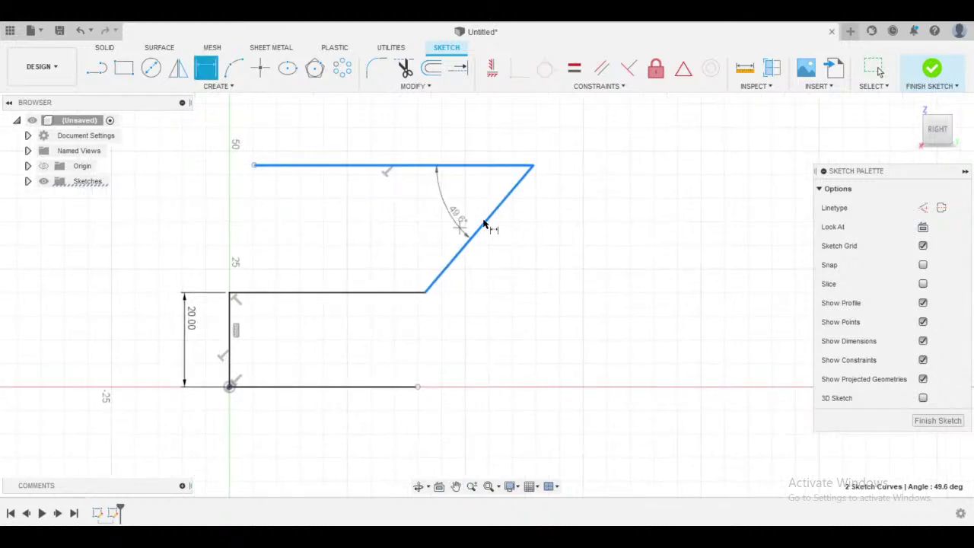
middle_drag(592, 168, 456, 281)
scroll(457, 281, up, 1)
middle_drag(517, 205, 588, 182)
scroll(586, 187, down, 3)
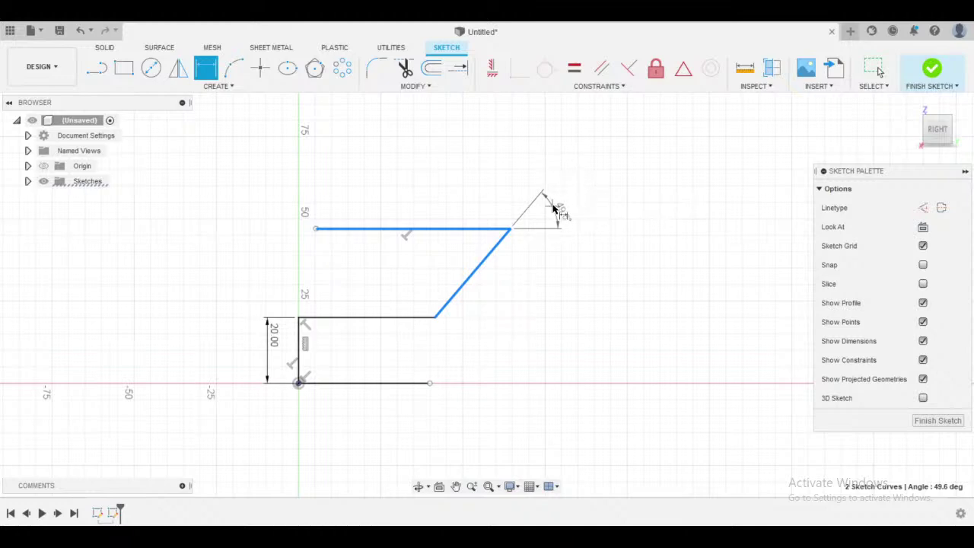
scroll(554, 210, down, 2)
scroll(554, 210, up, 2)
click(563, 204)
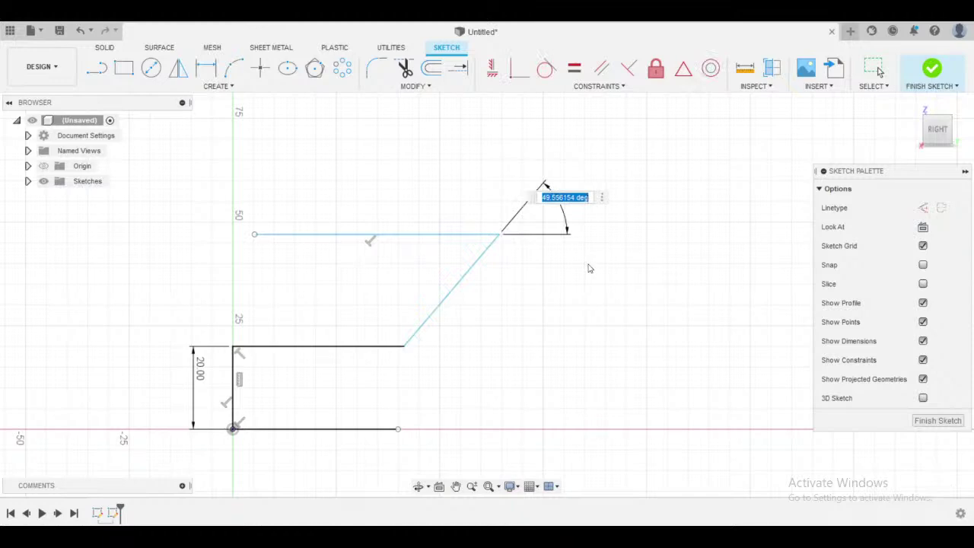
key(BackSpace)
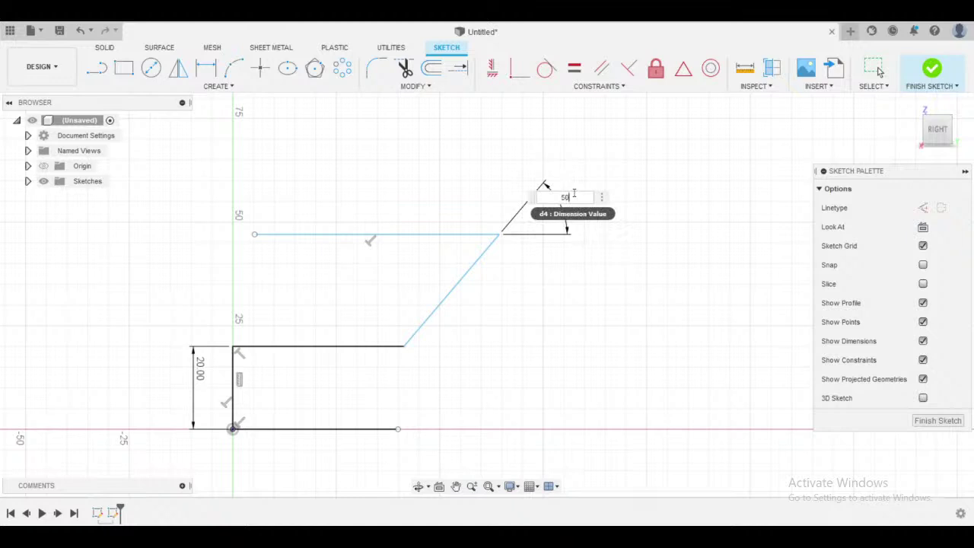
key(Return)
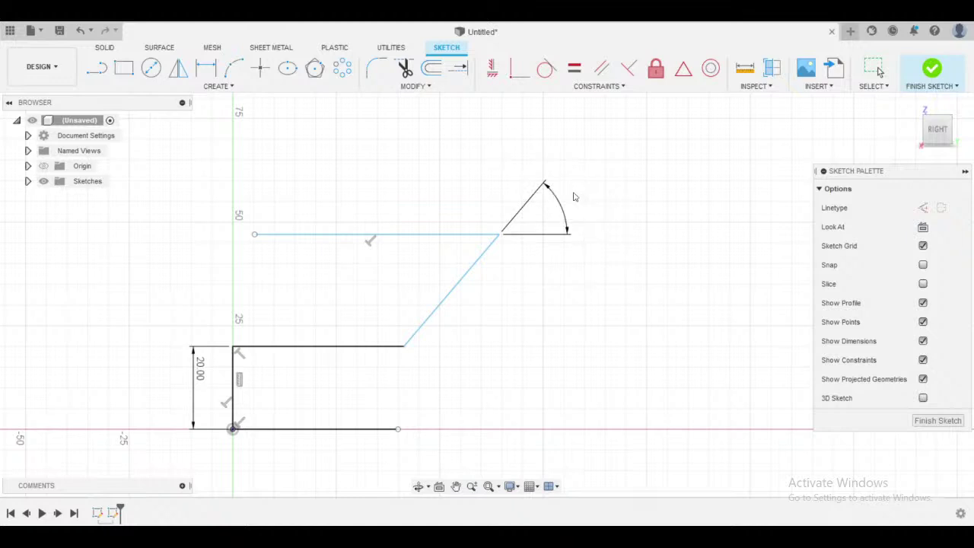
middle_drag(583, 221, 628, 218)
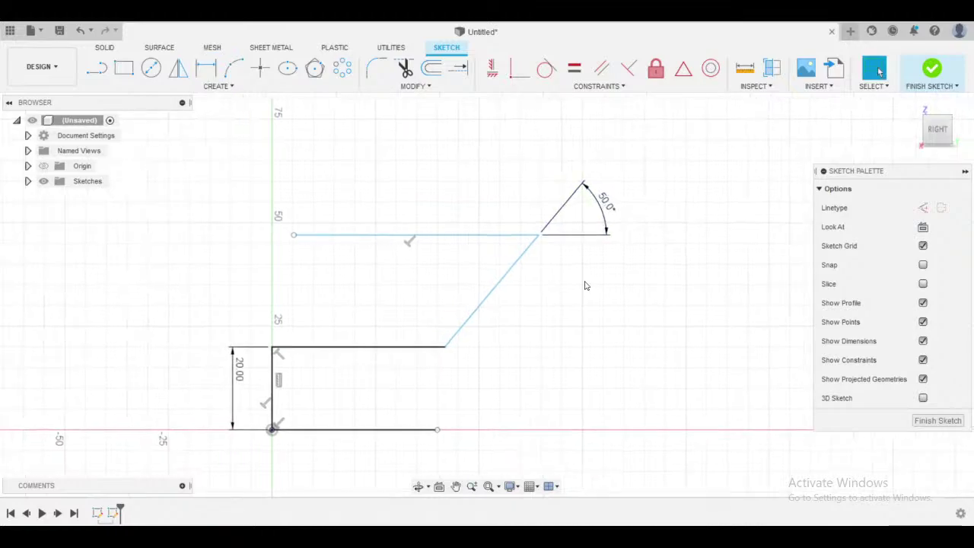
- Try to move the upper line's open end onto the vertical axis, comparing its alignment with the bracket's reference drawing
key(alt+Tab)
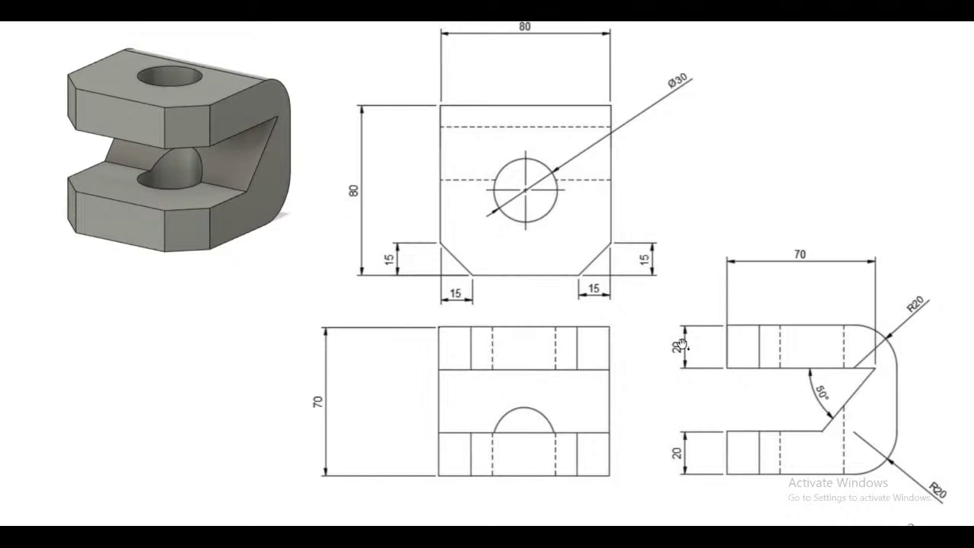
key(alt+Tab)
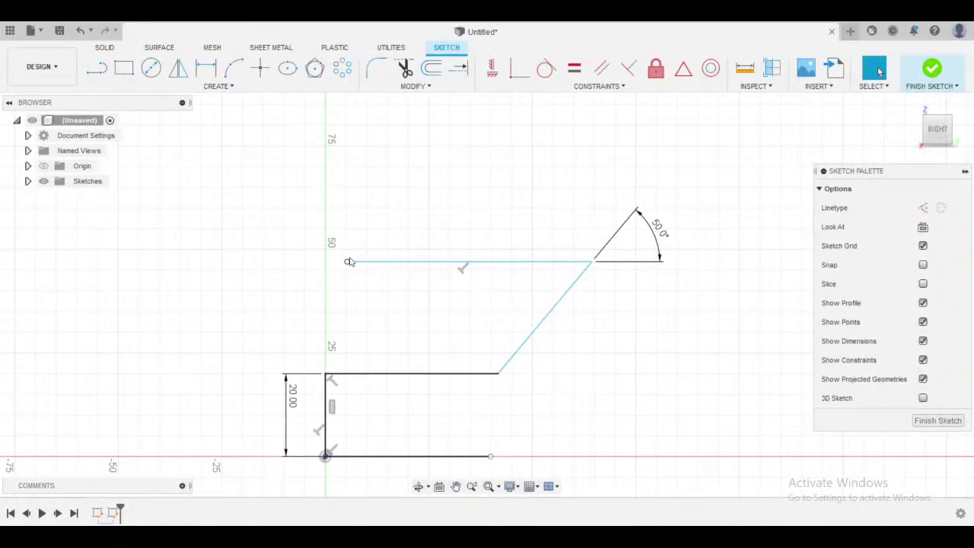
scroll(343, 370, up, 3)
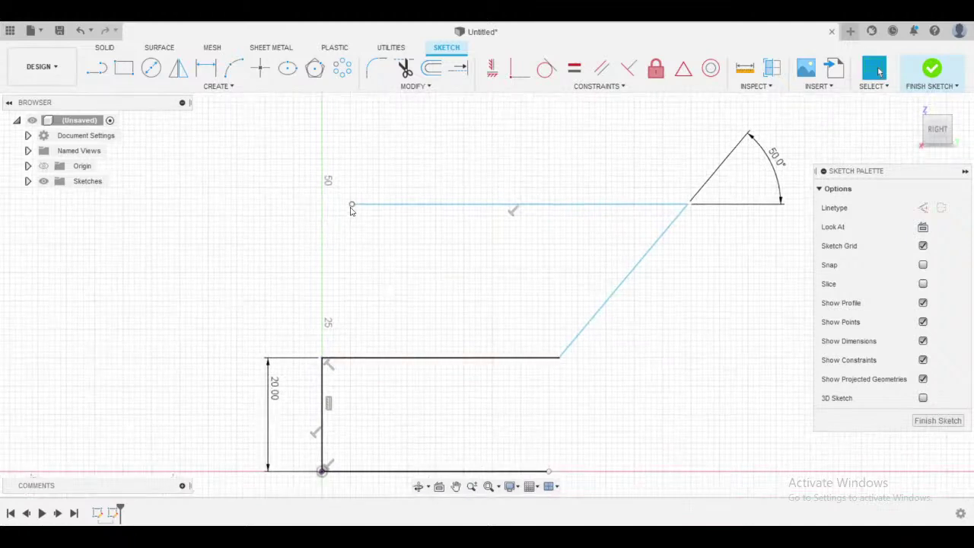
mouse_move(351, 211)
mouse_down()
mouse_move(259, 214)
mouse_move(321, 204)
mouse_up()
key(alt+Tab)
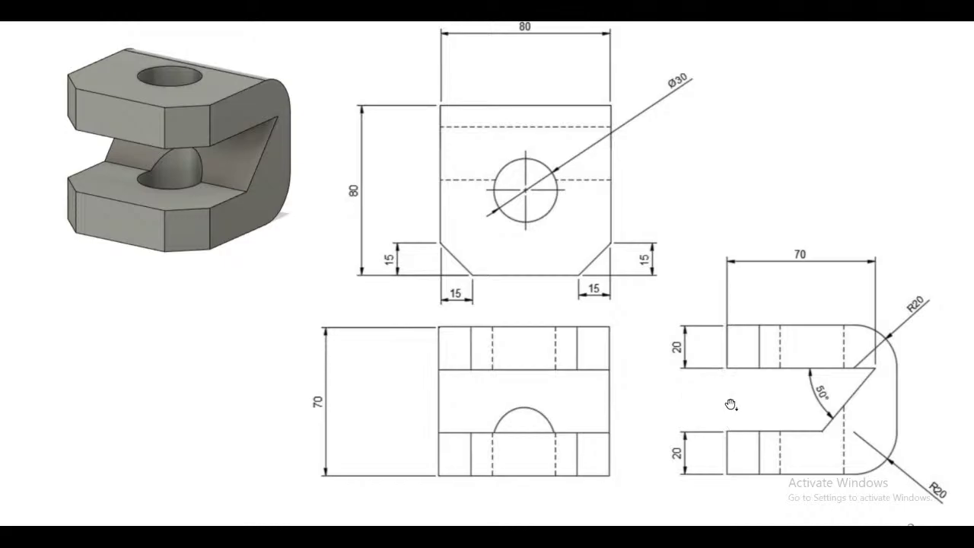
click(262, 531)
- Align the upper line's open end vertically with the top of the 20 mm line using the Horizontal/Vertical constraint
mouse_move(488, 240)
middle_down()
mouse_move(543, 223)
mouse_move(487, 237)
middle_up()
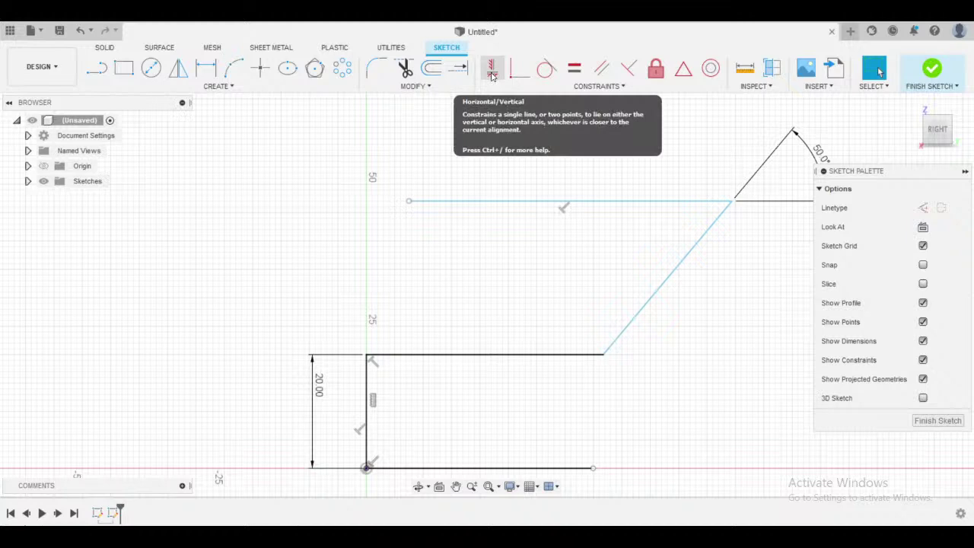
click(491, 74)
middle_drag(467, 215, 450, 222)
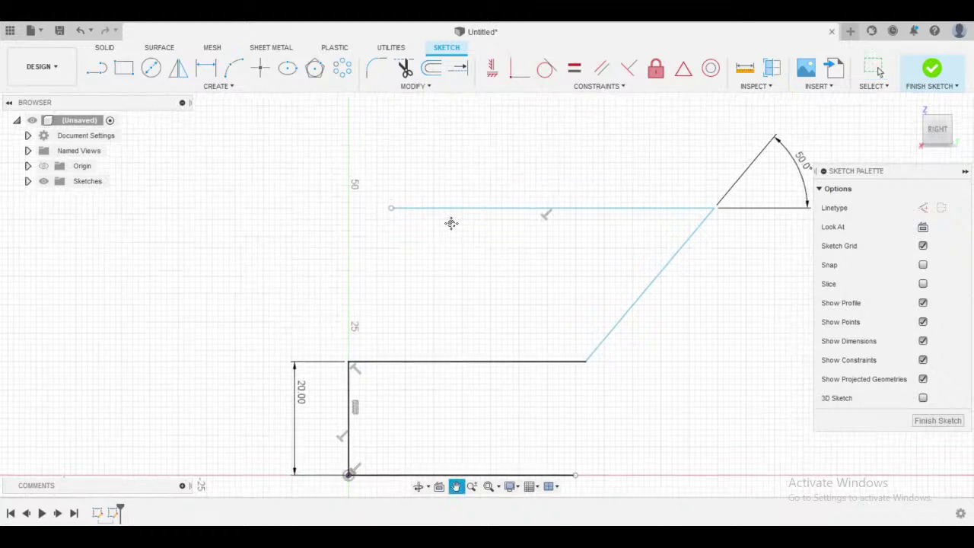
click(392, 211)
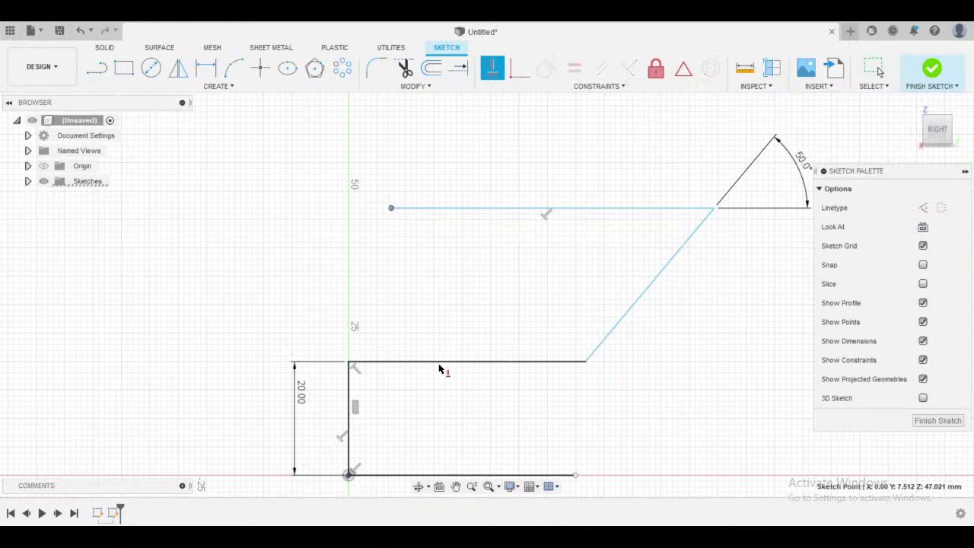
click(348, 366)
middle_drag(386, 275, 425, 238)
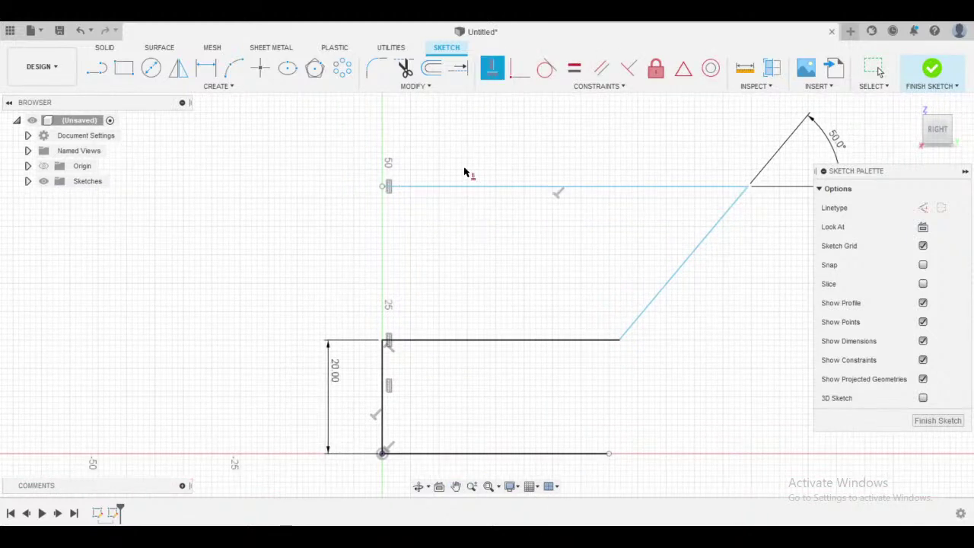
scroll(395, 212, up, 2)
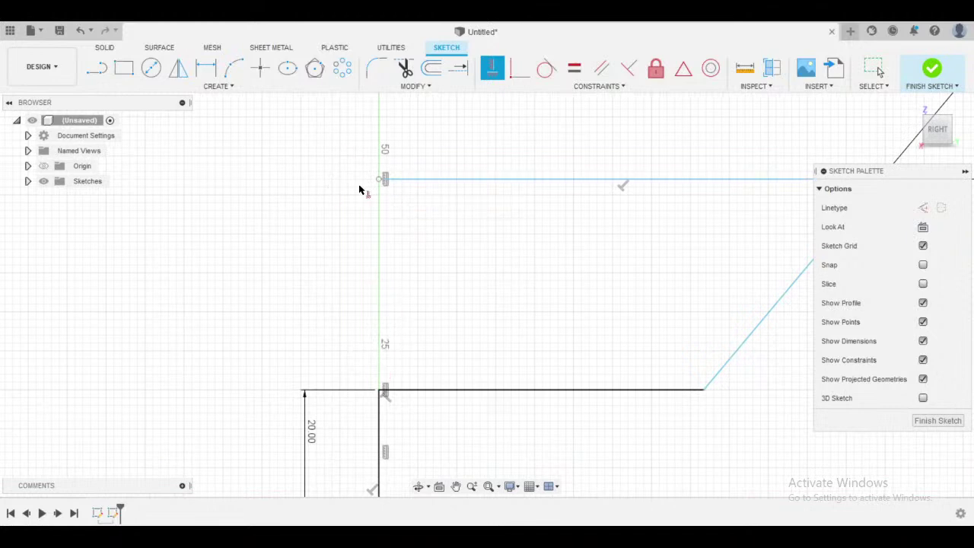
scroll(427, 245, down, 2)
scroll(426, 245, down, 1)
scroll(423, 232, up, 2)
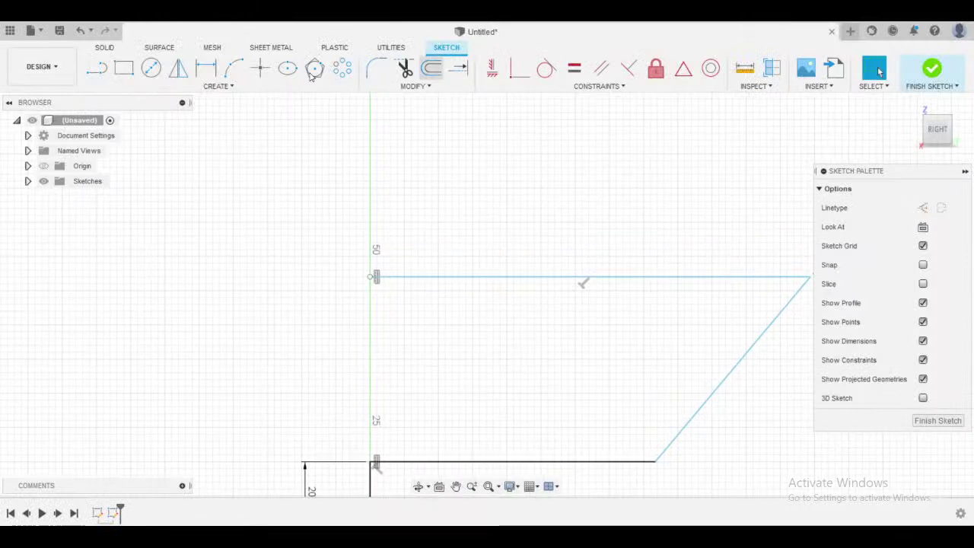
- Draw a vertical line up from the upper line's open end and a horizontal line from its top, roughly as long as the line below
click(96, 67)
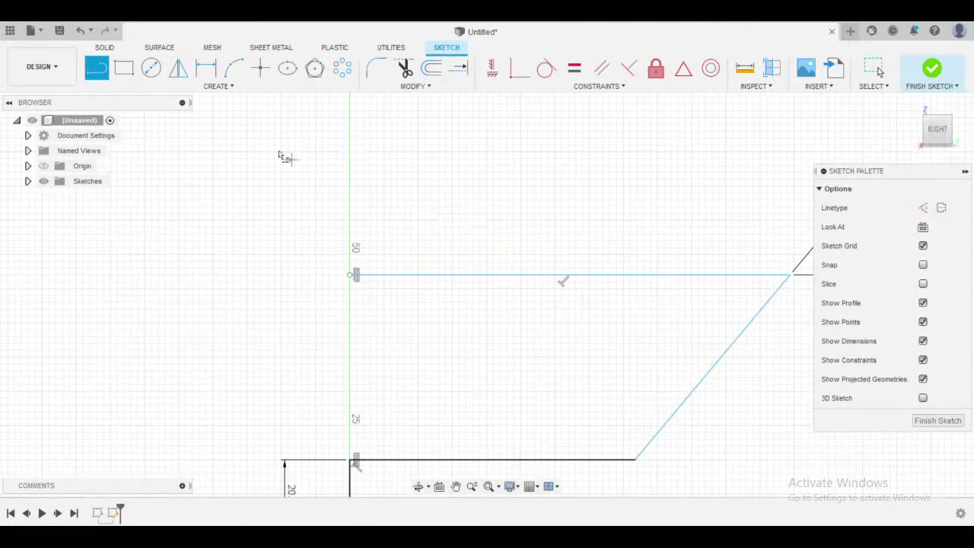
key(Escape)
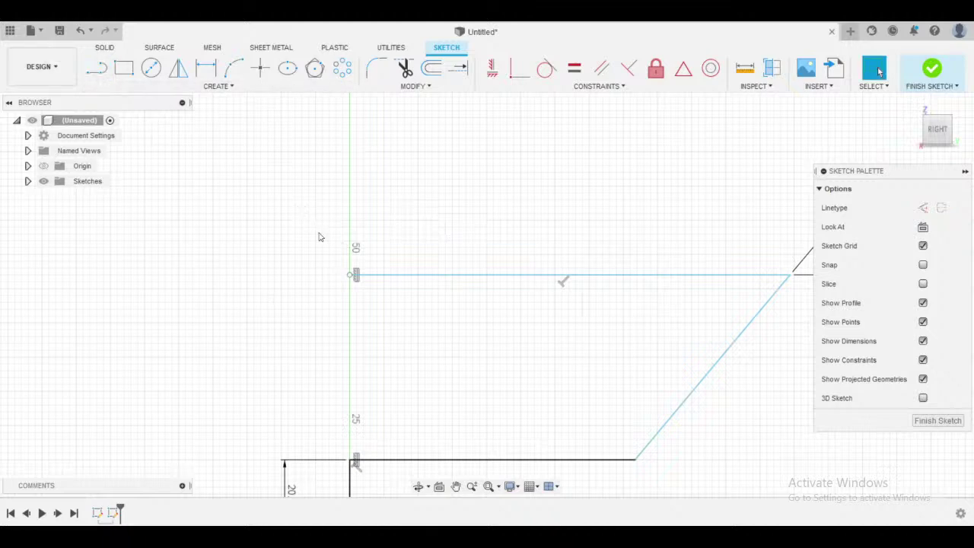
middle_drag(393, 242, 381, 269)
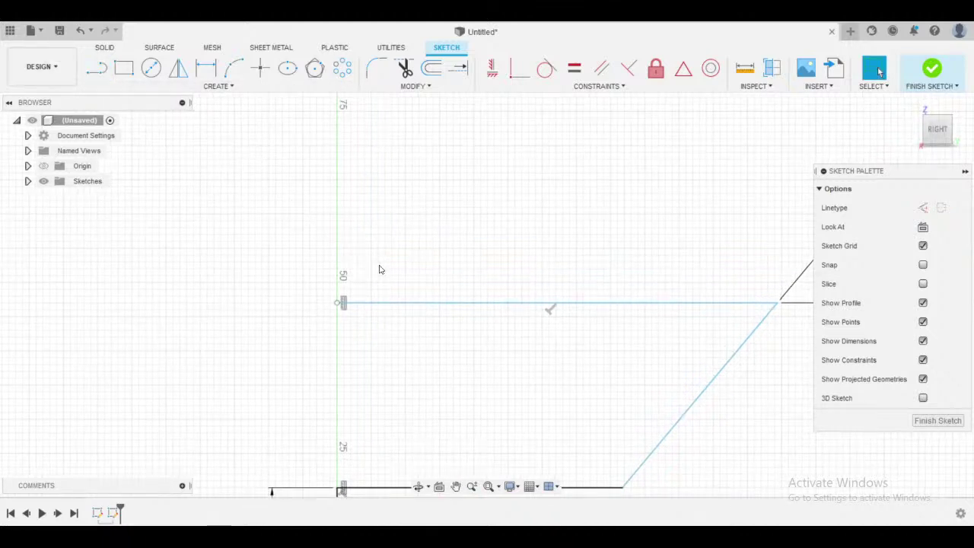
key(l)
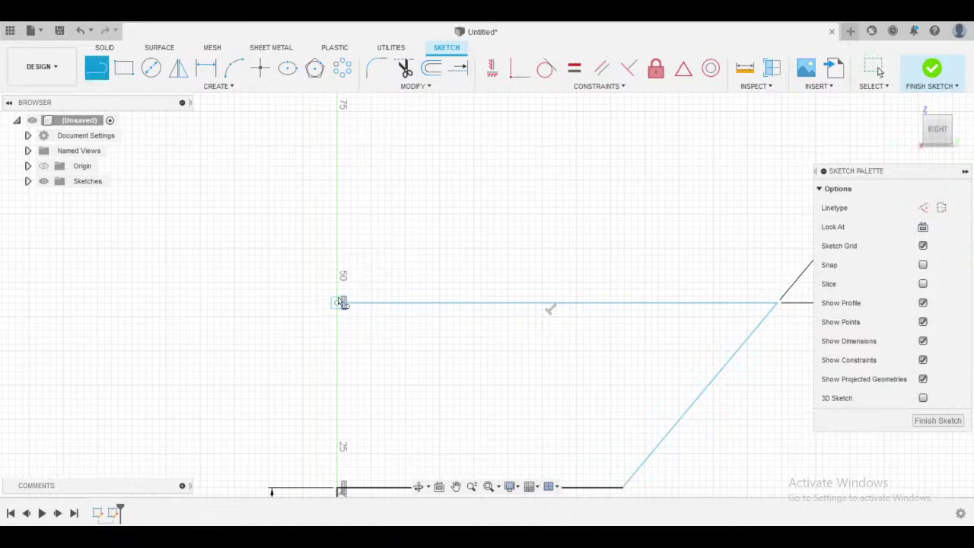
mouse_move(340, 302)
mouse_down()
mouse_move(326, 211)
mouse_move(335, 169)
mouse_move(431, 174)
mouse_move(348, 169)
mouse_up()
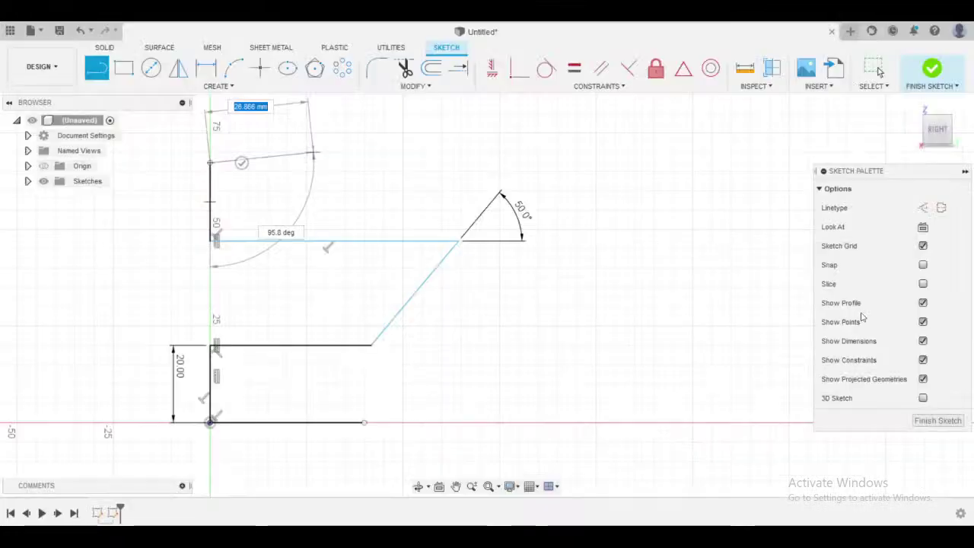
drag(251, 114, 445, 202)
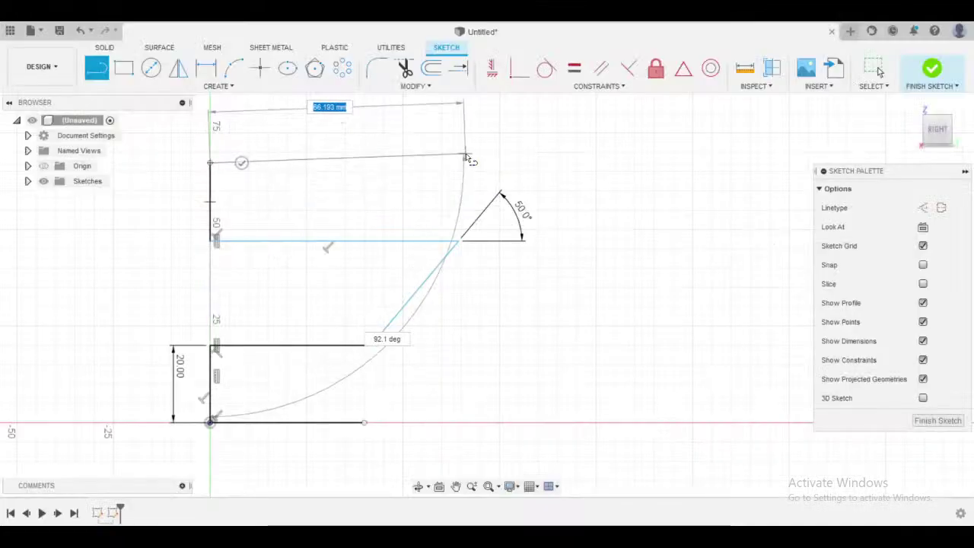
click(457, 162)
key(Escape)
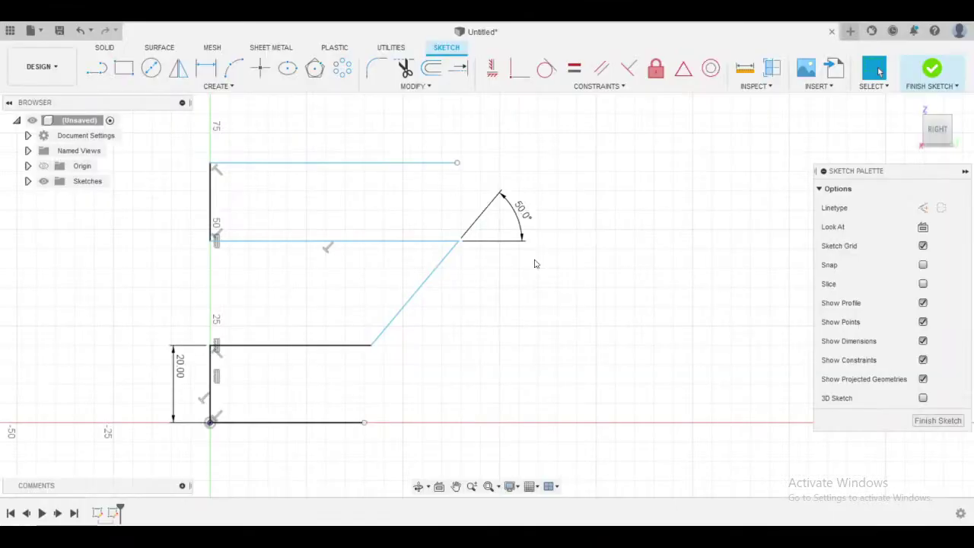
- Extend the topmost line's open end slightly and reposition the 50° dimension inside the corner, following the bracket's reference drawing
drag(458, 164, 481, 167)
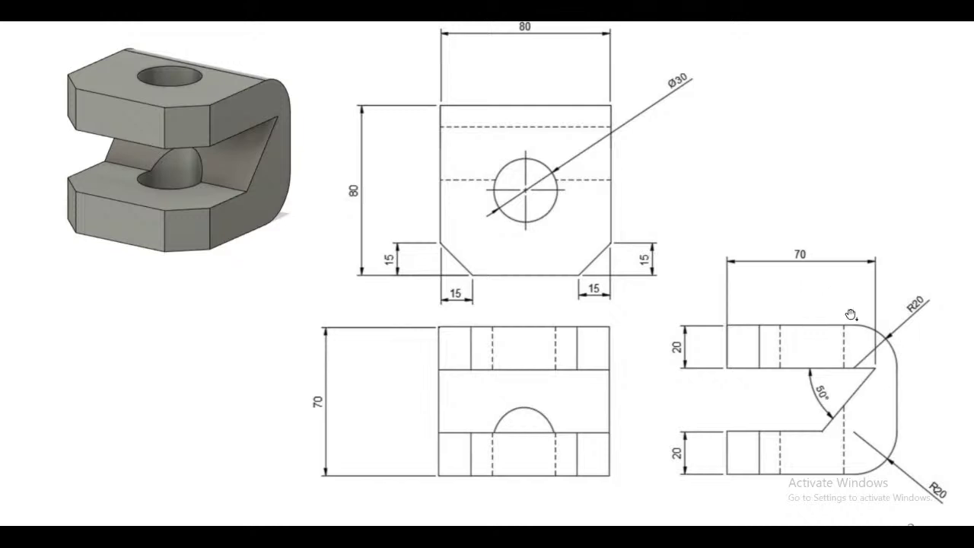
key(alt+Tab)
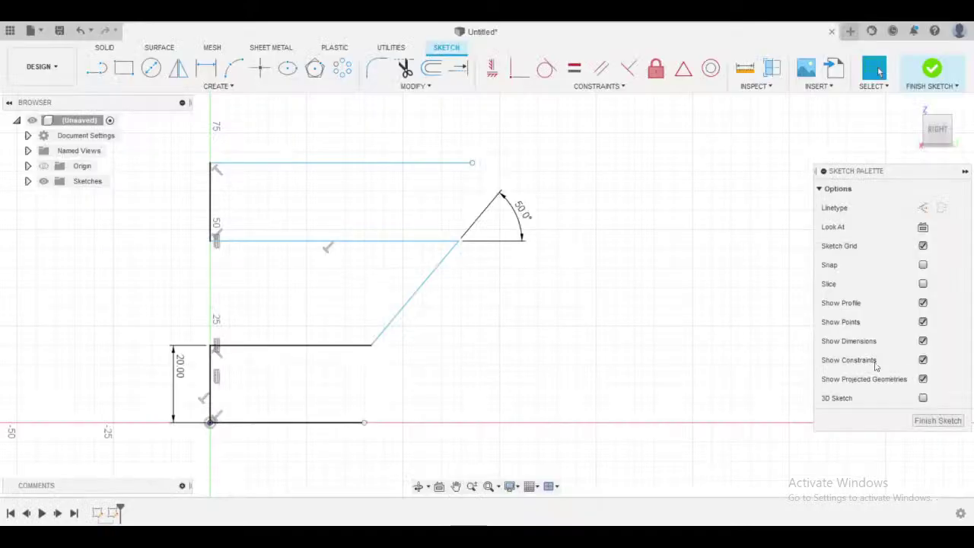
drag(513, 225, 405, 261)
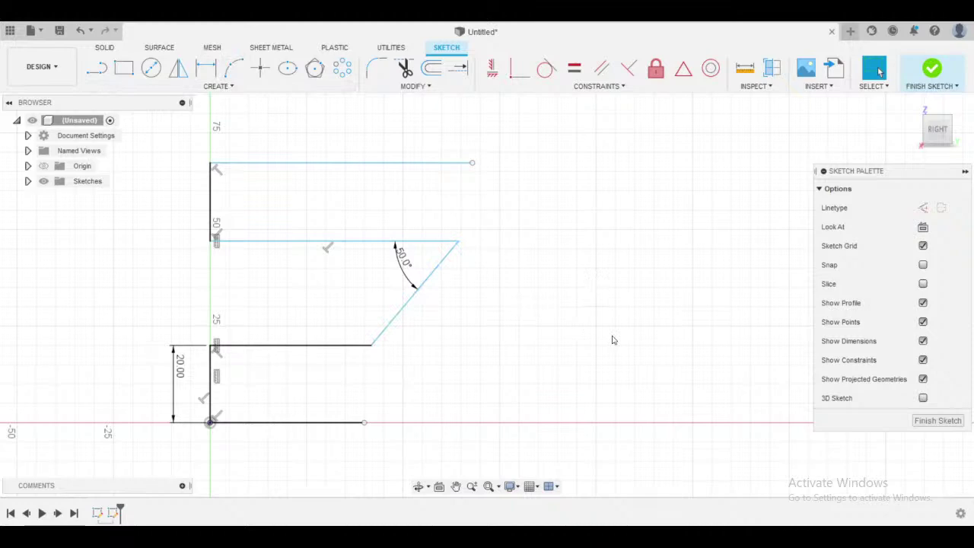
- Draw a trial 3-Point Arc in the empty space beside the profile and undo it
text(s)
text(arc)
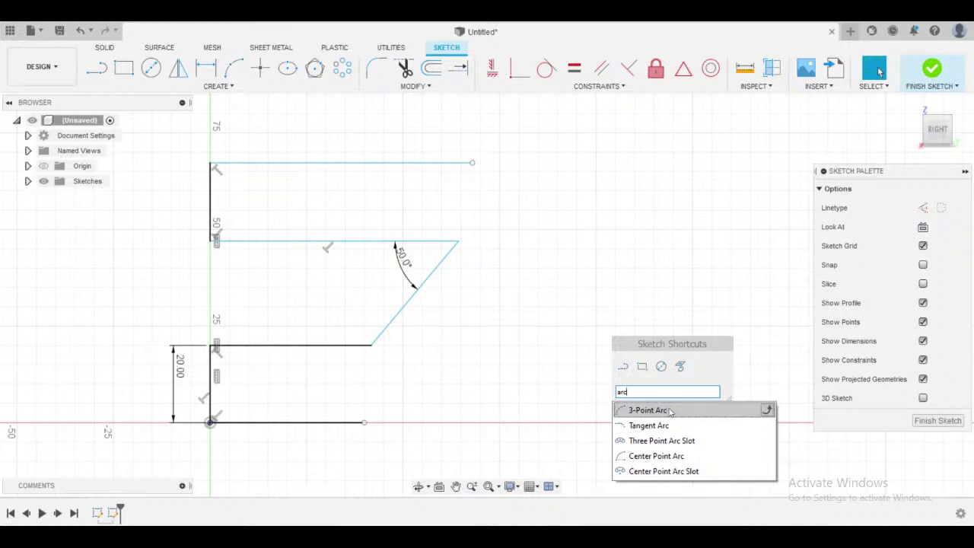
click(637, 411)
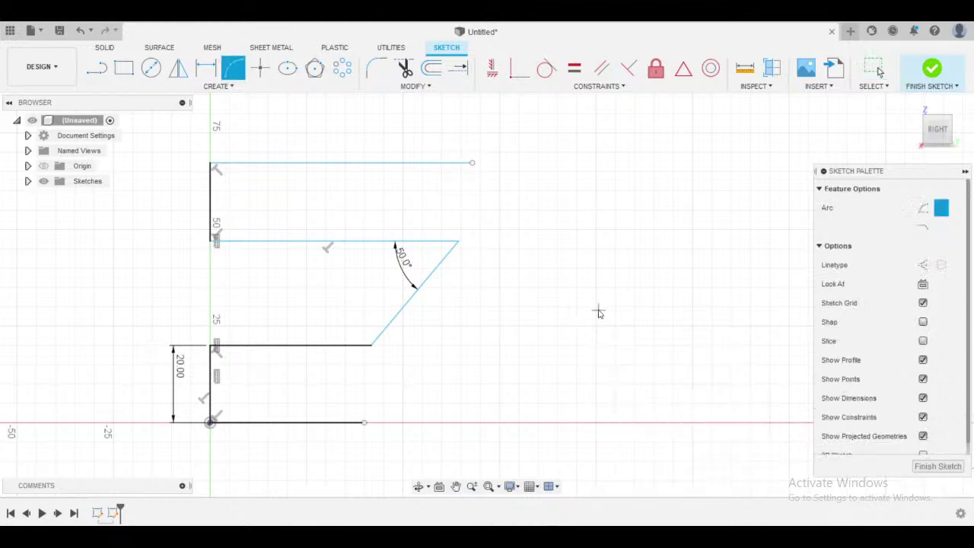
middle_drag(598, 311, 524, 303)
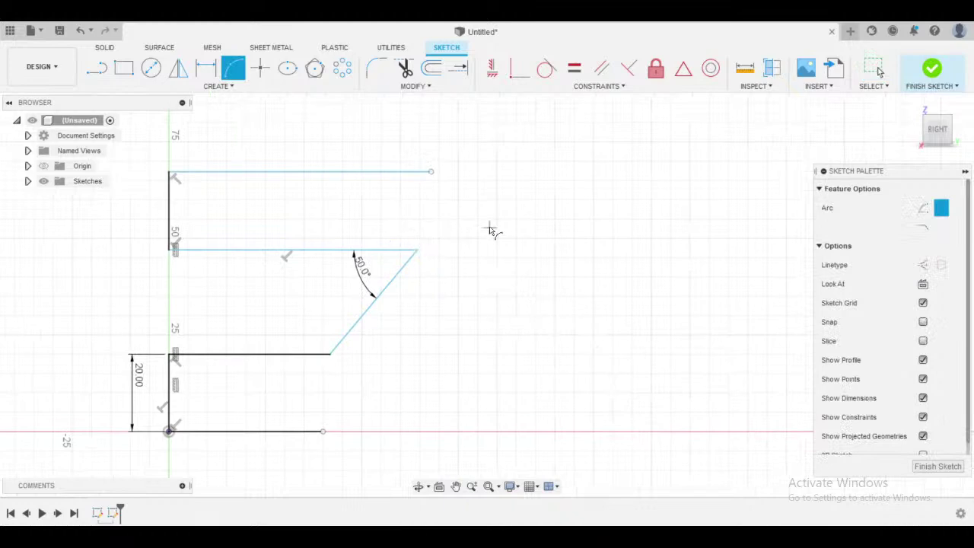
mouse_move(492, 230)
middle_down()
mouse_move(474, 238)
mouse_move(462, 222)
middle_up()
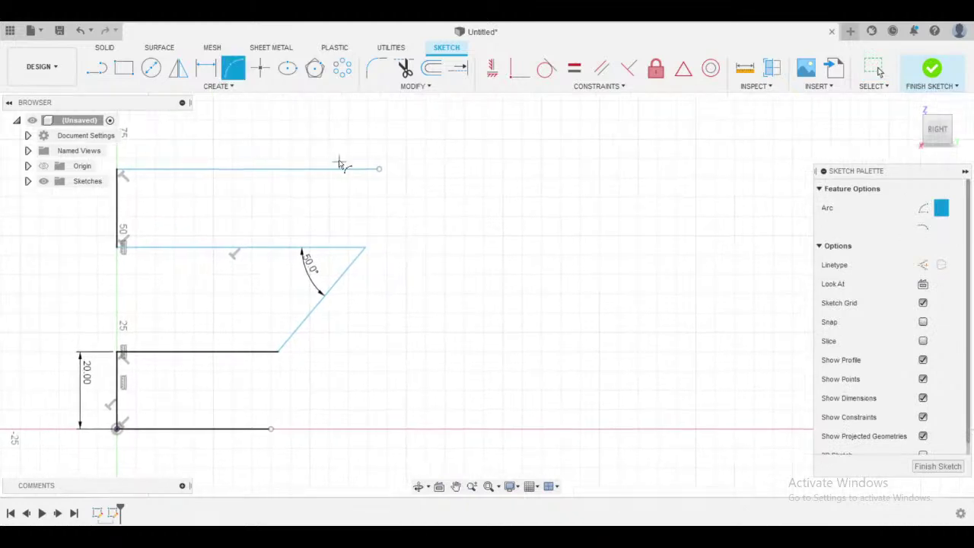
click(379, 169)
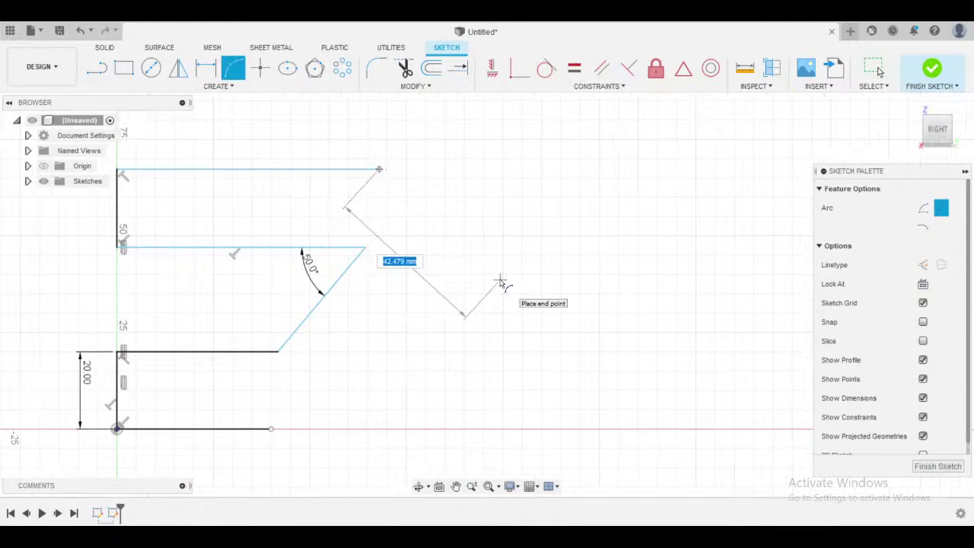
key(Escape)
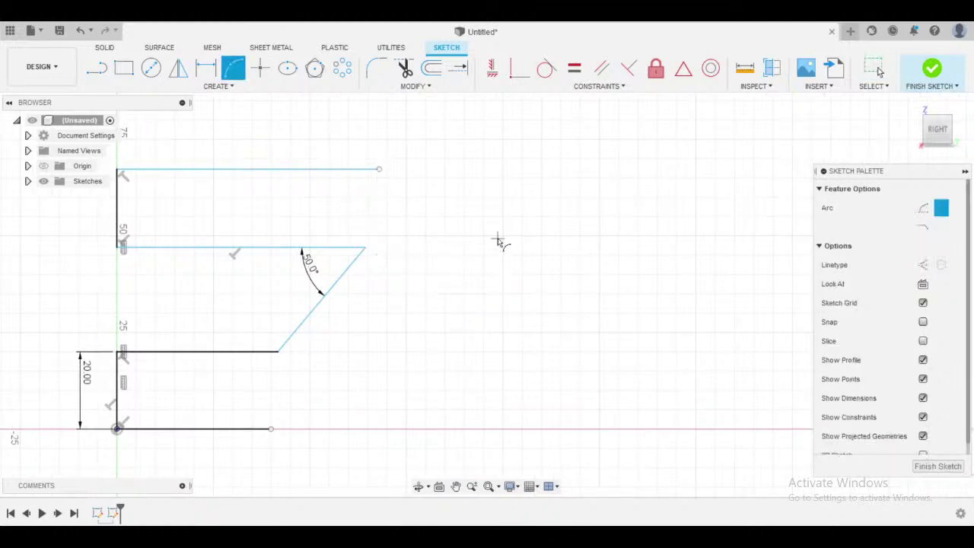
click(497, 238)
click(677, 309)
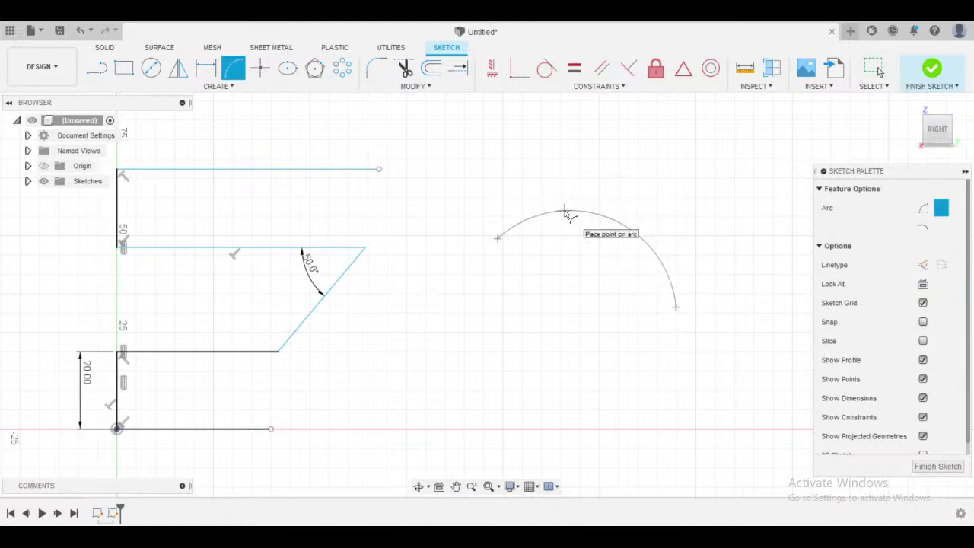
click(564, 210)
key(Escape)
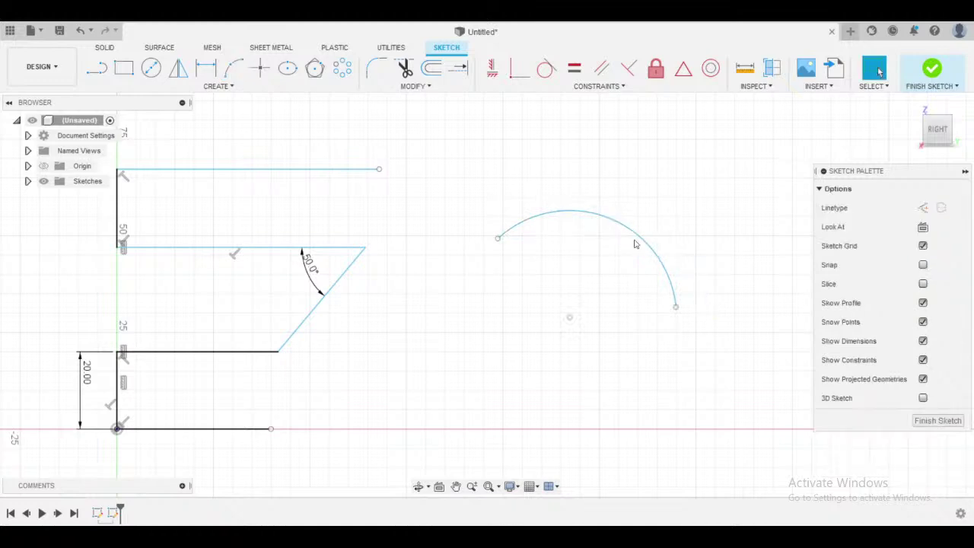
key(ctrl+z)
- Draw a 3-Point Arc curving down tangentially from the topmost line's open end, adjusting its free end to a radius of about 22 mm
click(233, 67)
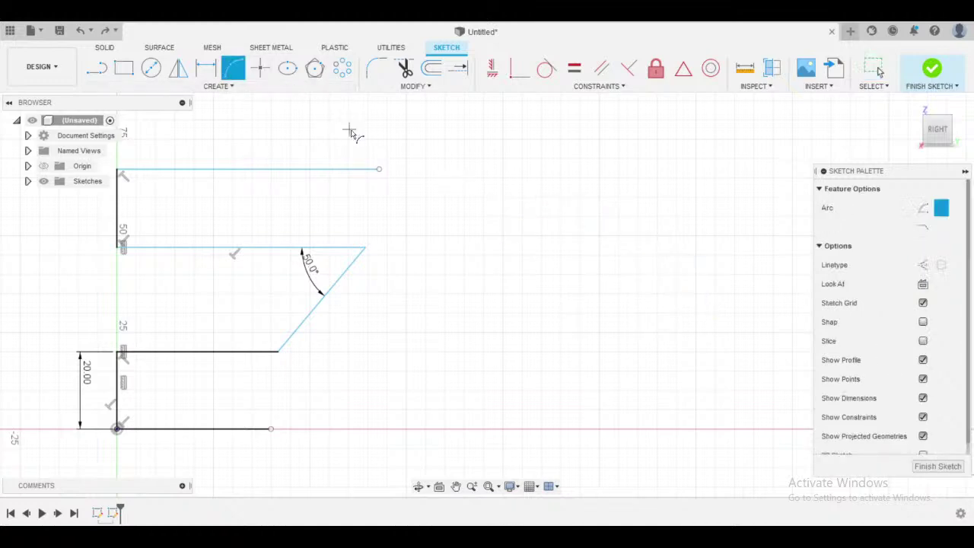
click(379, 169)
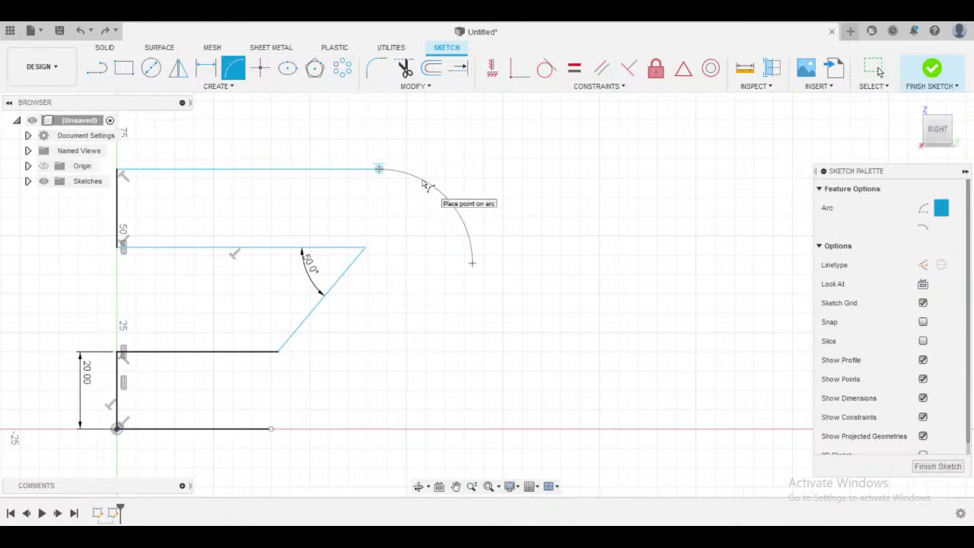
click(438, 195)
key(Escape)
middle_drag(505, 247, 544, 249)
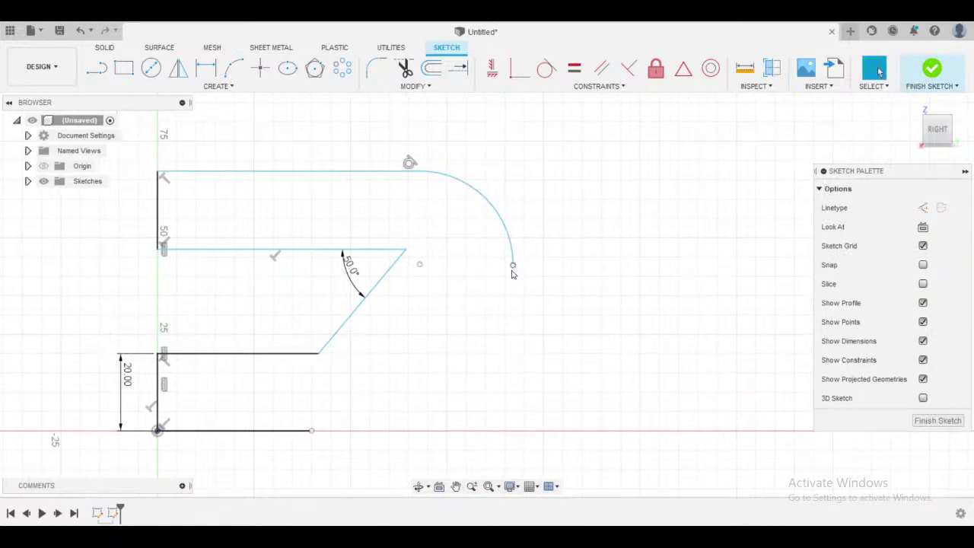
middle_drag(455, 193, 516, 200)
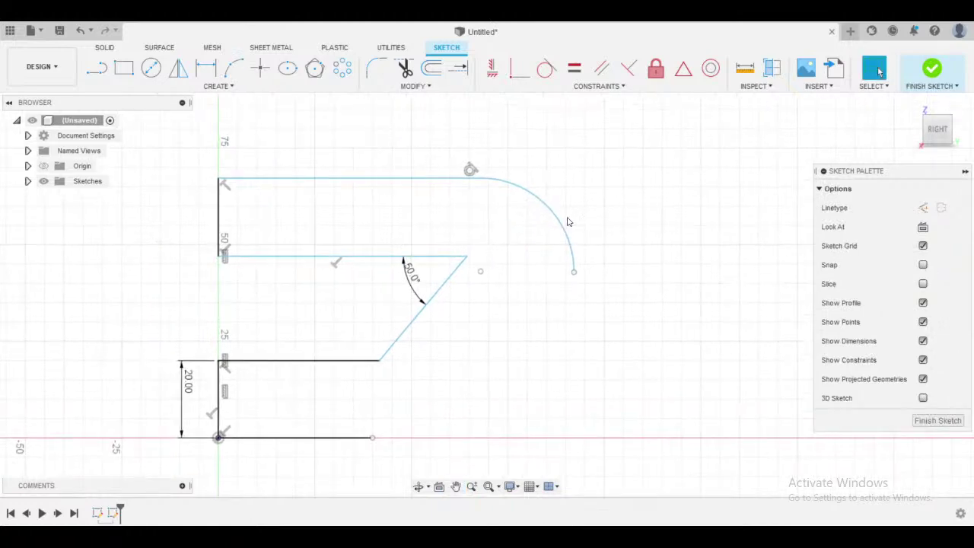
mouse_move(574, 272)
mouse_down()
mouse_move(539, 222)
mouse_move(564, 255)
mouse_up()
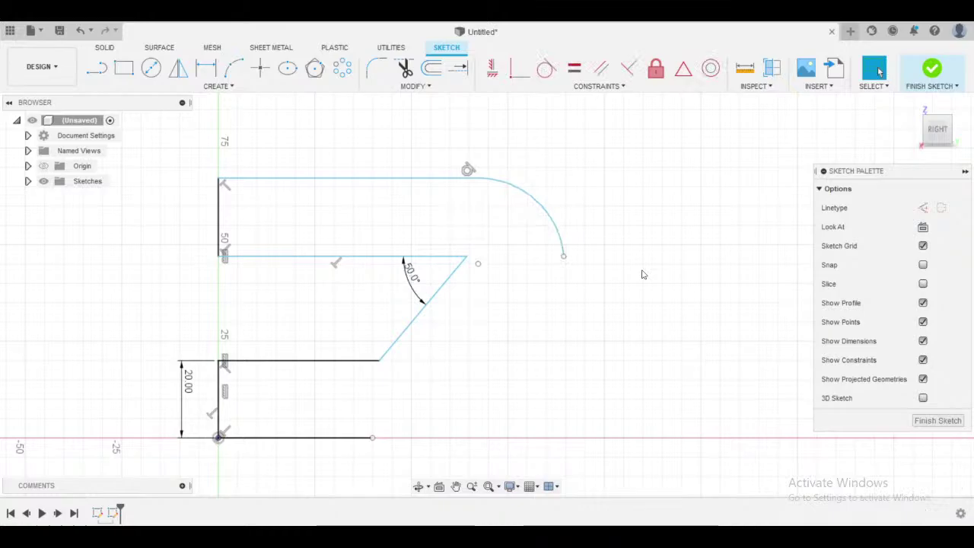
- Dimension the horizontal line above the slanted line to 70 mm, placing the dimension above the profile
key(alt+Tab)
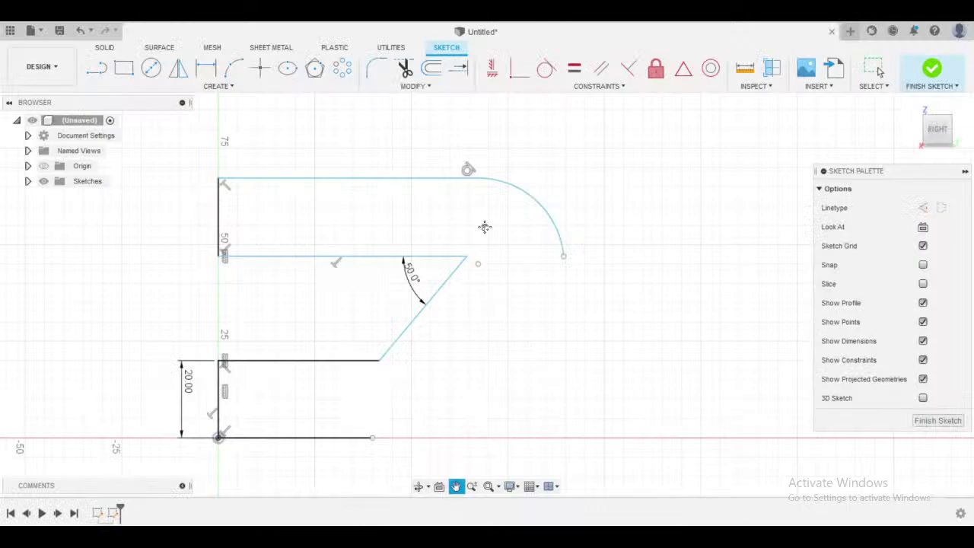
key(d)
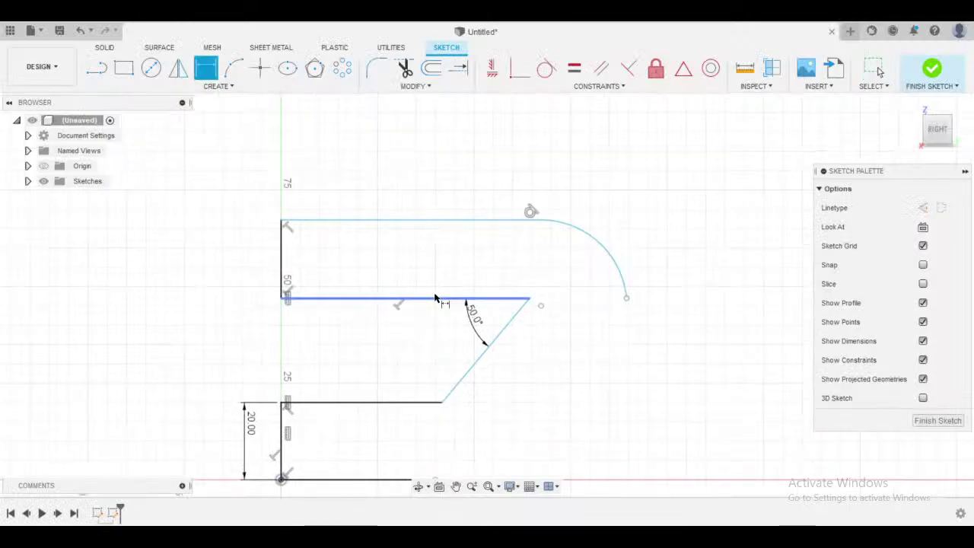
click(436, 298)
click(412, 156)
text(70)
key(Return)
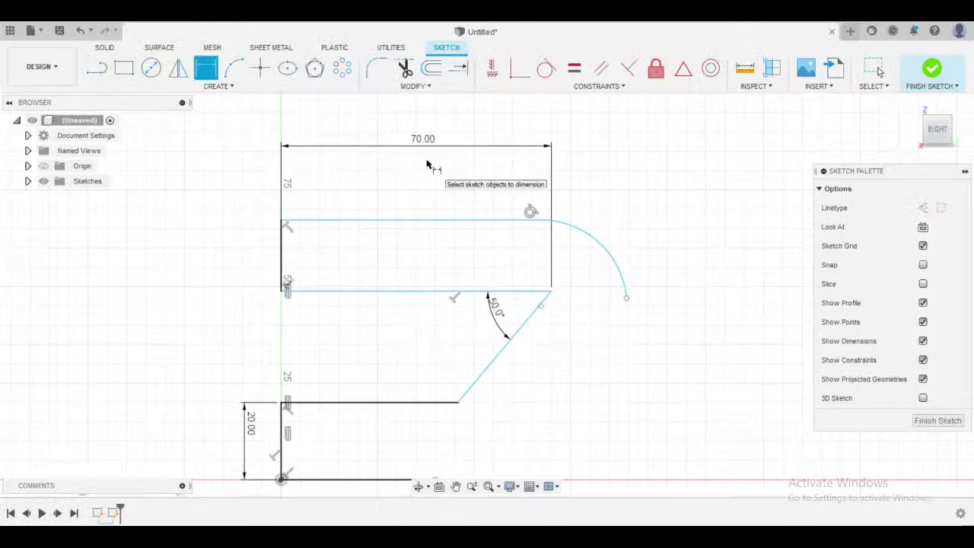
- Delete the 70 mm dimension and add it again to the same horizontal line, placing it above the profile
middle_drag(658, 246, 639, 239)
middle_drag(600, 165, 611, 183)
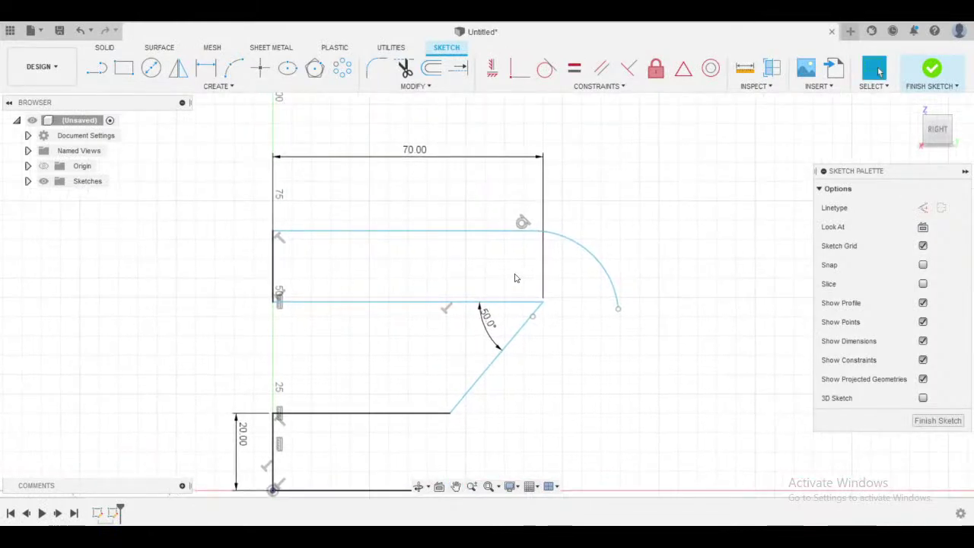
middle_drag(604, 247, 592, 251)
key(Escape)
click(457, 159)
shift+click(531, 265)
key(Delete)
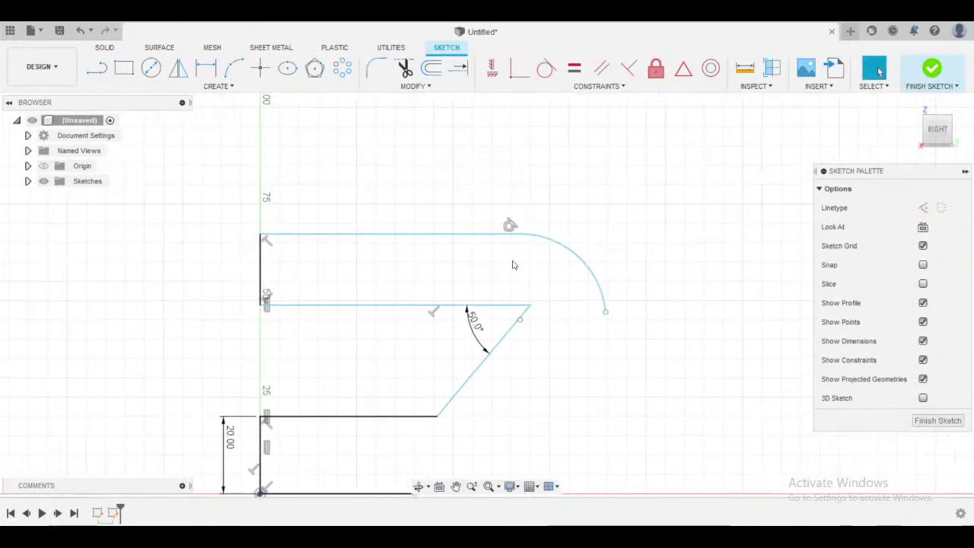
key(d)
click(439, 305)
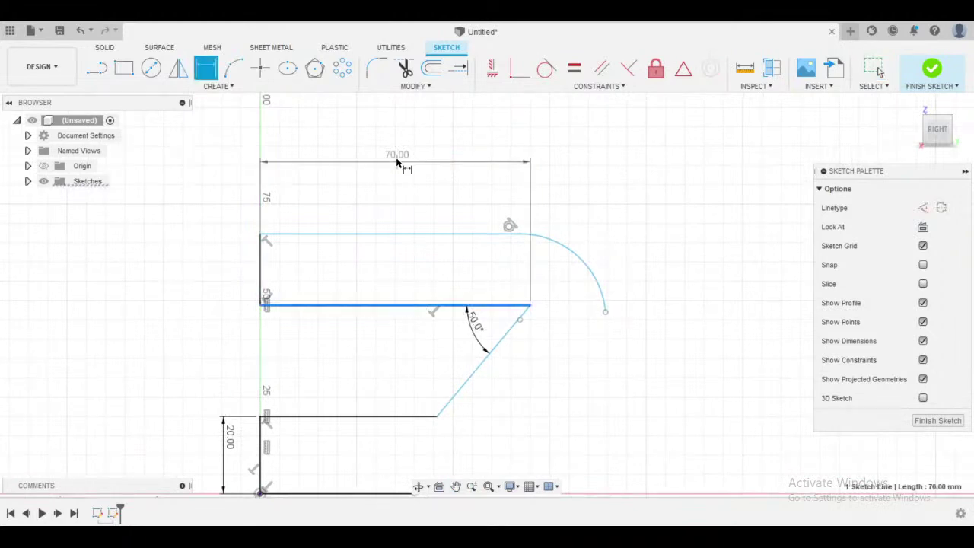
click(426, 140)
key(Return)
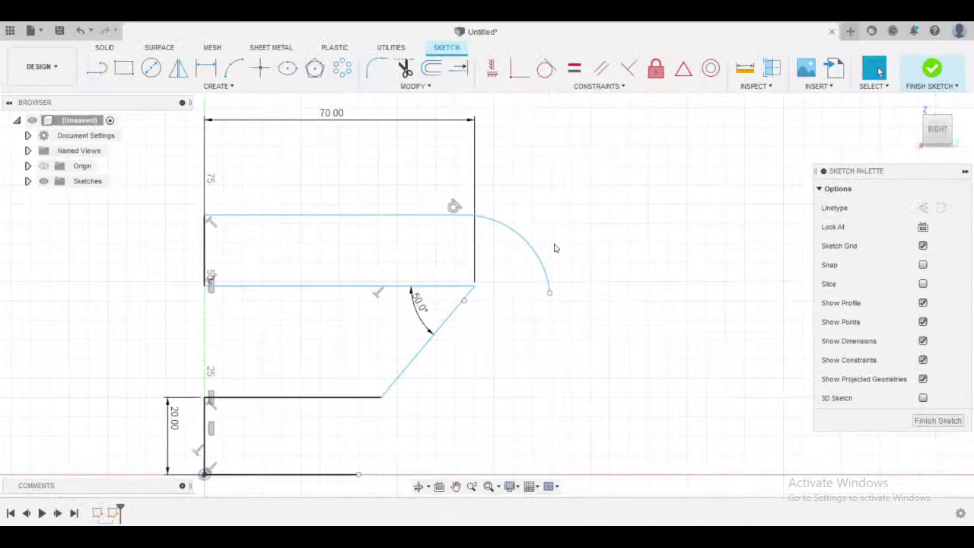
- Add a radius dimension to the arc, placing its label outside the curve
key(d)
key(Escape)
key(d)
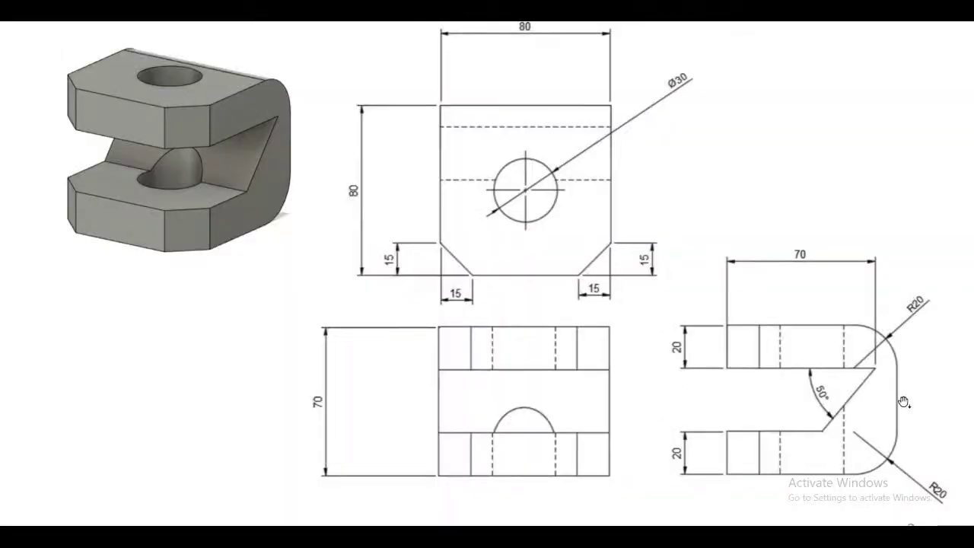
key(Escape)
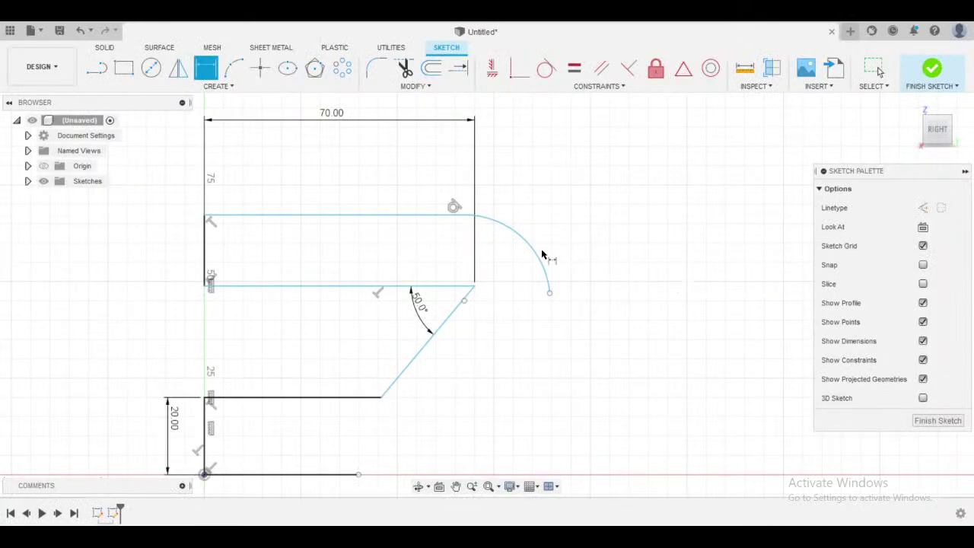
click(533, 260)
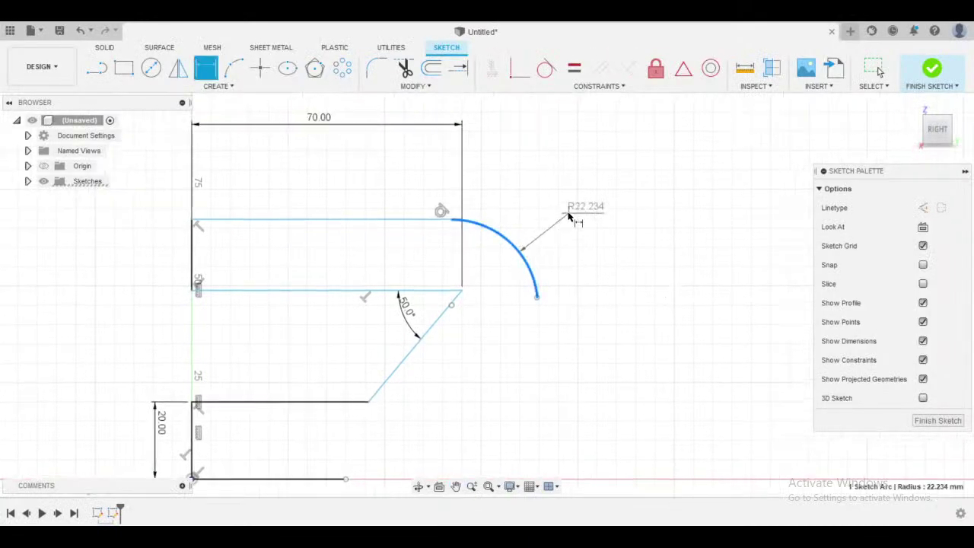
click(576, 213)
key(BackSpace)
key(Escape)
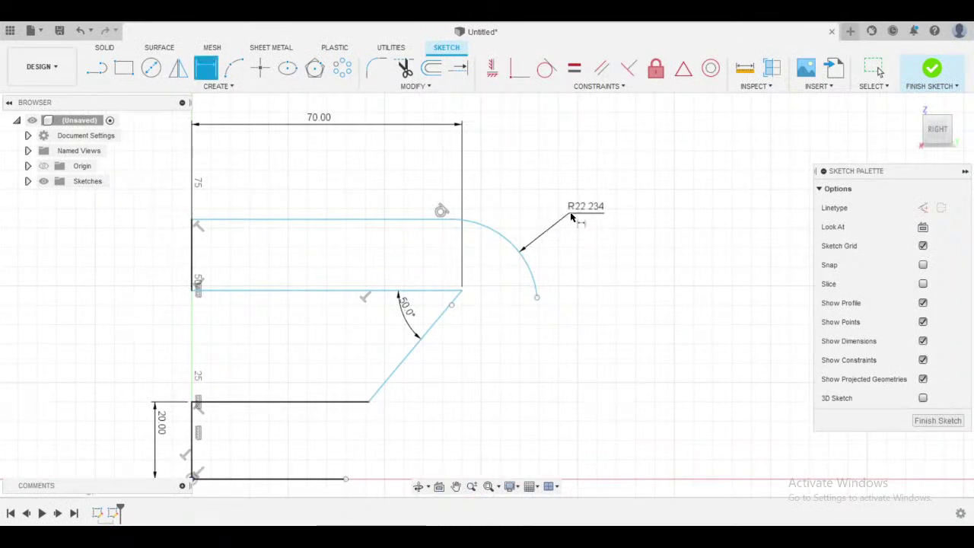
key(Escape)
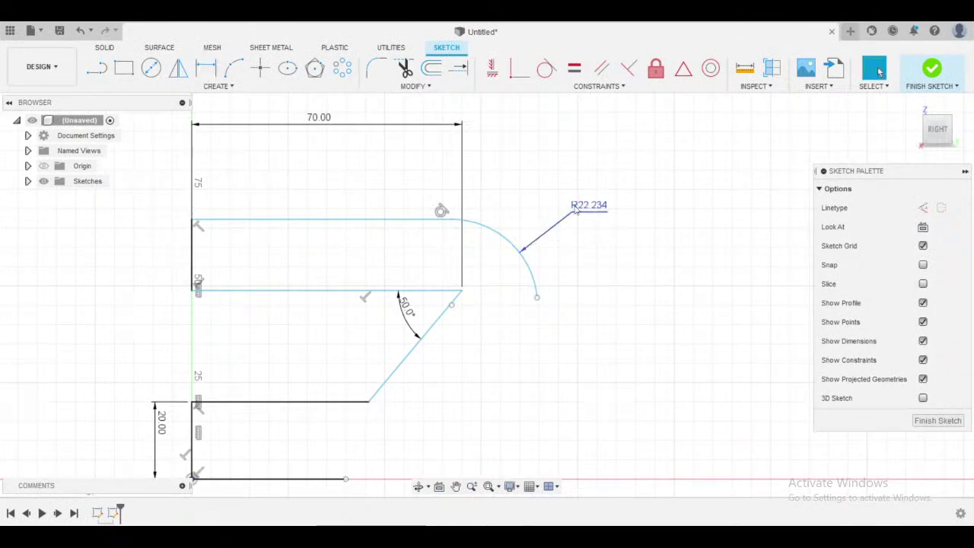
- Delete the arc's radius dimension and add it again outside the curve with a value of 20 mm
click(576, 214)
key(Delete)
key(d)
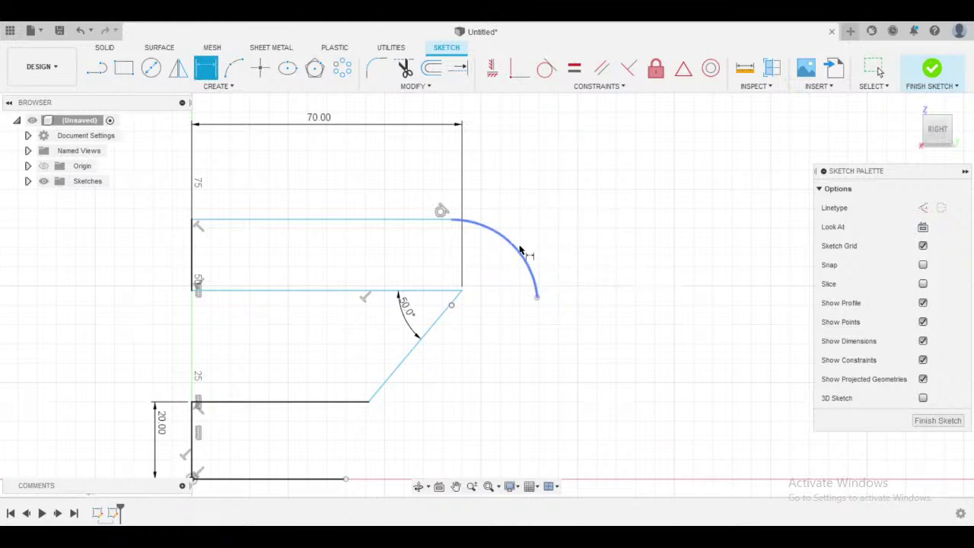
click(521, 250)
click(557, 214)
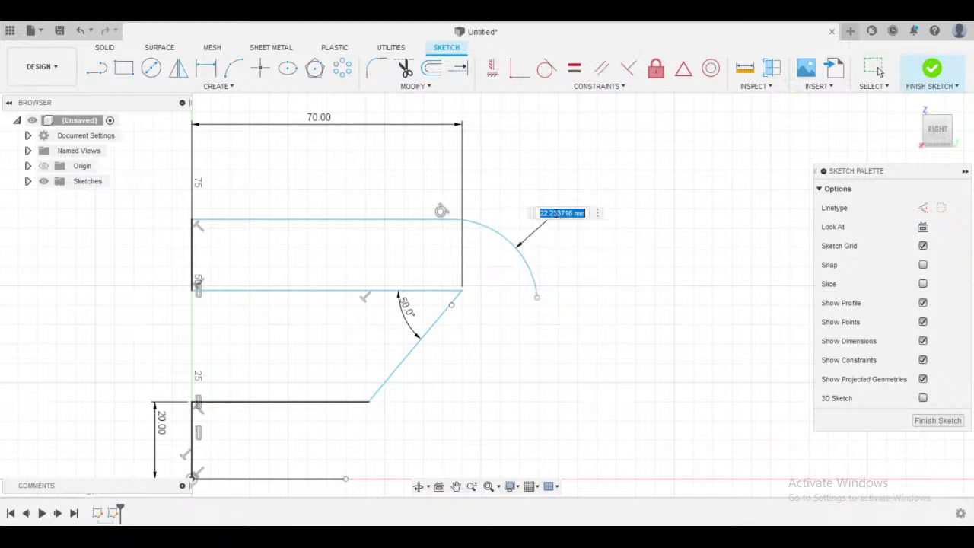
text(20)
key(Return)
mouse_move(552, 222)
middle_down()
mouse_move(572, 199)
mouse_move(566, 193)
middle_up()
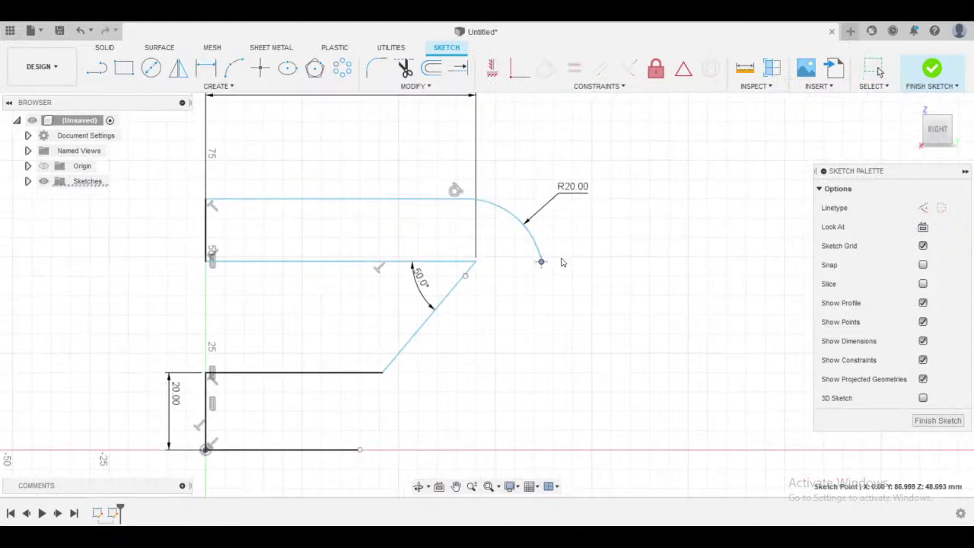
key(Escape)
- Check the reference drawing and draw a vertical line straight down from the arc's free end
key(alt+Tab)
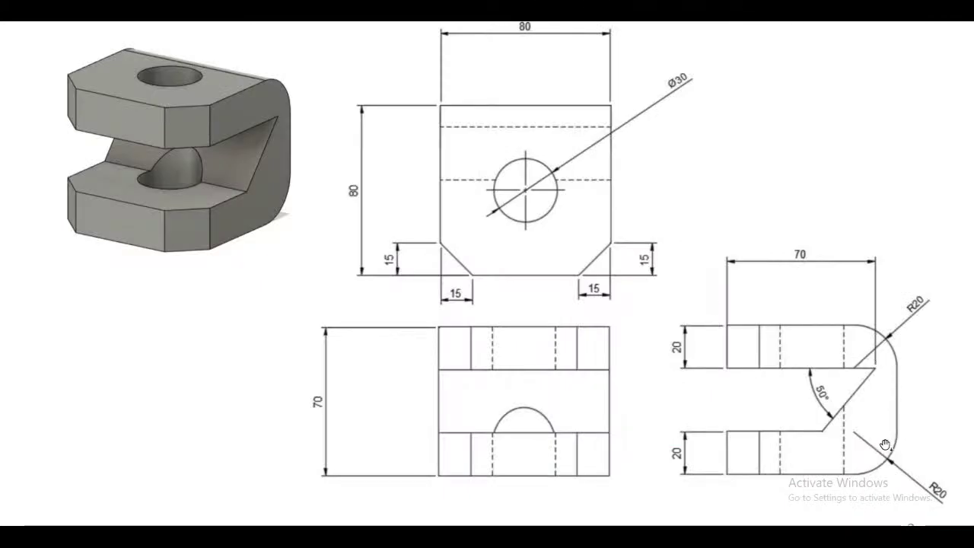
key(alt+Tab)
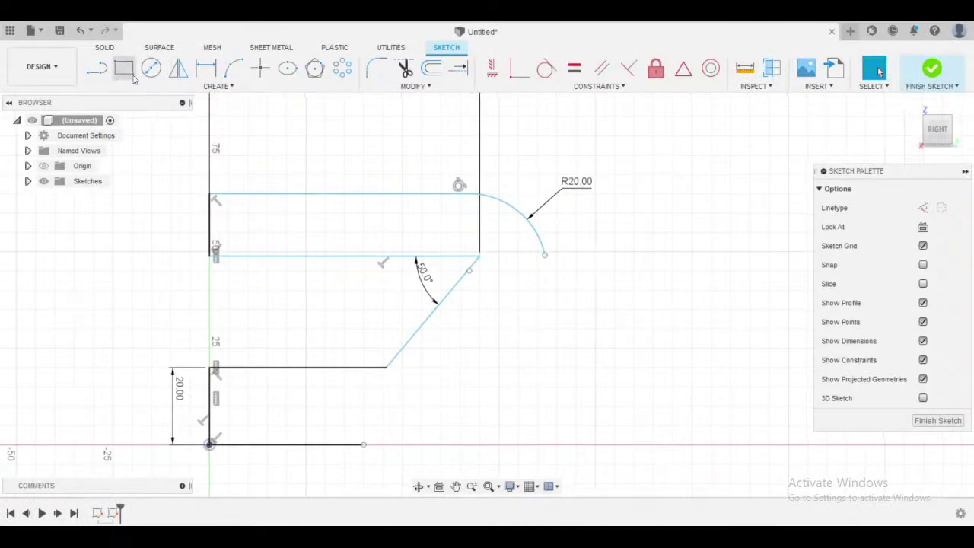
key(l)
drag(545, 254, 544, 409)
click(544, 404)
key(Escape)
scroll(600, 330, up, 3)
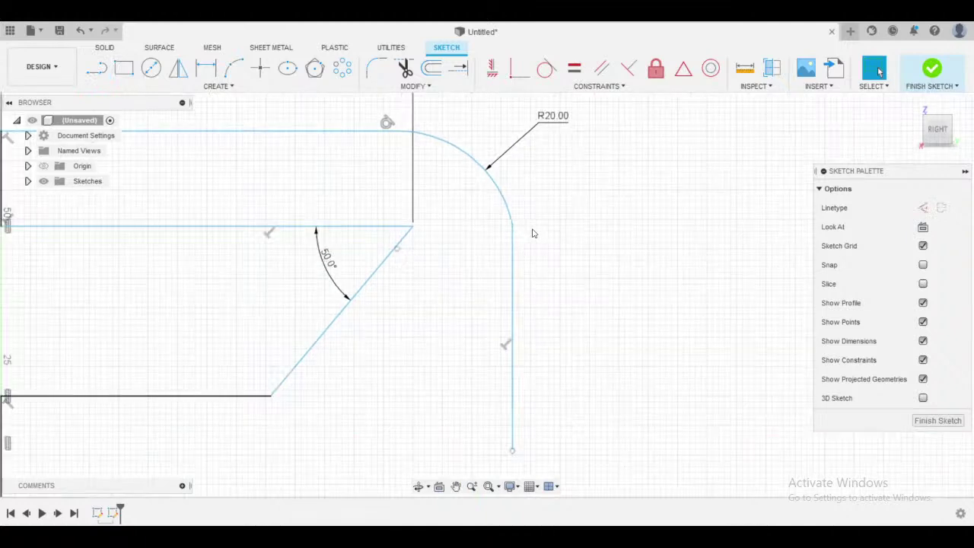
middle_drag(525, 227, 500, 237)
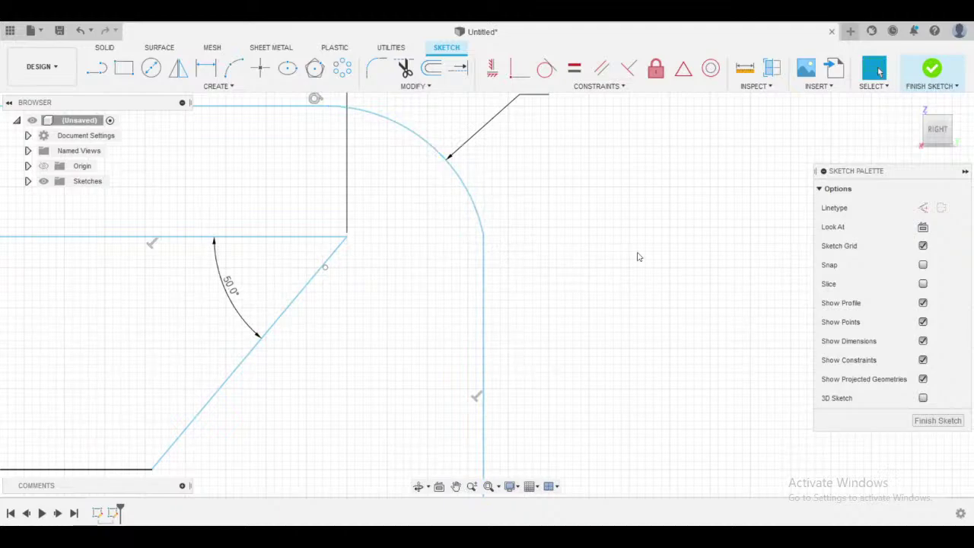
- Apply a Tangent constraint between the R20 arc and the vertical line below it, checking the reference drawing first
key(alt+Tab)
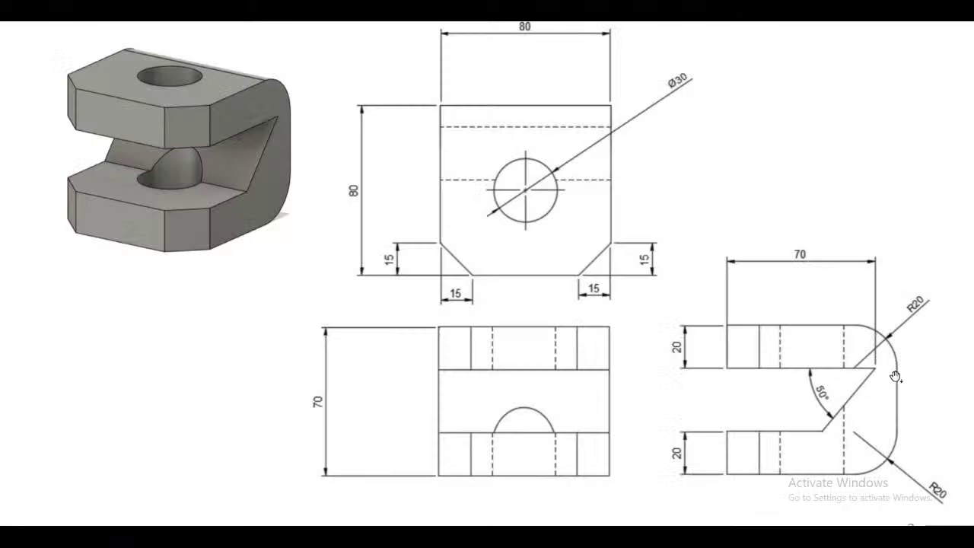
key(alt+Tab)
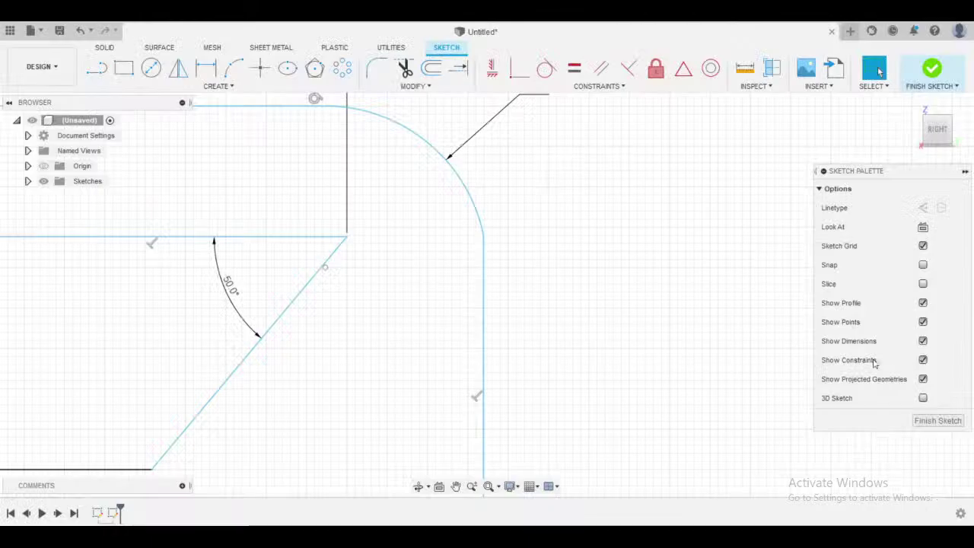
middle_drag(604, 268, 605, 222)
click(546, 69)
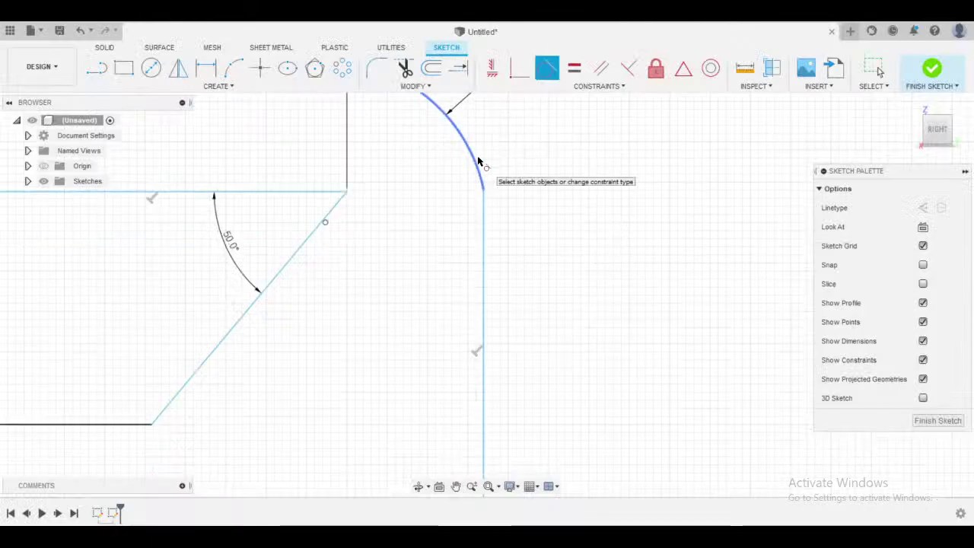
click(482, 161)
click(515, 246)
scroll(551, 261, down, 3)
key(Escape)
middle_drag(551, 260, 551, 257)
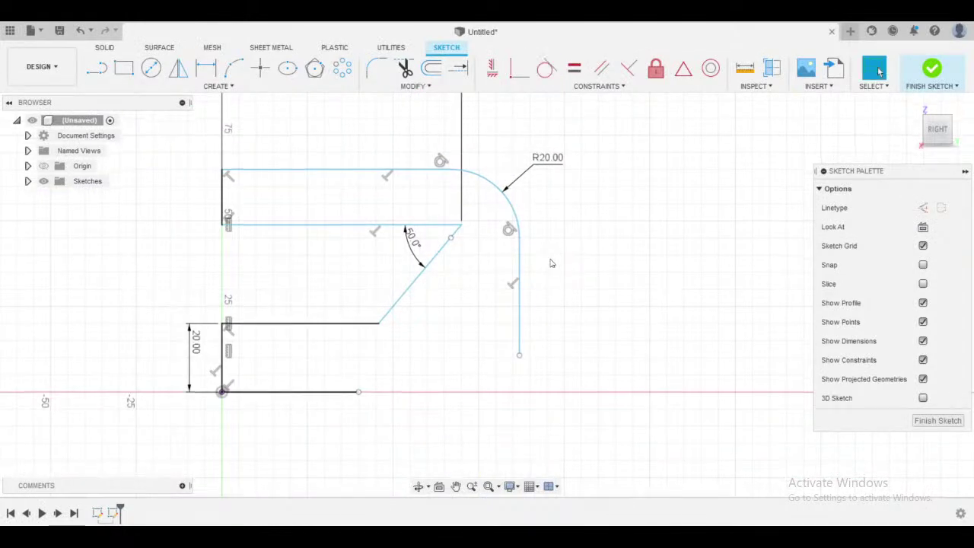
- Shorten the vertical line slightly by moving its free lower end point upward
scroll(550, 291, up, 3)
middle_drag(550, 290, 565, 282)
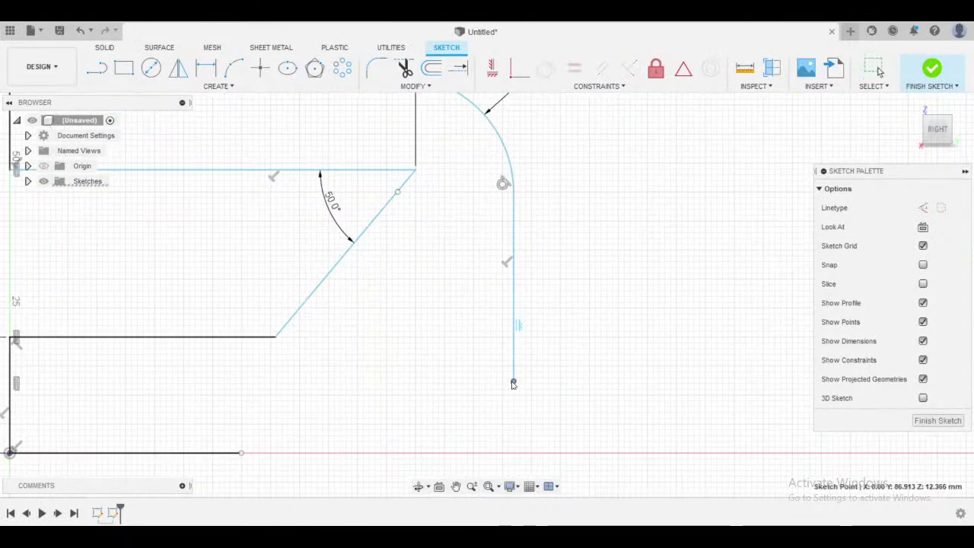
scroll(548, 370, down, 2)
scroll(583, 327, up, 2)
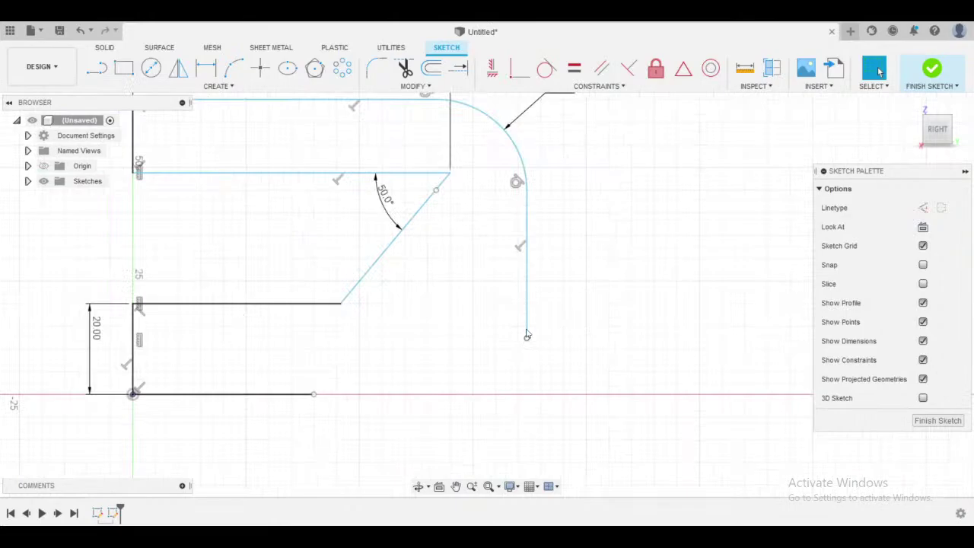
drag(526, 330, 527, 319)
- Try a 3-Point Arc curving tangentially inward from the vertical line's lower end and delete it
key(alt+Tab)
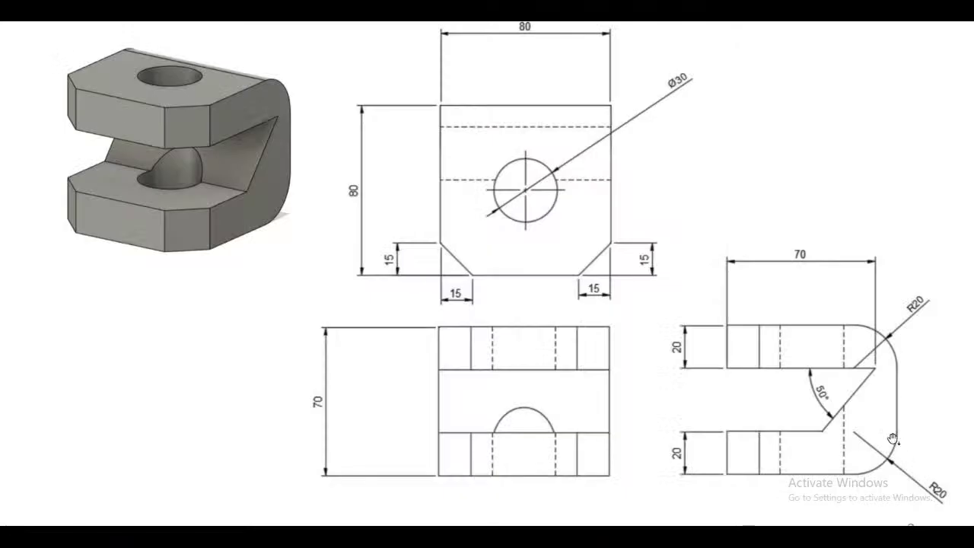
key(alt+Tab)
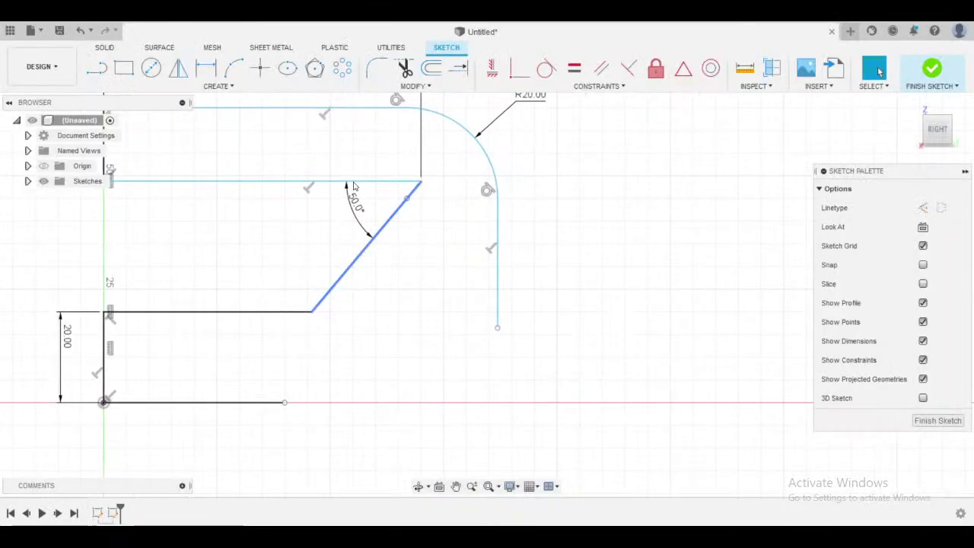
click(233, 67)
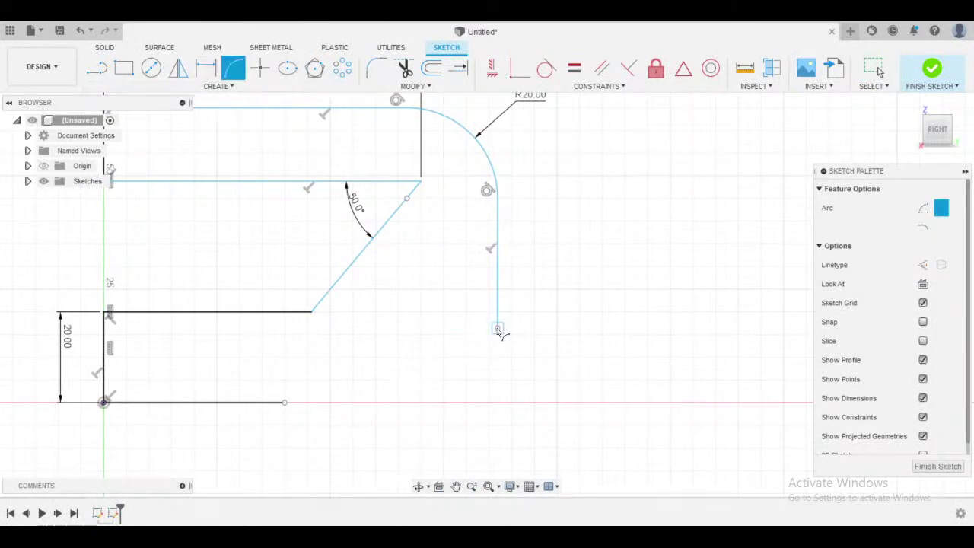
click(497, 329)
click(418, 374)
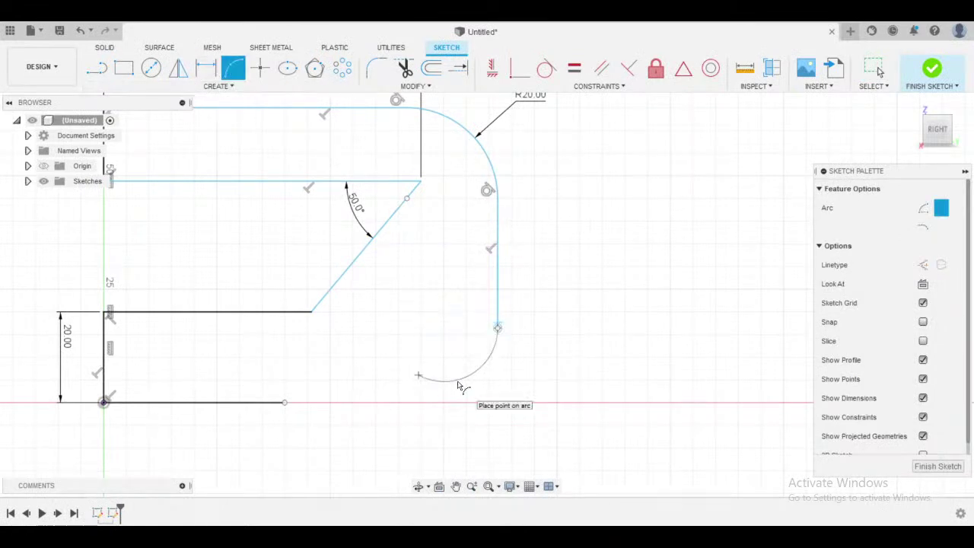
click(462, 368)
key(Escape)
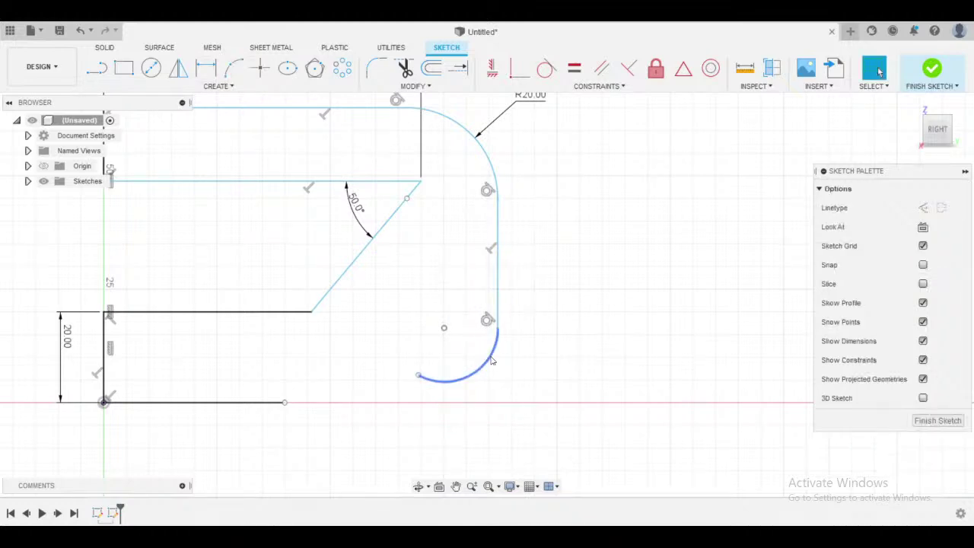
click(492, 360)
key(Delete)
- Draw a non-tangent 3-Point Arc of about 40 mm radius from the vertical line's lower end to just above the horizontal axis
click(233, 67)
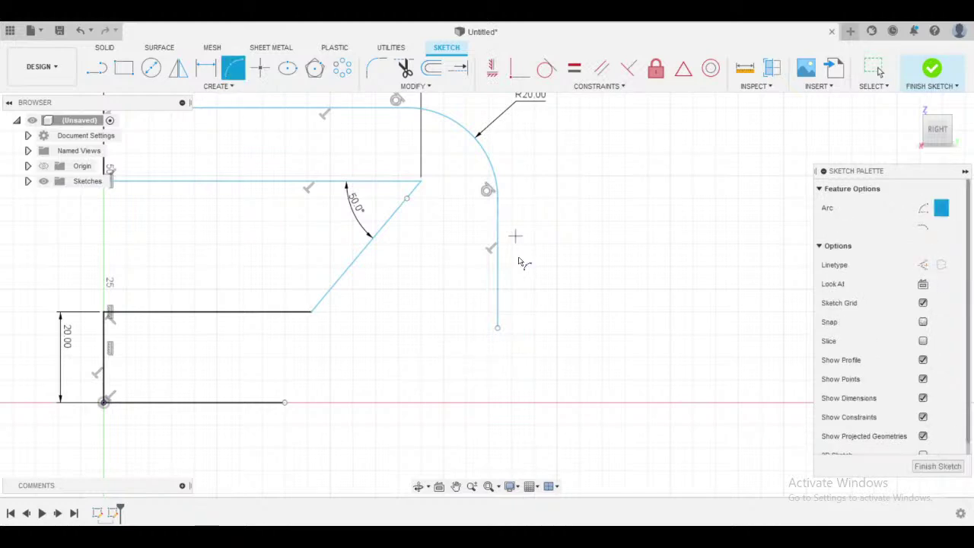
click(498, 328)
click(396, 396)
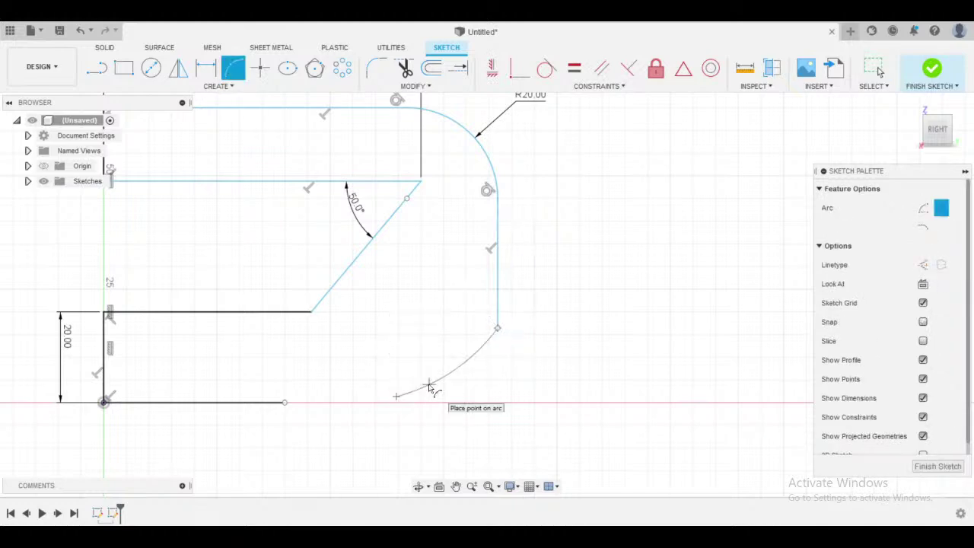
click(430, 388)
key(Escape)
scroll(500, 330, up, 3)
scroll(499, 332, up, 3)
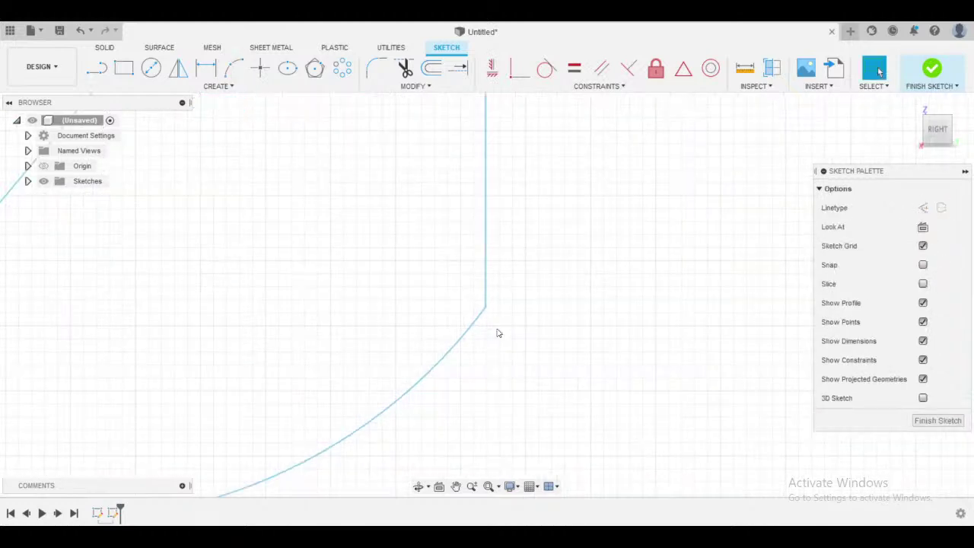
scroll(491, 319, down, 5)
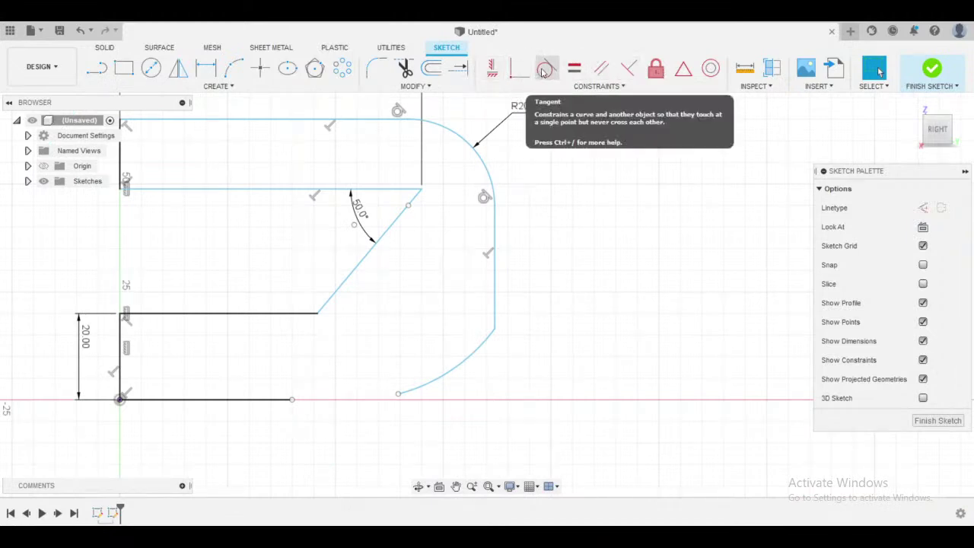
- Apply a Tangent constraint between the lower arc and the vertical line
click(546, 69)
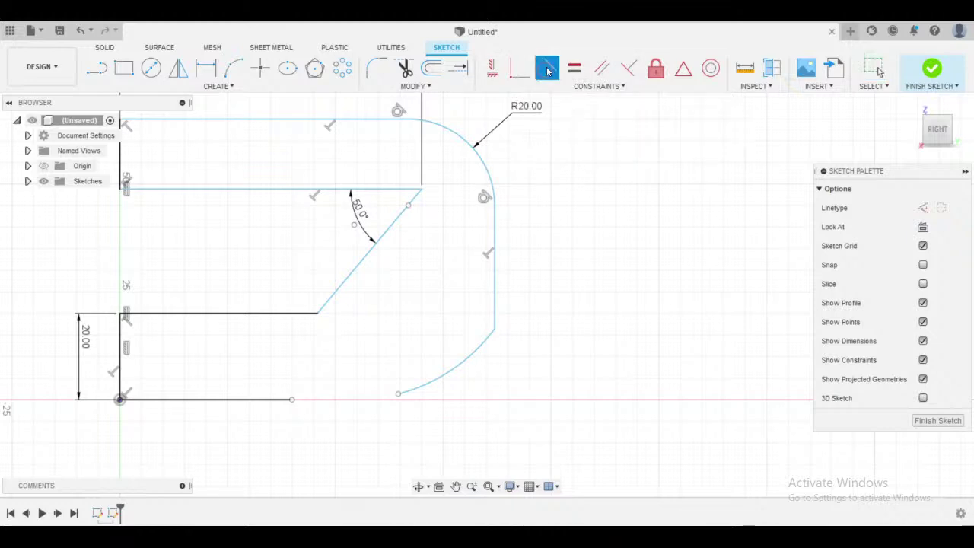
click(466, 362)
click(472, 357)
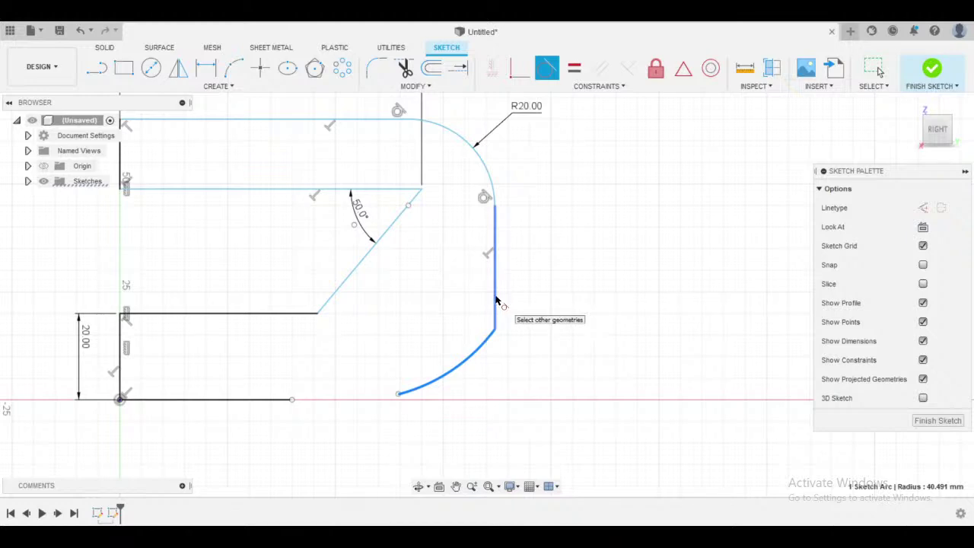
drag(496, 302, 538, 224)
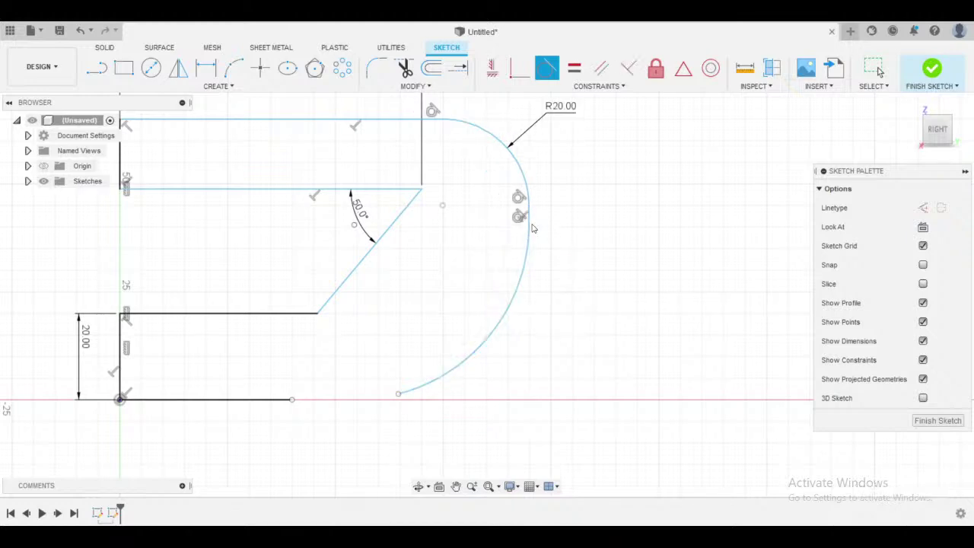
- Adjust the vertical line's end points so it forms a longer straight section between the two arcs
scroll(531, 205, up, 3)
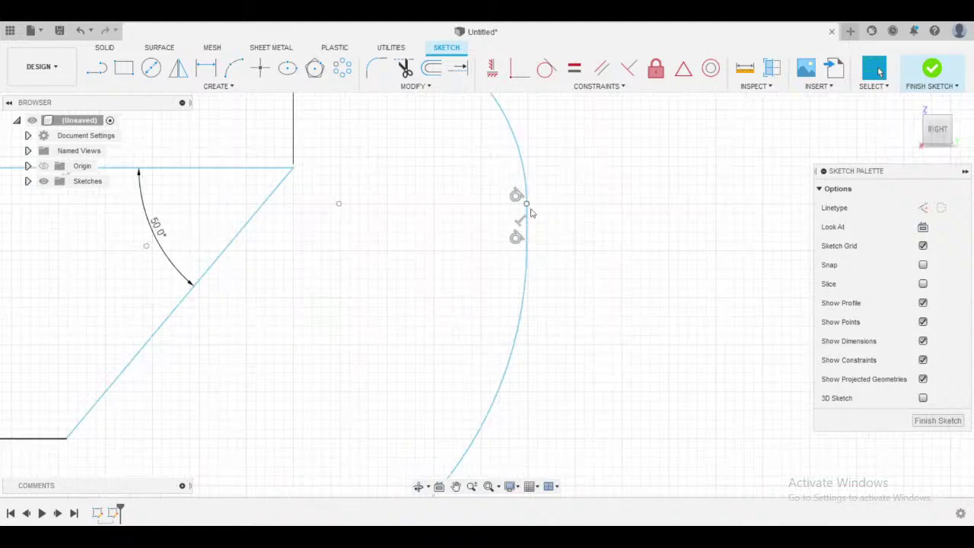
drag(525, 207, 468, 224)
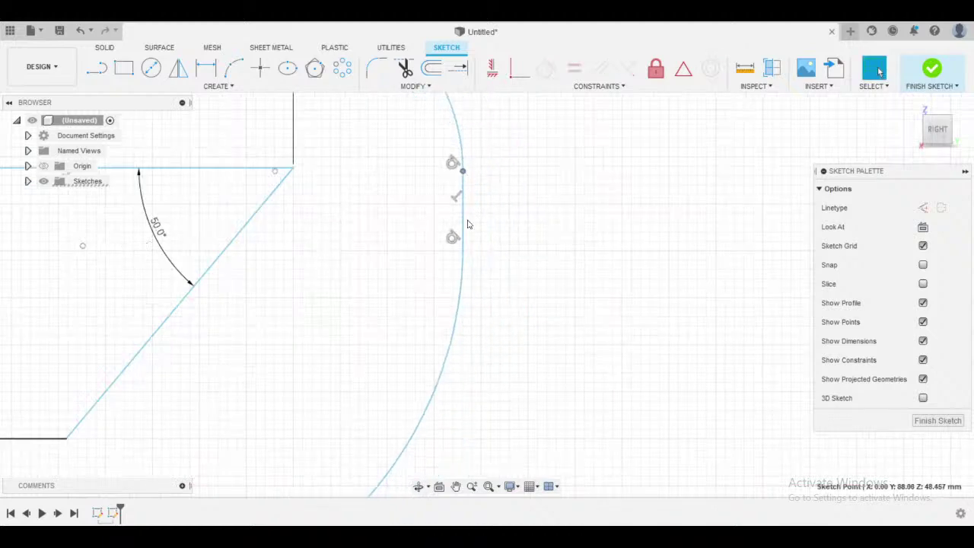
scroll(482, 376, down, 5)
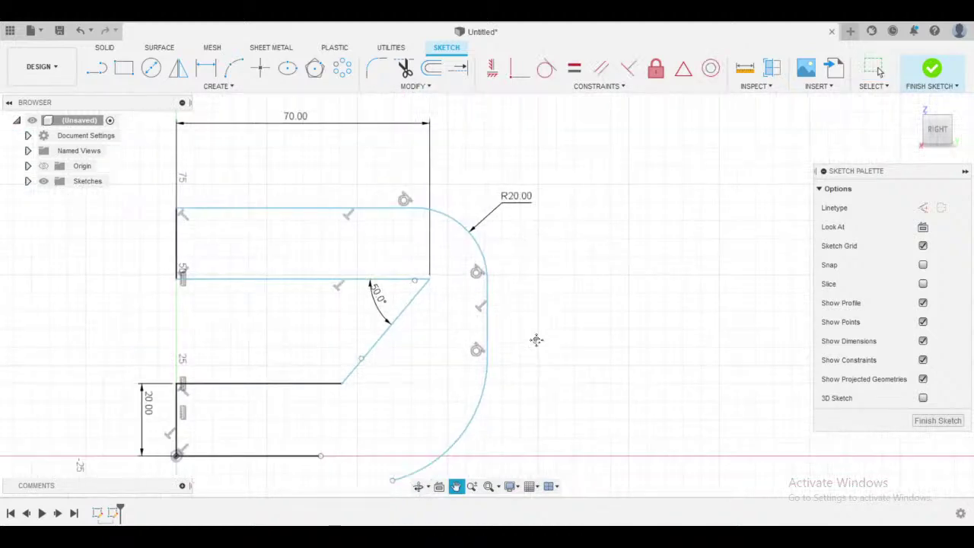
drag(513, 297, 512, 313)
- Check the reference drawing and dimension the lower arc's radius to 20 mm, placing the label outside the curve
key(d)
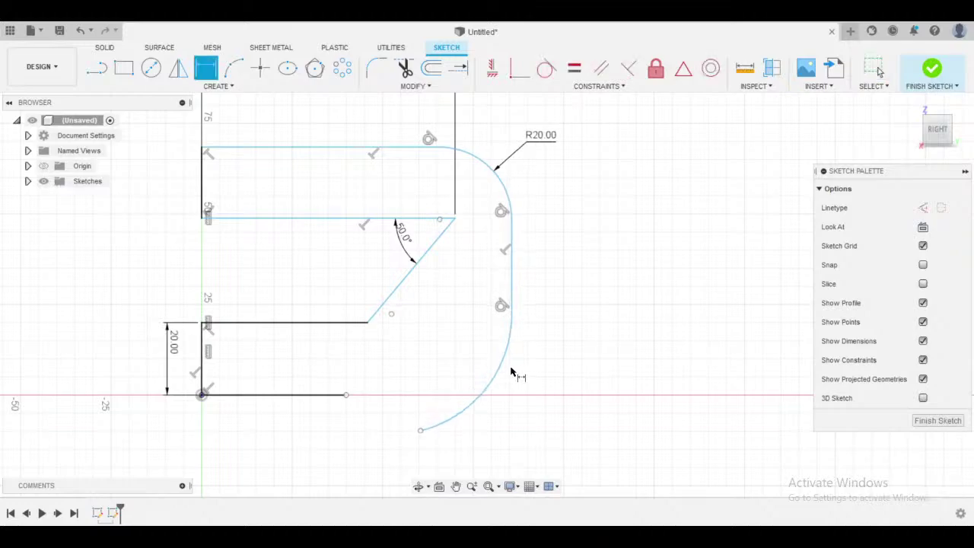
key(alt+Tab)
key(alt+Tab)
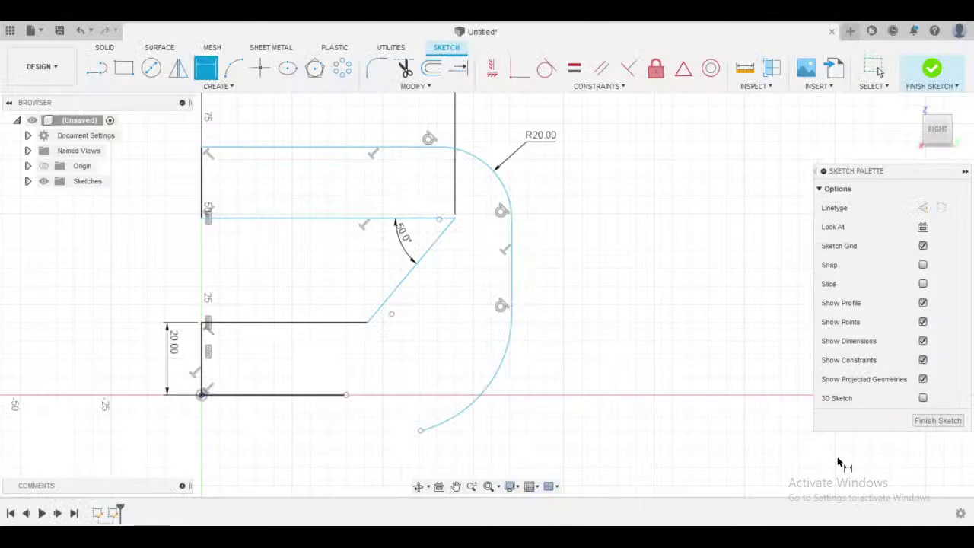
click(508, 363)
click(572, 396)
text(20)
key(Return)
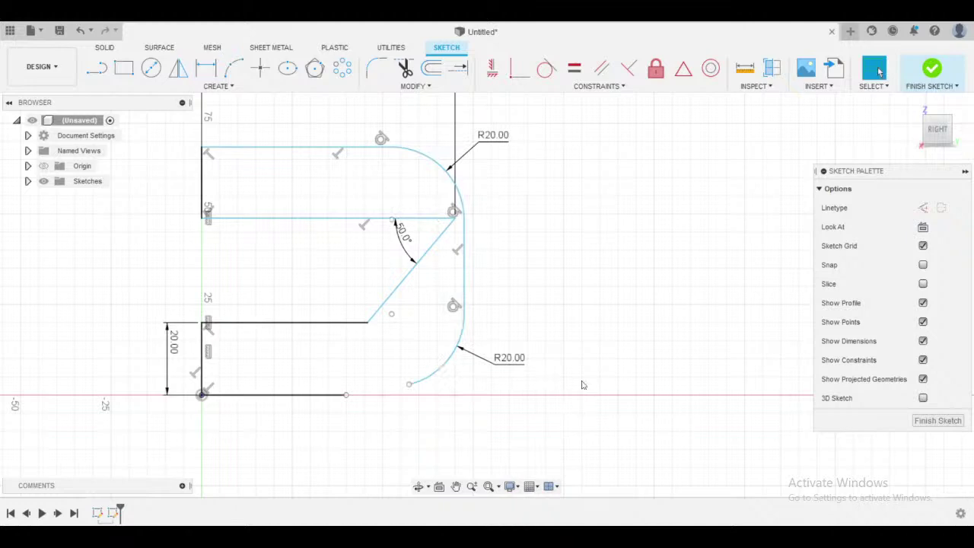
key(Escape)
- Compare with the reference drawing and extend the bottom horizontal line's free end close to the lower arc's open end
scroll(581, 384, up, 3)
middle_drag(480, 379, 540, 389)
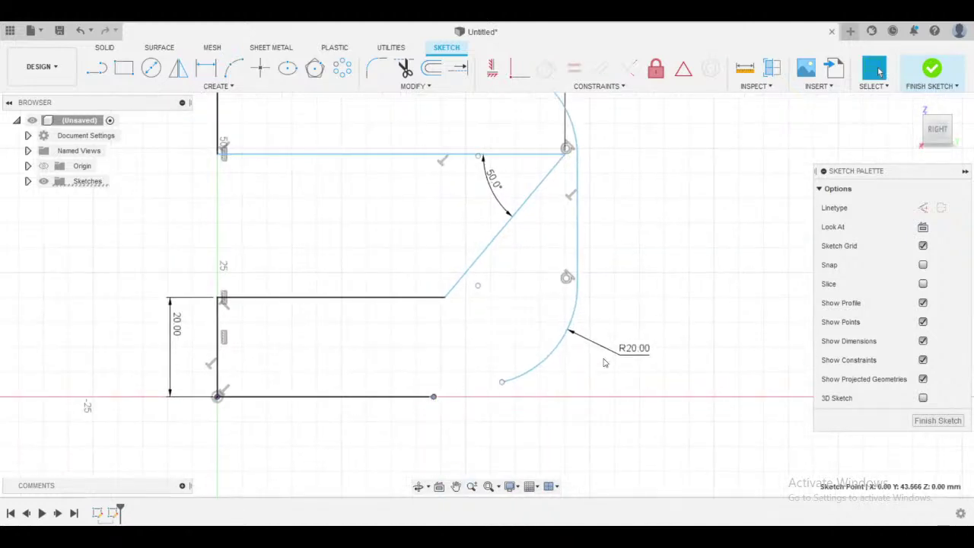
key(alt+Tab)
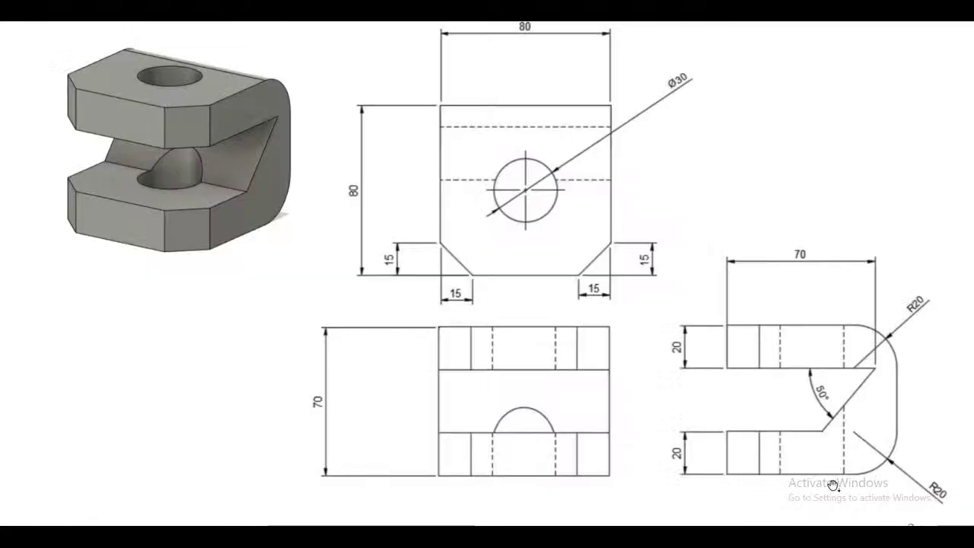
key(alt+Tab)
drag(433, 398, 477, 412)
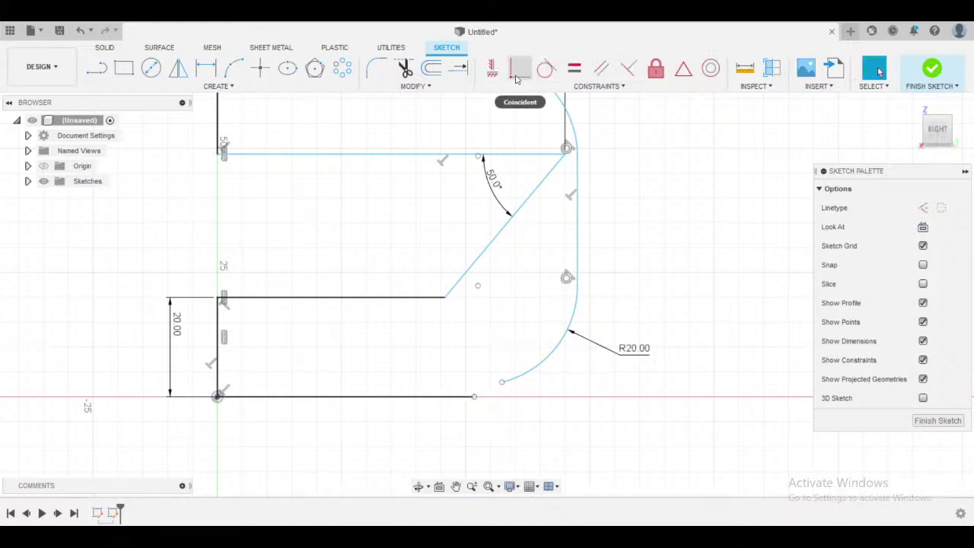
click(538, 67)
key(Escape)
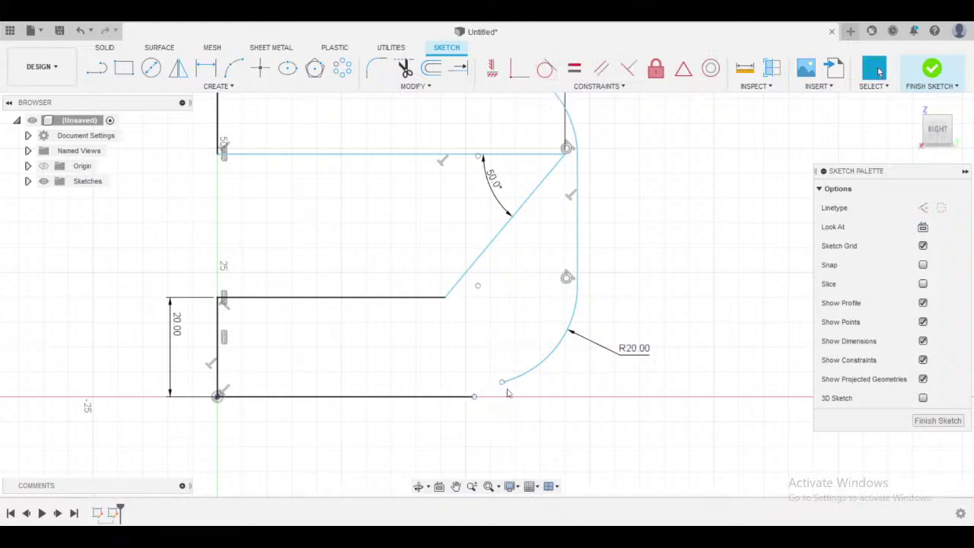
- Shorten the bottom horizontal line to about 47 mm, leaving its free end short of the lower arc's open end
mouse_move(502, 390)
mouse_down()
mouse_move(507, 382)
mouse_move(489, 382)
mouse_move(452, 397)
mouse_up()
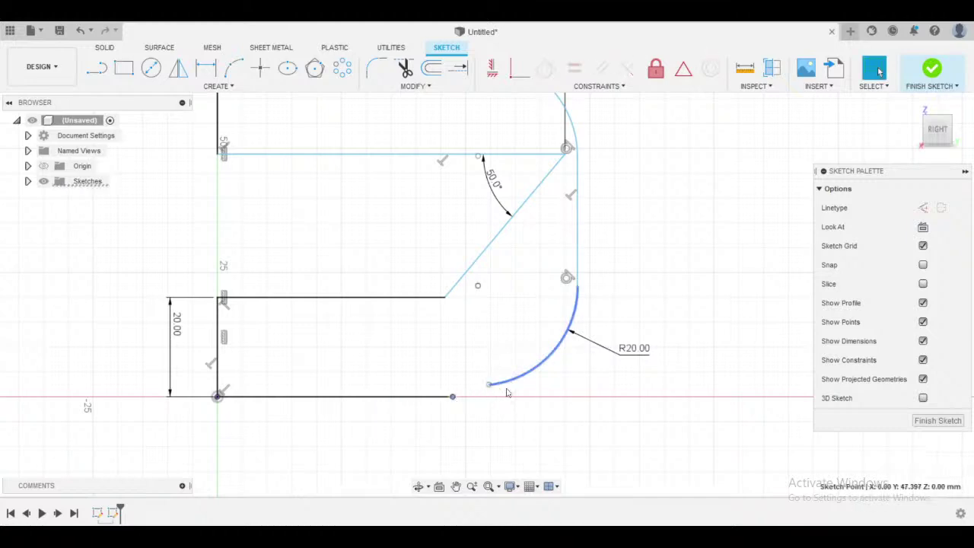
middle_drag(536, 315, 555, 293)
click(508, 363)
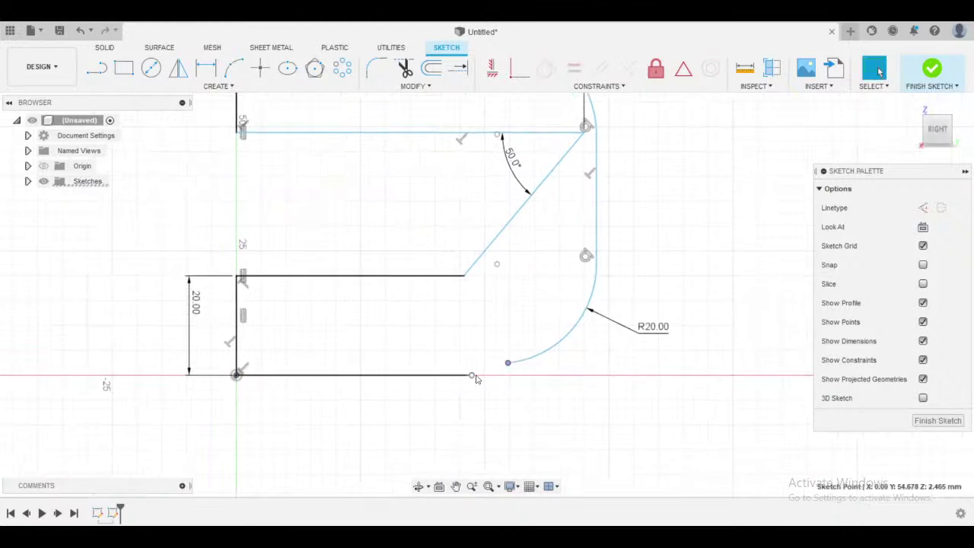
key(Escape)
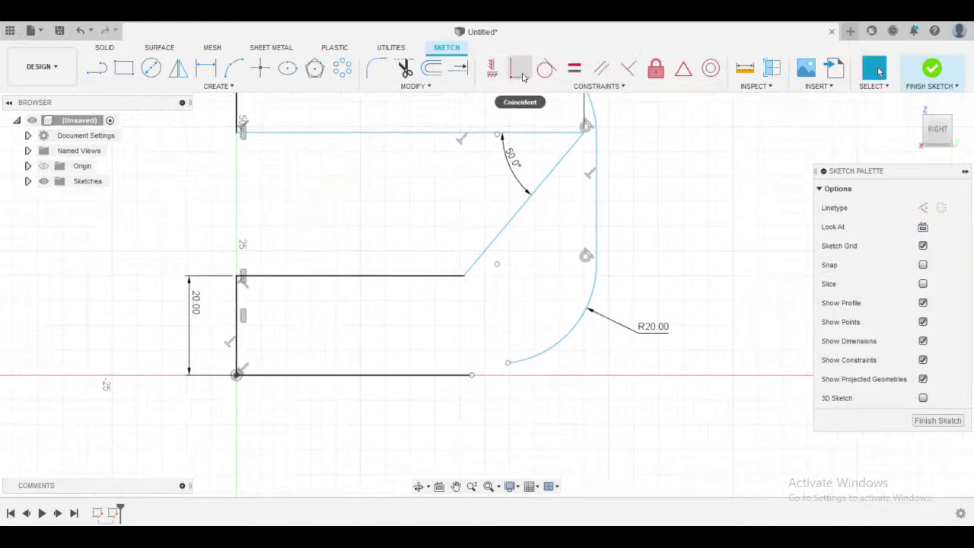
- Apply a Coincident constraint between the lower arc's open end and the bottom horizontal line's free end
click(522, 77)
click(524, 68)
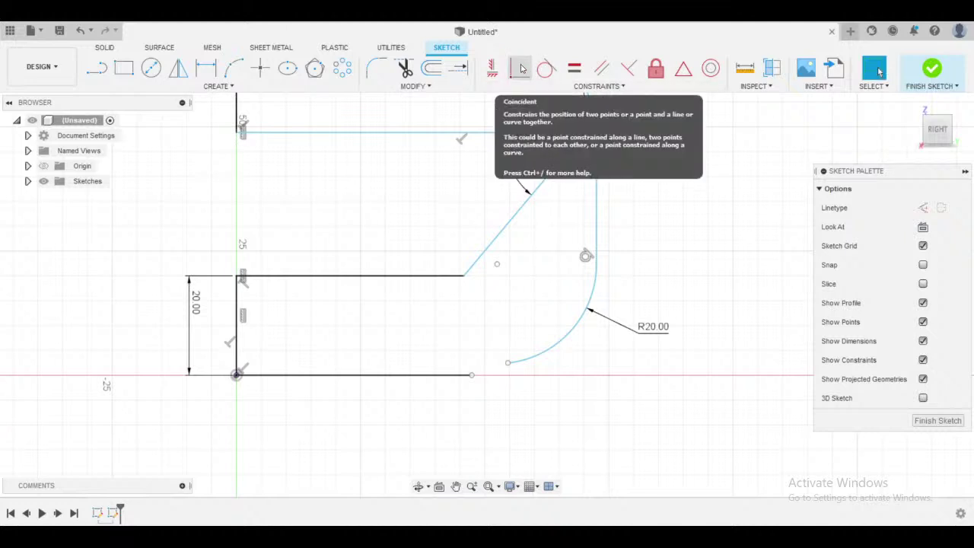
click(520, 69)
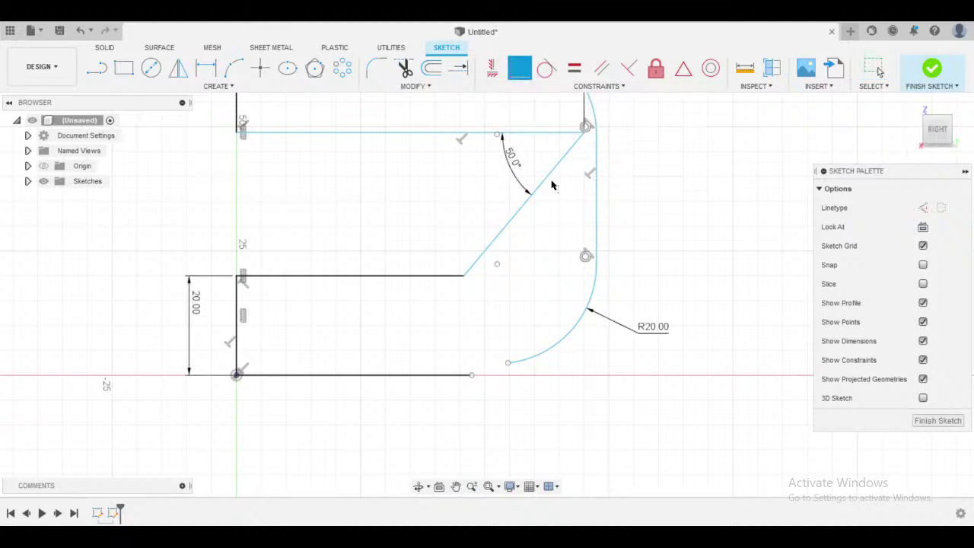
mouse_move(632, 183)
middle_down()
mouse_move(606, 235)
mouse_move(630, 233)
mouse_move(663, 181)
middle_up()
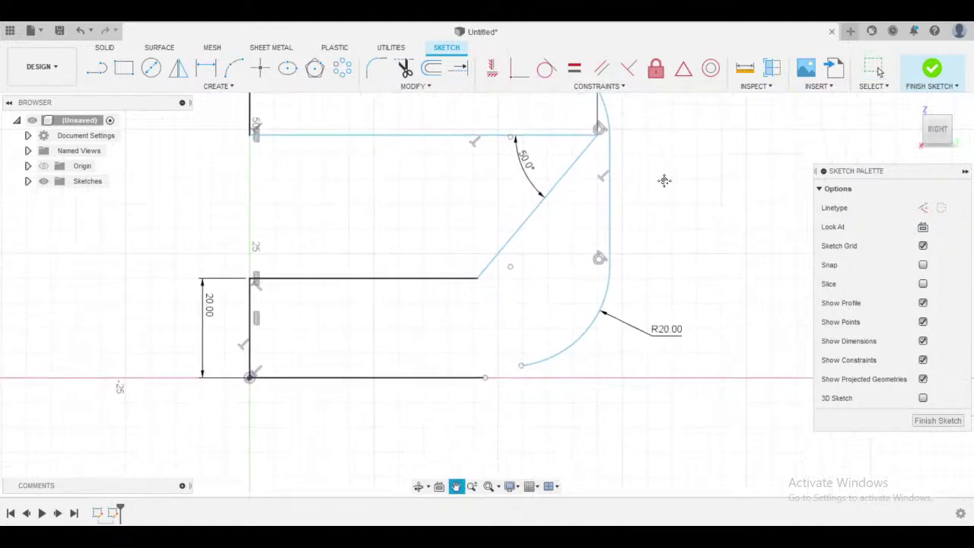
click(519, 69)
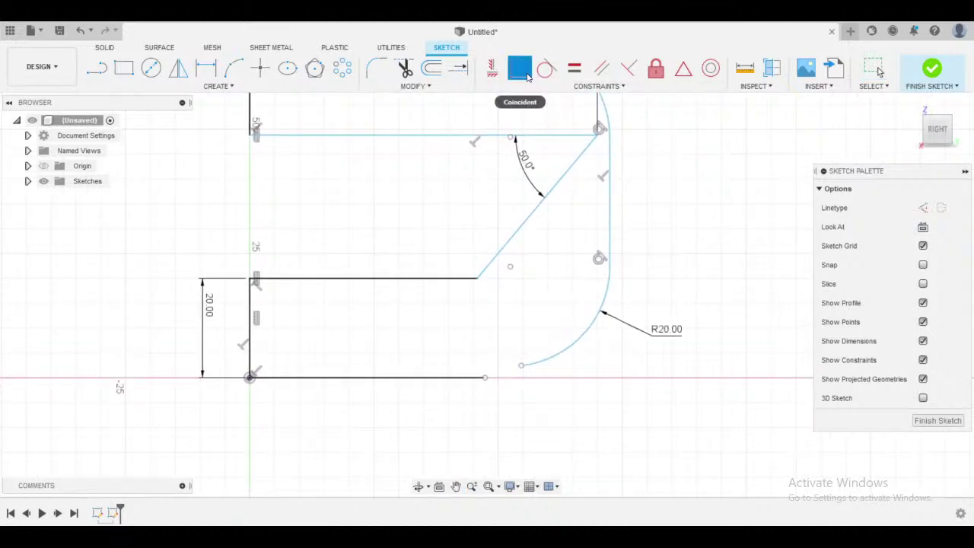
click(522, 366)
middle_drag(563, 369, 538, 368)
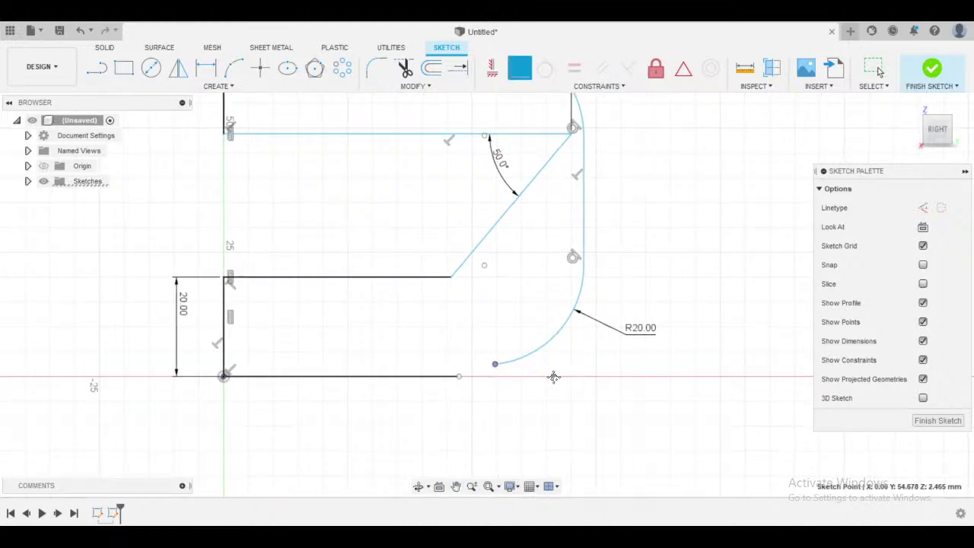
middle_drag(494, 391, 448, 372)
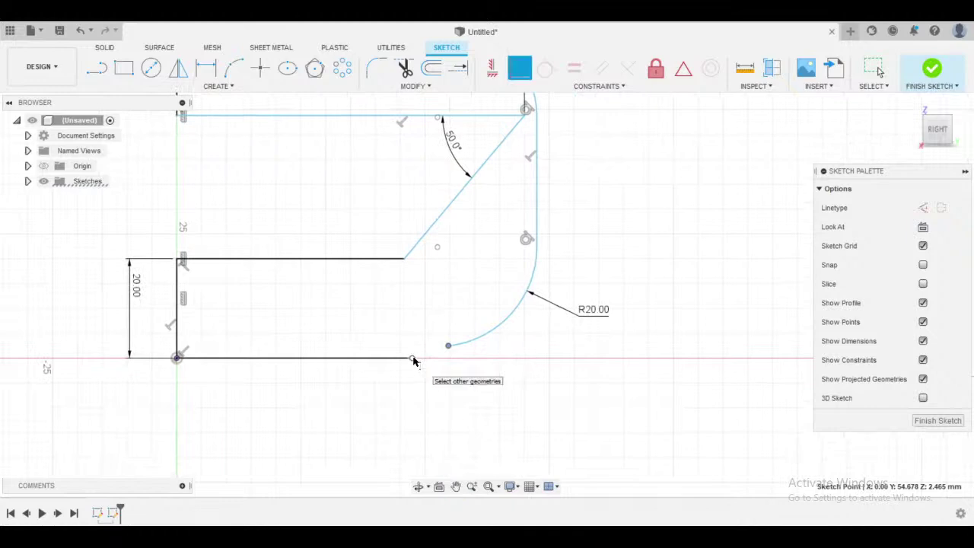
click(411, 359)
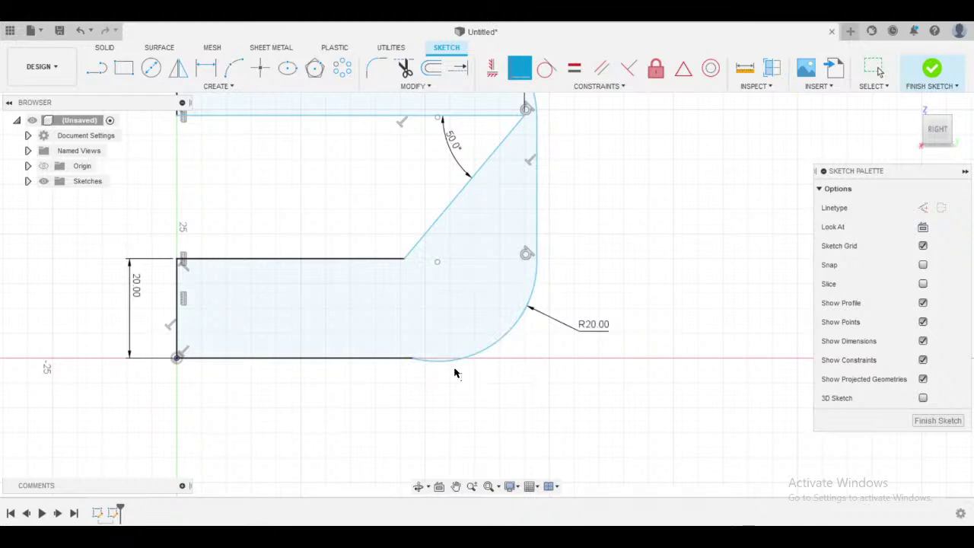
key(Escape)
- Check the reference drawing and apply a Tangent constraint between the lower arc and the bottom horizontal line
mouse_move(455, 373)
middle_down()
mouse_move(505, 337)
mouse_move(493, 359)
middle_up()
scroll(441, 326, up, 3)
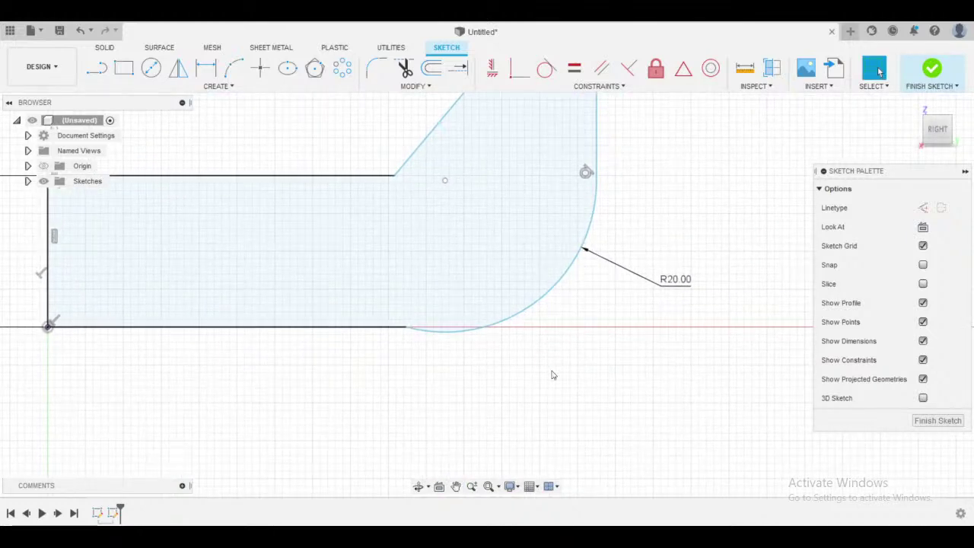
scroll(552, 374, down, 3)
key(alt+Tab)
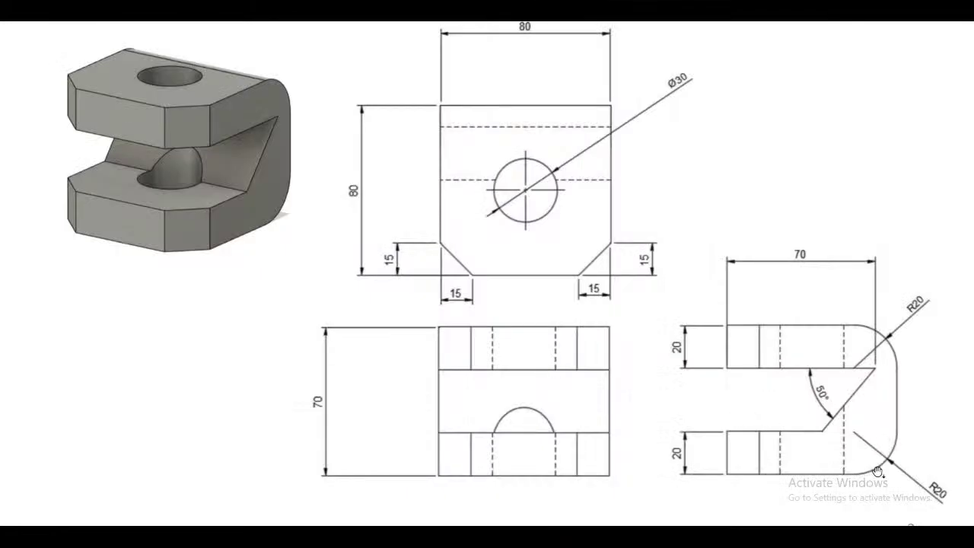
key(alt+Tab)
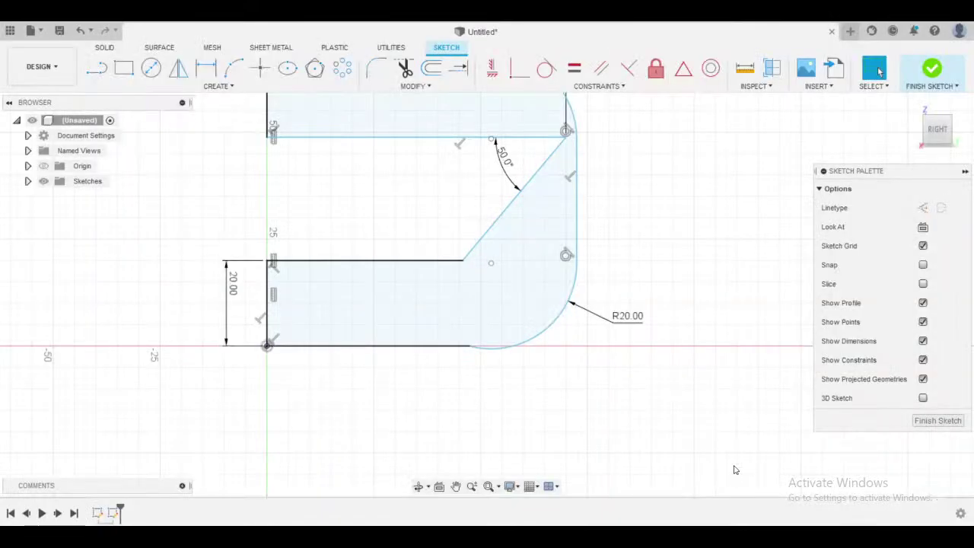
click(545, 70)
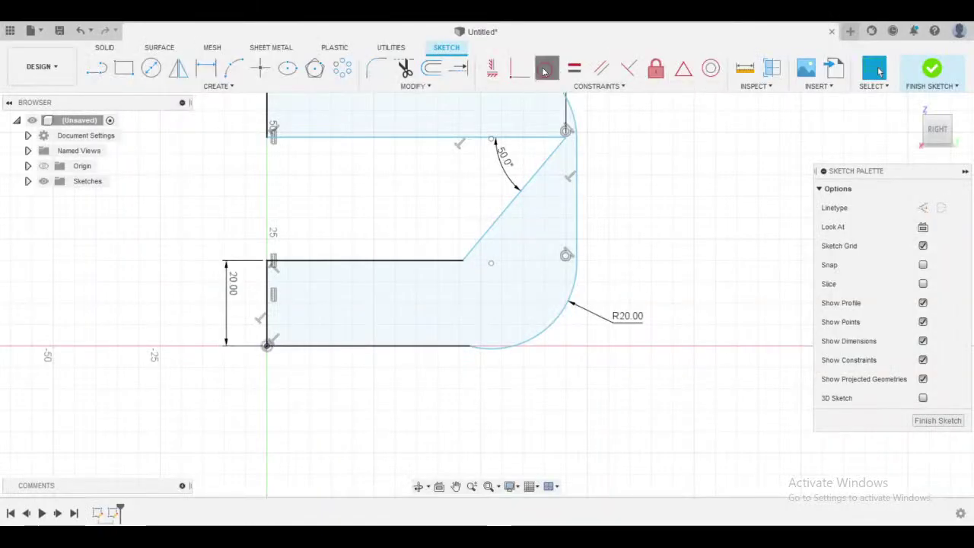
click(541, 336)
click(434, 346)
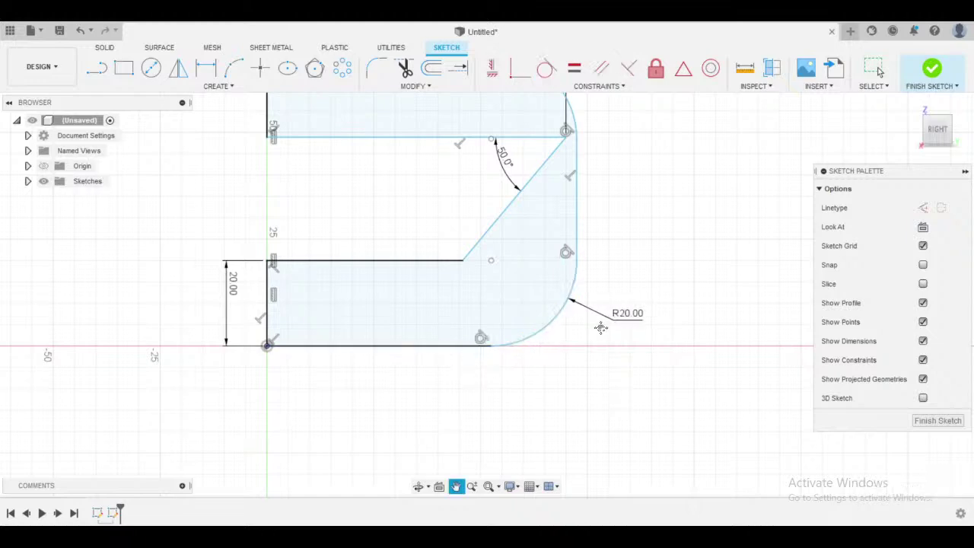
- Pull the vertical line between the two arcs outward to test which parts of the profile can still move
middle_drag(601, 328, 576, 374)
scroll(615, 307, down, 3)
middle_drag(608, 308, 543, 303)
scroll(584, 263, up, 2)
scroll(545, 306, up, 1)
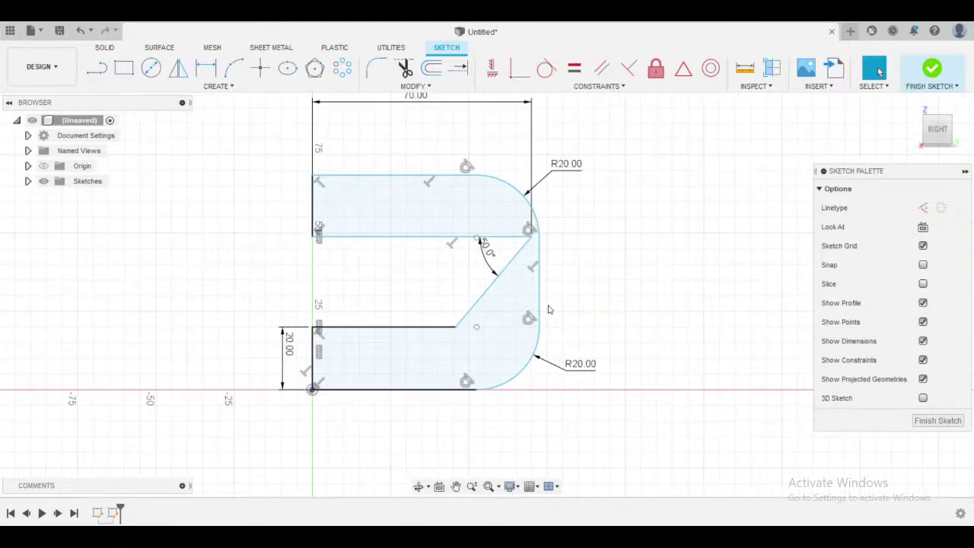
middle_drag(569, 263, 534, 270)
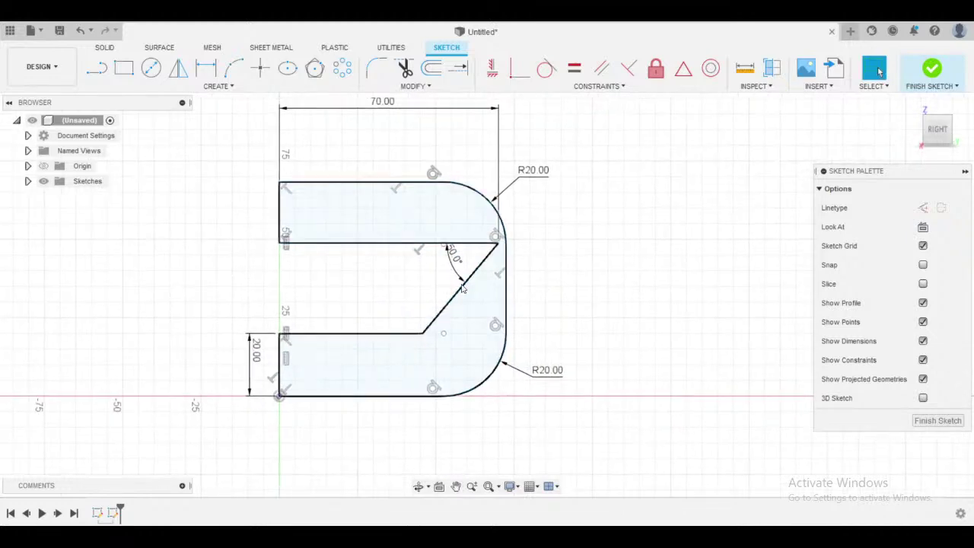
middle_drag(326, 325, 330, 275)
scroll(353, 292, up, 3)
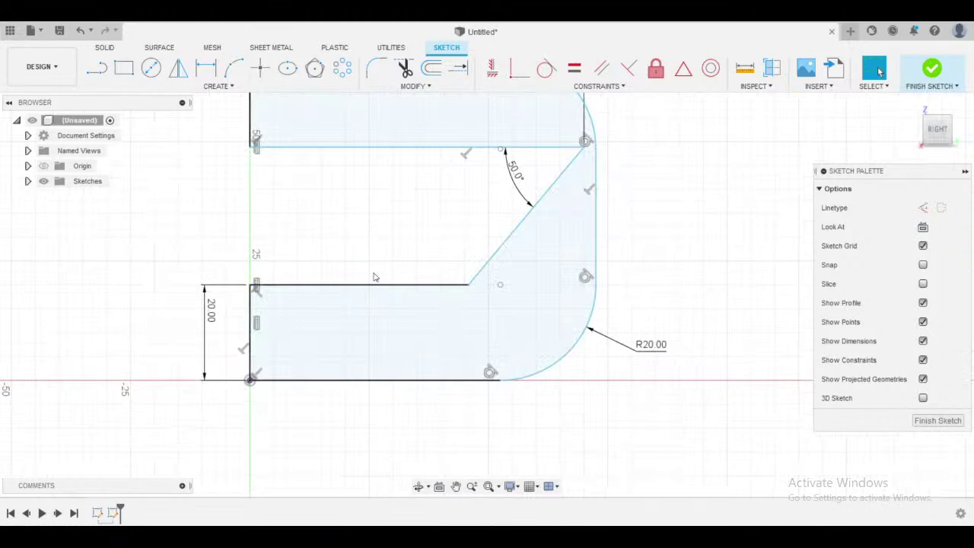
scroll(404, 267, down, 3)
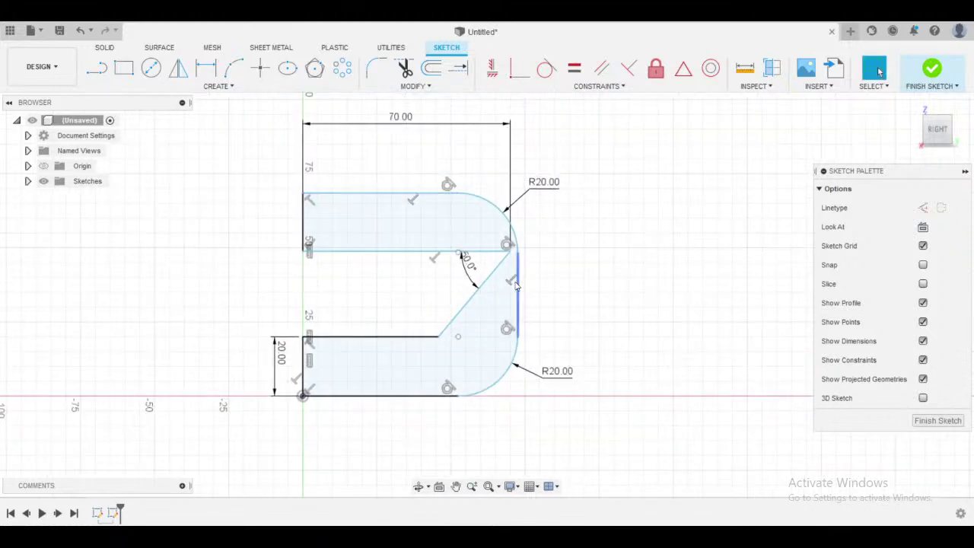
mouse_move(516, 285)
mouse_down()
mouse_move(596, 274)
mouse_move(572, 271)
mouse_move(653, 283)
mouse_move(629, 288)
mouse_move(639, 287)
mouse_up()
scroll(578, 281, up, 4)
scroll(609, 275, down, 3)
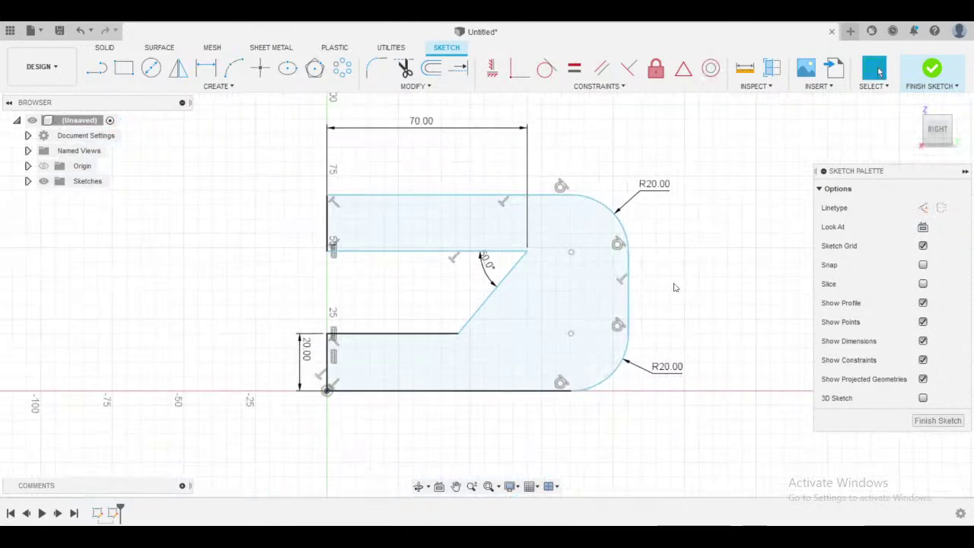
- Compare with the reference drawing and dimension the profile's overall width between its outermost vertical lines to 80 mm
key(alt+Tab)
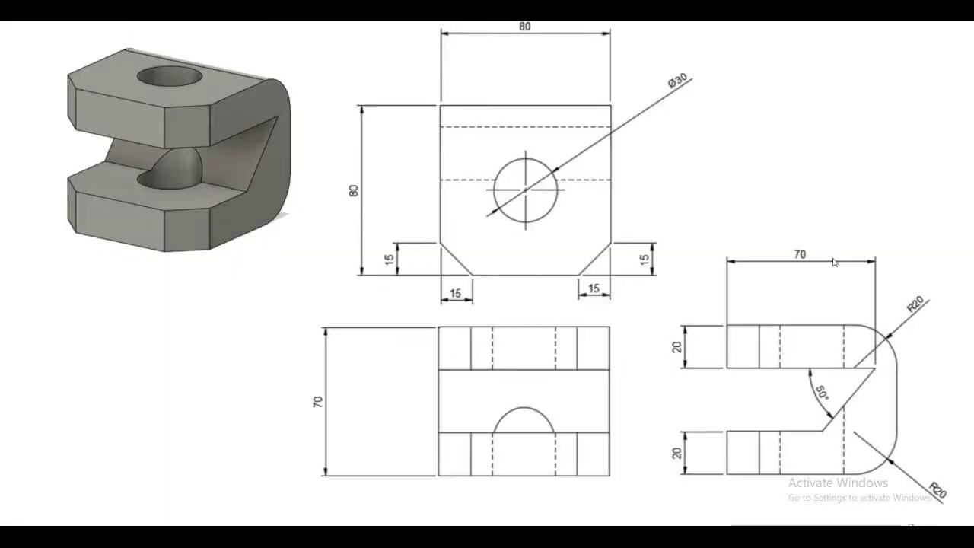
key(alt+Tab)
middle_drag(692, 292, 675, 291)
key(d)
click(613, 283)
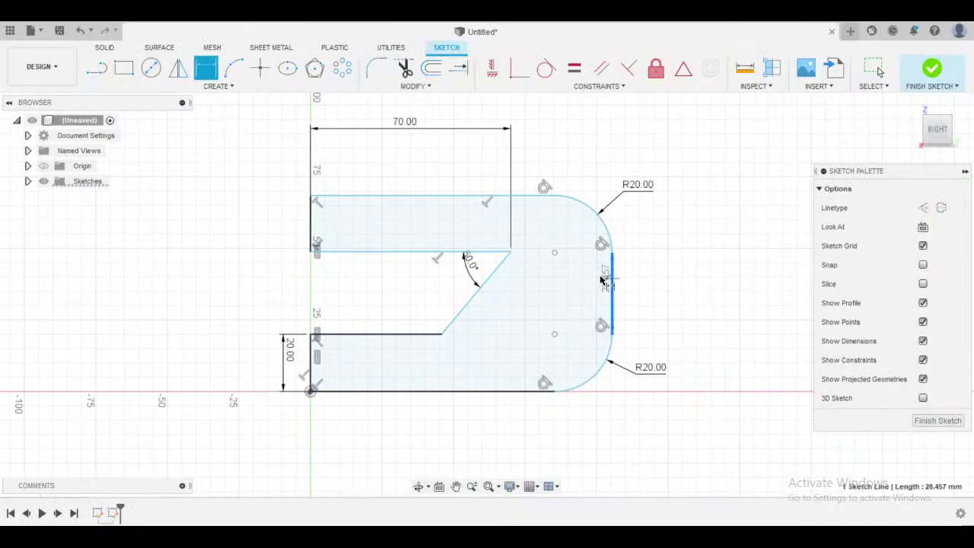
click(308, 217)
middle_drag(480, 150, 475, 223)
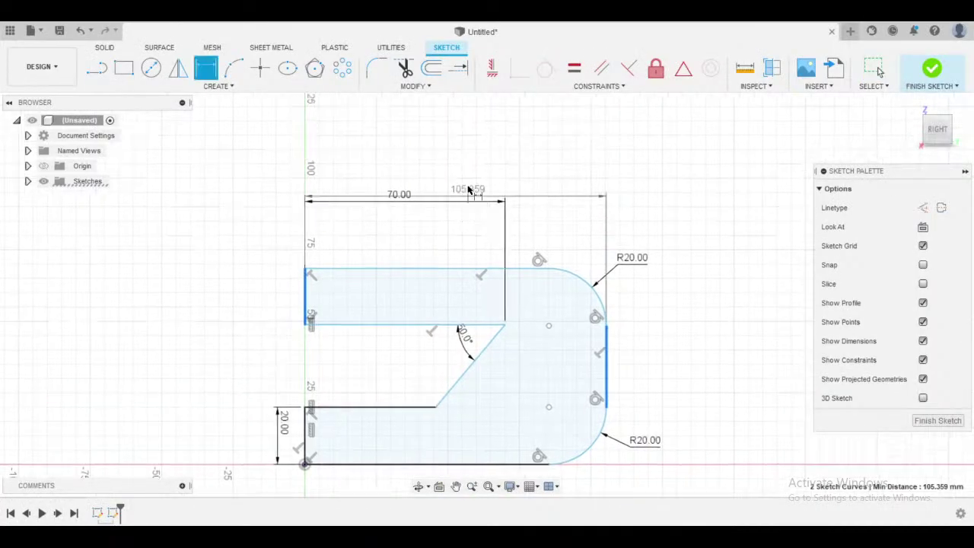
click(479, 162)
key(BackSpace)
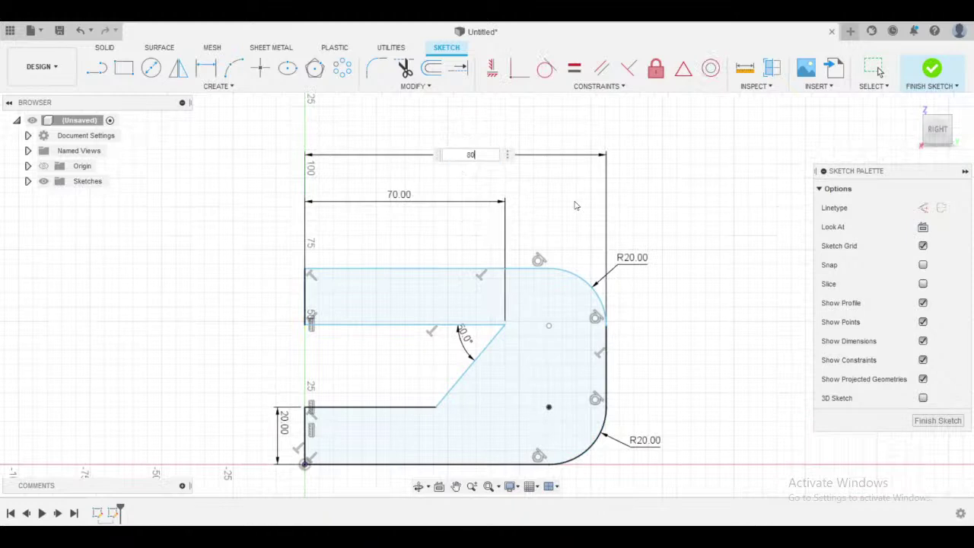
text(80)
key(Return)
key(Escape)
- Test the upper arm's inner horizontal line for movement and dimension the upper arm's vertical end line to 20 mm
scroll(384, 219, up, 1)
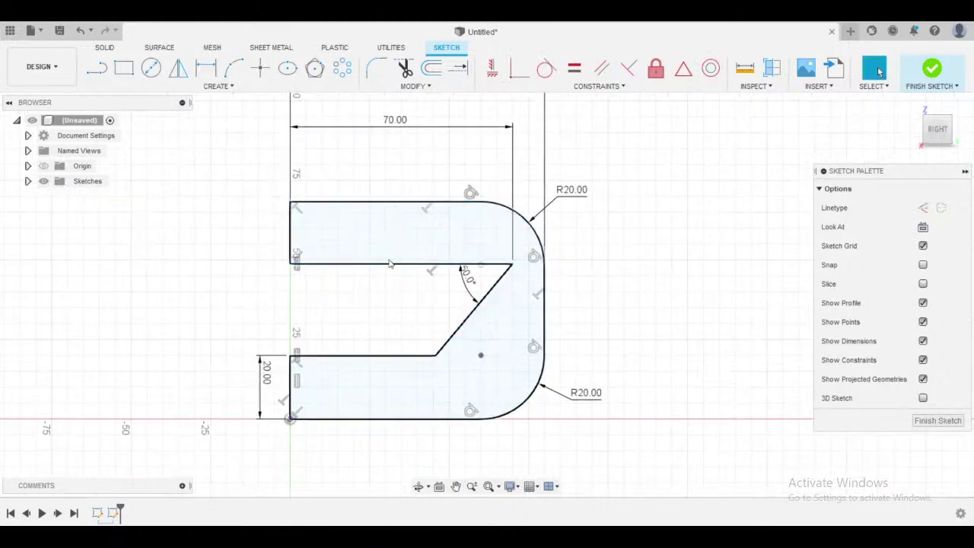
mouse_move(389, 263)
mouse_down()
mouse_move(376, 258)
mouse_move(375, 266)
mouse_up()
middle_drag(404, 246, 454, 257)
key(d)
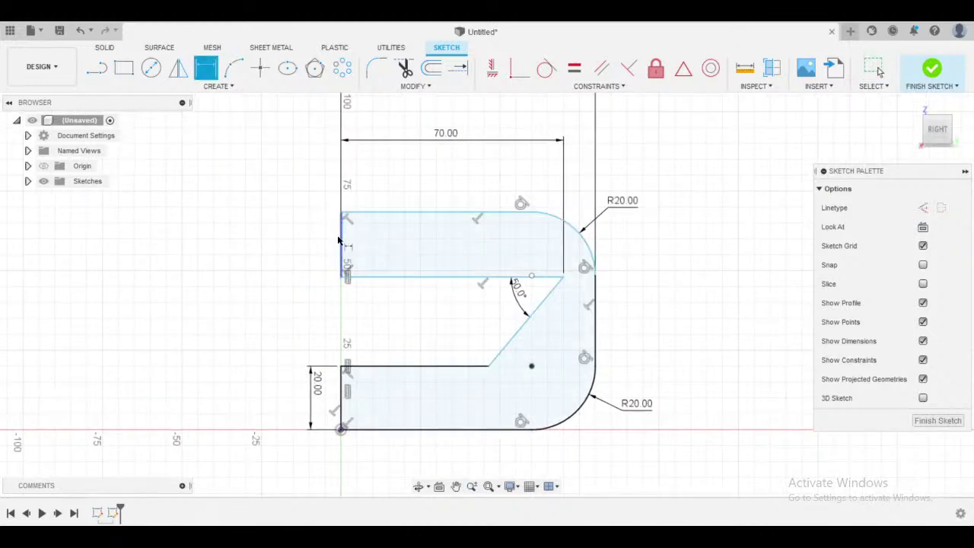
click(341, 242)
click(324, 242)
text(20)
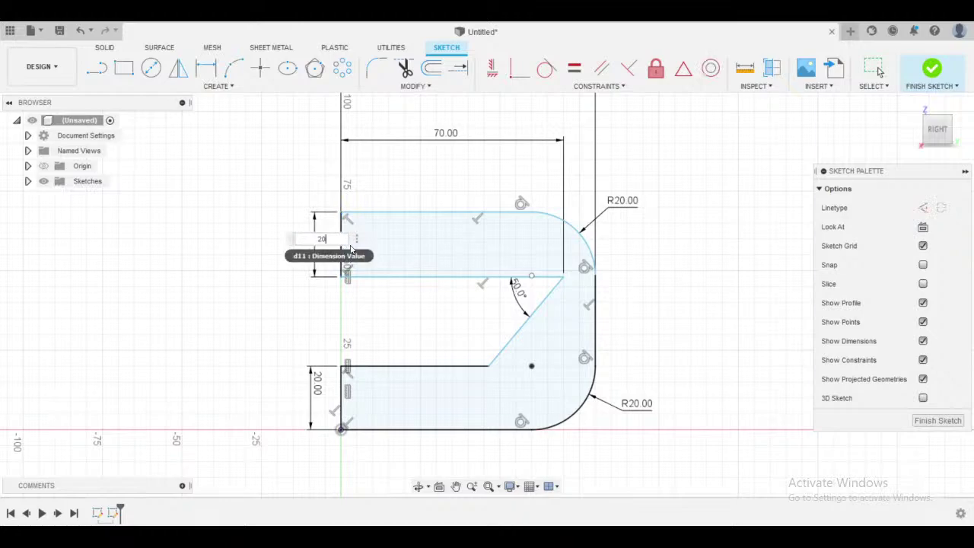
key(Return)
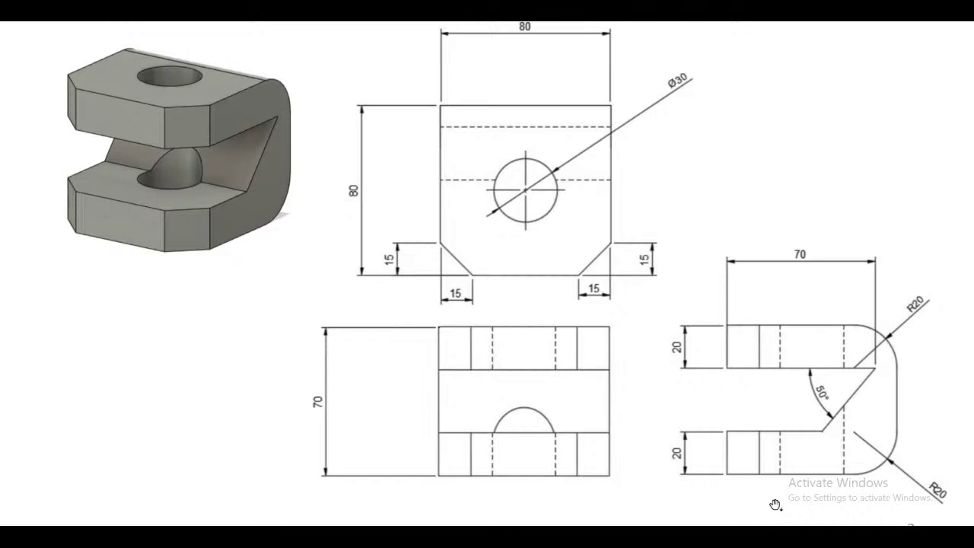
- Dimension the profile's overall height between the top and bottom horizontal lines to 70 mm, placing the label outside the curved side
key(alt+Tab)
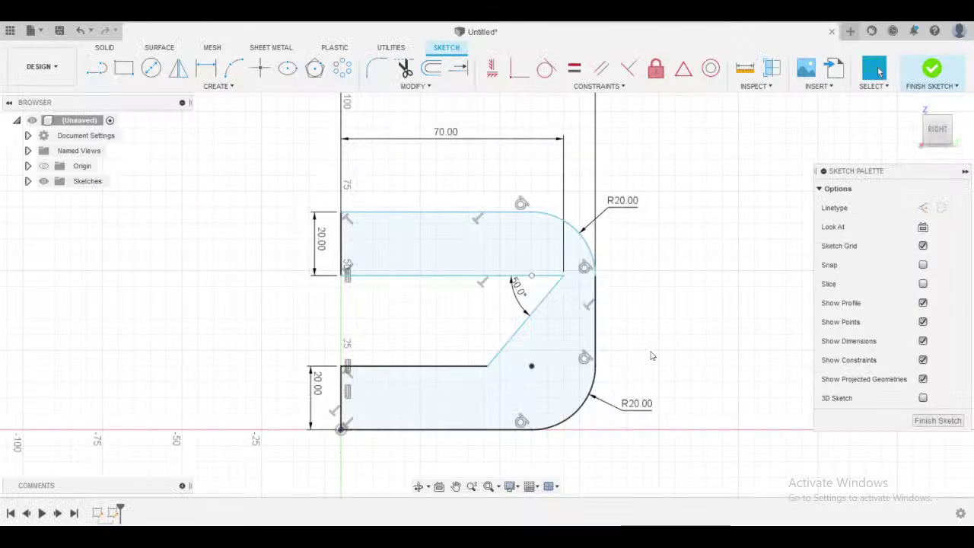
key(d)
click(411, 206)
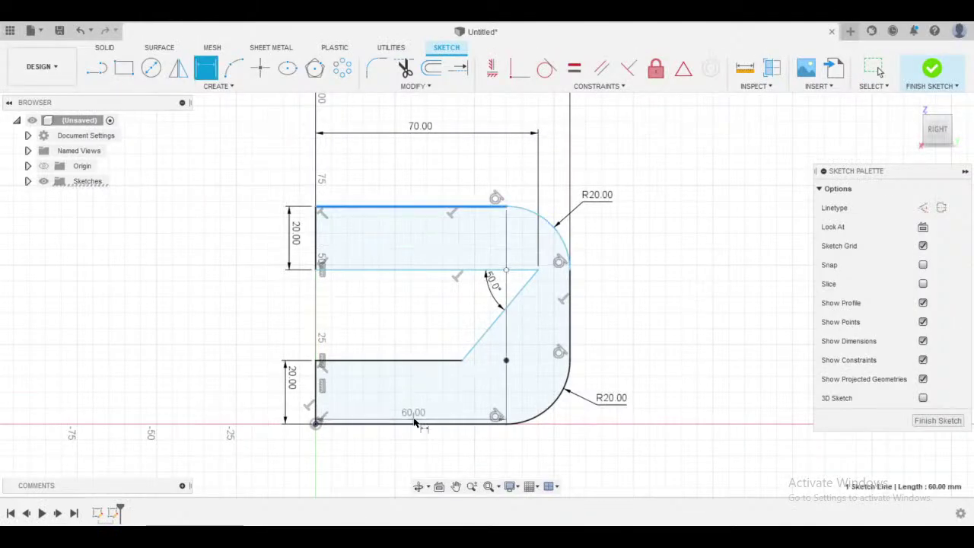
click(415, 424)
click(663, 283)
text(7)
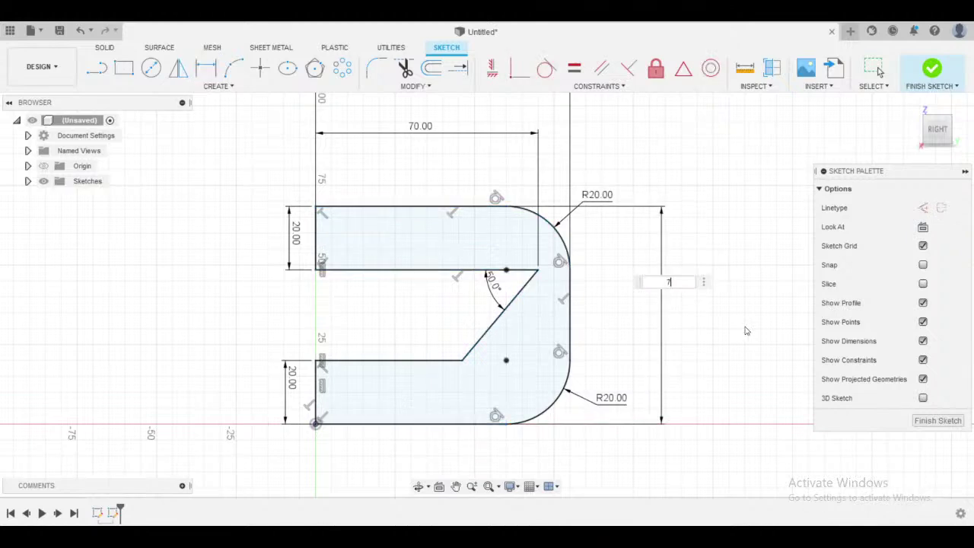
text(0)
key(Return)
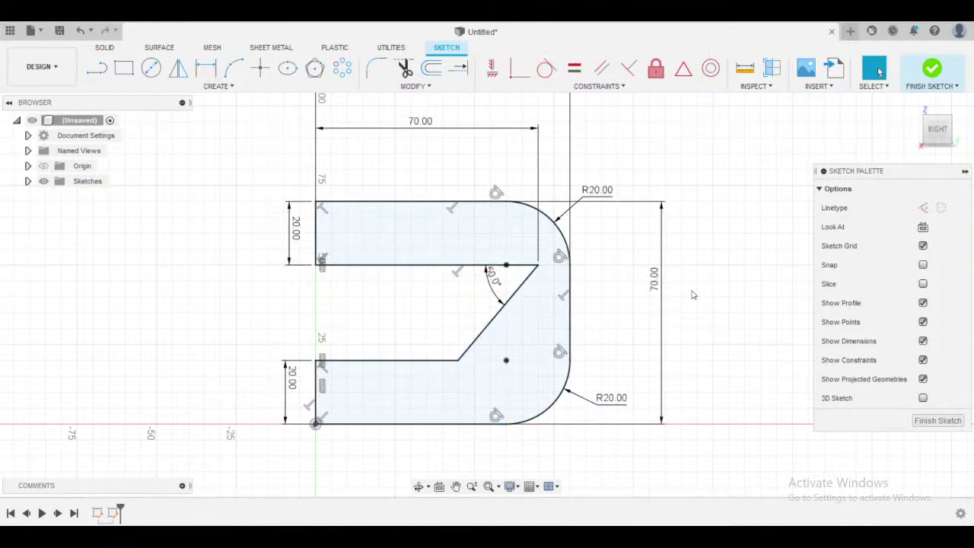
- Reposition the horizontal 70 mm and 80 mm dimensions closer to the profile's top edge
scroll(685, 293, down, 3)
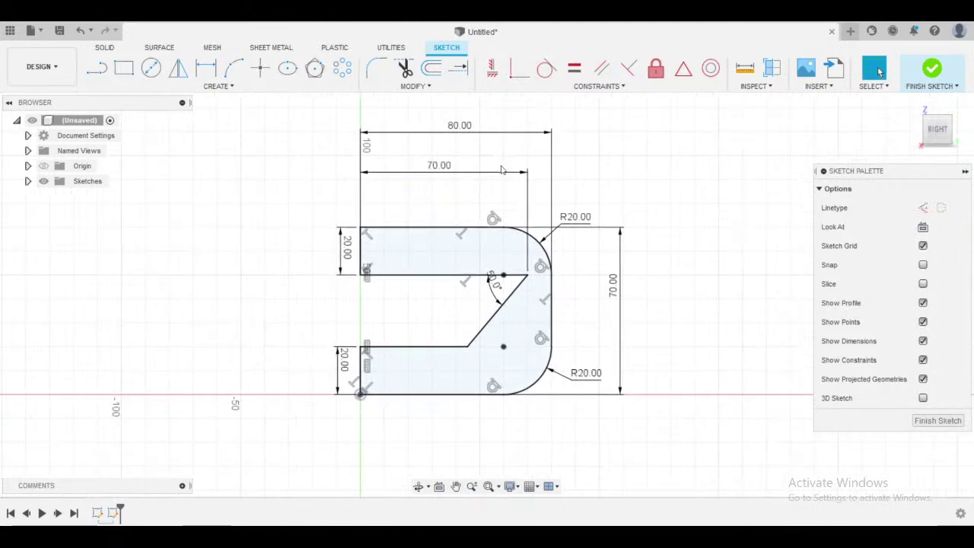
drag(500, 174, 493, 187)
drag(506, 133, 508, 150)
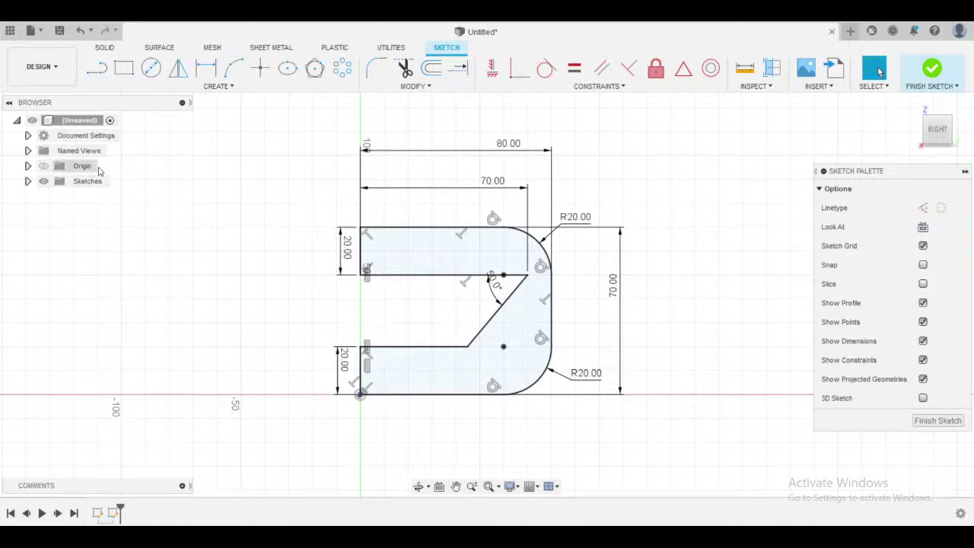
shift+middle_drag(670, 327, 608, 337)
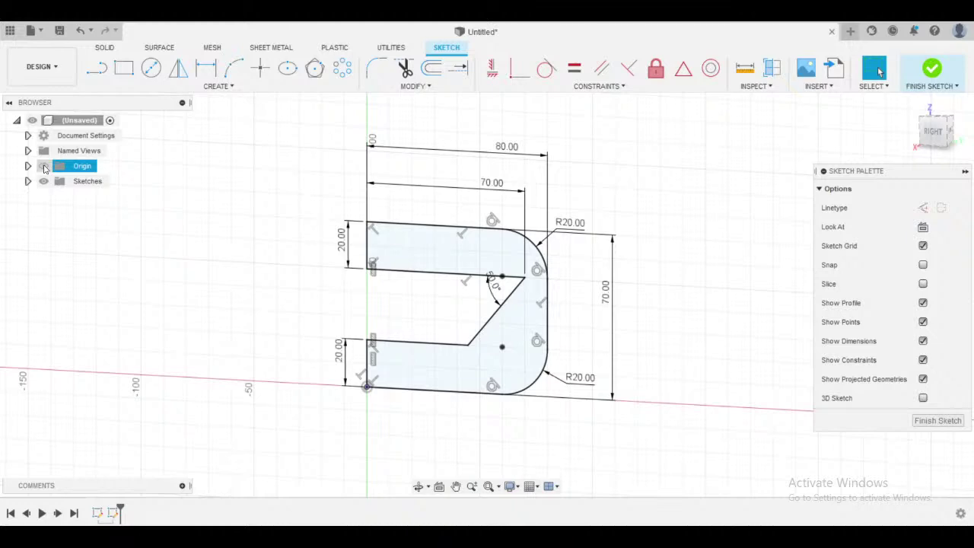
- Toggle the origin's visibility to check the profile against the origin planes and axes, leave it hidden and restore the Right view
click(43, 167)
shift+middle_drag(282, 325, 265, 329)
click(50, 167)
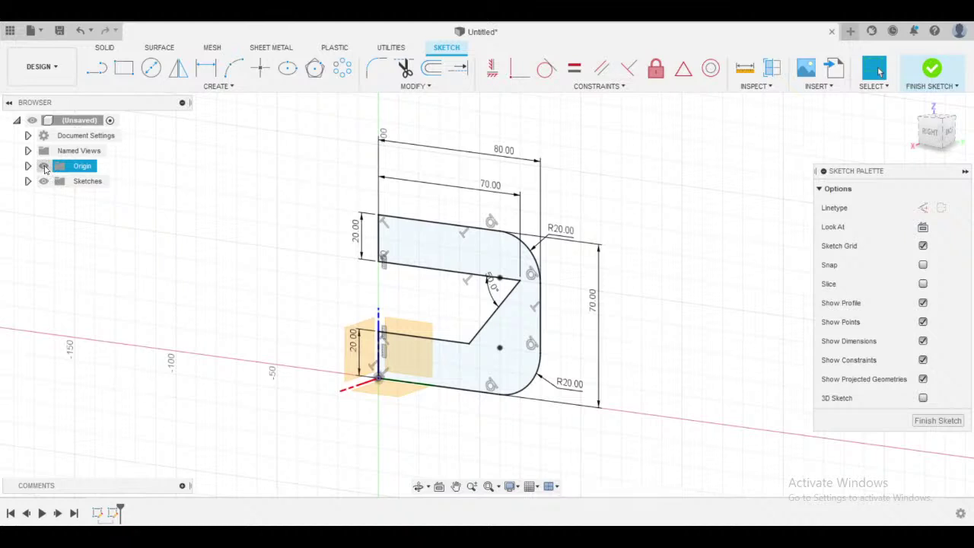
click(45, 166)
click(45, 166)
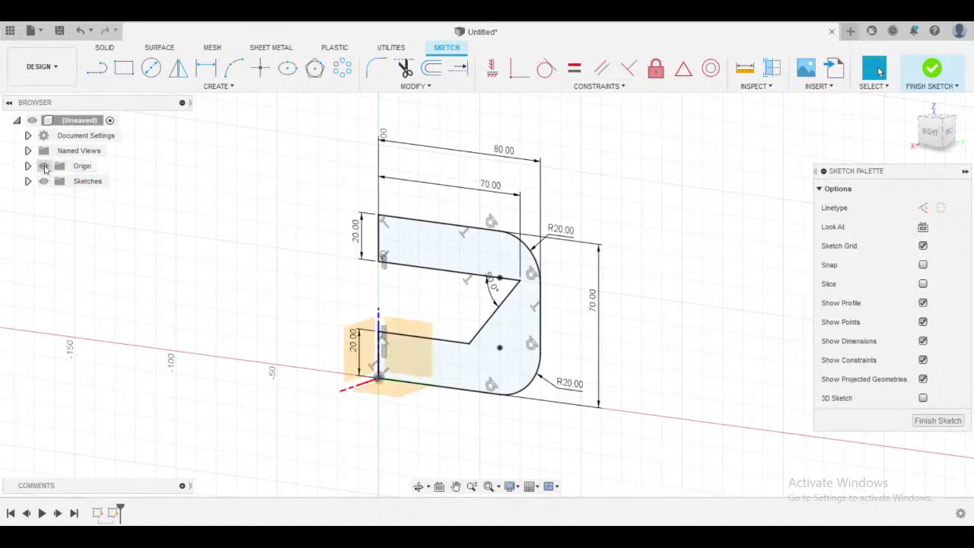
click(43, 167)
click(44, 166)
shift+middle_drag(237, 265, 235, 279)
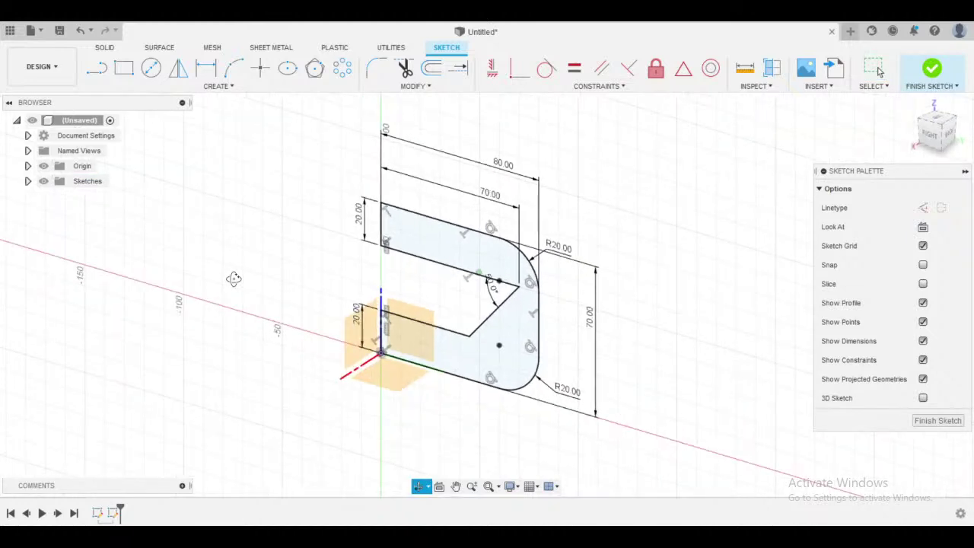
click(43, 166)
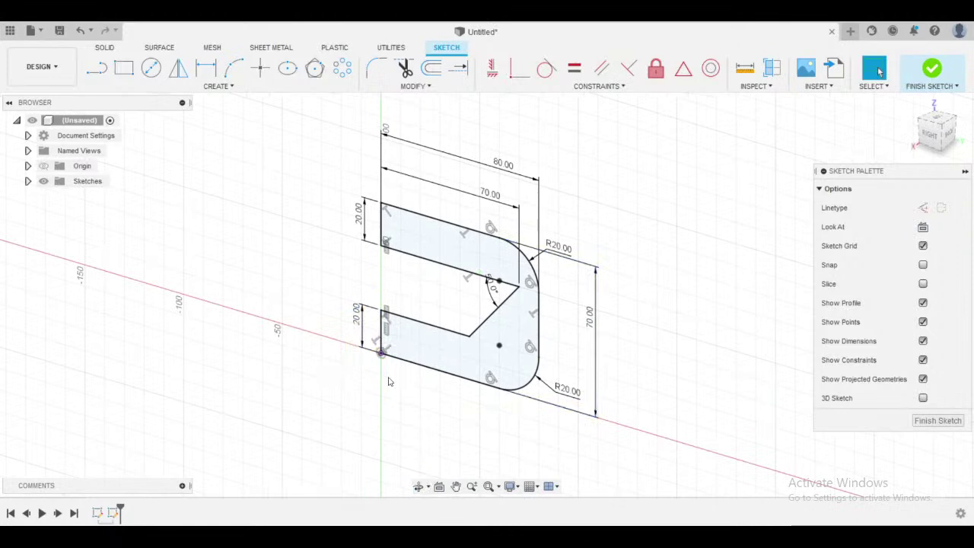
shift+middle_drag(371, 355, 373, 333)
middle_drag(479, 337, 511, 287)
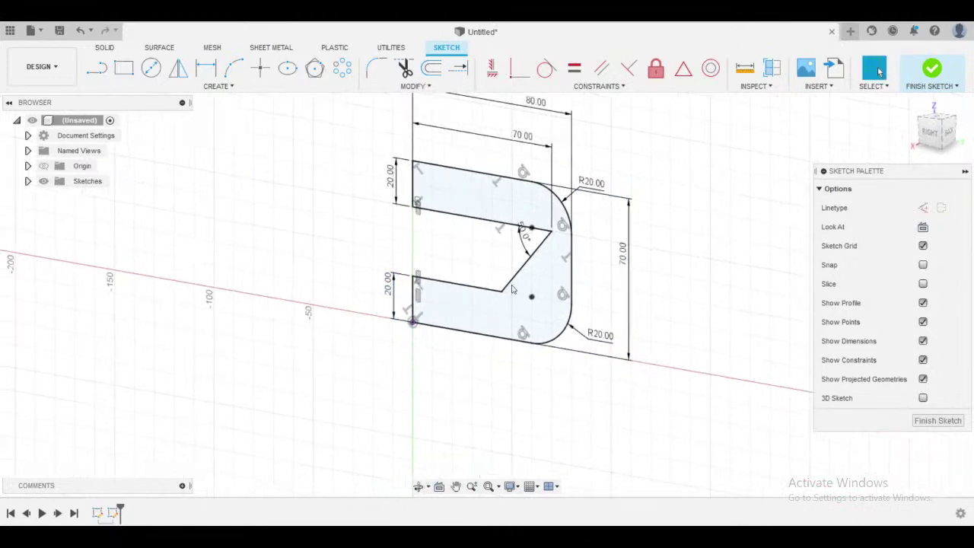
click(930, 136)
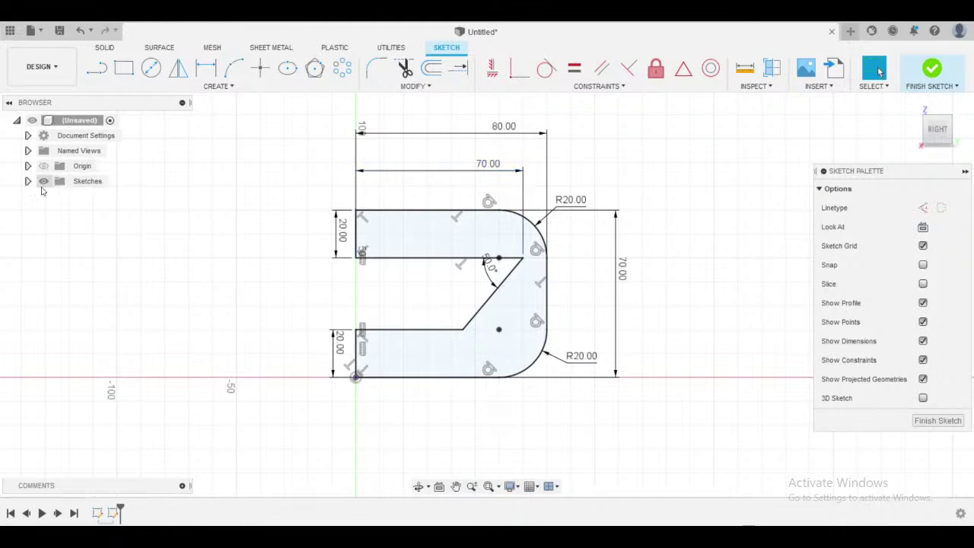
- Expand the Sketches folder to list both sketches and finish the dimensioned profile sketch
click(29, 182)
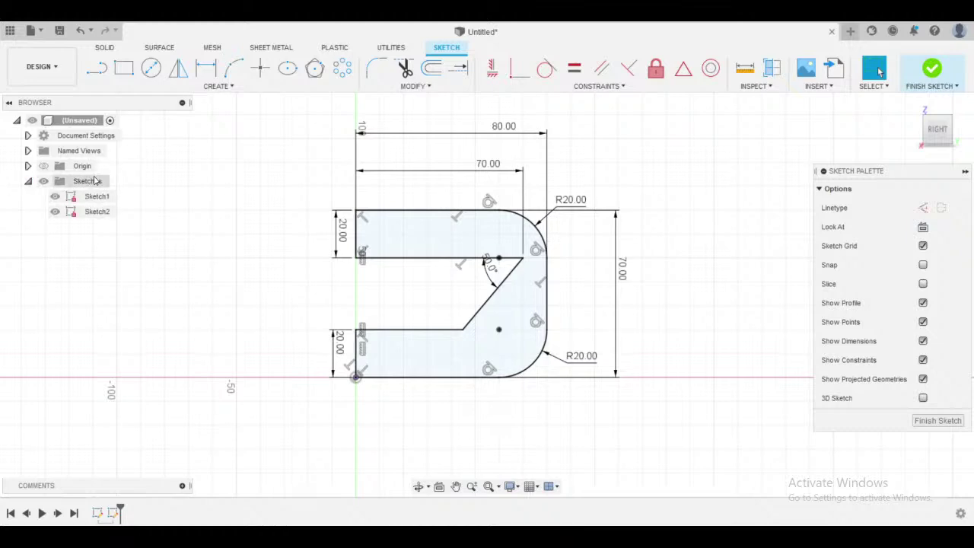
shift+middle_drag(258, 269, 224, 292)
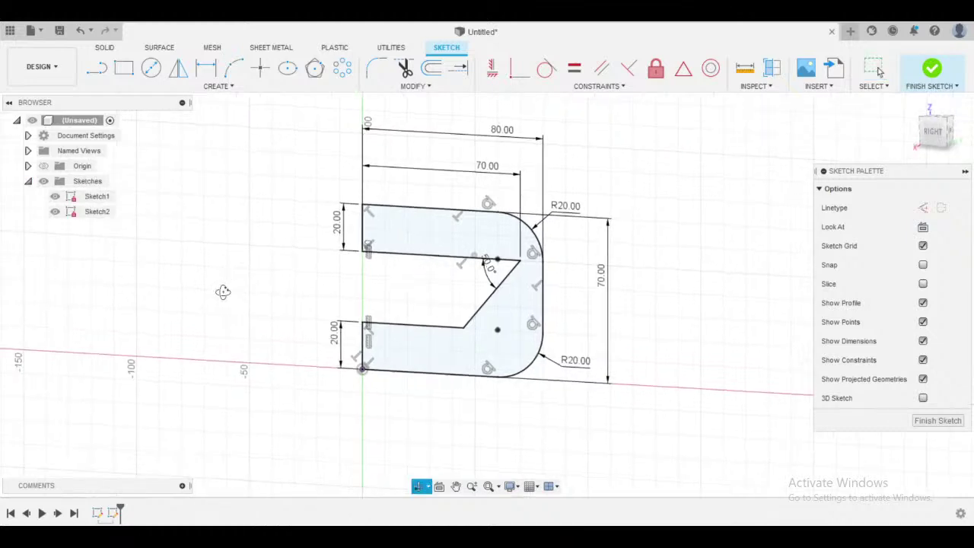
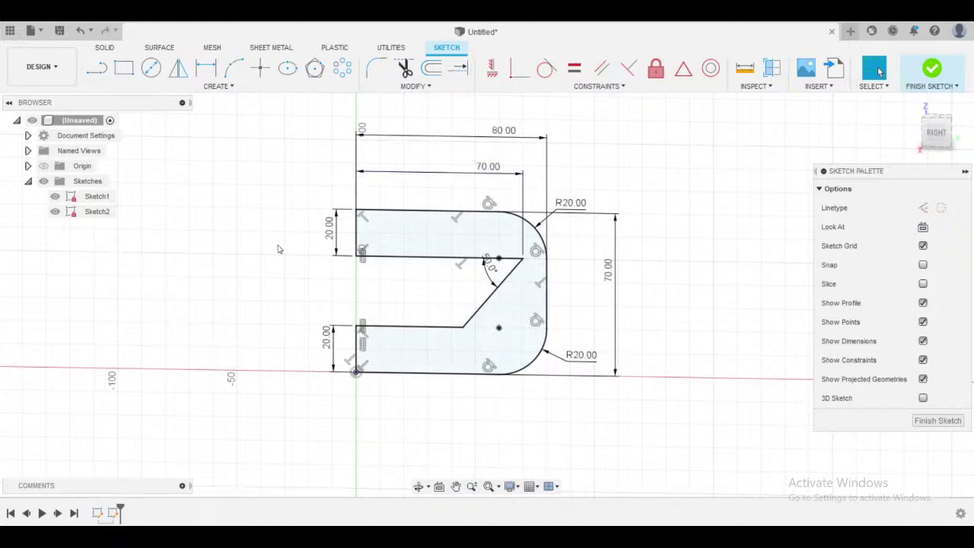
middle_drag(691, 157, 670, 153)
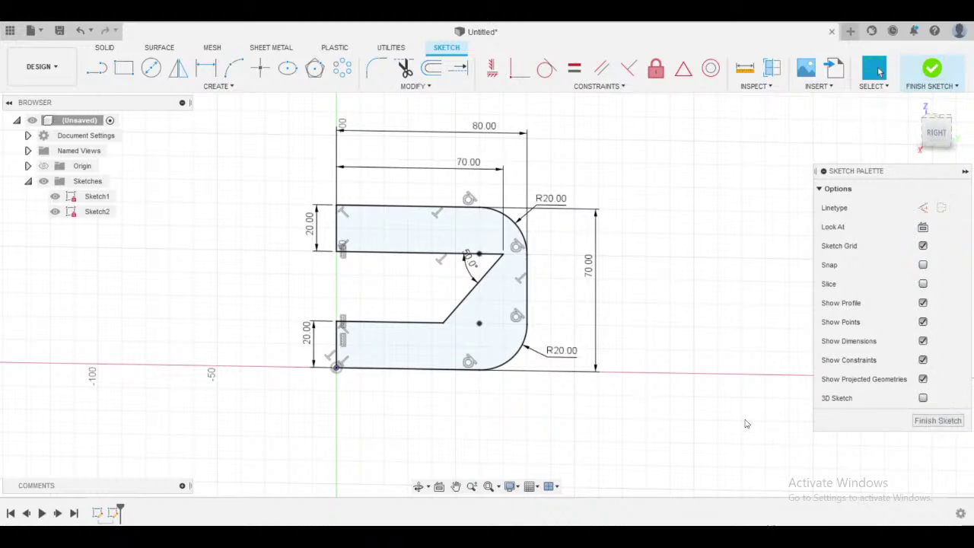
click(948, 421)
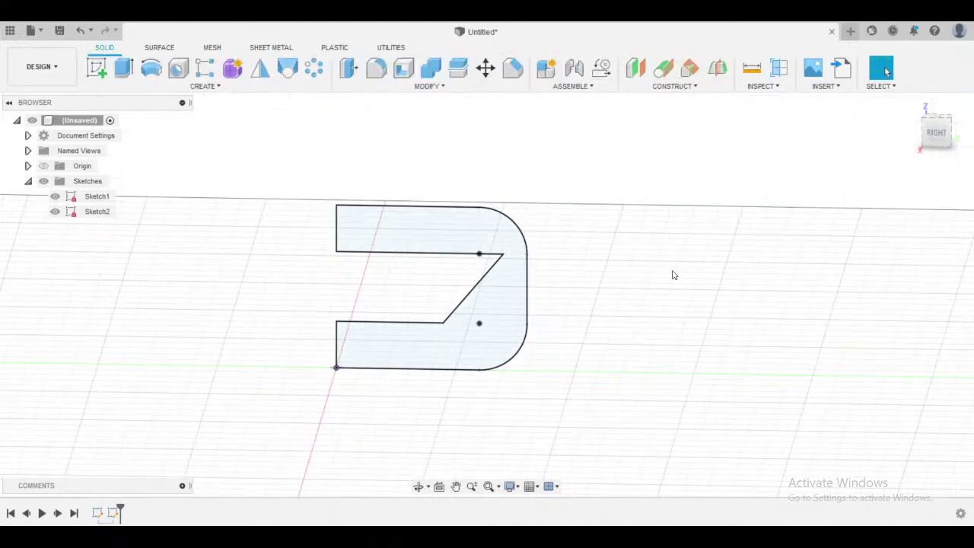
- Examine the finished profile in 3D from several angles, toggling Sketch2 off and on to identify it
mouse_move(578, 235)
shift+middle_down()
mouse_move(647, 248)
mouse_move(616, 237)
shift+middle_up()
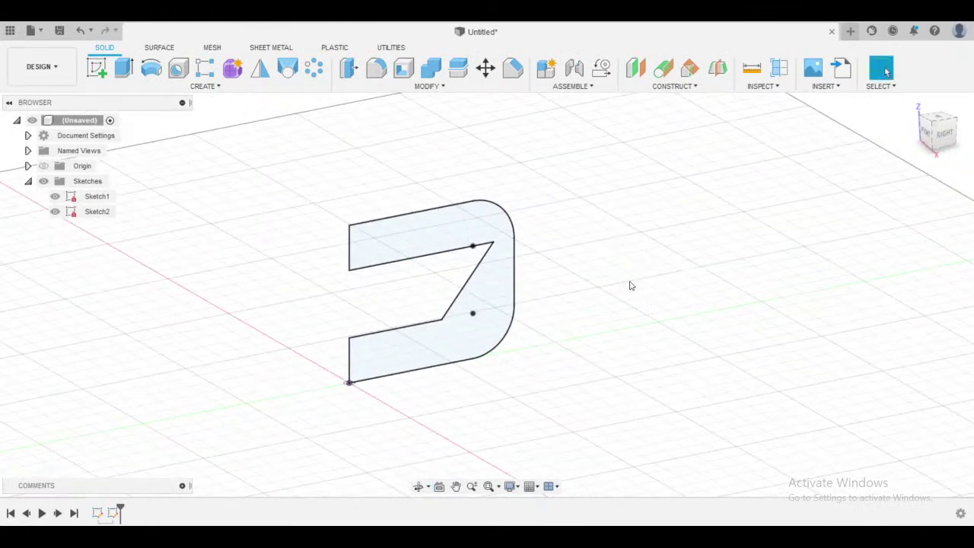
mouse_move(578, 286)
middle_down()
mouse_move(565, 277)
mouse_move(615, 287)
middle_up()
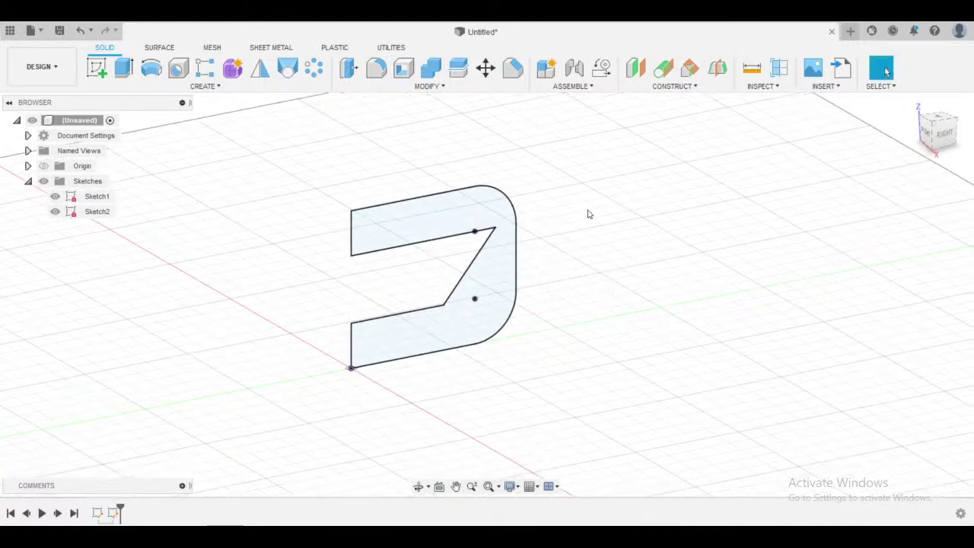
mouse_move(592, 226)
middle_down()
mouse_move(571, 233)
mouse_move(585, 238)
middle_up()
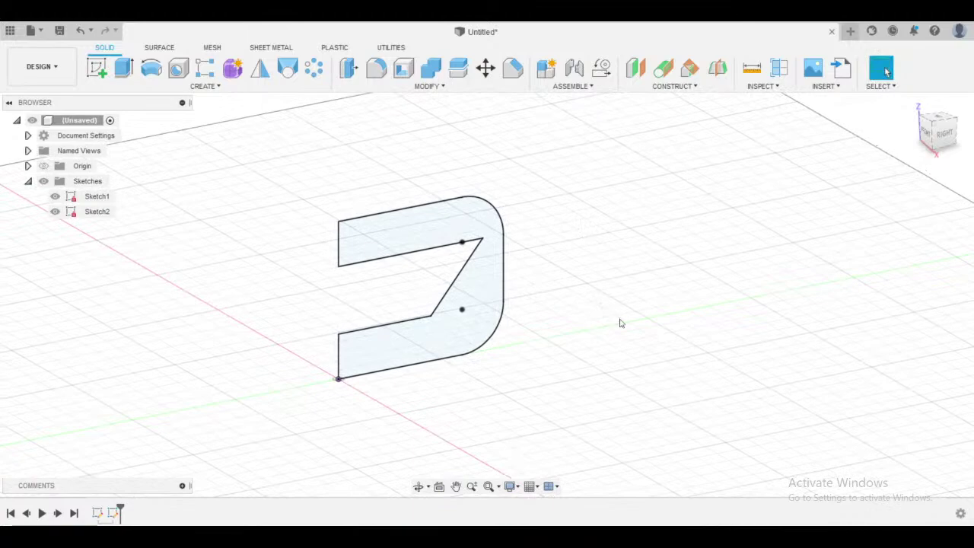
mouse_move(676, 324)
middle_down()
mouse_move(492, 343)
mouse_move(632, 302)
mouse_move(543, 341)
mouse_move(500, 346)
mouse_move(559, 355)
mouse_move(523, 337)
mouse_move(680, 304)
mouse_move(699, 310)
mouse_move(558, 342)
mouse_move(578, 343)
middle_up()
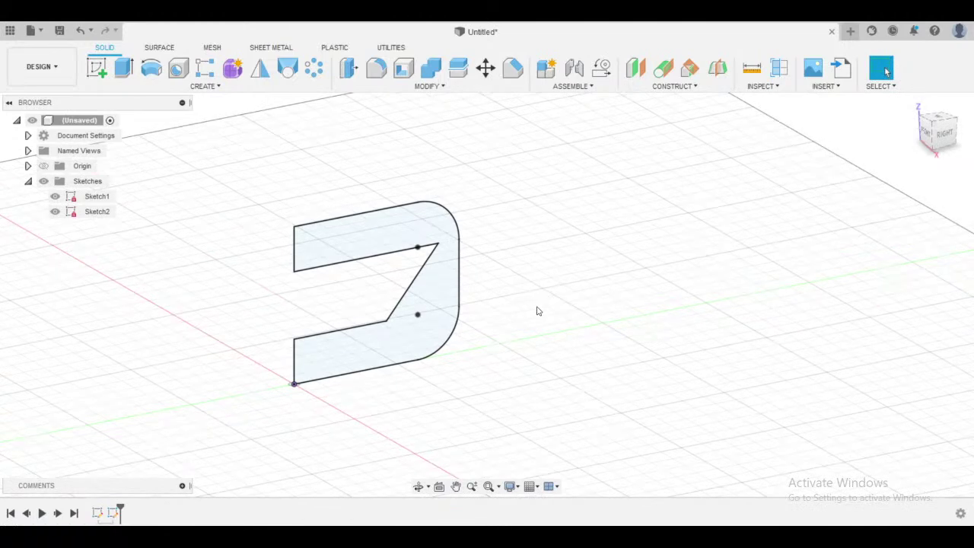
mouse_move(533, 317)
shift+middle_down()
mouse_move(646, 322)
mouse_move(444, 320)
mouse_move(545, 302)
mouse_move(468, 312)
shift+middle_up()
mouse_move(598, 291)
shift+middle_down()
mouse_move(576, 297)
mouse_move(535, 266)
mouse_move(321, 191)
shift+middle_up()
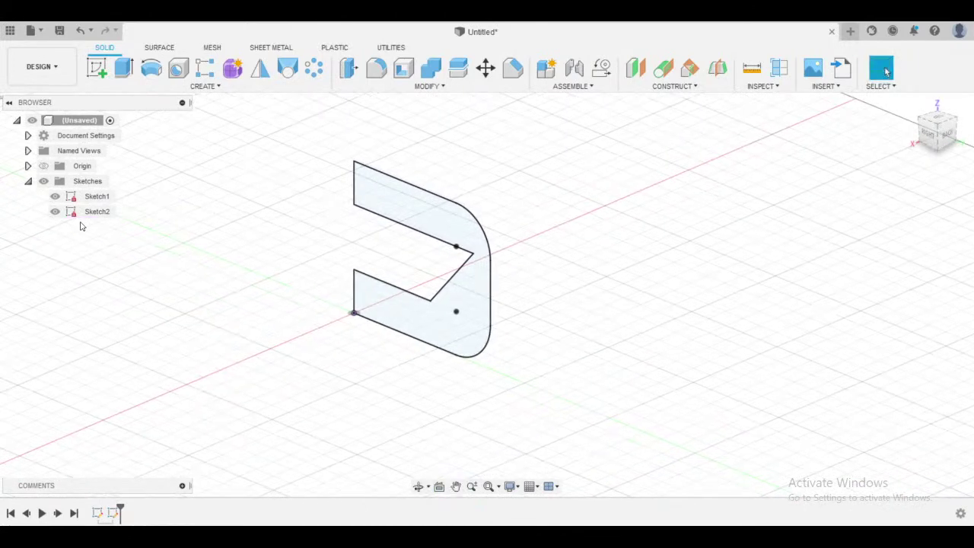
click(58, 214)
click(56, 214)
click(57, 214)
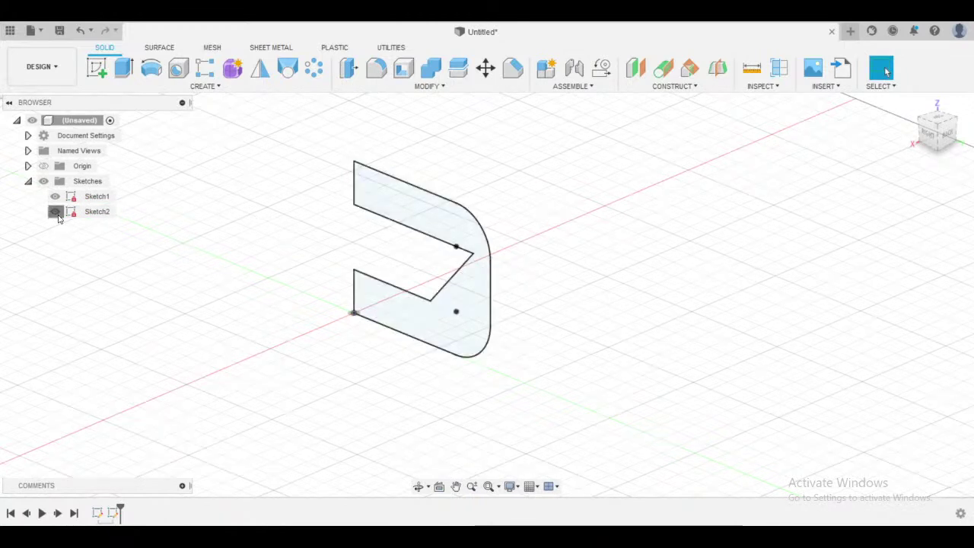
click(56, 214)
click(56, 213)
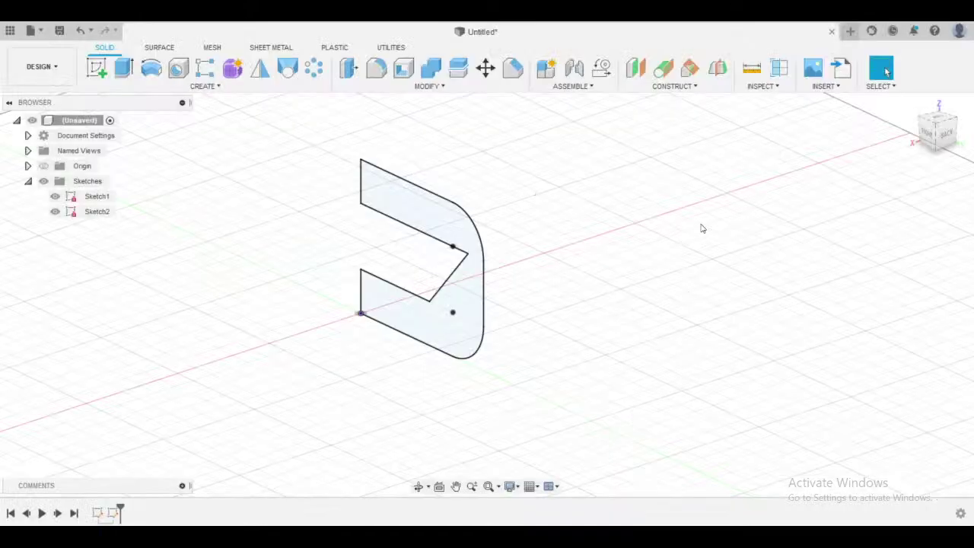
shift+middle_drag(579, 287, 716, 304)
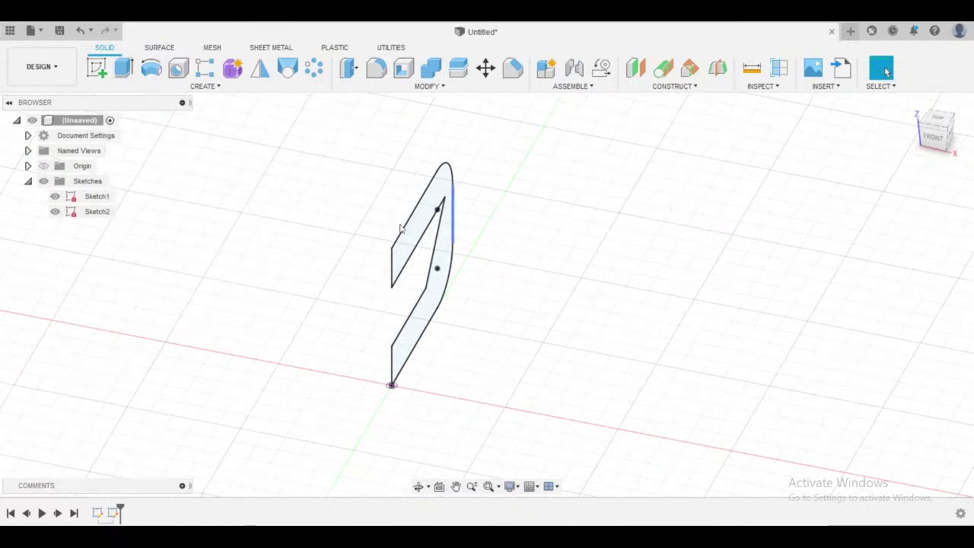
shift+middle_drag(494, 229, 441, 259)
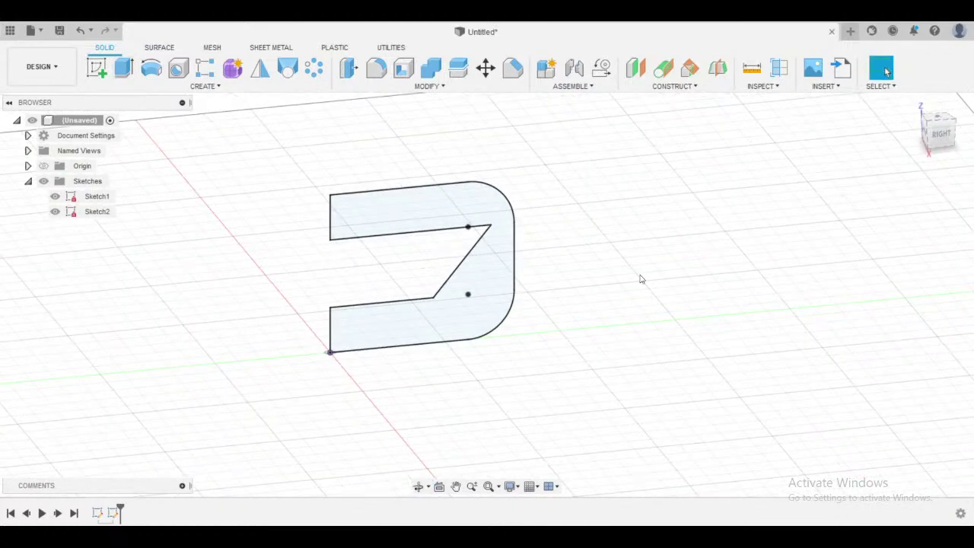
key(s)
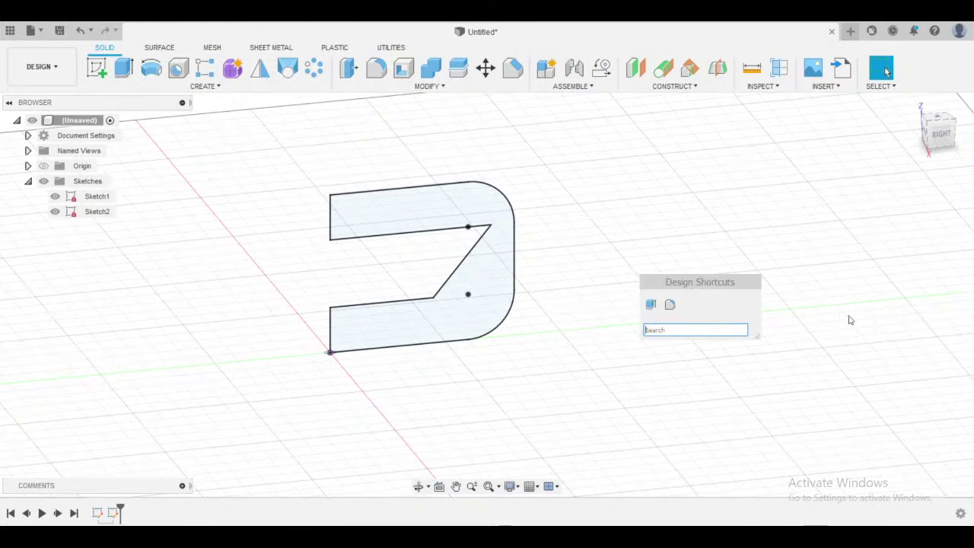
text(ex)
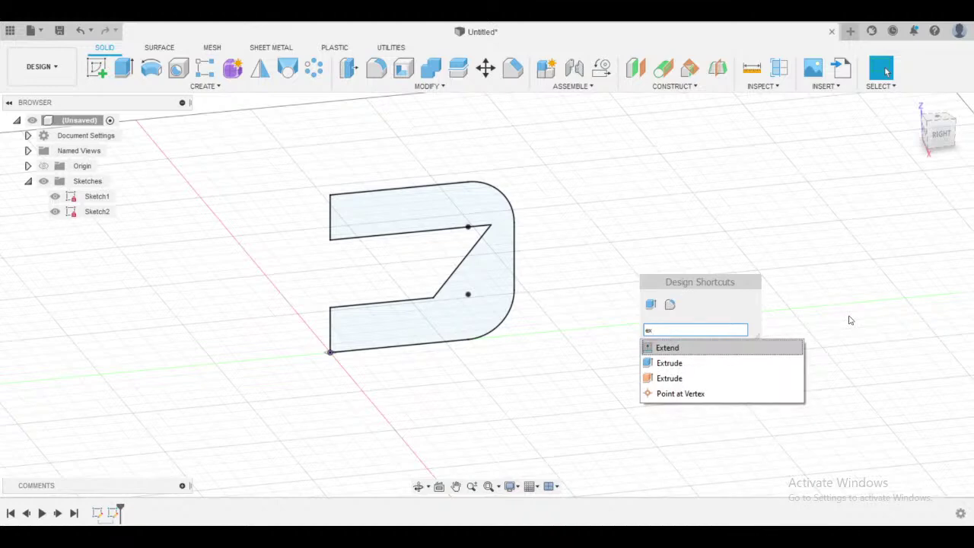
click(709, 362)
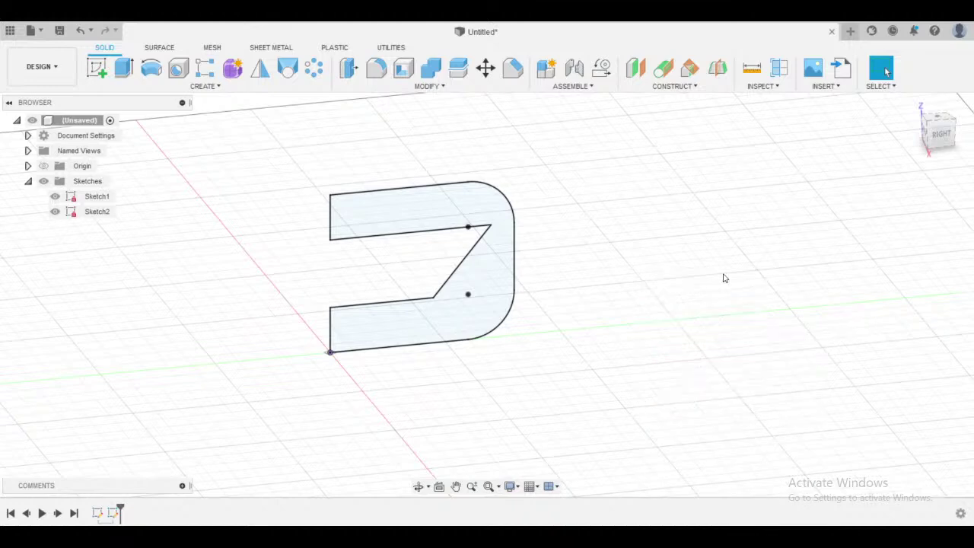
middle_drag(637, 254, 687, 242)
mouse_move(626, 218)
shift+middle_down()
mouse_move(657, 229)
mouse_move(631, 202)
mouse_move(641, 205)
mouse_move(600, 212)
mouse_move(624, 222)
shift+middle_up()
key(e)
scroll(600, 219, up, 3)
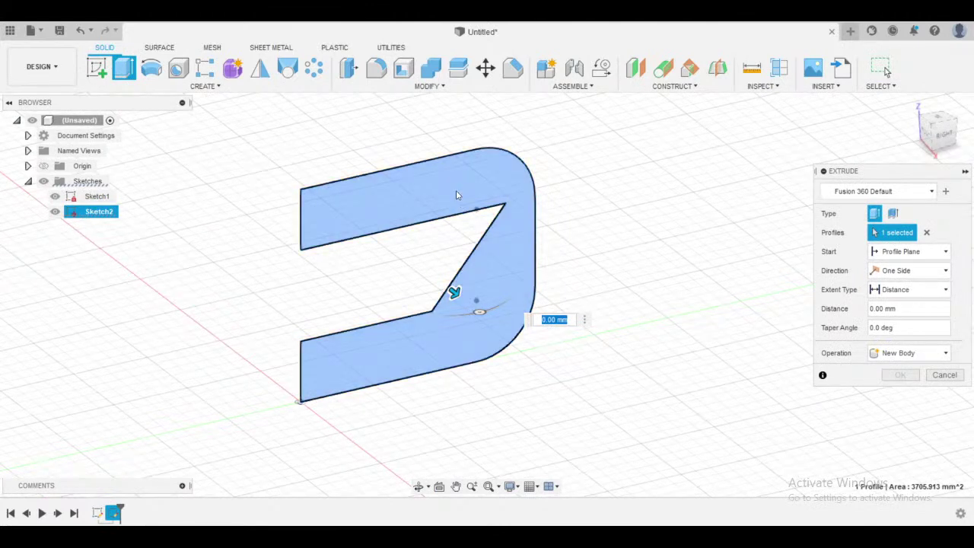
click(942, 377)
click(54, 212)
shift+middle_drag(529, 300, 516, 294)
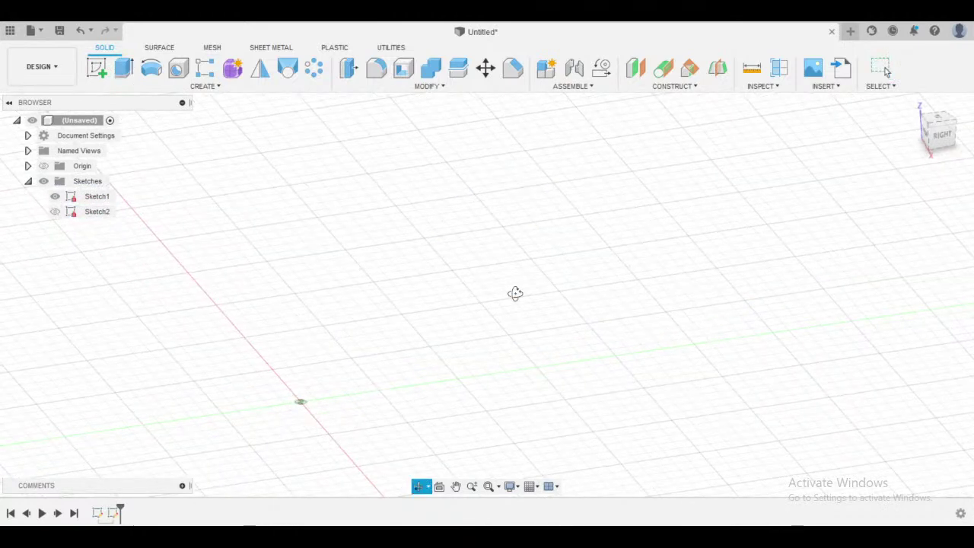
- Show Sketch2 and extrude its closed C-shaped profile 80 mm to one side as a new body
click(124, 68)
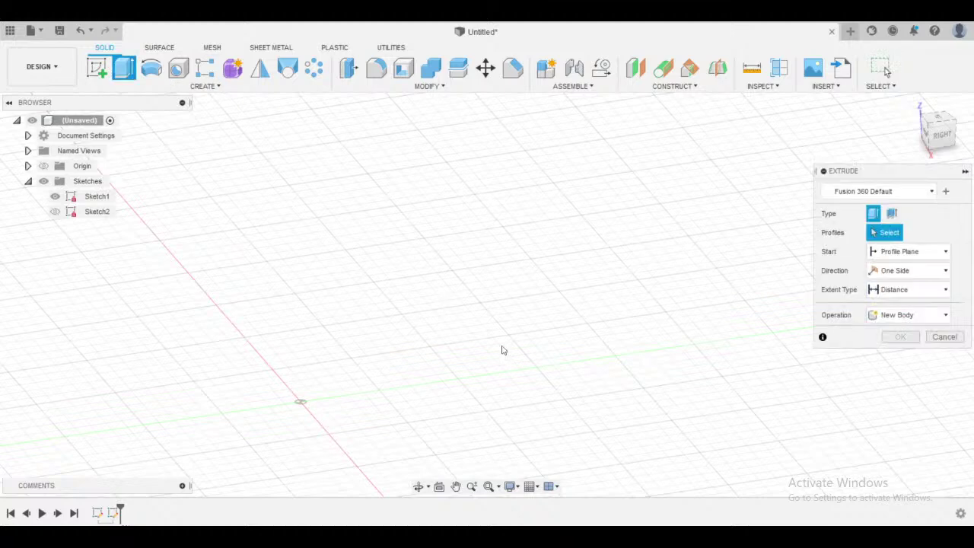
mouse_move(557, 319)
shift+middle_down()
mouse_move(572, 320)
mouse_move(558, 277)
mouse_move(554, 322)
shift+middle_up()
click(55, 211)
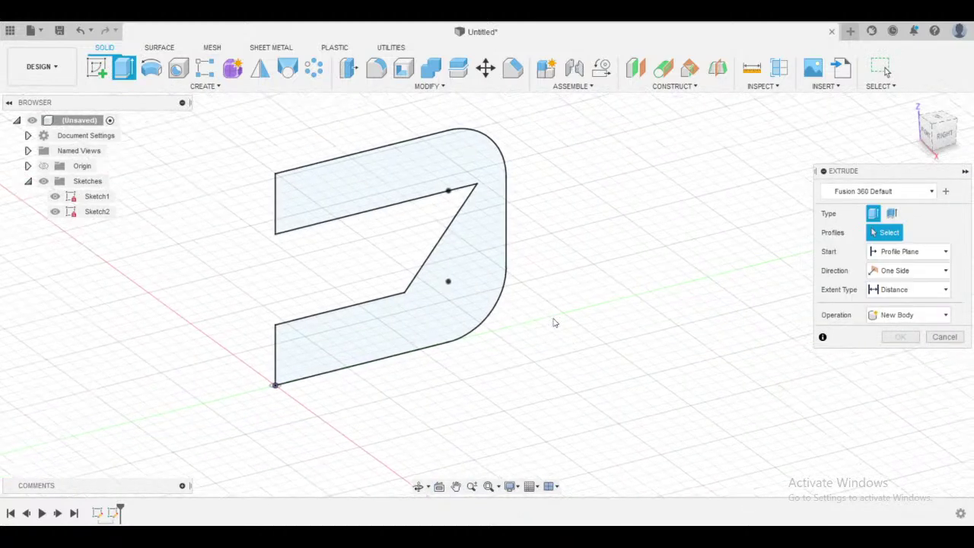
mouse_move(597, 293)
shift+middle_down()
mouse_move(672, 254)
mouse_move(430, 175)
mouse_move(531, 216)
mouse_move(472, 194)
mouse_move(559, 216)
shift+middle_up()
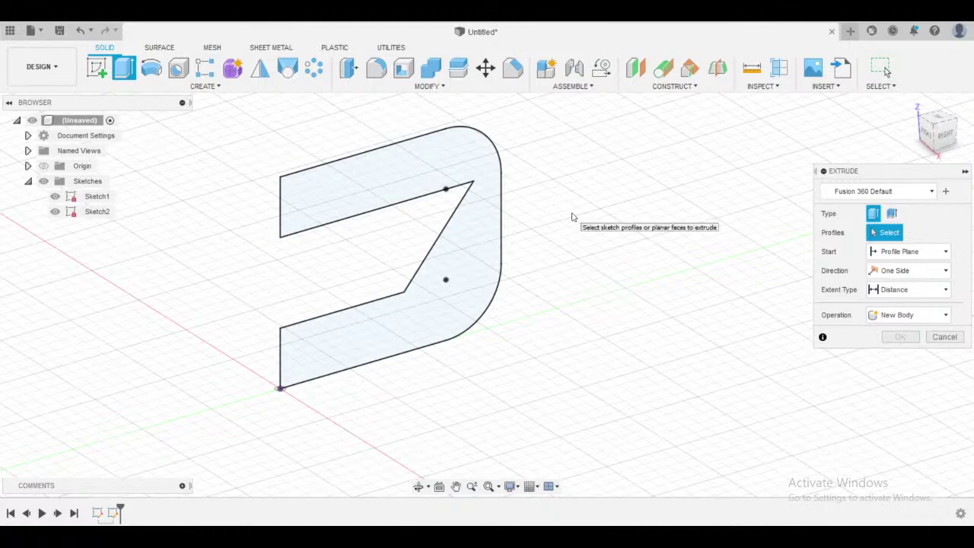
shift+middle_drag(596, 202, 587, 198)
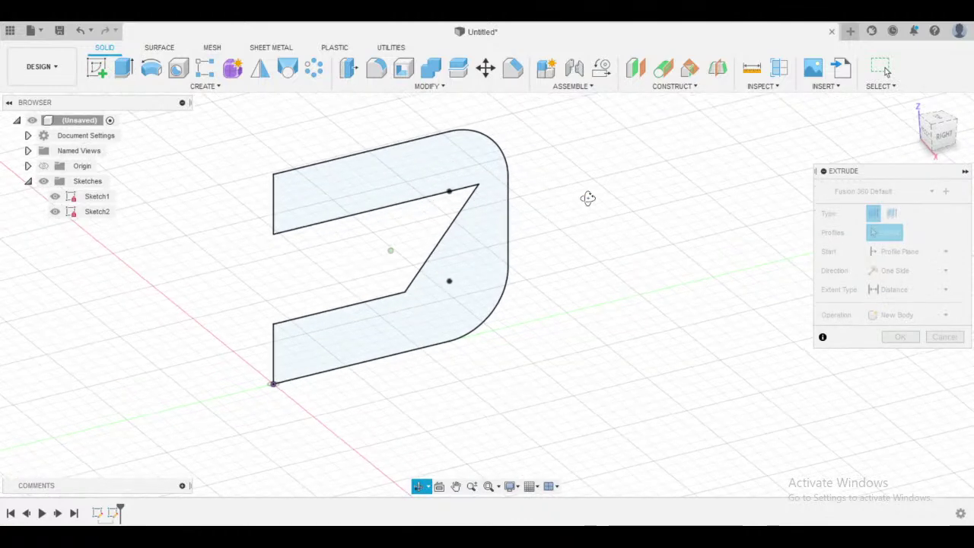
click(493, 204)
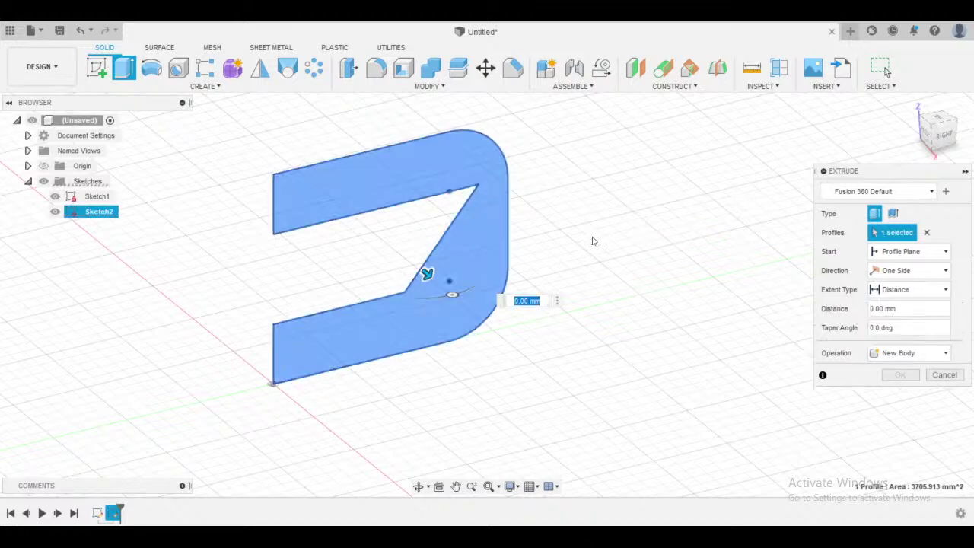
shift+middle_drag(593, 241, 516, 192)
shift+middle_drag(692, 267, 616, 244)
middle_drag(676, 251, 496, 225)
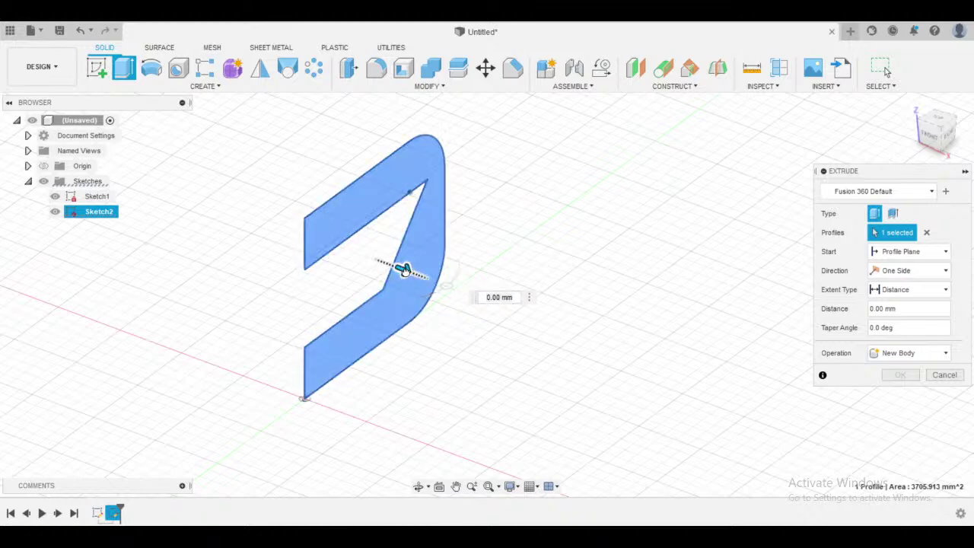
mouse_move(403, 270)
mouse_down()
mouse_move(696, 368)
mouse_move(603, 330)
mouse_up()
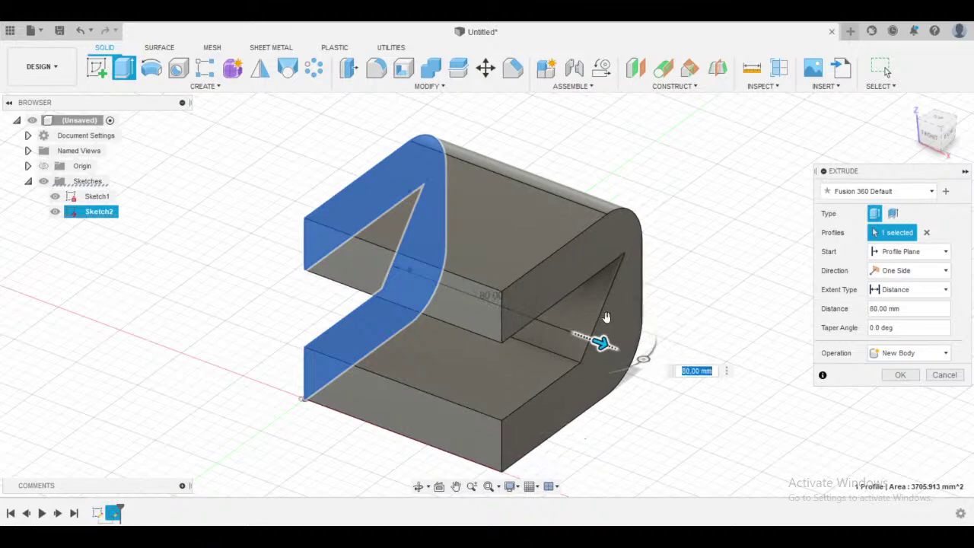
shift+middle_drag(607, 317, 642, 258)
shift+middle_drag(622, 298, 680, 239)
- View the extrusion preview from the top and compare its width with the reference drawing
click(939, 120)
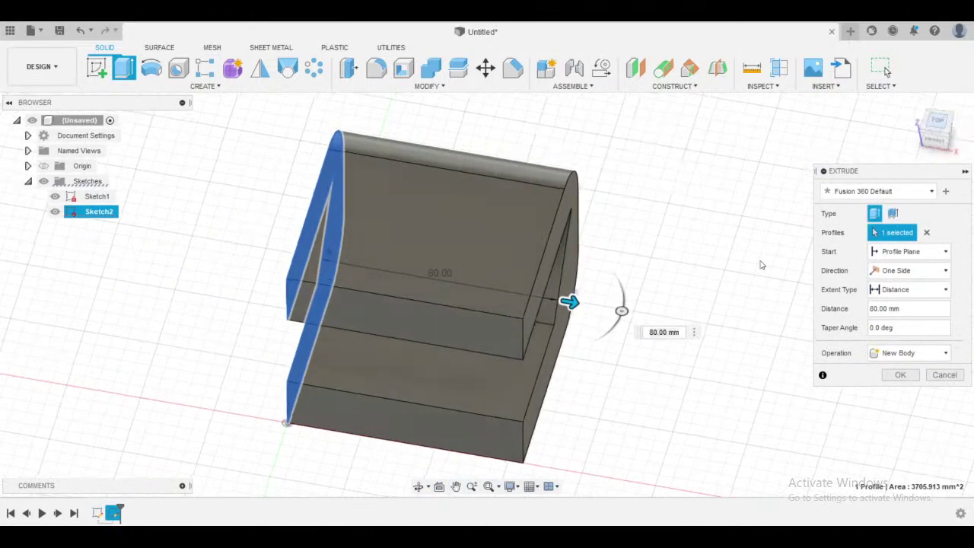
key(alt+Tab)
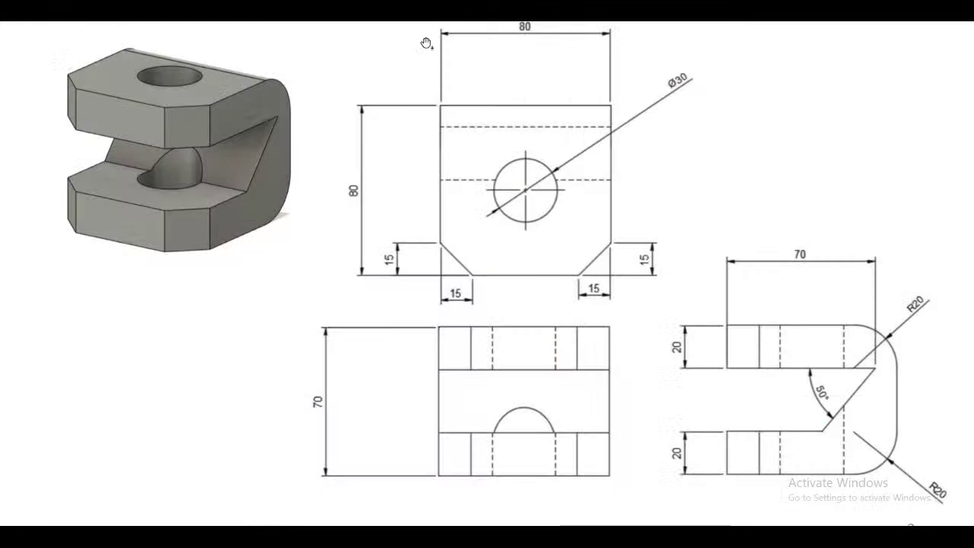
key(alt+Tab)
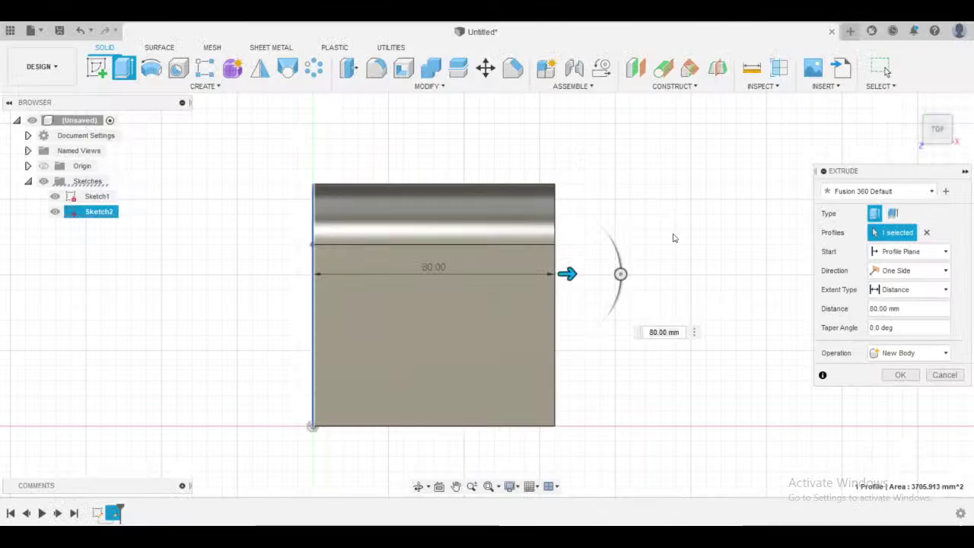
- Set the extrusion to start at a 10 mm offset from the C-shaped profile's plane
mouse_move(672, 236)
shift+middle_down()
mouse_move(644, 191)
mouse_move(620, 174)
mouse_move(652, 214)
mouse_move(631, 188)
mouse_move(563, 344)
mouse_move(598, 309)
shift+middle_up()
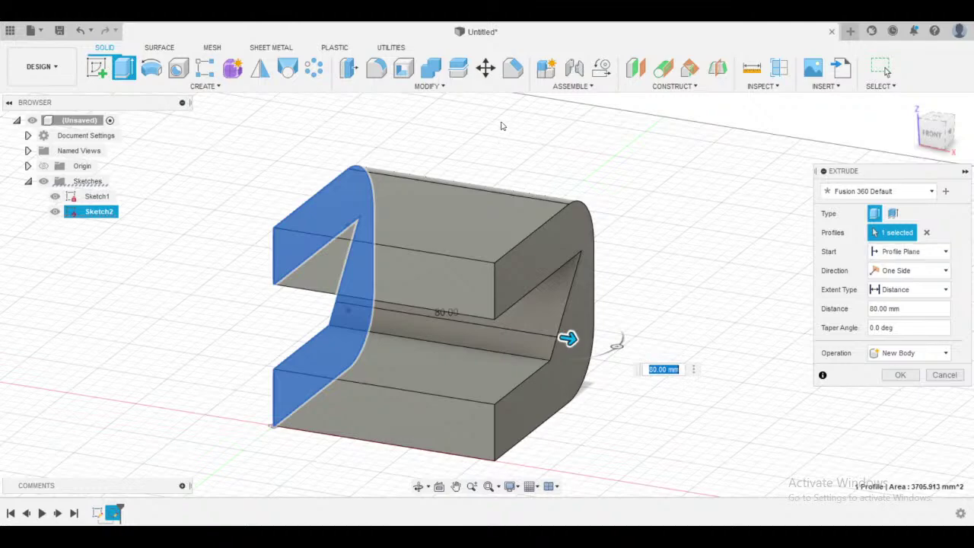
shift+middle_drag(502, 126, 563, 131)
scroll(309, 290, up, 3)
shift+middle_drag(309, 290, 330, 288)
scroll(309, 273, up, 3)
scroll(317, 279, down, 2)
scroll(317, 278, down, 2)
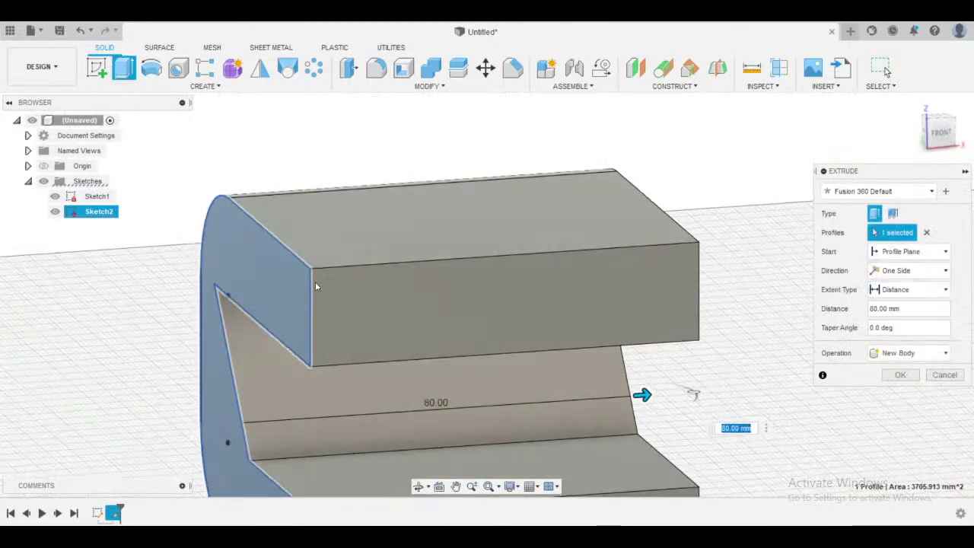
click(885, 257)
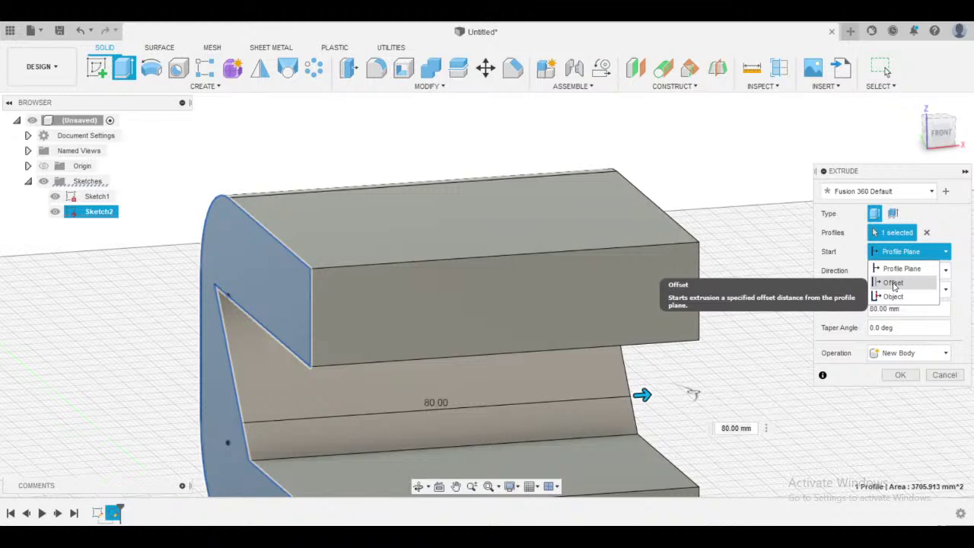
click(893, 283)
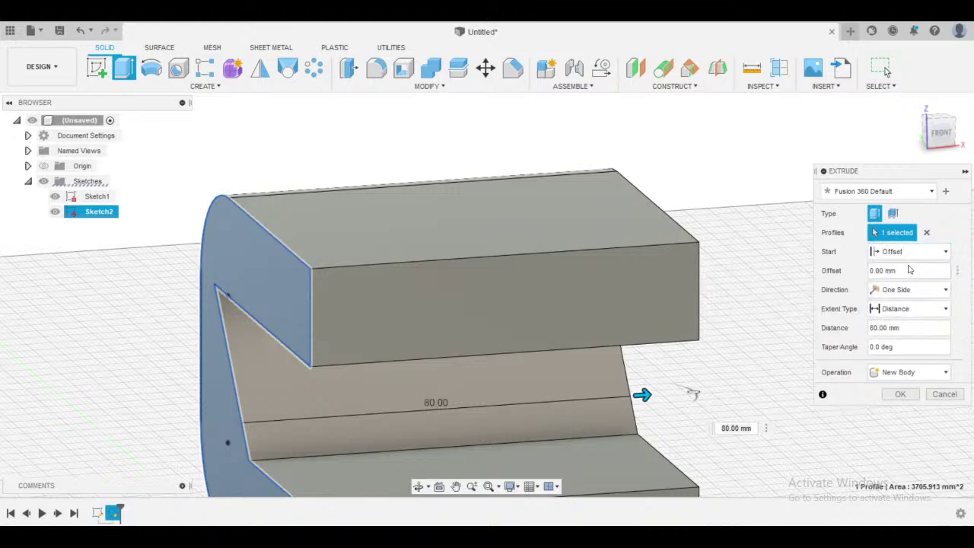
middle_drag(772, 284, 677, 228)
scroll(713, 202, down, 2)
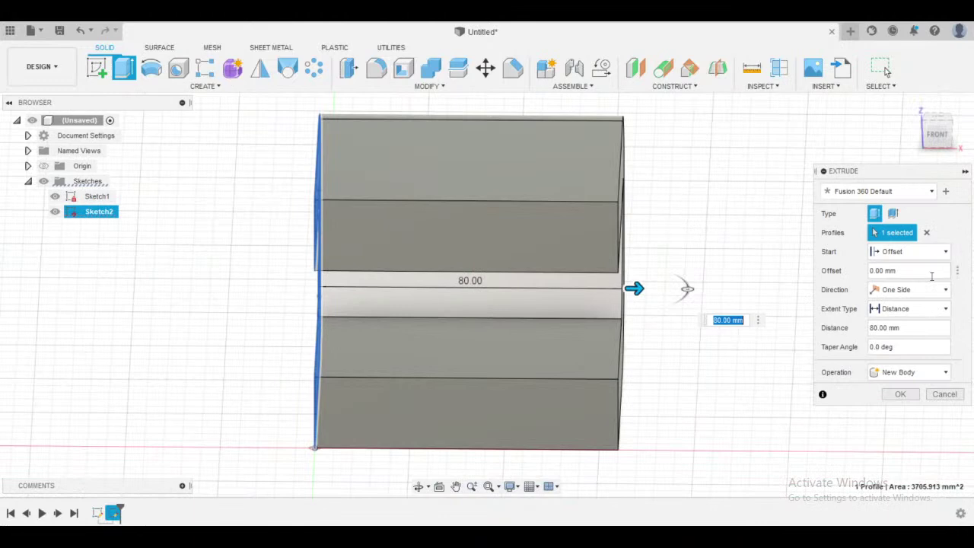
click(909, 270)
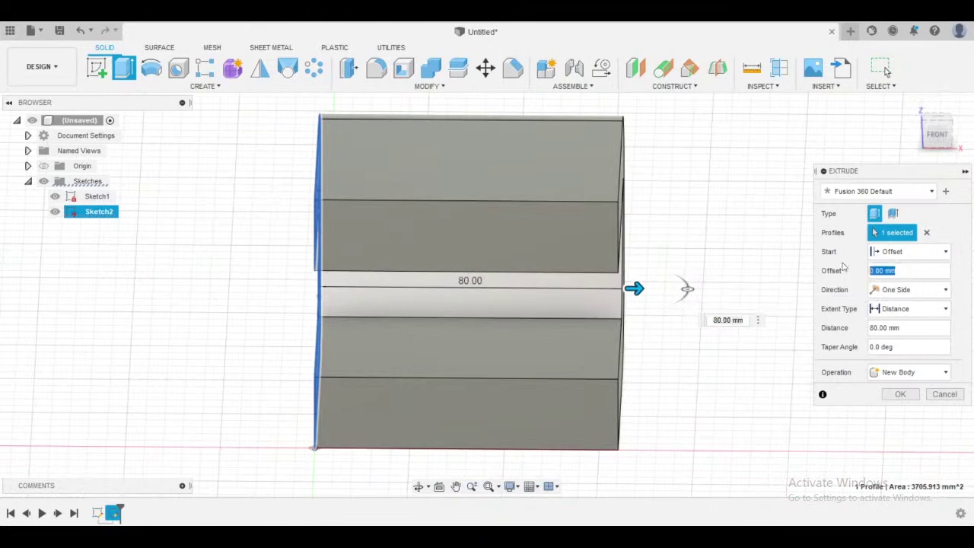
text(0)
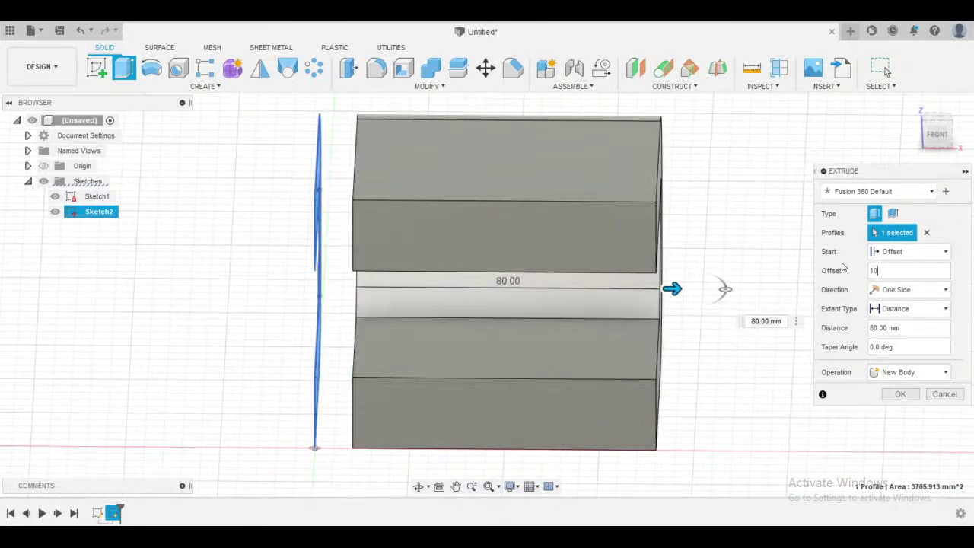
- Inspect the gap between the sketch and the offset preview, and return the extrusion start to Profile Plane
shift+middle_drag(690, 215, 695, 200)
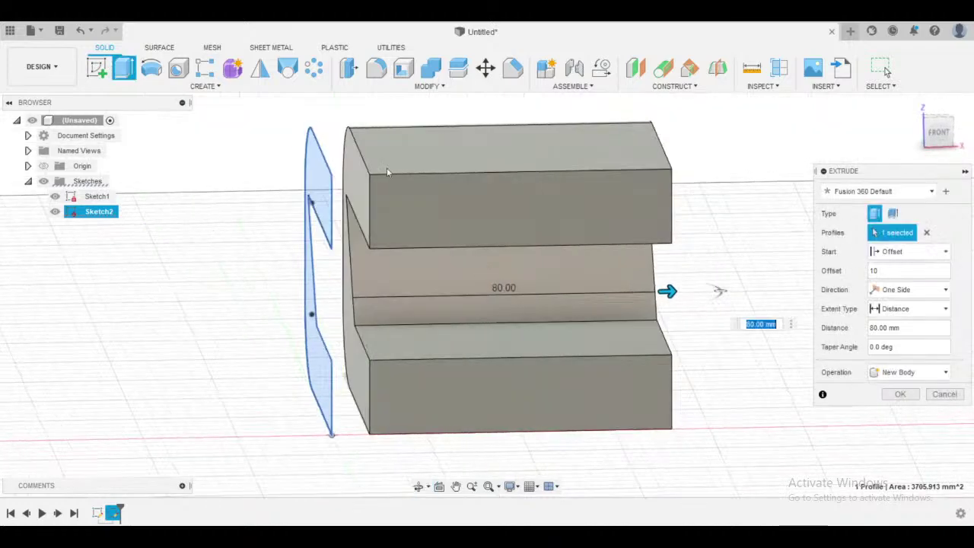
scroll(386, 168, up, 2)
mouse_move(386, 167)
shift+middle_down()
mouse_move(328, 191)
mouse_move(320, 173)
mouse_move(306, 173)
shift+middle_up()
scroll(347, 183, down, 2)
scroll(304, 180, up, 3)
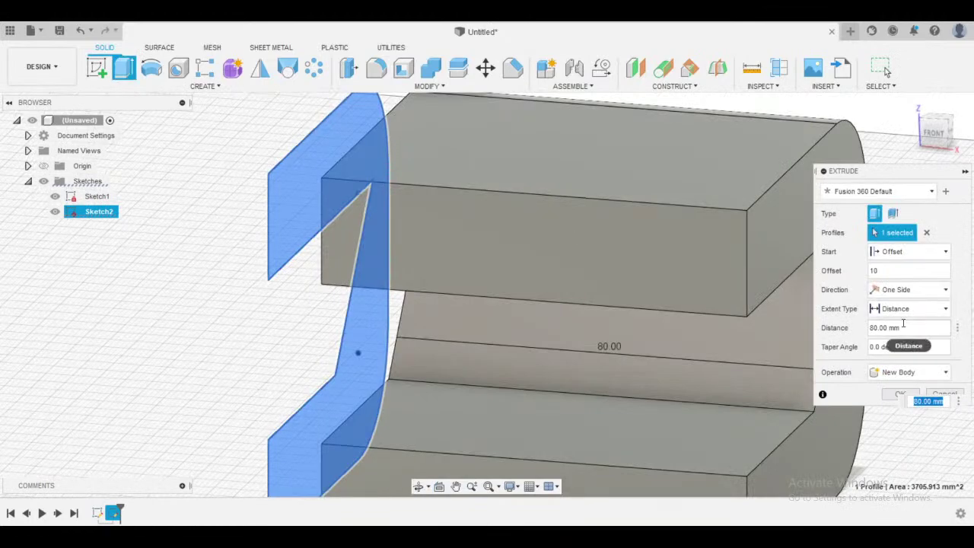
scroll(284, 232, down, 3)
shift+middle_drag(284, 232, 249, 268)
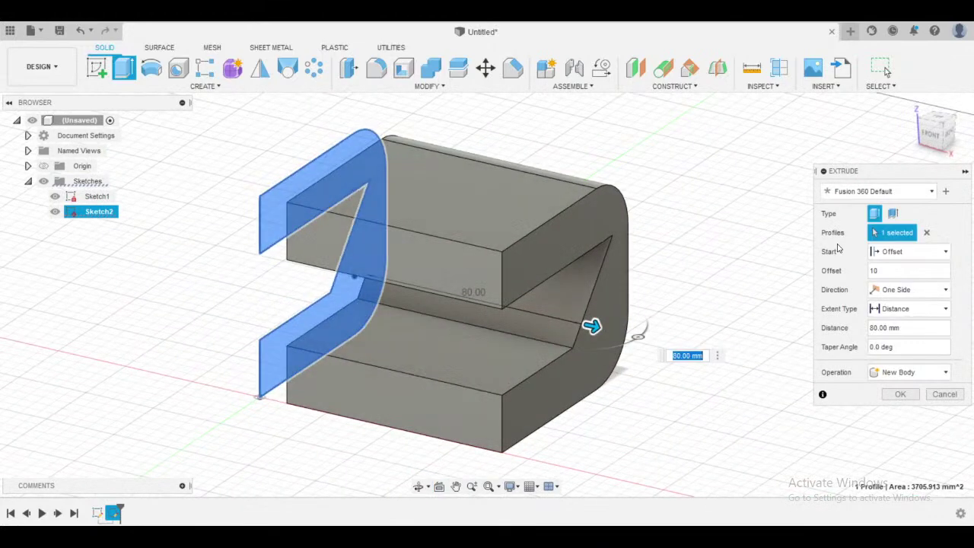
click(909, 252)
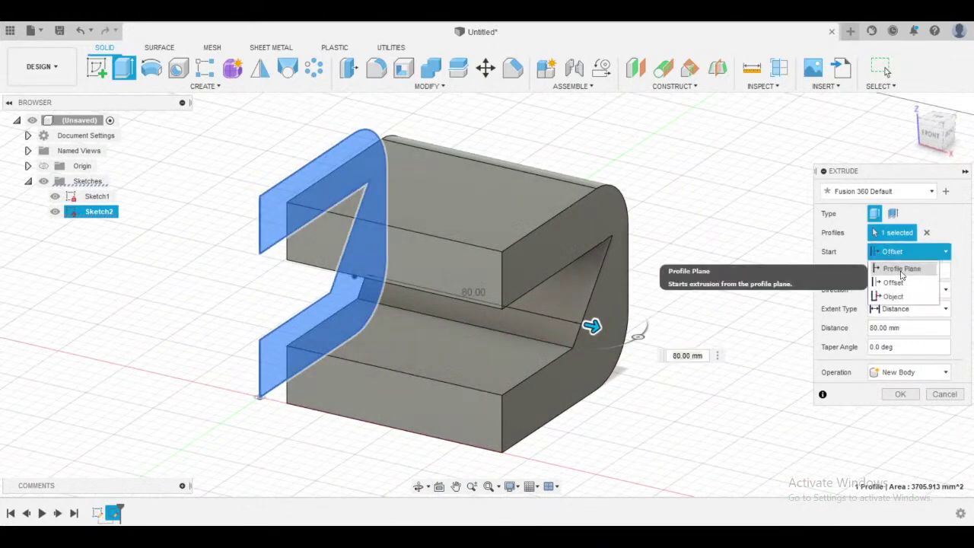
click(901, 271)
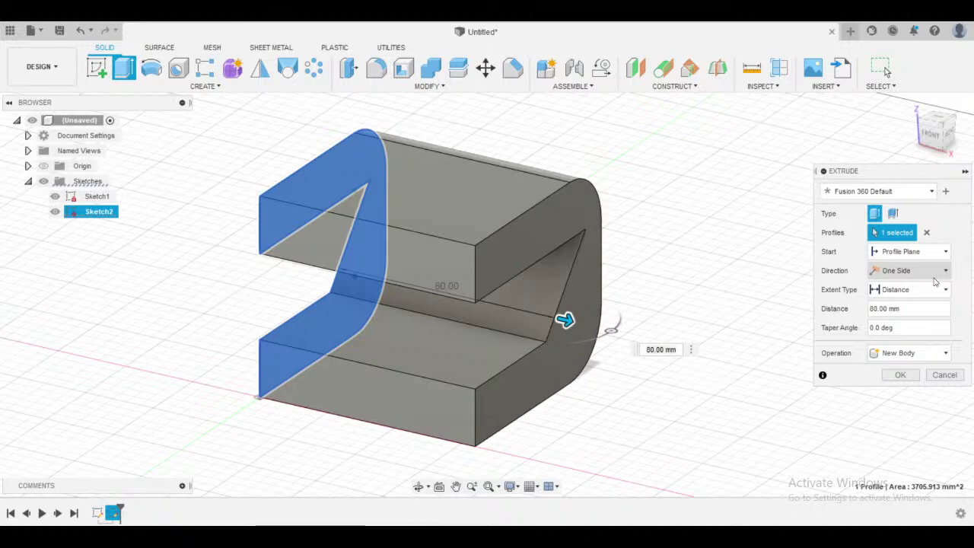
- Set the extrusion direction to Symmetric, keeping 80 mm on each side of the profile, and create the new body
click(935, 274)
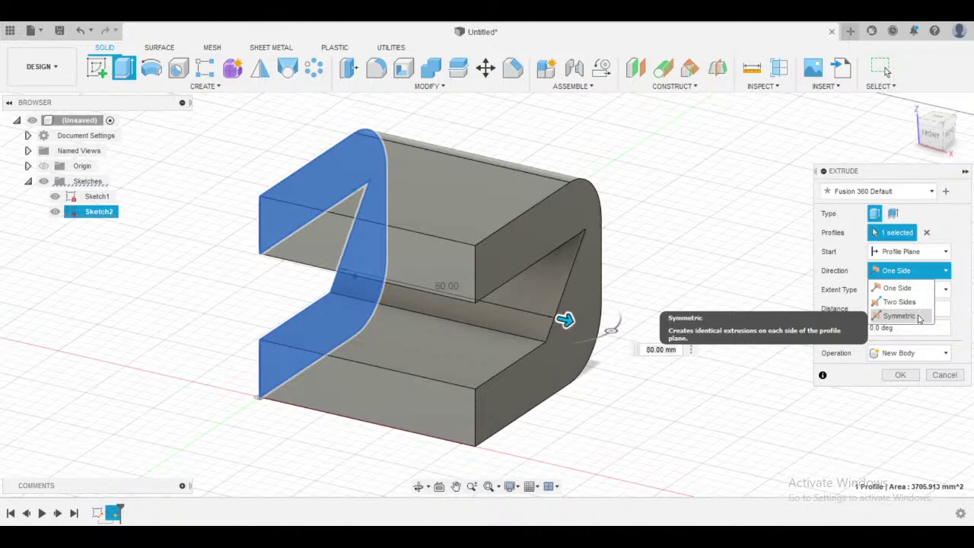
click(919, 316)
scroll(681, 248, down, 2)
shift+middle_drag(627, 171, 650, 166)
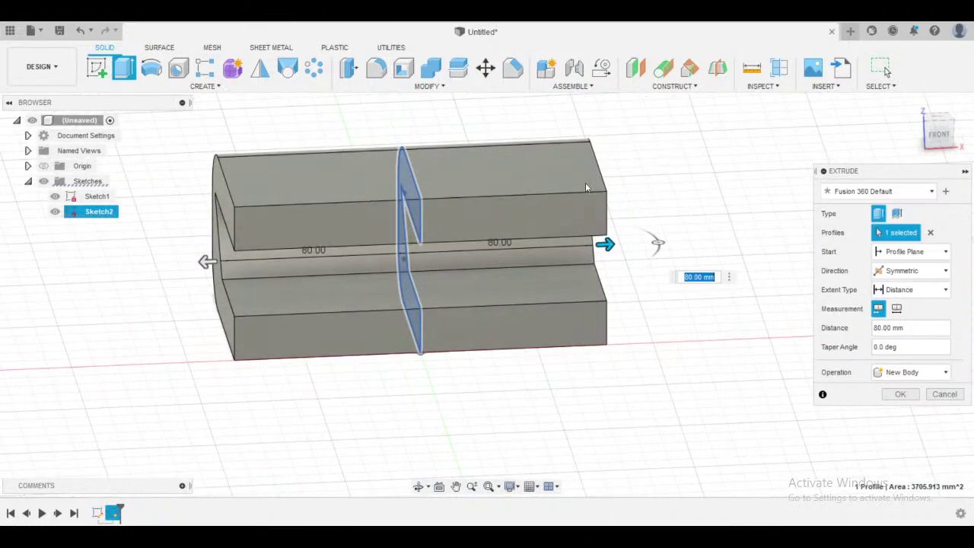
shift+middle_drag(585, 187, 639, 192)
shift+middle_drag(457, 221, 715, 211)
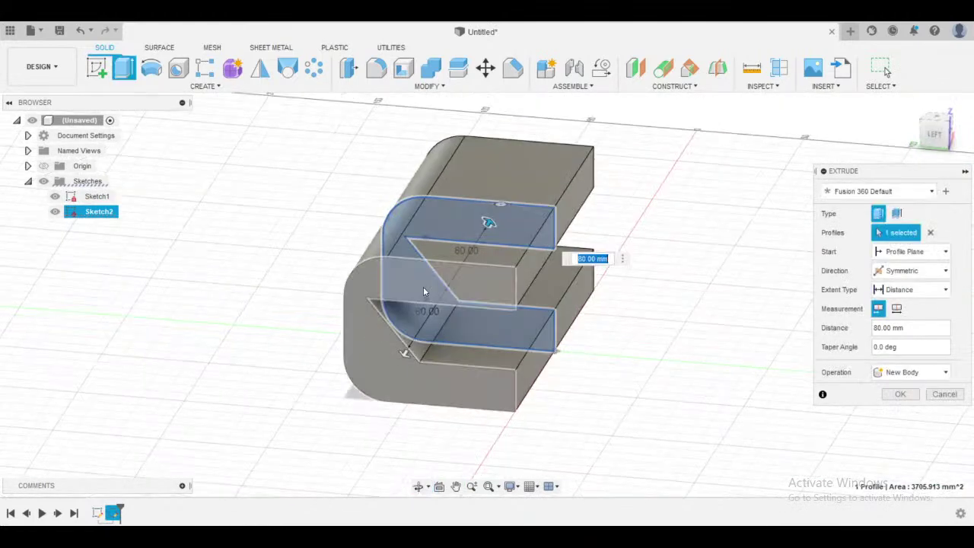
shift+middle_drag(423, 291, 681, 187)
scroll(708, 189, down, 3)
scroll(651, 198, up, 4)
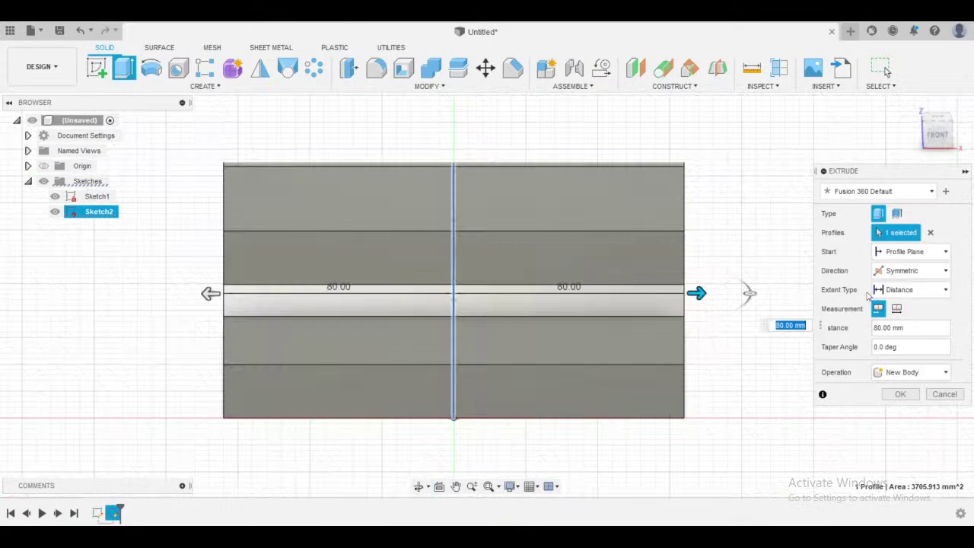
click(906, 271)
click(909, 312)
key(Return)
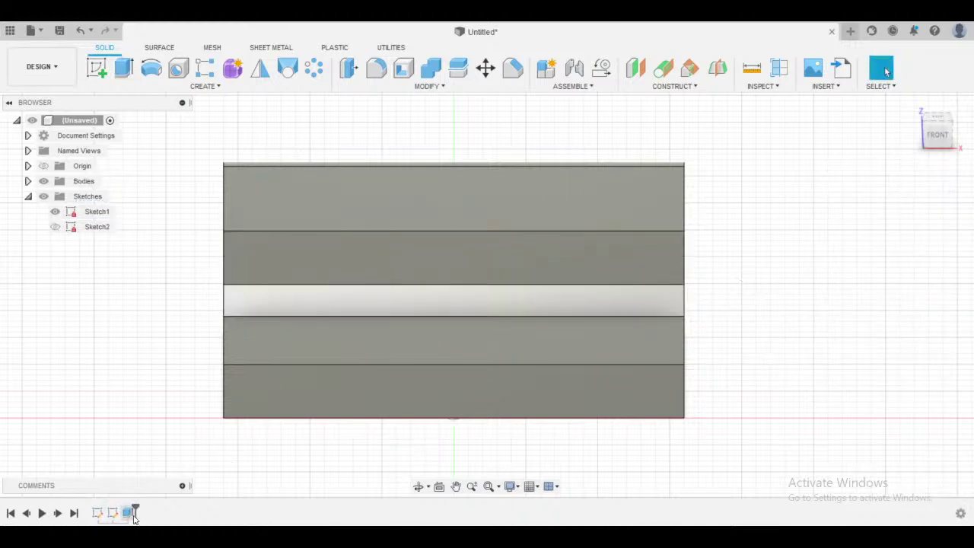
- Reopen the extrude feature for editing and change its direction to One Side
middle_drag(810, 269, 710, 266)
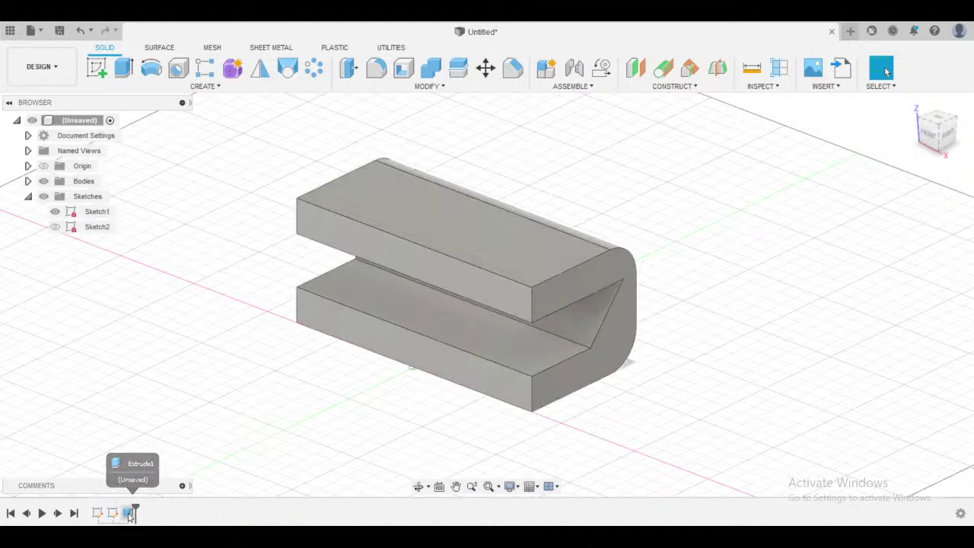
double_click(130, 514)
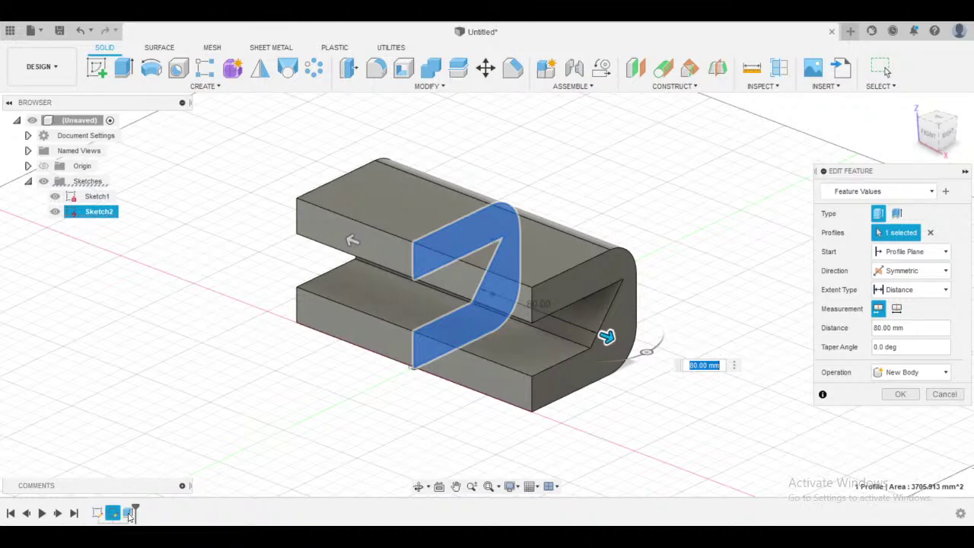
shift+middle_drag(322, 441, 613, 351)
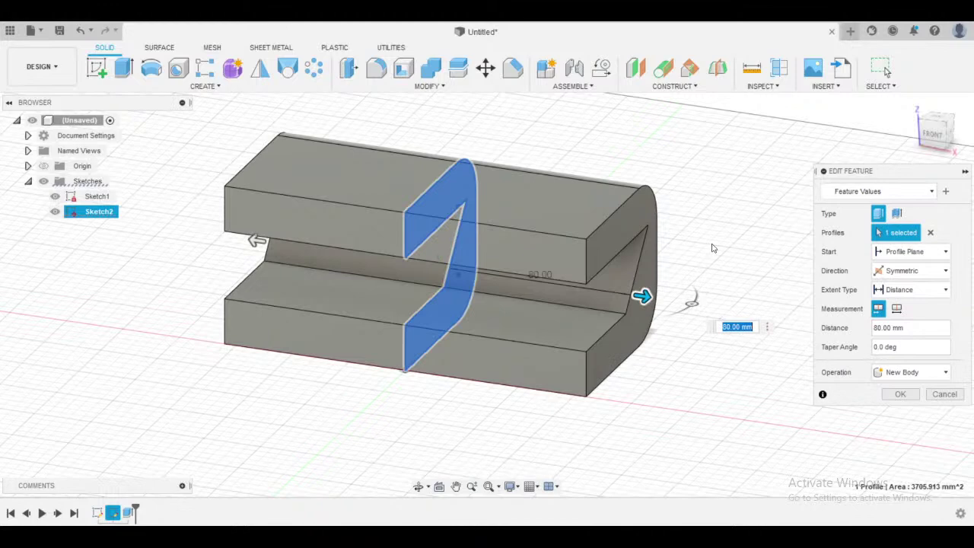
middle_drag(730, 256, 693, 258)
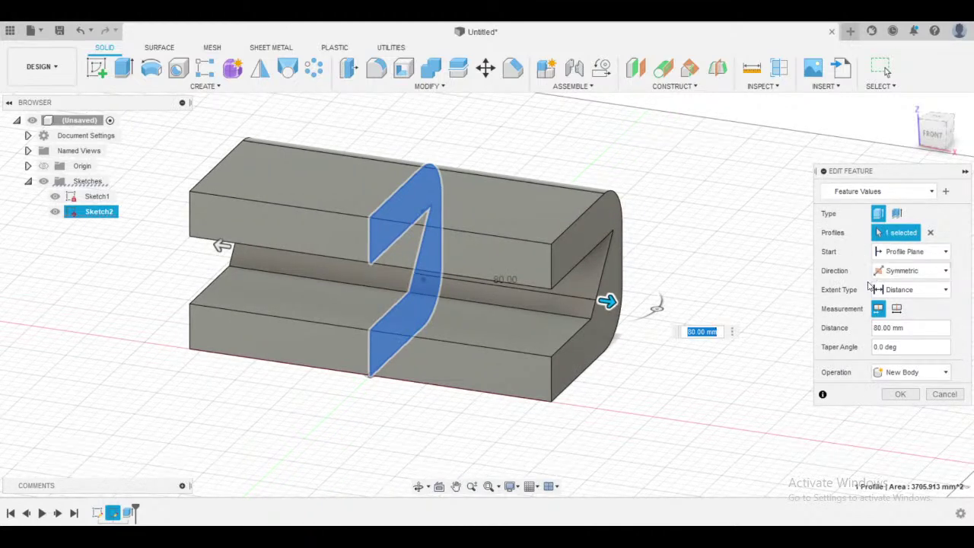
click(928, 271)
click(898, 286)
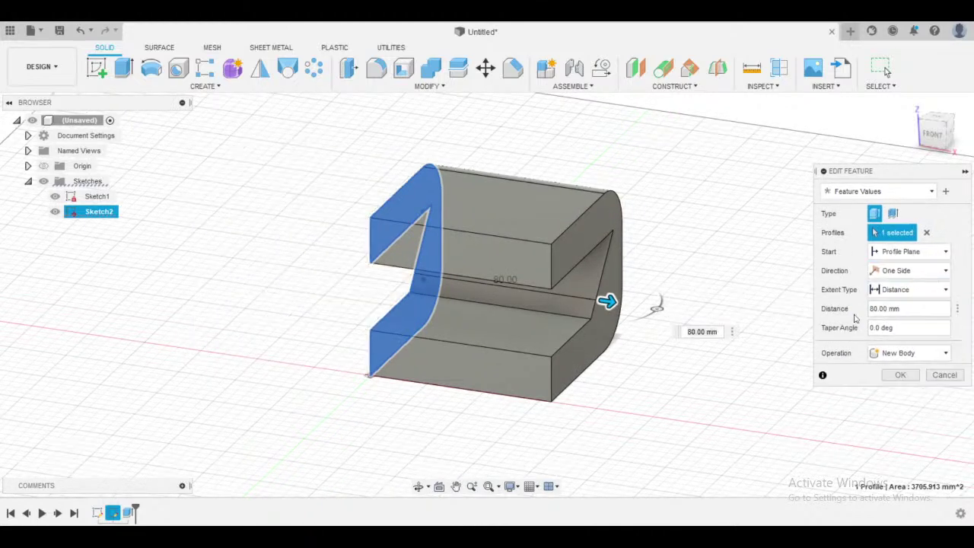
shift+middle_drag(687, 239, 739, 274)
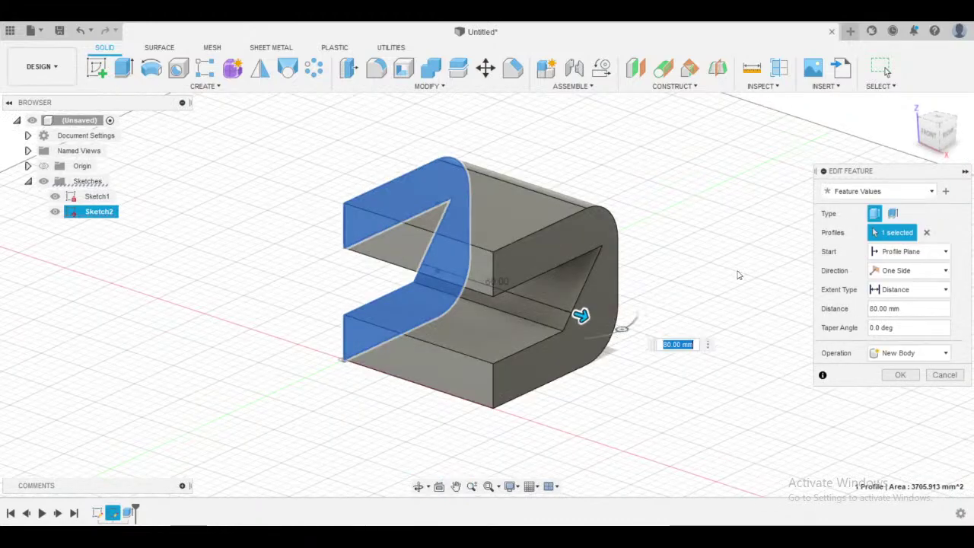
- Keep the extent type as Distance, try an extrusion distance of 40 mm, and set it back to 80 mm
click(910, 294)
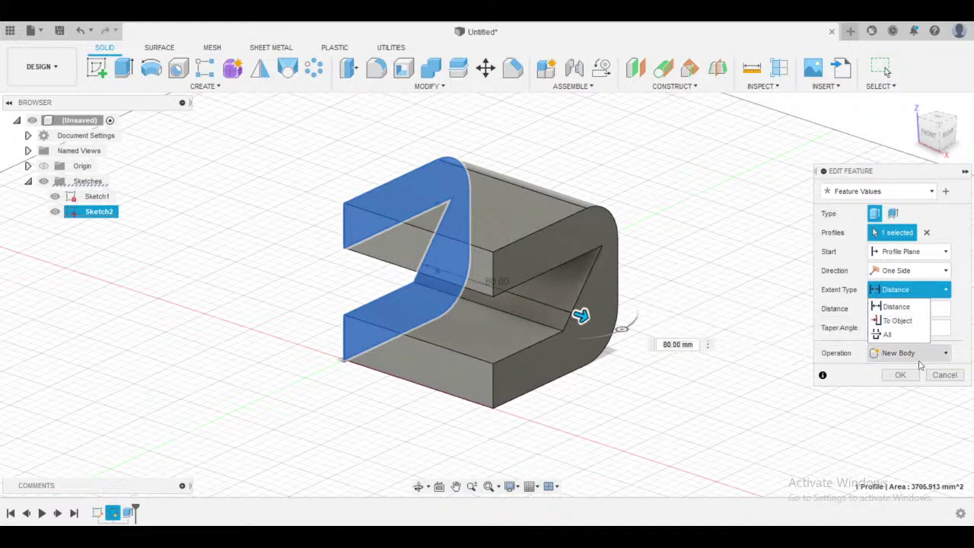
click(896, 306)
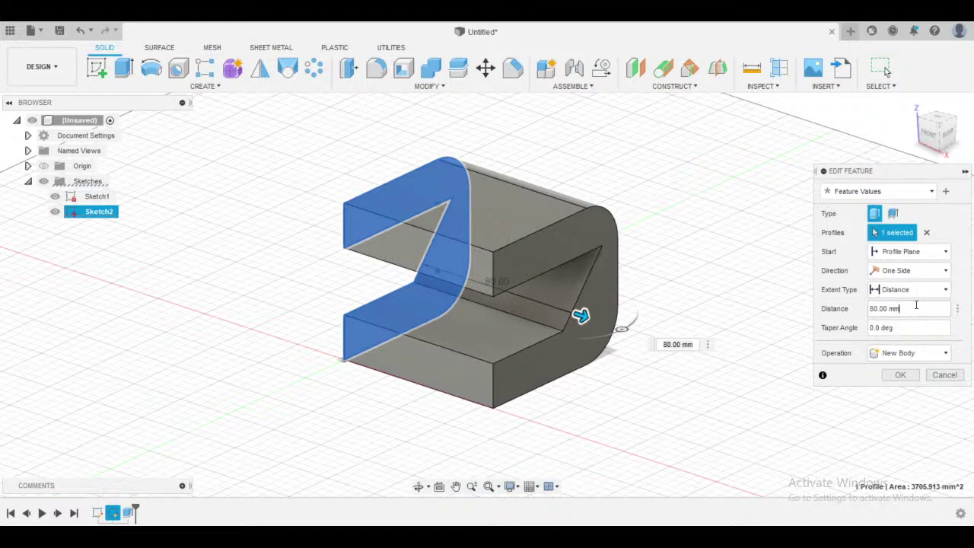
drag(901, 308, 844, 312)
text(4)
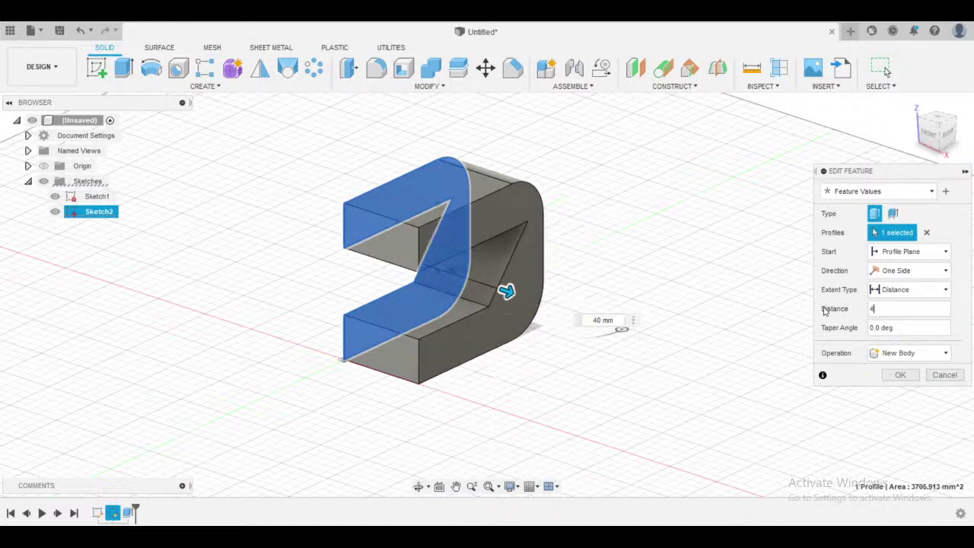
text(080)
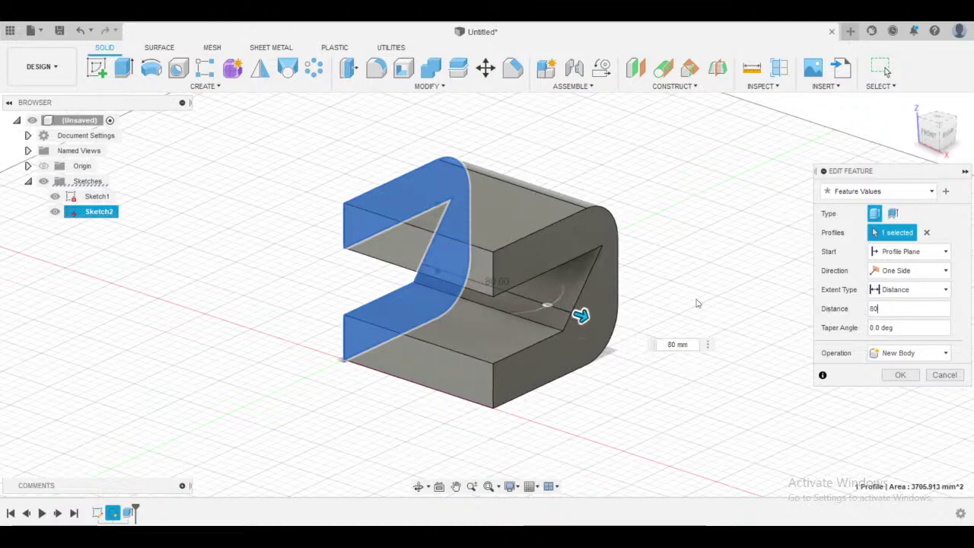
- Keep the extrusion operation as New Body and apply the edited feature
mouse_move(700, 304)
shift+middle_down()
mouse_move(735, 297)
mouse_move(708, 297)
shift+middle_up()
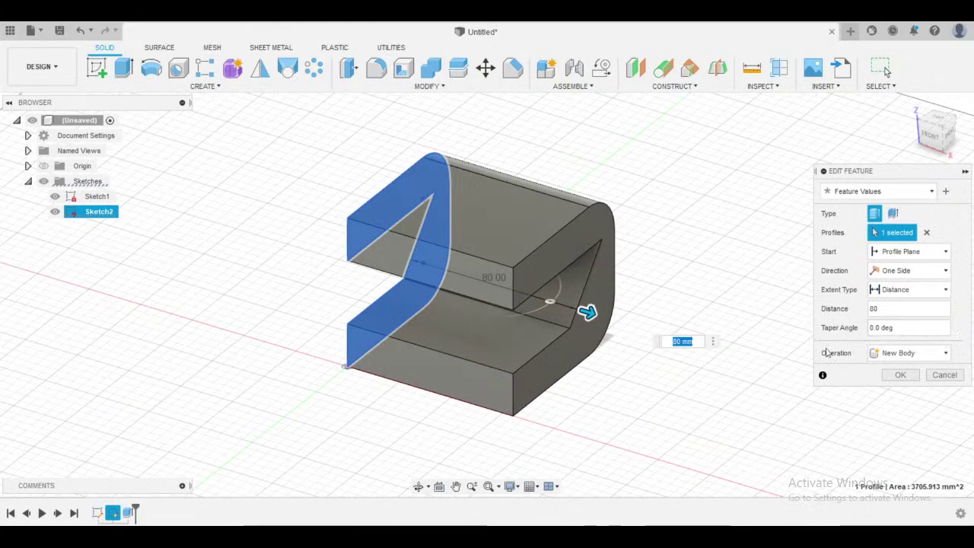
shift+middle_drag(688, 251, 637, 221)
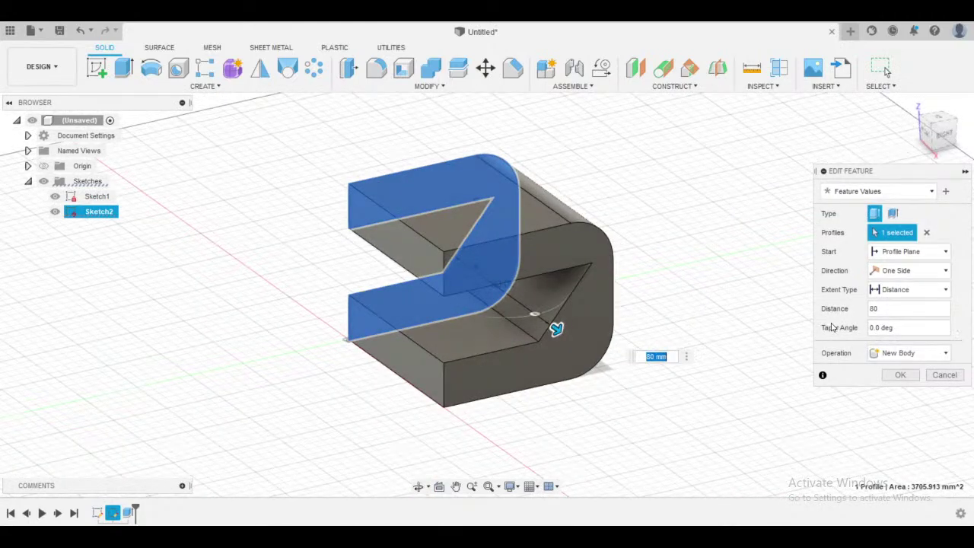
shift+middle_drag(731, 308, 751, 293)
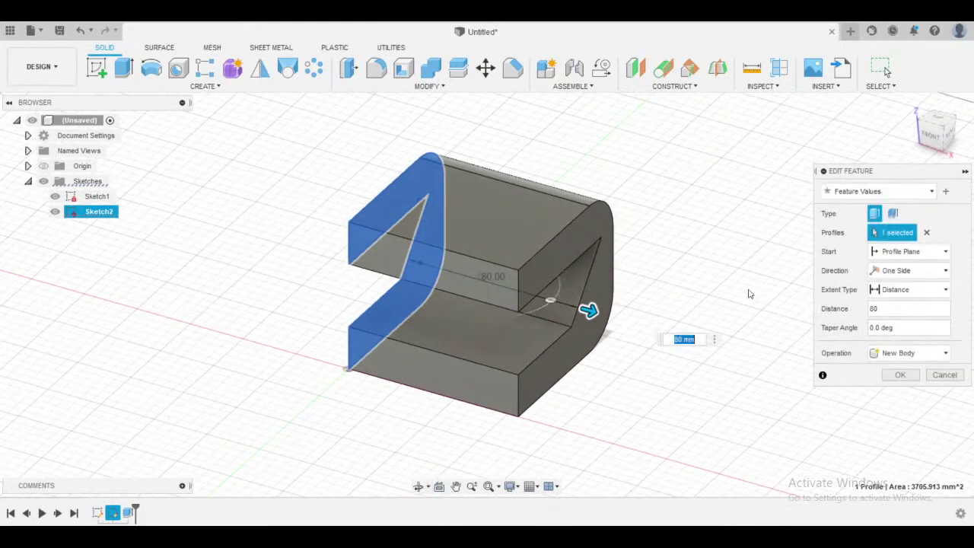
click(917, 360)
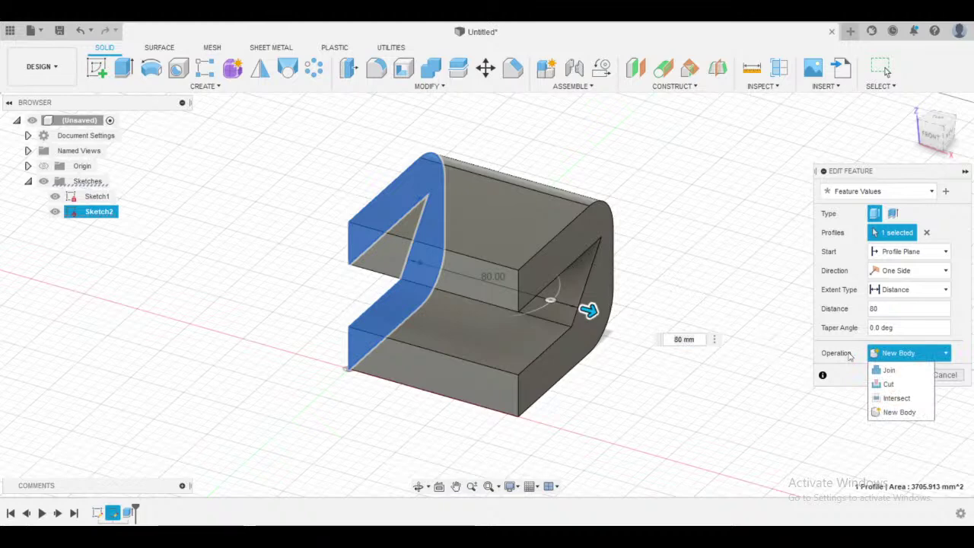
click(894, 354)
click(894, 354)
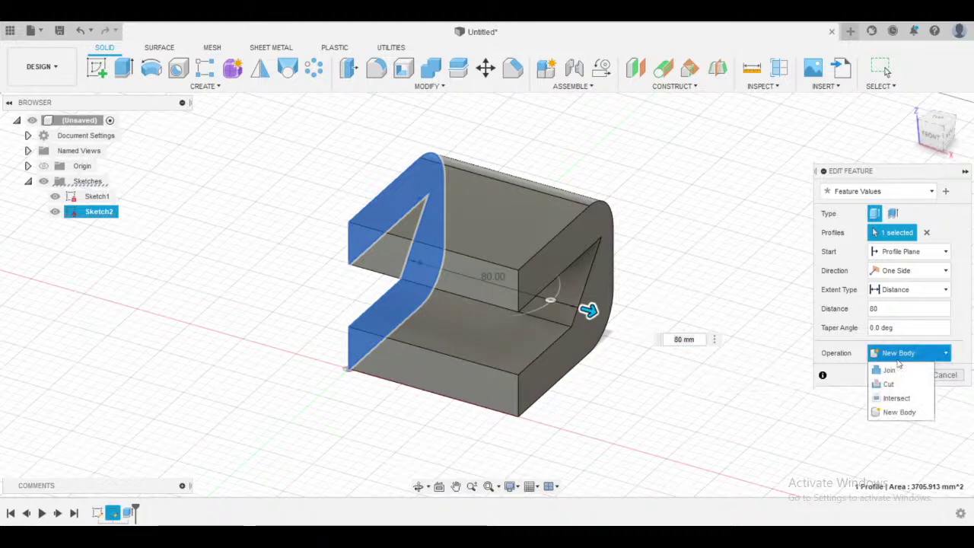
click(907, 413)
shift+middle_drag(714, 263, 691, 254)
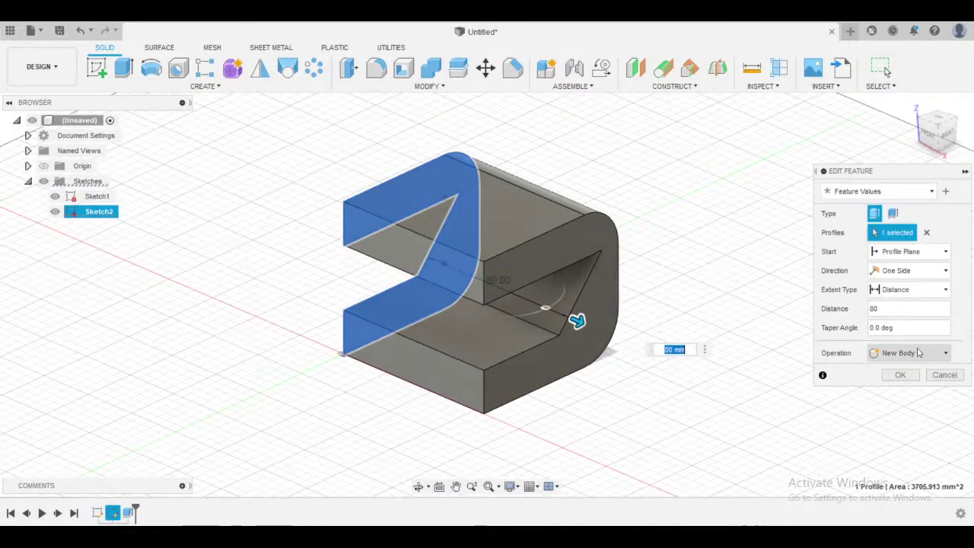
click(900, 373)
shift+middle_drag(726, 211, 663, 187)
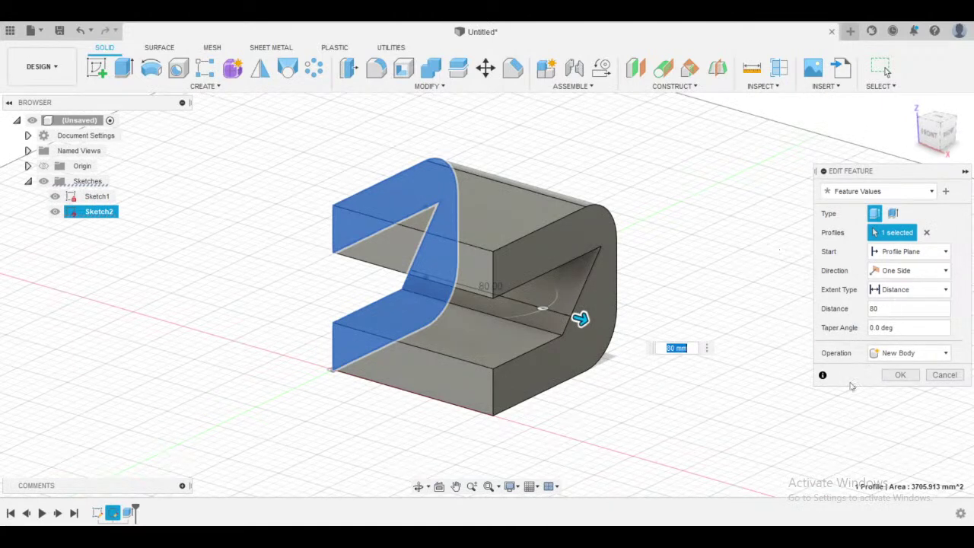
click(901, 376)
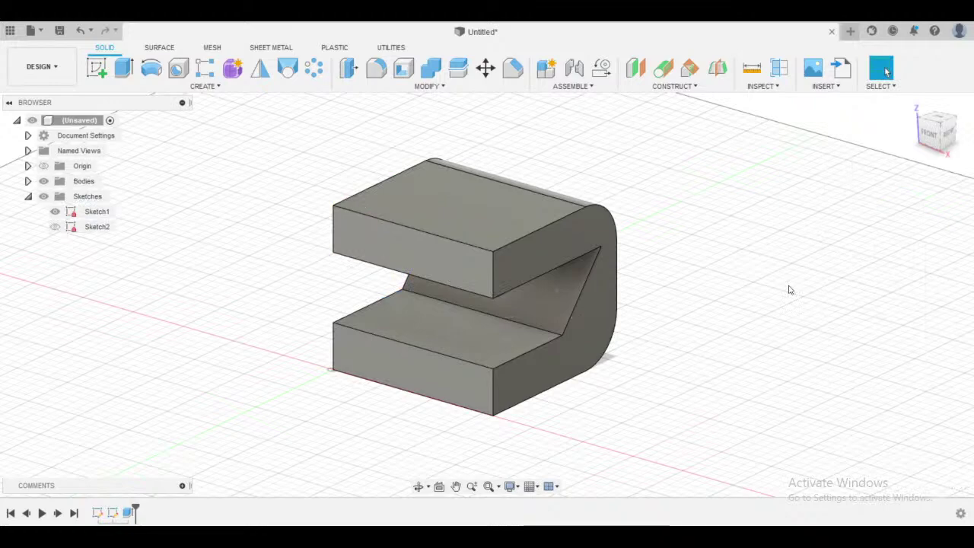
- Examine the extruded bracket body and compare it with the reference drawing for the remaining hole and corner cuts
scroll(789, 290, down, 3)
shift+middle_drag(778, 288, 712, 288)
scroll(732, 287, up, 4)
scroll(730, 286, up, 1)
scroll(700, 291, down, 4)
scroll(700, 291, up, 4)
scroll(708, 287, up, 2)
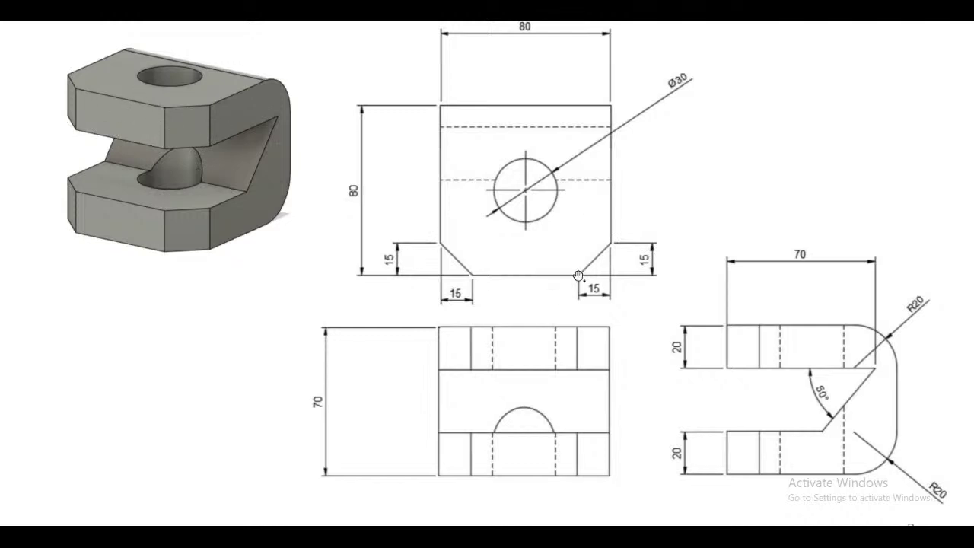
key(alt+Tab)
mouse_move(689, 248)
shift+middle_down()
mouse_move(678, 239)
mouse_move(682, 248)
shift+middle_up()
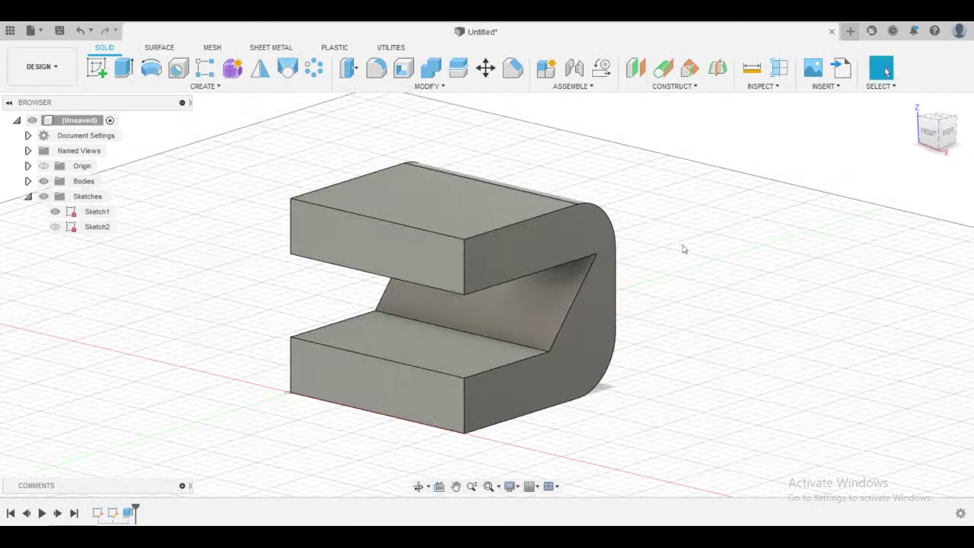
shift+middle_drag(467, 251, 538, 325)
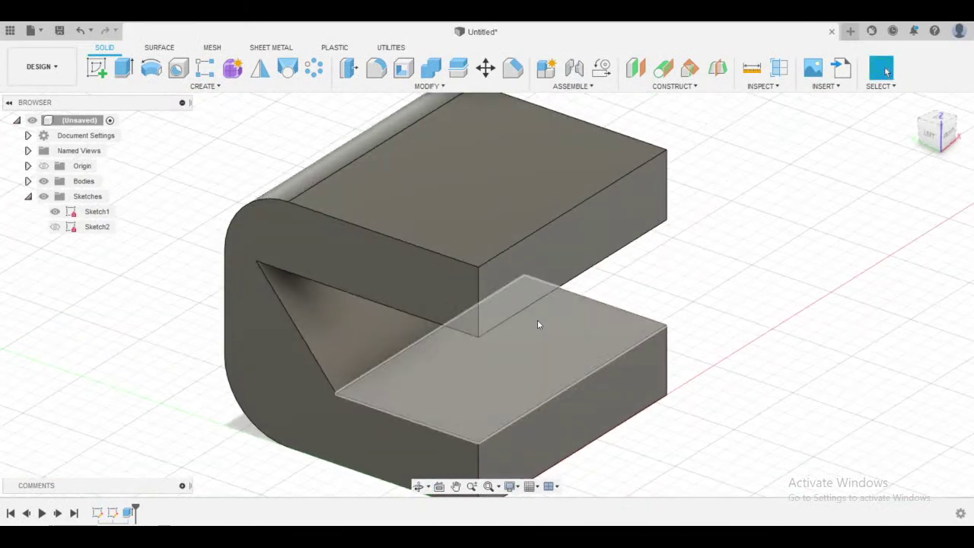
scroll(474, 289, down, 5)
shift+middle_drag(487, 289, 546, 313)
scroll(503, 289, up, 3)
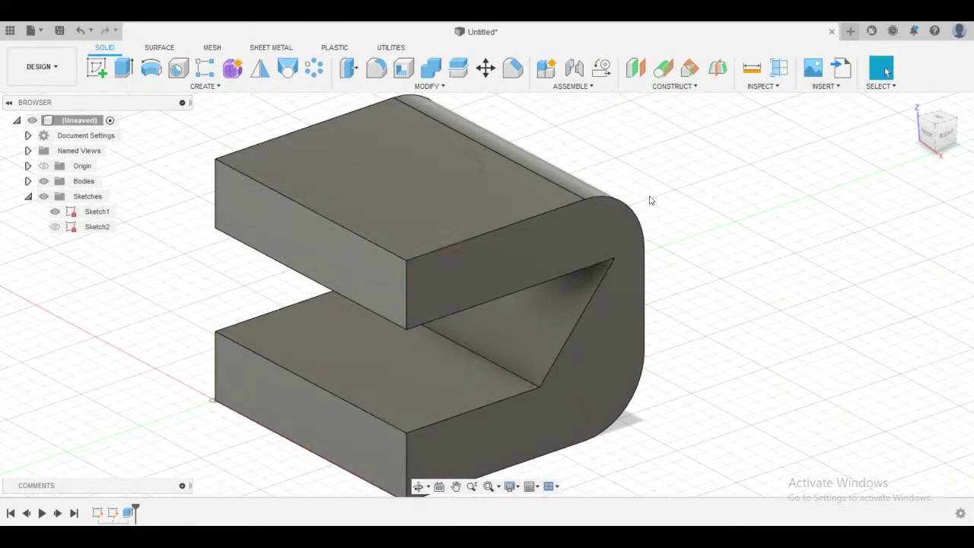
scroll(650, 200, down, 4)
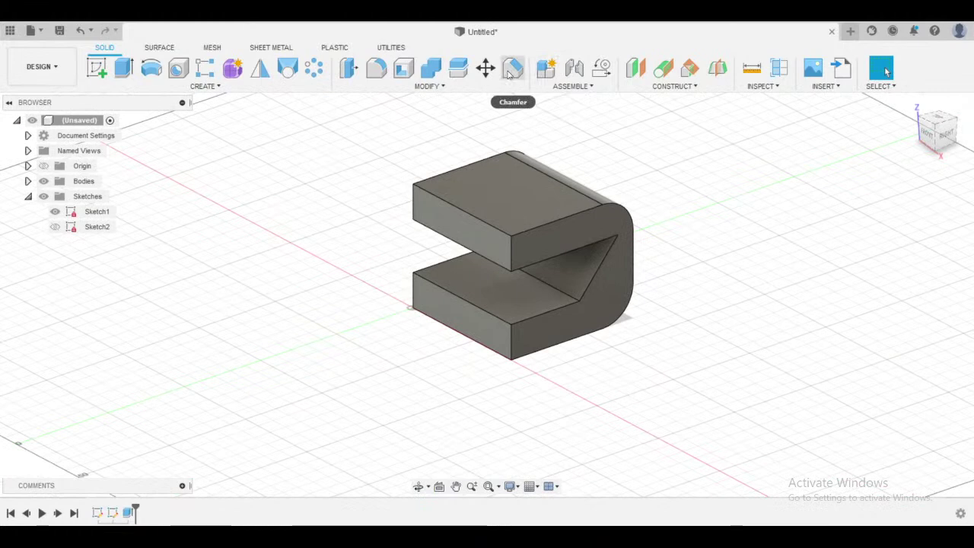
text(s)
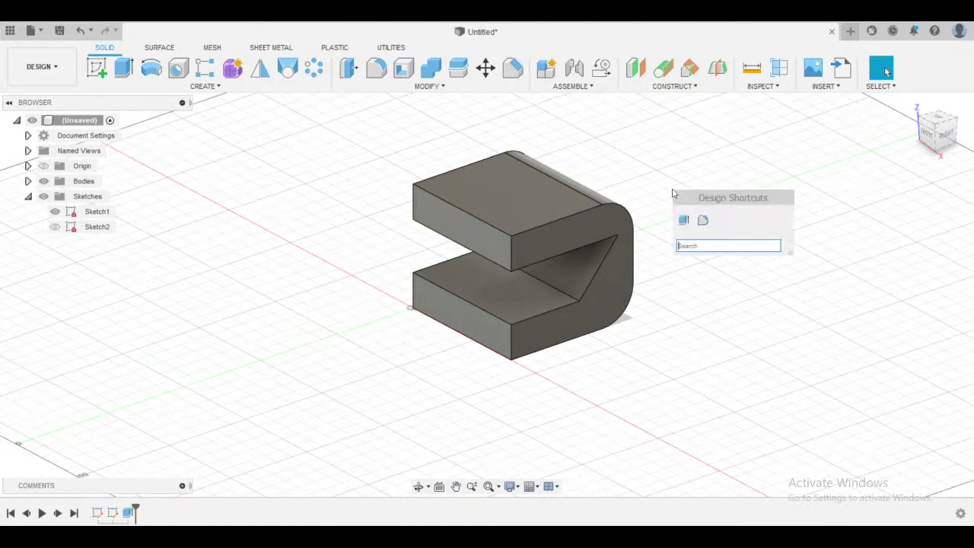
text(chamfe)
key(BackSpace)
key(BackSpace)
key(BackSpace)
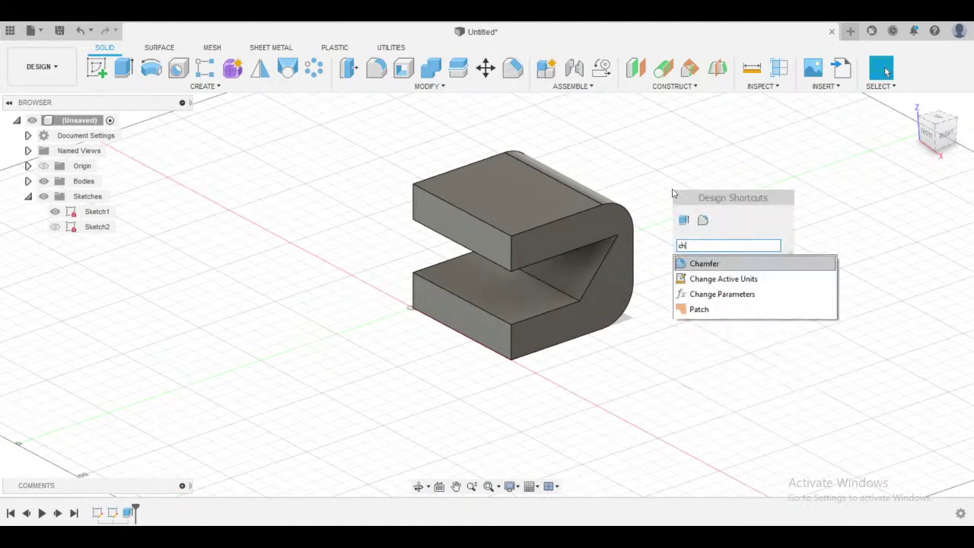
key(Escape)
text(scah)
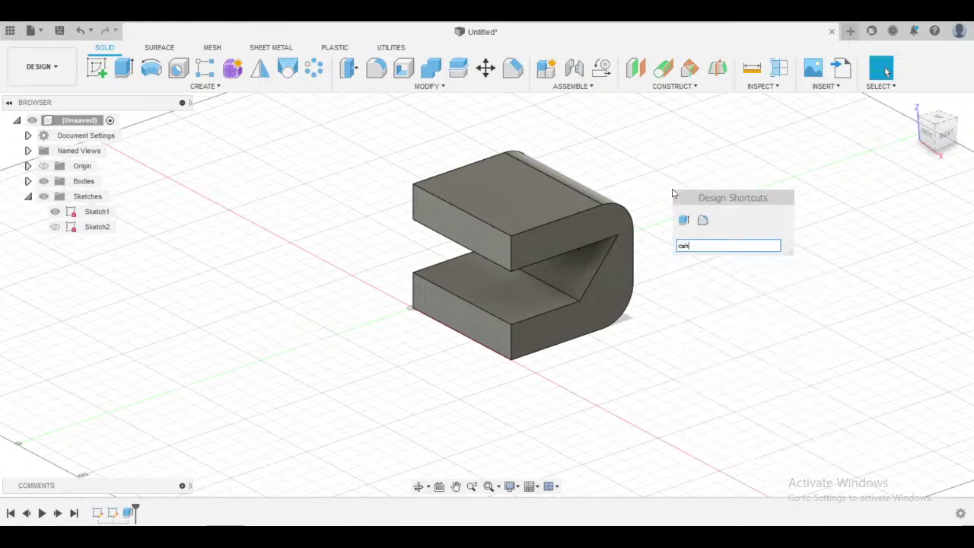
key(BackSpace)
key(BackSpace)
text(ham)
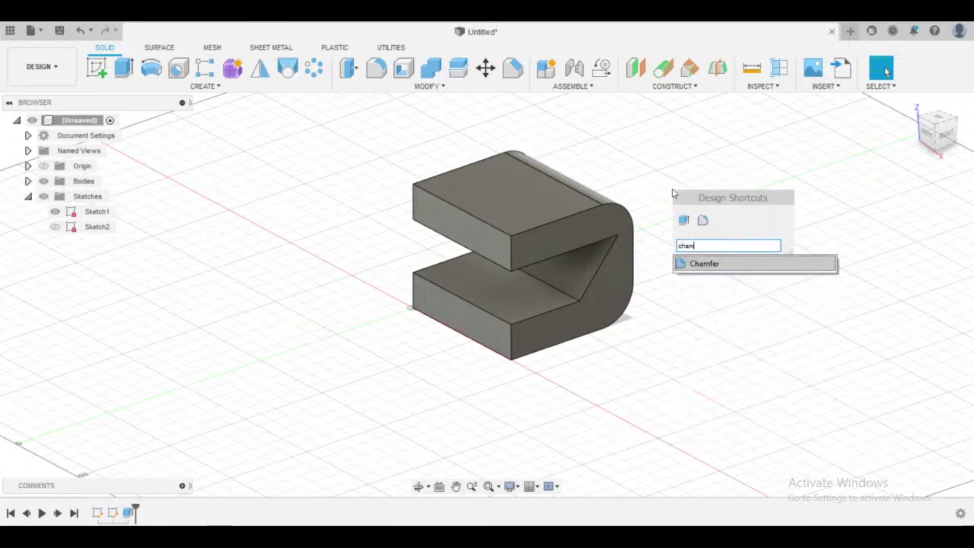
click(712, 270)
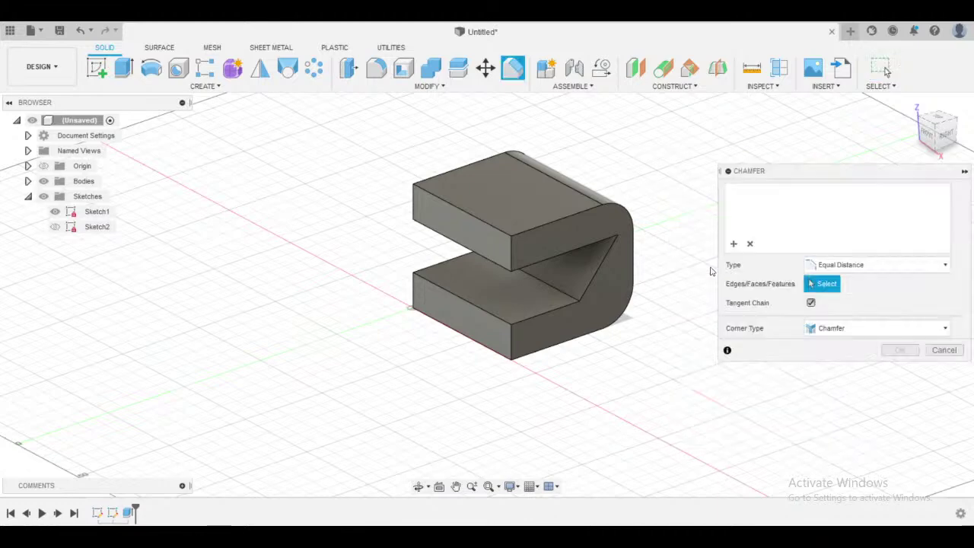
middle_drag(650, 206, 615, 209)
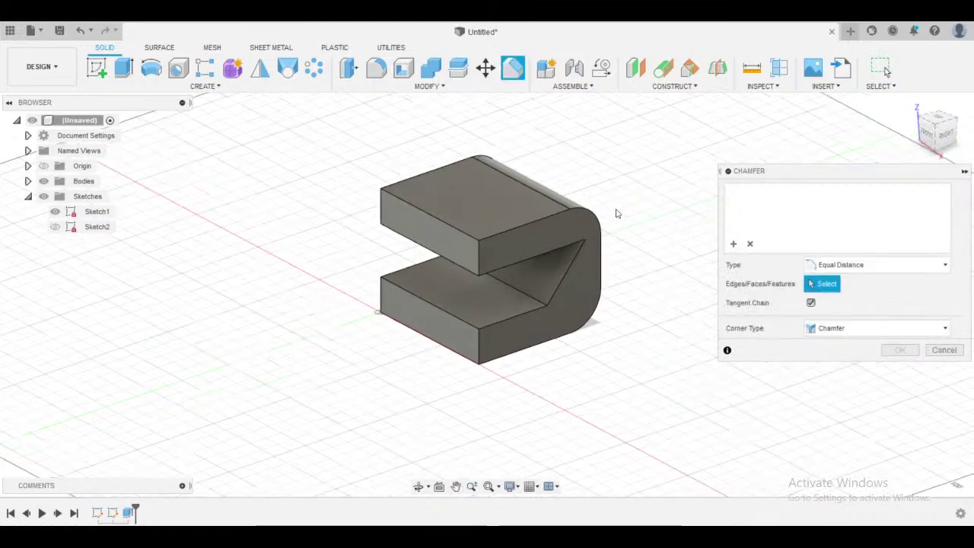
key(alt+Tab)
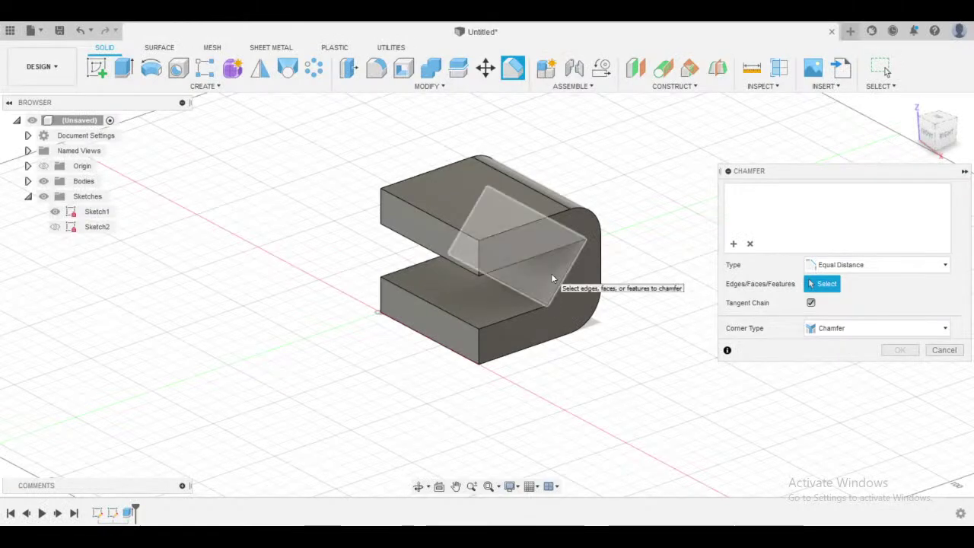
scroll(481, 259, up, 3)
shift+middle_drag(481, 259, 451, 224)
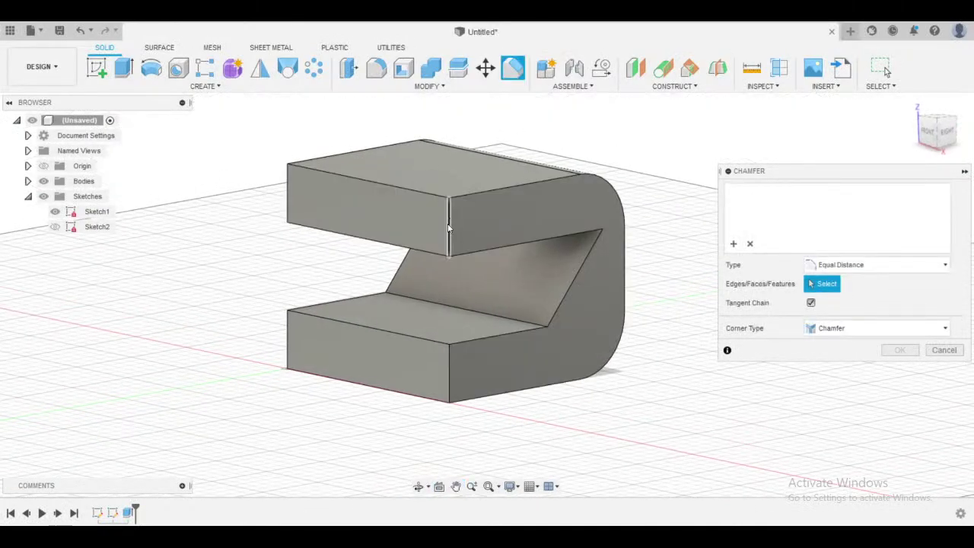
click(449, 228)
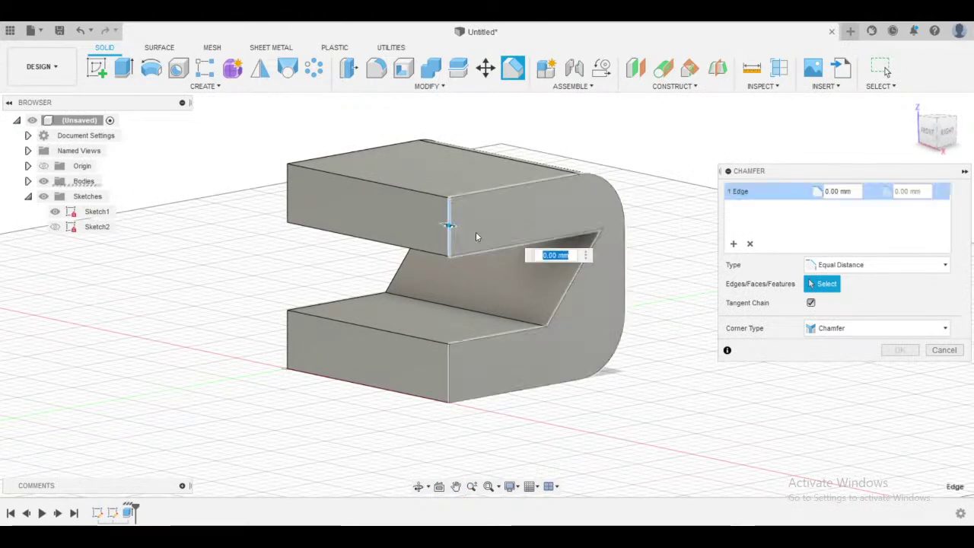
shift+middle_drag(476, 231, 499, 277)
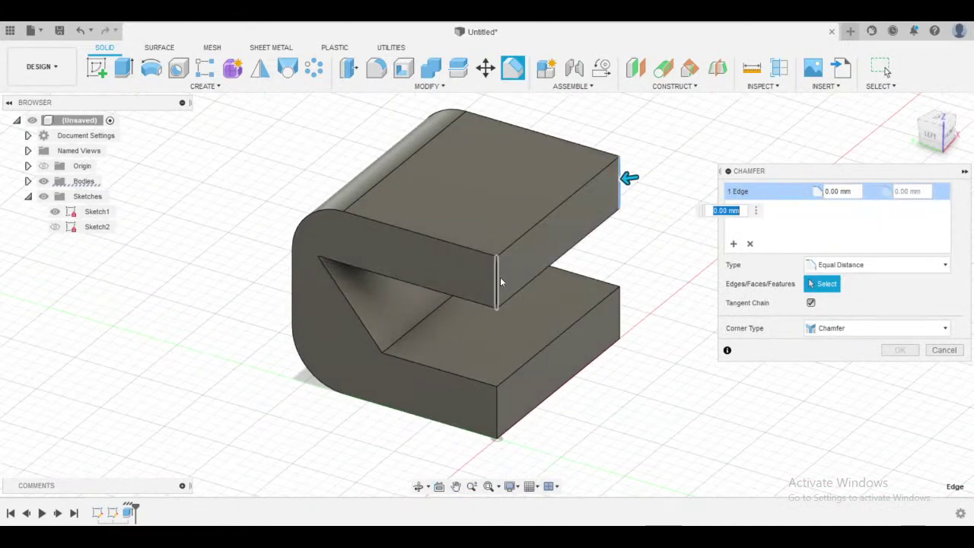
click(499, 276)
click(498, 400)
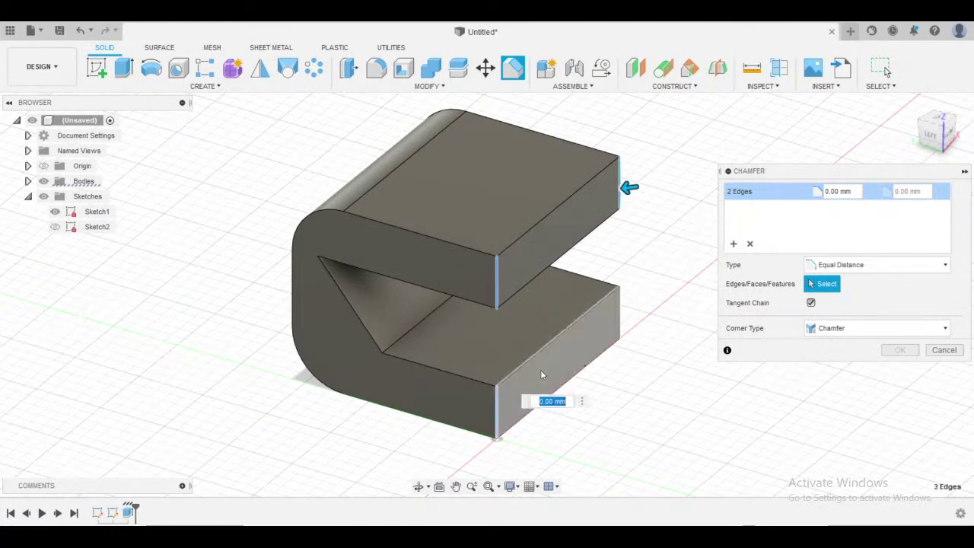
click(621, 312)
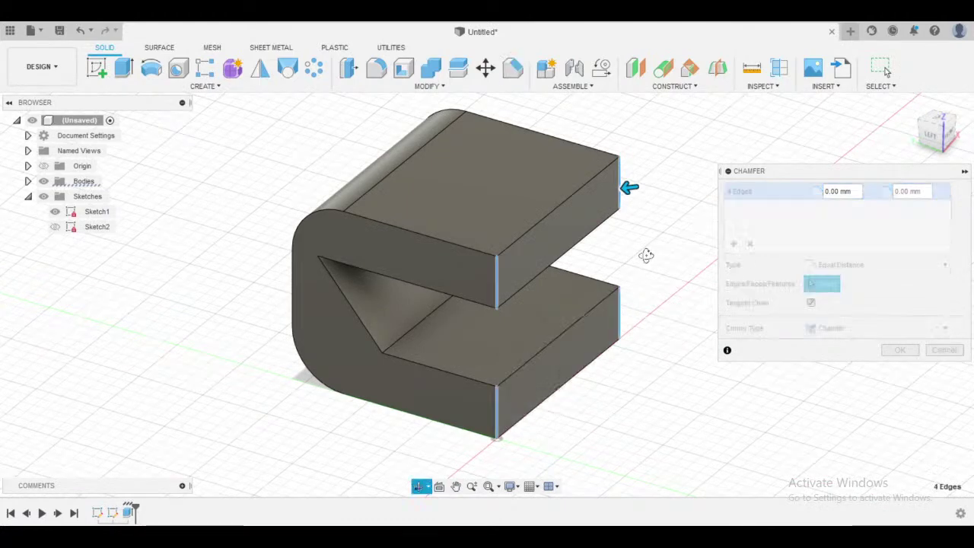
shift+middle_drag(646, 254, 453, 274)
shift+middle_drag(528, 248, 481, 263)
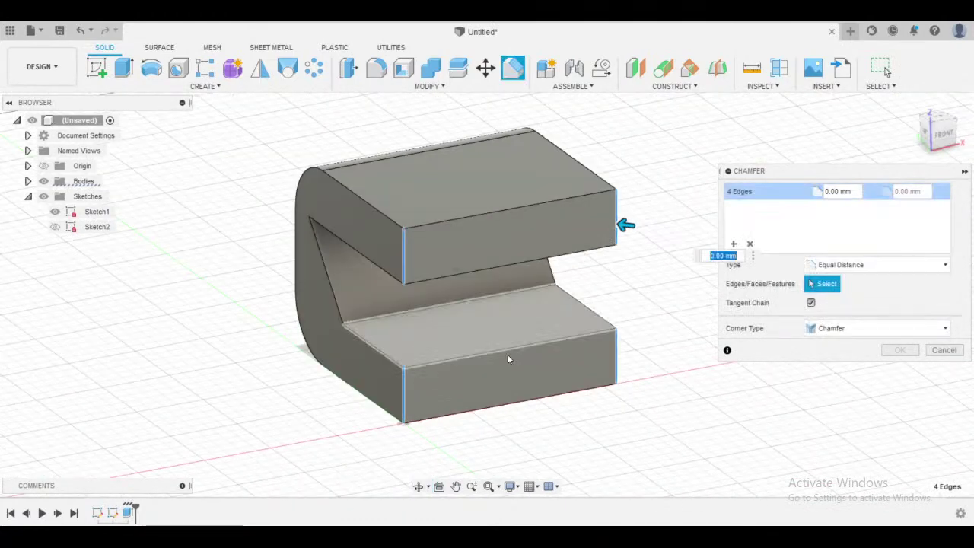
shift+middle_drag(483, 387, 513, 362)
scroll(512, 362, up, 2)
shift+middle_drag(579, 325, 568, 332)
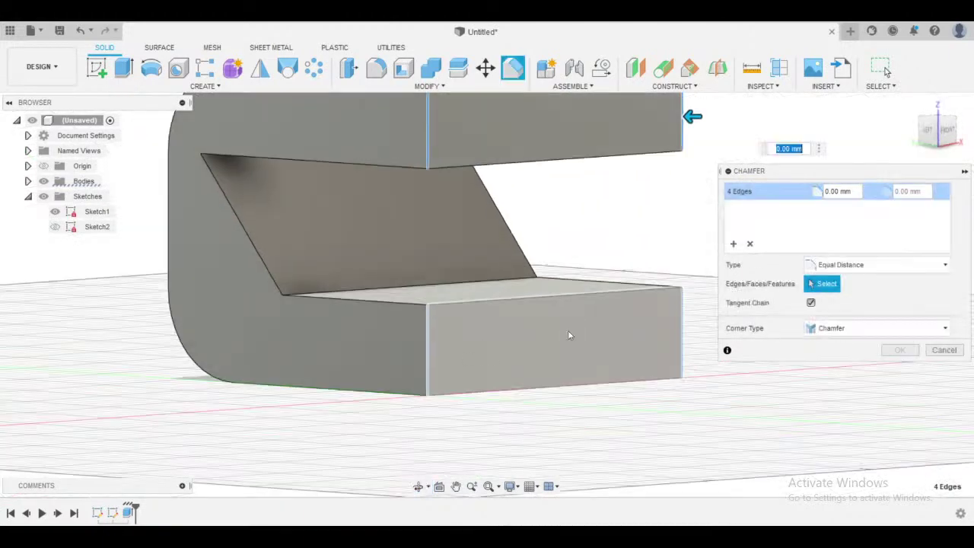
mouse_move(500, 340)
shift+middle_down()
mouse_move(508, 336)
mouse_move(498, 344)
shift+middle_up()
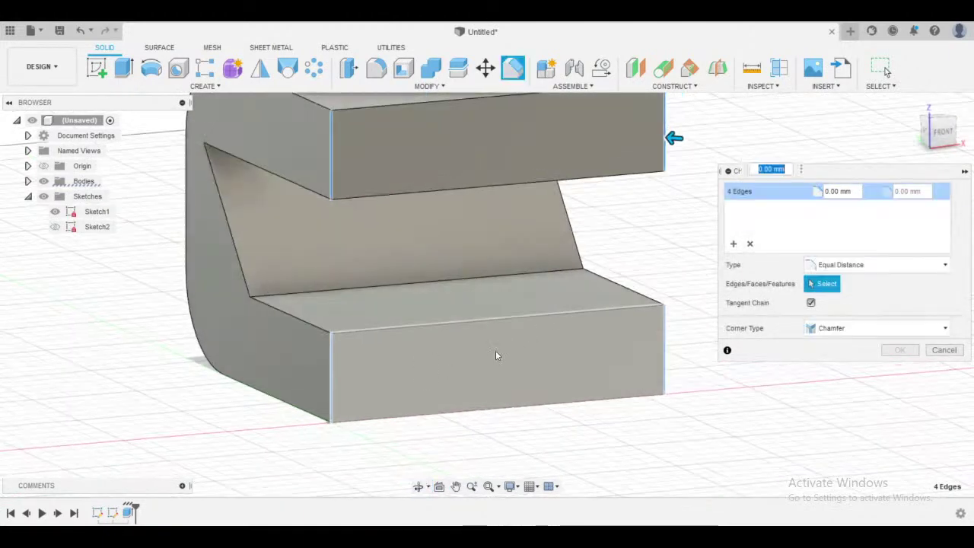
scroll(498, 363, down, 2)
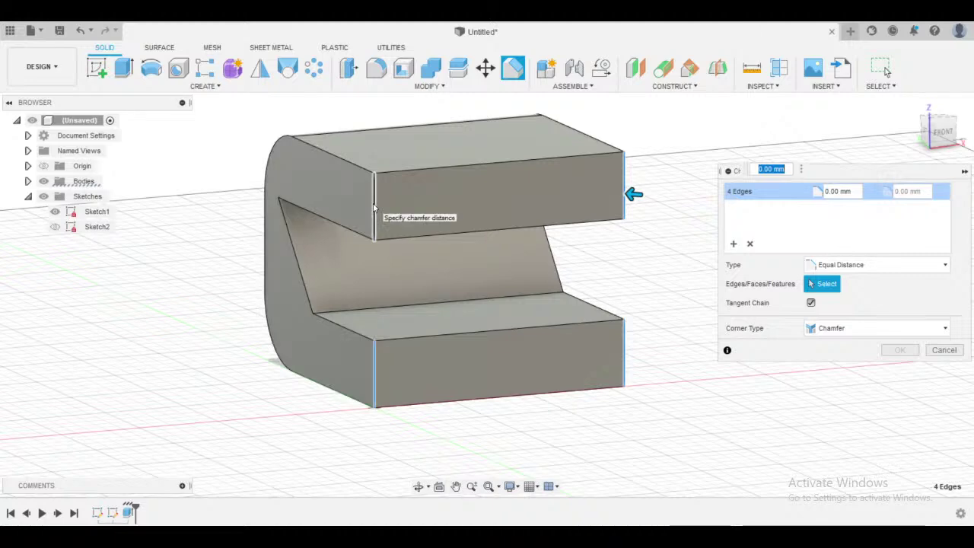
key(Escape)
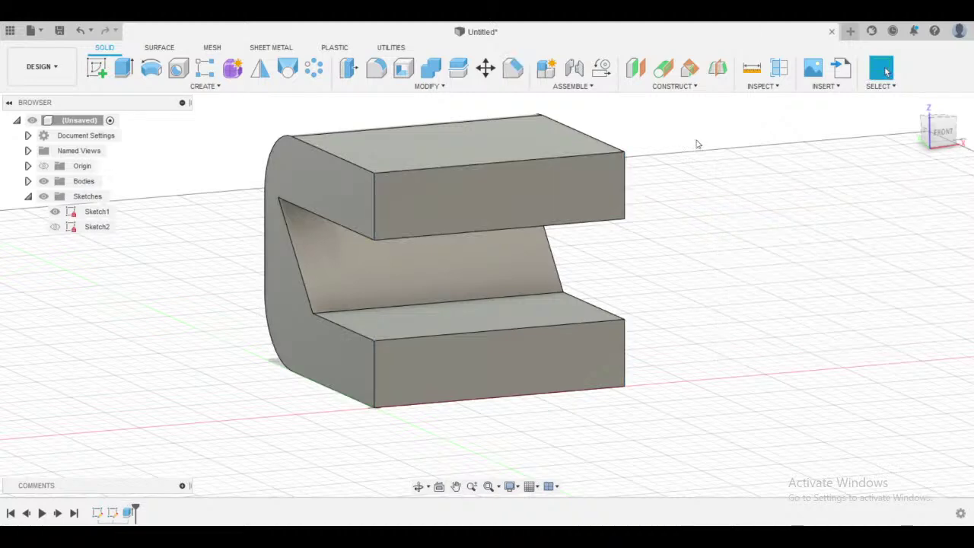
- Start a chamfer and select the four vertical front corner edges of the upper and lower arms
click(515, 69)
shift+middle_drag(627, 168, 559, 178)
scroll(598, 180, up, 3)
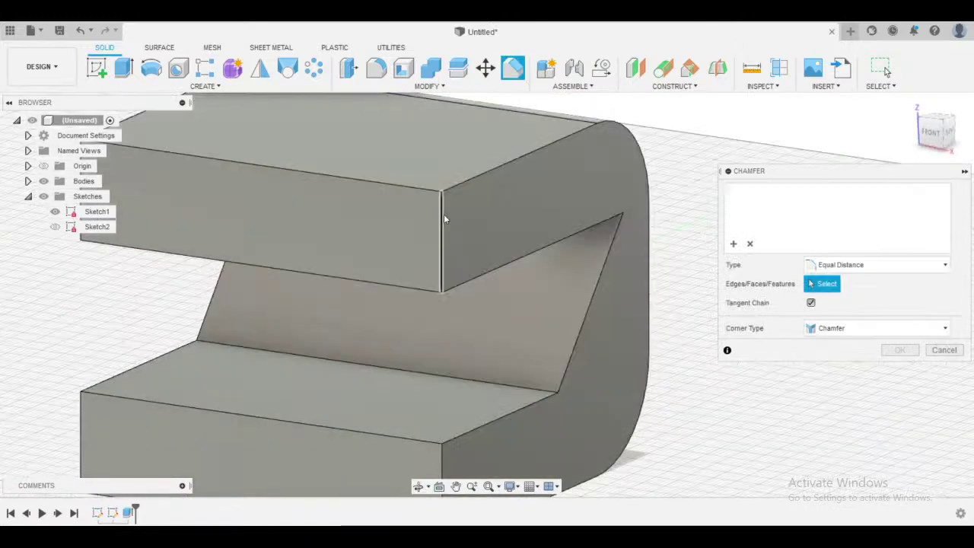
scroll(444, 219, down, 3)
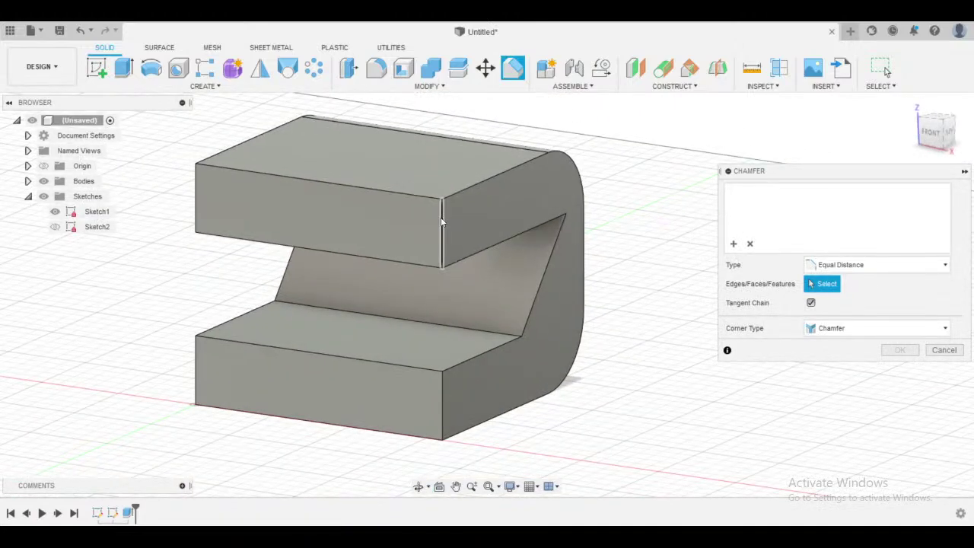
shift+middle_drag(441, 222, 467, 224)
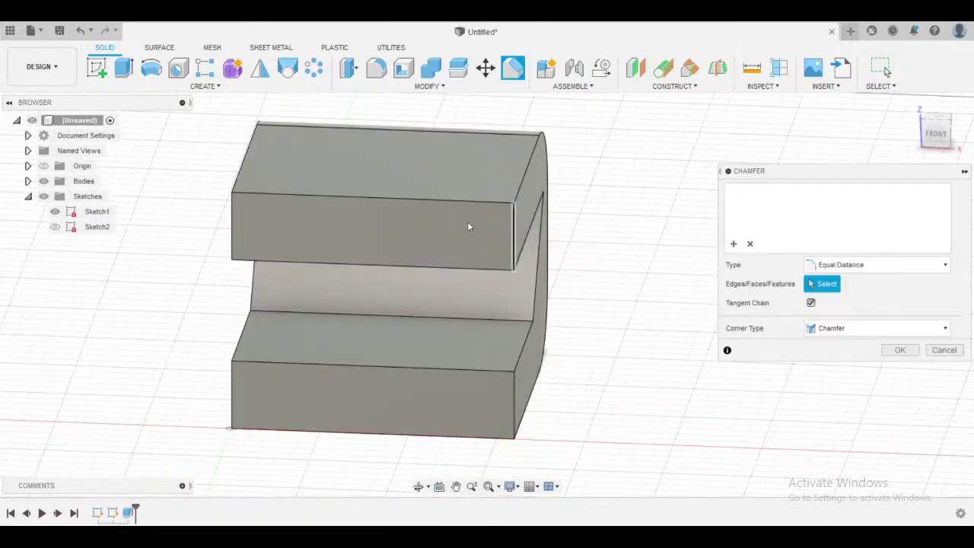
click(515, 226)
shift+middle_drag(507, 229, 437, 235)
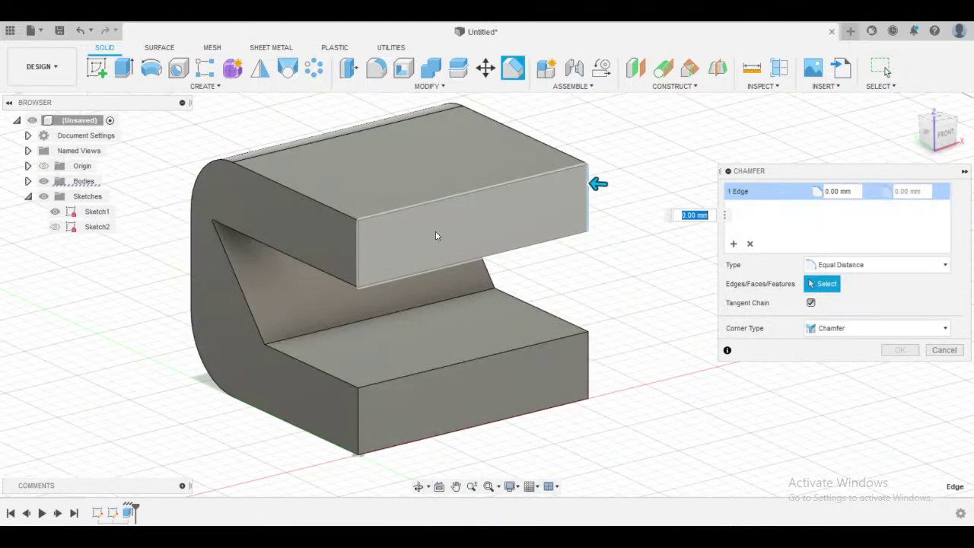
click(360, 242)
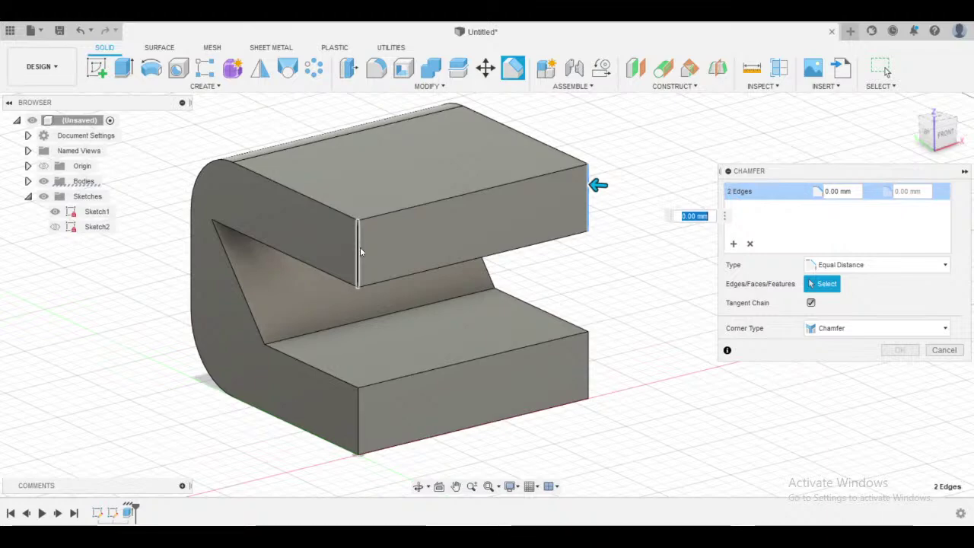
click(358, 411)
click(590, 361)
shift+middle_drag(644, 304, 591, 291)
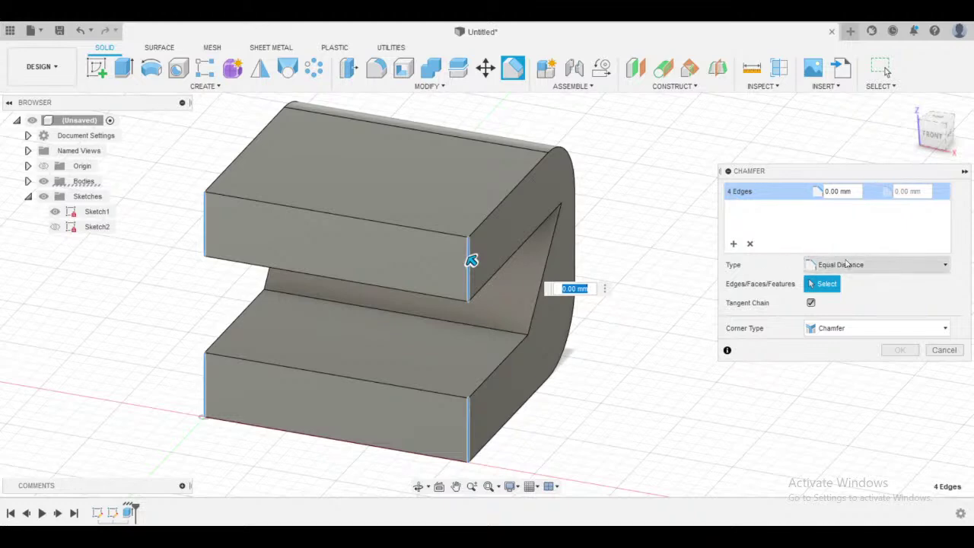
- Apply an equal-distance chamfer of 15 mm to the four selected edges
click(860, 267)
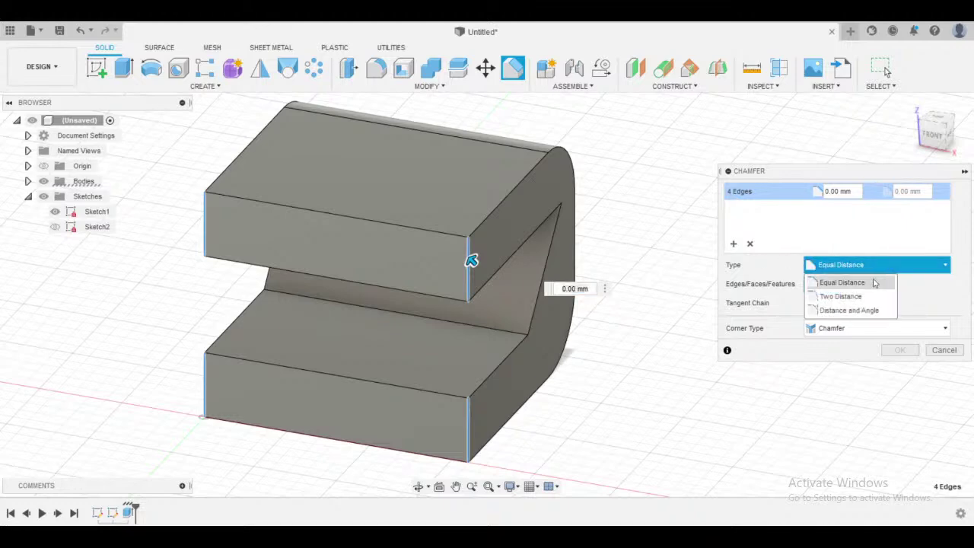
click(873, 283)
click(857, 265)
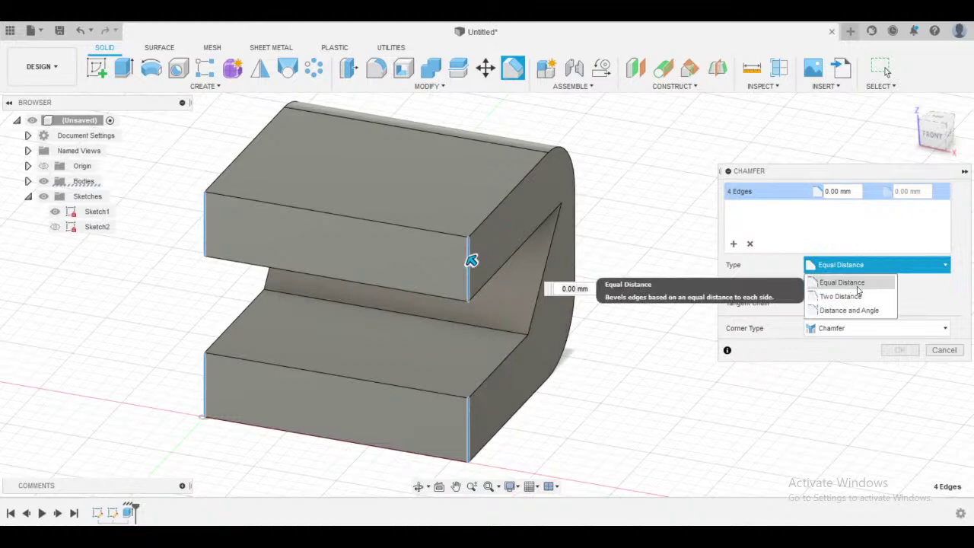
click(854, 286)
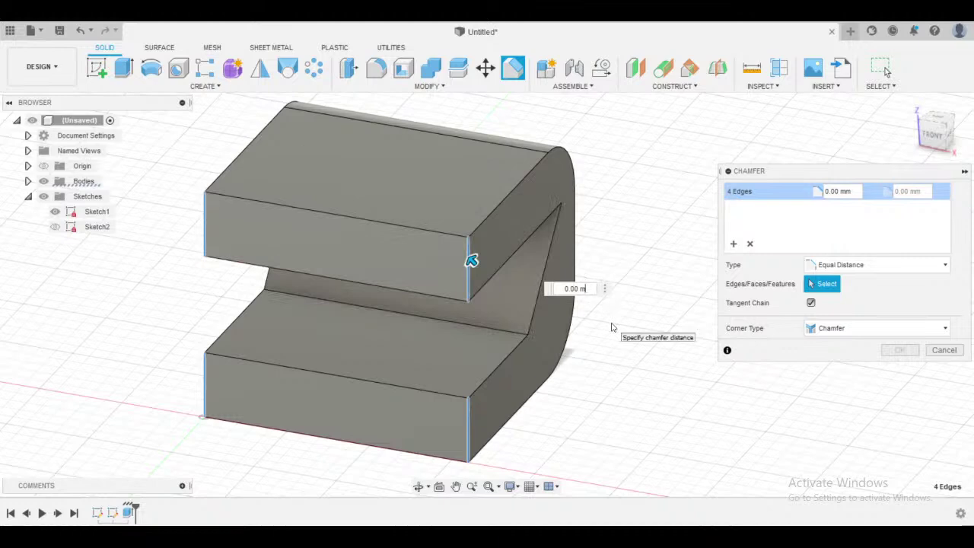
text(15)
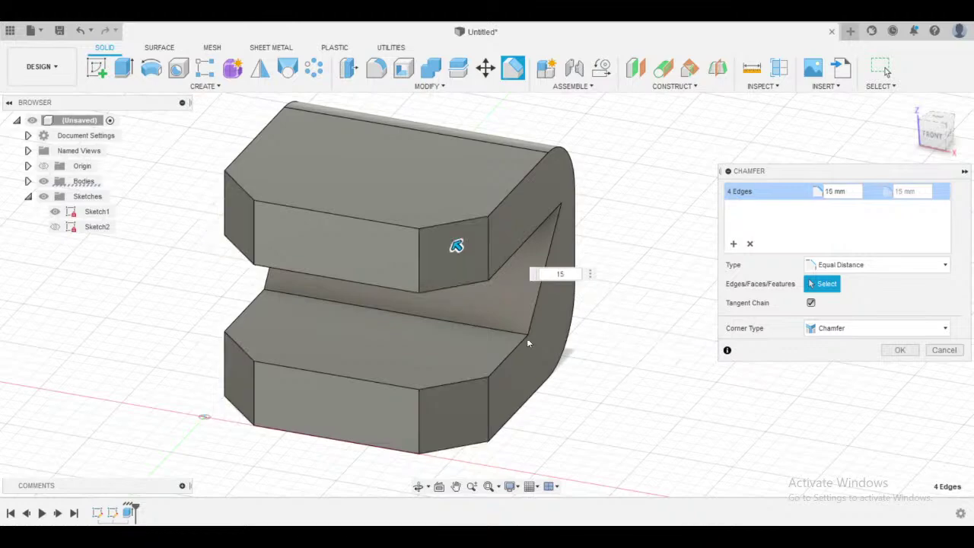
shift+middle_drag(527, 340, 552, 394)
click(939, 127)
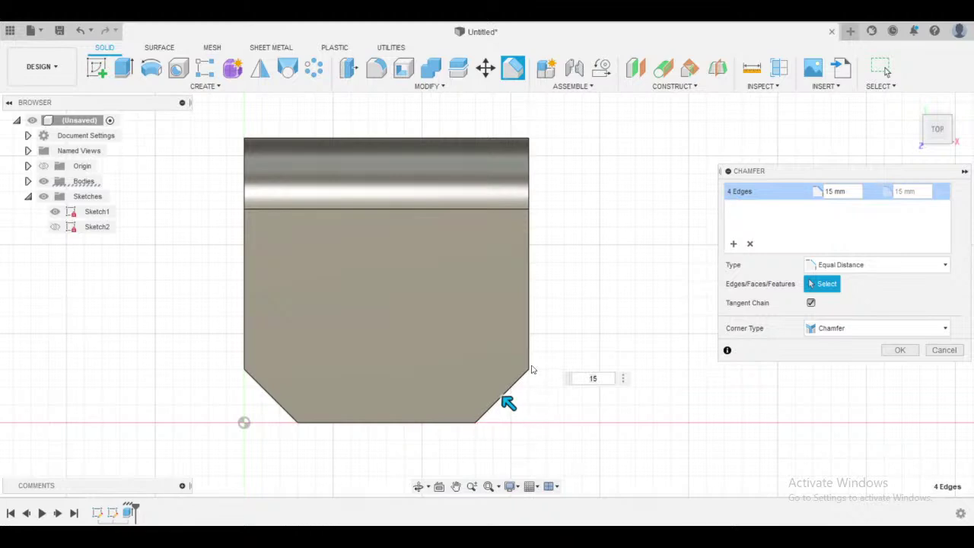
shift+middle_drag(530, 378, 618, 215)
scroll(606, 231, up, 2)
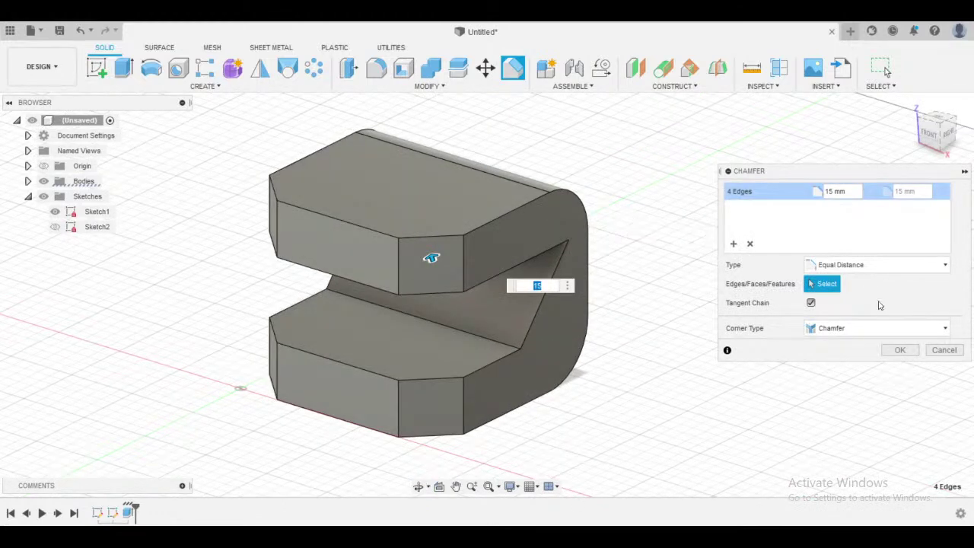
click(898, 350)
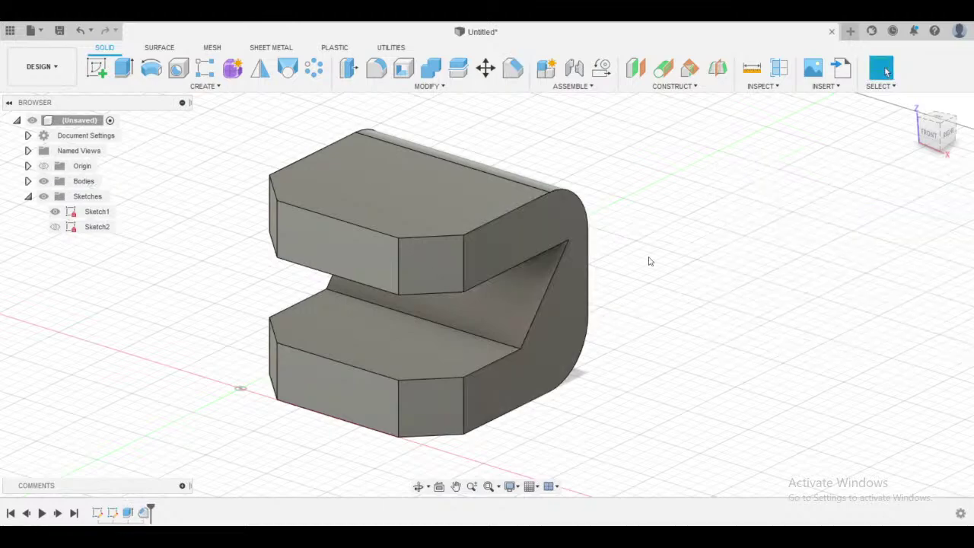
- Switch to the reference drawing to check the hole's diameter and location
shift+middle_drag(647, 261, 685, 251)
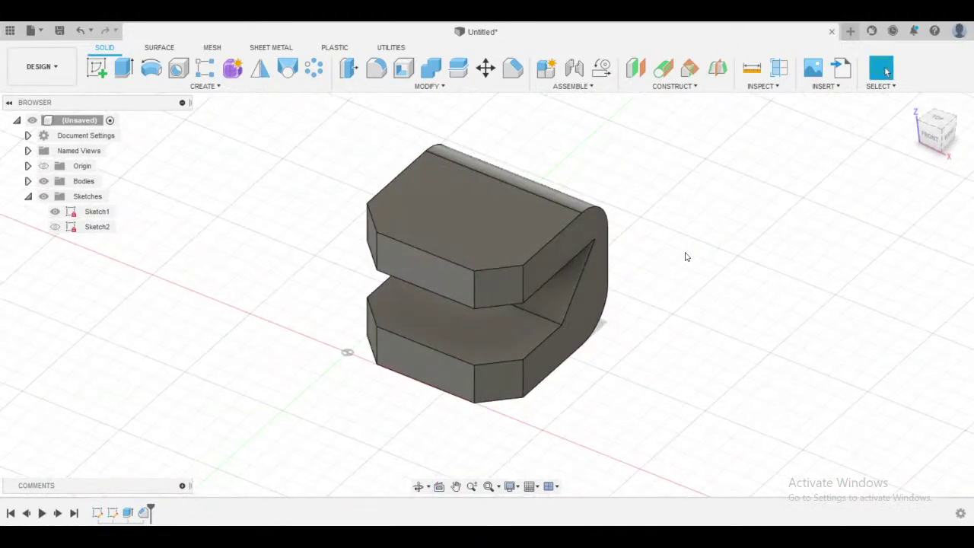
key(alt+Tab)
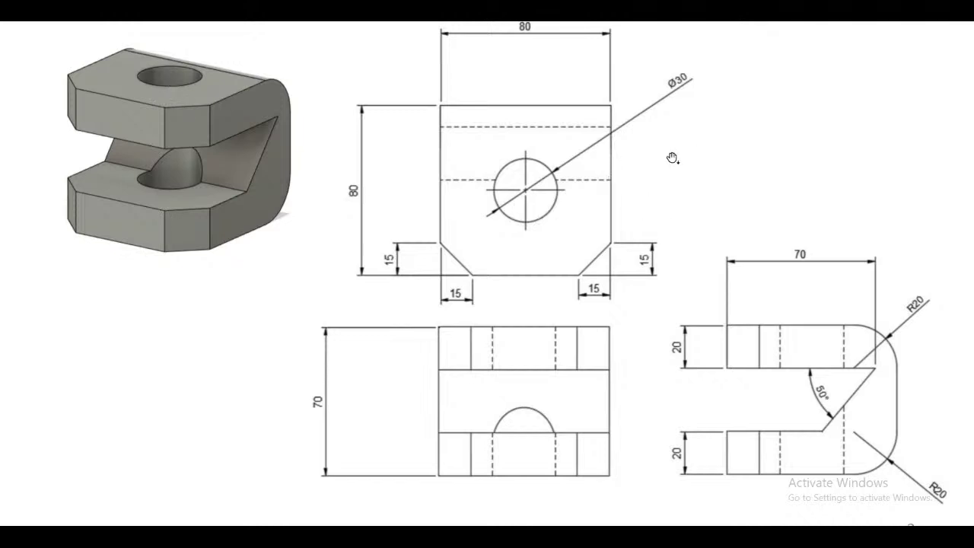
- Switch back to the bracket model in Fusion 360
key(alt+Tab)
mouse_move(688, 200)
shift+middle_down()
mouse_move(713, 209)
mouse_move(698, 206)
shift+middle_up()
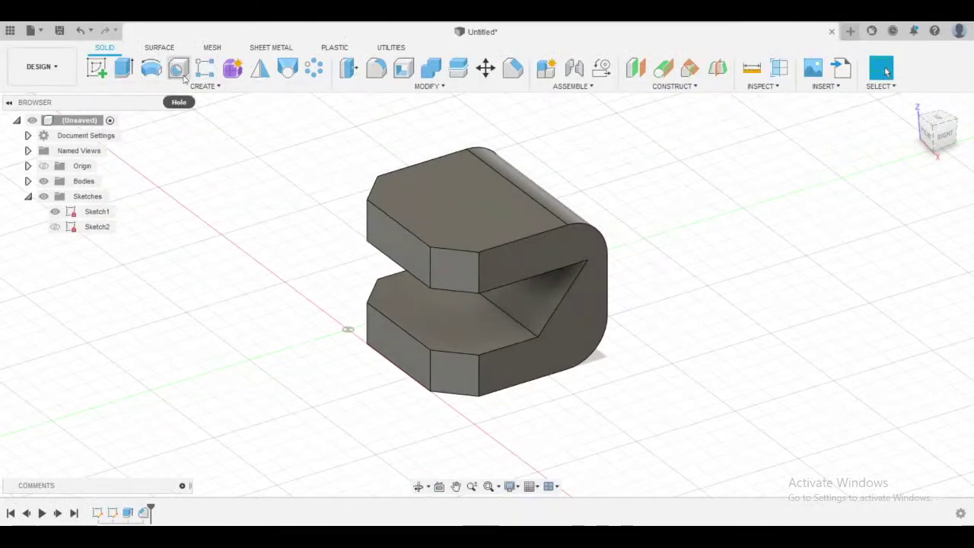
click(245, 89)
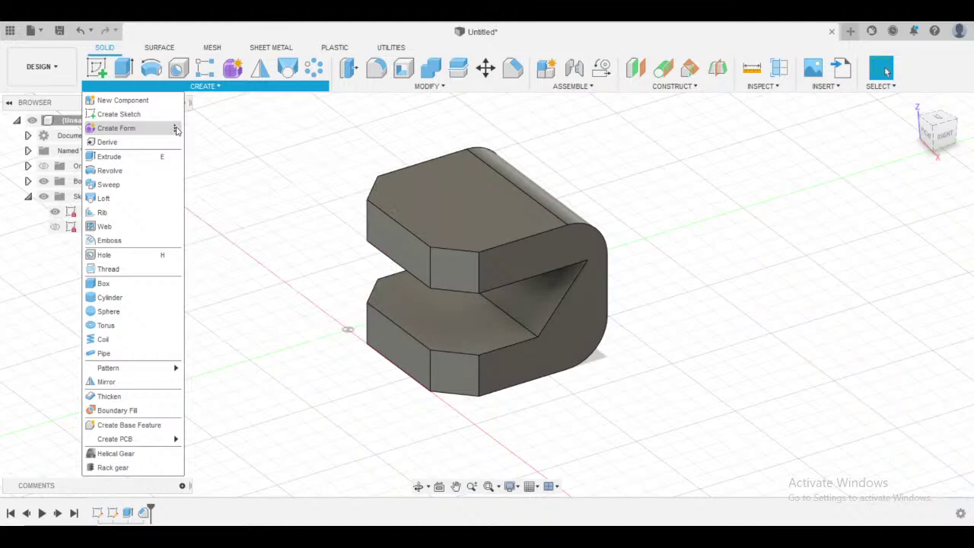
click(176, 129)
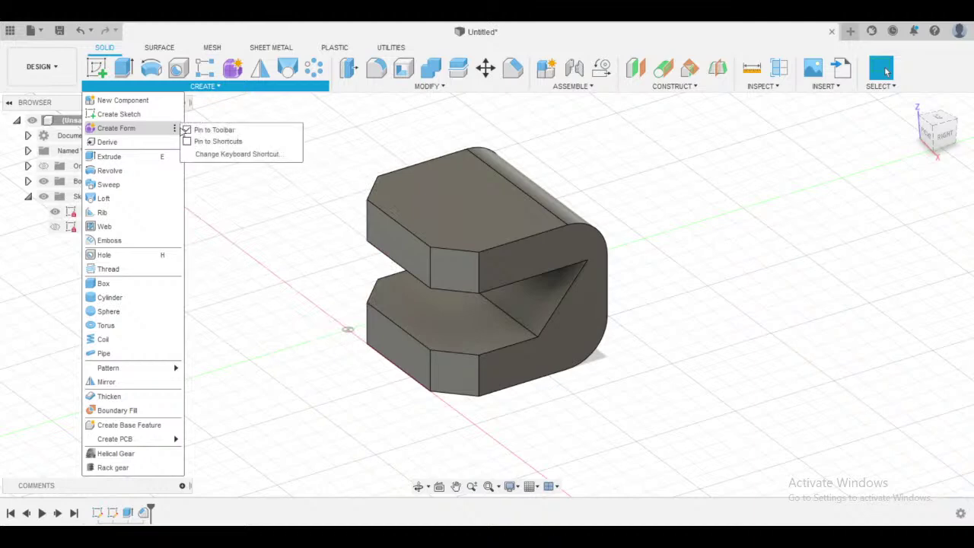
click(175, 132)
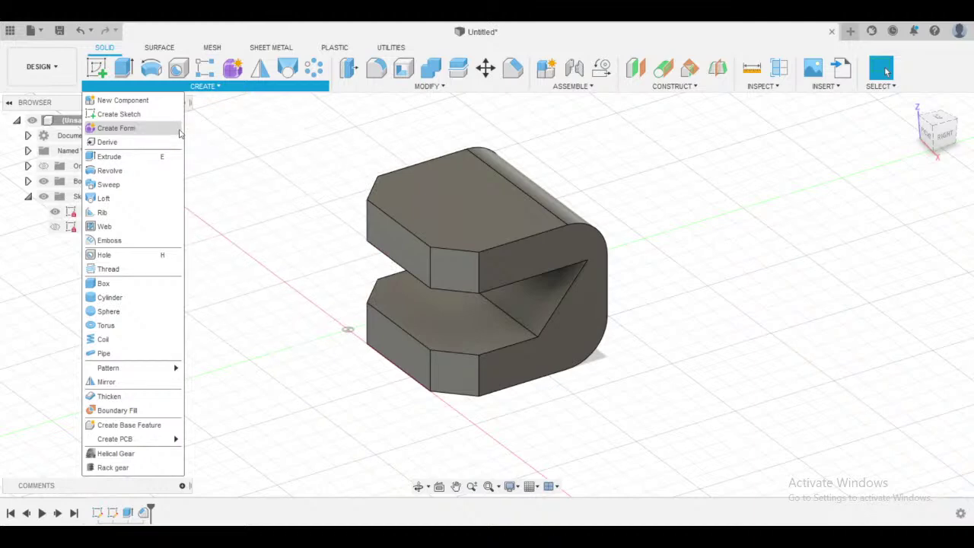
click(175, 131)
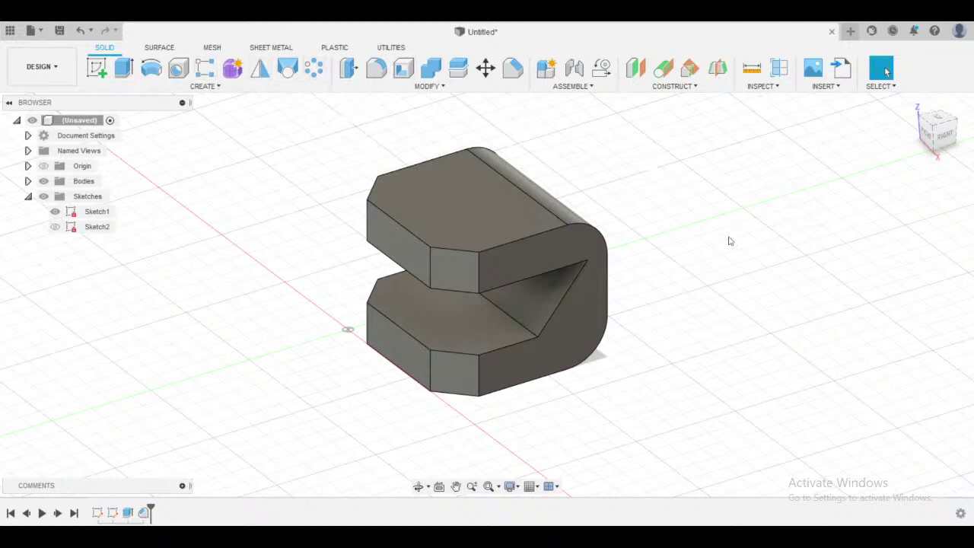
key(s)
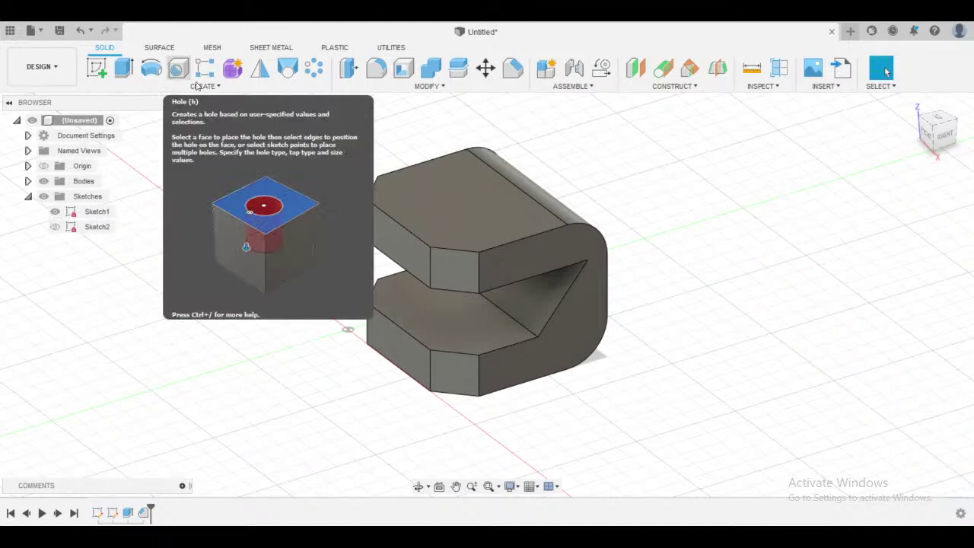
shift+middle_drag(289, 185, 312, 178)
click(178, 67)
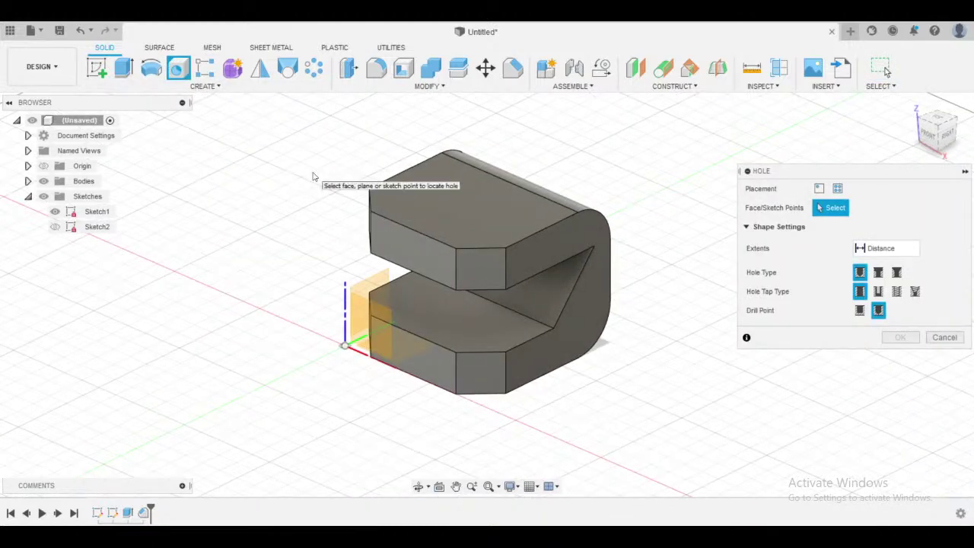
shift+middle_drag(609, 157, 557, 163)
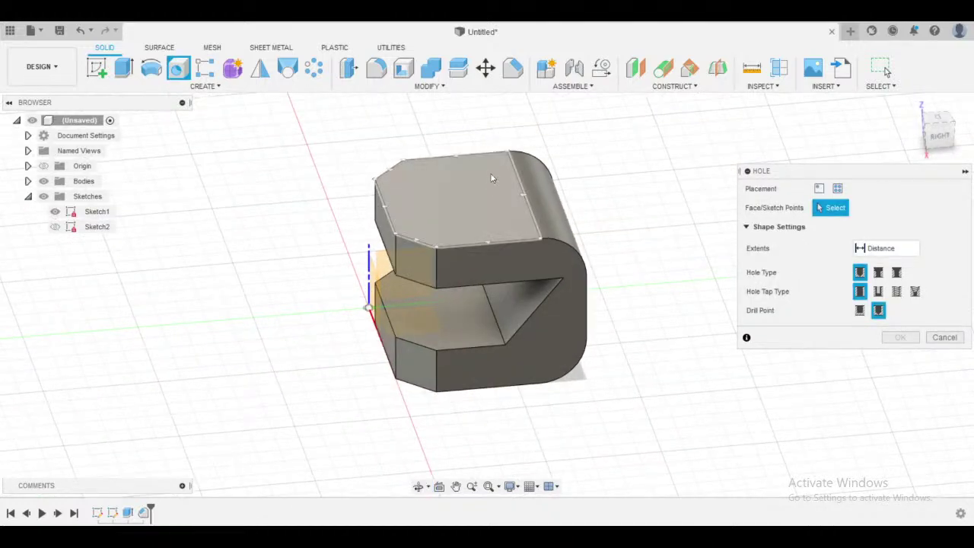
shift+middle_drag(491, 177, 631, 270)
shift+middle_drag(626, 196, 635, 180)
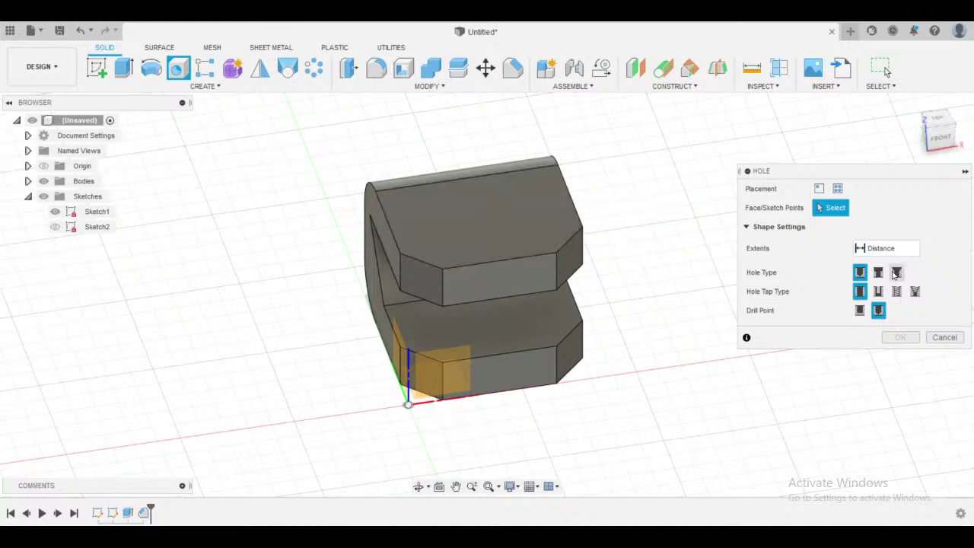
click(945, 337)
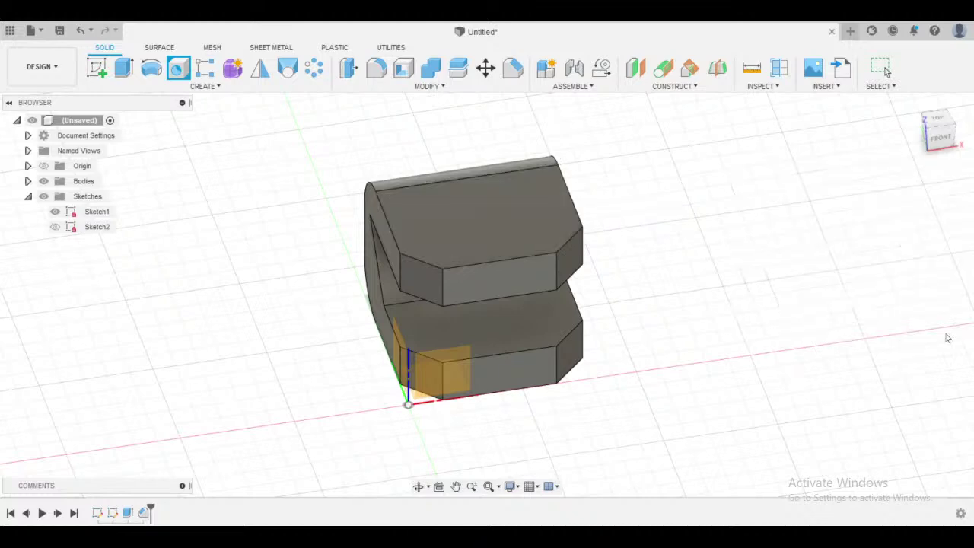
shift+middle_drag(709, 258, 750, 254)
- Show Sketch2 to check its profile against the body, and hide both Sketch2 and Sketch1
click(55, 227)
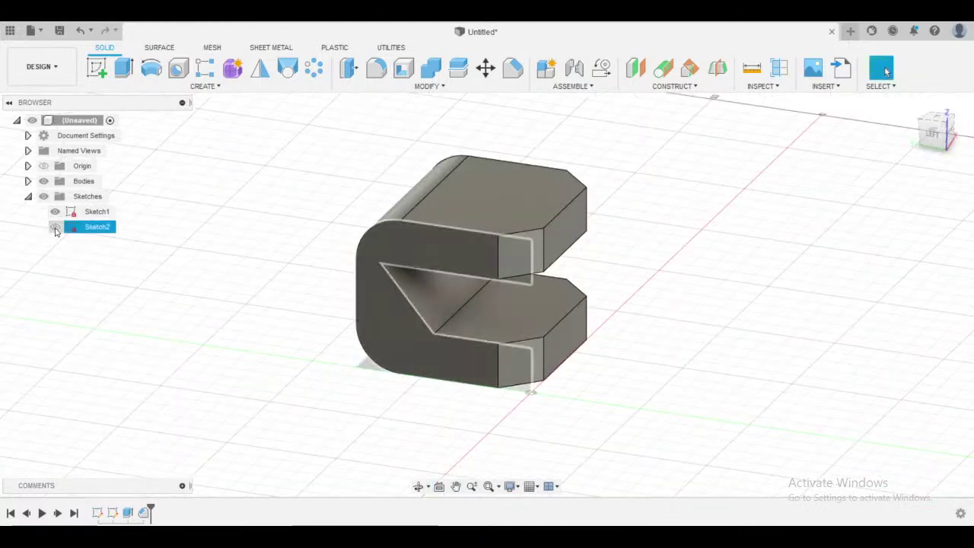
middle_drag(315, 338, 599, 300)
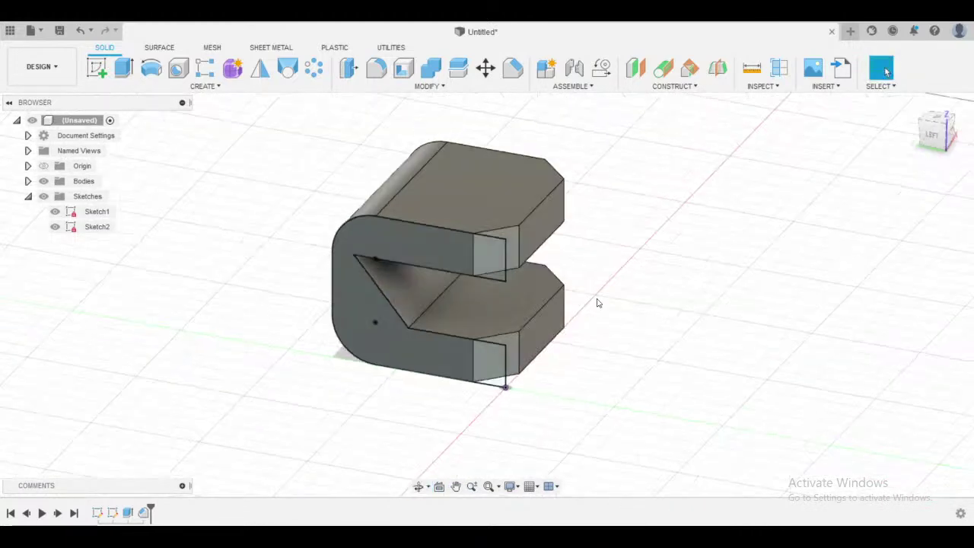
shift+middle_drag(595, 335, 315, 359)
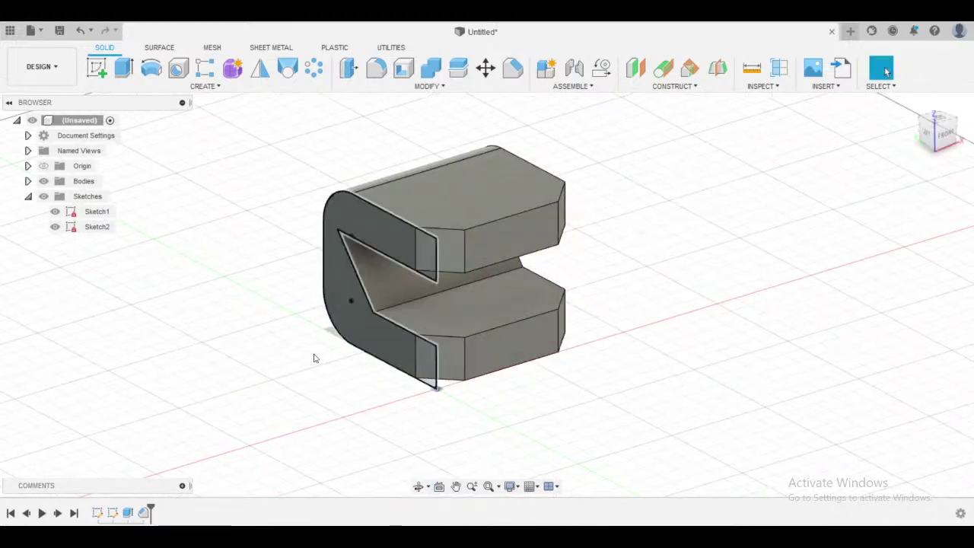
click(54, 226)
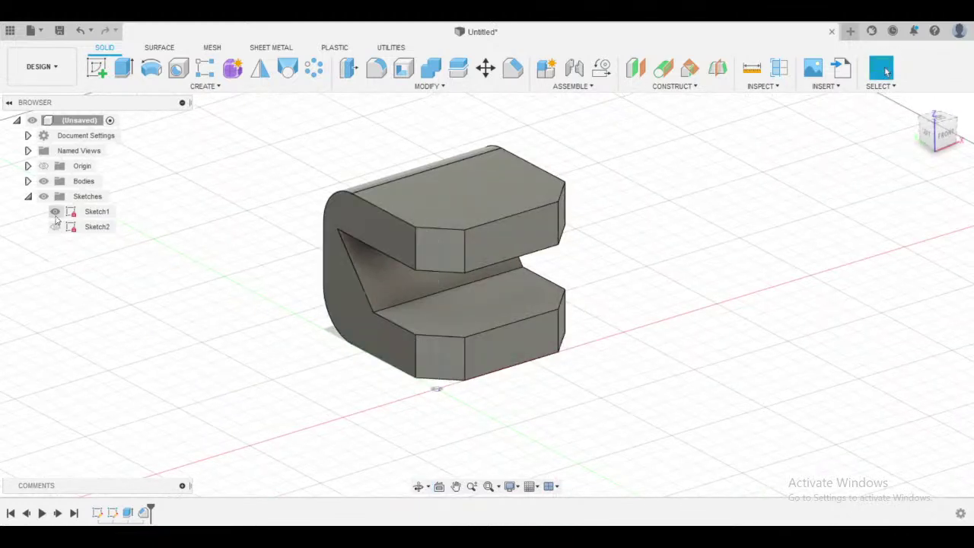
click(55, 212)
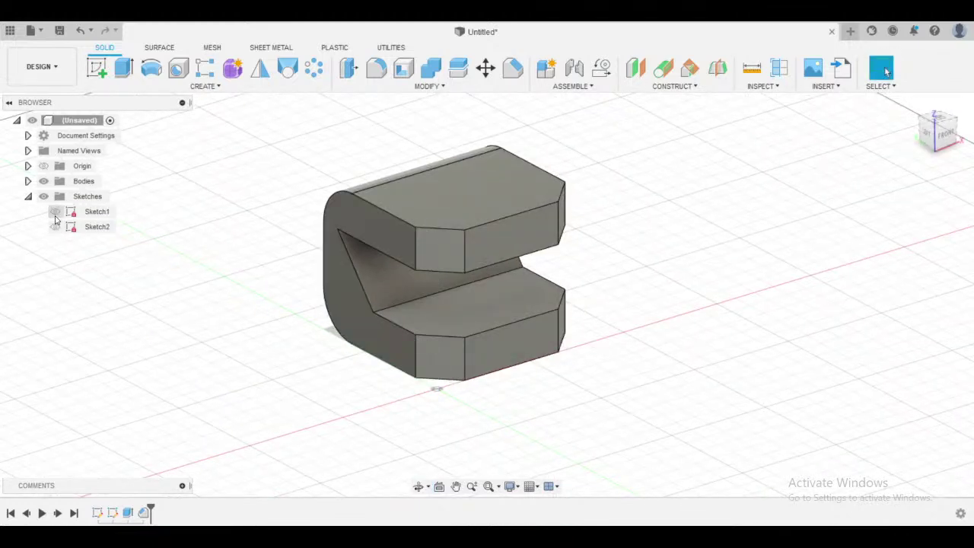
- Create a new sketch on the flat top face of the bracket's upper arm
click(98, 68)
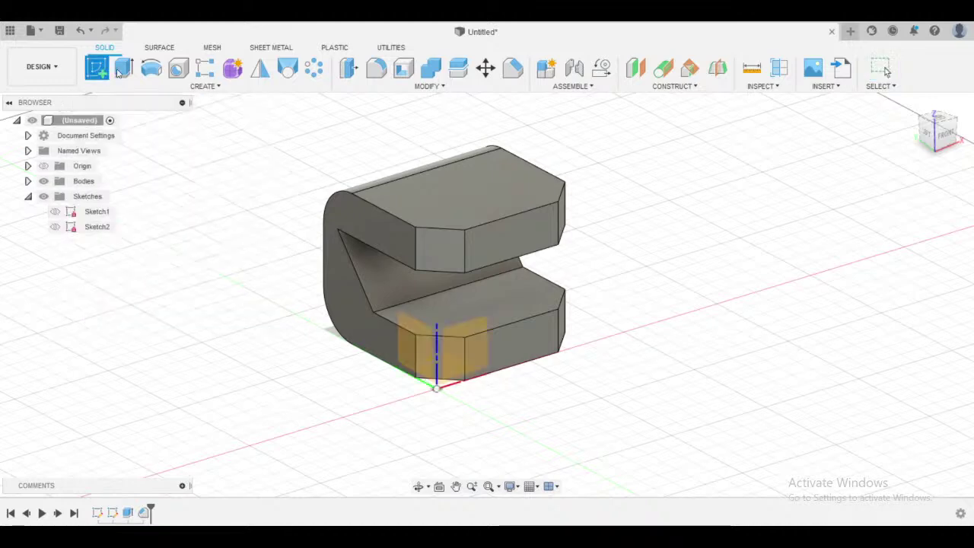
mouse_move(516, 156)
shift+middle_down()
mouse_move(517, 184)
mouse_move(599, 179)
shift+middle_up()
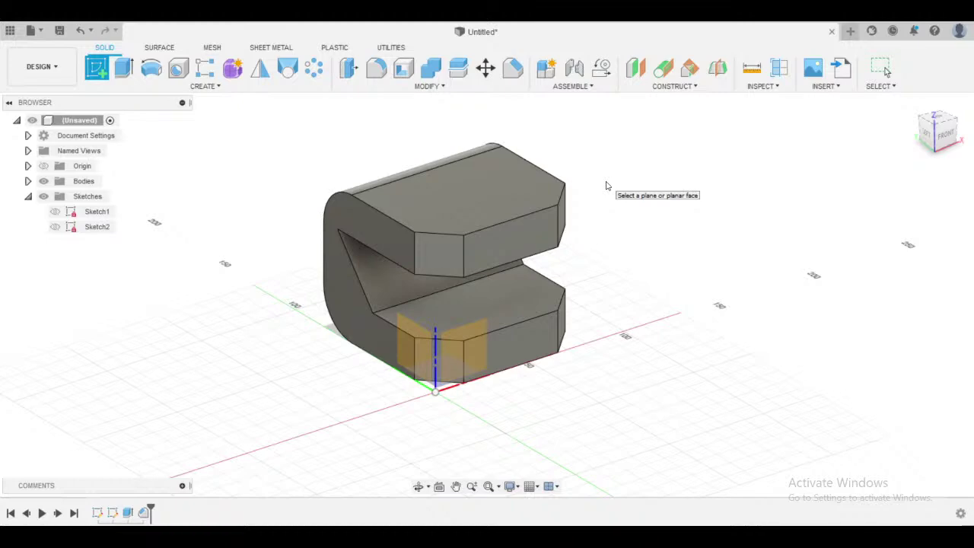
shift+middle_drag(596, 202, 635, 288)
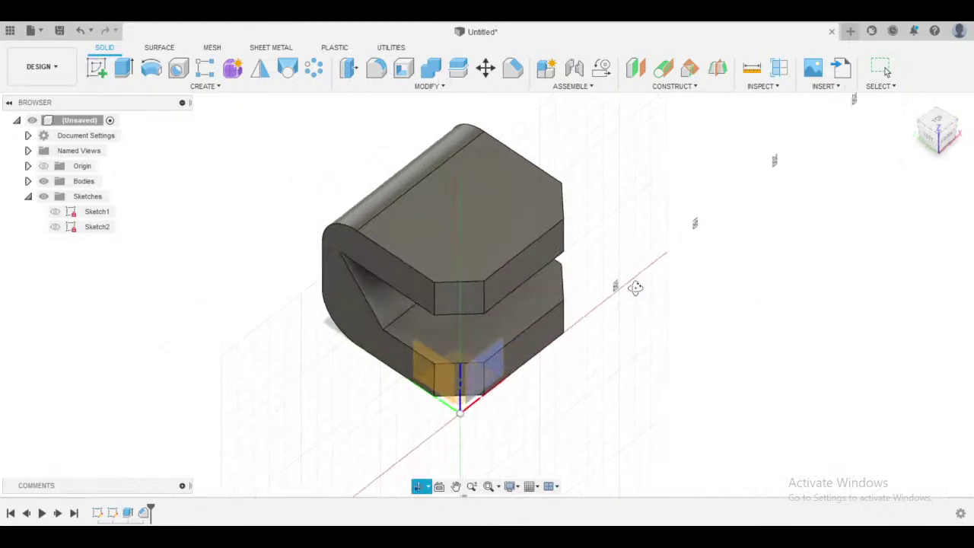
mouse_move(506, 205)
shift+middle_down()
mouse_move(491, 201)
mouse_move(516, 196)
mouse_move(583, 252)
mouse_move(580, 239)
mouse_move(594, 380)
mouse_move(604, 388)
shift+middle_up()
key(Escape)
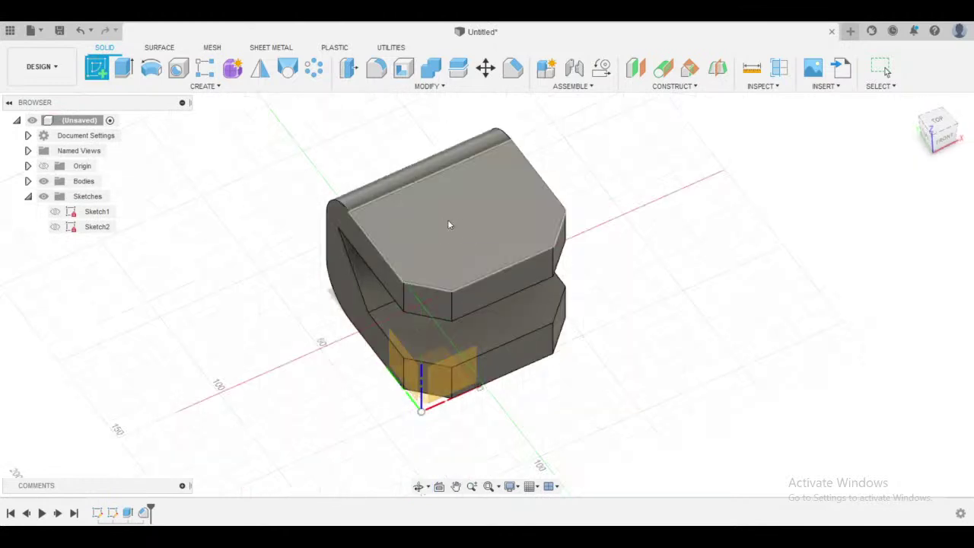
shift+middle_drag(448, 221, 425, 222)
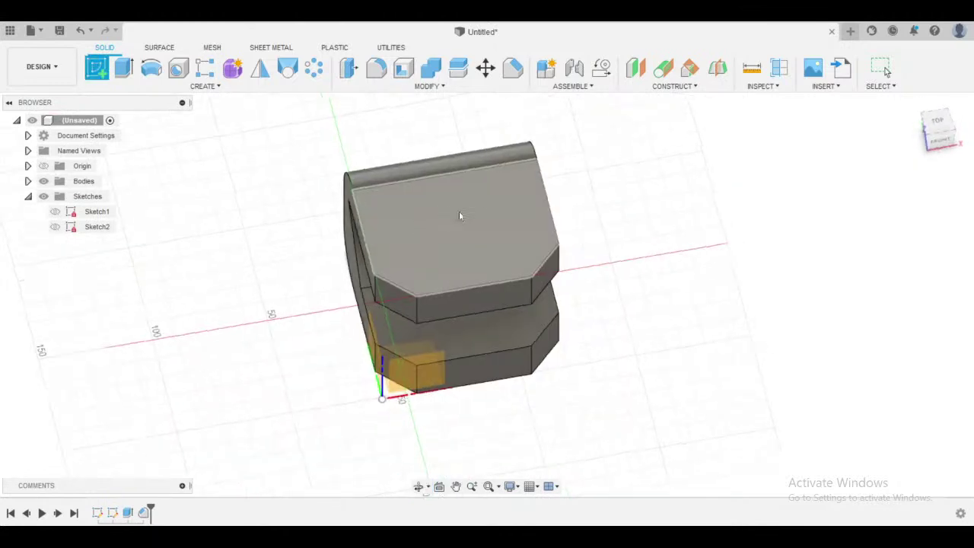
click(498, 201)
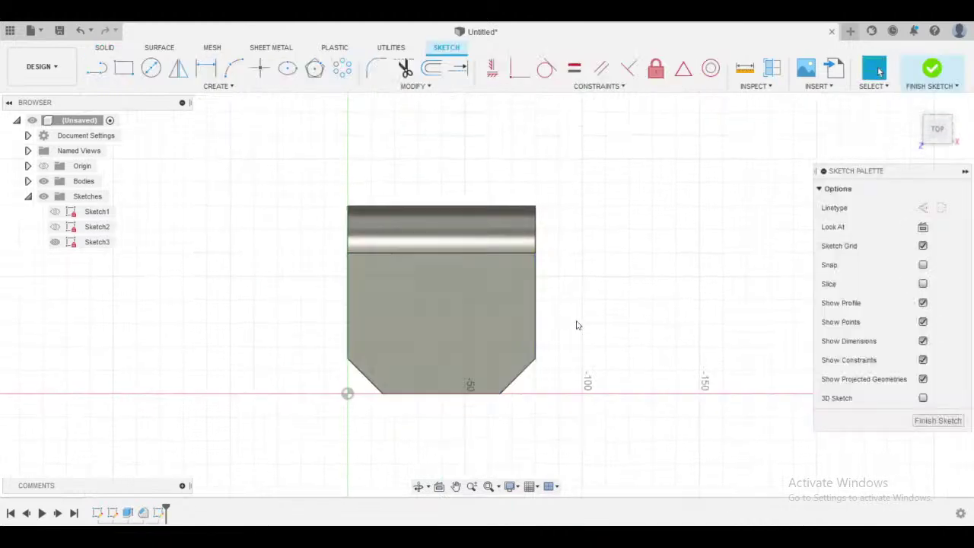
- Inspect the sketch face on the upper arm from several angles and return to the straight top view
shift+middle_drag(577, 325, 611, 278)
mouse_move(495, 287)
shift+middle_down()
mouse_move(497, 279)
mouse_move(408, 261)
shift+middle_up()
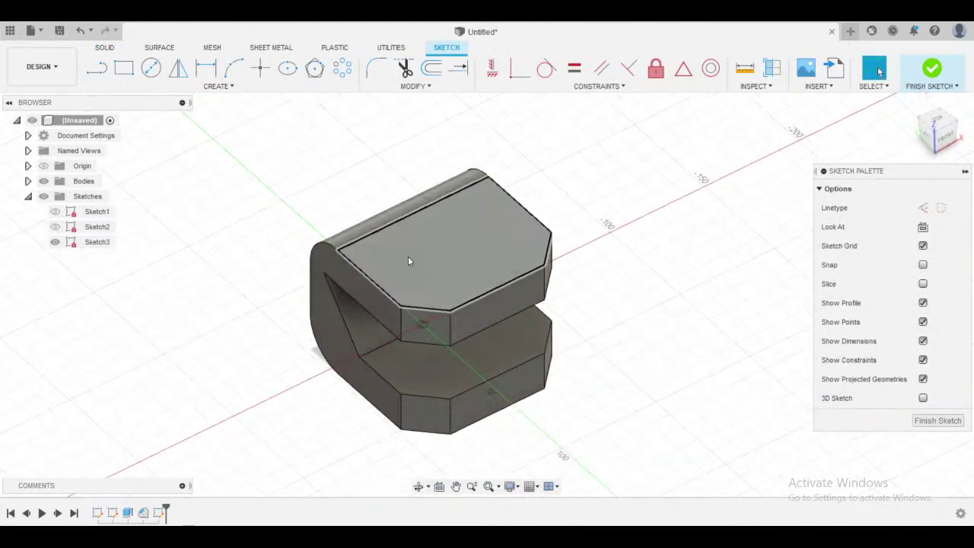
shift+middle_drag(480, 251, 667, 221)
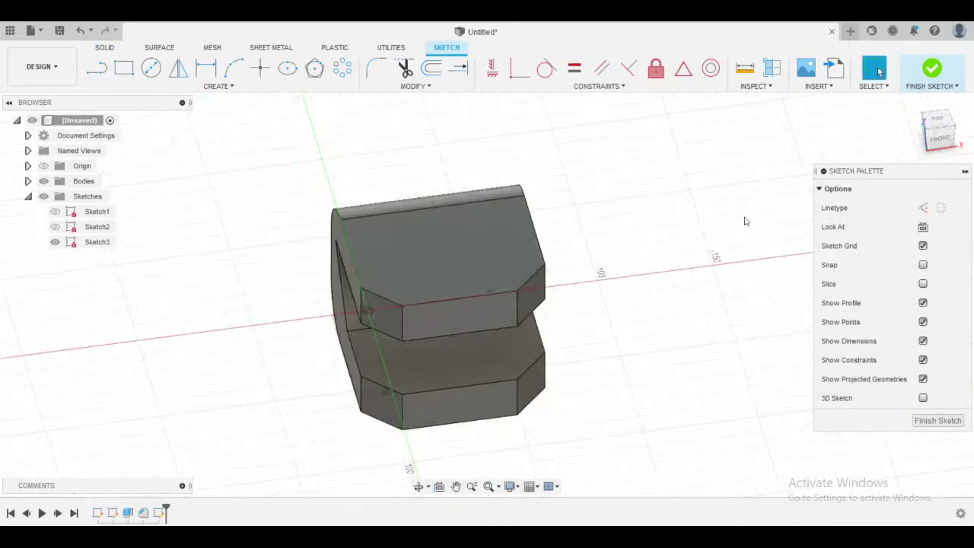
mouse_move(745, 221)
shift+middle_down()
mouse_move(715, 206)
mouse_move(761, 213)
shift+middle_up()
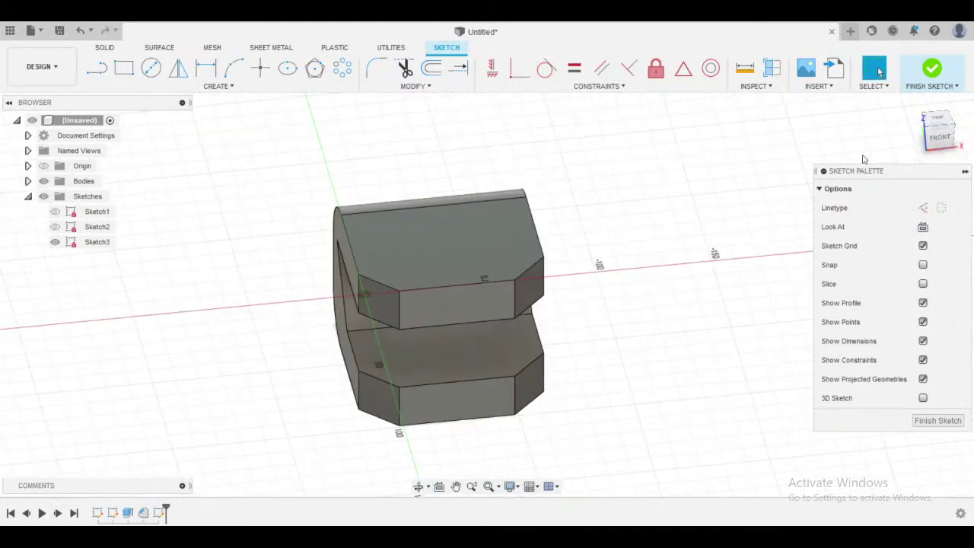
click(944, 124)
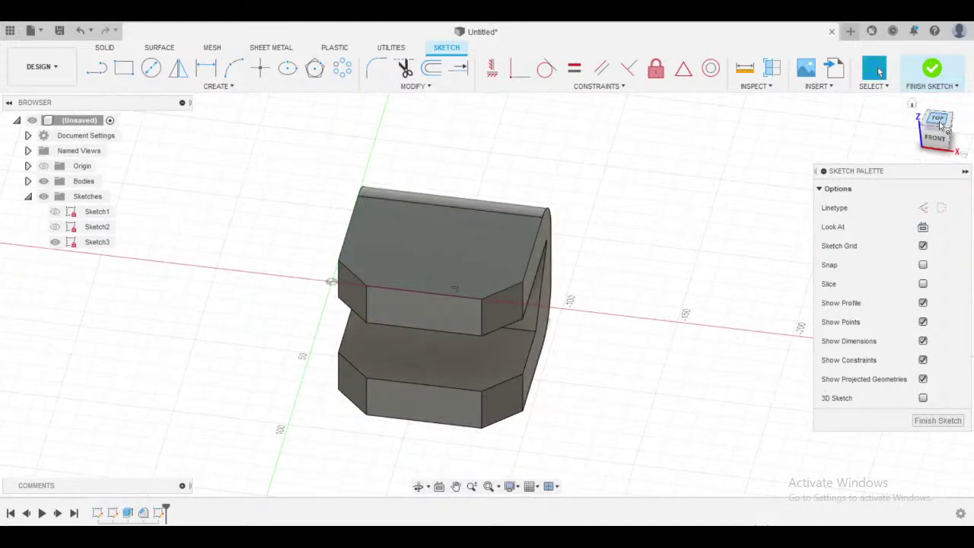
click(940, 124)
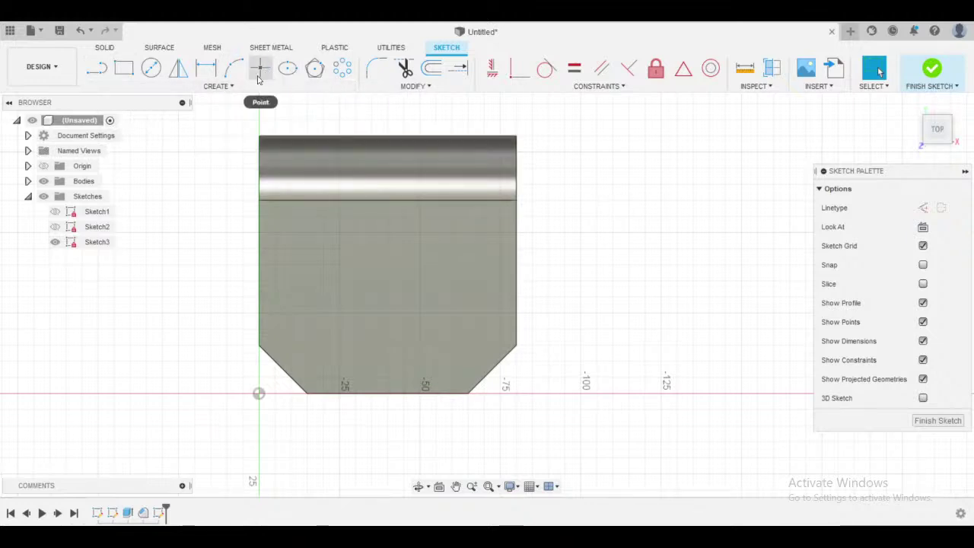
middle_drag(566, 190, 600, 209)
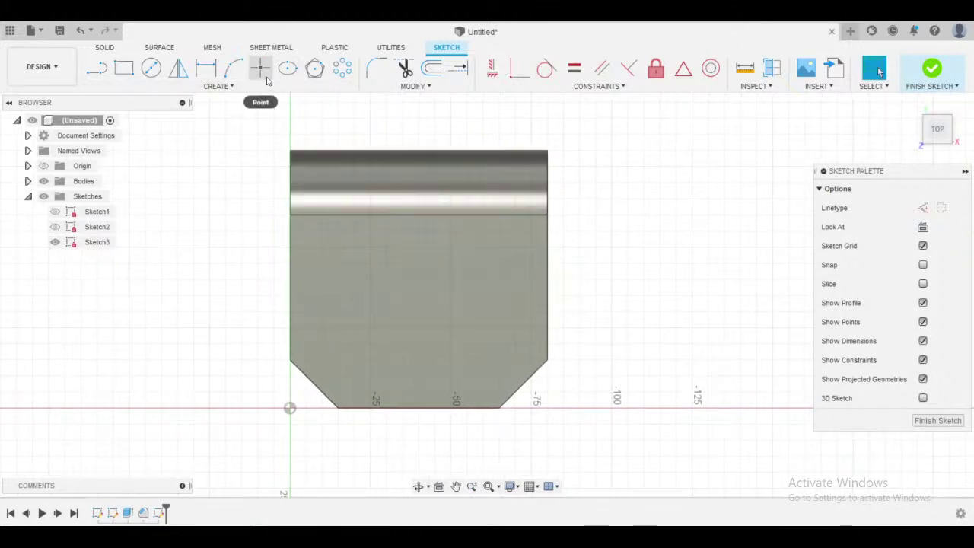
click(243, 85)
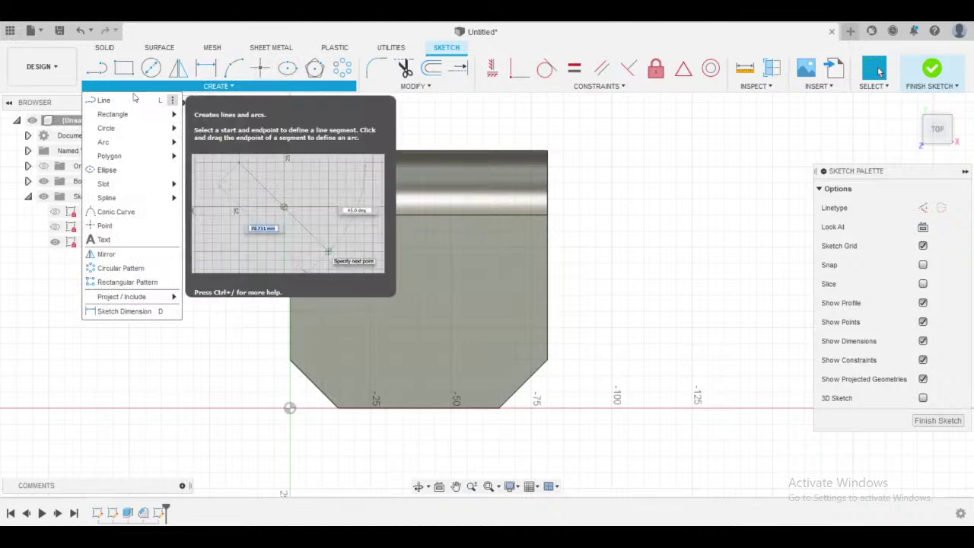
click(218, 87)
click(211, 88)
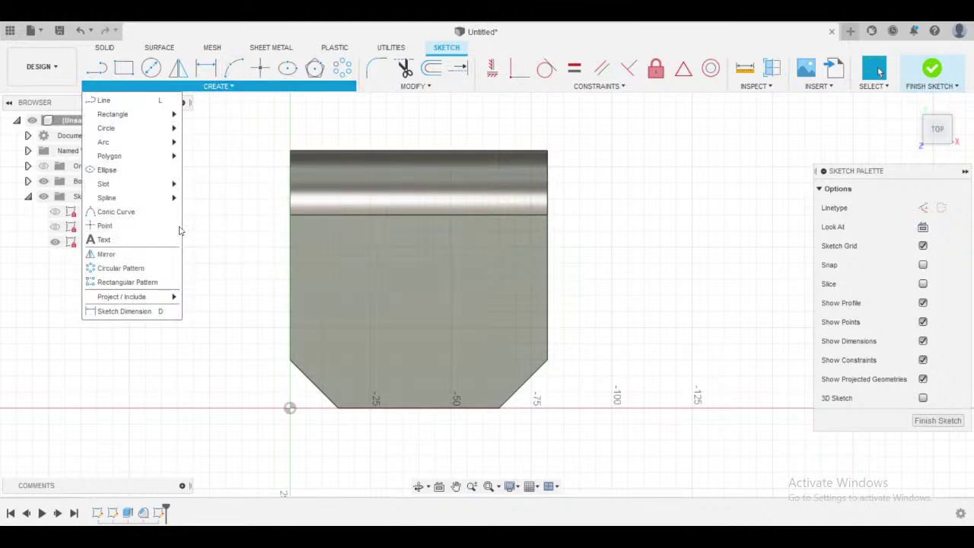
mouse_move(173, 228)
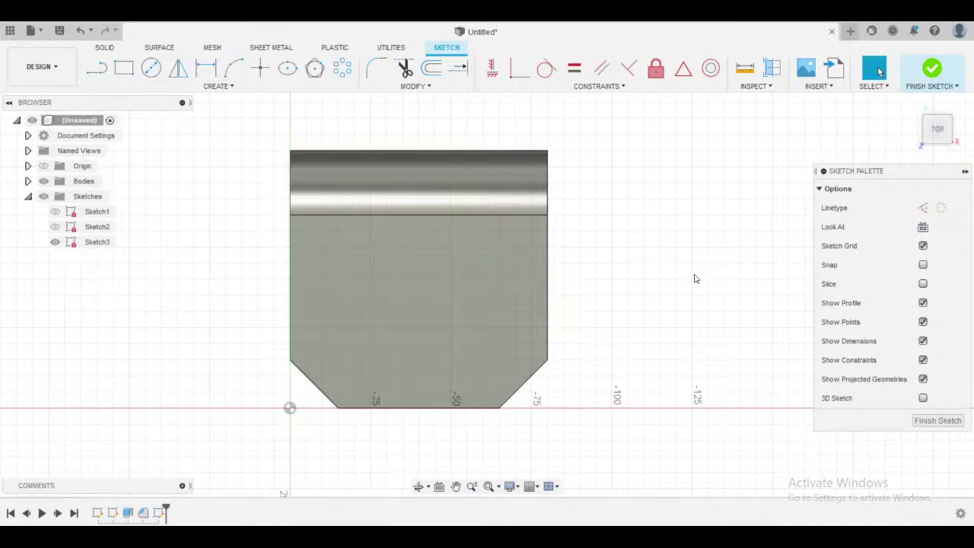
- Find the sketch Point command and place one point freehand near the middle of the upper arm's top face
key(s)
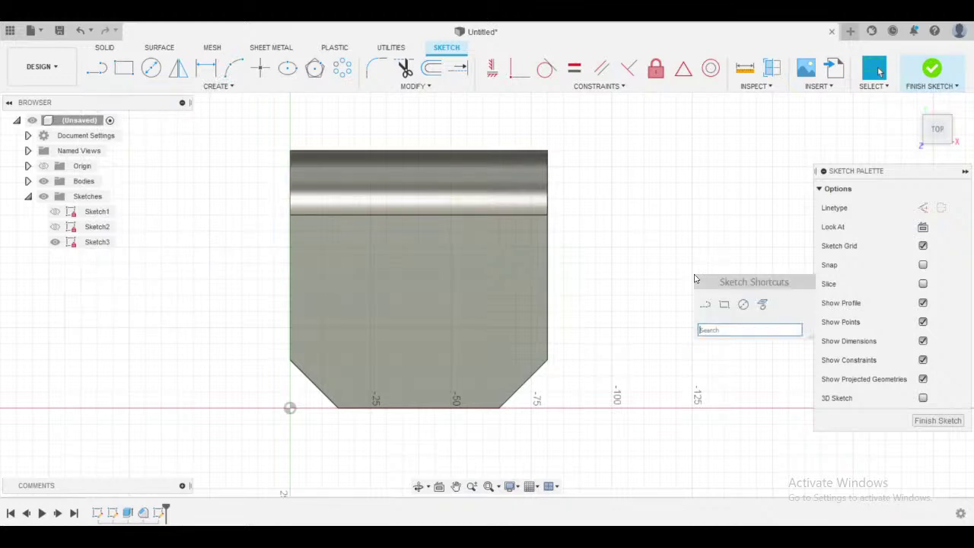
text(point)
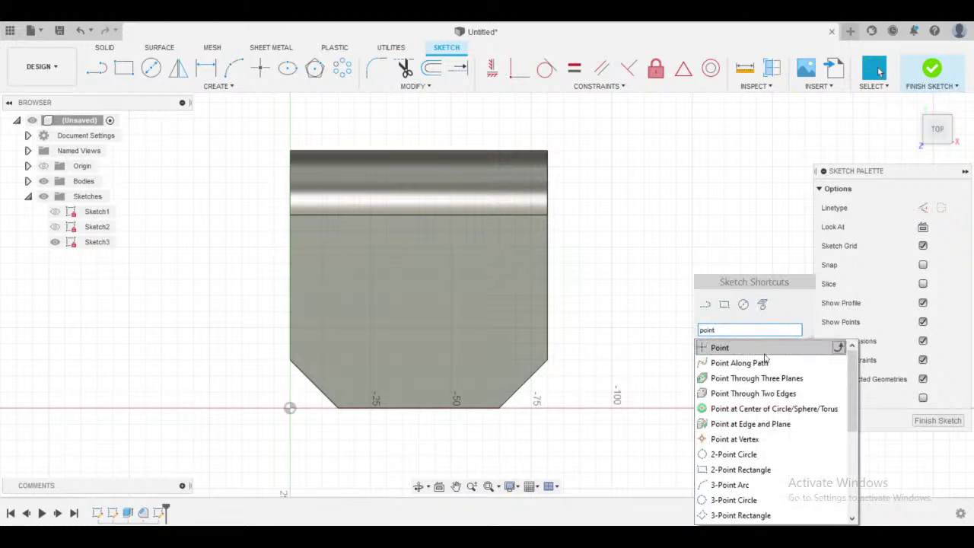
click(717, 346)
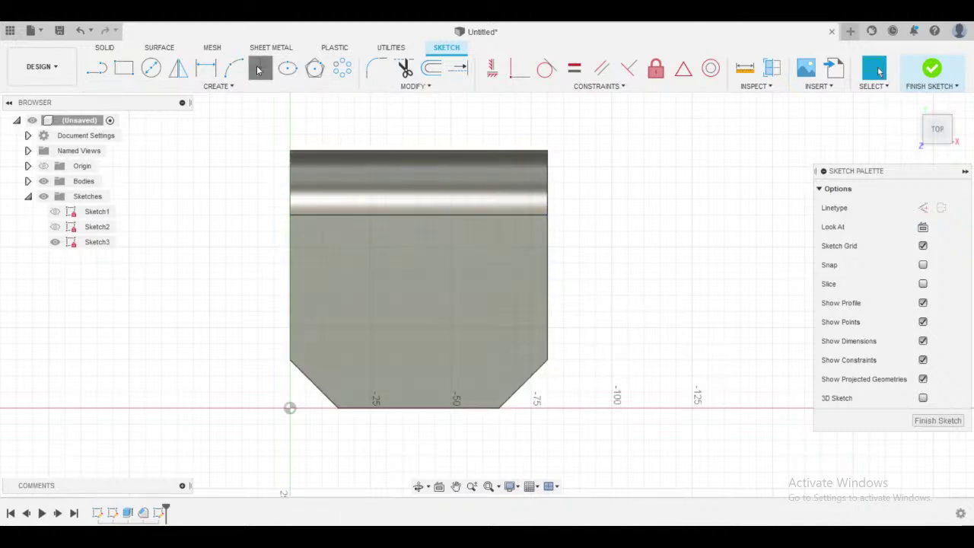
middle_drag(612, 227, 560, 254)
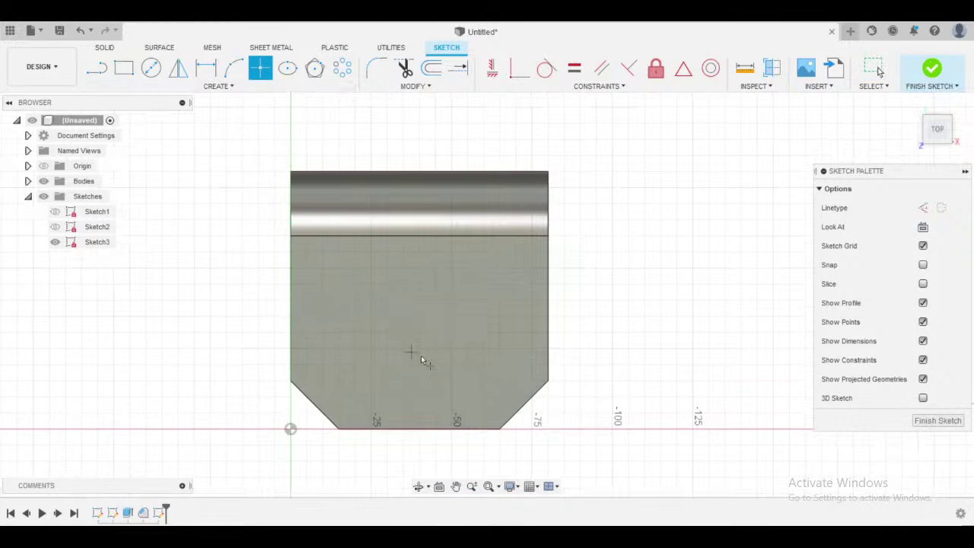
key(Escape)
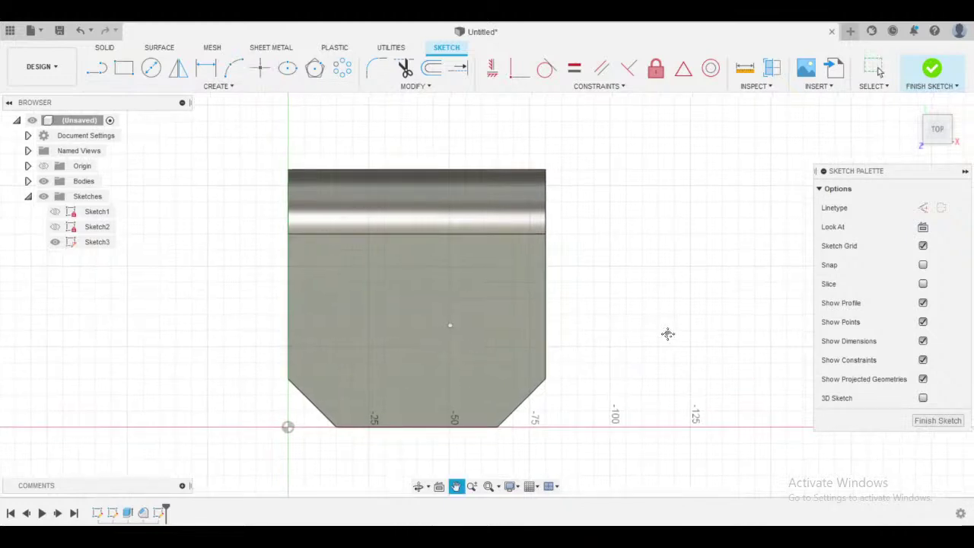
- Move the sketch point to about X 43.7 mm, Y 36.5 mm and try to dimension it to the bracket's back edge
middle_drag(457, 346, 450, 322)
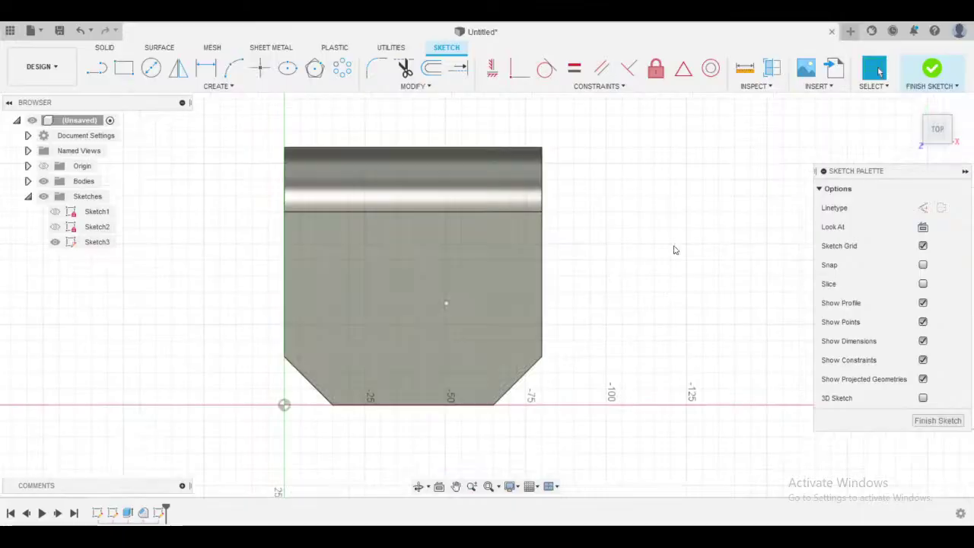
key(alt+Tab)
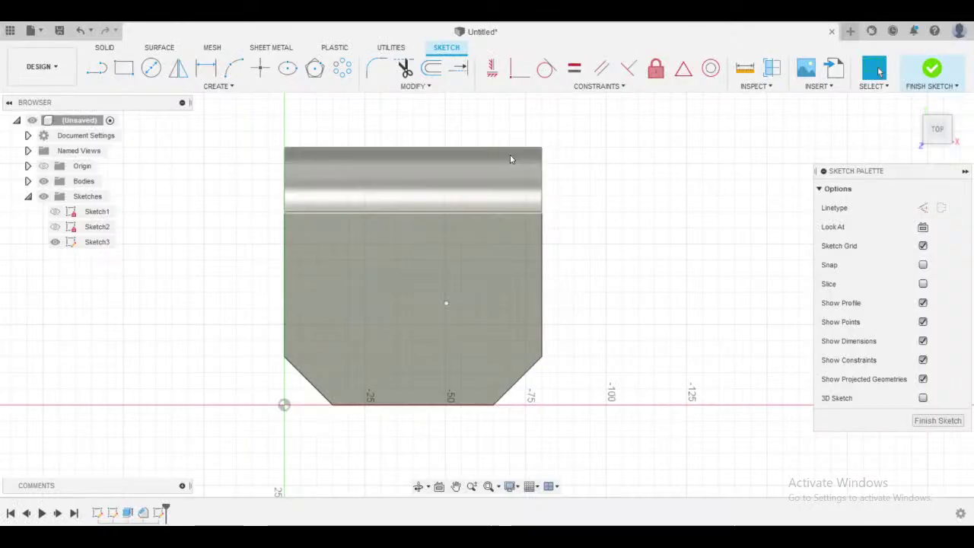
middle_drag(641, 169, 653, 171)
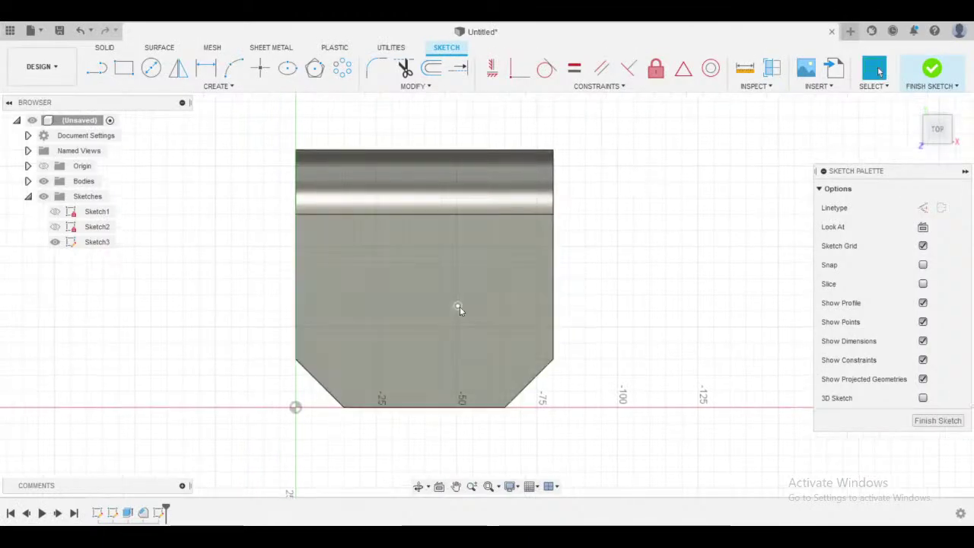
drag(458, 305, 437, 290)
key(d)
click(437, 290)
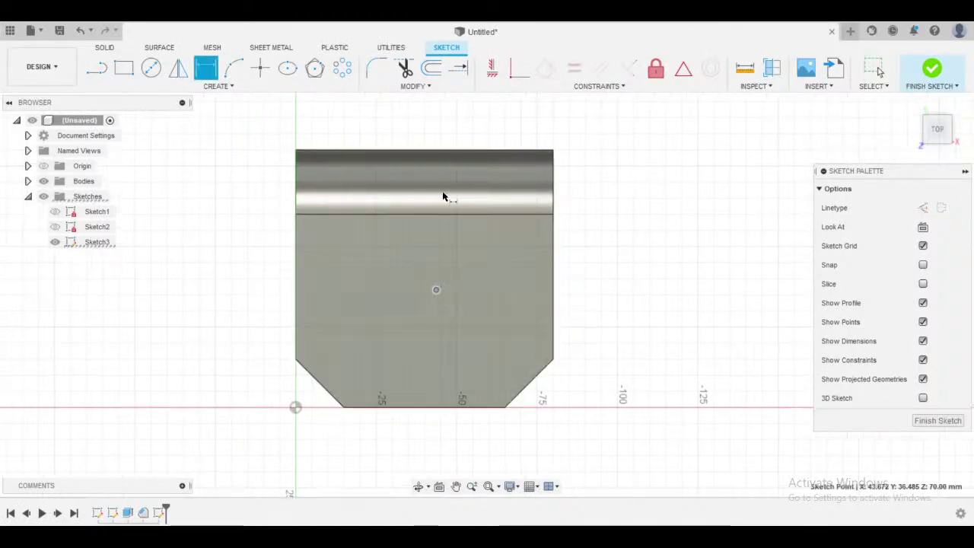
click(448, 150)
key(Escape)
- Examine the rounded back of the bracket and its outer edge relative to the sketch face from several angles
mouse_move(650, 197)
middle_down()
mouse_move(681, 204)
mouse_move(746, 190)
mouse_move(828, 143)
middle_up()
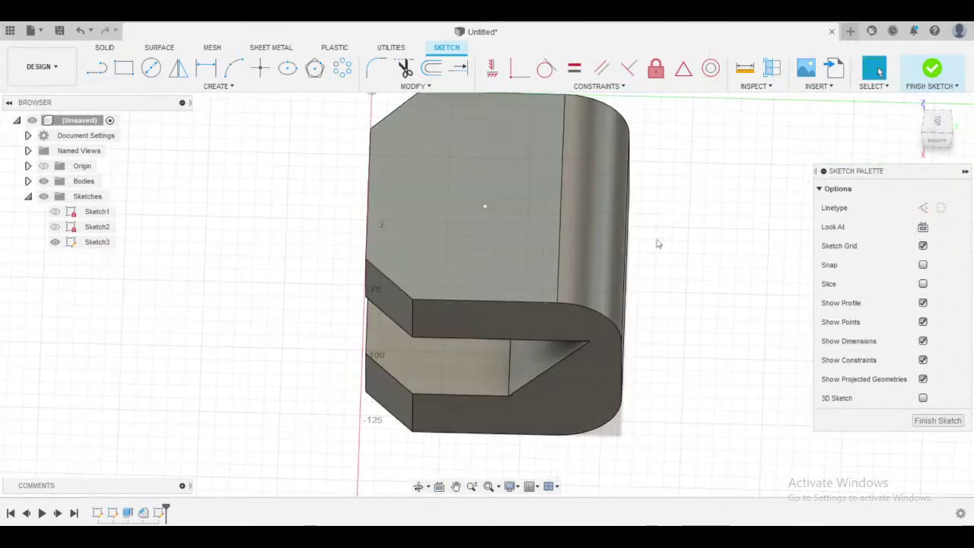
shift+middle_drag(635, 248, 450, 158)
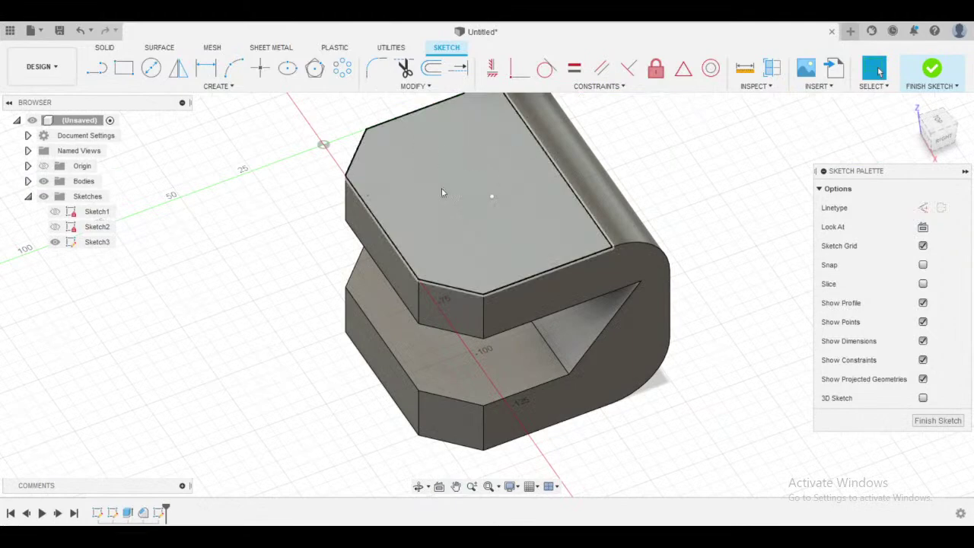
shift+middle_drag(441, 192, 359, 149)
shift+middle_drag(407, 188, 615, 312)
middle_drag(612, 244, 608, 247)
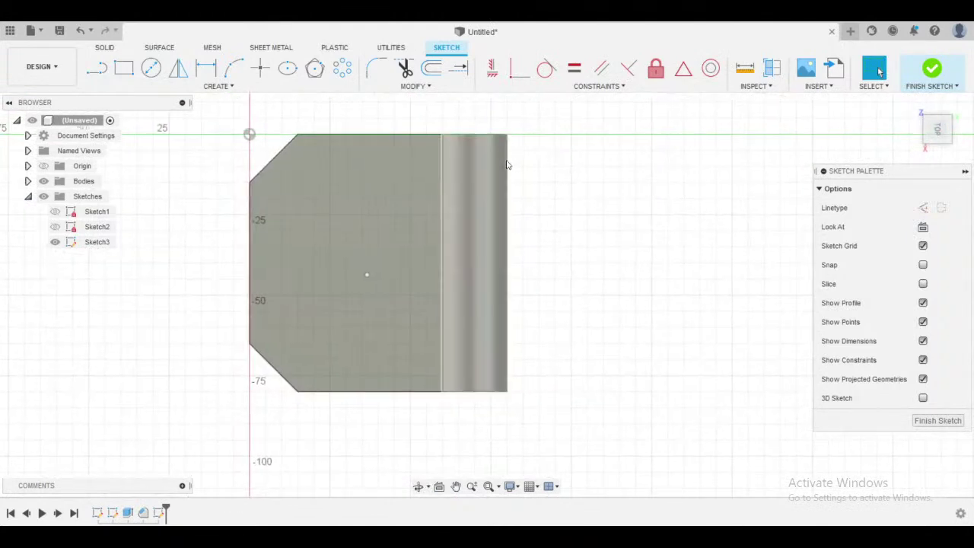
shift+middle_drag(605, 223, 460, 208)
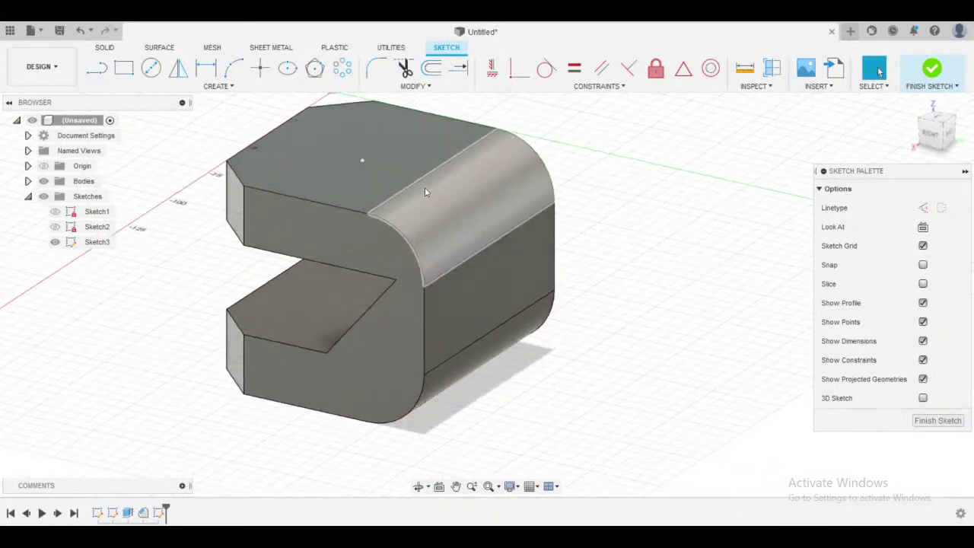
shift+middle_drag(425, 194, 548, 254)
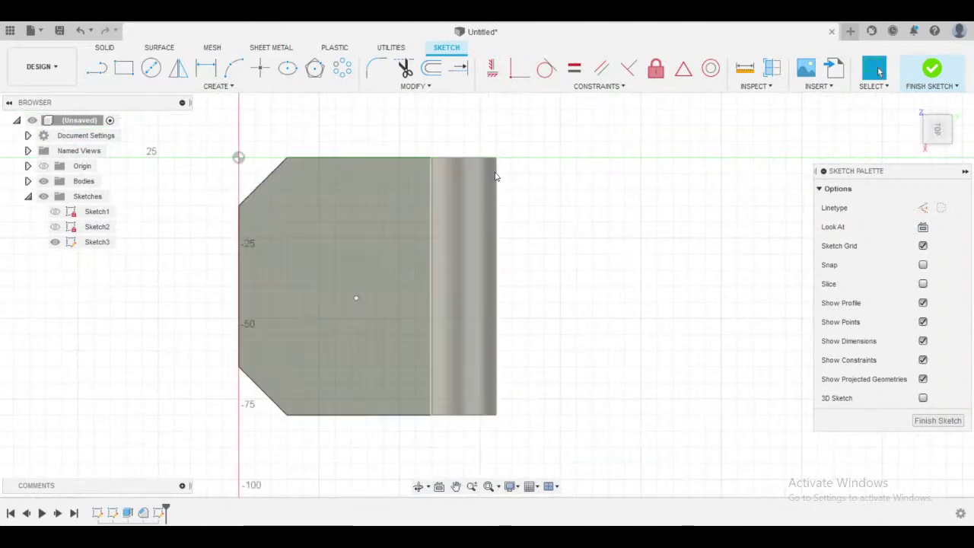
middle_drag(593, 180, 645, 189)
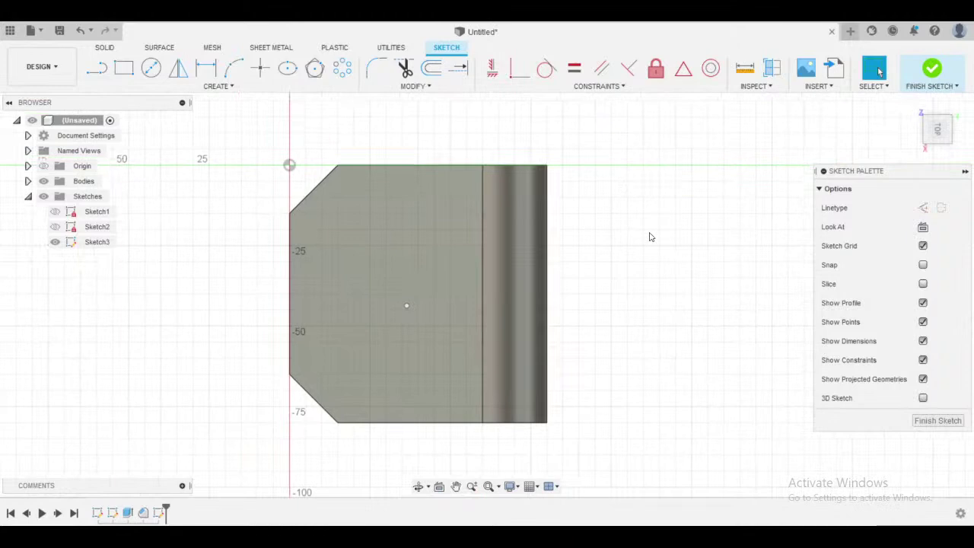
key(s)
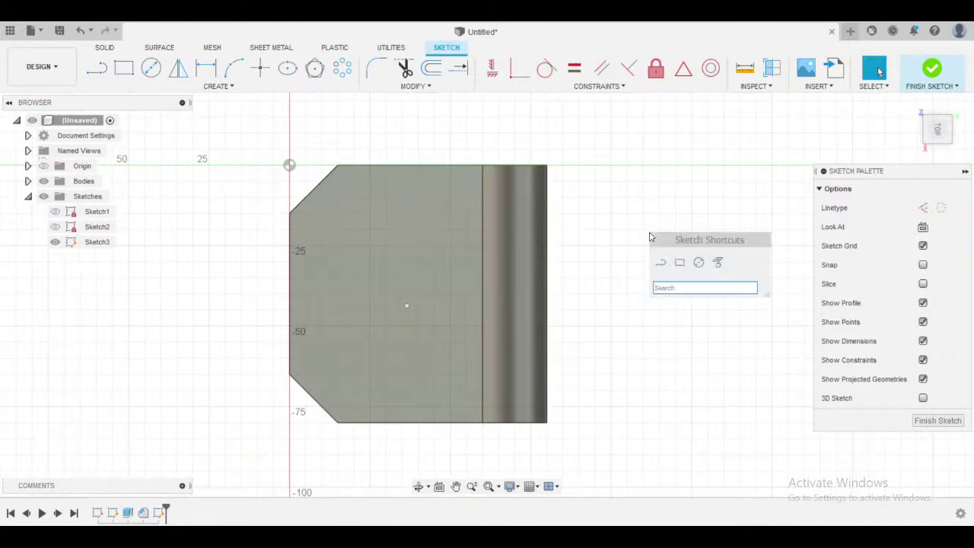
text(pro)
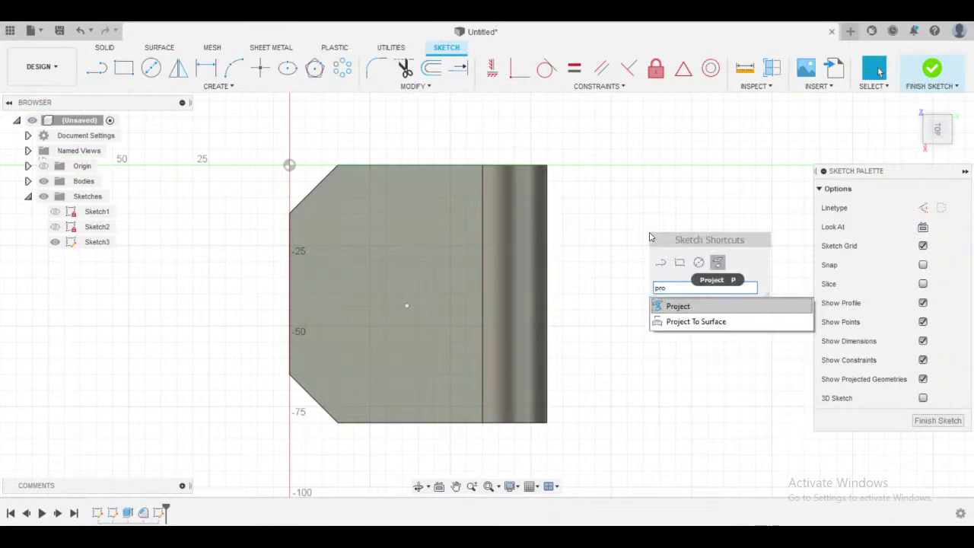
click(679, 305)
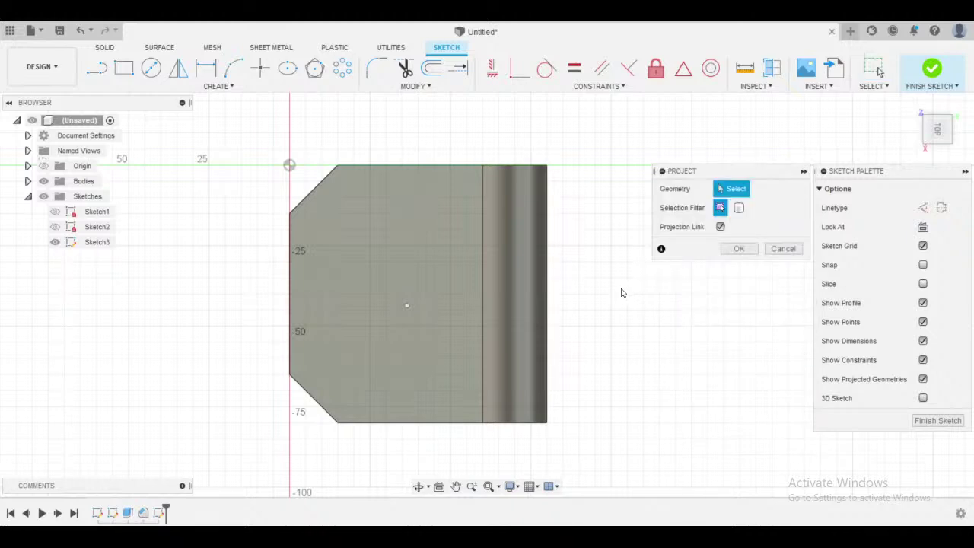
middle_drag(624, 291, 599, 278)
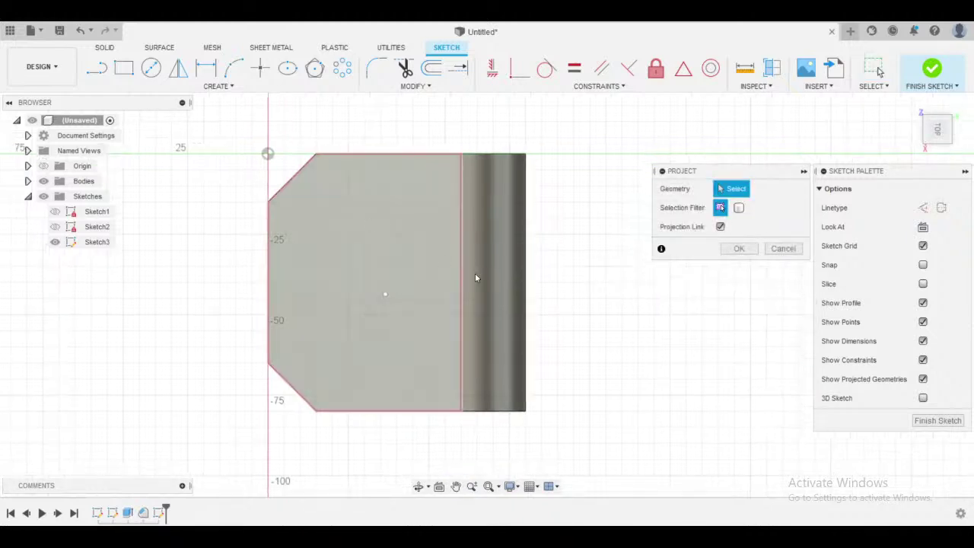
middle_drag(562, 251, 537, 237)
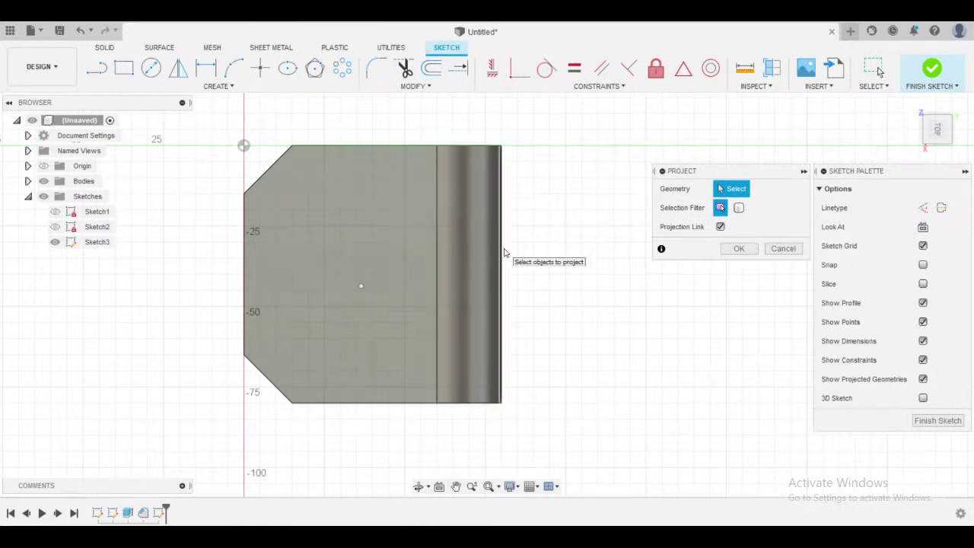
shift+middle_drag(510, 251, 507, 188)
scroll(506, 189, up, 3)
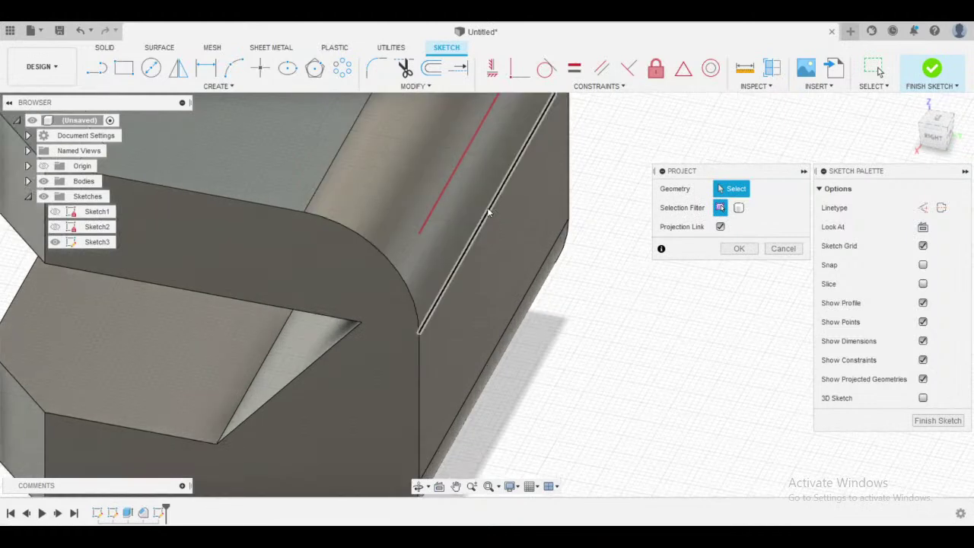
scroll(486, 221, down, 3)
shift+middle_drag(487, 222, 533, 251)
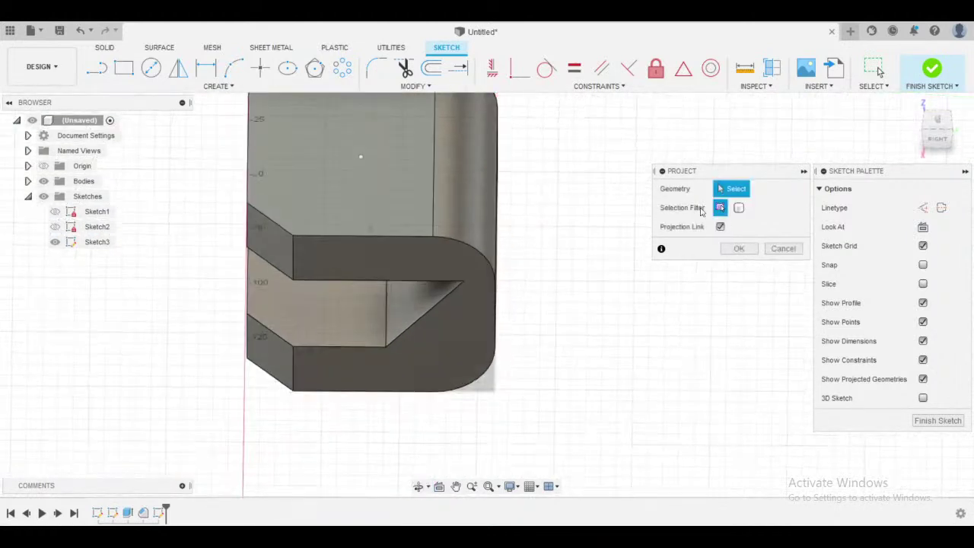
click(940, 122)
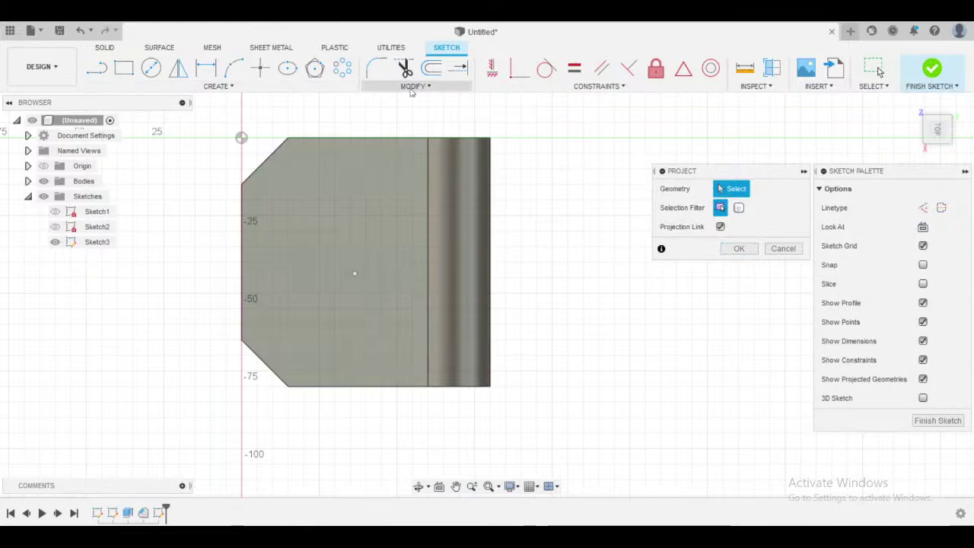
click(781, 248)
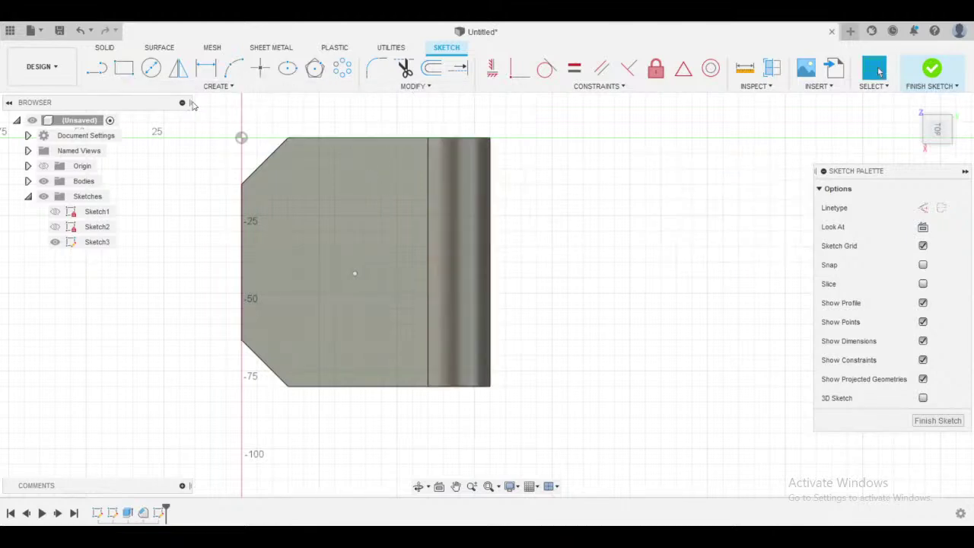
click(204, 89)
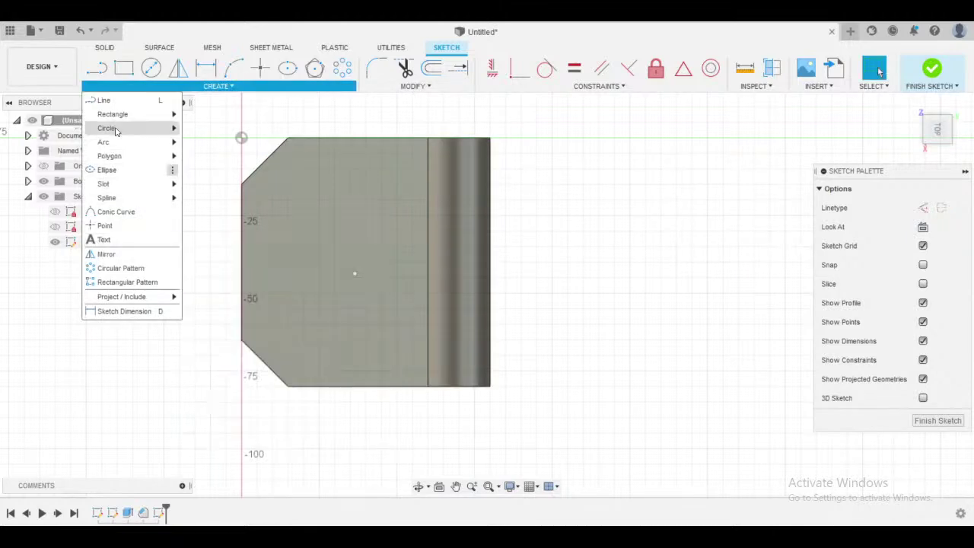
click(409, 86)
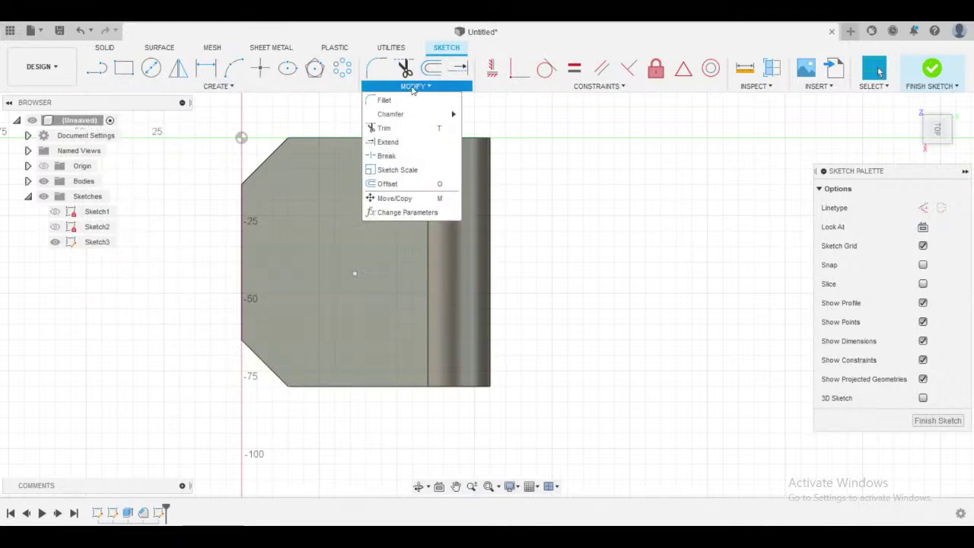
mouse_move(530, 92)
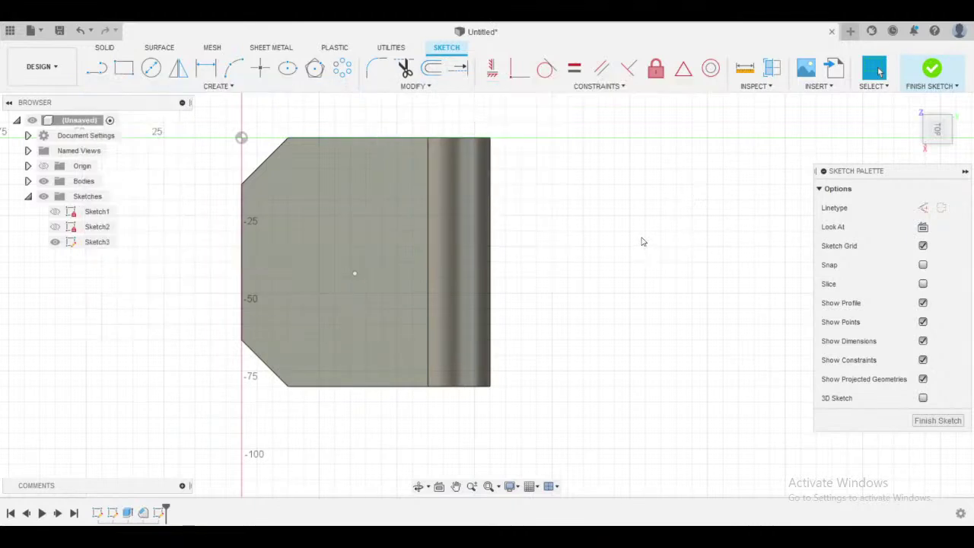
- Find the Project command and select the outer back edge of the rounded body as geometry for the sketch
text(s)
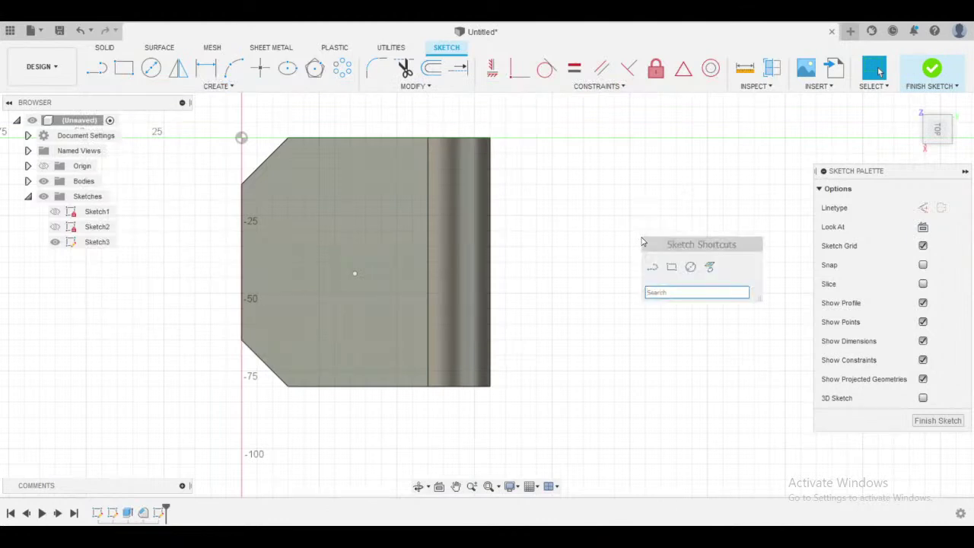
text(pro)
click(681, 309)
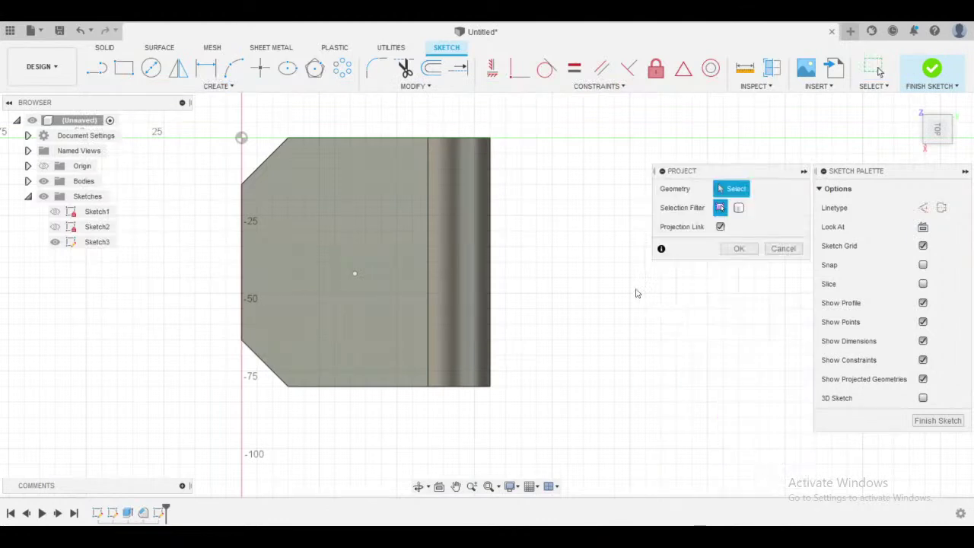
middle_drag(618, 261, 571, 253)
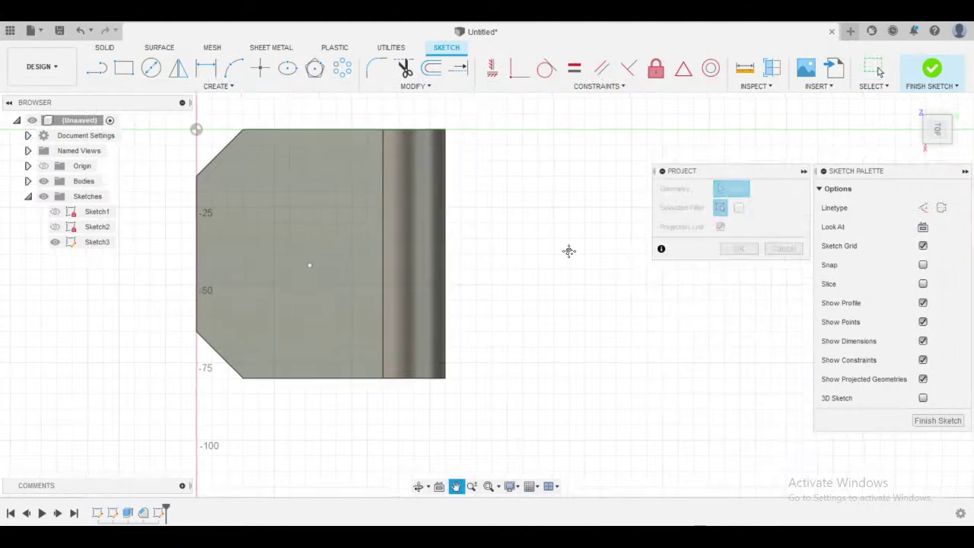
click(446, 244)
scroll(497, 222, up, 1)
middle_drag(497, 222, 524, 241)
scroll(497, 216, down, 3)
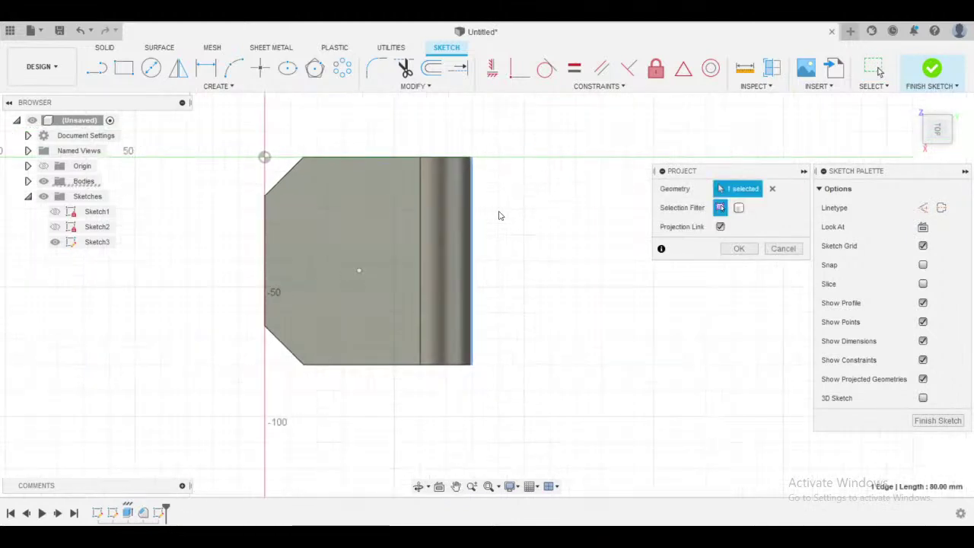
scroll(489, 221, up, 1)
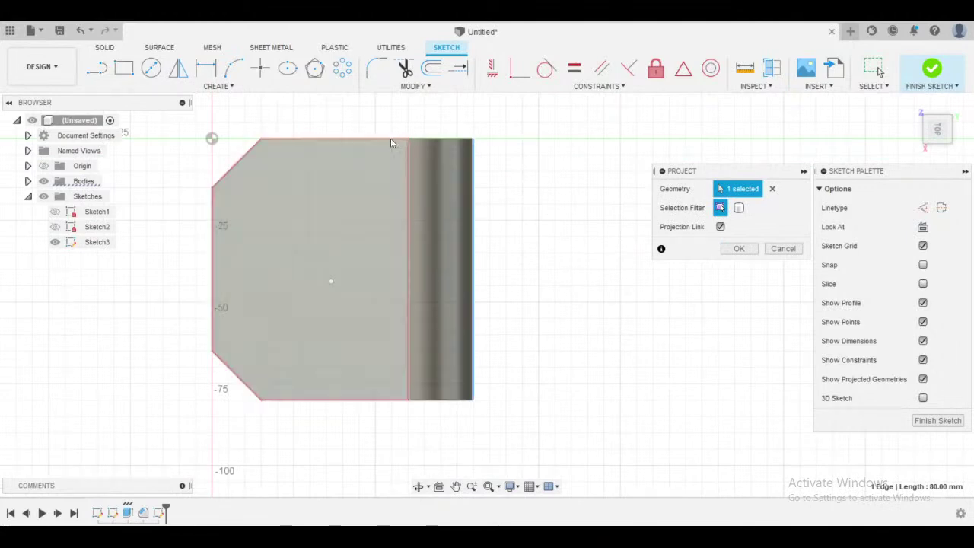
- Add the upper arm's straight side edge and the adjoining rounded edge to the selection, and project the edges with Projection Link on
click(425, 140)
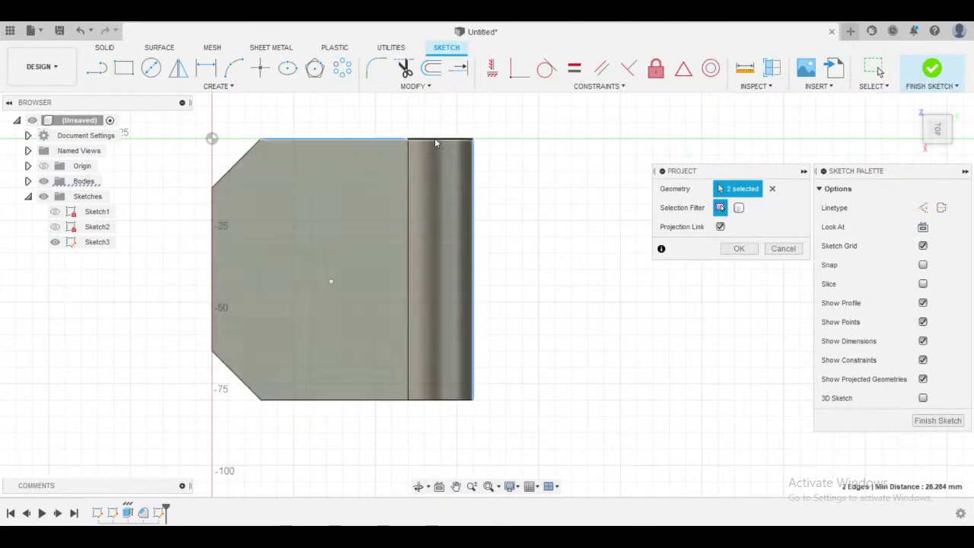
shift+middle_drag(438, 144, 284, 217)
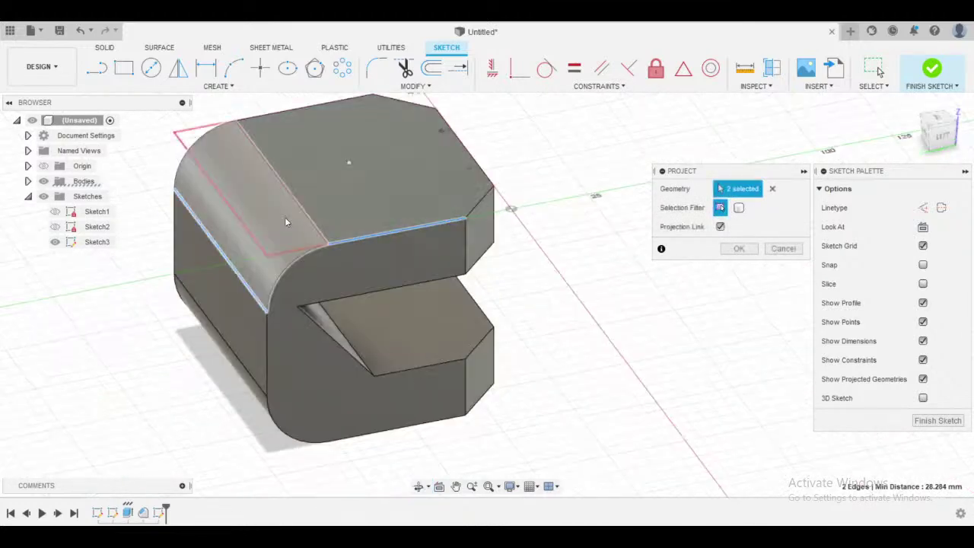
scroll(314, 257, up, 3)
shift+middle_drag(301, 256, 632, 255)
click(935, 124)
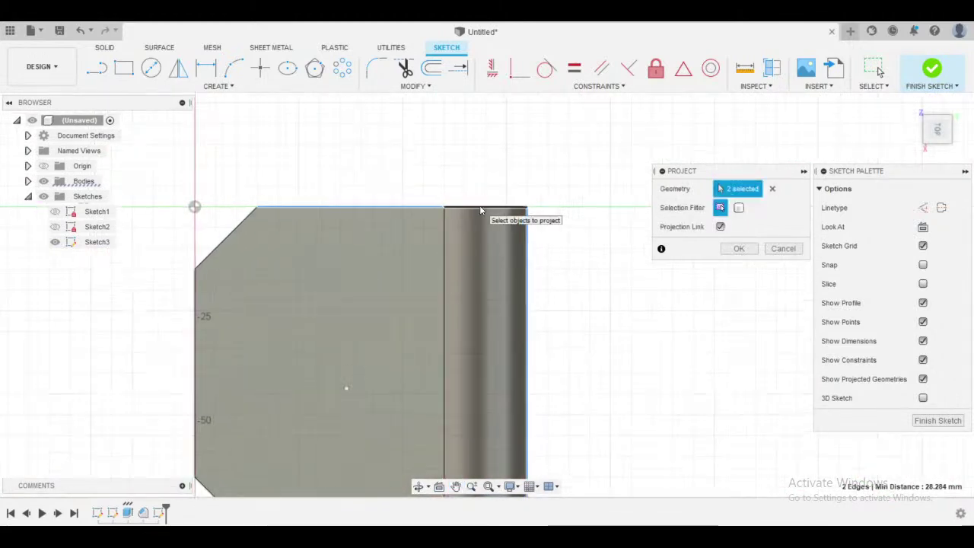
mouse_move(547, 191)
shift+middle_down()
mouse_move(412, 124)
mouse_move(335, 115)
mouse_move(513, 152)
mouse_move(567, 213)
shift+middle_up()
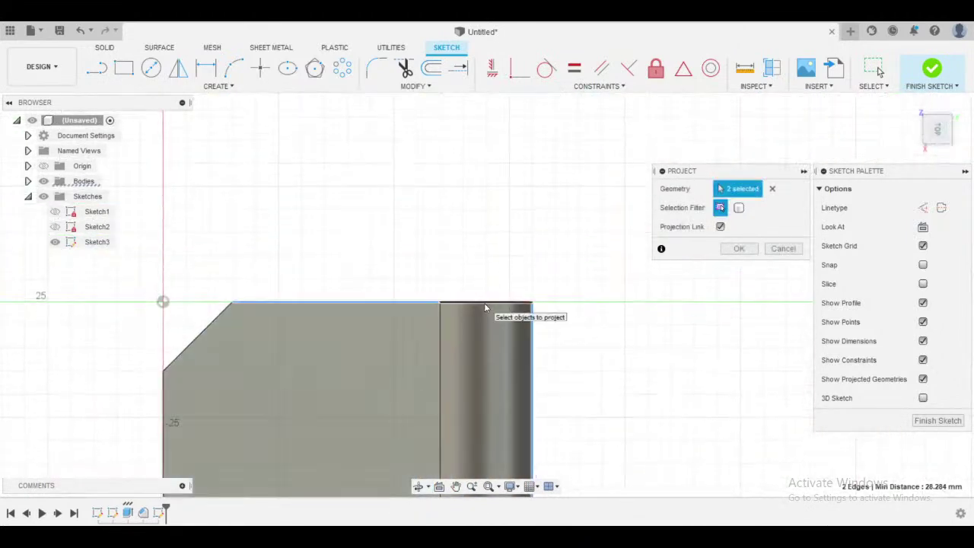
click(485, 305)
scroll(581, 255, down, 3)
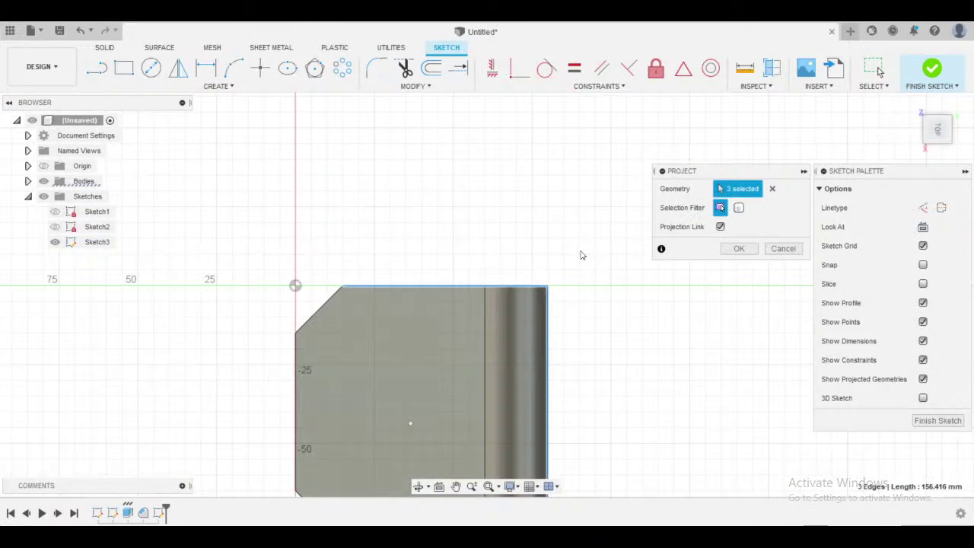
click(739, 249)
- Check the reference drawing and dimension the sketch point 40 mm from the upper arm's projected side edge
scroll(656, 233, up, 3)
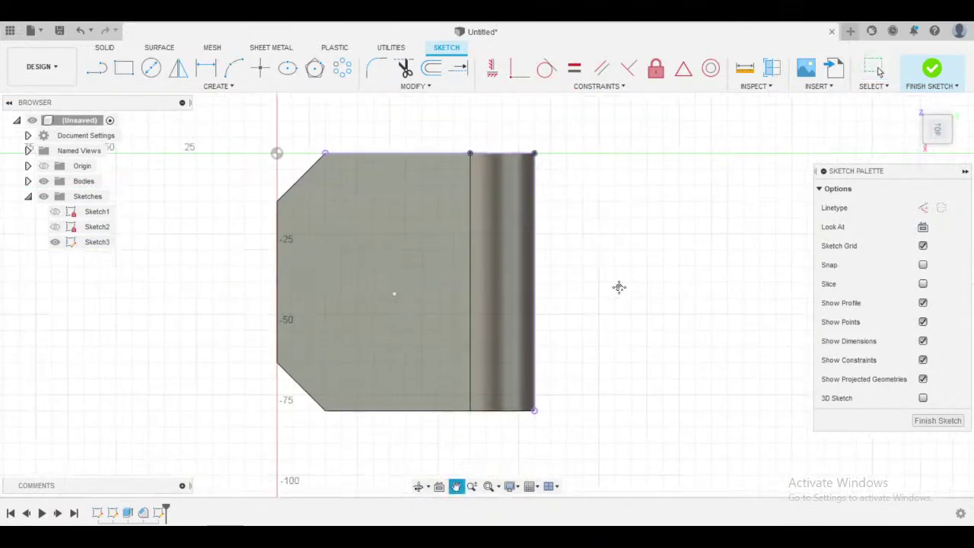
key(l)
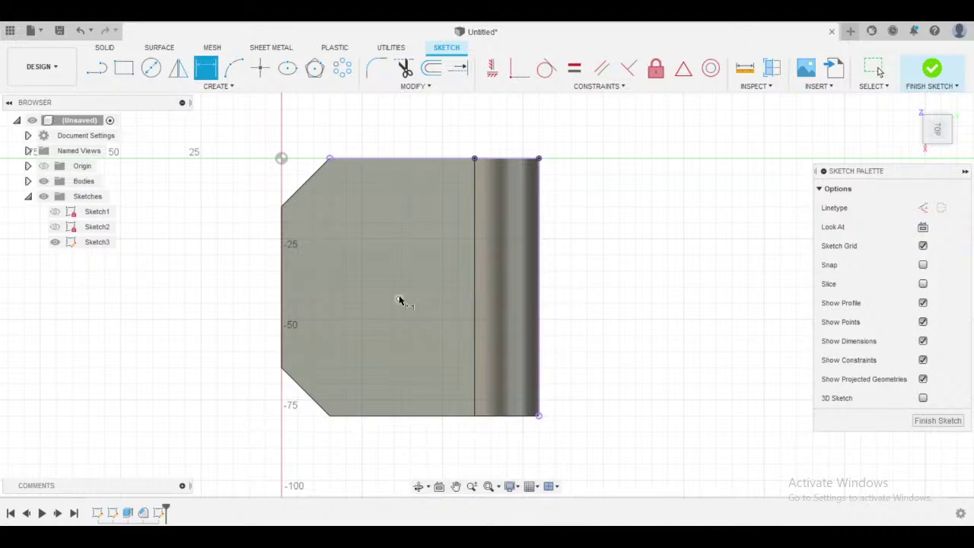
key(alt+Tab)
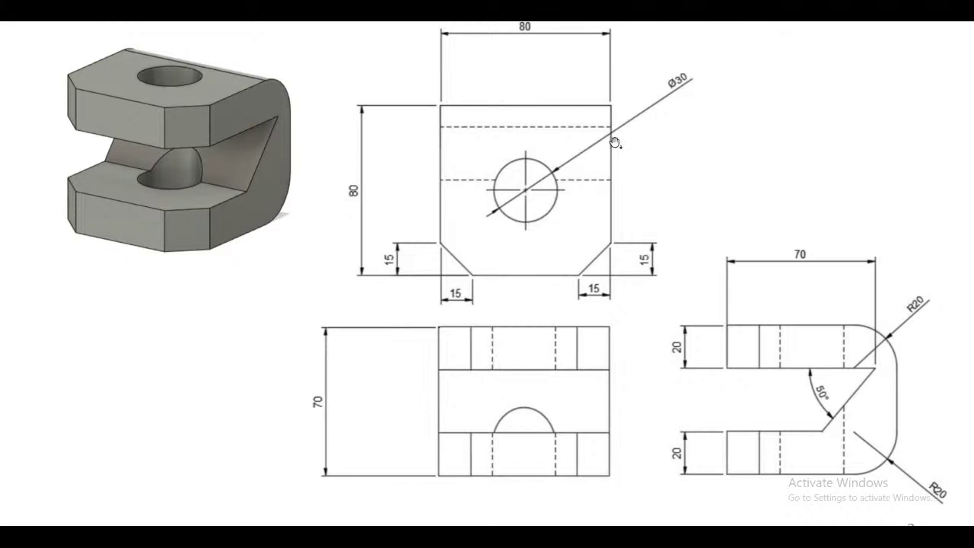
key(alt+Tab)
click(411, 290)
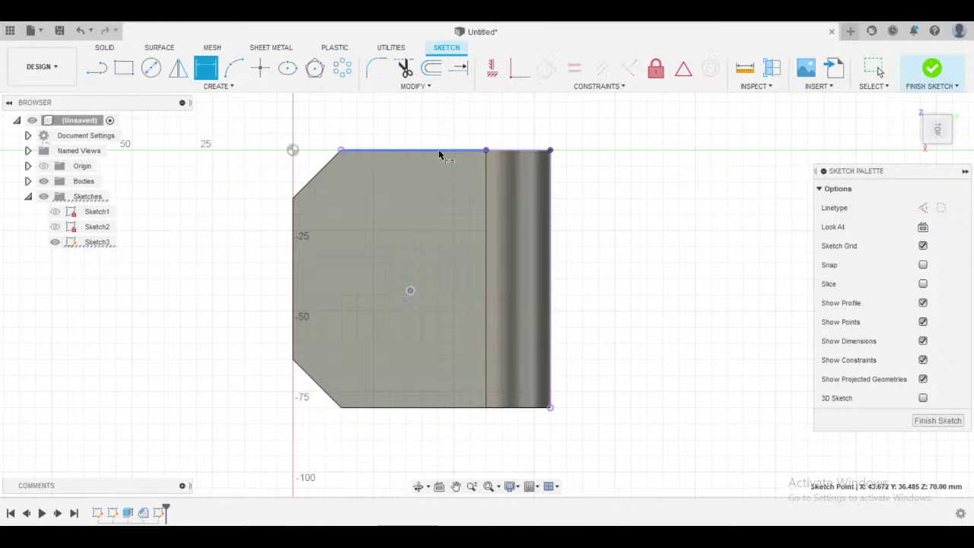
click(439, 152)
click(670, 207)
text(40)
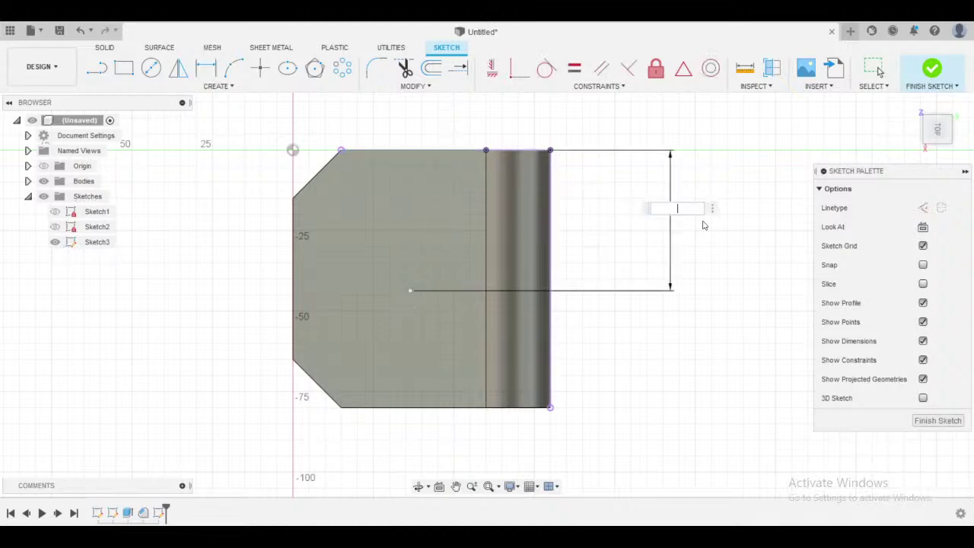
key(Return)
- Dimension the sketch point 40 mm from the projected back edge and move that dimension farther from the body
click(410, 279)
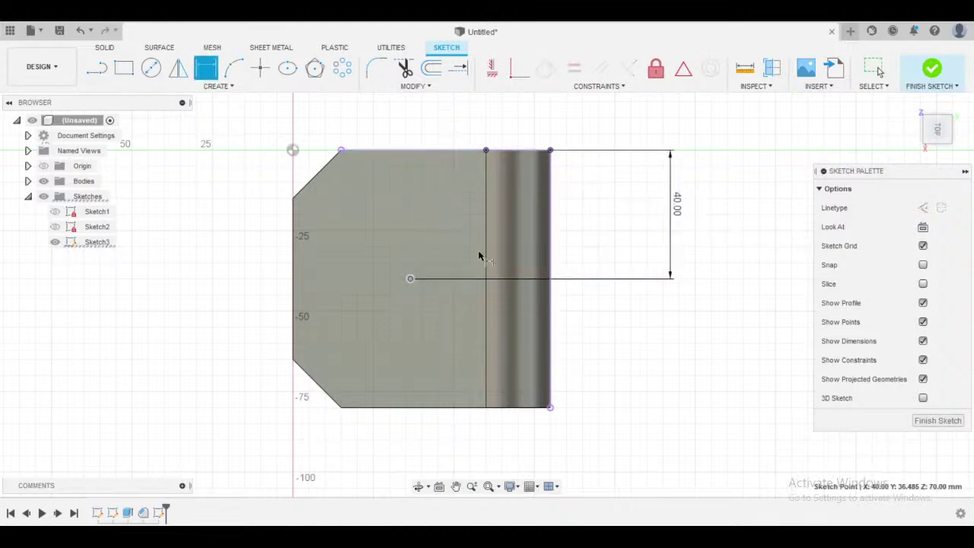
click(550, 255)
click(481, 440)
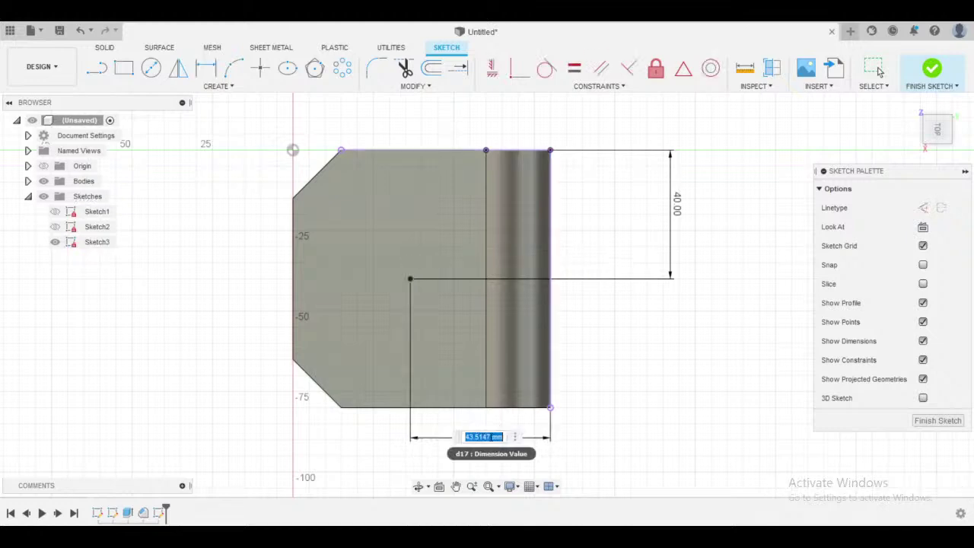
text(40)
key(Return)
key(Escape)
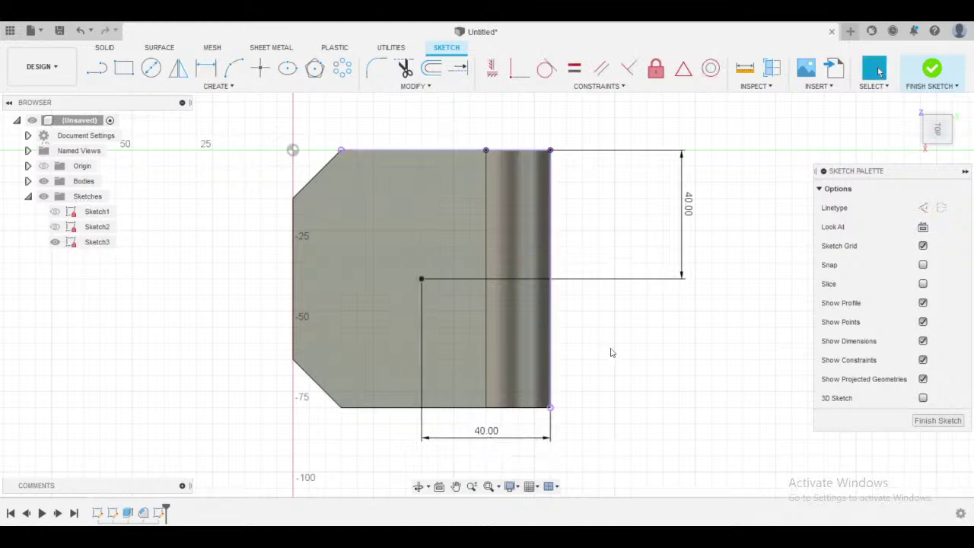
drag(502, 442, 499, 455)
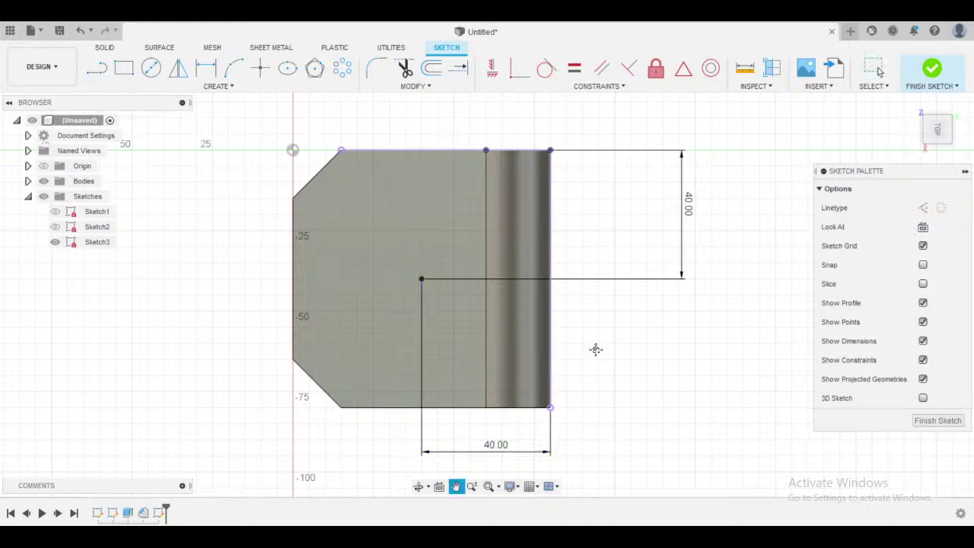
middle_drag(595, 349, 575, 340)
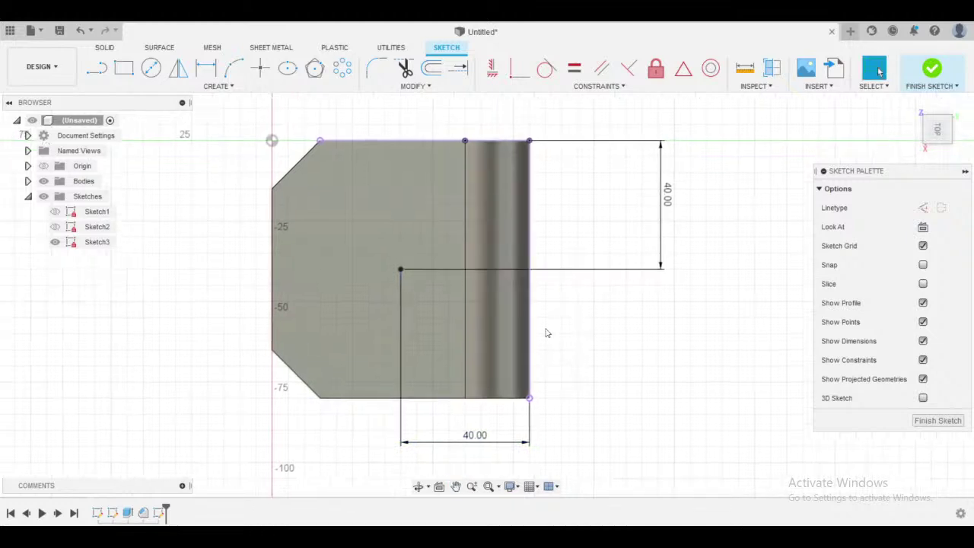
- Delete the projected back edge line and dimension the sketch point 40 mm directly from the body's outer back edge
click(530, 350)
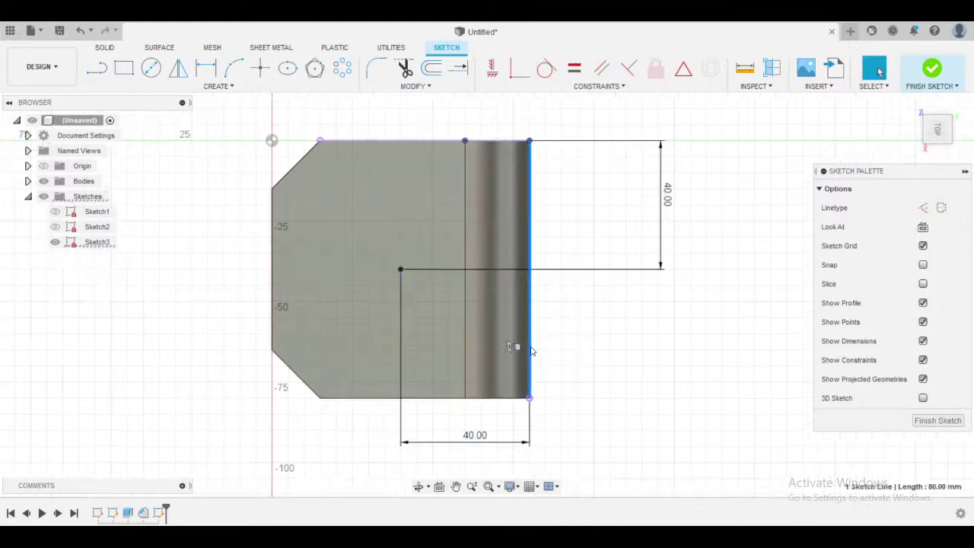
key(Delete)
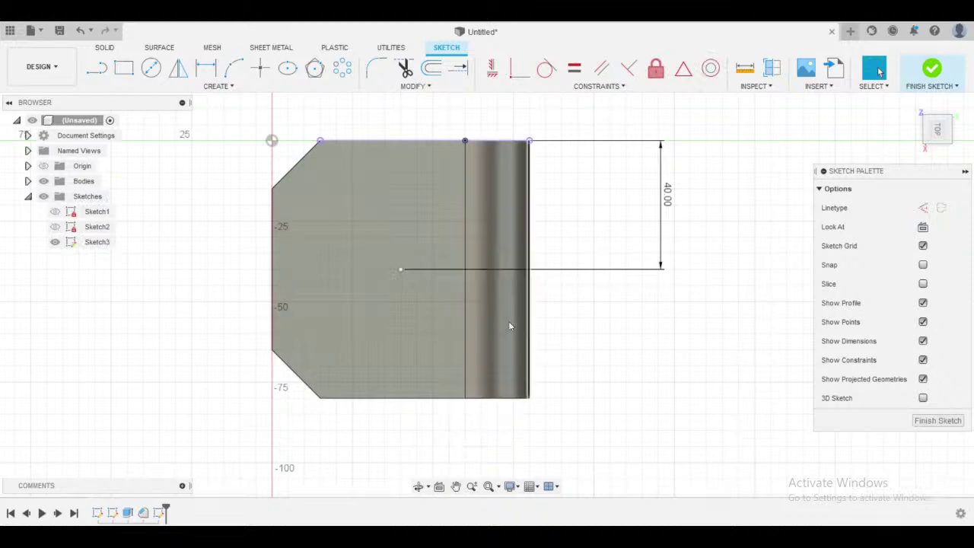
key(r)
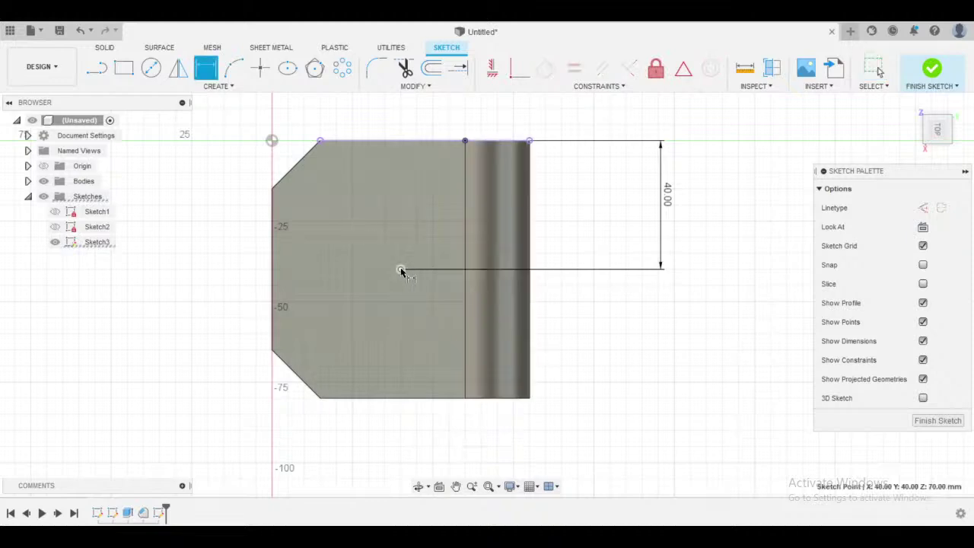
click(400, 268)
scroll(592, 289, up, 1)
mouse_move(592, 289)
middle_down()
mouse_move(578, 279)
mouse_move(575, 228)
middle_up()
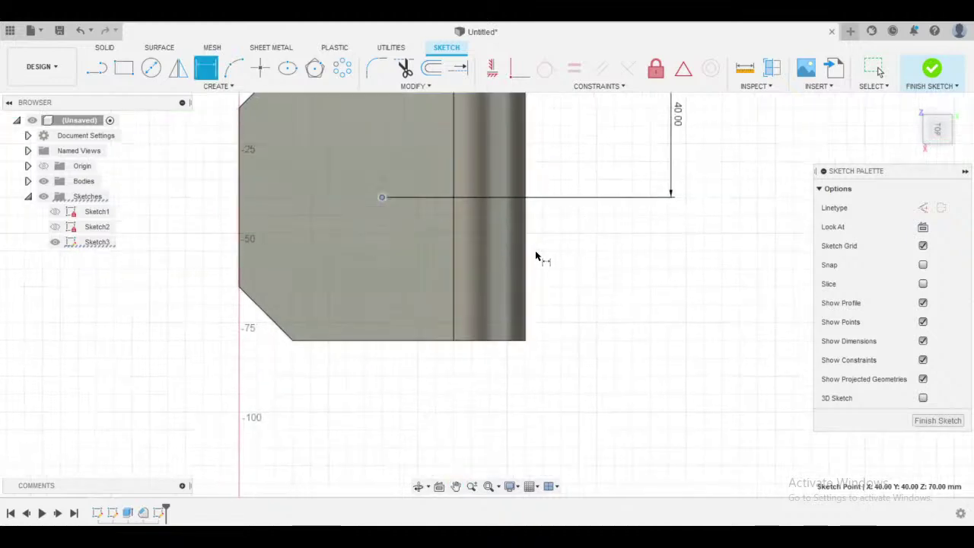
middle_drag(536, 257, 543, 300)
click(532, 298)
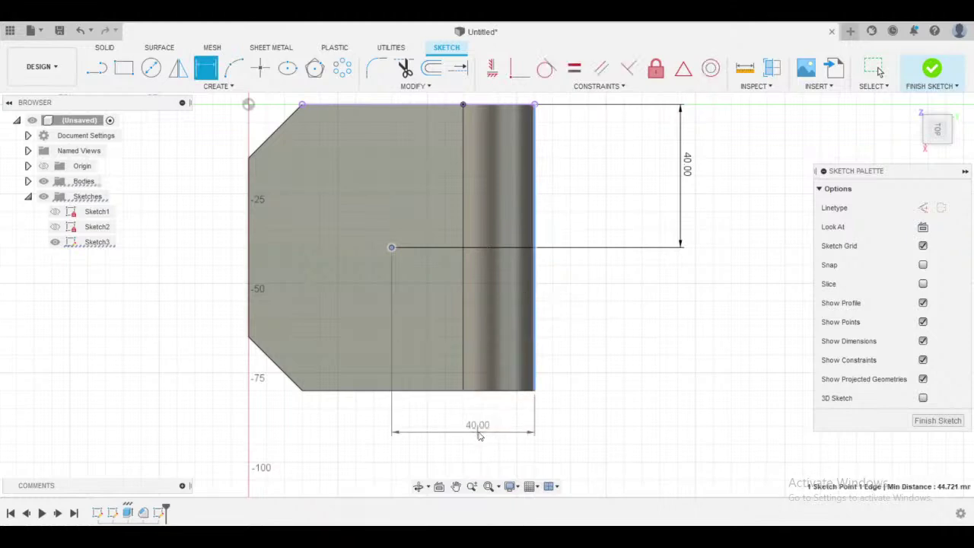
click(479, 435)
key(Return)
key(Escape)
- Move the dimension from the side edge closer to the body and finish the sketch
mouse_move(566, 324)
middle_down()
mouse_move(541, 350)
mouse_move(599, 324)
middle_up()
scroll(541, 350, down, 3)
scroll(578, 332, up, 2)
drag(659, 224, 625, 222)
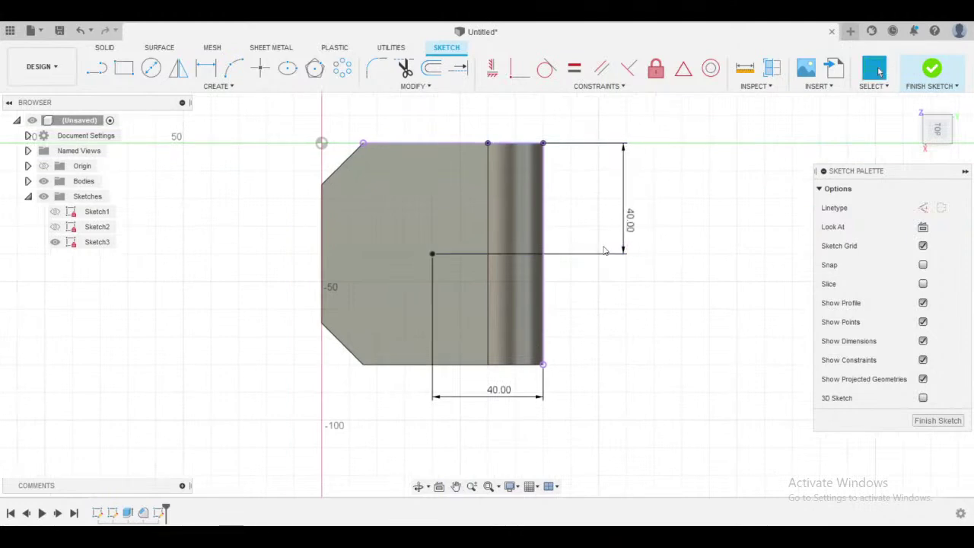
middle_drag(597, 266, 604, 259)
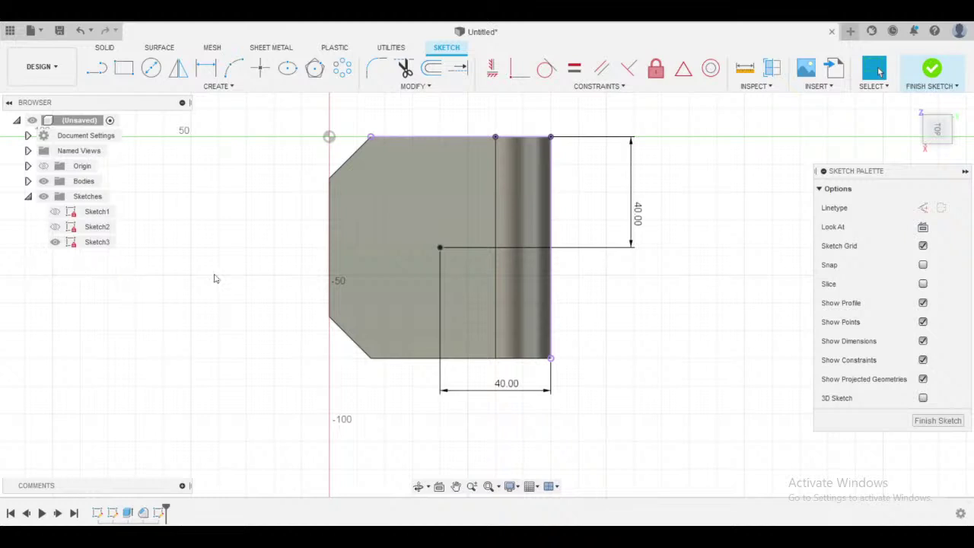
middle_drag(171, 299, 191, 312)
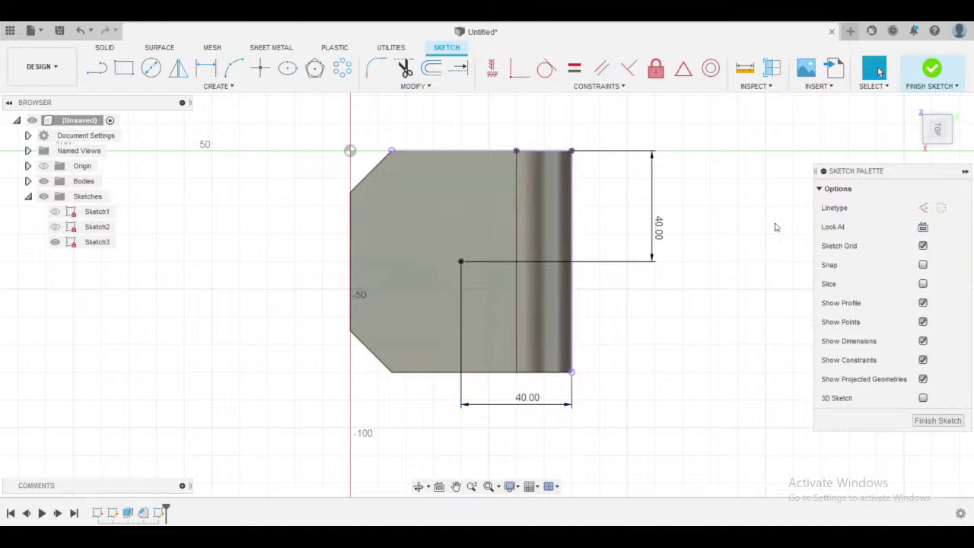
click(933, 76)
- Start a Hole feature and place it on the sketch point on the bracket's top face
mouse_move(800, 189)
shift+middle_down()
mouse_move(708, 304)
mouse_move(752, 289)
shift+middle_up()
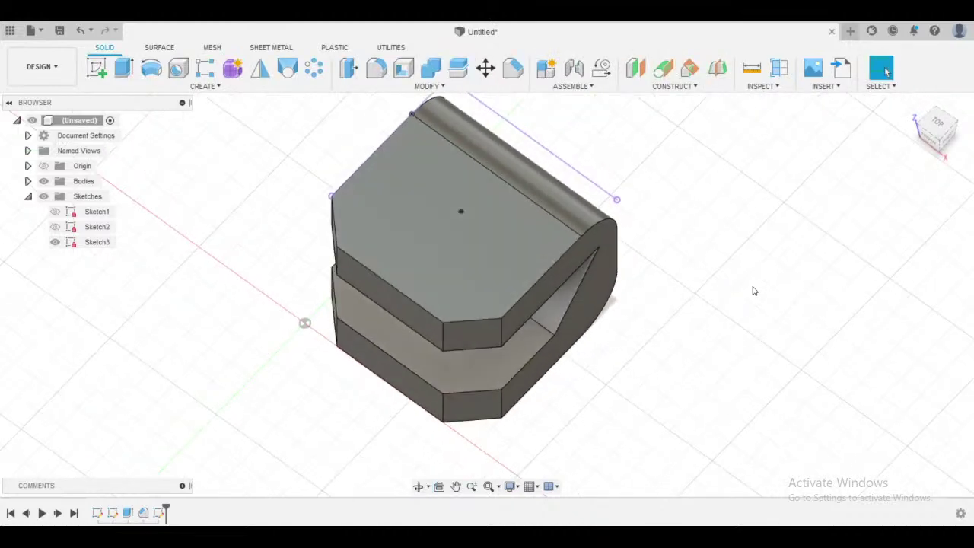
click(180, 69)
shift+middle_drag(476, 204, 640, 184)
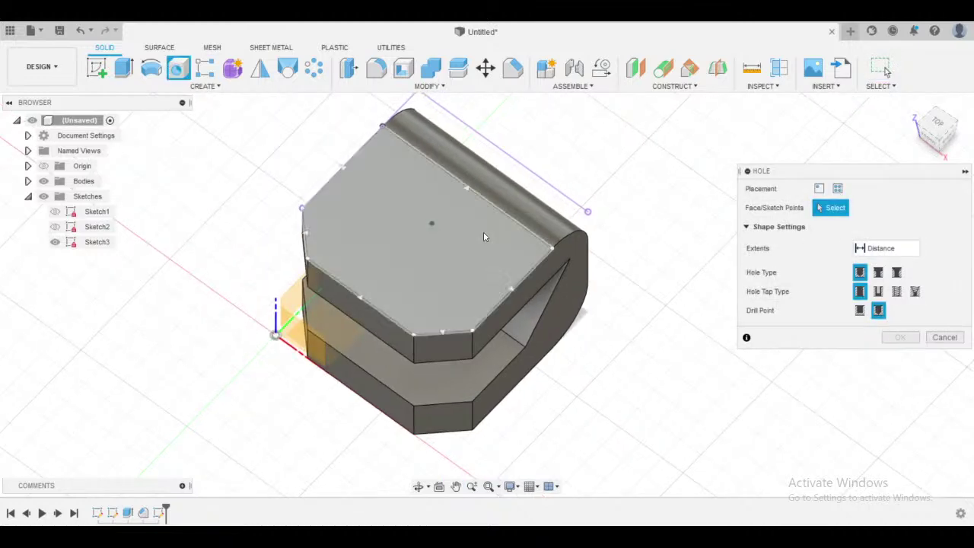
click(432, 226)
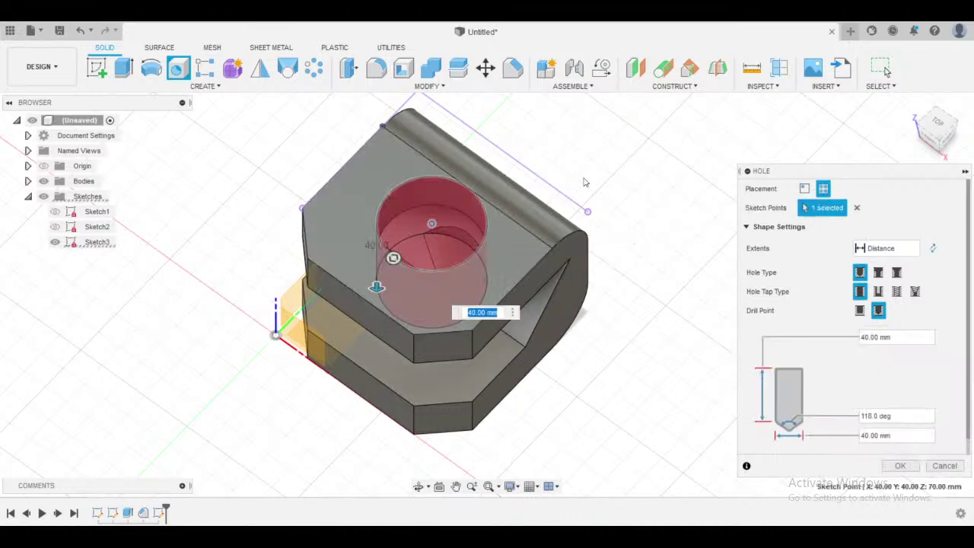
shift+middle_drag(593, 176, 639, 160)
scroll(596, 226, down, 2)
shift+middle_drag(590, 212, 598, 200)
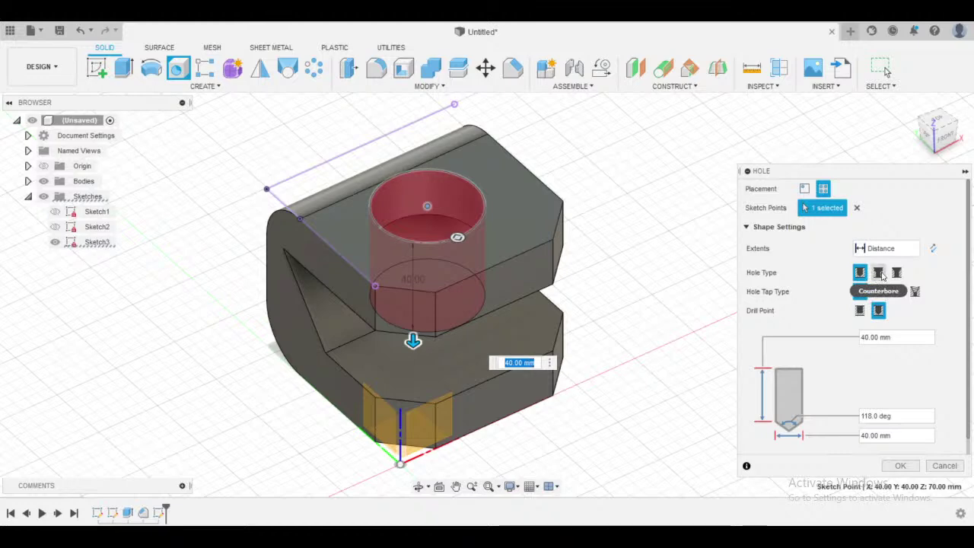
- Check the hole callout on the reference drawing and set the hole depth to 30 mm
key(alt+Tab)
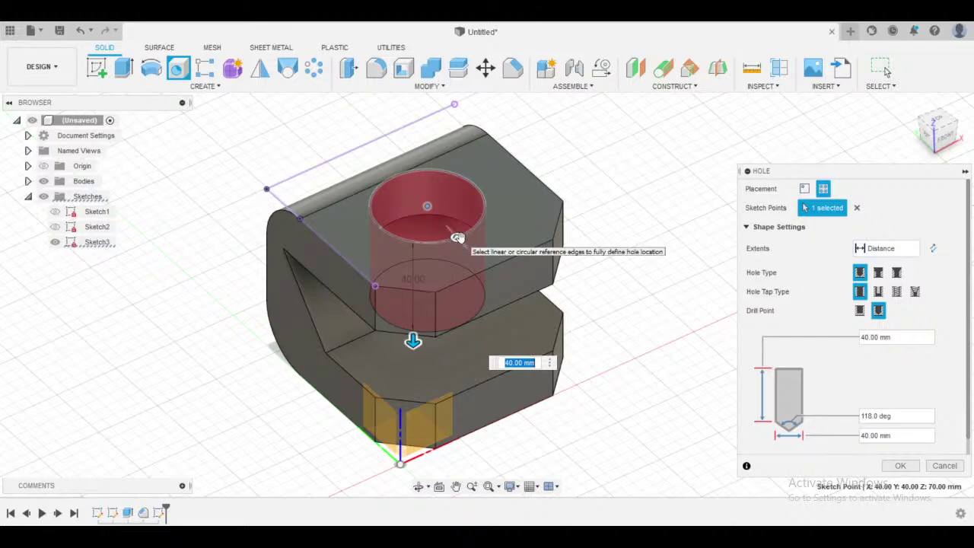
key(alt+Tab)
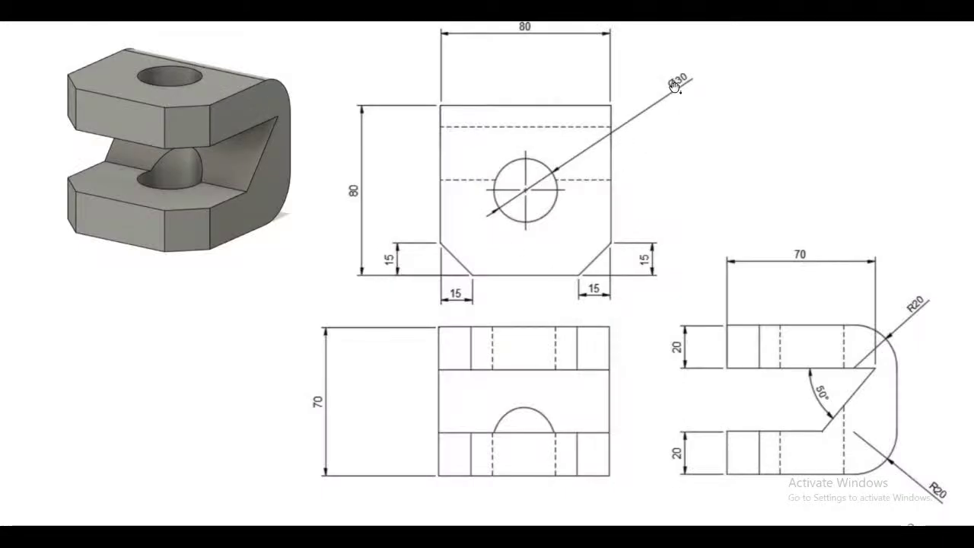
key(alt+Tab)
click(900, 435)
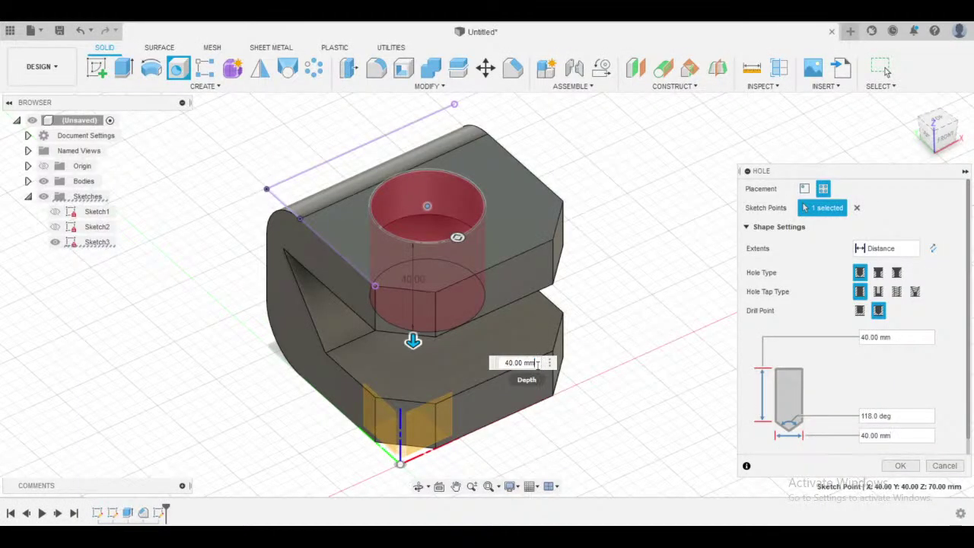
drag(532, 363, 448, 362)
text(30)
key(Return)
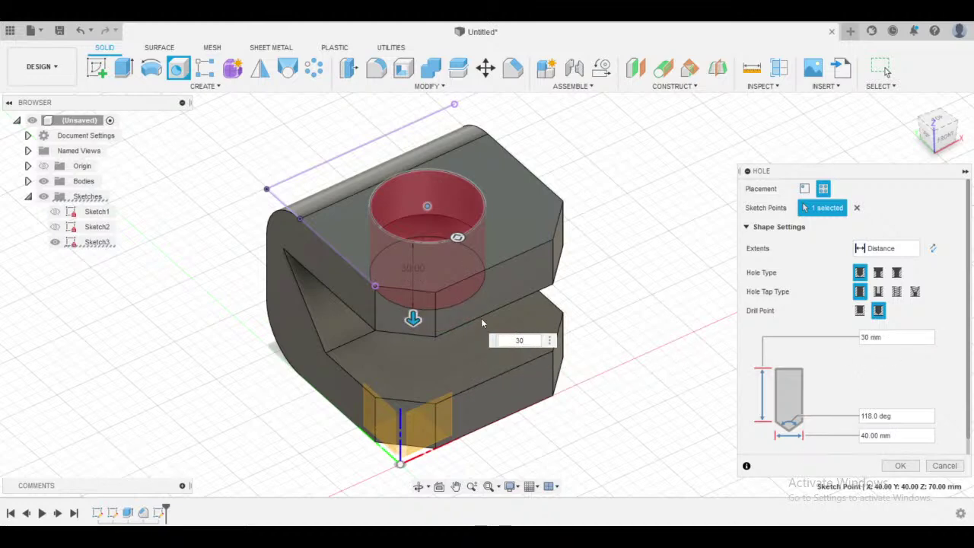
- Set the hole diameter to 30 mm and inspect the preview on the upper arm
drag(892, 435, 685, 443)
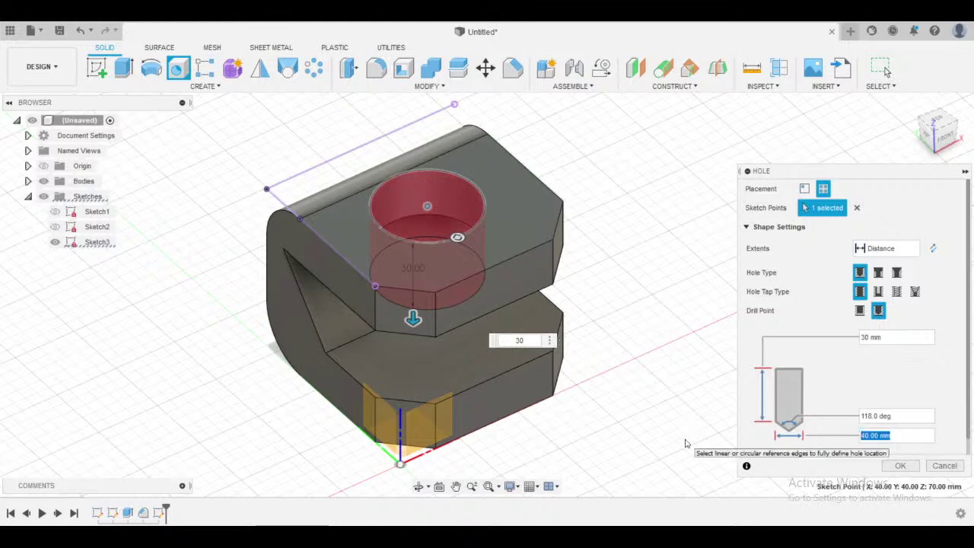
text(03)
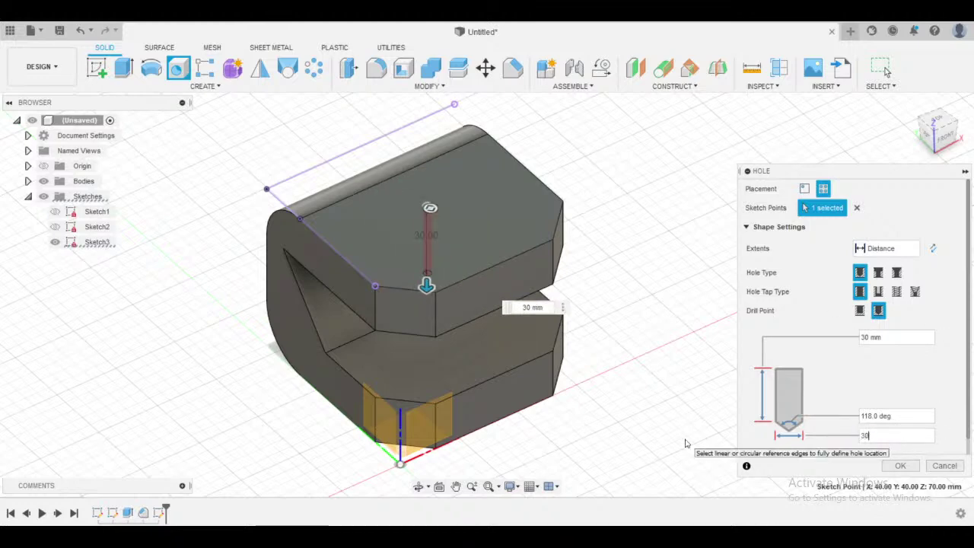
shift+middle_drag(691, 301, 639, 303)
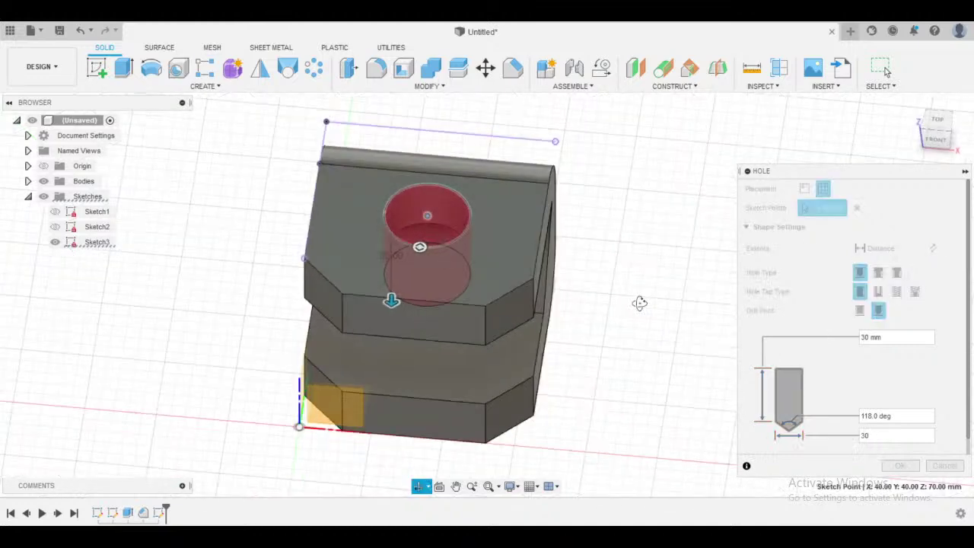
scroll(646, 333, down, 2)
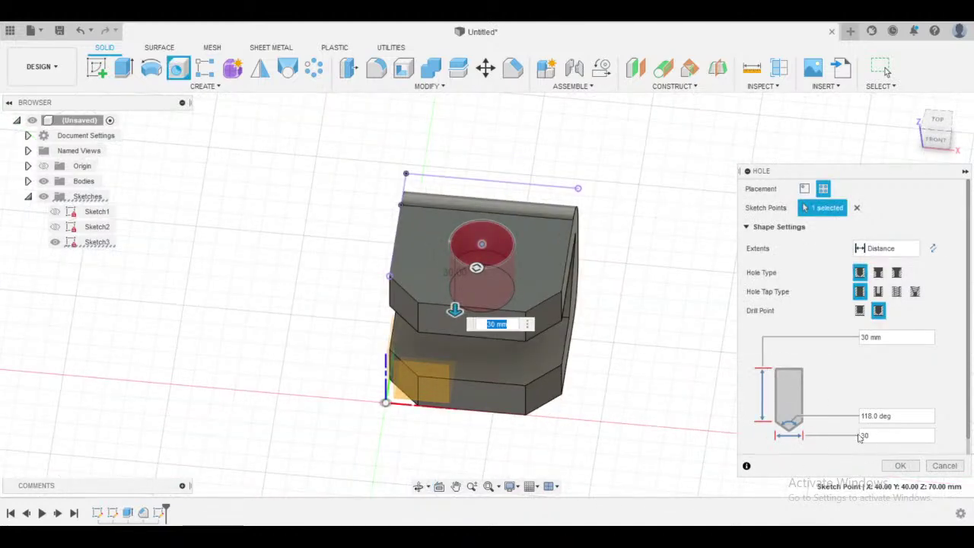
scroll(720, 342, up, 4)
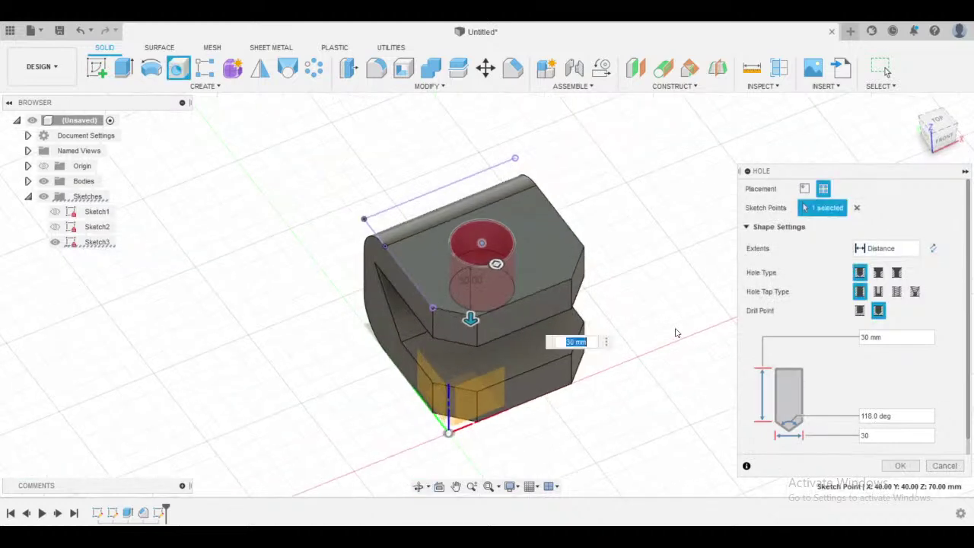
- Change the hole's extent from a set distance to All so it cuts through both bracket arms
scroll(630, 313, down, 2)
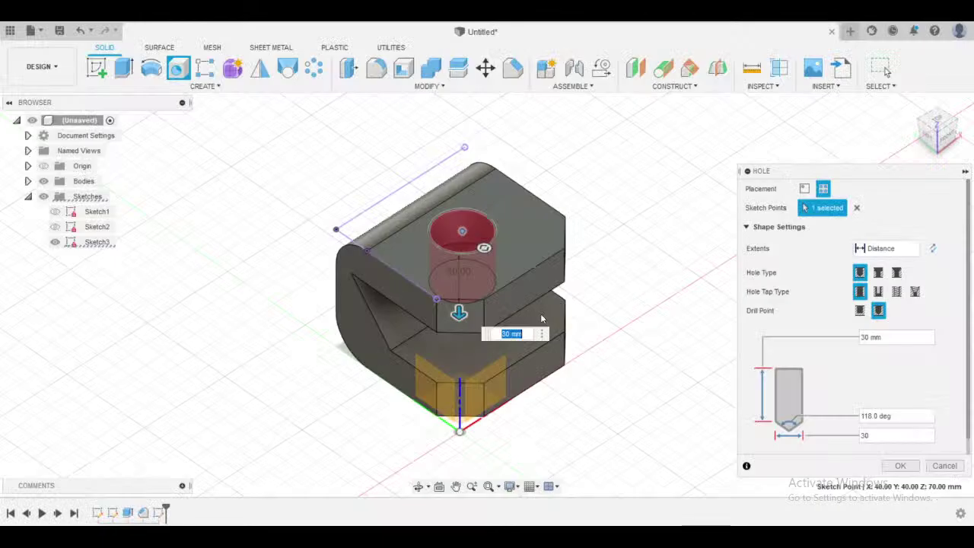
shift+middle_drag(666, 332, 623, 320)
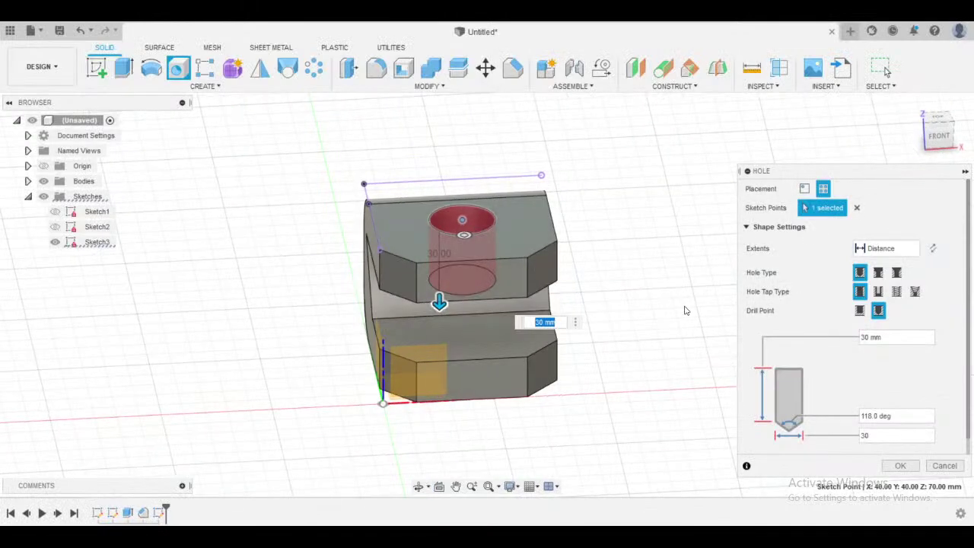
shift+middle_drag(681, 310, 594, 291)
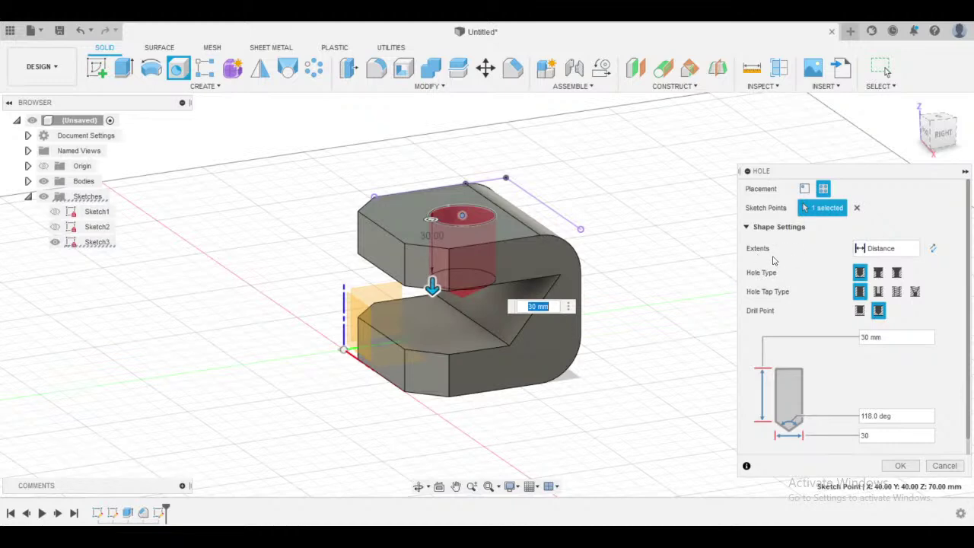
click(884, 248)
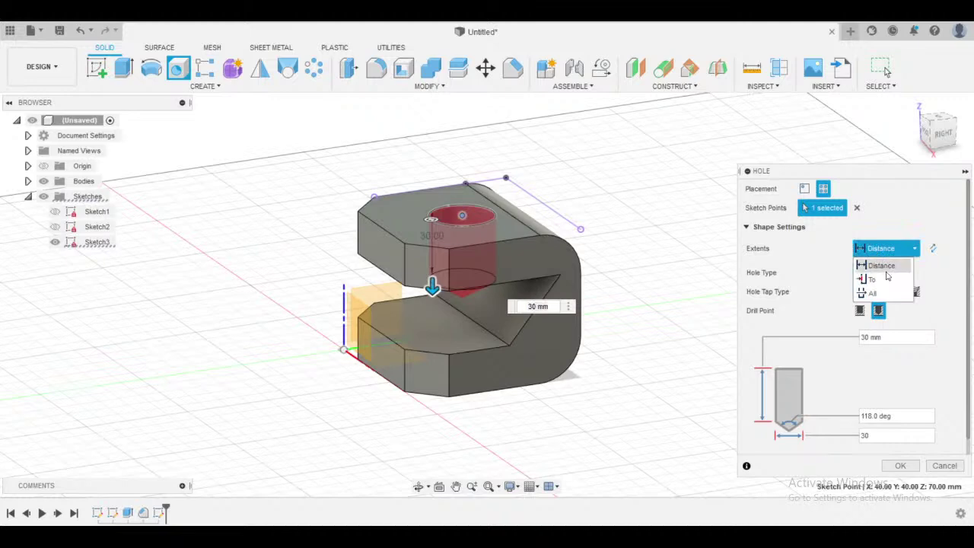
click(877, 294)
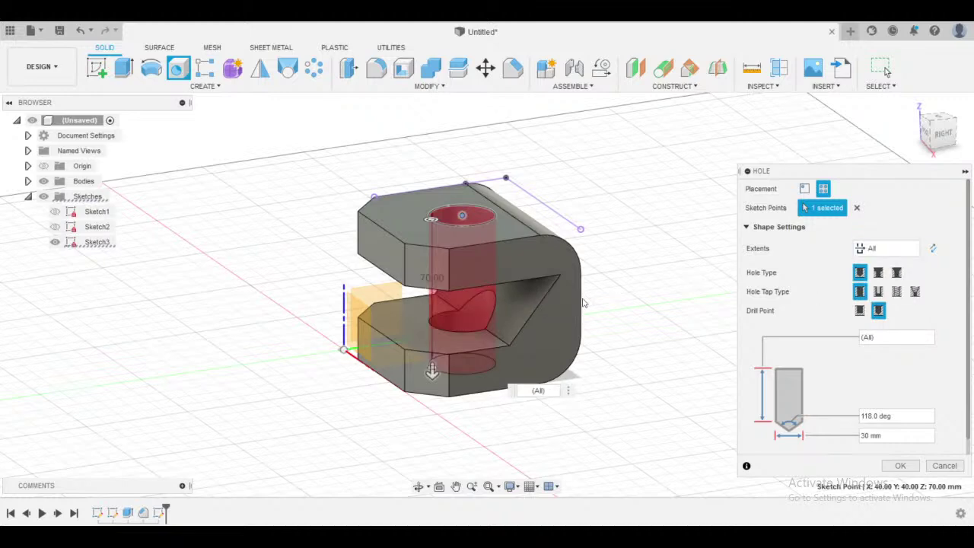
- Inspect the through-hole preview from the front corner of the bracket and complete the Hole feature
mouse_move(583, 303)
shift+middle_down()
mouse_move(628, 300)
mouse_move(655, 313)
mouse_move(614, 289)
mouse_move(626, 249)
mouse_move(618, 239)
mouse_move(649, 315)
mouse_move(592, 283)
mouse_move(643, 272)
mouse_move(600, 266)
mouse_move(617, 226)
mouse_move(594, 265)
mouse_move(619, 271)
shift+middle_up()
scroll(657, 314, down, 3)
scroll(627, 285, up, 3)
scroll(649, 316, down, 3)
scroll(592, 278, up, 3)
scroll(593, 259, down, 3)
scroll(592, 252, up, 1)
scroll(591, 252, up, 3)
scroll(596, 266, down, 3)
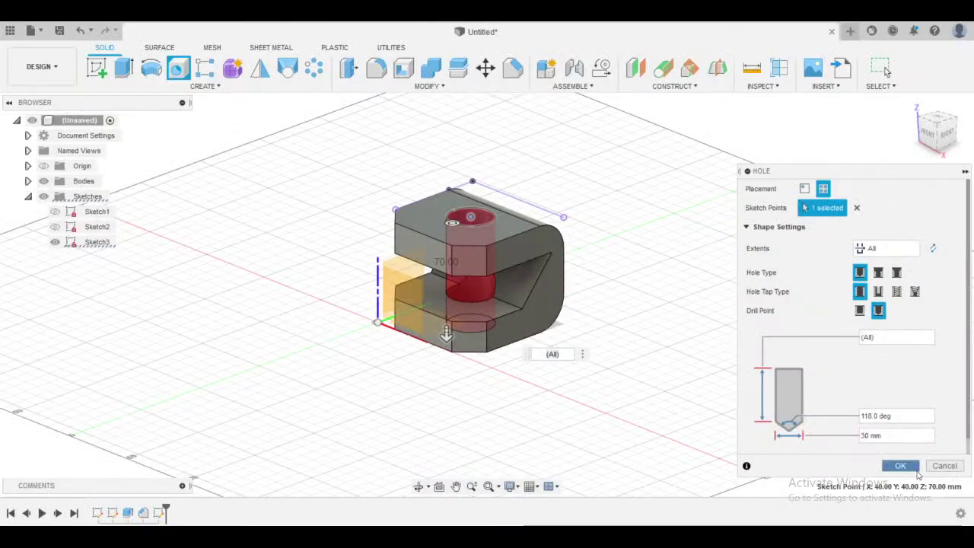
click(912, 468)
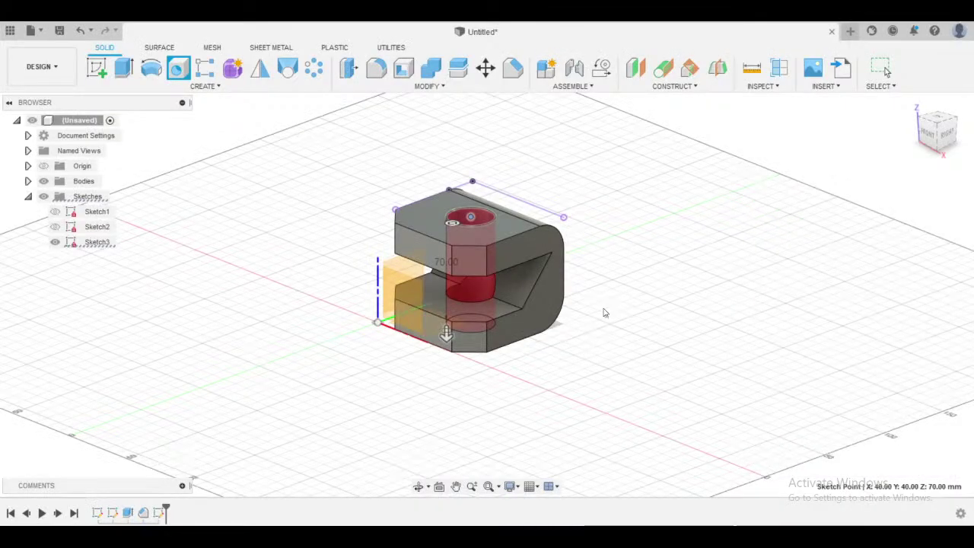
shift+middle_drag(598, 309, 589, 284)
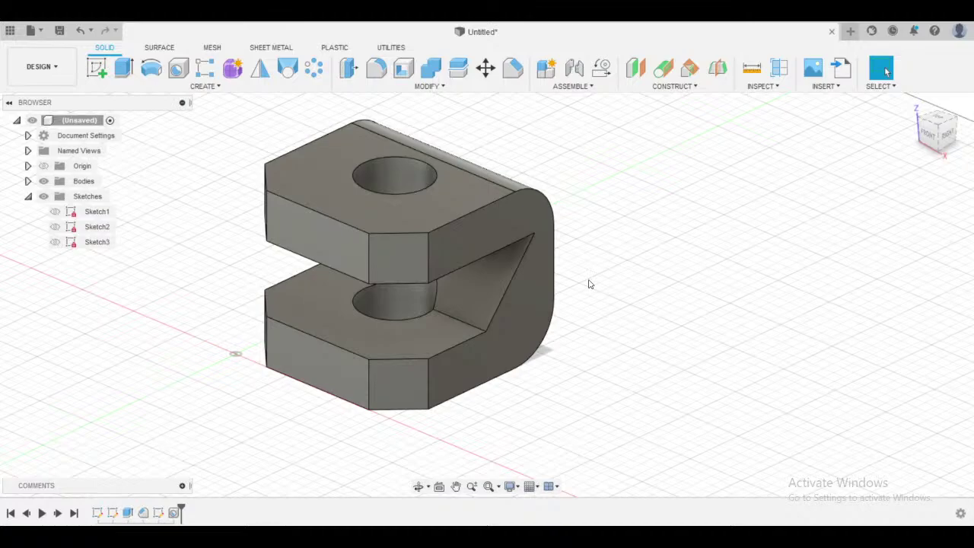
- Switch to the reference slides, compare the bracket drawing, page ahead to the ŞAFT drawing, and return to Fusion 360
key(alt+Tab)
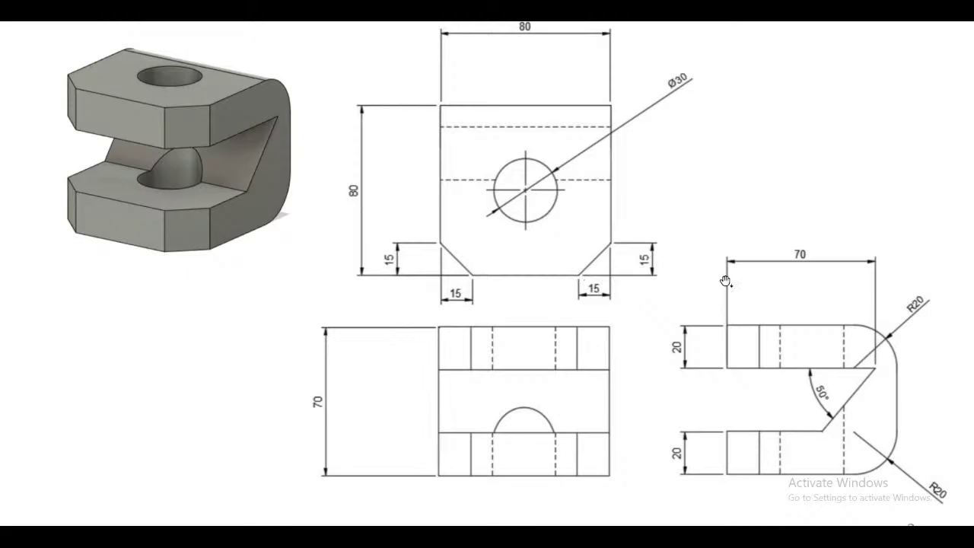
key(Right)
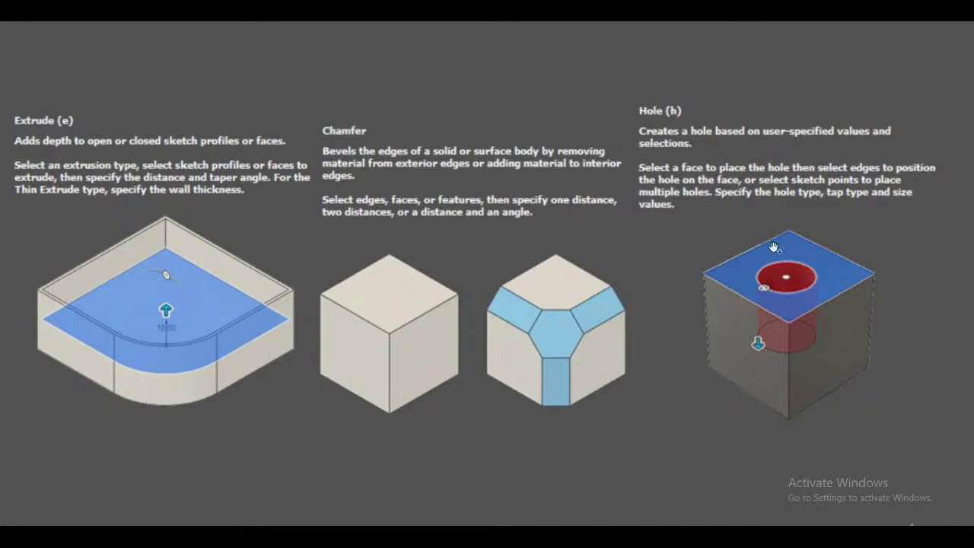
scroll(842, 334, down, 1)
scroll(842, 334, up, 3)
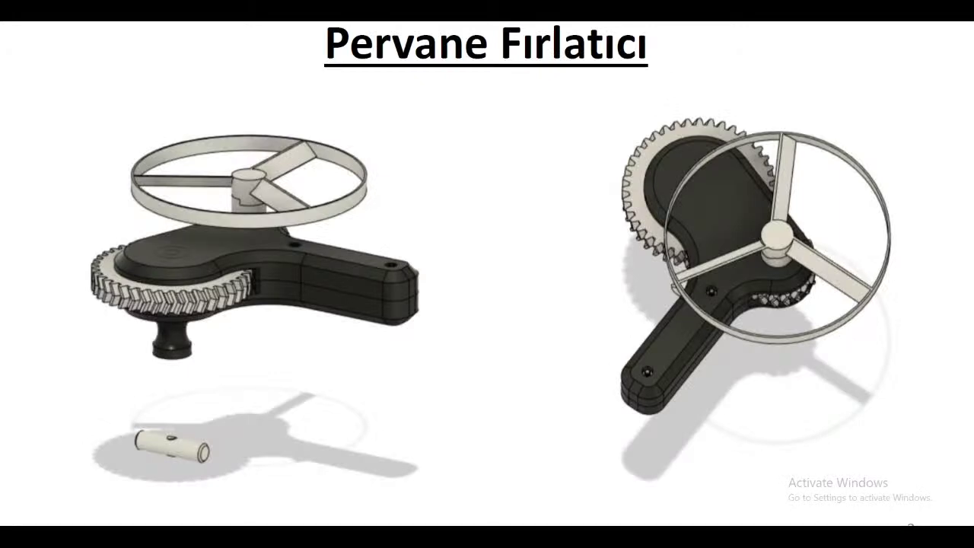
scroll(487, 274, down, 1)
scroll(487, 274, down, 1)
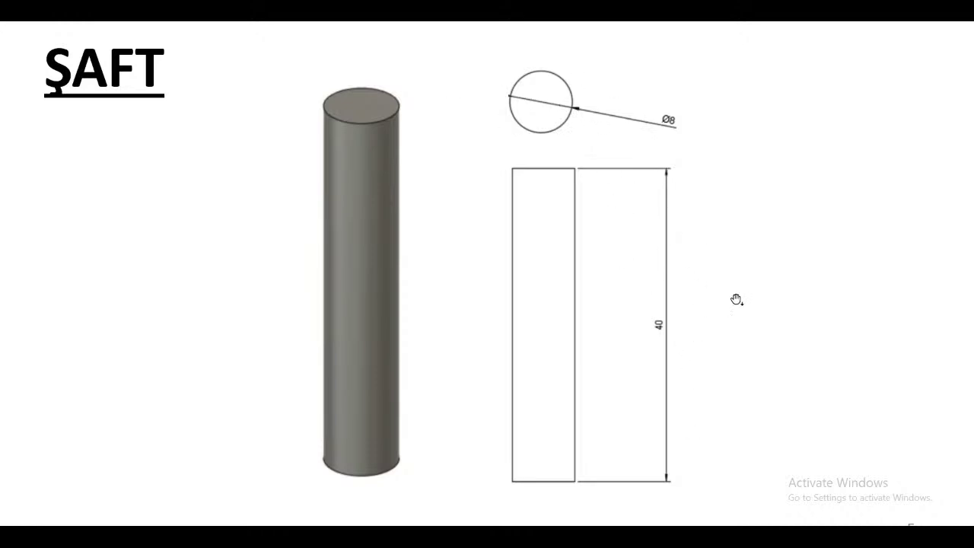
key(alt+Tab)
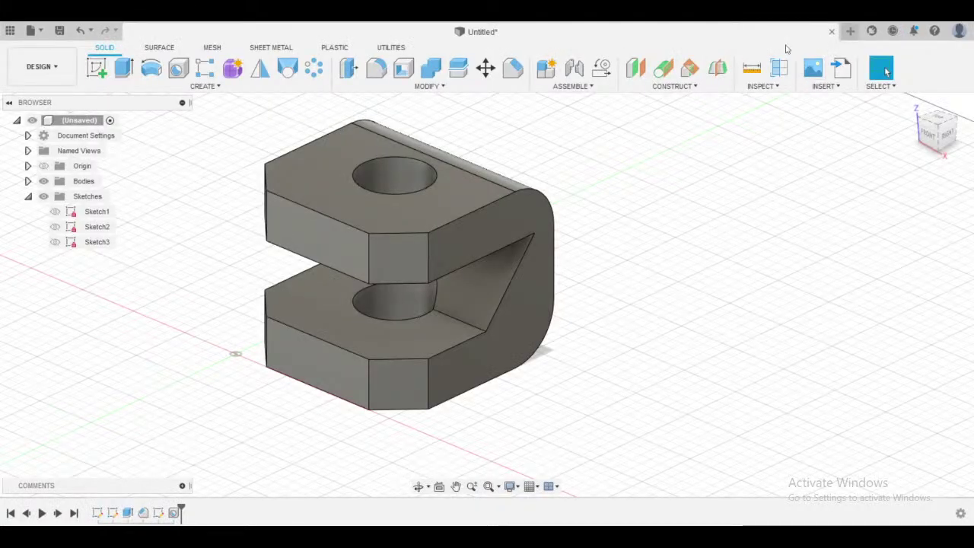
- Save the bracket design as "İlk Parça" in the PDC 2022 Eğitim project
shift+middle_drag(555, 148, 661, 151)
middle_drag(570, 193, 693, 175)
scroll(707, 180, down, 2)
scroll(689, 185, up, 2)
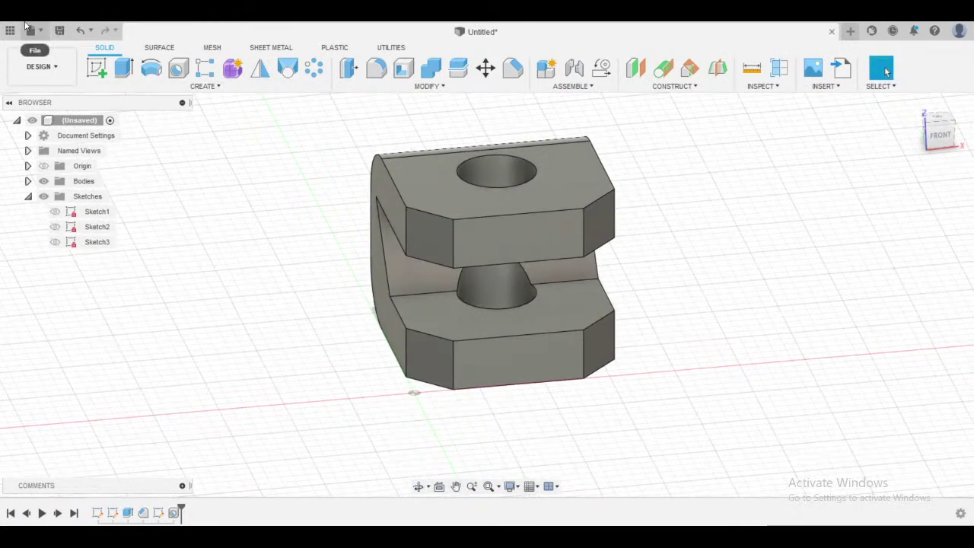
click(66, 30)
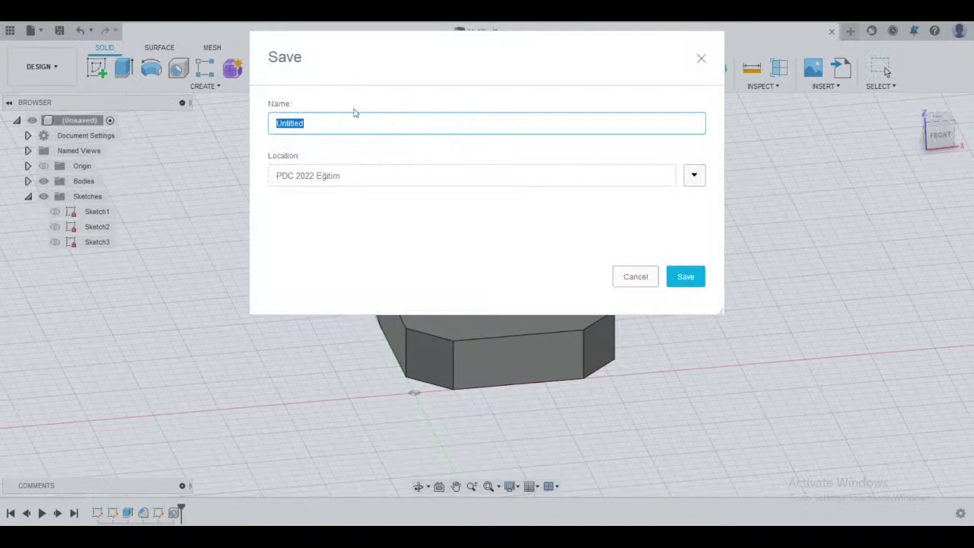
click(691, 178)
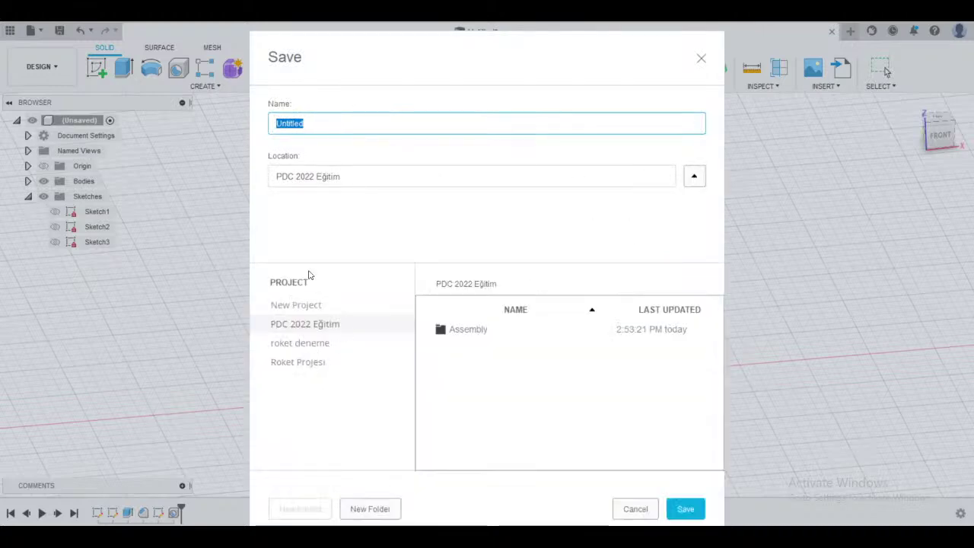
click(696, 179)
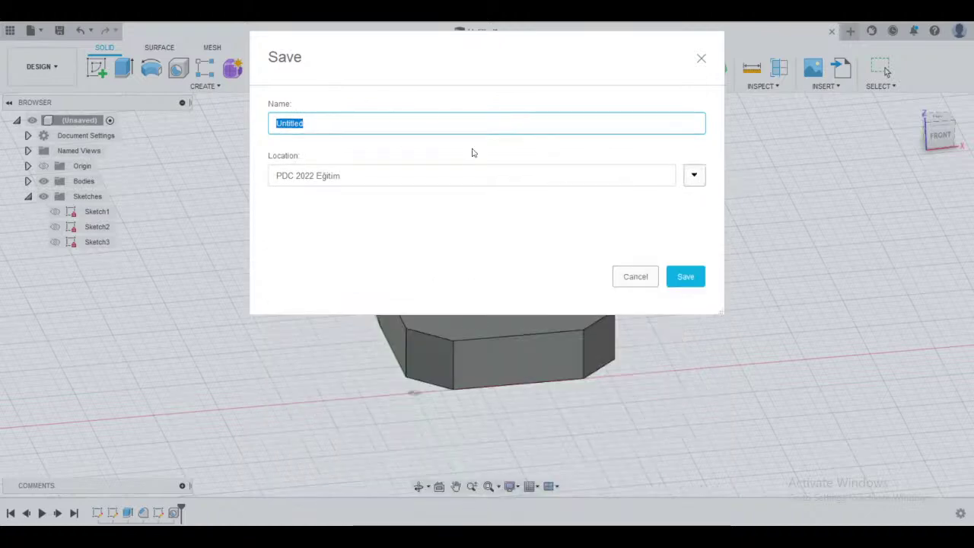
key(BackSpace)
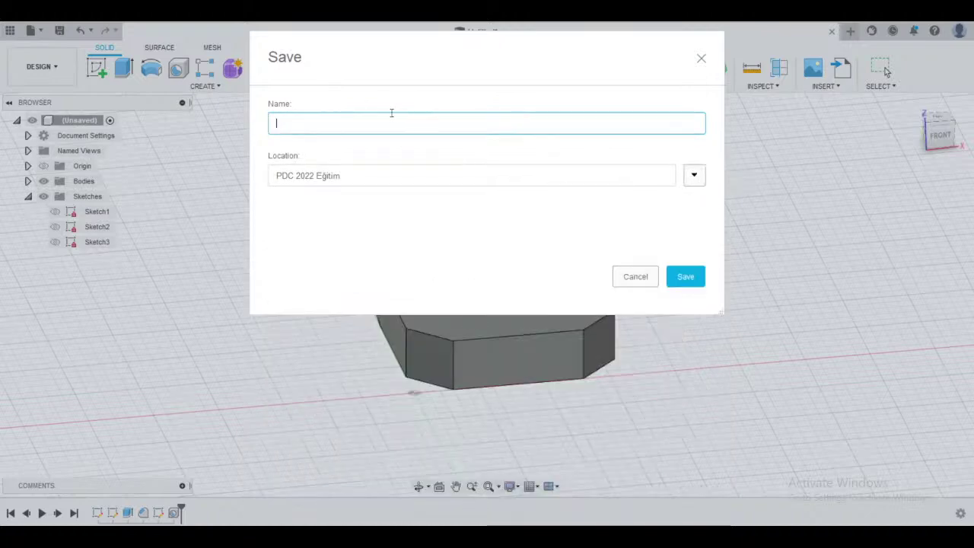
text(ilk)
click(685, 276)
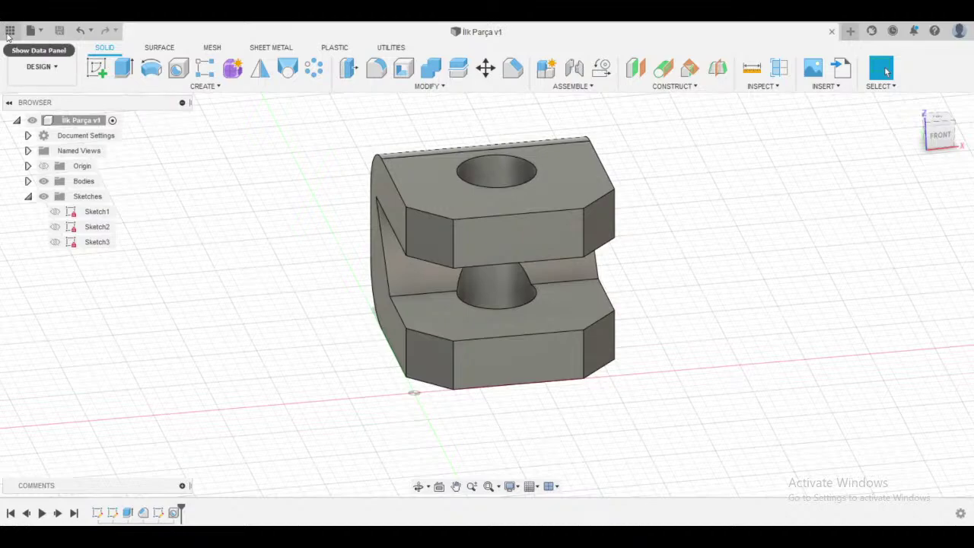
- Check the saved İlk Parça file in the data panel and look through the list of all projects
click(8, 31)
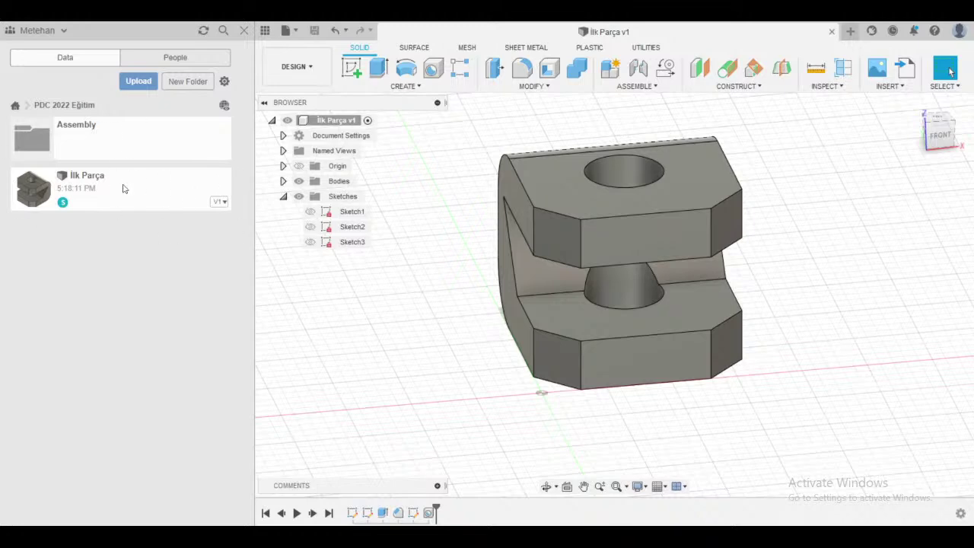
click(15, 106)
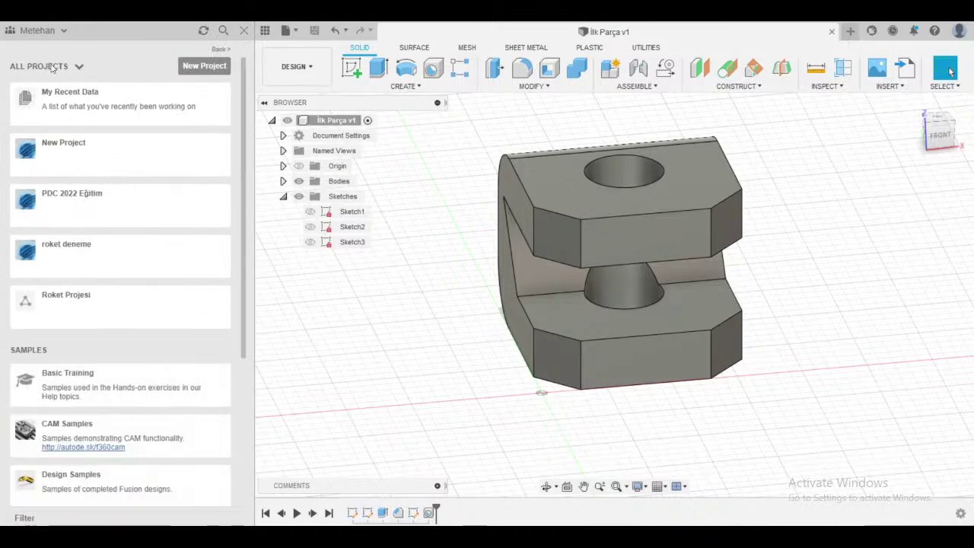
scroll(110, 304, down, 3)
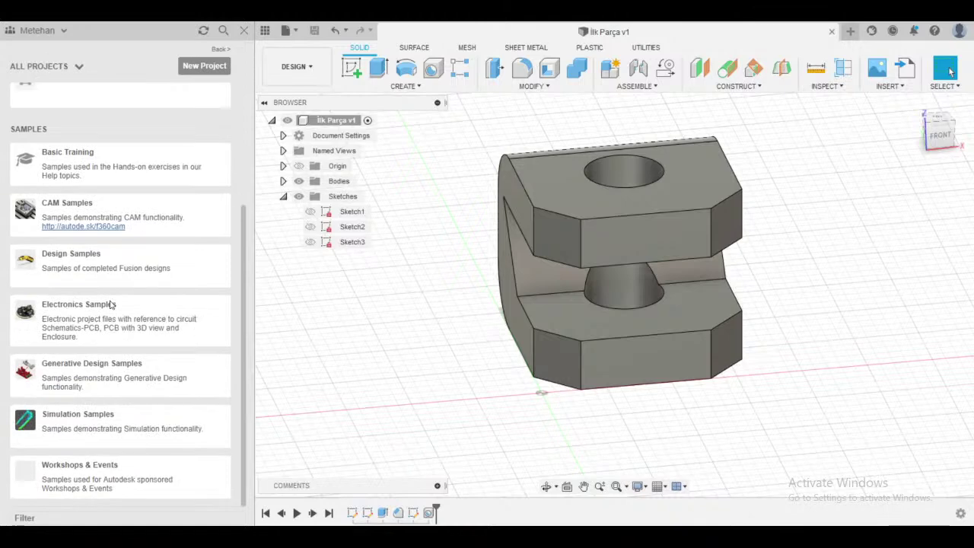
scroll(118, 352, up, 3)
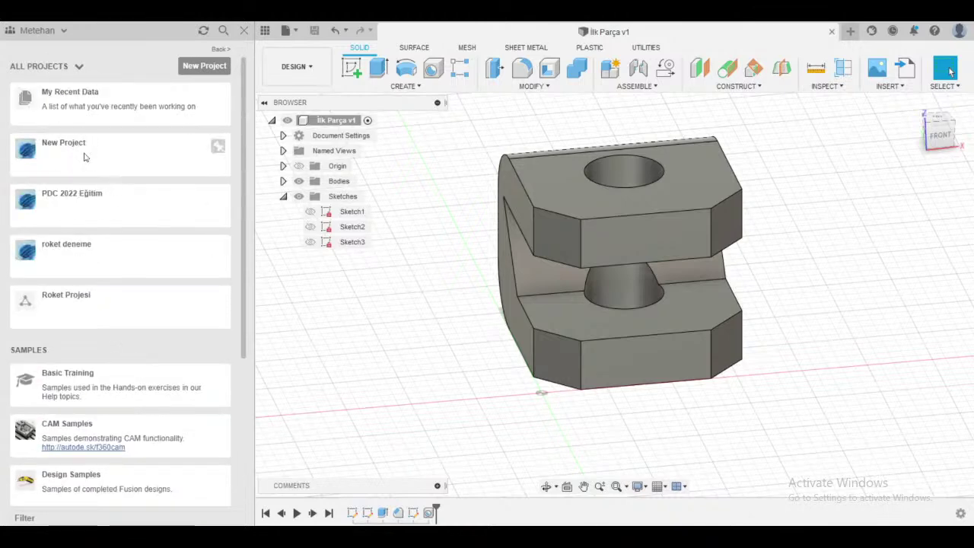
click(103, 215)
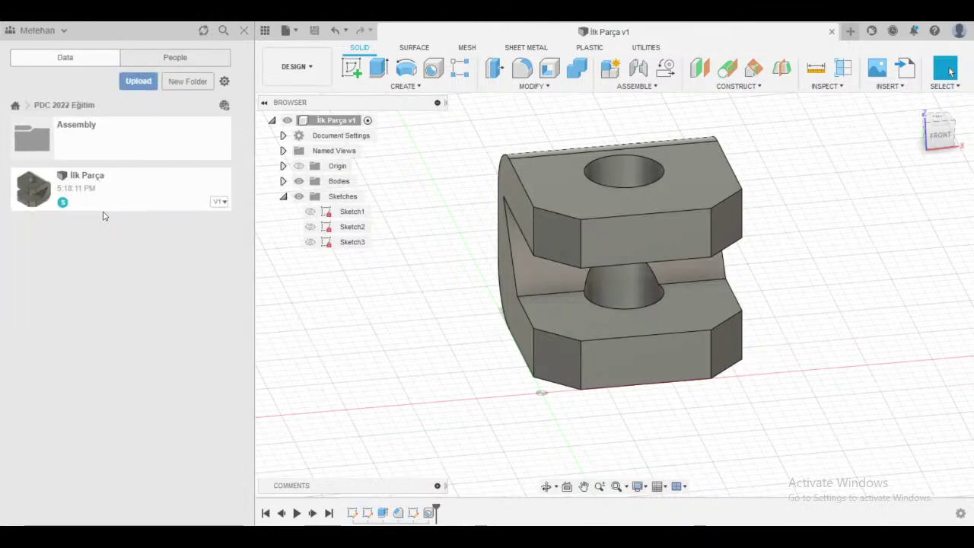
click(243, 33)
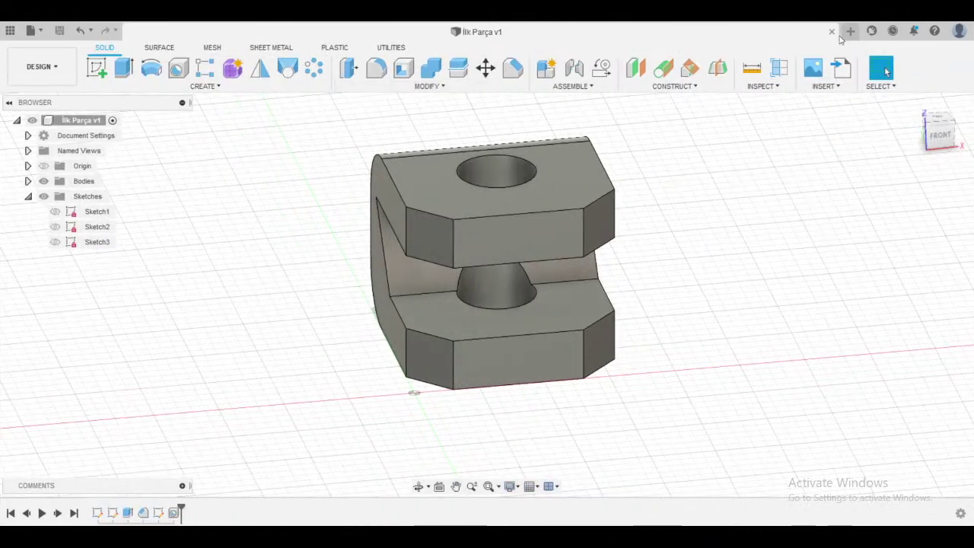
- Close the İlk Parça design, create an empty sketch on the horizontal XY plane of a new design, and finish it
click(832, 32)
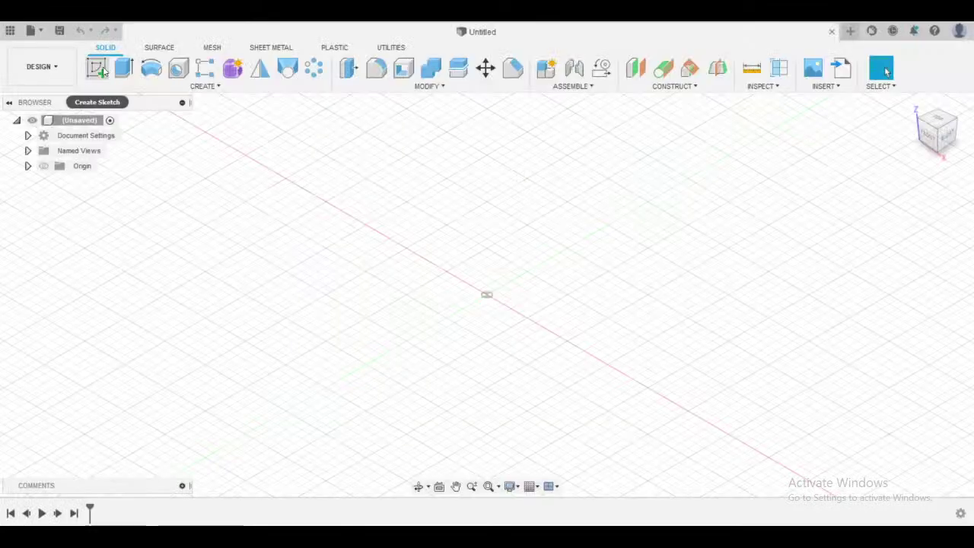
click(97, 67)
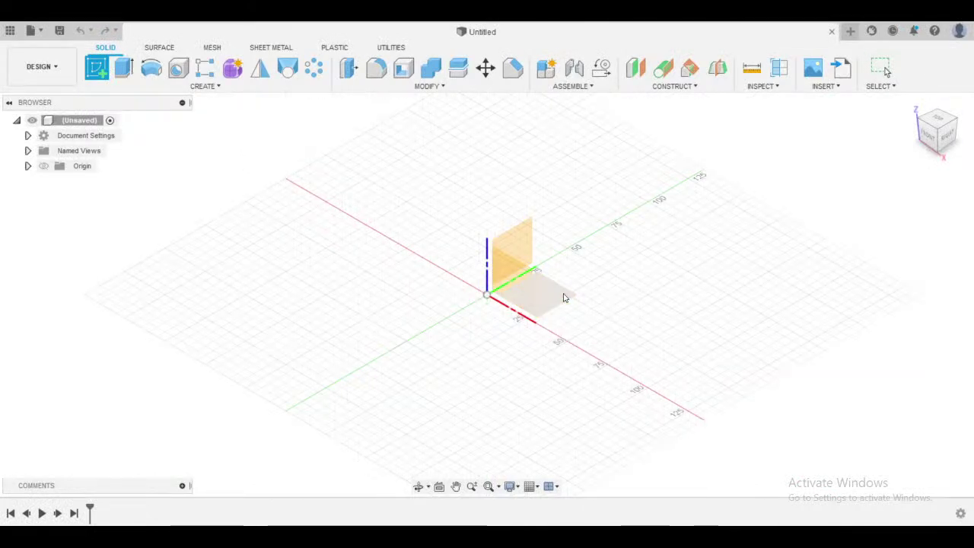
click(564, 297)
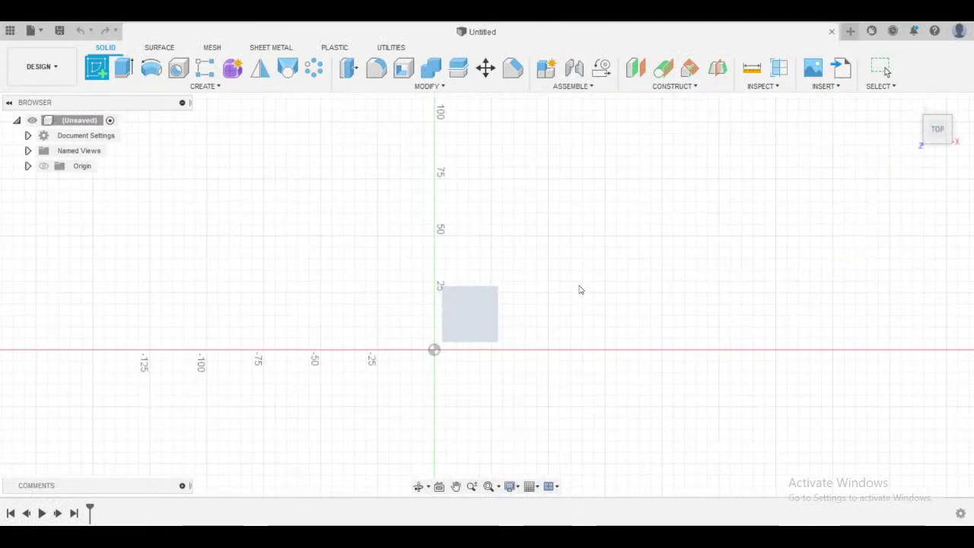
click(932, 68)
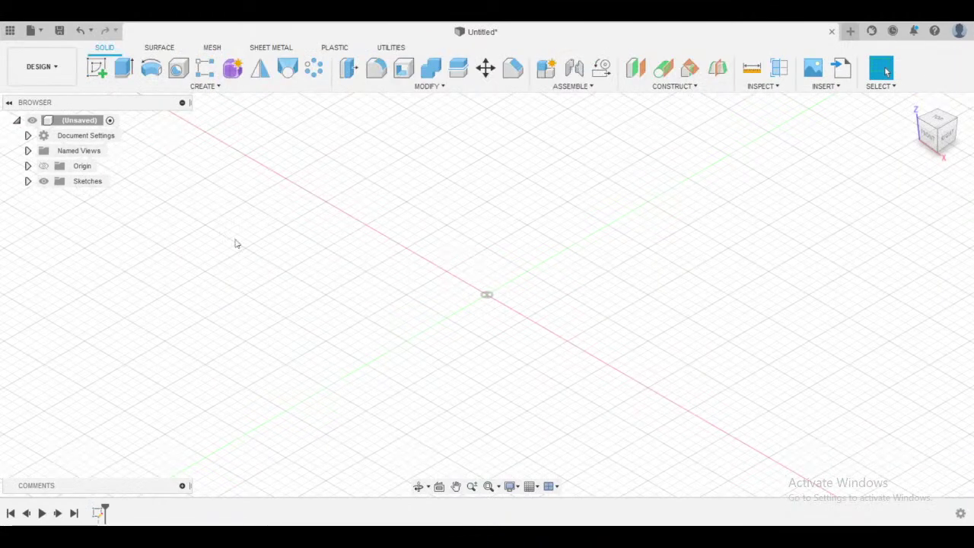
click(96, 68)
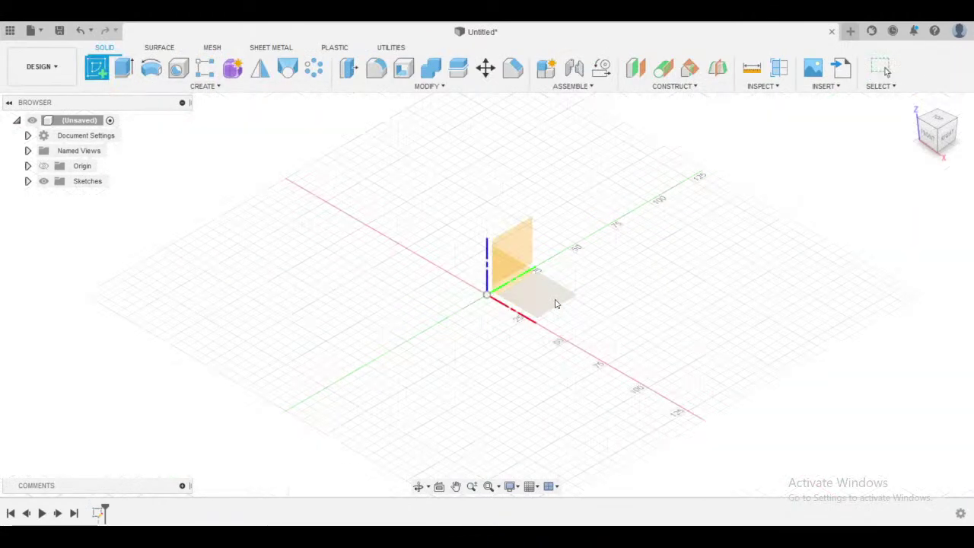
click(949, 139)
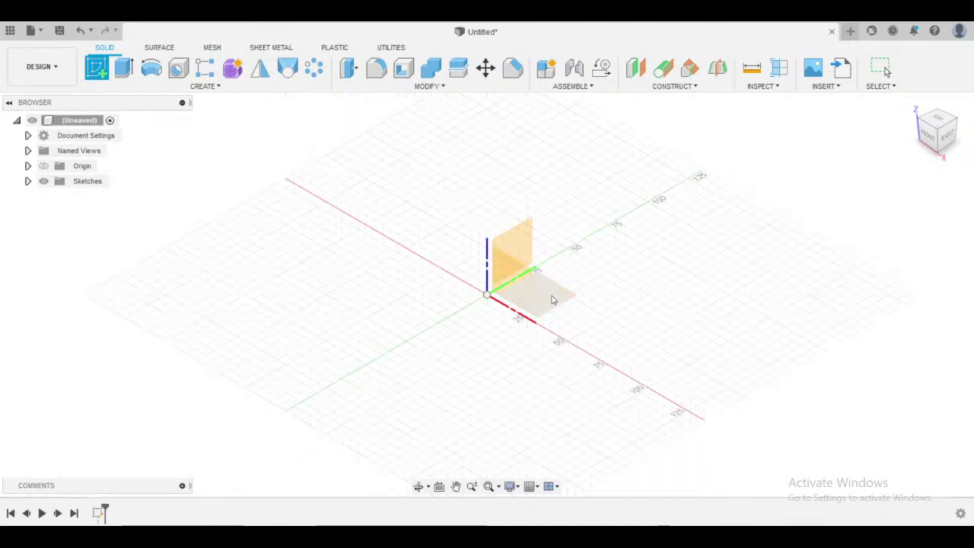
shift+middle_drag(551, 299, 539, 302)
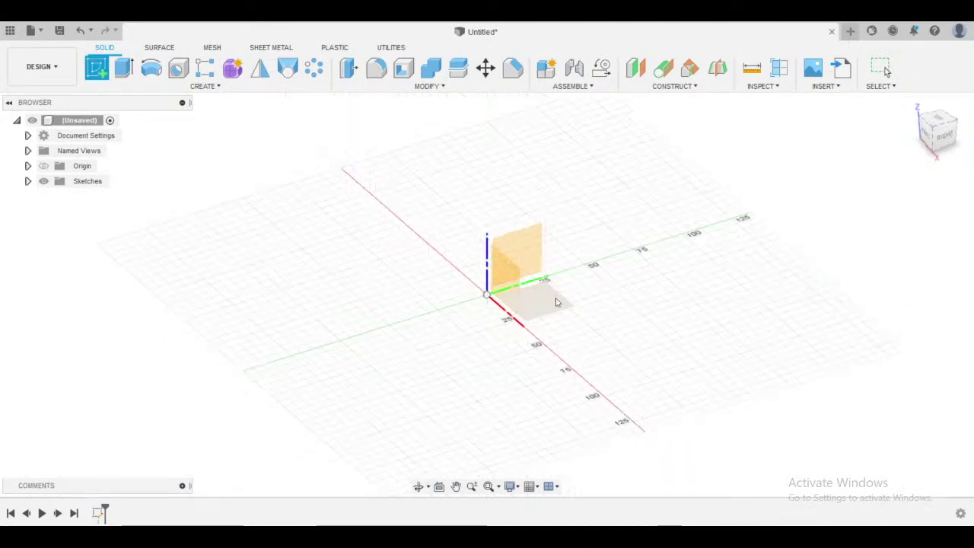
key(Escape)
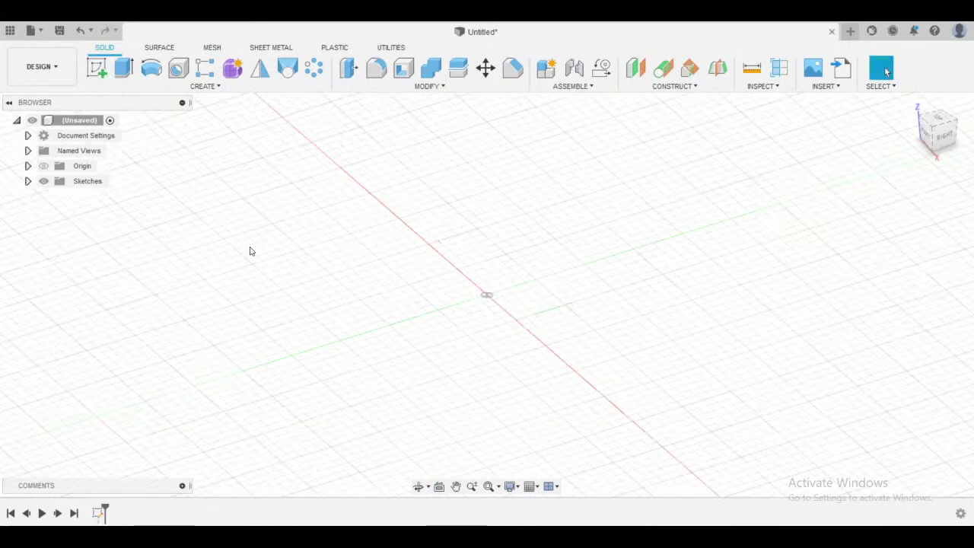
- Reopen the existing empty Sketch1 for editing from the browser and finish it
click(29, 181)
double_click(96, 197)
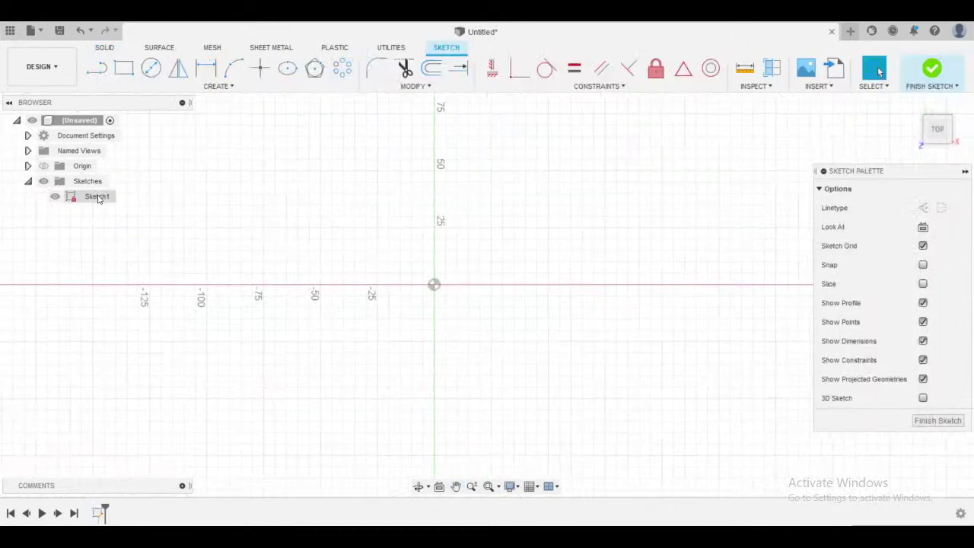
click(940, 76)
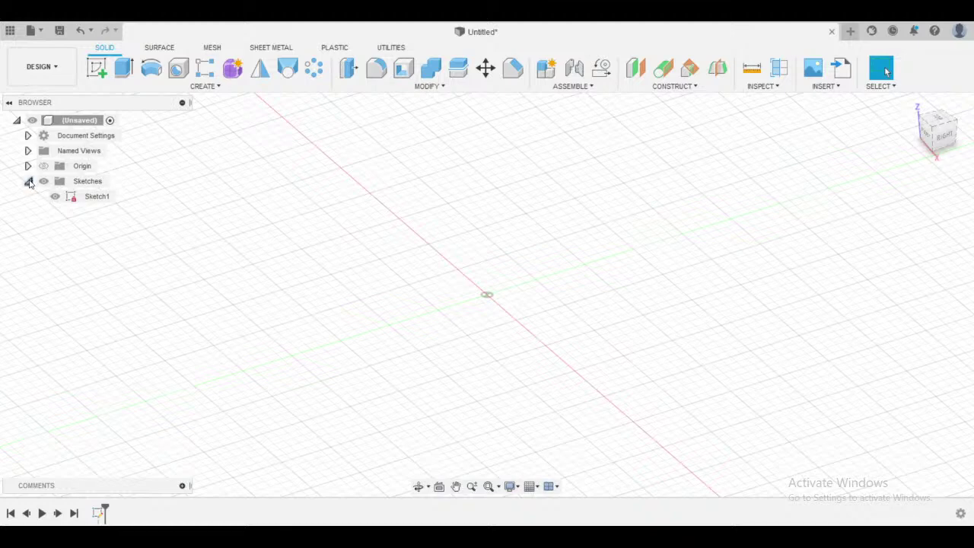
click(28, 181)
click(28, 182)
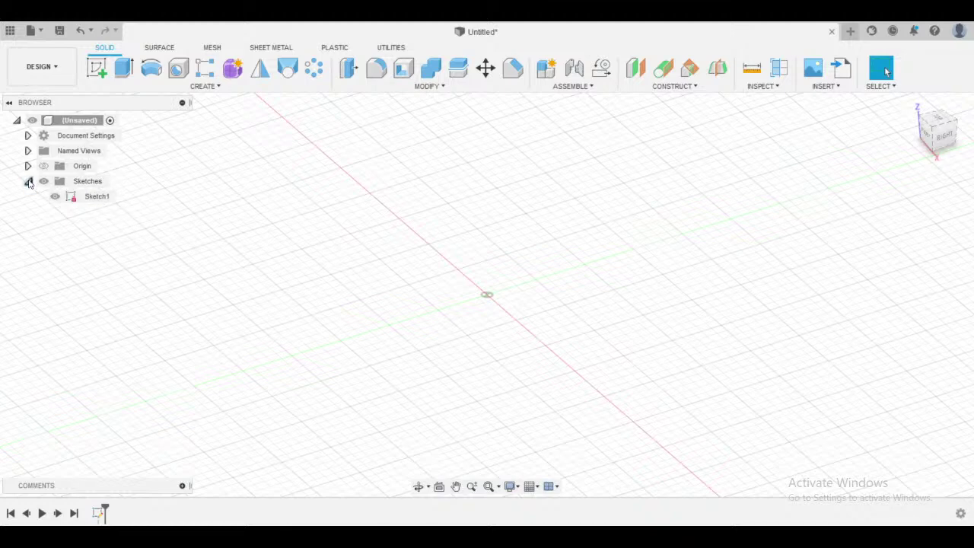
right_click(99, 202)
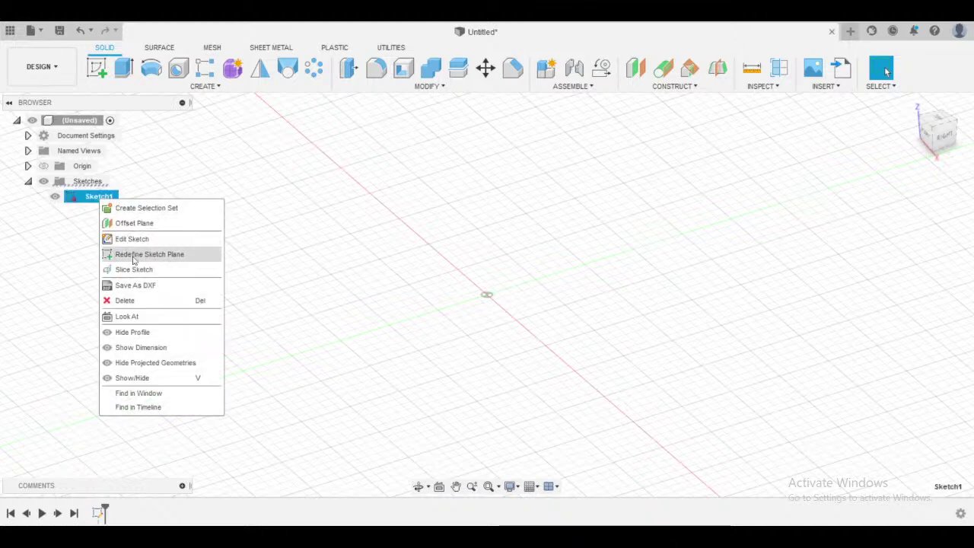
click(63, 238)
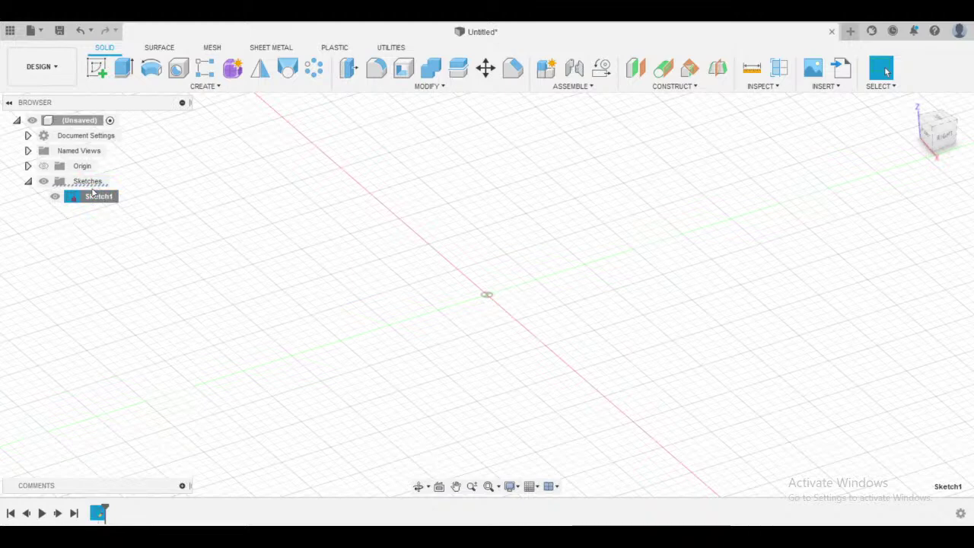
right_click(95, 197)
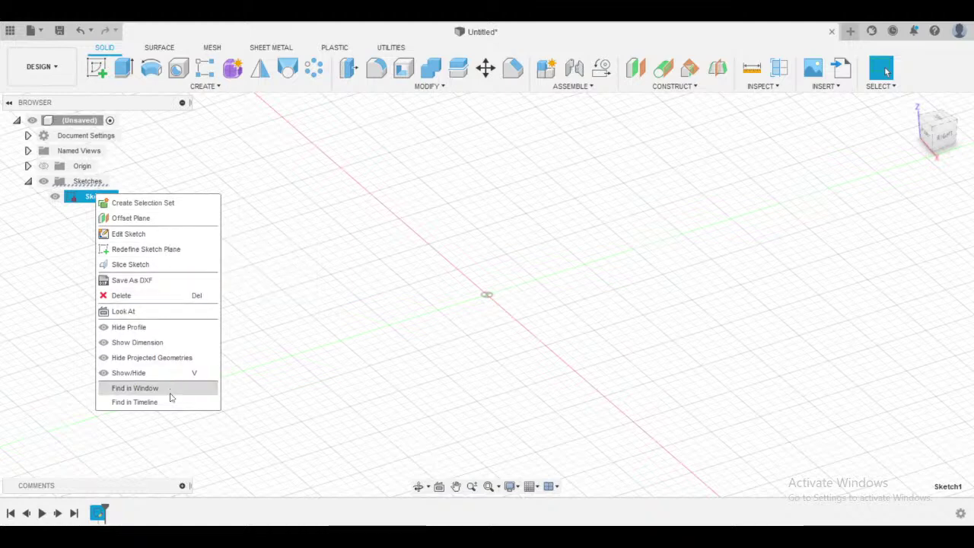
click(76, 324)
double_click(96, 197)
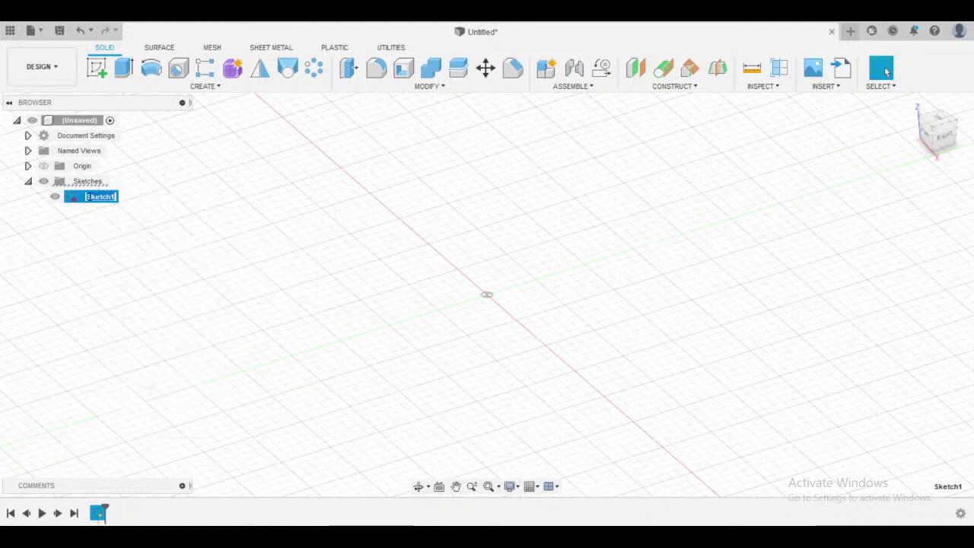
click(123, 215)
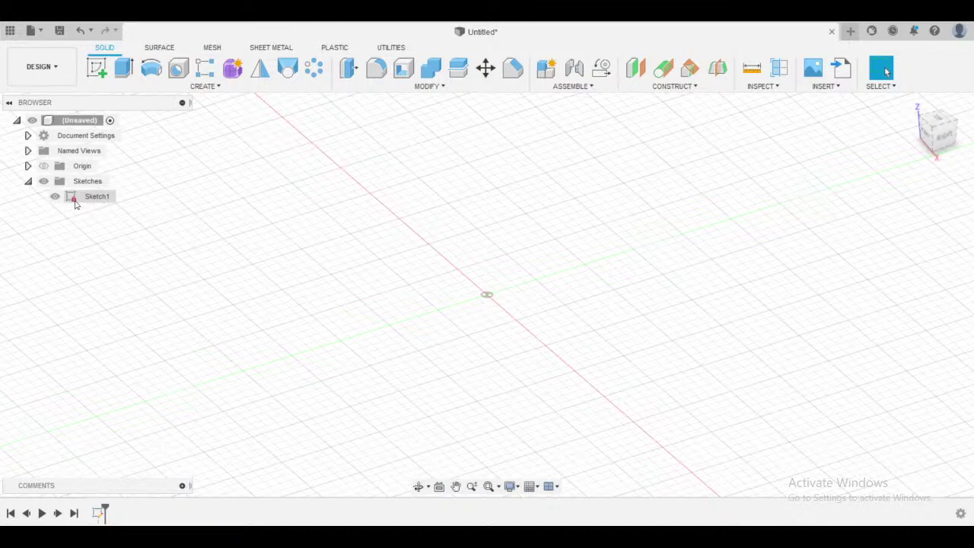
- Open the empty Sketch1 for editing
double_click(75, 202)
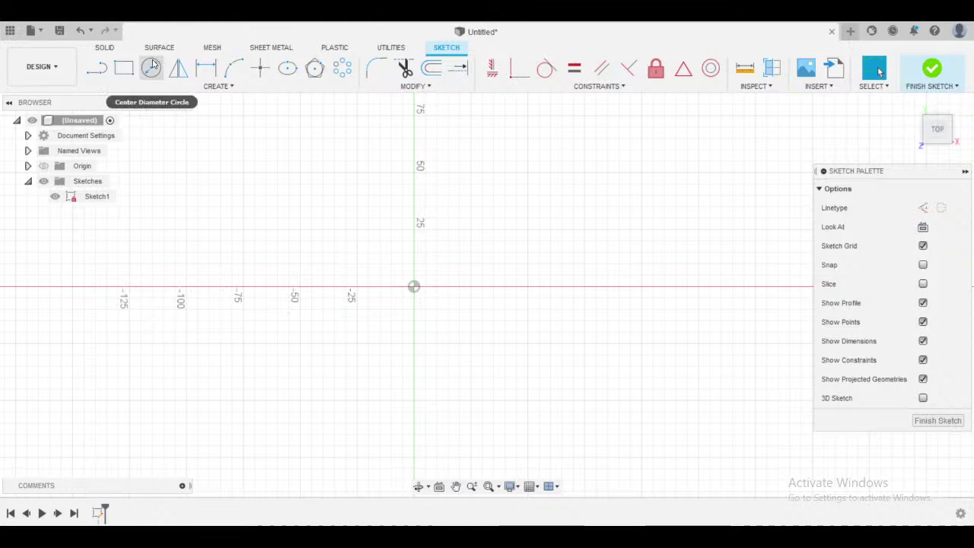
click(151, 67)
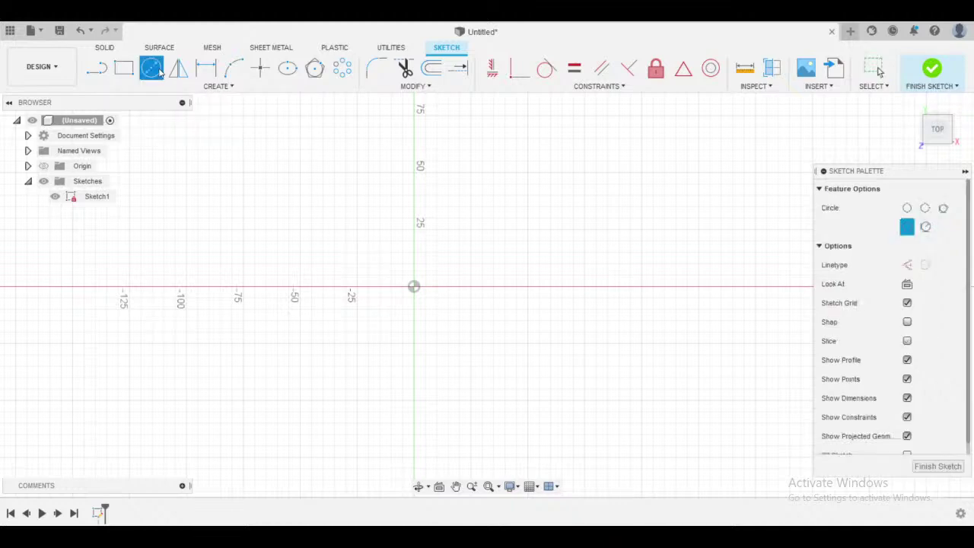
key(Escape)
middle_drag(441, 297, 430, 306)
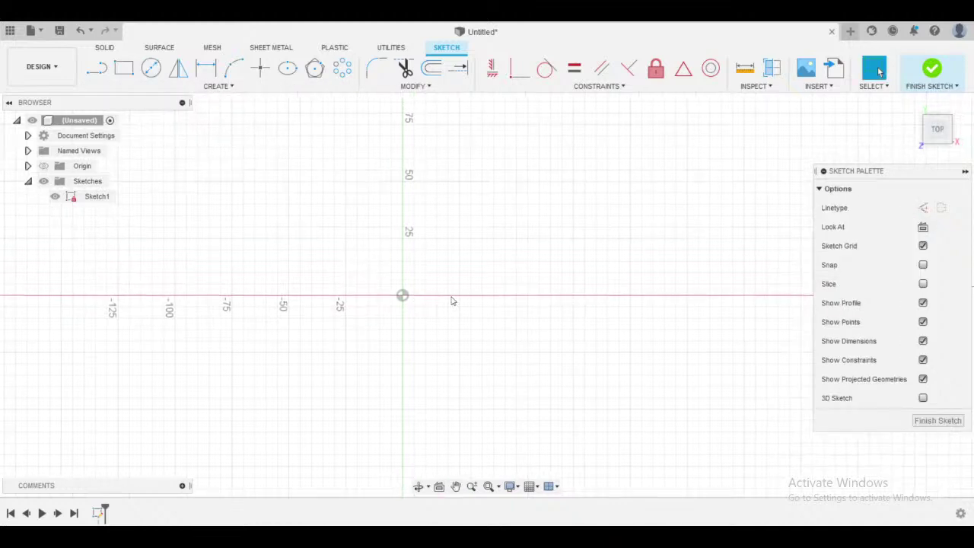
middle_drag(502, 347, 548, 342)
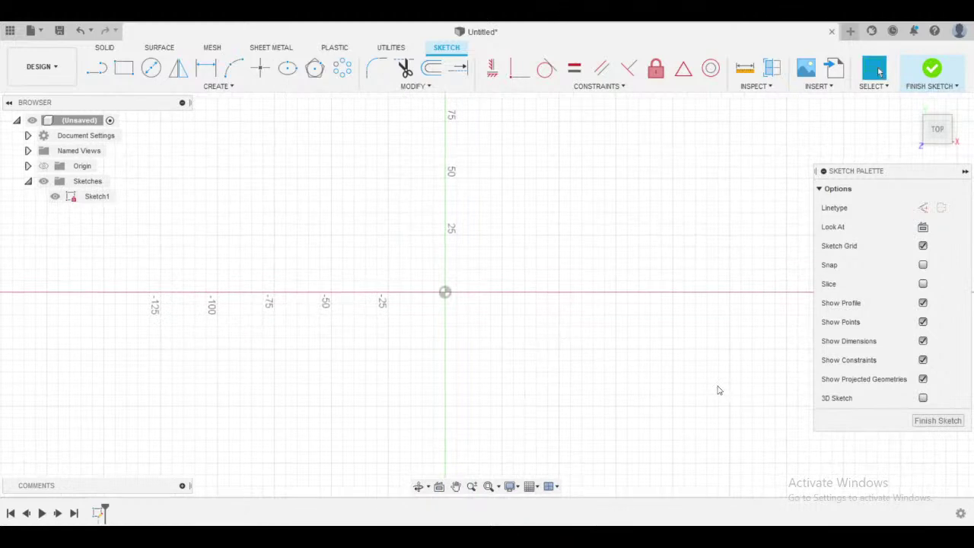
middle_drag(639, 310, 615, 335)
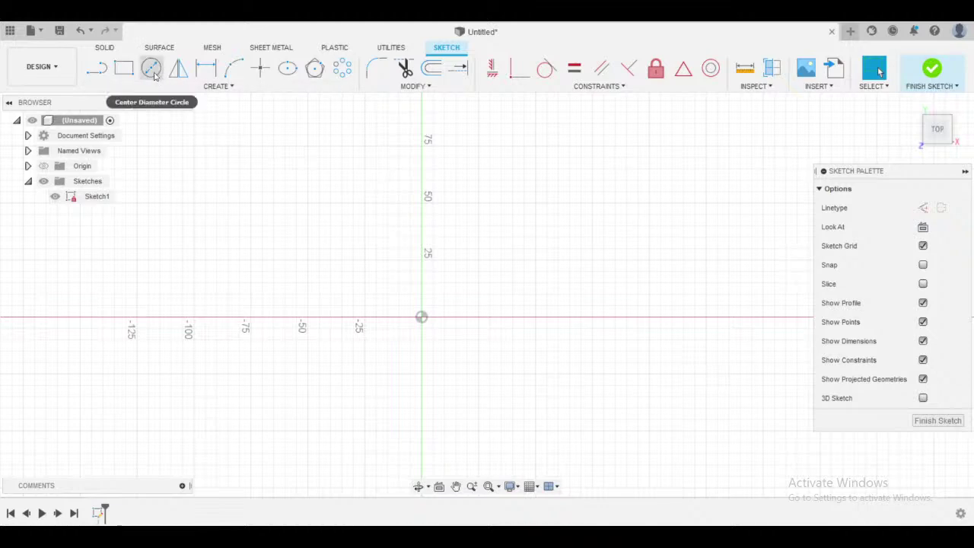
- Sketch a center diameter circle freehand above the red axis, away from the origin
click(151, 74)
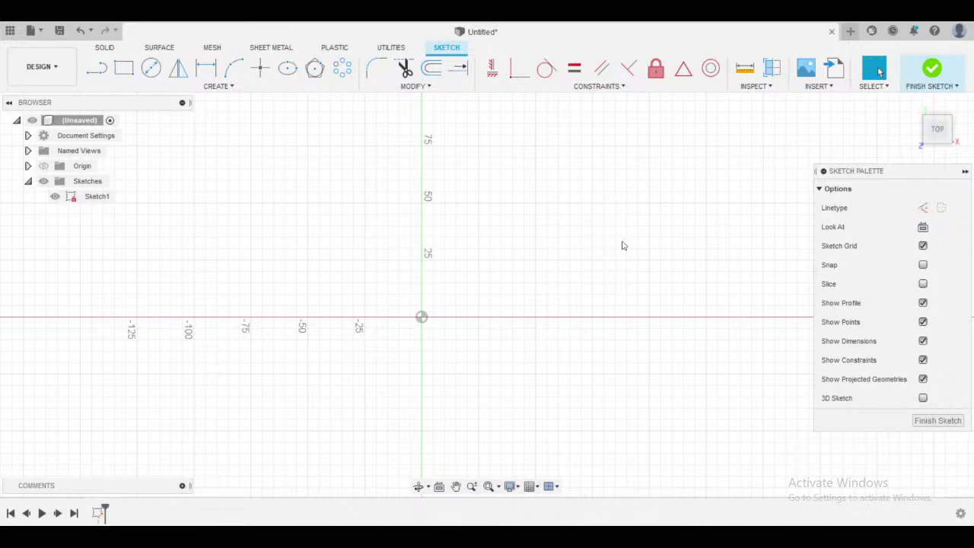
text(scirc)
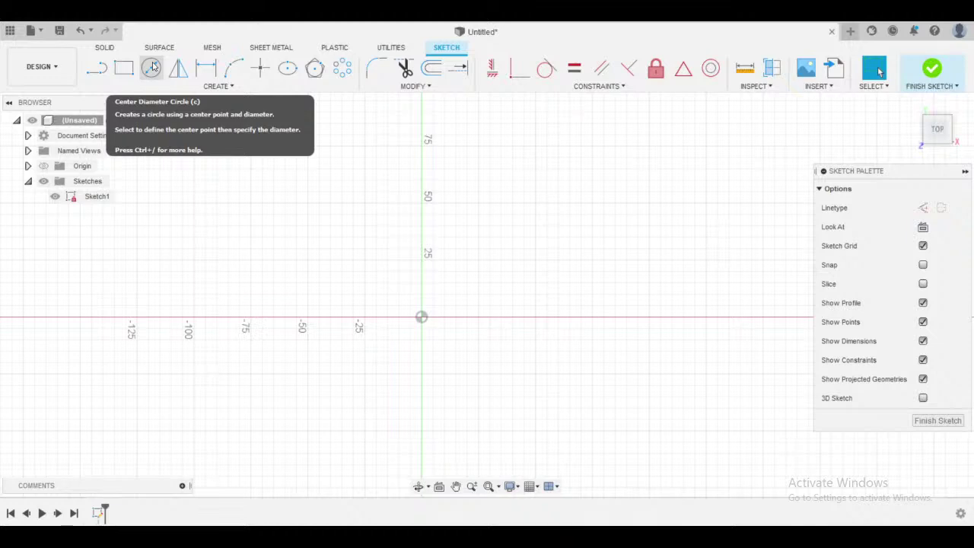
click(152, 67)
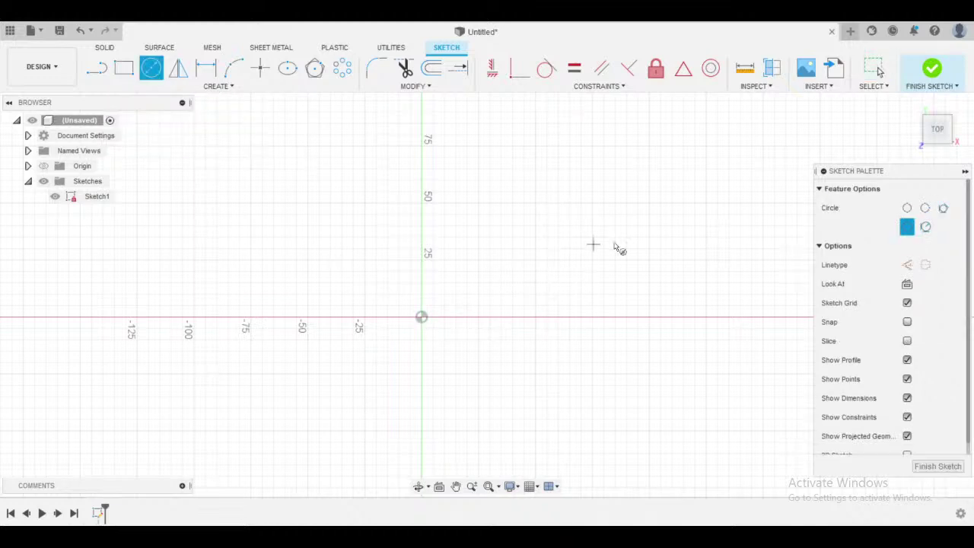
middle_drag(617, 249, 523, 268)
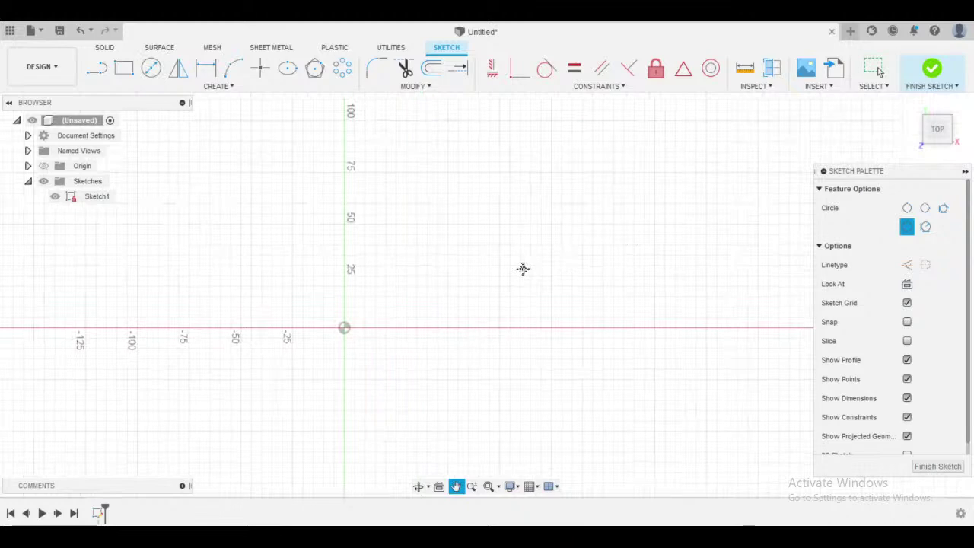
click(524, 227)
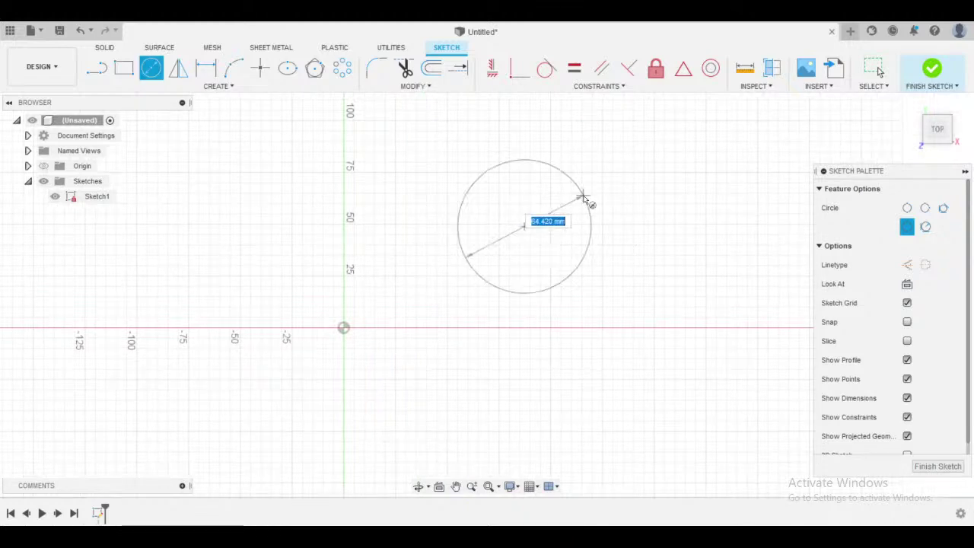
click(607, 263)
key(Escape)
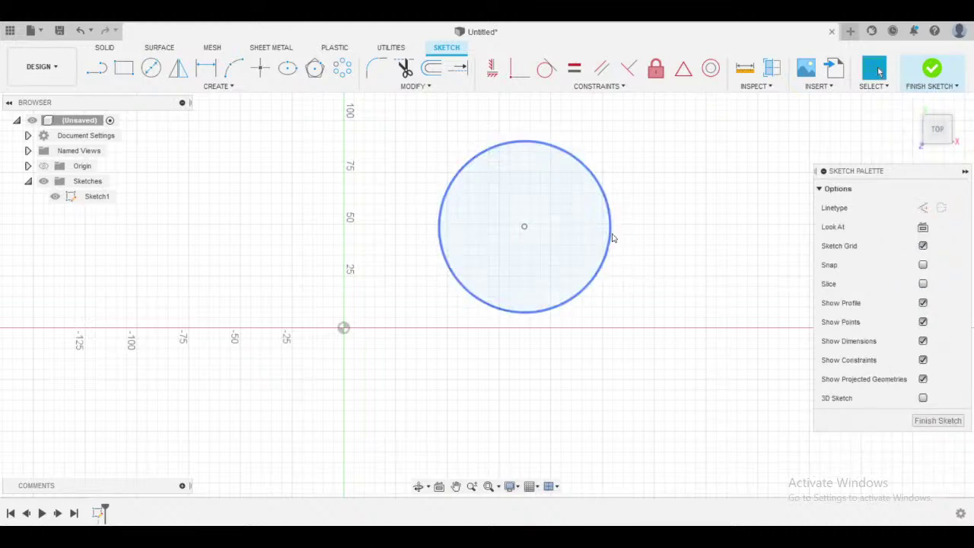
- Shrink the circle to about 42 mm in diameter and move its center onto the sketch origin
mouse_move(610, 232)
mouse_down()
mouse_move(556, 224)
mouse_move(568, 230)
mouse_move(600, 195)
mouse_move(631, 276)
mouse_move(554, 228)
mouse_move(587, 246)
mouse_move(551, 239)
mouse_up()
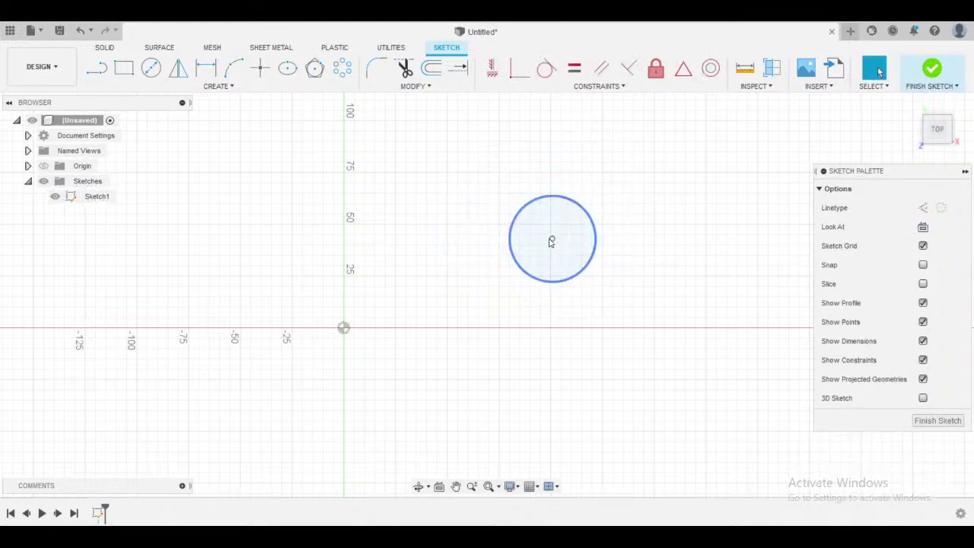
click(608, 280)
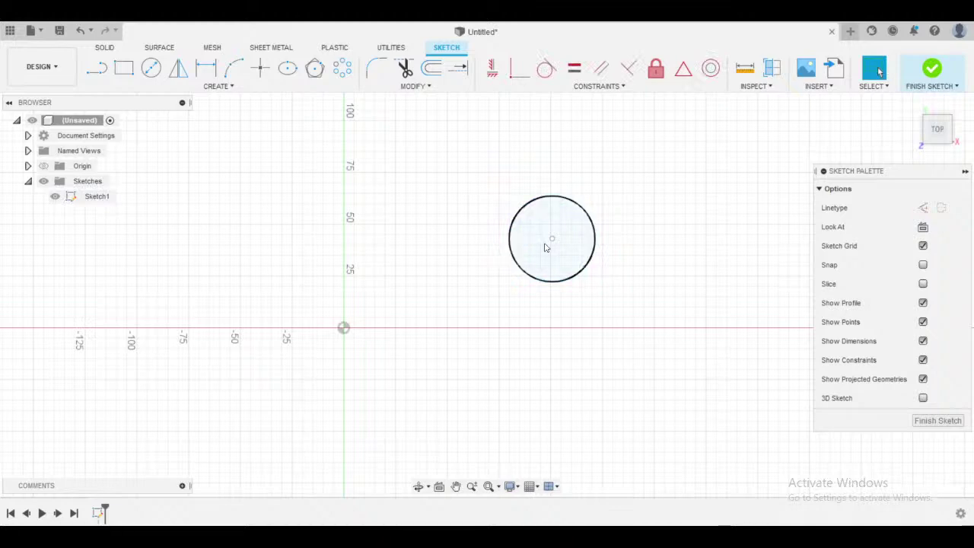
mouse_move(556, 240)
mouse_down()
mouse_move(520, 246)
mouse_move(344, 329)
mouse_move(511, 189)
mouse_move(520, 95)
mouse_move(511, 93)
mouse_up()
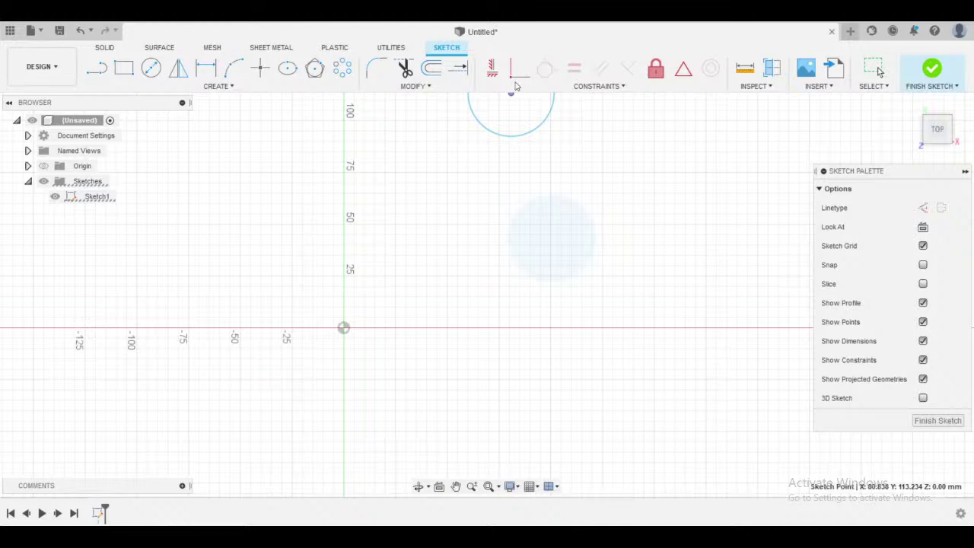
mouse_move(515, 86)
mouse_down()
mouse_move(455, 239)
mouse_move(353, 321)
mouse_move(448, 287)
mouse_move(509, 226)
mouse_move(446, 241)
mouse_move(345, 329)
mouse_up()
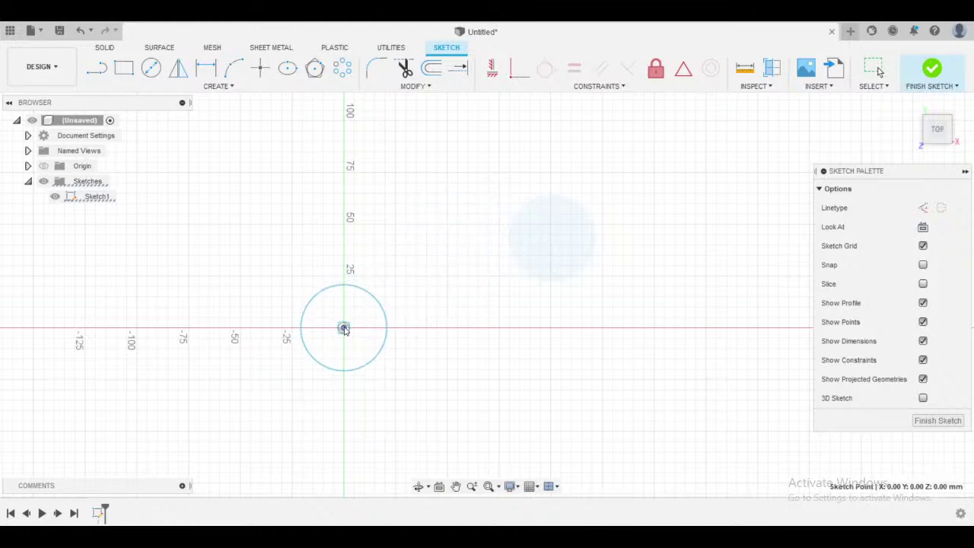
drag(344, 328, 344, 329)
- Check the shaft drawing on the reference slide and dimension the circle's diameter to 8 mm
middle_drag(461, 289, 516, 262)
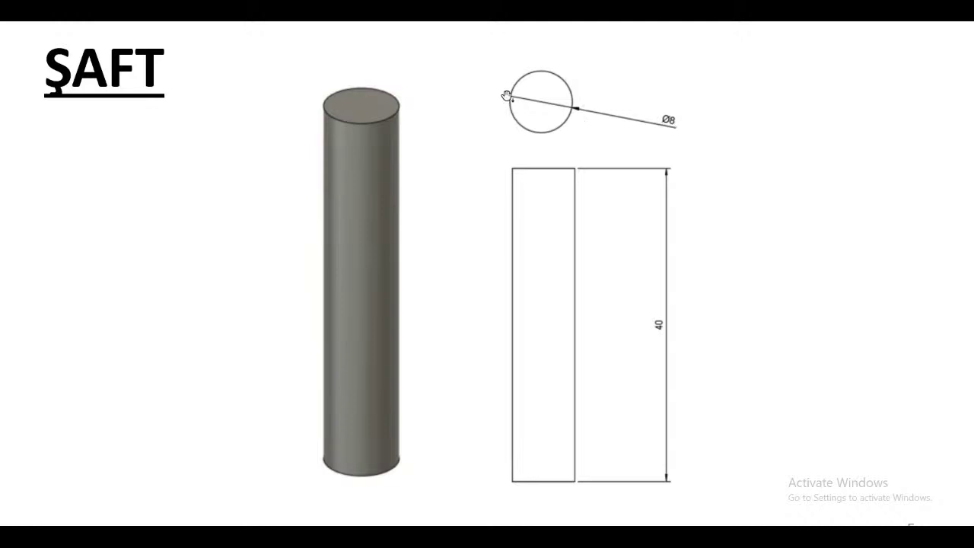
key(alt+Tab)
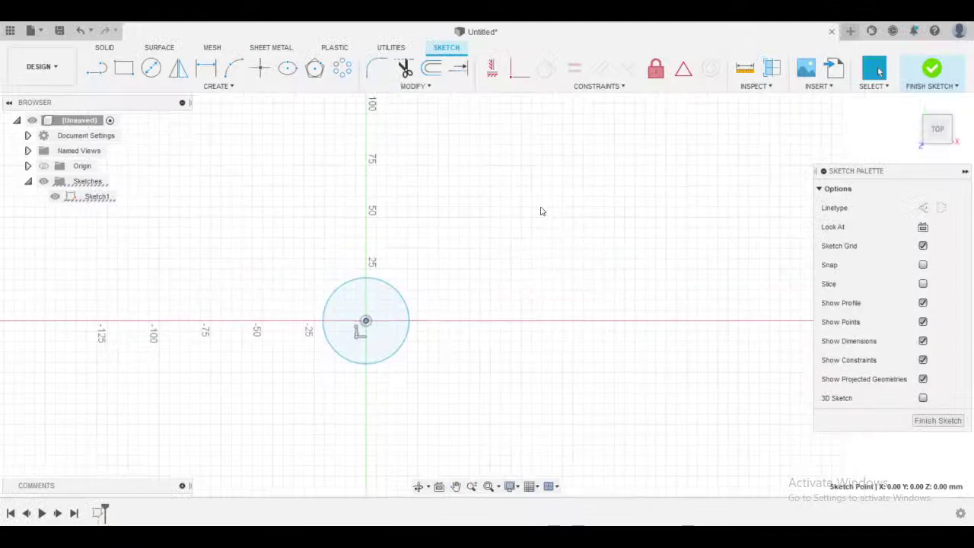
key(d)
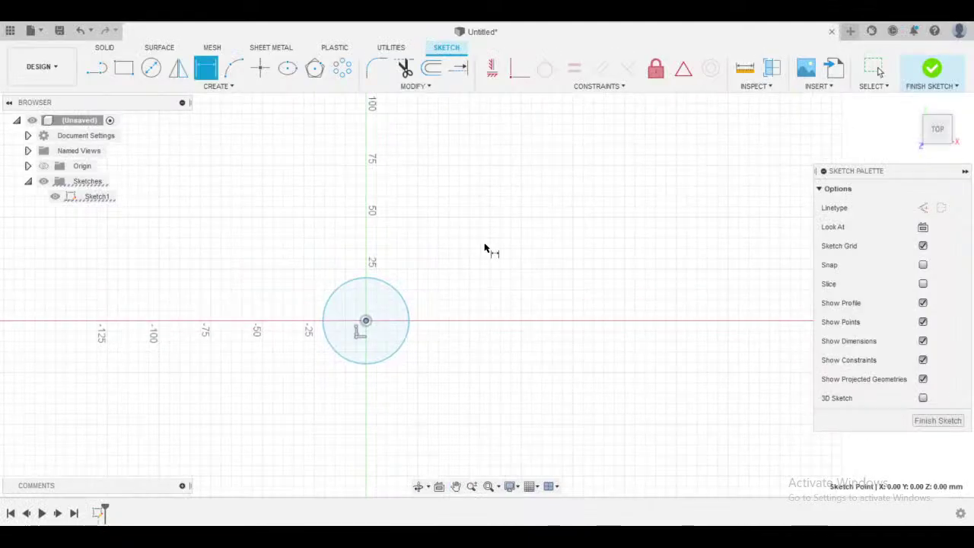
click(414, 299)
click(487, 264)
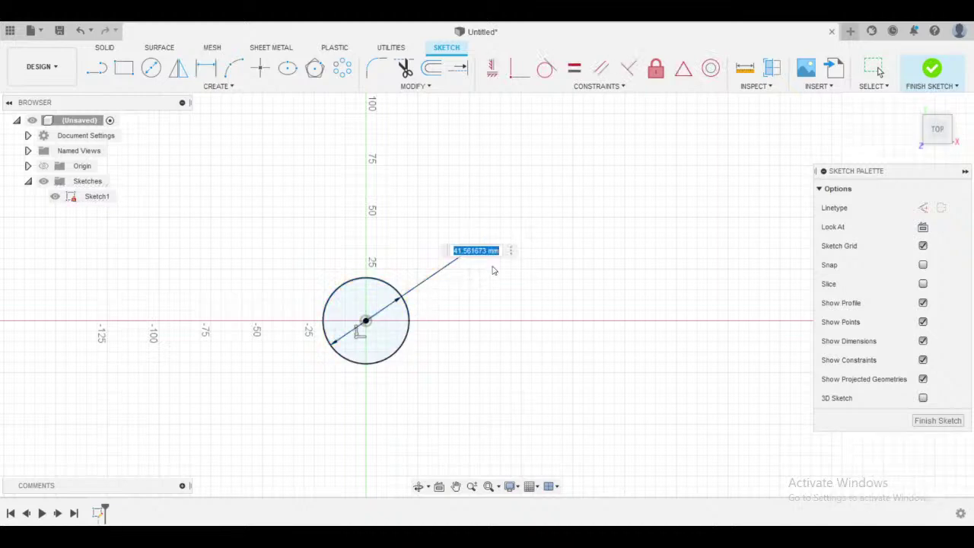
text(8)
key(Return)
key(Escape)
scroll(422, 317, up, 4)
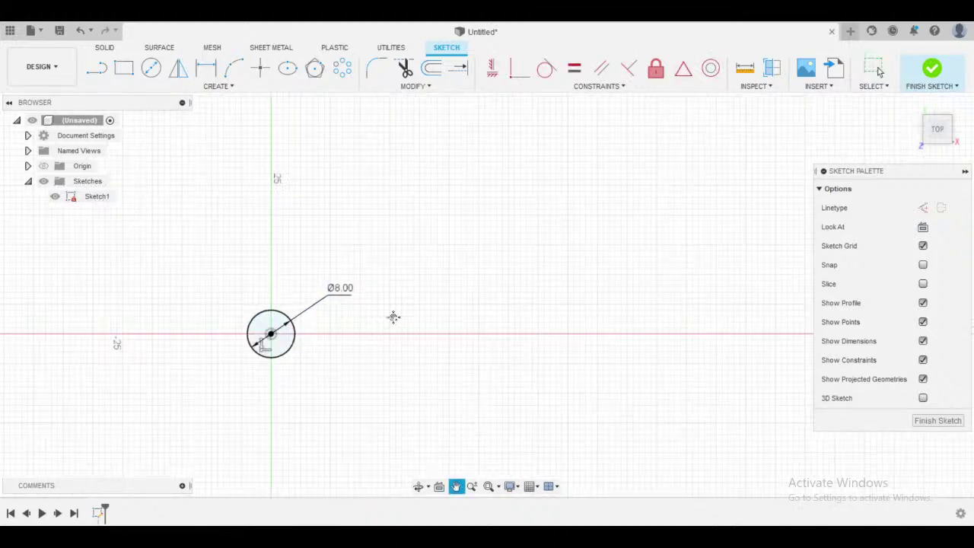
middle_drag(445, 285, 569, 271)
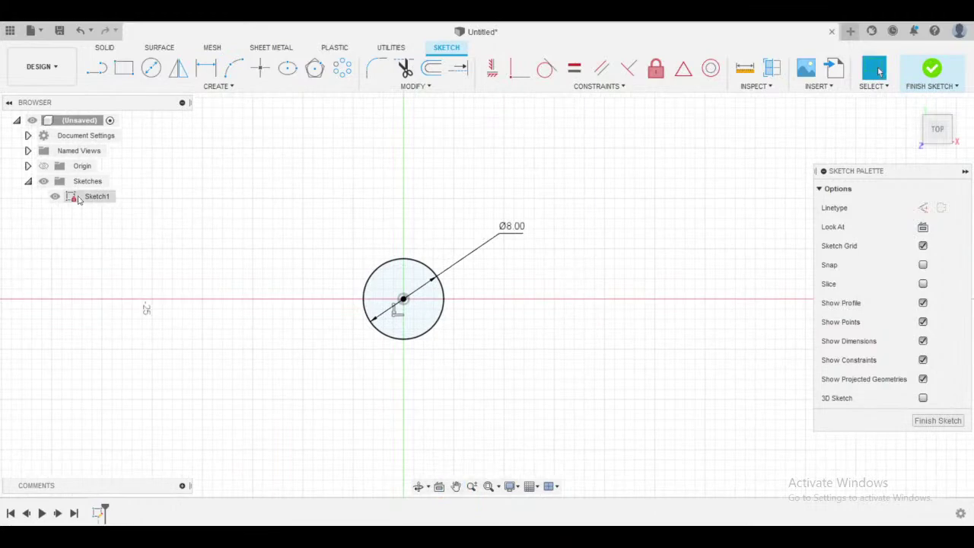
- Finish the sketch and extrude the circle profile 40 mm upward to one side as a new body
click(933, 69)
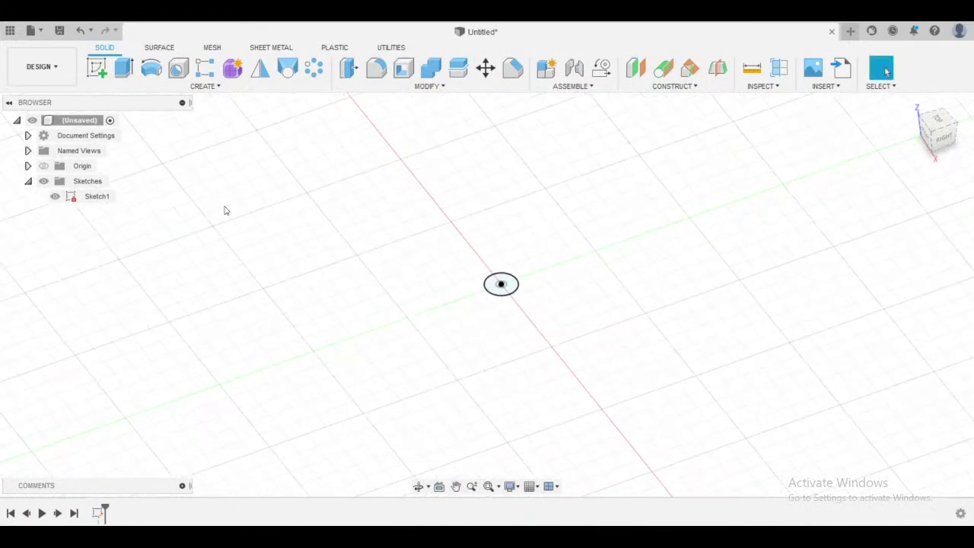
click(124, 68)
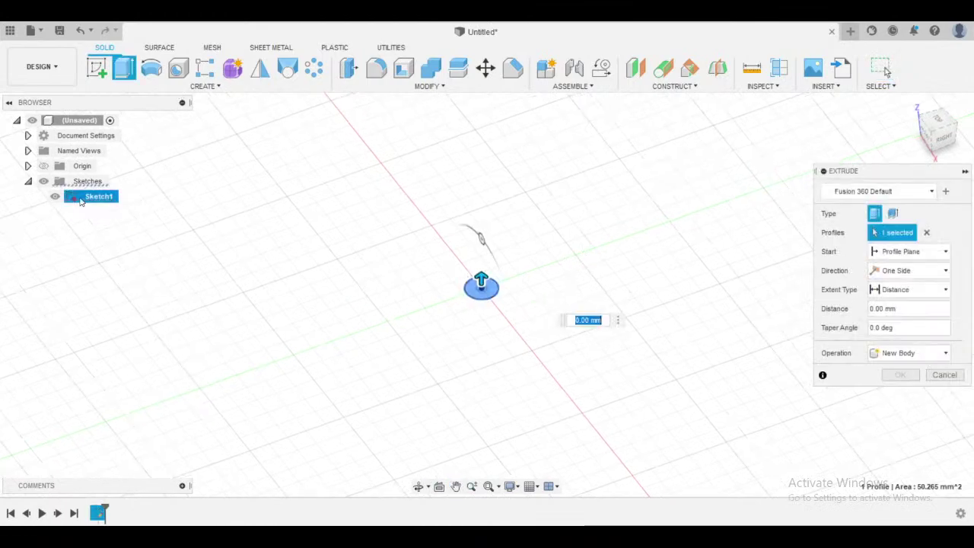
scroll(472, 278, up, 3)
middle_drag(529, 221, 439, 233)
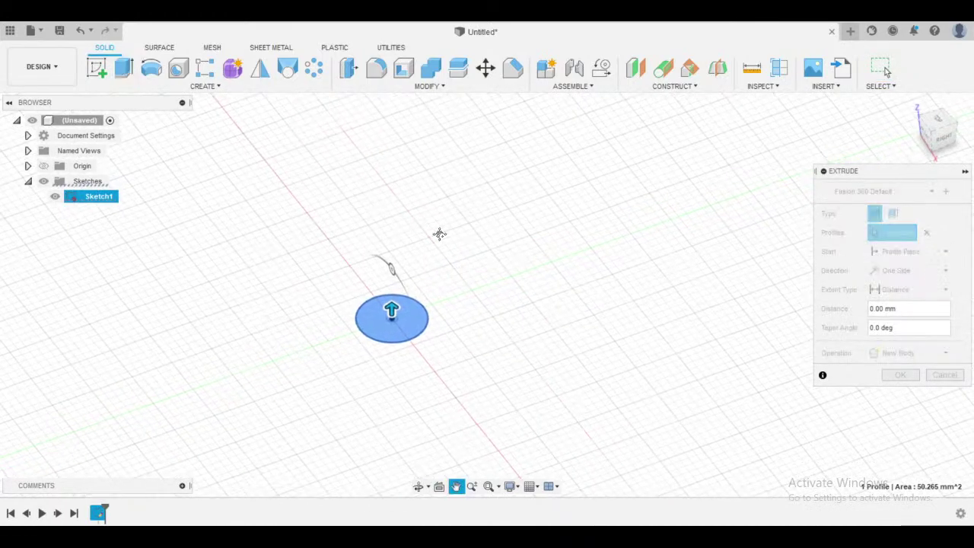
middle_drag(513, 266, 550, 271)
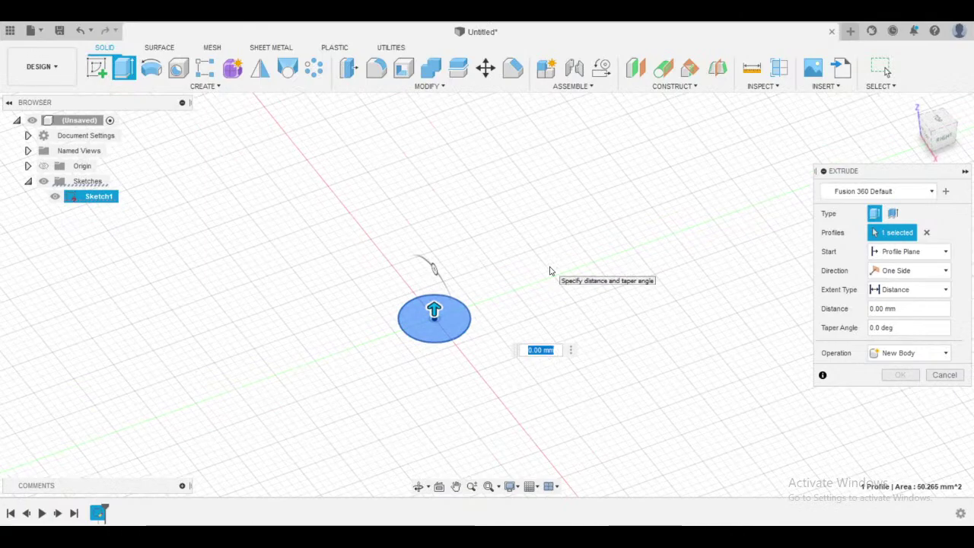
scroll(551, 271, down, 4)
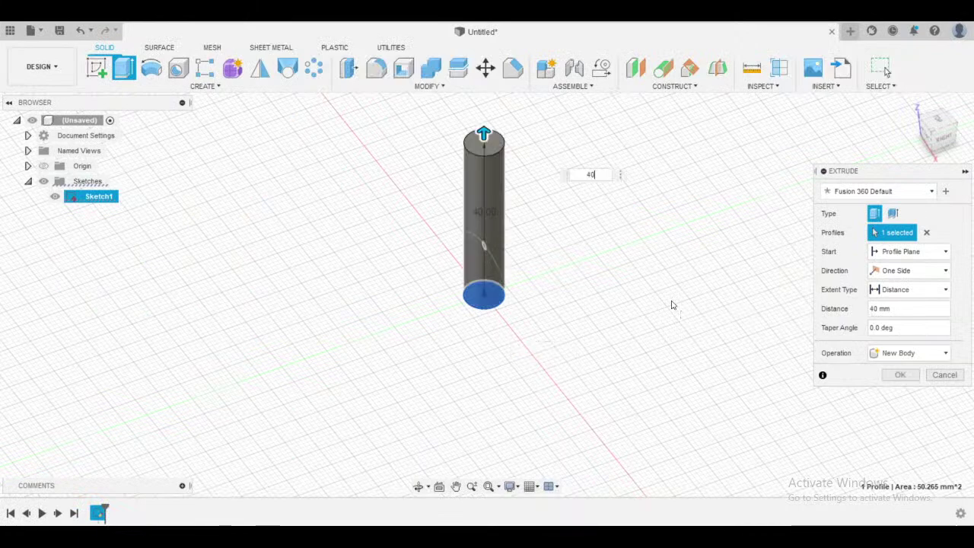
key(Return)
shift+middle_drag(608, 252, 594, 190)
middle_drag(545, 164, 502, 228)
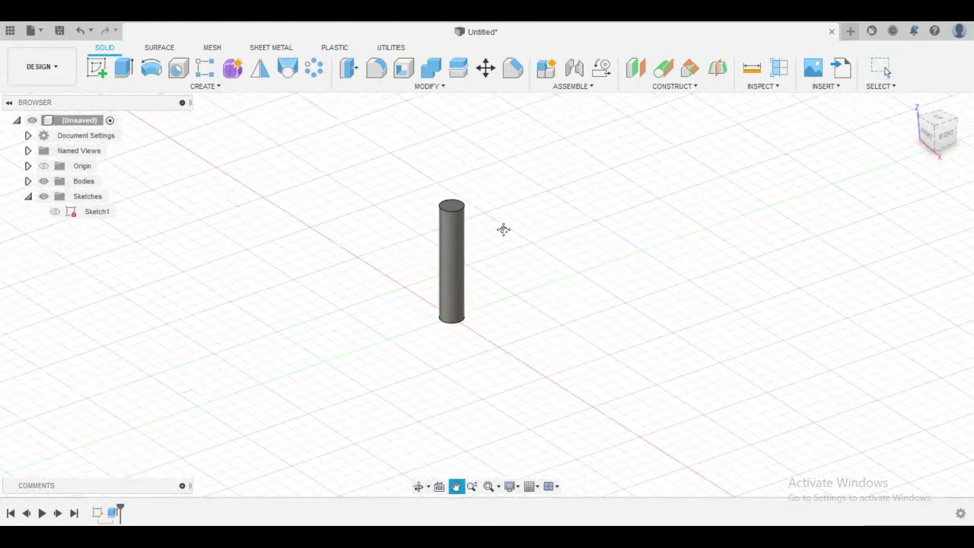
scroll(495, 246, up, 2)
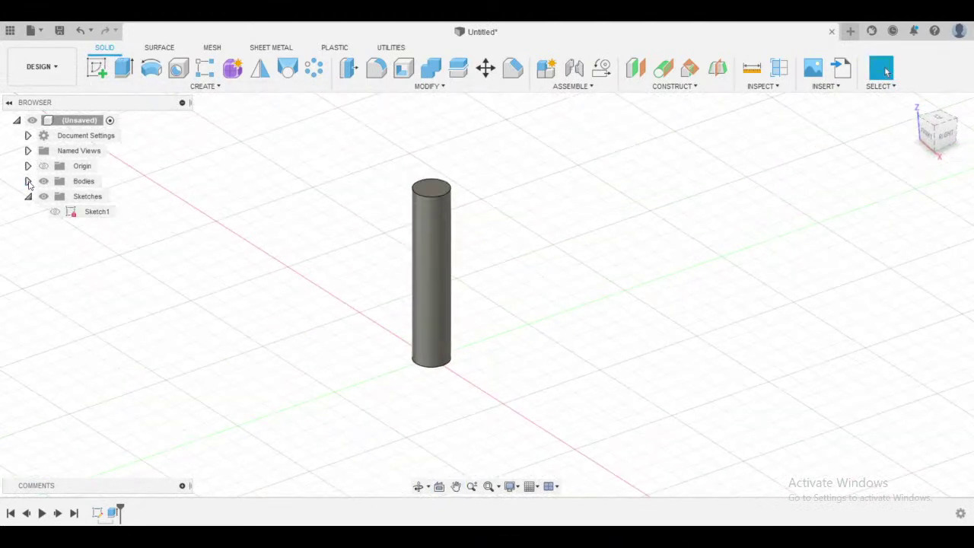
click(27, 182)
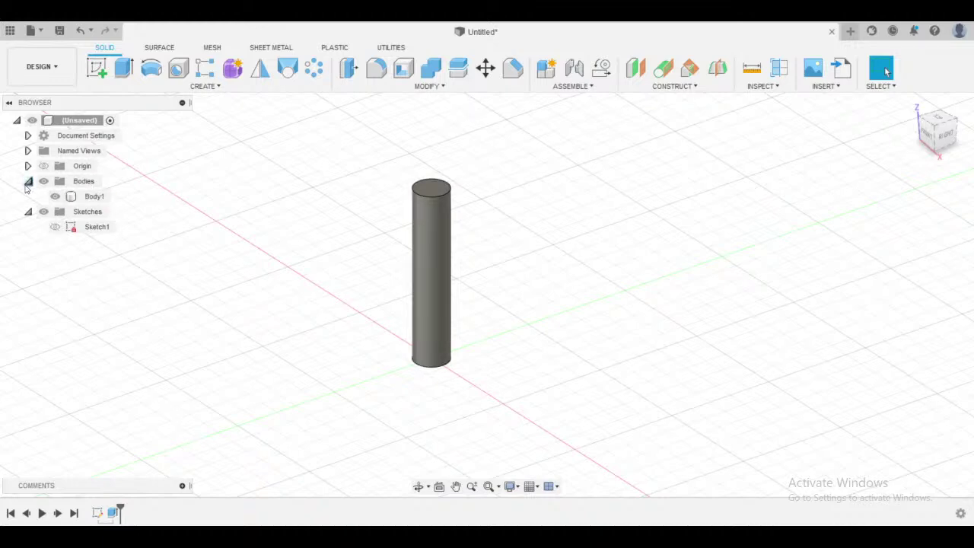
- Expand the design's bodies and hide the extruded cylinder body
click(27, 183)
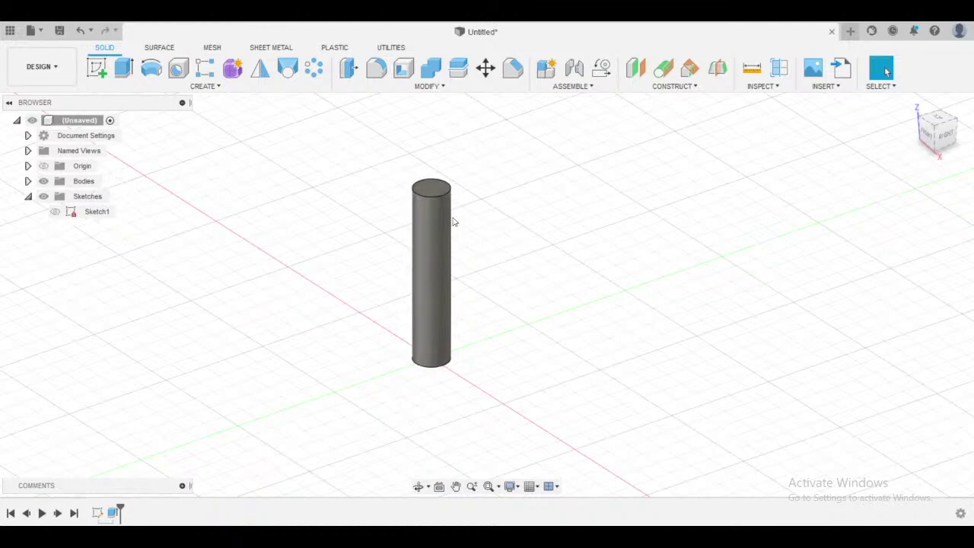
click(28, 183)
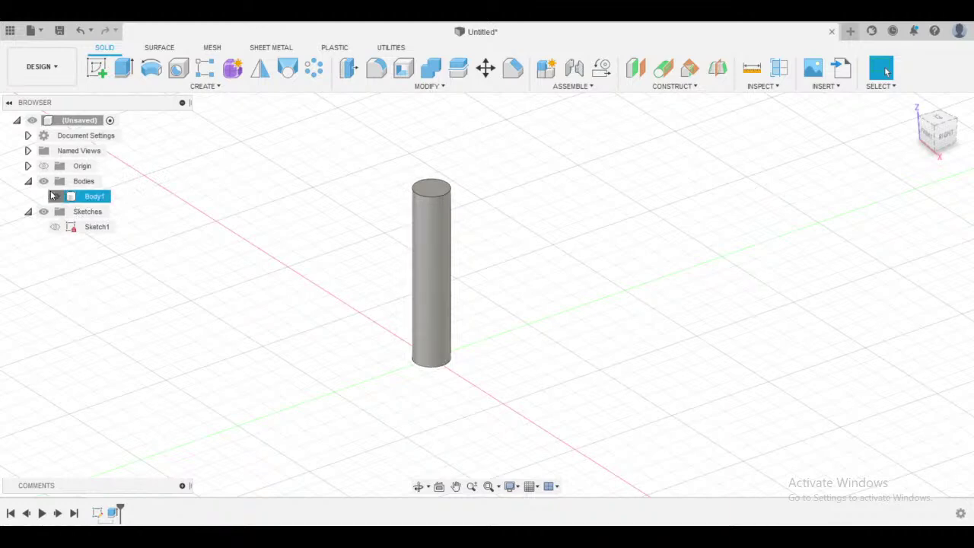
click(55, 196)
click(55, 197)
click(55, 196)
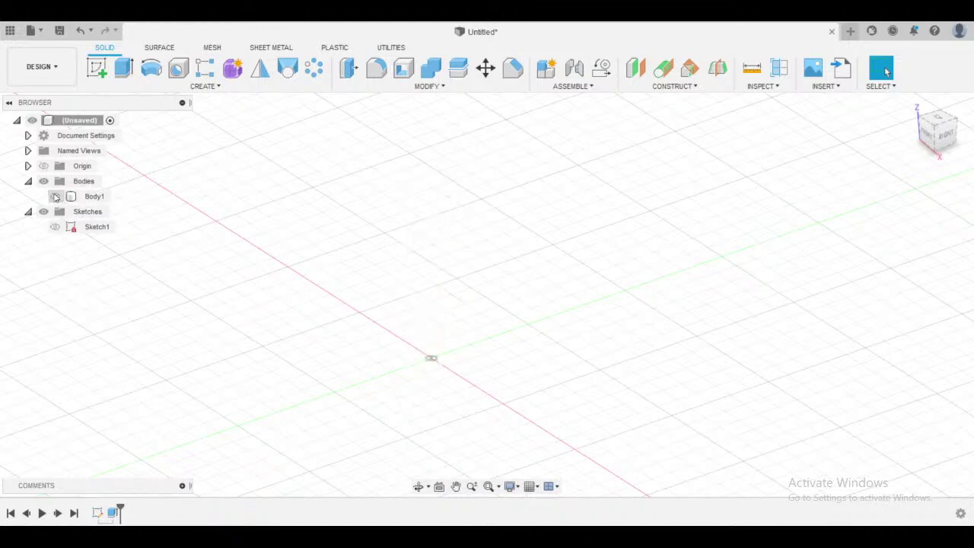
click(55, 196)
click(54, 197)
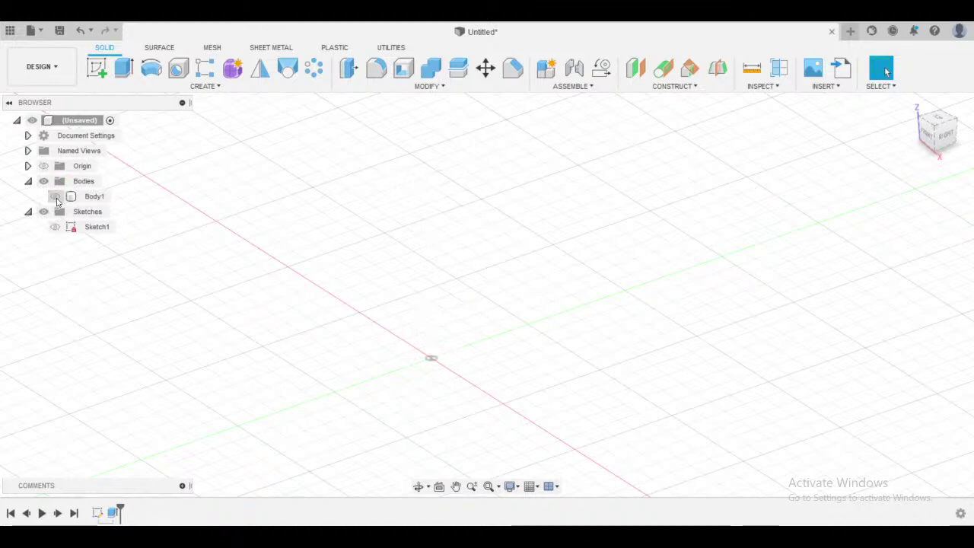
click(55, 197)
click(55, 196)
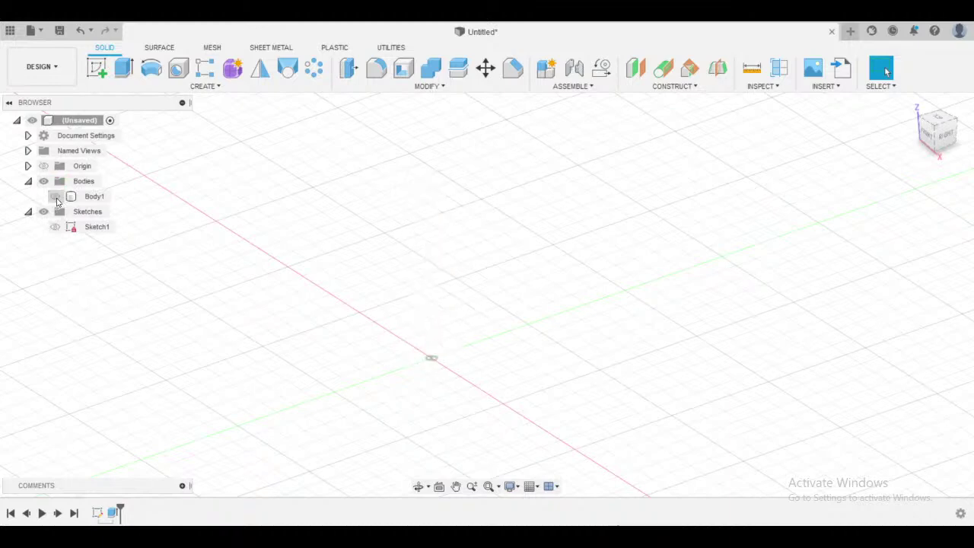
- Create a new sketch on the front XZ origin plane
click(97, 69)
mouse_move(385, 287)
shift+middle_down()
mouse_move(465, 206)
mouse_move(489, 197)
mouse_move(455, 206)
shift+middle_up()
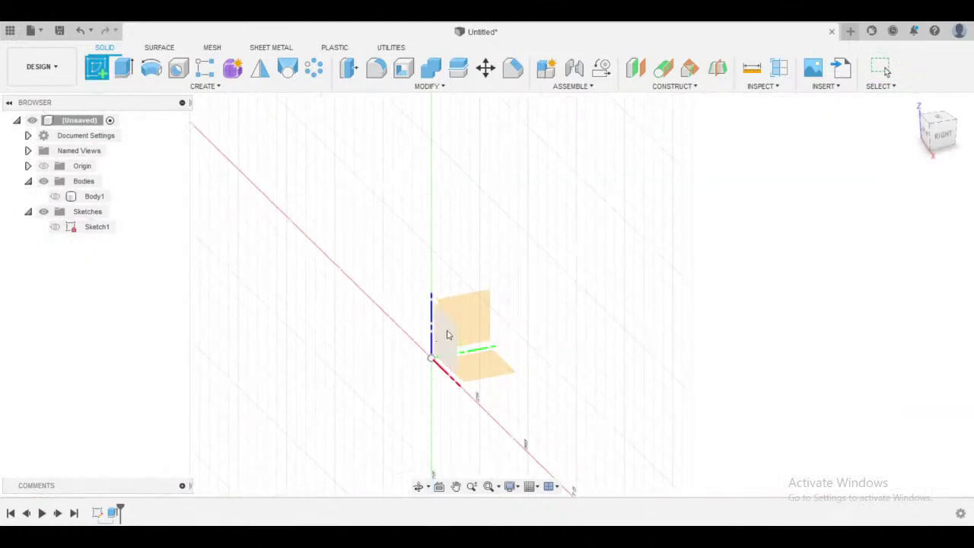
shift+middle_drag(448, 335, 579, 243)
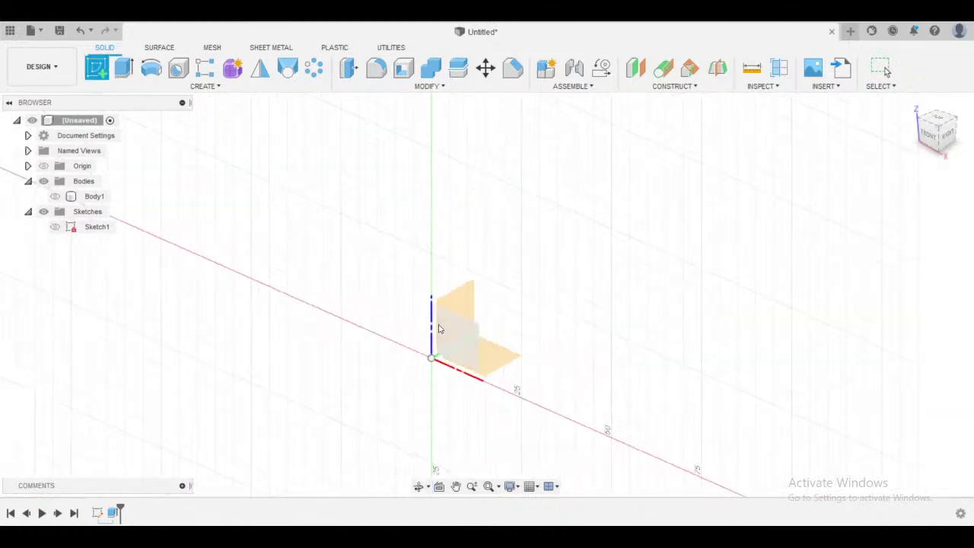
shift+middle_drag(541, 330, 473, 330)
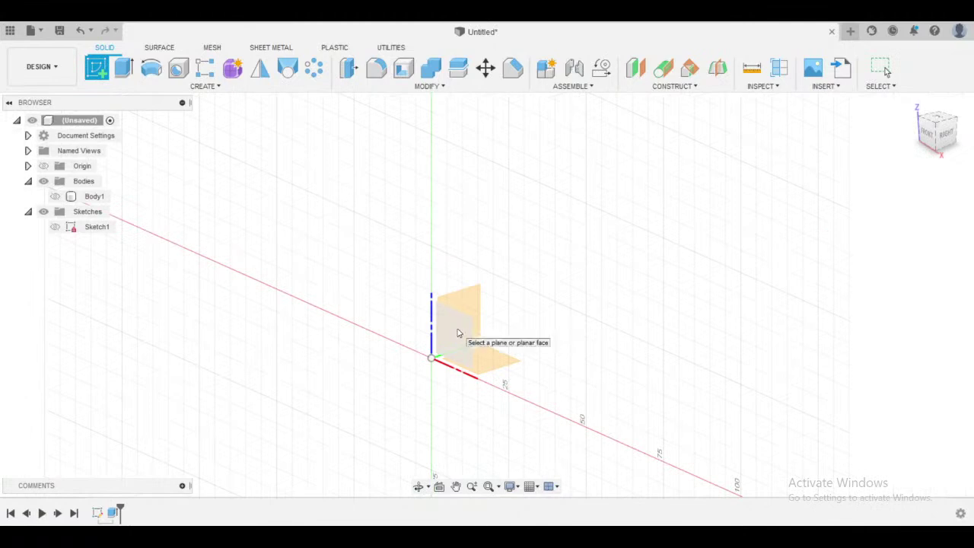
click(458, 332)
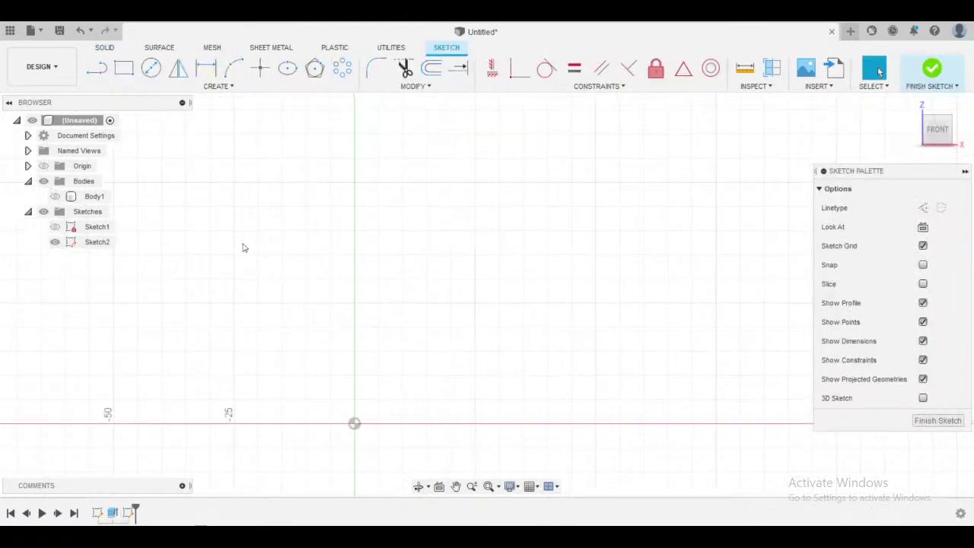
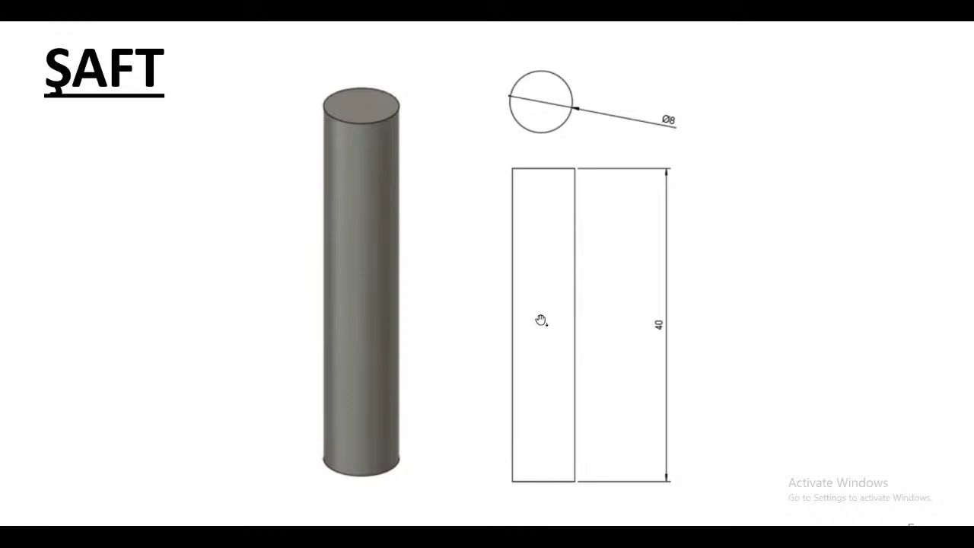
key(alt+Tab)
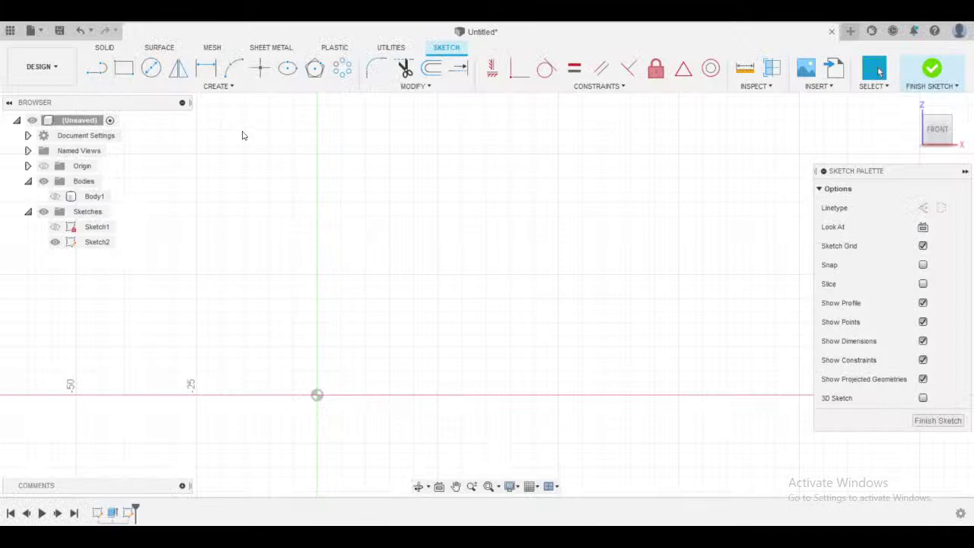
middle_drag(460, 244, 484, 271)
click(124, 67)
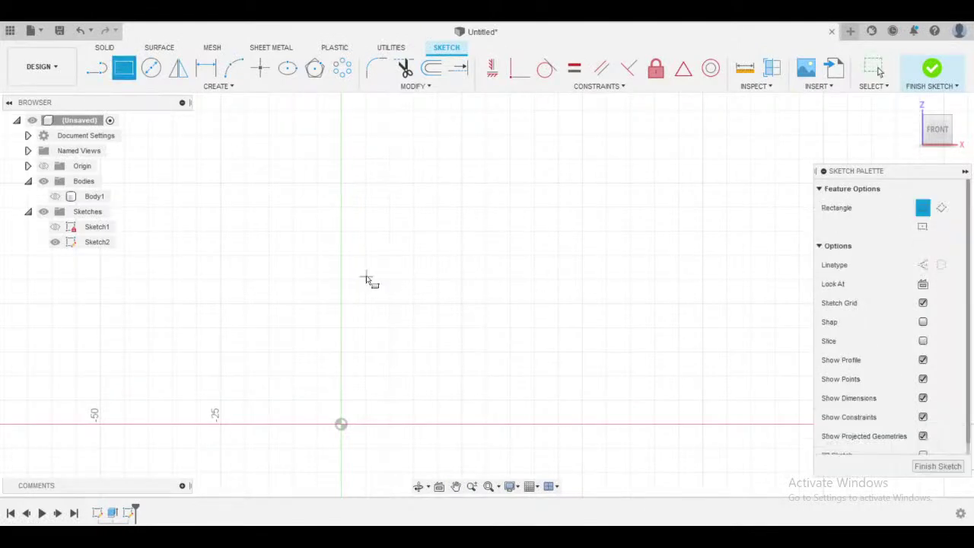
mouse_move(370, 278)
middle_down()
mouse_move(357, 215)
mouse_move(336, 241)
middle_up()
middle_drag(374, 303, 370, 322)
key(Escape)
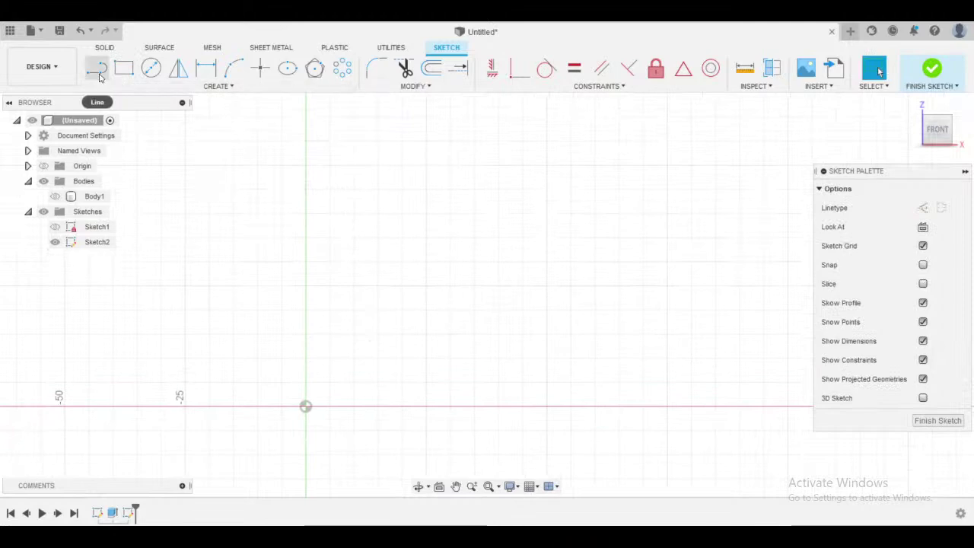
- Draw a short horizontal line from the origin along the red axis and undo it
middle_drag(278, 224, 267, 219)
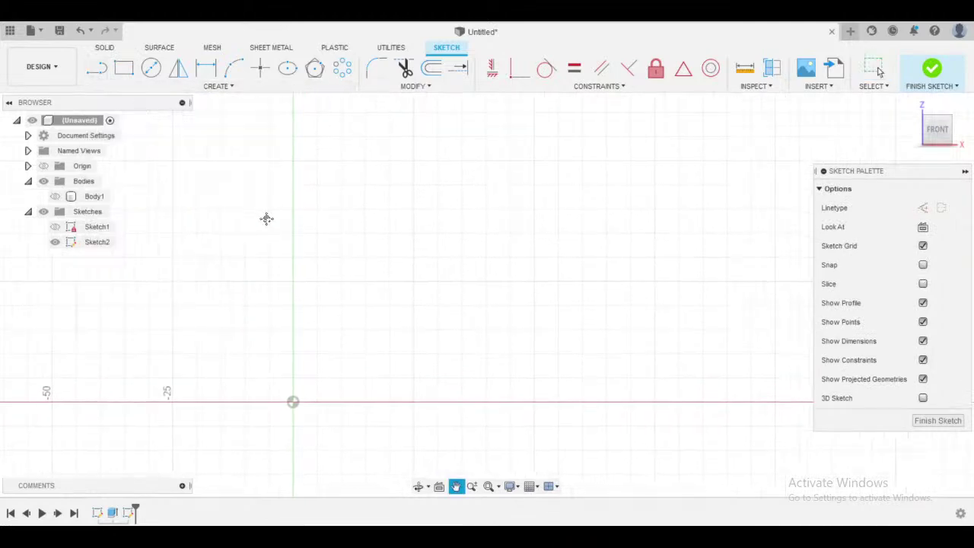
key(l)
click(292, 401)
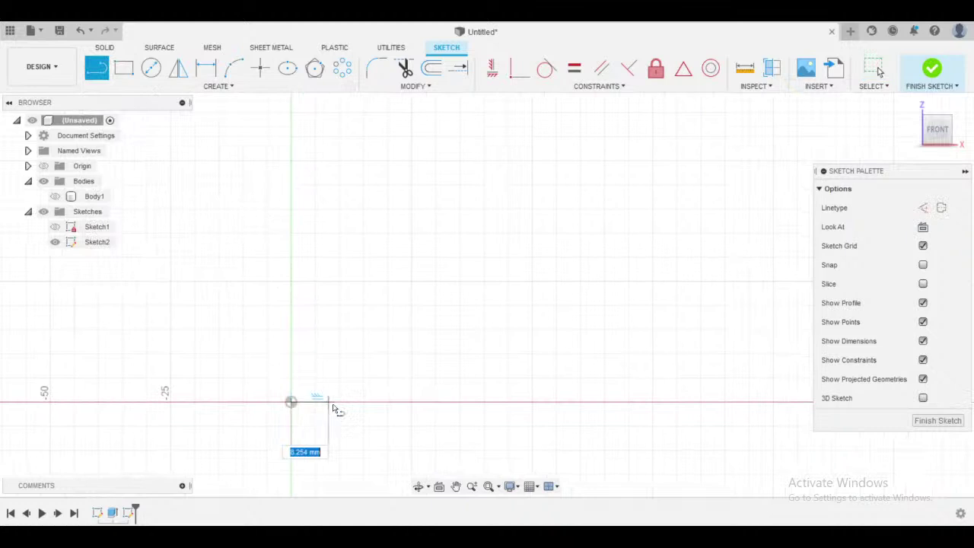
click(348, 412)
key(Escape)
key(ctrl+z)
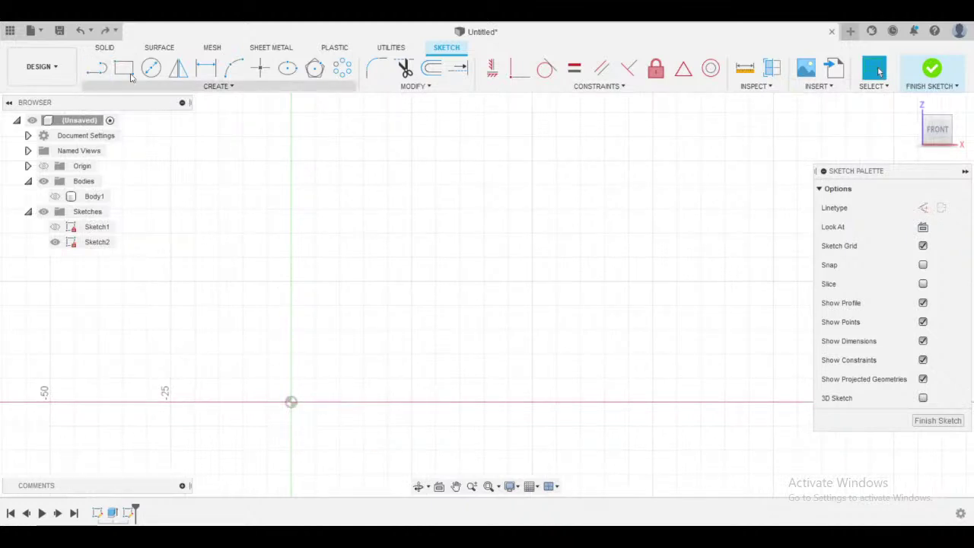
- Draw a closed upright rectangle about 45 mm high from four connected lines, starting and ending at the origin
key(l)
click(292, 401)
click(345, 403)
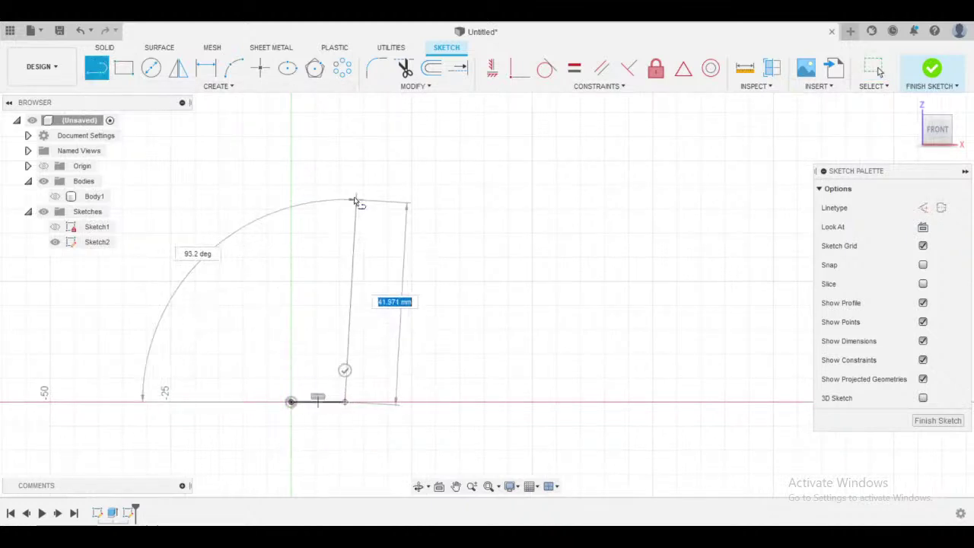
click(344, 186)
click(292, 186)
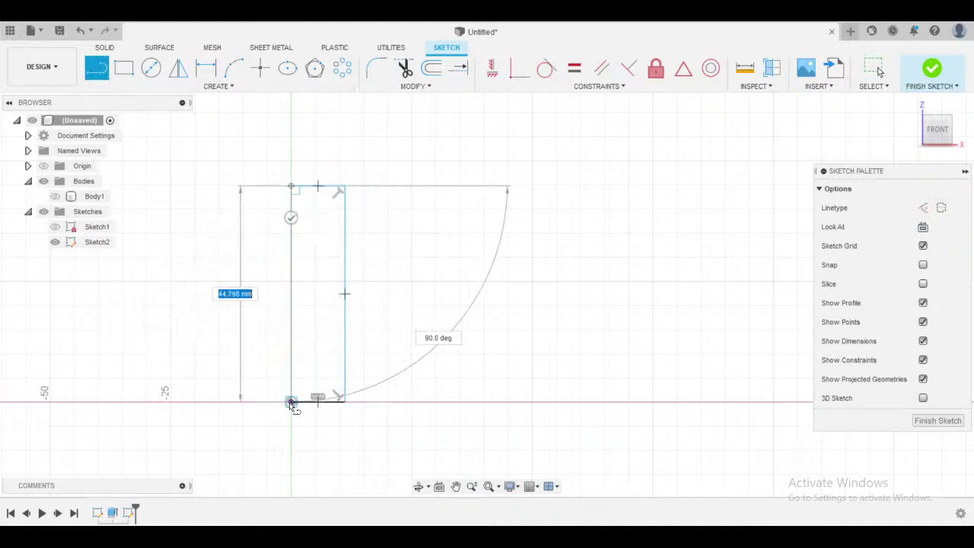
click(291, 401)
key(Escape)
mouse_move(481, 262)
middle_down()
mouse_move(530, 249)
mouse_move(510, 241)
mouse_move(582, 238)
middle_up()
- Undo all four lines of the upright rectangle, leaving the sketch empty
key(ctrl+z)
key(ctrl+z)
key(ctrl+z)
key(ctrl+z)
key(Escape)
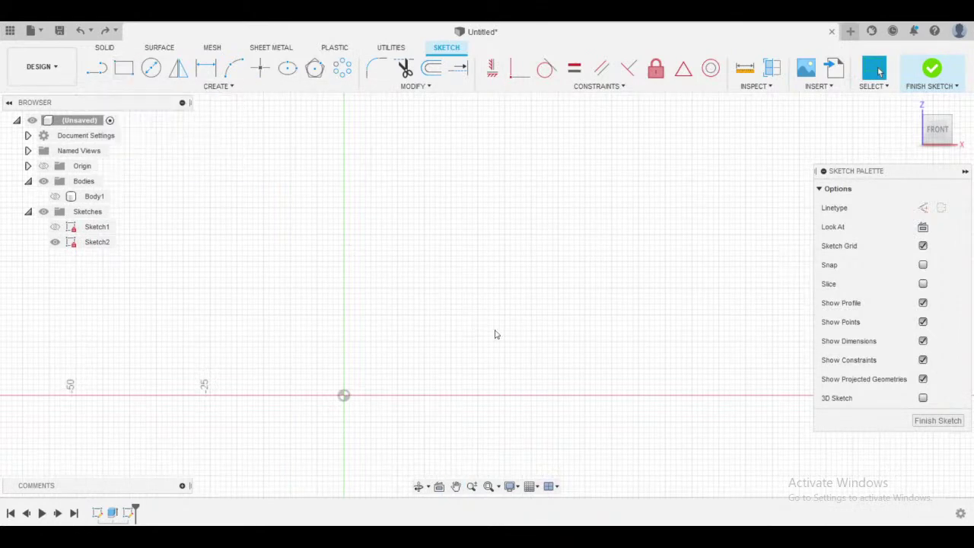
- Search the sketch shortcuts for the rectangle command
key(s)
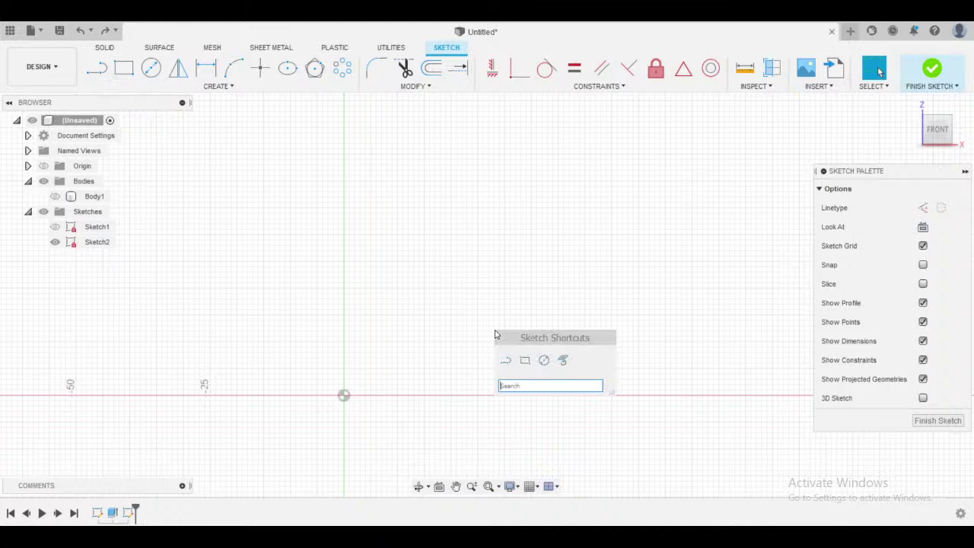
text(rectan)
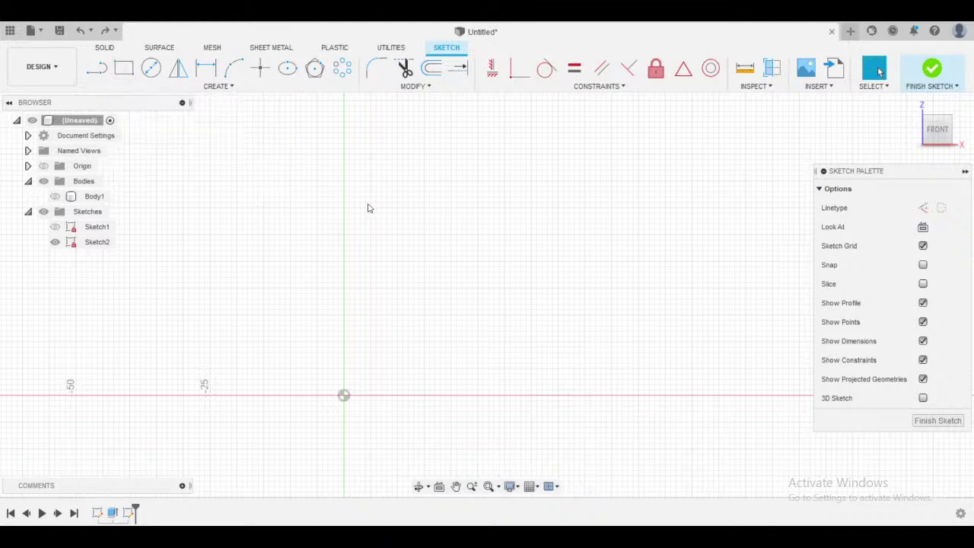
mouse_move(445, 283)
middle_down()
mouse_move(403, 282)
mouse_move(352, 328)
middle_up()
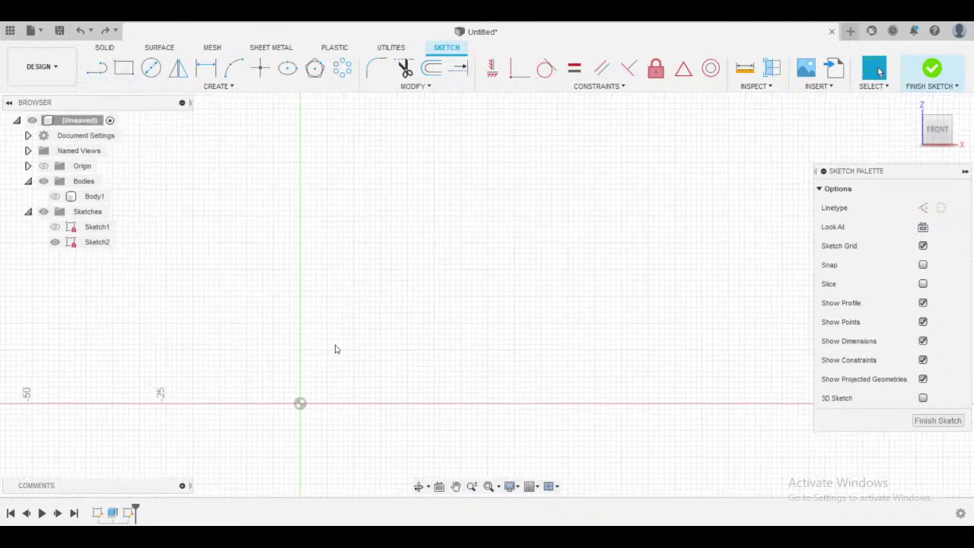
- Sketch an upright two-point rectangle with its first corner on the origin and its opposite corner above the red axis
click(126, 73)
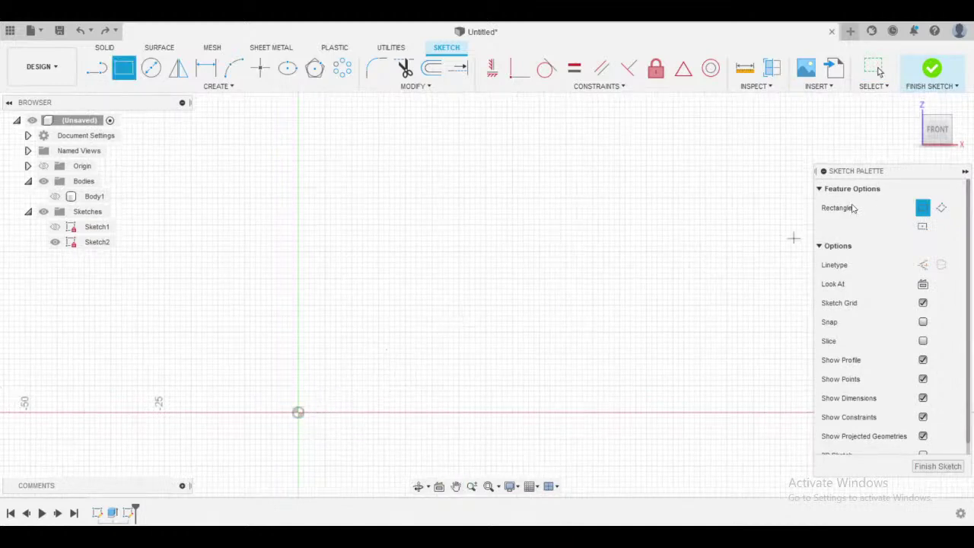
click(943, 207)
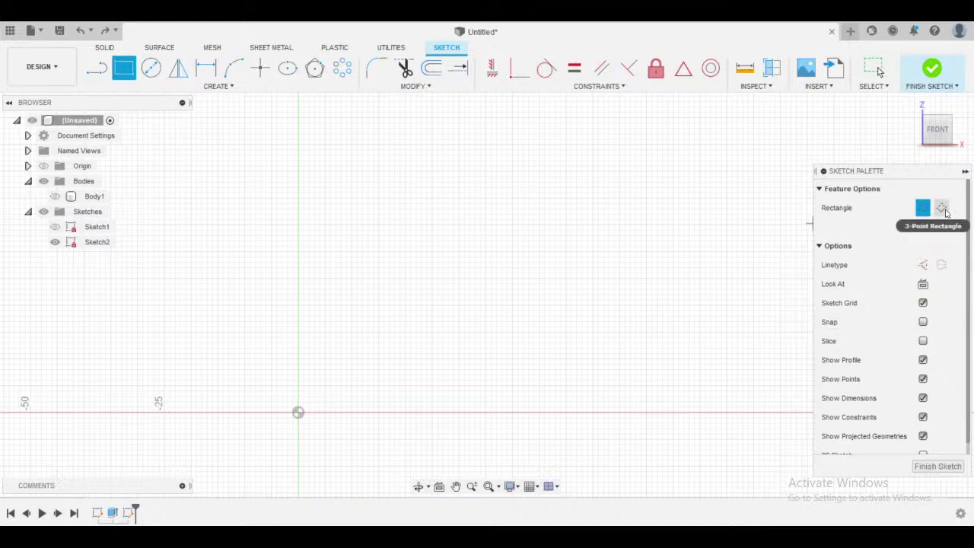
scroll(101, 298, down, 1)
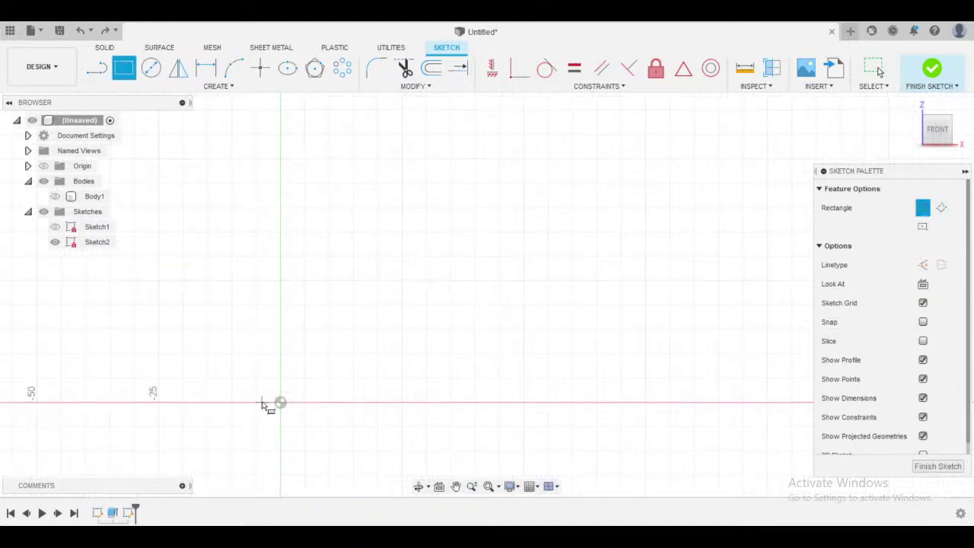
click(280, 402)
click(405, 191)
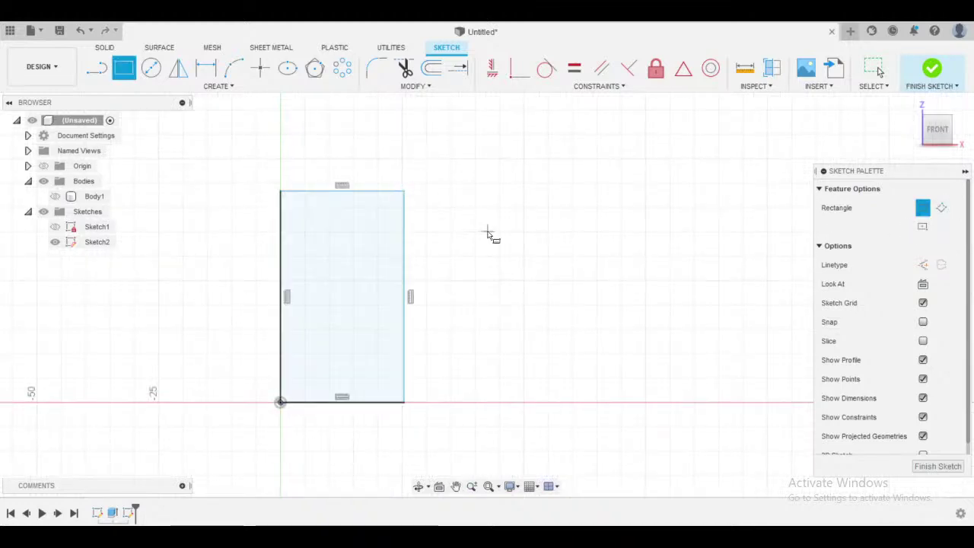
- Delete the two-point rectangle from the sketch
key(Escape)
click(334, 318)
key(Delete)
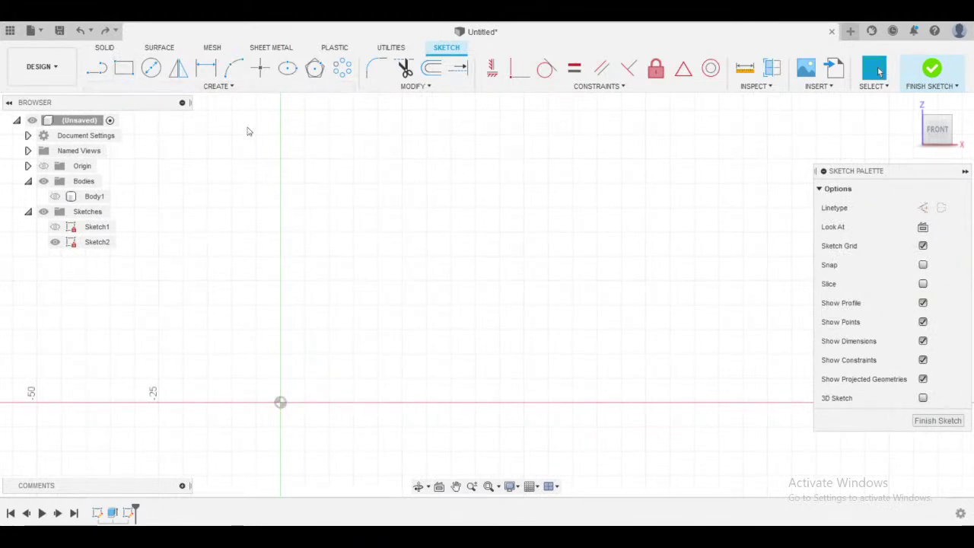
click(123, 67)
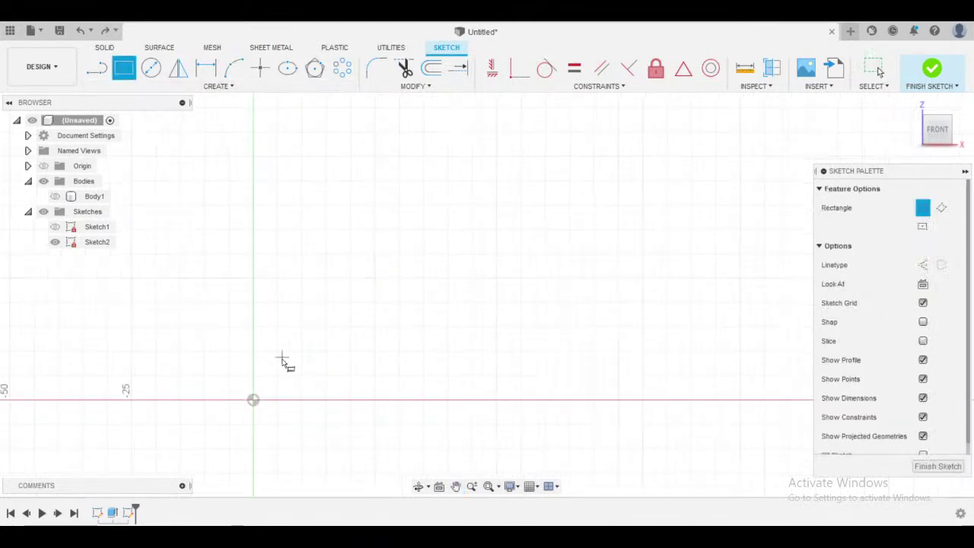
click(253, 400)
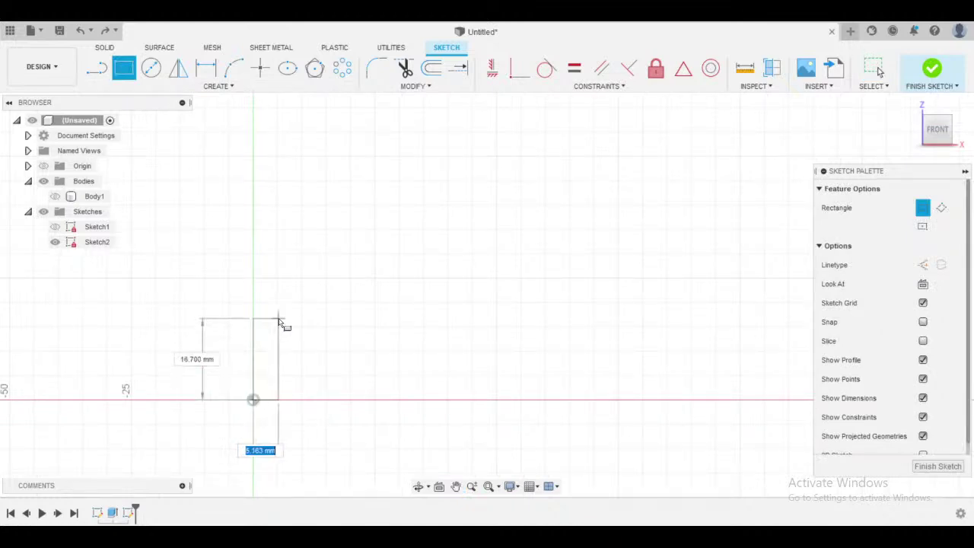
key(Escape)
click(258, 393)
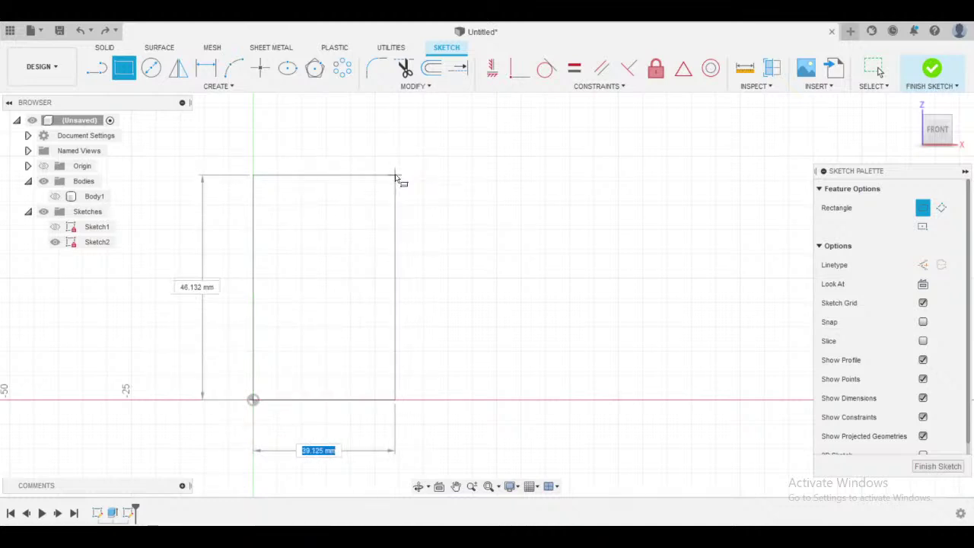
middle_drag(398, 180, 456, 177)
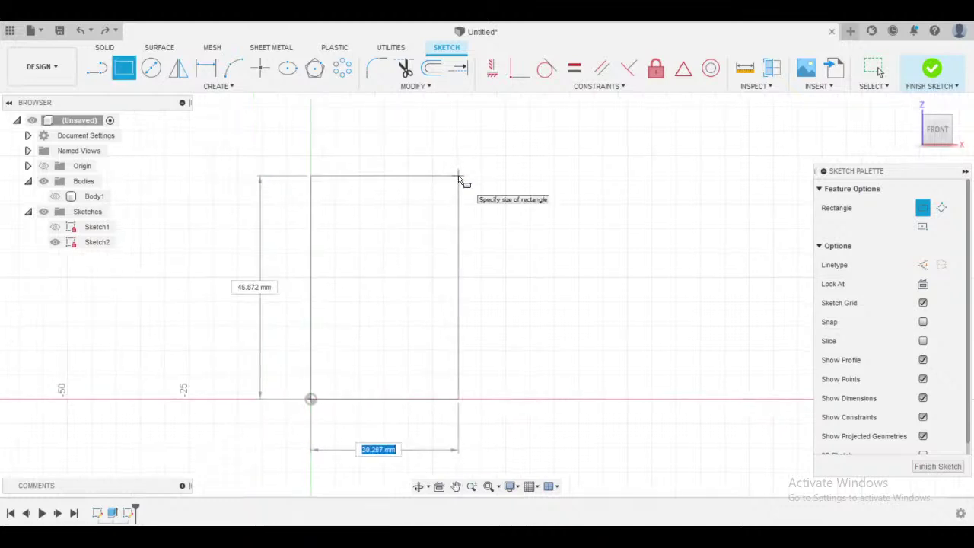
key(Escape)
- Try sketching a slanted three-point rectangle with its first corner on the origin
click(124, 68)
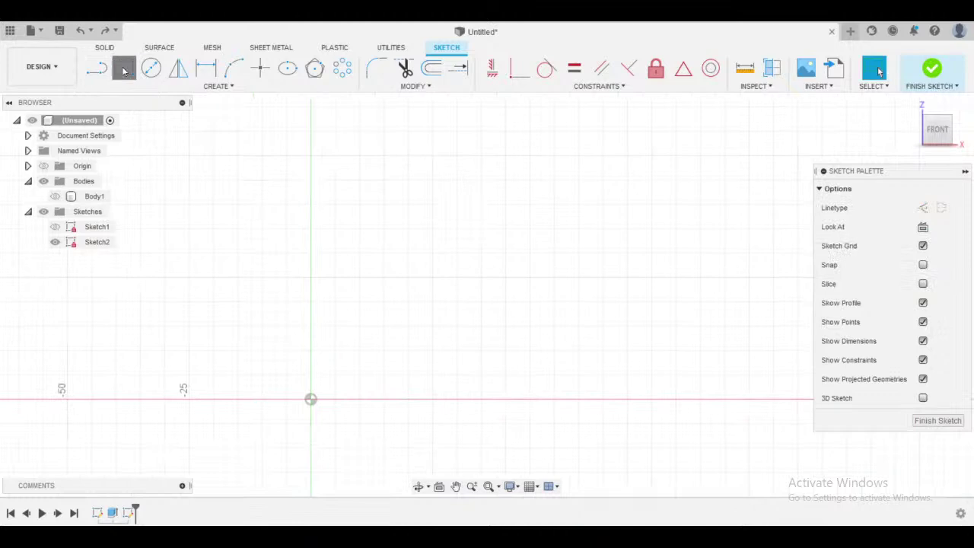
click(942, 210)
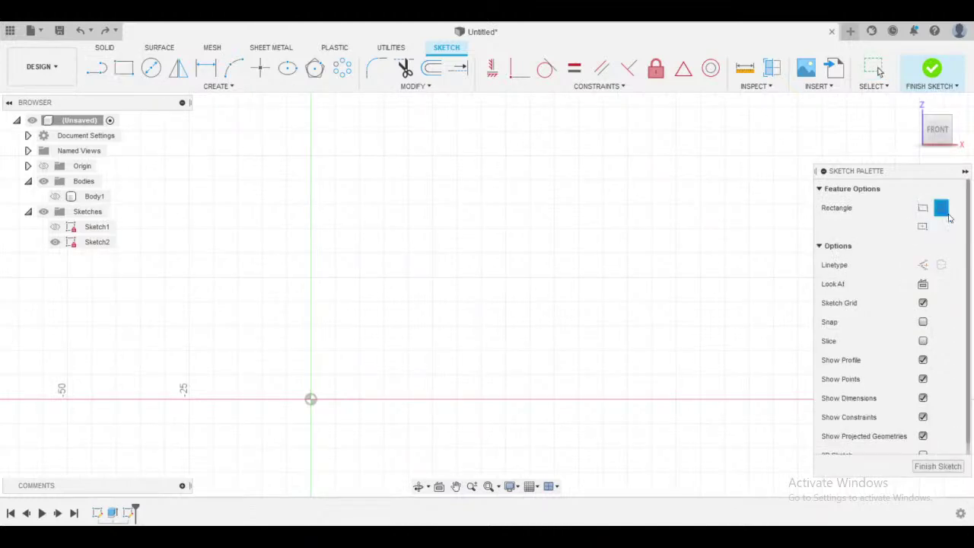
click(312, 399)
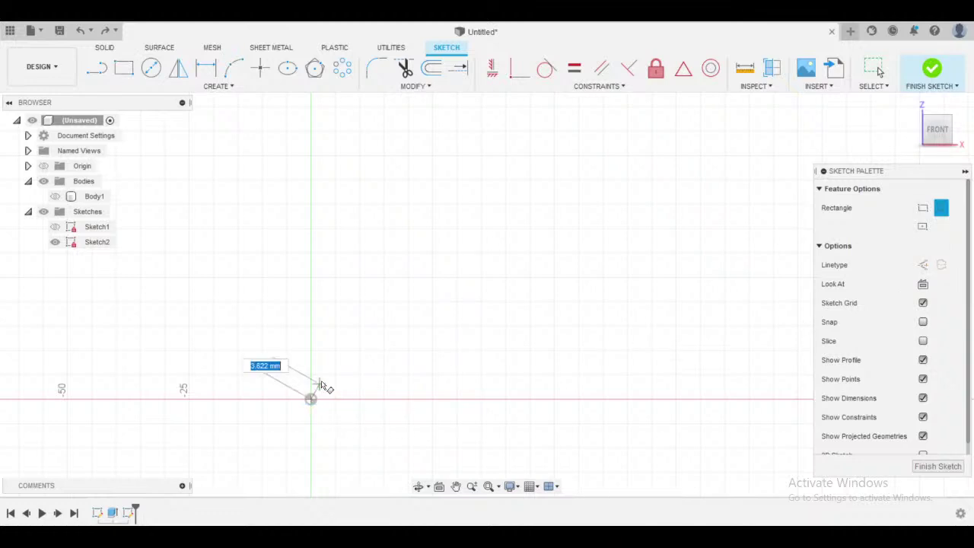
click(491, 147)
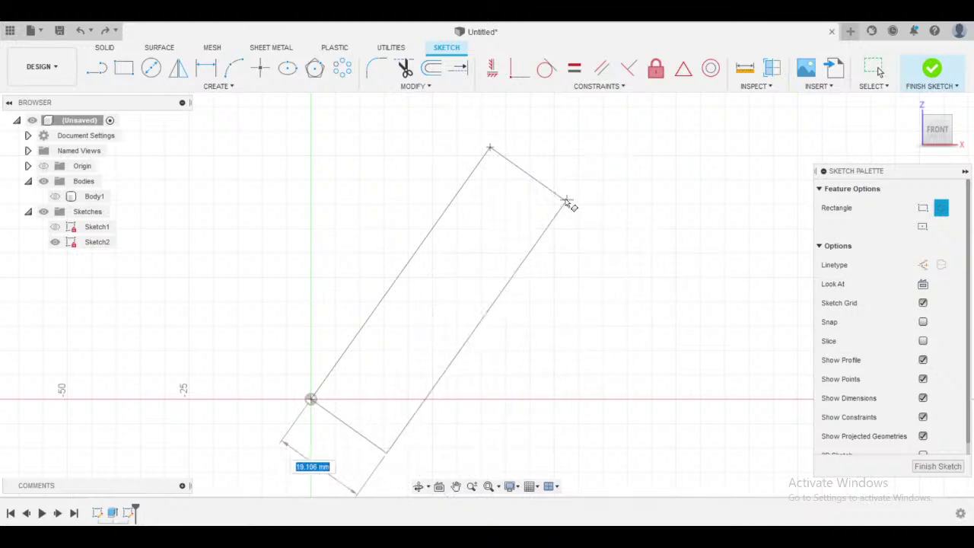
key(Escape)
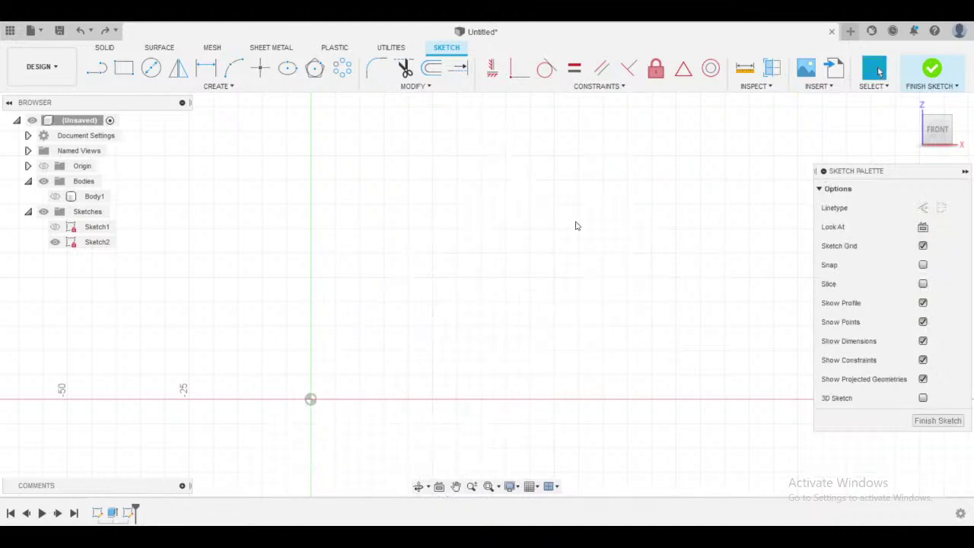
- Try sketching an upright center rectangle with its center on the origin
click(125, 69)
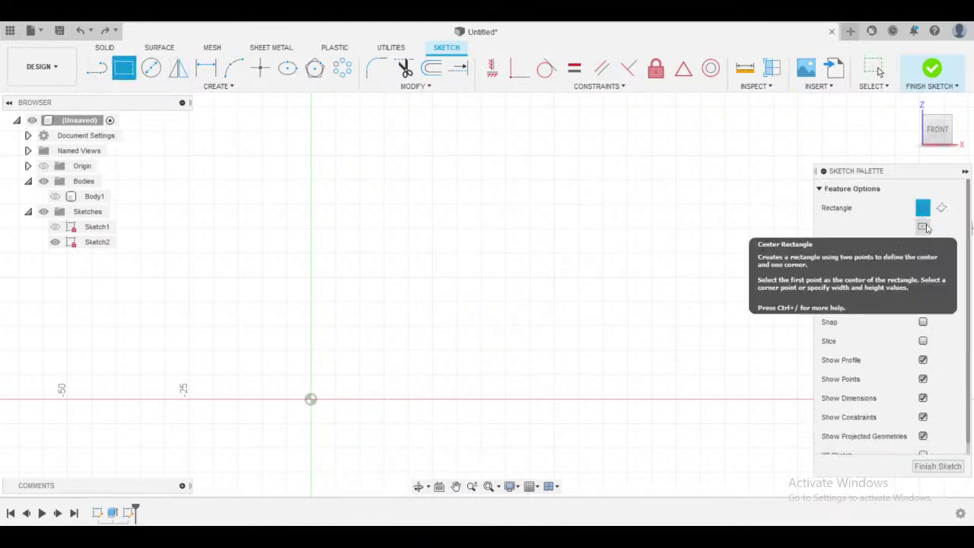
click(925, 226)
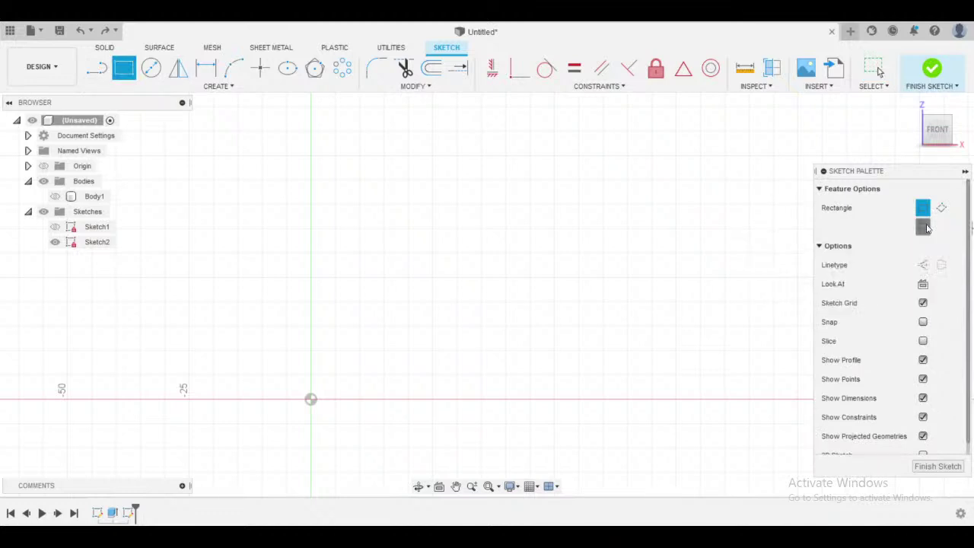
middle_drag(458, 357, 454, 265)
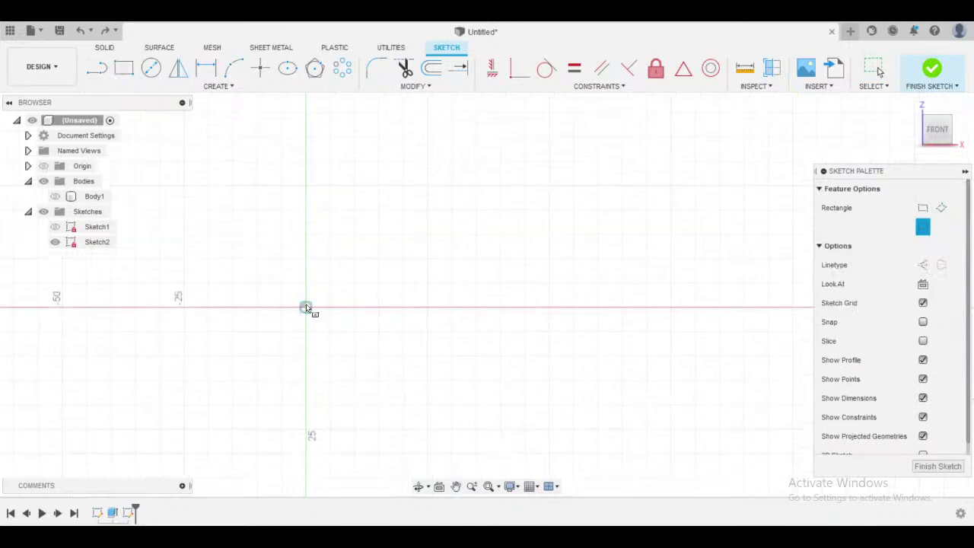
click(306, 307)
middle_drag(357, 239, 360, 289)
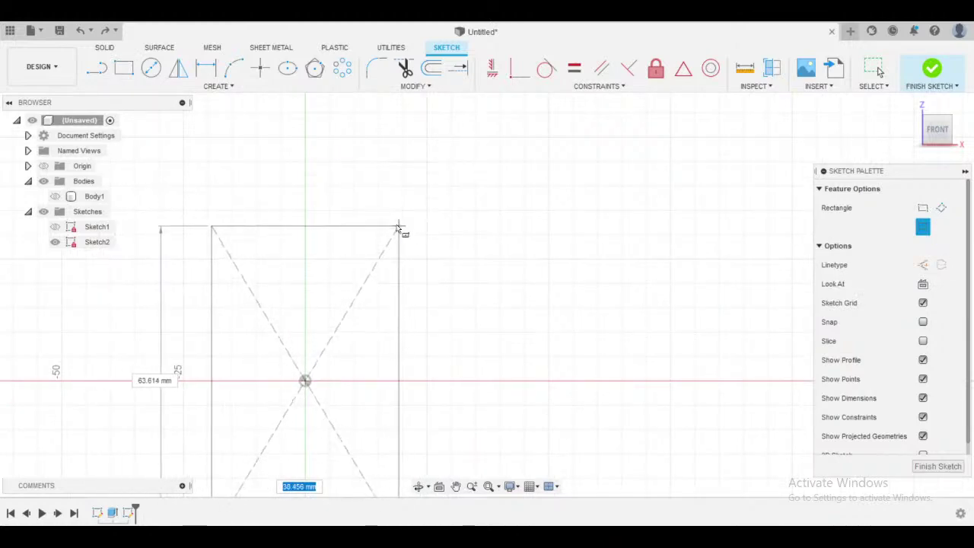
key(Escape)
- Sketch a tall two-point rectangle from the origin to an opposite corner above the red axis
click(124, 68)
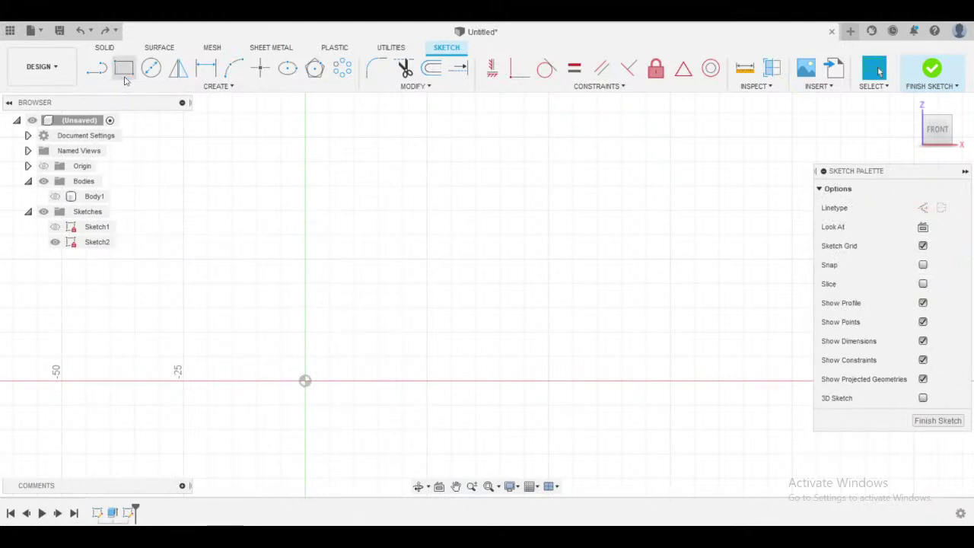
scroll(436, 311, up, 1)
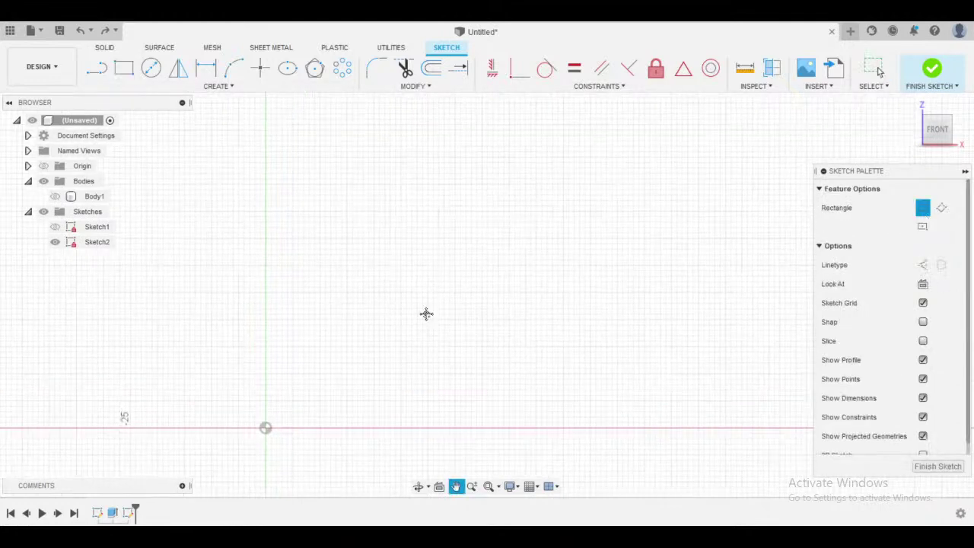
click(266, 427)
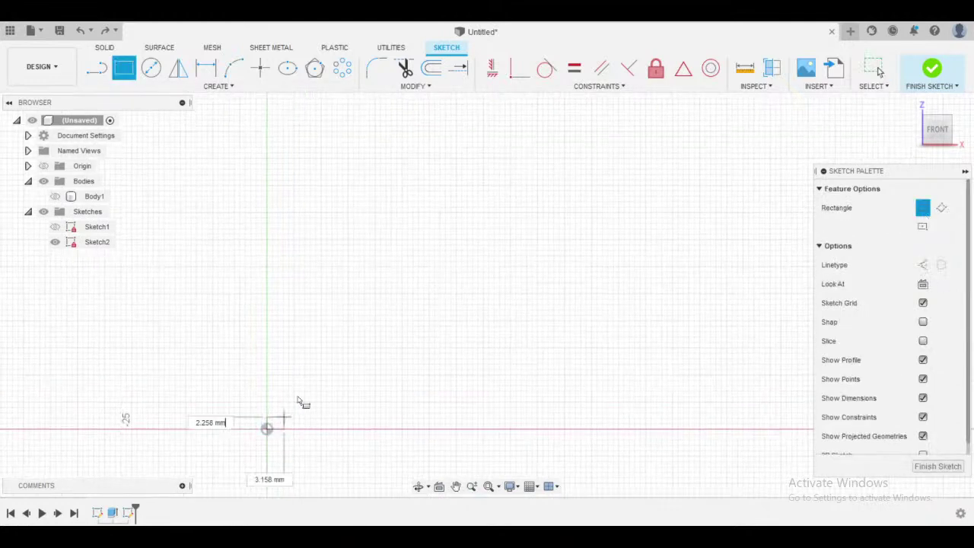
click(355, 153)
key(Escape)
middle_drag(425, 219, 470, 207)
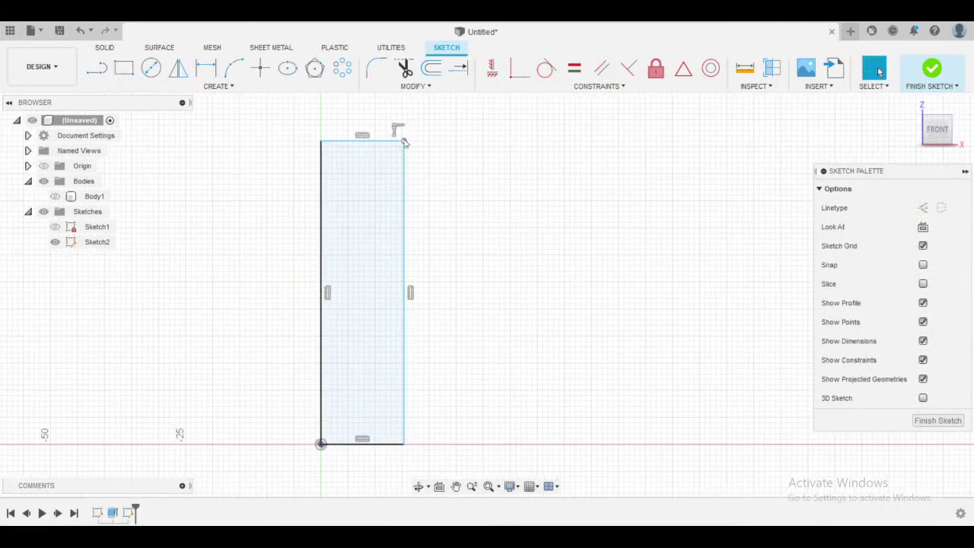
- Move the rectangle's free upper corner to make it about 13.2 mm wide and 50.2 mm high
drag(403, 142, 411, 177)
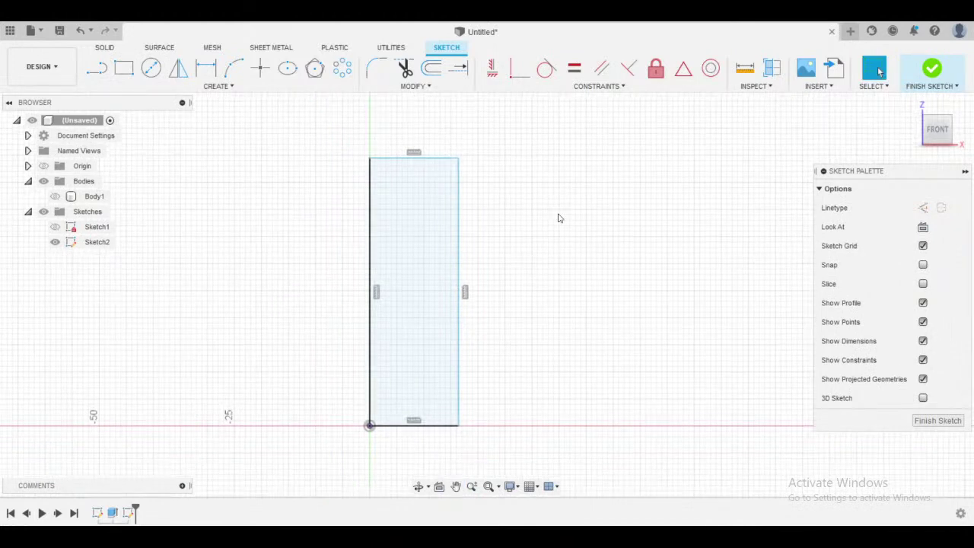
drag(458, 159, 441, 156)
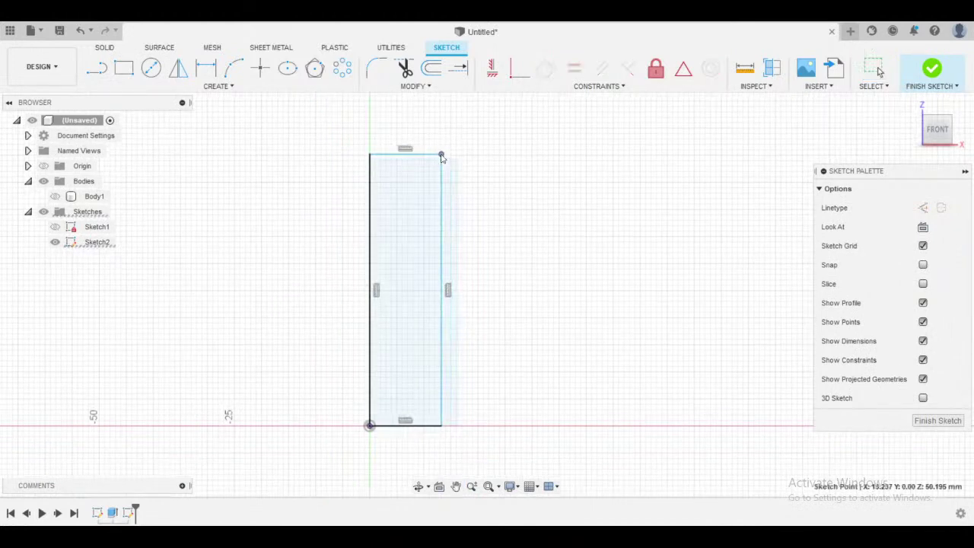
middle_drag(580, 190, 616, 188)
click(616, 188)
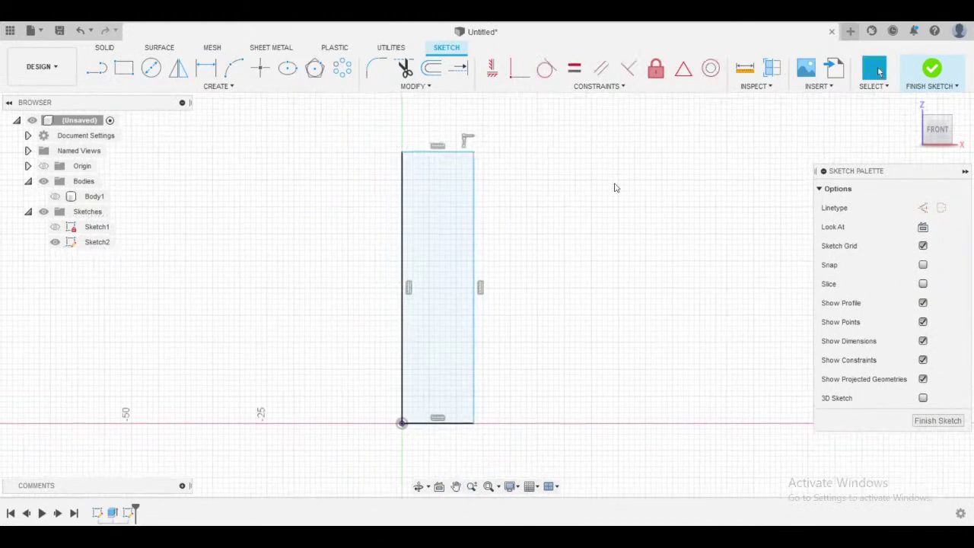
middle_drag(545, 175, 525, 183)
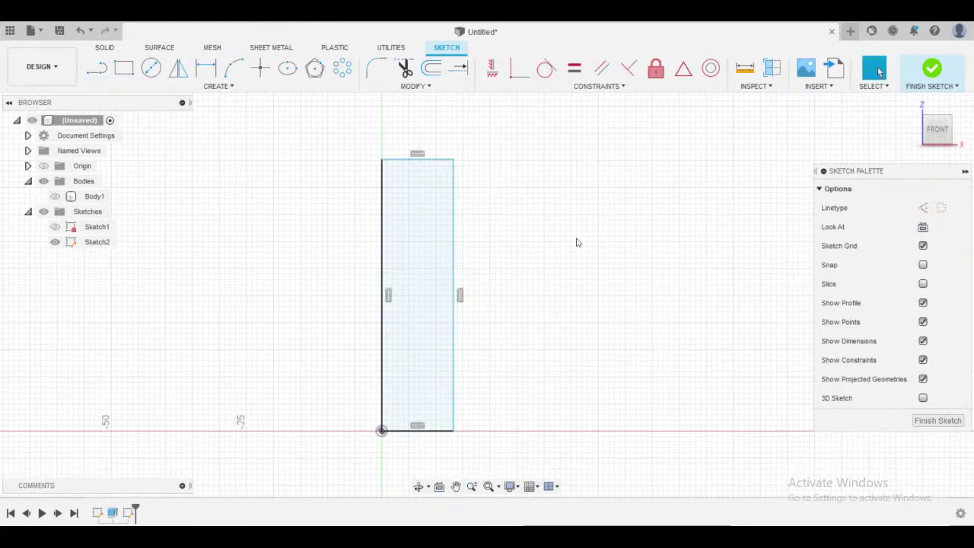
middle_drag(580, 236, 589, 238)
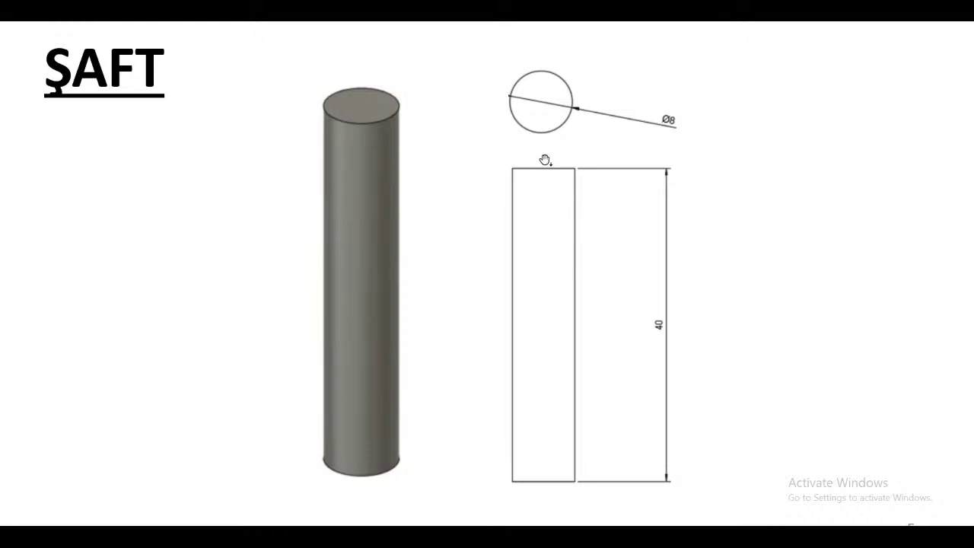
- Check the shaft drawing's diameter and dimension the rectangle's upper edge to a width of 4 mm
key(alt+Tab)
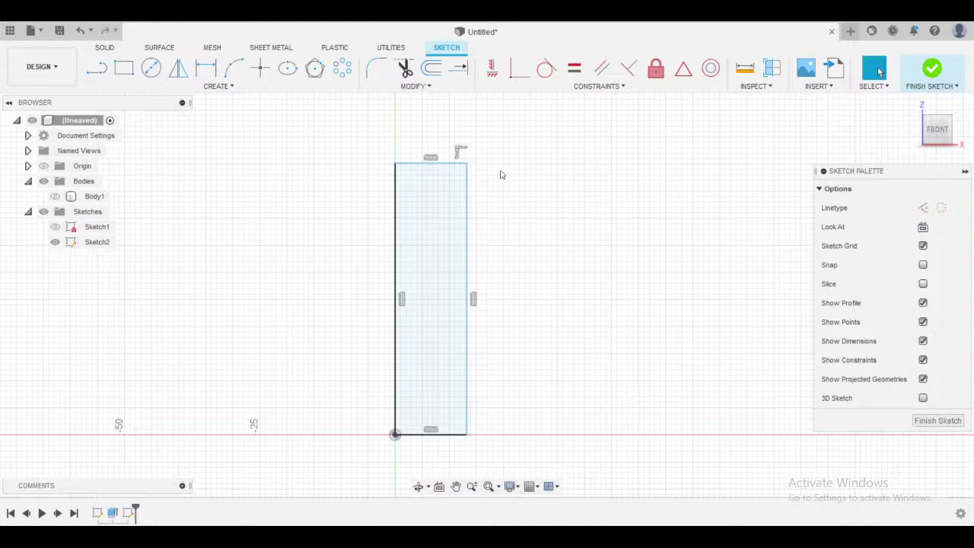
middle_drag(504, 175, 508, 199)
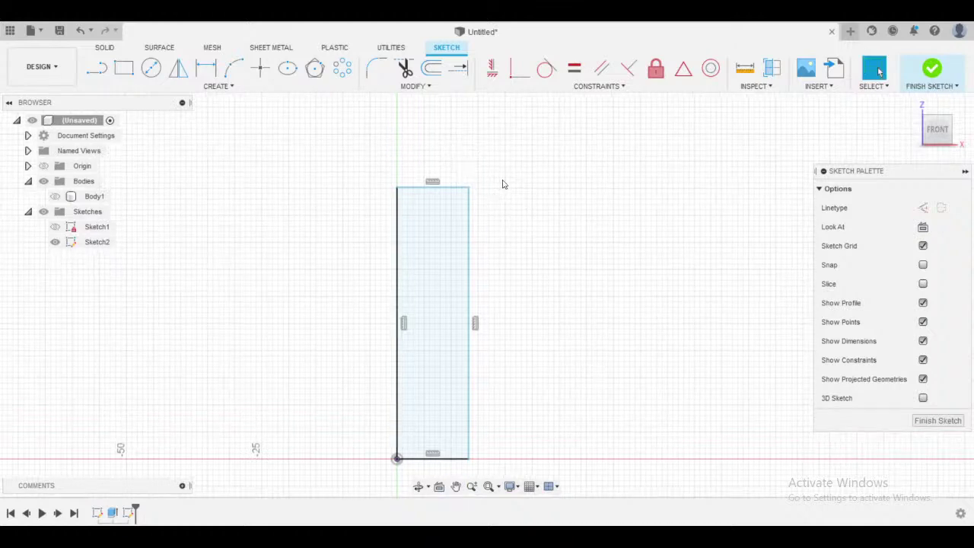
key(alt+Tab)
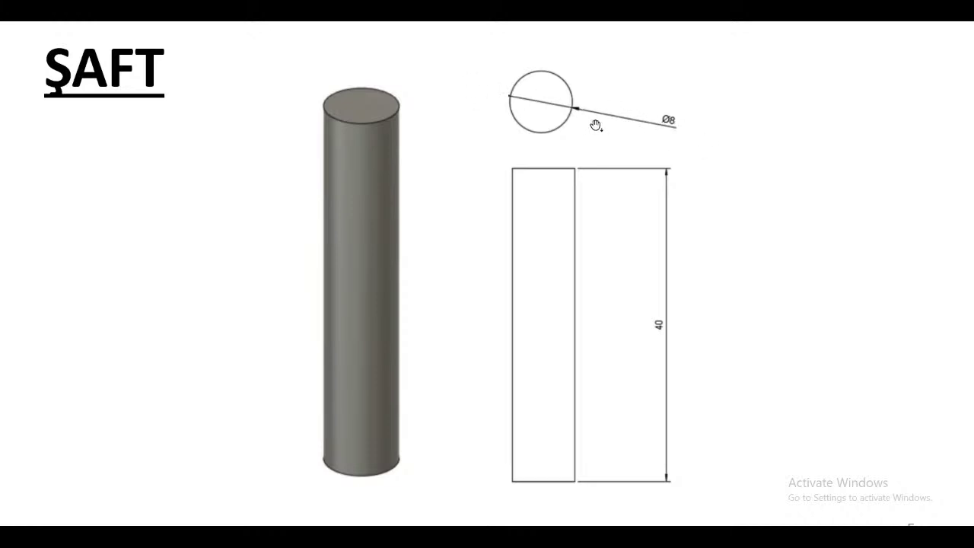
key(alt+Tab)
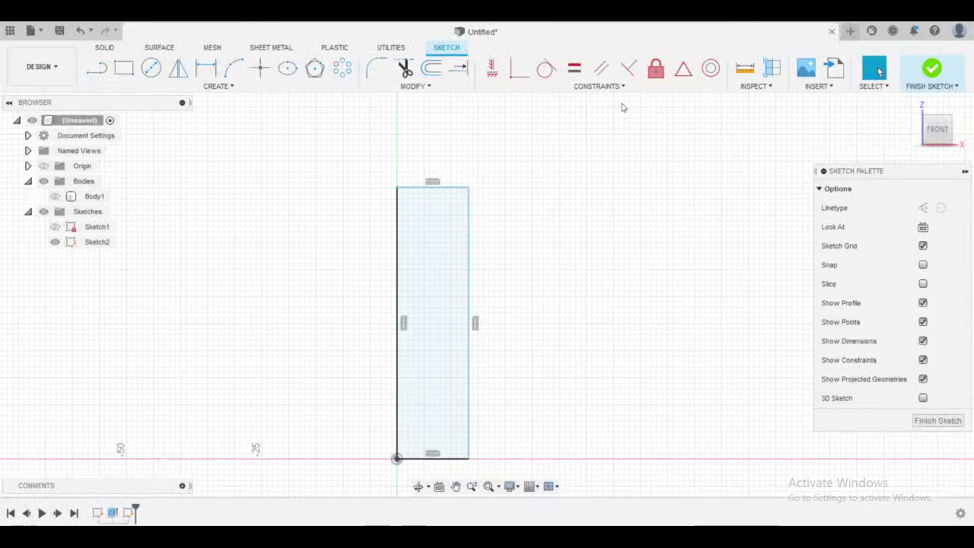
key(e)
key(Escape)
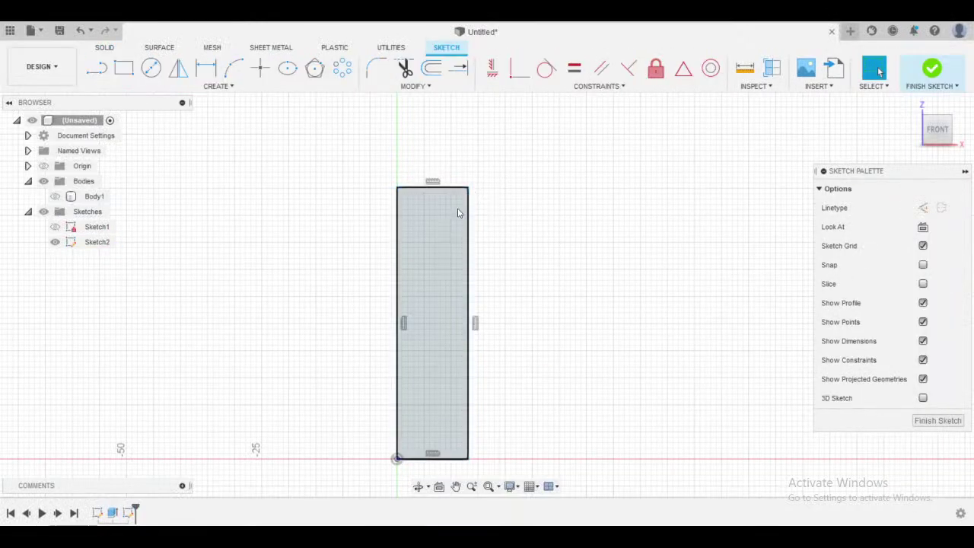
key(d)
click(463, 187)
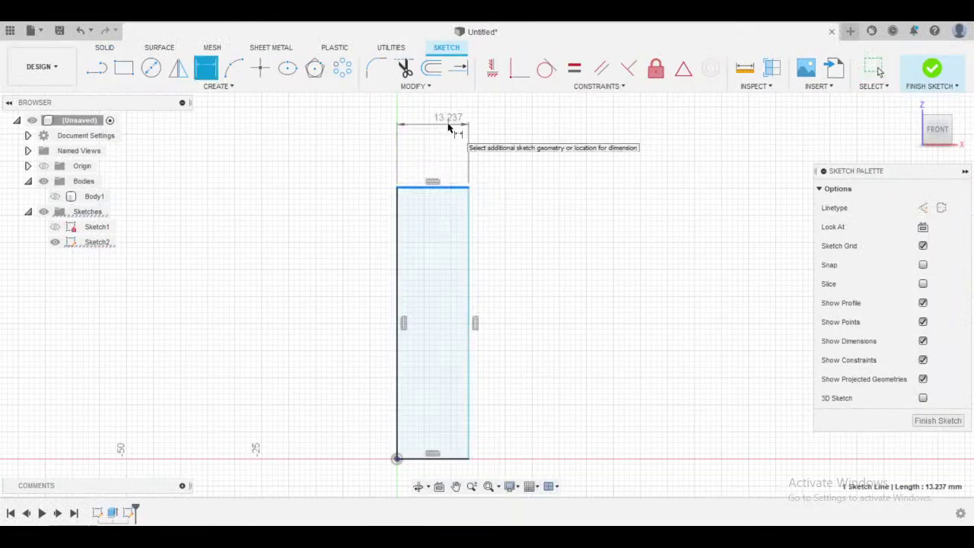
click(463, 128)
text(4)
key(Return)
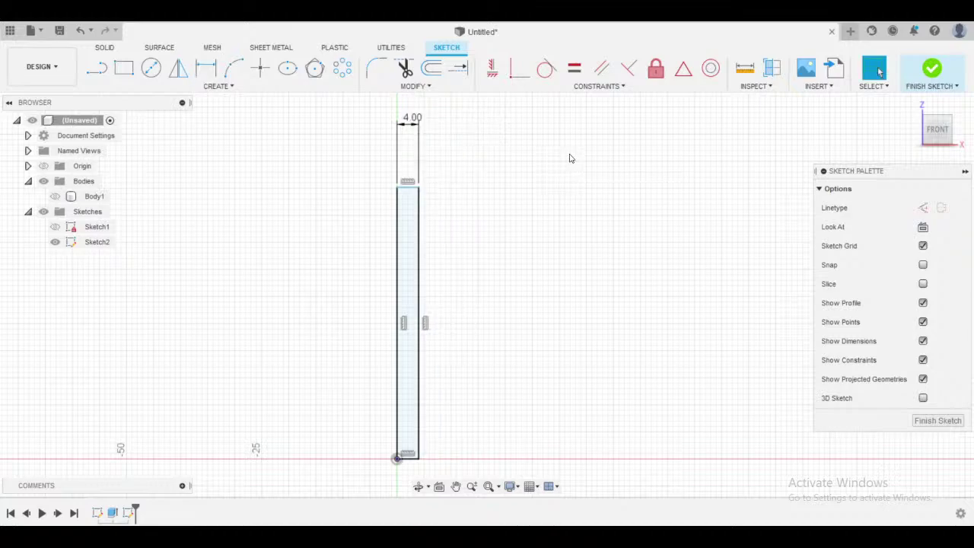
- Dimension the rectangle's long outer edge to a height of 40 mm and finish the sketch
key(alt+Tab)
key(alt+Tab)
click(419, 254)
click(455, 267)
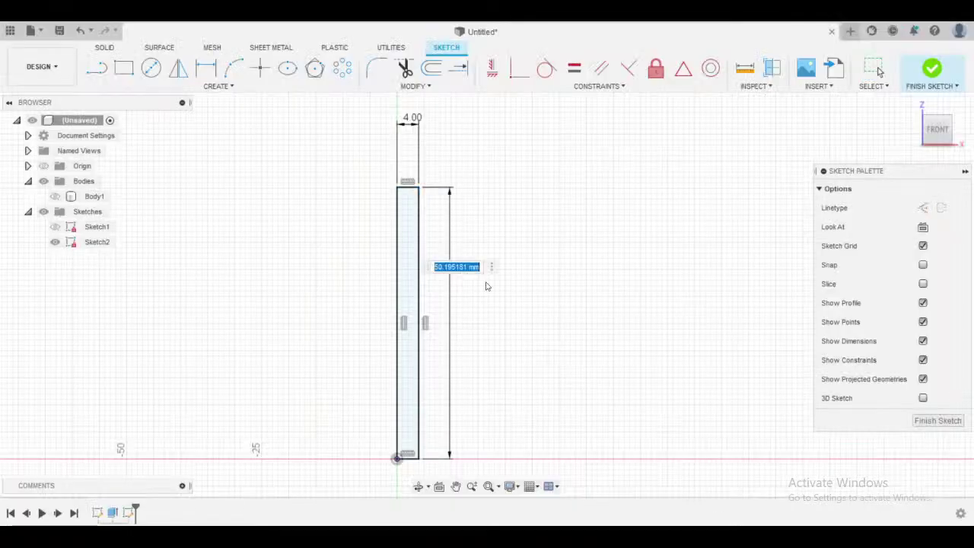
key(BackSpace)
text(40)
key(Return)
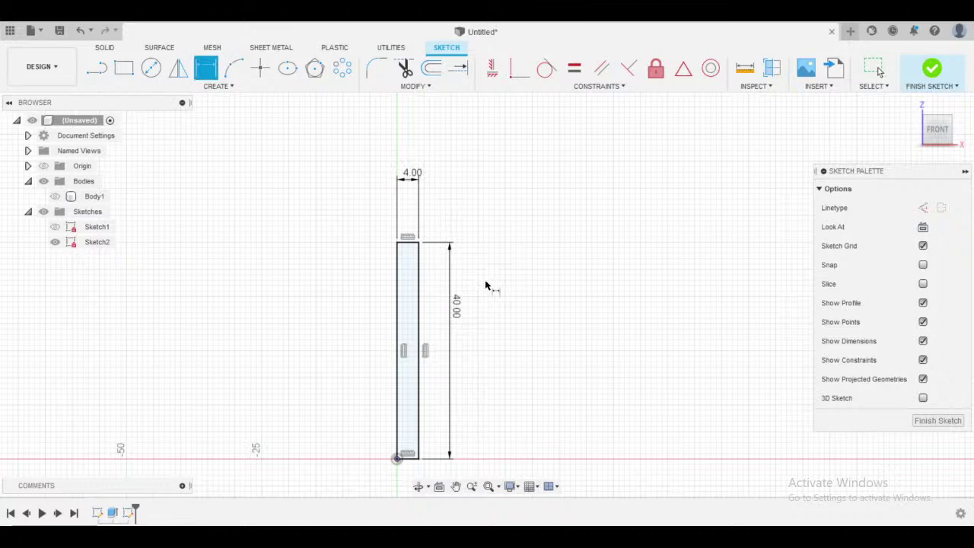
click(925, 76)
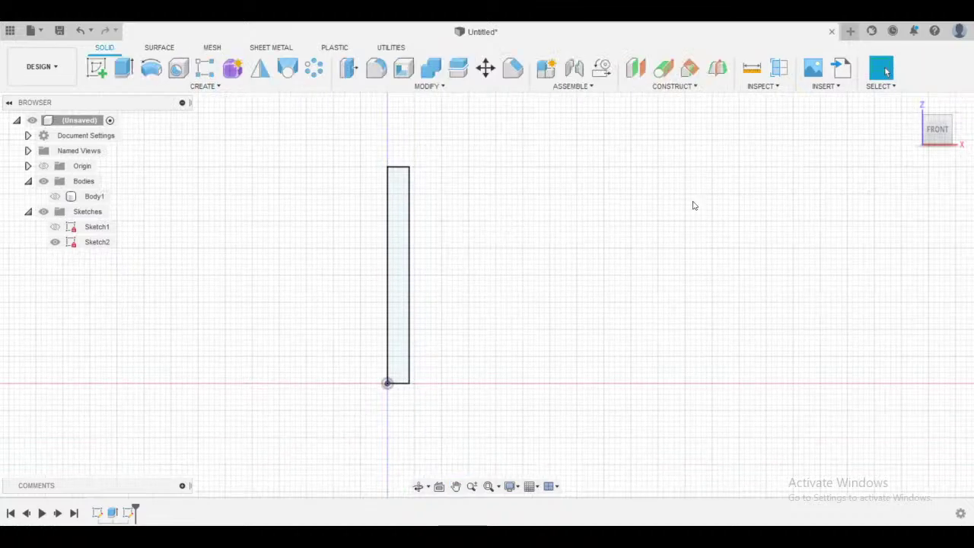
- Start a Revolve with the tall 4 × 40 mm rectangle as its profile
shift+middle_drag(431, 246, 522, 285)
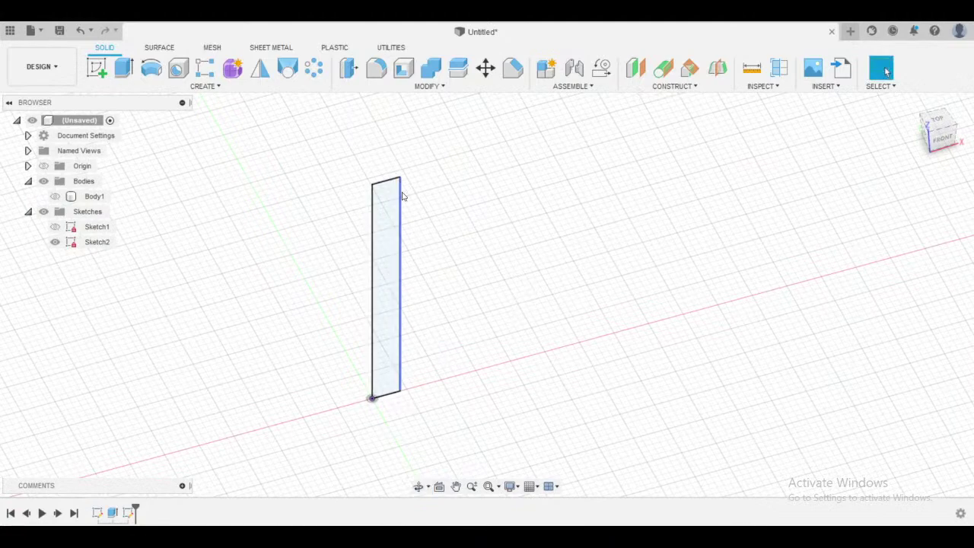
mouse_move(402, 196)
shift+middle_down()
mouse_move(439, 193)
mouse_move(444, 210)
mouse_move(425, 222)
mouse_move(456, 217)
shift+middle_up()
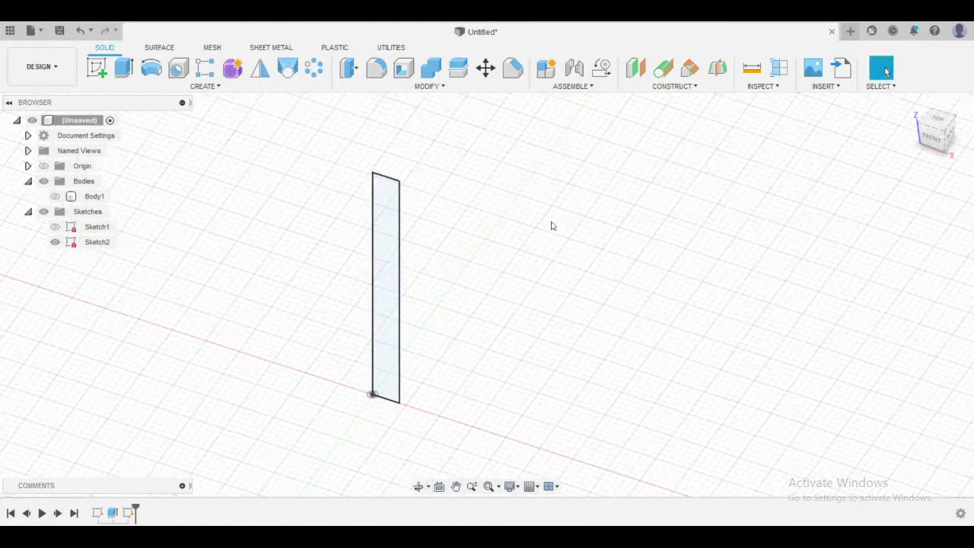
shift+middle_drag(418, 247, 451, 225)
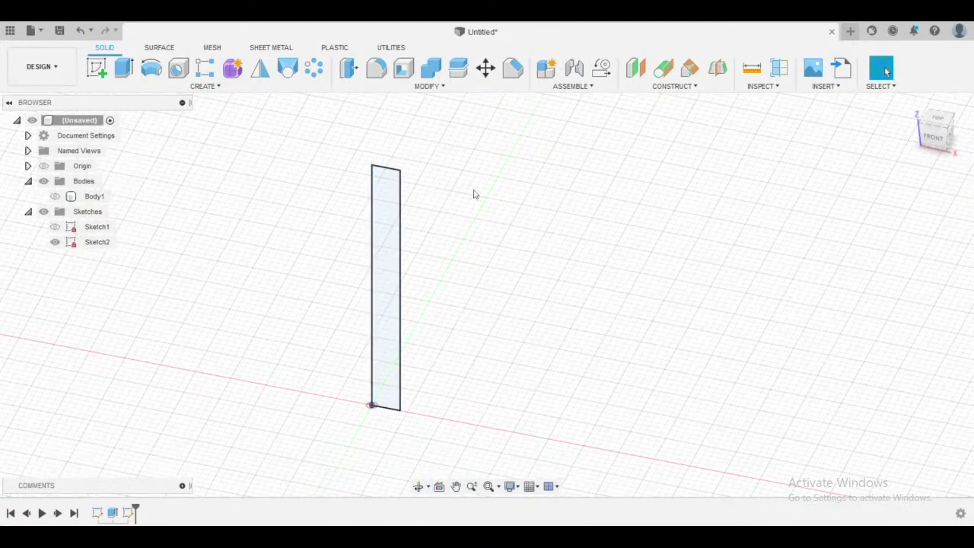
shift+middle_drag(474, 191, 456, 178)
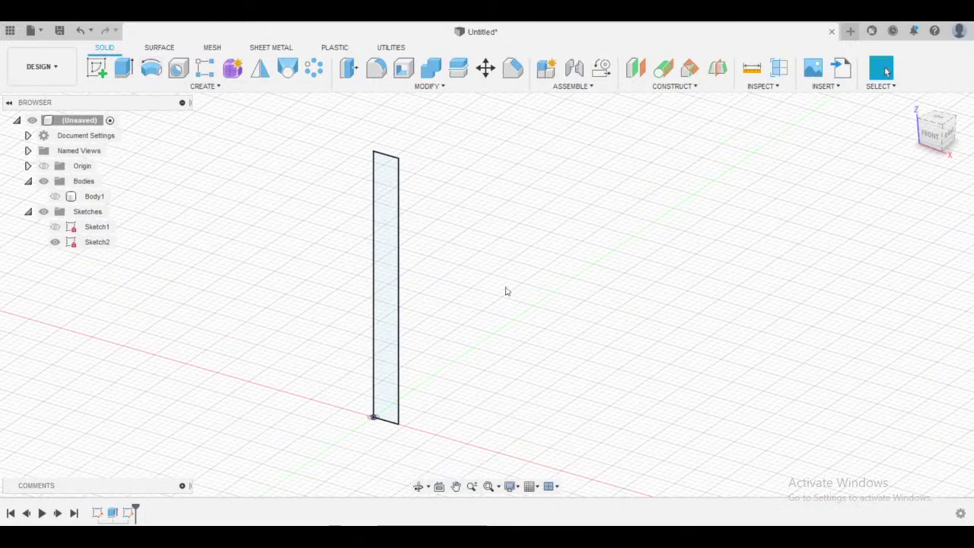
click(151, 70)
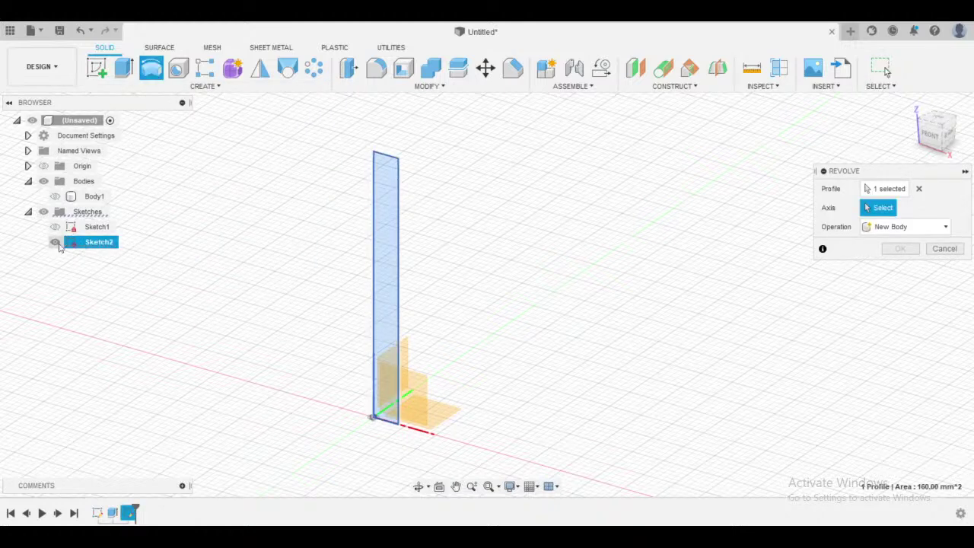
mouse_move(521, 259)
shift+middle_down()
mouse_move(495, 250)
mouse_move(505, 256)
mouse_move(467, 265)
mouse_move(448, 186)
shift+middle_up()
shift+middle_drag(517, 241, 536, 243)
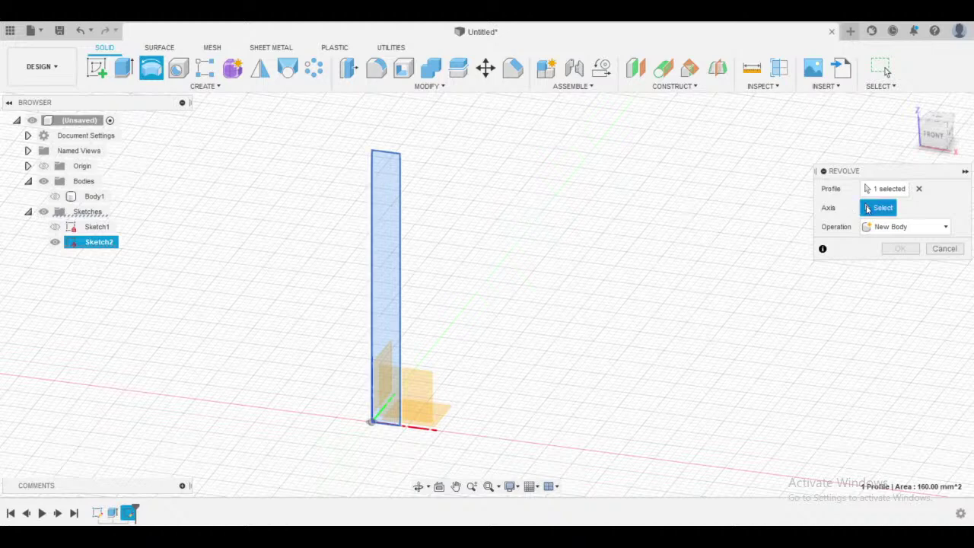
click(885, 189)
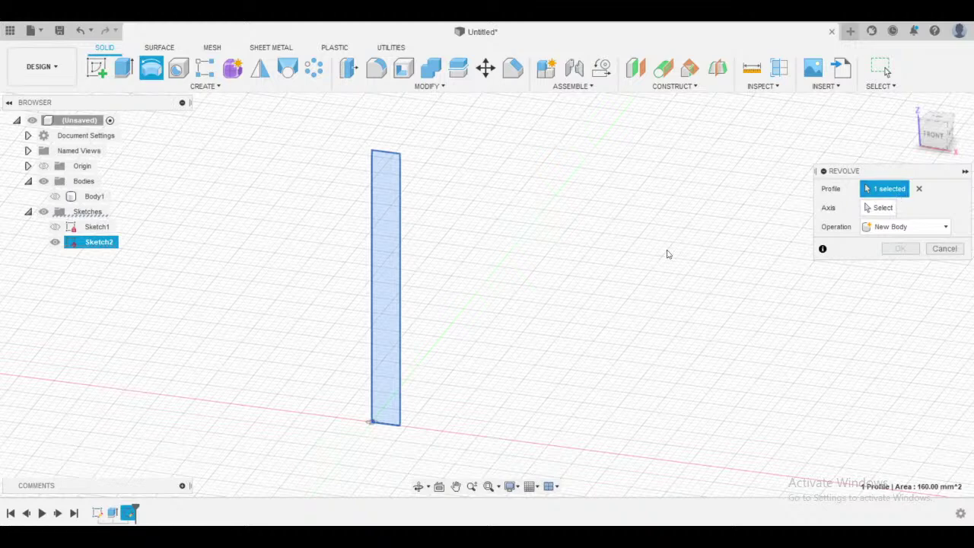
click(386, 239)
click(386, 240)
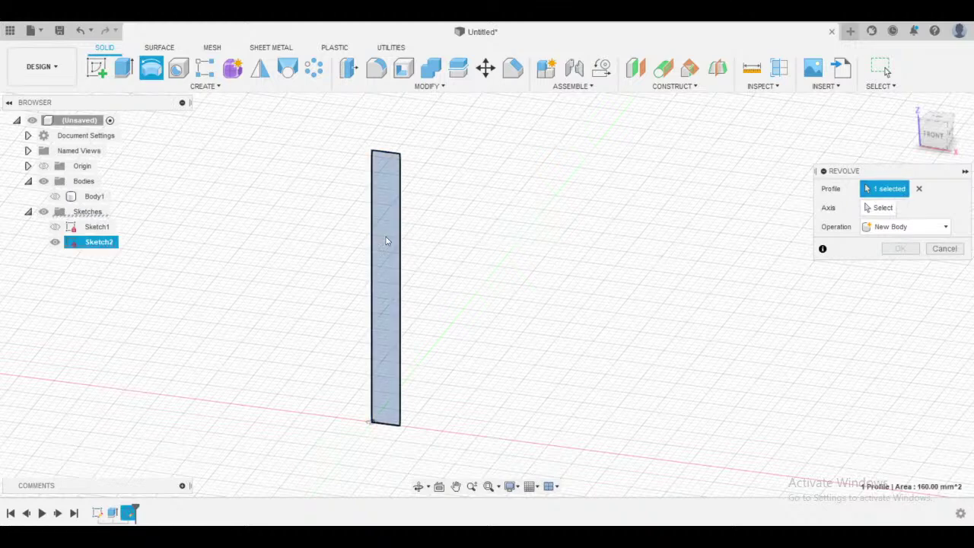
click(386, 240)
click(394, 243)
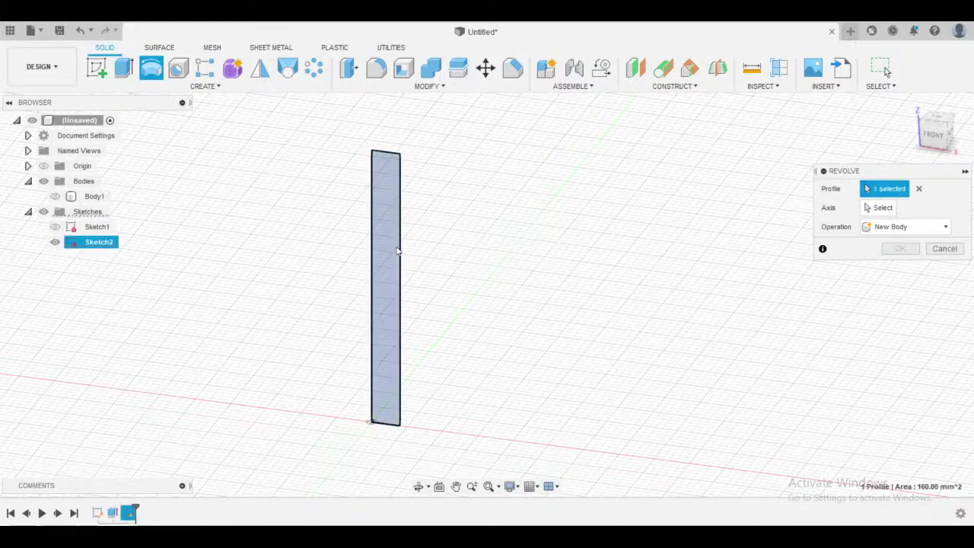
- Use the rectangle's long inner edge at the origin as the revolve axis
click(879, 209)
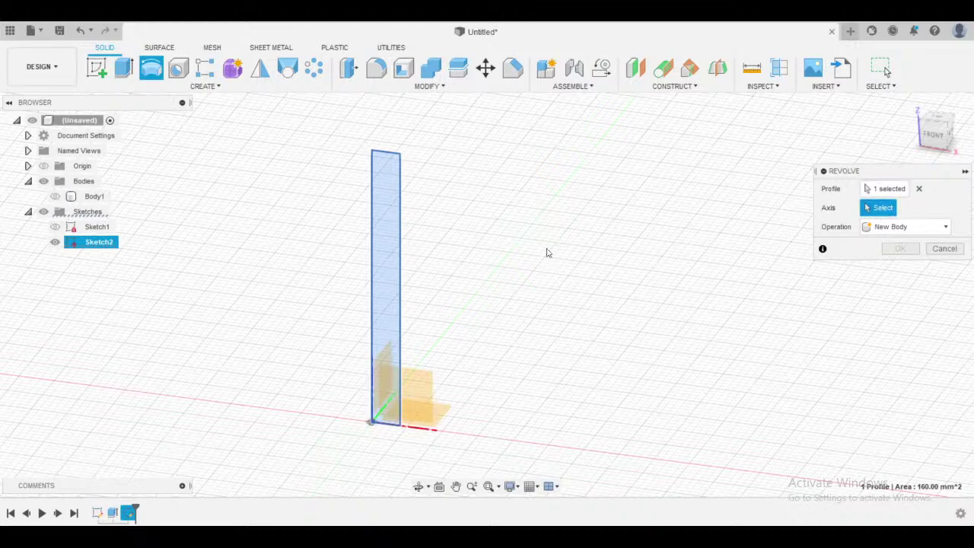
shift+middle_drag(521, 228, 370, 223)
click(369, 220)
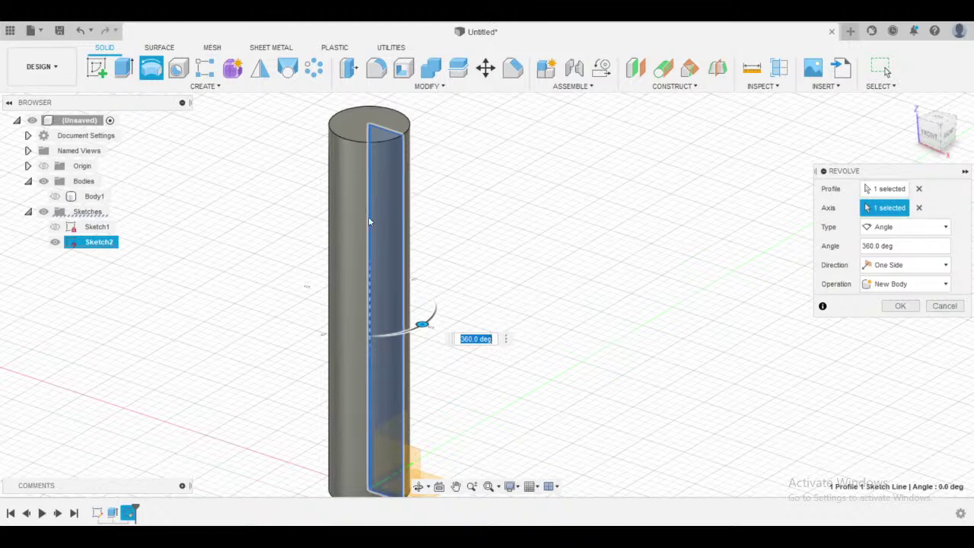
- Replace the revolve axis with the rectangle's short upper edge and examine the resulting disc preview
click(920, 208)
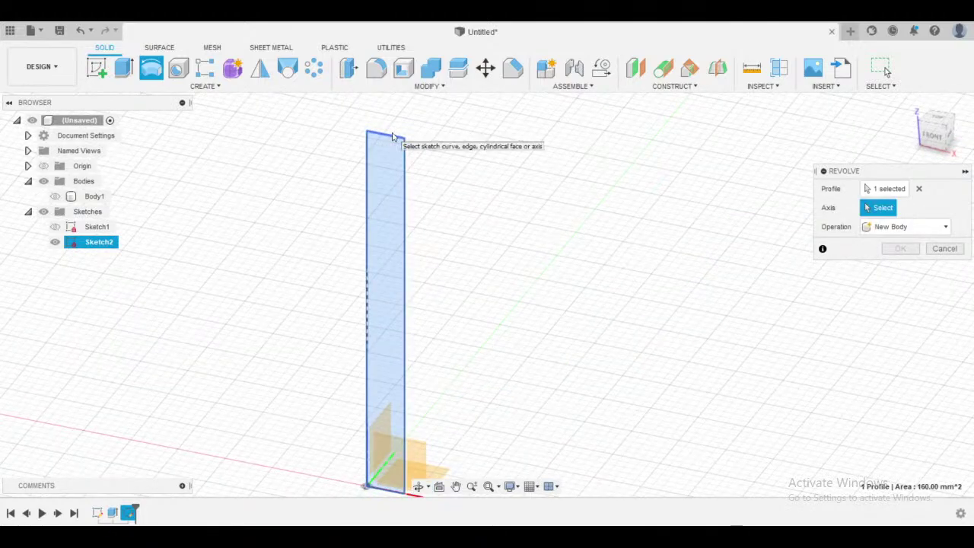
scroll(394, 137, down, 3)
scroll(395, 137, up, 4)
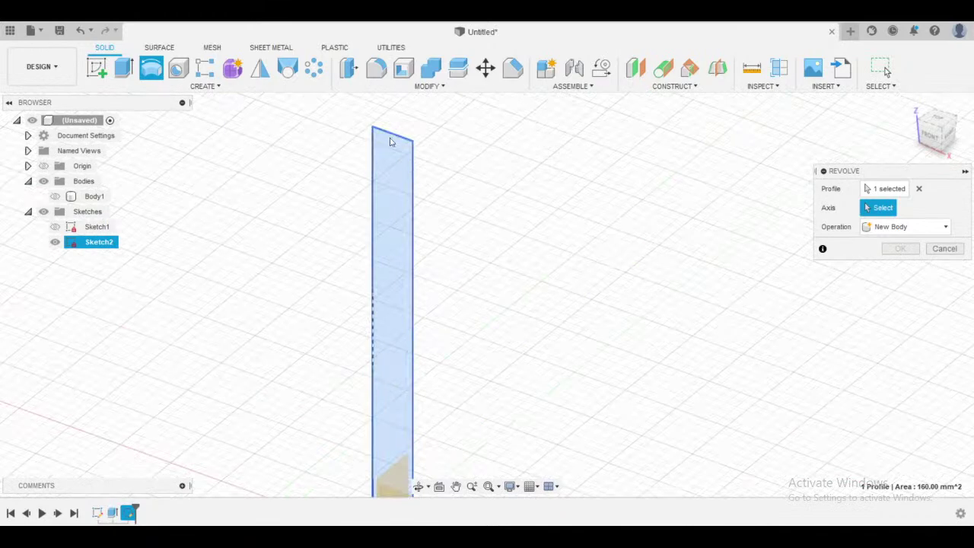
click(390, 136)
scroll(578, 259, down, 4)
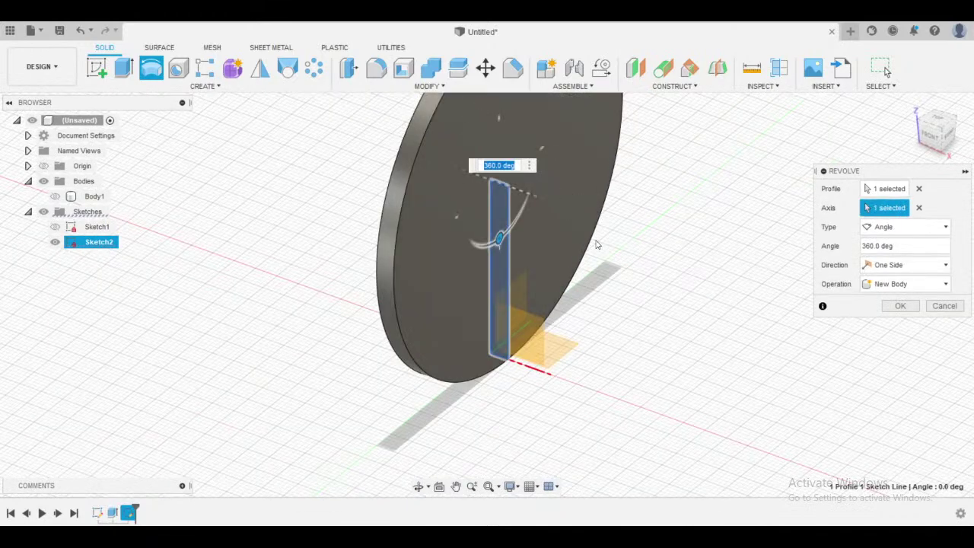
shift+middle_drag(619, 267, 597, 333)
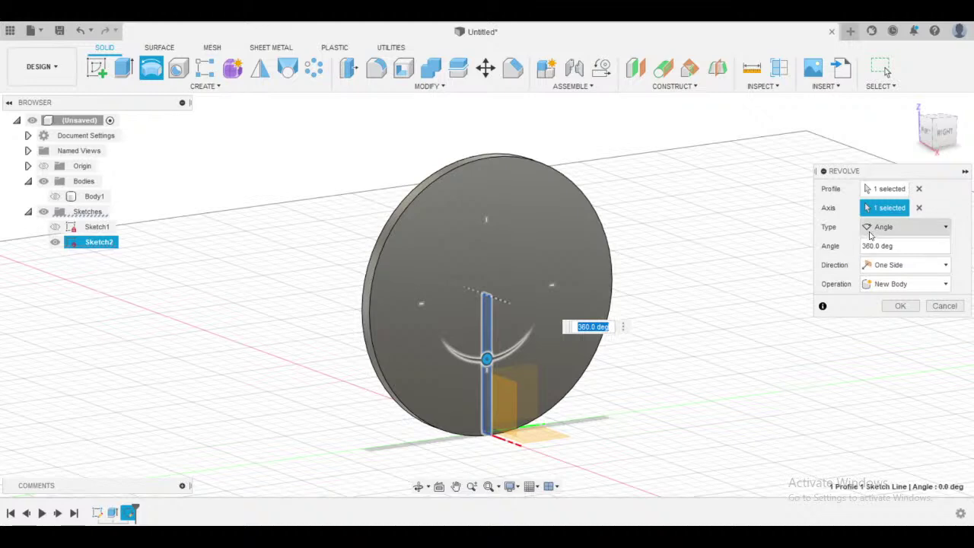
- Try the Full revolve type on the disc and return to the Angle type
click(895, 236)
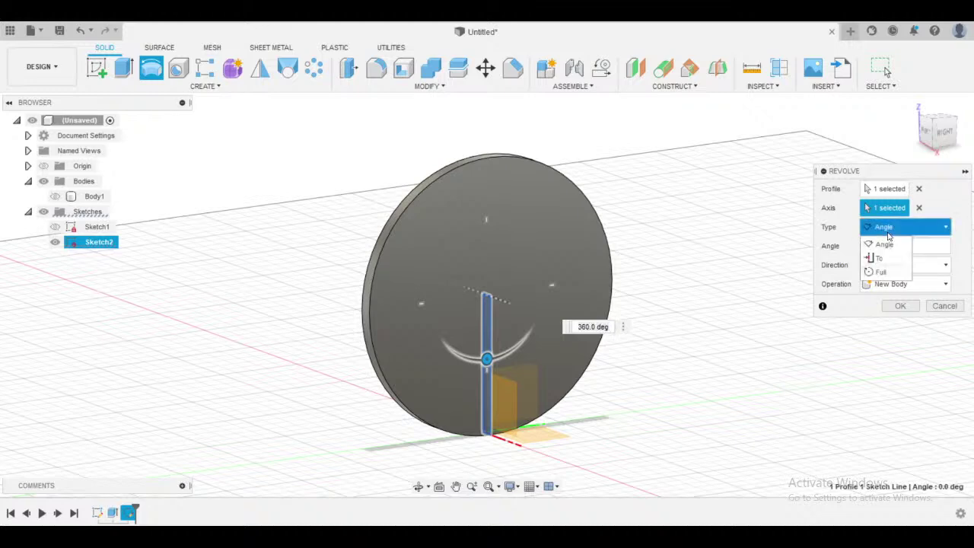
click(887, 243)
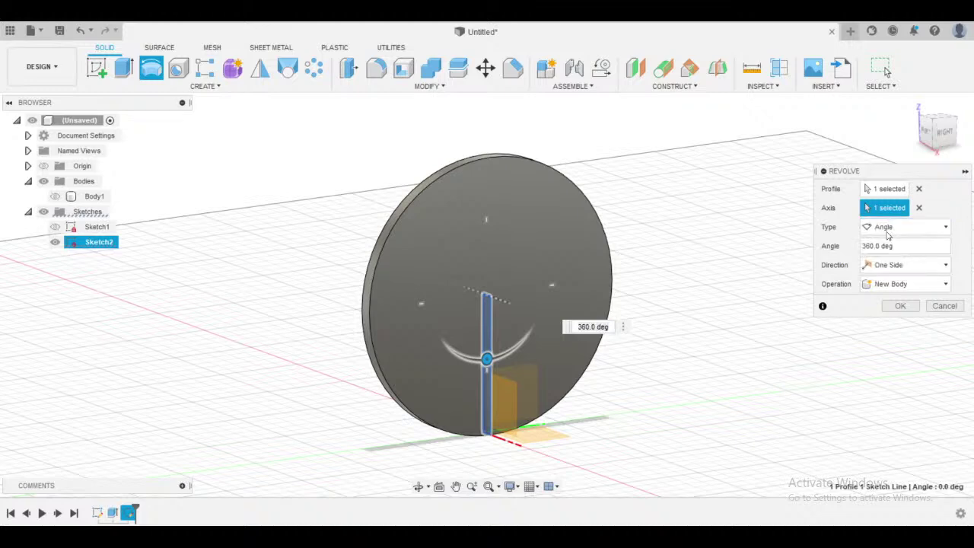
click(888, 235)
click(890, 242)
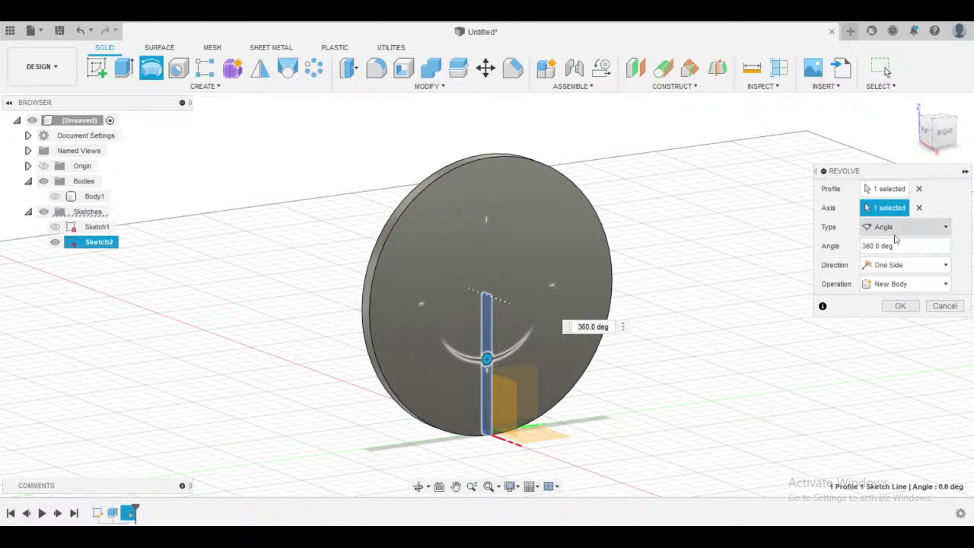
click(899, 232)
click(887, 264)
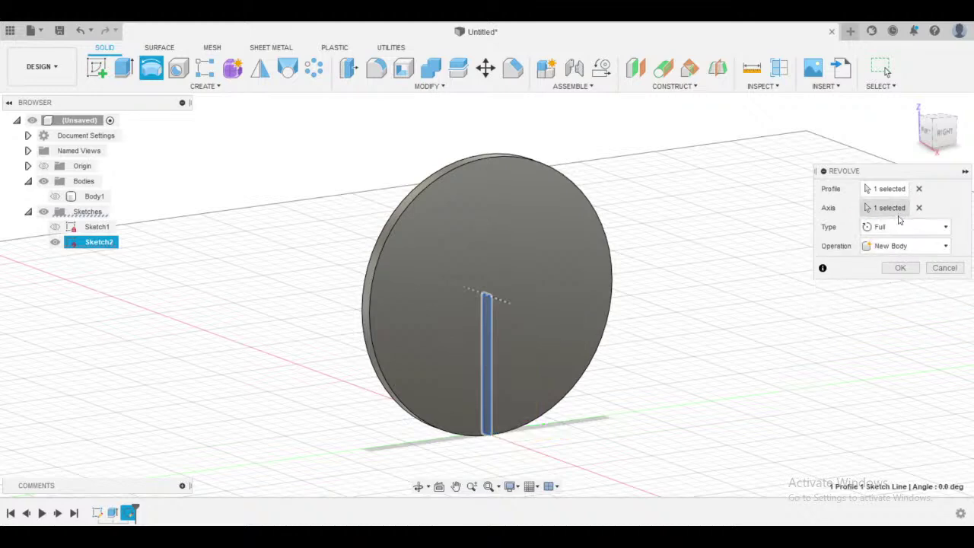
click(899, 230)
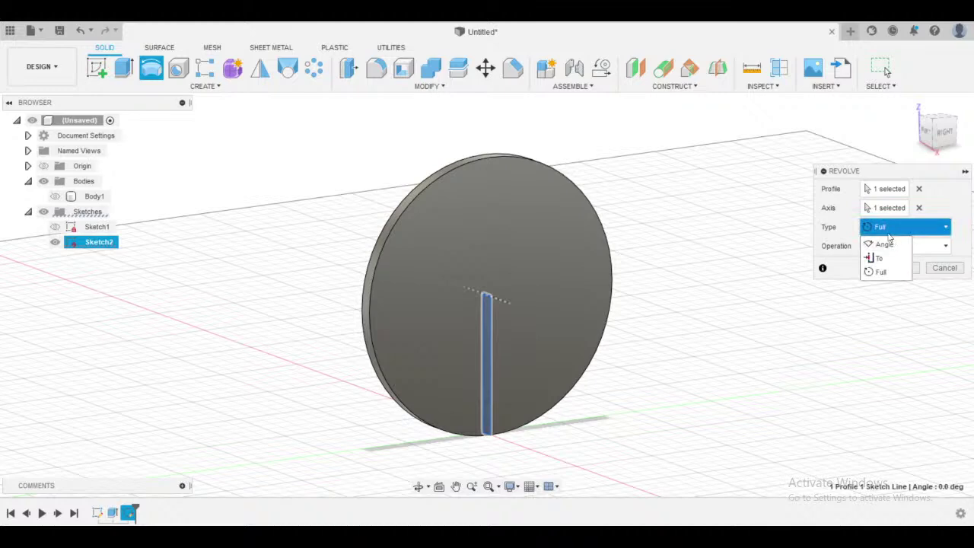
click(890, 244)
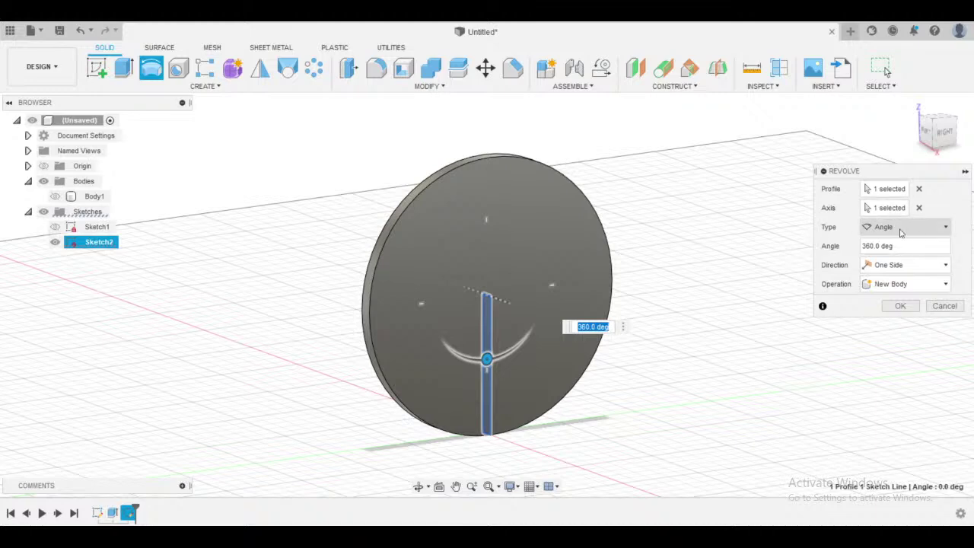
- Try revolve angles of 90 and 140 degrees about the rectangle's short upper edge
drag(916, 246, 827, 254)
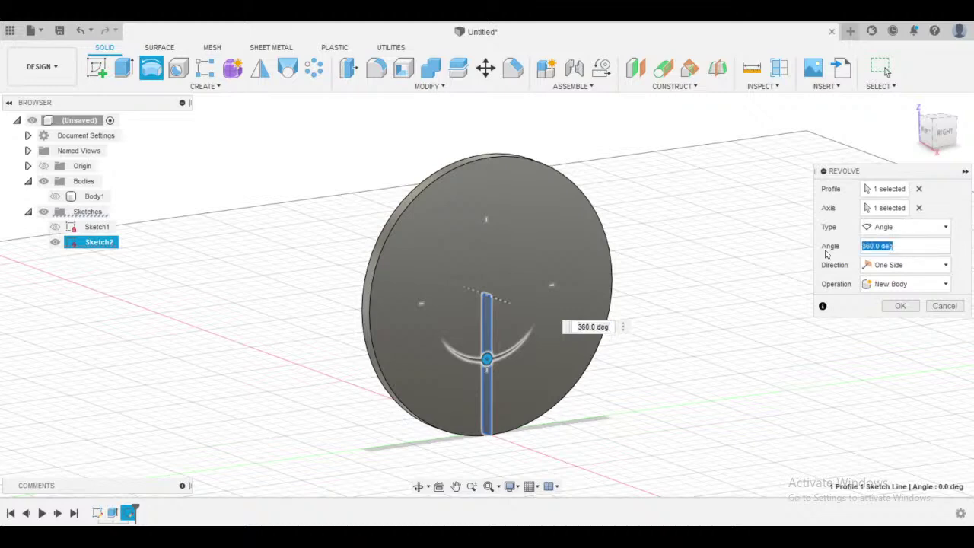
key(BackSpace)
text(90)
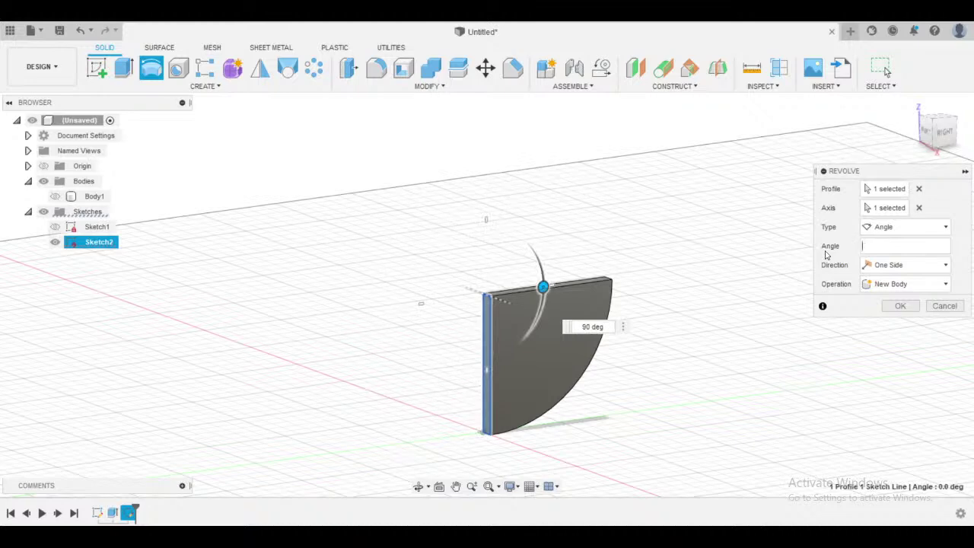
text(140)
shift+middle_drag(597, 203, 645, 210)
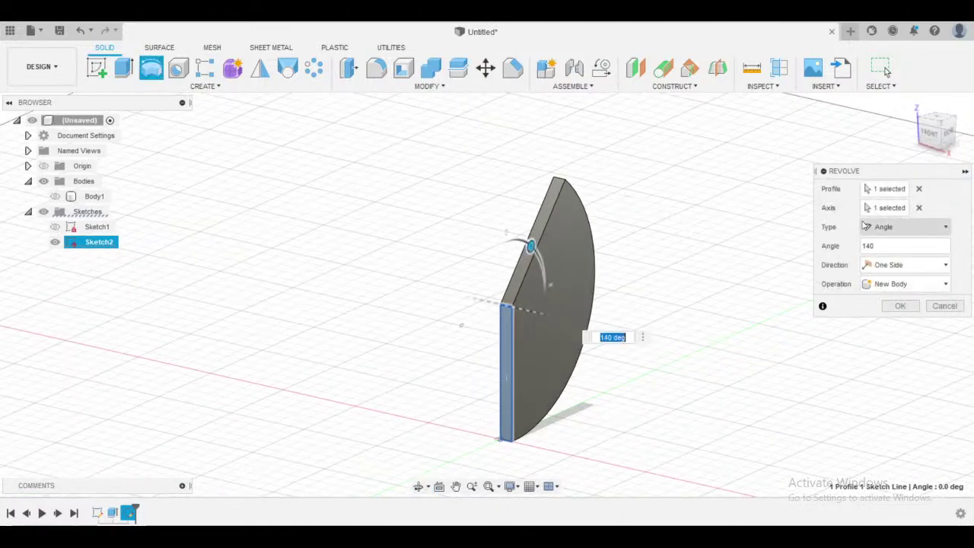
- Replace the axis with the rectangle's long inner edge and revolve the profile 360 degrees, one-sided, as a new body
drag(886, 244, 843, 246)
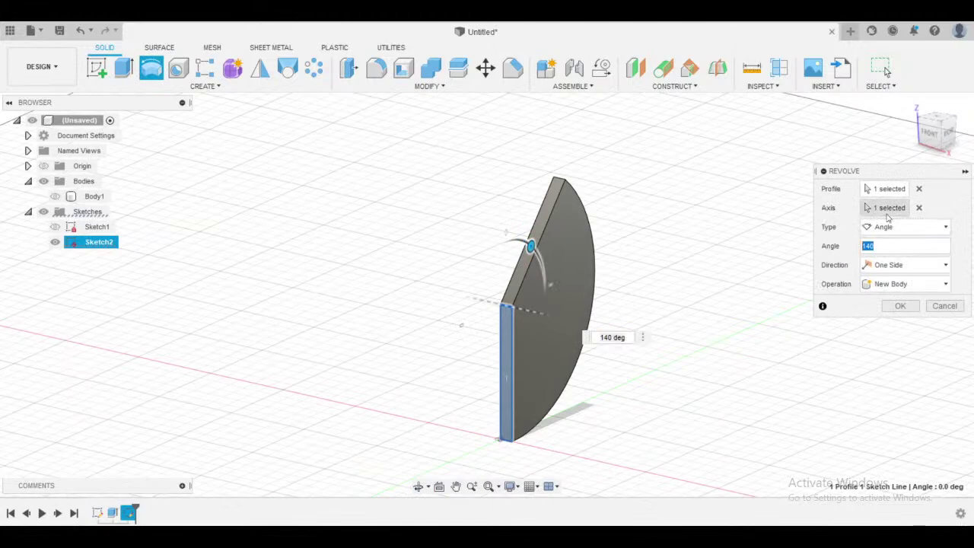
click(918, 208)
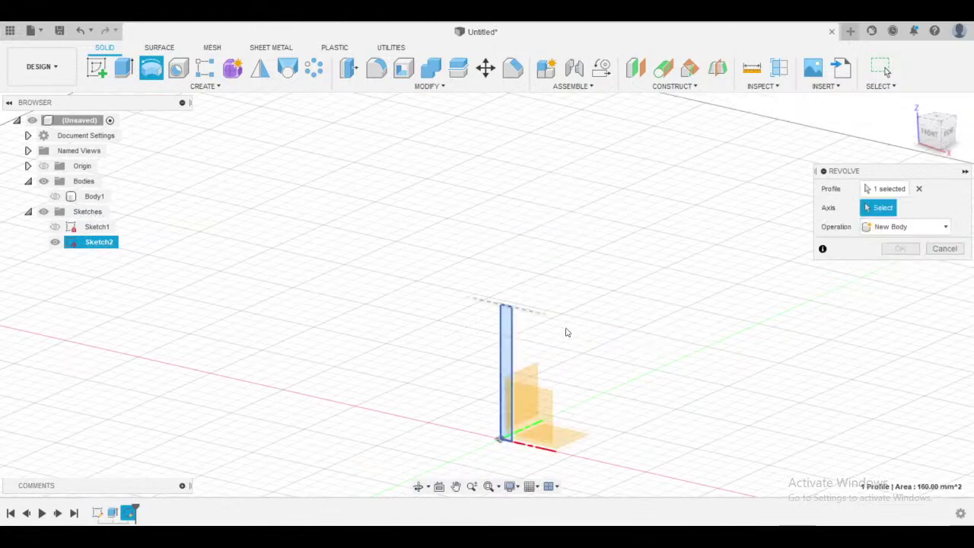
shift+middle_drag(566, 332, 537, 325)
scroll(556, 343, up, 2)
click(485, 341)
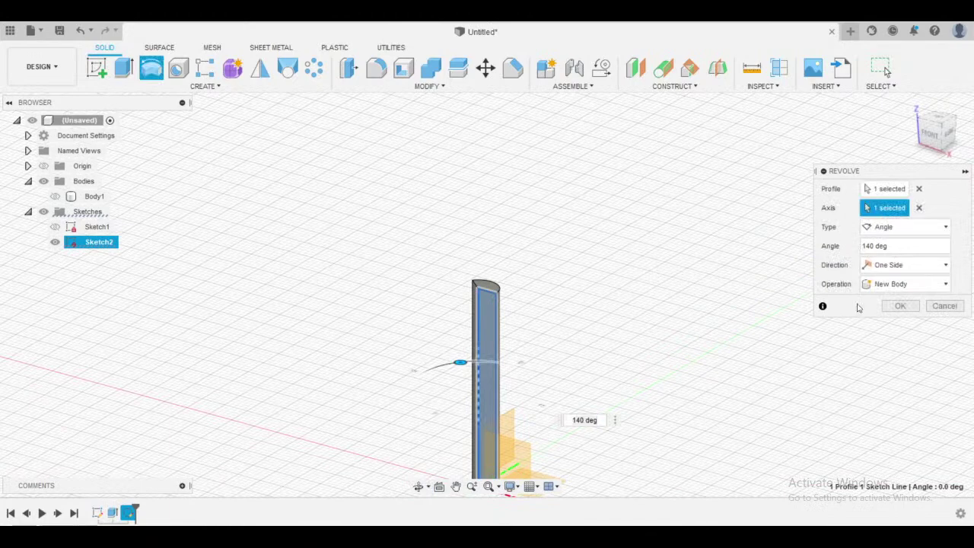
click(907, 245)
text(35)
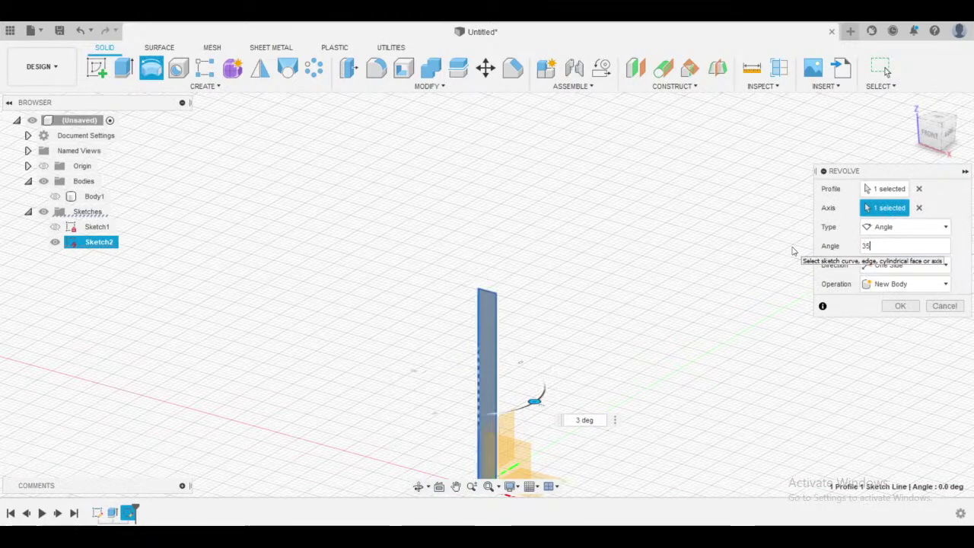
text(0)
shift+middle_drag(774, 259, 598, 258)
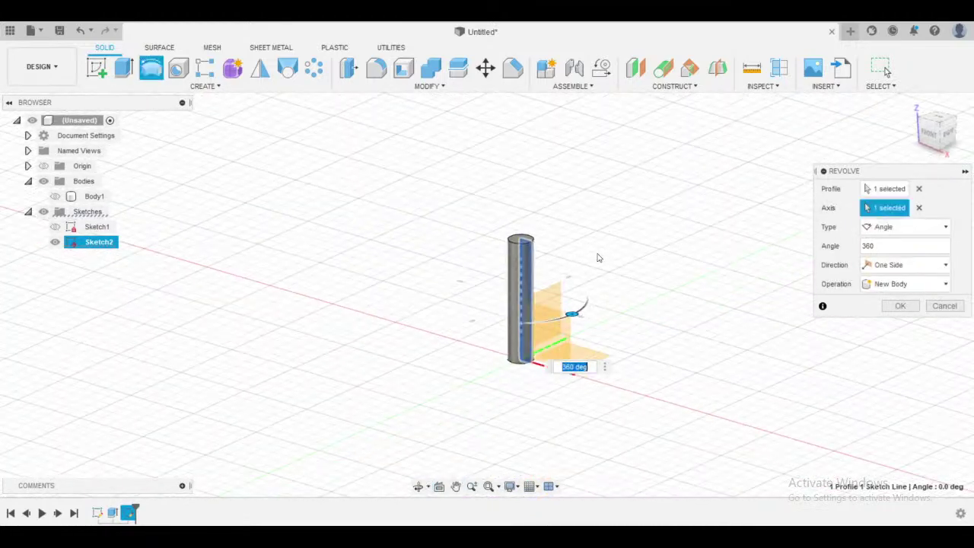
click(899, 306)
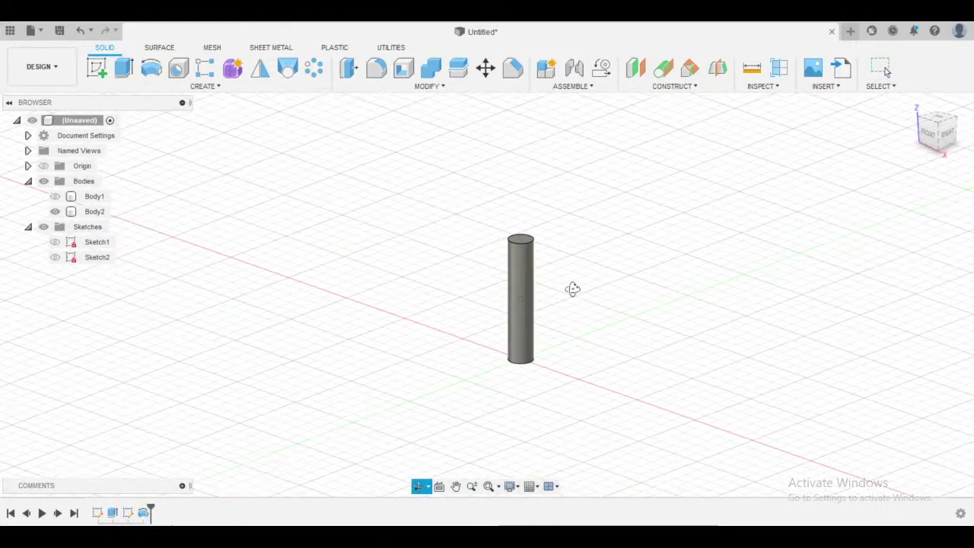
- Show the hidden first shaft body and toggle the revolved body's visibility to compare the two
click(55, 212)
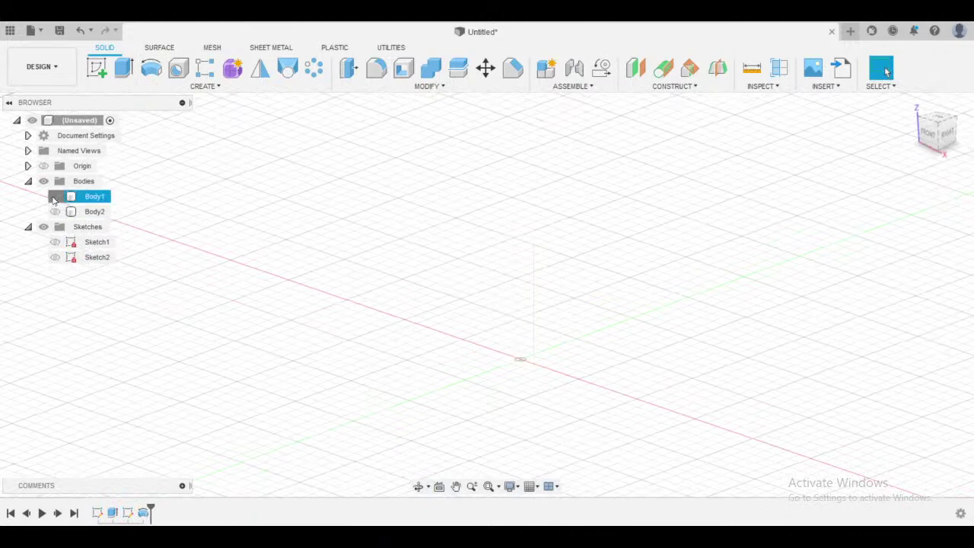
click(55, 196)
scroll(500, 320, up, 2)
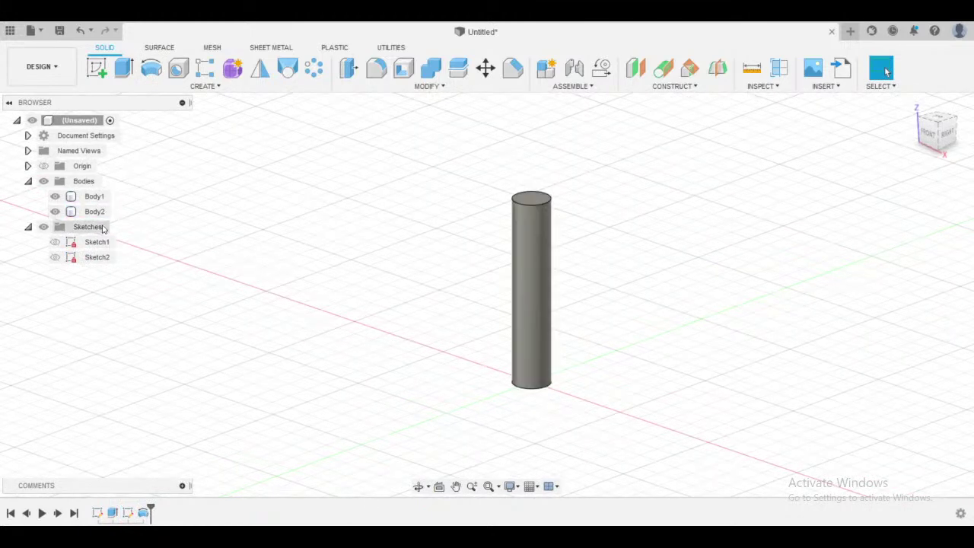
click(64, 216)
click(52, 212)
shift+middle_drag(494, 258, 511, 263)
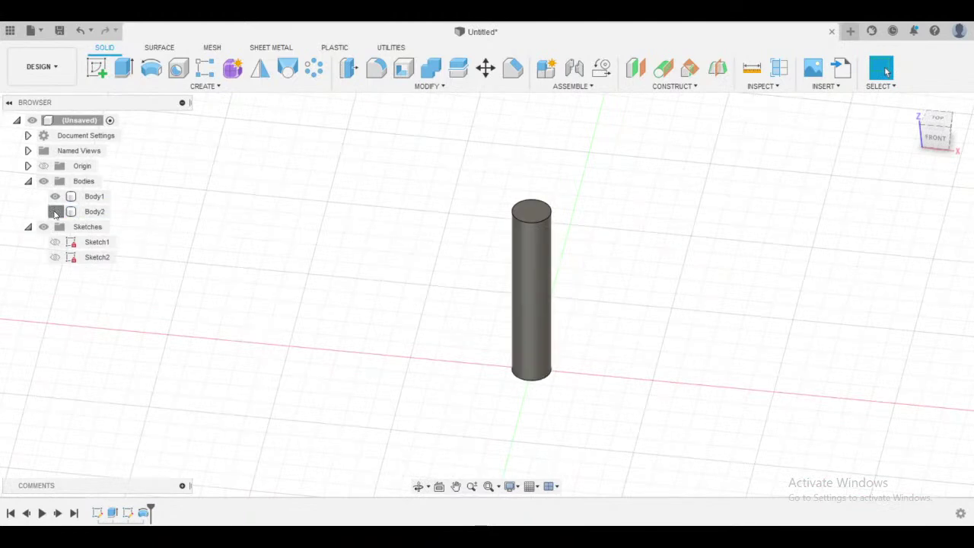
- Delete the revolved shaft body and keep the extruded one
click(97, 212)
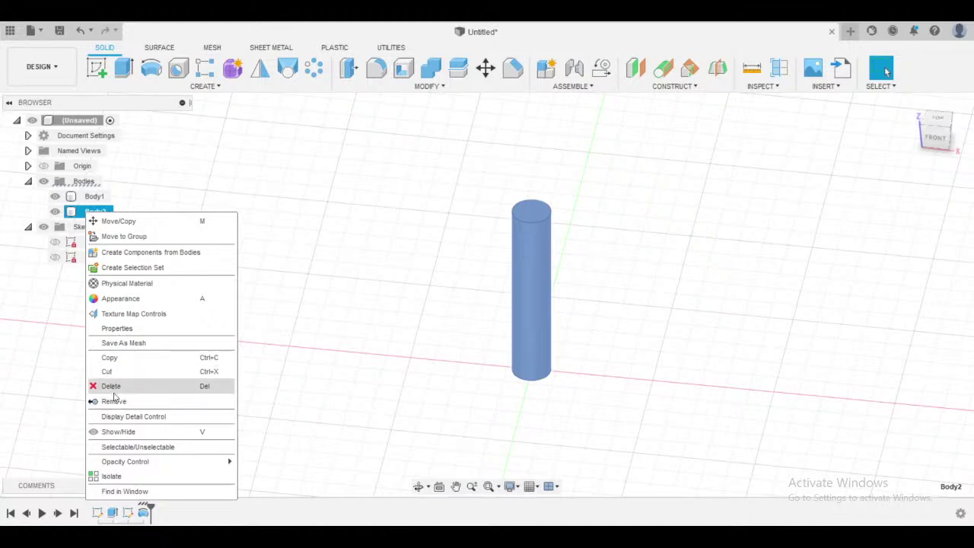
click(240, 263)
click(95, 217)
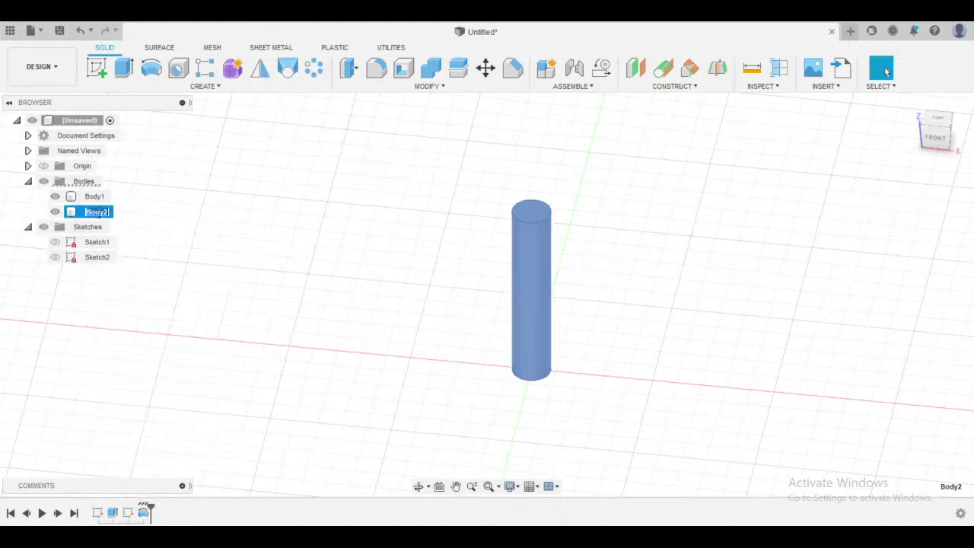
click(257, 187)
click(74, 218)
key(Delete)
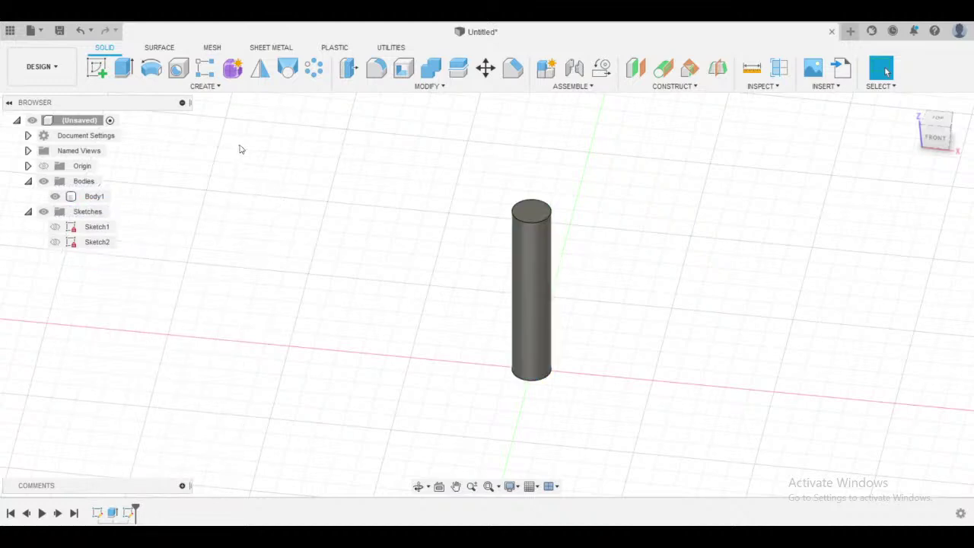
- Save the design as "Şaft" in the PDC 2022 Eğitim project and close it
shift+middle_drag(240, 149, 345, 189)
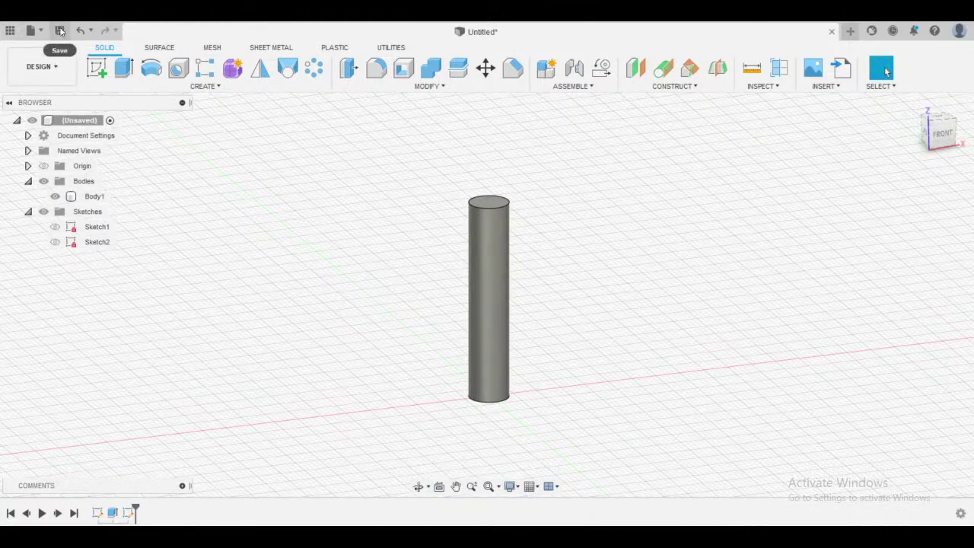
click(60, 30)
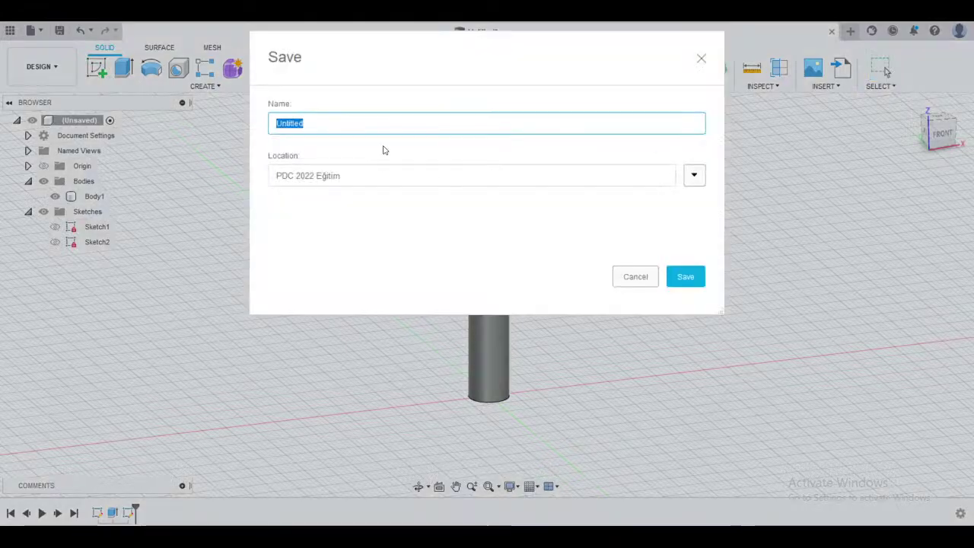
key(BackSpace)
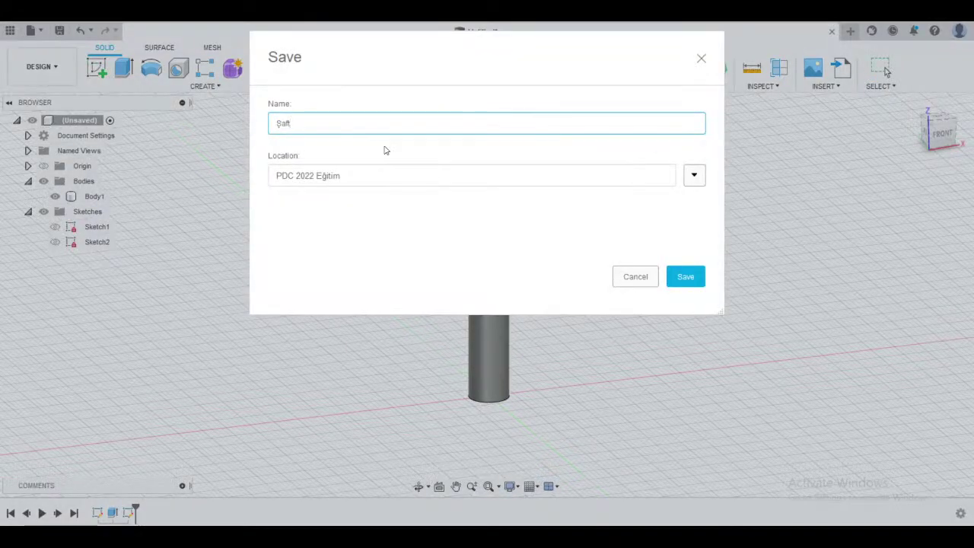
click(686, 277)
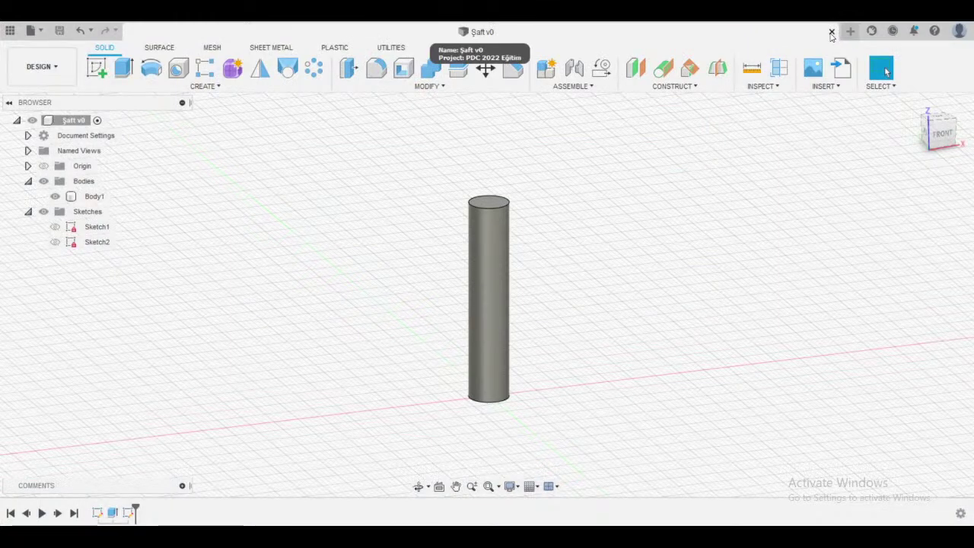
click(832, 33)
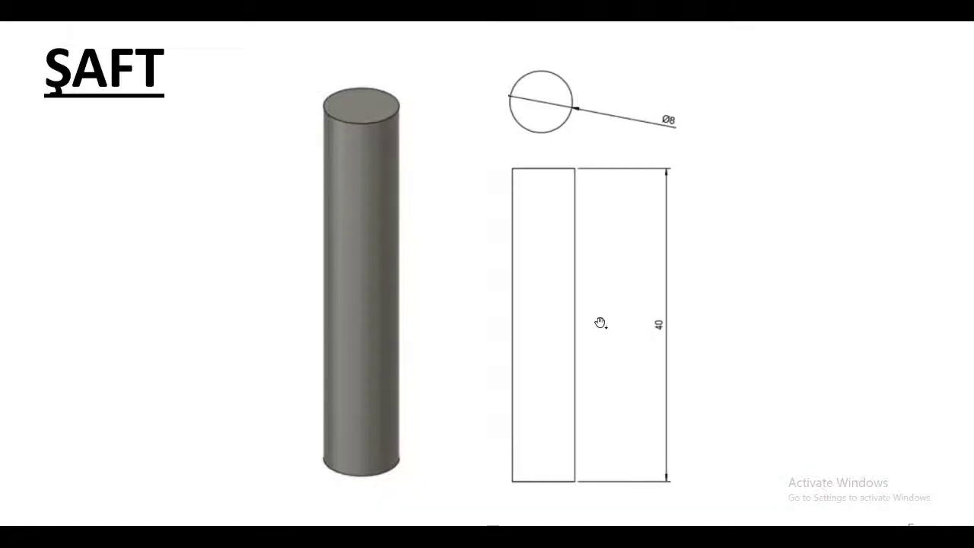
- Consult the TUTACAK drawing and start a sketch on the vertical YZ plane of the new design
click(600, 323)
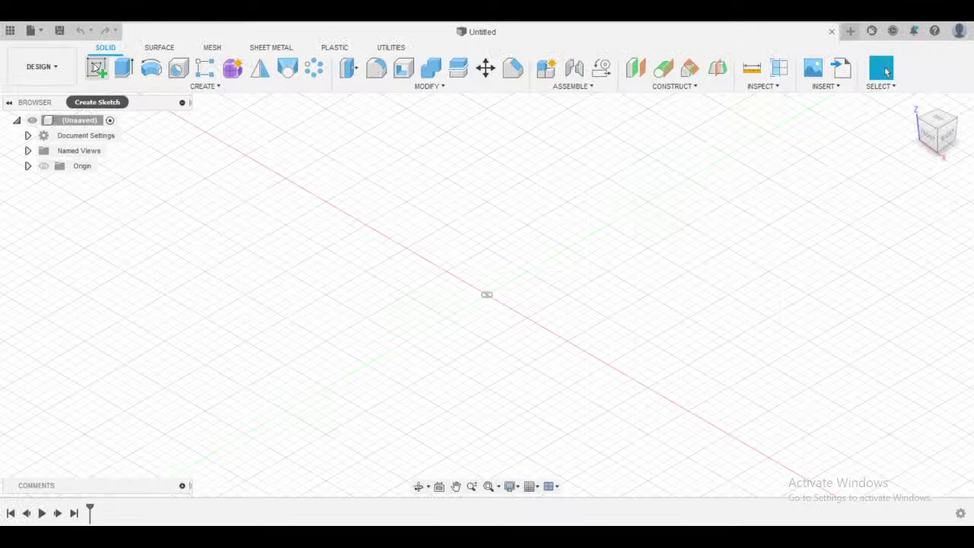
click(96, 68)
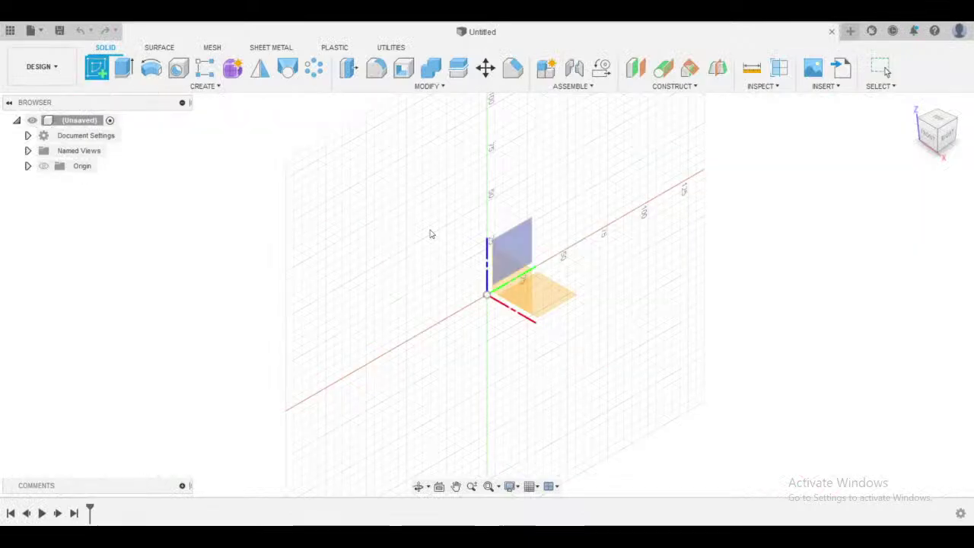
click(546, 291)
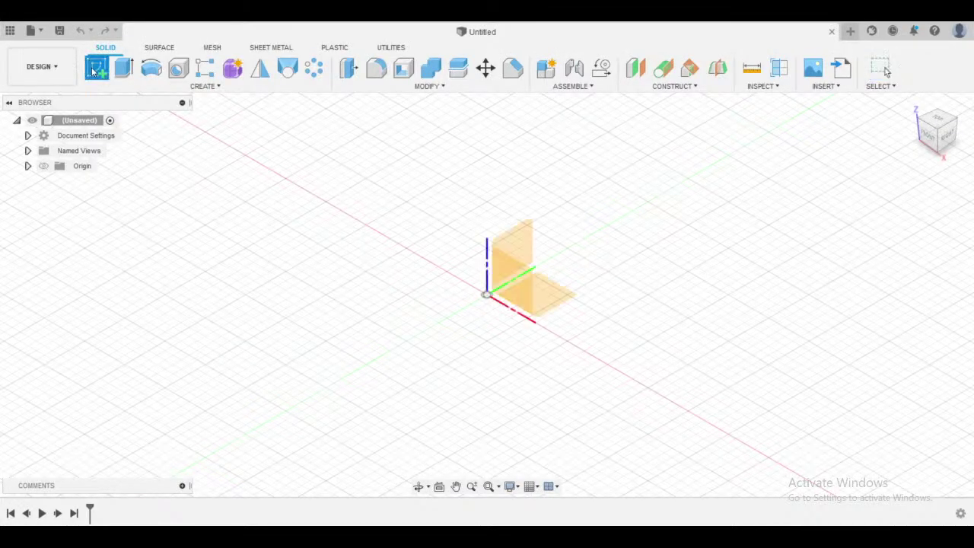
shift+middle_drag(552, 237, 513, 129)
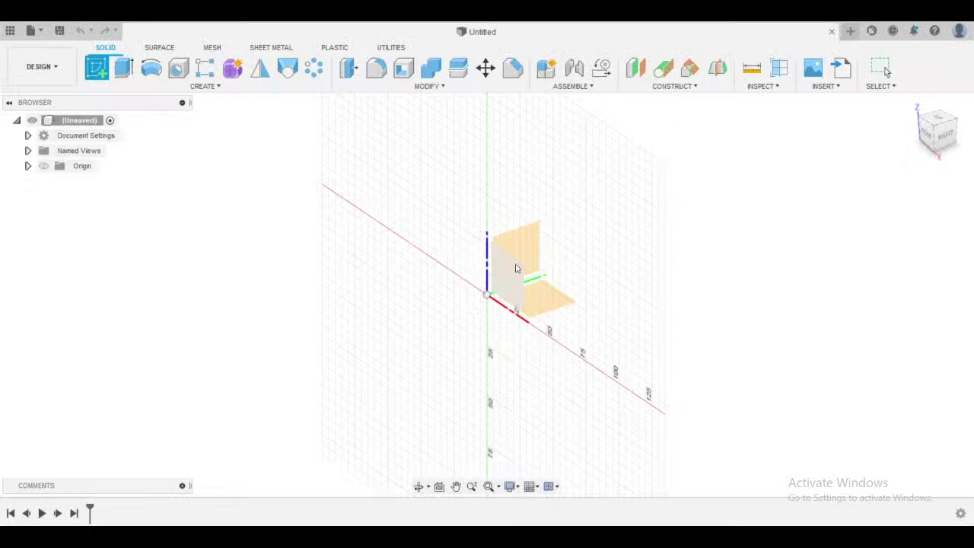
shift+middle_drag(631, 254, 523, 241)
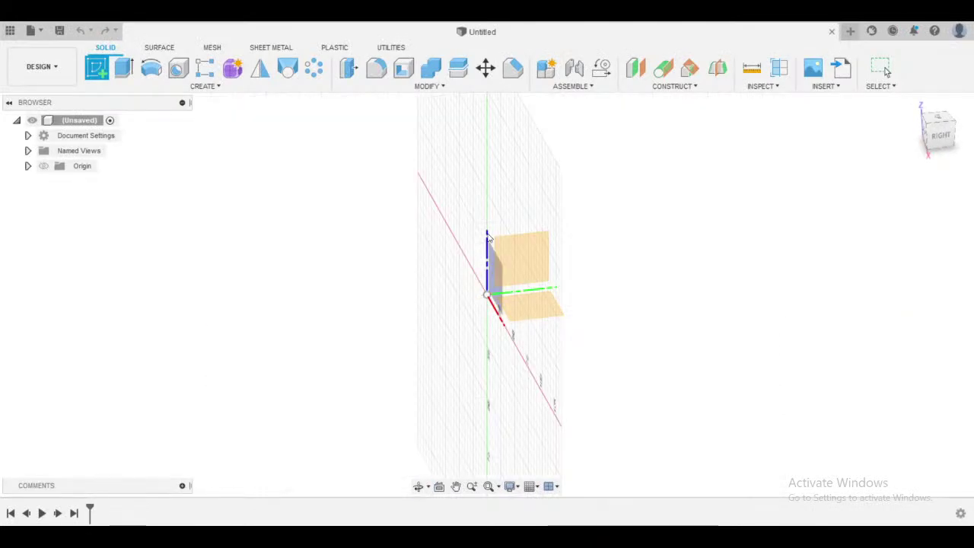
shift+middle_drag(654, 274, 700, 279)
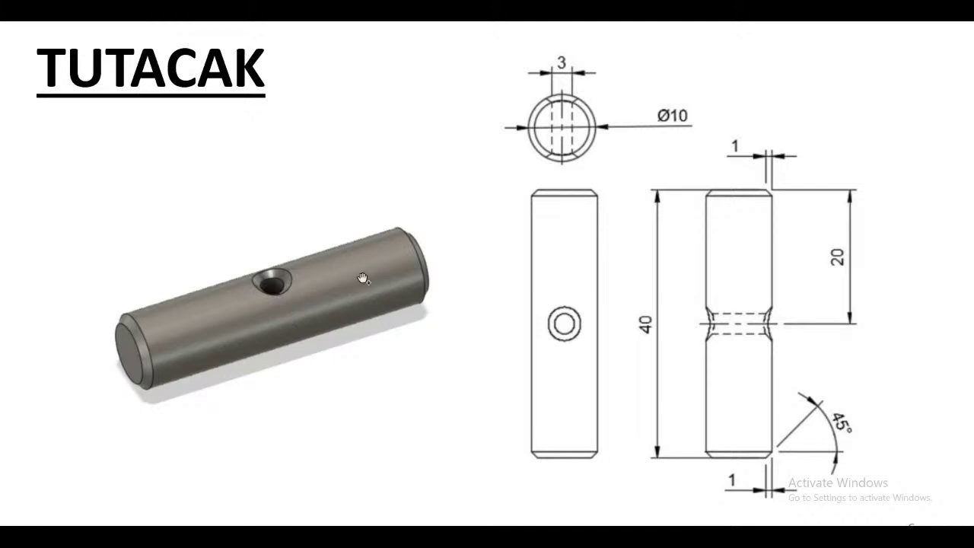
key(alt+Tab)
shift+middle_drag(537, 261, 509, 282)
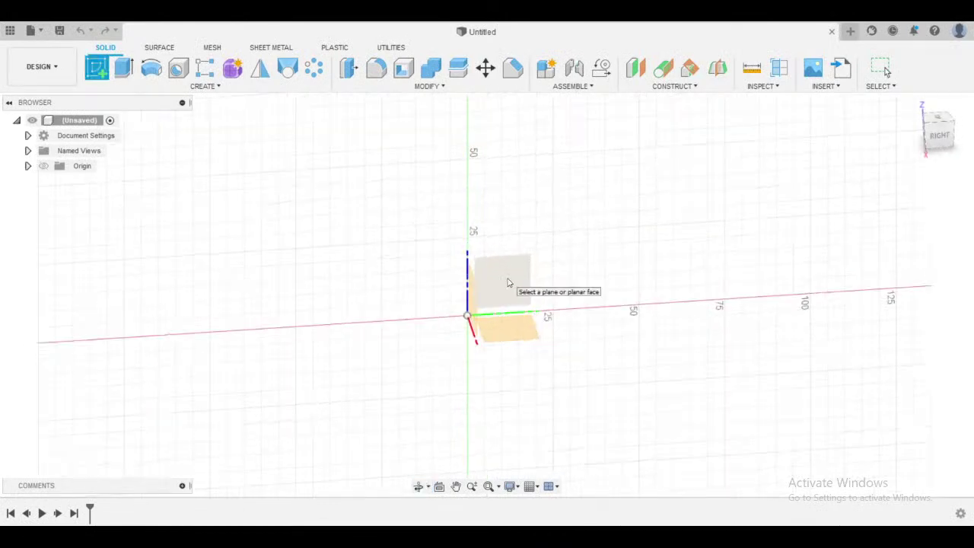
click(509, 283)
- Draw a centre-diameter circle centred on the sketch origin
key(c)
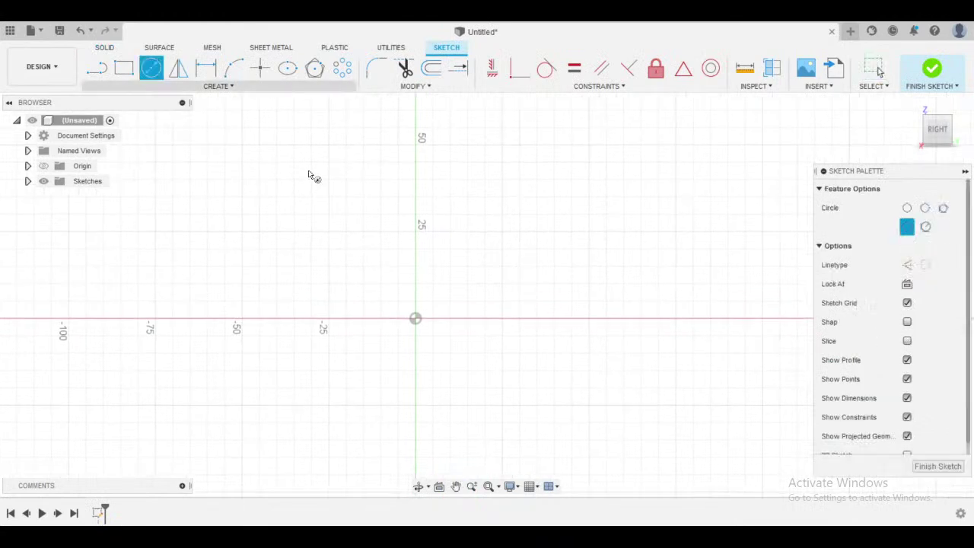
click(416, 318)
click(446, 272)
key(Escape)
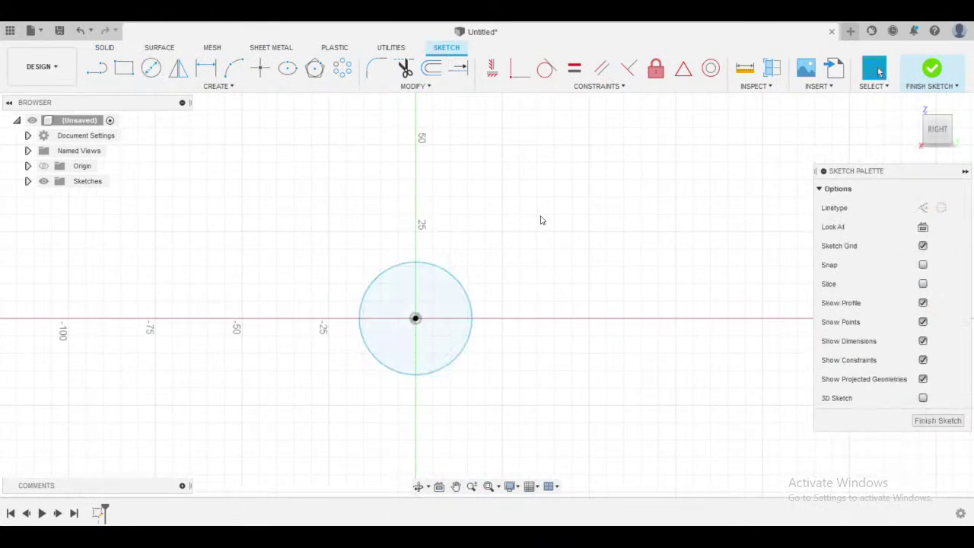
- Check the drawing, dimension the circle's diameter to 10 mm and finish the sketch
key(alt+Tab)
key(alt+Tab)
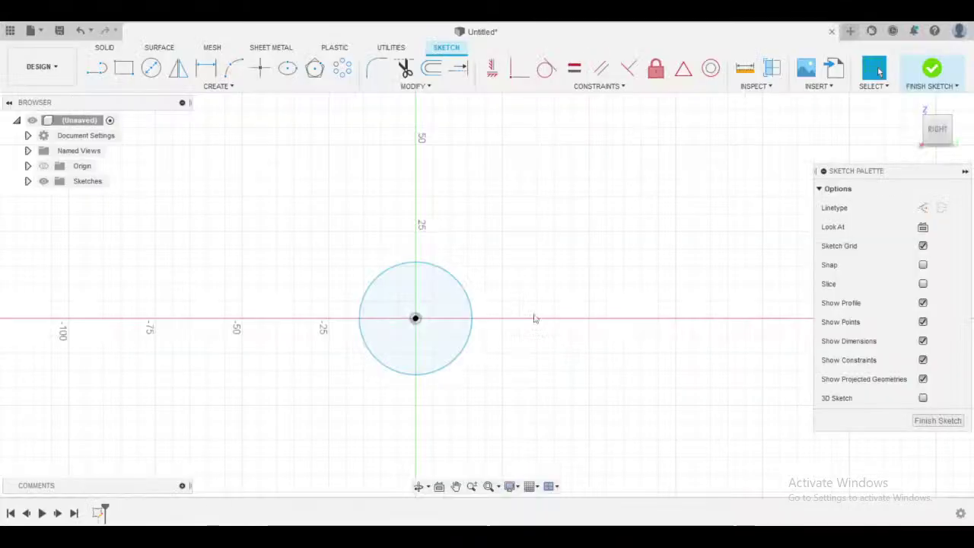
key(d)
click(469, 291)
click(520, 245)
key(BackSpace)
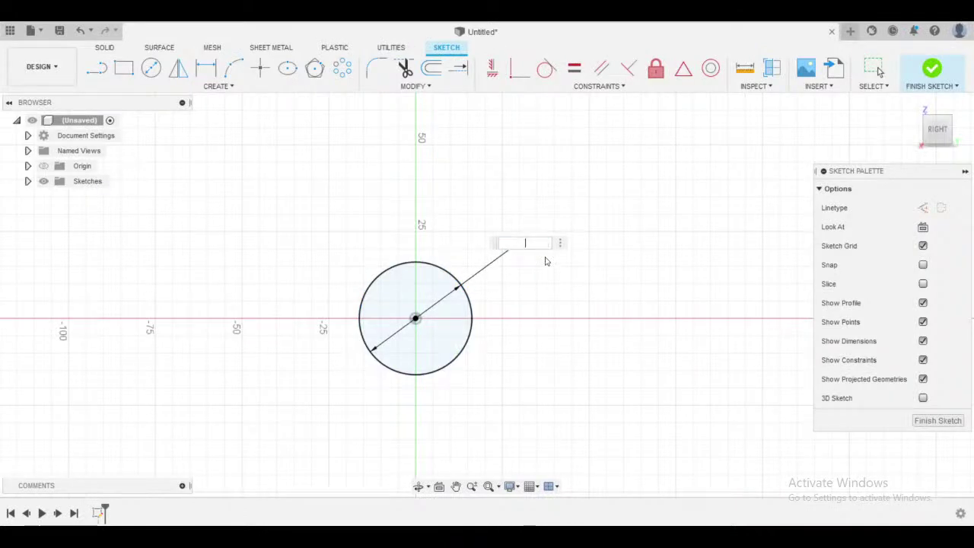
text(10)
key(Return)
mouse_move(546, 261)
shift+middle_down()
mouse_move(579, 272)
mouse_move(699, 195)
shift+middle_up()
click(931, 73)
- Extrude the 10 mm circle symmetrically by 20 mm to each side as a new body
shift+middle_drag(598, 247, 571, 265)
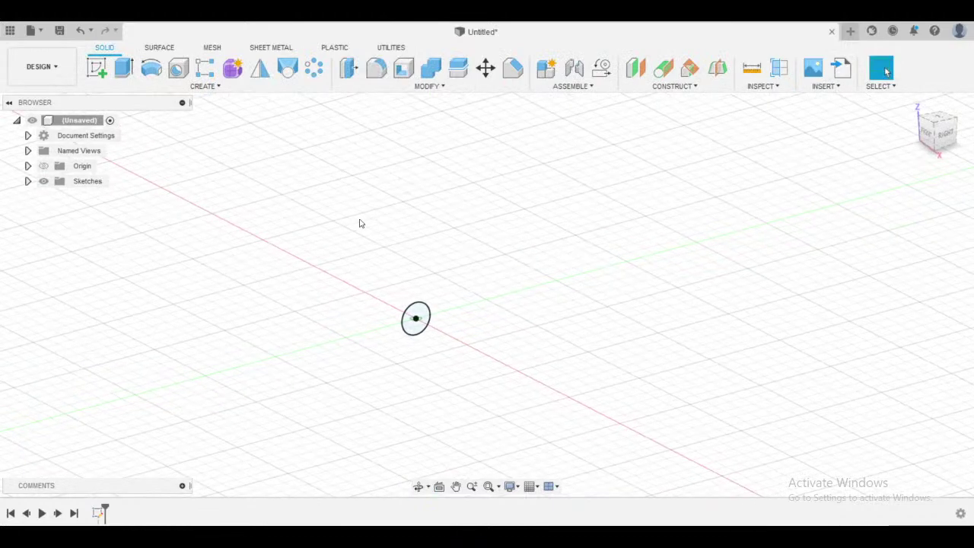
scroll(361, 223, up, 2)
scroll(291, 242, down, 2)
shift+middle_drag(282, 220, 311, 226)
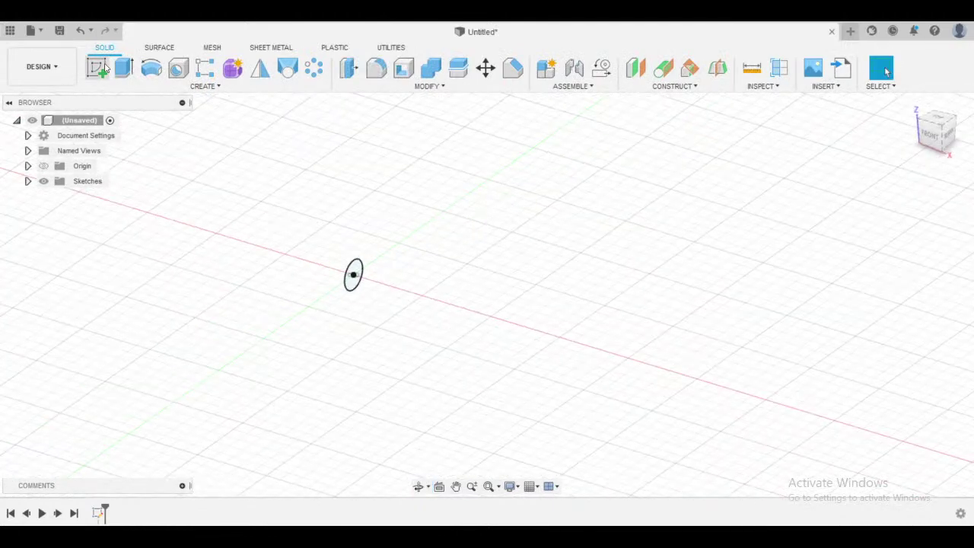
click(123, 67)
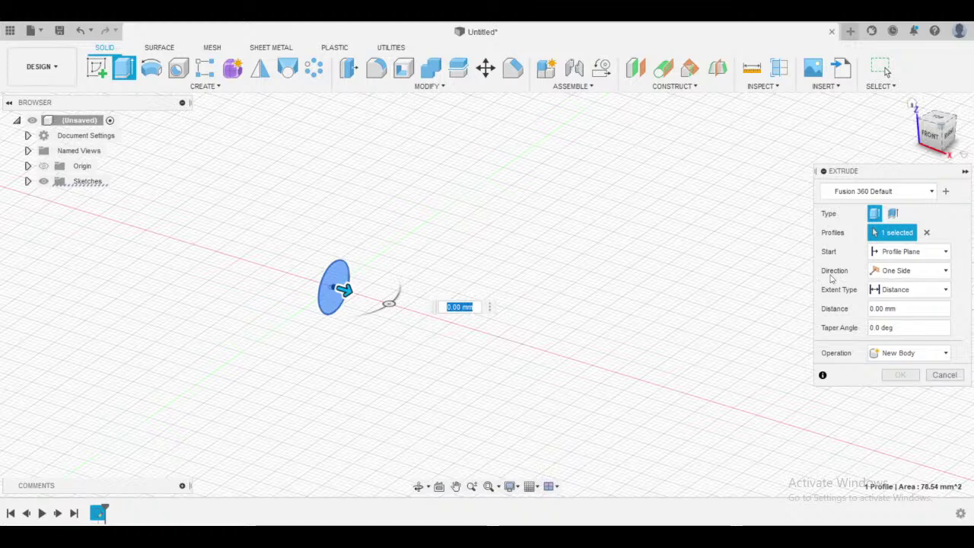
click(896, 275)
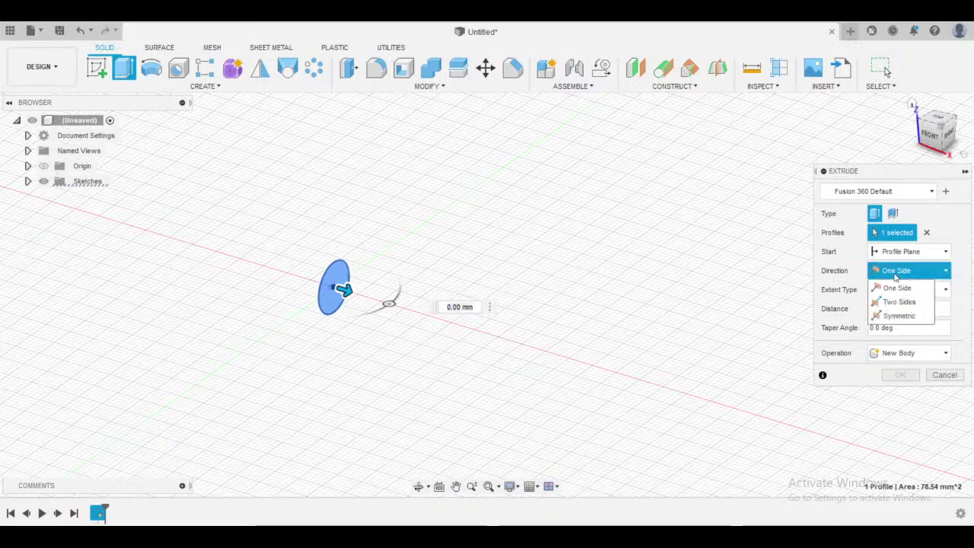
click(899, 316)
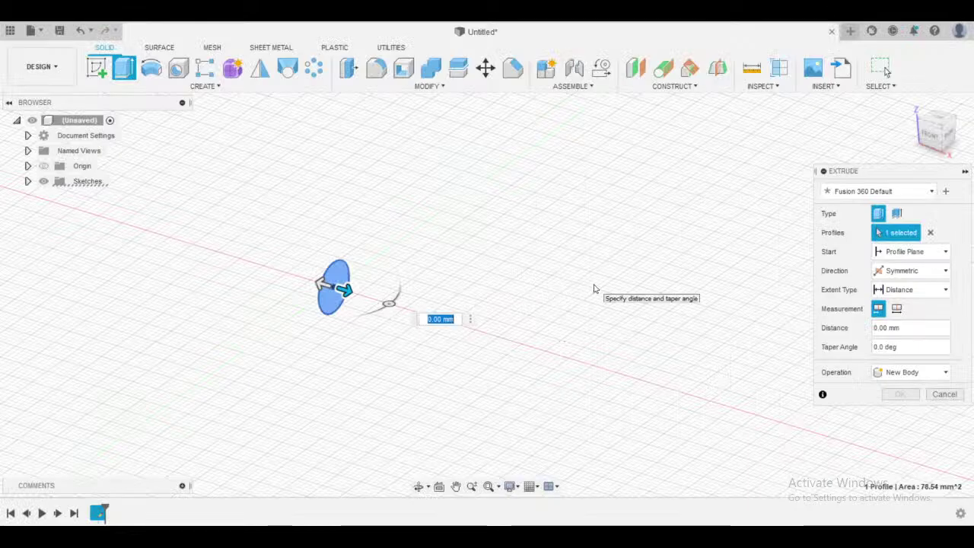
text(20)
key(Return)
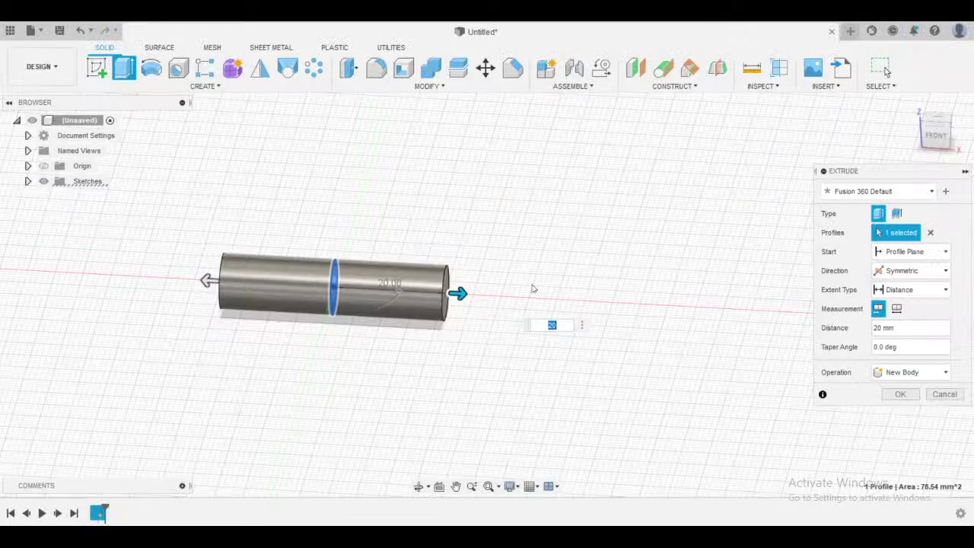
mouse_move(533, 284)
shift+middle_down()
mouse_move(476, 274)
mouse_move(495, 250)
mouse_move(468, 247)
mouse_move(505, 264)
mouse_move(594, 270)
shift+middle_up()
middle_drag(711, 247, 778, 251)
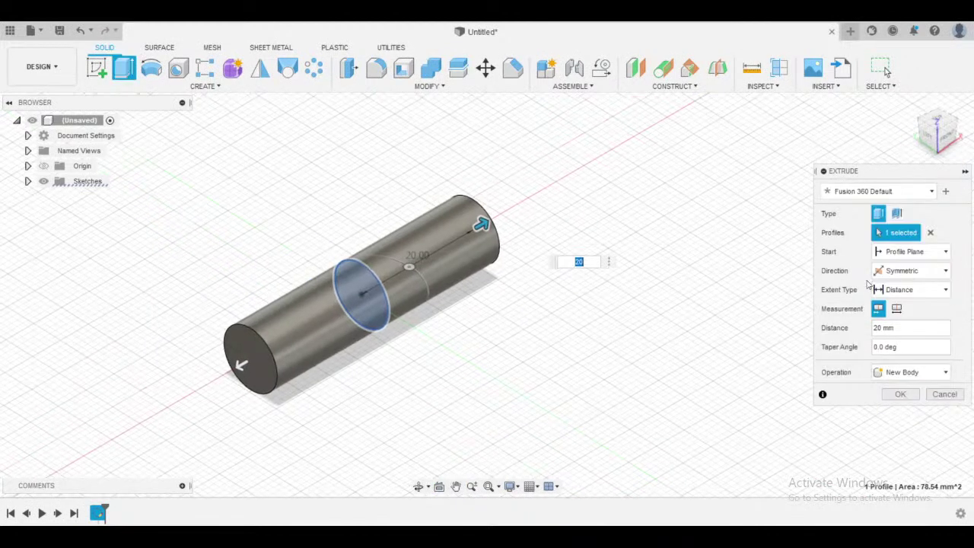
click(913, 270)
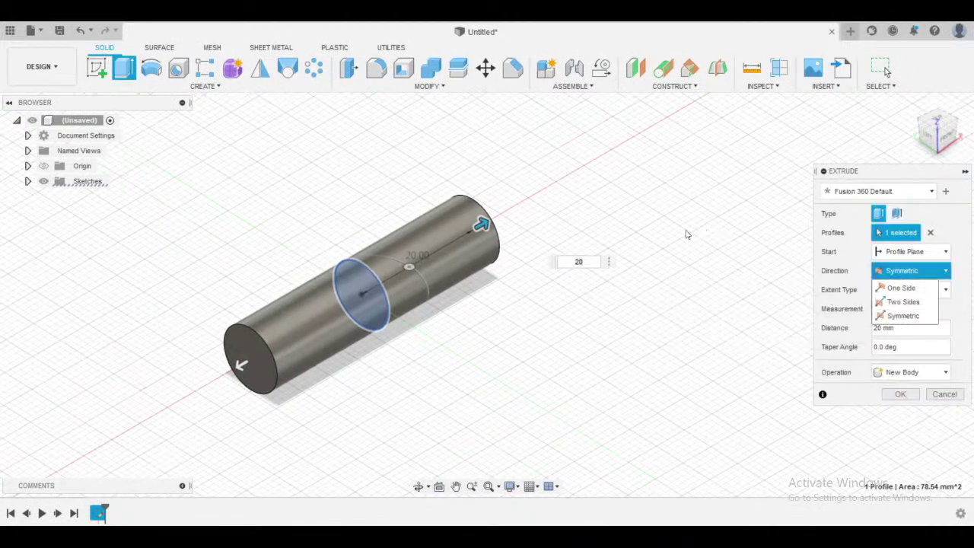
click(916, 270)
shift+middle_drag(666, 261, 589, 294)
click(622, 345)
key(Return)
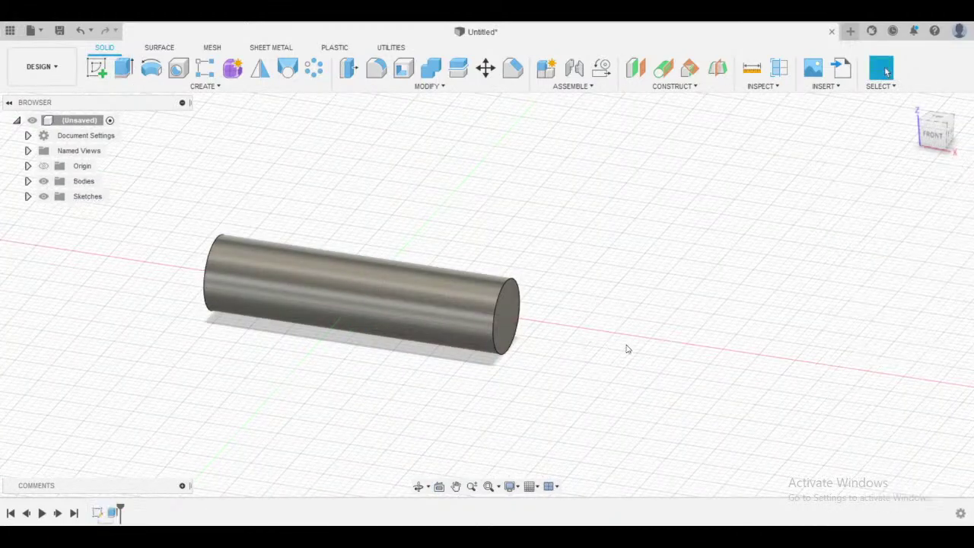
- Consult the TUTACAK drawing and set up a 1 mm chamfer on both circular end edges of the cylinder
mouse_move(627, 348)
shift+middle_down()
mouse_move(457, 322)
mouse_move(437, 327)
mouse_move(606, 320)
mouse_move(634, 328)
shift+middle_up()
scroll(651, 327, down, 3)
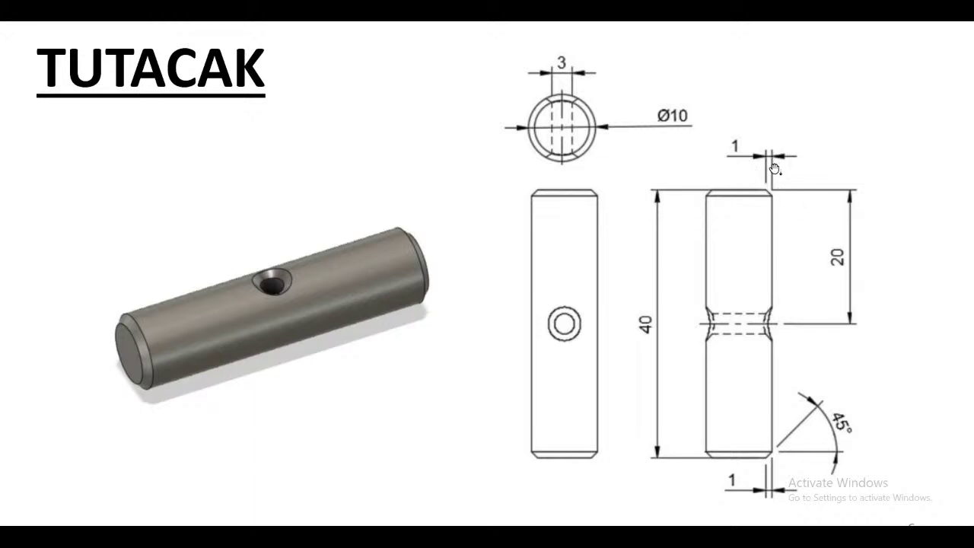
key(alt+Tab)
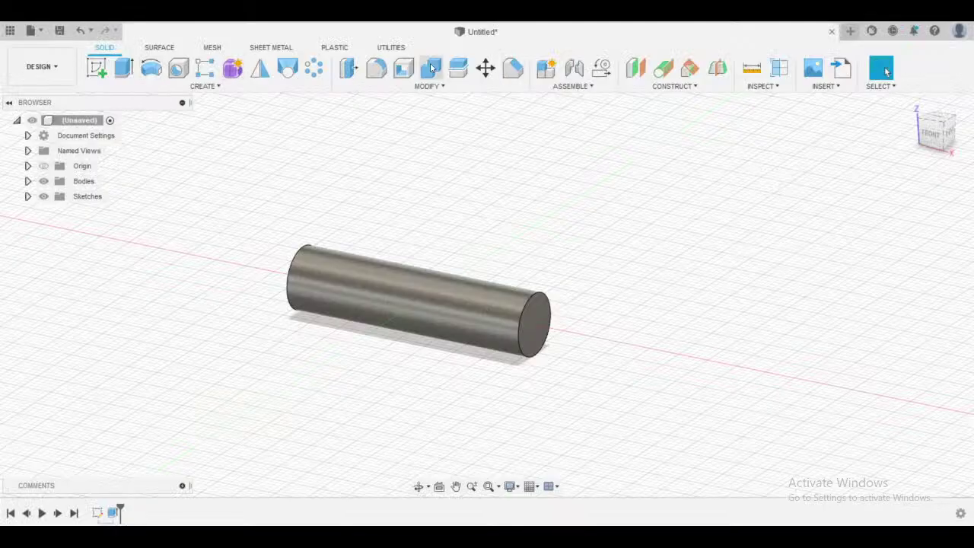
click(512, 69)
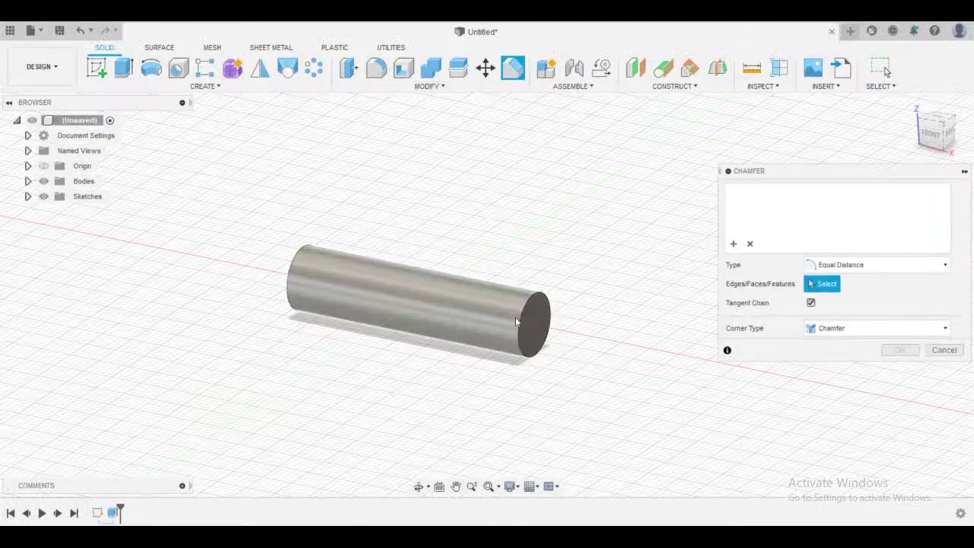
click(517, 304)
shift+middle_drag(388, 278, 478, 273)
click(411, 365)
shift+middle_drag(524, 335, 561, 361)
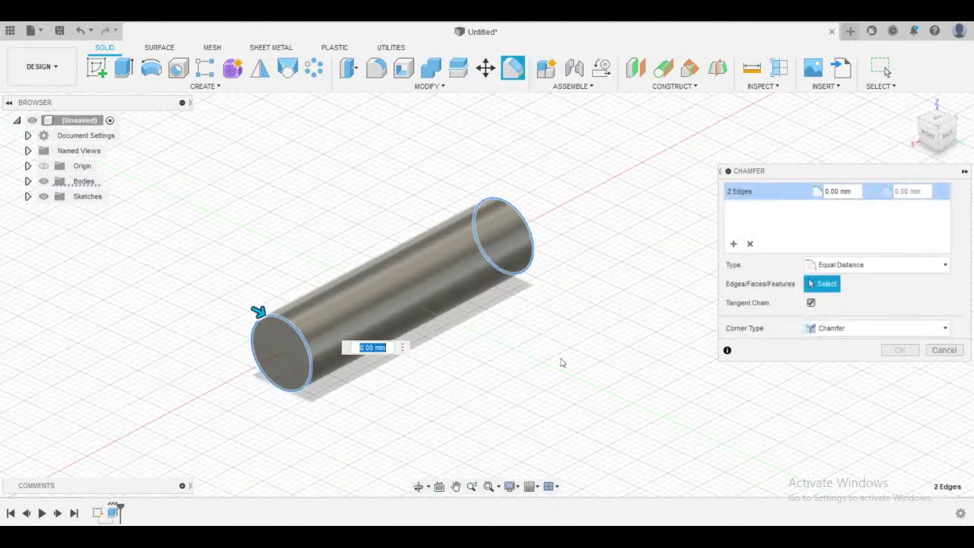
text(1)
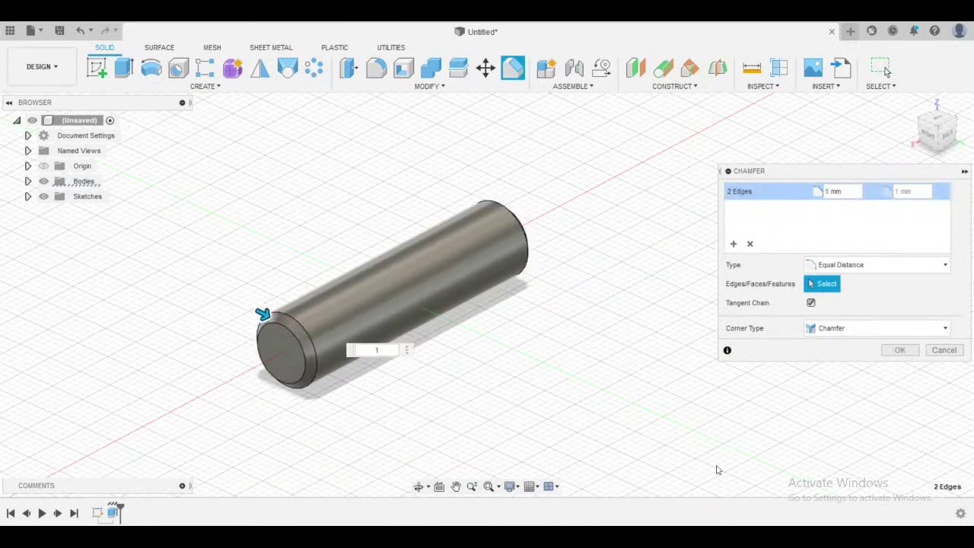
- Keep the chamfer type at Equal Distance, check both ends of the pin and apply the chamfer
shift+middle_drag(716, 470, 342, 319)
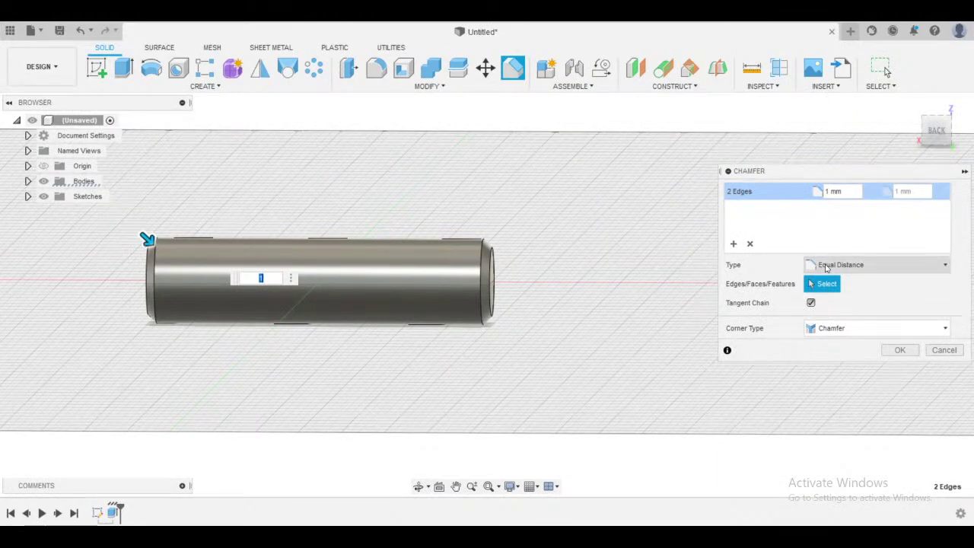
click(854, 264)
click(879, 280)
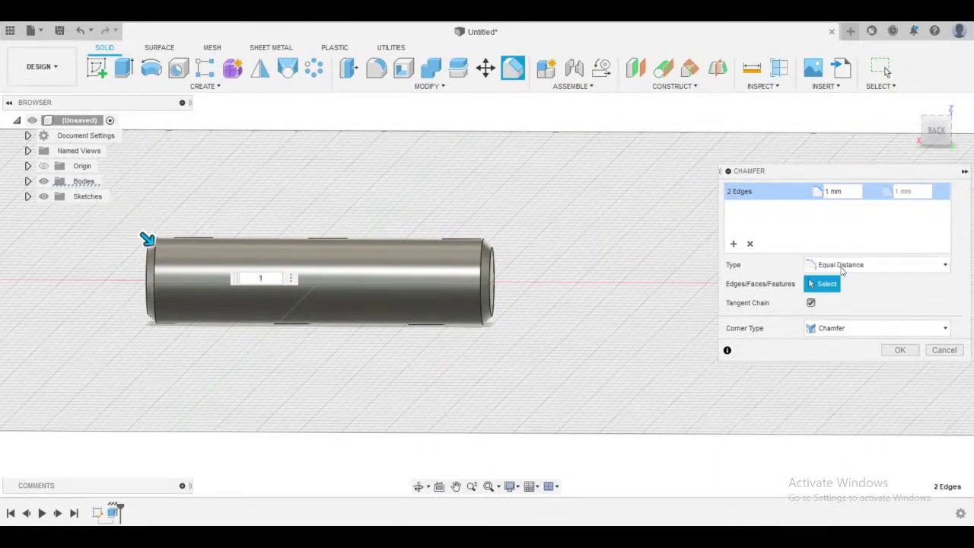
shift+middle_drag(537, 267, 149, 241)
click(932, 146)
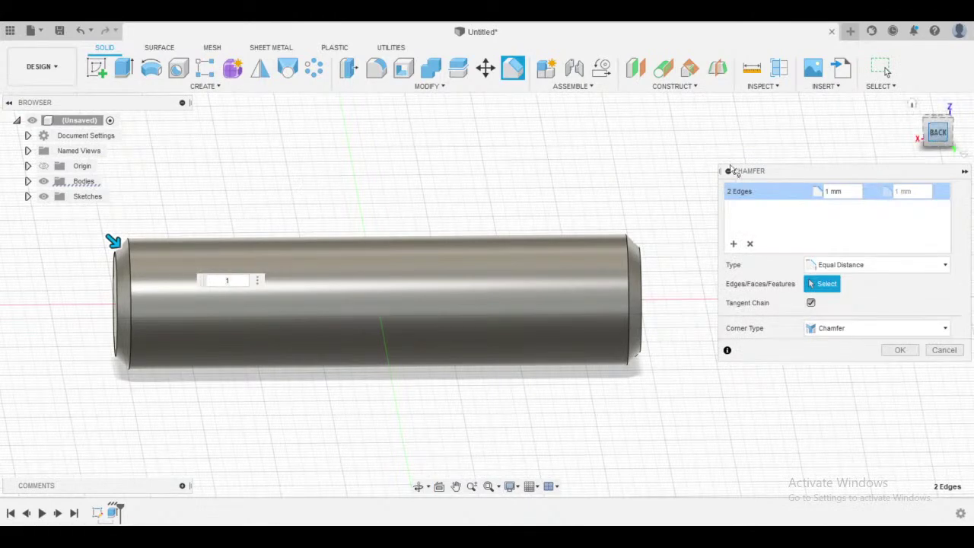
shift+middle_drag(114, 242, 639, 264)
shift+middle_drag(483, 211, 456, 207)
key(Escape)
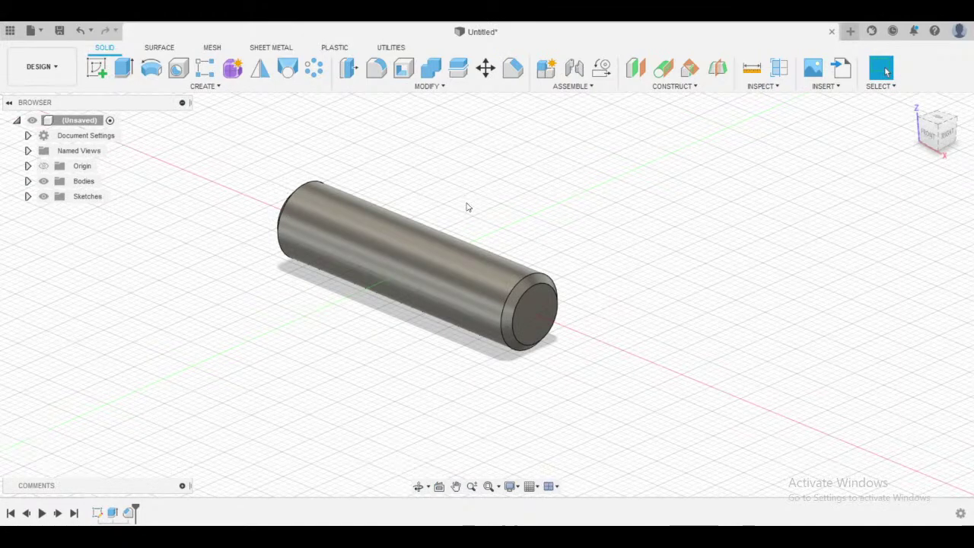
- Examine the pin's cylindrical surface and chamfered ends from several sides
shift+middle_drag(553, 207, 474, 206)
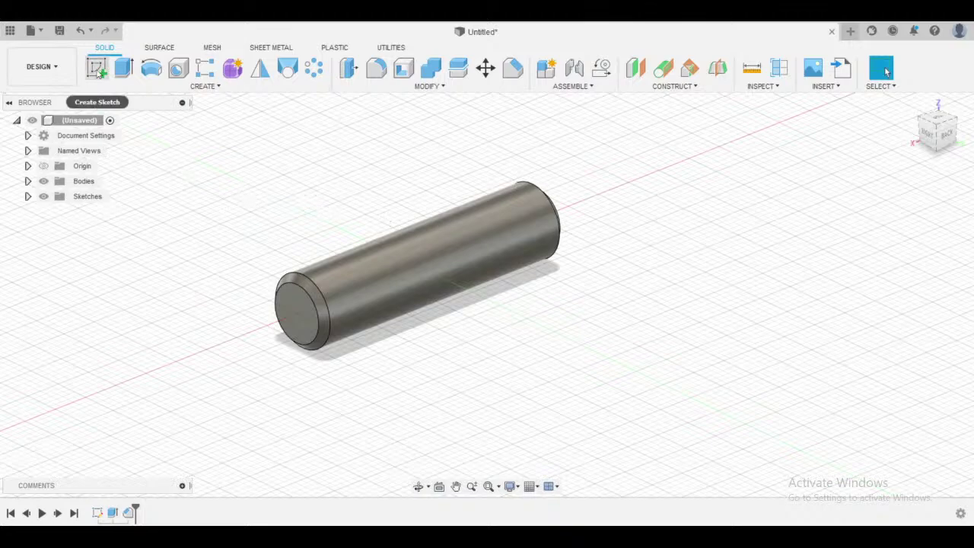
shift+middle_drag(167, 195, 320, 236)
scroll(497, 210, down, 2)
shift+middle_drag(495, 206, 507, 193)
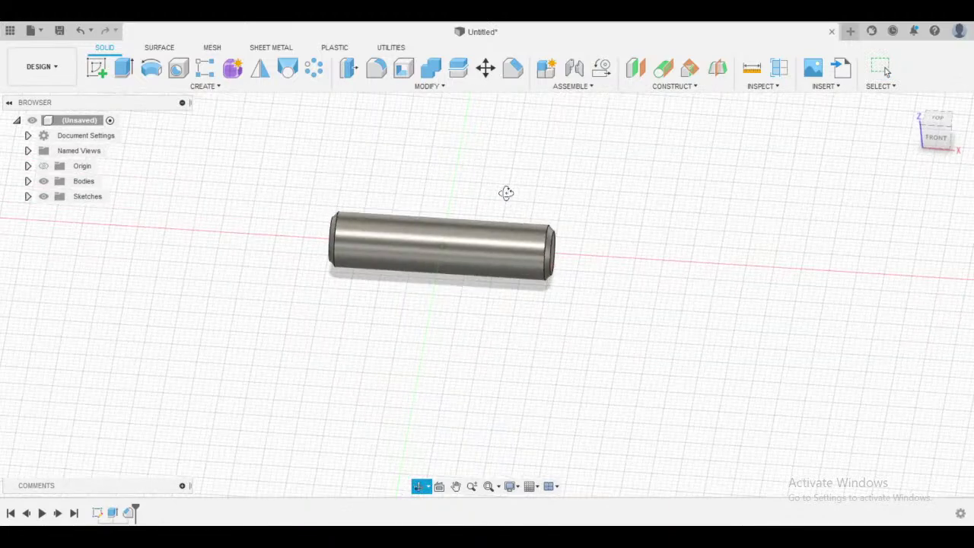
scroll(467, 185, up, 2)
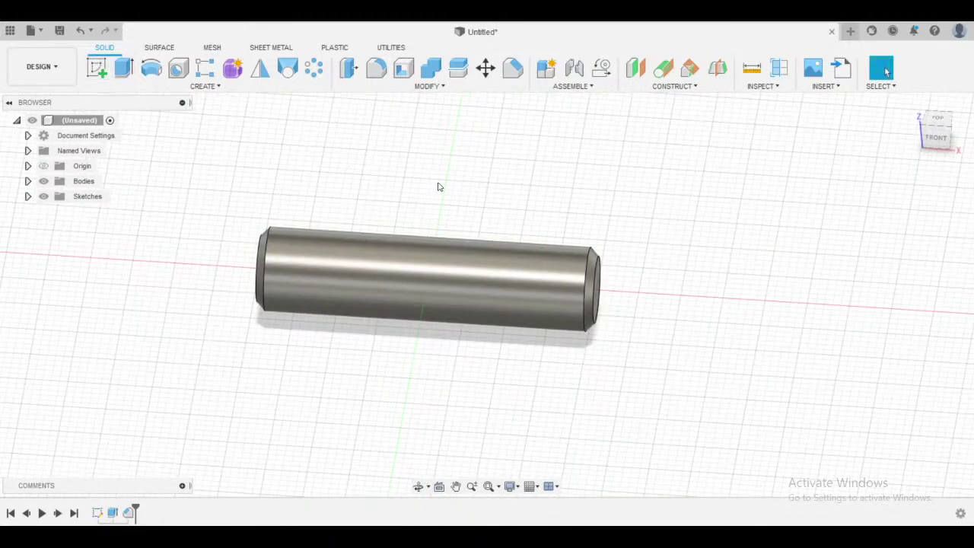
shift+middle_drag(438, 187, 386, 157)
shift+middle_drag(472, 192, 513, 268)
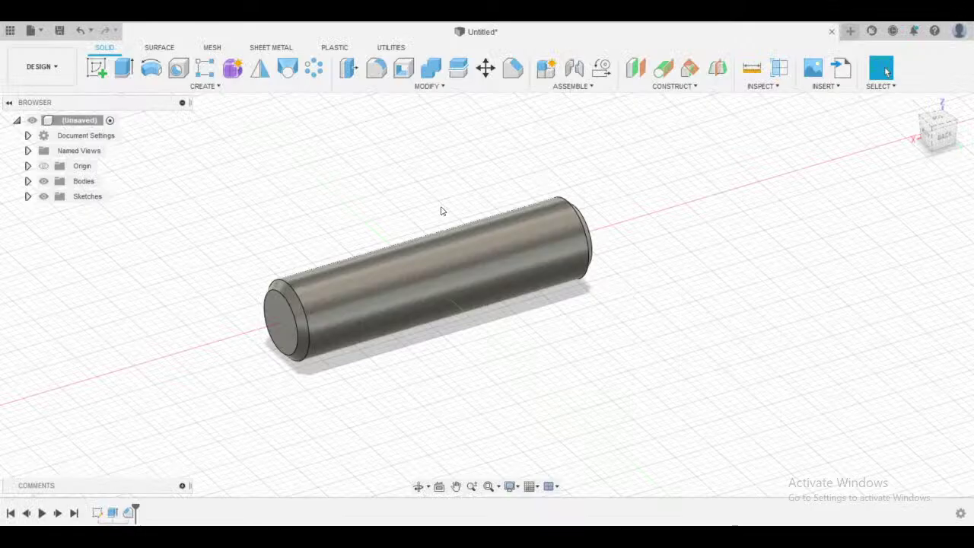
middle_drag(442, 210, 378, 255)
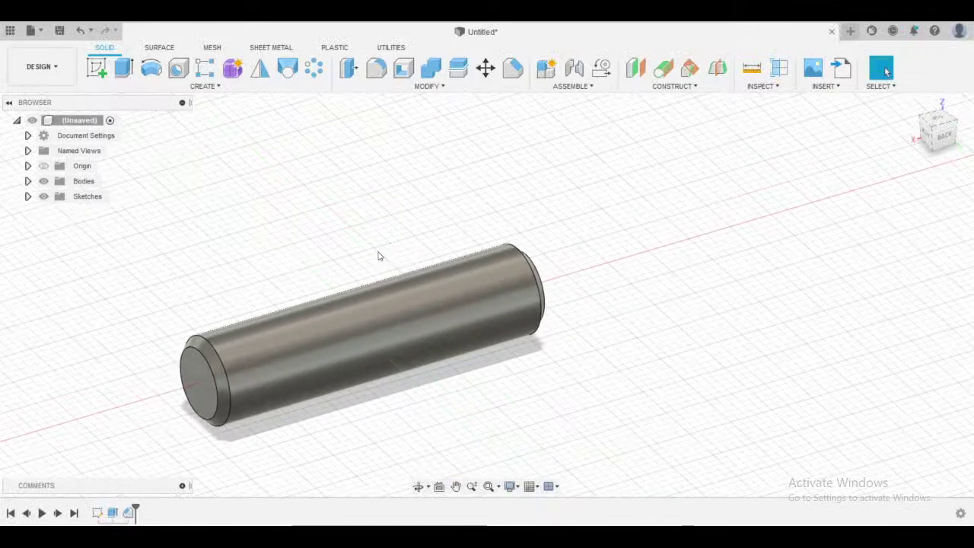
scroll(376, 257, down, 3)
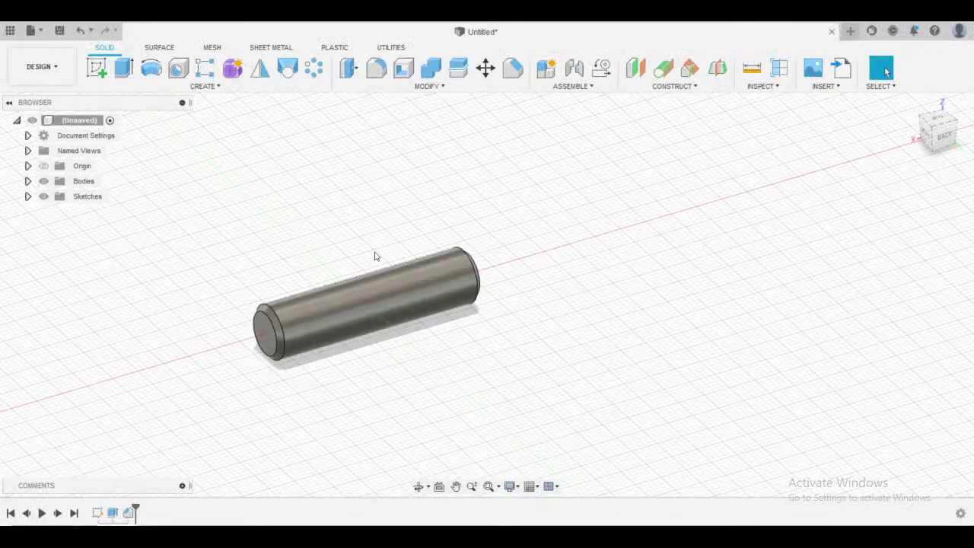
shift+middle_drag(367, 250, 403, 243)
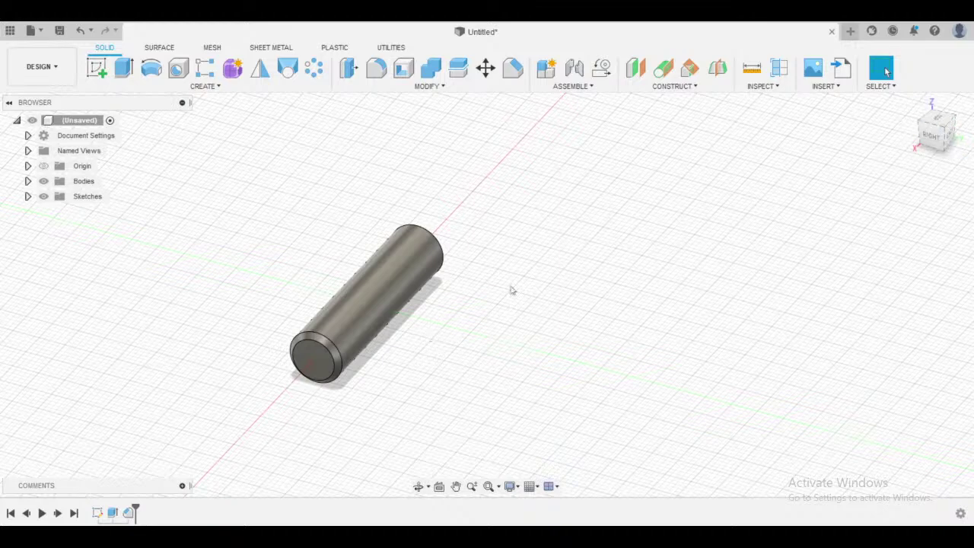
scroll(488, 325, down, 3)
scroll(479, 330, up, 3)
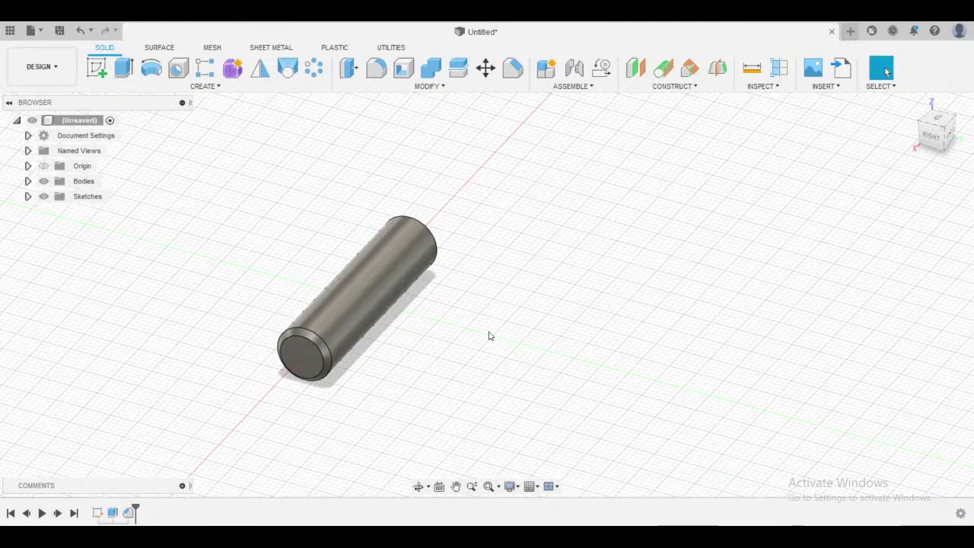
click(631, 61)
click(399, 318)
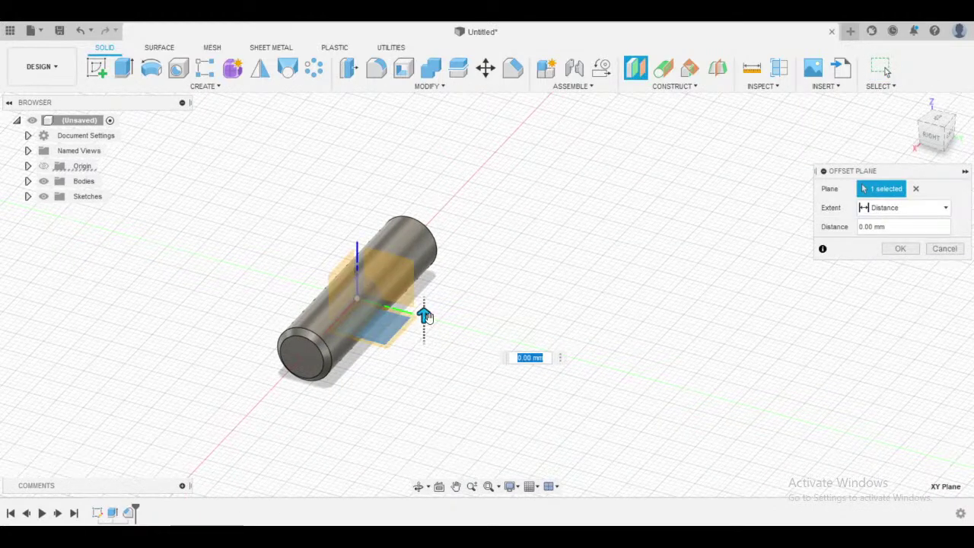
drag(425, 314, 424, 181)
key(Escape)
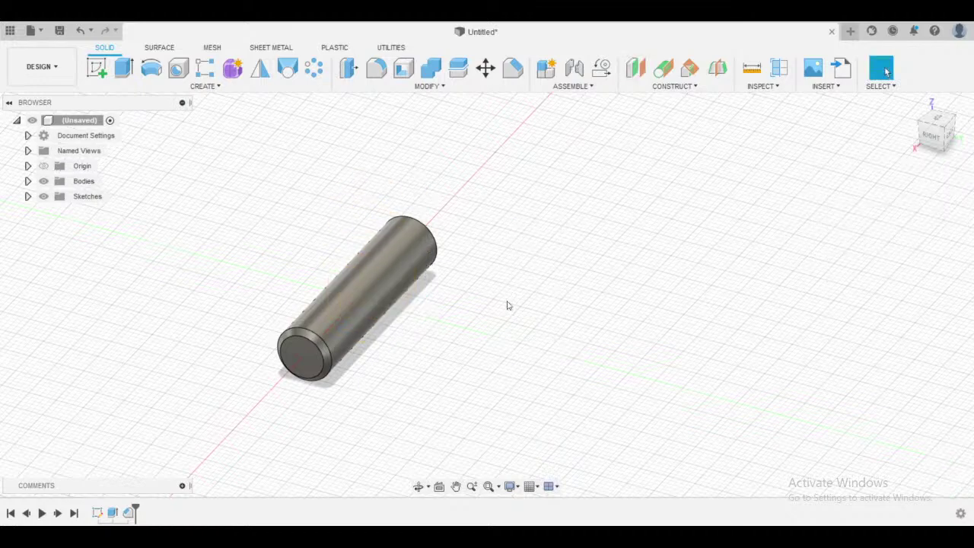
- Start a new sketch on the horizontal XY origin plane running through the cylindrical pin
mouse_move(507, 305)
shift+middle_down()
mouse_move(400, 307)
mouse_move(465, 345)
mouse_move(417, 350)
mouse_move(374, 282)
mouse_move(396, 279)
mouse_move(464, 327)
mouse_move(593, 341)
mouse_move(583, 312)
mouse_move(555, 305)
mouse_move(539, 314)
shift+middle_up()
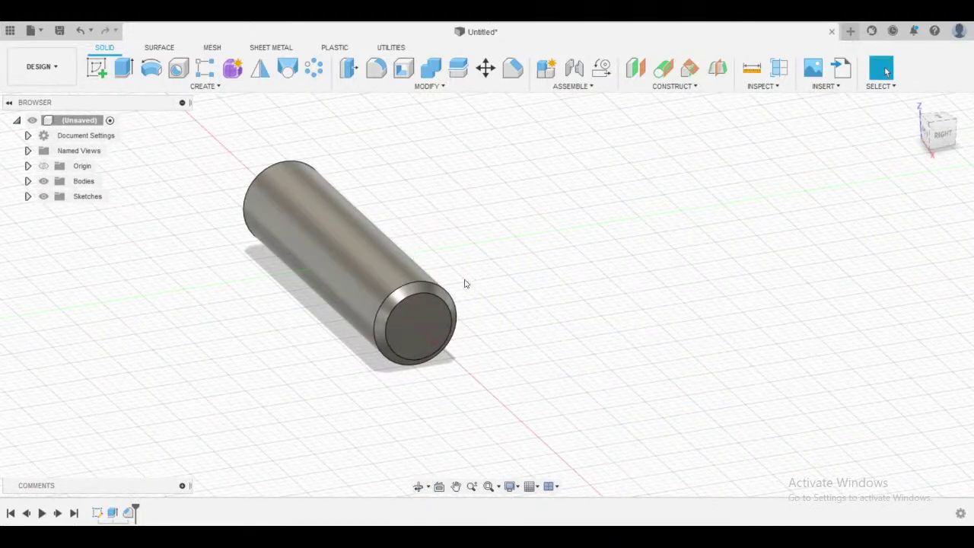
shift+middle_drag(463, 281, 372, 278)
click(99, 72)
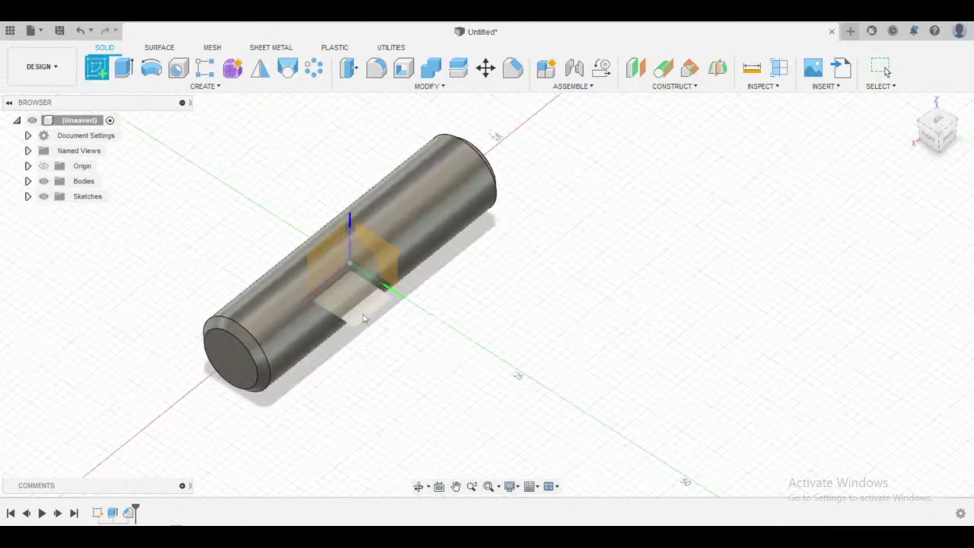
click(361, 315)
middle_drag(492, 316, 505, 255)
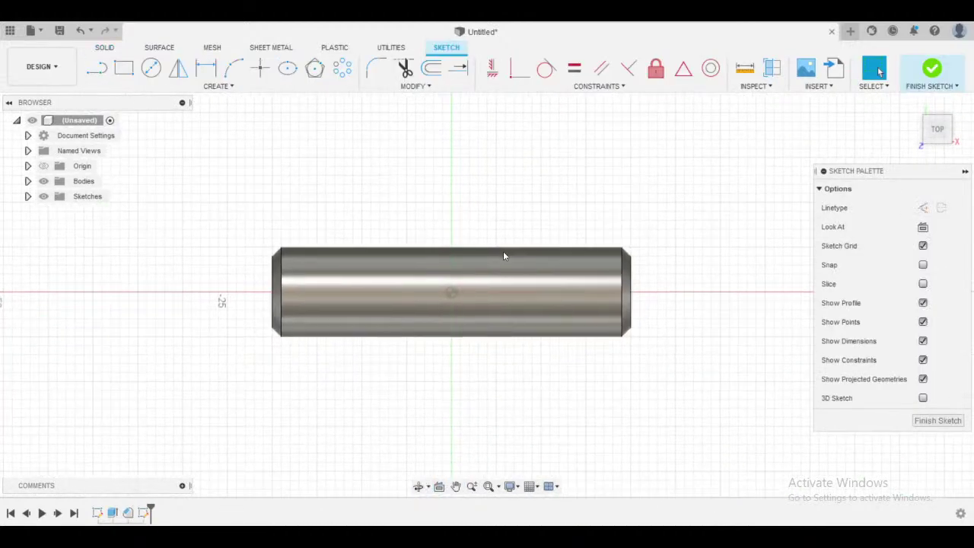
scroll(472, 326, up, 2)
middle_drag(509, 208, 427, 272)
scroll(432, 267, down, 3)
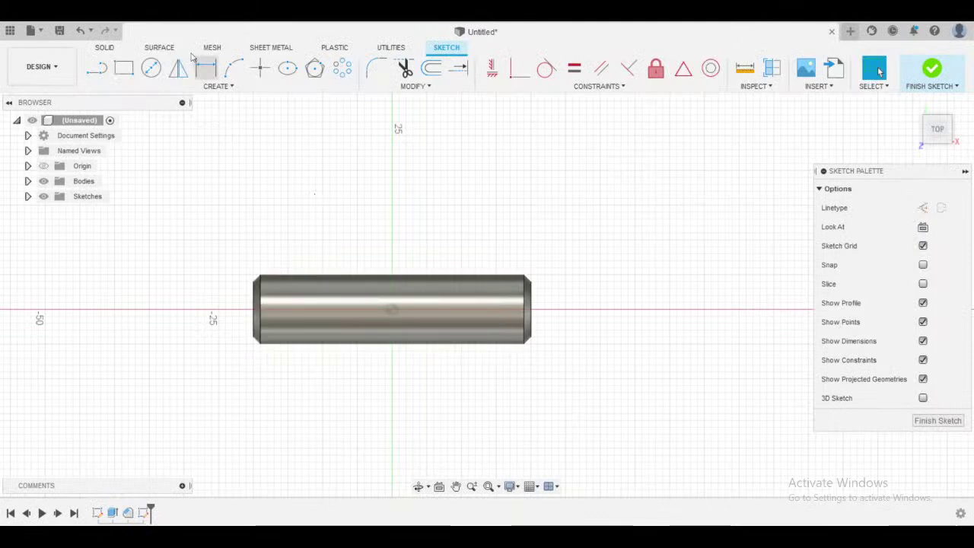
- Sketch a centre-point circle about 4 mm in diameter at the origin, midway along the pin
key(c)
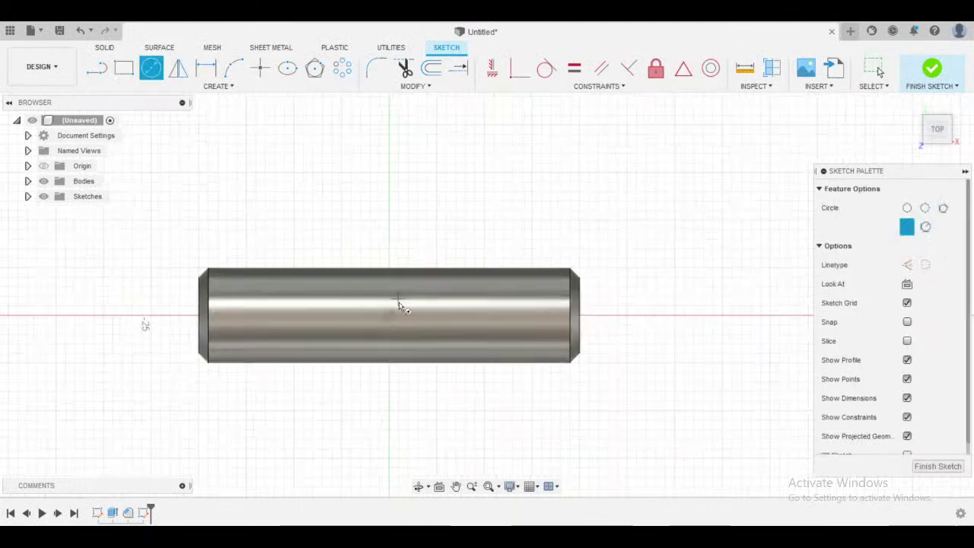
scroll(389, 317, up, 2)
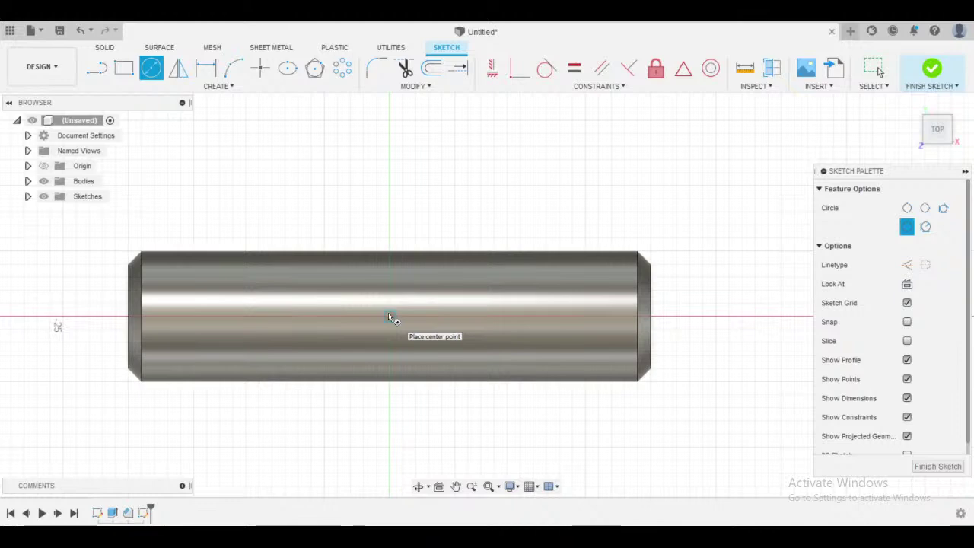
click(389, 317)
click(409, 297)
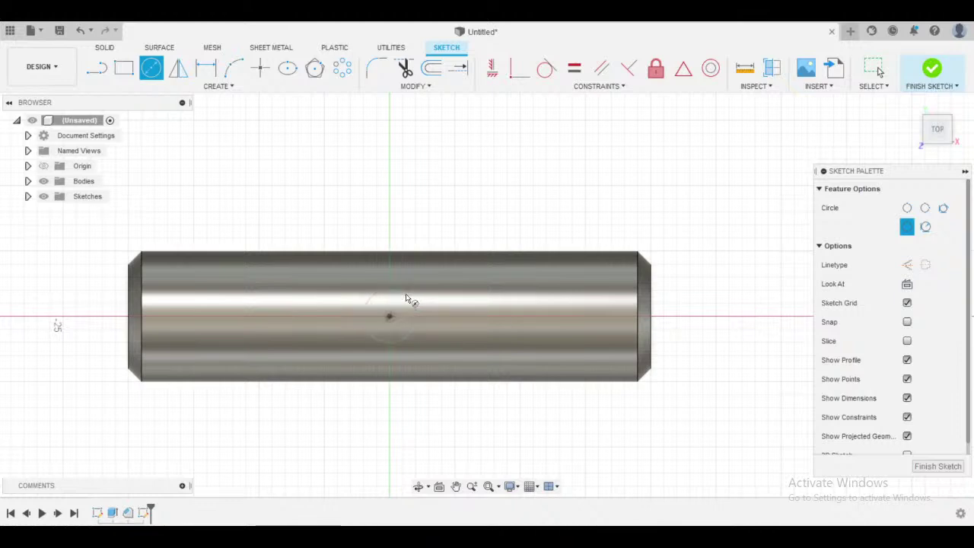
key(Escape)
key(d)
key(Escape)
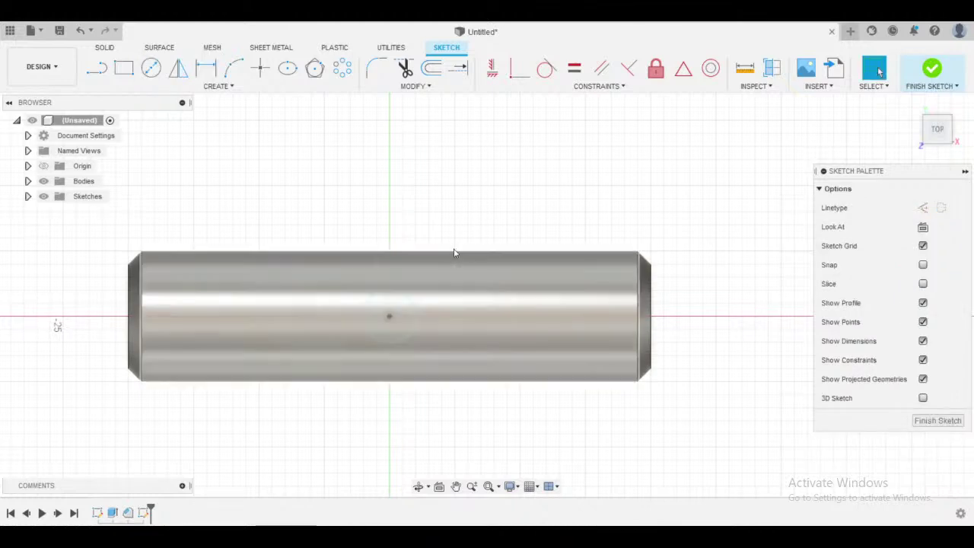
- Hide the pin body so that only the circle of the active sketch is displayed
shift+middle_drag(437, 318, 471, 330)
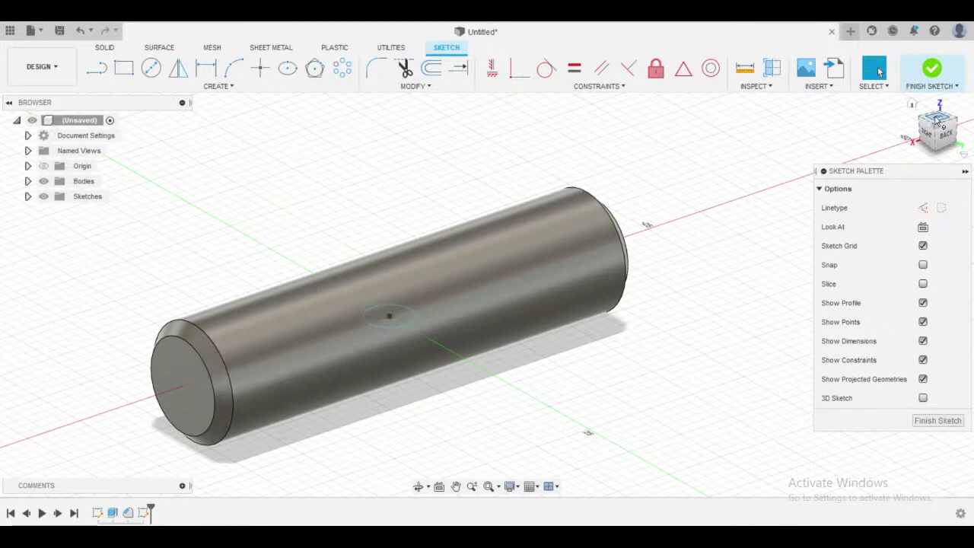
click(937, 120)
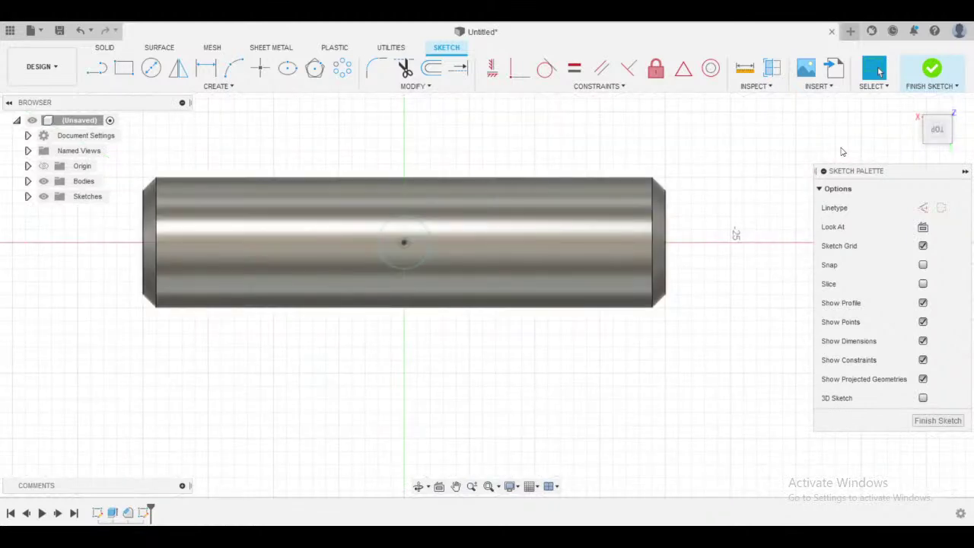
click(969, 112)
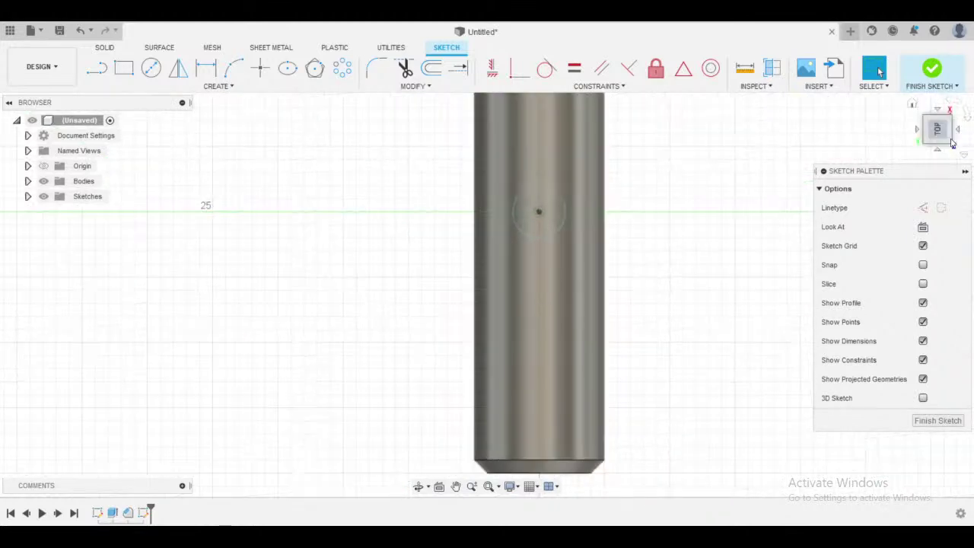
click(968, 120)
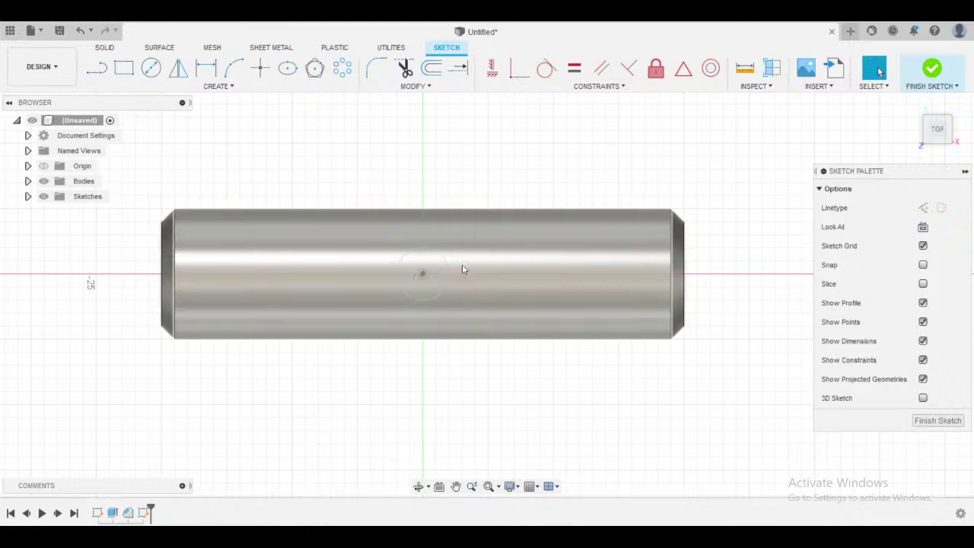
click(28, 182)
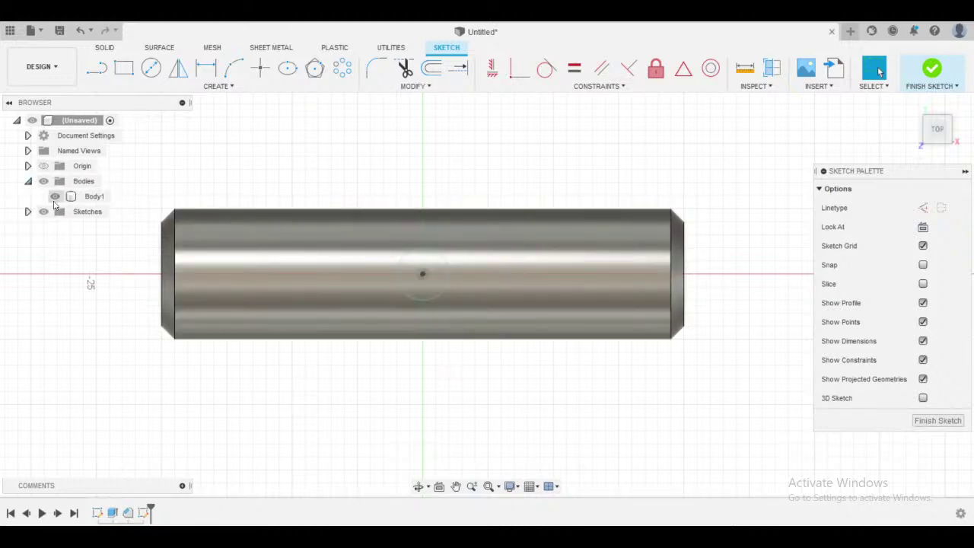
click(54, 197)
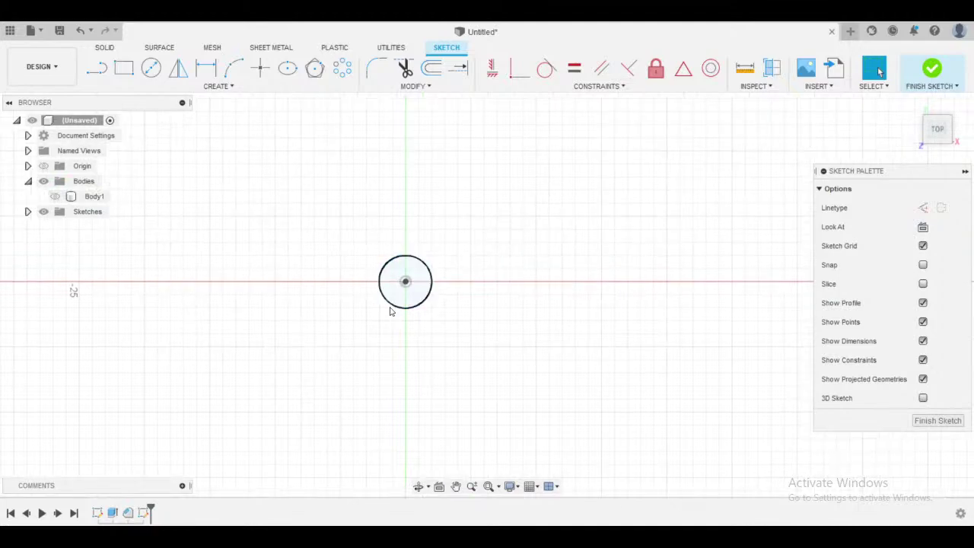
- Dimension the circle at the origin with a diameter of 3 mm
key(d)
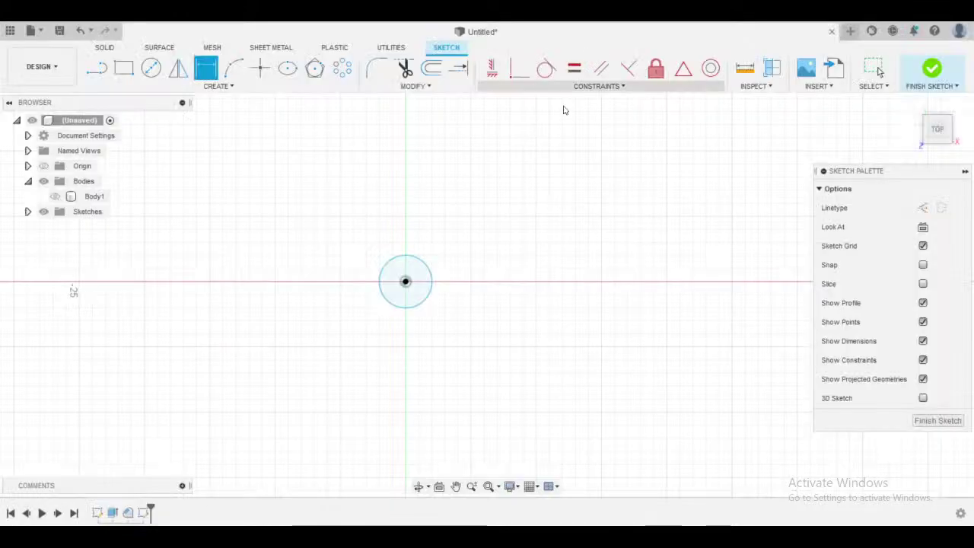
click(420, 261)
click(462, 171)
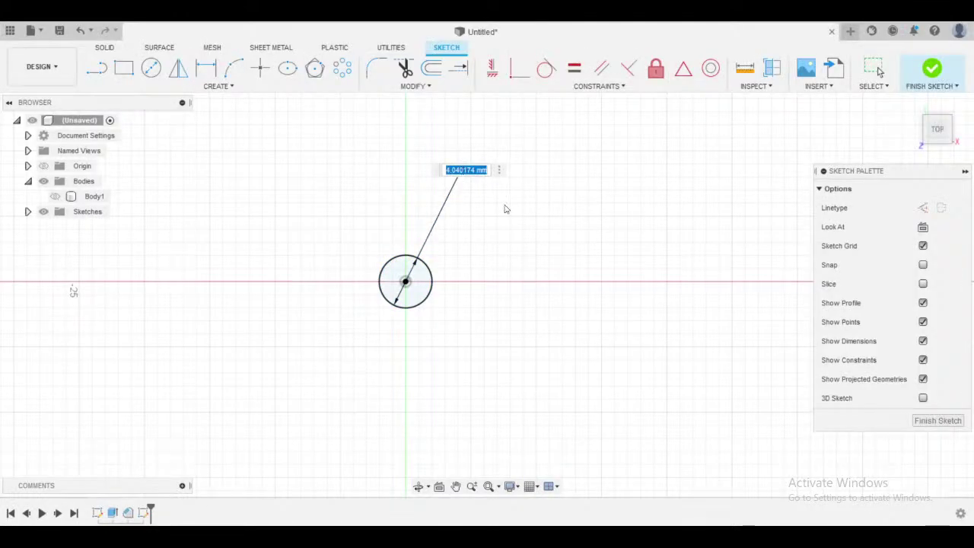
text(3)
key(Return)
key(Escape)
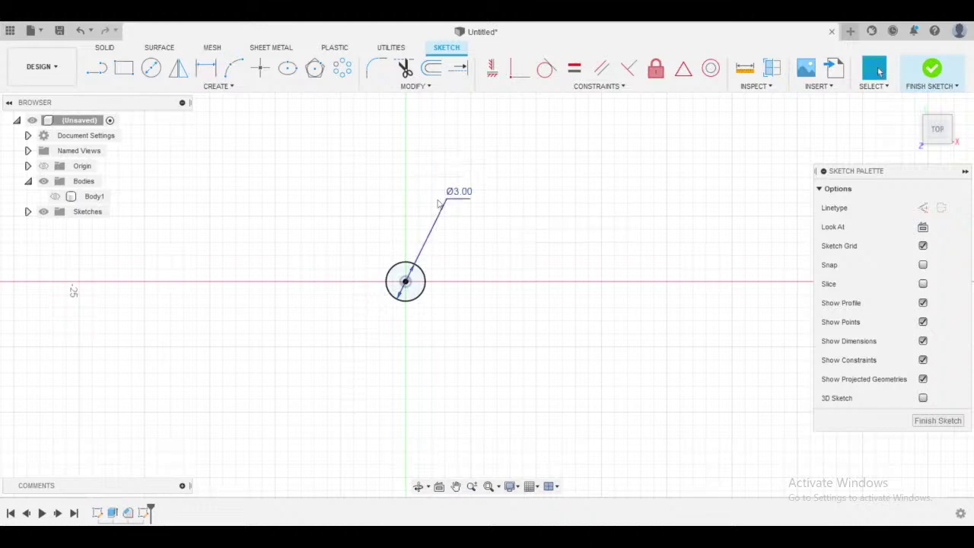
middle_drag(488, 256, 467, 259)
middle_drag(105, 213, 155, 227)
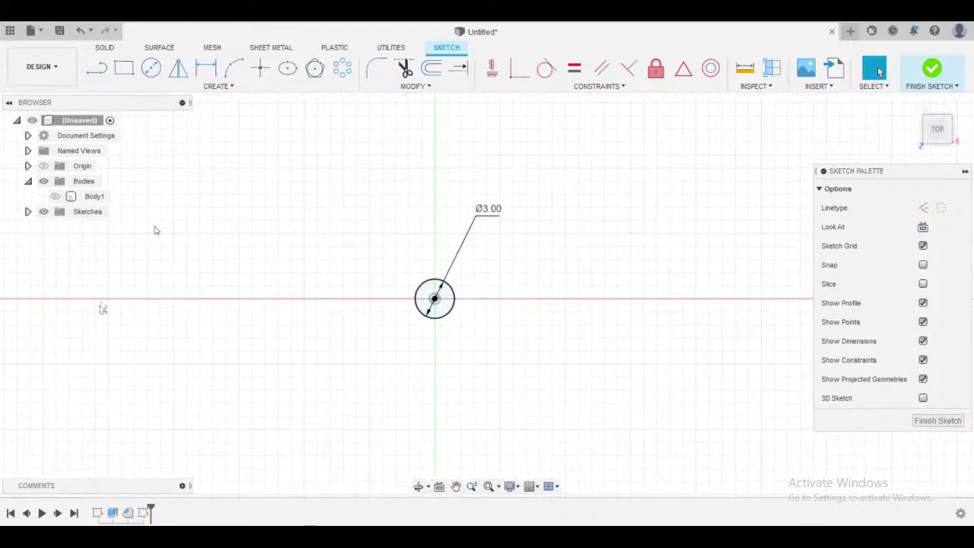
- Show the pin body again and finish the circle sketch
click(55, 196)
scroll(428, 187, down, 2)
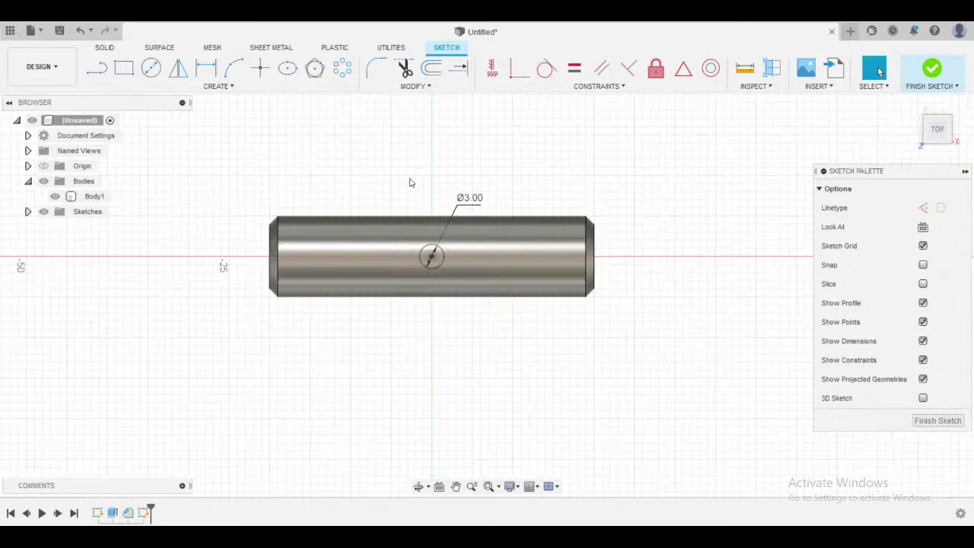
shift+middle_drag(399, 178, 618, 136)
click(944, 66)
mouse_move(554, 251)
shift+middle_down()
mouse_move(518, 270)
mouse_move(469, 257)
shift+middle_up()
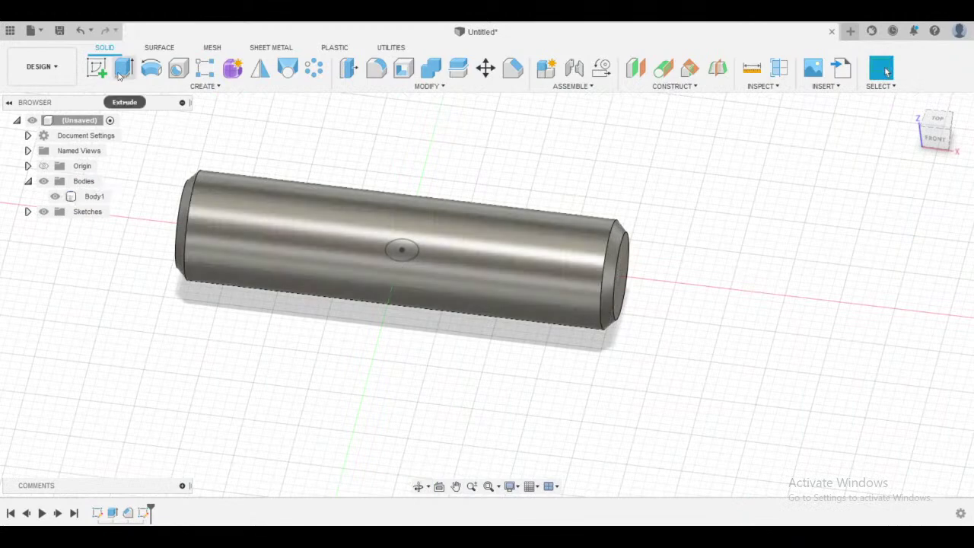
- Extrude the 3 mm circle upward 8 mm as a cut through the upper half of the pin
click(121, 70)
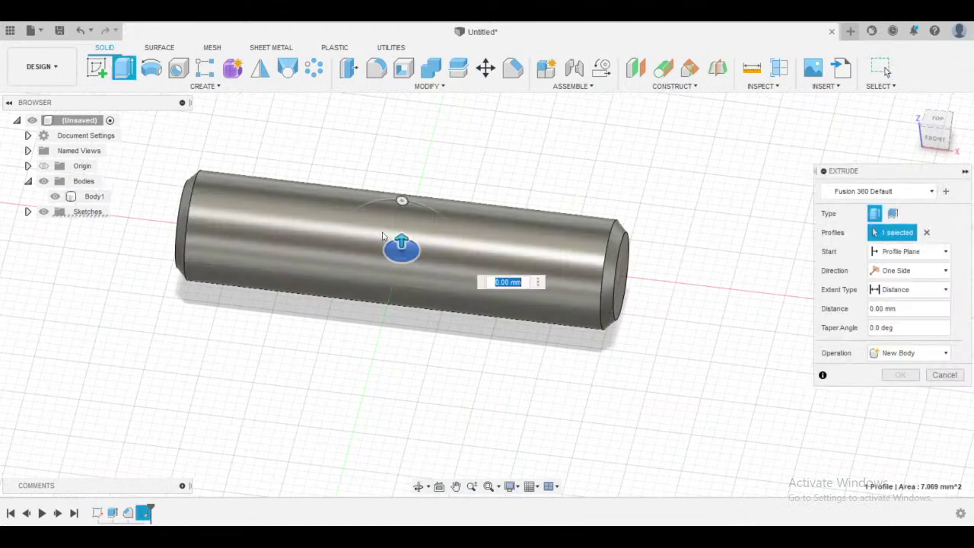
shift+middle_drag(178, 227, 126, 206)
click(28, 212)
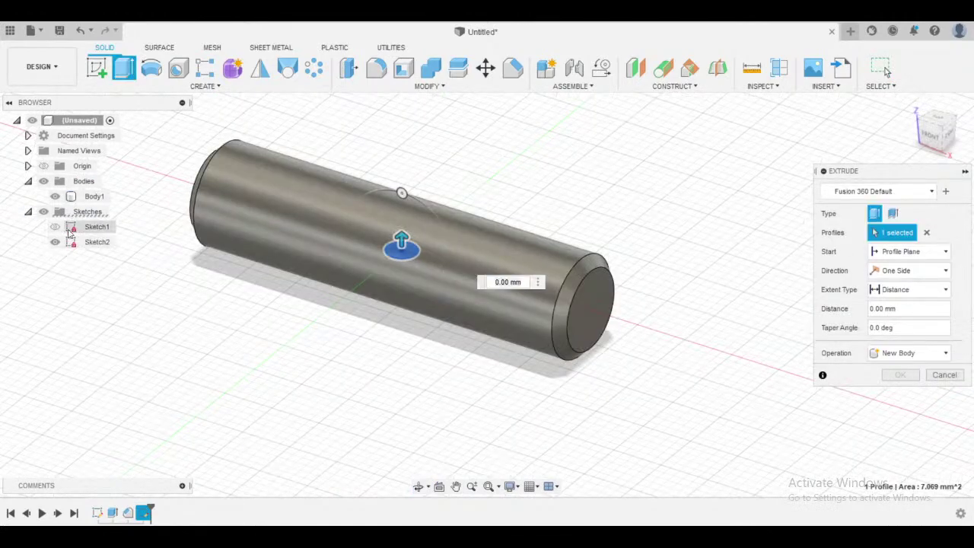
shift+middle_drag(385, 322, 285, 339)
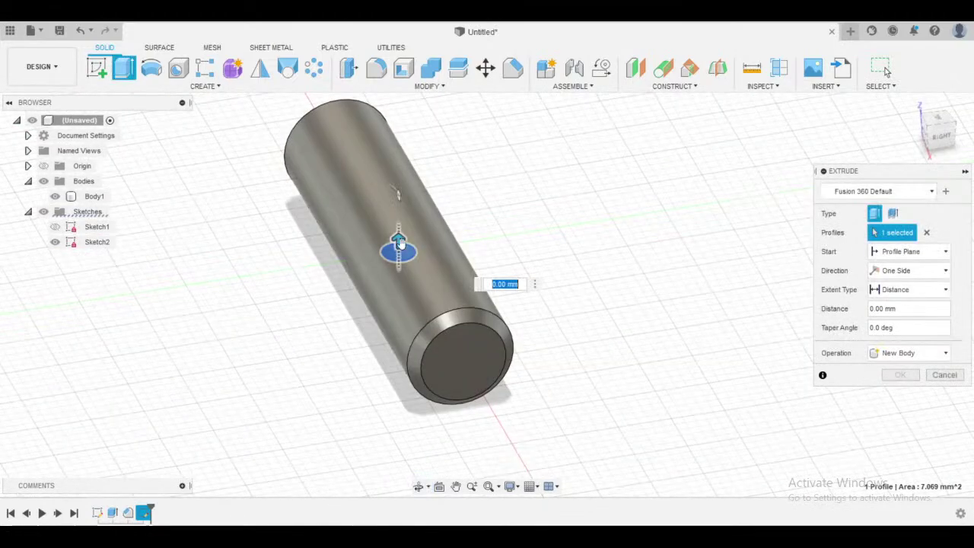
drag(399, 242, 398, 159)
shift+middle_drag(398, 159, 437, 243)
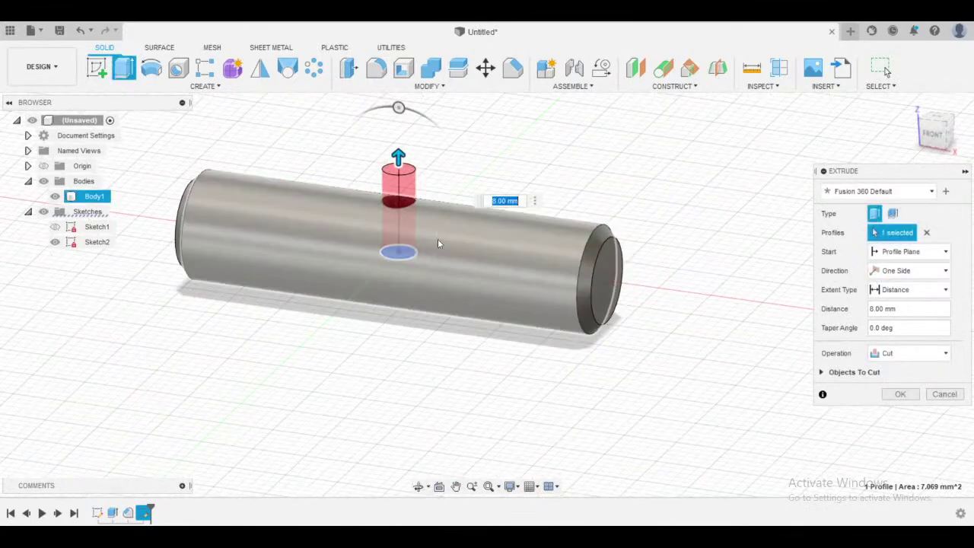
- Examine the one-sided cut preview from above and below to check how far it passes through the pin
scroll(439, 243, up, 3)
shift+middle_drag(412, 283, 429, 251)
scroll(438, 247, down, 5)
scroll(430, 249, up, 5)
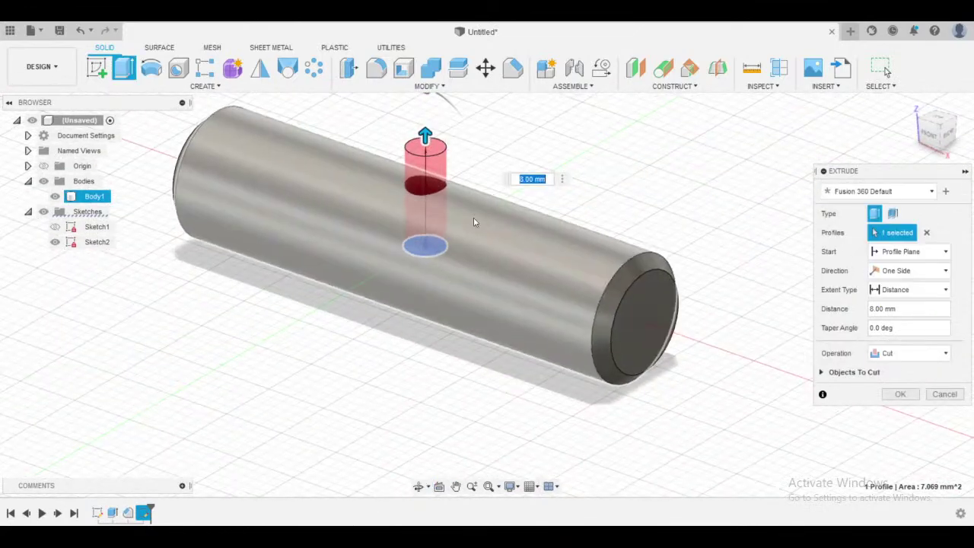
shift+middle_drag(473, 217, 537, 244)
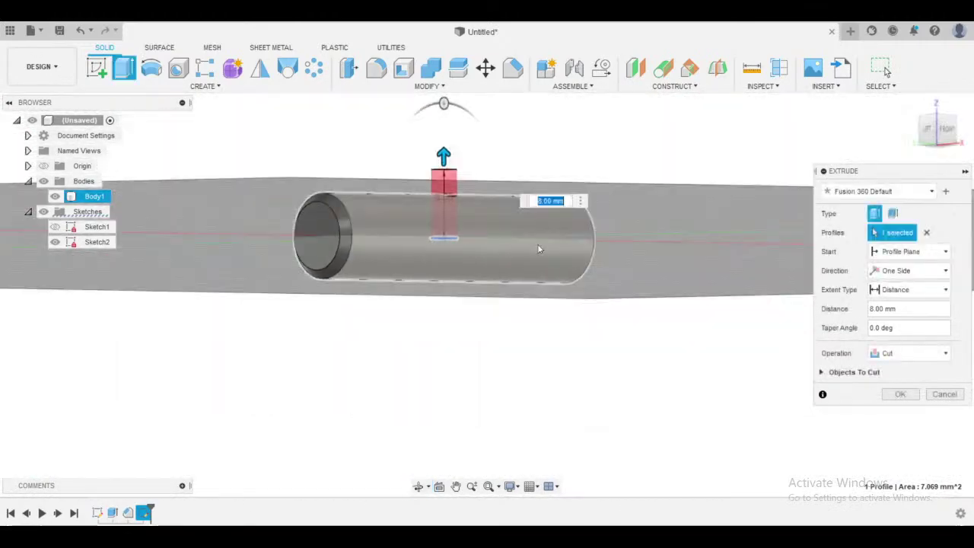
scroll(536, 244, up, 3)
mouse_move(449, 295)
shift+middle_down()
mouse_move(426, 307)
mouse_move(461, 330)
mouse_move(445, 299)
shift+middle_up()
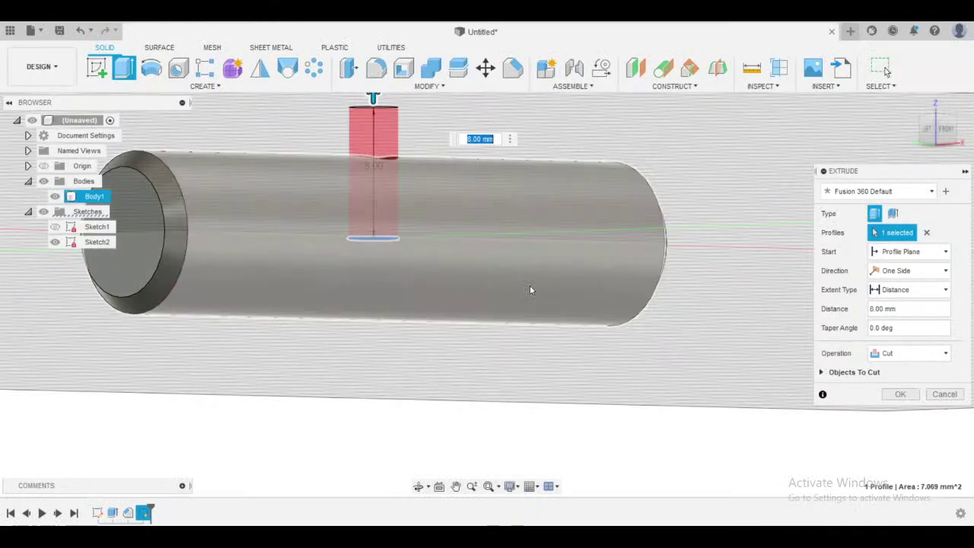
shift+middle_drag(529, 286, 507, 317)
scroll(509, 323, down, 4)
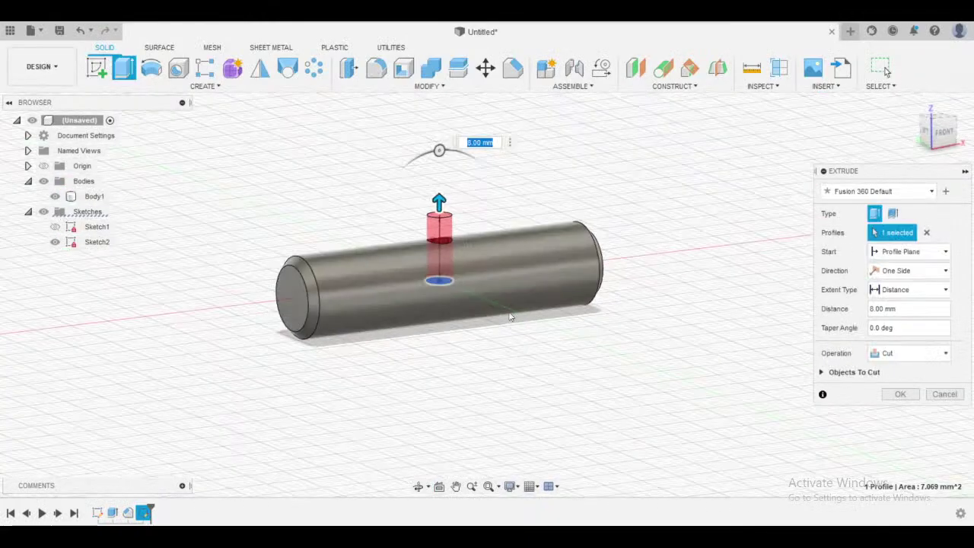
- Change the cut's direction to Two Sides, with 11 mm upward and 2 mm downward
click(884, 273)
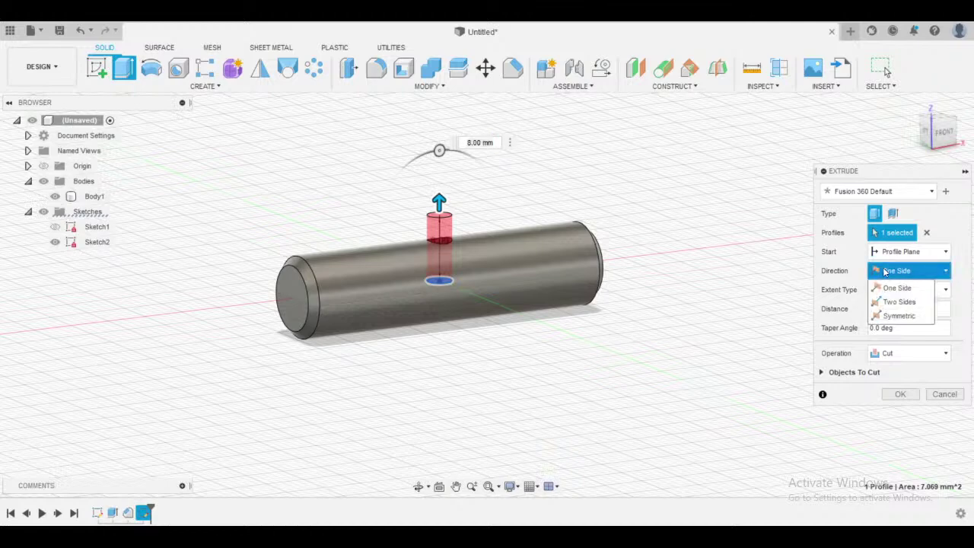
click(903, 302)
middle_drag(558, 181, 542, 176)
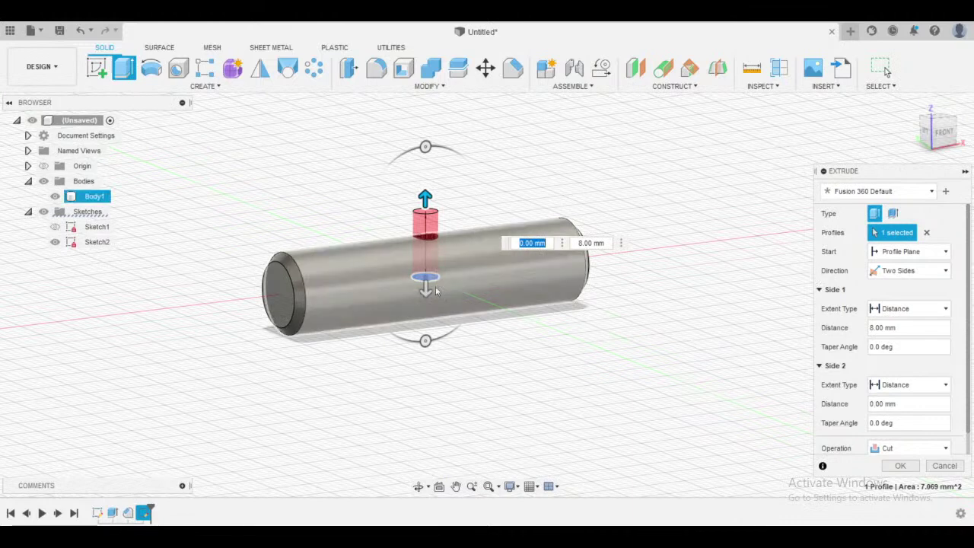
drag(423, 281, 431, 313)
drag(429, 197, 426, 172)
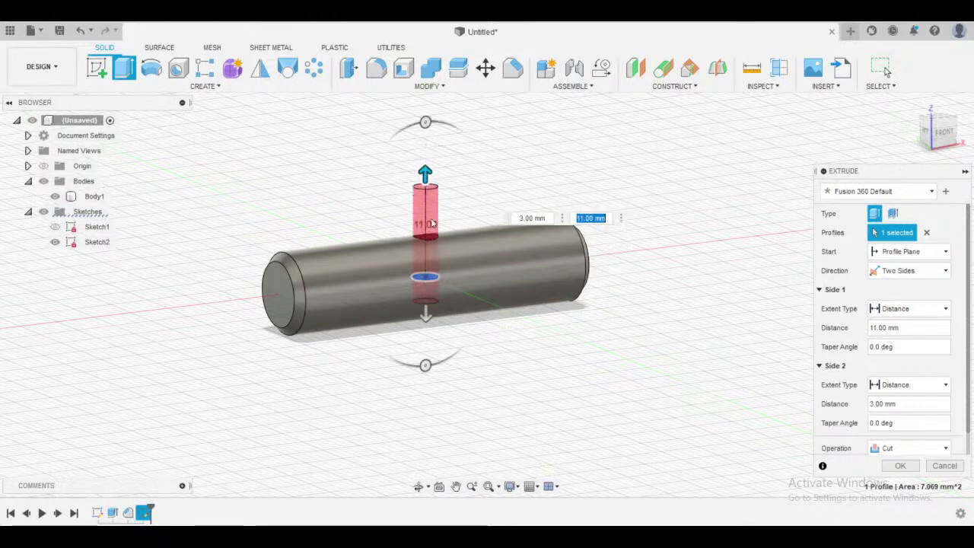
drag(427, 307, 426, 300)
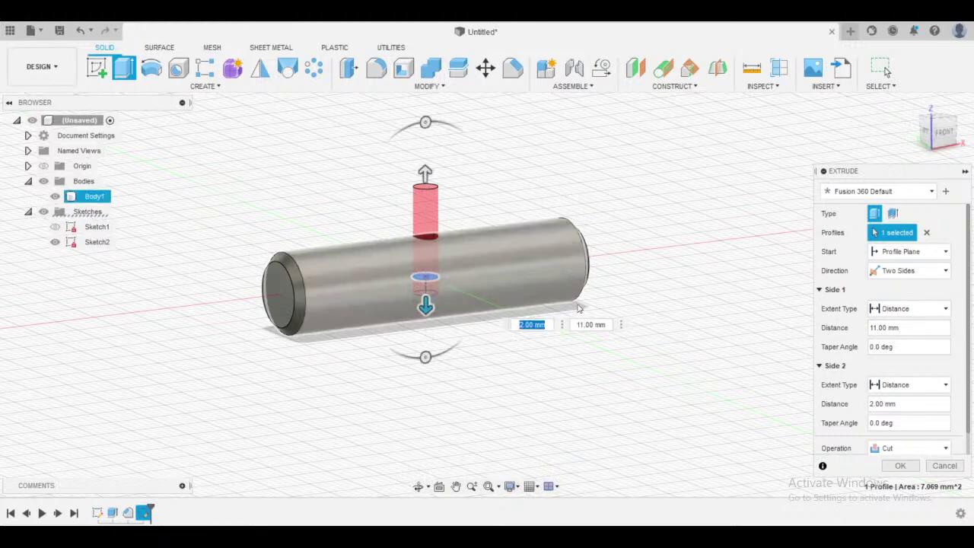
- Set the extent type of both Side 1 and Side 2 of the cut to All
click(902, 308)
click(879, 354)
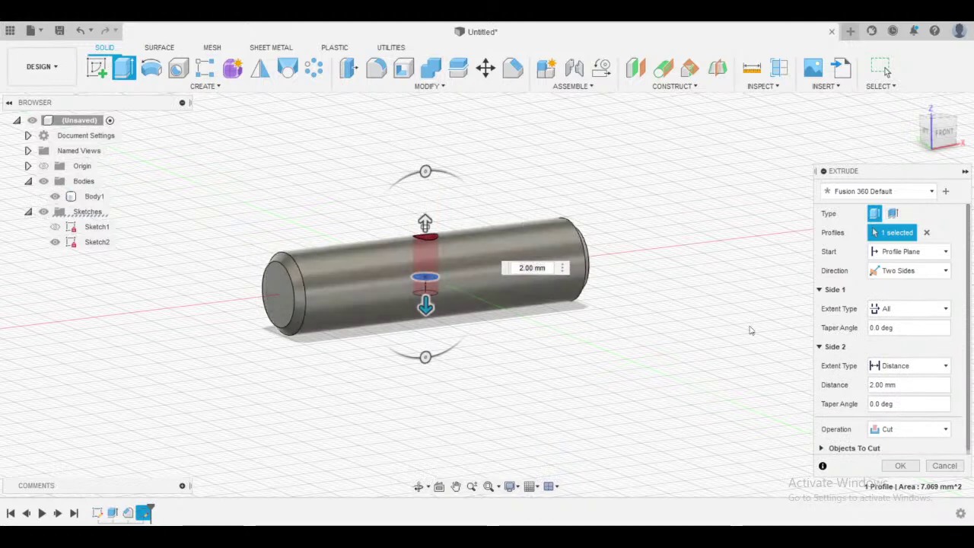
click(899, 367)
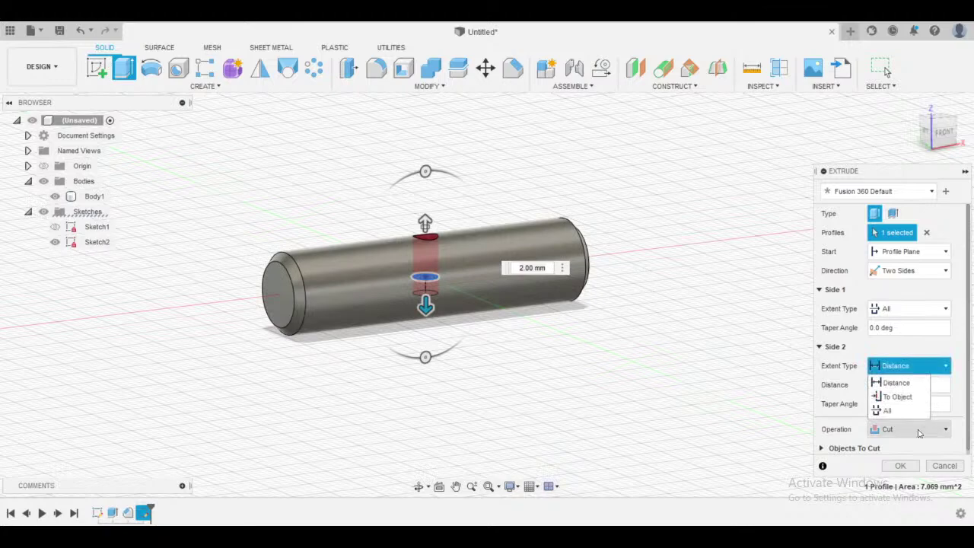
click(890, 409)
scroll(400, 344, up, 3)
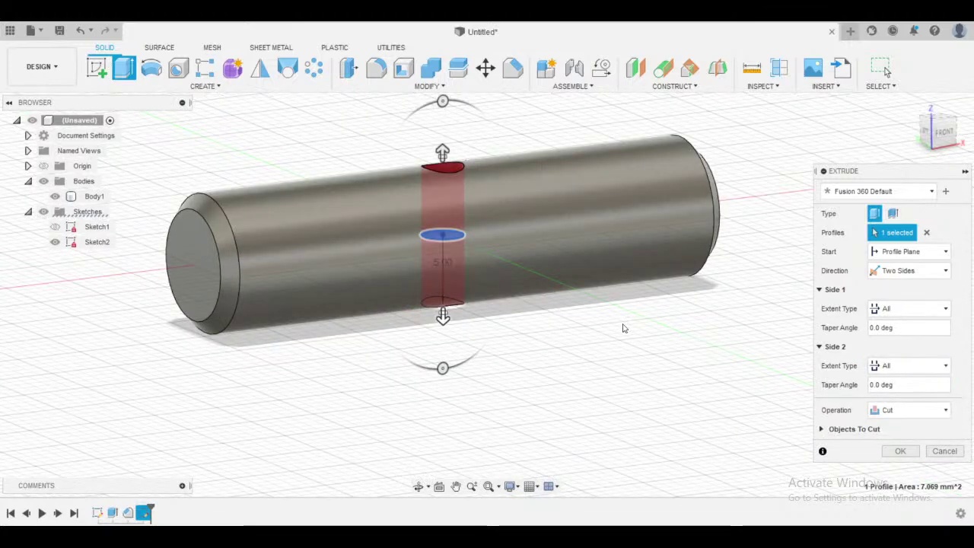
- Apply the two-sided All cut to run the 3 mm cross hole completely through the pin
shift+middle_drag(624, 328, 590, 318)
scroll(617, 326, up, 3)
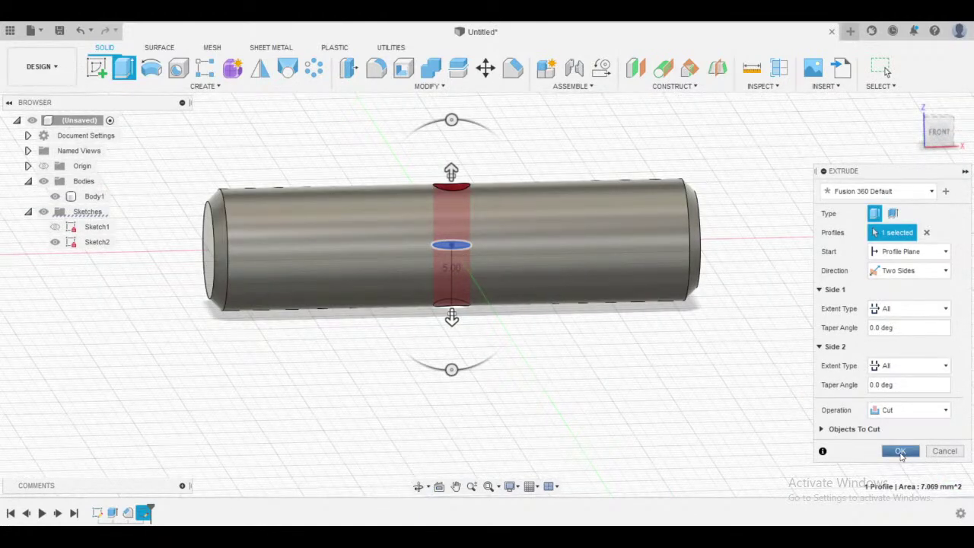
click(900, 453)
- Examine the cross hole in the pin from several angles, both close up and with the whole part in view
scroll(652, 385, down, 3)
shift+middle_drag(652, 385, 695, 421)
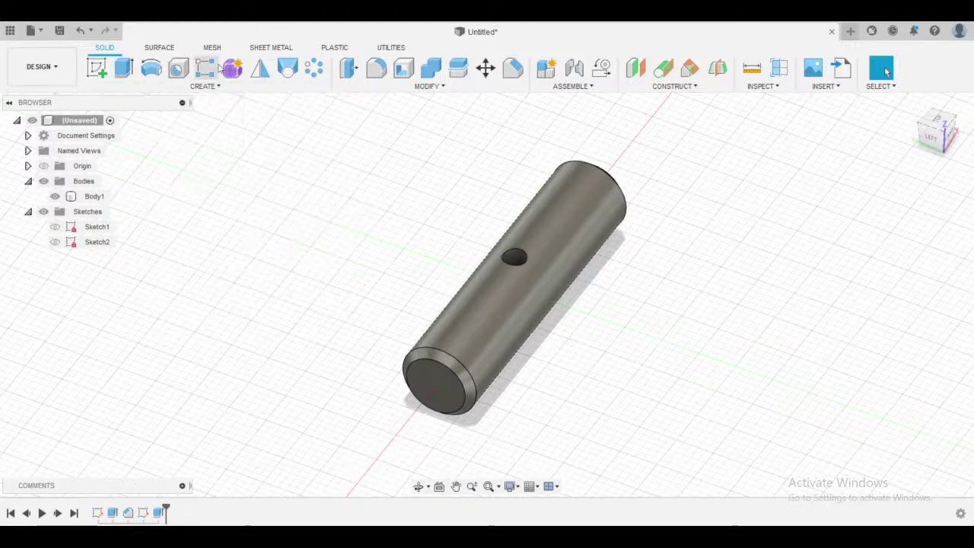
scroll(519, 264, up, 2)
shift+middle_drag(685, 342, 834, 248)
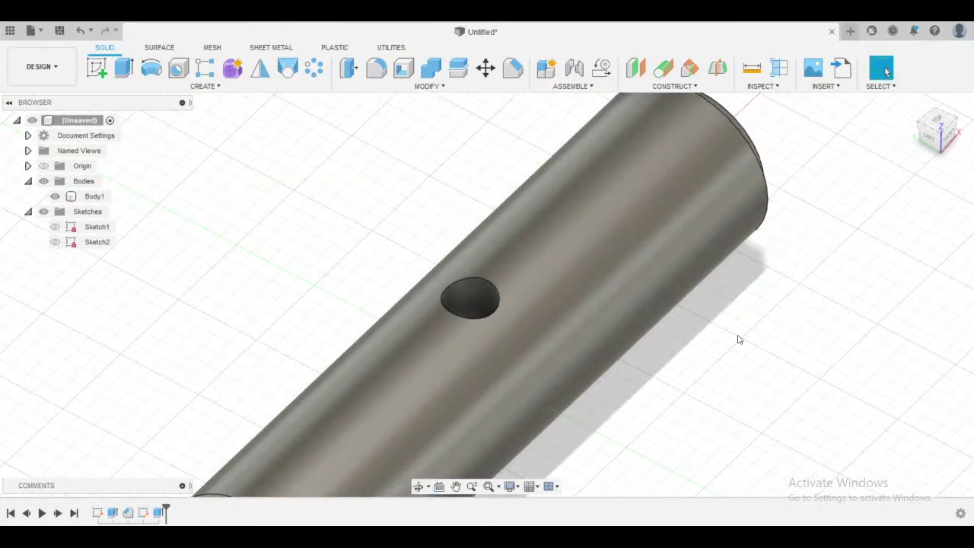
scroll(742, 350, down, 5)
shift+middle_drag(751, 378, 662, 357)
scroll(663, 397, up, 3)
scroll(666, 422, down, 4)
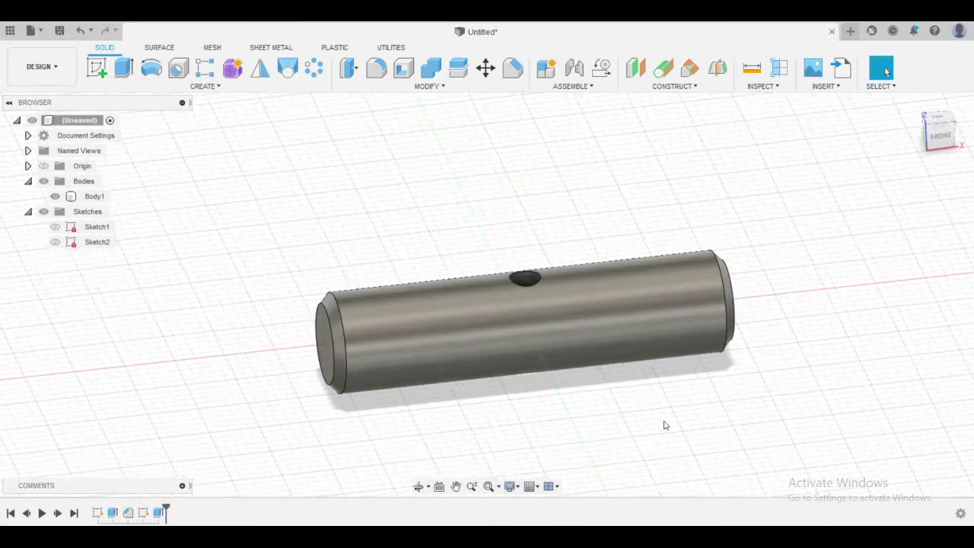
scroll(667, 415, up, 2)
mouse_move(667, 415)
shift+middle_down()
mouse_move(621, 330)
mouse_move(642, 327)
shift+middle_up()
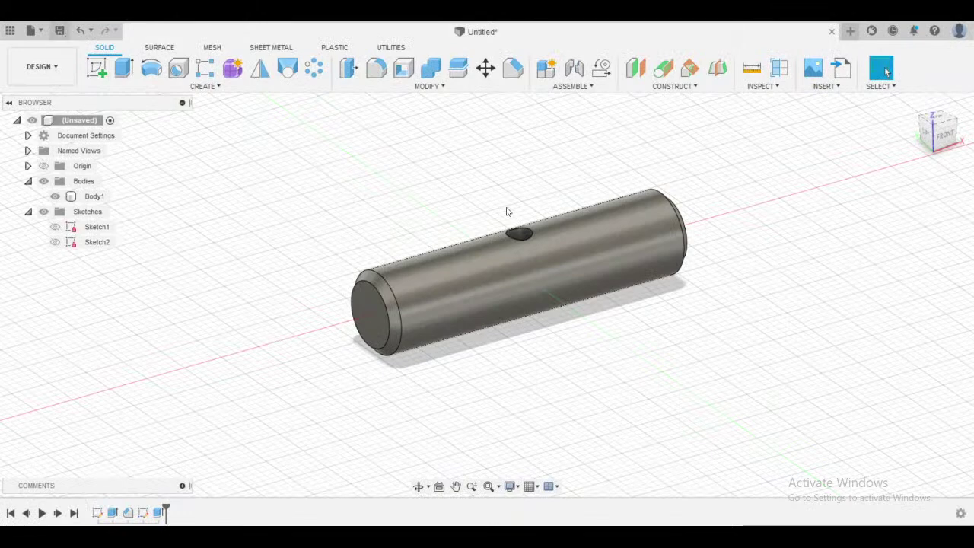
- Save the pin design as "Tutacak" in the PDC 2022 Eğitim project
key(ctrl+s)
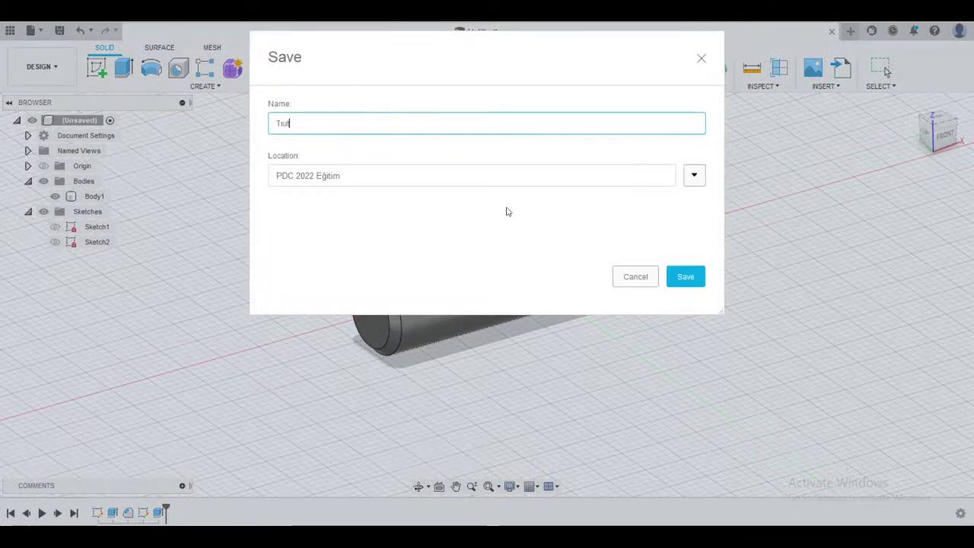
text(k)
key(Return)
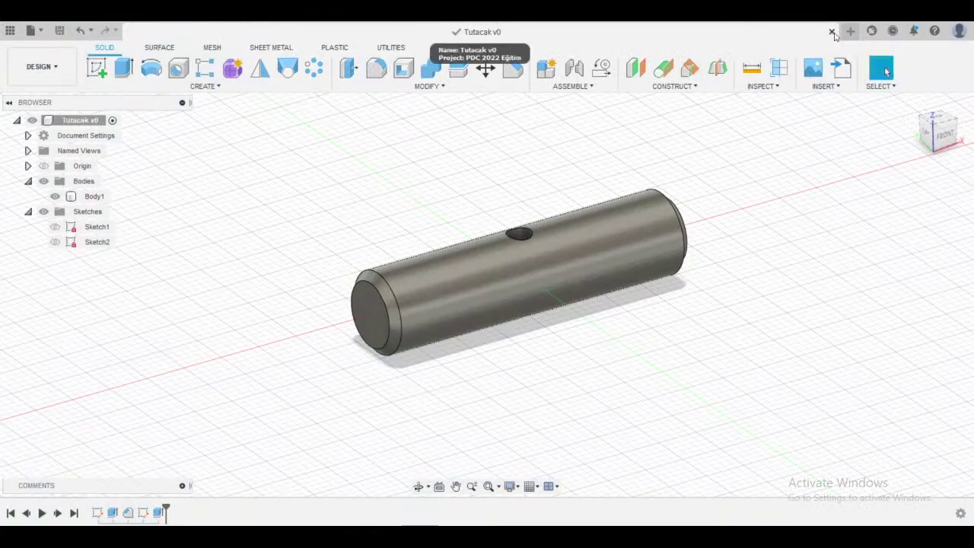
- Check the project's file list for the saved Tutacak part and close the design
click(10, 32)
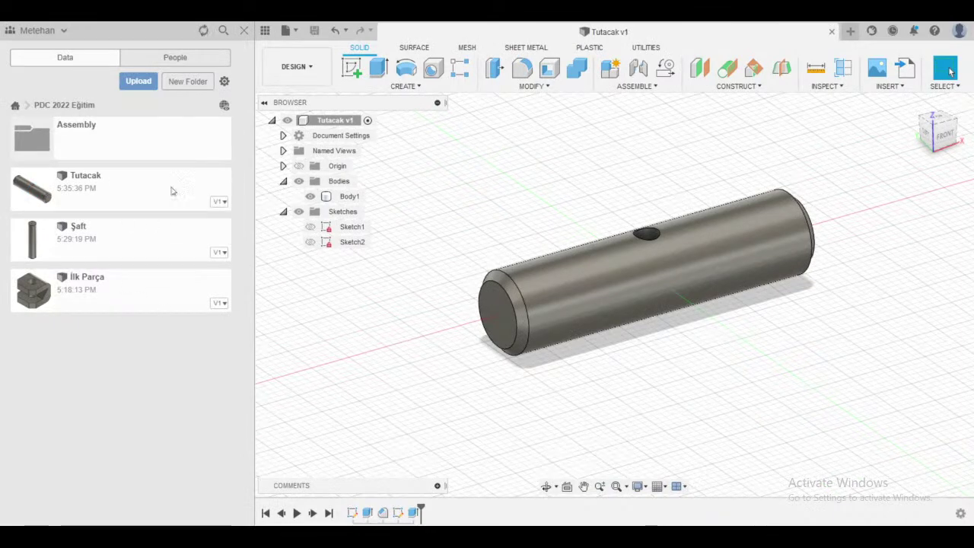
click(243, 32)
click(831, 32)
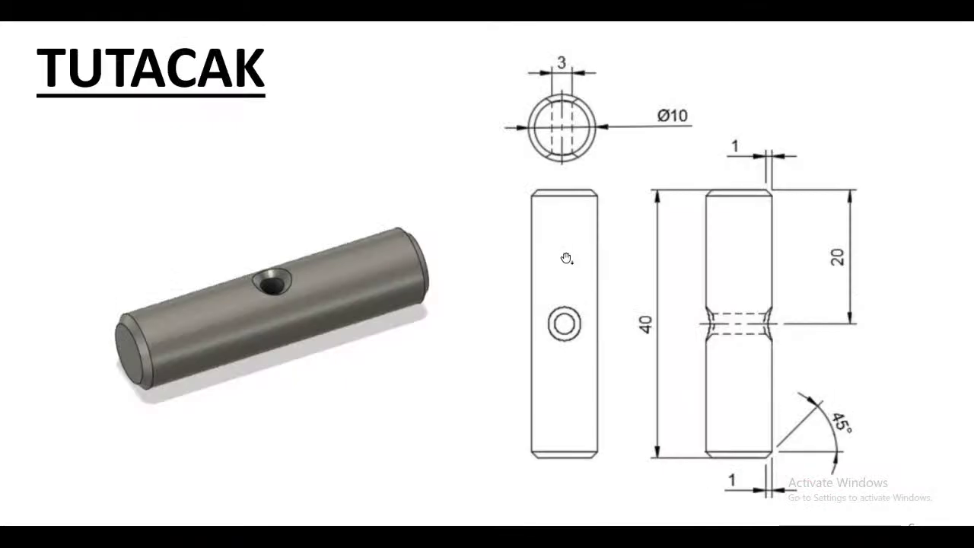
click(567, 258)
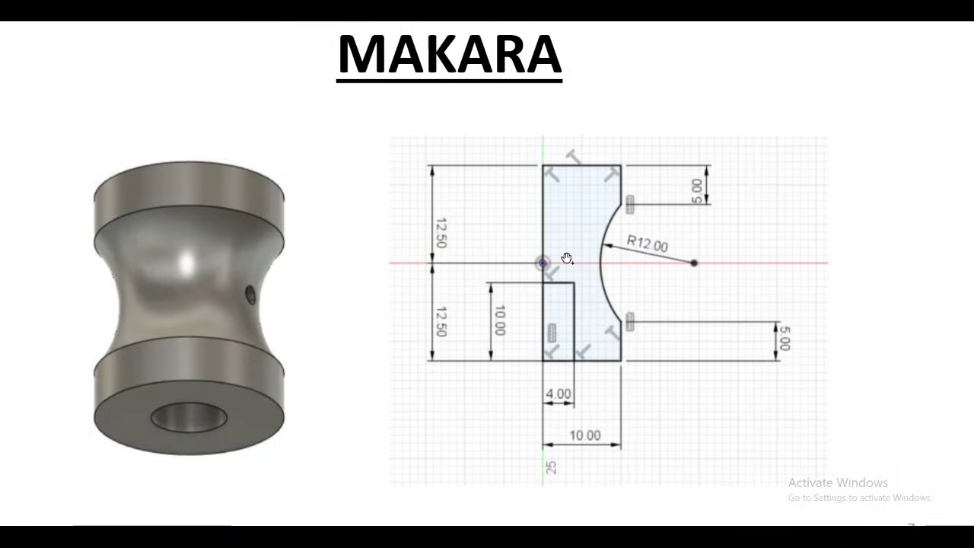
key(Right)
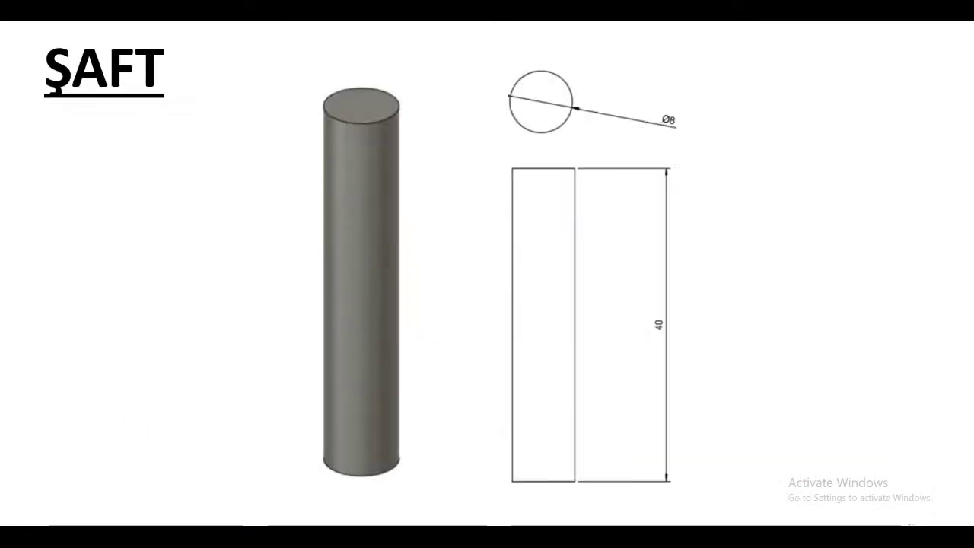
key(Left)
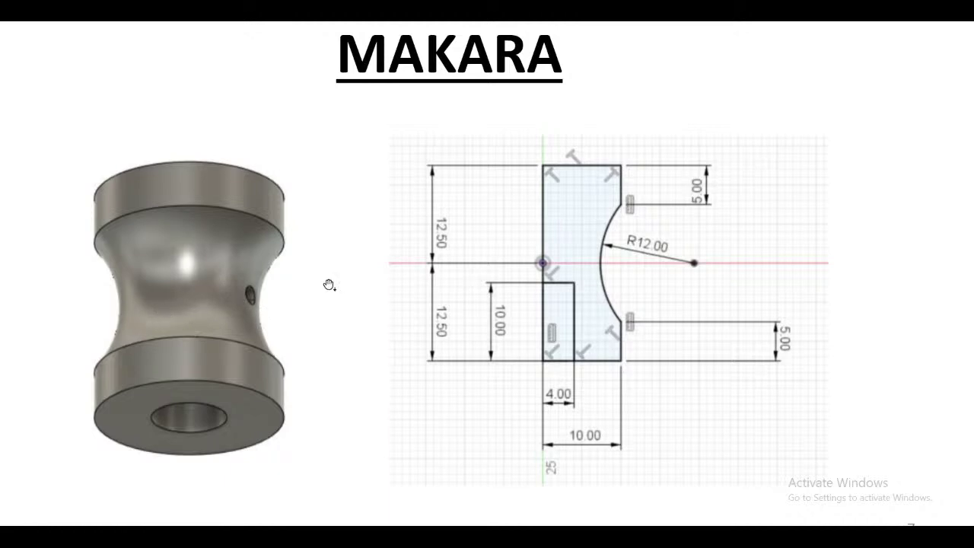
scroll(329, 285, up, 1)
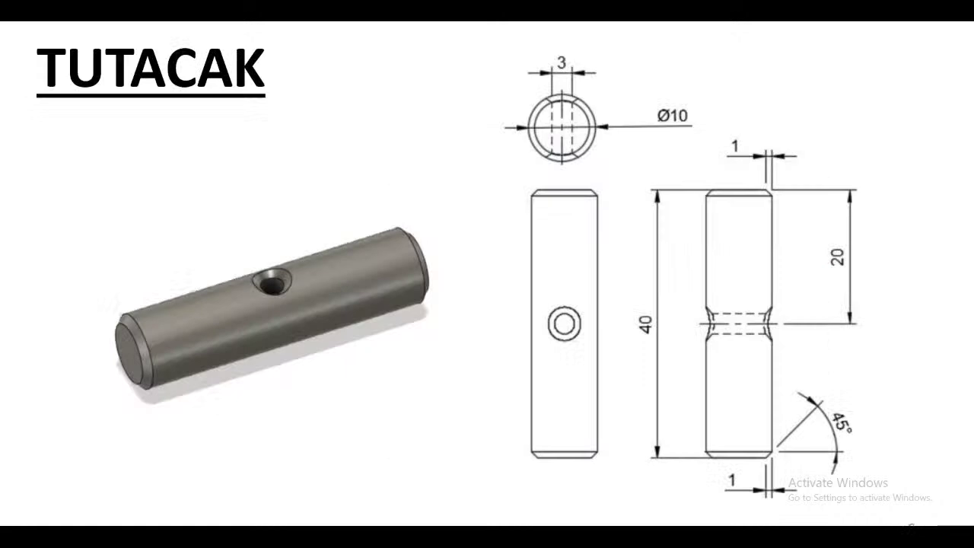
key(Left)
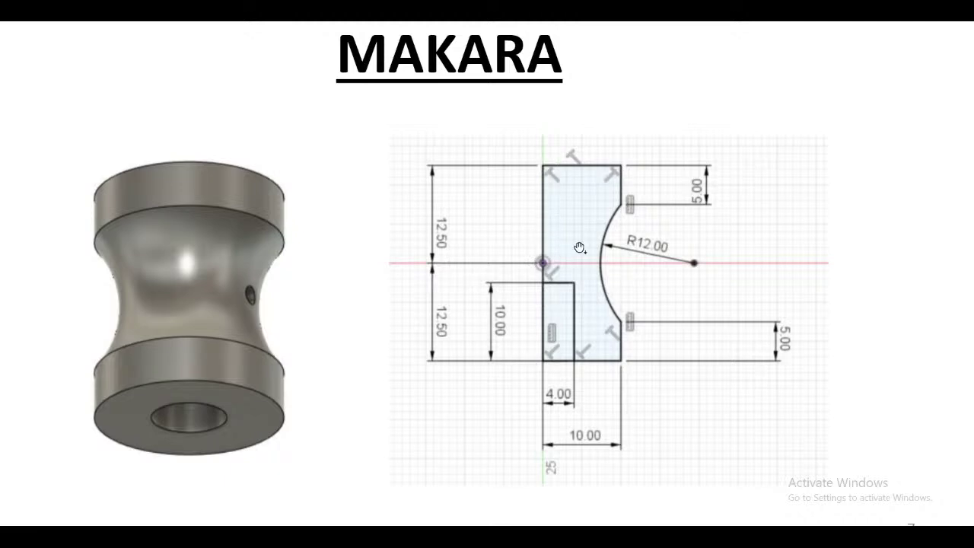
click(305, 292)
click(304, 293)
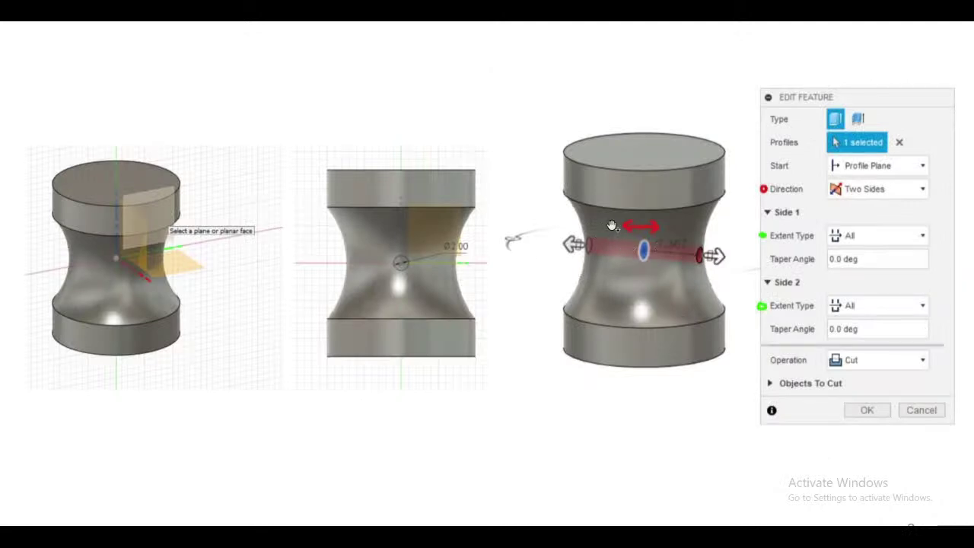
key(Left)
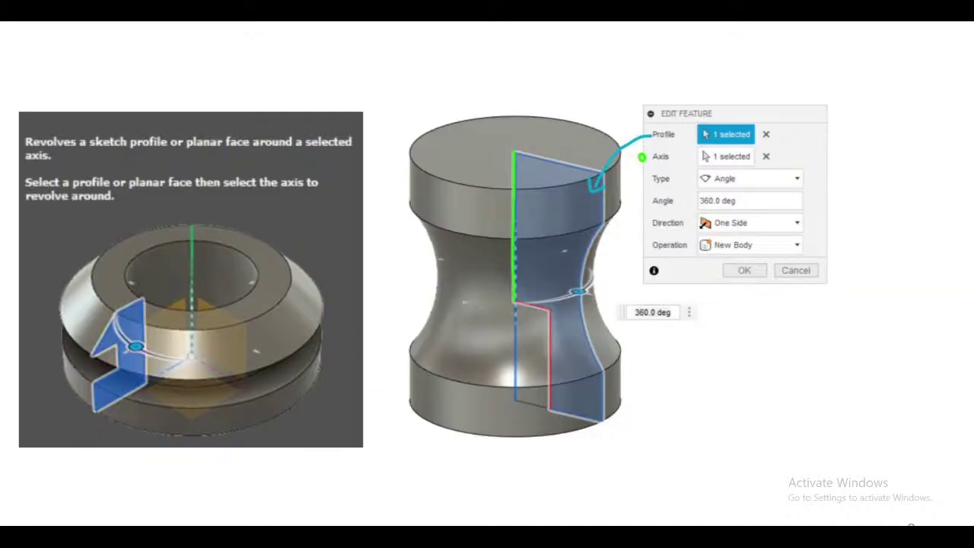
key(Right)
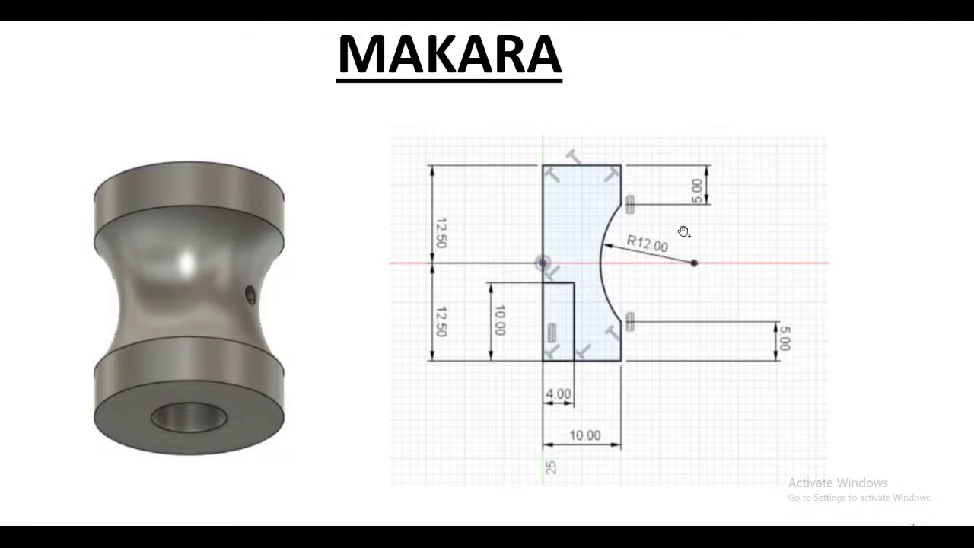
scroll(683, 231, down, 2)
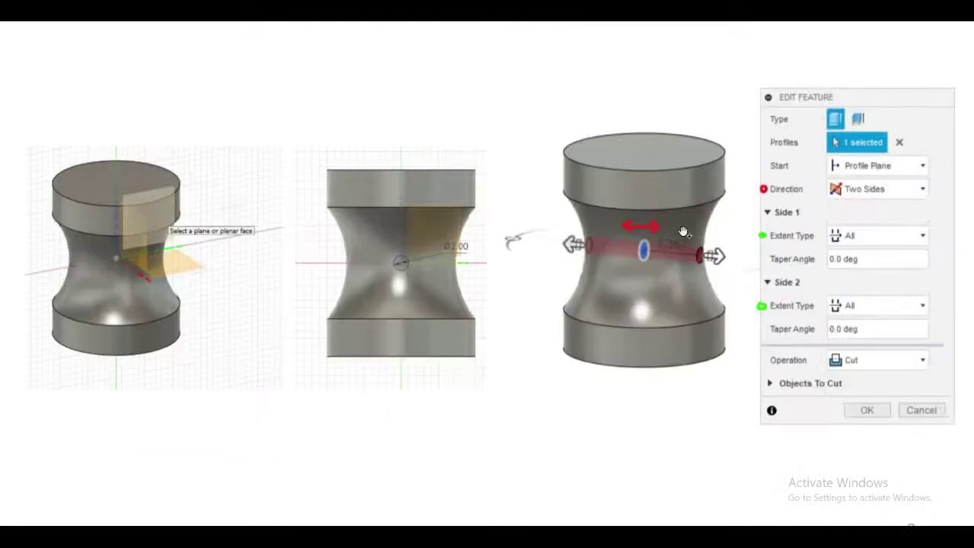
scroll(683, 231, up, 2)
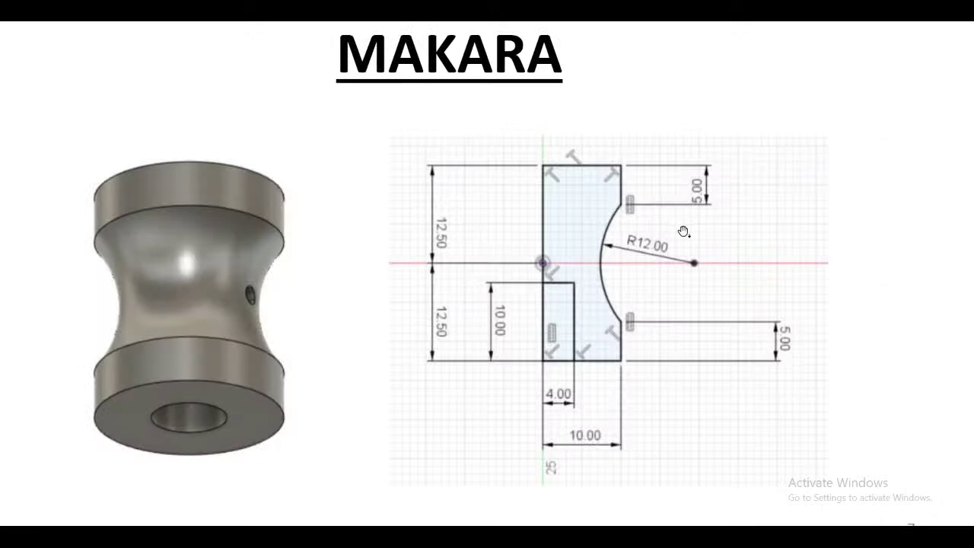
scroll(645, 287, down, 2)
scroll(646, 286, up, 1)
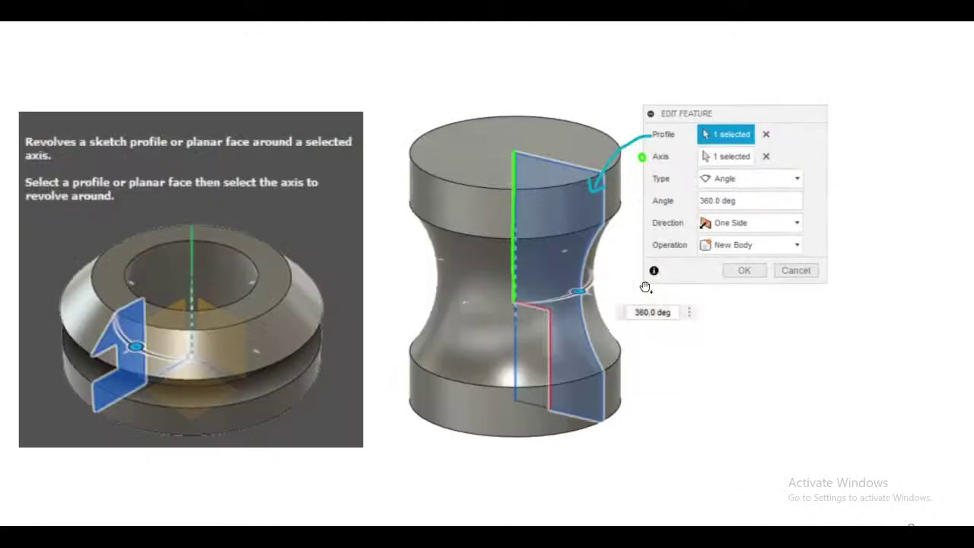
scroll(645, 287, up, 3)
scroll(646, 286, down, 1)
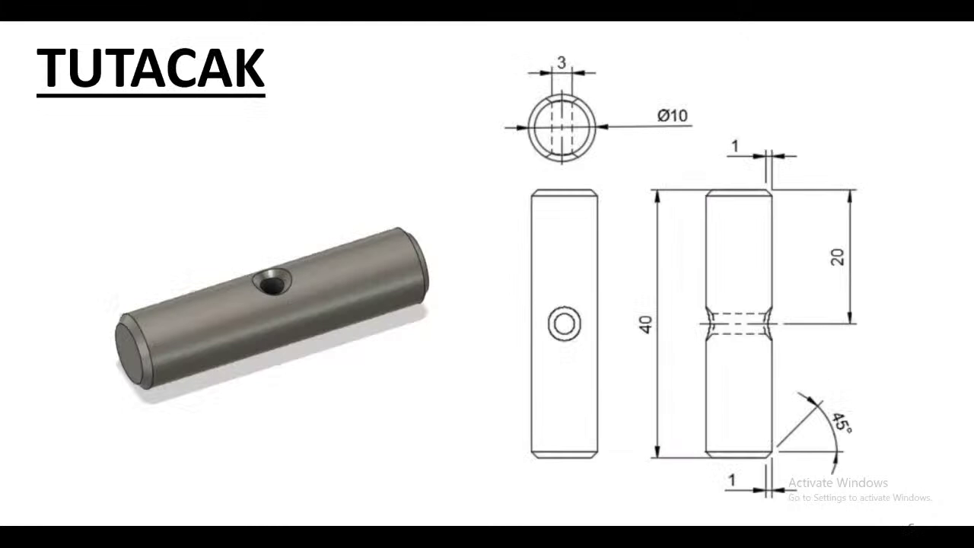
scroll(645, 288, up, 2)
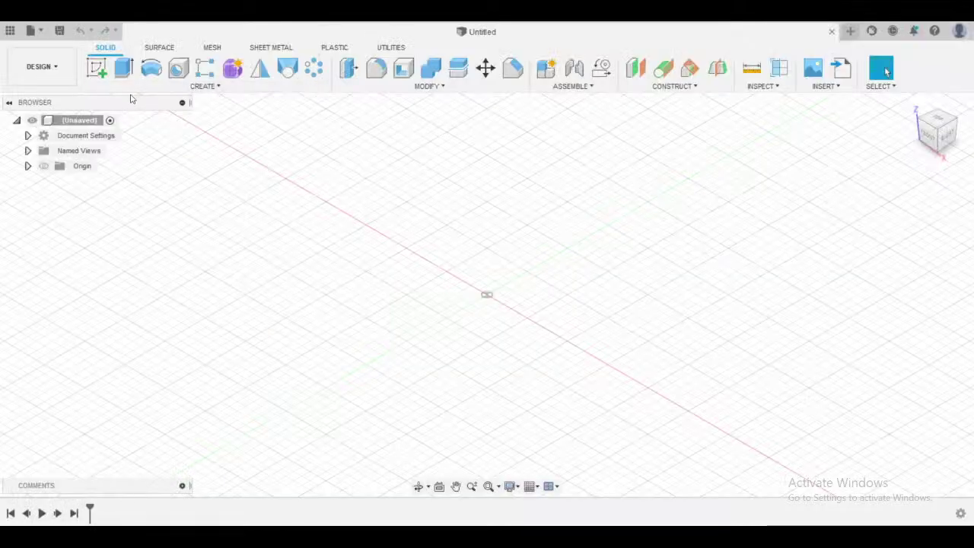
- Sketch on the front (XZ) plane three connected lines: up from the origin, horizontally outward, and a short way back down
click(515, 263)
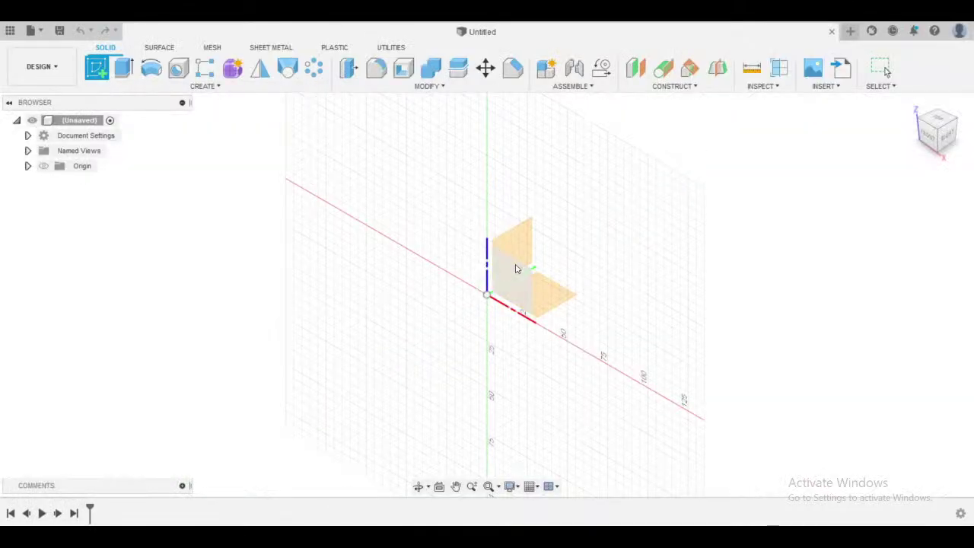
click(109, 61)
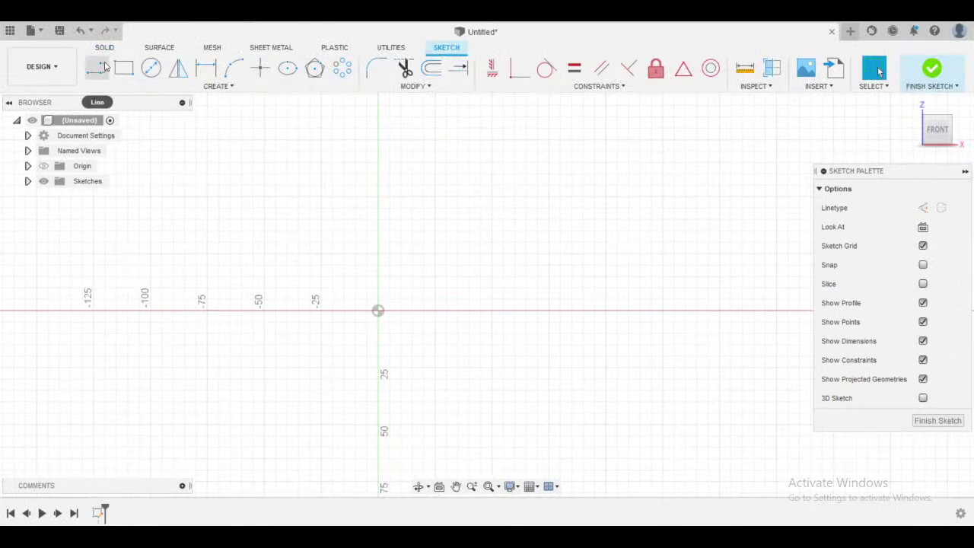
click(378, 310)
click(379, 194)
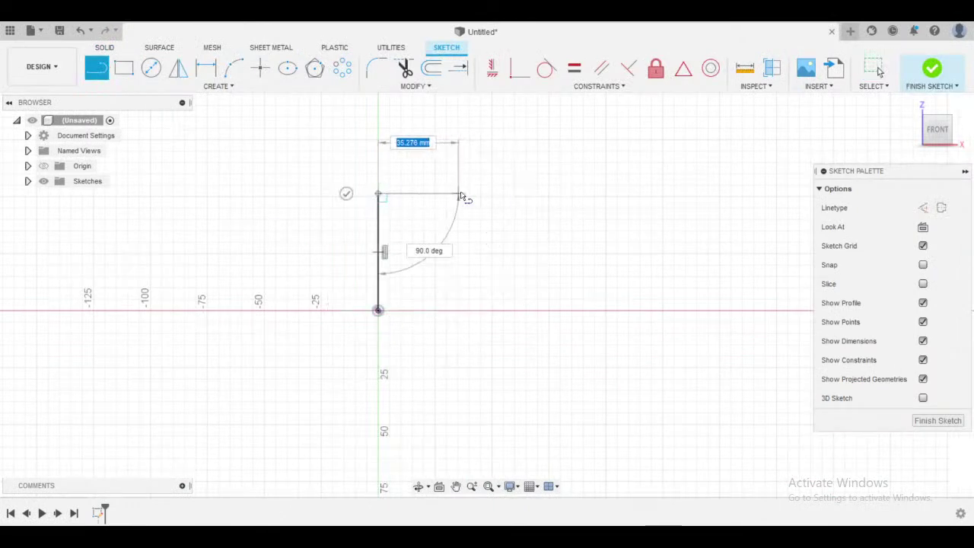
click(494, 195)
click(493, 252)
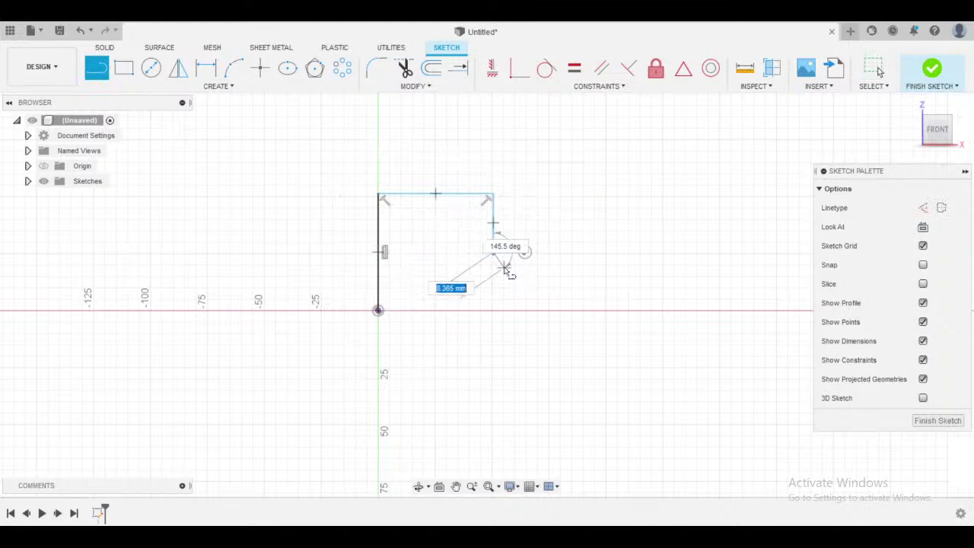
key(Escape)
- Draw the matching lower lines: down from the origin, horizontally outward, and a short way up, leaving the outer side open
key(l)
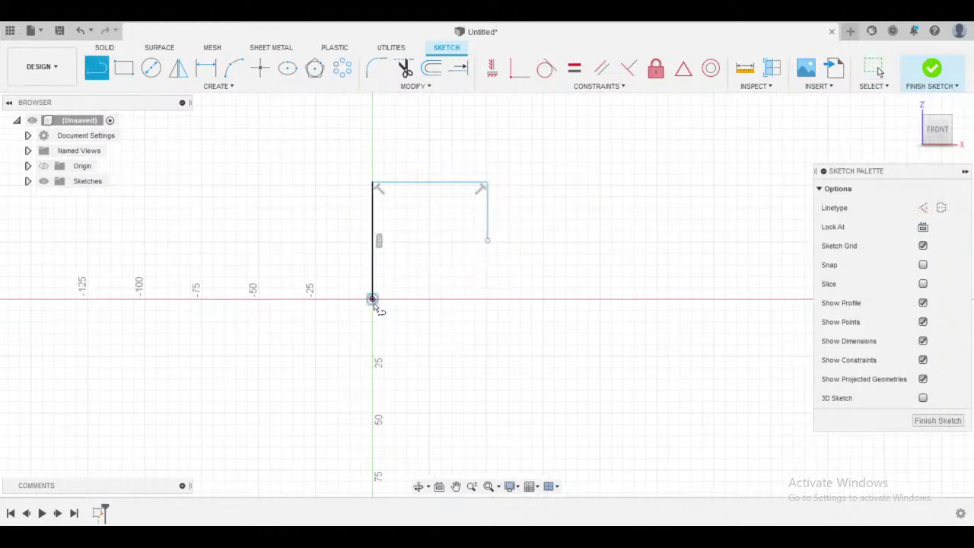
drag(372, 299, 377, 409)
click(373, 418)
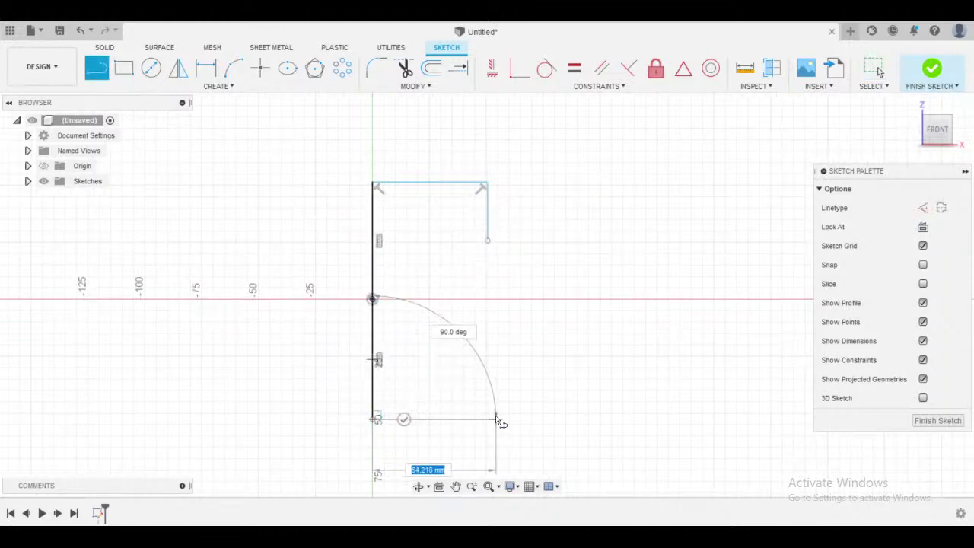
click(493, 419)
click(493, 360)
key(Escape)
- Dimension the vertical lines above and below the origin to 12.5 mm each
key(d)
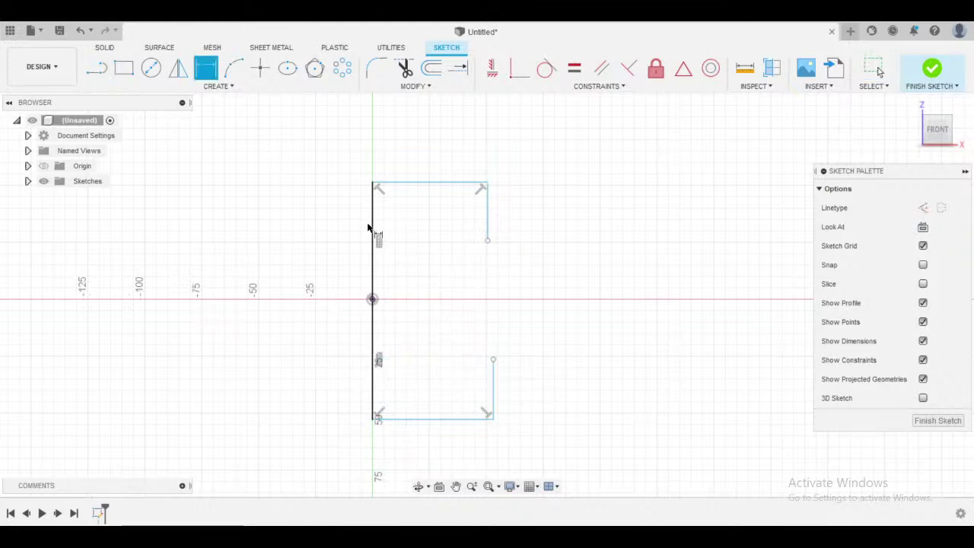
click(373, 228)
click(341, 232)
text(12.5)
key(Return)
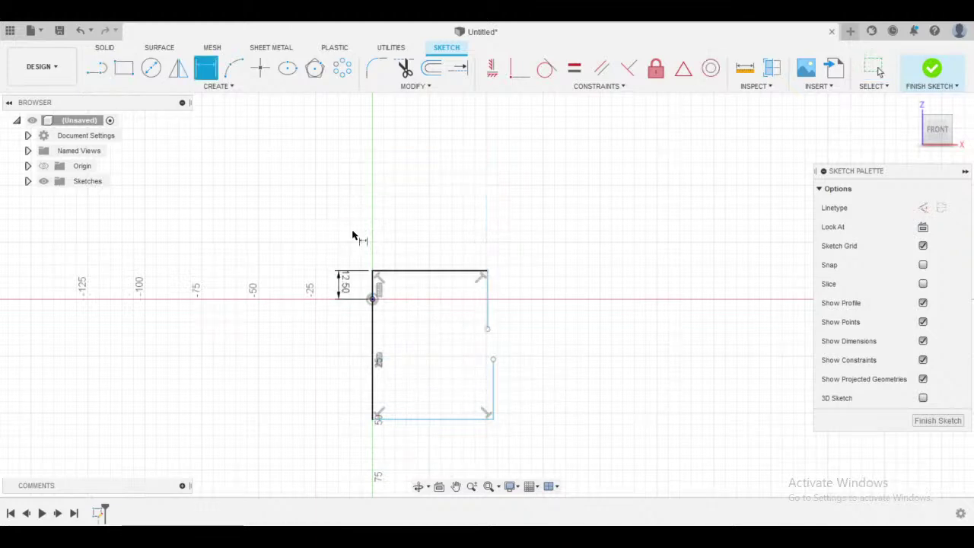
click(372, 335)
click(348, 331)
text(12)
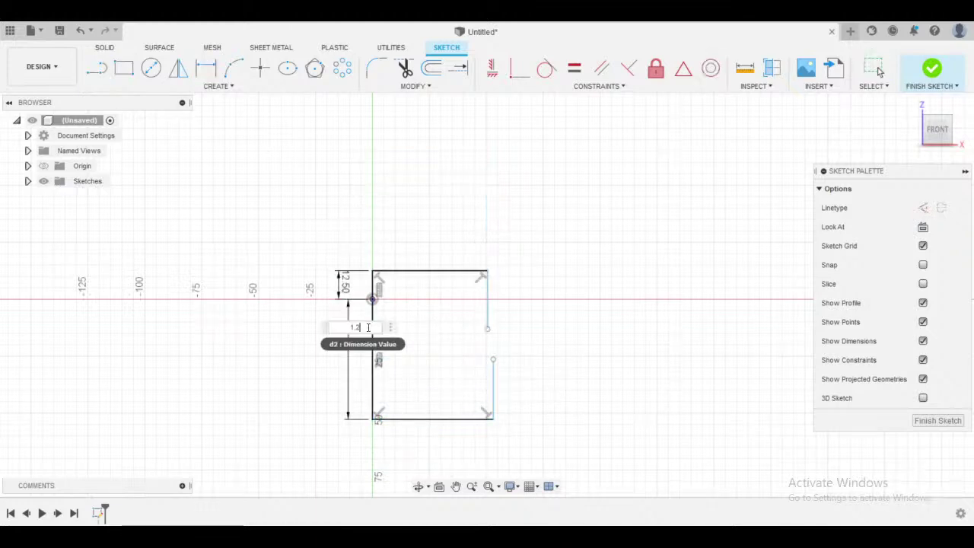
text(.5)
key(Return)
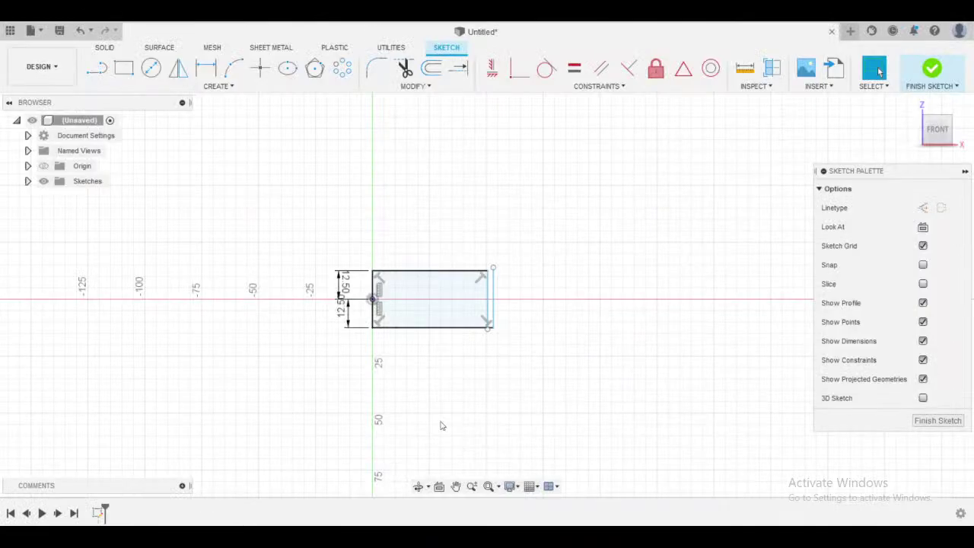
- Reposition the free ends of the two short outer lines to narrow the profile, roughly aligned with an open gap between them
scroll(437, 426, up, 3)
mouse_move(553, 248)
mouse_down()
mouse_move(521, 221)
mouse_move(437, 191)
mouse_move(409, 302)
mouse_move(417, 232)
mouse_up()
click(562, 226)
click(586, 194)
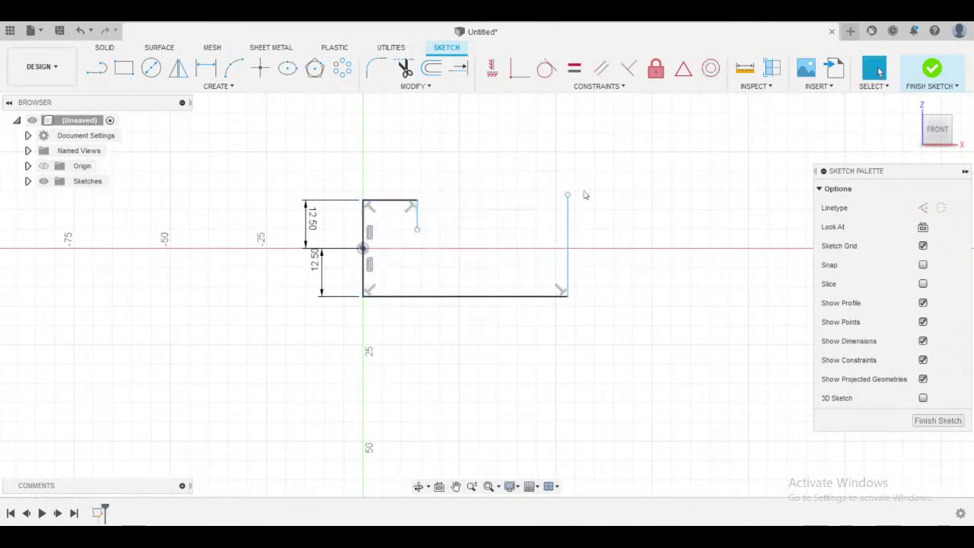
drag(567, 198, 414, 284)
scroll(423, 248, up, 2)
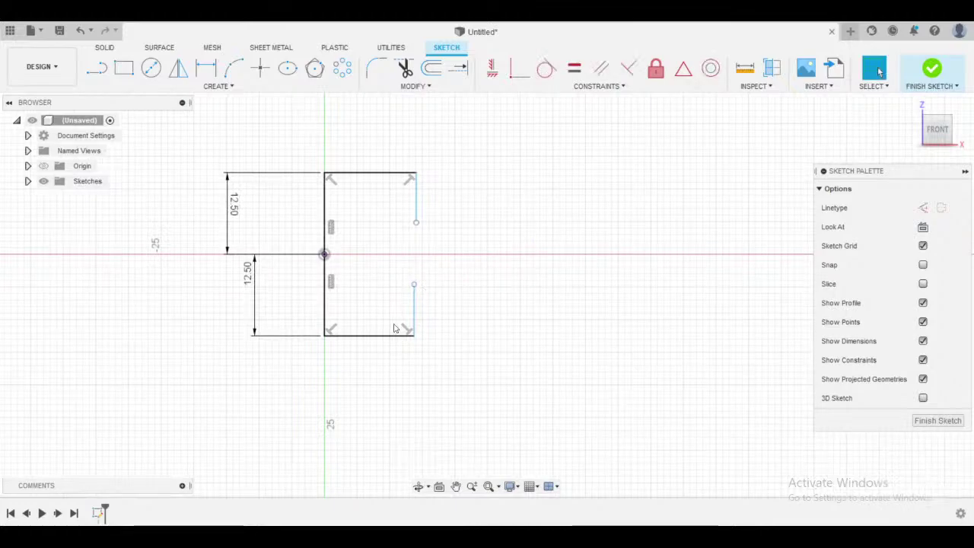
scroll(388, 326, up, 2)
middle_drag(362, 306, 366, 307)
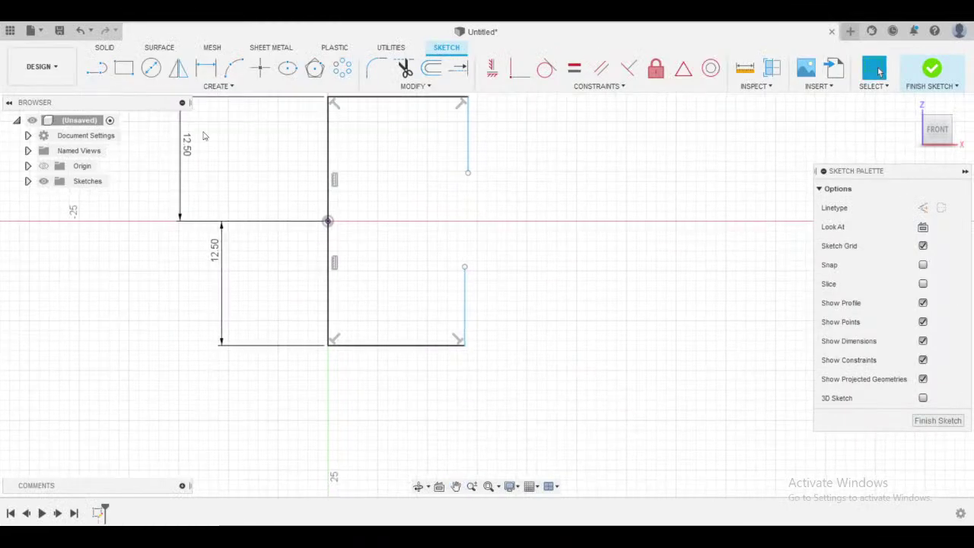
- Sketch a vertical line up from the middle of the lower horizontal line, continuing with a horizontal line that crosses the centre vertical line
key(l)
scroll(339, 280, up, 2)
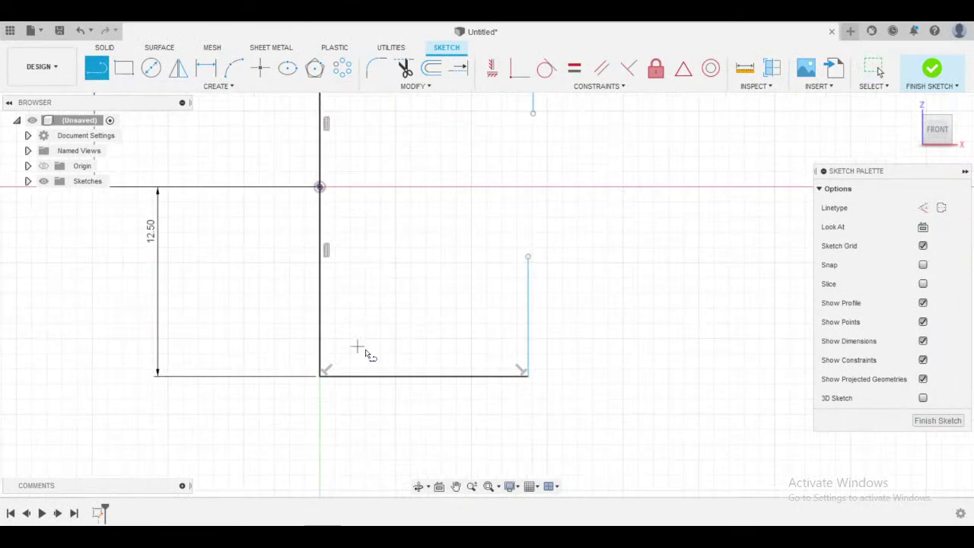
click(409, 374)
click(407, 226)
click(274, 227)
key(Escape)
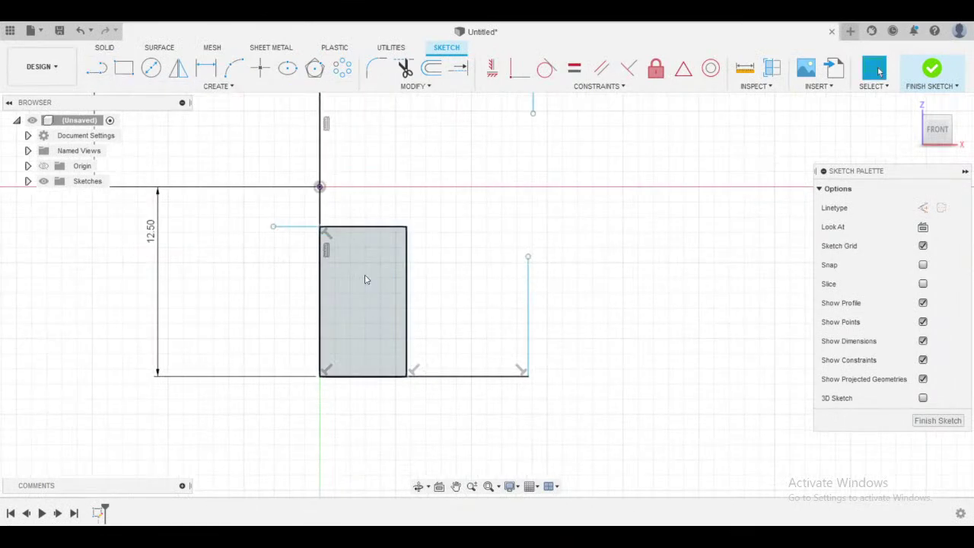
- Trim the part of the new horizontal line that overhangs beyond the centre vertical line
scroll(287, 209, up, 2)
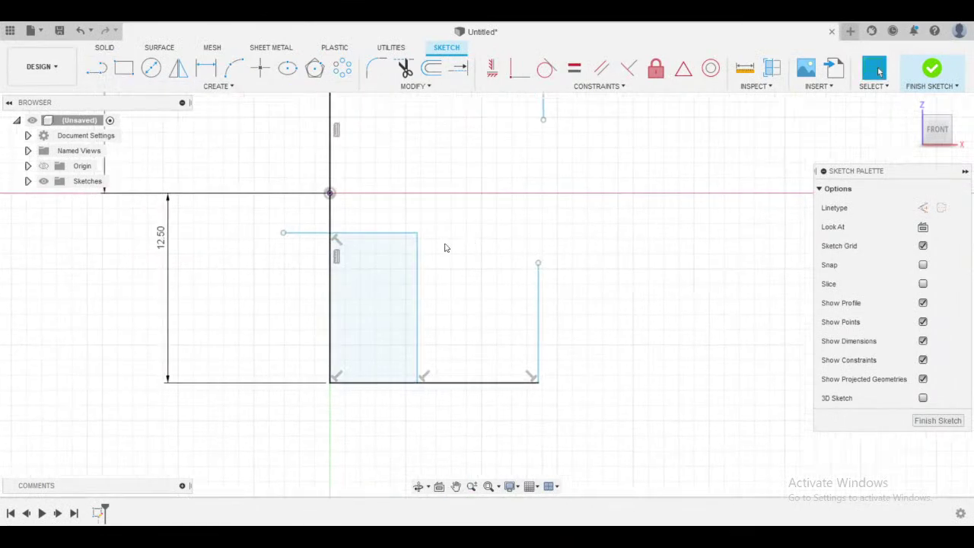
click(271, 230)
mouse_move(271, 232)
mouse_down()
mouse_move(342, 238)
mouse_move(204, 239)
mouse_move(296, 239)
mouse_move(231, 279)
mouse_up()
key(Escape)
click(328, 231)
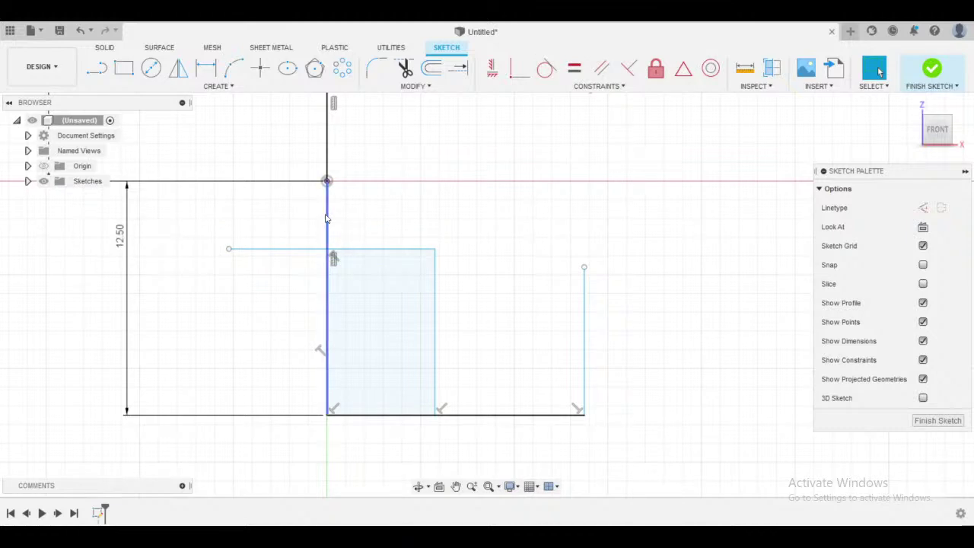
mouse_move(493, 206)
middle_down()
mouse_move(470, 240)
mouse_move(511, 261)
mouse_move(497, 239)
middle_up()
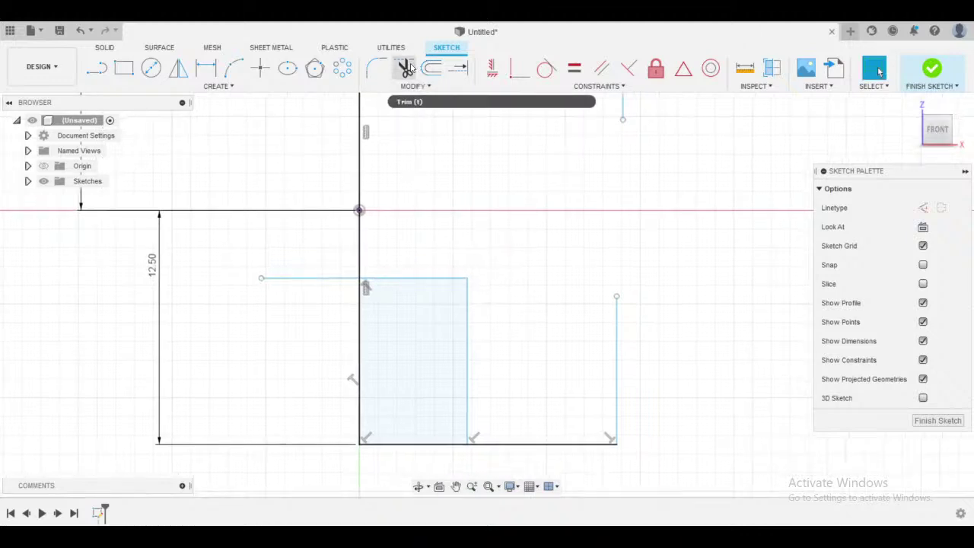
click(409, 68)
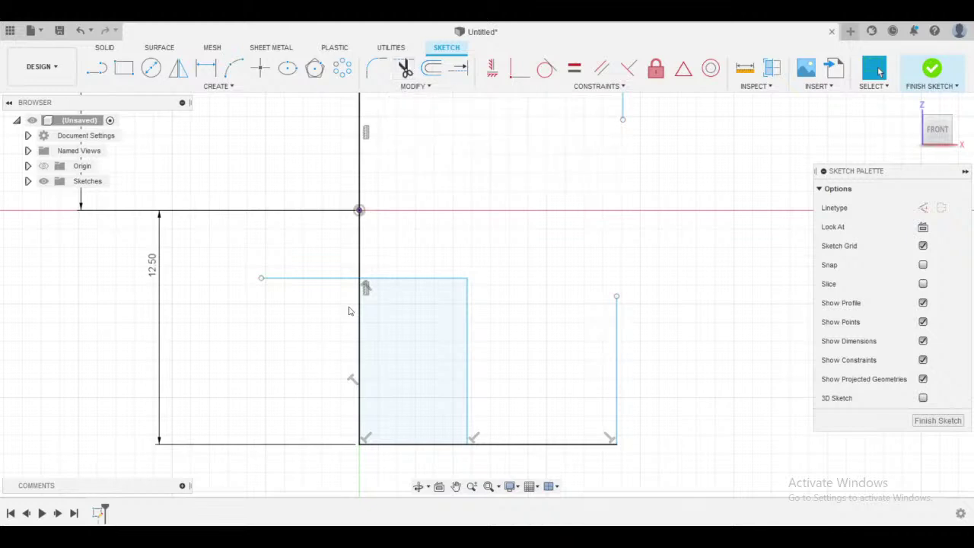
click(313, 278)
key(Escape)
middle_drag(528, 260, 502, 250)
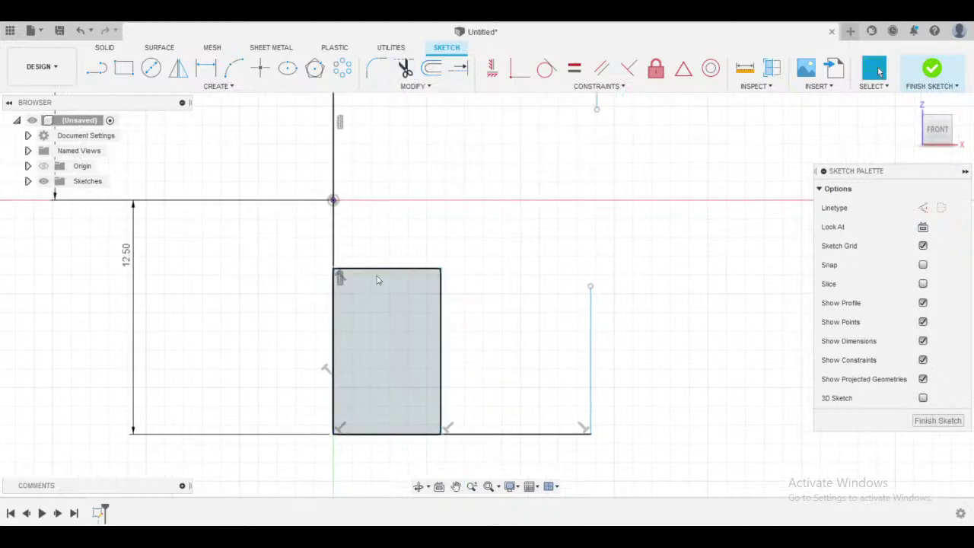
- Delete the horizontal line joining the inner vertical line to the centre vertical line
click(404, 269)
drag(404, 269, 424, 284)
middle_drag(458, 276, 446, 273)
key(Delete)
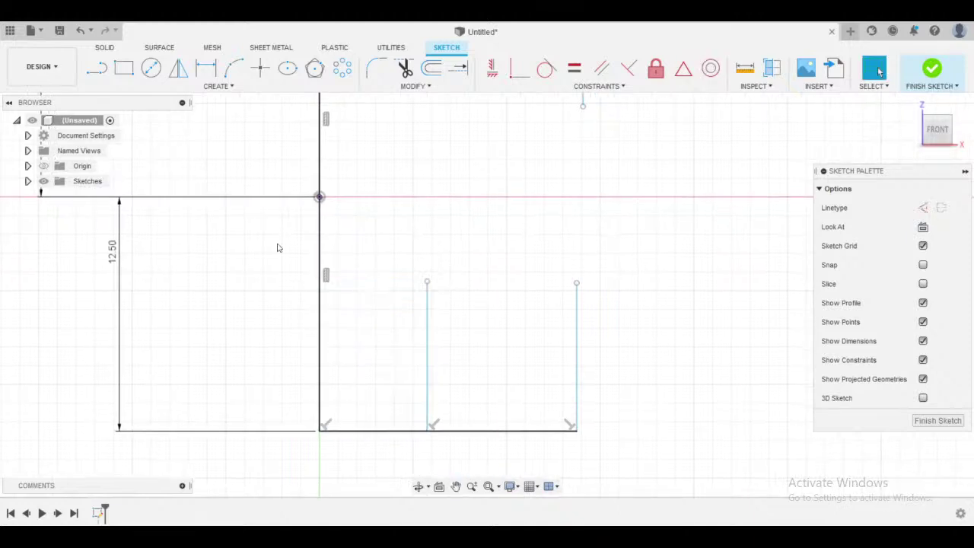
- Draw a short horizontal line from the inner vertical line's free upper end inward, stopping short of the centre vertical line
click(97, 78)
click(427, 282)
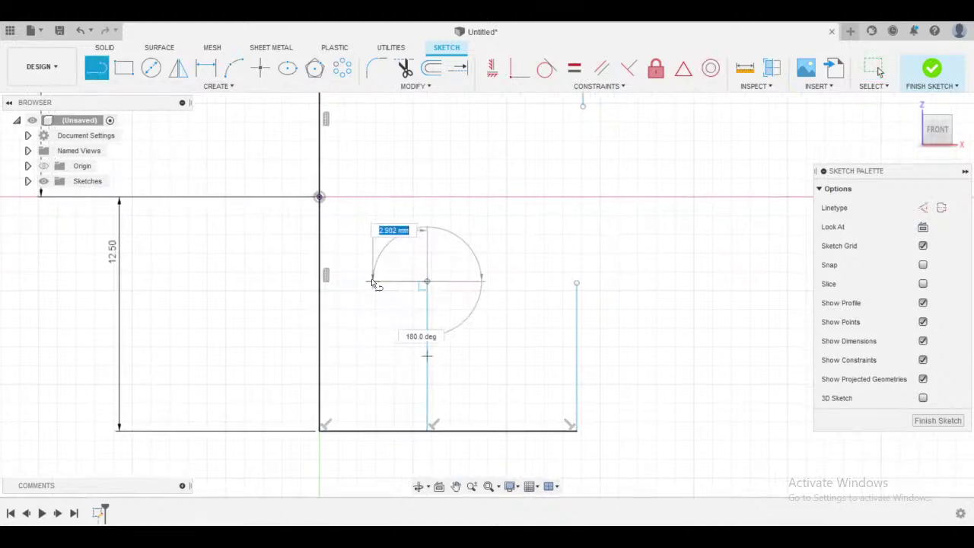
click(370, 282)
key(Escape)
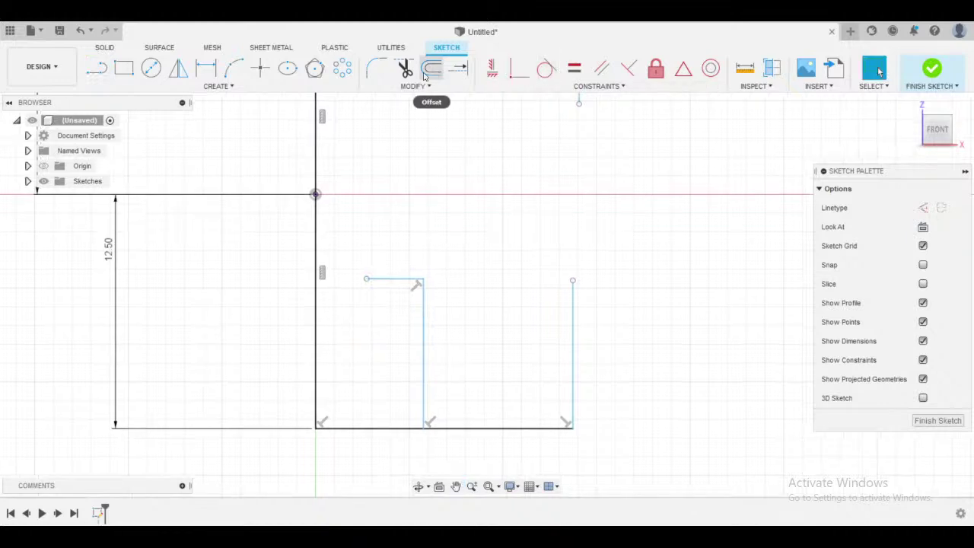
- Extend the short horizontal line to the centre vertical line to close the inner rectangle
click(460, 68)
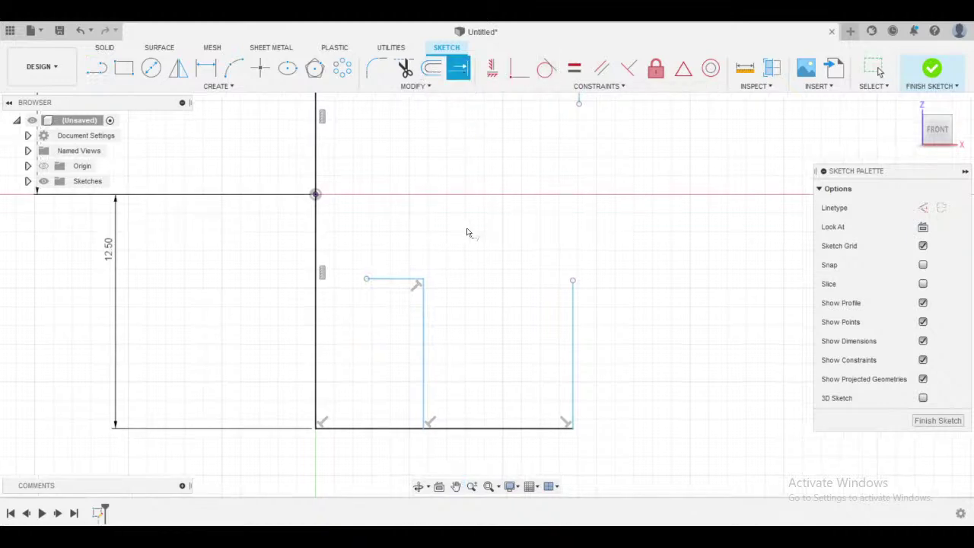
key(Escape)
key(s)
text(e)
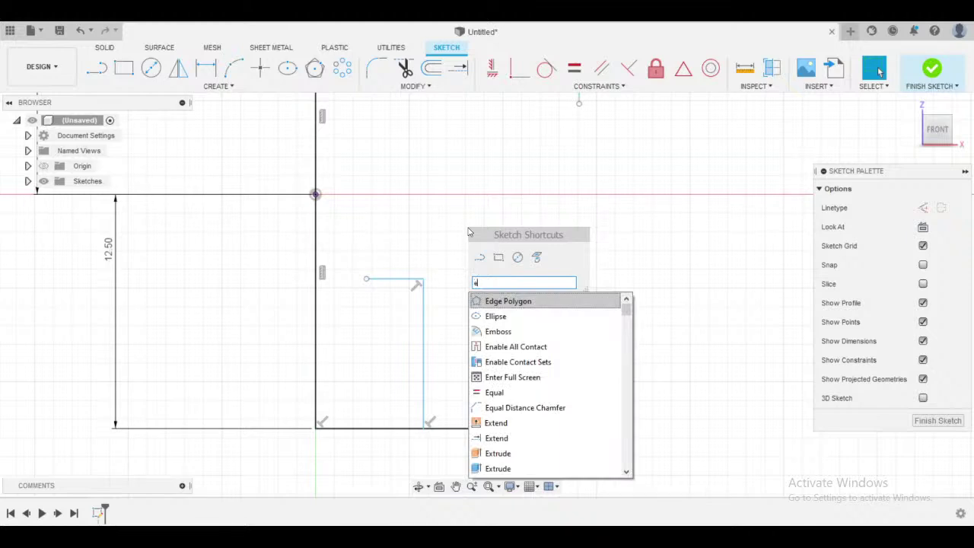
click(456, 69)
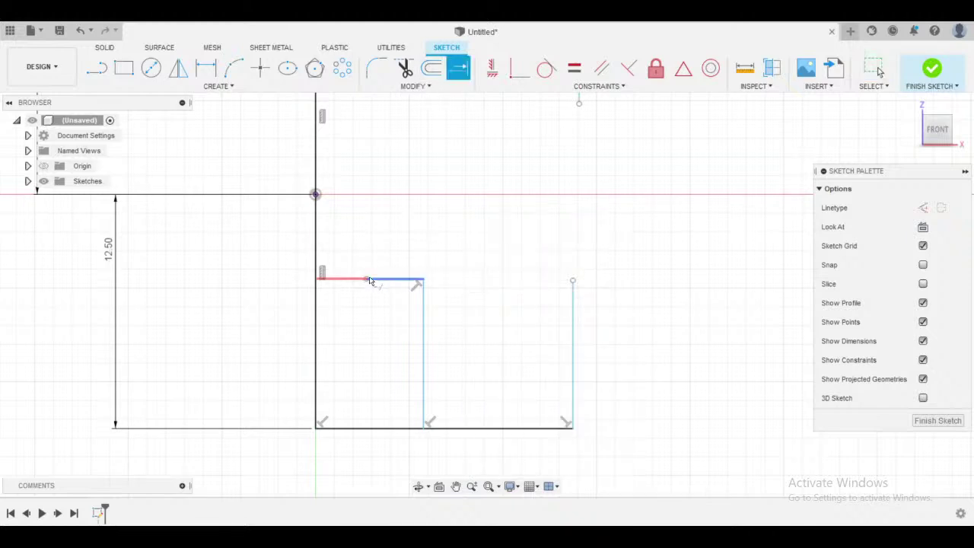
click(371, 281)
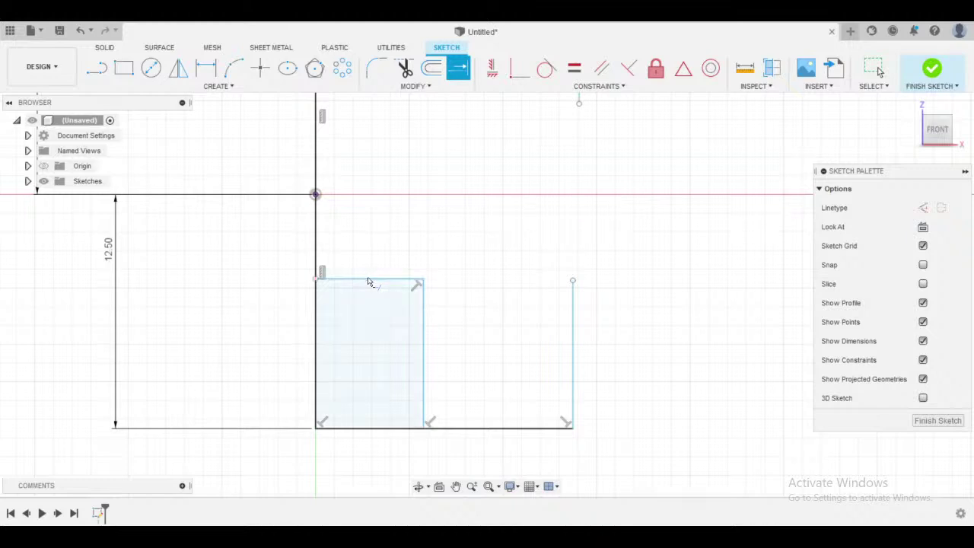
key(Escape)
- Dimension the inner rectangle's upper horizontal line to 4 mm and reattach its free end to the centre vertical line
middle_drag(388, 286, 407, 231)
scroll(368, 270, down, 2)
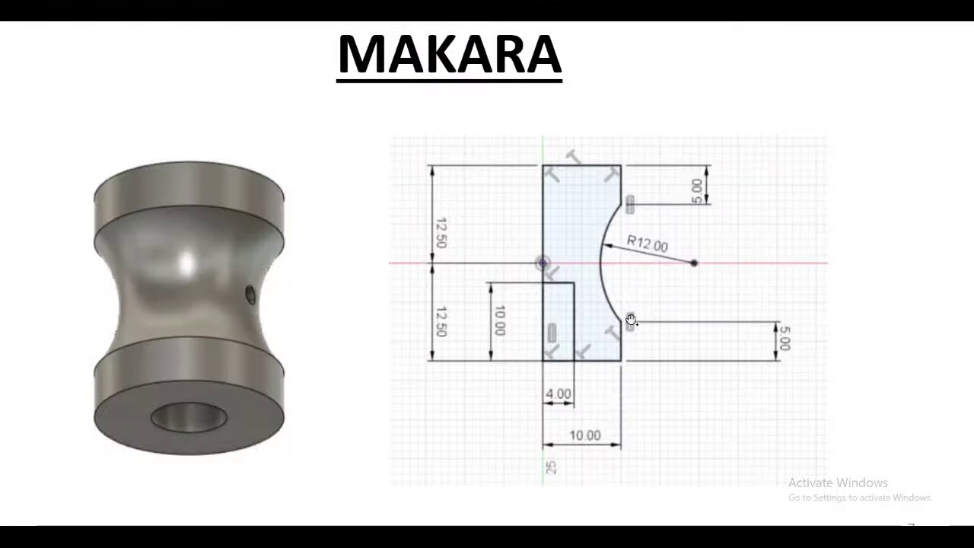
key(d)
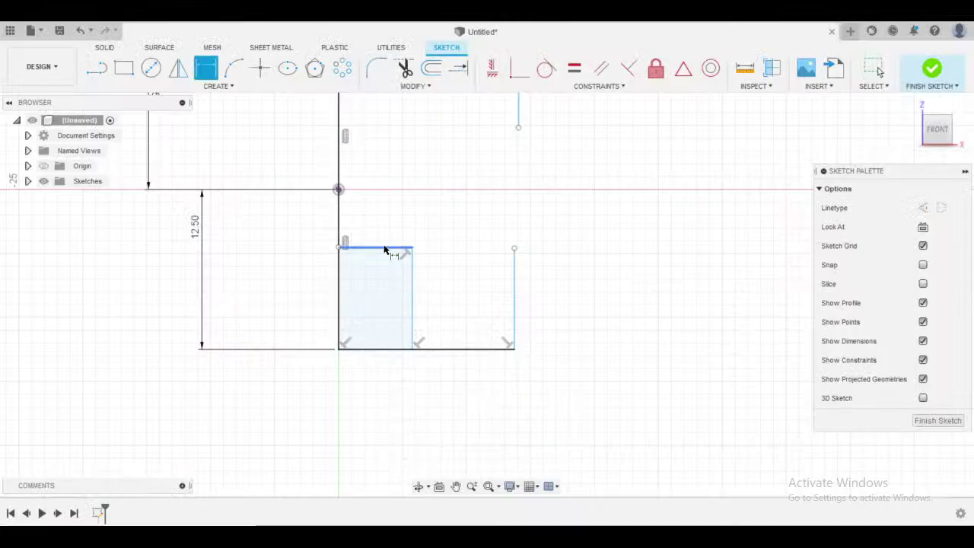
click(384, 249)
click(384, 403)
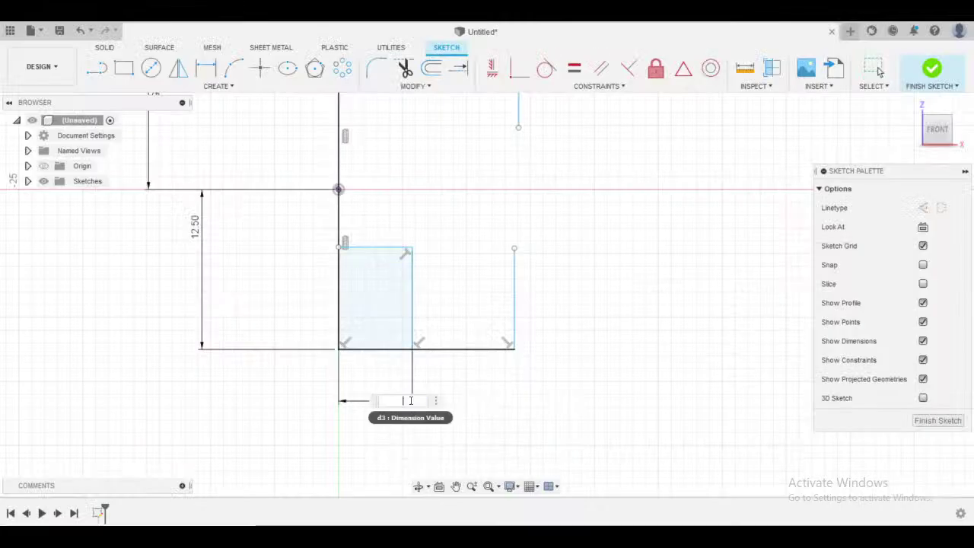
text(4)
key(Return)
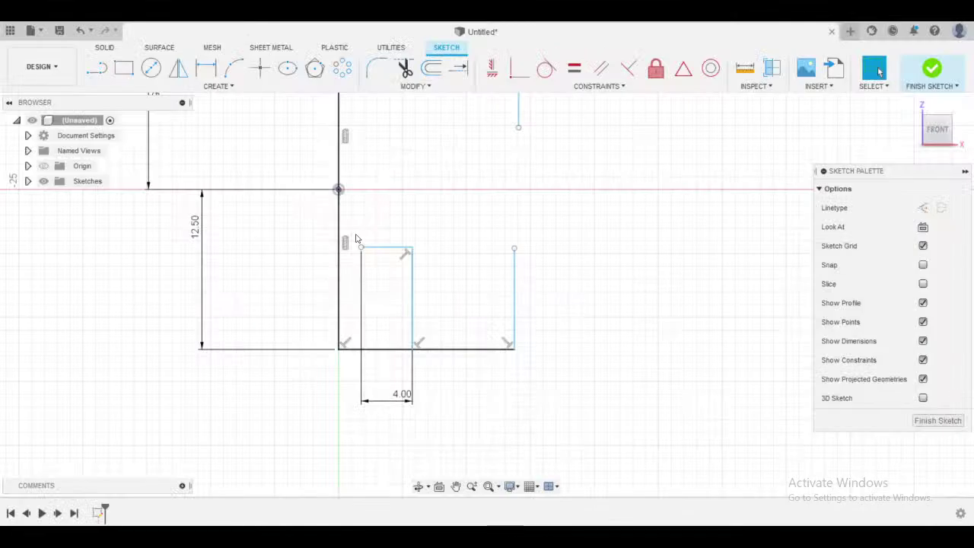
drag(393, 259, 373, 260)
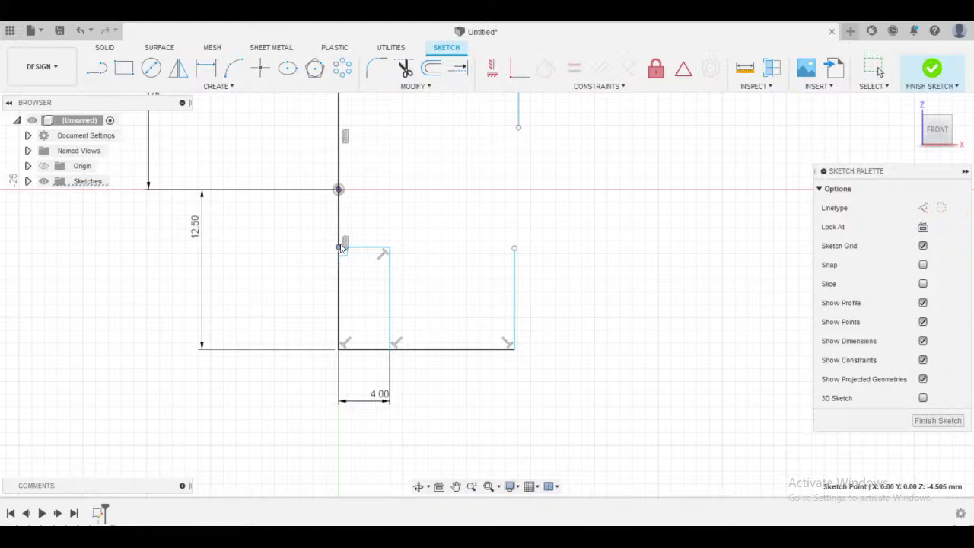
- Dimension the inner rectangle's vertical line to a height of 10 mm
click(385, 274)
click(268, 295)
text(10)
key(Return)
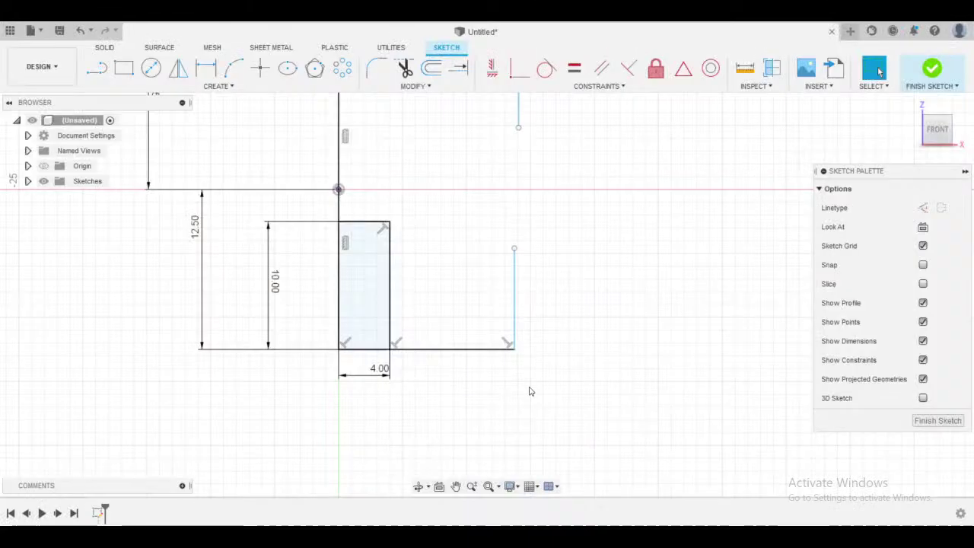
- Dimension the full lower horizontal line of the profile to 10 mm
key(d)
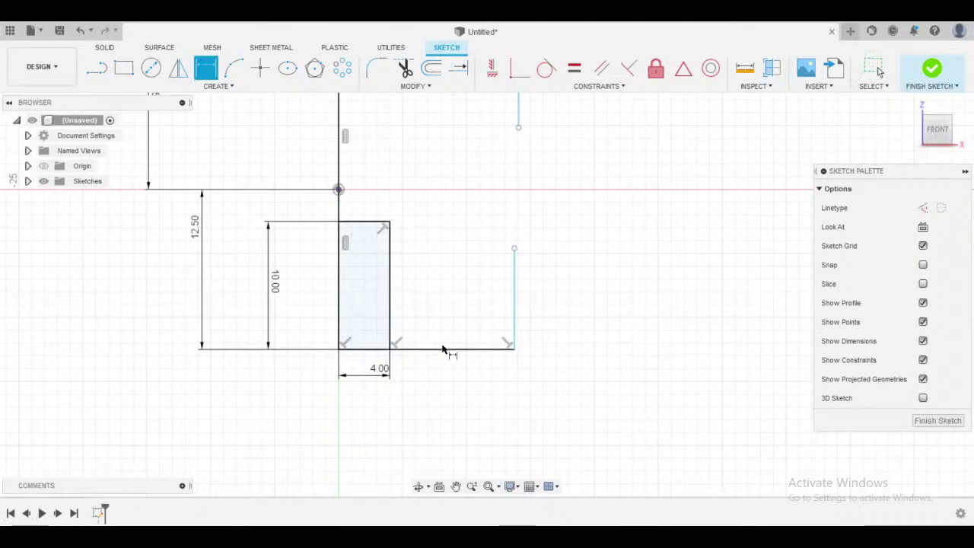
click(446, 347)
click(445, 441)
text(10)
key(Return)
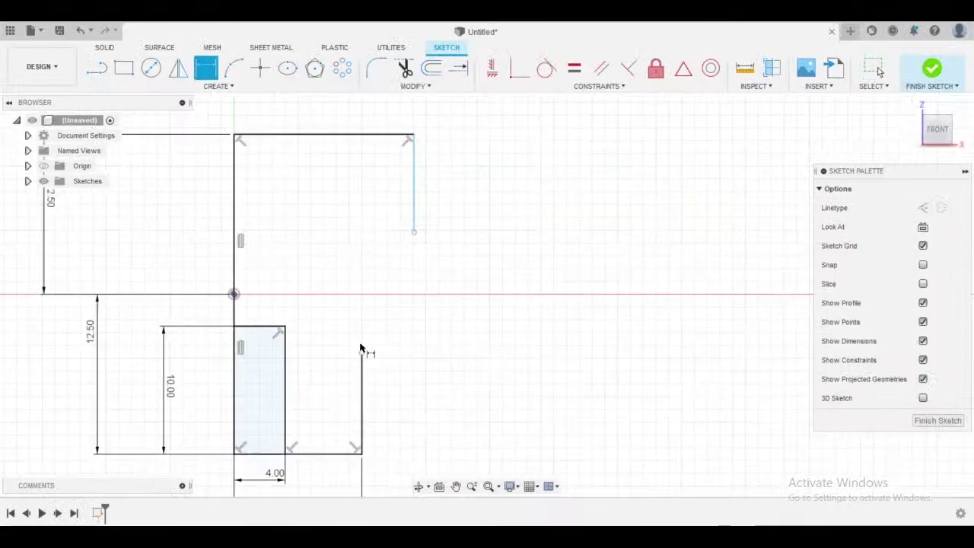
- Dimension the lower and upper short outer vertical lines to 5 mm each
text(5)
key(Return)
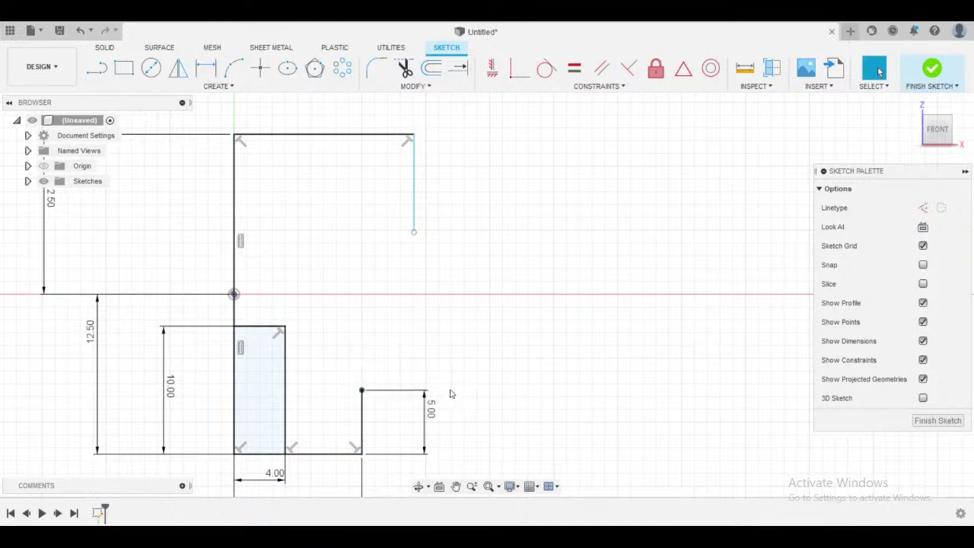
click(414, 198)
click(438, 189)
text(5)
key(Return)
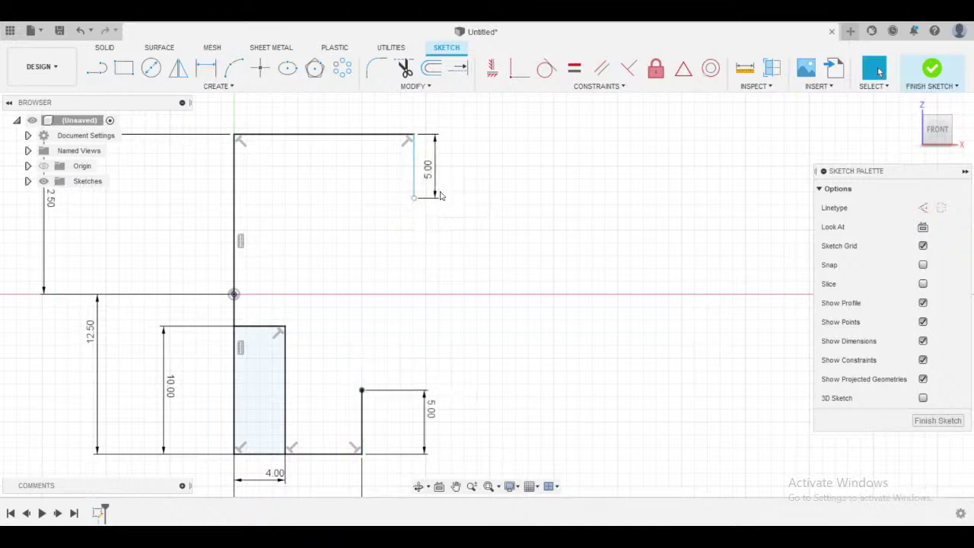
- Apply a vertical constraint between the free ends of the lower and upper short outer lines, checking the Makara reference drawing
key(alt+Tab)
key(alt+Tab)
click(492, 68)
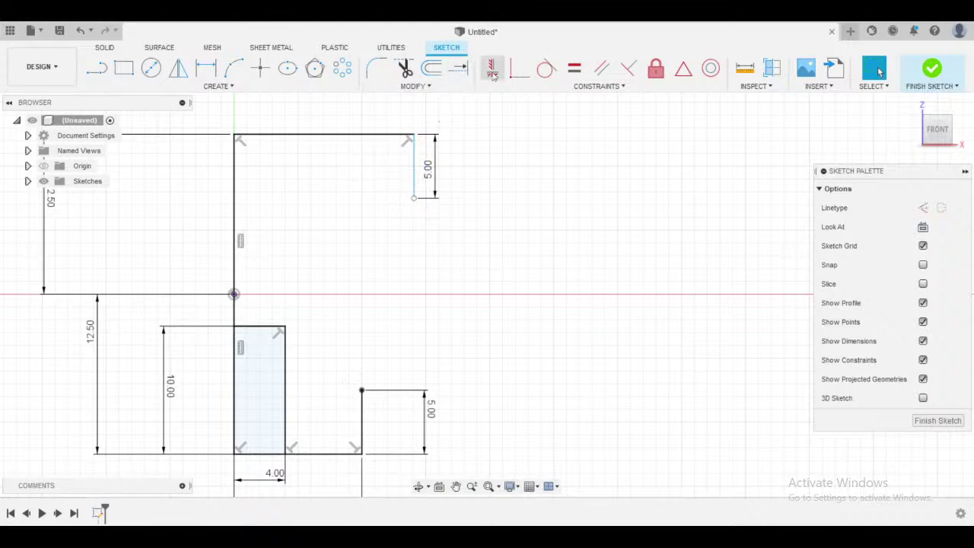
click(362, 390)
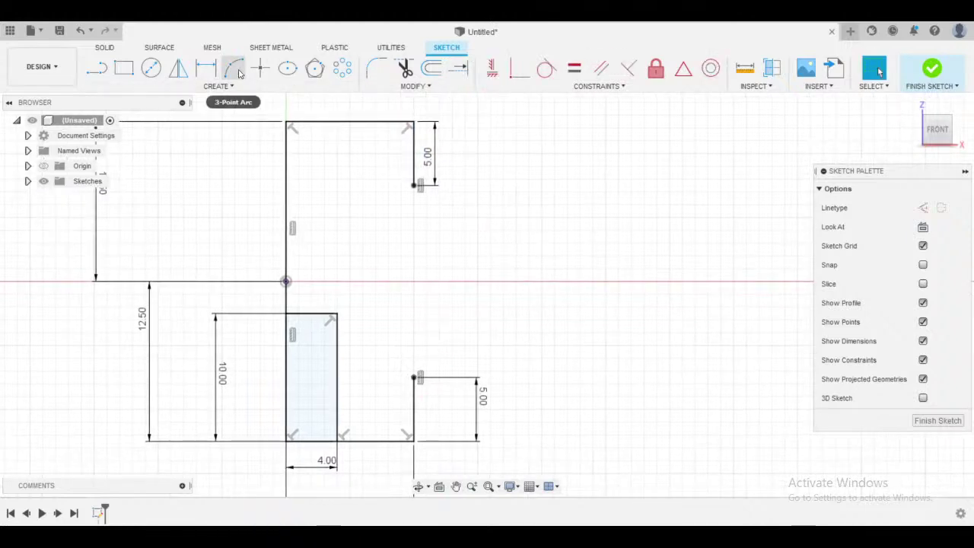
- Close the outer side with a 3-point arc joining the free ends of the two short lines and curving inward
click(236, 70)
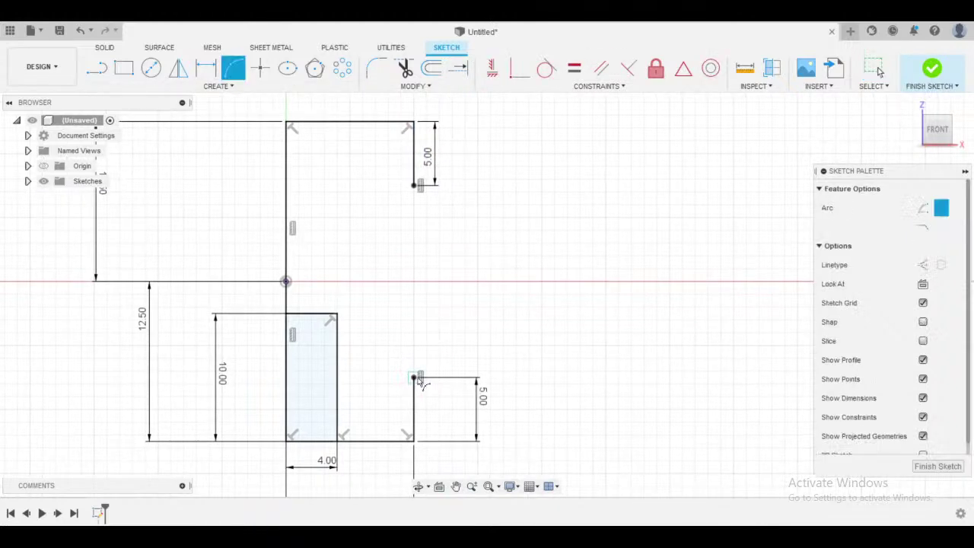
click(415, 378)
click(417, 185)
click(383, 270)
key(Escape)
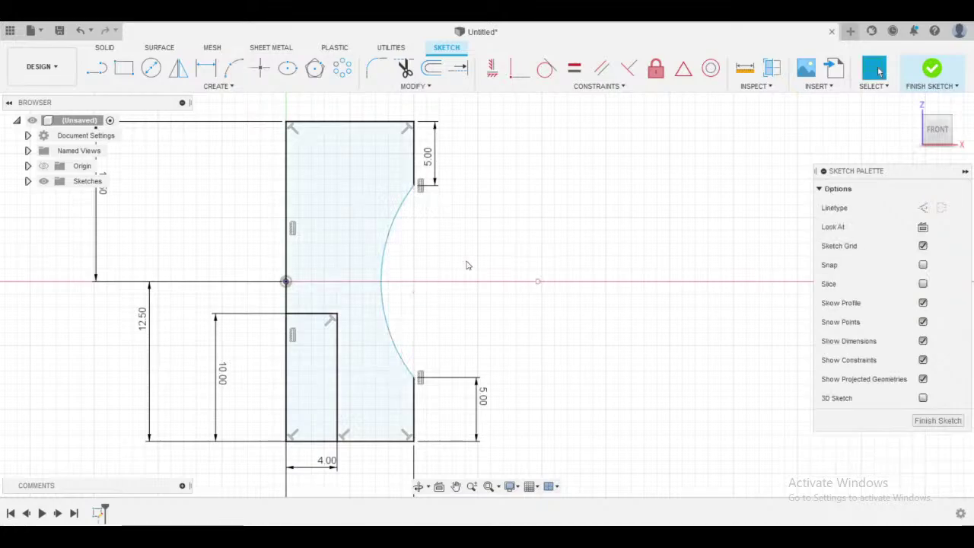
- Check the Makara reference drawing and dimension the arc's radius to 12 mm
key(alt+Tab)
key(alt+Tab)
key(d)
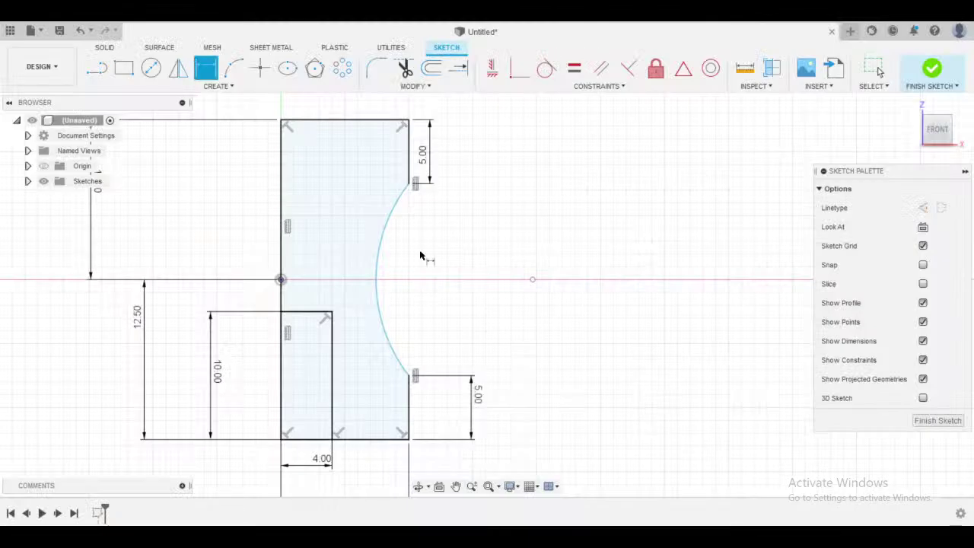
click(397, 209)
click(531, 279)
text(12)
key(Return)
key(Escape)
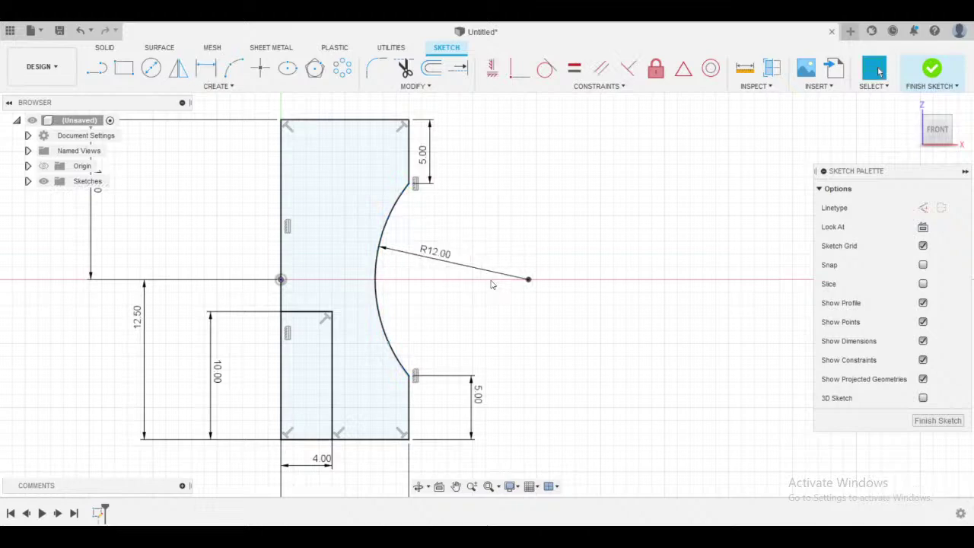
- Look over the completed pulley half-profile and finish the sketch
scroll(412, 244, down, 4)
middle_drag(398, 274, 446, 278)
scroll(429, 295, up, 3)
shift+middle_drag(518, 334, 563, 342)
scroll(563, 342, up, 1)
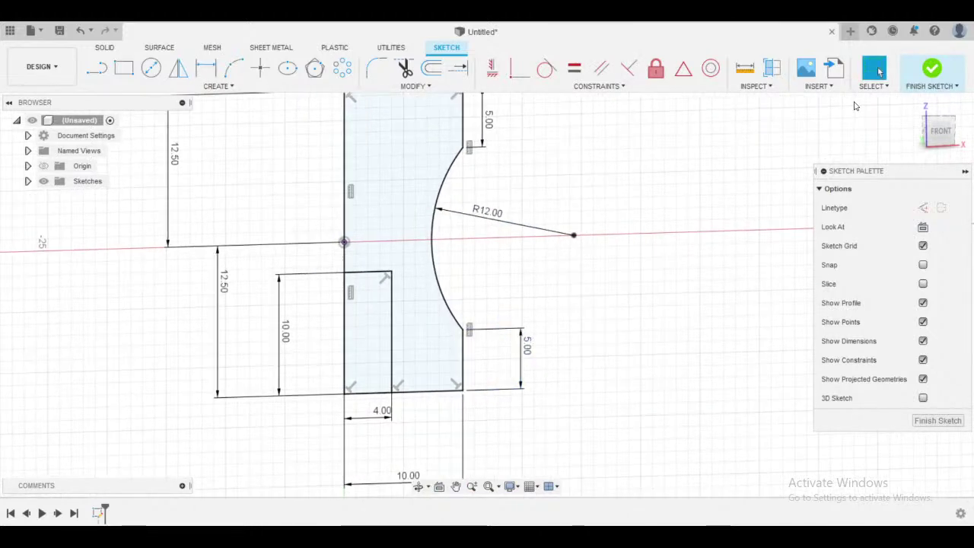
click(931, 68)
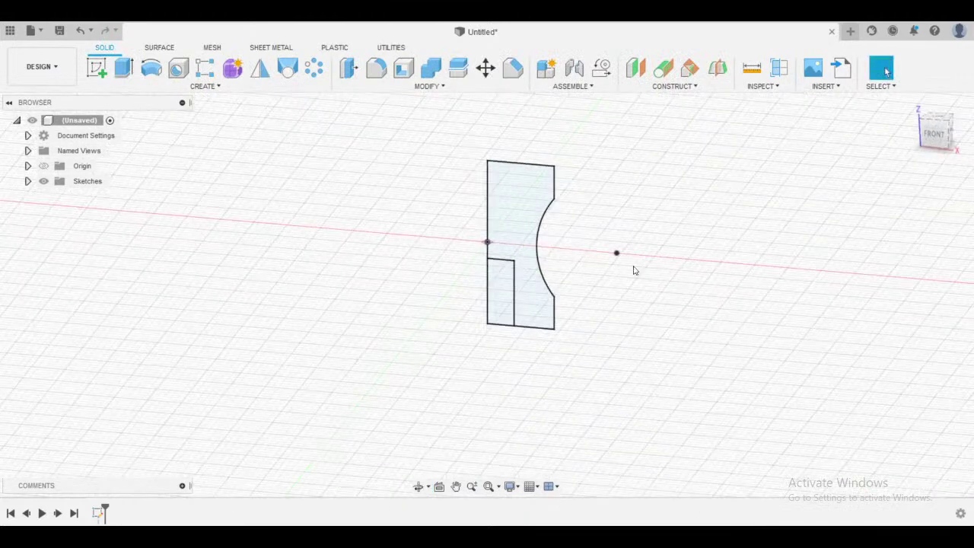
- Revolve the large profile region, excluding the small lower rectangle, 360 degrees about its straight vertical edge as a new body
click(151, 69)
shift+middle_drag(611, 194, 646, 199)
click(29, 181)
middle_drag(448, 334, 405, 330)
scroll(523, 261, up, 2)
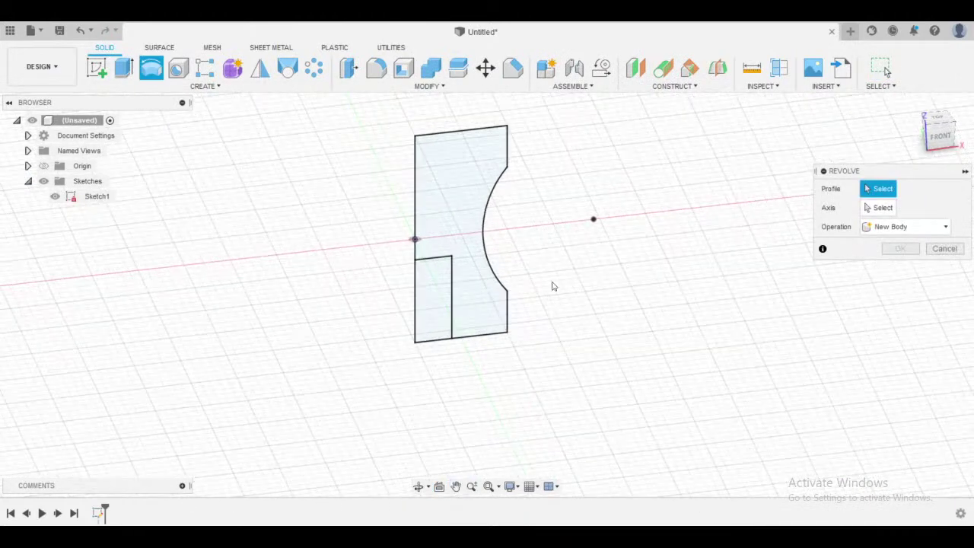
shift+middle_drag(553, 285, 518, 289)
shift+middle_drag(465, 257, 396, 311)
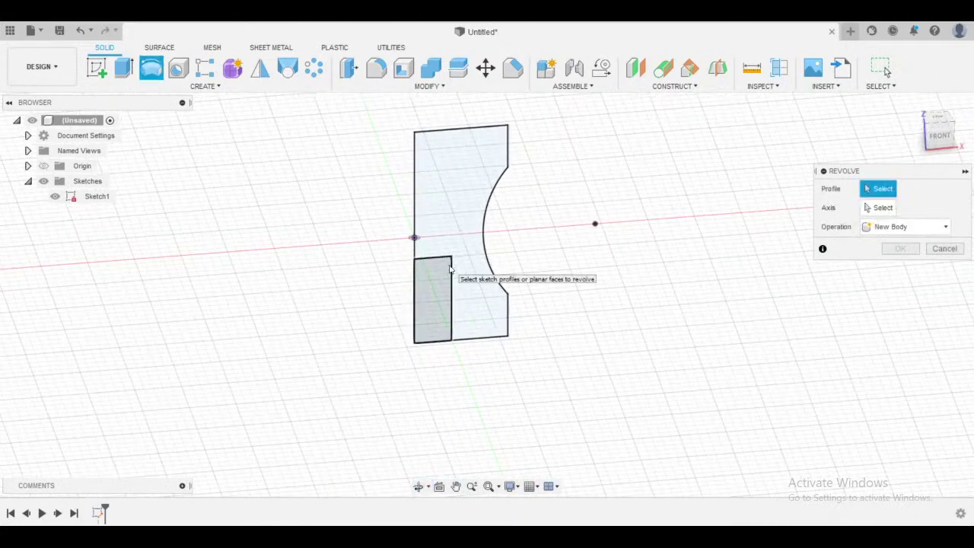
shift+middle_drag(541, 265, 498, 277)
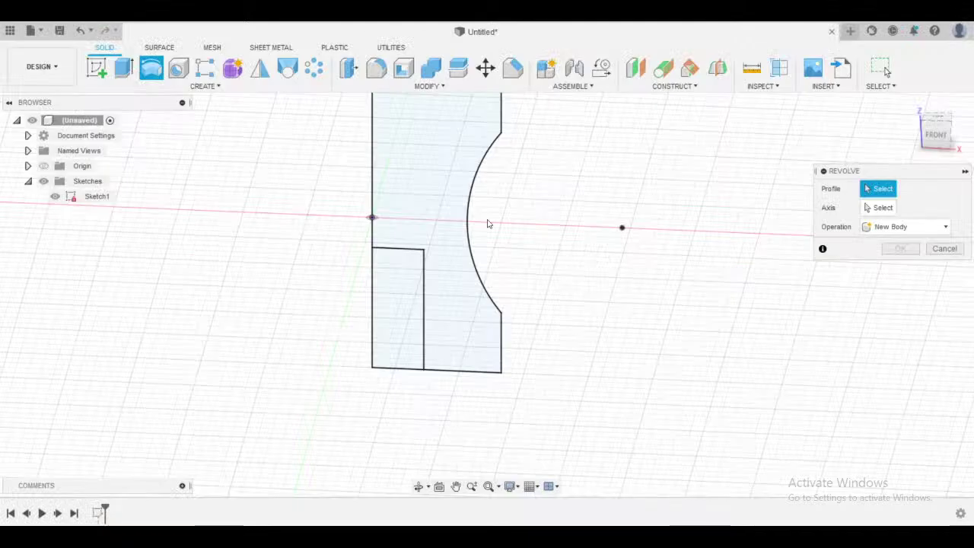
click(446, 202)
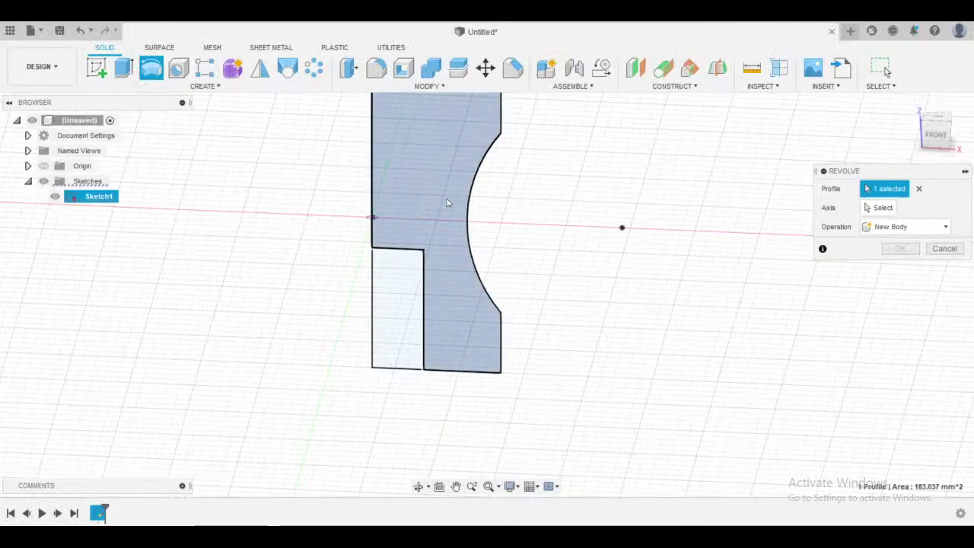
shift+middle_drag(516, 296, 565, 303)
click(872, 208)
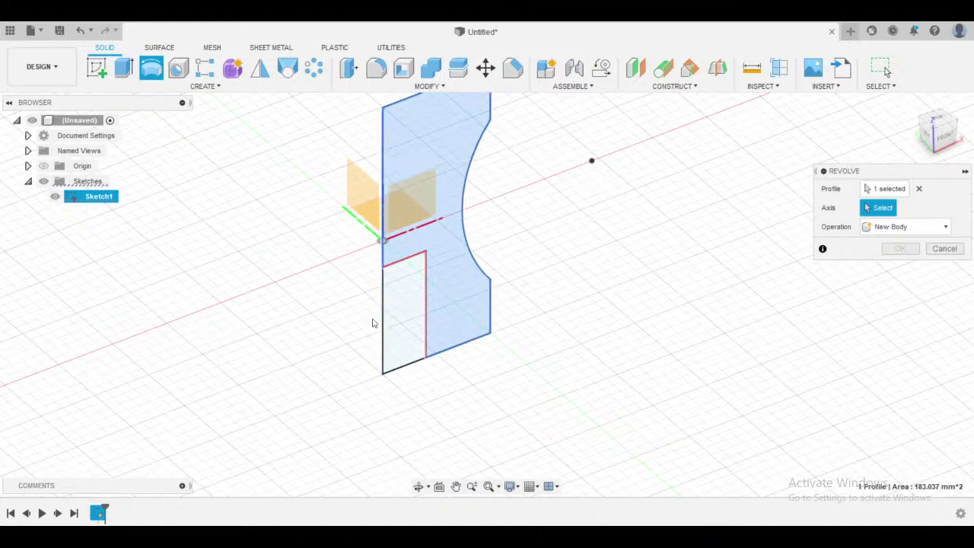
shift+middle_drag(383, 201, 374, 221)
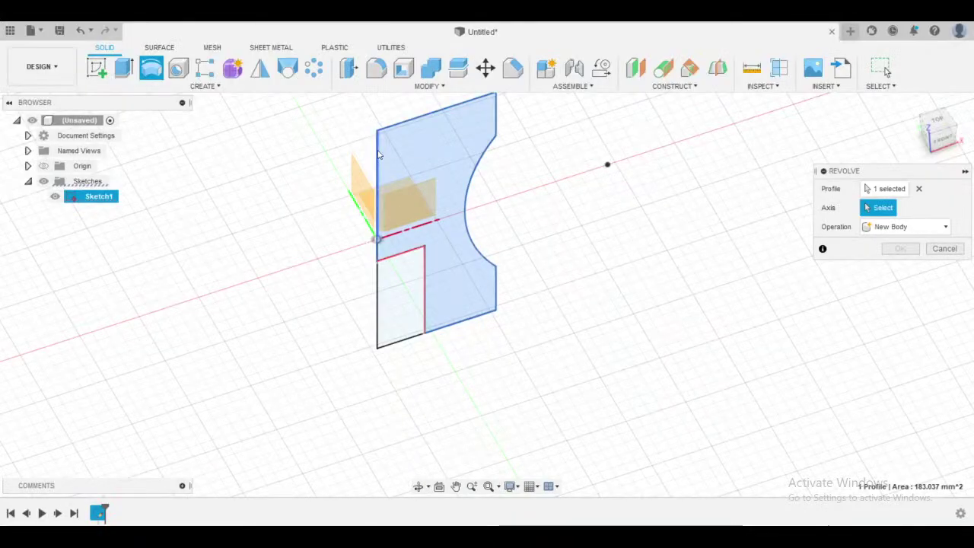
click(380, 191)
mouse_move(606, 307)
shift+middle_down()
mouse_move(598, 233)
mouse_move(574, 244)
shift+middle_up()
scroll(615, 262, down, 3)
mouse_move(641, 281)
shift+middle_down()
mouse_move(598, 286)
mouse_move(641, 285)
shift+middle_up()
scroll(582, 254, up, 2)
scroll(631, 238, down, 3)
shift+middle_drag(630, 237, 598, 234)
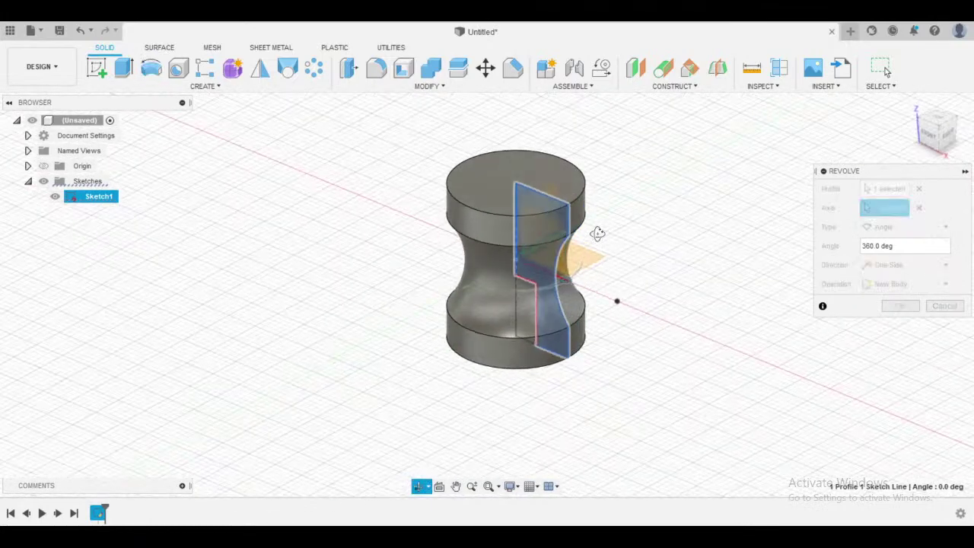
key(Return)
- Start a new sketch on the vertical origin plane that faces the right view and passes through the pulley's centre
mouse_move(701, 302)
shift+middle_down()
mouse_move(617, 238)
mouse_move(578, 255)
mouse_move(448, 272)
mouse_move(389, 205)
mouse_move(400, 263)
mouse_move(457, 285)
shift+middle_up()
click(98, 69)
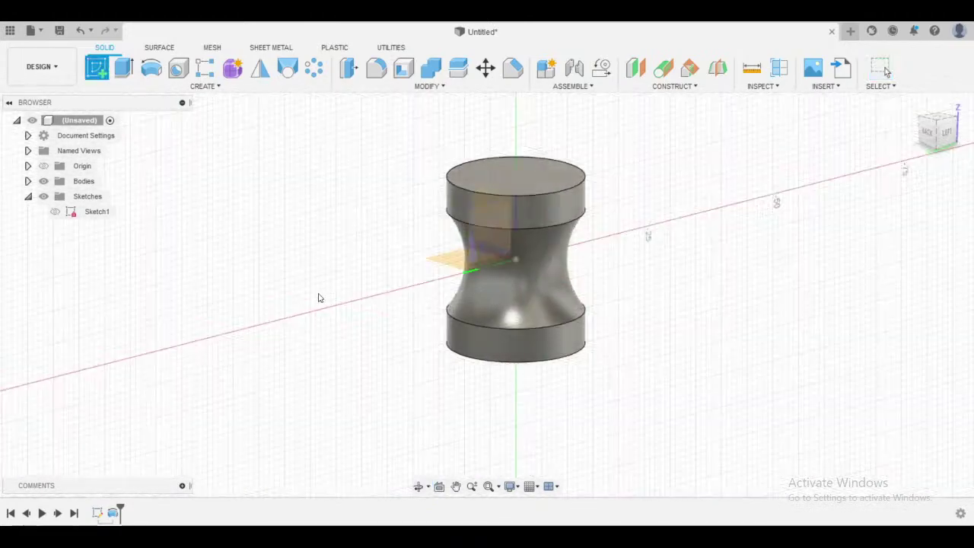
shift+middle_drag(318, 298, 600, 235)
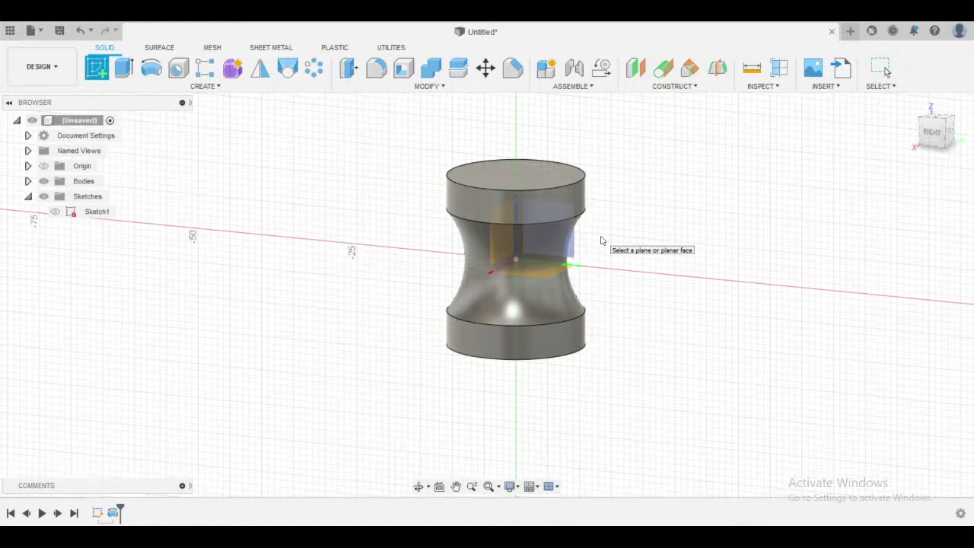
shift+middle_drag(617, 235, 604, 259)
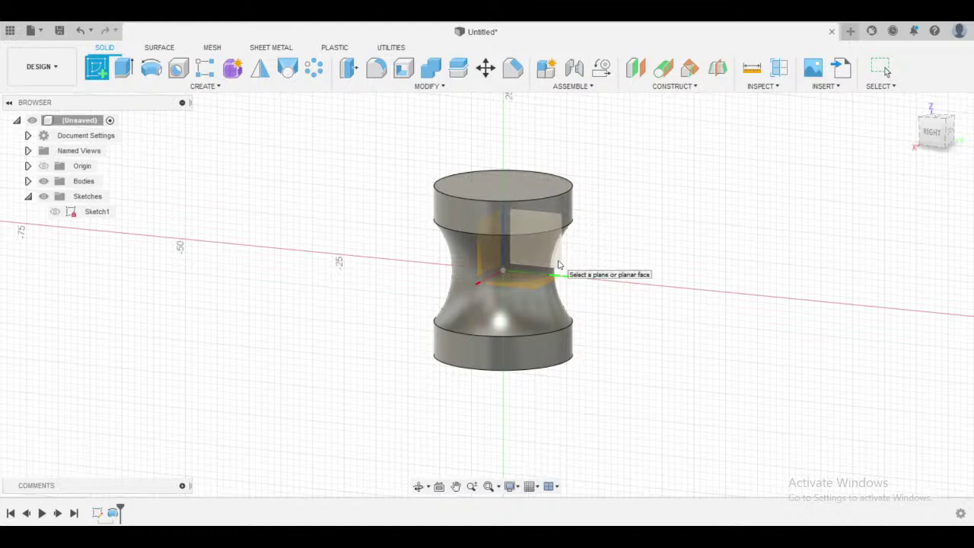
mouse_move(558, 264)
shift+middle_down()
mouse_move(467, 270)
mouse_move(576, 268)
shift+middle_up()
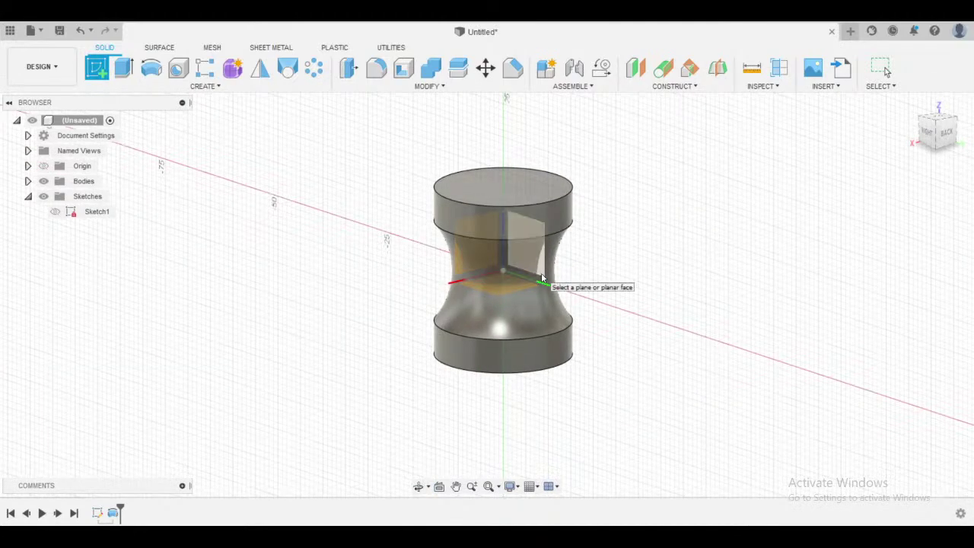
click(541, 278)
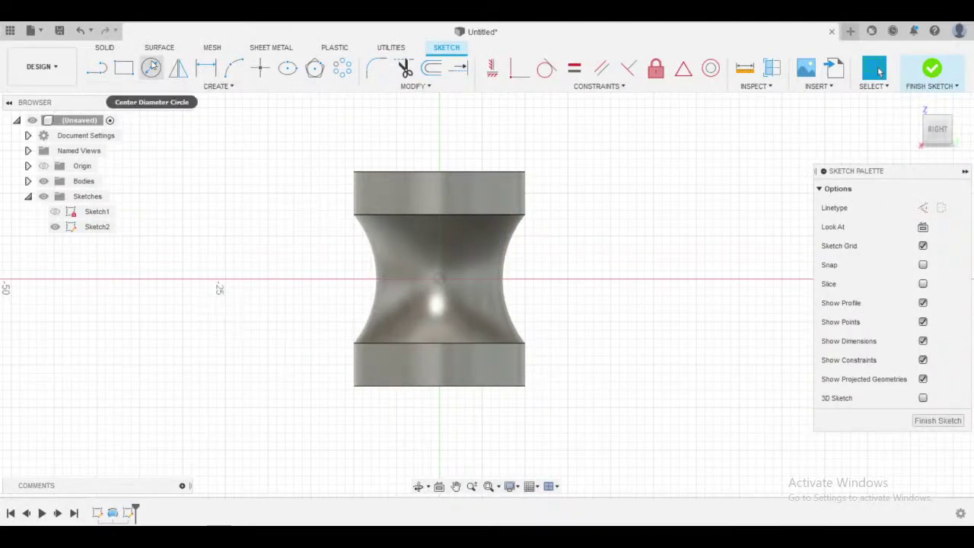
- Draw a 2 mm diameter circle centred on the origin and finish the sketch
click(150, 68)
click(439, 279)
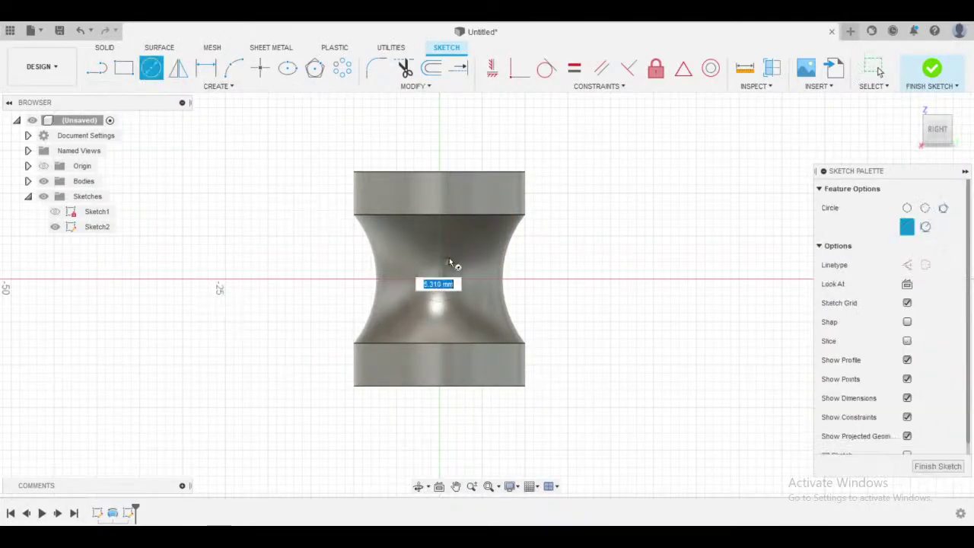
text(2)
key(Return)
key(d)
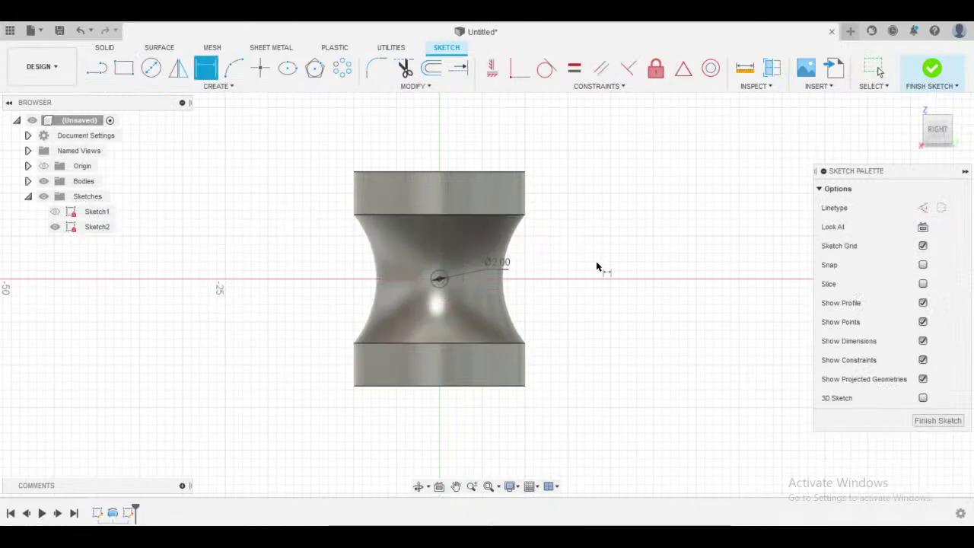
click(932, 70)
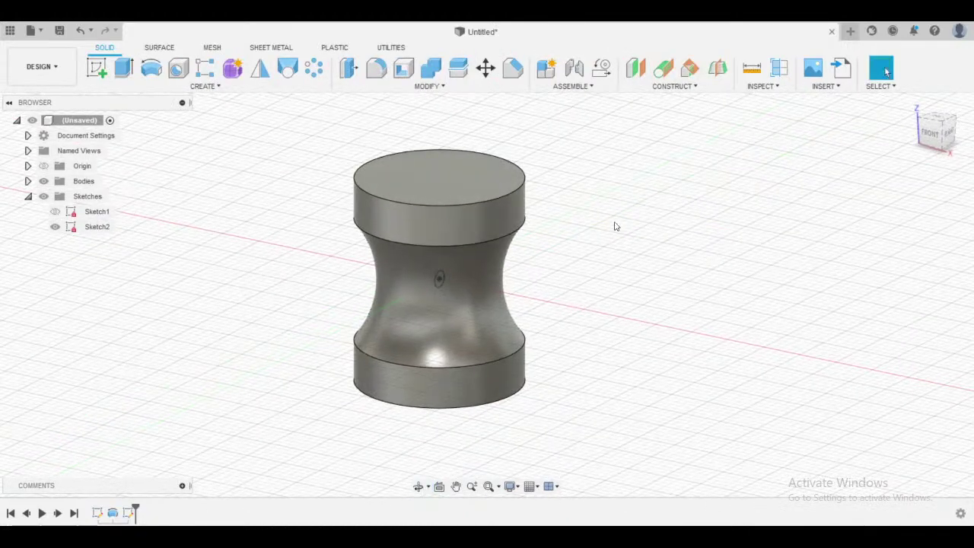
- Extrude the 2 mm circle as a two-sided cut reaching 19 mm on side 1 and 21 mm on side 2
click(123, 68)
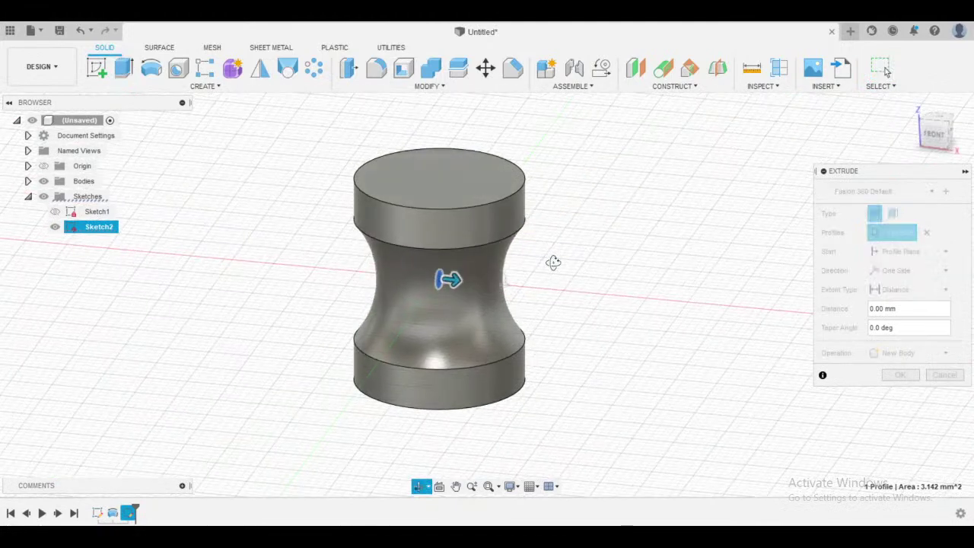
click(906, 251)
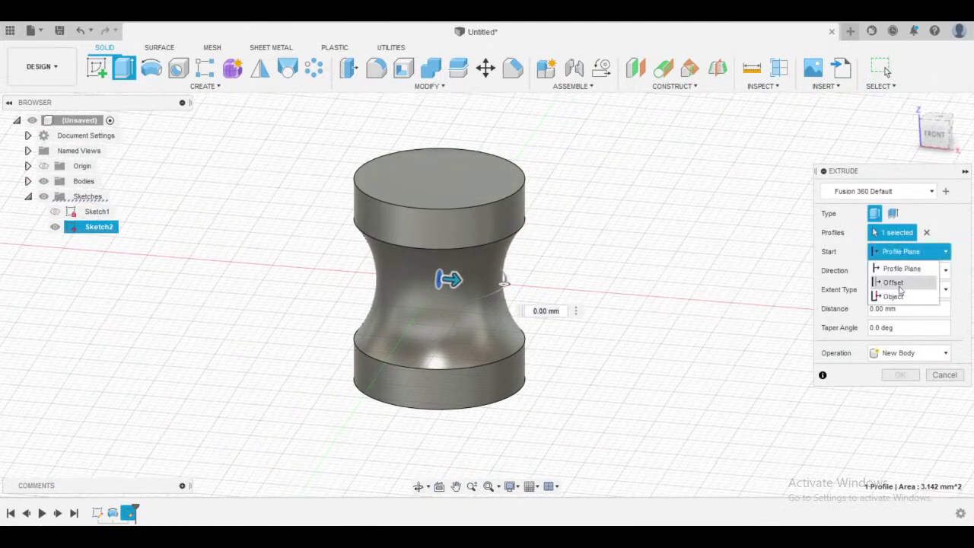
click(899, 269)
click(902, 270)
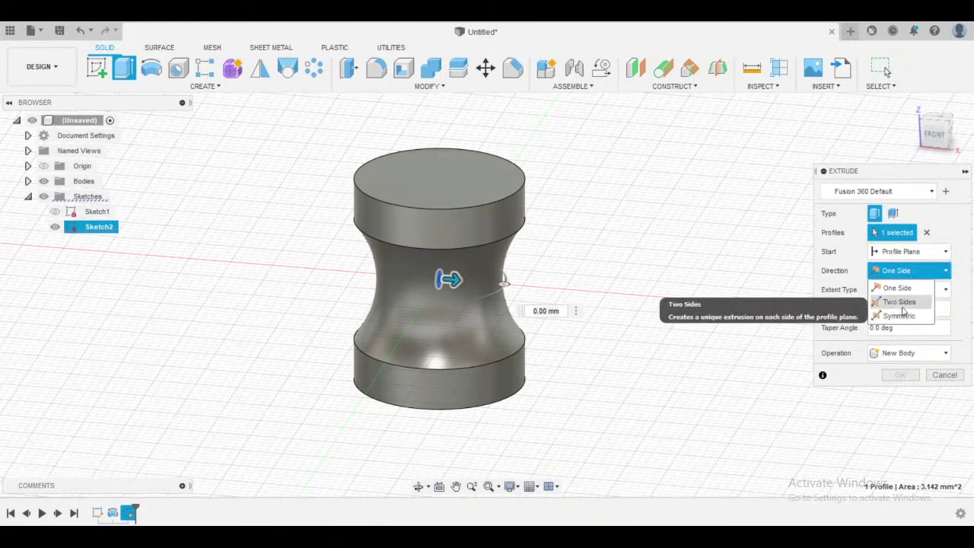
click(902, 304)
drag(450, 280, 609, 292)
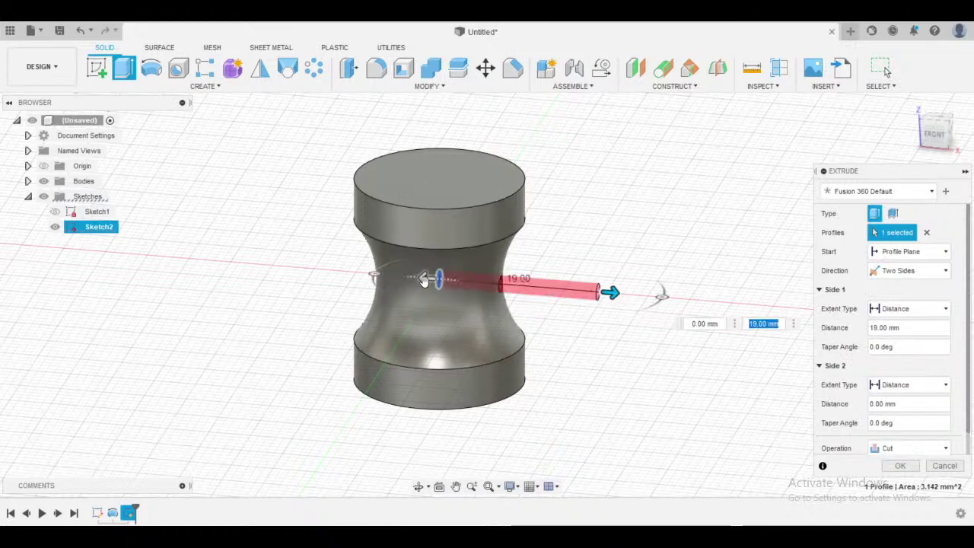
drag(424, 279, 262, 283)
- Try the All extent for side 1 of the cut, then return it to a distance of 19 mm
shift+middle_drag(656, 261, 667, 236)
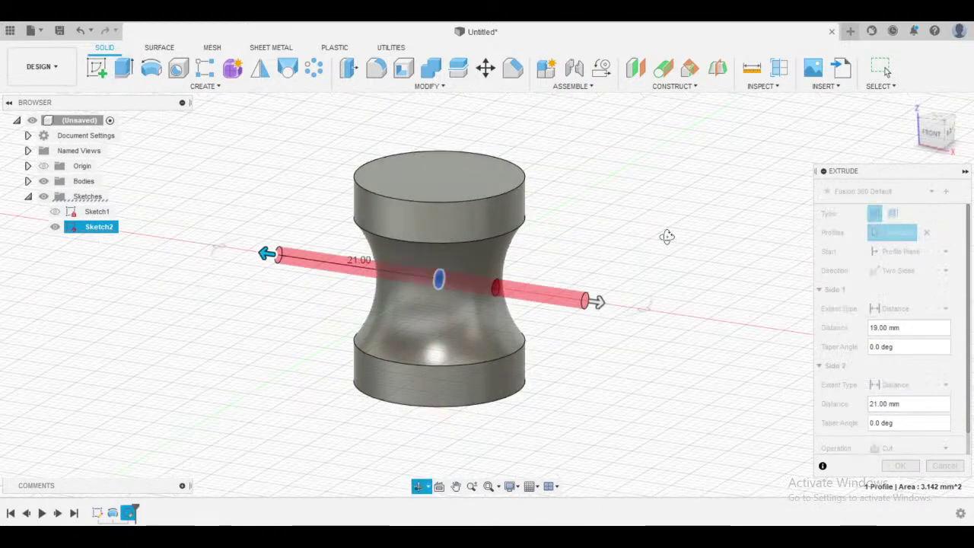
shift+middle_drag(564, 235, 578, 221)
scroll(599, 268, up, 1)
click(909, 308)
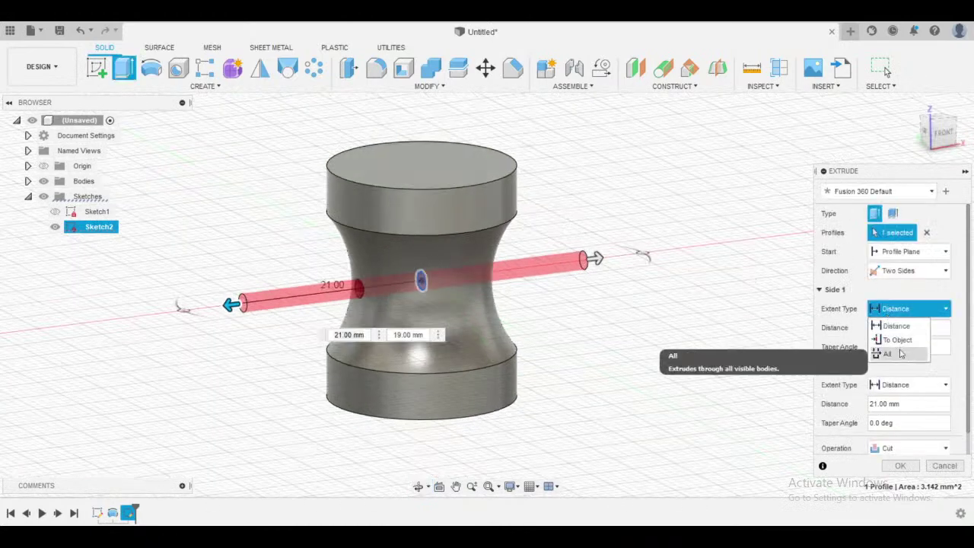
click(900, 353)
click(884, 308)
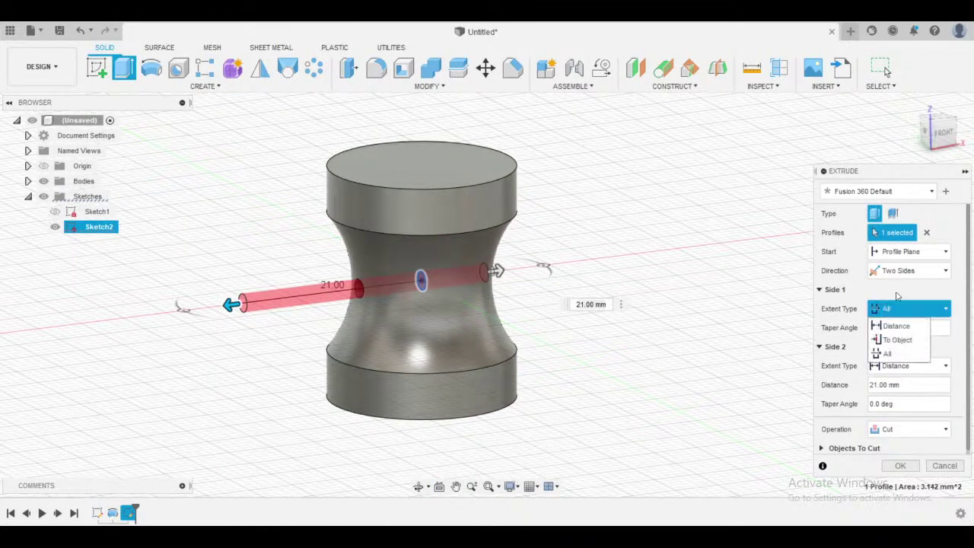
click(895, 326)
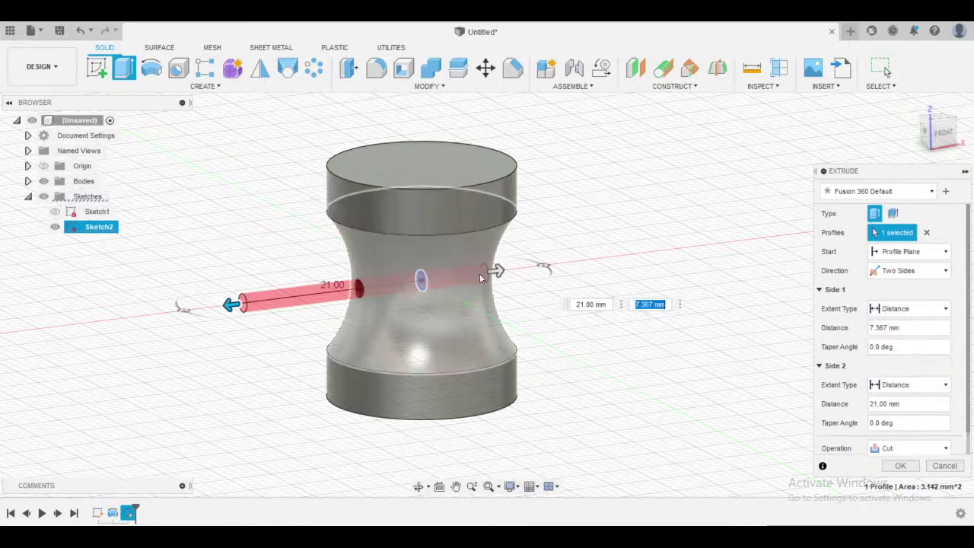
drag(495, 271, 593, 259)
- Apply the two-sided cut through the pulley's waist and look over the resulting cross hole
shift+middle_drag(679, 214, 635, 212)
shift+middle_drag(578, 242, 592, 230)
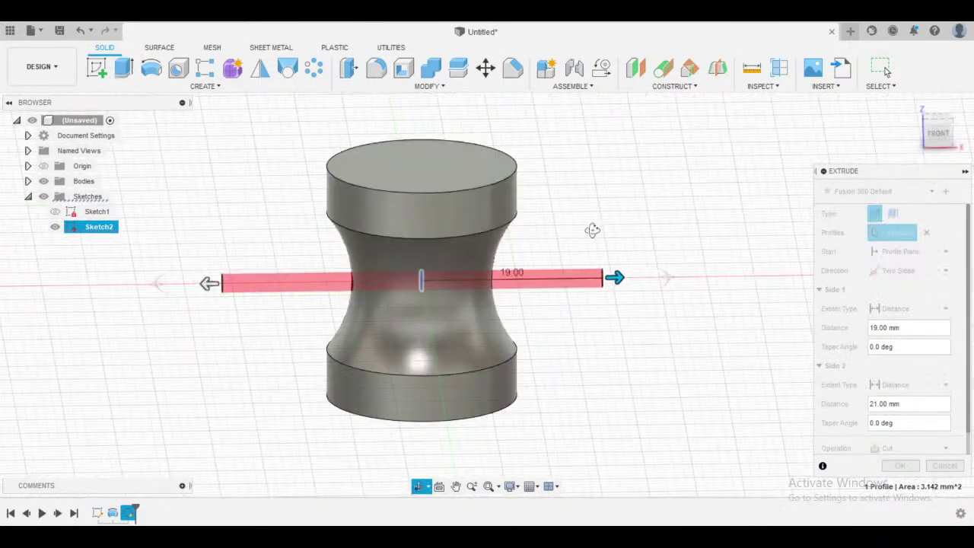
click(900, 465)
shift+middle_drag(710, 361, 634, 339)
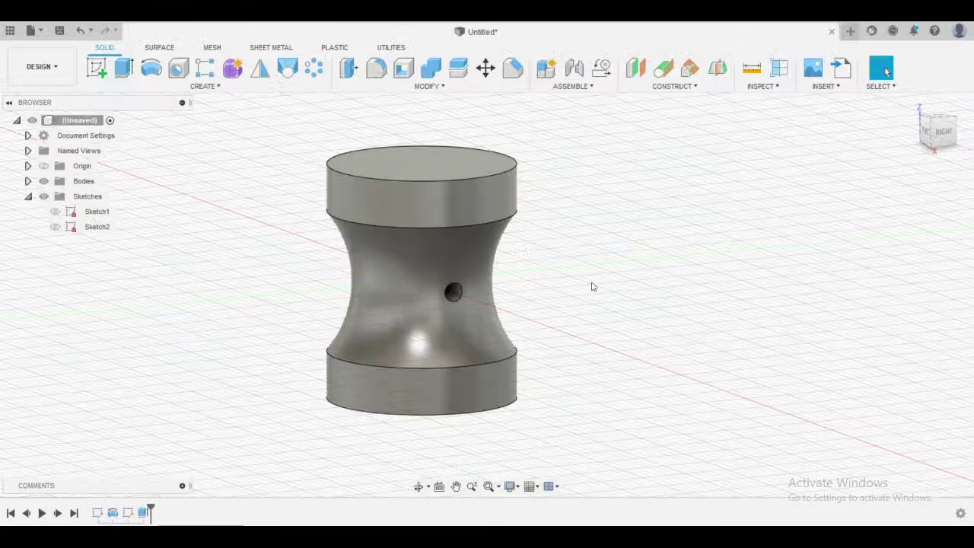
shift+middle_drag(591, 285, 532, 327)
scroll(659, 322, down, 3)
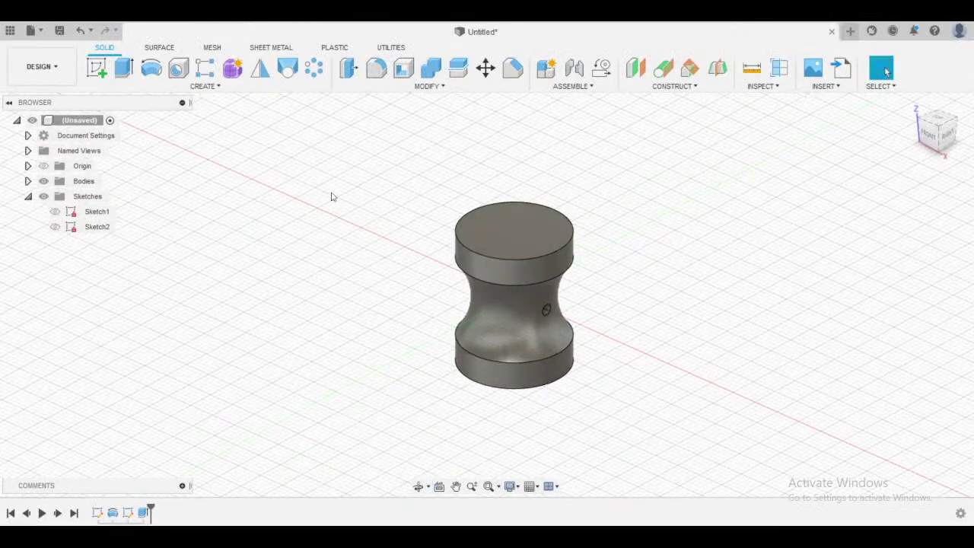
- Save the design as Makara in the PDC 2022 Eğitim project and close the document
click(59, 31)
key(BackSpace)
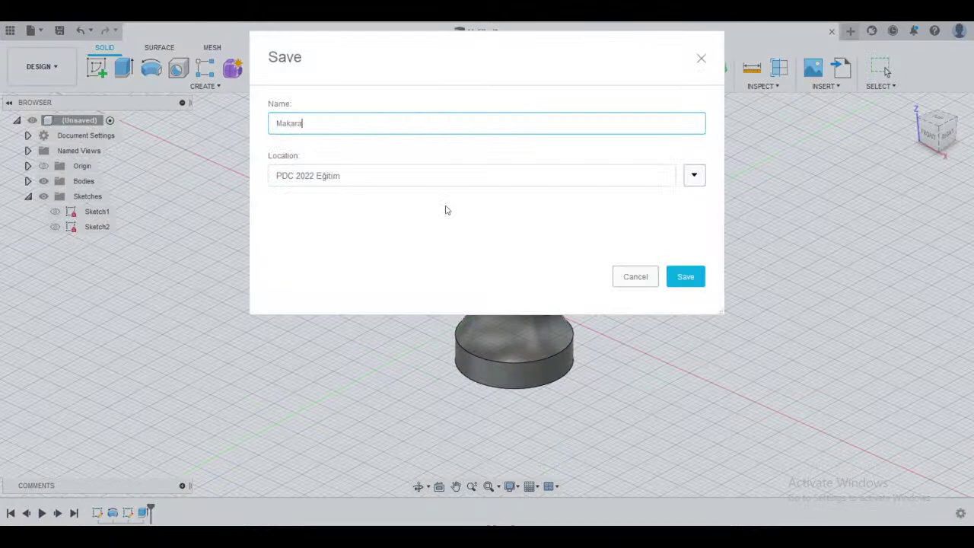
key(Return)
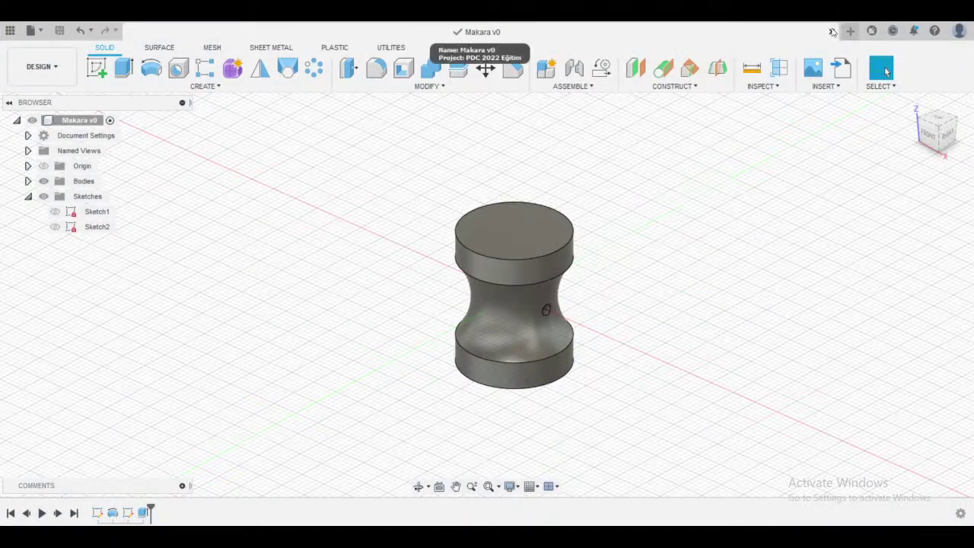
click(833, 30)
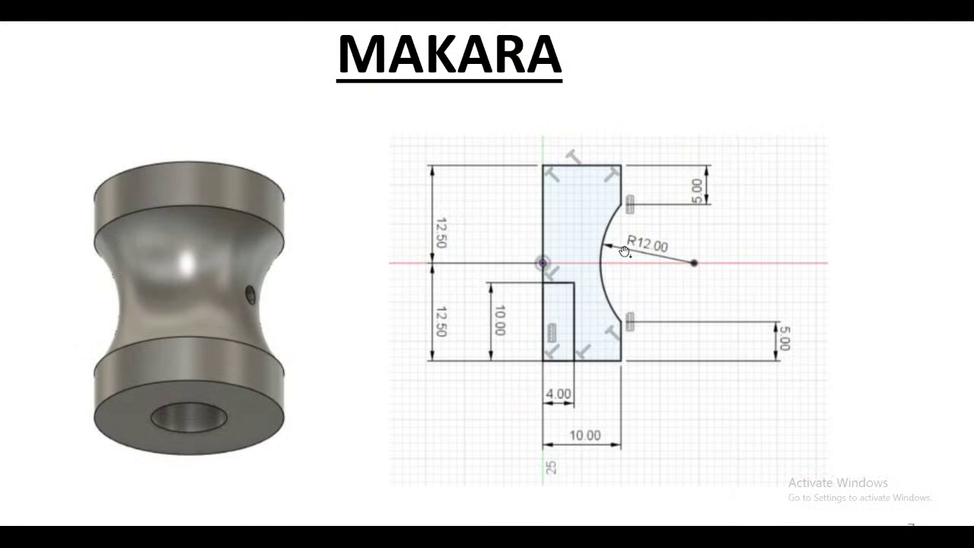
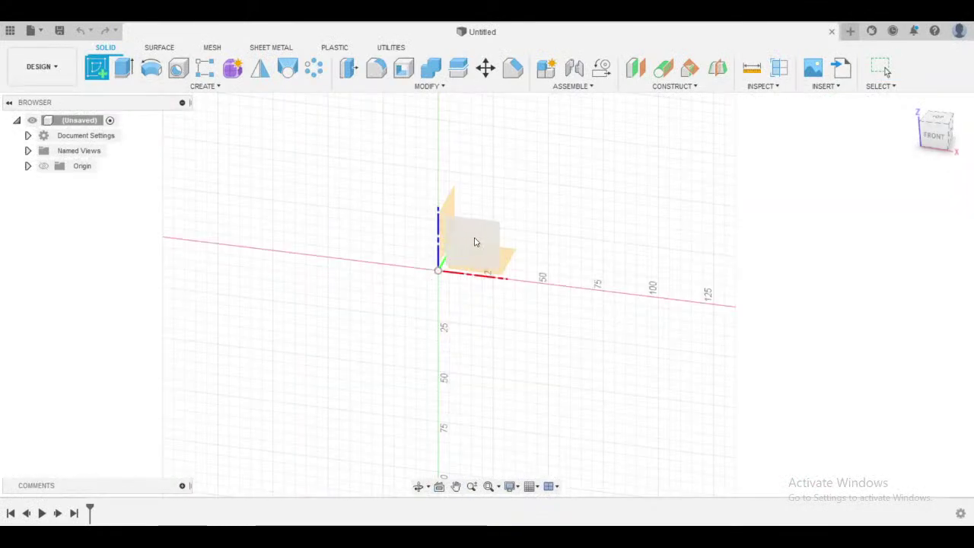
- Start a sketch on the front plane and draw a vertical line upward from the horizontal axis, beside the origin
click(474, 240)
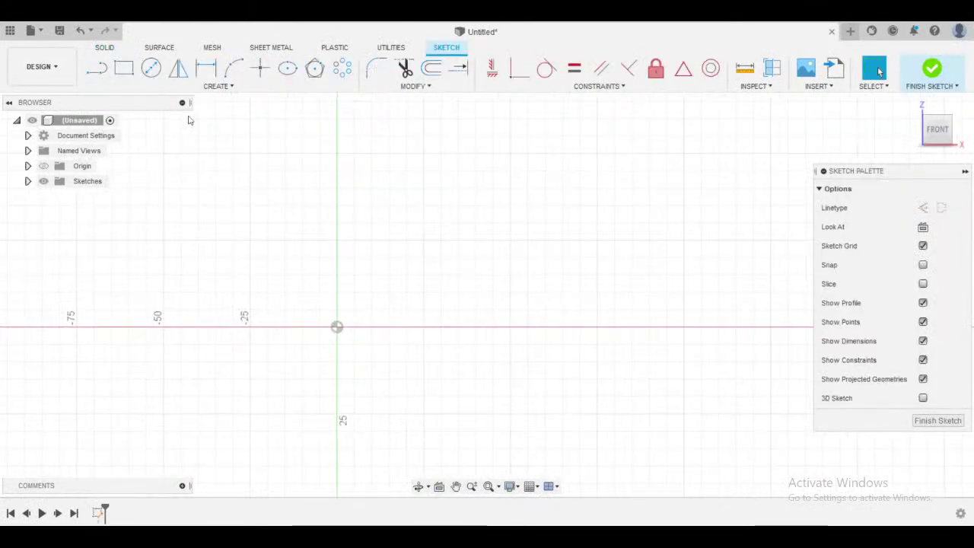
click(95, 68)
middle_drag(437, 273, 389, 315)
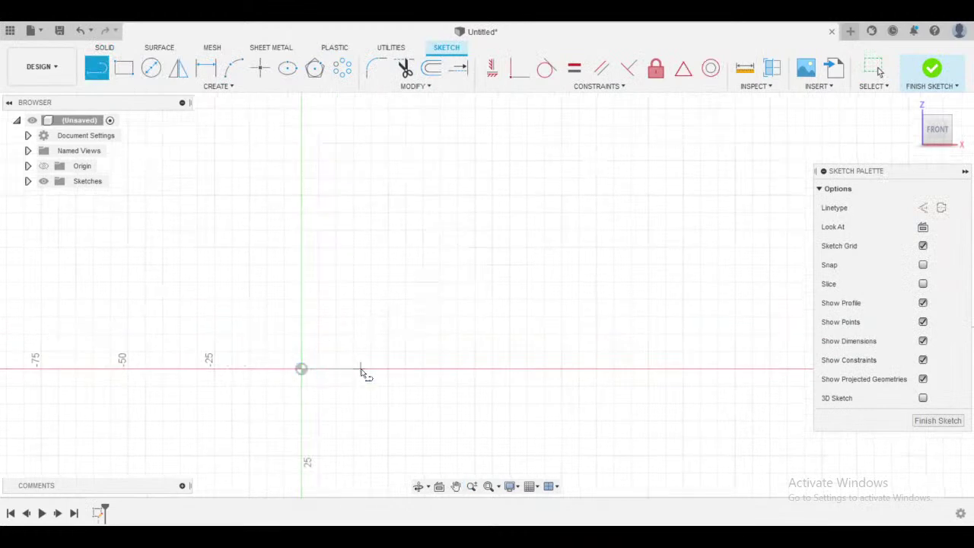
click(349, 369)
click(349, 309)
key(Escape)
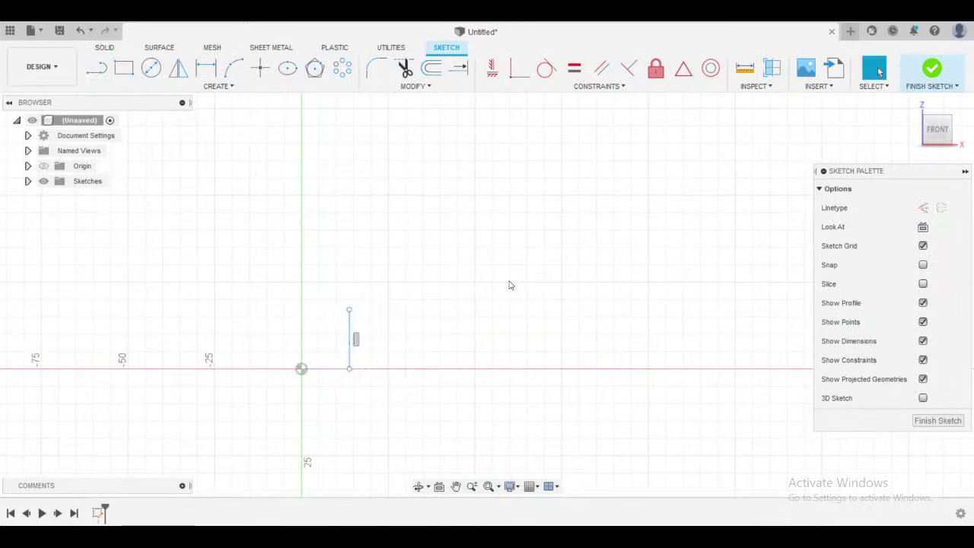
- Dimension the vertical line's length at 7 mm
middle_drag(510, 284, 621, 245)
key(alt+Tab)
key(alt+Tab)
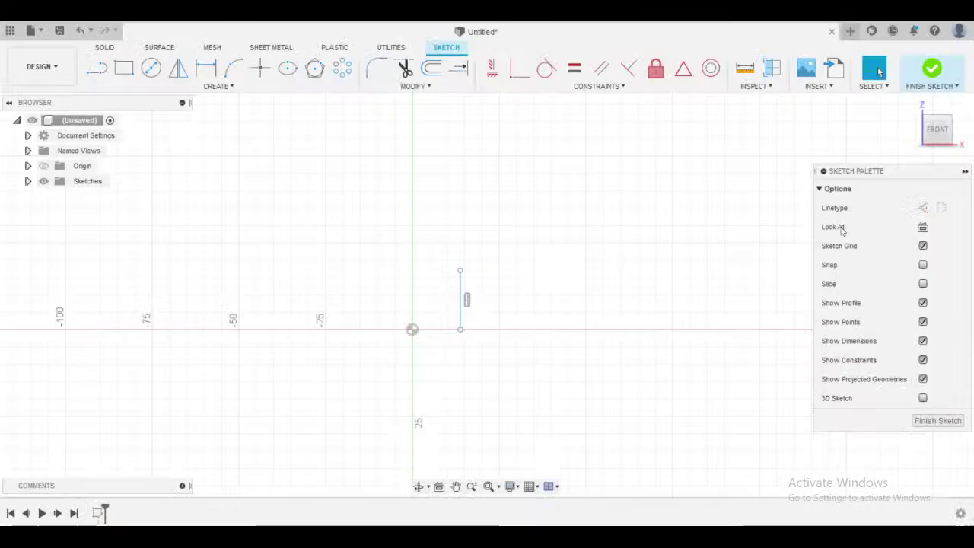
key(d)
click(462, 301)
click(613, 283)
text(7)
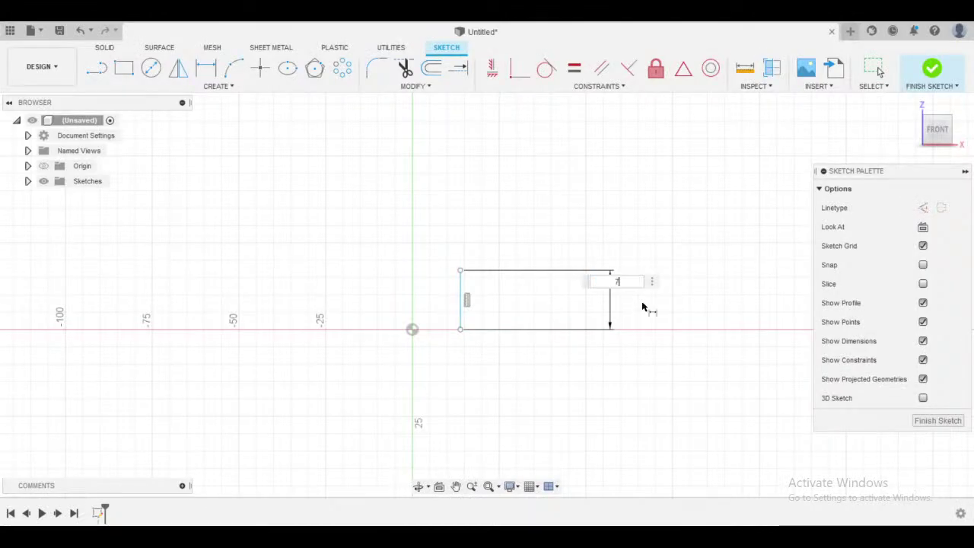
key(Return)
key(Escape)
scroll(516, 282, up, 3)
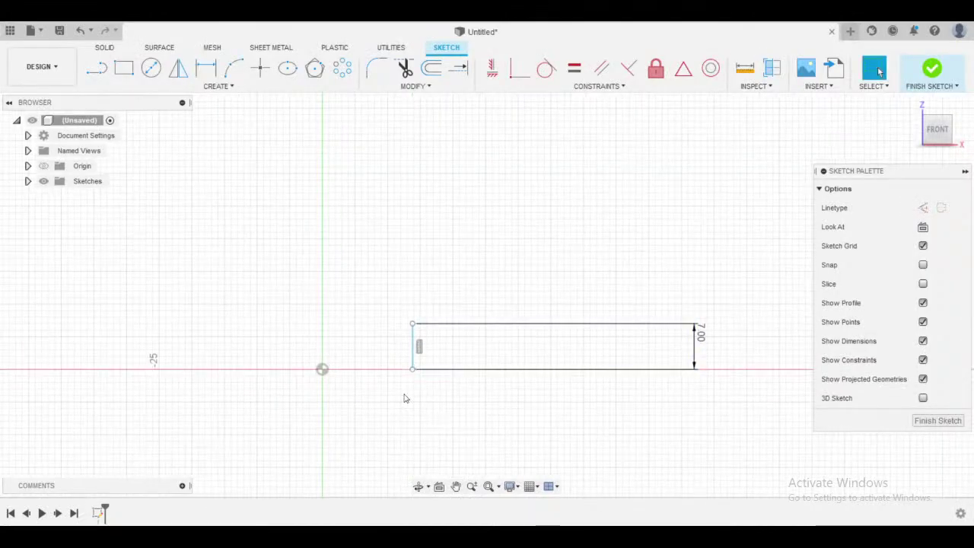
- Constrain the vertical line's lower endpoint horizontally to the origin and slide the line closer to the vertical axis
click(490, 72)
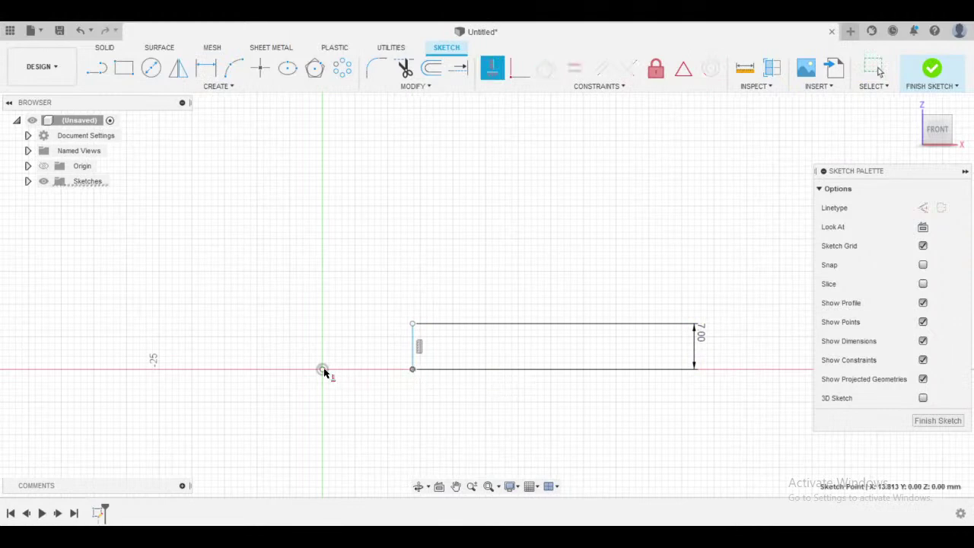
click(323, 369)
key(Escape)
drag(412, 359, 359, 359)
scroll(402, 346, up, 1)
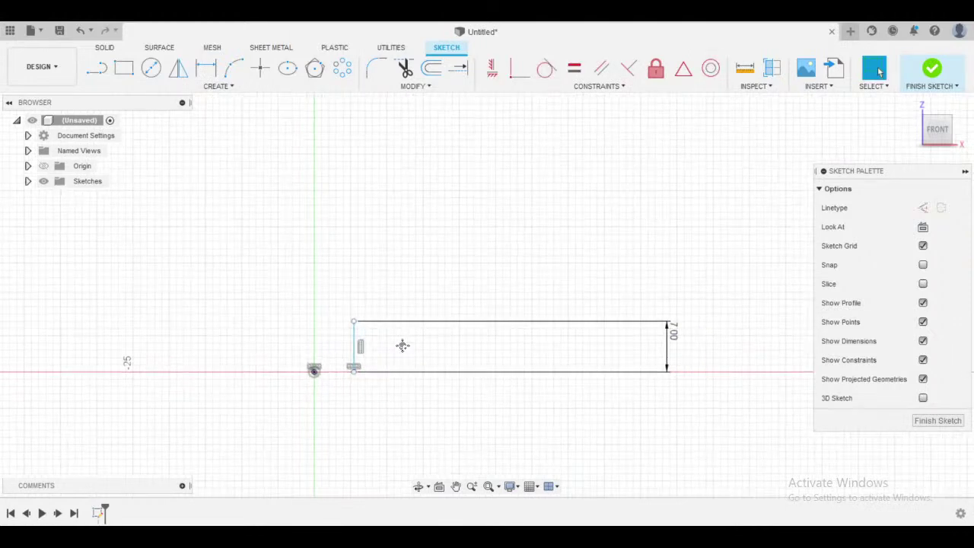
scroll(435, 343, up, 2)
middle_drag(403, 346, 433, 324)
scroll(435, 343, down, 2)
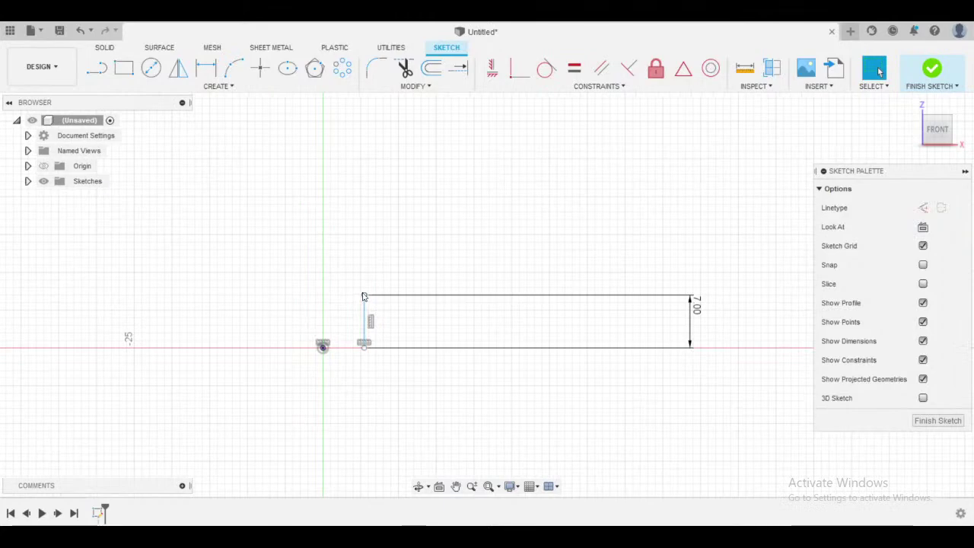
scroll(416, 261, down, 2)
middle_drag(416, 261, 398, 256)
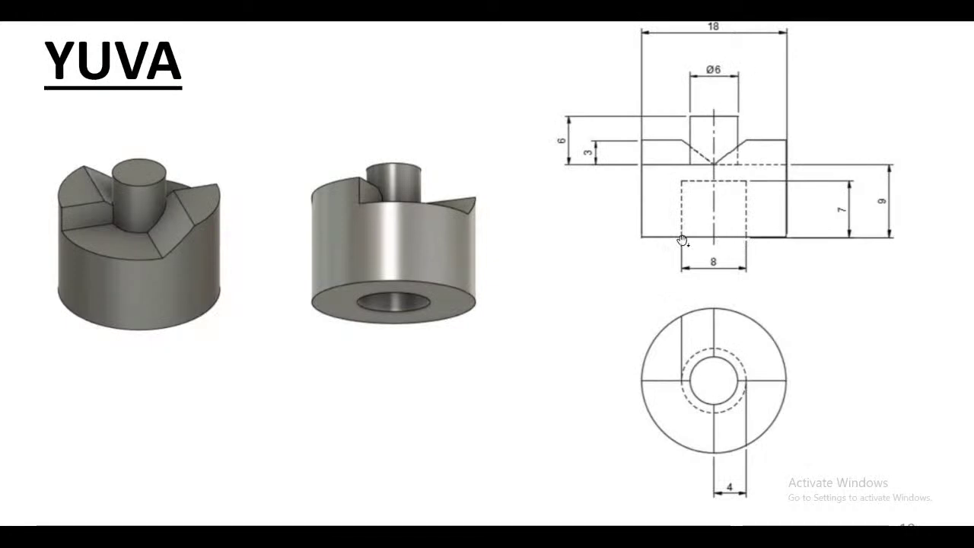
- Dimension the distance between the origin and the line's lower endpoint at 4 mm, per the YUVA drawing
key(alt+Tab)
key(d)
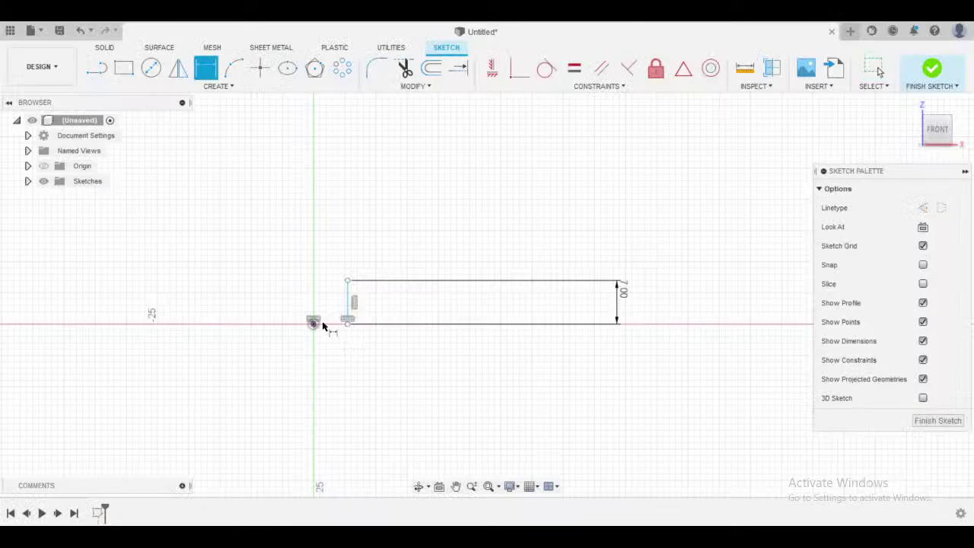
click(347, 323)
click(313, 324)
click(327, 369)
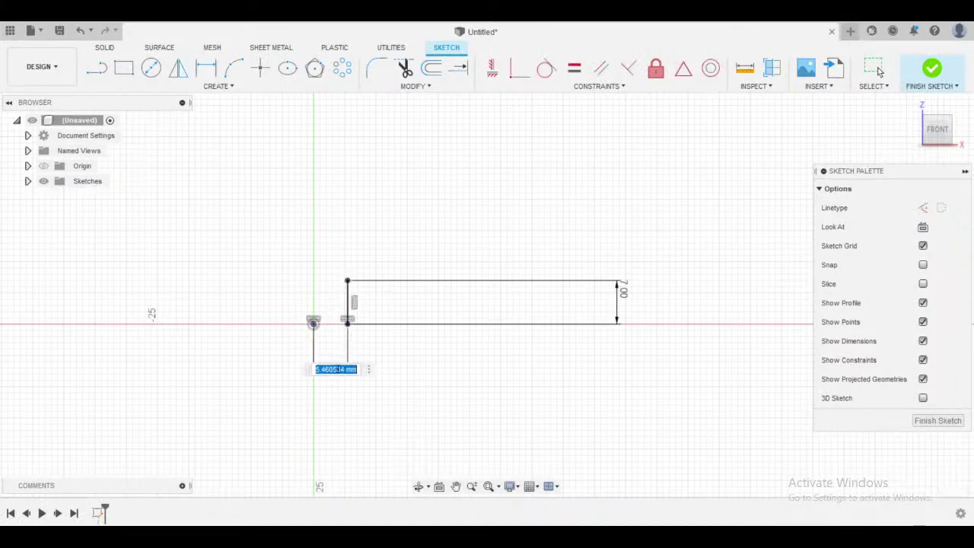
text(4)
key(Return)
- Check the YUVA drawing and move the 7 mm dimension between the vertical axis and the line
key(alt+Tab)
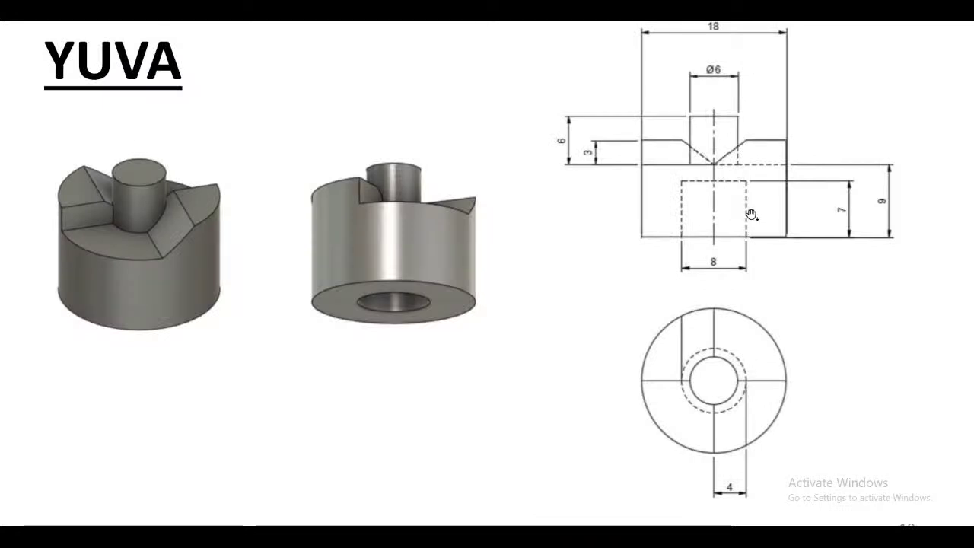
key(alt+Tab)
scroll(388, 312, up, 4)
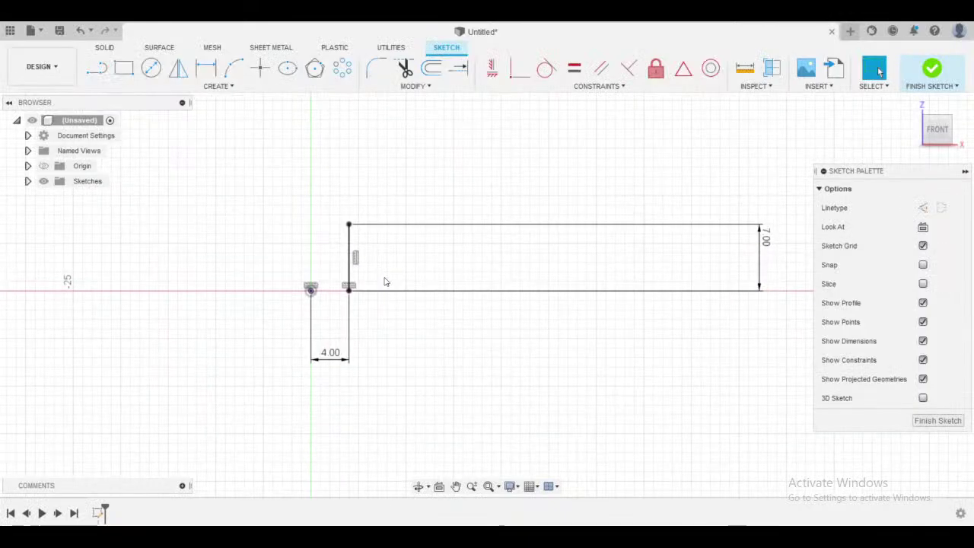
drag(713, 285, 289, 286)
- Draw a closed stepped profile from the line's lower end, with a neck about 5.9 mm wide, returning down the vertical axis to its upper end
key(l)
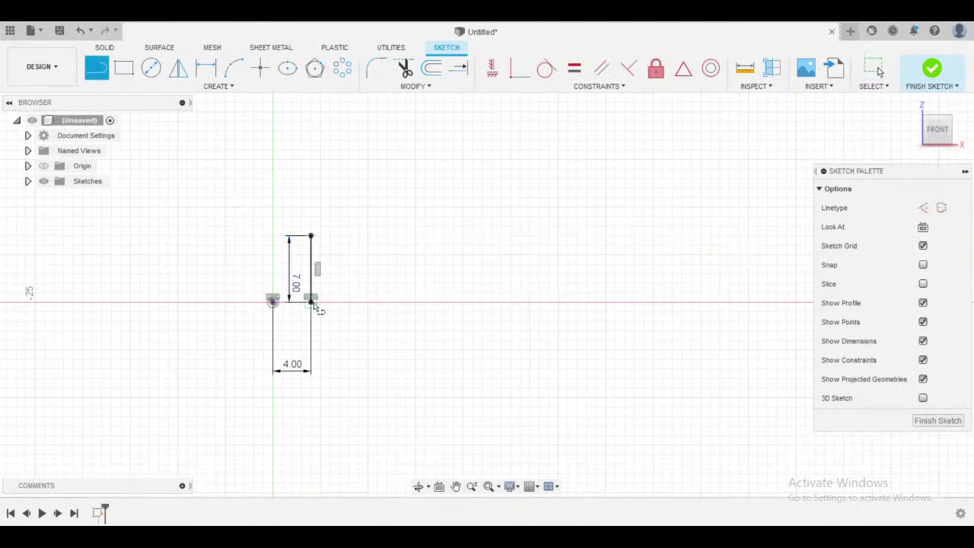
click(383, 302)
click(383, 183)
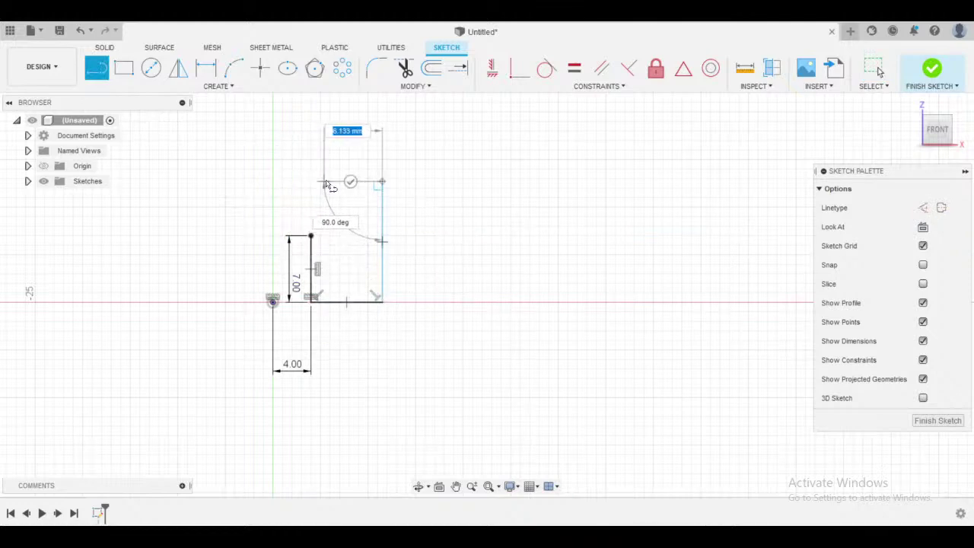
click(328, 183)
click(328, 116)
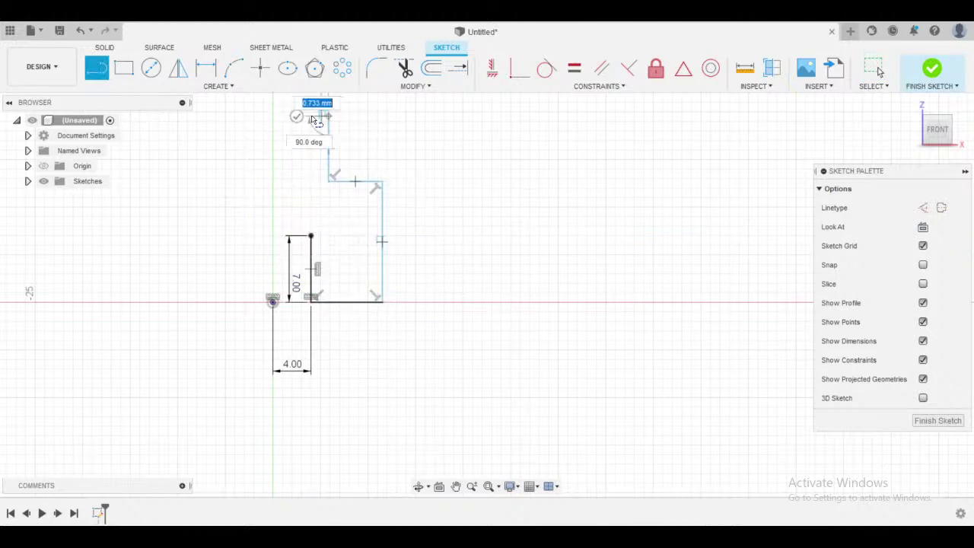
click(272, 116)
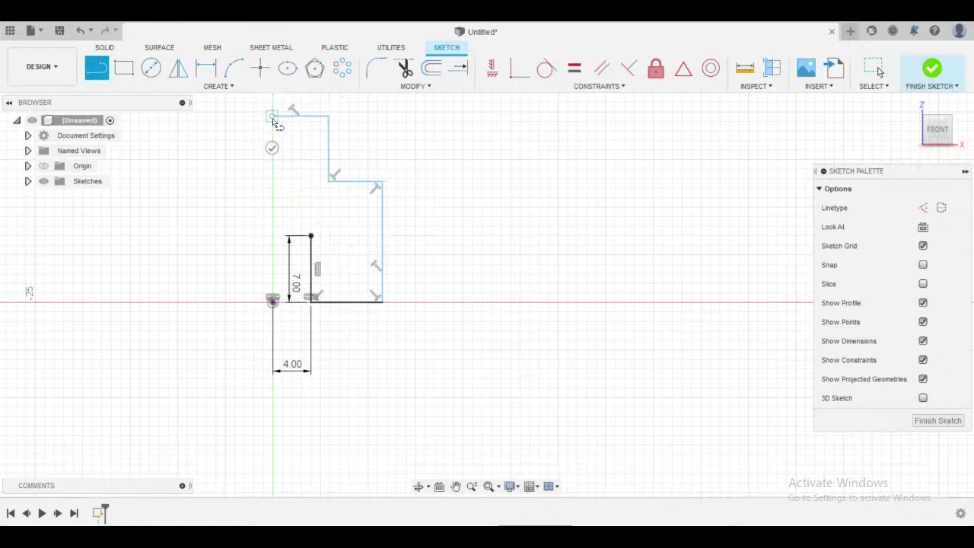
click(273, 227)
click(310, 235)
key(Escape)
scroll(332, 245, up, 2)
middle_drag(405, 240, 456, 260)
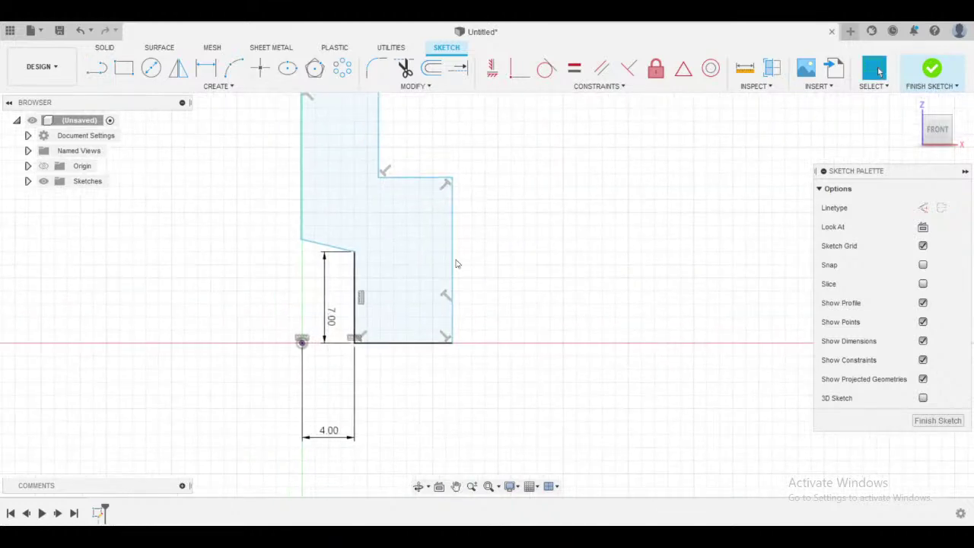
scroll(339, 253, up, 2)
- Make the sloped edge above the 4 mm recess horizontal with a Horizontal/Vertical constraint
key(alt+Tab)
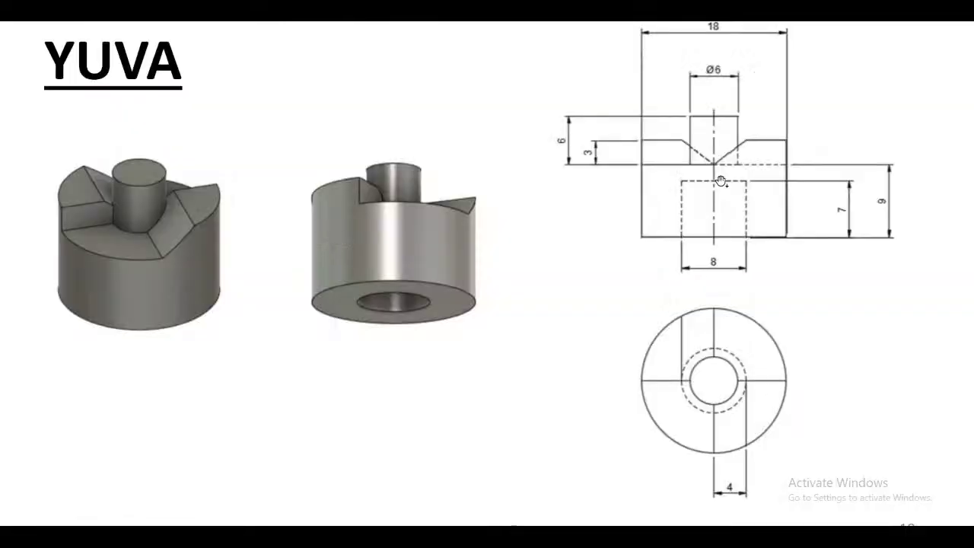
key(alt+Tab)
click(492, 69)
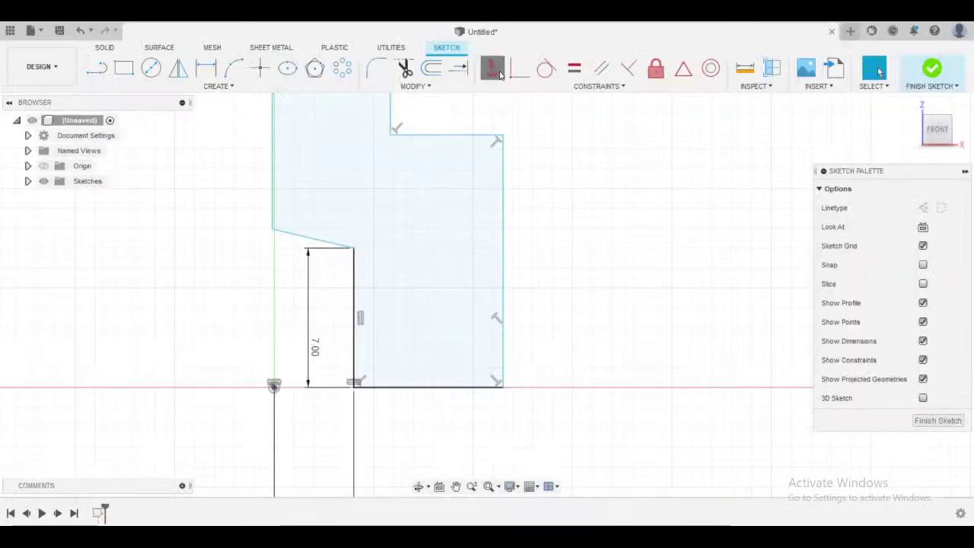
click(326, 242)
middle_drag(519, 243, 491, 278)
key(Escape)
key(alt+Tab)
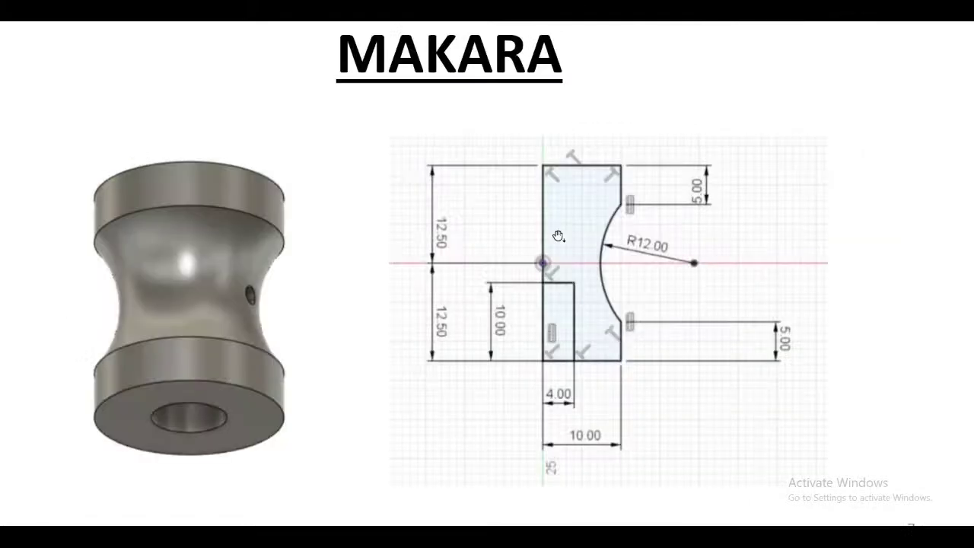
key(alt+Tab)
mouse_move(545, 252)
middle_down()
mouse_move(565, 312)
mouse_move(555, 285)
middle_up()
scroll(565, 312, down, 2)
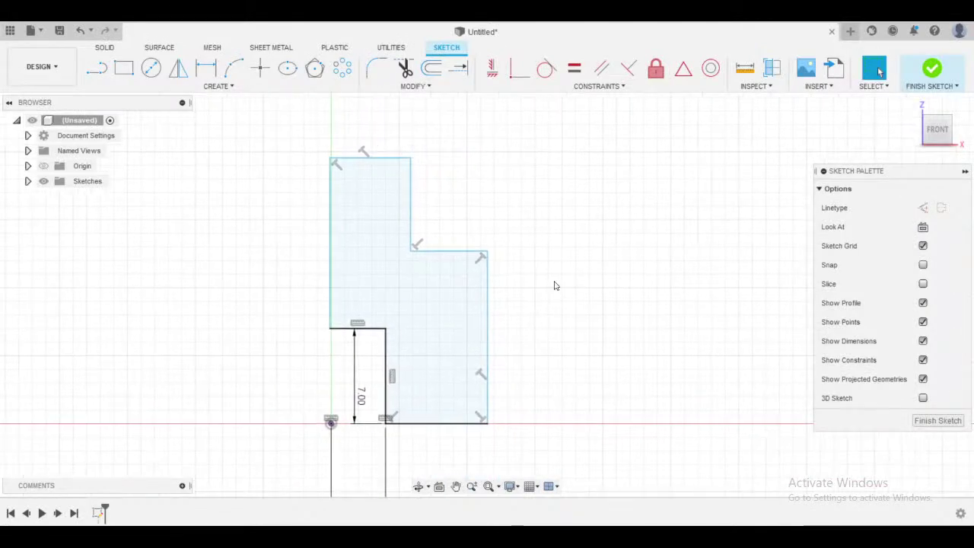
middle_drag(516, 216, 553, 241)
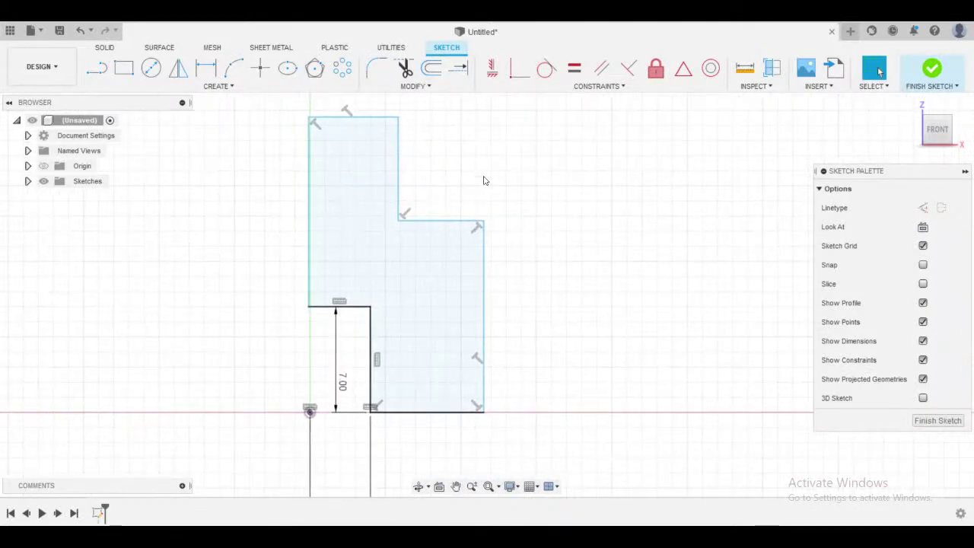
- Dimension the profile's outer vertical edge at 9 mm, following the YUVA drawing
key(alt+Tab)
scroll(744, 305, down, 3)
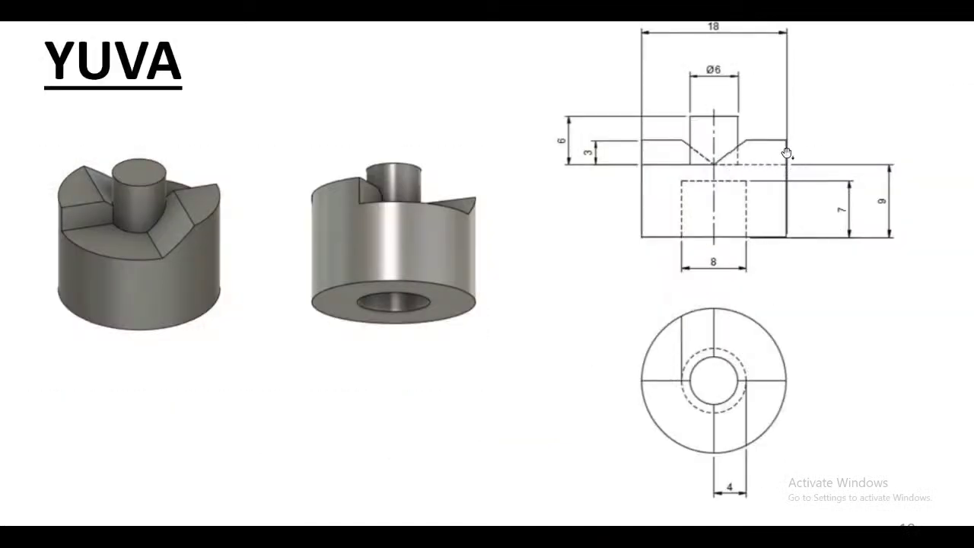
key(alt+Tab)
key(d)
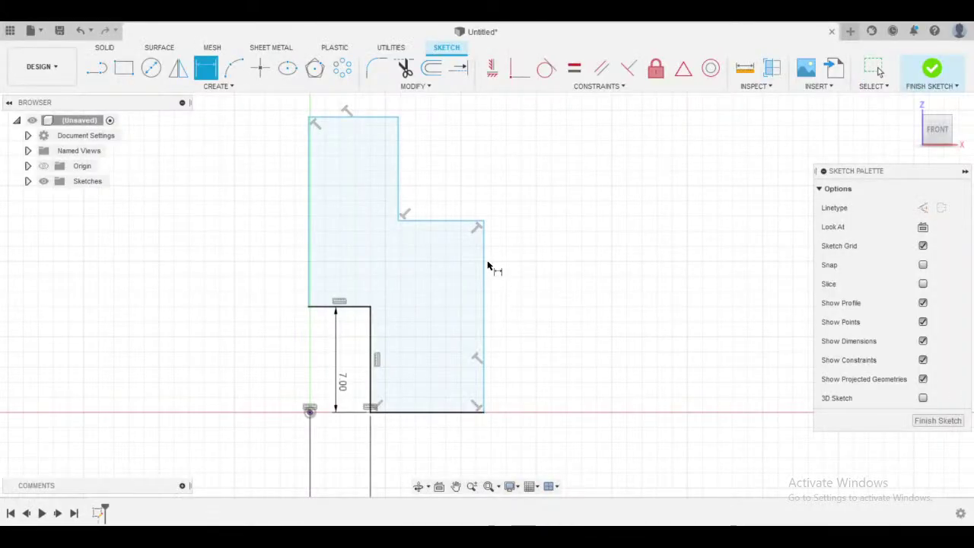
click(484, 270)
click(606, 300)
text(9)
key(Return)
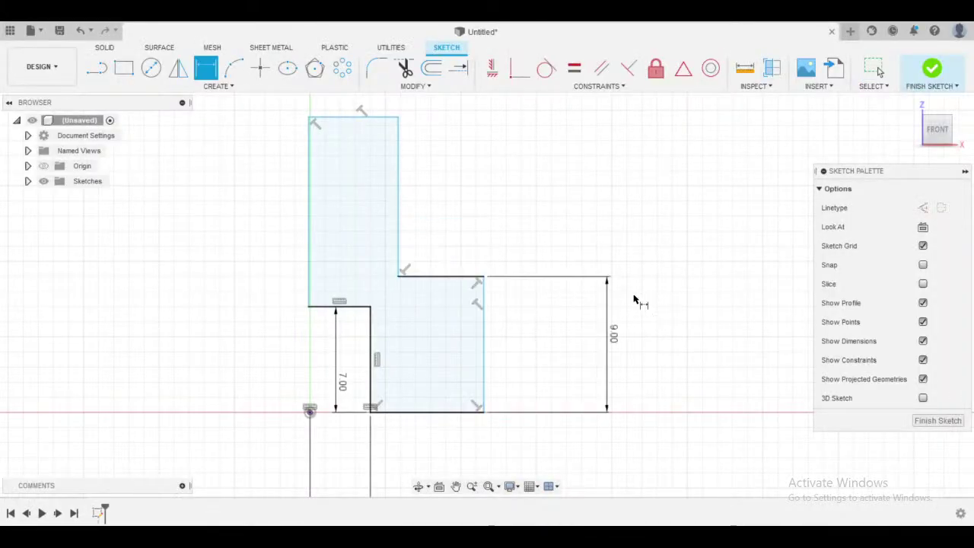
- Dimension the top edge of the neck at 3 mm, half of the drawing's 6 mm diameter
key(alt+Tab)
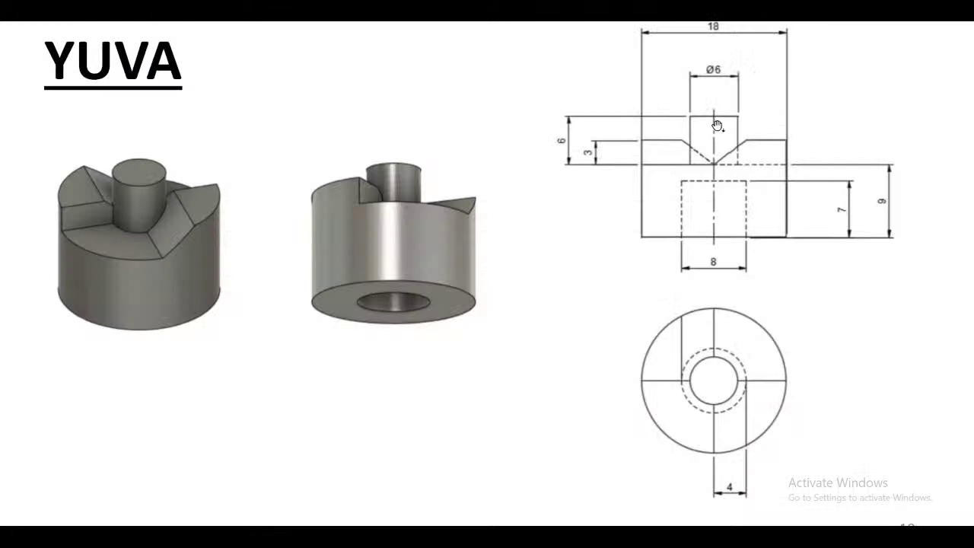
key(alt+Tab)
click(384, 172)
click(384, 129)
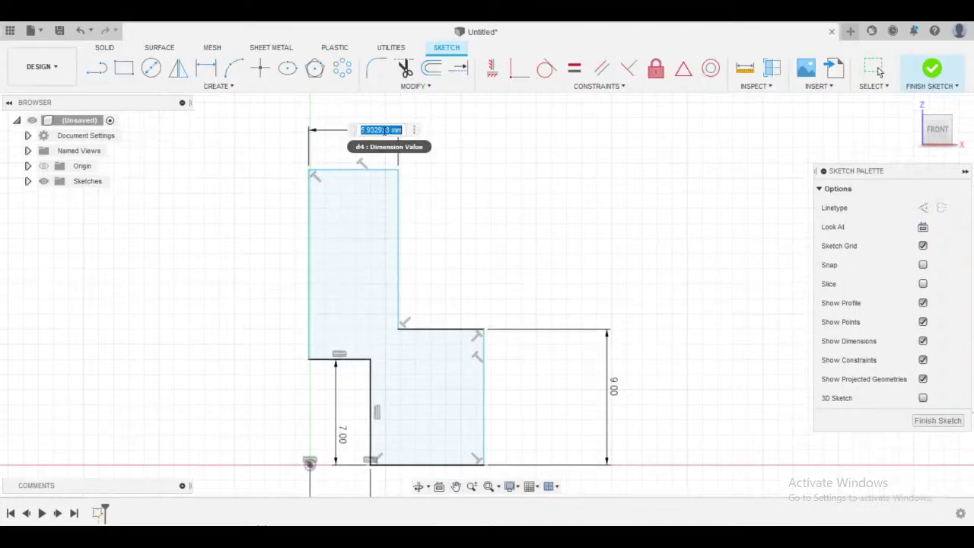
text(3)
key(Return)
- Dimension the neck's outer vertical edge at 6 mm, following the YUVA drawing
key(alt+Tab)
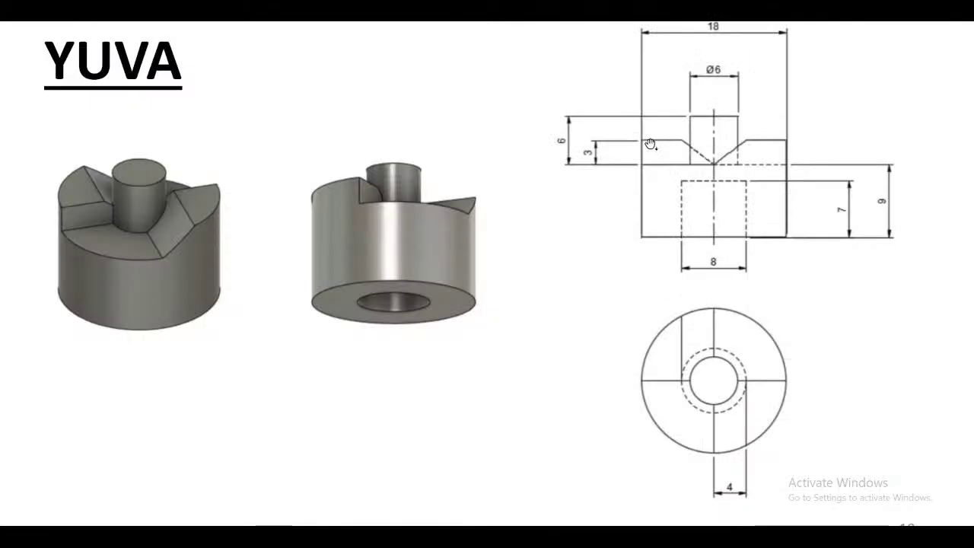
key(alt+Tab)
click(353, 215)
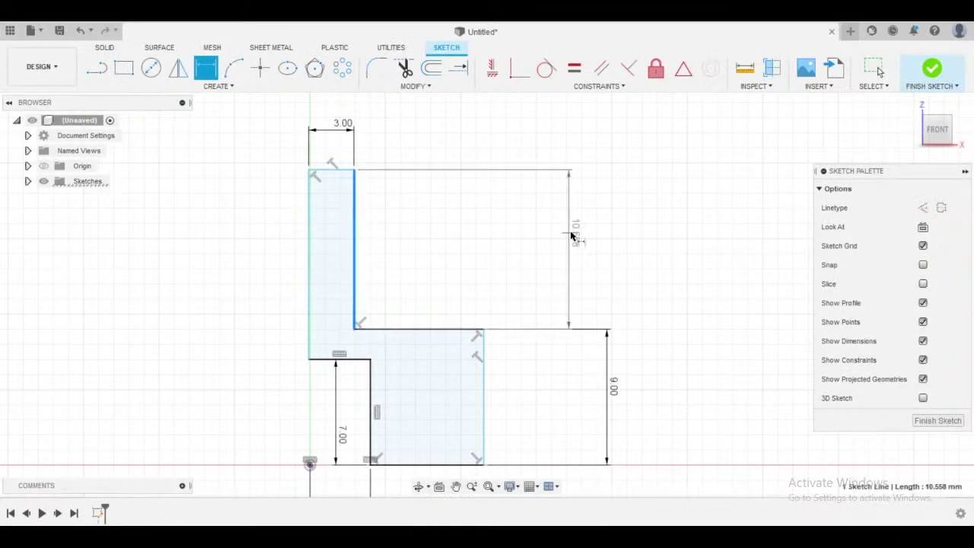
click(603, 248)
text(6)
key(Return)
- Pull the neck sideways off the vertical axis to test which profile edges can still move
key(alt+Tab)
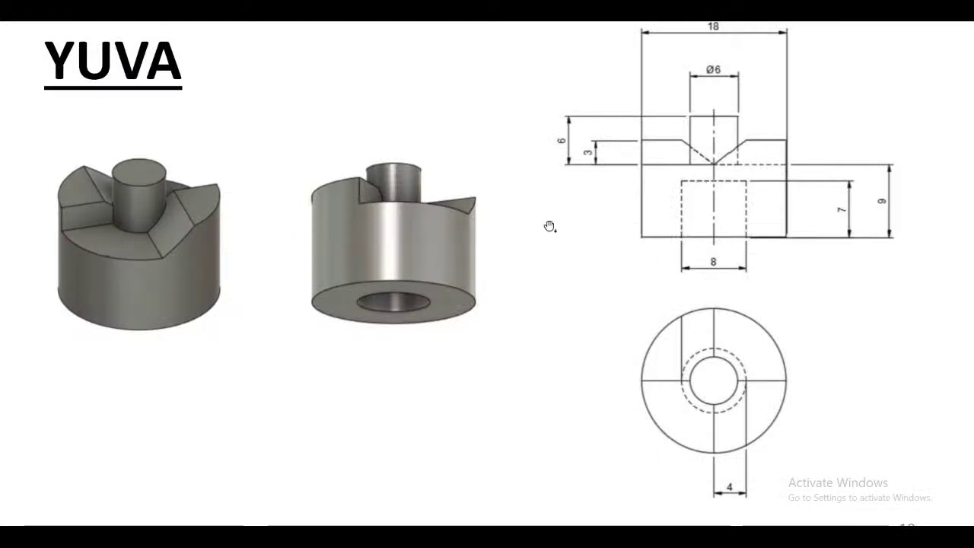
key(alt+Tab)
middle_drag(631, 289, 664, 265)
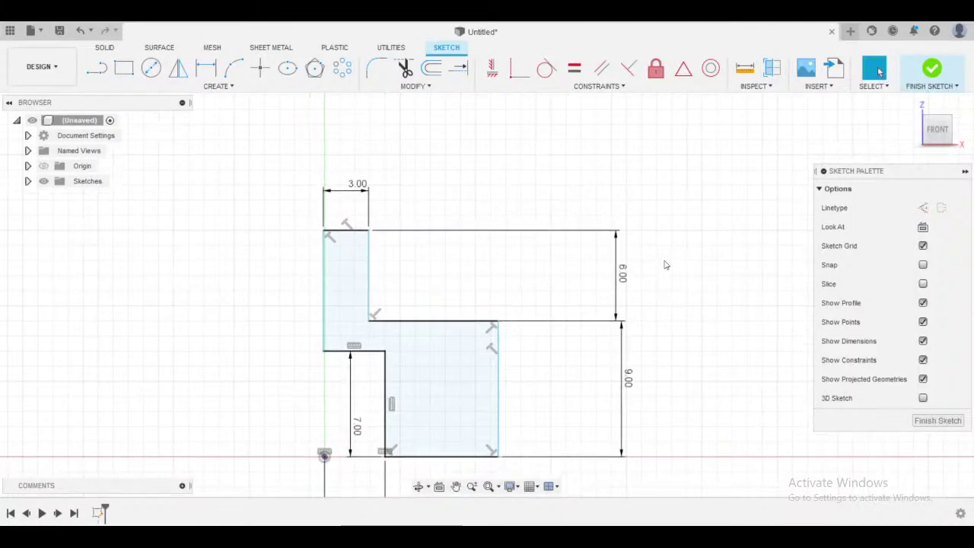
drag(360, 230, 366, 241)
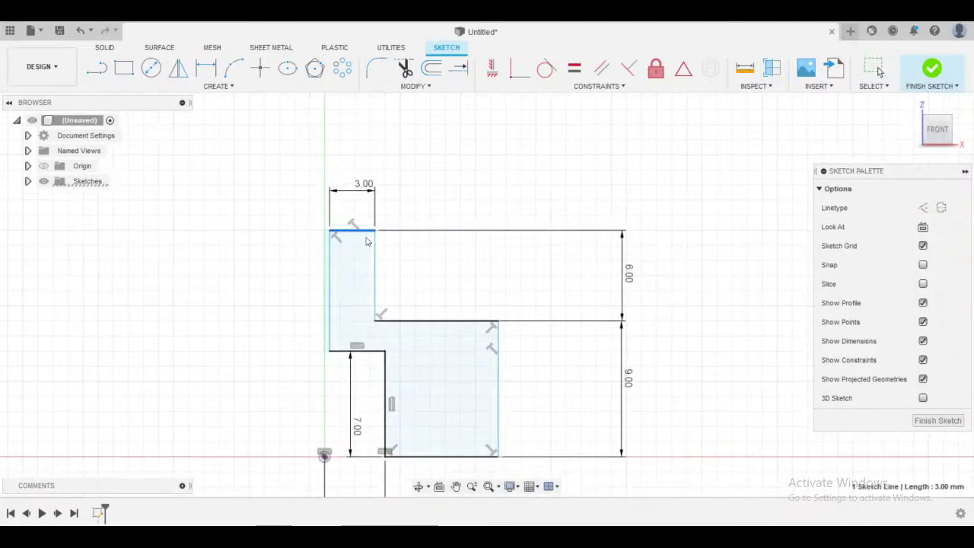
click(522, 201)
click(501, 74)
mouse_move(517, 230)
middle_down()
mouse_move(575, 137)
mouse_move(569, 144)
middle_up()
key(Escape)
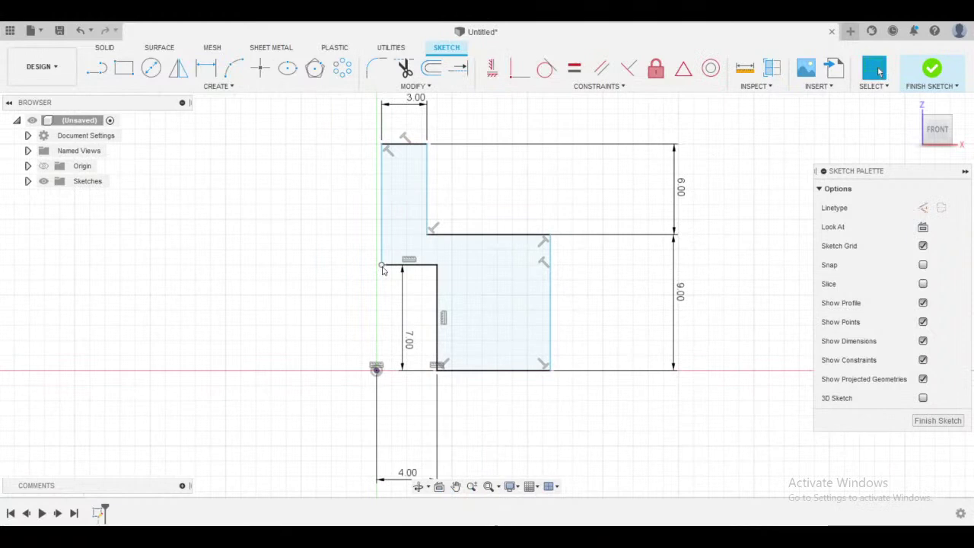
mouse_move(383, 270)
mouse_down()
mouse_move(371, 236)
mouse_move(318, 220)
mouse_move(344, 199)
mouse_move(401, 204)
mouse_up()
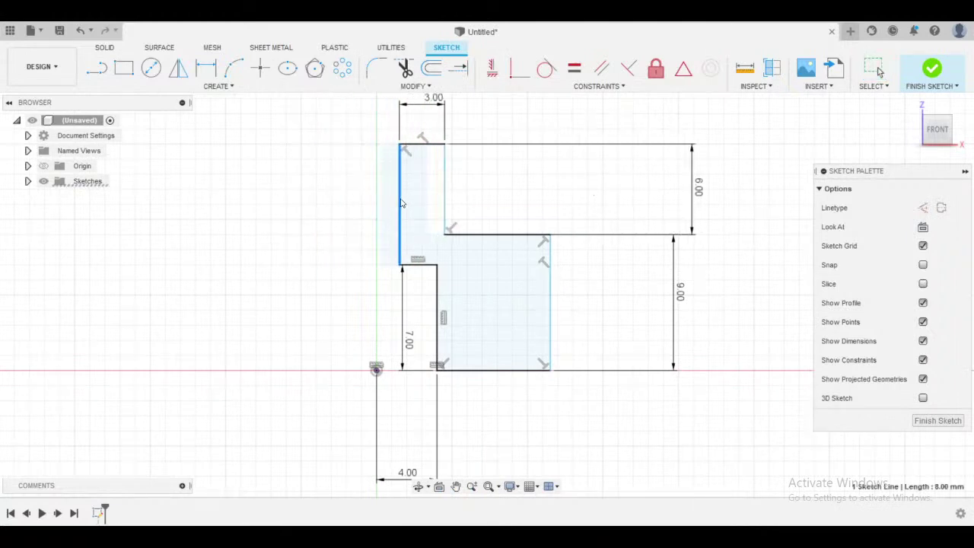
- Align the lower corner of the profile's inner vertical edge with the origin using a Horizontal/Vertical constraint
click(492, 68)
click(400, 265)
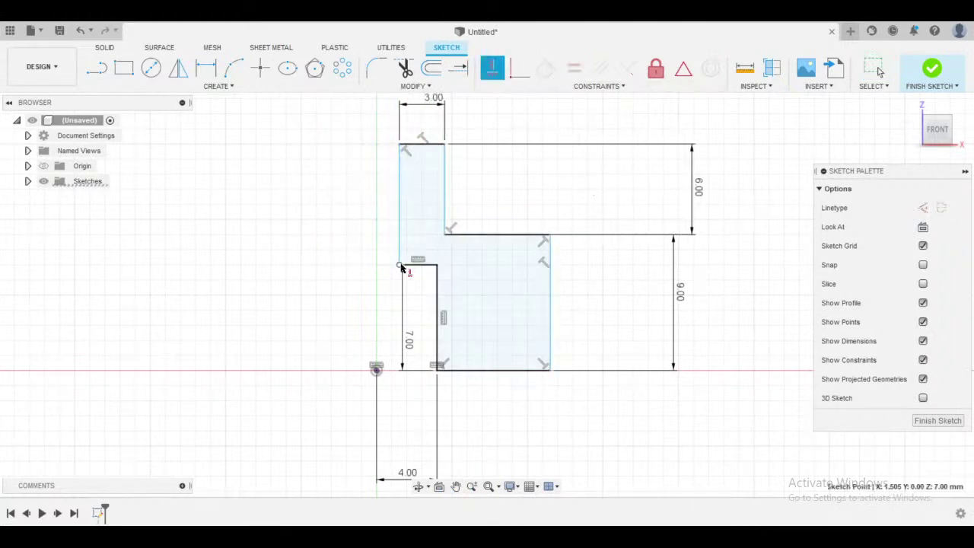
mouse_move(377, 369)
middle_down()
mouse_move(372, 388)
mouse_move(354, 392)
middle_up()
click(372, 388)
key(Escape)
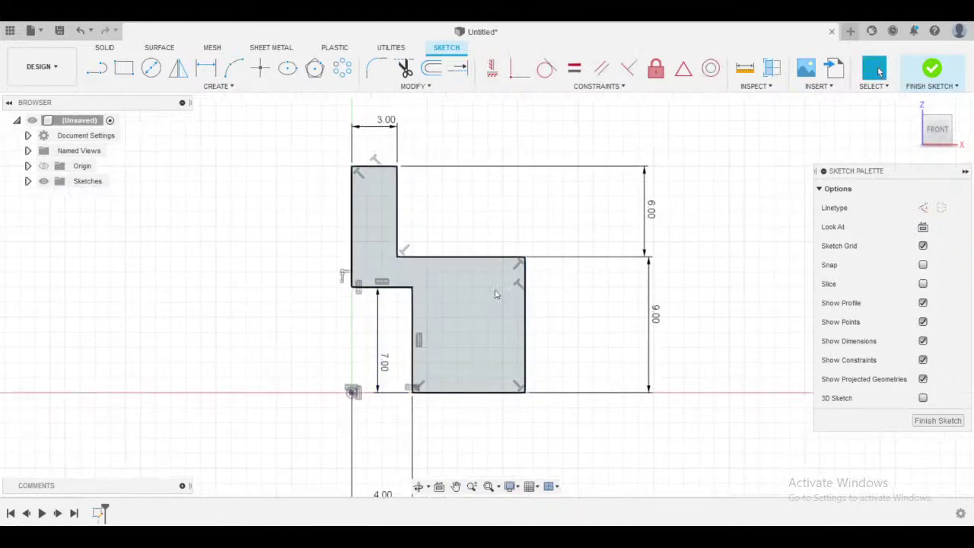
- Pull the outer vertical edge inward, then dimension its horizontal distance from the origin at 9 mm
drag(525, 303, 471, 312)
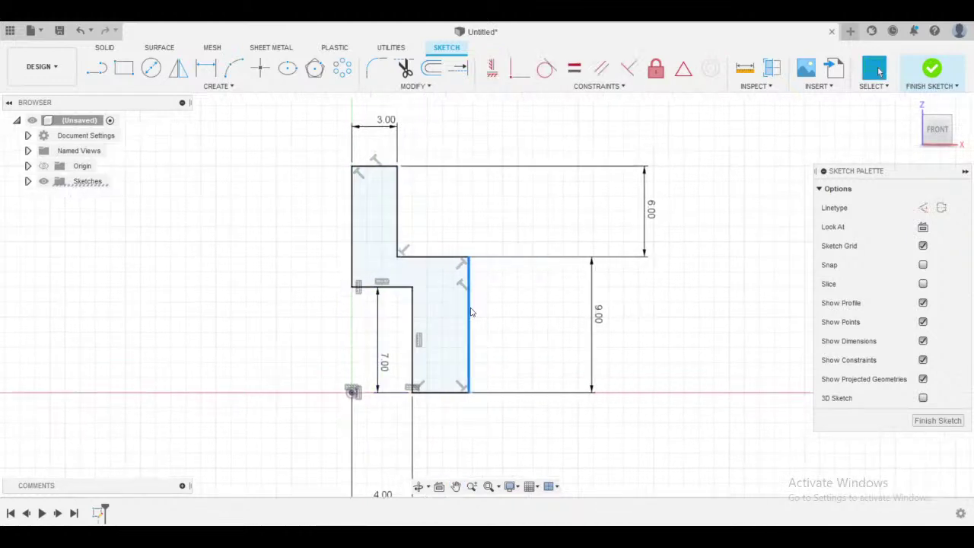
middle_drag(471, 312, 536, 219)
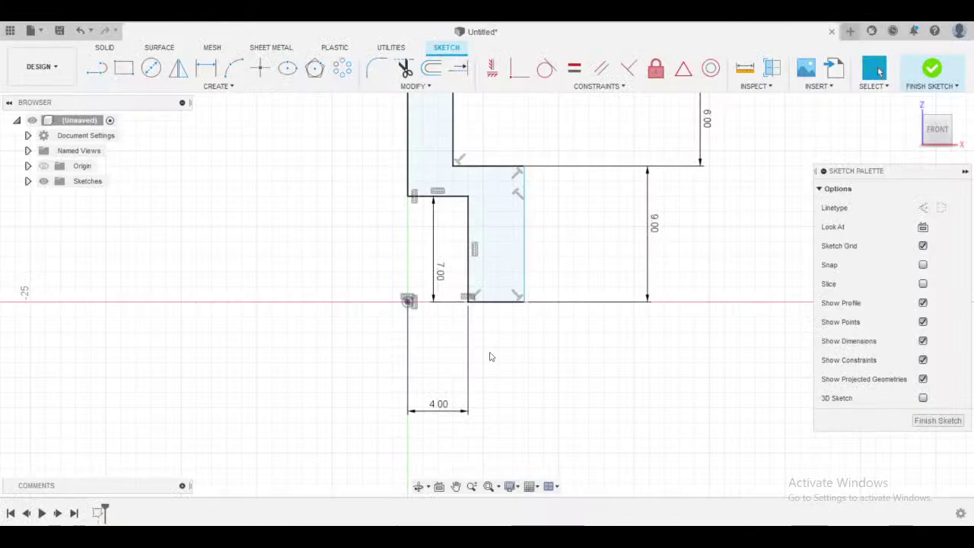
click(408, 302)
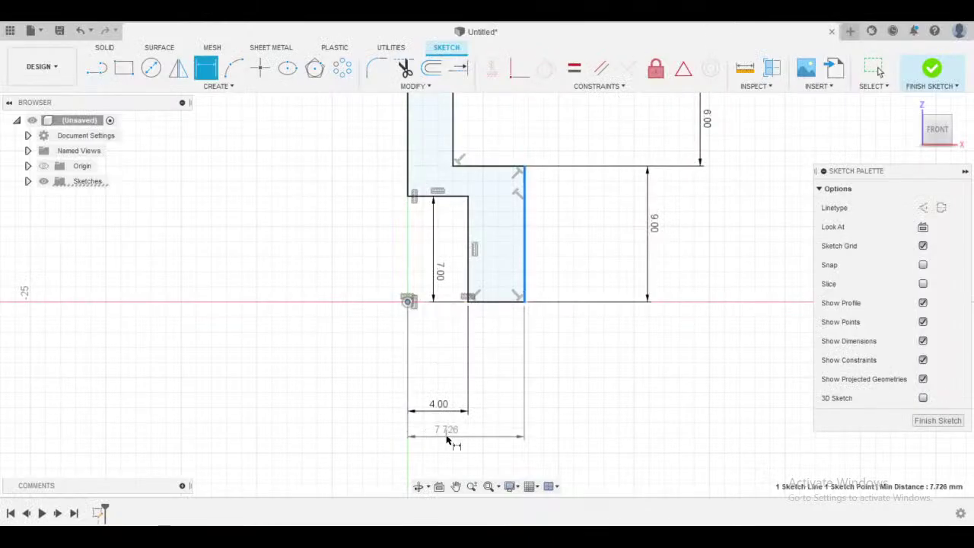
click(450, 432)
text(9)
key(Return)
key(Escape)
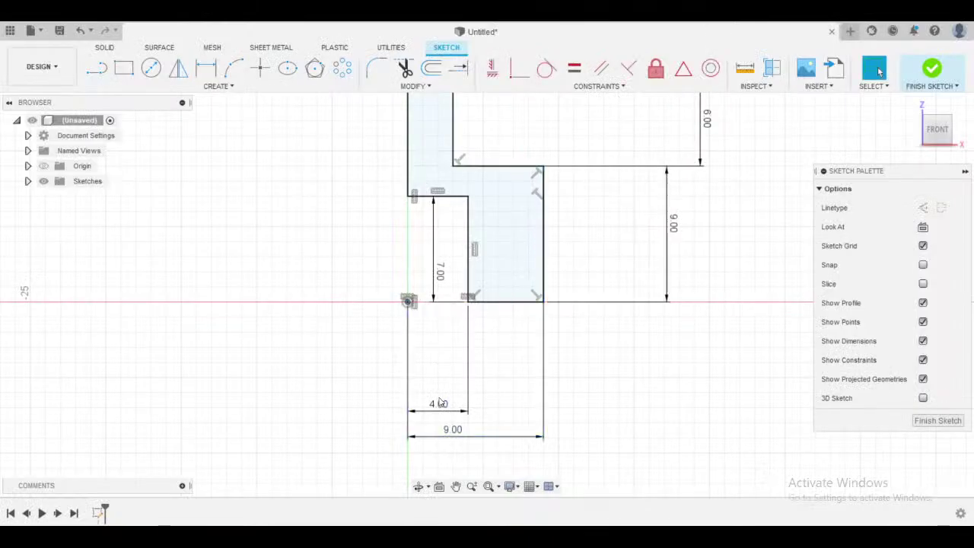
- Move the 4 mm and 9 mm horizontal dimensions closer beneath the profile
drag(441, 404, 434, 352)
drag(470, 437, 490, 391)
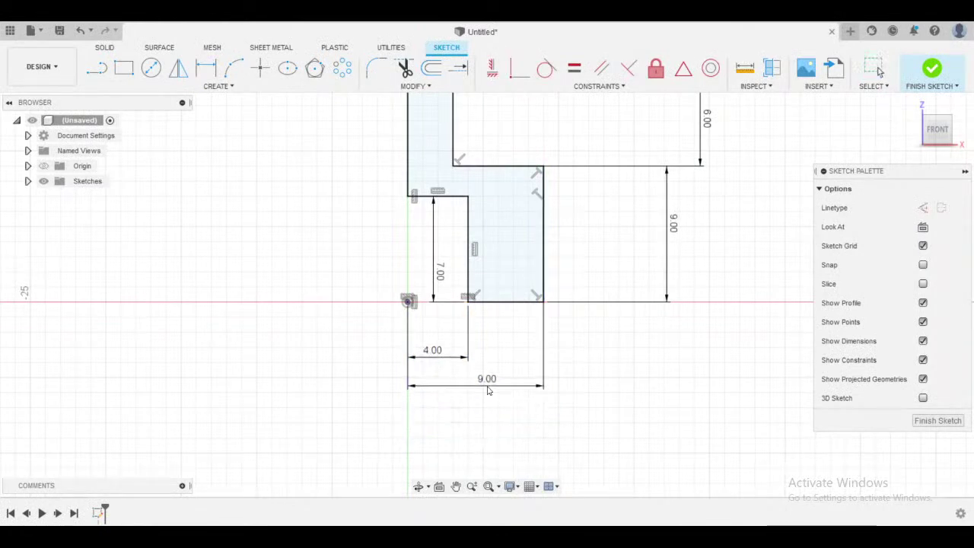
scroll(548, 356, down, 1)
middle_drag(548, 357, 479, 417)
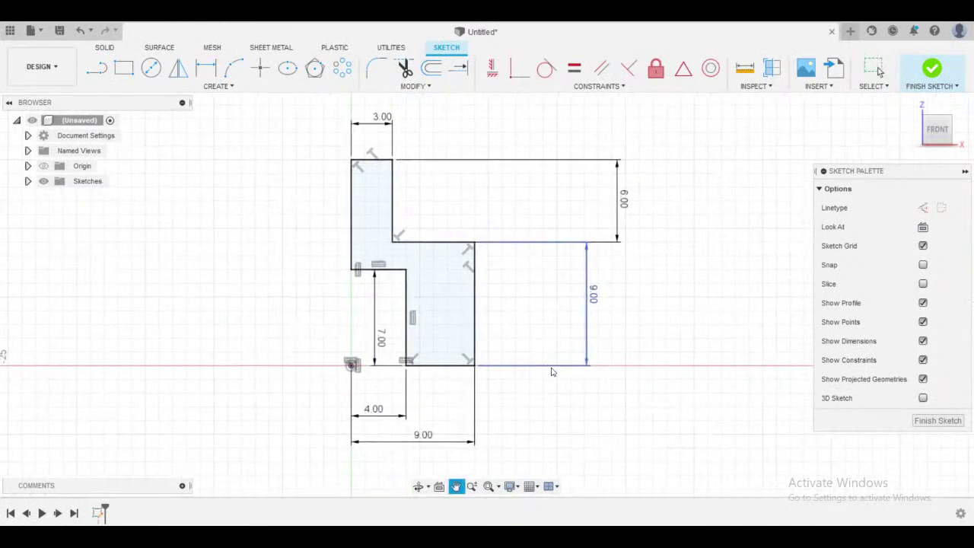
- Finish the sketch and revolve the stepped profile as a new body about the neck's inner vertical edge
click(935, 71)
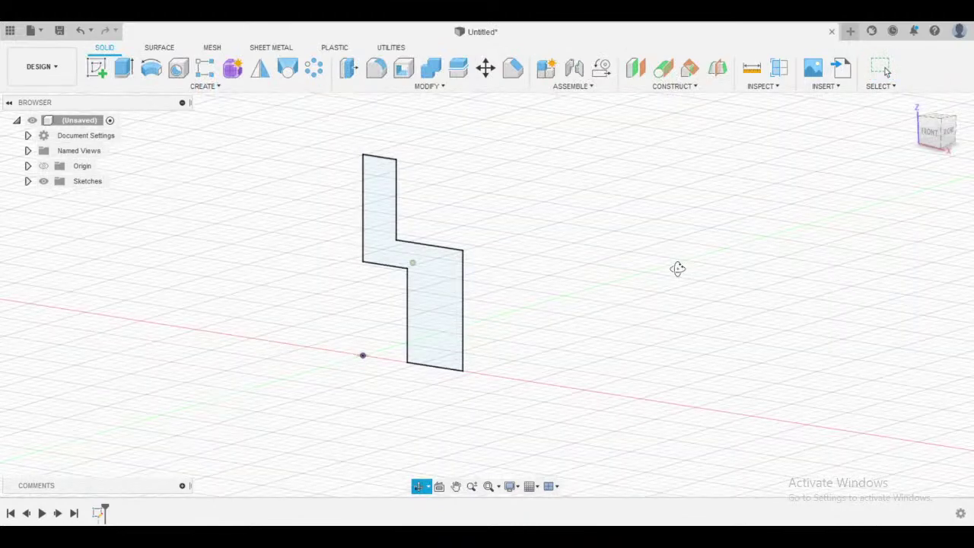
click(151, 69)
shift+middle_drag(310, 132, 426, 194)
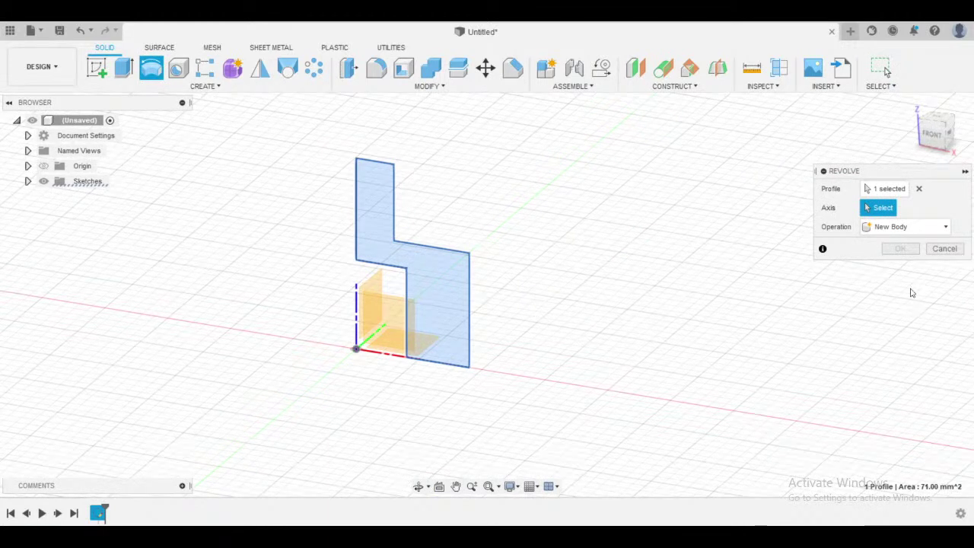
click(879, 206)
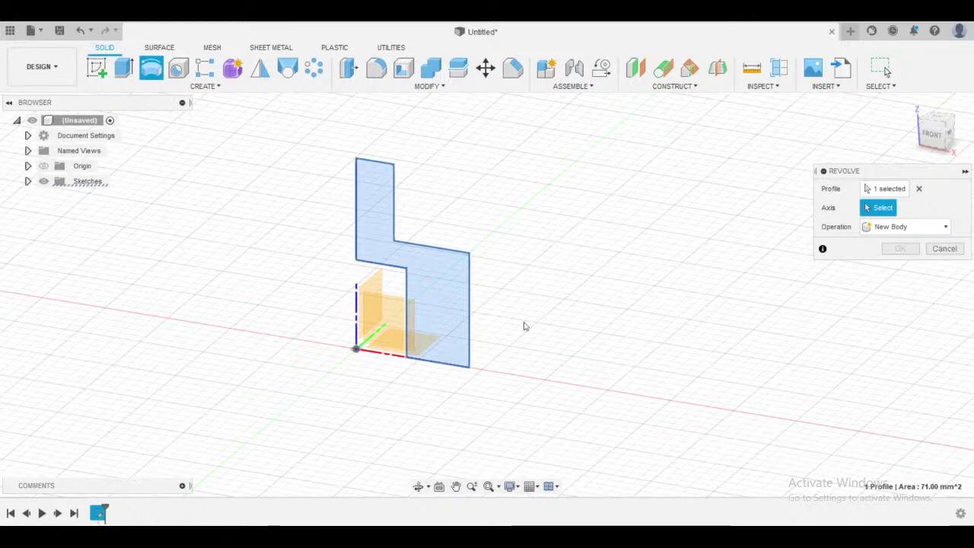
shift+middle_drag(523, 326, 487, 297)
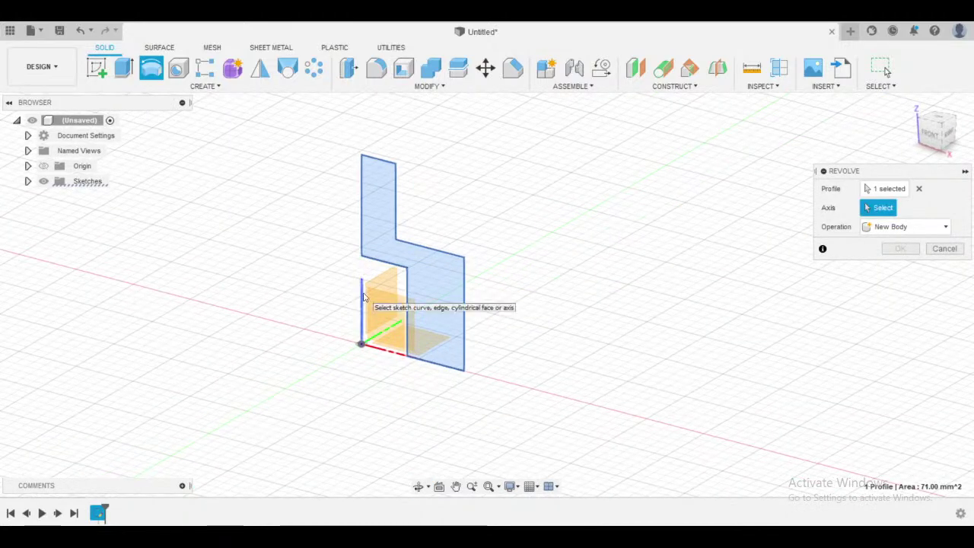
shift+middle_drag(362, 223, 369, 220)
scroll(367, 219, up, 1)
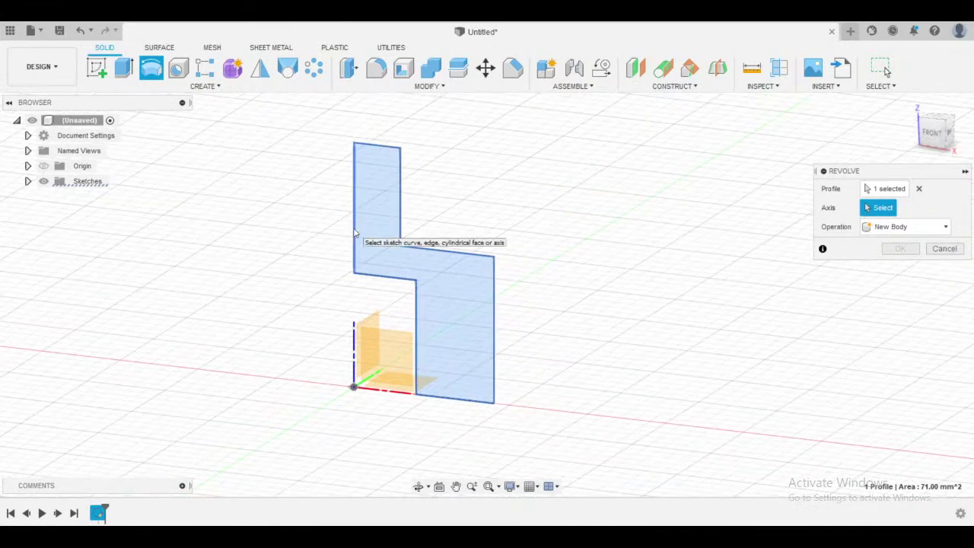
click(354, 233)
shift+middle_drag(515, 202, 610, 412)
scroll(533, 319, up, 2)
click(899, 305)
scroll(609, 412, down, 2)
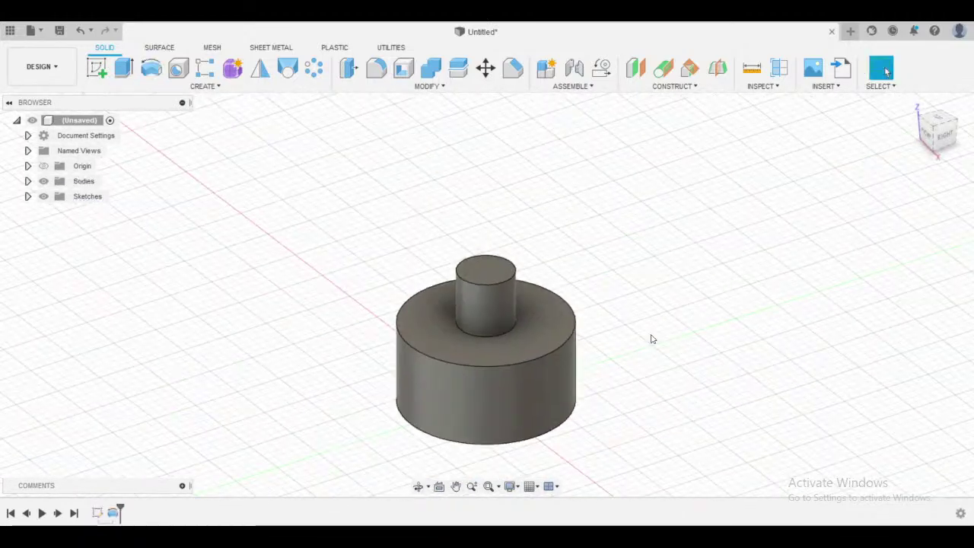
- Start a new sketch on the ring-shaped shoulder face around the neck
shift+middle_drag(651, 339, 733, 322)
scroll(674, 359, down, 2)
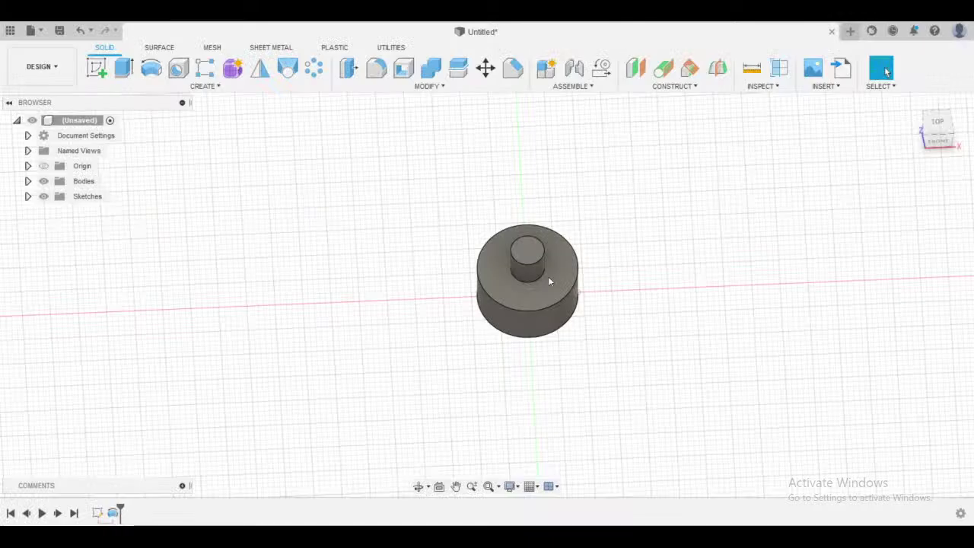
scroll(665, 235, up, 5)
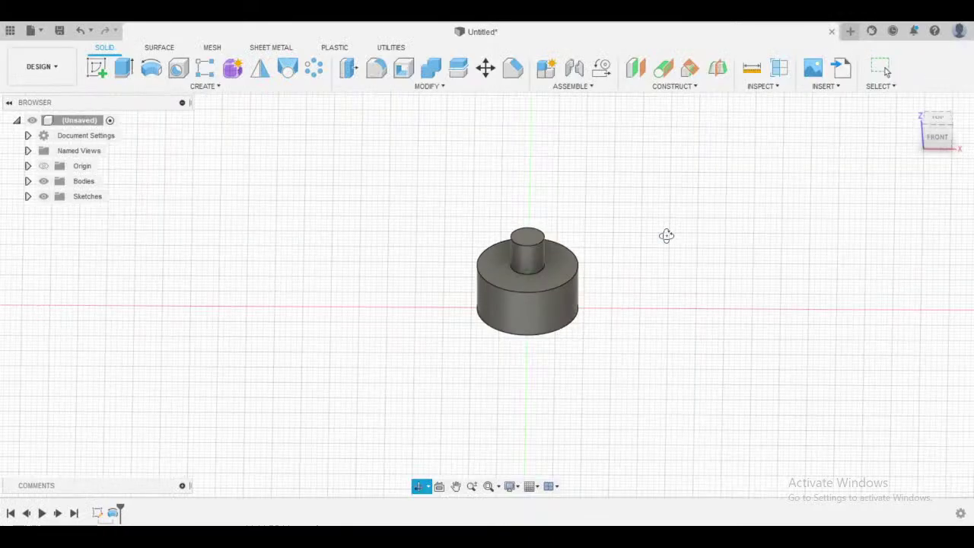
click(97, 68)
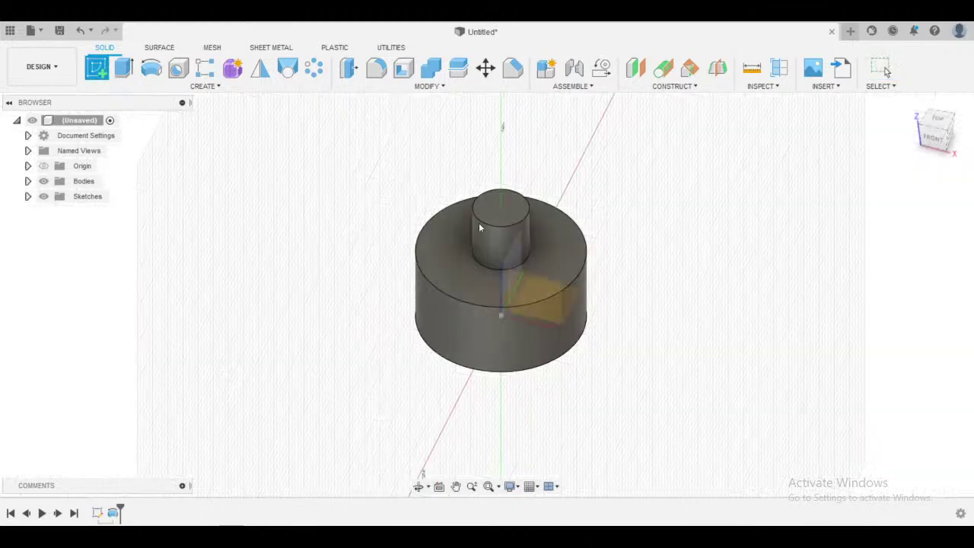
scroll(560, 244, up, 1)
shift+middle_drag(560, 245, 579, 246)
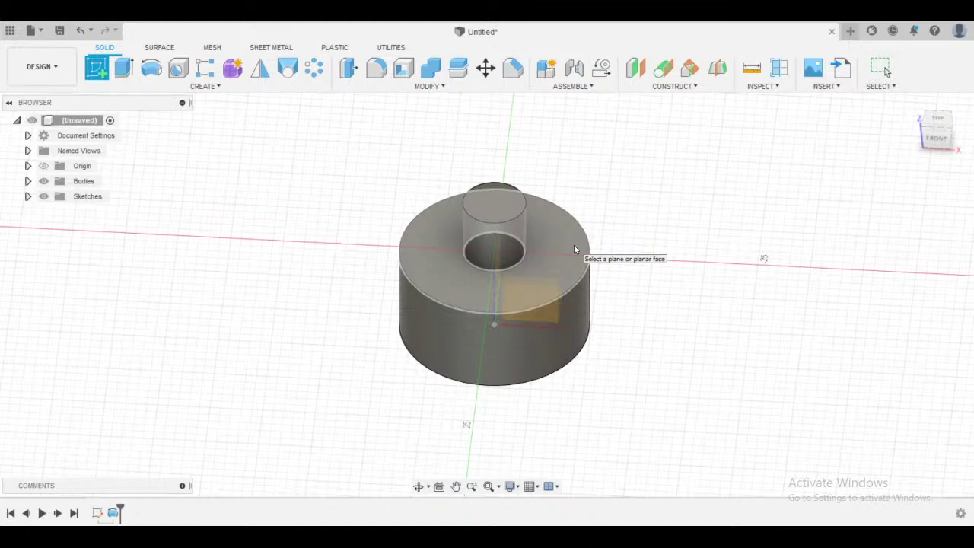
click(574, 246)
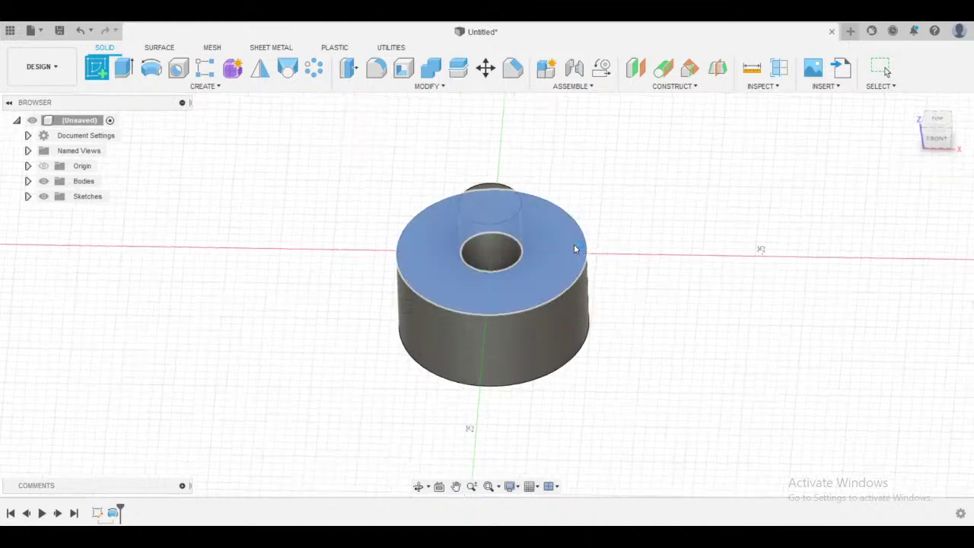
- Draw two perpendicular lines from the center past the outer rim, one along positive Y and one along negative X
click(99, 76)
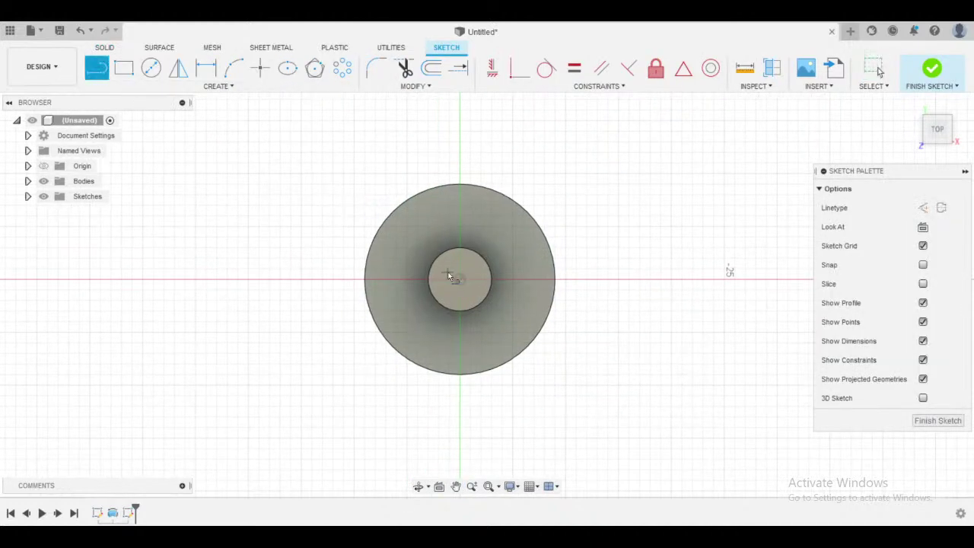
click(459, 279)
click(461, 119)
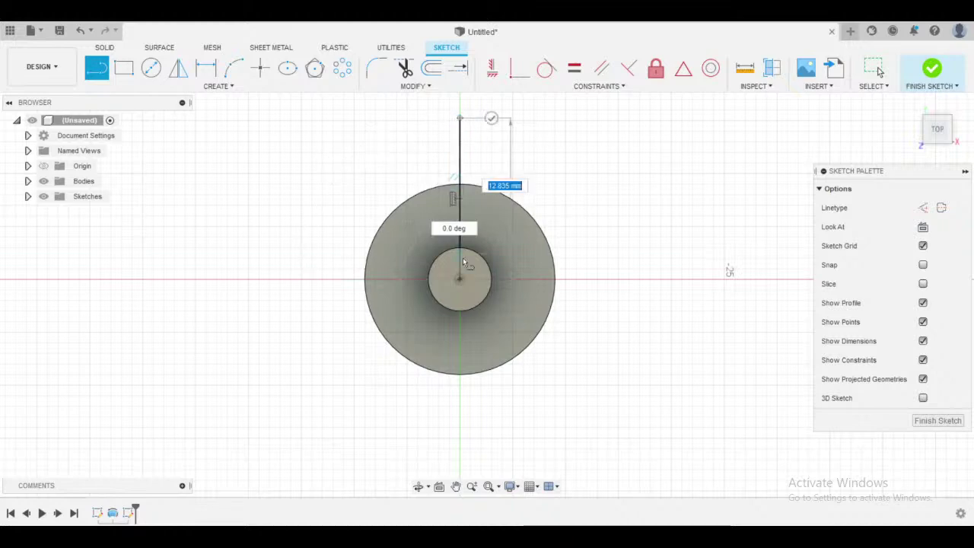
key(Escape)
click(460, 279)
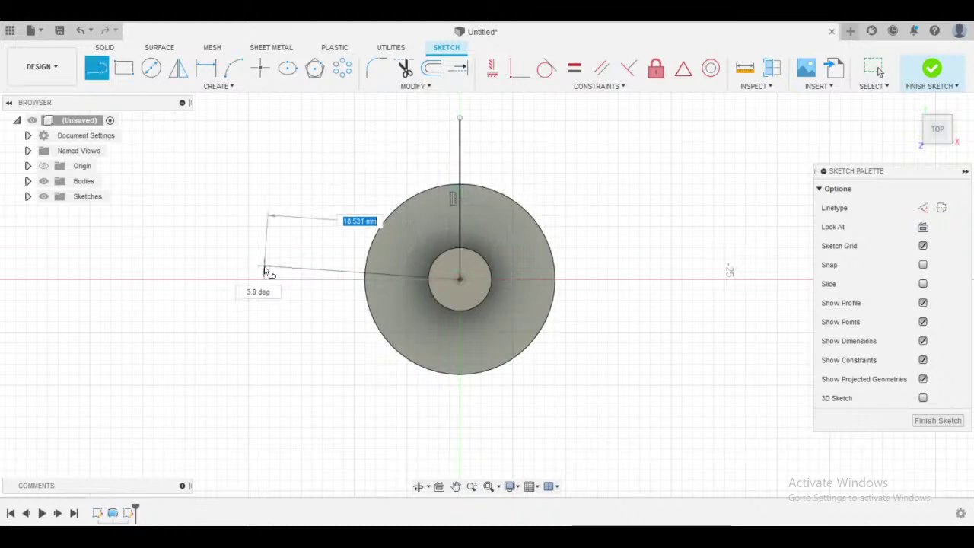
click(262, 279)
key(Escape)
- Complete the cross with lines from the center past the rim along negative Y, about 13.5 mm long, and positive X
click(460, 279)
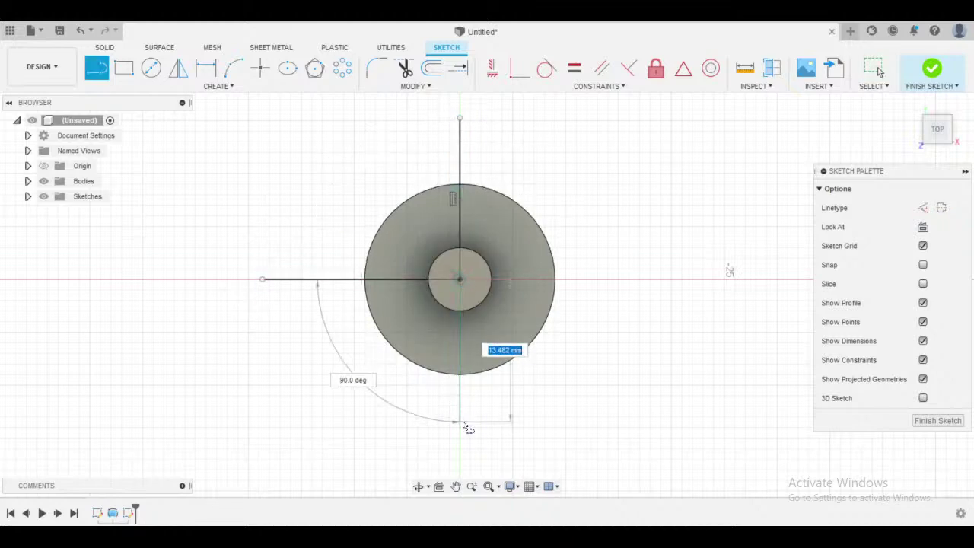
click(460, 424)
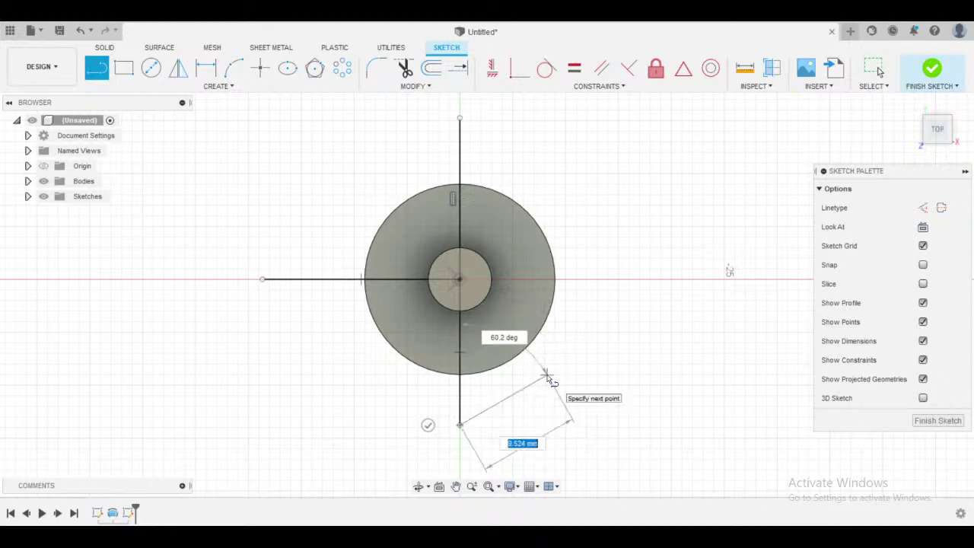
key(Escape)
key(l)
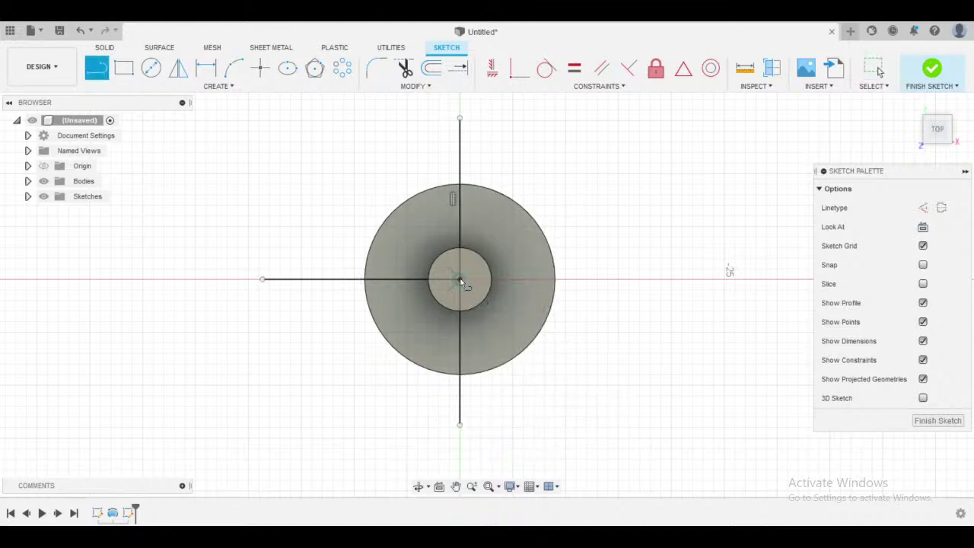
click(459, 279)
click(646, 278)
key(Escape)
- Return to the top view and list the sketches to check whether the cross sketch is fully constrained
mouse_move(718, 279)
shift+middle_down()
mouse_move(615, 246)
mouse_move(582, 213)
mouse_move(598, 198)
shift+middle_up()
click(947, 124)
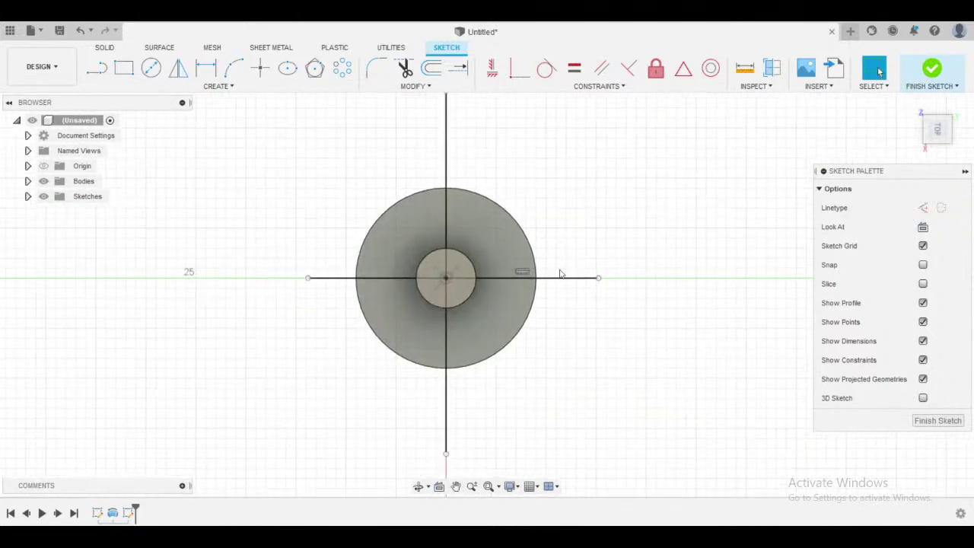
scroll(589, 233, up, 1)
scroll(582, 244, down, 3)
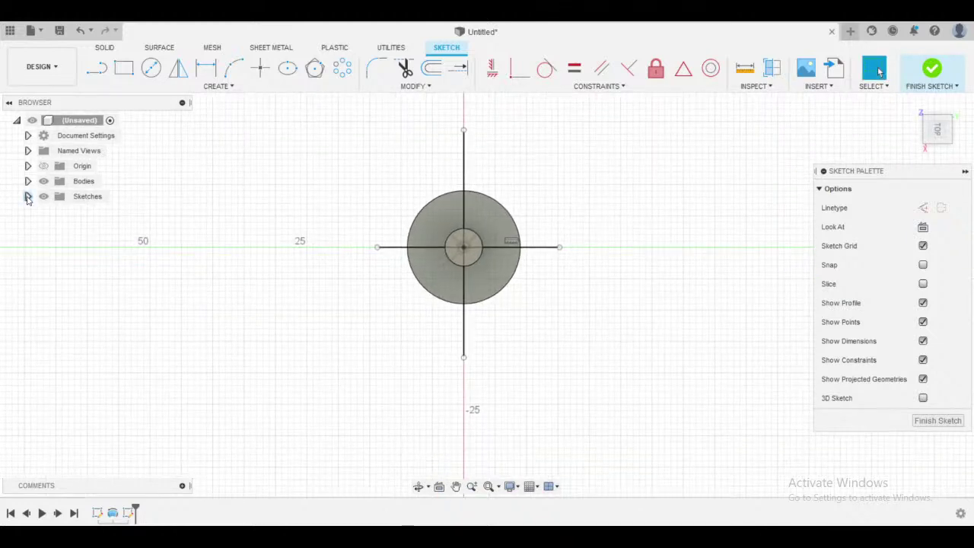
click(27, 196)
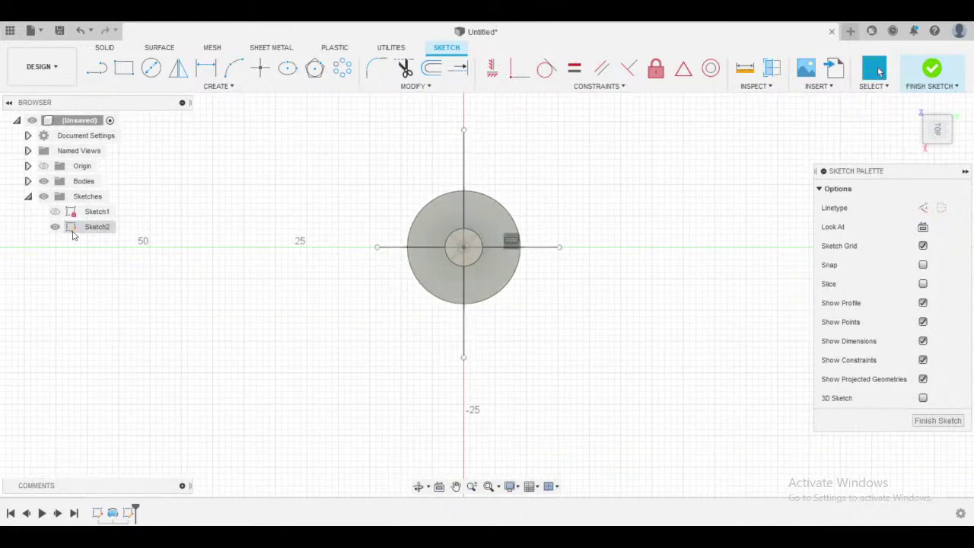
scroll(464, 206, up, 2)
middle_drag(488, 207, 500, 212)
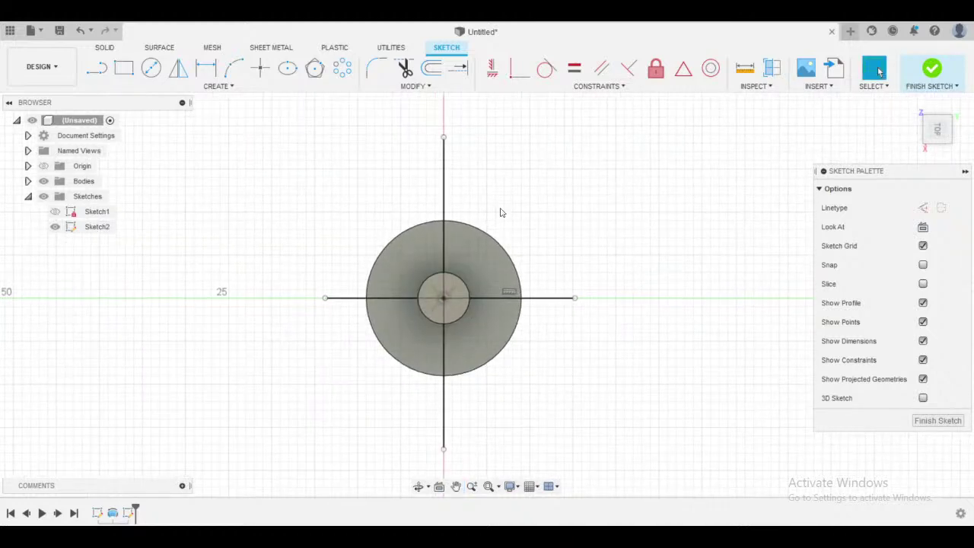
scroll(540, 159, up, 1)
middle_drag(542, 158, 579, 134)
scroll(580, 134, down, 2)
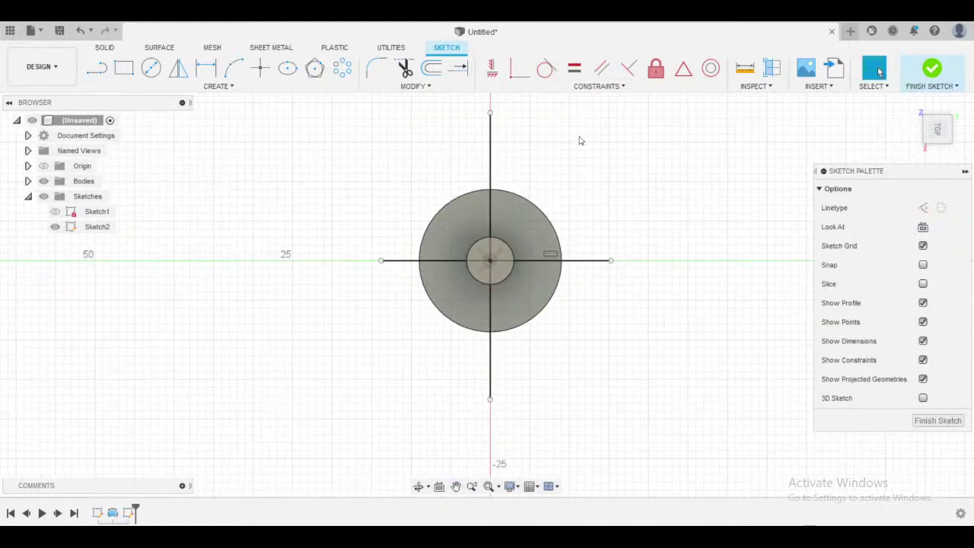
mouse_move(580, 175)
middle_down()
mouse_move(554, 170)
mouse_move(522, 198)
middle_up()
scroll(524, 182, up, 1)
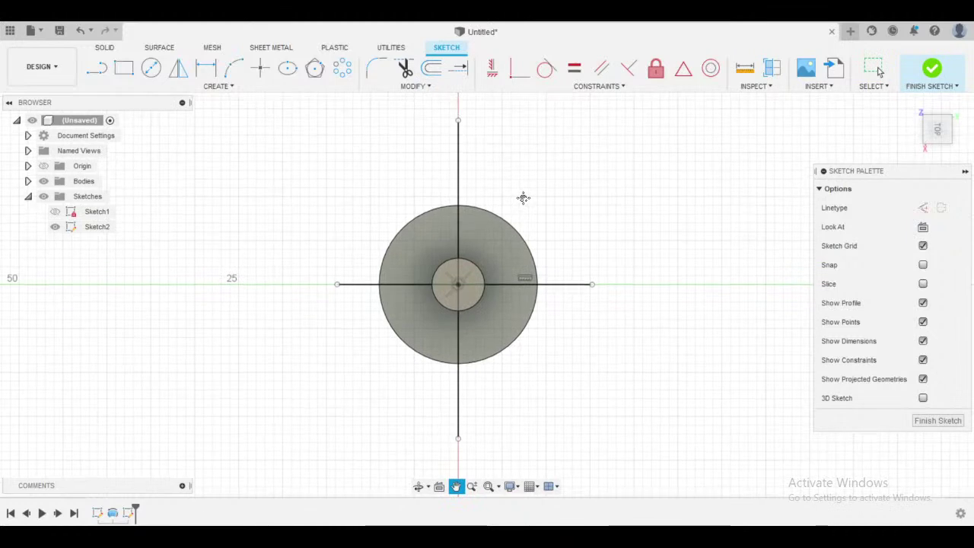
- Trim the four cross line ends that extend beyond the shoulder's outer circle
key(t)
click(461, 166)
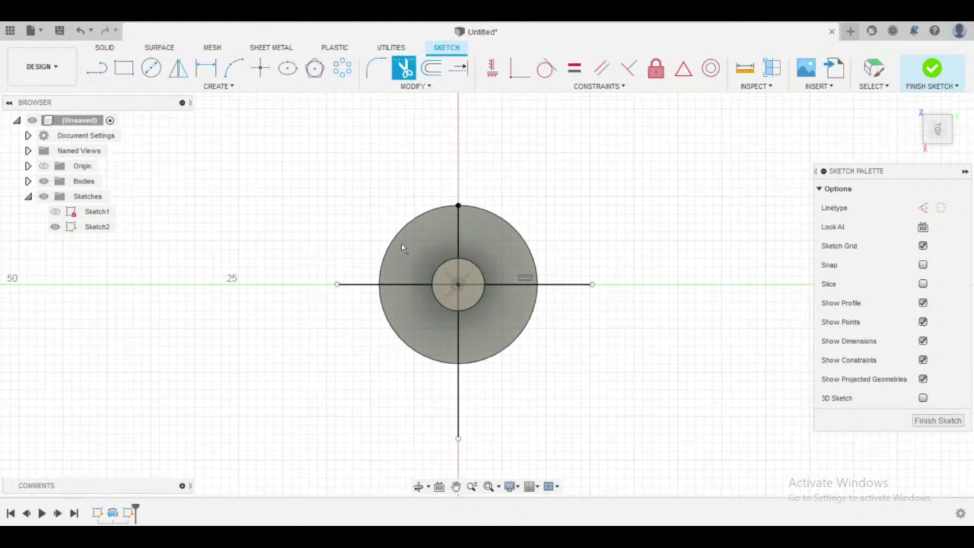
click(363, 284)
click(467, 418)
click(558, 286)
key(Escape)
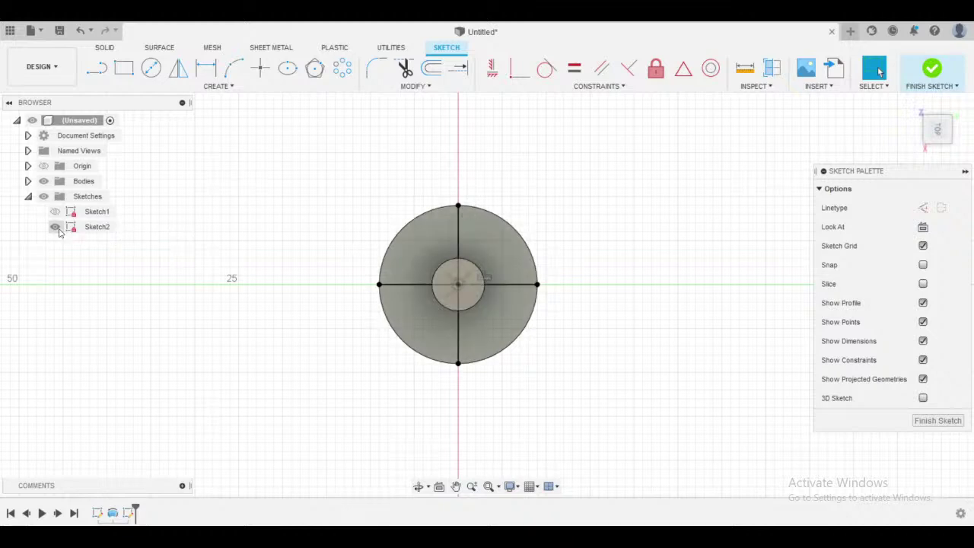
scroll(515, 245, up, 3)
scroll(515, 245, up, 1)
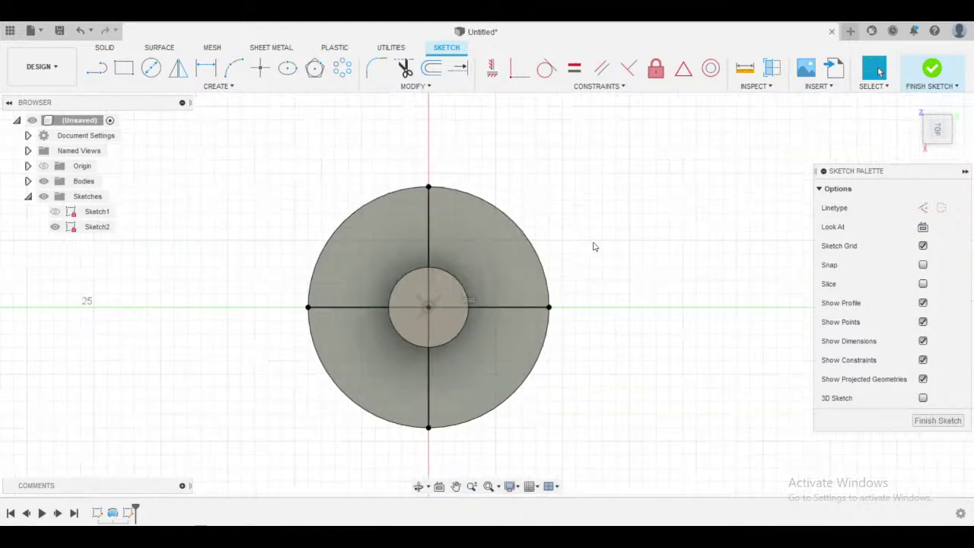
middle_drag(594, 246, 632, 245)
scroll(632, 246, down, 2)
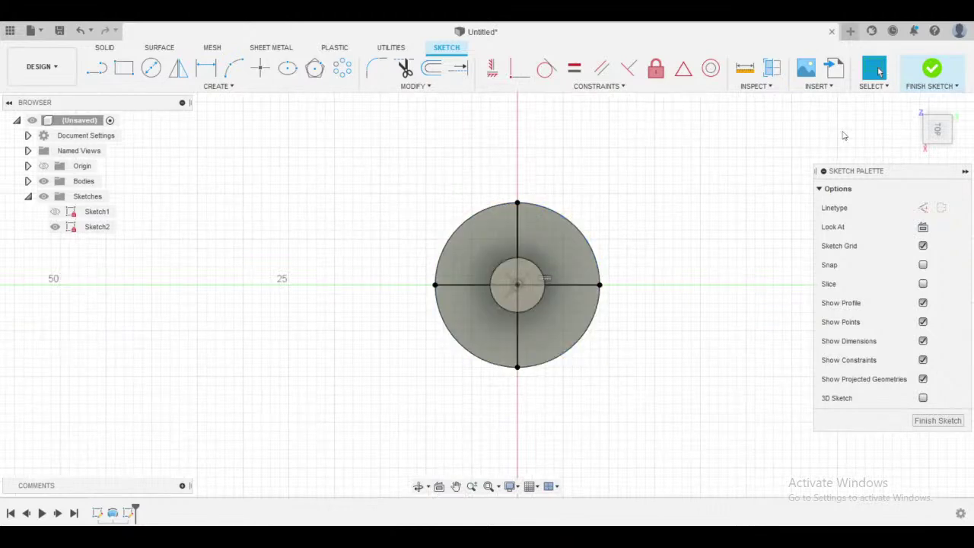
- Finish the cross sketch and extrude two opposite ring quarters on the shoulder upward 3 mm, joined to the body
click(931, 69)
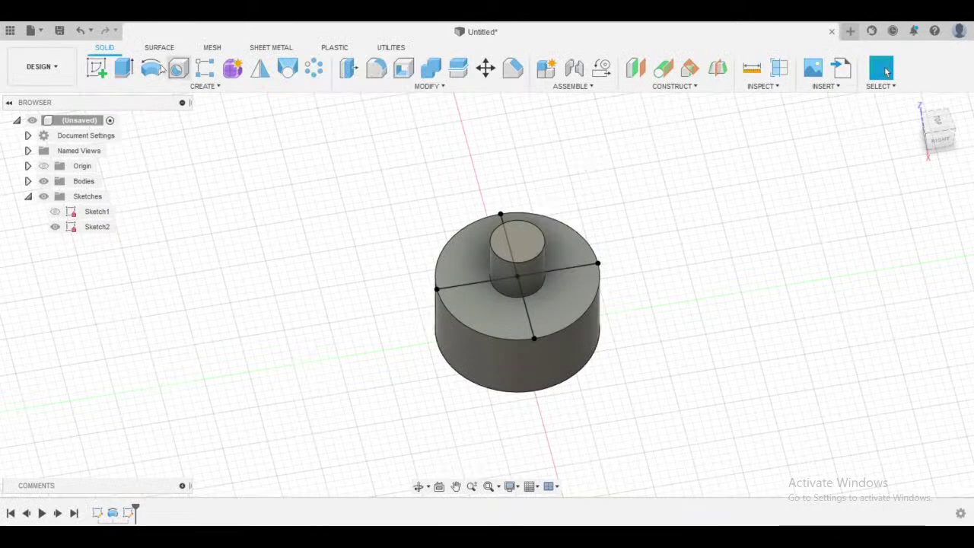
click(123, 70)
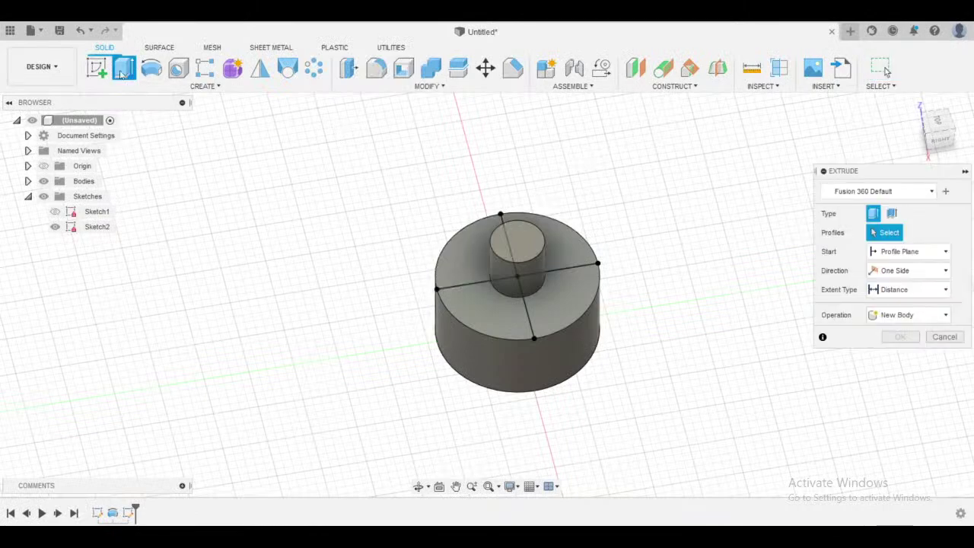
click(472, 263)
click(563, 323)
shift+middle_drag(564, 328, 617, 360)
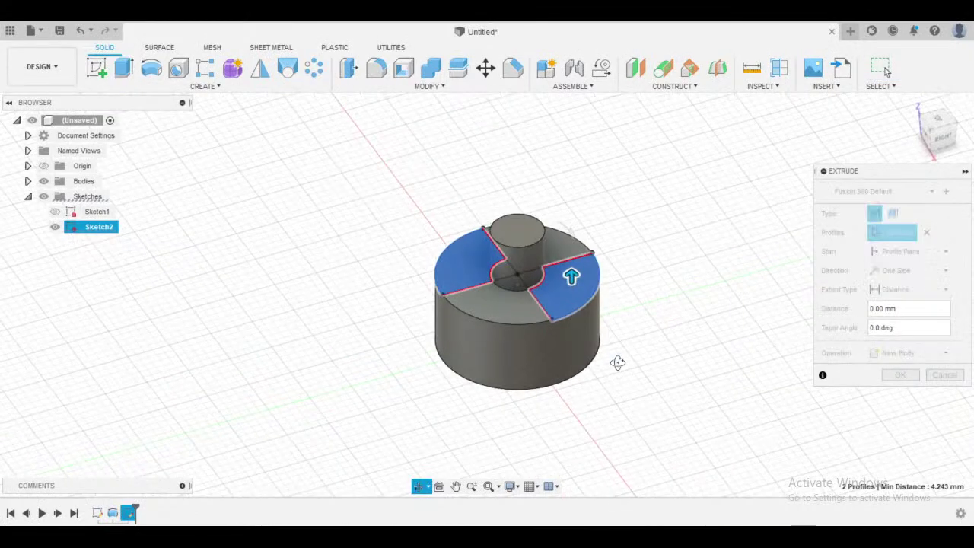
scroll(613, 320, down, 1)
scroll(608, 314, up, 3)
shift+middle_drag(539, 308, 527, 304)
text(3)
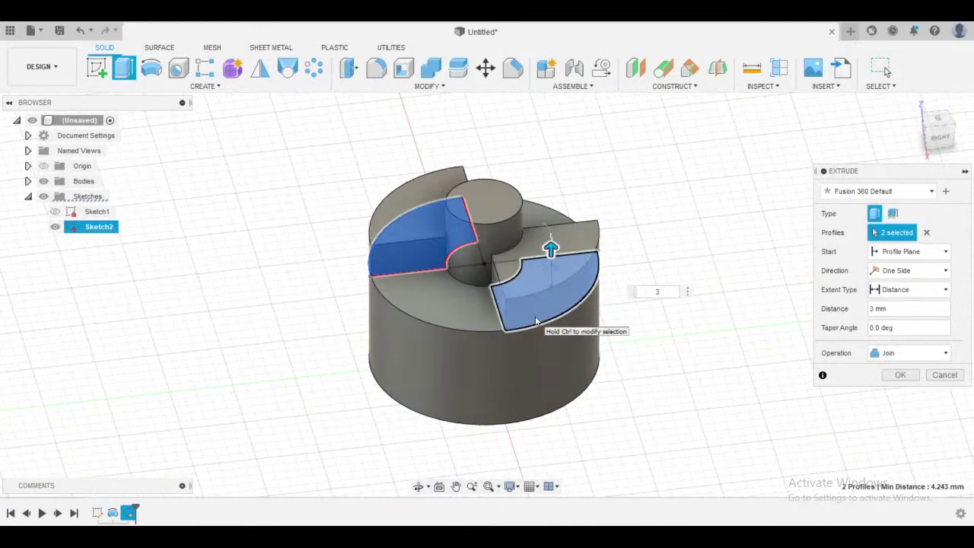
key(Return)
scroll(630, 219, down, 3)
shift+middle_drag(630, 219, 609, 221)
key(alt+Tab)
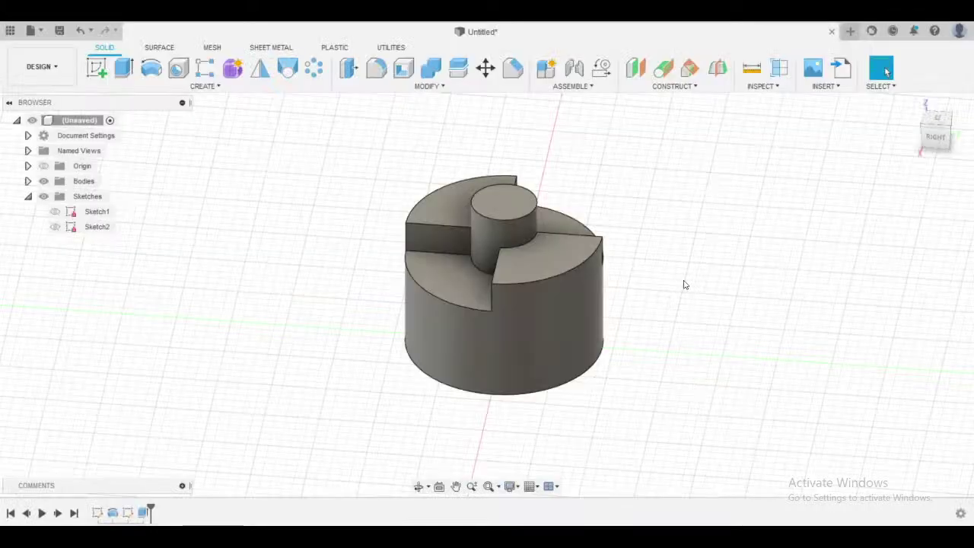
shift+middle_drag(682, 282, 720, 297)
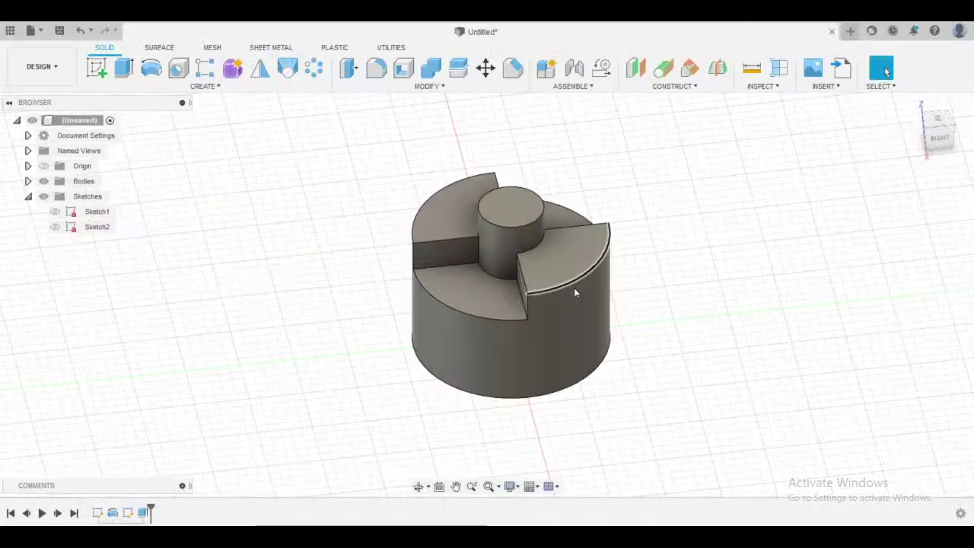
shift+middle_drag(570, 282, 685, 255)
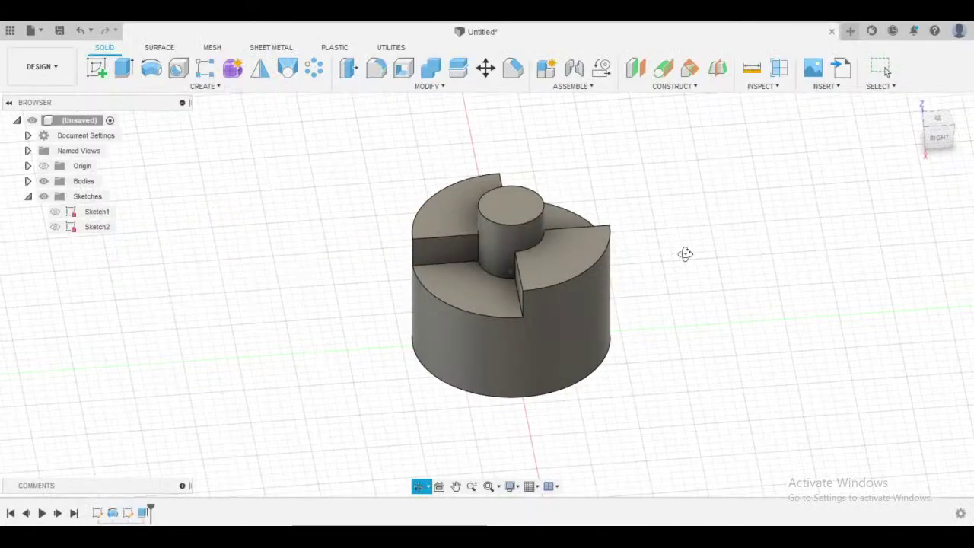
click(513, 68)
scroll(605, 232, up, 2)
shift+middle_drag(605, 232, 629, 221)
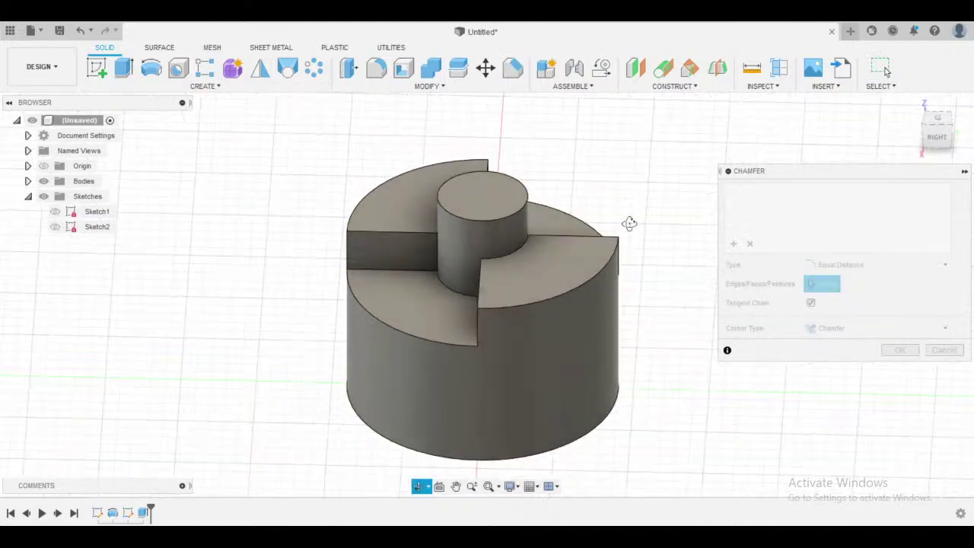
click(483, 284)
shift+middle_drag(483, 284, 701, 244)
click(535, 200)
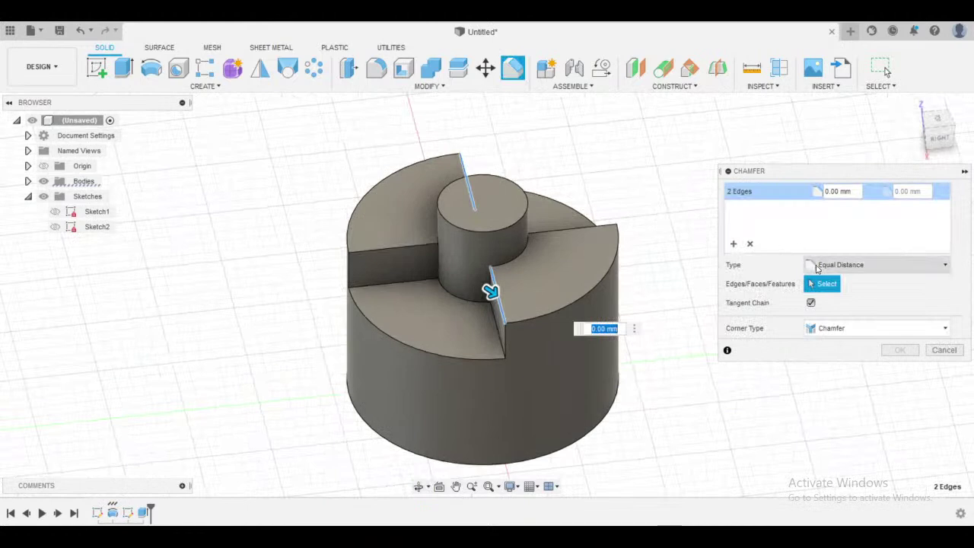
click(819, 269)
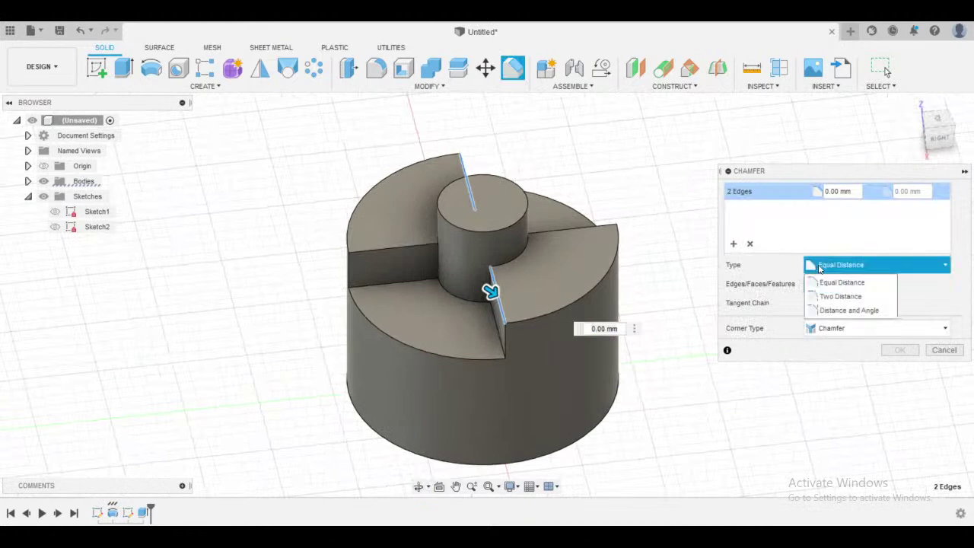
click(854, 301)
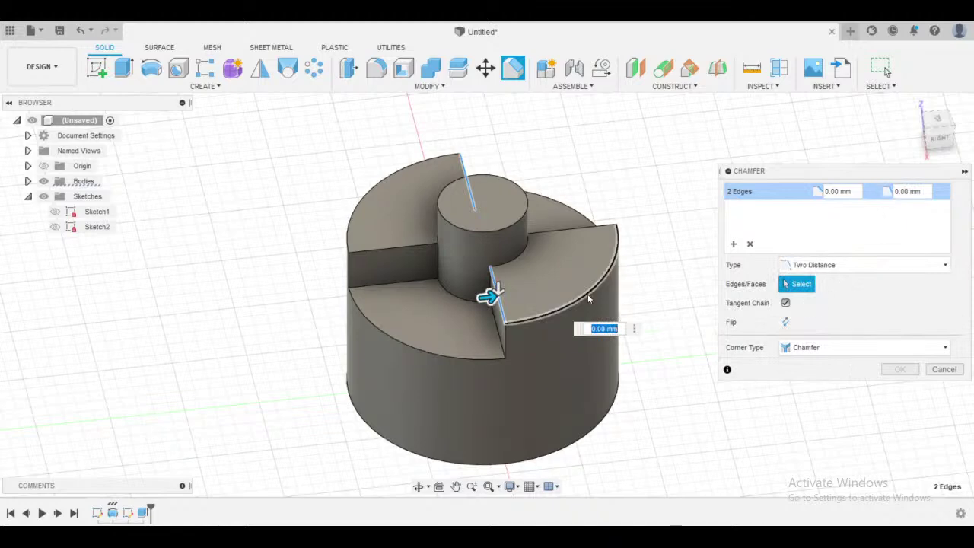
shift+middle_drag(587, 293, 625, 291)
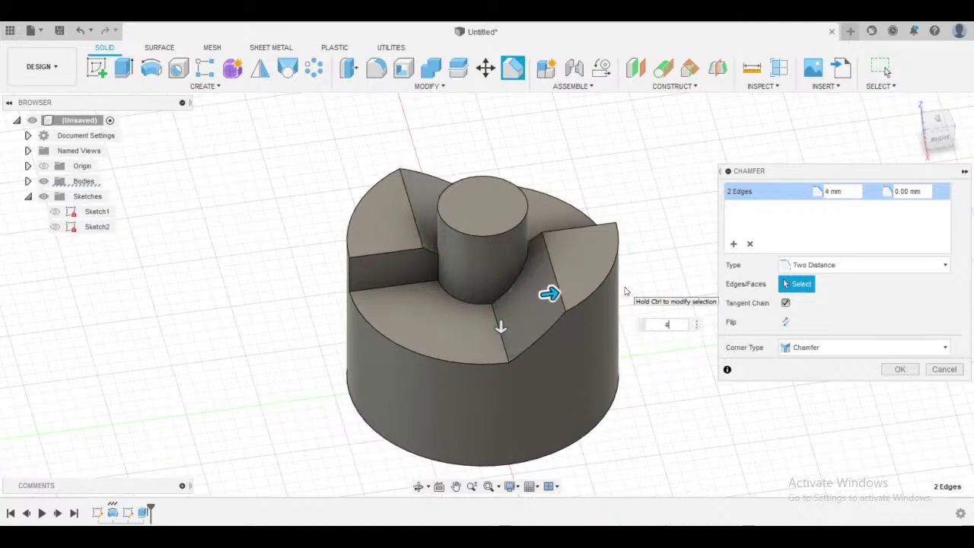
shift+middle_drag(577, 246, 768, 220)
click(932, 136)
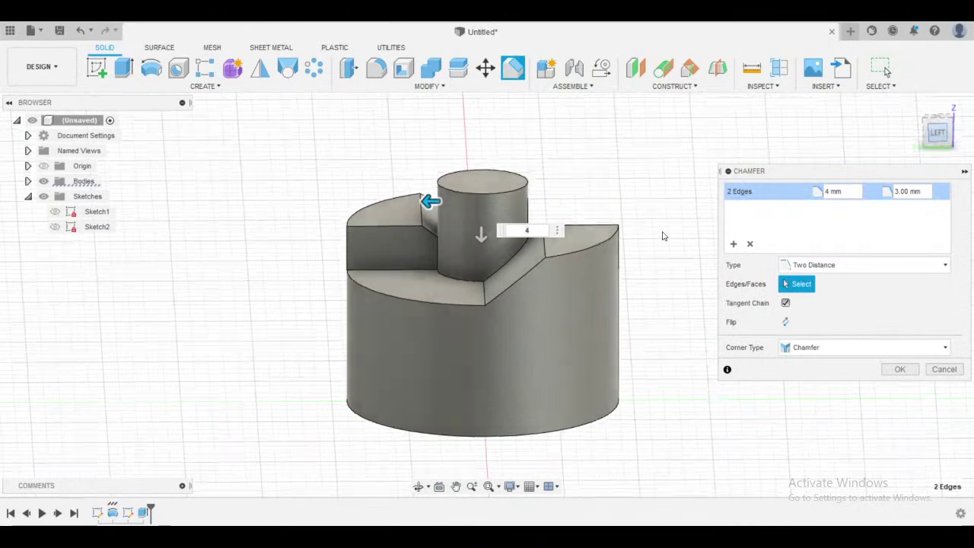
shift+middle_drag(662, 235, 618, 186)
scroll(471, 238, up, 3)
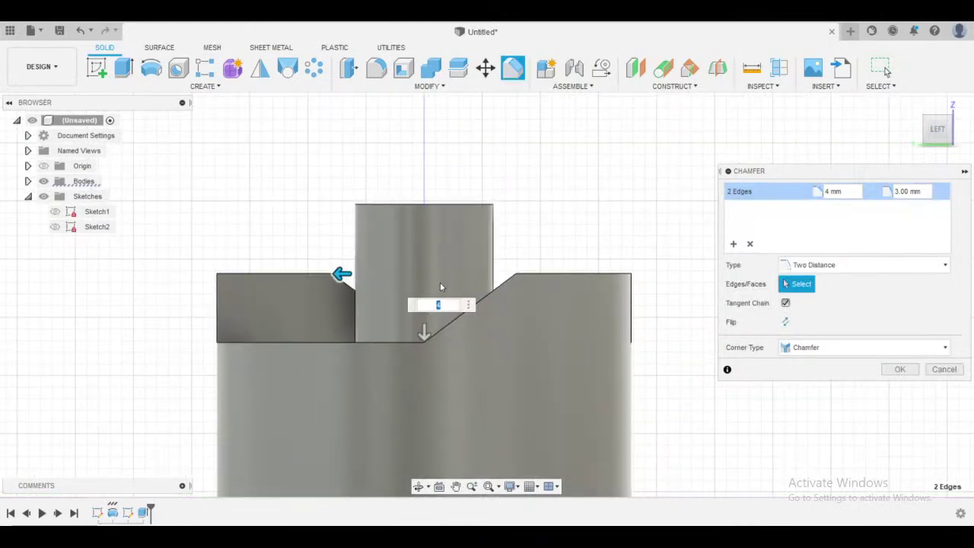
scroll(557, 218, down, 2)
shift+middle_drag(557, 217, 359, 234)
shift+middle_drag(567, 200, 647, 163)
key(Escape)
- Set up a Two Distance chamfer of 4 mm and 3 mm on one radial top edge of a raised quarter
click(513, 68)
shift+middle_drag(502, 183, 556, 190)
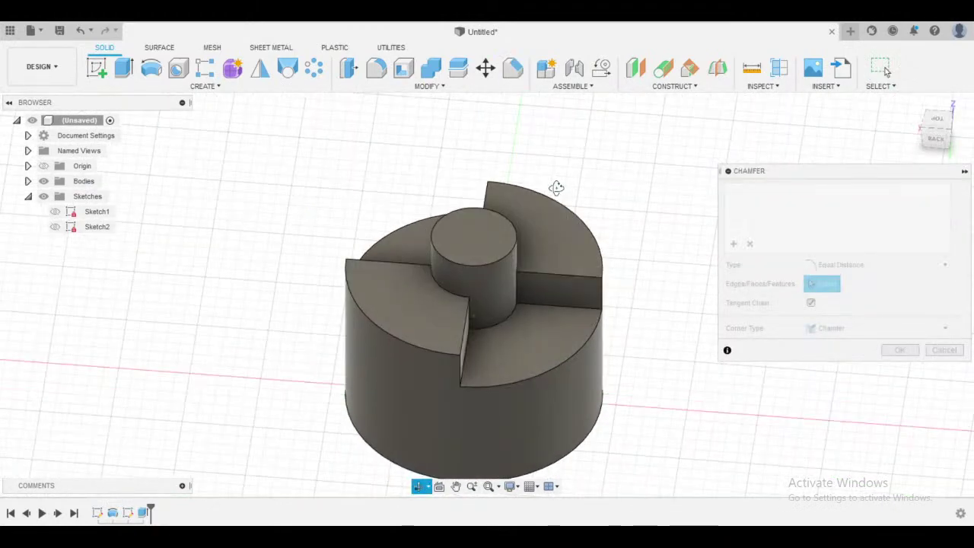
click(559, 276)
shift+middle_drag(559, 275, 608, 274)
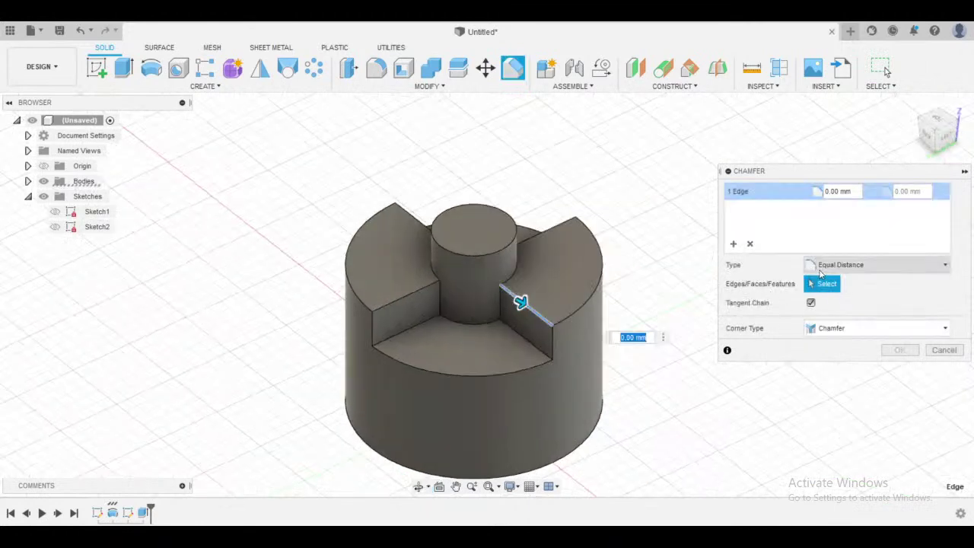
click(875, 265)
click(838, 296)
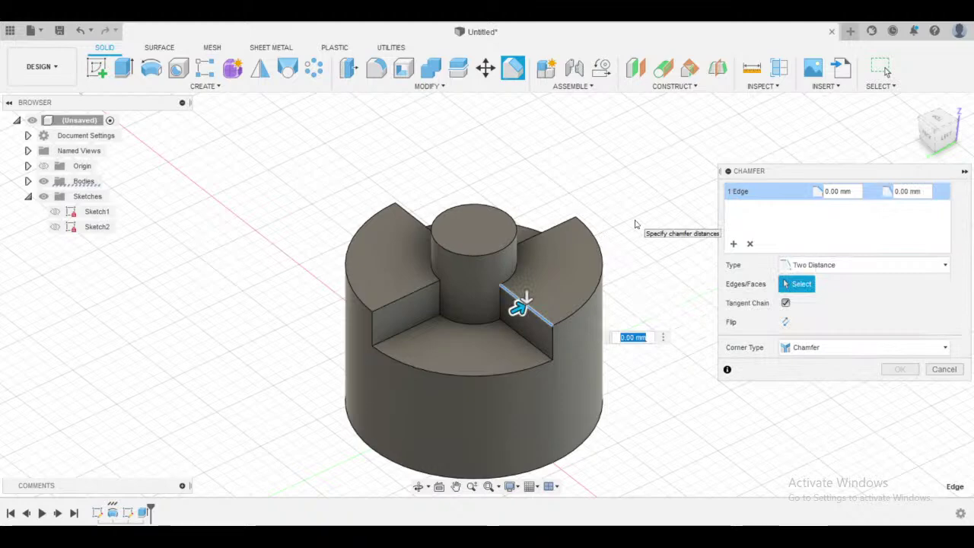
text(3)
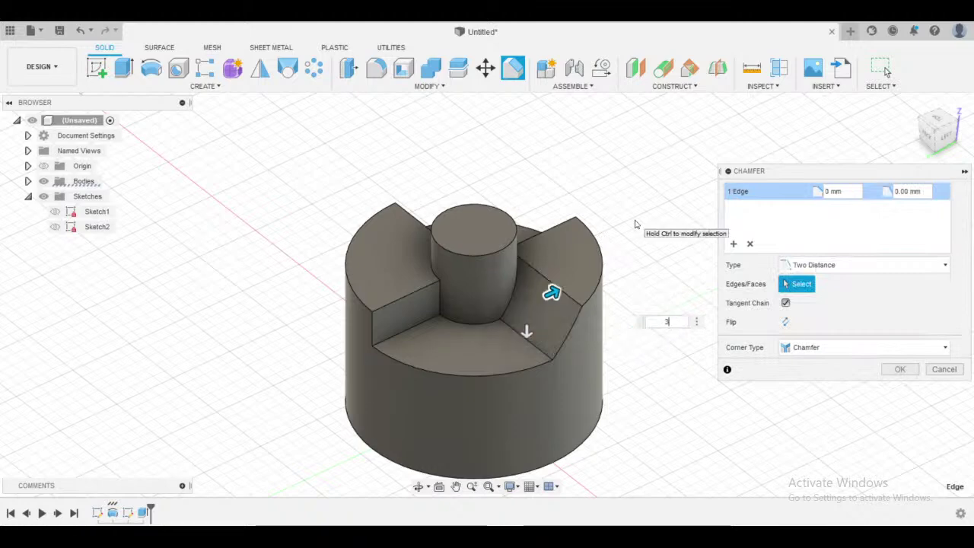
key(Tab)
text(4)
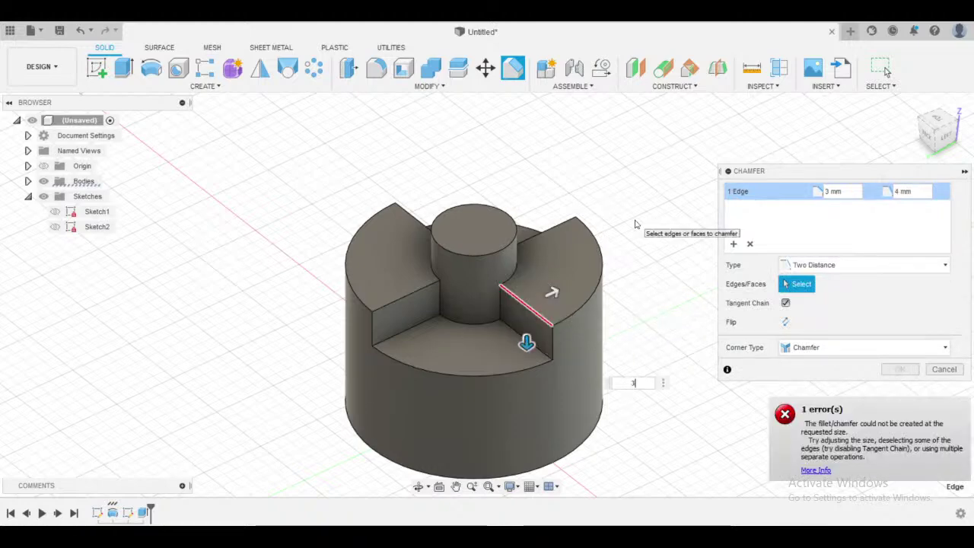
key(Tab)
text(4)
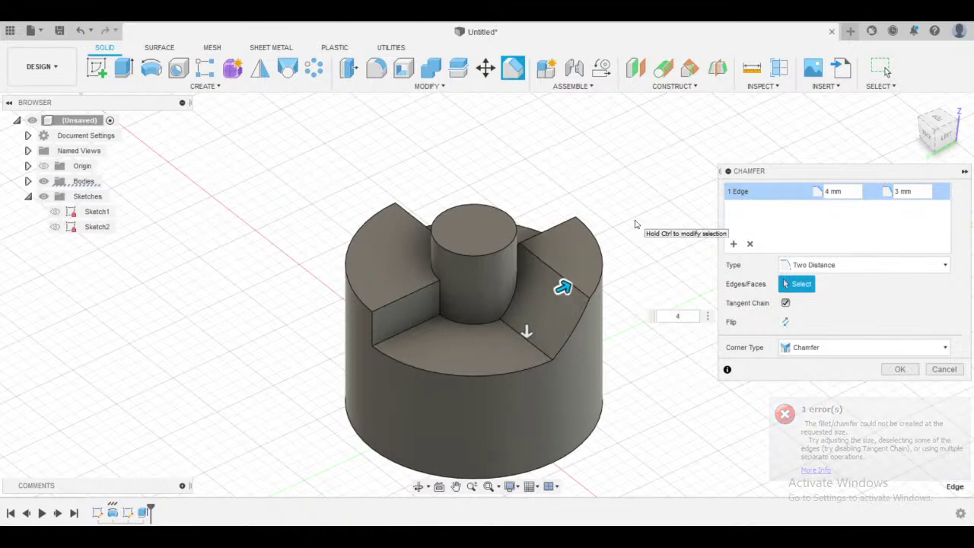
- Add the corresponding radial top edge of the opposite raised quarter to the chamfer selection
shift+middle_drag(635, 224, 548, 226)
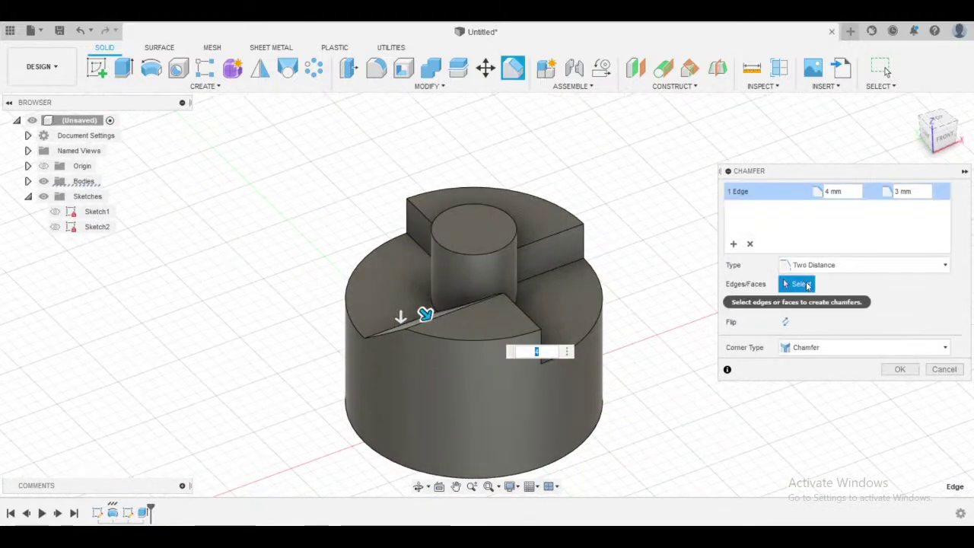
click(805, 286)
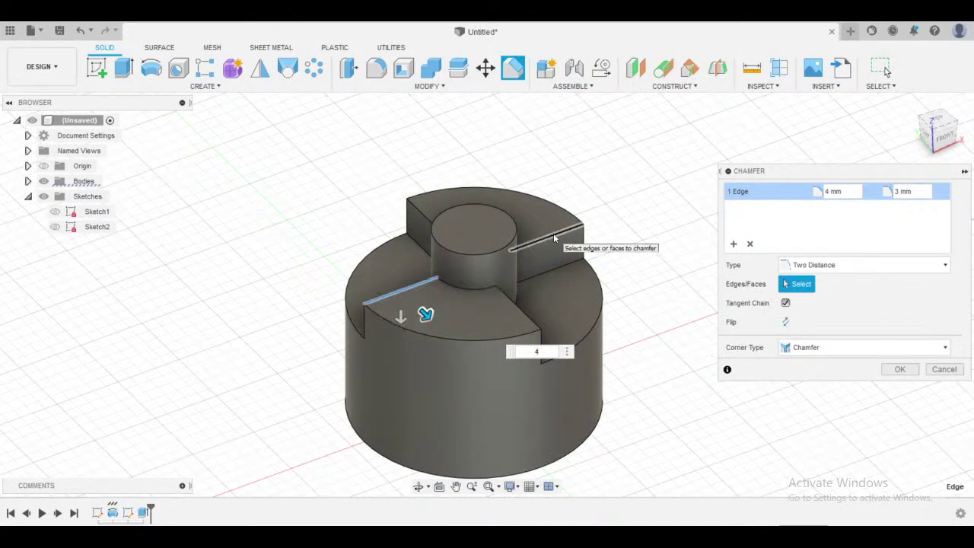
shift+middle_drag(629, 233, 709, 233)
shift+middle_drag(622, 313, 524, 302)
shift+middle_drag(556, 245, 569, 285)
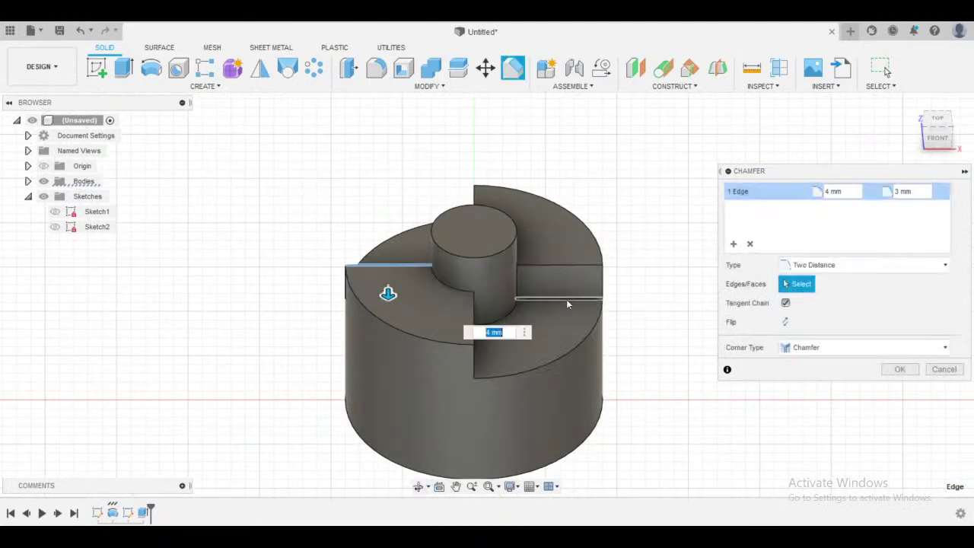
click(566, 299)
shift+middle_drag(631, 272, 533, 304)
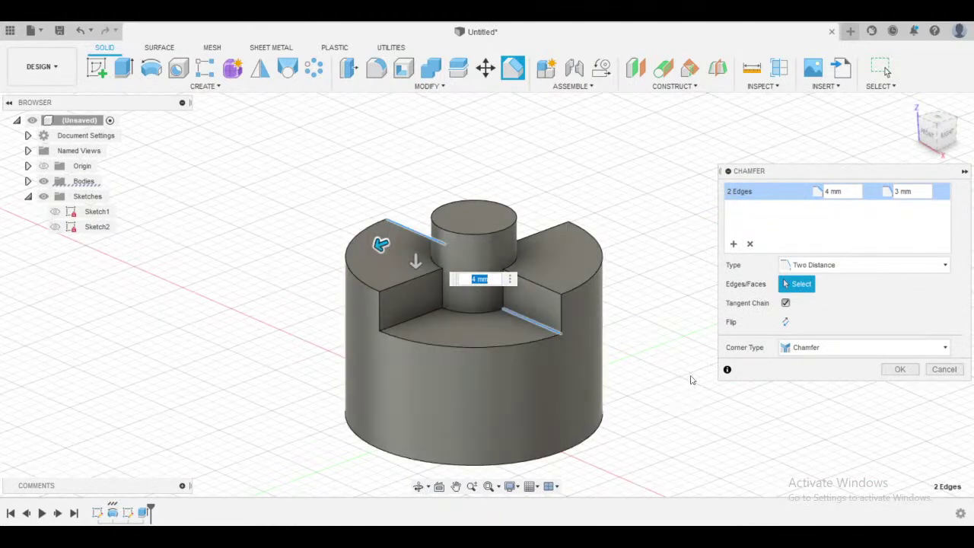
click(541, 333)
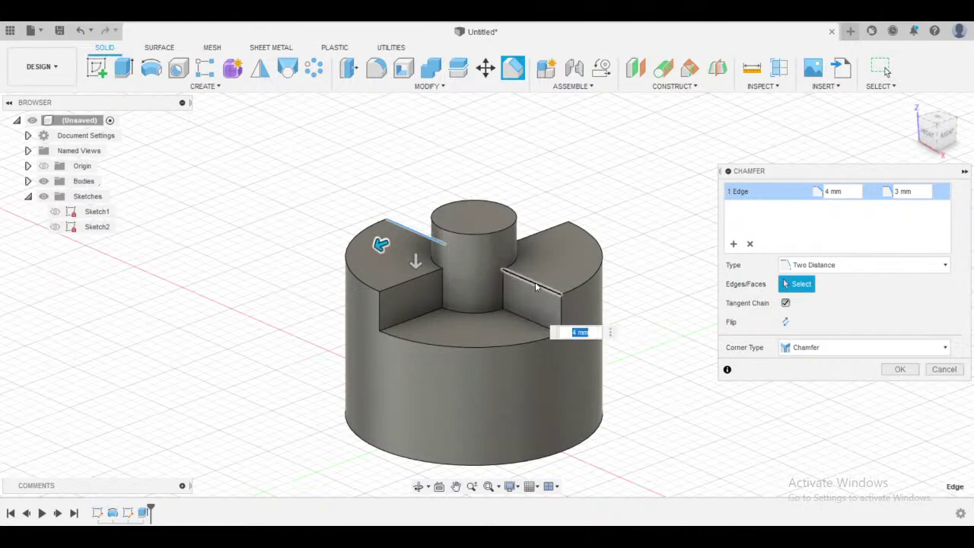
click(534, 283)
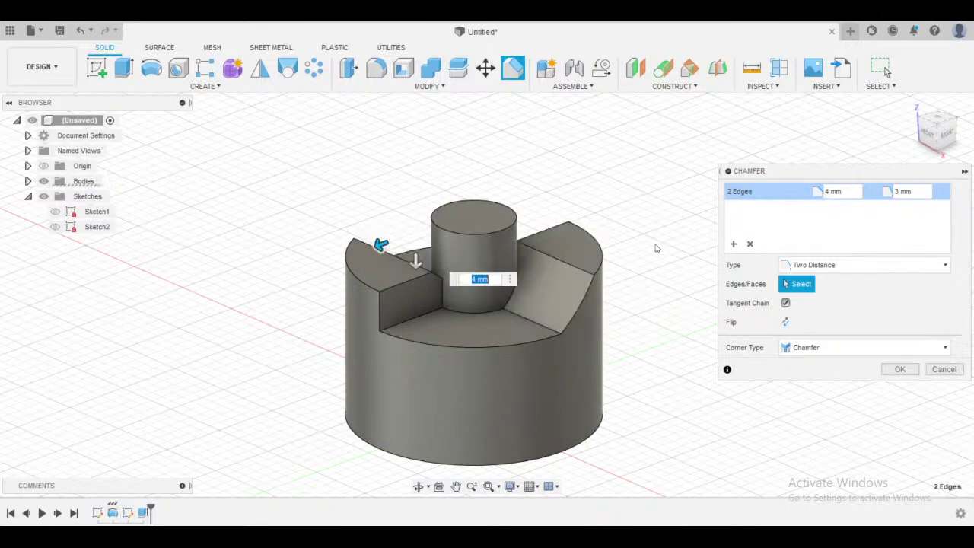
- Review which direction each of the two chamfer distances controls on the sloped faces
shift+middle_drag(657, 246, 432, 250)
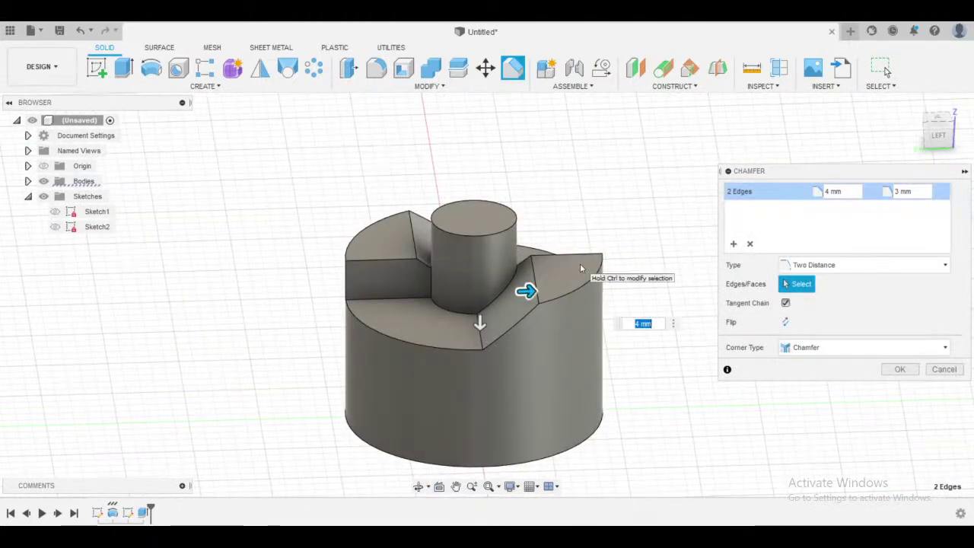
key(Tab)
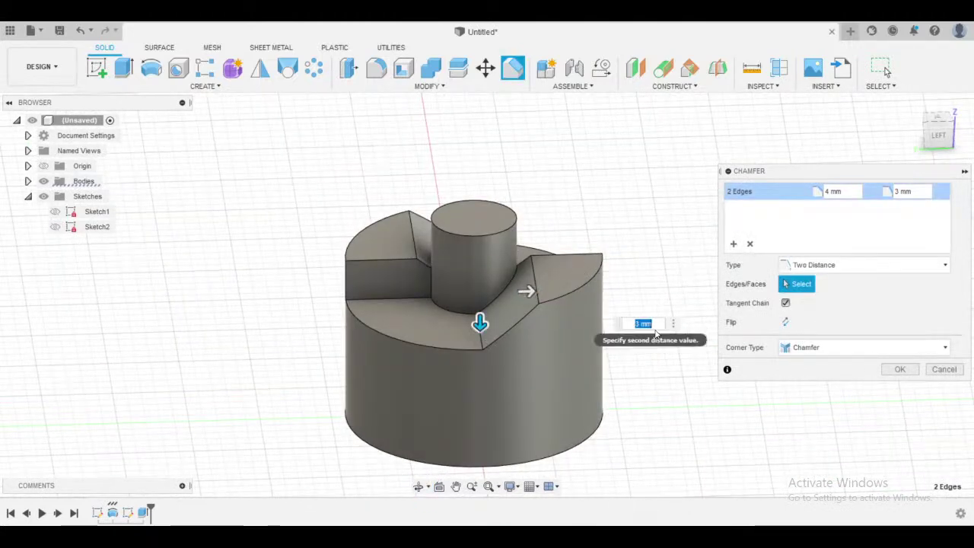
key(Tab)
key(Tab)
key(Tab)
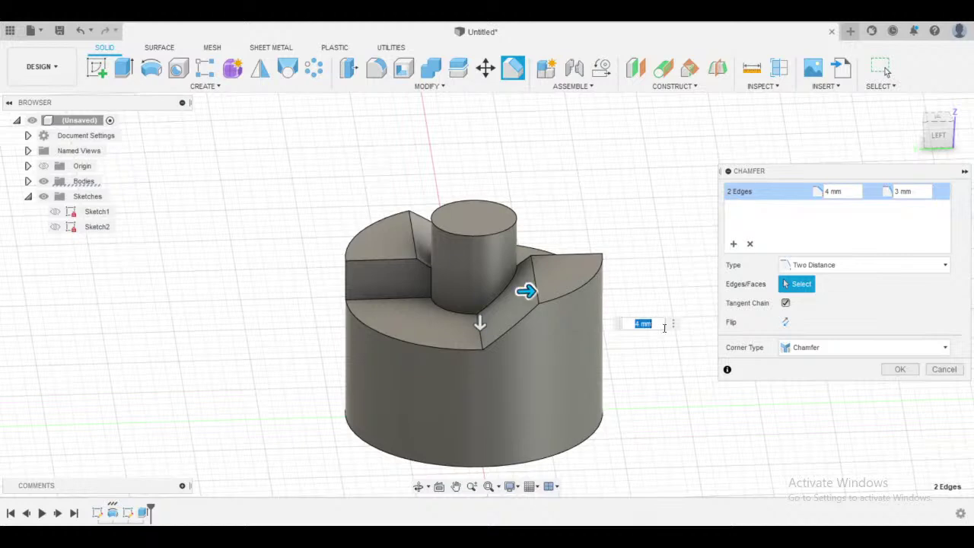
key(Tab)
key(Tab)
key(Tab)
key(Tab)
key(Tab)
key(Tab)
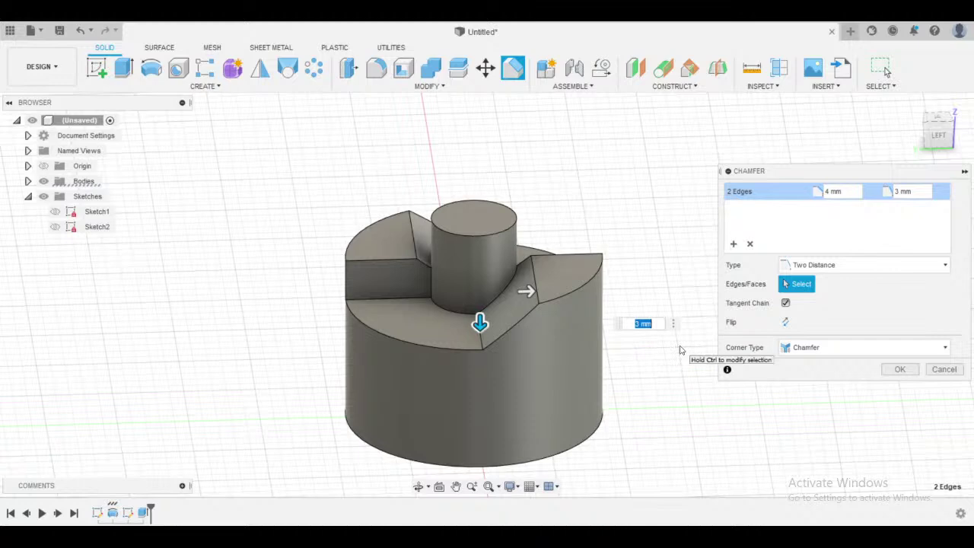
key(Tab)
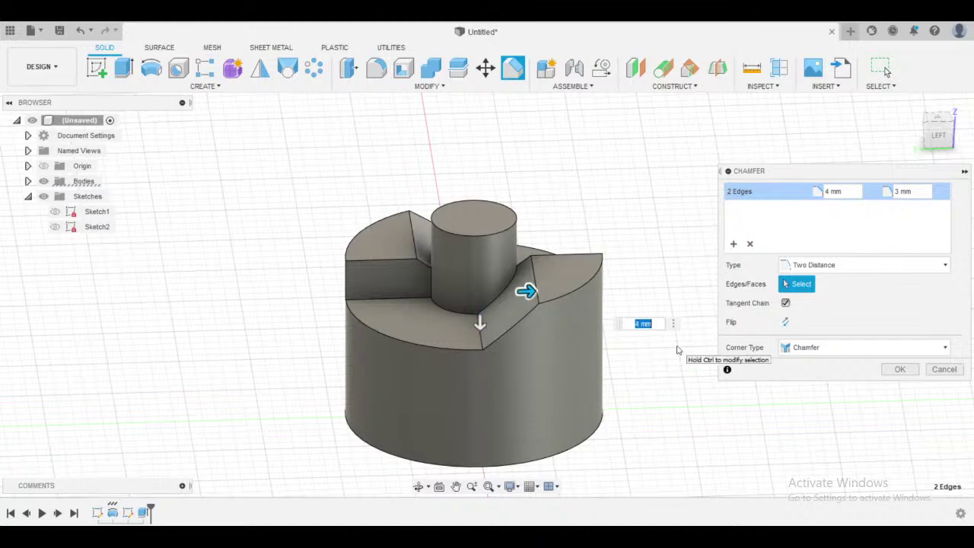
key(Tab)
key(Tab)
- Inspect the sloped faces up close and apply the two-edge chamfer
scroll(526, 290, up, 2)
shift+middle_drag(563, 308, 563, 271)
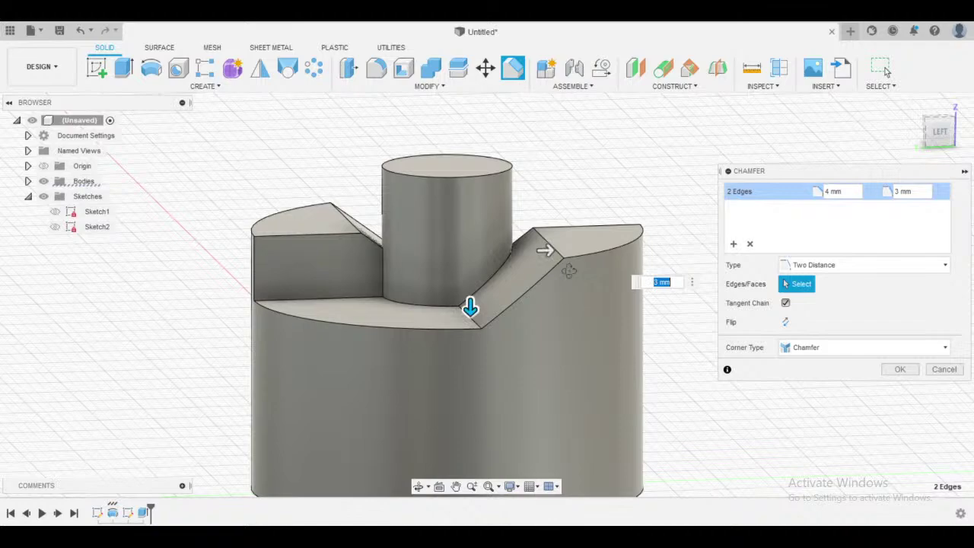
scroll(568, 270, down, 3)
shift+middle_drag(550, 281, 595, 314)
click(901, 368)
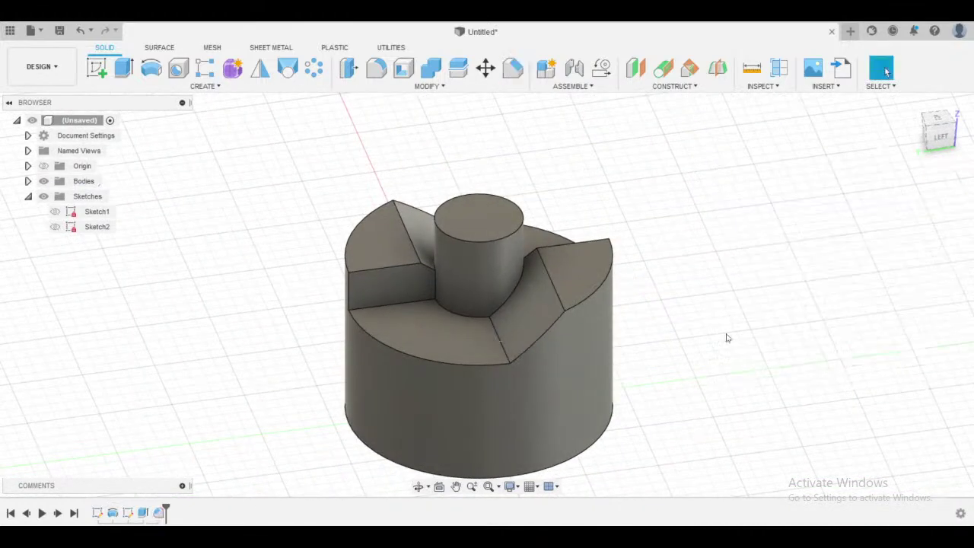
shift+middle_drag(726, 337, 674, 328)
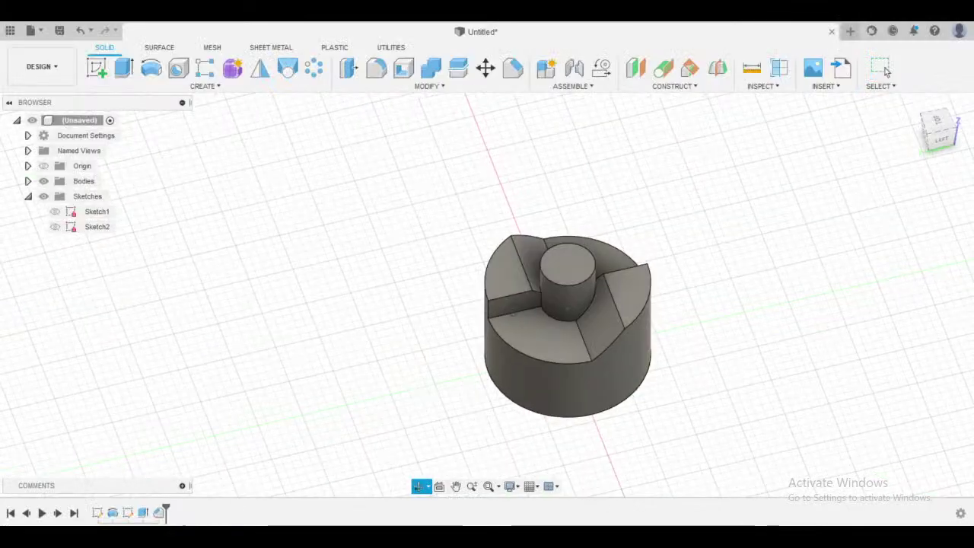
shift+middle_drag(513, 314, 495, 300)
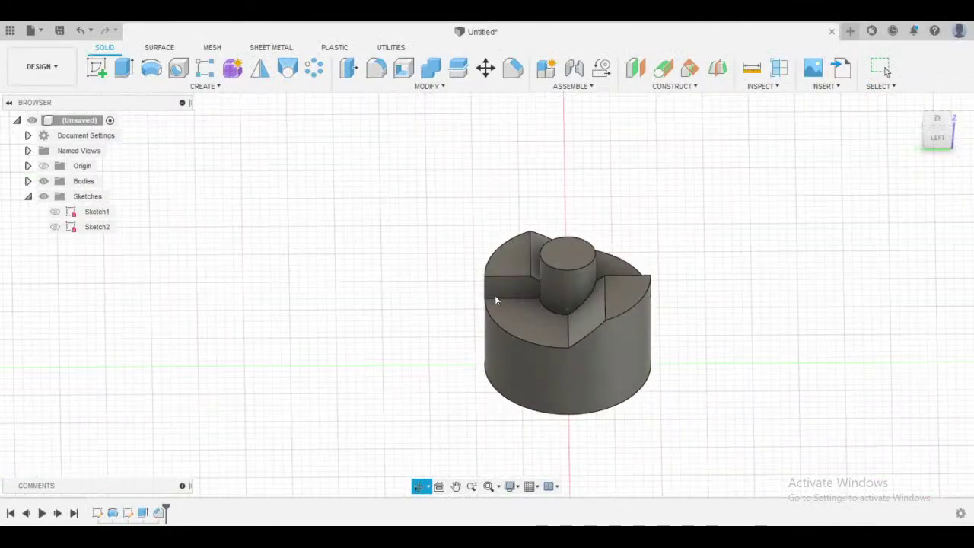
- Examine the ramps on the two raised quarters from straight above and from angled views
click(940, 123)
middle_drag(712, 307, 671, 264)
scroll(655, 284, up, 1)
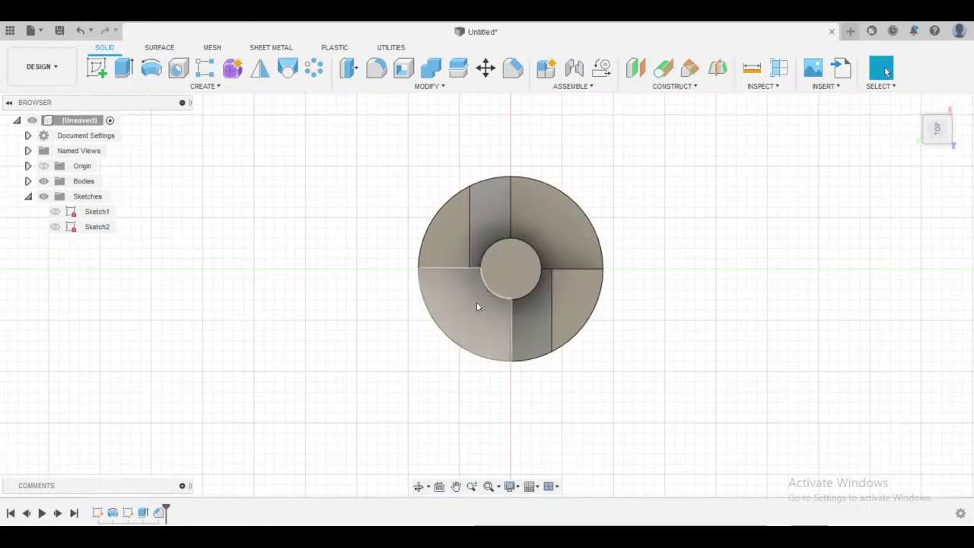
shift+middle_drag(626, 345, 629, 304)
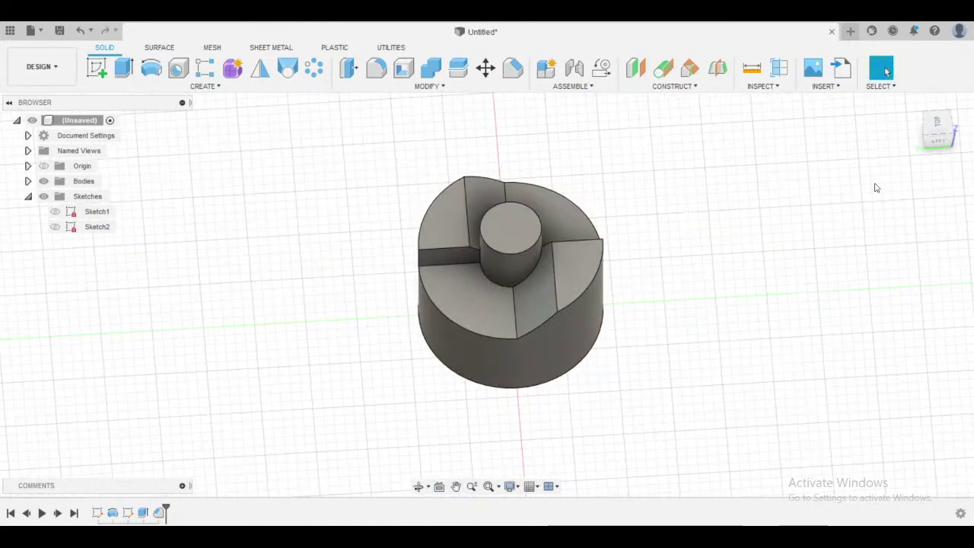
click(938, 123)
click(938, 124)
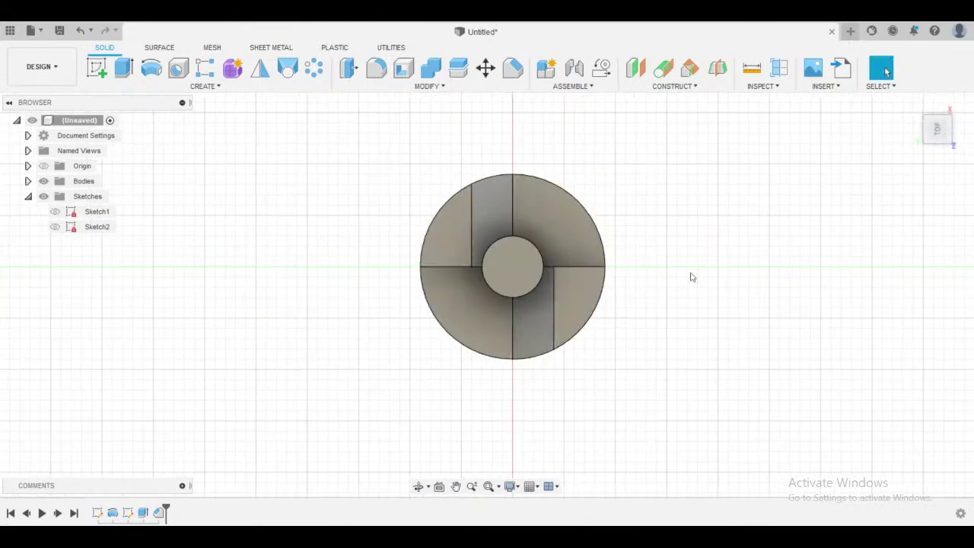
middle_drag(695, 261, 653, 259)
scroll(543, 177, down, 1)
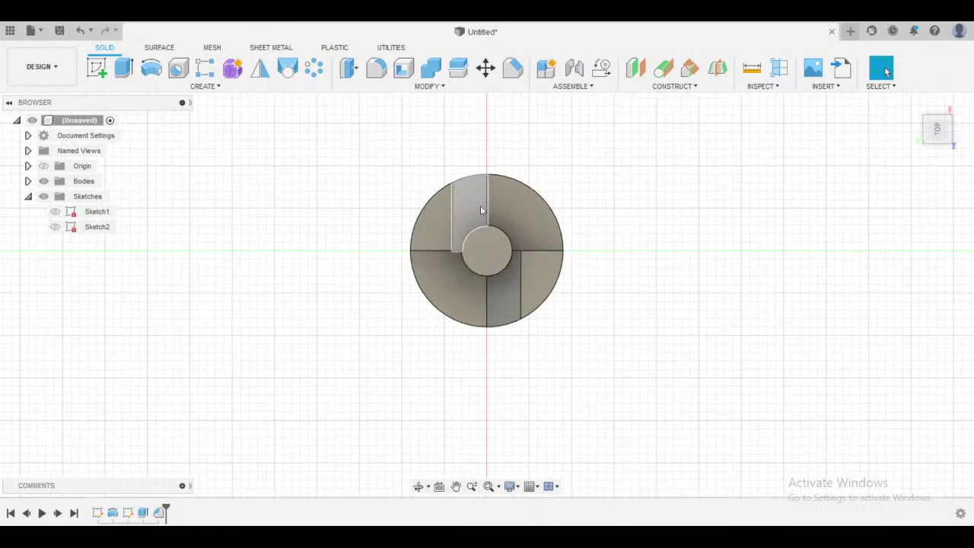
scroll(618, 256, down, 2)
scroll(599, 252, up, 3)
middle_drag(630, 258, 645, 224)
scroll(648, 276, down, 2)
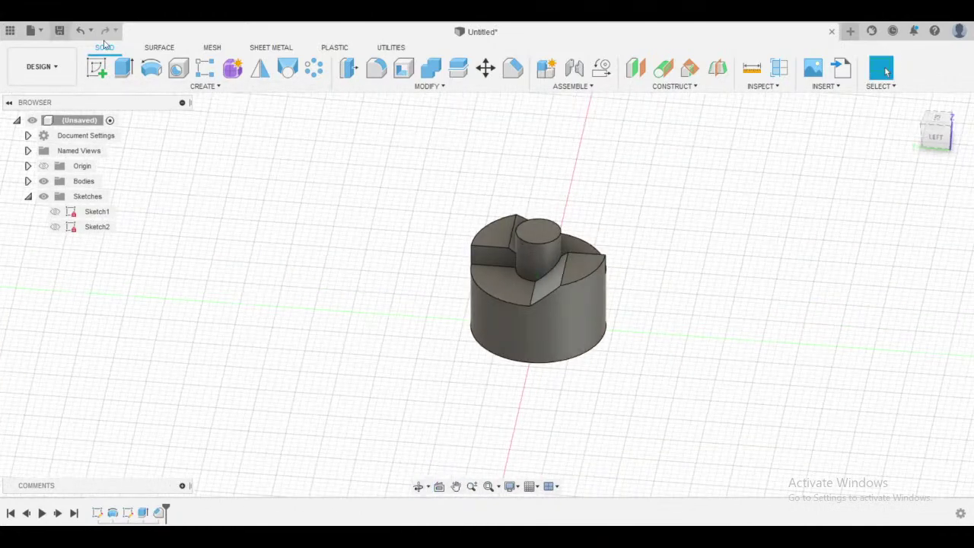
- Save the design as Yuva in the PDC 2022 Eğitim project and close it
click(60, 31)
key(BackSpace)
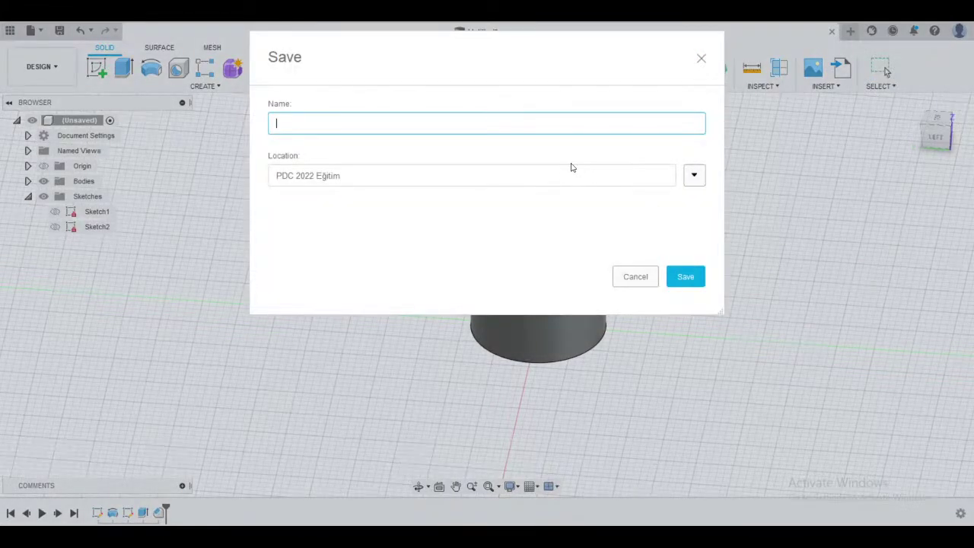
key(Return)
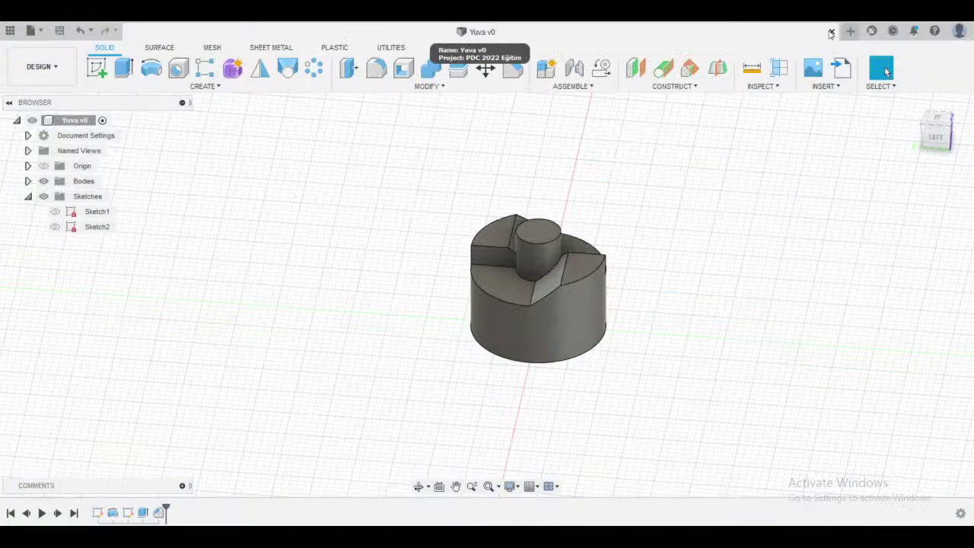
click(831, 32)
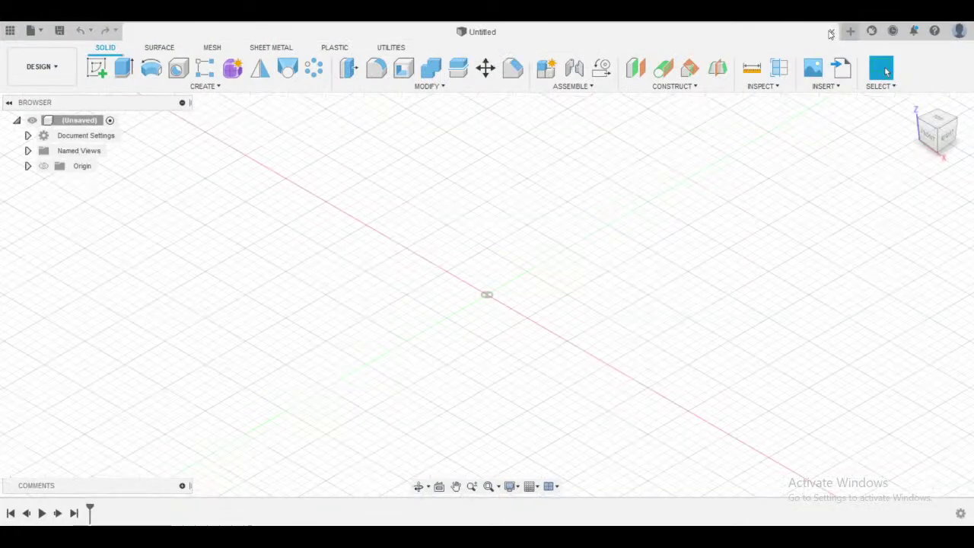
- Check the parts saved in the PDC 2022 Eğitim project folder
click(30, 31)
click(13, 30)
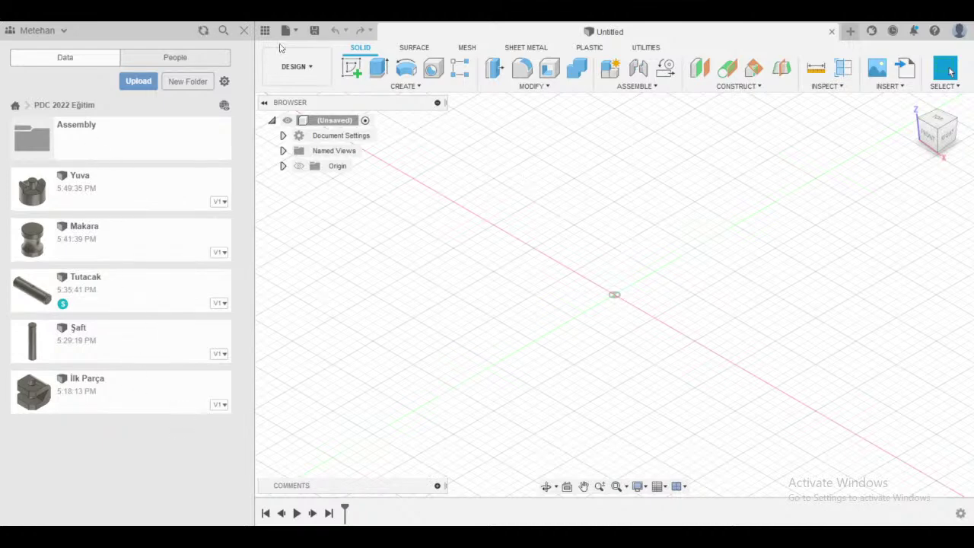
click(243, 31)
- Switch to the presentation and review the Pervane part and the dimensions of its base circles
key(alt+Tab)
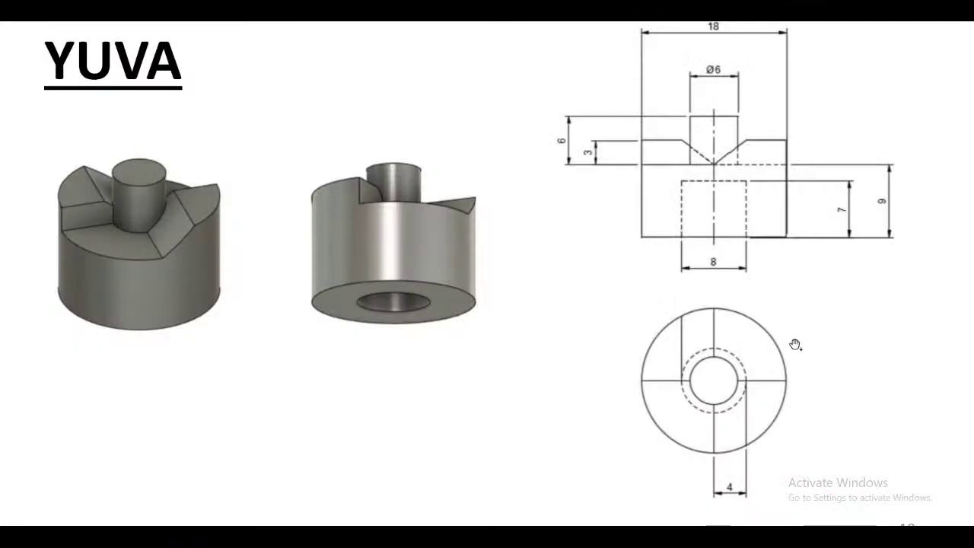
click(795, 344)
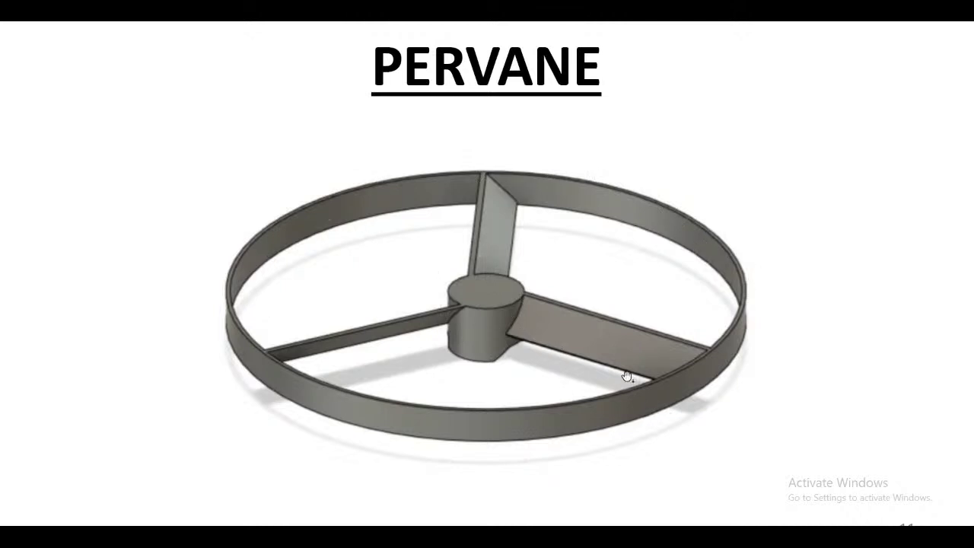
click(554, 320)
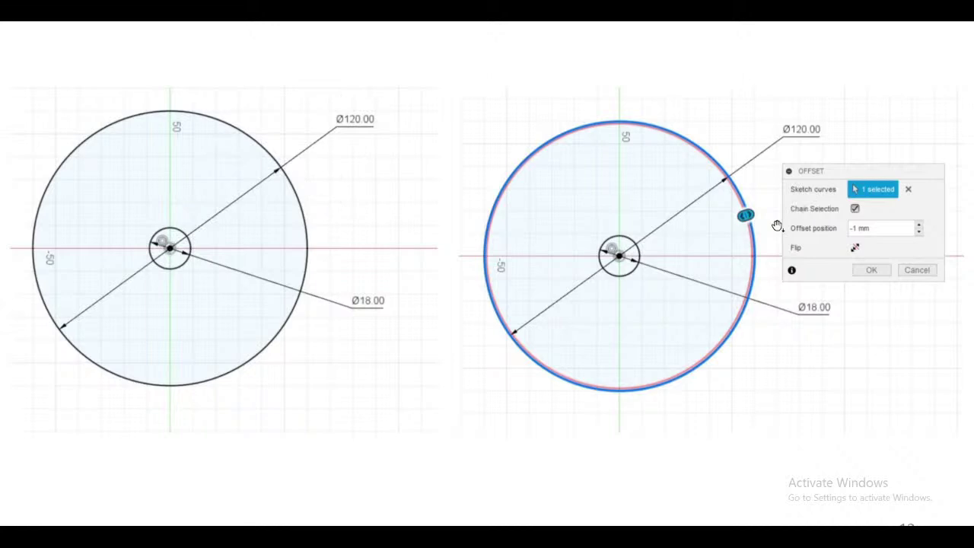
- Return to Fusion 360 and start a sketch on the horizontal XY plane
key(alt+Tab)
click(97, 68)
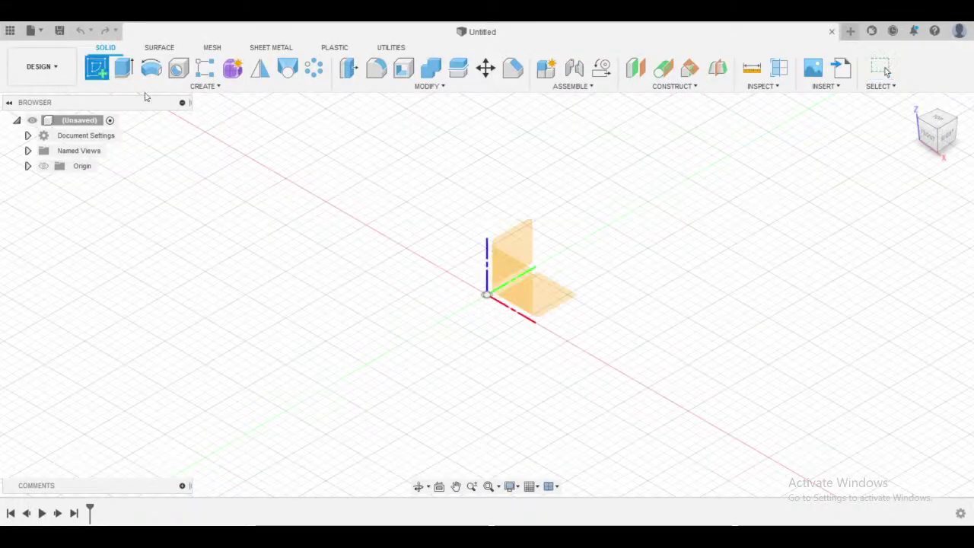
click(561, 299)
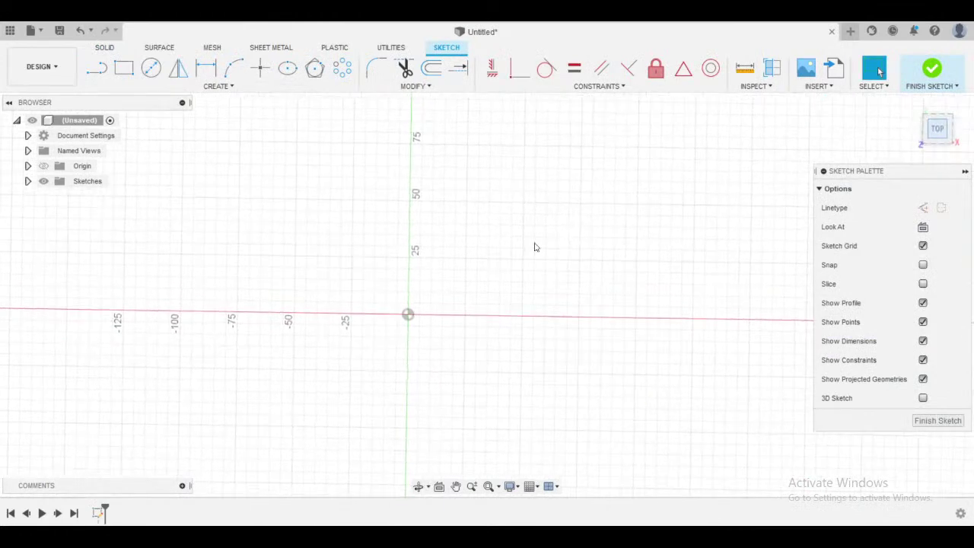
mouse_move(533, 246)
middle_down()
mouse_move(569, 242)
mouse_move(539, 238)
middle_up()
- Draw three concentric circles on the origin: an inner one about 30 mm, a middle one about 158 mm and a larger outer one
click(150, 67)
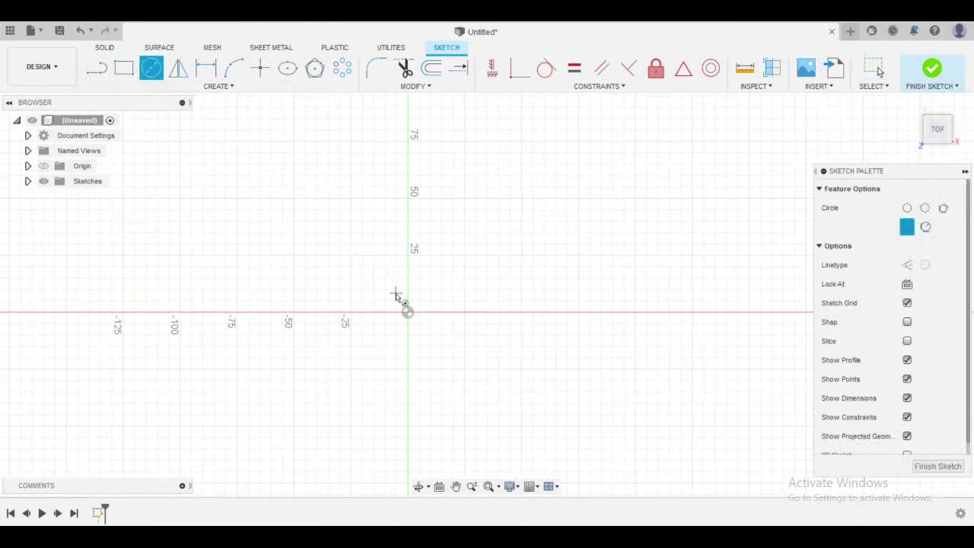
click(408, 311)
click(443, 305)
click(408, 312)
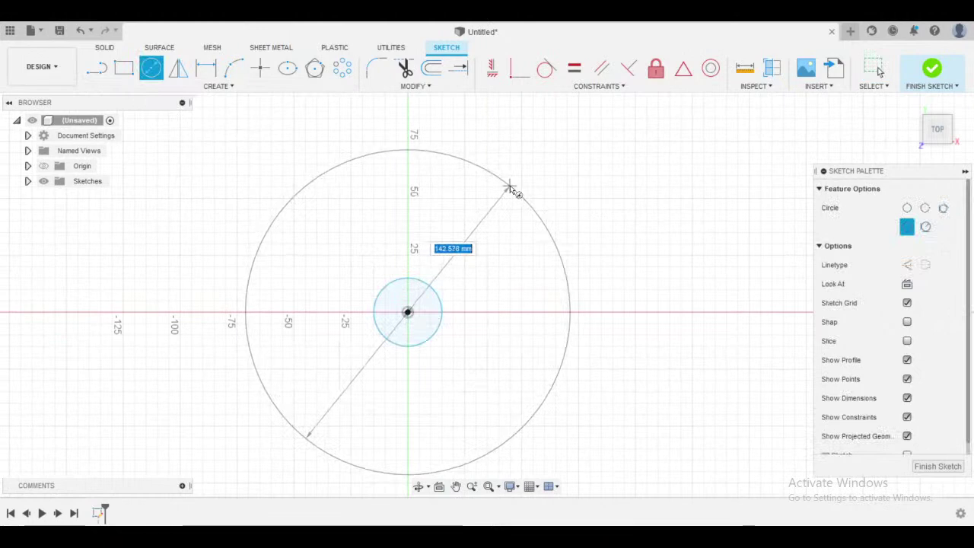
click(541, 192)
click(407, 312)
click(547, 167)
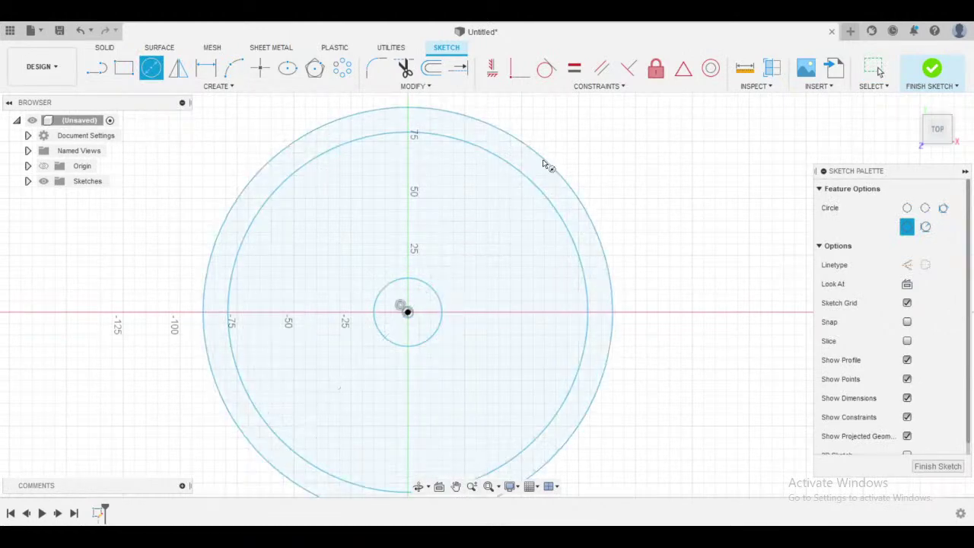
key(Escape)
middle_drag(606, 211, 618, 181)
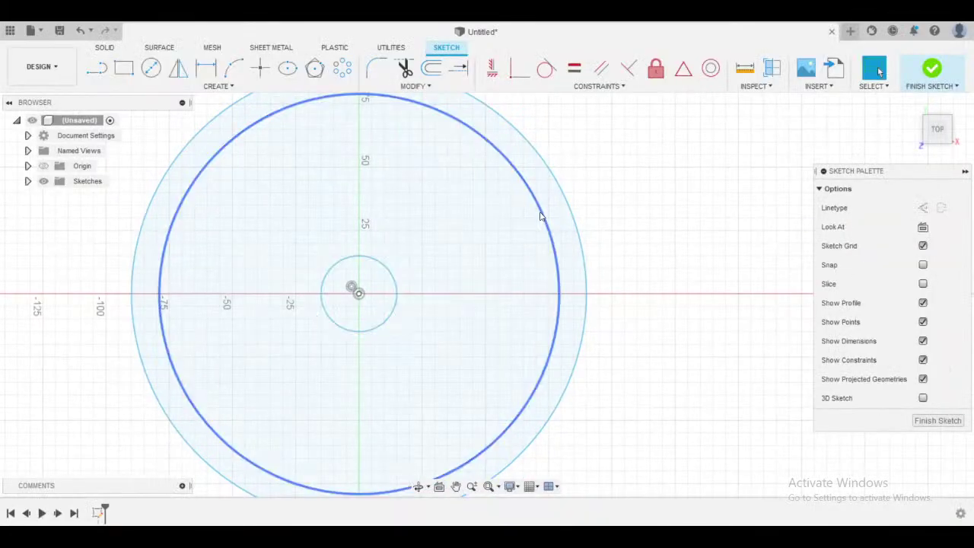
- Delete the middle circle, leaving the small inner and the large outer circle
click(540, 212)
middle_drag(627, 190, 585, 190)
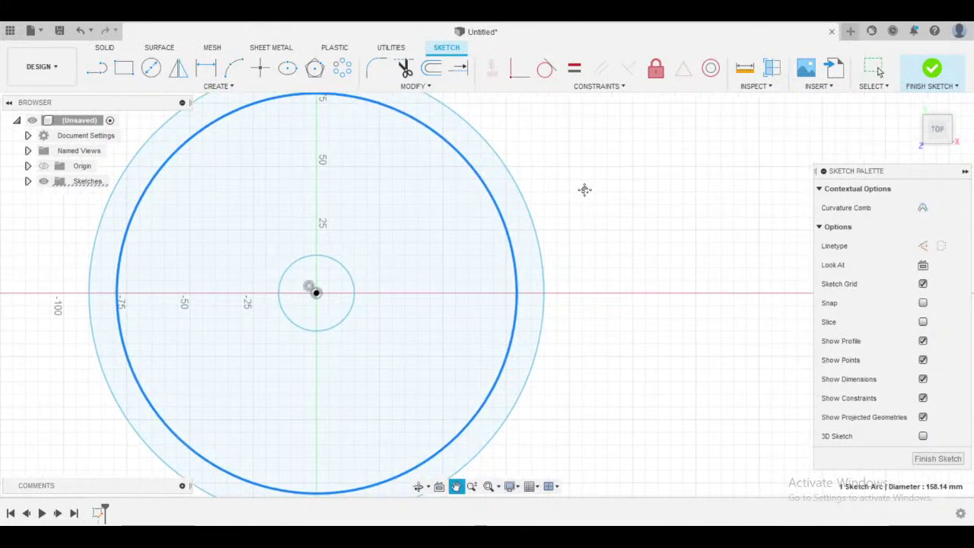
key(Escape)
middle_drag(591, 241, 629, 239)
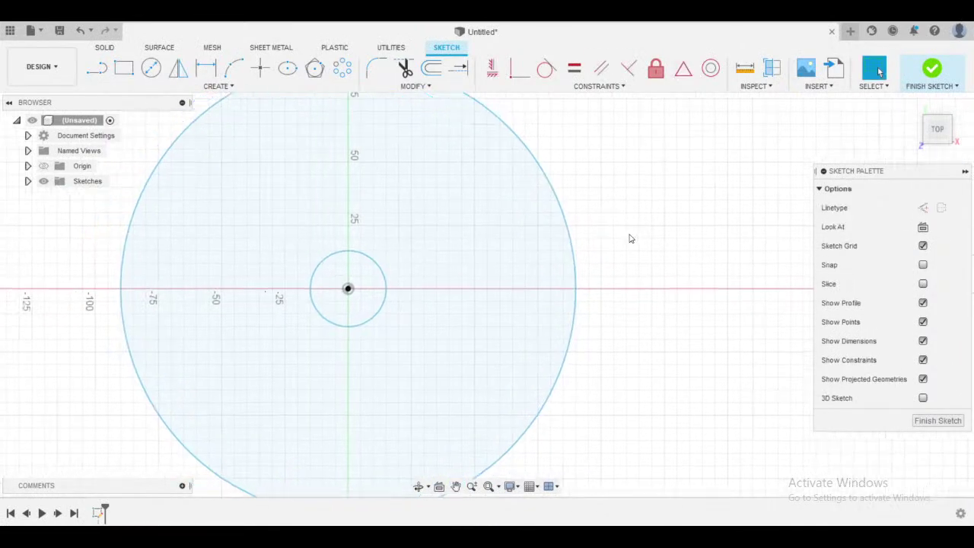
- Dimension the inner circle to a diameter of 18 mm
scroll(628, 239, down, 3)
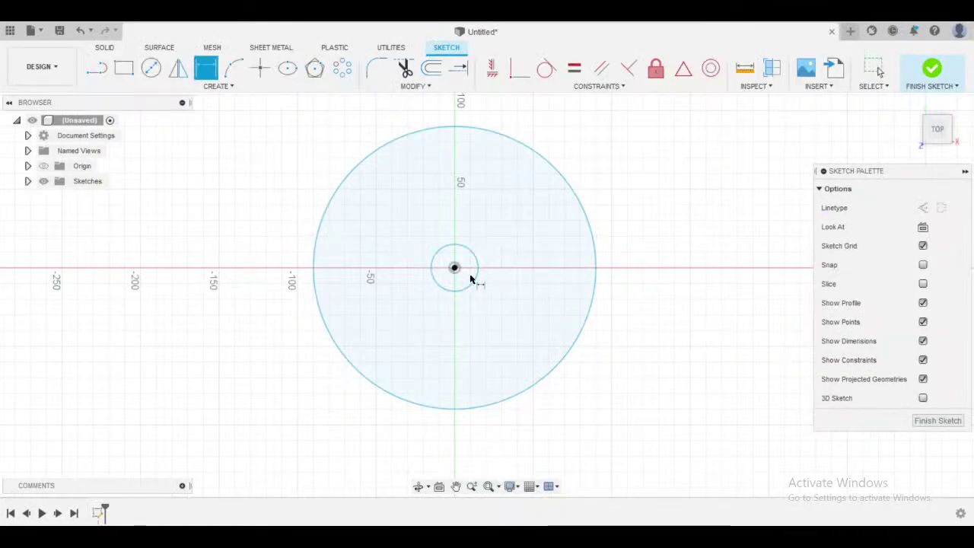
click(470, 280)
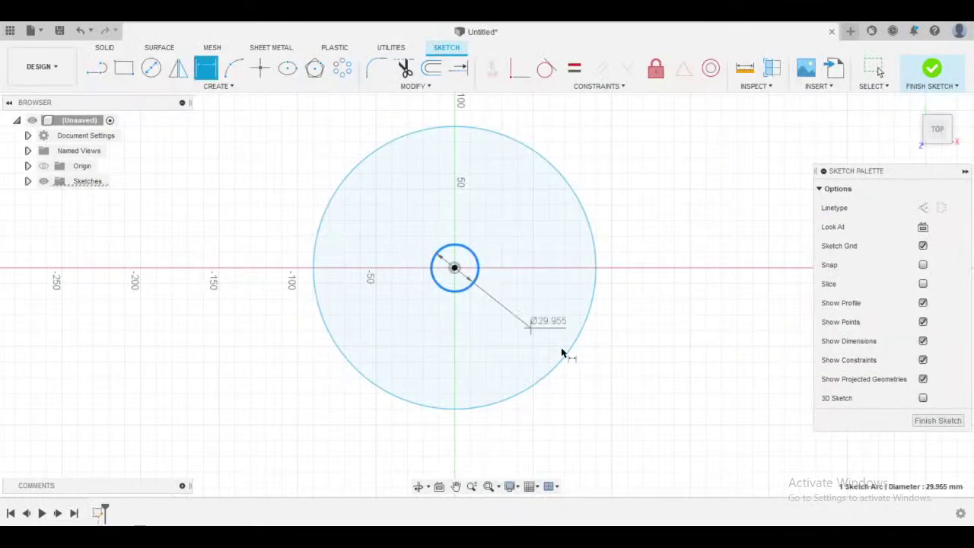
click(645, 405)
text(18)
key(Return)
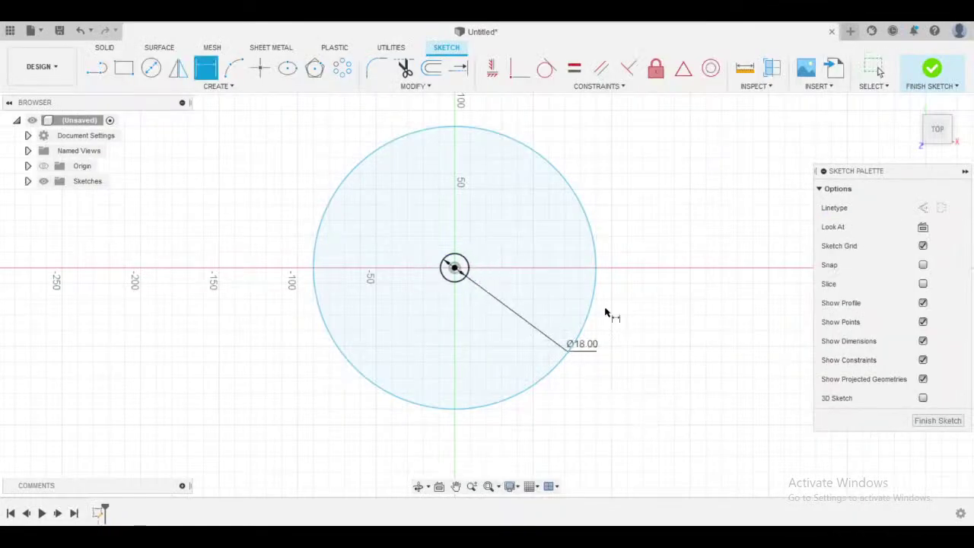
- Dimension the outer circle to a diameter of 120 mm
click(590, 249)
click(607, 222)
text(120)
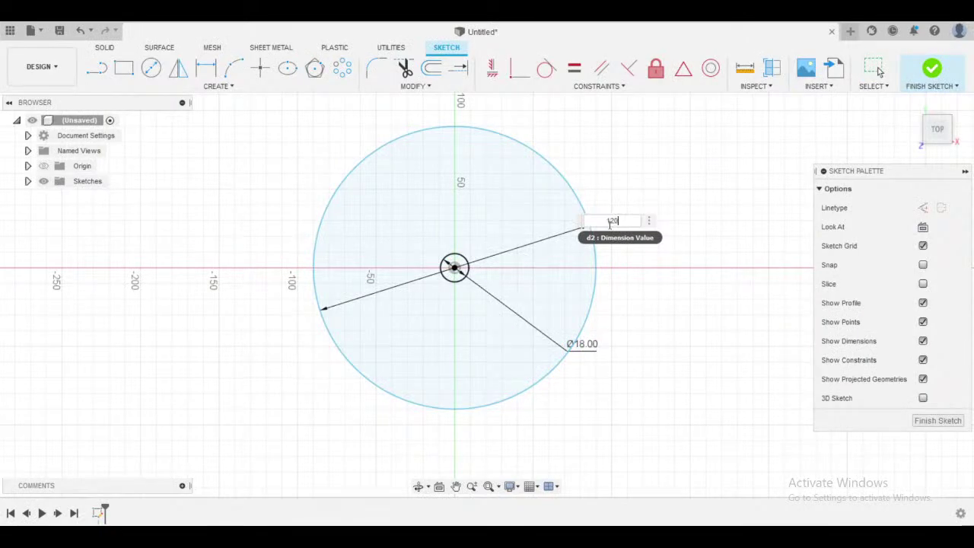
key(Return)
key(Escape)
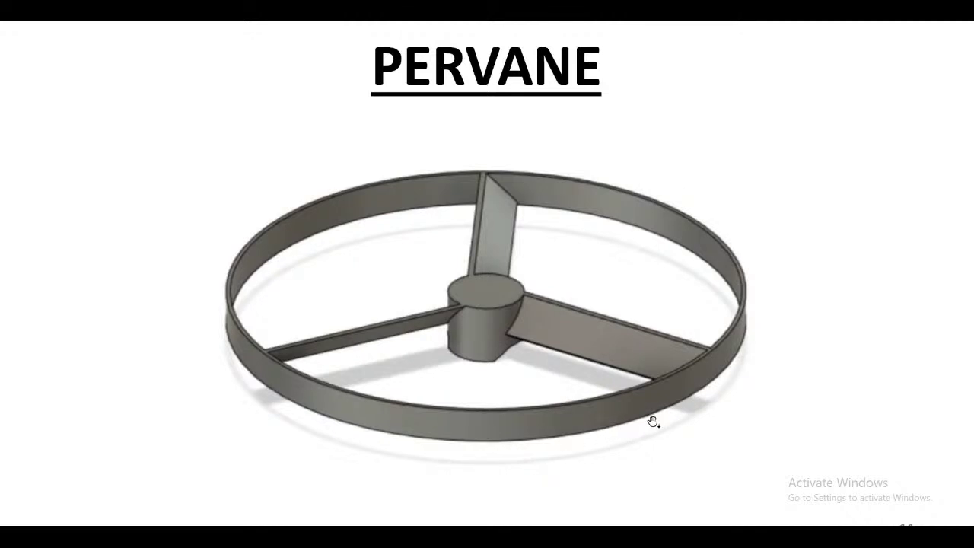
- Consult the Pervane slides for the offset of the 120 mm circle and return to the sketch
click(697, 340)
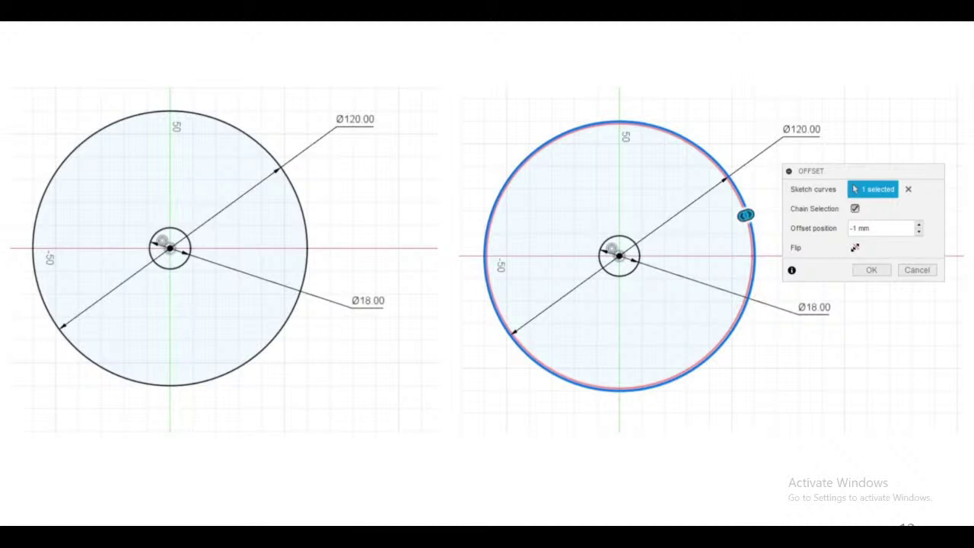
key(alt+Tab)
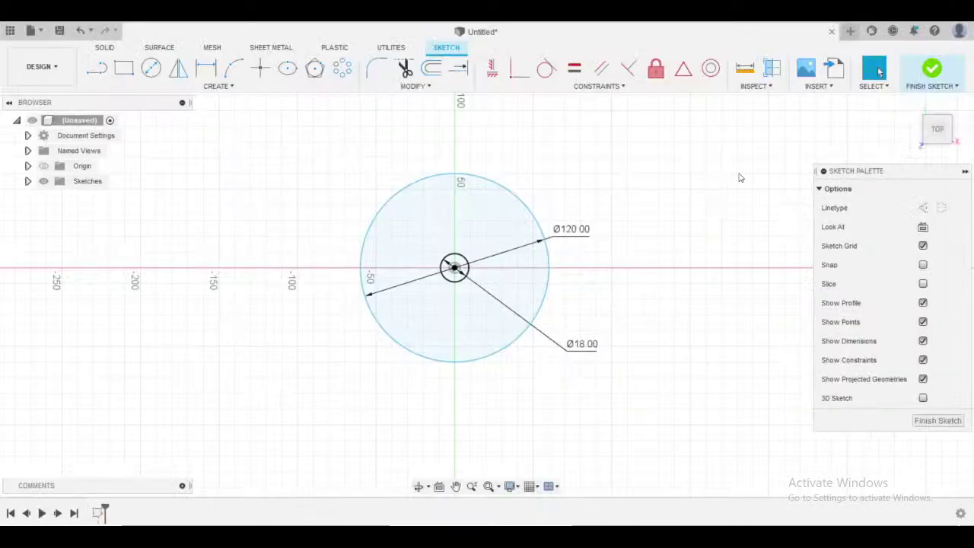
middle_drag(512, 146, 401, 171)
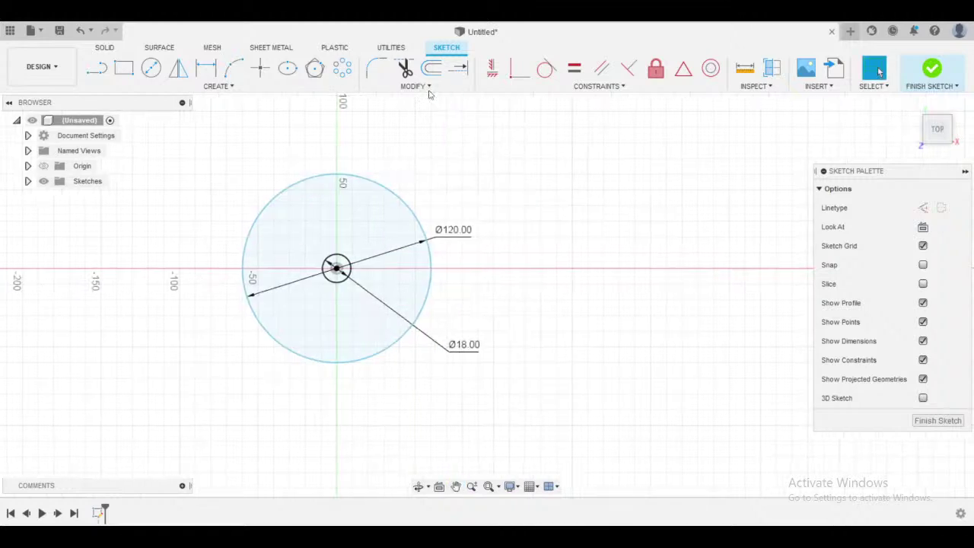
middle_drag(503, 169, 609, 167)
scroll(530, 174, up, 2)
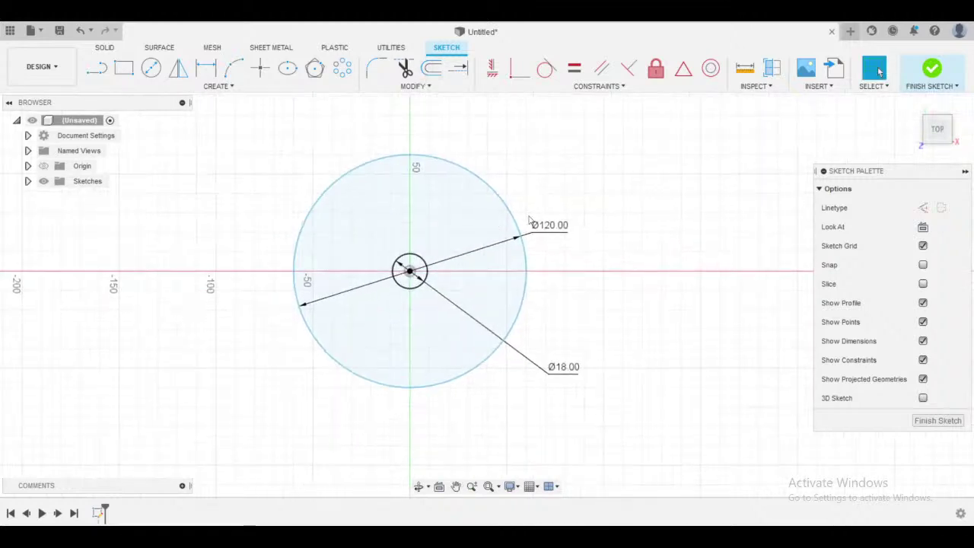
- Pull the 120 mm circle away from the small circle, then snap its centre onto the origin
drag(525, 245, 603, 233)
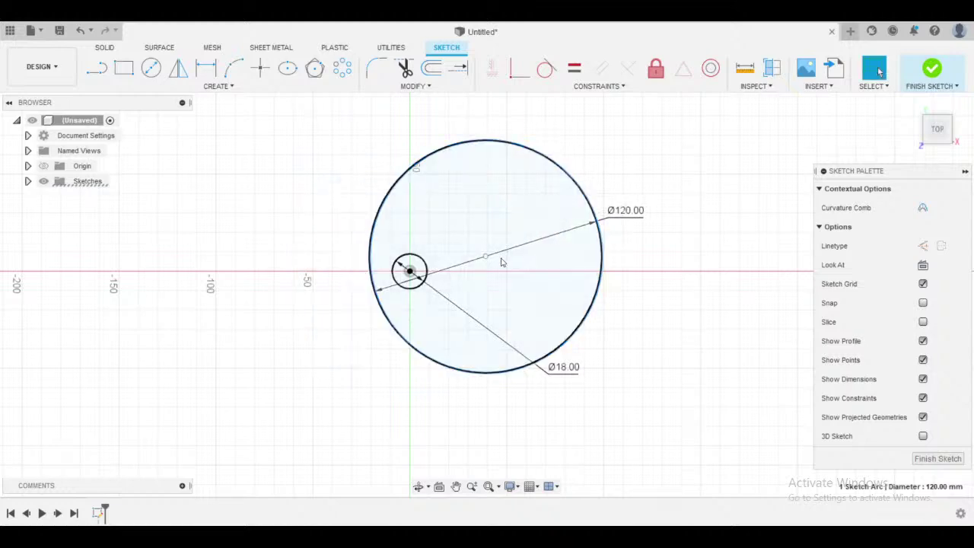
scroll(489, 258, up, 1)
drag(488, 260, 394, 277)
middle_drag(409, 269, 428, 249)
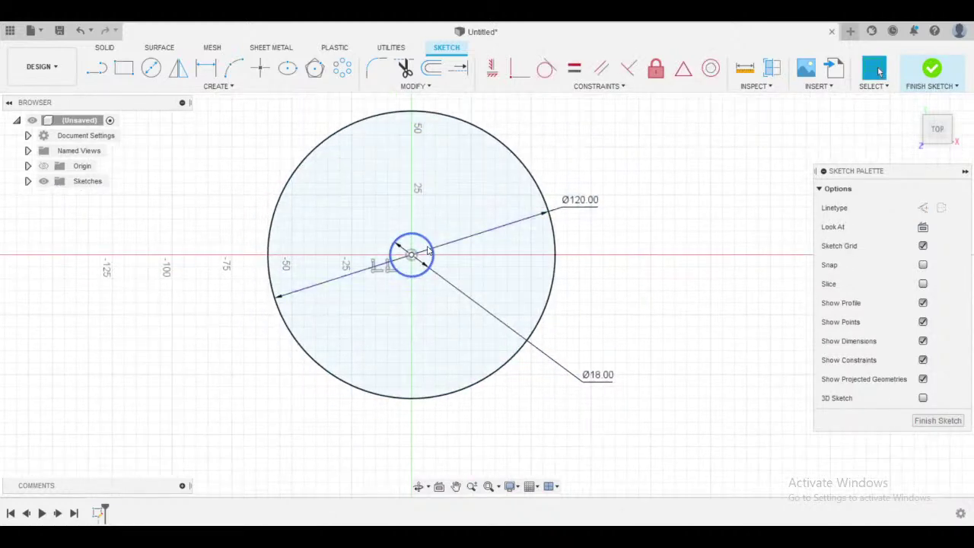
middle_drag(462, 218, 418, 240)
scroll(403, 240, down, 1)
scroll(398, 241, up, 1)
scroll(394, 233, down, 1)
middle_drag(411, 198, 441, 183)
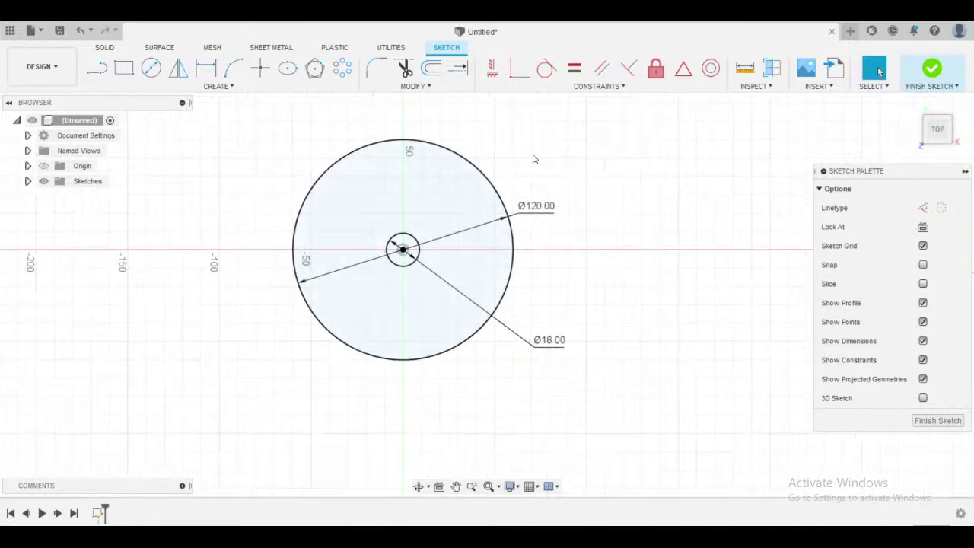
mouse_move(534, 156)
middle_down()
mouse_move(555, 168)
mouse_move(546, 178)
mouse_move(561, 182)
middle_up()
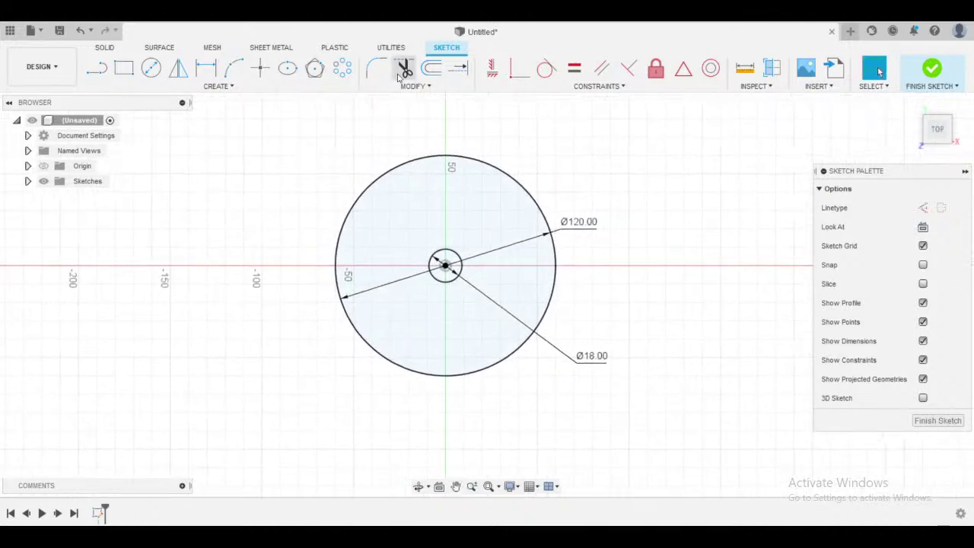
click(437, 73)
middle_drag(477, 160, 354, 178)
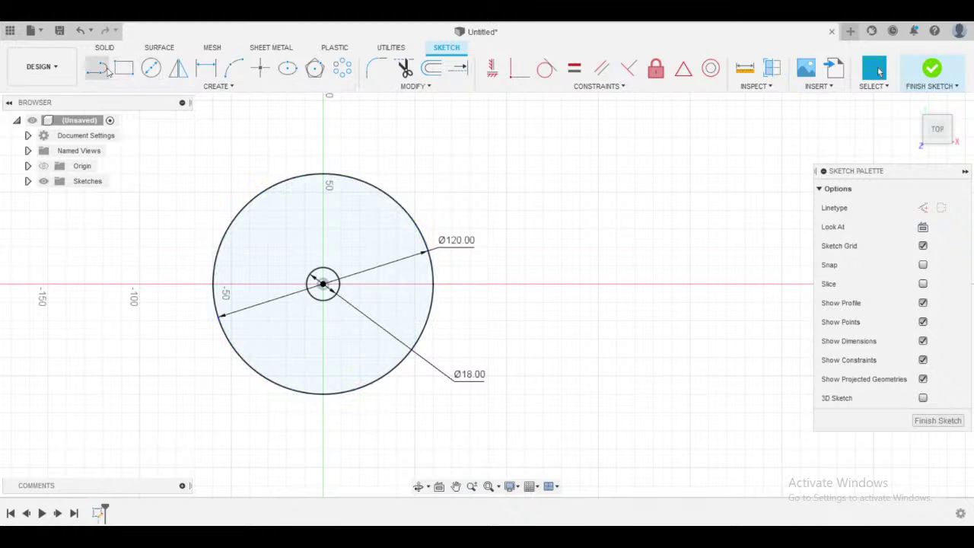
- Draw a closed seven-sided polygon of line segments to the right of the concentric circles
click(96, 68)
middle_drag(529, 210, 413, 211)
click(430, 249)
click(429, 143)
click(518, 111)
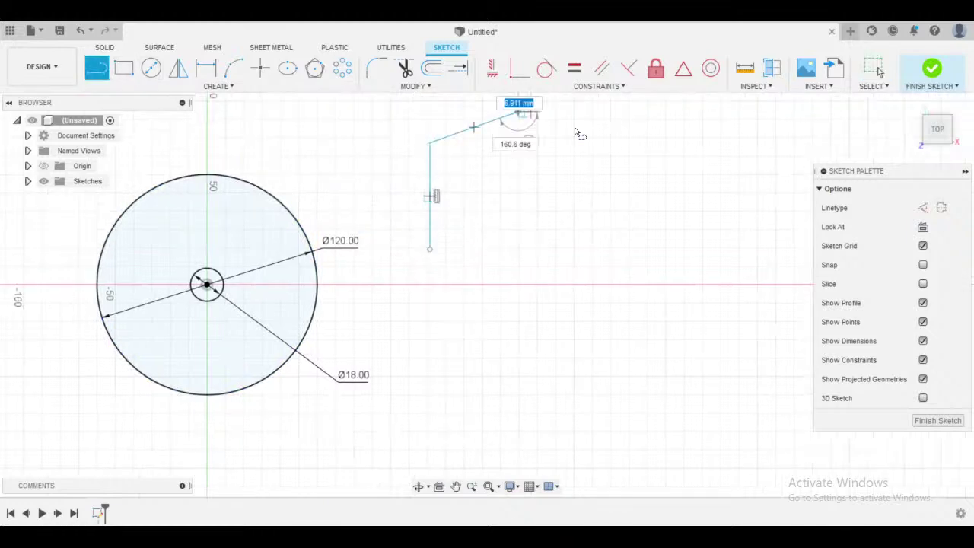
click(627, 155)
click(661, 249)
click(585, 287)
click(501, 232)
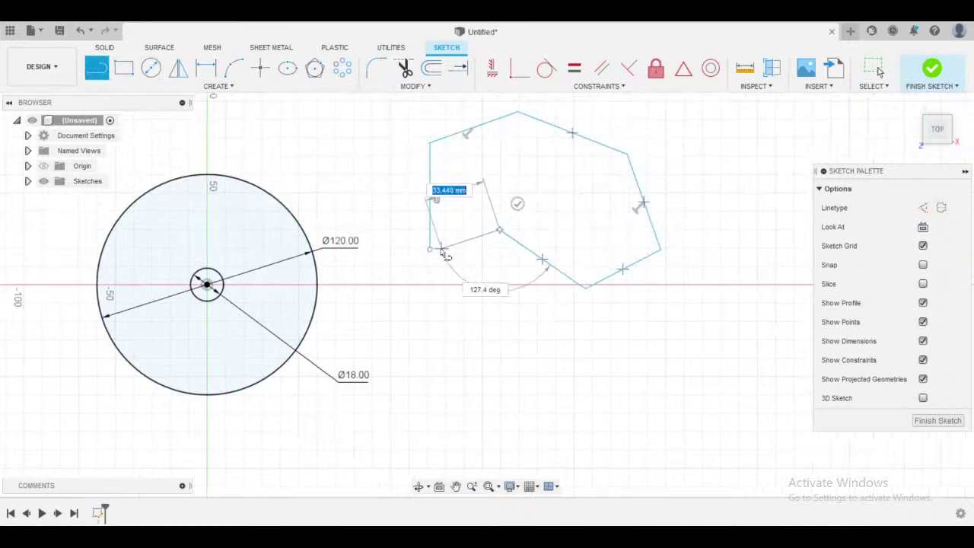
click(429, 249)
key(Escape)
- Try a 6 mm inward offset of the seven-sided polygon's whole chain, then delete the polygon
middle_drag(561, 200, 544, 210)
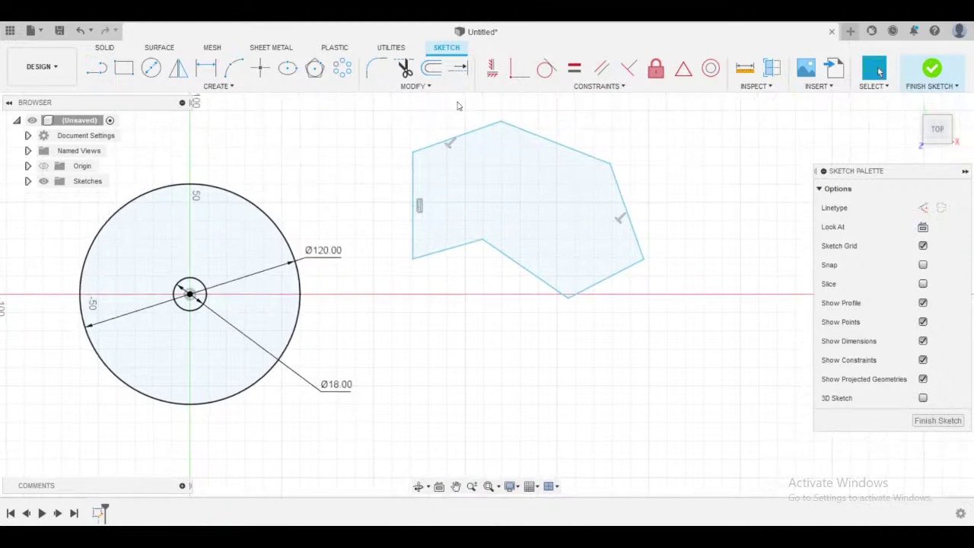
click(432, 67)
click(571, 148)
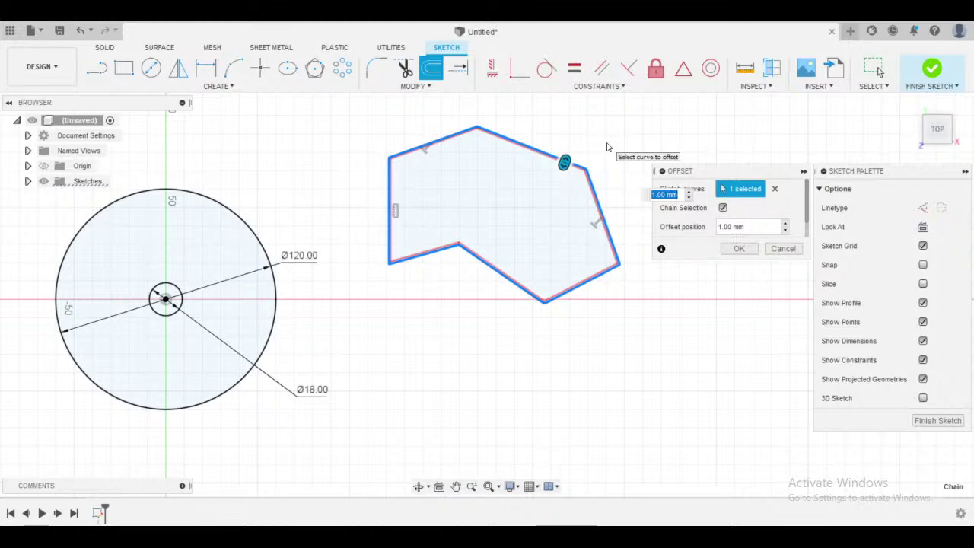
text(3)
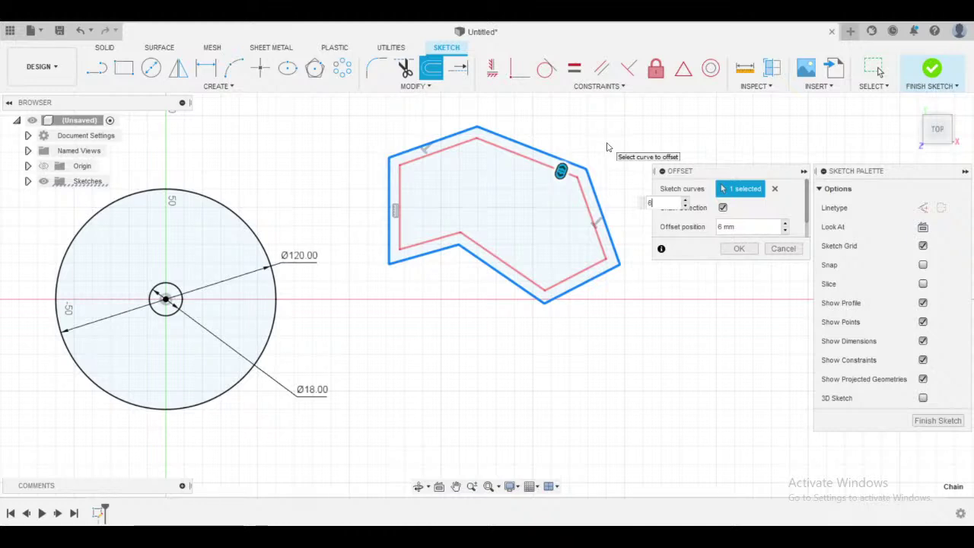
key(Escape)
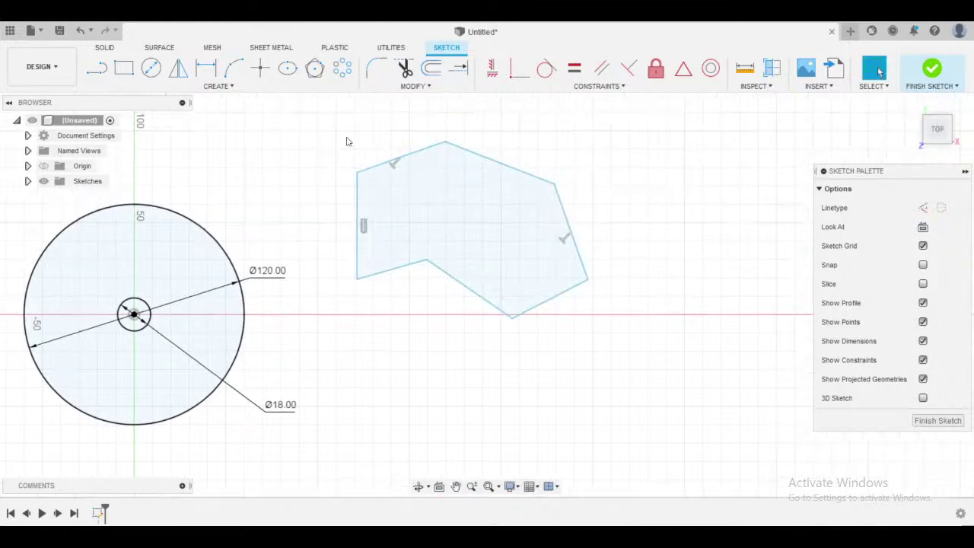
drag(346, 141, 633, 371)
key(Delete)
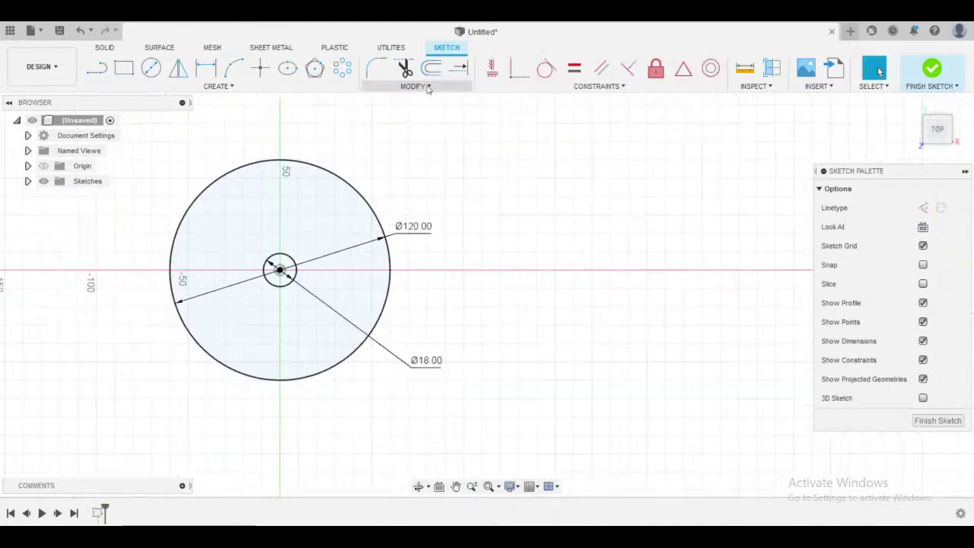
- Draw a larger closed eight-sided polygon of line segments to the right of the concentric circles
middle_drag(467, 124, 388, 117)
click(102, 76)
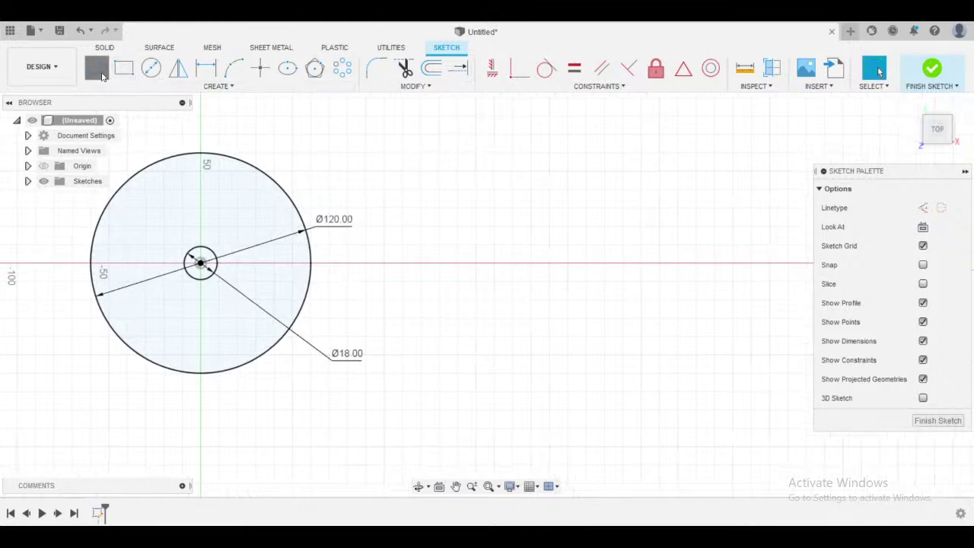
click(97, 68)
click(481, 333)
click(424, 243)
click(464, 174)
click(564, 120)
click(681, 146)
click(755, 221)
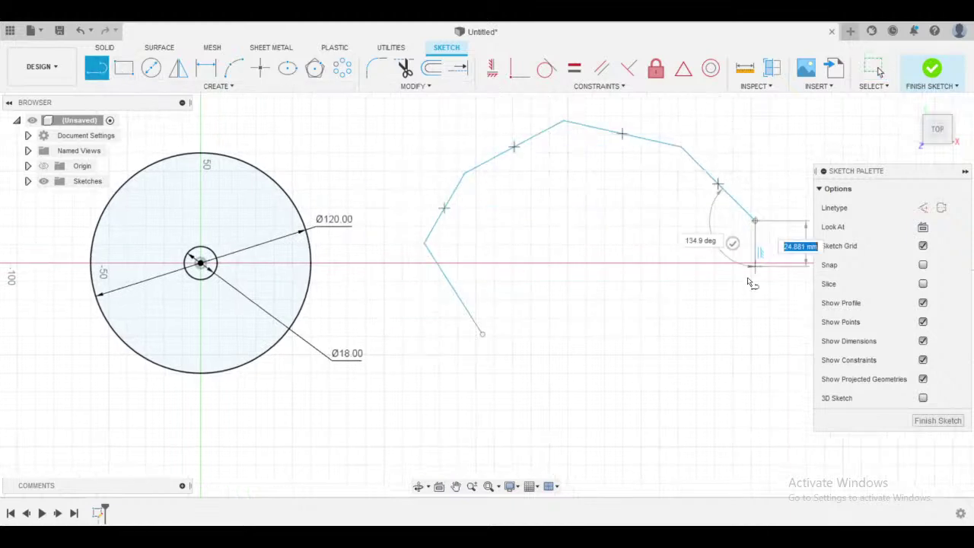
click(718, 302)
click(638, 262)
click(482, 333)
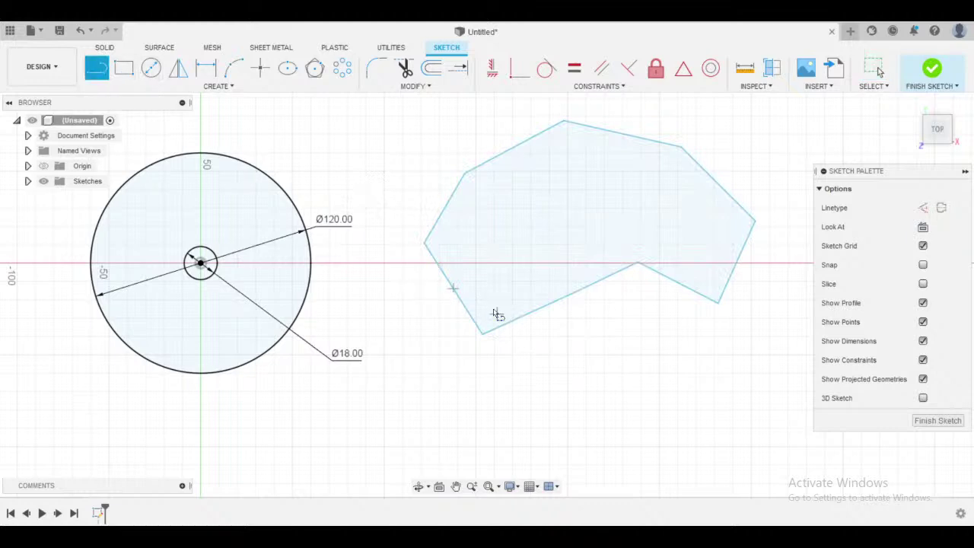
- Try tracing an inner outline by hand parallel to the eight-sided polygon's edges, then undo those lines
click(497, 313)
click(448, 238)
click(481, 191)
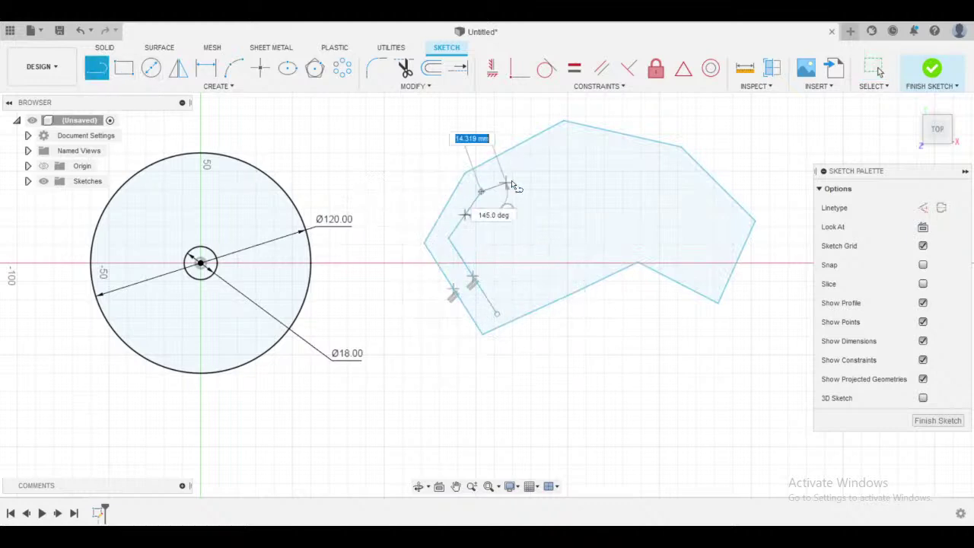
click(555, 144)
key(ctrl+z)
key(ctrl+z)
key(ctrl+z)
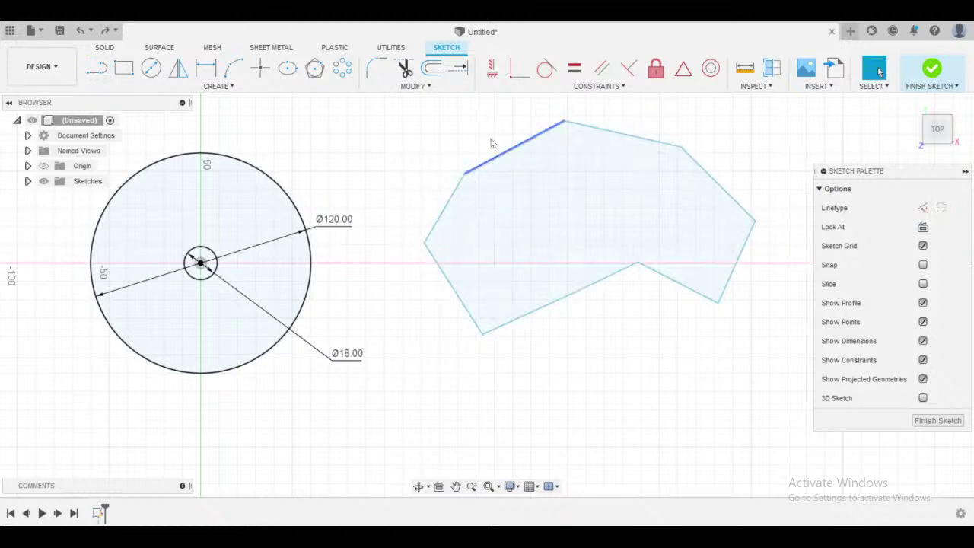
- Offset the eight-sided polygon's whole chain inward by 8 mm and place its offset dimension outside the profile
click(431, 68)
click(454, 287)
middle_drag(600, 359, 446, 385)
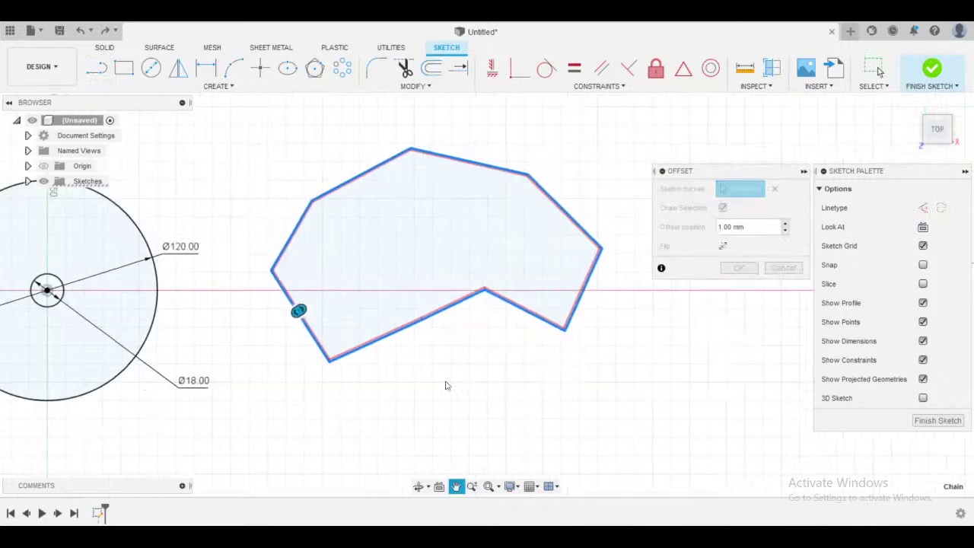
text(6)
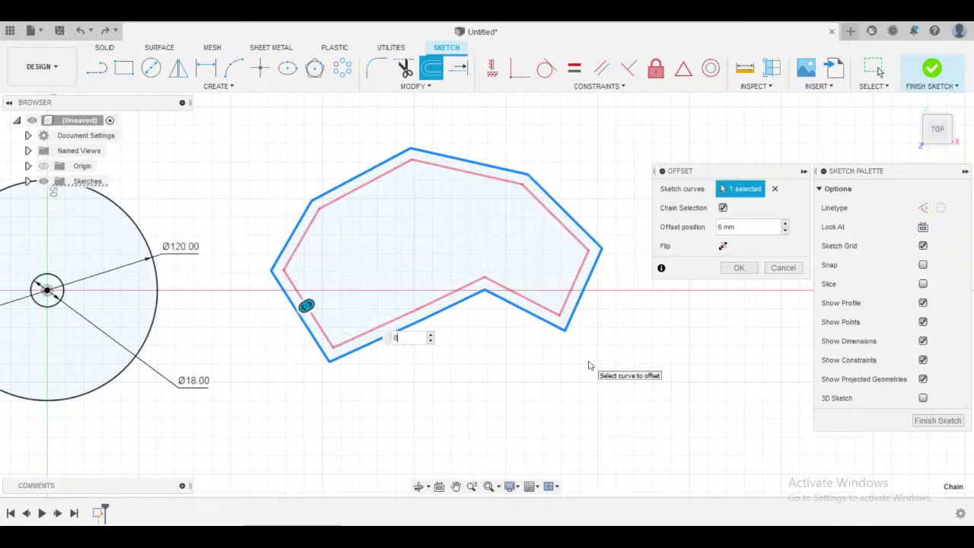
key(Return)
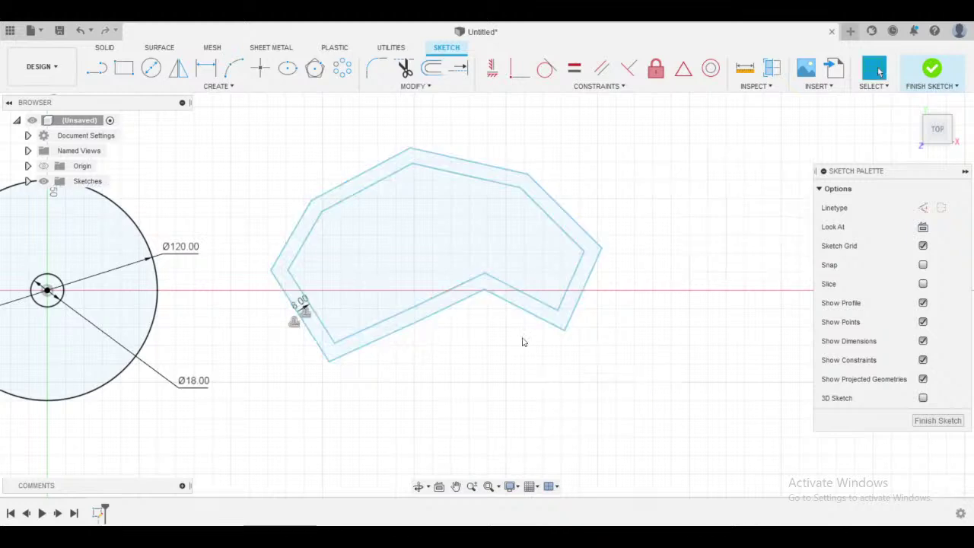
mouse_move(522, 342)
shift+middle_down()
mouse_move(524, 282)
mouse_move(322, 263)
shift+middle_up()
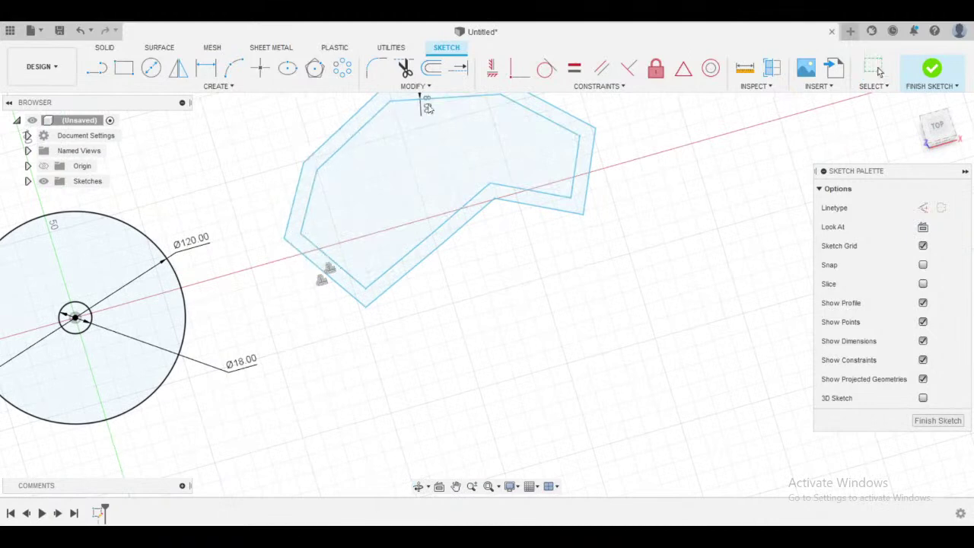
mouse_move(428, 105)
mouse_down()
mouse_move(578, 140)
mouse_move(506, 213)
mouse_move(448, 228)
mouse_move(446, 268)
mouse_move(503, 284)
mouse_up()
- Return to the top view and delete the eight-sided polygon together with its inner offset
scroll(654, 260, down, 4)
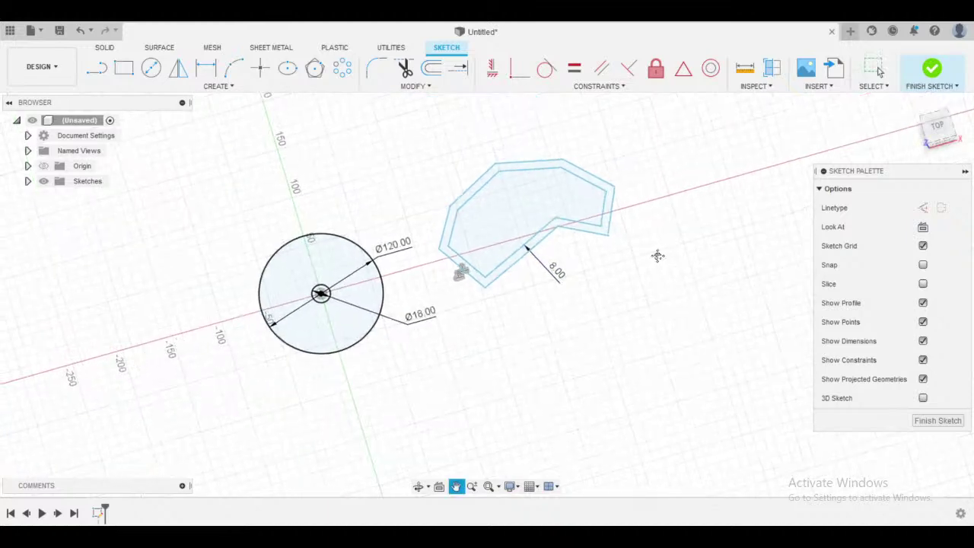
click(937, 126)
drag(441, 156, 665, 311)
key(Delete)
- Offset the 120 mm circle by -1 mm to form a thin inner ring outline and finish the sketch
scroll(391, 129, up, 3)
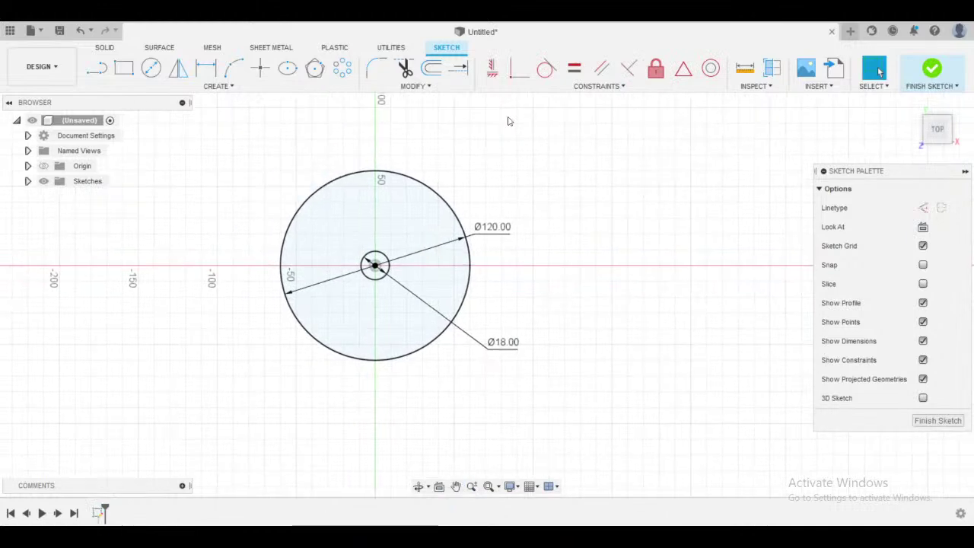
click(432, 68)
click(460, 220)
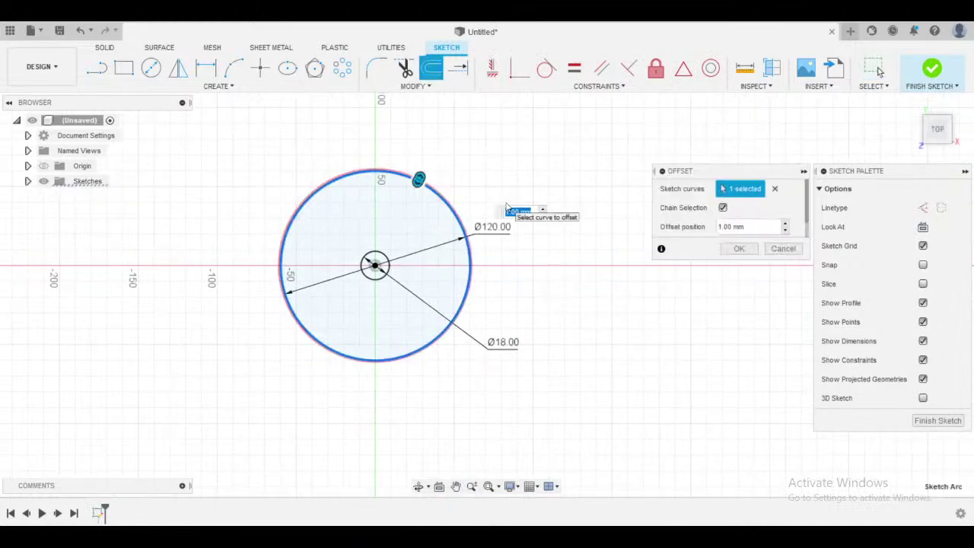
text(-1)
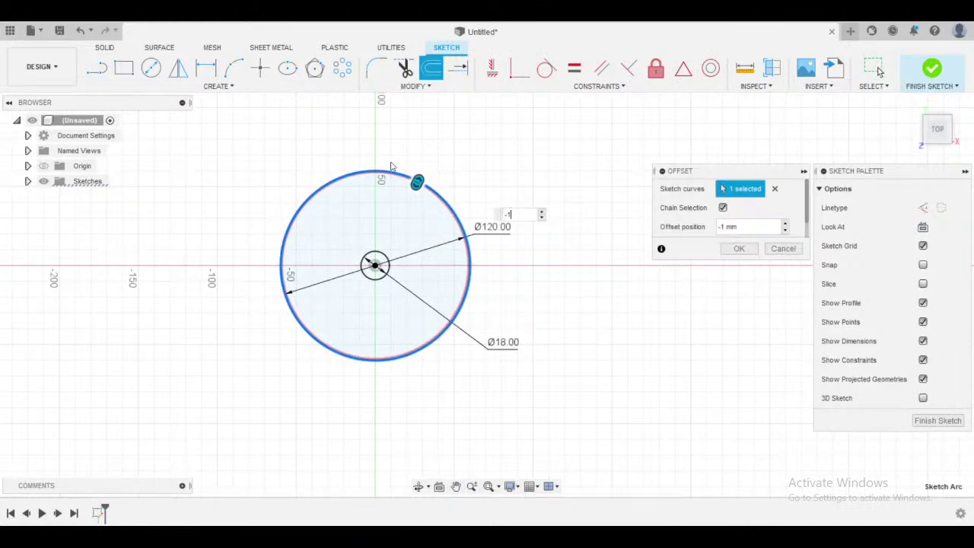
scroll(506, 207, up, 4)
scroll(475, 173, down, 2)
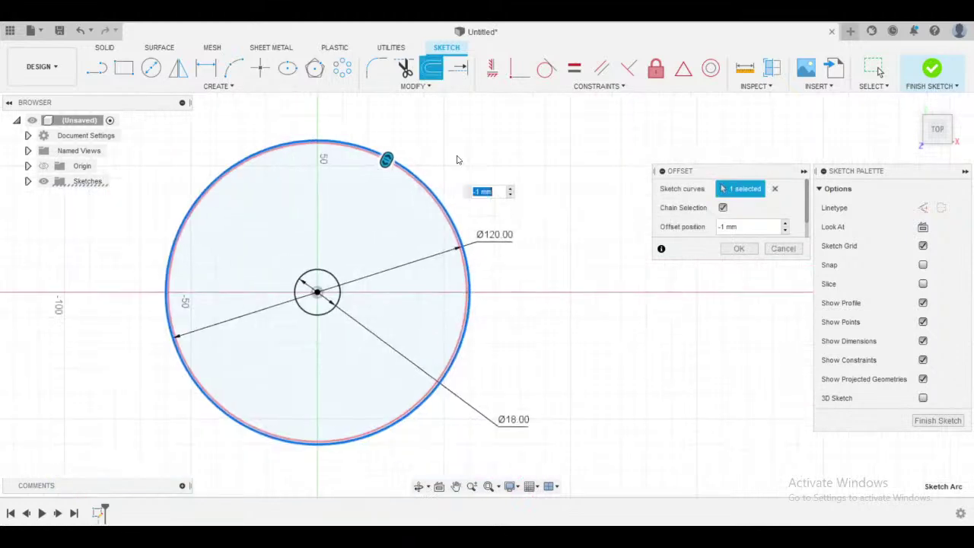
key(Return)
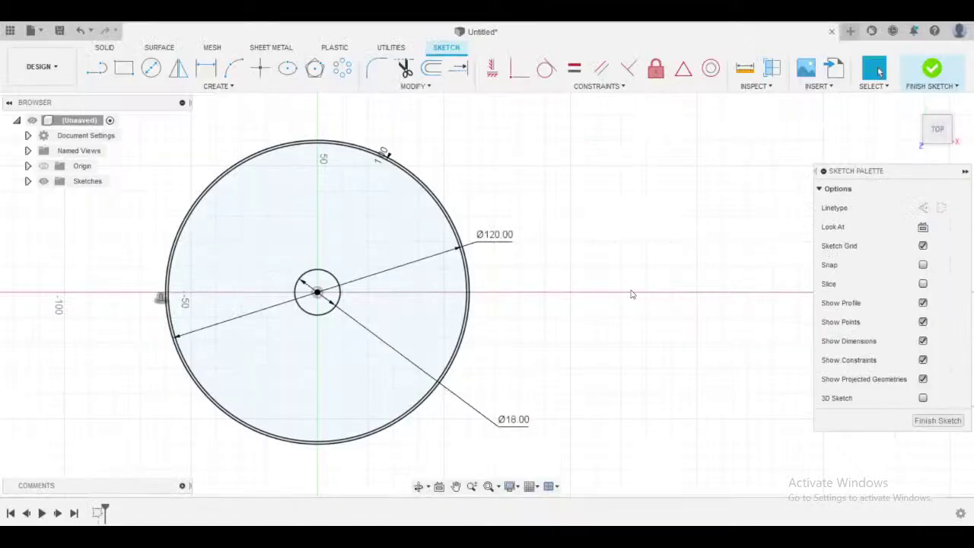
mouse_move(585, 224)
middle_down()
mouse_move(698, 233)
mouse_move(673, 203)
middle_up()
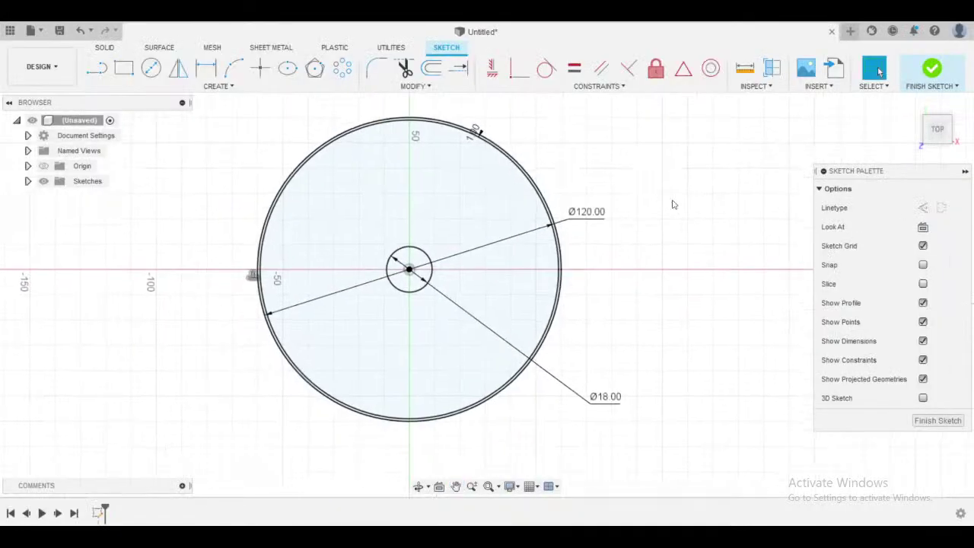
click(933, 68)
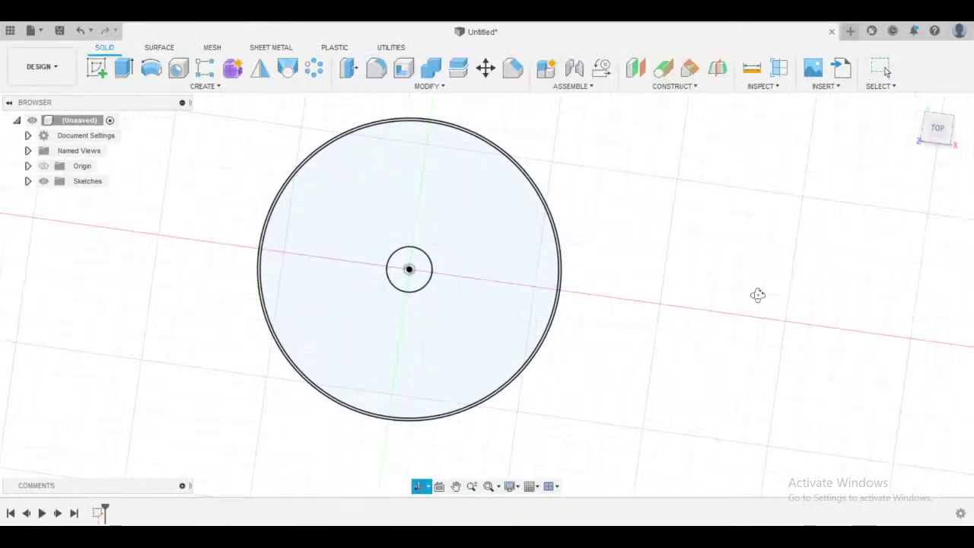
- Extrude the central 18 mm disc and the thin outer ring together 8 mm as new bodies
click(124, 68)
click(410, 271)
scroll(534, 273, up, 2)
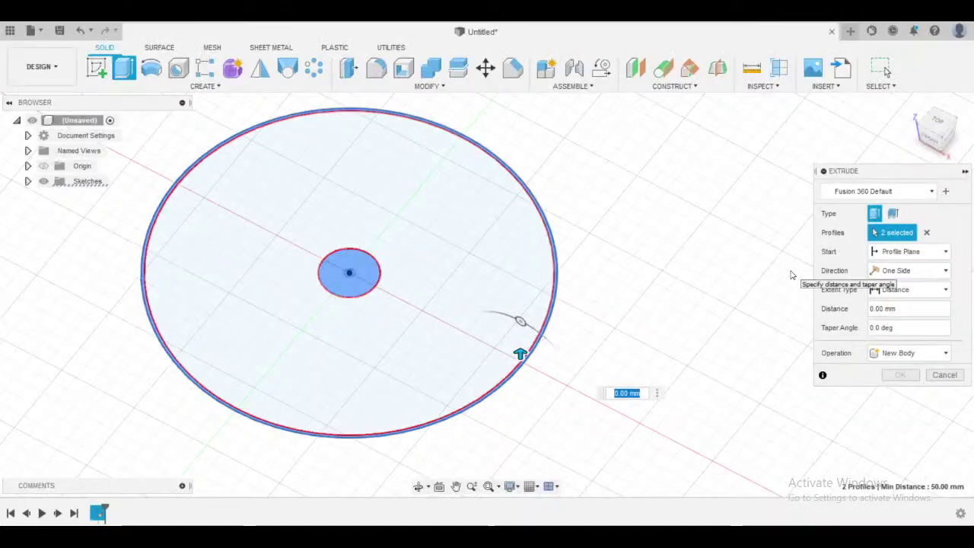
text(8)
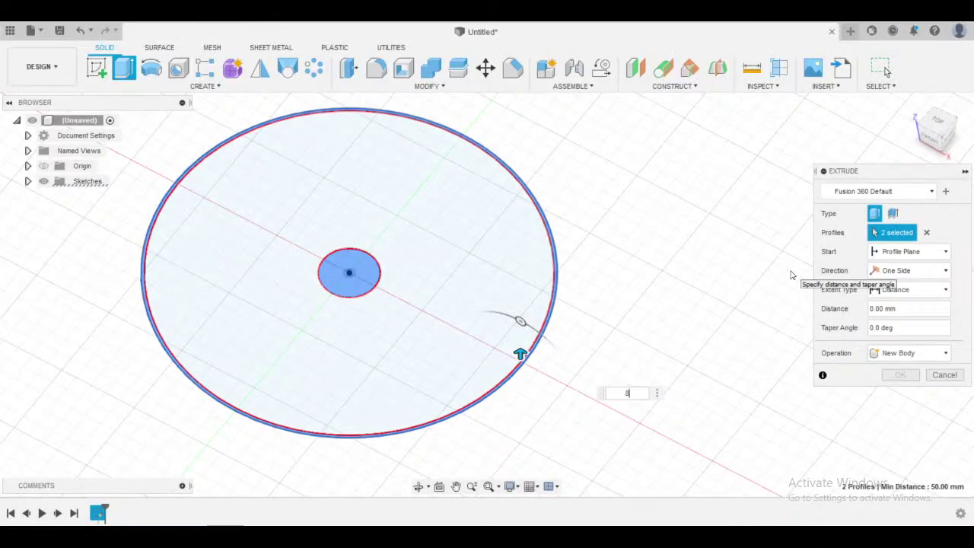
key(Return)
shift+middle_drag(696, 269, 667, 267)
scroll(665, 267, down, 3)
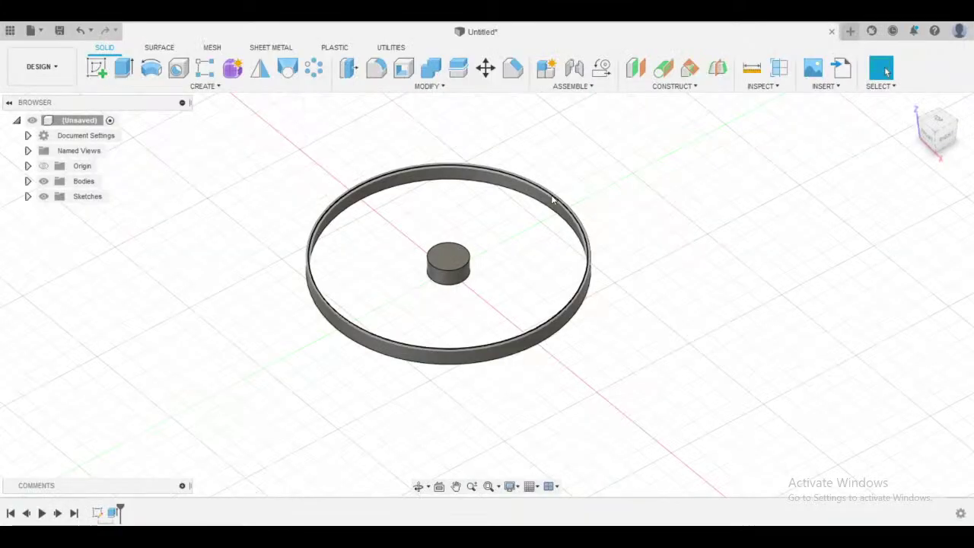
- Start a new sketch on the vertical front plane through the origin
shift+middle_drag(735, 233, 775, 224)
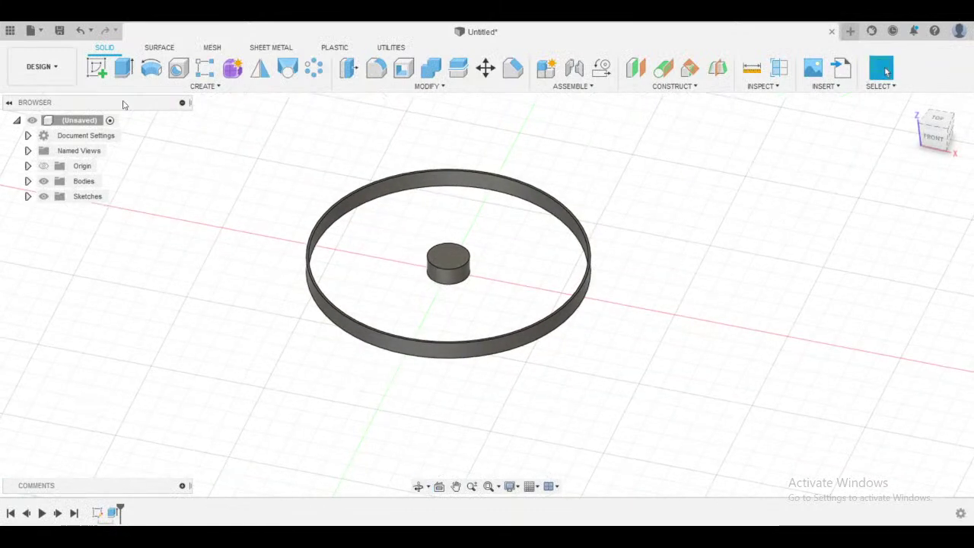
click(97, 67)
click(507, 228)
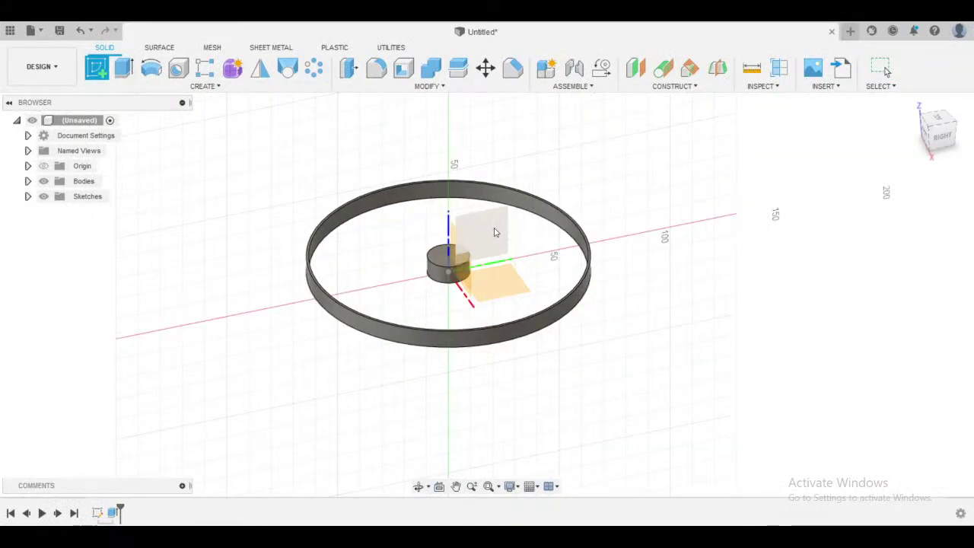
click(489, 242)
click(502, 254)
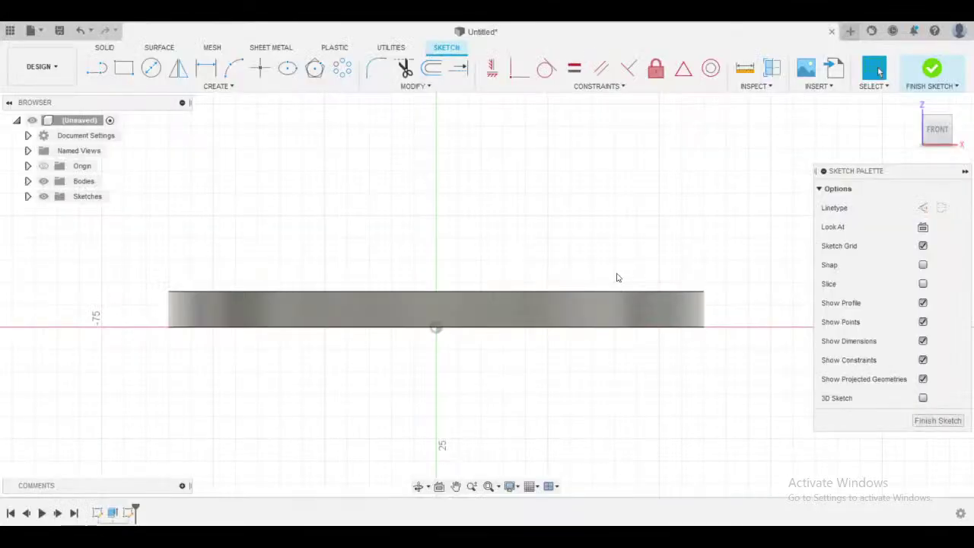
- Project the outer ring's upper and lower edges into the front-plane sketch with Projection Link enabled
text(s)
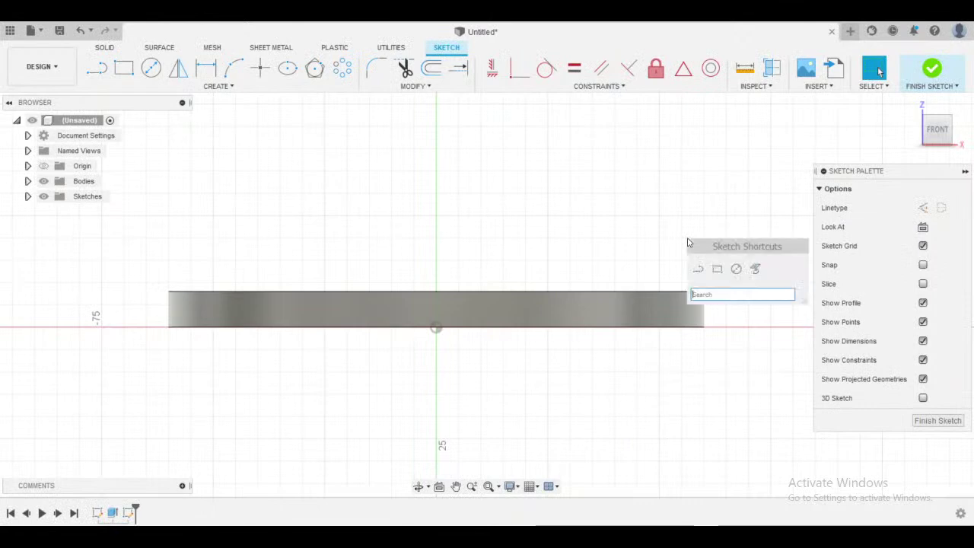
text(pro)
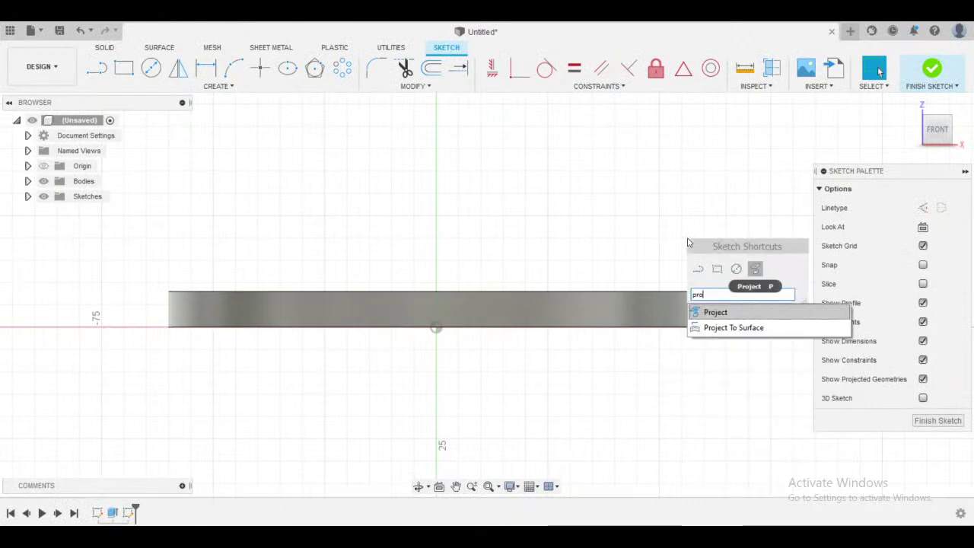
click(726, 312)
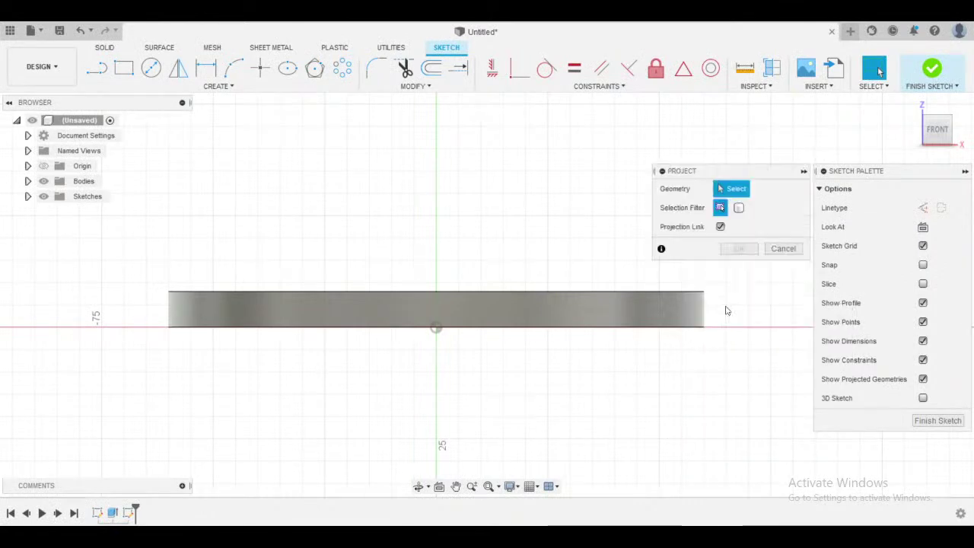
click(507, 292)
click(509, 329)
middle_drag(533, 252, 516, 236)
scroll(543, 254, up, 2)
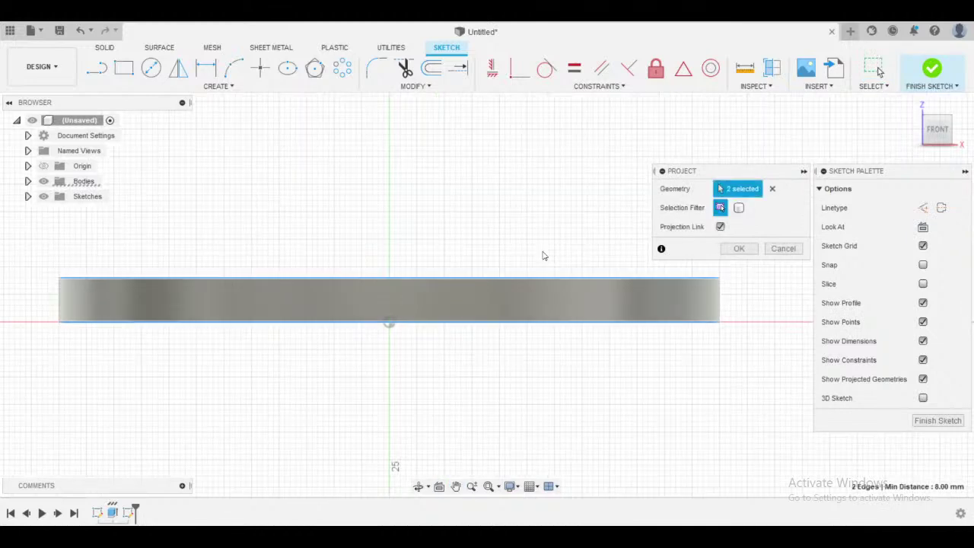
click(738, 251)
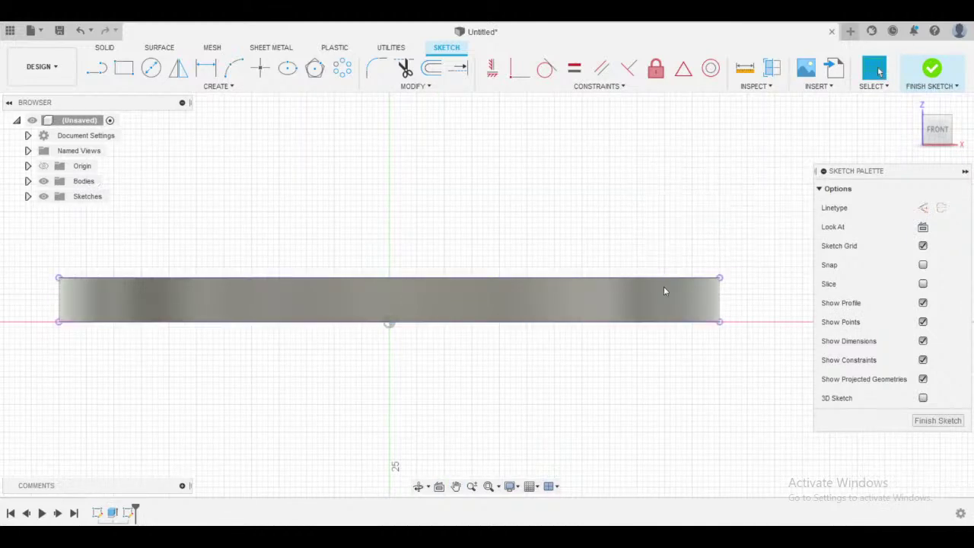
- Sketch a closed four-sided slanted blade profile from the origin, with its upper and lower edges on the two projected lines
scroll(446, 213, up, 5)
key(l)
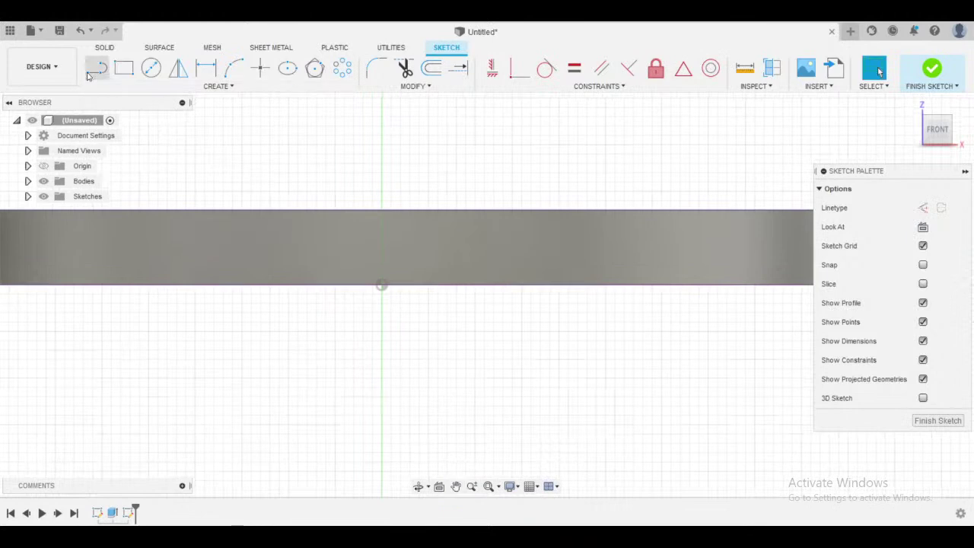
scroll(426, 190, up, 2)
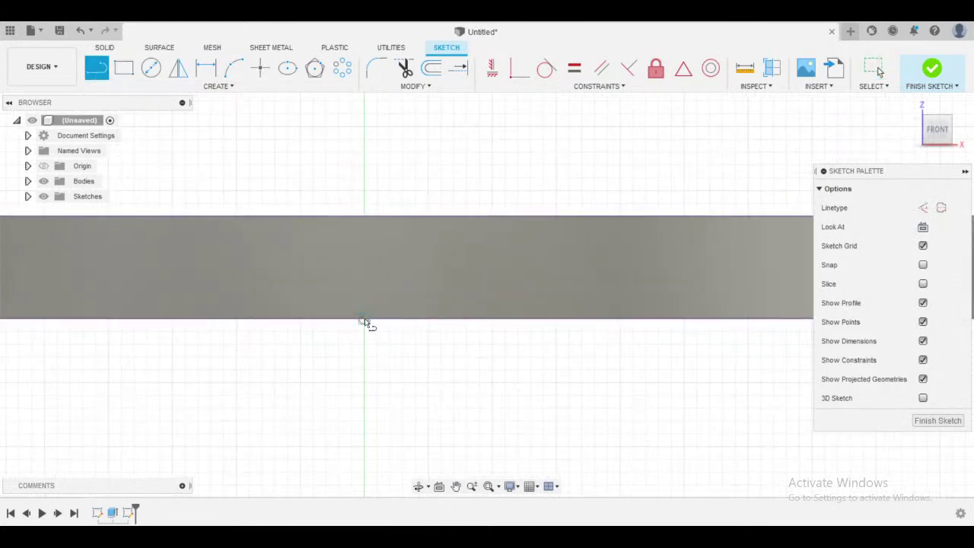
click(365, 319)
click(468, 216)
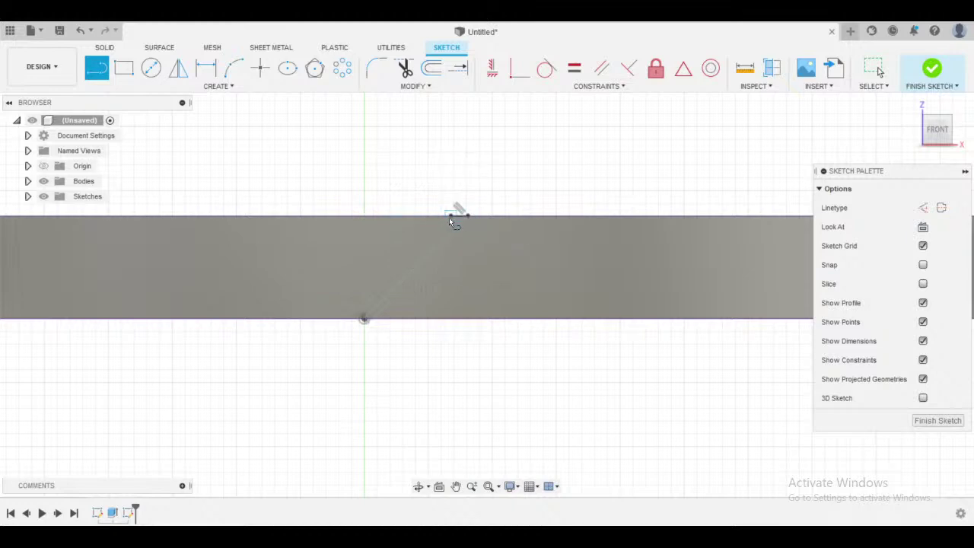
click(261, 318)
click(262, 320)
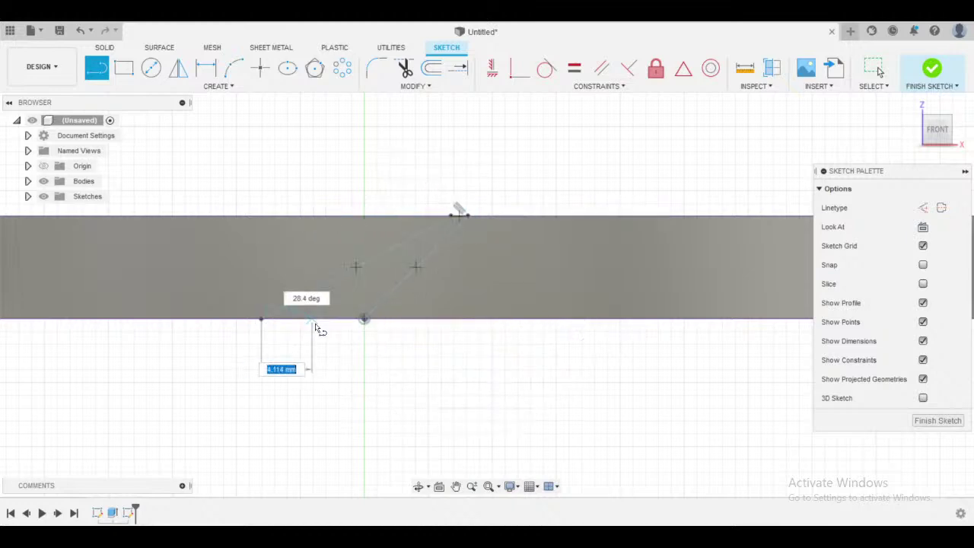
click(363, 320)
key(Escape)
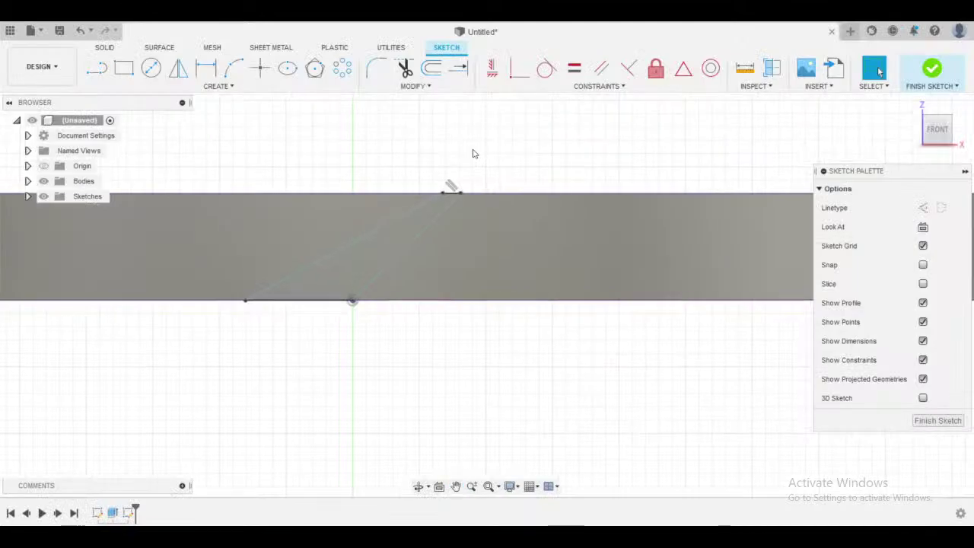
click(574, 68)
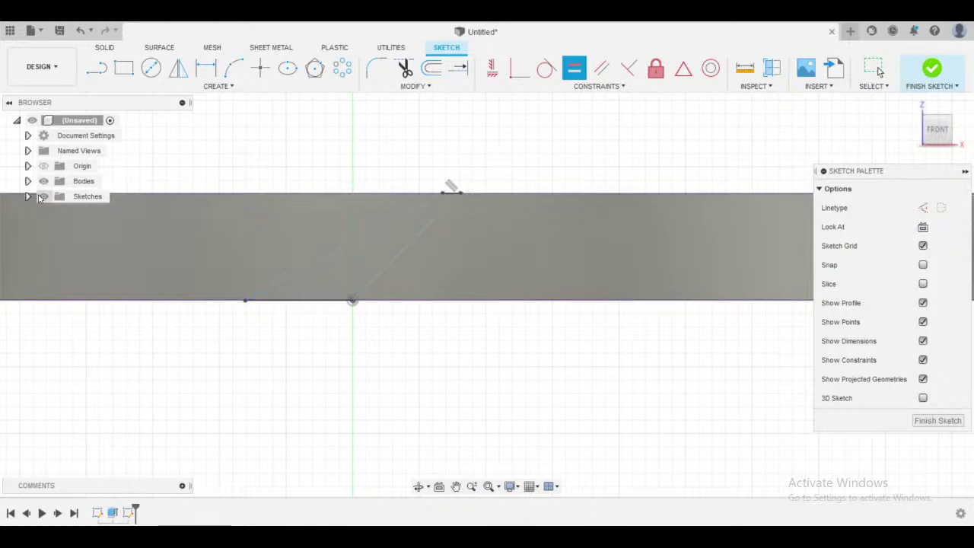
key(Escape)
click(282, 193)
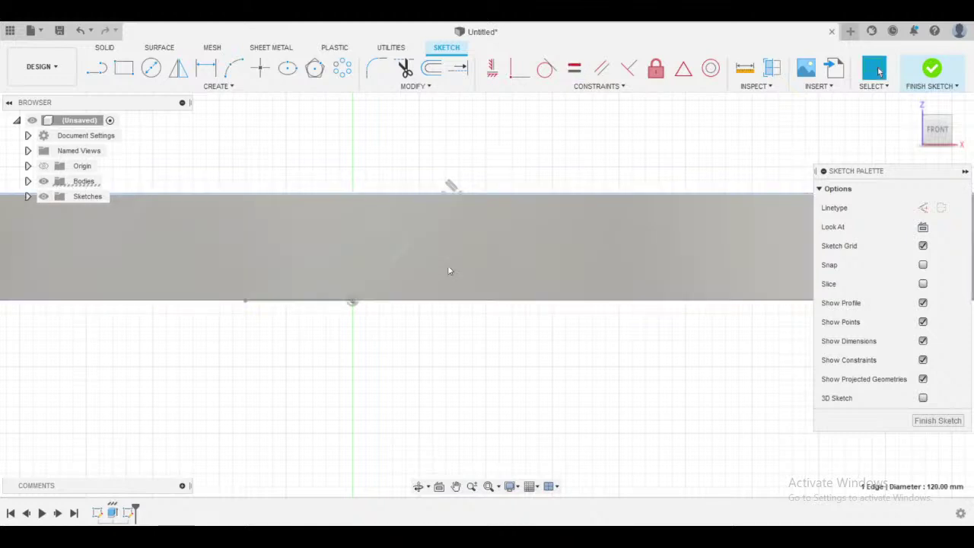
key(Escape)
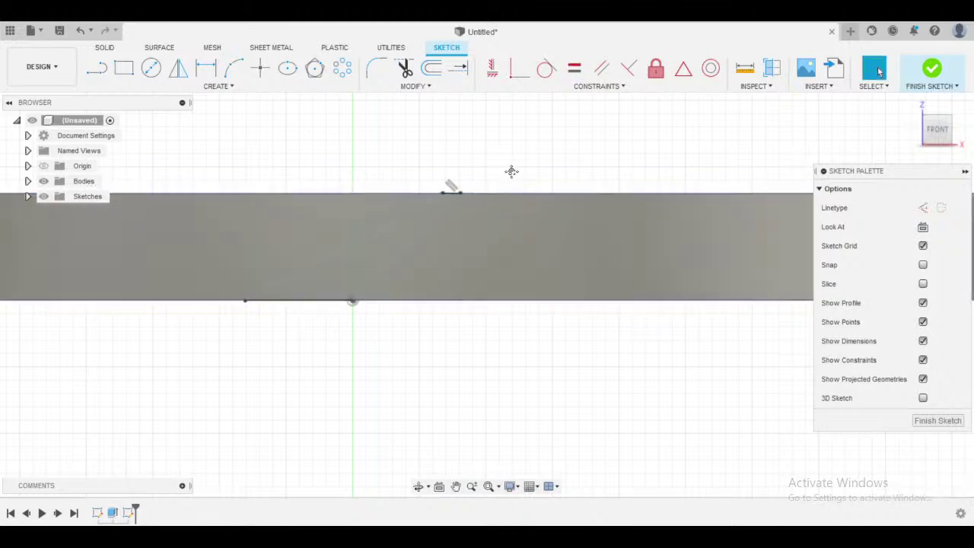
- Hide all bodies so only the sketch is shown, and restore the front view of the profile
shift+middle_drag(511, 172, 505, 202)
scroll(452, 176, down, 1)
scroll(452, 178, down, 2)
middle_drag(452, 179, 437, 377)
scroll(455, 275, up, 4)
scroll(452, 272, up, 3)
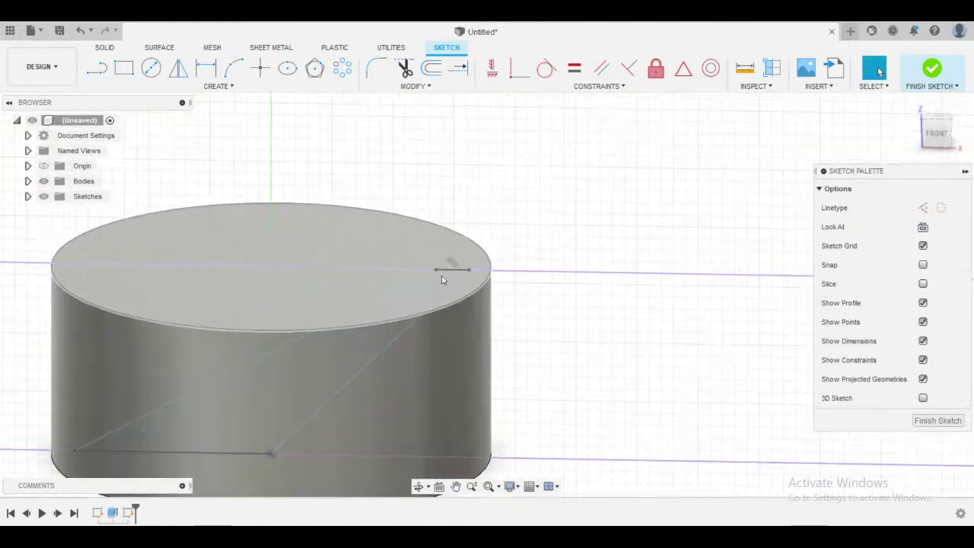
click(44, 181)
scroll(584, 280, down, 5)
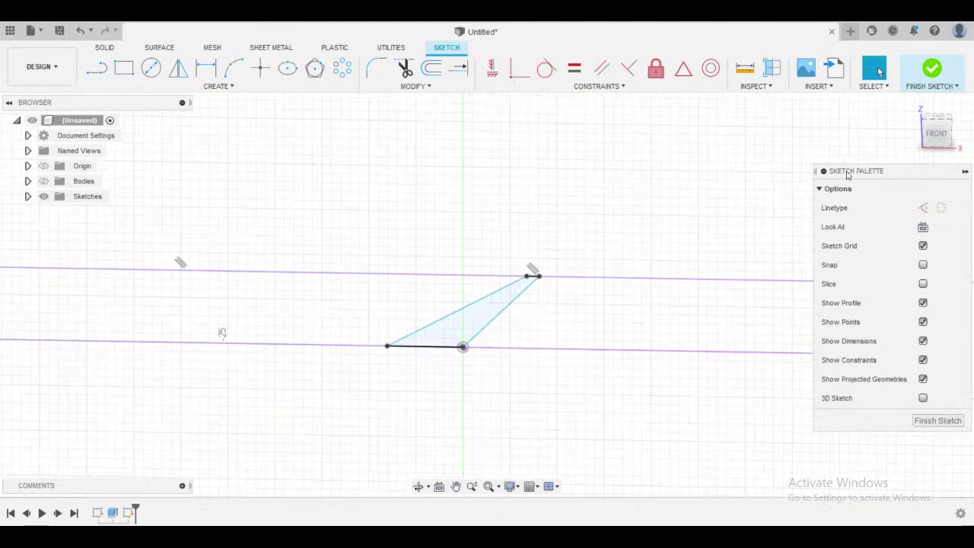
click(936, 135)
middle_drag(591, 325, 571, 211)
scroll(583, 203, down, 3)
scroll(583, 186, up, 4)
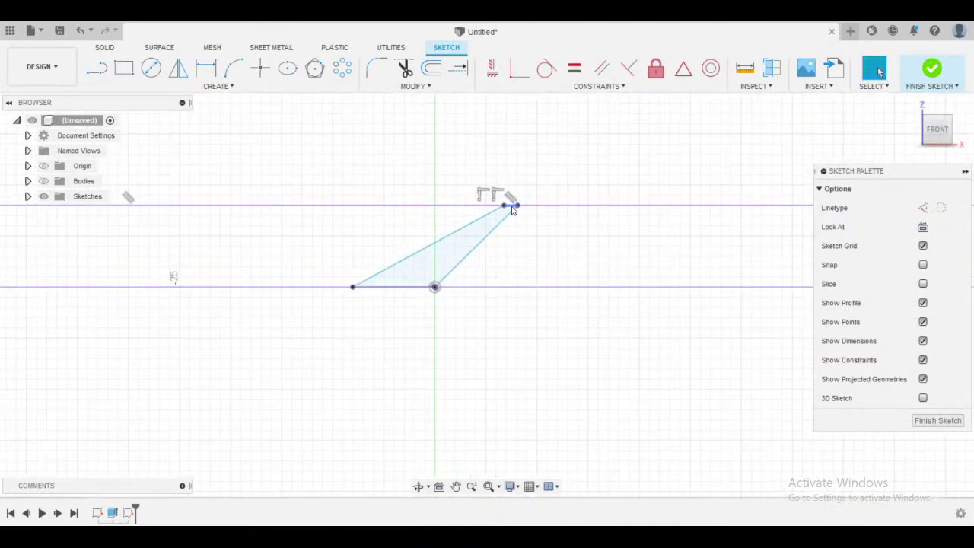
- Apply an Equal constraint between the profile's upper and lower edges
click(513, 208)
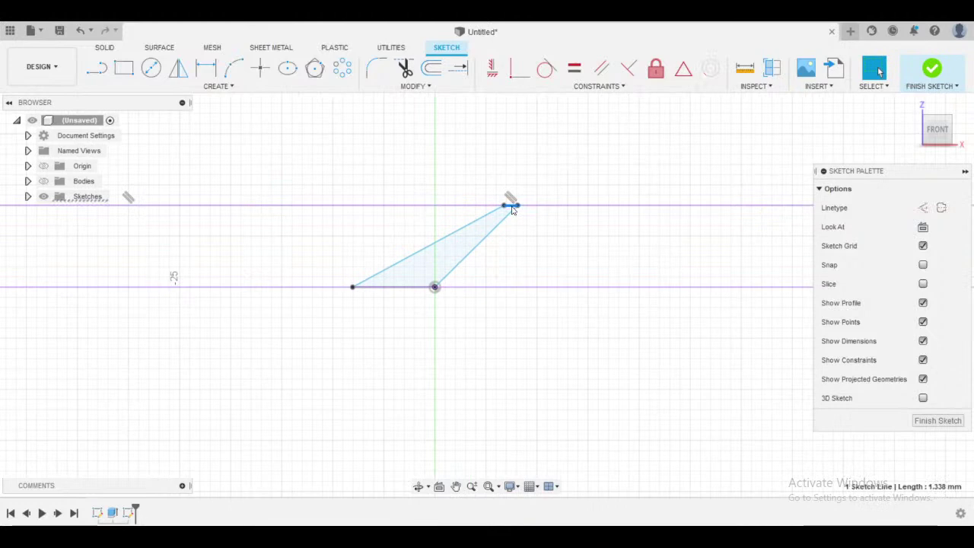
click(419, 286)
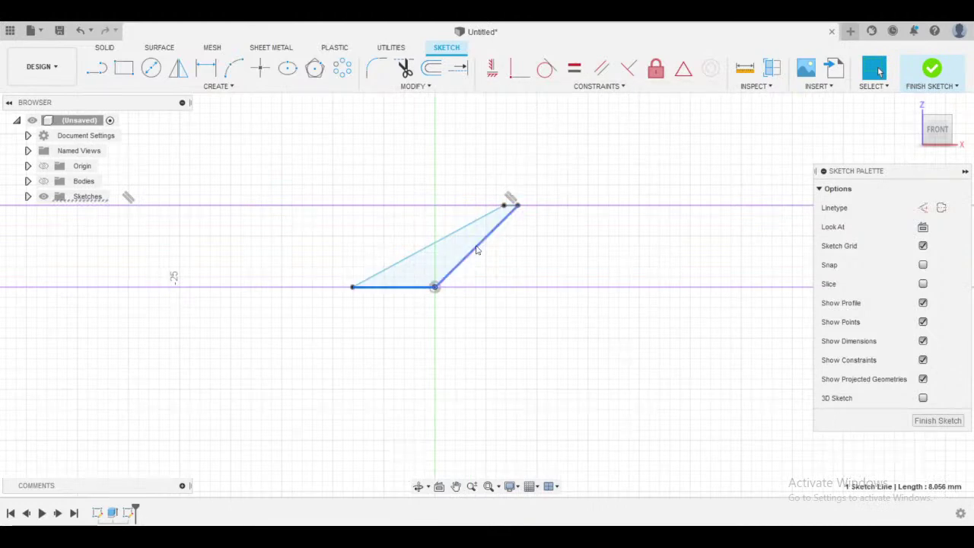
click(577, 73)
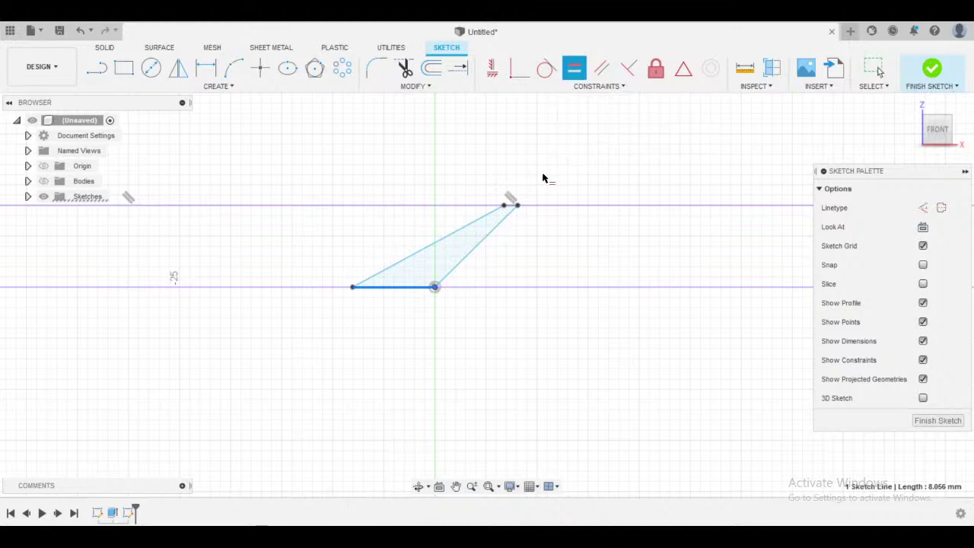
click(511, 207)
key(Escape)
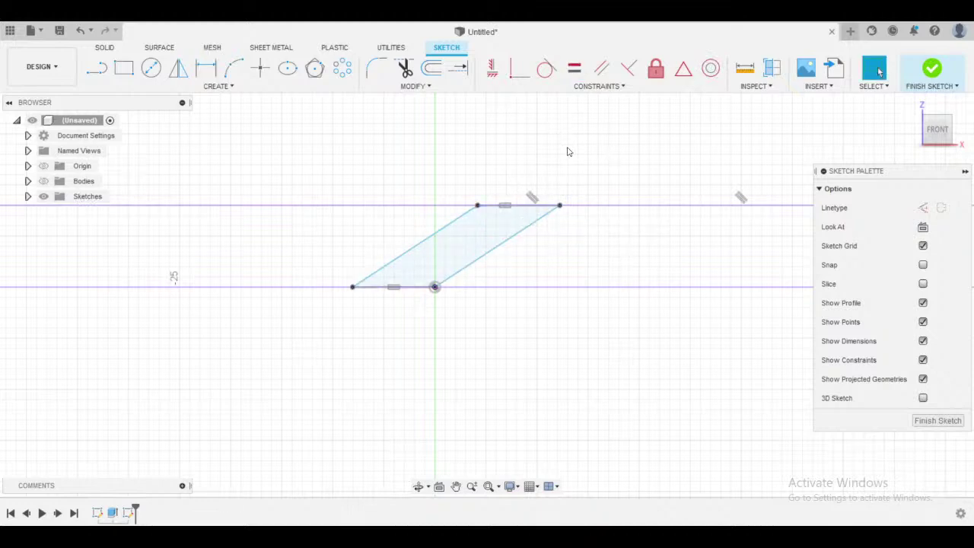
- Try to make the profile's two slanted sides parallel, and delete the equal constraint between the upper and lower edges
click(602, 69)
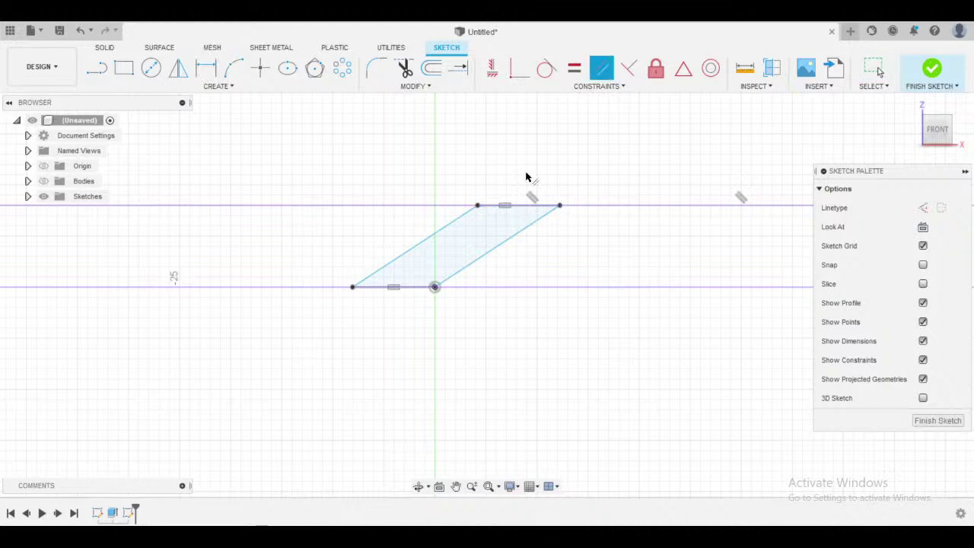
click(505, 244)
click(422, 243)
key(Escape)
drag(550, 211, 573, 241)
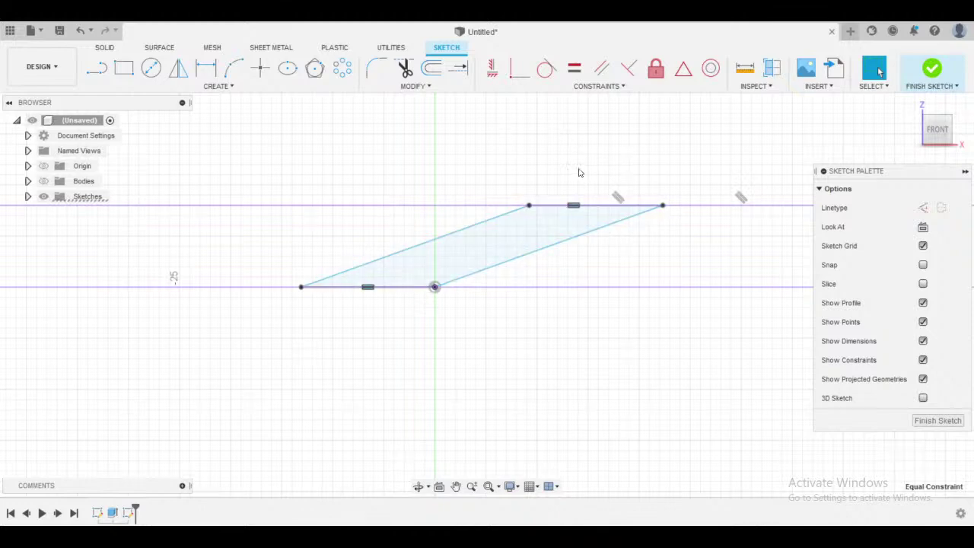
key(Delete)
- Constrain the profile's two slanted sides parallel and test the shape by moving its outer upper corner along the projected line
click(601, 68)
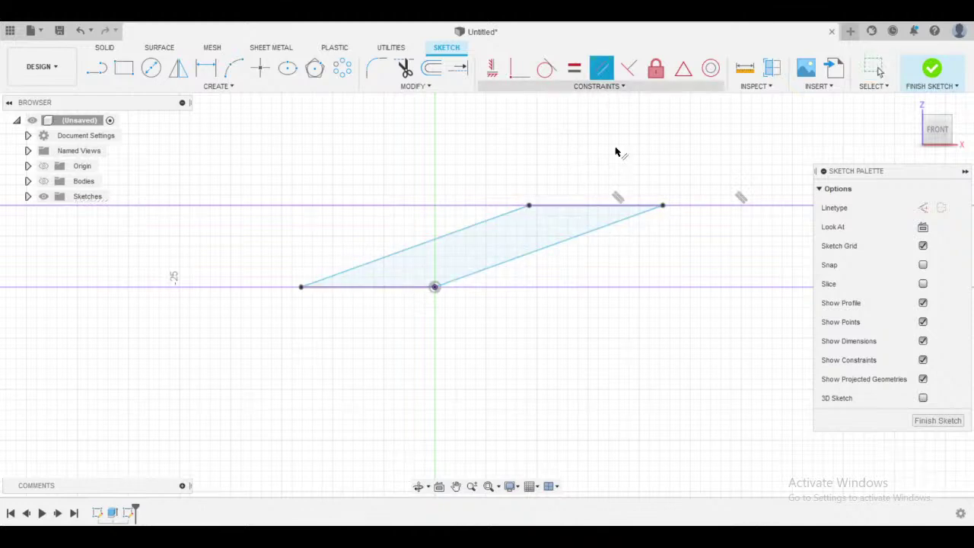
click(562, 248)
click(404, 248)
key(Escape)
drag(663, 205, 422, 205)
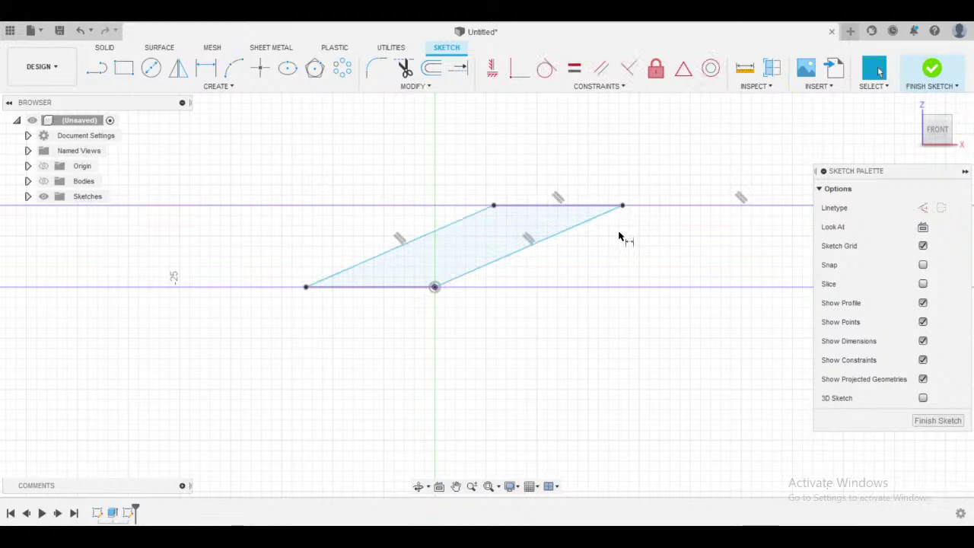
- Dimension the horizontal distance from the origin to the profile's outer upper corner as 8 mm
key(d)
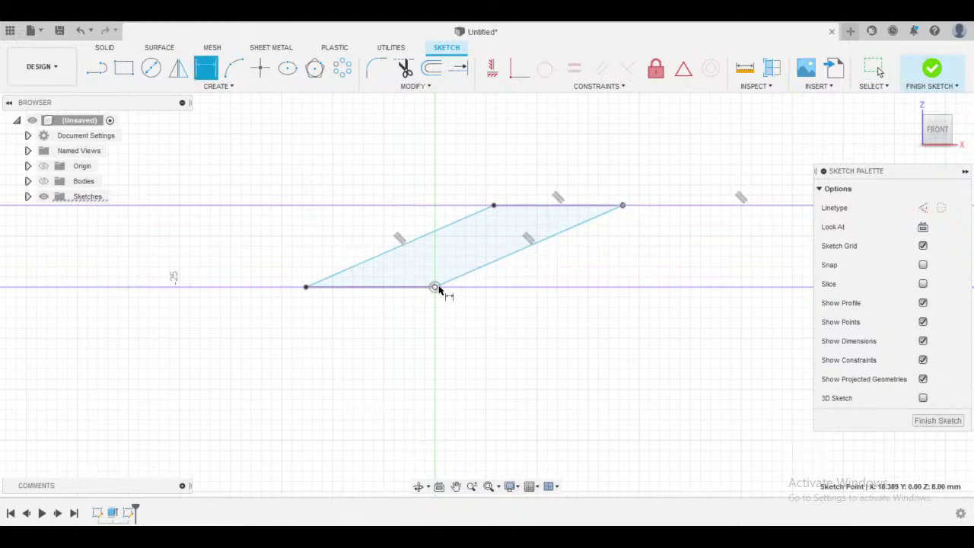
click(437, 288)
click(506, 346)
text(8)
key(Return)
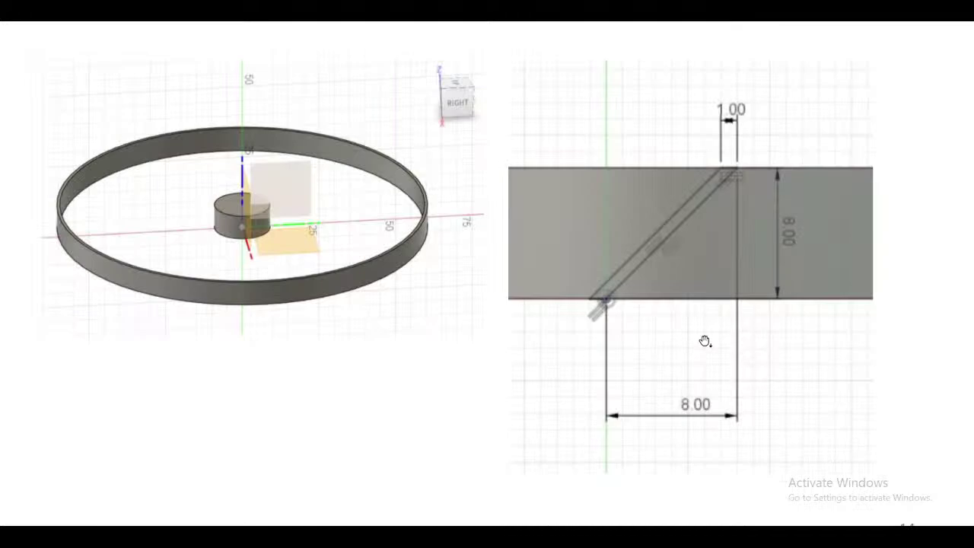
- Replace the 8 mm dimension with a 45° angle between the slanted side through the origin and the lower projected line
key(Escape)
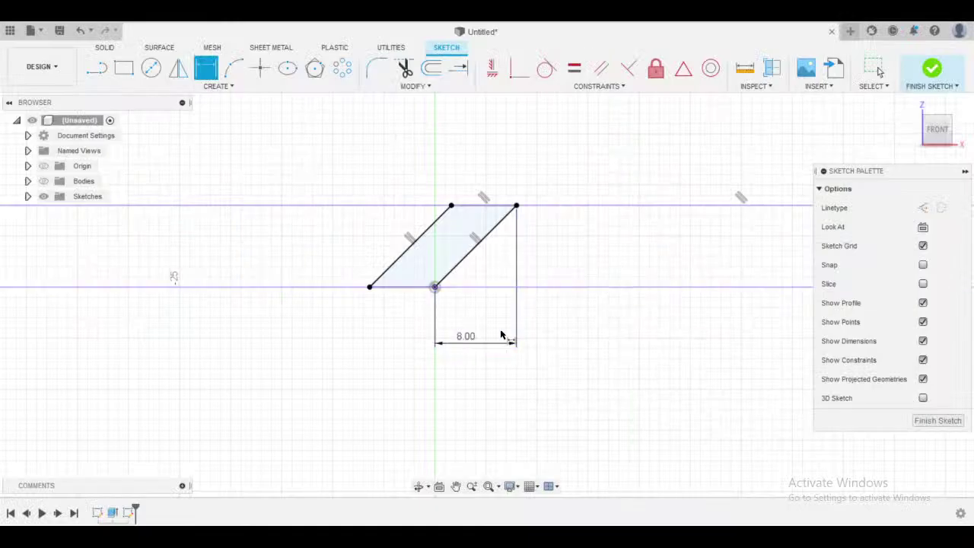
click(500, 342)
key(Delete)
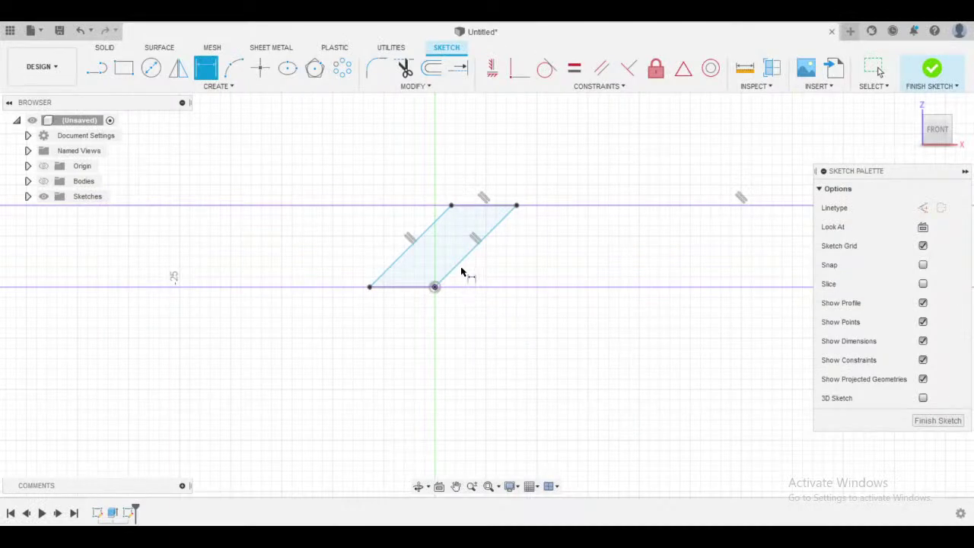
click(457, 268)
click(487, 286)
click(524, 278)
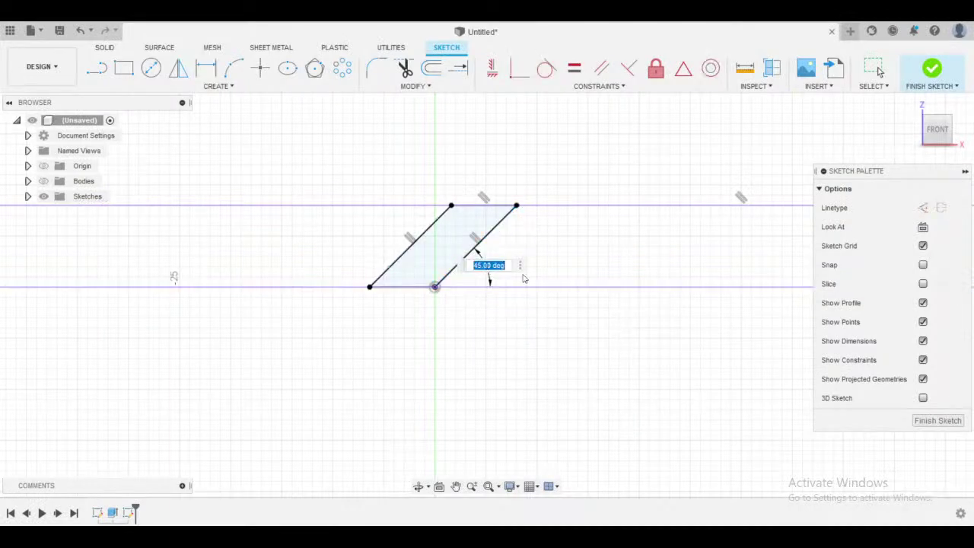
key(Return)
- Set the length of the profile's upper edge to 1 mm
scroll(508, 199, up, 2)
key(d)
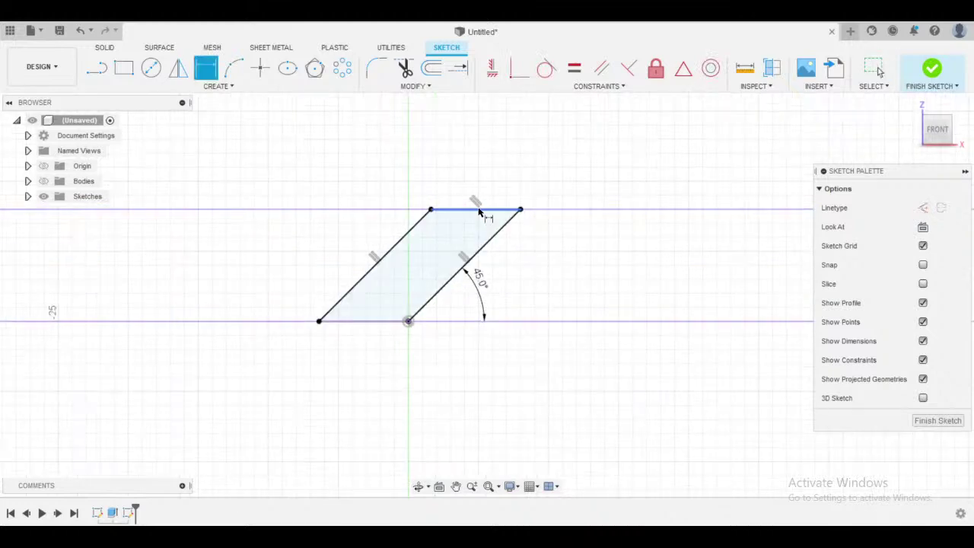
click(503, 210)
click(508, 153)
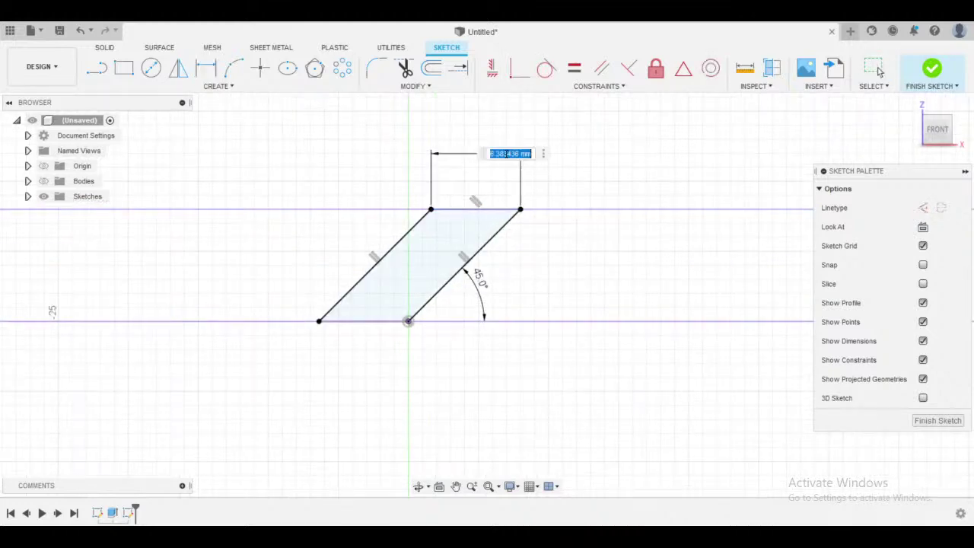
text(1)
key(Return)
scroll(509, 186, up, 2)
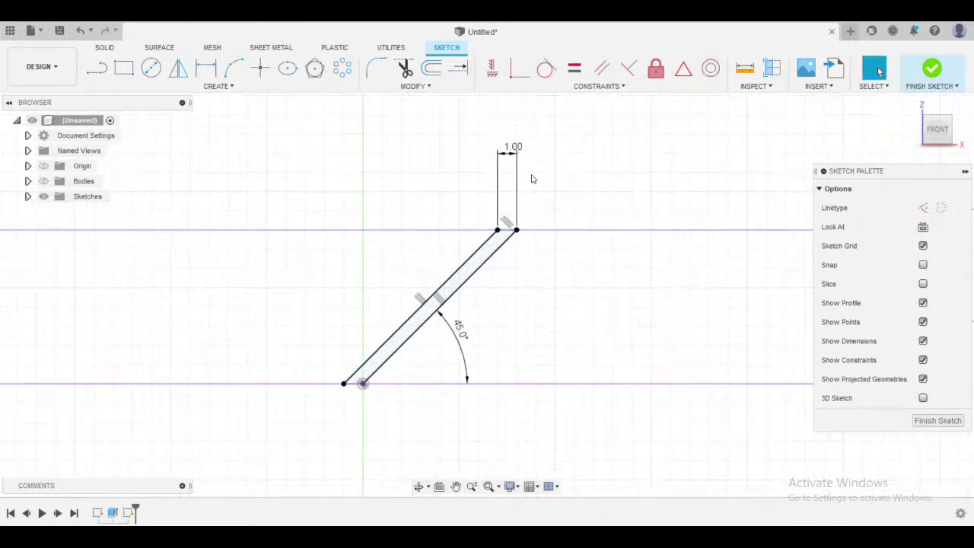
- Check the narrow slanted blade profile between the projected lines and finish the sketch
scroll(369, 379, down, 3)
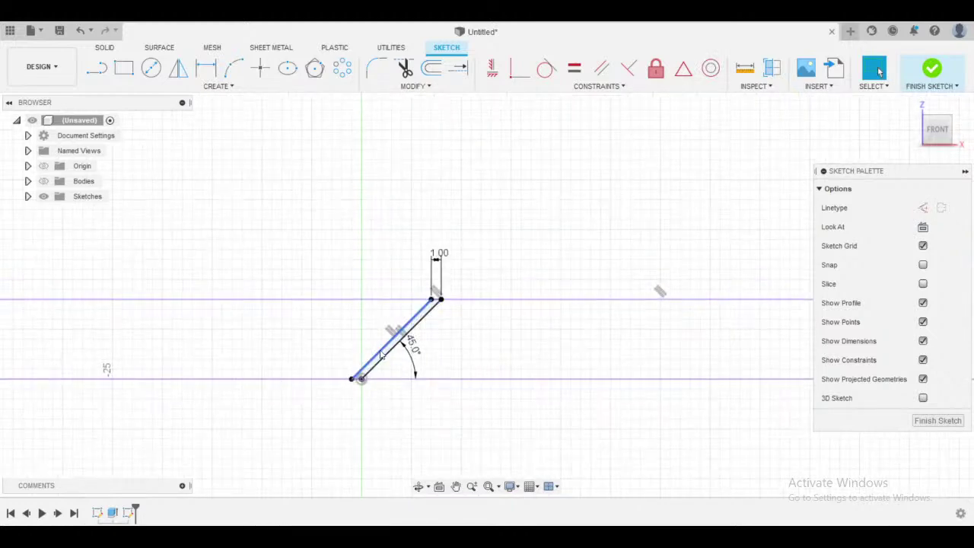
scroll(390, 355, up, 2)
scroll(390, 346, down, 1)
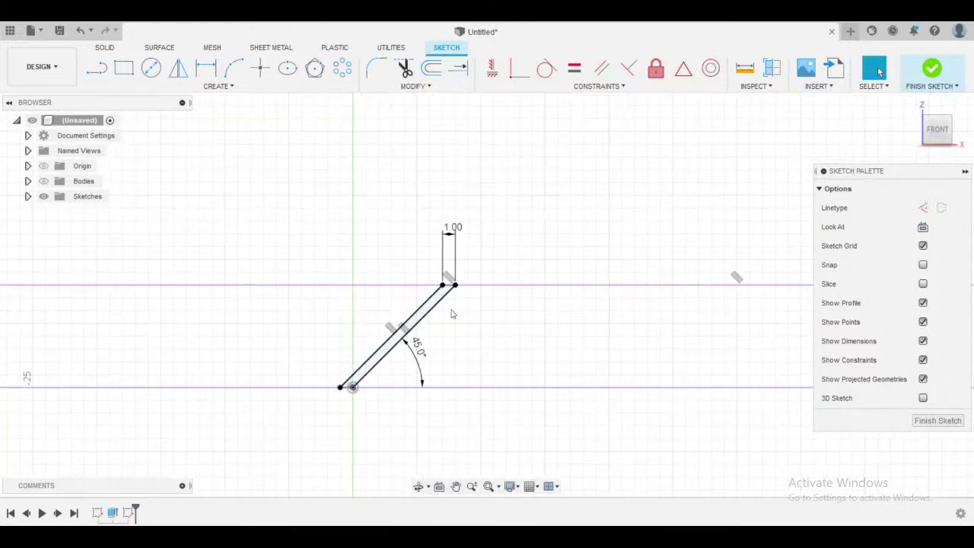
scroll(451, 314, up, 5)
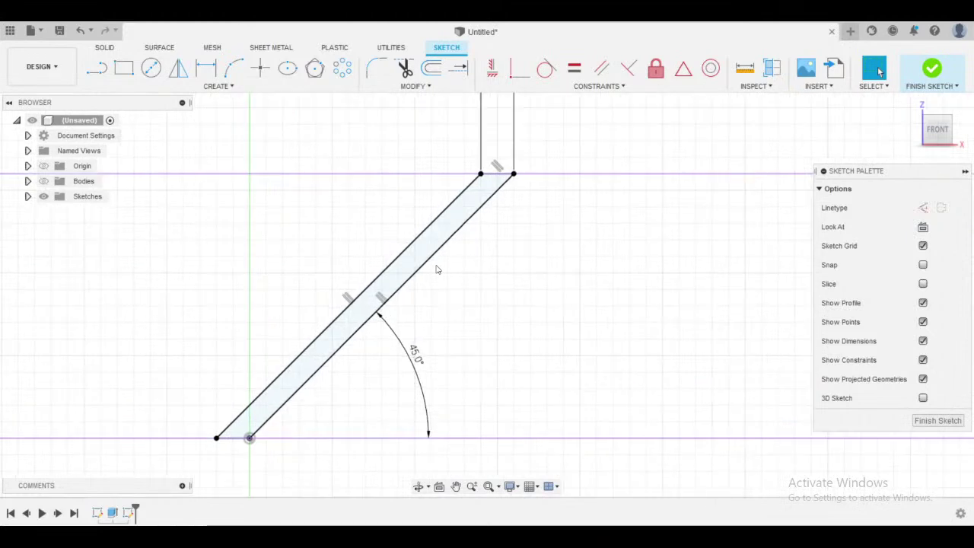
middle_drag(517, 253, 454, 274)
scroll(392, 245, down, 3)
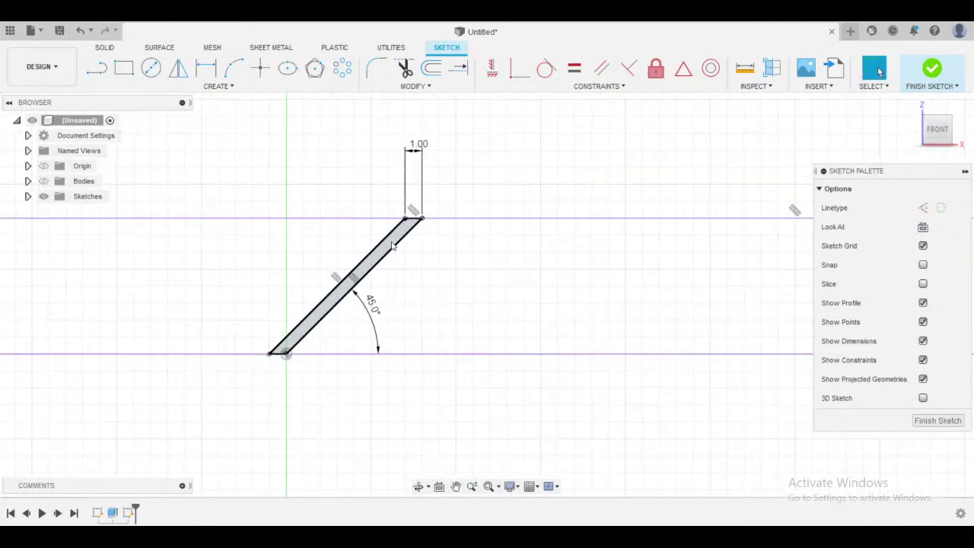
scroll(392, 245, up, 4)
scroll(392, 245, down, 3)
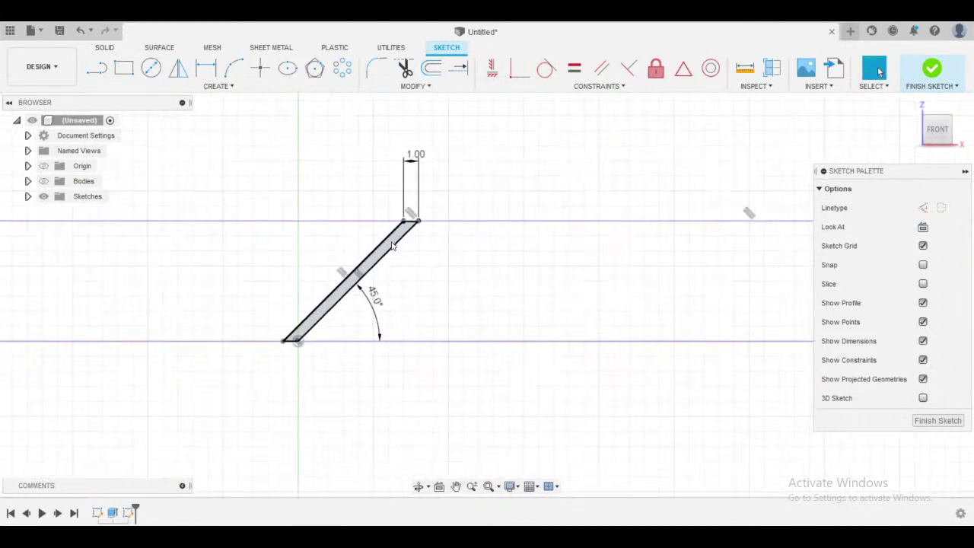
click(933, 70)
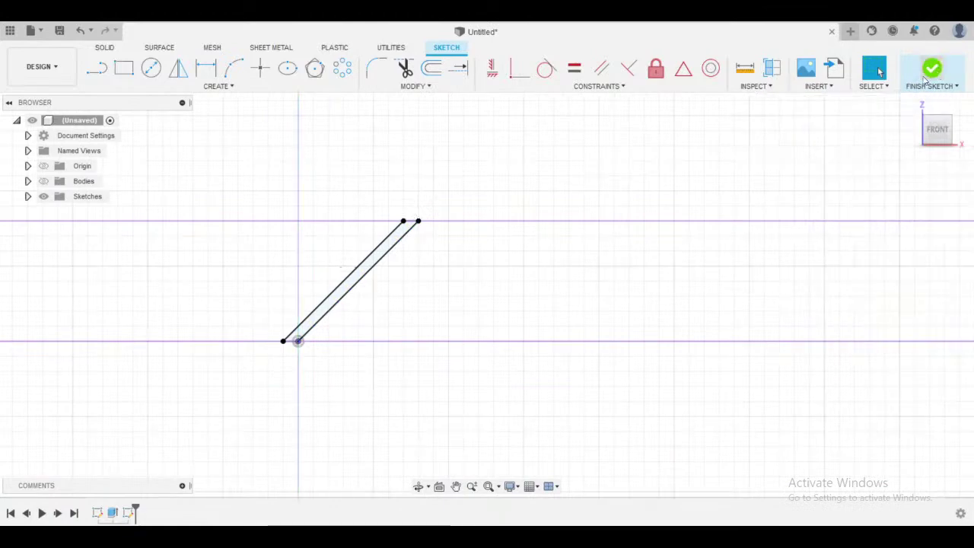
scroll(551, 265, down, 4)
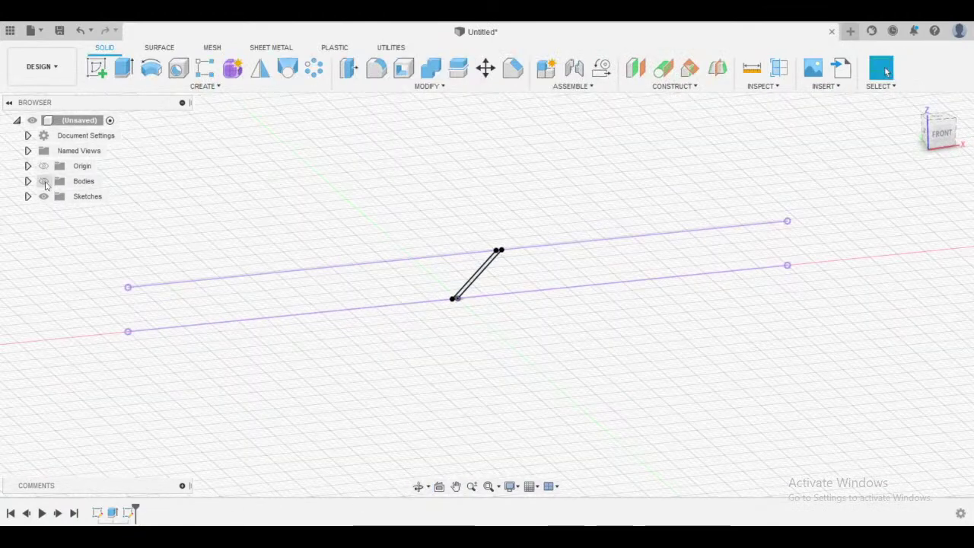
- Show the bodies again, list them individually, and select the hub and outer ring bodies in turn
click(27, 181)
click(43, 181)
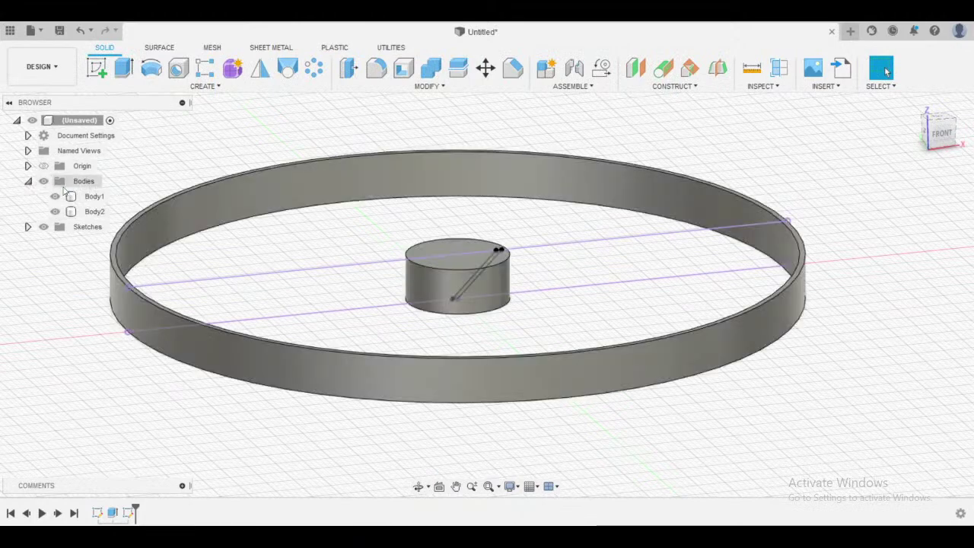
click(93, 196)
click(93, 211)
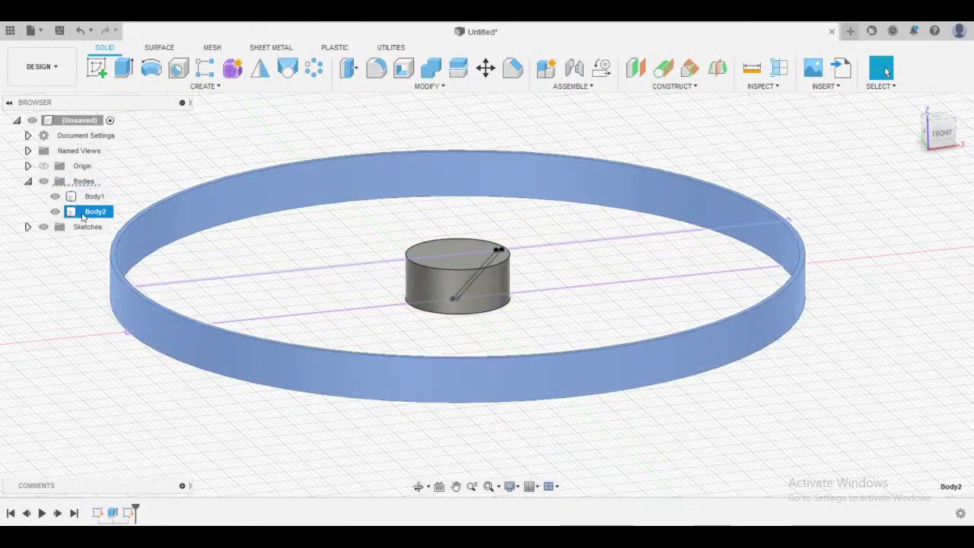
- Extrude the slanted thin profile at the central hub about 30 mm outward toward the ring
click(565, 257)
scroll(583, 260, down, 4)
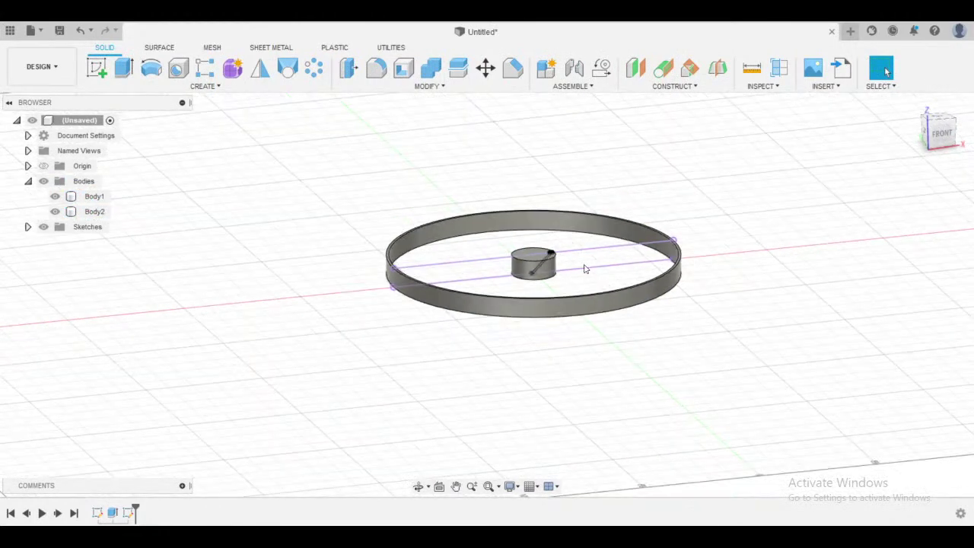
shift+middle_drag(585, 269, 536, 282)
scroll(628, 302, up, 3)
scroll(457, 233, up, 4)
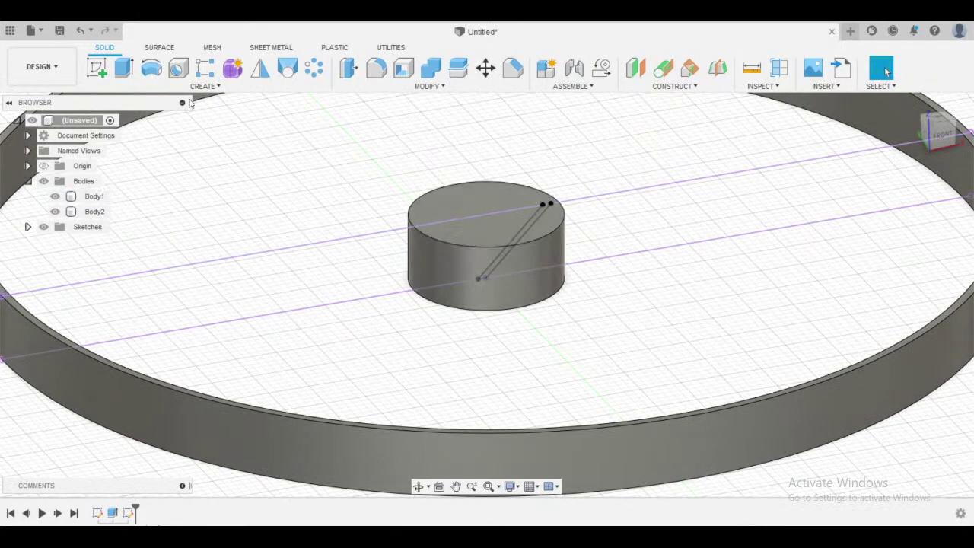
click(122, 68)
shift+middle_drag(553, 265, 646, 270)
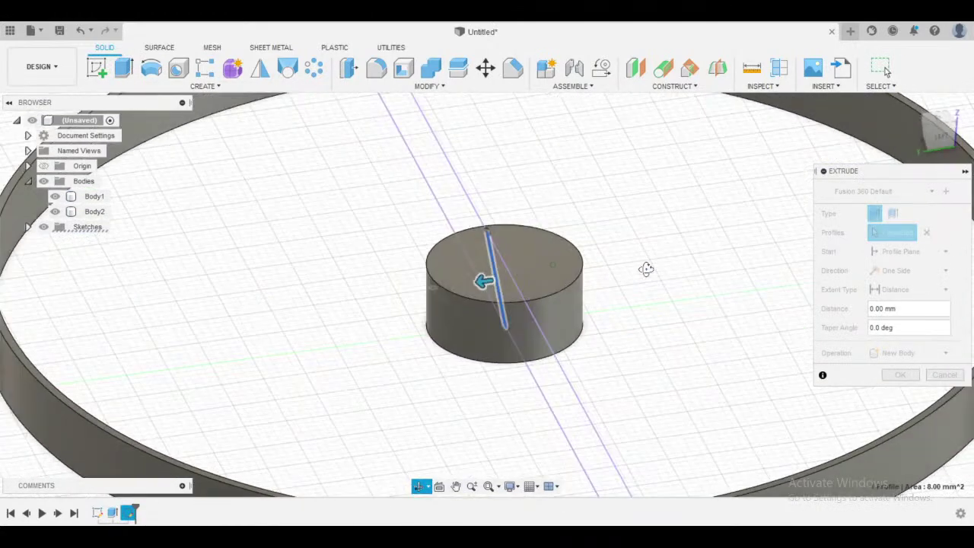
scroll(635, 274, down, 8)
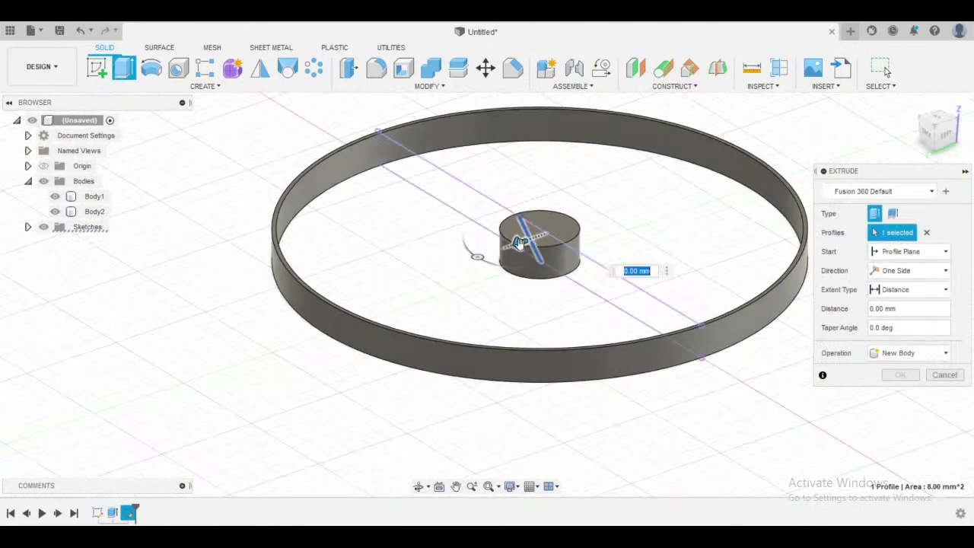
drag(517, 242, 404, 280)
- Lengthen the blade extrusion to 76 mm so it passes through the outer ring
scroll(489, 261, up, 2)
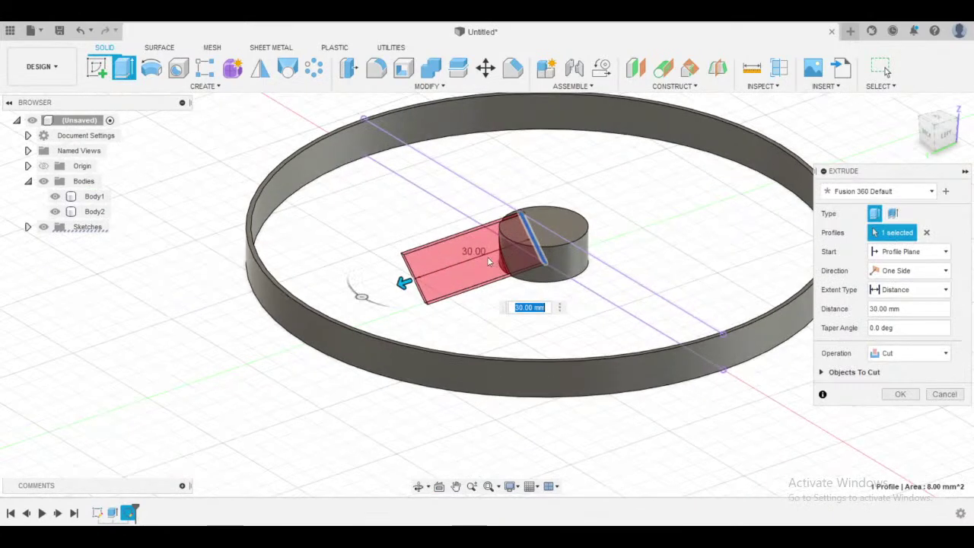
shift+middle_drag(488, 260, 563, 235)
scroll(593, 234, up, 3)
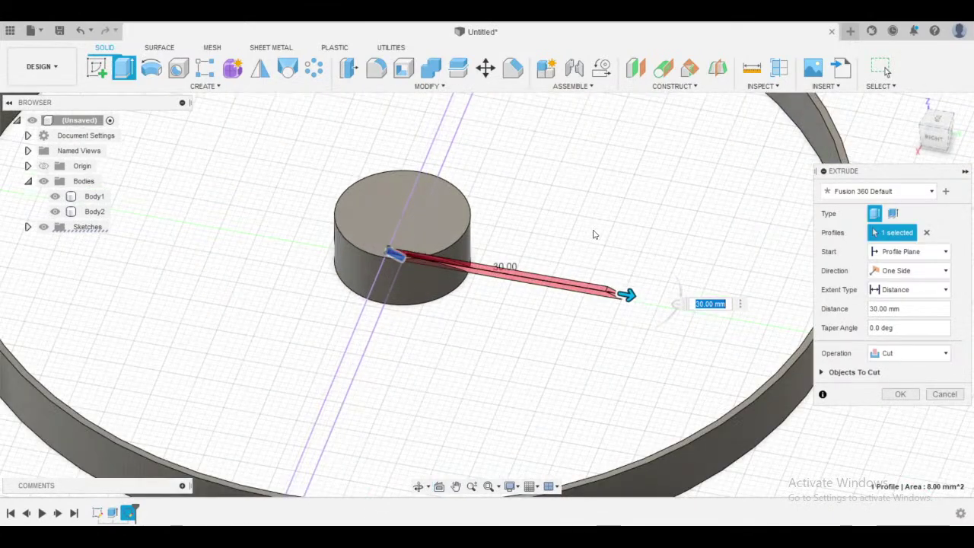
shift+middle_drag(639, 237, 476, 226)
scroll(609, 242, up, 3)
middle_drag(631, 239, 484, 290)
scroll(469, 241, down, 3)
mouse_move(470, 241)
middle_down()
mouse_move(496, 238)
mouse_move(487, 244)
middle_up()
drag(396, 272, 130, 386)
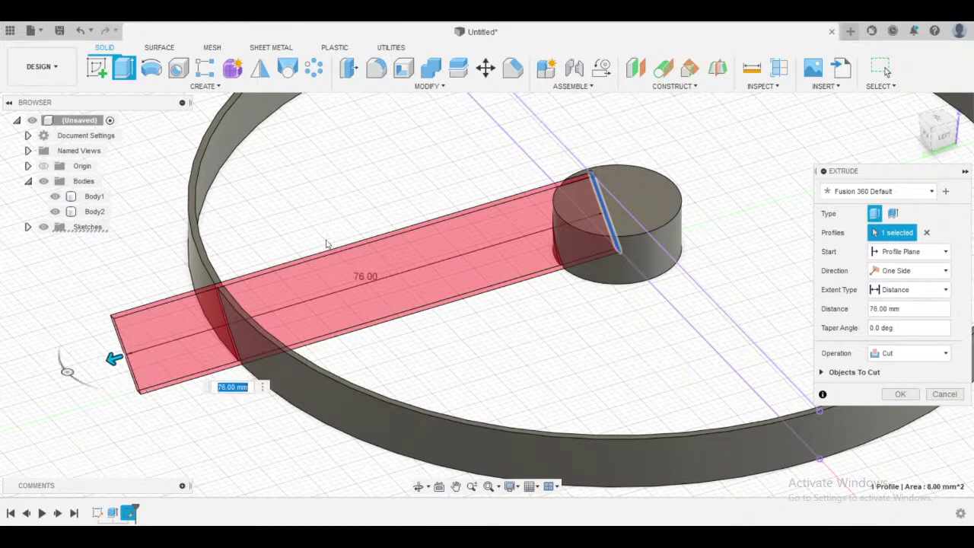
- Change the blade extrusion's operation from Cut to Join
shift+middle_drag(327, 243, 537, 323)
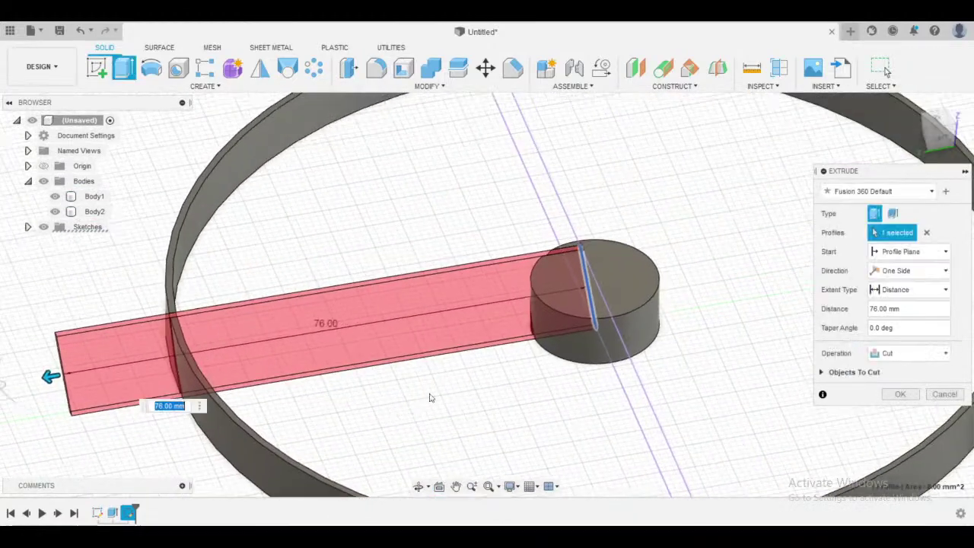
shift+middle_drag(430, 397, 528, 318)
scroll(462, 391, down, 2)
scroll(507, 322, up, 2)
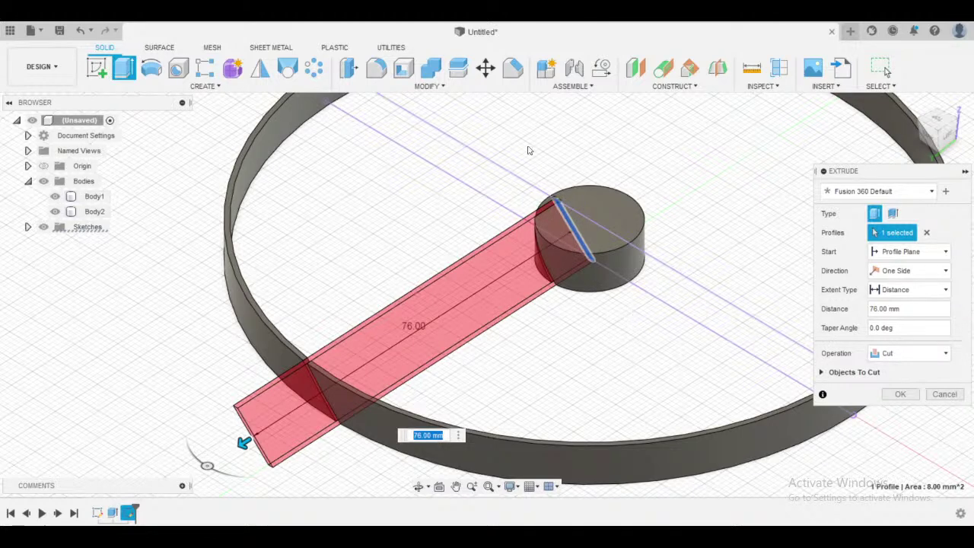
click(903, 361)
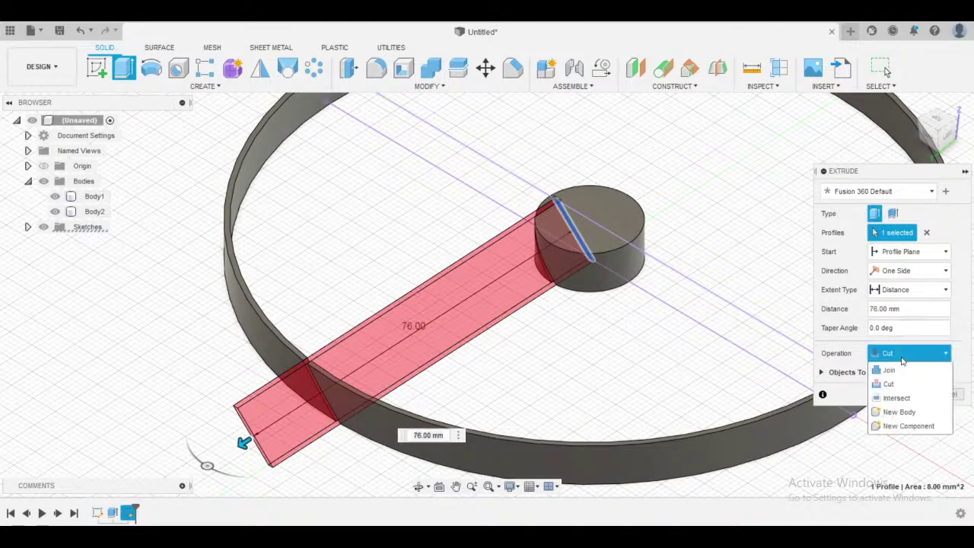
click(881, 353)
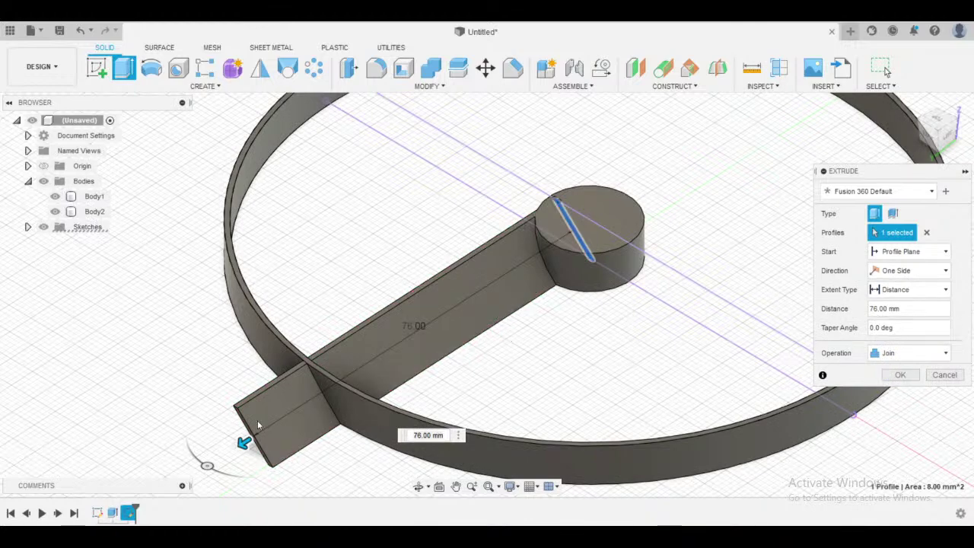
- Shorten the blade extrusion to 42 mm so it ends inside the ring
drag(244, 444, 384, 347)
shift+middle_drag(445, 280, 397, 285)
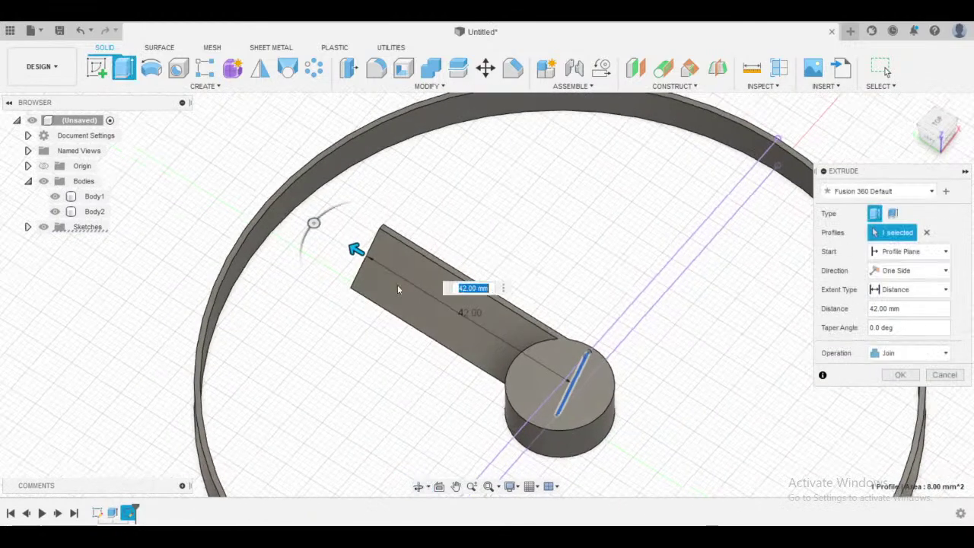
shift+middle_drag(484, 229, 502, 206)
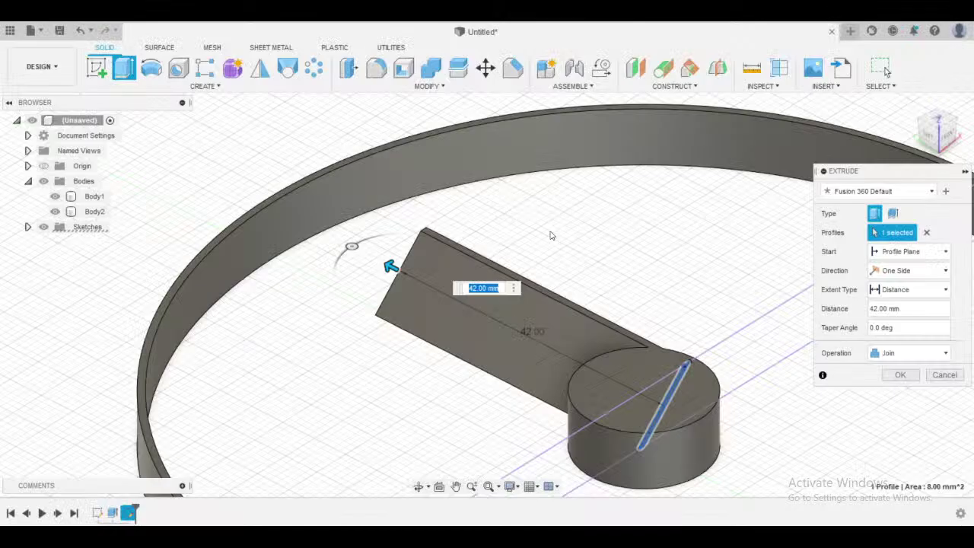
scroll(551, 236, down, 5)
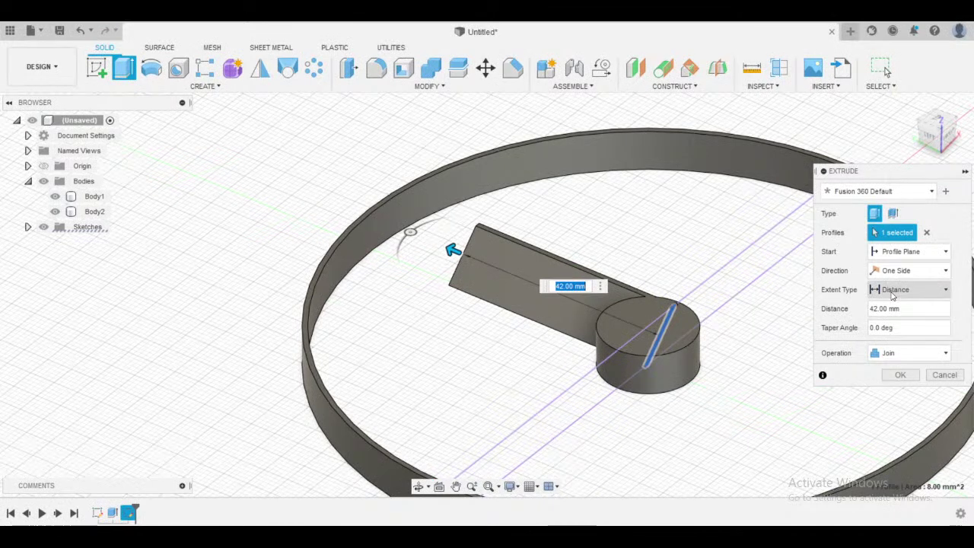
- Set the blade extrusion's extent to To Object and pick the ring's inner face as its end
click(893, 294)
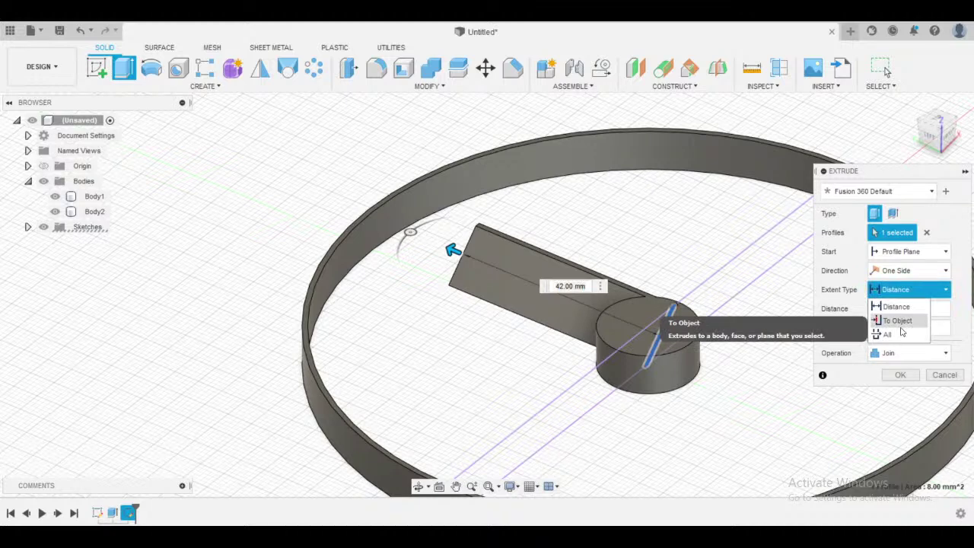
click(900, 323)
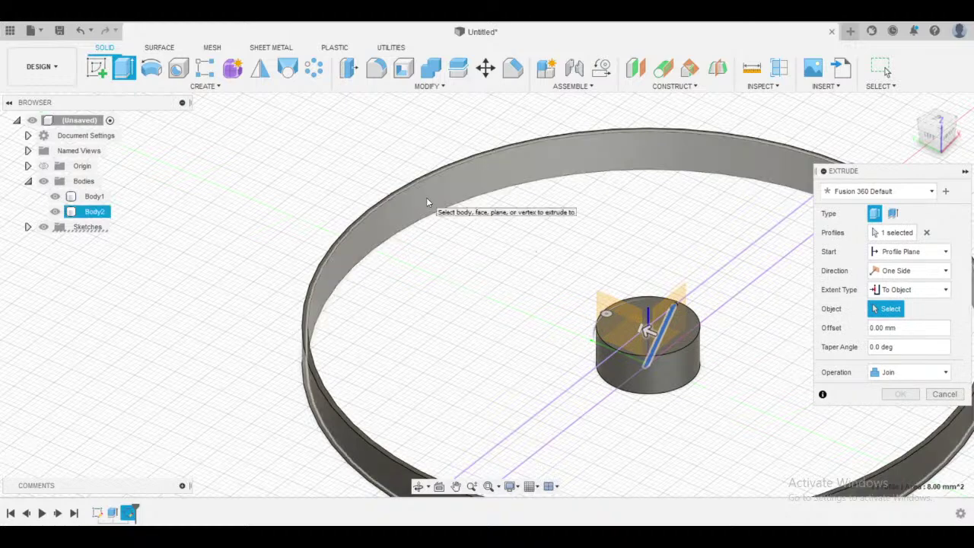
shift+middle_drag(429, 199, 412, 203)
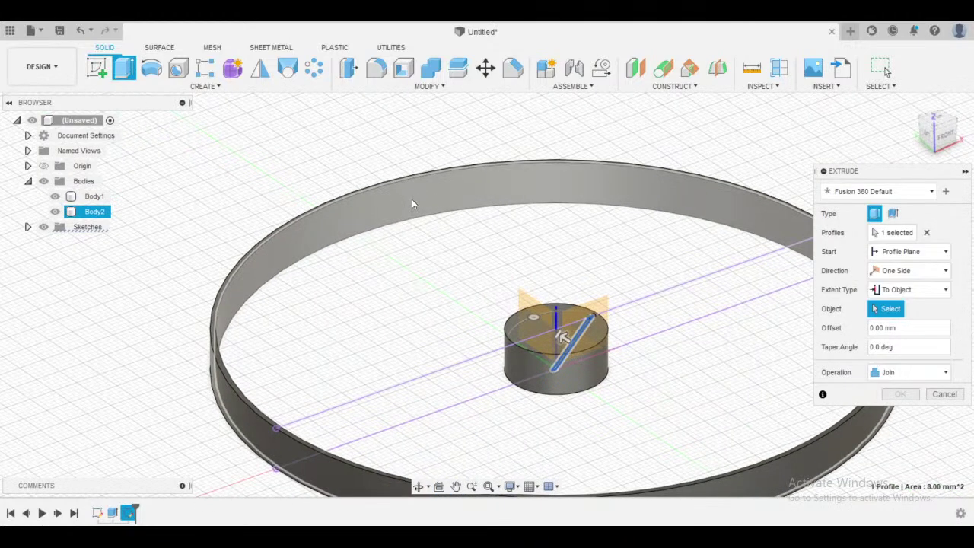
click(411, 203)
shift+middle_drag(385, 309, 796, 279)
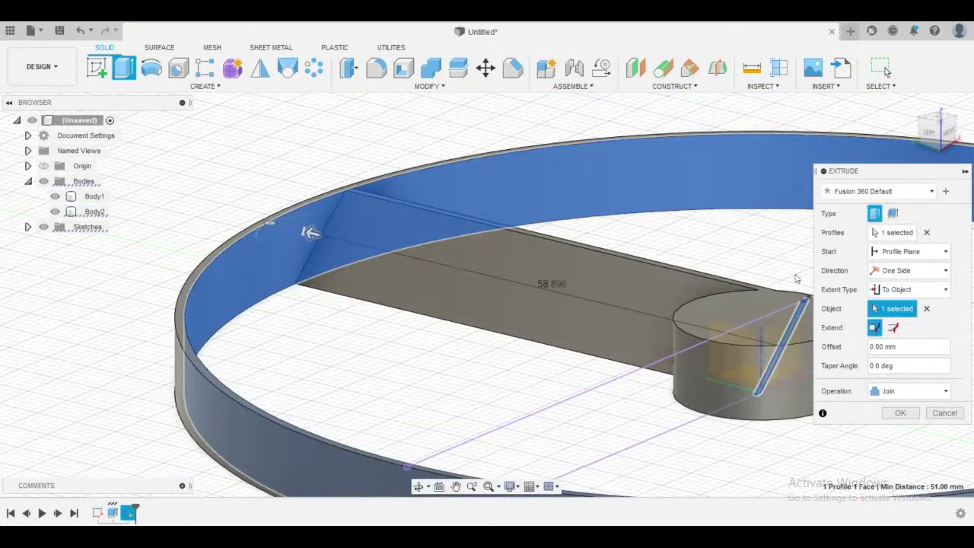
- Examine from above how the blade's end meets the curved inner face of the ring
shift+middle_drag(495, 221, 414, 225)
scroll(503, 184, up, 3)
shift+middle_drag(502, 185, 548, 218)
scroll(507, 212, down, 3)
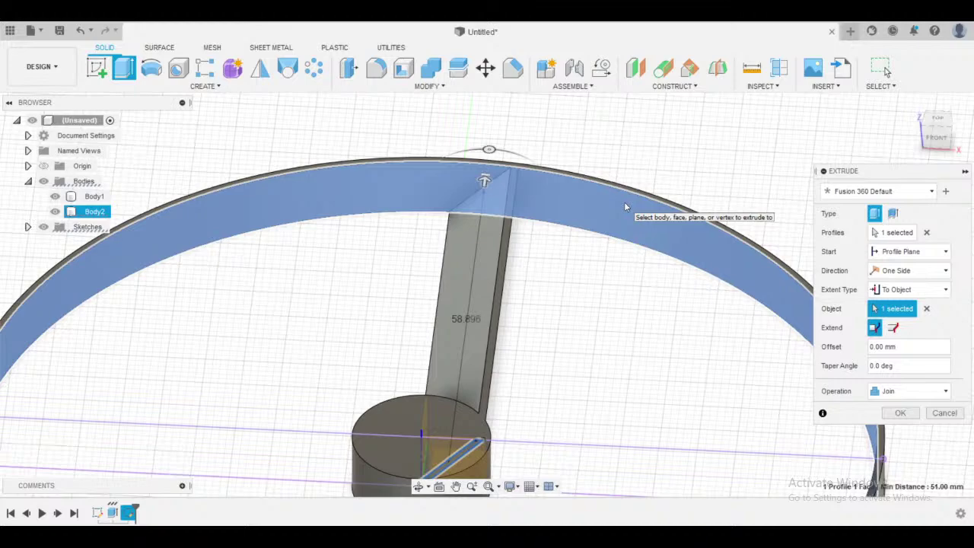
shift+middle_drag(624, 201, 427, 236)
shift+middle_drag(552, 207, 541, 291)
middle_drag(542, 292, 573, 194)
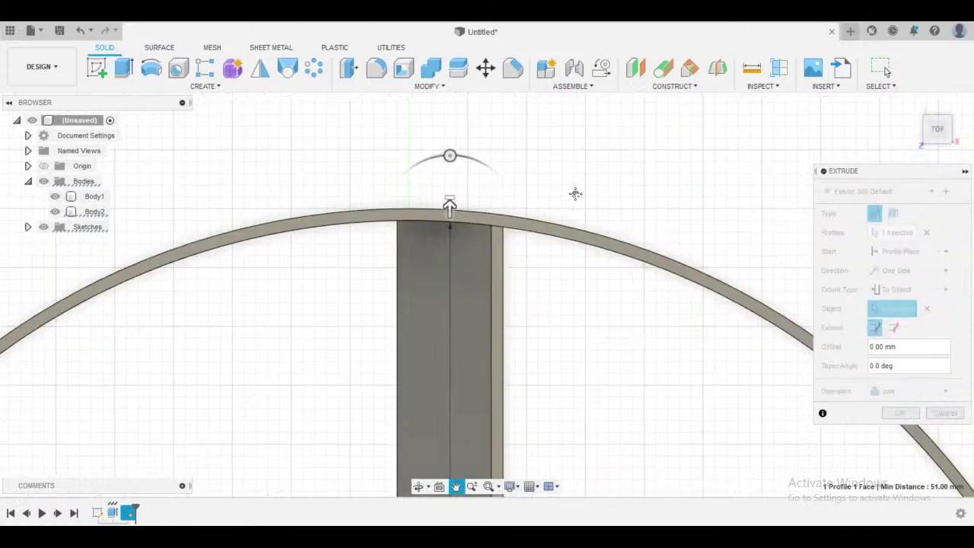
scroll(491, 222, up, 3)
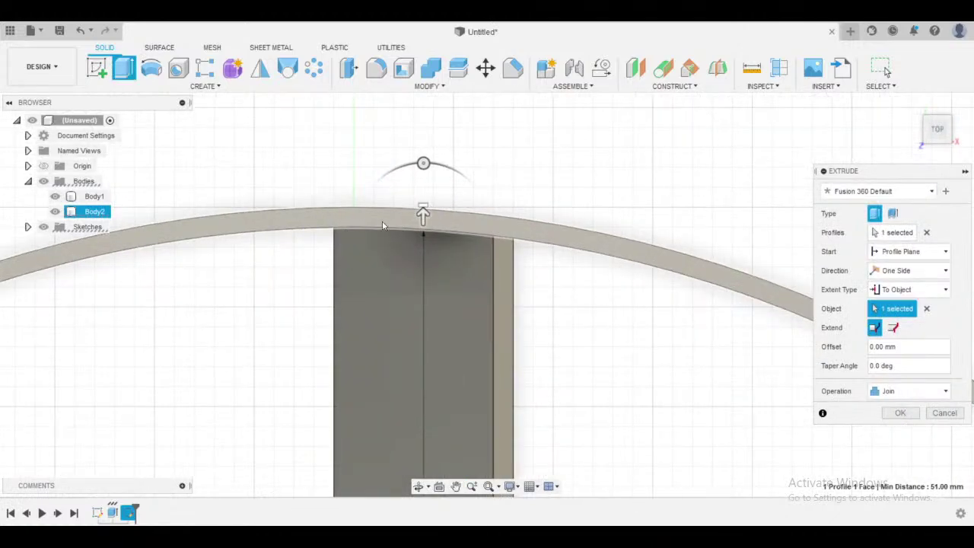
middle_drag(341, 226, 430, 215)
scroll(430, 215, down, 2)
scroll(430, 210, down, 5)
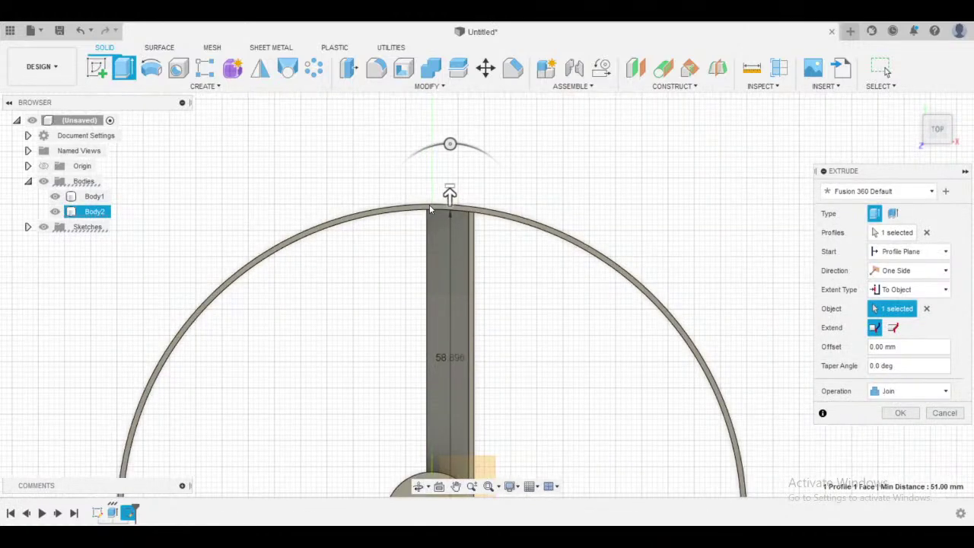
scroll(438, 193, up, 4)
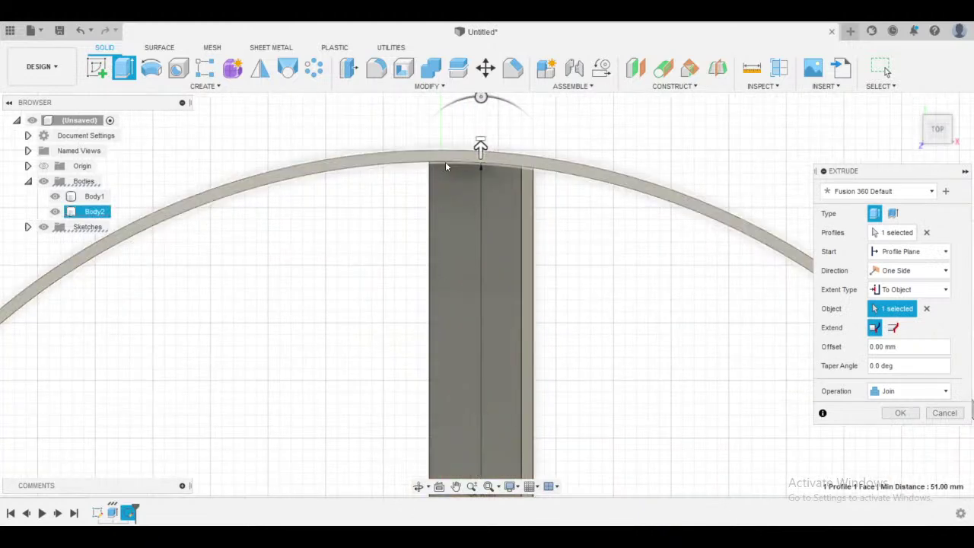
scroll(445, 162, up, 3)
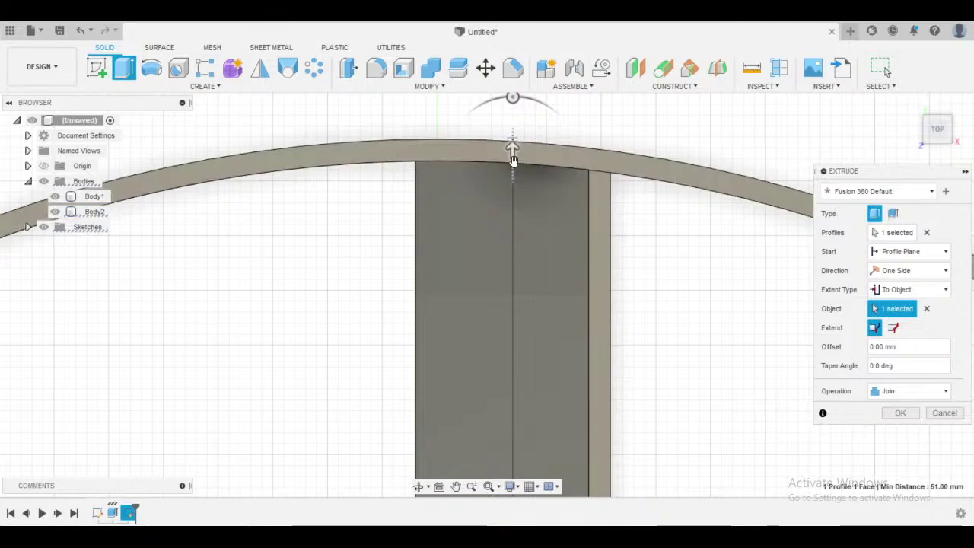
scroll(613, 182, down, 2)
scroll(631, 228, down, 2)
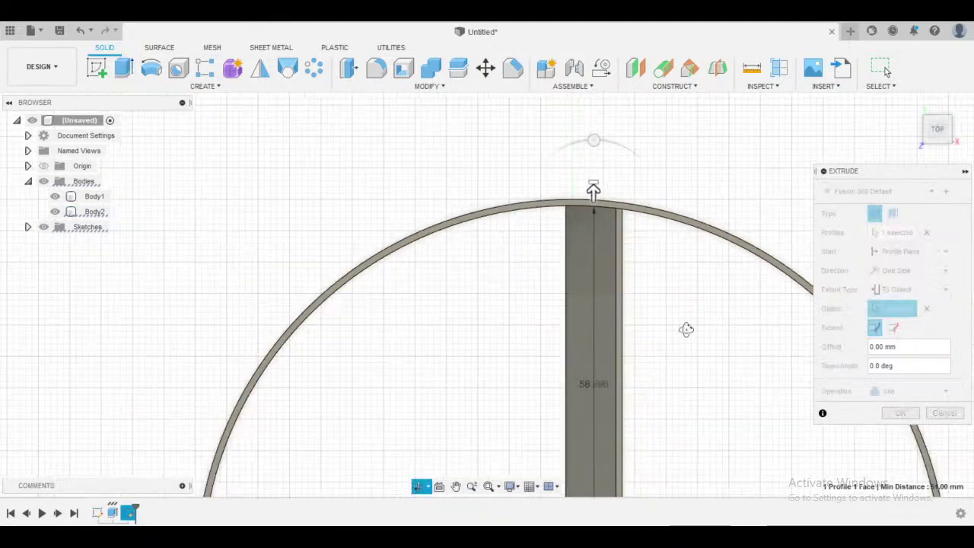
- Examine the blade preview between the hub and the ring from several angles
shift+middle_drag(687, 330, 532, 224)
scroll(533, 224, down, 3)
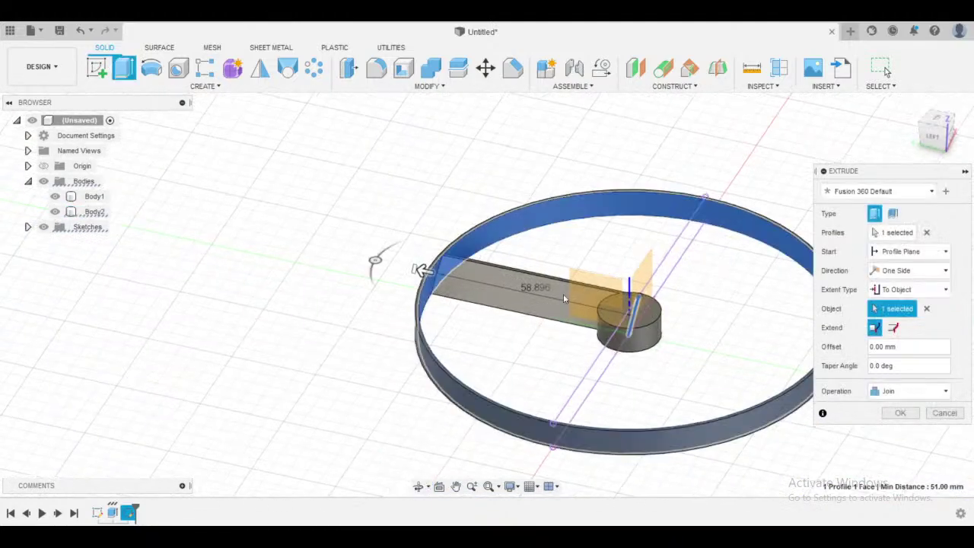
scroll(563, 294, up, 3)
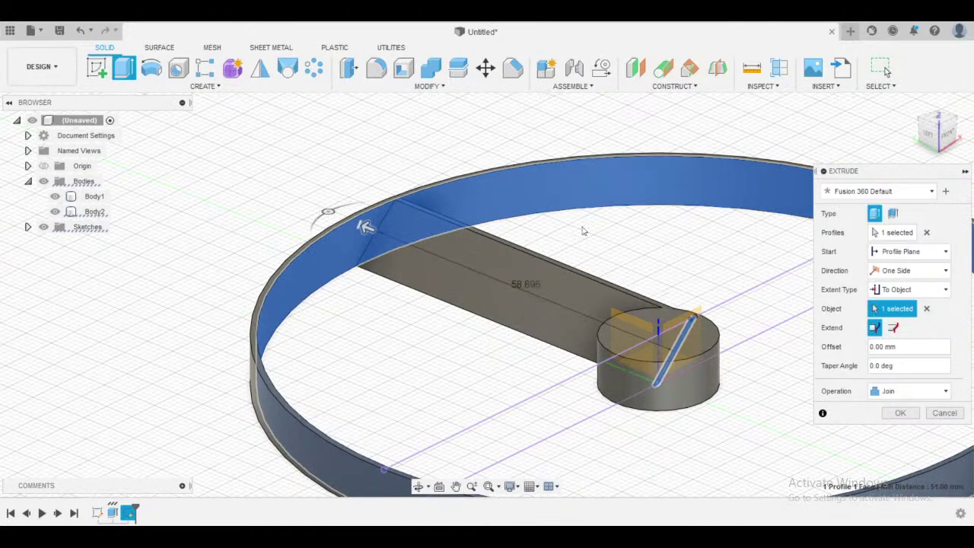
scroll(583, 233, down, 3)
scroll(585, 242, up, 2)
shift+middle_drag(583, 244, 644, 257)
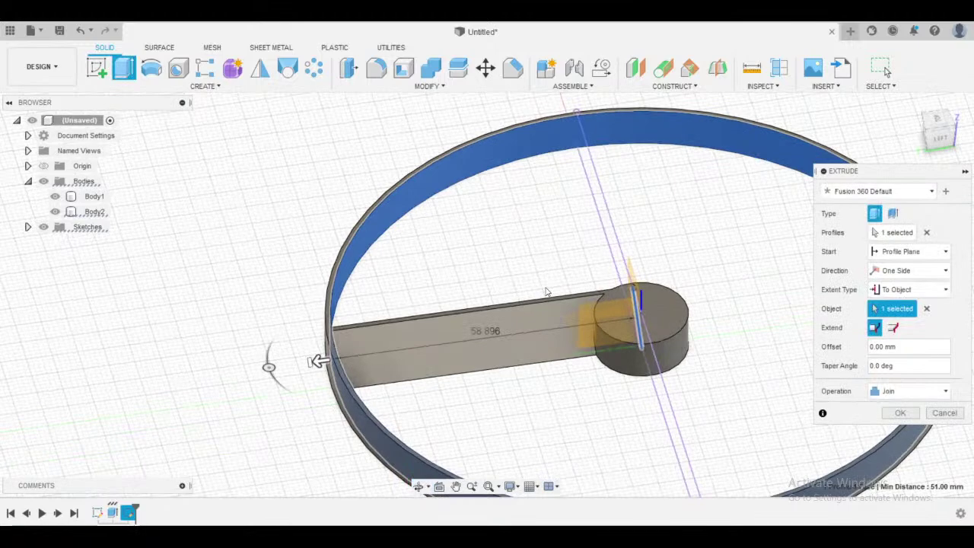
scroll(548, 292, down, 3)
shift+middle_drag(548, 293, 590, 278)
- Try the Cut operation on the blade extrusion and return it to Join
click(903, 392)
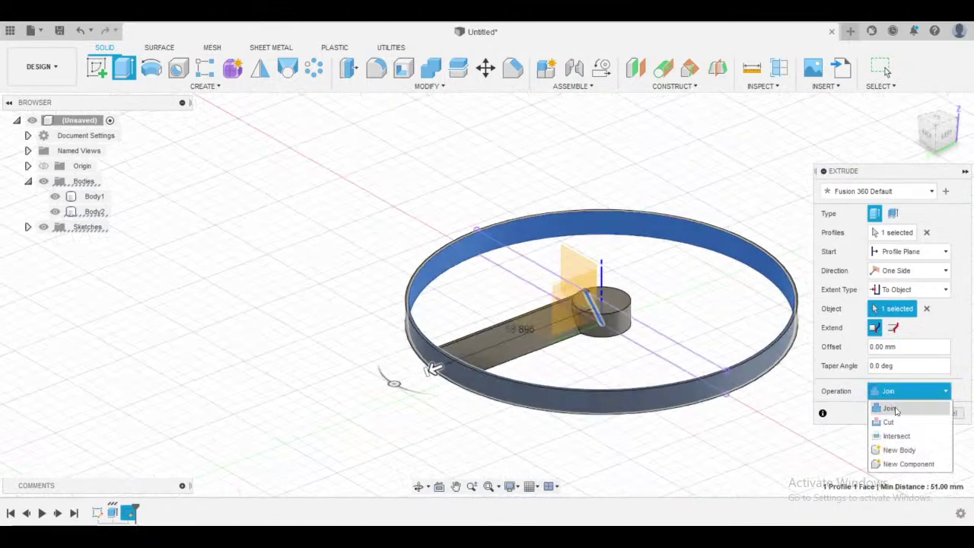
click(888, 421)
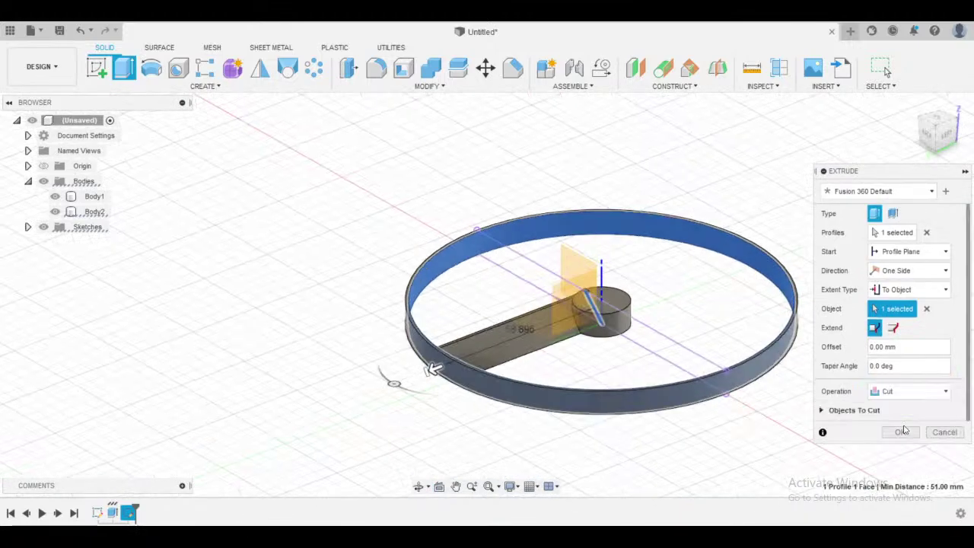
scroll(590, 338, up, 1)
shift+middle_drag(589, 337, 556, 366)
scroll(613, 361, up, 2)
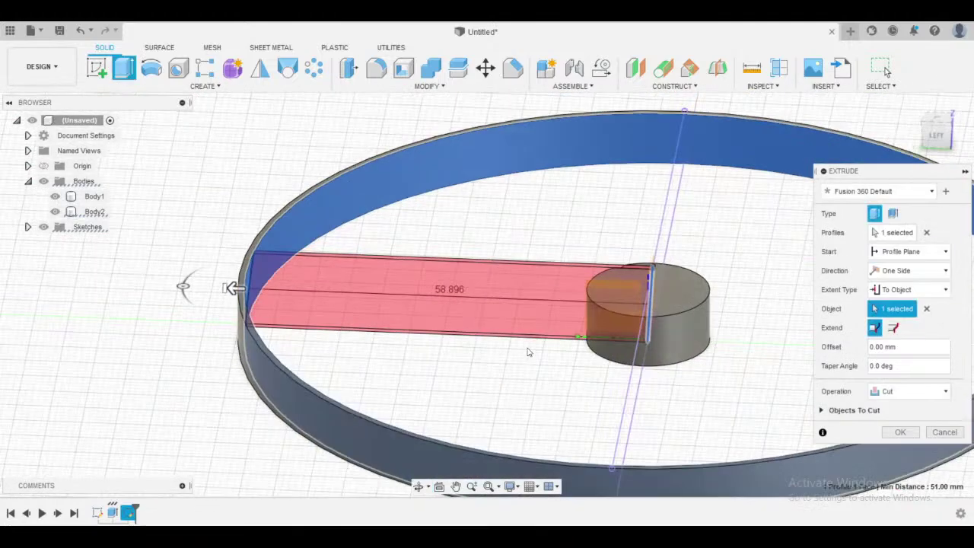
click(909, 391)
click(900, 409)
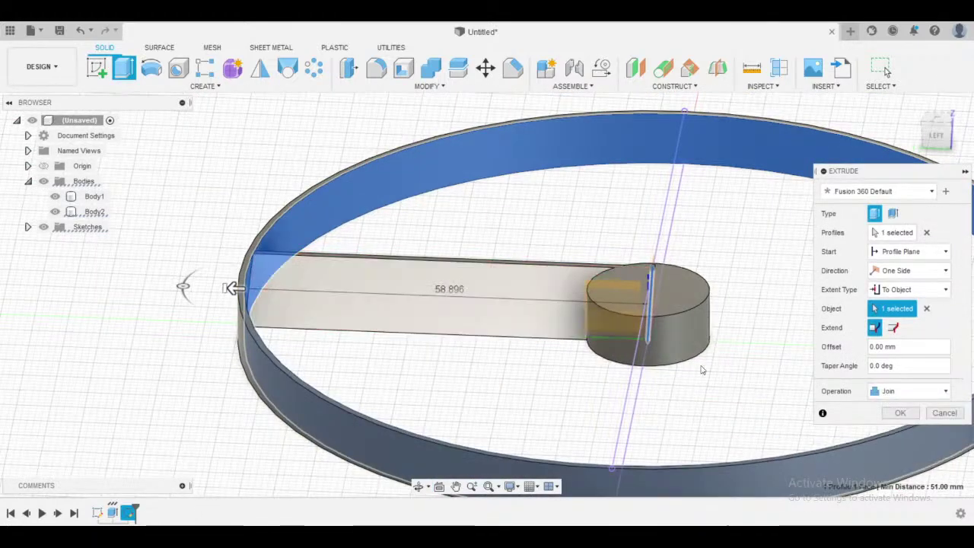
- Complete the blade extrusion between the hub and the ring's inner face with the Join operation
shift+middle_drag(704, 371, 402, 188)
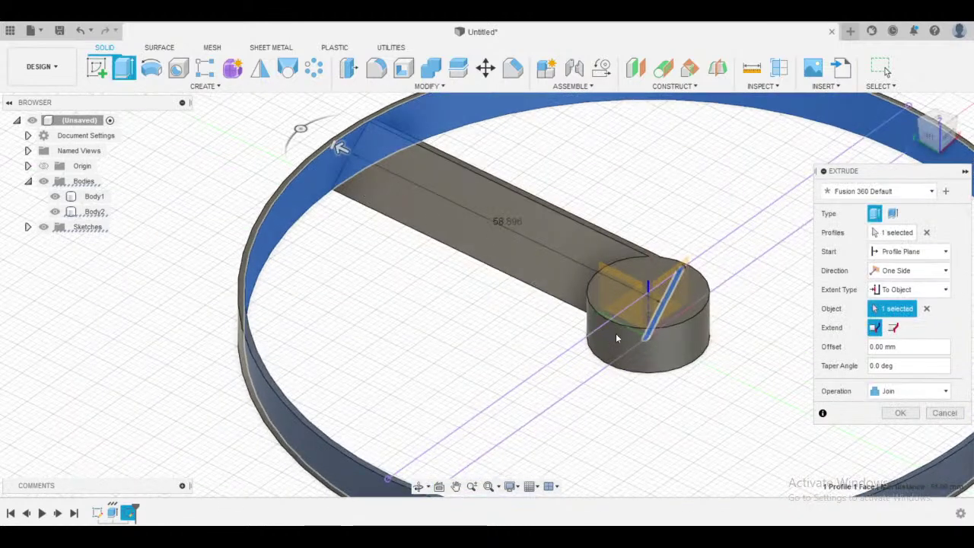
shift+middle_drag(424, 317, 467, 326)
scroll(468, 326, down, 2)
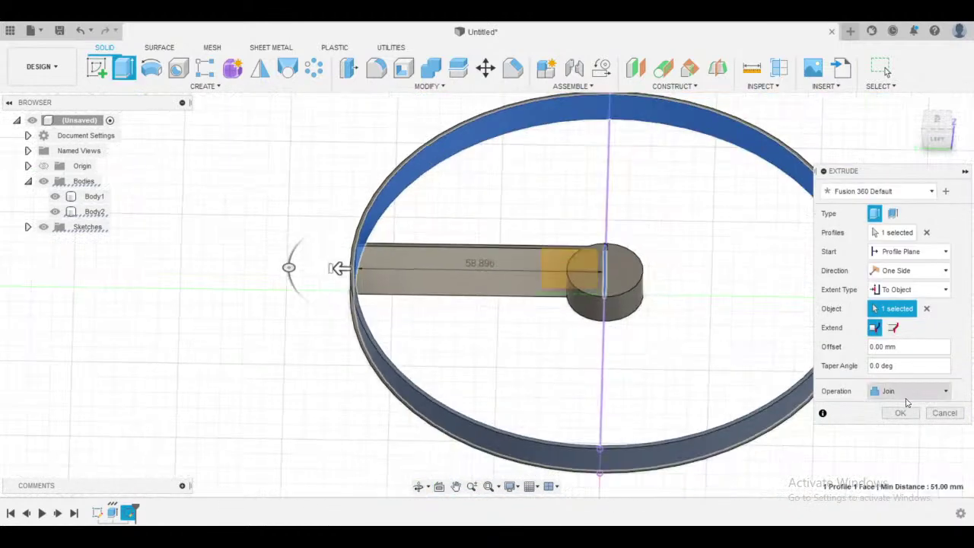
shift+middle_drag(611, 348, 832, 378)
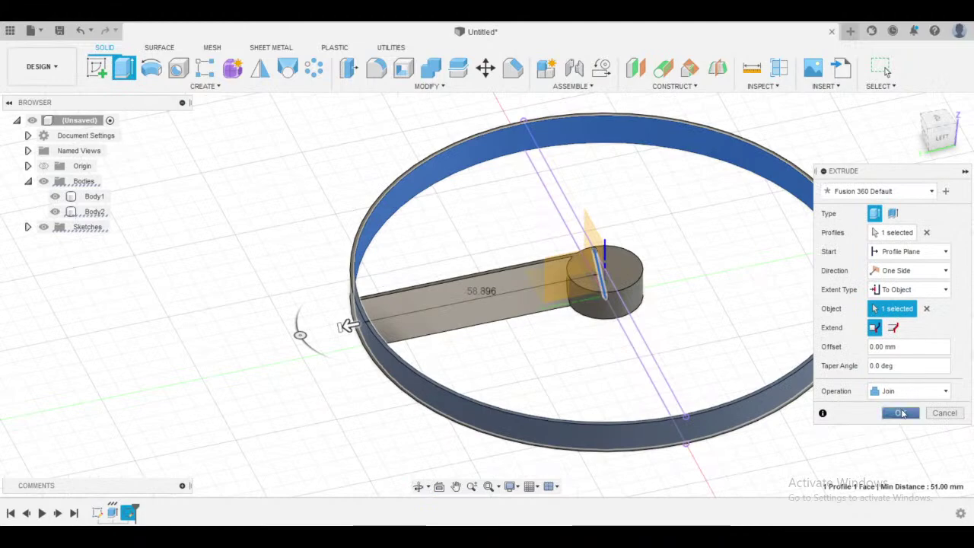
click(901, 413)
shift+middle_drag(663, 332, 708, 339)
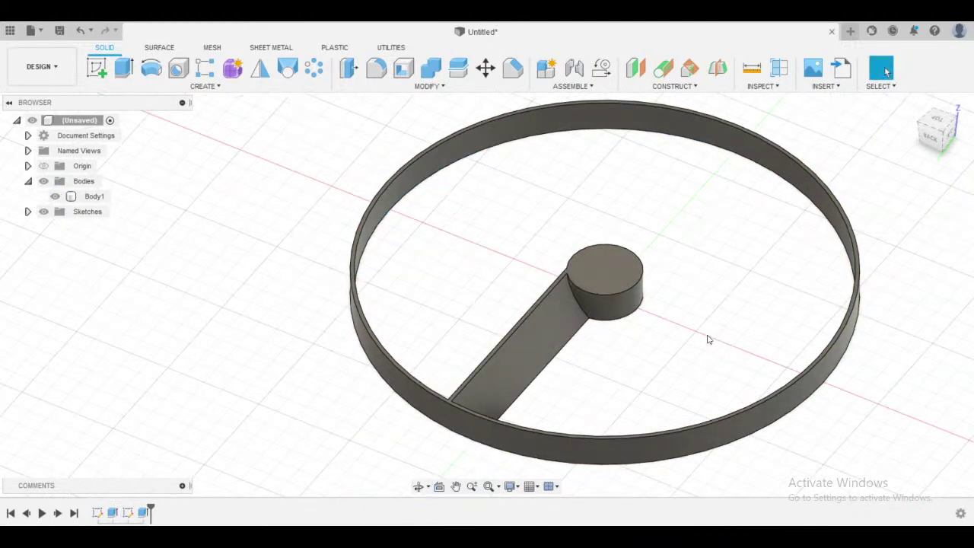
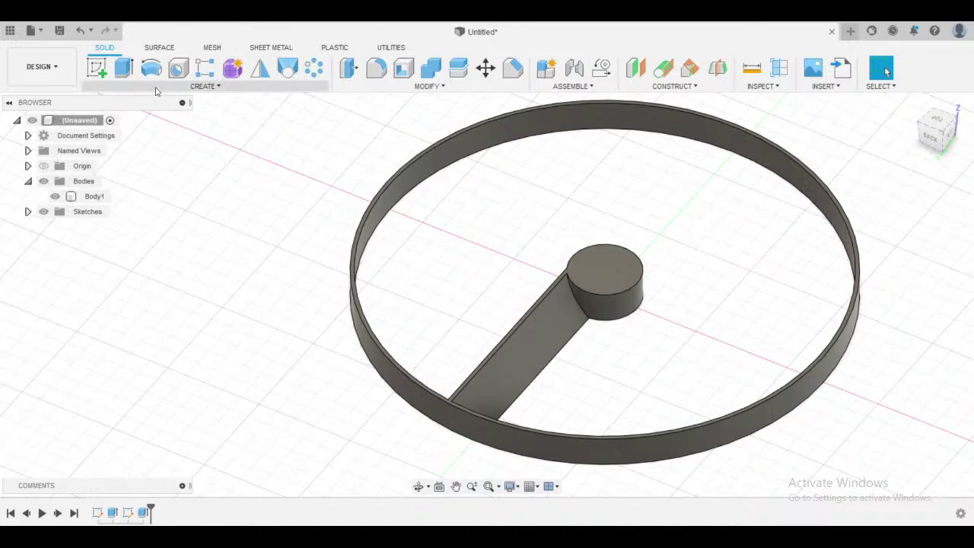
- Start a Circular Pattern of type Features and choose the blade extrusion as the object
click(214, 86)
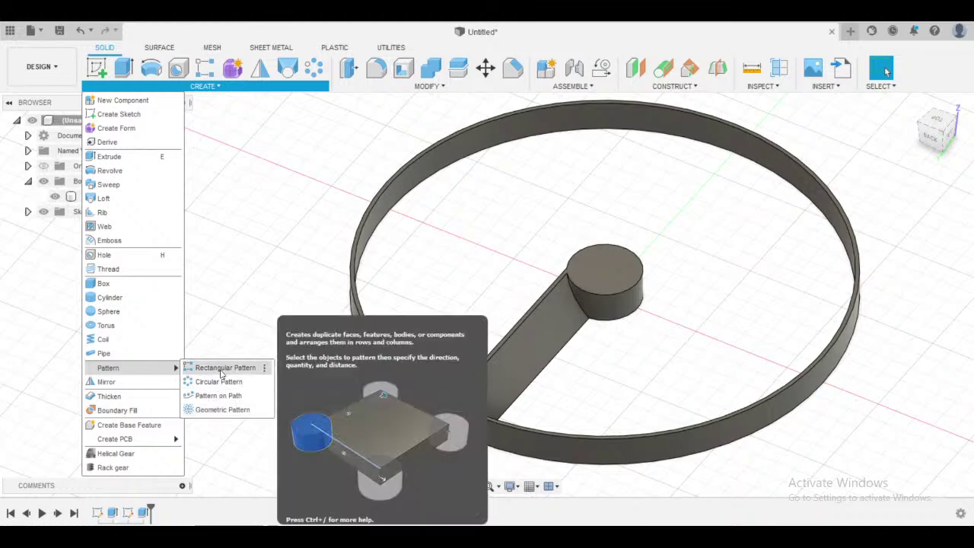
click(264, 385)
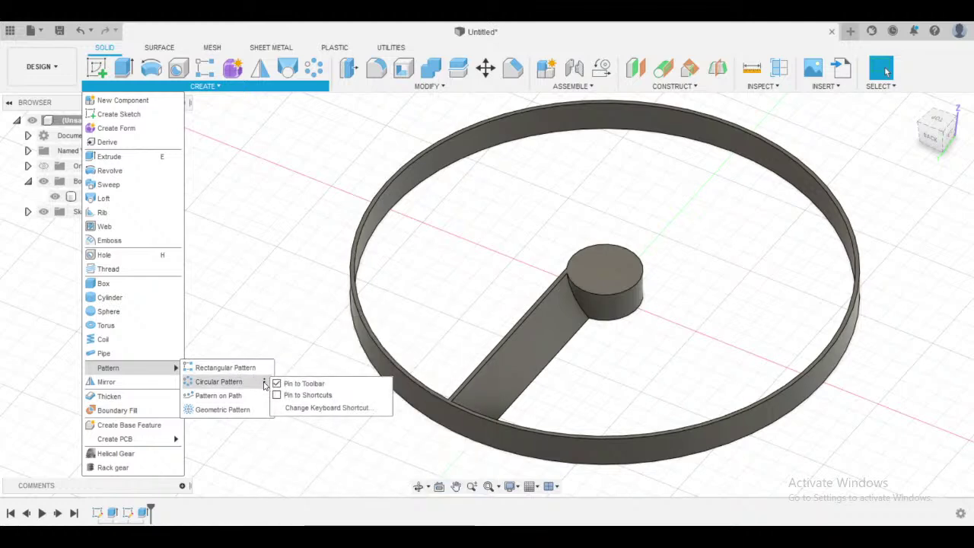
click(220, 382)
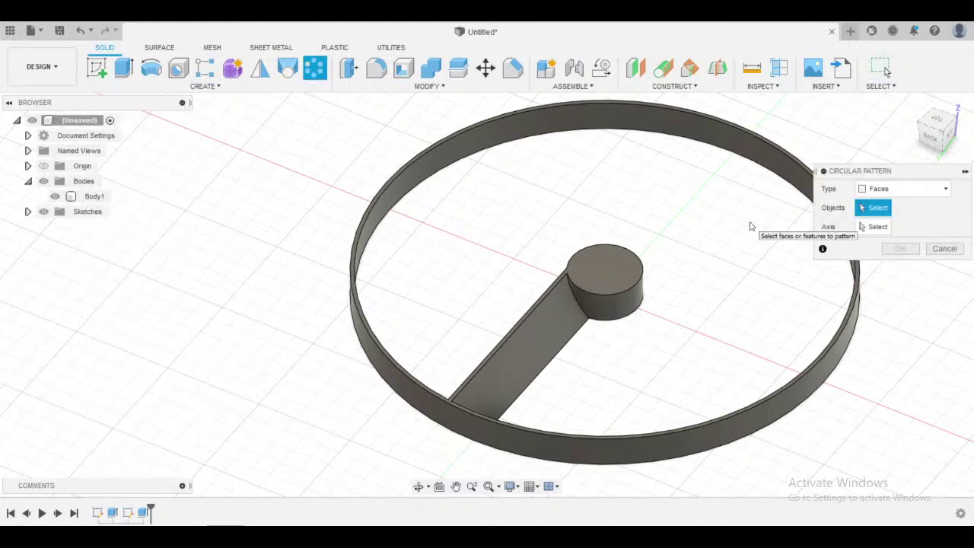
click(902, 188)
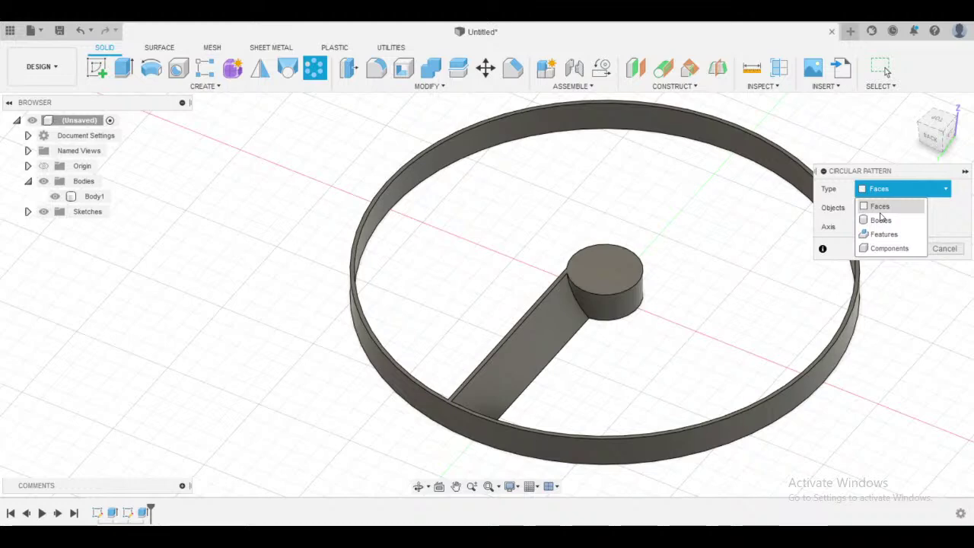
click(939, 219)
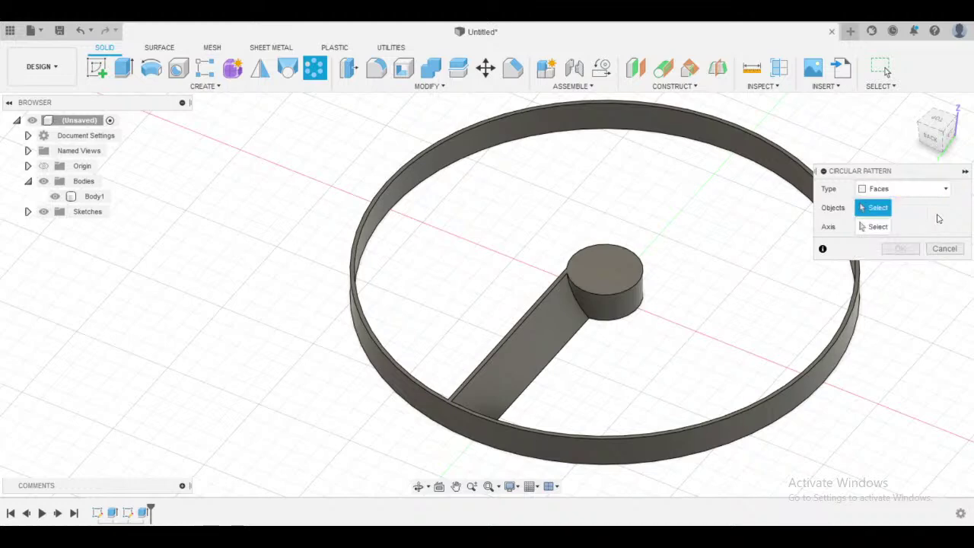
click(932, 190)
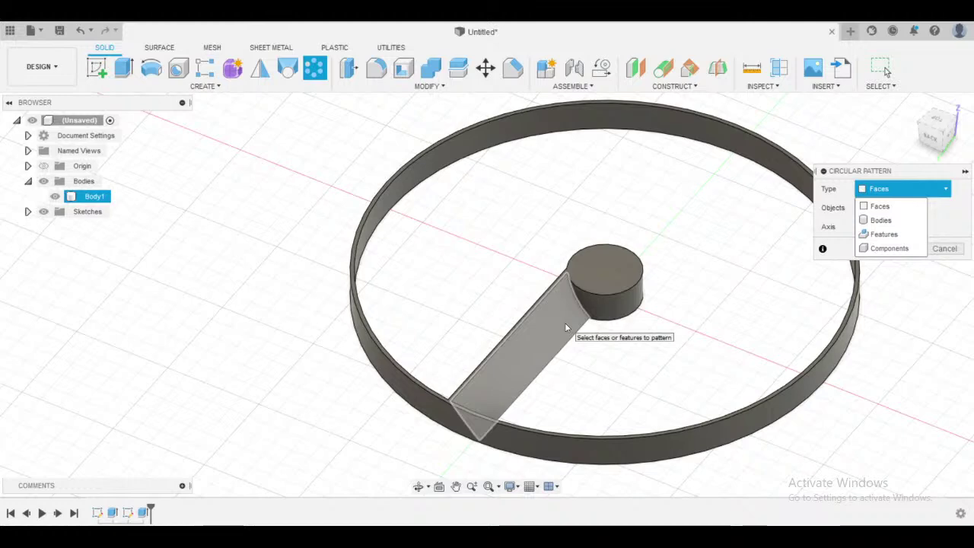
click(885, 235)
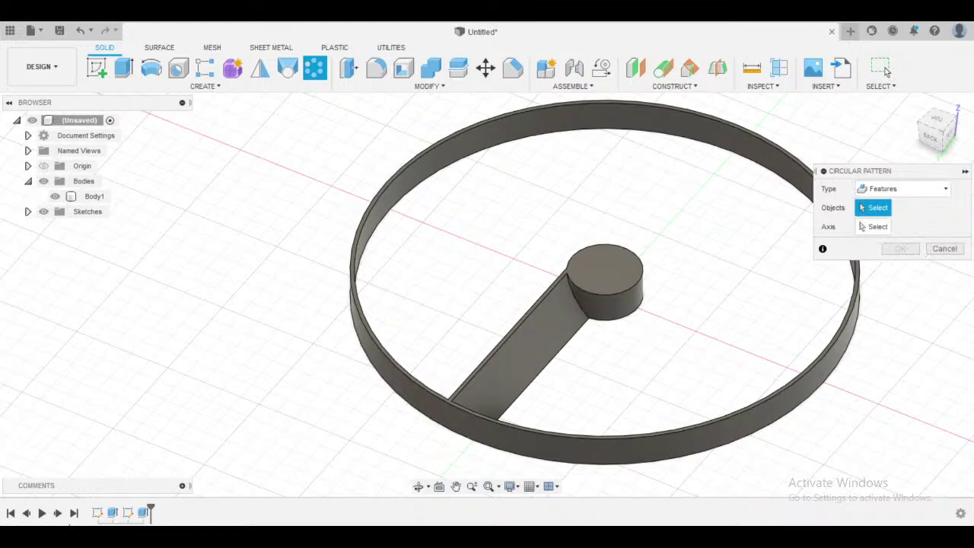
click(141, 514)
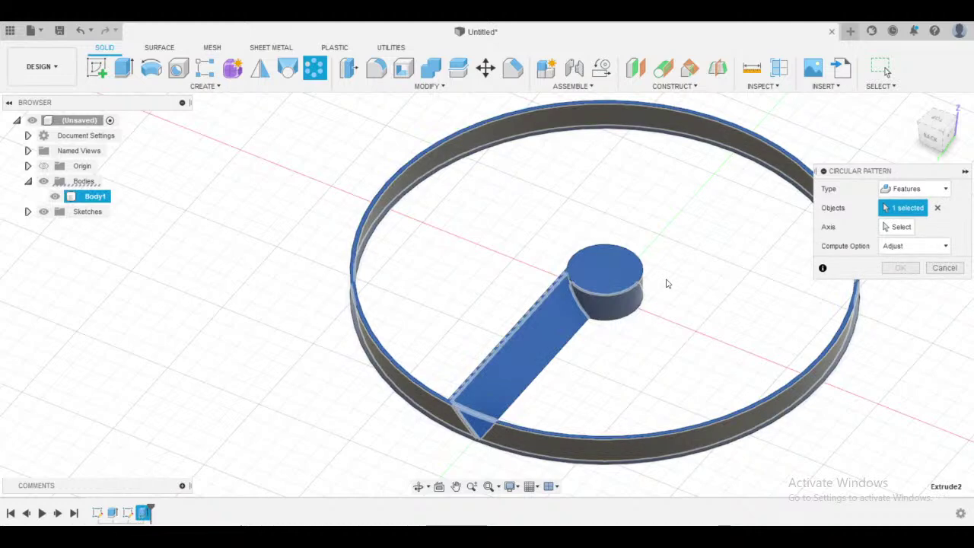
- Set the vertical Z axis through the hub as the blade pattern's axis
shift+middle_drag(673, 323, 750, 320)
click(898, 227)
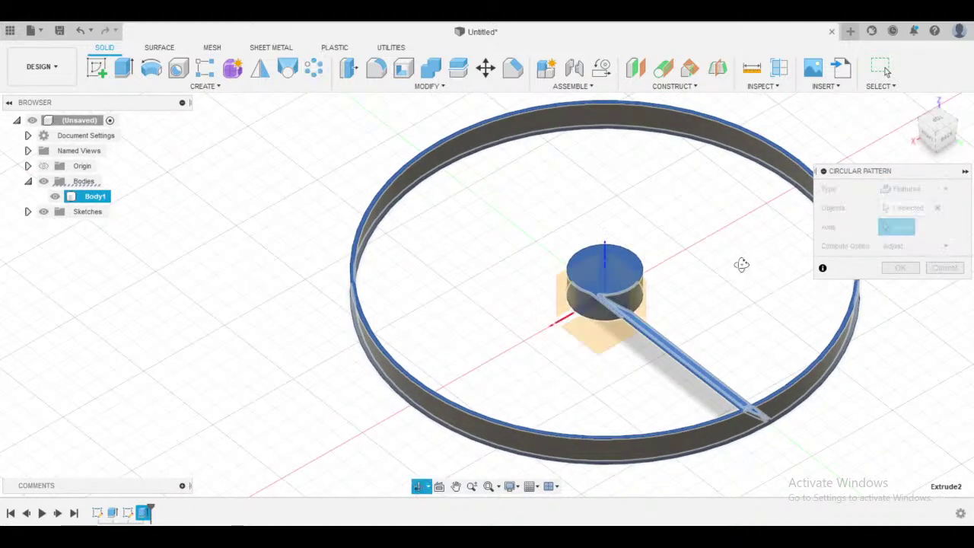
shift+middle_drag(741, 263, 744, 255)
scroll(615, 242, up, 3)
middle_drag(693, 227, 674, 222)
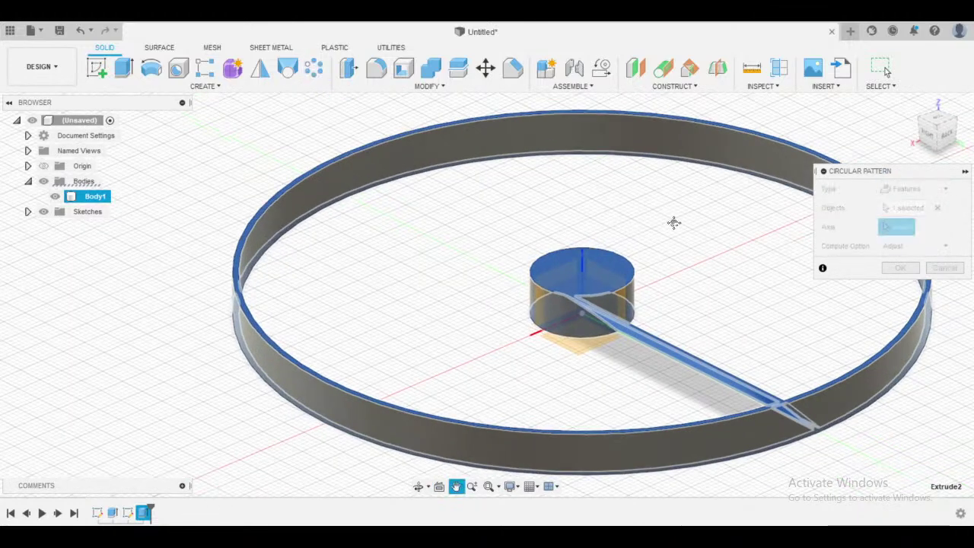
scroll(631, 242, down, 5)
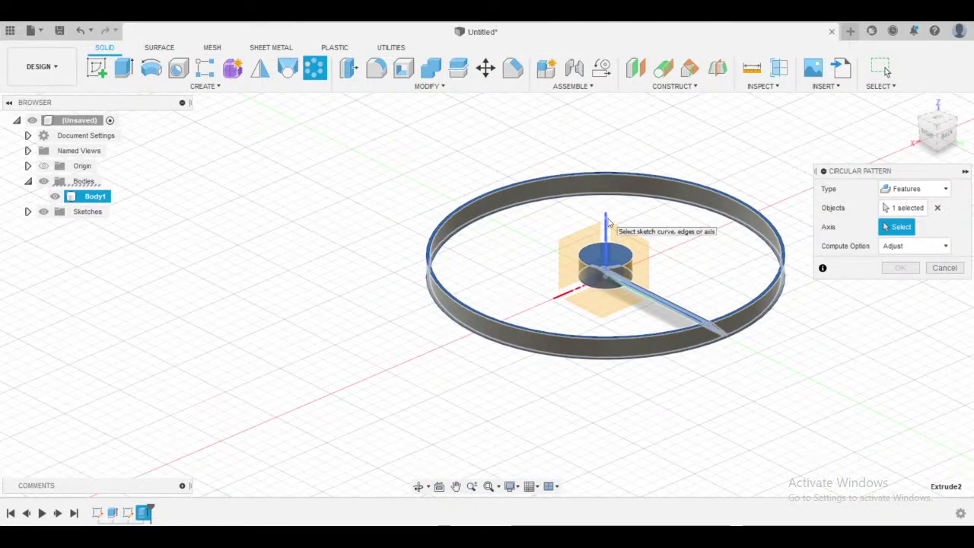
click(608, 222)
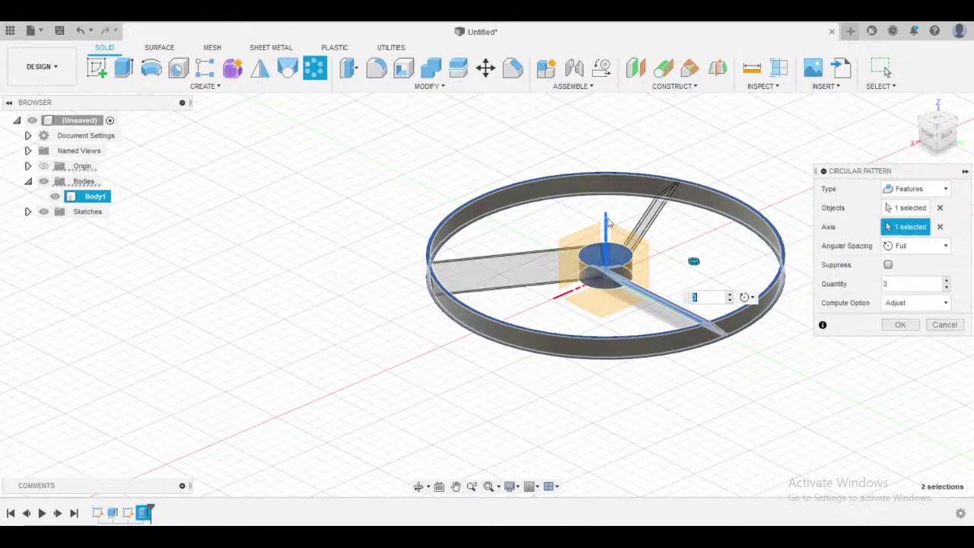
- Set the blade pattern's quantity to 8 with full angular spacing and create the pattern
shift+middle_drag(682, 251, 735, 232)
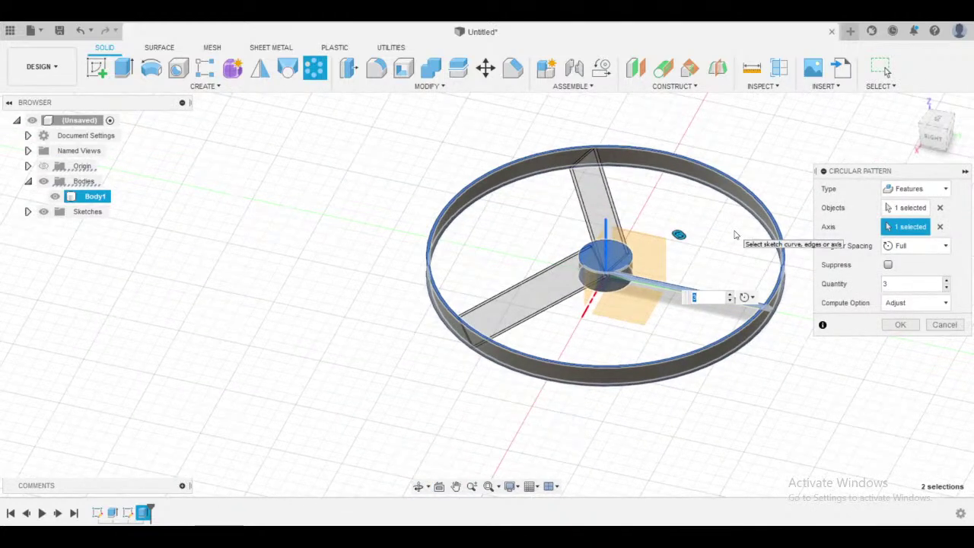
key(BackSpace)
text(8)
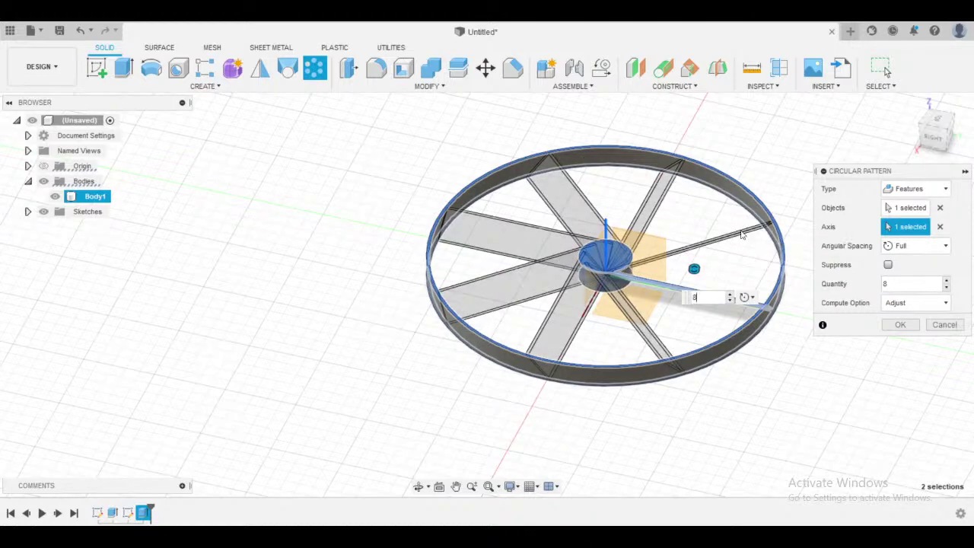
click(900, 324)
shift+middle_drag(805, 320, 712, 317)
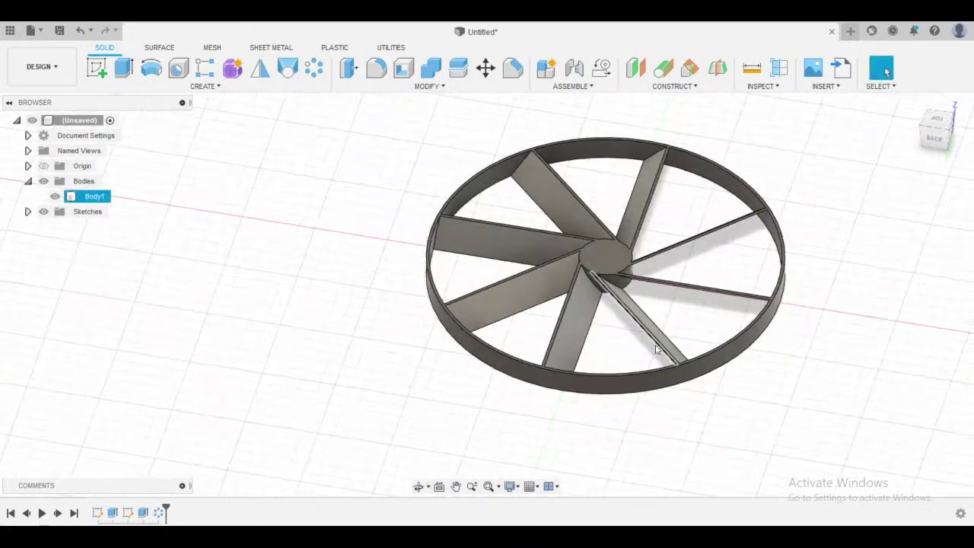
scroll(633, 352, down, 2)
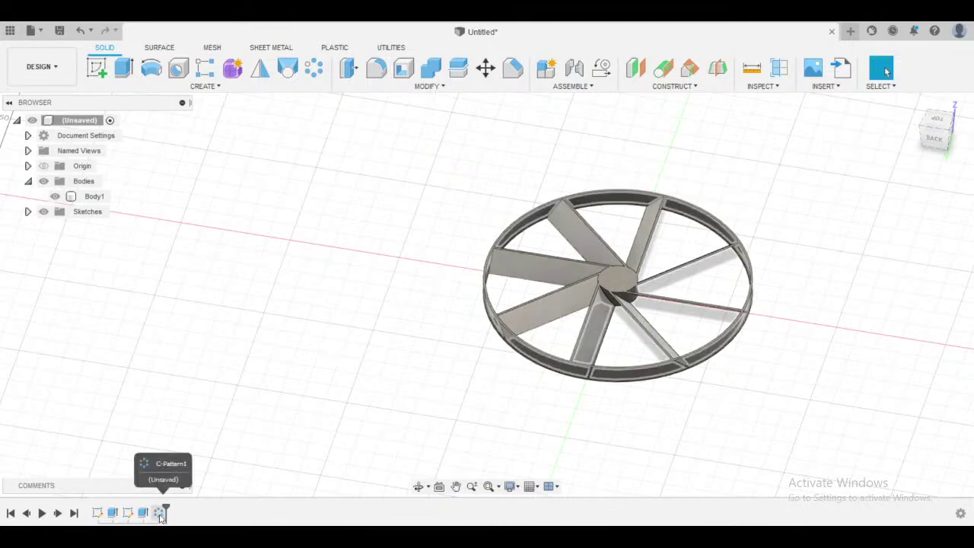
- Edit the blade's circular pattern and set its quantity to 3
double_click(160, 514)
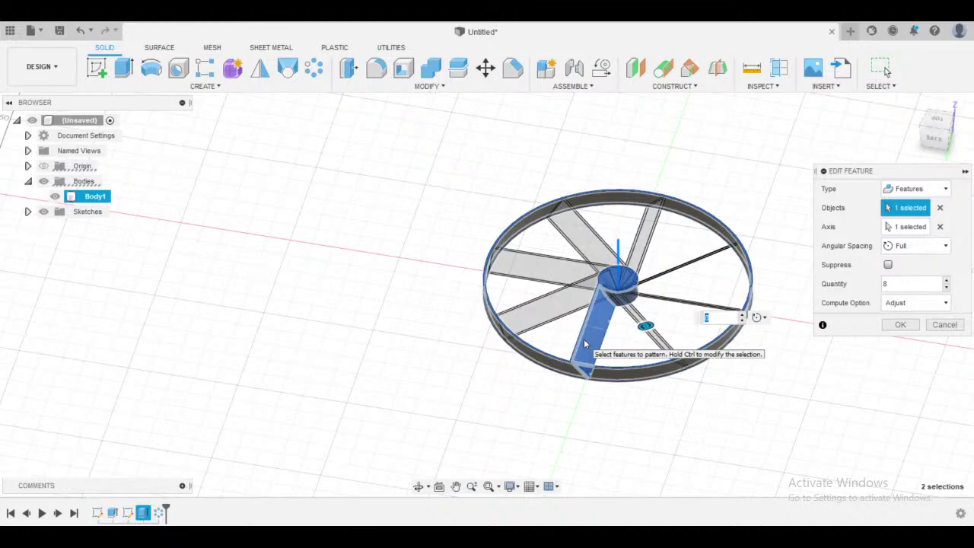
text(3)
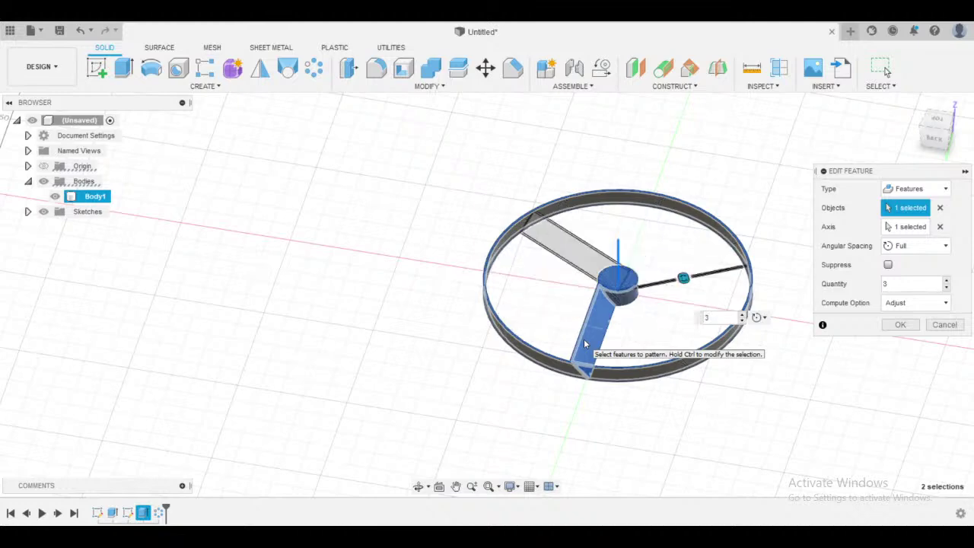
shift+middle_drag(583, 344, 674, 437)
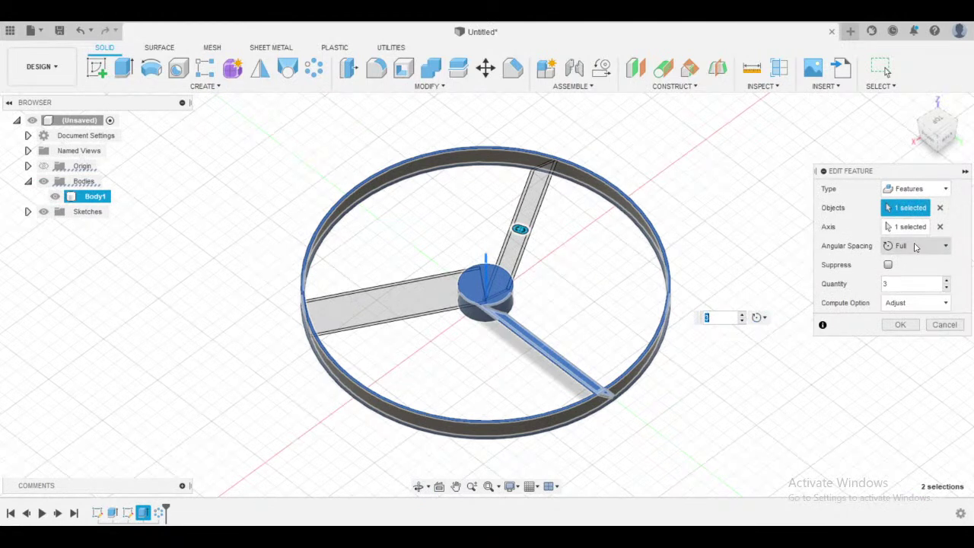
- Try the Angle option for the blade pattern's angular spacing with a total angle of 180 degrees
click(915, 247)
click(914, 245)
click(905, 248)
click(920, 277)
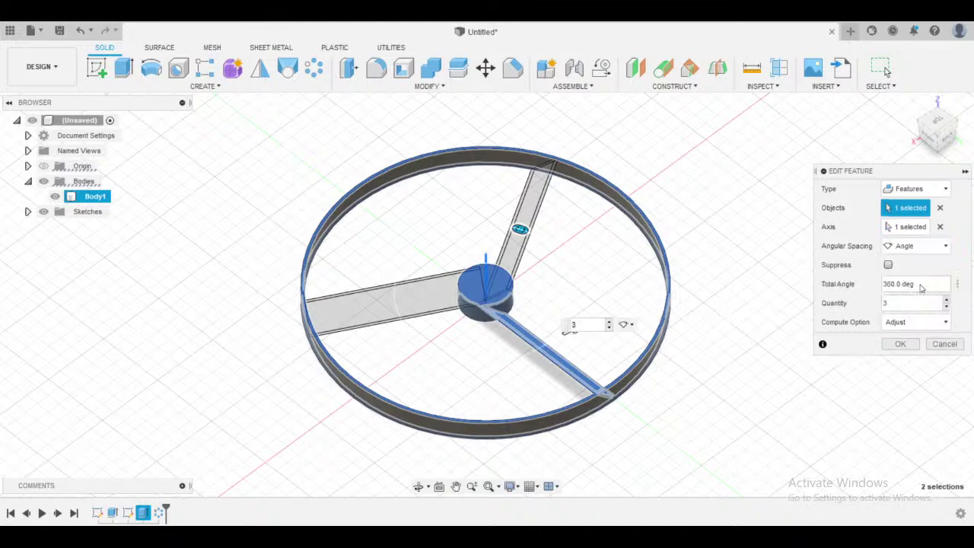
drag(928, 290, 871, 297)
drag(924, 283, 866, 292)
key(BackSpace)
text(180)
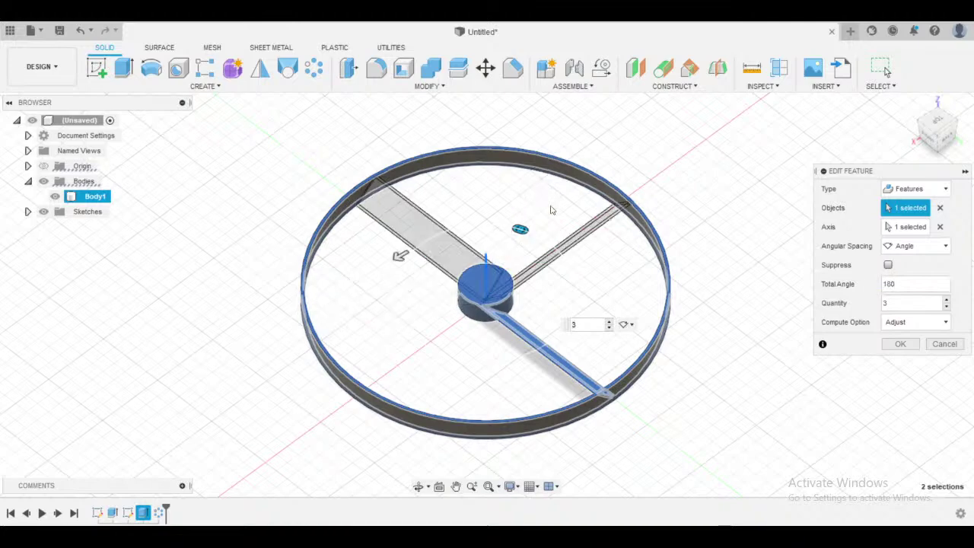
shift+middle_drag(553, 209, 428, 206)
- Set the total angle to 360 degrees, return the angular spacing to Full and accept the pattern edit
double_click(914, 283)
key(BackSpace)
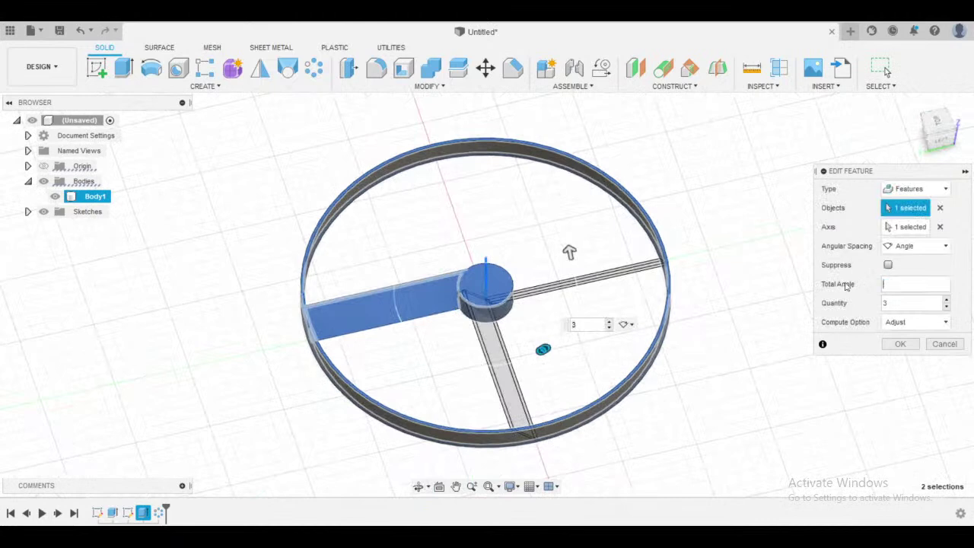
text(360)
click(917, 246)
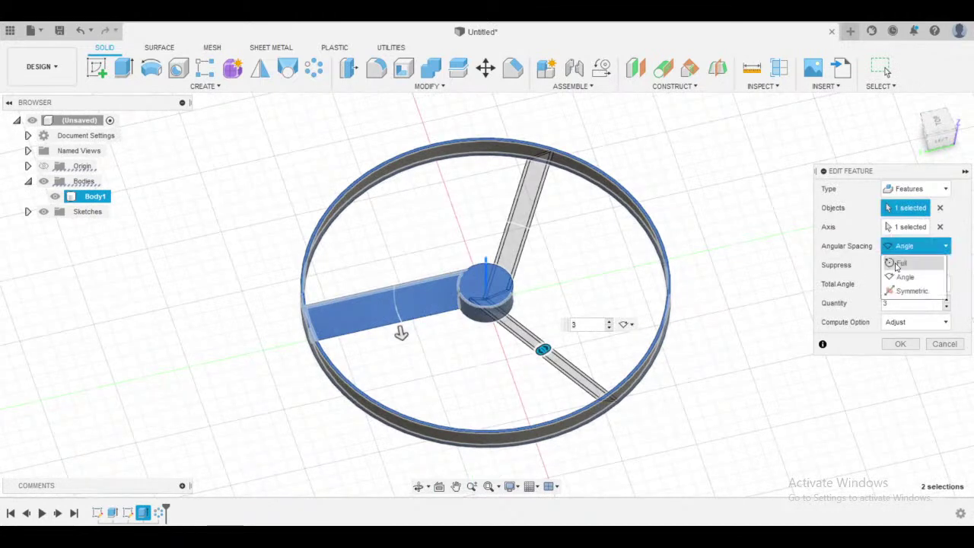
click(898, 267)
shift+middle_drag(550, 269, 731, 239)
shift+middle_drag(694, 286, 791, 282)
click(909, 325)
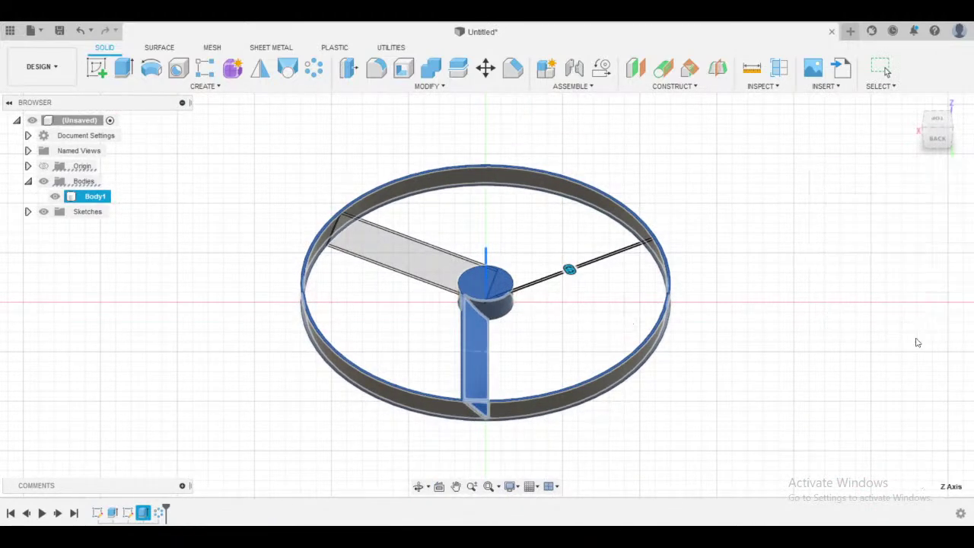
shift+middle_drag(670, 289, 570, 284)
click(742, 291)
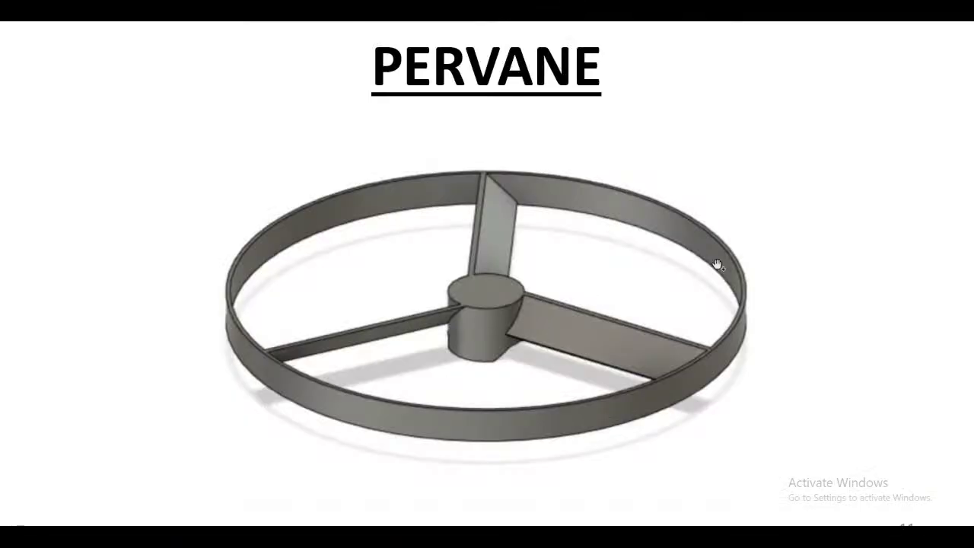
scroll(717, 266, down, 1)
scroll(716, 263, up, 2)
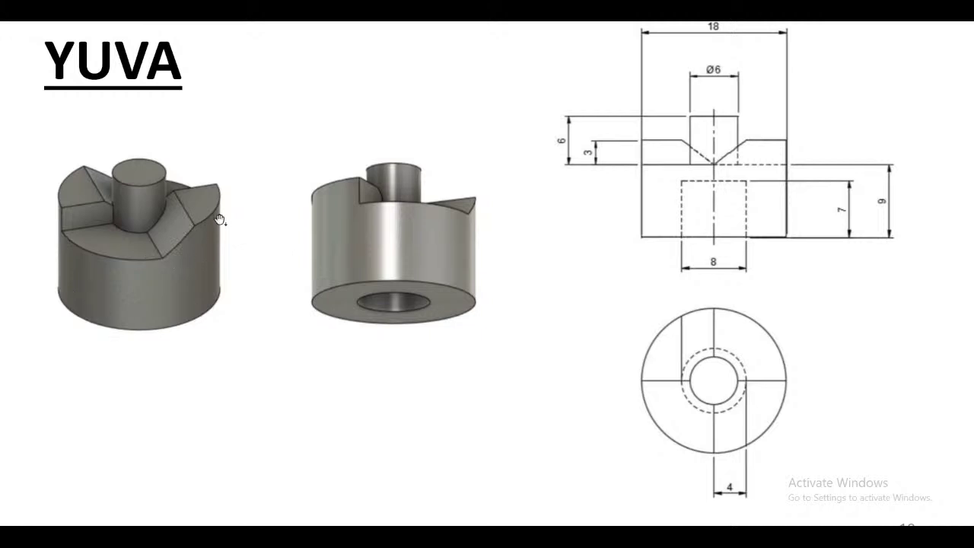
click(650, 218)
key(alt+Tab)
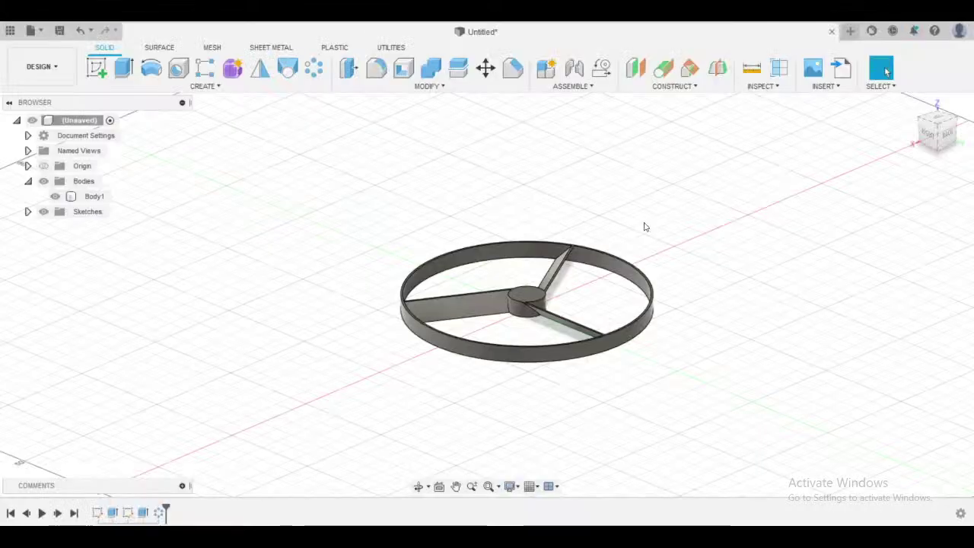
- Examine the three-bladed propeller's hub and blade joints from below and from above
scroll(597, 316, up, 2)
shift+middle_drag(598, 322, 589, 266)
scroll(509, 304, up, 3)
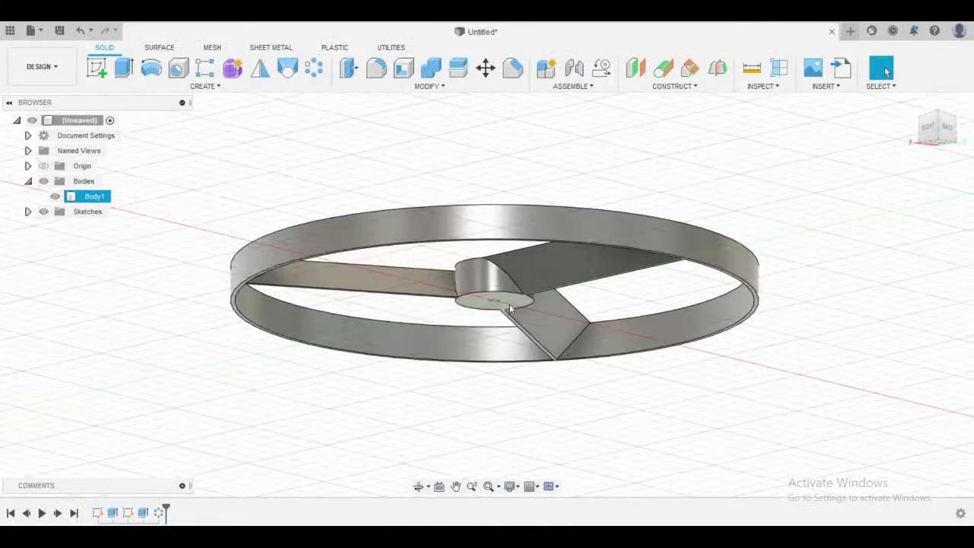
shift+middle_drag(509, 304, 510, 296)
click(520, 446)
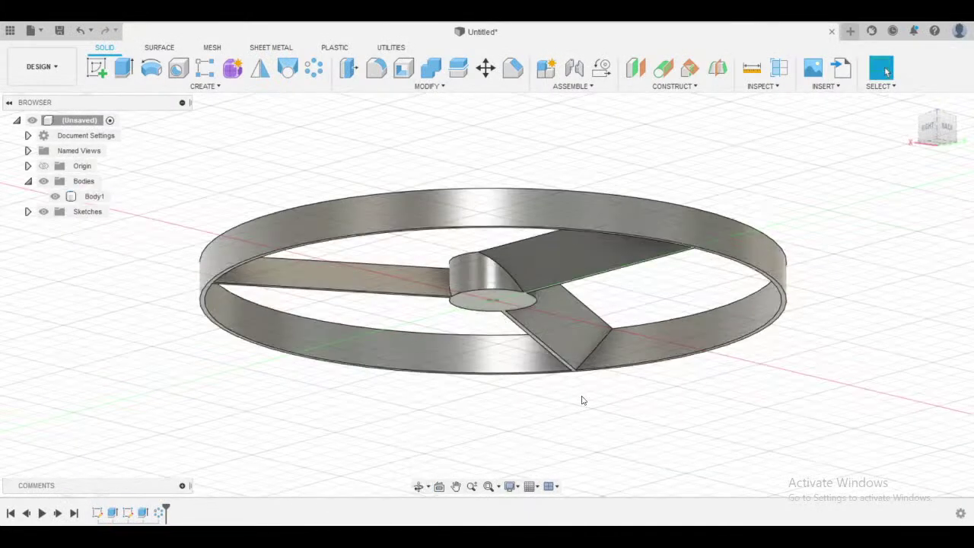
scroll(611, 308, down, 3)
shift+middle_drag(622, 235, 594, 282)
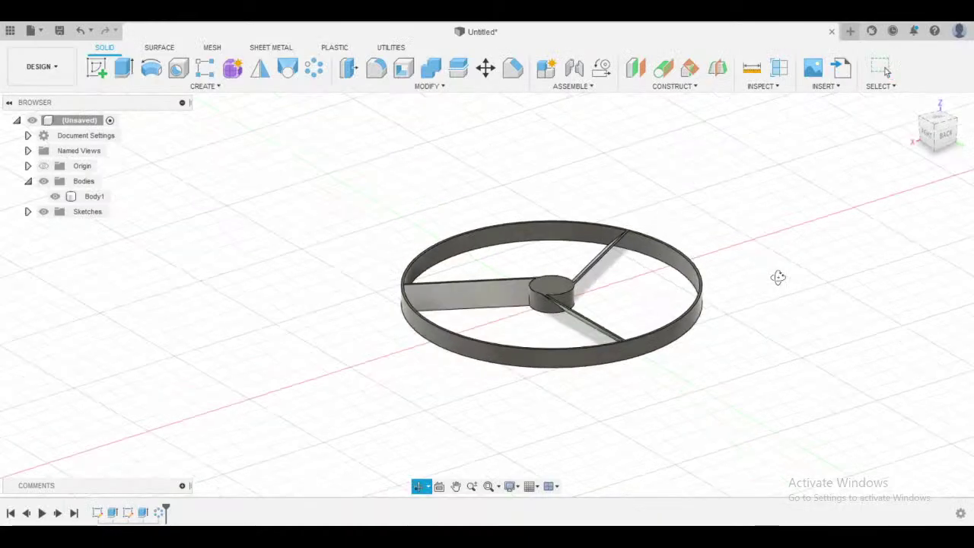
- List the propeller's sketches and make Sketch1, with the hub and ring circles, visible
mouse_move(776, 276)
shift+middle_down()
mouse_move(637, 303)
mouse_move(636, 213)
shift+middle_up()
middle_click(638, 303)
middle_click(638, 303)
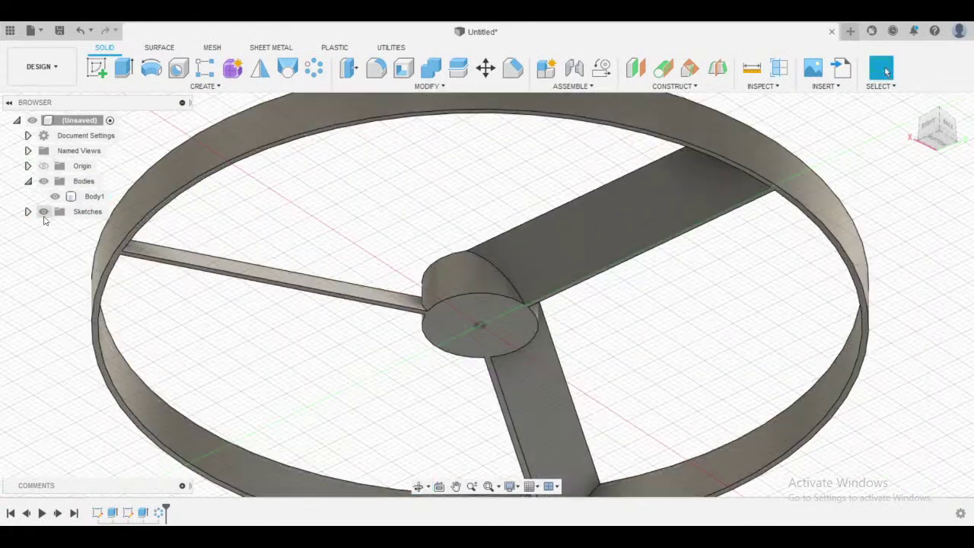
click(28, 211)
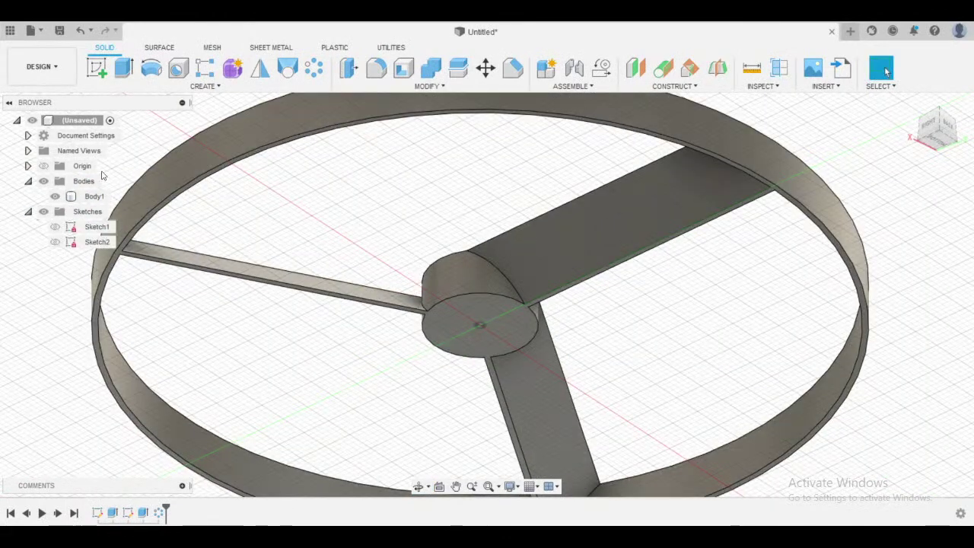
click(54, 226)
click(55, 226)
click(55, 226)
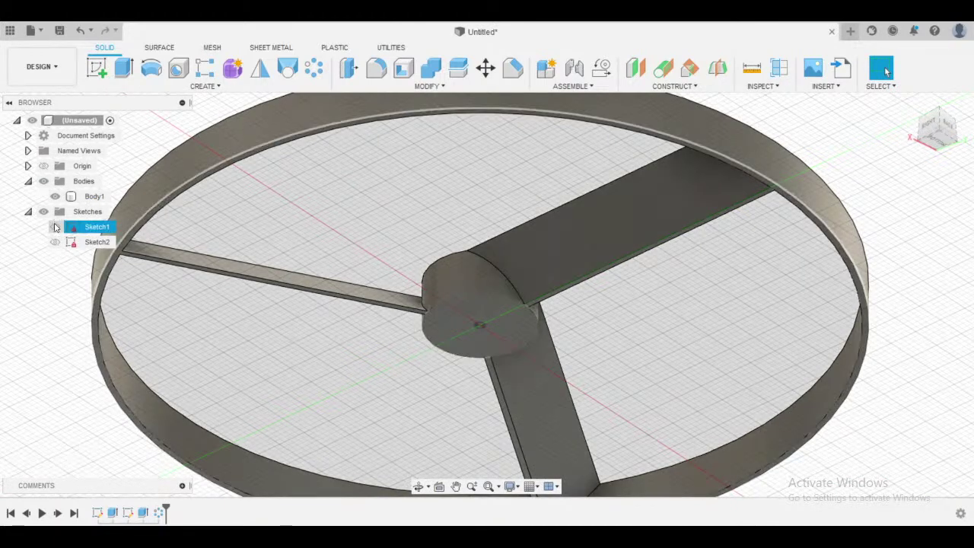
click(55, 227)
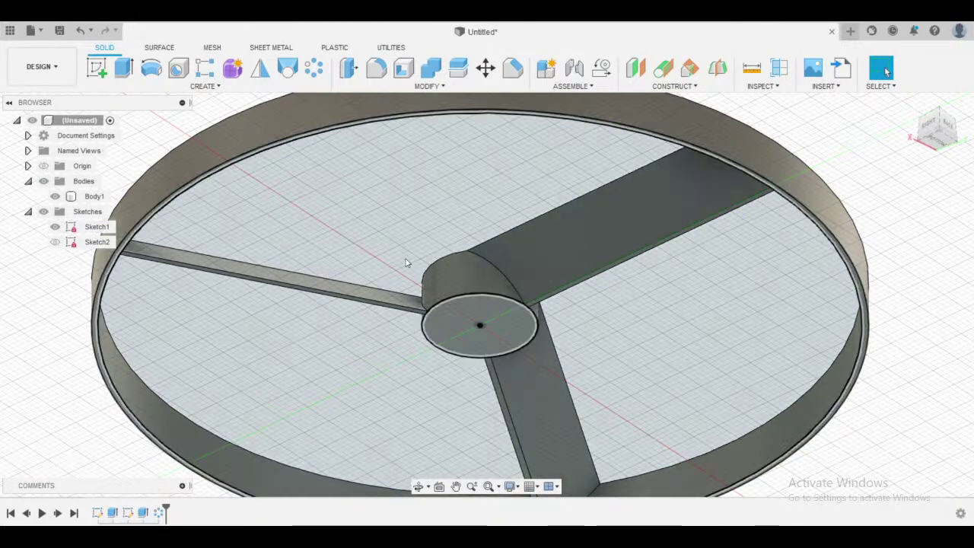
- Start an extrusion of Sketch1's inner hub circle and try upward distances of 10 mm and 4 mm
scroll(407, 259, down, 2)
scroll(445, 218, up, 4)
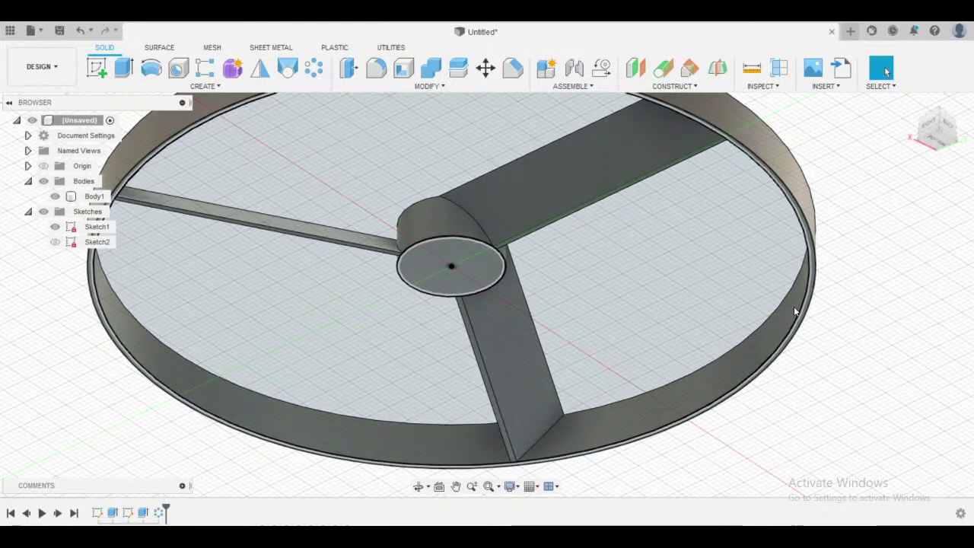
scroll(879, 309, down, 5)
shift+middle_drag(879, 309, 865, 323)
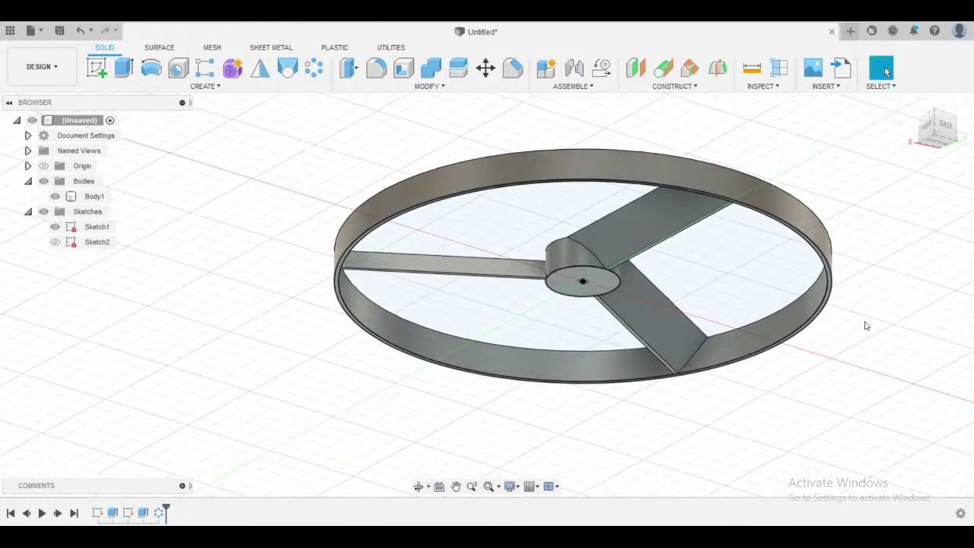
click(118, 71)
scroll(599, 292, up, 2)
middle_drag(599, 293, 463, 251)
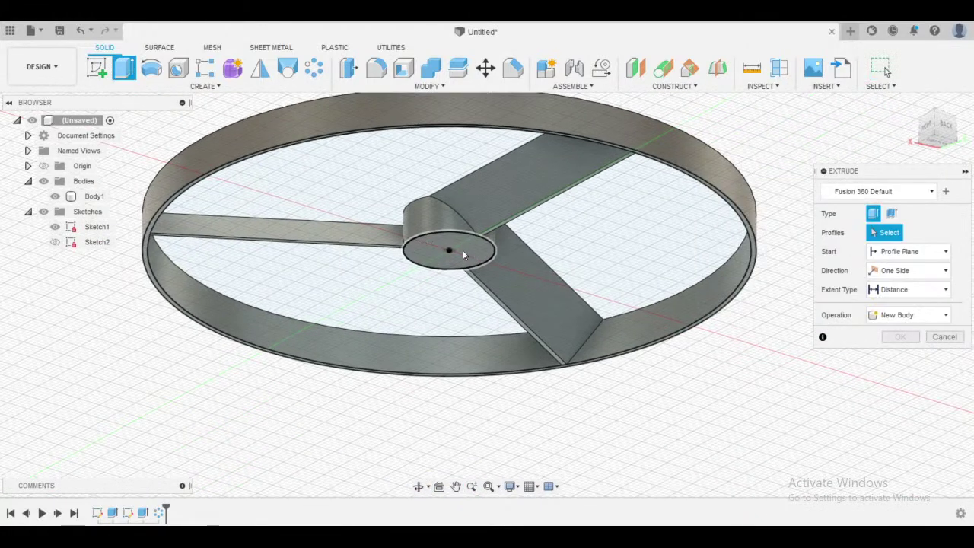
click(466, 250)
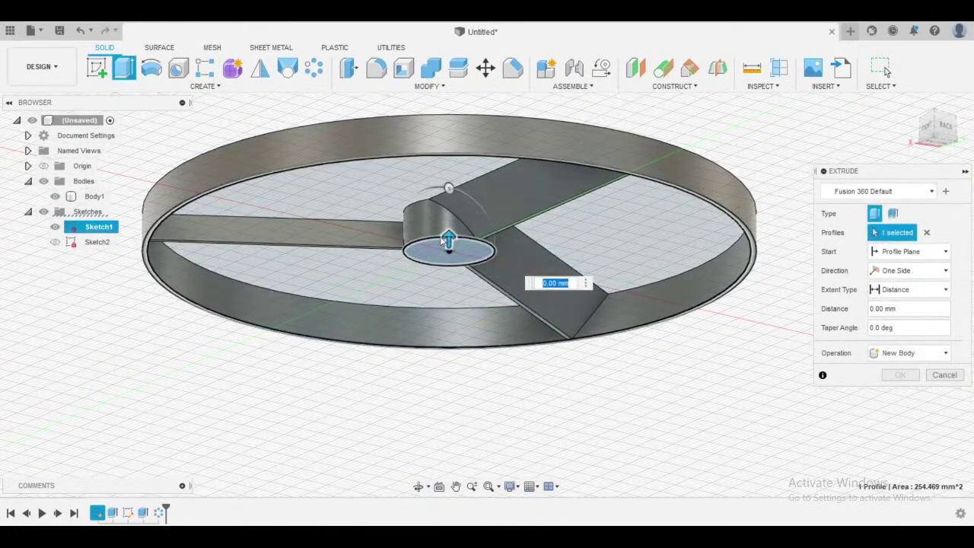
text(10)
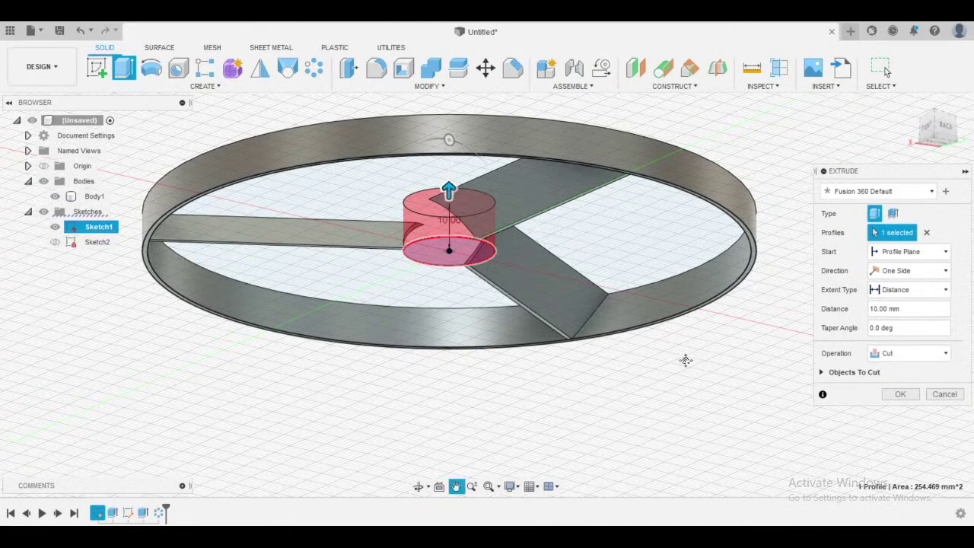
shift+middle_drag(685, 359, 525, 283)
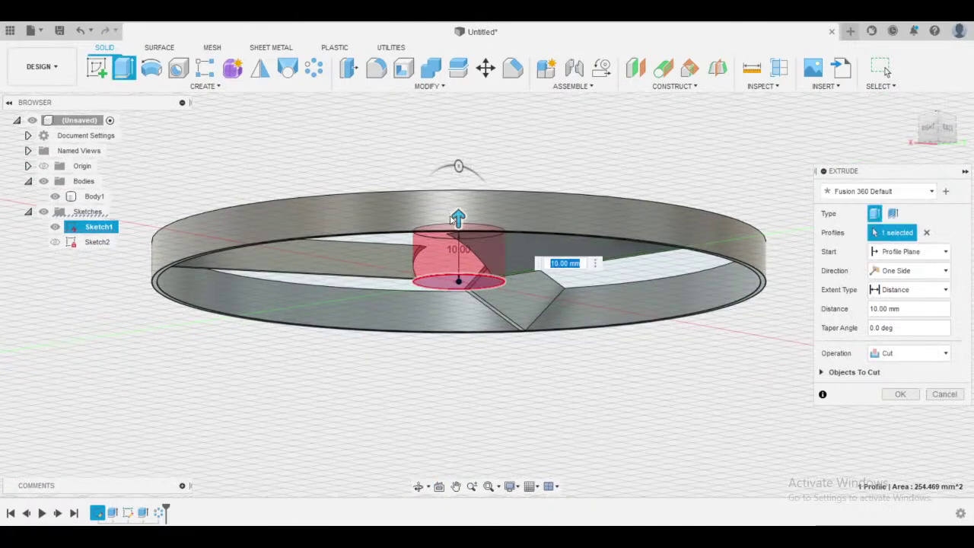
drag(458, 219, 458, 246)
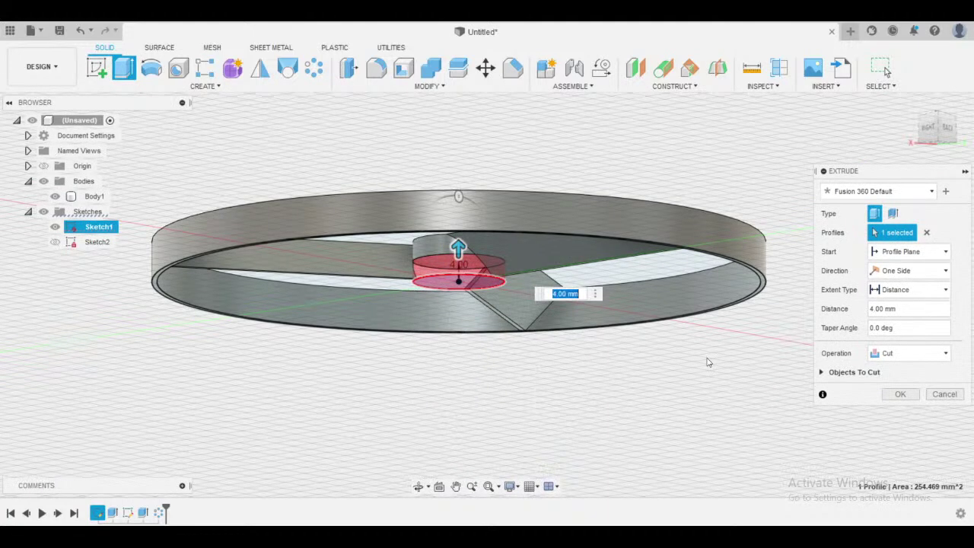
shift+middle_drag(710, 363, 671, 332)
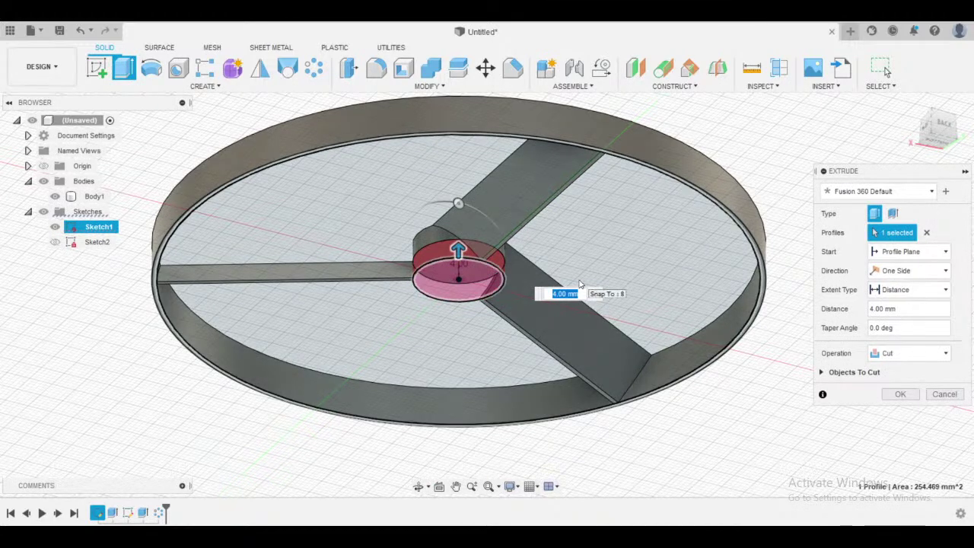
- Set the hub circle's extrusion distance to -6 mm, one-sided with the Join operation, and accept it
text(6)
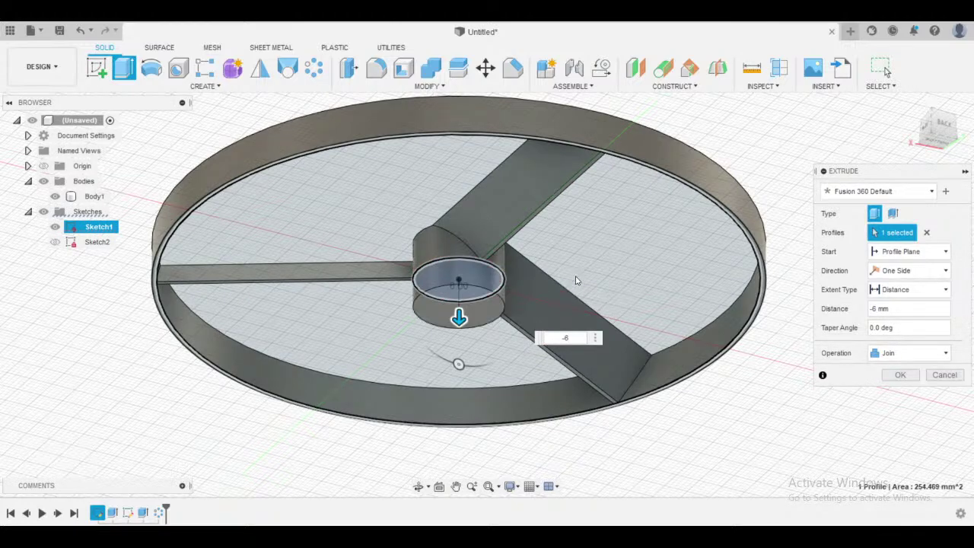
shift+middle_drag(576, 281, 550, 300)
mouse_move(457, 318)
mouse_down()
mouse_move(459, 221)
mouse_move(461, 302)
mouse_up()
shift+middle_drag(471, 312, 619, 409)
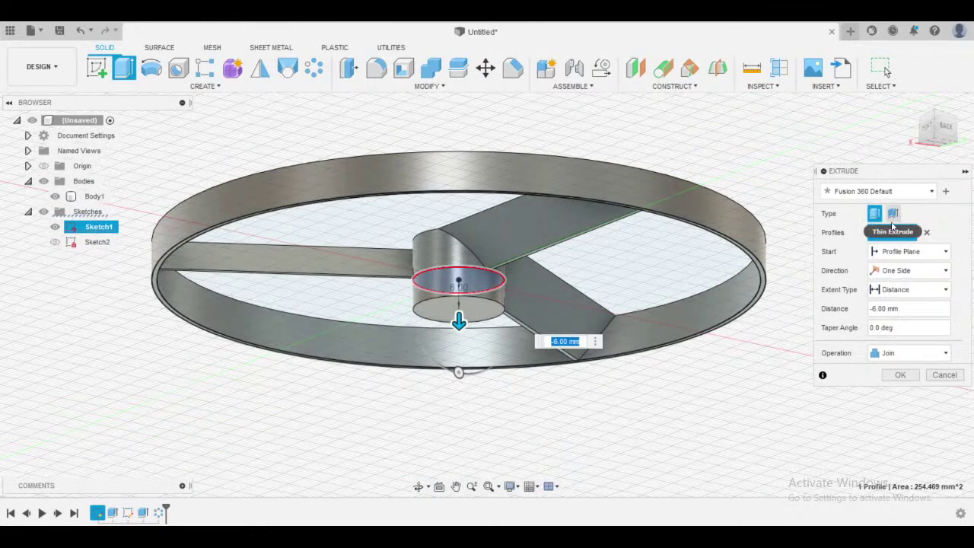
click(908, 273)
click(907, 273)
shift+middle_drag(565, 283, 469, 355)
shift+middle_drag(463, 320, 460, 321)
mouse_move(460, 322)
mouse_down()
mouse_move(459, 331)
mouse_move(461, 323)
mouse_up()
shift+middle_drag(450, 373, 466, 359)
scroll(477, 361, down, 2)
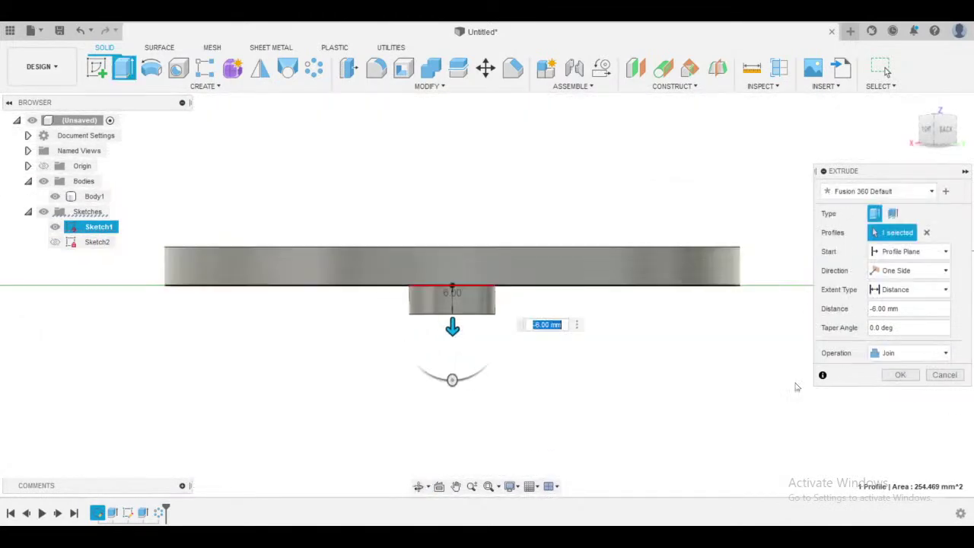
click(901, 376)
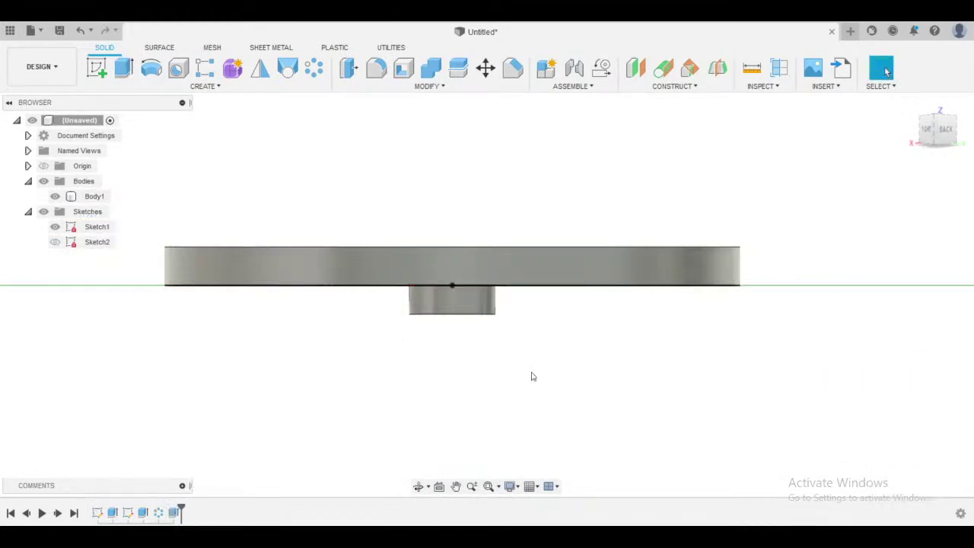
- Hide Sketch1 so only the propeller body is displayed
scroll(532, 375, down, 2)
mouse_move(533, 374)
shift+middle_down()
mouse_move(538, 319)
mouse_move(541, 329)
shift+middle_up()
scroll(543, 320, up, 2)
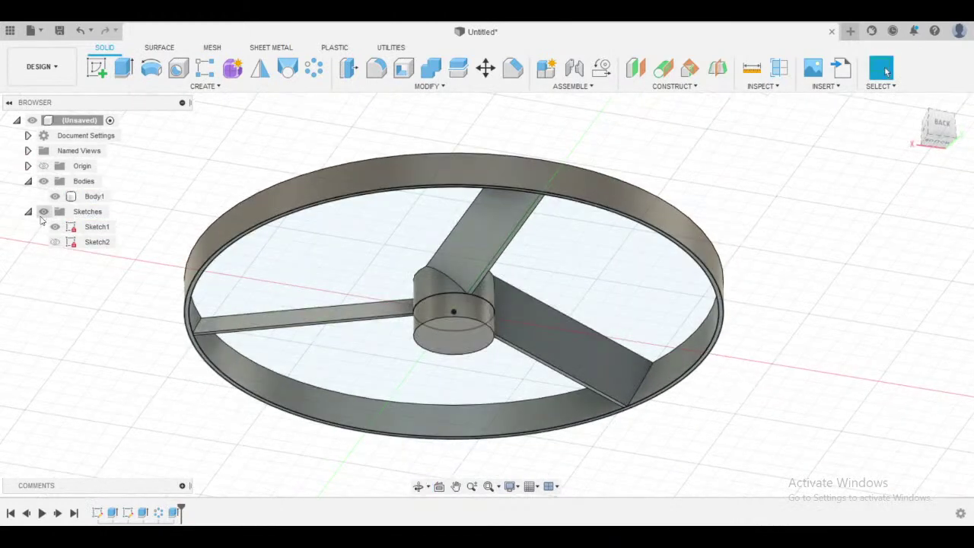
click(56, 227)
click(56, 228)
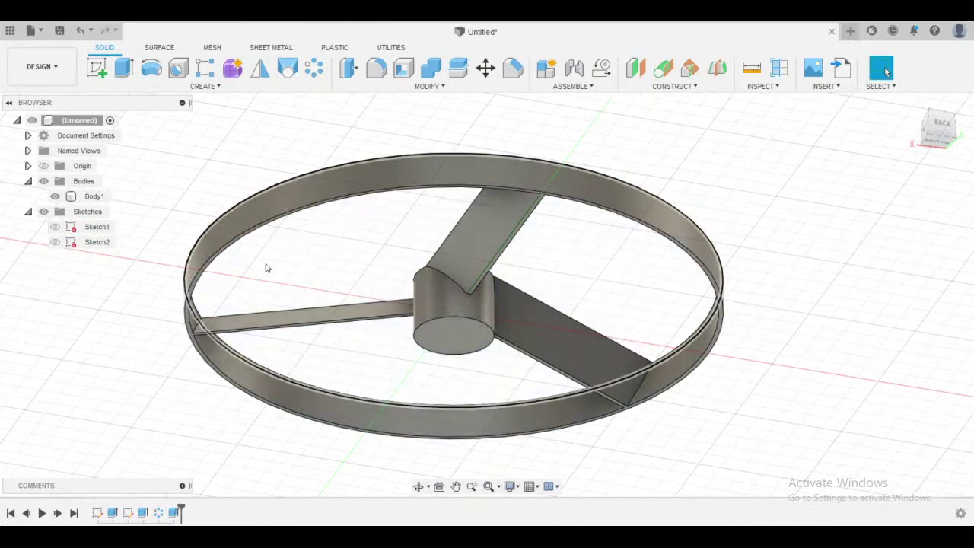
- Examine the lengthened hub and its blade joints from above and from below
mouse_move(267, 267)
shift+middle_down()
mouse_move(541, 300)
mouse_move(631, 360)
mouse_move(597, 376)
shift+middle_up()
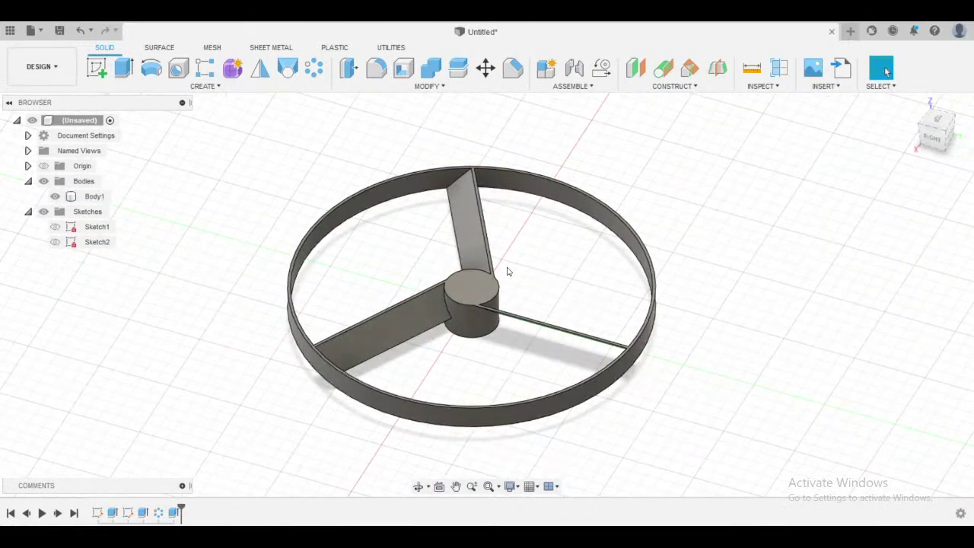
scroll(506, 269, down, 1)
shift+middle_drag(504, 269, 502, 250)
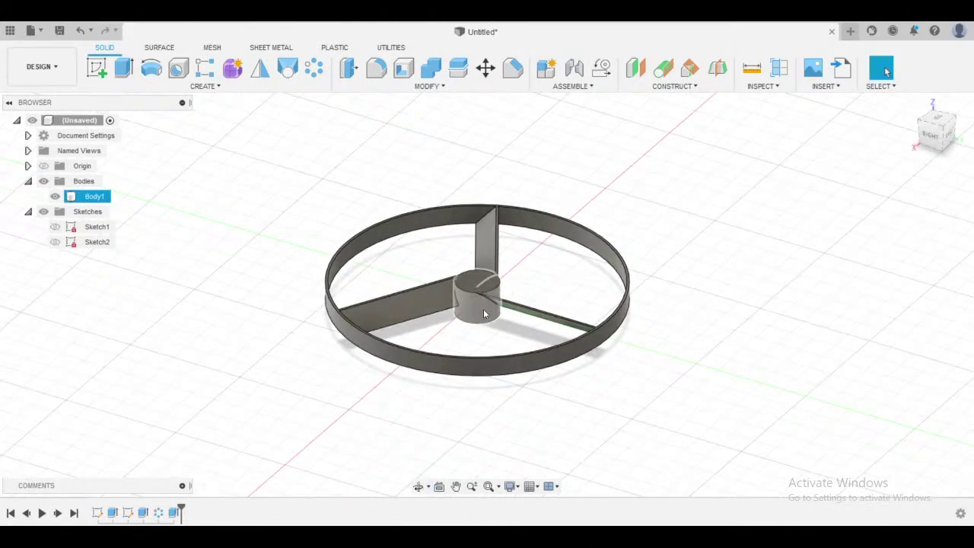
scroll(483, 309, up, 3)
shift+middle_drag(513, 315, 533, 319)
scroll(539, 333, up, 5)
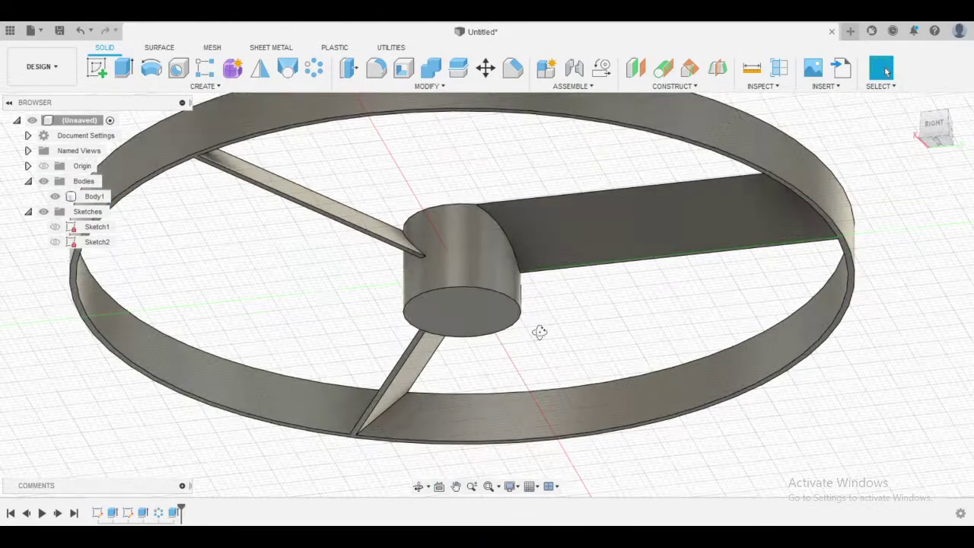
scroll(541, 315, down, 5)
shift+middle_drag(543, 315, 591, 408)
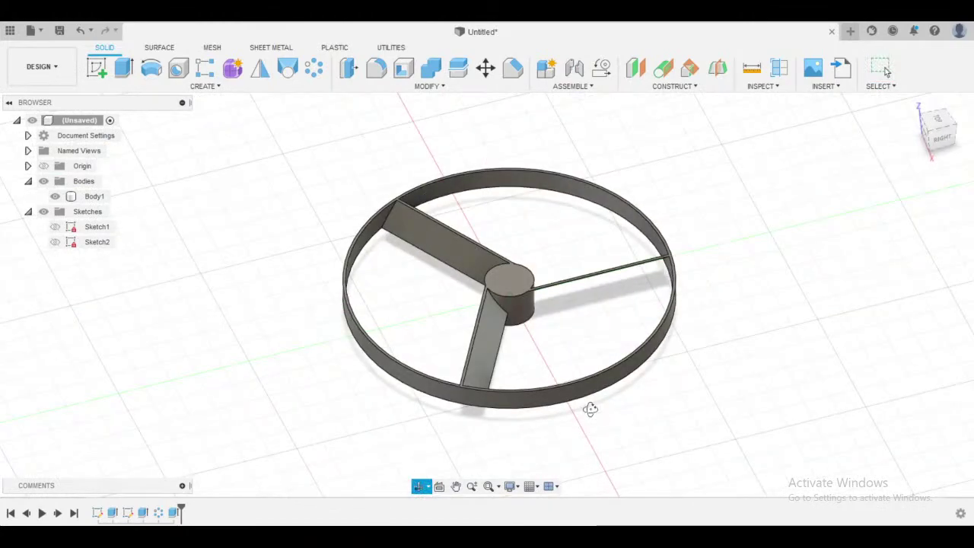
- Save the propeller design as "Pervane" in the PDC 2022 Eğitim project
click(11, 31)
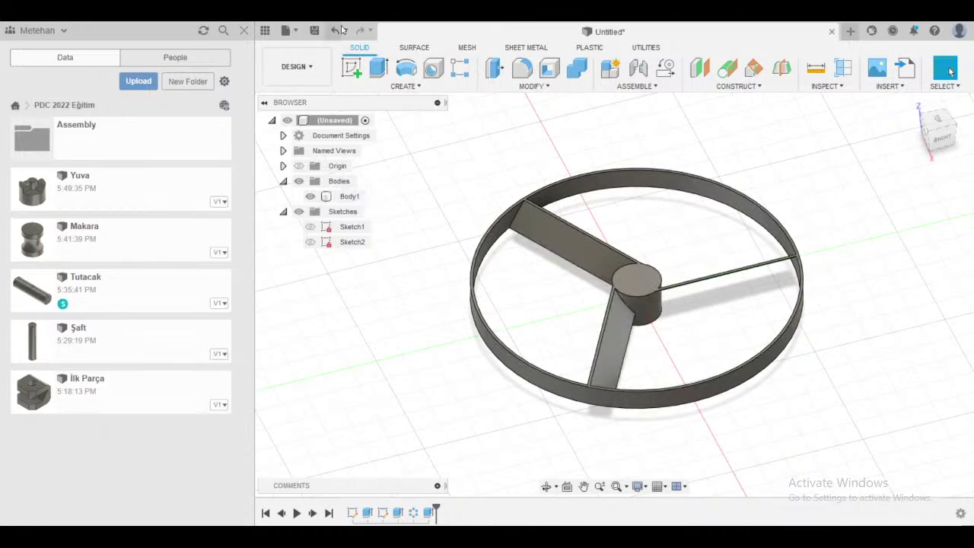
key(ctrl+s)
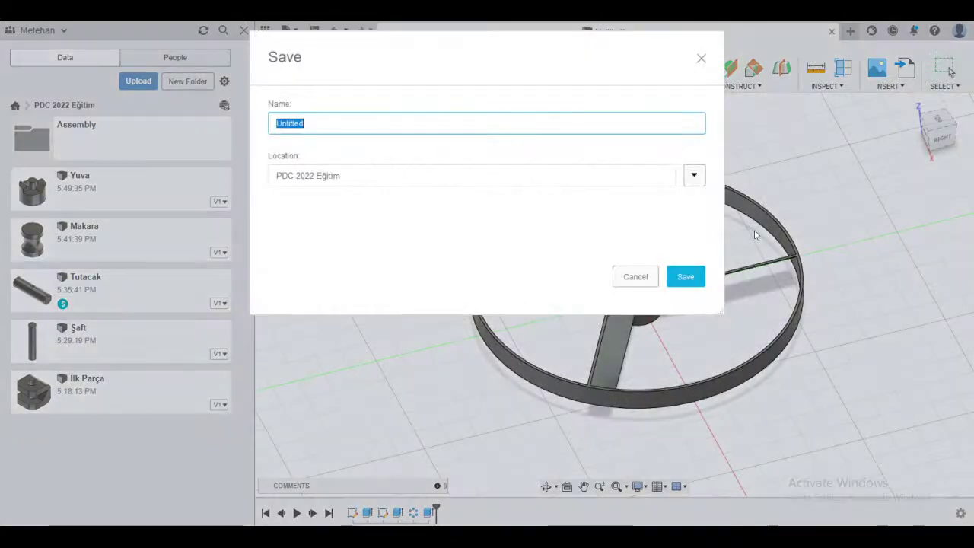
text(Pervane)
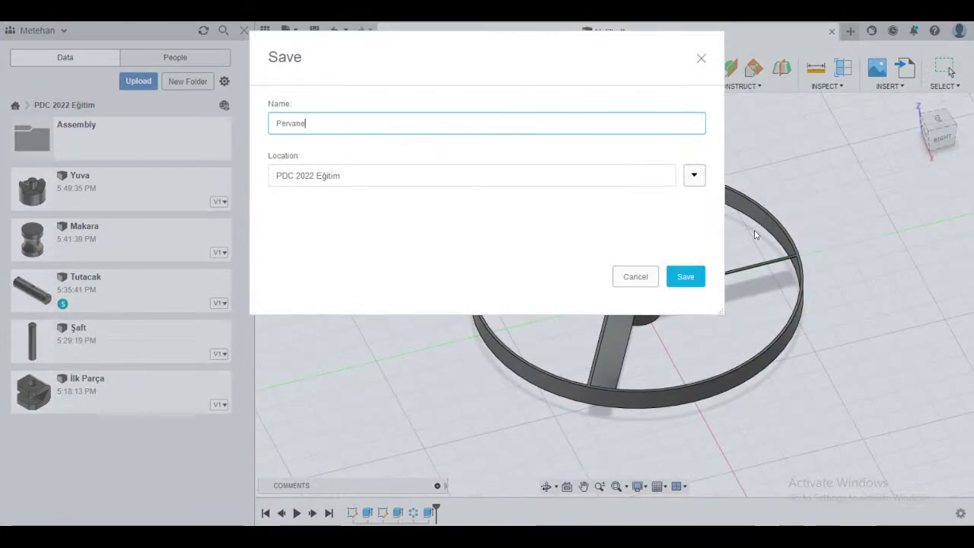
key(Return)
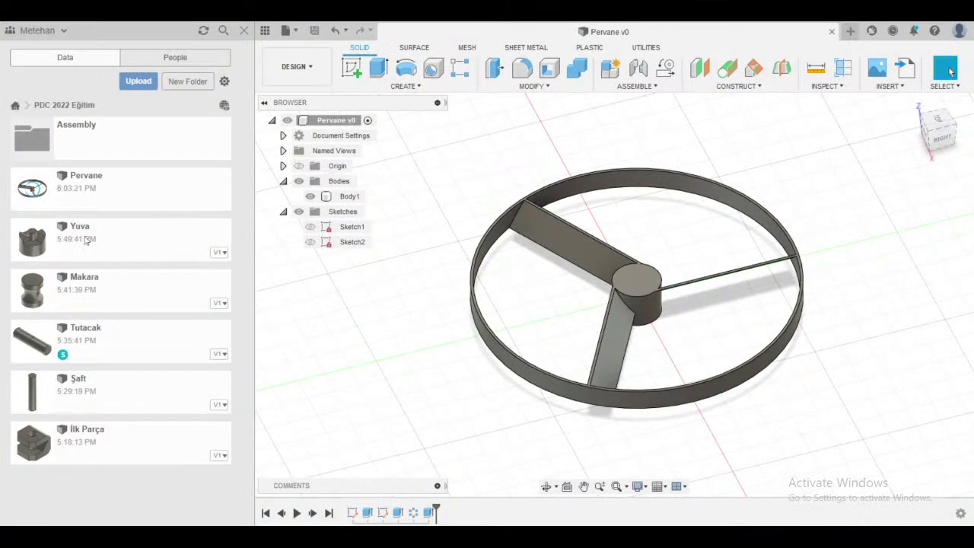
- Insert the saved Yuva part from the project into the Pervane design at the propeller's hub
scroll(430, 298, down, 3)
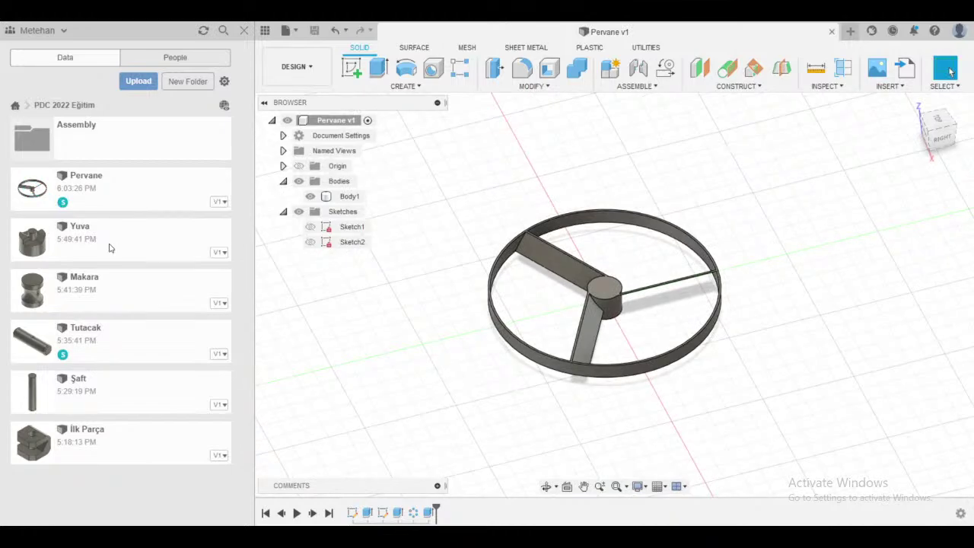
scroll(681, 324, up, 2)
shift+middle_drag(570, 300, 583, 216)
scroll(572, 296, up, 4)
scroll(694, 312, down, 5)
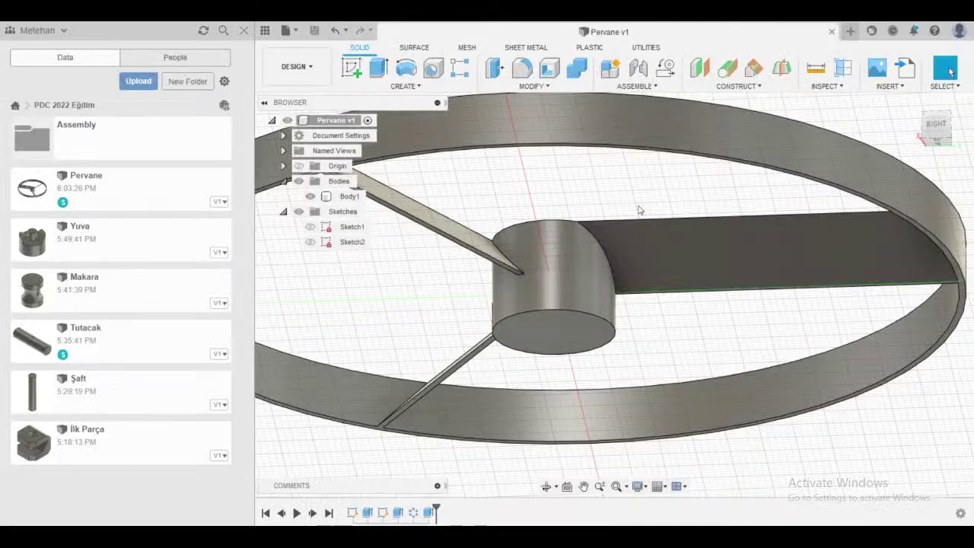
mouse_move(584, 338)
shift+middle_down()
mouse_move(618, 346)
mouse_move(621, 361)
mouse_move(625, 265)
shift+middle_up()
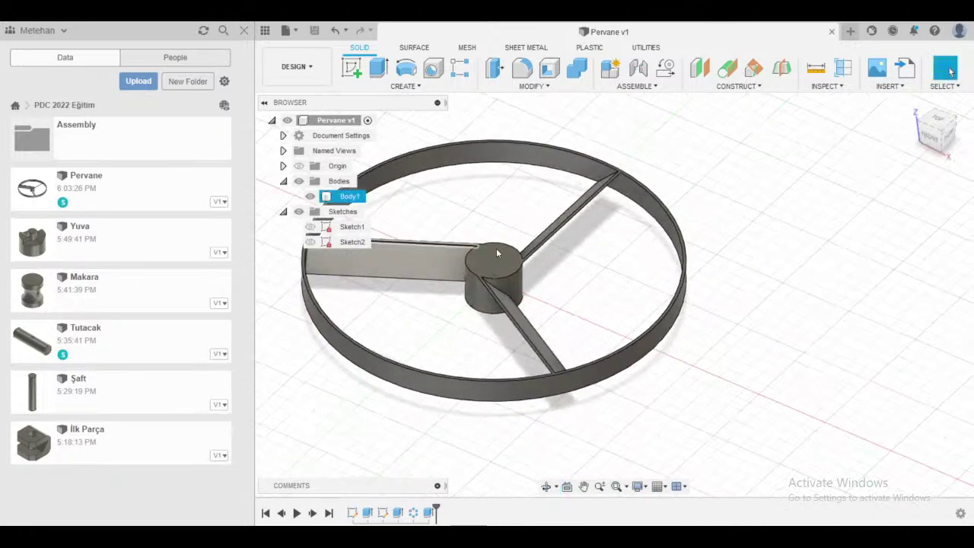
middle_drag(496, 248, 547, 247)
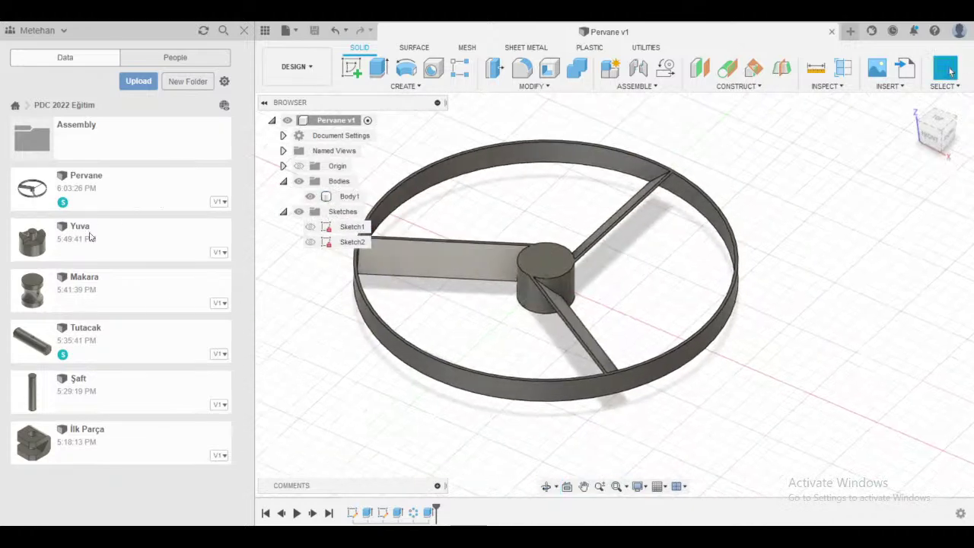
drag(73, 242, 610, 286)
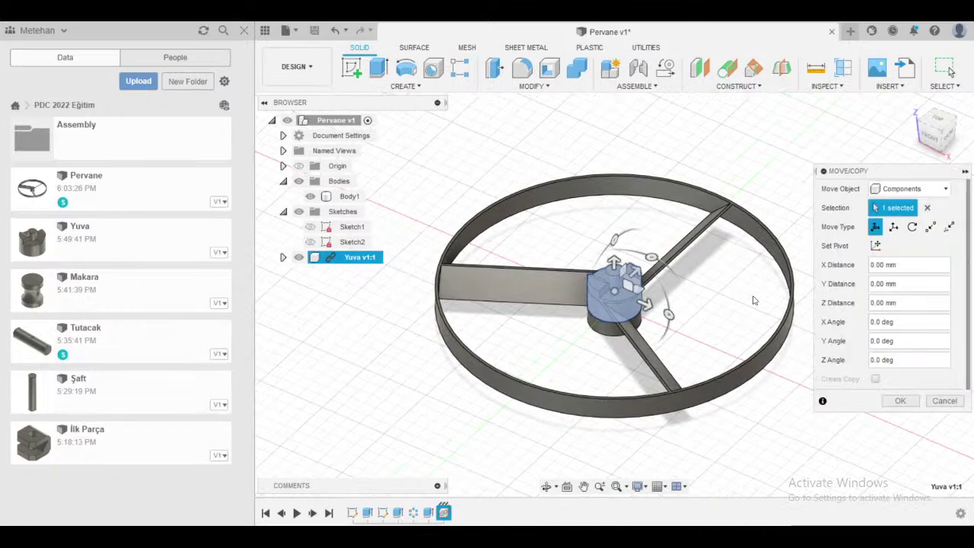
- Move the inserted Yuva component 15 mm down along Z so its toothed end sits inside the propeller hub's lower part
shift+middle_drag(752, 300, 731, 310)
scroll(715, 268, down, 2)
scroll(712, 270, up, 3)
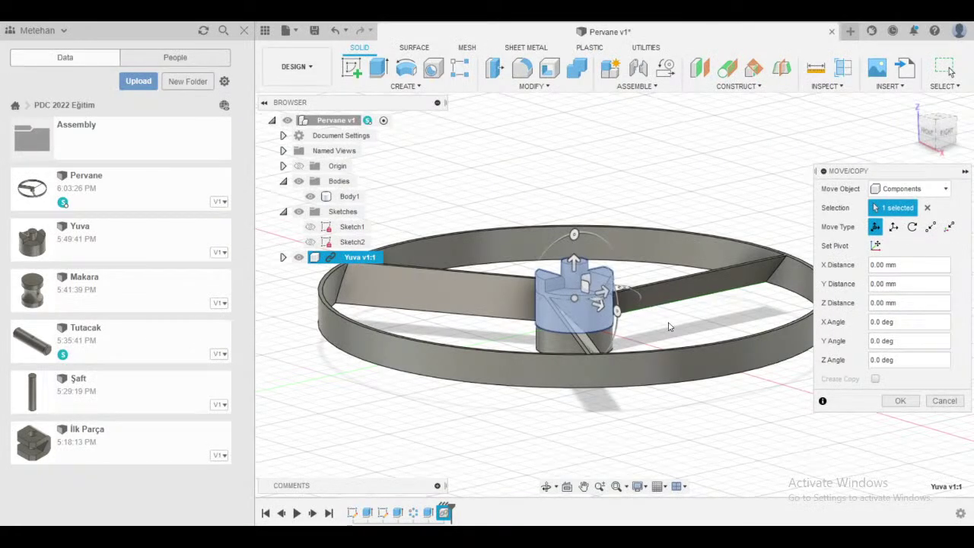
mouse_move(669, 327)
middle_down()
mouse_move(678, 267)
mouse_move(639, 330)
mouse_move(701, 311)
mouse_move(659, 327)
middle_up()
scroll(639, 330, up, 3)
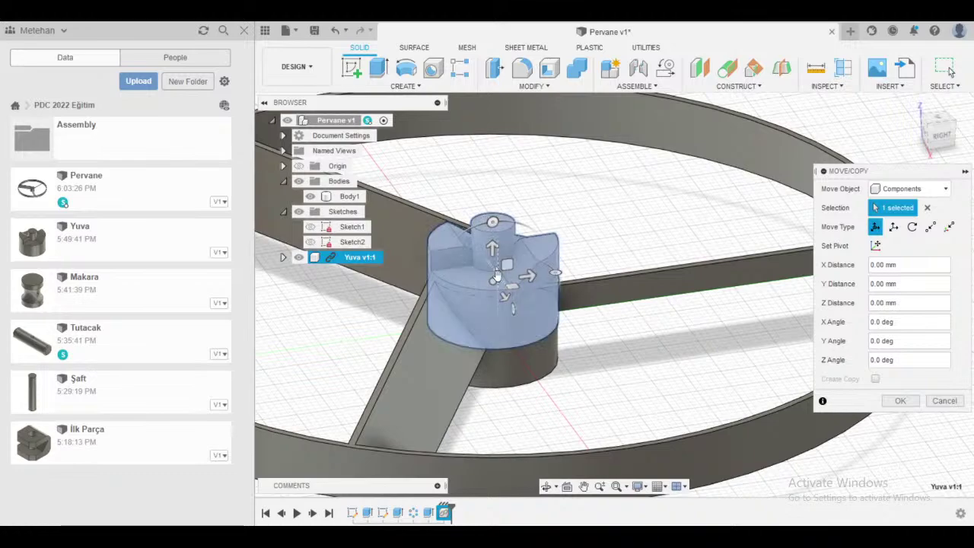
shift+middle_drag(494, 274, 498, 251)
click(498, 251)
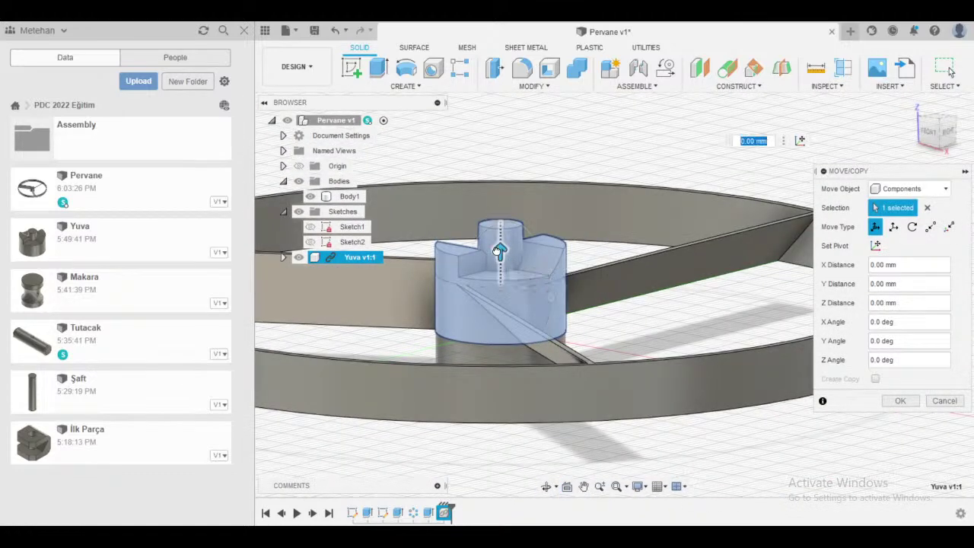
drag(498, 250, 491, 355)
shift+middle_drag(511, 377, 622, 337)
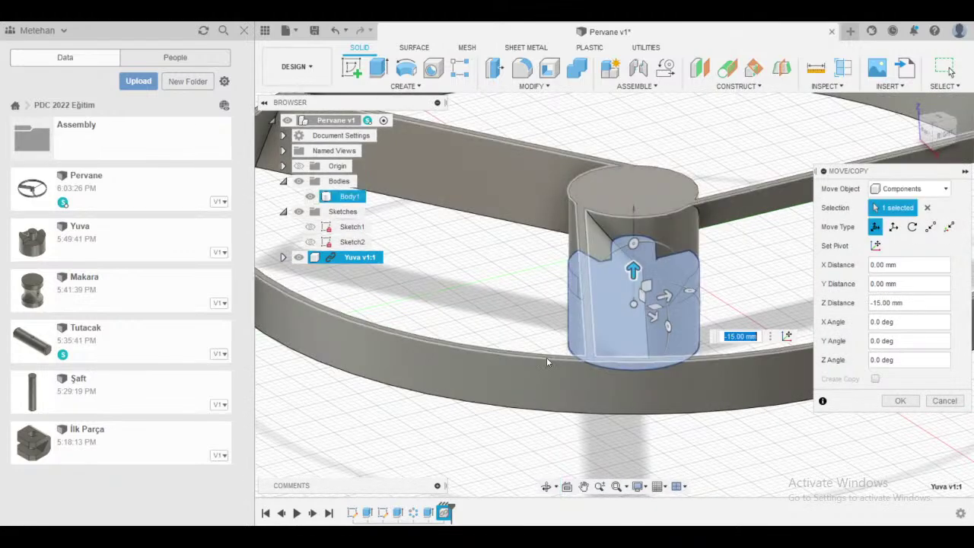
scroll(547, 356, down, 3)
shift+middle_drag(546, 357, 637, 328)
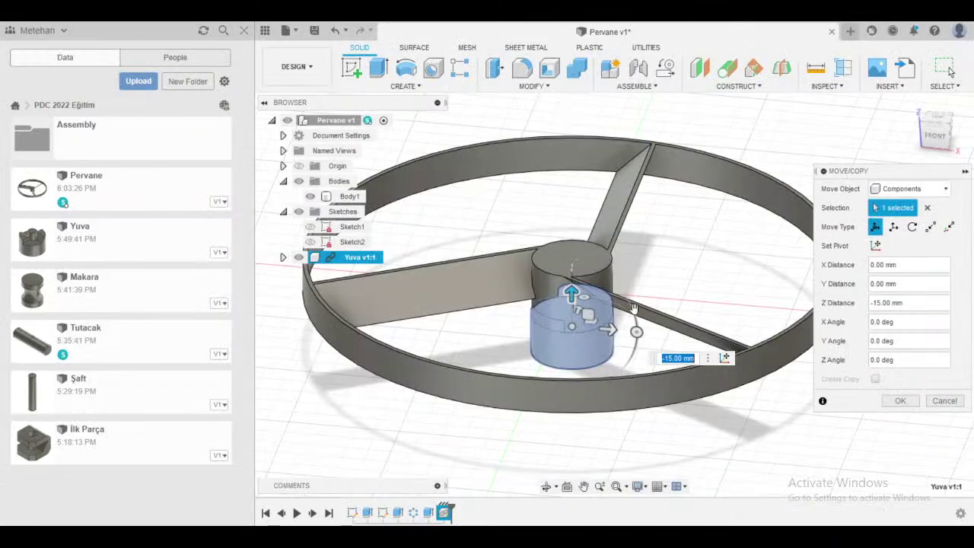
shift+middle_drag(631, 331, 675, 310)
scroll(655, 292, up, 2)
scroll(674, 307, up, 3)
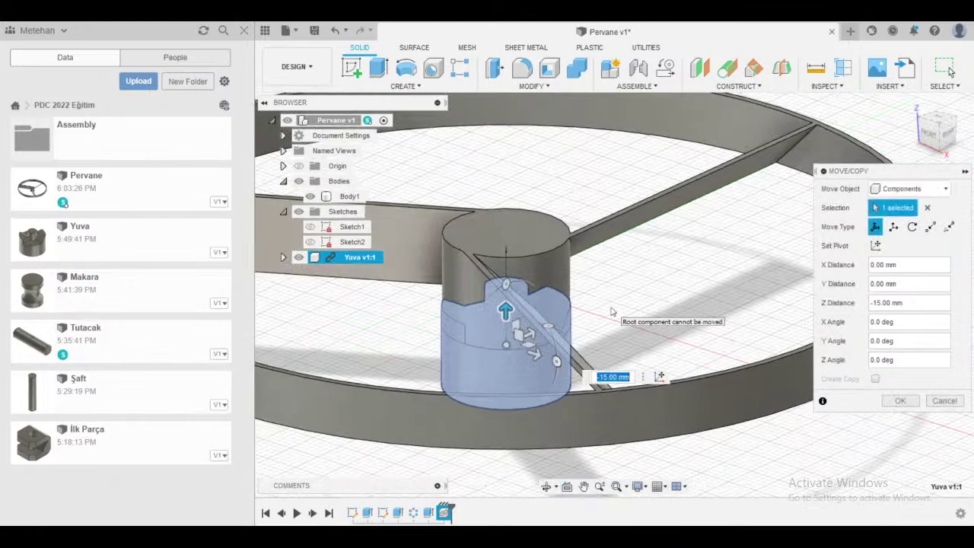
key(Escape)
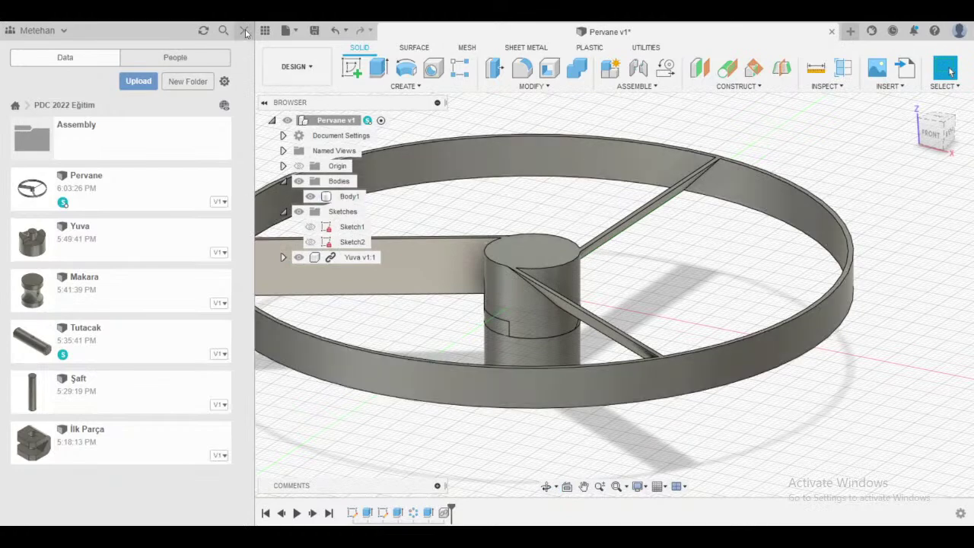
- Close the project data panel to give the propeller model the full workspace
click(265, 30)
click(95, 196)
scroll(386, 300, down, 3)
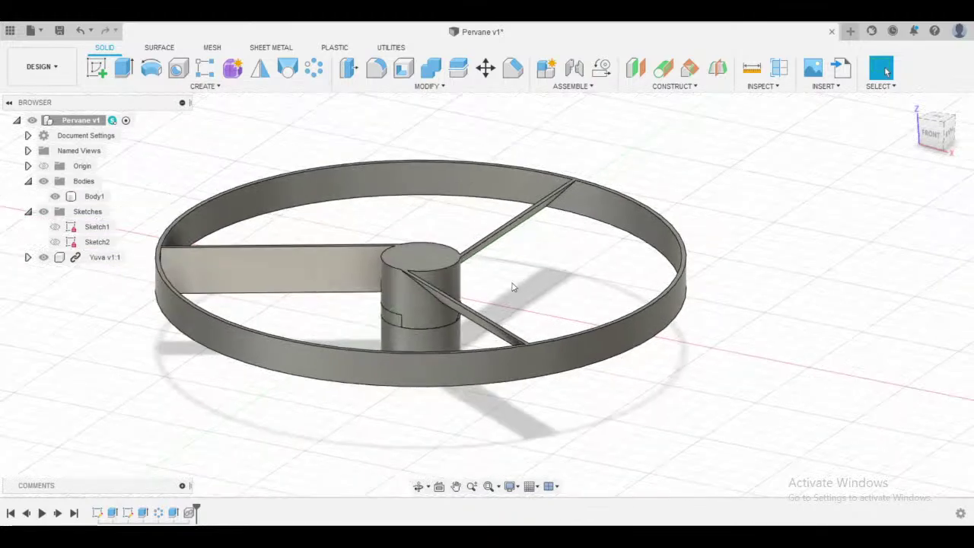
shift+middle_drag(513, 284, 548, 287)
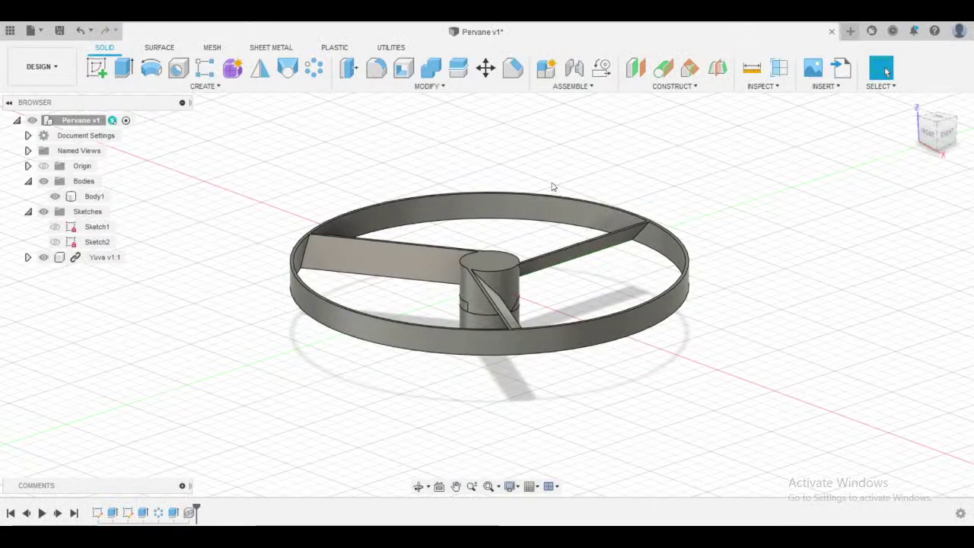
shift+middle_drag(532, 228, 573, 190)
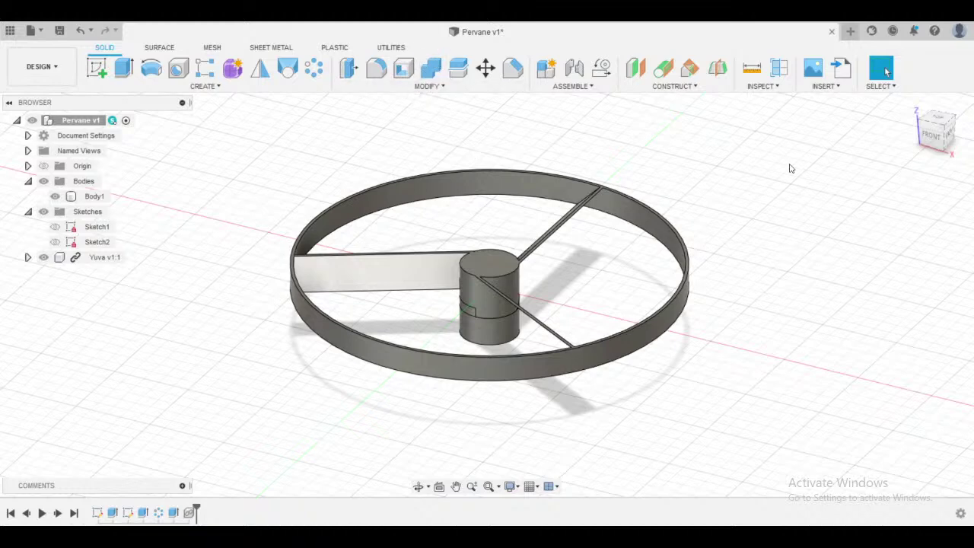
- Start a Combine operation with the propeller body as the target and the Yuva body as the tool
key(s)
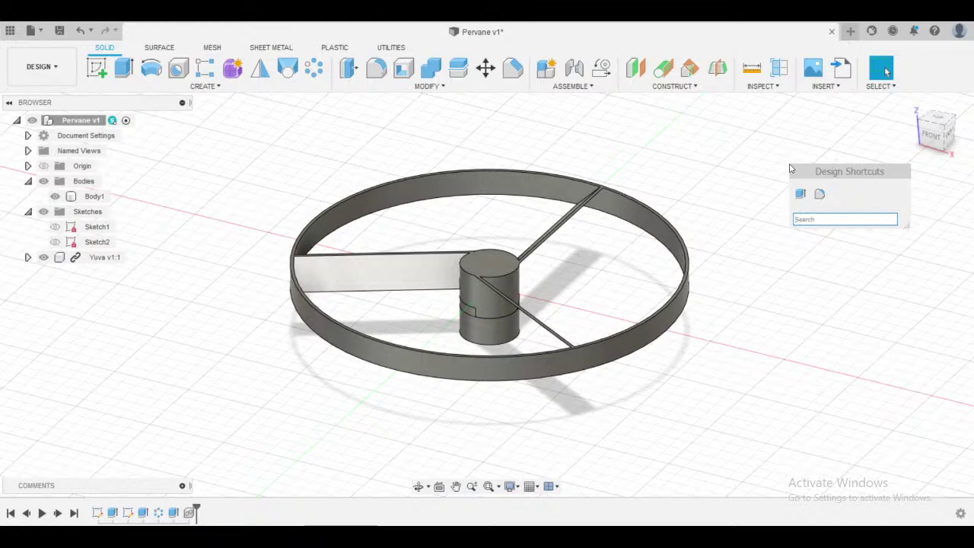
text(comb)
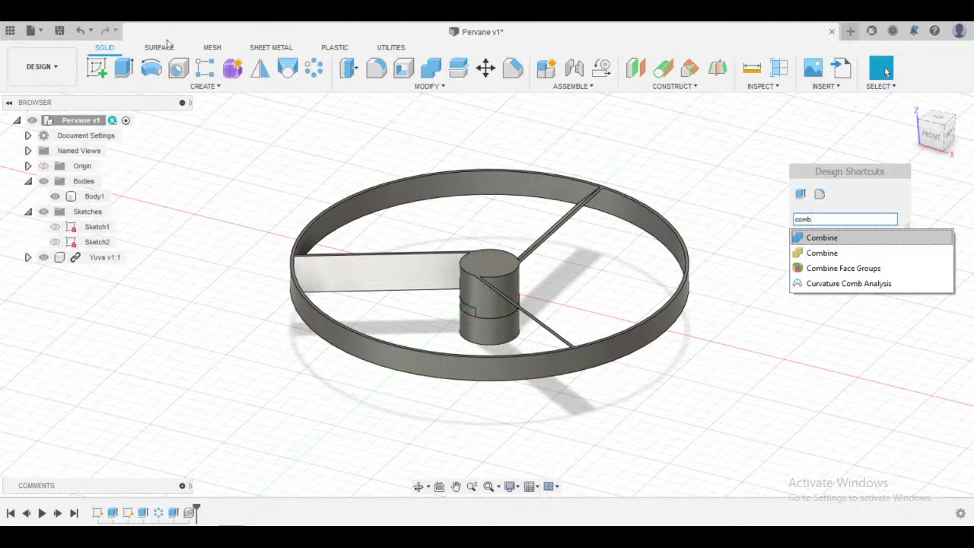
click(820, 238)
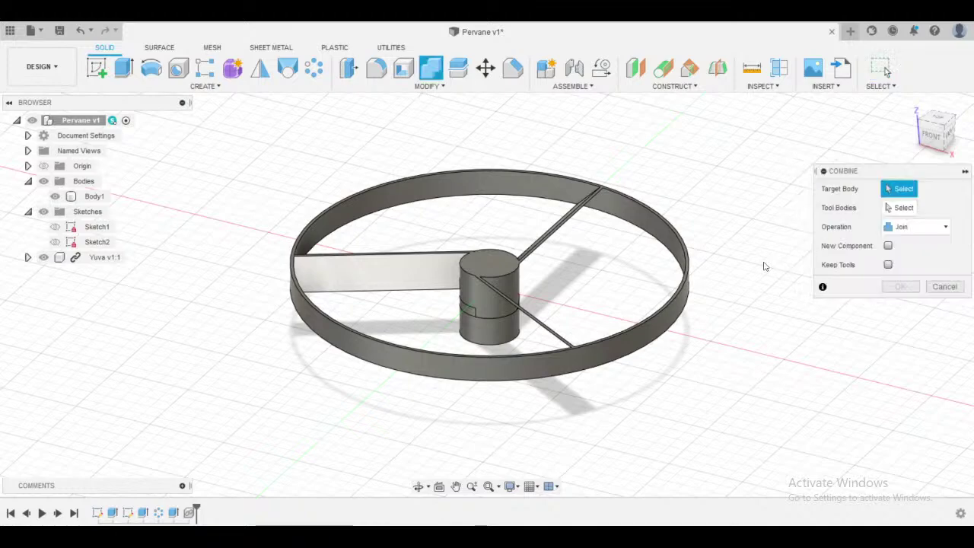
shift+middle_drag(763, 264, 758, 259)
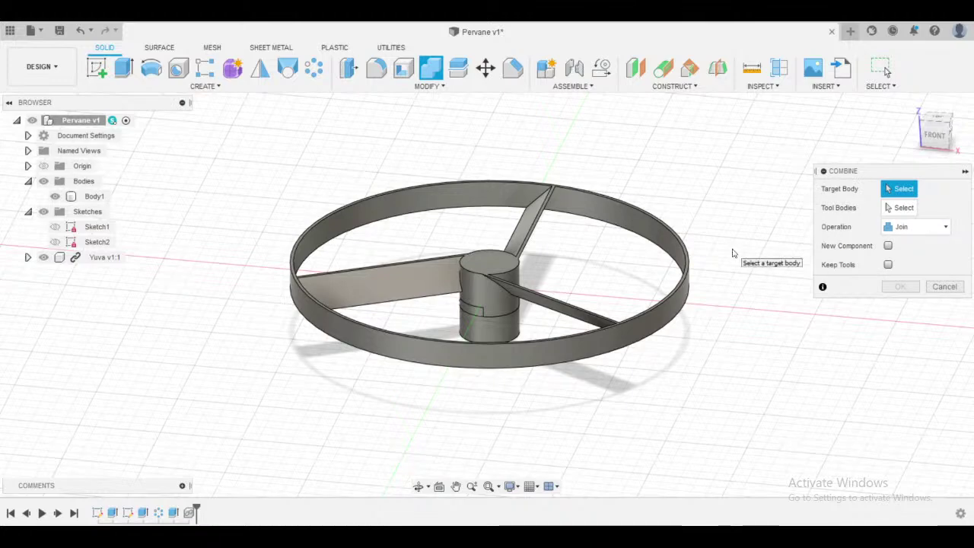
mouse_move(733, 219)
shift+middle_down()
mouse_move(701, 221)
mouse_move(693, 239)
mouse_move(725, 225)
shift+middle_up()
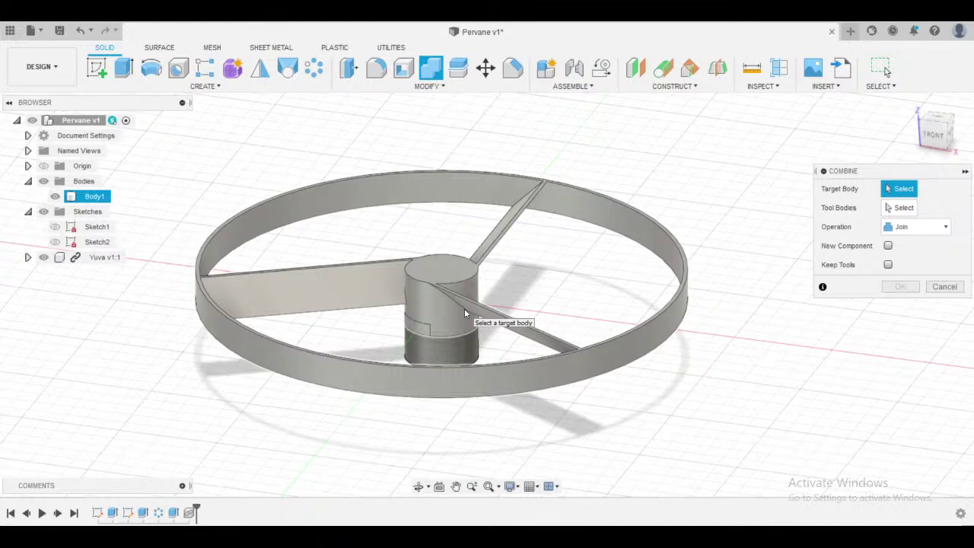
click(465, 312)
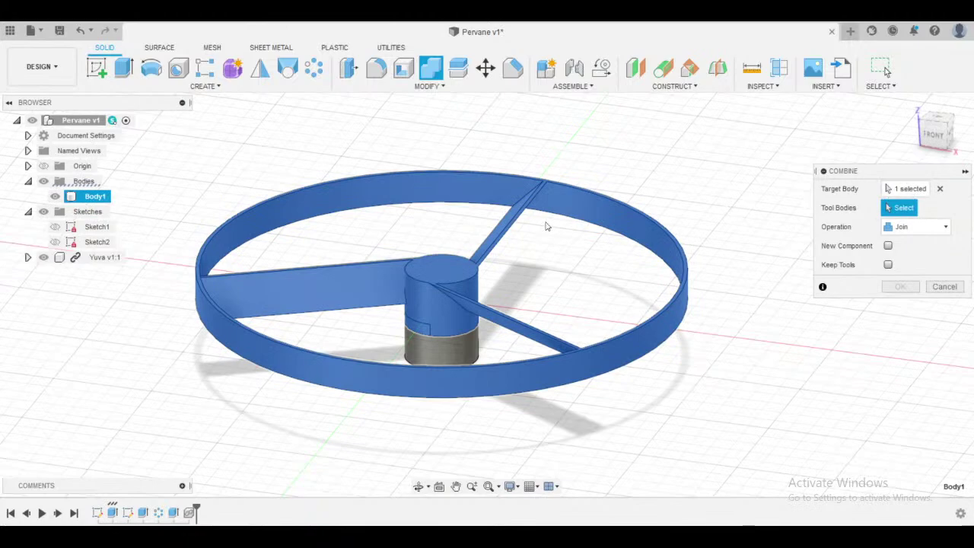
shift+middle_drag(545, 222, 561, 227)
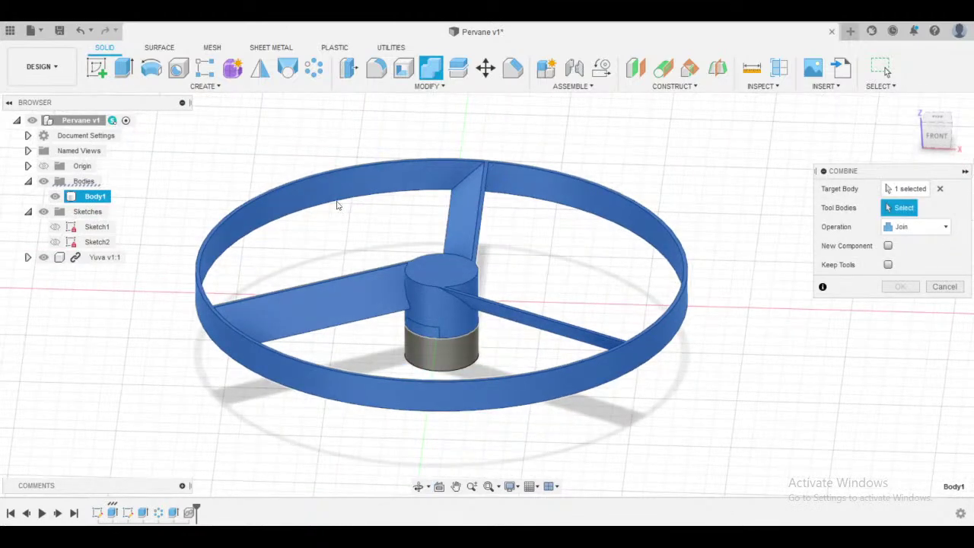
scroll(563, 270, down, 3)
shift+middle_drag(563, 269, 578, 270)
scroll(484, 341, up, 1)
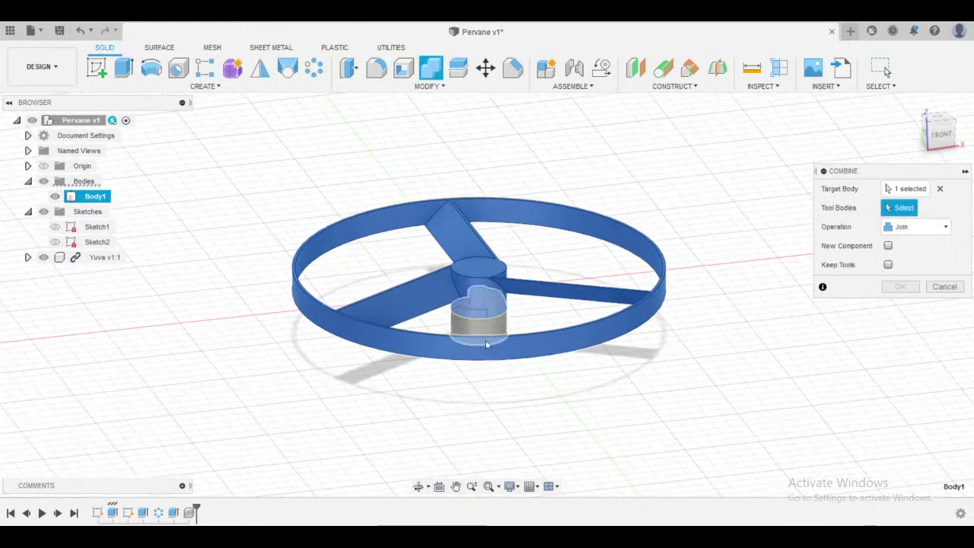
scroll(486, 344, up, 2)
shift+middle_drag(486, 343, 535, 311)
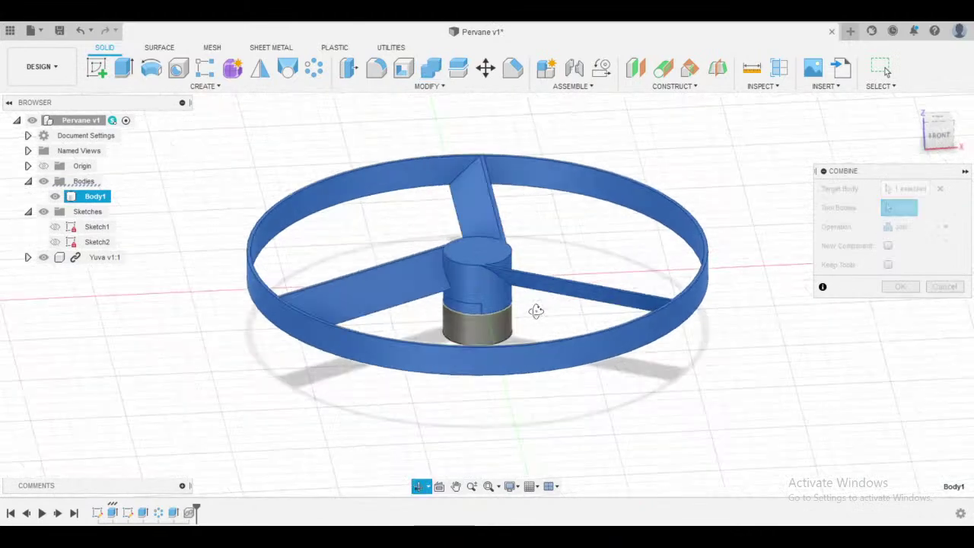
click(501, 329)
mouse_move(555, 311)
shift+middle_down()
mouse_move(555, 276)
mouse_move(564, 323)
shift+middle_up()
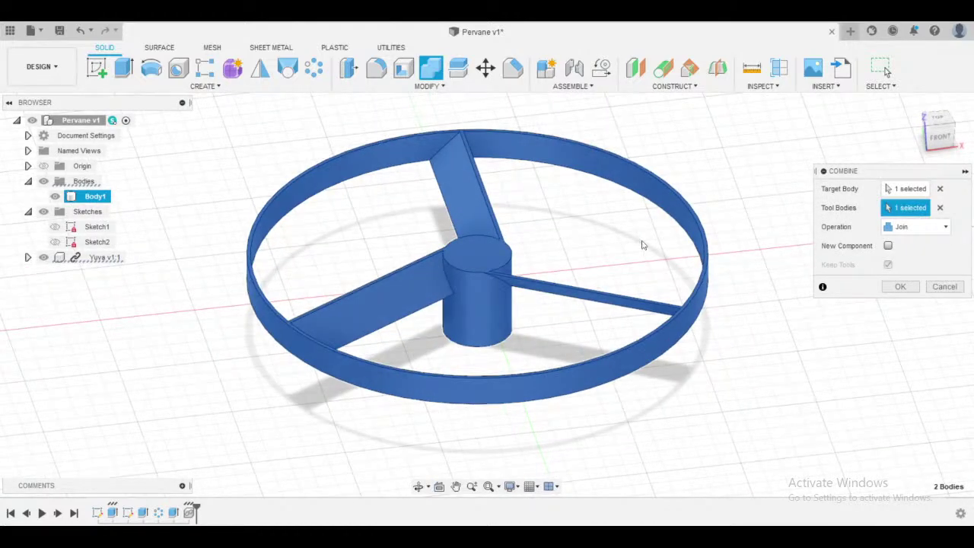
- Set the Combine operation to Cut and subtract the Yuva shape from the underside of the propeller hub
scroll(523, 303, up, 2)
shift+middle_drag(586, 318, 567, 250)
scroll(535, 350, up, 2)
shift+middle_drag(528, 326, 556, 353)
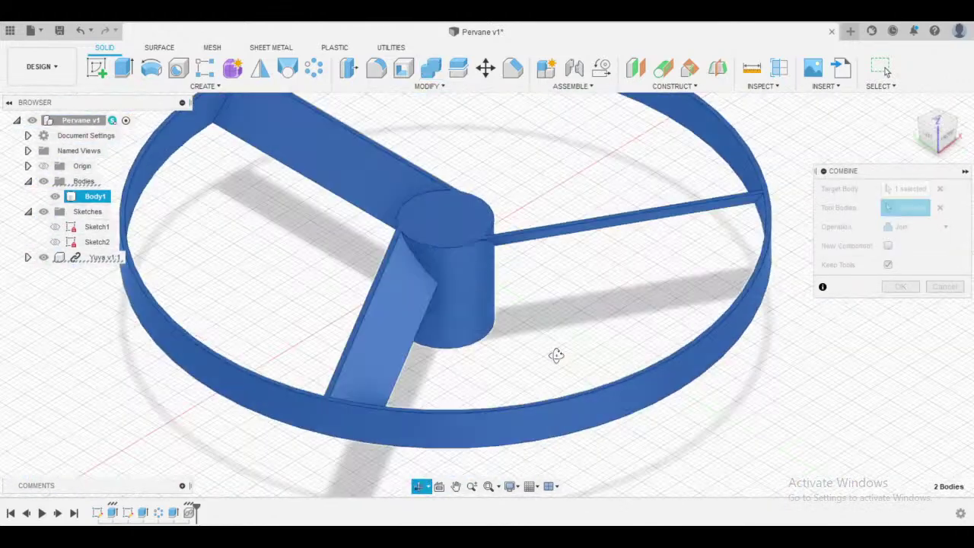
click(914, 227)
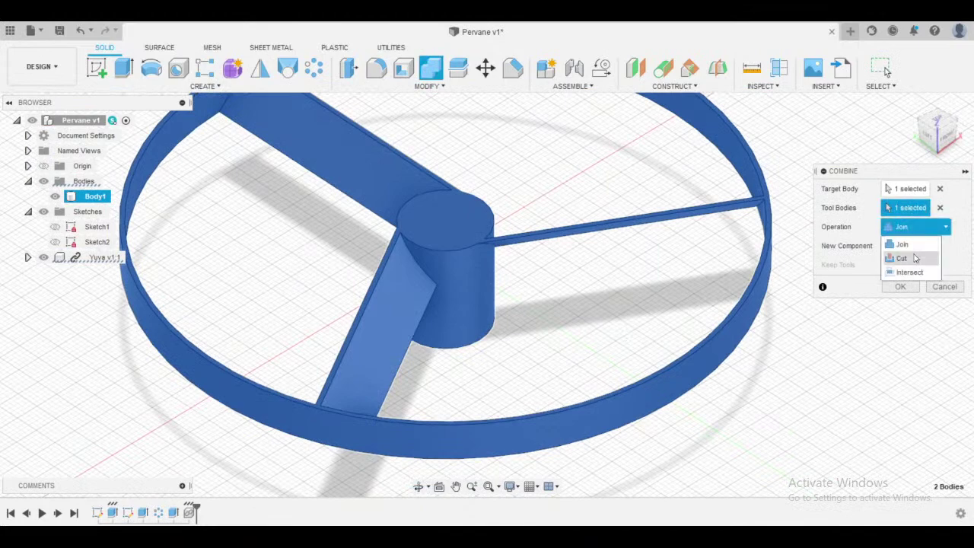
click(915, 258)
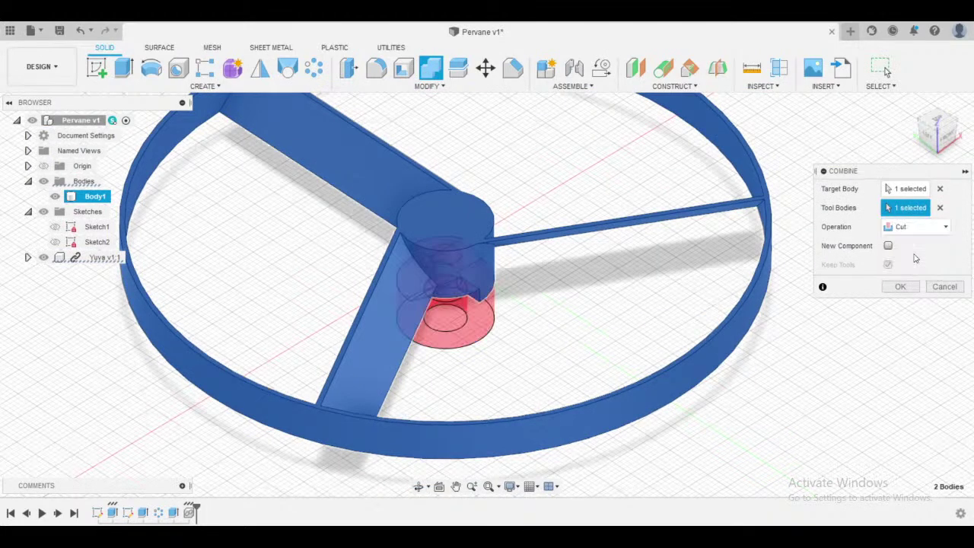
shift+middle_drag(504, 309, 885, 70)
shift+middle_drag(934, 232, 899, 252)
scroll(533, 340, down, 1)
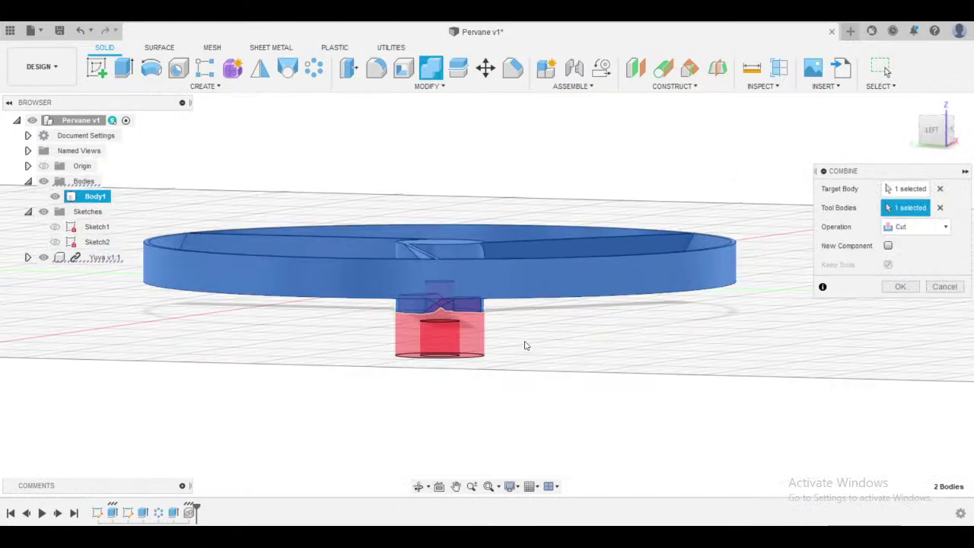
shift+middle_drag(526, 346, 572, 258)
scroll(454, 270, up, 6)
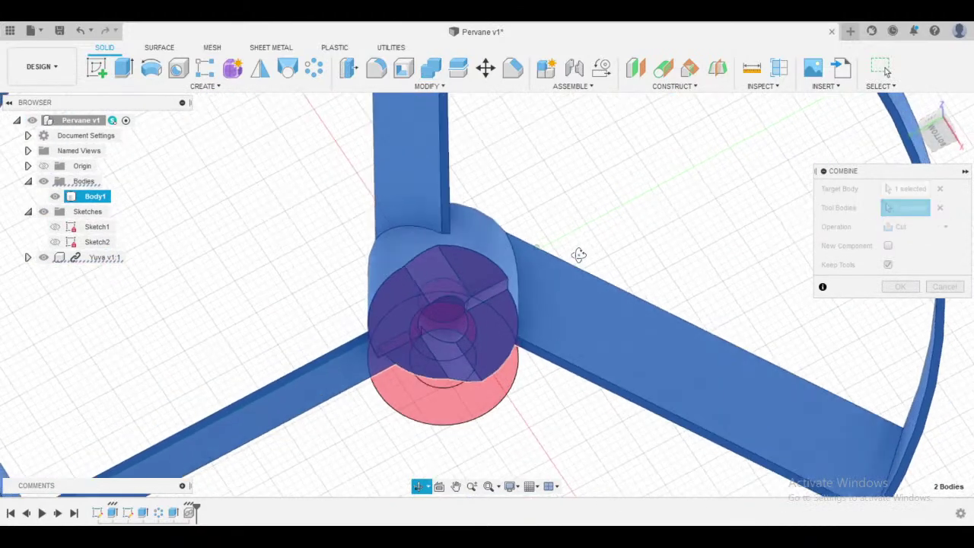
shift+middle_drag(537, 401, 516, 411)
middle_drag(626, 403, 652, 315)
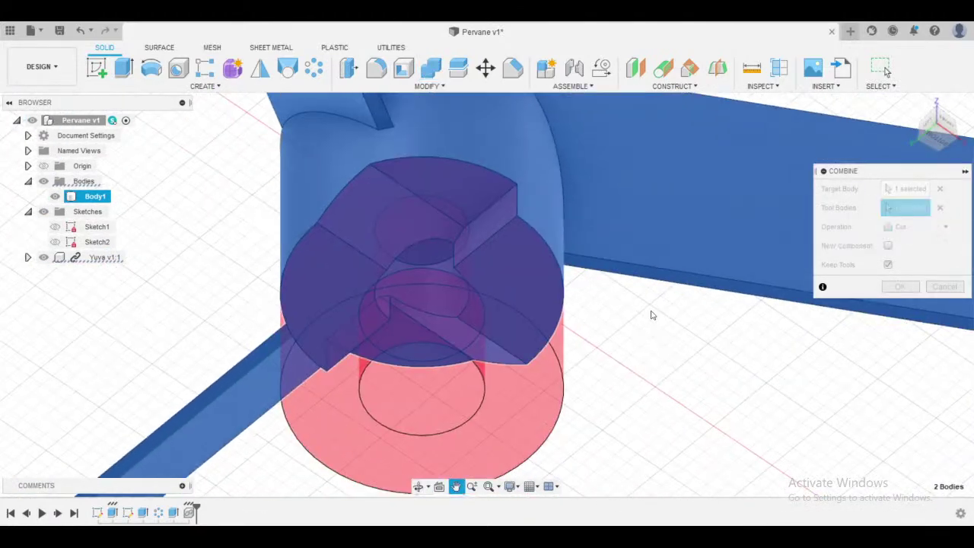
scroll(585, 324, down, 2)
shift+middle_drag(585, 324, 501, 322)
scroll(502, 318, up, 4)
shift+middle_drag(602, 310, 639, 362)
scroll(625, 326, down, 8)
click(900, 286)
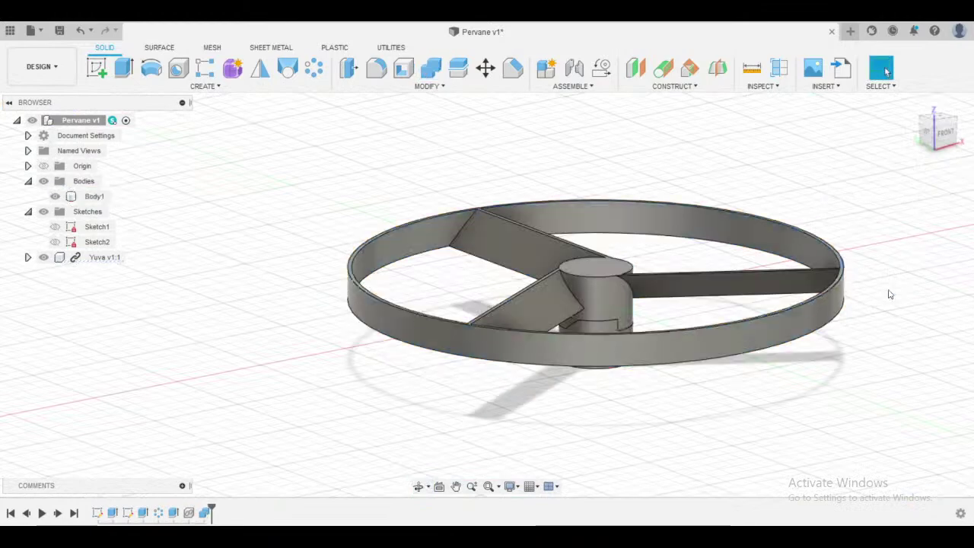
- Break the inserted Yuva component's link to its source design
shift+middle_drag(887, 291, 674, 276)
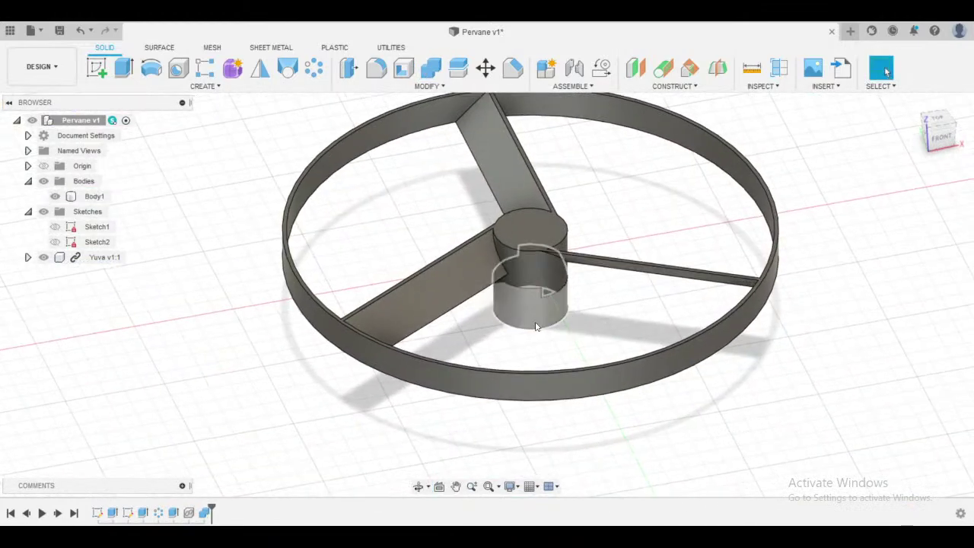
scroll(538, 326, up, 2)
shift+middle_drag(537, 326, 611, 303)
middle_drag(586, 354, 646, 239)
scroll(641, 237, down, 4)
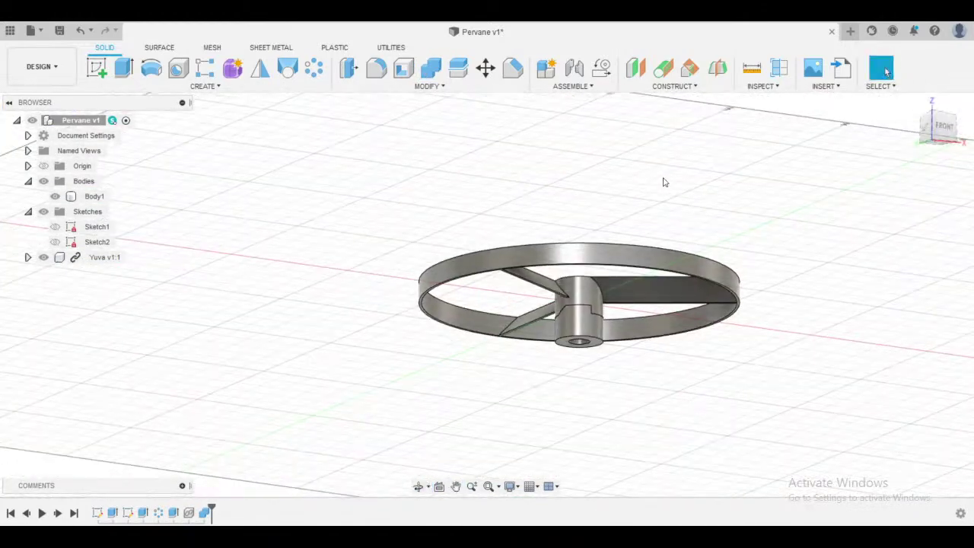
shift+middle_drag(665, 182, 496, 244)
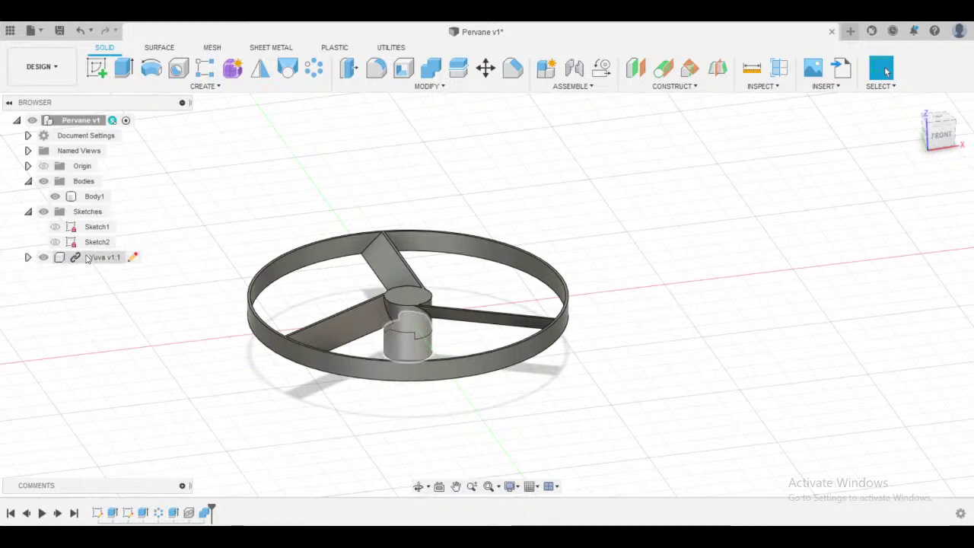
right_click(88, 262)
click(57, 292)
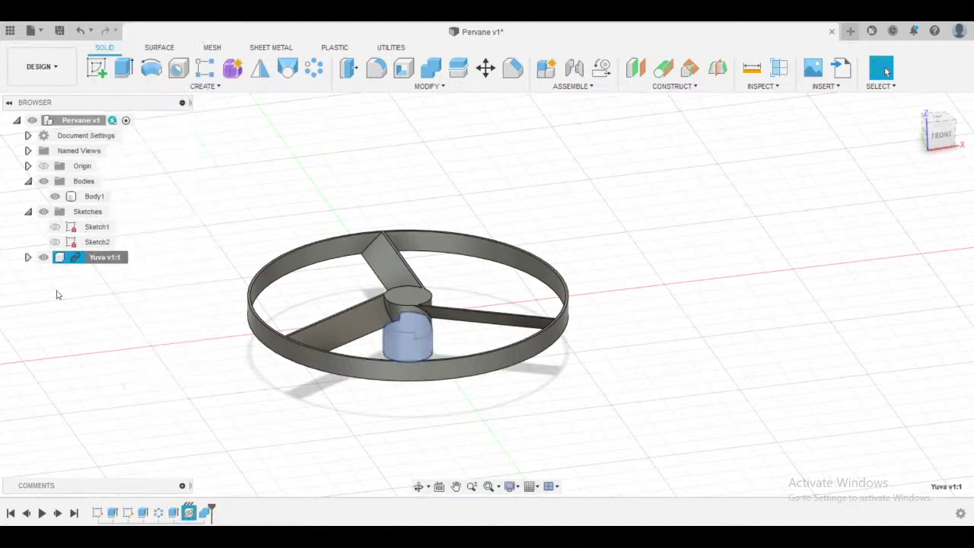
click(150, 387)
middle_drag(418, 365, 511, 330)
scroll(461, 323, down, 2)
scroll(526, 337, up, 2)
right_click(100, 257)
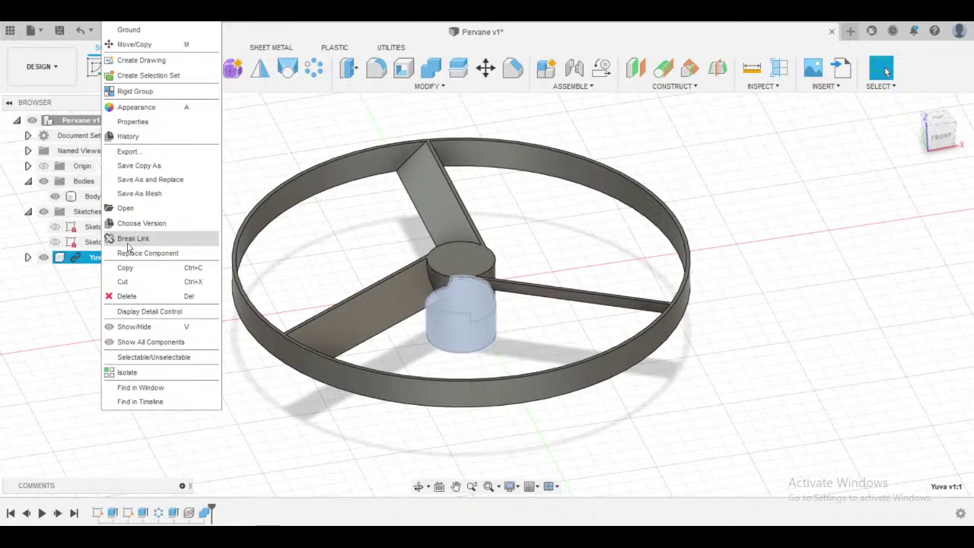
click(129, 241)
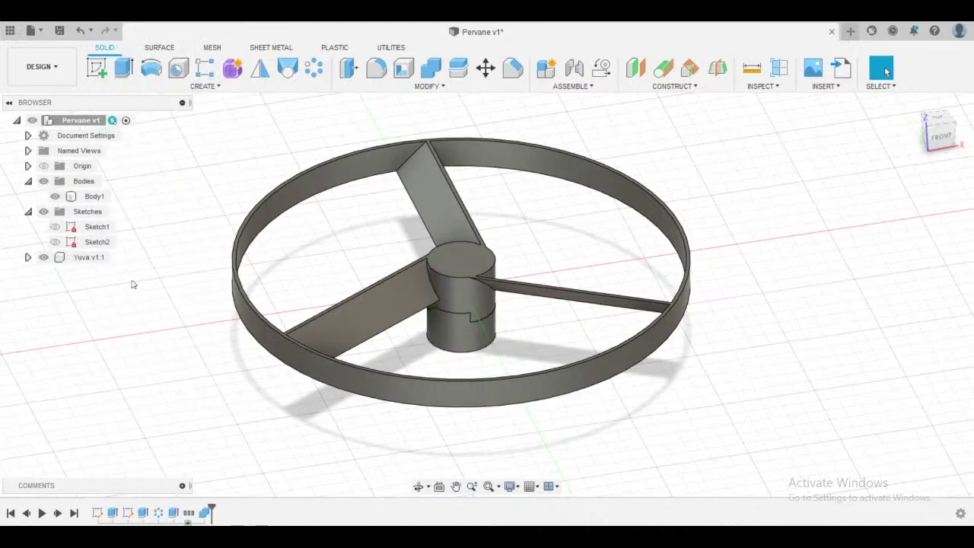
- Remove the unlinked Yuva component from the Pervane design, keeping the cut it made in the hub
click(87, 259)
right_click(88, 263)
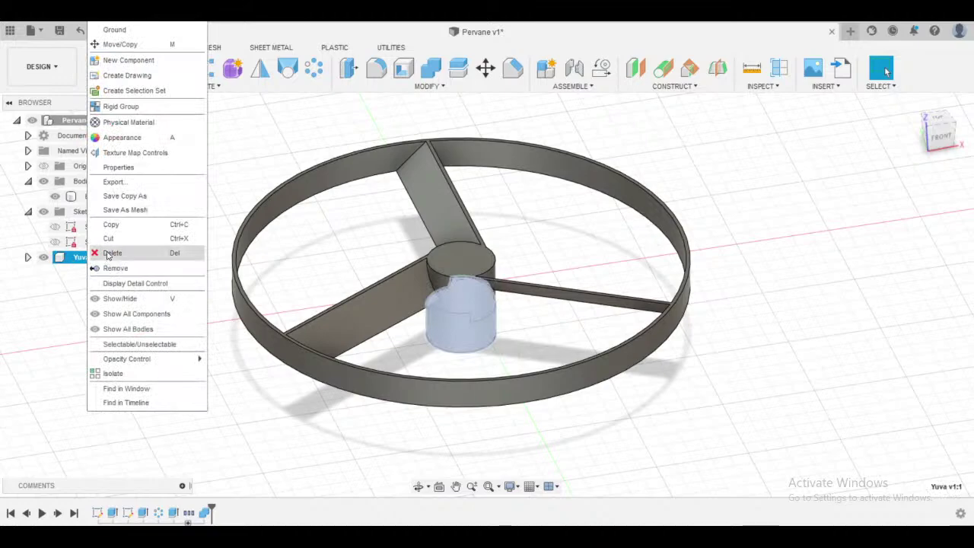
click(116, 269)
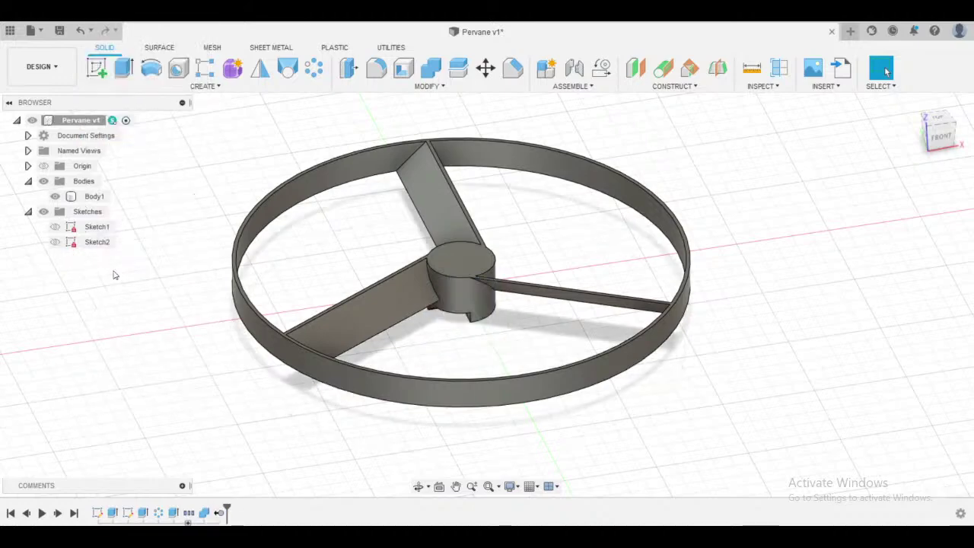
- Examine the cut underside of the hub and the whole propeller from several angles
shift+middle_drag(127, 285, 189, 223)
scroll(395, 309, down, 3)
shift+middle_drag(396, 309, 457, 274)
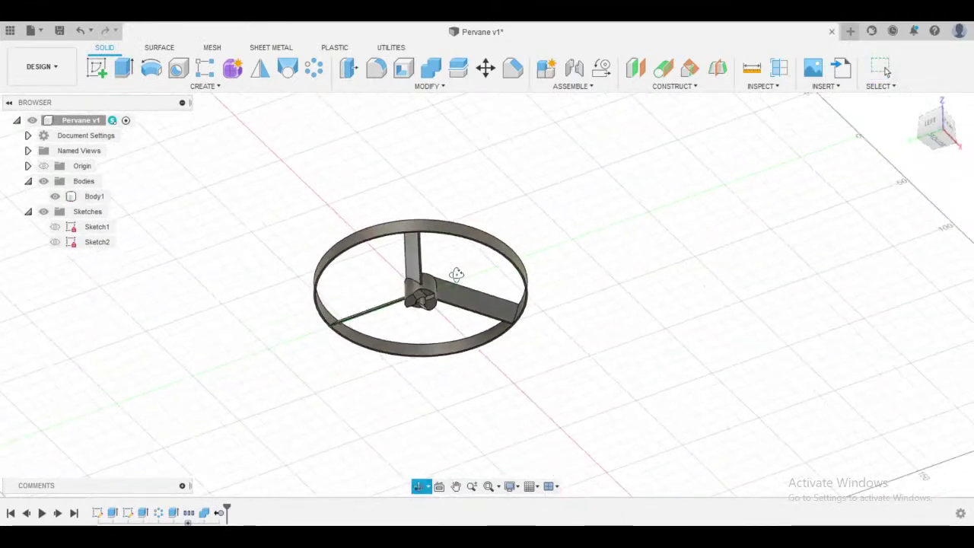
scroll(425, 308, up, 3)
scroll(424, 307, up, 2)
shift+middle_drag(424, 308, 462, 305)
scroll(467, 332, down, 3)
click(456, 312)
scroll(456, 312, down, 5)
scroll(457, 308, up, 5)
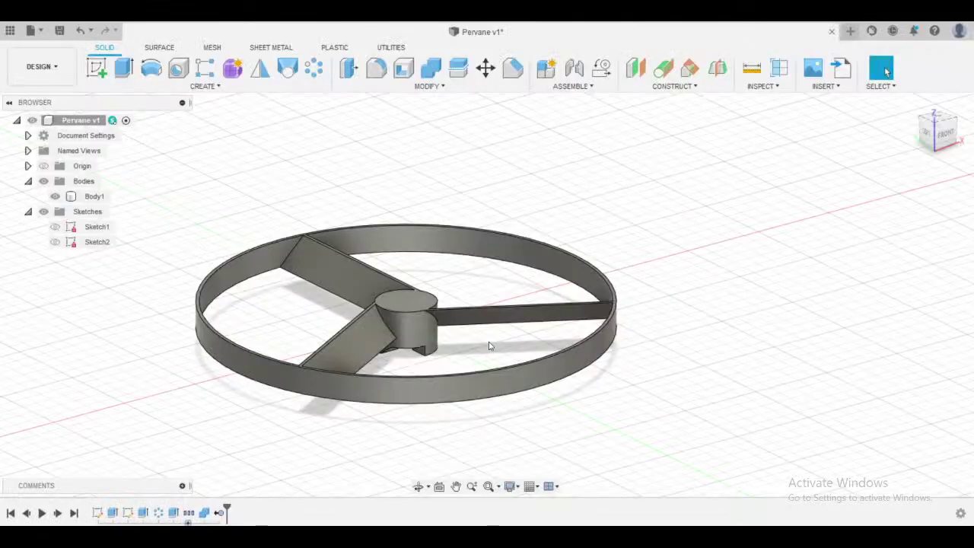
shift+middle_drag(516, 311, 487, 221)
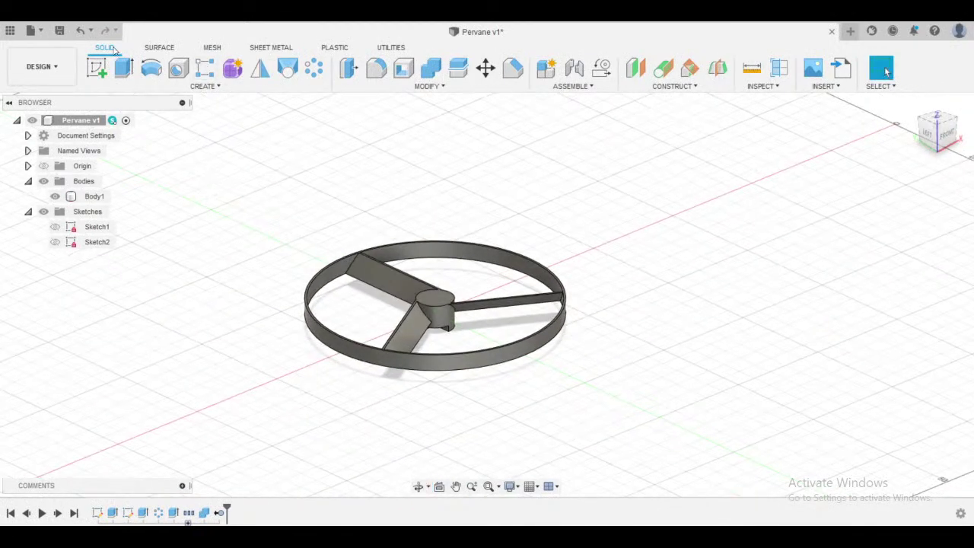
- Save the Pervane design with the version description User Saved and close it, leaving an empty untitled design
click(59, 30)
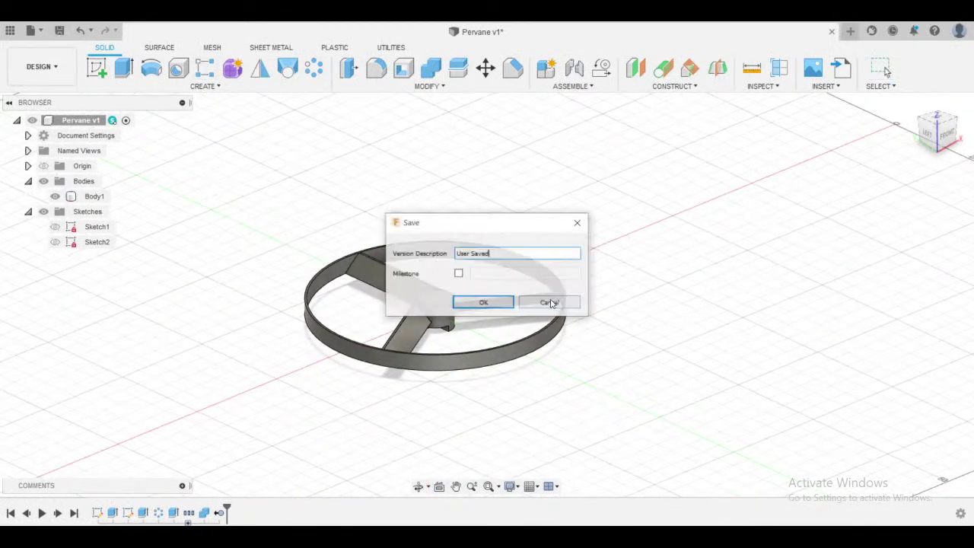
click(483, 302)
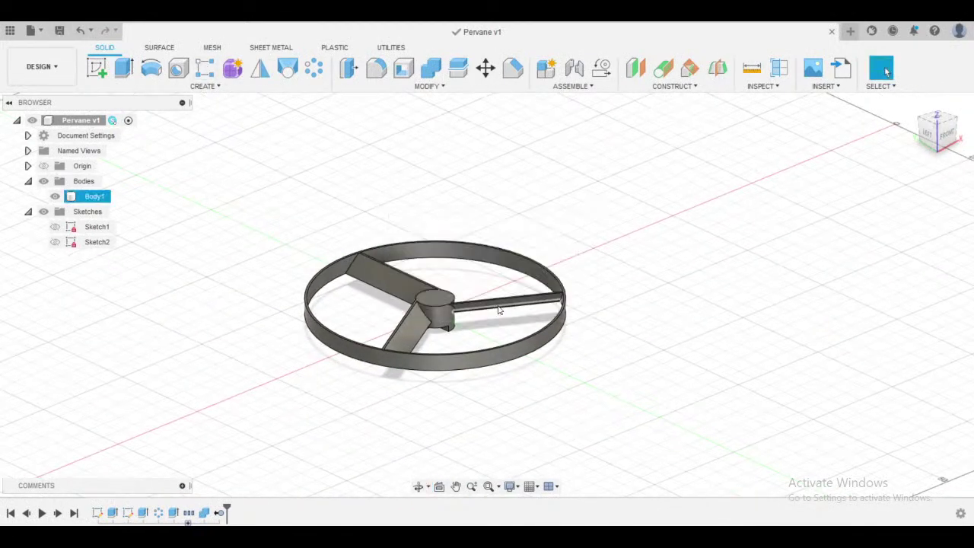
click(10, 31)
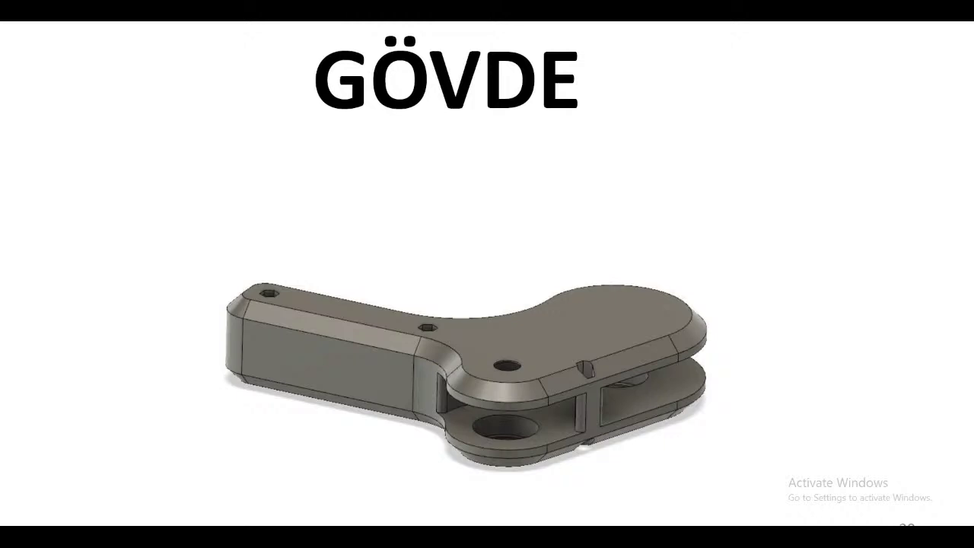
key(Right)
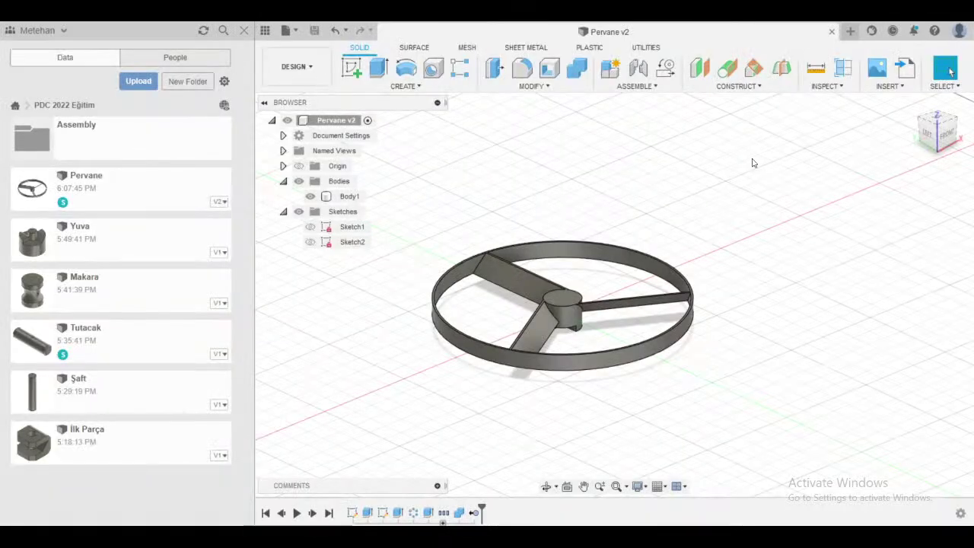
click(831, 32)
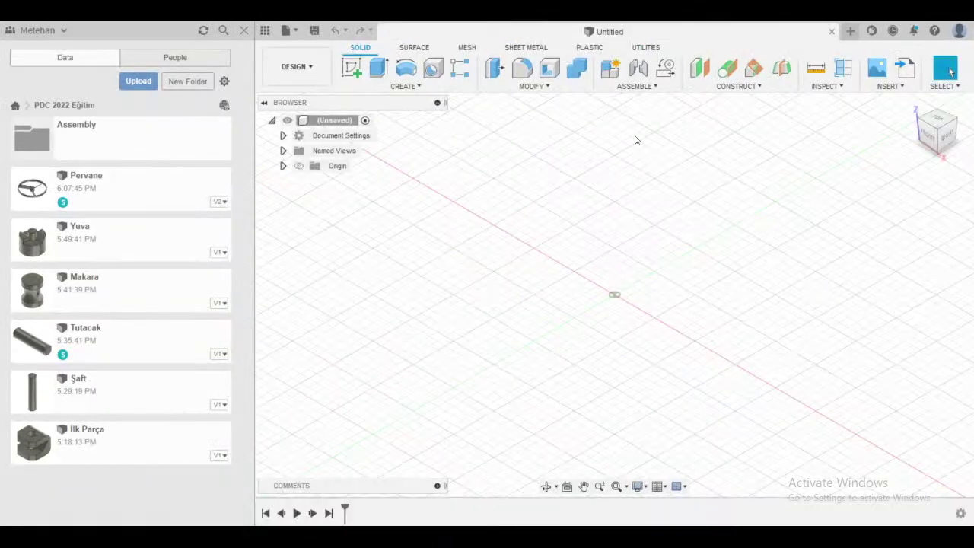
click(244, 31)
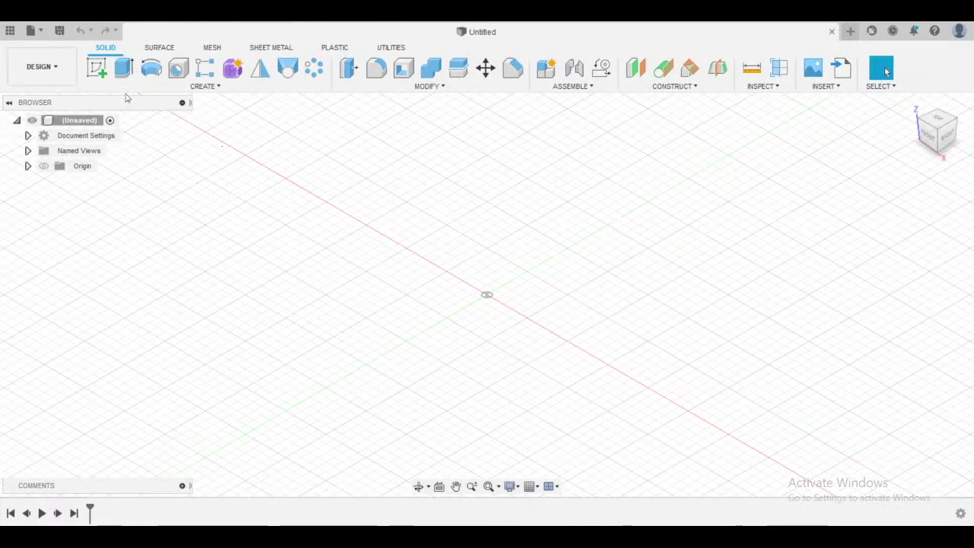
- Start a new sketch on the horizontal XY plane
click(96, 67)
click(564, 302)
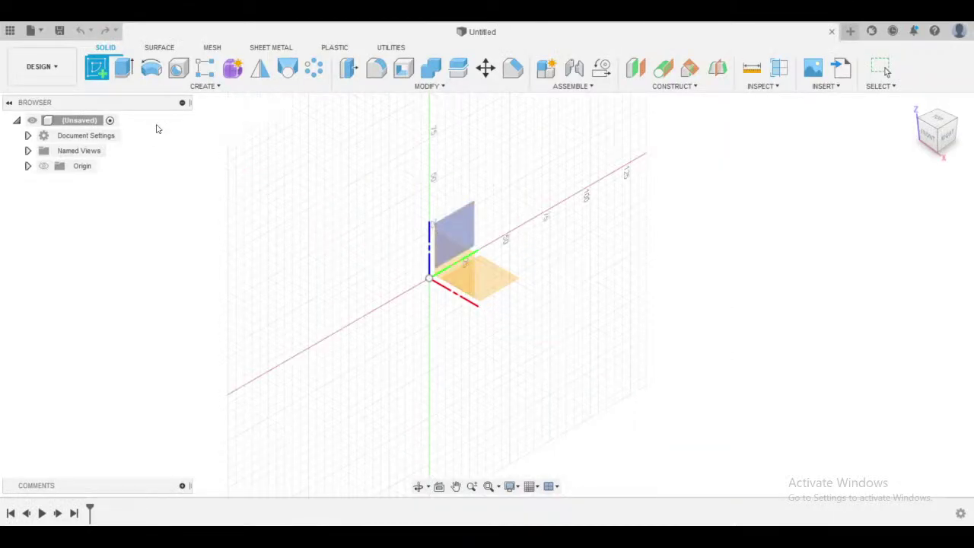
click(492, 285)
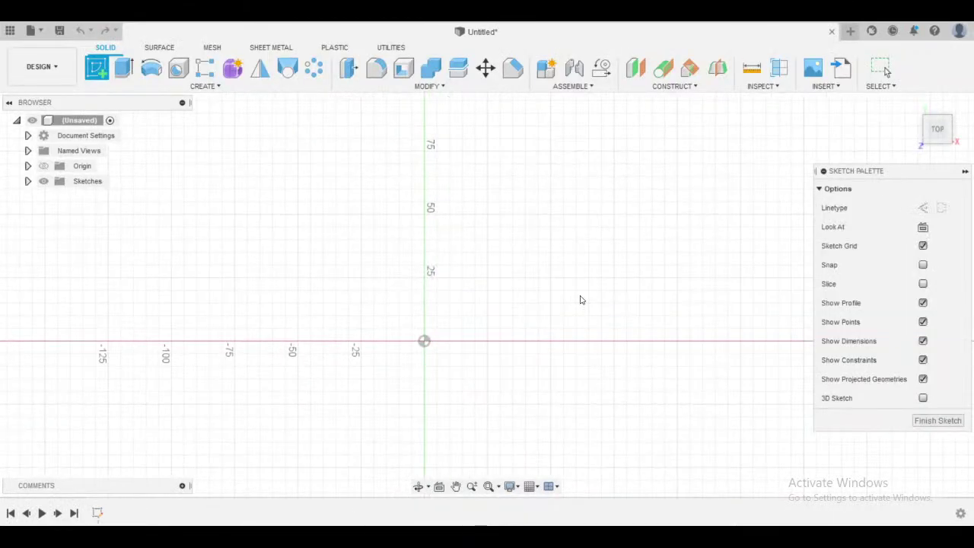
- Sketch one circle centred on the origin and a second about 49 mm in diameter to its right, slightly below the horizontal axis
scroll(509, 250, down, 3)
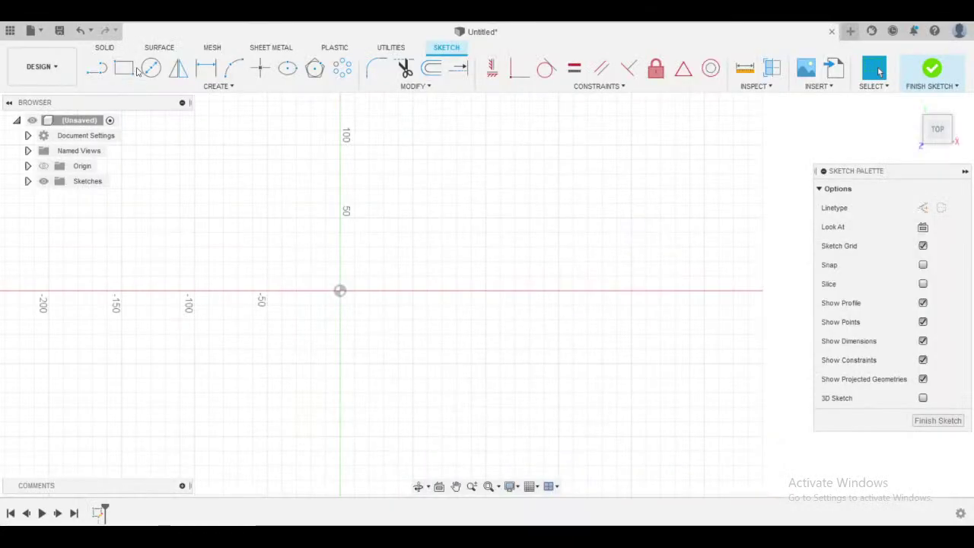
click(150, 68)
click(339, 290)
click(381, 290)
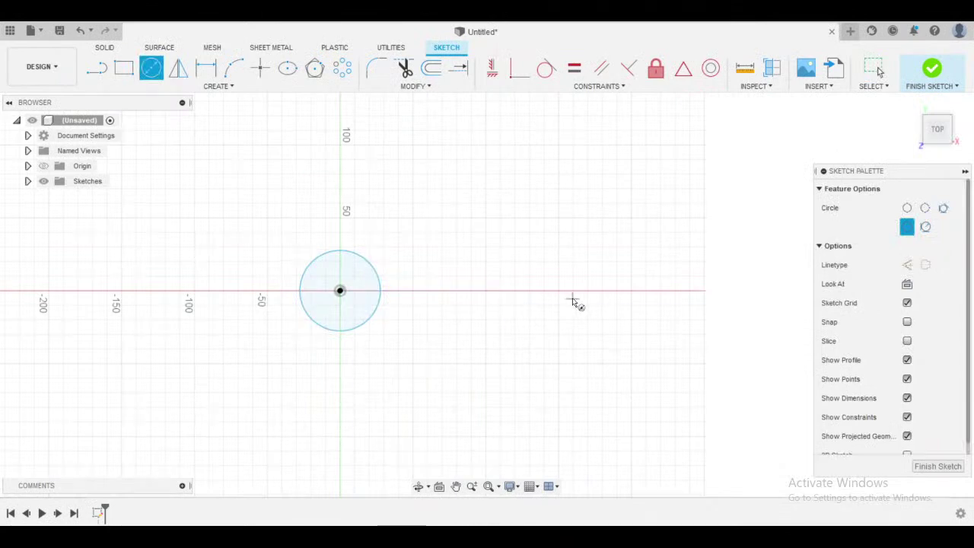
click(486, 298)
click(509, 272)
- Dimension the origin circle to 60 mm diameter and the right circle to 40 mm diameter
key(d)
click(376, 271)
click(403, 186)
key(BackSpace)
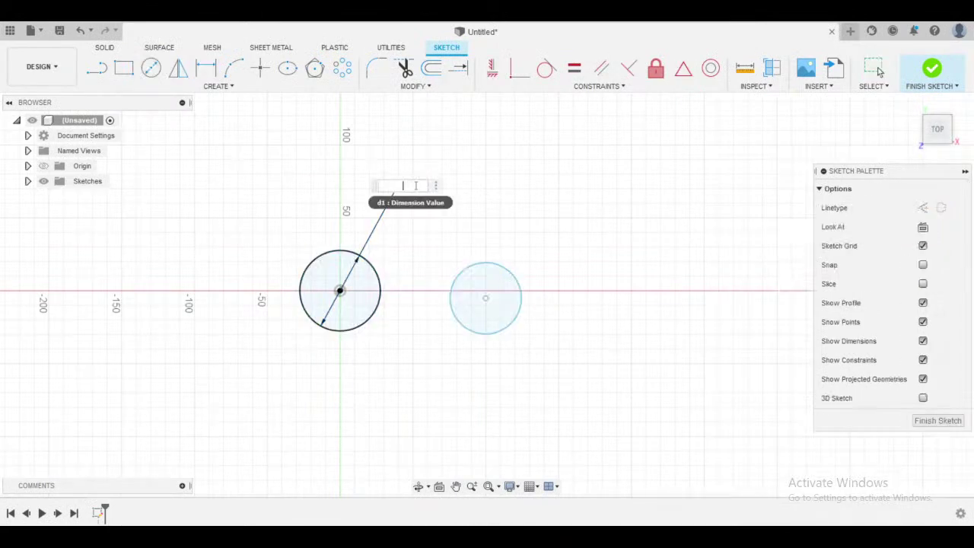
text(60)
key(Return)
click(516, 281)
click(553, 229)
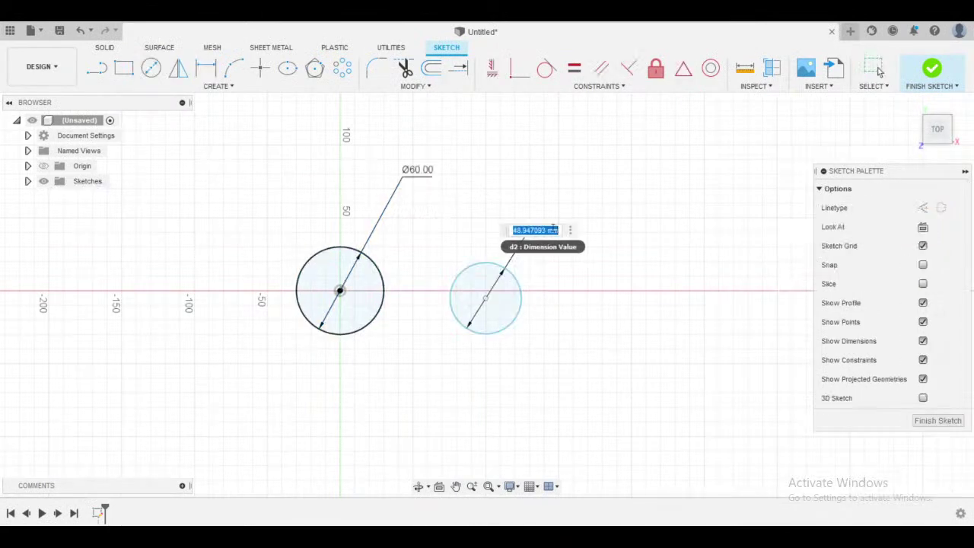
text(40)
key(Return)
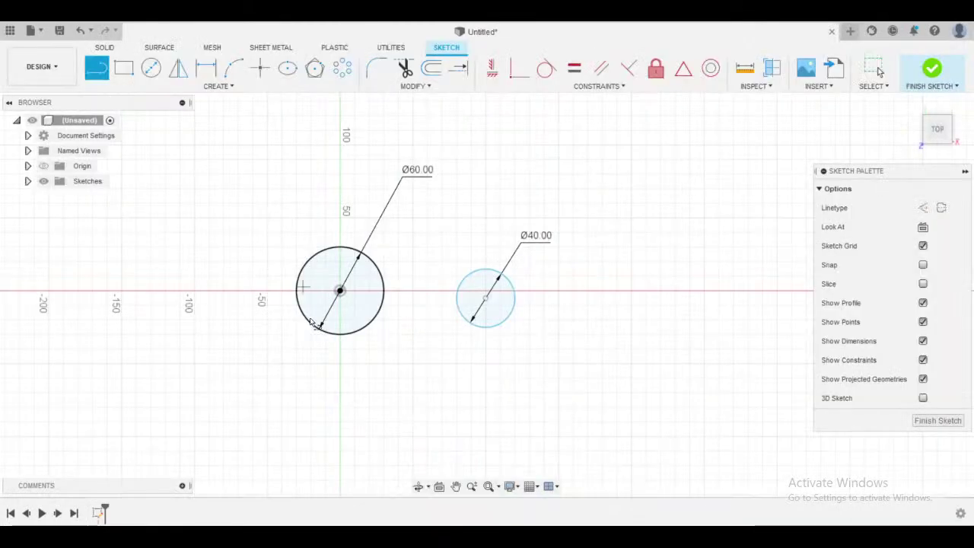
- Draw a line joining the lower edge of the 60 mm circle to the lower edge of the 40 mm circle
click(341, 333)
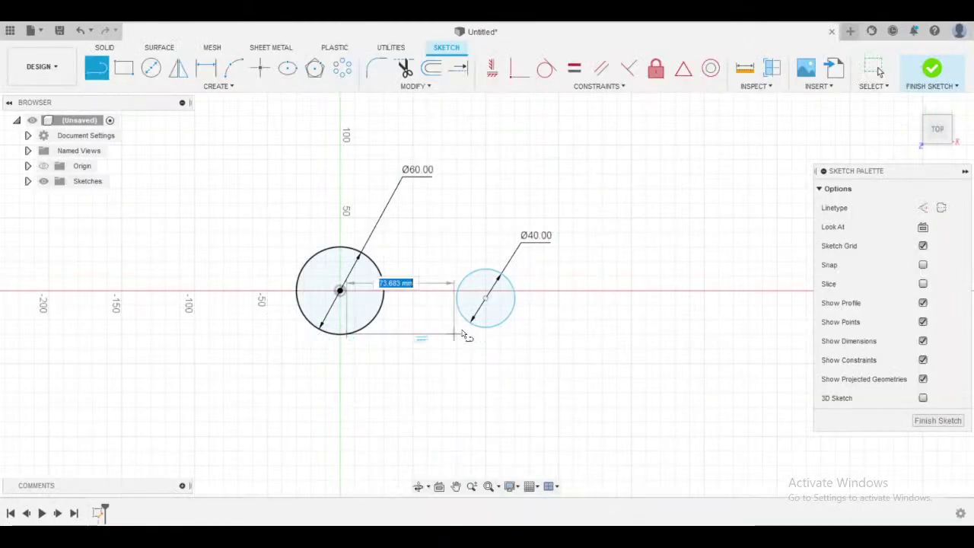
click(470, 327)
key(Escape)
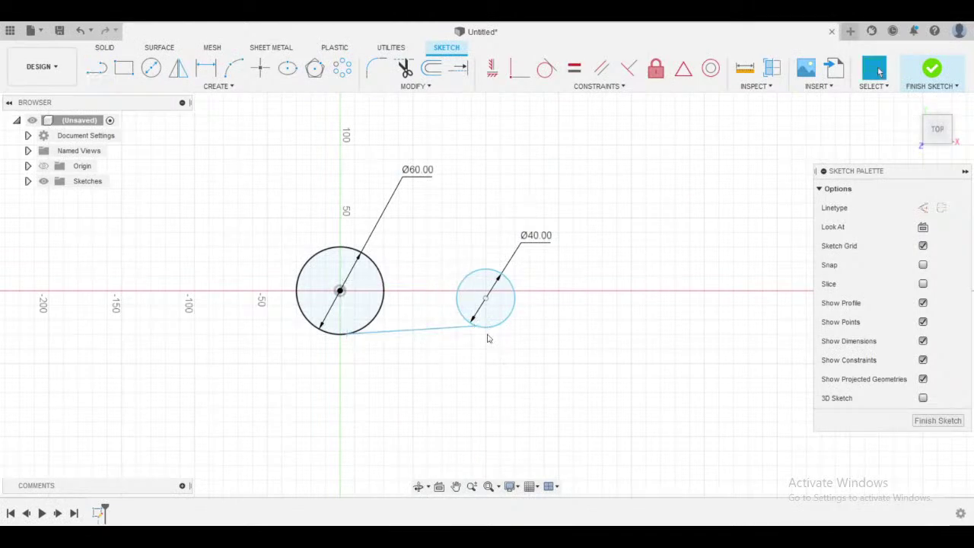
- Constrain each end of the connecting line to sit vertically below the centre of its circle
scroll(483, 341, up, 4)
drag(471, 307, 477, 313)
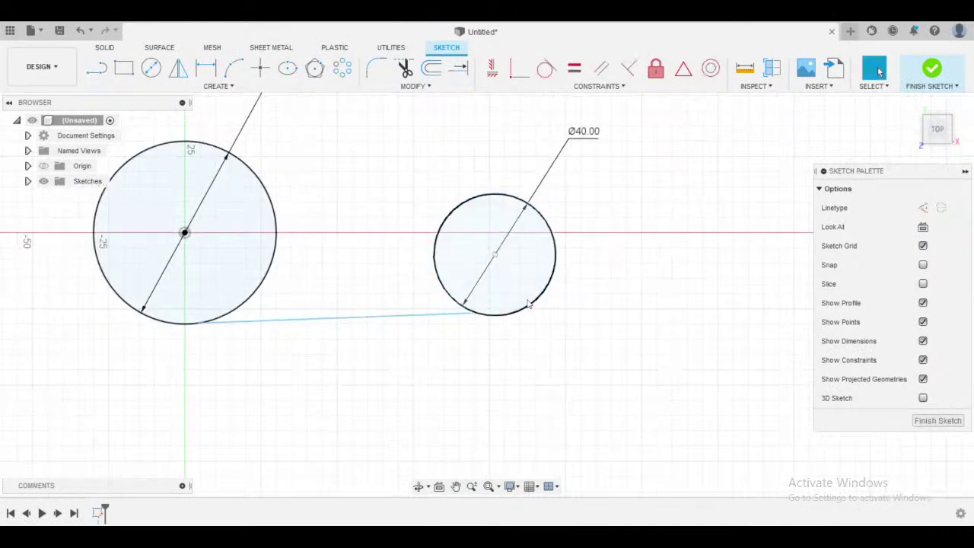
click(492, 67)
click(478, 312)
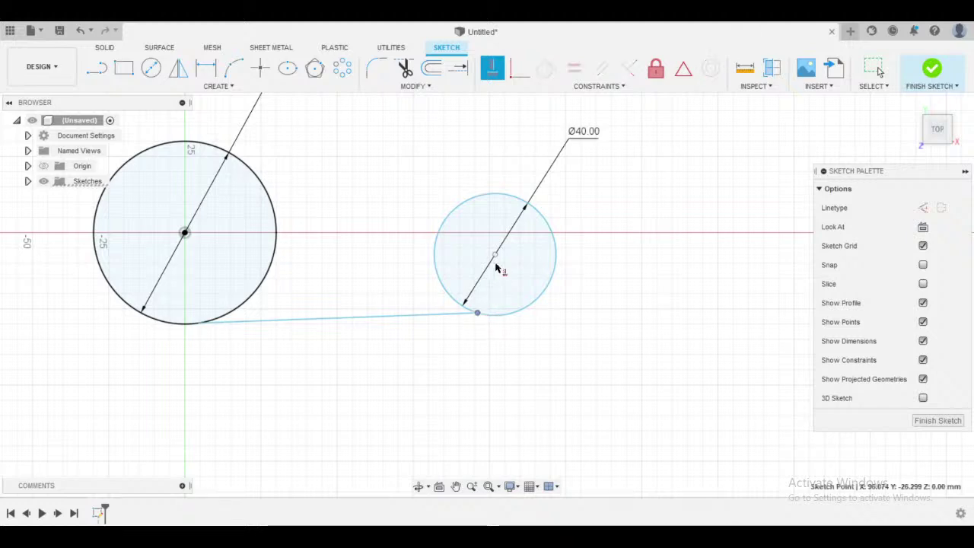
click(495, 255)
middle_drag(403, 353, 477, 342)
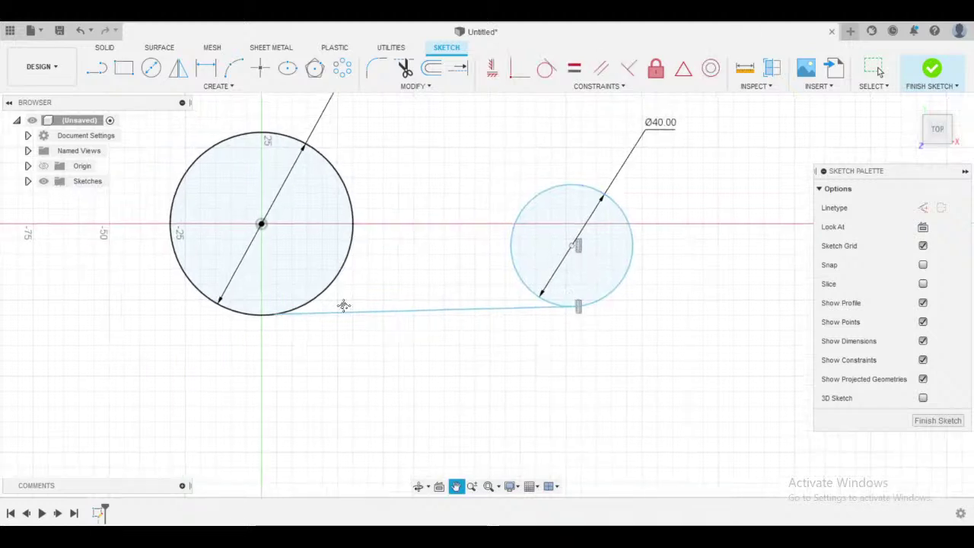
middle_drag(343, 304, 418, 326)
click(388, 229)
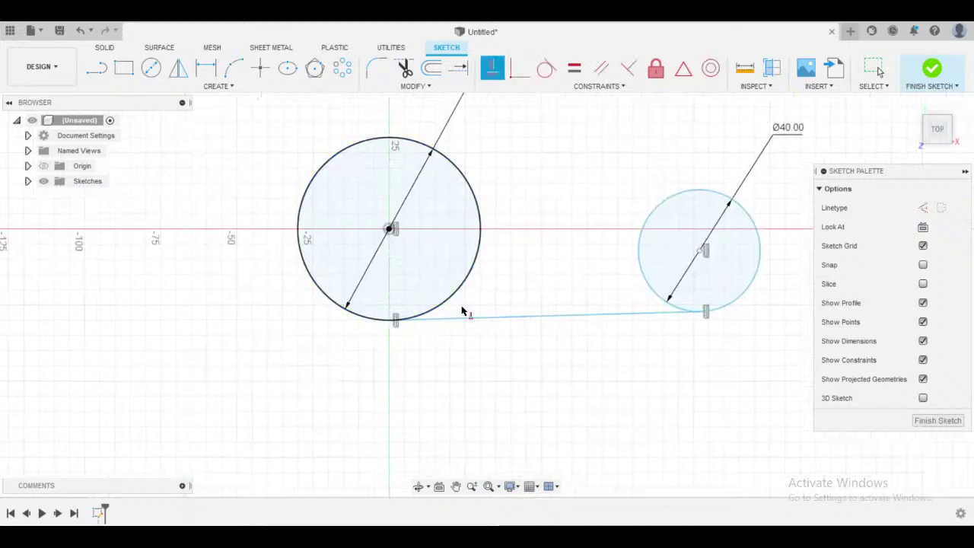
- Constrain the line between the two circles to horizontal, checking it against the reference drawing
key(Escape)
scroll(495, 277, down, 2)
click(495, 75)
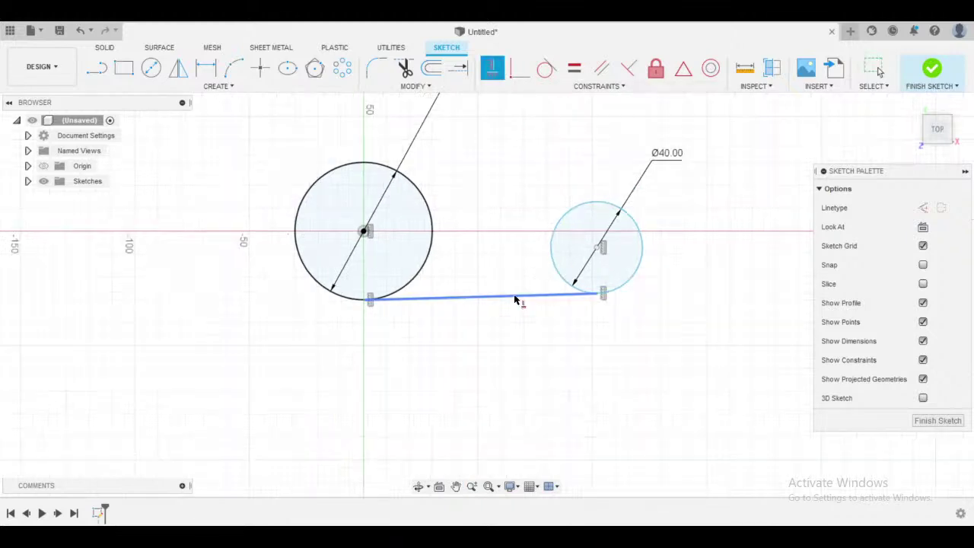
click(516, 297)
key(alt+Tab)
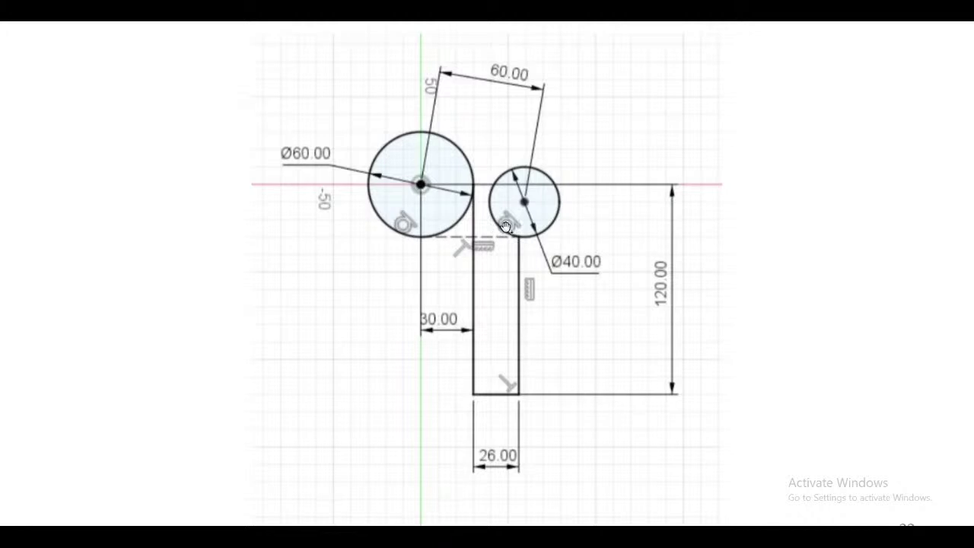
key(alt+Tab)
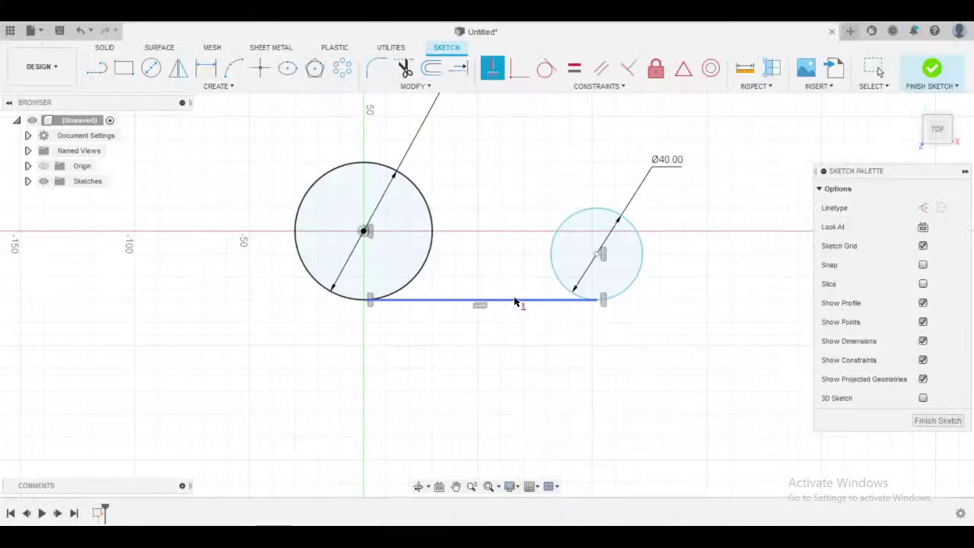
key(Escape)
- Compare the two circles and their connecting line with the reference drawing of the body sketch
middle_drag(560, 321, 478, 321)
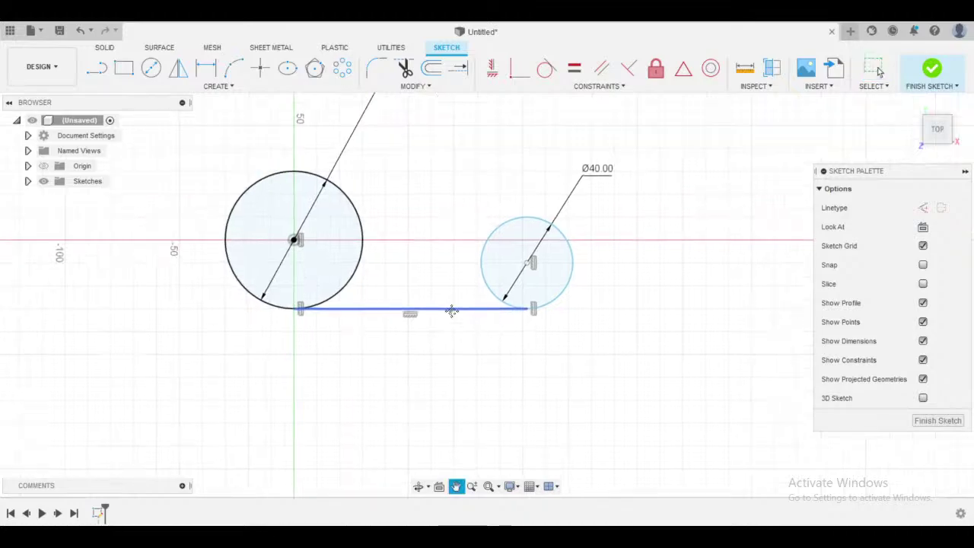
key(alt+Tab)
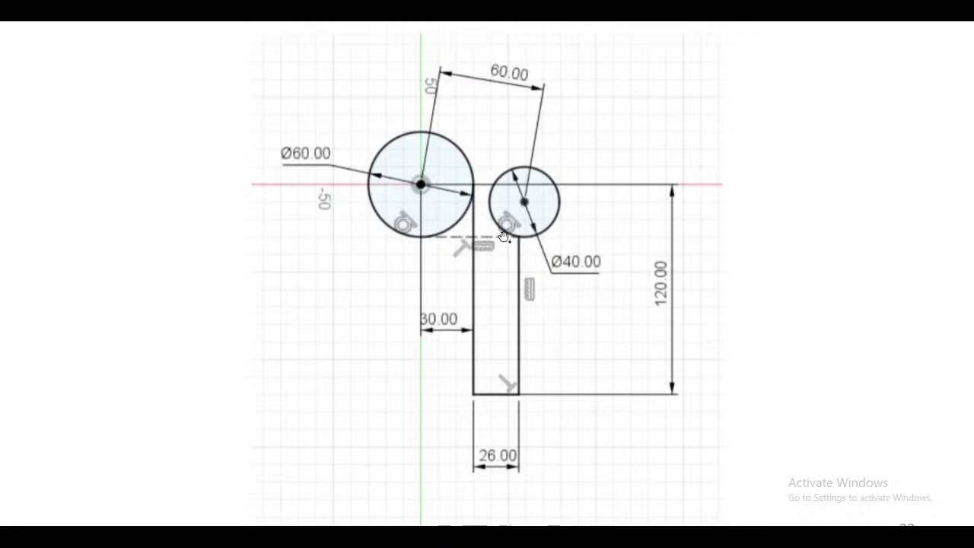
key(alt+Tab)
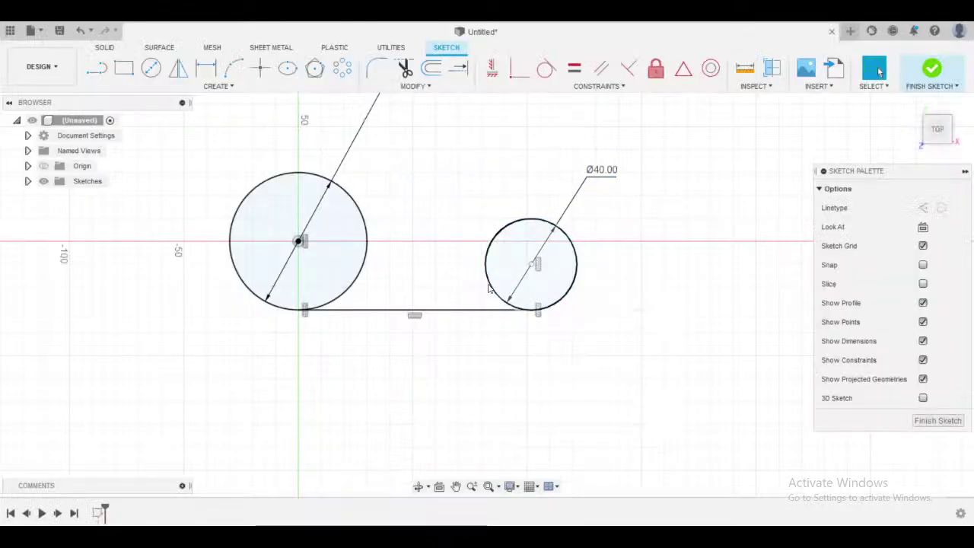
scroll(444, 289, down, 1)
middle_drag(424, 321, 462, 333)
middle_drag(485, 251, 435, 285)
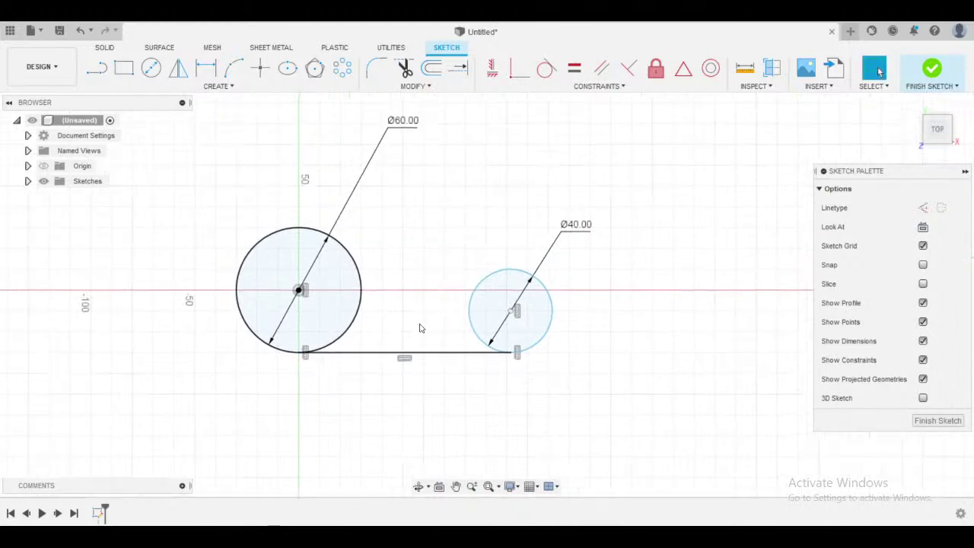
scroll(422, 325, up, 1)
middle_drag(449, 316, 475, 343)
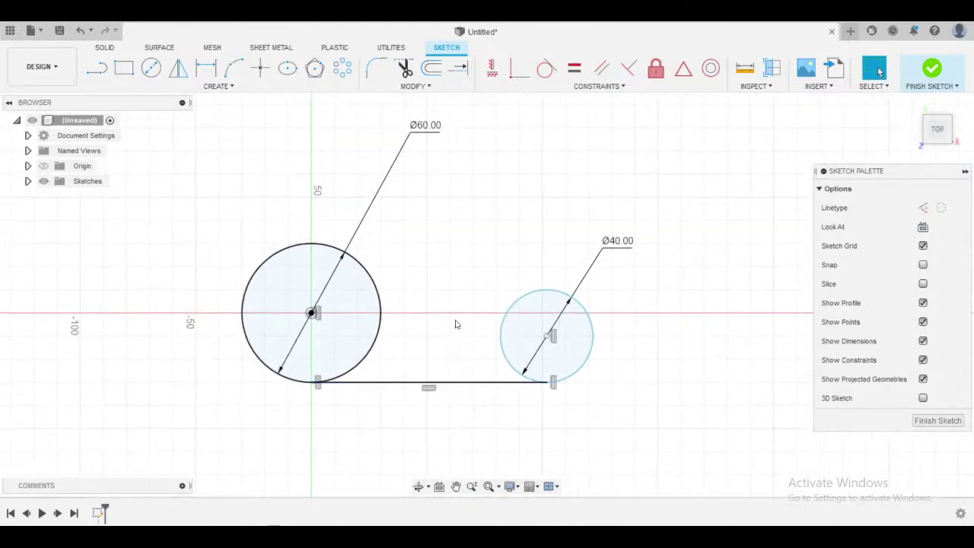
- Draw a closed, irregular seven-sided outline with lines in the empty area to the right of the circles
key(l)
middle_drag(418, 243, 152, 231)
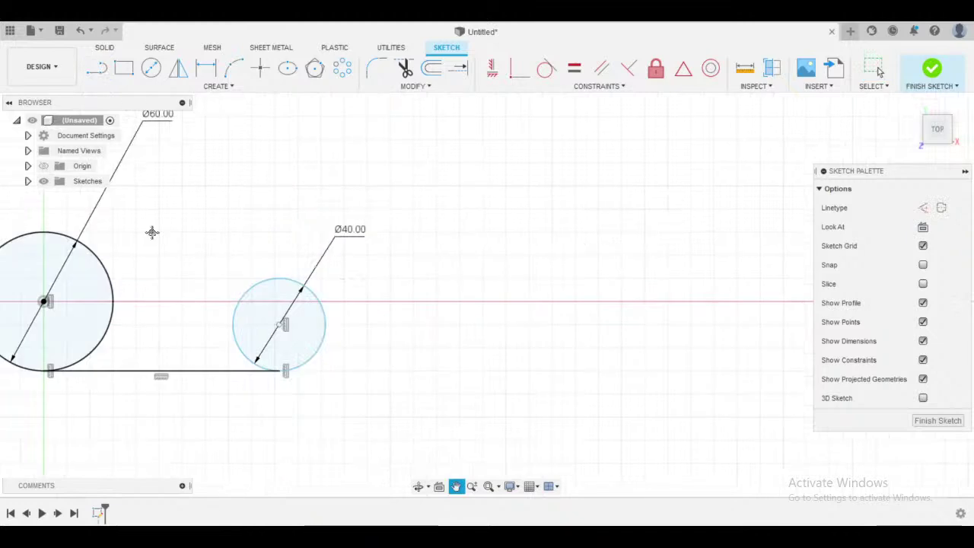
scroll(464, 198, down, 2)
click(460, 229)
click(442, 320)
click(560, 344)
click(635, 289)
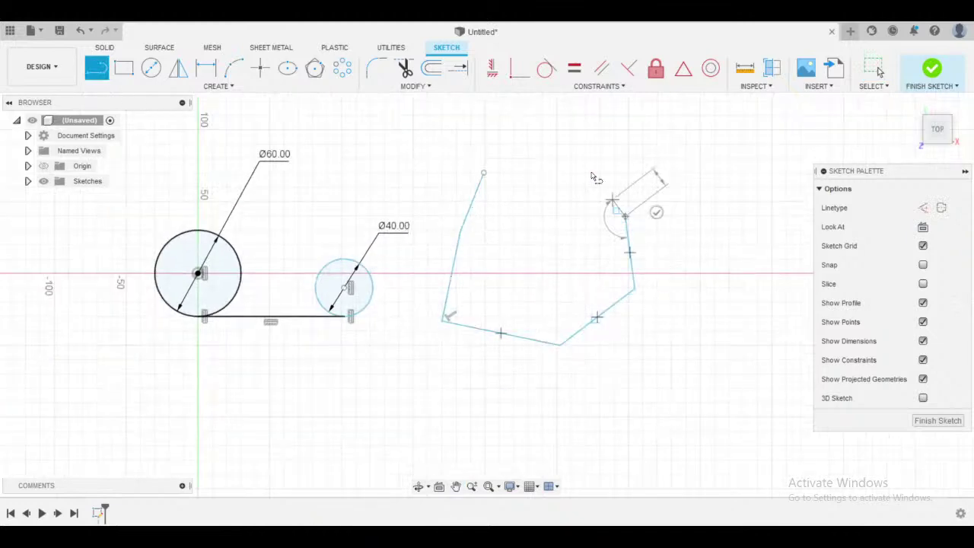
click(626, 217)
click(589, 169)
click(481, 172)
scroll(482, 172, down, 1)
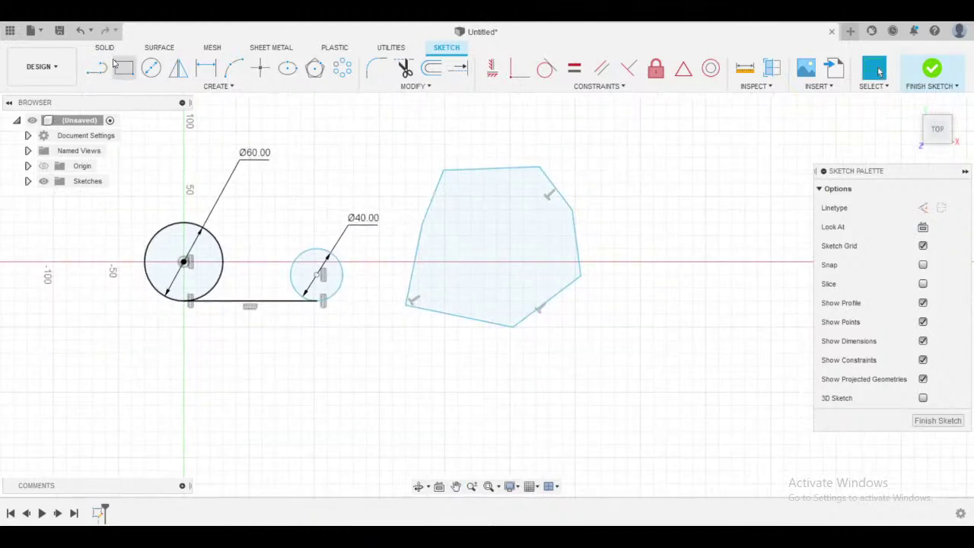
- Draw a diagonal line about 133 mm long across the seven-sided outline from its upper-left corner to its rightmost corner
click(445, 171)
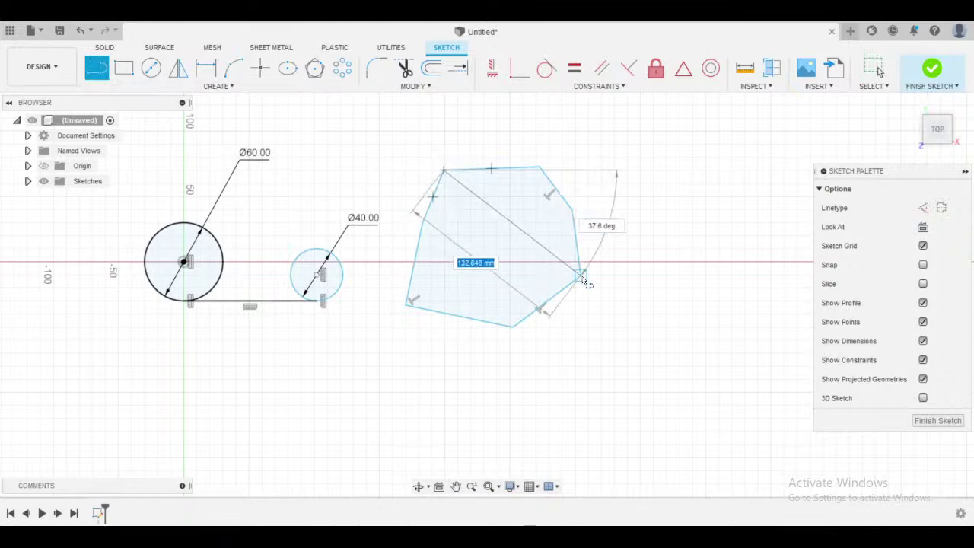
click(581, 276)
key(Escape)
middle_drag(537, 232, 506, 234)
scroll(506, 234, up, 1)
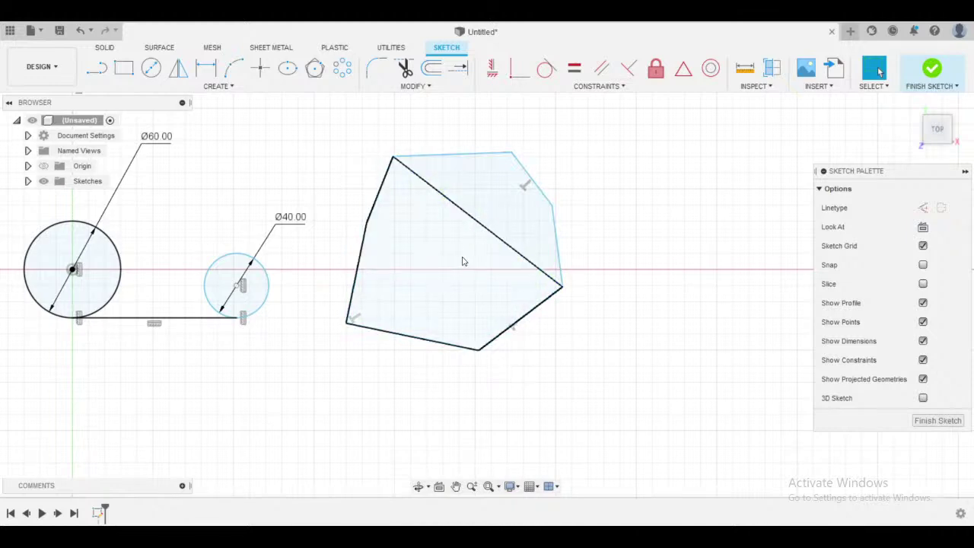
- Switch the seven-sided outline's diagonal to a construction line, then back to a normal line
middle_drag(633, 241, 663, 253)
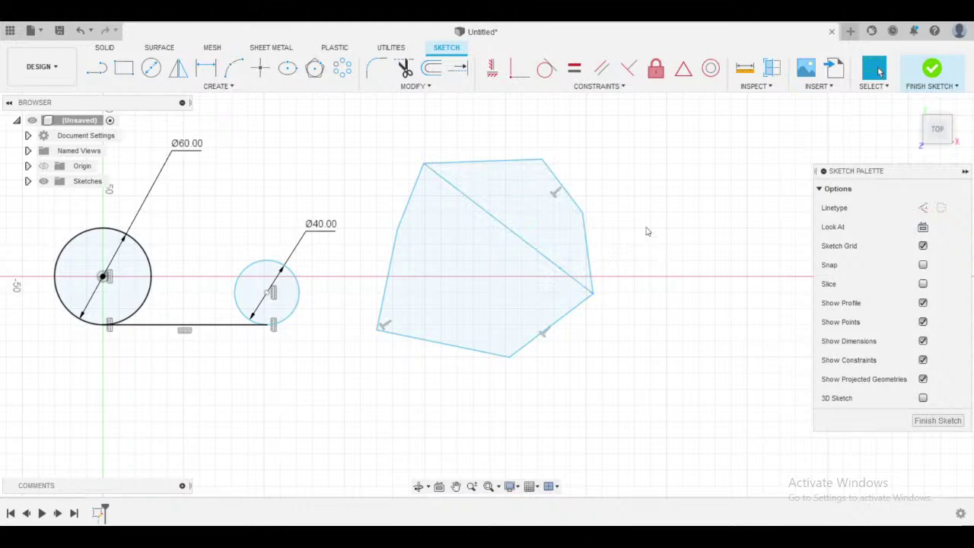
click(548, 264)
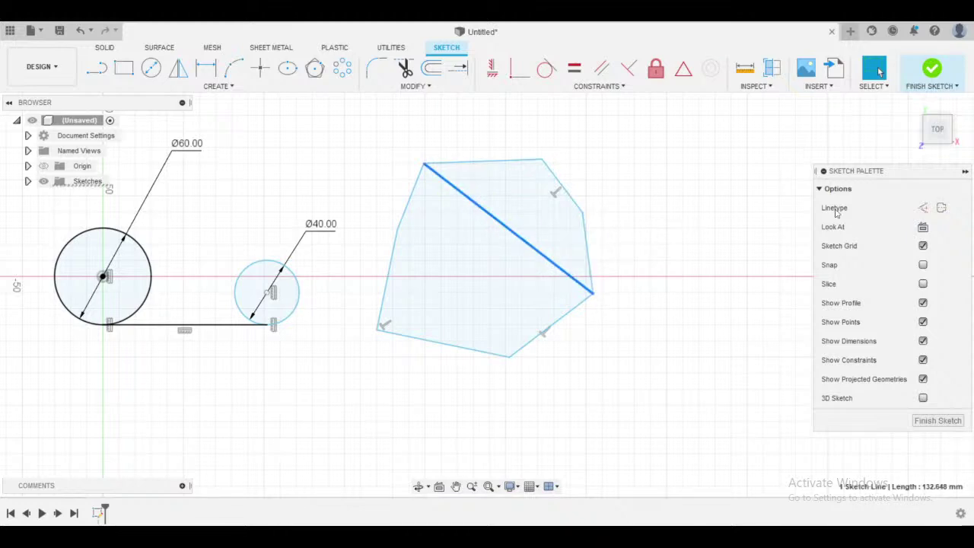
key(x)
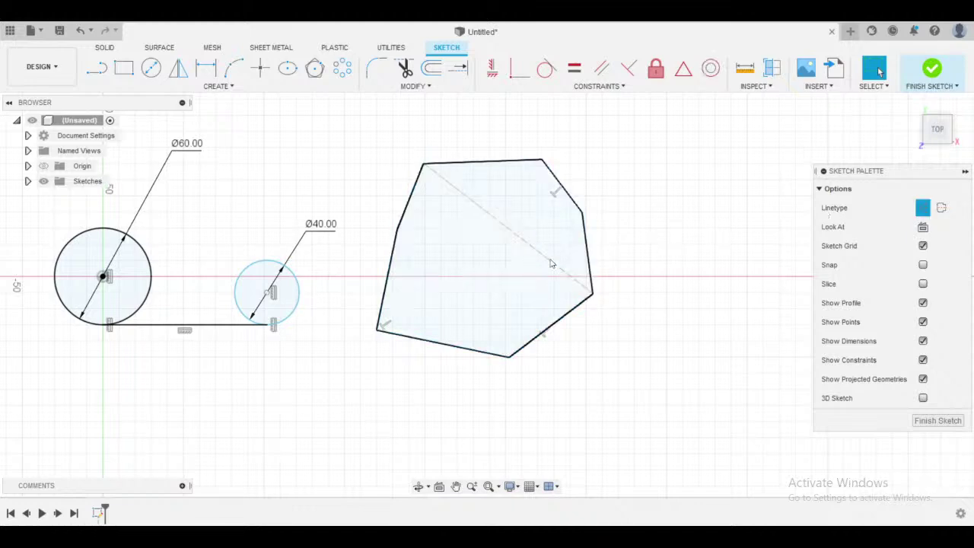
right_click(537, 255)
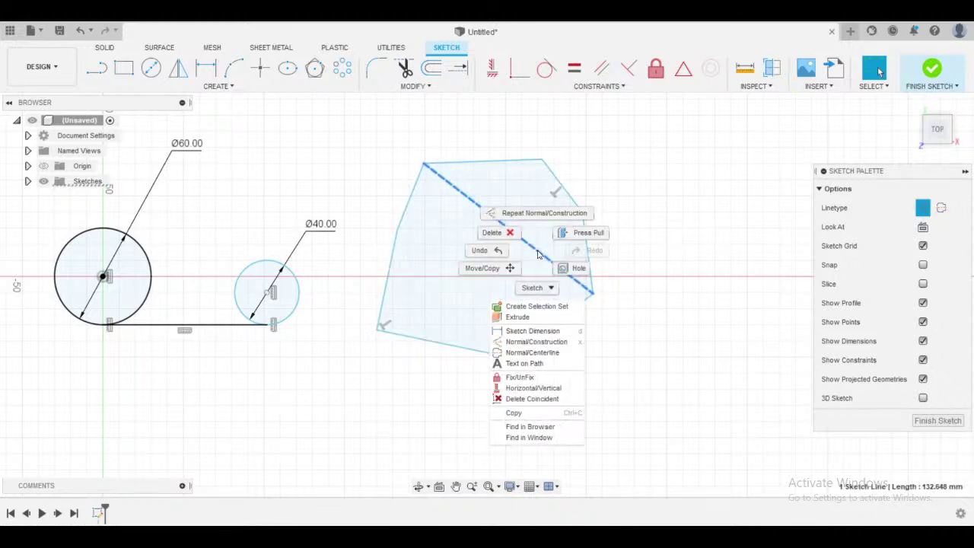
click(525, 344)
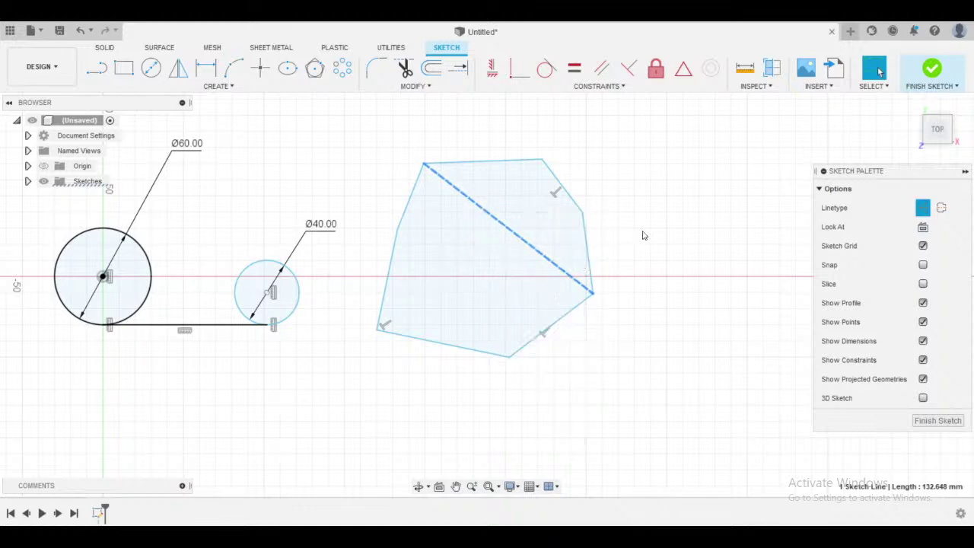
key(x)
key(x)
key(x)
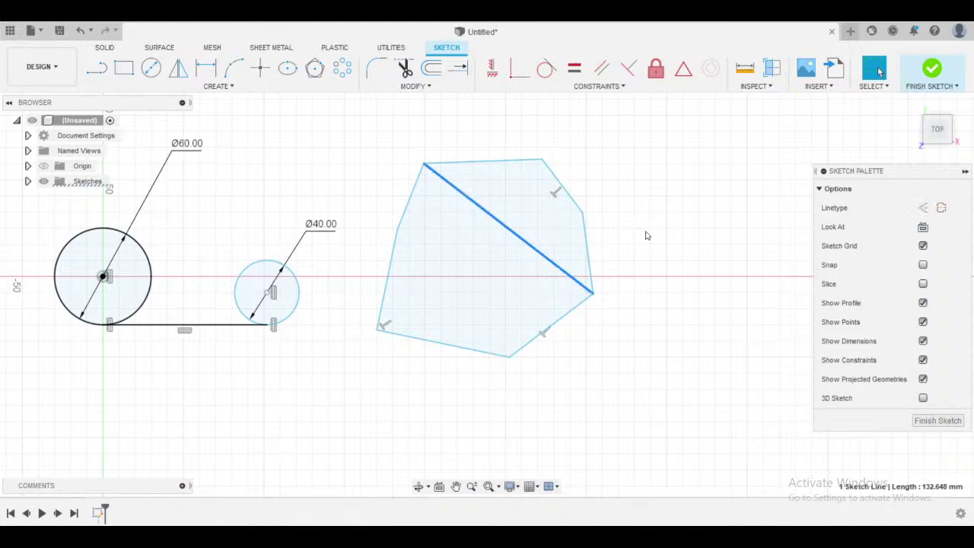
- Reselect the outline's diagonal and toggle its linetype between construction and normal several more times
click(638, 235)
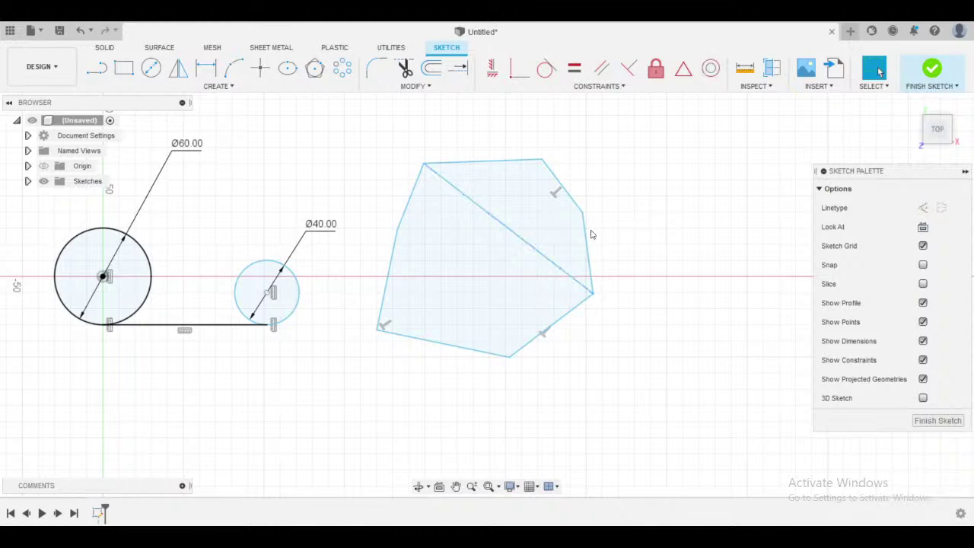
click(520, 245)
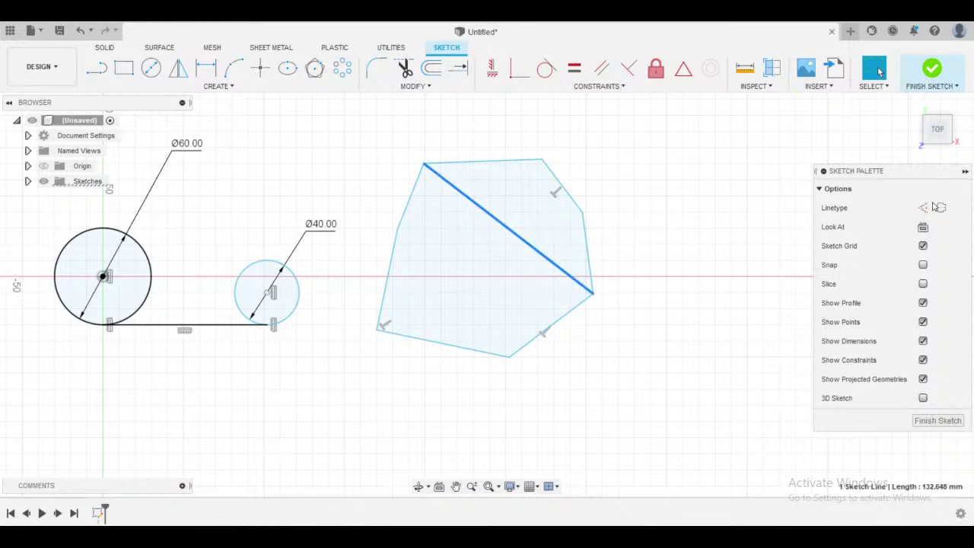
click(924, 207)
click(924, 207)
click(923, 207)
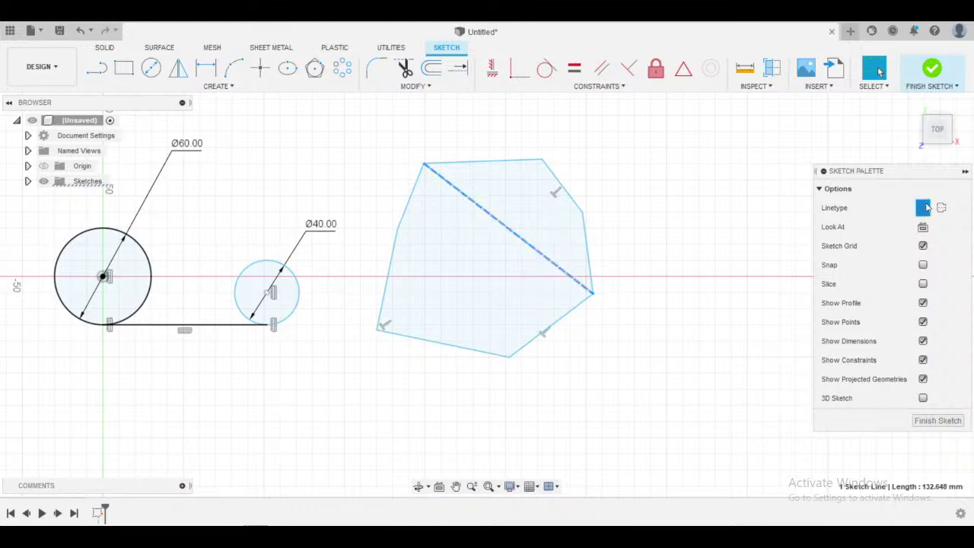
click(924, 207)
click(924, 207)
click(923, 207)
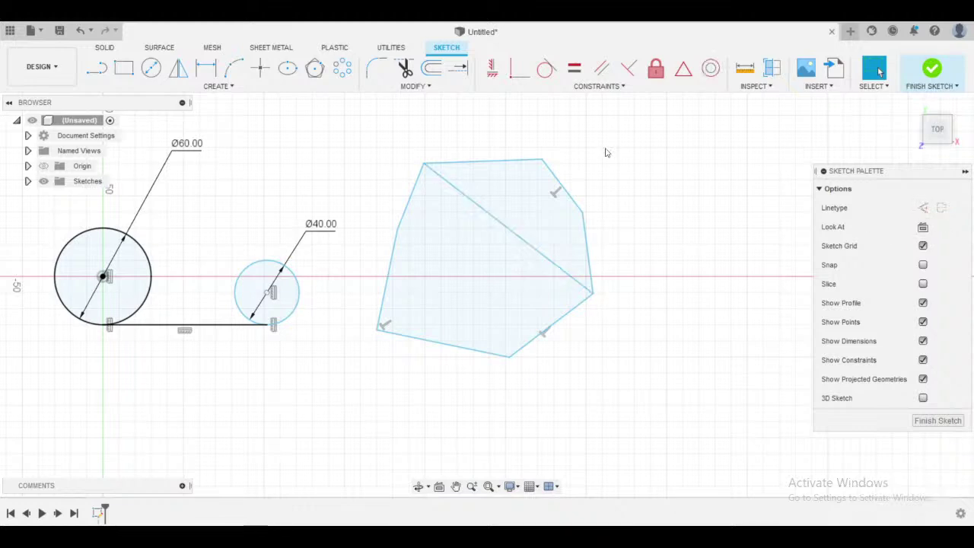
- Delete the whole seven-sided outline together with its diagonal
drag(625, 126, 358, 388)
key(Delete)
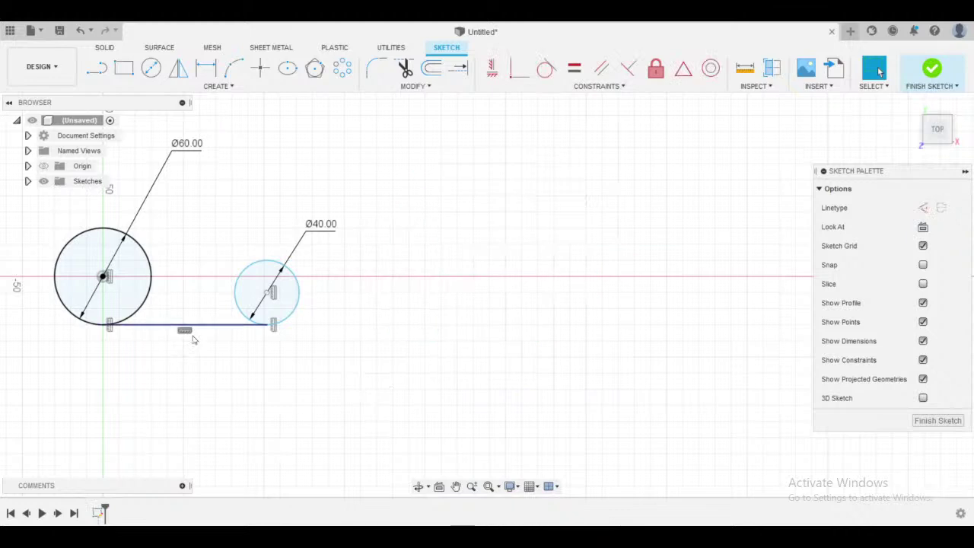
- Turn the horizontal line joining the undersides of the two circles into a construction line
click(204, 325)
key(x)
click(347, 298)
- Dimension the straight-line distance between the two circles' centres as 60 mm with an aligned dimension
middle_drag(411, 339, 561, 332)
scroll(376, 330, down, 2)
scroll(376, 328, up, 3)
middle_drag(350, 306, 436, 305)
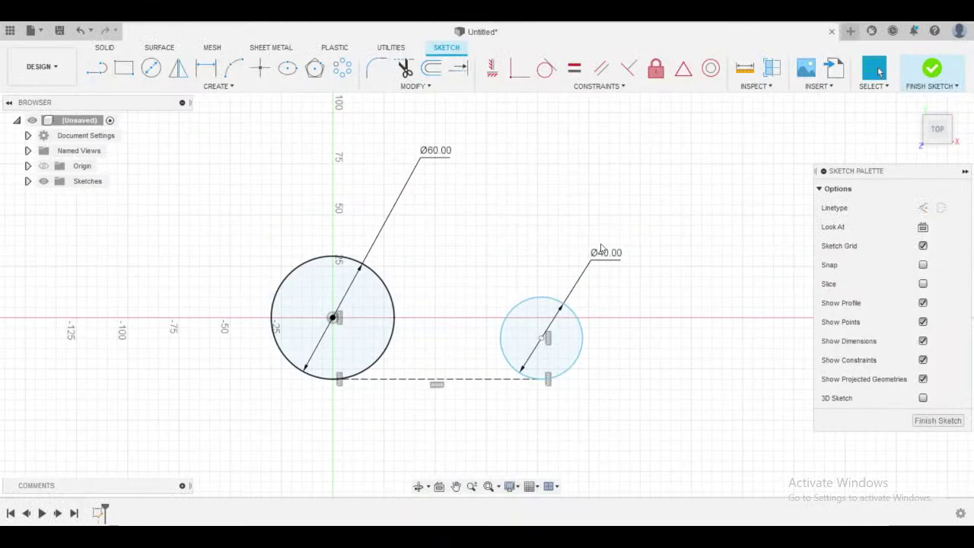
click(206, 67)
click(542, 339)
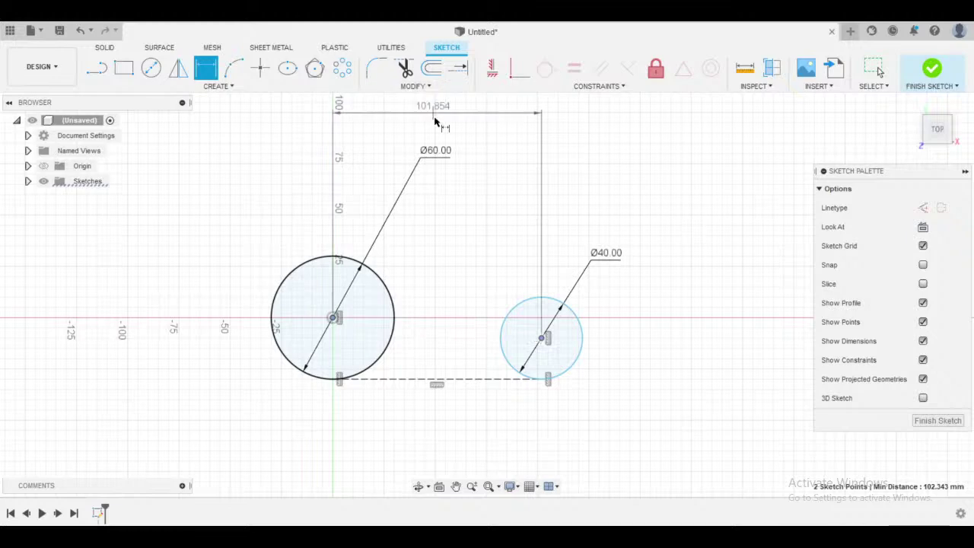
middle_drag(439, 119, 415, 195)
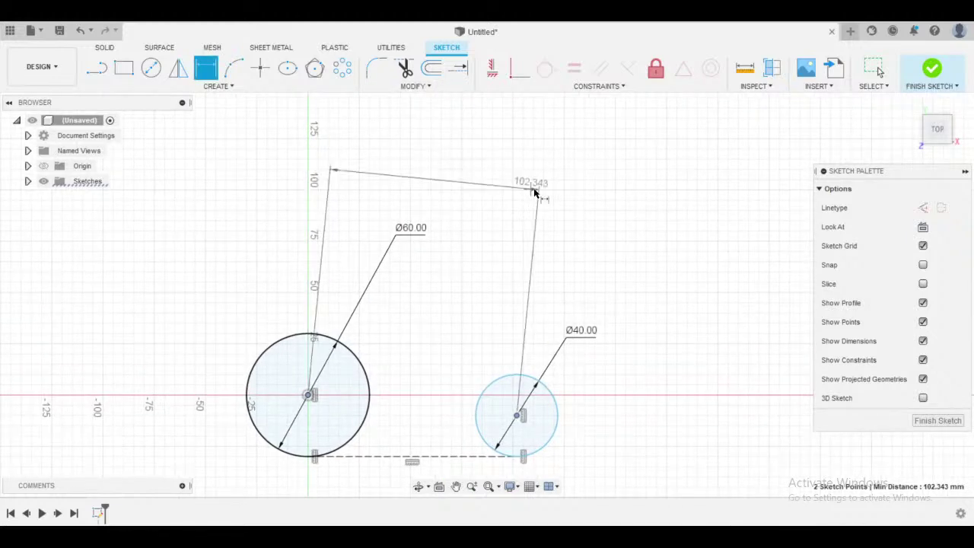
click(541, 200)
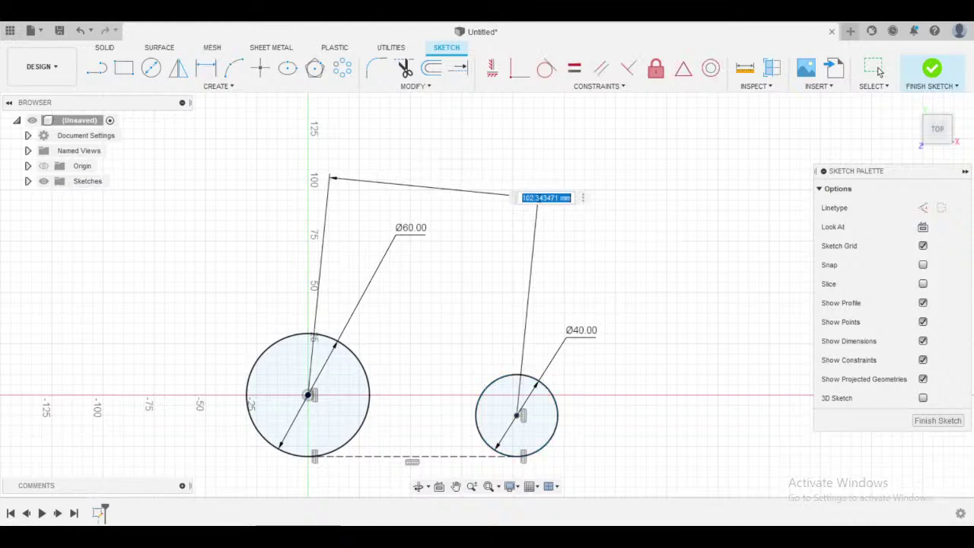
key(BackSpace)
text(60)
key(Return)
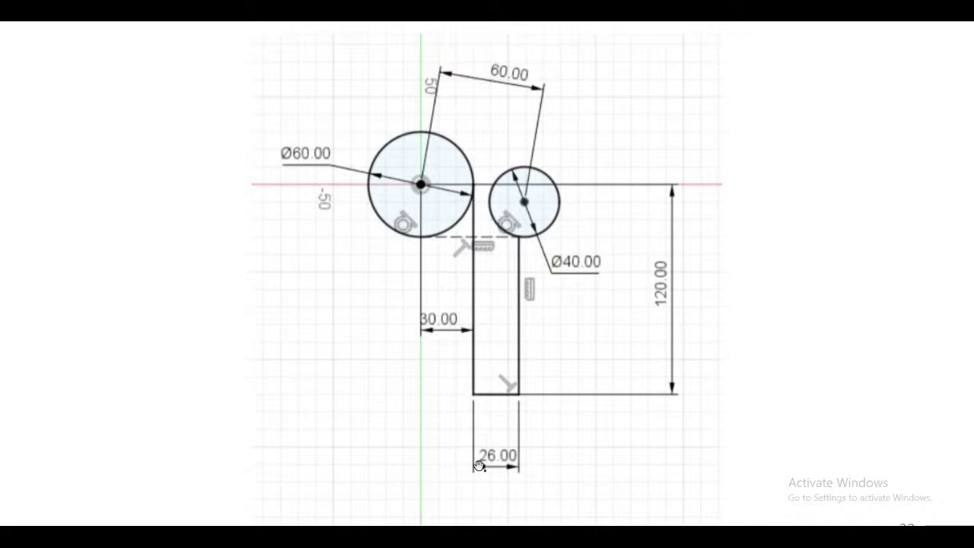
key(Escape)
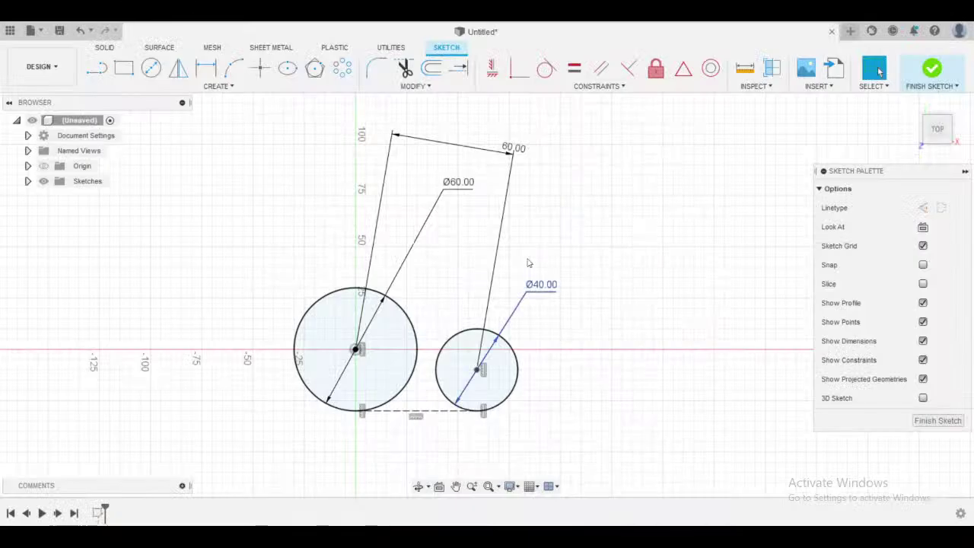
middle_drag(529, 262, 546, 213)
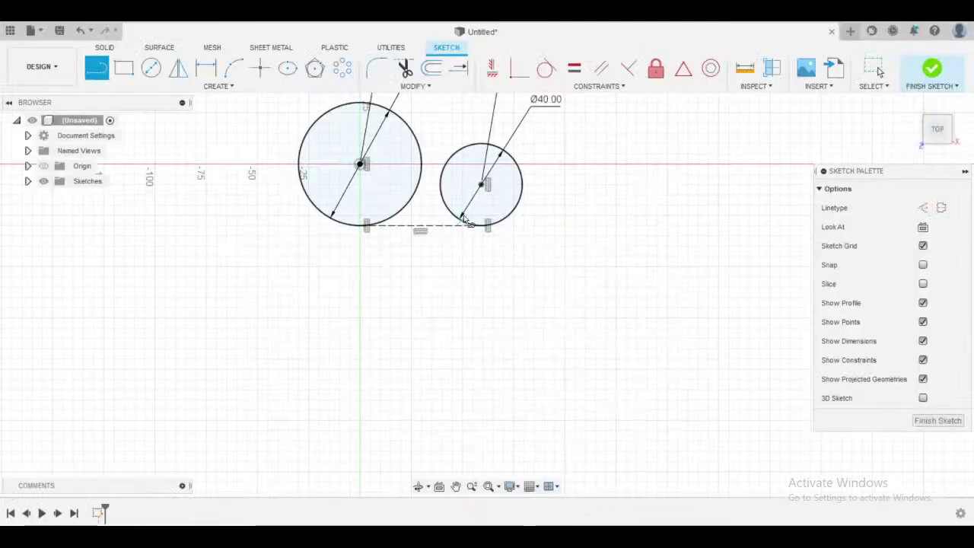
scroll(465, 221, up, 3)
click(462, 223)
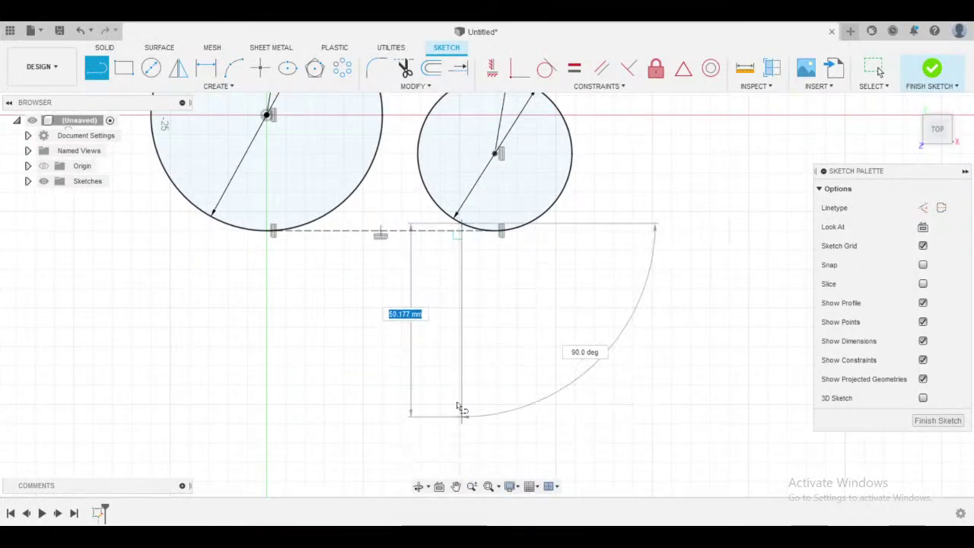
scroll(461, 228, down, 3)
scroll(461, 251, up, 5)
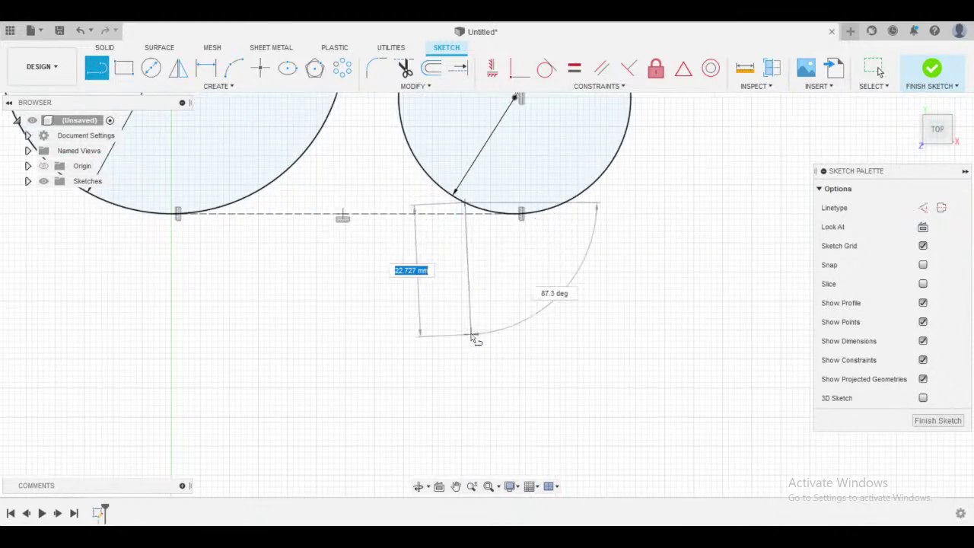
scroll(473, 338, down, 4)
middle_drag(483, 365, 494, 297)
key(Escape)
- Draw a long vertical line downward from the lower-left edge of the 40 mm circle, crossing the construction line, and check the reference drawing
click(96, 68)
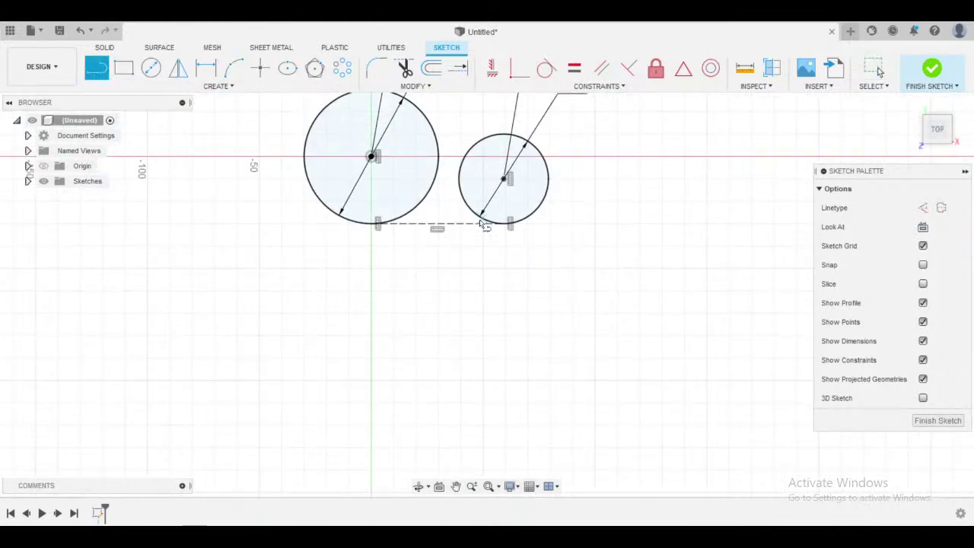
click(480, 221)
middle_drag(461, 391, 492, 343)
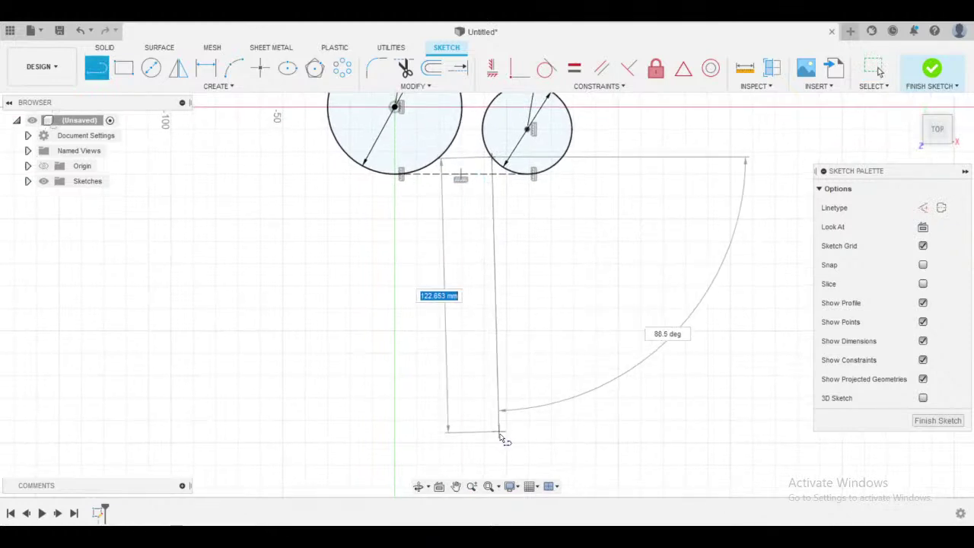
click(493, 447)
key(Escape)
scroll(557, 347, down, 3)
key(alt+Tab)
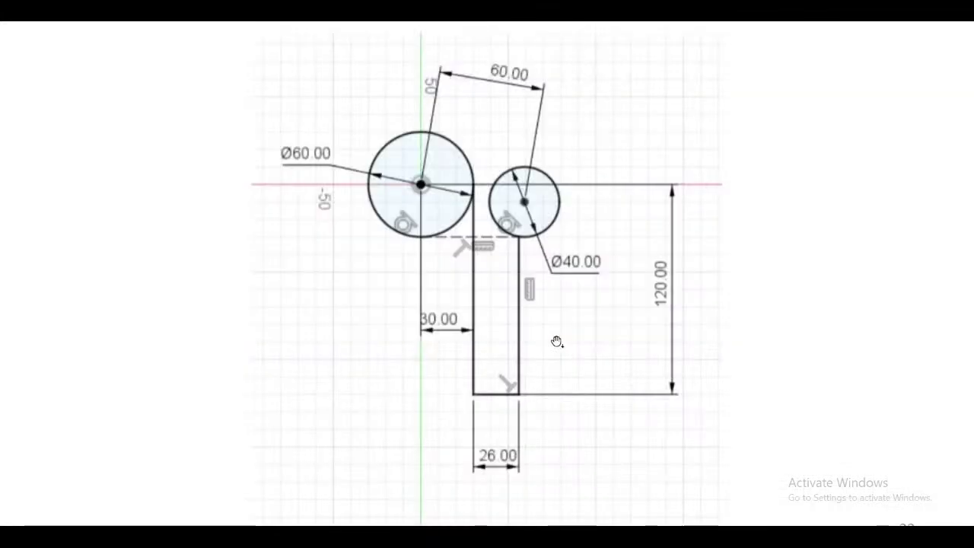
key(alt+Tab)
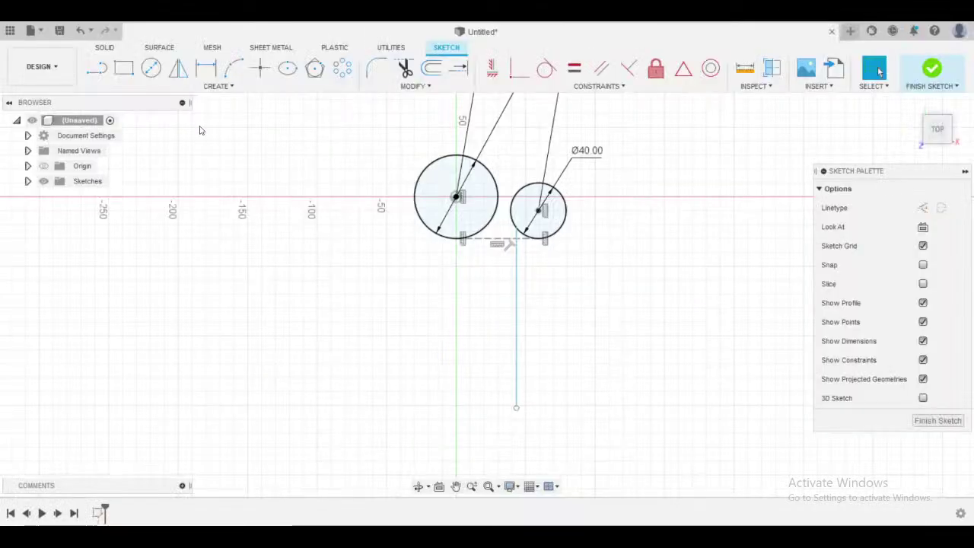
- Draw a second long vertical line downward from the lower-right edge of the 60 mm circle, parallel to the first
key(l)
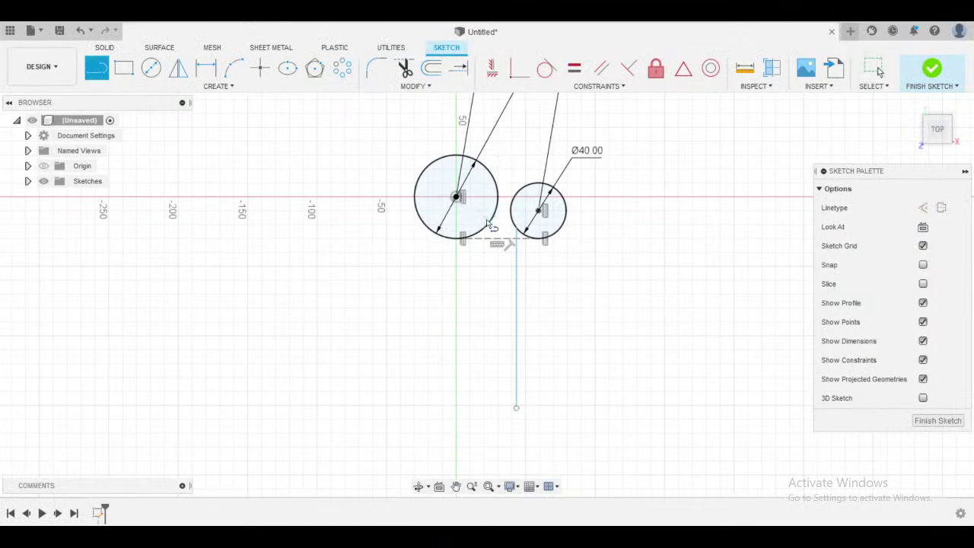
click(487, 242)
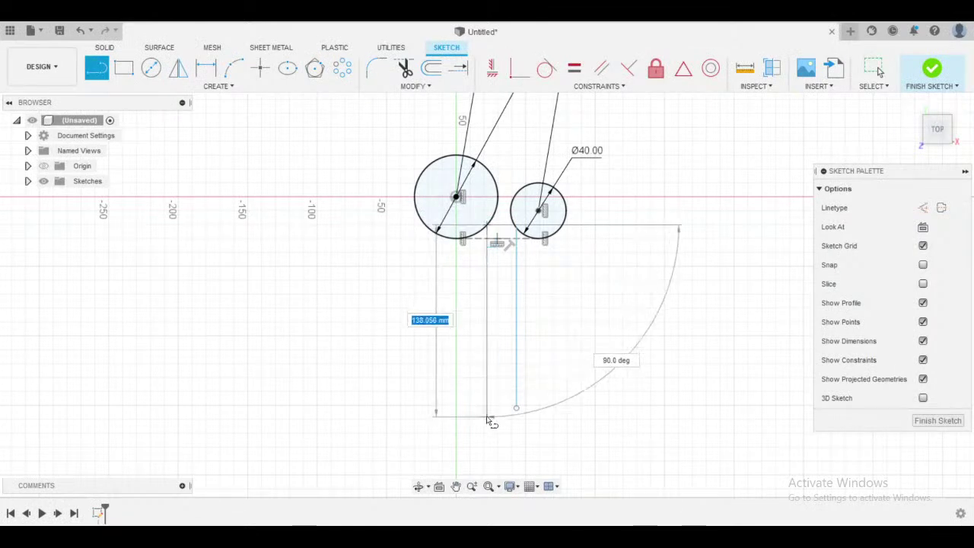
click(487, 429)
key(Escape)
- Draw a long horizontal line across both vertical lines near their lower ends
key(l)
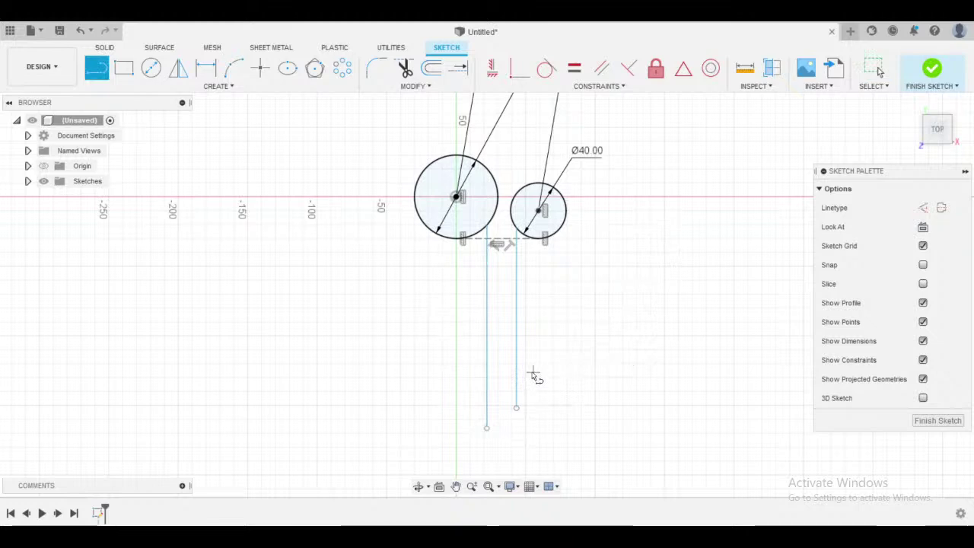
click(411, 360)
click(671, 359)
key(Escape)
- Trim the overhanging ends of the horizontal line and both vertical lines so they form a closed-bottom narrow leg
middle_drag(560, 345, 533, 331)
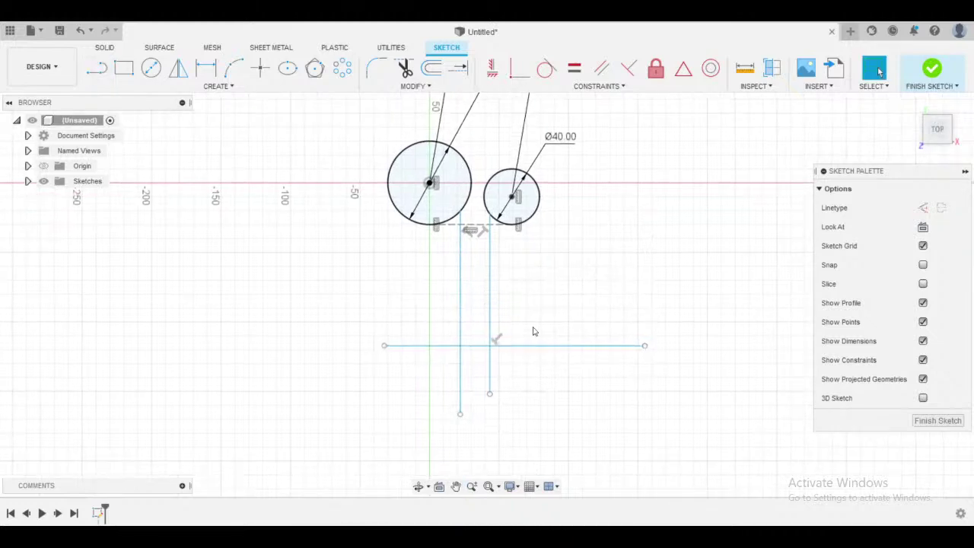
middle_drag(599, 290, 600, 263)
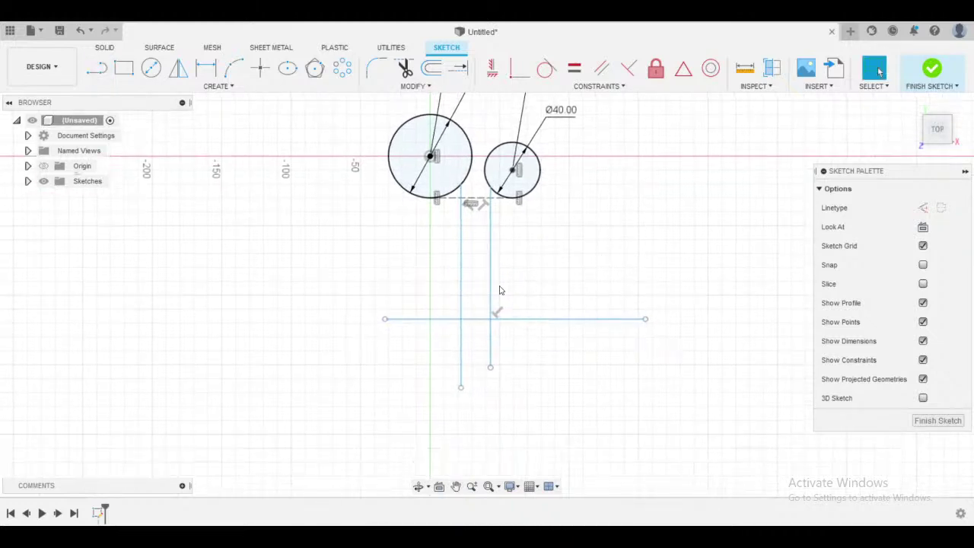
key(t)
click(423, 320)
click(462, 352)
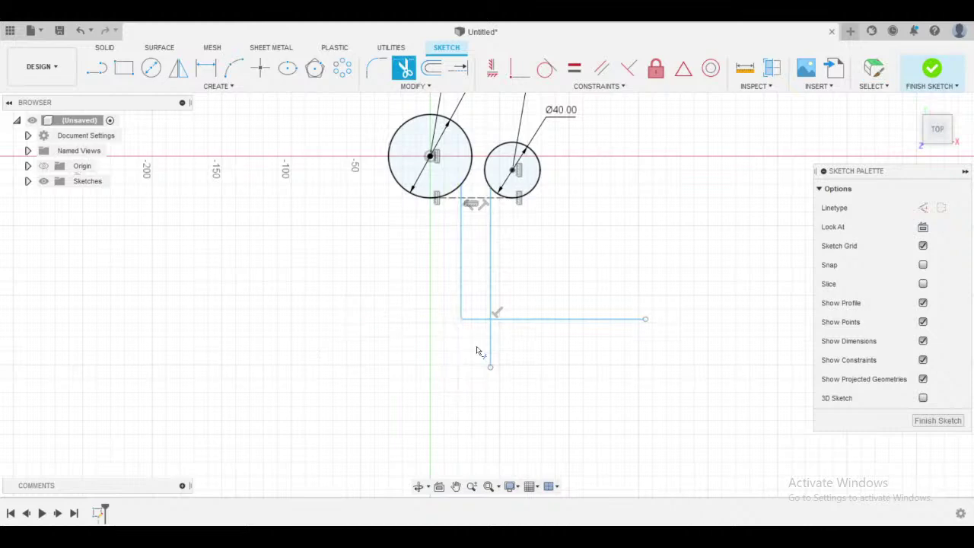
click(491, 344)
click(523, 320)
key(Escape)
- Following the reference drawing, dimension the horizontal distance from the 60 mm circle's centre to the leg's left vertical line as 30 mm
scroll(459, 291, down, 2)
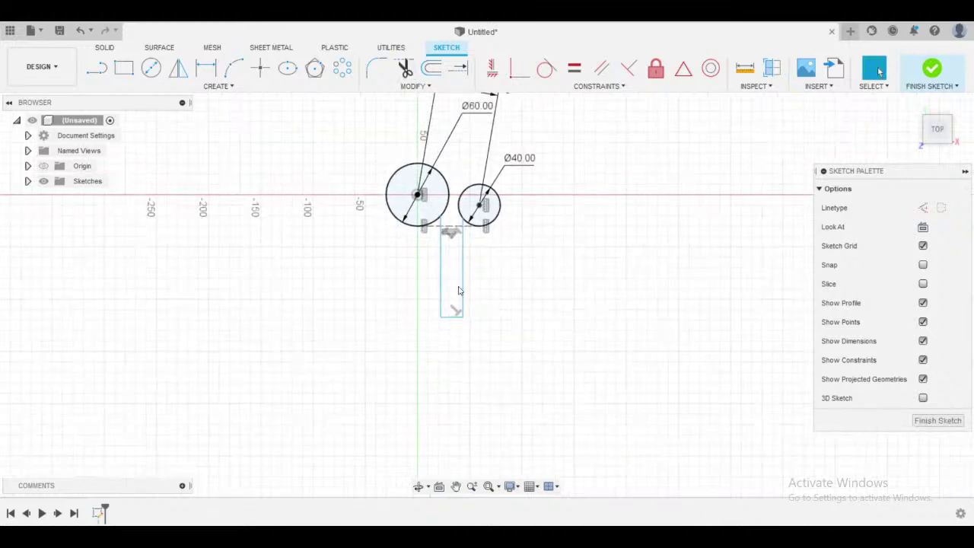
scroll(467, 281, up, 2)
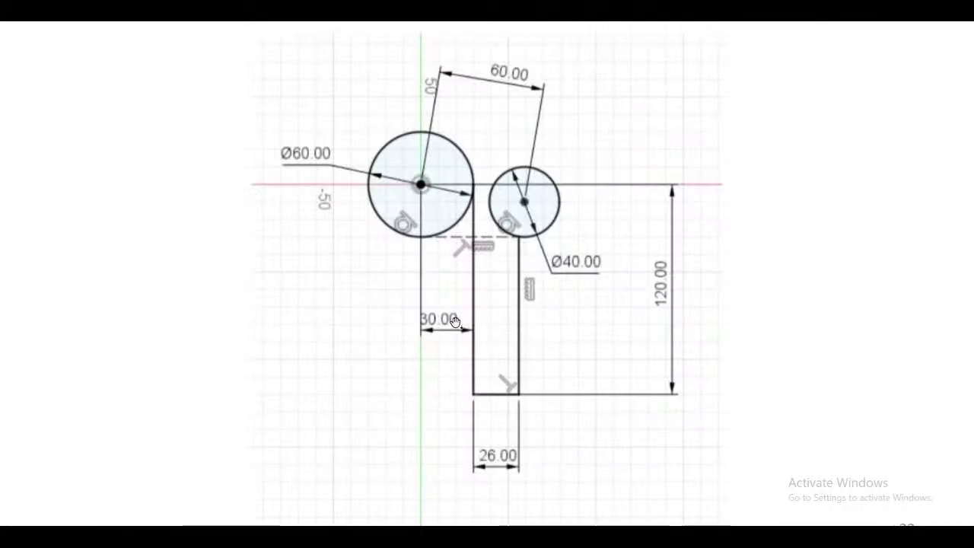
key(alt+Tab)
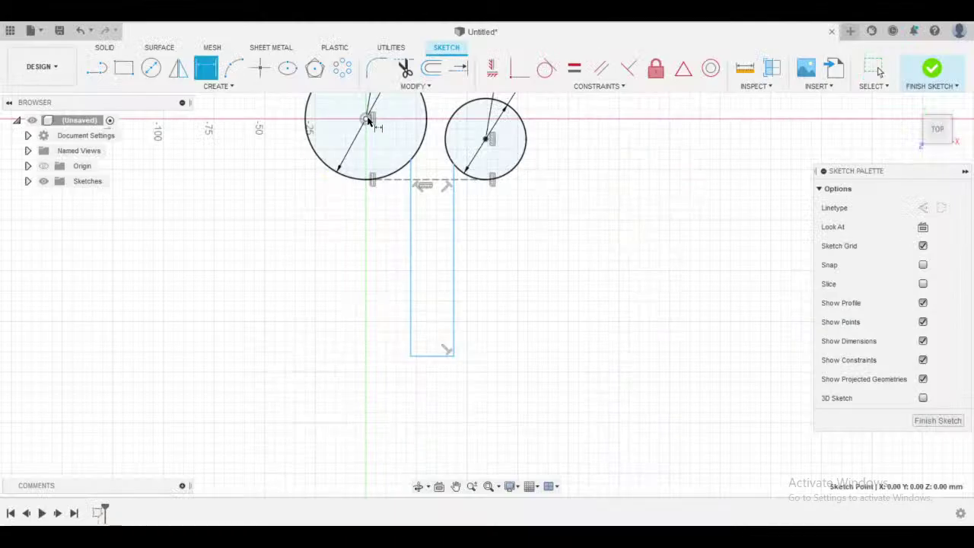
click(368, 121)
click(412, 239)
click(361, 247)
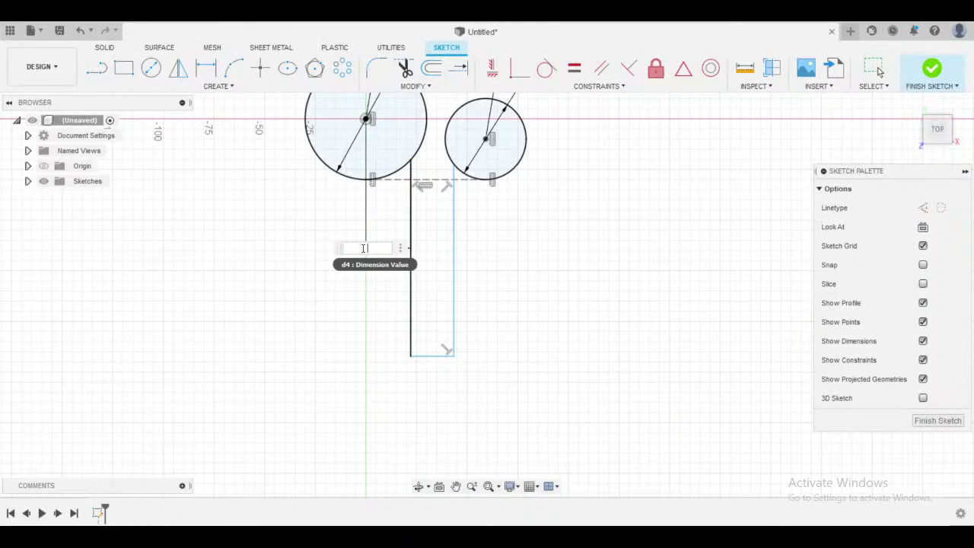
text(30)
key(Return)
key(alt+Tab)
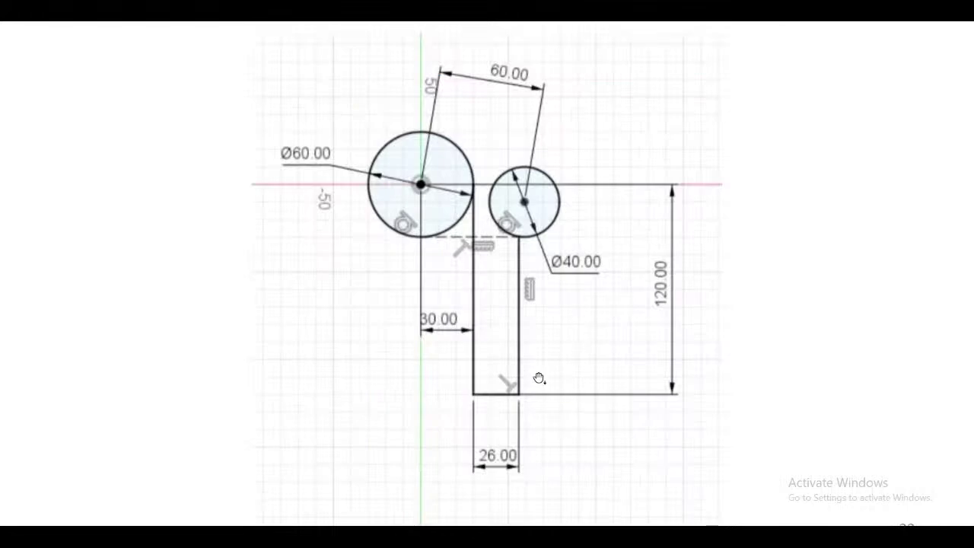
- Dimension the leg's bottom line to a width of 26 mm
key(alt+Tab)
click(443, 353)
click(454, 404)
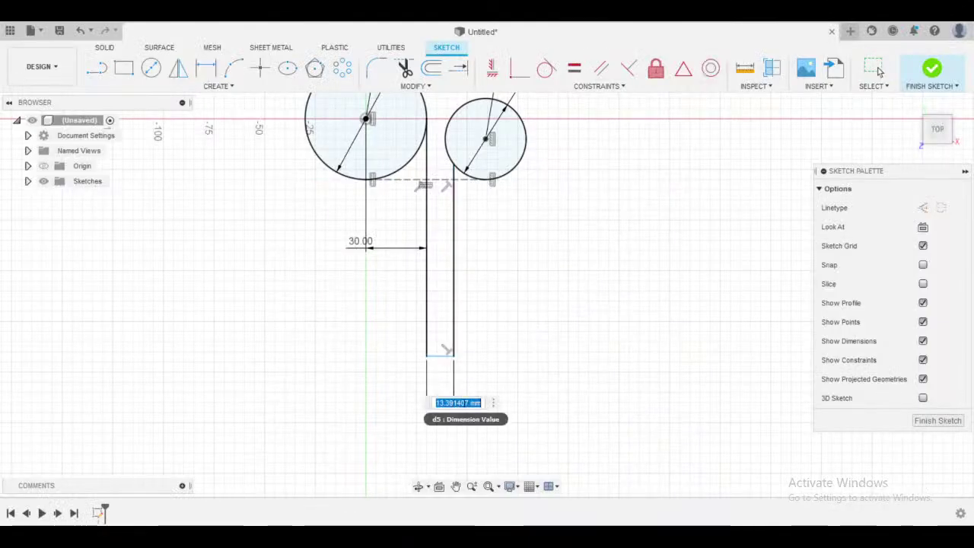
text(26)
key(Return)
- Following the reference drawing, dimension the vertical distance from the 60 mm circle's centre to the leg's bottom line as 120 mm
key(alt+Tab)
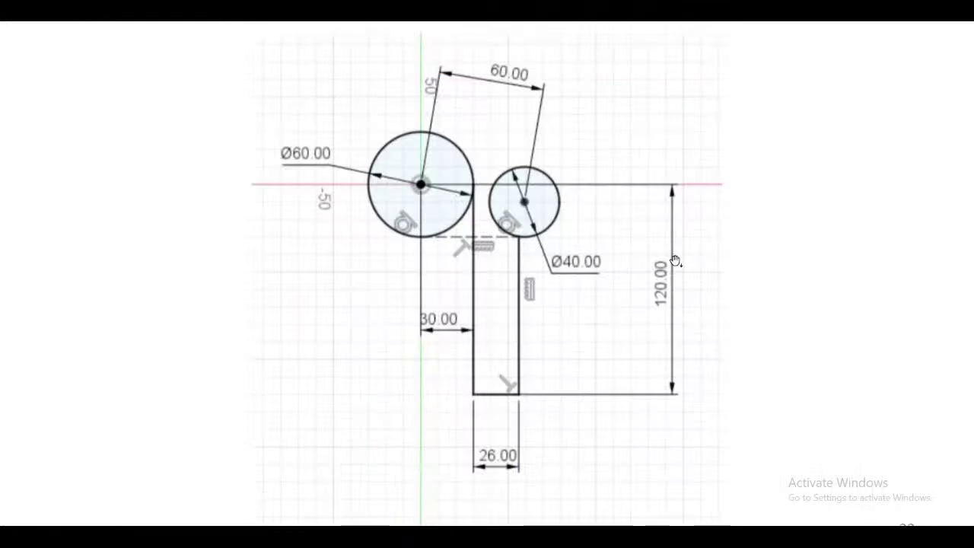
key(alt+Tab)
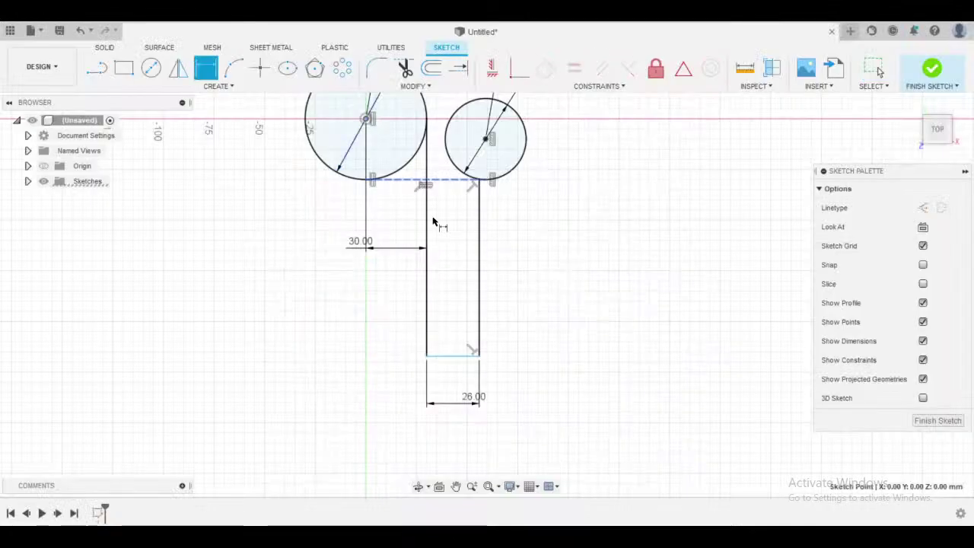
click(466, 354)
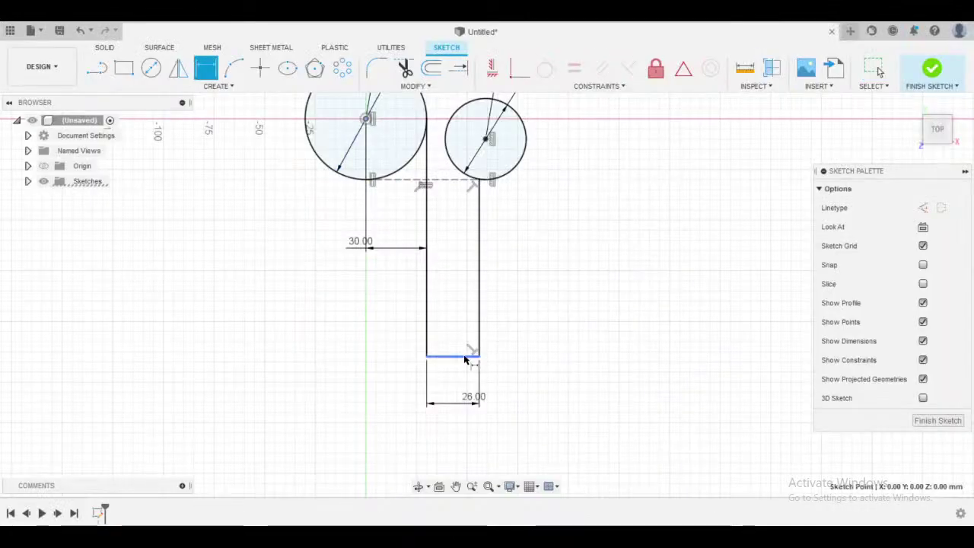
click(637, 254)
text(120)
key(Return)
scroll(670, 272, down, 3)
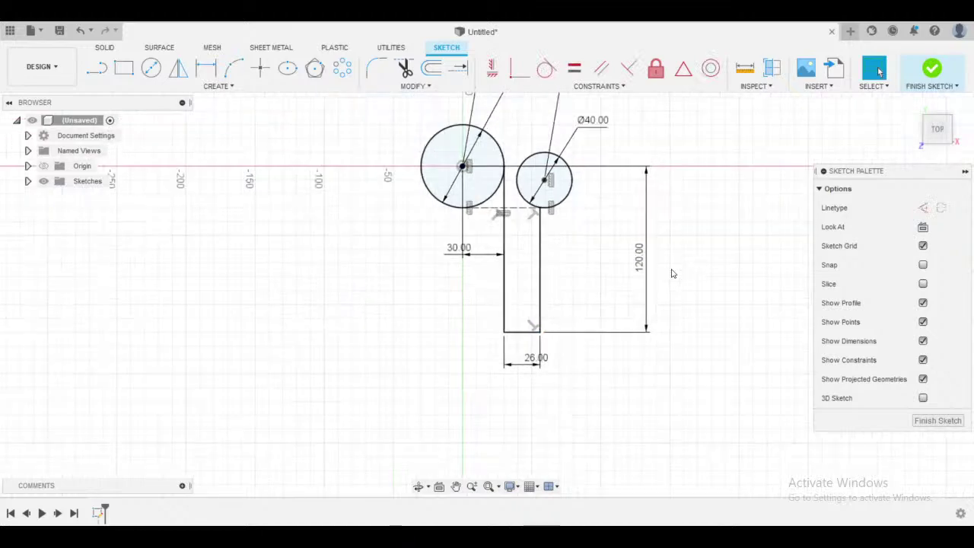
- Draw a larger concentric circle around the 60 mm circle and another, about 76 mm in diameter, around the 40 mm circle
mouse_move(669, 271)
middle_down()
mouse_move(637, 298)
mouse_move(643, 322)
mouse_move(629, 348)
middle_up()
scroll(642, 310, down, 1)
mouse_move(641, 310)
middle_down()
mouse_move(639, 274)
mouse_move(598, 289)
middle_up()
scroll(639, 278, down, 2)
scroll(508, 316, up, 1)
middle_drag(439, 329, 470, 342)
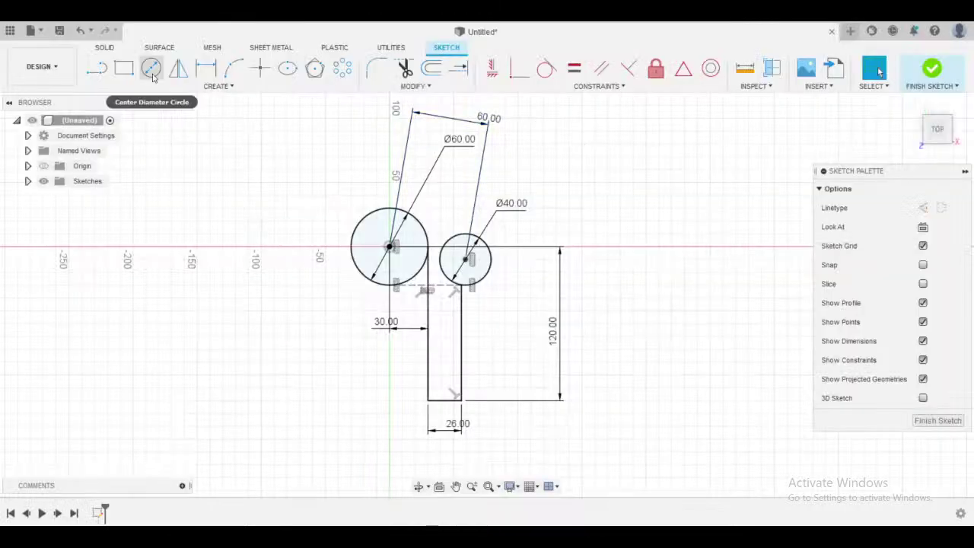
click(150, 68)
scroll(355, 244, up, 4)
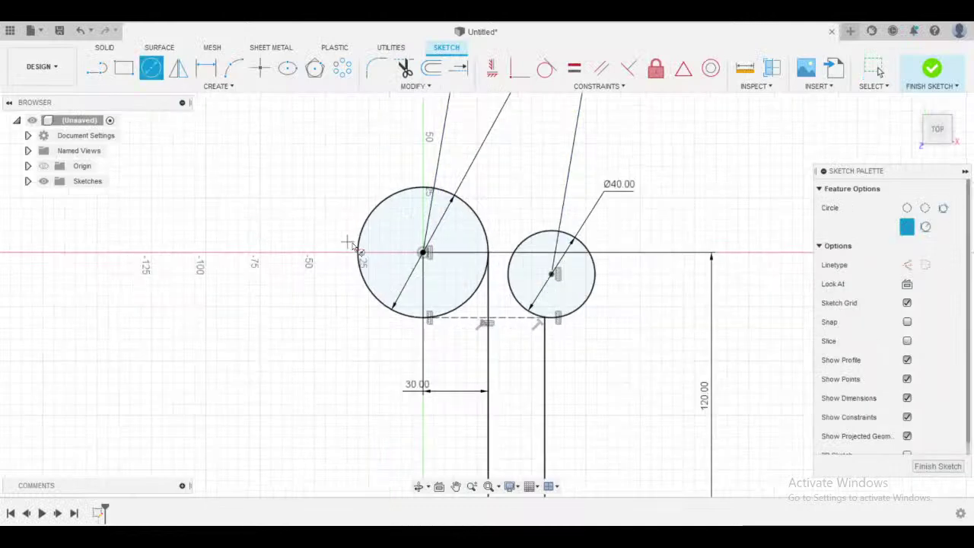
click(425, 251)
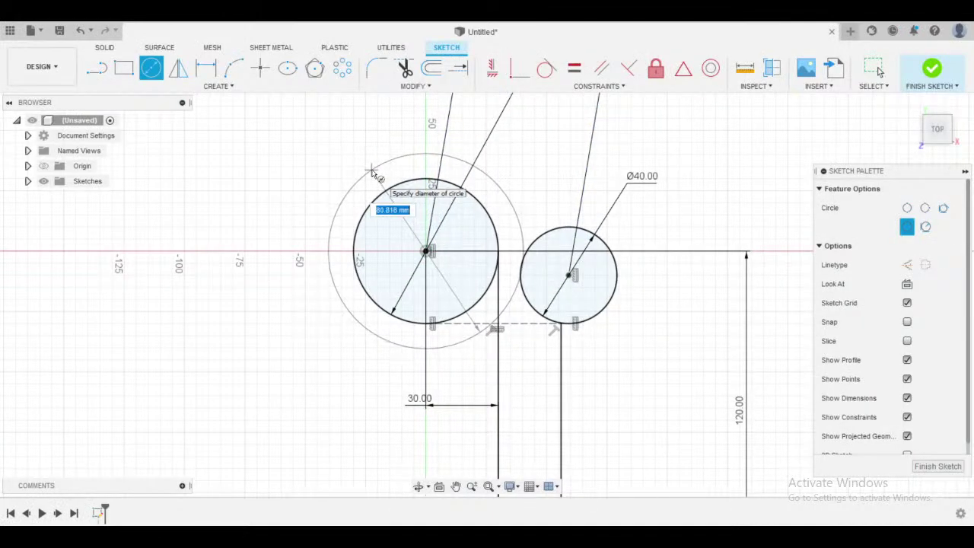
click(519, 220)
click(568, 276)
click(647, 228)
- Dimension the new outer circle around the 60 mm circle to a diameter of 86 mm
key(d)
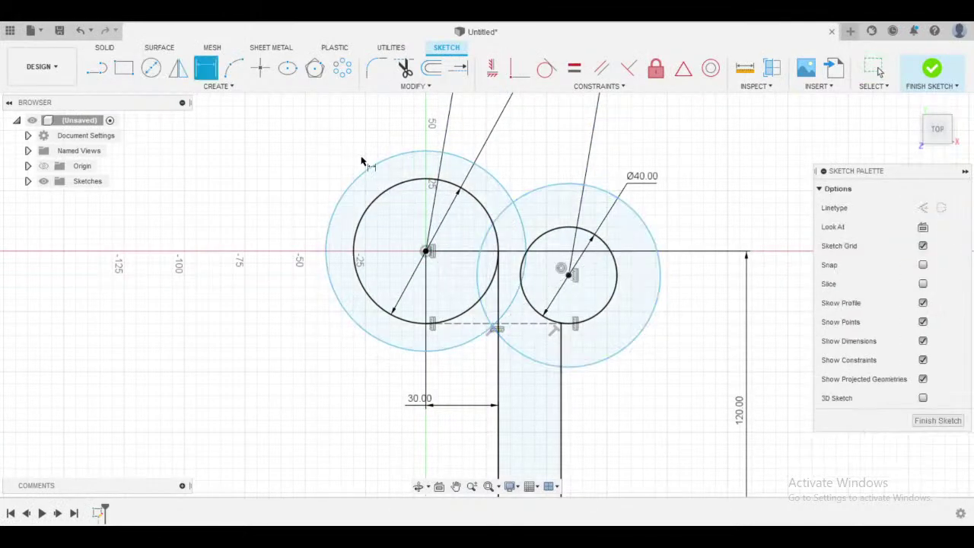
click(355, 180)
click(329, 154)
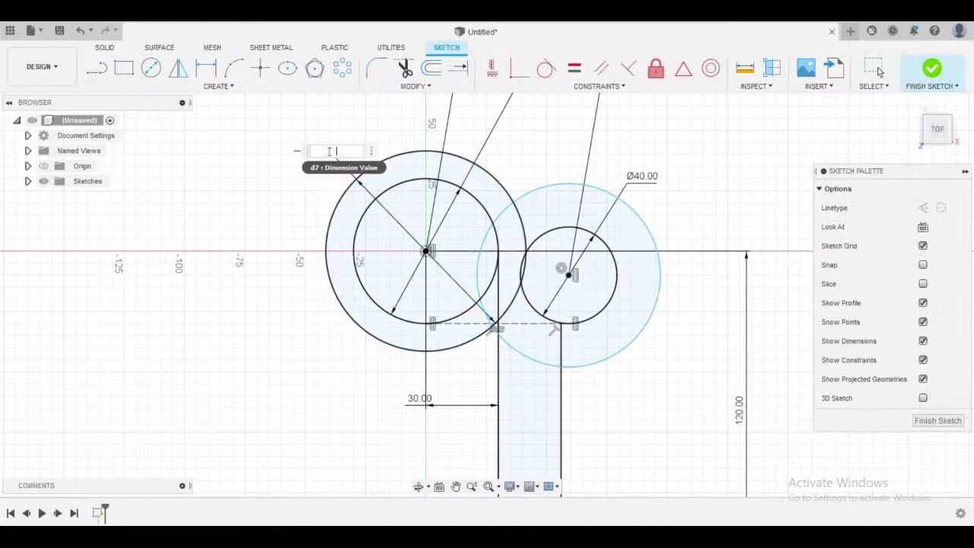
text(86)
key(Return)
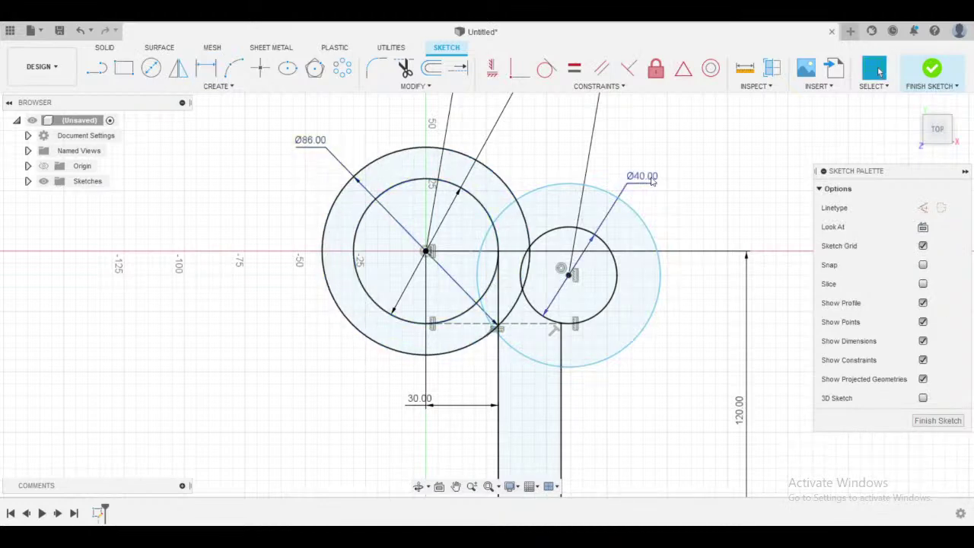
- Set the smaller inner circle's existing 40 mm diameter dimension to 46 mm
double_click(642, 176)
text(46)
key(Return)
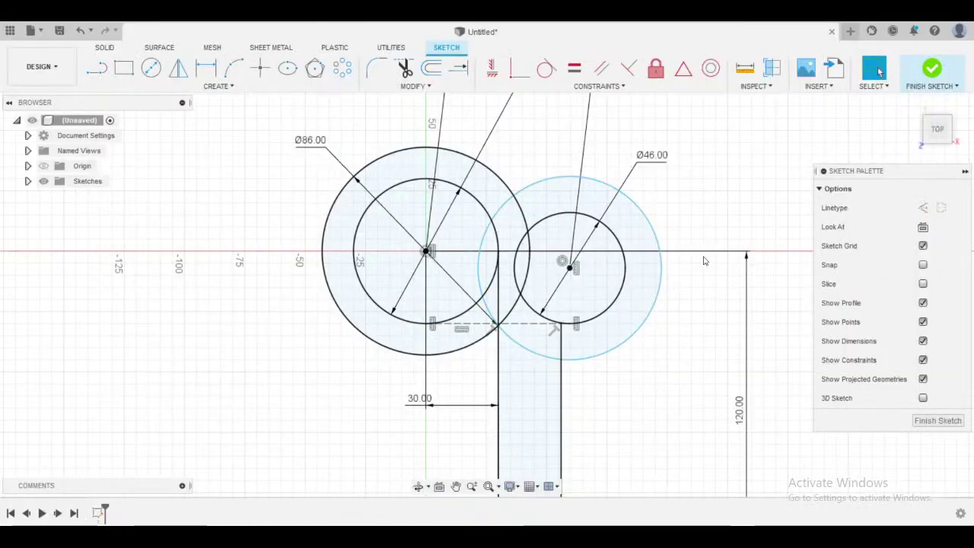
- Move the smaller inner circle's diameter label further out and set its diameter back to 40 mm
middle_drag(704, 260, 584, 271)
scroll(559, 225, down, 2)
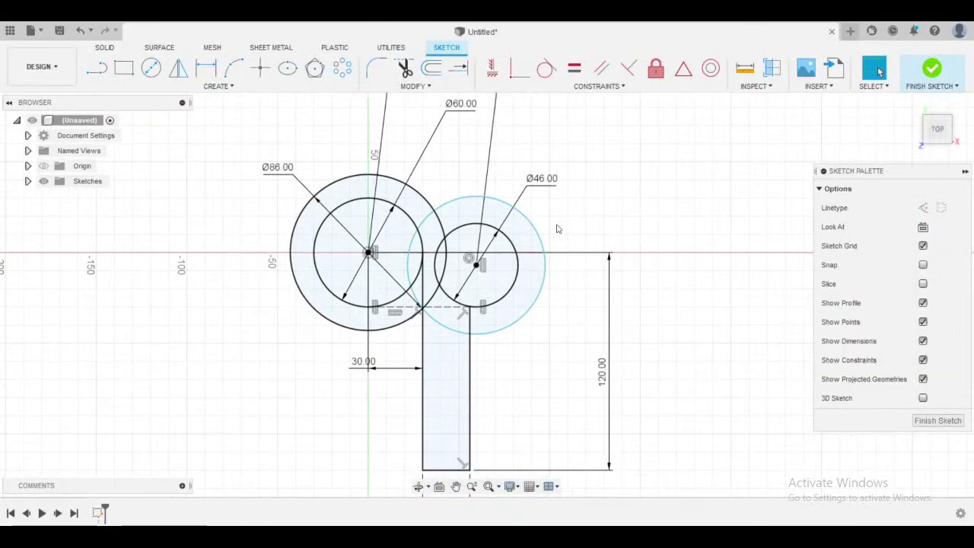
scroll(557, 225, up, 1)
middle_drag(556, 312, 528, 236)
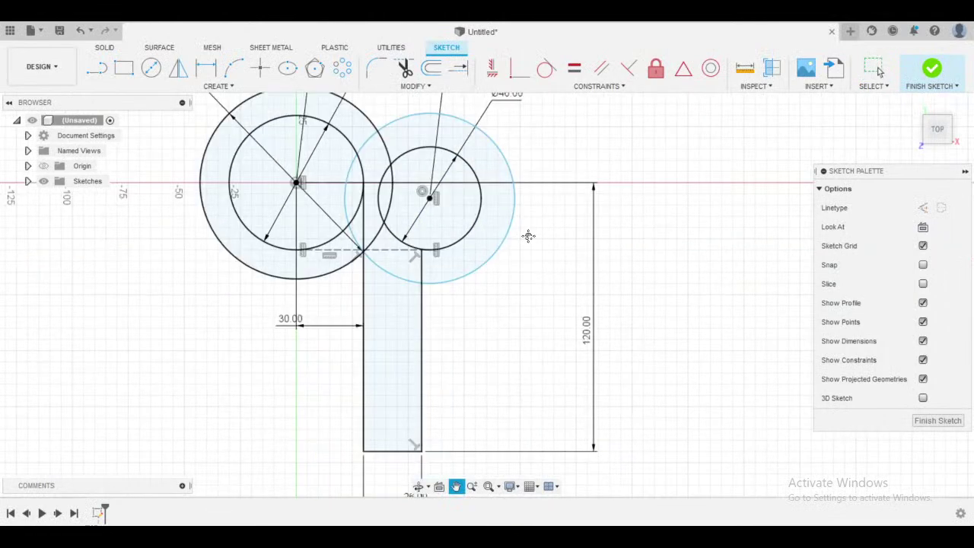
scroll(528, 236, down, 2)
middle_drag(546, 171, 533, 242)
drag(506, 215, 550, 226)
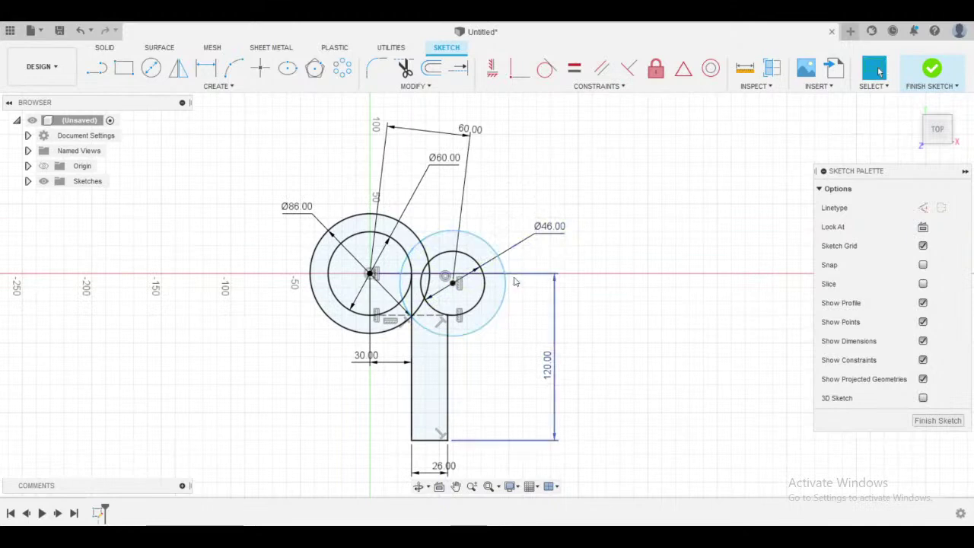
double_click(550, 226)
text(40)
key(Return)
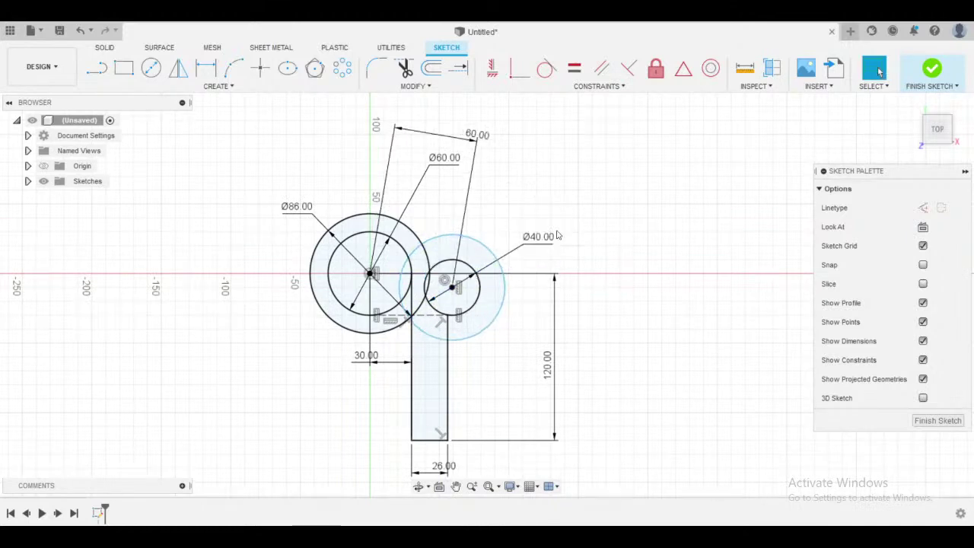
- Dimension the outer circle around the 40 mm circle to a diameter of 46 mm
key(d)
click(504, 261)
click(500, 223)
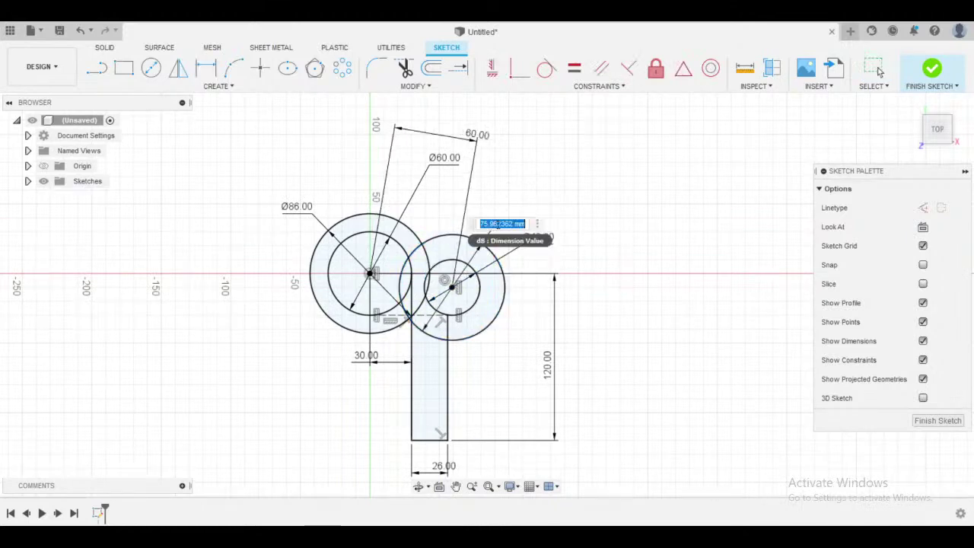
key(Return)
- Consult the reference drawing and reposition the 86 mm diameter label level with the circle's centre, outside its left edge
scroll(438, 278, up, 3)
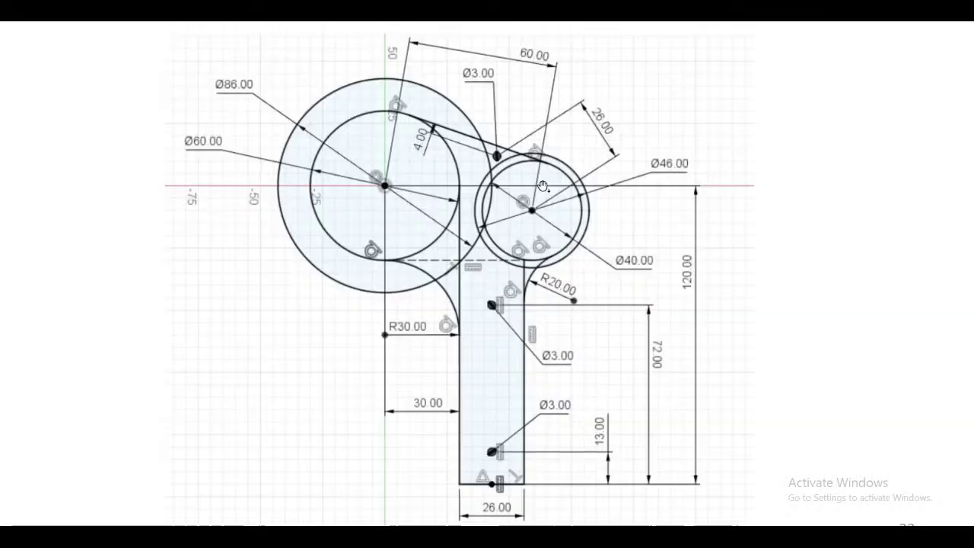
key(alt+Tab)
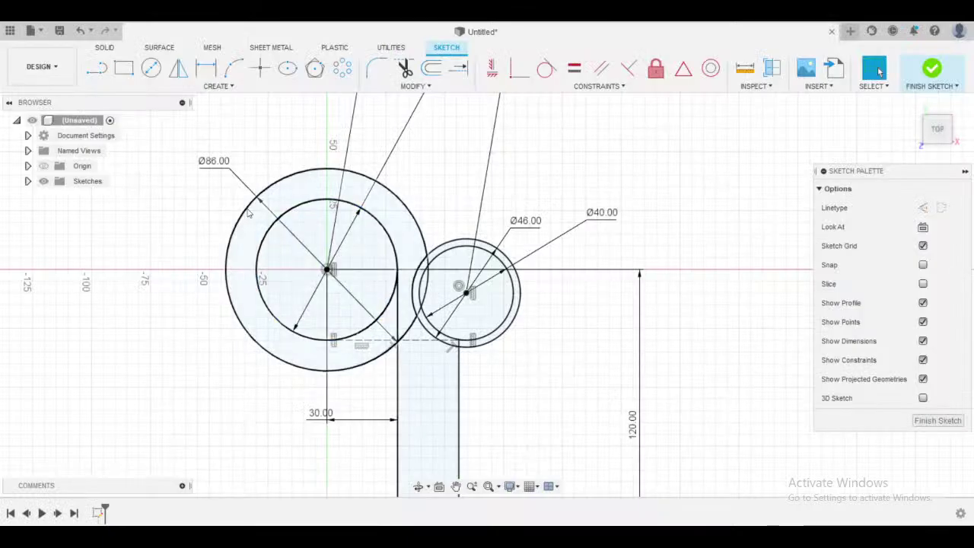
middle_drag(287, 218, 315, 224)
drag(246, 175, 228, 273)
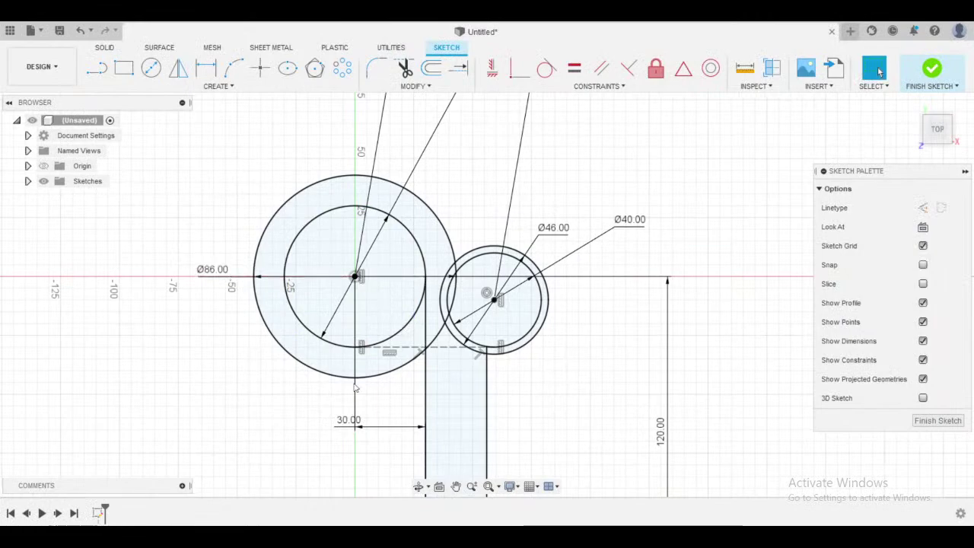
- Draw a sloping line about 45 mm long from the 60 mm circle's upper-right edge to the top of the 40 mm circle
middle_drag(365, 208, 373, 308)
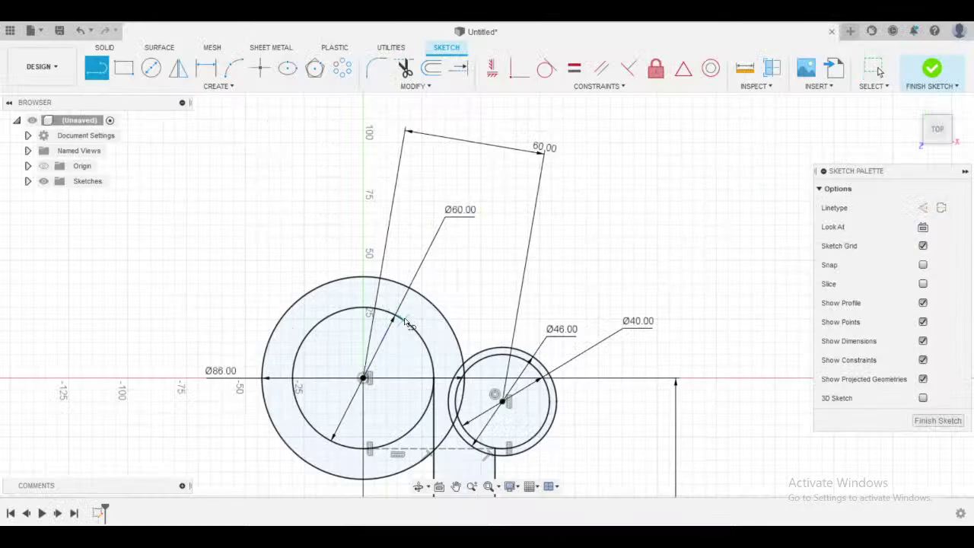
click(404, 321)
click(498, 353)
key(Escape)
scroll(495, 257, up, 3)
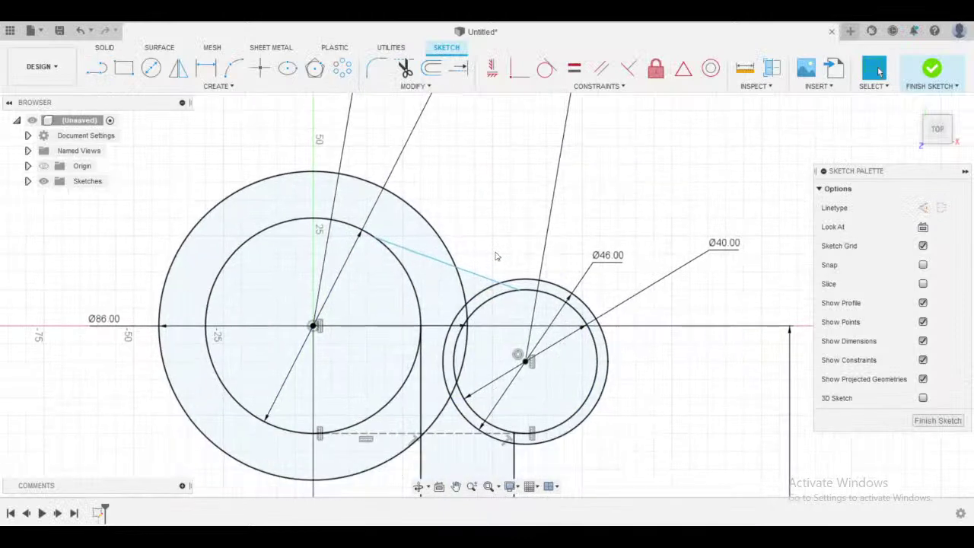
scroll(503, 268, up, 2)
mouse_move(523, 299)
mouse_down()
mouse_move(496, 305)
mouse_move(529, 292)
mouse_up()
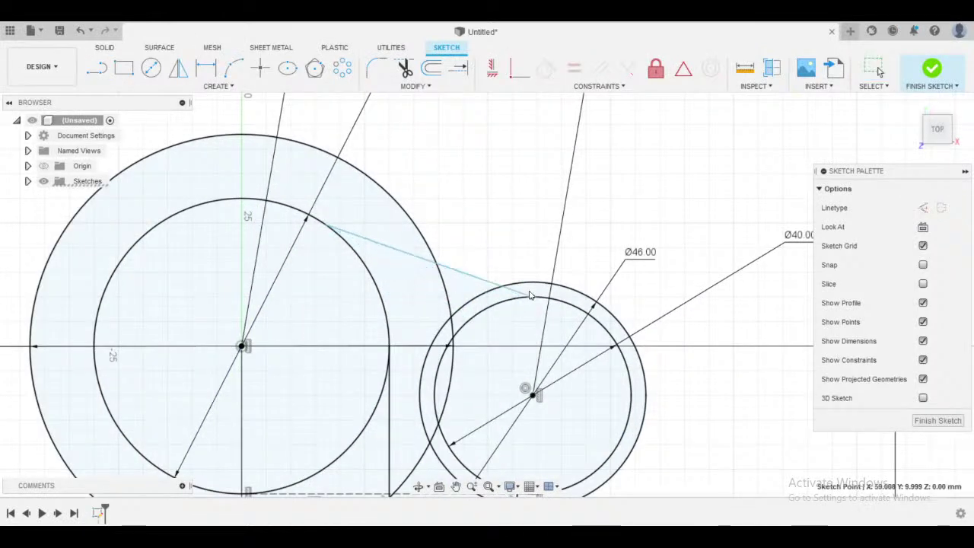
- Make the sloping line tangent to both the 40 mm circle and the 60 mm circle
click(470, 276)
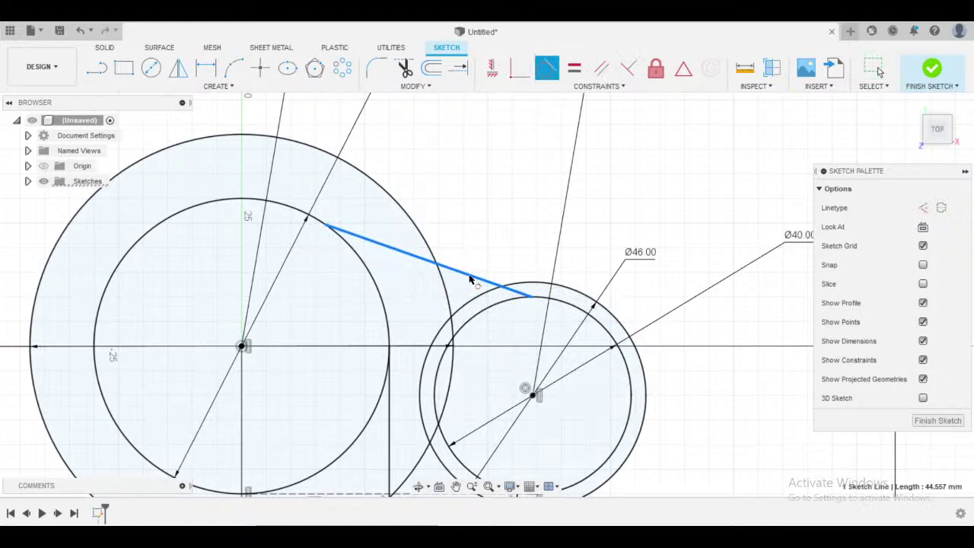
click(495, 304)
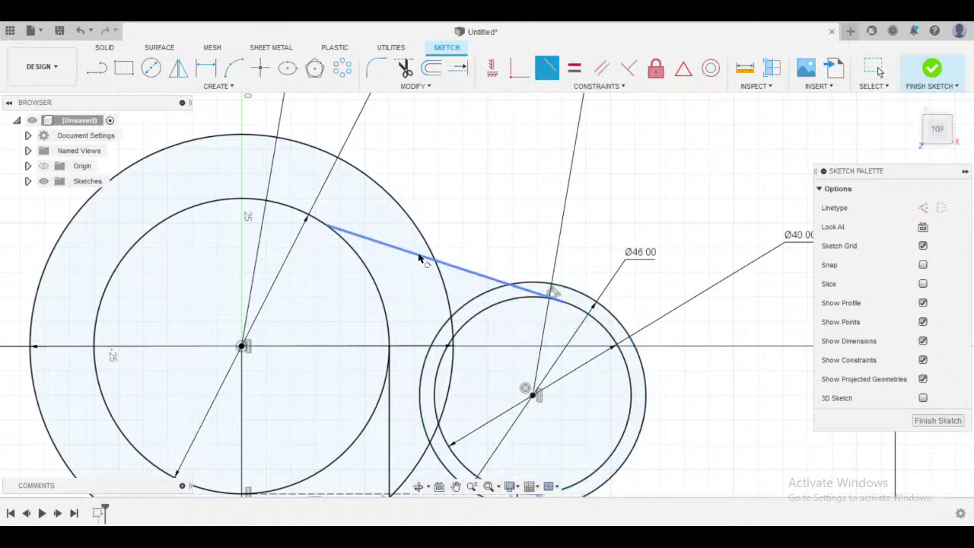
click(387, 244)
click(357, 250)
key(Escape)
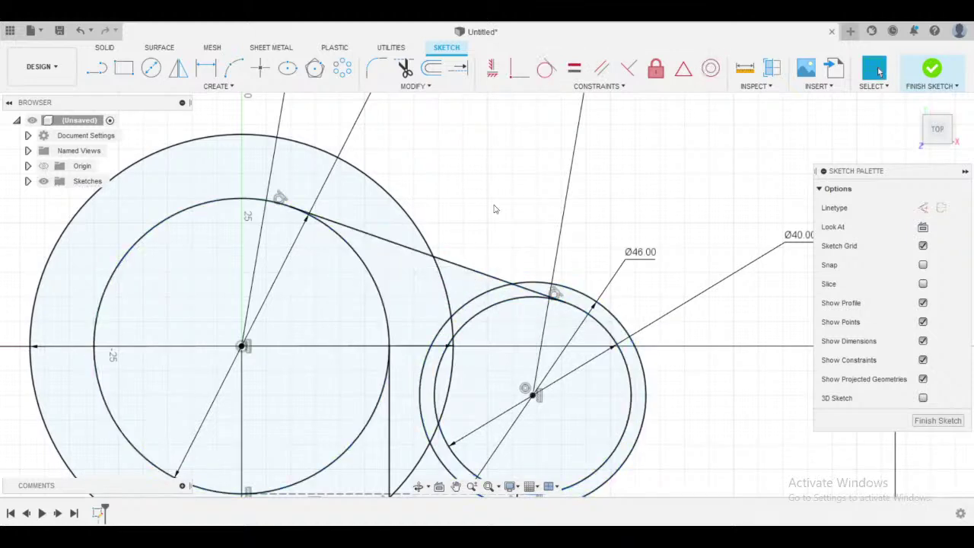
- Expand the Sketches folder to check whether Sketch1 is fully constrained
scroll(490, 202, down, 3)
scroll(488, 213, up, 3)
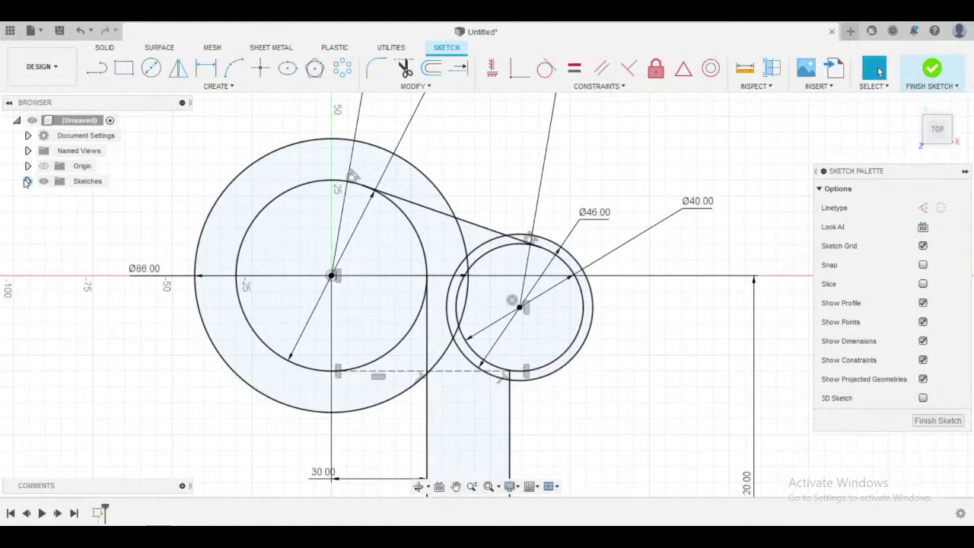
click(27, 181)
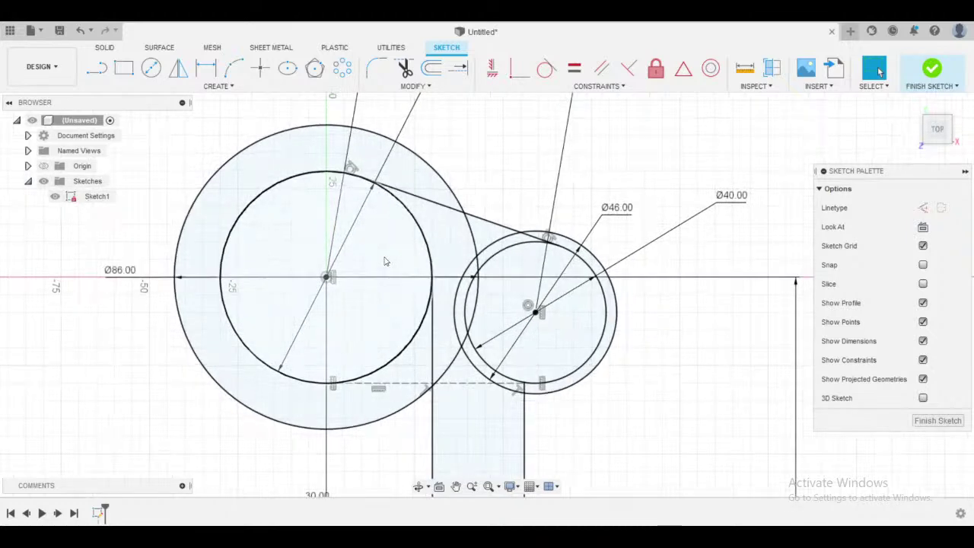
scroll(480, 169, down, 3)
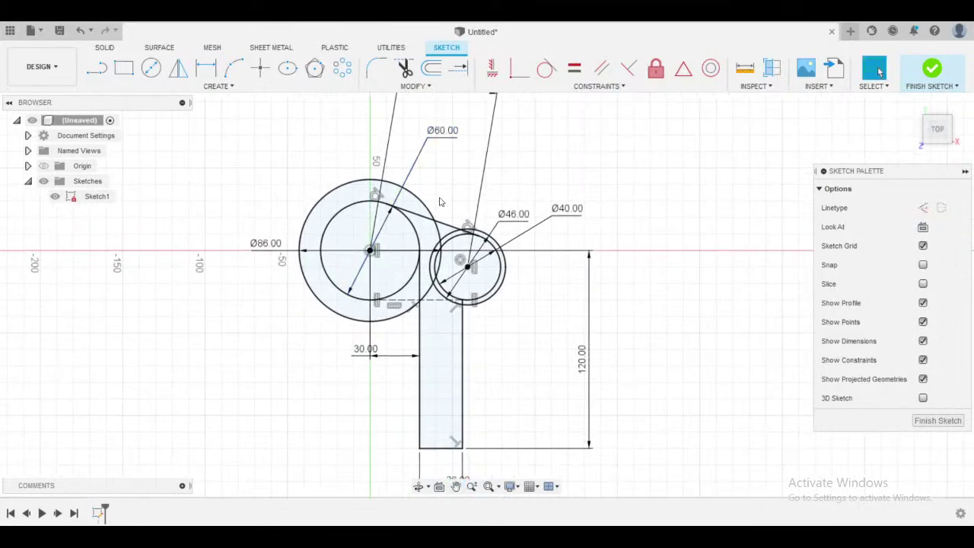
scroll(466, 188, up, 2)
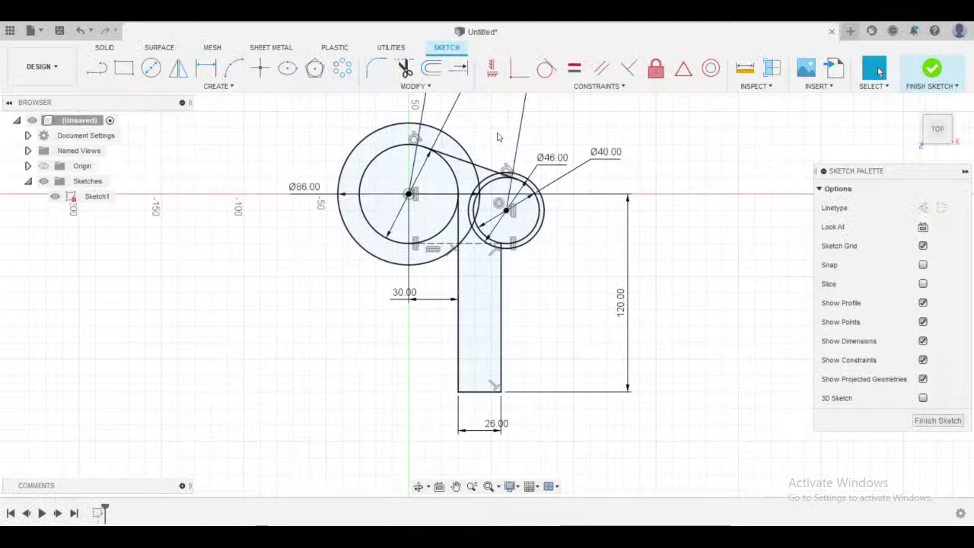
- Draw a three-point arc from the leg's left line to the bottom of the 60 mm circle, bulging toward the leg
click(233, 67)
scroll(445, 278, up, 3)
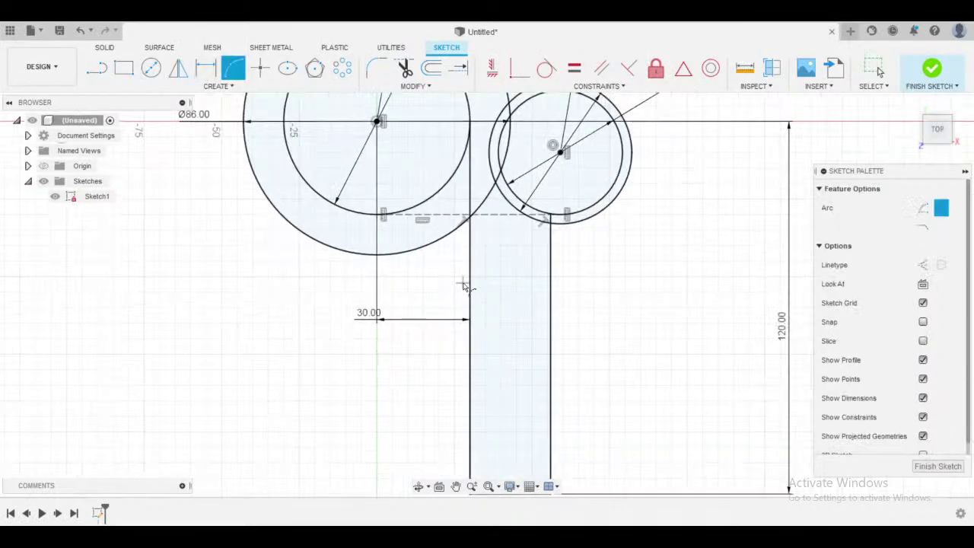
click(469, 286)
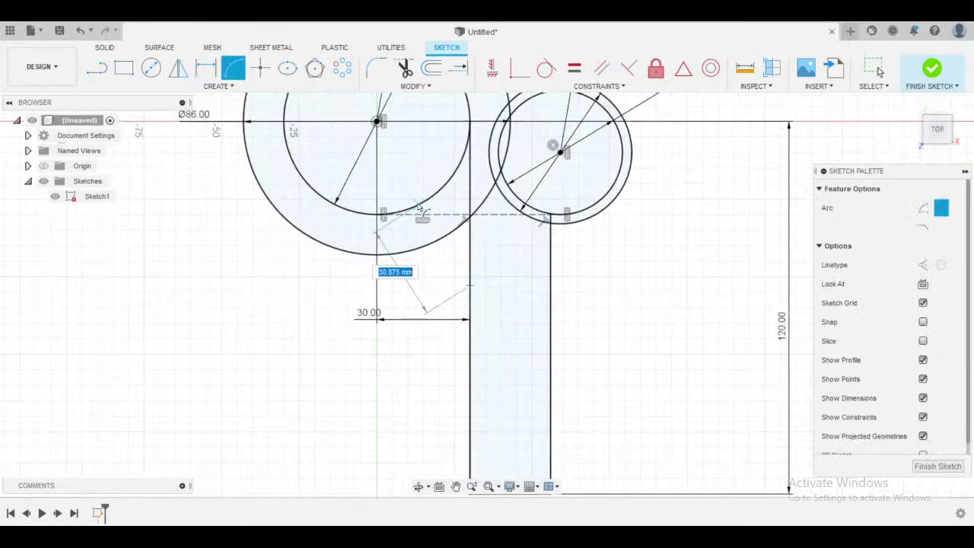
click(350, 211)
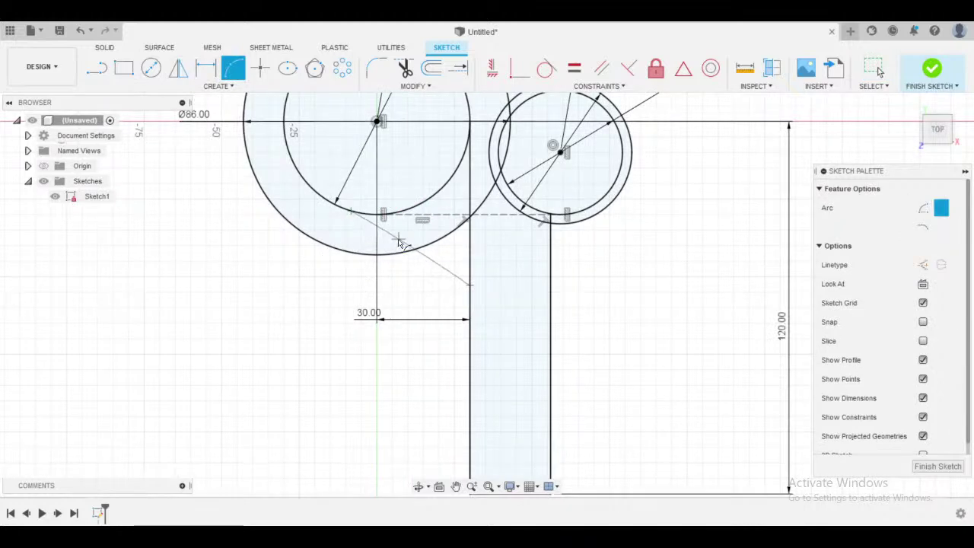
click(446, 226)
key(Escape)
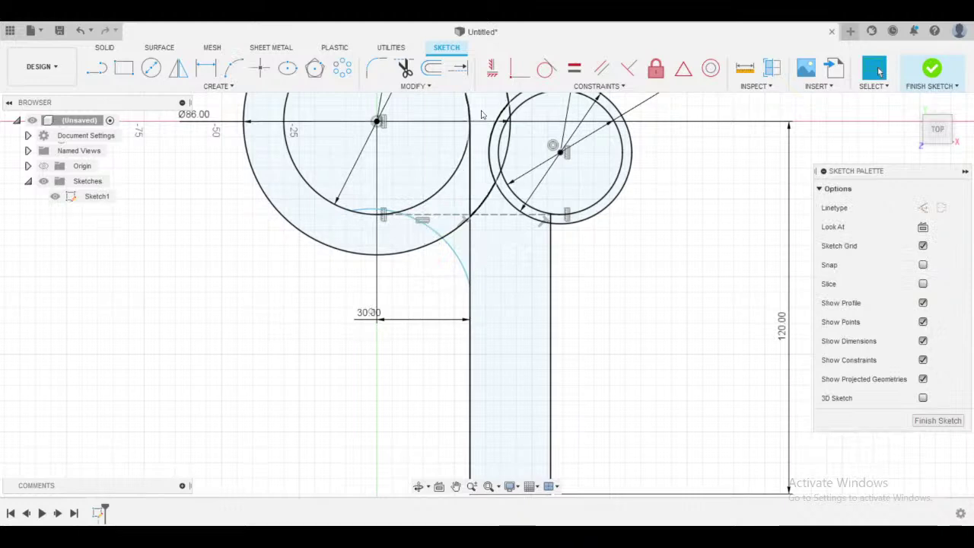
- Make the new arc tangent to the 60 mm circle and to the leg's left line
click(546, 69)
click(436, 228)
click(429, 207)
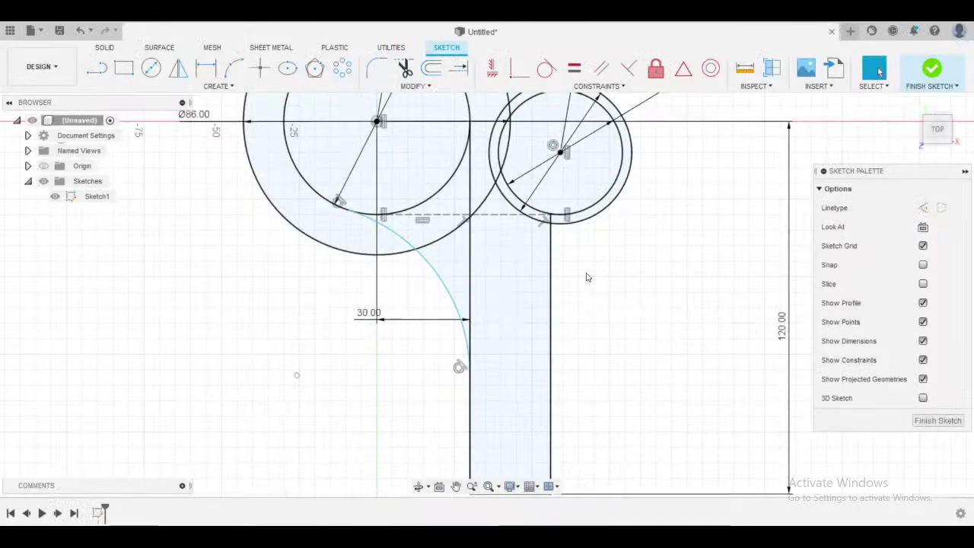
- Set the radius of the arc between the 60 mm circle and the leg's left line to 30 mm
middle_drag(502, 279, 538, 307)
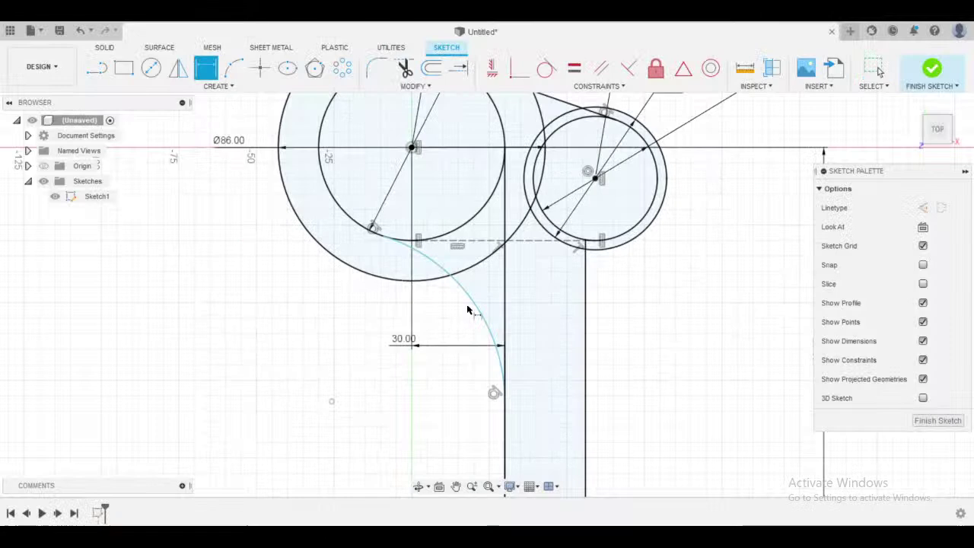
click(479, 309)
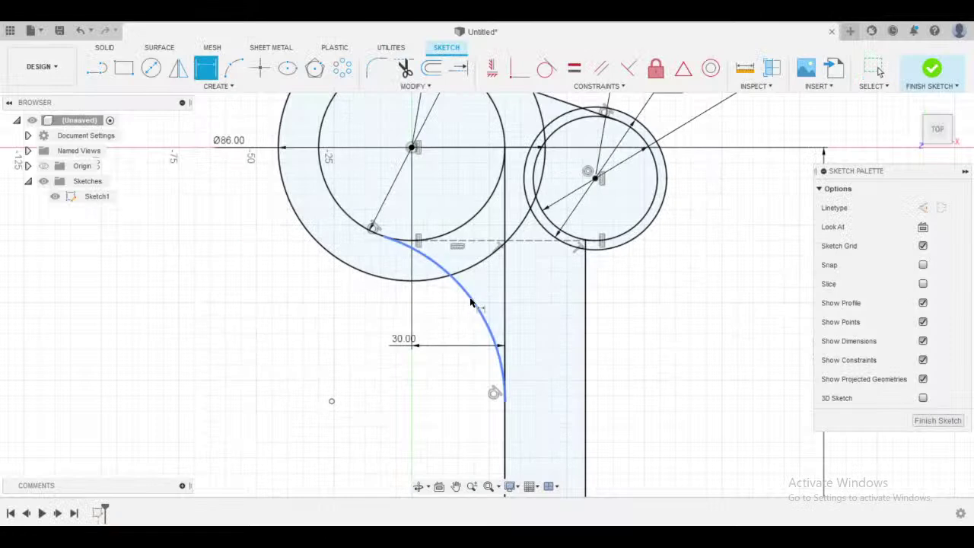
click(381, 336)
key(BackSpace)
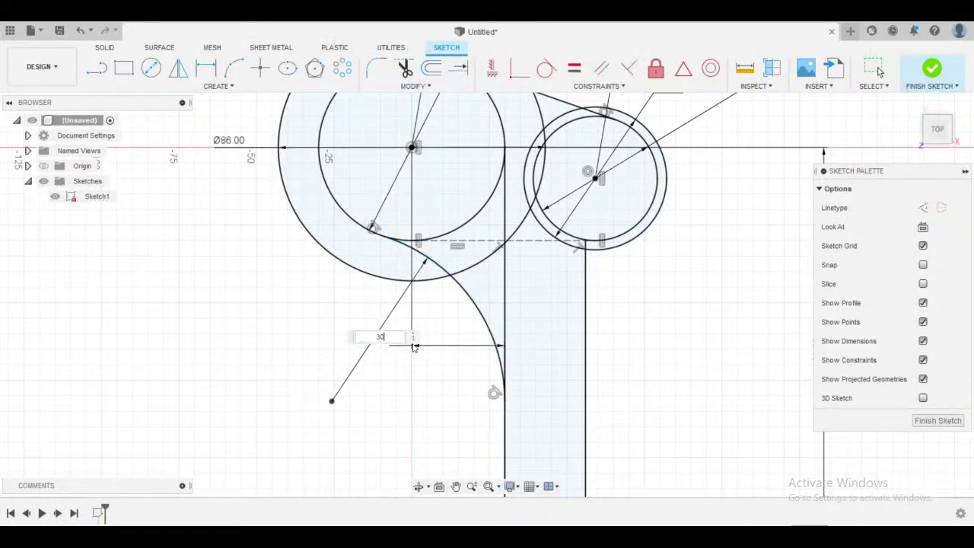
key(Return)
key(Escape)
- Draw a three-point arc from the leg's right line to the underside of the 40 mm circle
scroll(791, 280, down, 2)
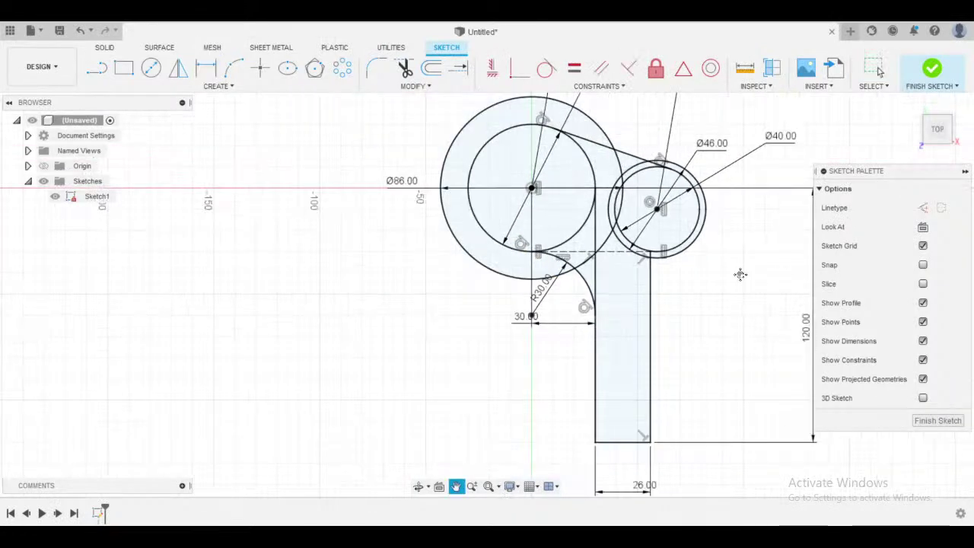
middle_drag(739, 274, 647, 279)
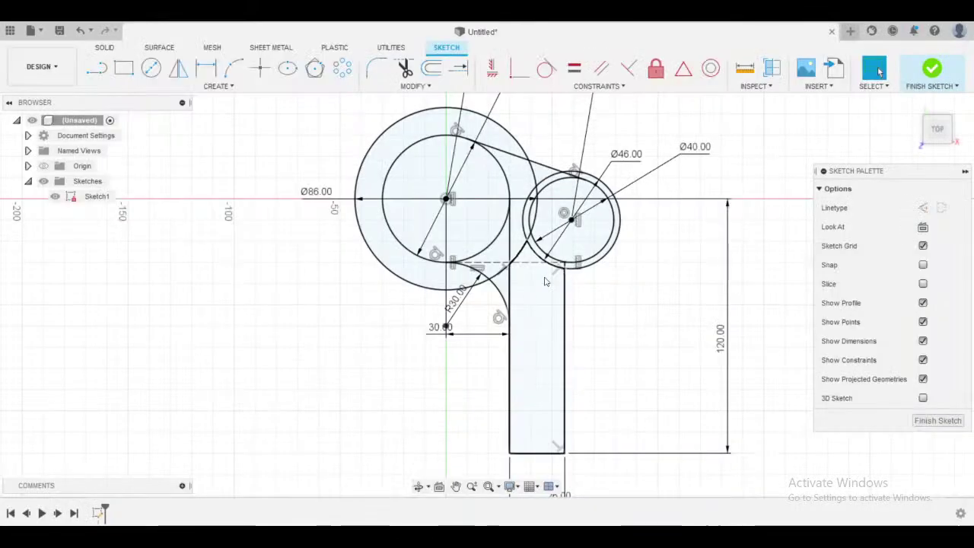
scroll(565, 254, up, 3)
click(233, 68)
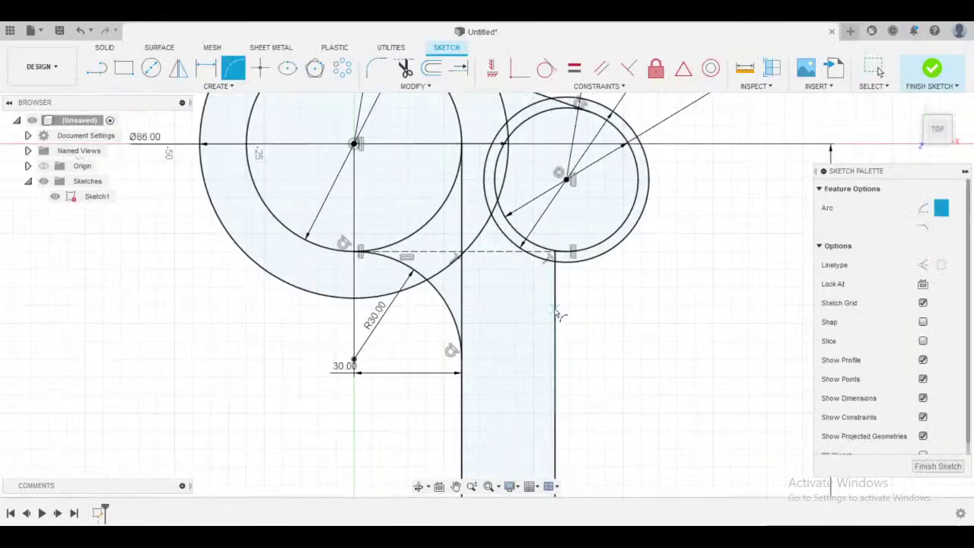
click(555, 252)
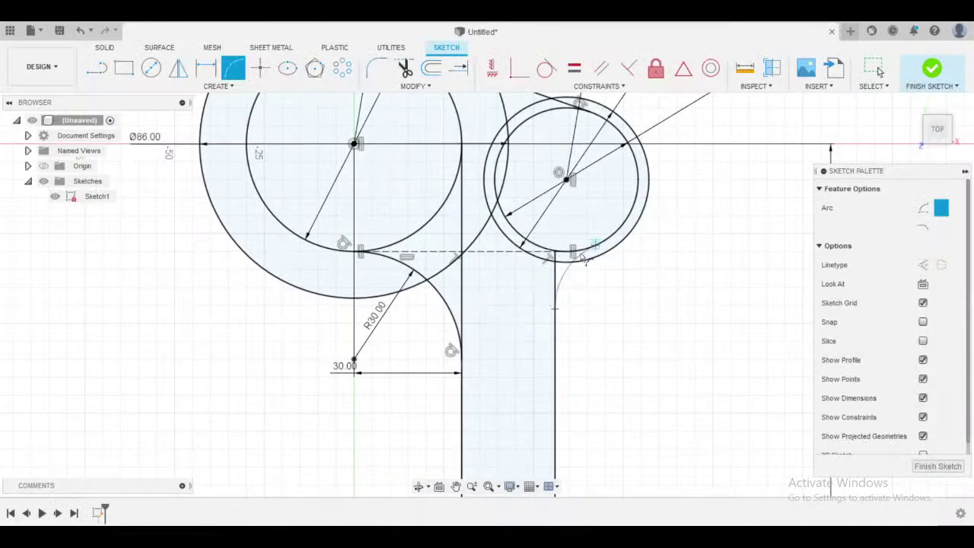
click(602, 257)
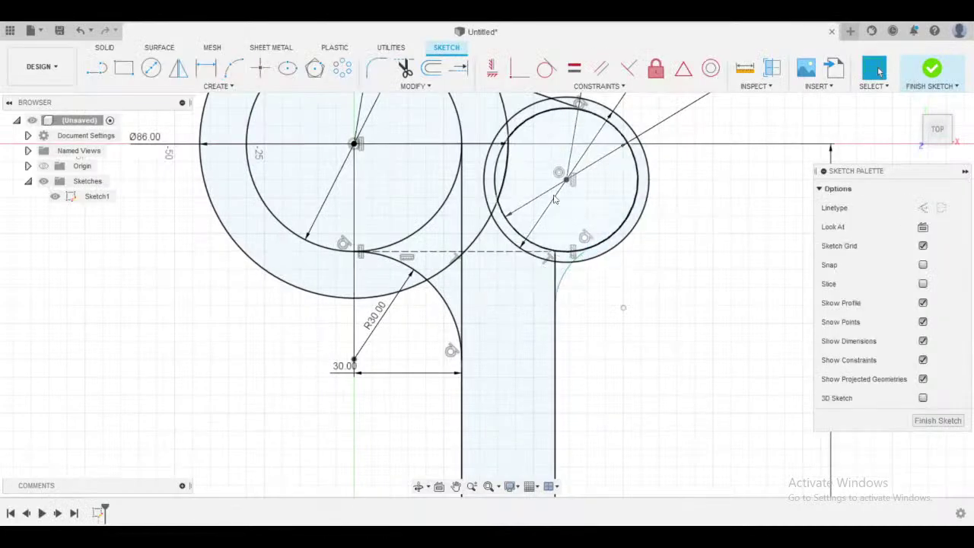
- Make the new arc tangent to the leg's right line
click(547, 68)
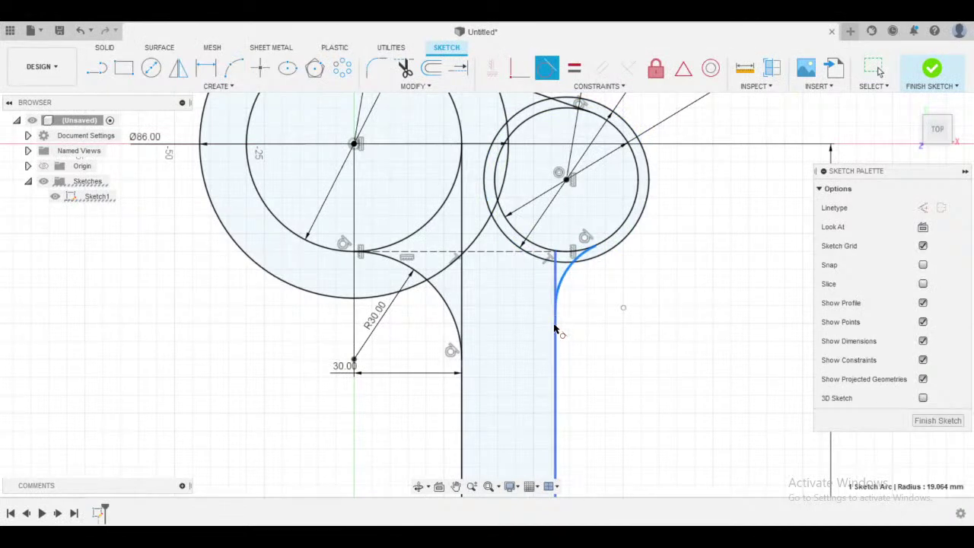
click(555, 328)
key(Escape)
- Set the radius of the arc between the 40 mm circle and the leg's right line to 20 mm
middle_drag(581, 302, 538, 291)
scroll(530, 278, up, 2)
key(d)
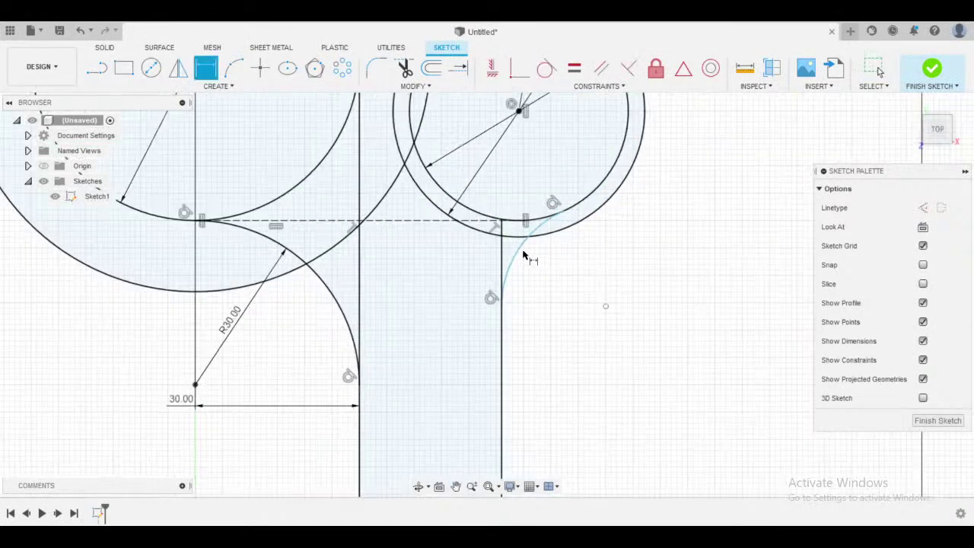
click(523, 256)
click(587, 298)
text(20)
key(Return)
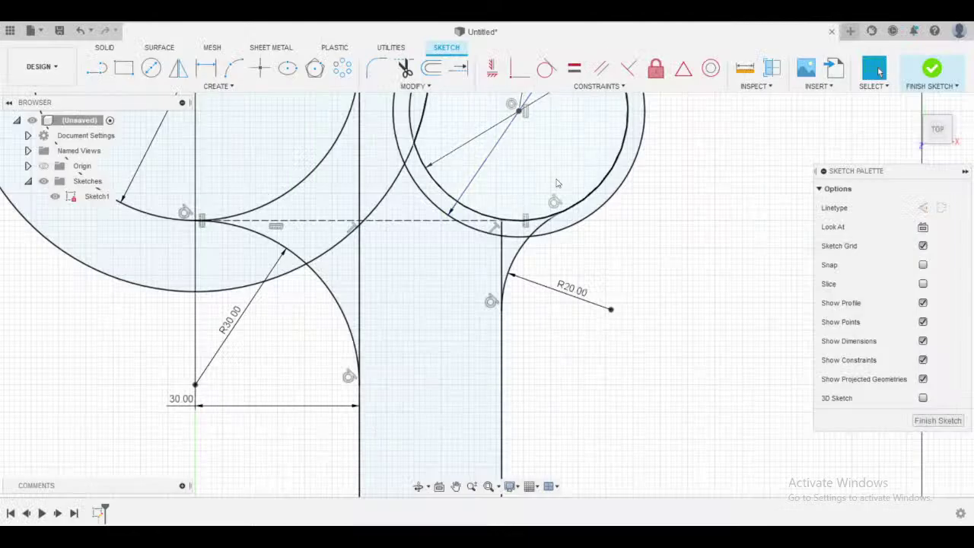
- Sketch three small hole circles: one just below the sloping tangent line between the large circles, and two along the leg
scroll(381, 266, up, 3)
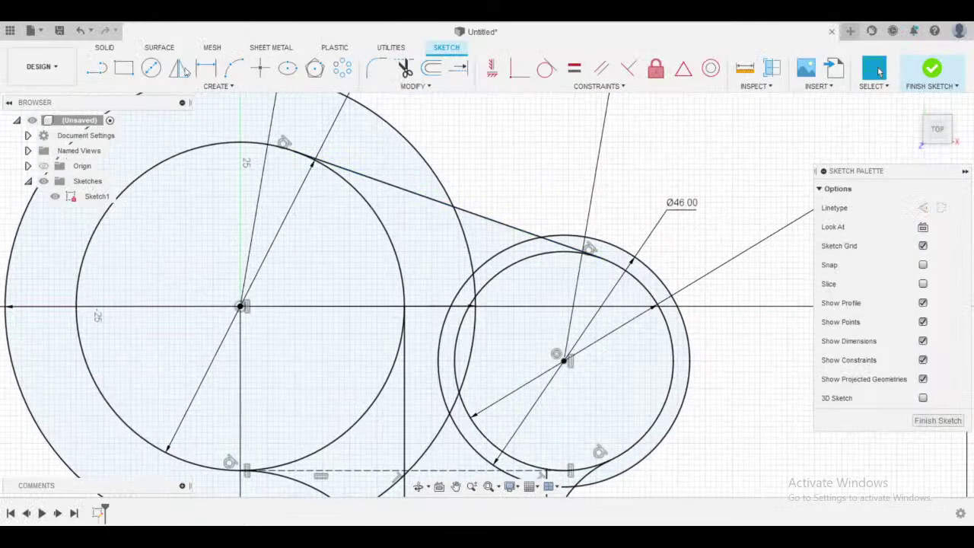
click(151, 67)
click(485, 236)
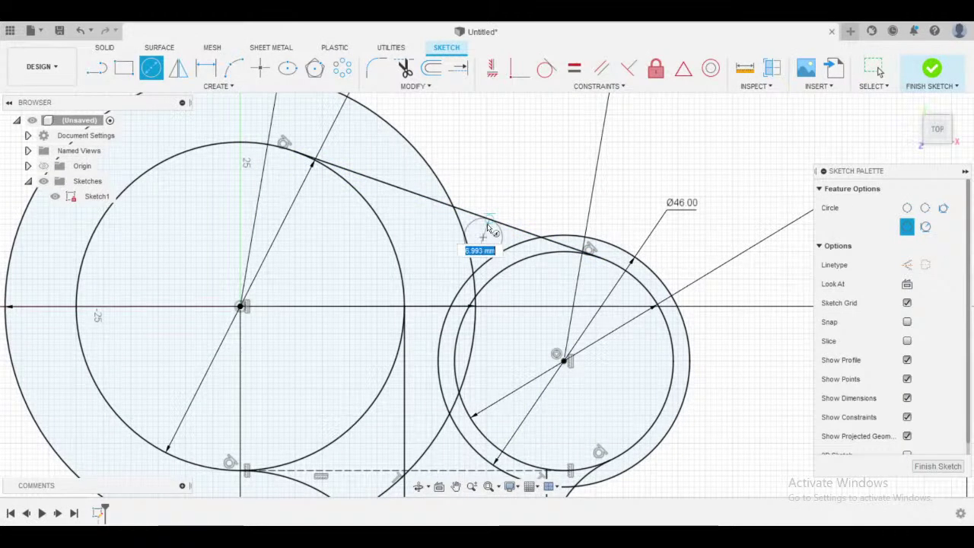
click(487, 232)
scroll(530, 265, down, 2)
middle_drag(569, 334, 558, 156)
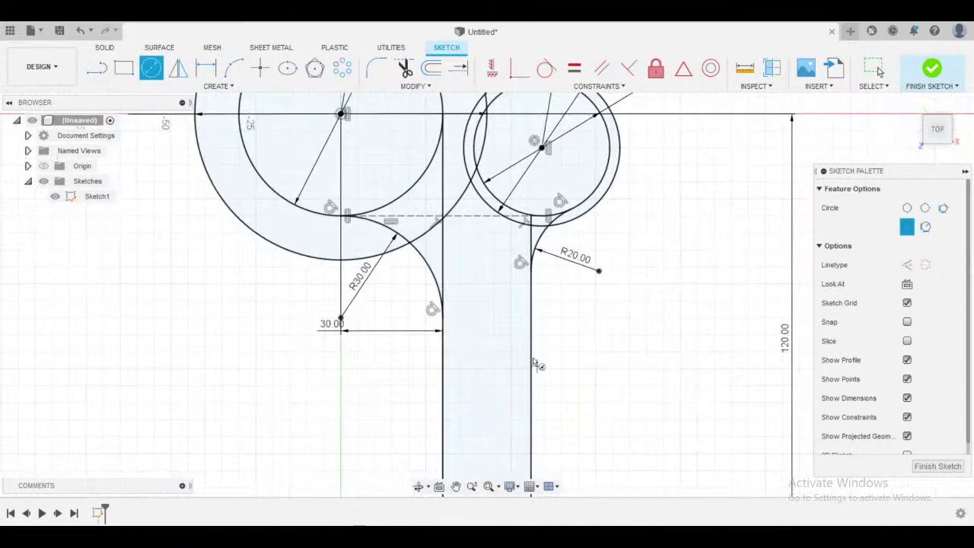
click(484, 346)
click(492, 320)
middle_drag(511, 347, 521, 239)
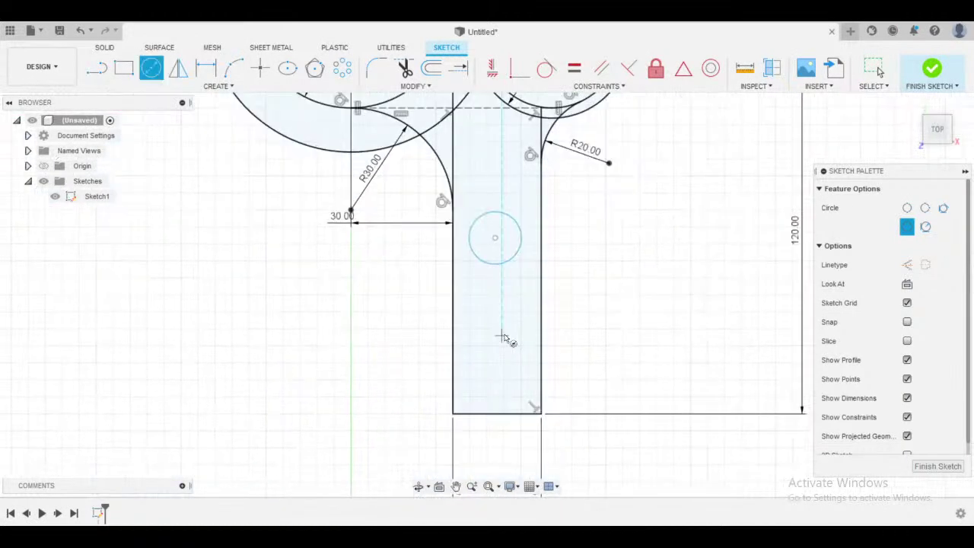
click(494, 352)
click(501, 334)
key(Escape)
- Set the diameter of the lower hole circle in the leg to 3 mm
mouse_move(600, 269)
middle_down()
mouse_move(558, 261)
mouse_move(532, 314)
middle_up()
scroll(533, 314, down, 1)
key(d)
click(449, 377)
click(327, 387)
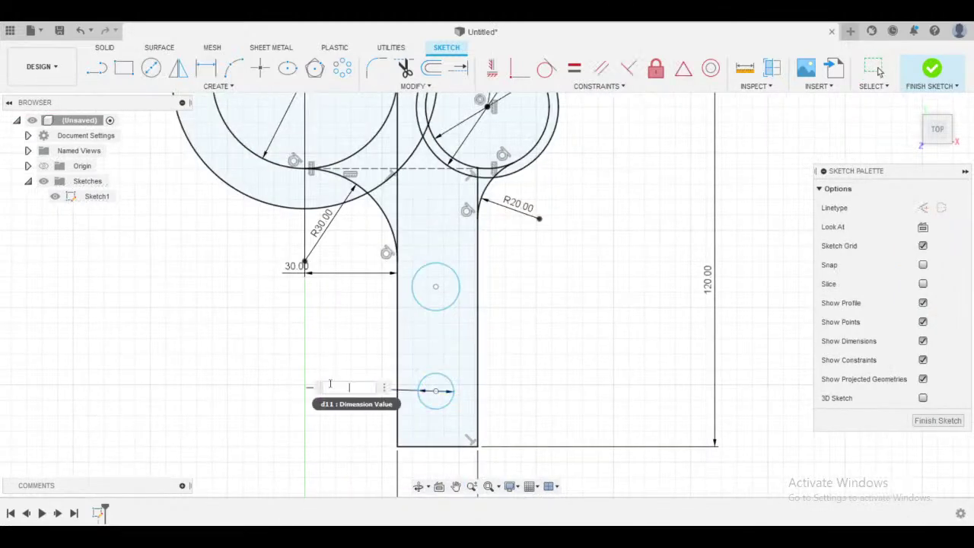
key(Return)
key(Escape)
drag(398, 386, 326, 385)
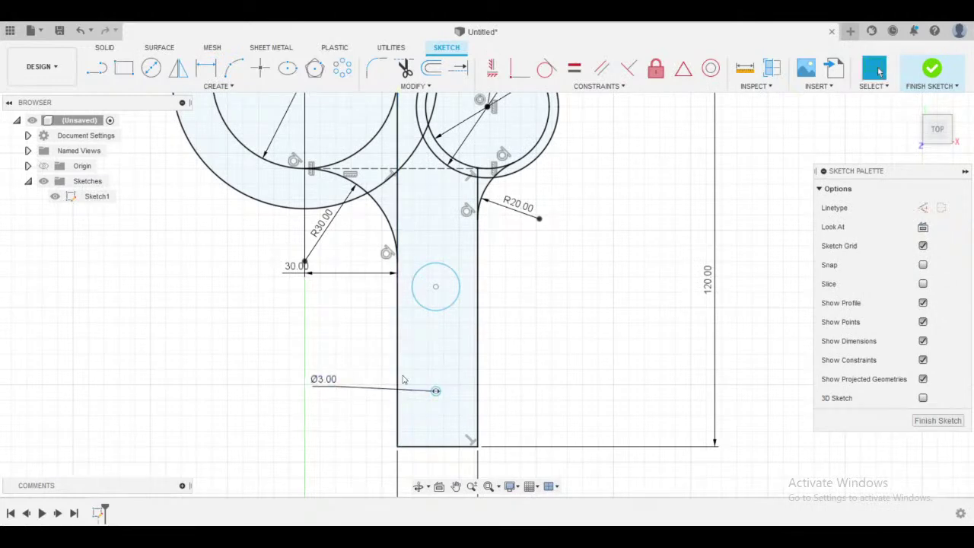
- Make the upper leg circle and the circle below the sloping line equal to the 3 mm circle
click(578, 72)
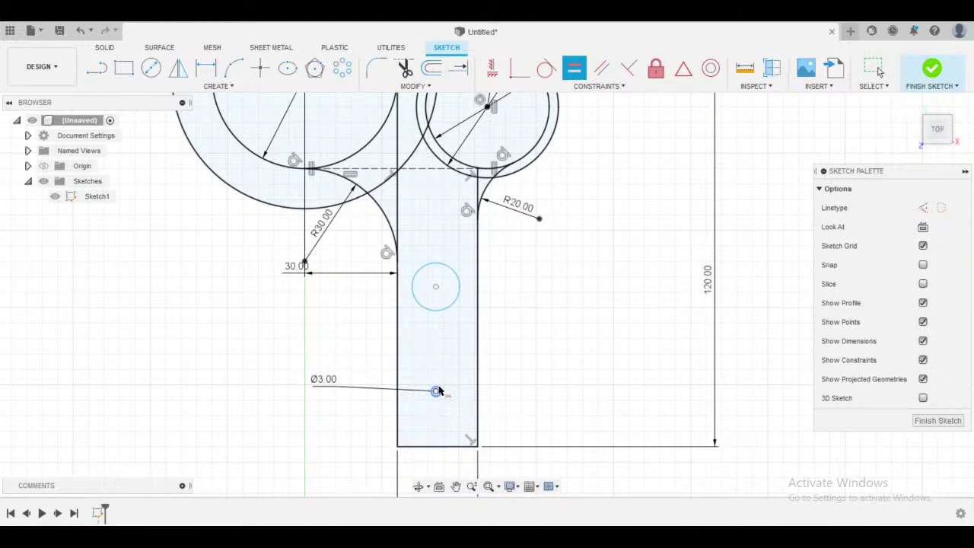
middle_drag(580, 341, 548, 356)
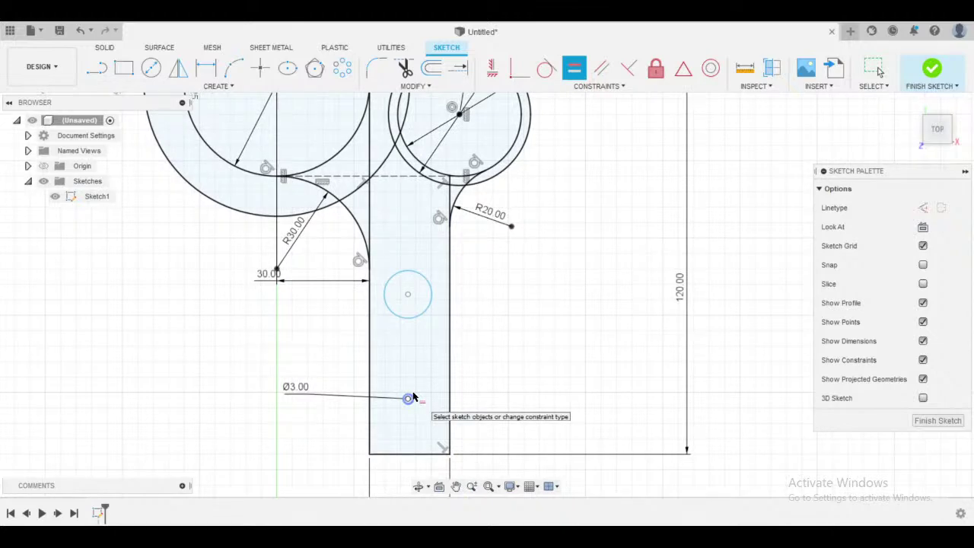
scroll(504, 337, down, 4)
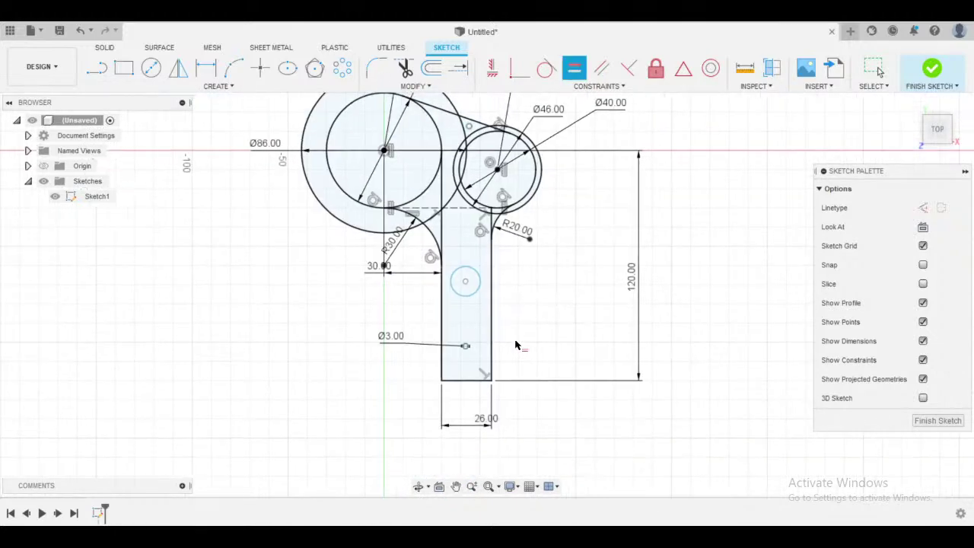
scroll(515, 345, up, 4)
mouse_move(530, 258)
middle_down()
mouse_move(477, 314)
mouse_move(500, 335)
mouse_move(498, 349)
middle_up()
click(380, 404)
click(404, 295)
click(386, 294)
middle_drag(392, 216, 398, 412)
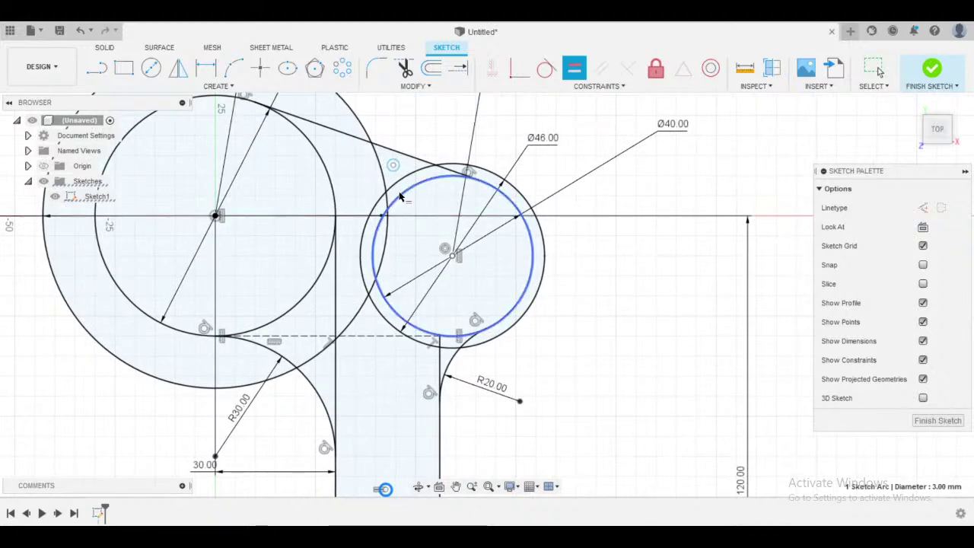
click(396, 170)
middle_drag(533, 283, 529, 270)
scroll(536, 274, down, 2)
middle_drag(587, 363, 612, 250)
key(Escape)
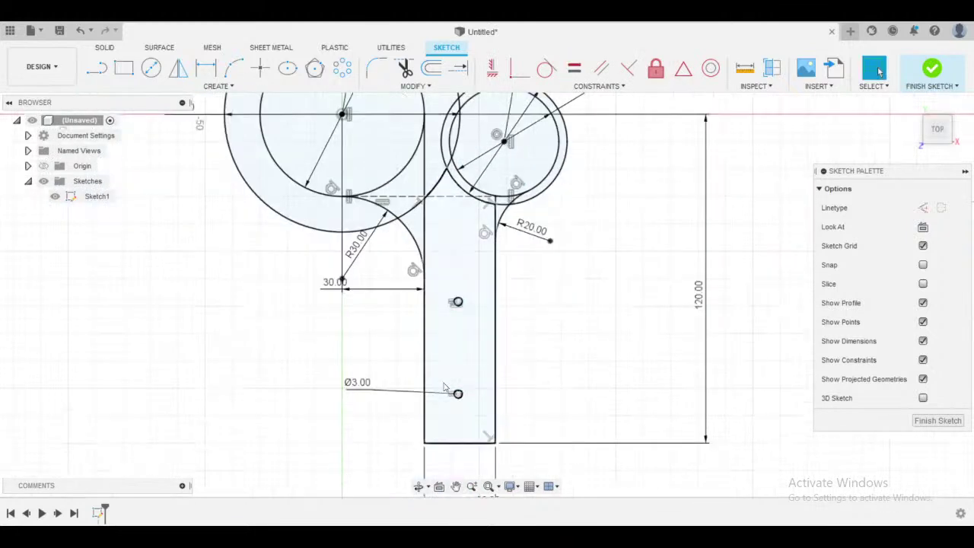
- Try a 6 mm diameter for the lower leg circle and set it back to 3 mm
double_click(371, 387)
text(6)
key(Return)
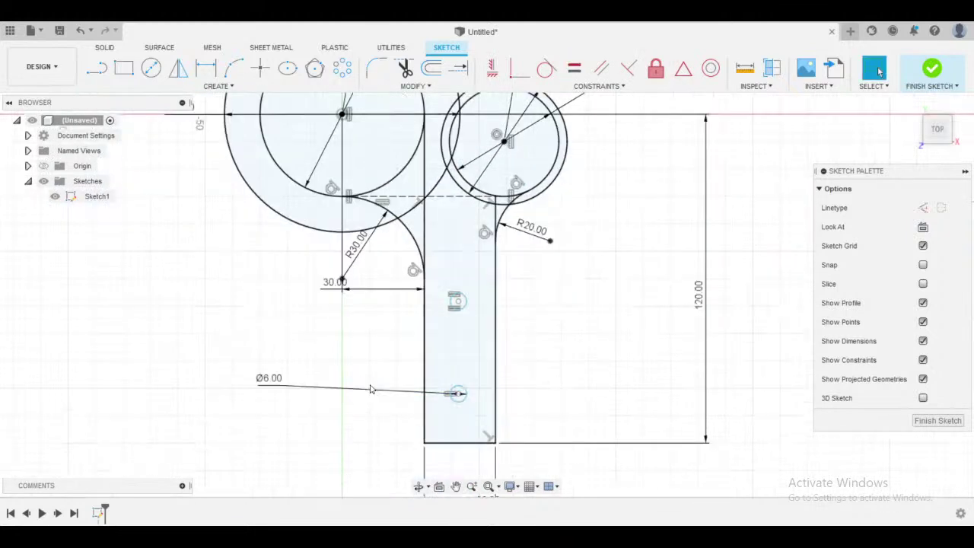
scroll(388, 423, down, 3)
scroll(465, 251, up, 2)
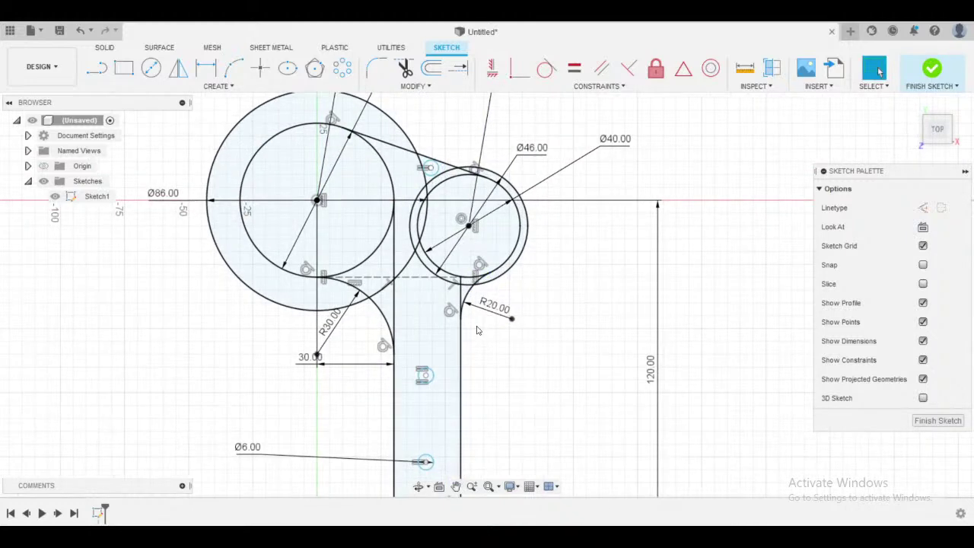
mouse_move(478, 369)
middle_down()
mouse_move(541, 315)
mouse_move(553, 274)
middle_up()
double_click(327, 352)
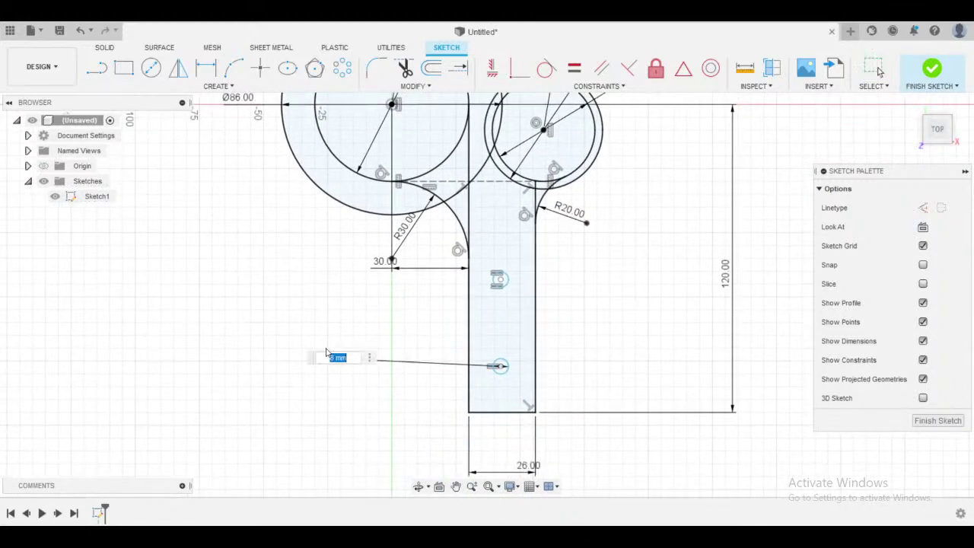
text(3)
key(Return)
- Check the reference drawing and place the lower hole circle's centre 13 mm above the leg's bottom edge
scroll(555, 370, up, 3)
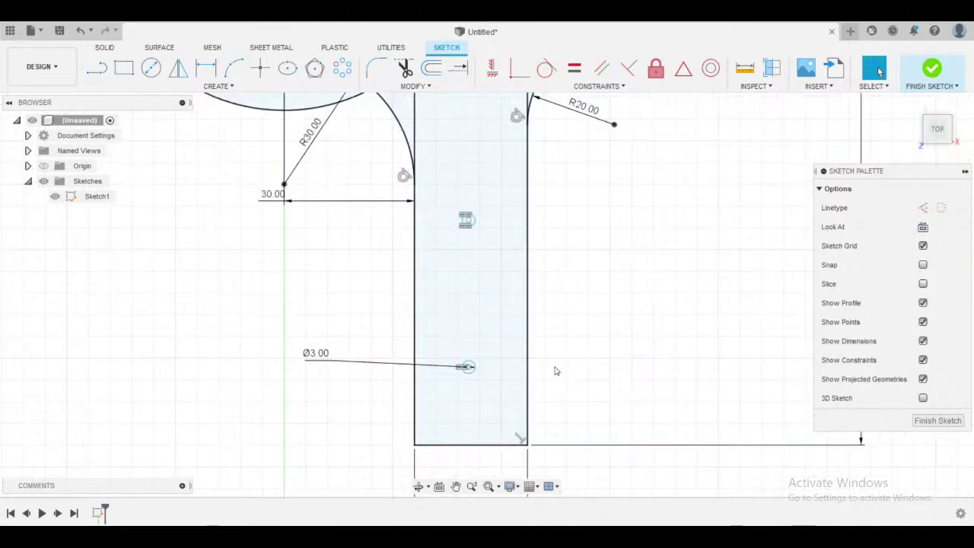
scroll(567, 338, down, 2)
middle_drag(567, 337, 534, 337)
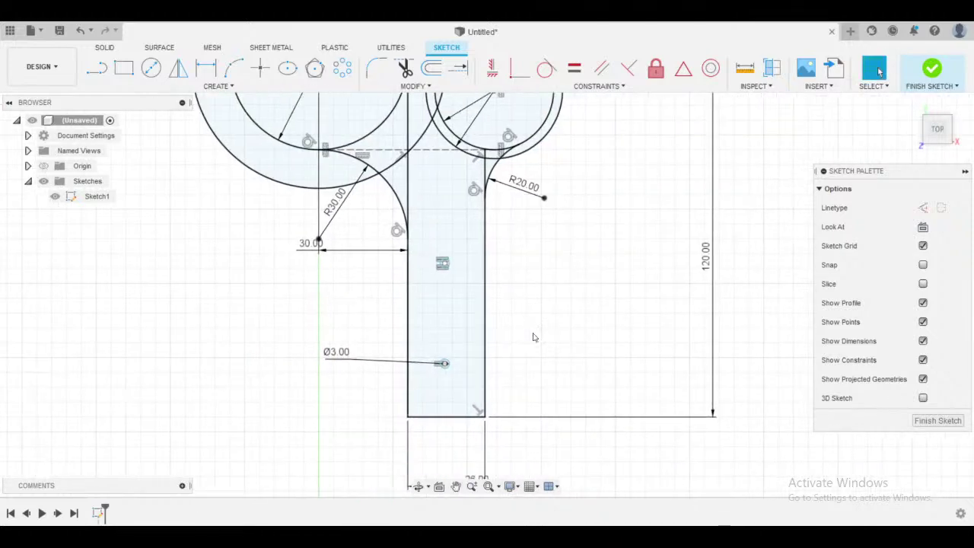
key(alt+Tab)
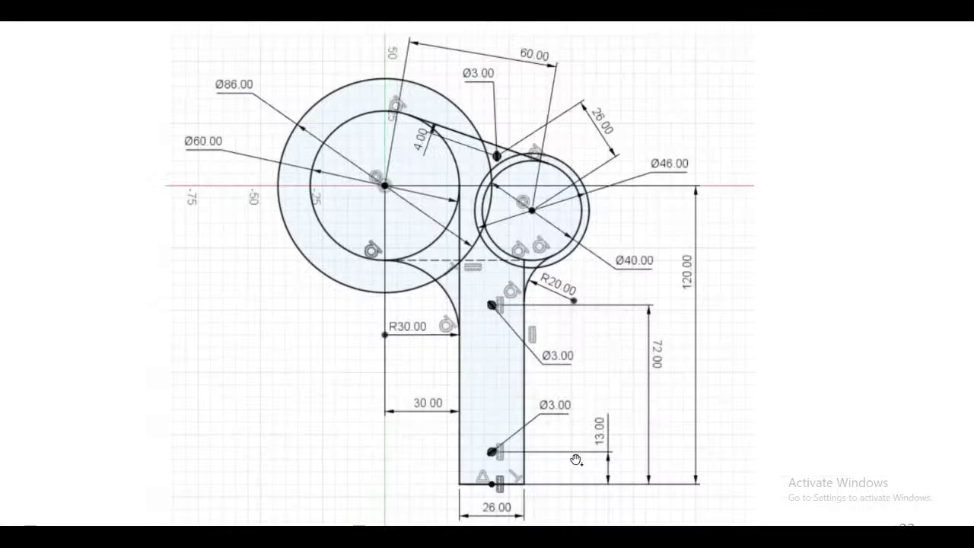
key(alt+Tab)
key(r)
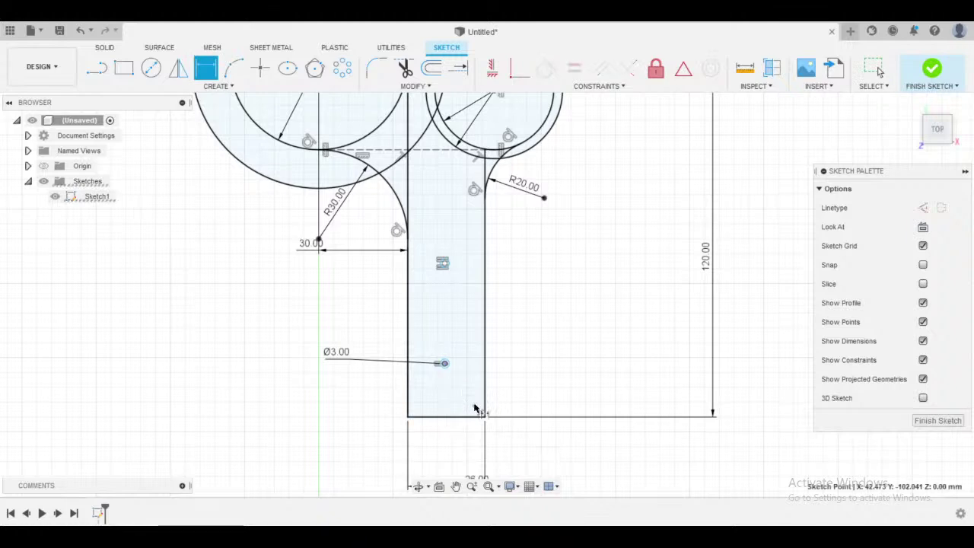
click(456, 416)
click(574, 398)
text(13)
key(Return)
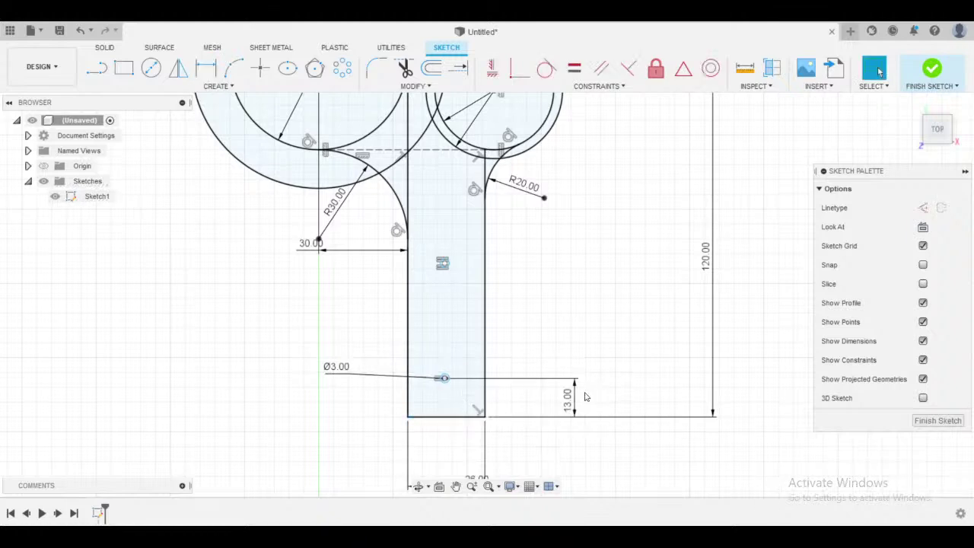
- Check the reference drawing and place the upper leg circle's centre 72 mm above the leg's bottom edge
key(alt+Tab)
key(alt+Tab)
key(d)
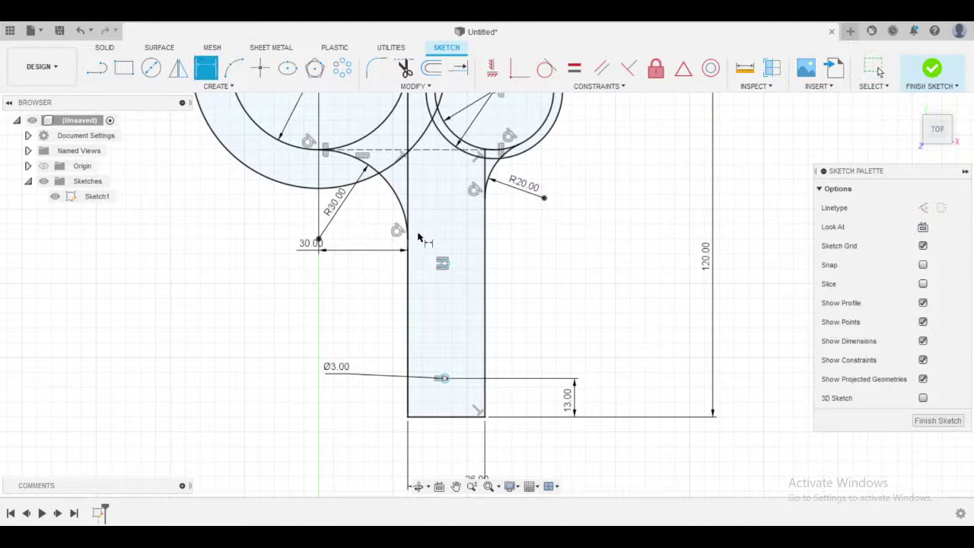
click(443, 264)
click(468, 416)
click(636, 349)
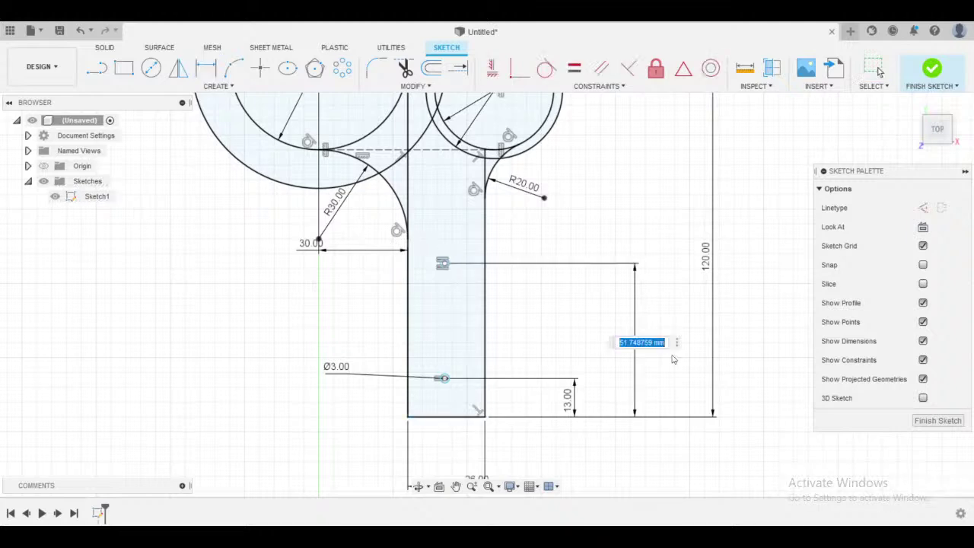
text(72)
key(Return)
- Check the reference drawing and add a sketch point at the midpoint of the leg's bottom edge
key(alt+Tab)
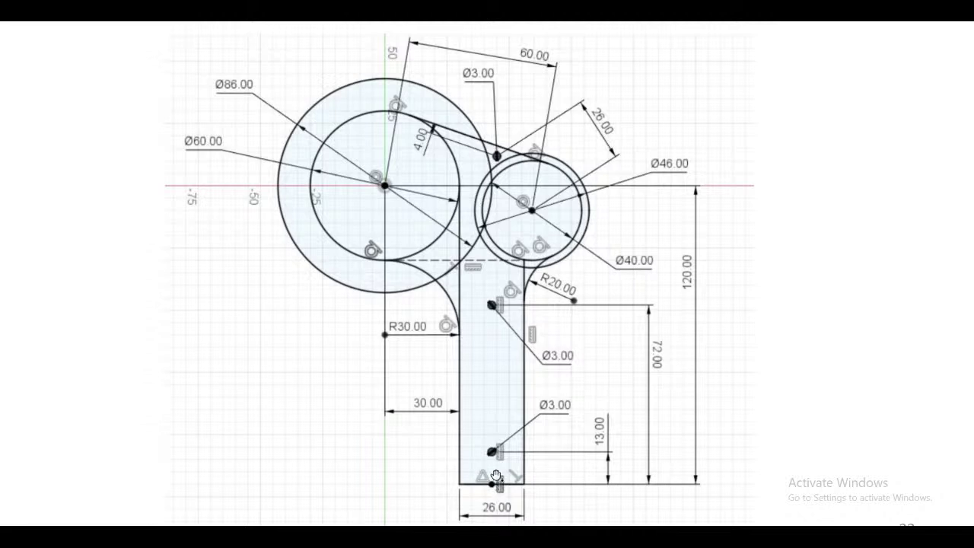
key(alt+Tab)
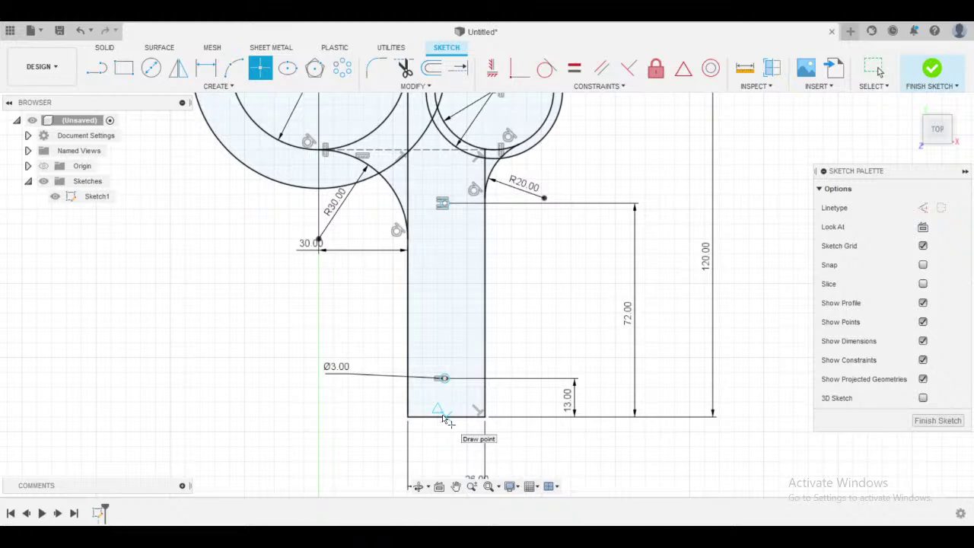
click(447, 417)
key(Escape)
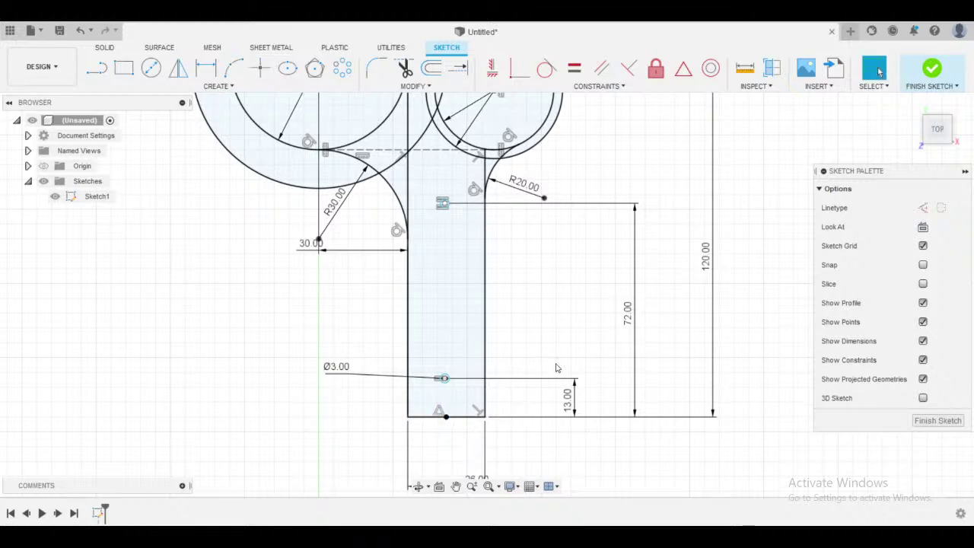
- Align the two leg hole circles' centres vertically with the midpoint of the leg's bottom edge using the Horizontal/Vertical constraint
middle_drag(449, 418, 455, 390)
scroll(441, 382, up, 2)
scroll(548, 342, down, 4)
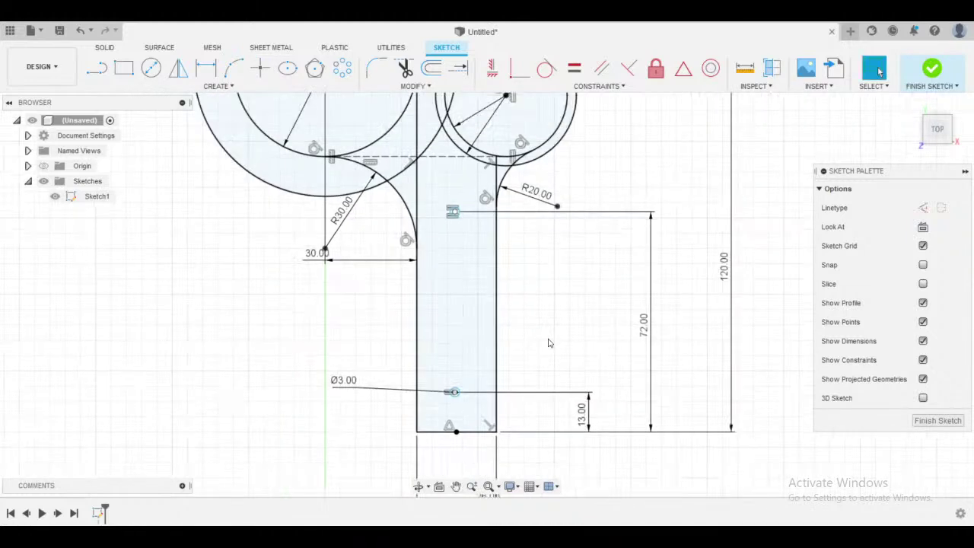
mouse_move(537, 346)
middle_down()
mouse_move(541, 313)
mouse_move(530, 320)
middle_up()
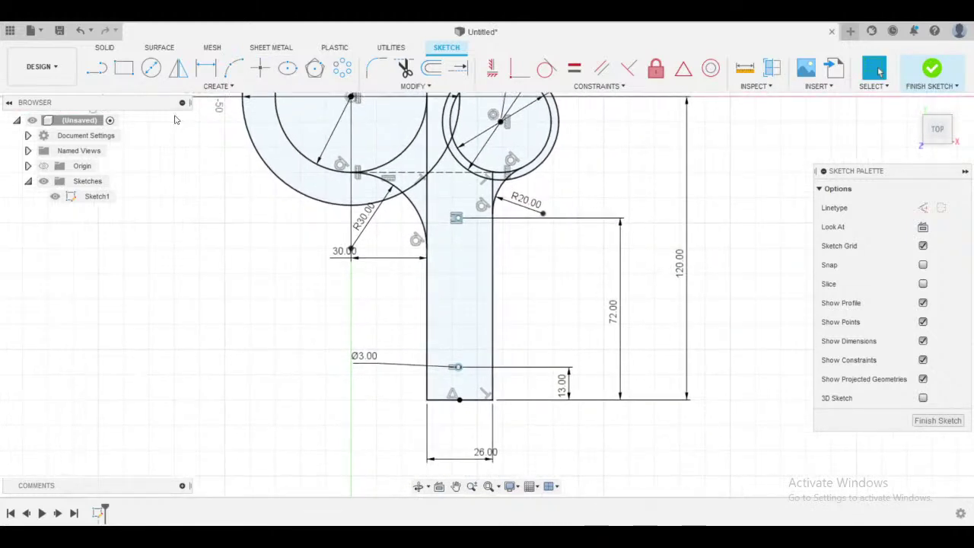
click(492, 68)
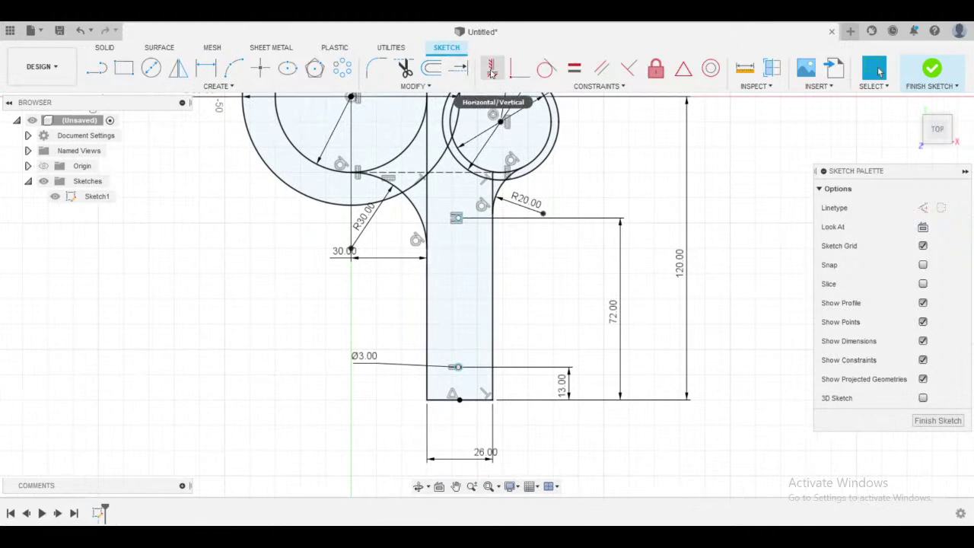
click(458, 368)
click(459, 399)
click(459, 369)
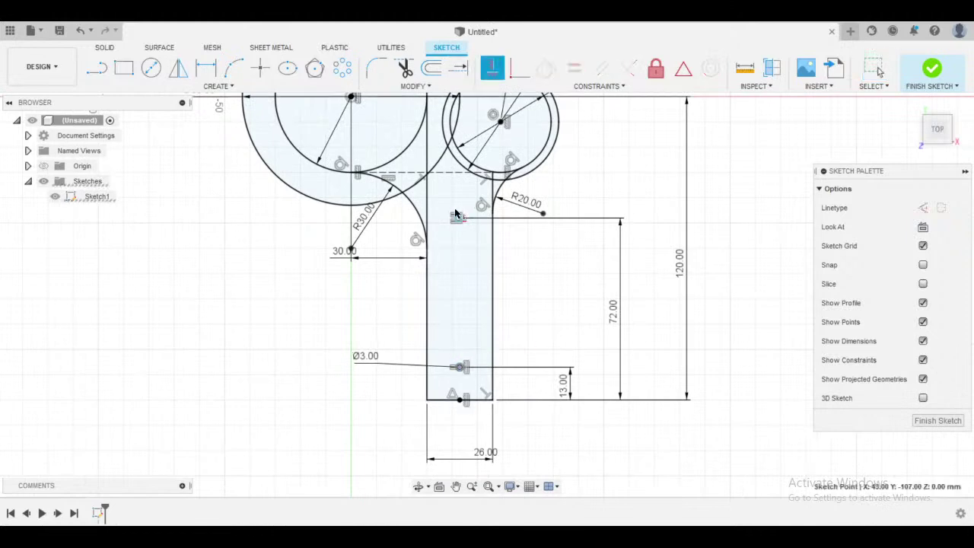
click(458, 219)
middle_drag(499, 289, 492, 386)
key(Escape)
- Check the reference drawing and place the upper hole circle's centre 4 mm from the slanted tangent line between the two heads
scroll(474, 368, down, 2)
scroll(431, 189, up, 5)
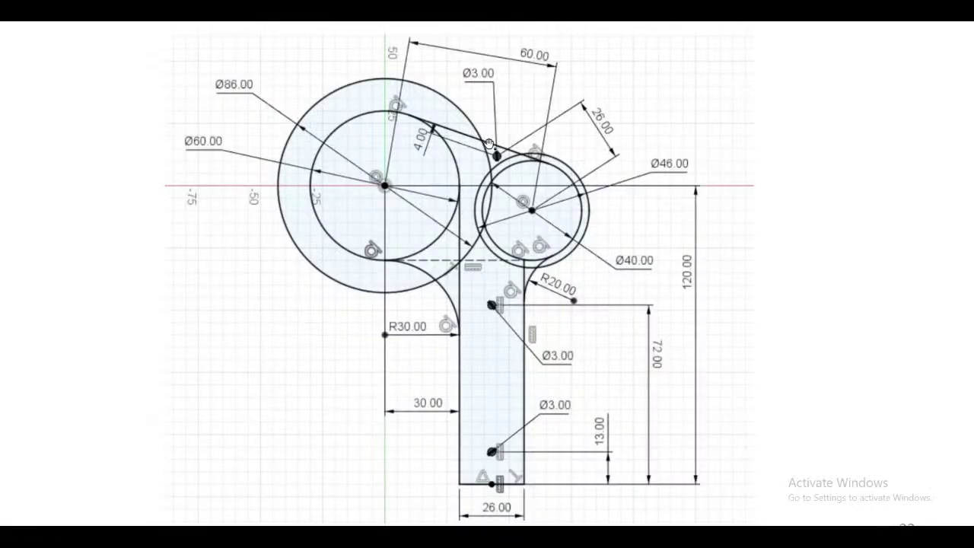
scroll(428, 297, down, 3)
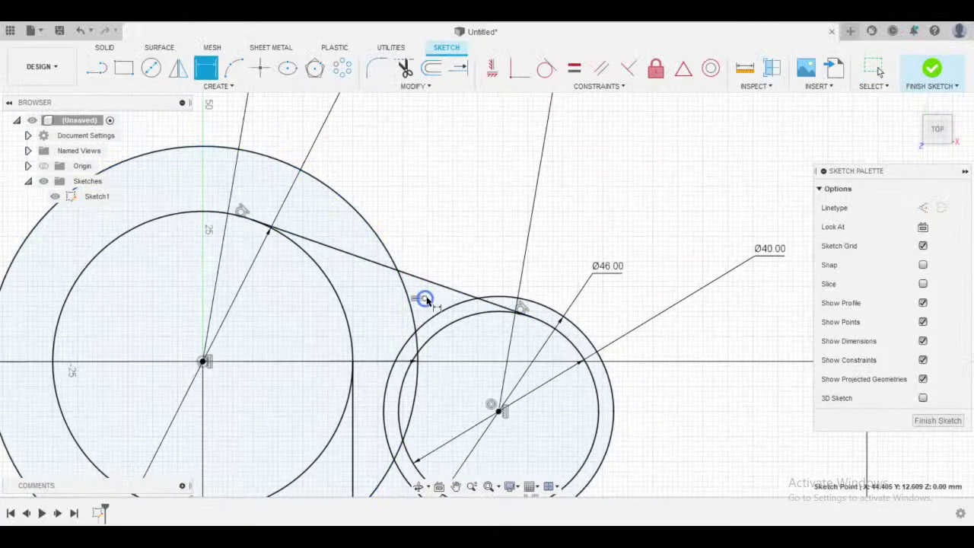
click(412, 276)
click(356, 267)
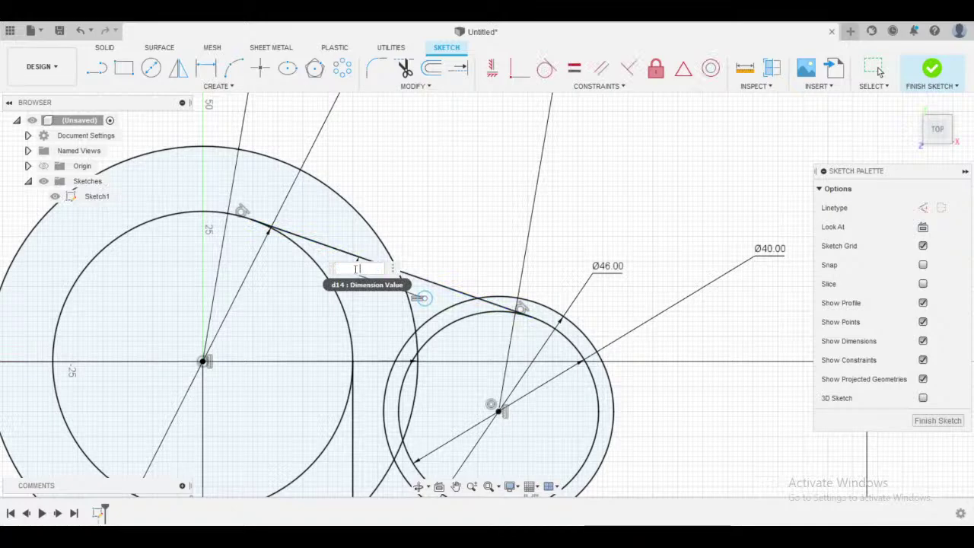
key(Escape)
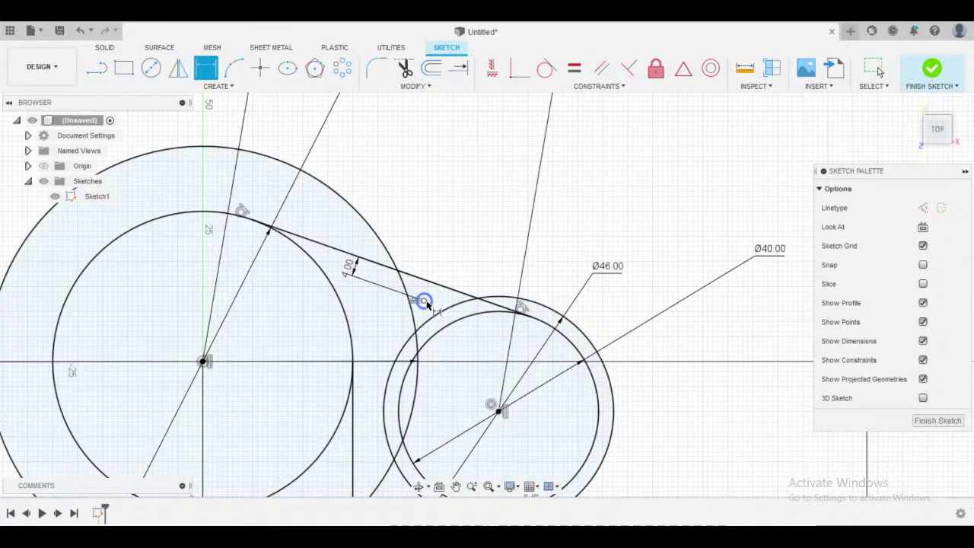
- Set the distance between the upper hole circle's centre and the centre of the 40 mm circle to 26 mm
click(423, 300)
ctrl+click(491, 403)
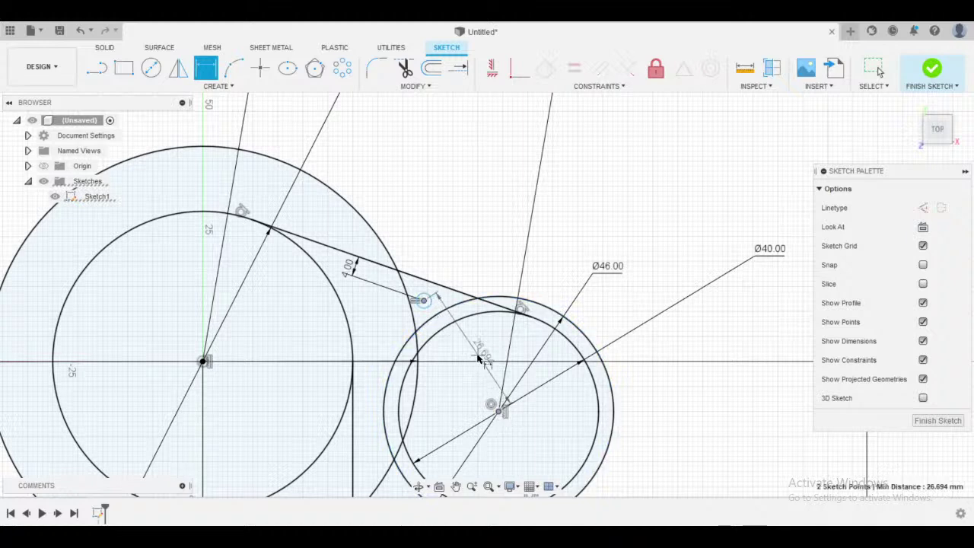
key(Escape)
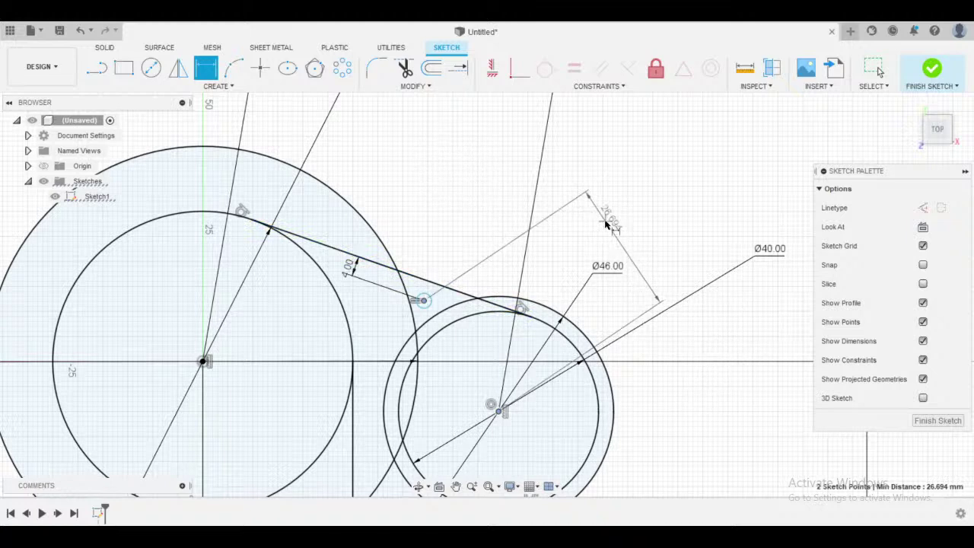
click(609, 220)
key(BackSpace)
key(Return)
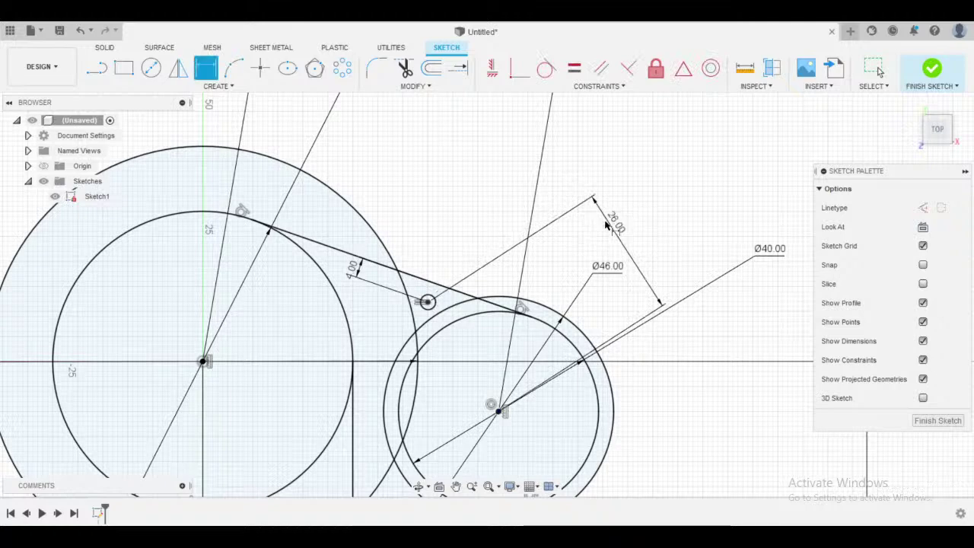
key(Escape)
- Review the whole dimensioned profile and finish the sketch
scroll(614, 218, down, 4)
middle_drag(639, 213, 583, 183)
scroll(584, 183, down, 2)
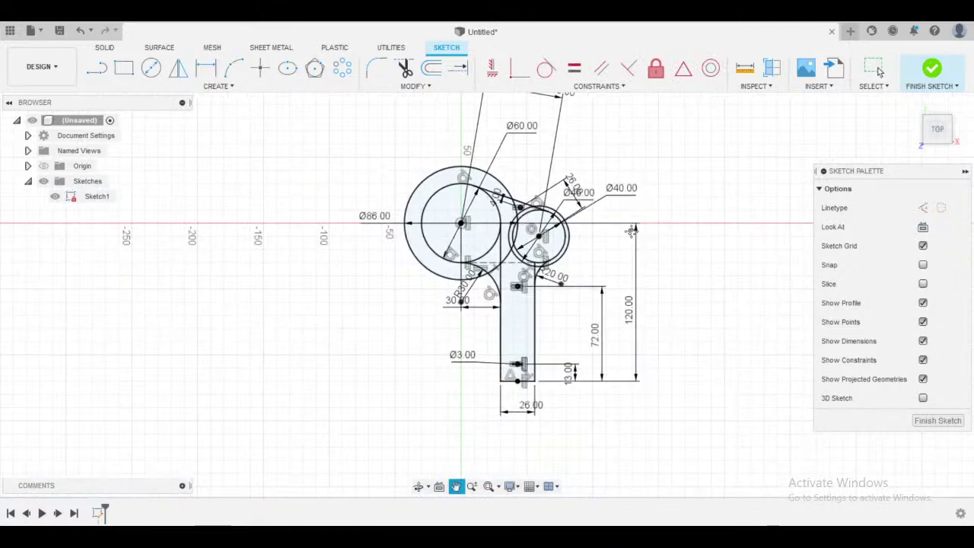
scroll(635, 269, up, 4)
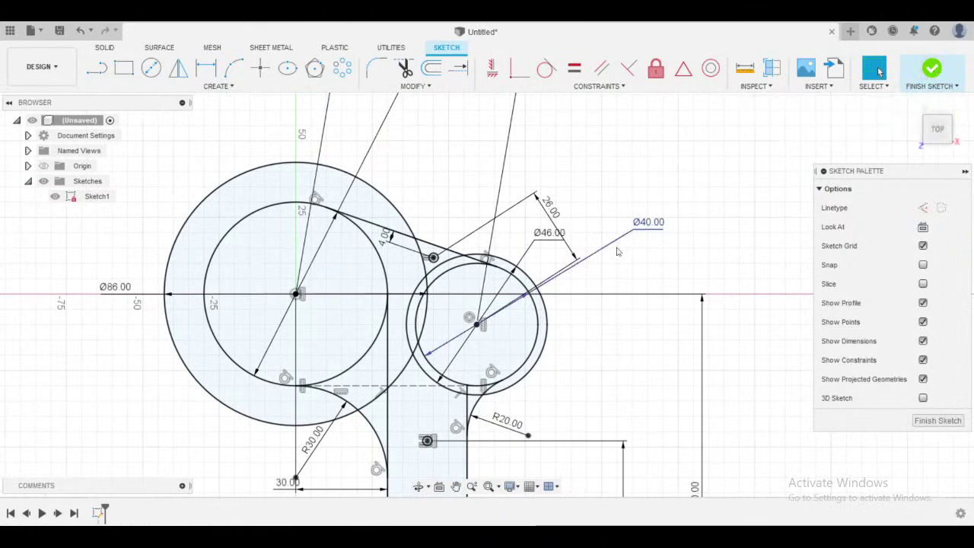
scroll(622, 253, down, 3)
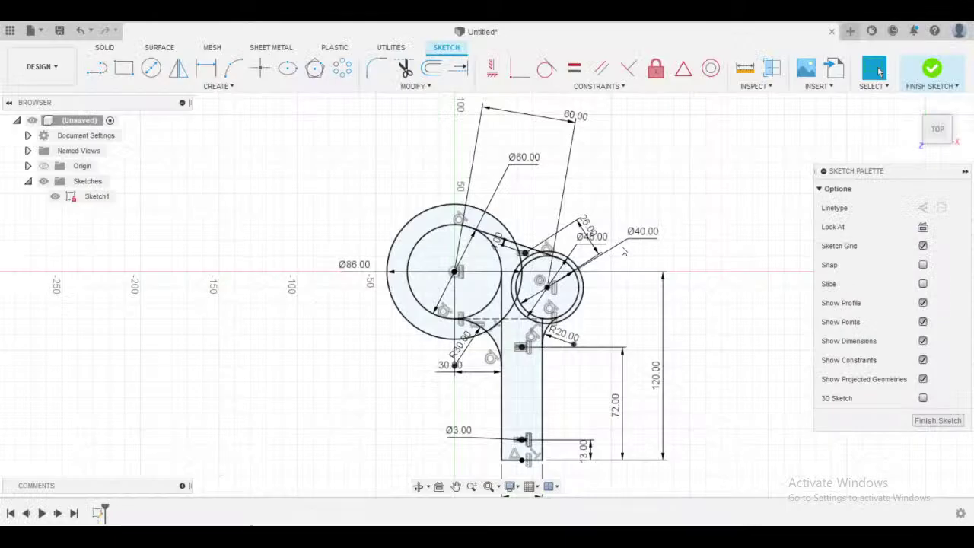
scroll(659, 149, up, 2)
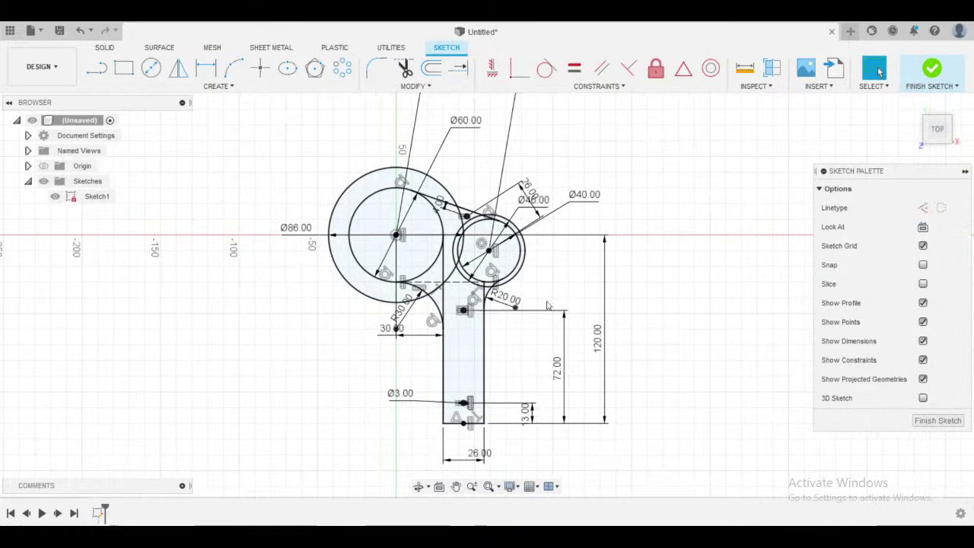
scroll(520, 284, up, 3)
scroll(546, 289, down, 4)
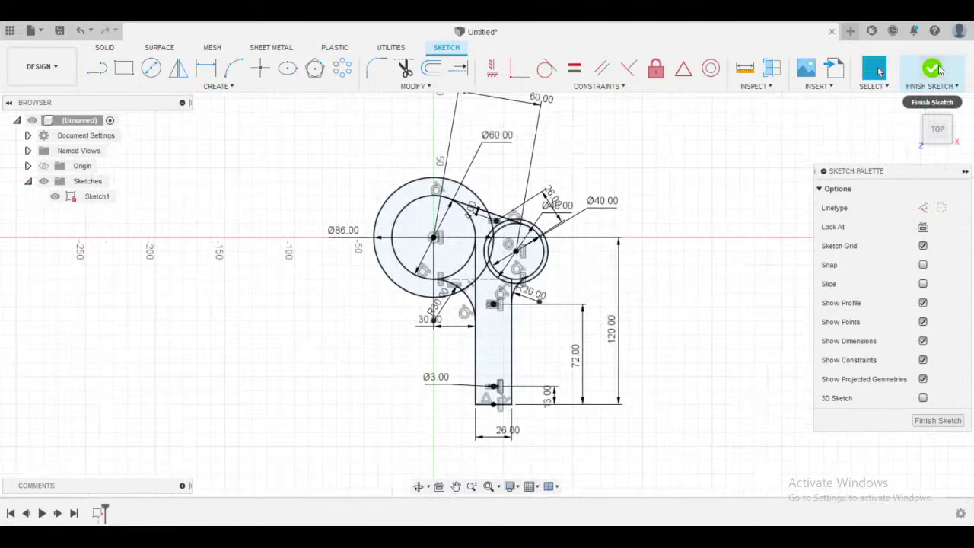
click(934, 70)
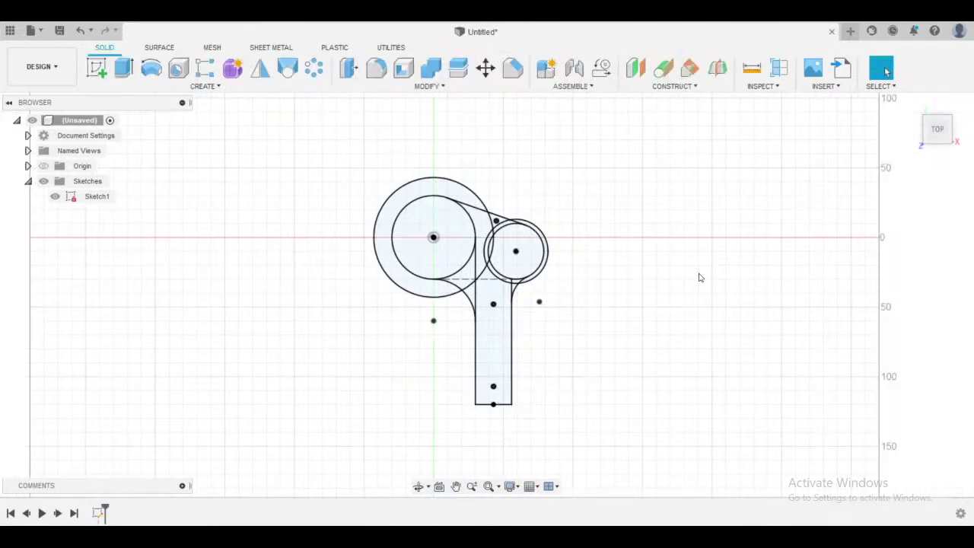
- Extrude all profiles inside the body outline by -8 mm as a new body, leaving out the three 3 mm holes and the outer ring areas
scroll(609, 256, up, 3)
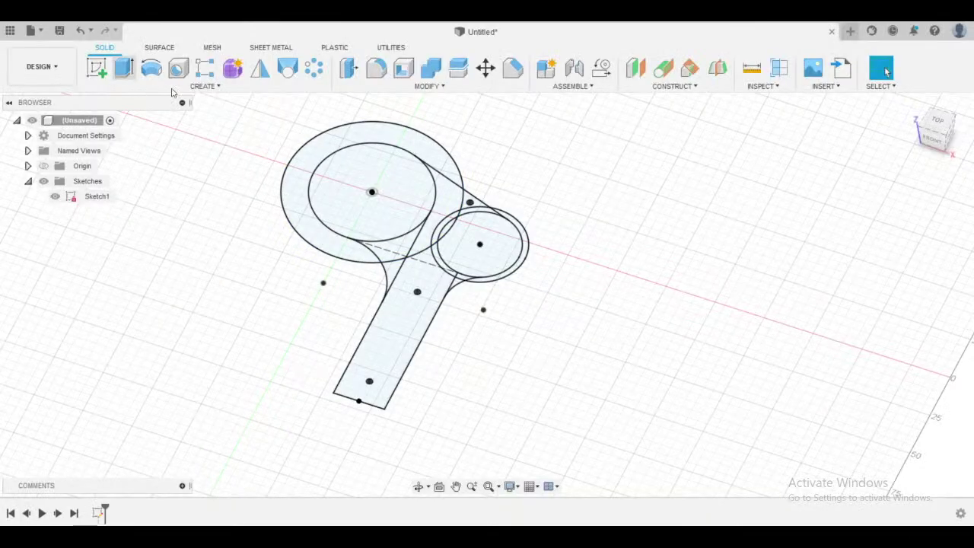
key(e)
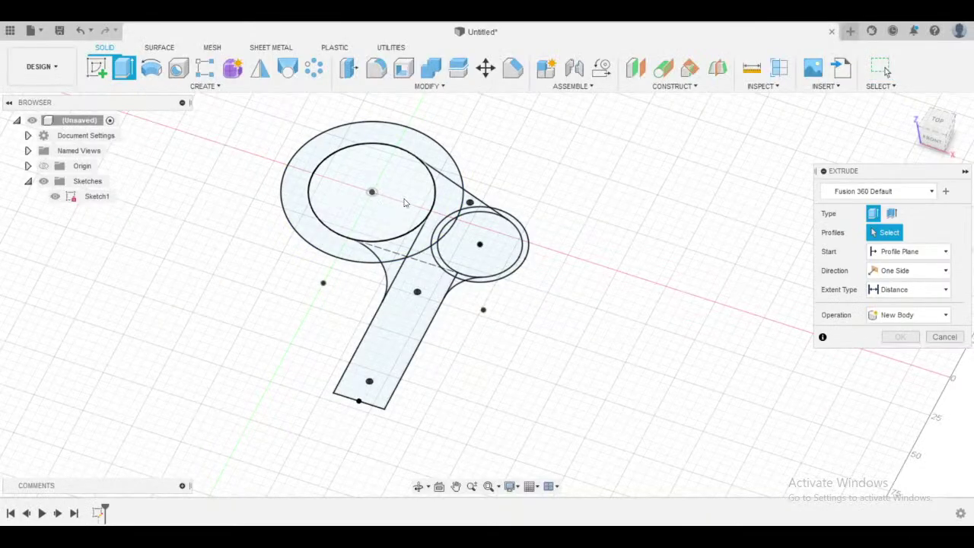
click(374, 196)
scroll(453, 195, up, 4)
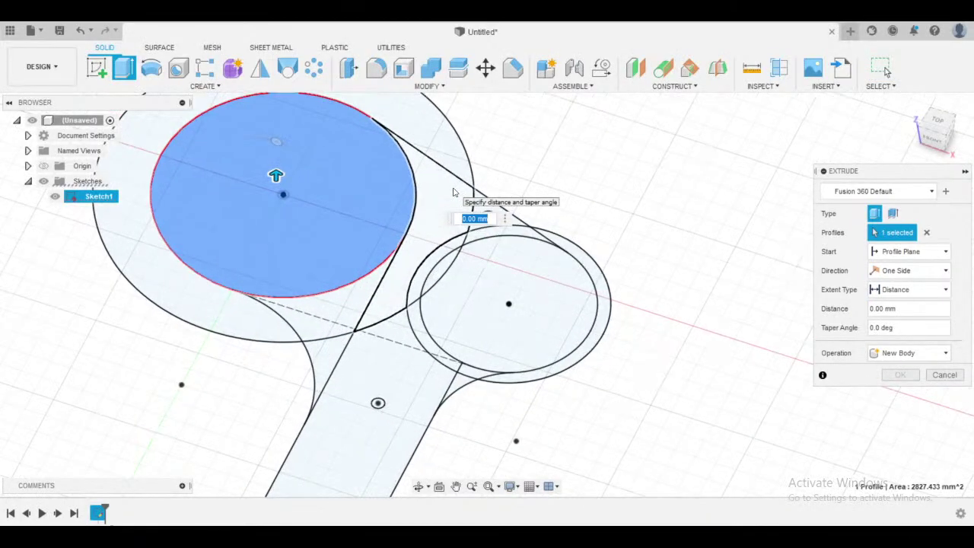
click(471, 229)
click(513, 199)
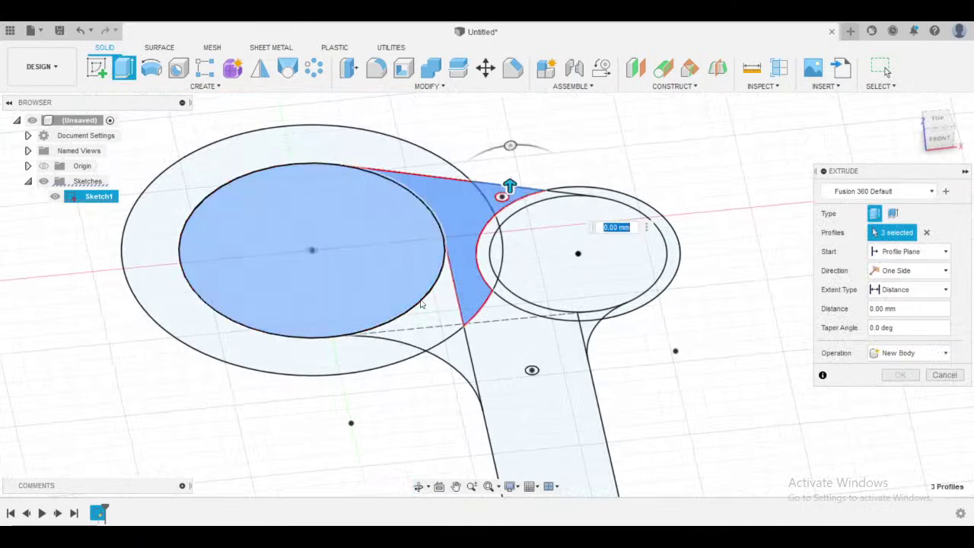
click(419, 301)
click(373, 270)
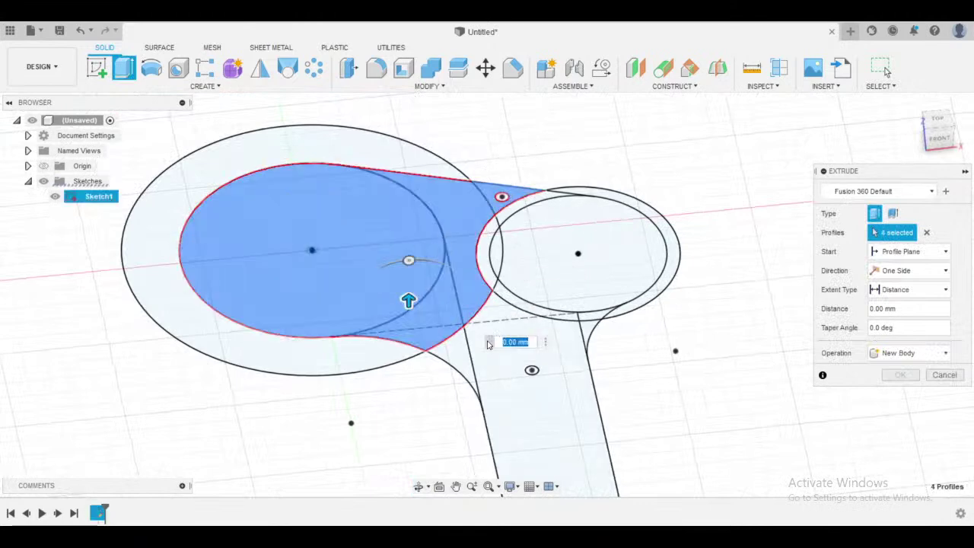
click(548, 434)
click(468, 365)
click(545, 268)
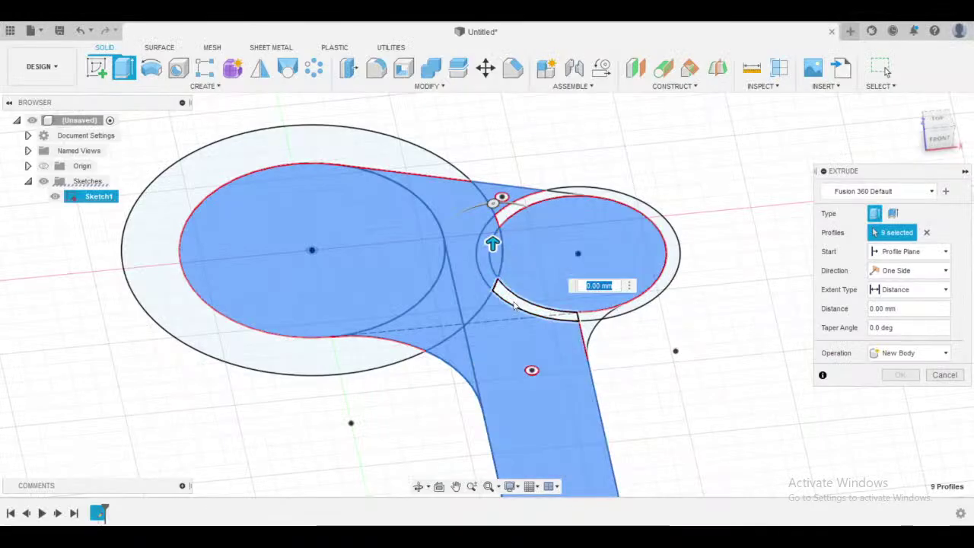
click(586, 316)
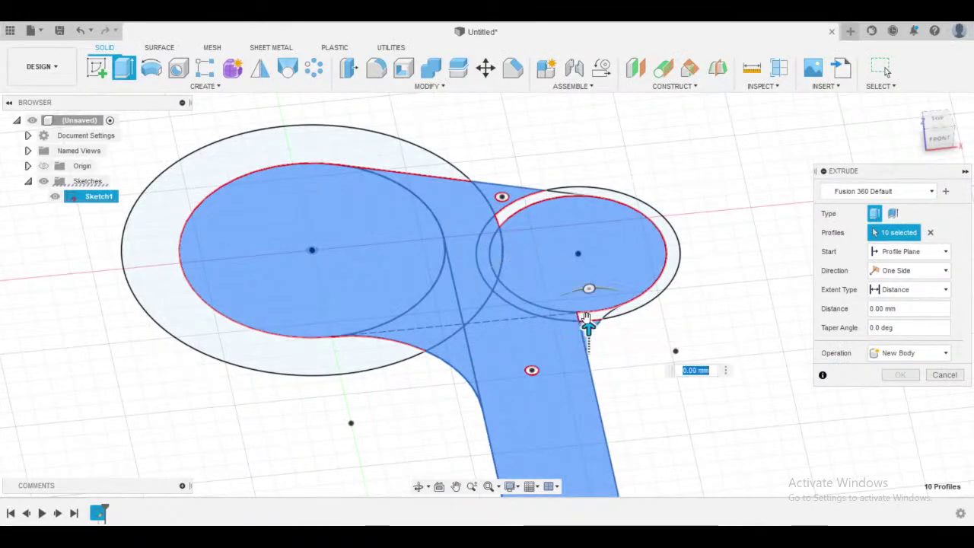
click(589, 323)
click(604, 312)
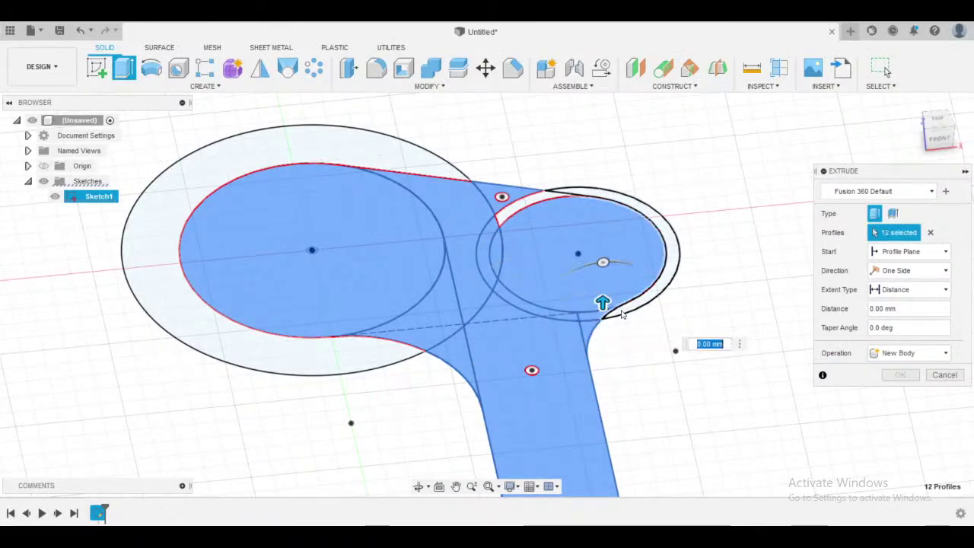
click(527, 206)
scroll(605, 243, down, 2)
mouse_move(682, 315)
shift+middle_down()
mouse_move(652, 341)
mouse_move(622, 338)
mouse_move(735, 401)
mouse_move(665, 317)
shift+middle_up()
scroll(661, 320, up, 3)
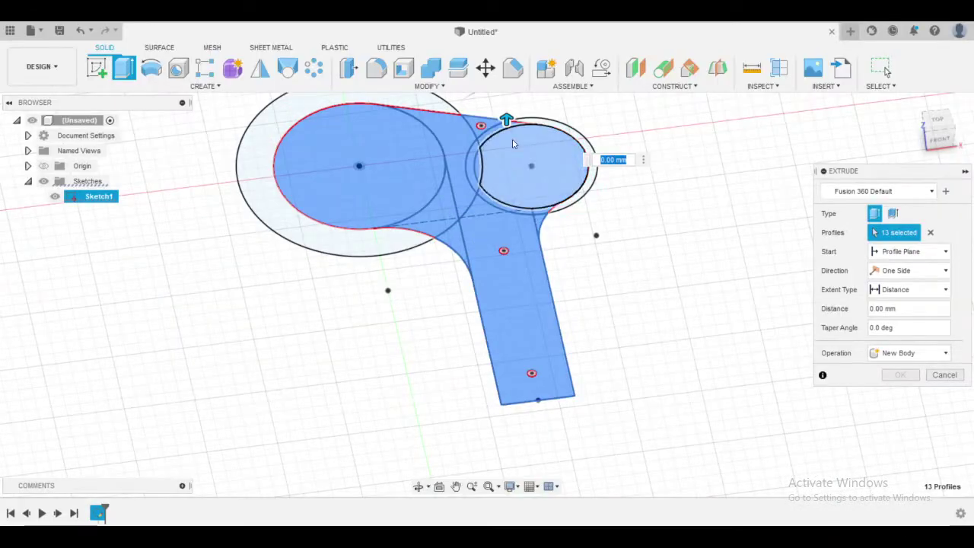
text(-10)
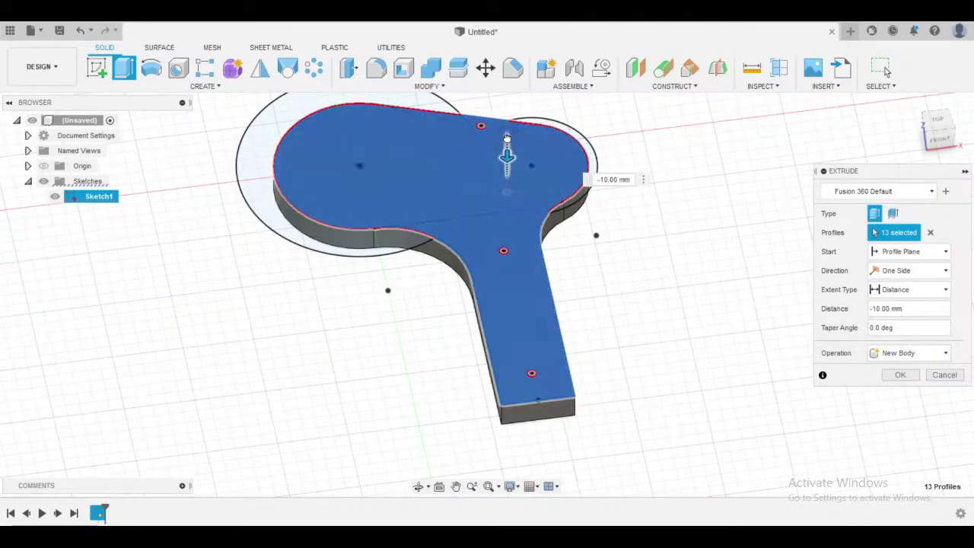
text(-8)
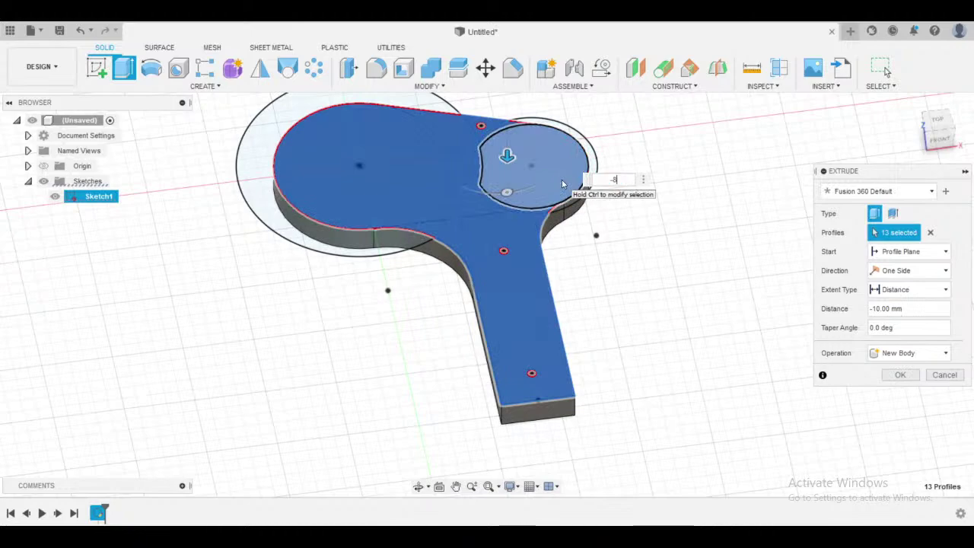
shift+middle_drag(602, 332, 622, 310)
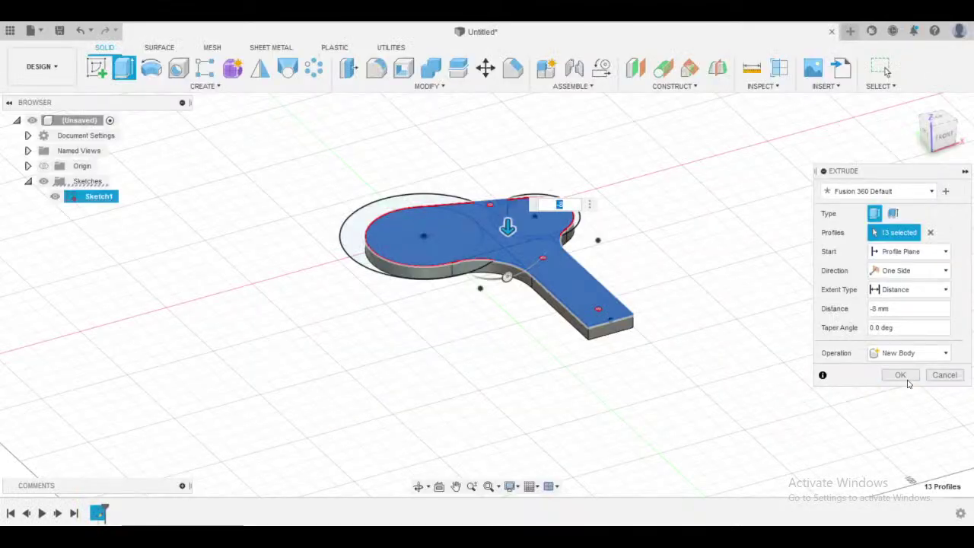
click(904, 385)
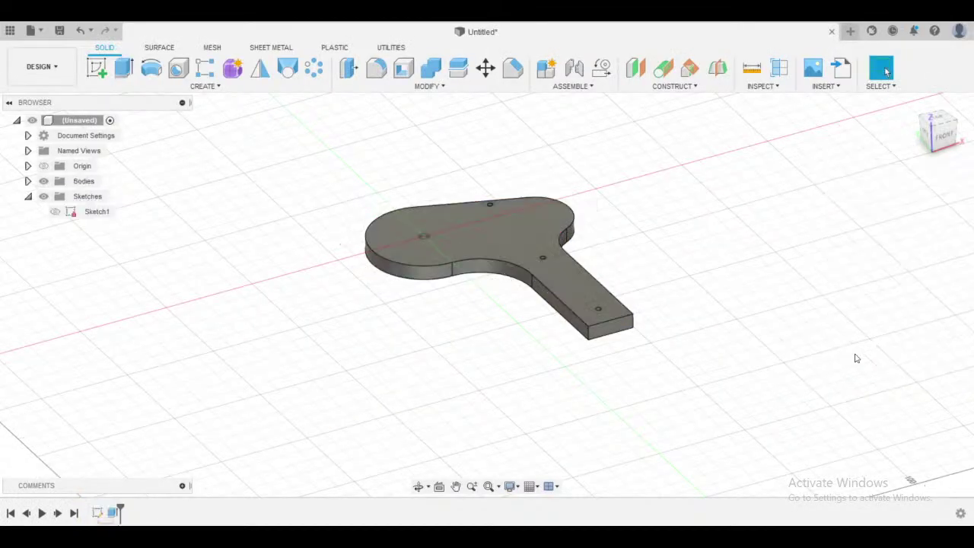
- Show Sketch1 again and select the small triangular profile around the upper hole for a new extrusion, leaving out the hole
shift+middle_drag(855, 354, 691, 282)
click(57, 211)
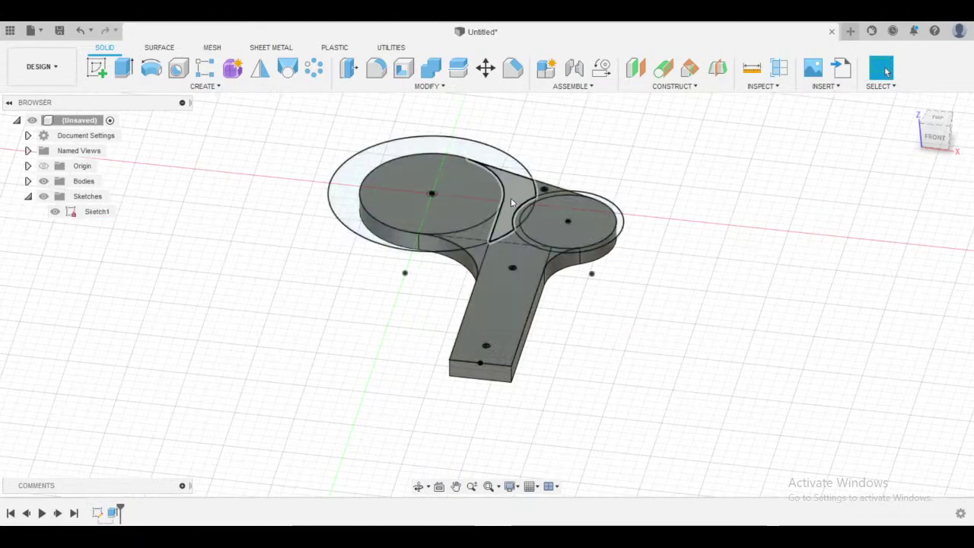
scroll(559, 157, up, 5)
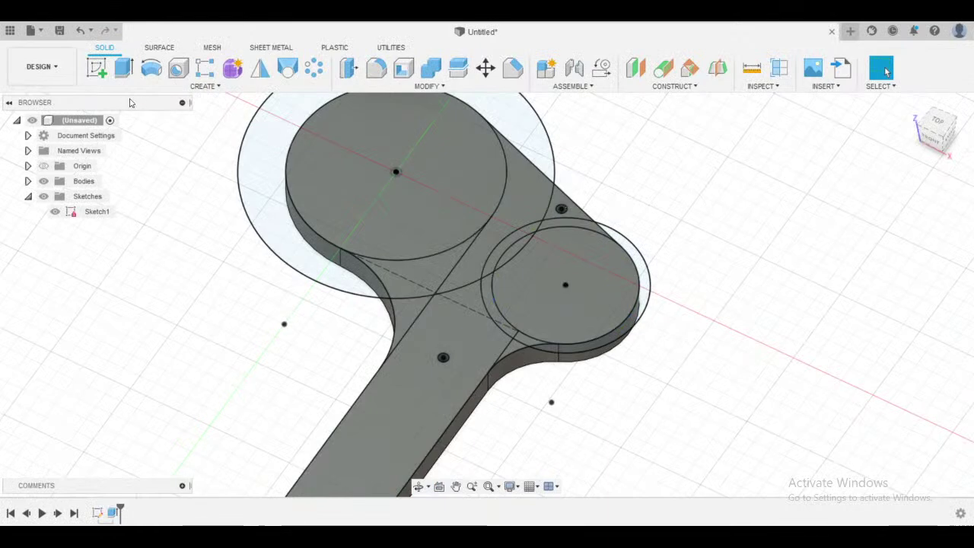
click(123, 68)
scroll(536, 181, up, 5)
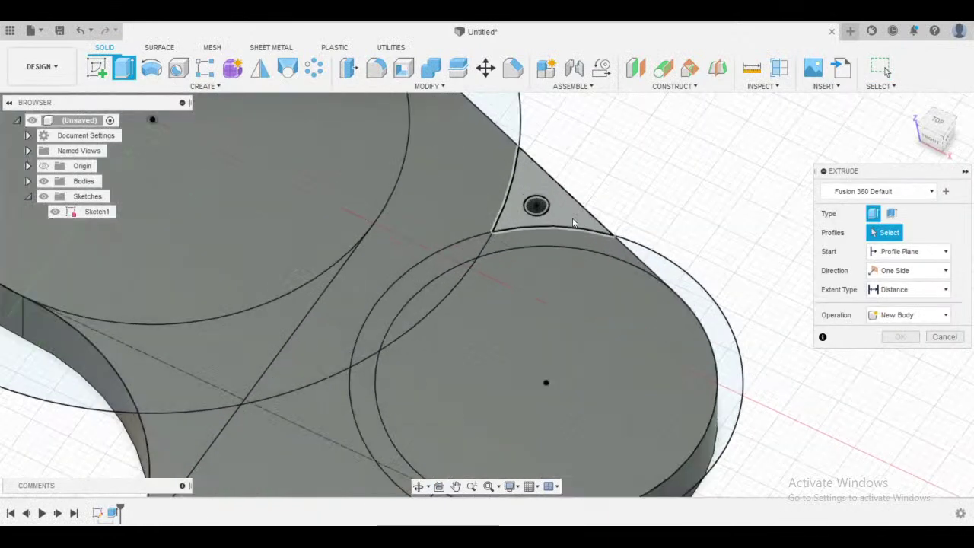
click(542, 217)
scroll(221, 217, down, 3)
shift+middle_drag(543, 253, 365, 261)
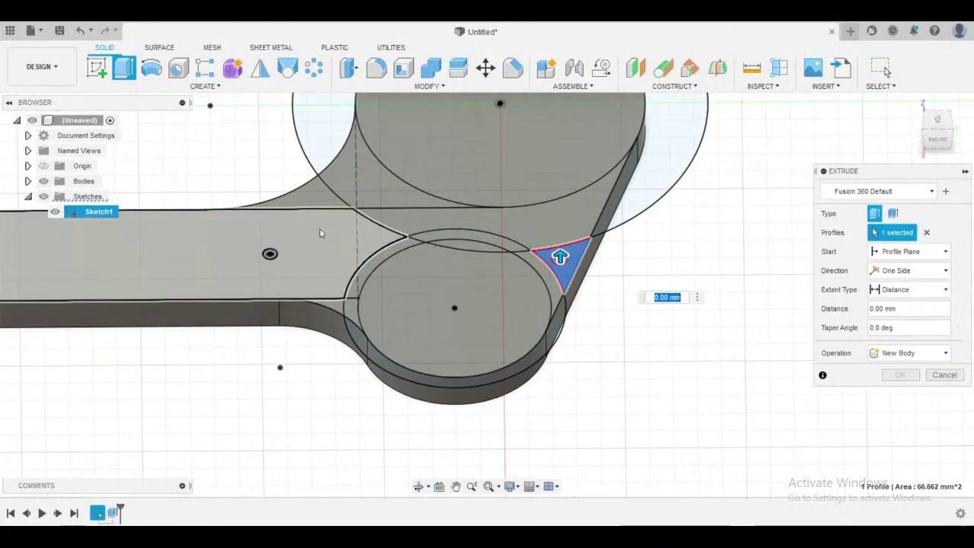
- Add the handle profile and the two small curved corner profiles beside it to the extrusion, leaving out the handle's holes
shift+middle_drag(320, 232, 367, 245)
click(366, 246)
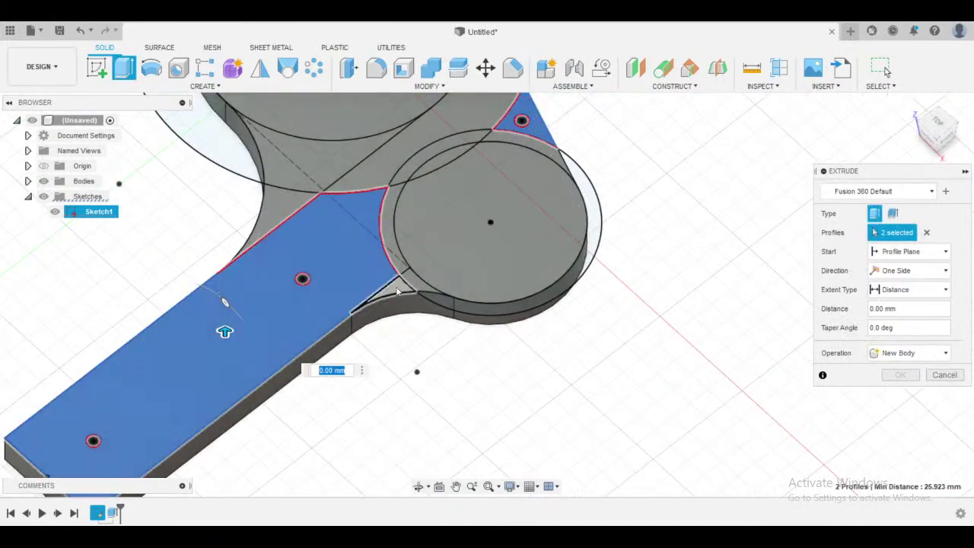
click(396, 289)
click(270, 214)
shift+middle_drag(305, 223, 508, 236)
scroll(502, 259, down, 1)
shift+middle_drag(553, 330, 697, 263)
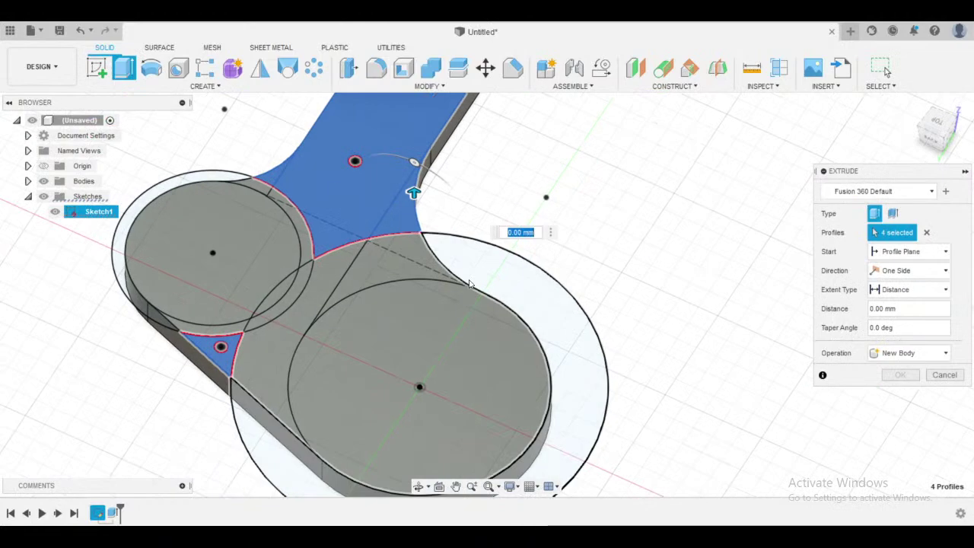
- Examine the selected profiles and the arcs bounding them around the two round heads
scroll(327, 253, up, 4)
scroll(299, 250, up, 1)
shift+middle_drag(299, 249, 317, 243)
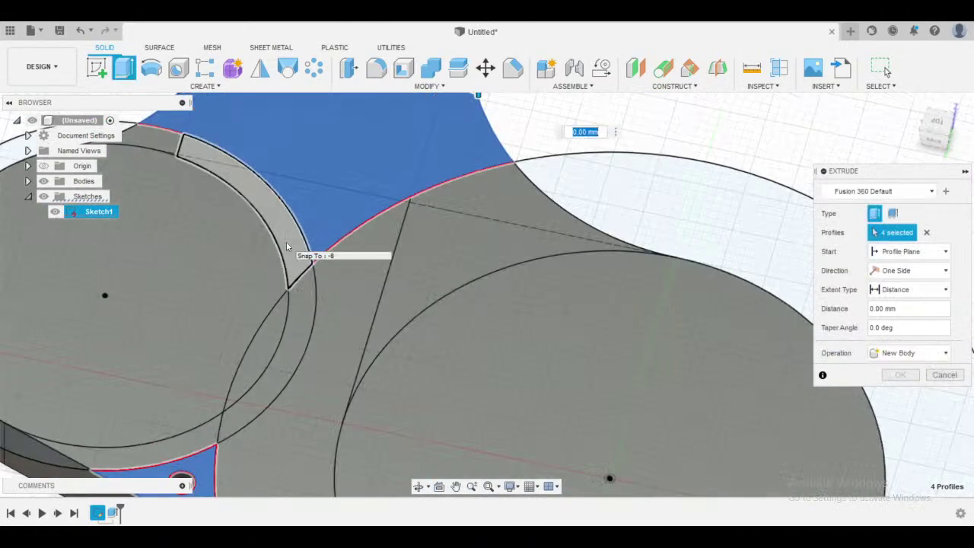
scroll(286, 246, down, 5)
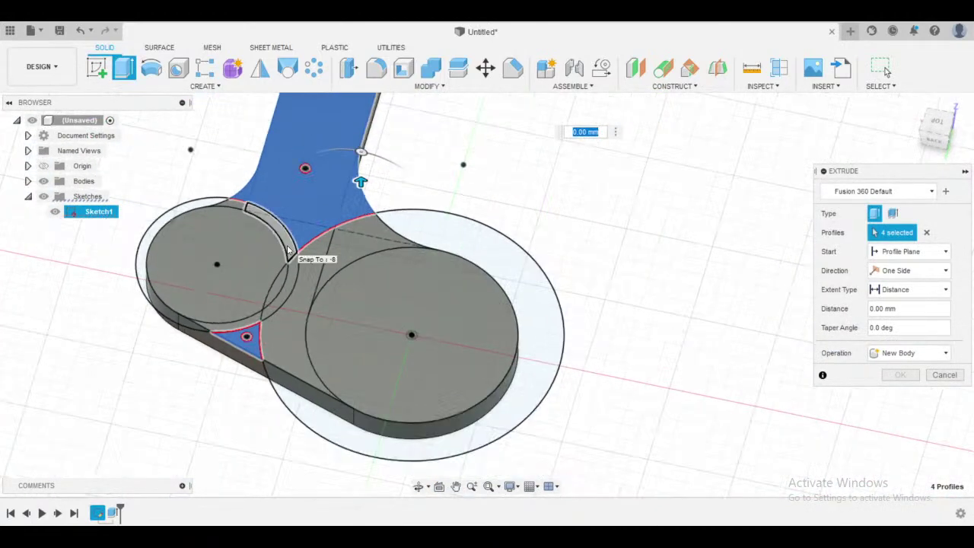
scroll(287, 248, up, 5)
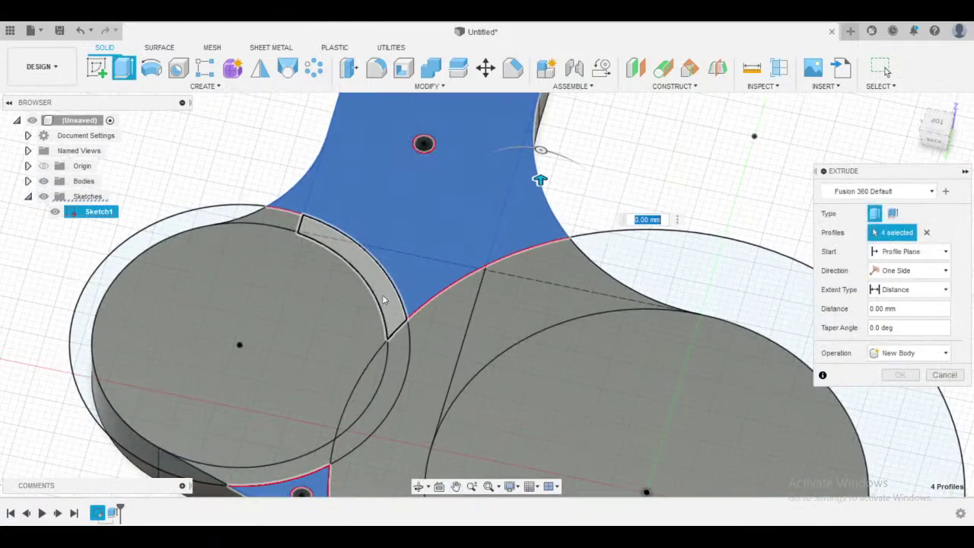
scroll(384, 299, down, 1)
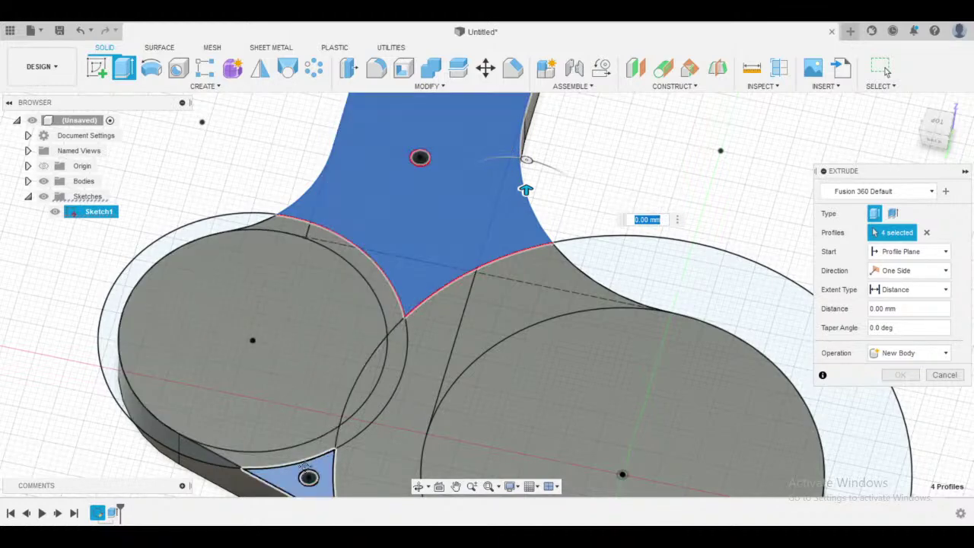
middle_drag(326, 478, 326, 383)
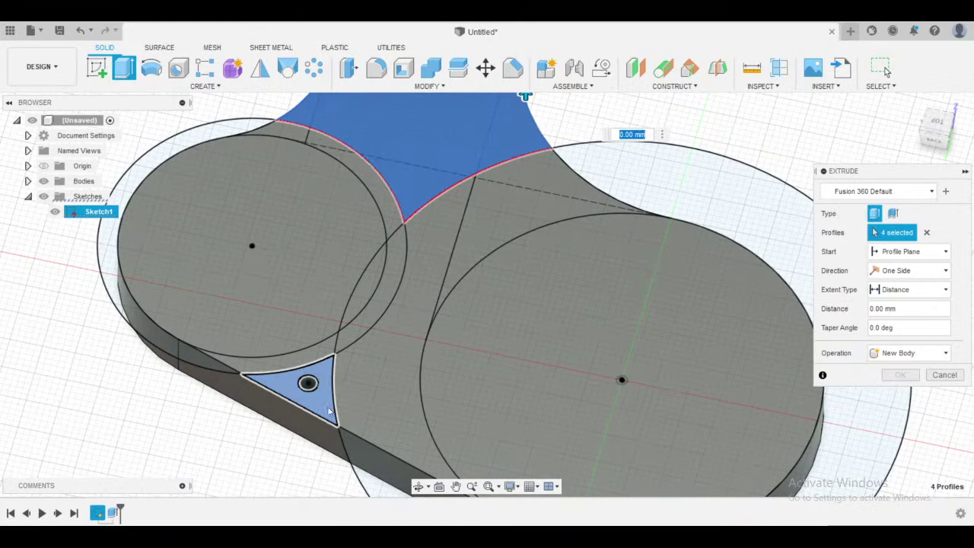
scroll(329, 411, down, 3)
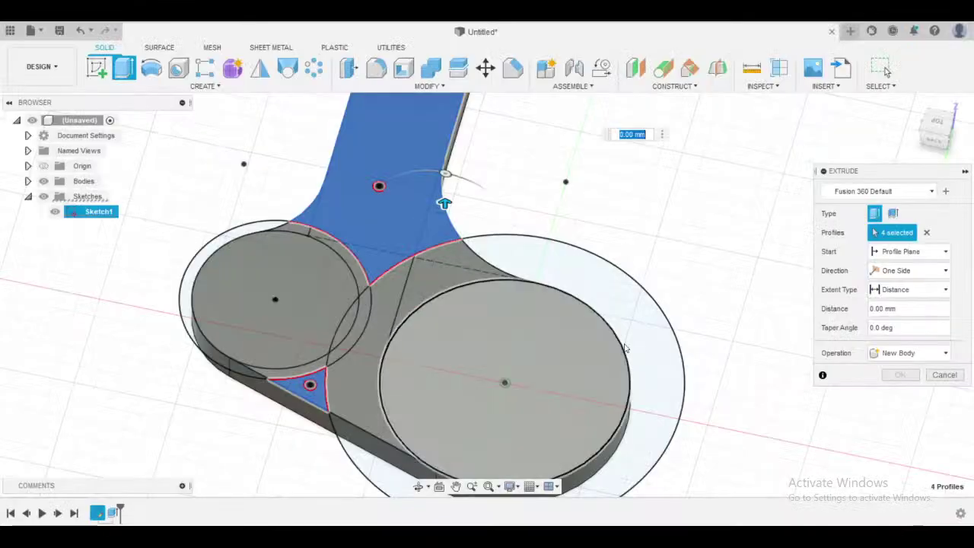
shift+middle_drag(691, 235, 624, 224)
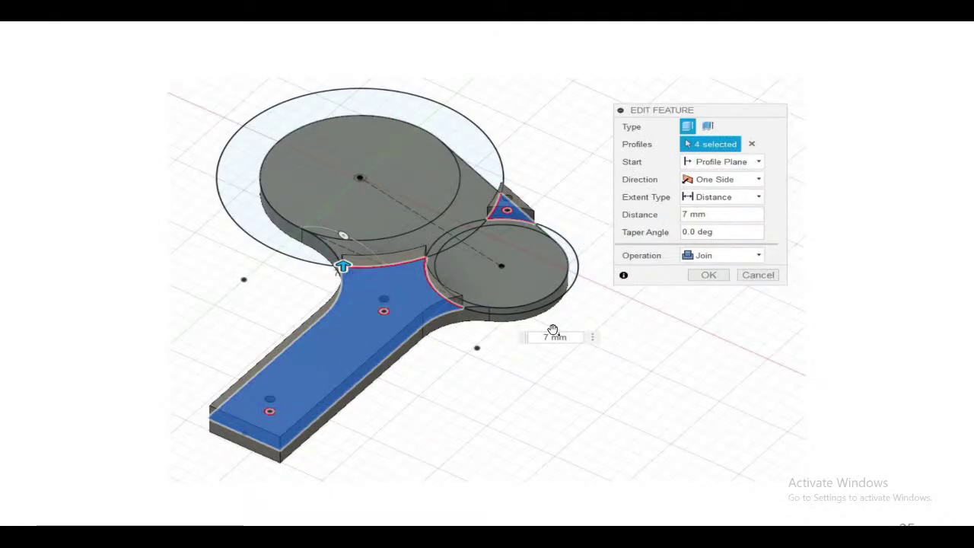
- Extrude the four selected profiles by 7 mm, joined to the plate, and hide Sketch1
key(alt+Tab)
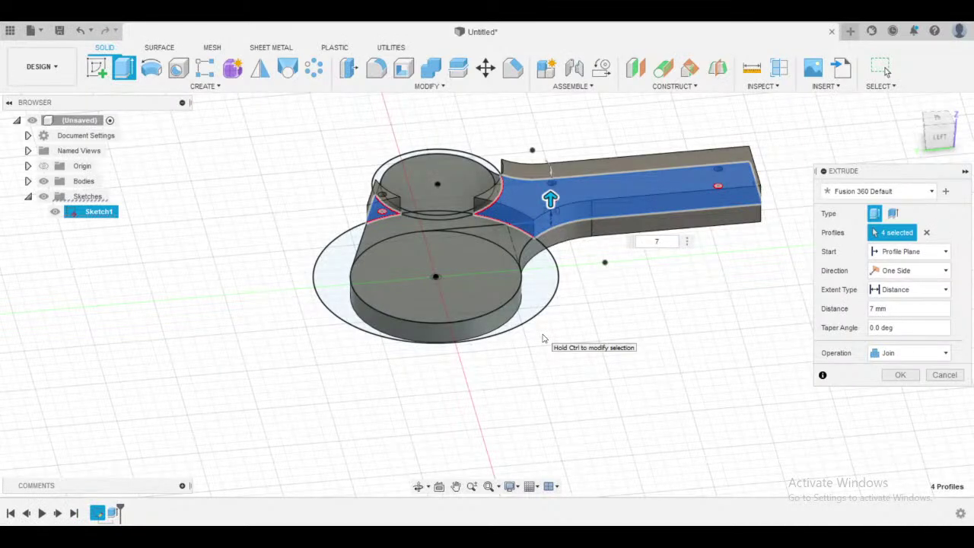
key(Return)
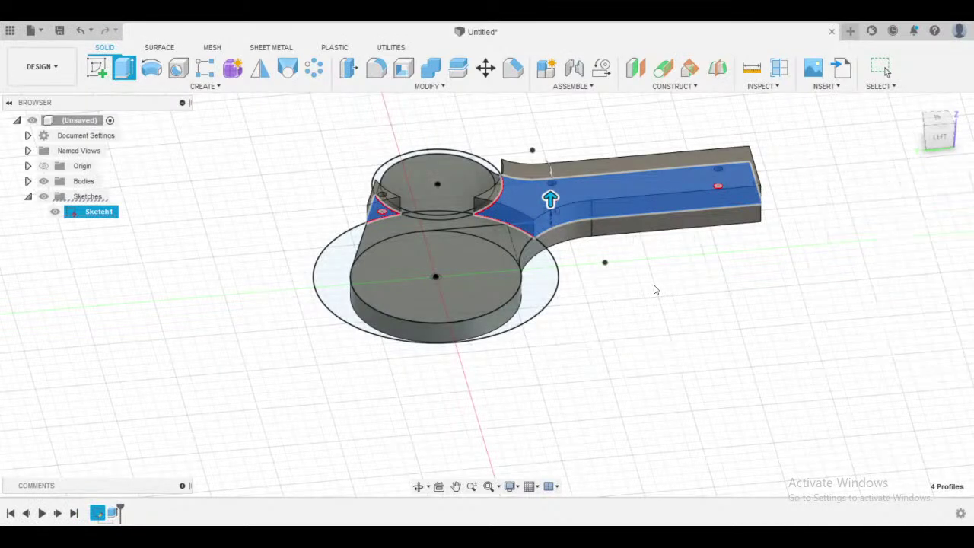
key(Escape)
shift+middle_drag(655, 270, 819, 269)
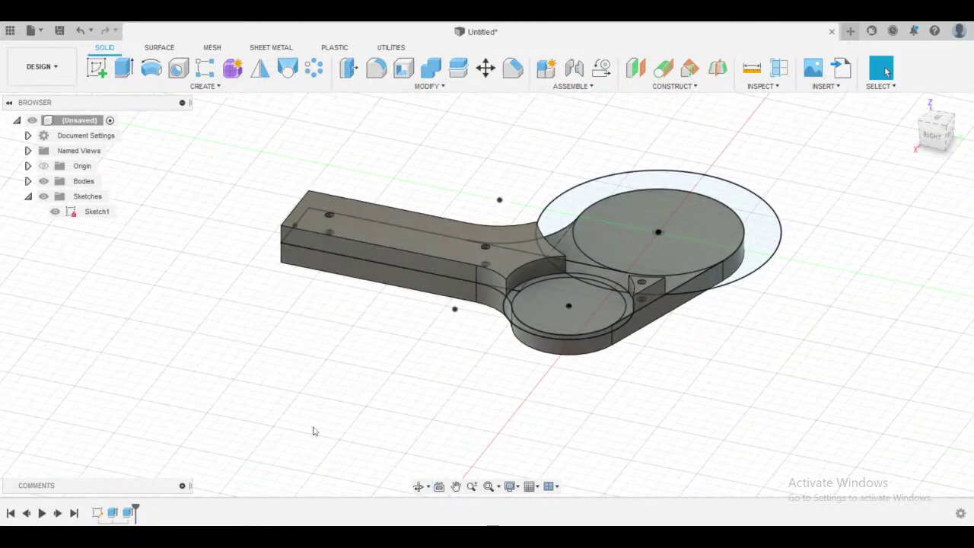
click(55, 211)
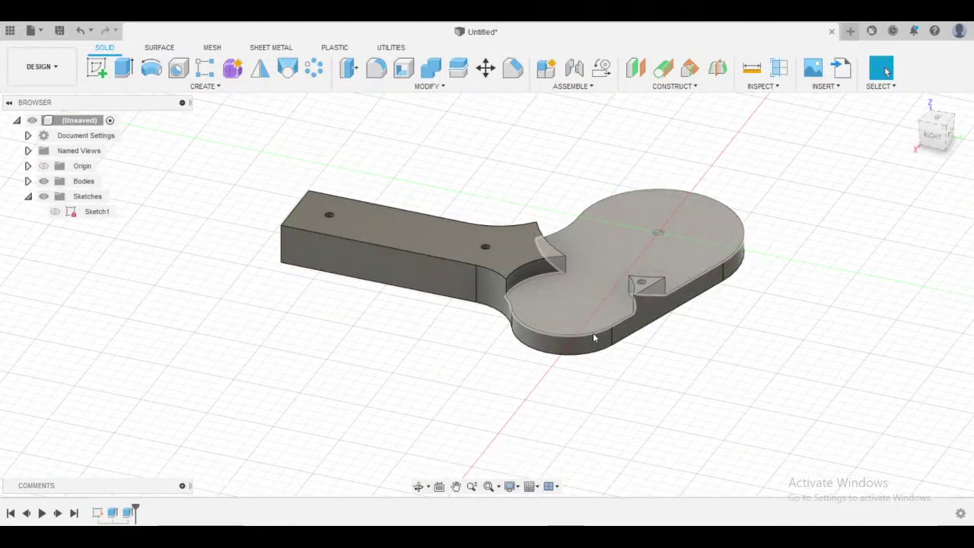
- Check the reference image for the fillet edges and radii and compare them with the raised parts of the model
mouse_move(593, 333)
shift+middle_down()
mouse_move(554, 308)
mouse_move(532, 228)
shift+middle_up()
key(alt+Tab)
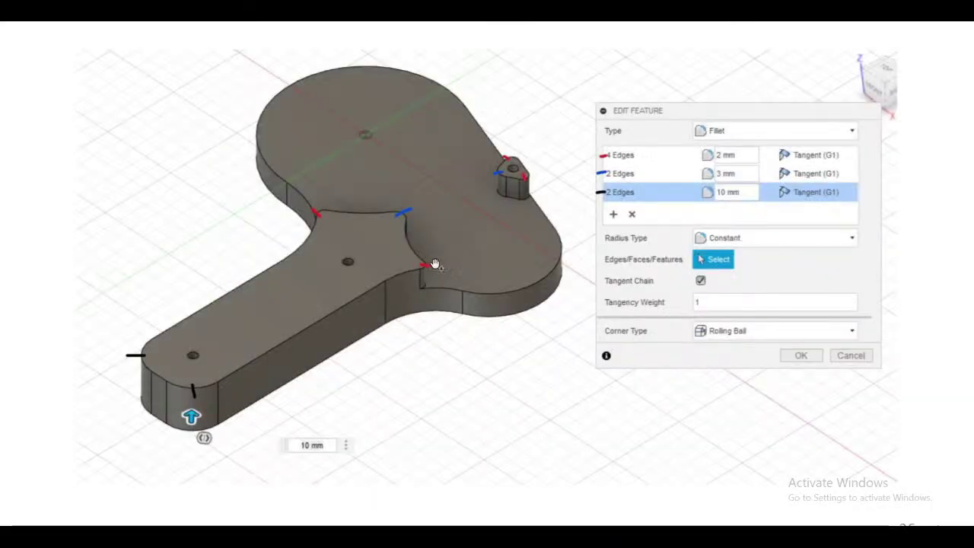
key(alt+Tab)
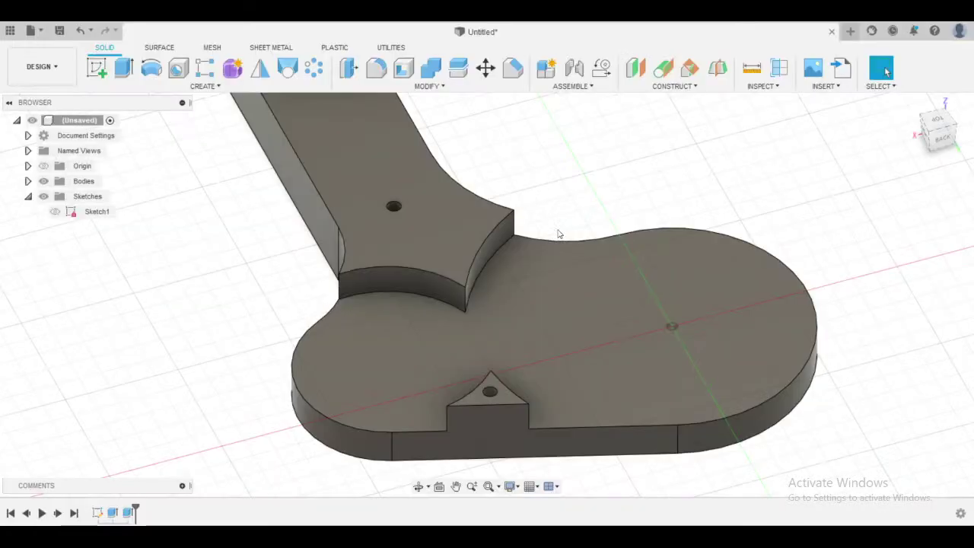
middle_drag(541, 209, 591, 192)
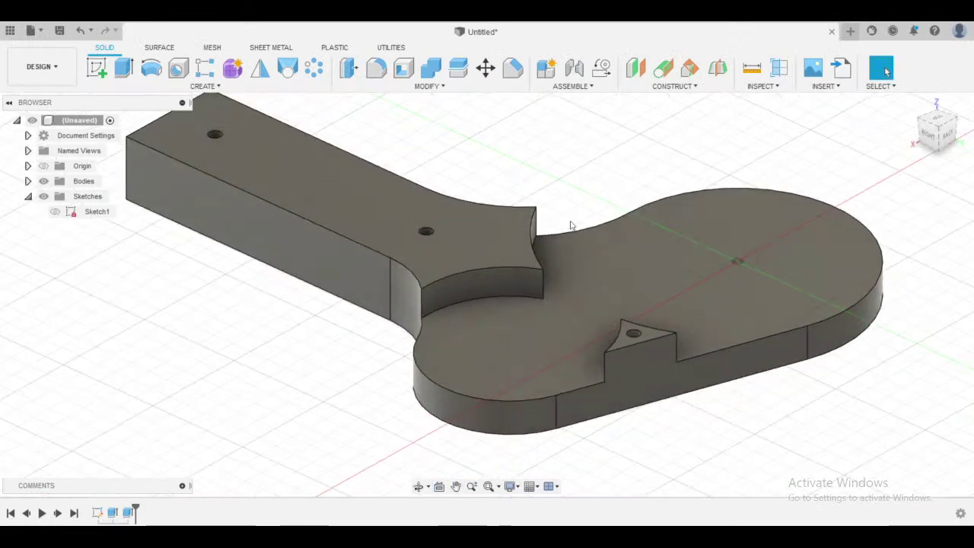
shift+middle_drag(572, 224, 648, 229)
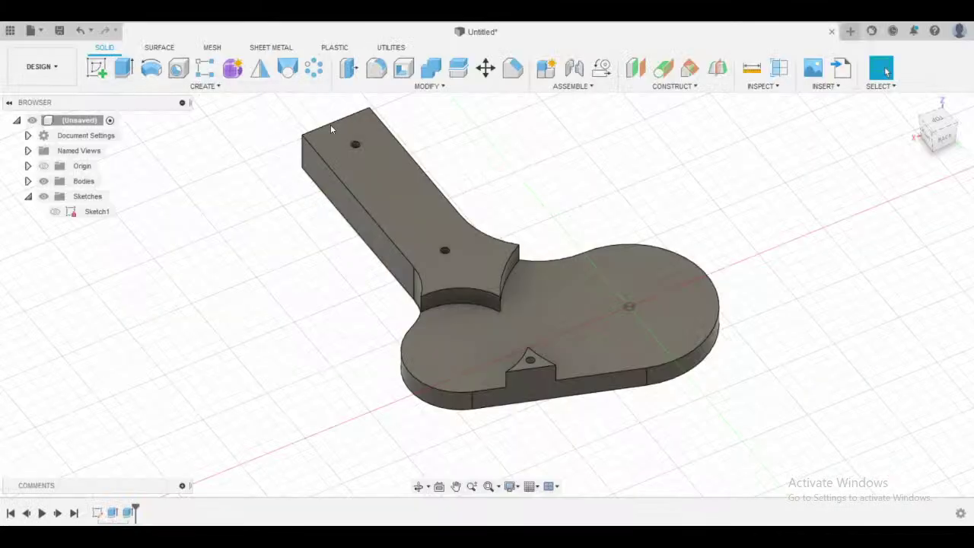
scroll(506, 207, up, 4)
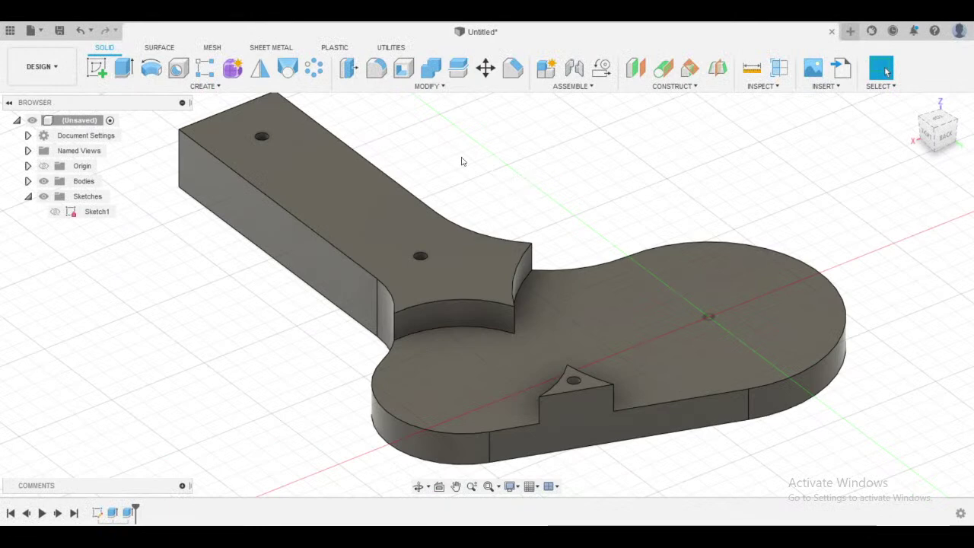
click(376, 69)
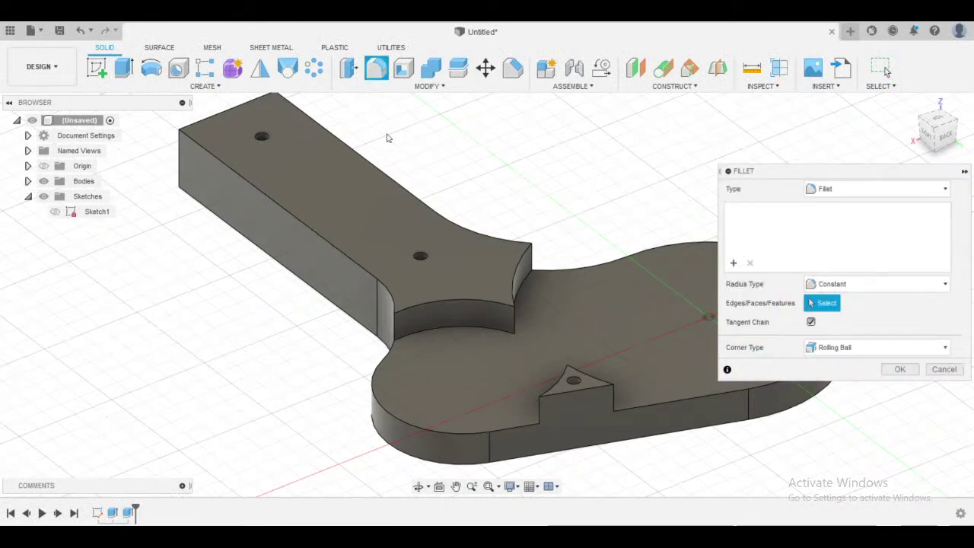
click(393, 327)
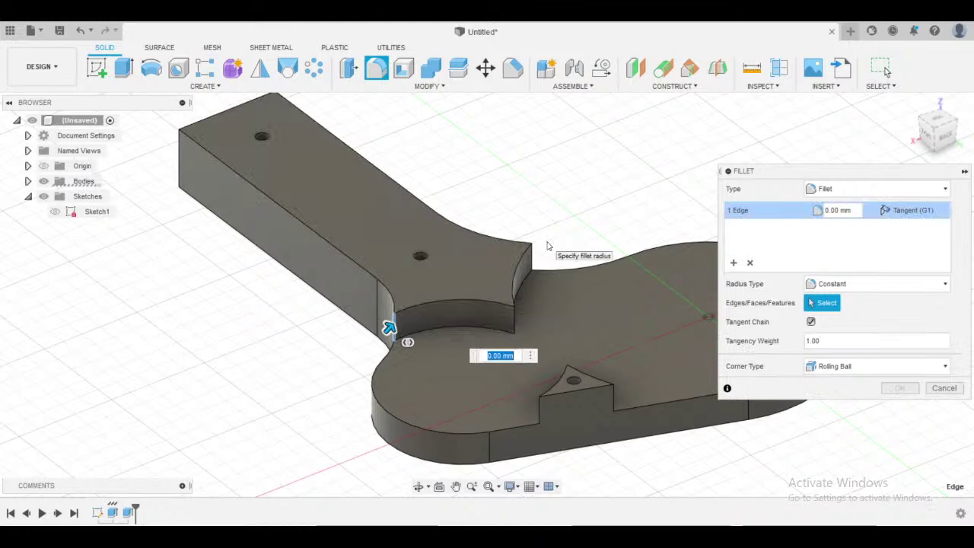
key(Escape)
middle_drag(497, 179, 586, 203)
- Try a 20 mm fillet on one vertical edge at the handle's free end
click(376, 68)
shift+middle_drag(332, 189, 281, 274)
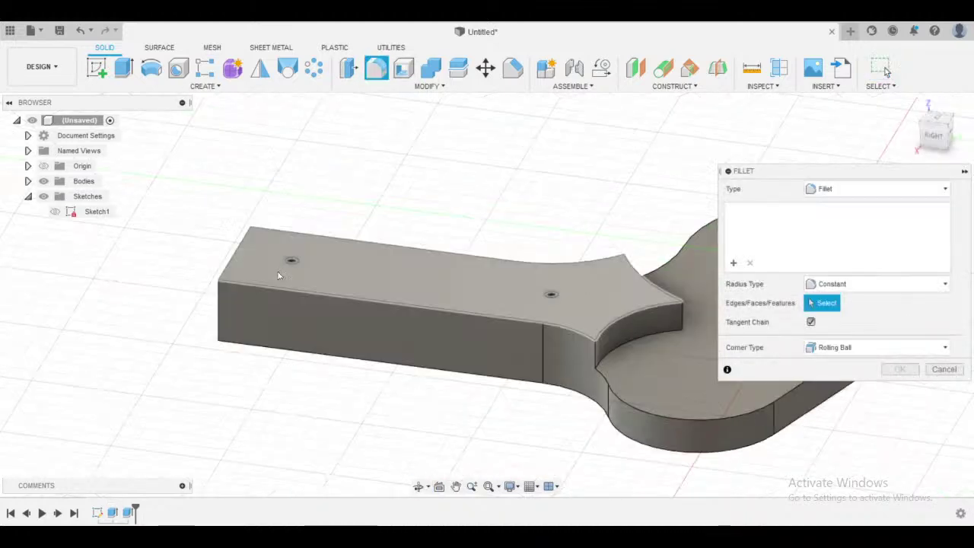
click(221, 304)
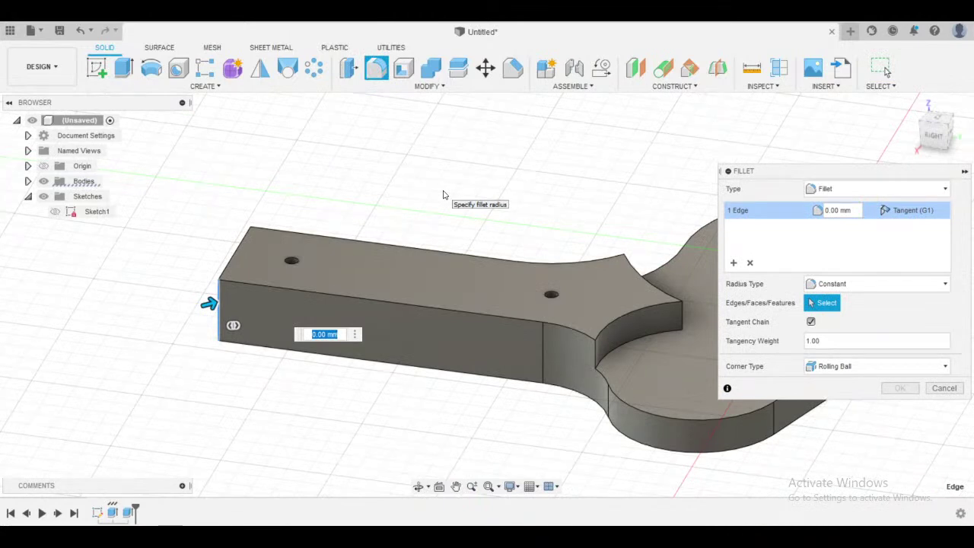
text(20)
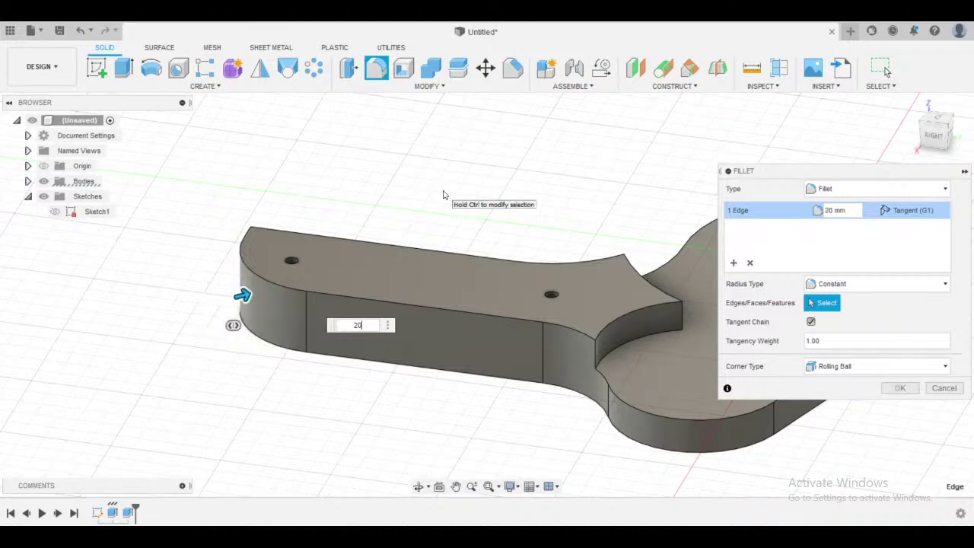
shift+middle_drag(444, 195, 484, 304)
scroll(471, 315, up, 4)
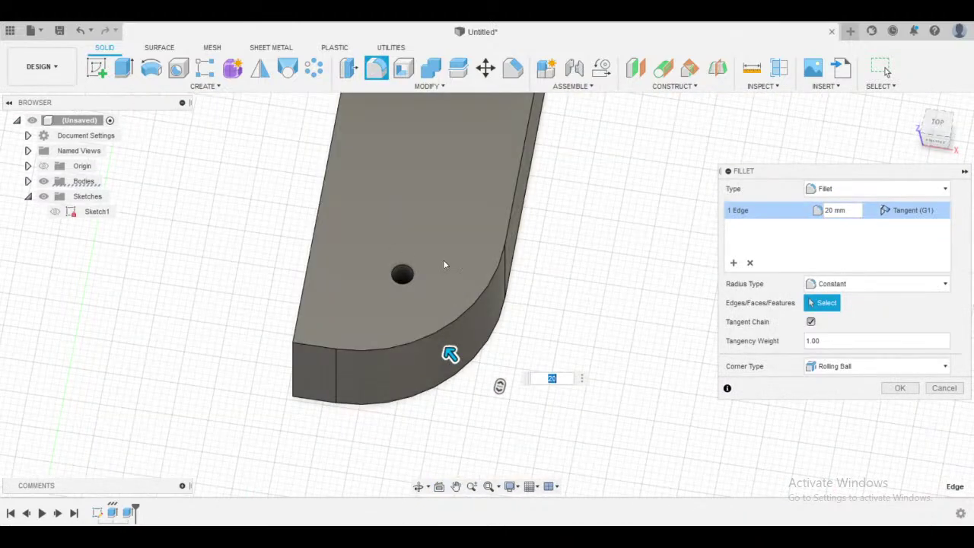
shift+middle_drag(444, 264, 411, 299)
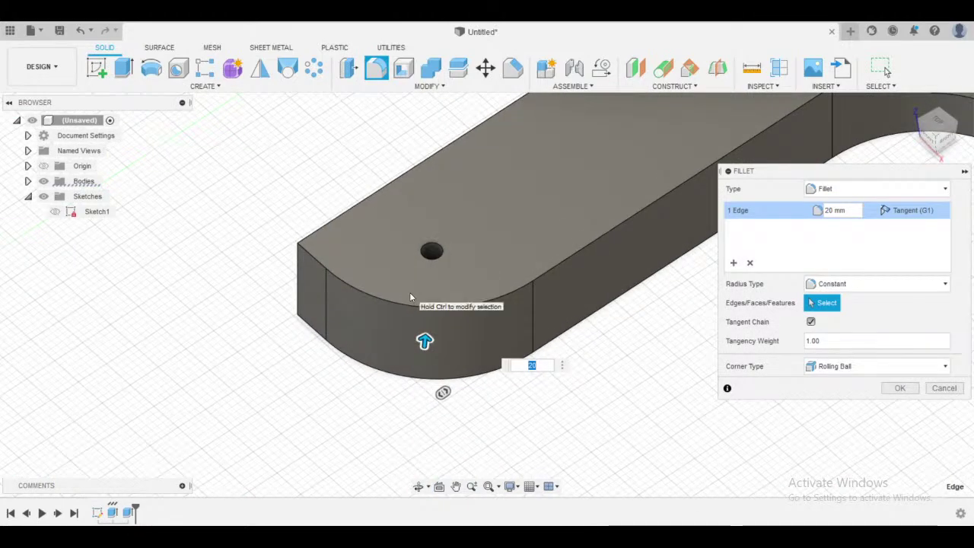
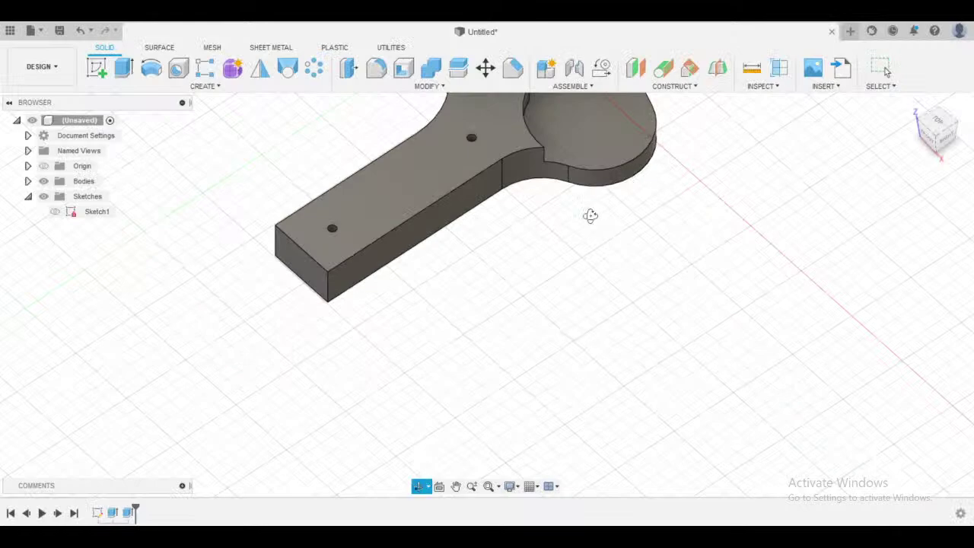
- Start a Fillet and select the two outer vertical edges of the small triangular boss along the slanted side
shift+middle_drag(589, 216, 435, 203)
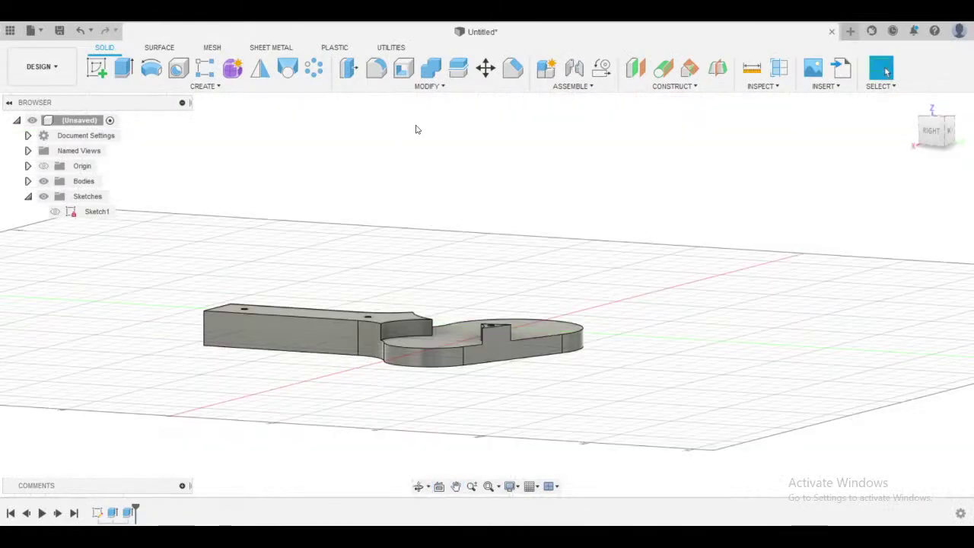
shift+middle_drag(415, 129, 479, 178)
text(s)
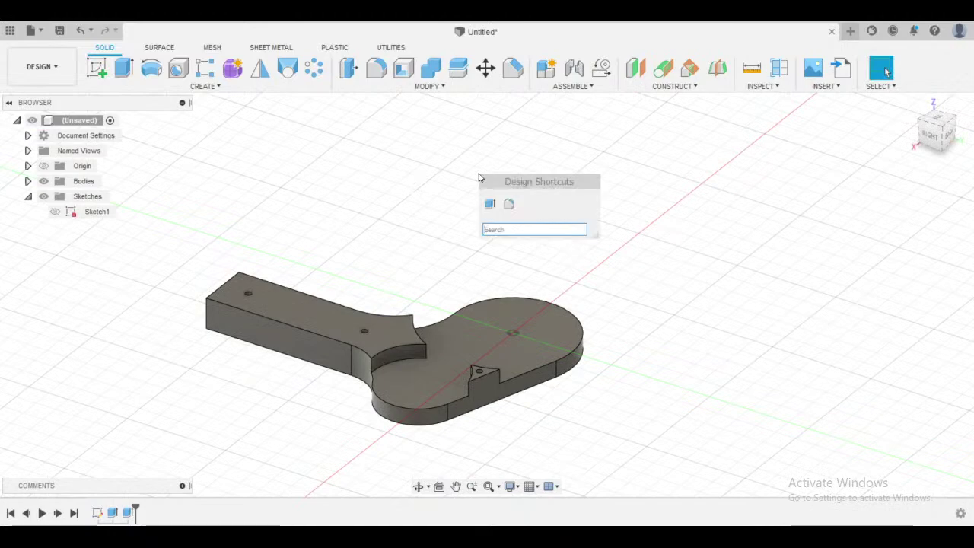
text(fille)
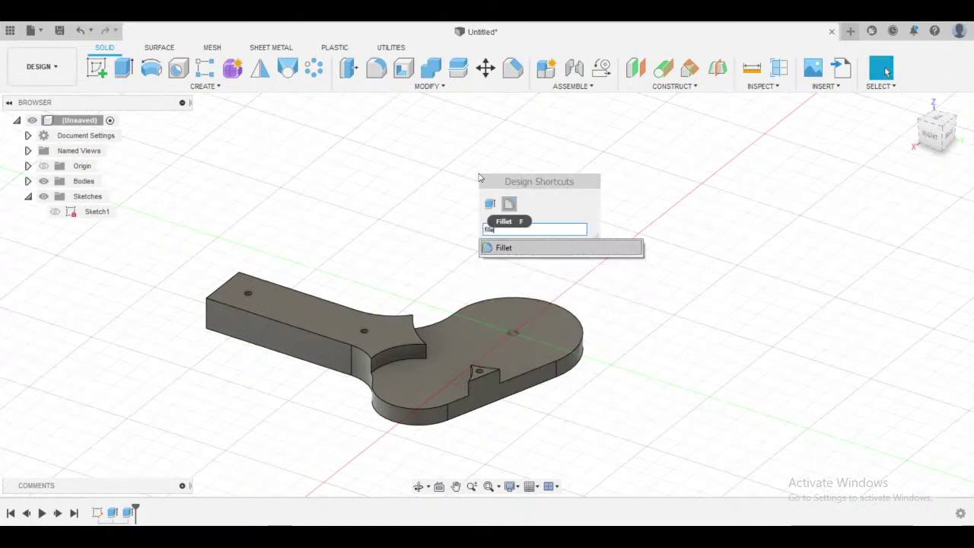
click(506, 250)
shift+middle_drag(563, 283, 507, 294)
middle_drag(447, 302, 500, 242)
scroll(477, 259, up, 3)
scroll(509, 231, down, 3)
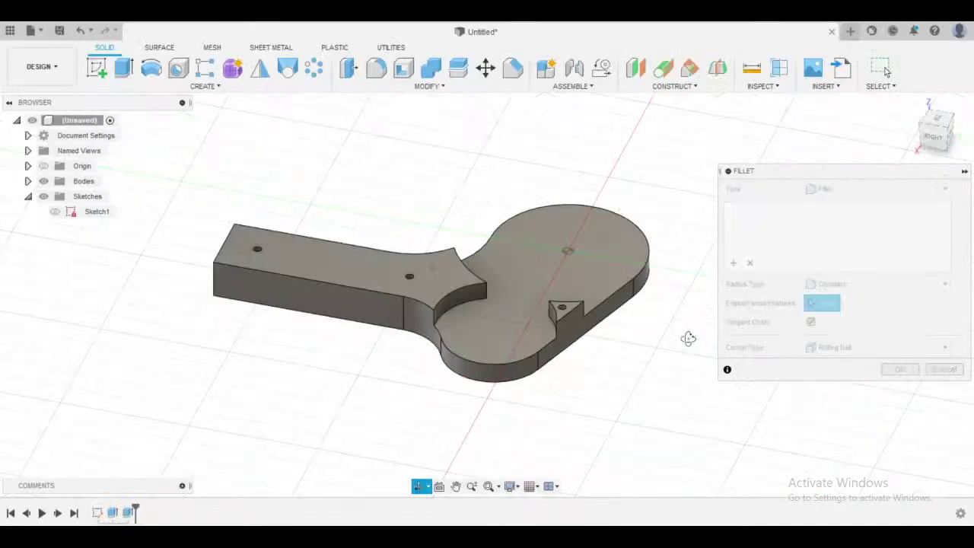
scroll(605, 284, up, 4)
click(605, 284)
shift+middle_drag(605, 284, 397, 265)
click(598, 328)
middle_drag(589, 313, 339, 242)
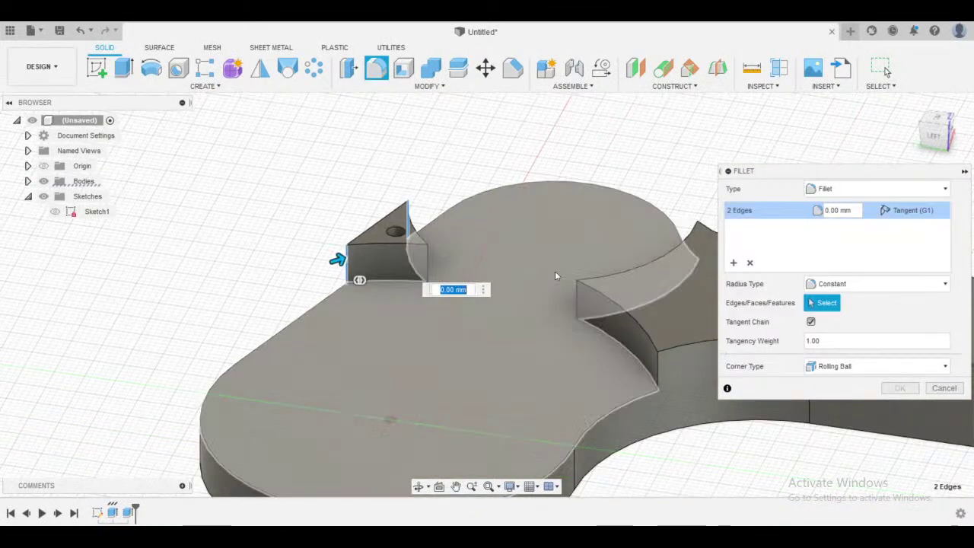
- Add the two outer vertical edges where the raised handle meets the heads, set the radius to 2 mm and start a second edge set
click(659, 365)
shift+middle_drag(533, 305, 768, 297)
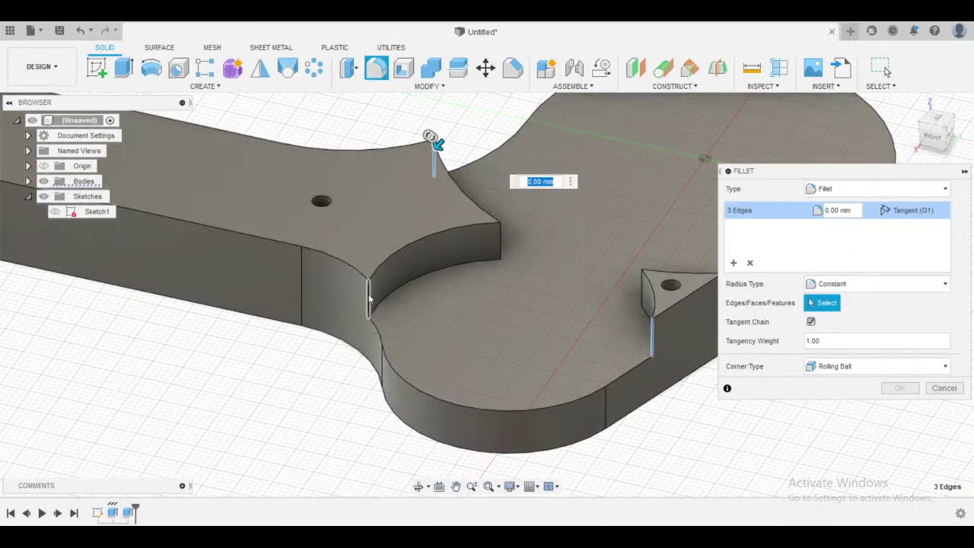
click(369, 296)
scroll(489, 284, down, 2)
shift+middle_drag(489, 284, 591, 245)
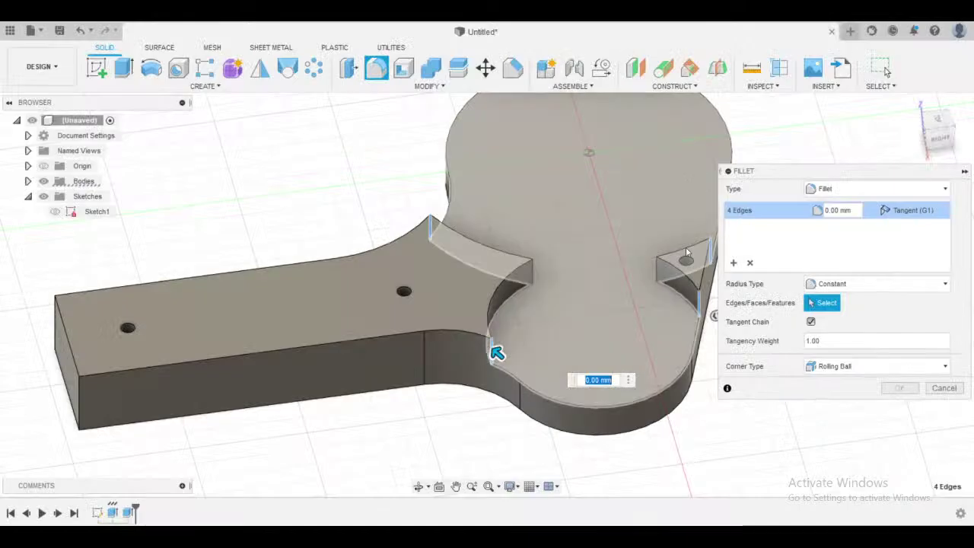
key(Return)
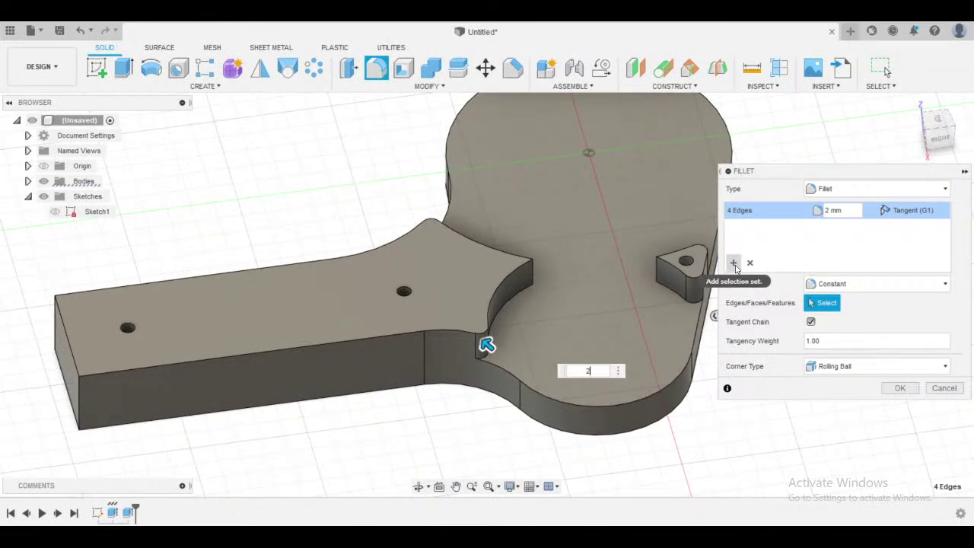
shift+middle_drag(613, 259, 637, 185)
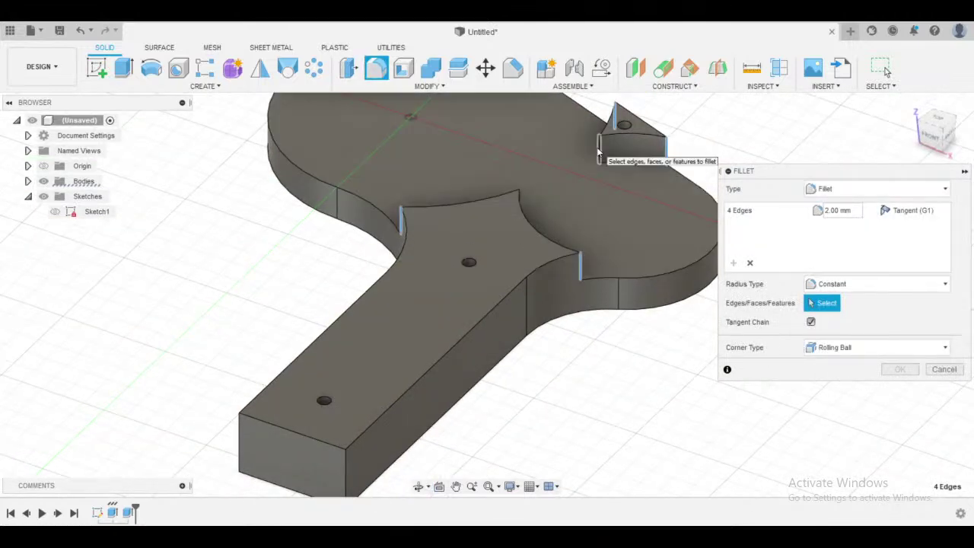
- Add a second fillet set of 3 mm on the small boss's plate-facing vertical edge and the handle's central star-tip edge
click(598, 148)
shift+middle_drag(599, 148, 535, 166)
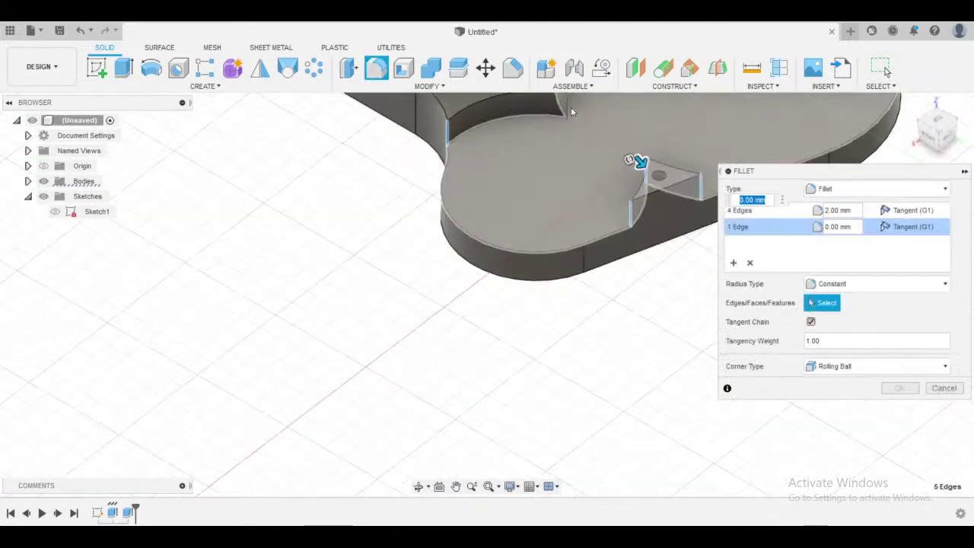
scroll(571, 112, up, 2)
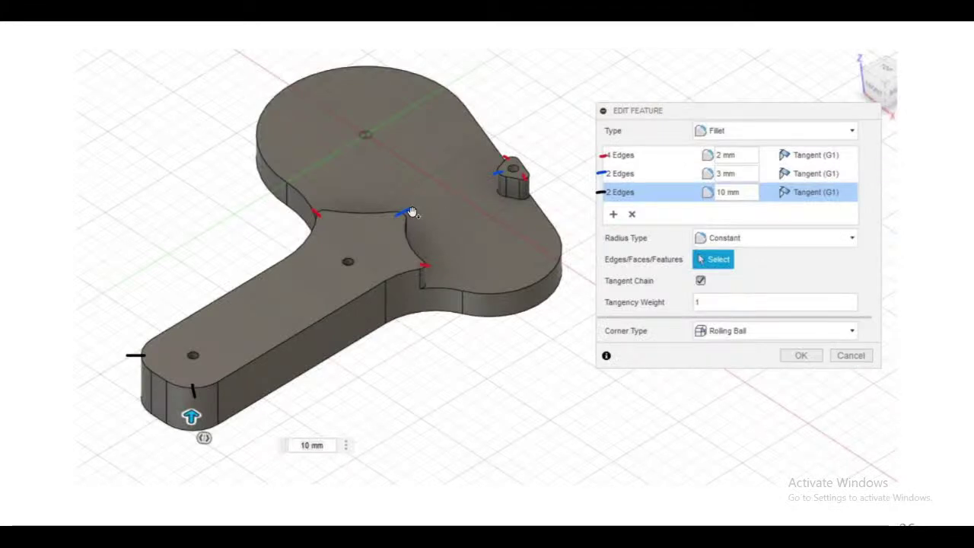
key(alt+Tab)
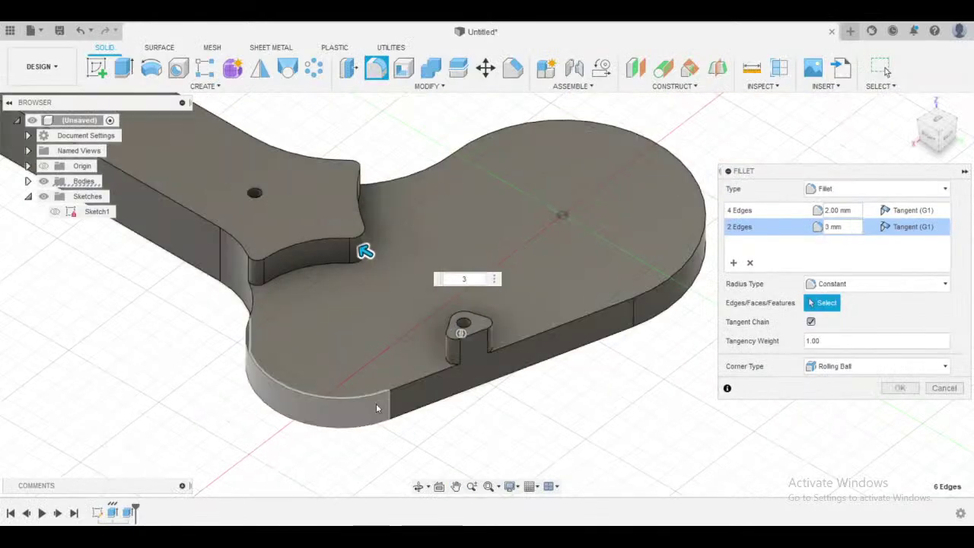
shift+middle_drag(378, 405, 624, 273)
scroll(672, 264, down, 3)
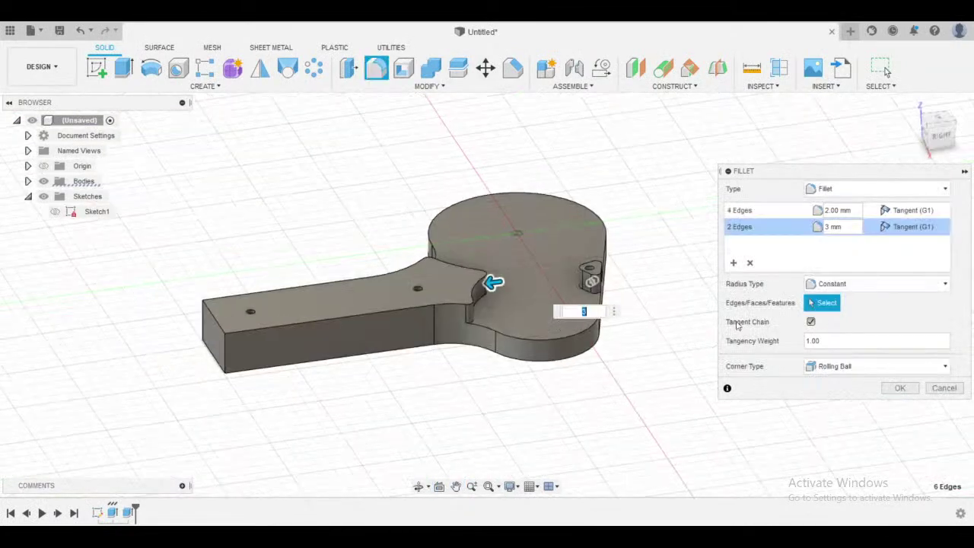
- Add a third fillet set of 10 mm on the two vertical edges at the handle's free end and finish the fillet
click(733, 265)
shift+middle_drag(423, 367, 474, 360)
shift+middle_drag(542, 362, 515, 370)
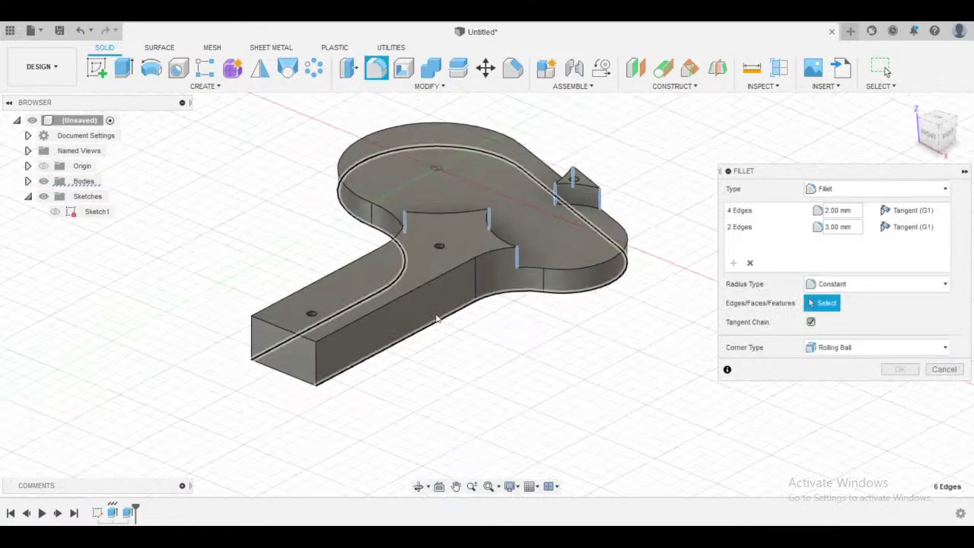
middle_drag(404, 355, 466, 305)
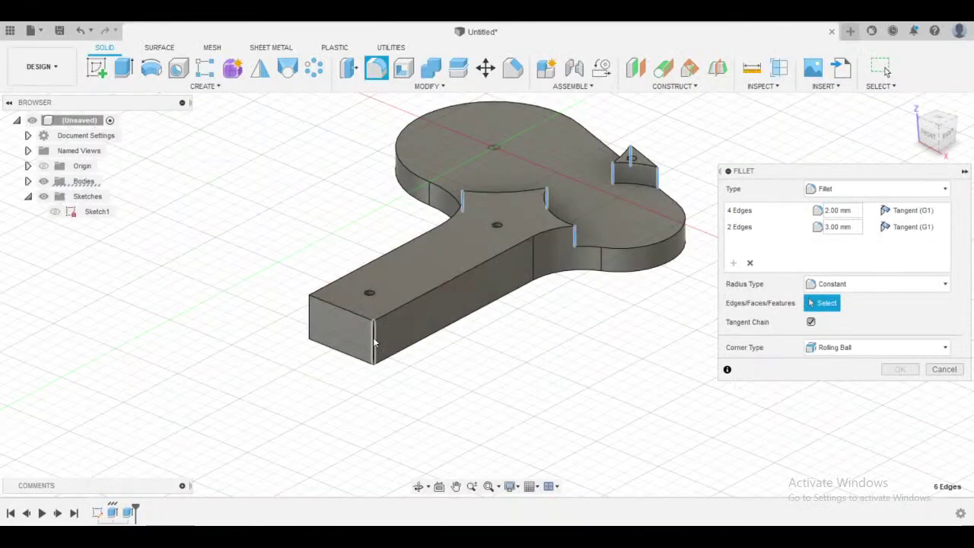
click(310, 318)
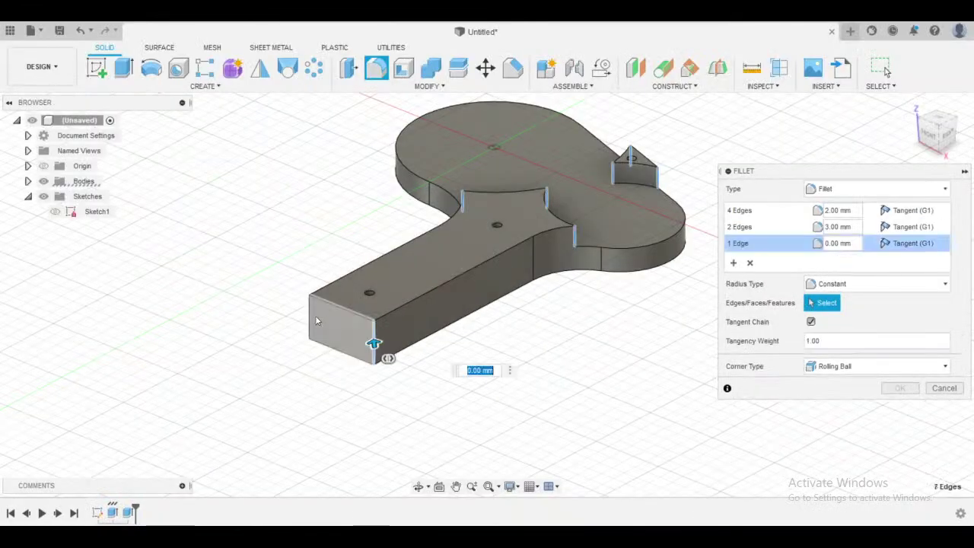
shift+middle_drag(310, 318, 396, 274)
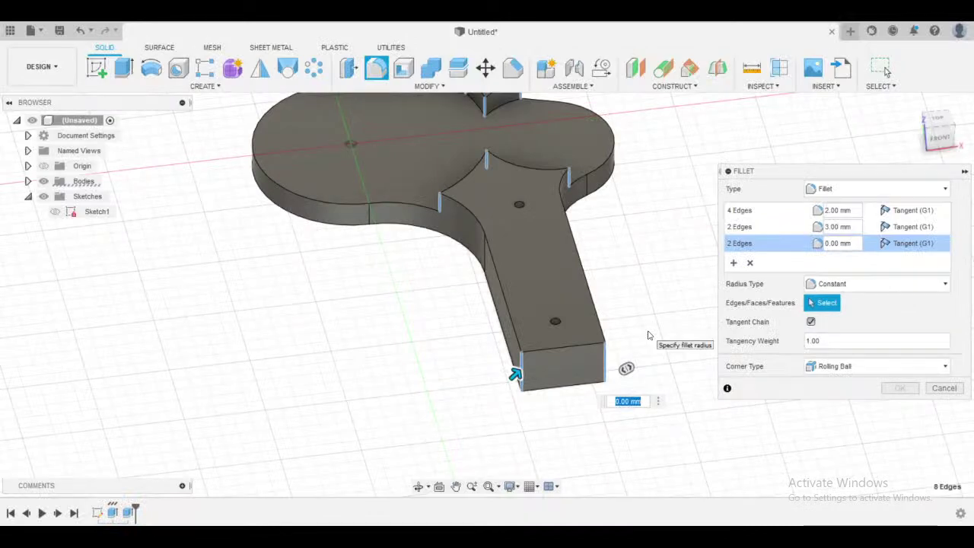
text(10)
shift+middle_drag(652, 338, 561, 210)
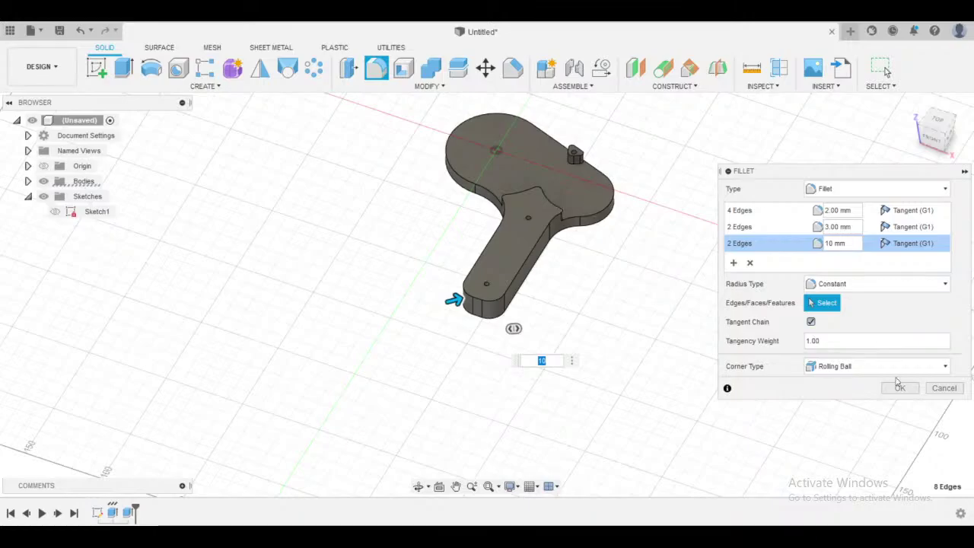
click(903, 389)
- Inspect the filleted body from several sides and compare it with the reference slide
scroll(711, 227, down, 2)
middle_drag(711, 227, 574, 271)
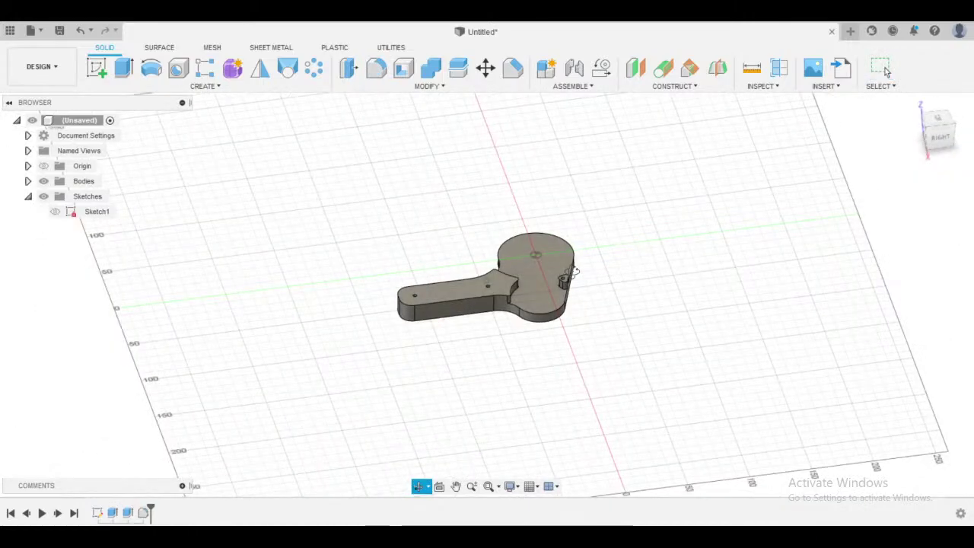
scroll(574, 273, up, 5)
shift+middle_drag(613, 305, 515, 298)
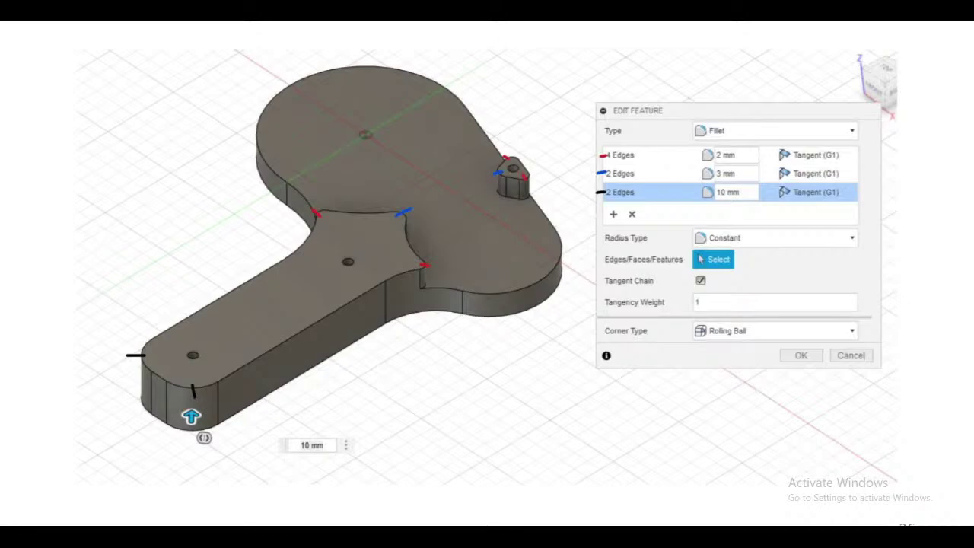
key(alt+Tab)
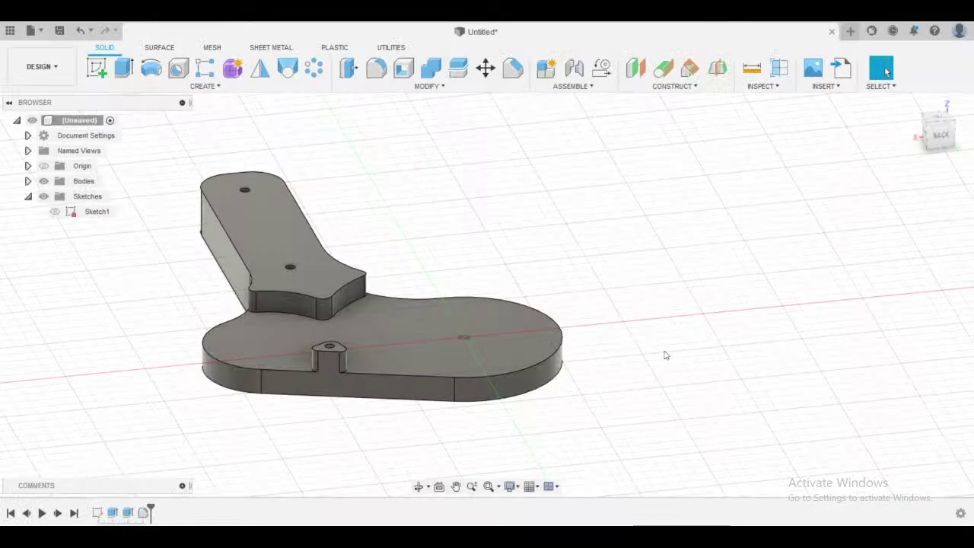
shift+middle_drag(647, 302, 469, 314)
middle_drag(382, 346, 567, 278)
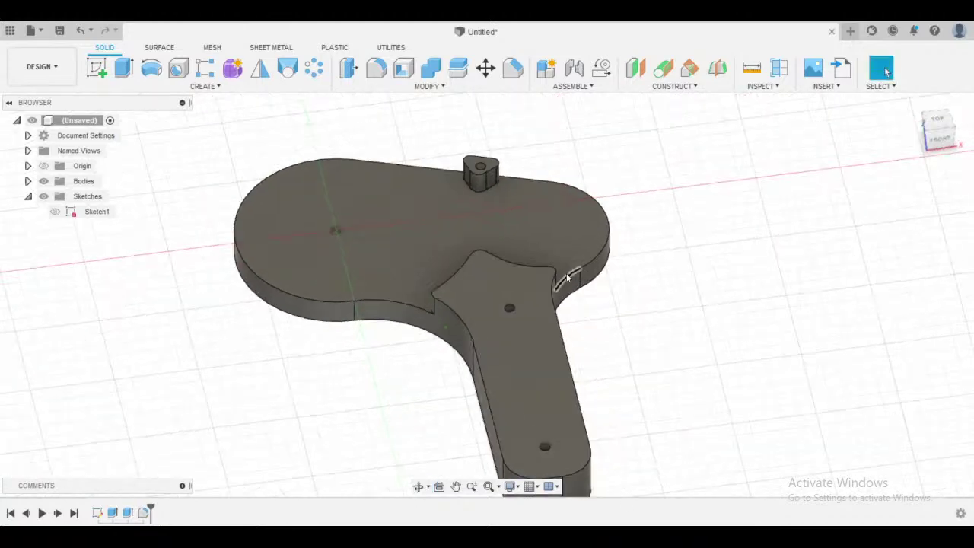
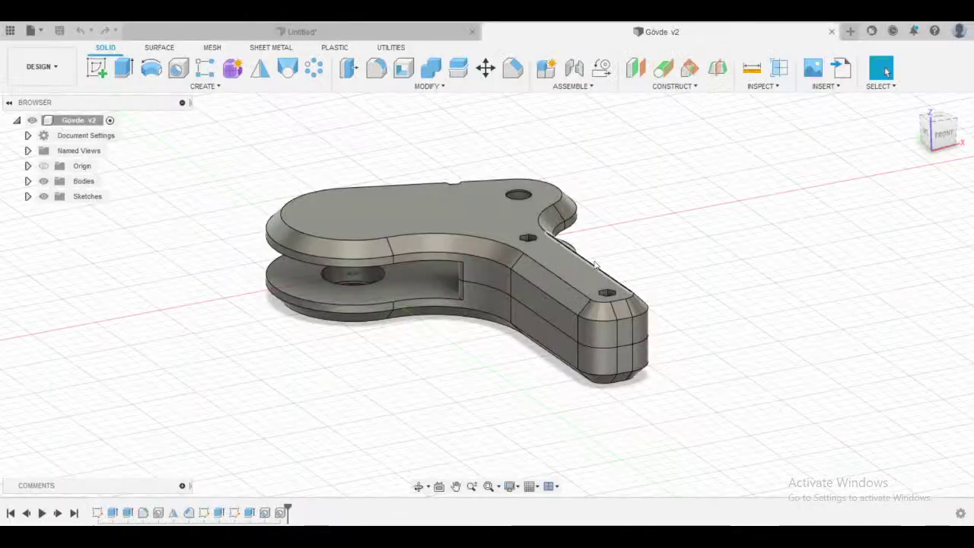
- Return to the untitled design and close the Gövde v2 document
click(408, 38)
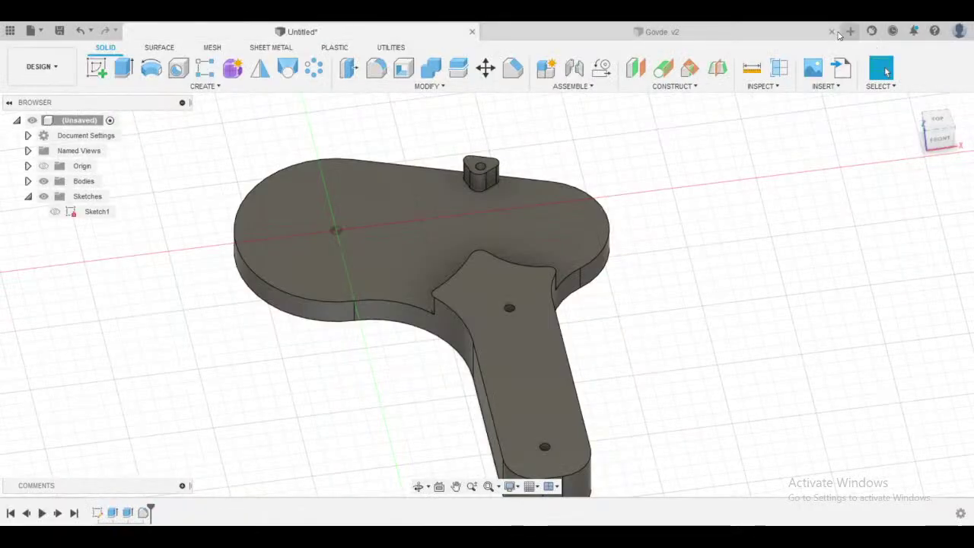
click(831, 31)
middle_drag(776, 287, 724, 265)
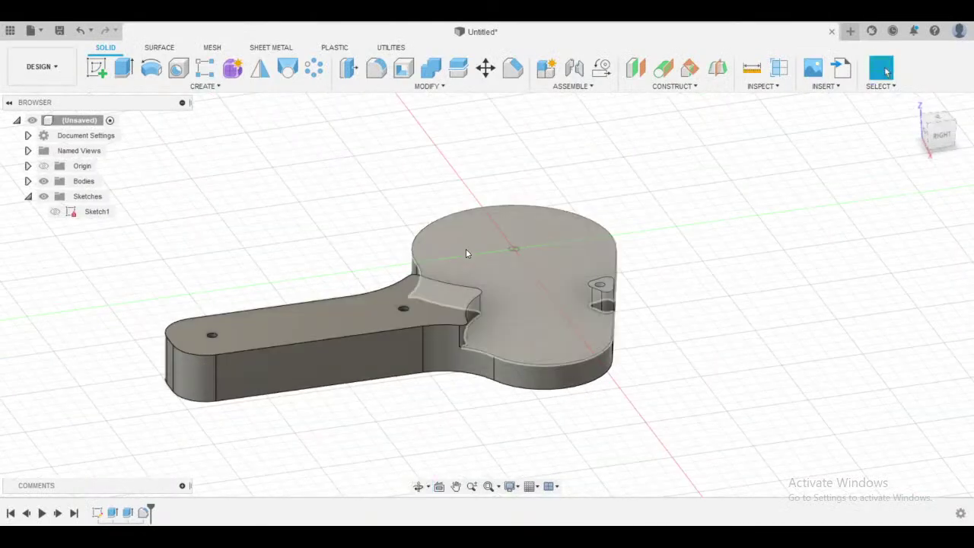
- Reopen the base sketch and draw a smaller concentric circle at the centre of each of the plate's two round ends
double_click(97, 513)
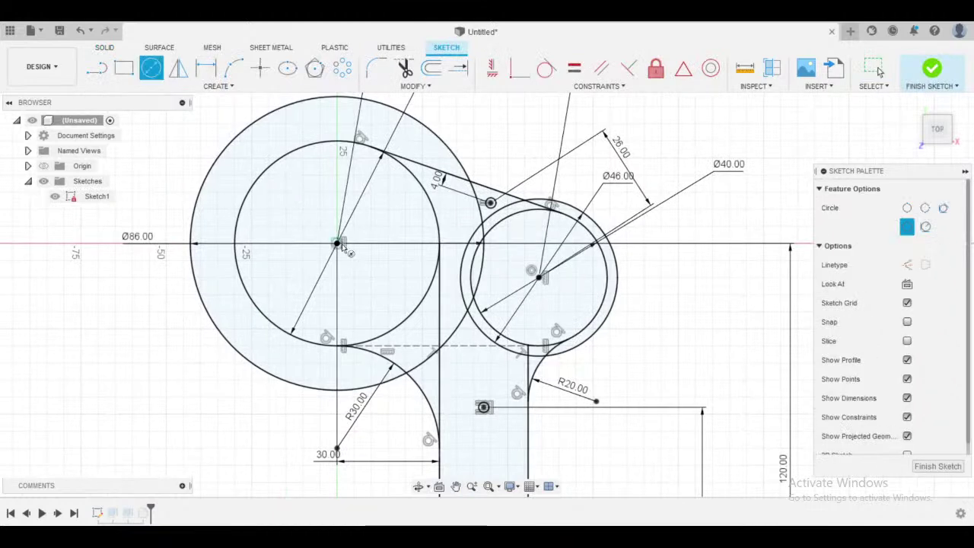
click(337, 243)
click(388, 256)
click(538, 277)
click(510, 249)
key(Escape)
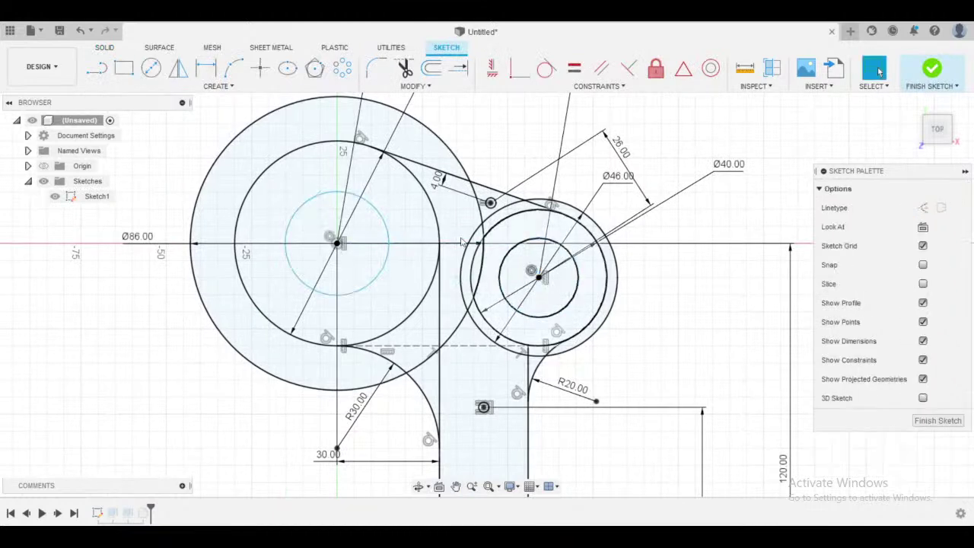
- Dimension both new concentric circles to a diameter of 22 mm
key(d)
click(306, 202)
click(196, 139)
key(BackSpace)
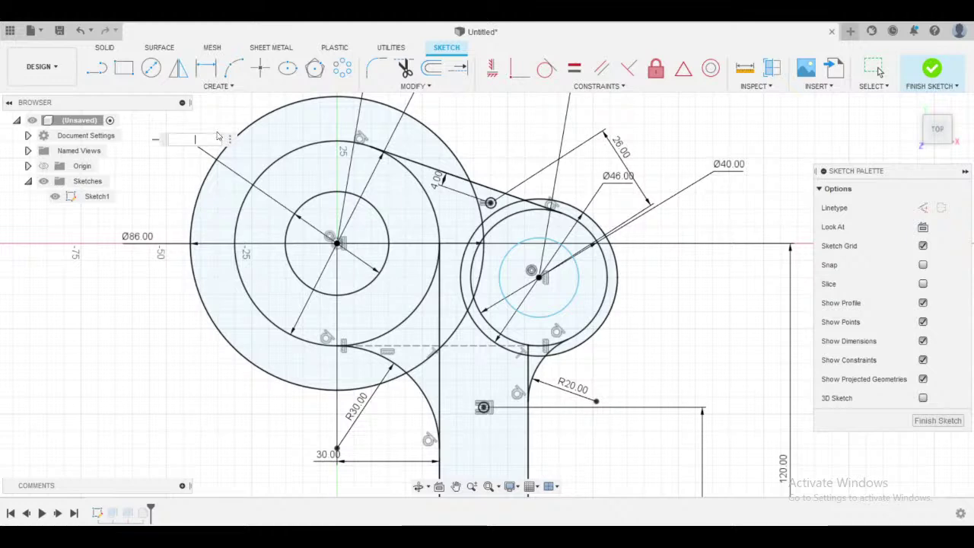
text(22)
key(Return)
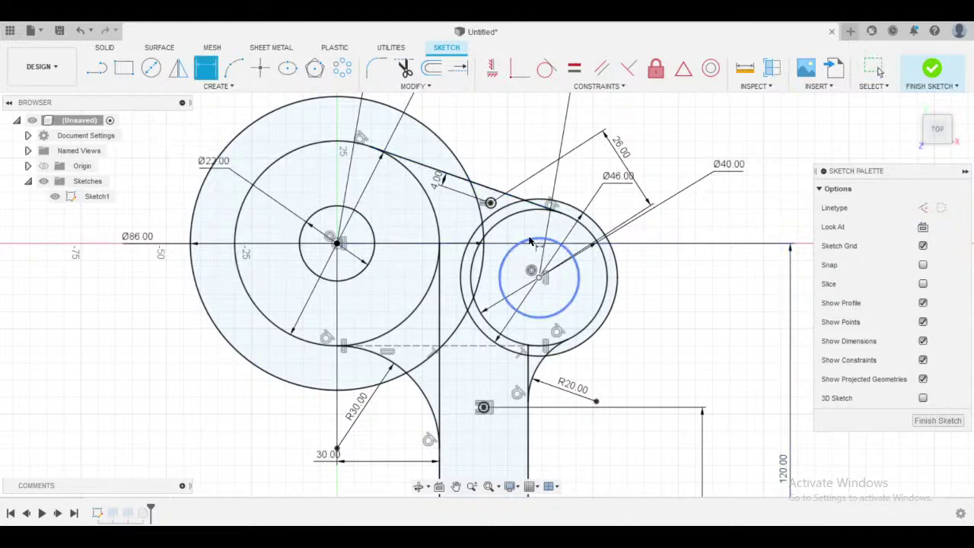
click(530, 241)
click(784, 202)
text(22)
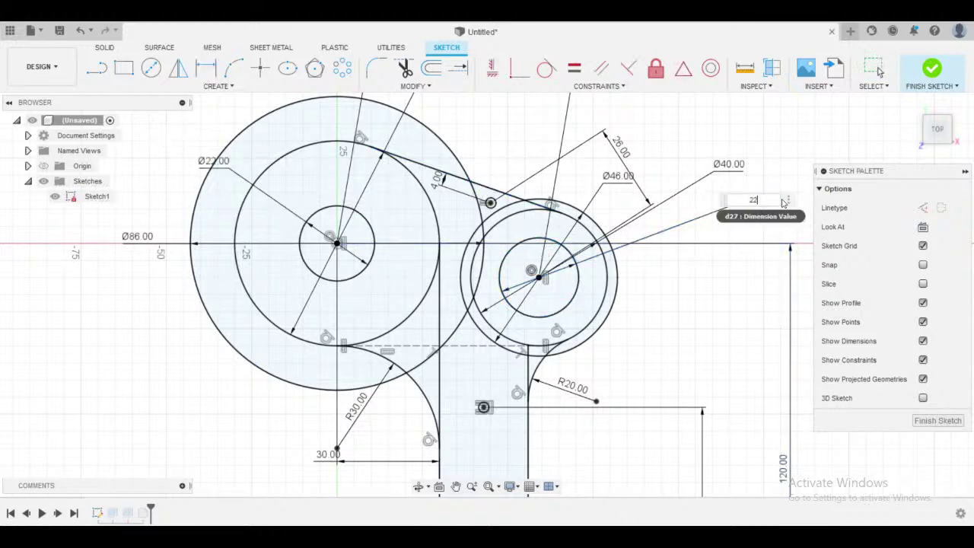
key(Return)
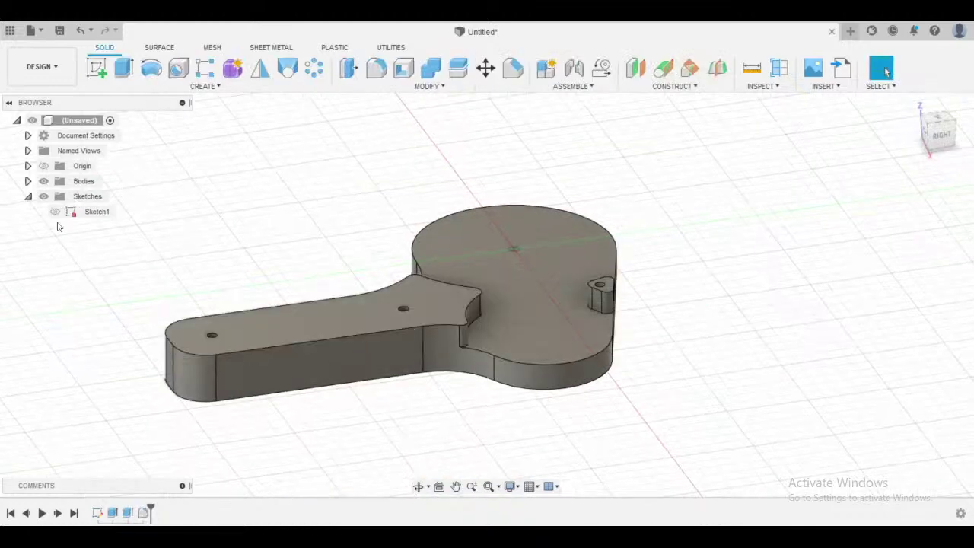
- Show the base sketch and extrude both 22 mm circles as a cut with a distance of -7 mm into the plate
click(55, 211)
shift+middle_drag(439, 253, 413, 189)
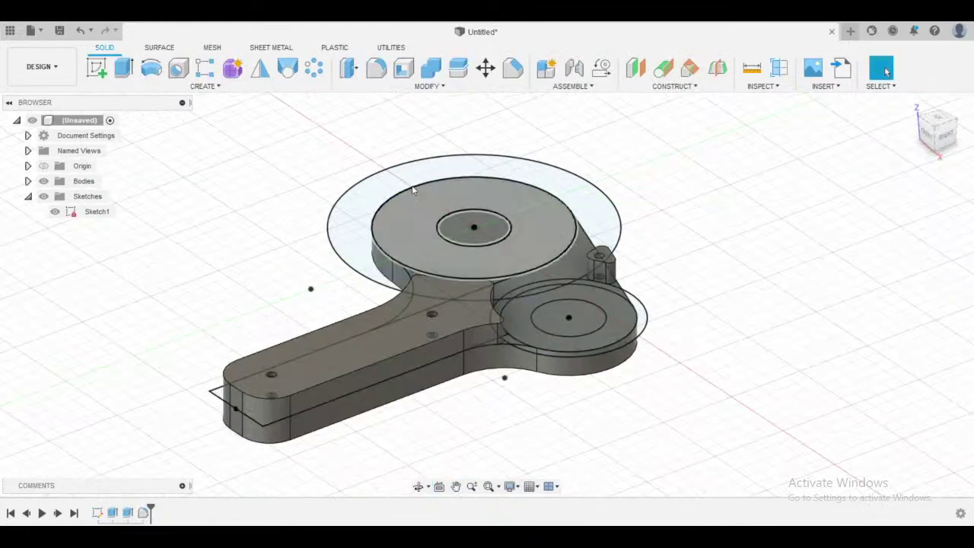
click(124, 69)
click(474, 227)
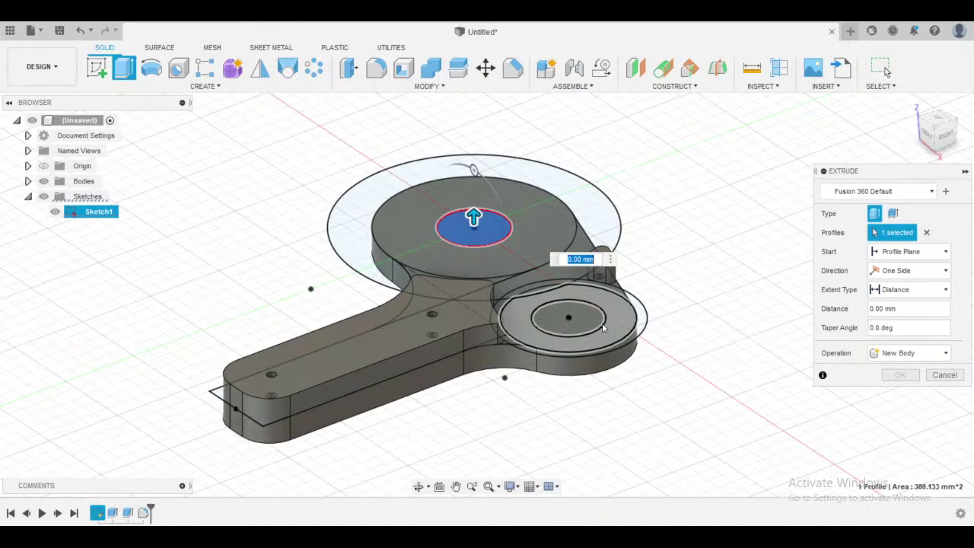
click(601, 326)
shift+middle_drag(601, 325, 529, 439)
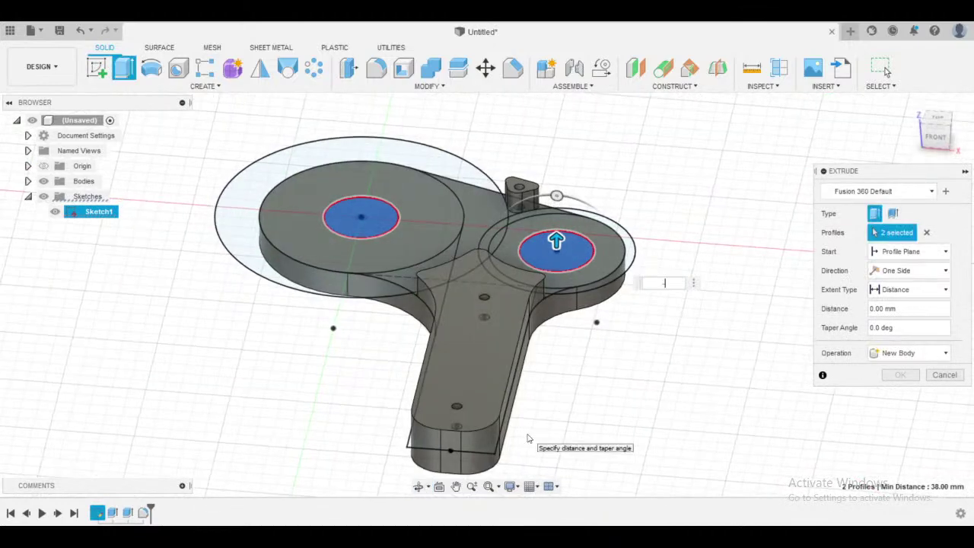
shift+middle_drag(585, 337, 559, 233)
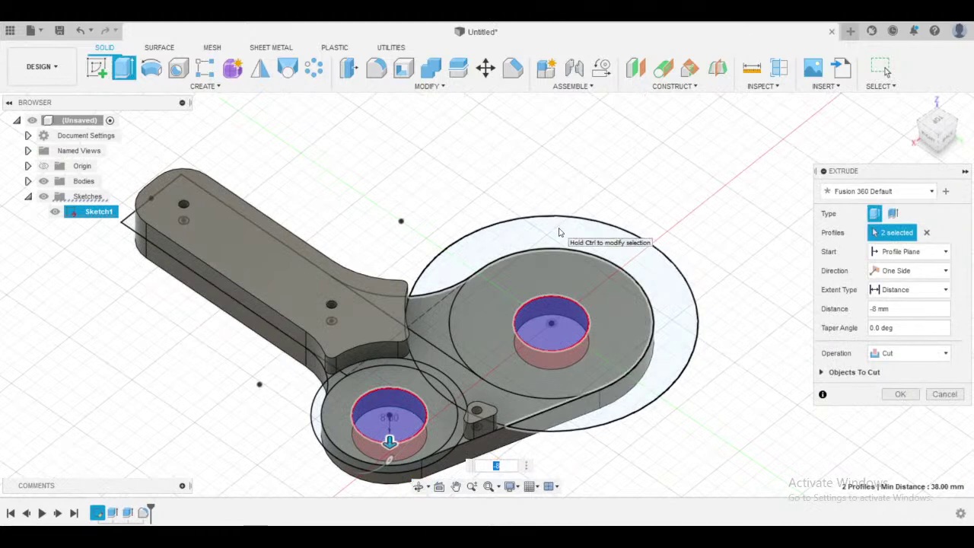
key(Return)
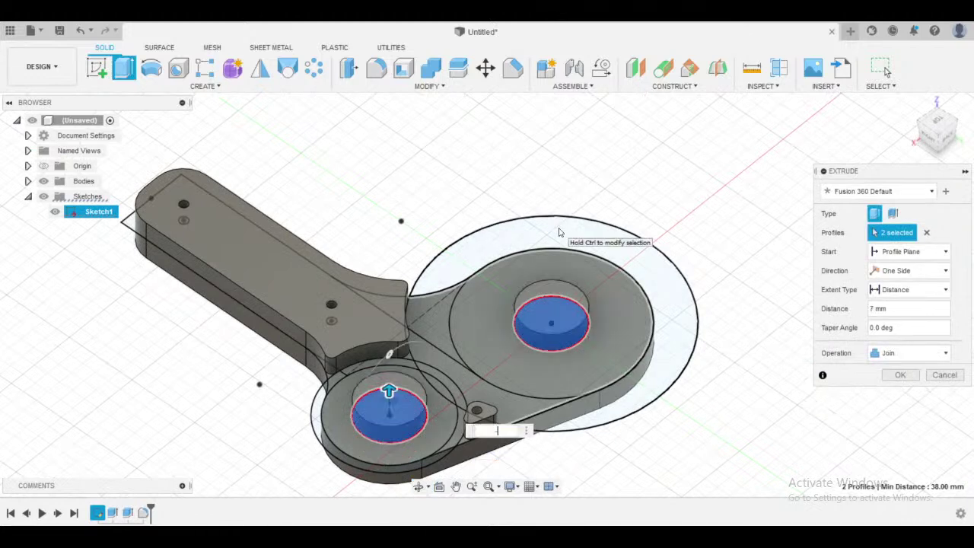
key(Return)
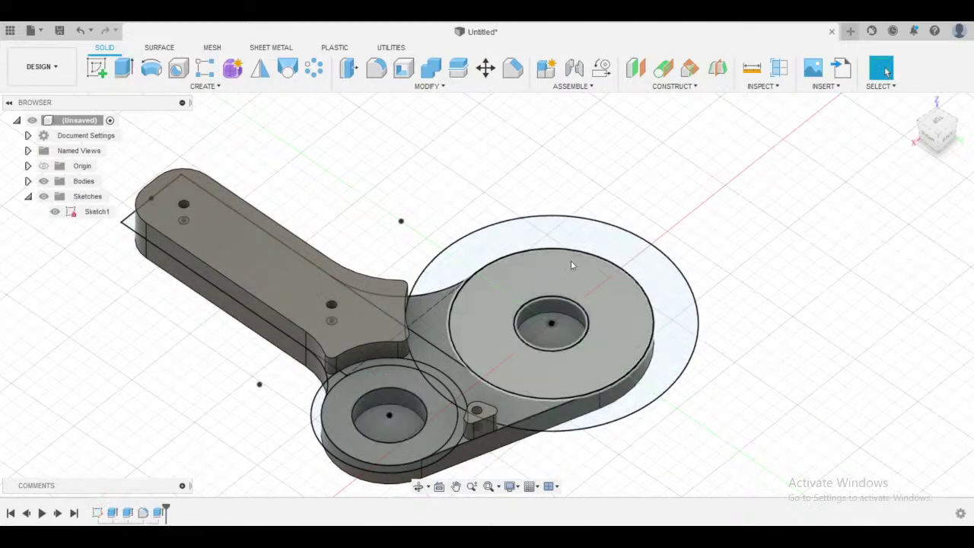
- Edit the extrude cut of the two circular pockets and set its distance to -8 mm
scroll(567, 274, up, 2)
shift+middle_drag(590, 312, 522, 286)
double_click(158, 513)
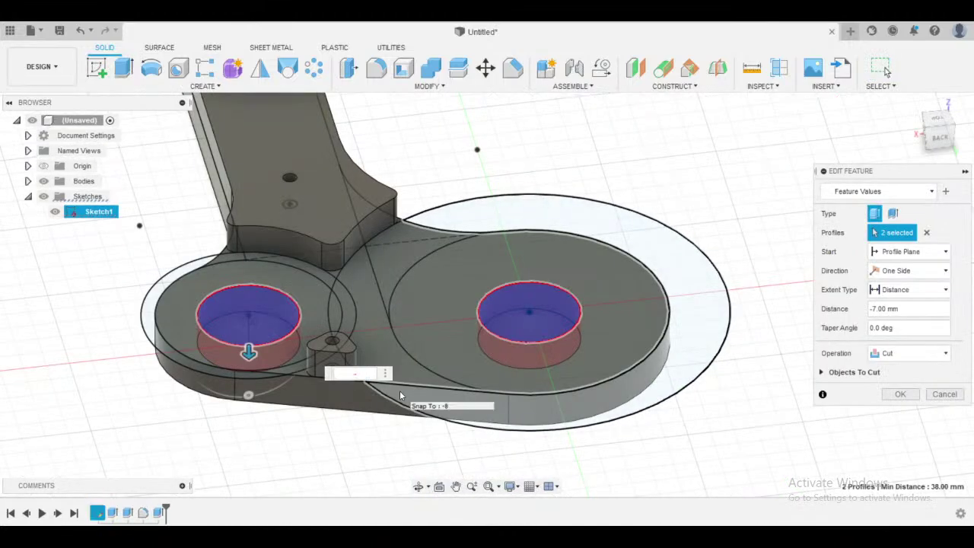
key(Return)
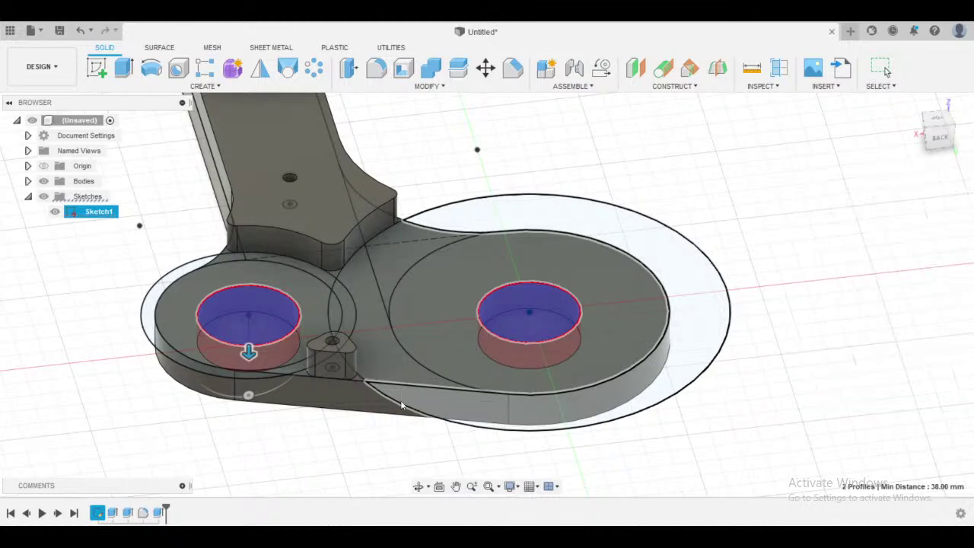
shift+middle_drag(339, 422, 413, 429)
double_click(159, 512)
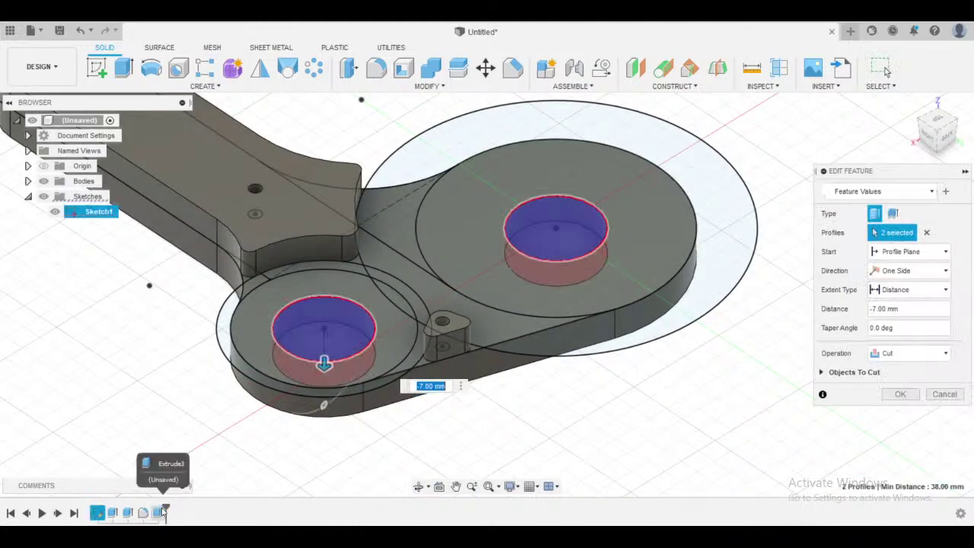
text(-8)
key(Return)
shift+middle_drag(396, 396, 669, 266)
scroll(609, 247, up, 3)
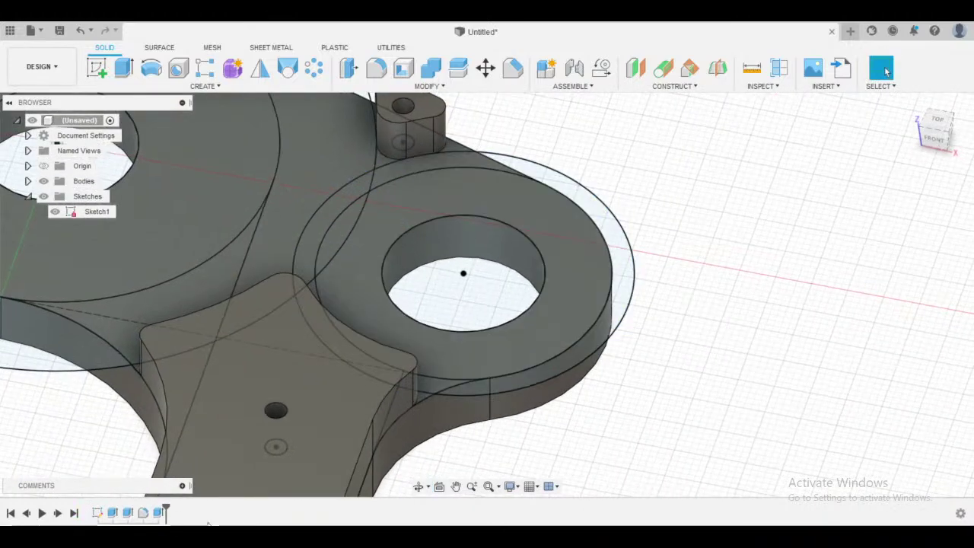
- Set the two circular pockets' cut distance to -7.9 mm
double_click(159, 512)
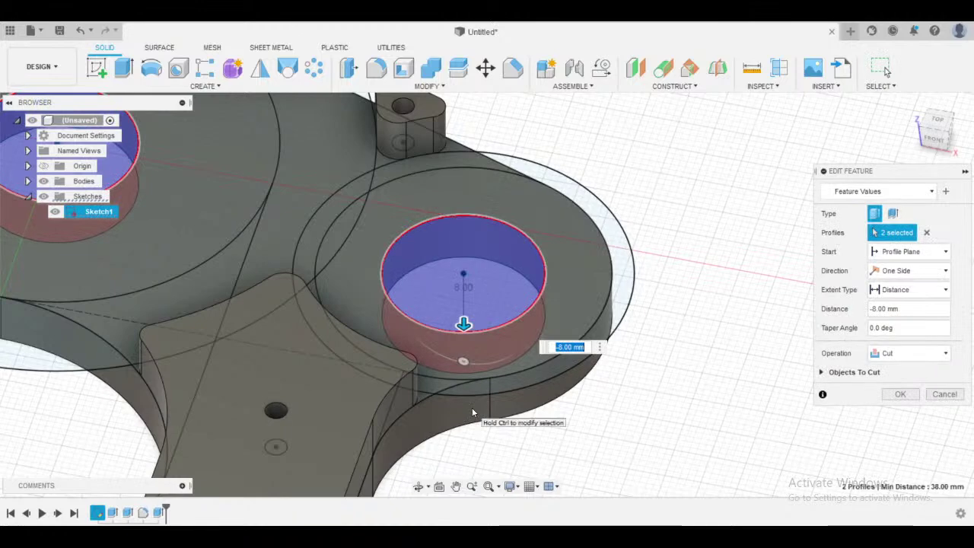
text(-)
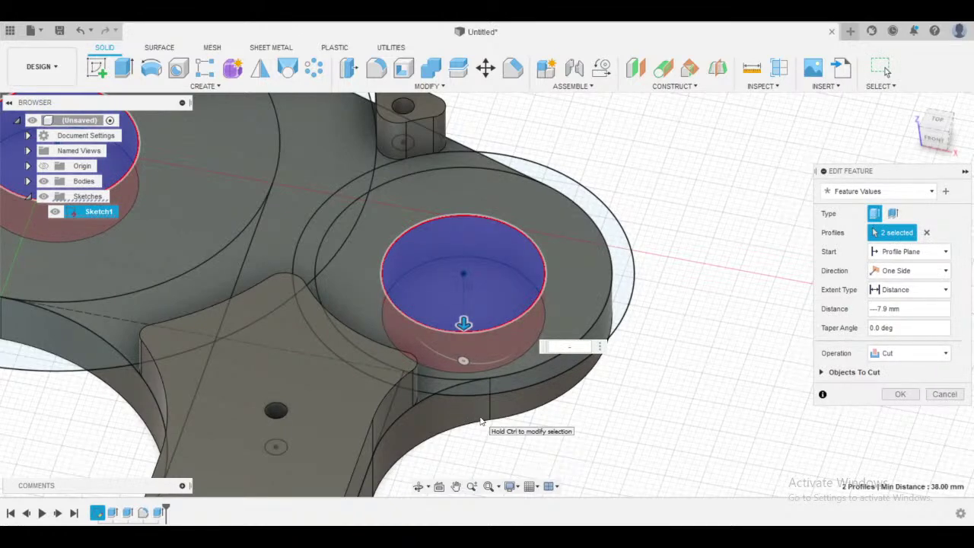
text(7.9)
key(Return)
scroll(503, 348, down, 2)
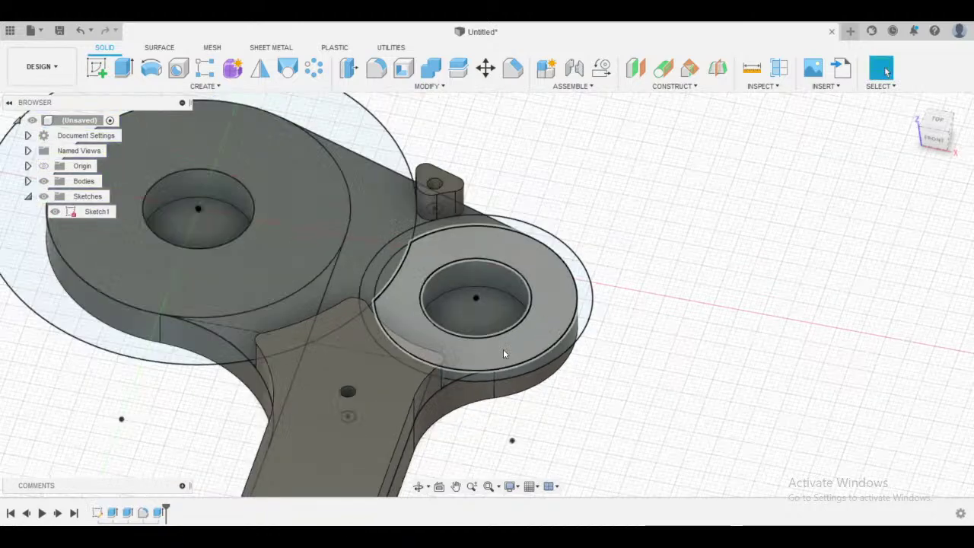
- Hide the base sketch and examine the two circular pockets and the surrounding plate from different angles
shift+middle_drag(503, 348, 494, 308)
scroll(518, 309, up, 3)
mouse_move(557, 312)
shift+middle_down()
mouse_move(506, 295)
mouse_move(524, 307)
mouse_move(573, 289)
shift+middle_up()
scroll(541, 290, down, 3)
click(54, 213)
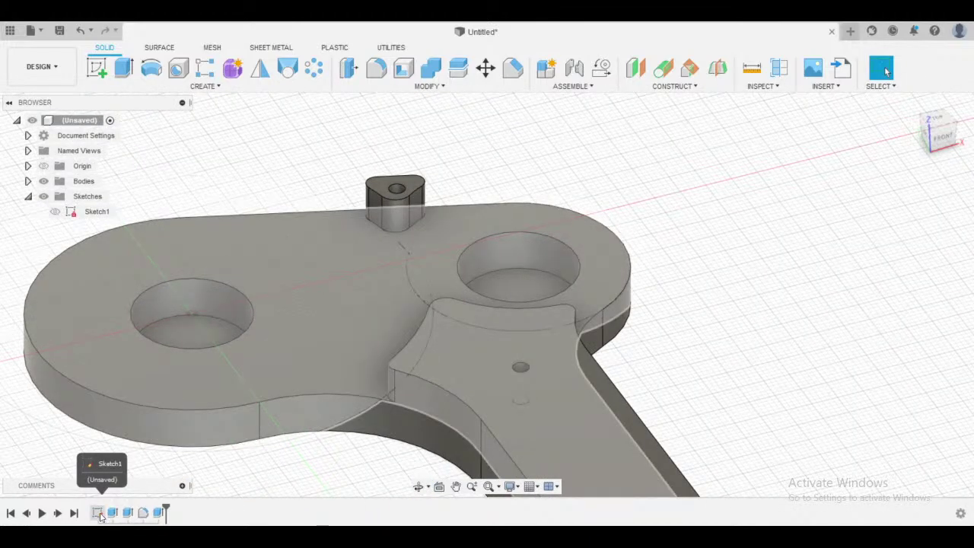
scroll(573, 280, down, 3)
mouse_move(580, 282)
shift+middle_down()
mouse_move(559, 290)
mouse_move(619, 300)
mouse_move(598, 312)
shift+middle_up()
scroll(591, 290, up, 2)
scroll(591, 289, up, 1)
middle_drag(598, 312, 578, 327)
scroll(539, 344, down, 2)
- Delete the extrude cut that forms the two circular pockets from the design history
click(95, 514)
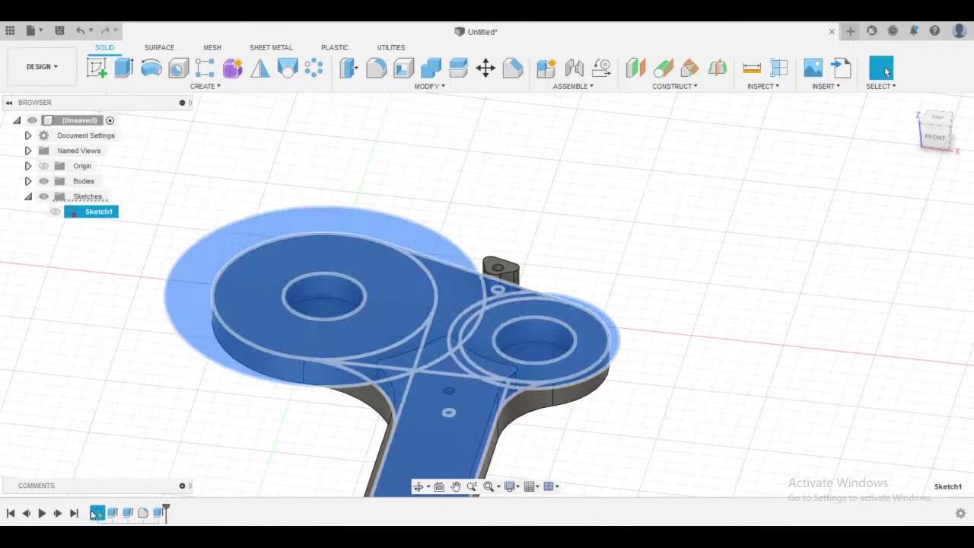
click(91, 514)
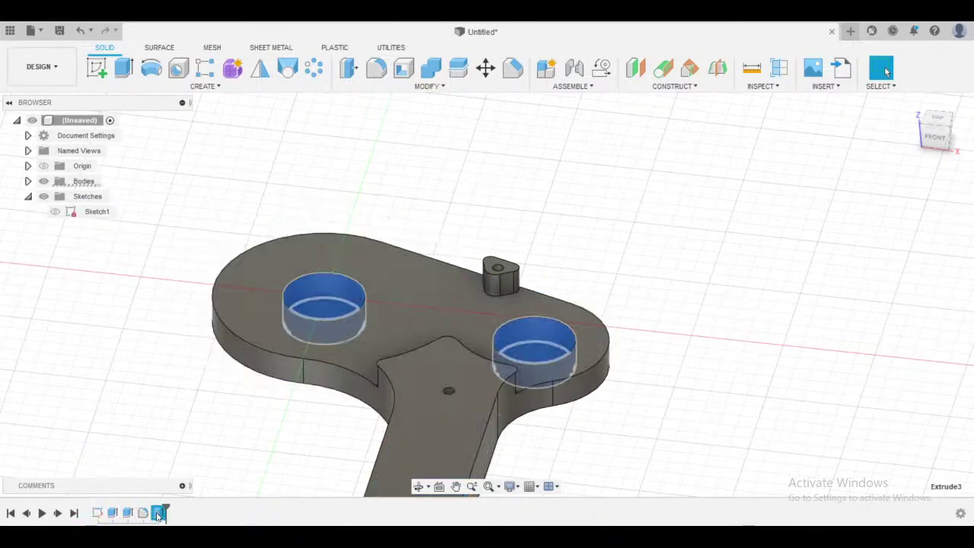
drag(165, 513, 151, 514)
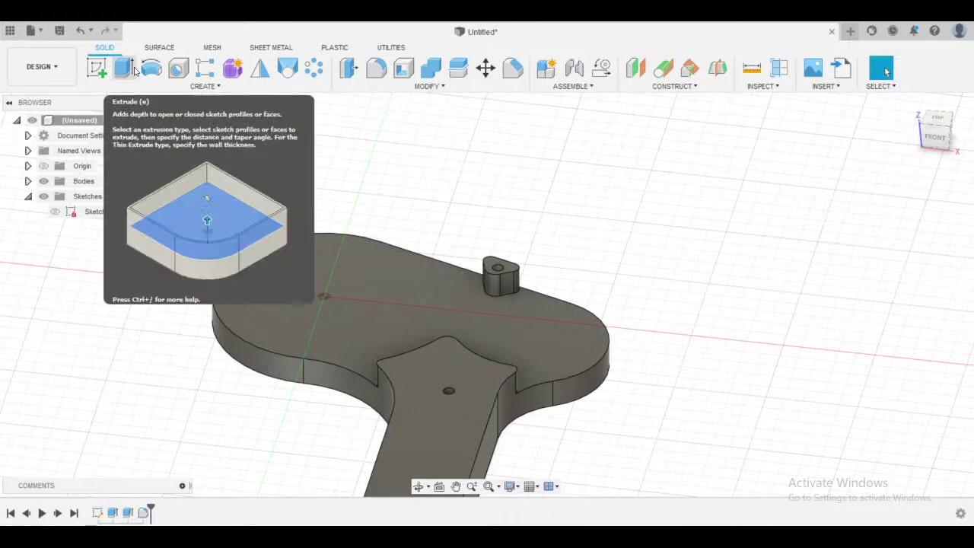
- Show the base sketch and place counterbore holes on the centre points of both round ends of the plate
click(178, 68)
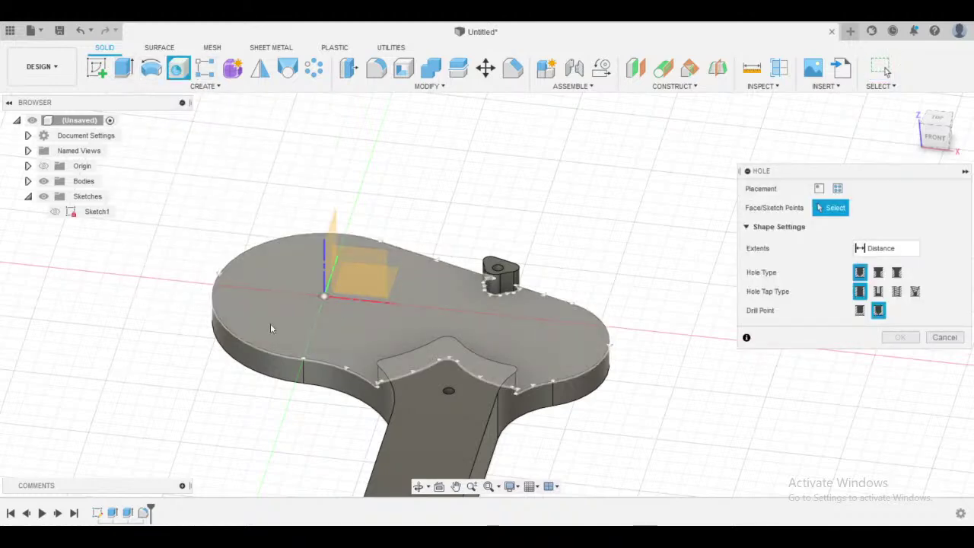
click(55, 212)
click(326, 296)
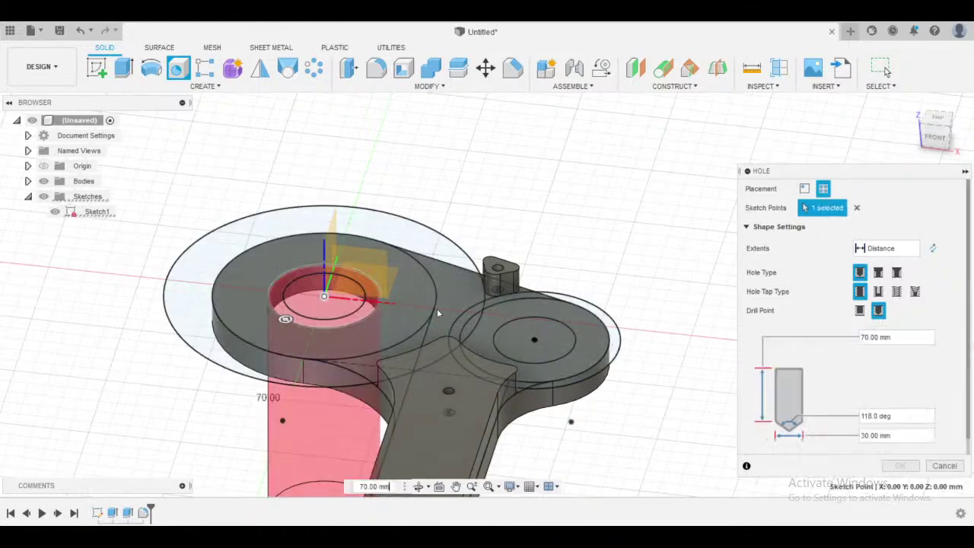
click(533, 340)
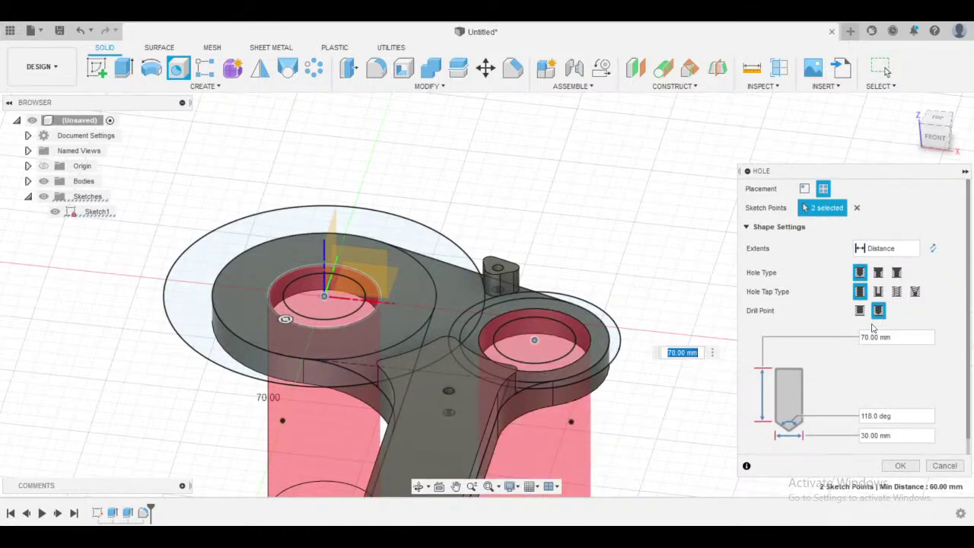
click(879, 273)
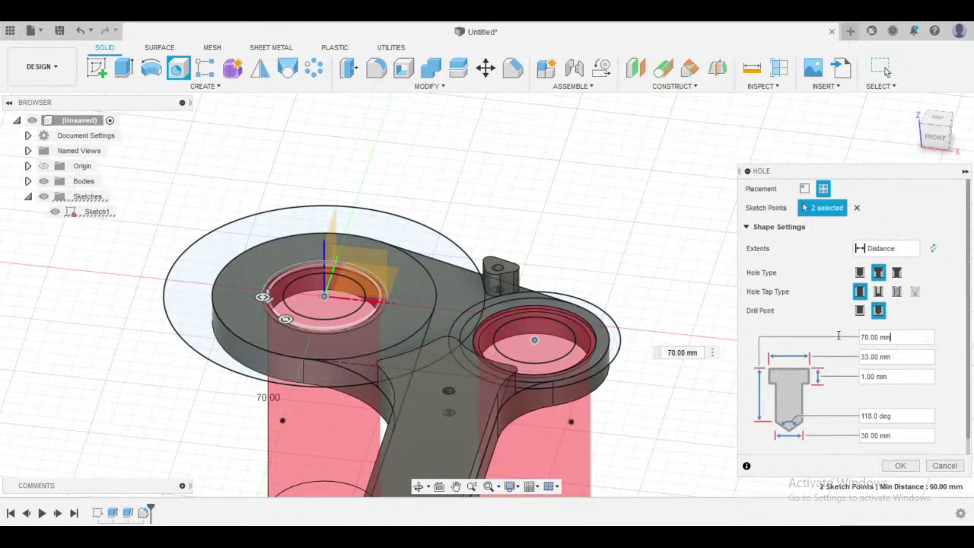
- Set the holes' depth to 7.8 mm, the counterbore diameter to 22 mm and the hole diameter to 11 mm
drag(904, 337, 833, 335)
text(8)
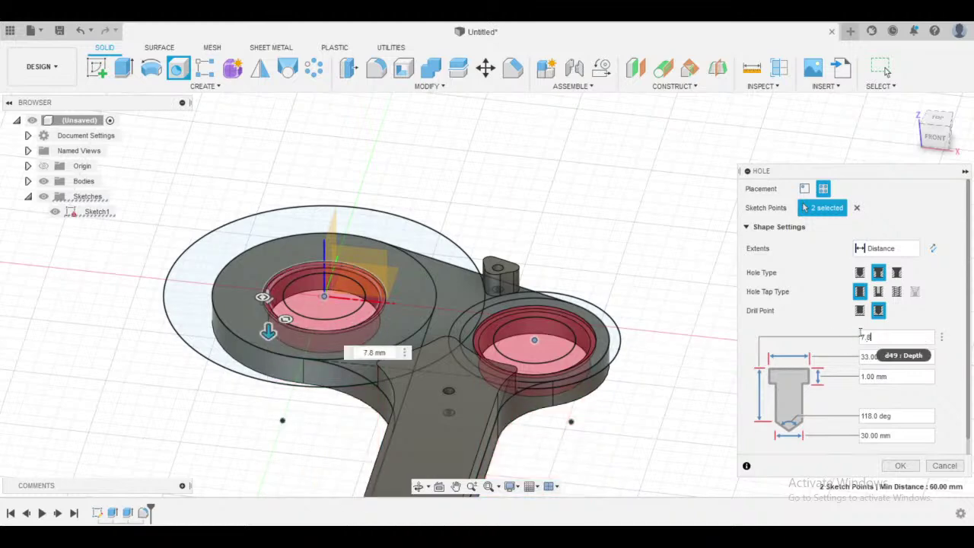
key(Tab)
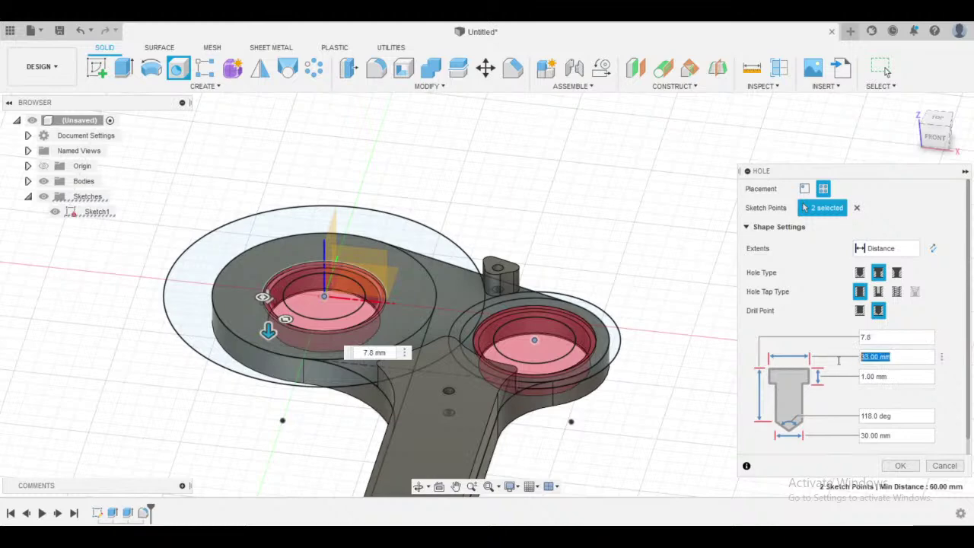
key(BackSpace)
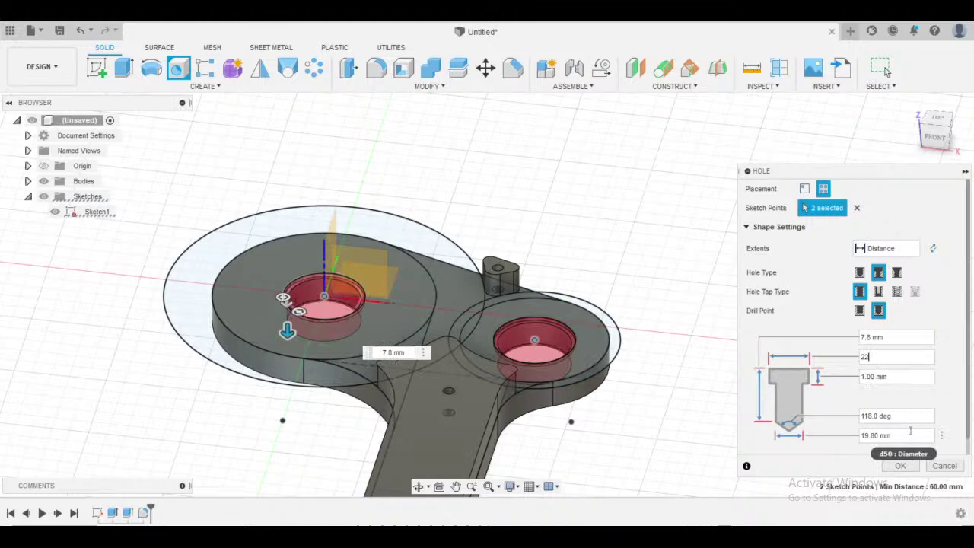
drag(911, 433, 837, 424)
text(11)
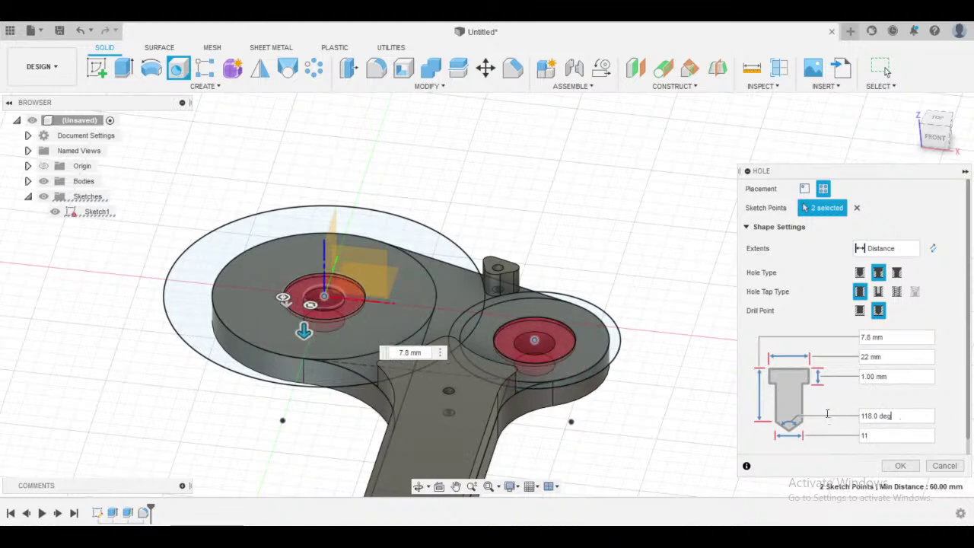
- Set the drill tip angle to 180 degrees and the counterbore depth to 7.8 mm, and create the holes
click(893, 415)
text(180)
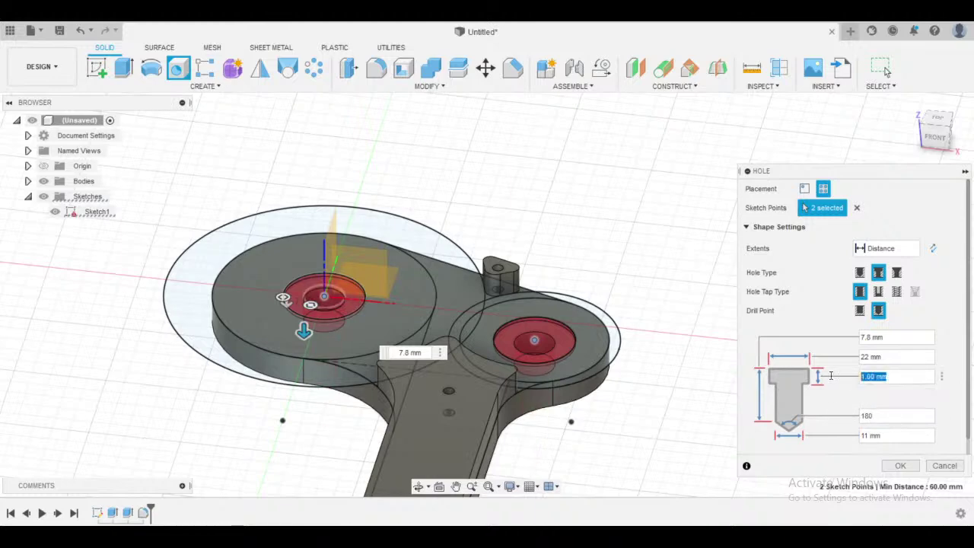
text(7)
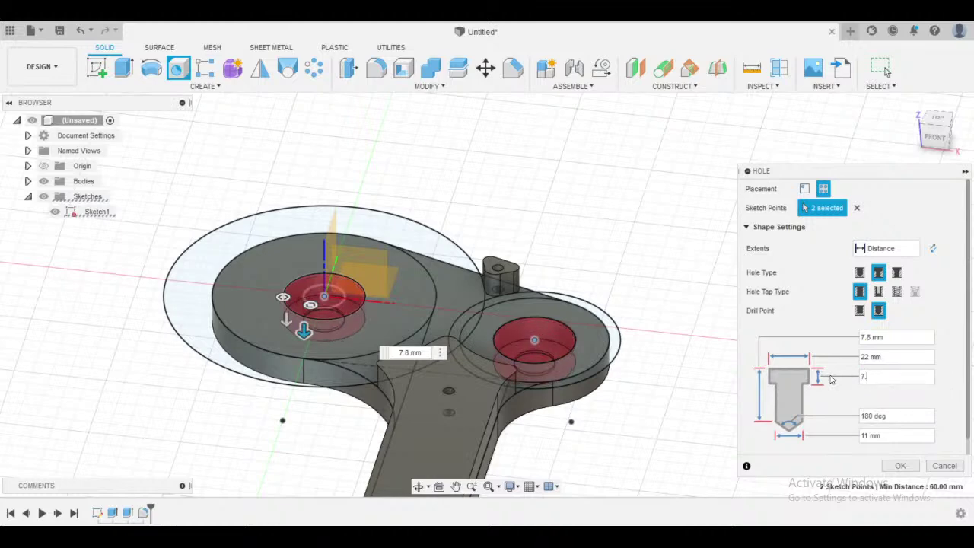
text(.)
text(7)
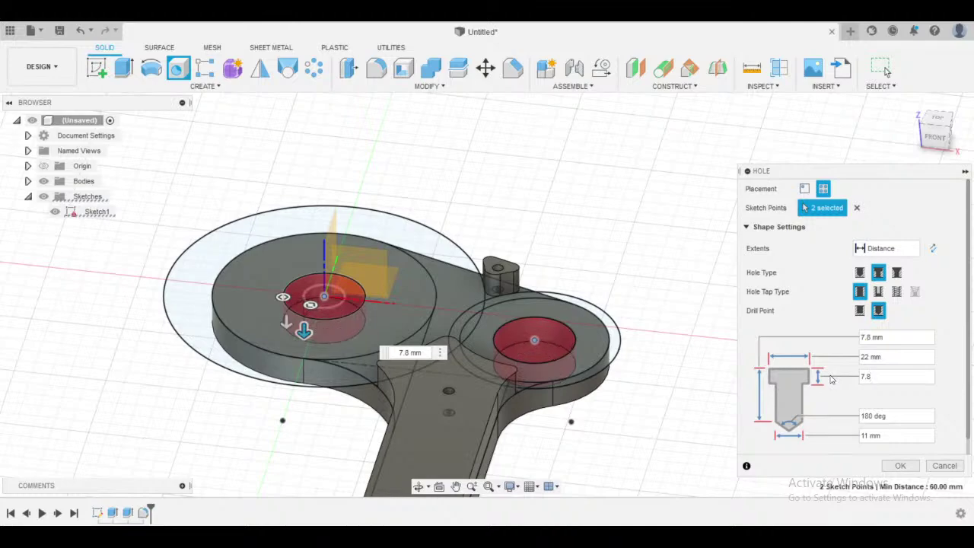
key(Return)
- Edit the two counterbore holes and increase their total depth beyond the counterbore
shift+middle_drag(830, 376, 710, 391)
scroll(682, 355, up, 3)
shift+middle_drag(656, 342, 726, 303)
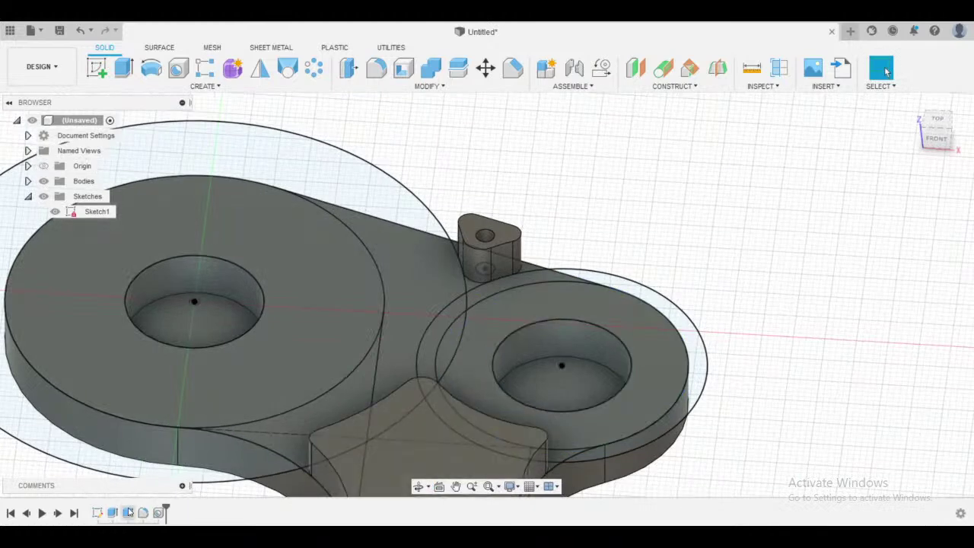
double_click(158, 512)
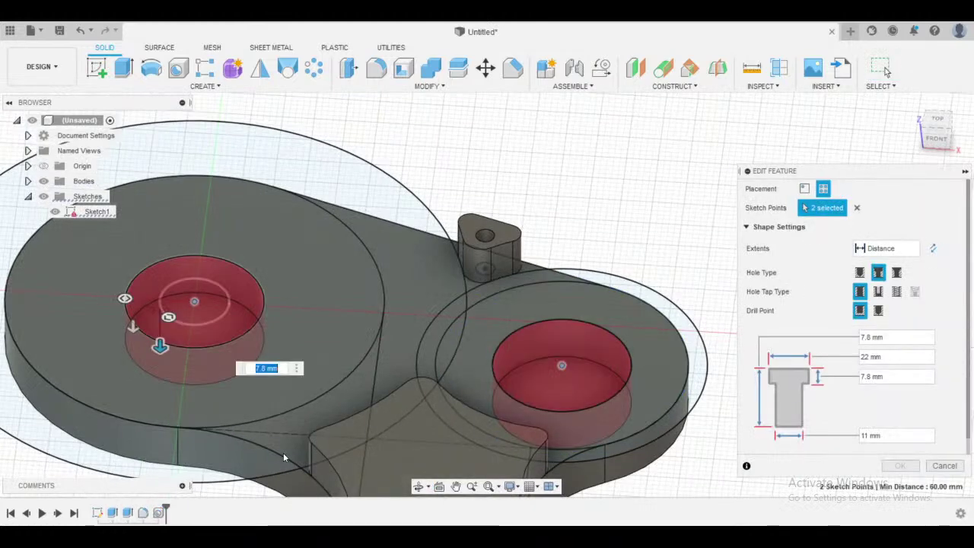
click(882, 338)
text(7)
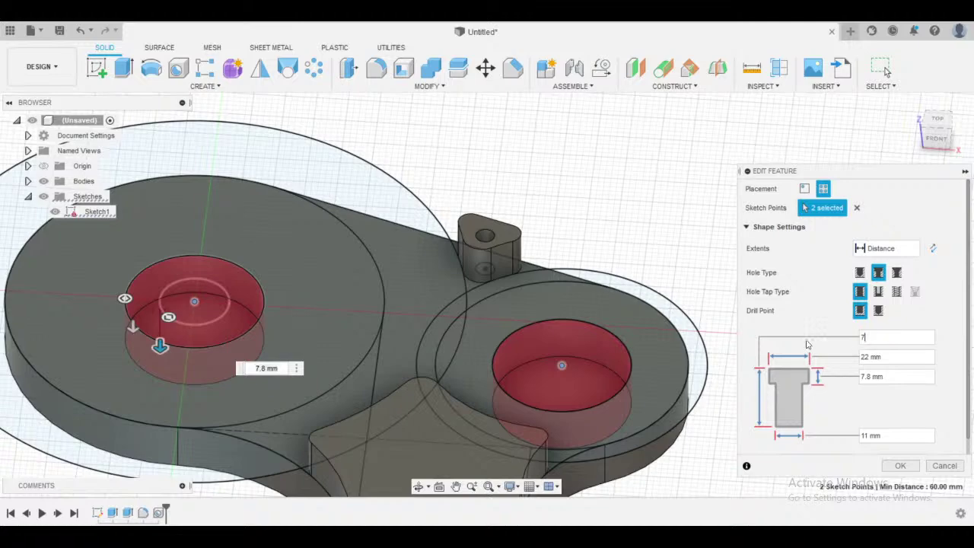
text(.8)
key(Return)
- Open the base sketch for editing, finish it without changes, and hide it
scroll(806, 341, down, 3)
shift+middle_drag(806, 342, 774, 358)
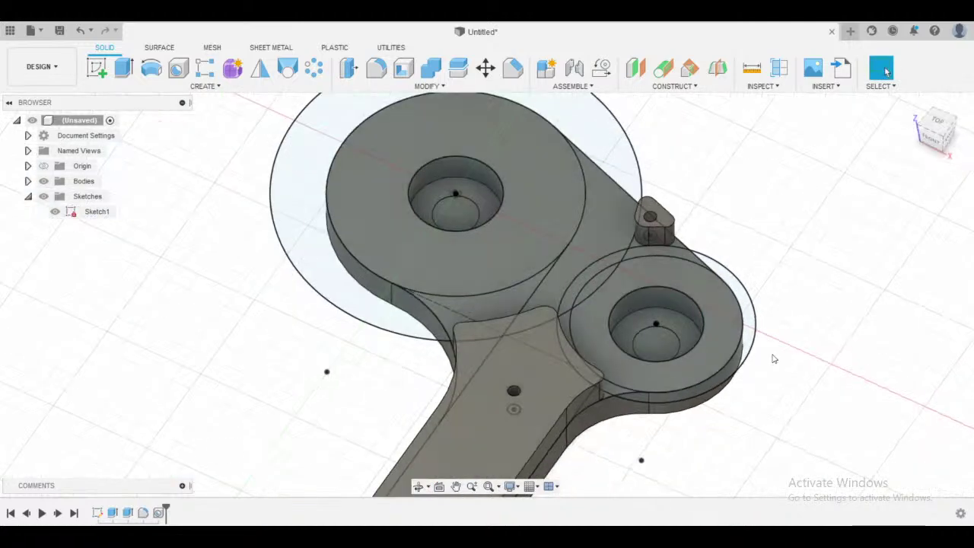
double_click(98, 513)
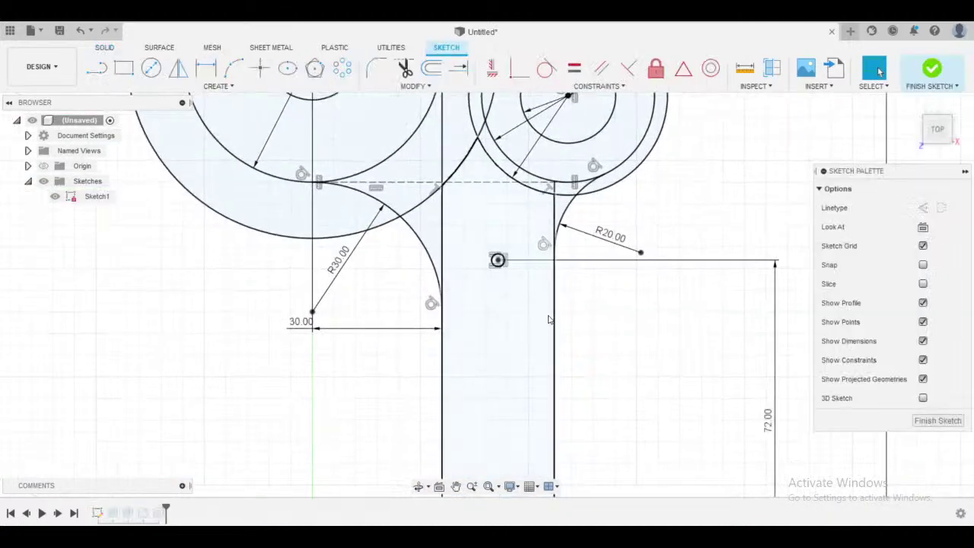
click(927, 90)
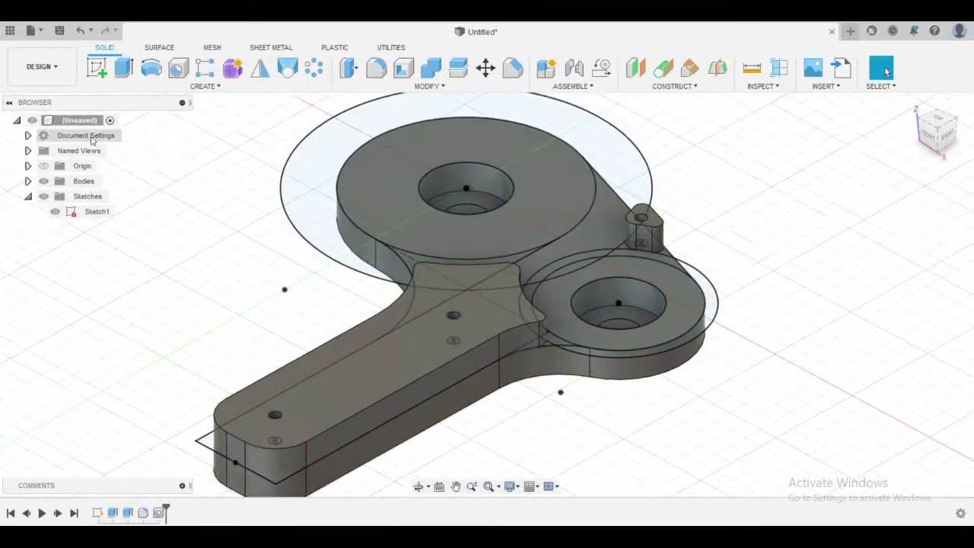
click(55, 212)
- Examine the plate, its stepped holes and the handle from several sides
shift+middle_drag(224, 276, 271, 276)
shift+middle_drag(887, 73, 662, 308)
scroll(662, 308, down, 1)
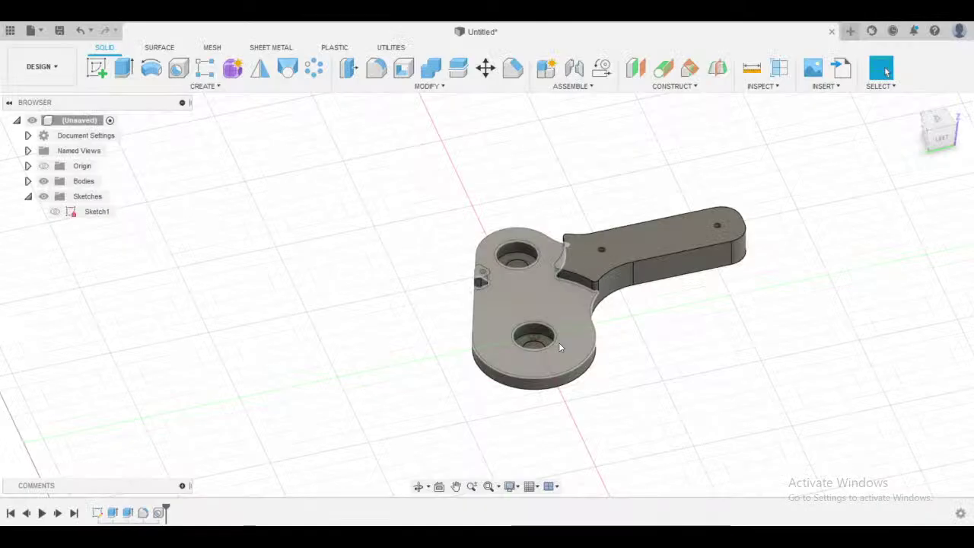
shift+middle_drag(561, 342, 720, 252)
scroll(706, 277, up, 4)
middle_drag(712, 296, 699, 255)
scroll(742, 294, down, 4)
scroll(591, 255, up, 4)
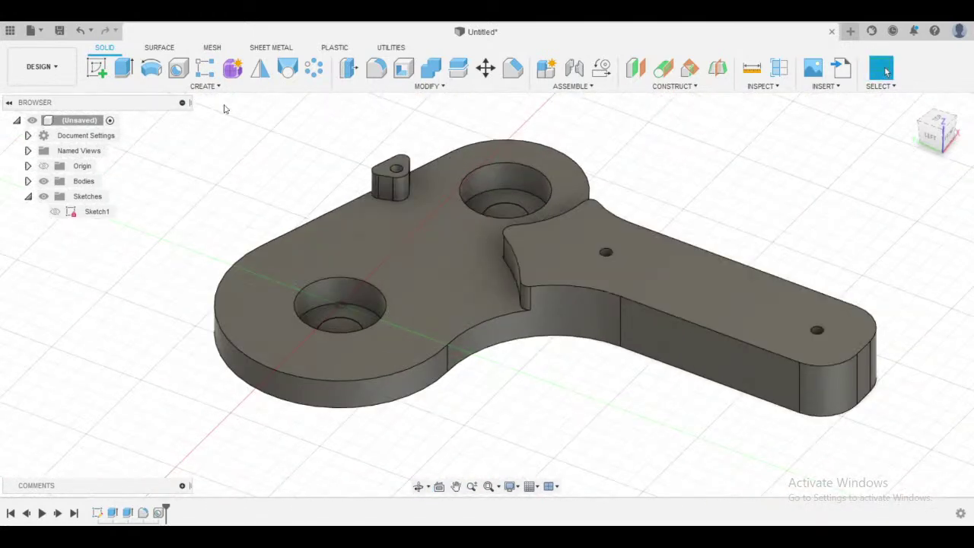
middle_drag(308, 168, 300, 177)
scroll(337, 182, down, 1)
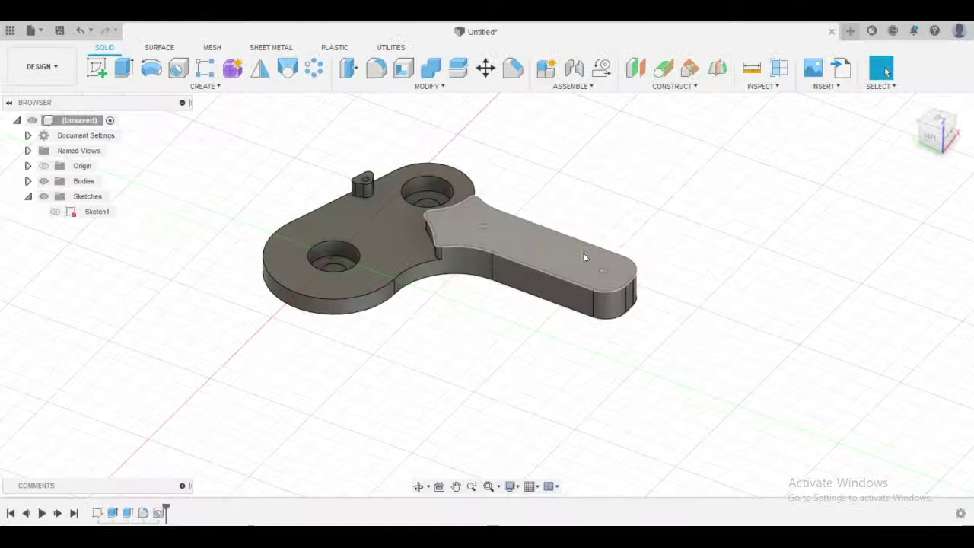
click(260, 68)
middle_drag(599, 207, 617, 232)
scroll(617, 233, up, 2)
middle_drag(700, 197, 761, 234)
scroll(619, 249, down, 2)
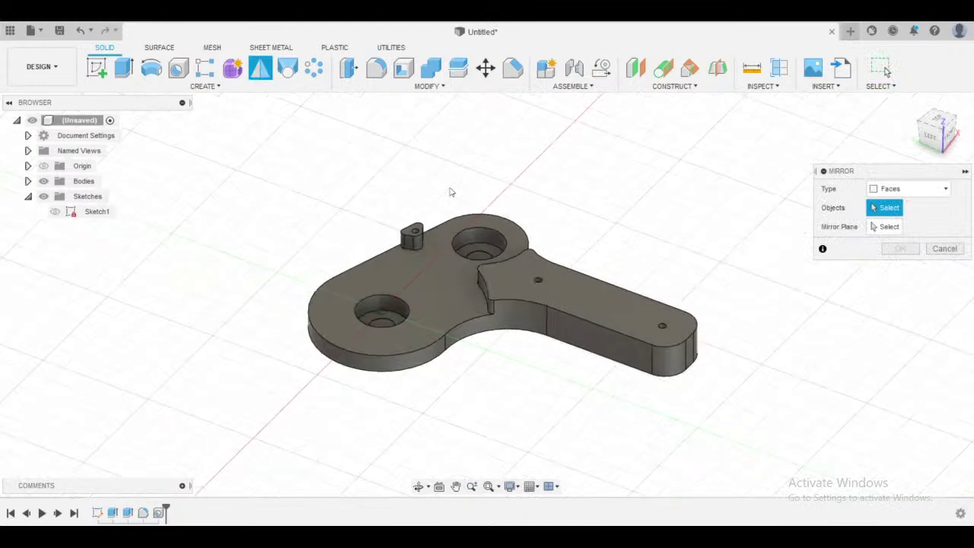
key(Escape)
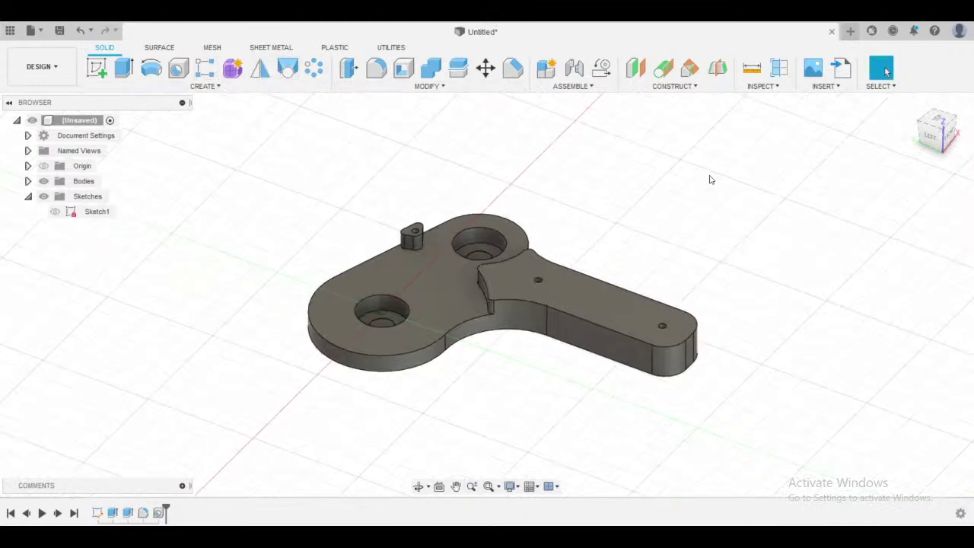
- Set up a Bodies-type mirror of the handled plate body, using the handle's top face as the mirror plane
key(s)
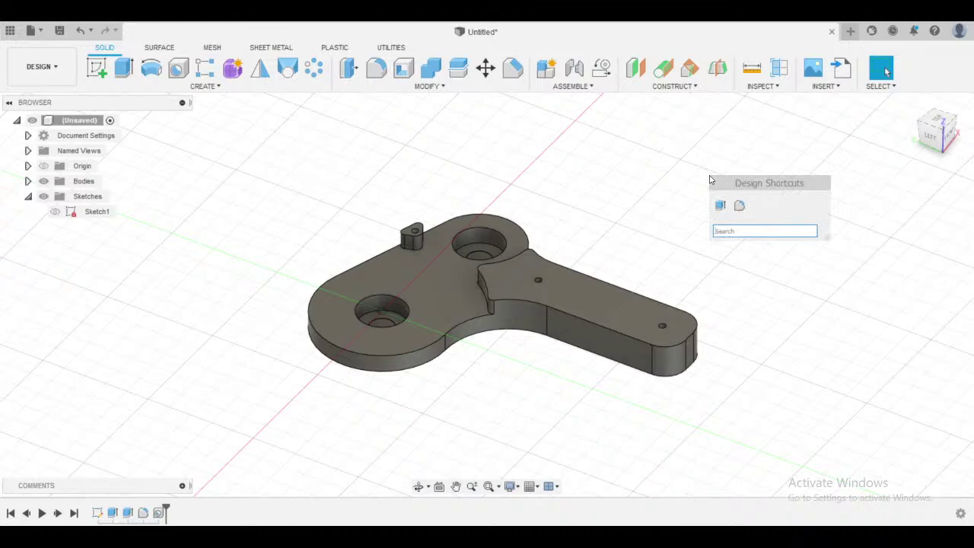
text(mirror)
key(Return)
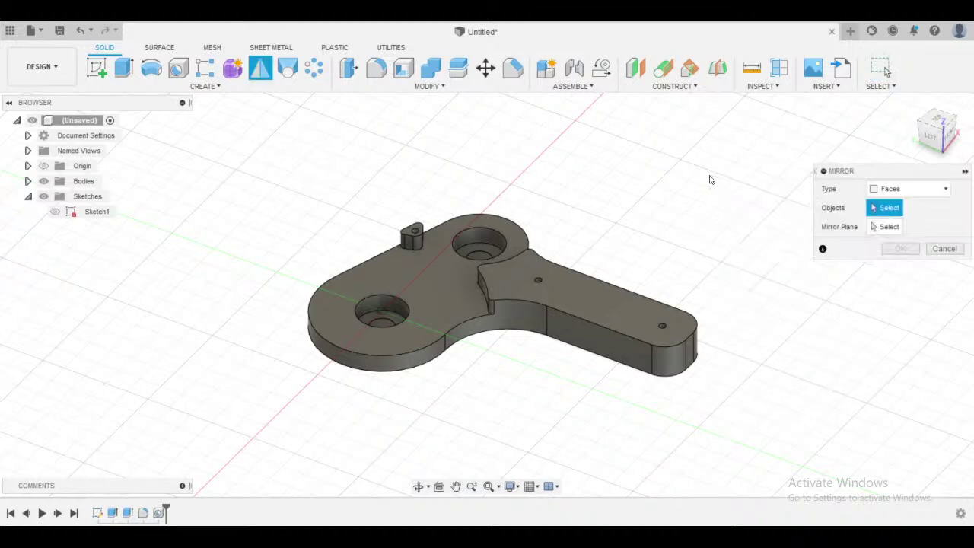
click(913, 188)
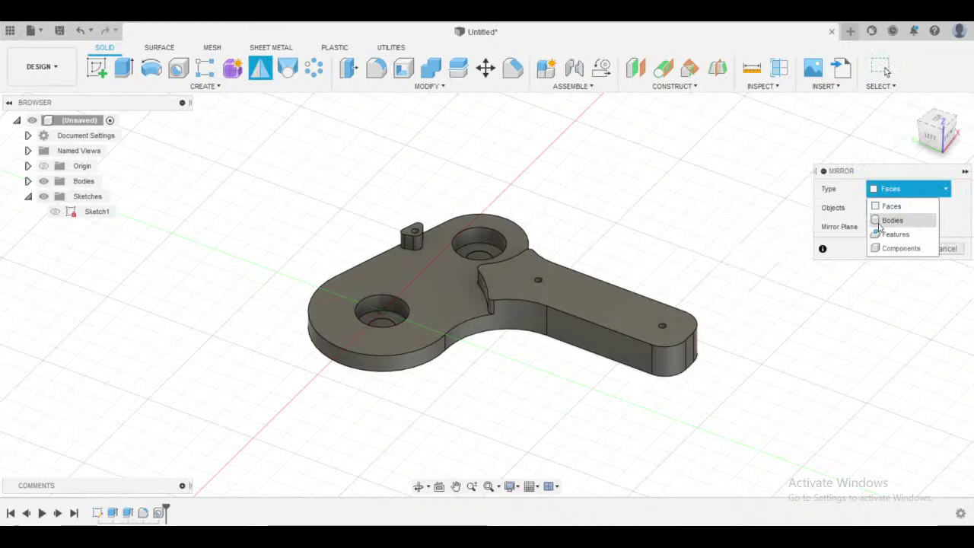
click(893, 221)
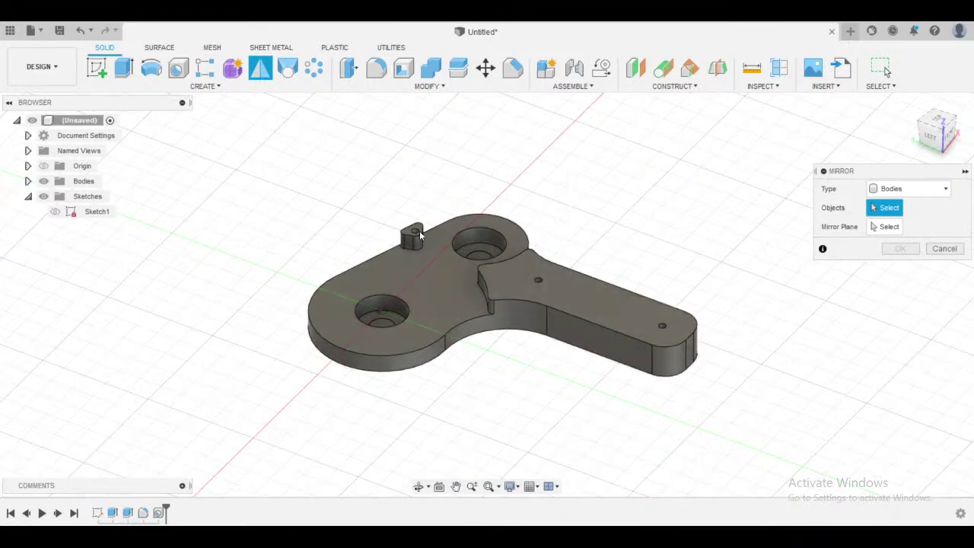
click(611, 317)
click(904, 226)
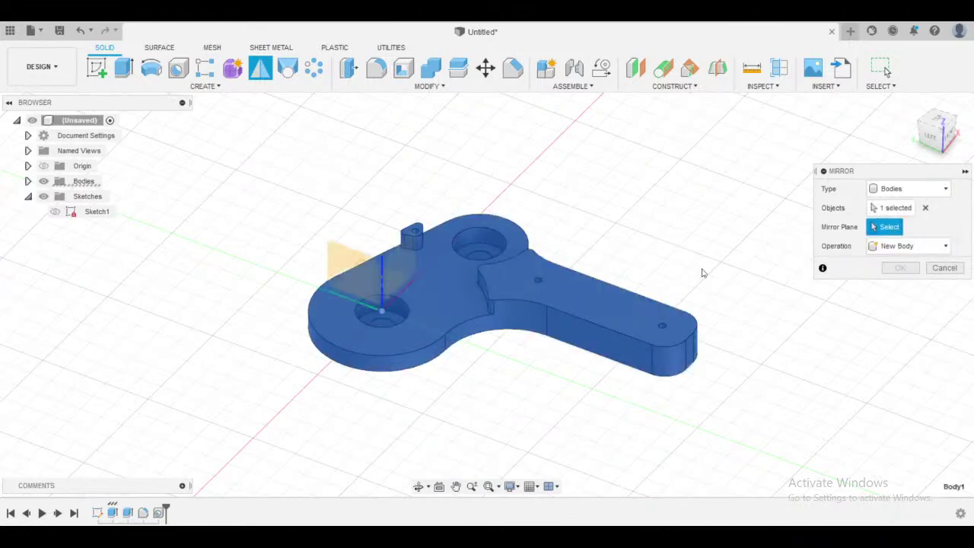
middle_drag(616, 271, 604, 183)
scroll(487, 178, up, 2)
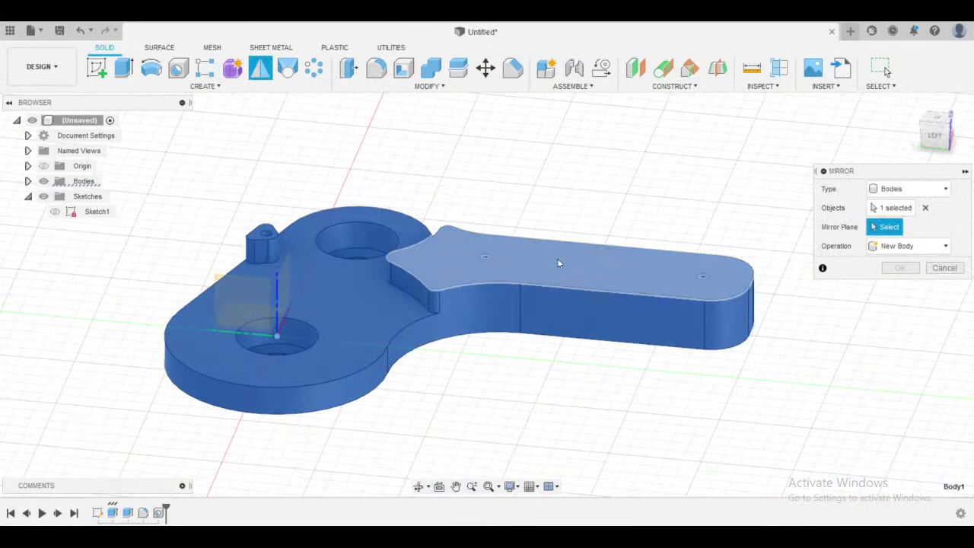
click(590, 276)
- Complete the mirror of the handled plate across the handle's top face with the operation set to New Body
shift+middle_drag(591, 276, 559, 260)
scroll(539, 280, up, 2)
scroll(539, 271, down, 4)
scroll(574, 268, down, 3)
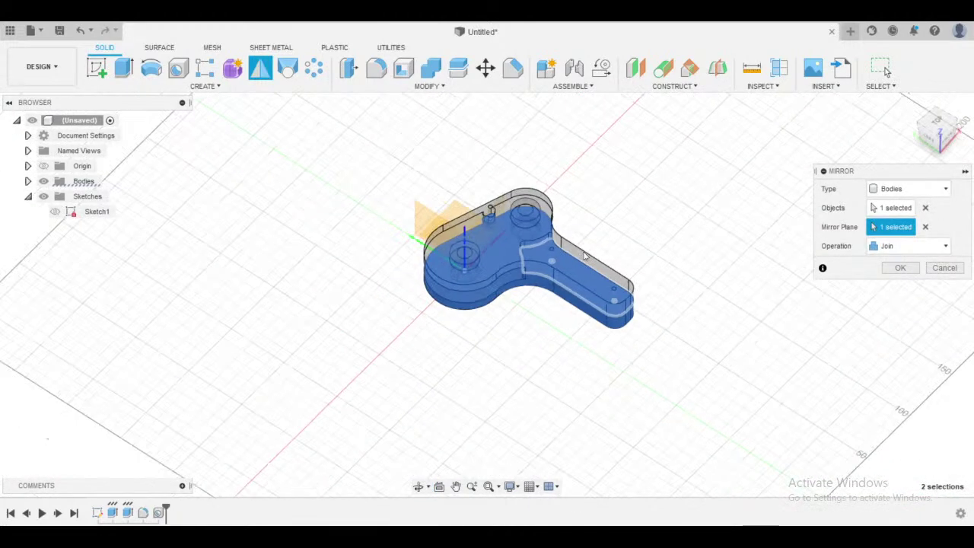
scroll(587, 261, up, 4)
shift+middle_drag(587, 261, 618, 220)
scroll(507, 300, up, 3)
shift+middle_drag(507, 299, 585, 257)
scroll(718, 272, down, 3)
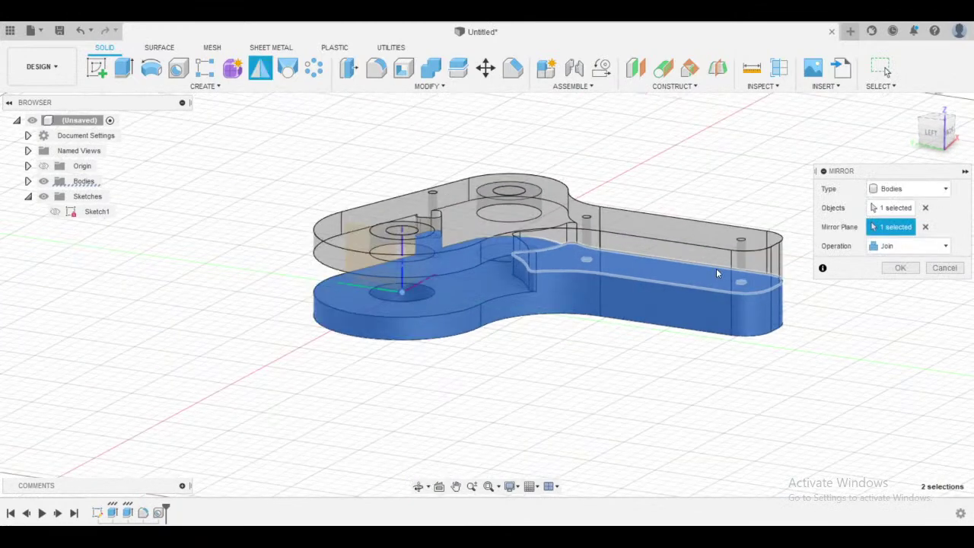
middle_drag(643, 203, 613, 213)
scroll(613, 214, up, 3)
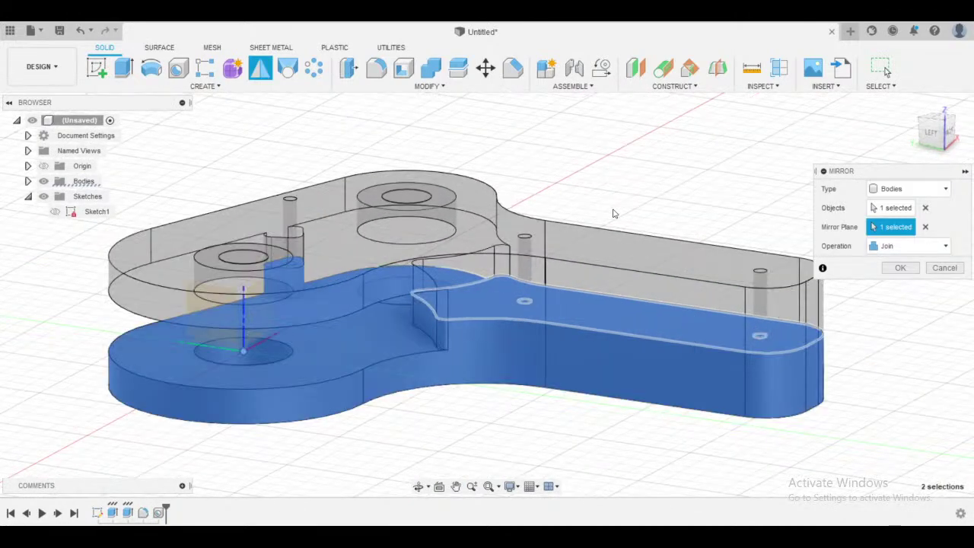
click(901, 251)
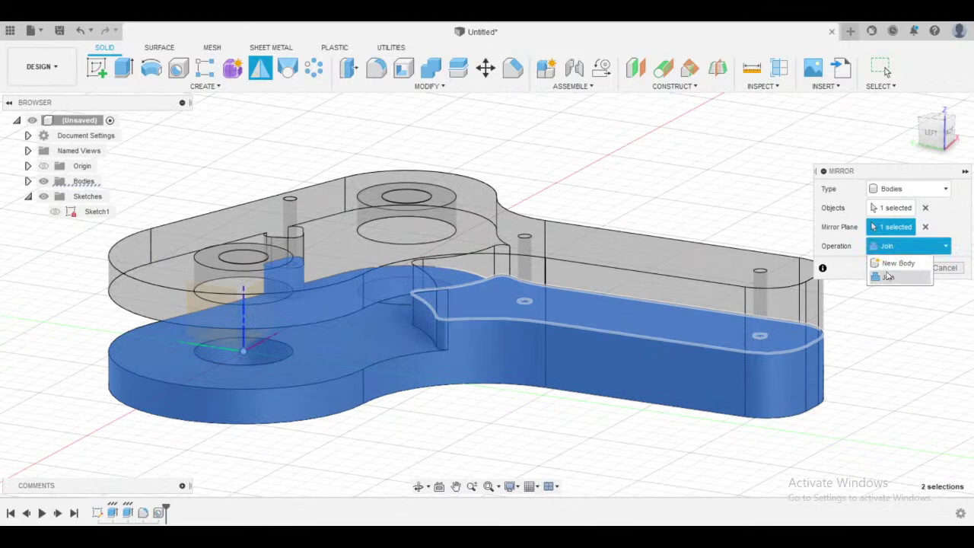
click(889, 264)
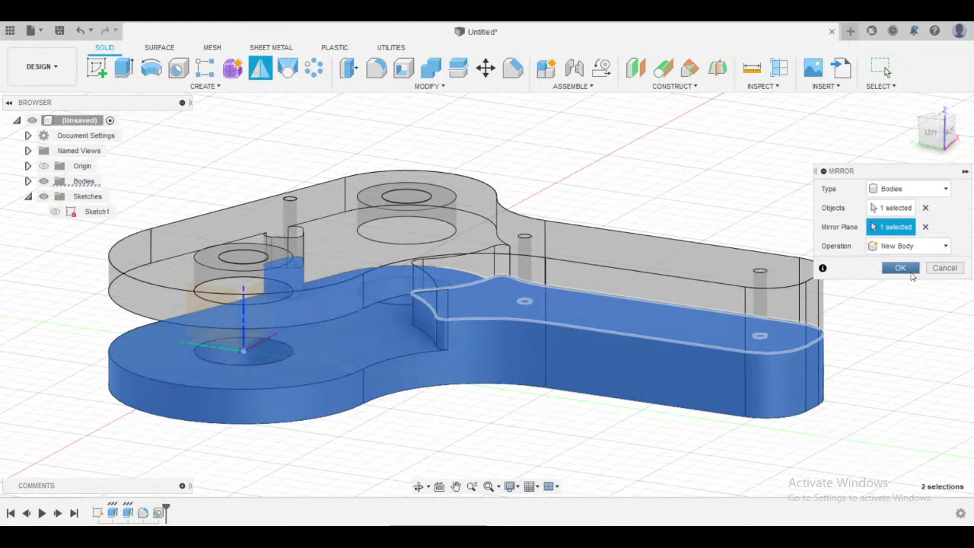
click(910, 271)
- Examine the original and mirrored bodies, their holes and the gap between the plates
scroll(538, 230, down, 3)
shift+middle_drag(600, 213, 514, 199)
scroll(511, 195, up, 5)
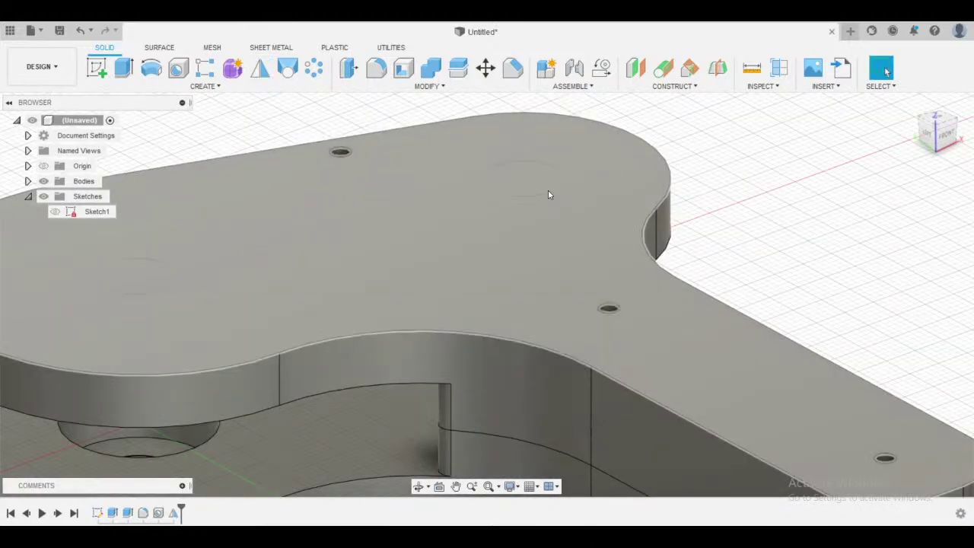
scroll(548, 194, down, 6)
middle_drag(742, 190, 679, 251)
key(Escape)
scroll(647, 211, up, 4)
scroll(694, 228, down, 4)
scroll(694, 228, down, 1)
scroll(655, 229, up, 2)
scroll(660, 237, up, 2)
scroll(663, 251, down, 3)
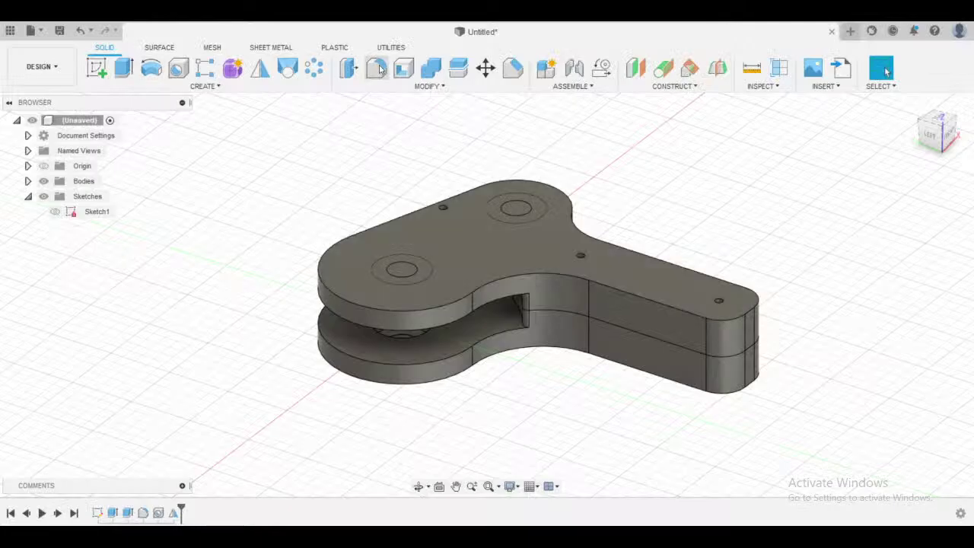
- Chamfer the outer perimeter edges of the top and bottom faces with an equal distance of 5 mm
click(513, 68)
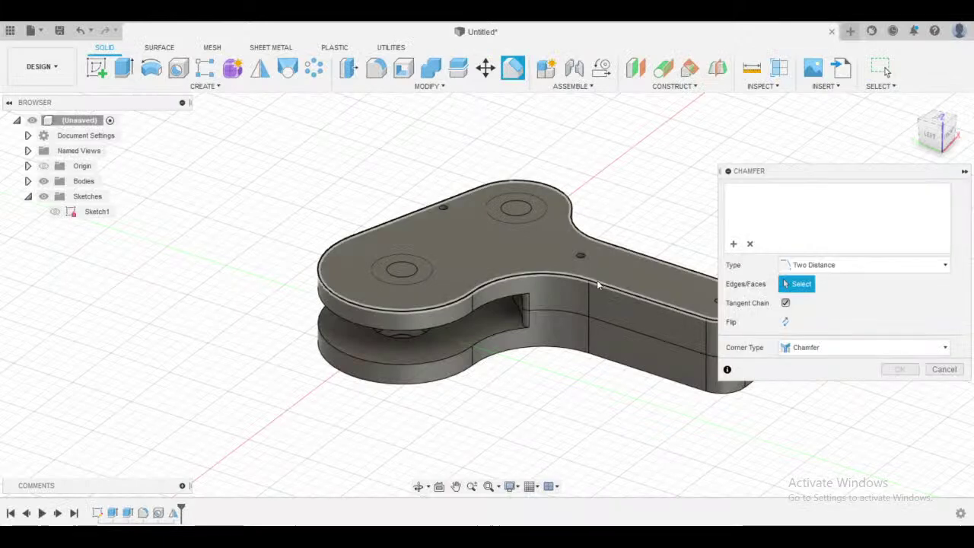
click(635, 303)
shift+middle_drag(639, 306, 564, 258)
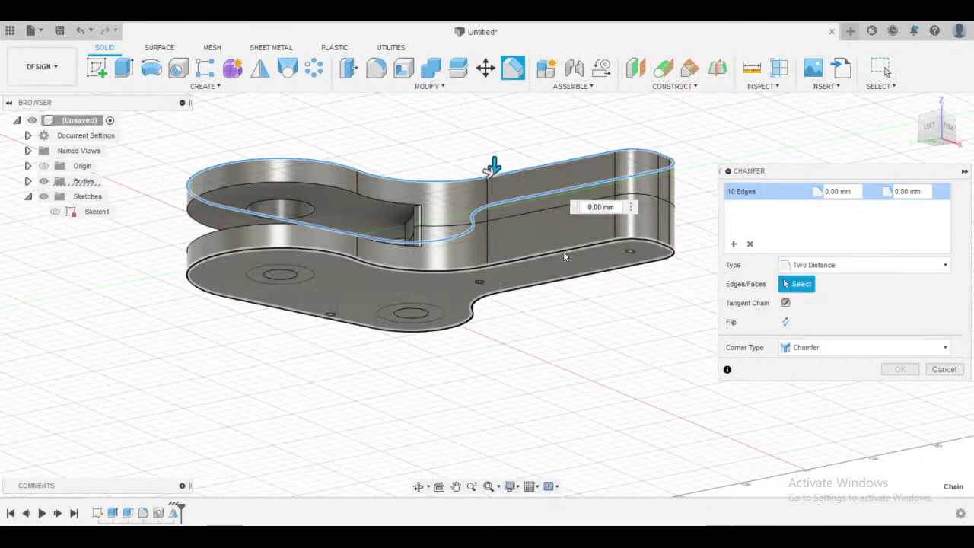
click(563, 252)
shift+middle_drag(582, 326, 559, 382)
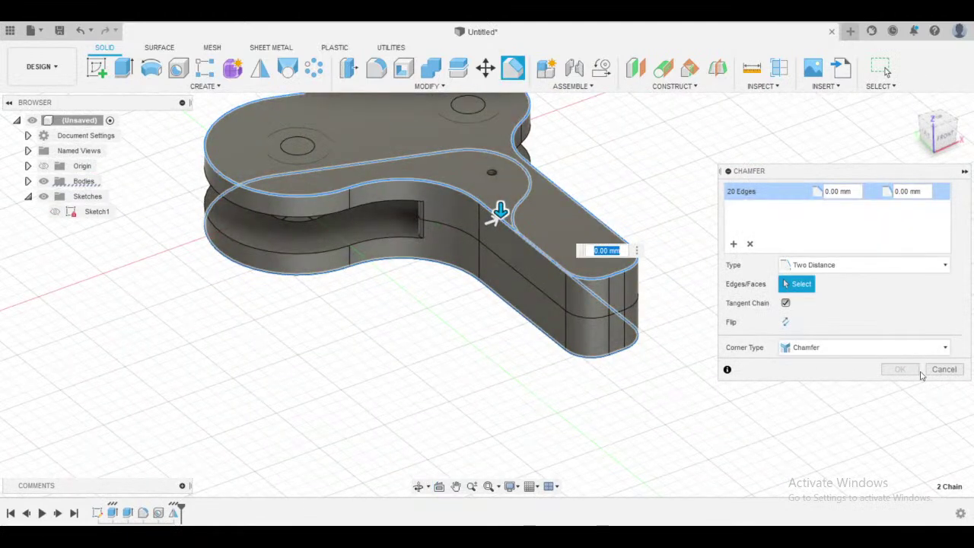
click(833, 266)
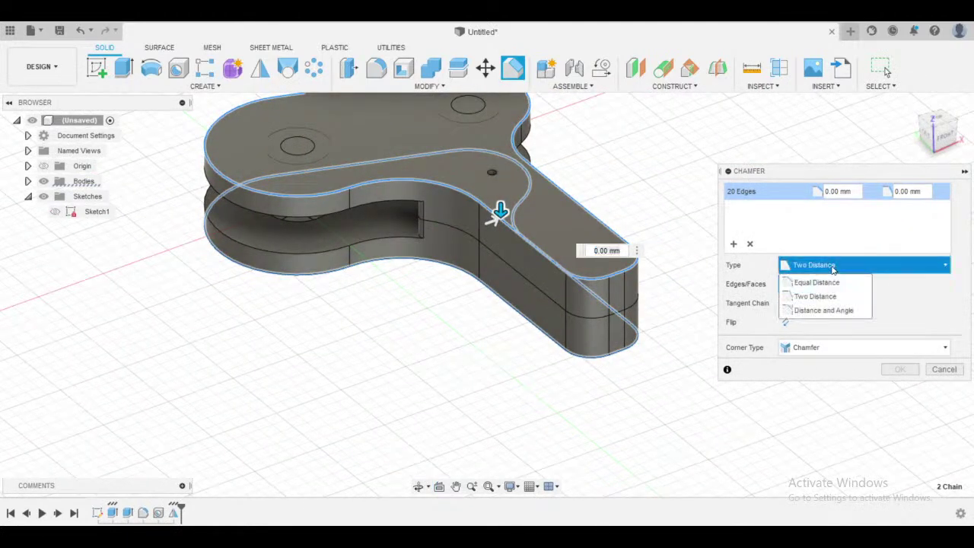
click(821, 283)
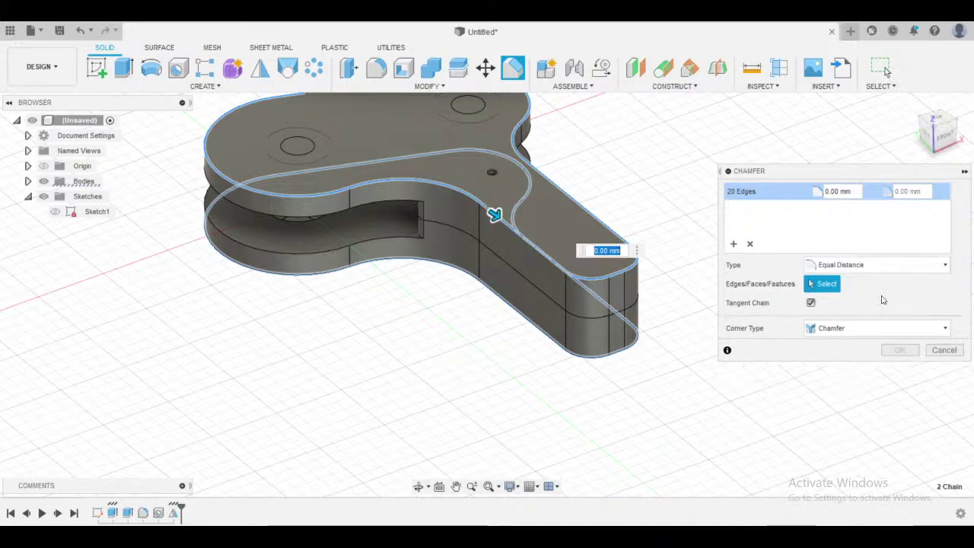
shift+middle_drag(578, 327, 560, 350)
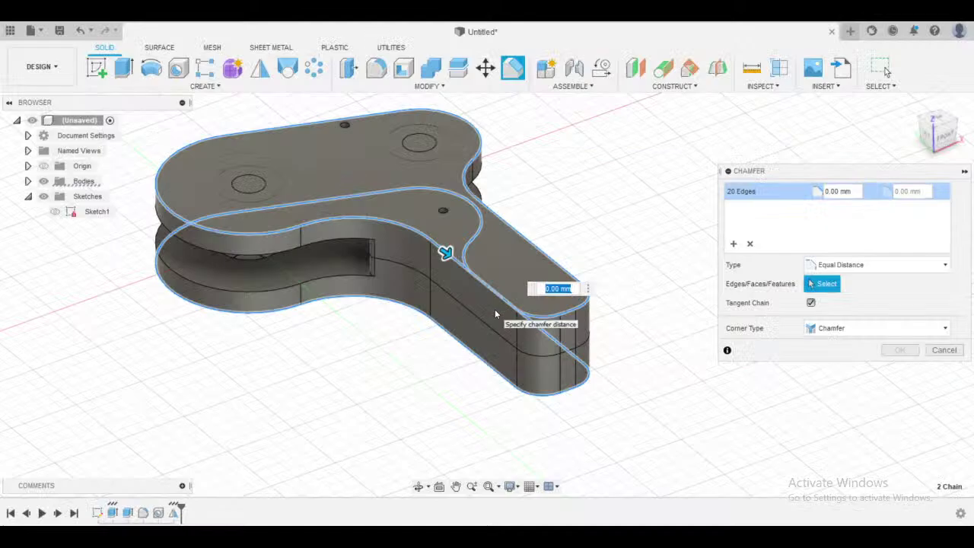
text(5)
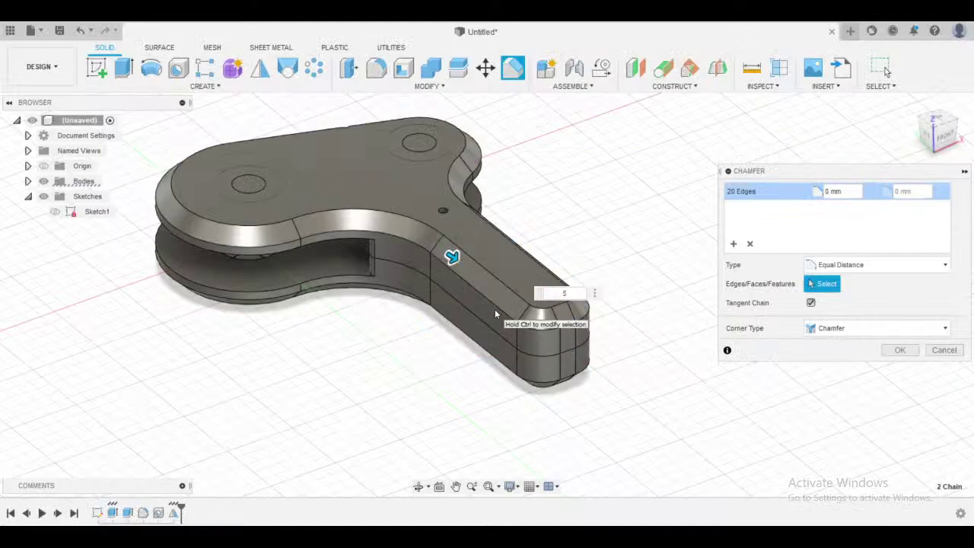
key(Return)
scroll(528, 185, down, 2)
shift+middle_drag(529, 185, 478, 352)
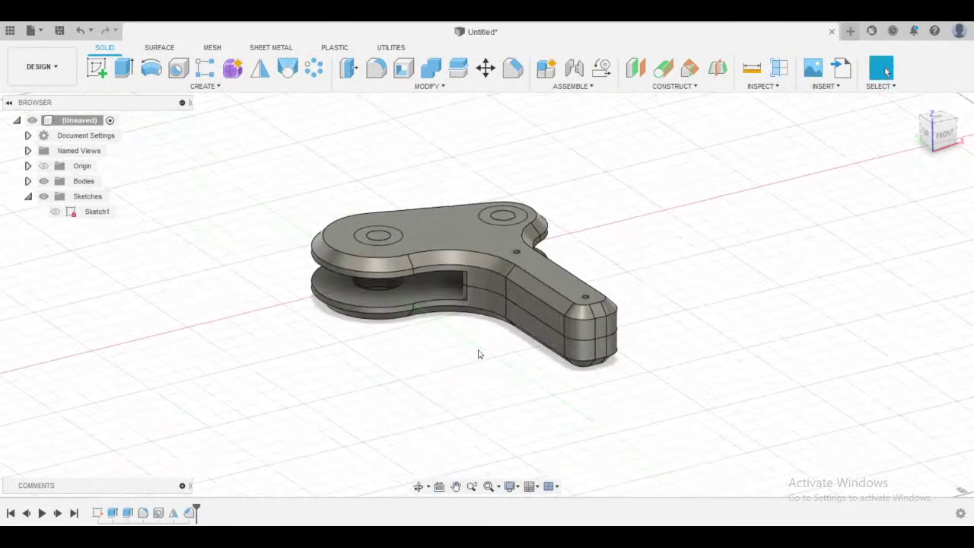
scroll(478, 352, up, 2)
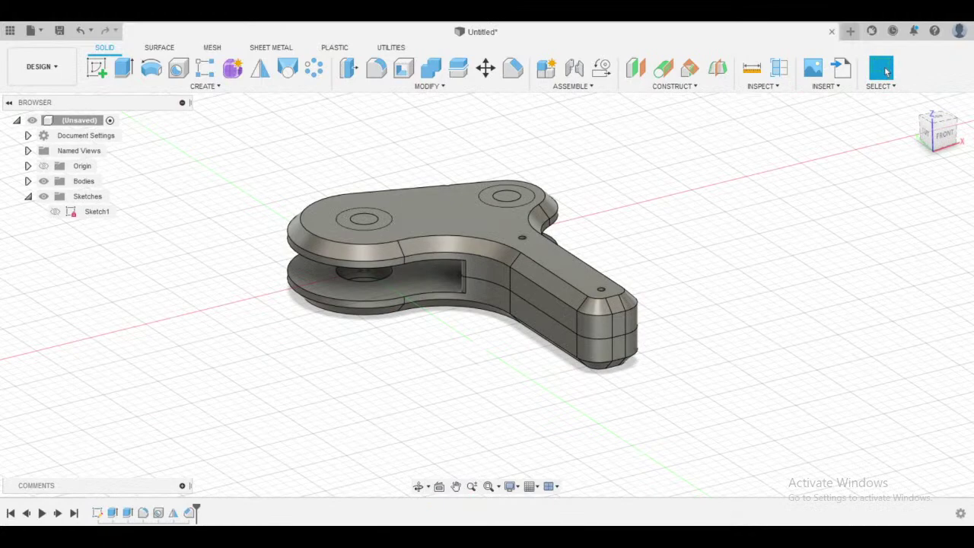
- Switch to the reference slides to read the hexagon recess dimensions, and return to the Fusion 360 model
key(alt+Tab)
click(731, 401)
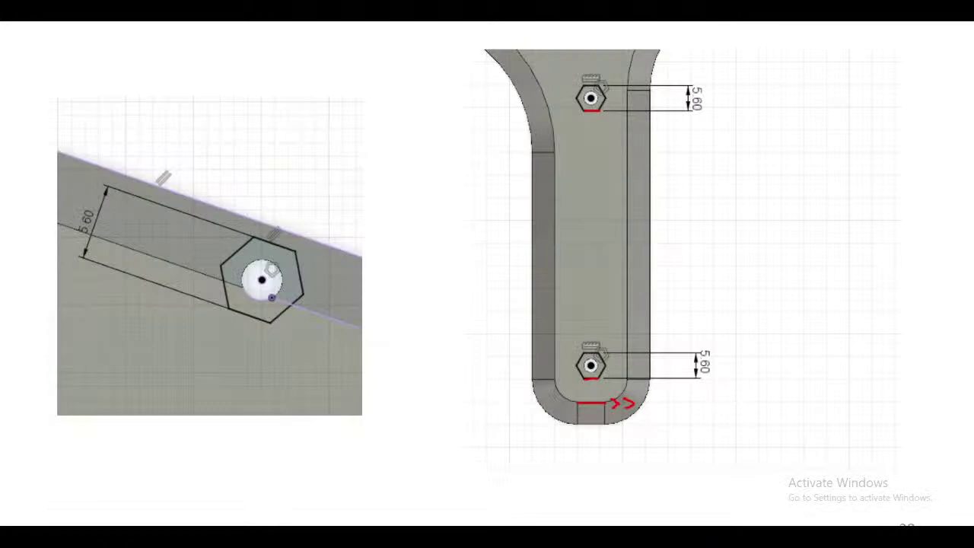
key(alt+Tab)
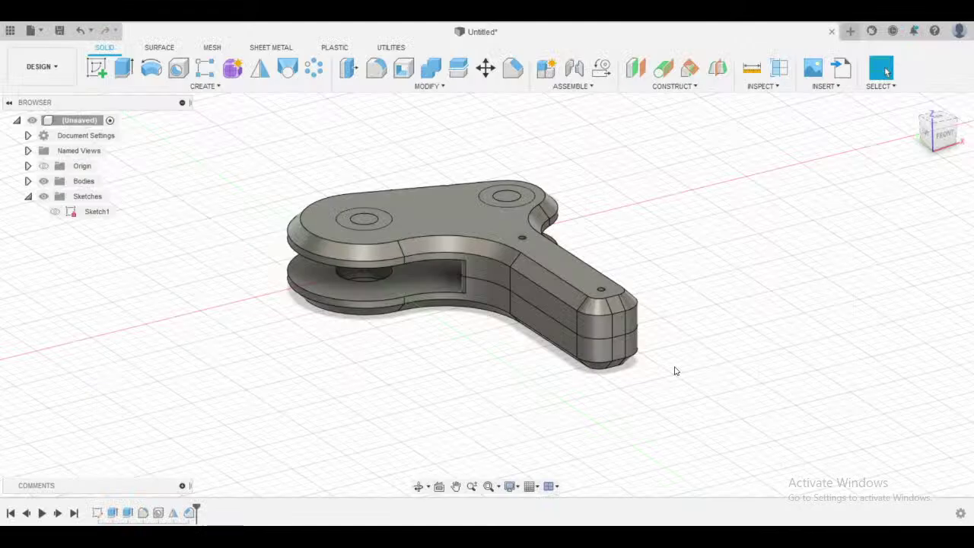
- Try moving the mirrored upper body straight up to expose the lower body's inside, and undo the move
scroll(634, 321, up, 5)
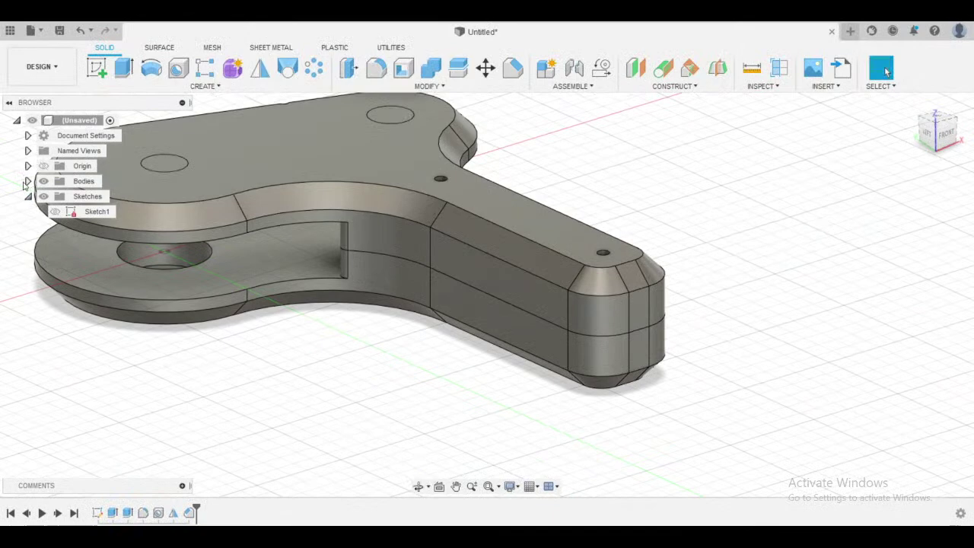
click(28, 181)
click(95, 211)
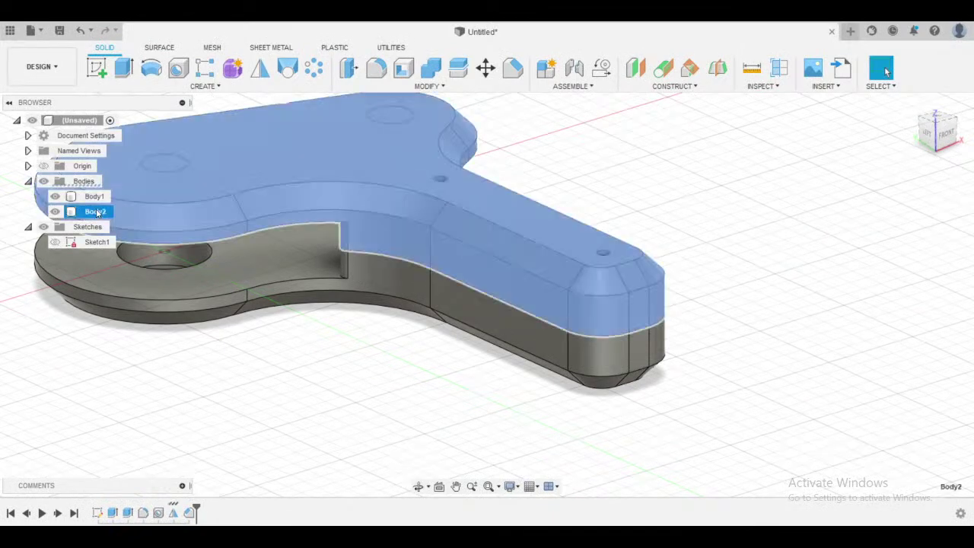
scroll(570, 254, up, 1)
middle_drag(598, 228, 615, 344)
key(m)
scroll(627, 256, down, 3)
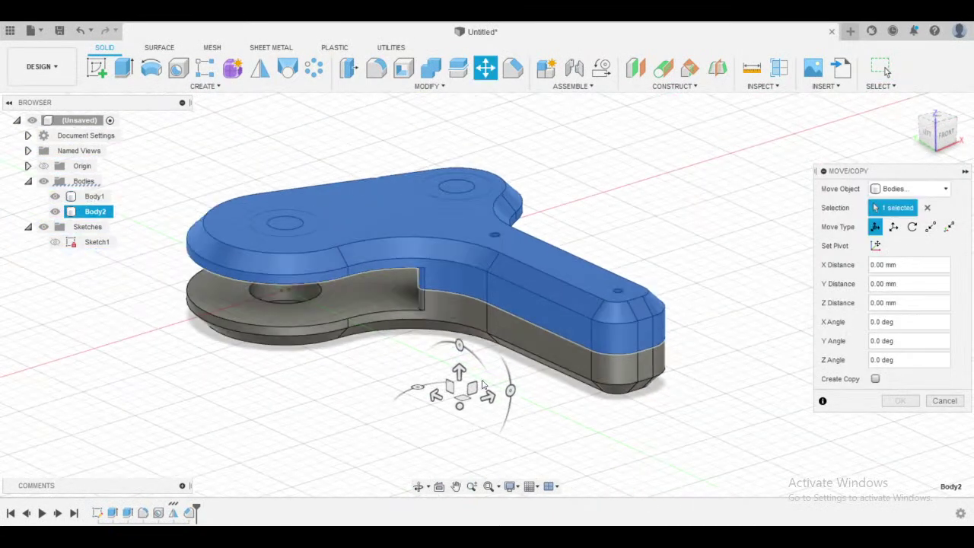
drag(459, 373, 458, 266)
key(Return)
shift+middle_drag(517, 292, 564, 283)
click(669, 255)
shift+middle_drag(701, 256, 563, 264)
scroll(563, 264, up, 3)
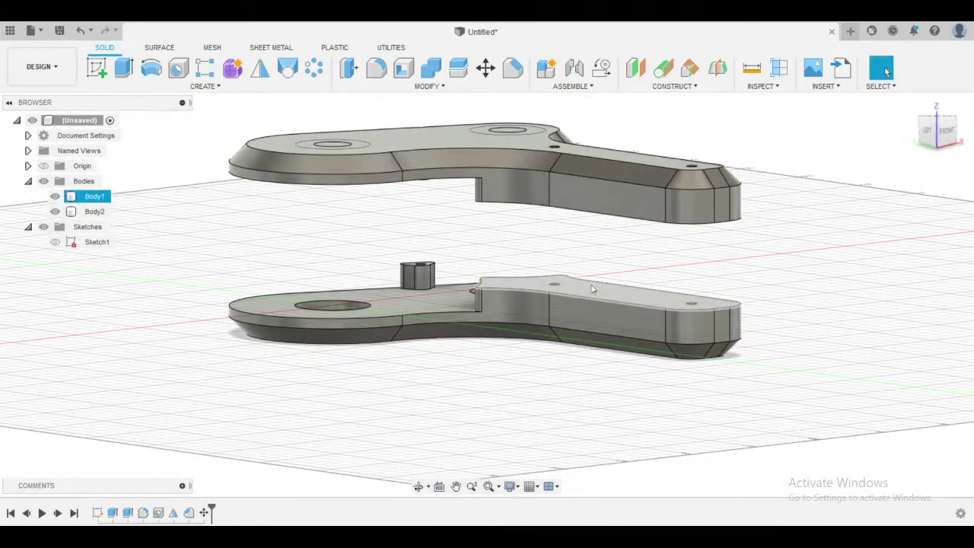
key(ctrl+z)
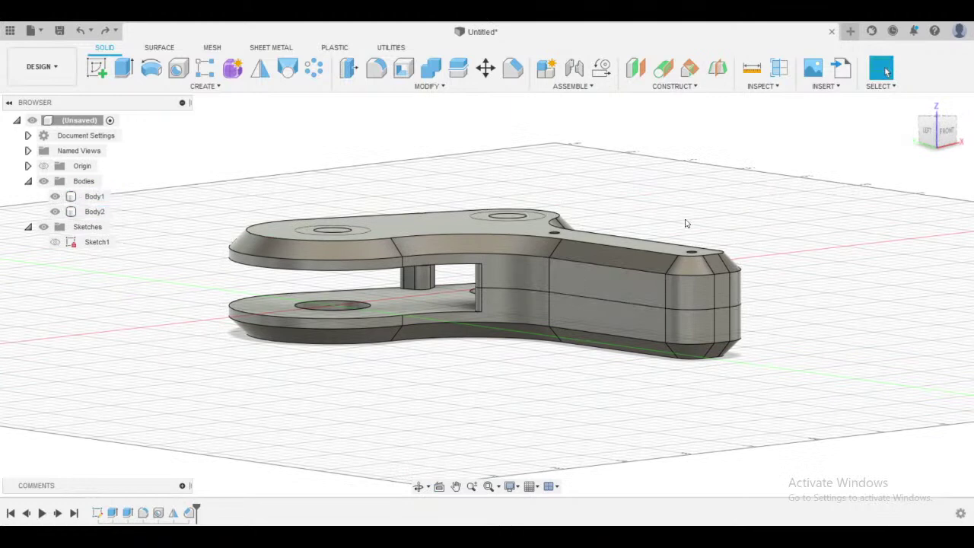
- Try lifting the upper body 20 mm off the lower one with Move/Copy set to Bodies
key(m)
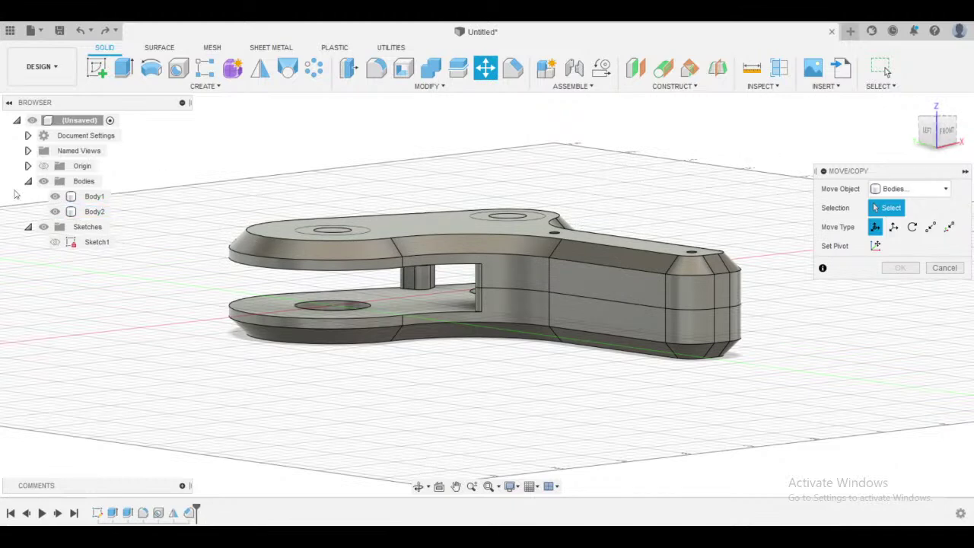
click(92, 212)
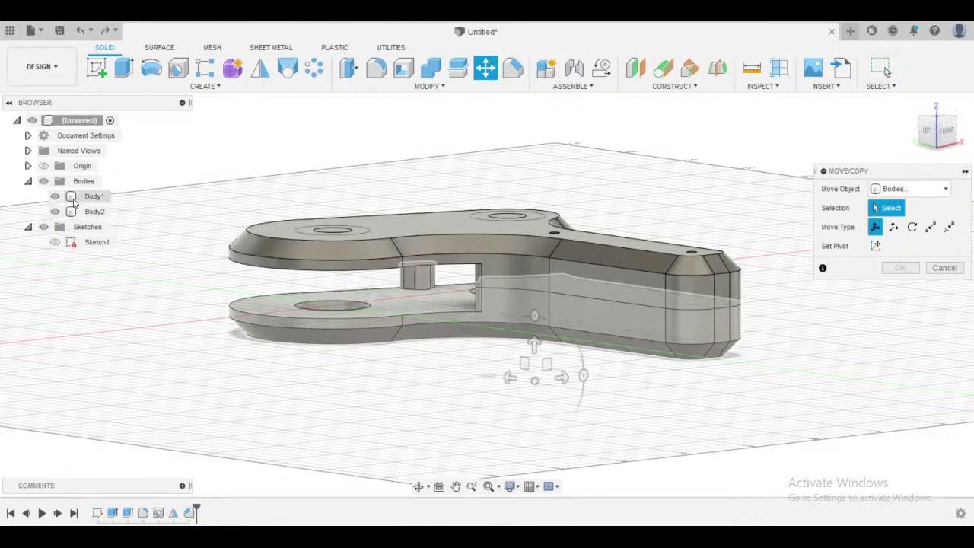
click(607, 280)
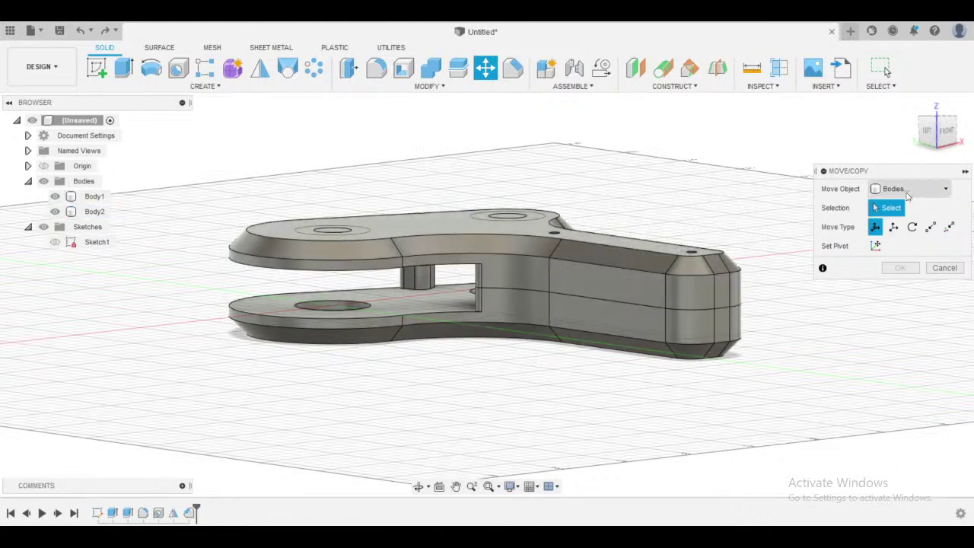
click(910, 188)
click(894, 220)
click(614, 288)
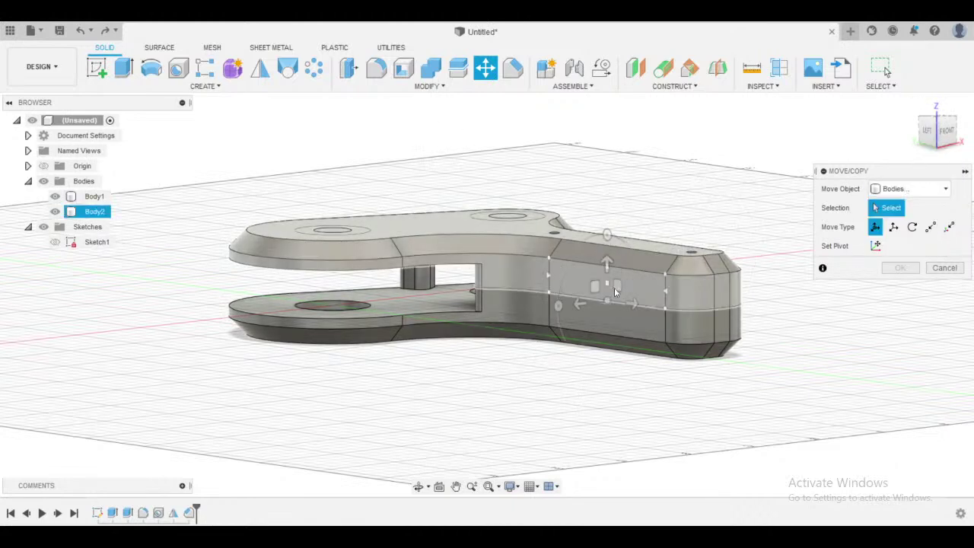
drag(638, 255, 617, 183)
click(474, 288)
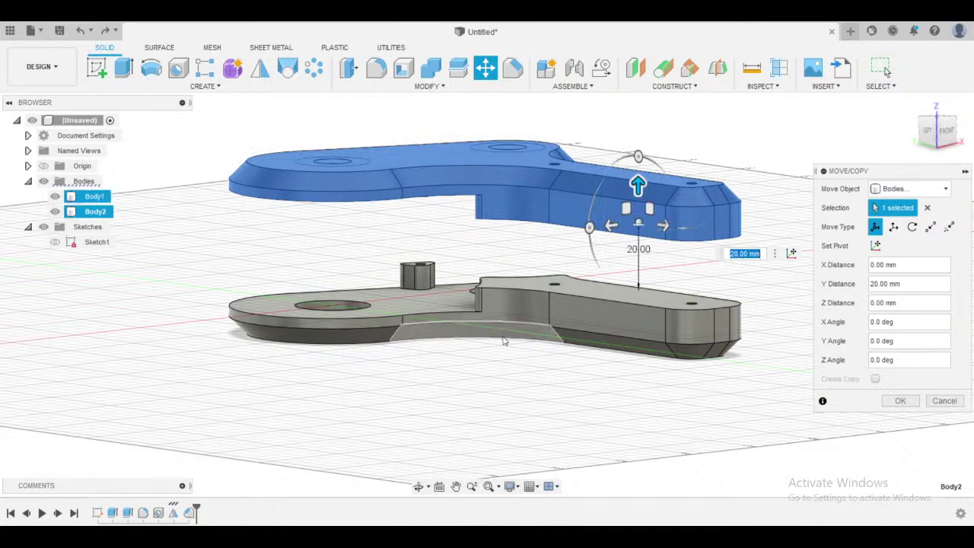
- Try flipping the upper body over and laying it beside the lower body, and cancel the move
shift+middle_drag(506, 341, 586, 351)
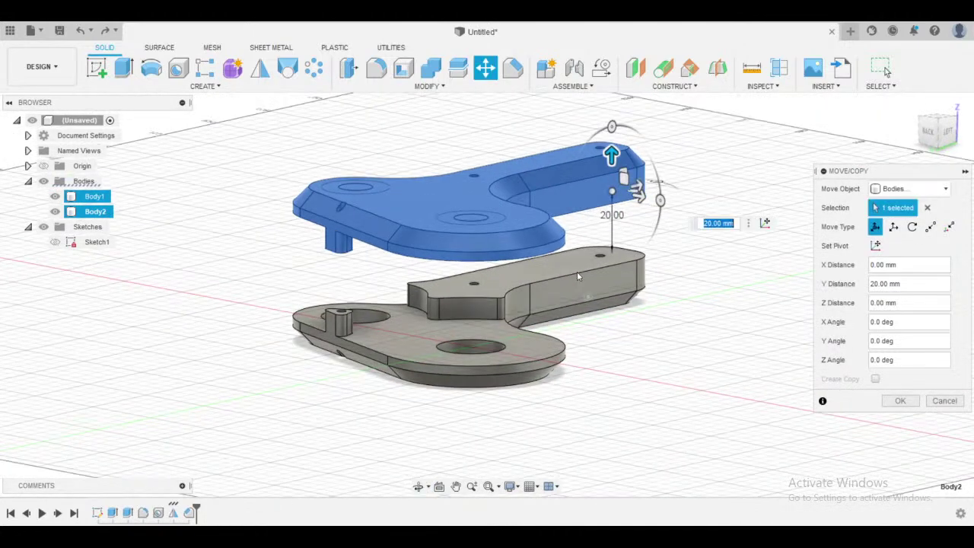
middle_drag(605, 215, 610, 237)
drag(667, 222, 411, 172)
drag(431, 211, 433, 261)
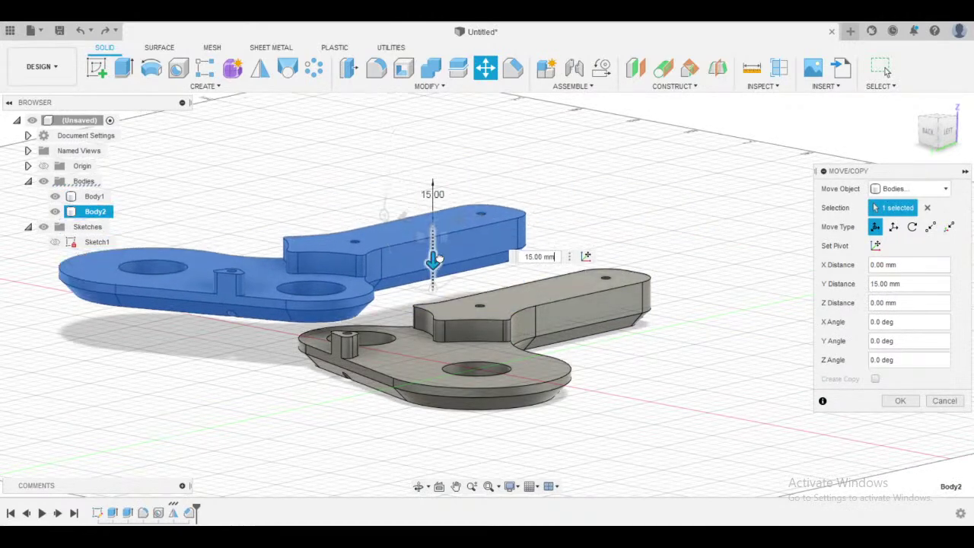
shift+middle_drag(456, 323, 504, 373)
drag(227, 174, 167, 175)
drag(212, 204, 212, 254)
key(Escape)
- Start a new sketch on the flat outer face of the upper body's handle
scroll(646, 300, down, 2)
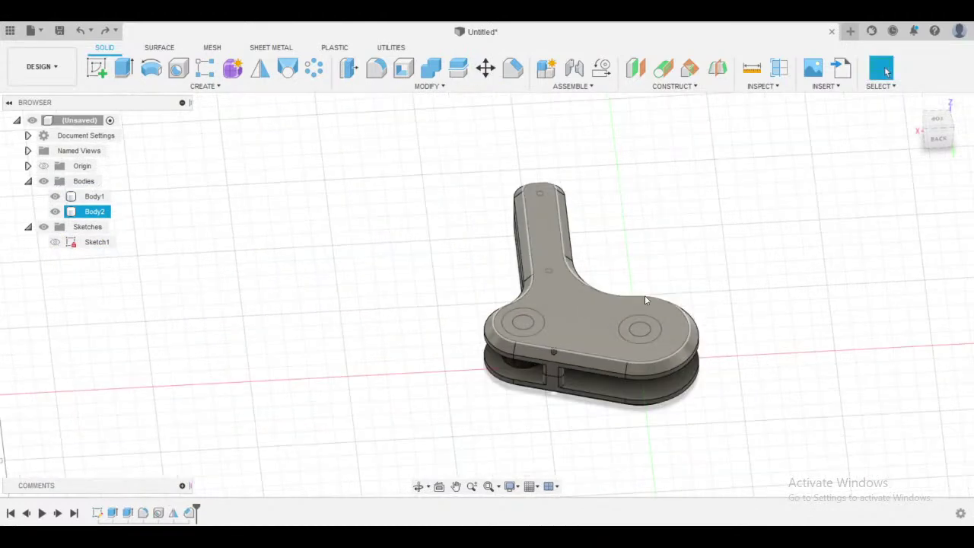
mouse_move(646, 300)
shift+middle_down()
mouse_move(680, 257)
mouse_move(647, 285)
mouse_move(659, 269)
mouse_move(598, 226)
mouse_move(535, 266)
shift+middle_up()
scroll(648, 285, up, 3)
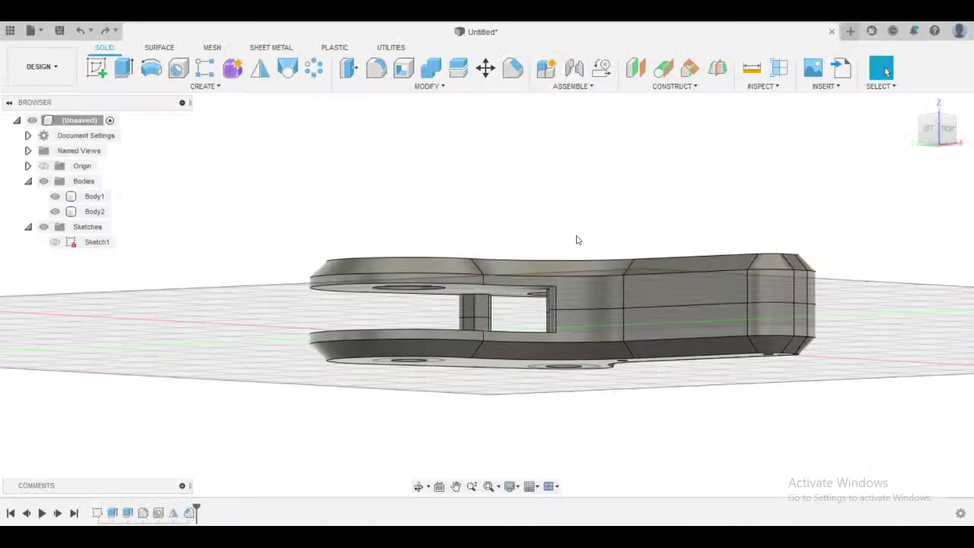
mouse_move(576, 239)
shift+middle_down()
mouse_move(789, 251)
mouse_move(796, 200)
mouse_move(692, 159)
mouse_move(761, 251)
shift+middle_up()
scroll(791, 256, up, 2)
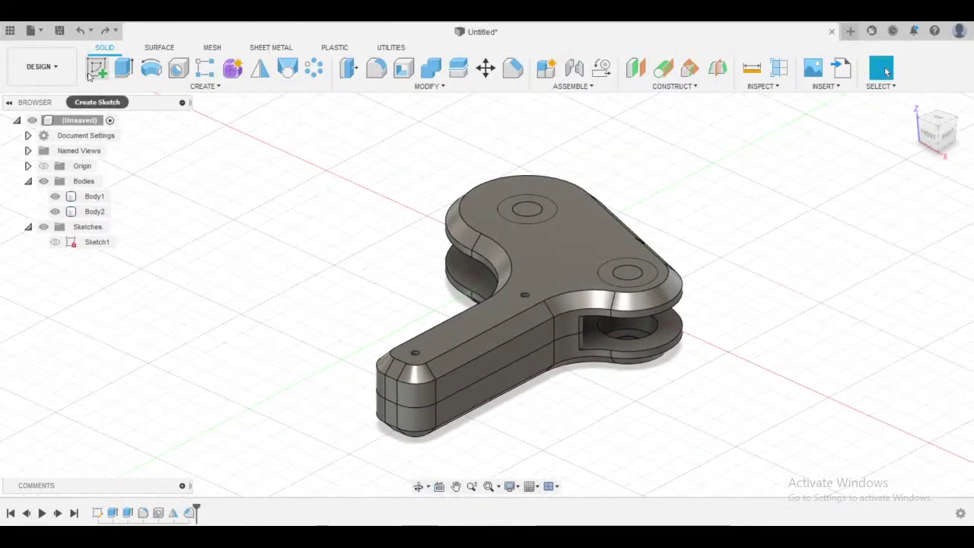
click(89, 74)
click(464, 335)
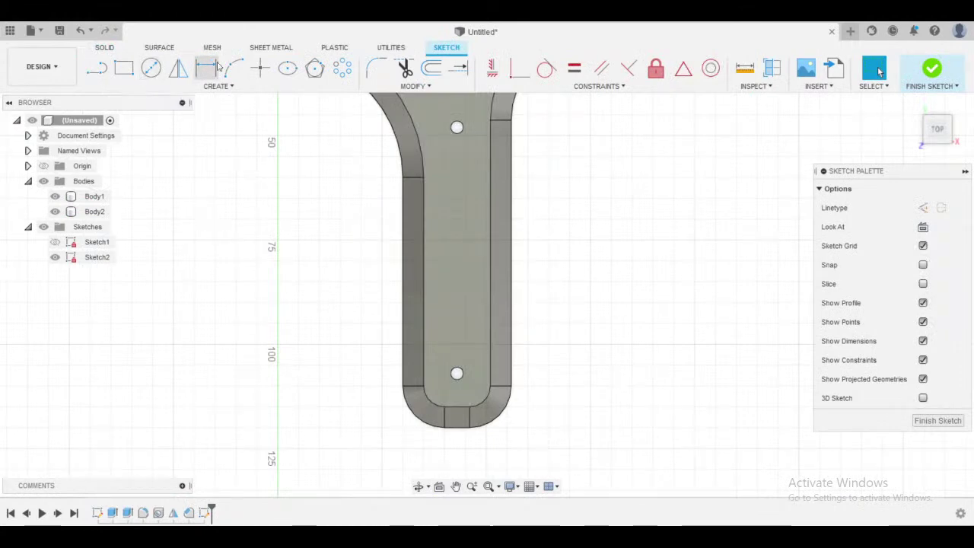
- Try drawing a six-sided edge polygon with its first edge starting at the centre of the screw hole near the handle's end
click(315, 67)
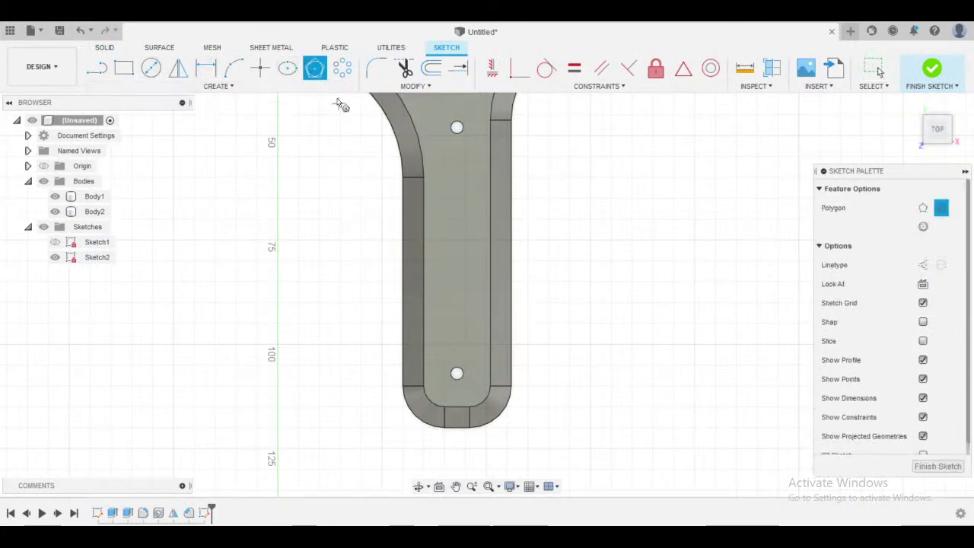
key(Escape)
text(s)
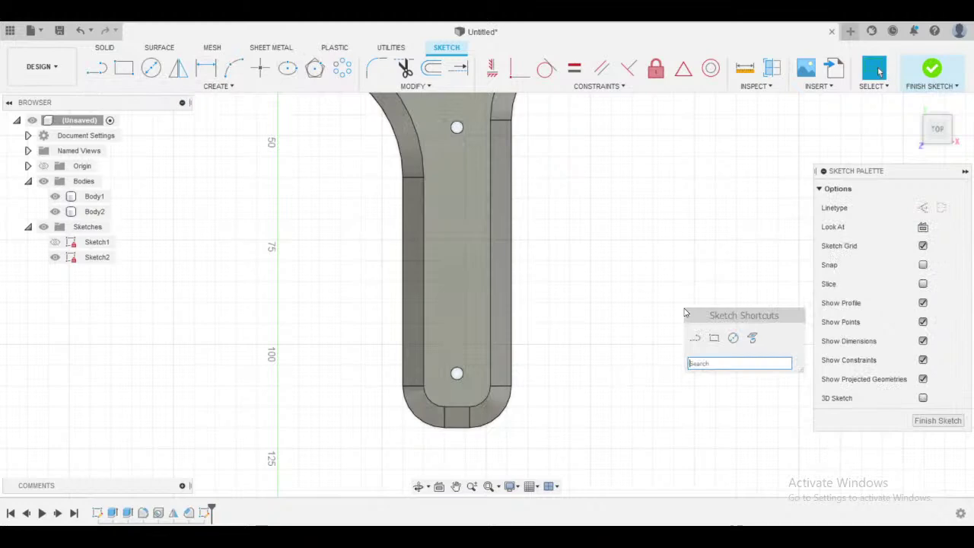
text(poly)
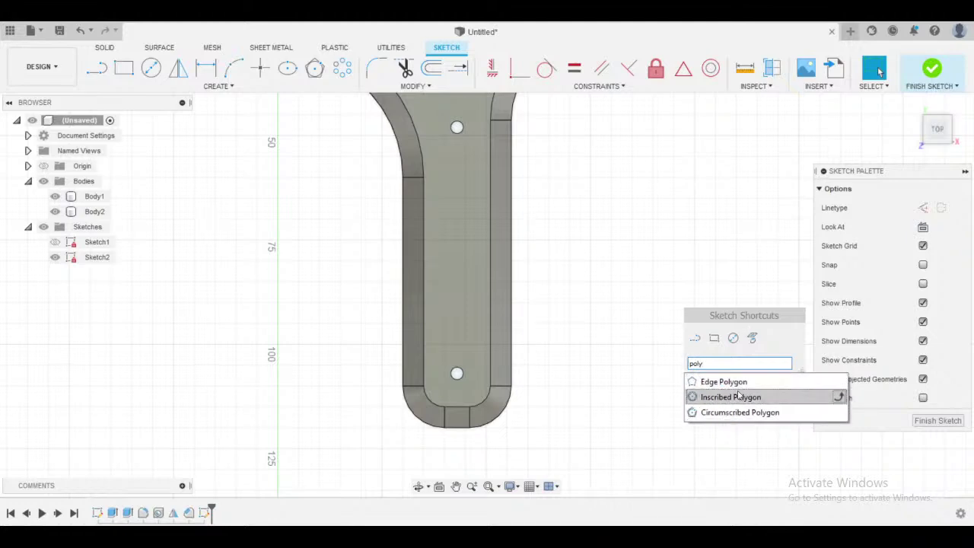
click(735, 397)
scroll(456, 374, up, 3)
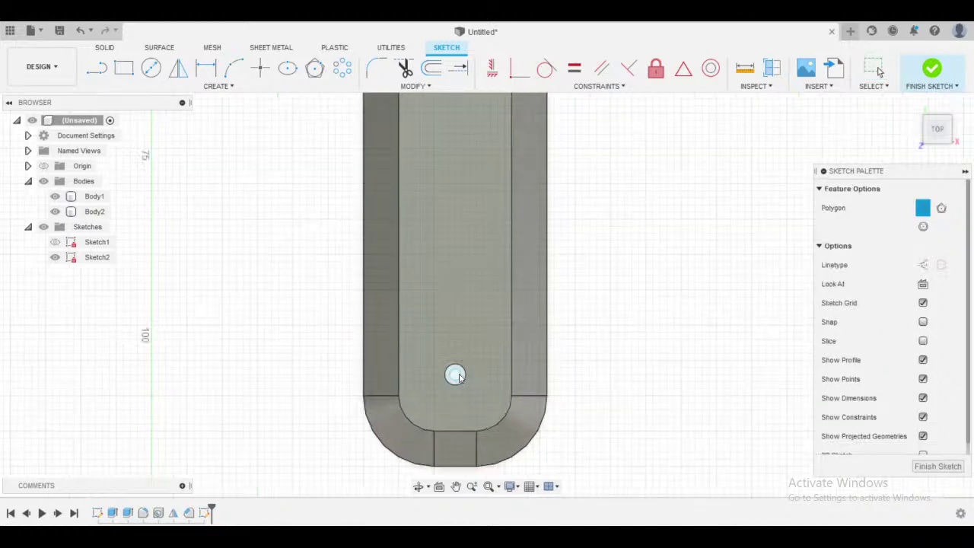
middle_drag(509, 379, 457, 373)
scroll(402, 371, up, 2)
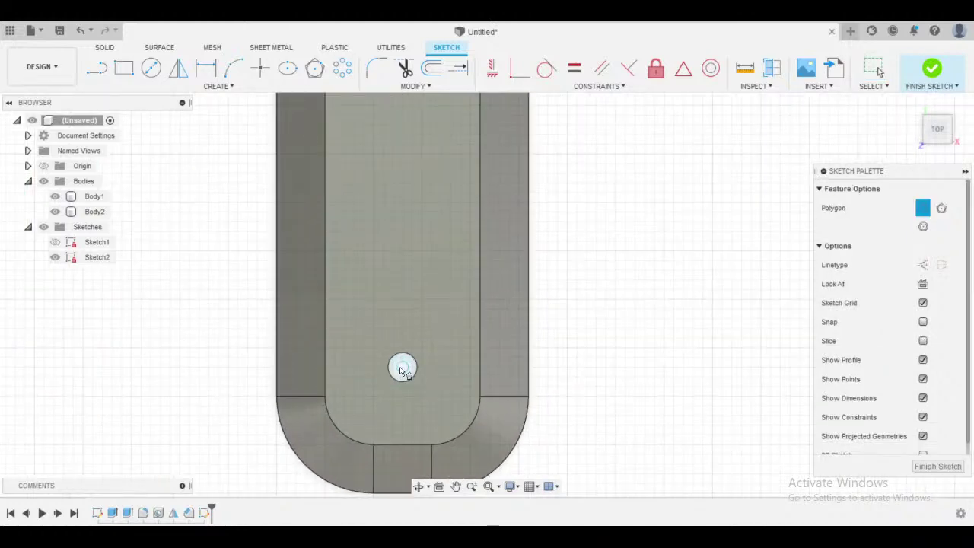
scroll(404, 370, up, 2)
scroll(404, 369, down, 1)
scroll(404, 370, up, 3)
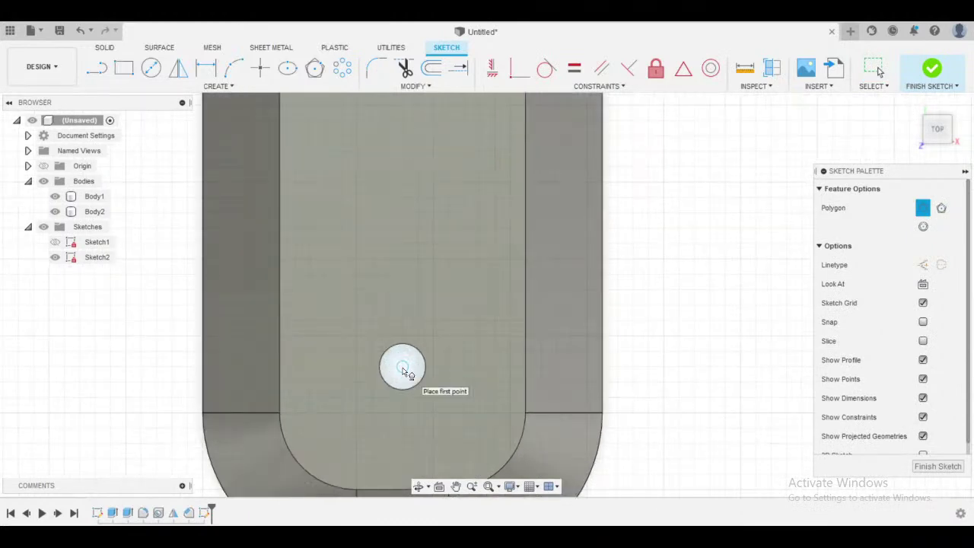
scroll(405, 371, down, 1)
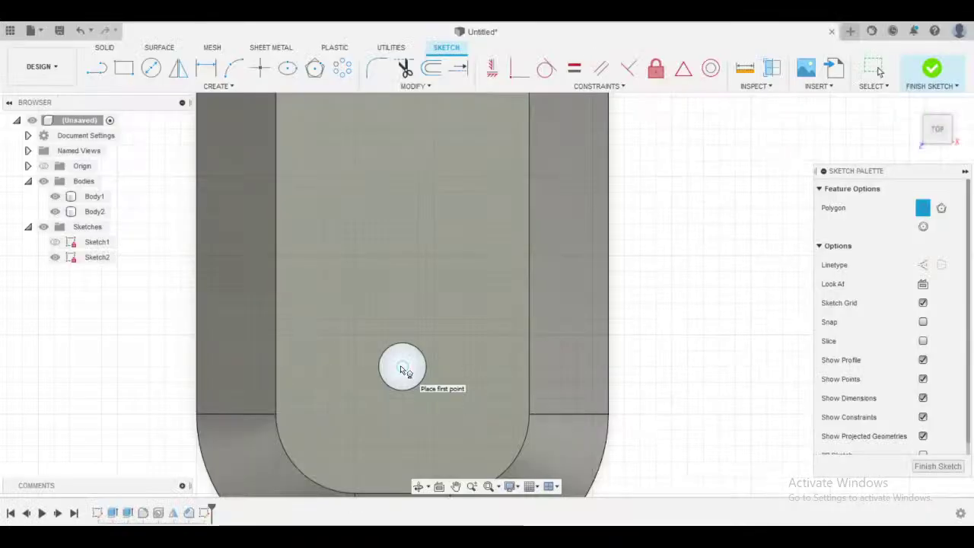
click(401, 368)
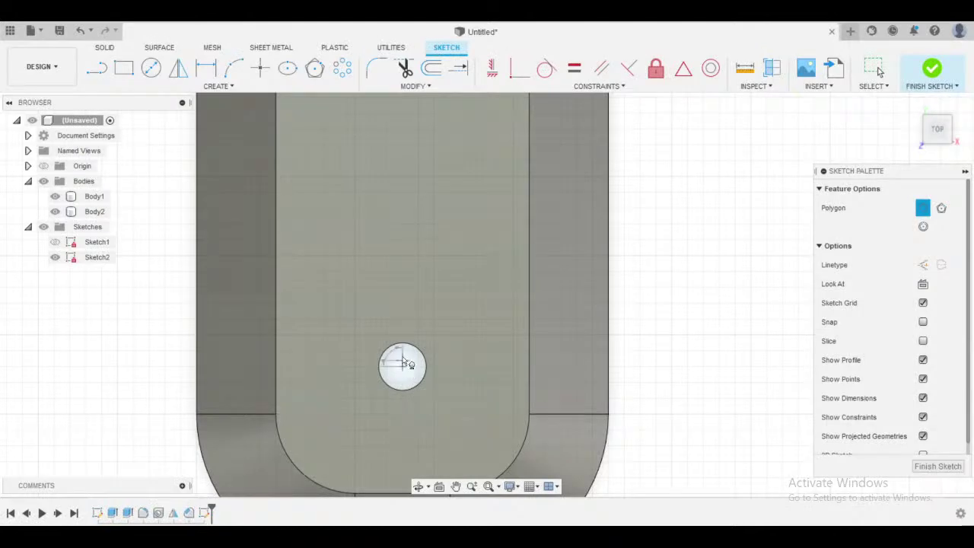
click(403, 314)
click(428, 364)
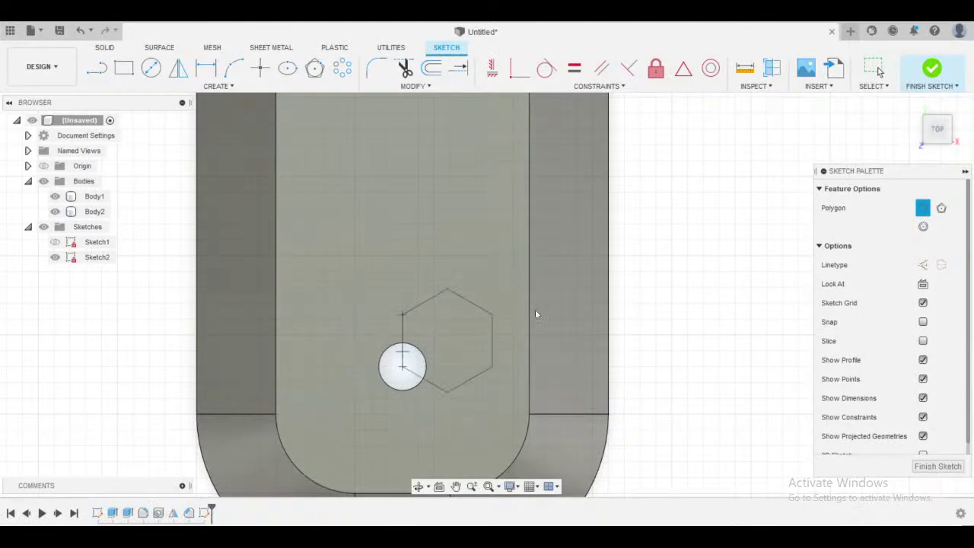
key(Escape)
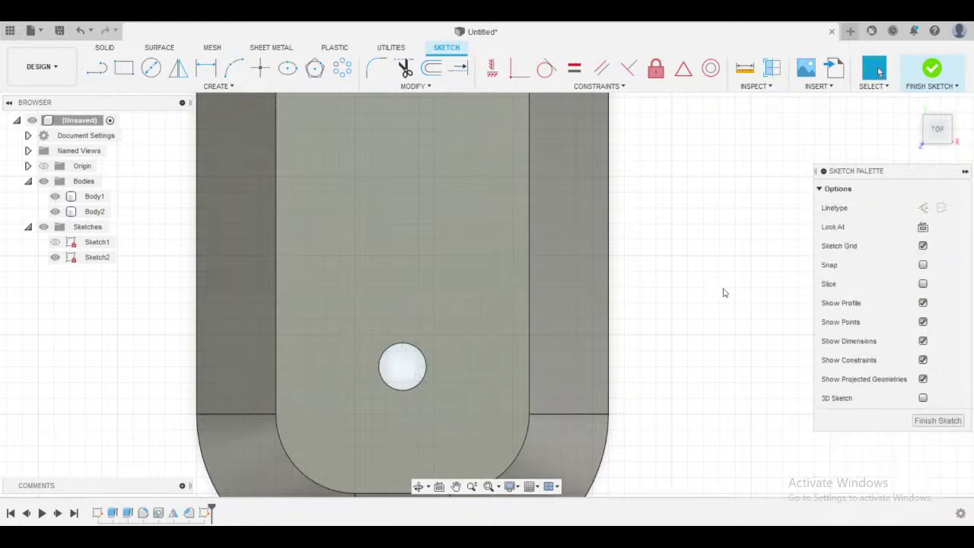
- Try a larger edge polygon with a vertical first edge from the same hole centre, and cancel it
text(spol)
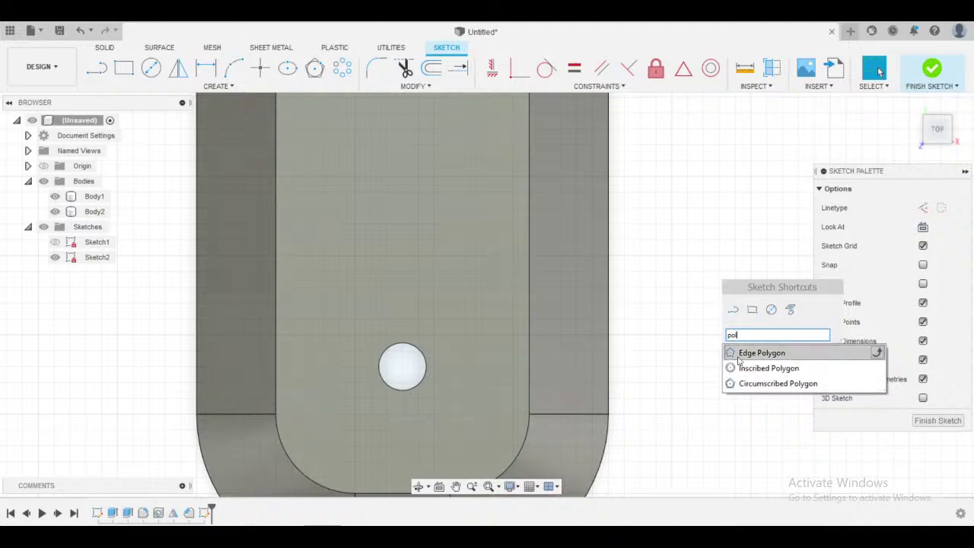
click(744, 356)
click(404, 368)
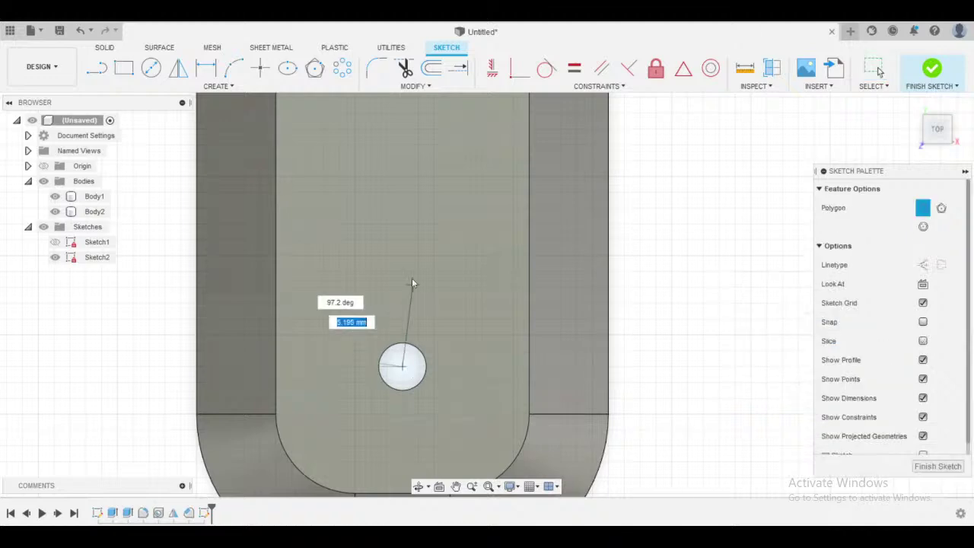
click(401, 265)
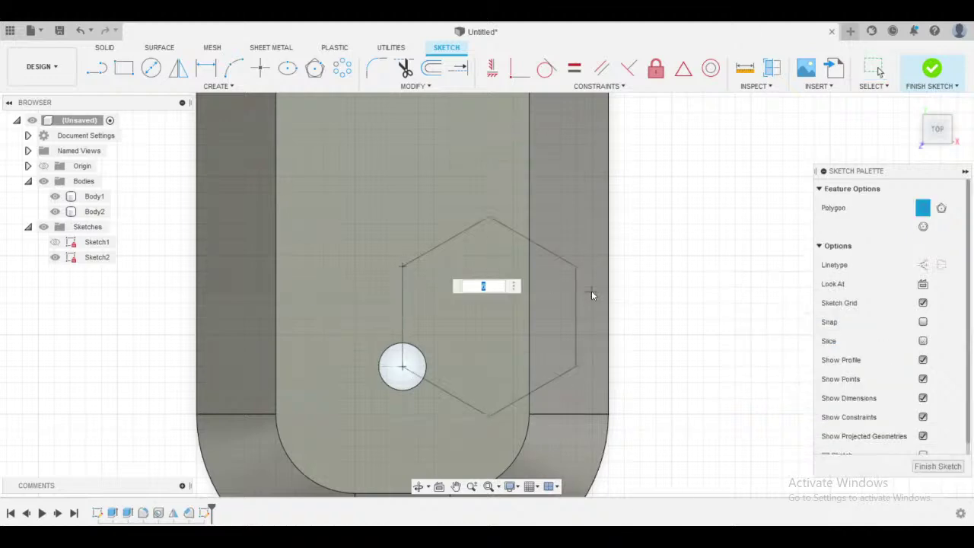
key(Escape)
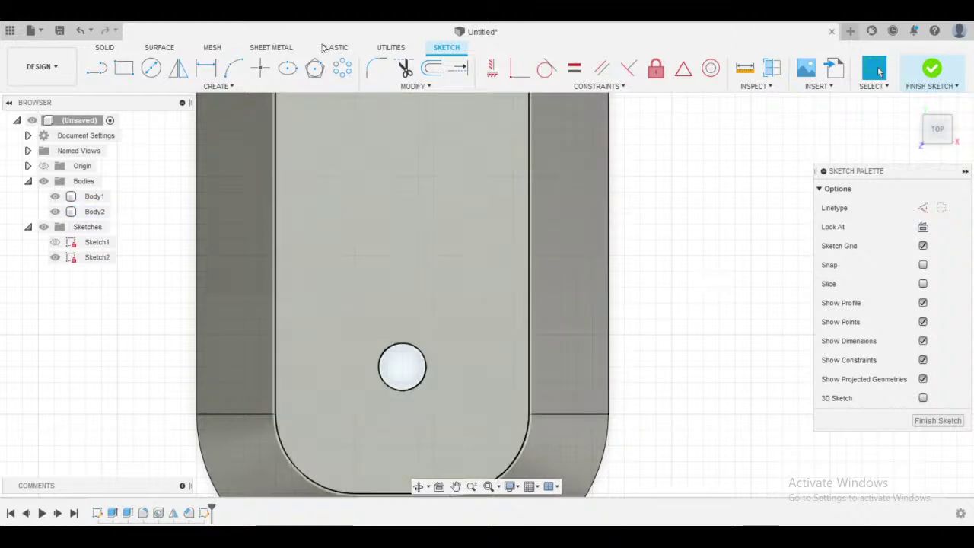
- Try circumscribed and inscribed hexagons centred on the screw hole near the handle's end, cancelling each one
click(314, 68)
click(404, 367)
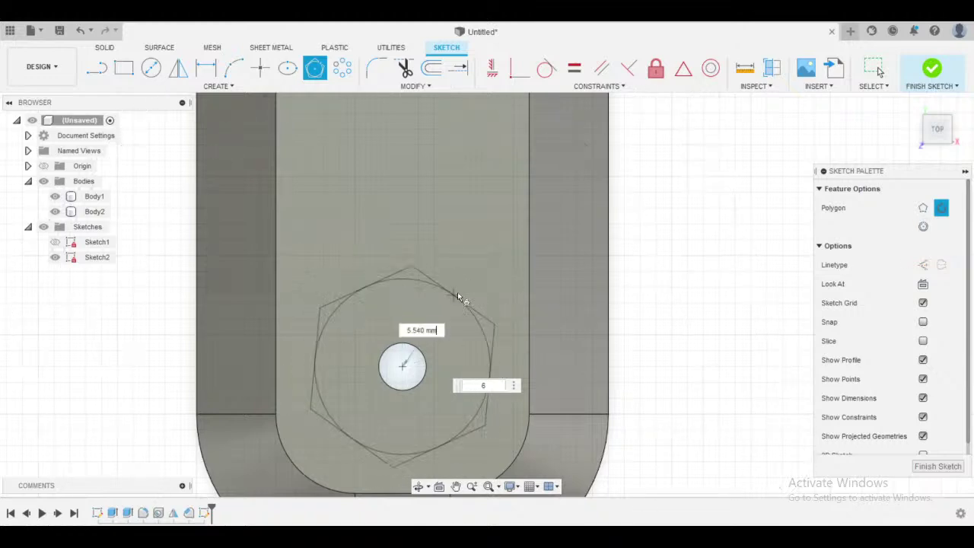
click(923, 226)
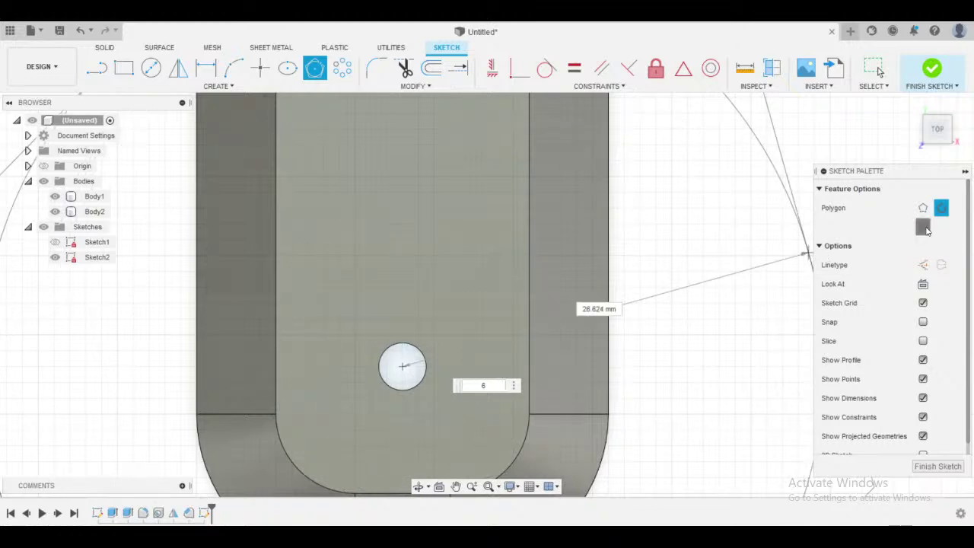
click(404, 368)
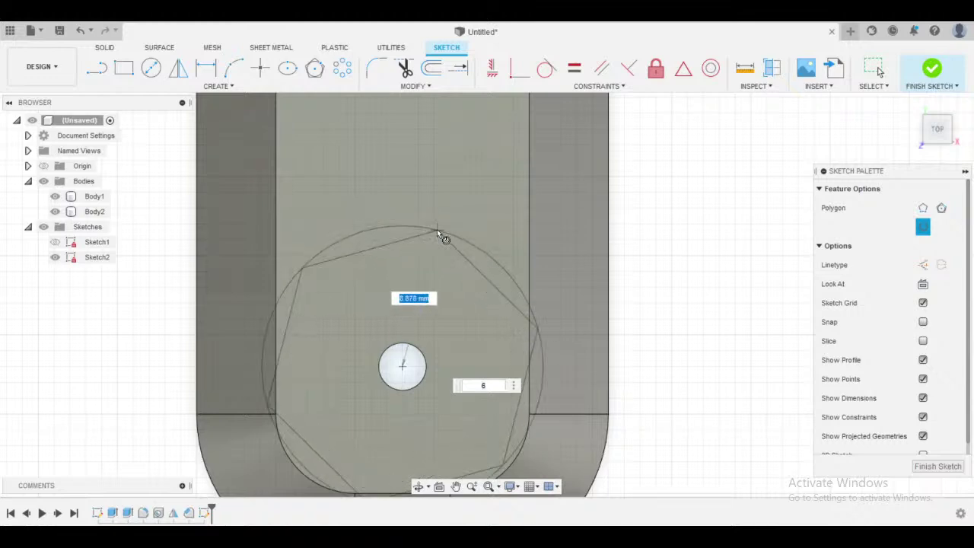
key(Escape)
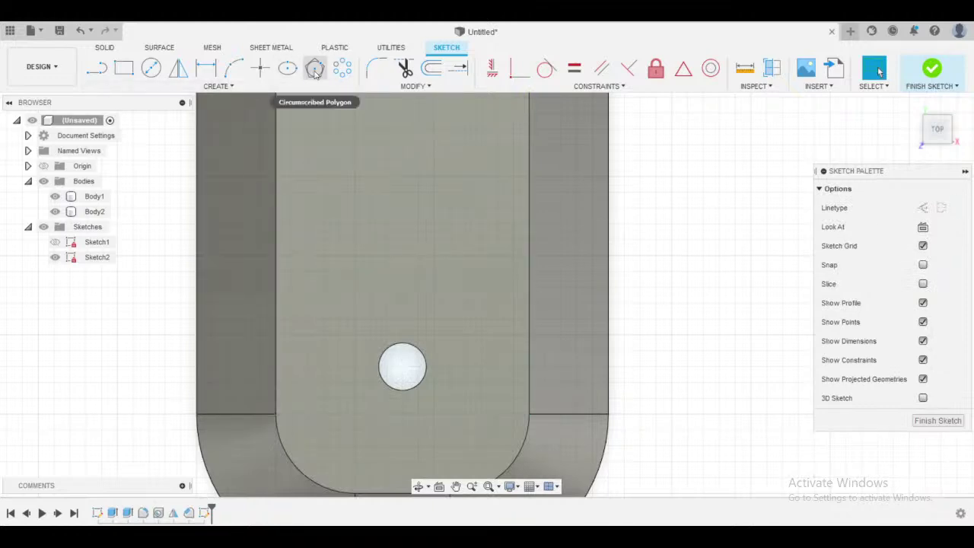
click(314, 69)
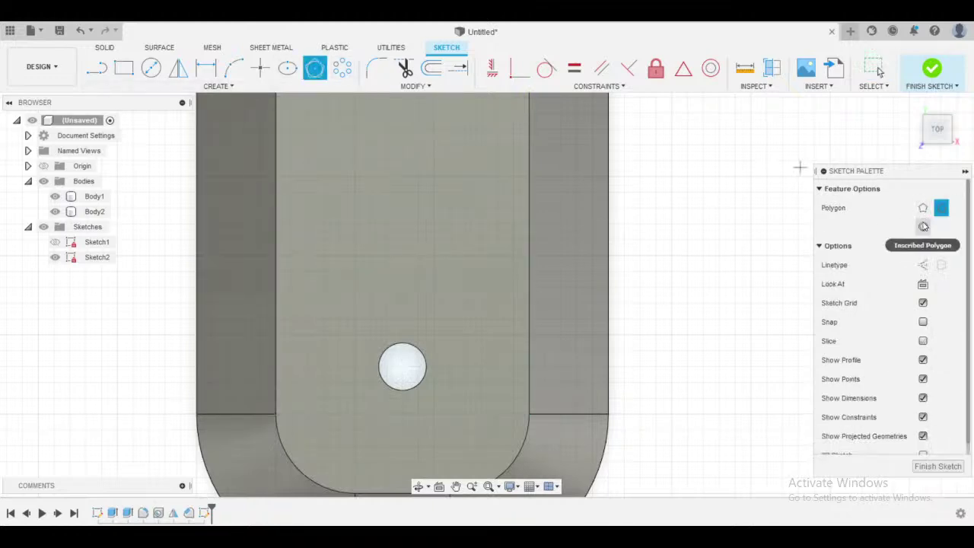
click(923, 228)
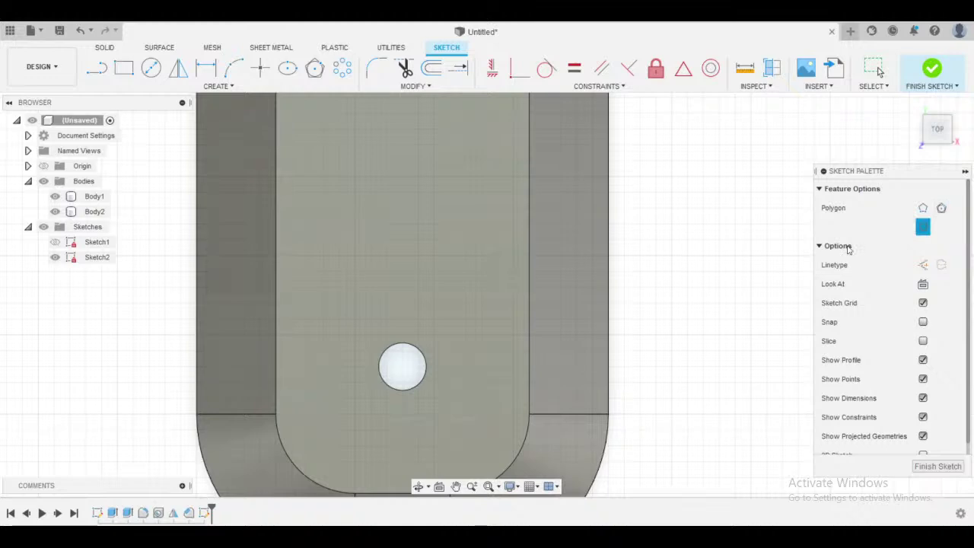
click(403, 367)
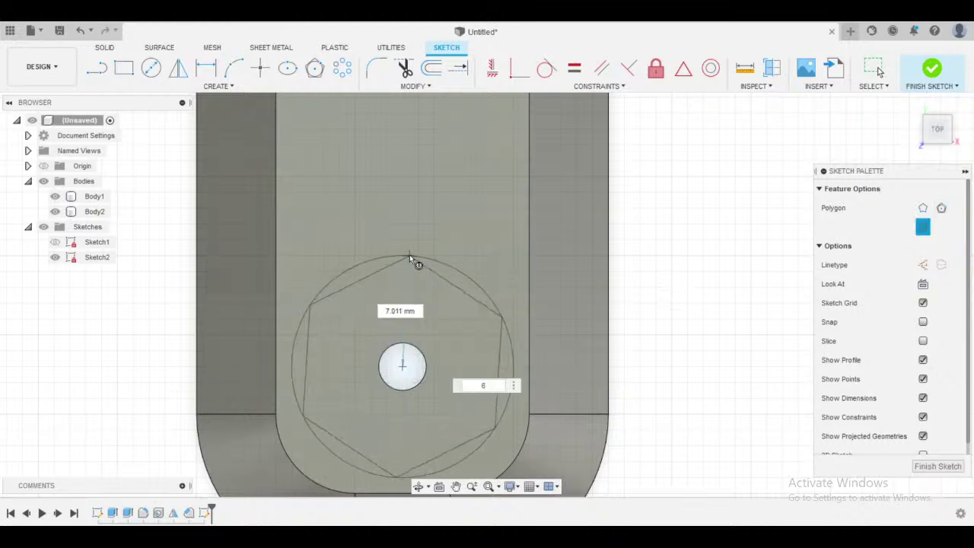
key(Escape)
click(312, 71)
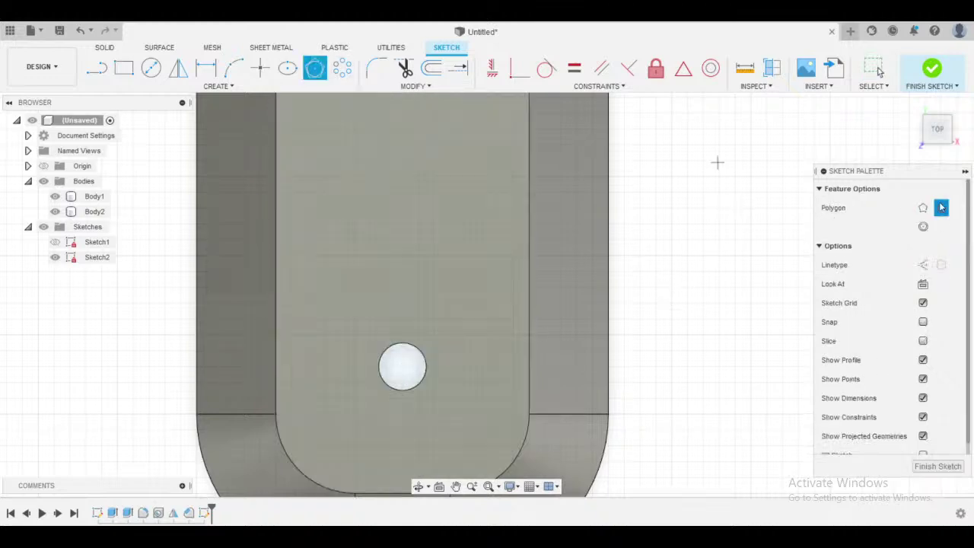
click(403, 368)
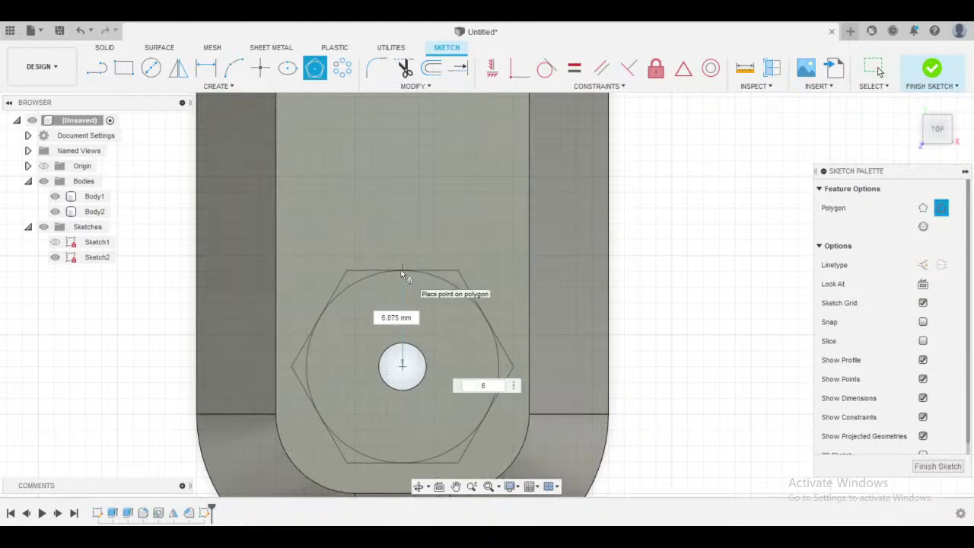
key(Escape)
- Draw a circumscribed hexagon with horizontal upper and lower sides, centred on the screw hole near the handle's end
click(315, 68)
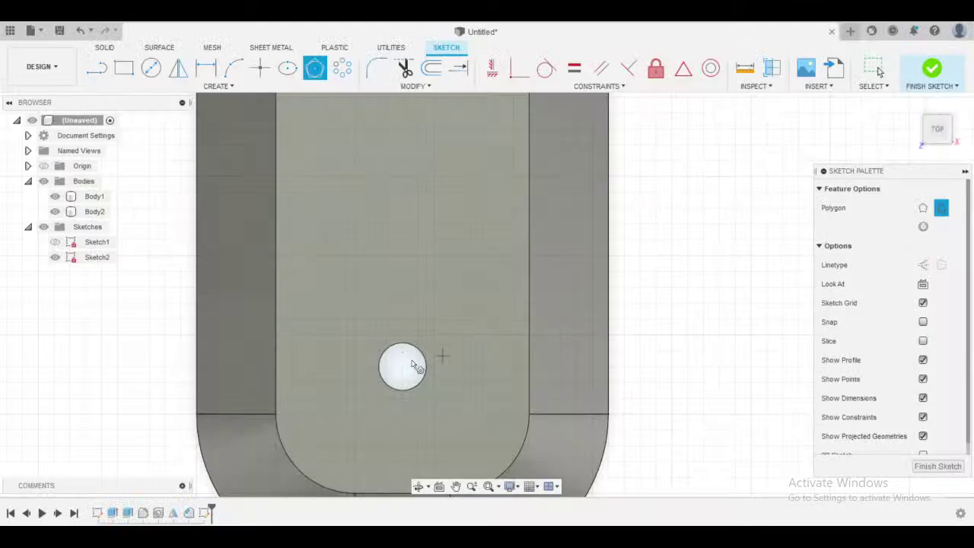
click(403, 371)
click(404, 311)
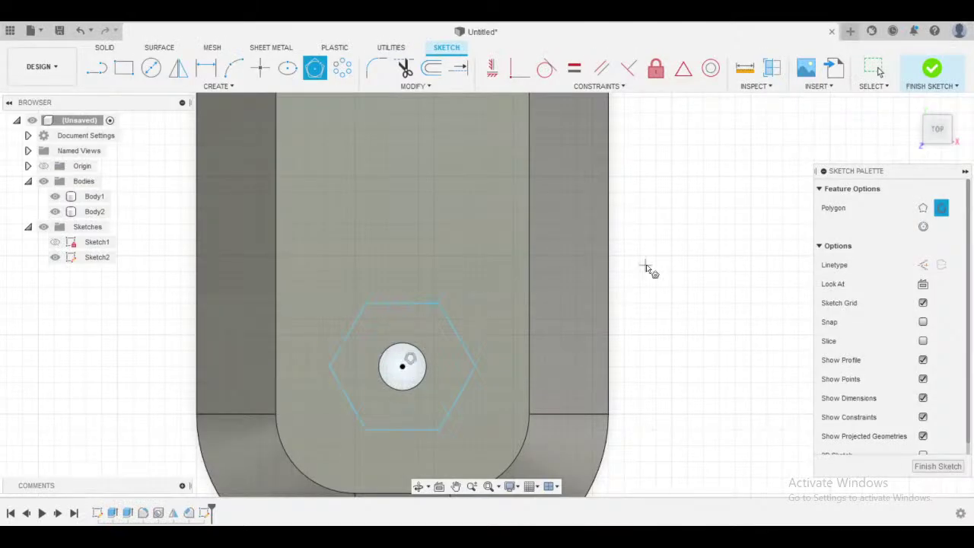
- Draw a circumscribed hexagon around the handle's other screw hole, where the handle meets the plate
scroll(624, 259, down, 2)
scroll(620, 257, down, 1)
middle_drag(608, 251, 550, 449)
middle_drag(549, 221, 559, 396)
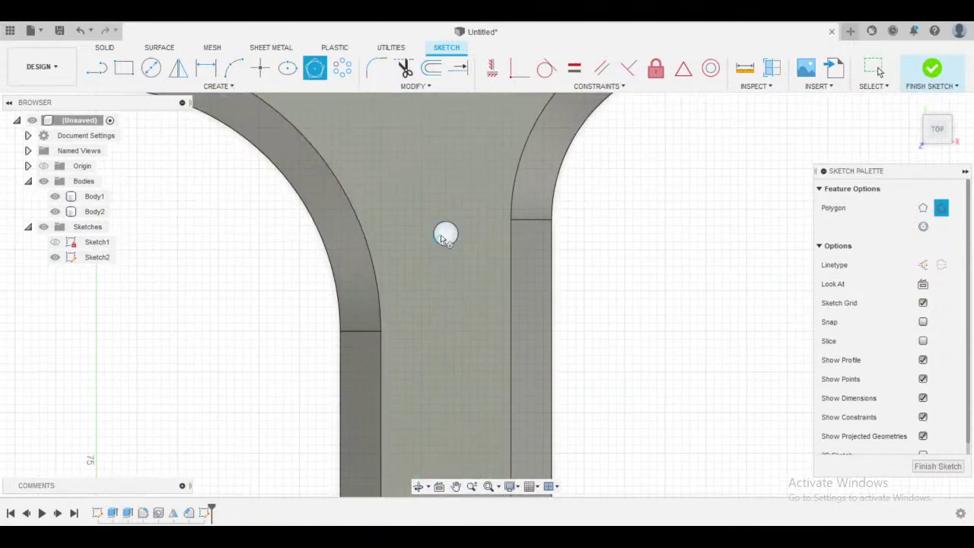
click(459, 201)
- Draw a circumscribed hexagon with an inner radius of about 3.3 mm around the screw hole on the plate's slanted, chamfered edge
middle_drag(459, 200, 441, 400)
middle_drag(434, 189, 439, 488)
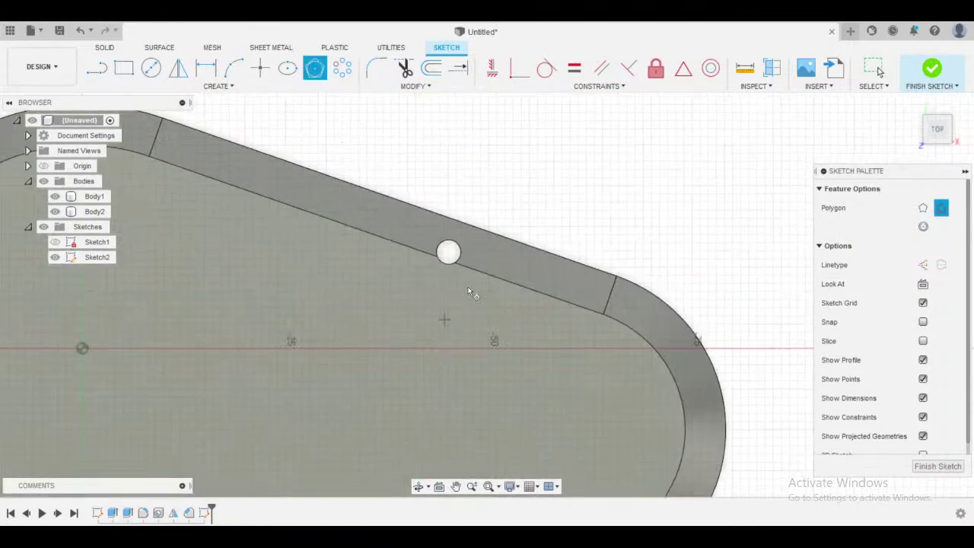
scroll(407, 258, up, 1)
scroll(454, 251, up, 1)
click(449, 254)
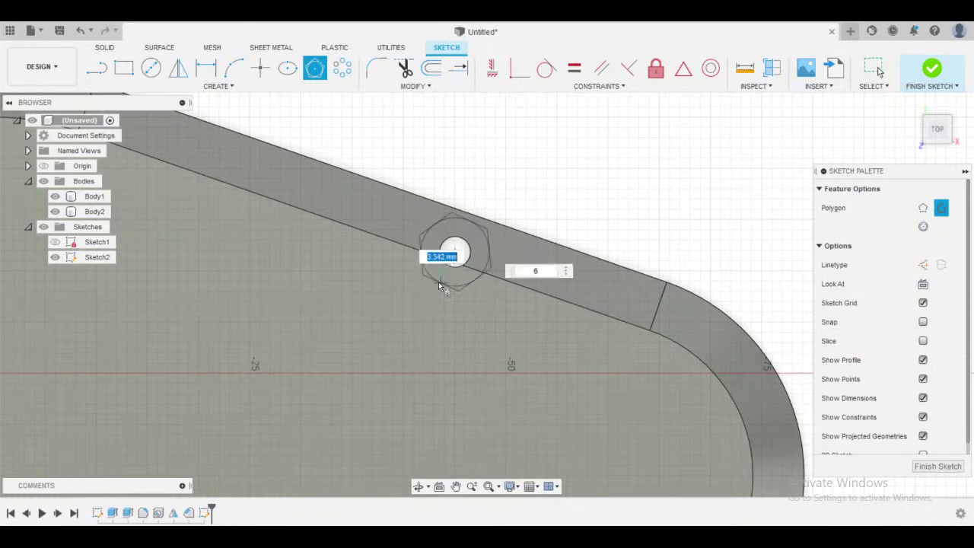
click(439, 282)
key(Escape)
- Constrain the upper side of the hexagon at the chamfered edge parallel to the plate's slanted outer edge
scroll(525, 221, up, 2)
scroll(554, 205, down, 3)
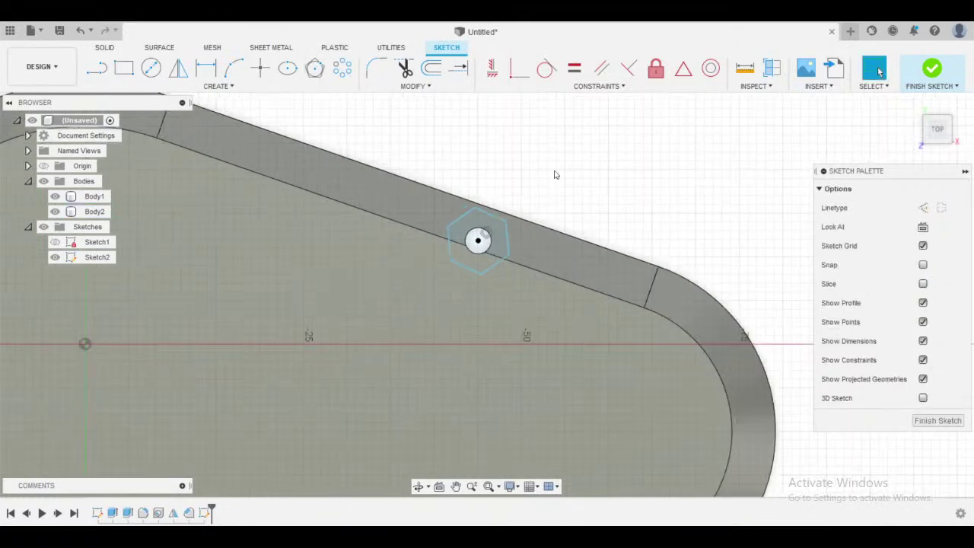
scroll(525, 200, up, 2)
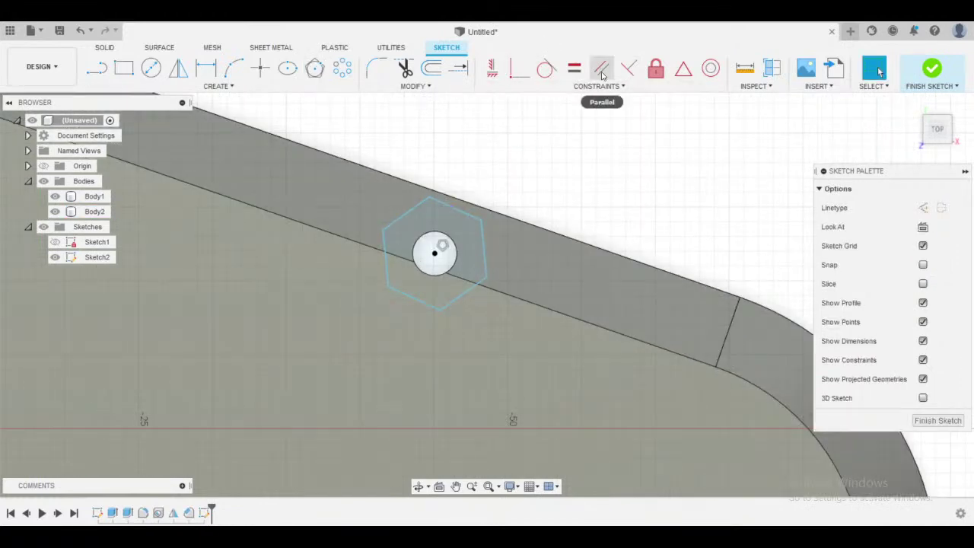
click(601, 68)
click(462, 212)
click(492, 209)
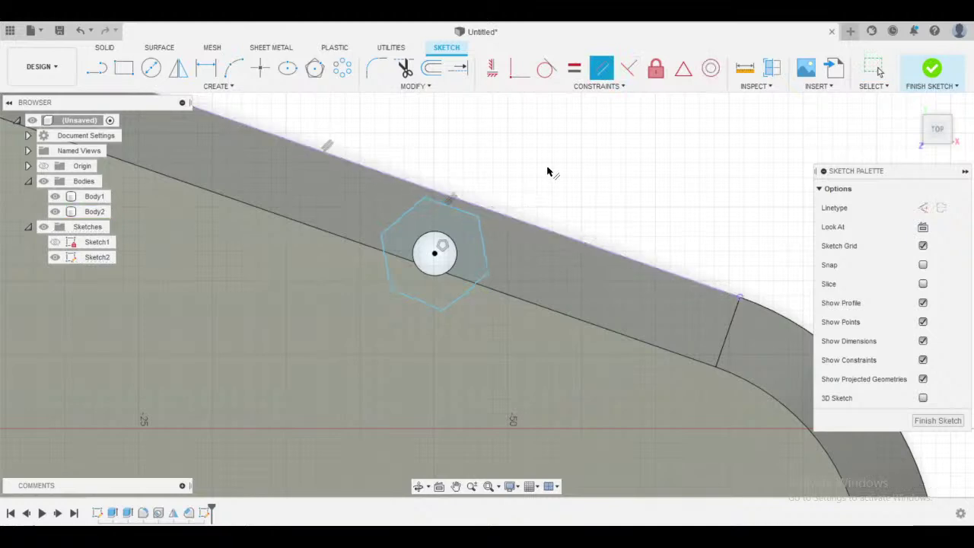
- Dimension the distance between the two parallel sides of the hexagon at the slanted, chamfered edge to 5.6 mm
scroll(547, 171, down, 1)
key(Escape)
key(d)
click(479, 199)
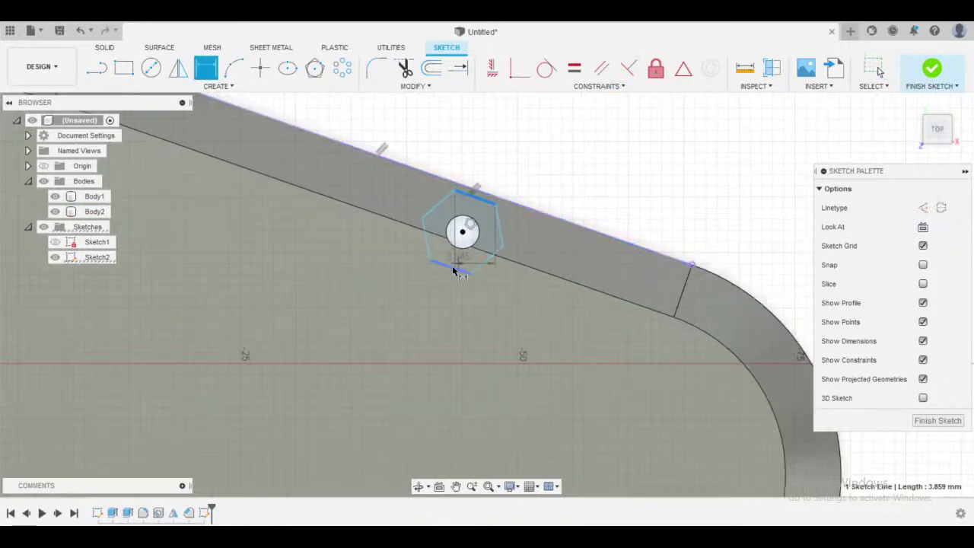
click(454, 271)
click(413, 204)
text(5.6)
key(Return)
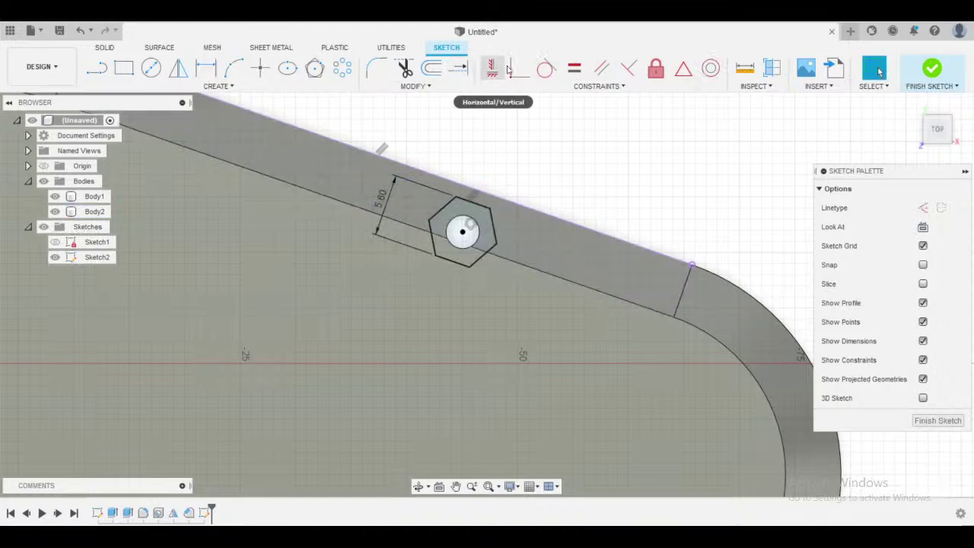
- Make the hexagon where the handle meets the plate equal to the chamfered-edge hexagon and constrain its upper side horizontal
click(573, 67)
click(446, 209)
scroll(484, 257, down, 4)
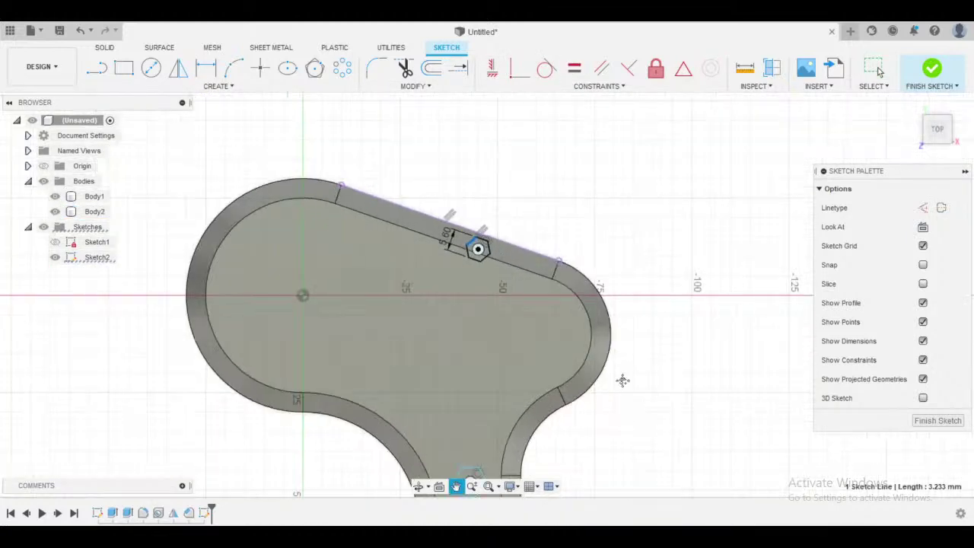
middle_drag(622, 378, 631, 64)
scroll(567, 223, down, 1)
click(486, 161)
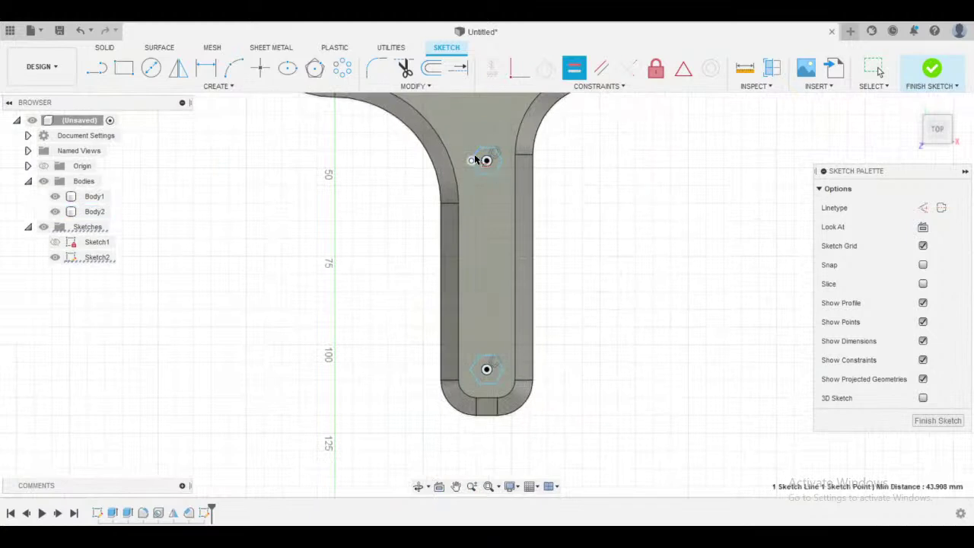
click(480, 156)
mouse_move(532, 183)
middle_down()
mouse_move(509, 259)
mouse_move(491, 429)
mouse_move(502, 316)
middle_up()
scroll(453, 291, up, 4)
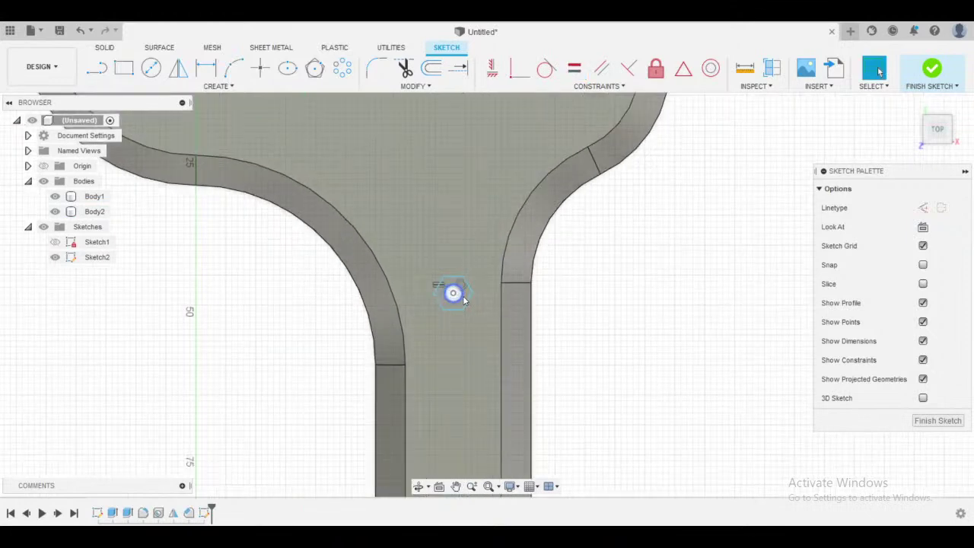
click(442, 267)
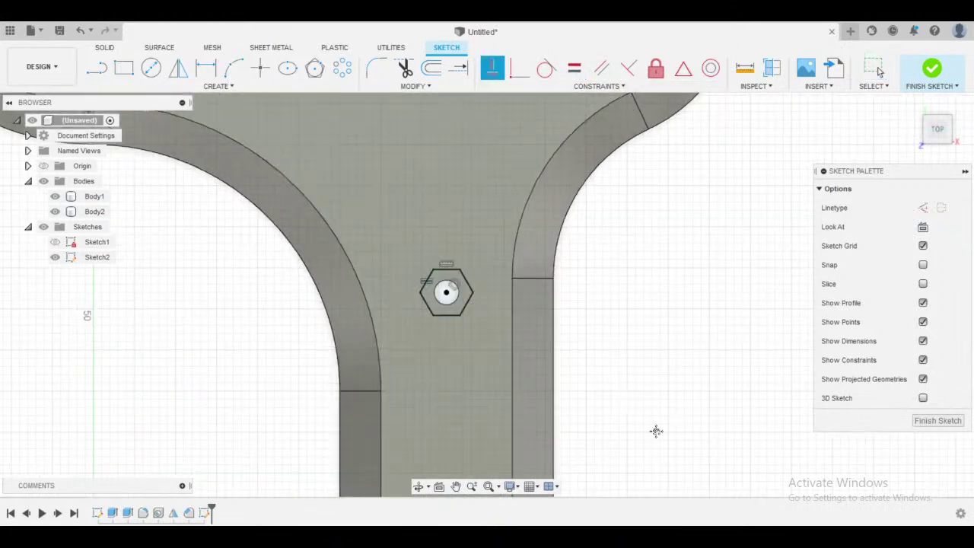
- Make the hexagon near the handle's end equal in size to the handle's other hexagon and finish the sketch
middle_drag(656, 431, 668, 139)
scroll(631, 319, down, 2)
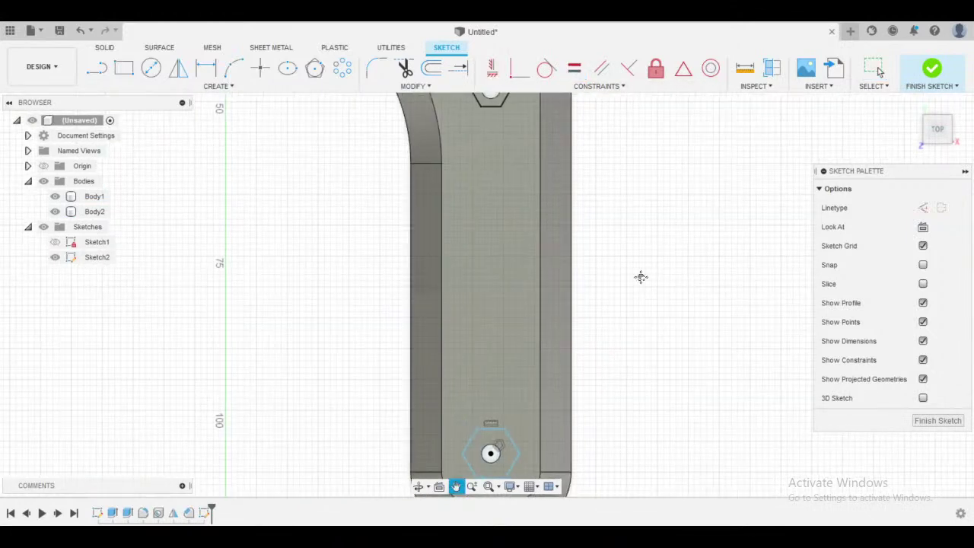
click(575, 69)
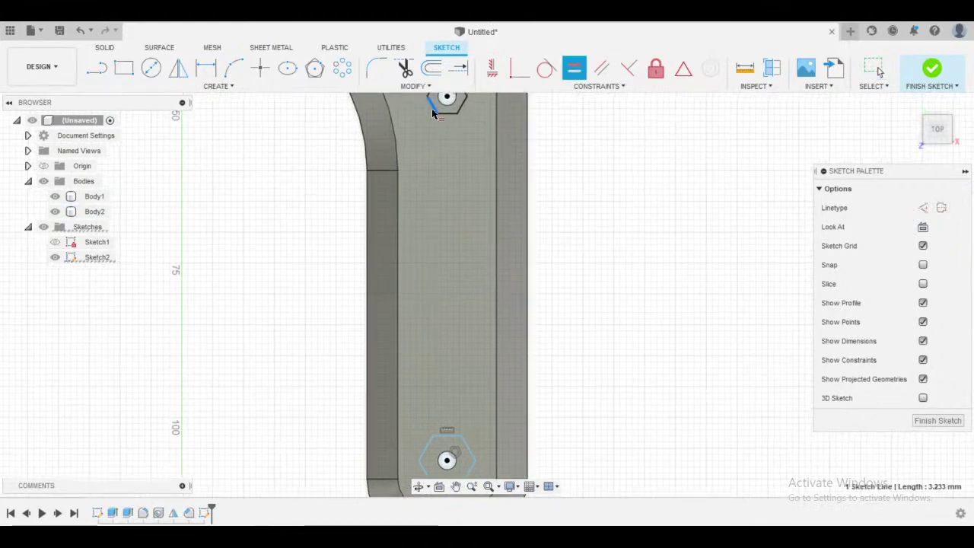
key(Escape)
scroll(598, 320, down, 6)
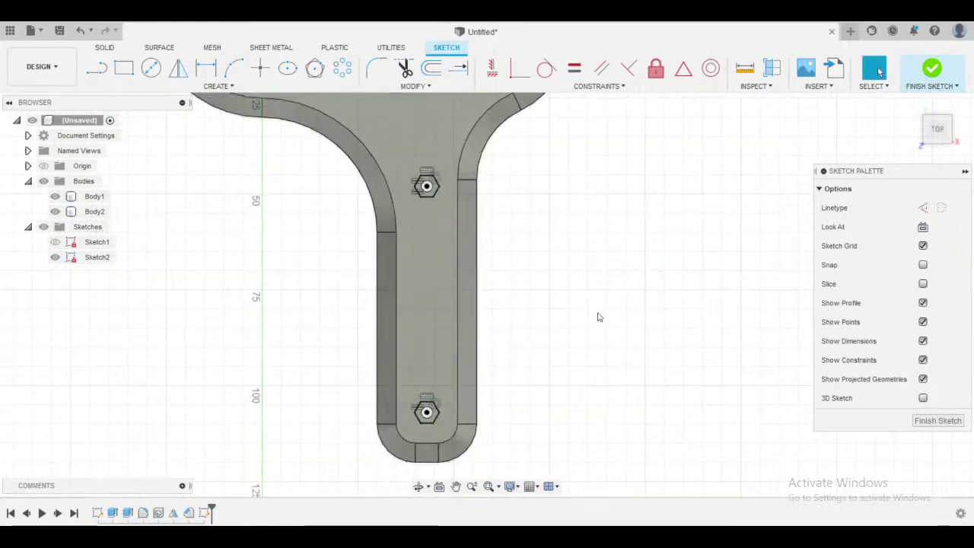
click(925, 72)
- Extrude the three hexagonal profiles around the screw holes by -4 mm to cut recesses into the body
scroll(578, 255, up, 4)
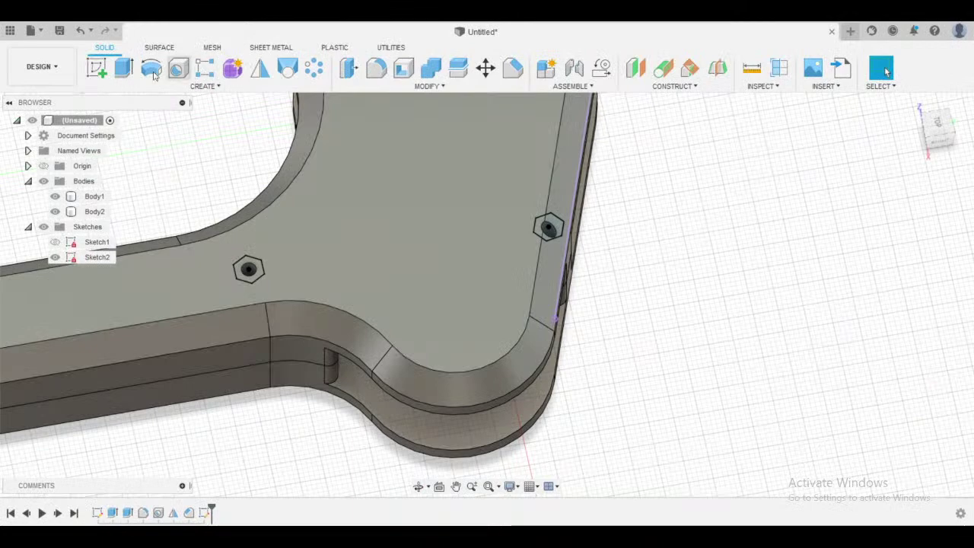
click(123, 68)
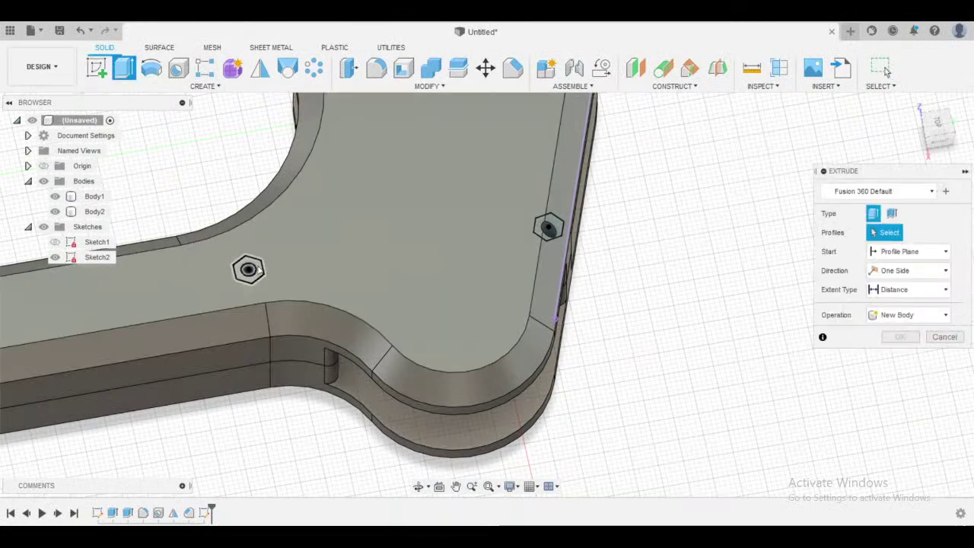
click(259, 270)
middle_drag(276, 292, 457, 252)
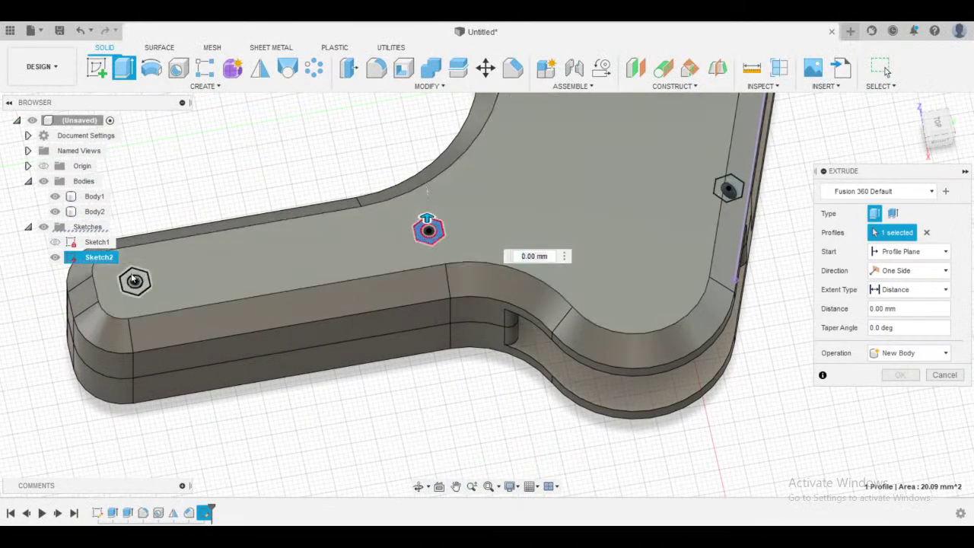
click(133, 280)
click(728, 188)
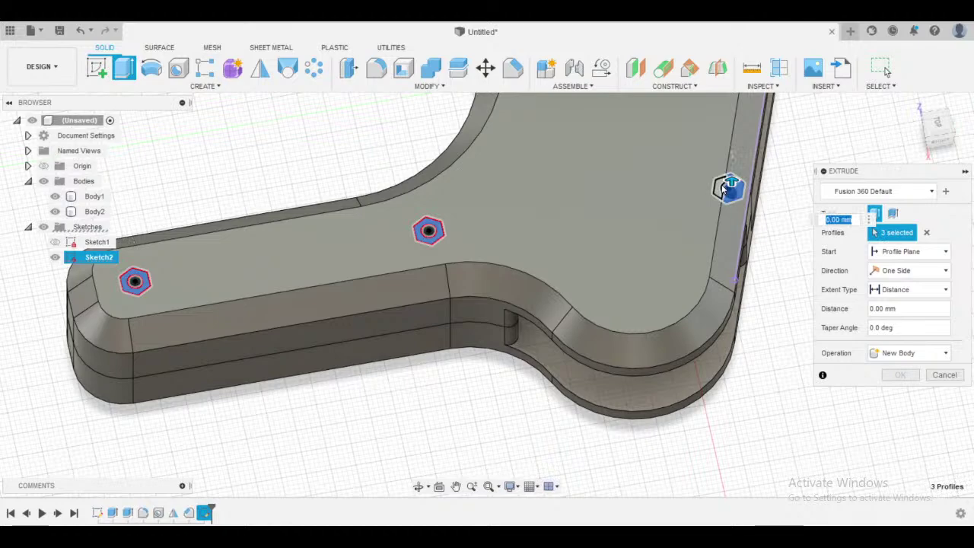
click(726, 225)
middle_drag(726, 225, 675, 236)
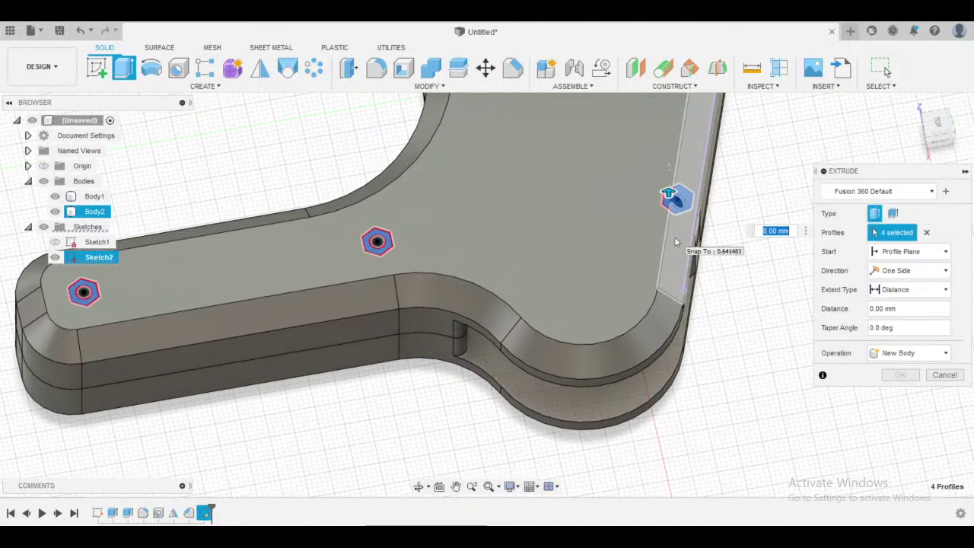
text(-4)
key(Return)
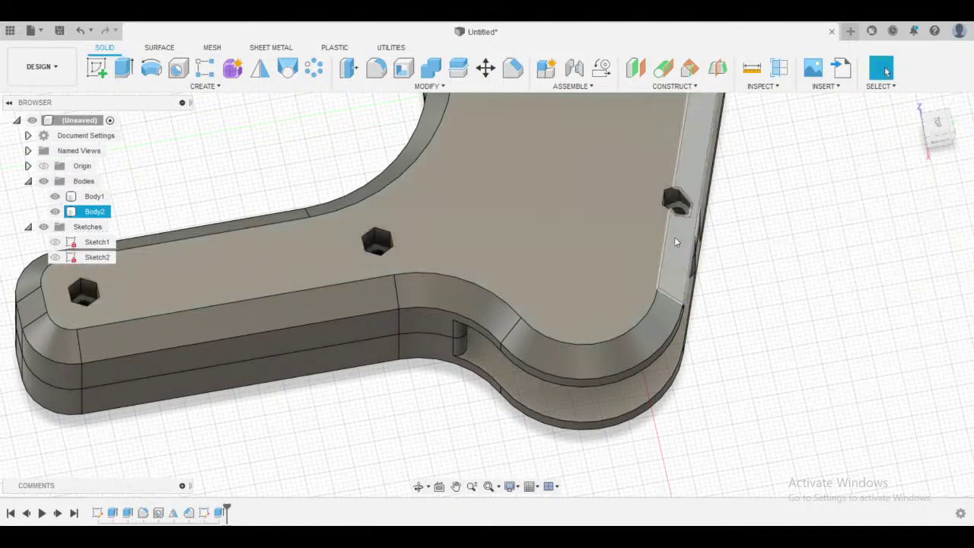
- Start a new sketch on the flat outer face on the underside of the part, opposite the hexagonal recesses
scroll(674, 237, down, 5)
shift+middle_drag(674, 237, 514, 333)
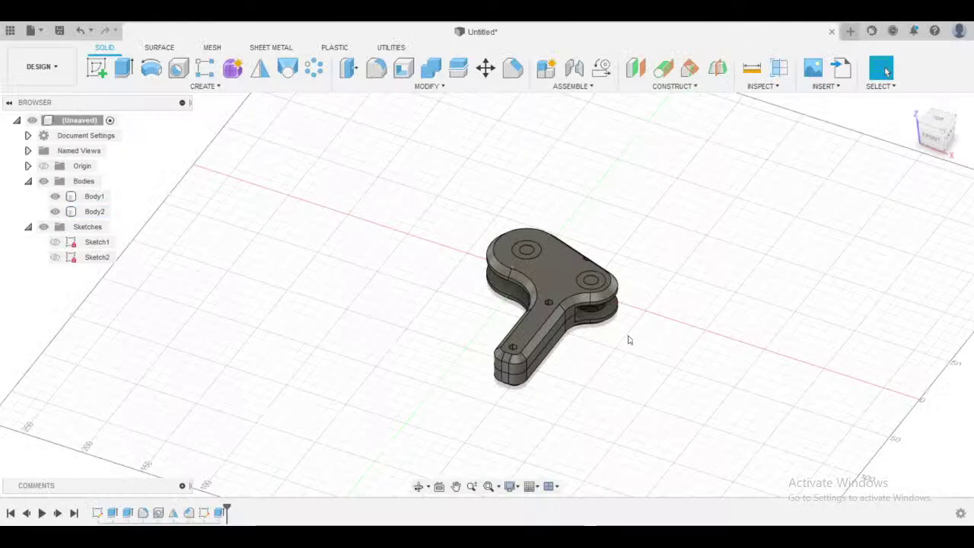
shift+middle_drag(628, 337, 566, 338)
scroll(567, 338, up, 3)
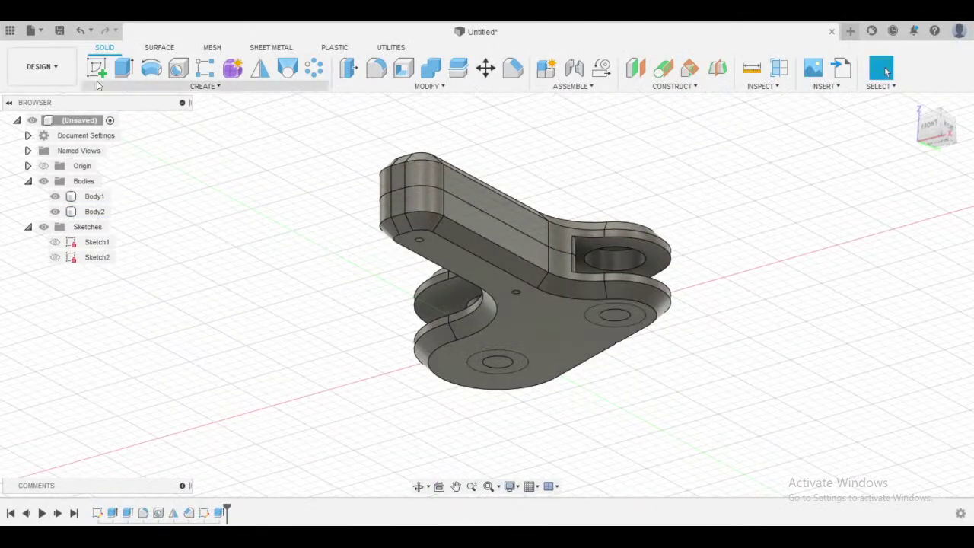
click(96, 67)
click(465, 272)
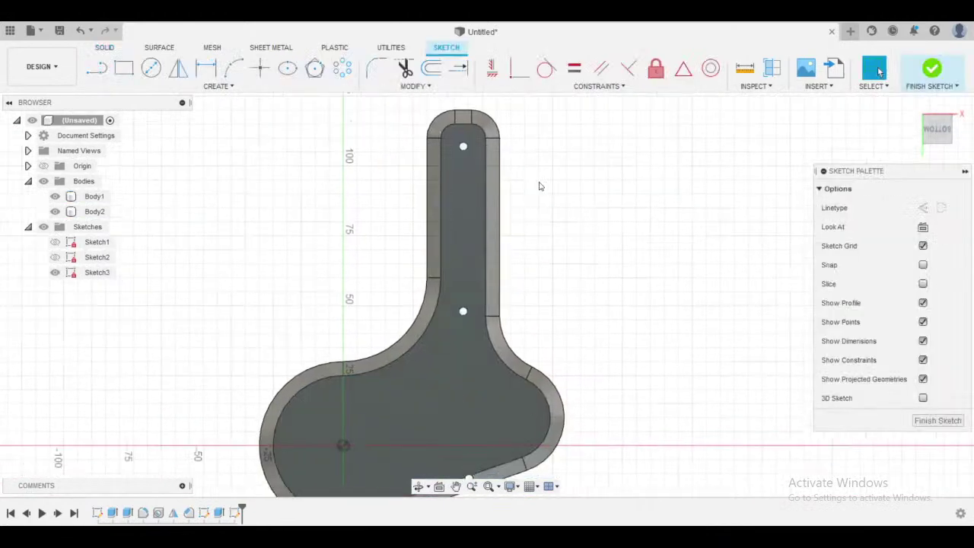
- Draw centre circles around the three screw holes, the one at the slanted edge about 9.6 mm in diameter
click(150, 67)
scroll(484, 129, up, 2)
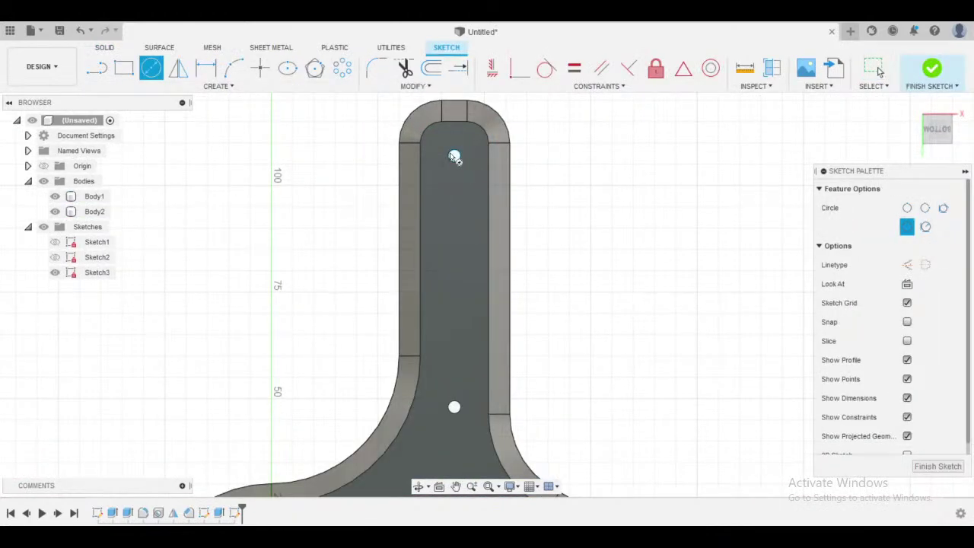
scroll(454, 156, up, 3)
click(455, 156)
click(483, 174)
middle_drag(482, 246, 484, 94)
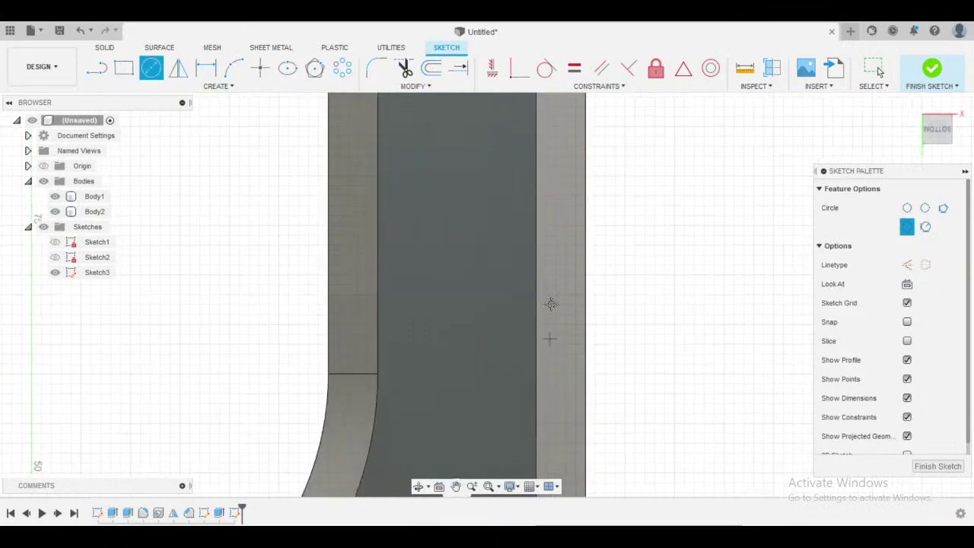
middle_drag(551, 304, 541, 194)
scroll(541, 195, down, 1)
click(488, 392)
middle_drag(488, 392, 565, 228)
middle_drag(438, 455, 659, 102)
middle_drag(725, 368, 399, 322)
click(449, 332)
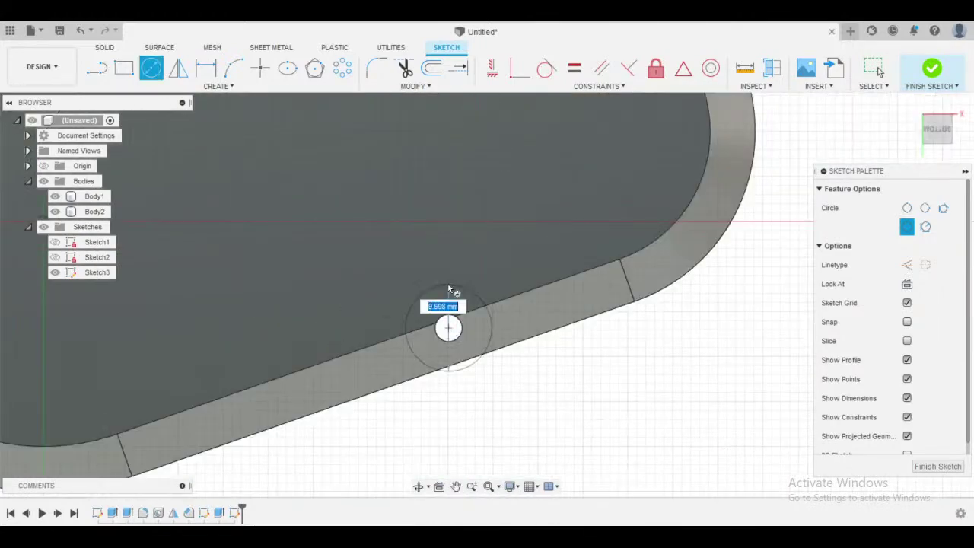
key(Return)
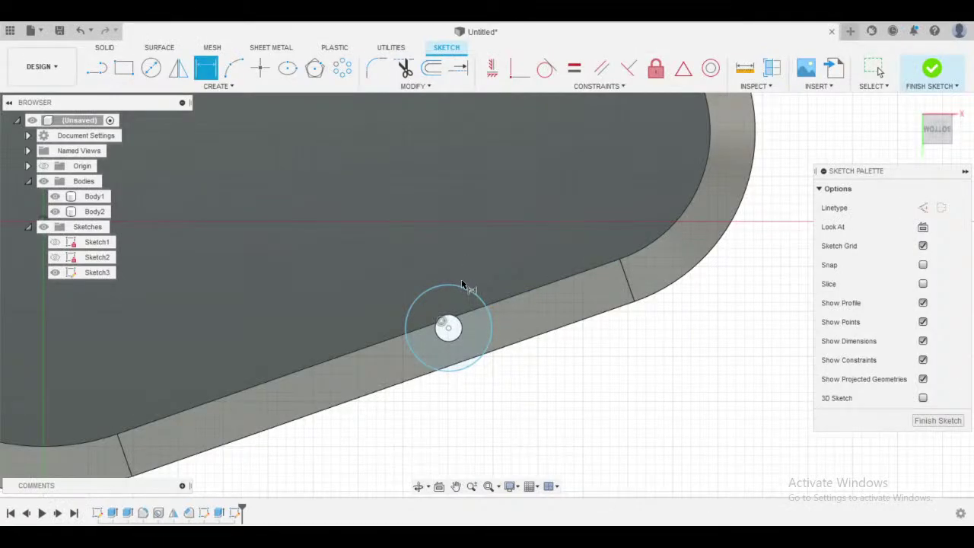
- Dimension the circle around the slanted-edge screw hole to a 7 mm diameter
click(462, 287)
click(490, 249)
text(7)
key(Return)
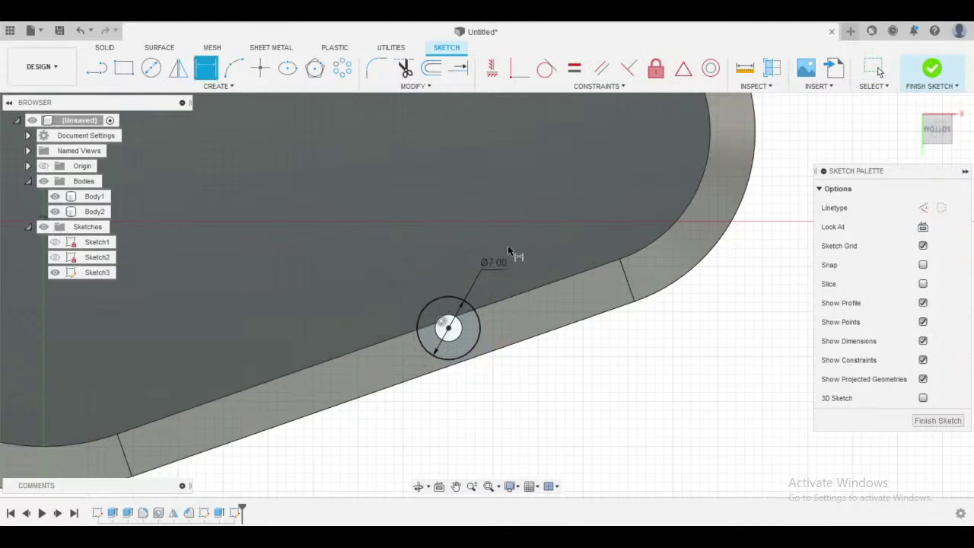
- Make the circles around the handle's two screw holes equal to the 7 mm circle and finish the sketch
scroll(507, 239, down, 5)
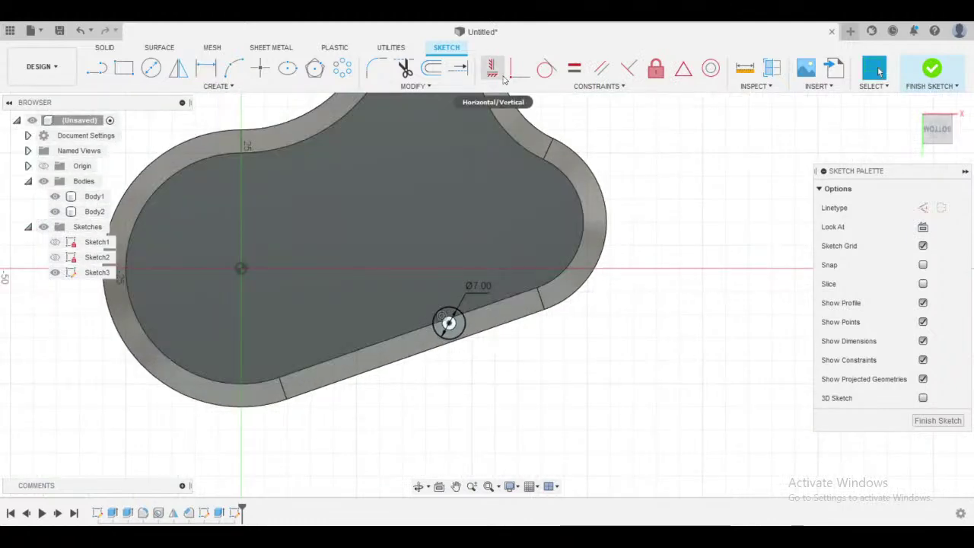
click(574, 68)
click(450, 312)
middle_drag(459, 155, 447, 325)
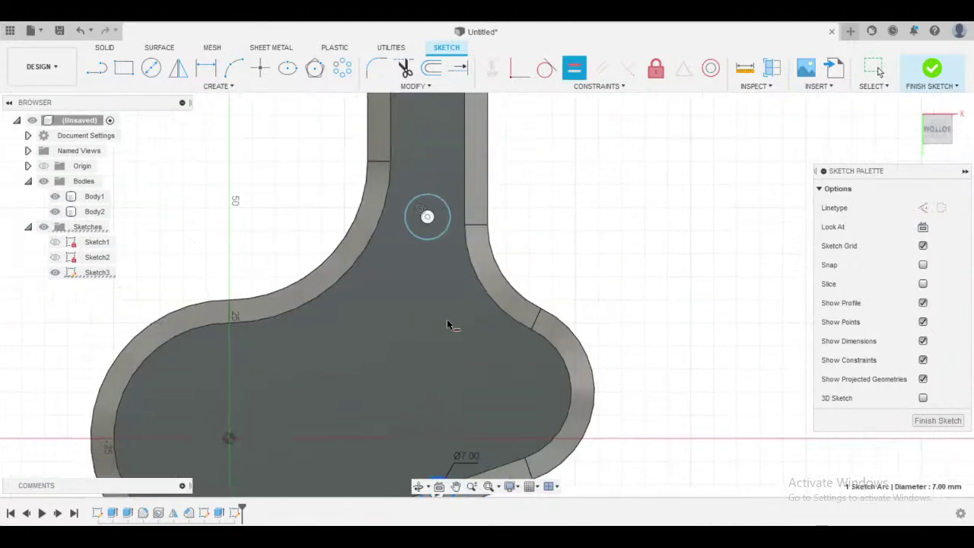
click(435, 239)
click(442, 206)
middle_drag(450, 99, 449, 274)
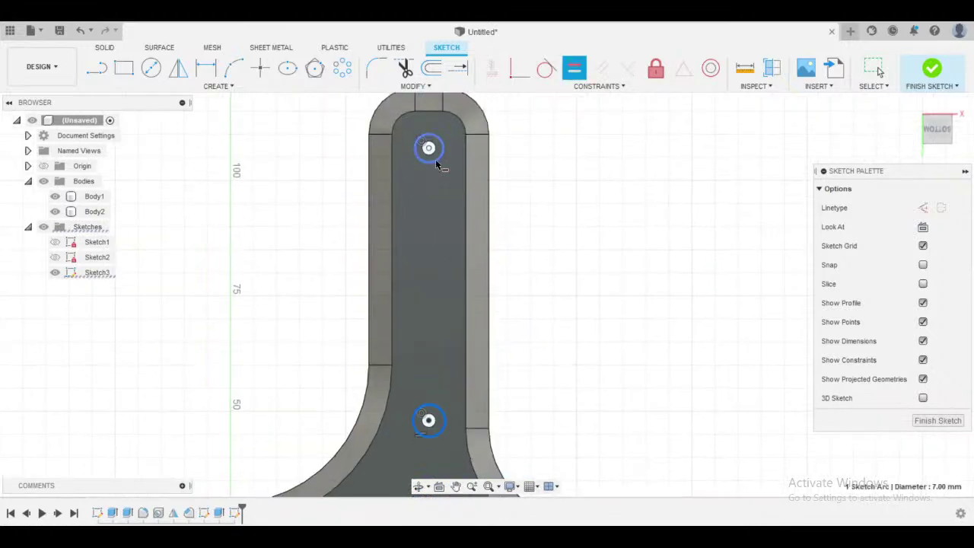
click(438, 165)
scroll(565, 246, down, 4)
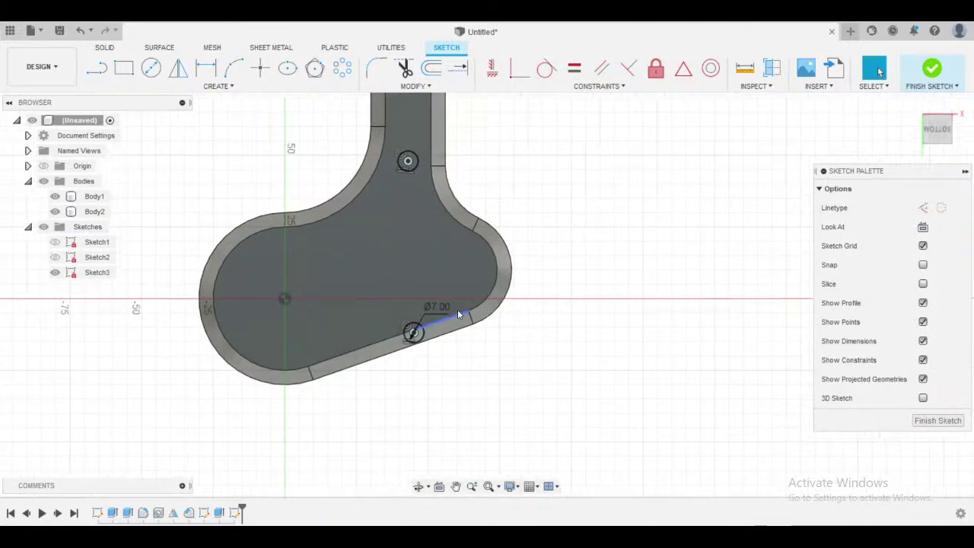
click(932, 70)
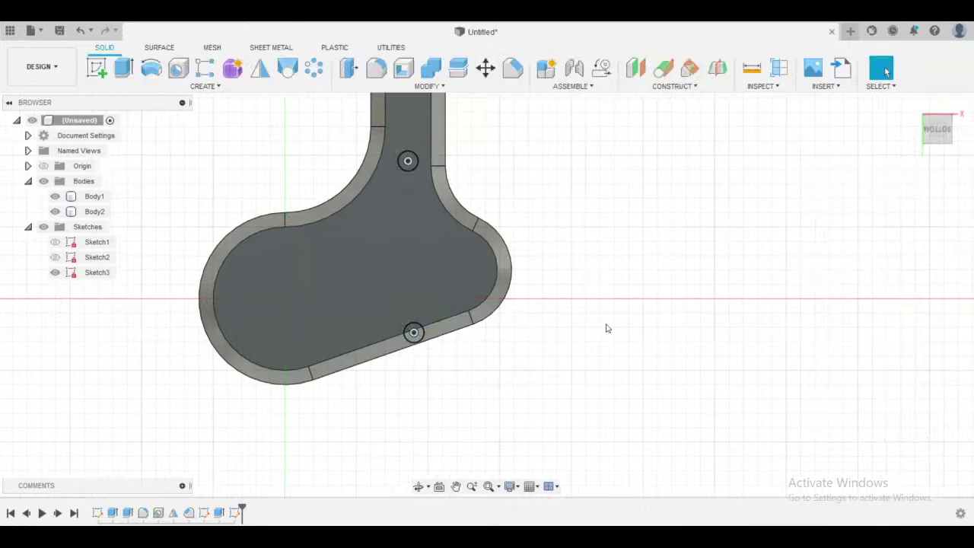
- Extrude the 7 mm circles around the three screw holes 6 mm into the body as a cut
click(124, 67)
scroll(174, 268, up, 2)
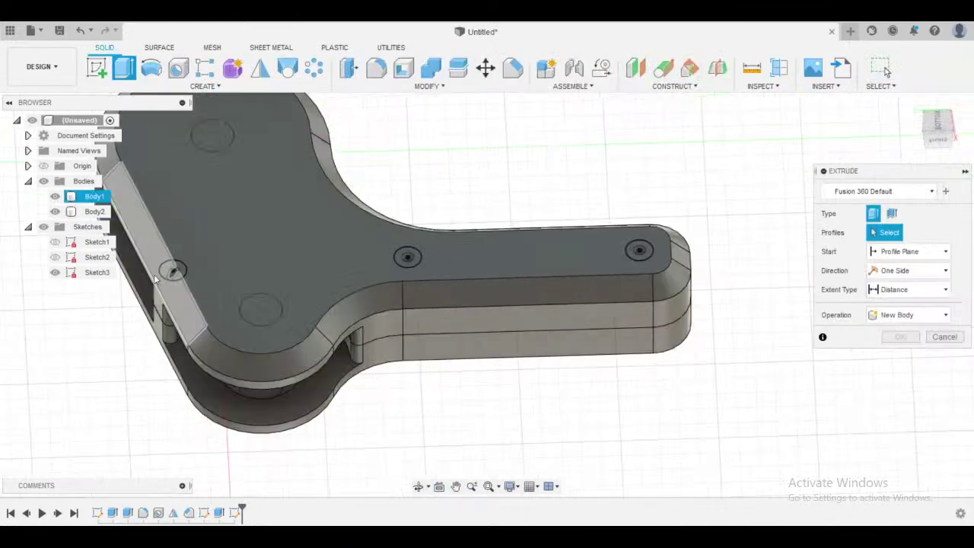
scroll(174, 267, up, 2)
click(161, 270)
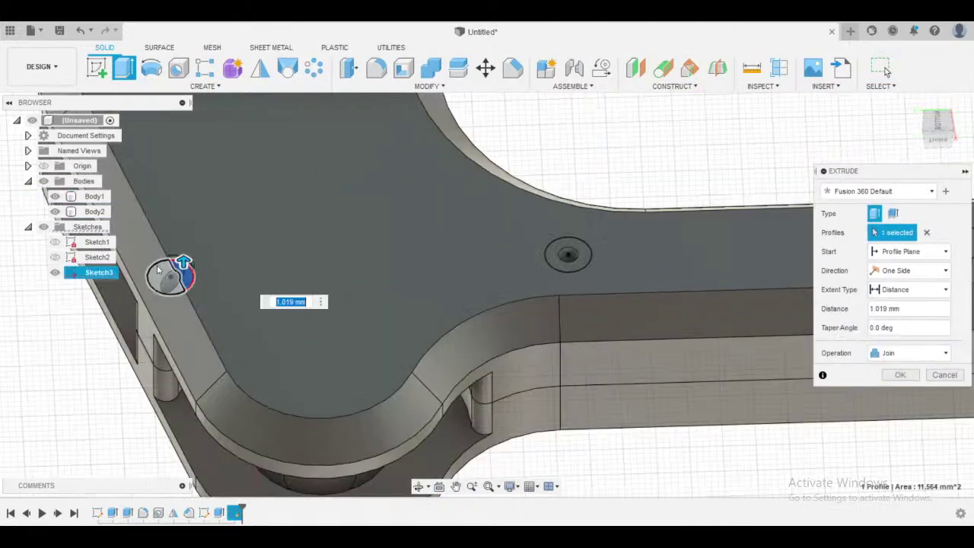
click(162, 274)
click(567, 255)
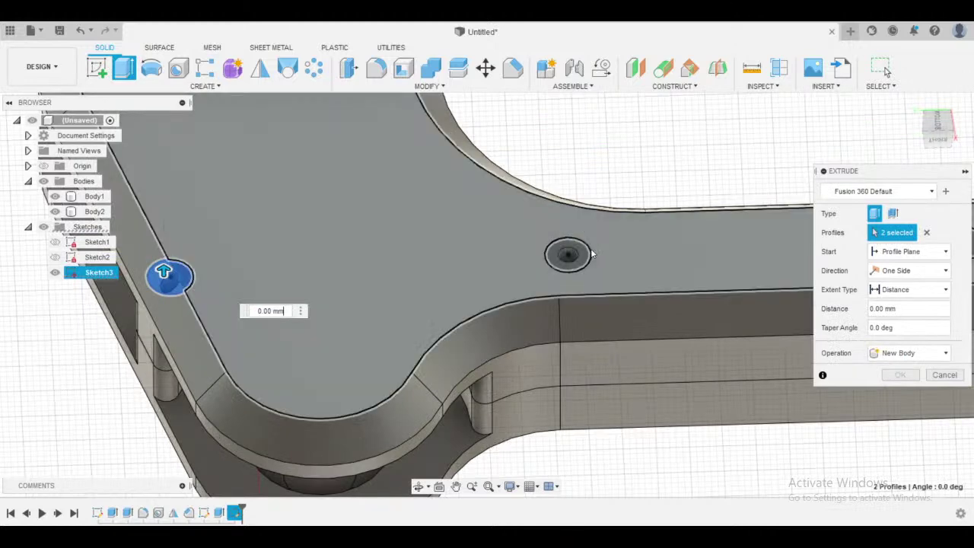
middle_drag(670, 271, 442, 248)
click(749, 215)
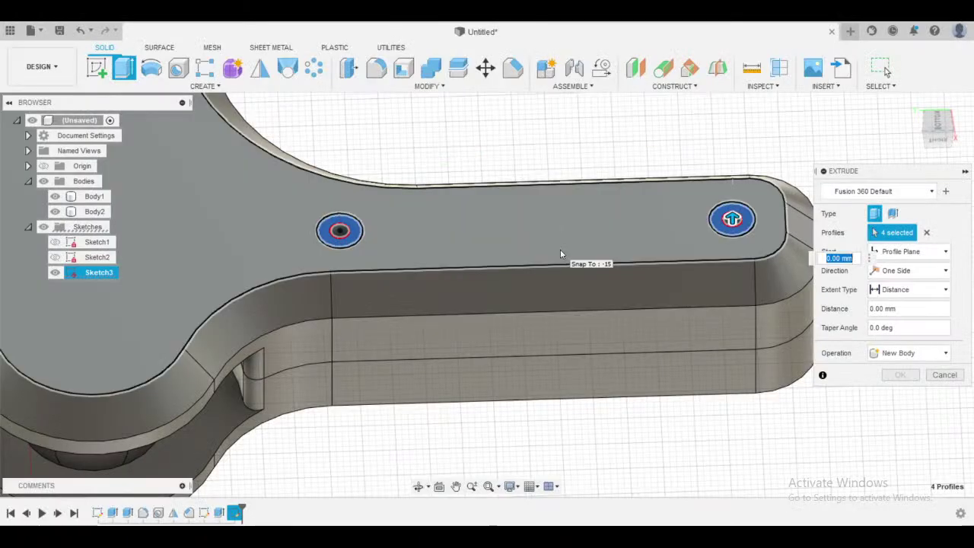
text(-6)
scroll(493, 254, down, 1)
shift+middle_drag(495, 254, 614, 298)
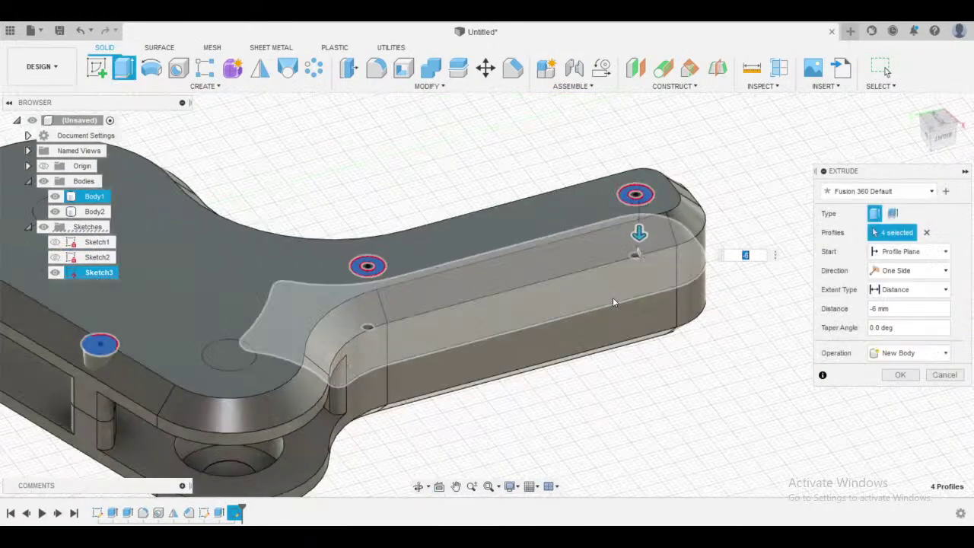
click(909, 352)
click(890, 380)
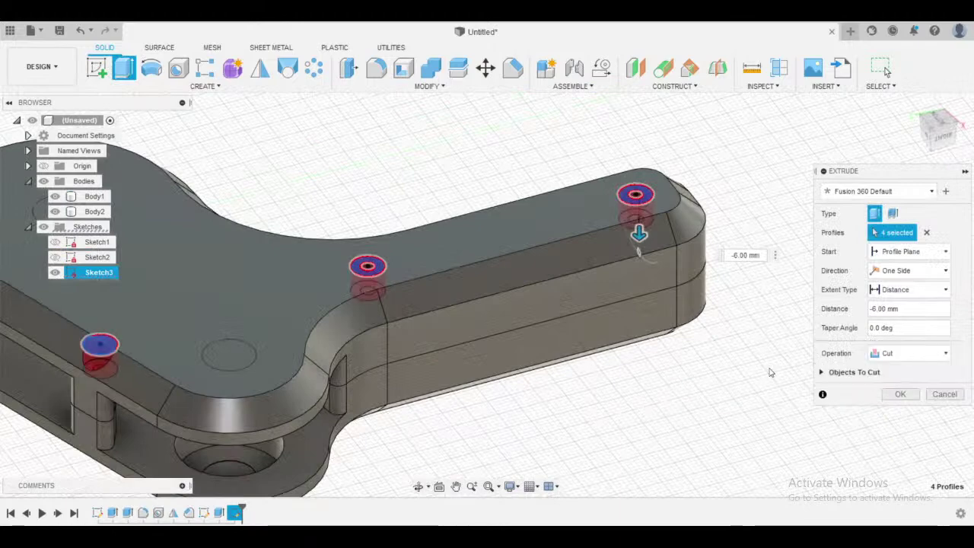
scroll(734, 320, down, 2)
shift+middle_drag(508, 435, 533, 445)
scroll(624, 439, down, 1)
shift+middle_drag(624, 439, 498, 426)
scroll(617, 435, up, 1)
click(910, 353)
click(912, 382)
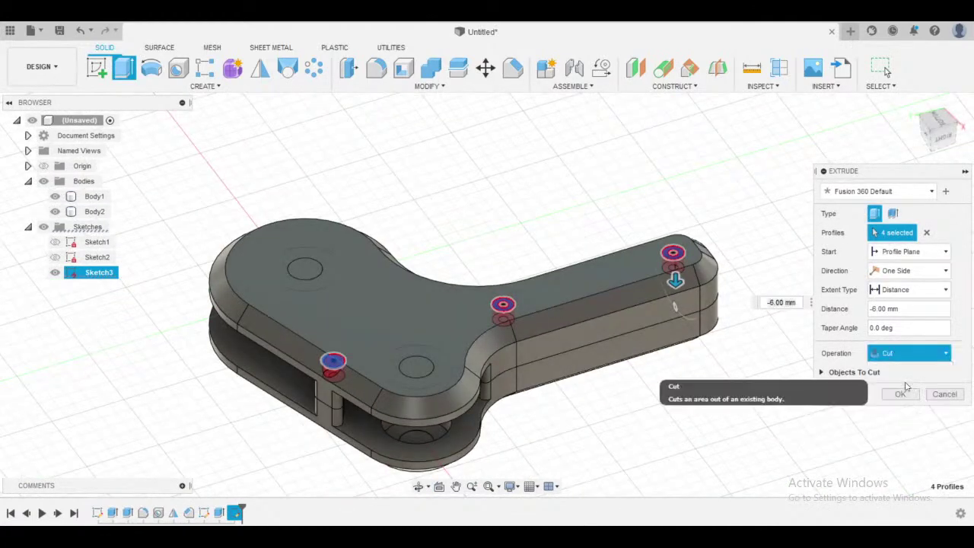
shift+middle_drag(576, 387, 619, 402)
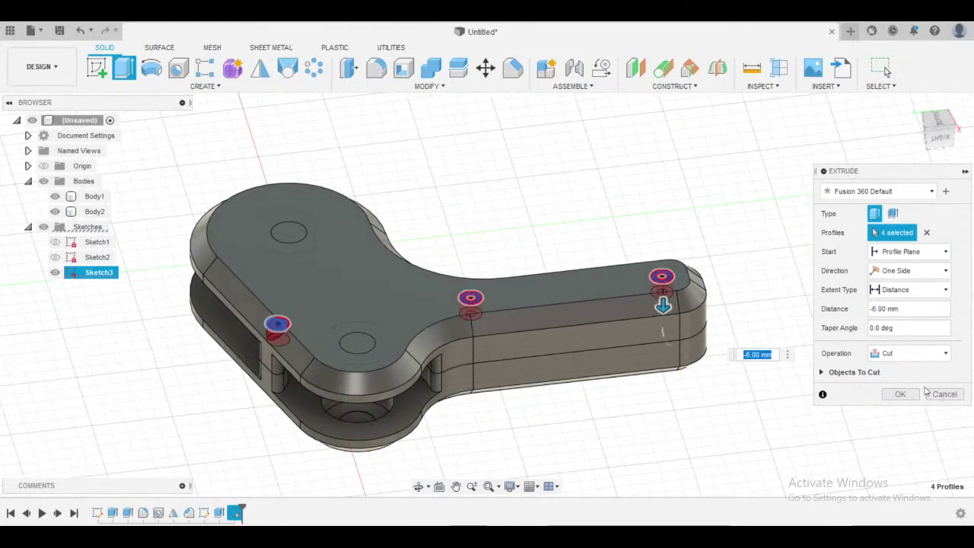
click(901, 395)
shift+middle_drag(754, 435, 726, 434)
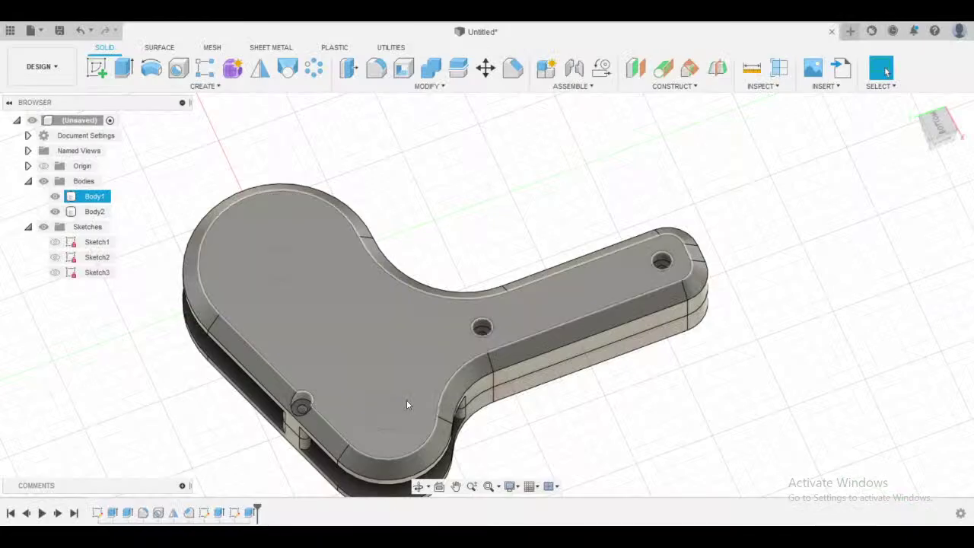
- Show Sketch1 with the centre points of the two rounded ends
shift+middle_drag(406, 400, 533, 395)
shift+middle_drag(584, 331, 655, 394)
scroll(684, 365, down, 1)
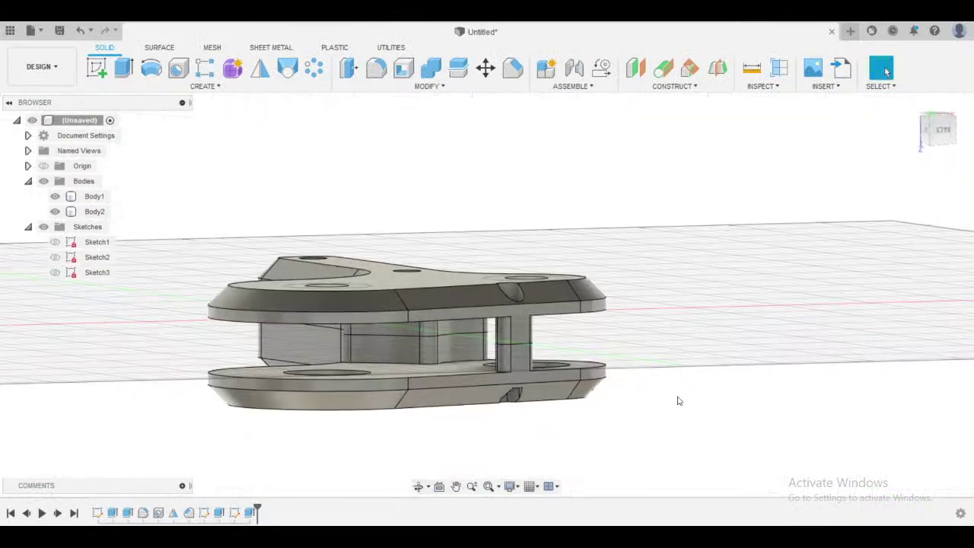
click(55, 242)
click(95, 212)
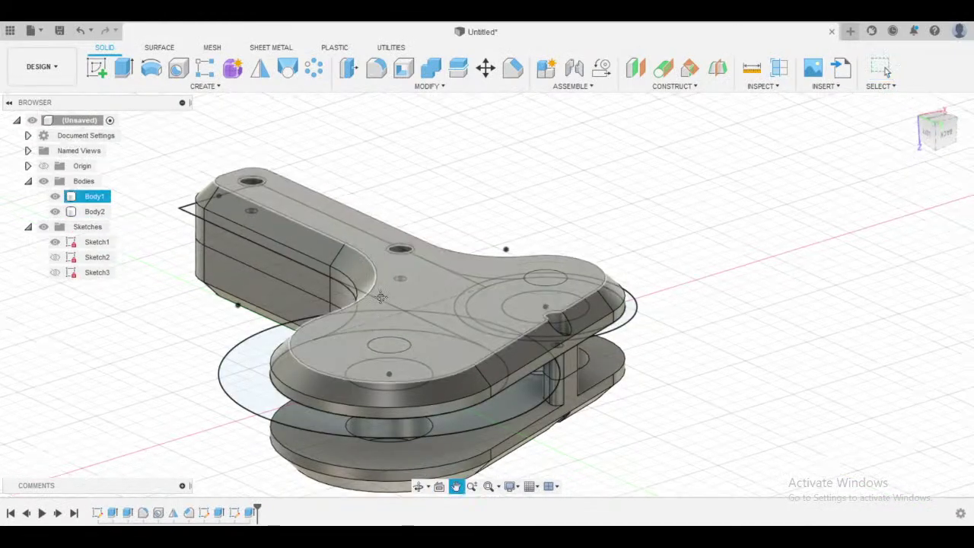
shift+middle_drag(450, 229, 682, 358)
shift+middle_drag(680, 350, 627, 276)
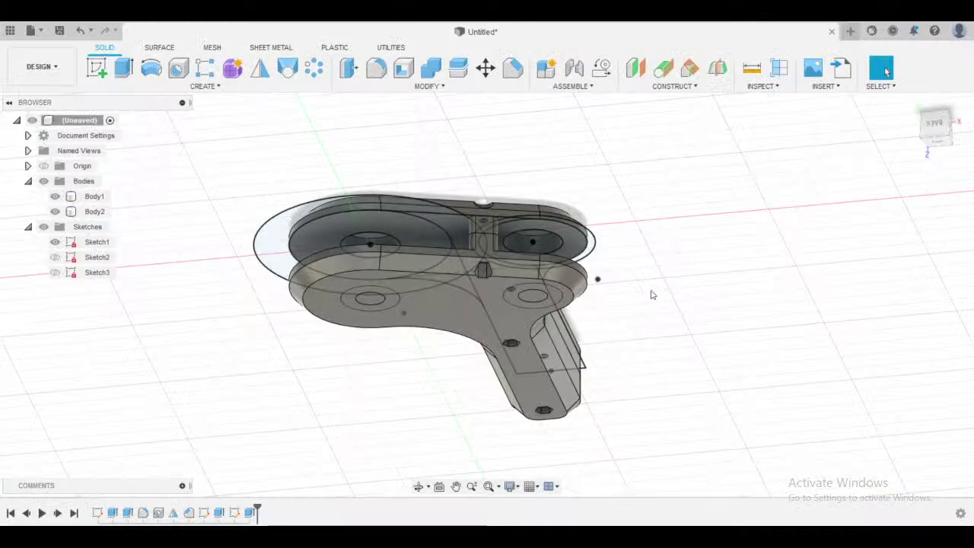
shift+middle_drag(650, 291, 670, 283)
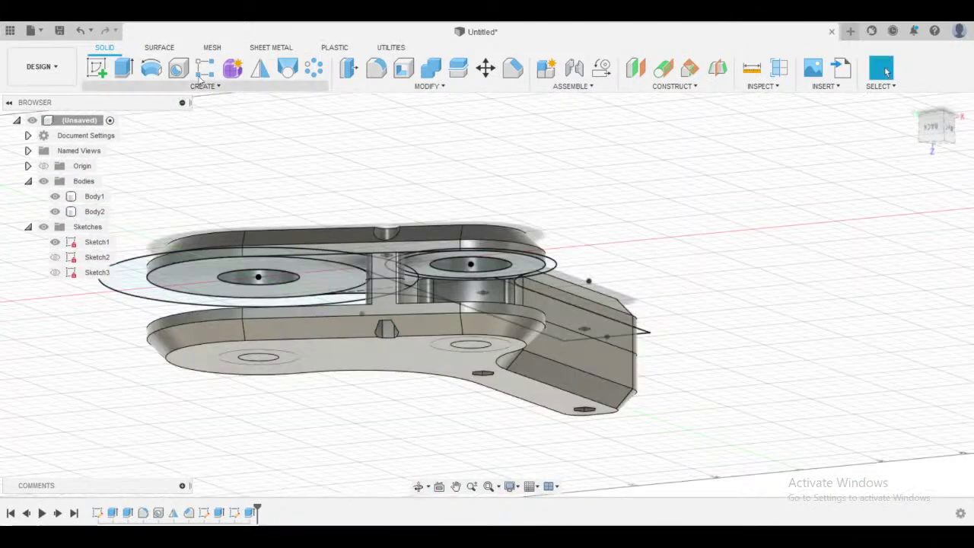
- Place a simple hole 20 mm deep and 9 mm in diameter on the sketch point at the centre of the smaller rounded end
click(178, 67)
mouse_move(508, 169)
shift+middle_down()
mouse_move(525, 168)
mouse_move(511, 226)
mouse_move(548, 213)
mouse_move(550, 196)
shift+middle_up()
click(513, 219)
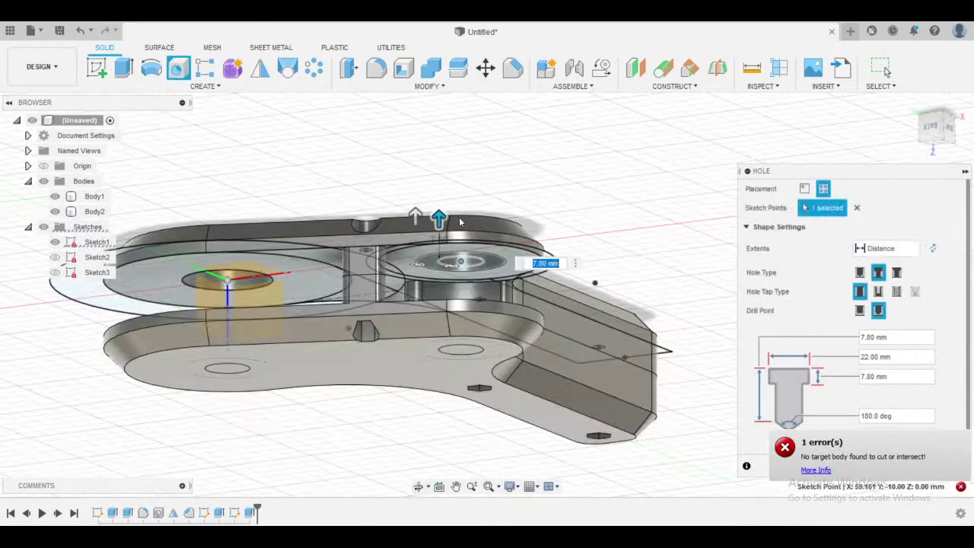
drag(439, 224, 462, 181)
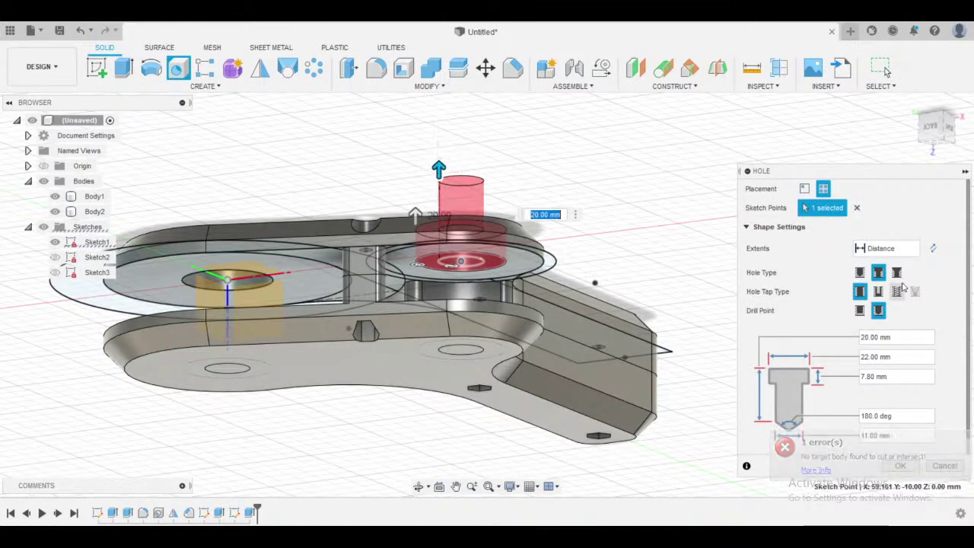
click(860, 273)
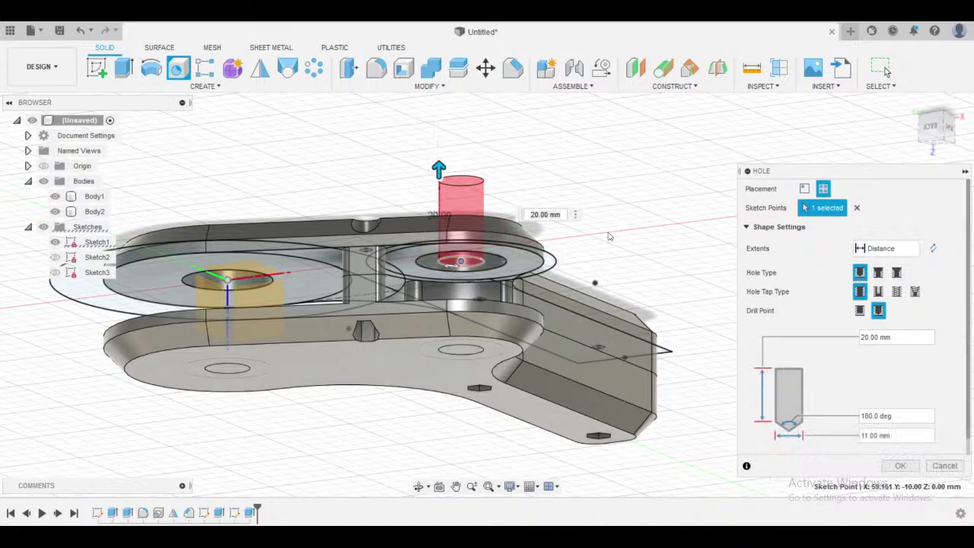
shift+middle_drag(609, 234, 590, 141)
click(919, 435)
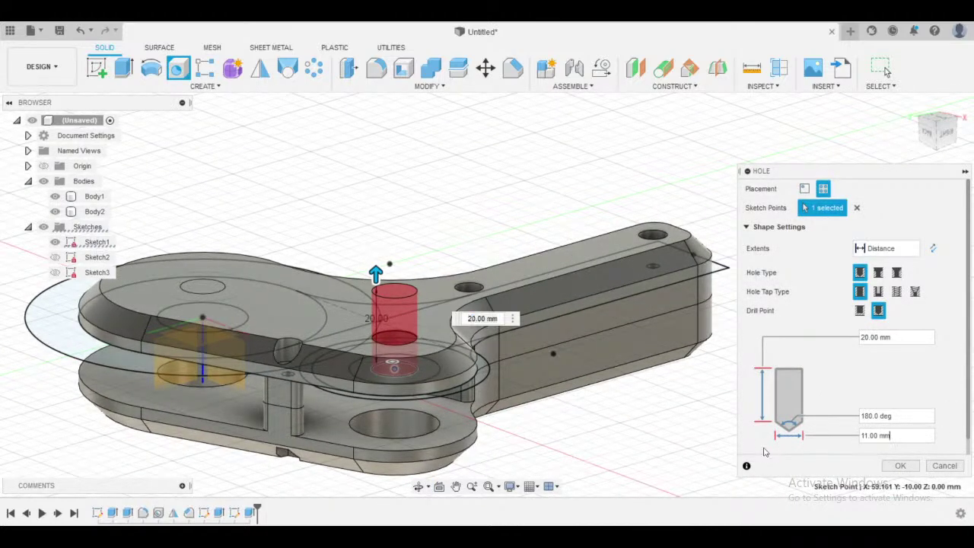
key(BackSpace)
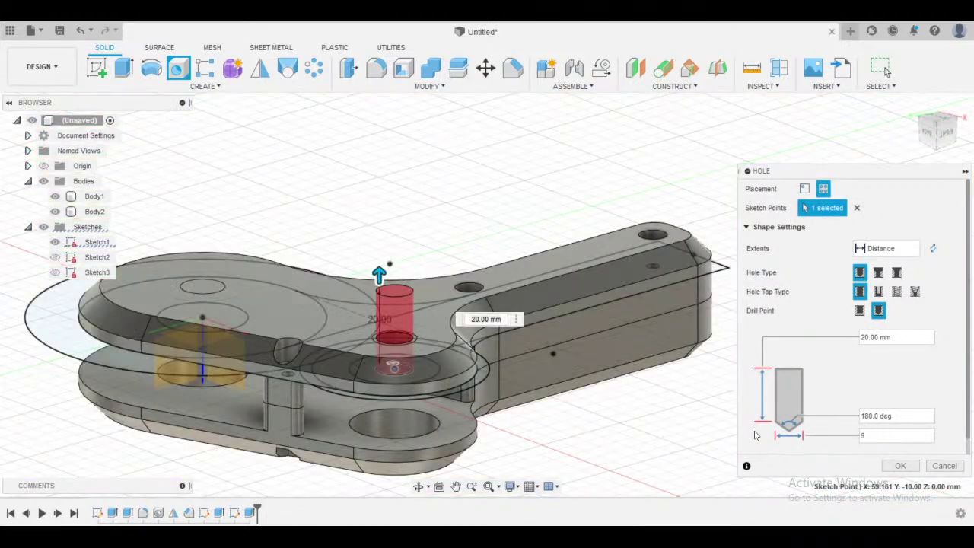
- Try the All extent for the smaller end's hole and return it to Distance
scroll(463, 204, down, 2)
shift+middle_drag(463, 203, 487, 205)
shift+middle_drag(508, 238, 554, 188)
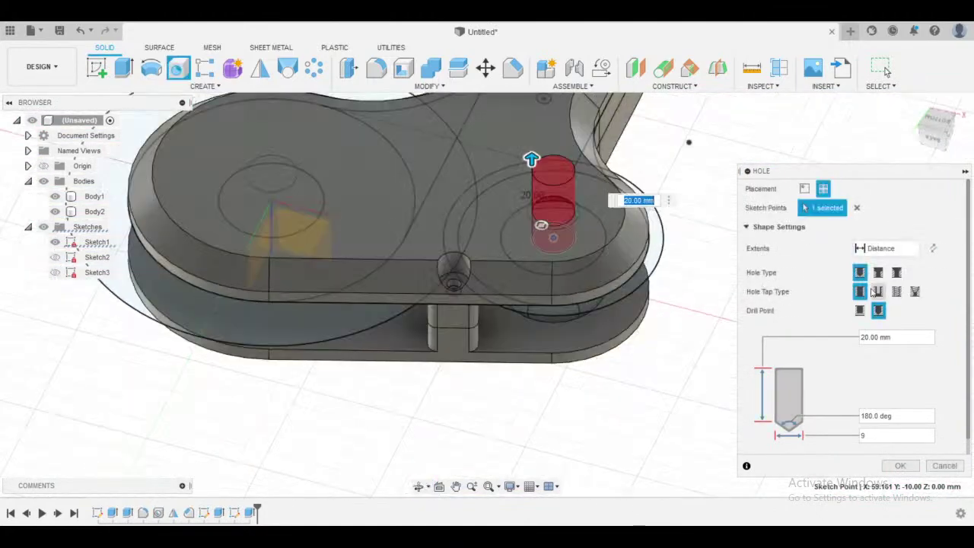
click(882, 248)
click(875, 293)
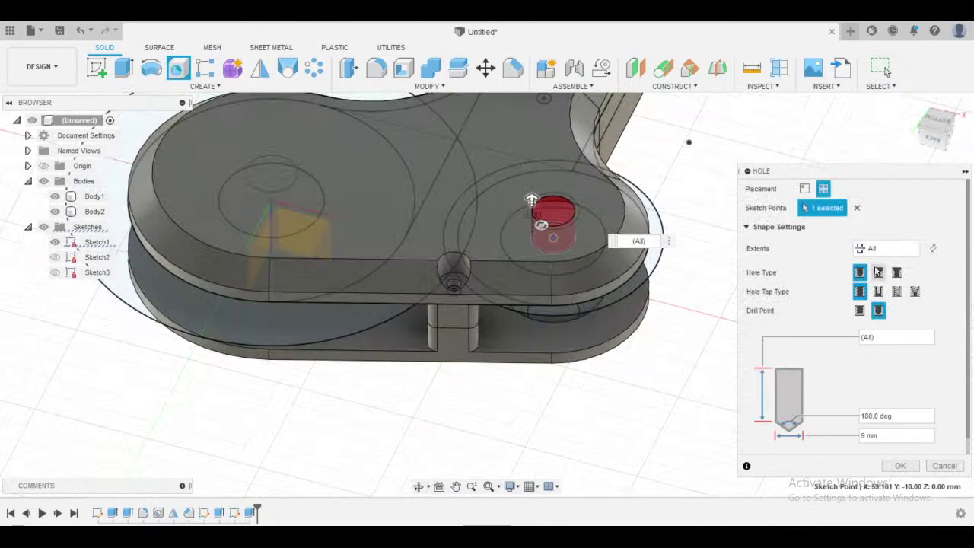
click(882, 248)
click(875, 262)
- Keep the smaller end's hole depth at 20 mm through the bottom body and create the hole
shift+middle_drag(670, 259, 554, 176)
drag(554, 177, 541, 102)
shift+middle_drag(540, 102, 511, 385)
shift+middle_drag(558, 433, 642, 352)
scroll(456, 351, up, 3)
shift+middle_drag(477, 346, 454, 311)
middle_drag(627, 300, 579, 305)
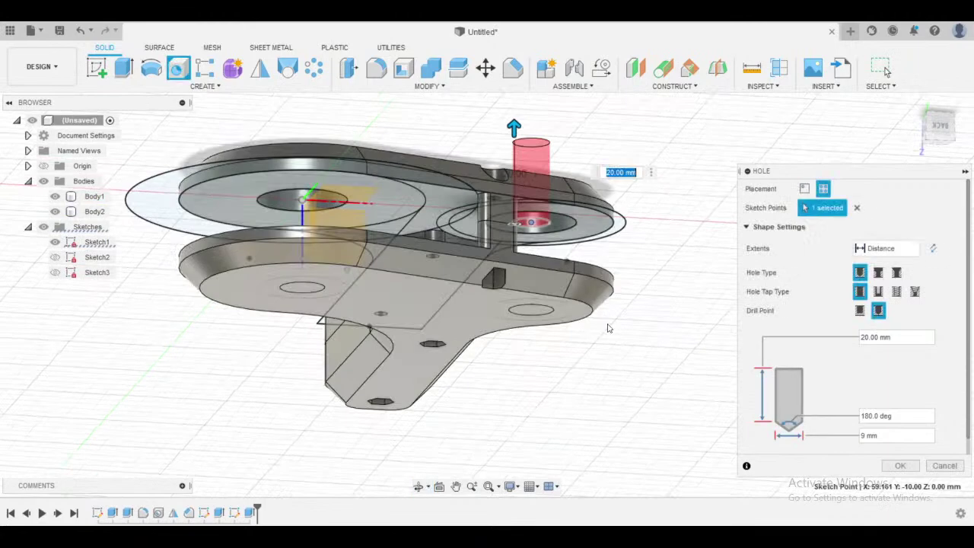
click(900, 465)
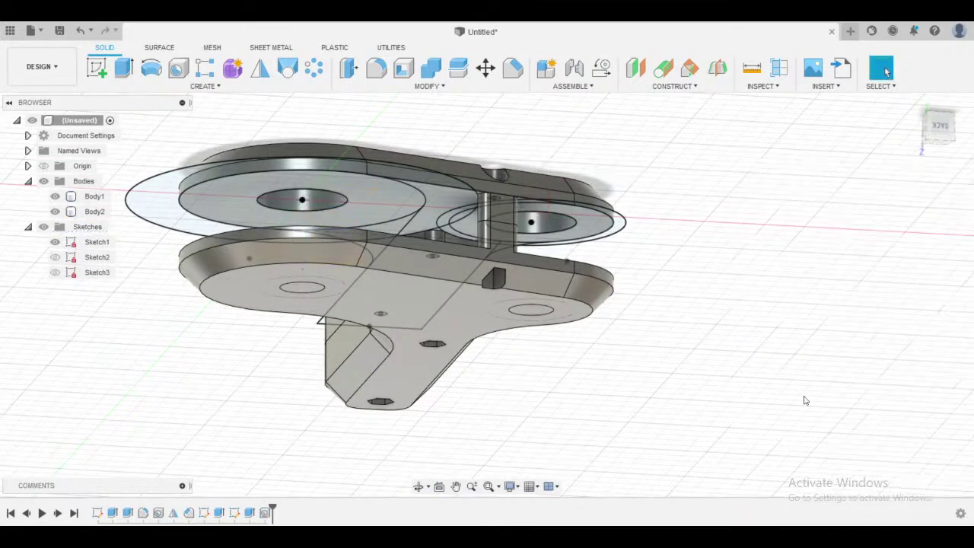
- Create a 9 mm simple hole 35 mm deep at the larger rounded end's centre point, with its direction flipped towards the nut-recess body
shift+middle_drag(802, 398, 715, 365)
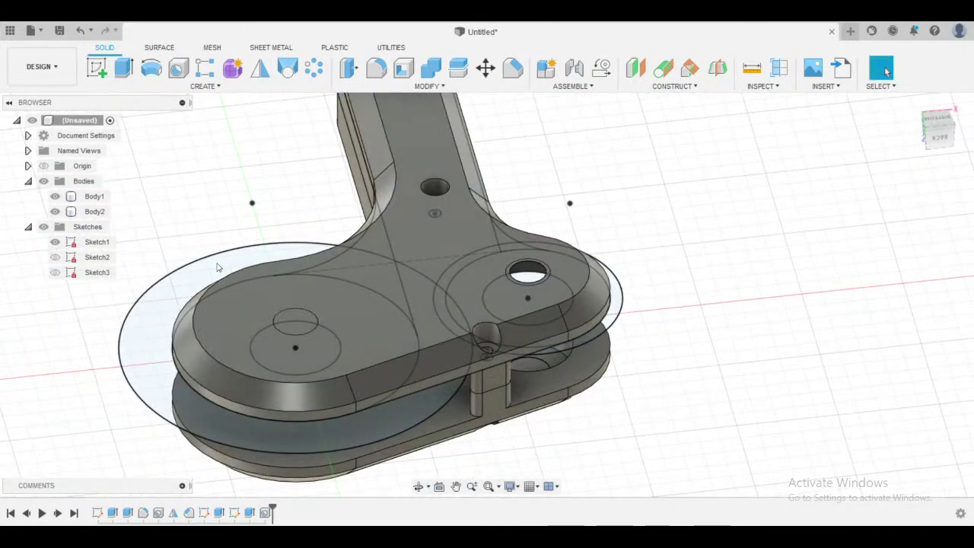
shift+middle_drag(217, 267, 331, 216)
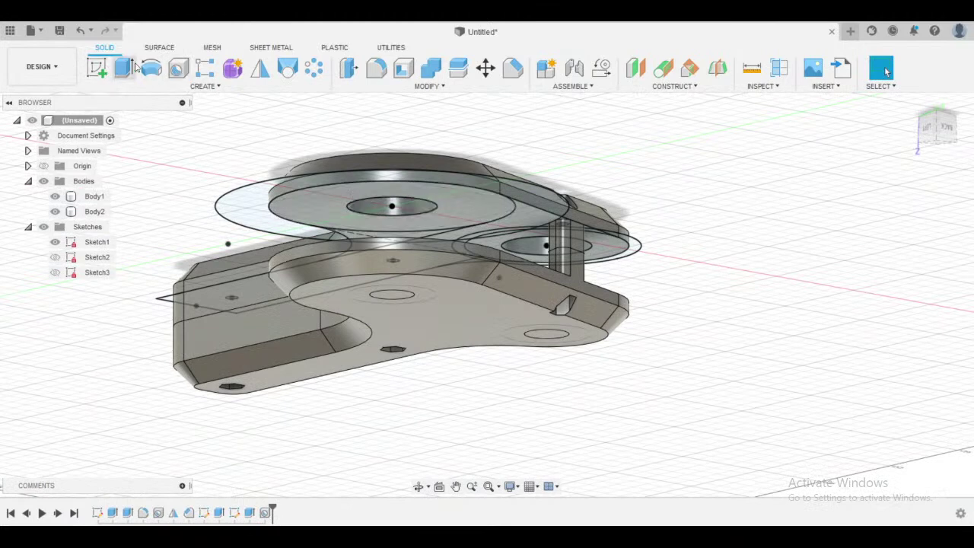
click(178, 67)
click(391, 208)
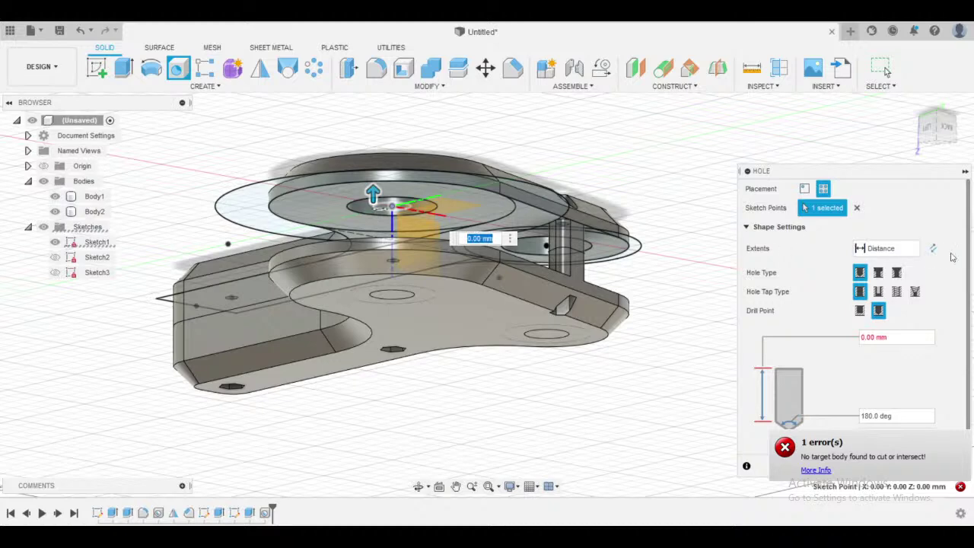
click(934, 248)
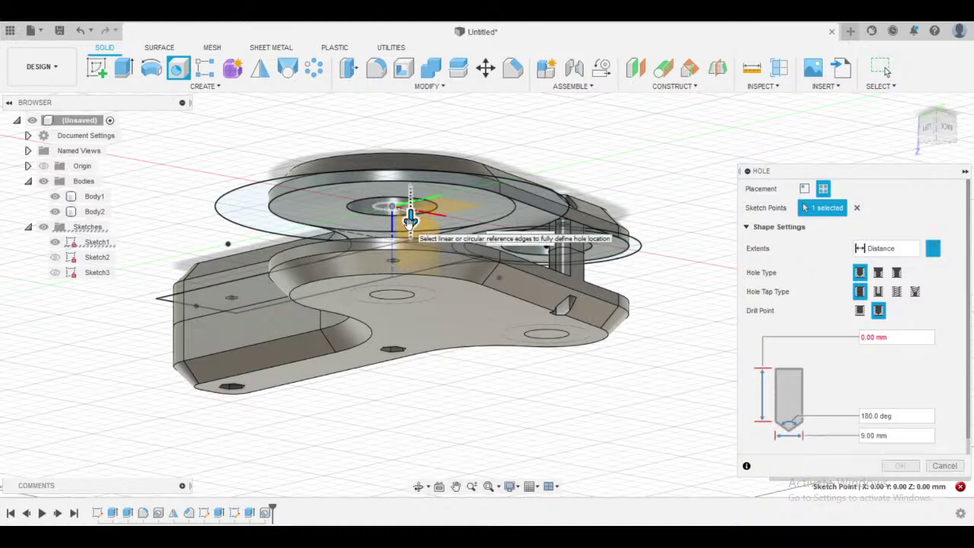
drag(412, 222, 419, 369)
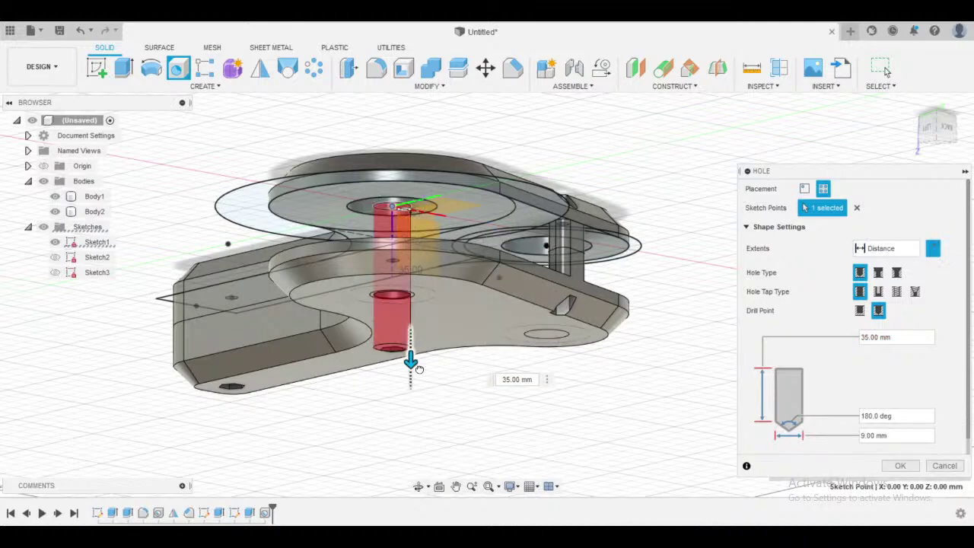
scroll(419, 369, down, 3)
shift+middle_drag(487, 340, 476, 320)
scroll(475, 319, down, 2)
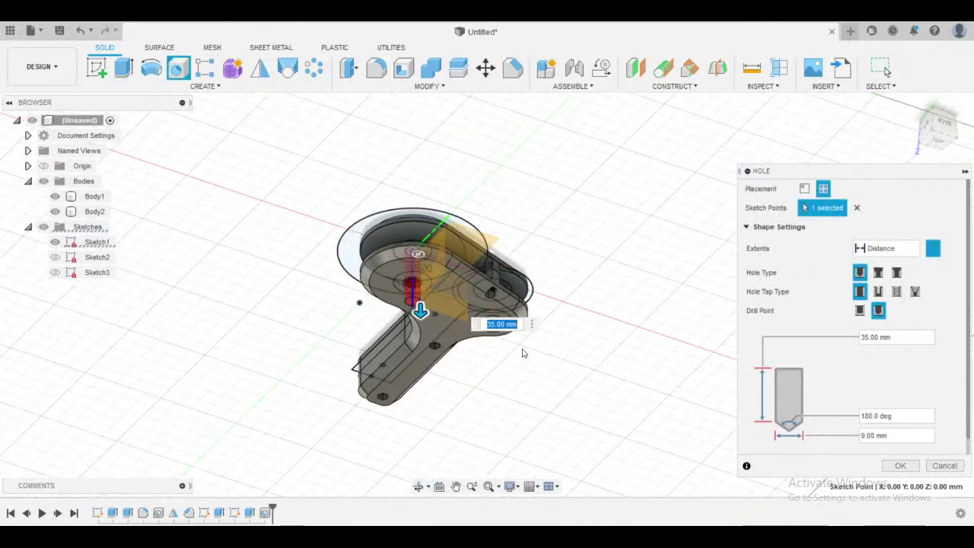
shift+middle_drag(522, 353, 502, 378)
scroll(429, 363, down, 2)
scroll(427, 363, up, 5)
shift+middle_drag(427, 361, 416, 372)
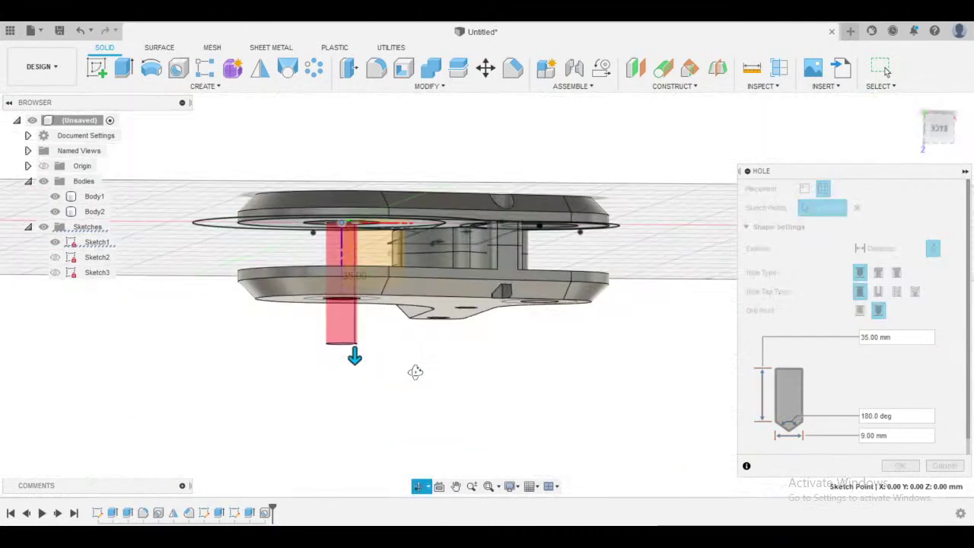
shift+middle_drag(520, 410, 565, 431)
click(900, 465)
- Hide Sketch1 again
mouse_move(750, 415)
shift+middle_down()
mouse_move(735, 350)
mouse_move(737, 400)
shift+middle_up()
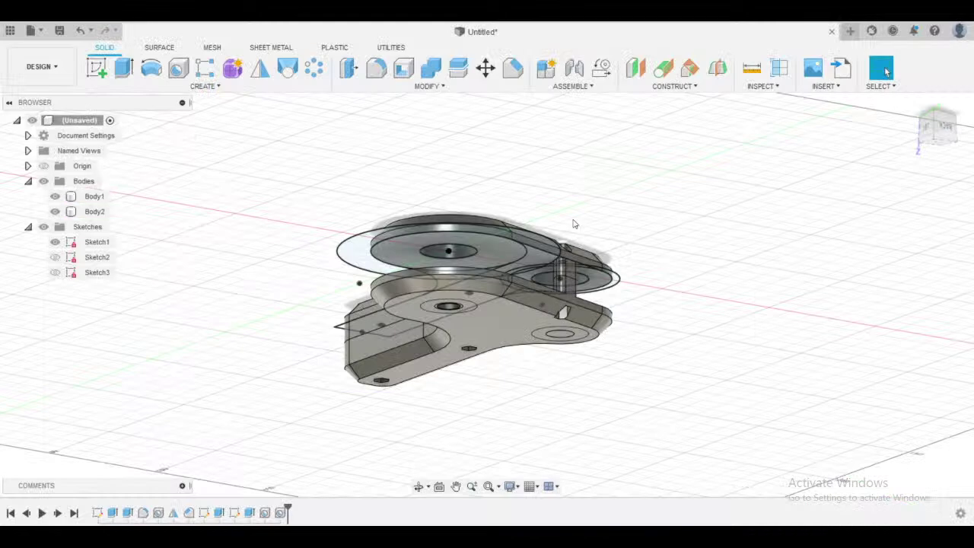
click(56, 242)
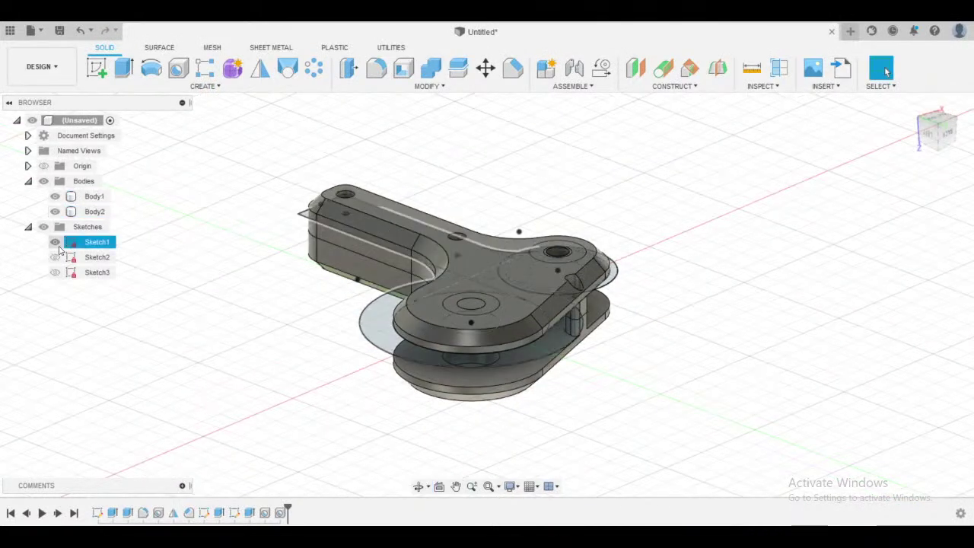
mouse_move(302, 292)
shift+middle_down()
mouse_move(407, 281)
mouse_move(487, 251)
mouse_move(578, 297)
mouse_move(609, 289)
shift+middle_up()
- Move Body2 out beside Body1 and turn it over so both inner faces point the same way
click(96, 211)
key(m)
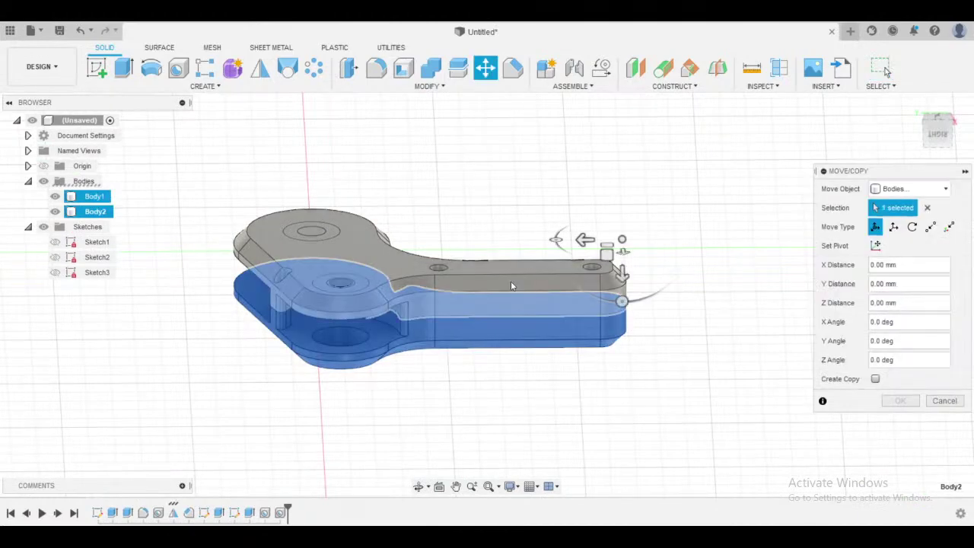
shift+middle_drag(636, 311, 655, 251)
drag(667, 239, 745, 377)
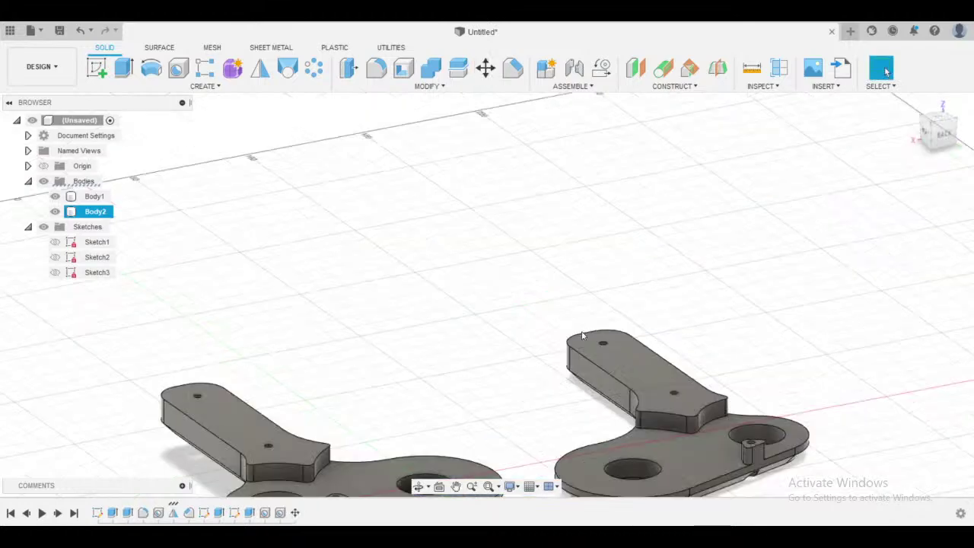
- Examine the two separated halves from their outer and inner sides
shift+middle_drag(573, 339, 671, 253)
click(775, 335)
scroll(785, 331, down, 3)
scroll(744, 337, up, 3)
scroll(664, 266, down, 1)
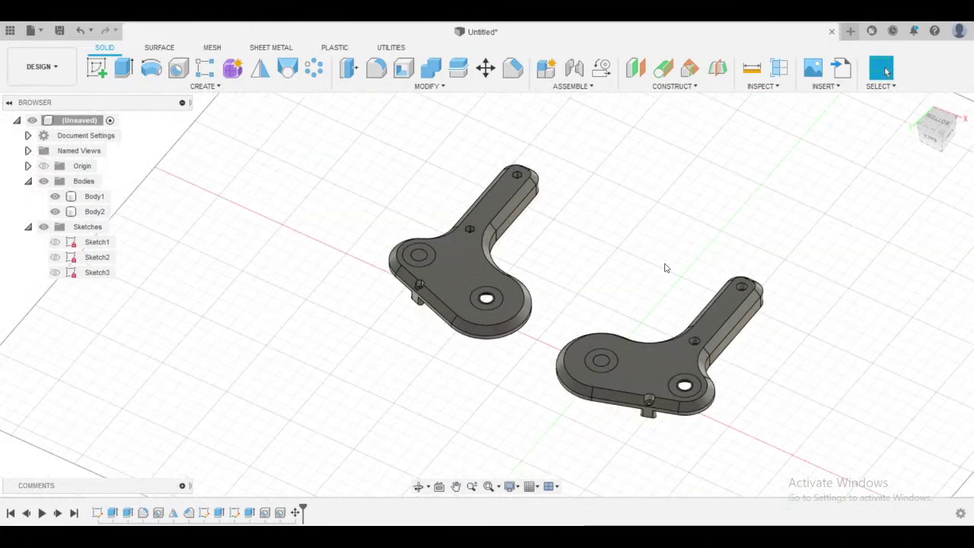
shift+middle_drag(587, 291, 605, 259)
scroll(608, 259, up, 3)
shift+middle_drag(638, 296, 559, 102)
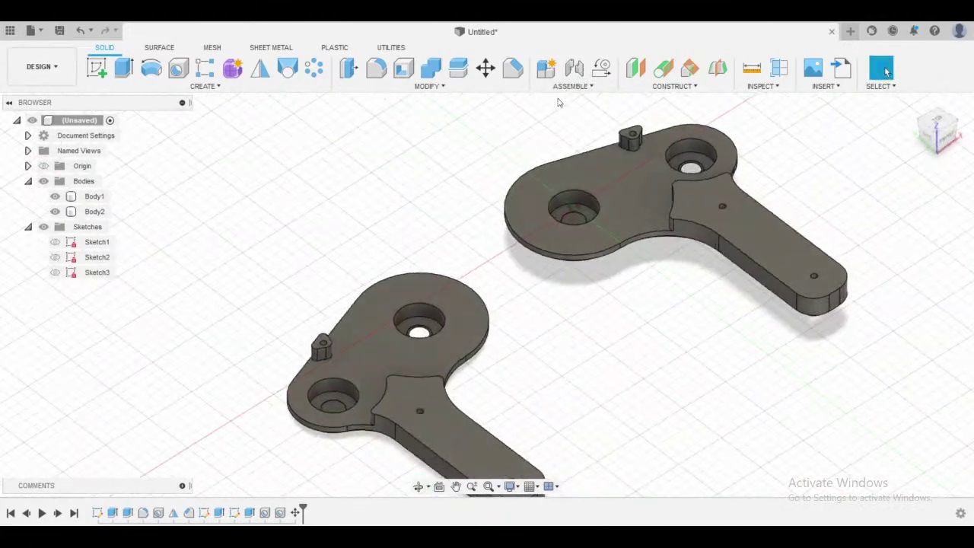
- Undo the last move of Body2 and examine the two halves stacked together from several sides
scroll(535, 155, down, 3)
shift+middle_drag(512, 187, 580, 201)
scroll(580, 202, down, 3)
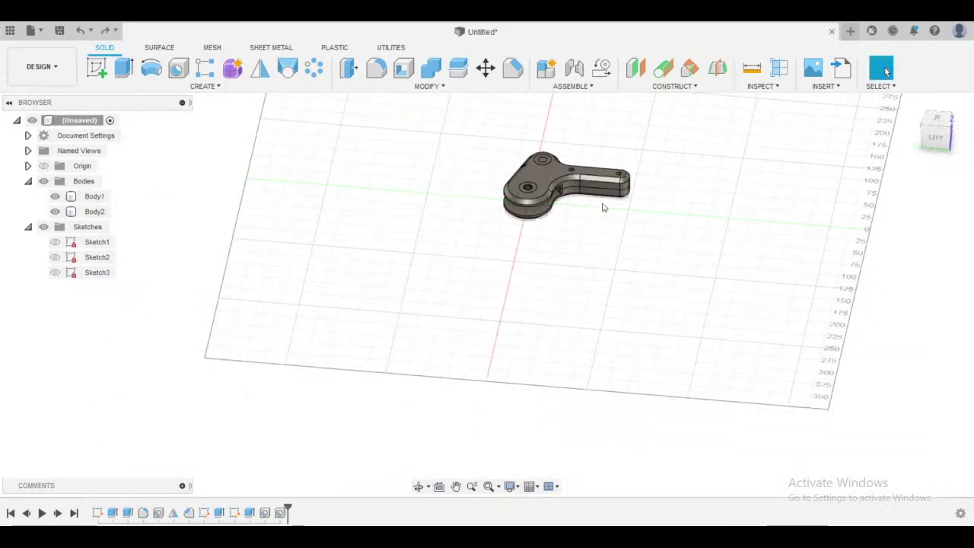
shift+middle_drag(602, 209, 541, 358)
scroll(608, 354, up, 2)
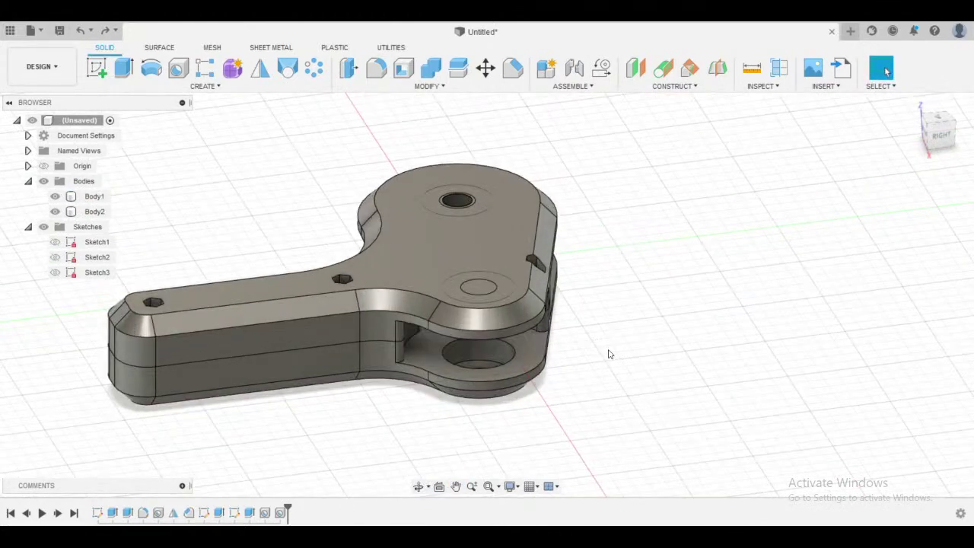
shift+middle_drag(609, 354, 911, 364)
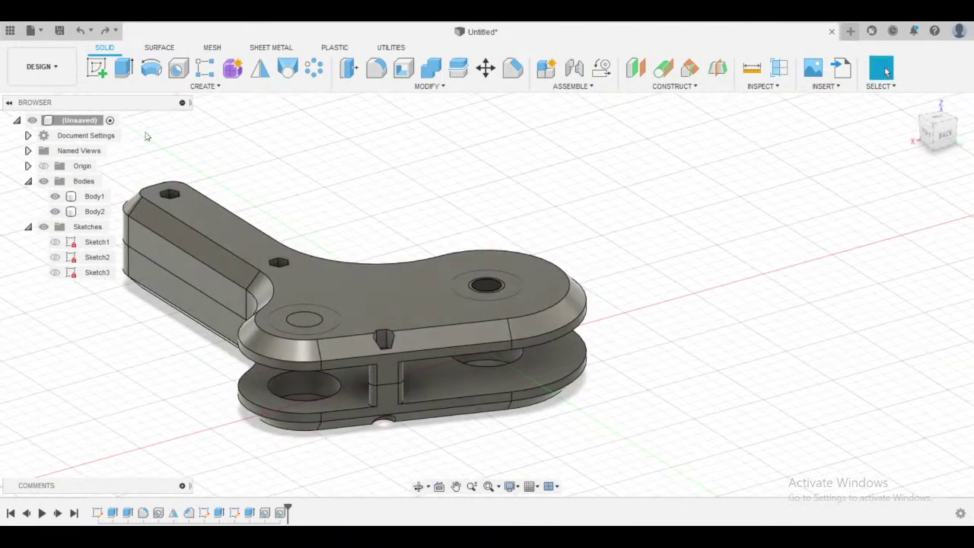
- Save the design as Gövde and close it, leaving an empty design open
click(60, 30)
key(BackSpace)
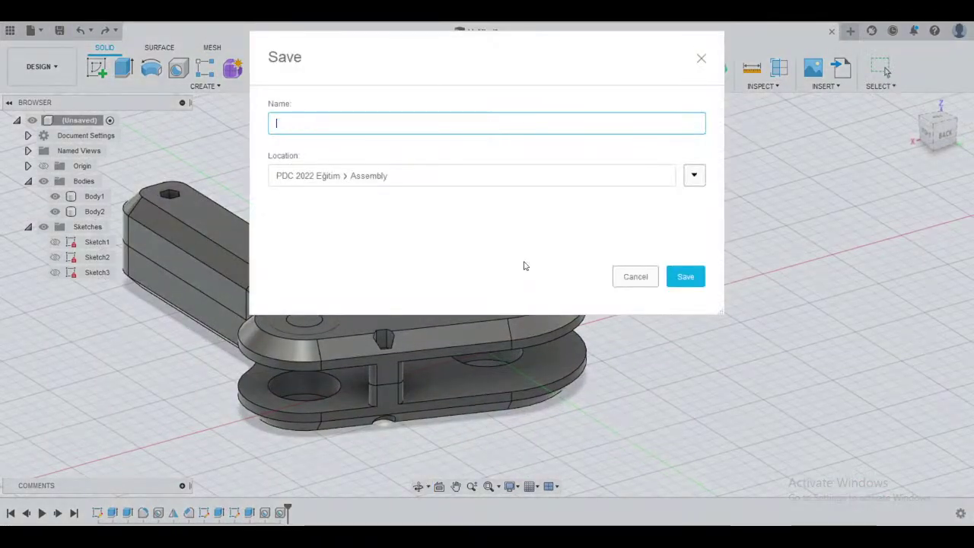
text(Gövde)
key(Return)
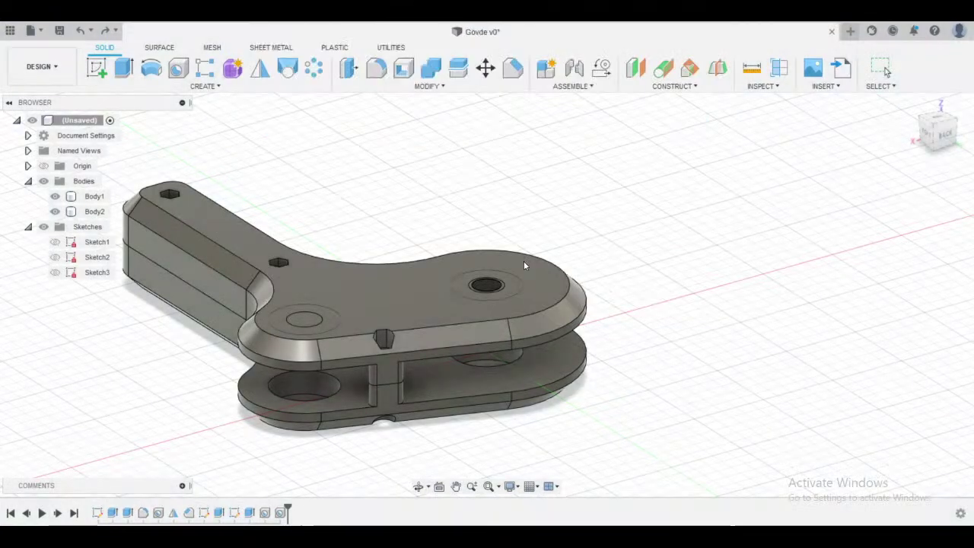
key(alt+Tab)
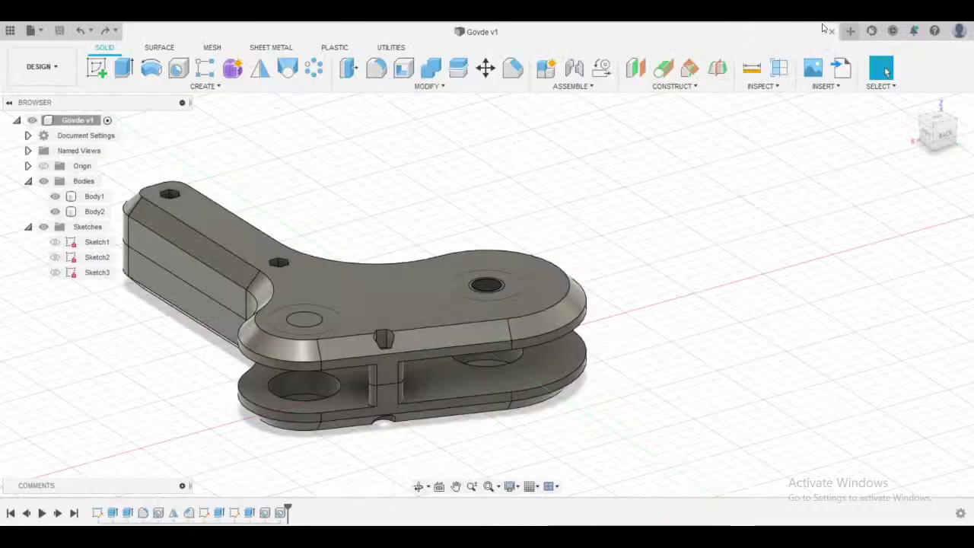
click(831, 31)
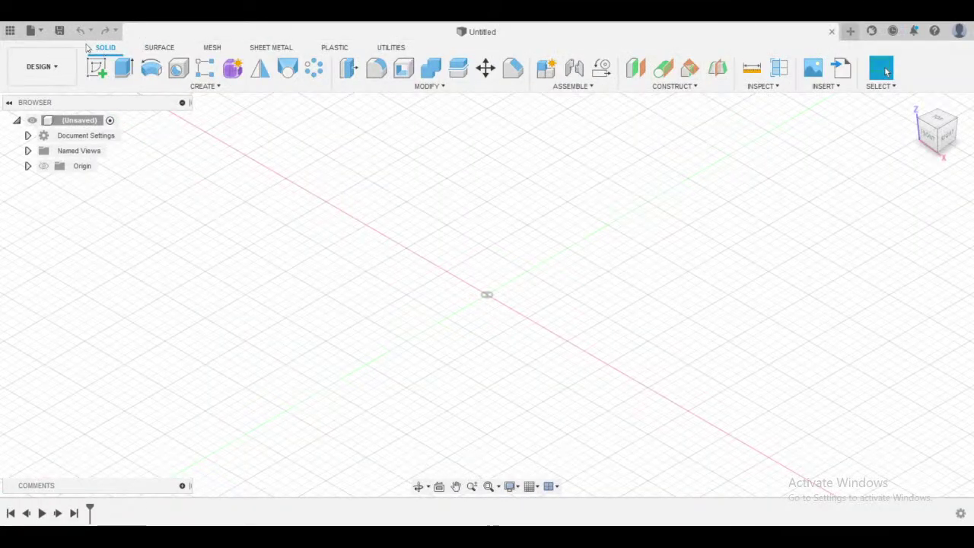
- Start the Helical Gear add-in and set its gear standard to Sunderland
click(392, 48)
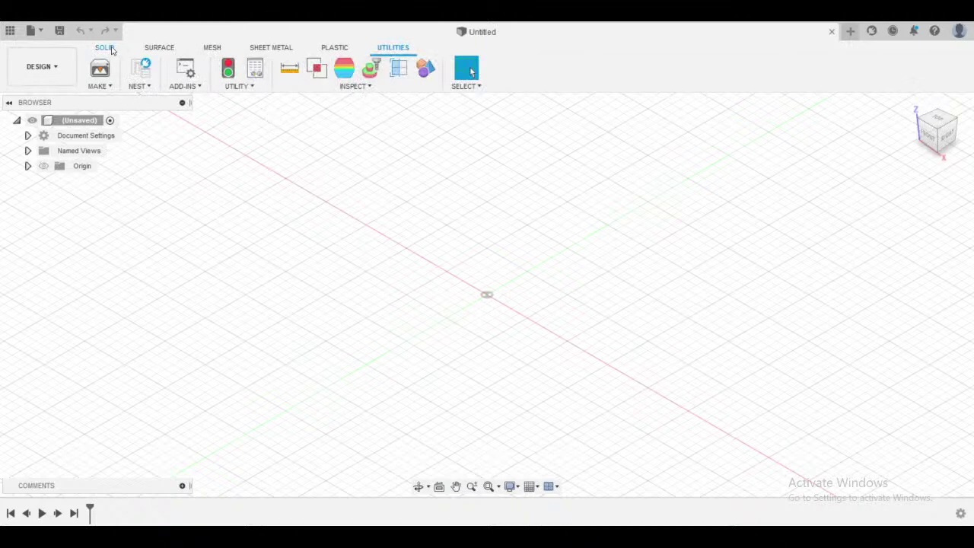
click(105, 48)
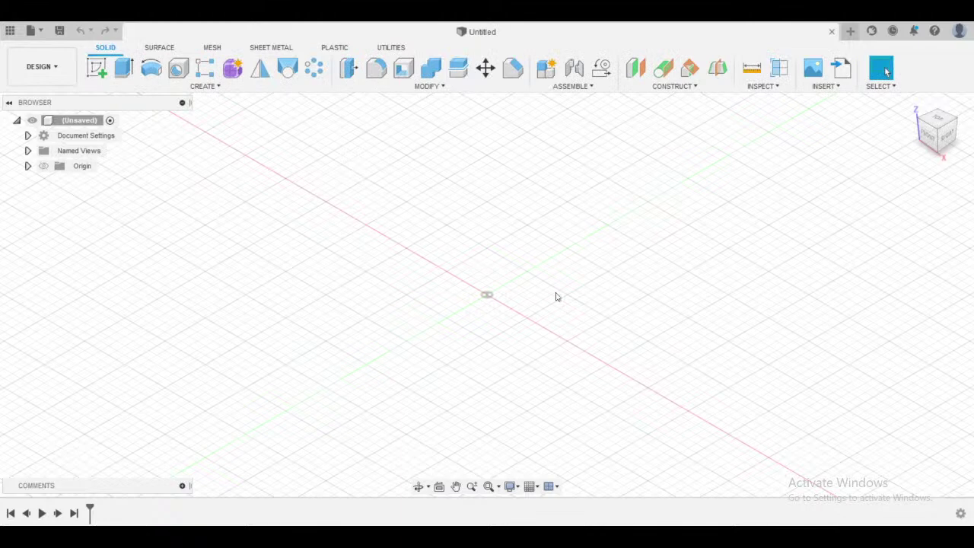
text(s)
text(helic)
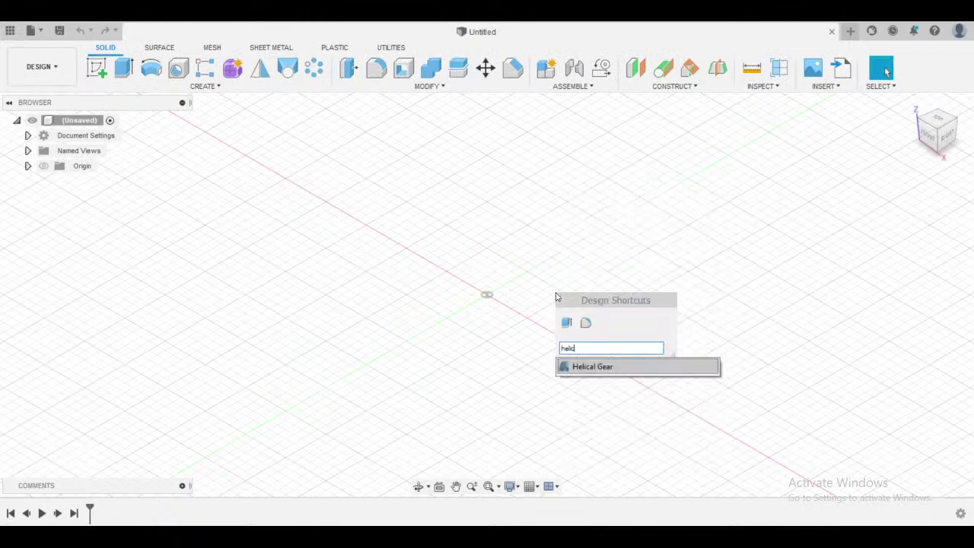
click(611, 369)
middle_drag(611, 368, 517, 379)
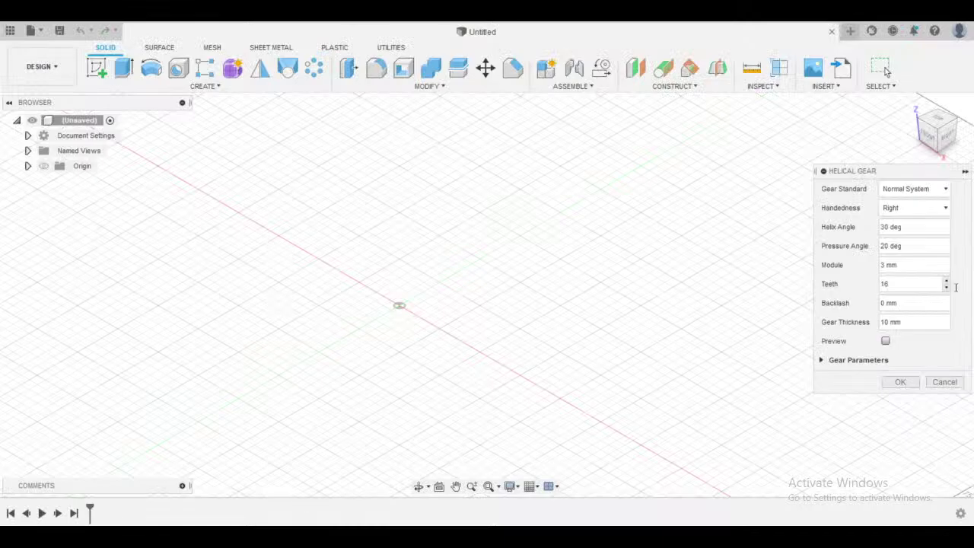
click(916, 189)
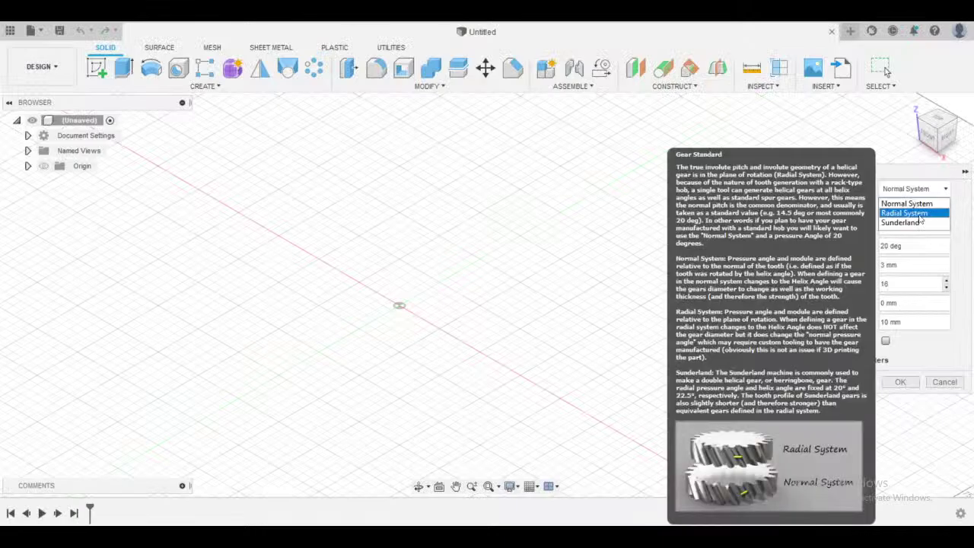
click(905, 222)
- Set the gear's module to 2 and its tooth count to 40, following the larger gear on the reference slide
key(alt+Tab)
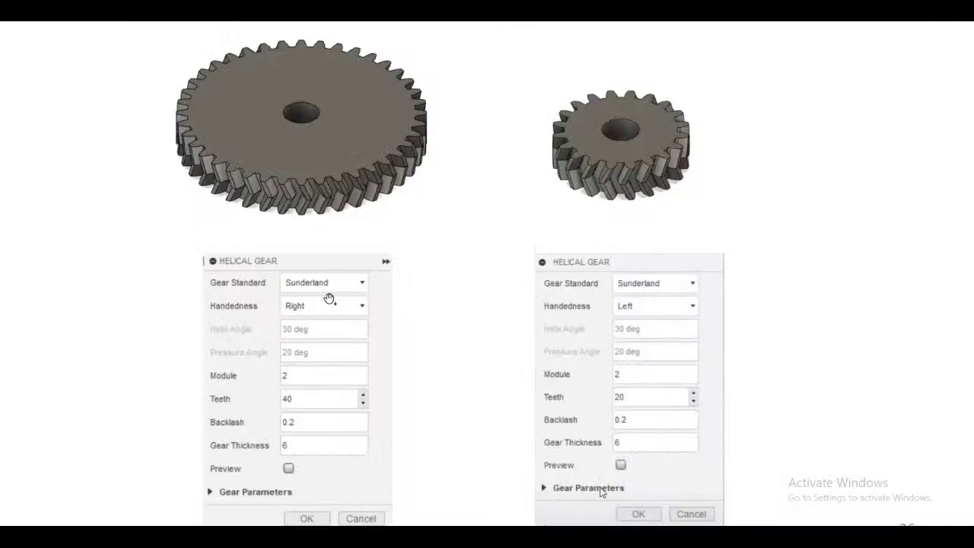
key(alt+Tab)
key(alt+Tab)
key(alt+Tab)
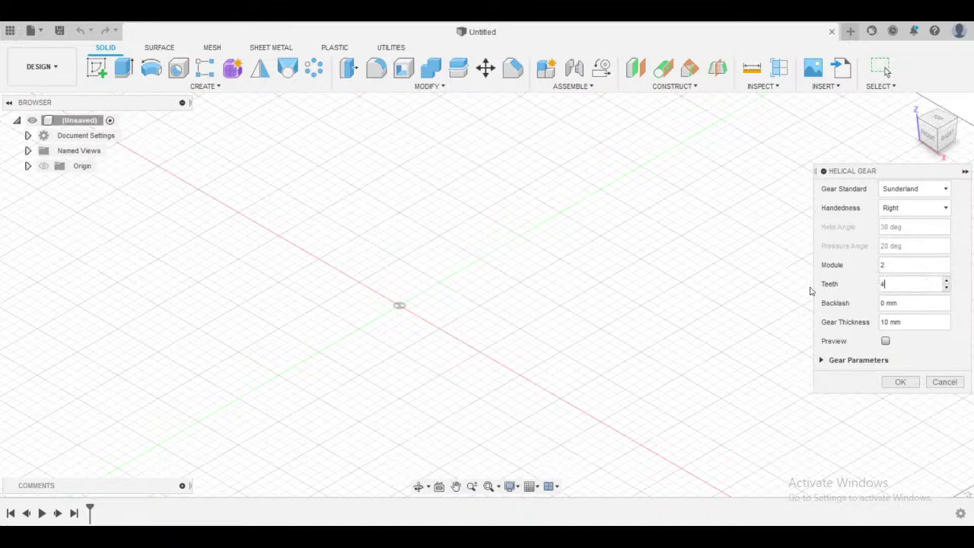
key(alt+Tab)
key(alt+Tab)
key(alt+Tab)
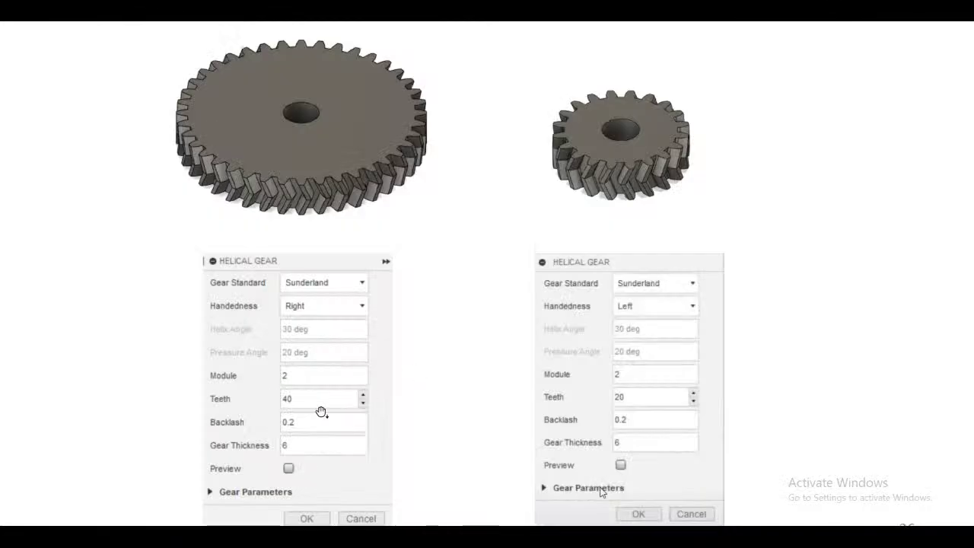
- Set the backlash to 0.2 and the gear thickness to 6, and generate the right-handed gear
key(alt+Tab)
click(908, 308)
key(BackSpace)
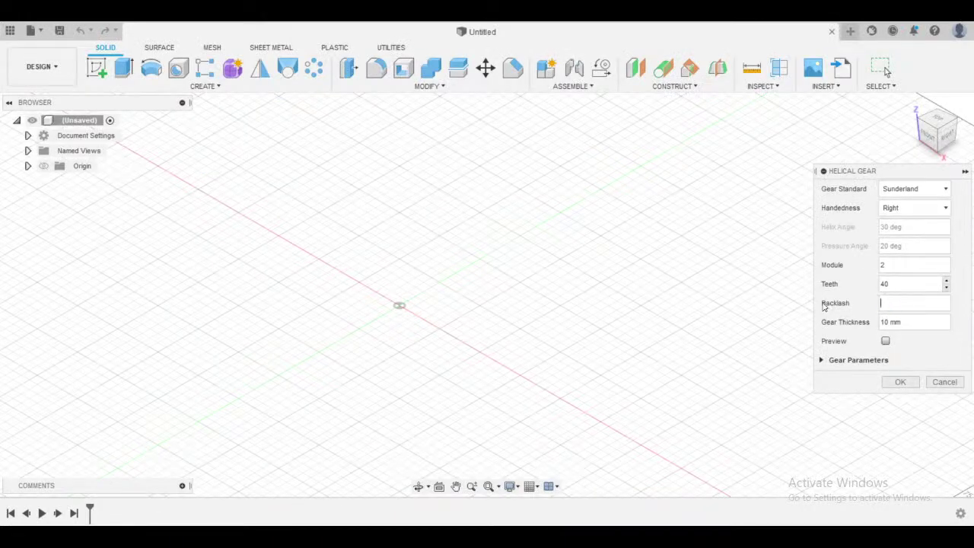
text(0.2)
key(alt+Tab)
key(alt+Tab)
key(Tab)
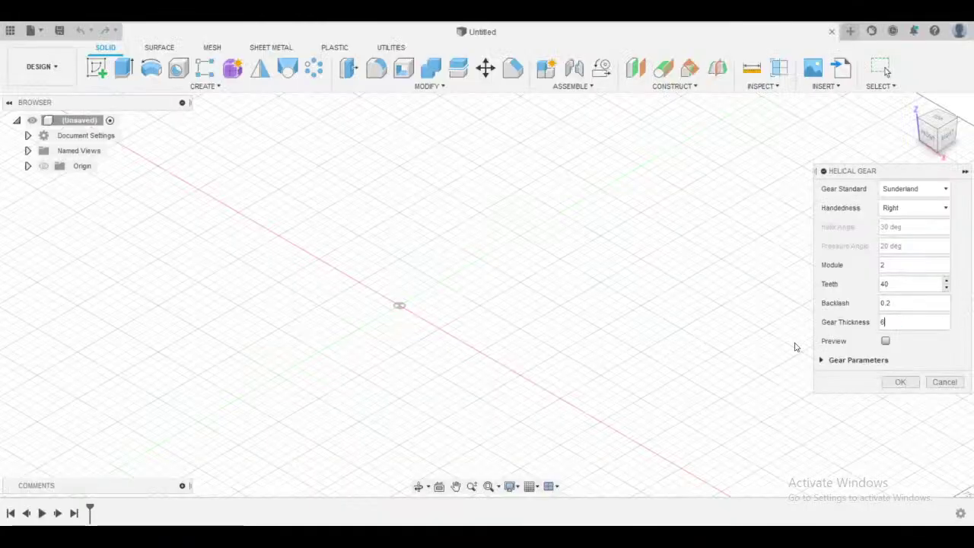
middle_drag(506, 298, 508, 319)
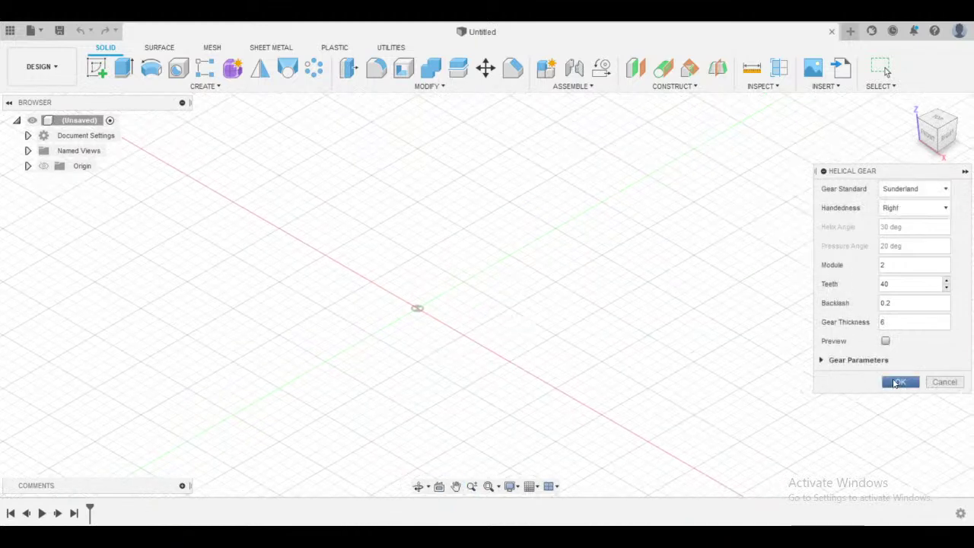
click(898, 382)
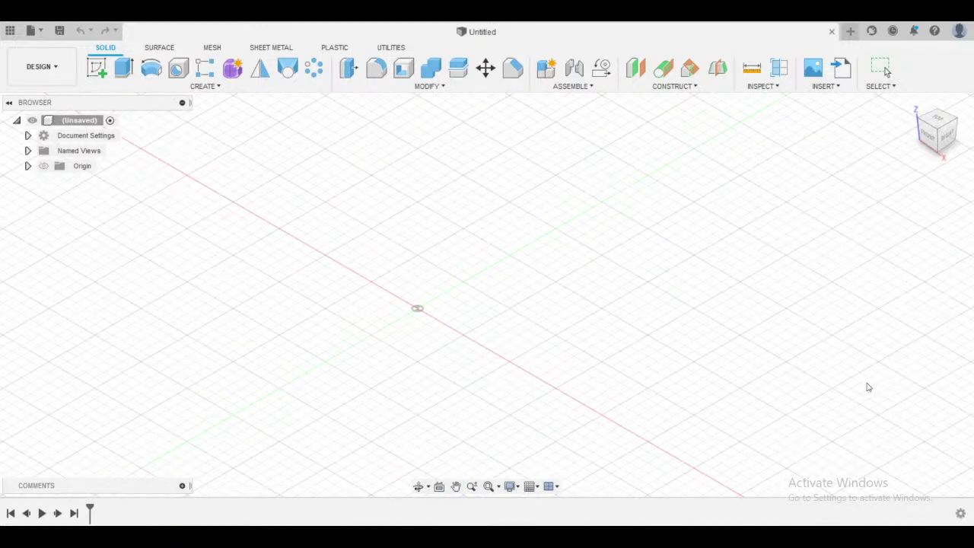
- Mirror the gear body about its upper face with the Join operation to form a herringbone gear
middle_drag(551, 311, 589, 278)
scroll(559, 255, up, 3)
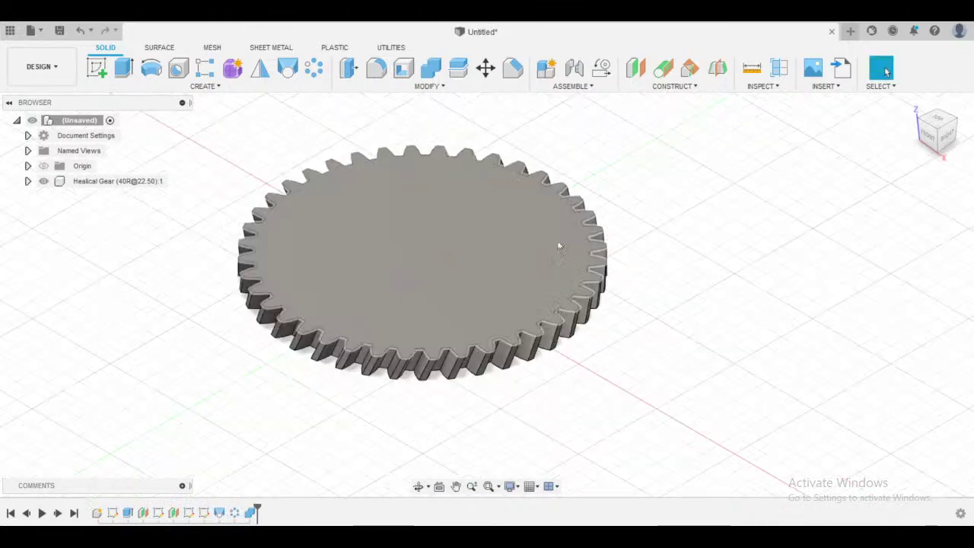
shift+middle_drag(558, 246, 593, 263)
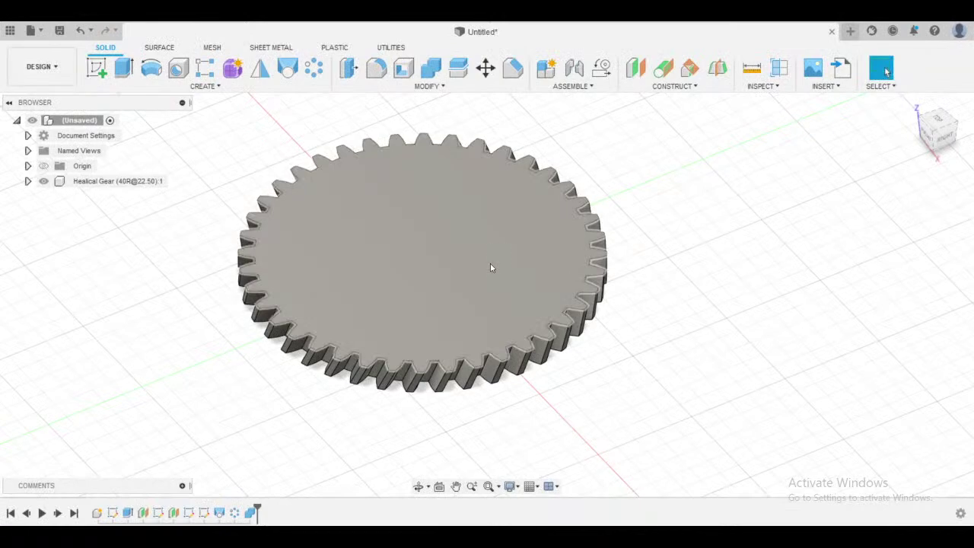
scroll(532, 287, up, 2)
shift+middle_drag(663, 274, 688, 277)
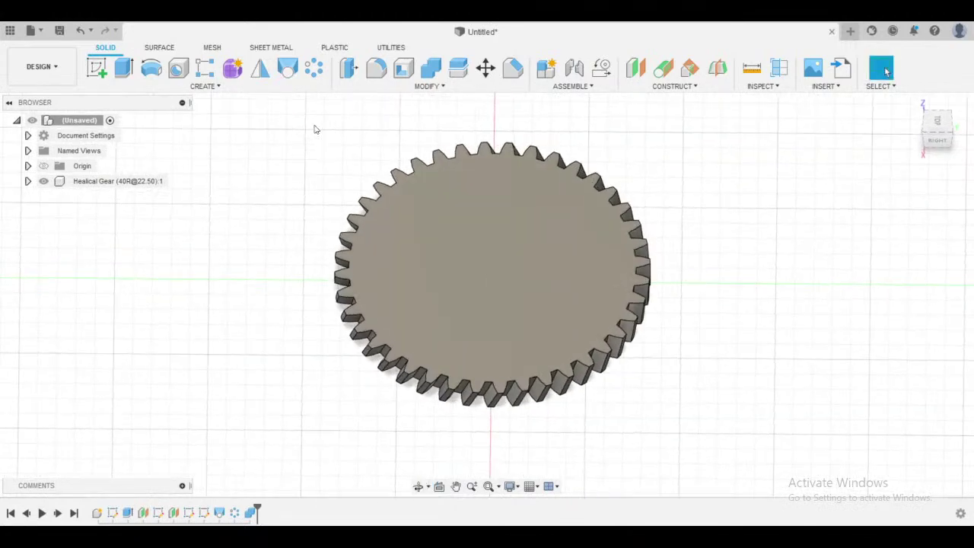
click(259, 69)
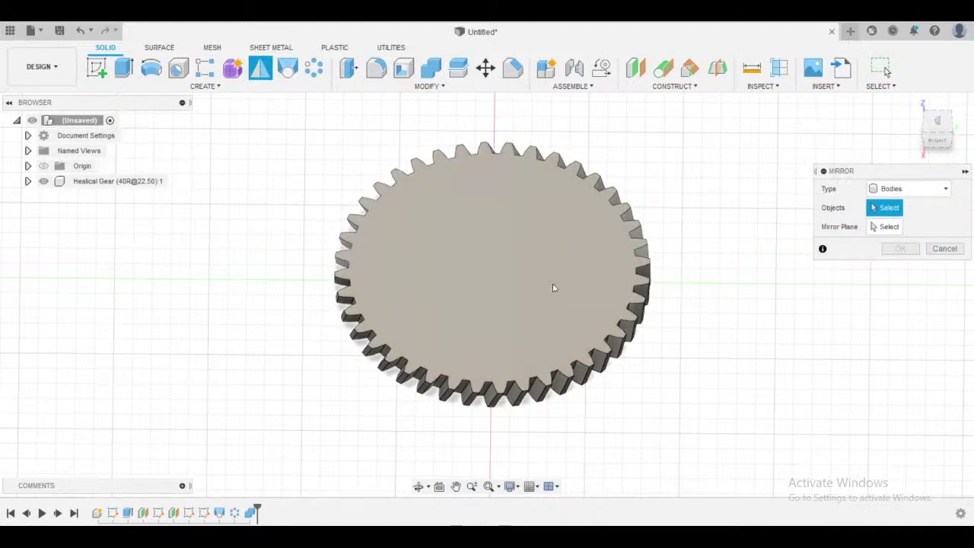
click(553, 287)
click(889, 226)
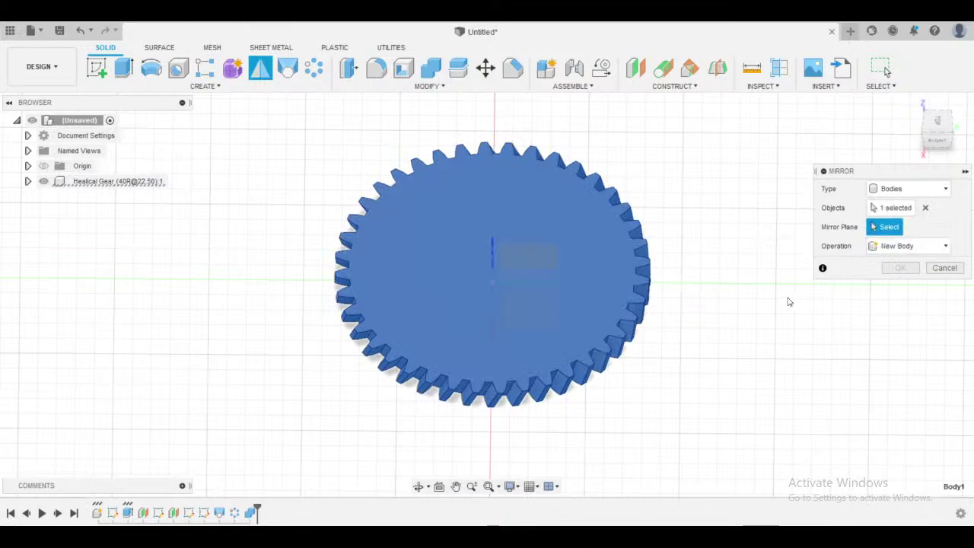
shift+middle_drag(789, 300, 780, 260)
scroll(411, 260, up, 3)
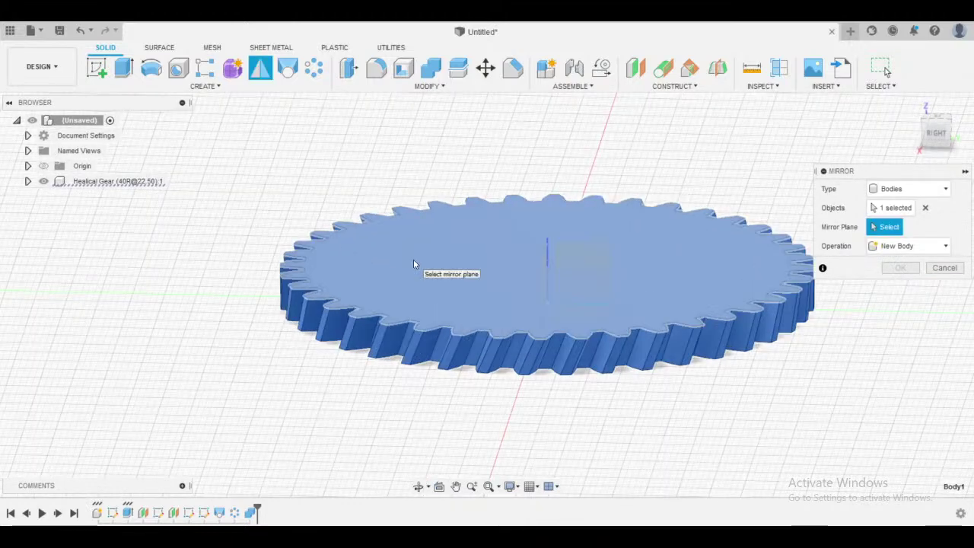
click(489, 234)
middle_drag(674, 179, 601, 202)
scroll(601, 202, down, 2)
scroll(600, 202, down, 1)
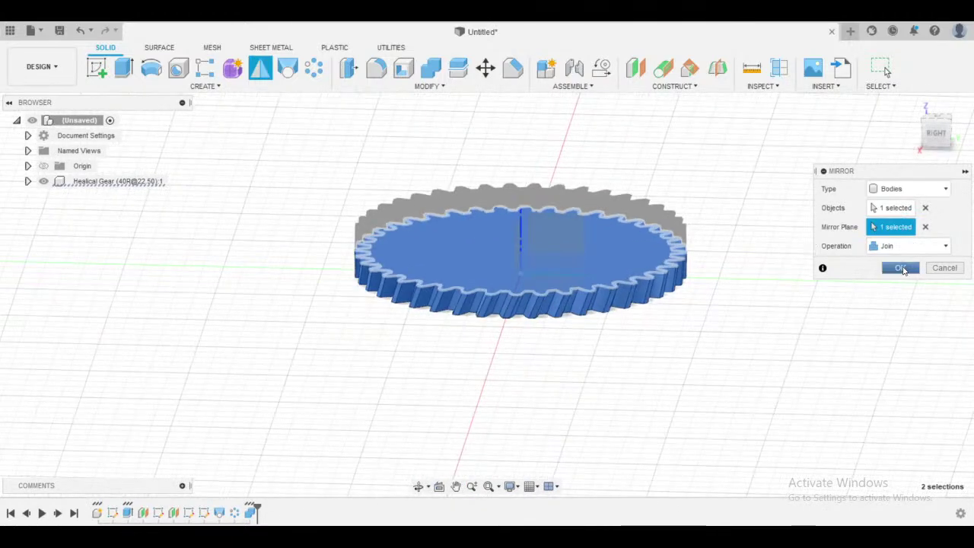
click(899, 267)
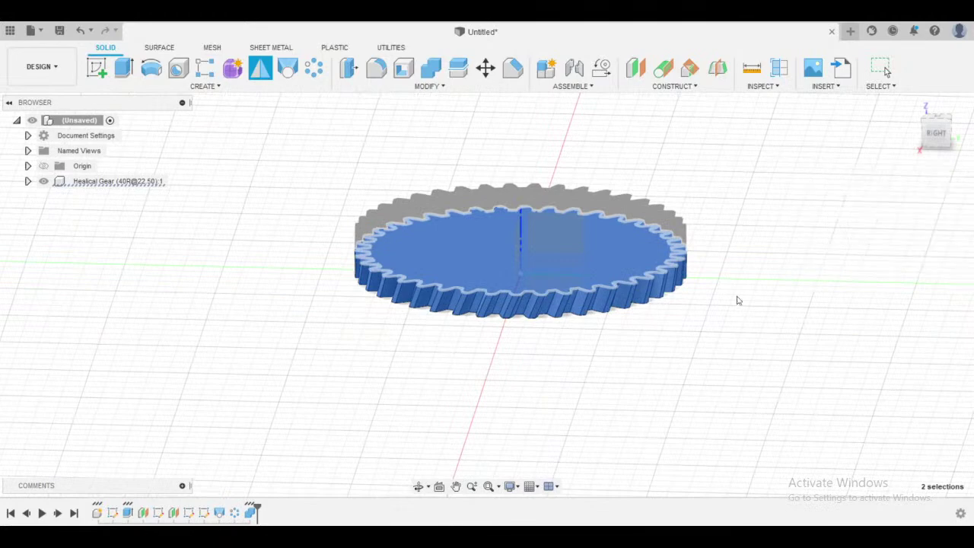
scroll(669, 284, up, 3)
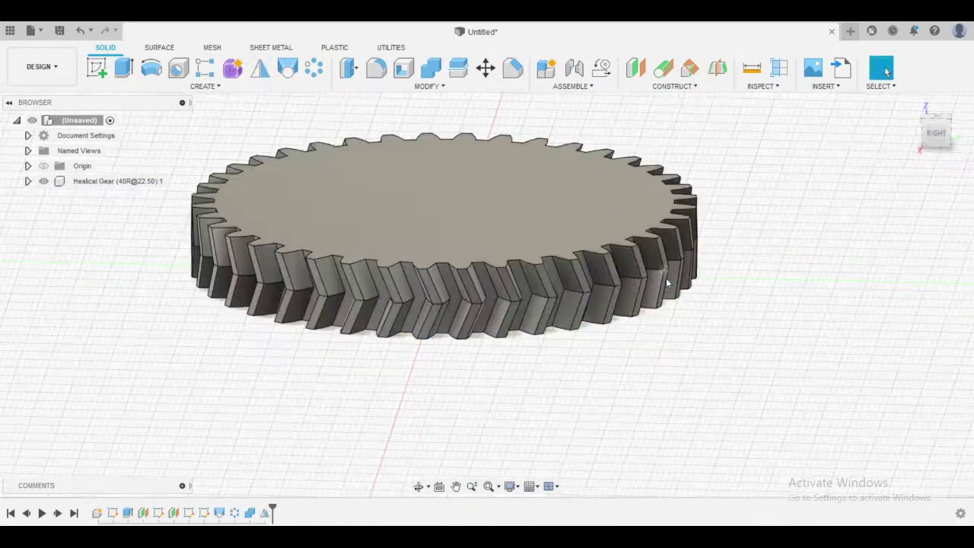
- Sketch a circle centred on the gear's upper face and dimension its diameter to 8 mm
middle_drag(746, 261, 776, 308)
scroll(776, 296, down, 3)
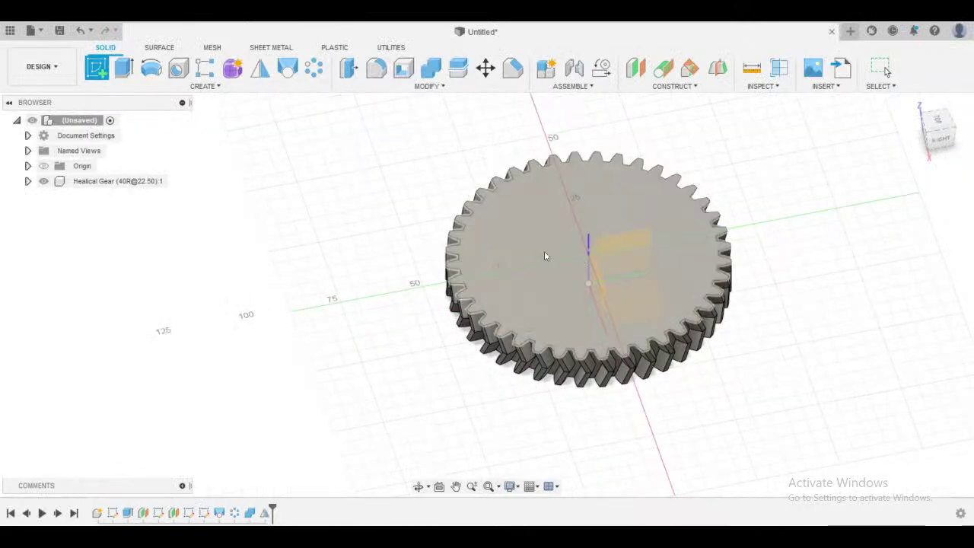
click(550, 249)
click(151, 67)
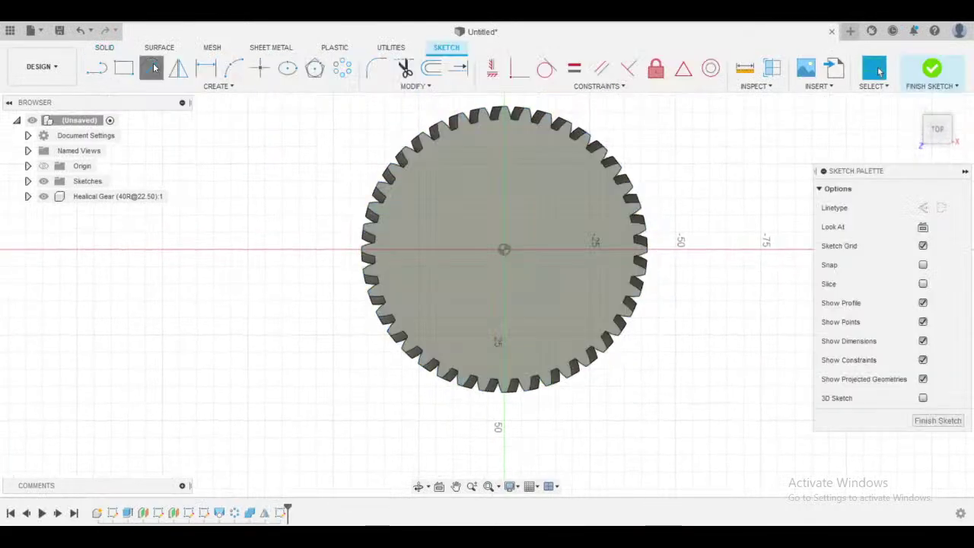
click(506, 254)
click(526, 235)
key(d)
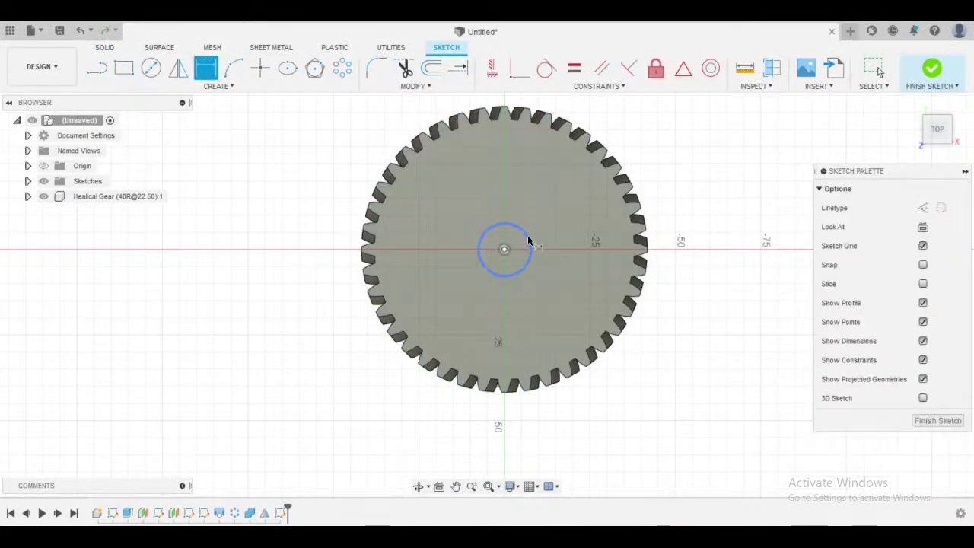
click(528, 240)
click(716, 142)
text(6)
key(Return)
key(Escape)
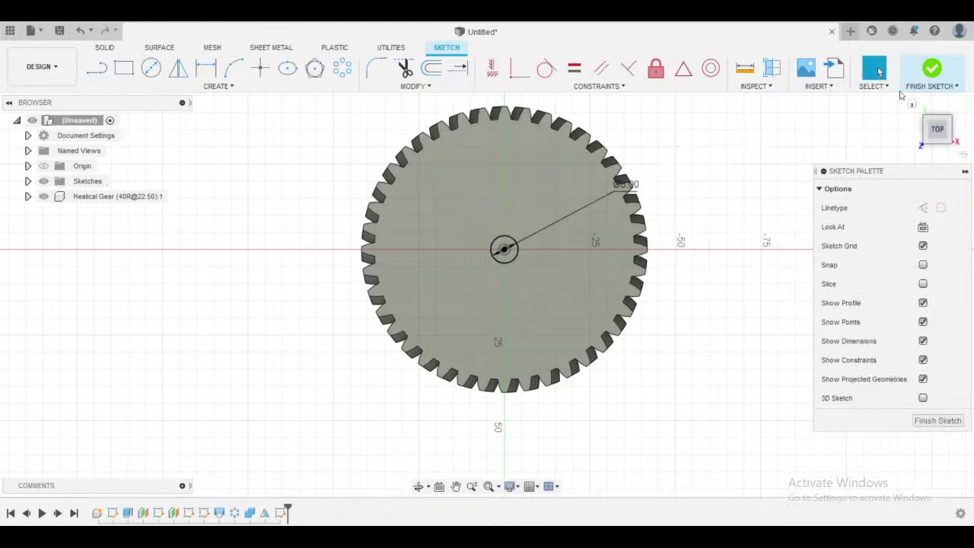
click(930, 70)
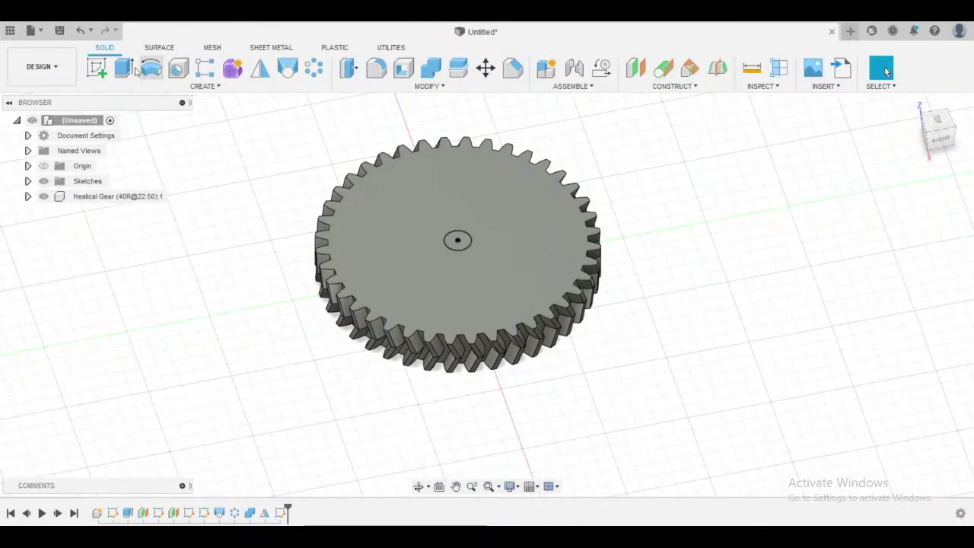
- Extrude the circle -20 mm as a cut through the gear to make its centre bore
key(e)
click(457, 240)
drag(457, 242, 463, 303)
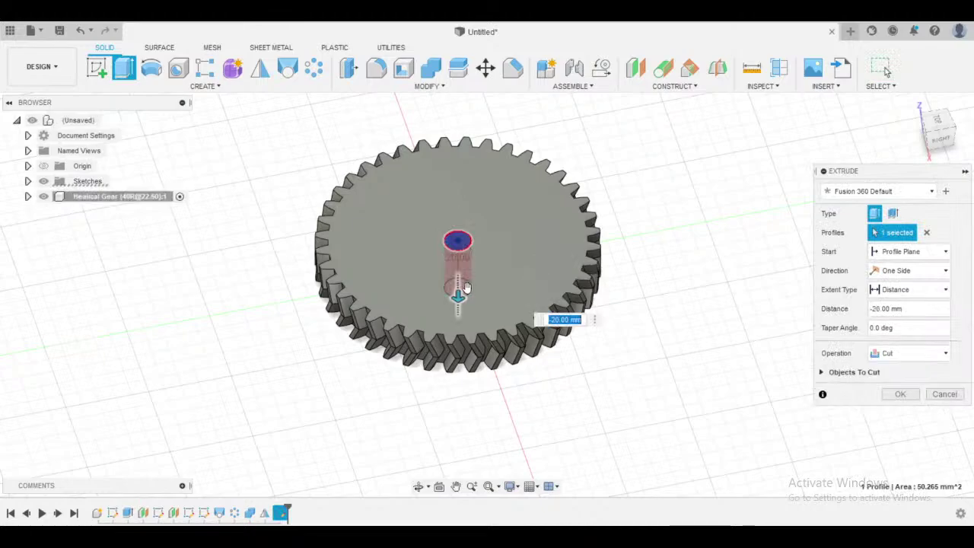
key(Return)
shift+middle_drag(500, 322, 646, 385)
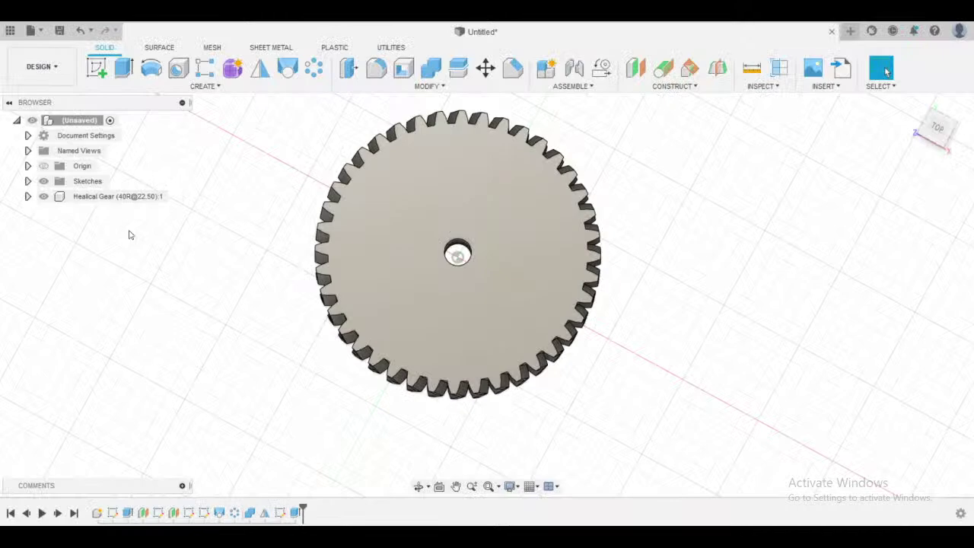
- Examine the bored herringbone gear from several angles and switch to the reference presentation to review its gear and part slides
shift+middle_drag(440, 308, 618, 226)
scroll(570, 279, up, 3)
scroll(572, 279, down, 3)
scroll(505, 218, up, 3)
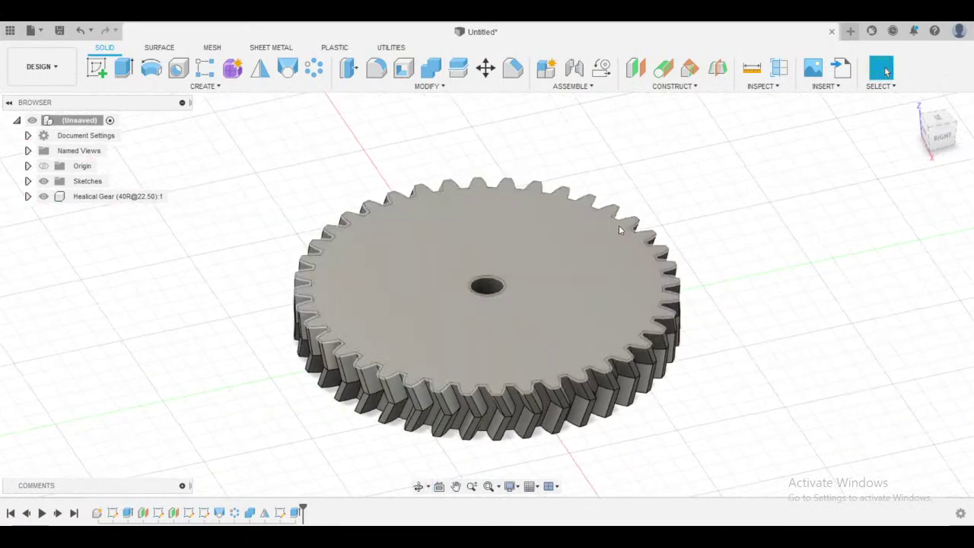
scroll(619, 226, down, 3)
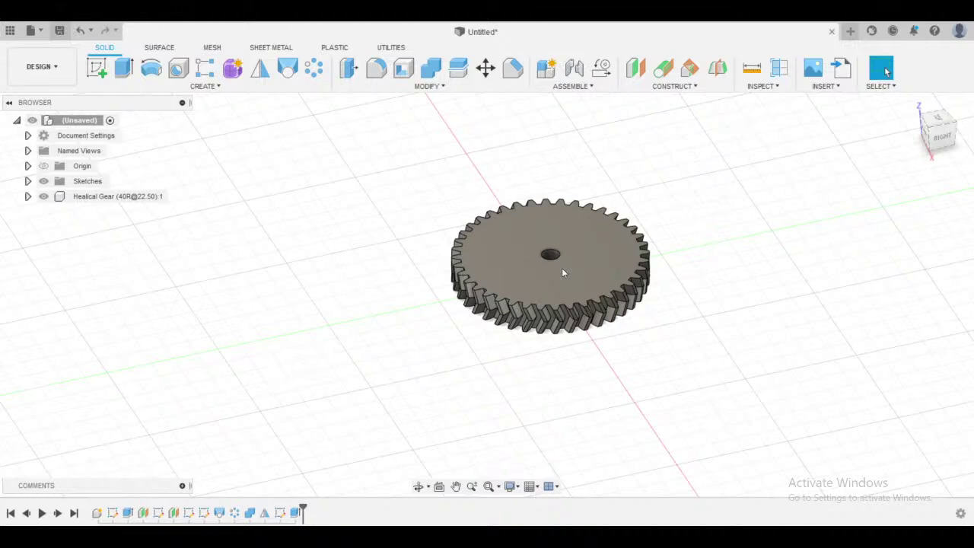
key(alt+Tab)
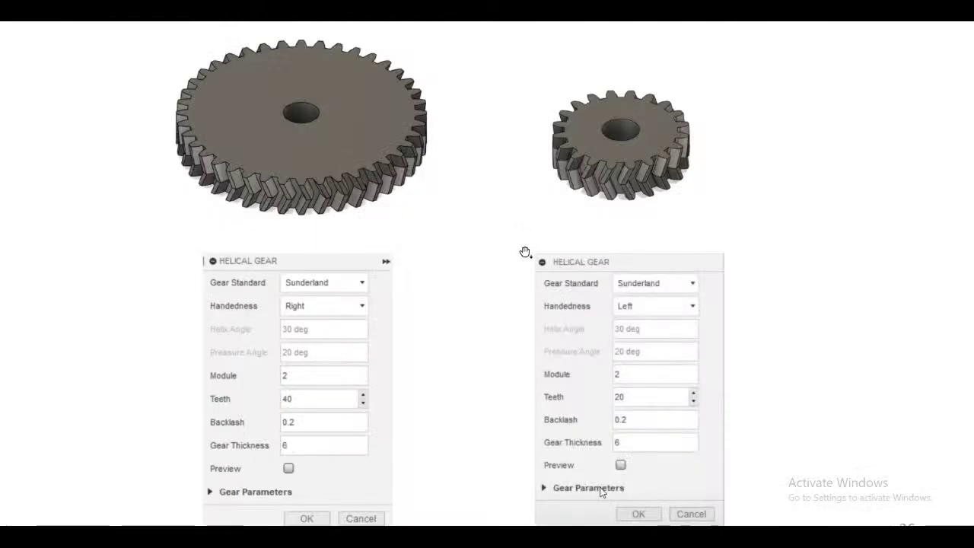
scroll(516, 252, up, 20)
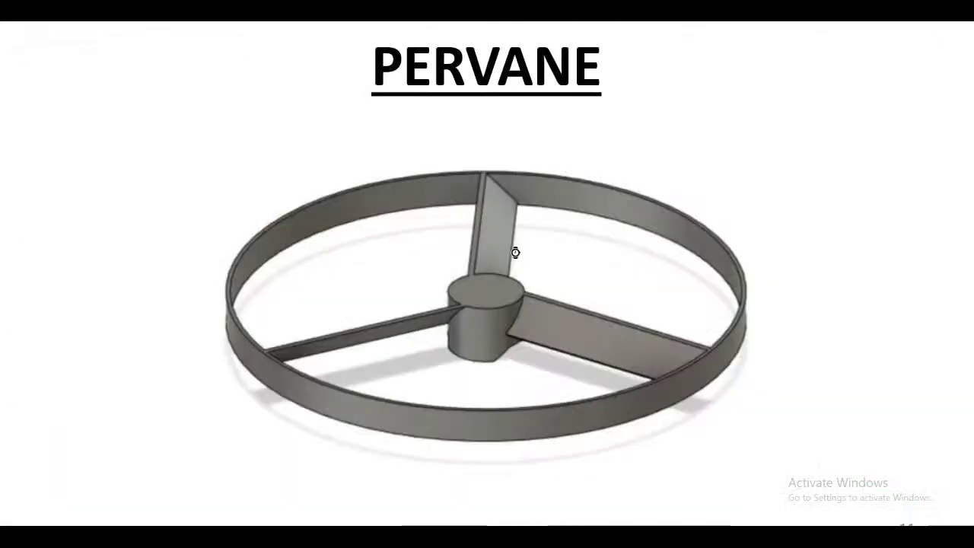
scroll(516, 252, down, 3)
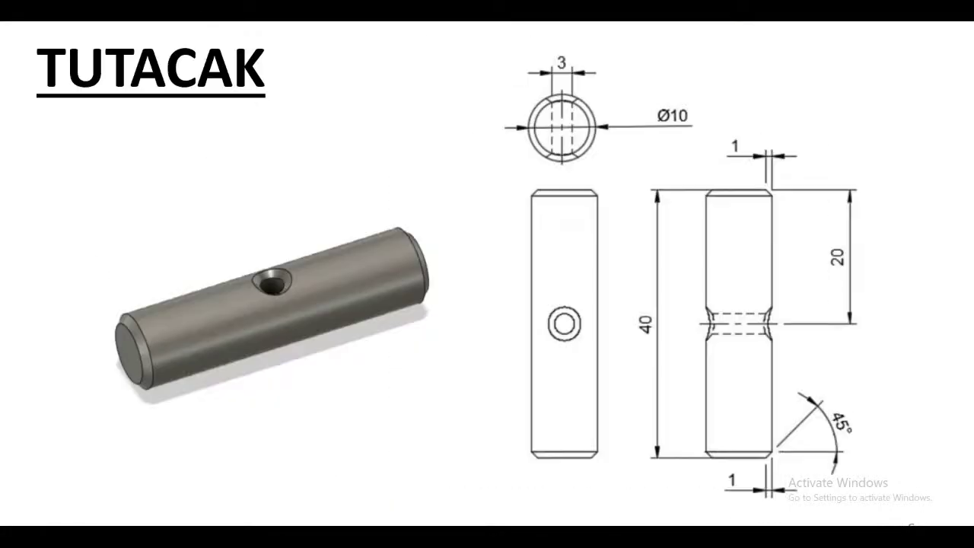
scroll(487, 274, up, 1)
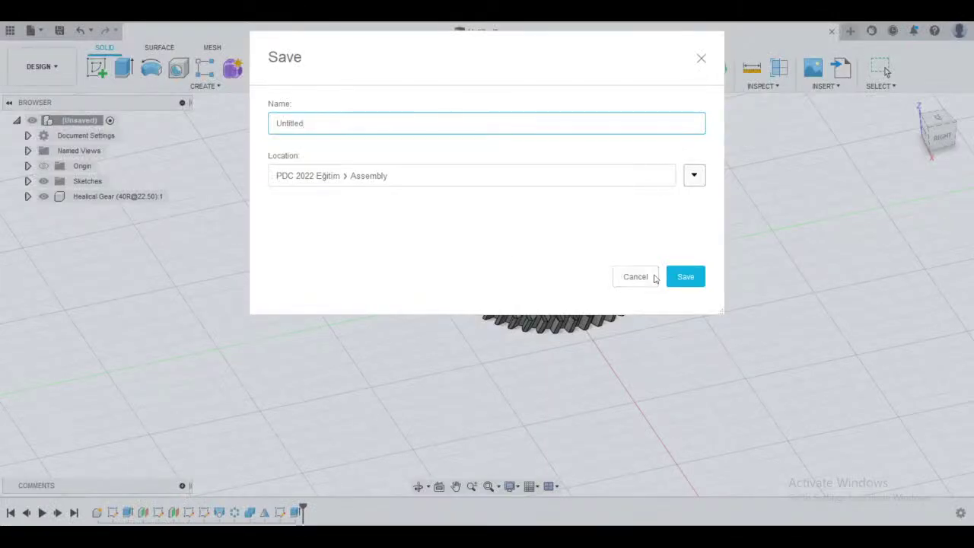
click(630, 279)
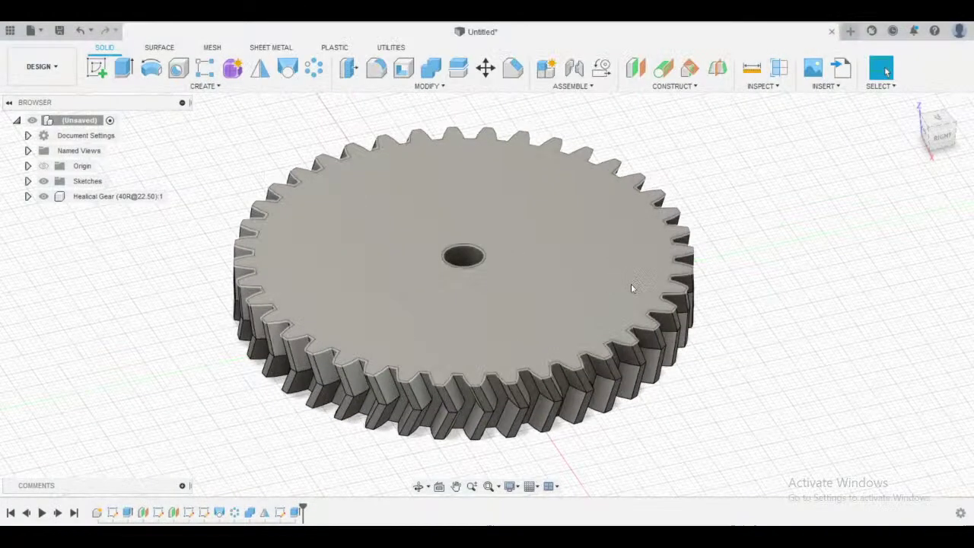
shift+middle_drag(632, 288, 647, 219)
scroll(556, 230, up, 3)
scroll(555, 255, down, 5)
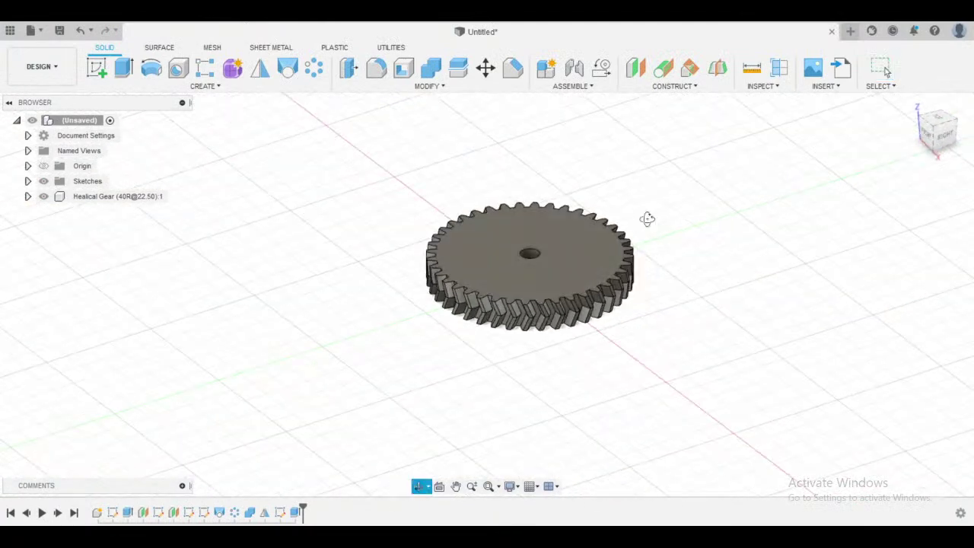
click(59, 31)
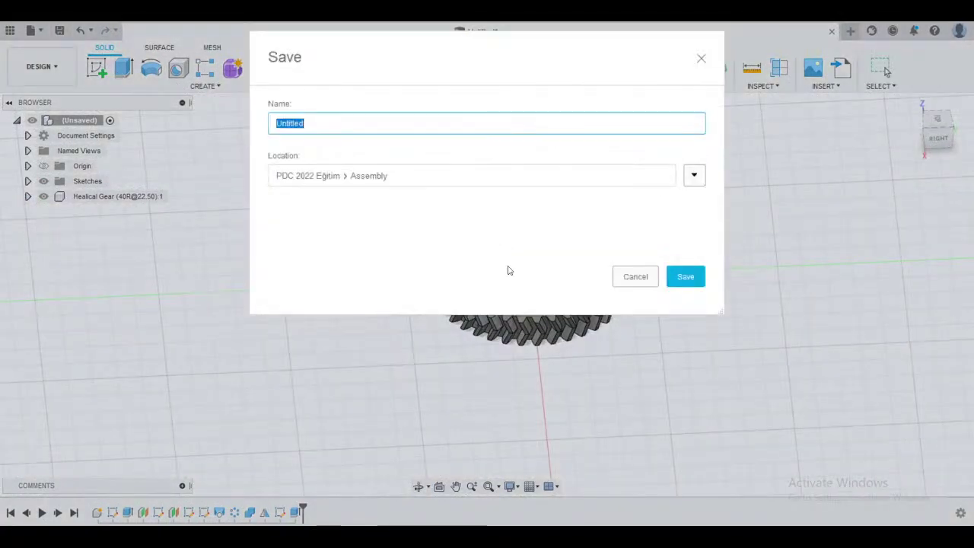
click(636, 278)
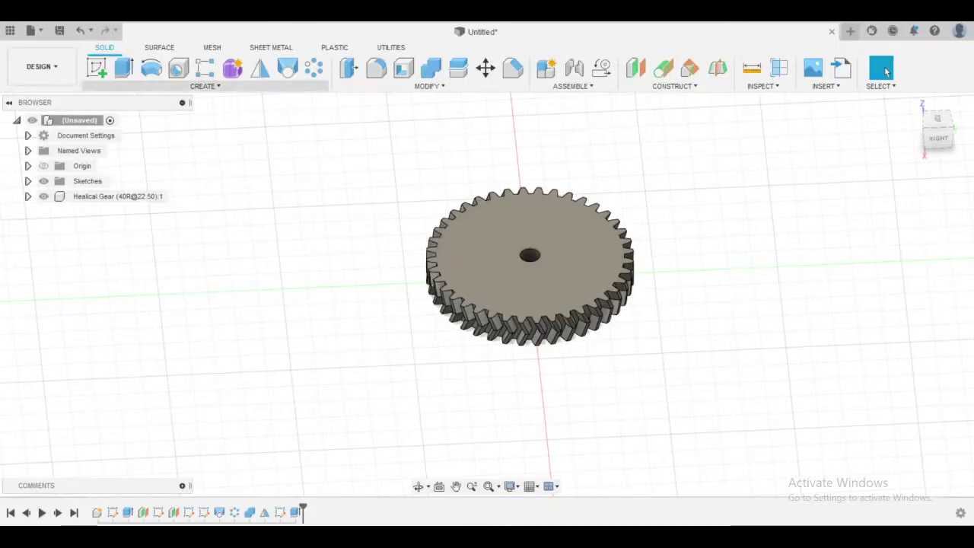
- Save the large gear design as Büyük Dişli in the PDC 2022 Eğitim > Assembly folder and close its document
click(59, 31)
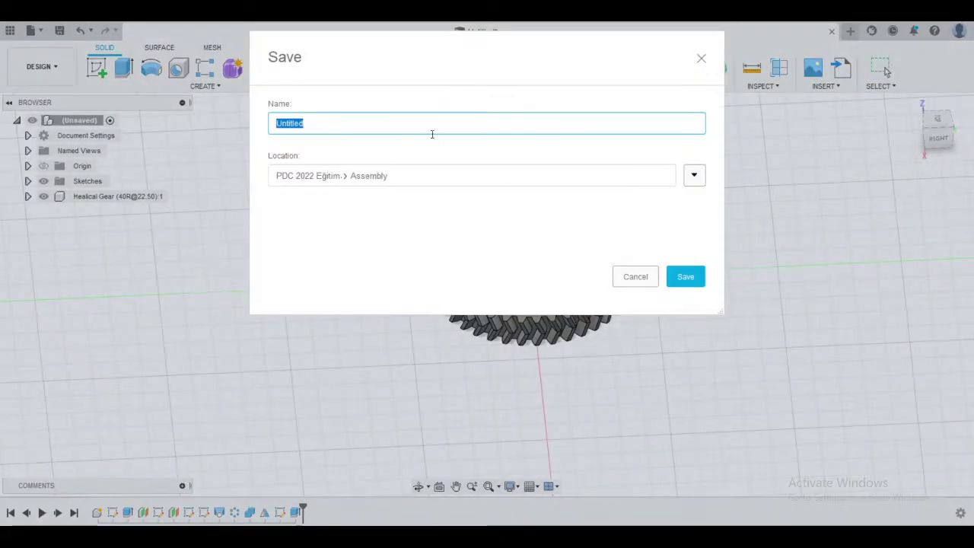
key(BackSpace)
text(Büyük Dişl)
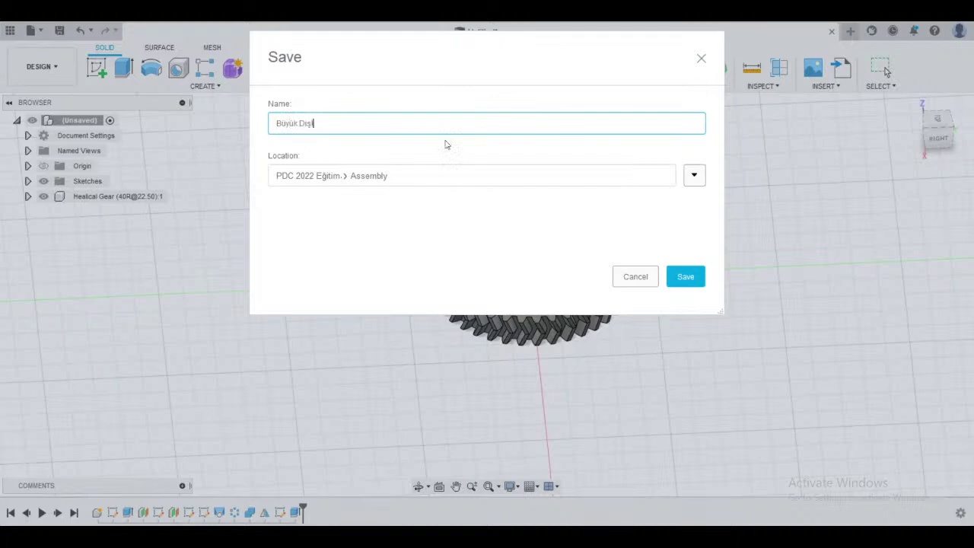
text(i)
key(Return)
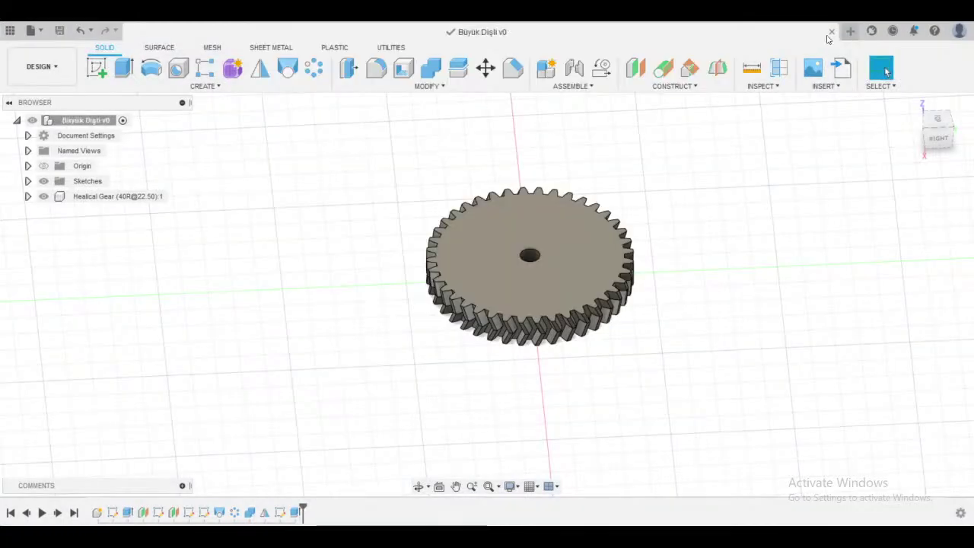
click(832, 31)
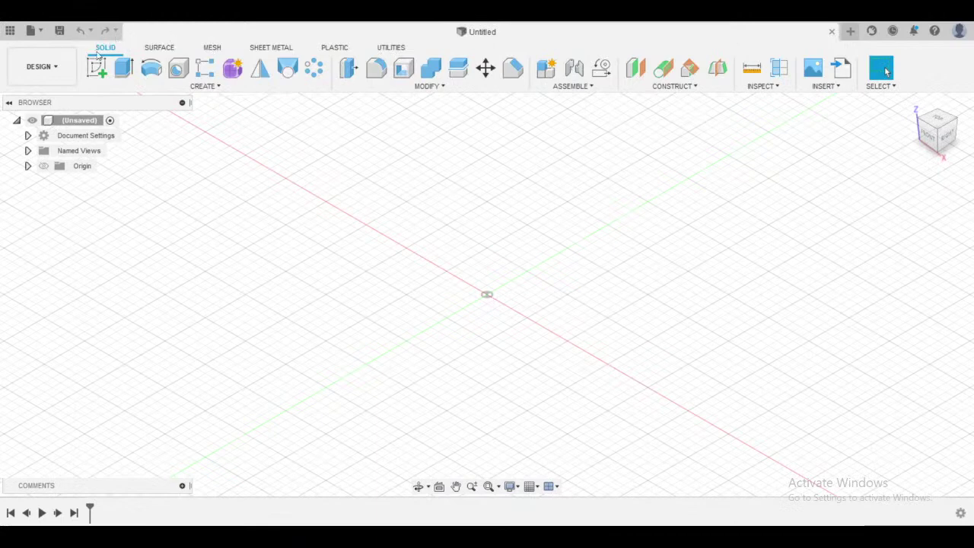
- Start a Helical Gear with the Sunderland standard, left handedness, module 2 and 20 teeth
key(s)
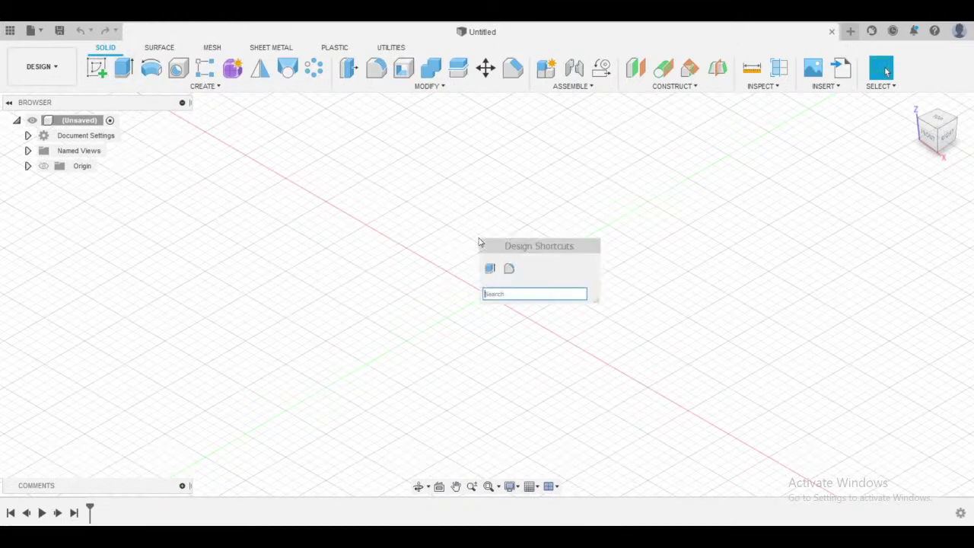
text(helical)
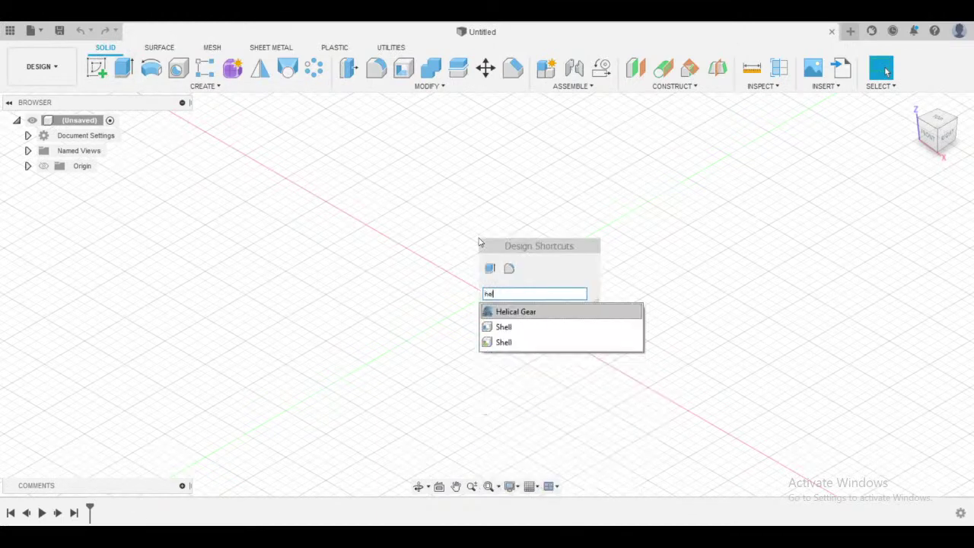
click(521, 311)
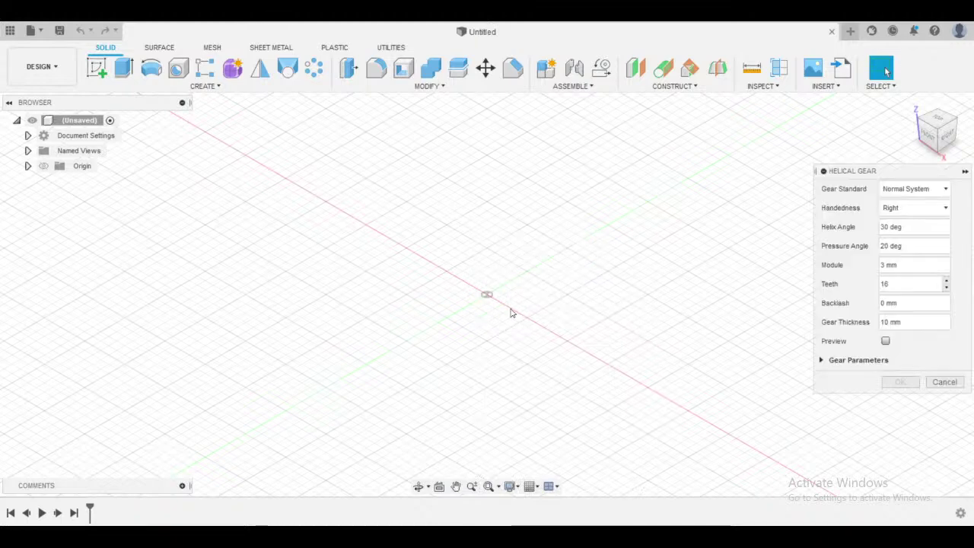
click(917, 190)
click(906, 222)
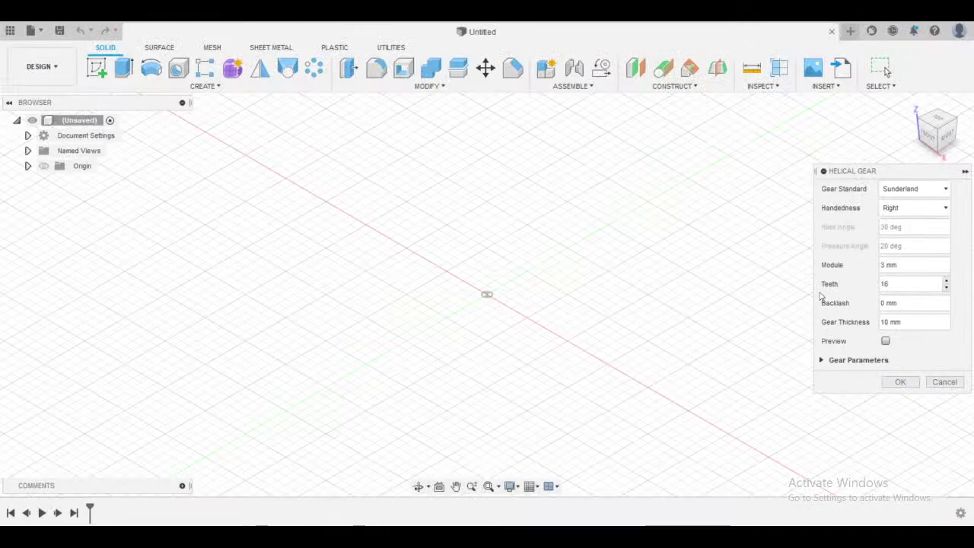
click(917, 209)
click(888, 222)
click(913, 265)
text(2)
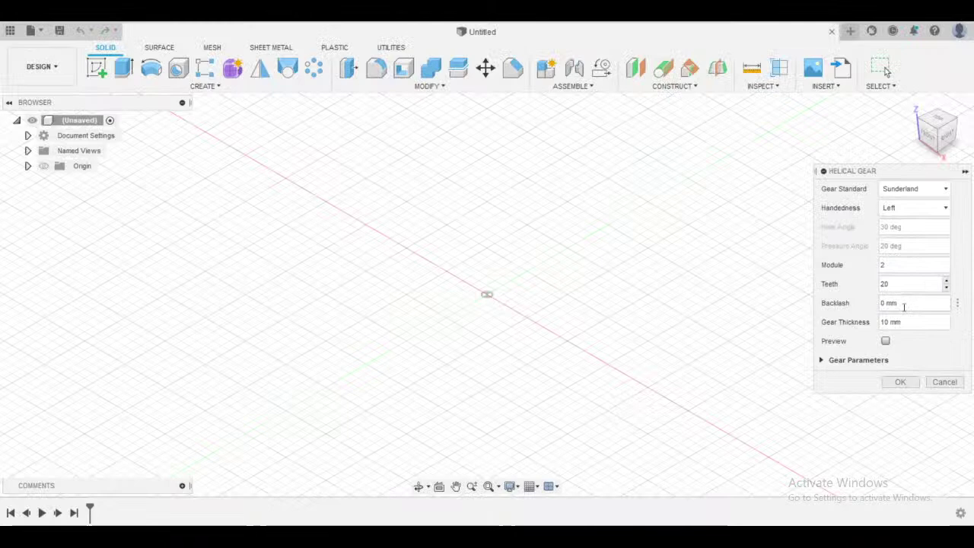
- Set the backlash to 0.2 and the gear thickness to 6, and generate the left-handed gear
click(904, 306)
key(BackSpace)
key(Tab)
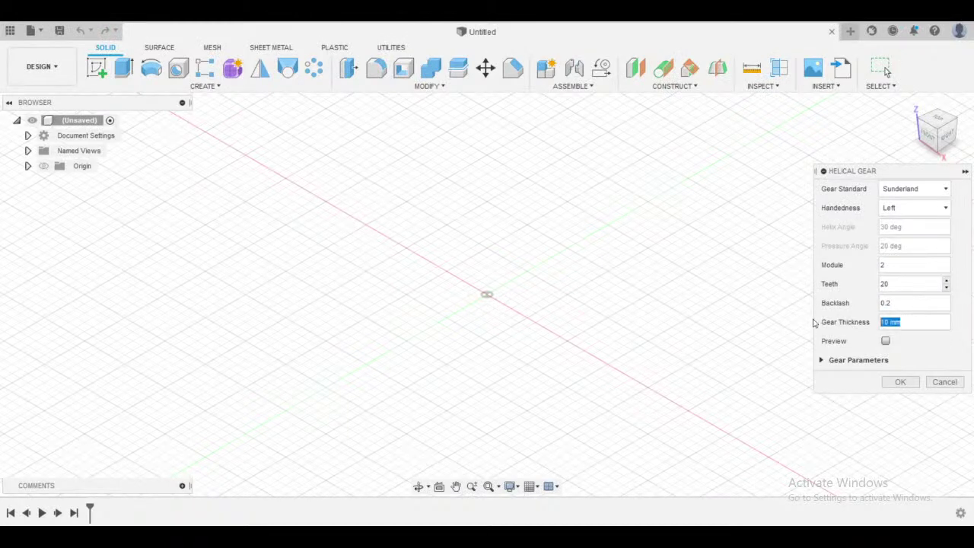
text(6)
click(896, 381)
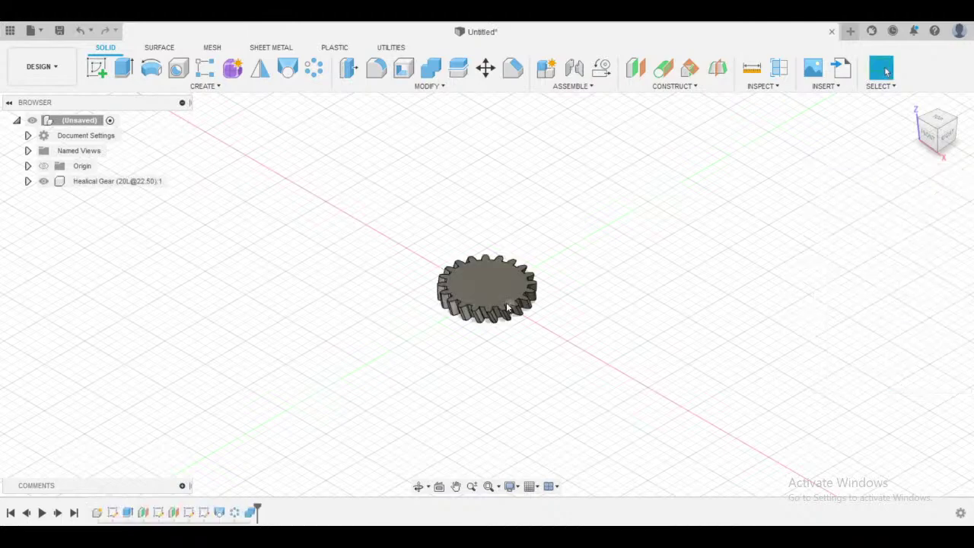
- Mirror the small gear body about its upper face to form a herringbone gear
scroll(533, 300, up, 5)
shift+middle_drag(580, 297, 299, 152)
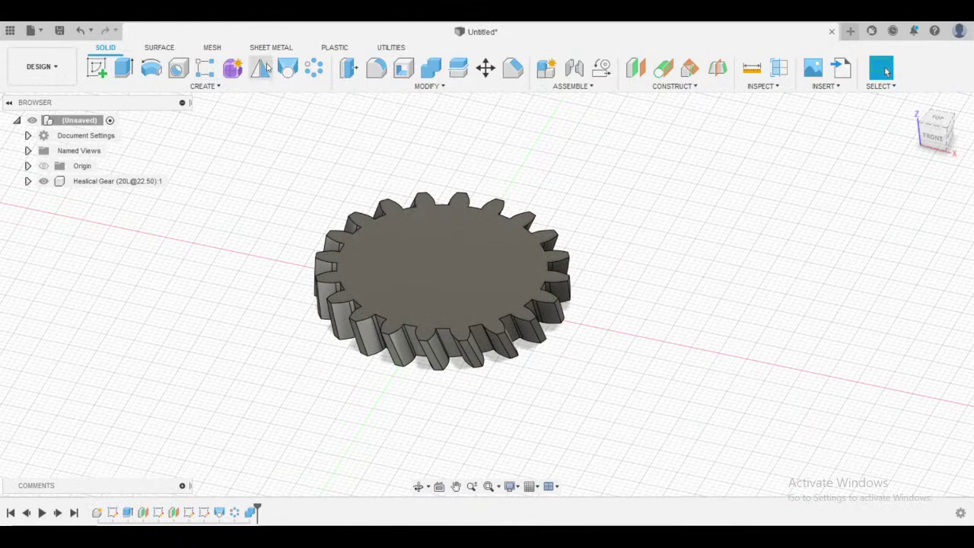
click(262, 68)
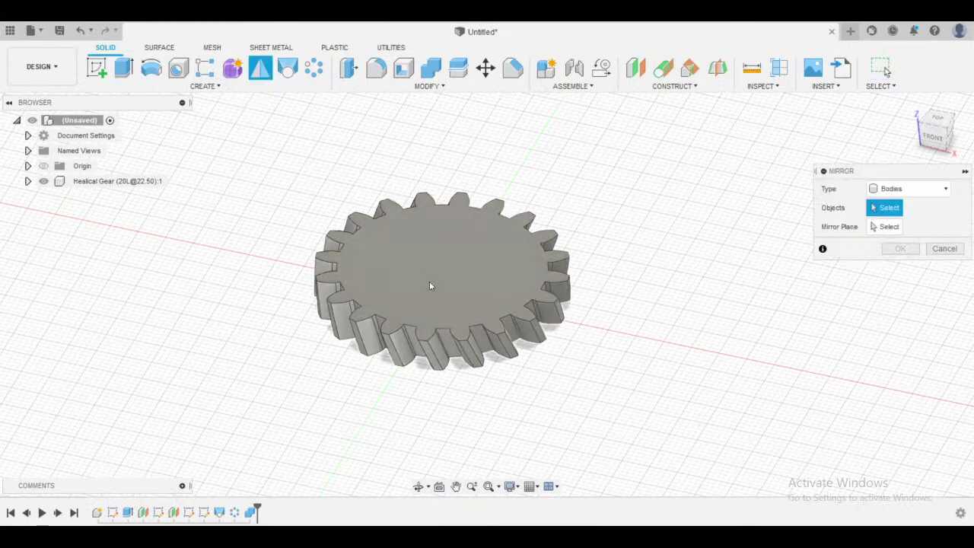
click(886, 227)
click(525, 293)
click(901, 267)
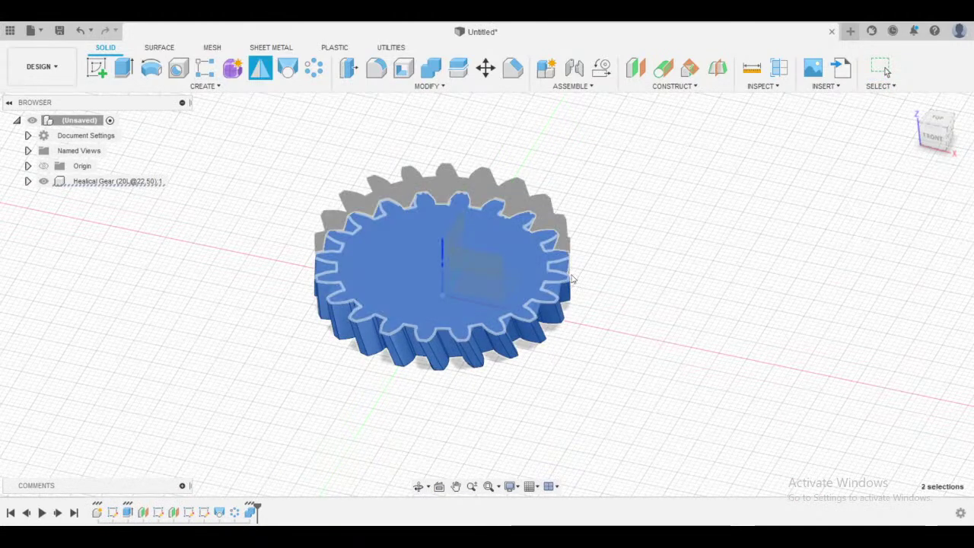
- Sketch a circle centred on the small gear's upper face, dimension its diameter to 8 mm and finish the sketch
shift+middle_drag(620, 268, 307, 173)
click(96, 68)
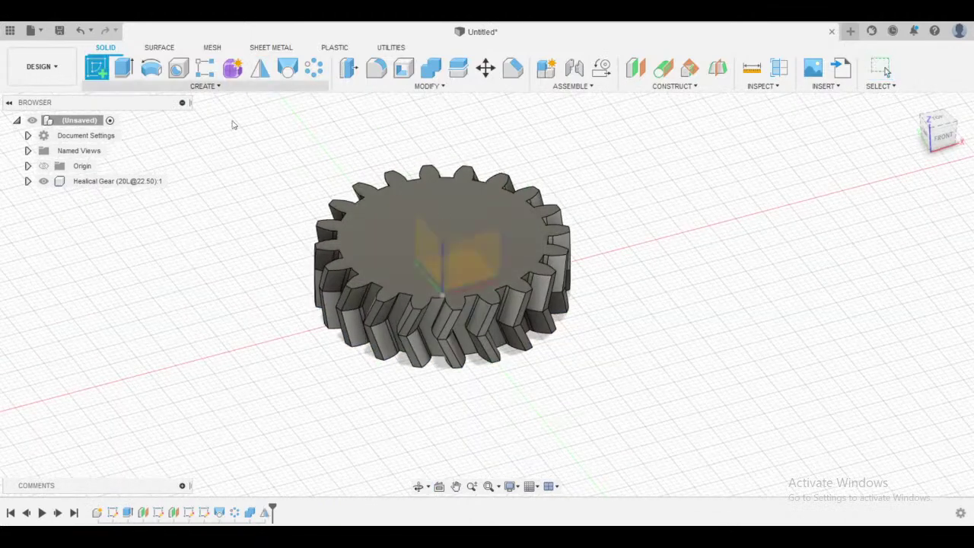
click(439, 277)
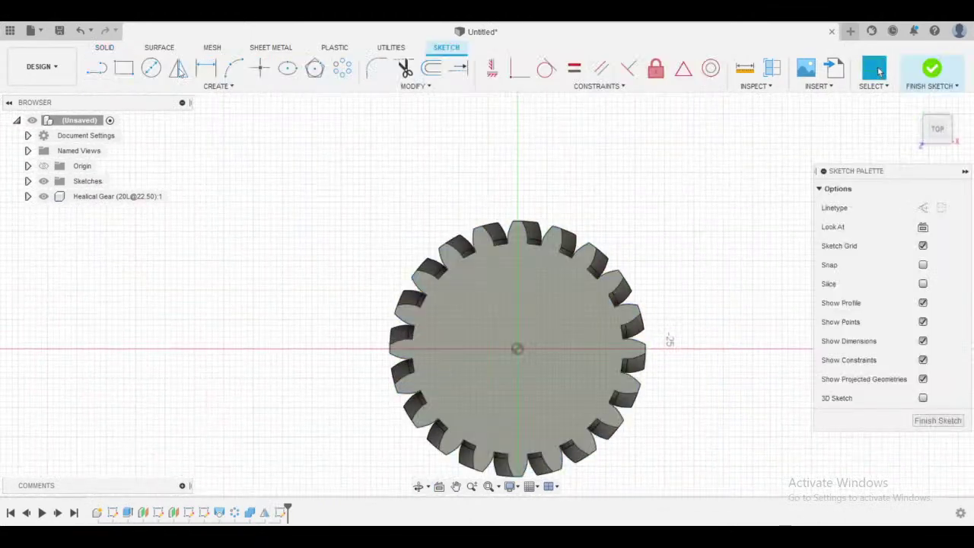
key(c)
click(516, 349)
click(537, 330)
key(d)
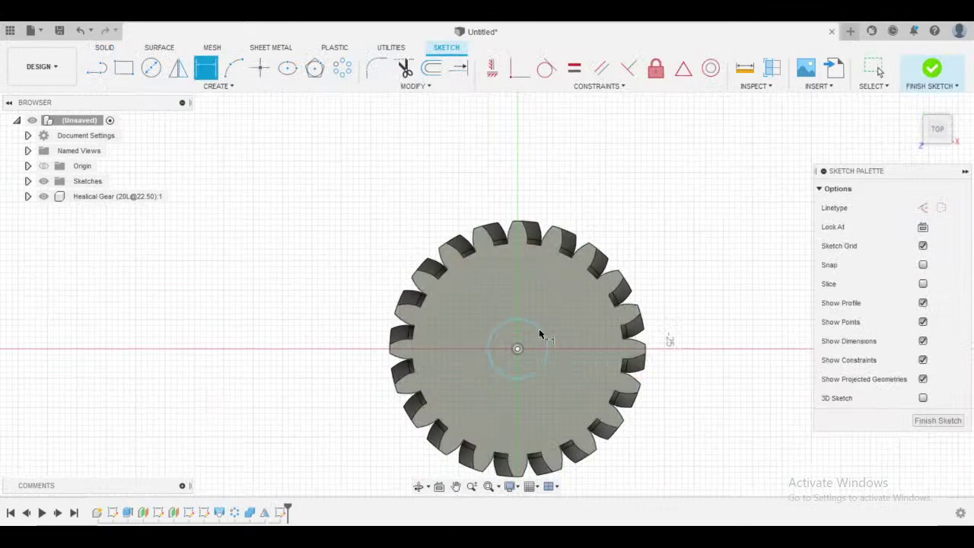
click(540, 328)
click(657, 208)
text(8)
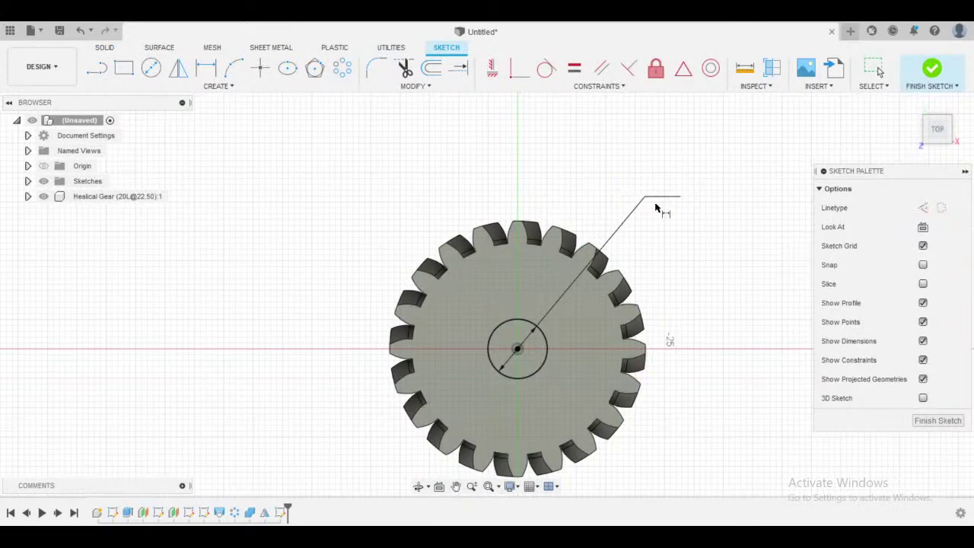
key(Return)
shift+middle_drag(674, 229, 677, 216)
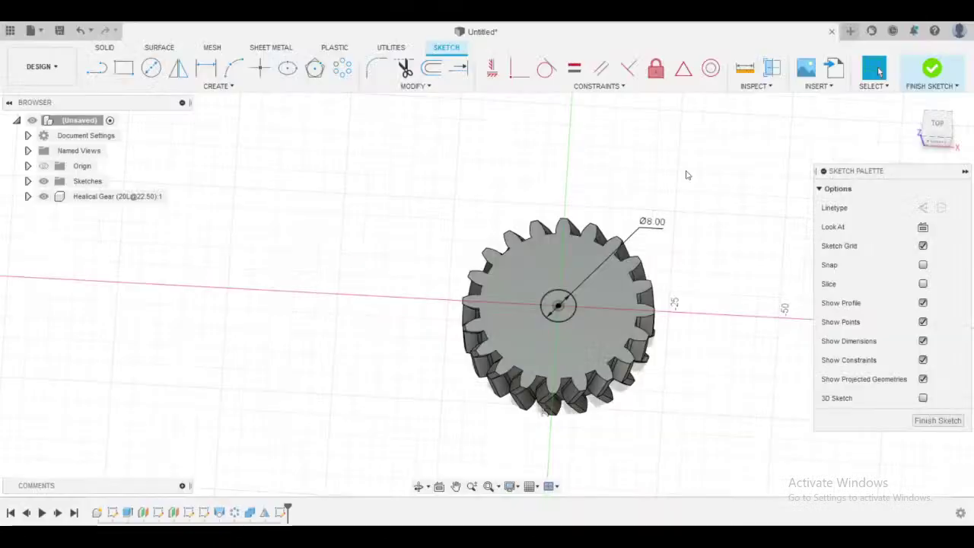
click(932, 68)
- Extrude the 8 mm circle -20 mm as a cut through the small gear to make its centre bore
click(123, 69)
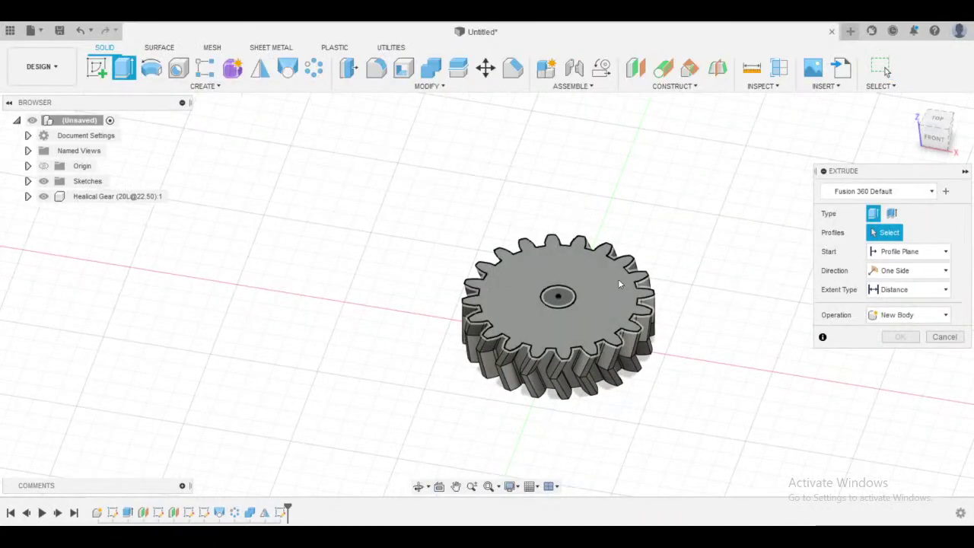
click(559, 296)
drag(559, 316, 569, 360)
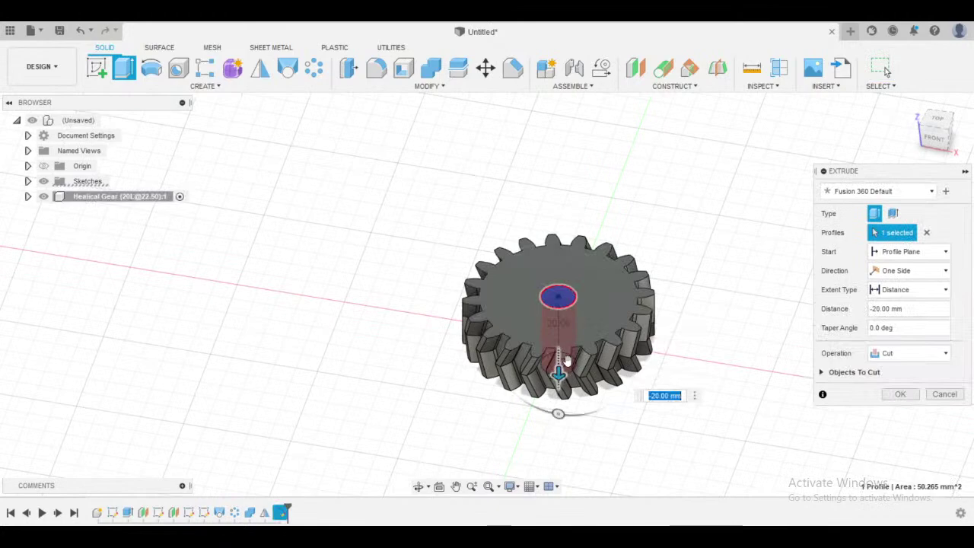
key(Return)
shift+middle_drag(569, 360, 652, 374)
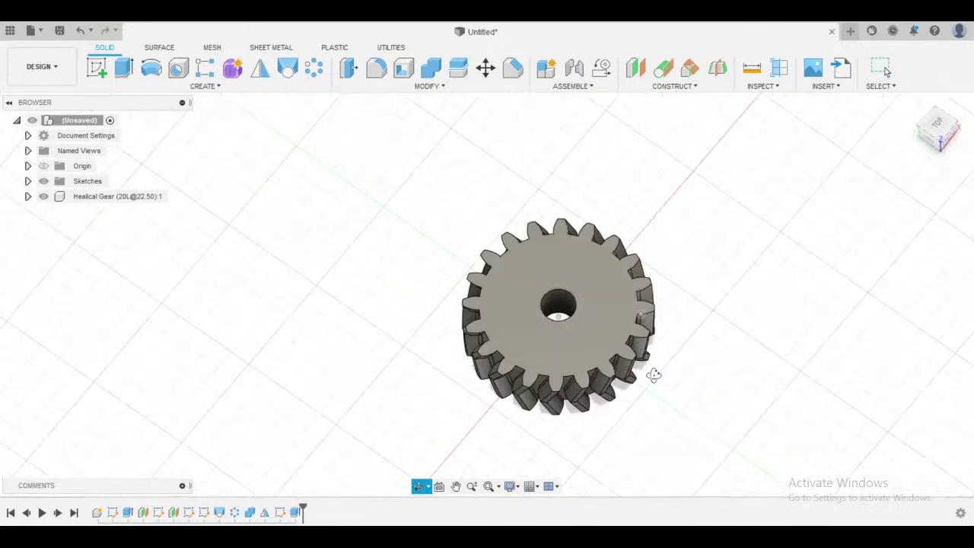
- Save the small gear design as Küçük Dişli in the PDC 2022 Eğitim > Assembly folder
key(ctrl+s)
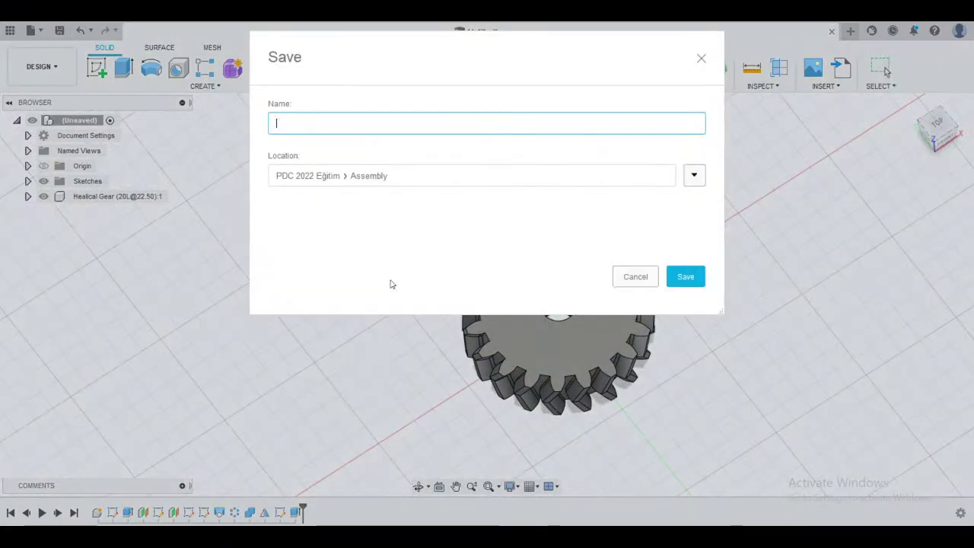
text(Küçük Dişli)
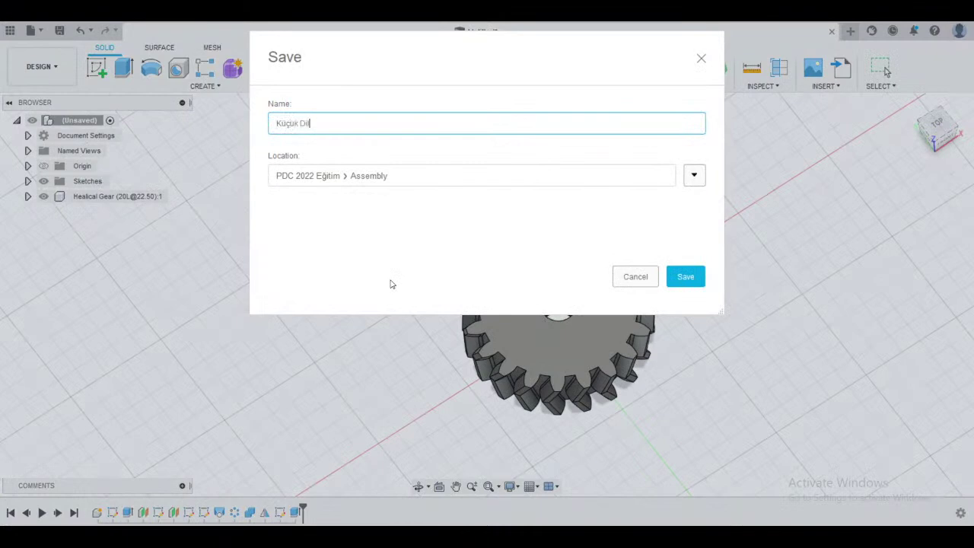
key(BackSpace)
key(BackSpace)
key(BackSpace)
text(şli)
key(Return)
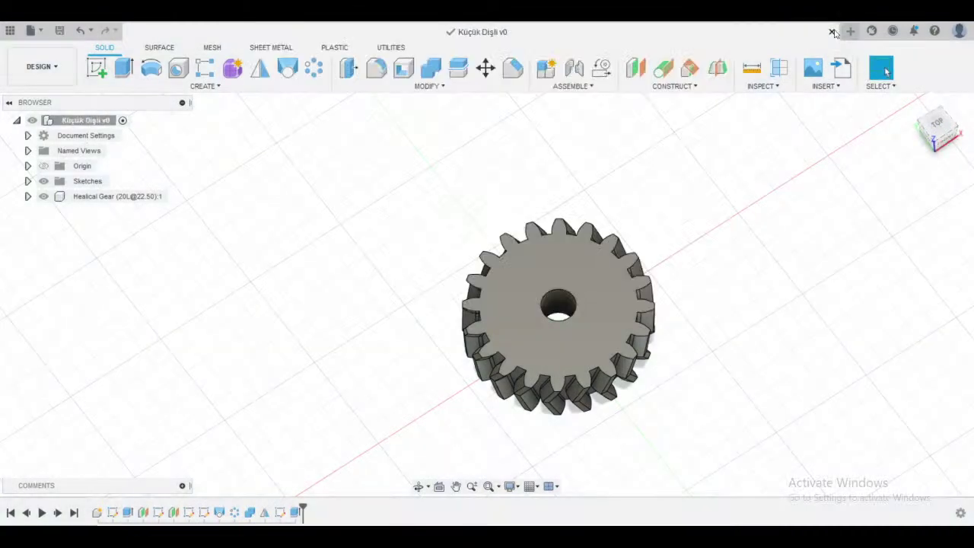
- Close the small gear design and look through the parts saved in the PDC 2022 Eğitim > Assembly folder
click(831, 32)
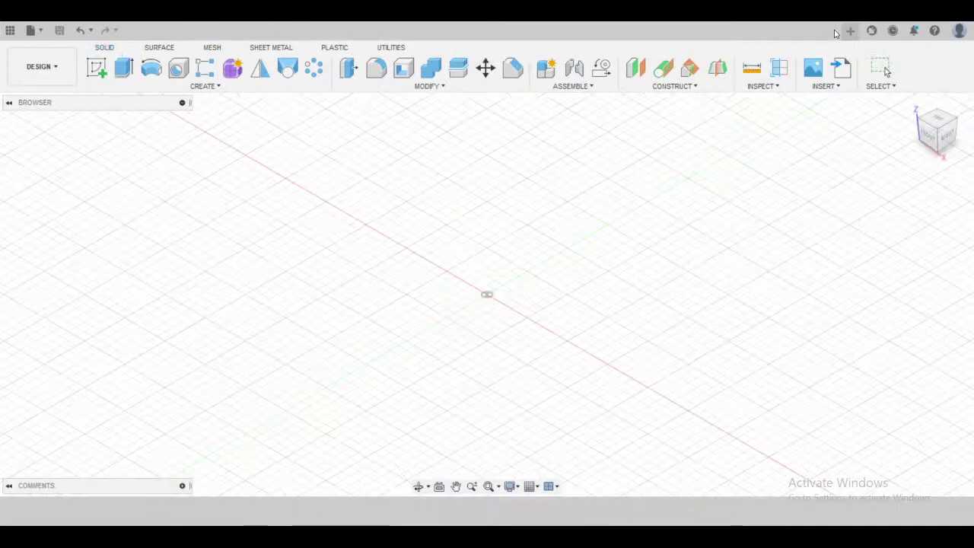
click(9, 30)
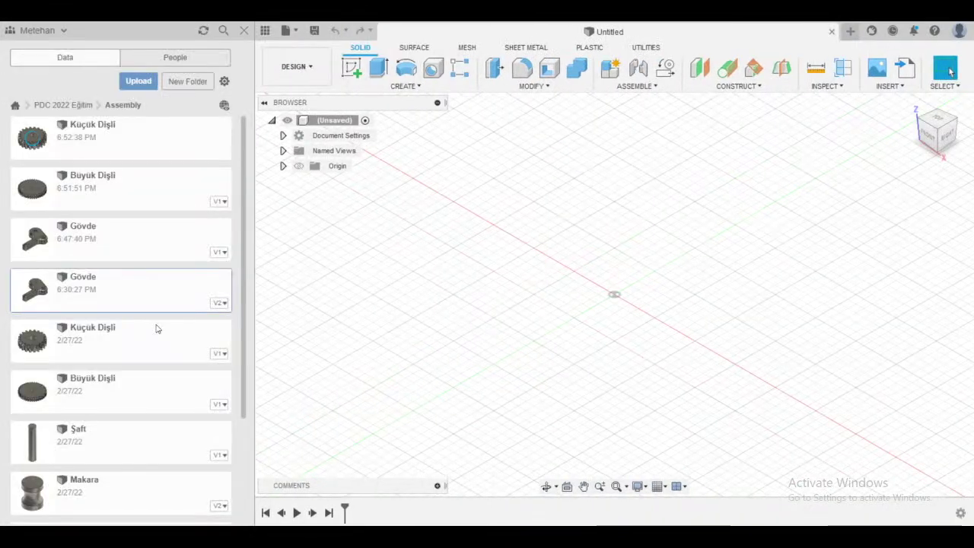
scroll(141, 299, down, 3)
scroll(131, 306, up, 2)
scroll(119, 257, down, 3)
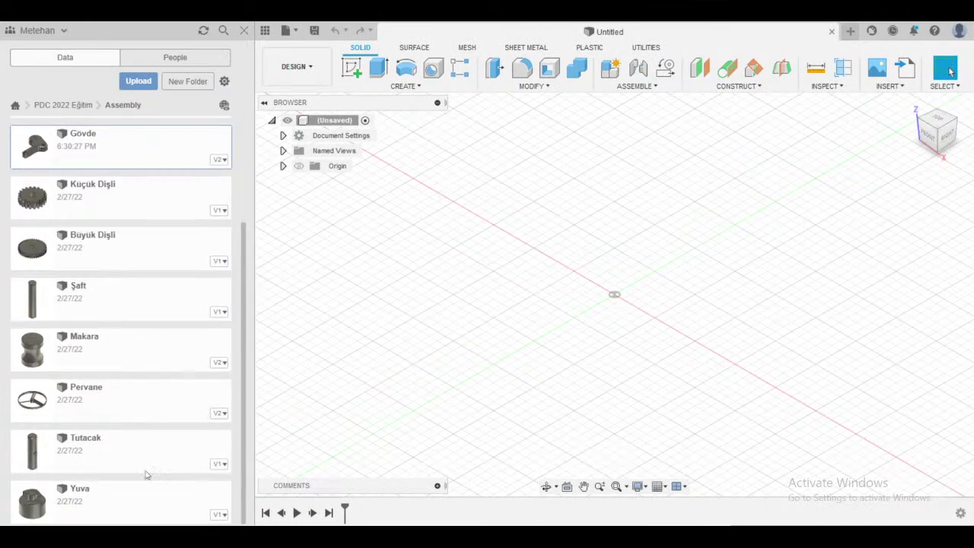
scroll(147, 474, up, 2)
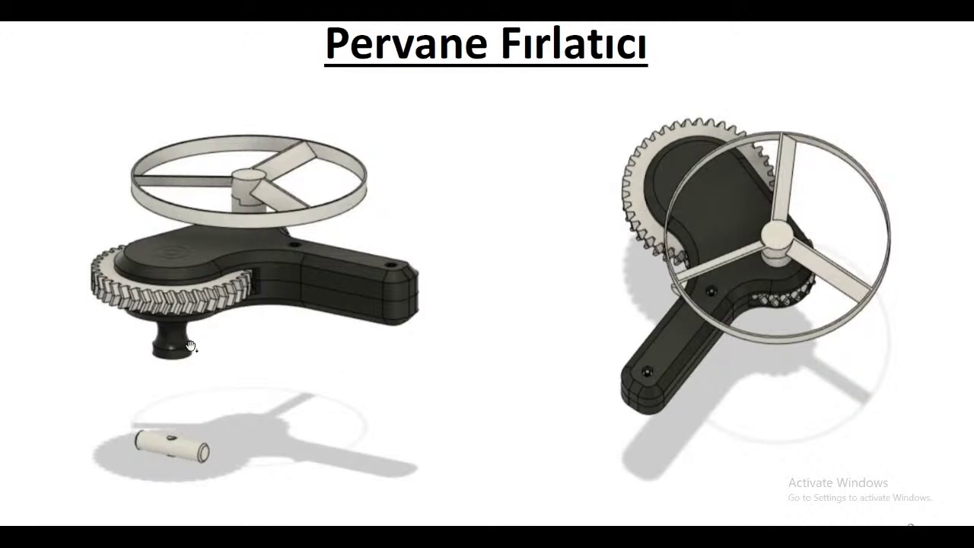
- Review the Pervane Fırlatıcı presentation slides from the overview through Makara, propeller and body to the helical gear settings, and return to the empty Fusion 360 design
scroll(695, 130, down, 8)
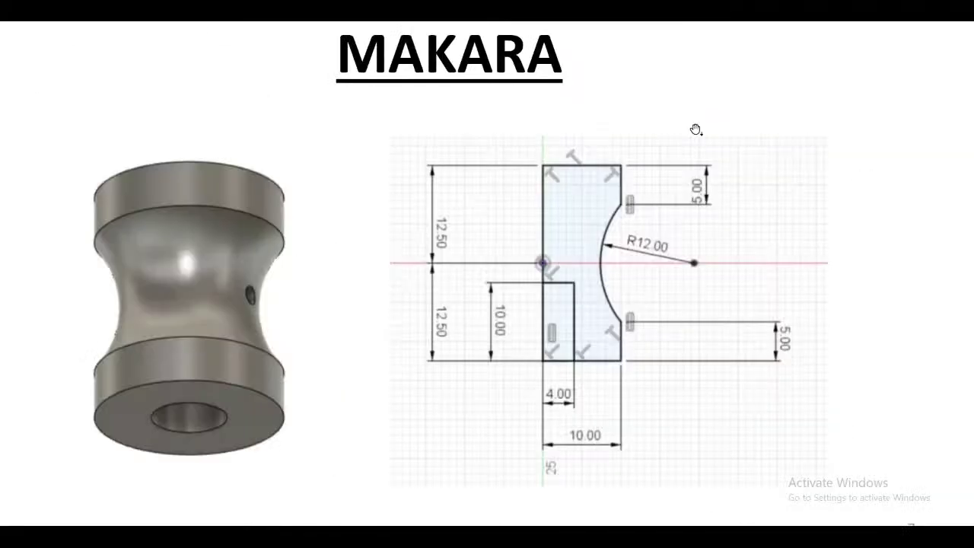
scroll(694, 128, down, 3)
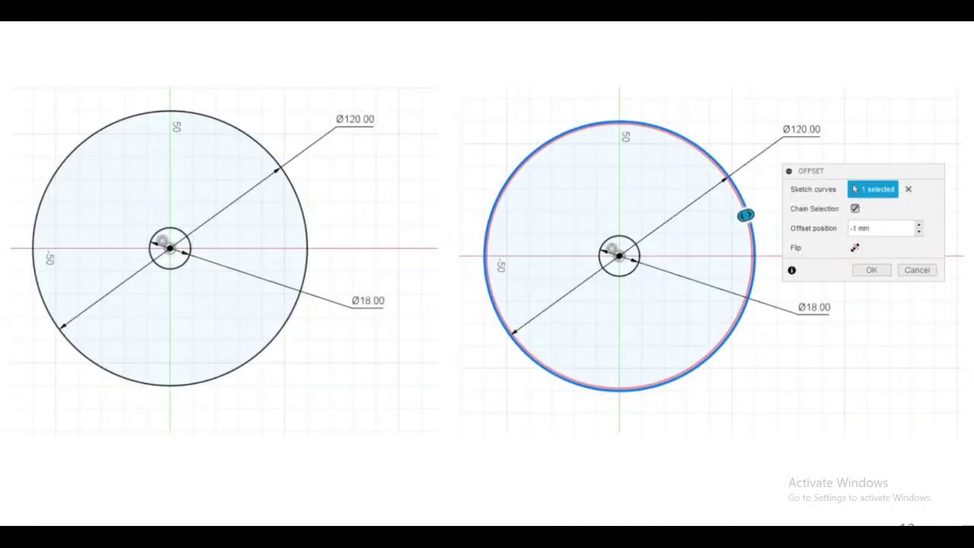
scroll(487, 274, down, 3)
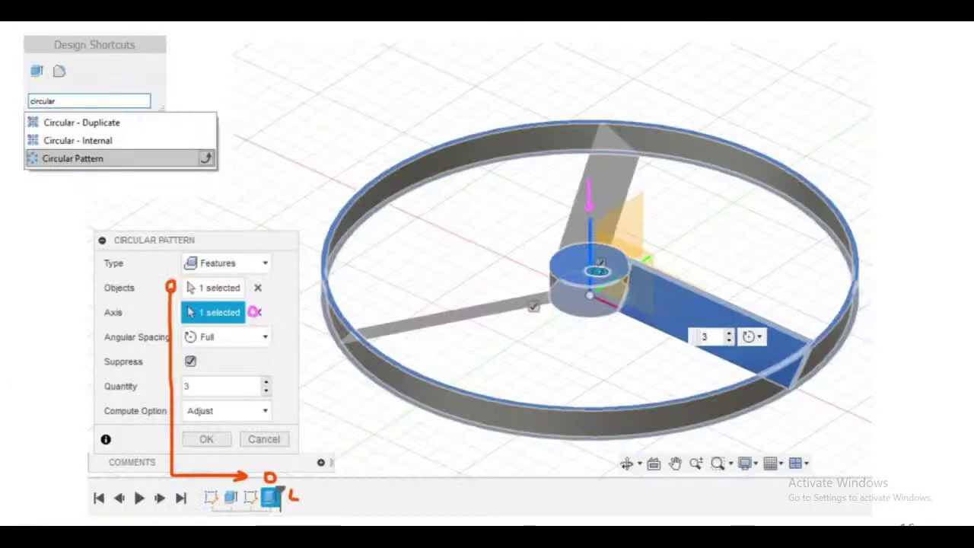
scroll(487, 274, down, 4)
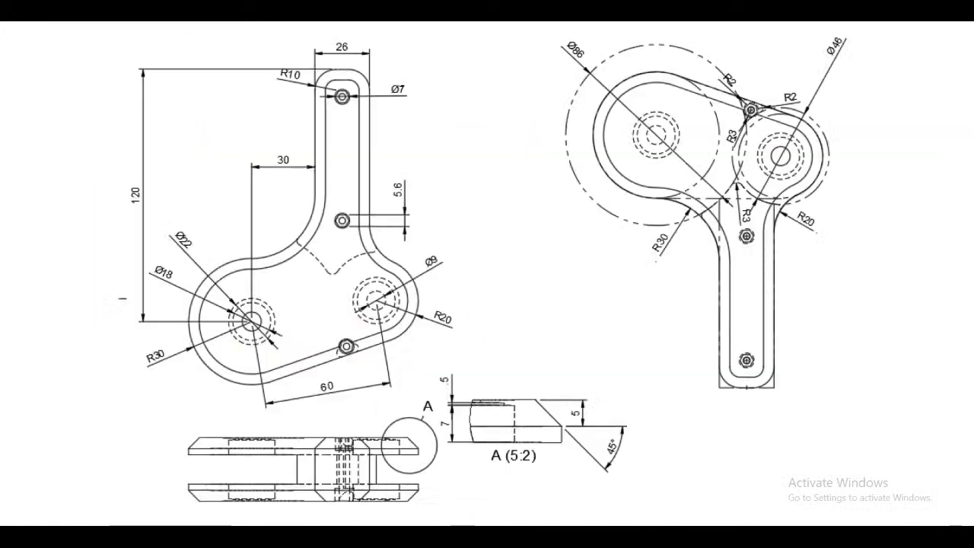
scroll(487, 274, down, 4)
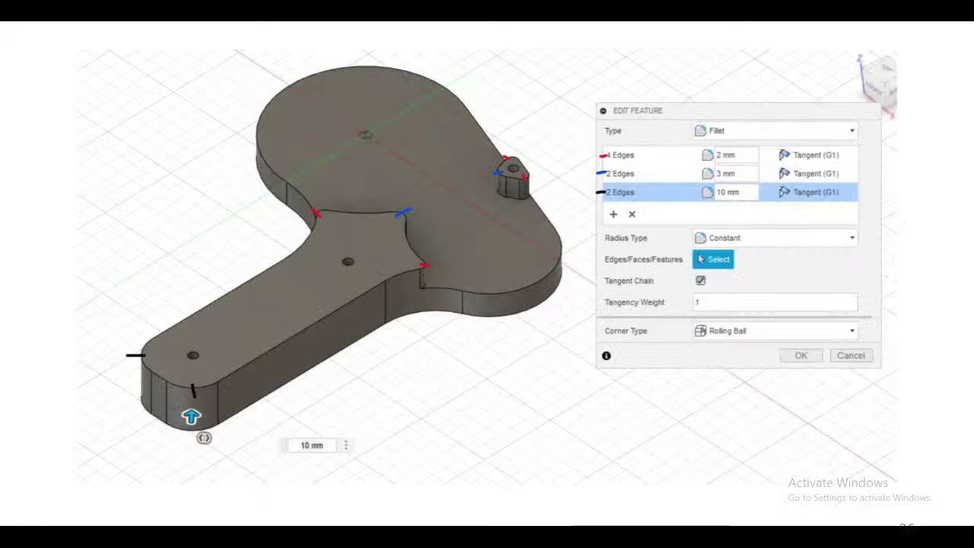
key(Right)
scroll(487, 274, down, 1)
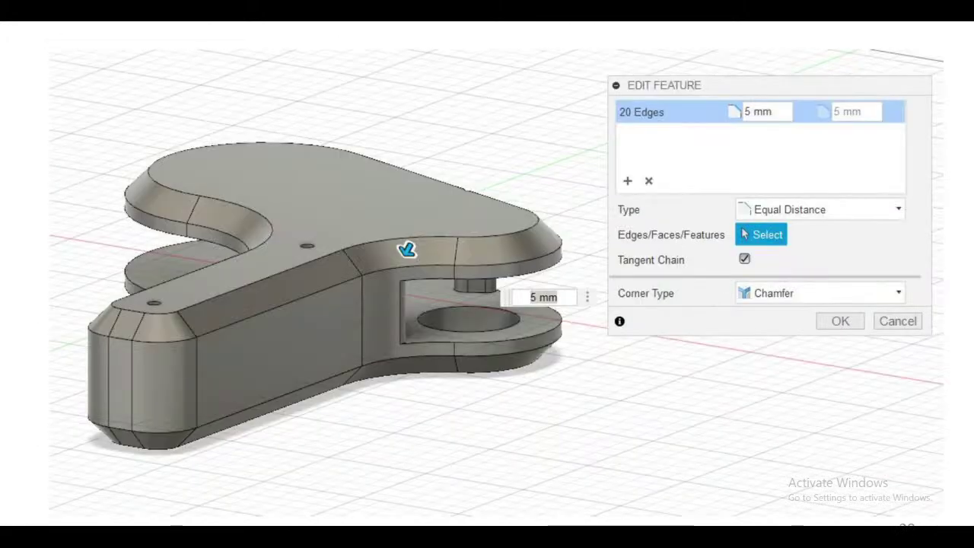
scroll(487, 274, down, 1)
key(Right)
key(Right)
key(Right)
key(Right)
key(Right)
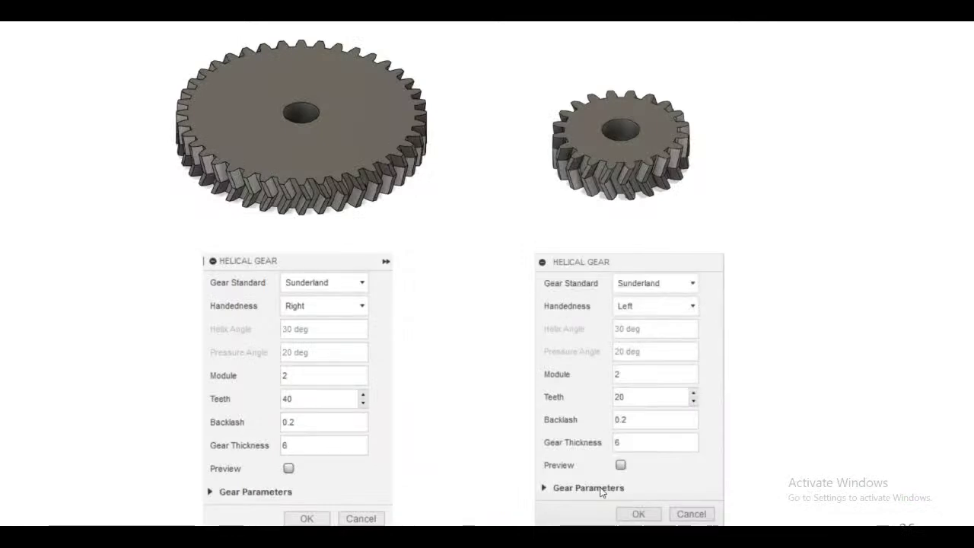
key(alt+Tab)
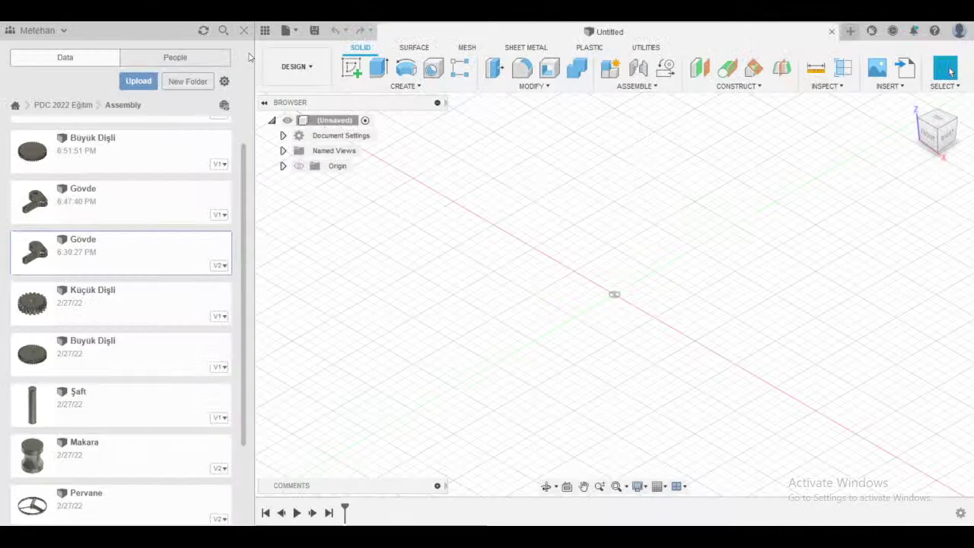
click(244, 32)
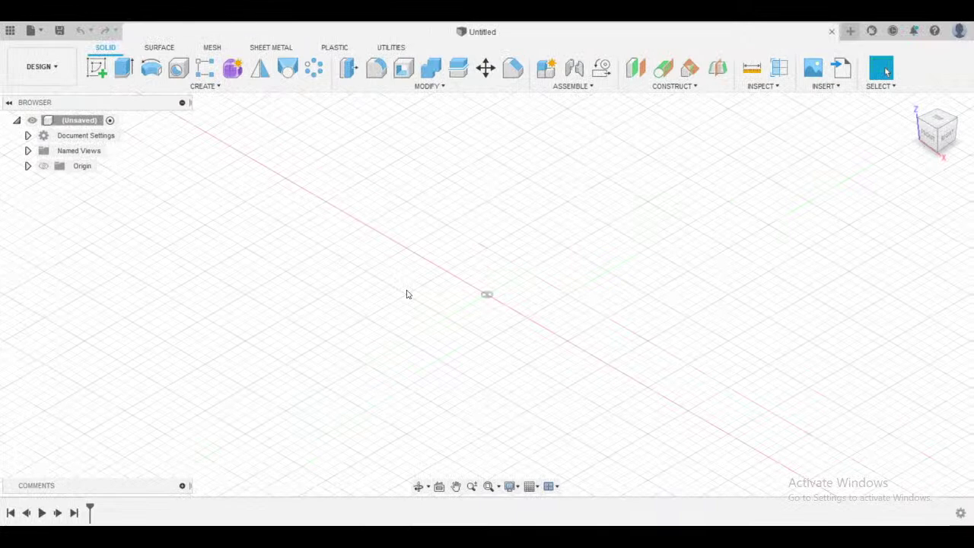
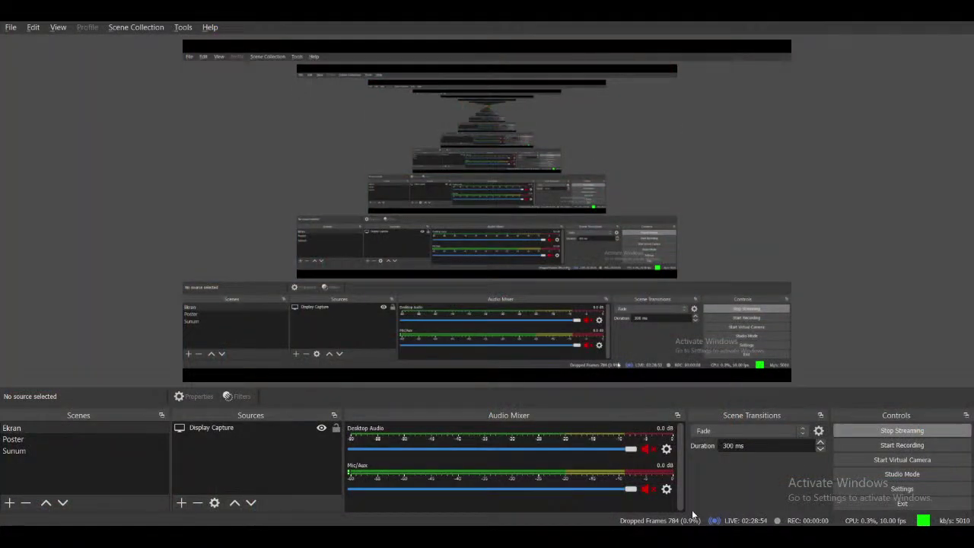
key(ctrl+m)
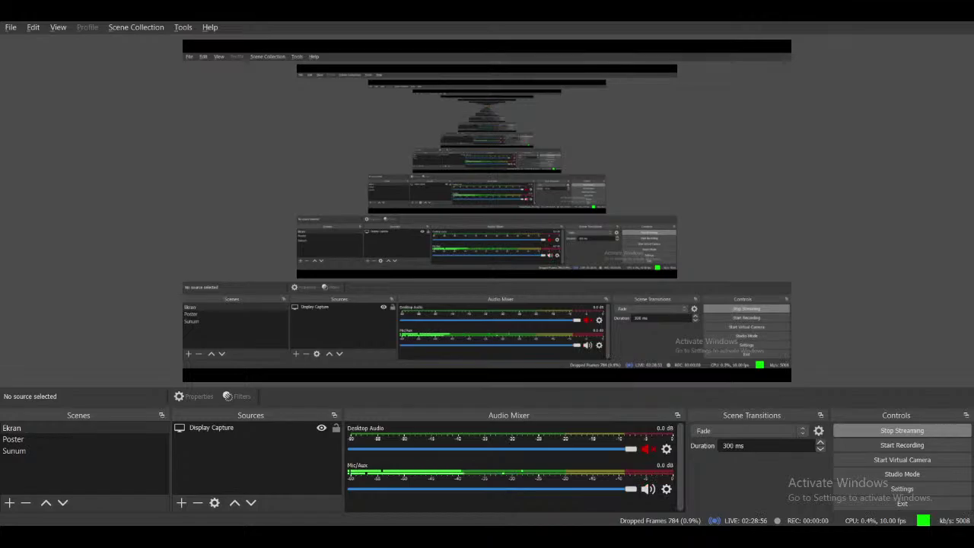
key(alt+Tab)
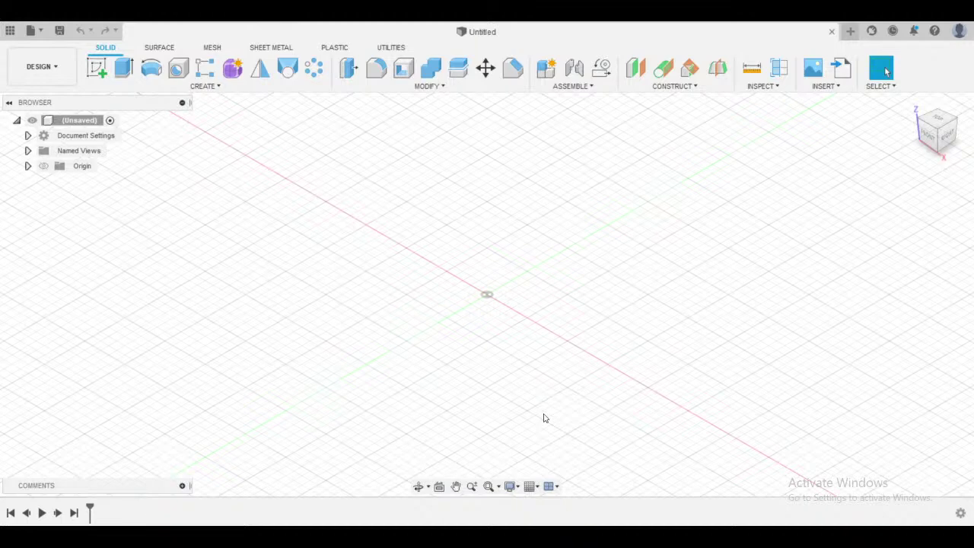
click(204, 86)
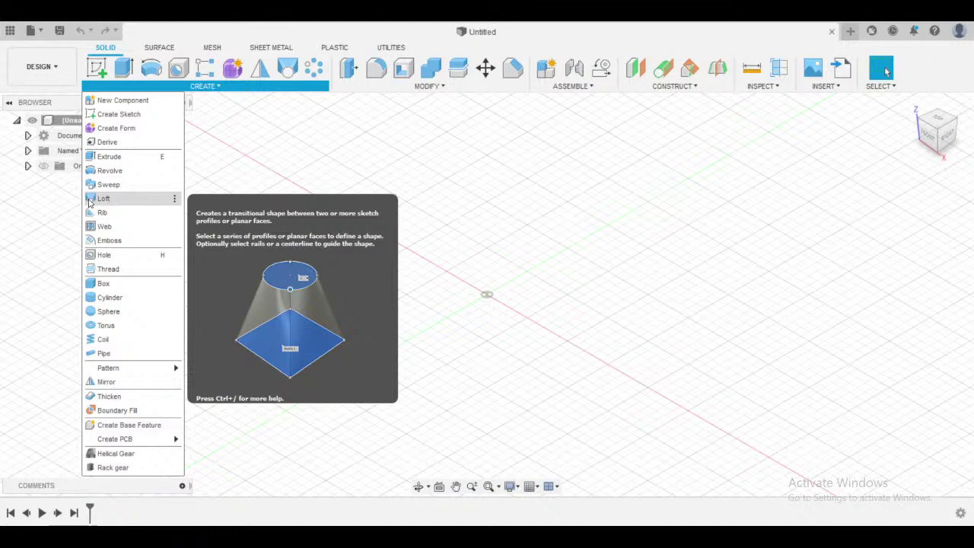
click(359, 197)
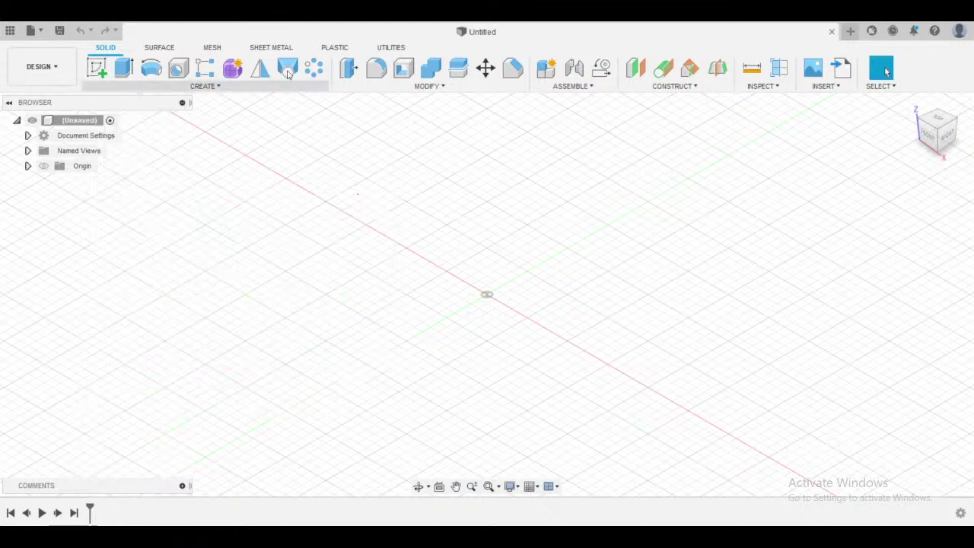
- Start a sketch on the horizontal XY plane and draw a center rectangle about 174 by 89 mm from the origin
click(86, 70)
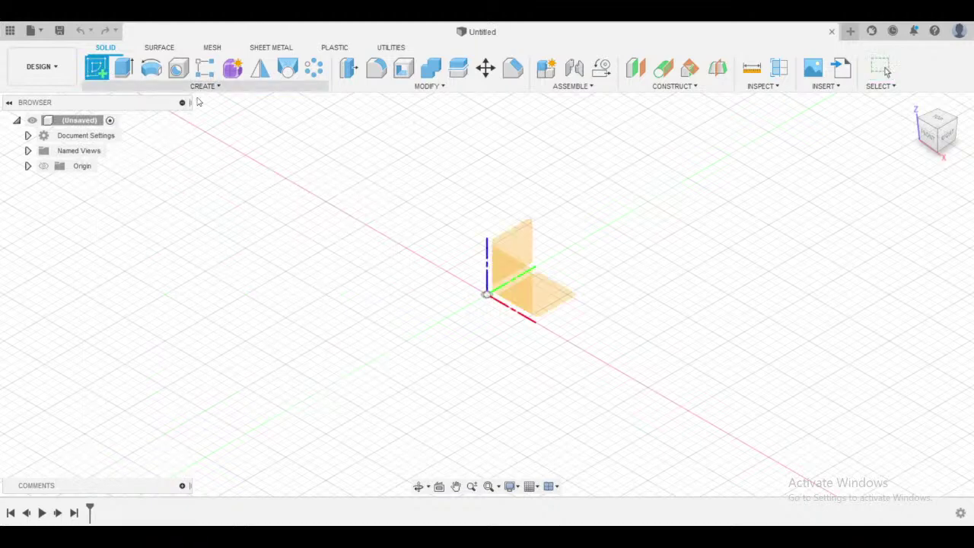
click(547, 294)
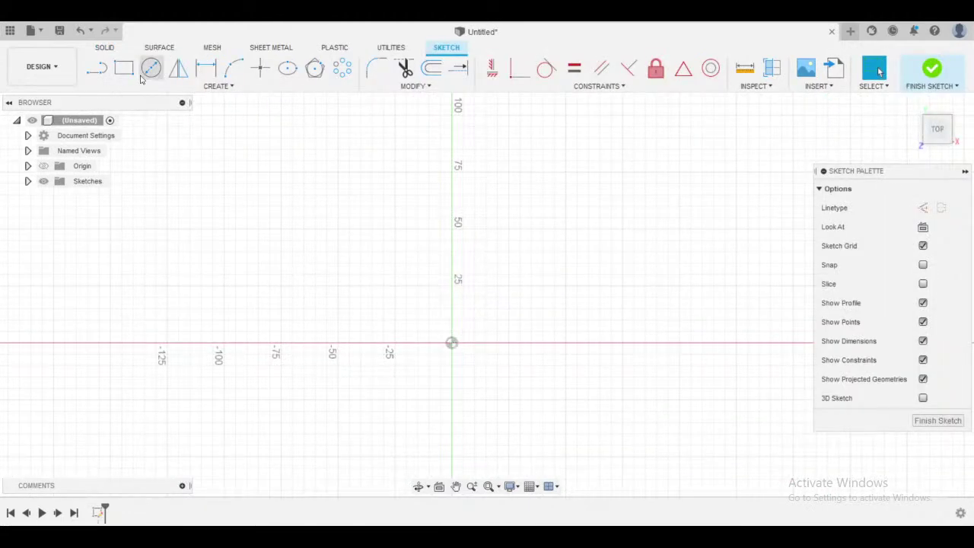
click(124, 68)
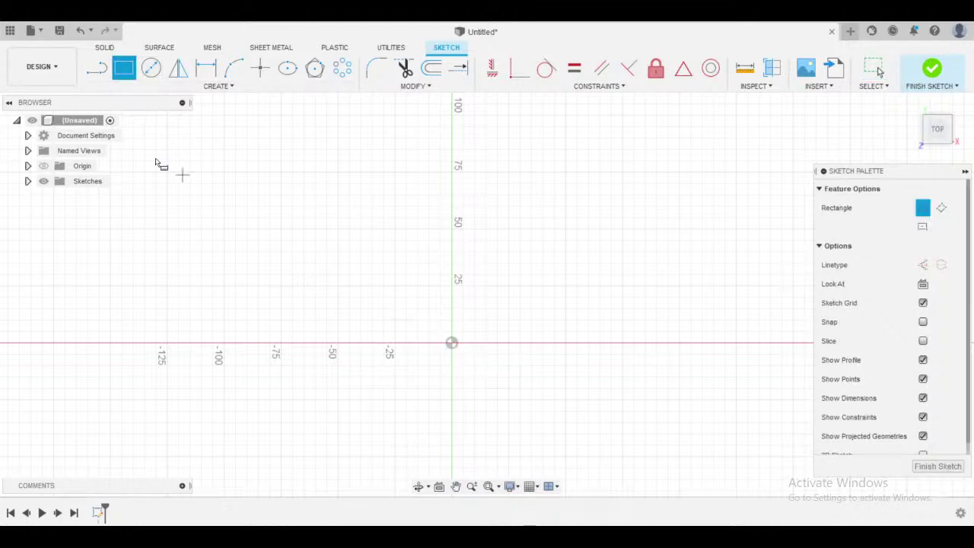
click(217, 85)
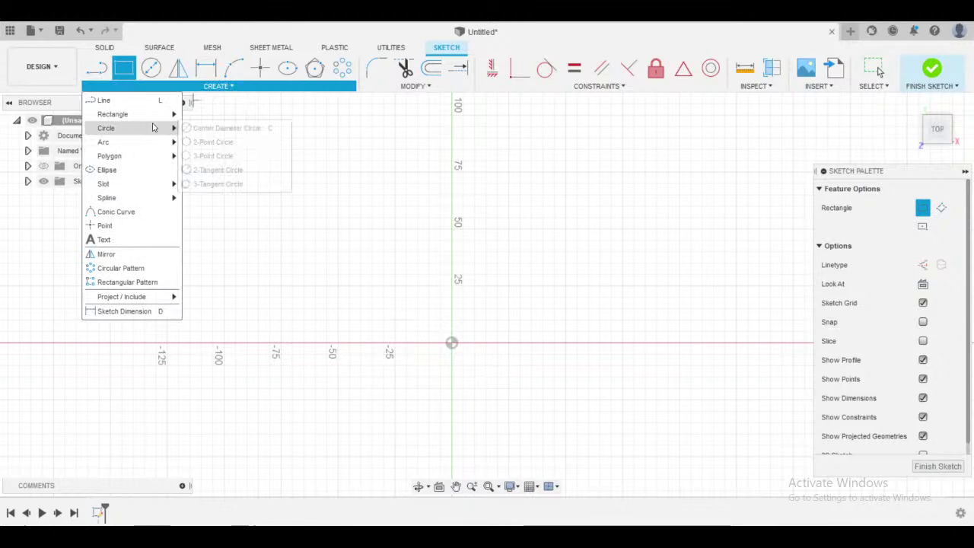
mouse_move(169, 115)
click(203, 141)
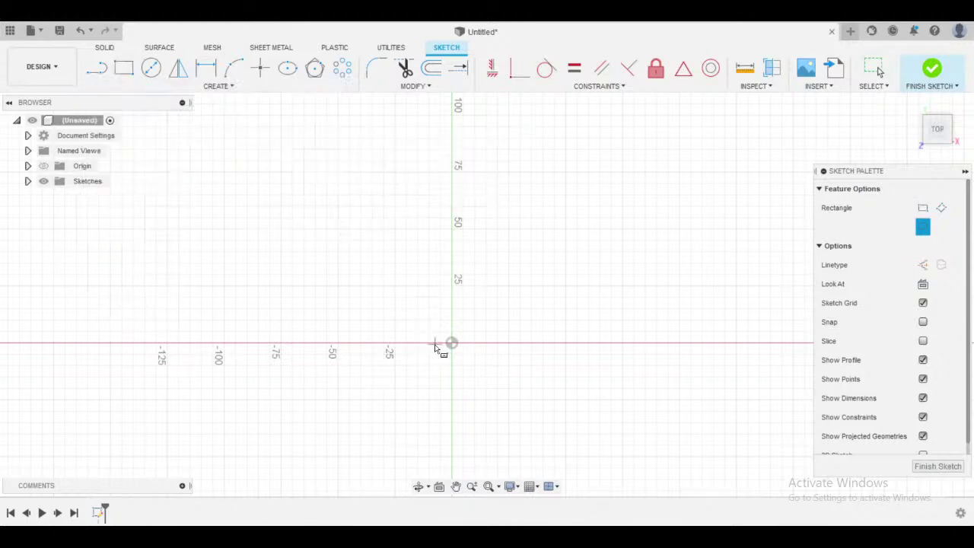
click(452, 343)
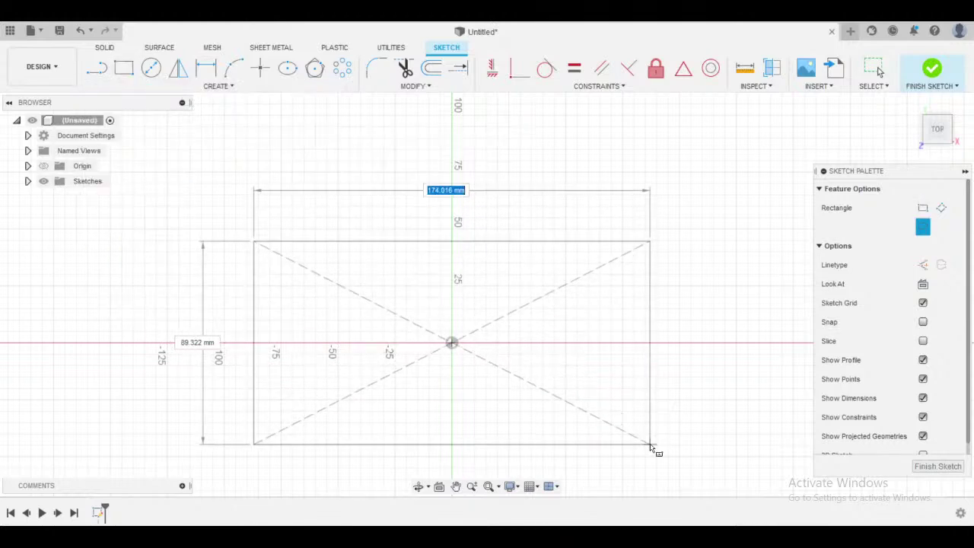
click(651, 444)
- Dimension the rectangle to 150 mm wide and 80 mm high, and finish the sketch
key(d)
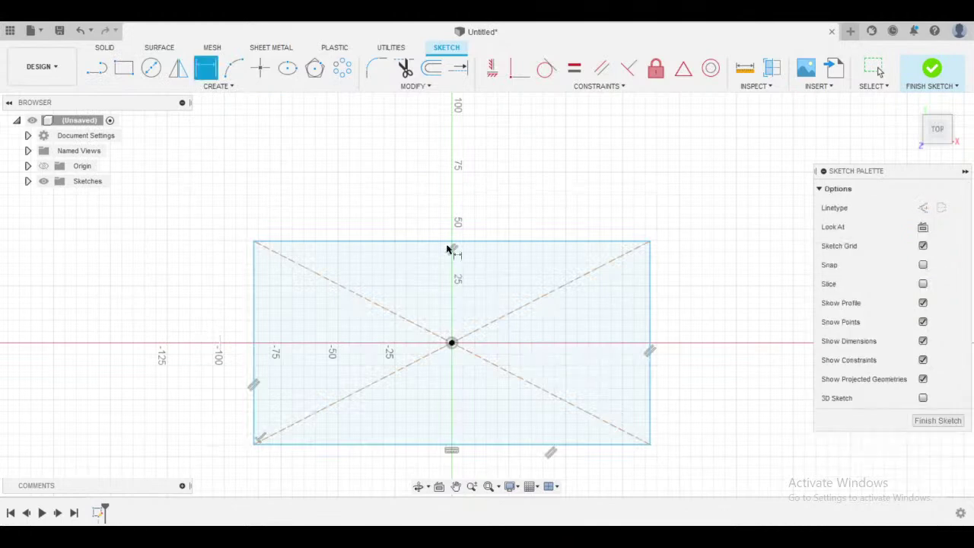
click(449, 242)
click(435, 192)
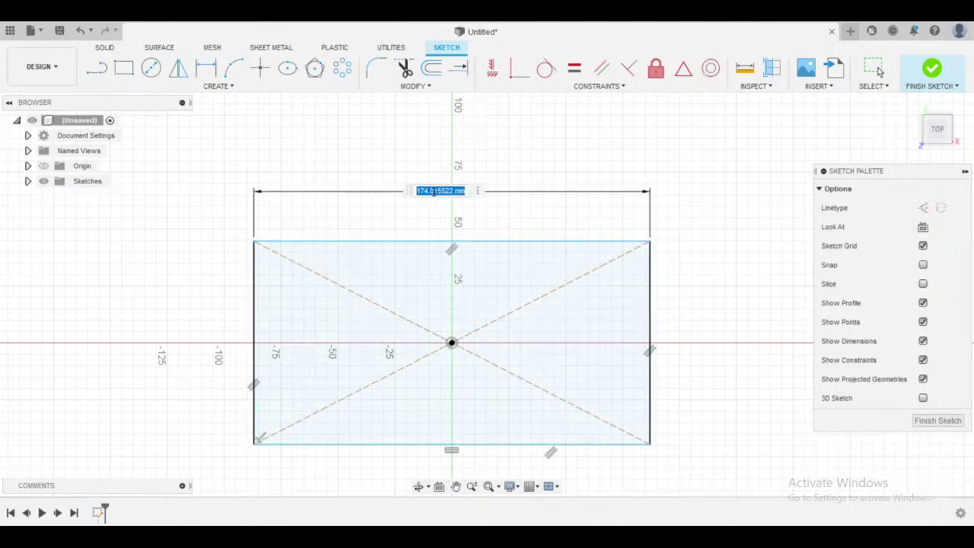
text(150)
key(Return)
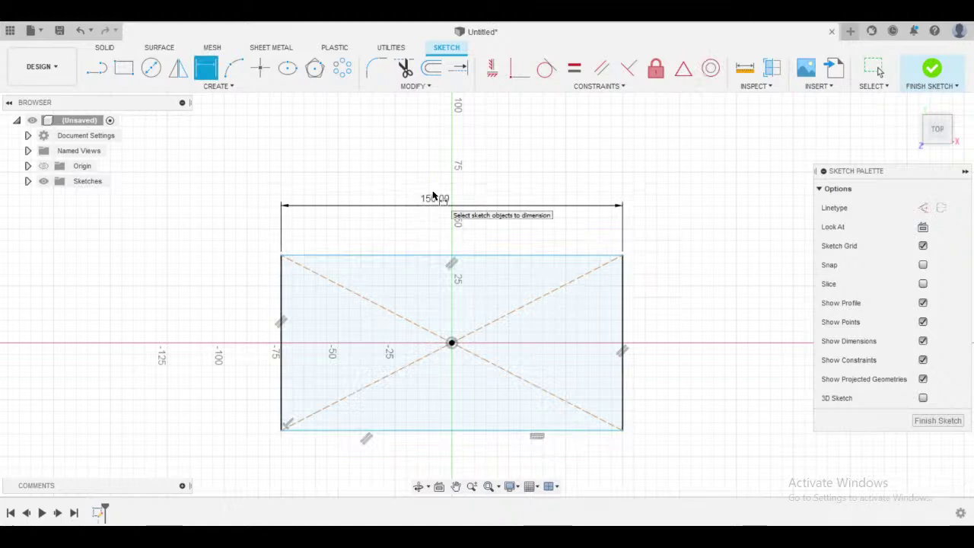
click(621, 329)
click(707, 324)
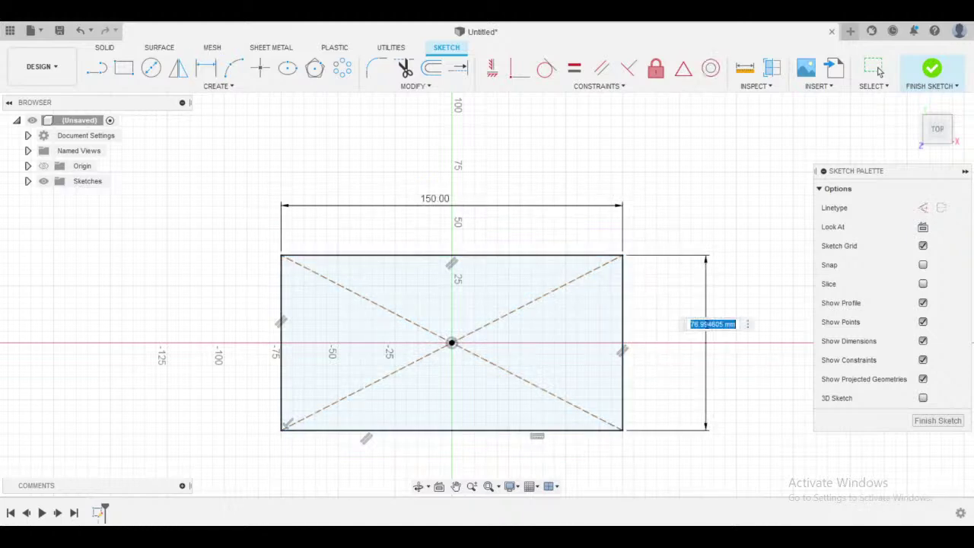
text(80)
key(Return)
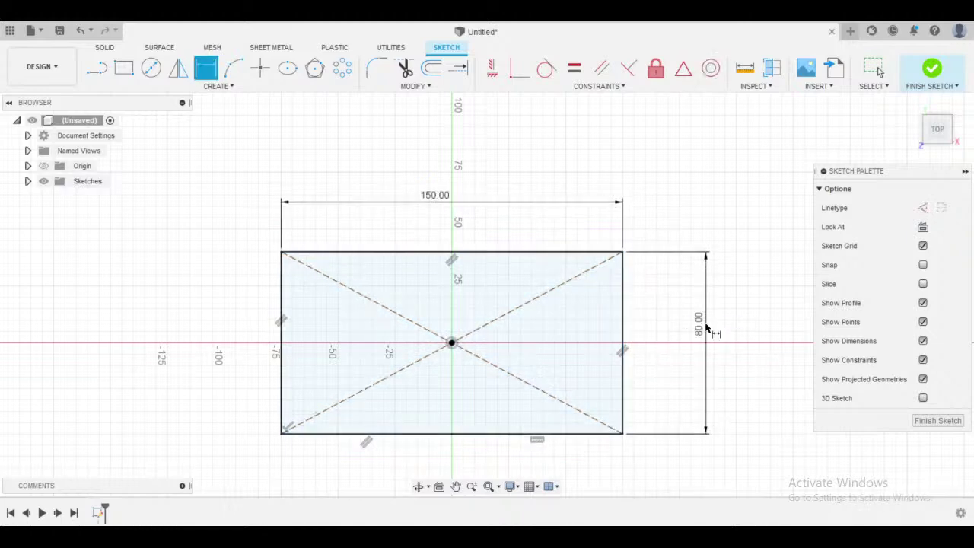
click(956, 86)
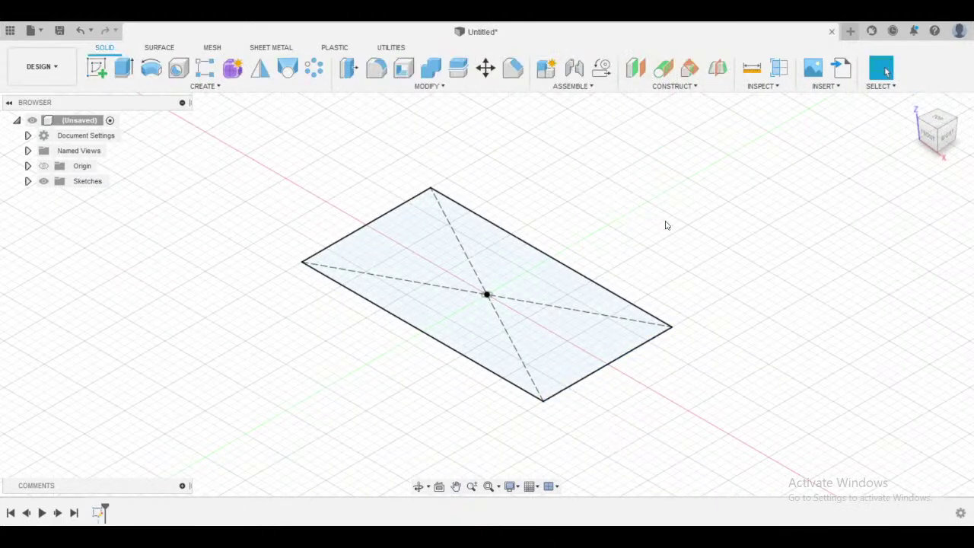
- Create an offset plane 85 mm above the horizontal XY plane
click(637, 70)
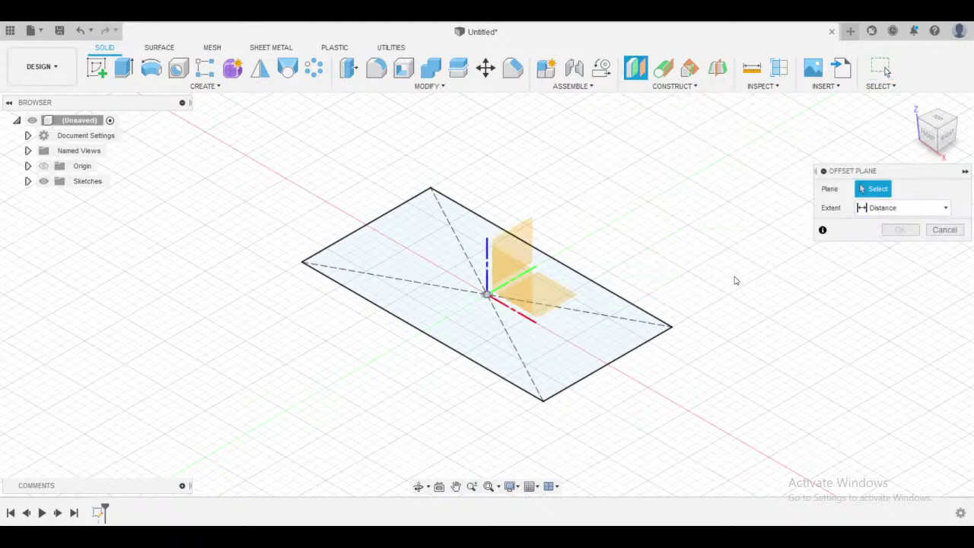
mouse_move(677, 307)
middle_down()
mouse_move(652, 305)
mouse_move(659, 311)
middle_up()
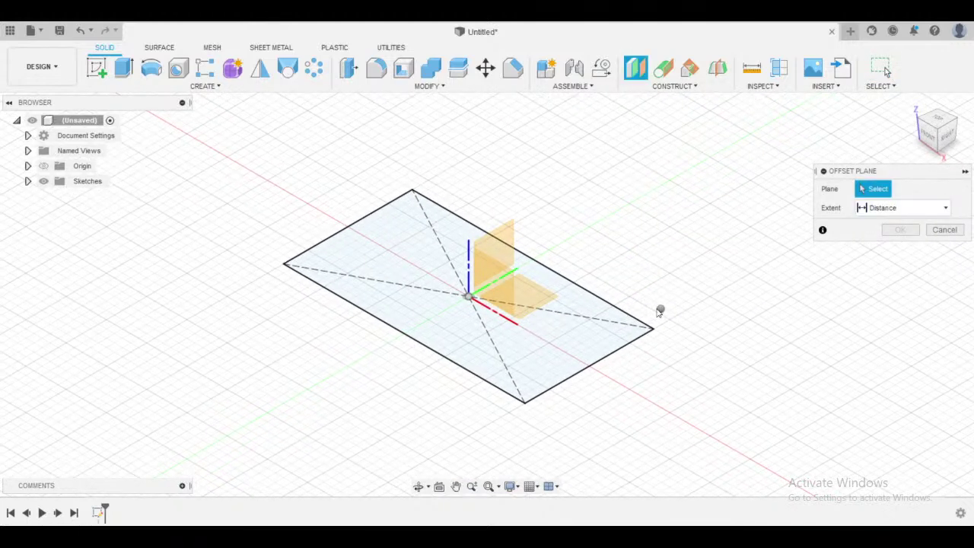
right_click(649, 310)
shift+middle_drag(627, 281, 614, 284)
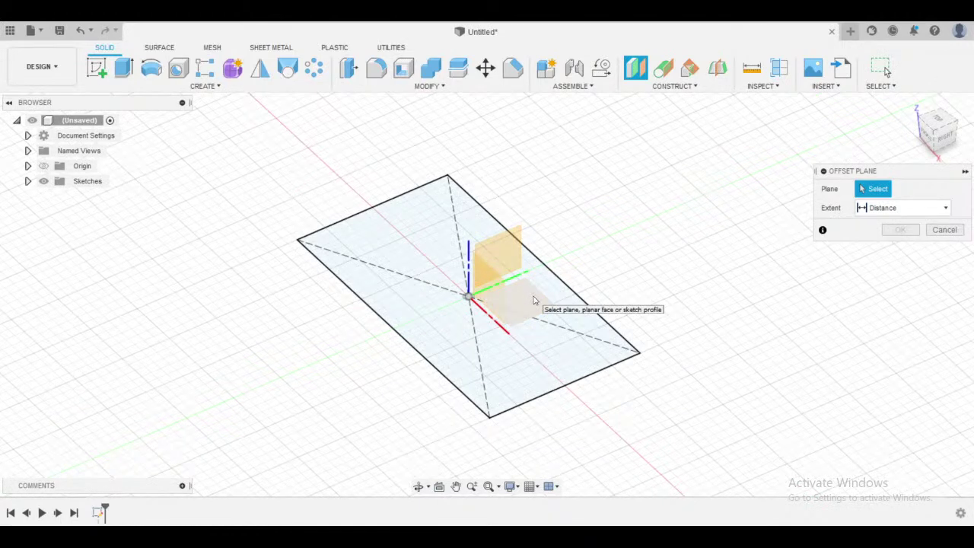
click(535, 301)
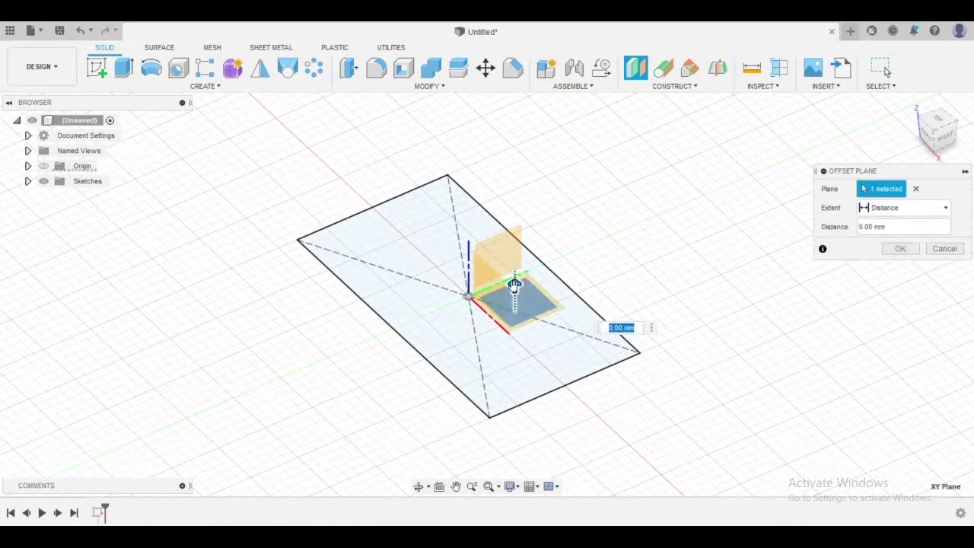
drag(514, 284, 515, 137)
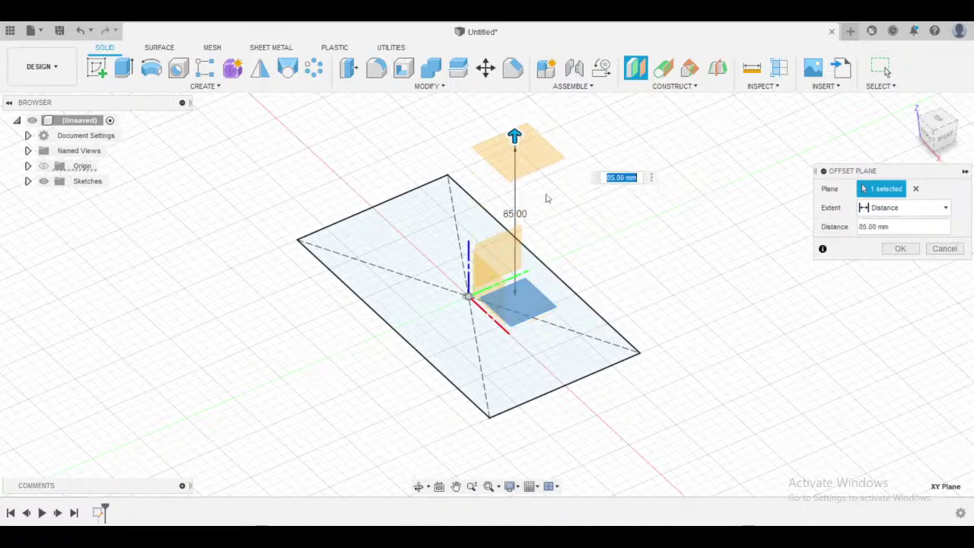
middle_drag(662, 301, 658, 362)
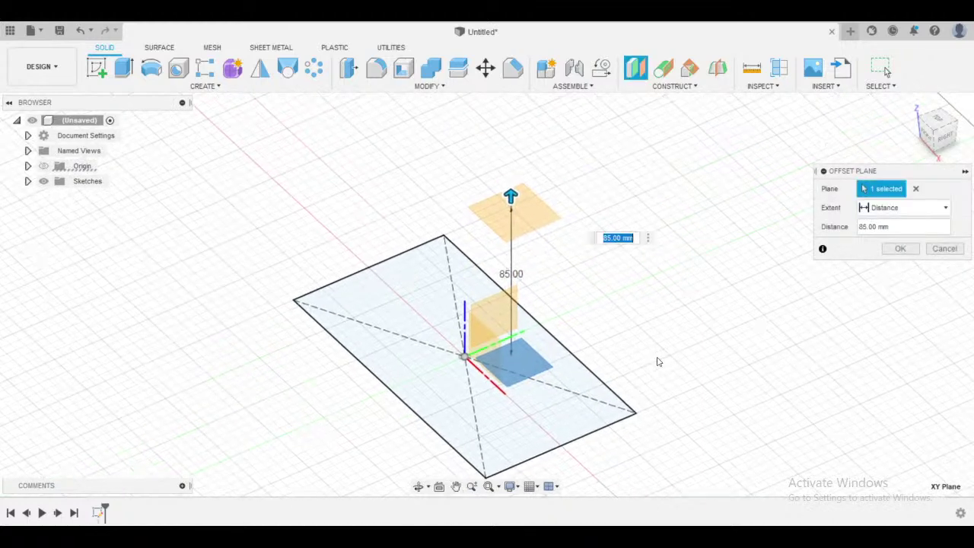
right_drag(658, 360, 646, 322)
shift+middle_drag(646, 322, 594, 255)
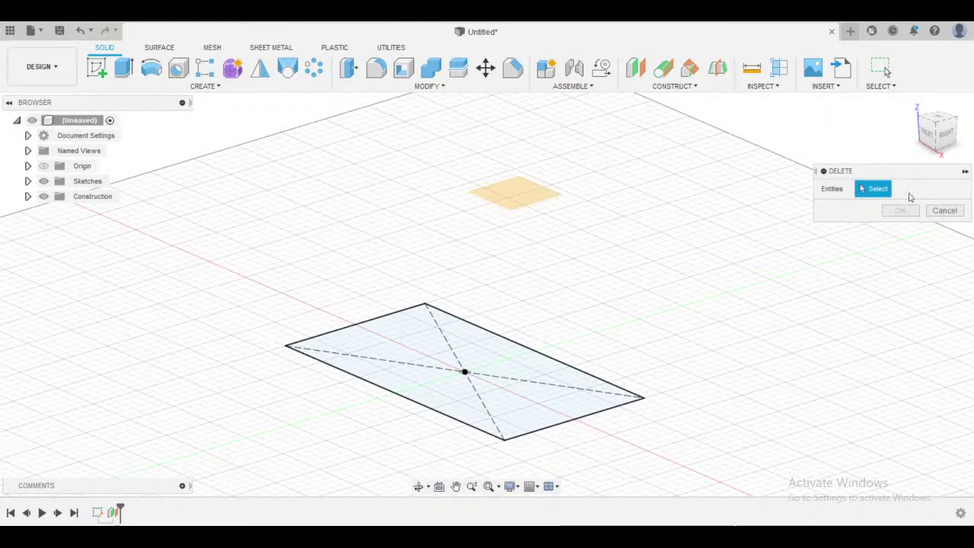
click(932, 211)
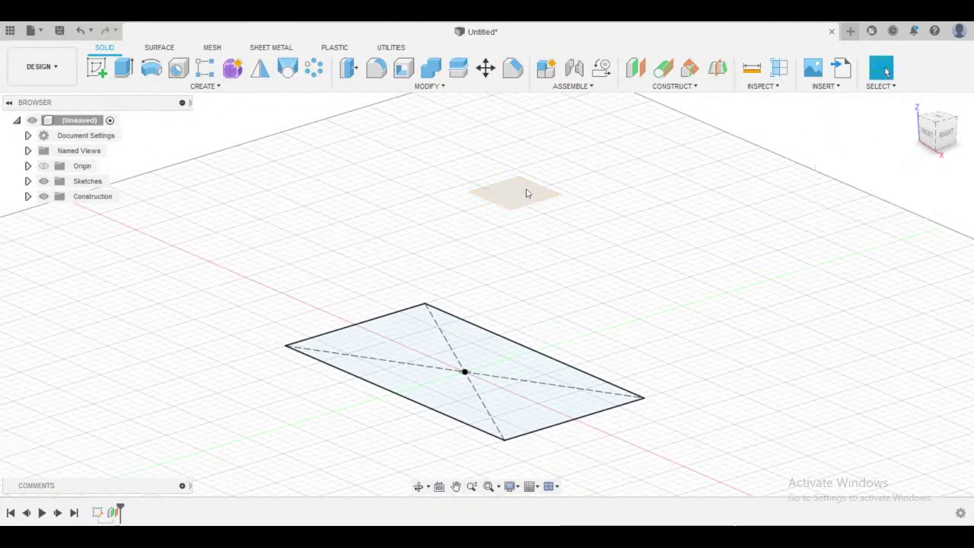
- Start a sketch on the offset plane and draw a center-diameter circle about 78 mm across beyond the rectangle's long edge
middle_drag(205, 324, 231, 330)
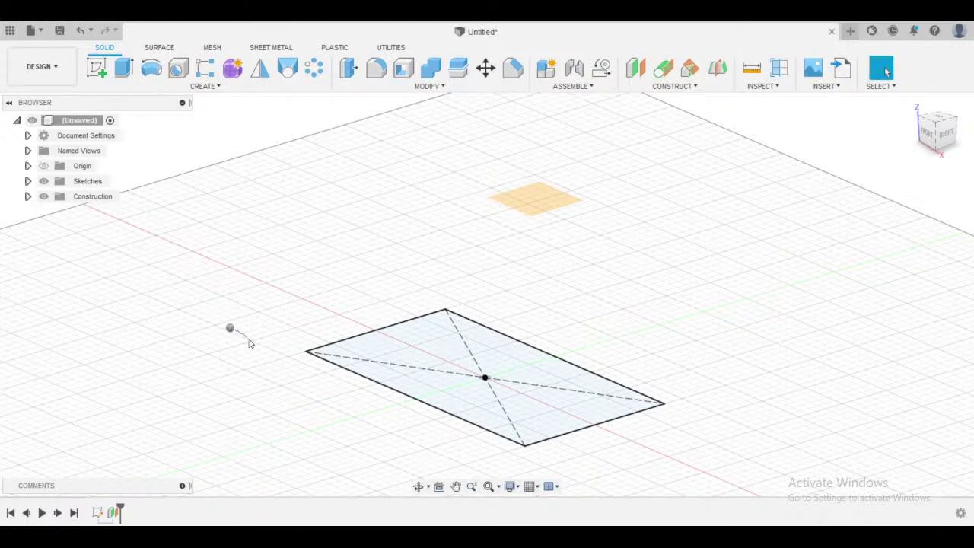
right_drag(249, 339, 236, 316)
click(181, 220)
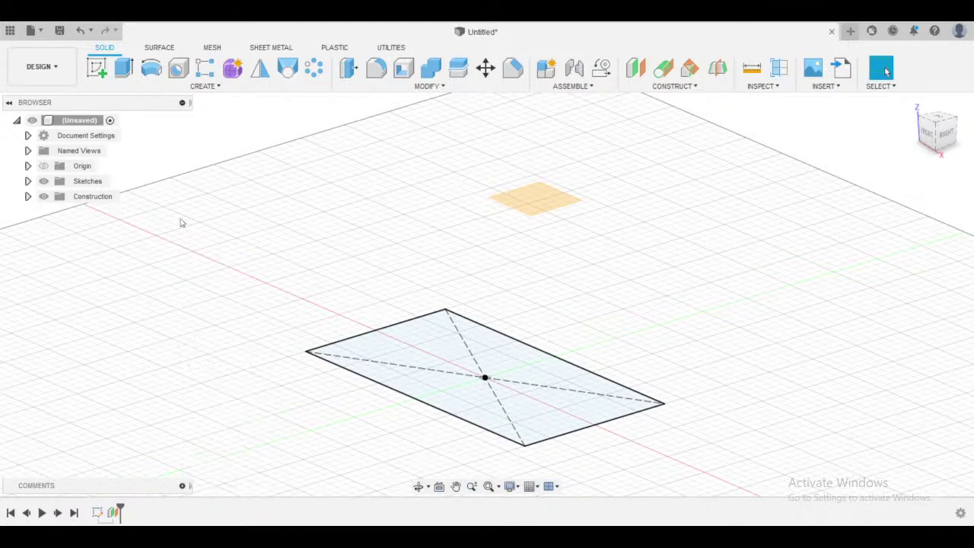
click(97, 67)
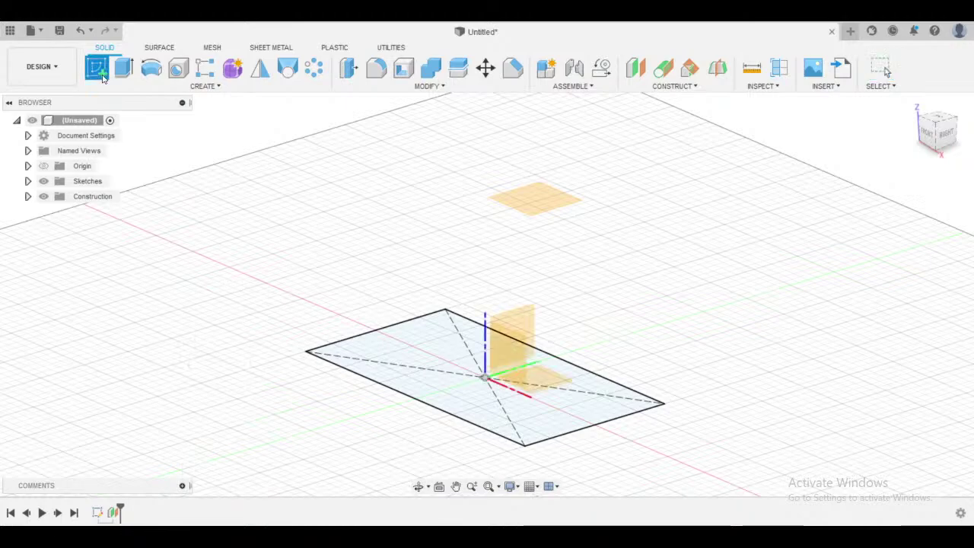
click(552, 203)
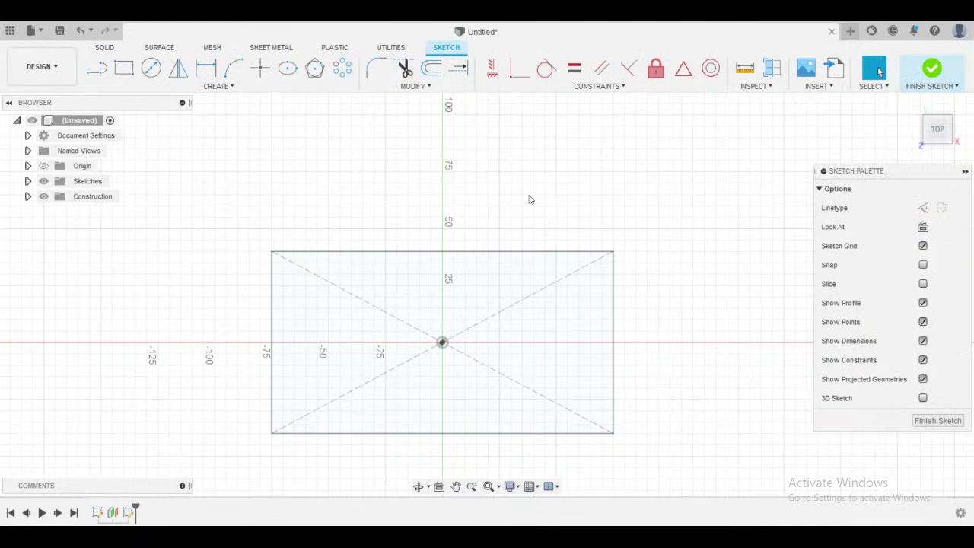
key(c)
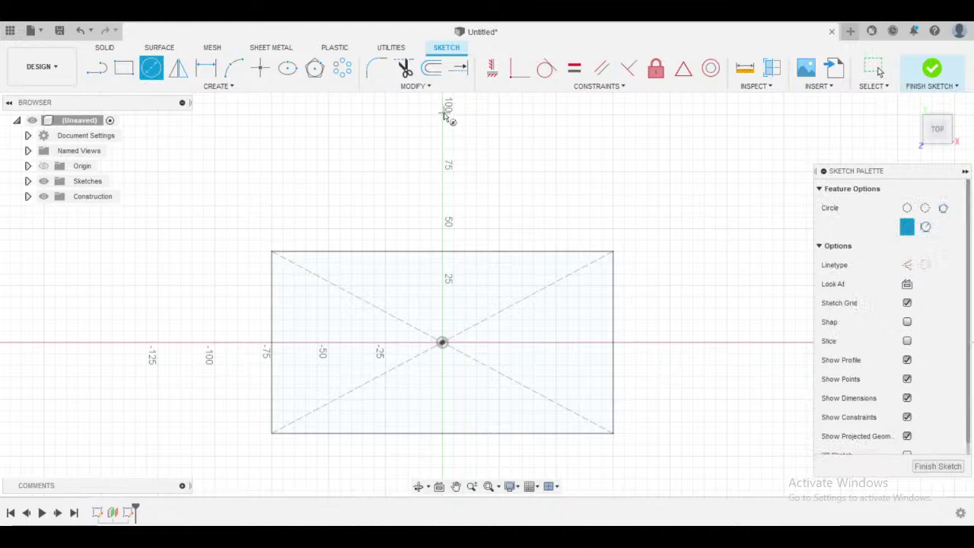
click(445, 112)
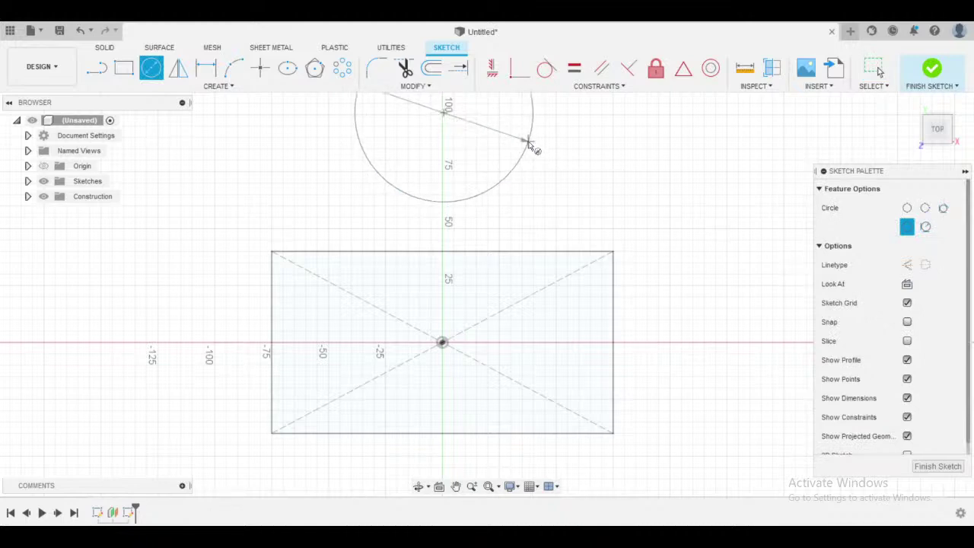
click(528, 142)
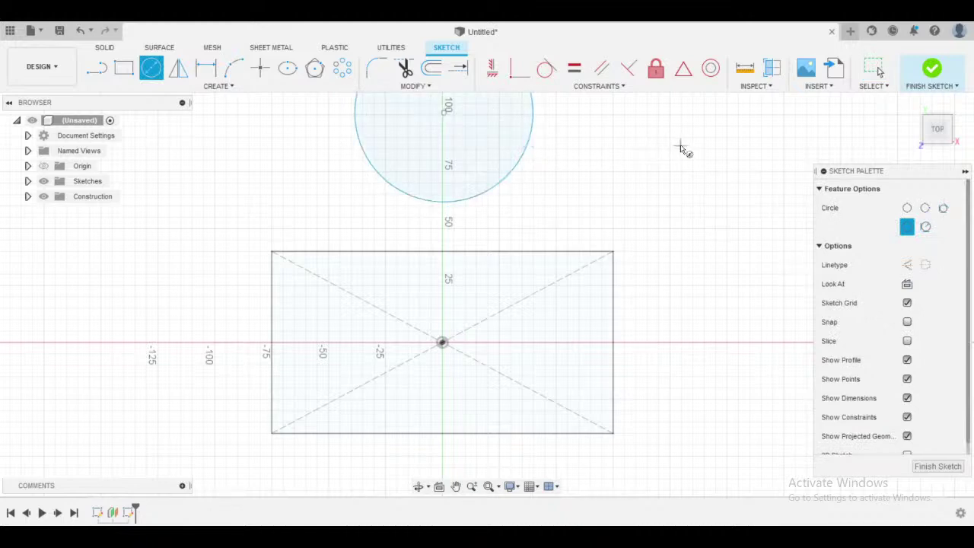
- Dimension the circle's diameter to 70 mm
key(d)
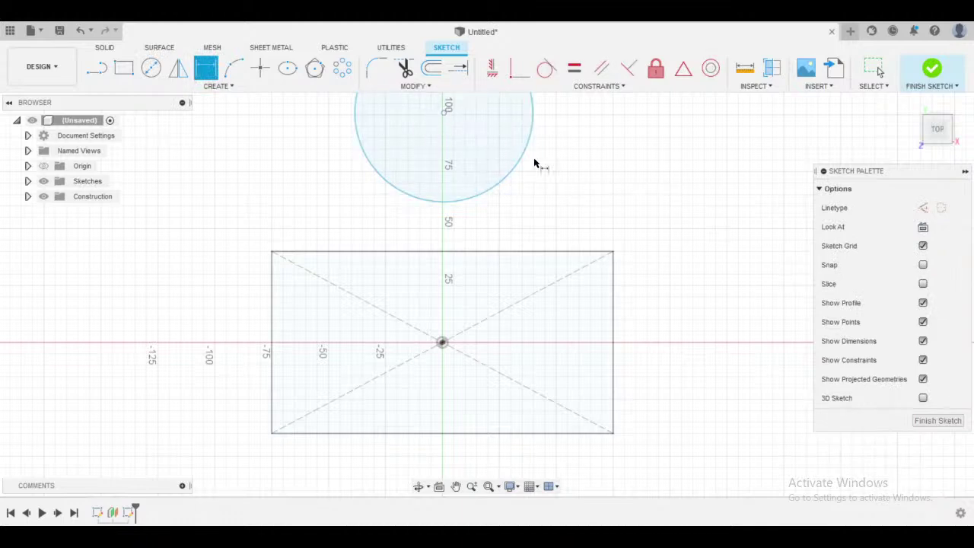
click(429, 202)
click(352, 191)
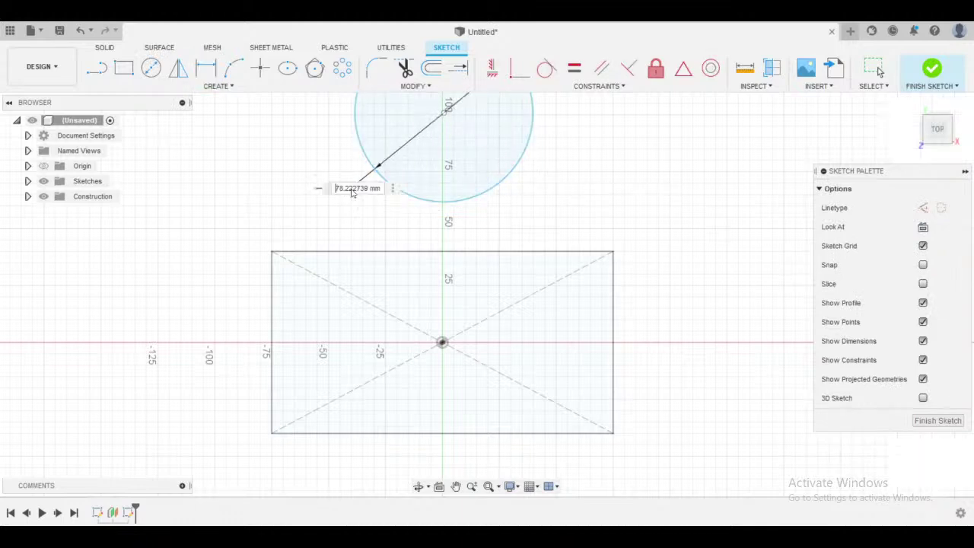
text(90)
key(Return)
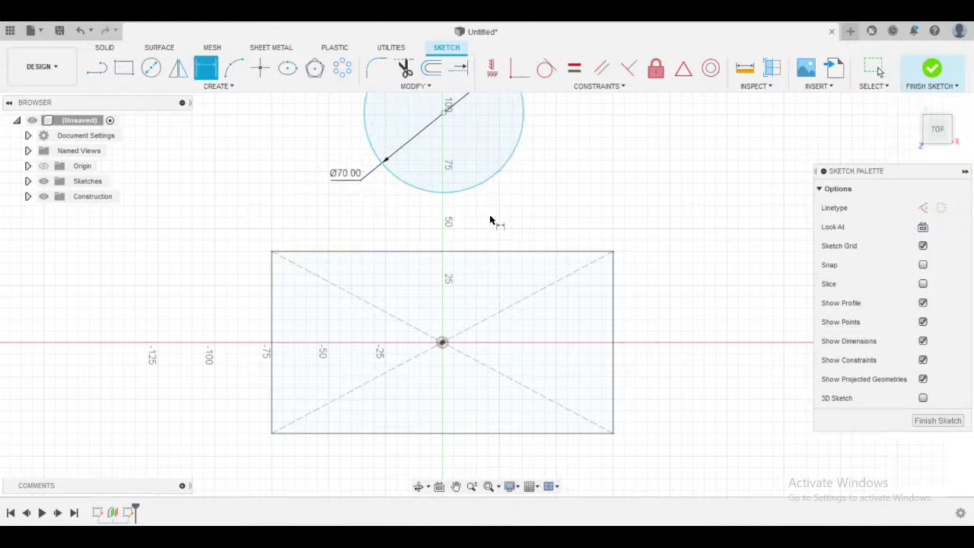
- Dimension the circle's center to 40 mm from the rectangle's nearest long edge
middle_drag(489, 215, 487, 242)
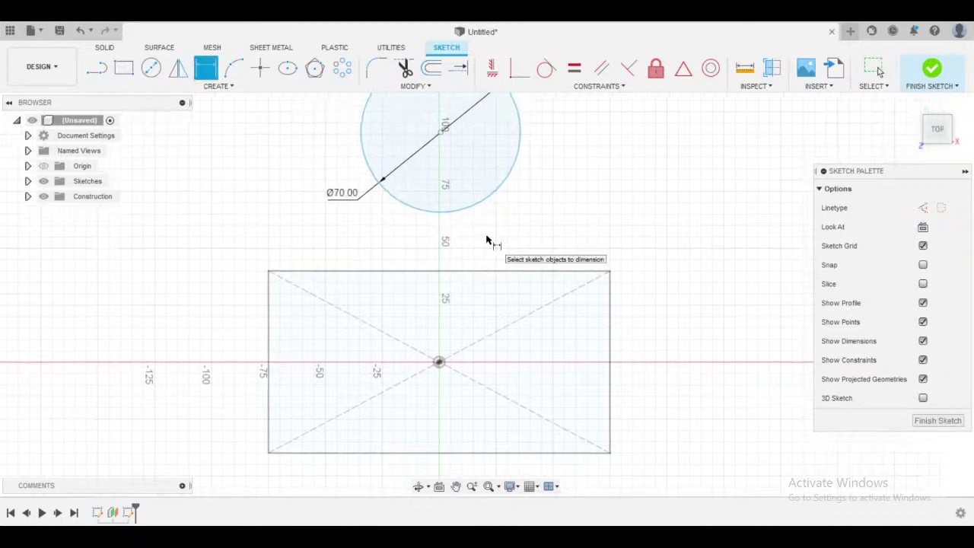
click(441, 135)
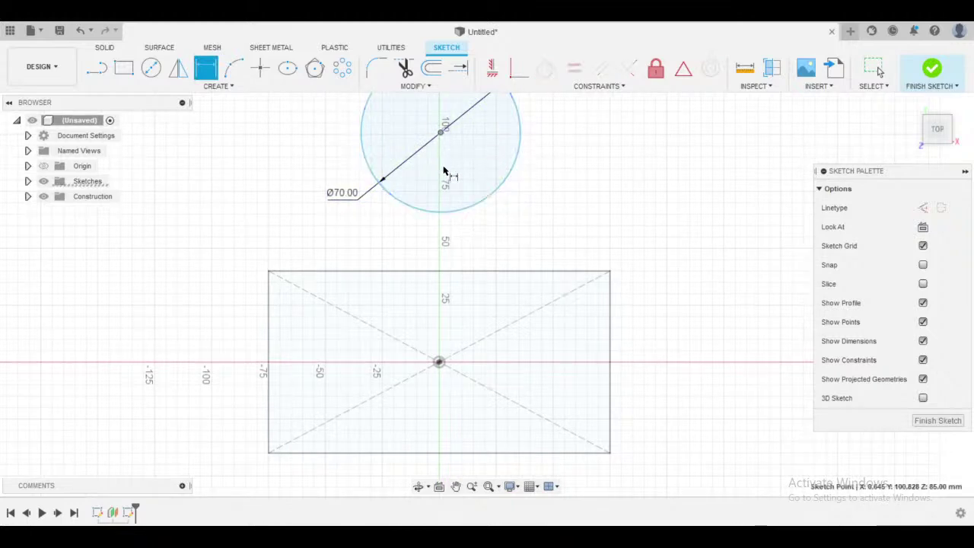
click(507, 271)
click(614, 213)
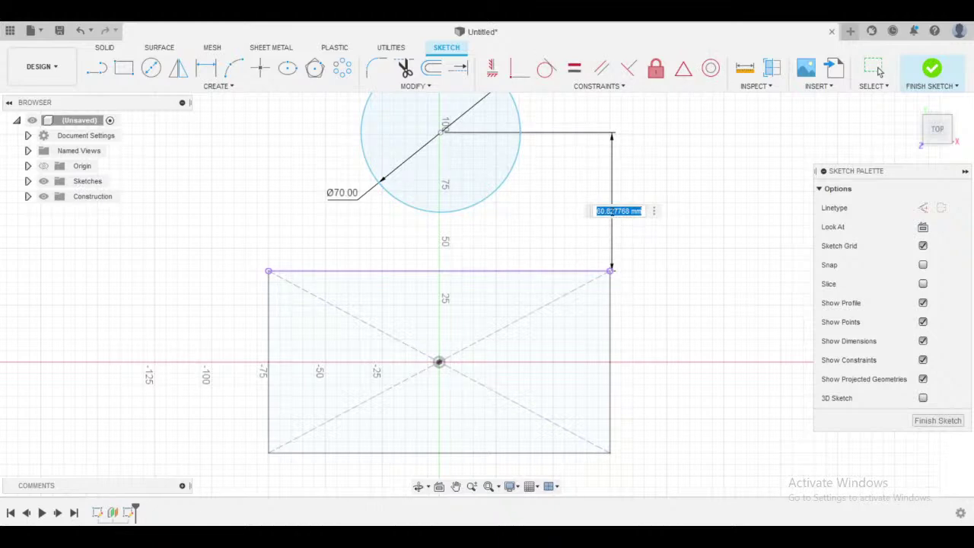
text(40)
key(Return)
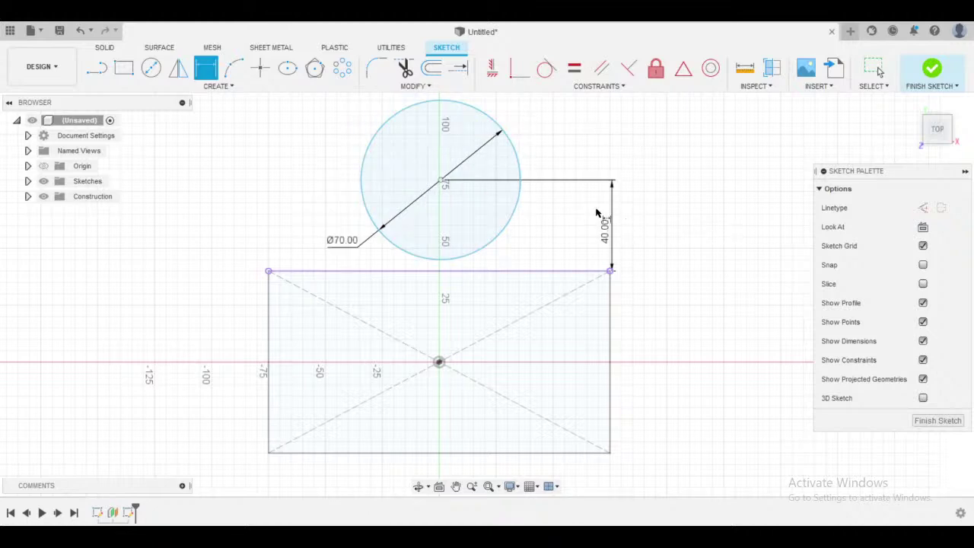
- Align the circle's center vertically with the origin using a Horizontal/Vertical constraint and finish the sketch
click(495, 70)
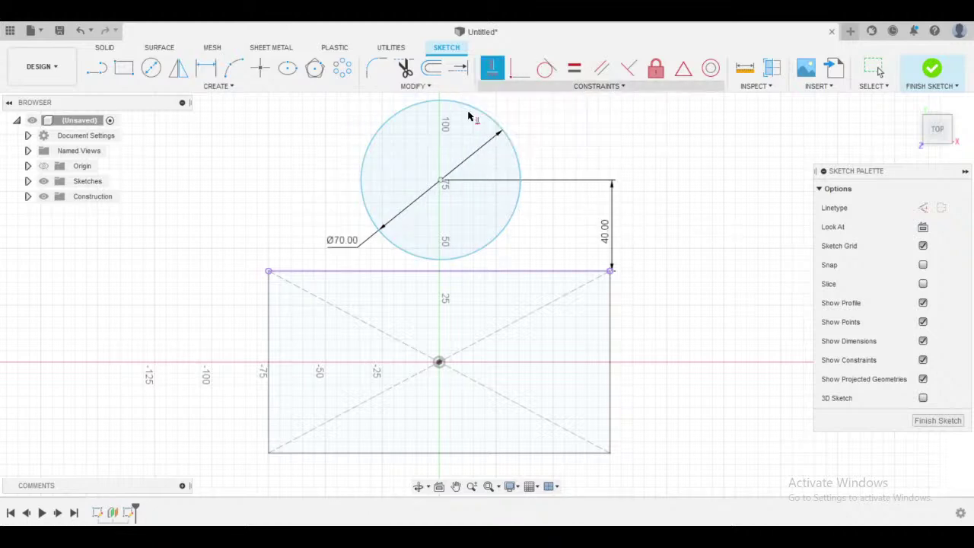
click(439, 182)
click(440, 362)
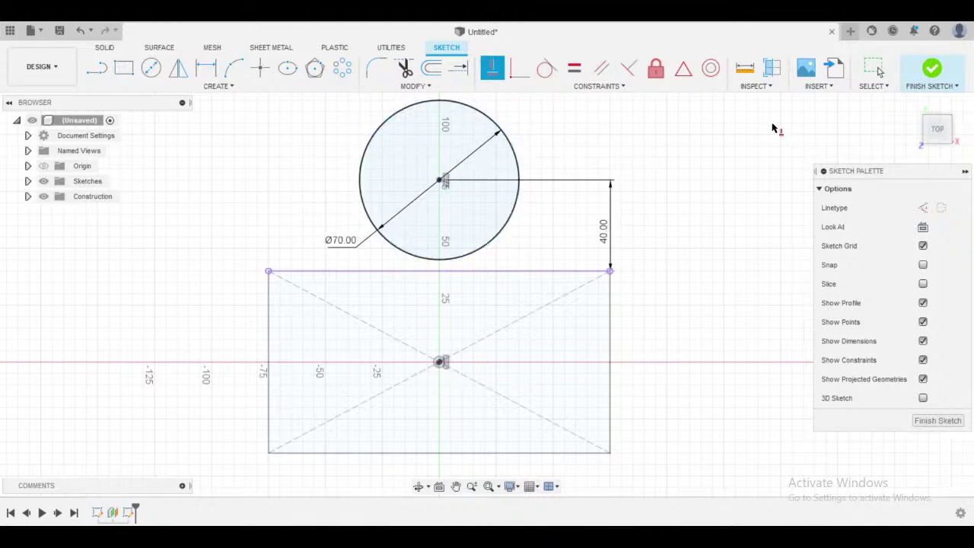
click(932, 70)
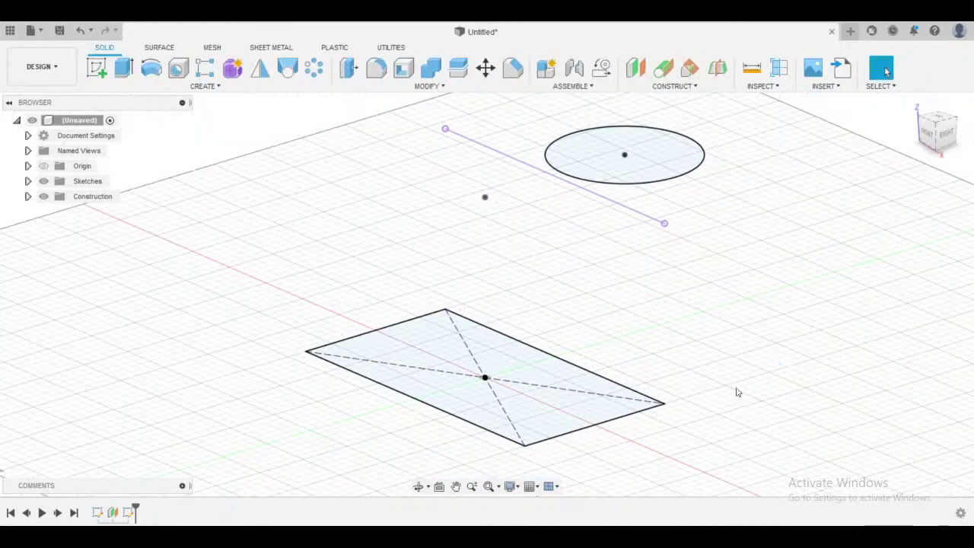
- Loft from the rectangle profile to the circle profile as a new body
click(171, 86)
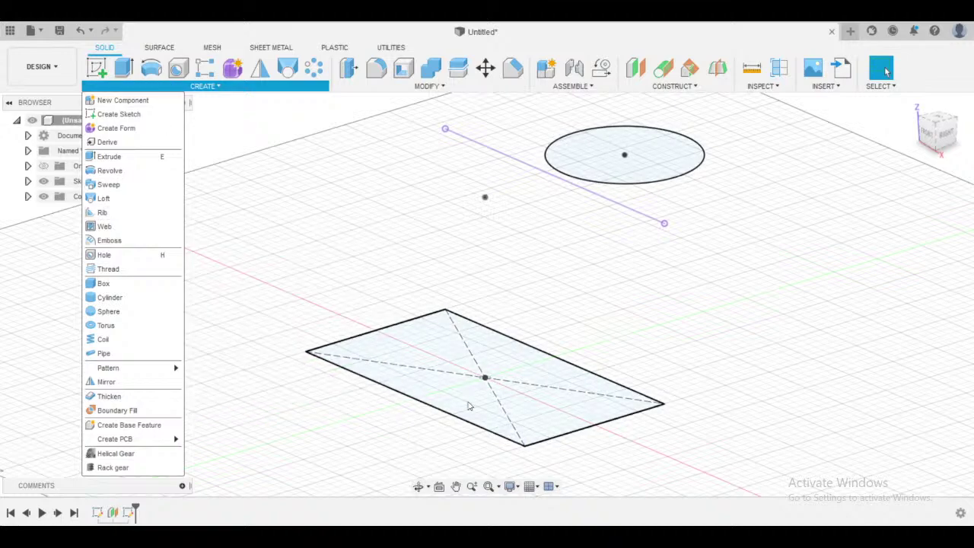
click(106, 202)
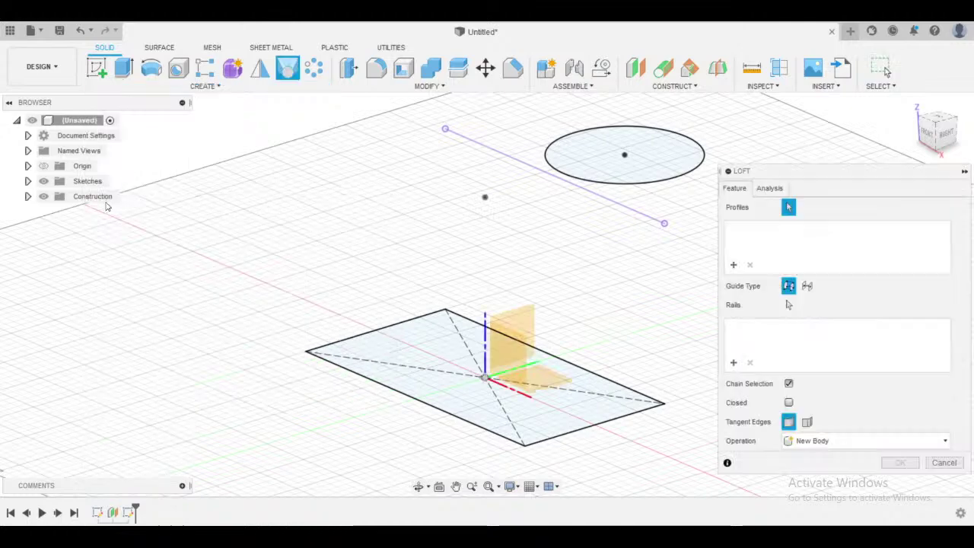
click(417, 360)
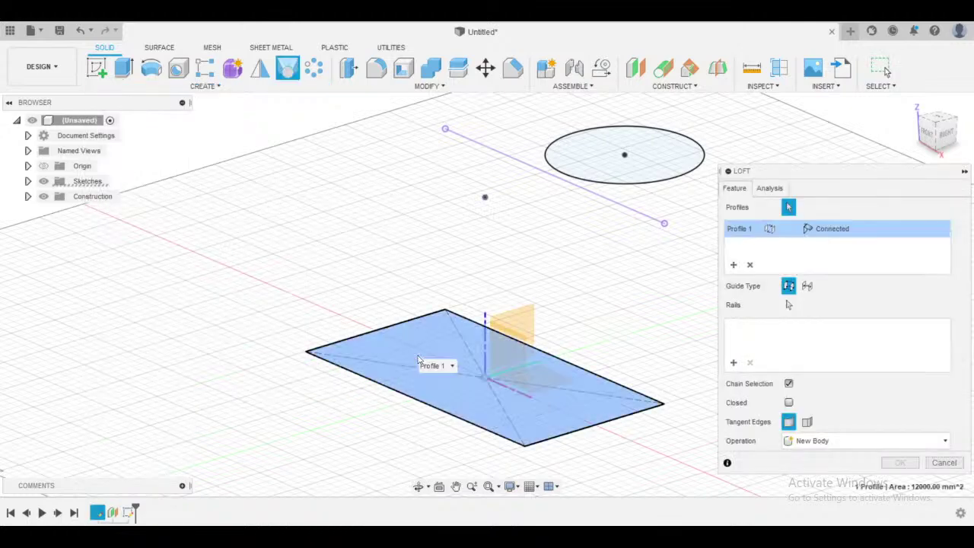
click(608, 140)
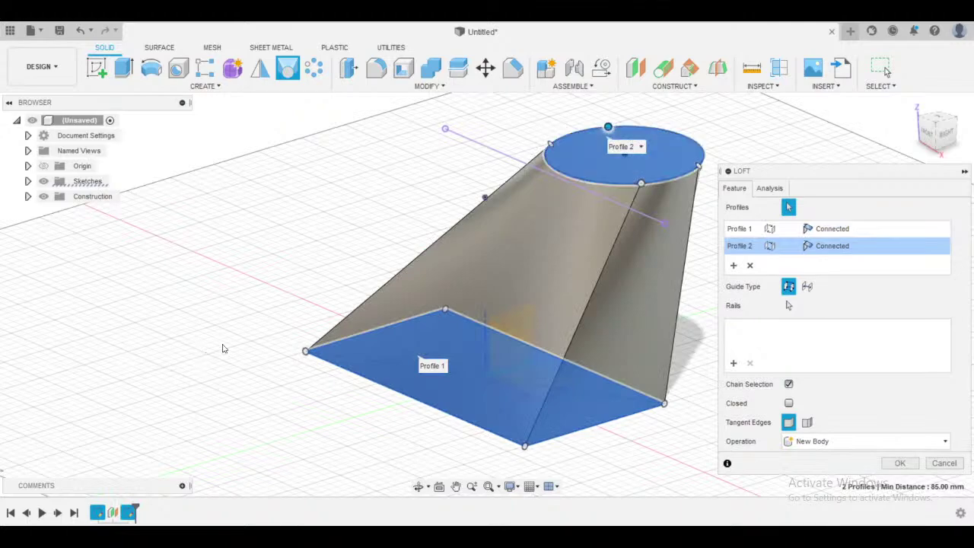
shift+middle_drag(226, 346, 201, 394)
scroll(194, 417, down, 2)
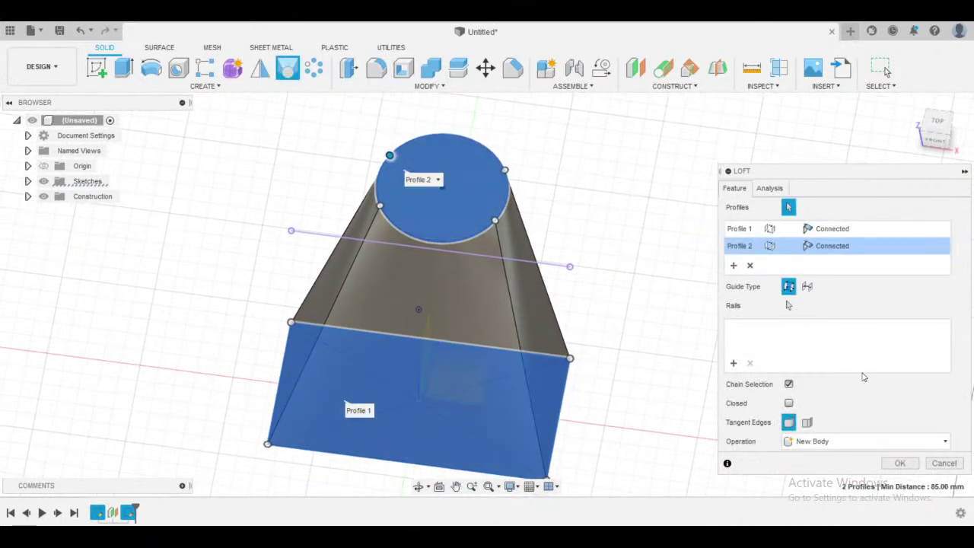
click(892, 463)
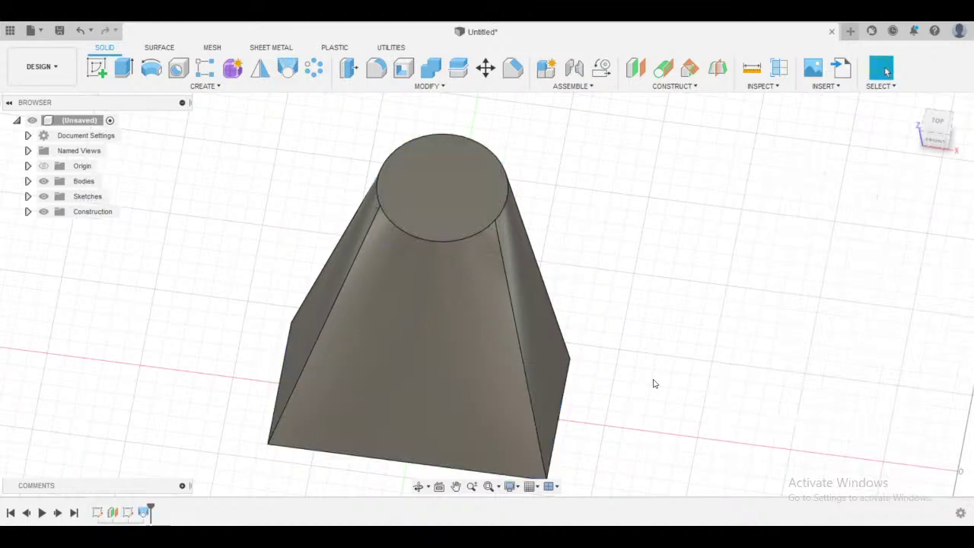
- Delete the loft feature from the timeline
shift+middle_drag(659, 385, 761, 372)
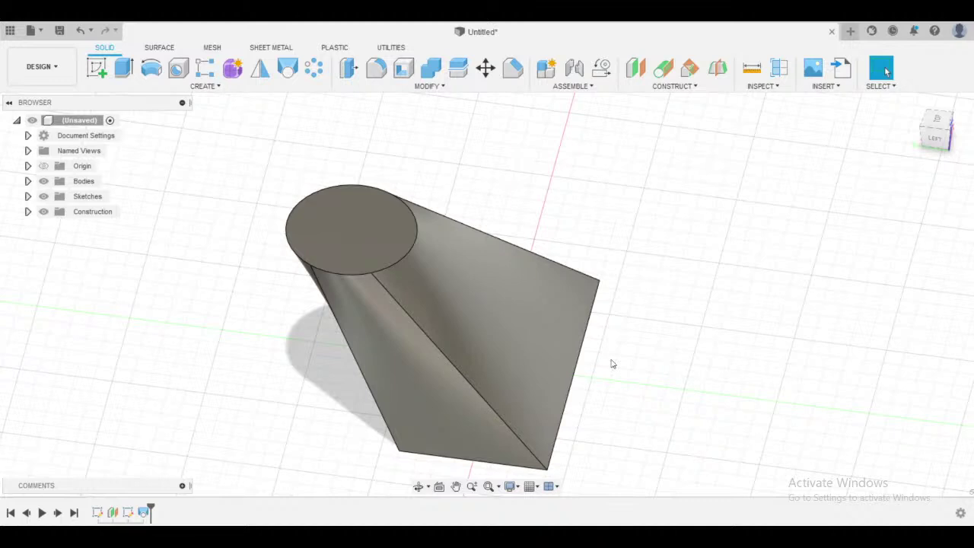
right_click(76, 185)
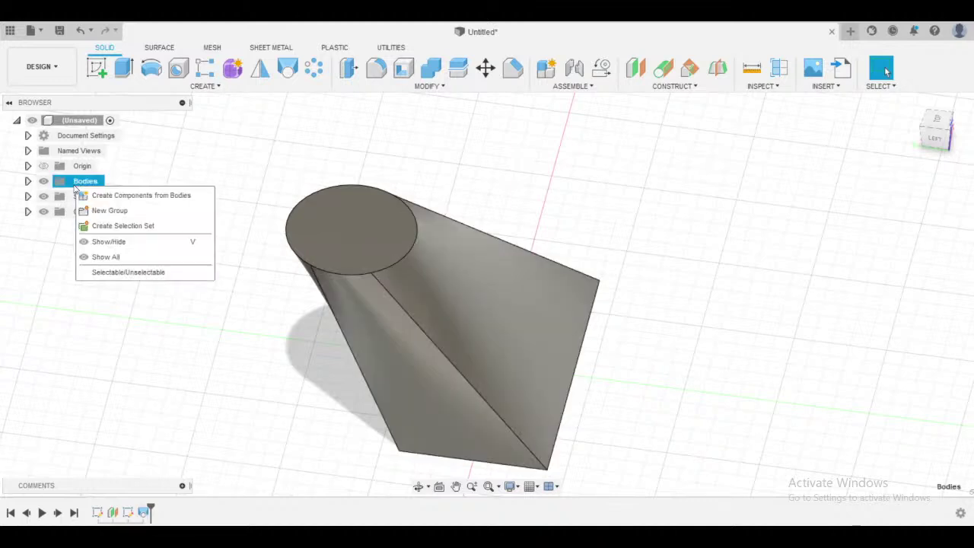
click(163, 377)
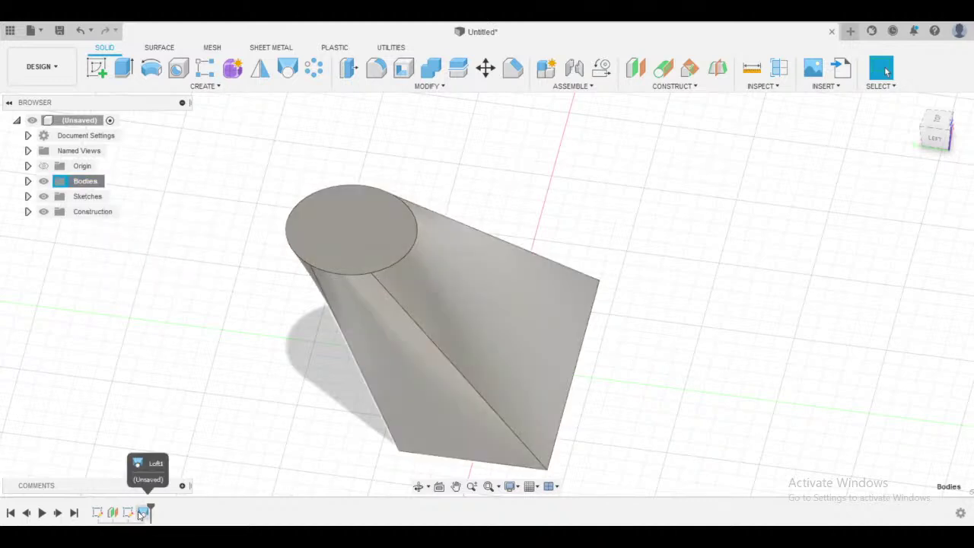
right_click(140, 514)
click(169, 430)
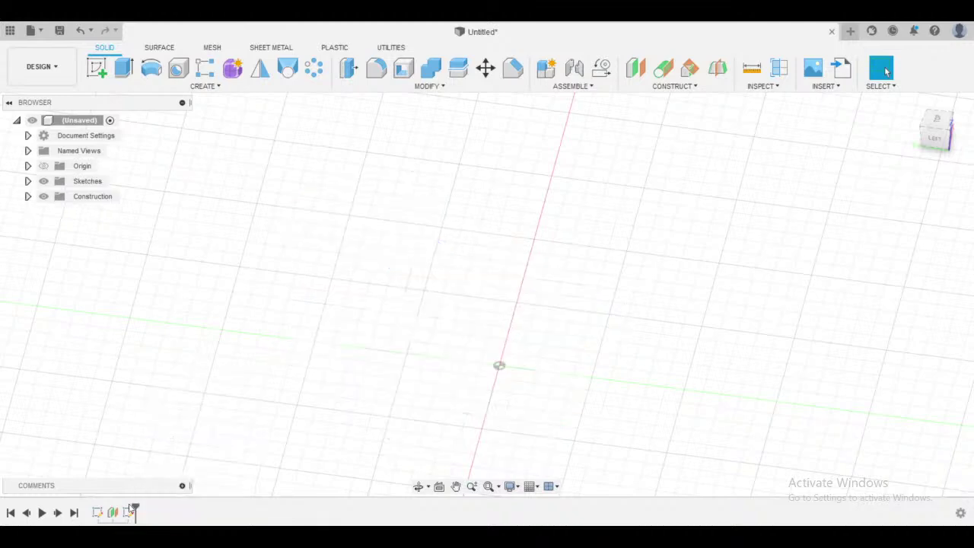
- Delete the circle sketch, the offset construction plane and the rectangle sketch from the timeline
right_click(127, 512)
click(160, 423)
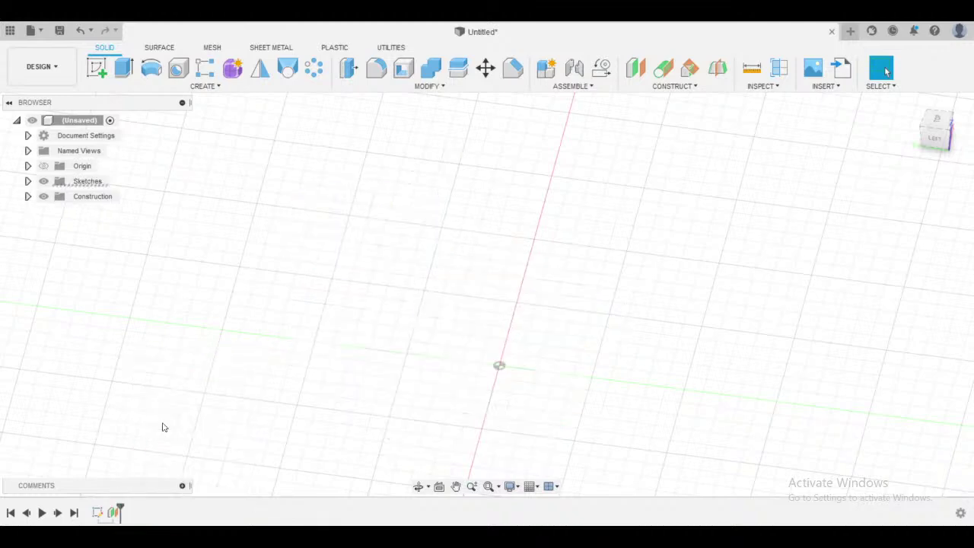
right_click(115, 512)
click(130, 427)
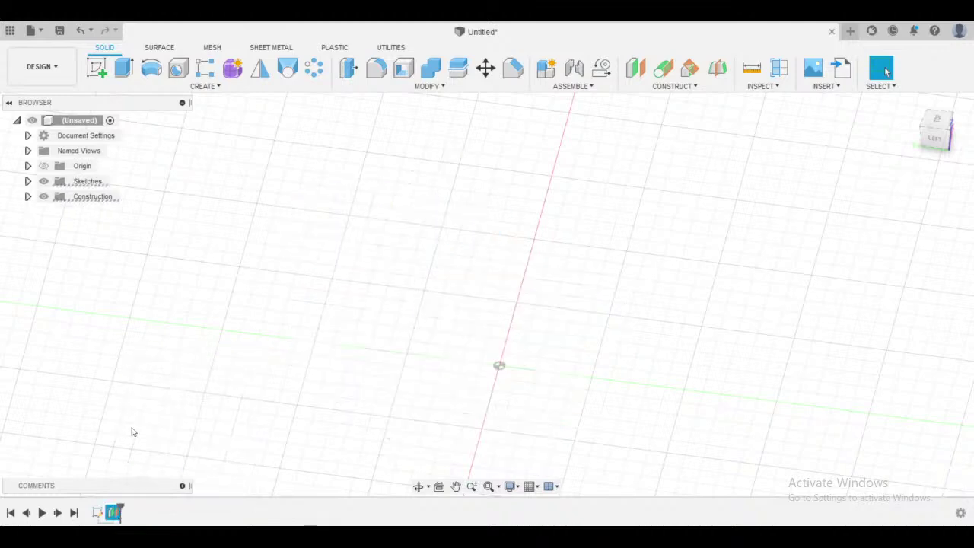
right_click(98, 514)
click(124, 424)
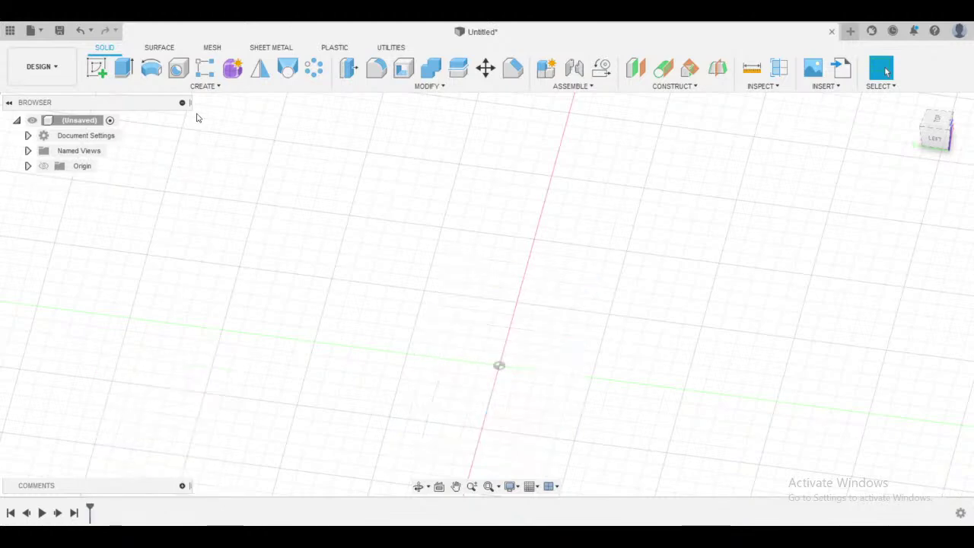
- Sketch a 20 mm diameter circle centered on the origin on the horizontal origin plane and finish the sketch
click(97, 69)
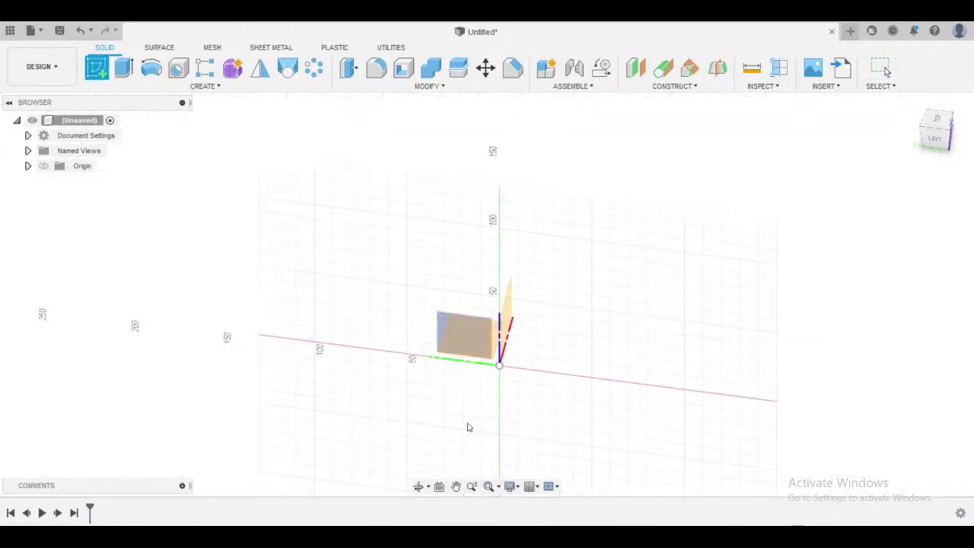
shift+middle_drag(463, 402, 449, 452)
click(510, 399)
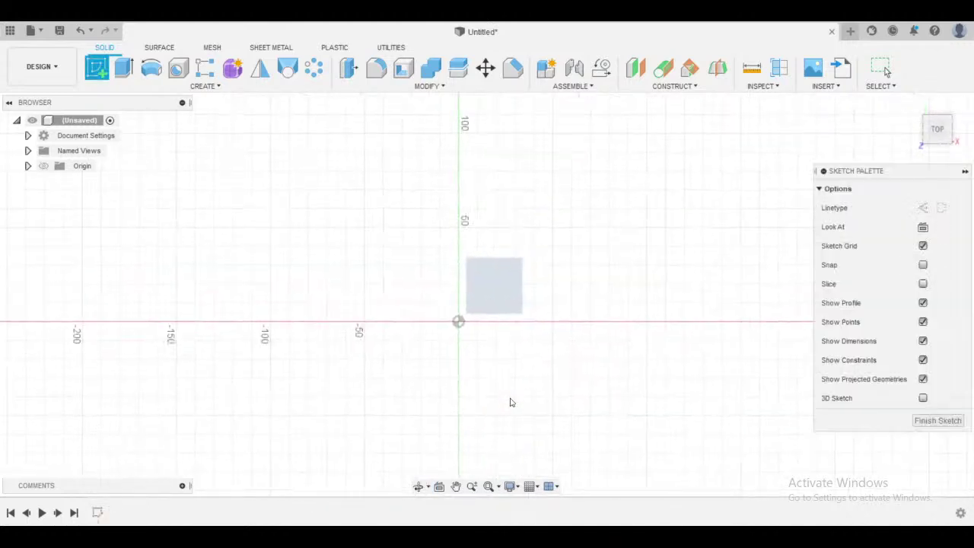
key(c)
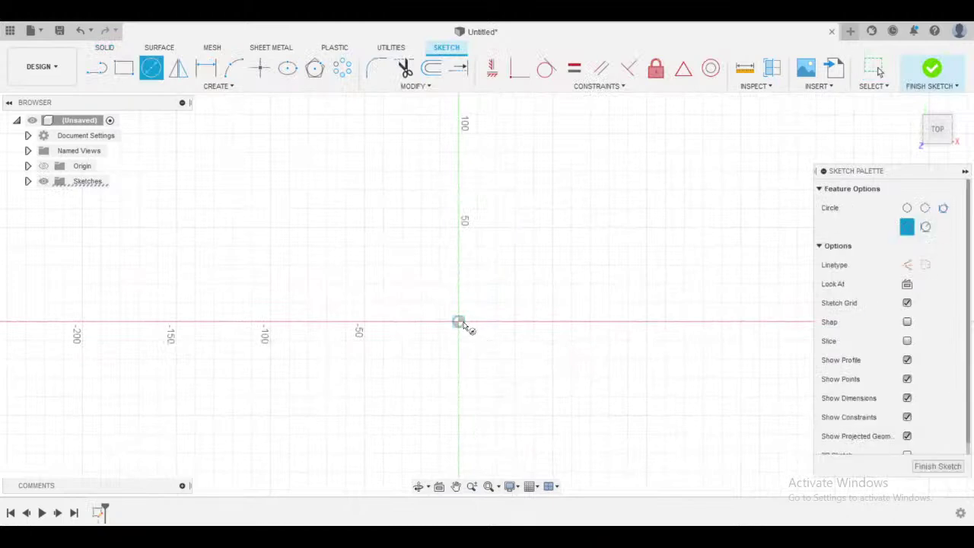
click(459, 322)
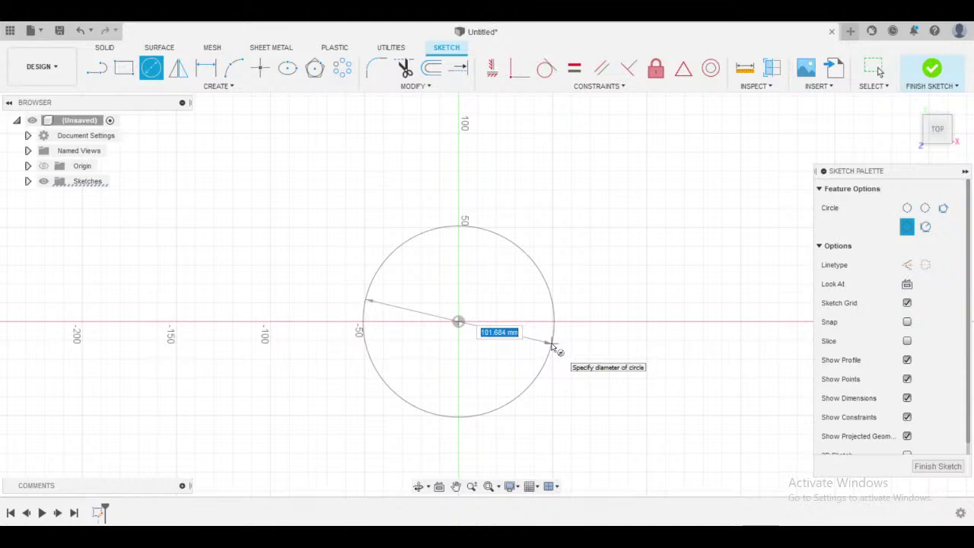
text(20)
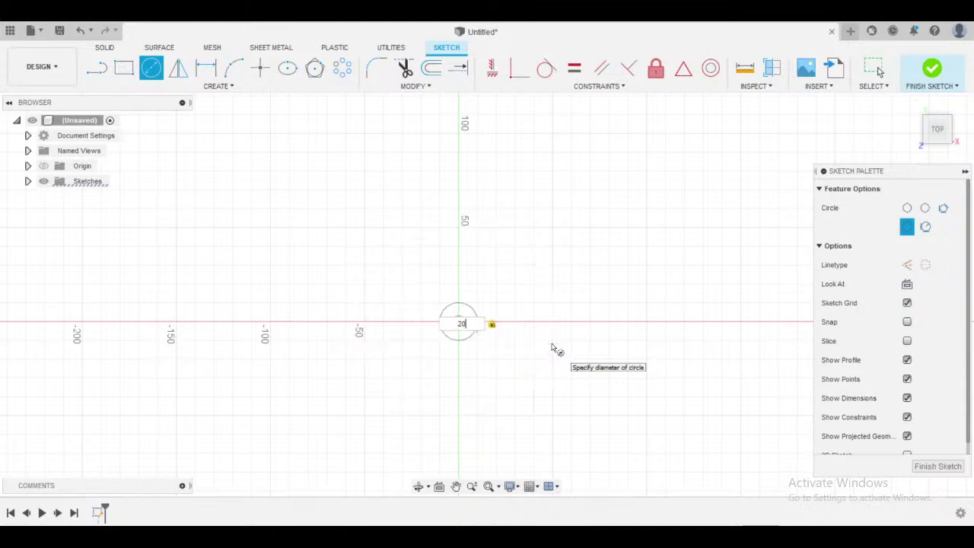
key(Return)
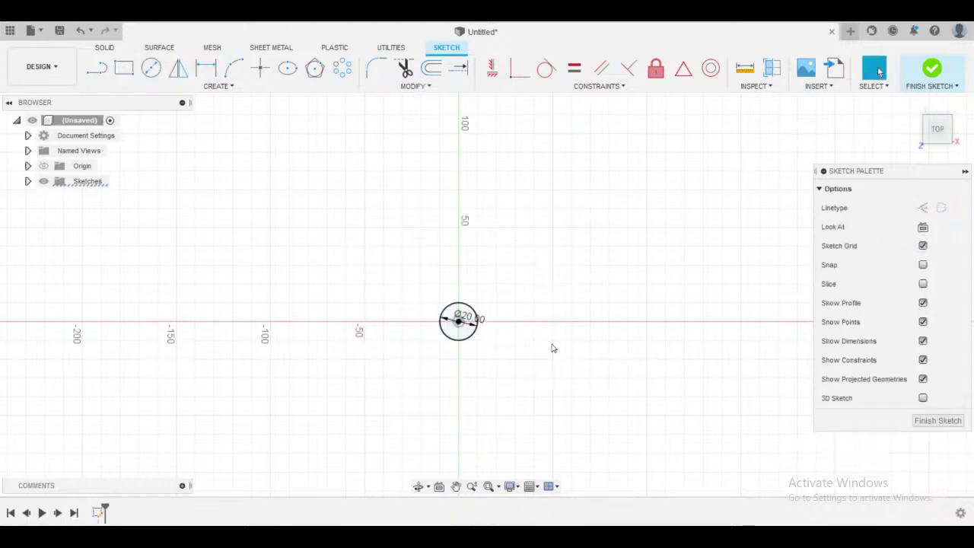
click(931, 68)
- Extrude the circle profile upward into a long cylindrical rod as a new body
key(e)
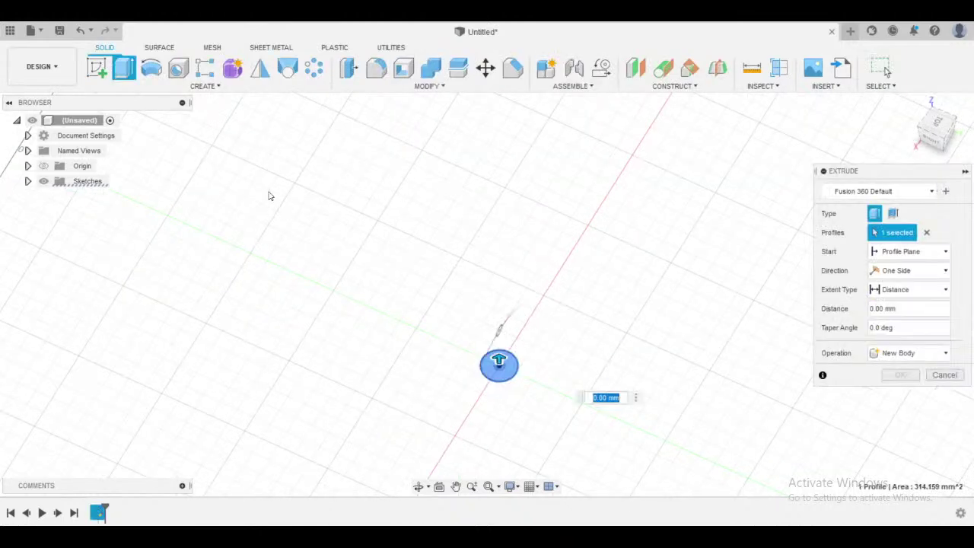
drag(498, 363, 501, 157)
click(900, 376)
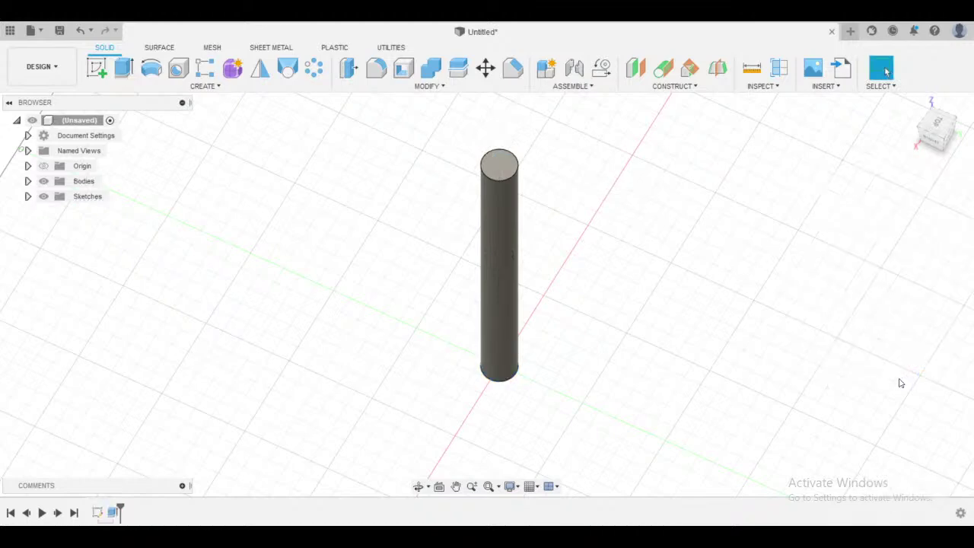
- Start the Thread command for the cylindrical rod
click(168, 89)
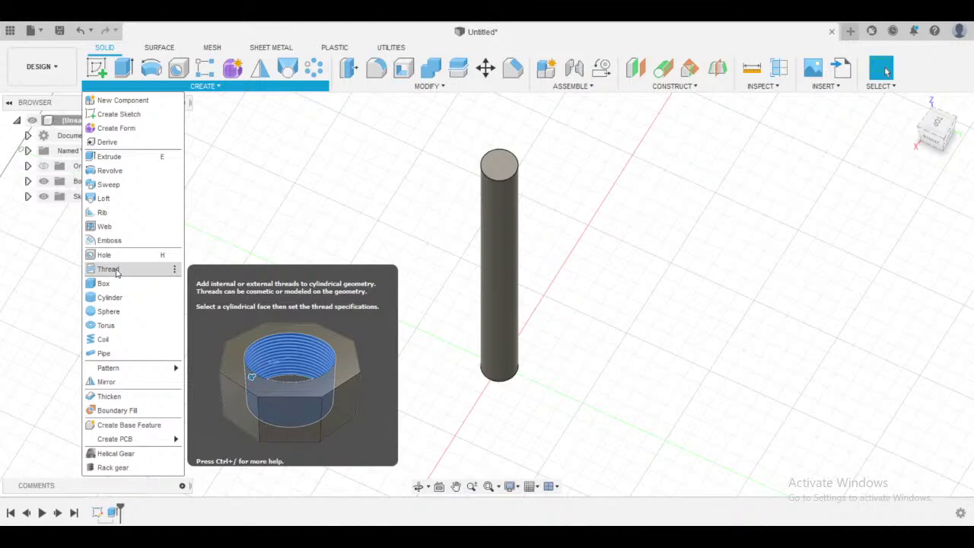
click(108, 269)
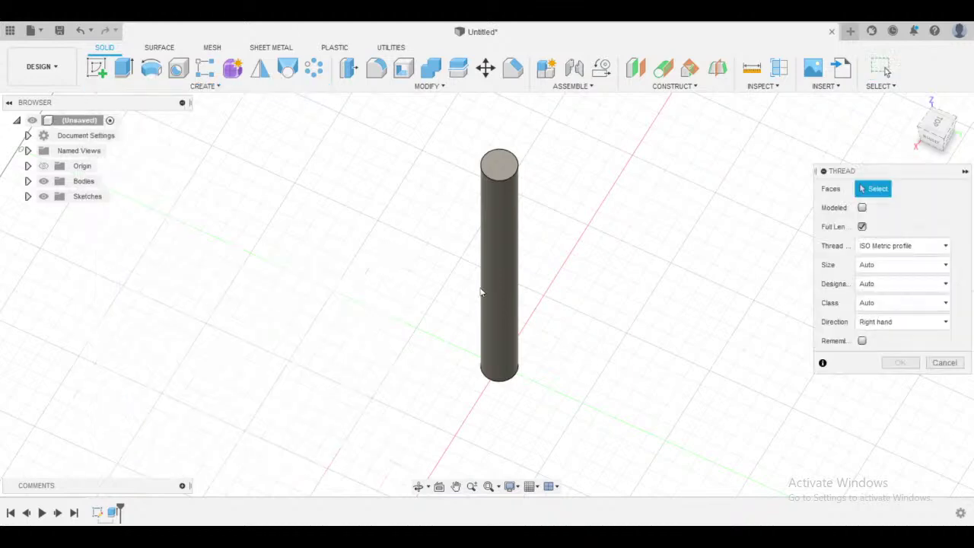
- Apply an ISO Metric thread to the cylinder's side face with size 25.0 mm and designation M25x2
mouse_move(602, 320)
middle_down()
mouse_move(563, 361)
mouse_move(601, 321)
middle_up()
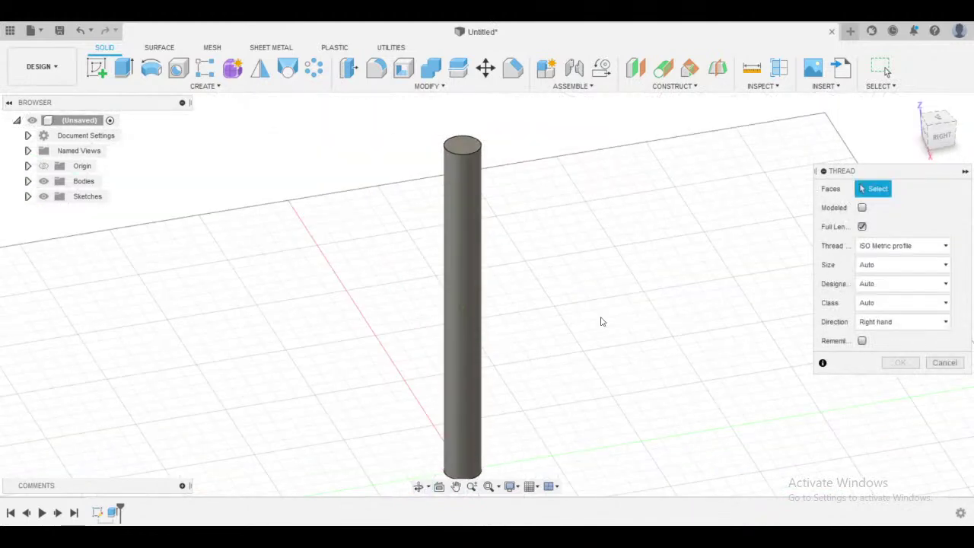
click(462, 213)
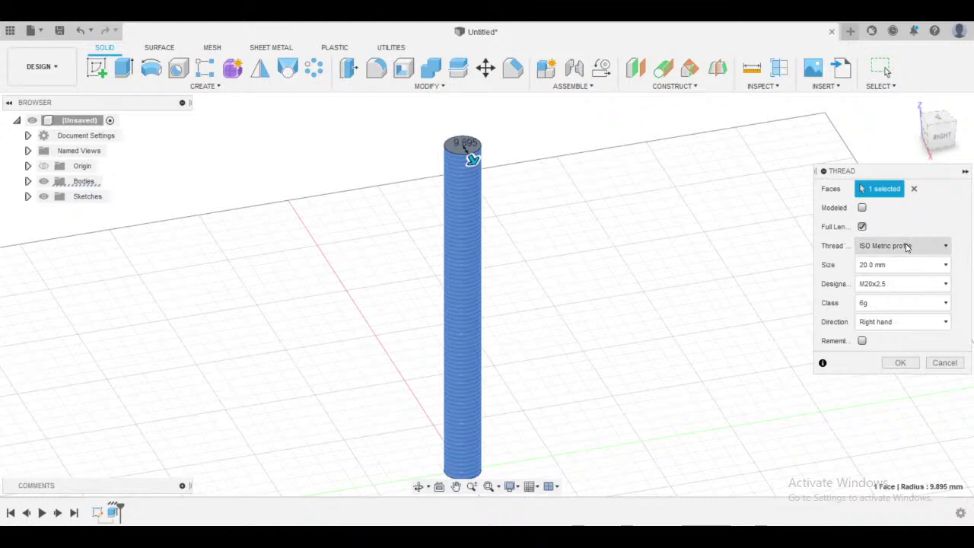
click(902, 289)
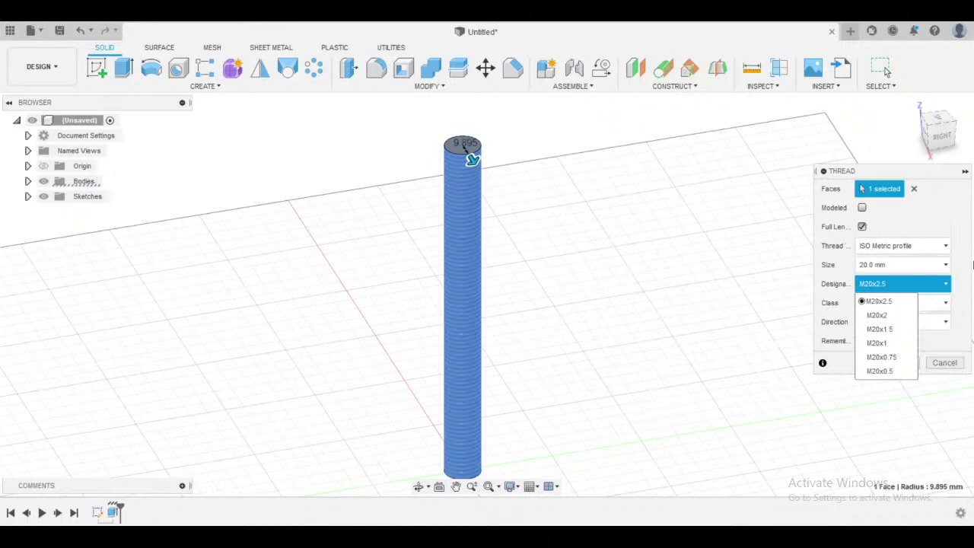
click(930, 265)
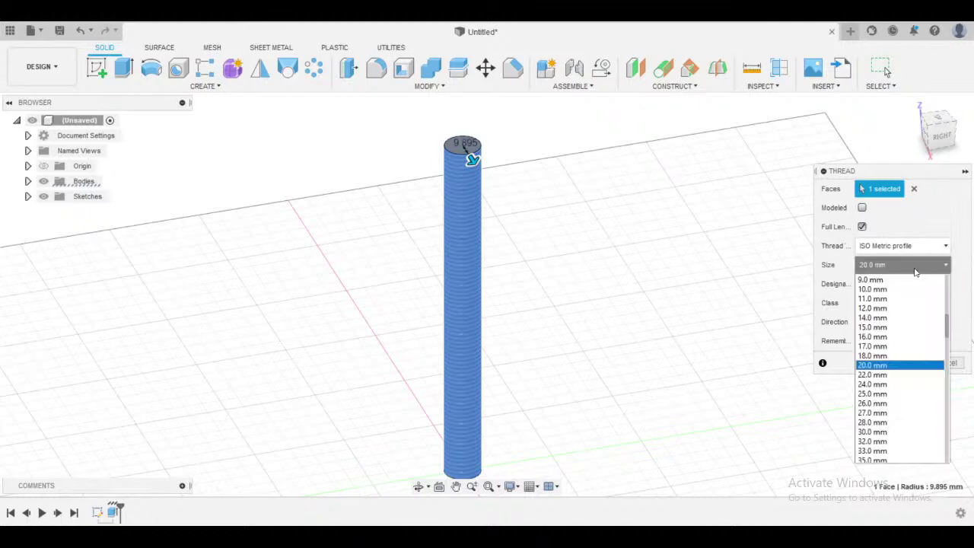
click(898, 394)
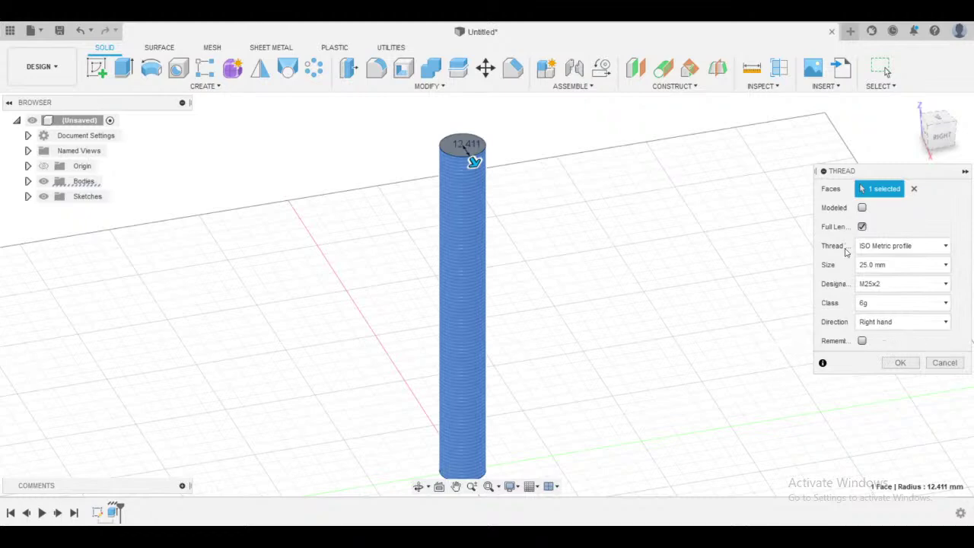
- Compare the thread preview with Modeled on and off, leaving the thread unmodeled
click(863, 208)
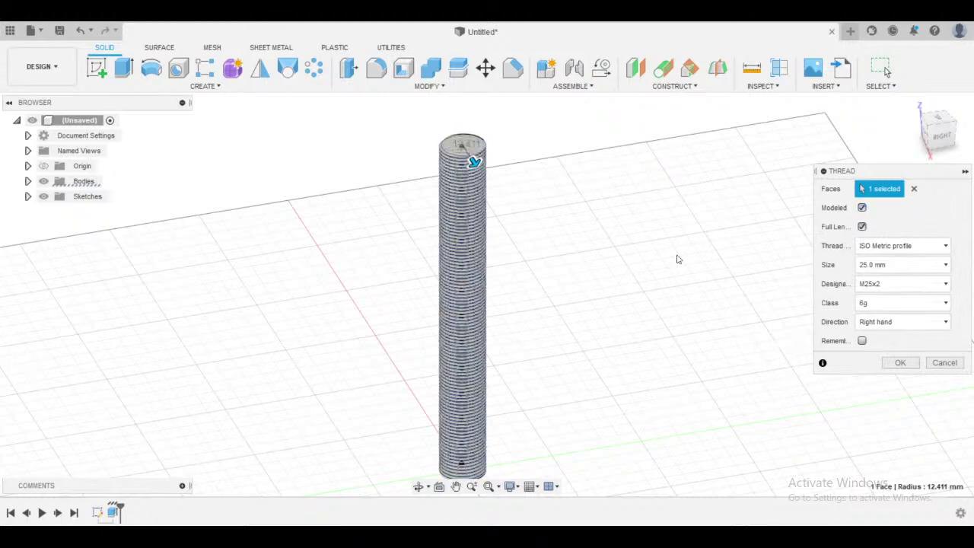
scroll(499, 268, up, 5)
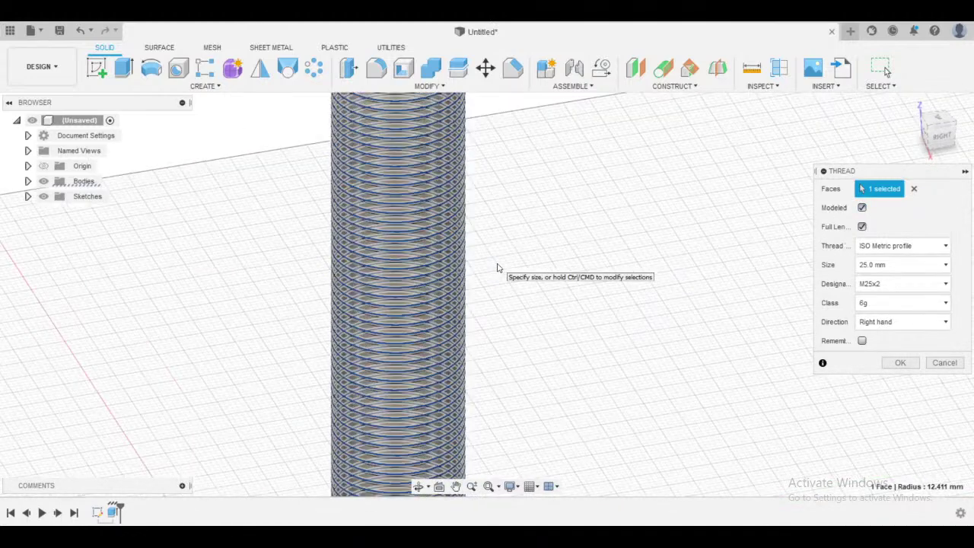
mouse_move(532, 316)
shift+middle_down()
mouse_move(568, 312)
mouse_move(611, 263)
mouse_move(615, 277)
mouse_move(533, 318)
mouse_move(543, 317)
shift+middle_up()
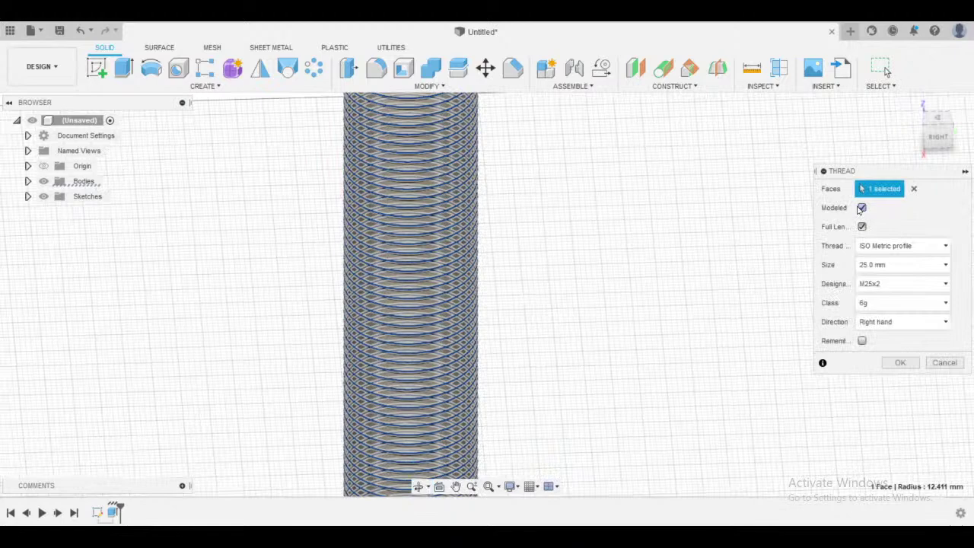
click(861, 207)
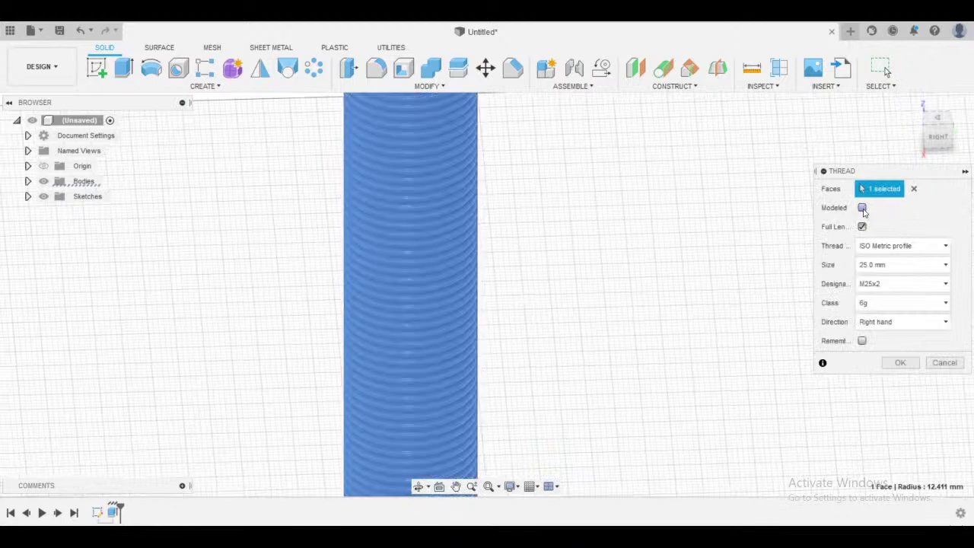
click(862, 207)
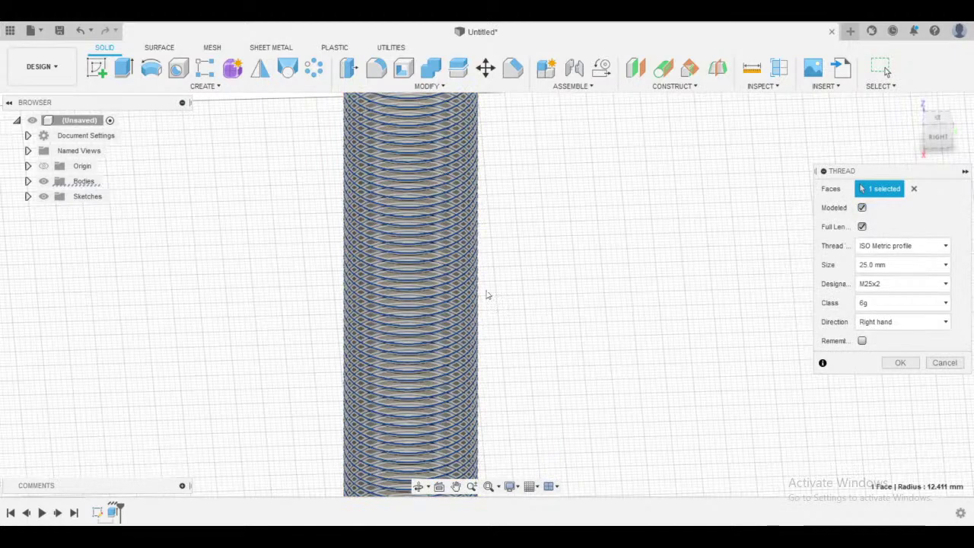
click(862, 208)
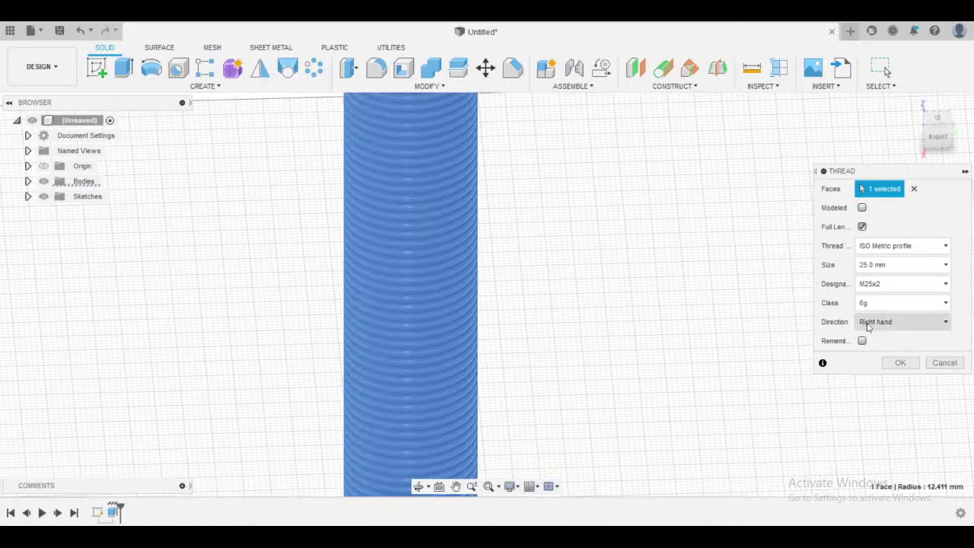
- Turn off full length, set the thread length to 80 mm from the cylinder's upper end, and create the thread
click(862, 226)
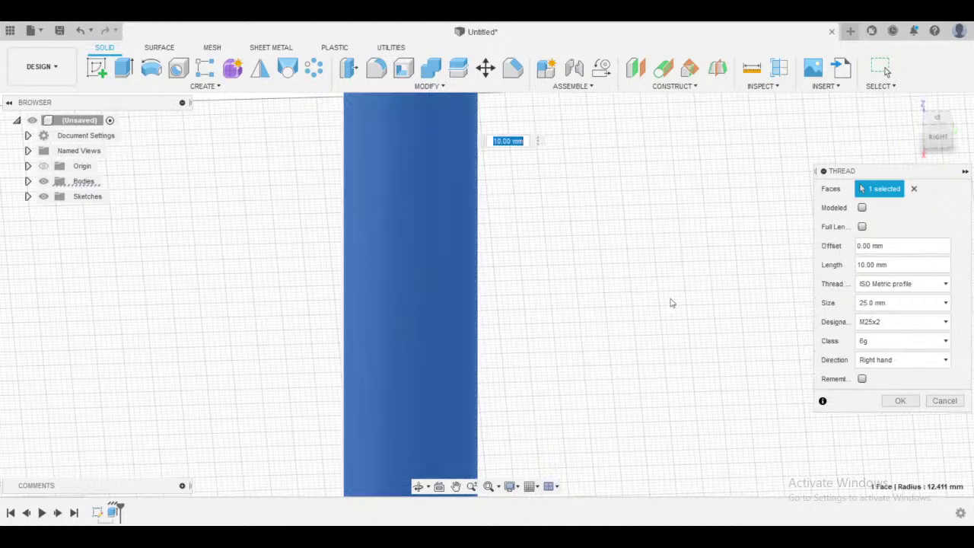
scroll(508, 333, down, 2)
scroll(528, 270, down, 1)
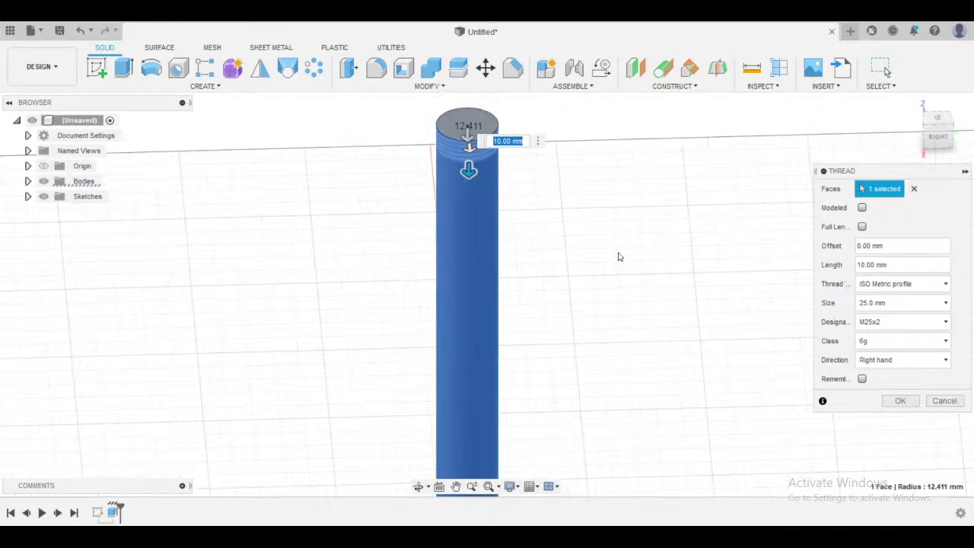
shift+middle_drag(617, 254, 676, 226)
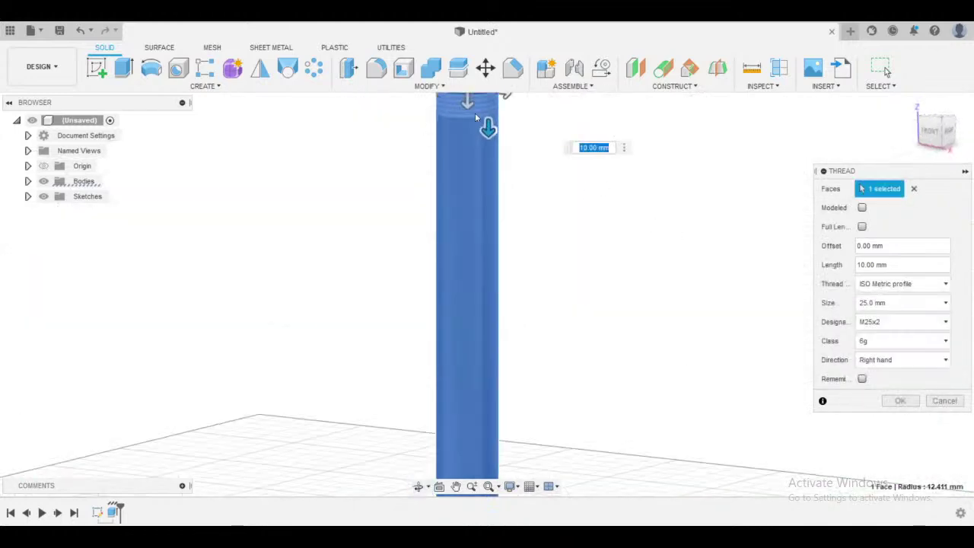
drag(488, 128, 488, 303)
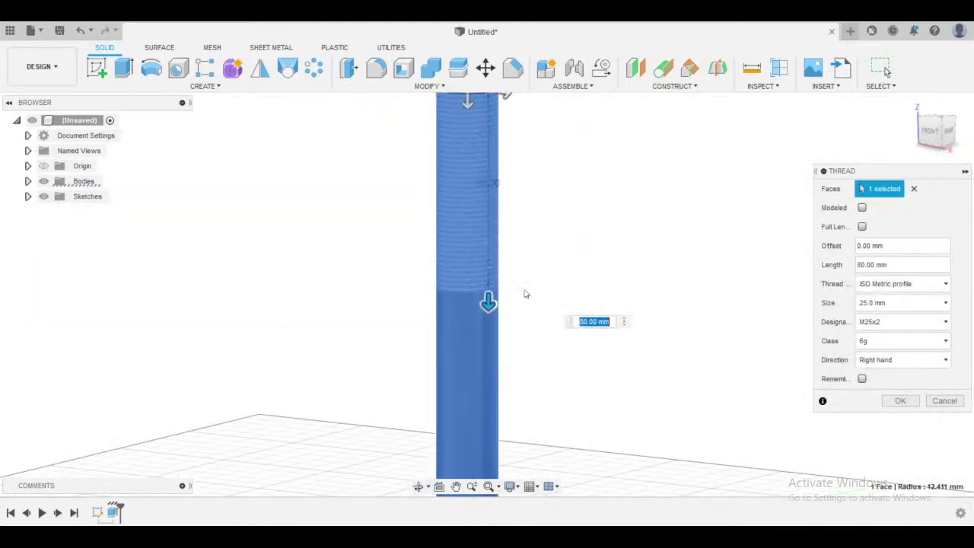
click(901, 401)
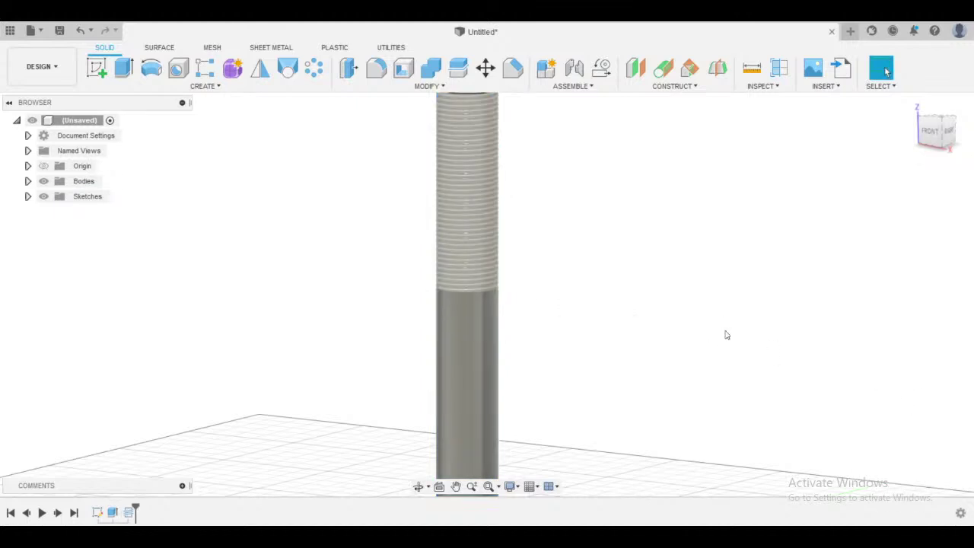
shift+middle_drag(725, 335, 672, 341)
scroll(670, 342, up, 1)
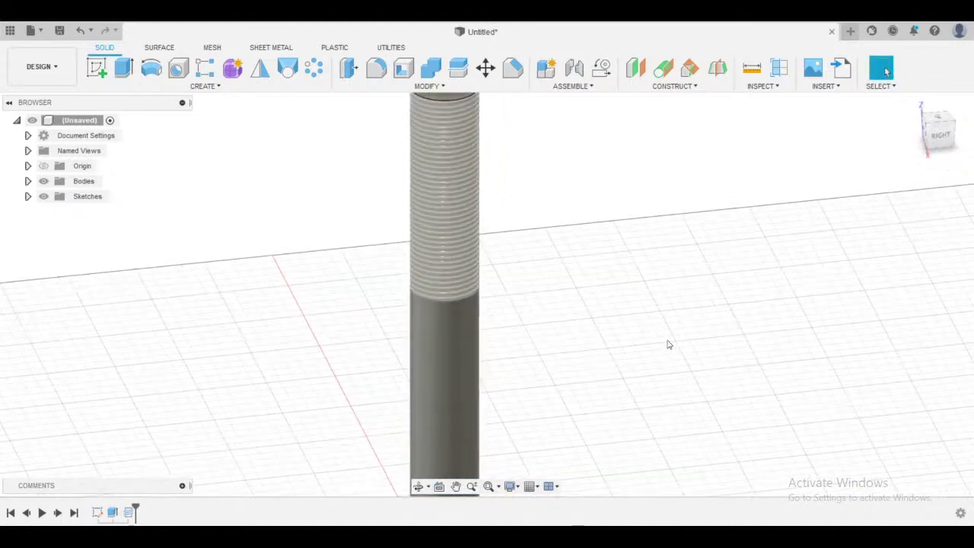
scroll(668, 344, down, 2)
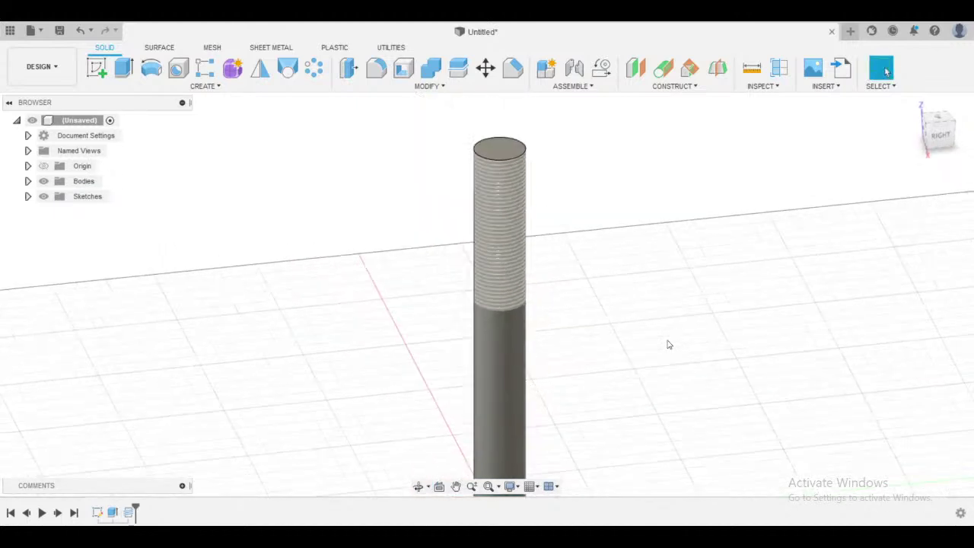
- Delete the thread, the cylinder's extrusion and its sketch from the design history
right_click(128, 512)
click(154, 422)
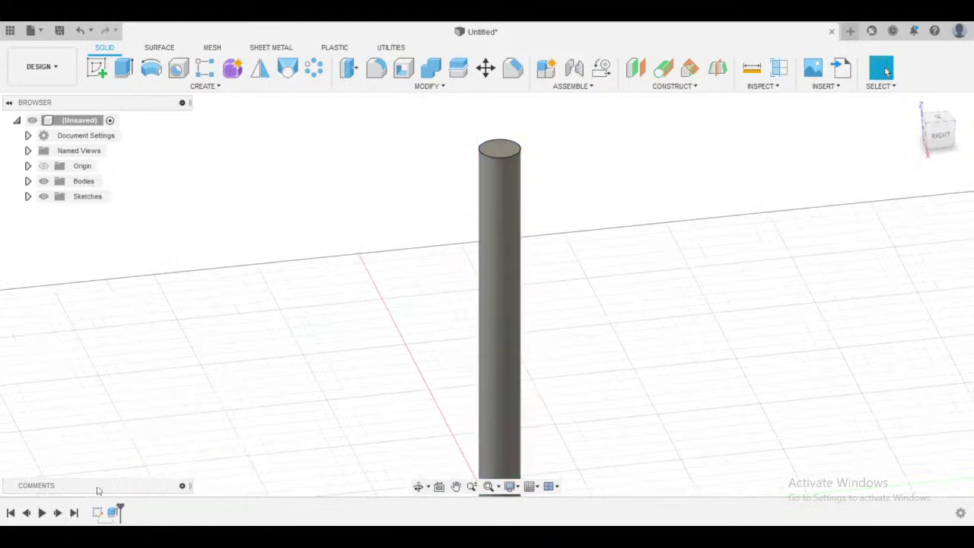
right_click(115, 512)
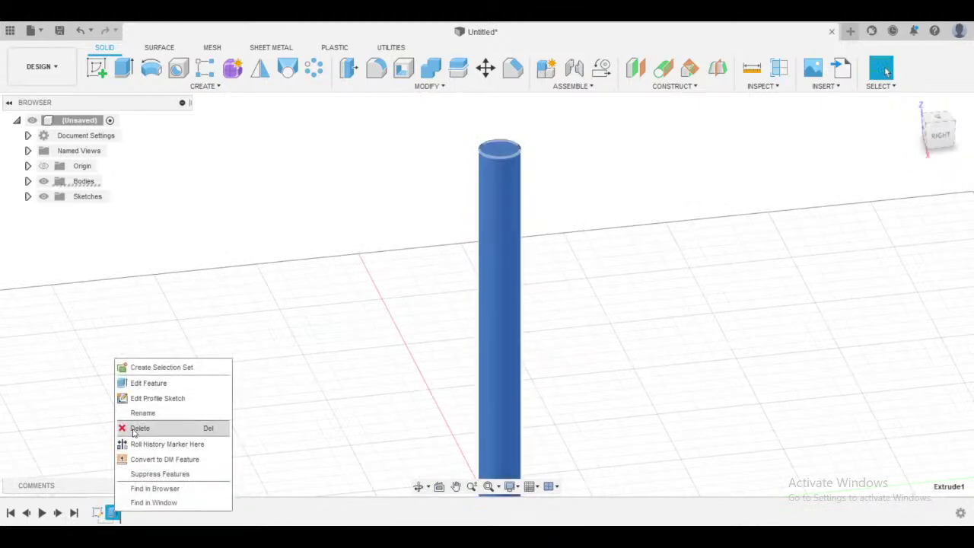
click(141, 426)
right_click(97, 512)
click(123, 424)
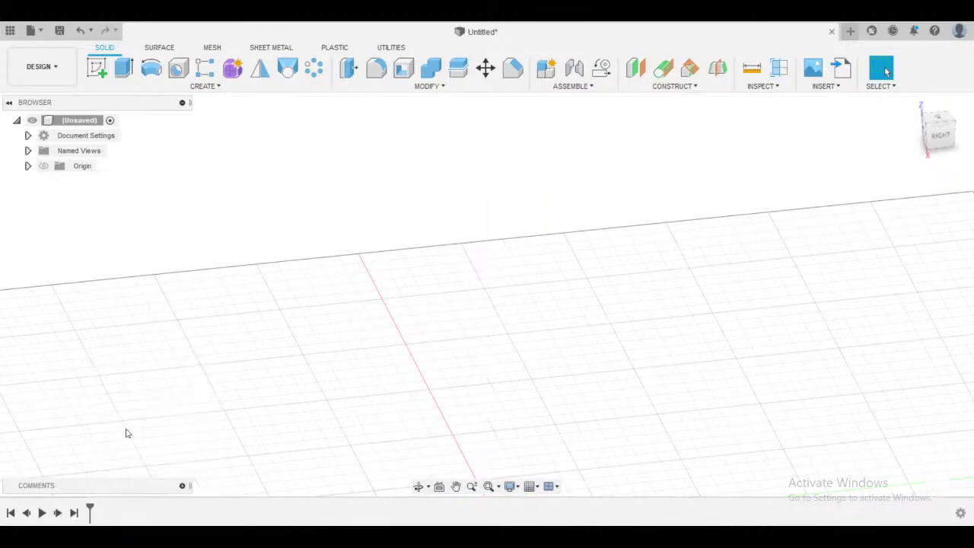
- Start a sketch on the horizontal XY plane and draw a line about 100 mm long from the origin along the X axis
middle_drag(487, 380, 374, 223)
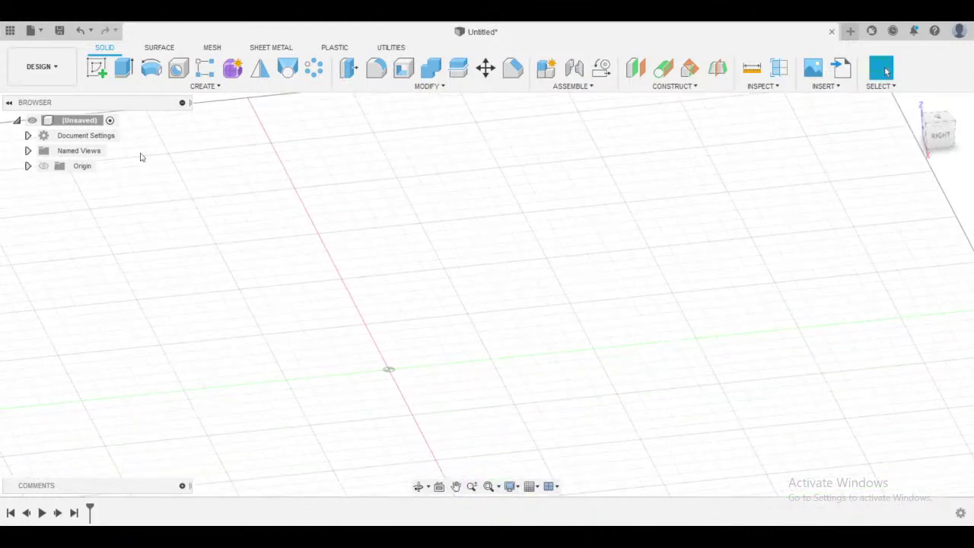
click(96, 67)
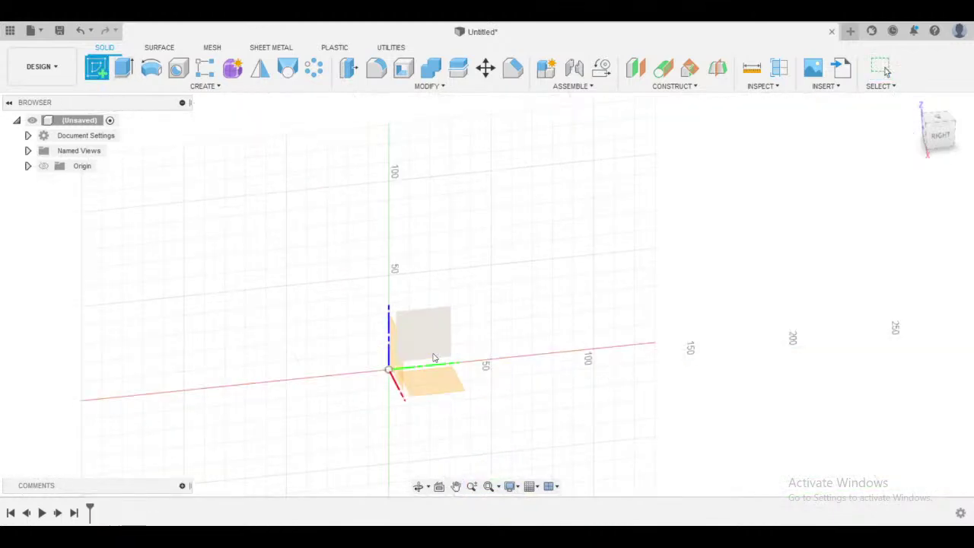
click(446, 381)
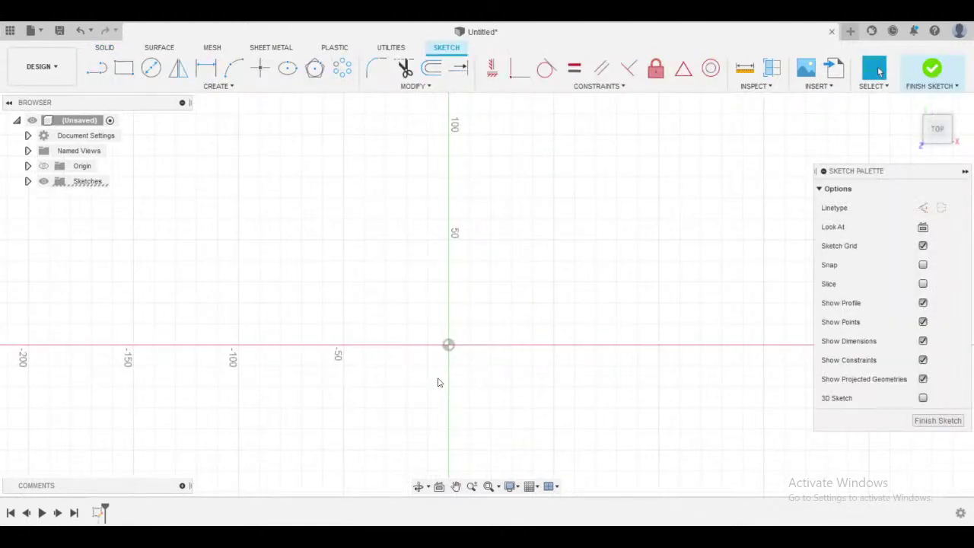
key(l)
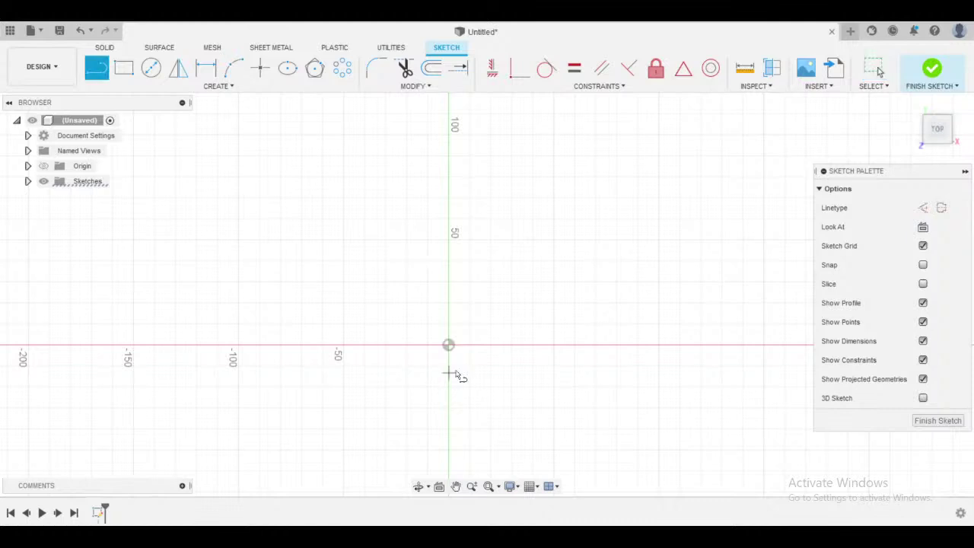
click(449, 345)
click(659, 346)
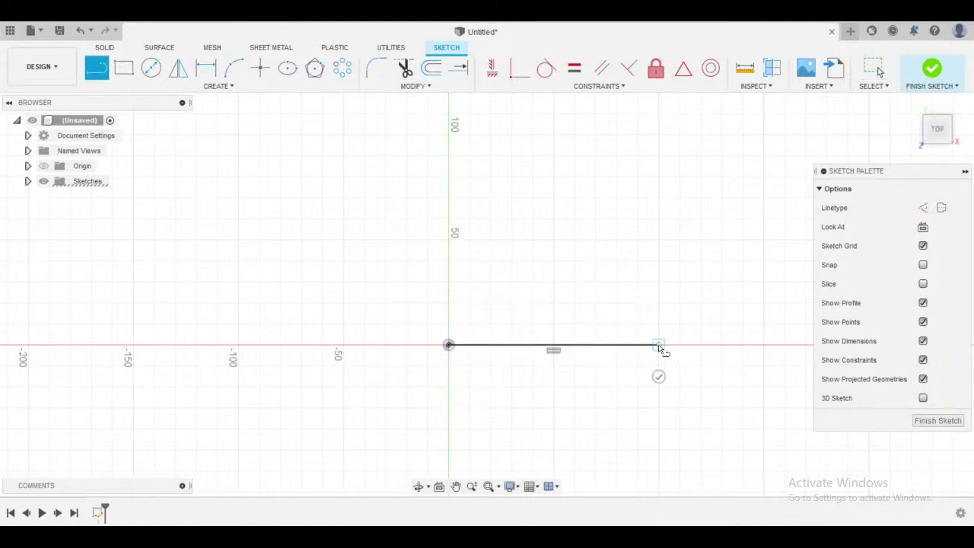
key(Escape)
- Dimension the horizontal line's length to 25 mm
key(d)
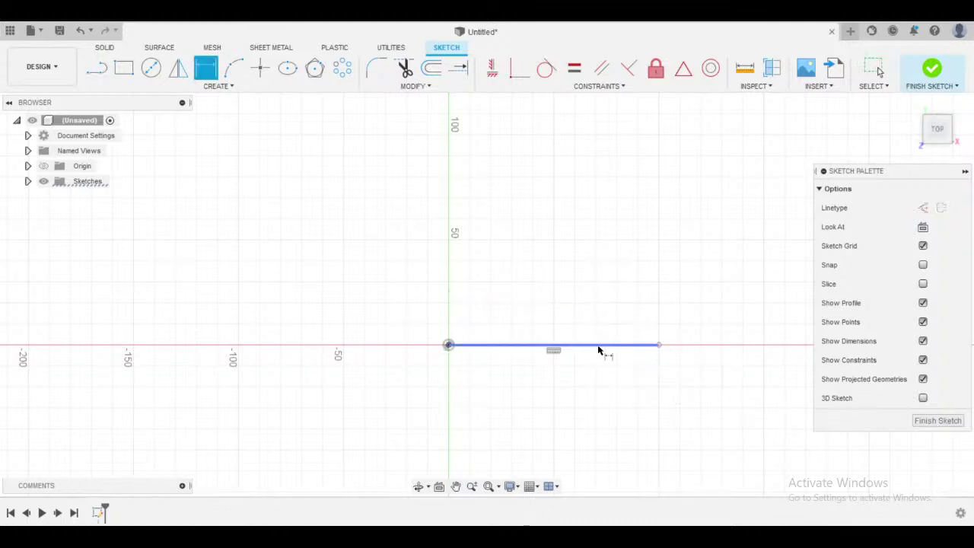
click(601, 346)
click(596, 366)
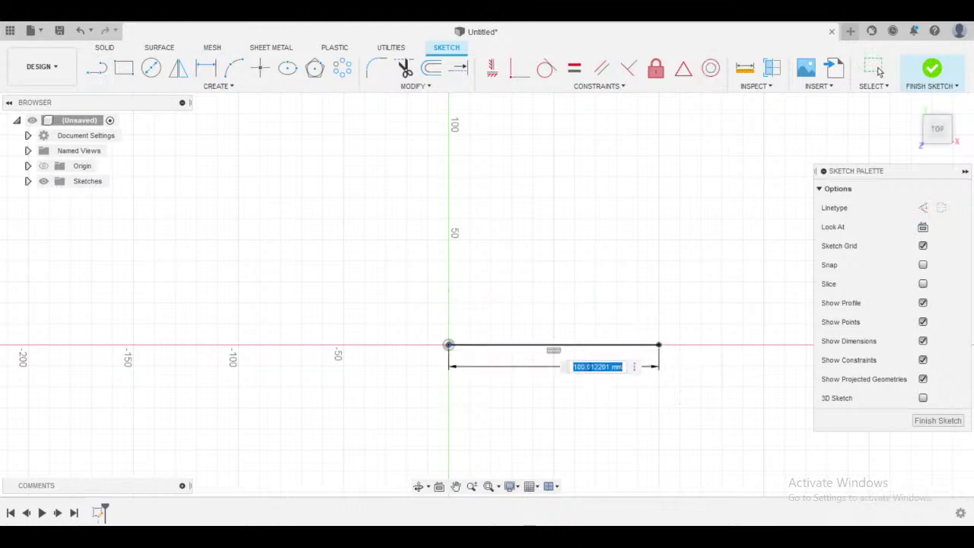
text(25)
key(Return)
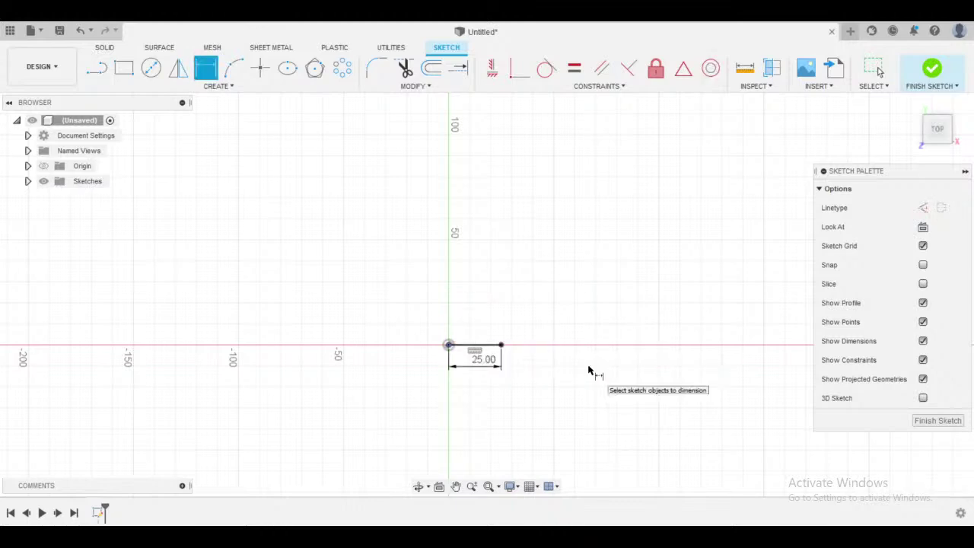
- Draw a 3-Point Arc with a chord of about 35 mm, curving upward from the line's free end
click(143, 88)
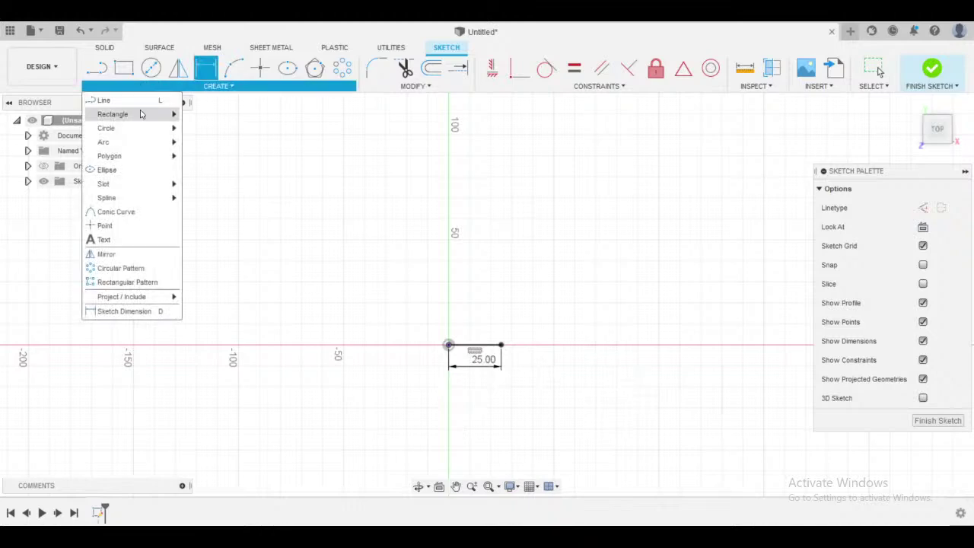
mouse_move(147, 143)
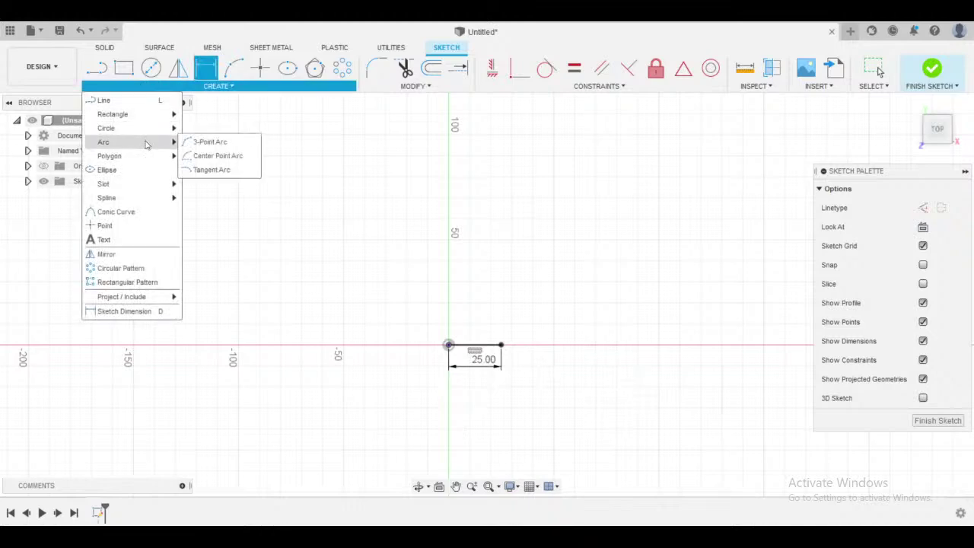
click(227, 143)
scroll(489, 352, up, 5)
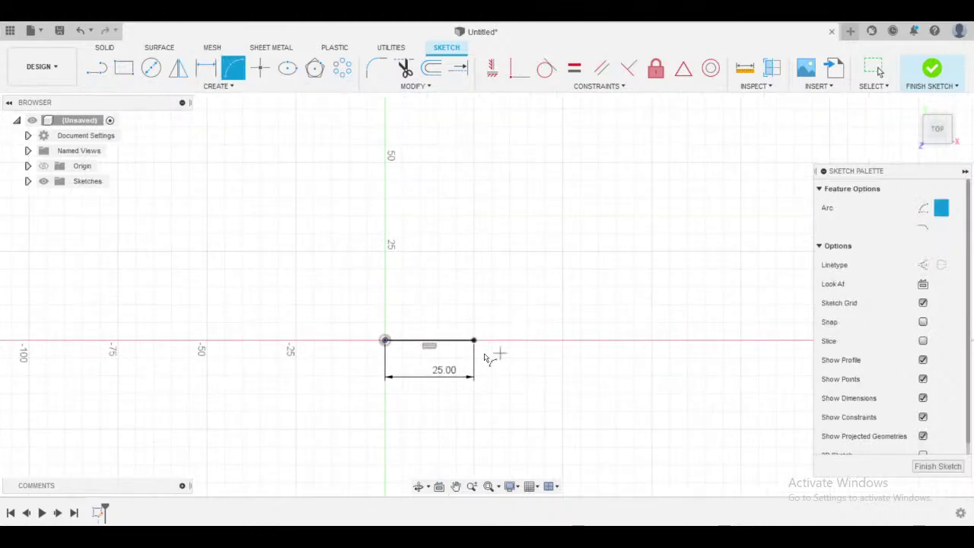
click(487, 331)
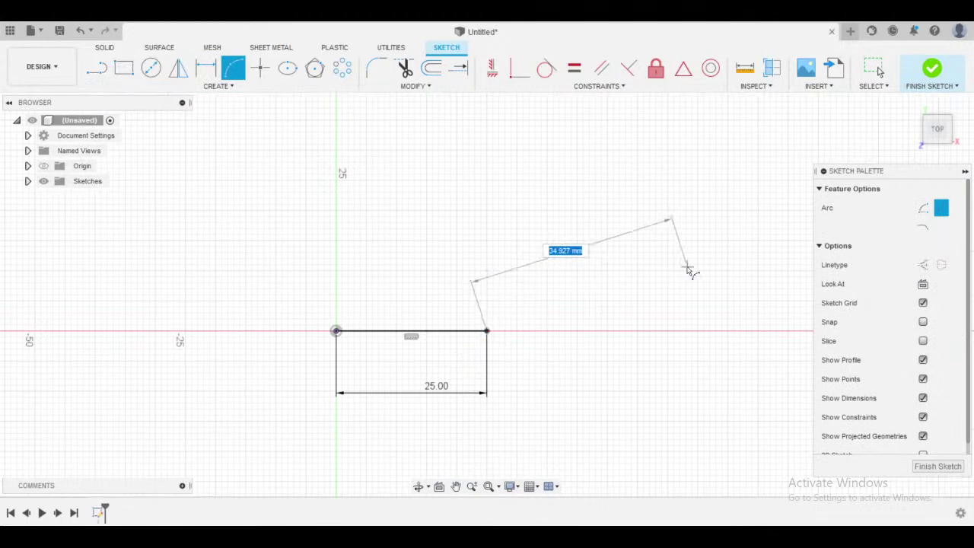
click(687, 267)
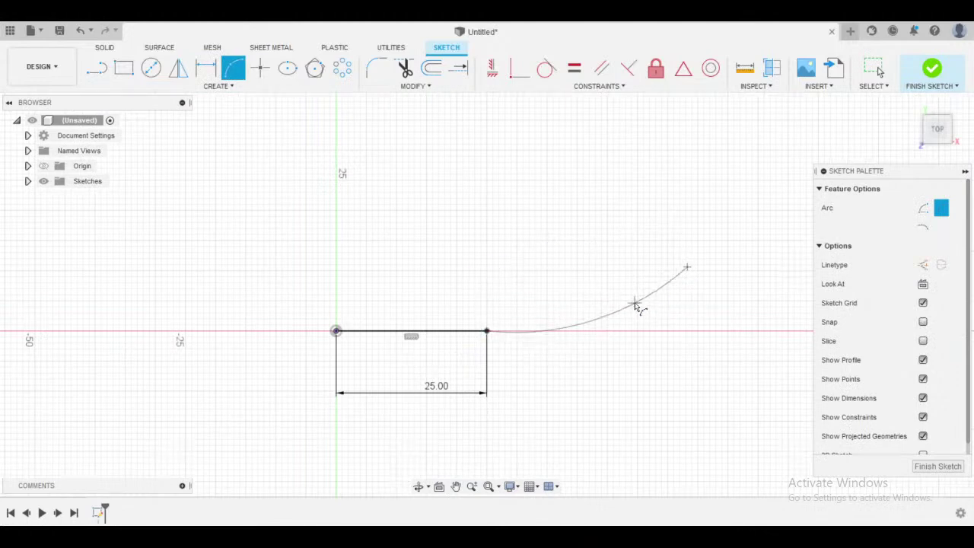
click(644, 300)
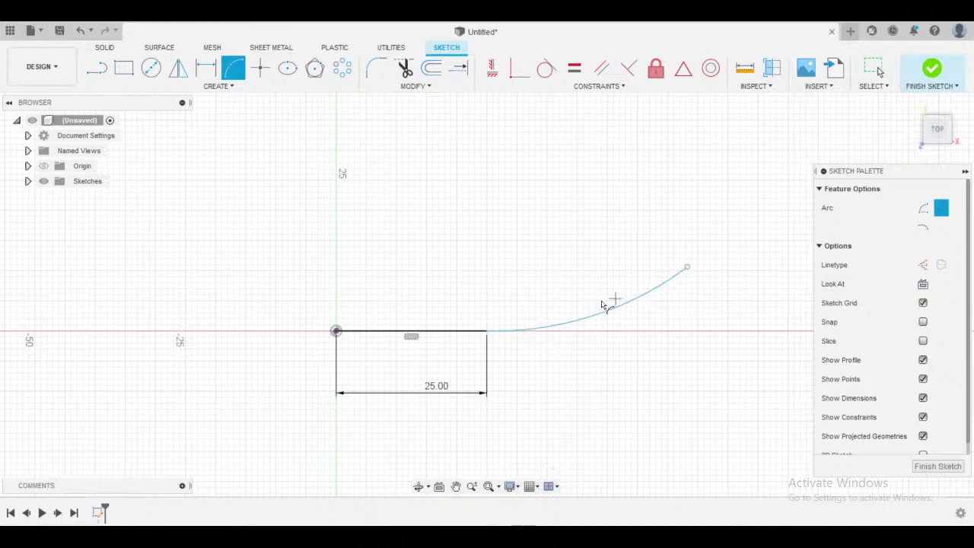
- Make the arc tangent to the horizontal line at their shared endpoint
key(Escape)
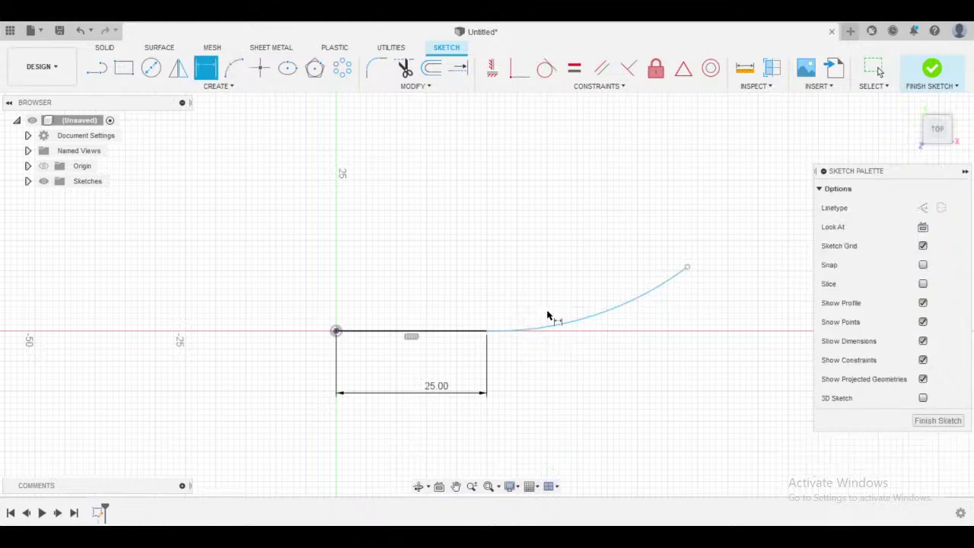
click(556, 81)
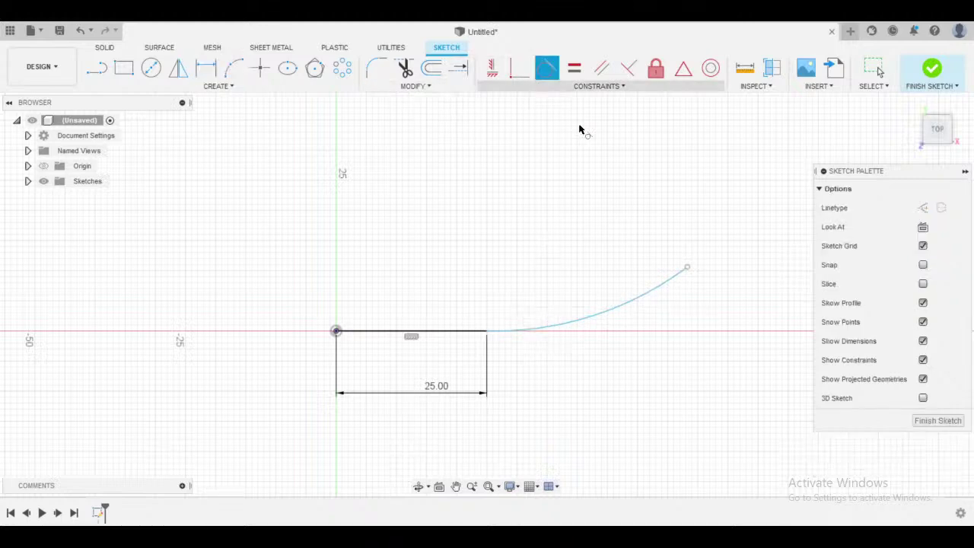
click(587, 318)
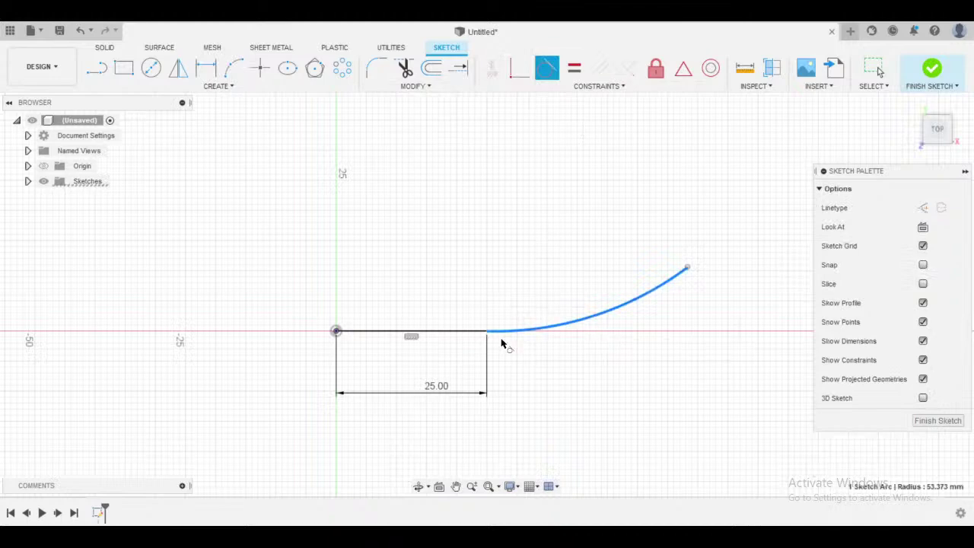
click(463, 332)
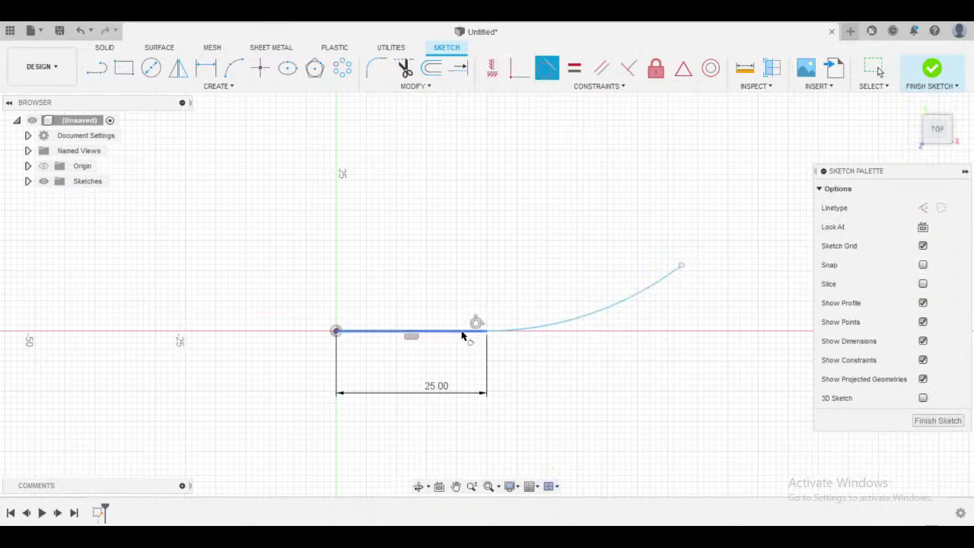
- Dimension the arc's radius to 50 mm and finish the sketch
click(206, 68)
click(595, 312)
click(581, 284)
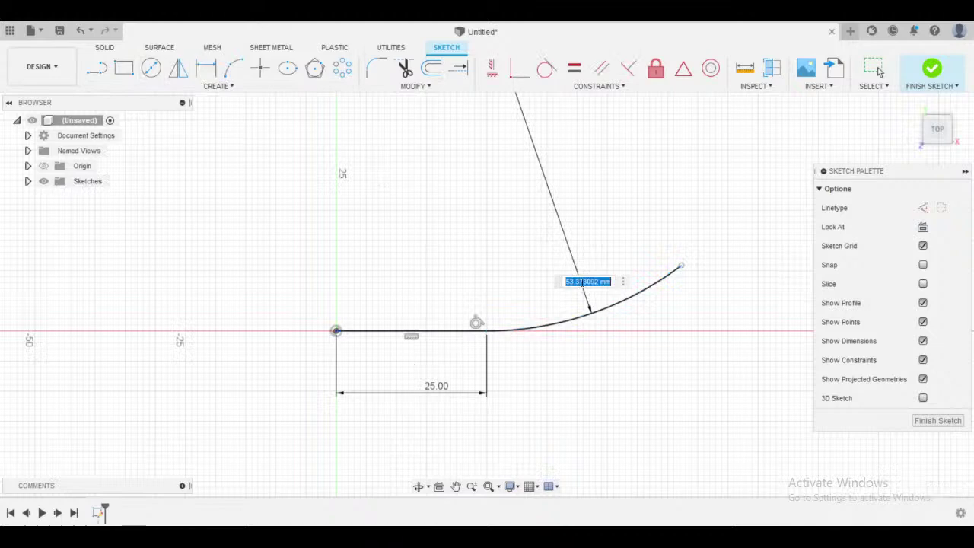
text(50)
key(Return)
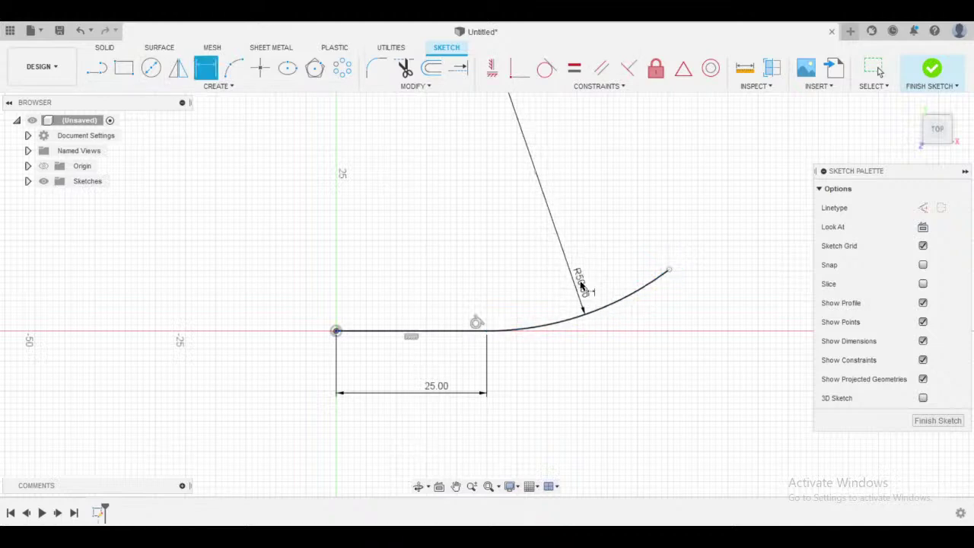
click(930, 69)
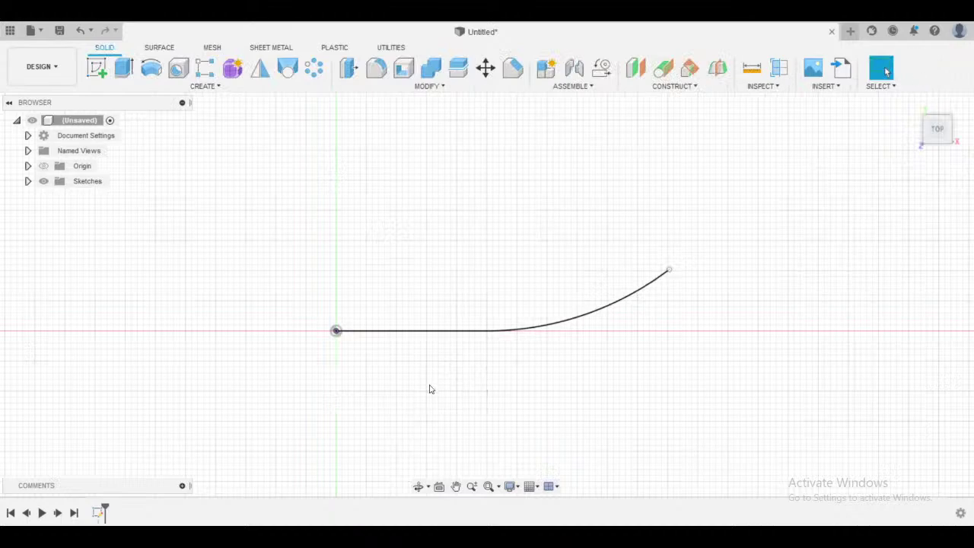
- Start a sketch on the vertical YZ plane and draw a center rectangle about 30 by 11 mm centred on the origin
shift+middle_drag(429, 388, 504, 317)
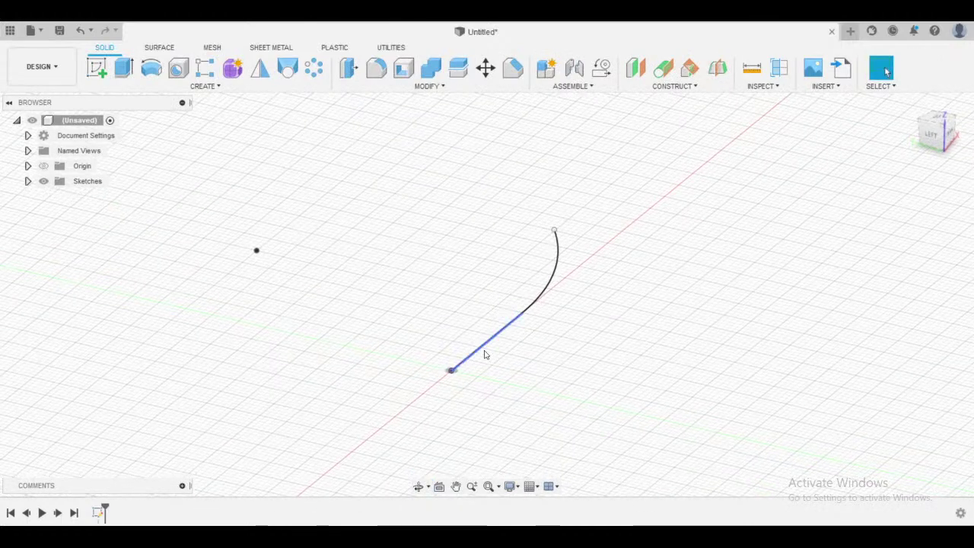
click(97, 68)
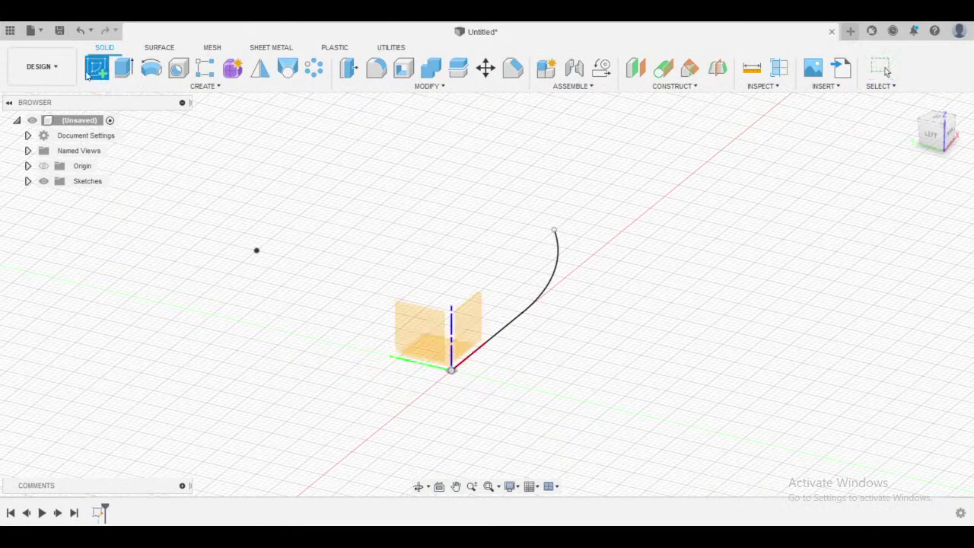
click(435, 343)
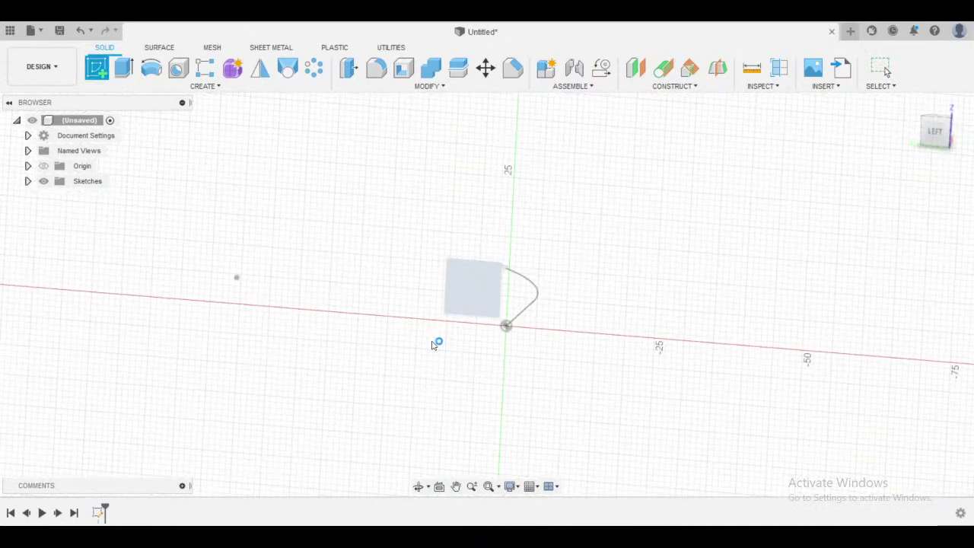
click(155, 89)
mouse_move(147, 115)
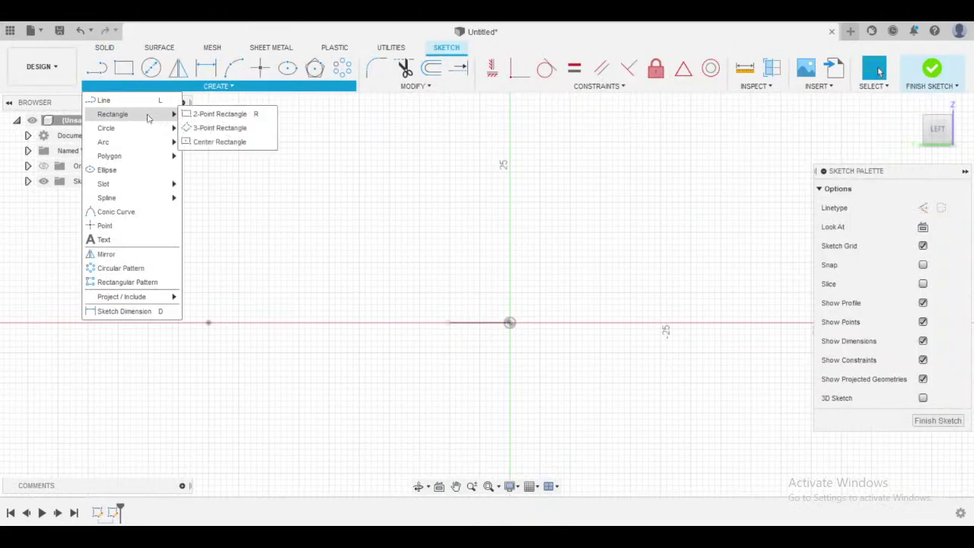
click(199, 141)
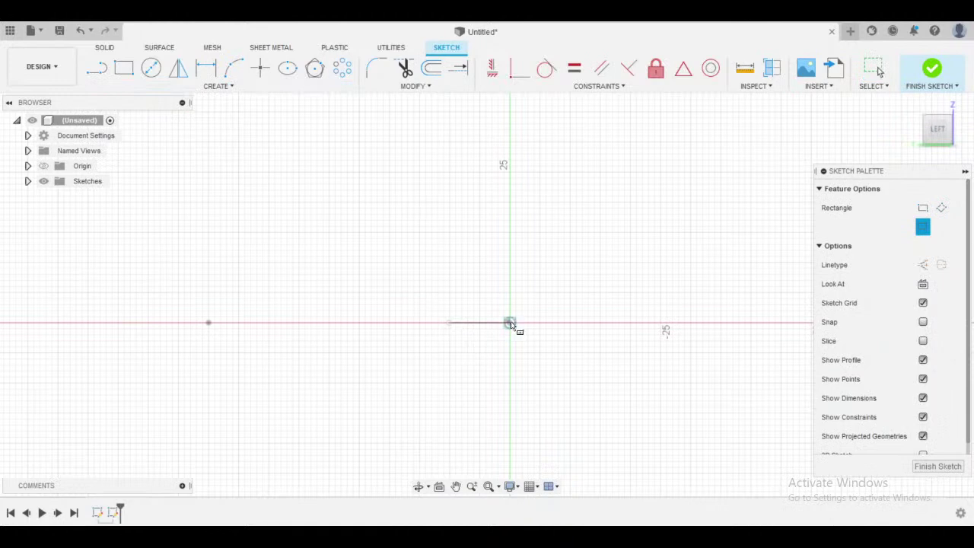
click(511, 321)
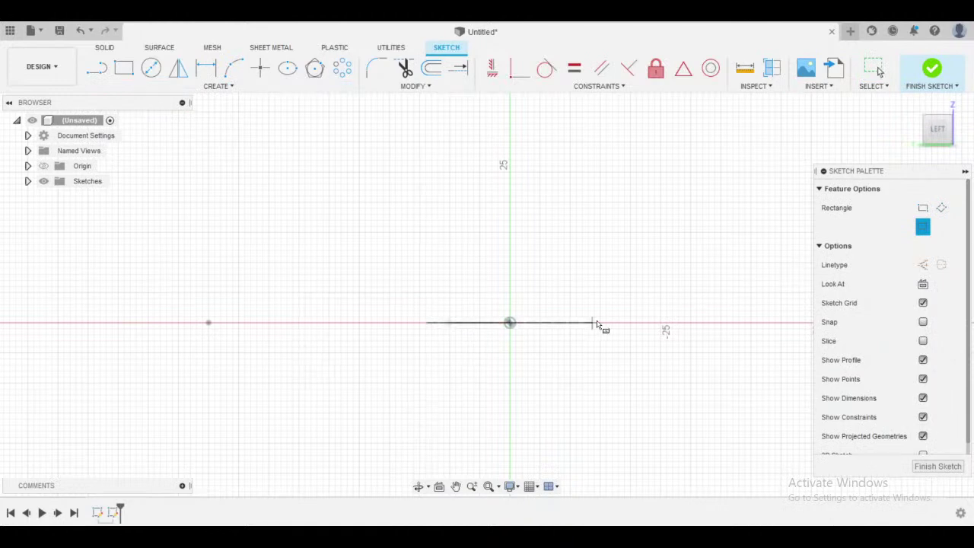
click(602, 358)
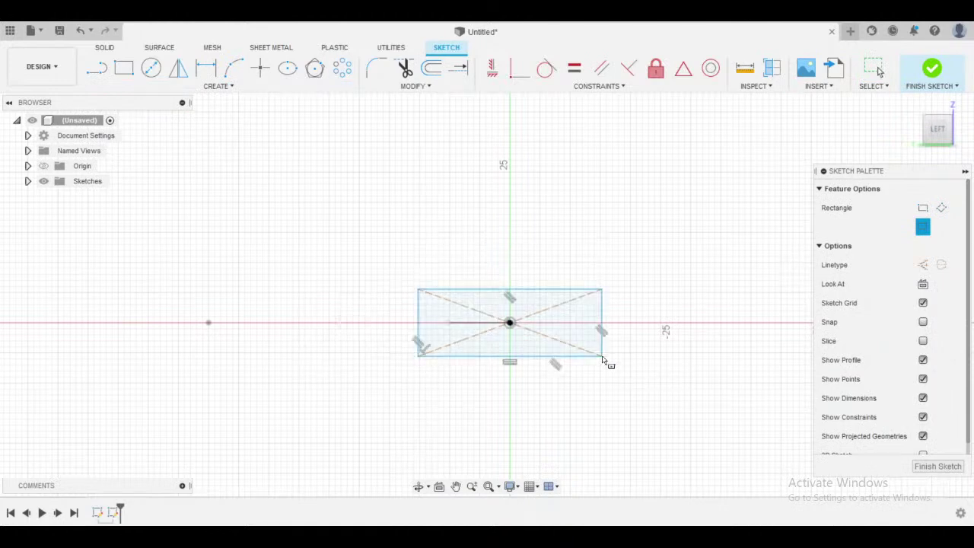
- Dimension the rectangle to 30 mm wide and 15 mm high, and finish the sketch
key(d)
click(544, 289)
click(546, 266)
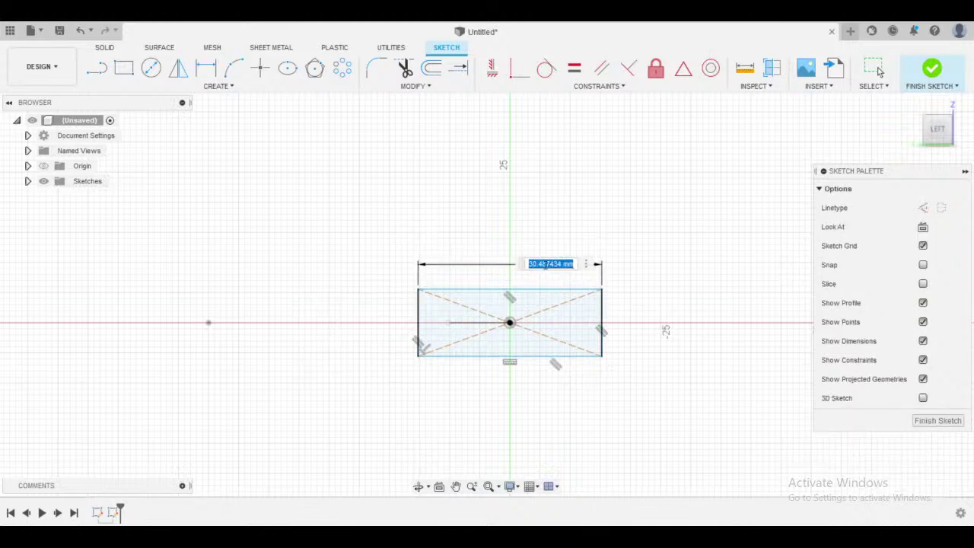
text(30)
key(Return)
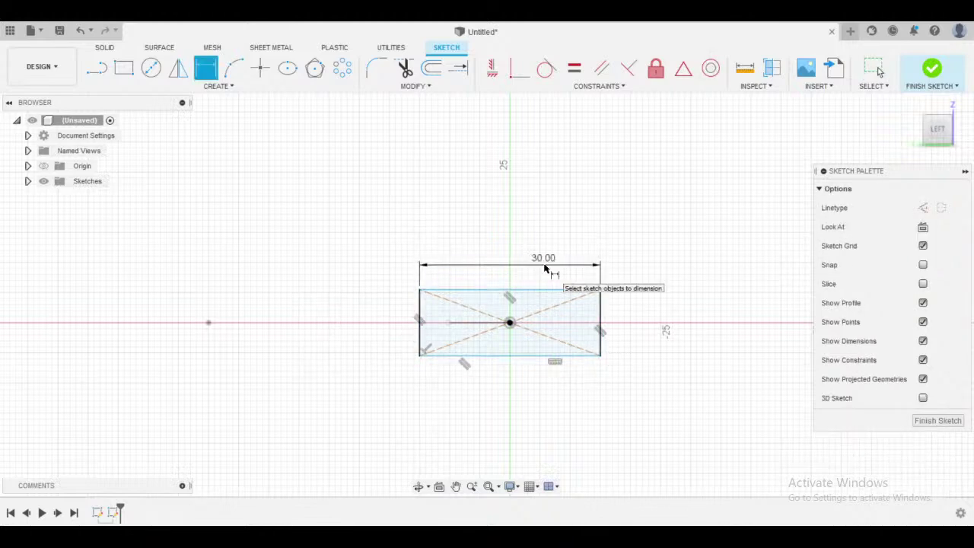
click(600, 335)
click(641, 337)
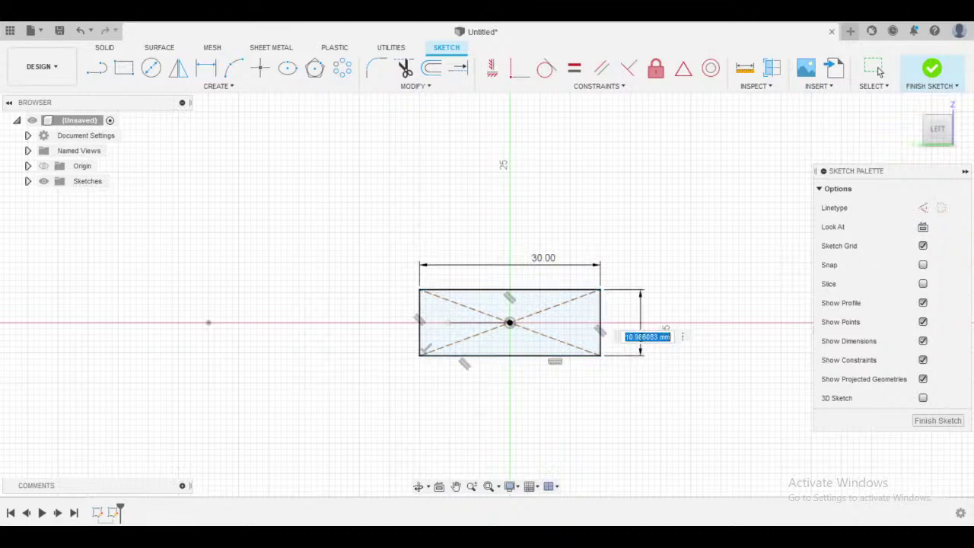
text(15)
key(Return)
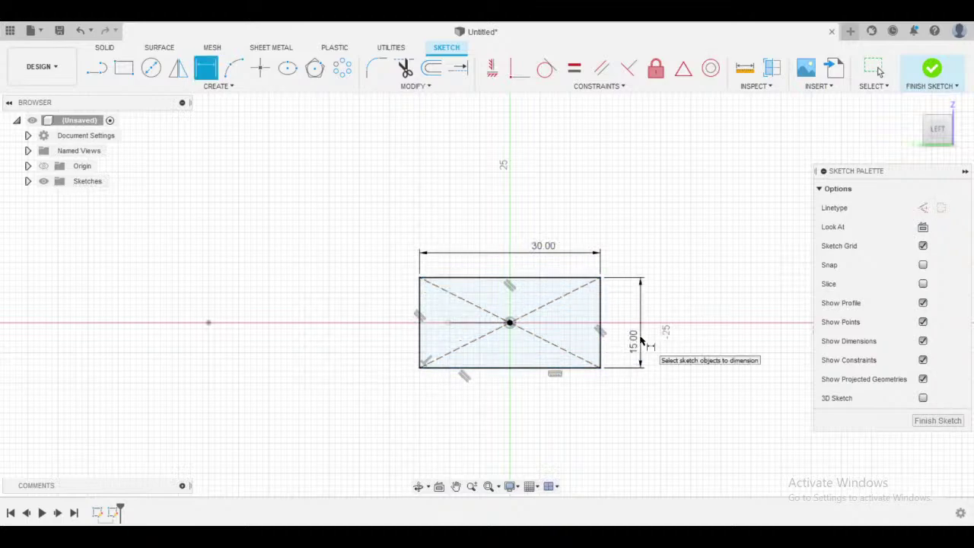
click(932, 68)
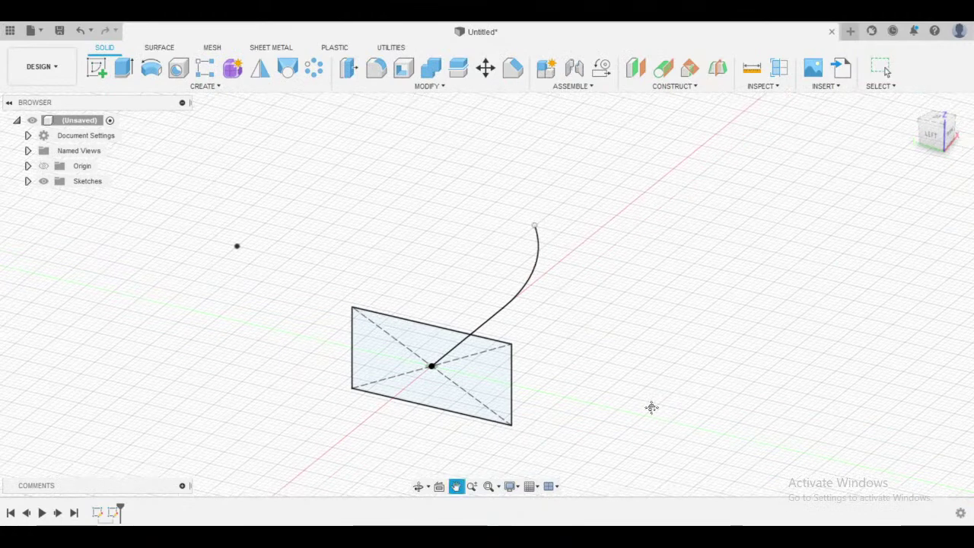
- Sweep the rectangle profile along the connected line and arc as a single-path, perpendicular new body
shift+middle_drag(588, 386, 533, 409)
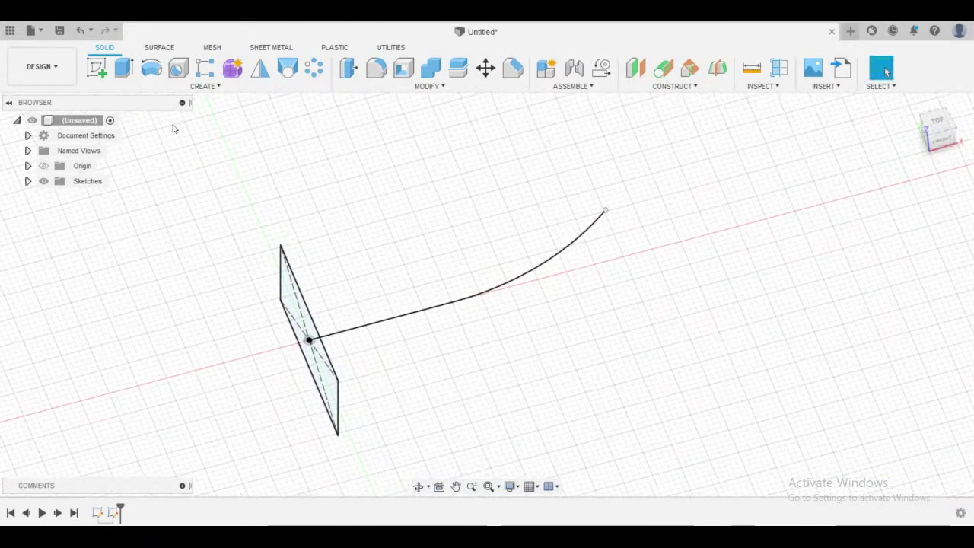
click(174, 88)
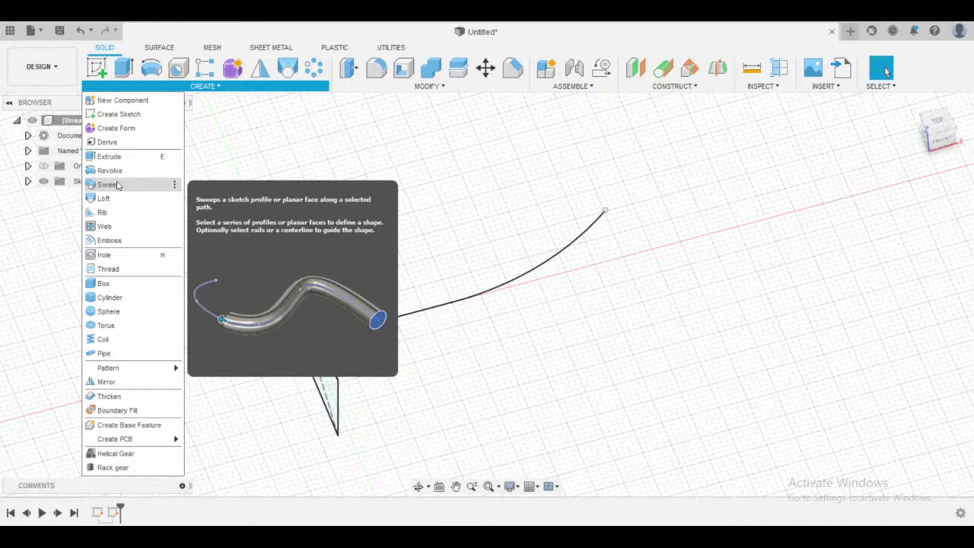
click(118, 185)
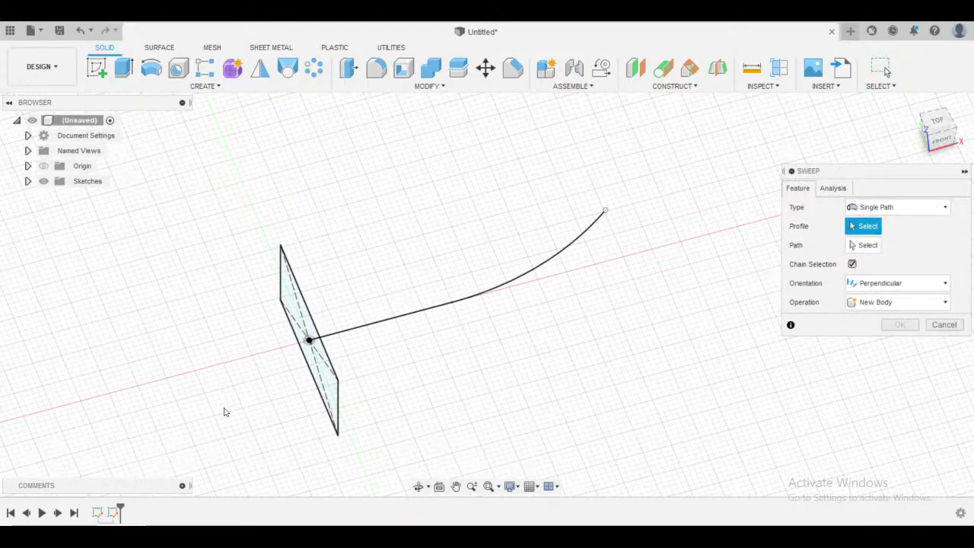
shift+middle_drag(486, 433, 520, 384)
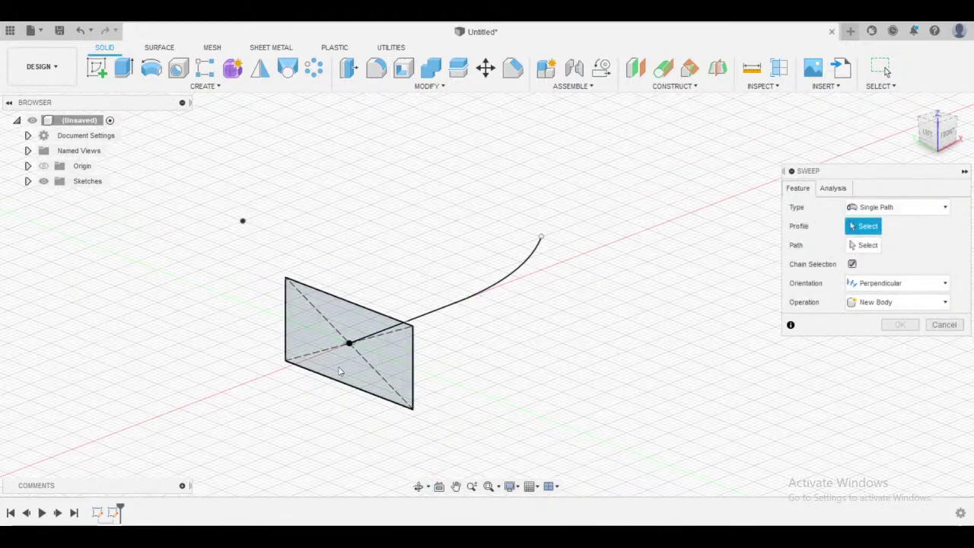
click(309, 329)
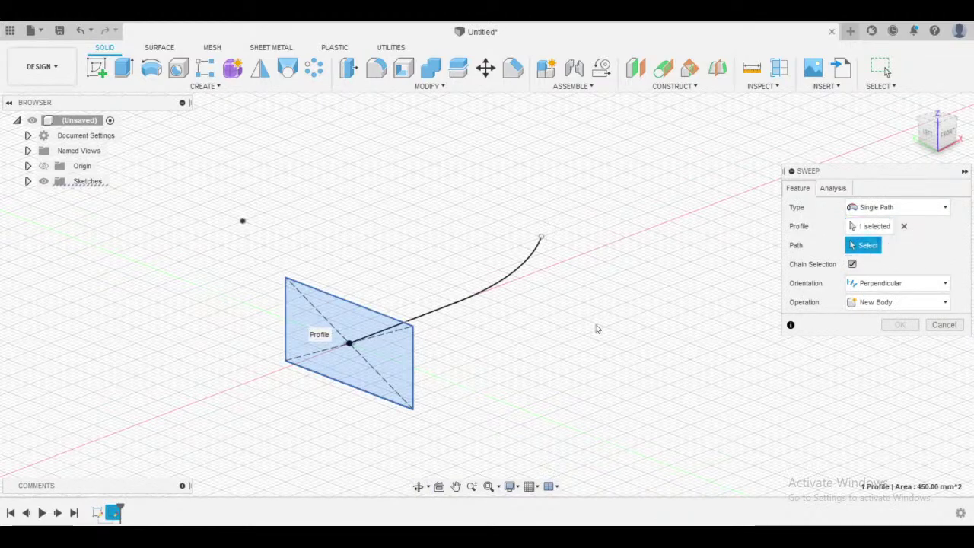
shift+middle_drag(595, 328, 507, 363)
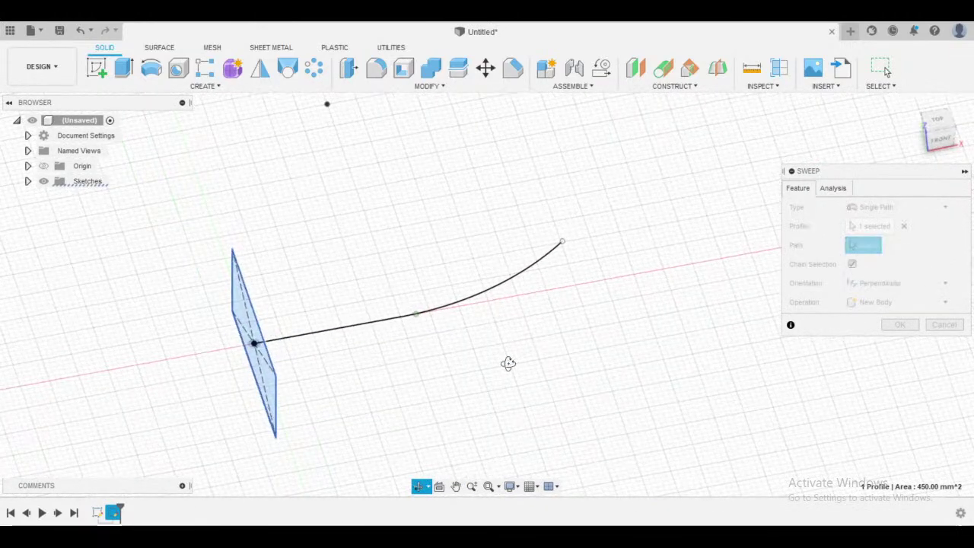
click(390, 323)
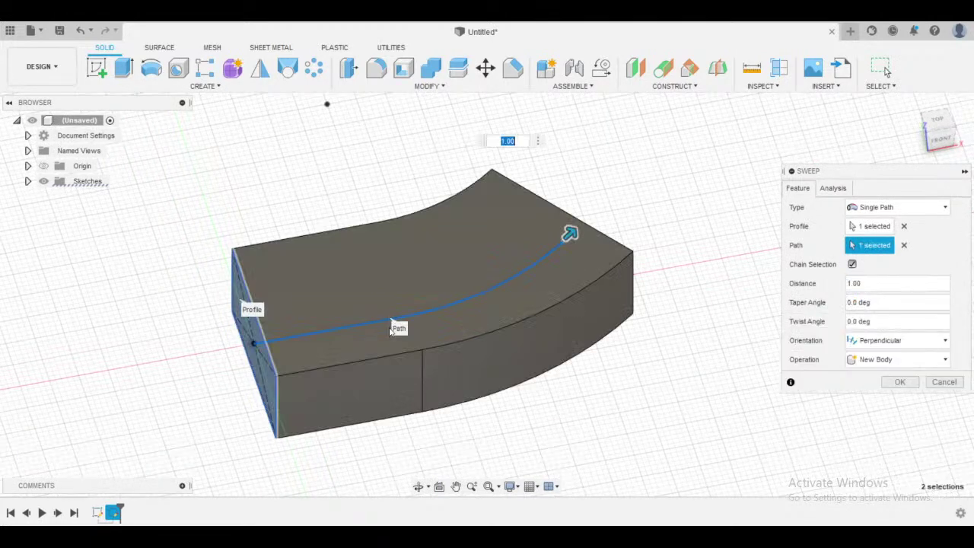
shift+middle_drag(614, 405, 480, 379)
click(898, 385)
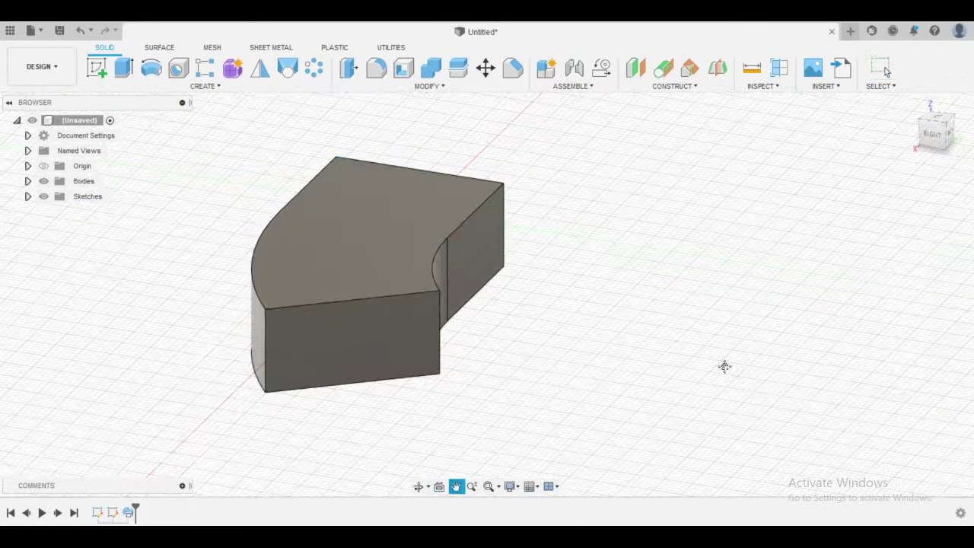
shift+middle_drag(724, 366, 457, 337)
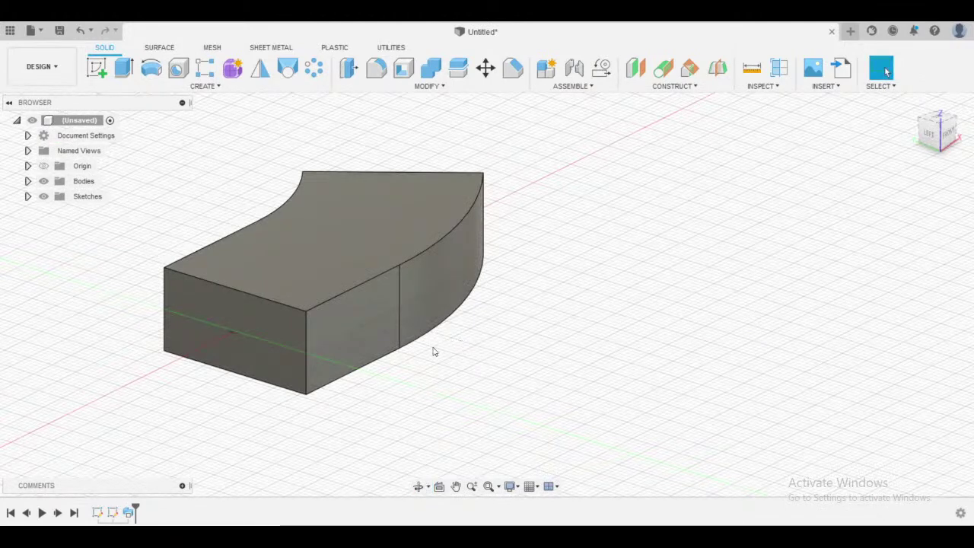
- Create a new empty design and close the swept-body design without saving it
click(181, 88)
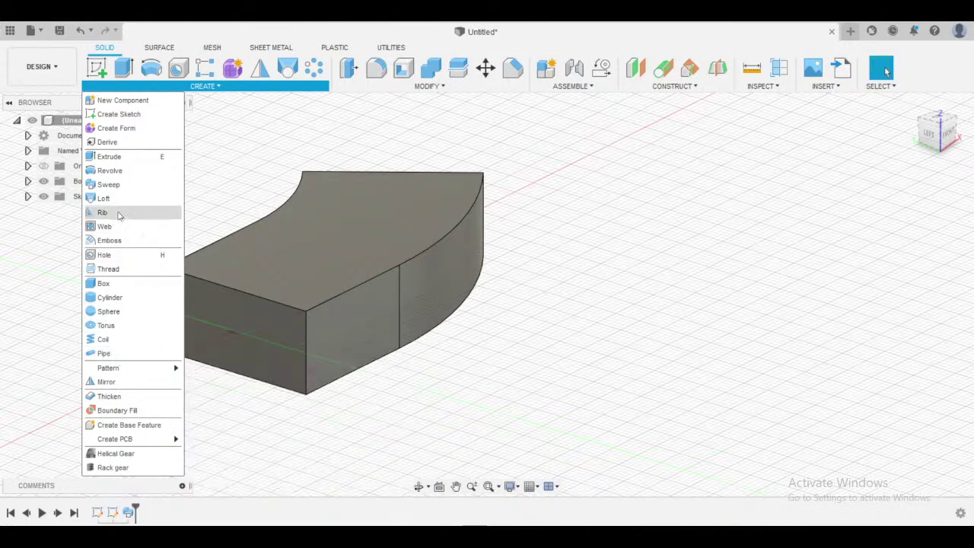
click(827, 86)
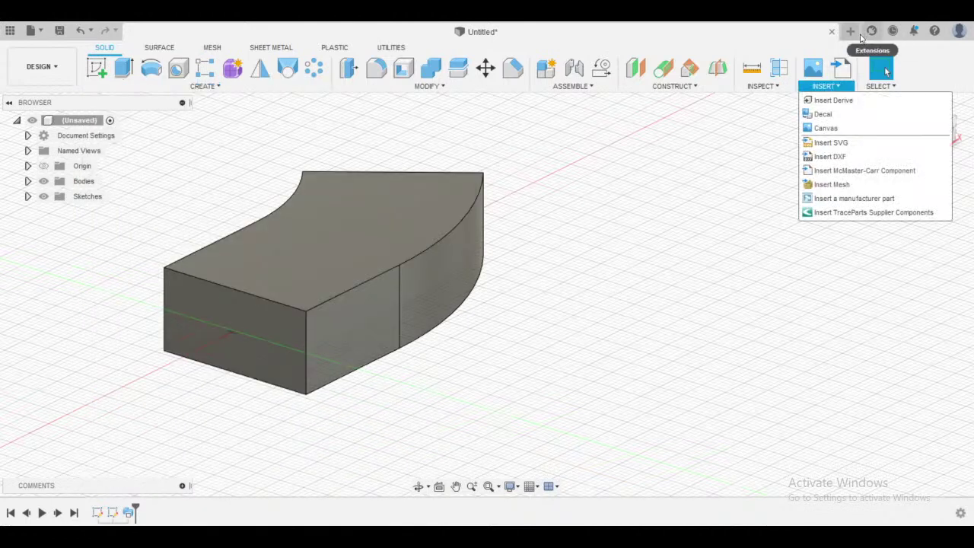
click(850, 33)
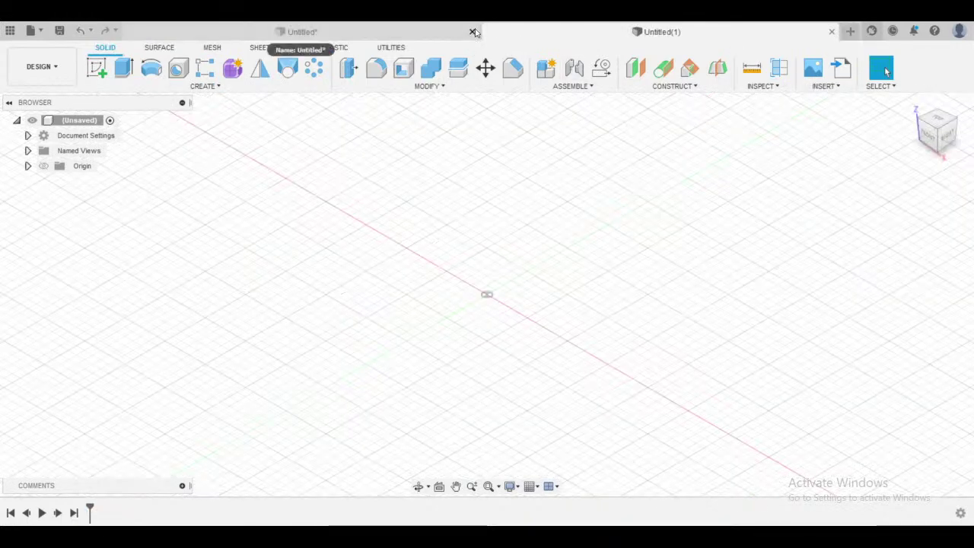
click(466, 33)
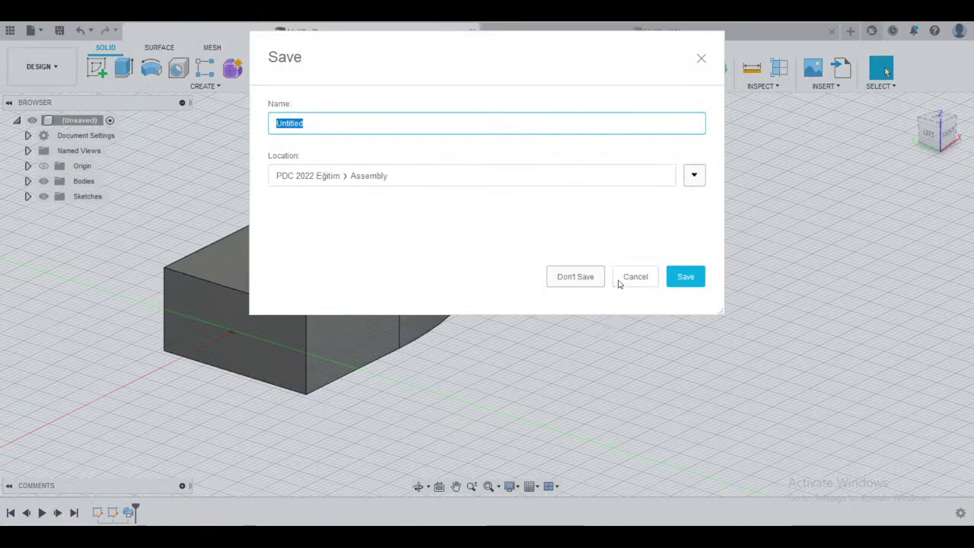
click(586, 279)
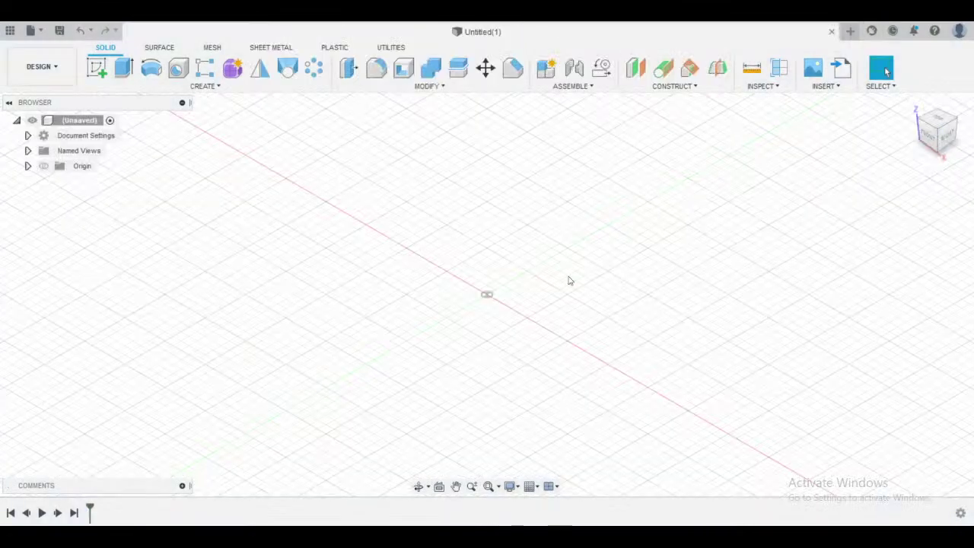
click(9, 31)
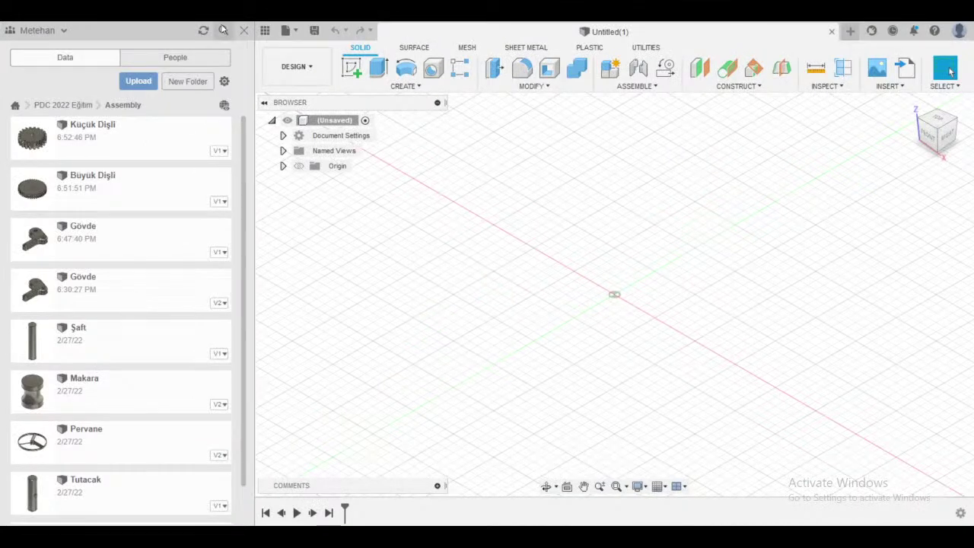
click(244, 31)
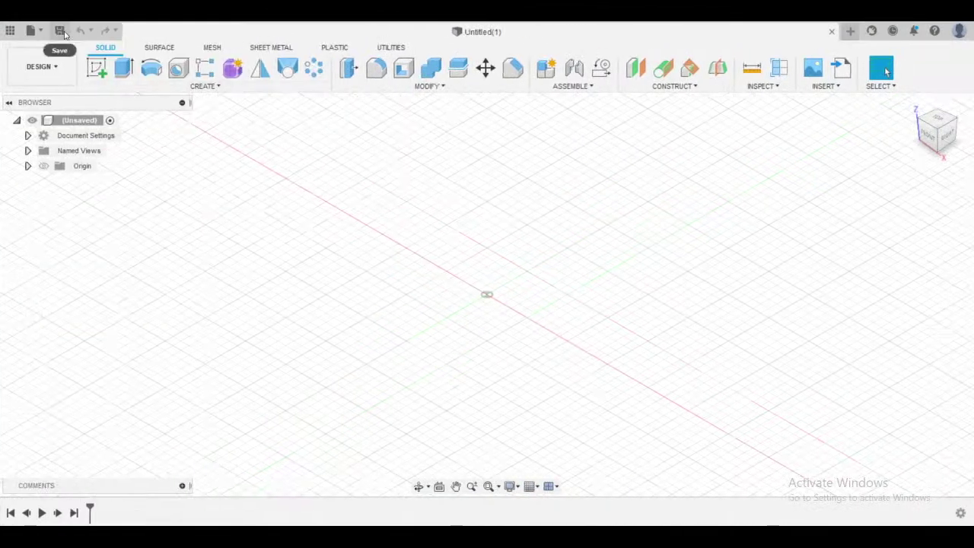
- Save the empty design as assembly in the Assembly folder of the PDC 2022 Eğitim project
click(60, 31)
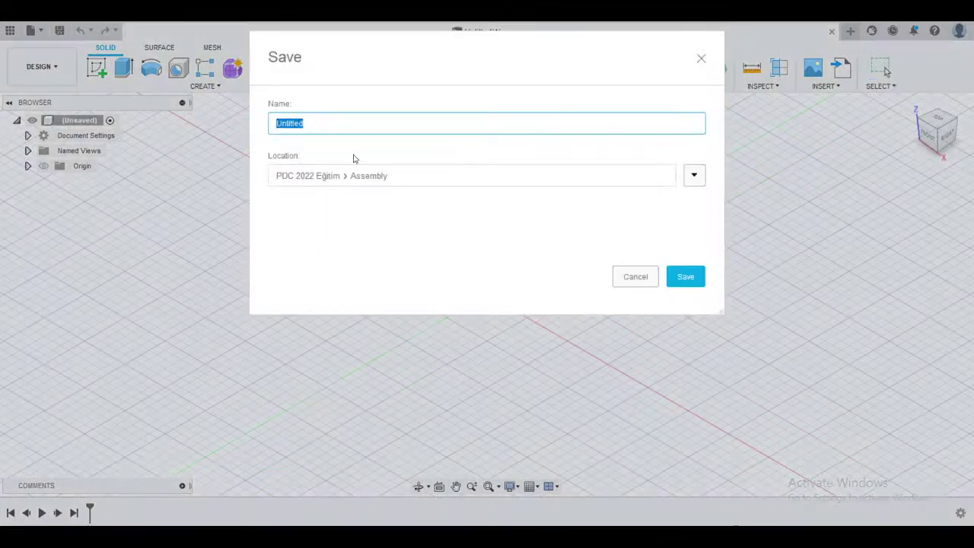
key(BackSpace)
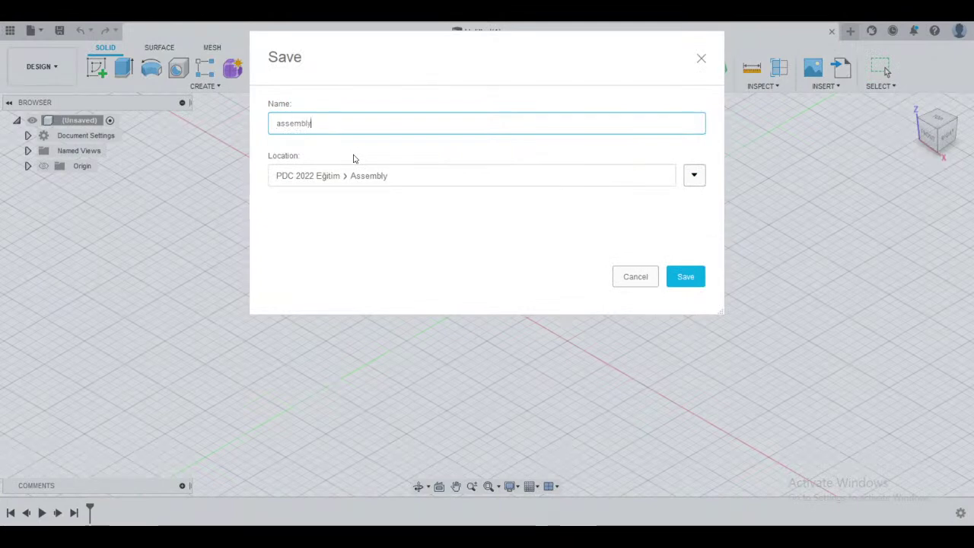
click(685, 277)
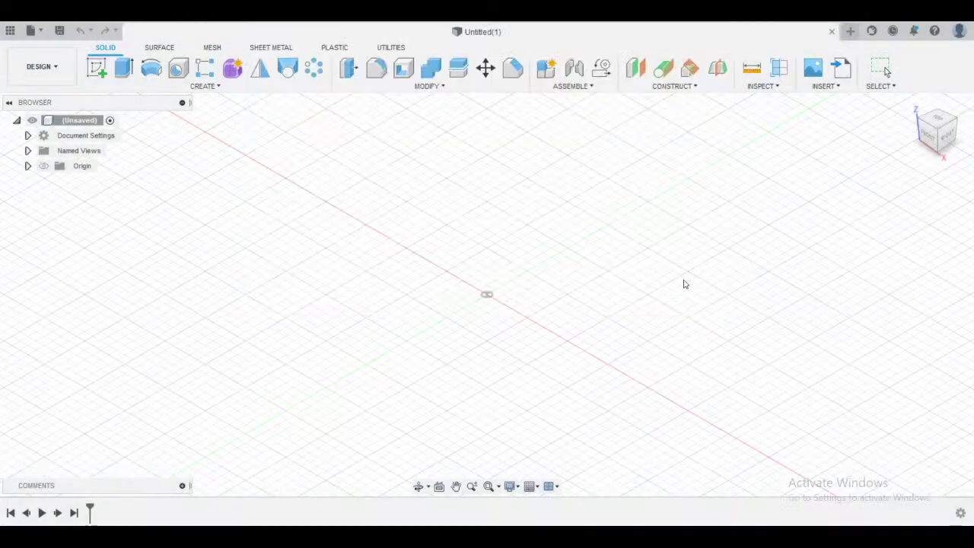
- Insert the V2 Gövde part from the project's Assembly folder into the assembly design
click(10, 31)
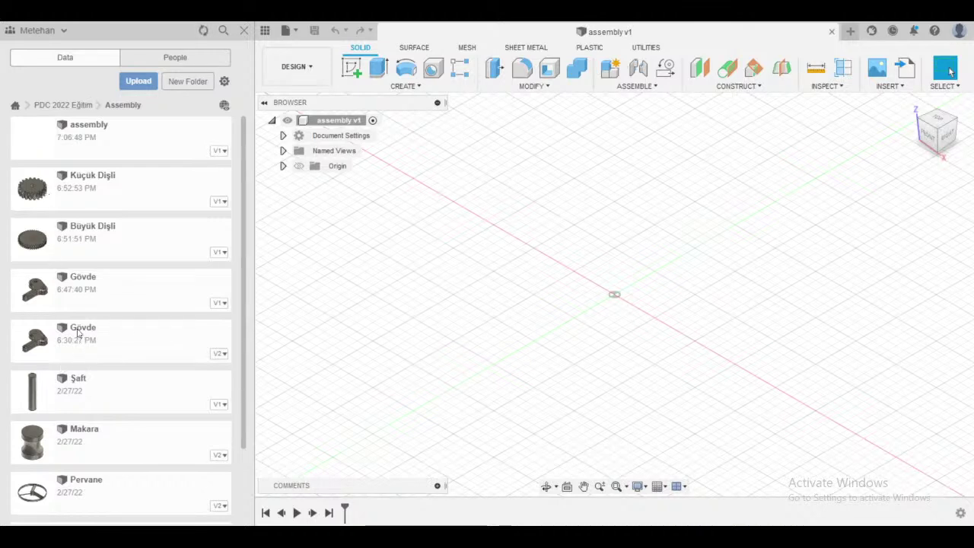
drag(76, 332, 191, 273)
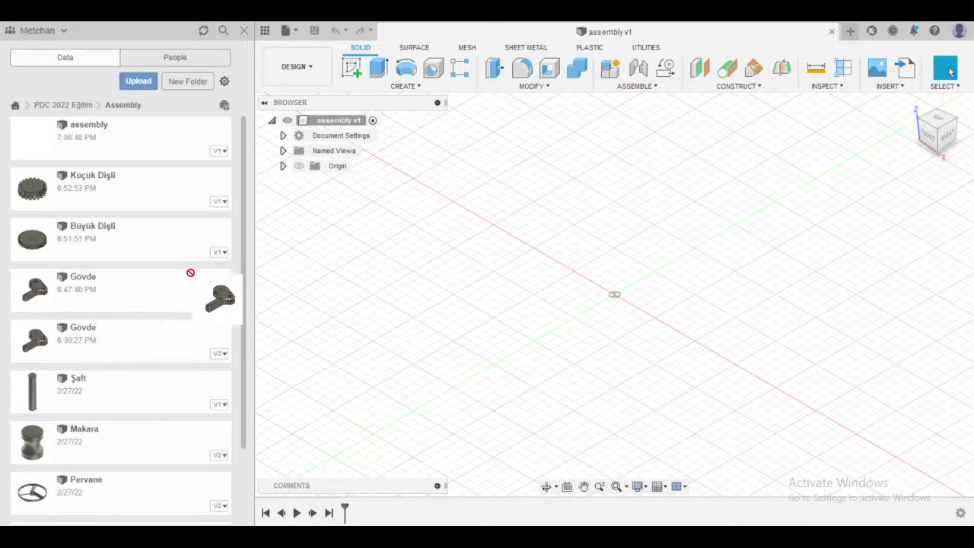
drag(190, 273, 695, 194)
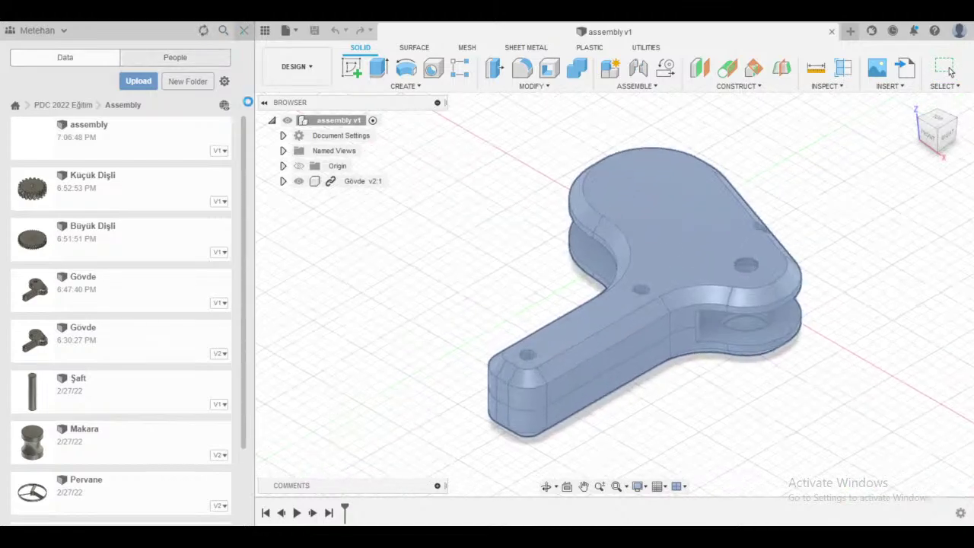
click(244, 31)
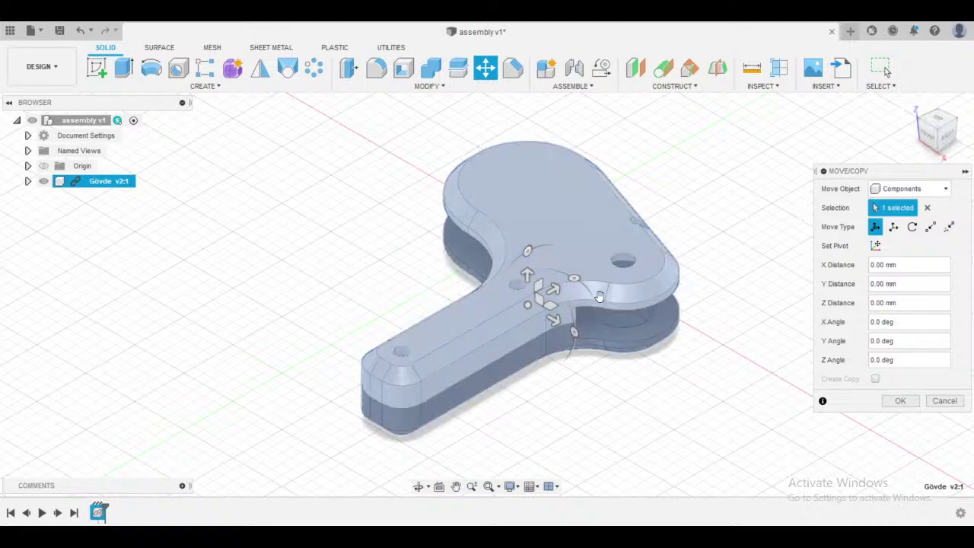
- Rotate the Gövde component 90 degrees about X and shift it freely by about -8.9, 15.2 and 38.7 mm
shift+middle_drag(695, 354, 656, 347)
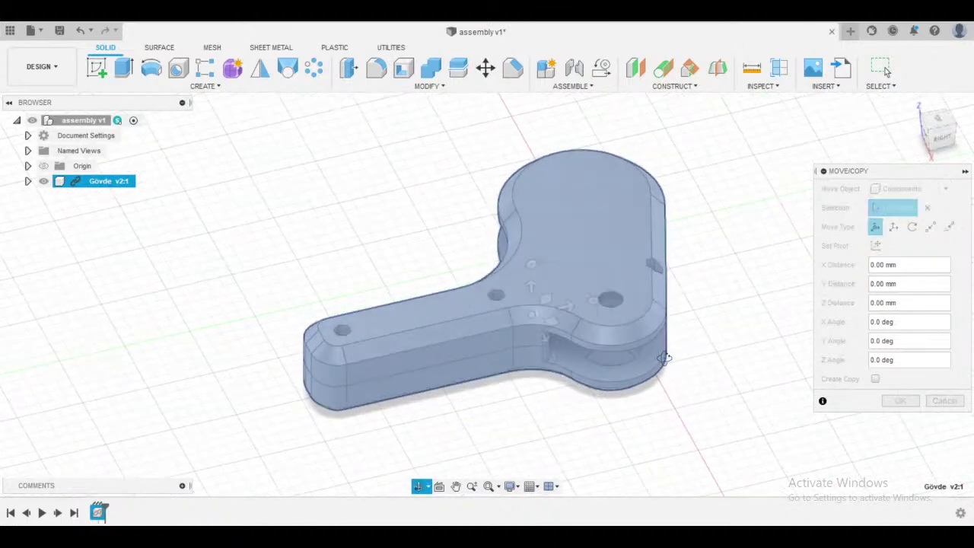
drag(531, 264, 438, 332)
middle_drag(400, 376, 366, 292)
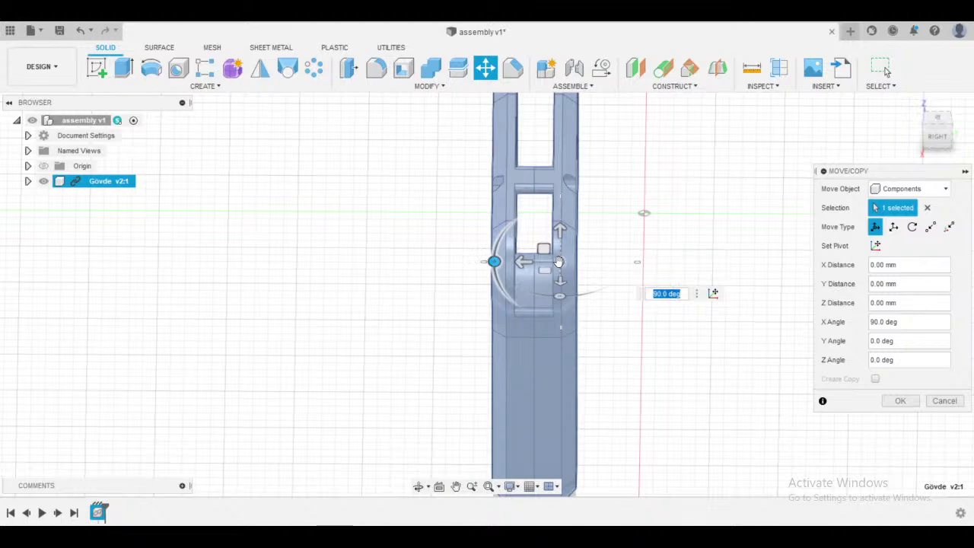
drag(558, 262, 642, 209)
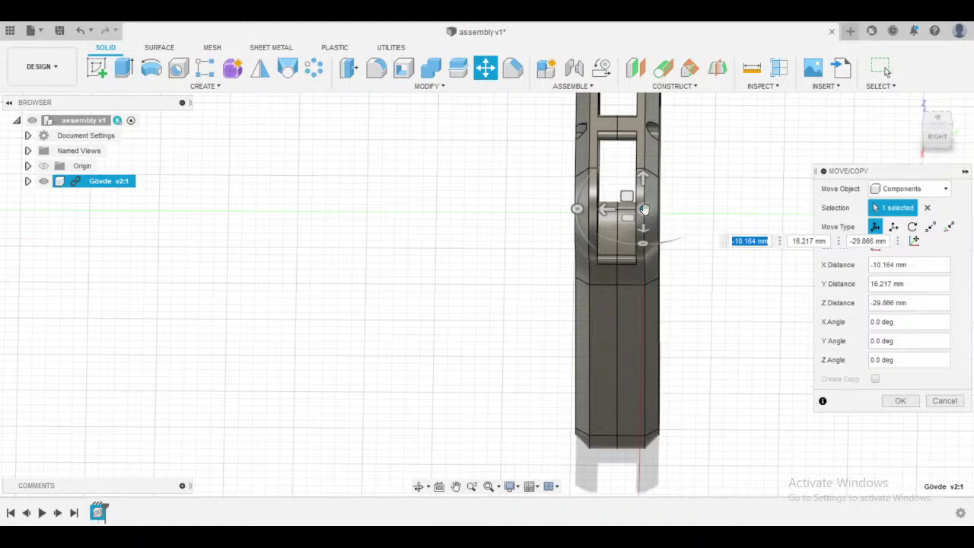
drag(643, 209, 453, 213)
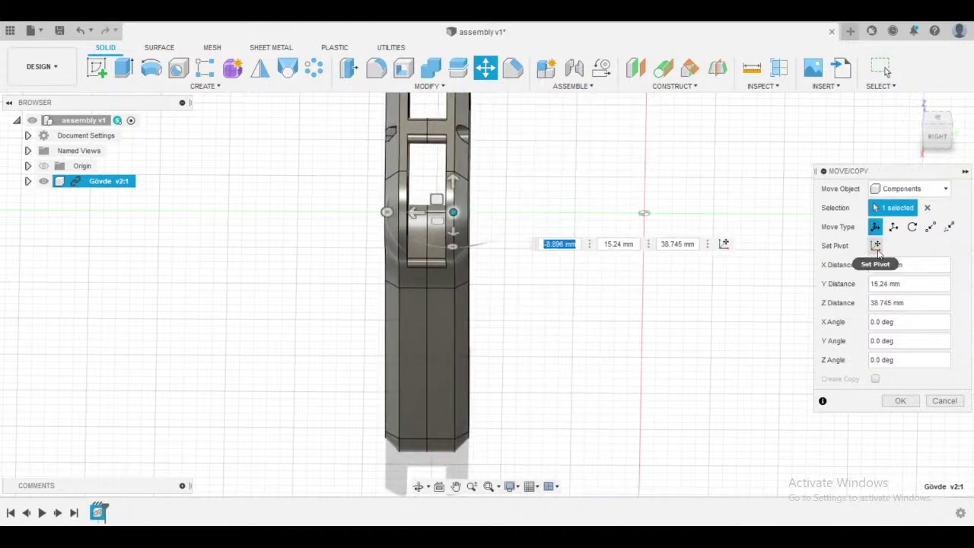
- Reposition the move pivot on the Gövde body and accept the move
click(876, 246)
click(432, 282)
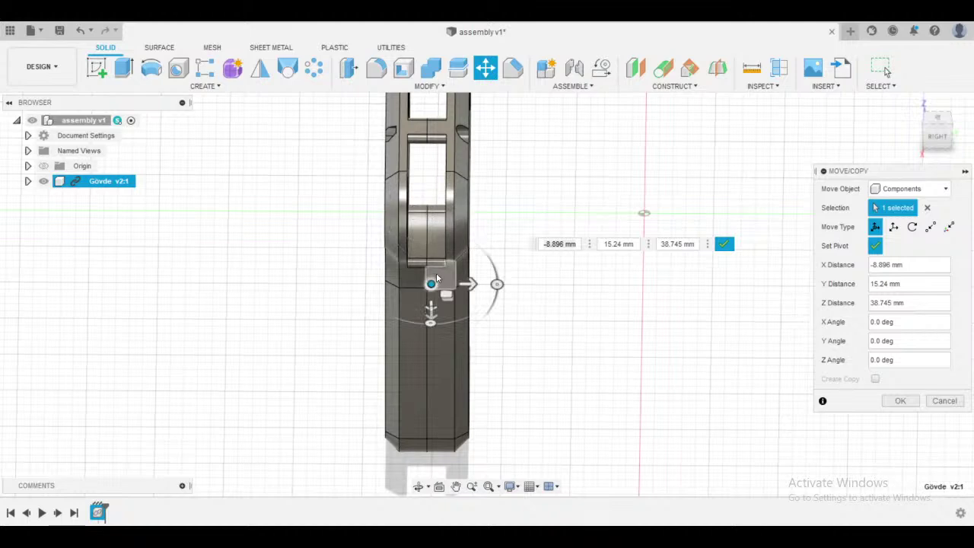
click(463, 218)
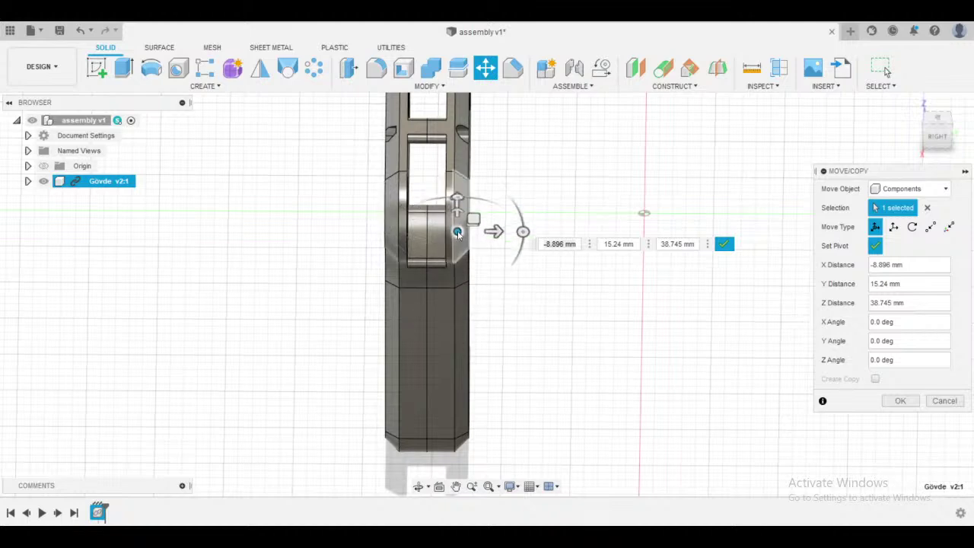
click(900, 400)
shift+middle_drag(550, 371, 640, 360)
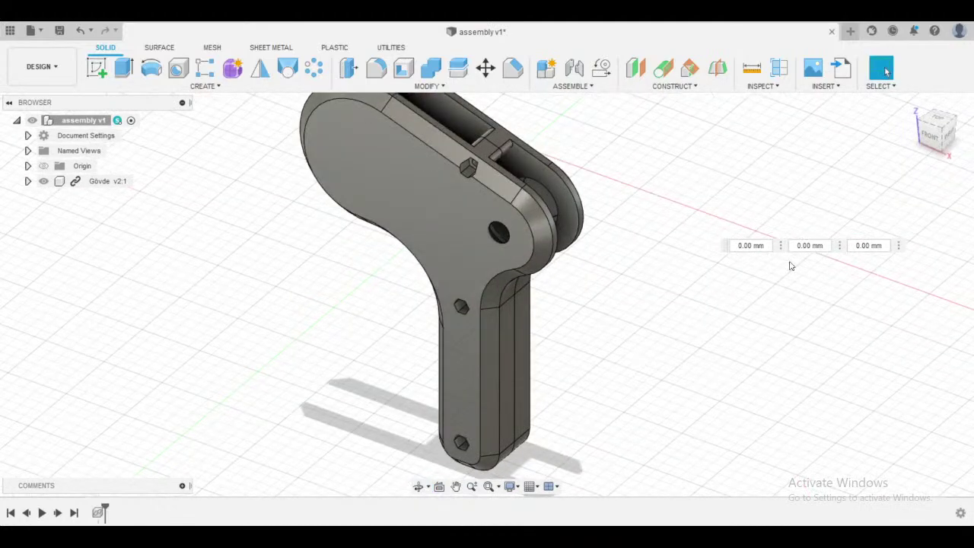
- Undo both the move and the insertion of the Gövde component
key(ctrl+z)
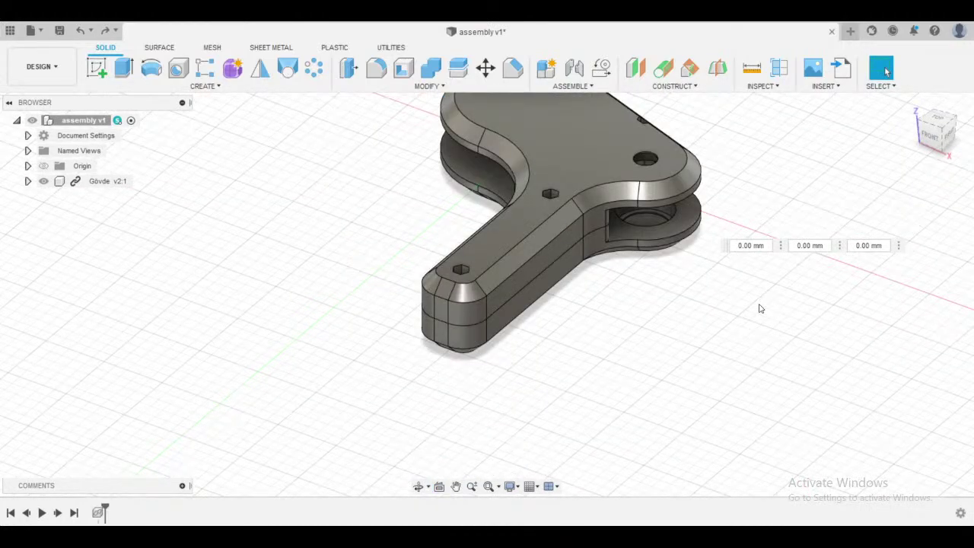
key(ctrl+z)
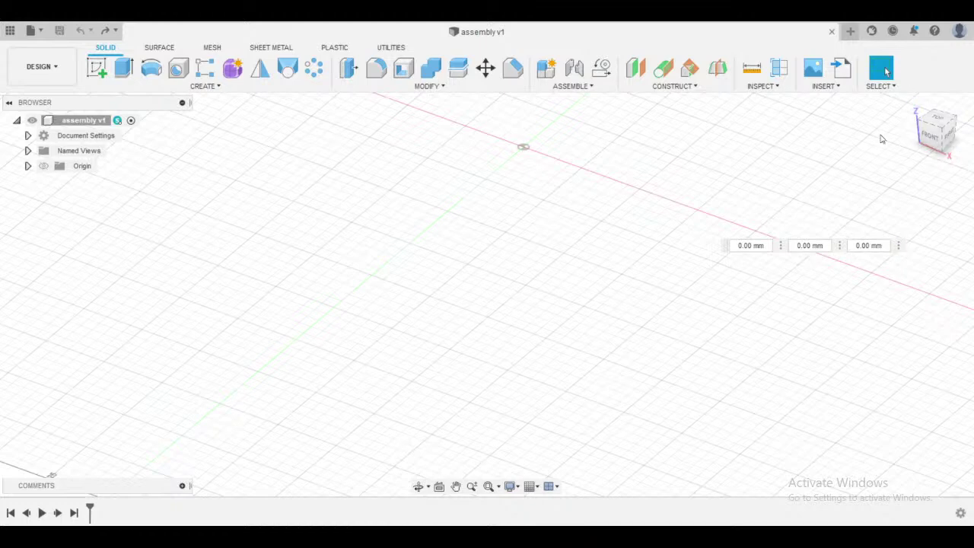
- Create a new empty design and relaunch Autodesk Fusion 360 from the desktop
click(849, 32)
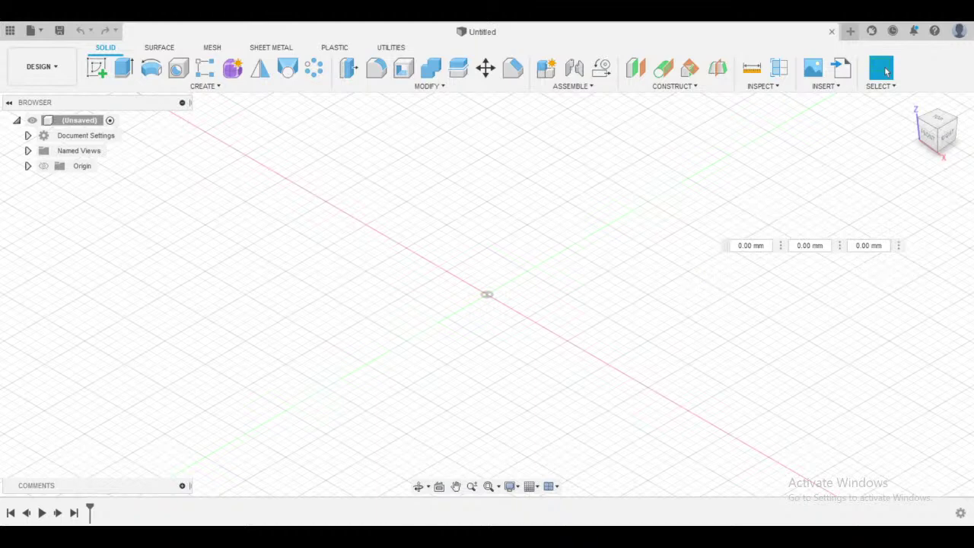
key(ctrl+alt+b)
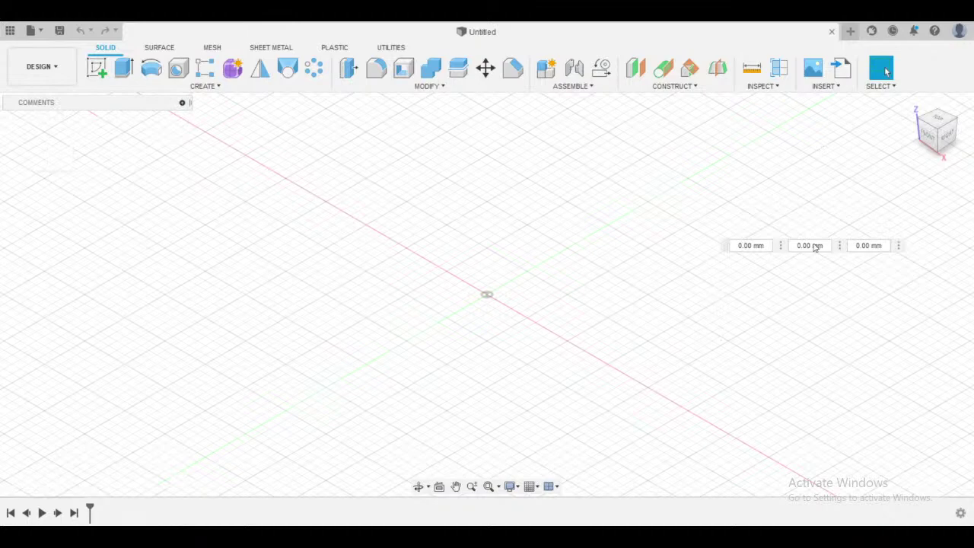
key(alt+Tab)
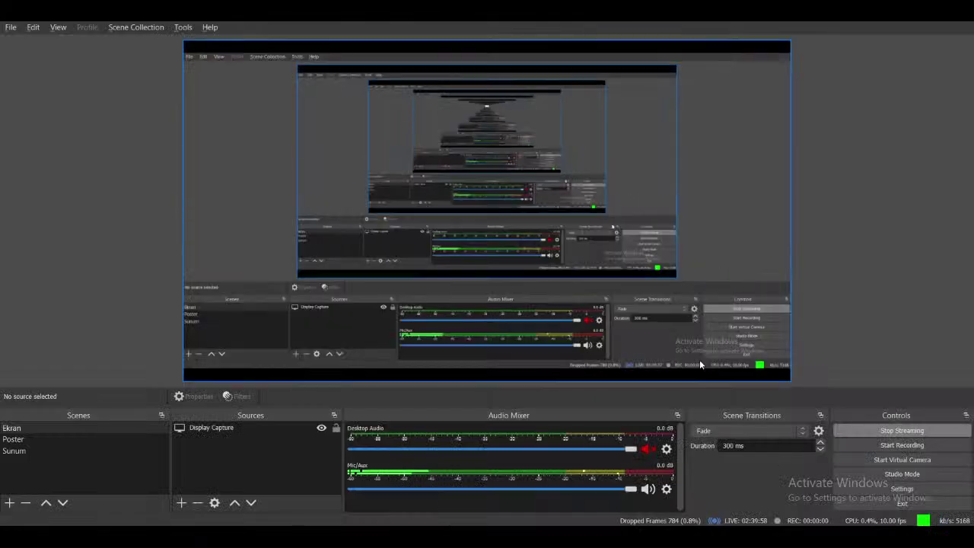
key(super+d)
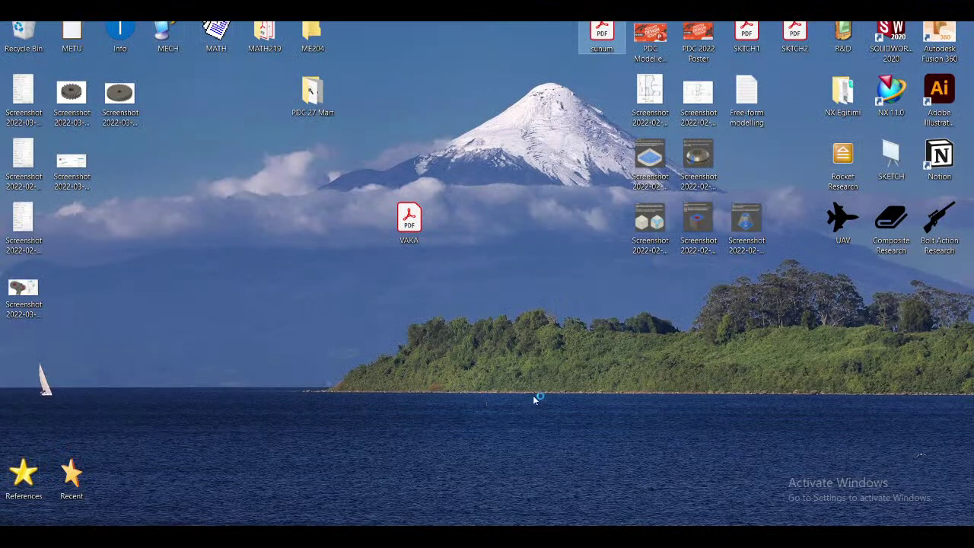
click(955, 40)
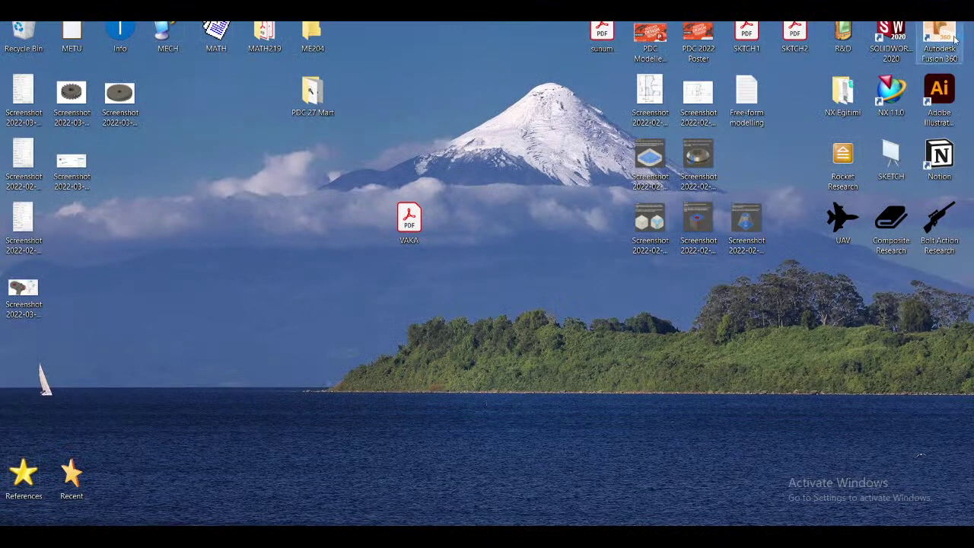
double_click(954, 40)
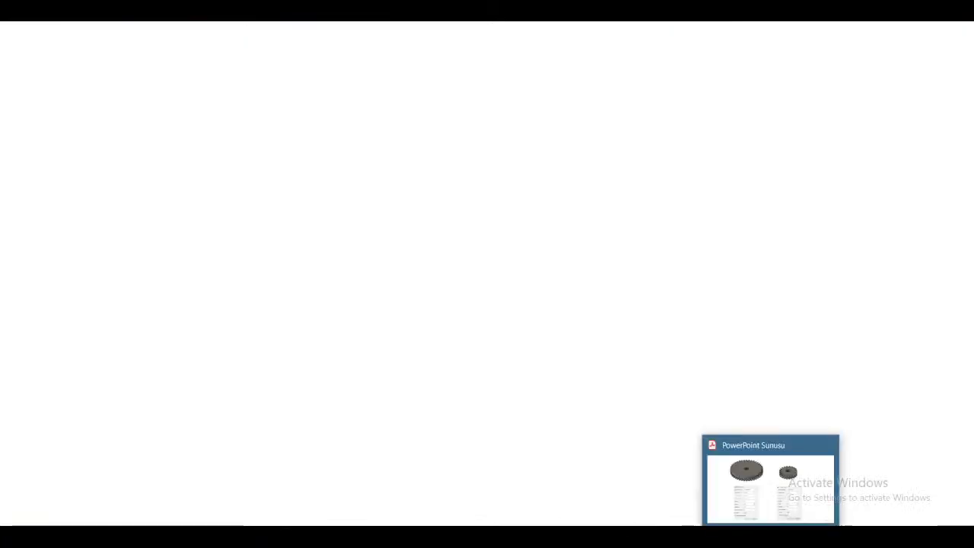
mouse_move(691, 495)
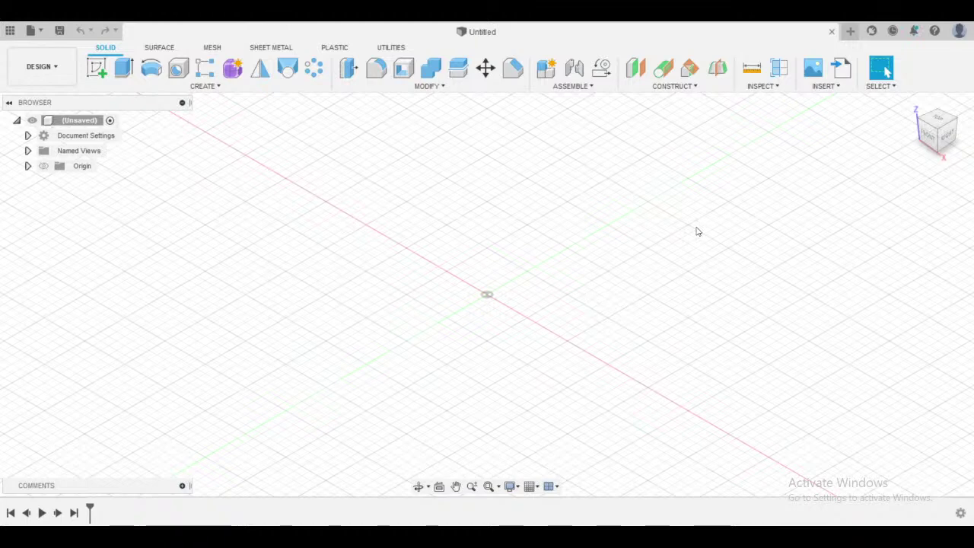
mouse_move(742, 537)
- Open the saved assembly design from the project's Assembly folder
click(10, 31)
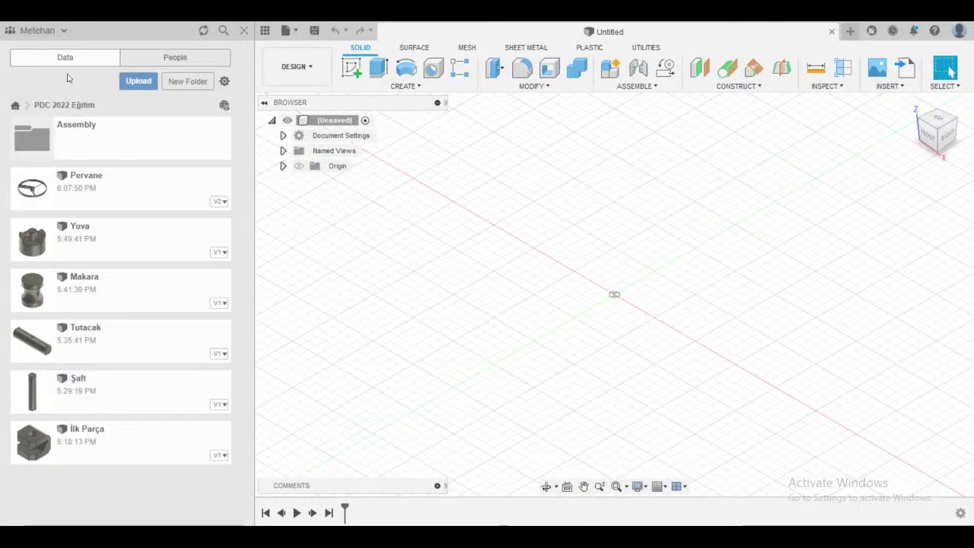
click(87, 126)
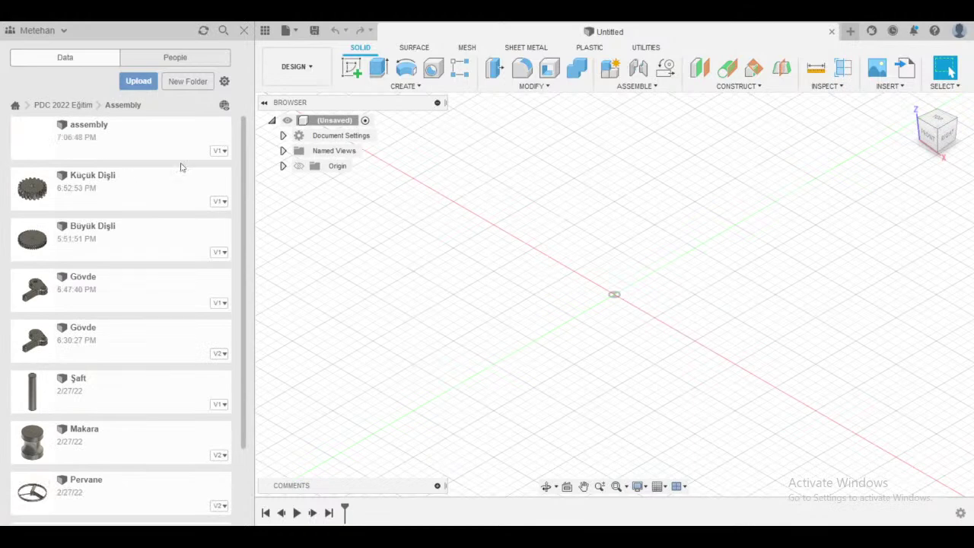
double_click(109, 130)
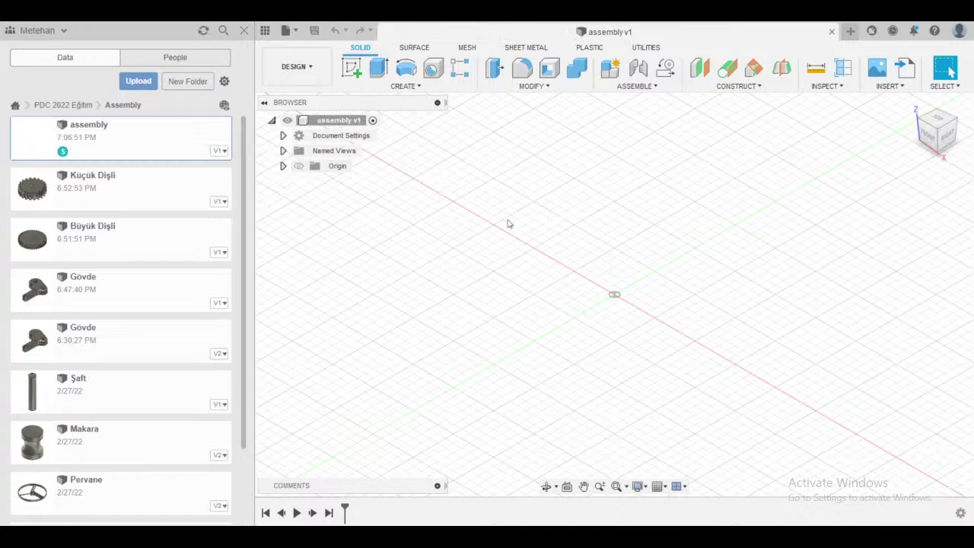
- Insert the V2 Gövde part into the assembly and rotate it 90 degrees about the X axis so it stands upright
drag(81, 352, 556, 244)
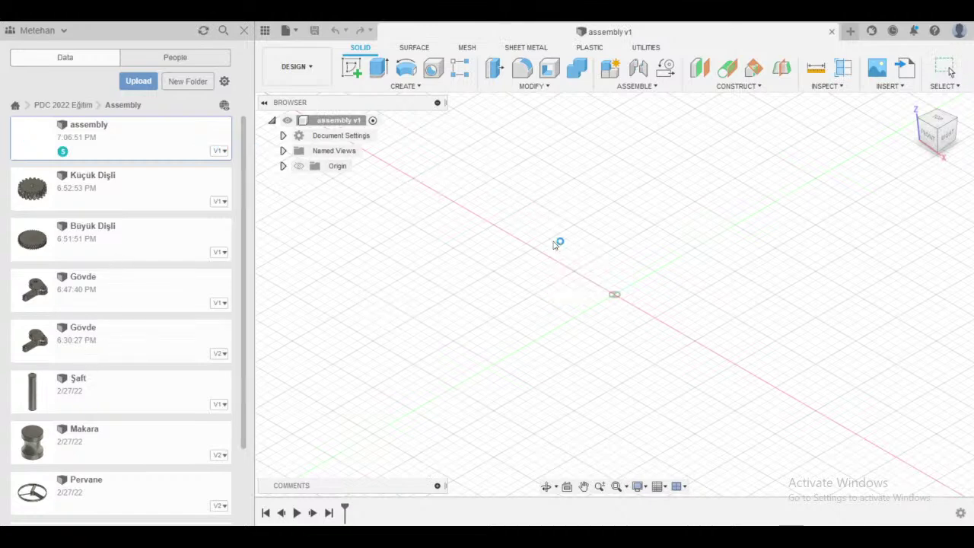
click(244, 32)
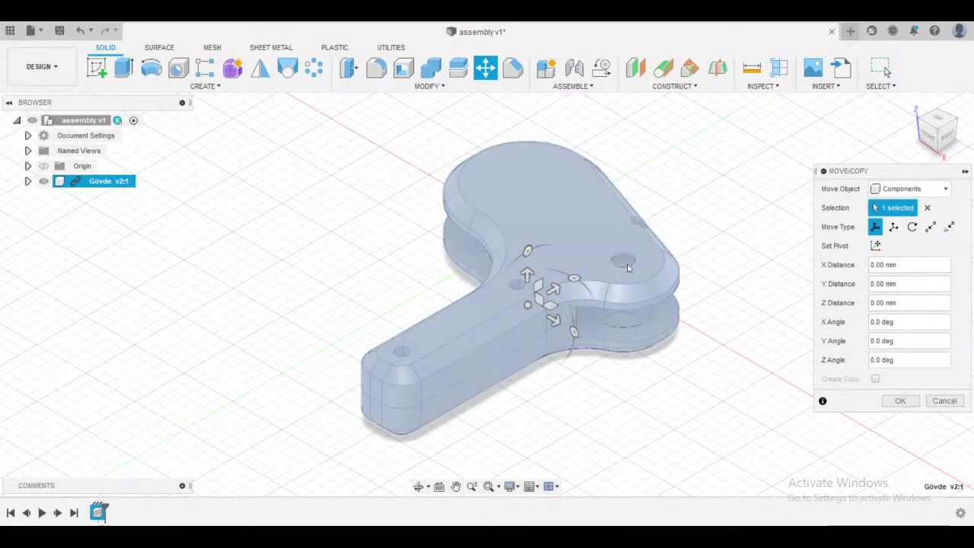
drag(529, 251, 482, 332)
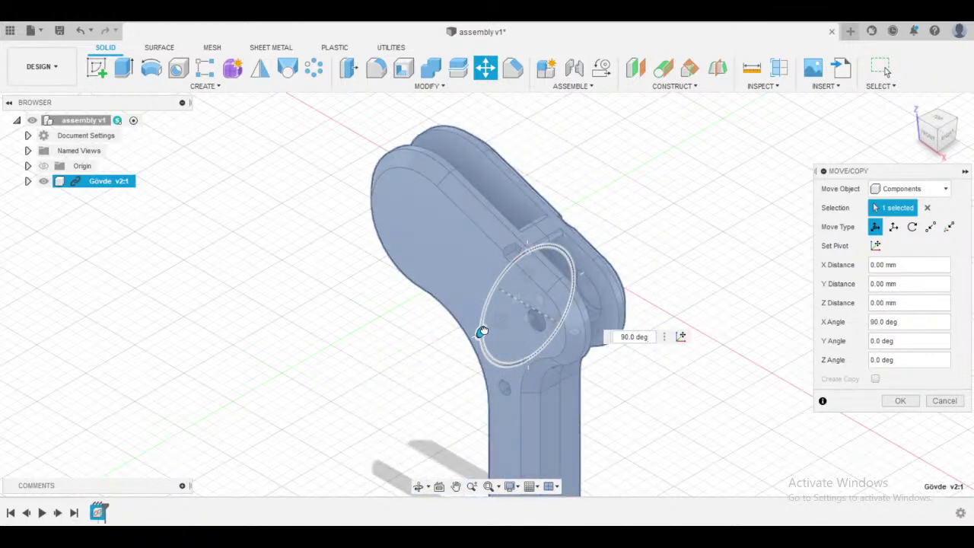
click(897, 402)
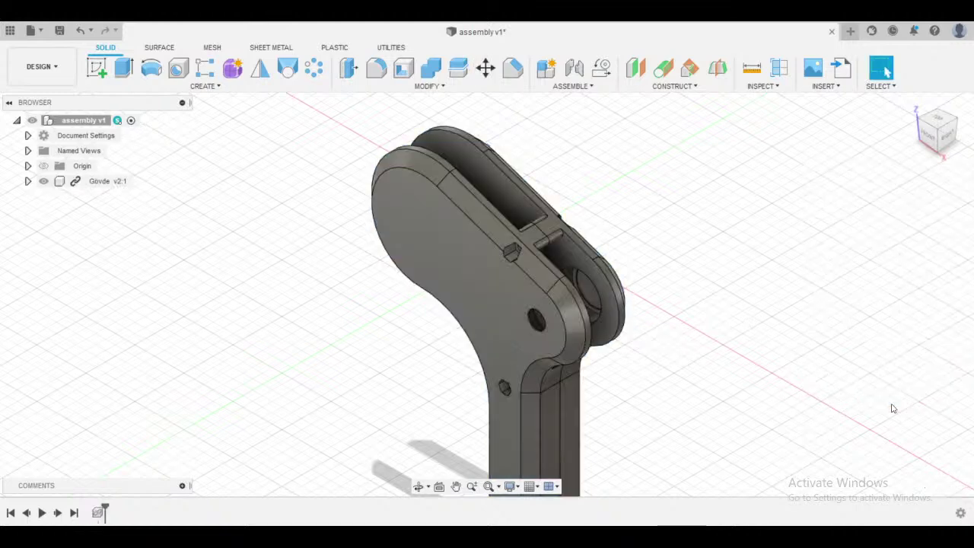
- Turn off the layout grid in the assembly view
middle_drag(805, 383, 748, 315)
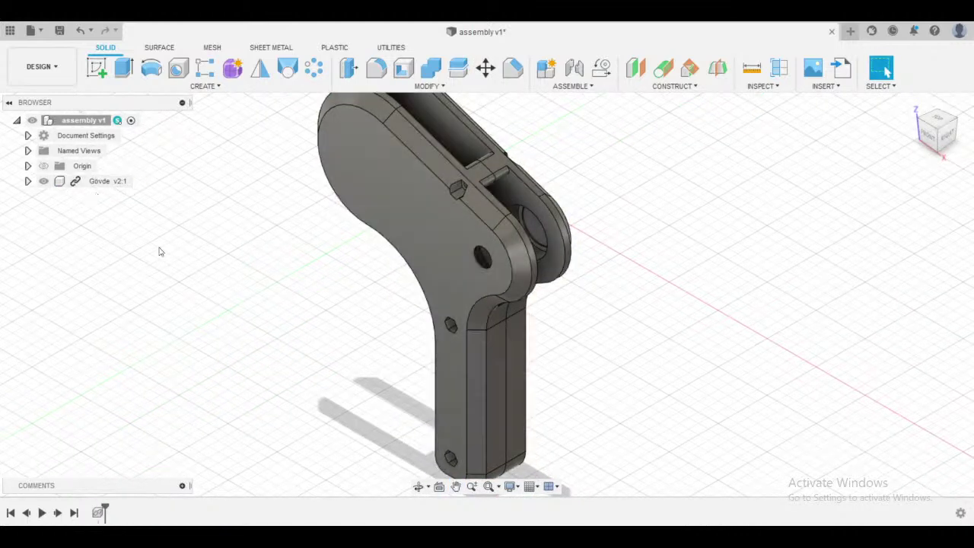
scroll(359, 380, down, 3)
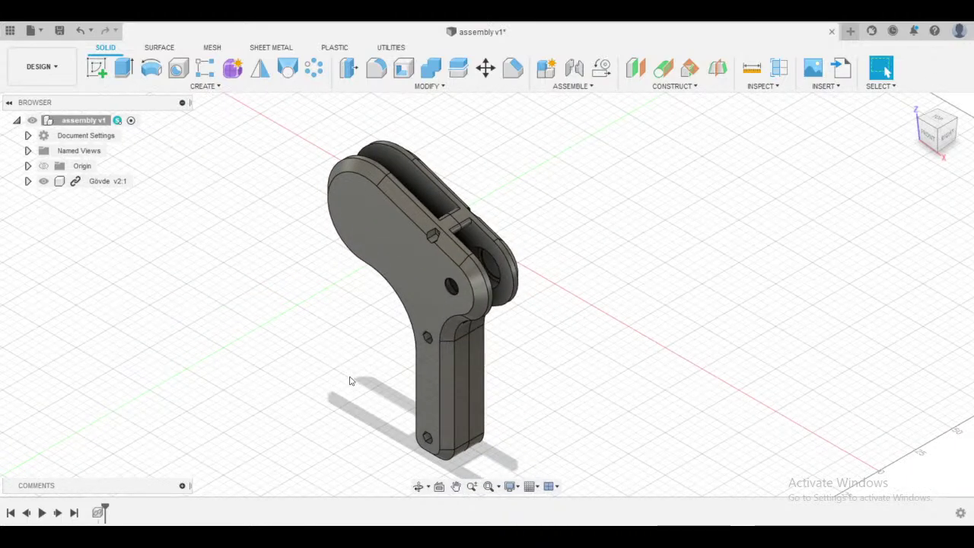
shift+middle_drag(350, 381, 435, 388)
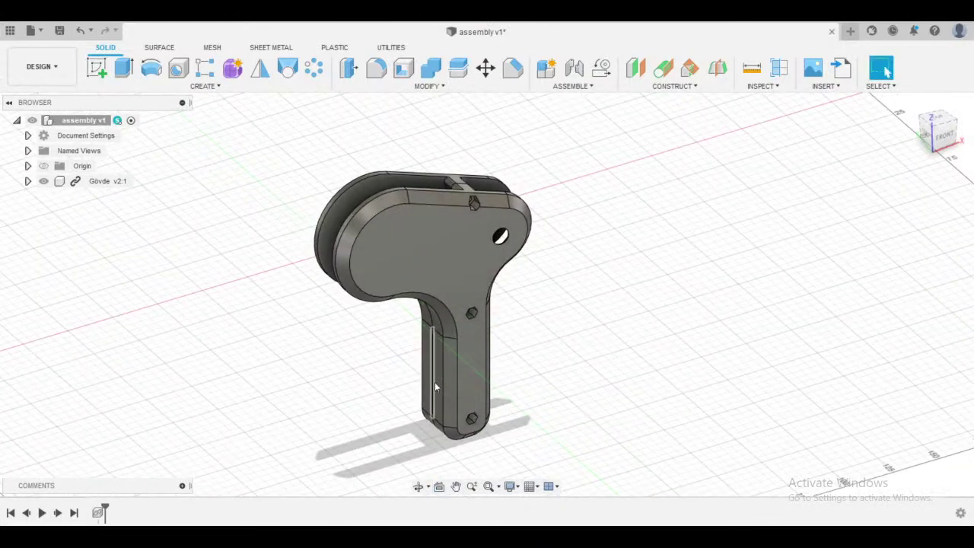
click(531, 486)
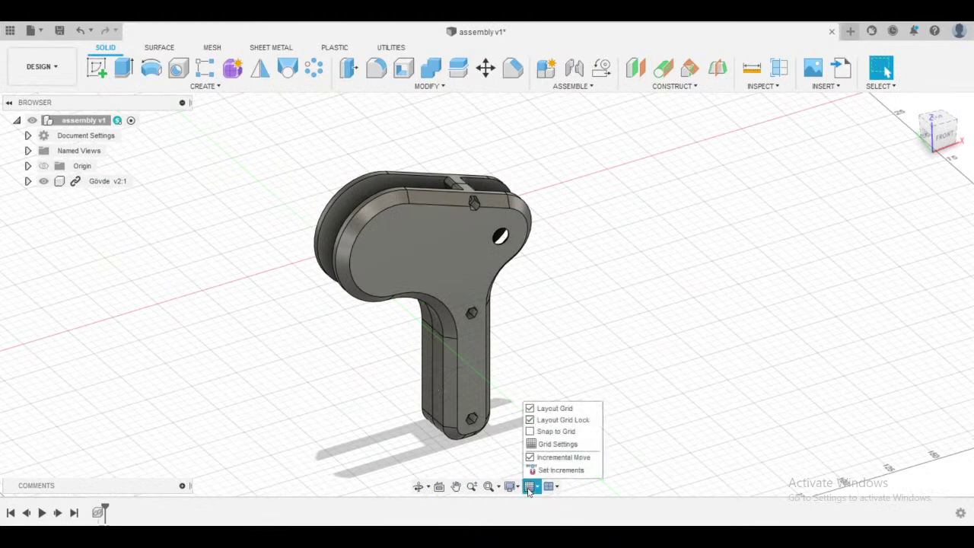
click(560, 407)
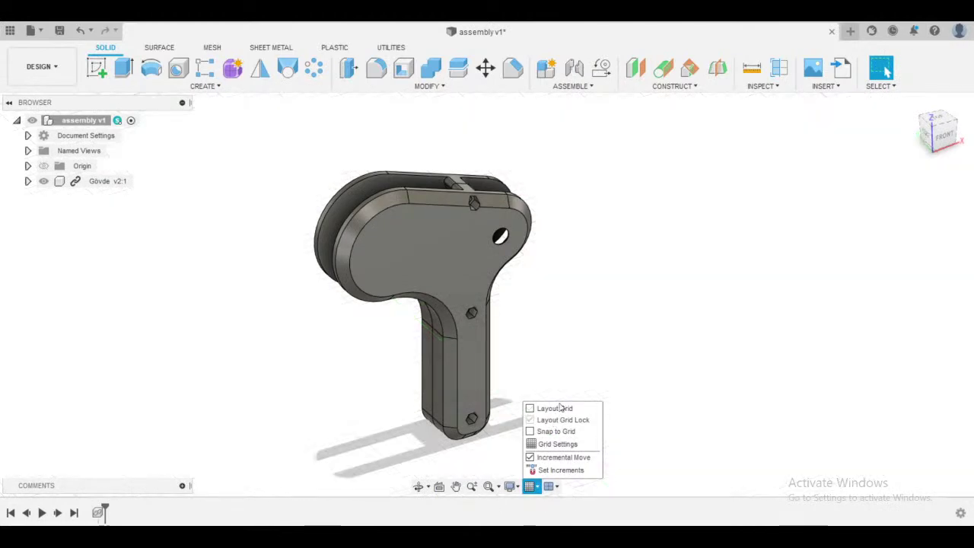
- Ground the inserted Gövde component so it stays fixed in the assembly
click(561, 352)
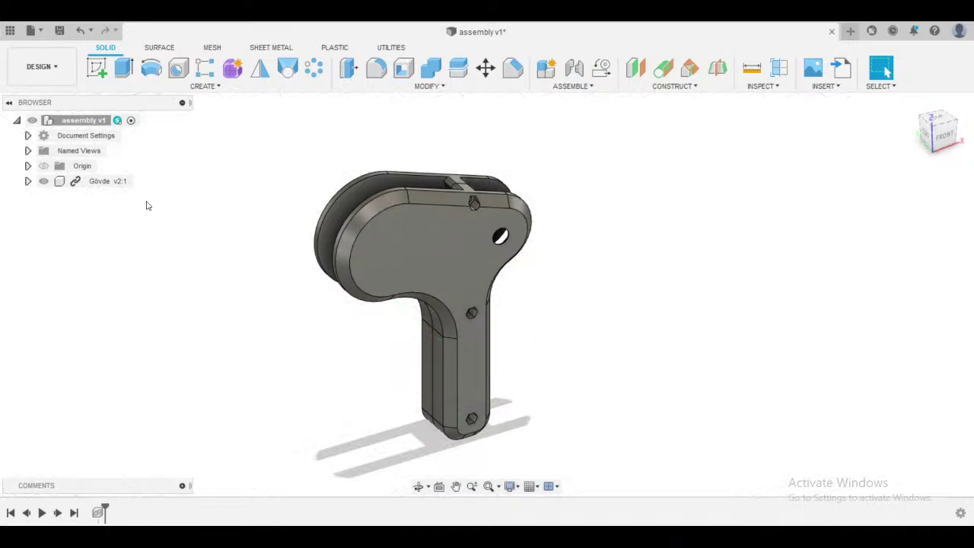
right_click(99, 185)
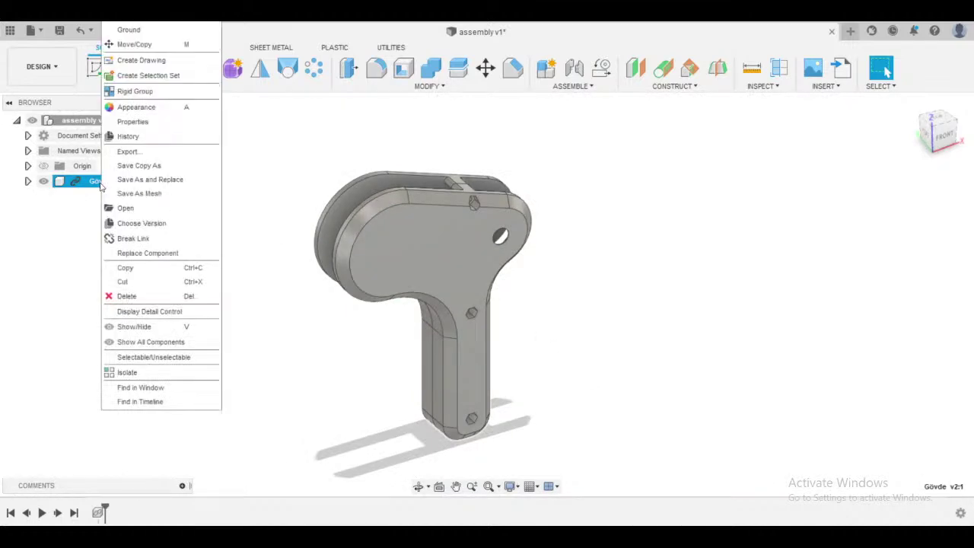
click(158, 31)
click(195, 247)
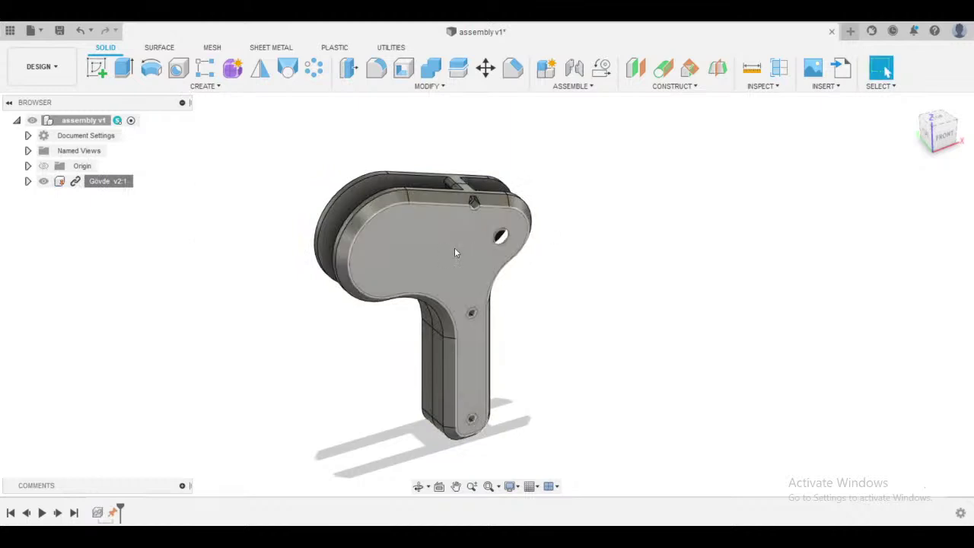
middle_drag(454, 247, 480, 230)
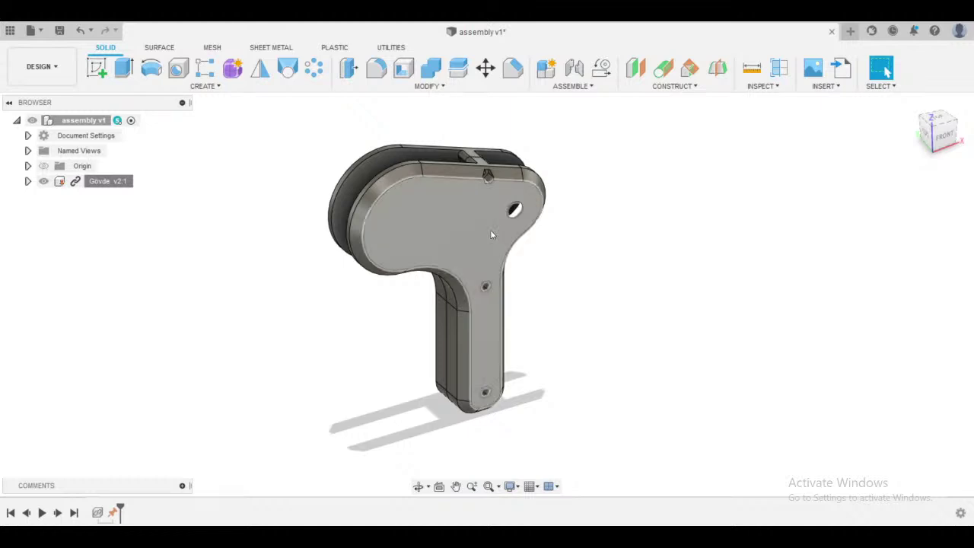
middle_drag(491, 235, 544, 220)
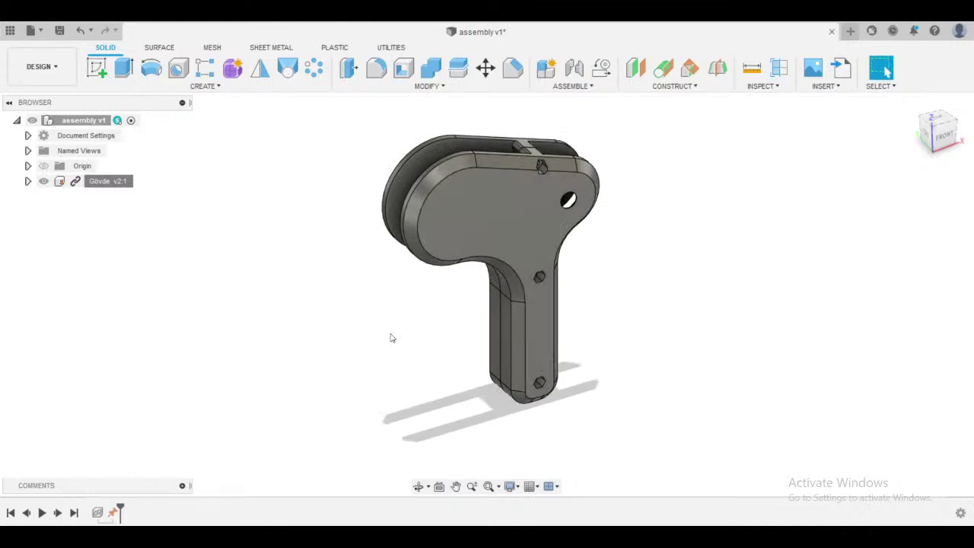
- Hide Body2 of the Gövde component to expose the bearing pockets inside the housing
click(28, 181)
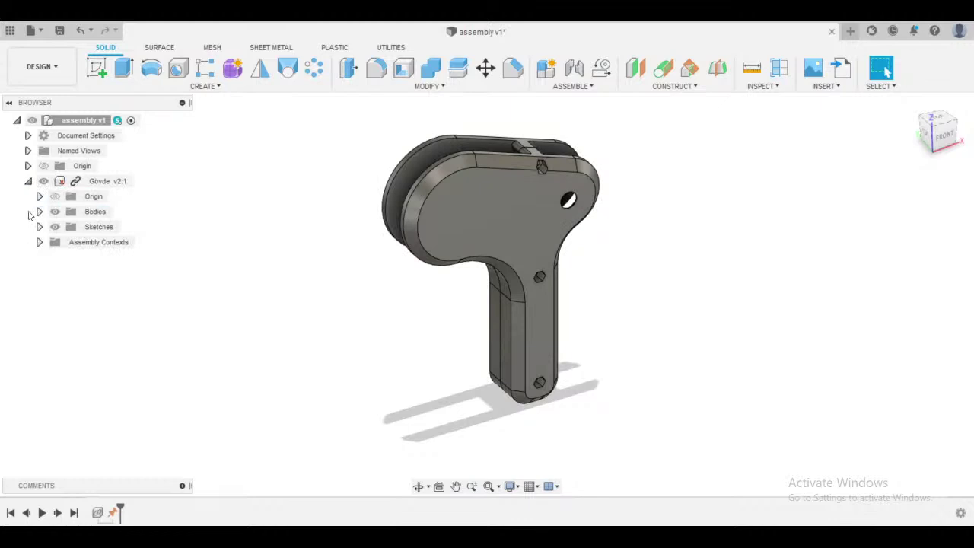
click(39, 212)
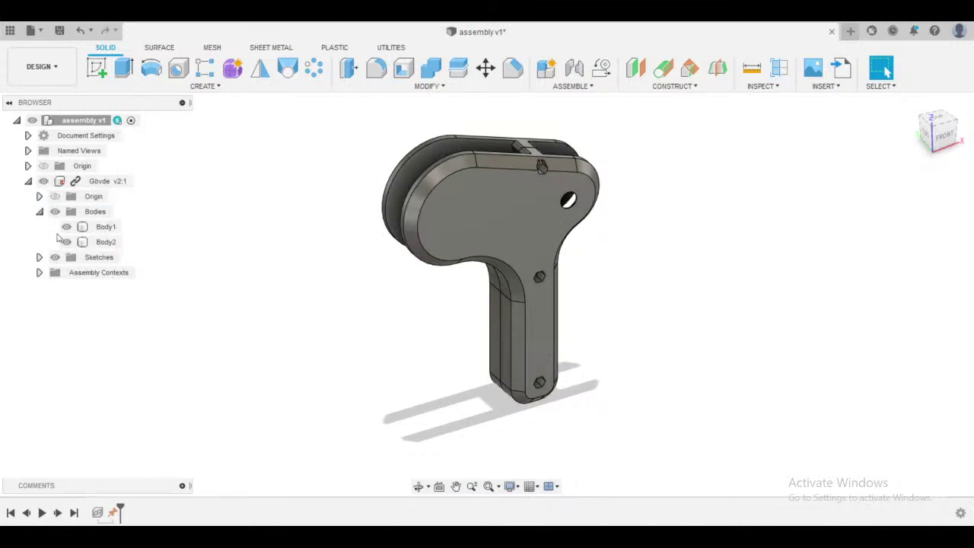
click(66, 242)
middle_drag(427, 315, 398, 350)
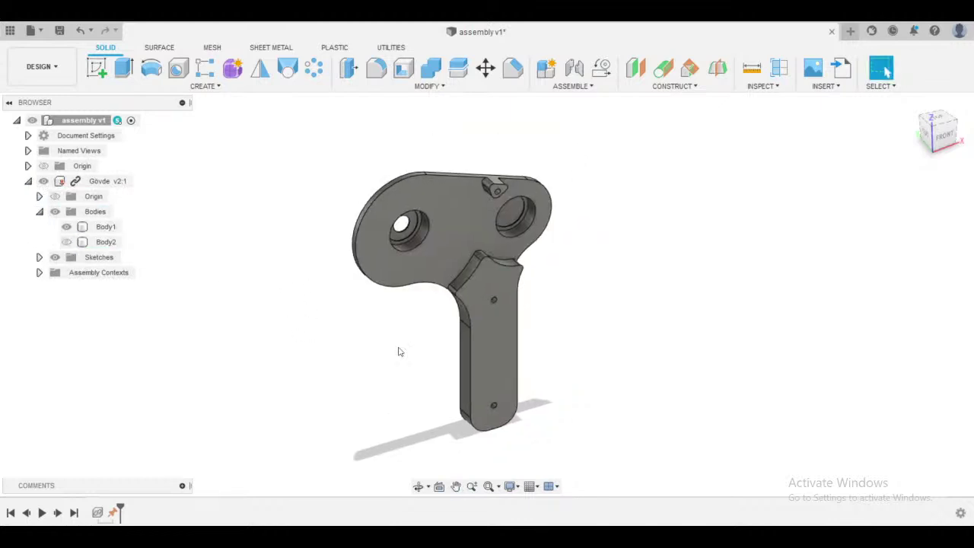
shift+middle_drag(594, 342, 596, 285)
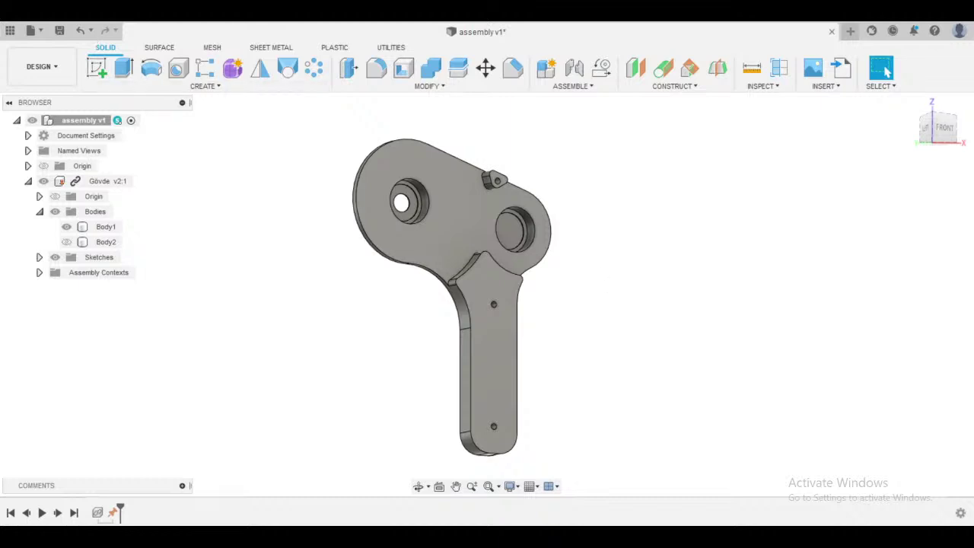
click(10, 30)
scroll(64, 478, down, 1)
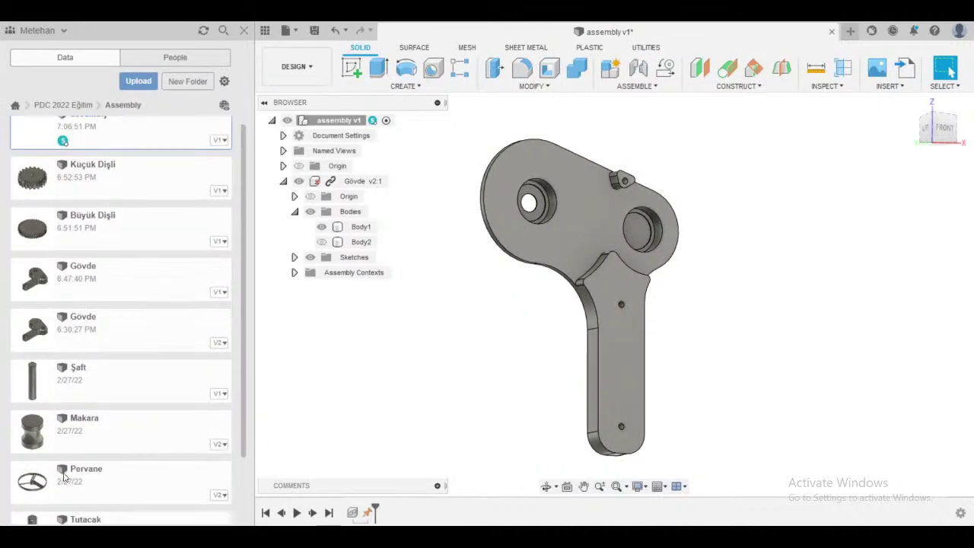
scroll(65, 477, down, 1)
scroll(50, 436, up, 2)
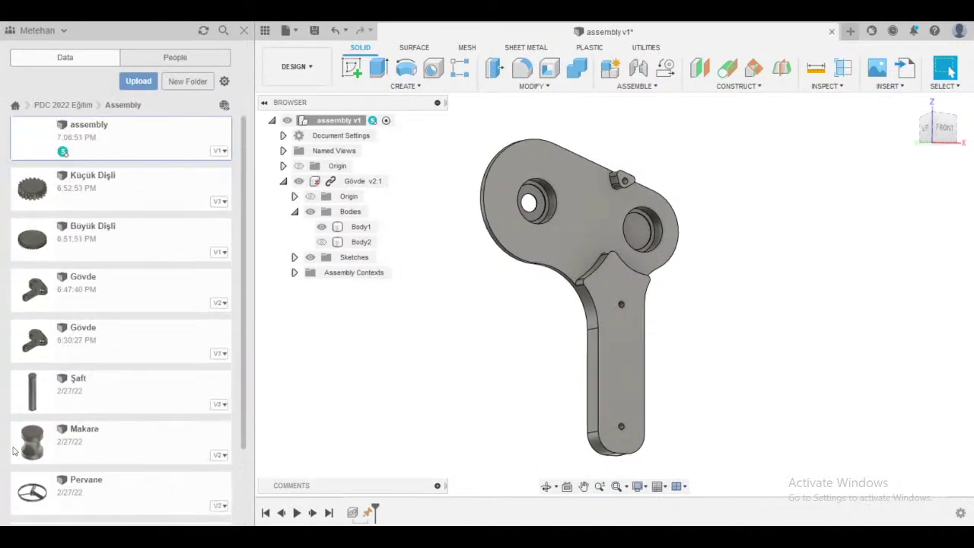
click(243, 31)
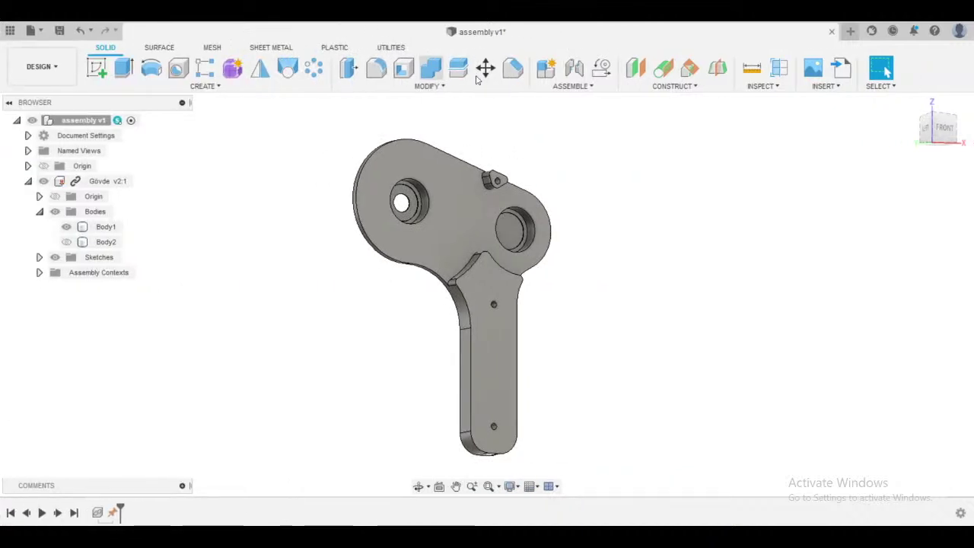
click(820, 87)
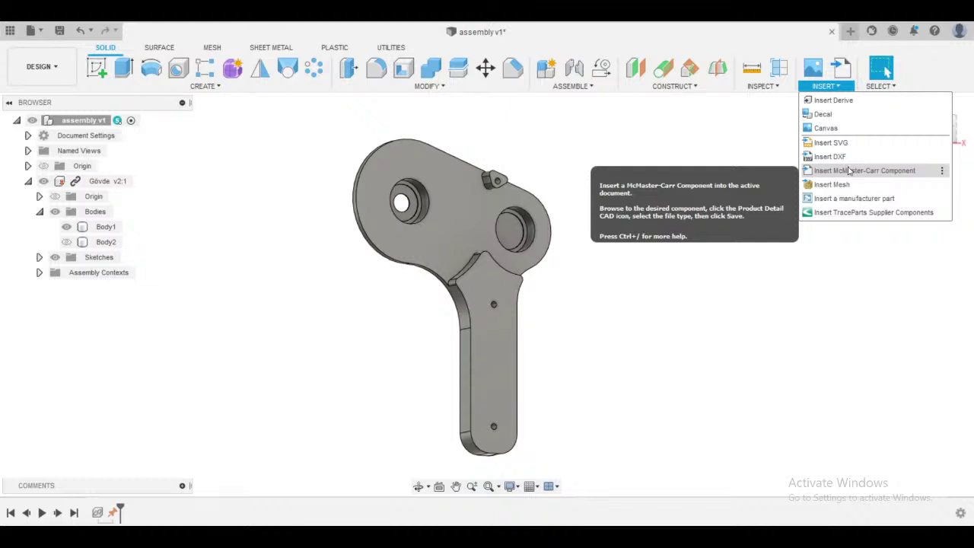
click(662, 372)
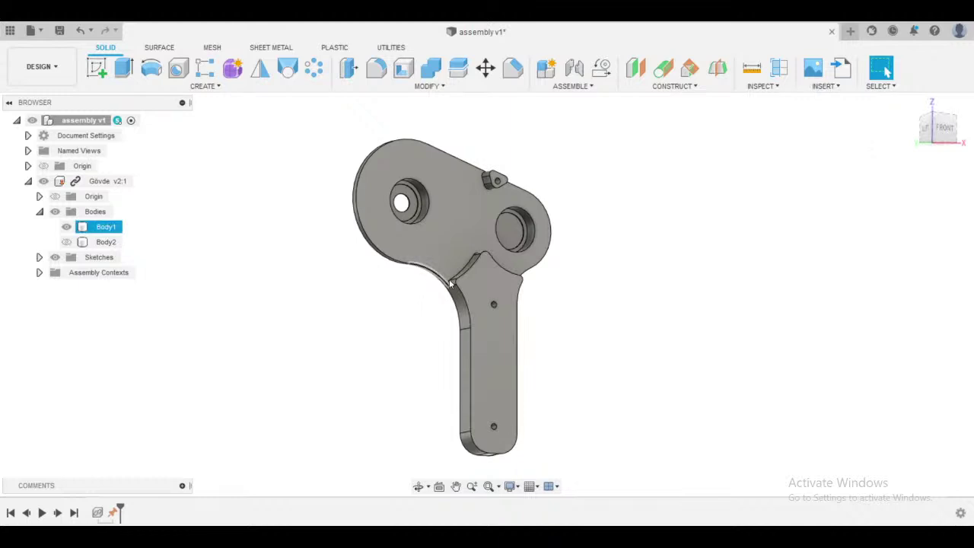
- Measure the circular edge of the closed bearing pocket nearest the handle on Body1
scroll(447, 277, up, 5)
scroll(339, 323, down, 5)
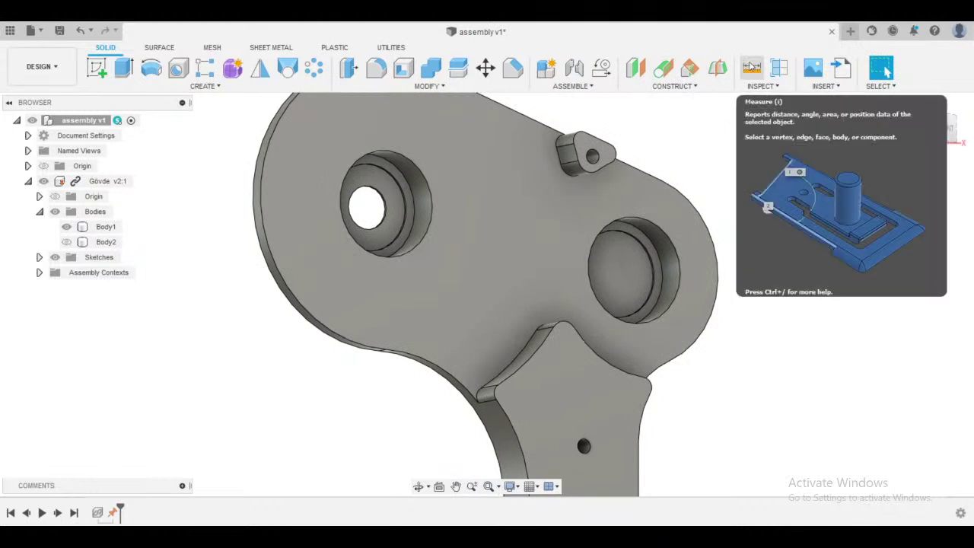
click(751, 67)
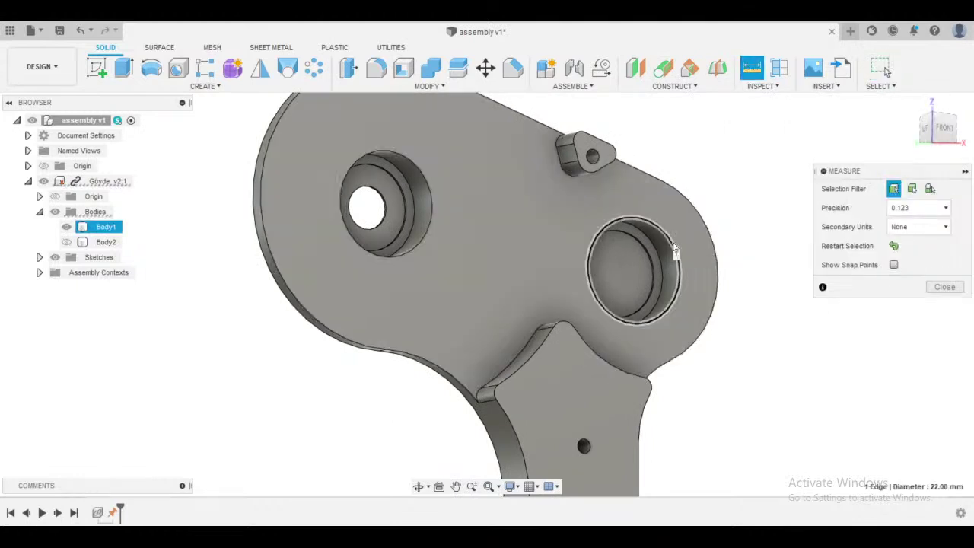
click(674, 251)
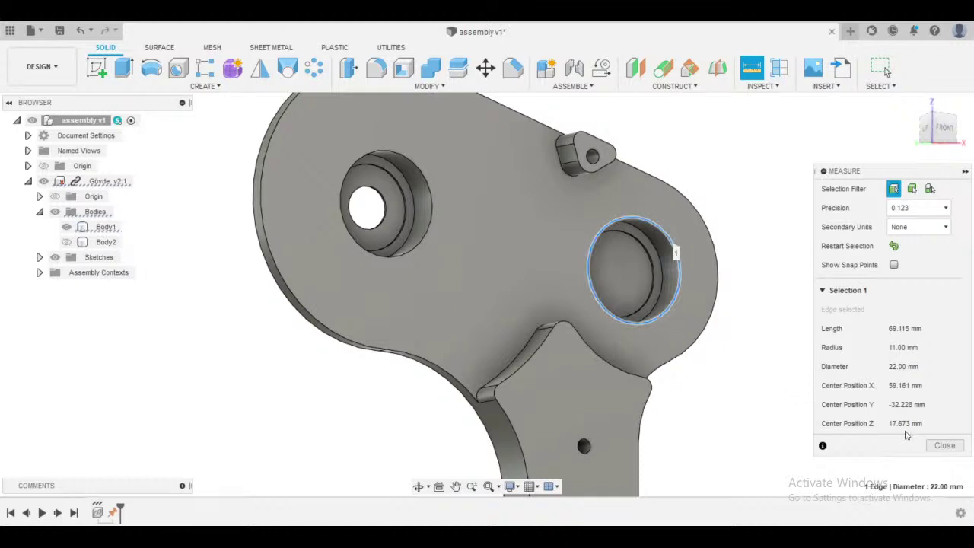
click(941, 445)
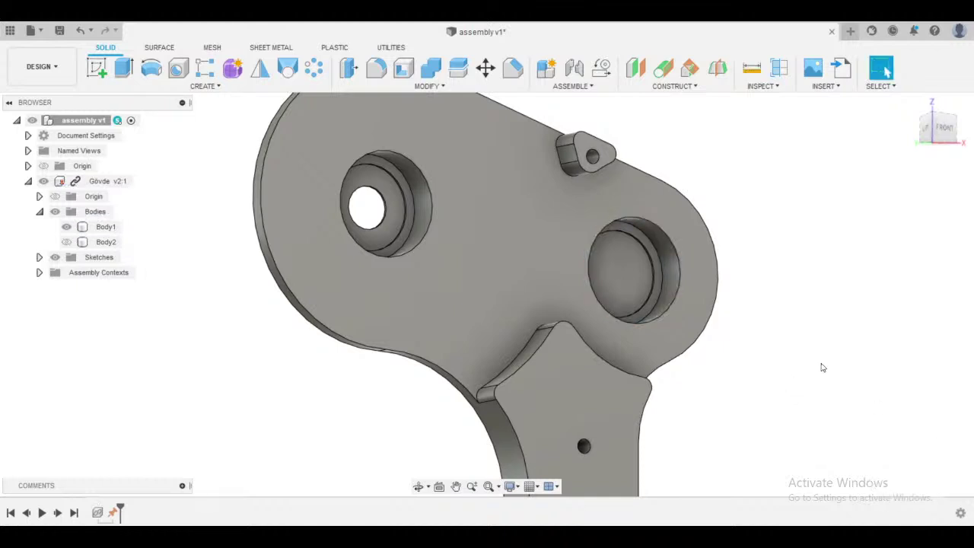
- Open the McMaster-Carr component catalog for insertion and search it for 608zz
scroll(822, 367, down, 1)
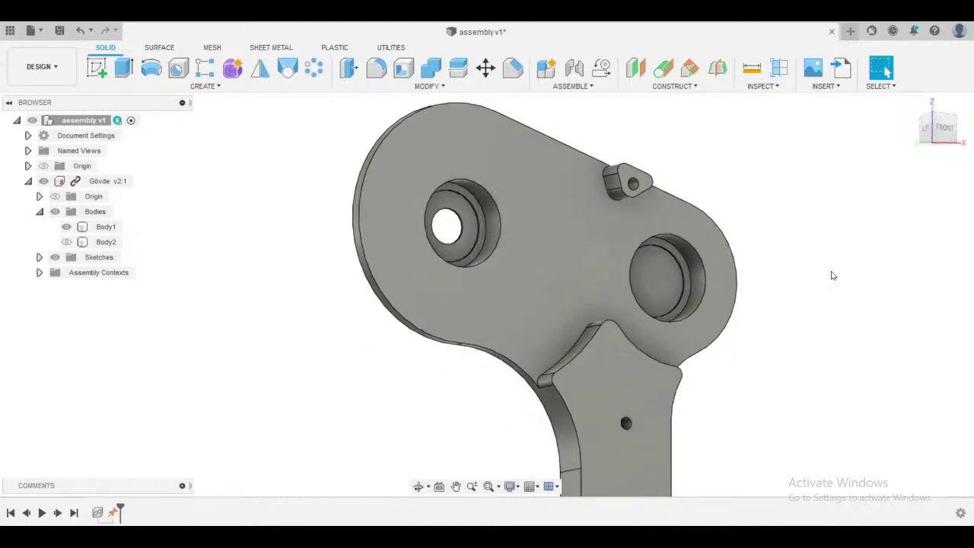
middle_drag(832, 275, 794, 261)
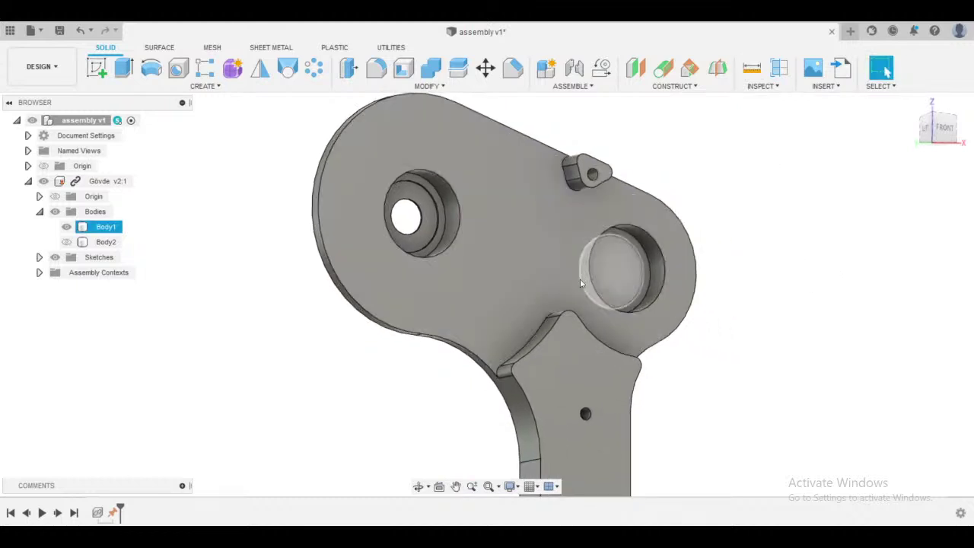
click(821, 86)
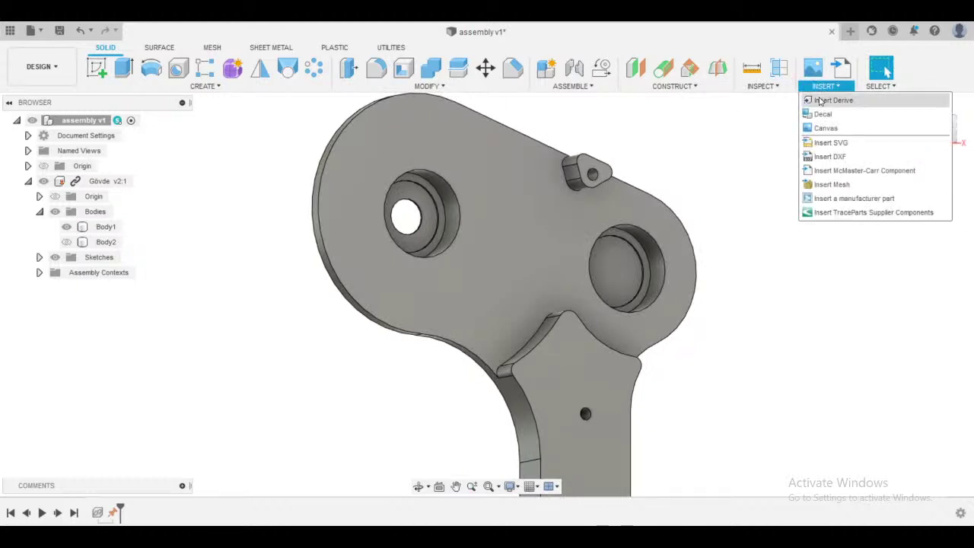
click(834, 172)
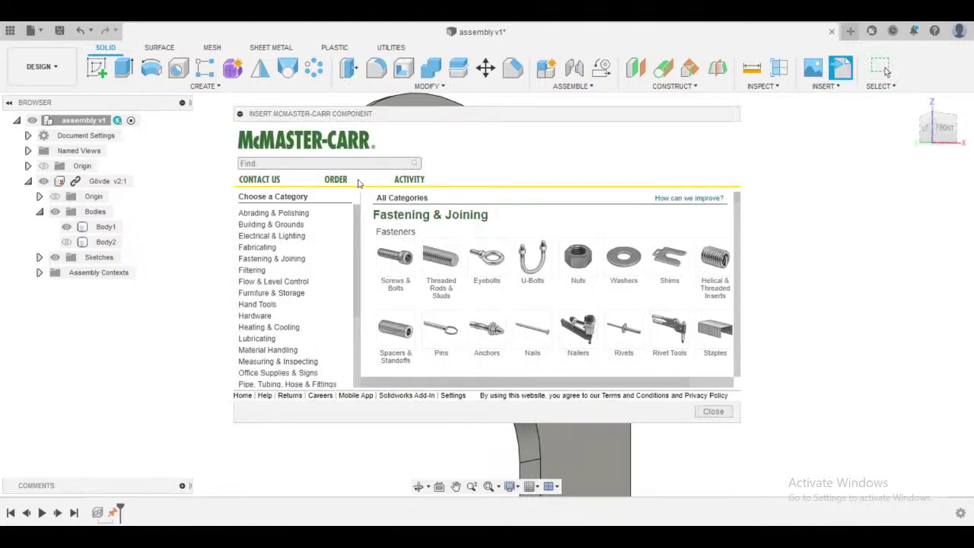
click(281, 161)
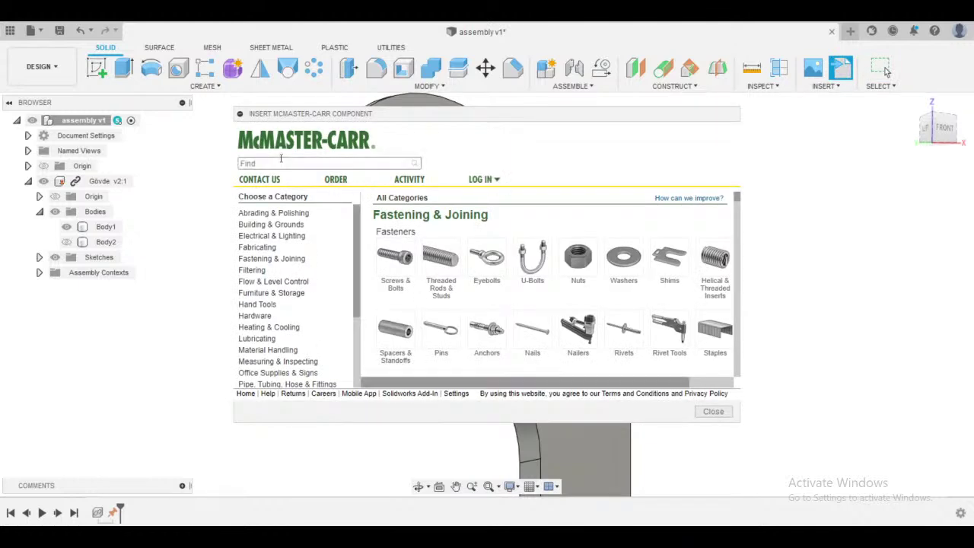
text(608z)
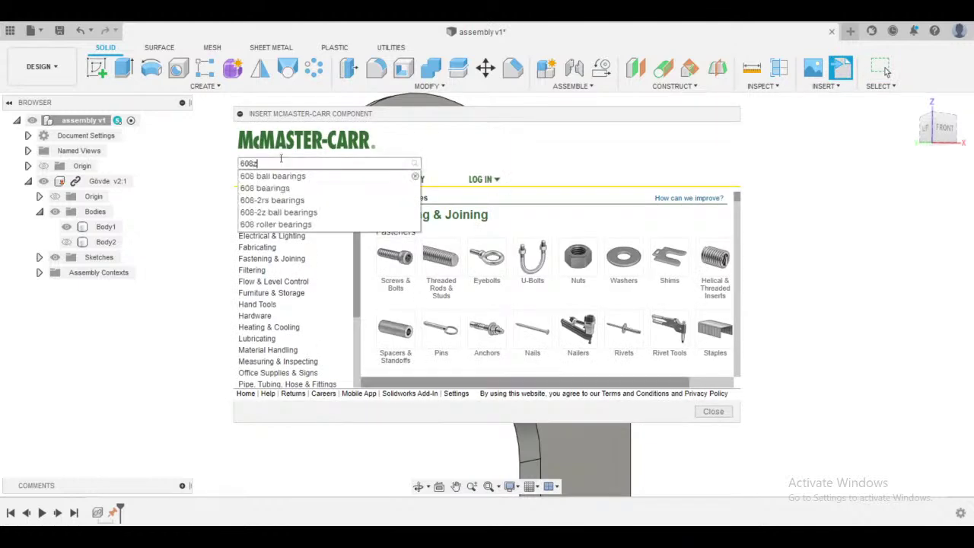
text(z)
key(Return)
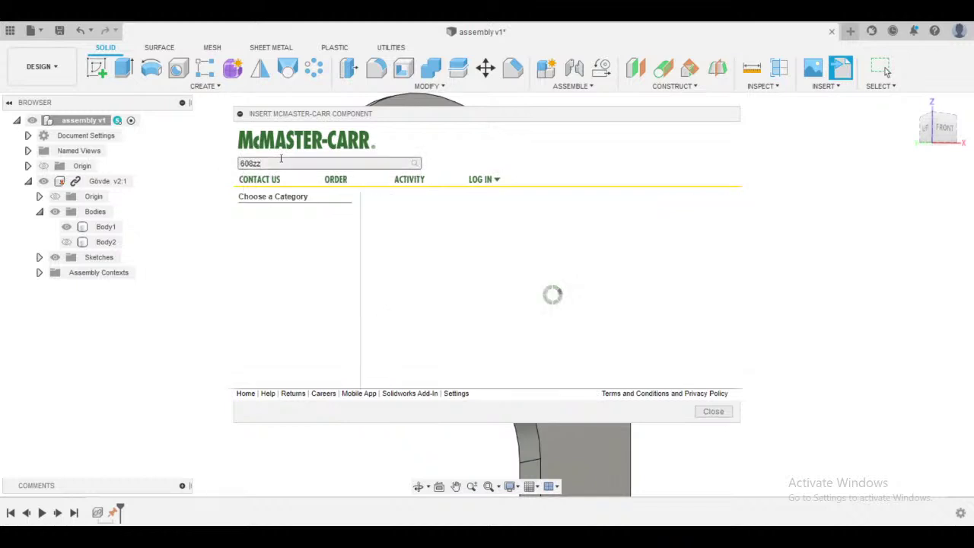
scroll(396, 300, down, 3)
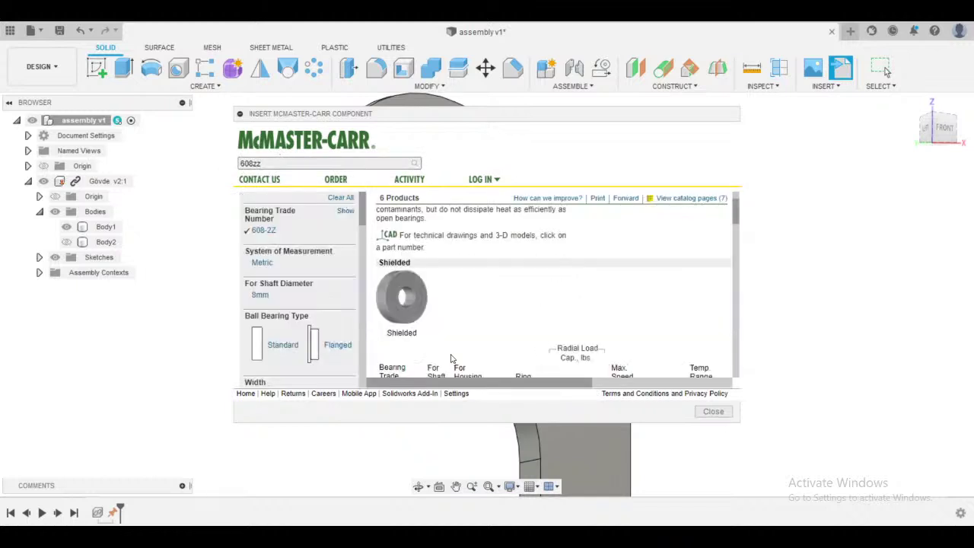
- Insert the shielded 608-2Z ball bearing, part 5972K501, into the assembly as a 3-D STEP model
click(397, 301)
click(647, 275)
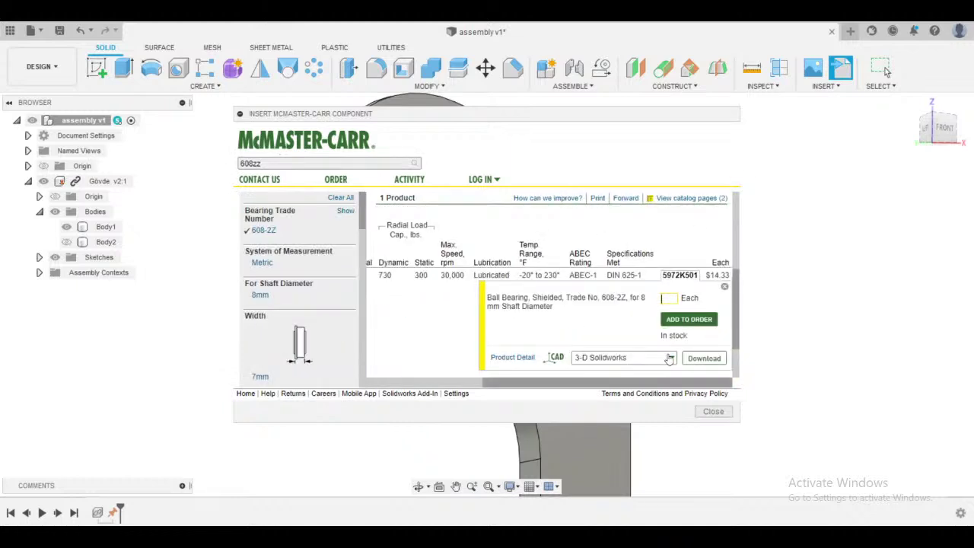
click(671, 358)
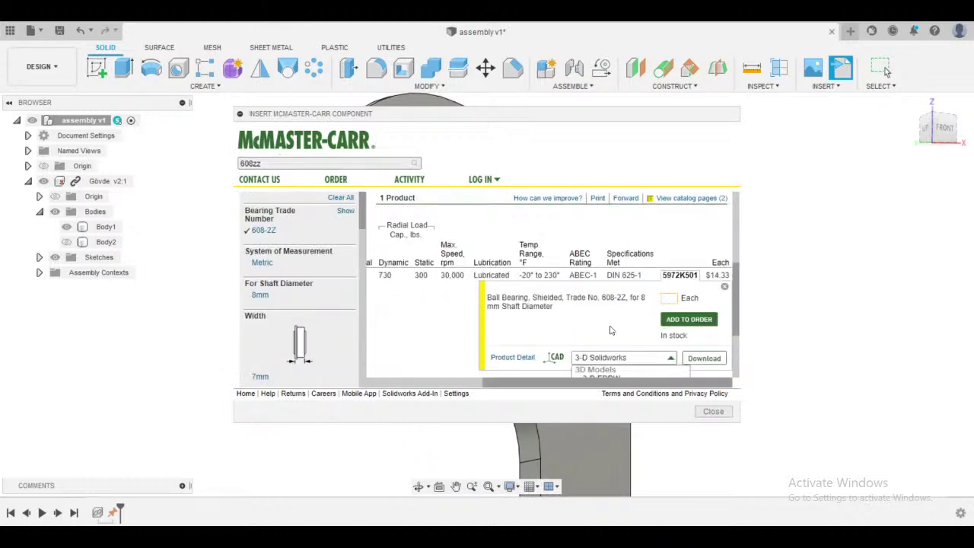
scroll(609, 331, down, 1)
scroll(611, 329, down, 1)
click(601, 321)
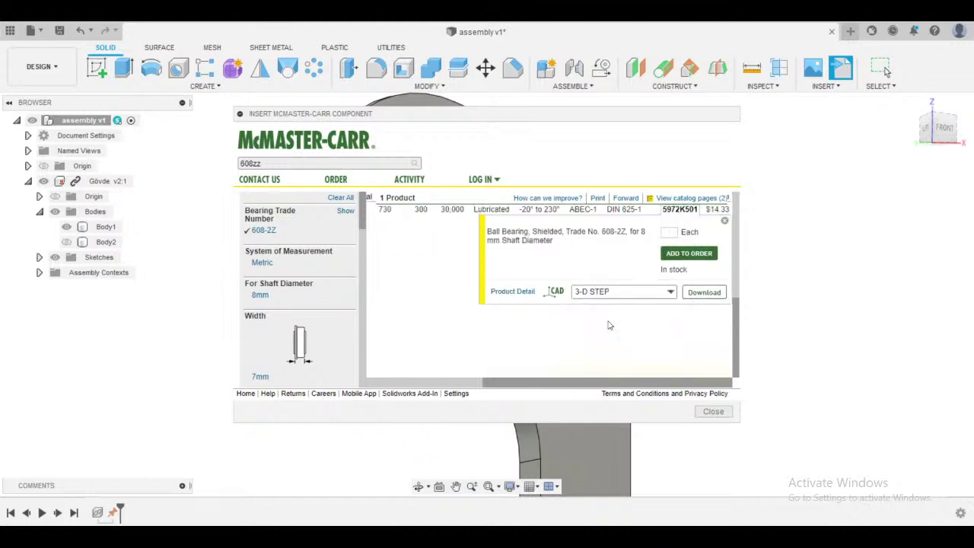
click(695, 293)
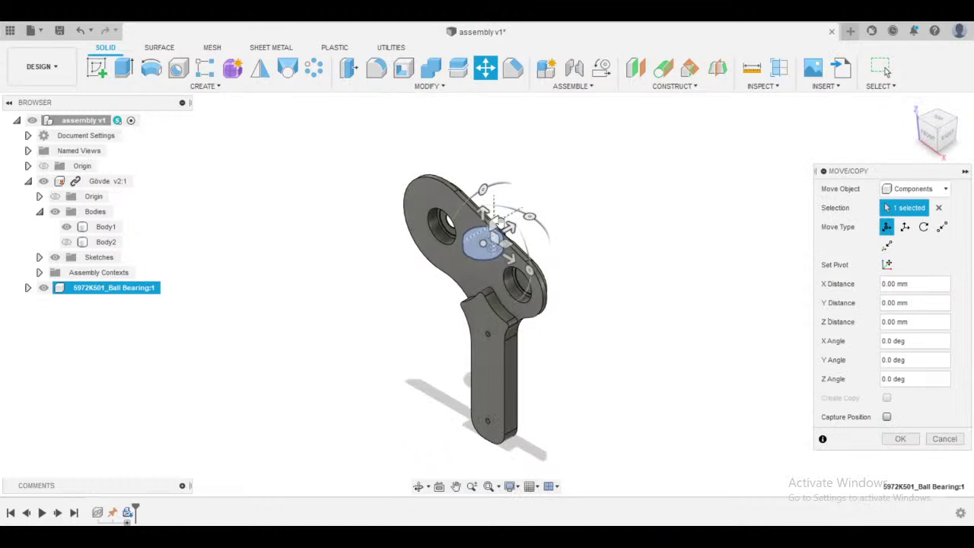
- Move the ball bearing -130 mm along Y, clear of the housing
drag(511, 226, 339, 301)
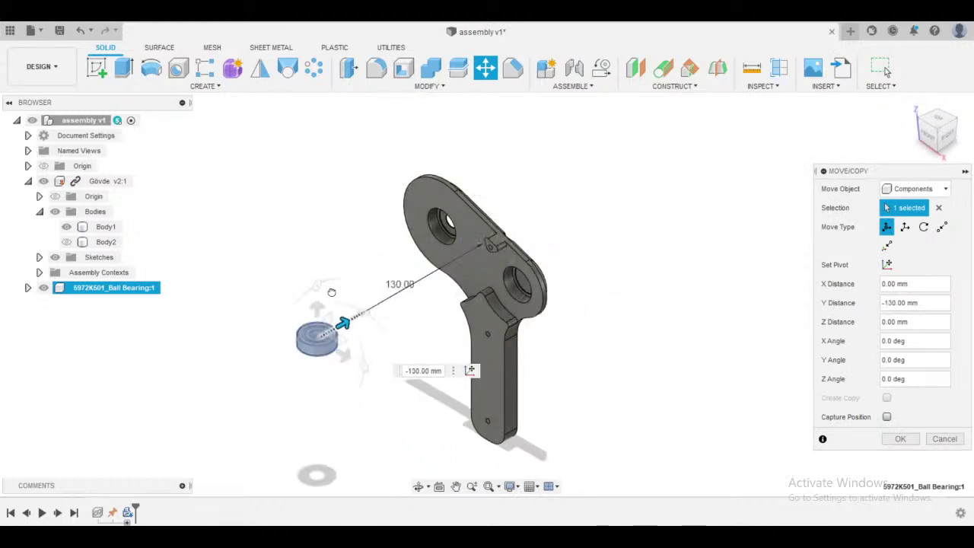
middle_drag(767, 305, 738, 190)
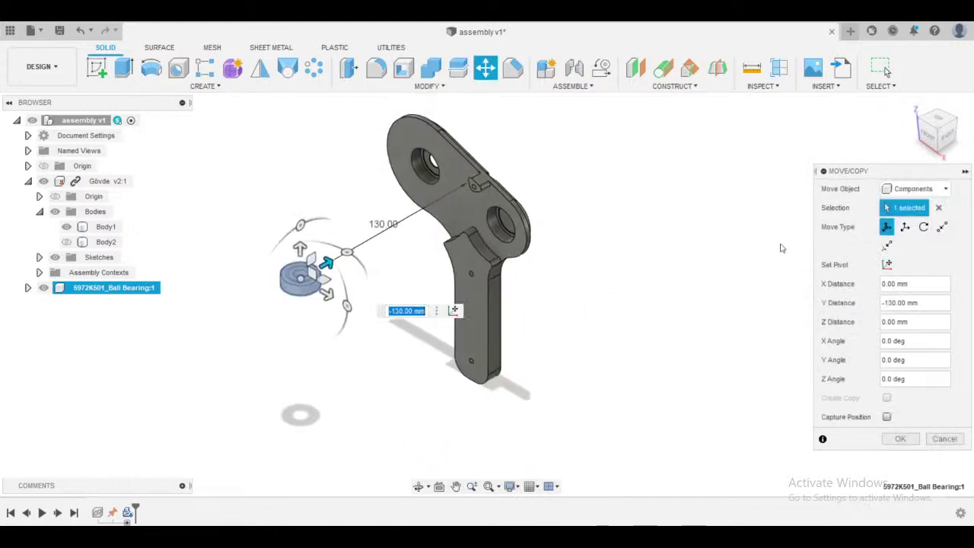
click(898, 441)
middle_drag(526, 425, 659, 426)
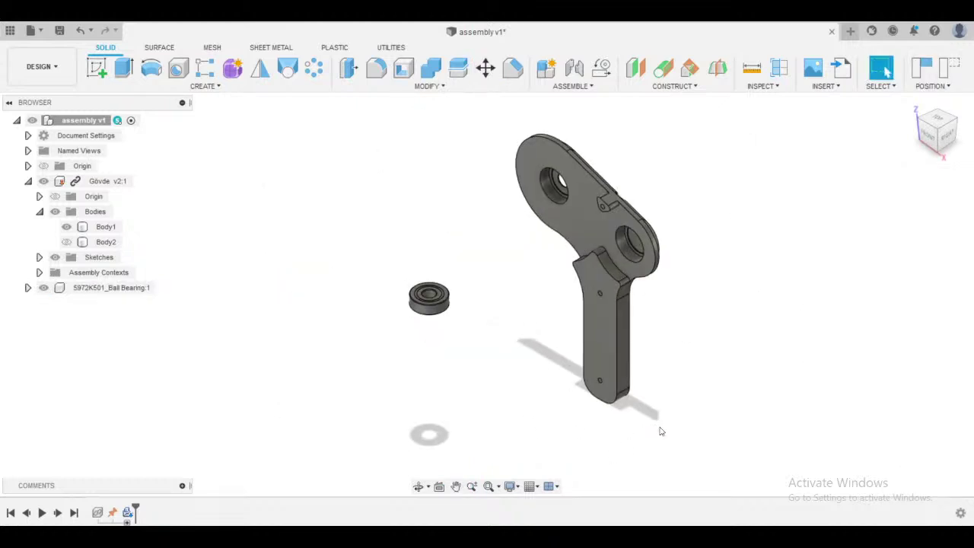
- Capture the bearing's moved position and set up a rectangular component pattern of the ball bearing along the X axis
click(212, 75)
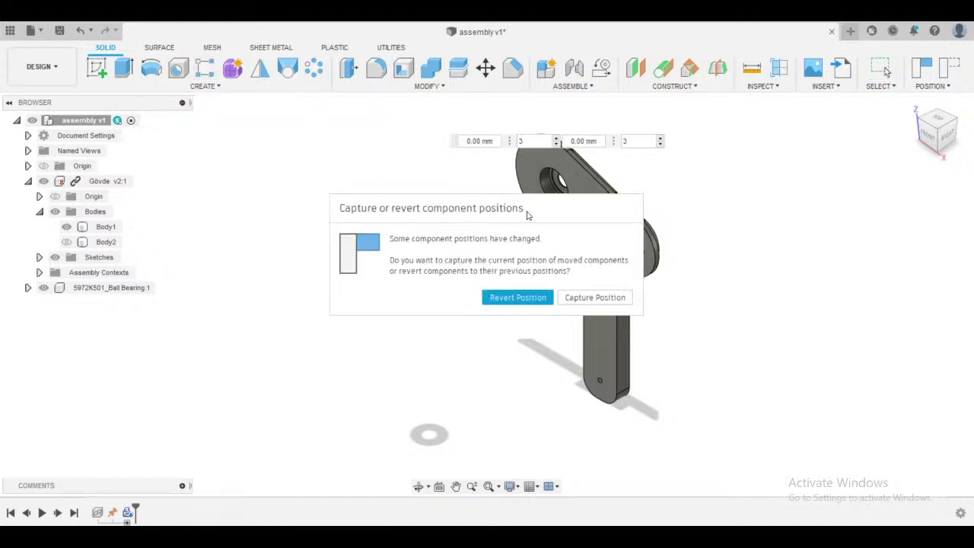
click(600, 298)
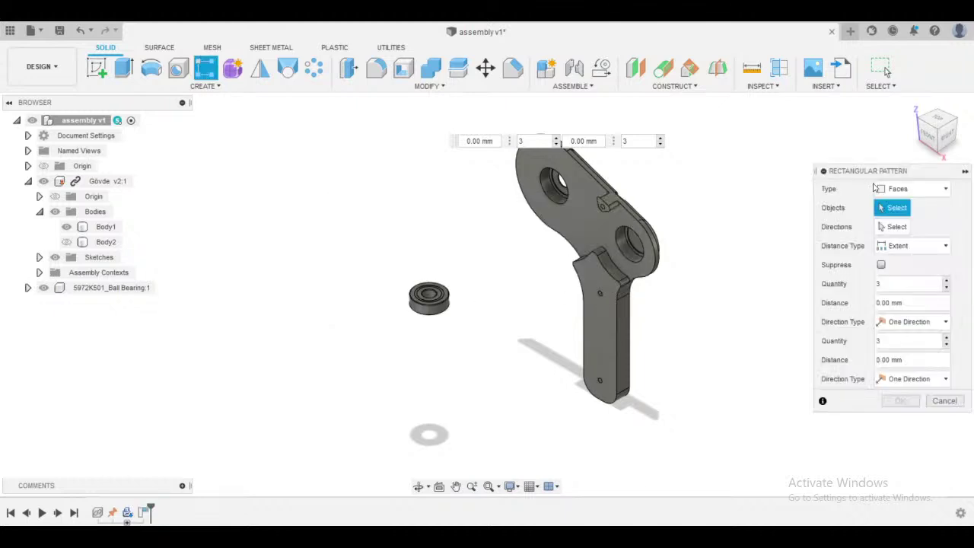
click(897, 188)
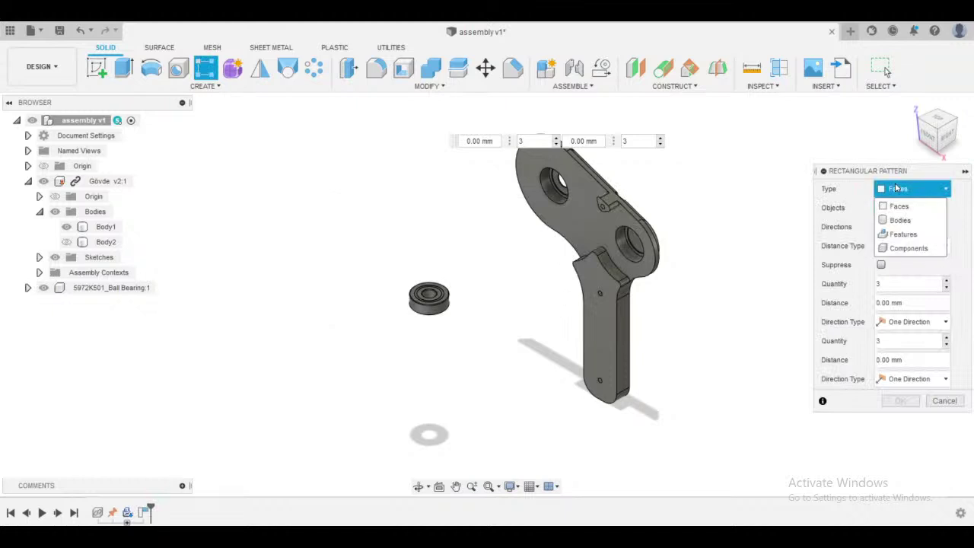
click(911, 248)
click(432, 305)
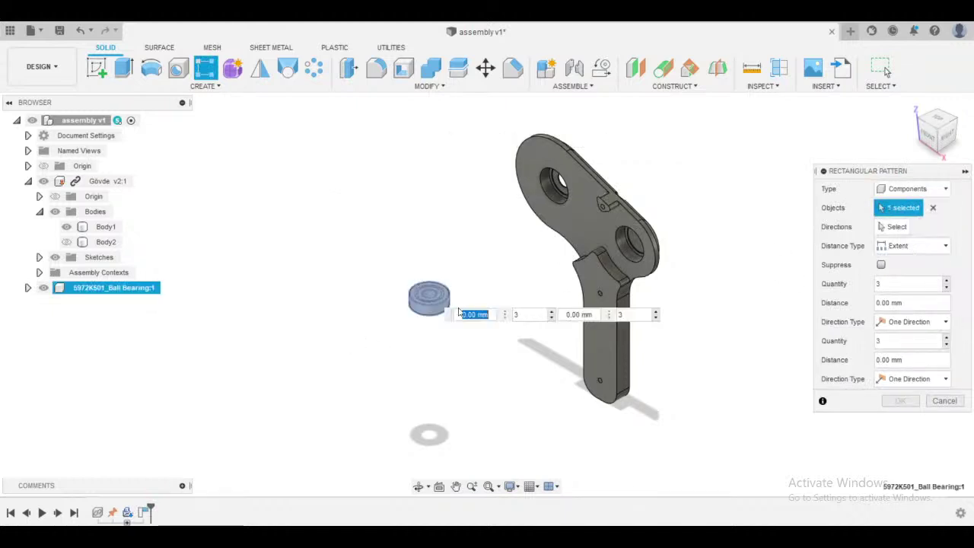
click(901, 231)
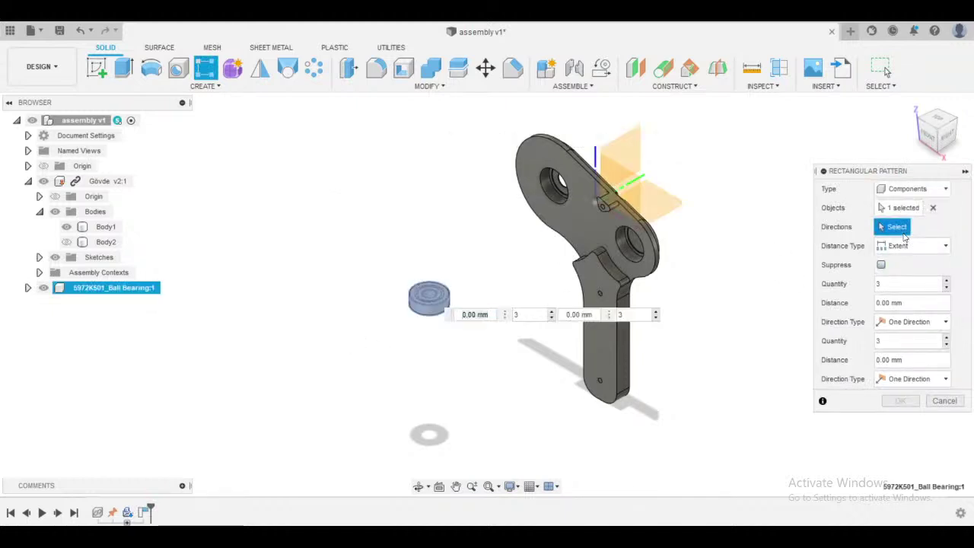
click(618, 219)
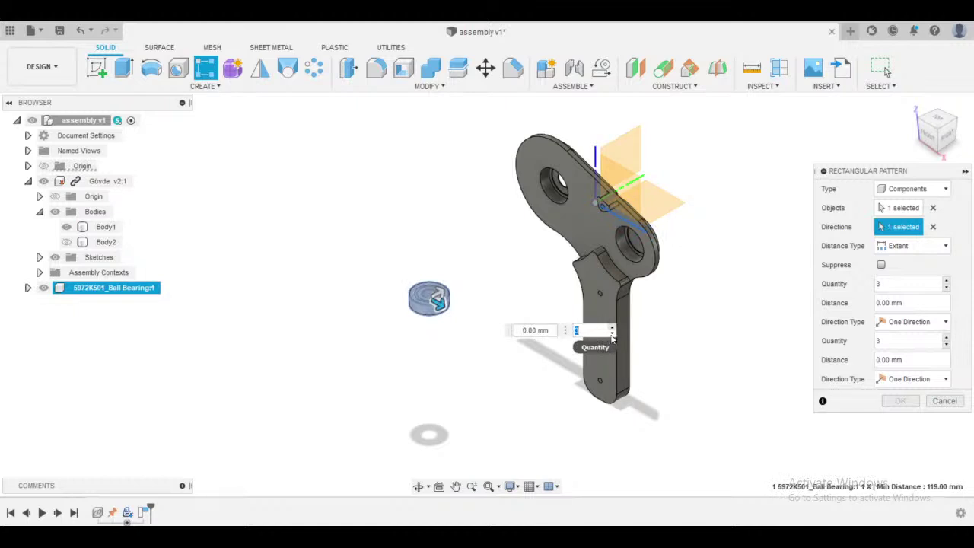
- Pattern the bearing to 4 pieces over a 120 mm extent along X, with a quantity of 1 in the second direction
text(4)
key(Tab)
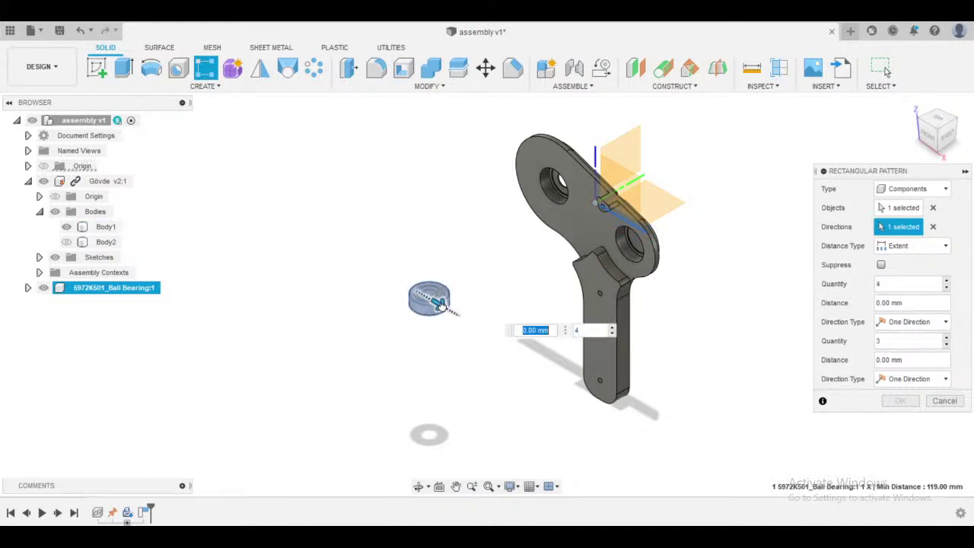
drag(440, 304, 592, 392)
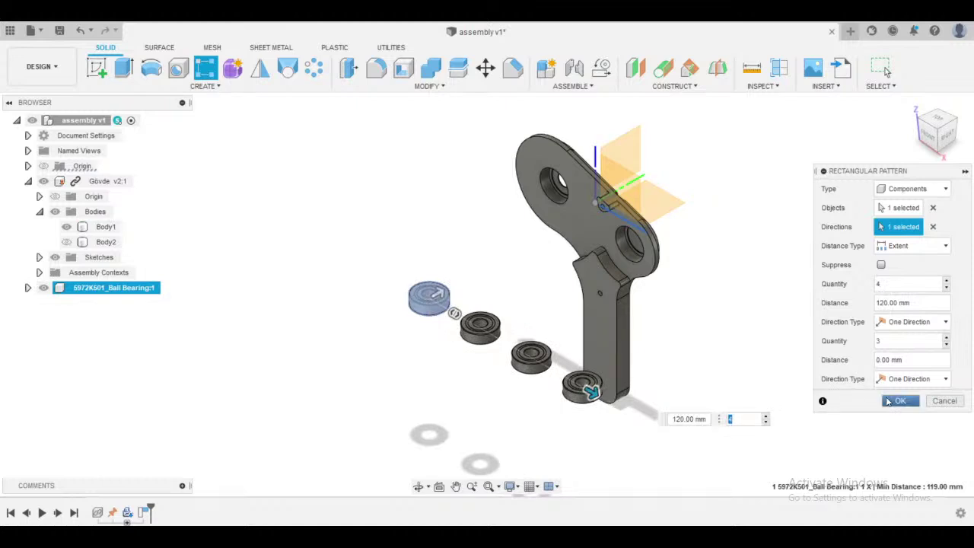
key(Tab)
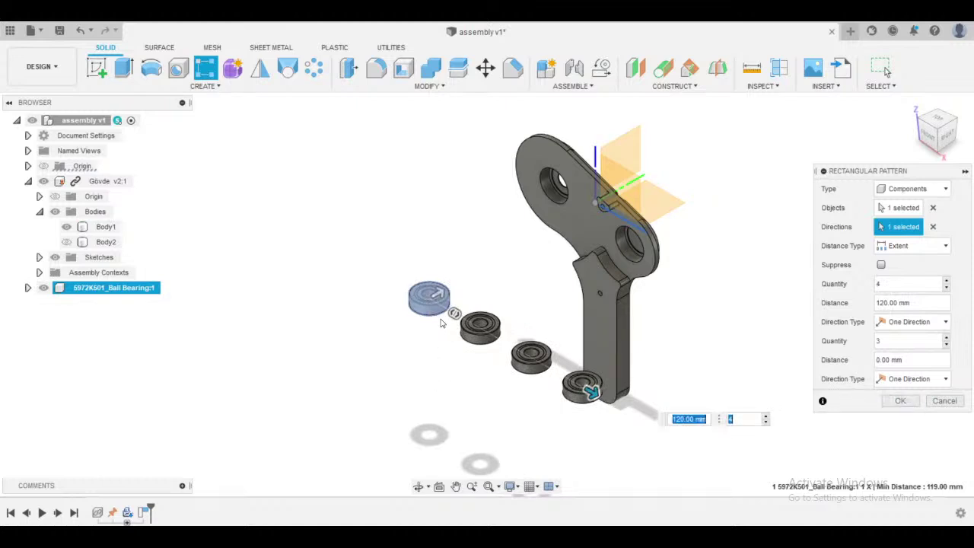
drag(440, 298, 532, 257)
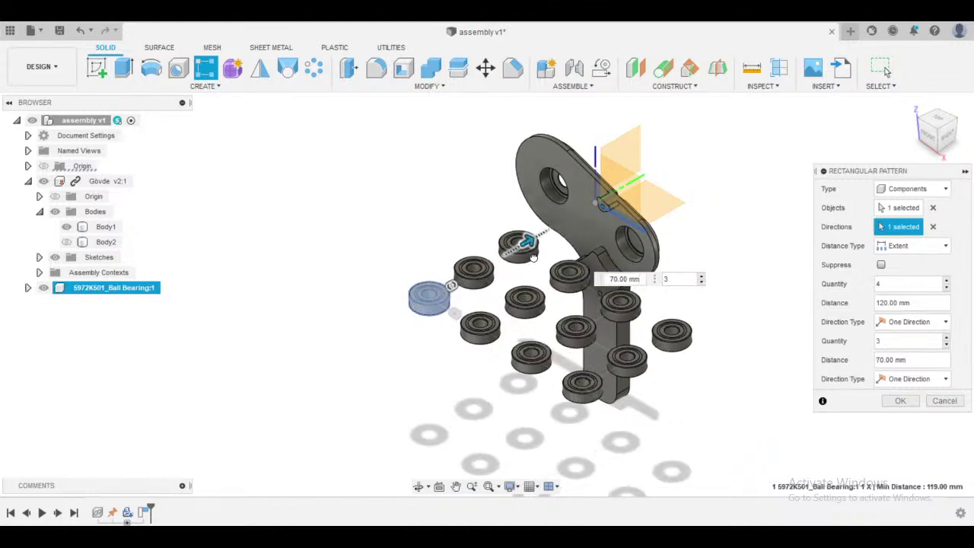
drag(530, 259, 452, 313)
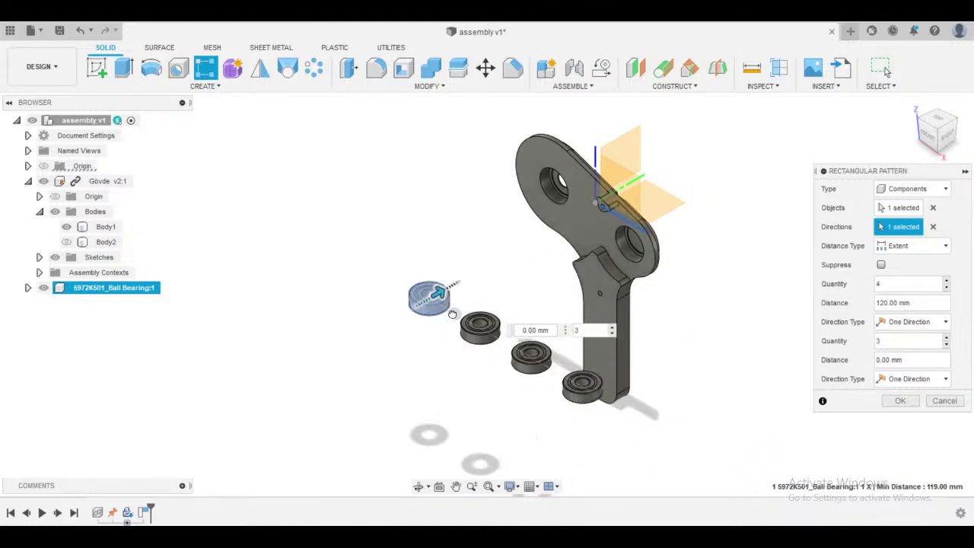
click(608, 332)
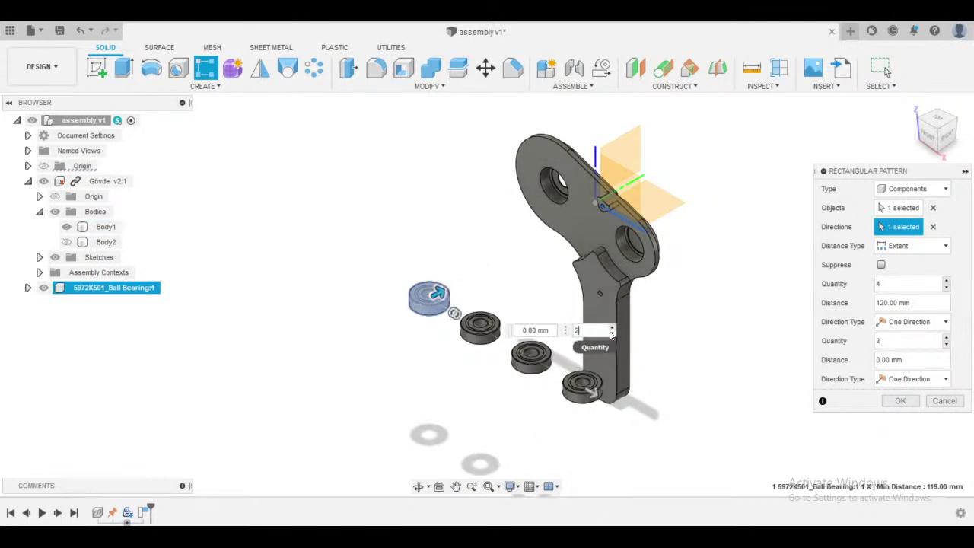
click(611, 334)
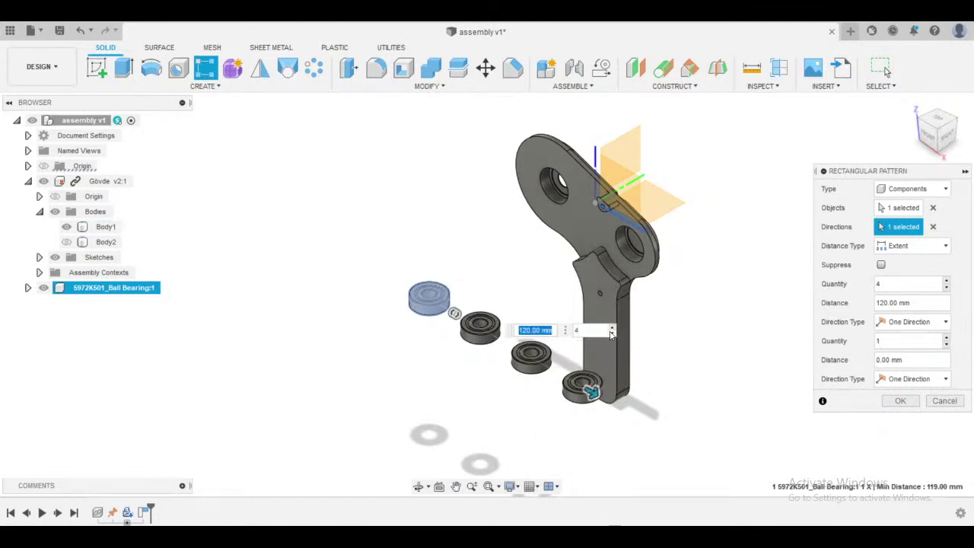
click(898, 399)
- Start a joint and place its first origin at the centre of the upper bore edge on the first ball bearing
middle_drag(713, 401, 663, 395)
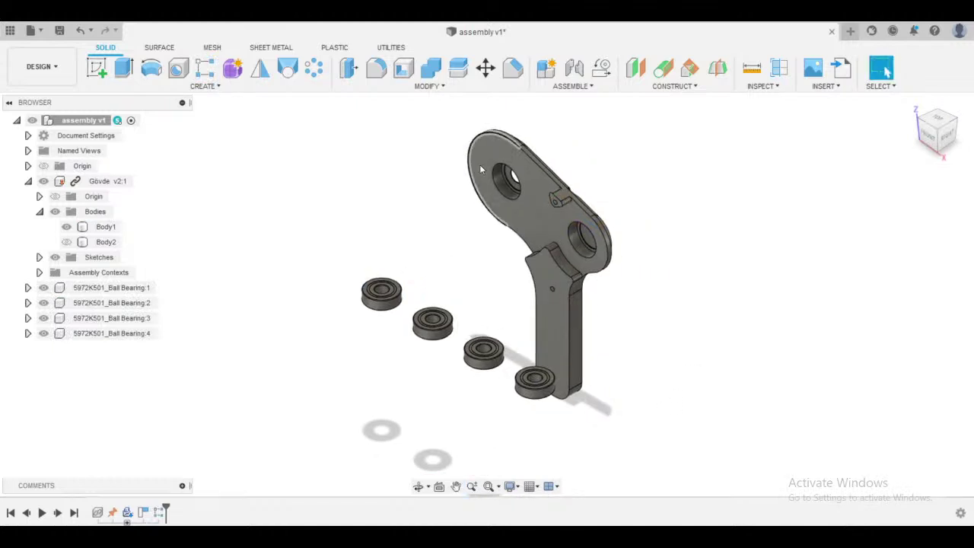
click(563, 86)
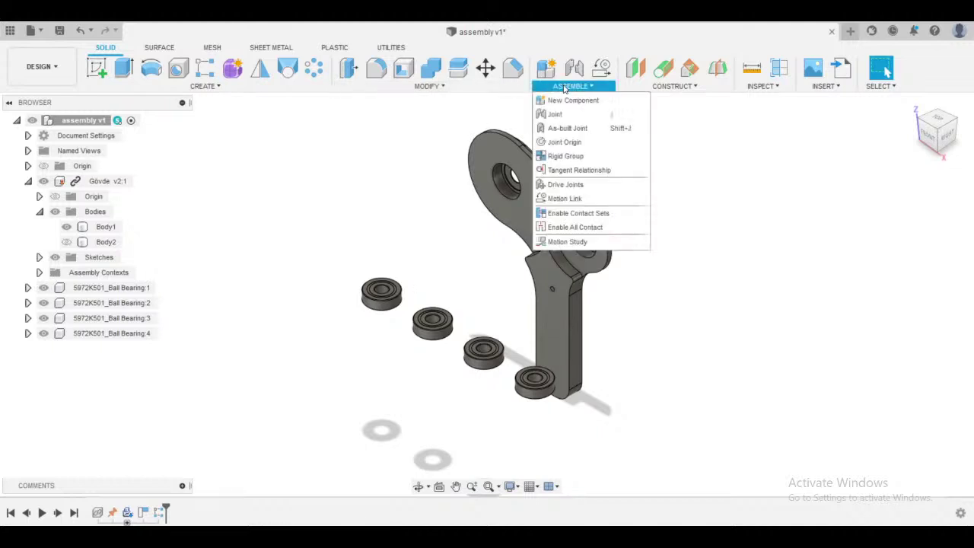
click(564, 116)
scroll(282, 286, up, 4)
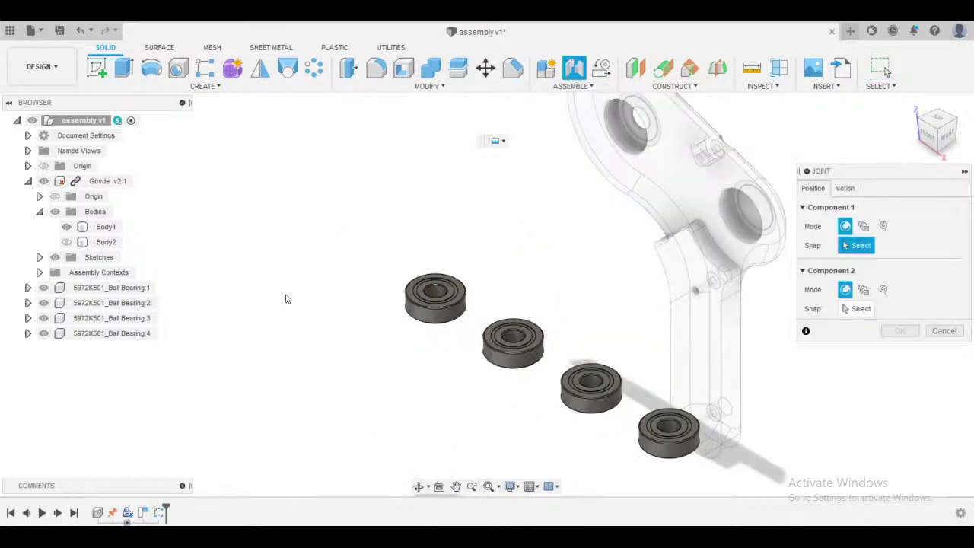
shift+middle_drag(317, 305, 386, 284)
scroll(381, 289, up, 5)
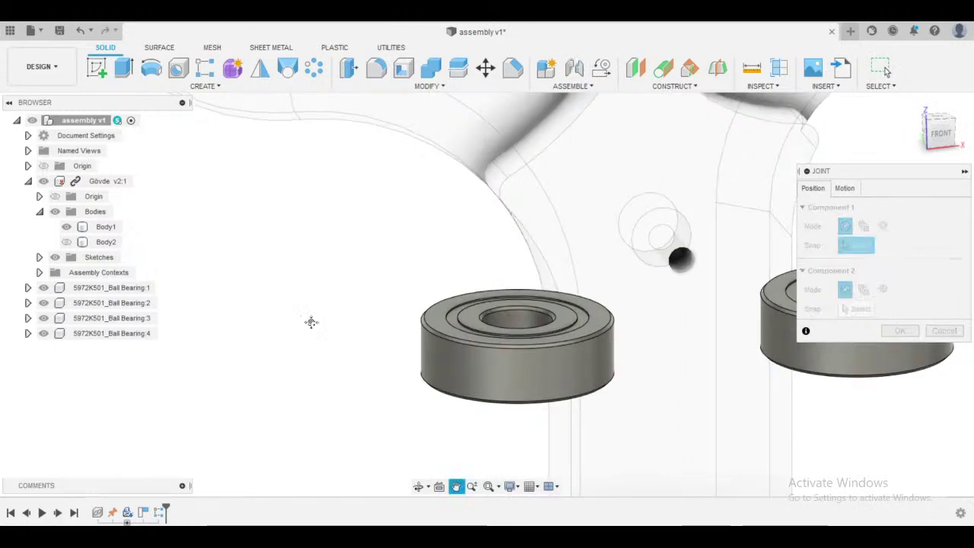
middle_drag(312, 321, 383, 452)
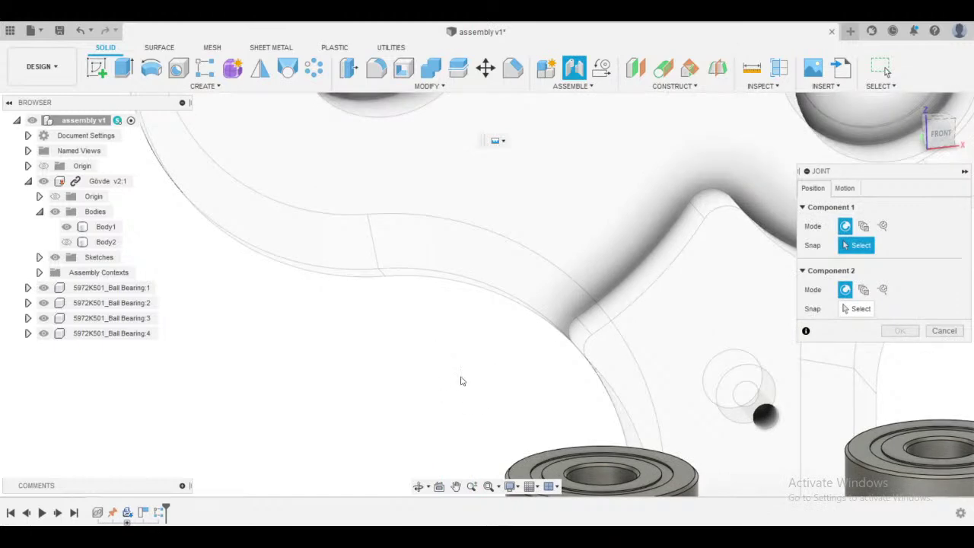
middle_drag(461, 381, 291, 224)
scroll(409, 299, up, 1)
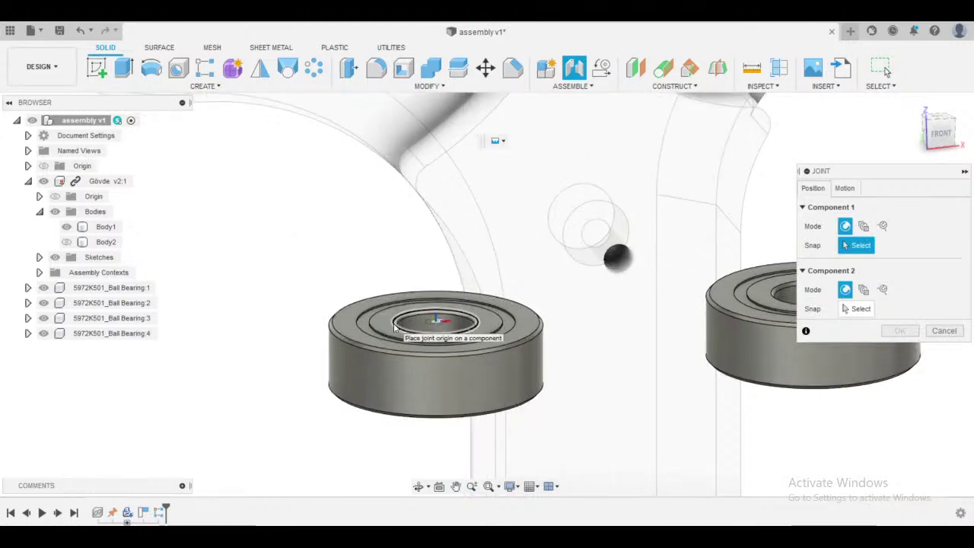
click(939, 134)
middle_drag(254, 270, 307, 439)
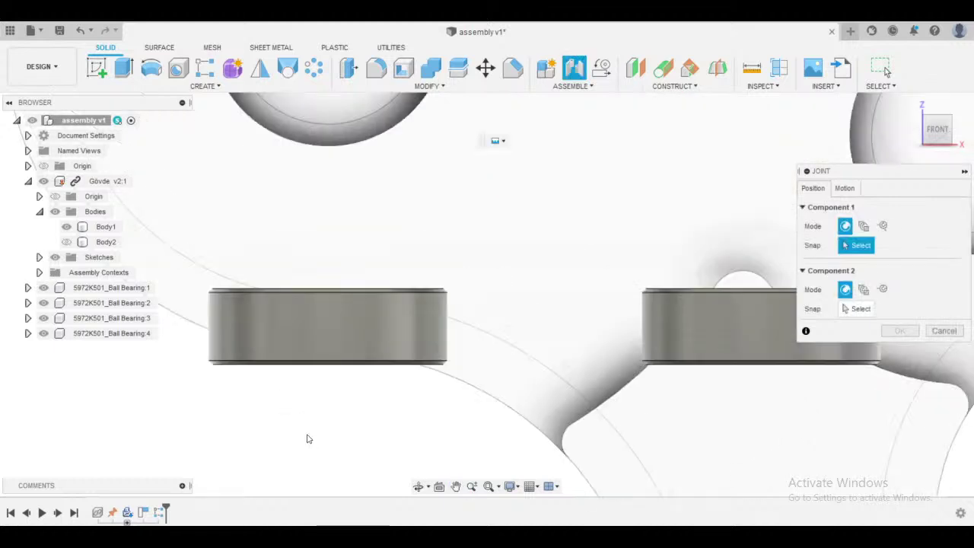
scroll(308, 431, up, 2)
mouse_move(363, 373)
shift+middle_down()
mouse_move(347, 370)
mouse_move(358, 383)
shift+middle_up()
click(324, 195)
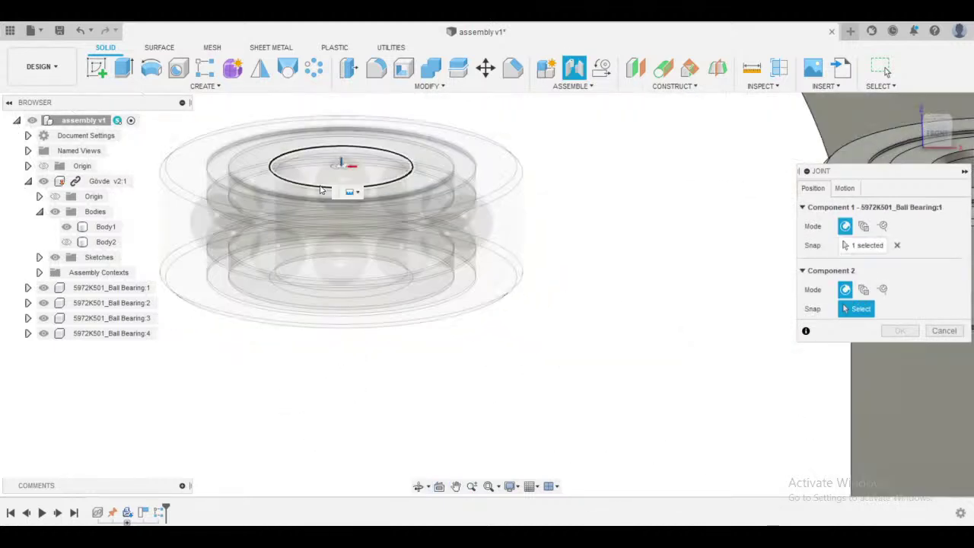
- Place the joint's second origin on the outer circular rim of the housing's bearing pocket with the through-hole
scroll(592, 319, down, 2)
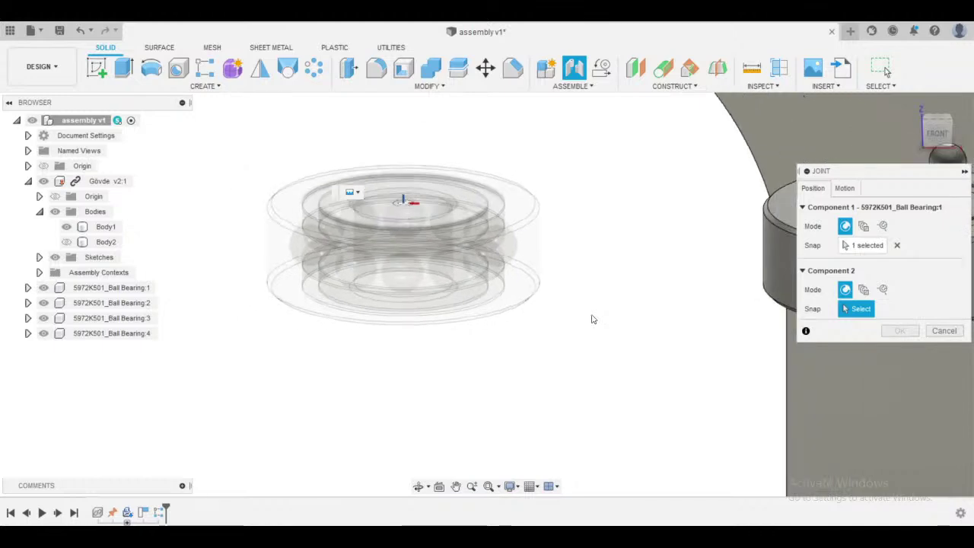
scroll(592, 317, down, 3)
shift+middle_drag(593, 286, 532, 396)
scroll(423, 244, up, 4)
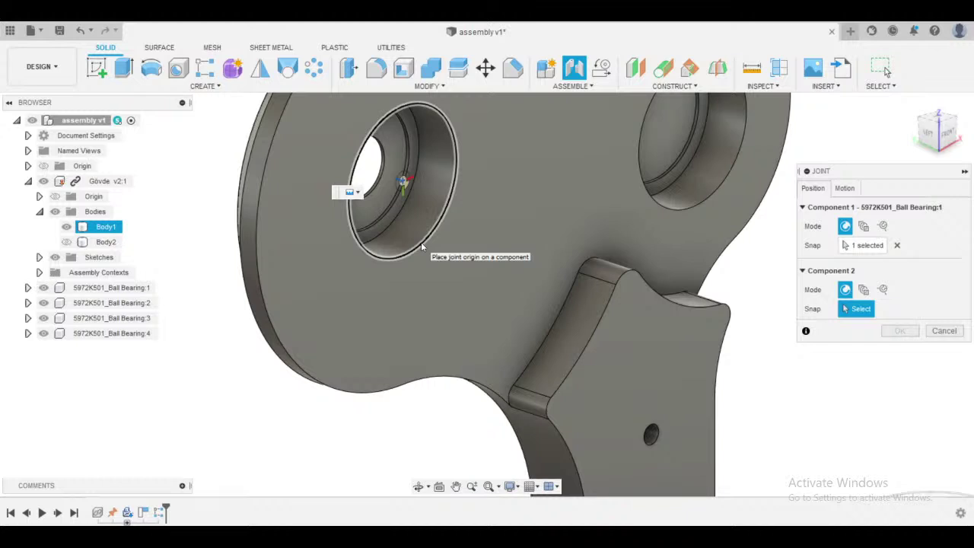
click(421, 242)
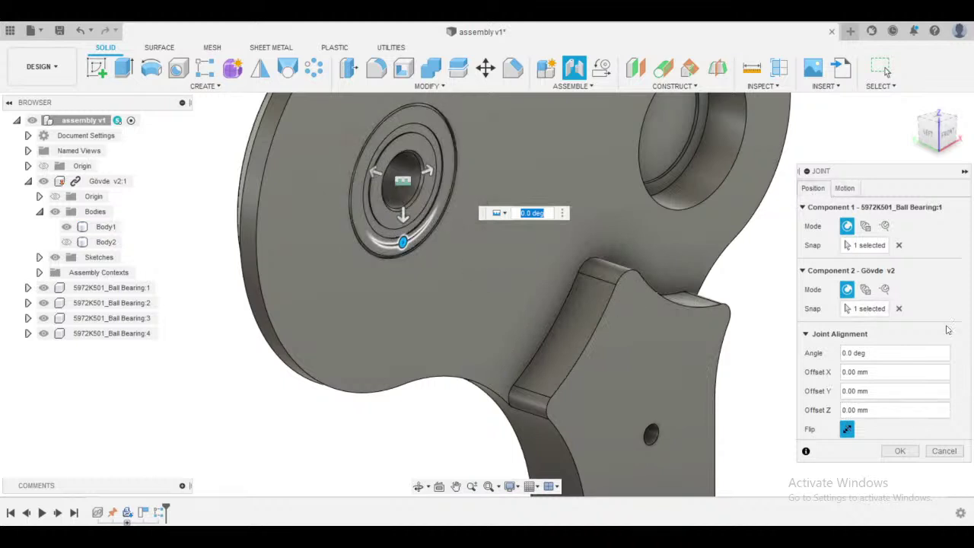
- Try the reversed joint alignment for the bearing and flip it back into the pocket
click(848, 430)
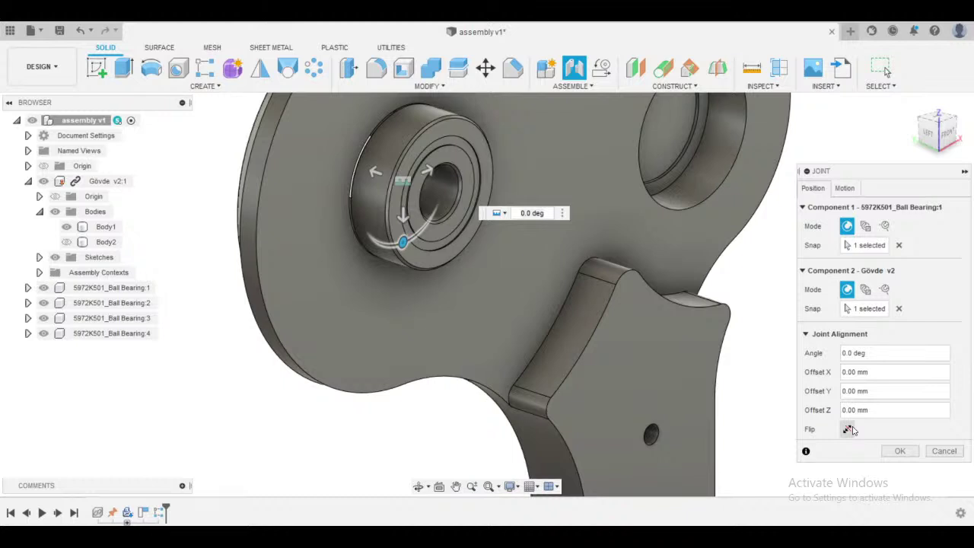
click(849, 430)
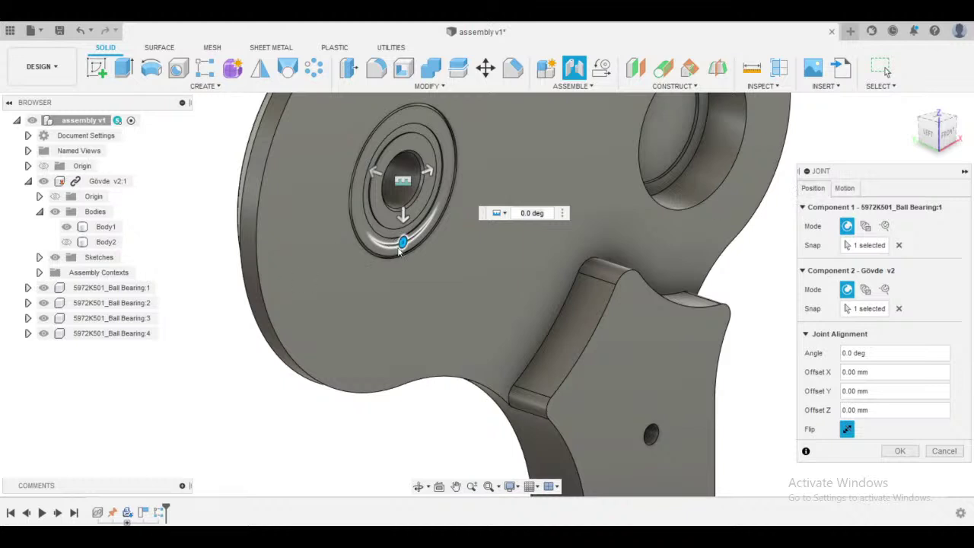
mouse_move(408, 245)
mouse_down()
mouse_move(361, 215)
mouse_move(374, 140)
mouse_move(366, 207)
mouse_move(398, 245)
mouse_move(414, 245)
mouse_move(405, 247)
mouse_up()
- Preview the slider and cylindrical motion types and set the bearing joint's motion to Revolute
click(843, 188)
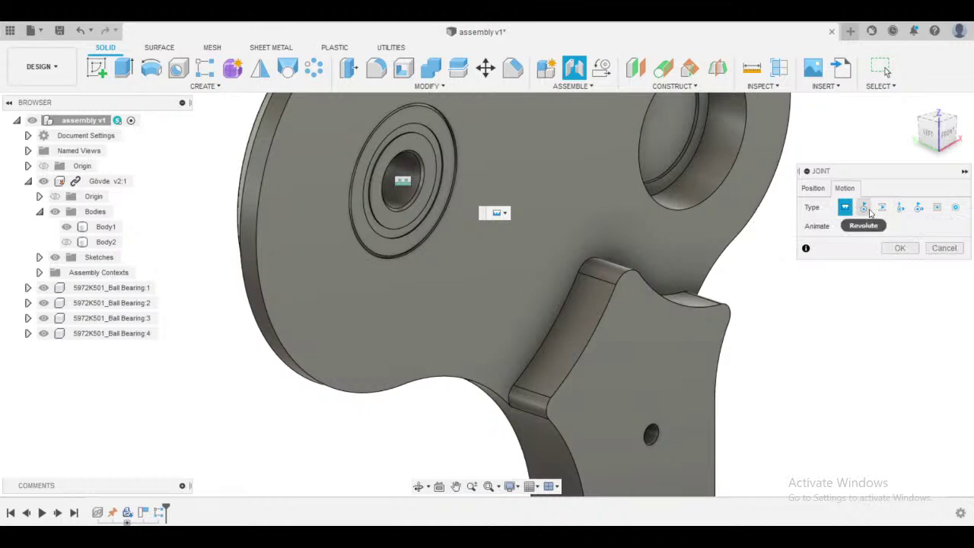
click(867, 209)
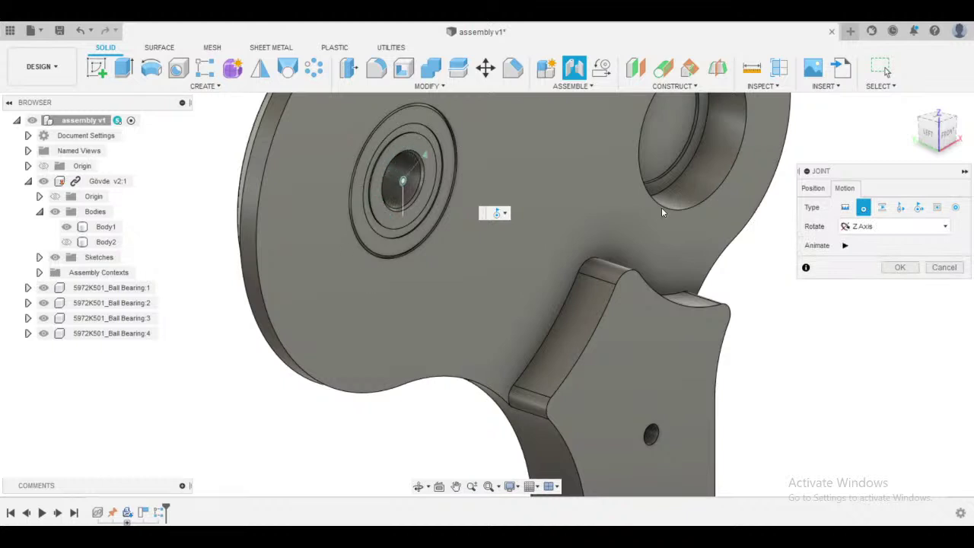
click(881, 207)
click(902, 207)
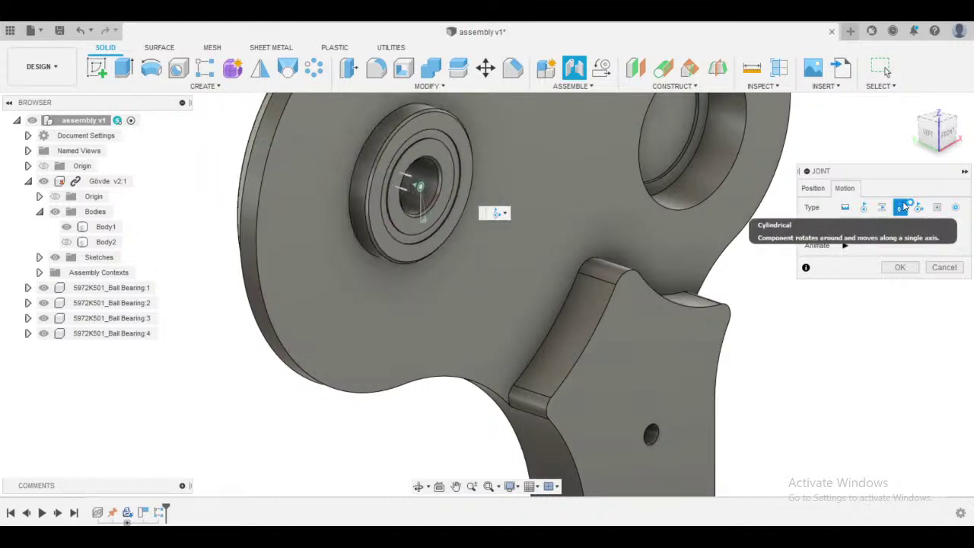
click(864, 207)
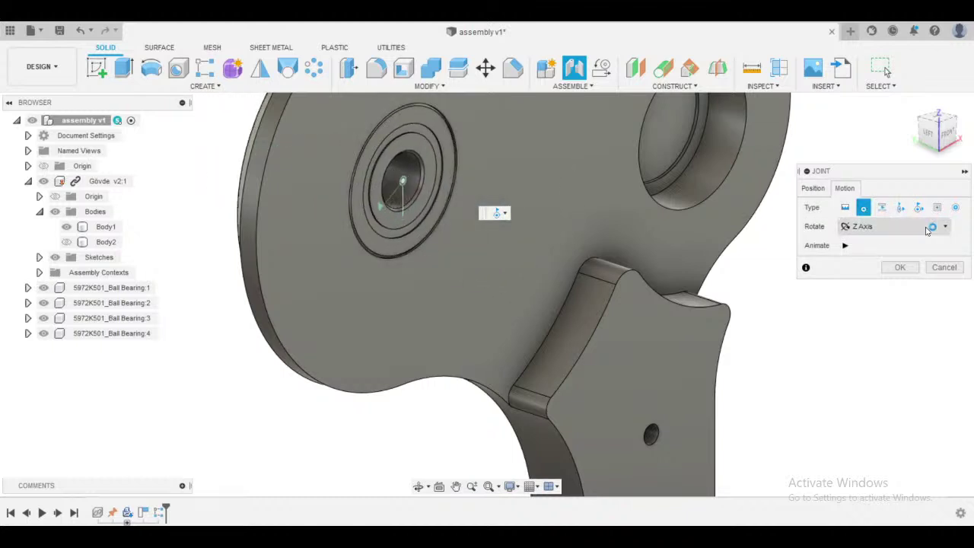
- Preview rotation about the Y axis, set the revolute joint to rotate about the Z axis, and complete the joint
click(887, 225)
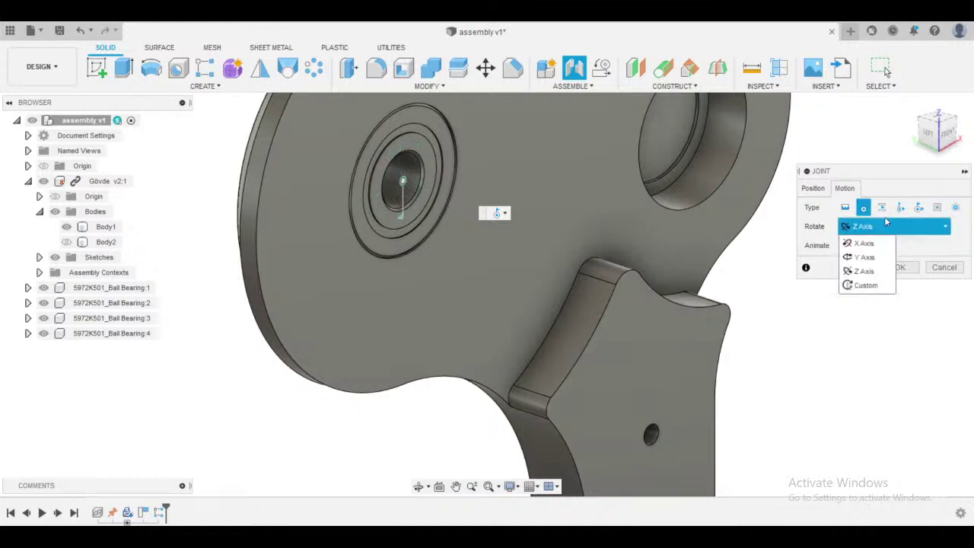
click(868, 257)
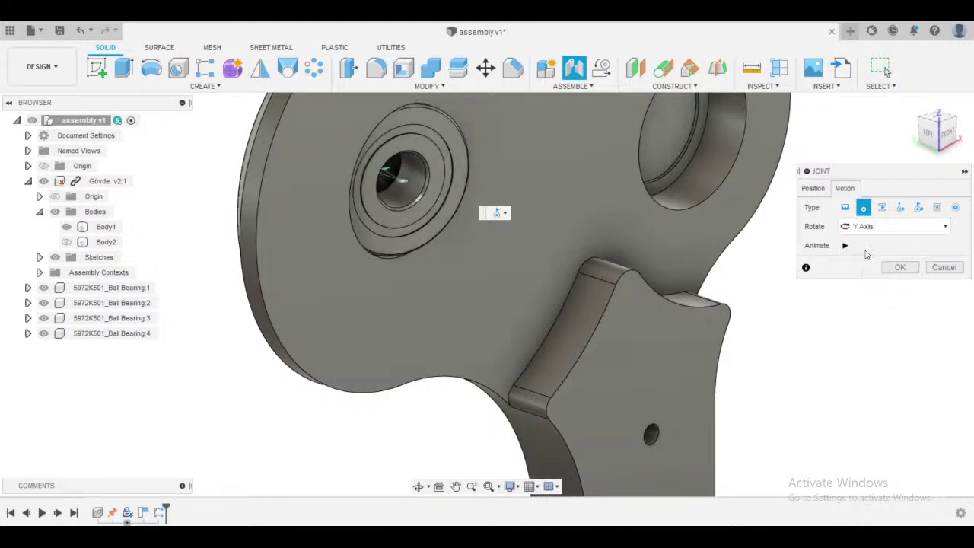
click(898, 226)
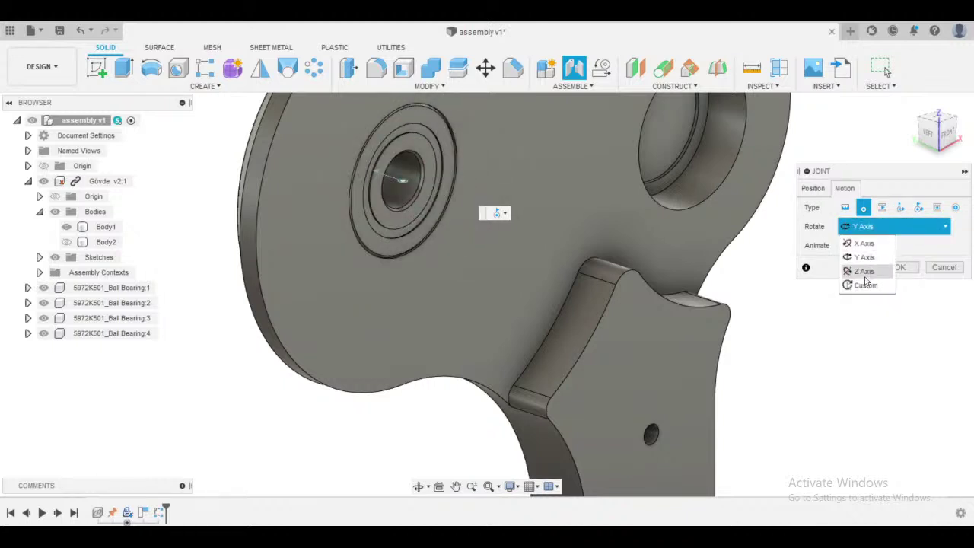
click(866, 274)
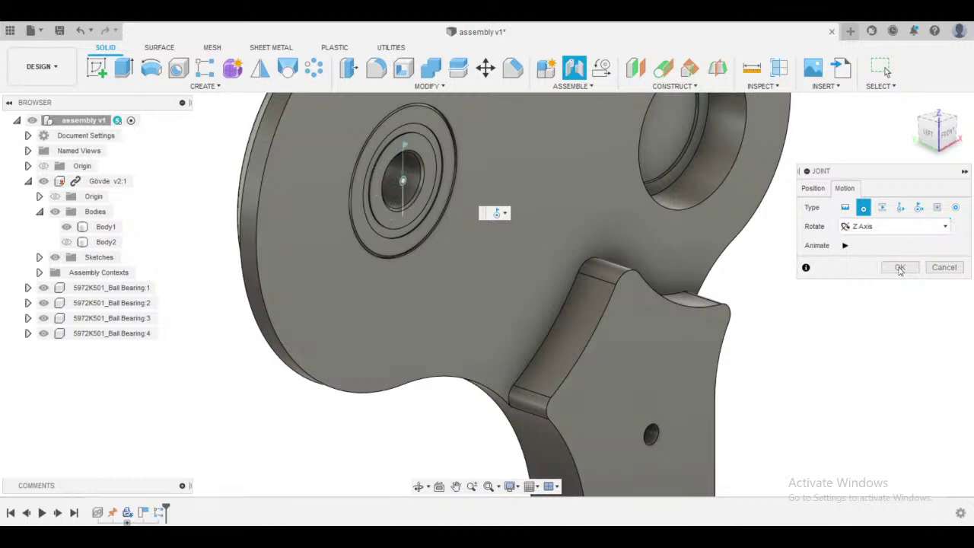
click(901, 267)
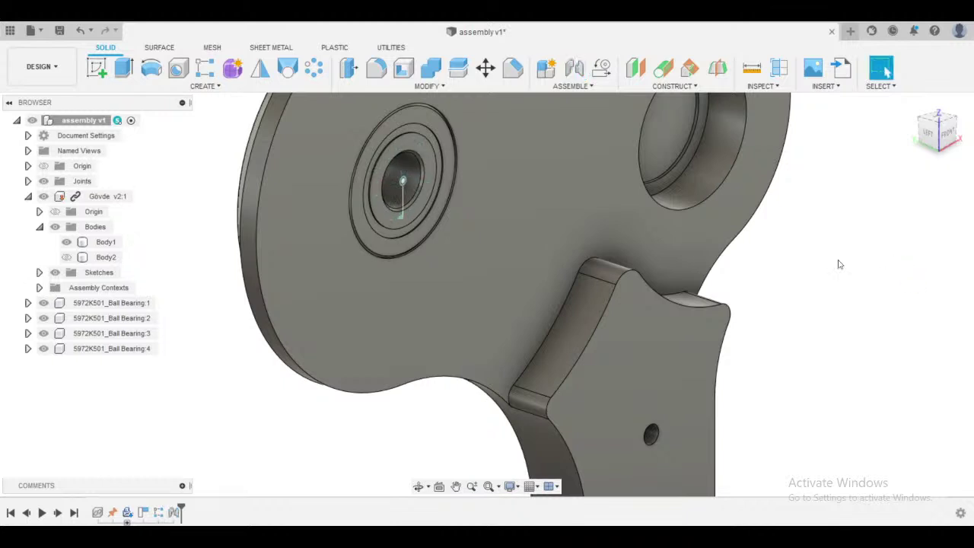
- Start a joint and place its first origin at the centre of the second loose ball bearing's upper face
scroll(840, 264, down, 5)
middle_drag(833, 280, 465, 254)
click(572, 86)
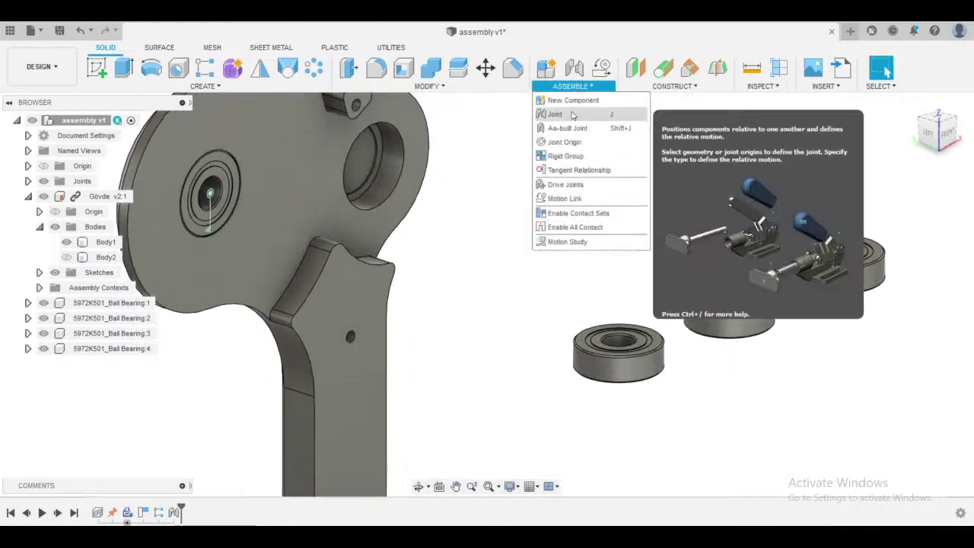
click(571, 115)
scroll(597, 312, up, 10)
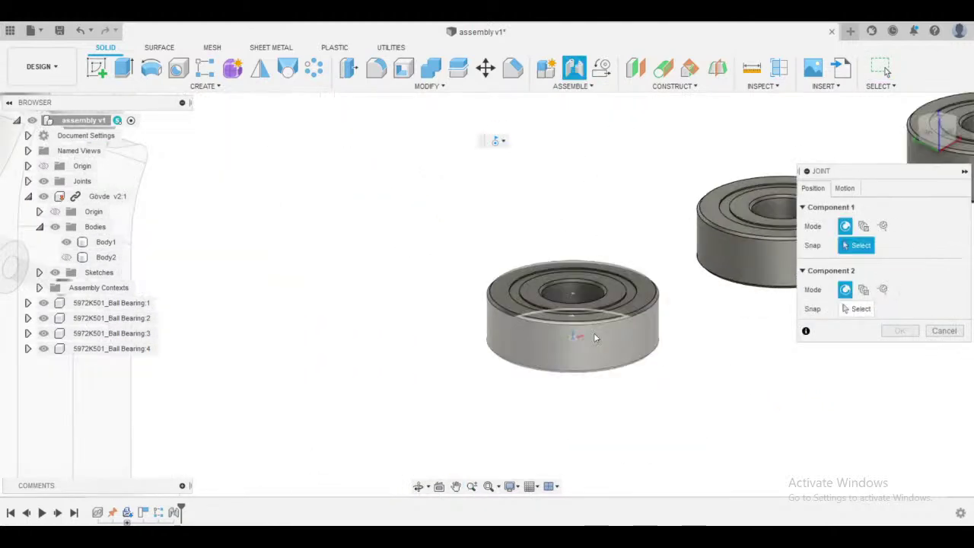
click(569, 284)
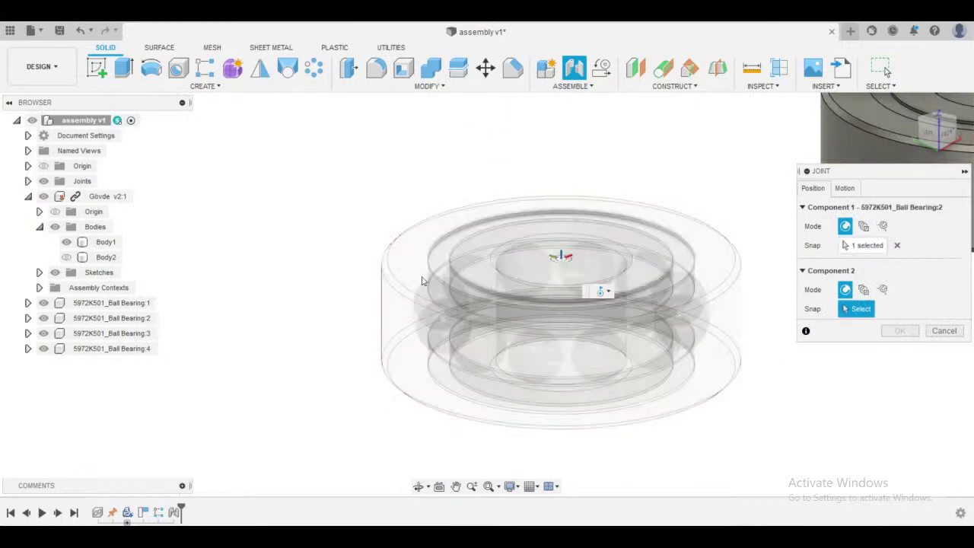
- Place the joint's second origin on the outer circular rim of the remaining open bearing pocket in the housing's Body1
middle_drag(263, 233, 429, 312)
scroll(411, 299, down, 5)
middle_drag(332, 275, 446, 456)
scroll(319, 365, up, 3)
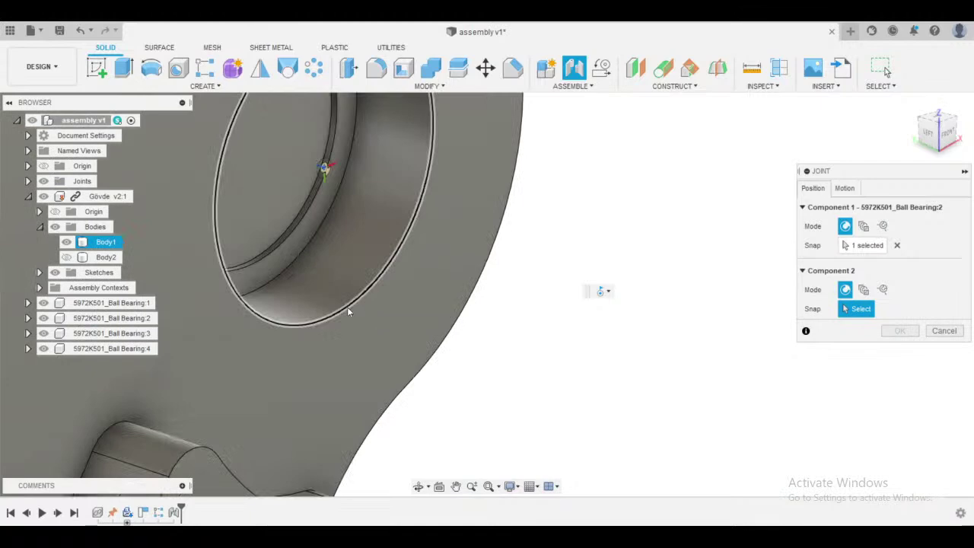
click(347, 308)
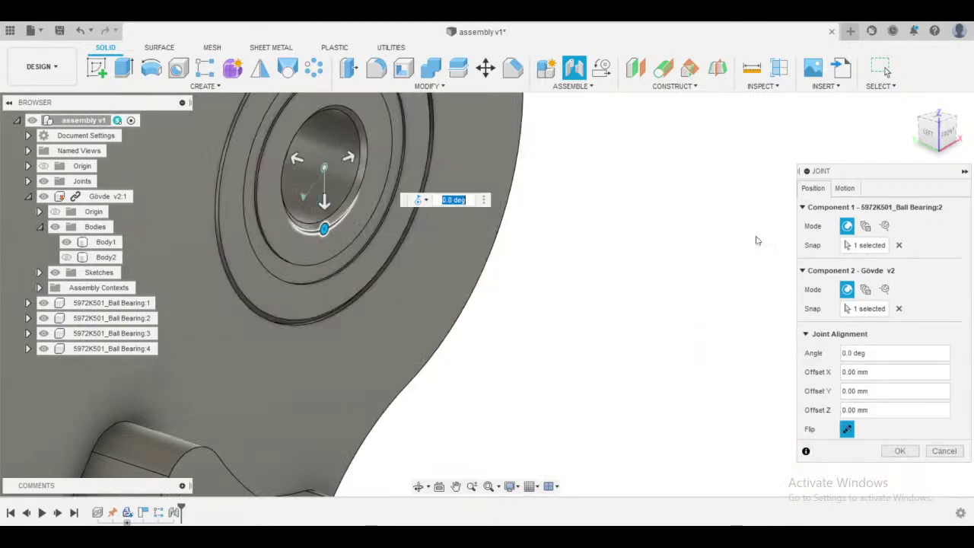
- Check the joint's Revolute motion about the Z axis and complete the second bearing's joint
click(844, 189)
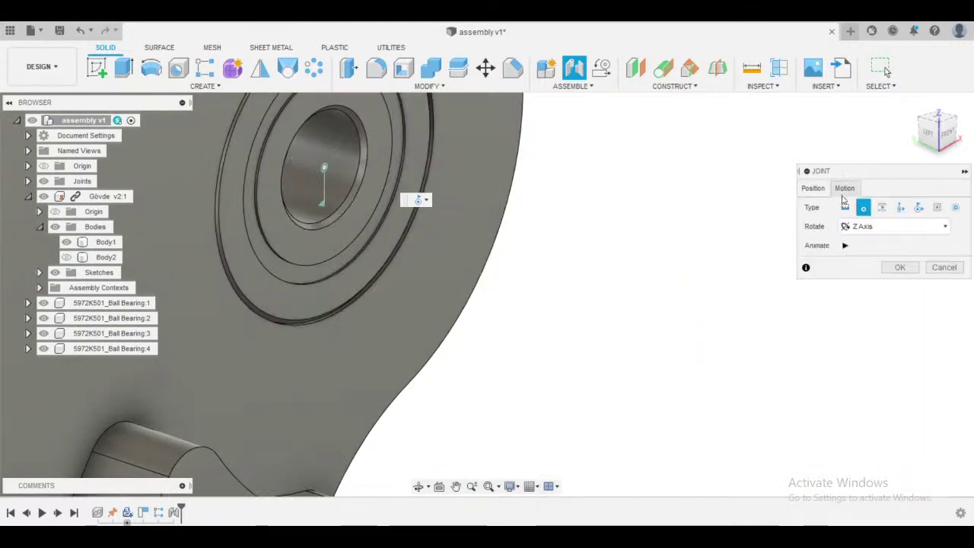
click(814, 189)
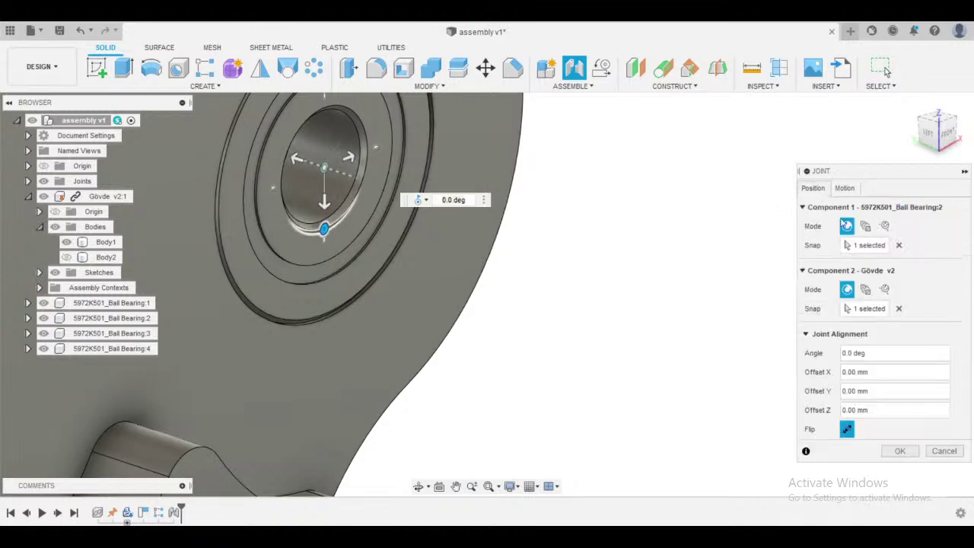
click(904, 449)
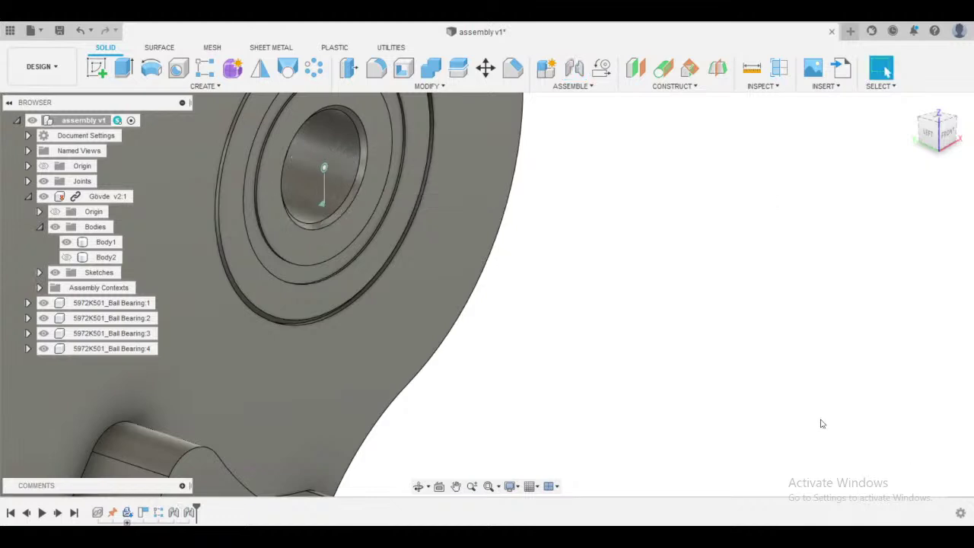
- Hide Body1 of the Gövde housing and show Body2 instead
scroll(647, 381, down, 3)
middle_drag(645, 380, 861, 274)
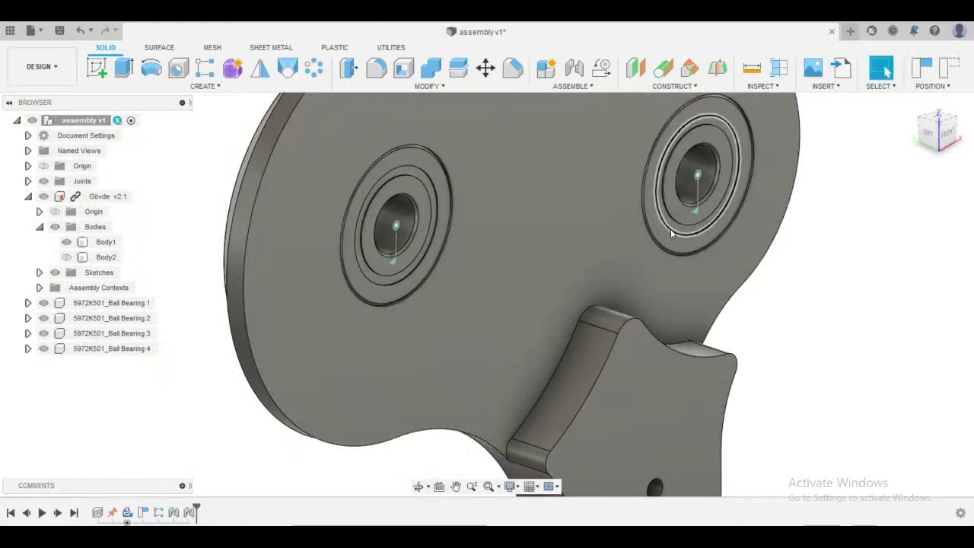
scroll(926, 286, down, 3)
middle_drag(913, 284, 675, 241)
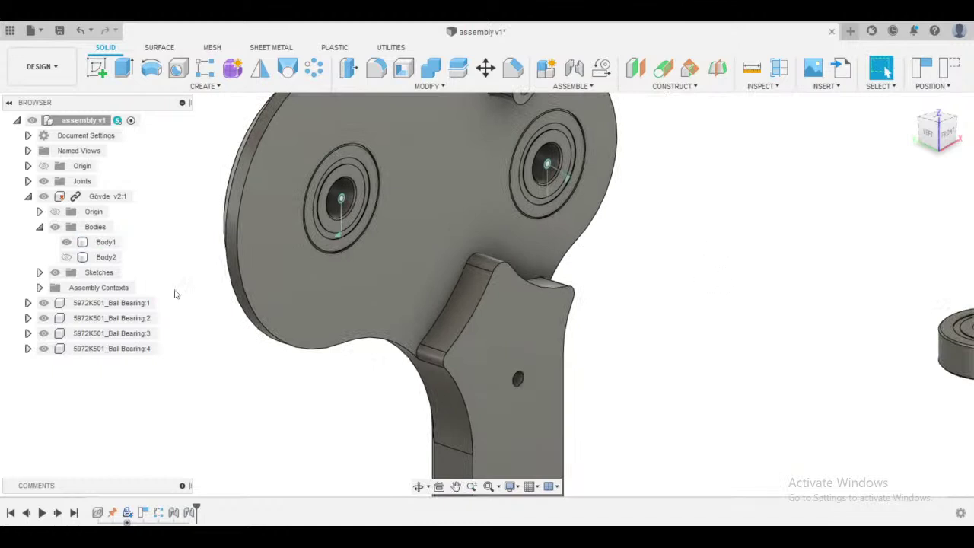
click(66, 258)
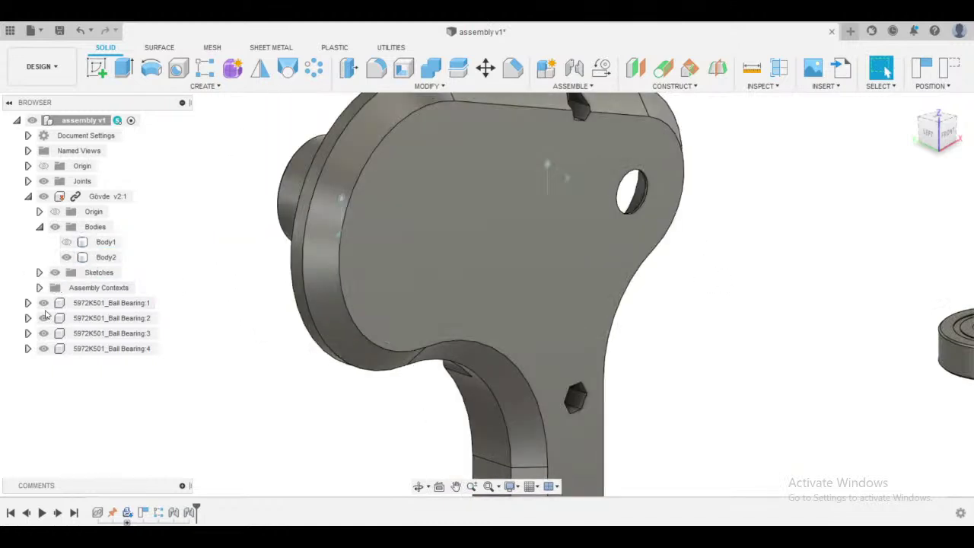
- Start a joint and place its first origin at the centre of the third loose ball bearing's upper face
middle_drag(241, 337, 421, 354)
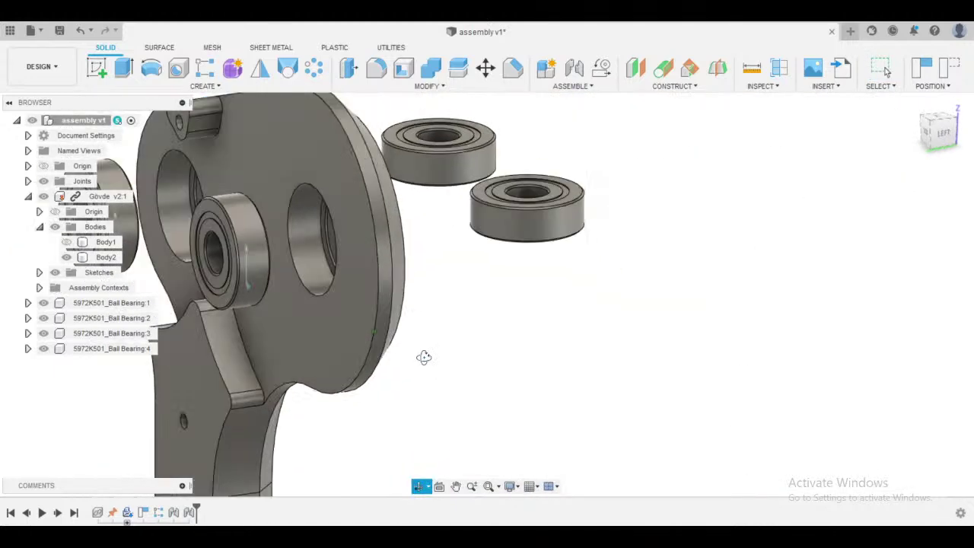
click(571, 87)
click(567, 115)
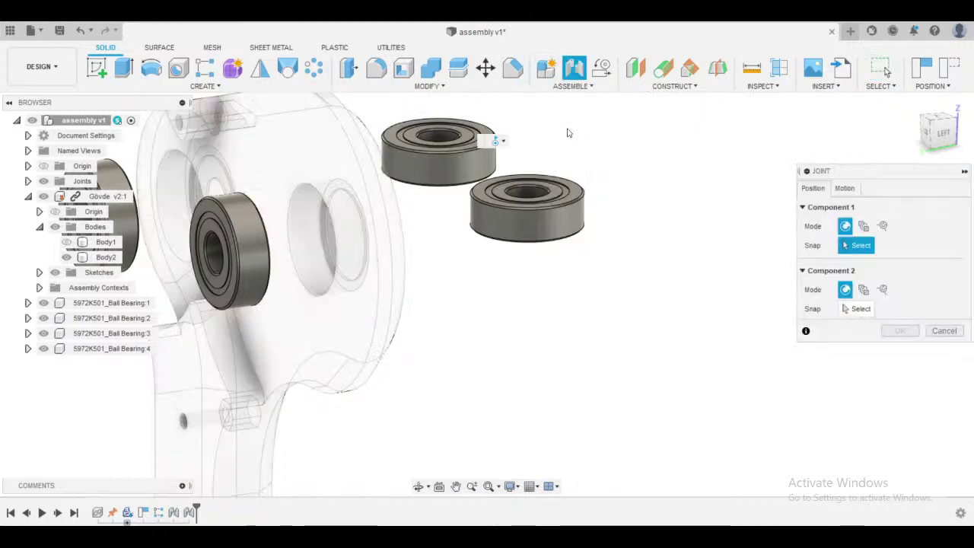
scroll(525, 213, up, 10)
click(529, 212)
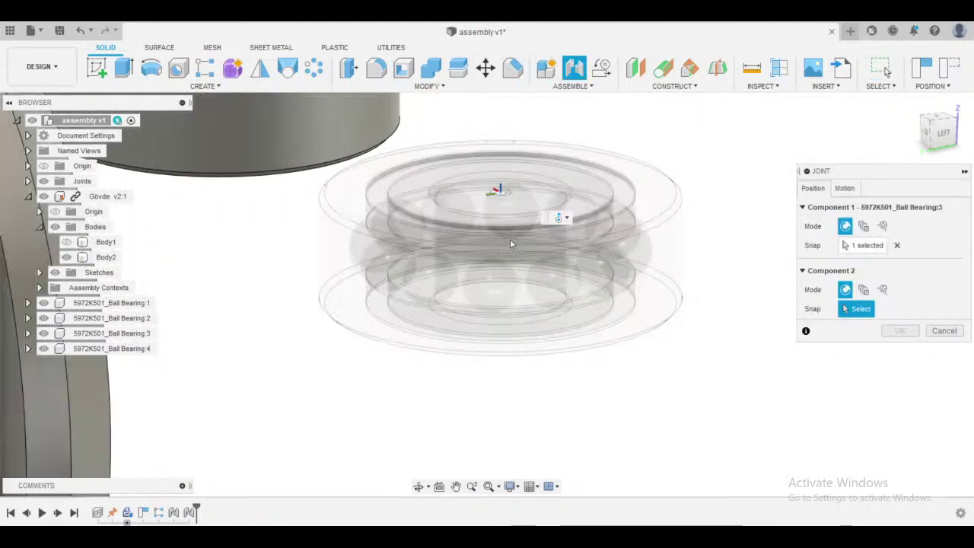
- Place the second origin on the rim of Body2's pocket away from the screw boss, and flip the bearing into the pocket
middle_drag(427, 366, 879, 244)
click(298, 398)
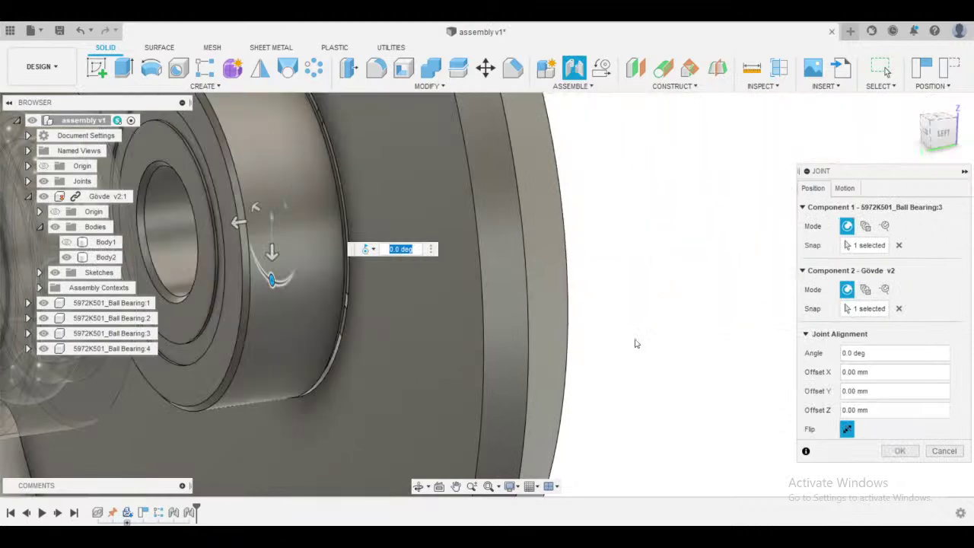
scroll(637, 343, down, 3)
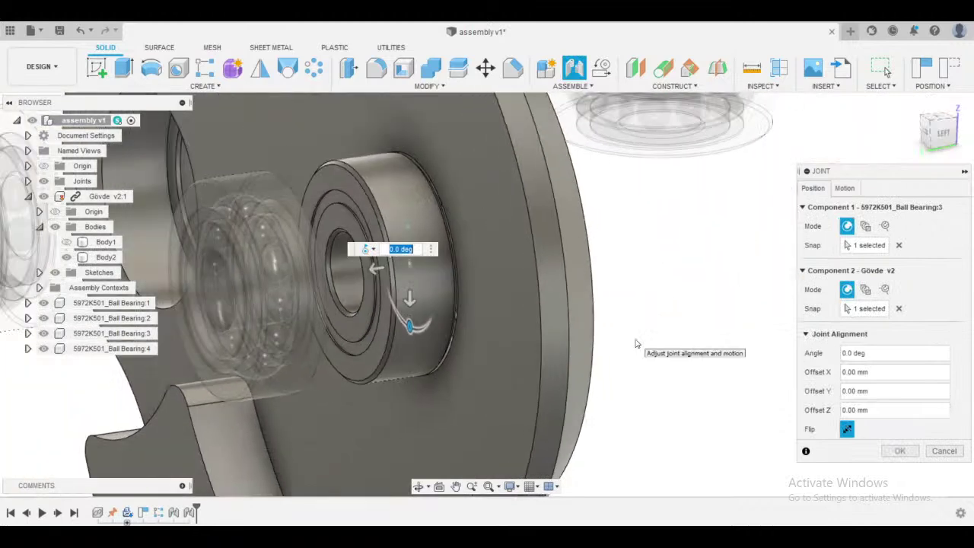
click(846, 430)
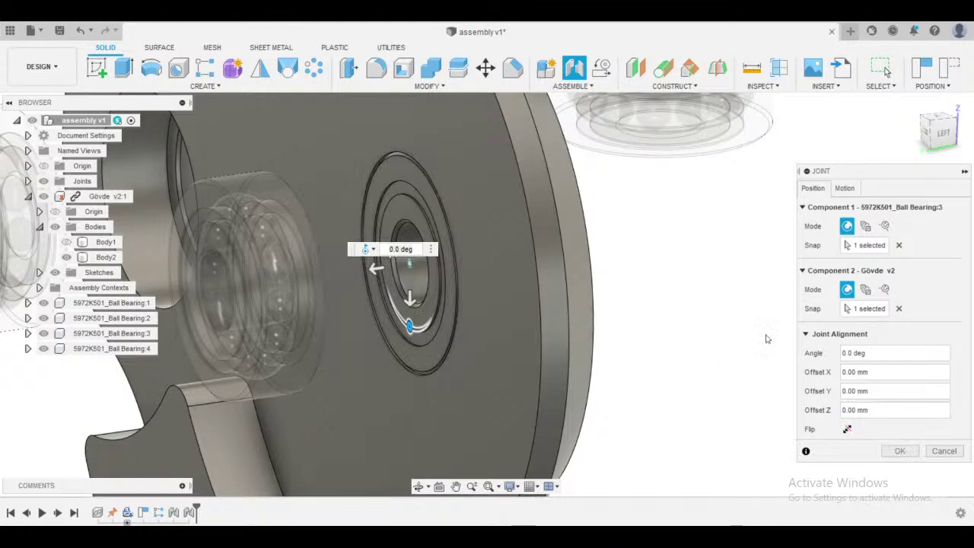
- Set the third bearing's joint motion to Revolute and complete the joint
click(843, 187)
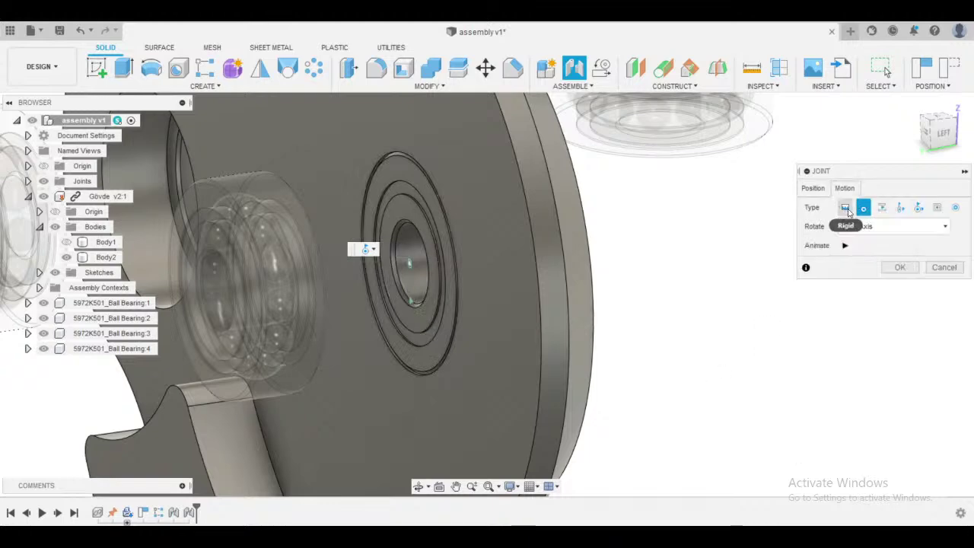
click(864, 210)
click(900, 267)
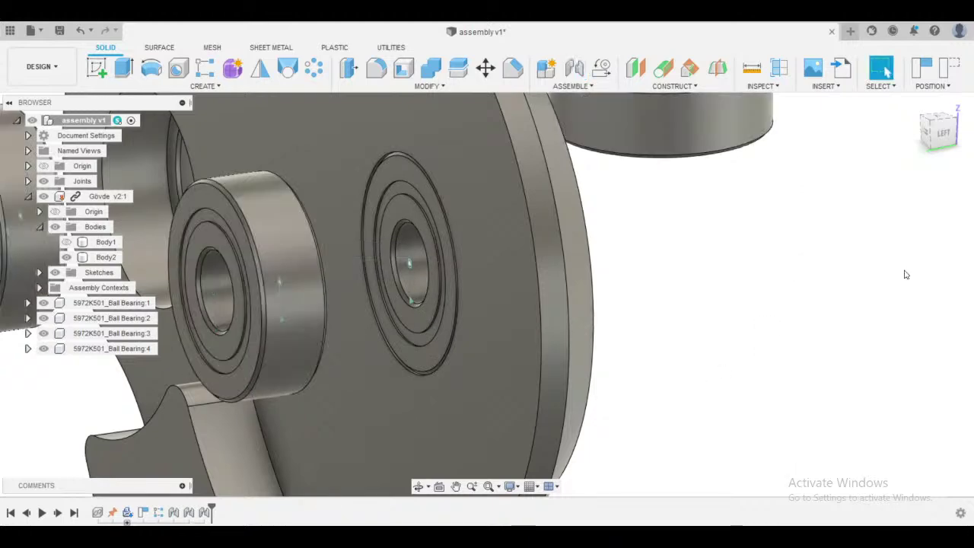
- Start a joint and place its first origin on the upper bore rim of the fourth ball bearing
click(573, 86)
click(567, 116)
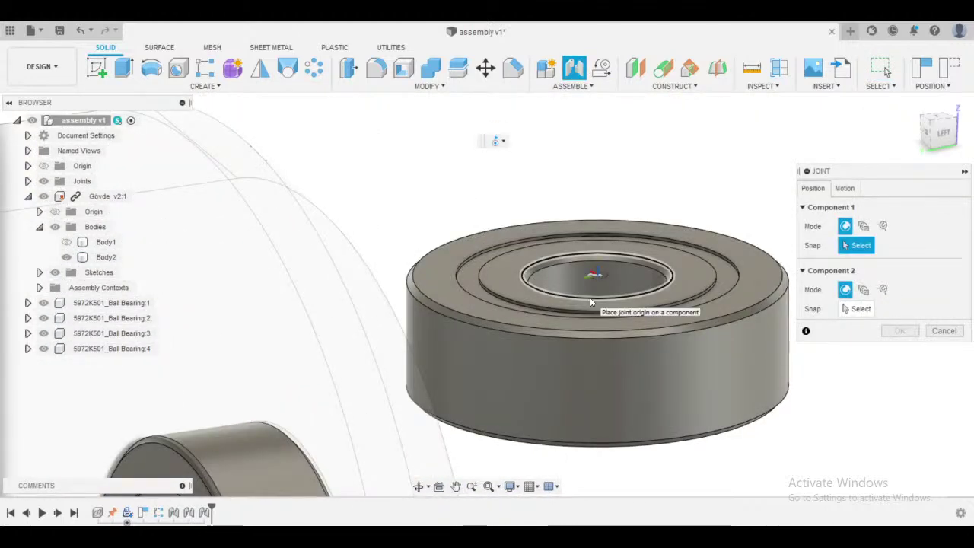
click(590, 296)
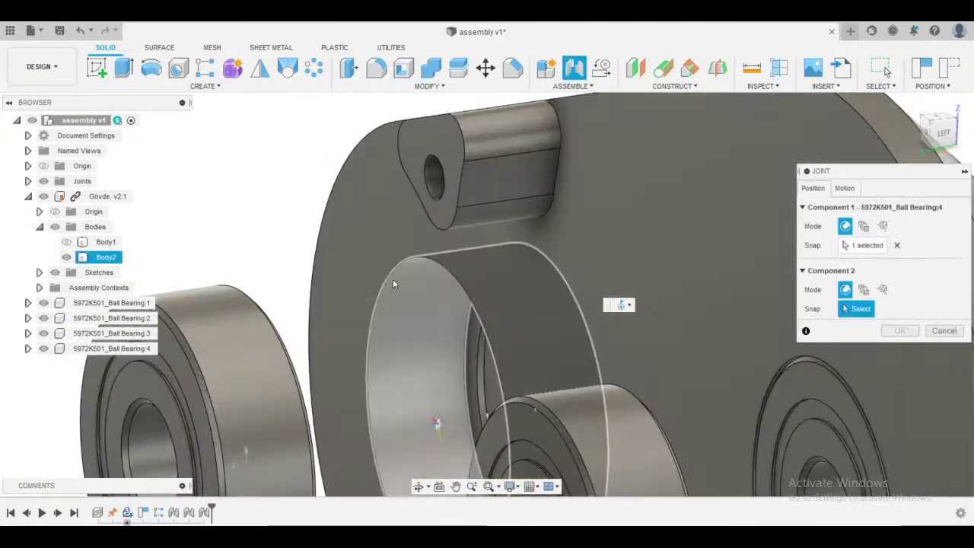
- Place the second origin on the rim of Body2's pocket below the screw boss, flip the bearing inward, and complete the Revolute joint
click(411, 259)
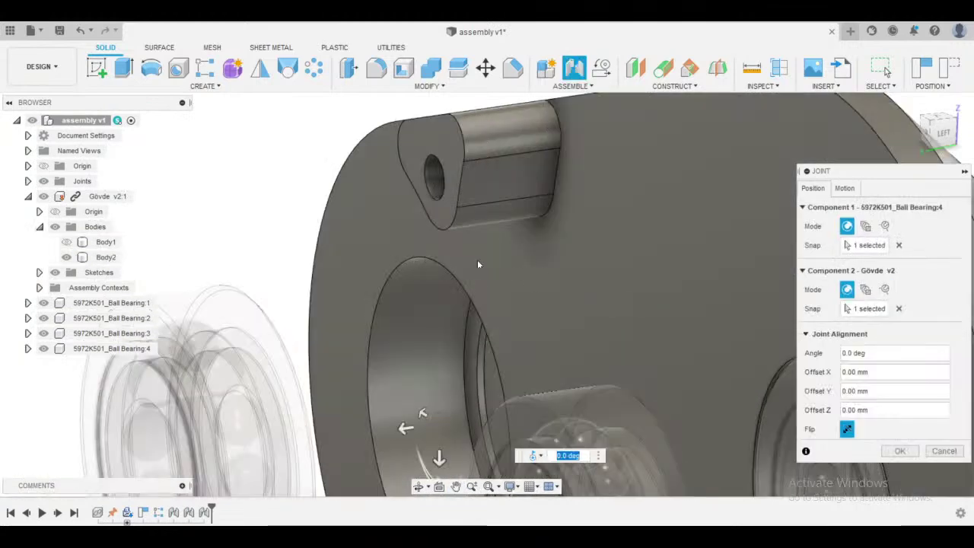
click(846, 429)
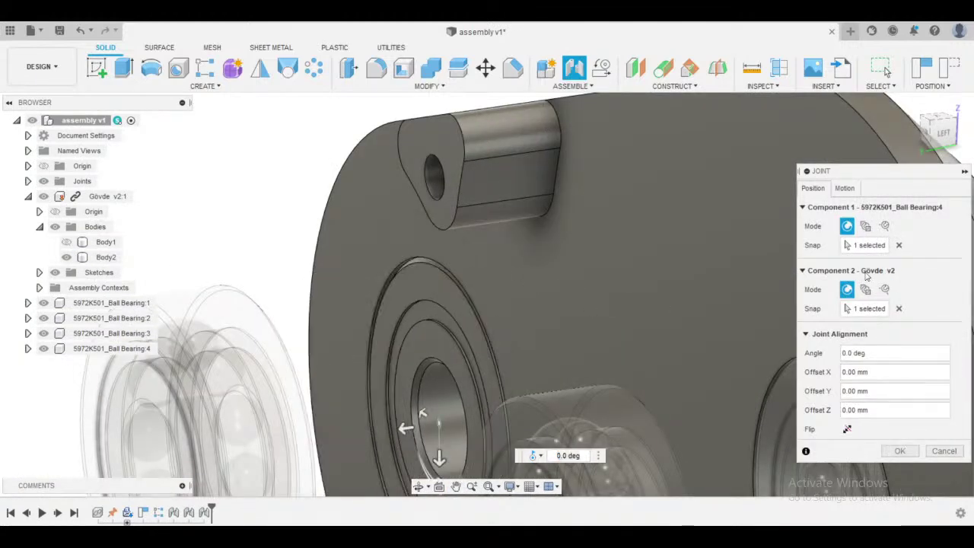
click(844, 188)
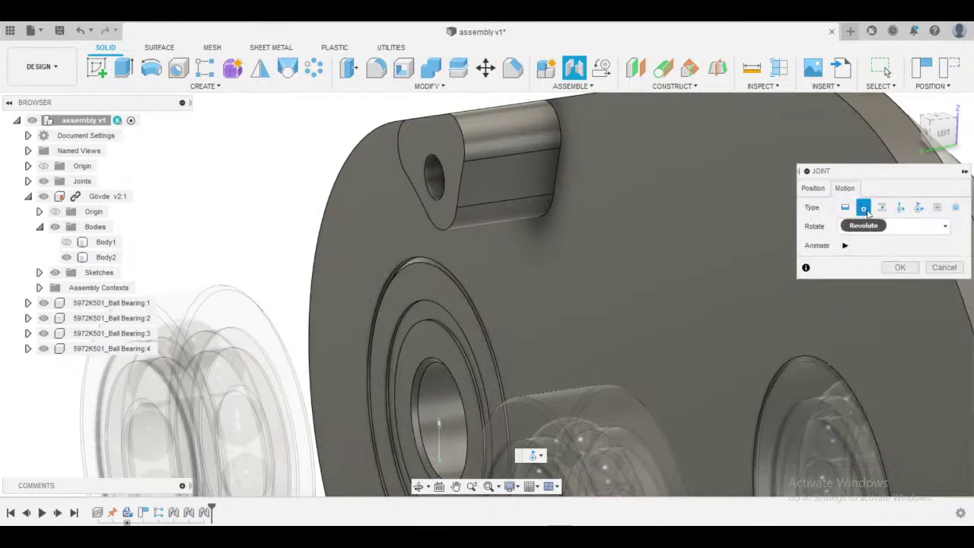
click(907, 265)
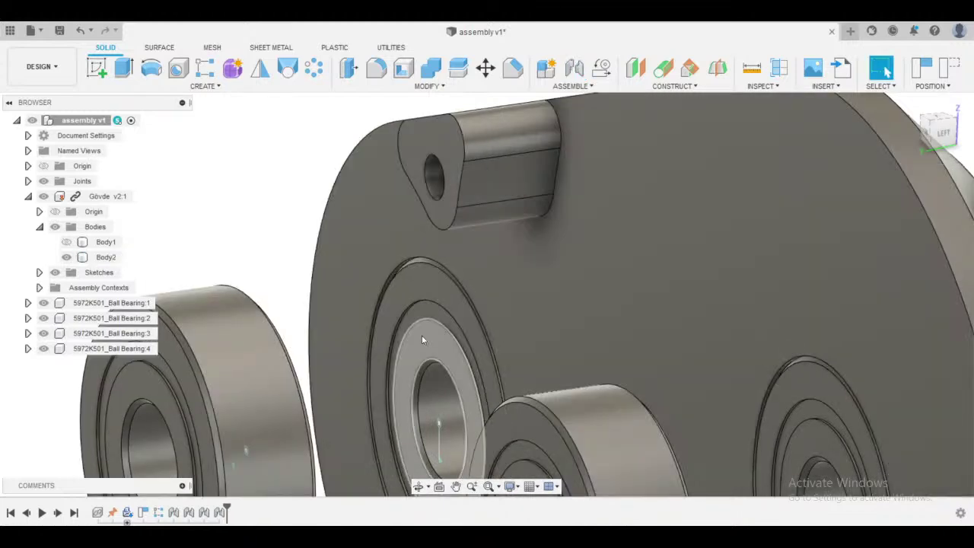
- Show Body1 of the Gövde housing again alongside Body2
scroll(424, 340, down, 2)
scroll(726, 332, down, 2)
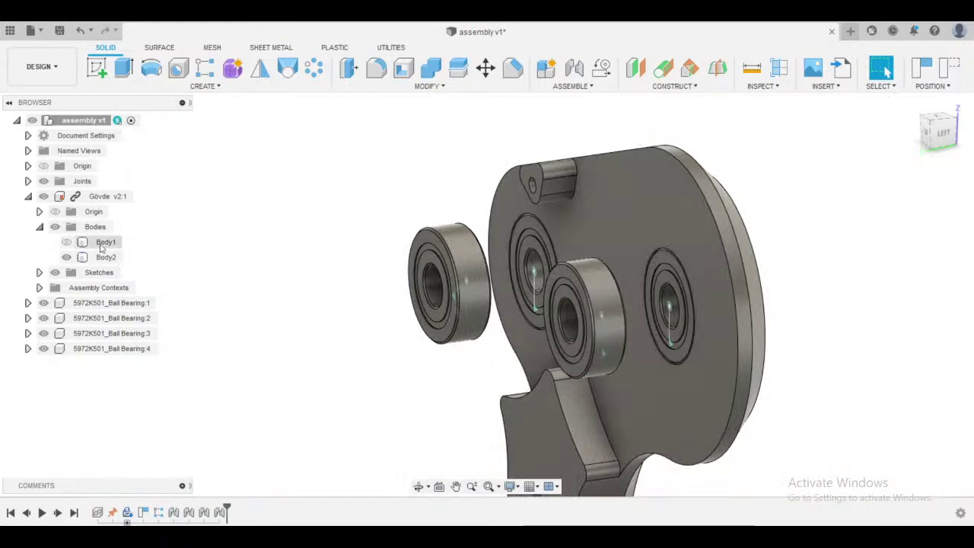
click(68, 244)
middle_drag(331, 258, 320, 248)
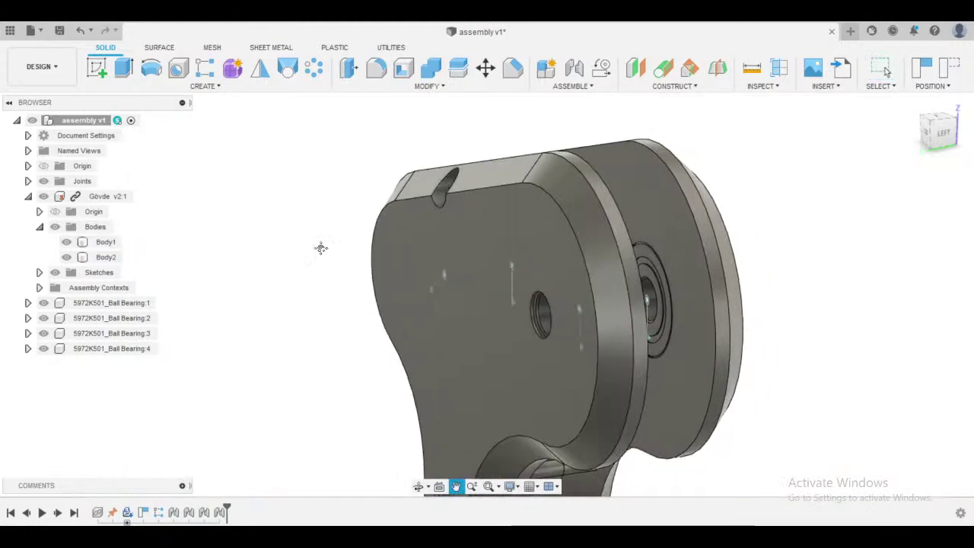
- Examine the assembled housing from both sides to check how the bearings sit between the two halves
shift+middle_drag(382, 274, 330, 268)
click(655, 289)
middle_drag(656, 289, 823, 214)
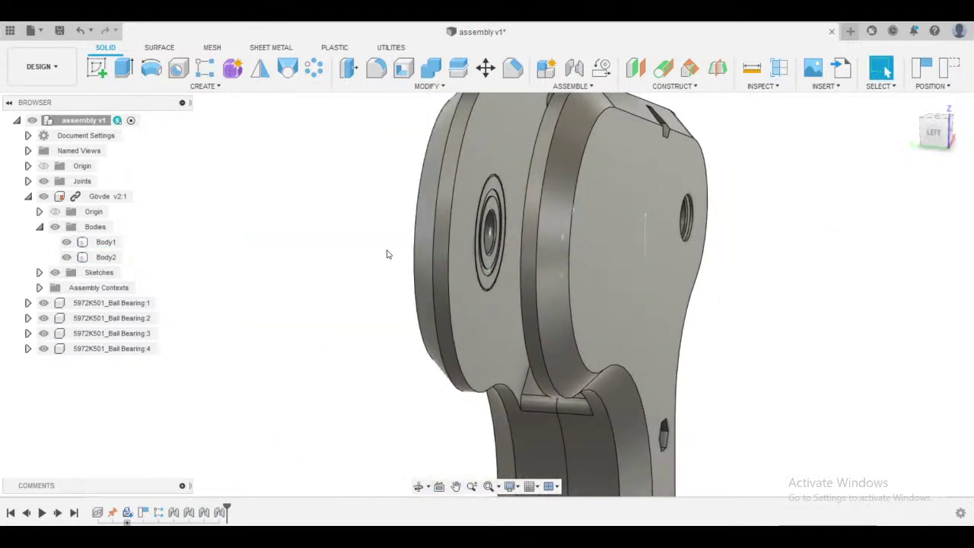
shift+middle_drag(386, 255, 617, 258)
scroll(485, 252, down, 3)
scroll(560, 261, down, 1)
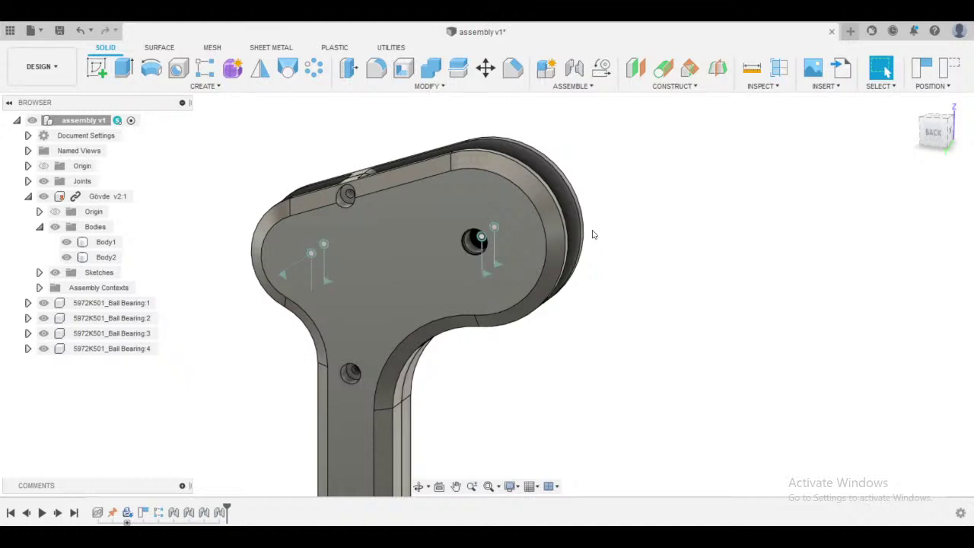
shift+middle_drag(753, 303, 716, 265)
- Select the housing's flat outer face and expand the Gövde component to locate the body it belongs to
click(716, 264)
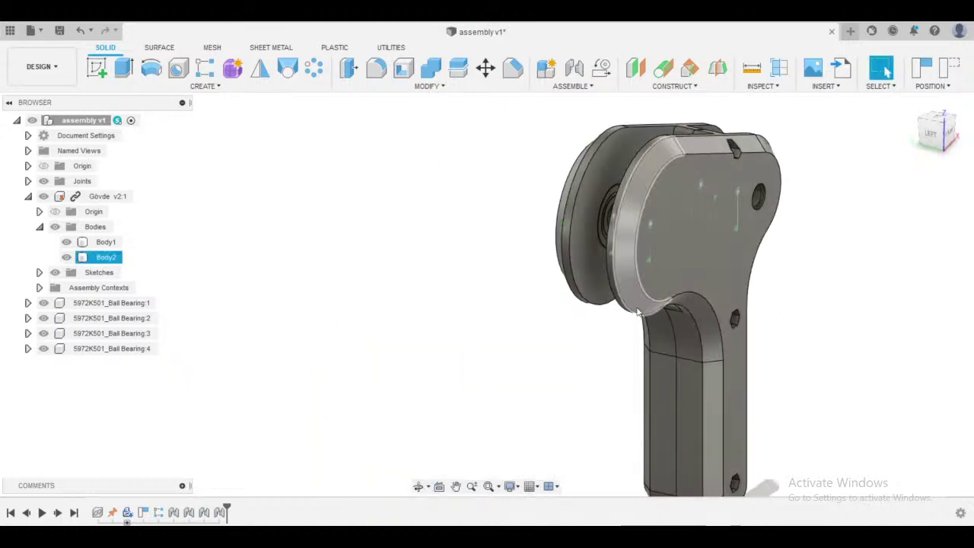
click(722, 262)
click(28, 197)
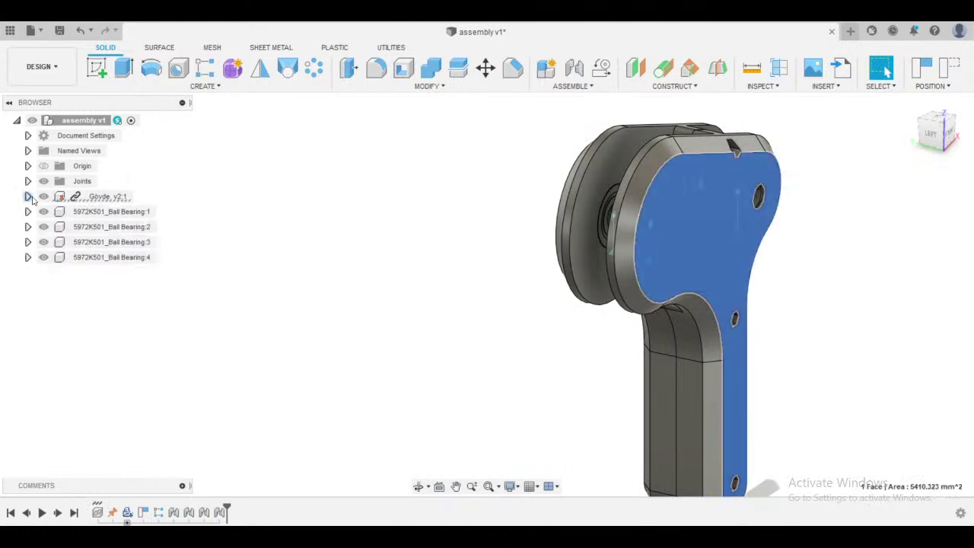
click(407, 207)
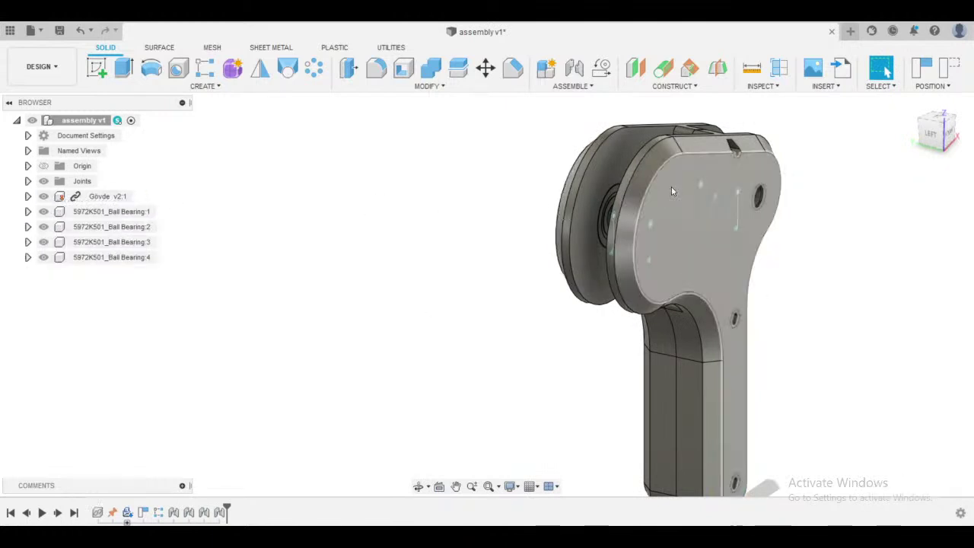
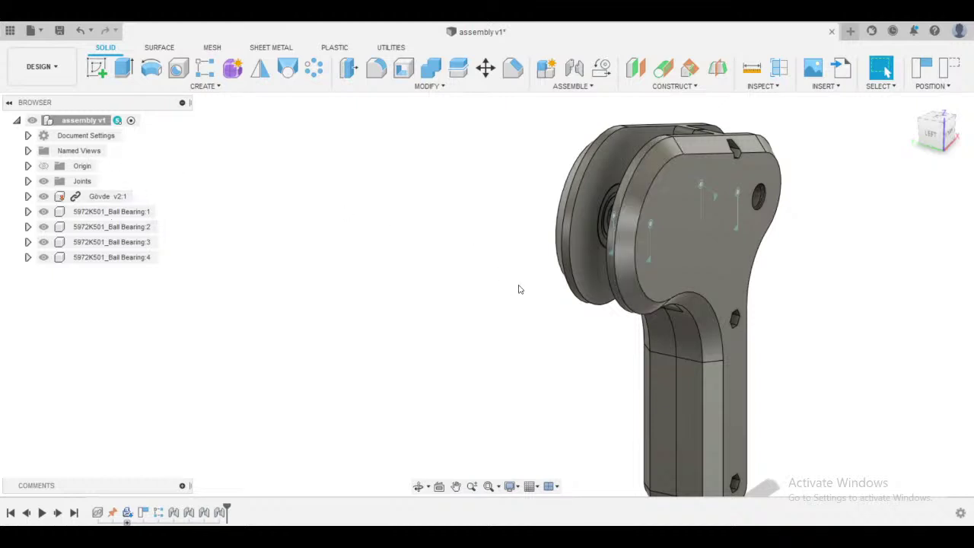
click(692, 229)
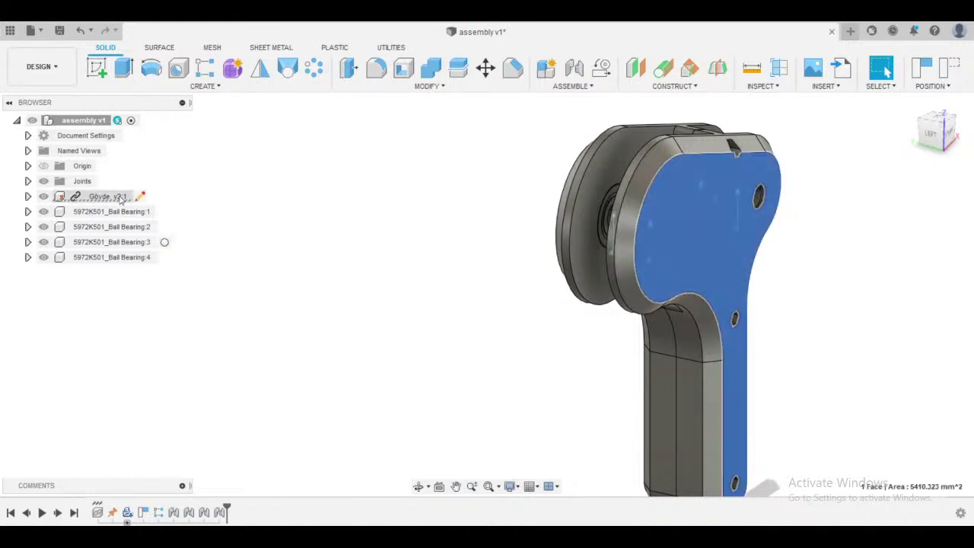
click(28, 197)
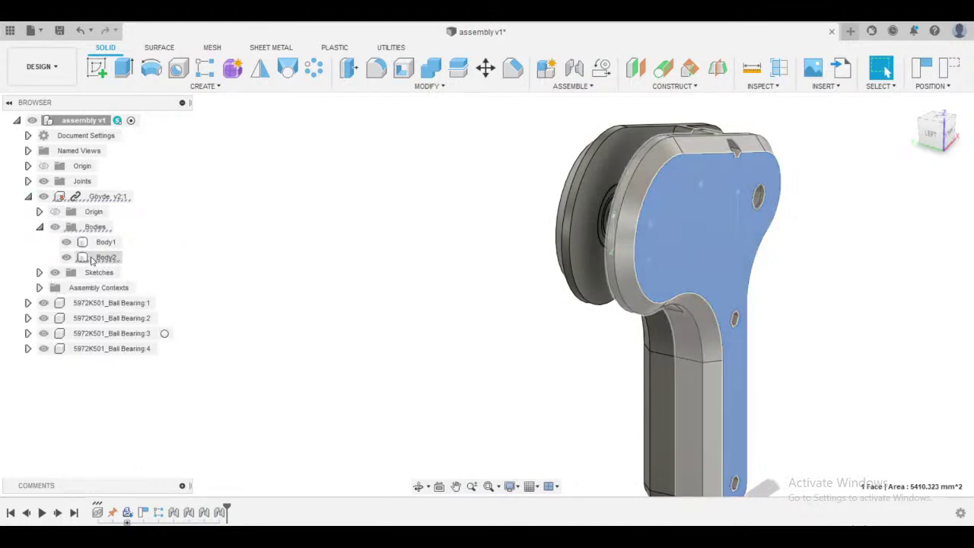
- Hide Body2 of the Gövde housing and collapse the component's tree
click(66, 257)
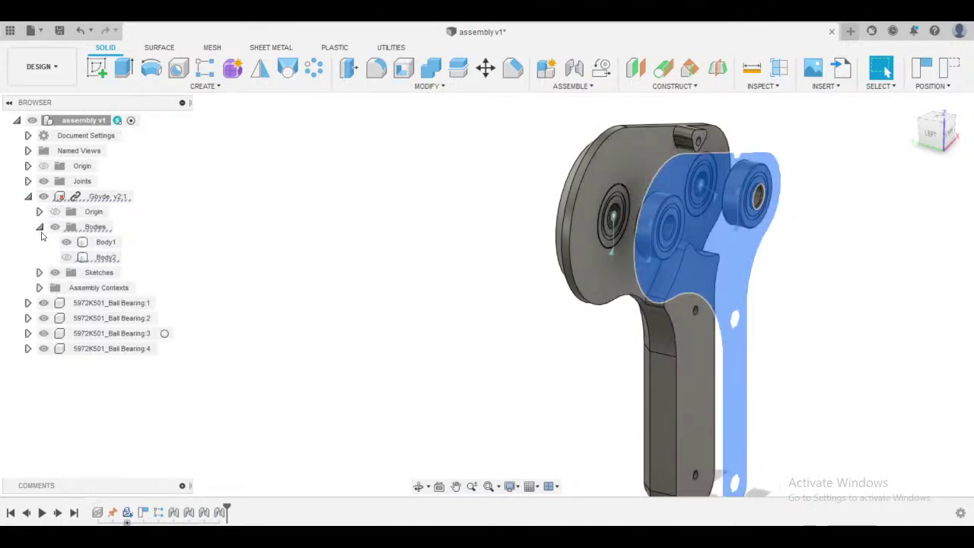
click(41, 228)
click(27, 197)
click(442, 306)
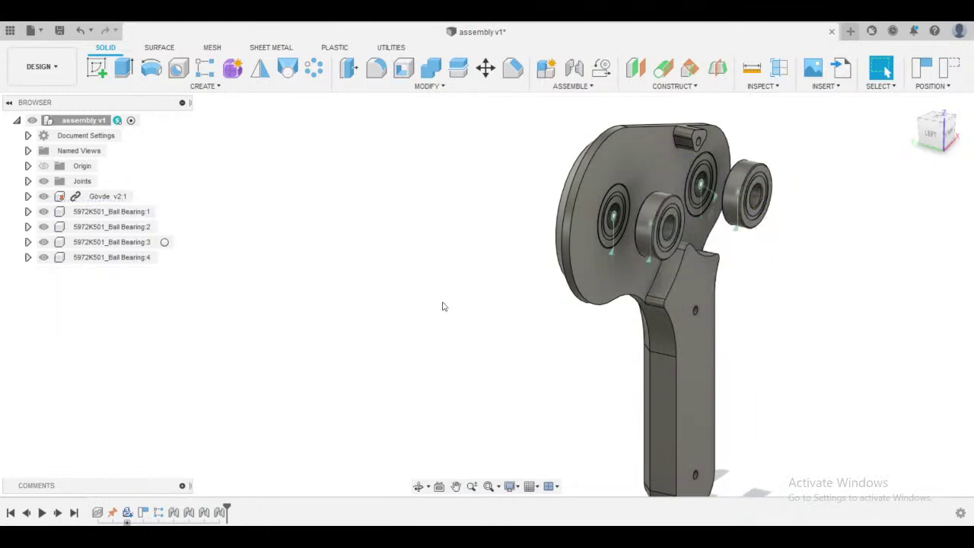
- Hide the two ball bearings seated in the hidden housing half, Ball Bearing:3 and Ball Bearing:4
click(648, 227)
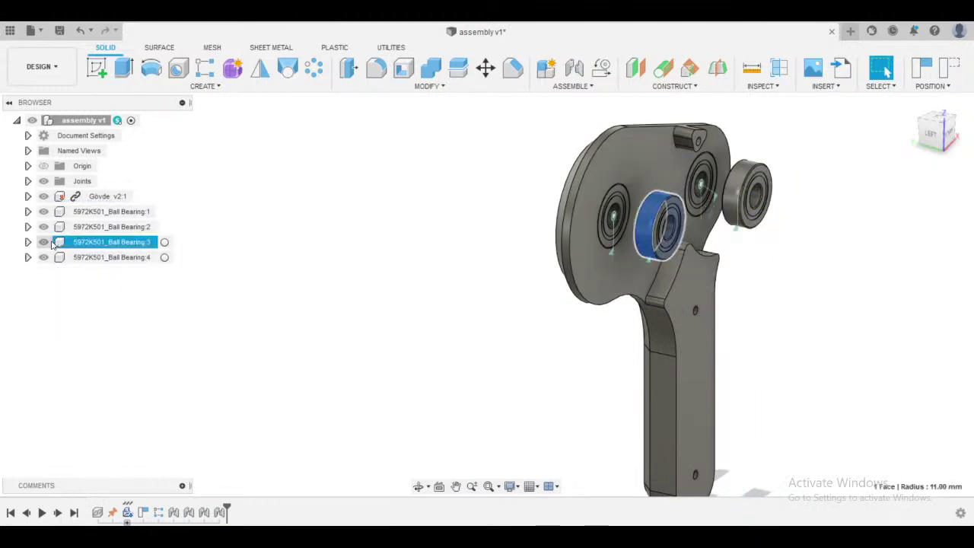
click(44, 242)
click(338, 261)
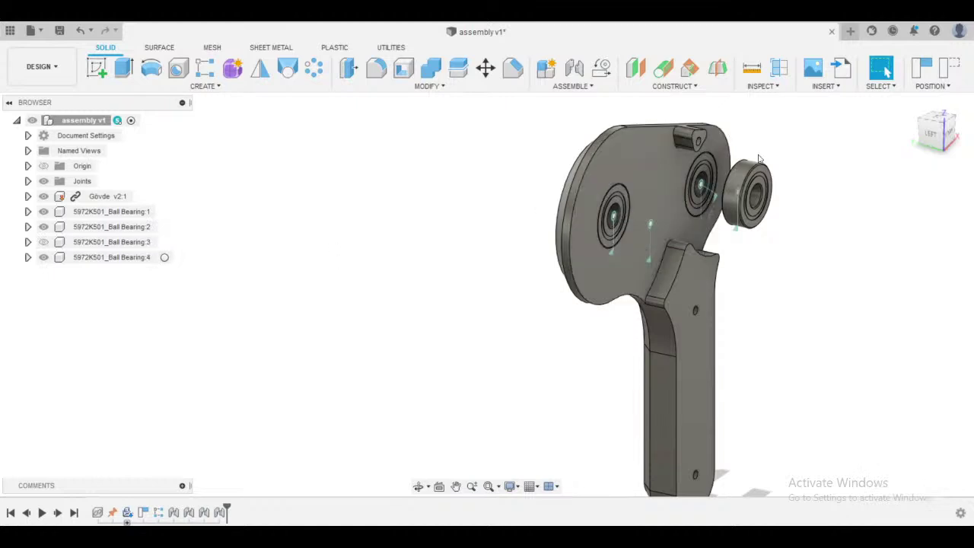
click(739, 184)
click(44, 257)
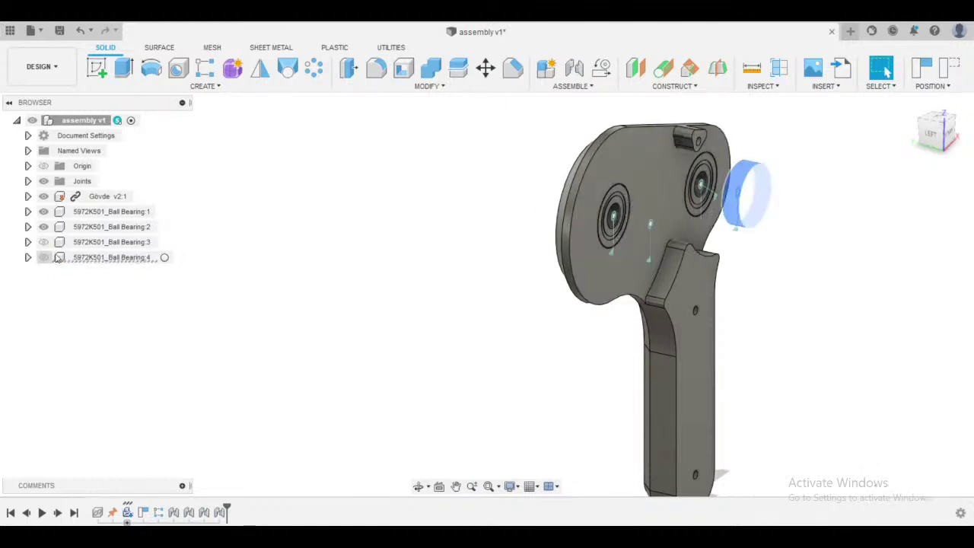
click(521, 298)
- Insert the Büyük Dişli gear from the project's Assembly folder into the assembly
scroll(501, 327, down, 2)
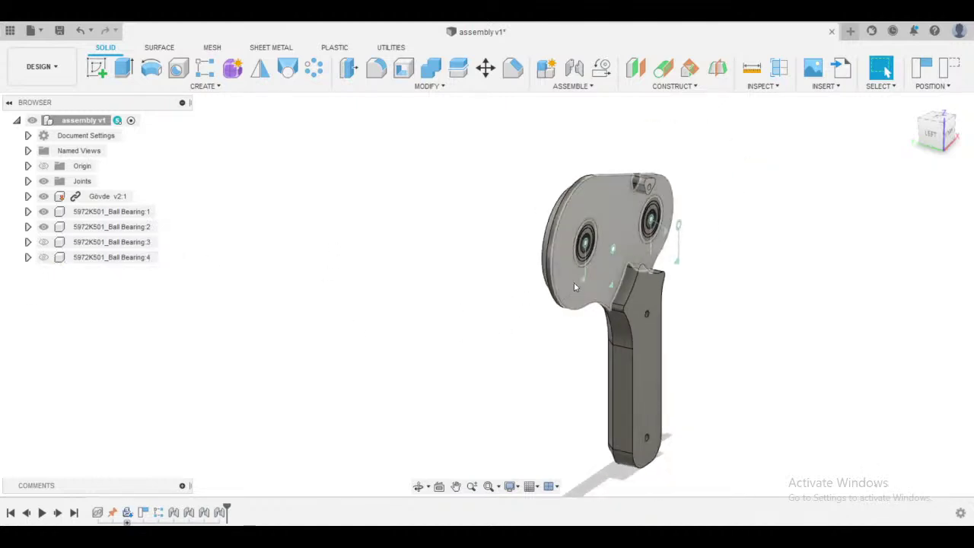
scroll(574, 281, up, 2)
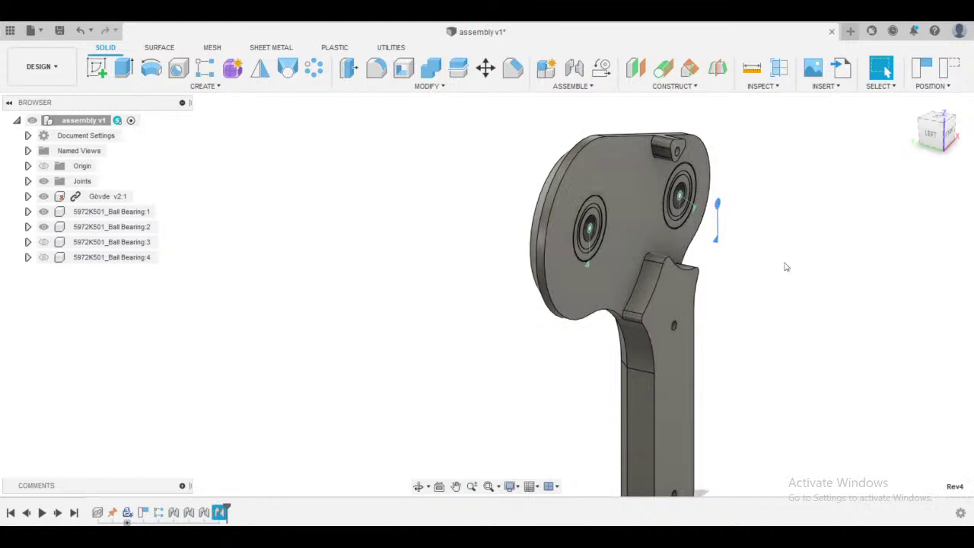
middle_drag(821, 334, 698, 344)
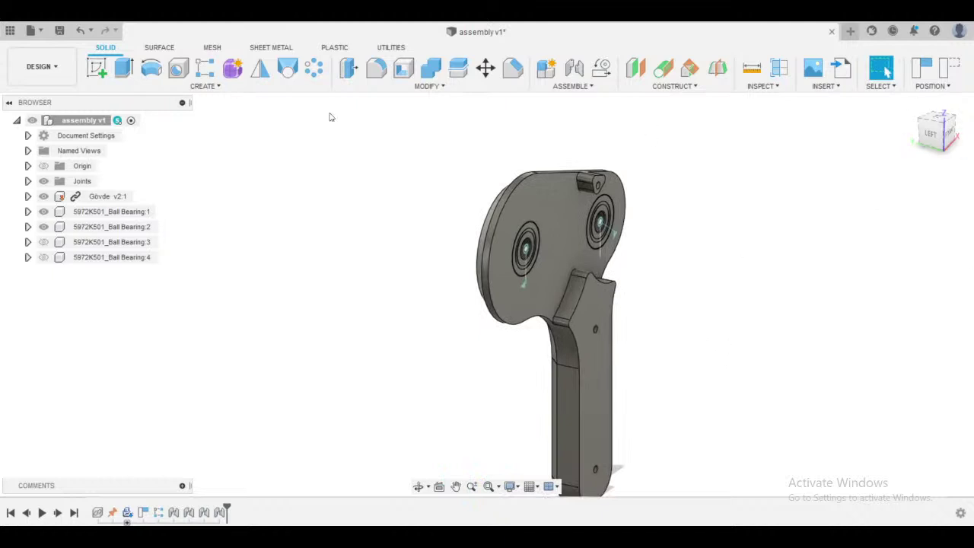
click(9, 29)
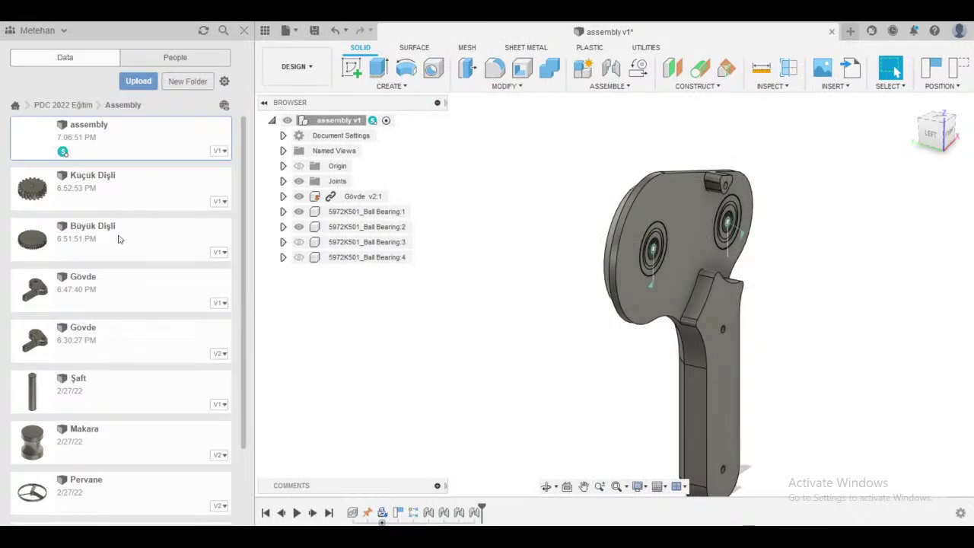
drag(118, 239, 556, 162)
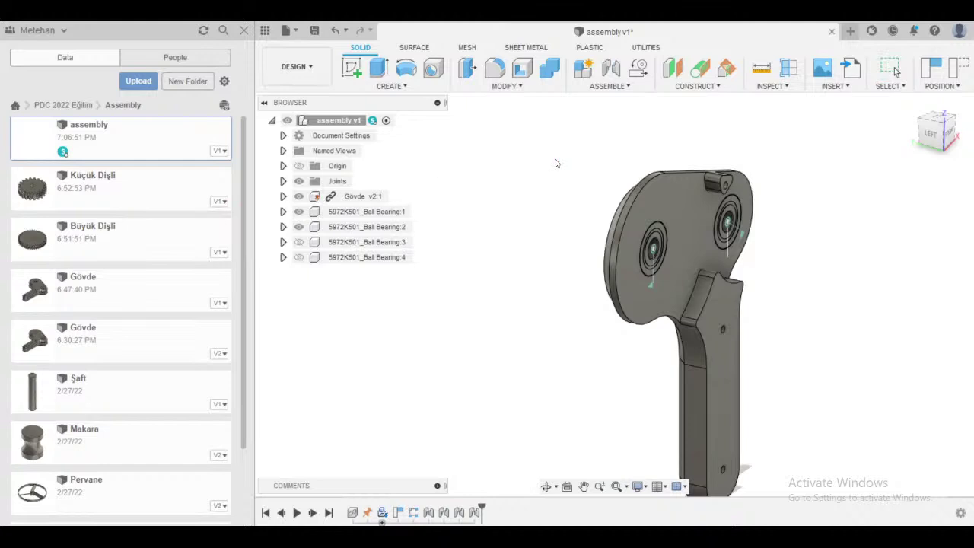
click(243, 30)
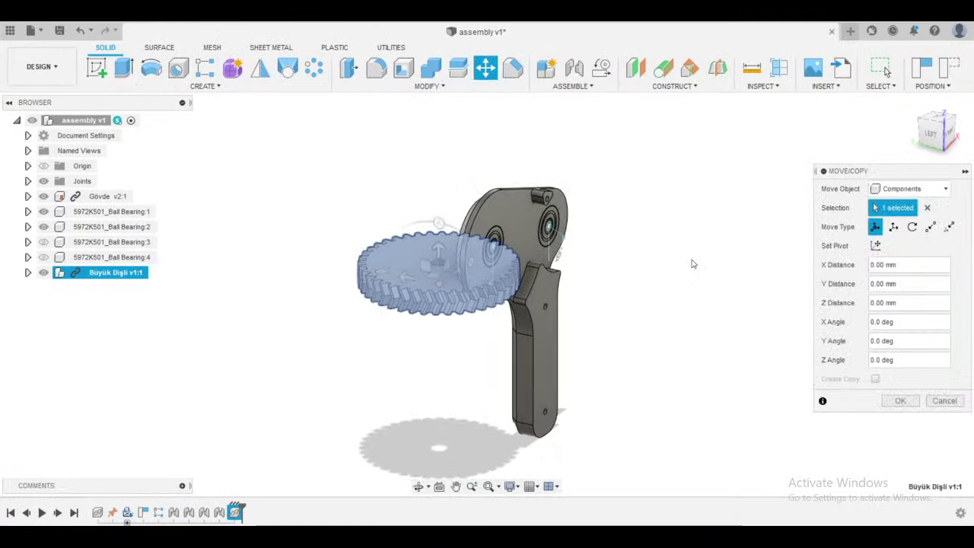
- Move the inserted Büyük Dişli gear -100 mm along X, clear of the housing
shift+middle_drag(693, 263, 670, 277)
drag(456, 281, 310, 359)
middle_drag(336, 301, 427, 154)
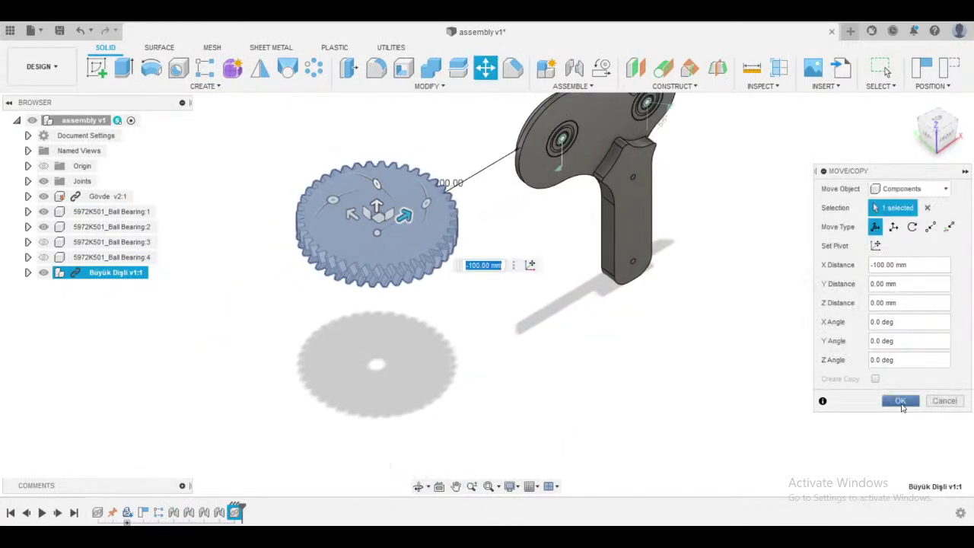
click(901, 401)
- Start a Joint and place its first origin on the rim of the Büyük Dişli gear's centre bore
middle_drag(587, 223, 599, 291)
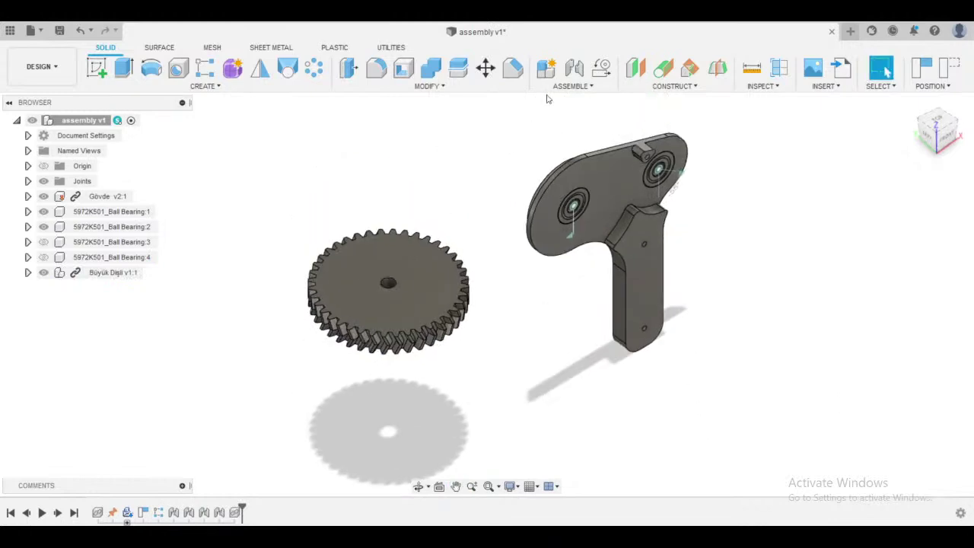
click(571, 86)
click(560, 115)
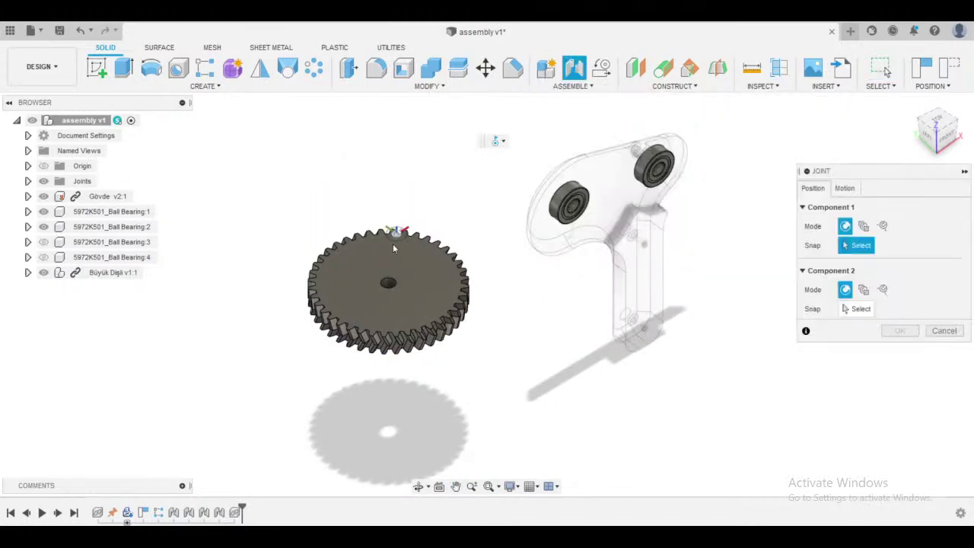
scroll(372, 283, up, 10)
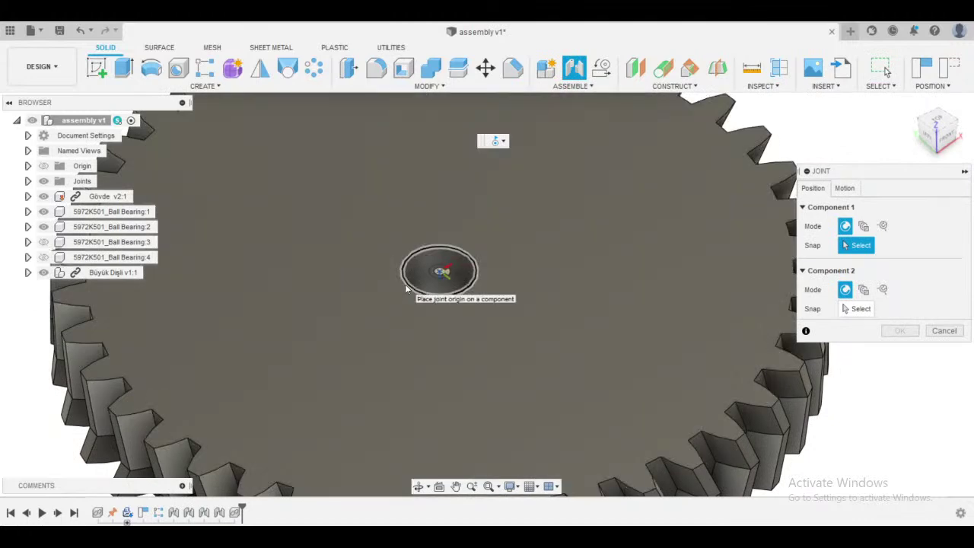
click(406, 289)
- Place the joint's second origin on the rim of the Gövde bearing pocket farther from the screw boss
middle_drag(581, 222, 236, 426)
middle_drag(502, 332, 238, 427)
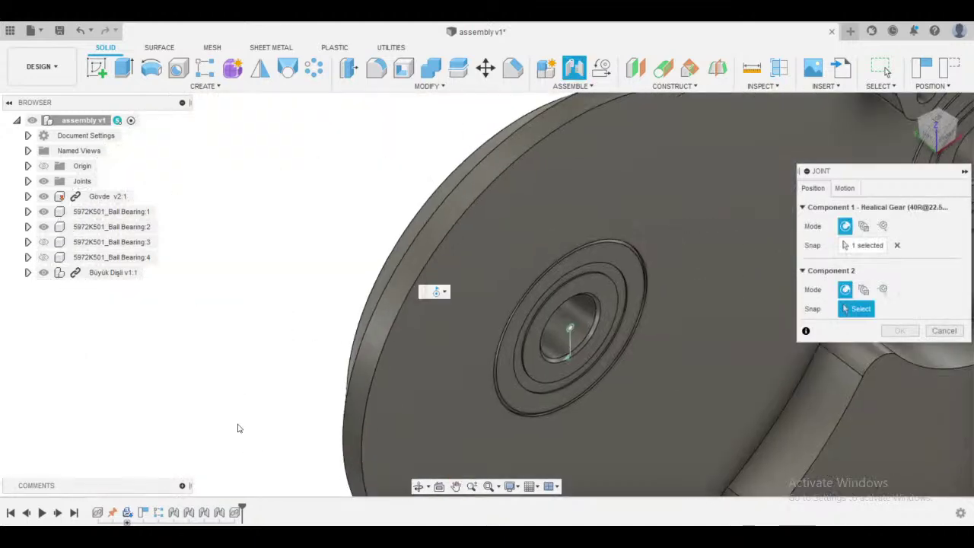
scroll(414, 398, up, 1)
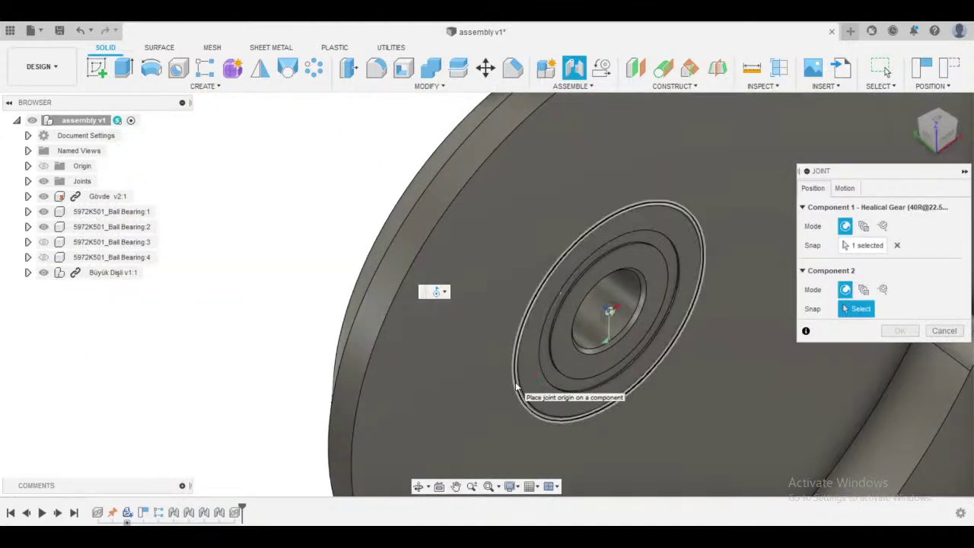
click(516, 387)
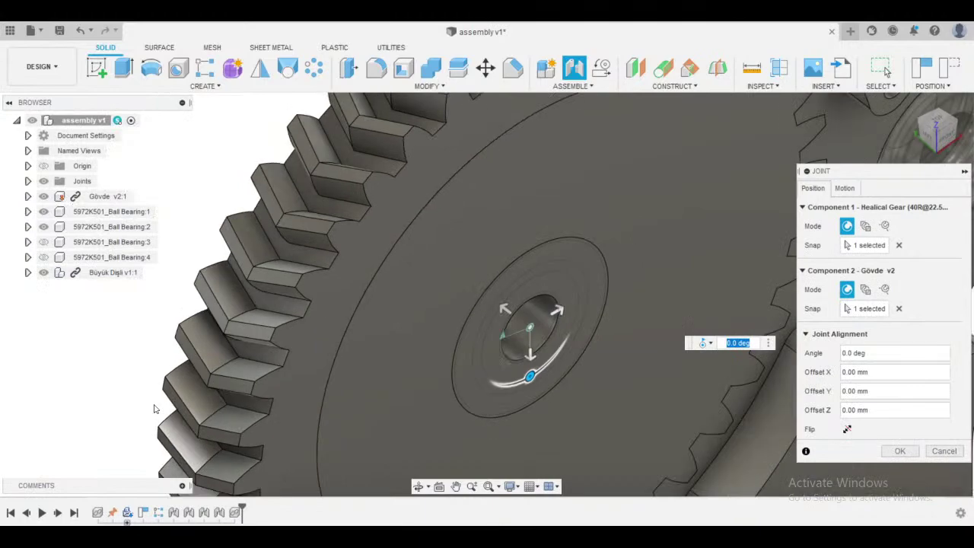
- Flip the Büyük Dişli gear to the other side of the joint plane and complete the joint
scroll(488, 384, down, 2)
middle_drag(489, 384, 468, 229)
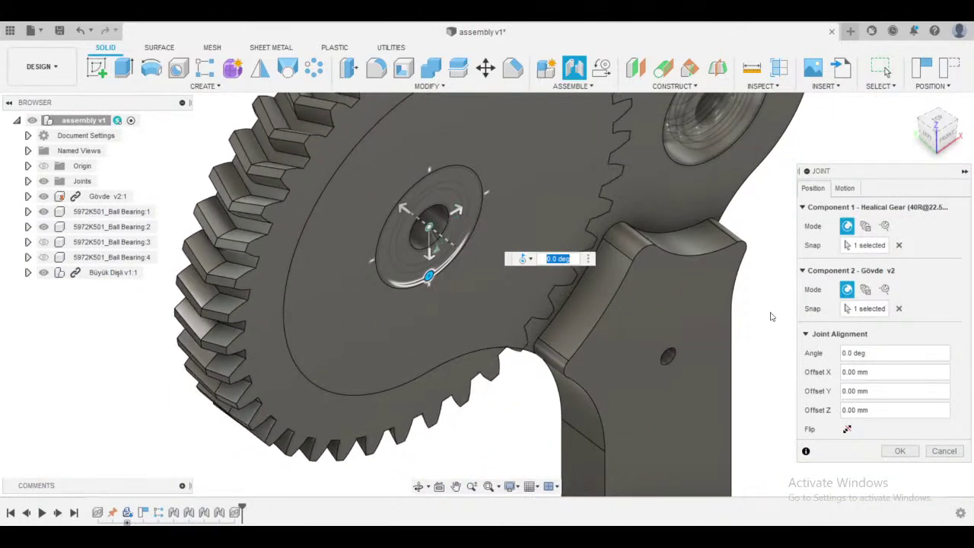
click(847, 429)
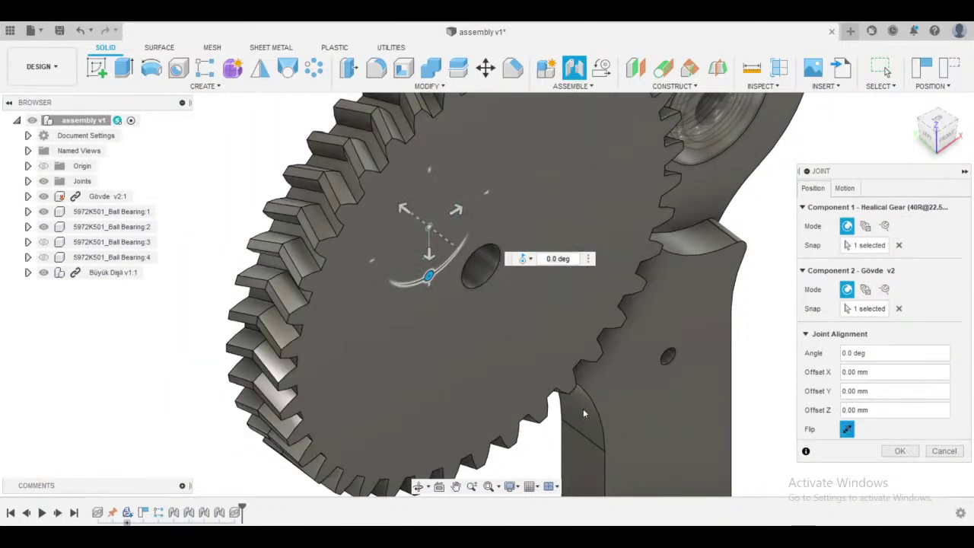
middle_drag(582, 409, 509, 279)
scroll(650, 418, down, 2)
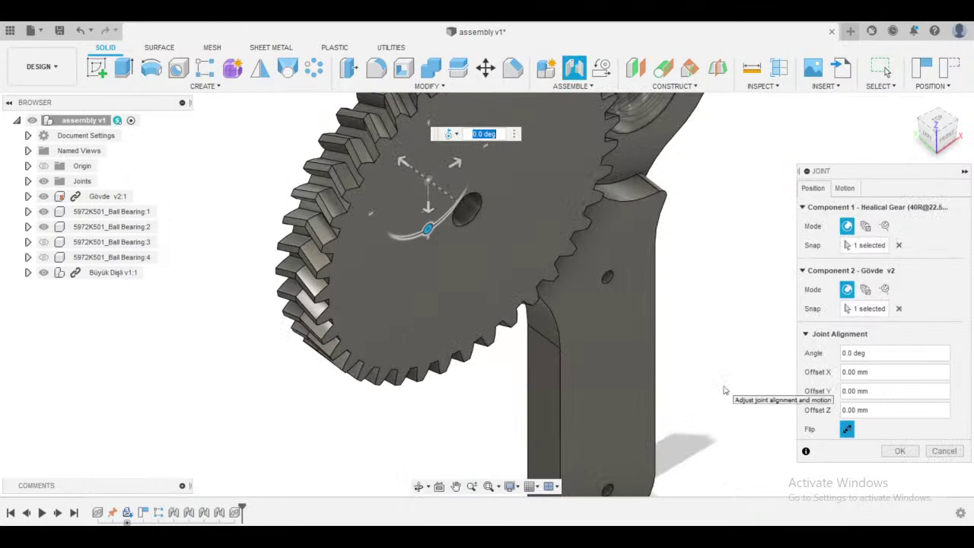
mouse_move(724, 391)
shift+middle_down()
mouse_move(681, 372)
mouse_move(702, 372)
mouse_move(662, 320)
mouse_move(687, 302)
mouse_move(779, 370)
mouse_move(750, 389)
mouse_move(725, 389)
shift+middle_up()
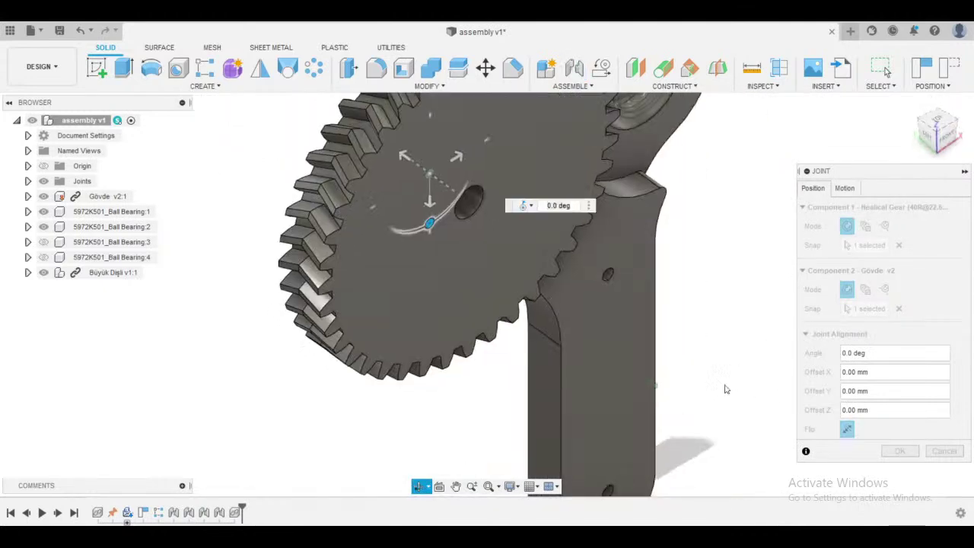
click(886, 451)
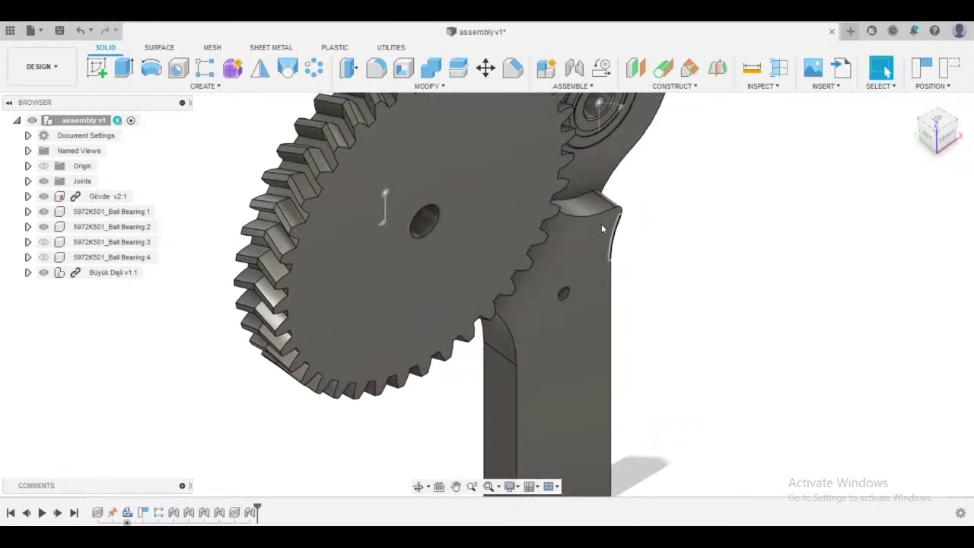
- Expand the Joints folder and start a Motion Link, capturing the current positions of the moved components
scroll(787, 402, down, 2)
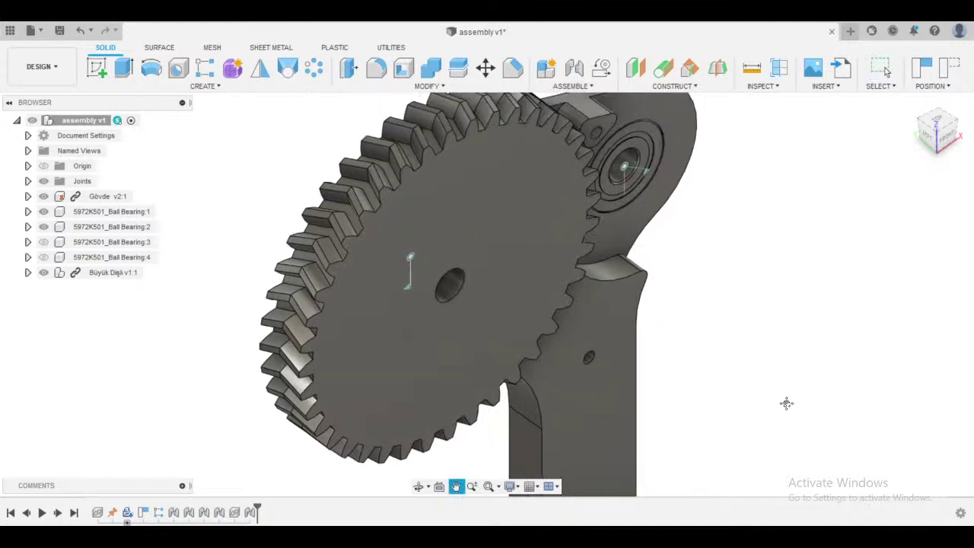
scroll(790, 407, down, 2)
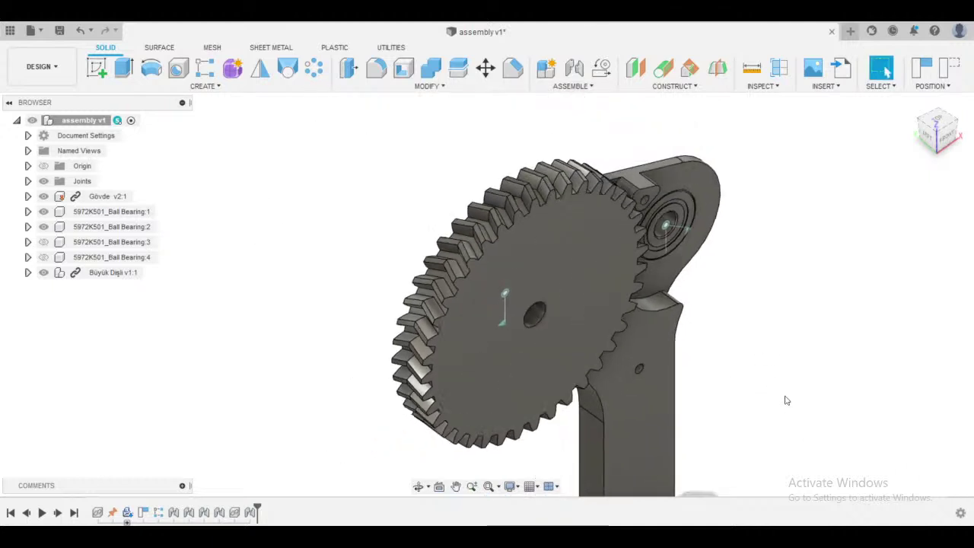
click(29, 181)
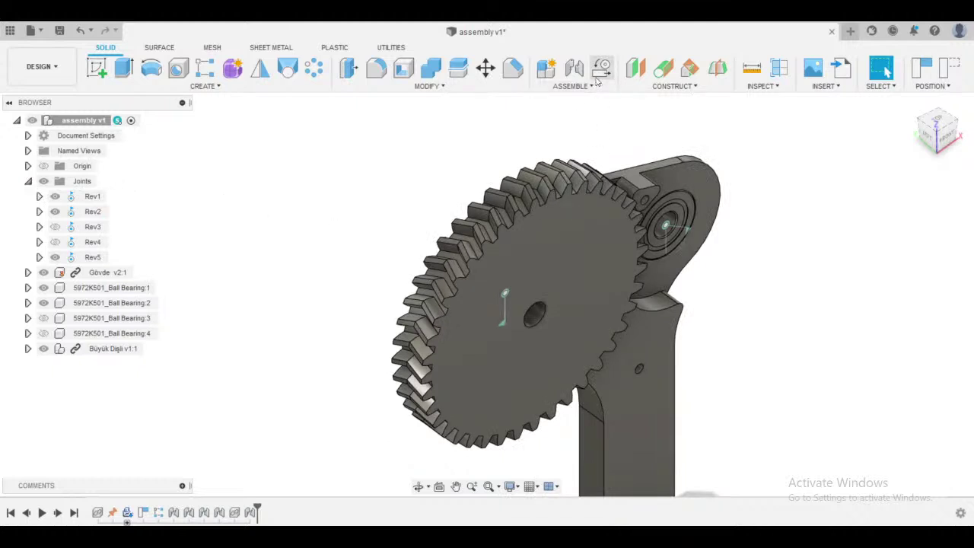
click(598, 79)
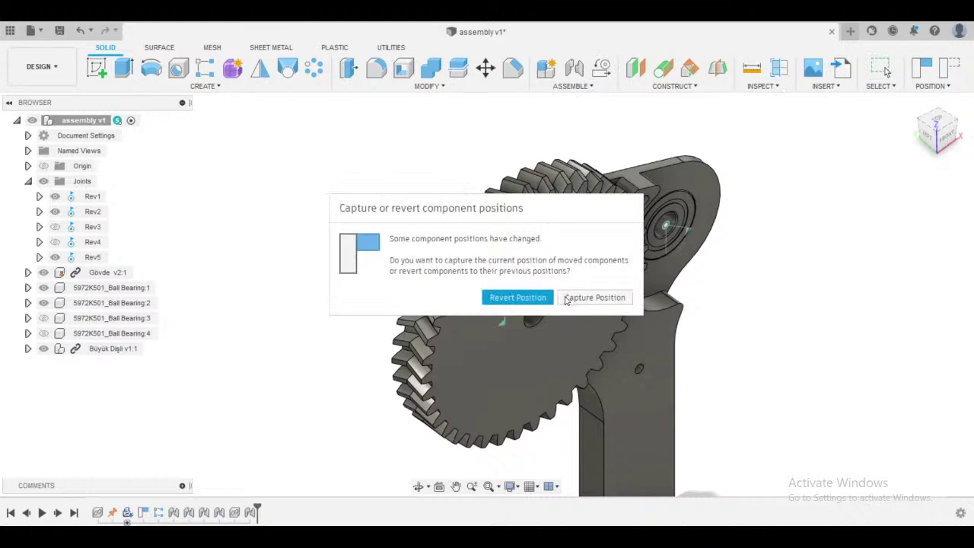
click(594, 298)
- Link bearing joint Rev1 to gear joint Rev5 with Rotate Z at 360 degrees each, and rotate the gear to test the link
scroll(525, 309, up, 3)
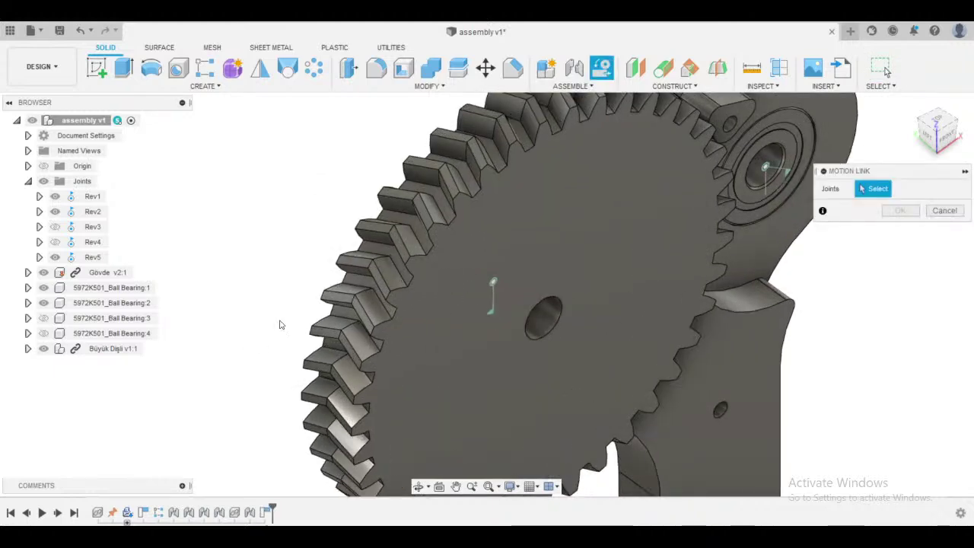
shift+middle_drag(279, 325, 419, 289)
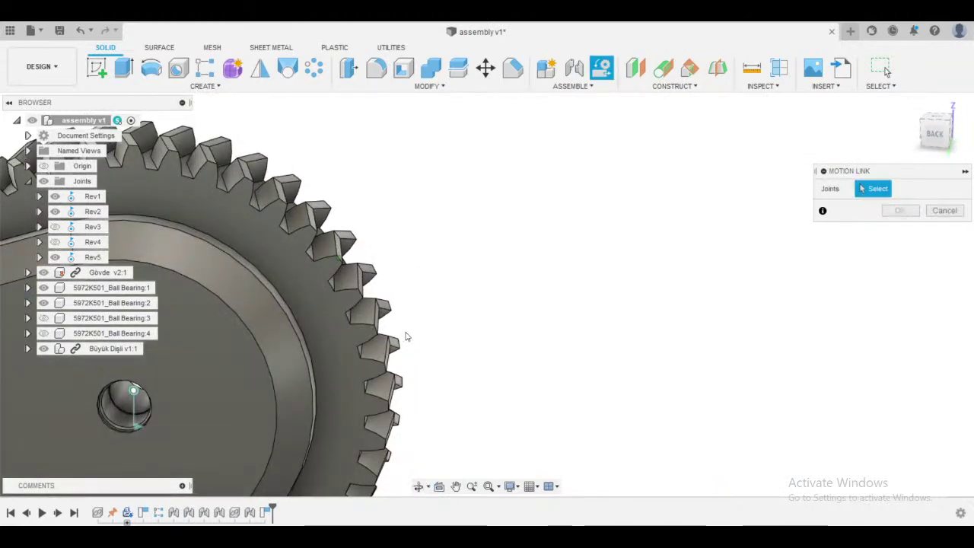
scroll(406, 336, up, 6)
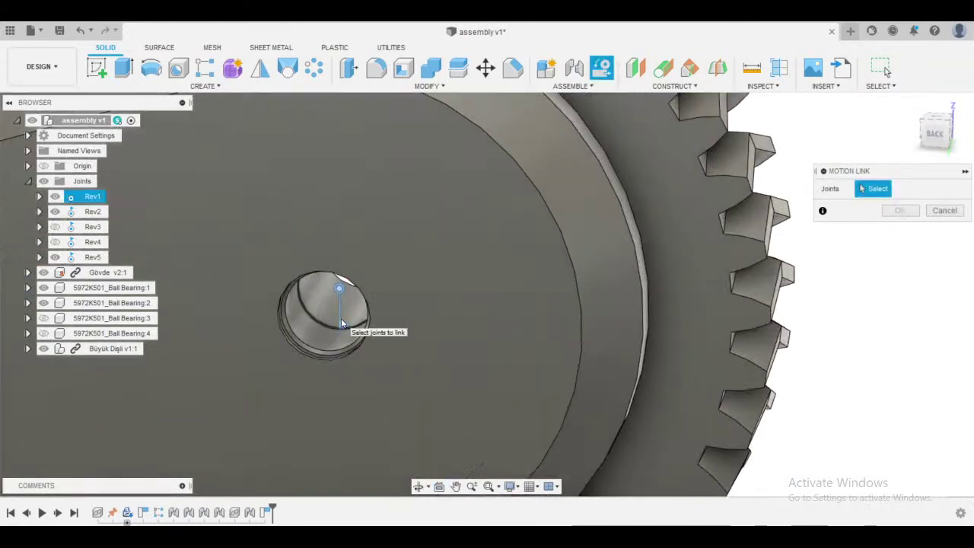
click(341, 318)
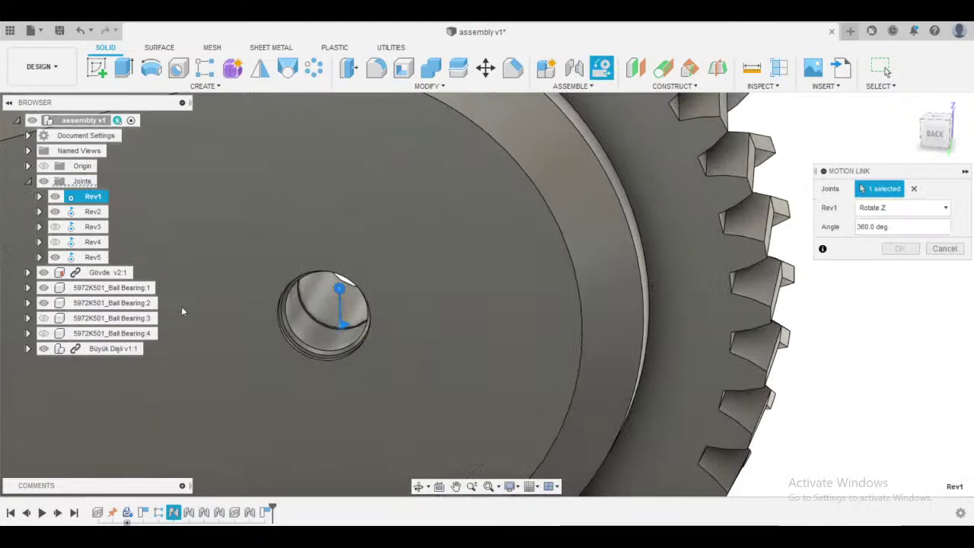
click(97, 261)
scroll(528, 320, down, 2)
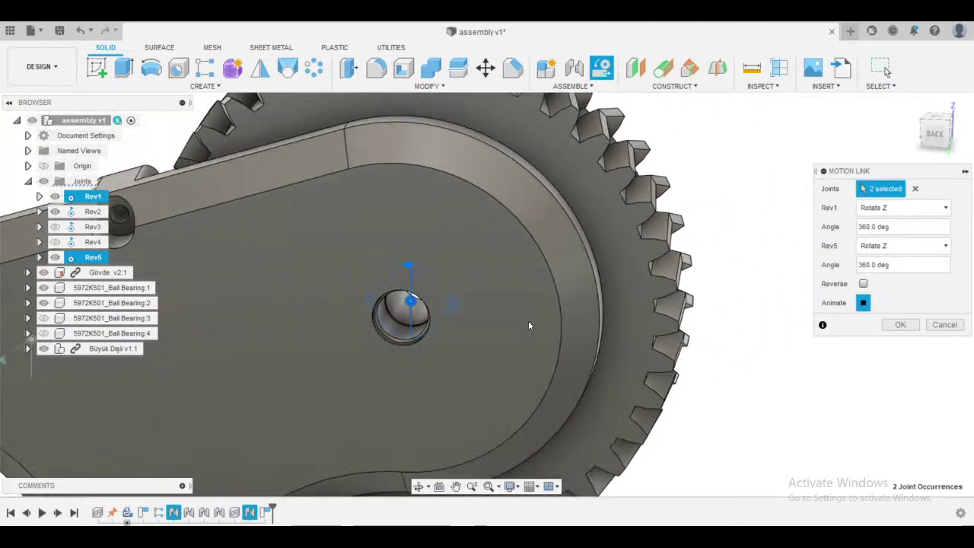
scroll(737, 340, down, 2)
shift+middle_drag(751, 341, 307, 253)
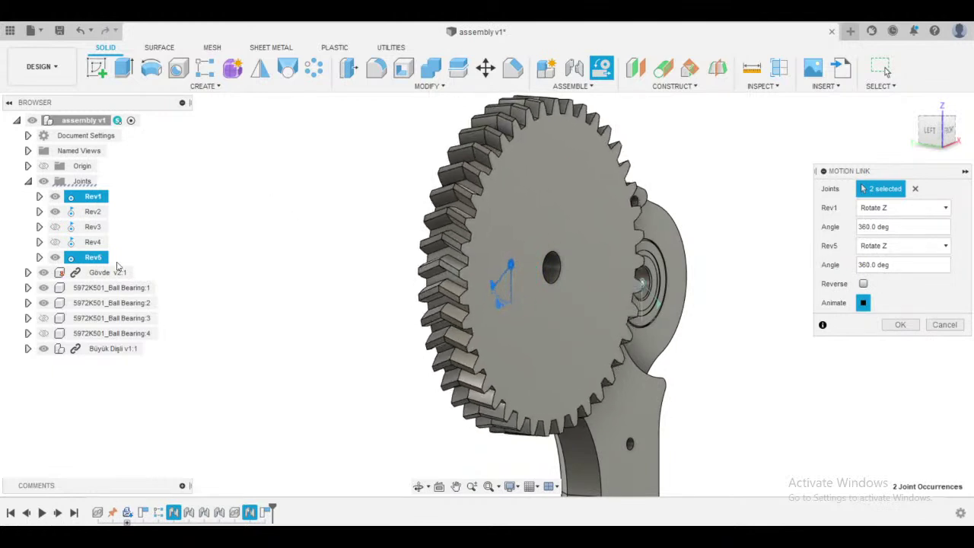
click(898, 324)
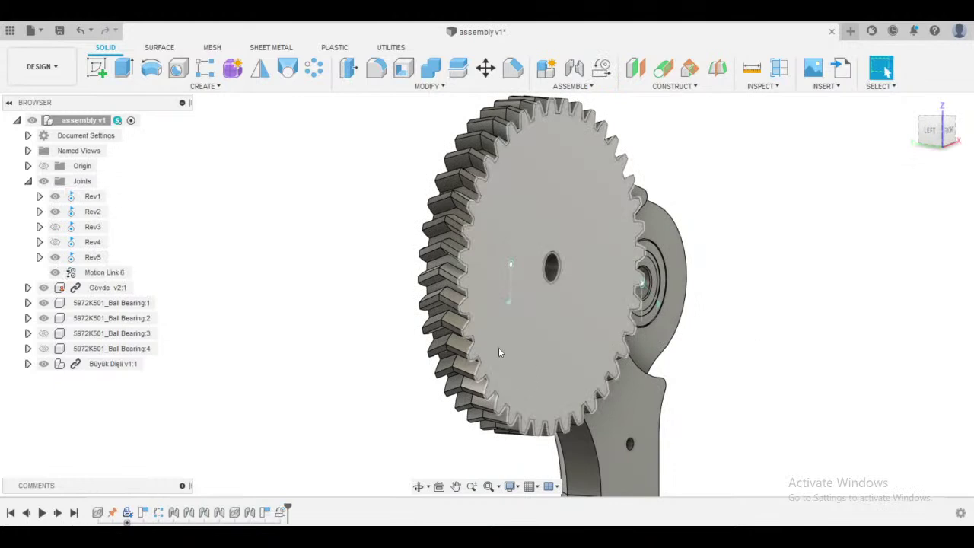
drag(499, 349, 525, 251)
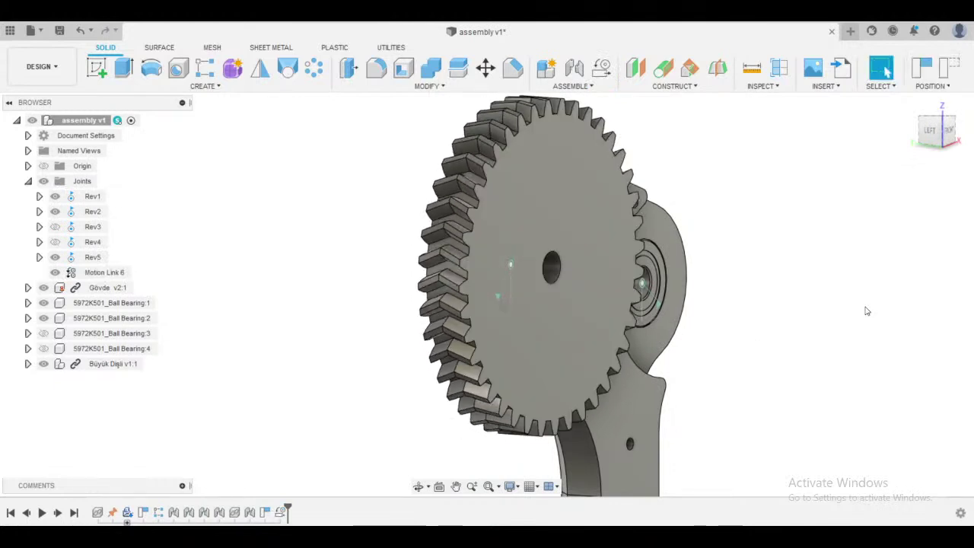
- Insert the Küçük Dişli part into the assembly and move it -50 mm along Y, clear of the housing
scroll(866, 311, down, 3)
shift+middle_drag(896, 314, 870, 334)
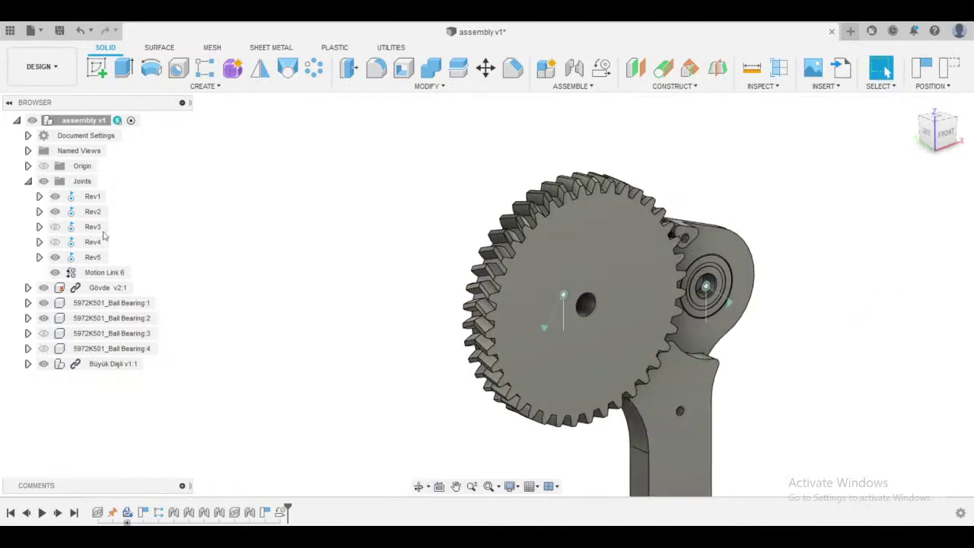
click(10, 31)
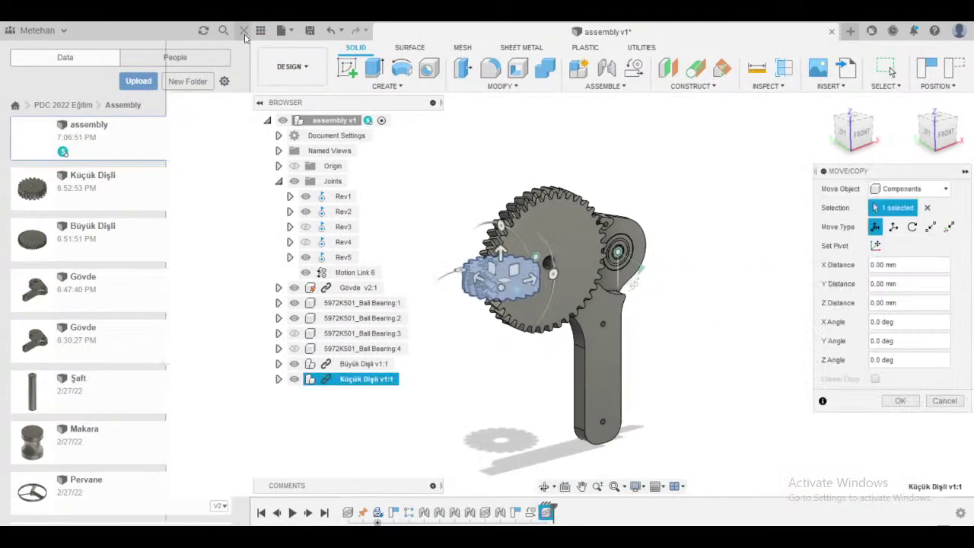
click(240, 30)
scroll(364, 292, up, 1)
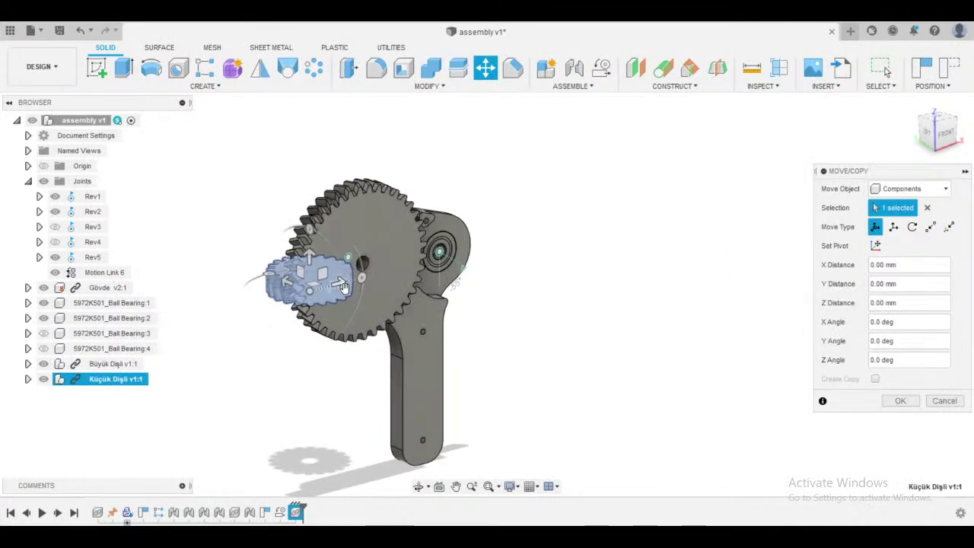
drag(344, 287, 658, 213)
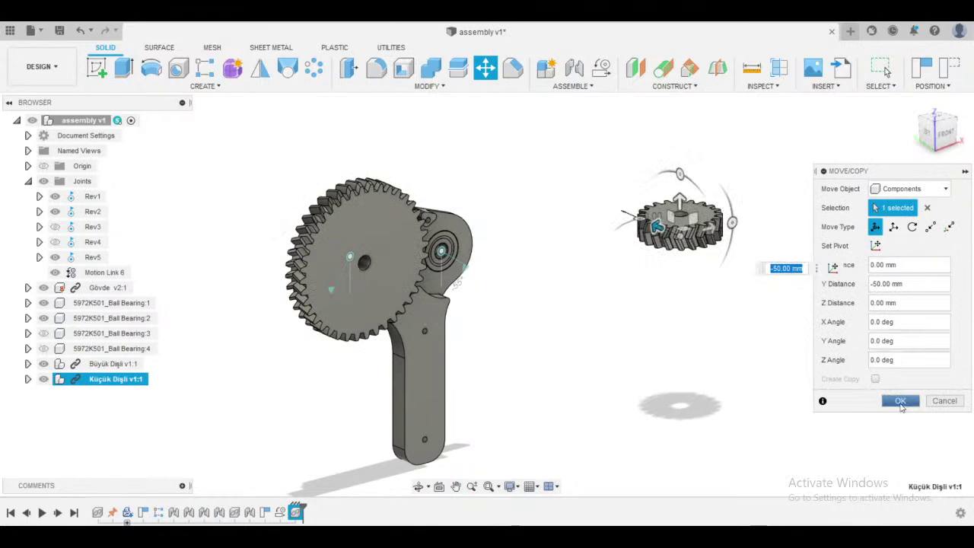
click(900, 400)
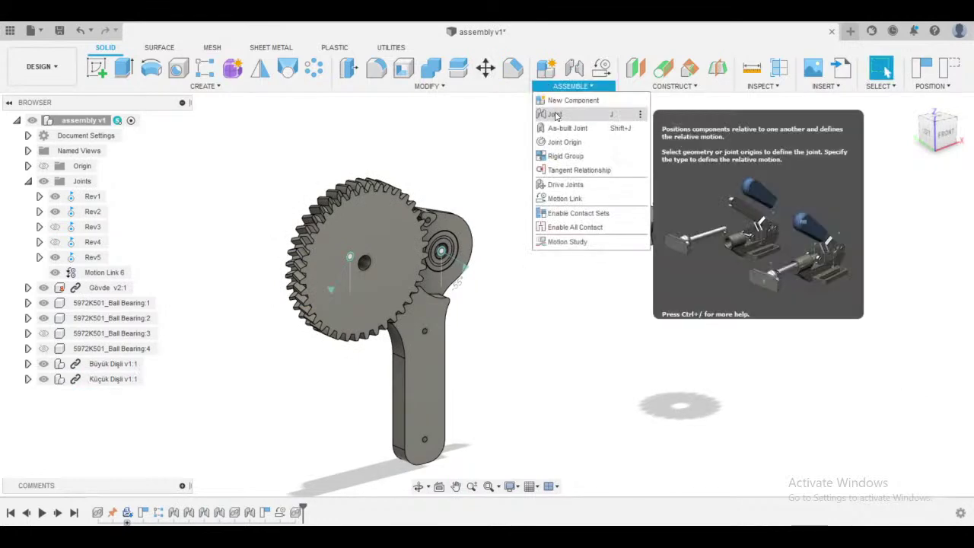
- Start a joint from the bore centre on the Küçük Dişli gear's upper face to the rim of the uncovered Gövde bearing pocket
click(556, 115)
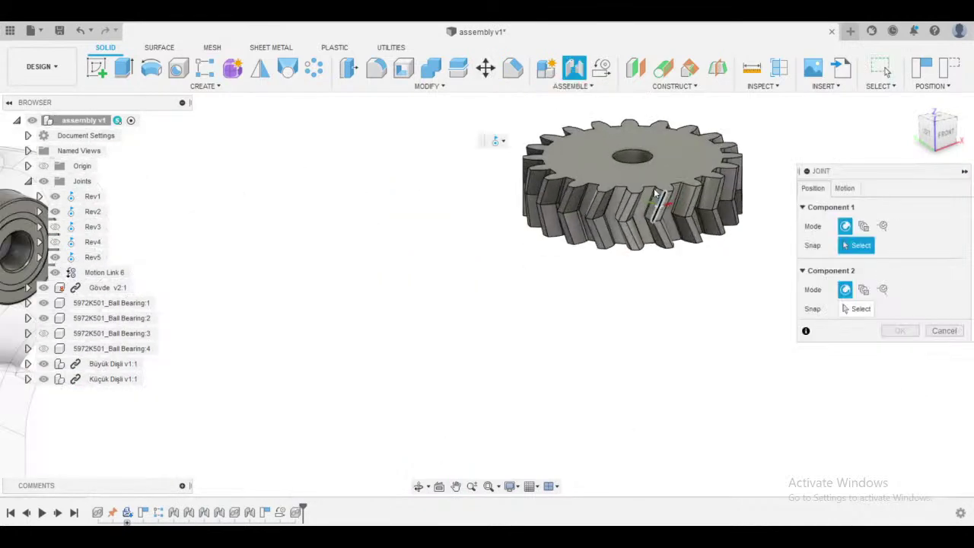
click(606, 310)
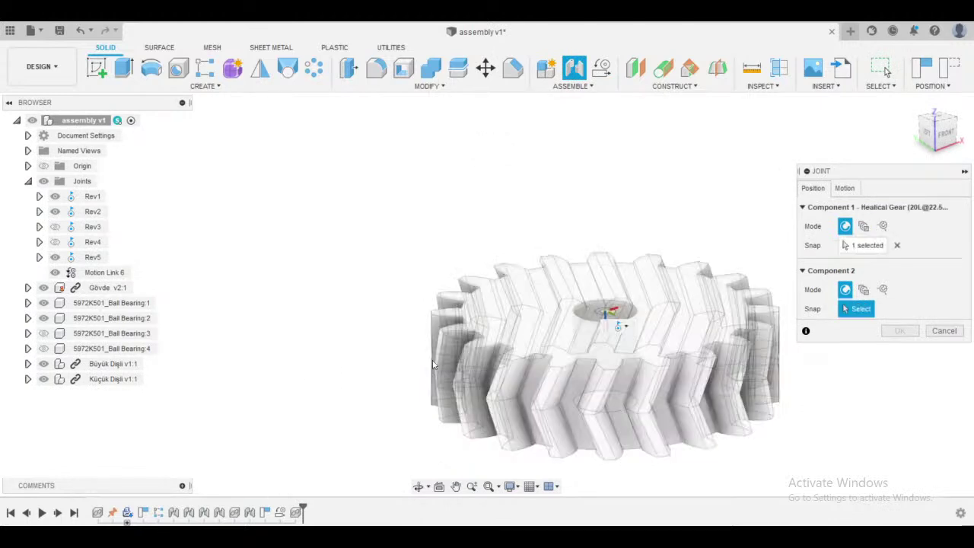
middle_drag(320, 375, 773, 256)
scroll(375, 321, up, 5)
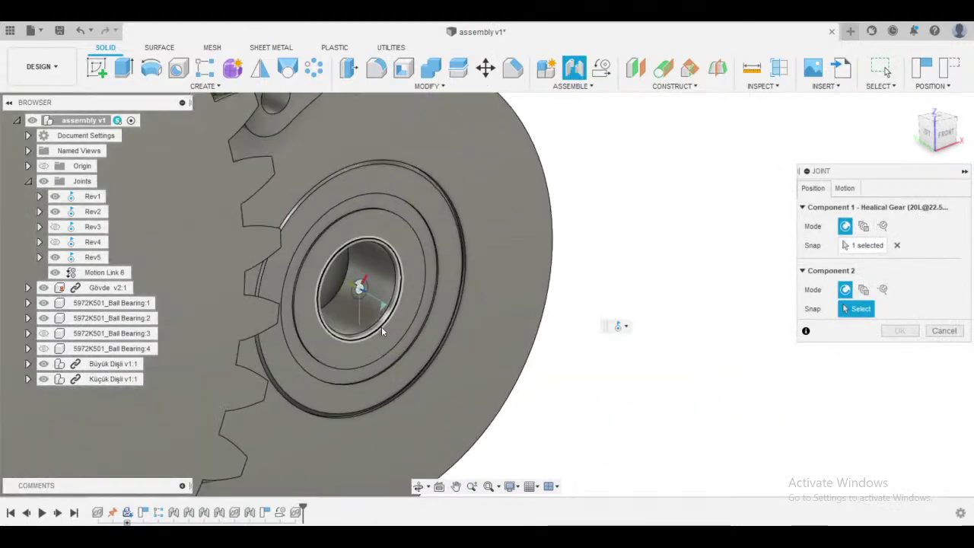
click(412, 390)
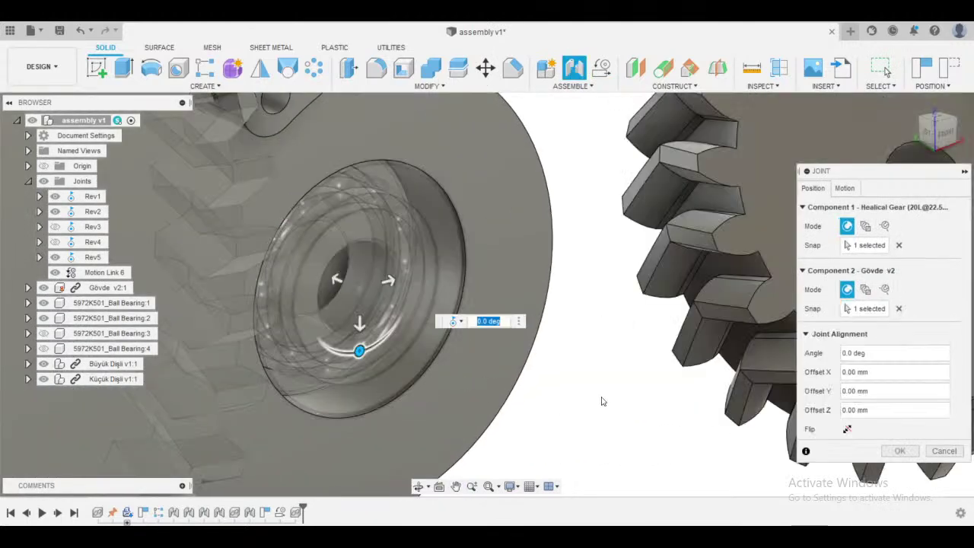
- Flip the Küçük Dişli gear over the joint origin, set the alignment angle to -11.5 degrees to mesh the teeth, and complete the joint
middle_drag(623, 392, 636, 277)
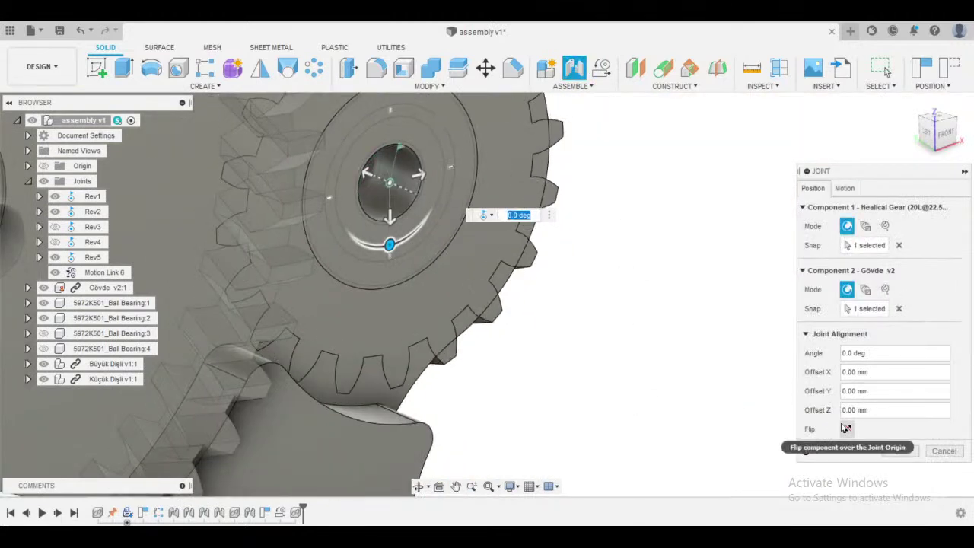
click(843, 426)
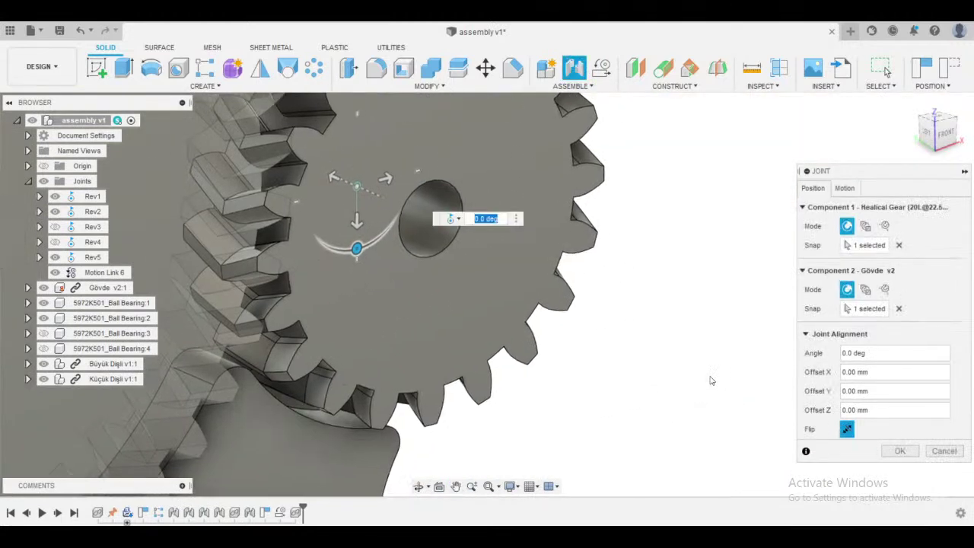
shift+middle_drag(715, 346, 685, 391)
middle_drag(679, 342, 798, 408)
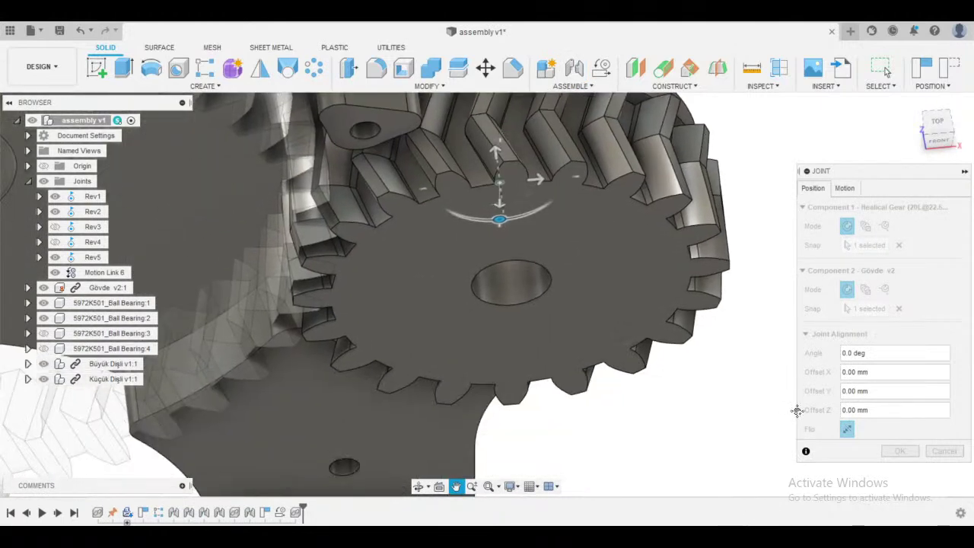
click(944, 145)
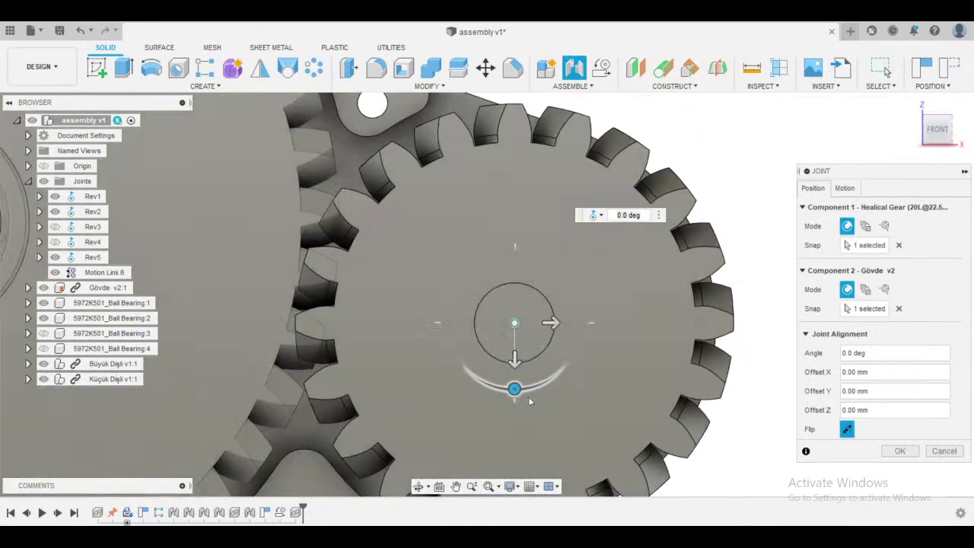
mouse_move(511, 388)
mouse_down()
mouse_move(498, 386)
mouse_move(526, 388)
mouse_up()
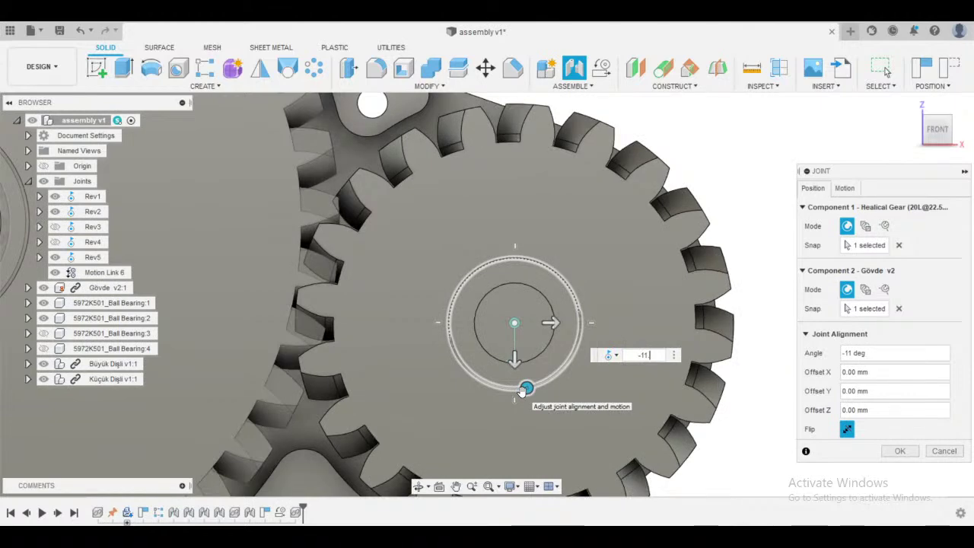
key(Return)
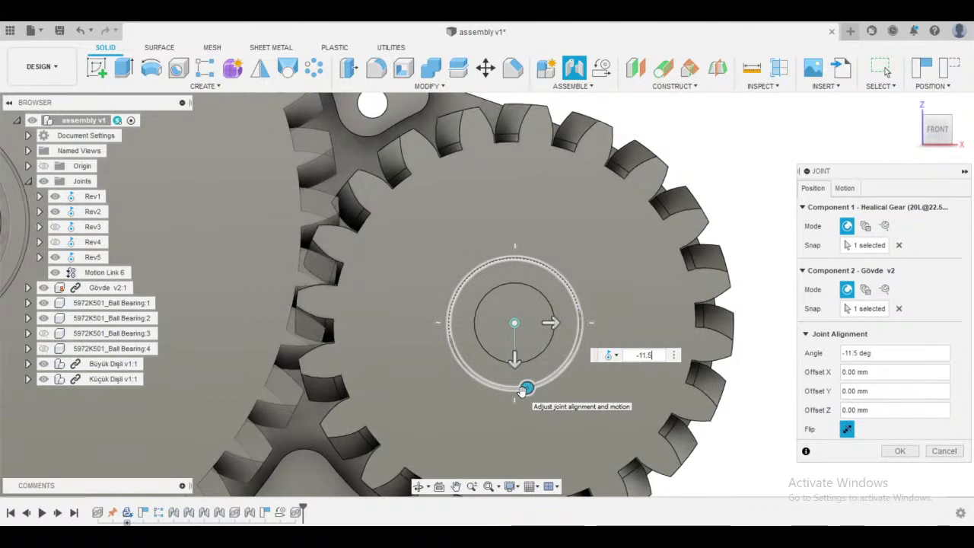
click(909, 454)
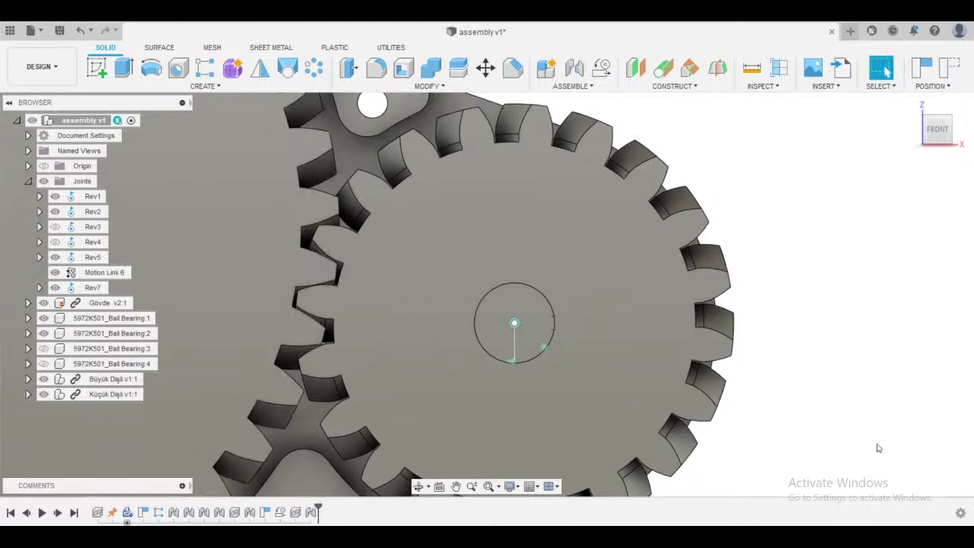
- Capture the moved components' positions and motion-link small gear joint Rev7 to bearing joint Rev2 with Rotate Z at 360 degrees each
middle_drag(856, 424, 815, 365)
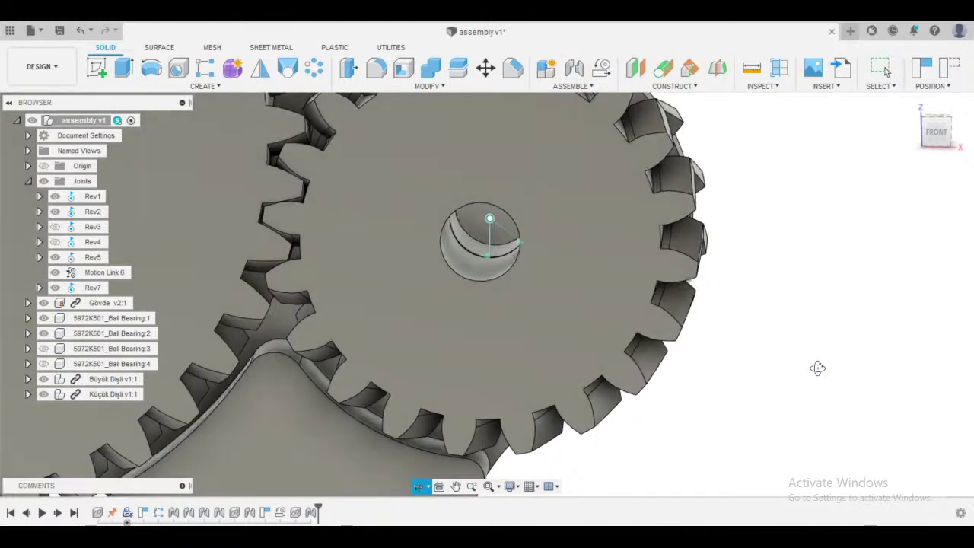
click(607, 71)
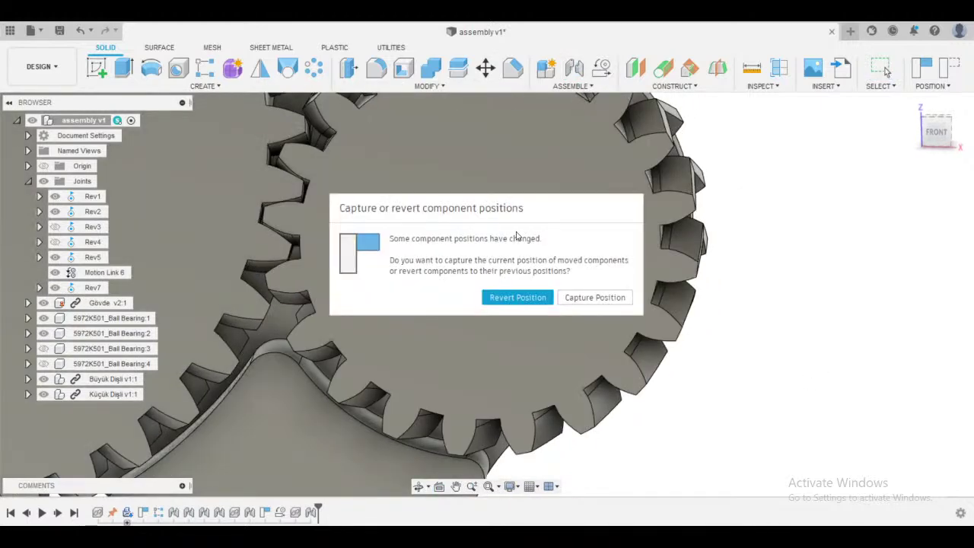
click(586, 298)
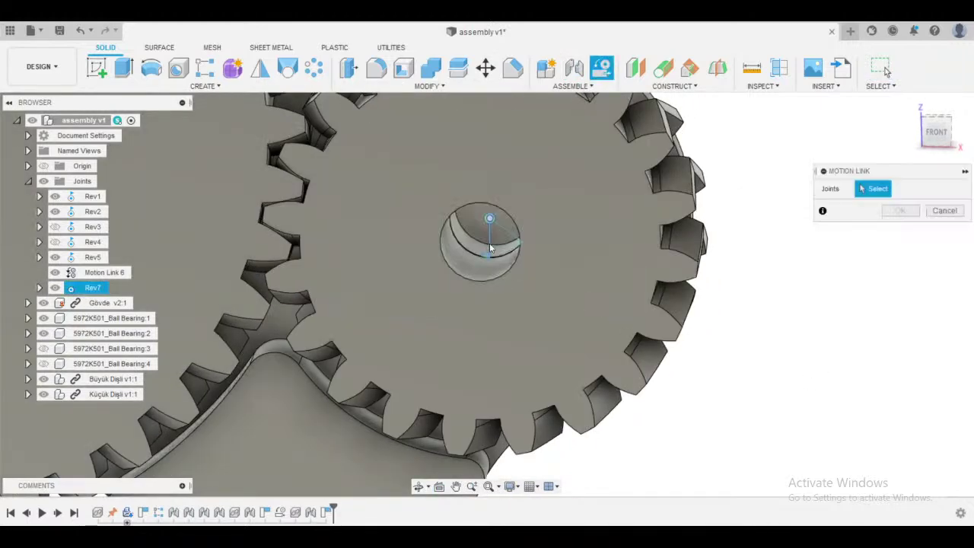
click(490, 245)
click(507, 232)
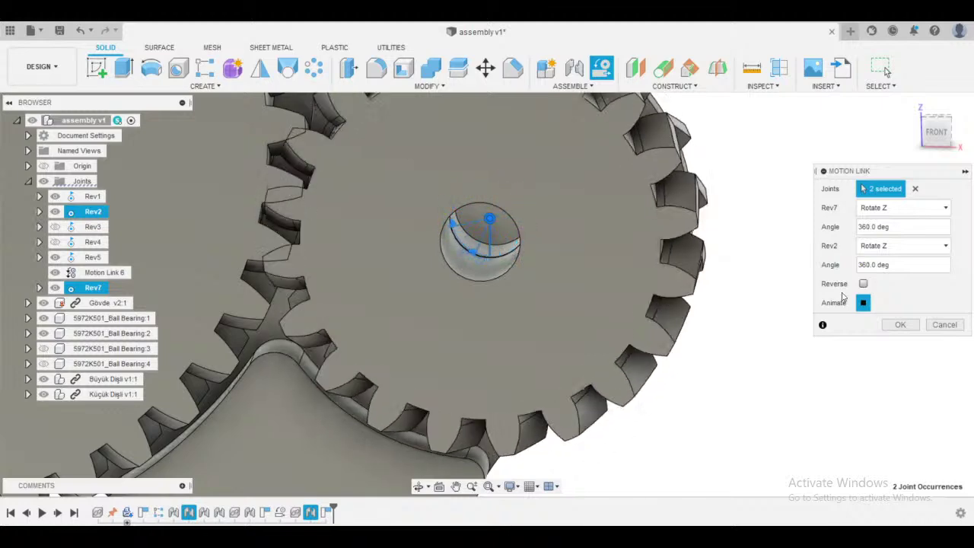
click(905, 325)
- Rotate the Büyük Dişli gear slightly by hand to check whether it drives the Küçük Dişli gear
scroll(800, 356, down, 5)
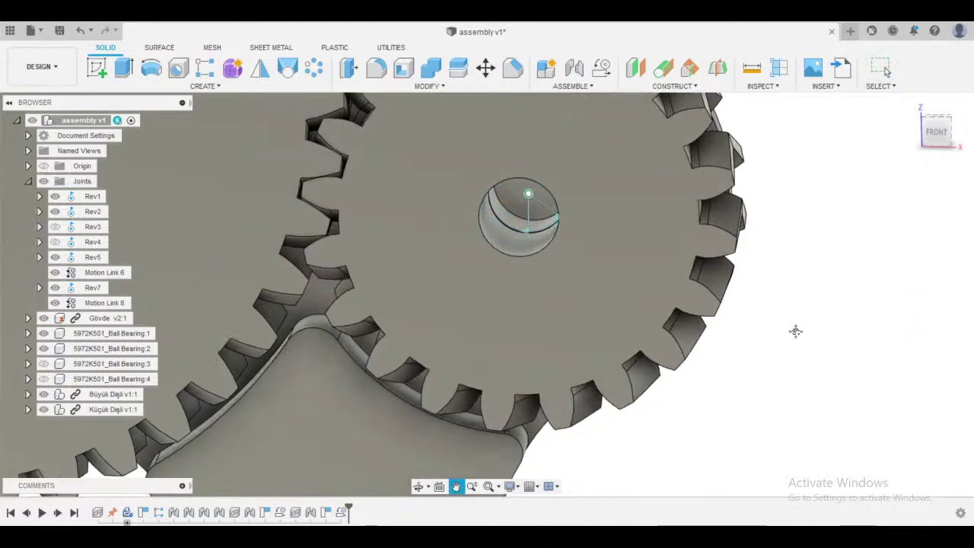
scroll(796, 400, down, 2)
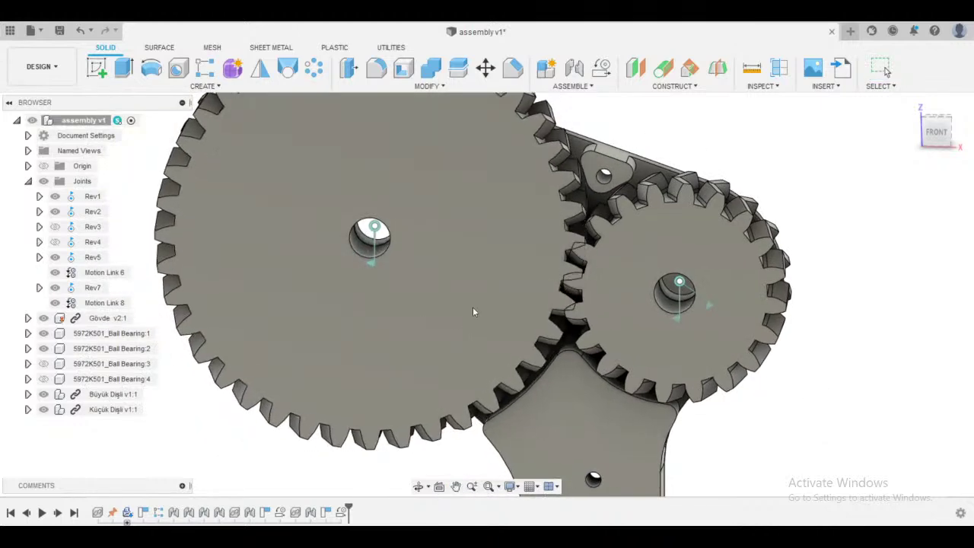
click(473, 307)
drag(473, 307, 486, 315)
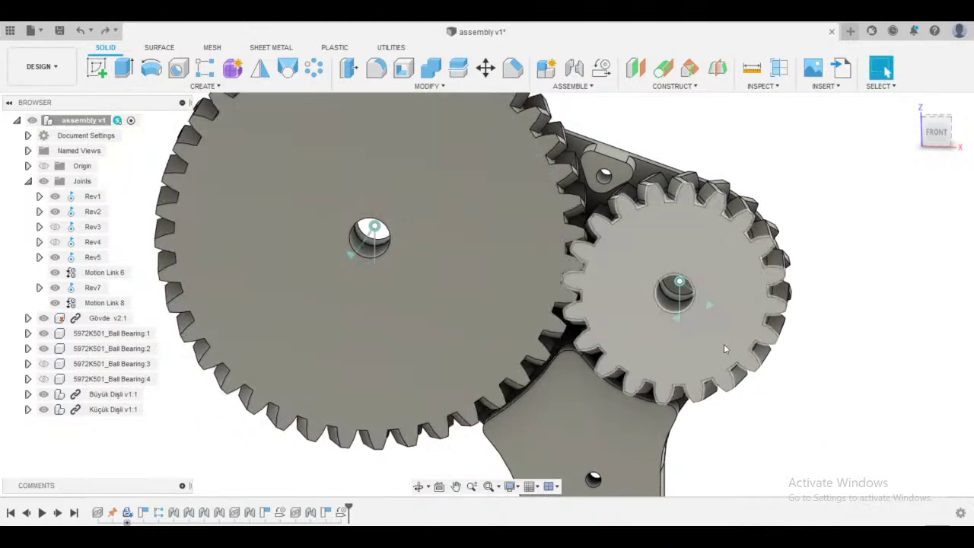
click(746, 343)
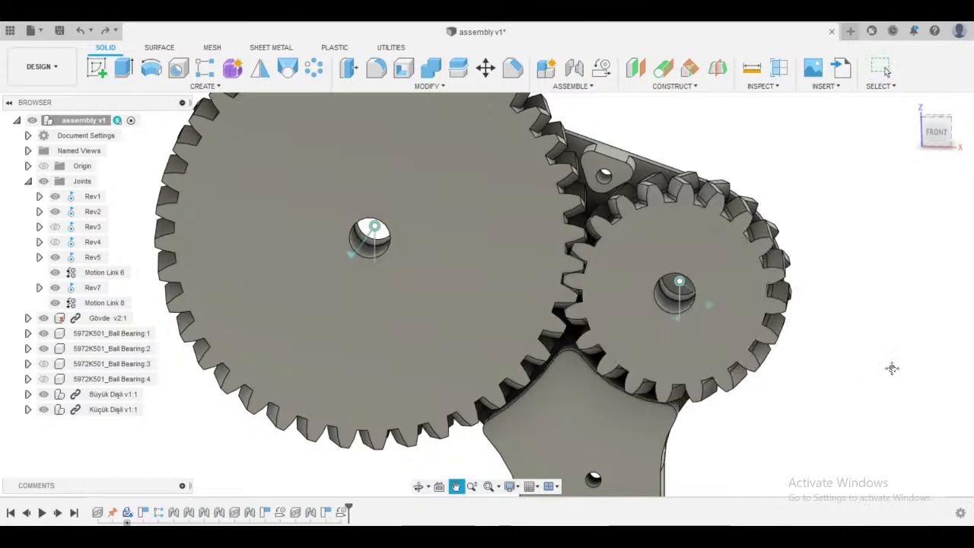
drag(892, 369, 863, 381)
key(Escape)
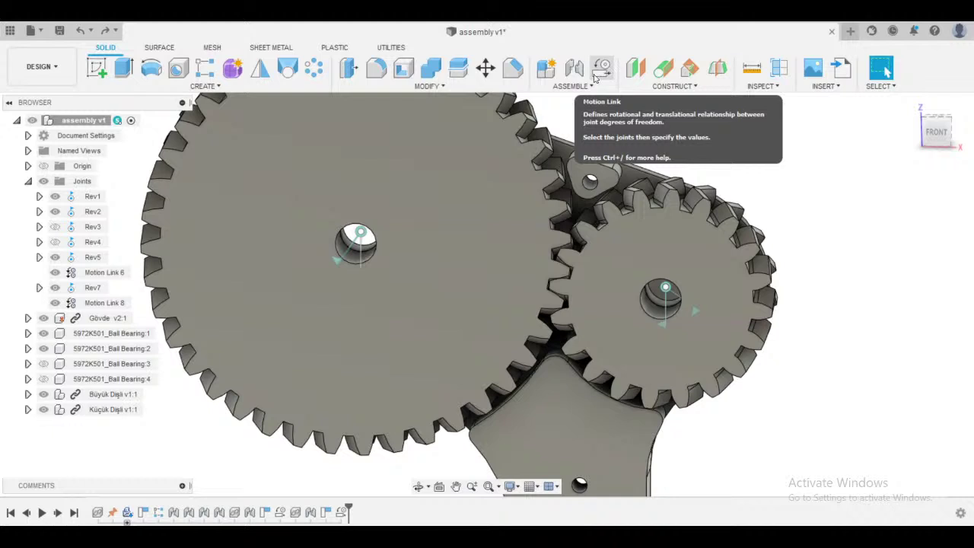
- Motion-link gear joints Rev7 and Rev5 with Rotate Z at 360 and 180 degrees respectively, in reversed directions
click(598, 72)
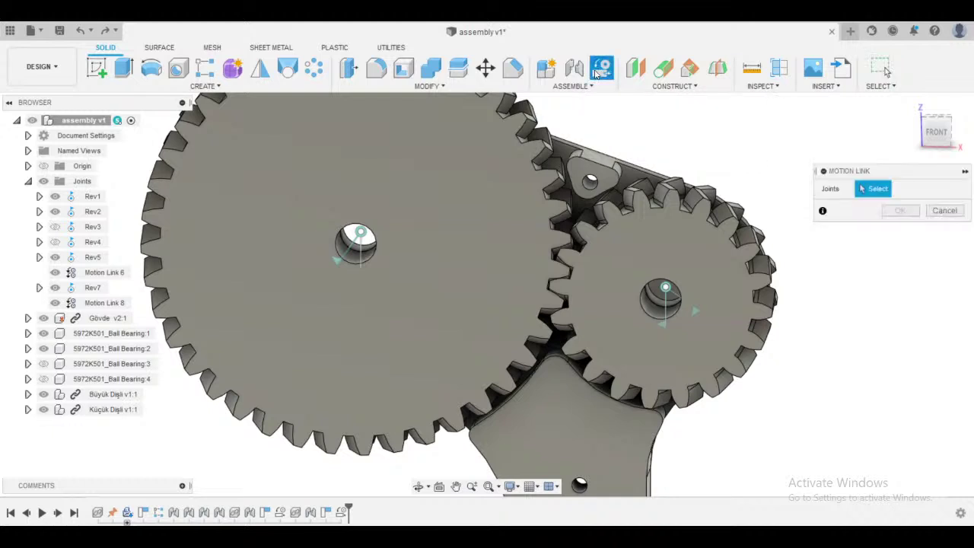
click(93, 287)
click(93, 258)
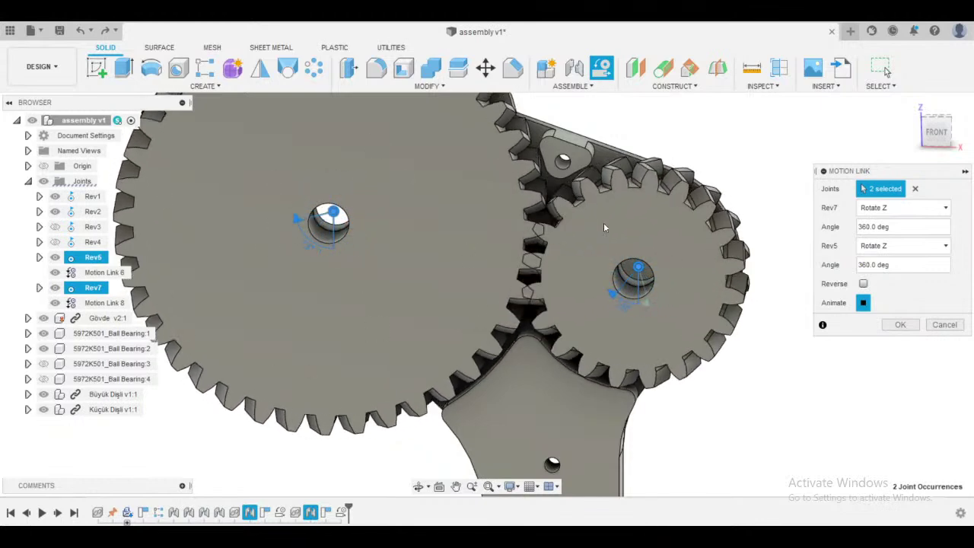
click(869, 265)
key(BackSpace)
key(BackSpace)
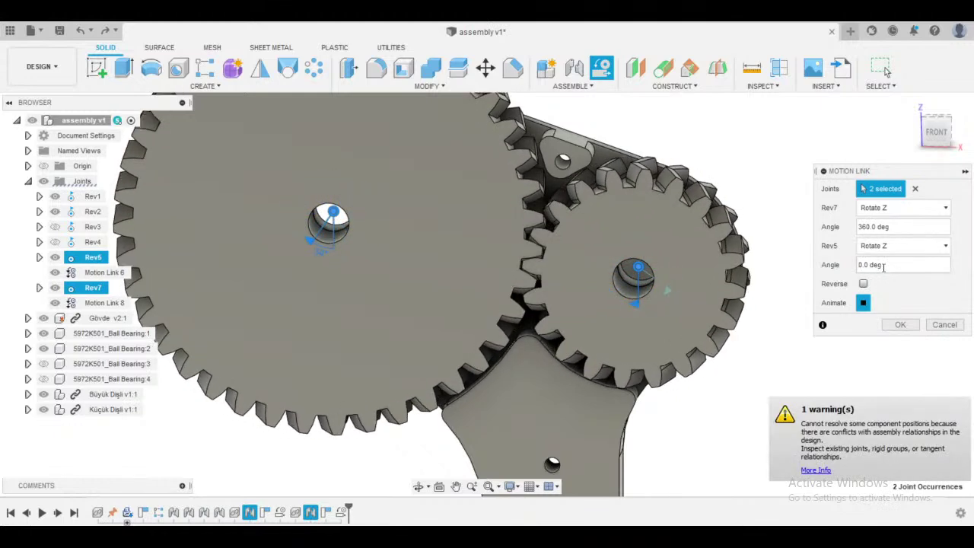
text(18)
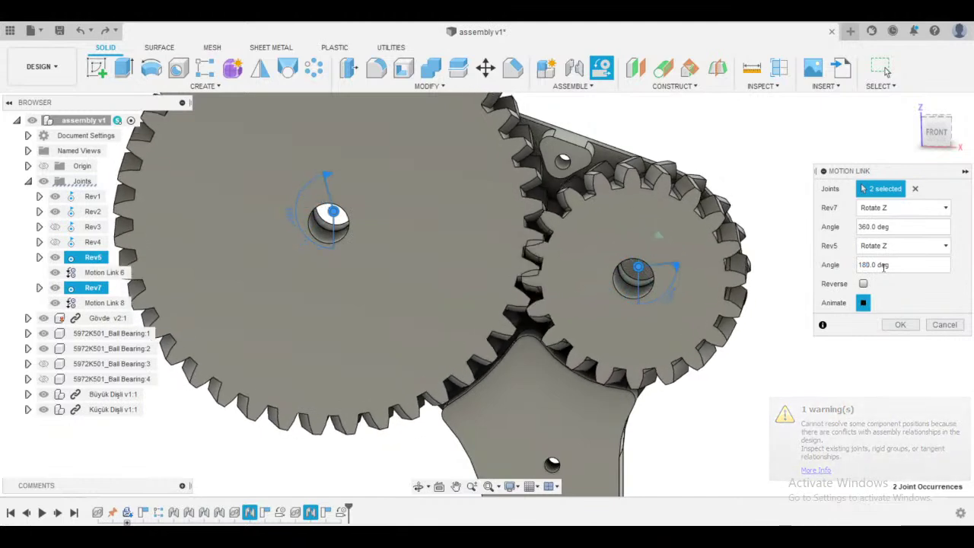
middle_drag(844, 437, 818, 448)
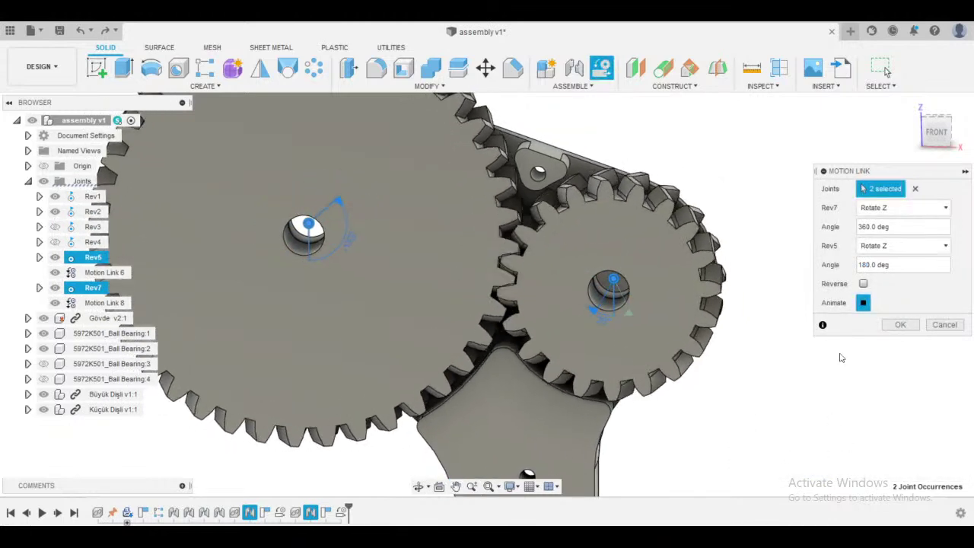
click(863, 284)
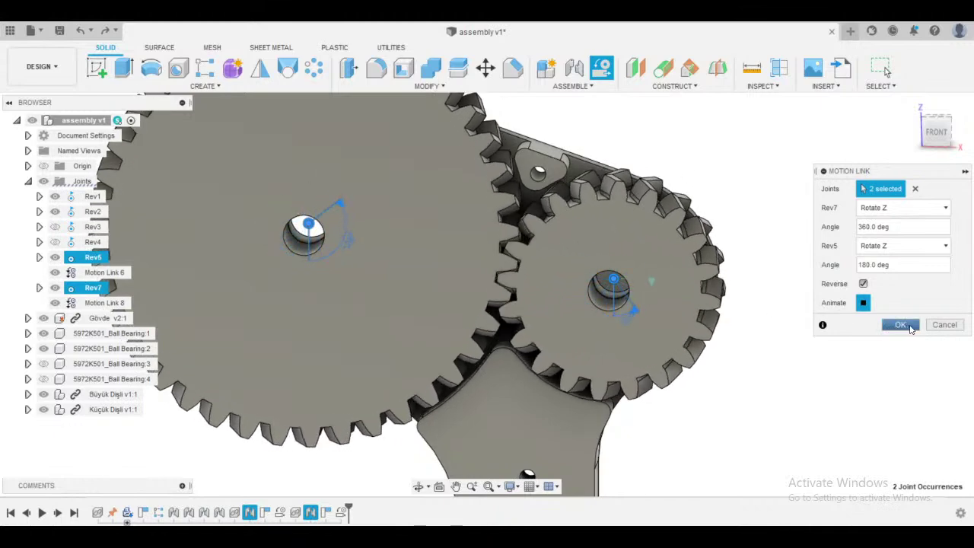
click(900, 325)
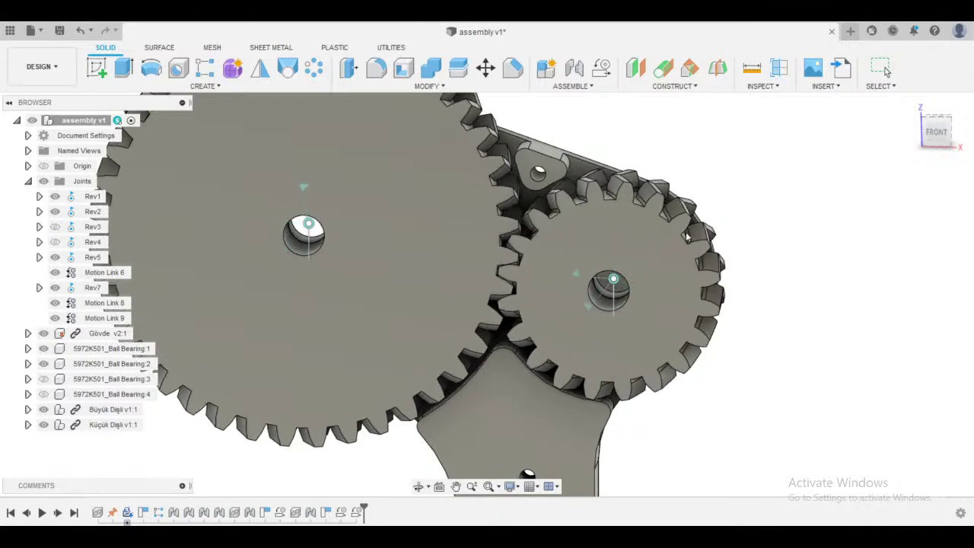
- Bring both meshed gears and the housing into view and collapse the Joints folder
scroll(661, 273, down, 5)
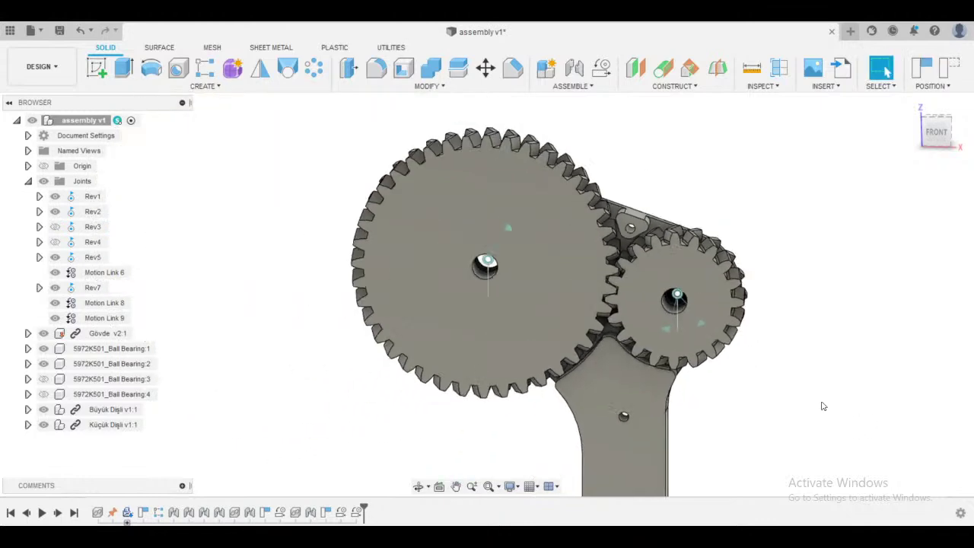
middle_drag(845, 403, 775, 364)
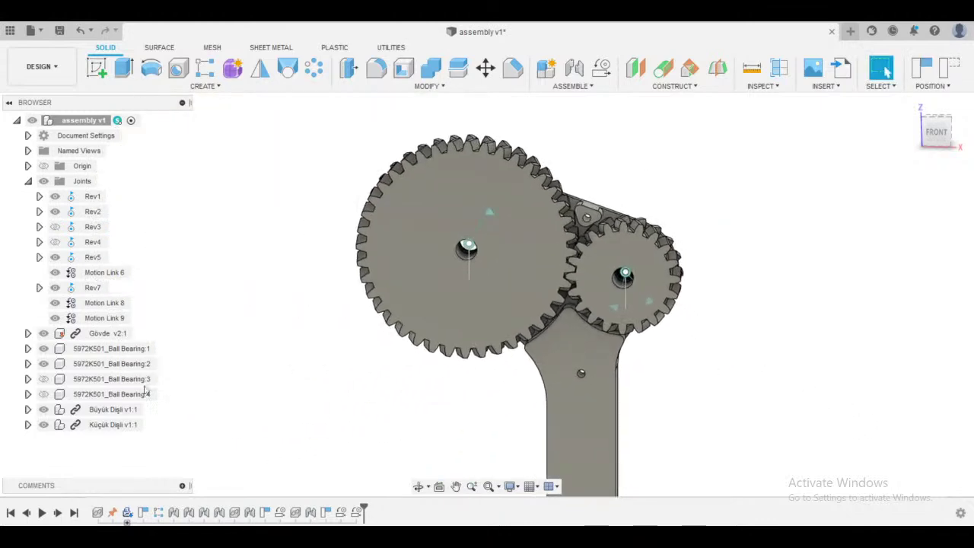
click(28, 182)
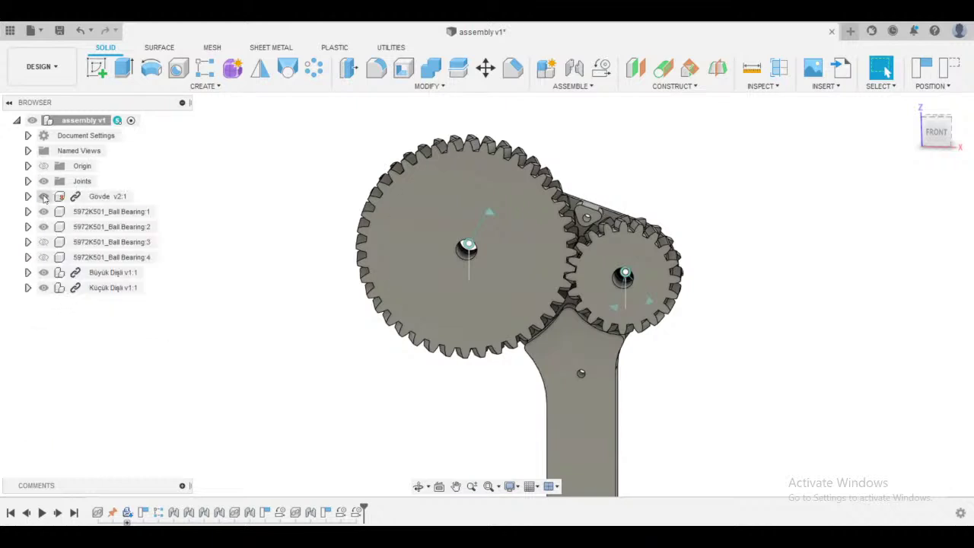
- Show Ball Bearing:3 and Ball Bearing:4 again, and turn on Body2 of the Gövde housing
click(43, 257)
click(44, 242)
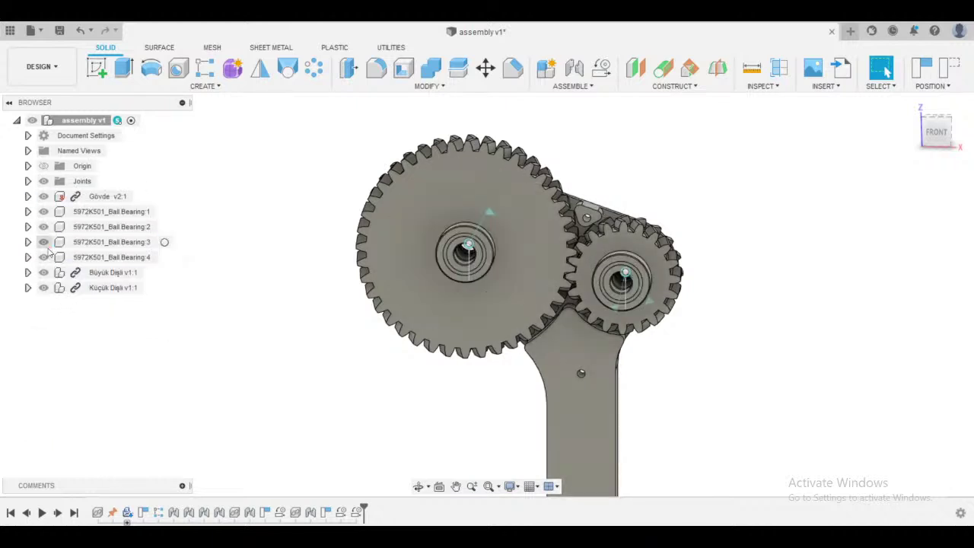
click(28, 196)
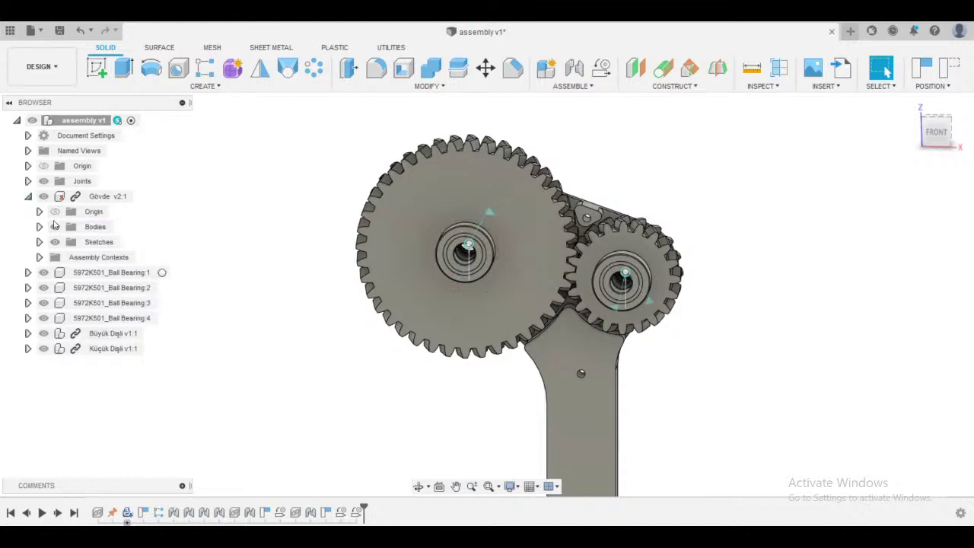
click(39, 226)
click(67, 257)
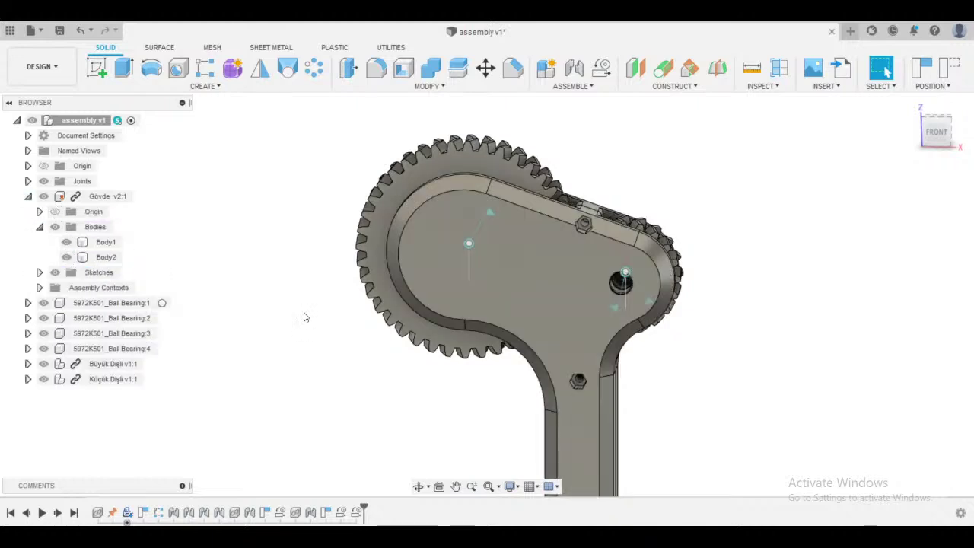
- Hide the Gövde housing's Body1 to expose the gears and bearings from the back
shift+middle_drag(304, 317, 525, 341)
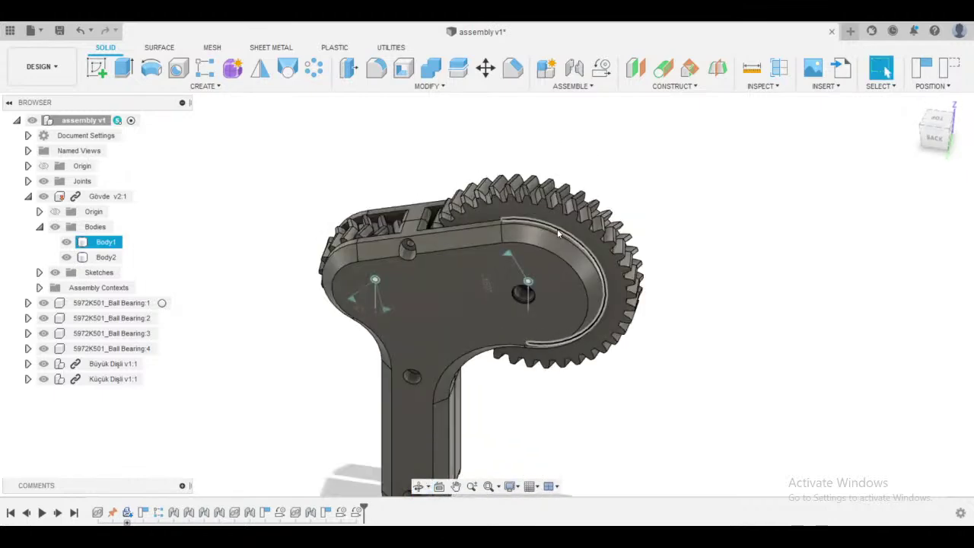
middle_drag(857, 386, 731, 363)
click(352, 315)
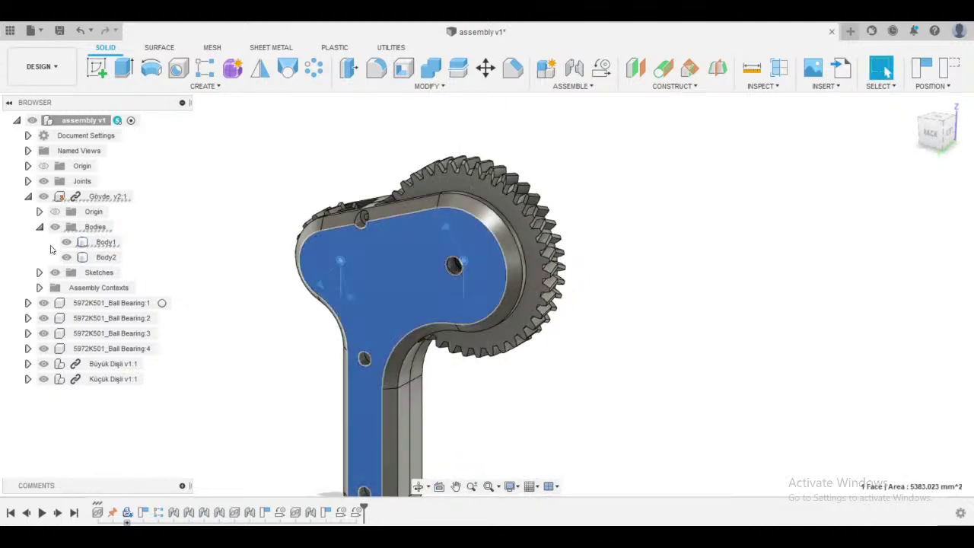
click(66, 242)
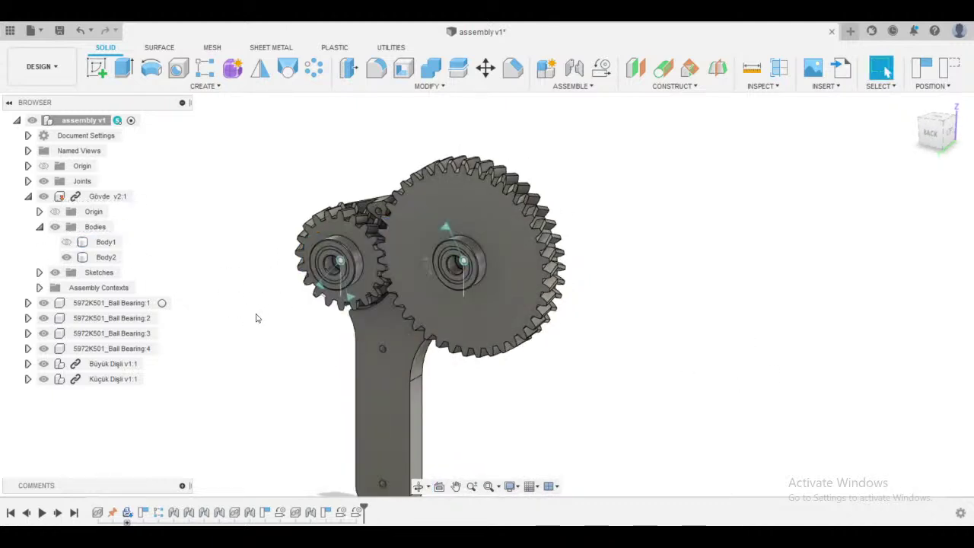
- Hide Ball Bearing:1 and the Büyük Dişli gear to expose the bearing seated in the opposite housing half
scroll(484, 263, up, 5)
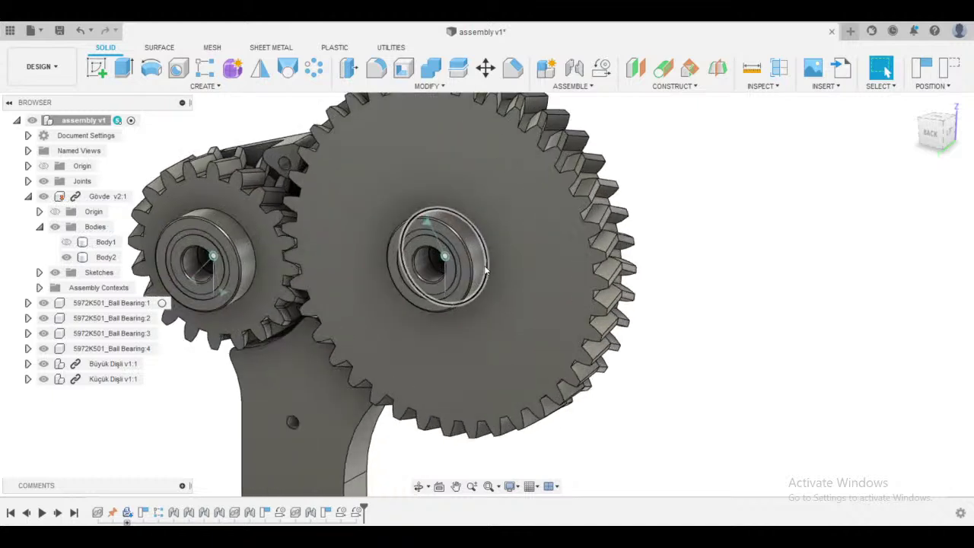
click(478, 272)
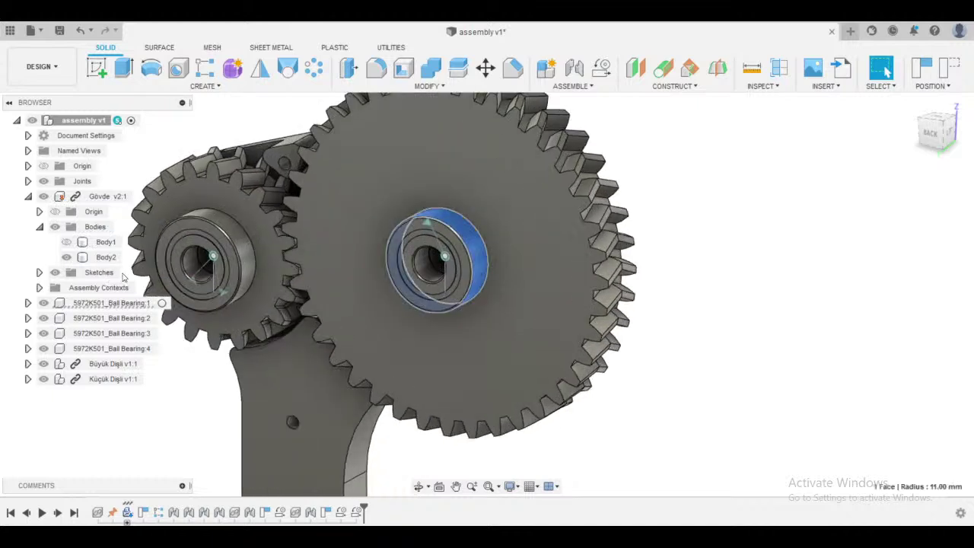
key(v)
click(711, 309)
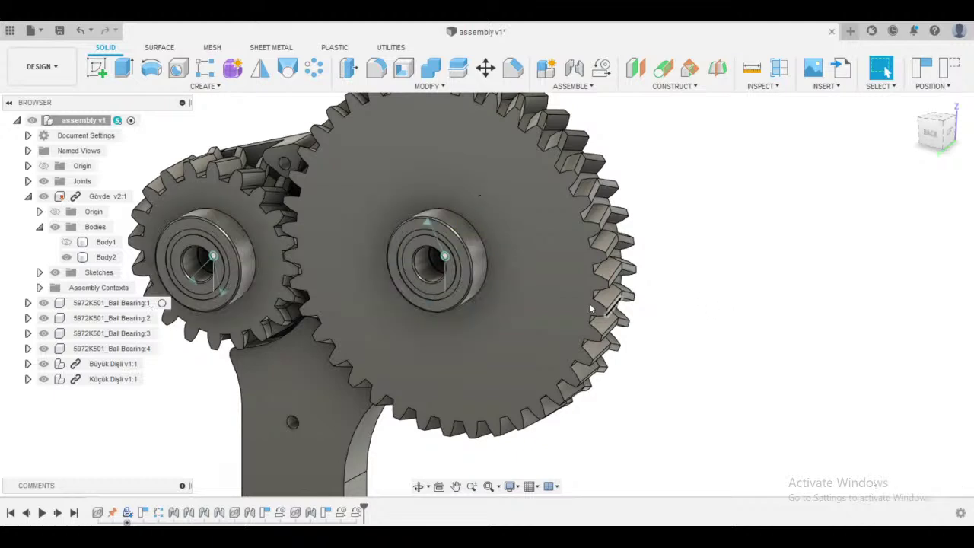
click(475, 265)
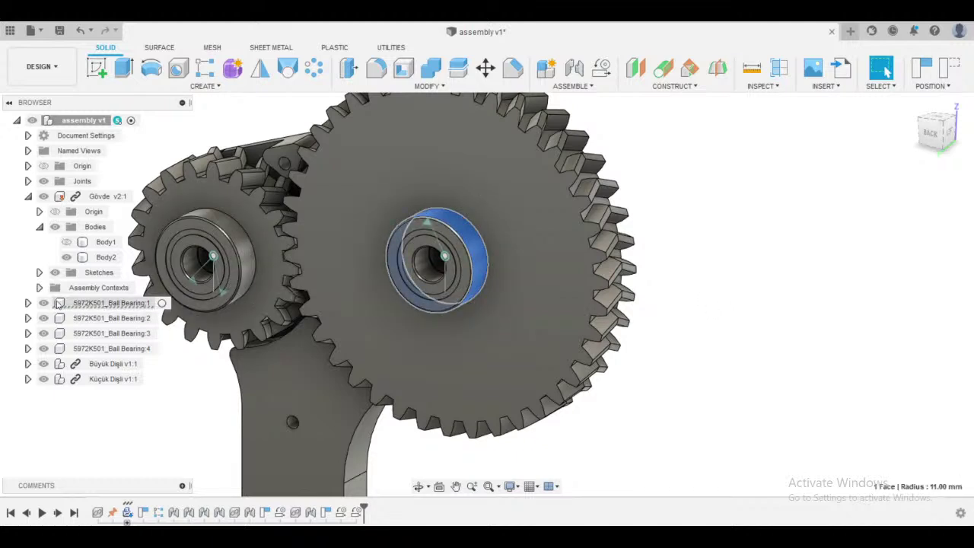
click(43, 303)
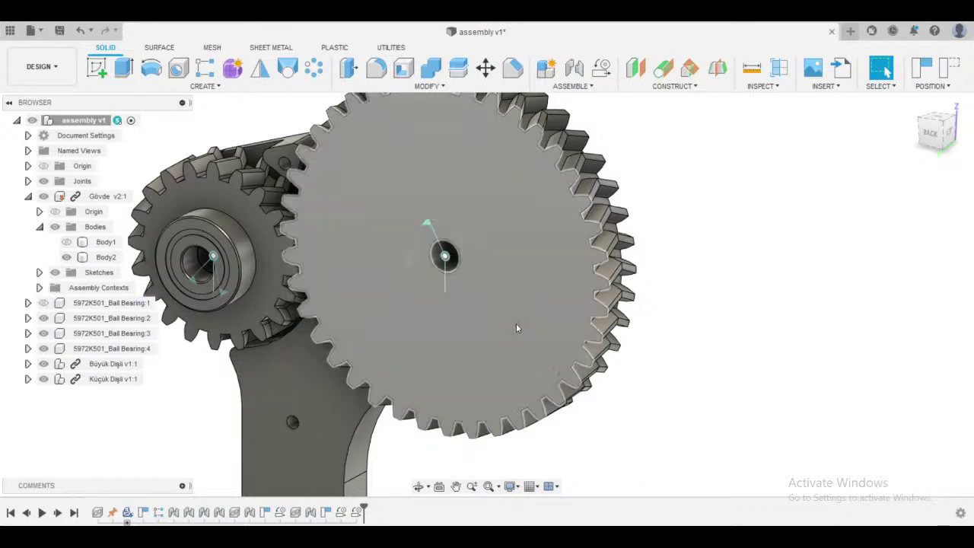
click(502, 322)
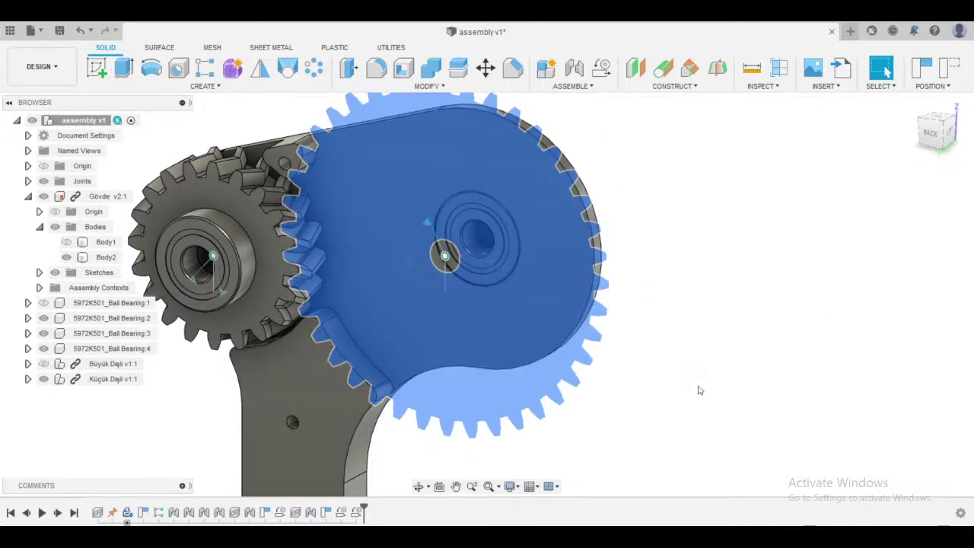
key(v)
- Insert the Şaft part from the Assembly project folder and move it -90 mm in X, clear of the housing
click(6, 31)
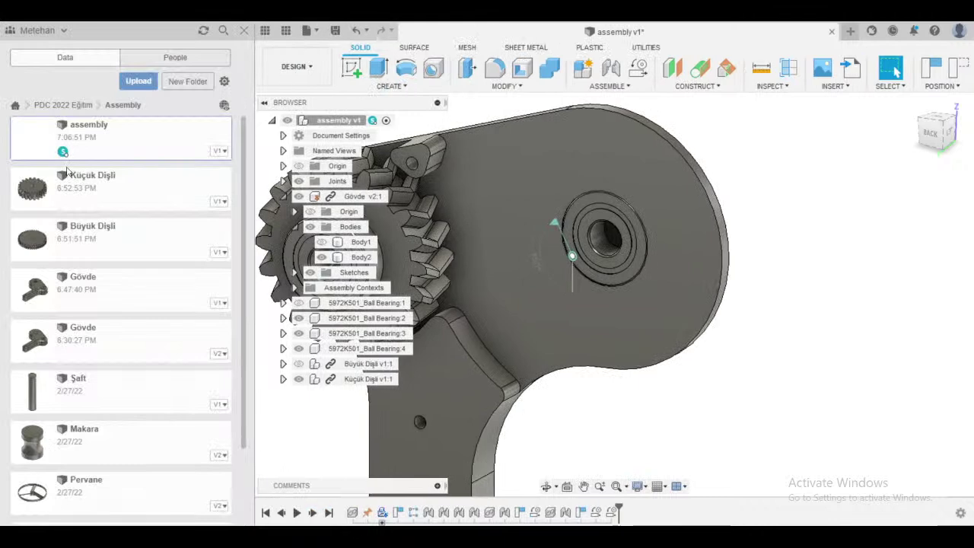
drag(102, 380, 868, 244)
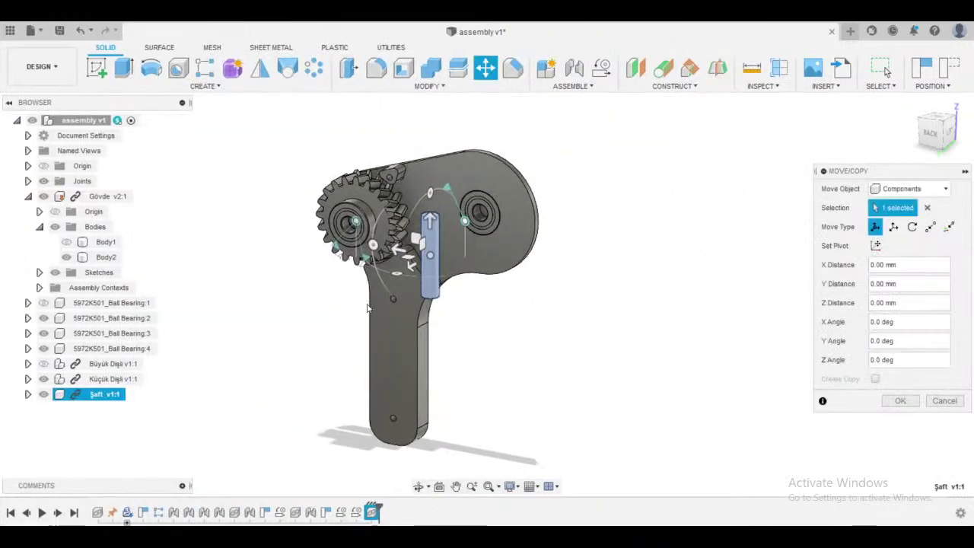
shift+middle_drag(556, 347, 598, 373)
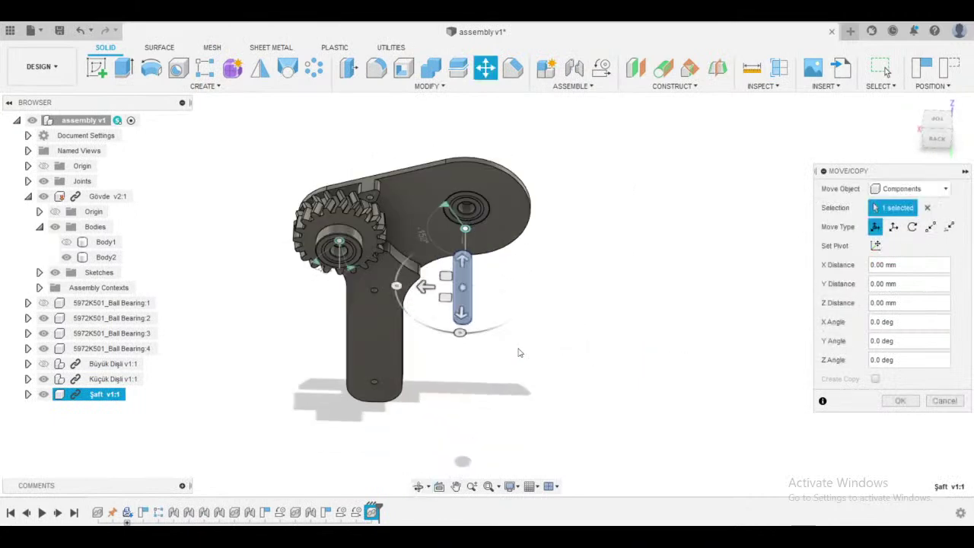
drag(426, 289, 629, 305)
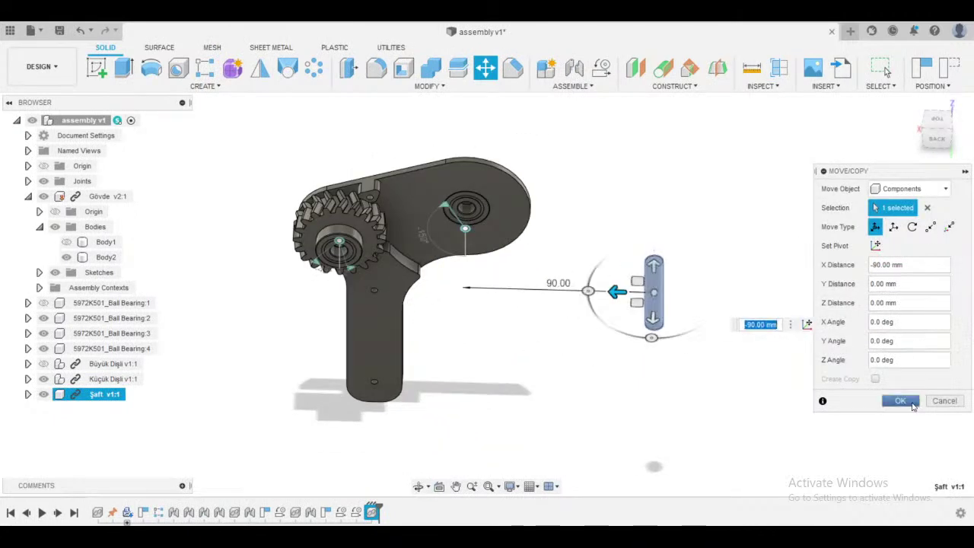
click(912, 404)
- Joint the Şaft's end circle to the bore circle deep inside Ball Bearing:3, with zero angle and offsets
click(571, 86)
click(576, 113)
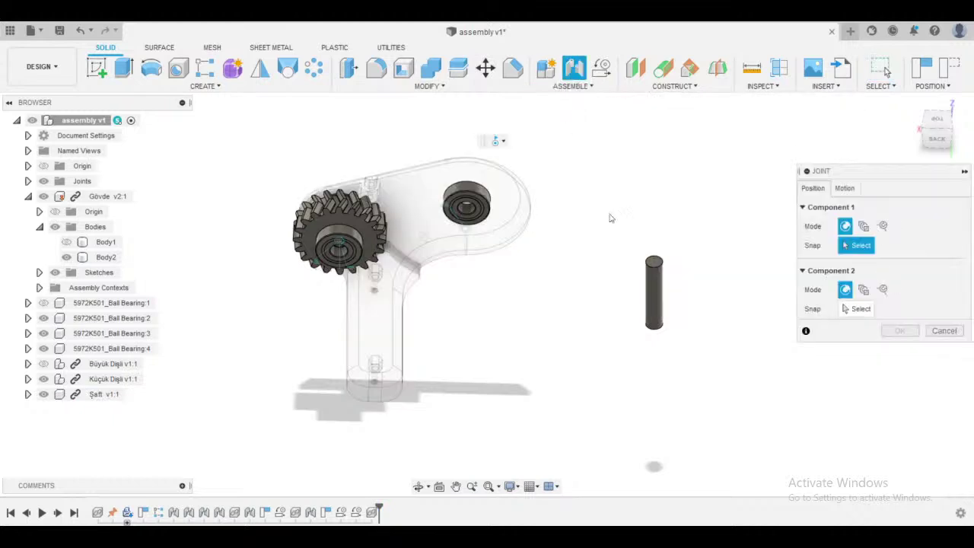
scroll(656, 275, up, 5)
scroll(657, 266, up, 3)
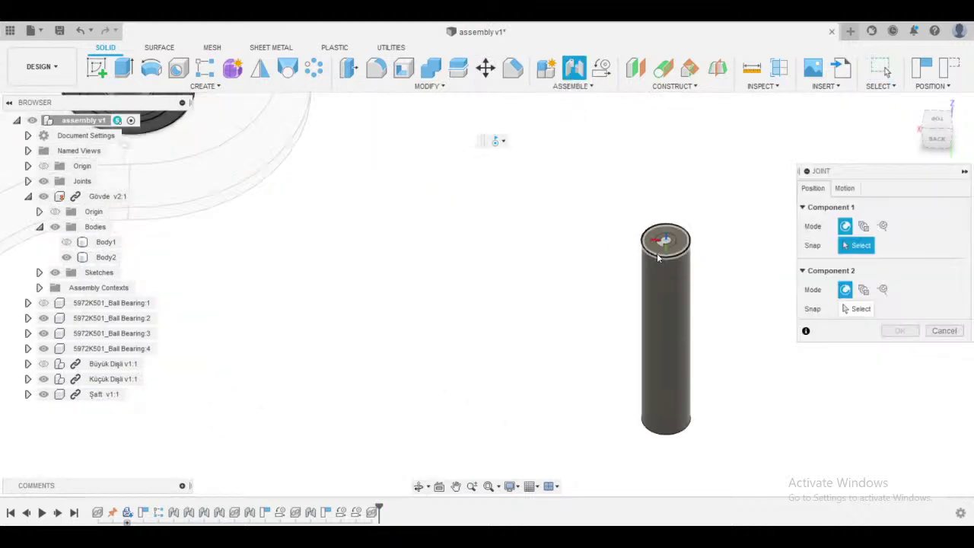
click(658, 258)
middle_drag(455, 284, 615, 461)
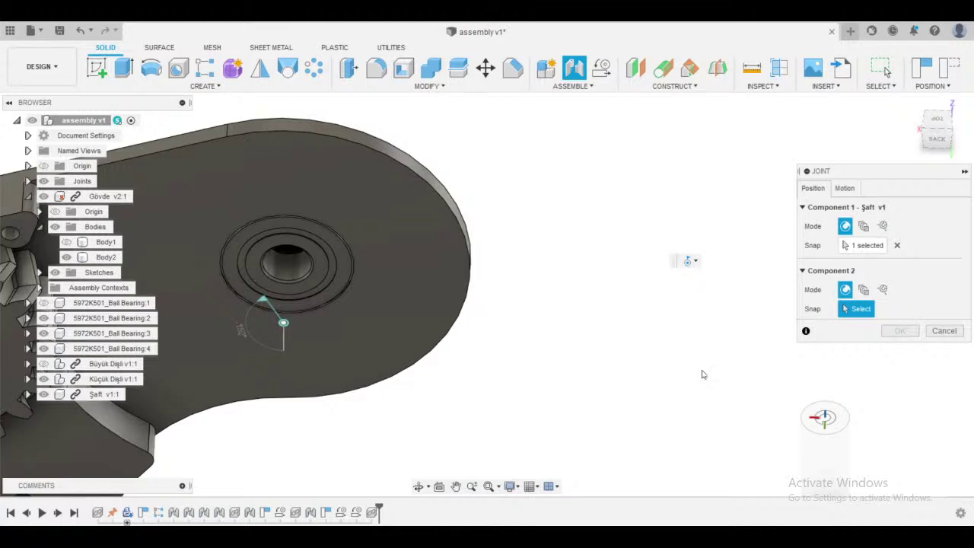
middle_drag(467, 421, 543, 365)
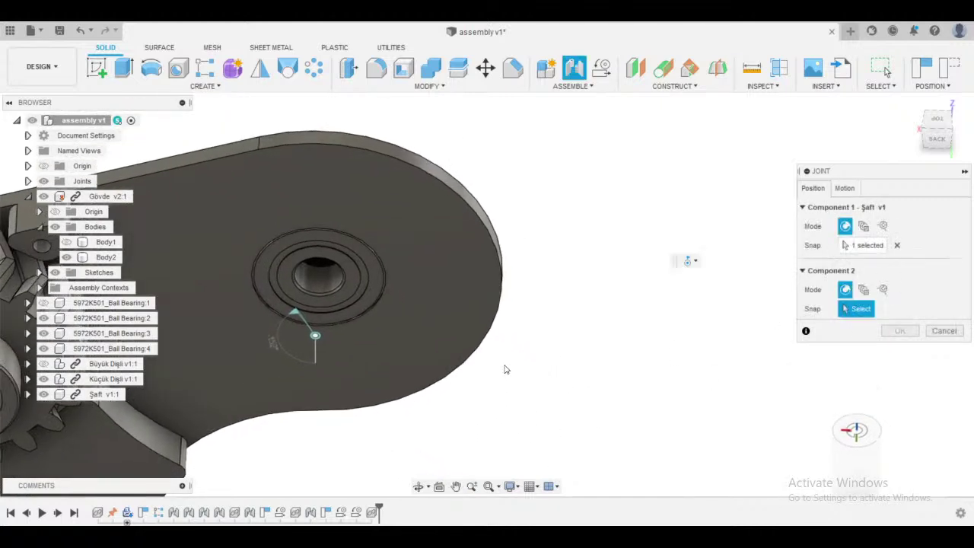
shift+middle_drag(536, 380, 505, 328)
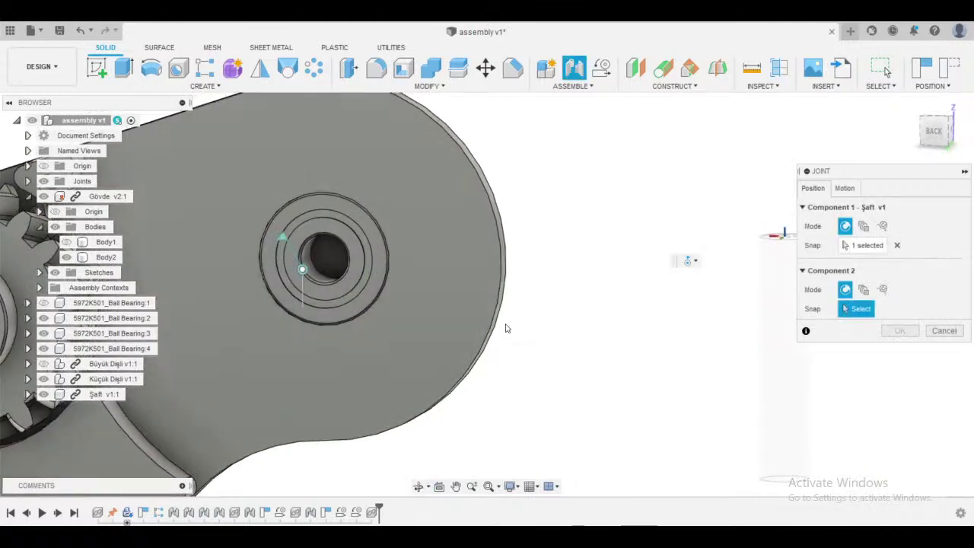
scroll(435, 323, up, 3)
middle_drag(326, 306, 541, 412)
scroll(438, 367, up, 2)
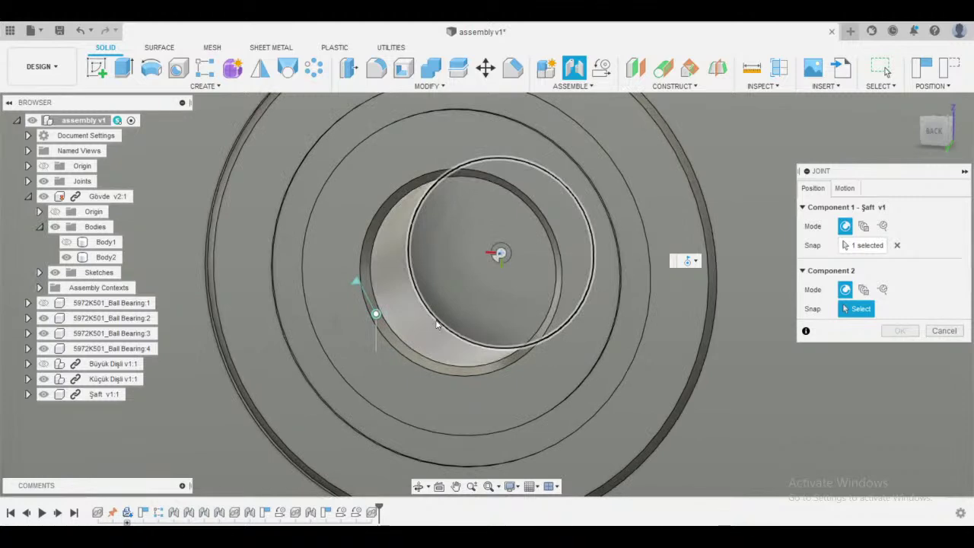
click(445, 324)
scroll(562, 362, down, 3)
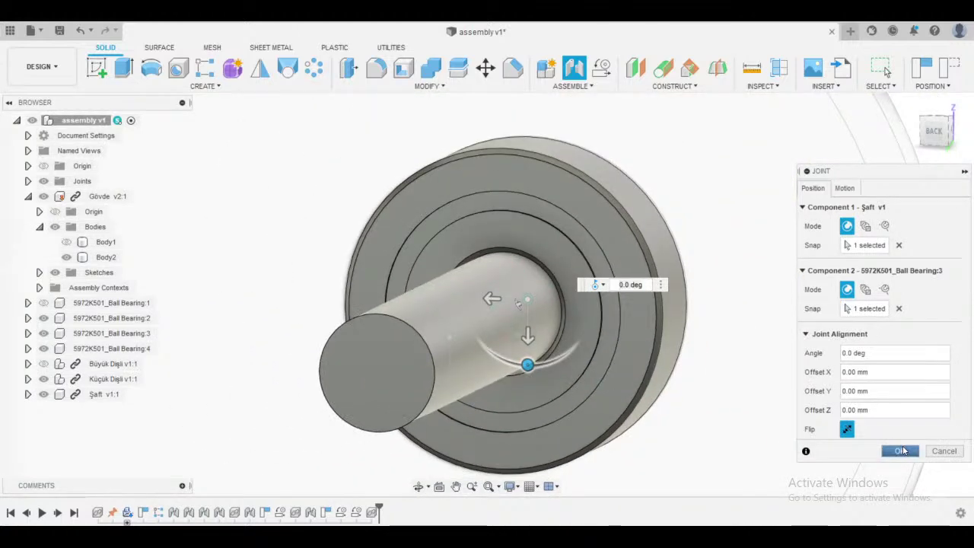
click(902, 451)
- Show the Büyük Dişli gear, Ball Bearing:1 and the Gövde housing's Body1 again
scroll(809, 431, down, 5)
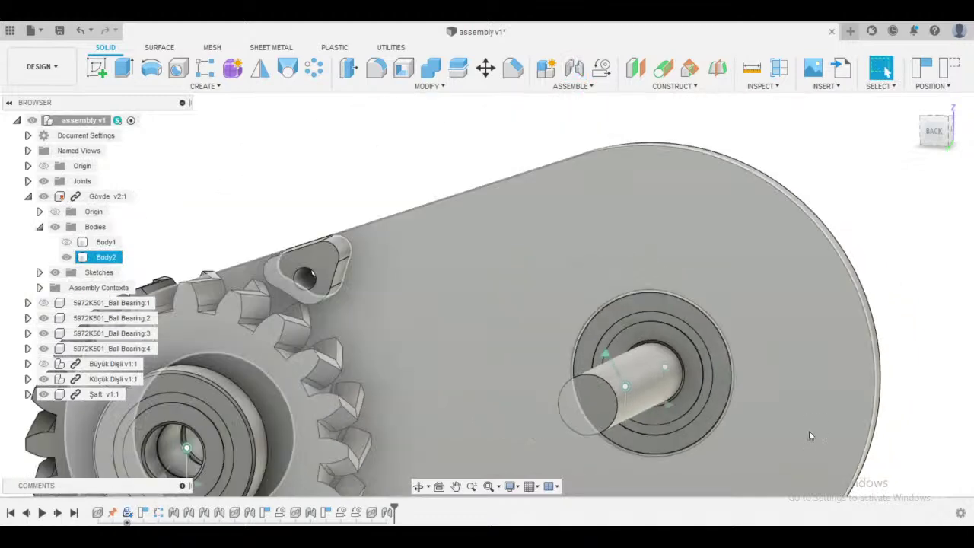
middle_drag(791, 351, 702, 182)
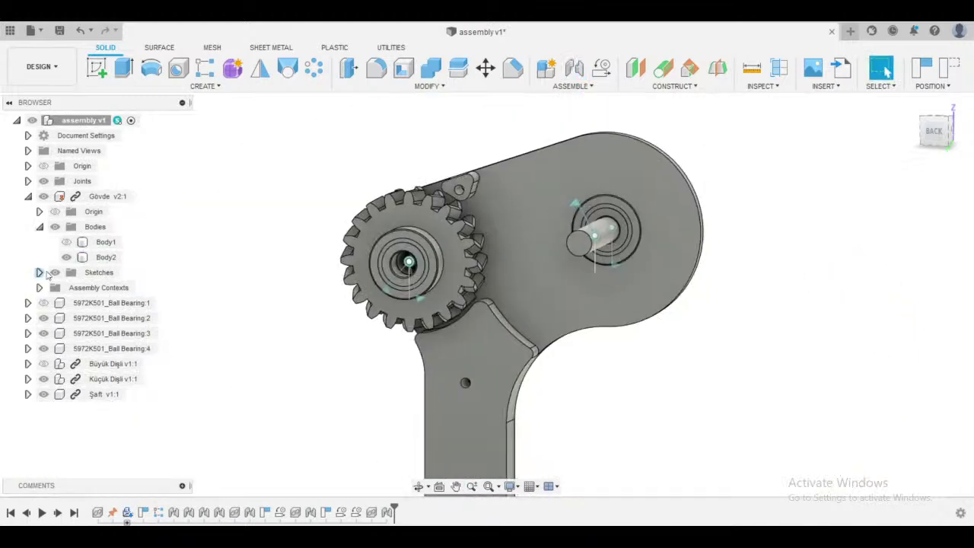
click(44, 363)
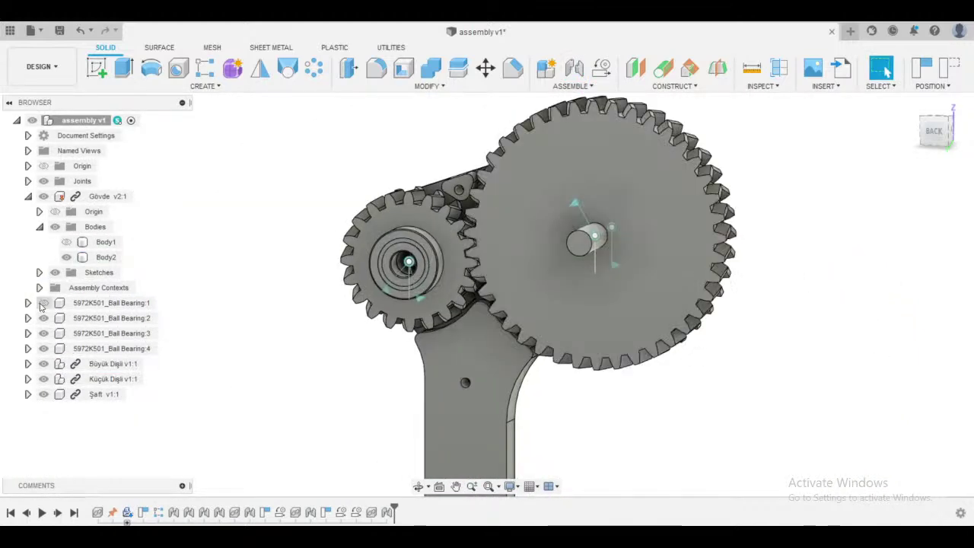
click(66, 241)
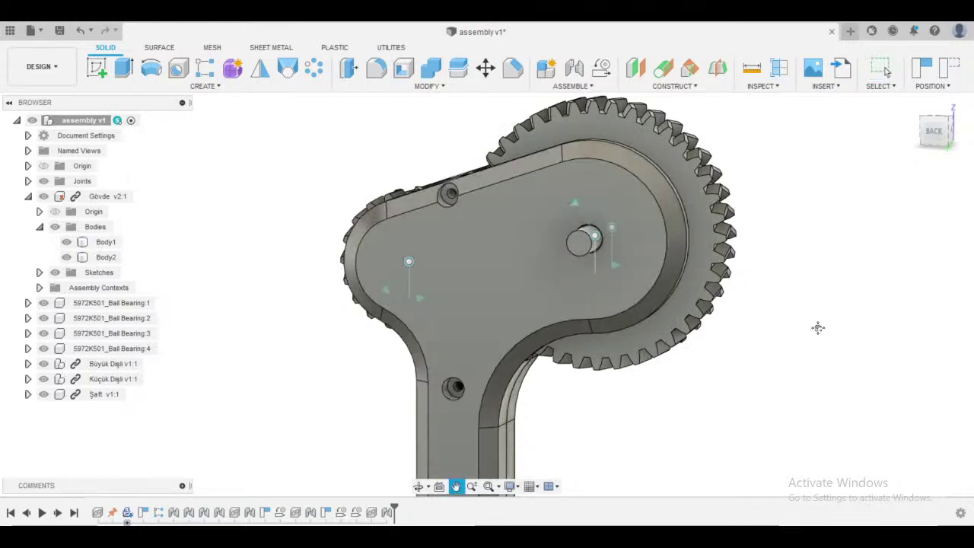
shift+middle_drag(817, 326, 730, 316)
- Insert the Makara part from the Assembly project folder and move it 80 mm in Y, away from the housing
click(10, 30)
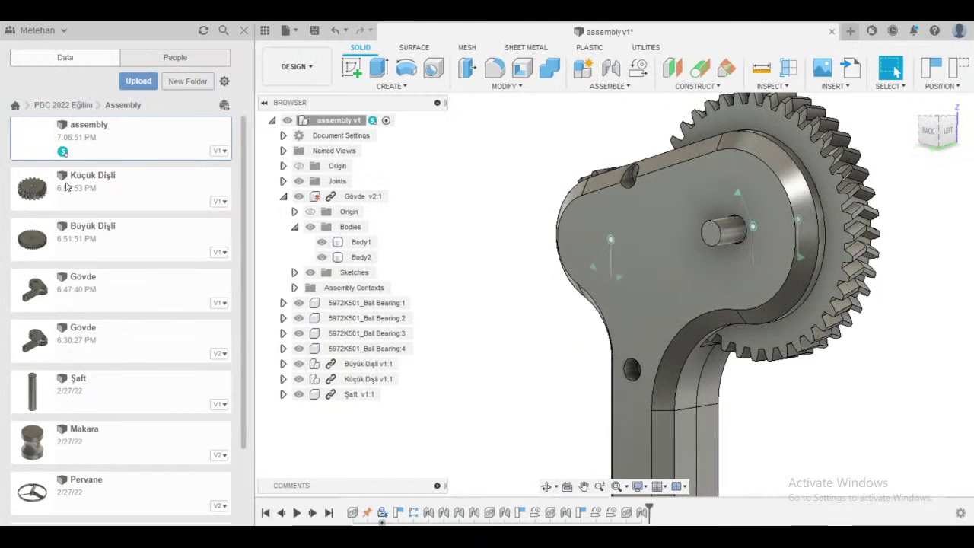
drag(75, 442, 544, 232)
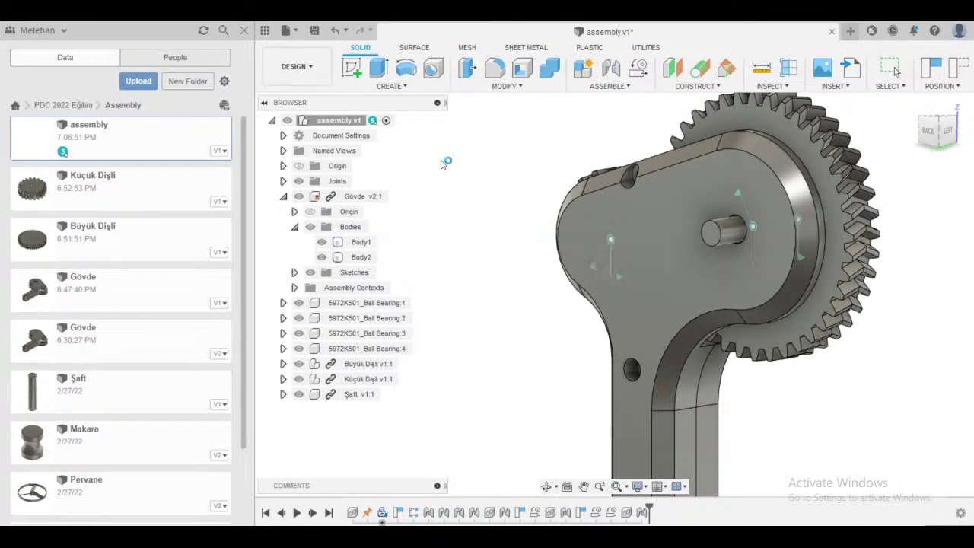
click(243, 31)
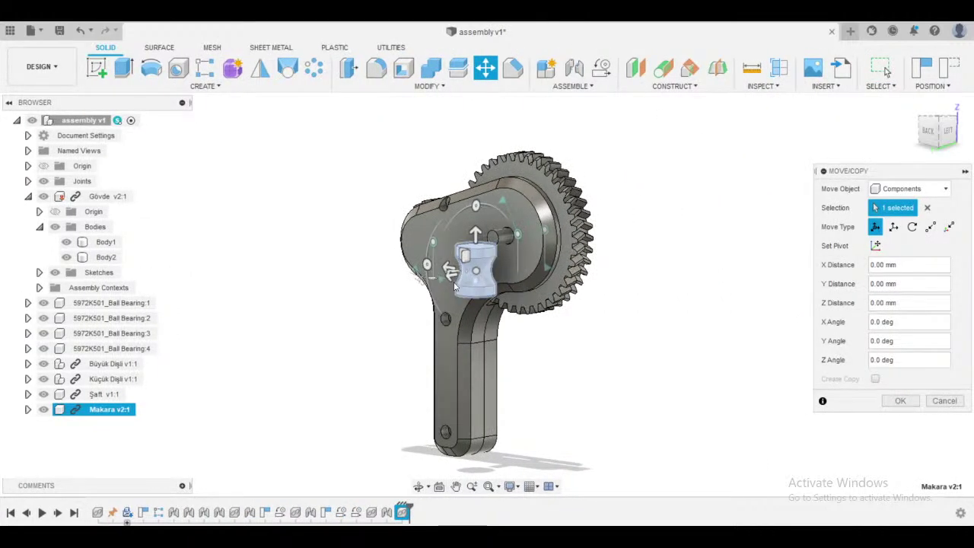
drag(434, 275, 329, 292)
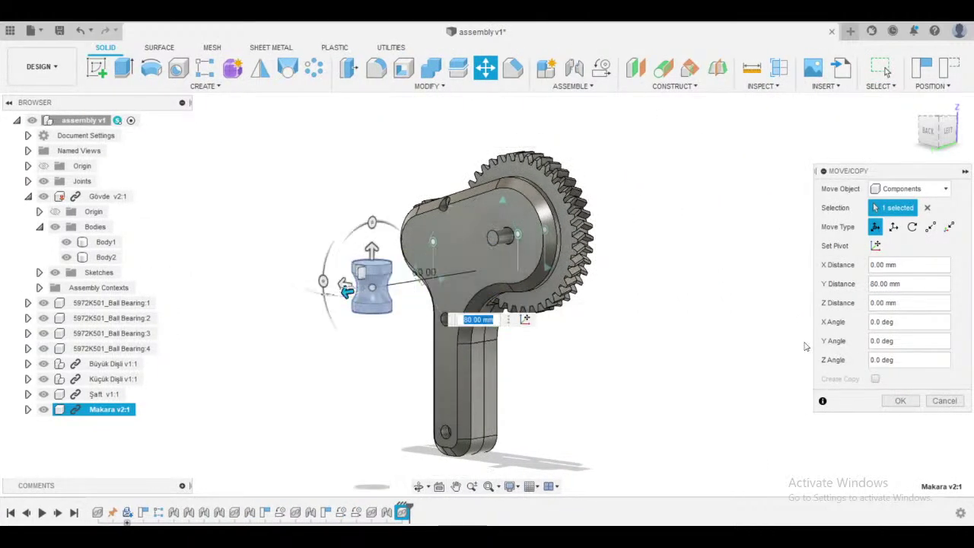
click(898, 401)
- Start a joint from the circle at the inner end of the Makara's bore to the Şaft's protruding end circle
click(572, 86)
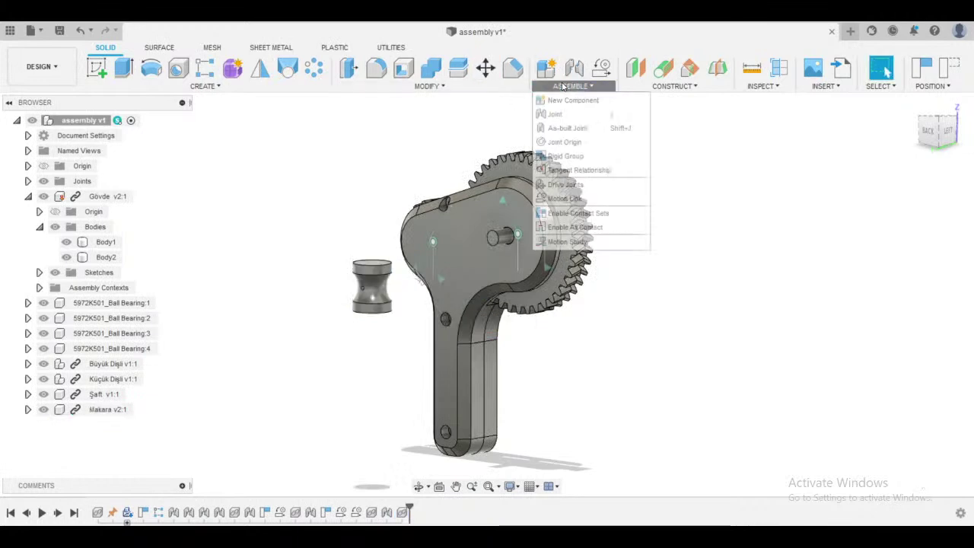
click(560, 113)
scroll(353, 305, up, 5)
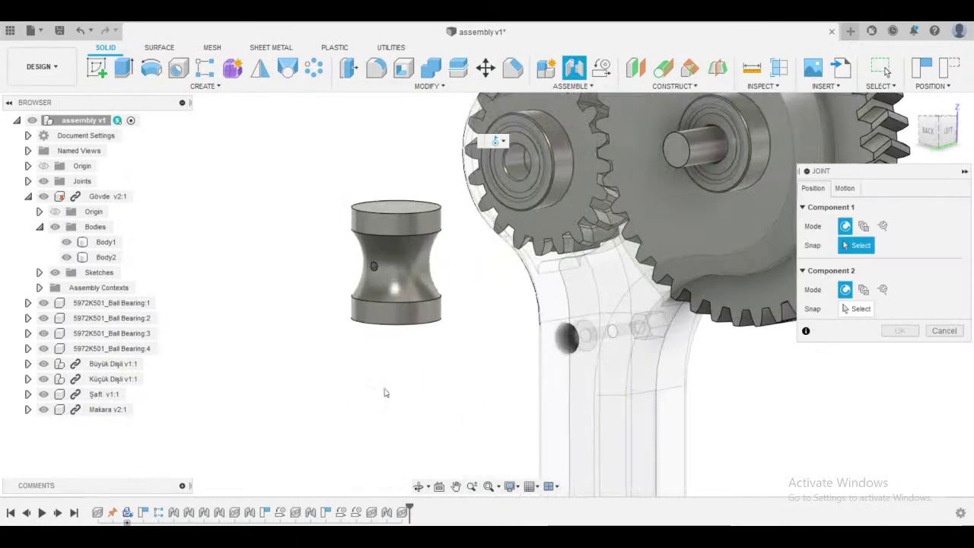
shift+middle_drag(399, 393, 428, 293)
scroll(394, 278, up, 5)
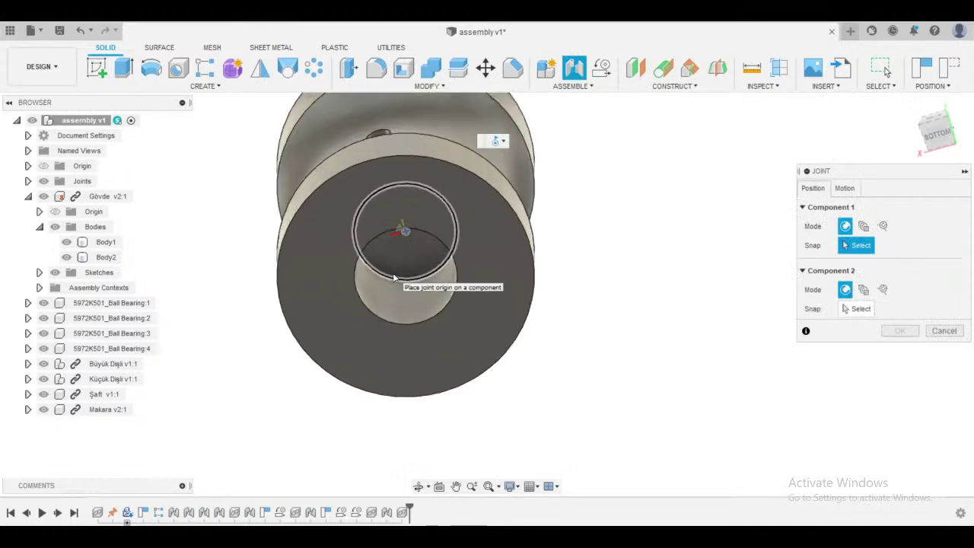
click(393, 282)
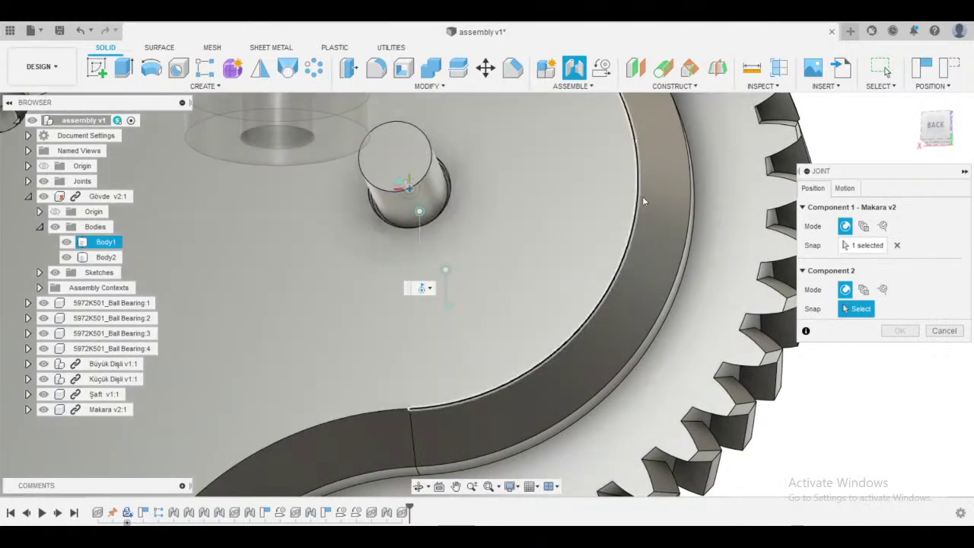
middle_drag(643, 200, 661, 358)
scroll(448, 389, up, 4)
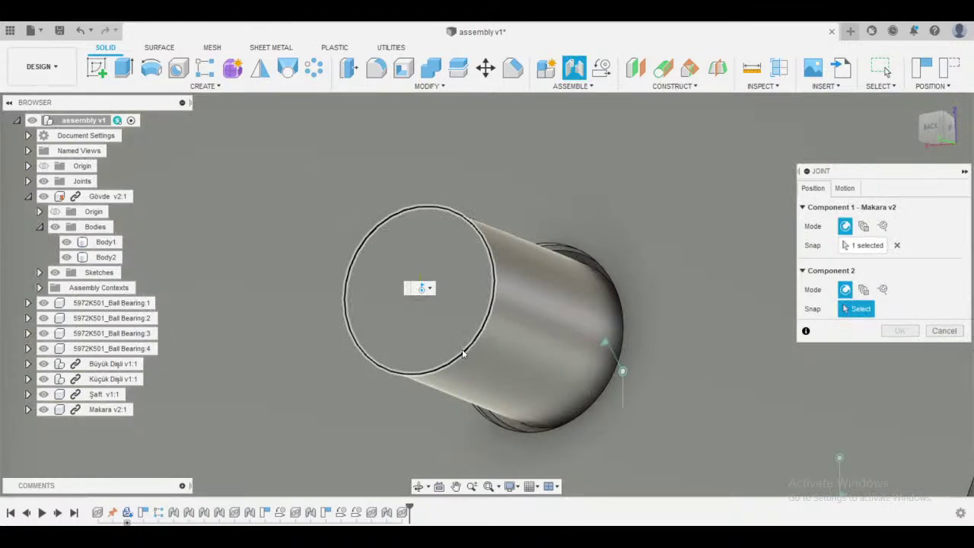
click(463, 353)
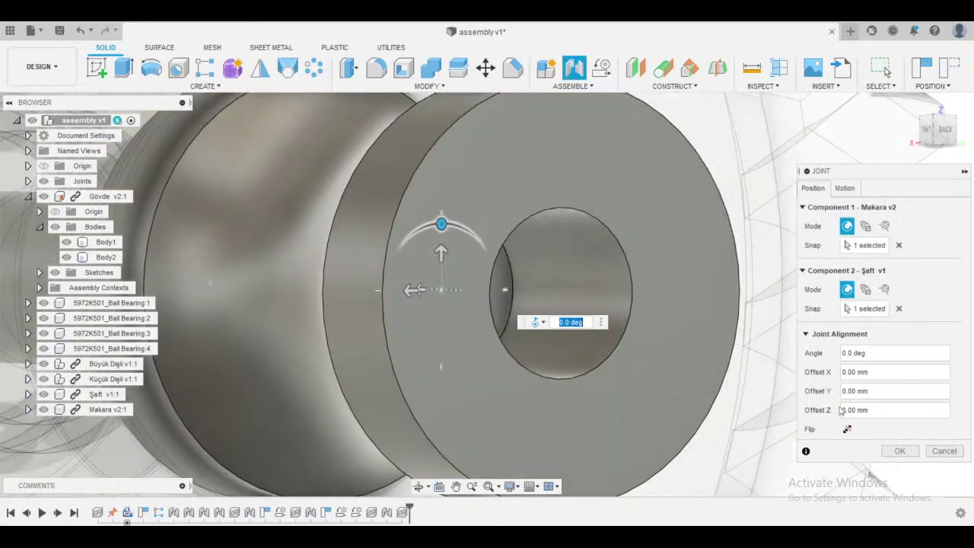
- Flip the Makara's joint direction so the spool seats over the Şaft, and accept the joint with zero angle and offsets
click(847, 429)
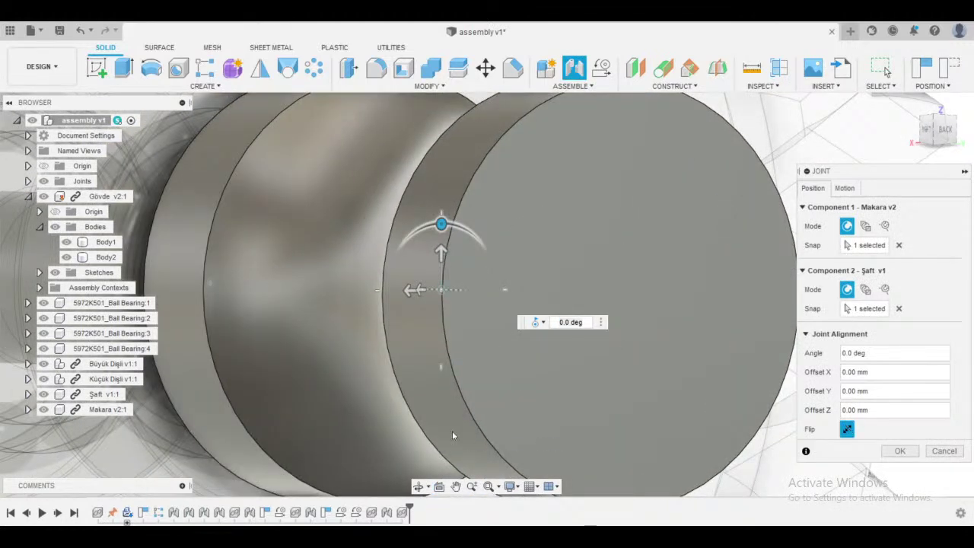
scroll(450, 428, down, 3)
scroll(357, 392, down, 3)
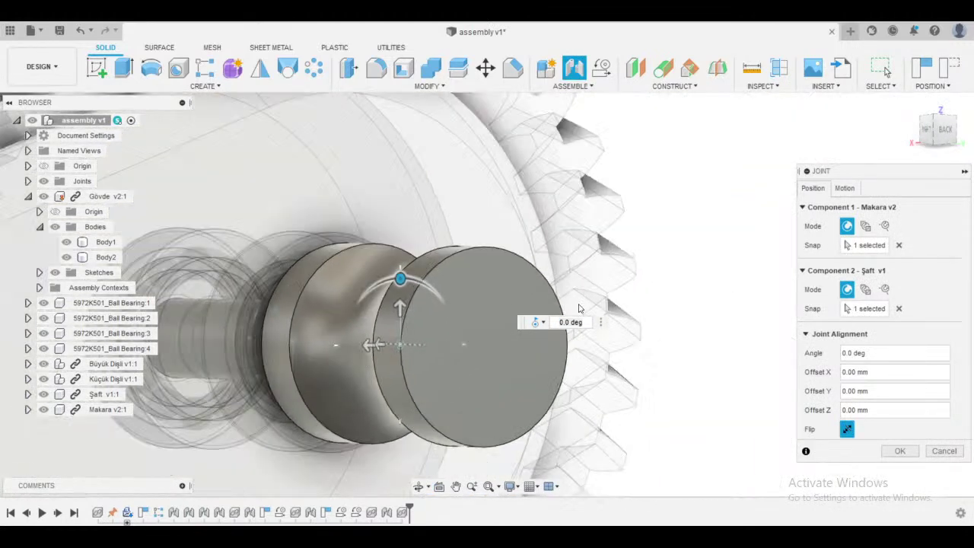
scroll(705, 309, down, 1)
shift+middle_drag(704, 310, 711, 414)
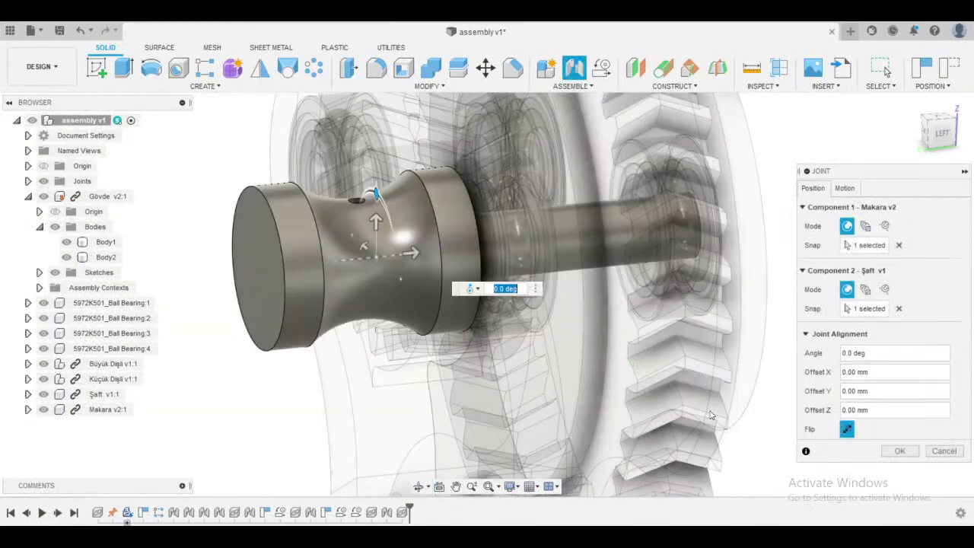
click(898, 450)
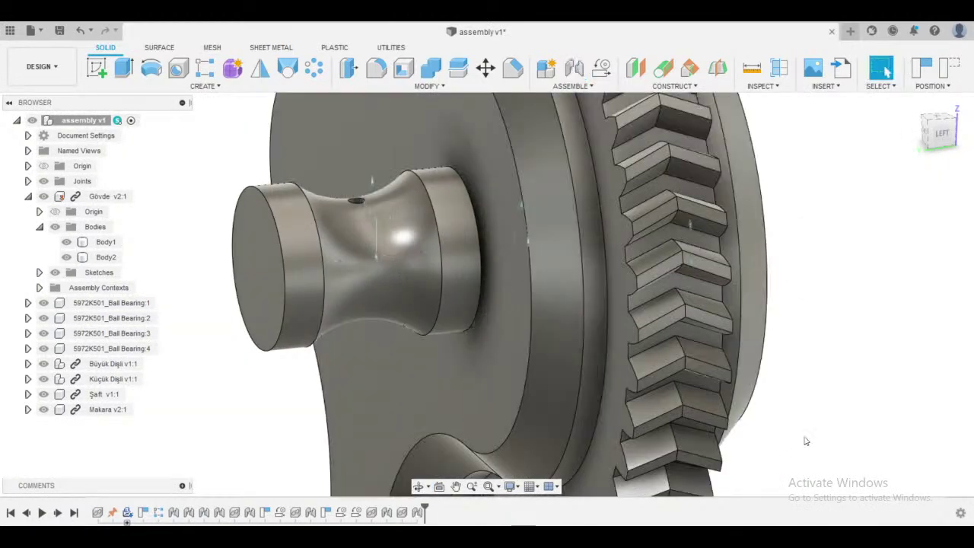
- Hide the Gövde housing's Body2, Ball Bearing:4 and the Küçük Dişli gear to expose the bearing behind them
shift+middle_drag(805, 440, 809, 354)
scroll(813, 355, down, 3)
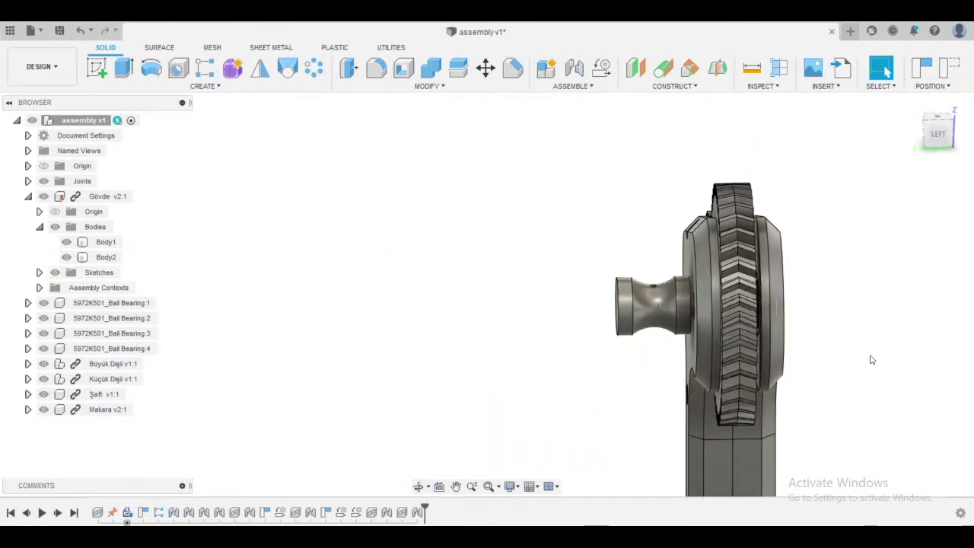
shift+middle_drag(869, 359, 727, 361)
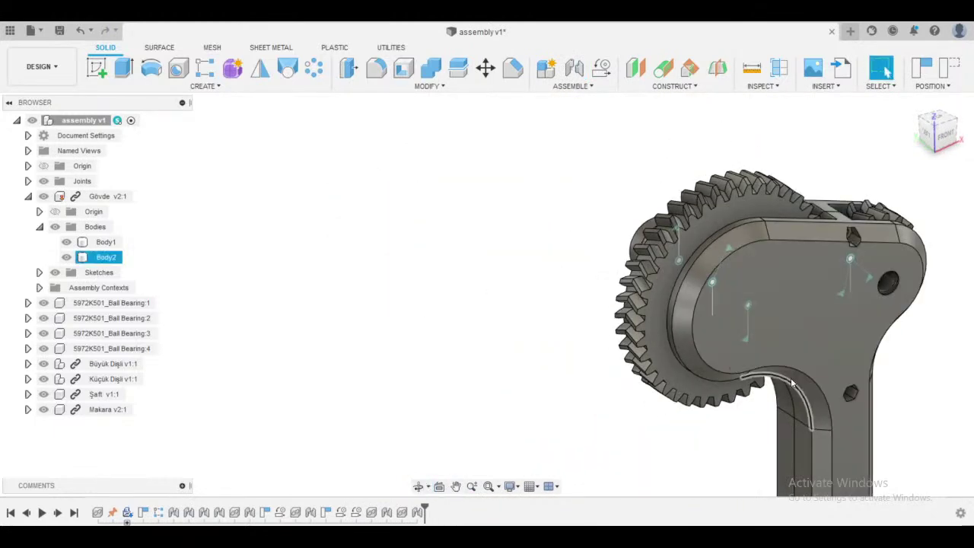
middle_drag(837, 368, 581, 340)
click(561, 275)
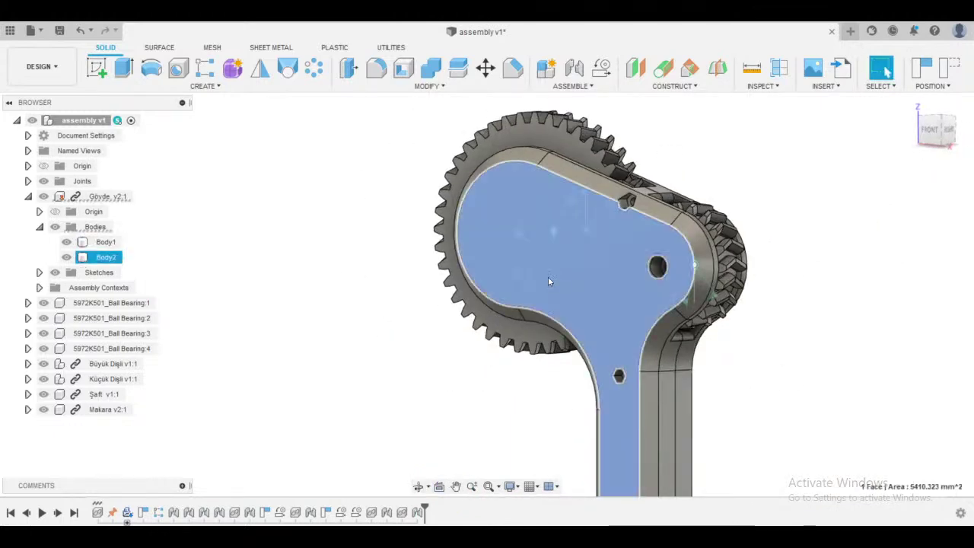
click(66, 257)
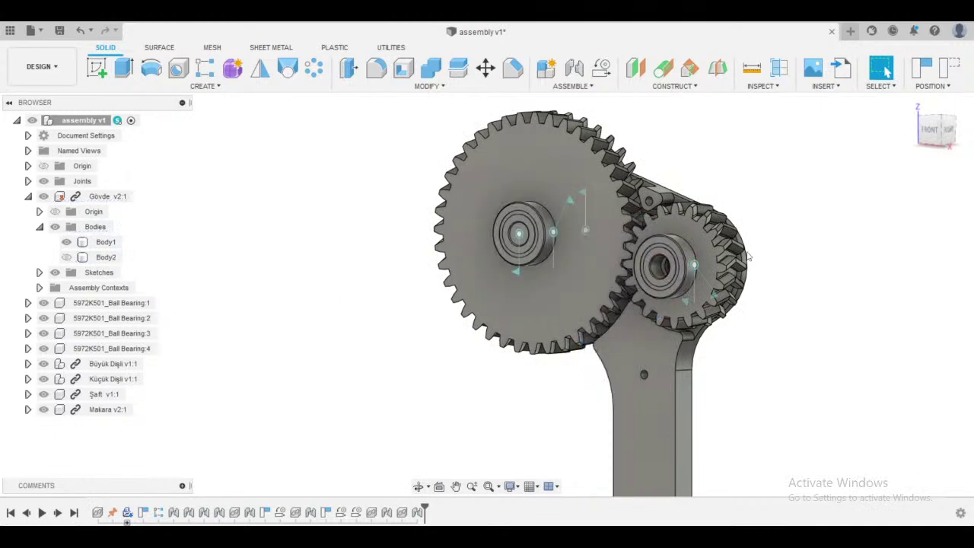
scroll(680, 260, up, 3)
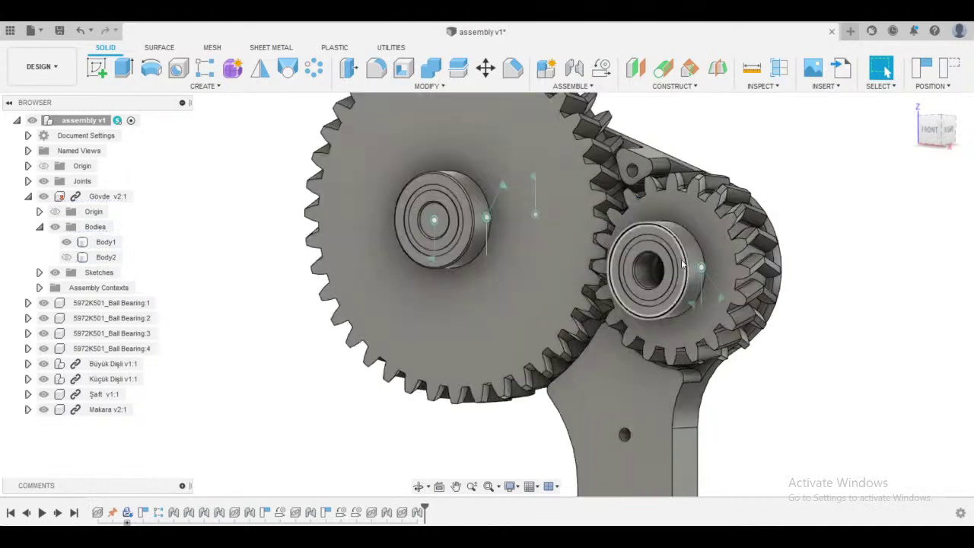
click(43, 349)
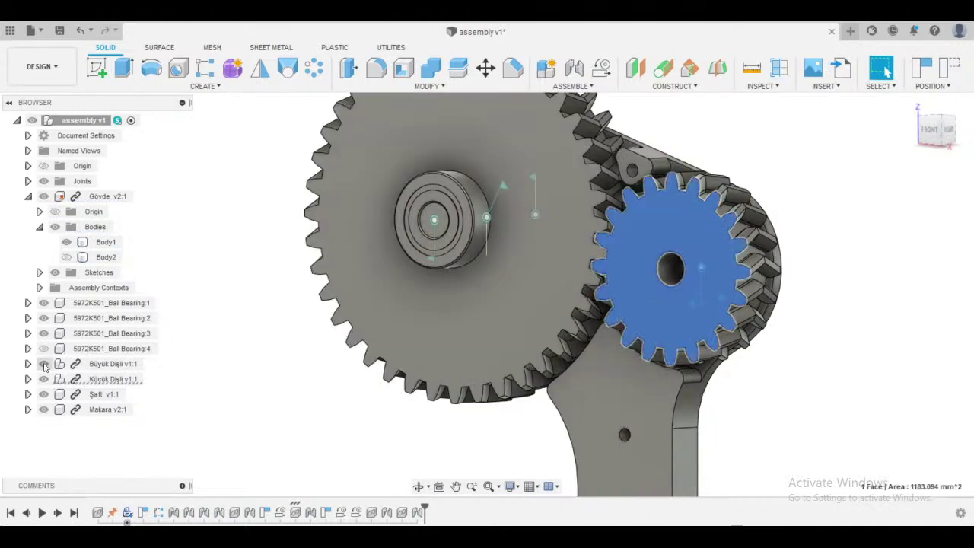
click(44, 379)
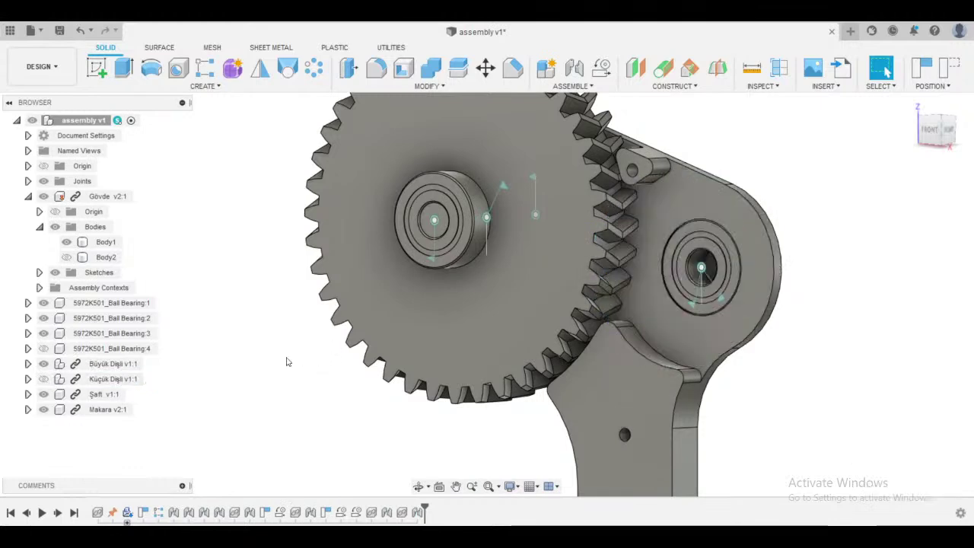
- Insert a second Şaft part from the Assembly project folder and move it clear of the gears and housing
middle_drag(285, 361, 295, 283)
click(10, 30)
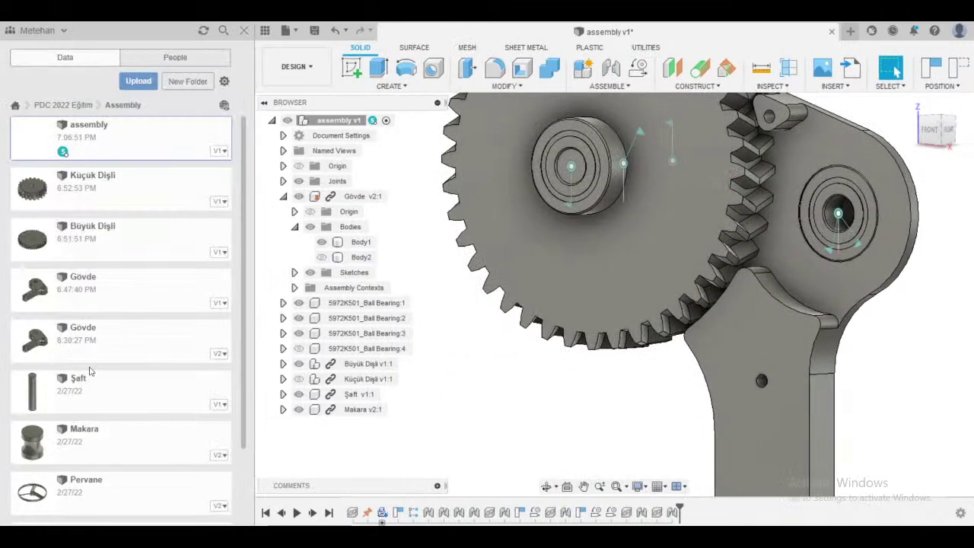
drag(91, 378, 551, 269)
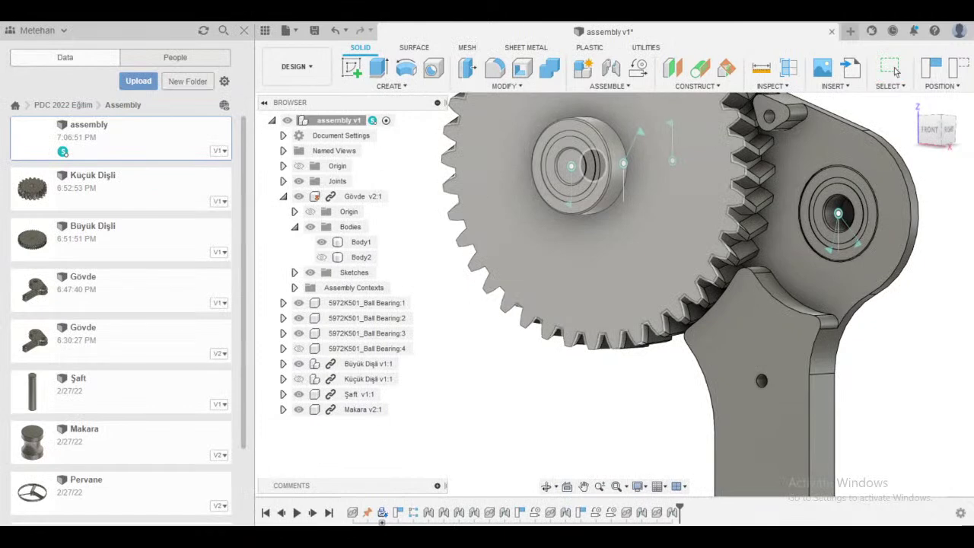
click(243, 31)
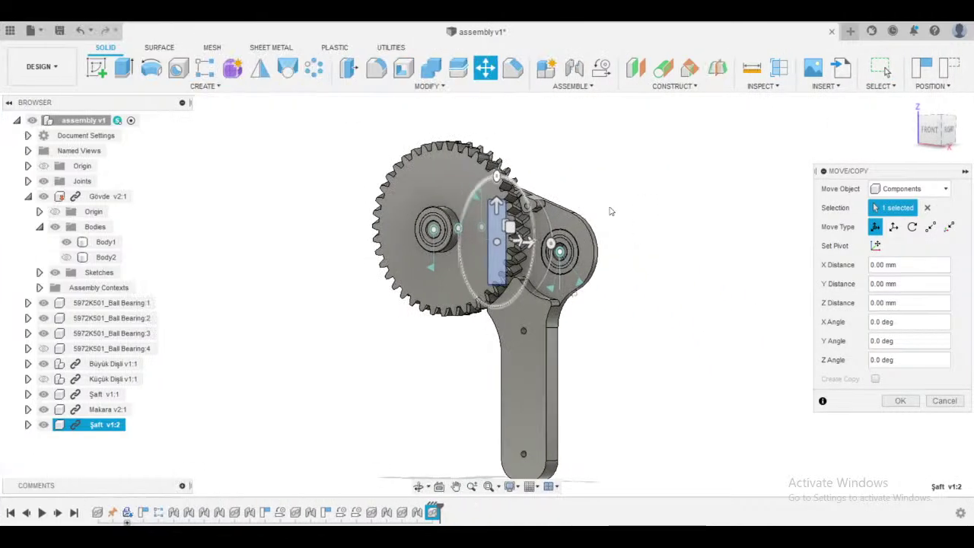
shift+middle_drag(673, 226, 647, 235)
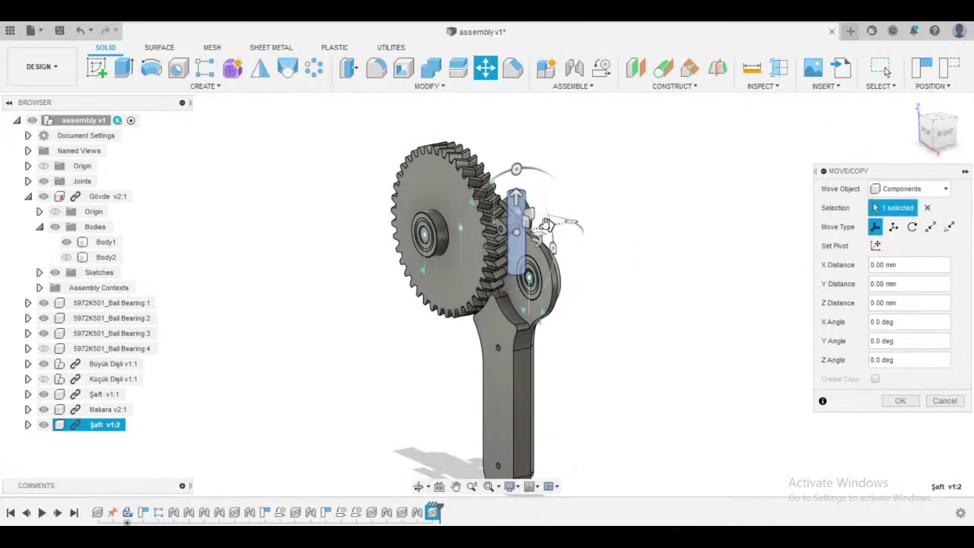
drag(551, 236, 323, 288)
click(900, 400)
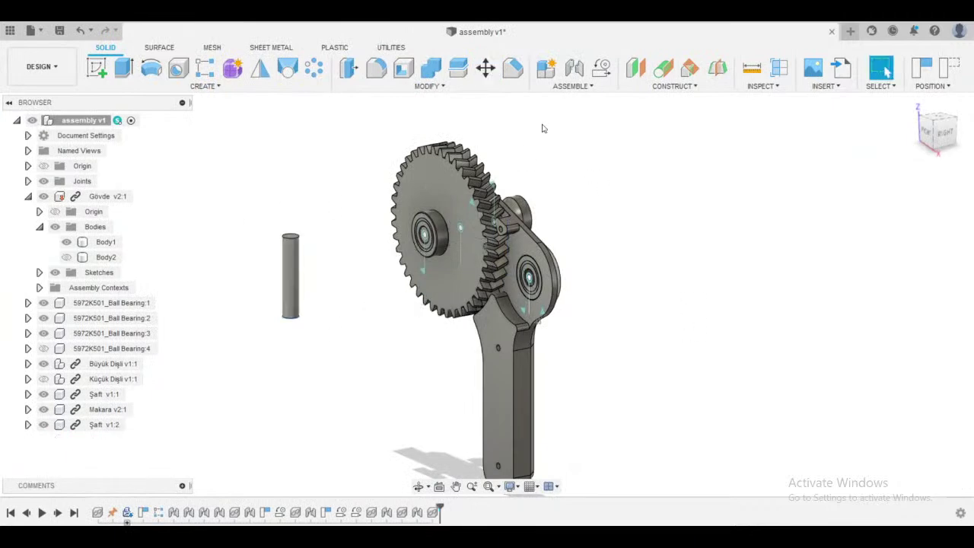
- Joint the second Şaft's end circle to the bore circle deep inside Ball Bearing:2, flipped, with zero angle and offsets
click(569, 86)
click(580, 113)
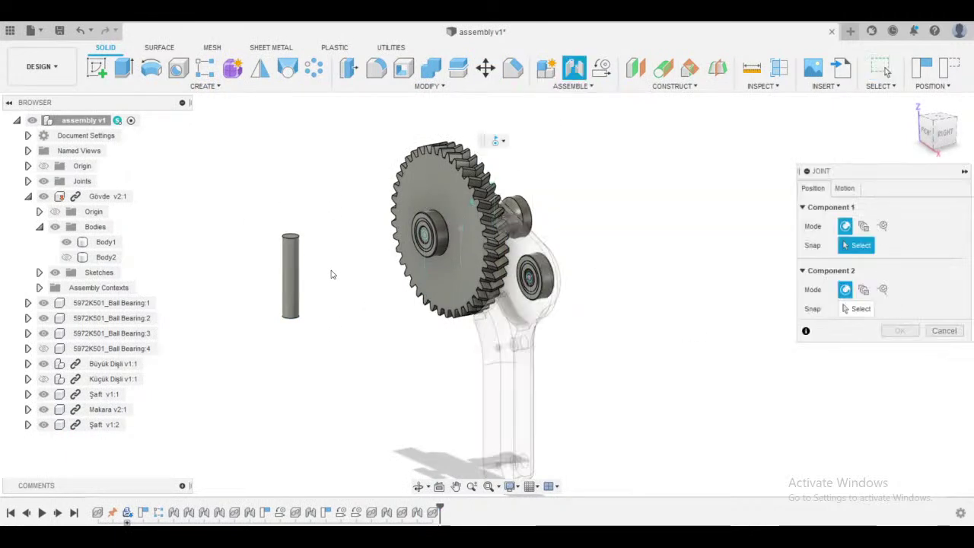
shift+middle_drag(332, 274, 370, 303)
scroll(333, 315, up, 5)
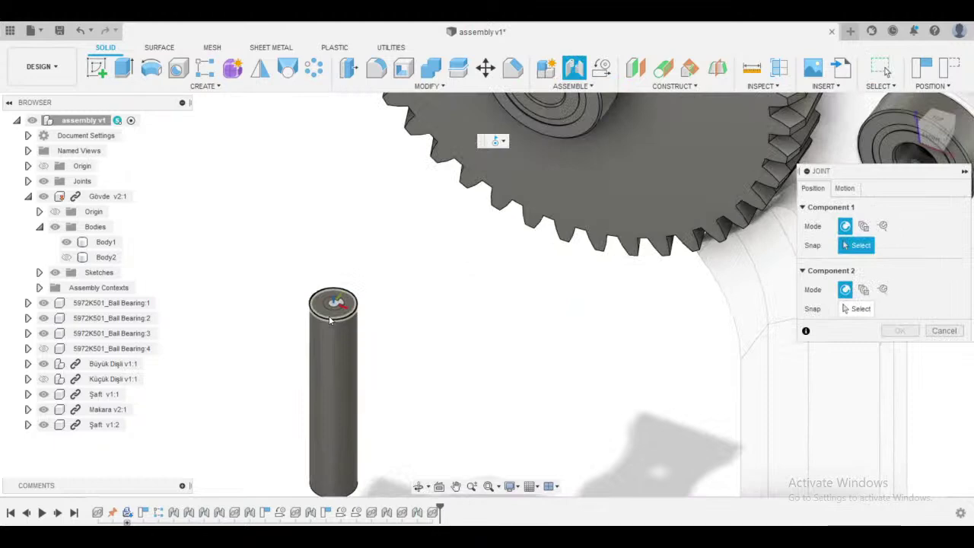
click(333, 322)
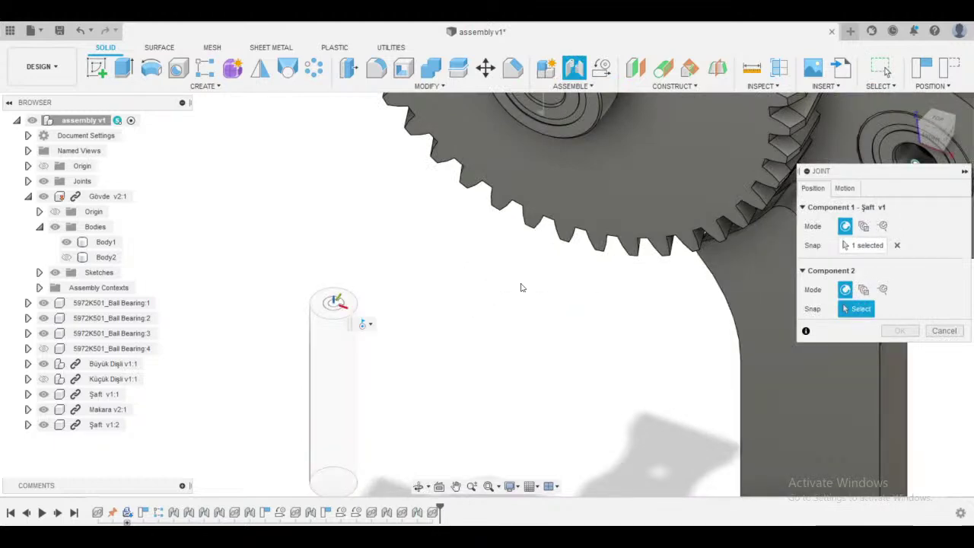
middle_drag(609, 286, 494, 277)
scroll(600, 253, up, 6)
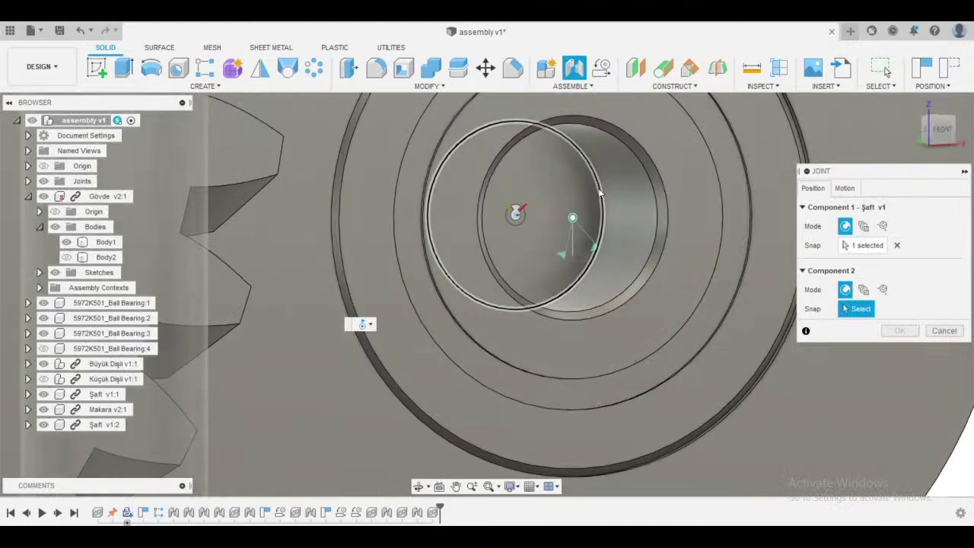
click(599, 192)
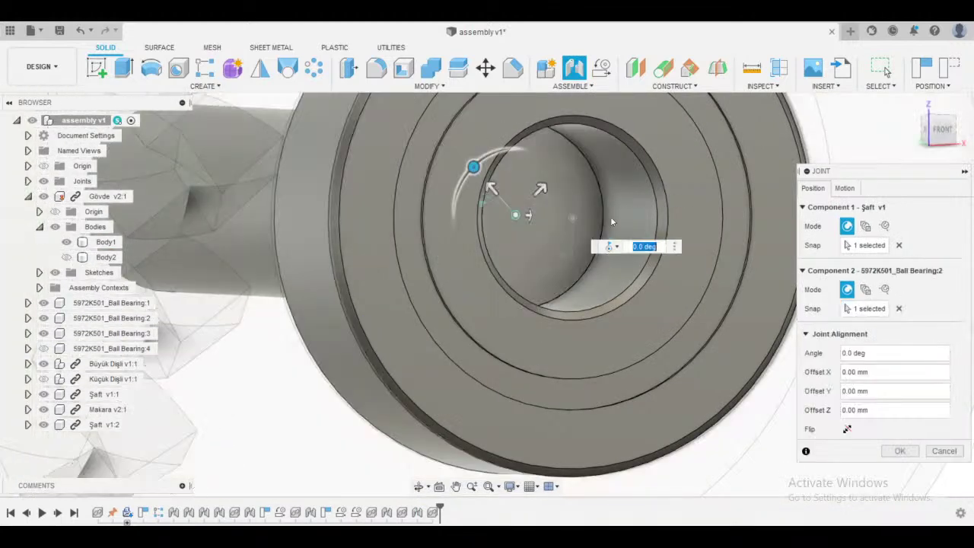
click(847, 429)
click(900, 451)
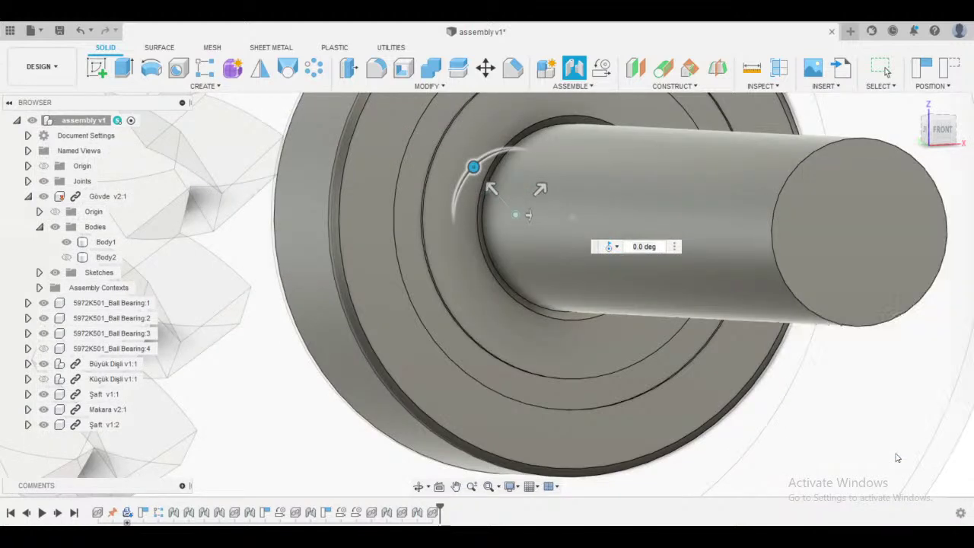
- Show the Küçük Dişli gear, Ball Bearing:4 and the Gövde housing's Body2 again
scroll(586, 394, down, 5)
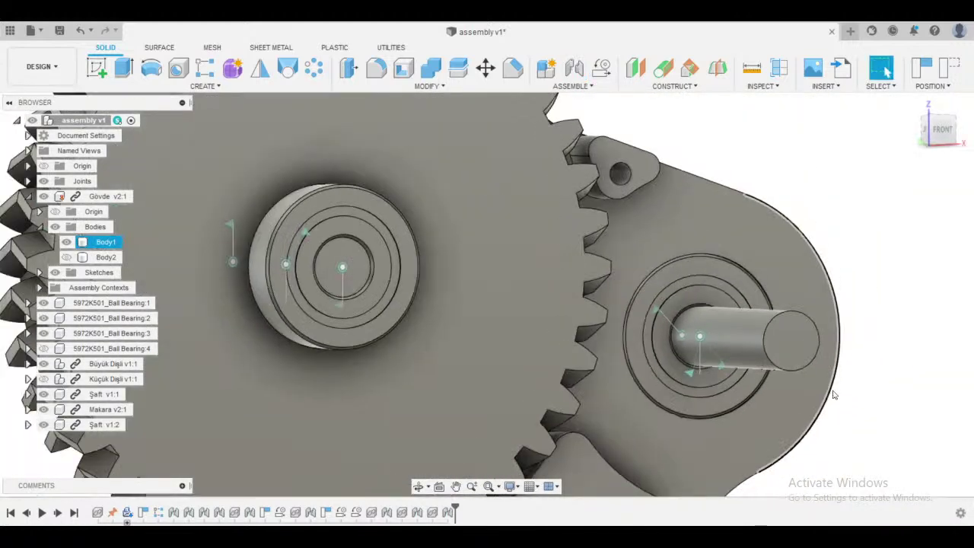
shift+middle_drag(832, 396, 854, 395)
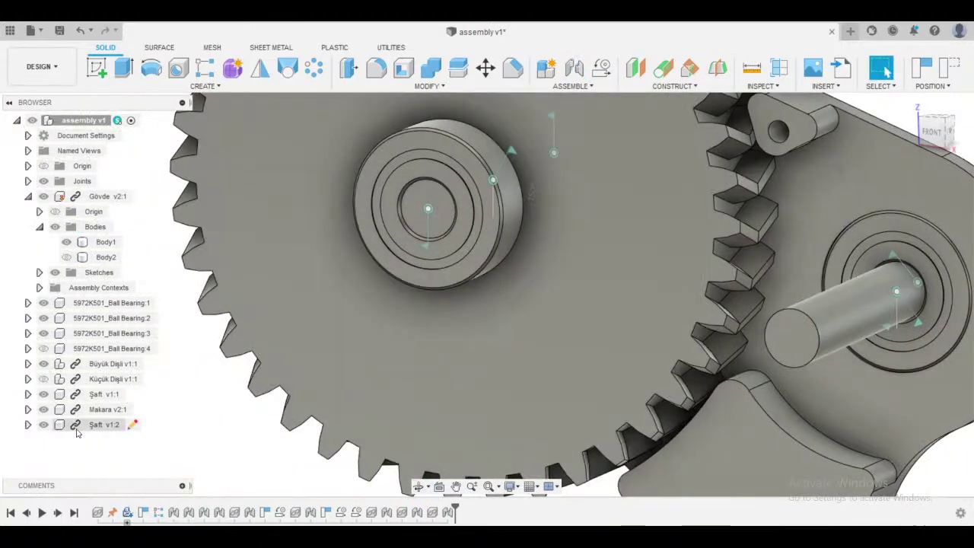
click(43, 379)
scroll(221, 428, down, 1)
scroll(222, 428, down, 2)
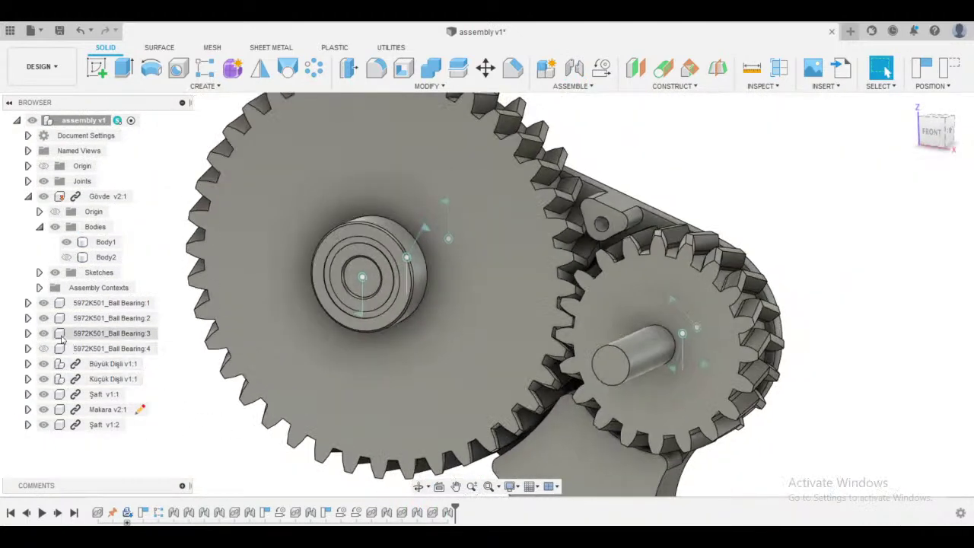
click(67, 257)
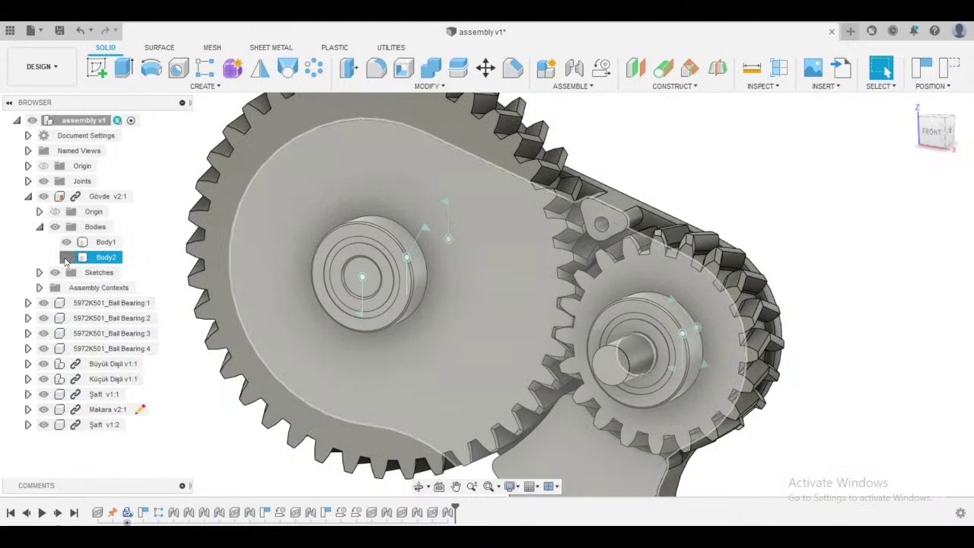
scroll(866, 348, down, 5)
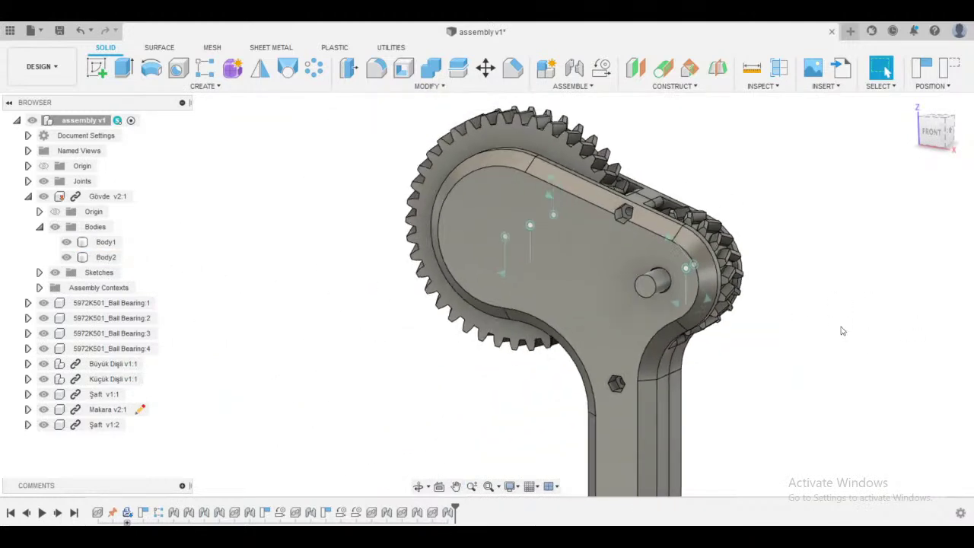
- Insert the Yuva component from the project's Assembly folder into the assembly
middle_drag(880, 363, 751, 296)
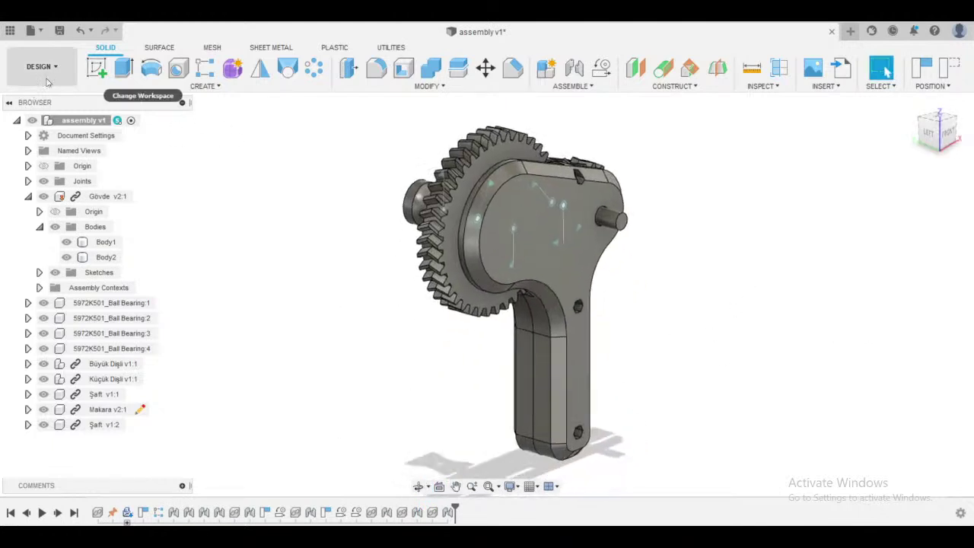
click(10, 30)
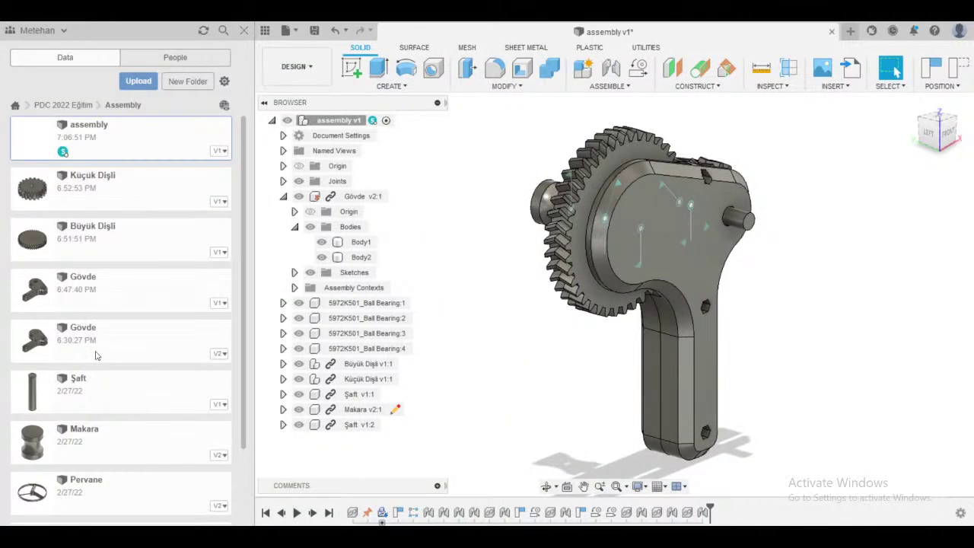
scroll(104, 374, down, 1)
scroll(103, 373, down, 2)
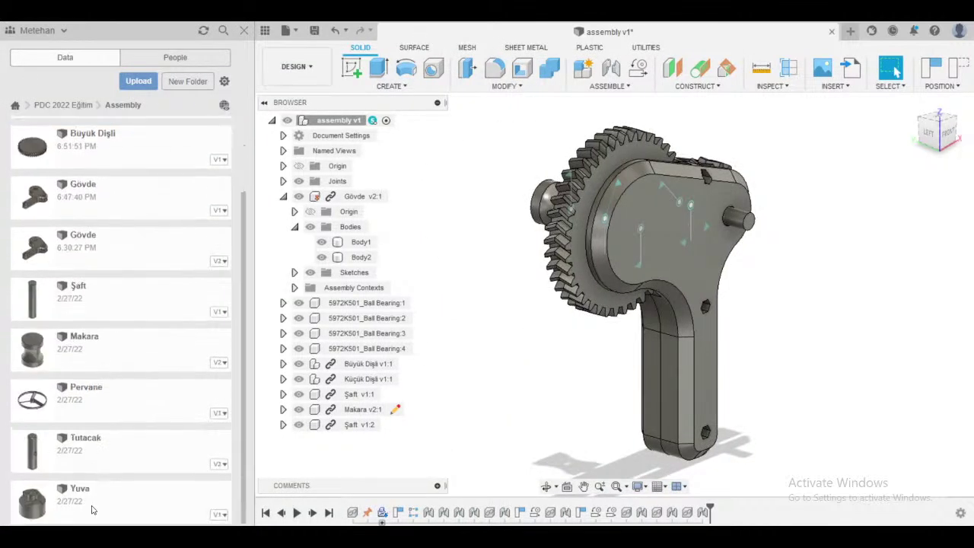
drag(85, 501, 808, 257)
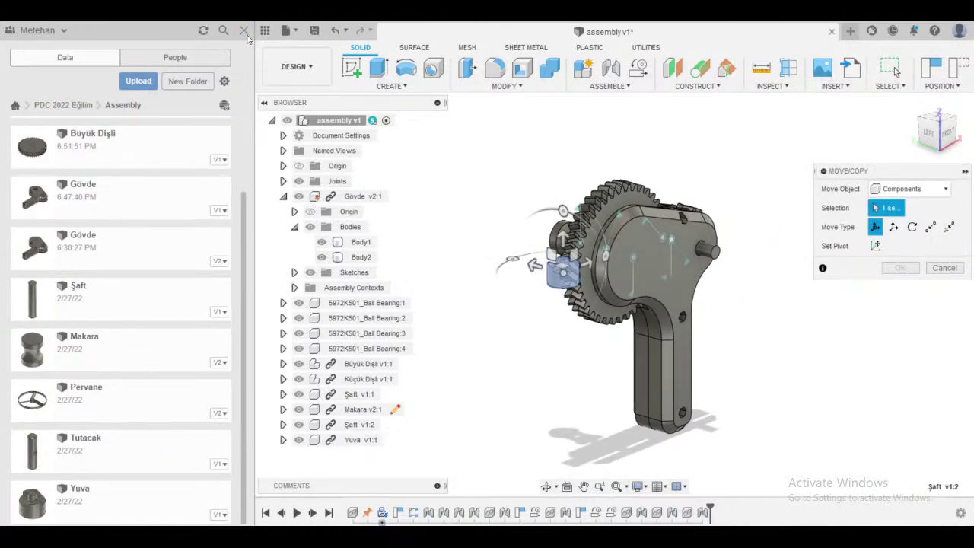
- Move the inserted Yuva component -230 mm along Y, clear of the gearbox body
click(244, 32)
drag(406, 264, 705, 343)
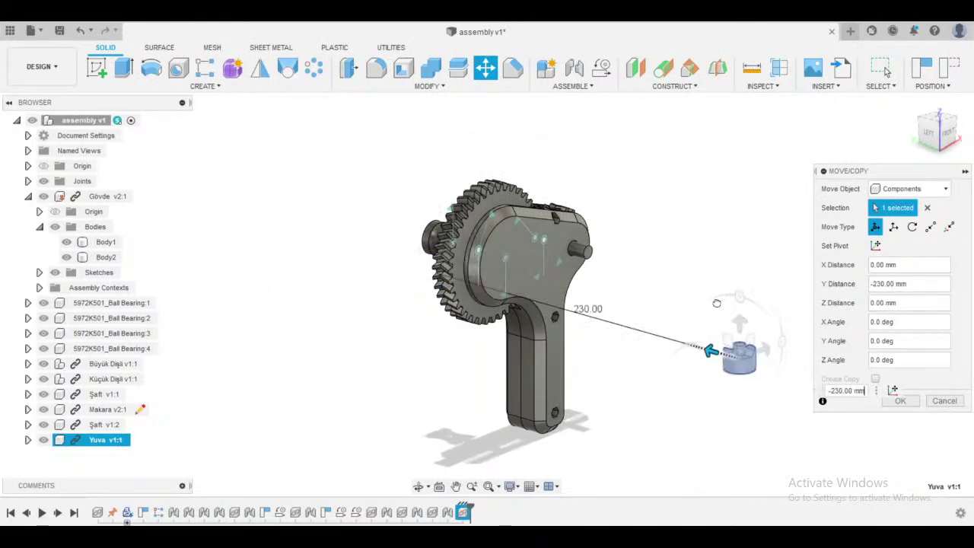
click(900, 399)
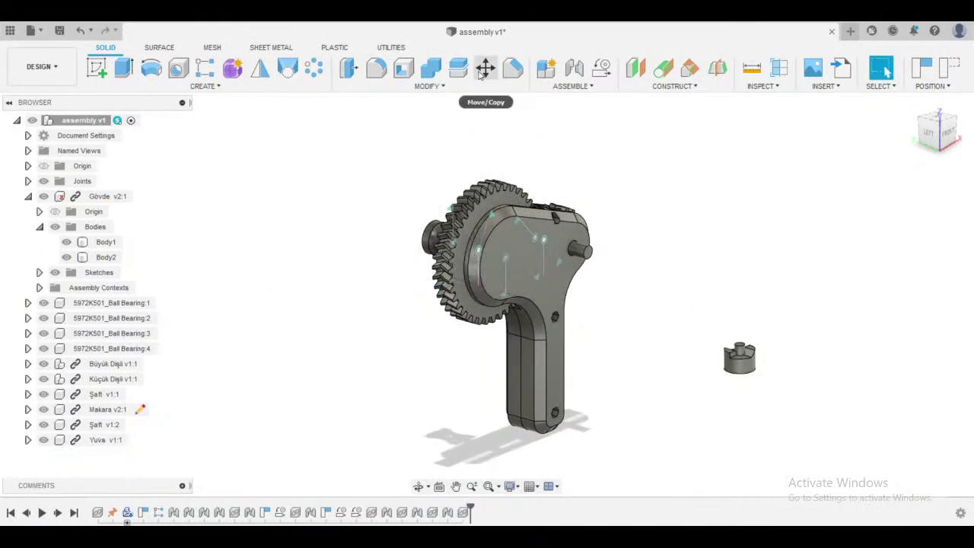
- Start a joint using the circular edge at the inner end of Yuva's base hole as the first component's snap
click(571, 86)
scroll(759, 313, up, 2)
scroll(759, 313, up, 1)
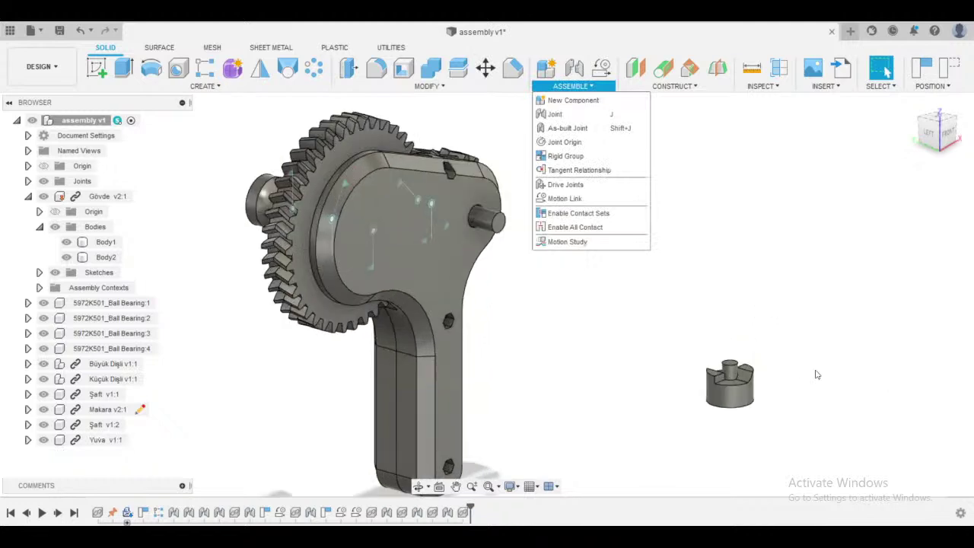
click(555, 113)
shift+middle_drag(710, 425, 684, 363)
scroll(587, 356, up, 6)
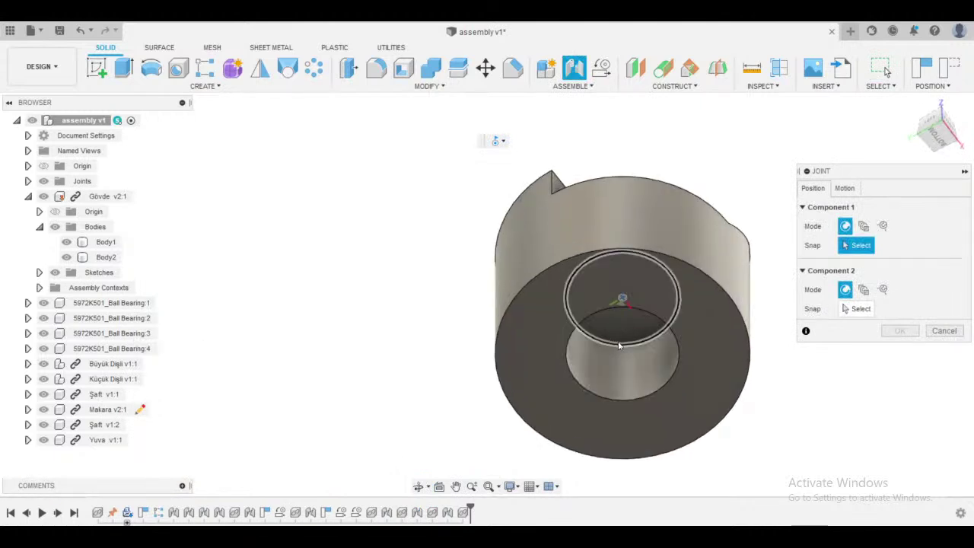
click(618, 341)
- Use the circular edge on the protruding shaft's free end as the second snap and create the Yuva joint
scroll(376, 291, down, 1)
scroll(376, 291, down, 1)
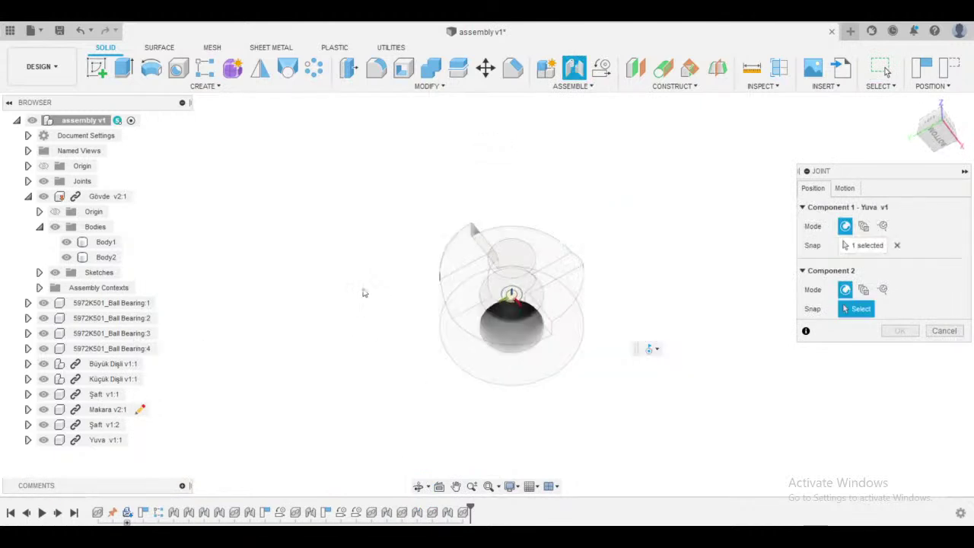
shift+middle_drag(363, 291, 563, 511)
scroll(369, 363, down, 2)
middle_drag(422, 328, 505, 407)
scroll(448, 391, up, 2)
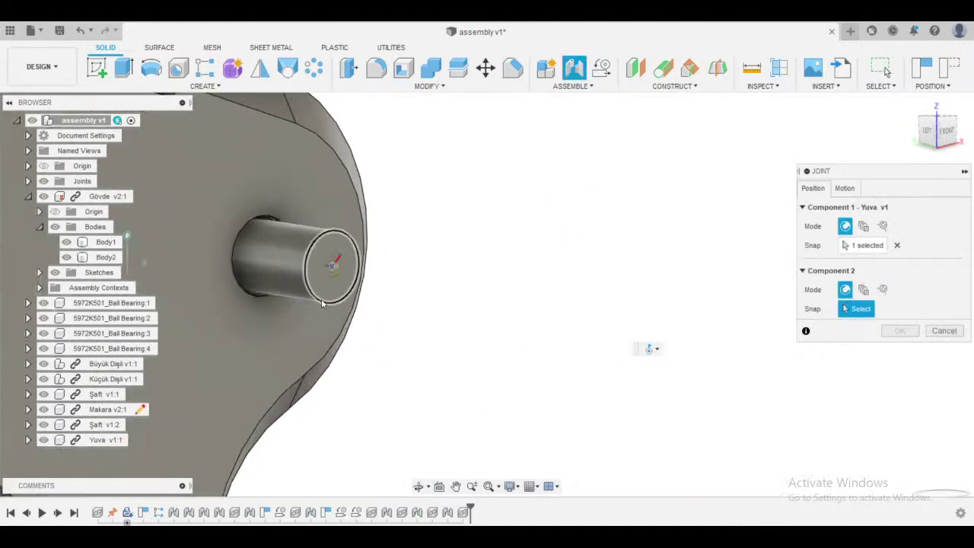
click(363, 306)
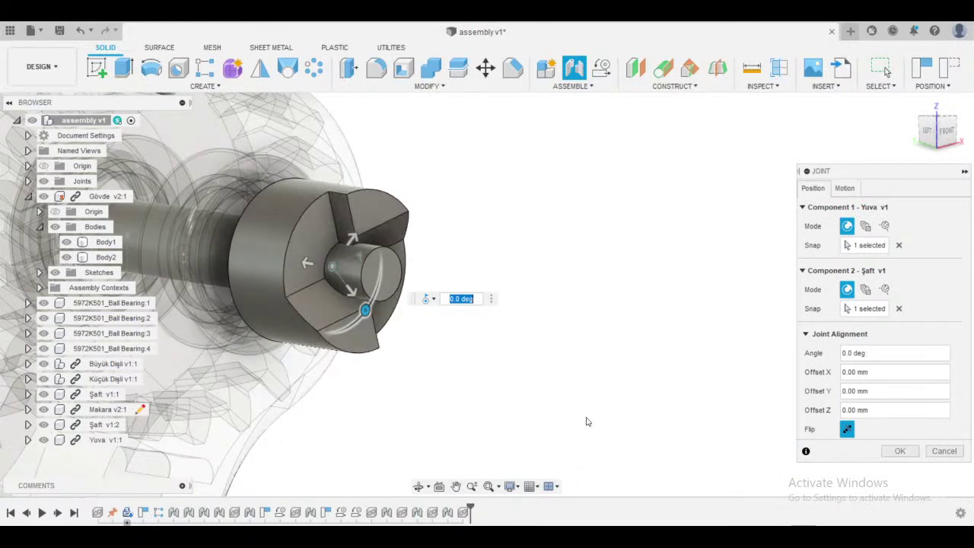
click(901, 451)
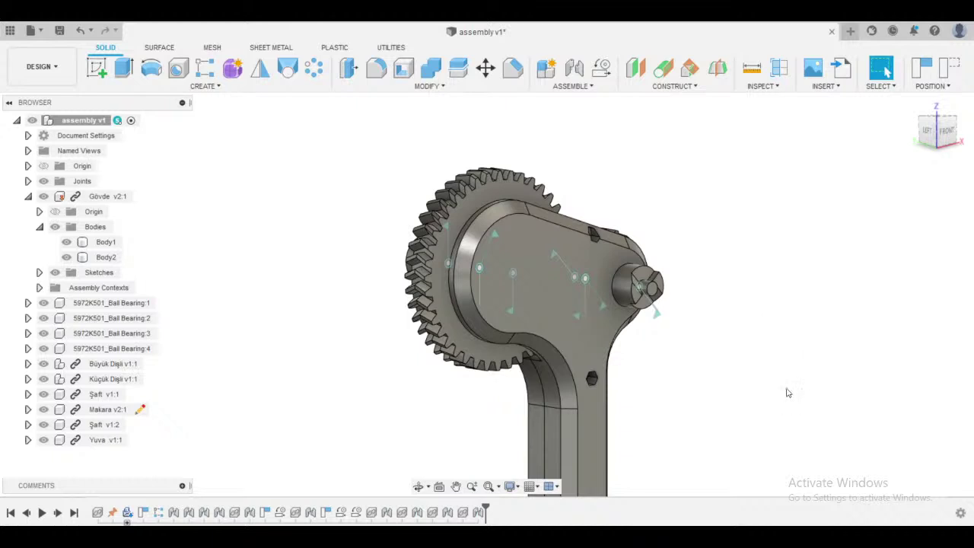
- Insert the Pervane propeller component from the Assembly folder into the assembly
scroll(788, 393, down, 2)
middle_drag(800, 395, 691, 318)
scroll(740, 315, down, 2)
click(10, 30)
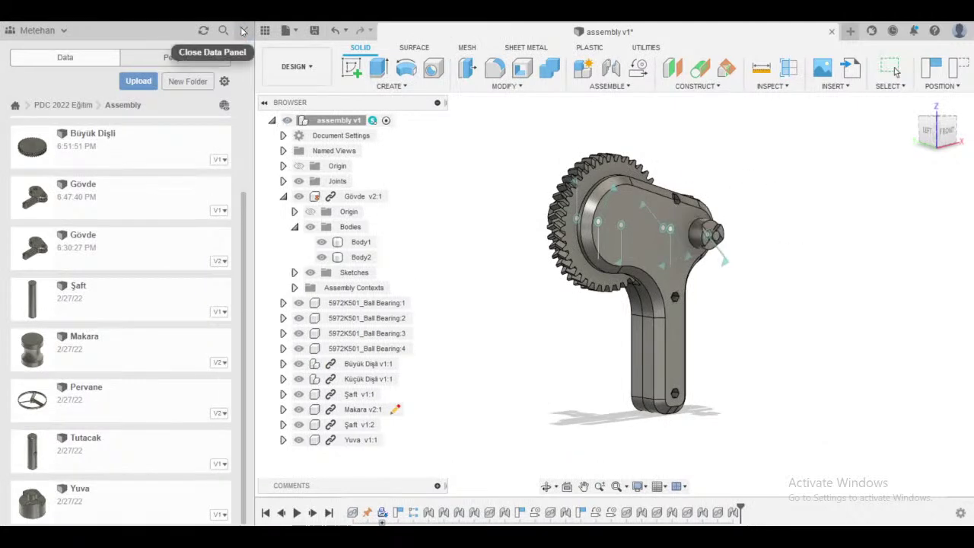
click(243, 30)
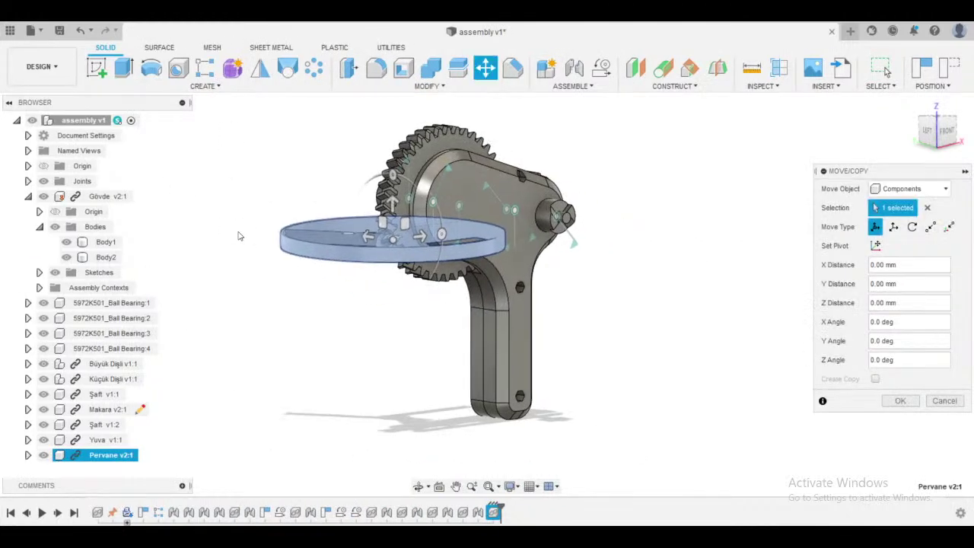
- Move the Pervane propeller sideways until it stands clear of the gearbox and confirm its position
shift+middle_drag(651, 360, 675, 380)
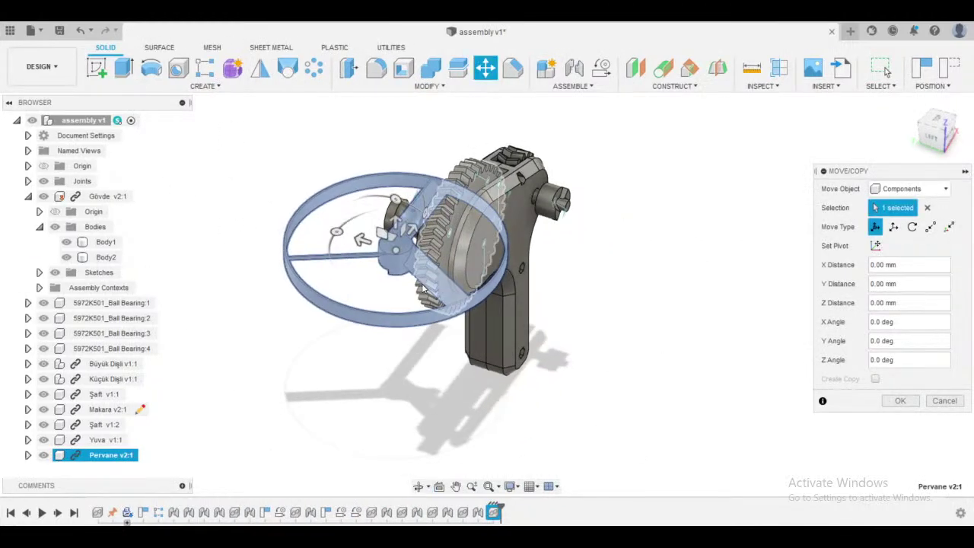
drag(350, 234, 724, 259)
middle_drag(706, 215, 588, 151)
click(901, 403)
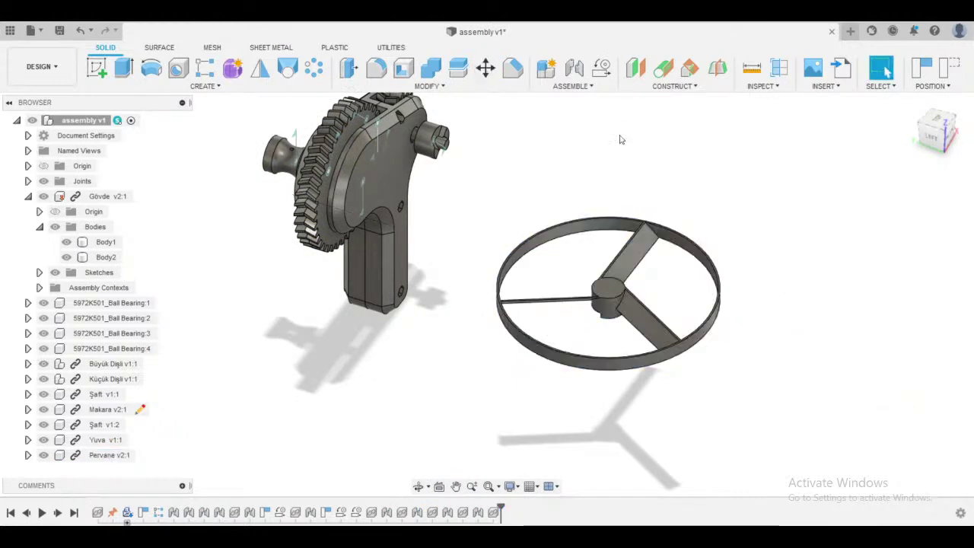
- Start a new joint and set both components to the mode that aligns by two planes
click(563, 86)
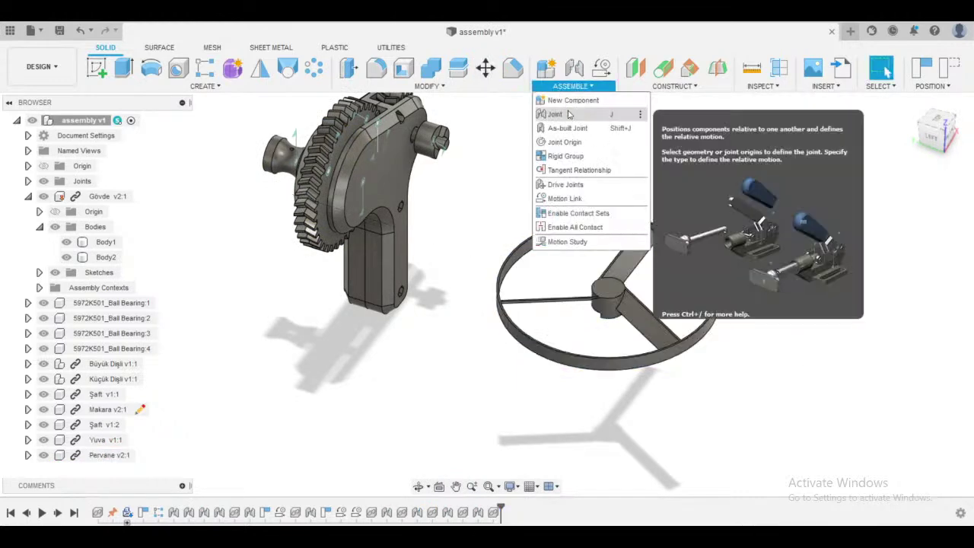
click(561, 114)
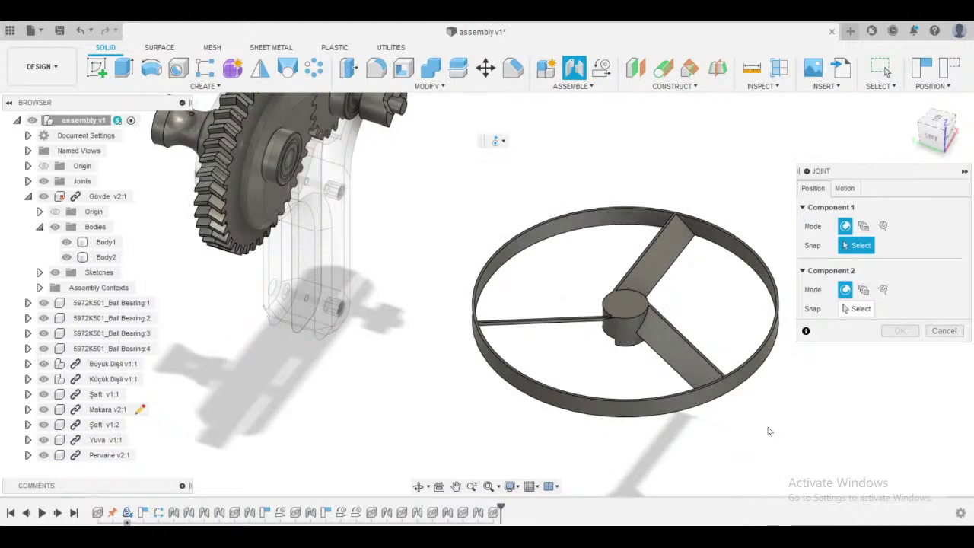
click(865, 226)
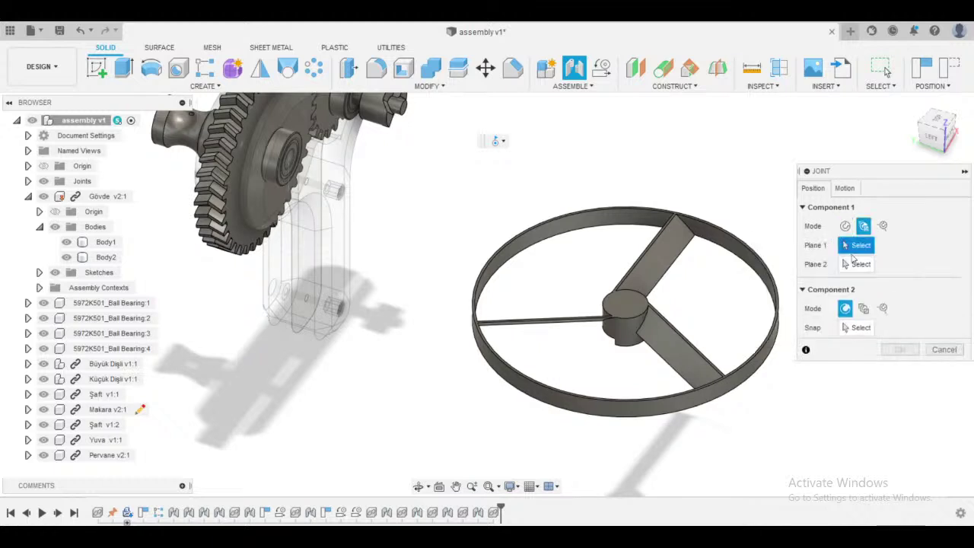
click(863, 308)
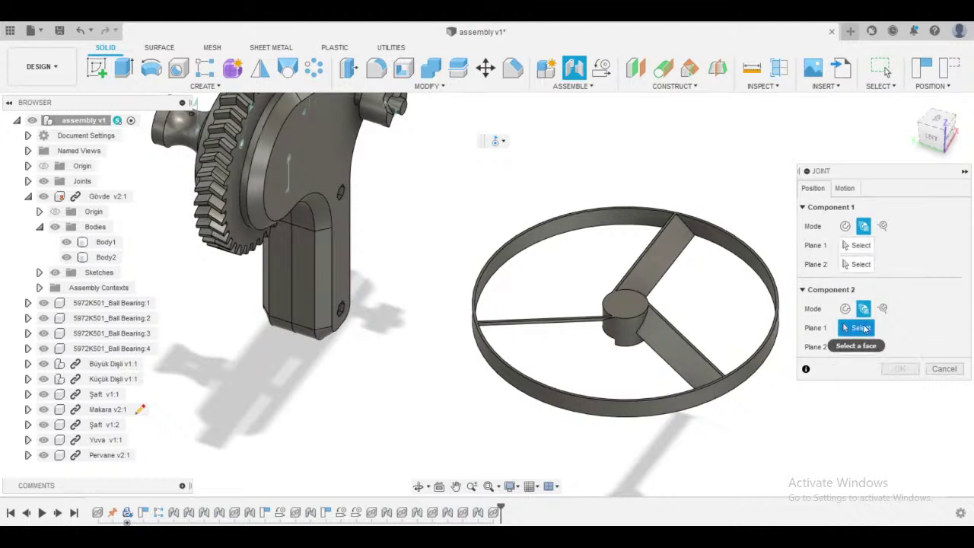
middle_drag(550, 120, 579, 242)
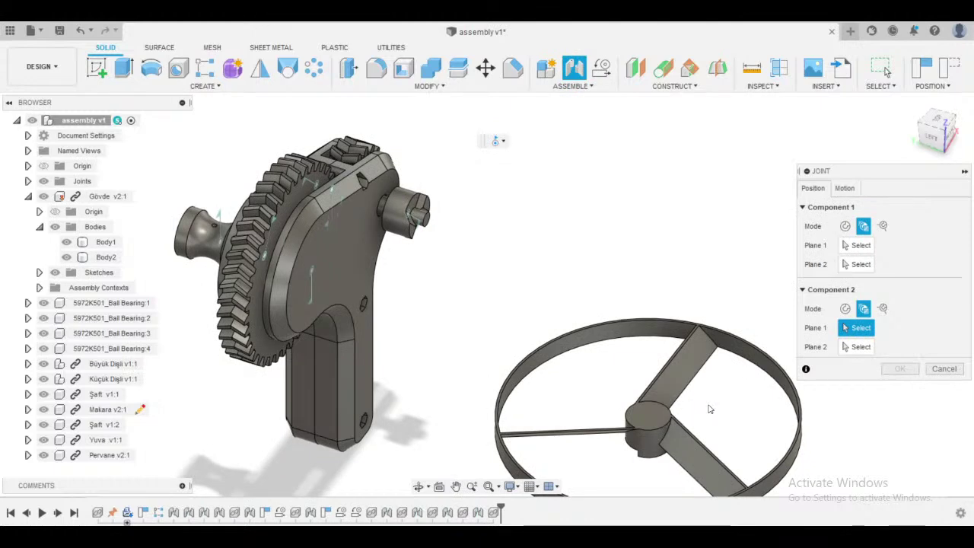
click(862, 308)
- Select the end face of Yuva's central pin and the adjacent slot face as Component 2's two planes
scroll(586, 251, up, 3)
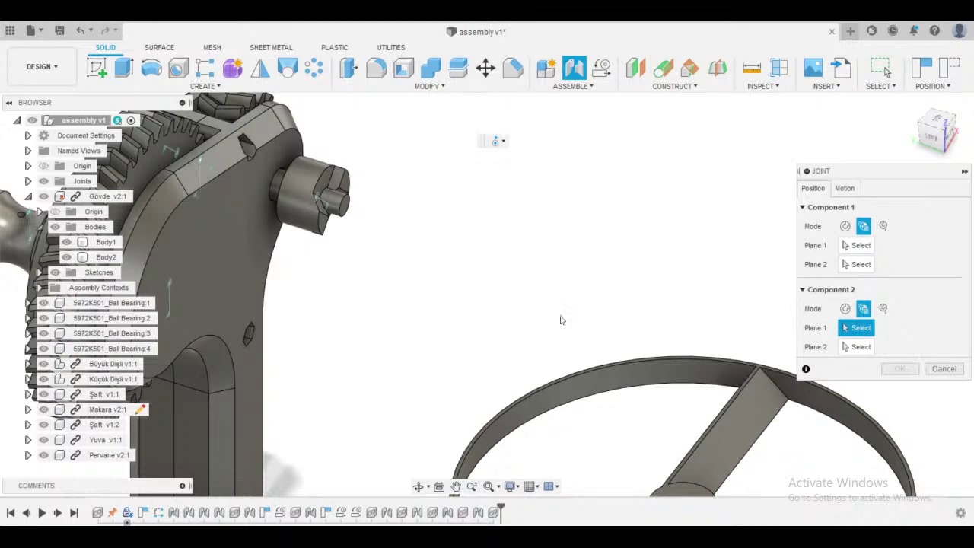
shift+middle_drag(496, 273, 434, 248)
scroll(609, 228, up, 5)
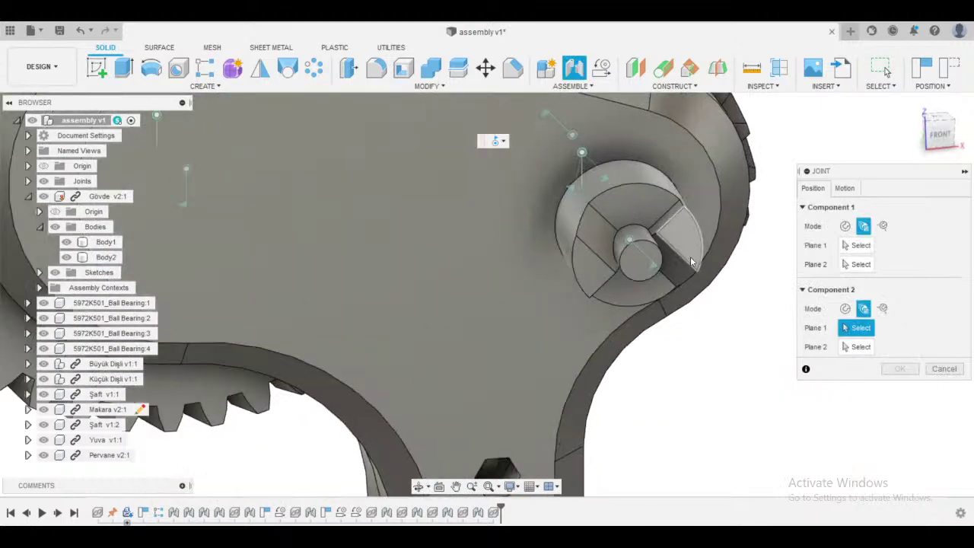
shift+middle_drag(763, 426, 753, 464)
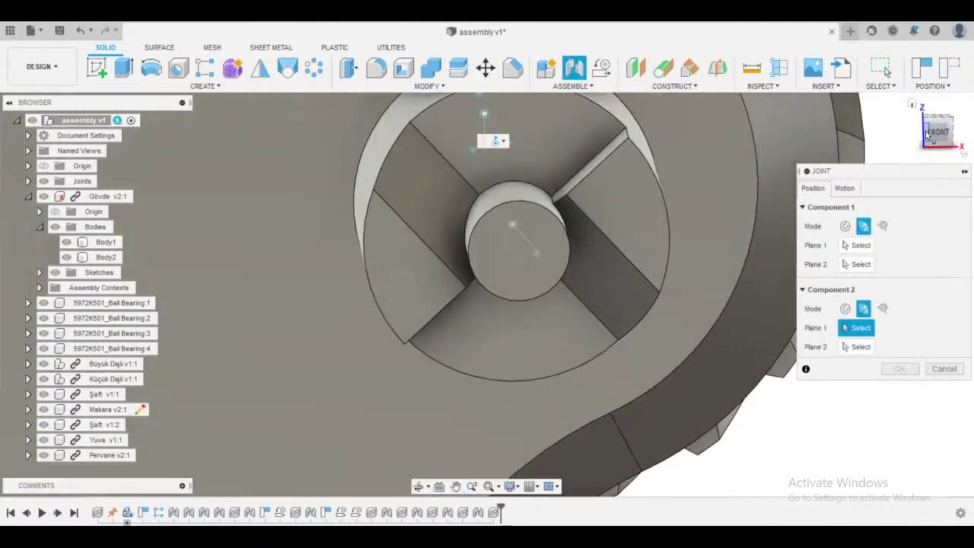
click(936, 135)
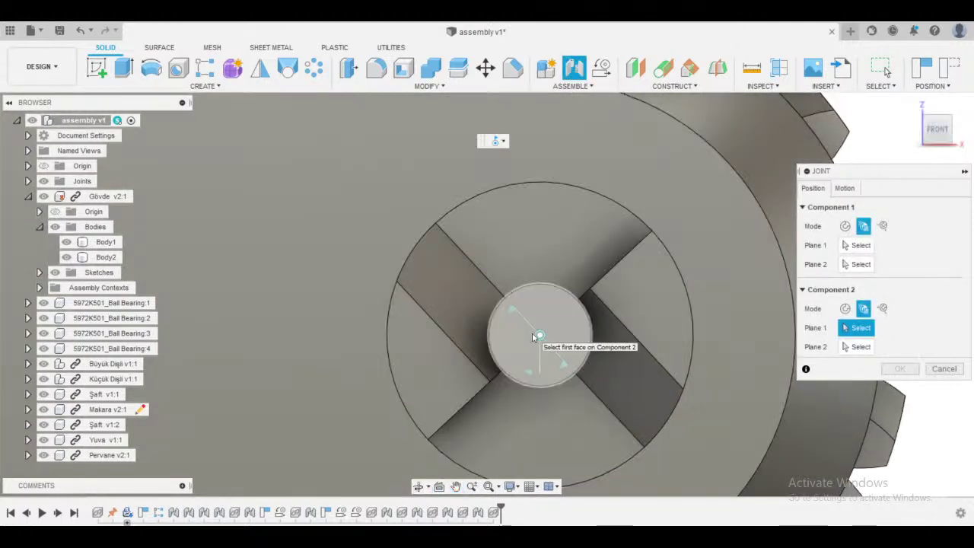
click(532, 337)
click(618, 362)
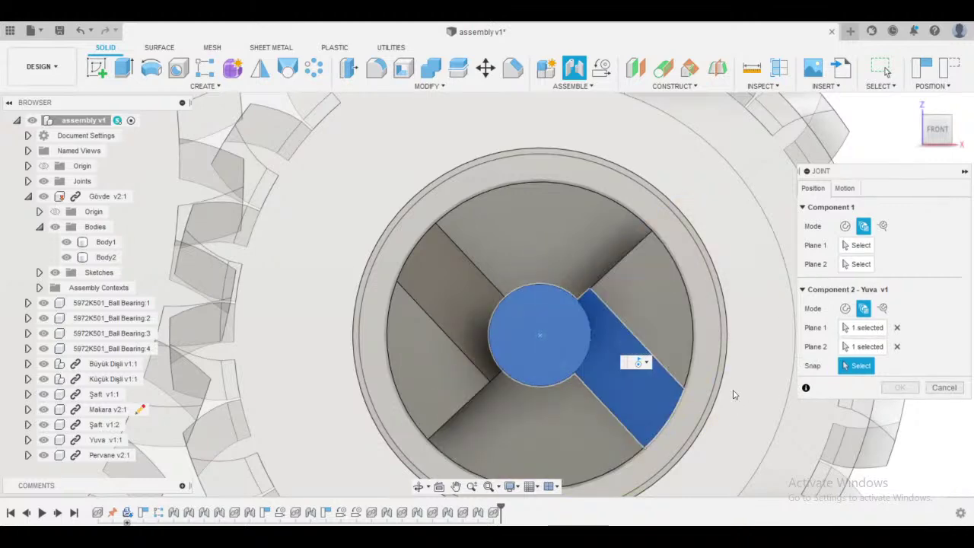
- Pick a snap point on Yuva for Component 2 of the joint
shift+middle_drag(733, 391, 729, 372)
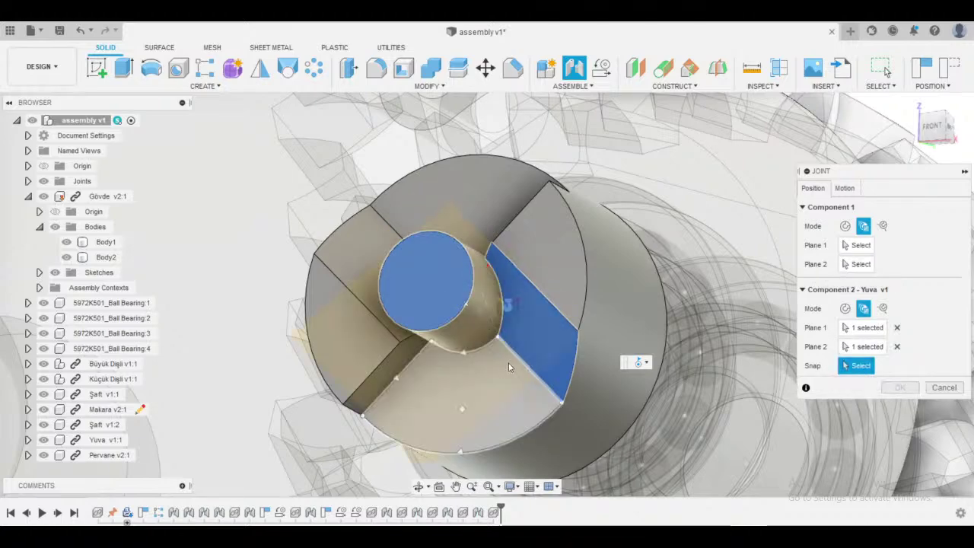
shift+middle_drag(508, 362, 481, 347)
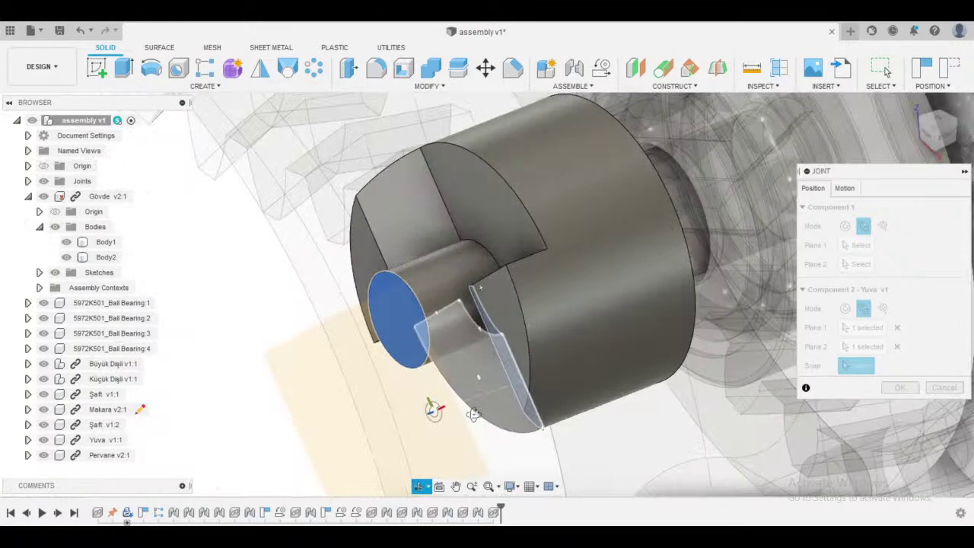
click(445, 302)
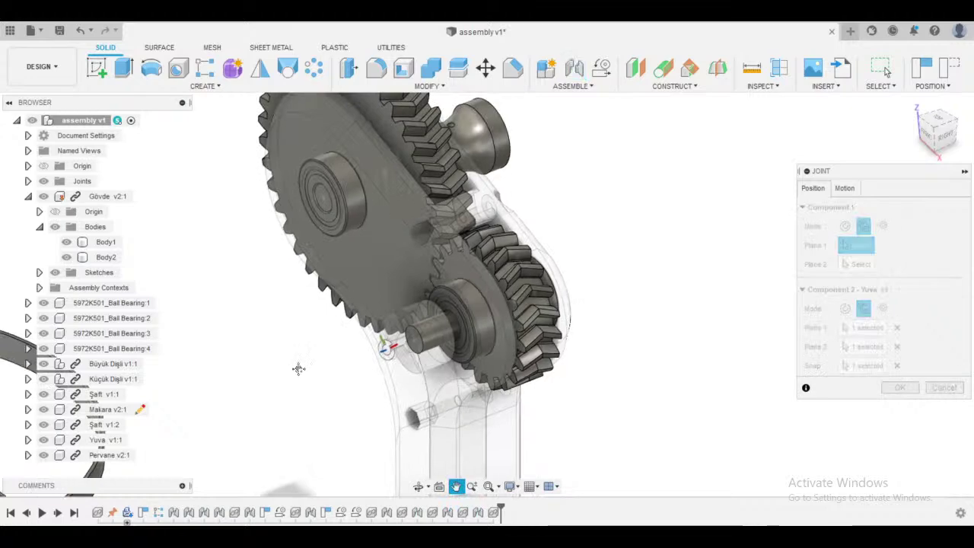
- Select the round pocket face and a slot face on Pervane's hub as Component 1's planes, and pick its snap point
shift+middle_drag(366, 351, 368, 435)
scroll(620, 144, up, 6)
middle_drag(593, 157, 499, 300)
click(488, 268)
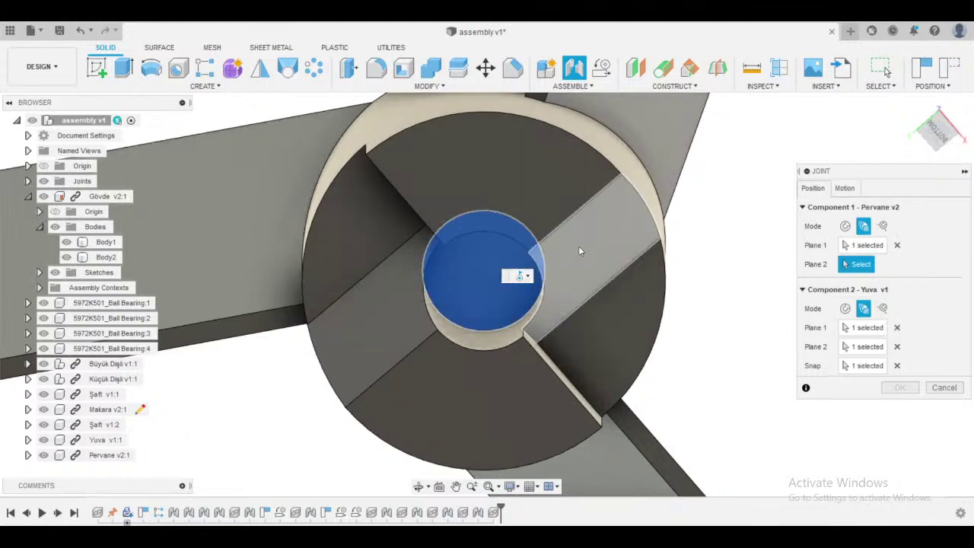
click(490, 341)
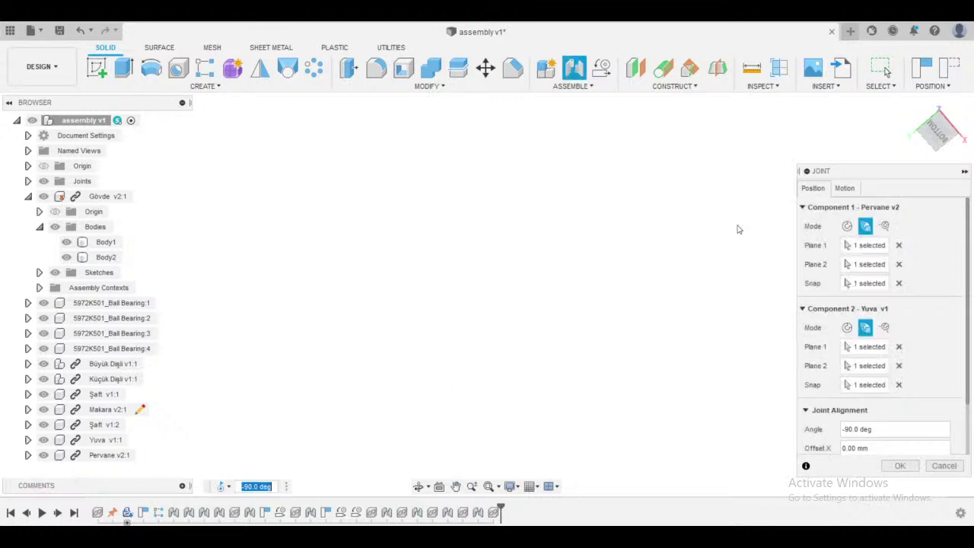
- Inspect how Pervane is positioned against Yuva and clear the snap points of both components
drag(943, 122, 935, 131)
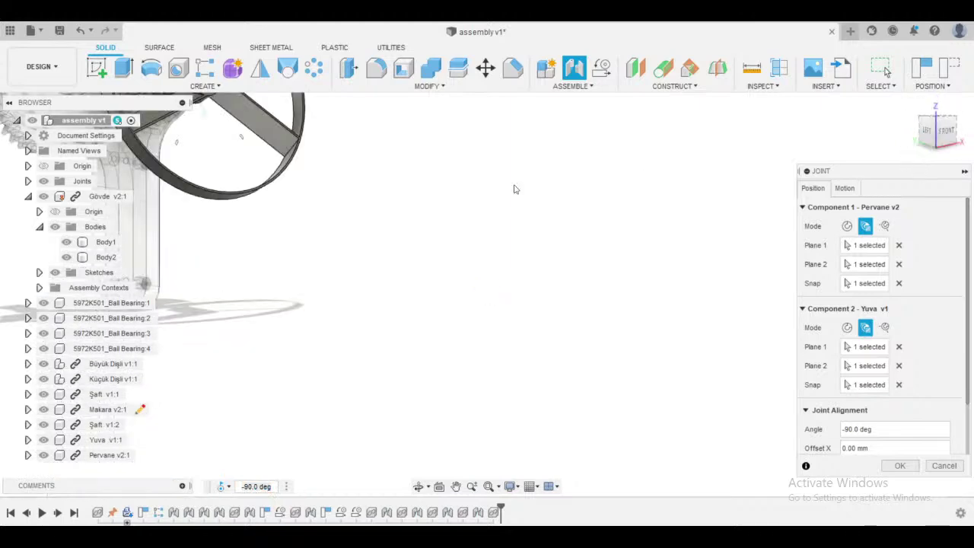
middle_drag(515, 190, 609, 378)
scroll(608, 378, up, 3)
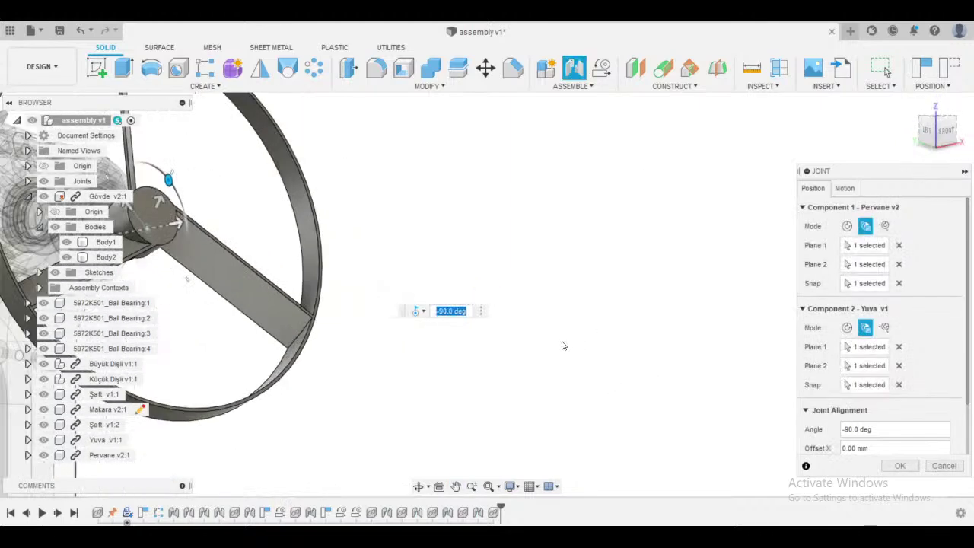
shift+middle_drag(563, 346, 621, 353)
click(895, 387)
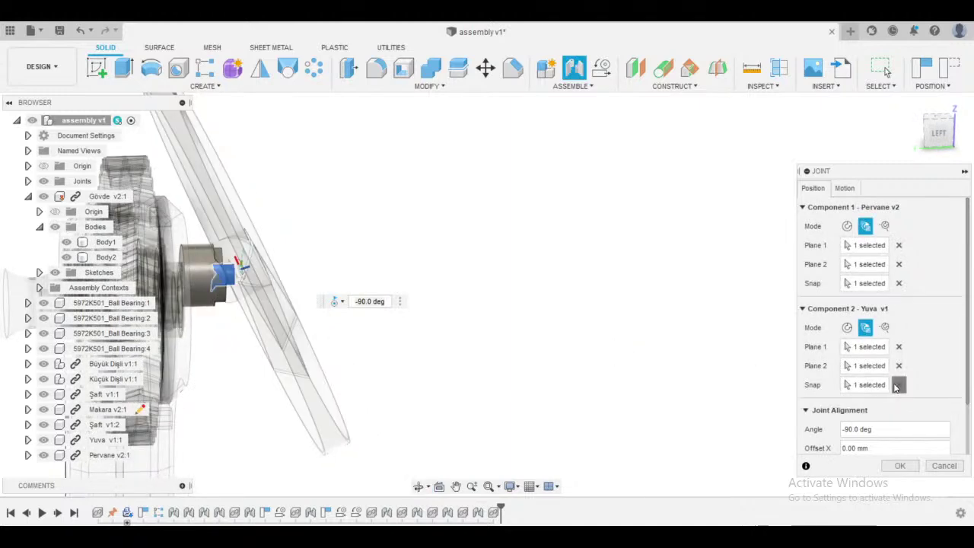
click(898, 385)
click(897, 284)
- Pick a snap point for Component 2 near the inner corner of Yuva's selected slot face
shift+middle_drag(630, 271, 500, 246)
middle_drag(533, 183, 458, 331)
scroll(457, 330, up, 3)
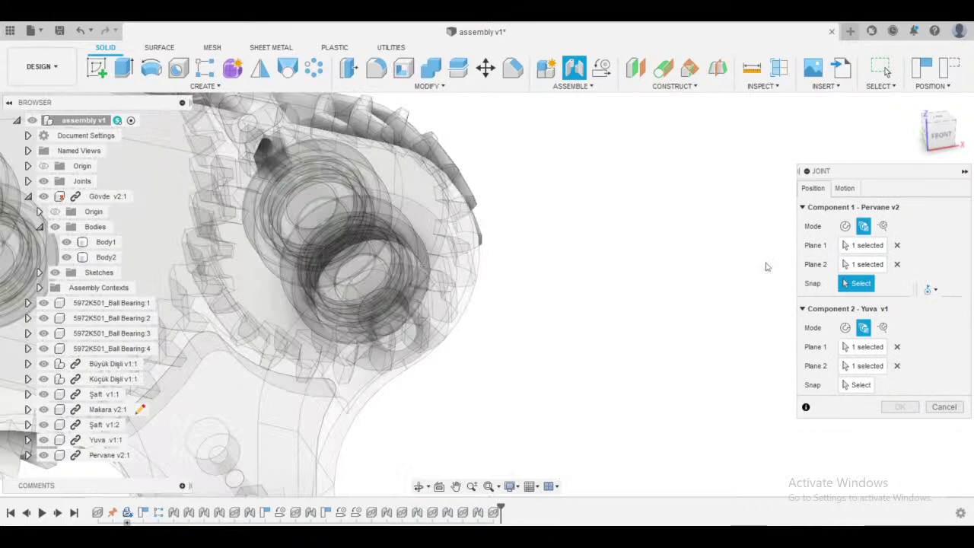
click(858, 385)
scroll(430, 370, up, 3)
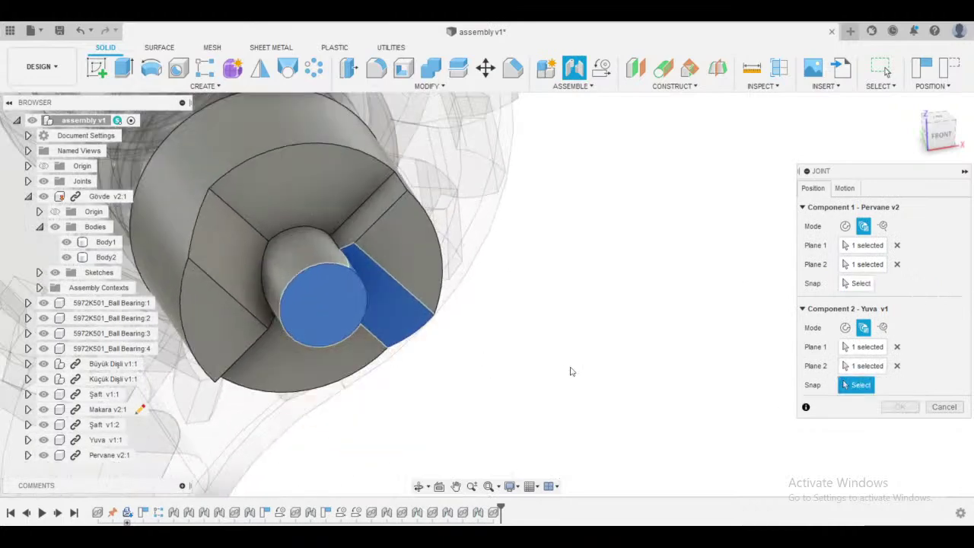
scroll(565, 312, up, 2)
shift+middle_drag(635, 346, 705, 509)
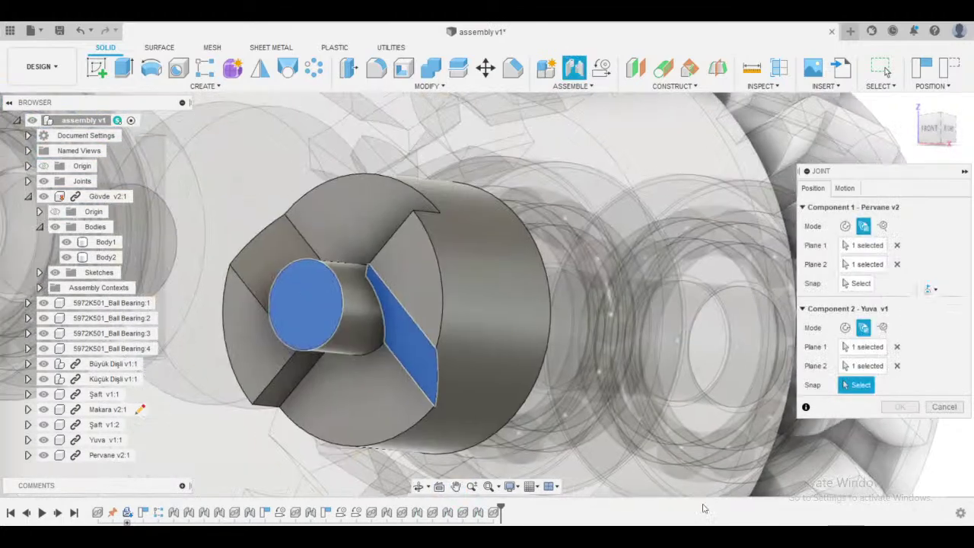
scroll(327, 370, up, 3)
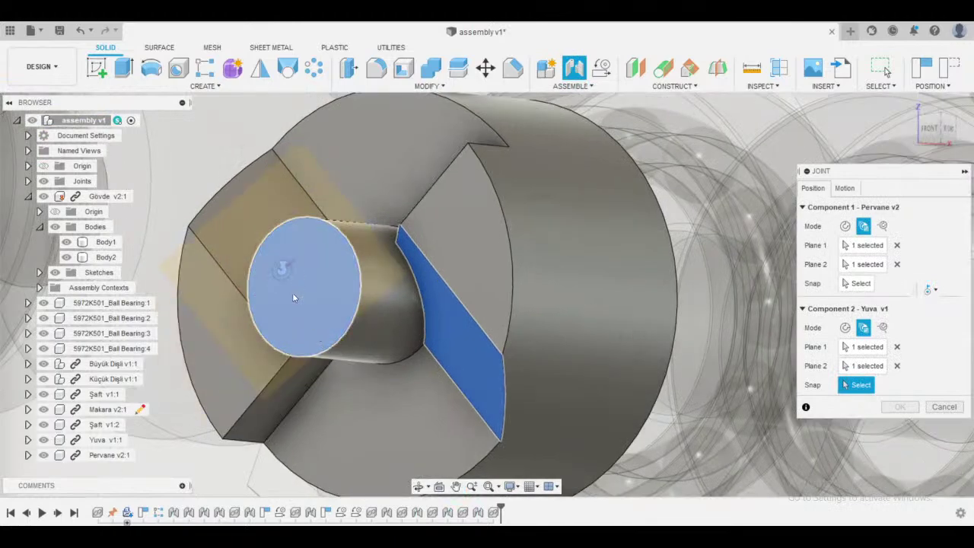
click(333, 329)
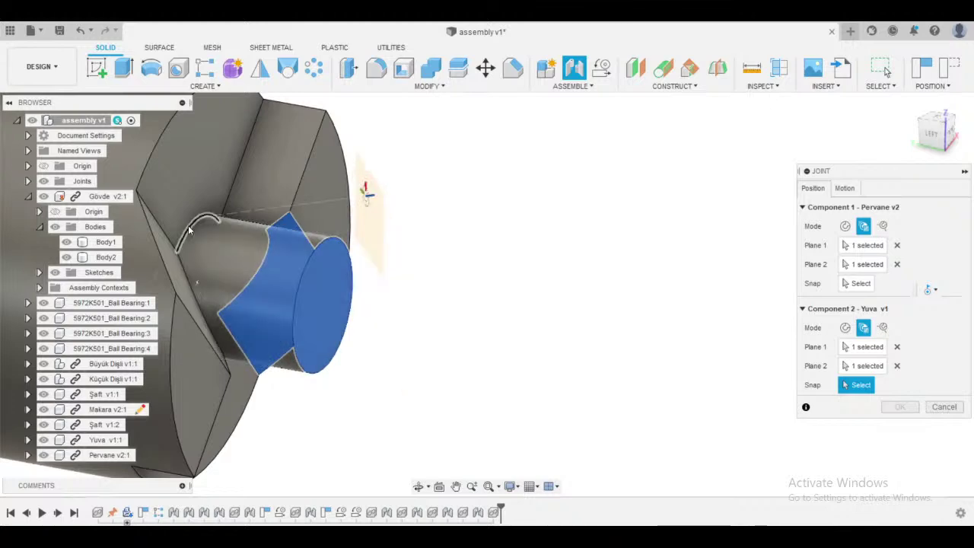
shift+middle_drag(747, 305, 584, 240)
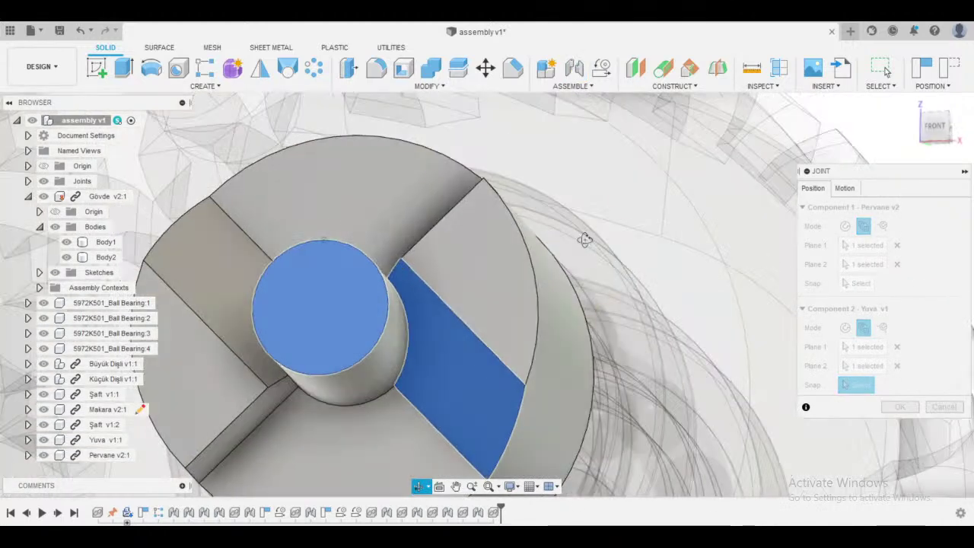
click(414, 268)
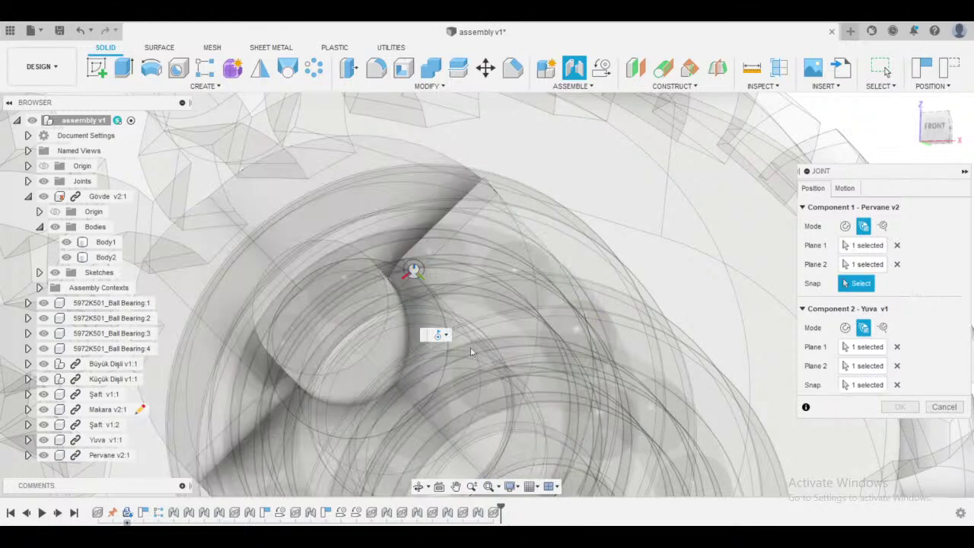
- Pick a snap point for Component 1 on Pervane's hub, at the rim of the round pocket beside the selected slot face
scroll(471, 351, down, 5)
middle_drag(541, 335, 536, 125)
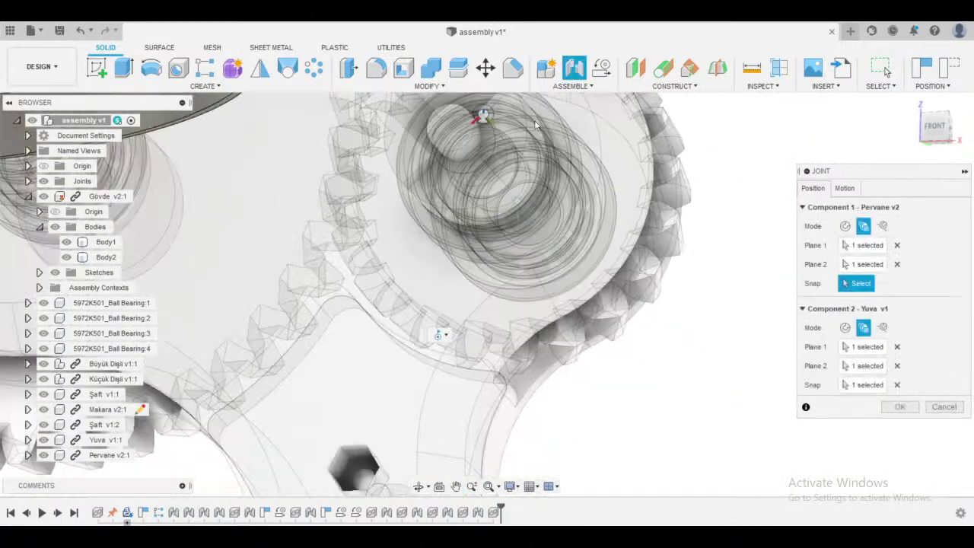
scroll(607, 339, down, 3)
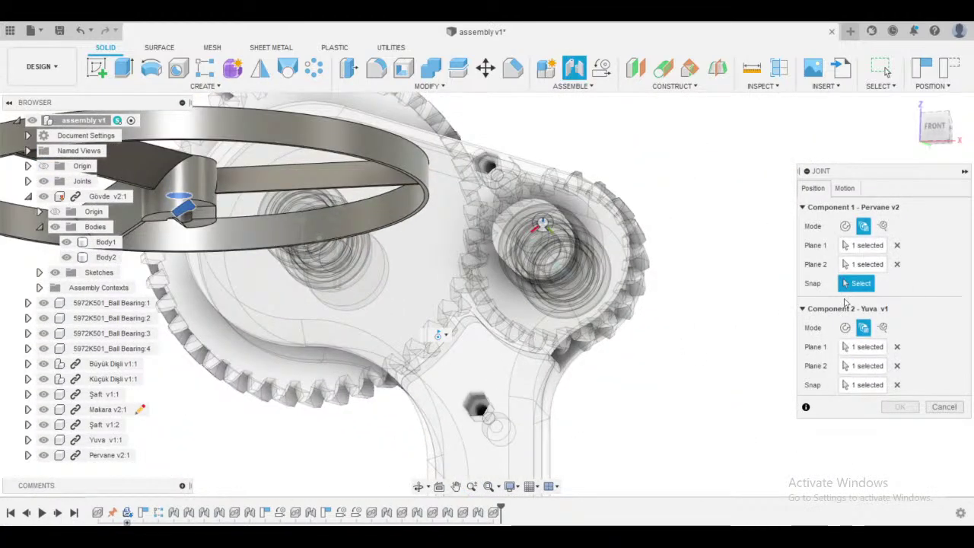
middle_drag(530, 376, 544, 450)
shift+middle_drag(253, 378, 350, 460)
scroll(403, 137, up, 4)
scroll(401, 142, up, 3)
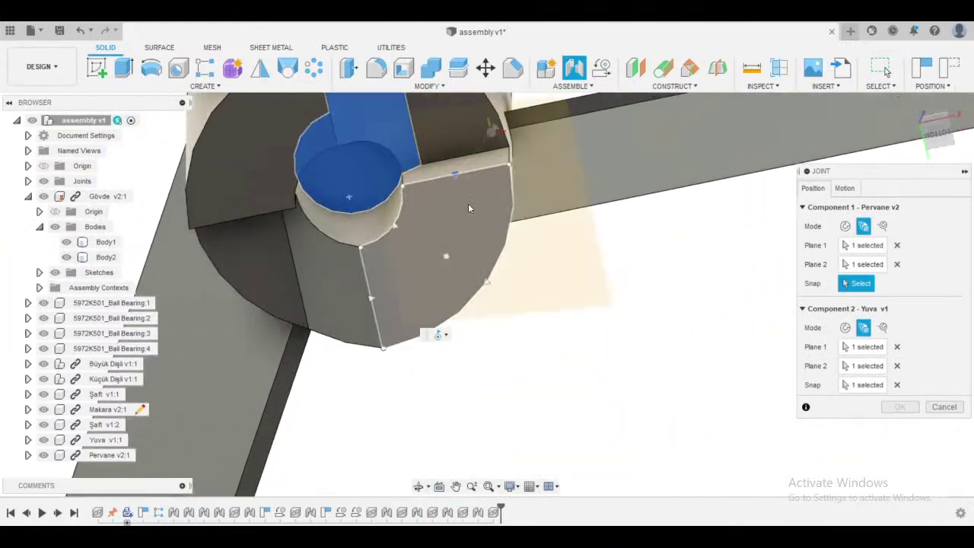
middle_drag(530, 224, 613, 174)
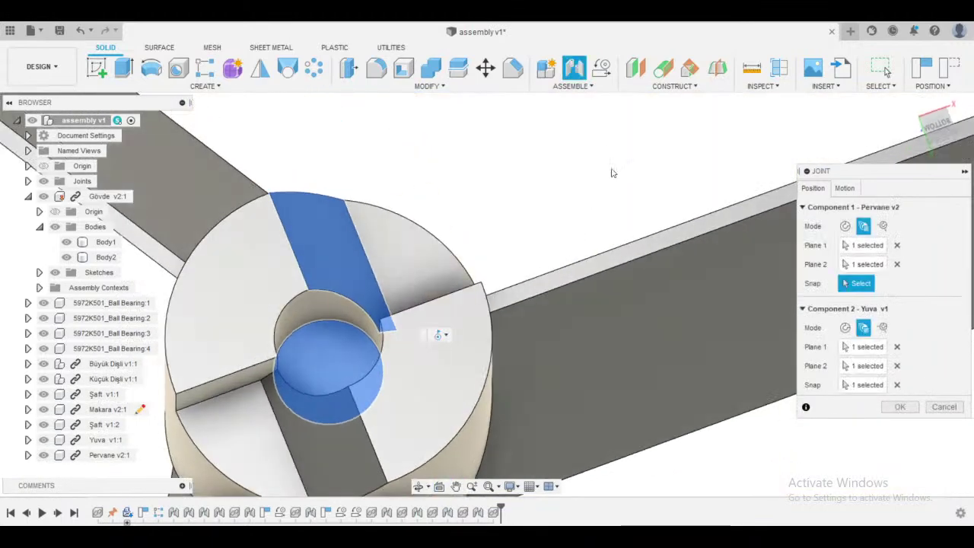
click(343, 295)
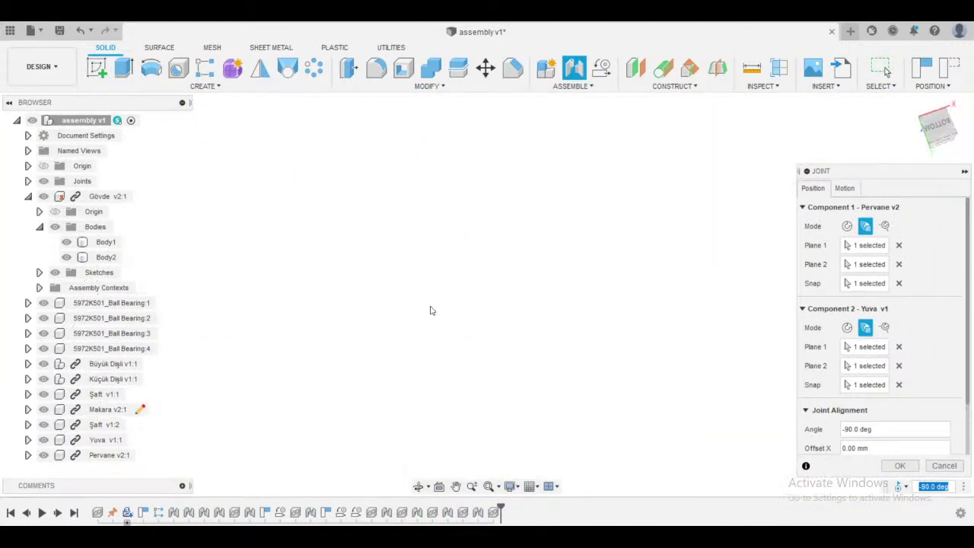
- Clear the snap points and both alignment planes of Component 1 and Component 2
middle_drag(464, 312, 503, 375)
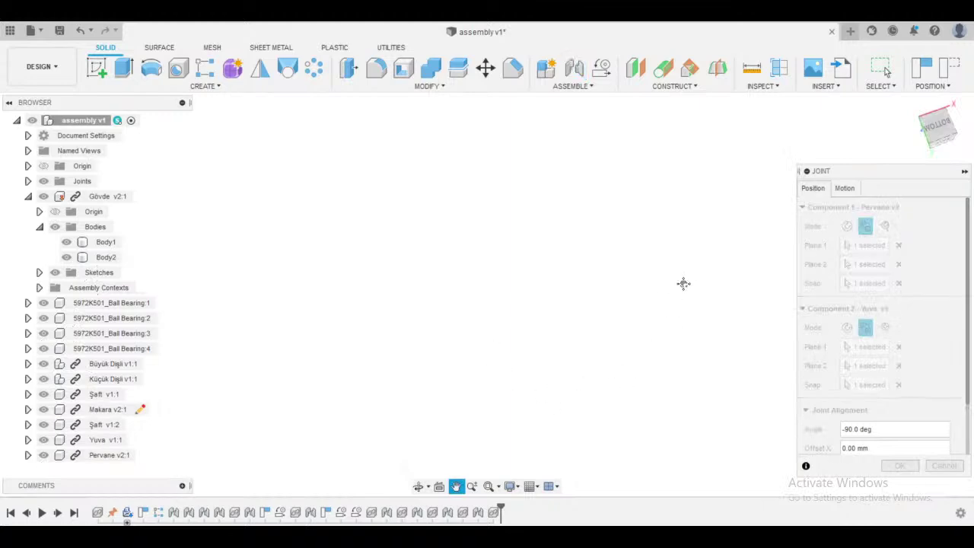
middle_drag(683, 284, 729, 238)
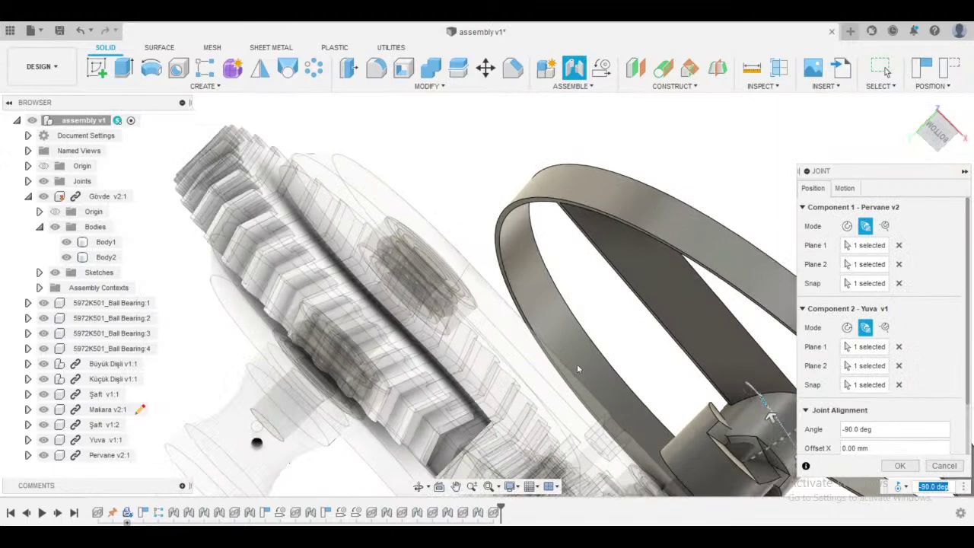
shift+middle_drag(577, 364, 837, 400)
click(900, 285)
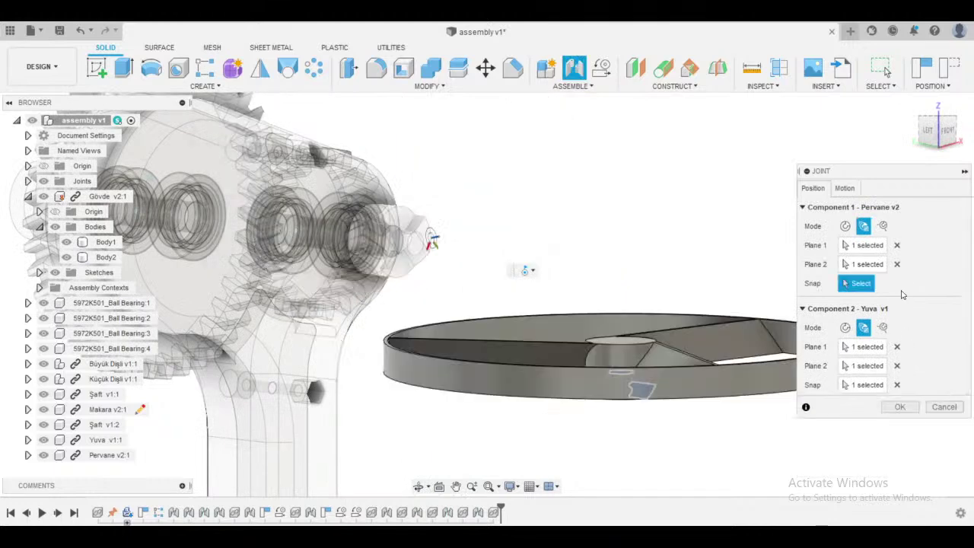
click(898, 386)
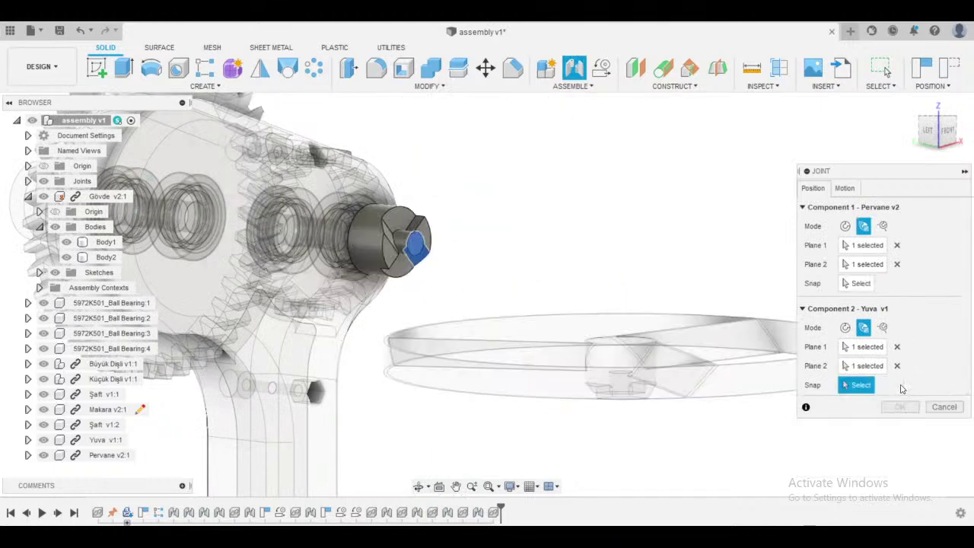
click(897, 264)
click(897, 245)
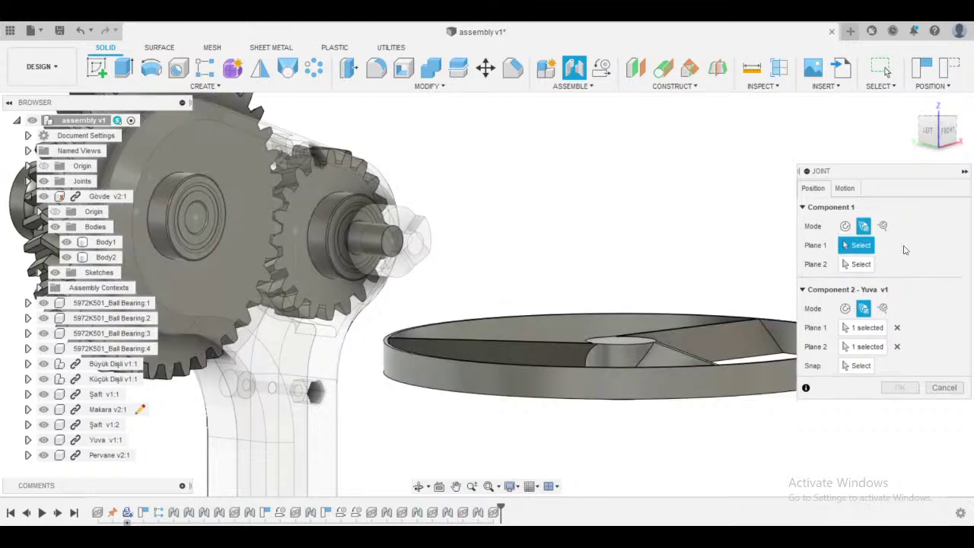
click(897, 328)
click(898, 347)
- Select Yuva's pin end face and the opposite slot face as Component 2's planes, and snap to the centre of the adjacent sector face
middle_drag(587, 263, 414, 398)
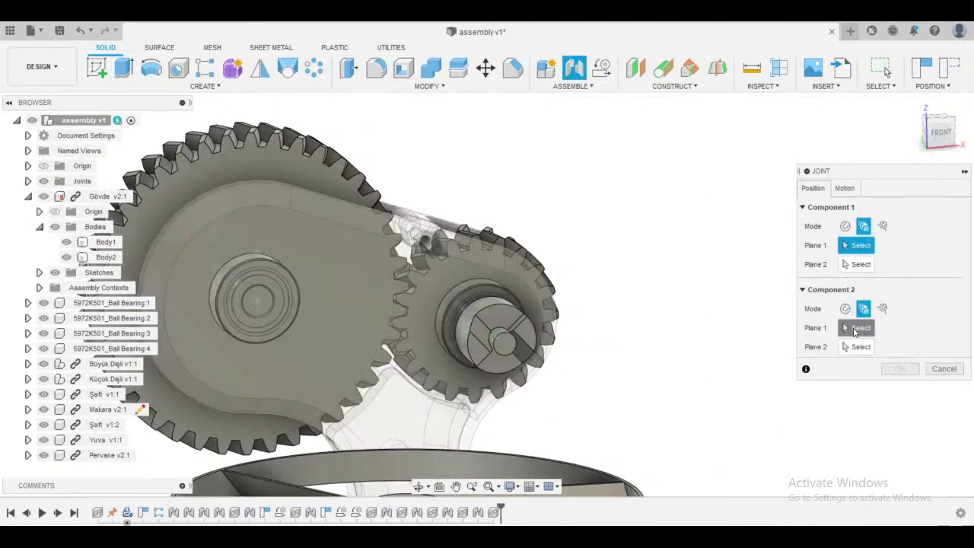
scroll(484, 350, up, 3)
shift+middle_drag(484, 350, 719, 327)
scroll(406, 321, up, 4)
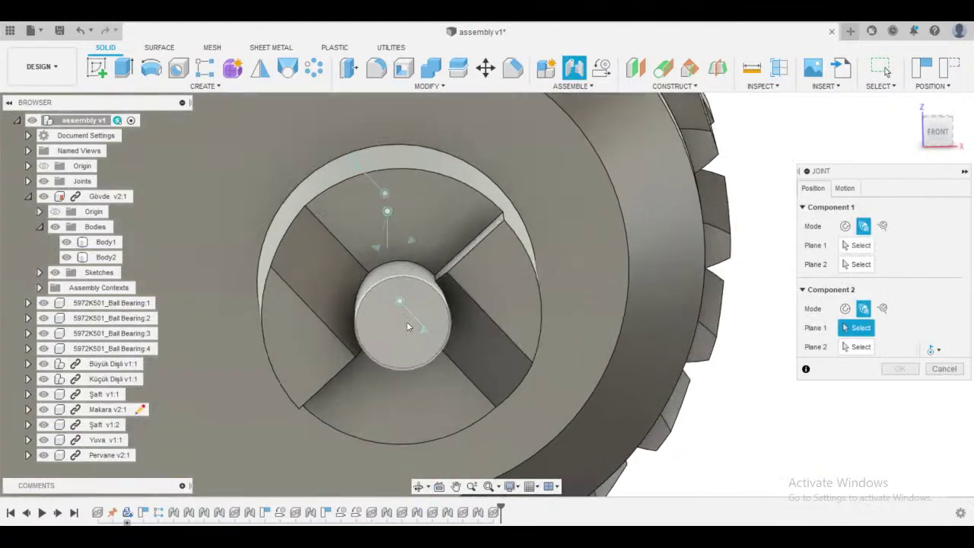
click(409, 320)
click(341, 278)
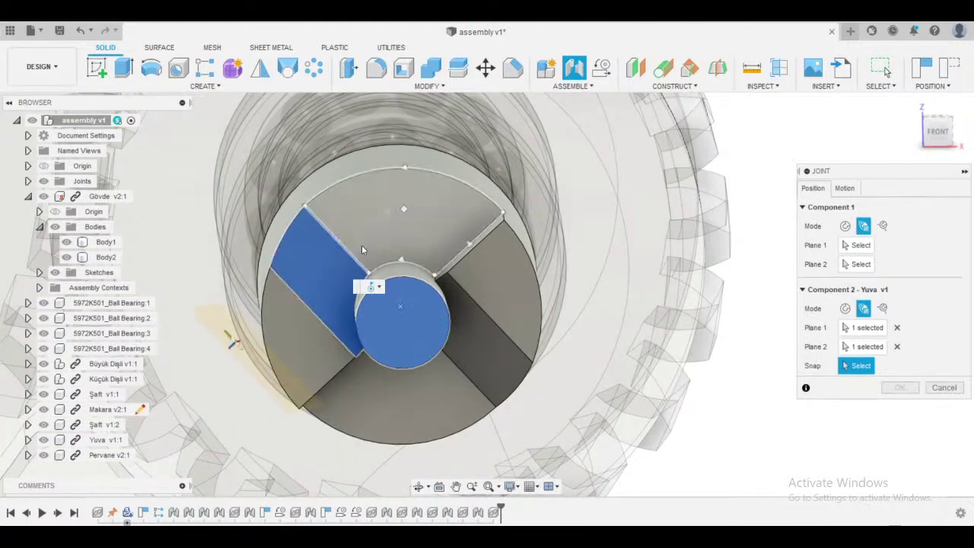
click(404, 214)
- Select Pervane's round pocket face and a slot face as Component 1's planes, and snap to the adjacent sector face of the hub
scroll(461, 302, down, 3)
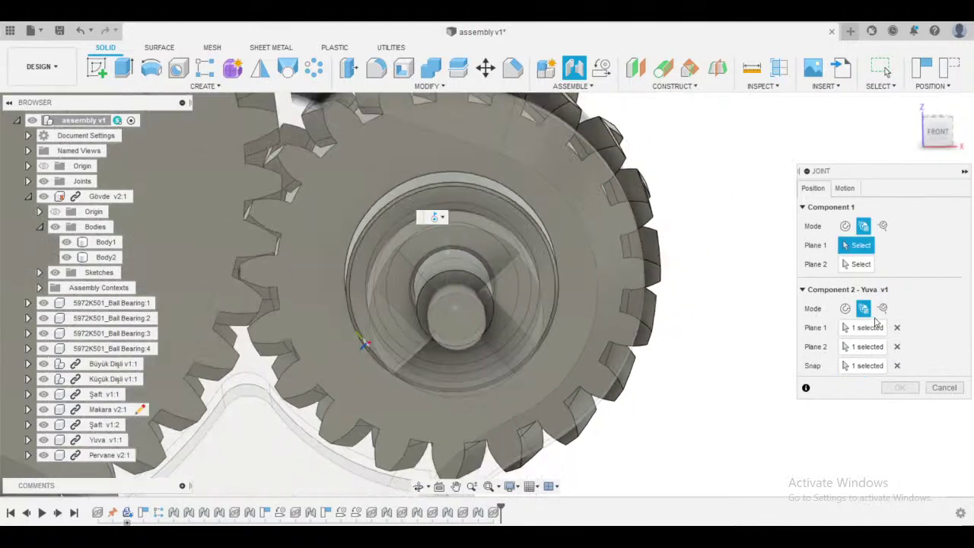
scroll(449, 372, down, 4)
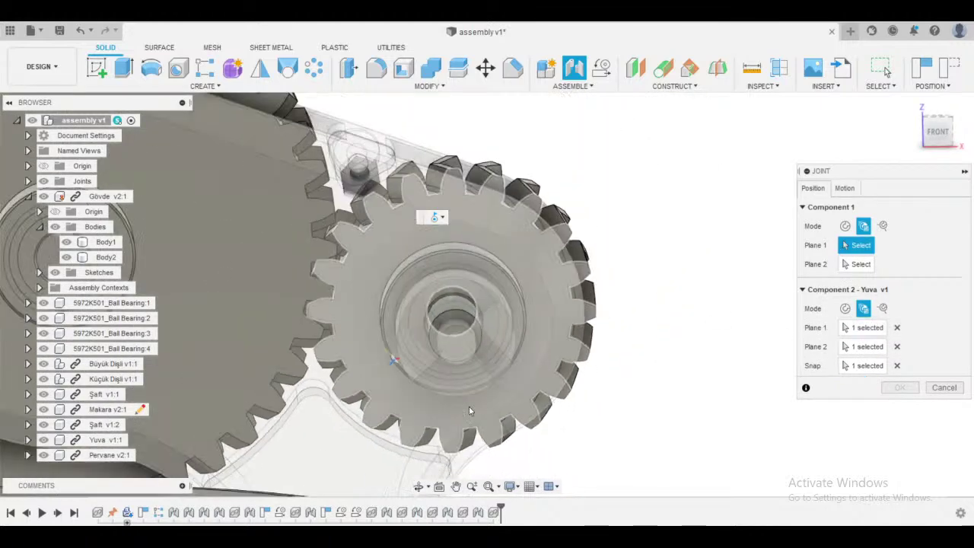
middle_drag(601, 349, 598, 203)
middle_drag(574, 370, 156, 319)
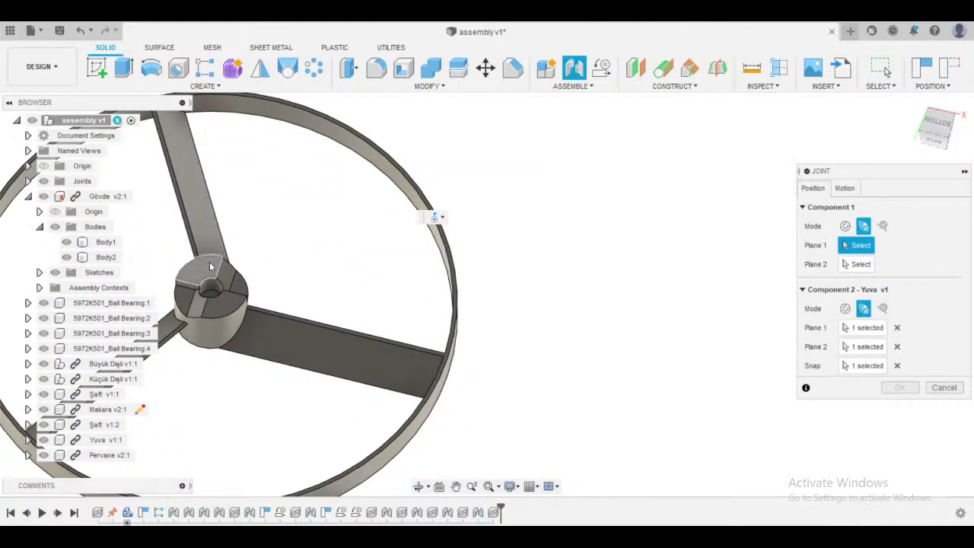
scroll(213, 297, up, 5)
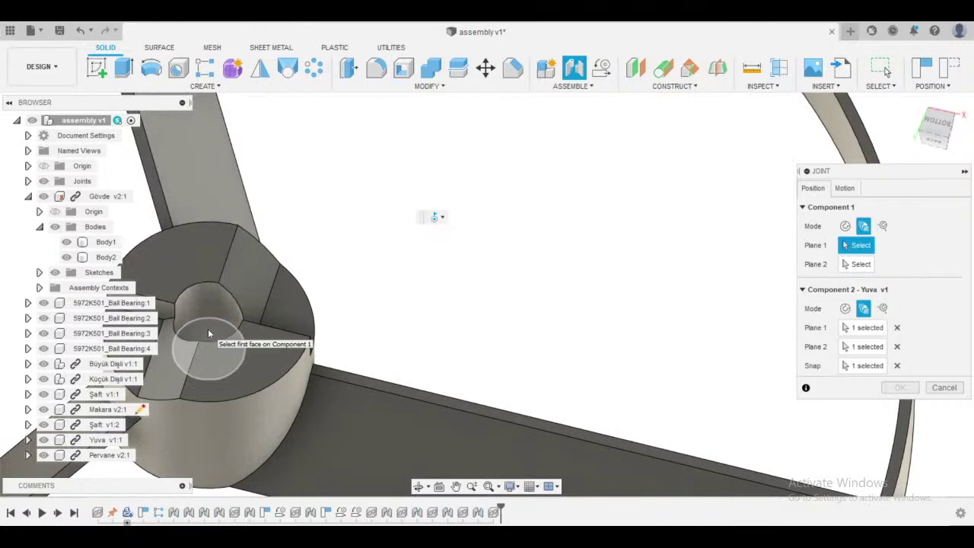
click(209, 332)
click(245, 283)
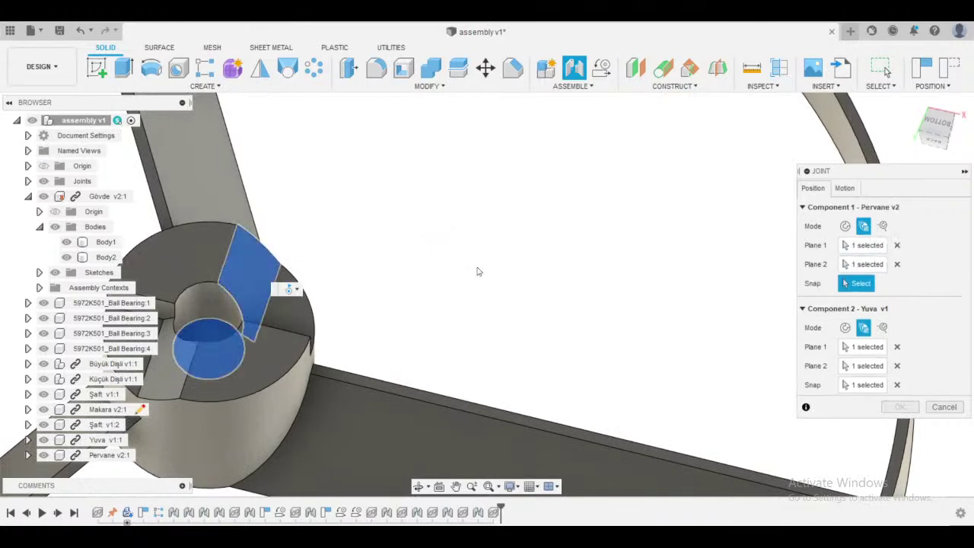
middle_drag(476, 269, 469, 333)
middle_drag(504, 301, 606, 298)
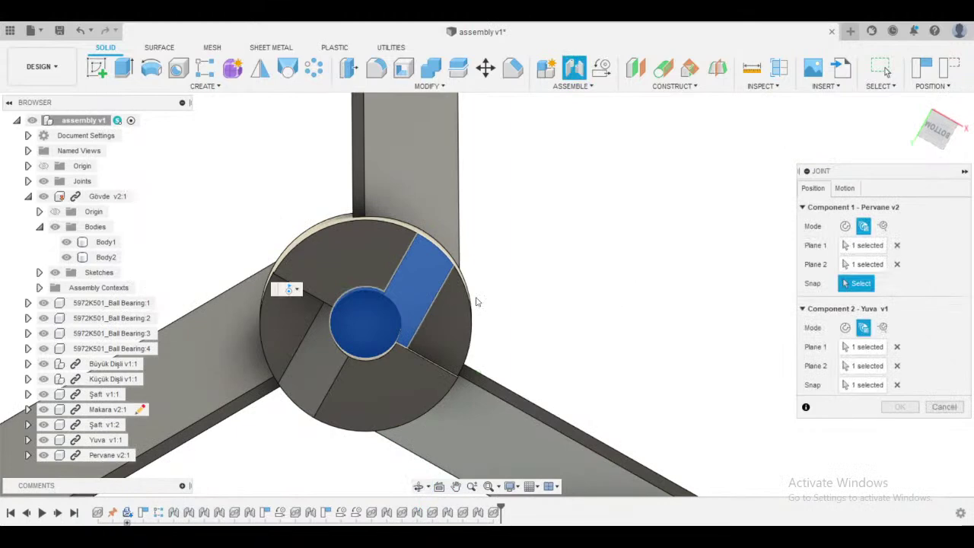
click(343, 255)
- Try flipping Pervane's direction in the joint alignment and restore the original orientation
middle_drag(434, 311, 538, 395)
scroll(487, 374, down, 3)
scroll(841, 387, down, 2)
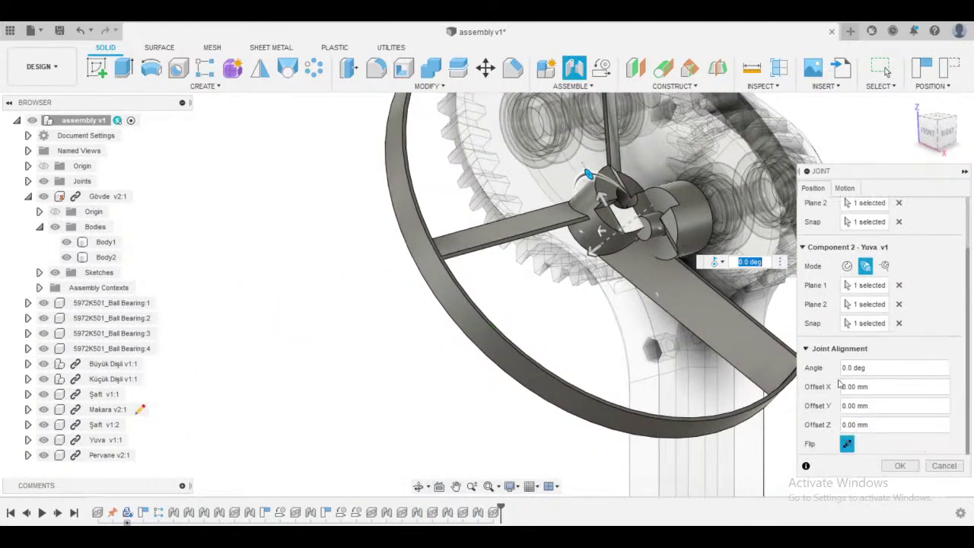
click(849, 441)
click(849, 442)
- Clear all snap points and planes of both components and switch the joint to the mode that uses a single snap per component
click(898, 323)
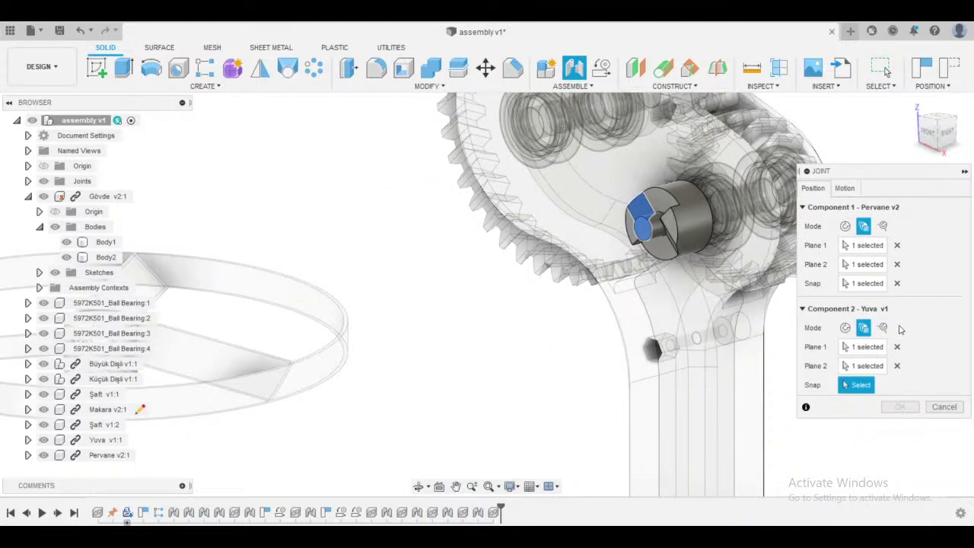
click(896, 283)
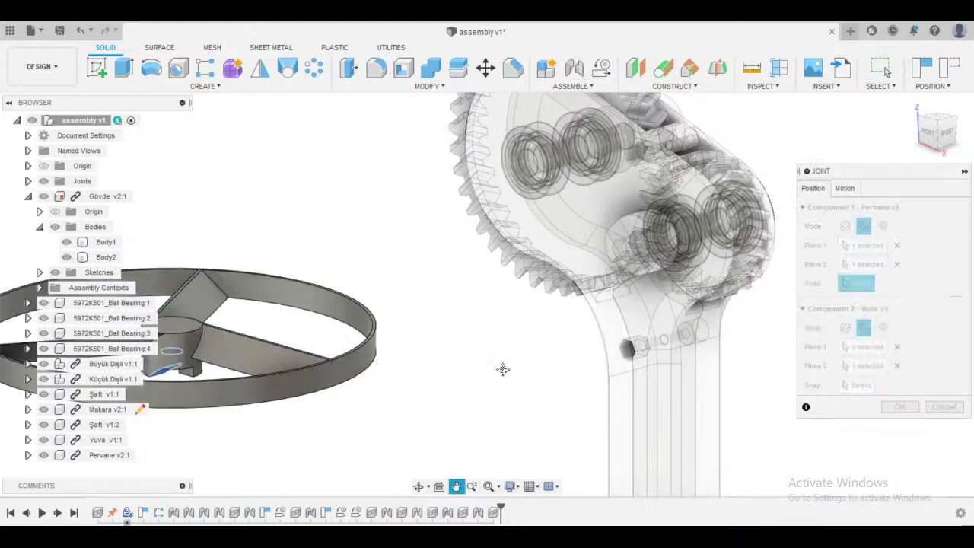
click(896, 264)
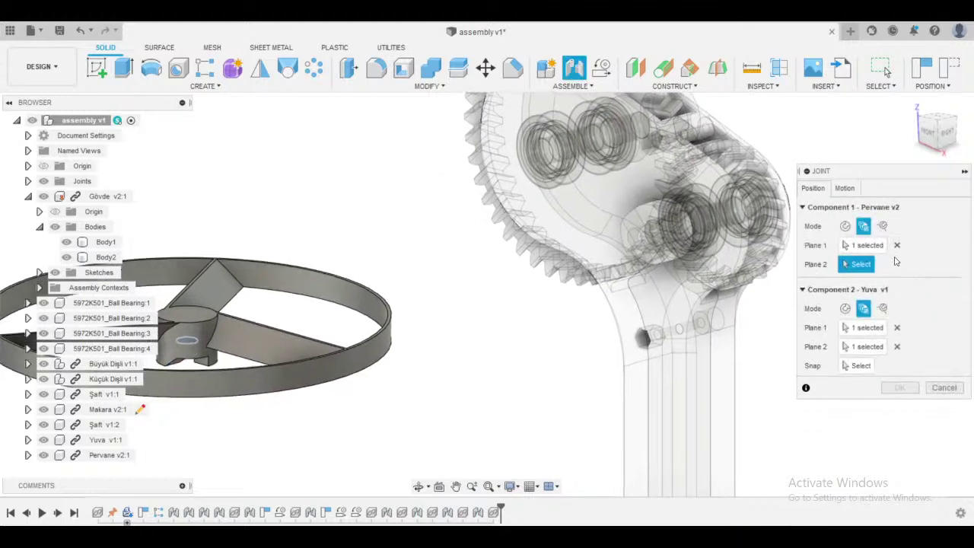
click(896, 245)
click(897, 327)
click(897, 347)
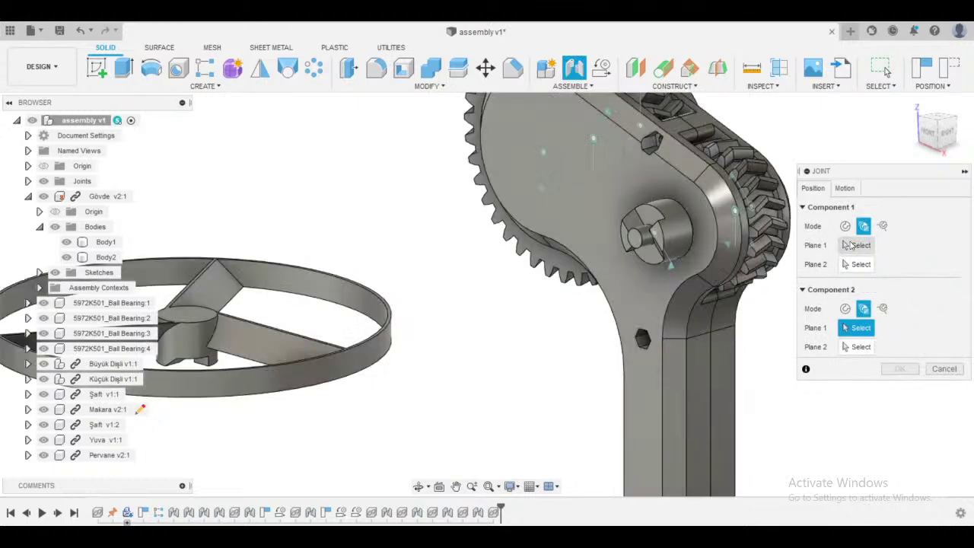
click(845, 226)
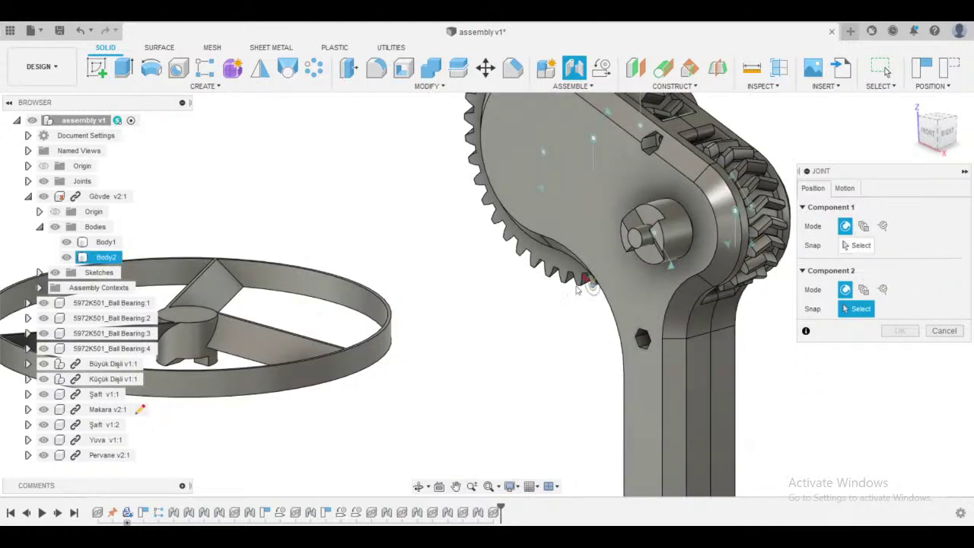
- Snap Component 2 of the joint to the centre of the round pocket in Pervane's hub
scroll(620, 245, up, 3)
middle_drag(248, 416, 605, 275)
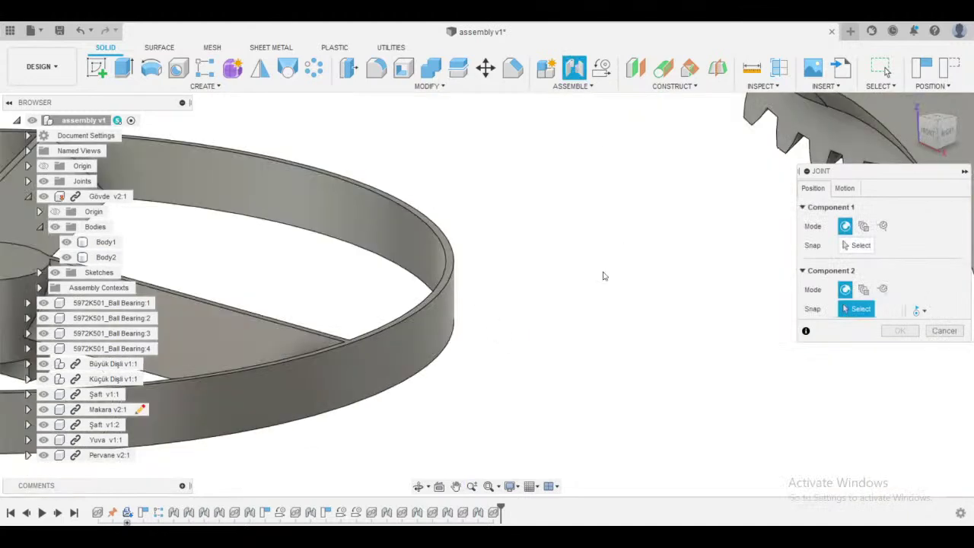
shift+middle_drag(508, 352, 620, 206)
middle_drag(525, 137, 424, 244)
scroll(411, 248, up, 3)
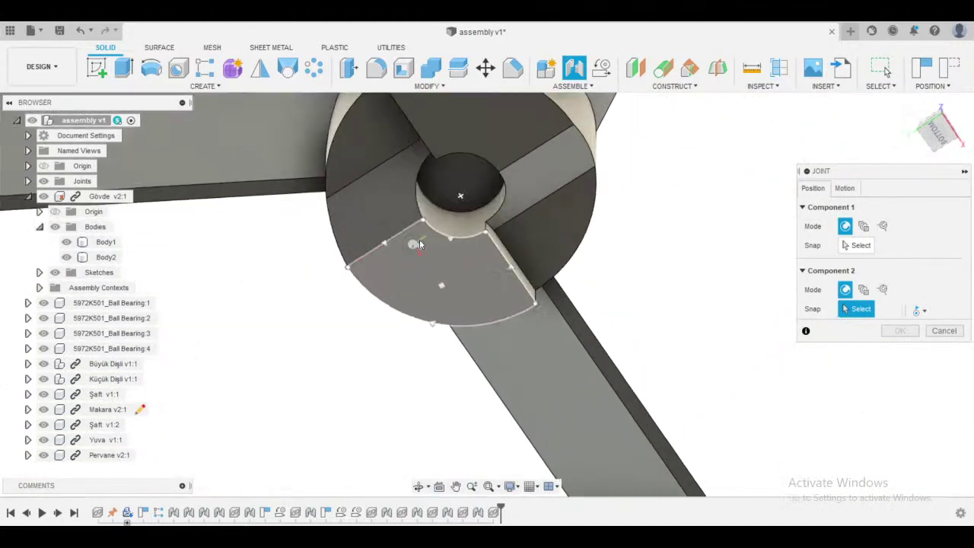
click(461, 169)
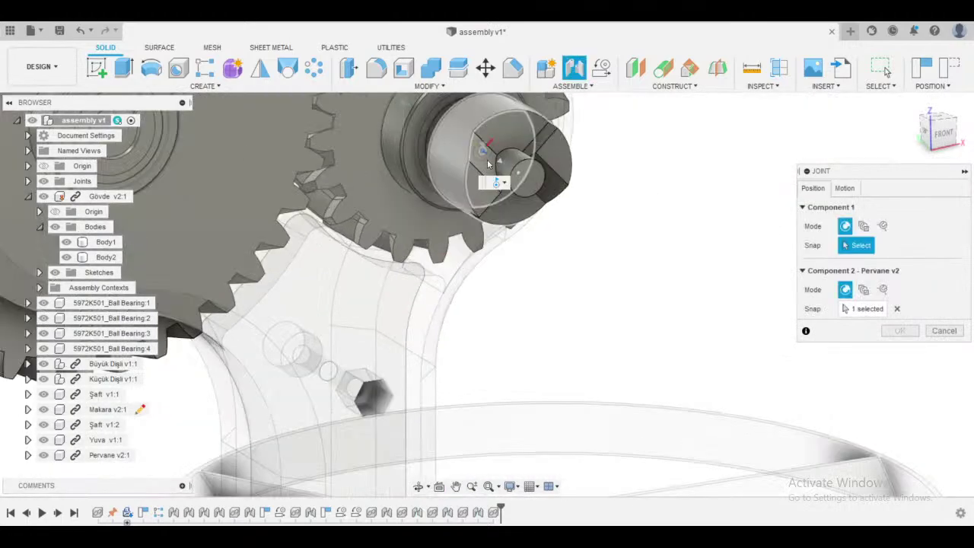
- Snap Component 1 to the centre of Yuva's pin end face
scroll(545, 179, up, 3)
middle_drag(622, 265, 678, 383)
scroll(602, 340, up, 1)
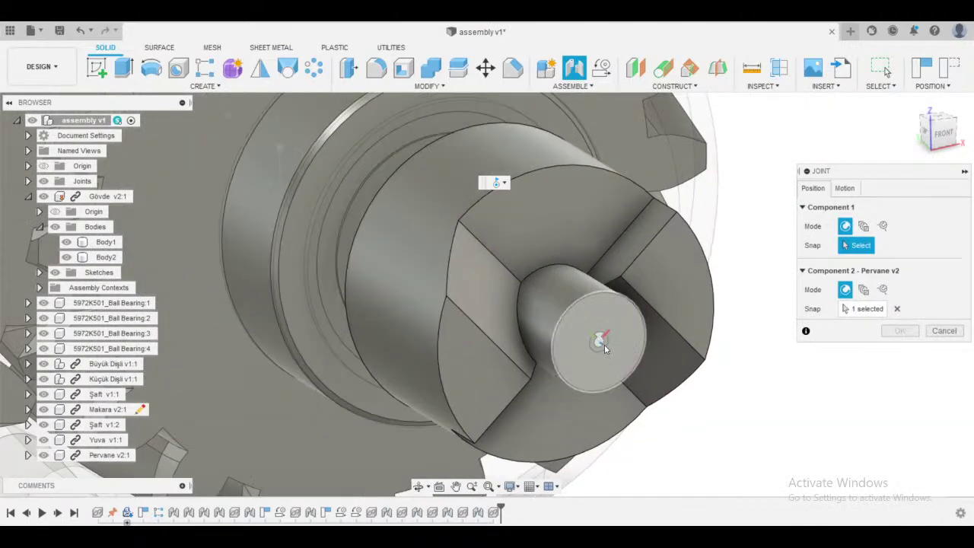
click(601, 344)
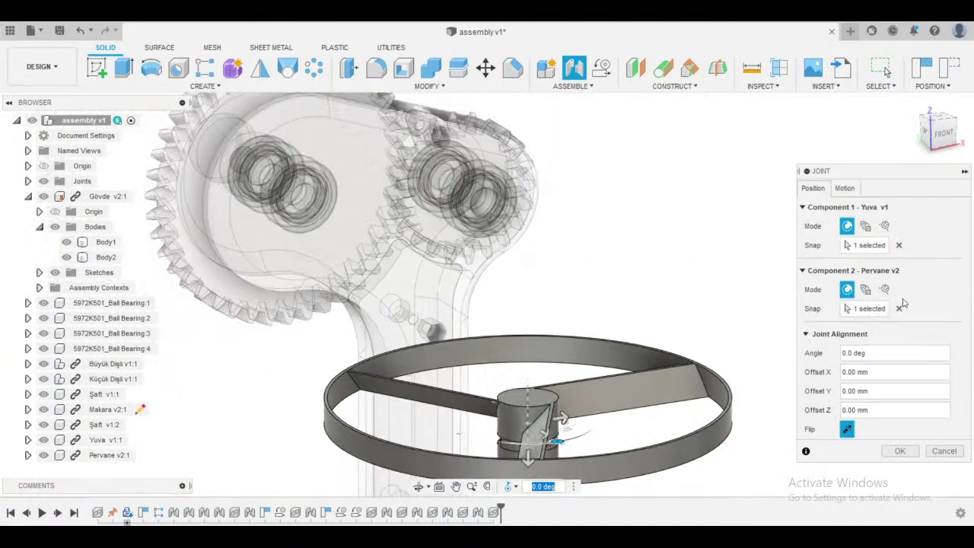
- Discard the pending joint and save the assembly with the version description "User Saved"
click(899, 309)
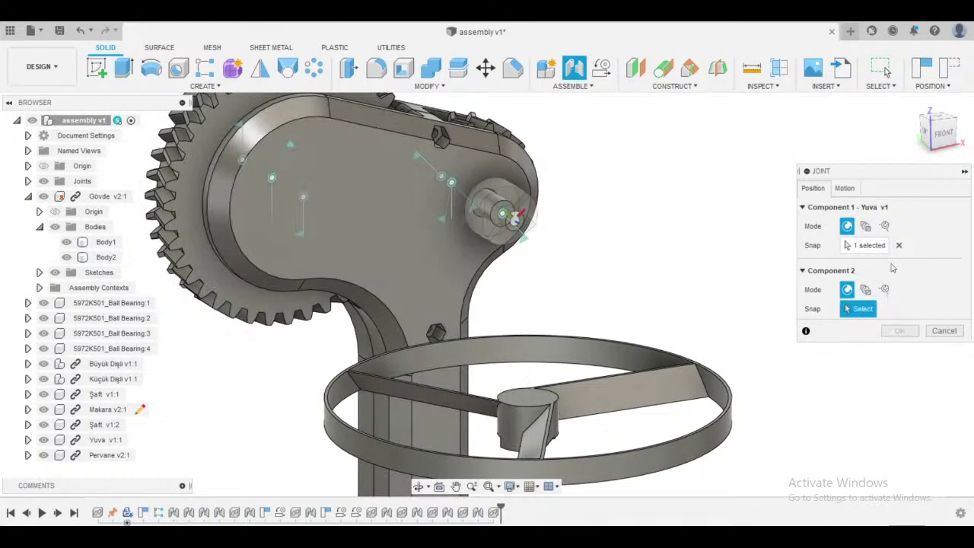
click(865, 226)
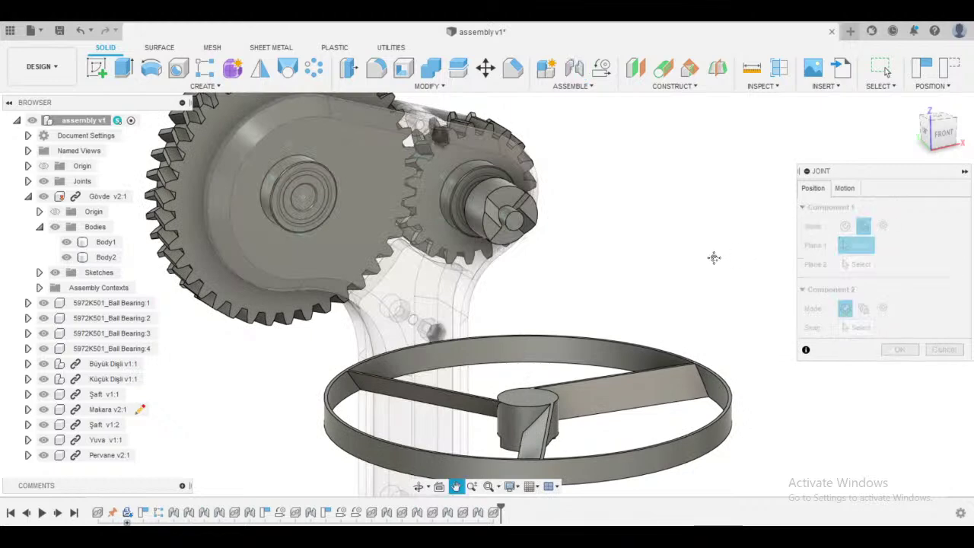
click(943, 350)
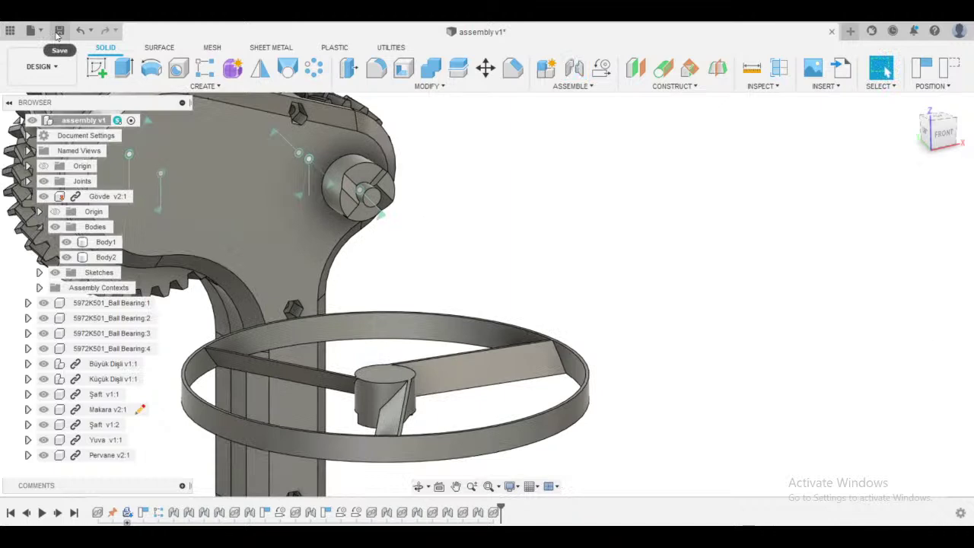
key(ctrl+s)
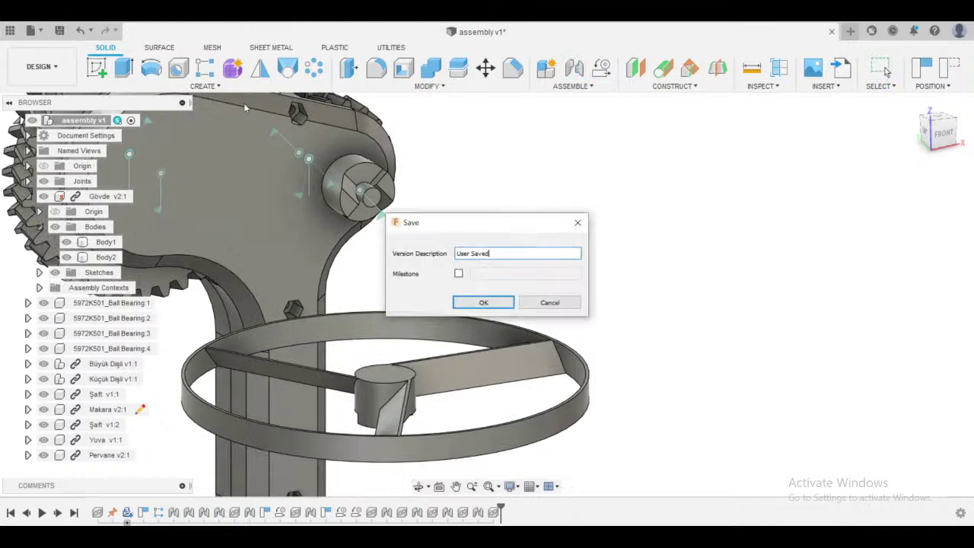
click(484, 302)
- Start a joint with Component 1 in Between Two Faces mode and pick Pervane's round pocket face as Plane 1
click(572, 86)
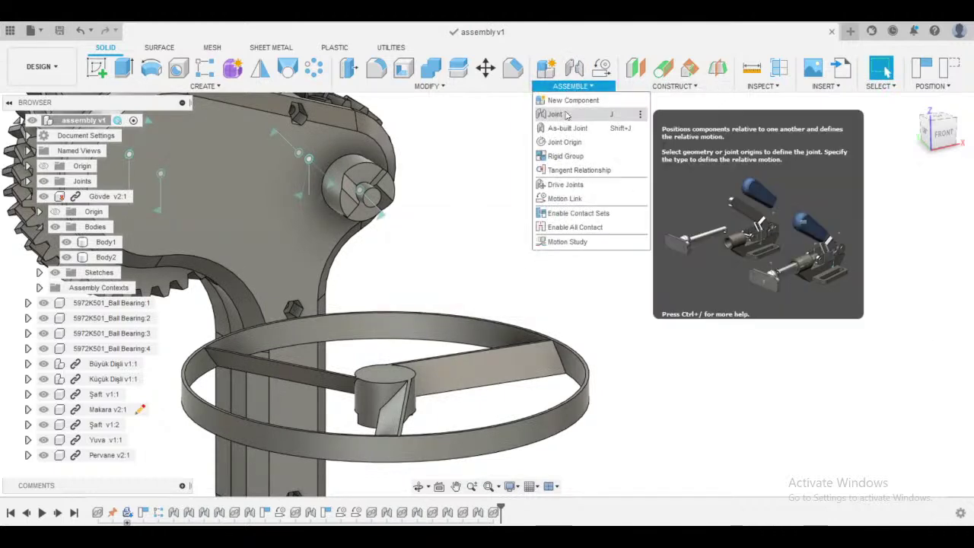
click(566, 115)
scroll(561, 200, up, 5)
shift+middle_drag(651, 325, 639, 228)
scroll(209, 308, up, 4)
scroll(234, 339, up, 1)
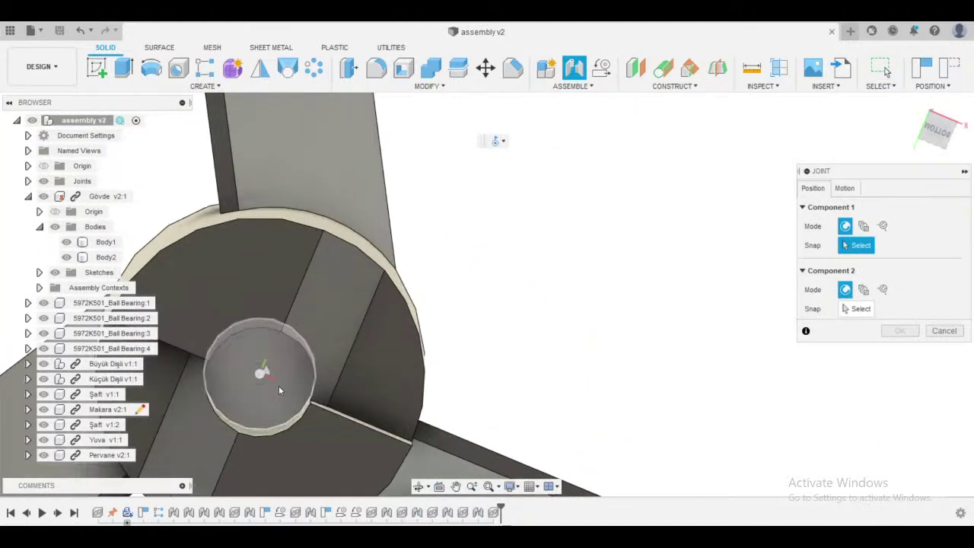
click(864, 226)
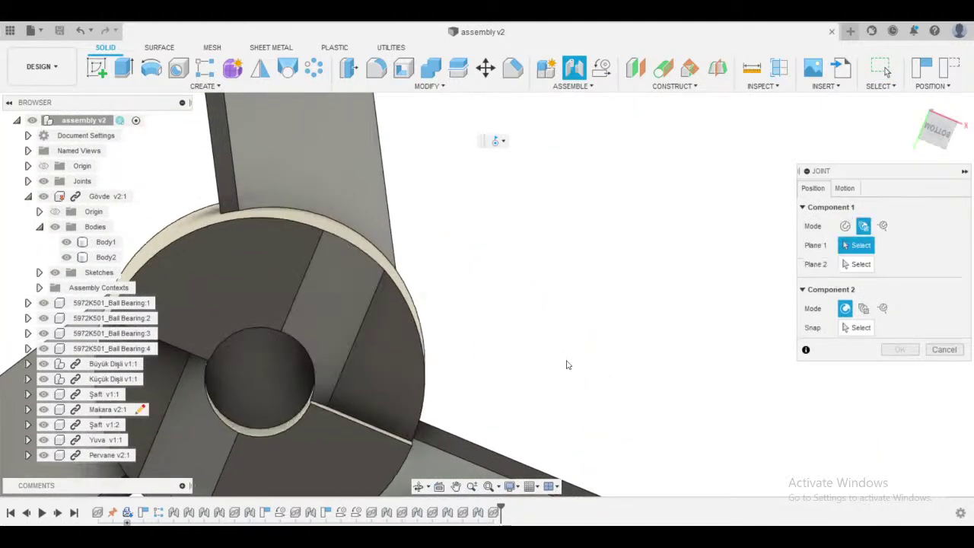
shift+middle_drag(565, 363, 502, 335)
click(309, 281)
- Pick the slot face beside Pervane's pocket as Plane 2 and snap Component 1 to the adjacent narrow step wall of the hub
shift+middle_drag(367, 310, 647, 320)
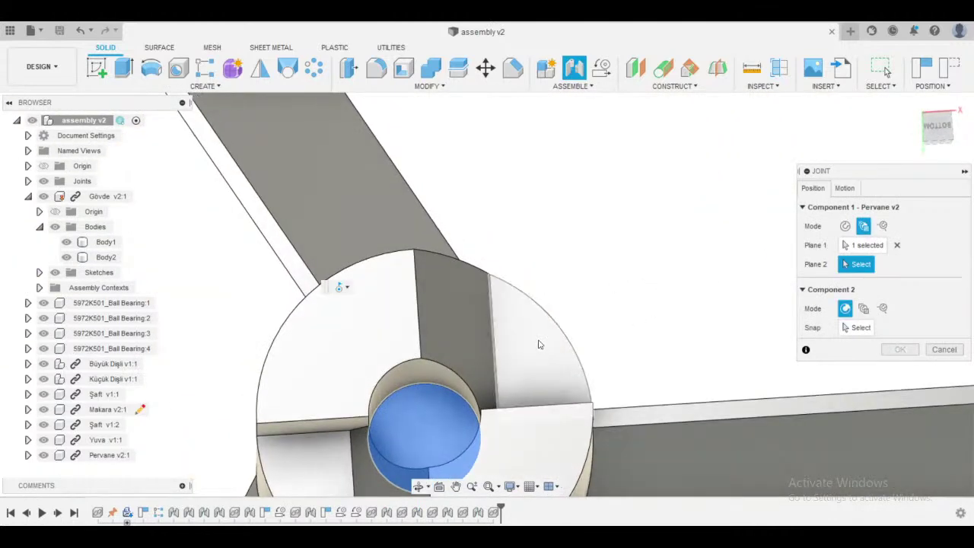
scroll(642, 311, down, 5)
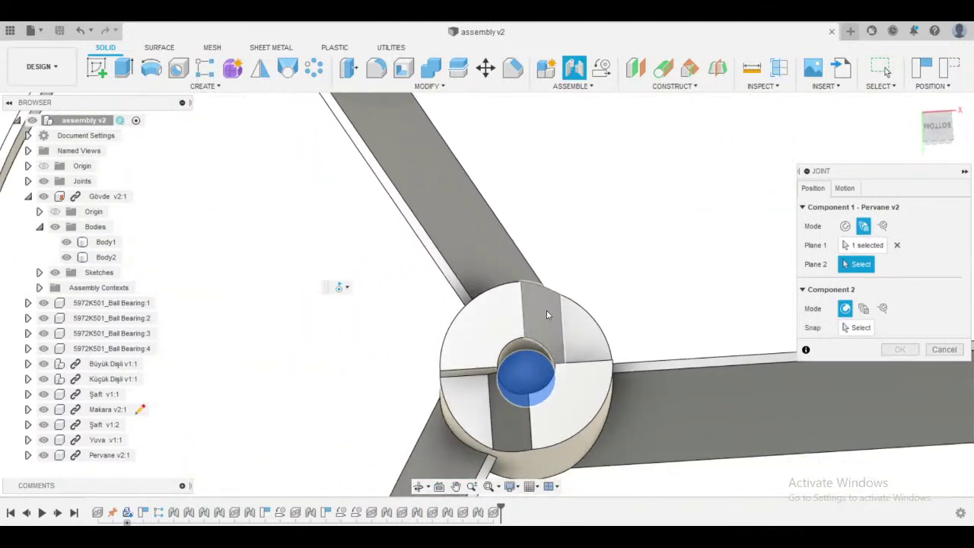
click(547, 310)
mouse_move(580, 317)
shift+middle_down()
mouse_move(691, 239)
mouse_move(586, 335)
shift+middle_up()
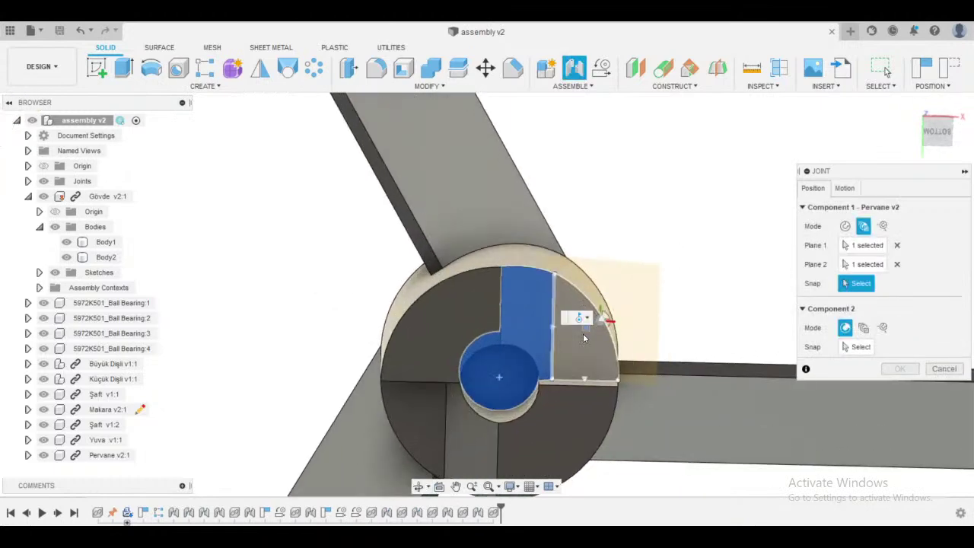
scroll(575, 335, up, 5)
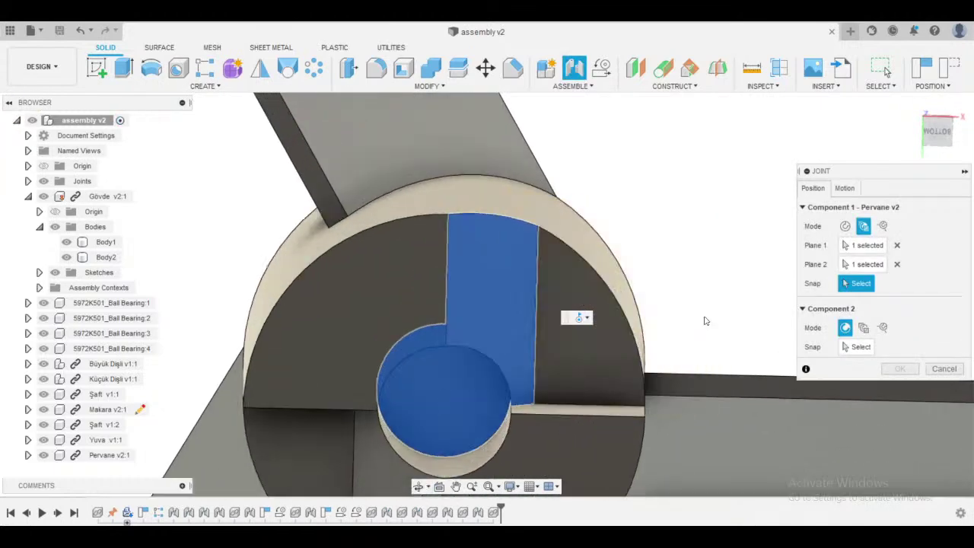
shift+middle_drag(588, 359, 719, 335)
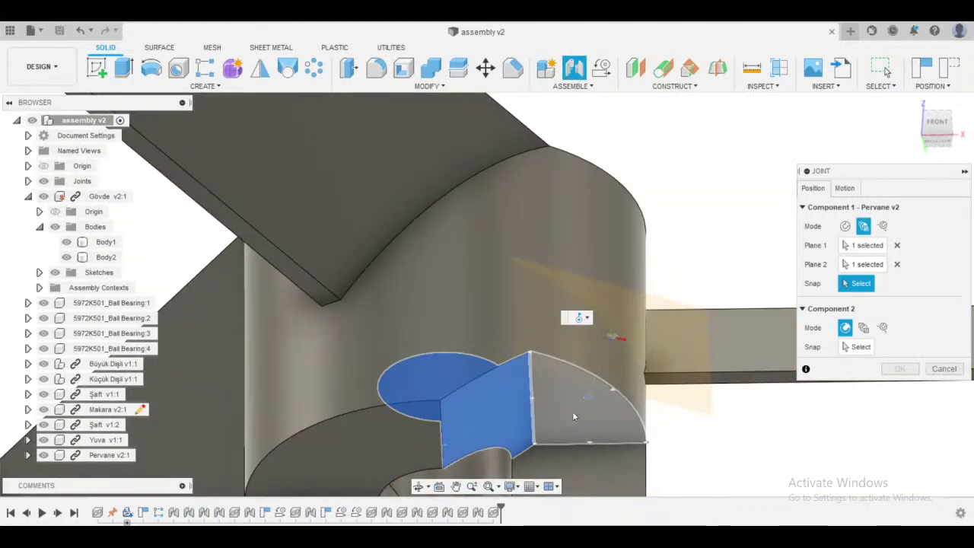
shift+middle_drag(574, 416, 561, 354)
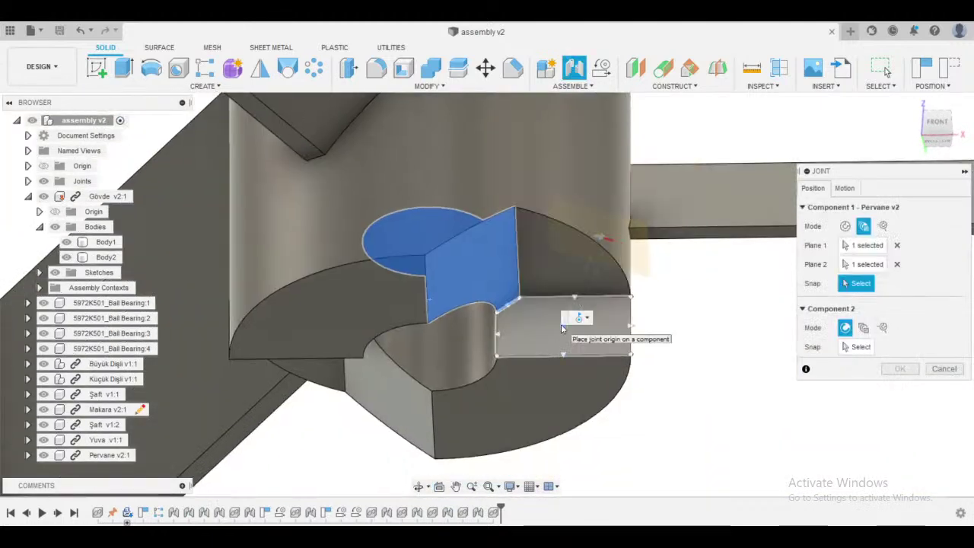
click(561, 329)
- Snap Component 2 to the centre of Yuva's pin end face
scroll(563, 333, down, 5)
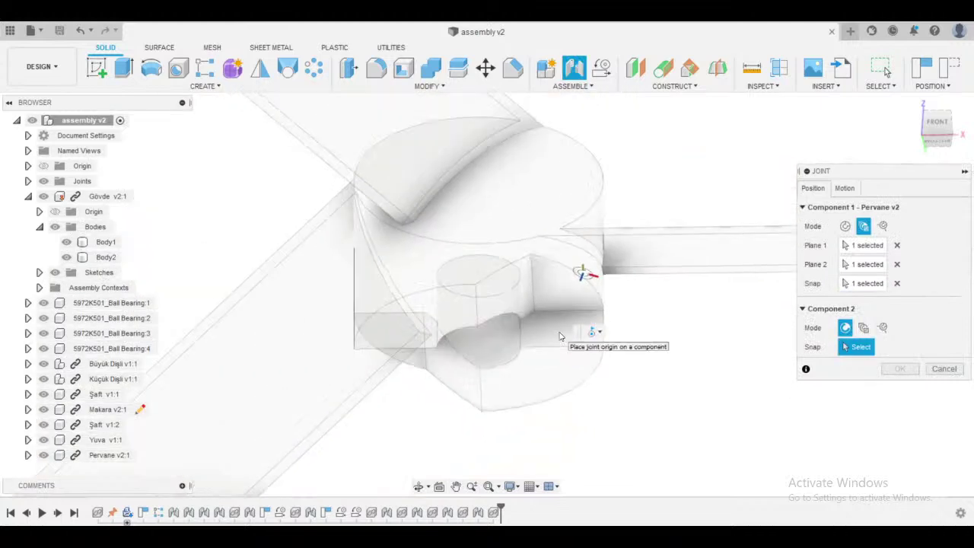
shift+middle_drag(602, 319, 515, 376)
scroll(424, 190, up, 5)
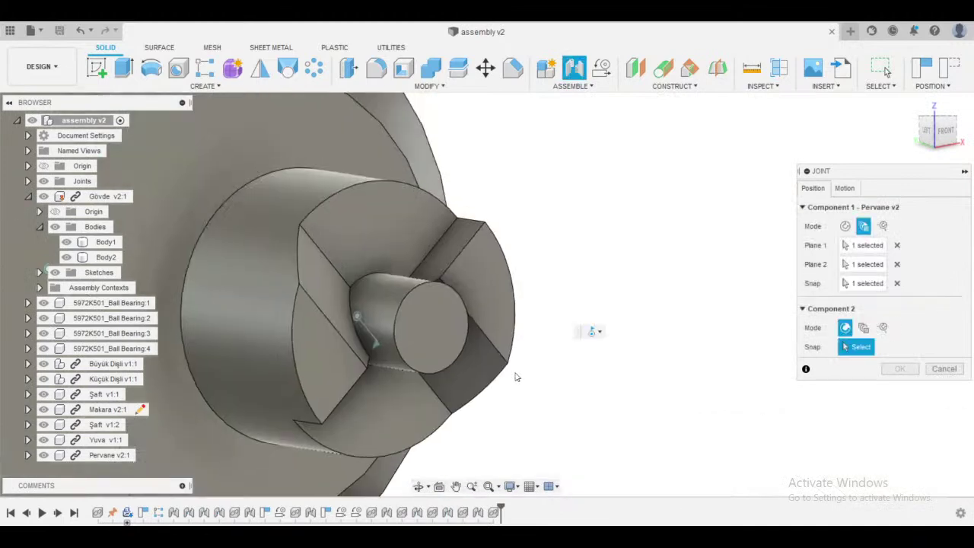
scroll(515, 376, up, 2)
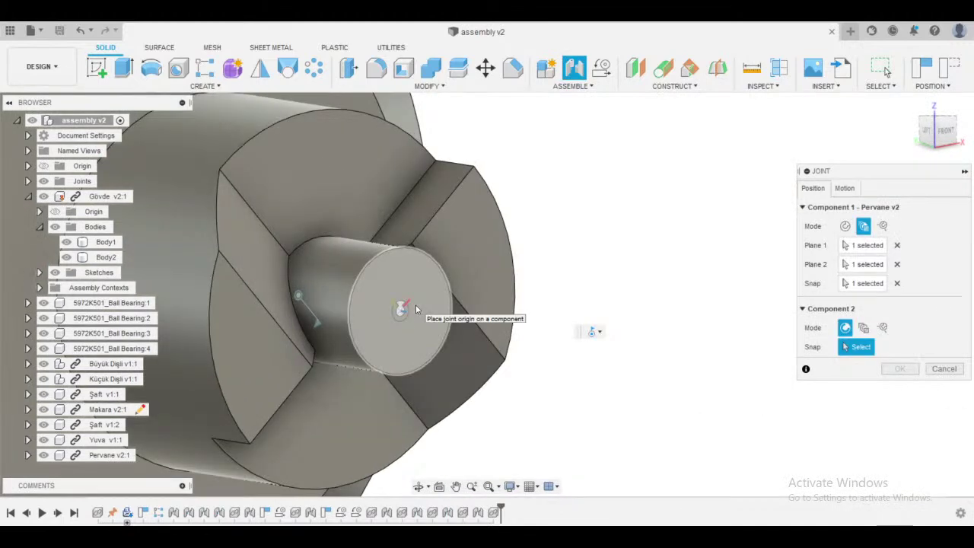
click(415, 307)
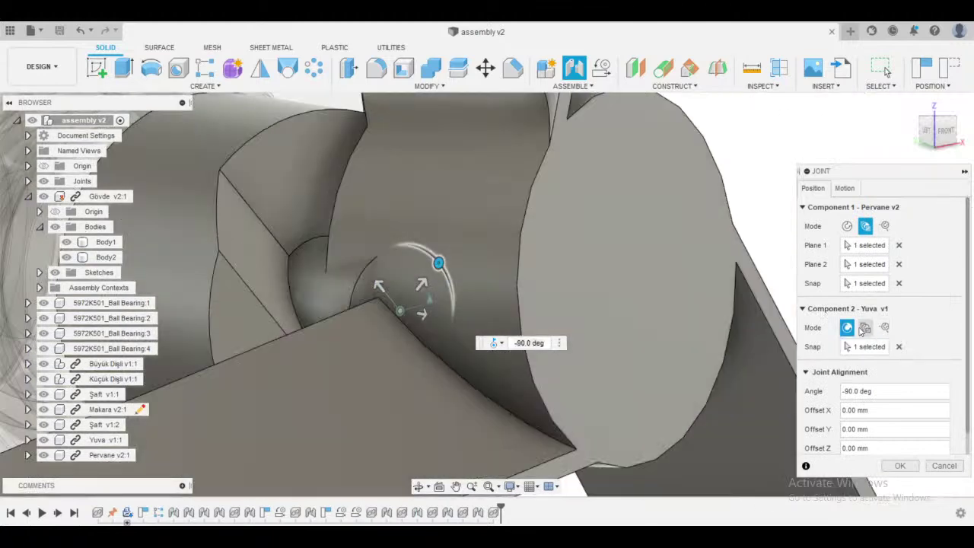
- Switch Component 2 to Between Two Faces with Yuva's pin end face and a step wall as planes, and snap to the opposite step wall
click(863, 328)
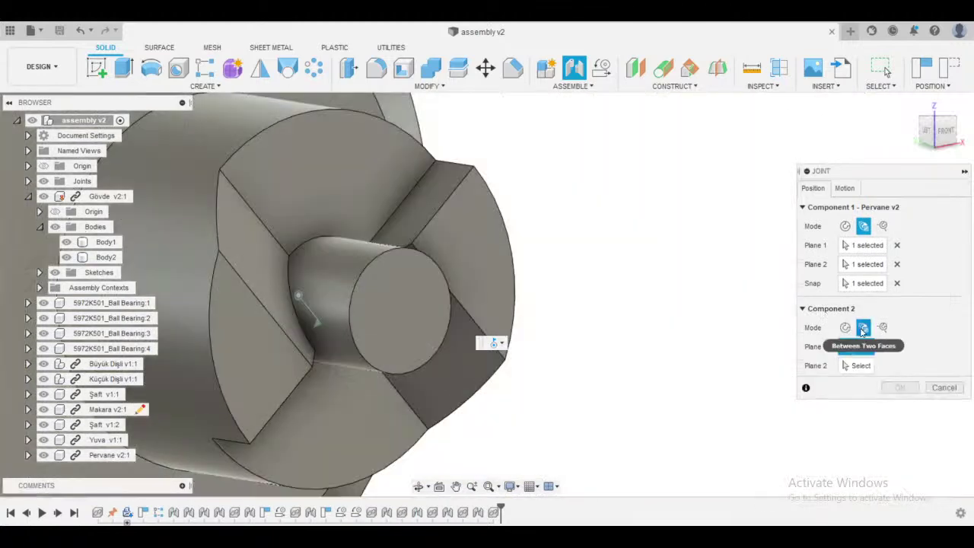
click(394, 328)
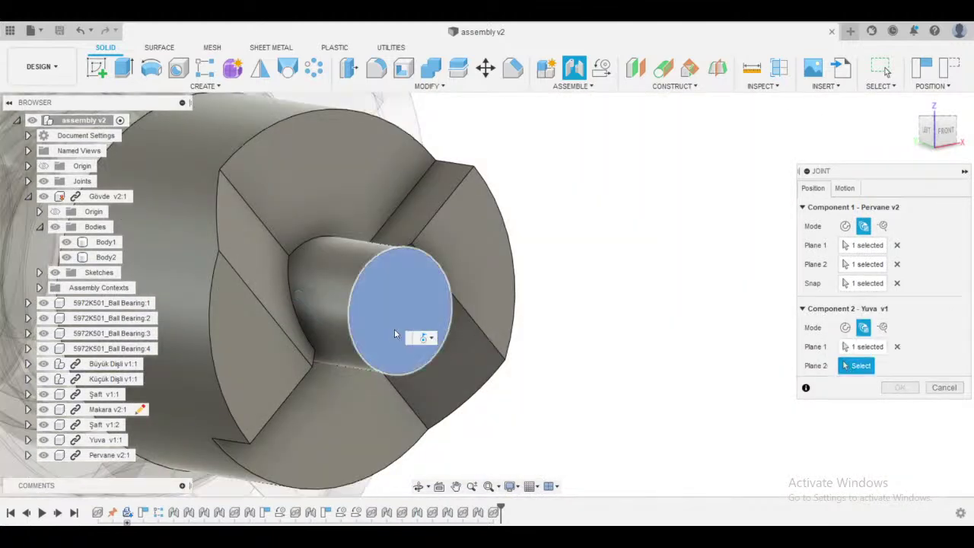
click(446, 358)
click(420, 213)
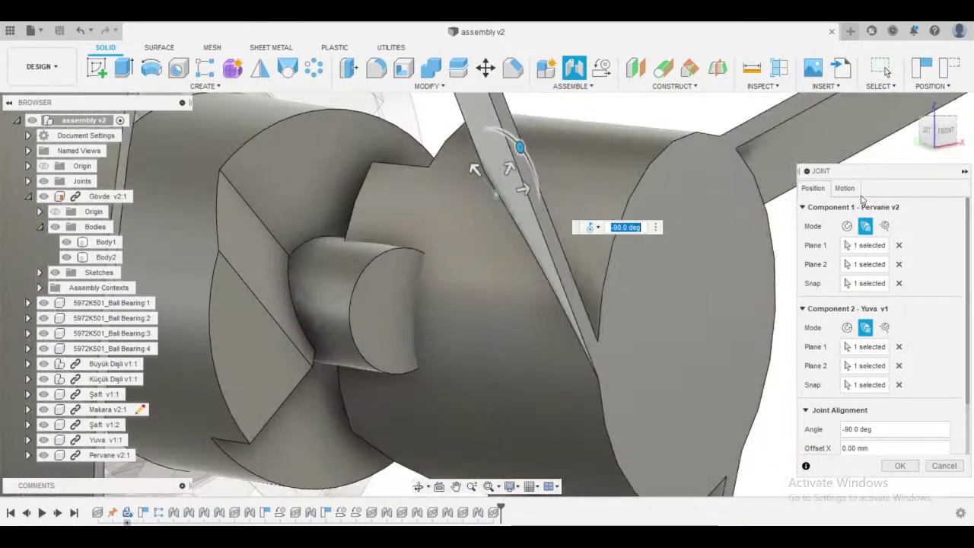
- Try the Rigid motion type for the Pervane–Yuva joint, return to its position settings and discard the joint
click(847, 189)
click(844, 208)
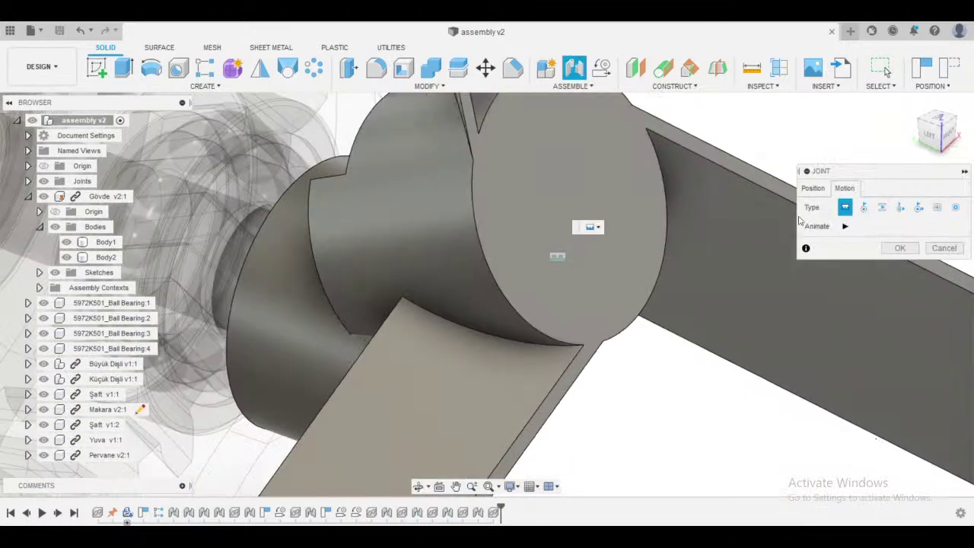
click(813, 188)
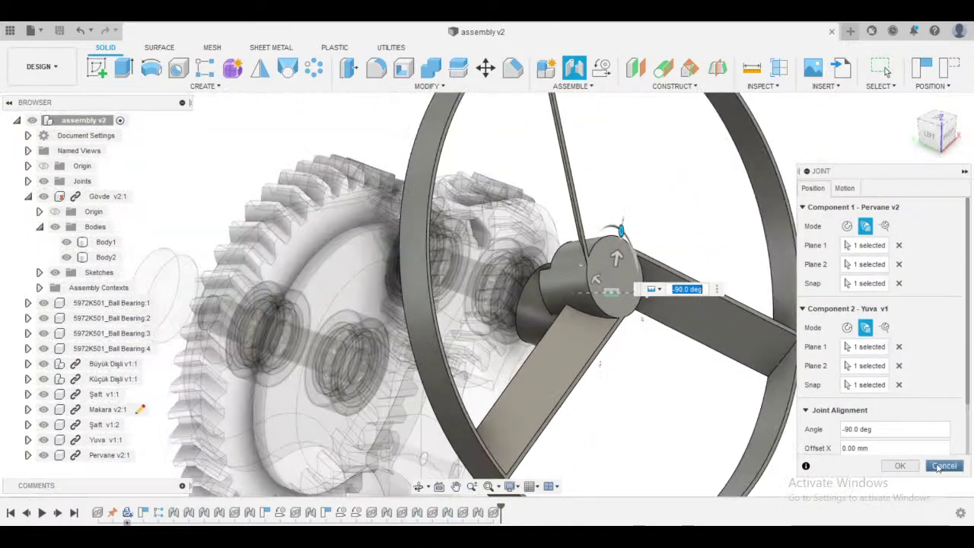
click(943, 466)
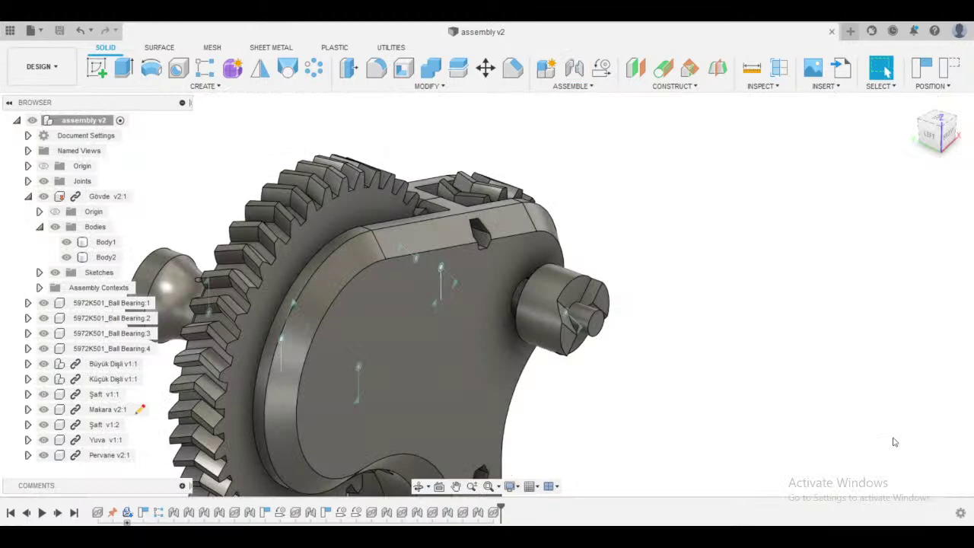
- Start a new joint and snap Component 1 to the centre of the round pocket face in Pervane's hub
shift+middle_drag(891, 441, 665, 130)
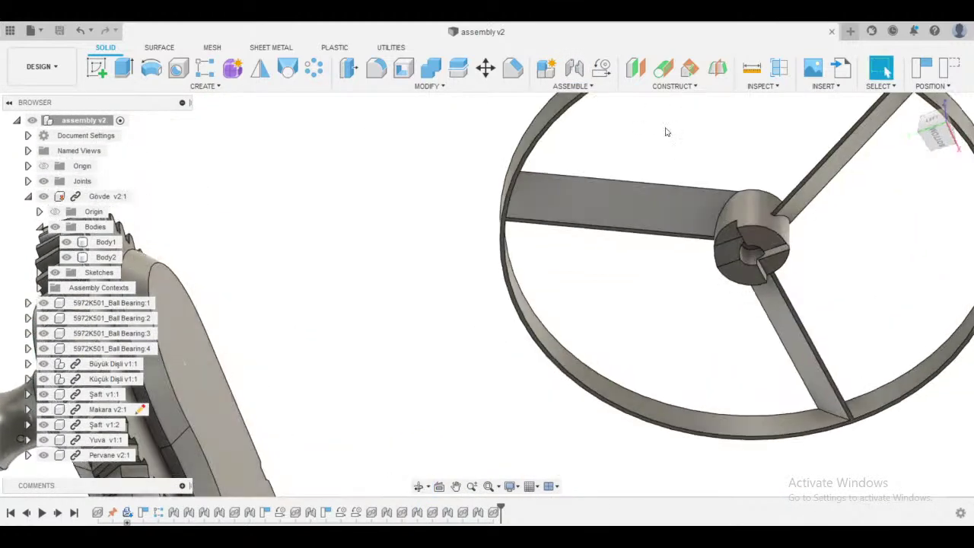
scroll(647, 145, up, 10)
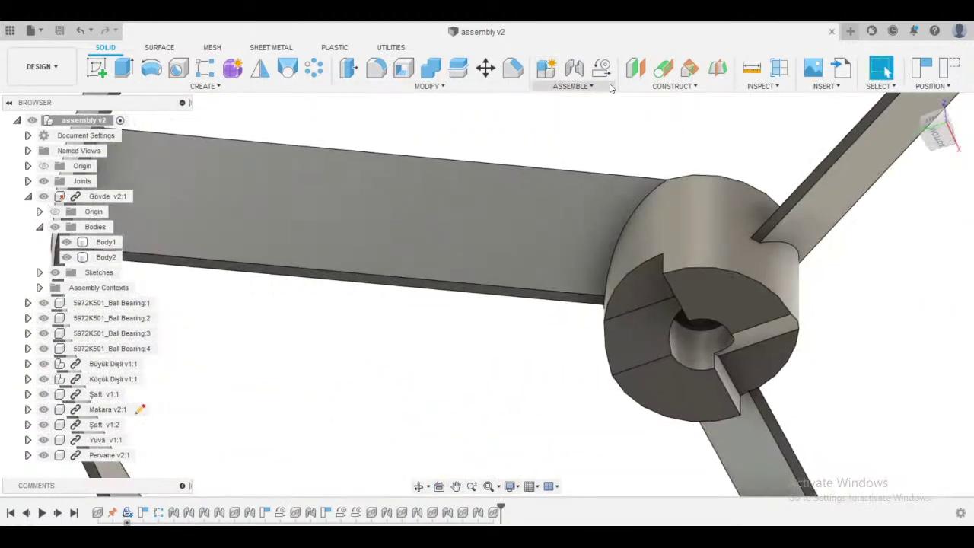
click(581, 87)
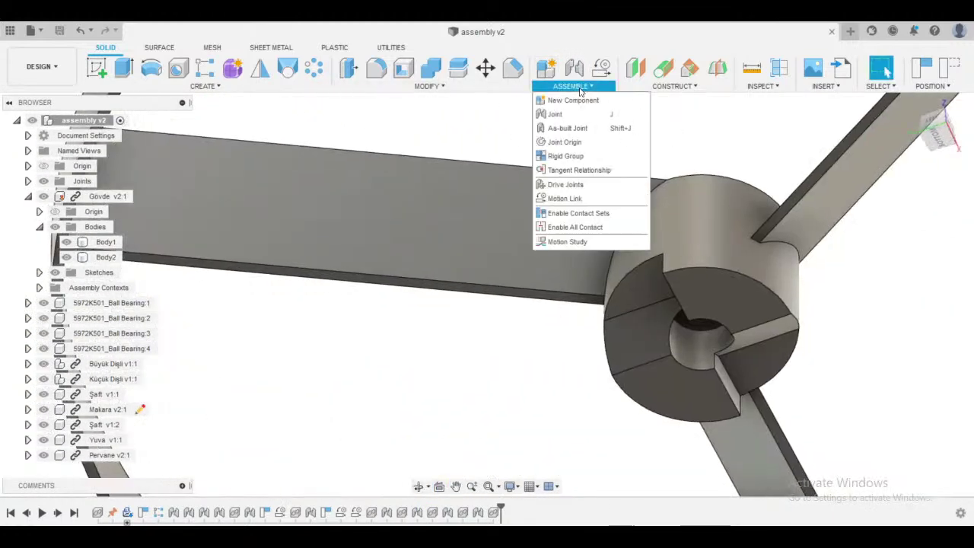
click(580, 115)
scroll(696, 221, up, 3)
shift+middle_drag(728, 340, 723, 291)
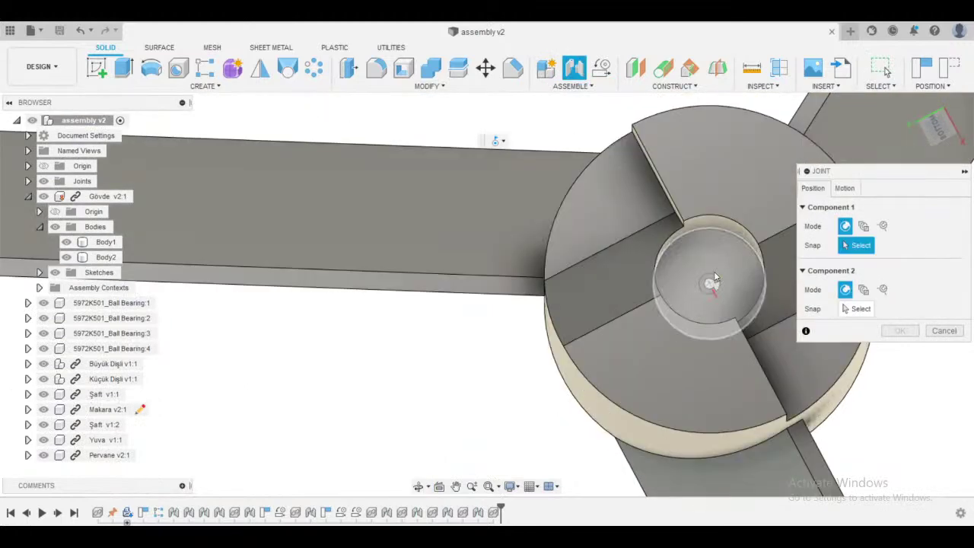
click(709, 285)
- Snap Component 2 to the centre of Yuva's pin end face and open the joint's motion settings
shift+middle_drag(613, 187, 532, 332)
scroll(538, 326, down, 3)
shift+middle_drag(498, 237, 611, 330)
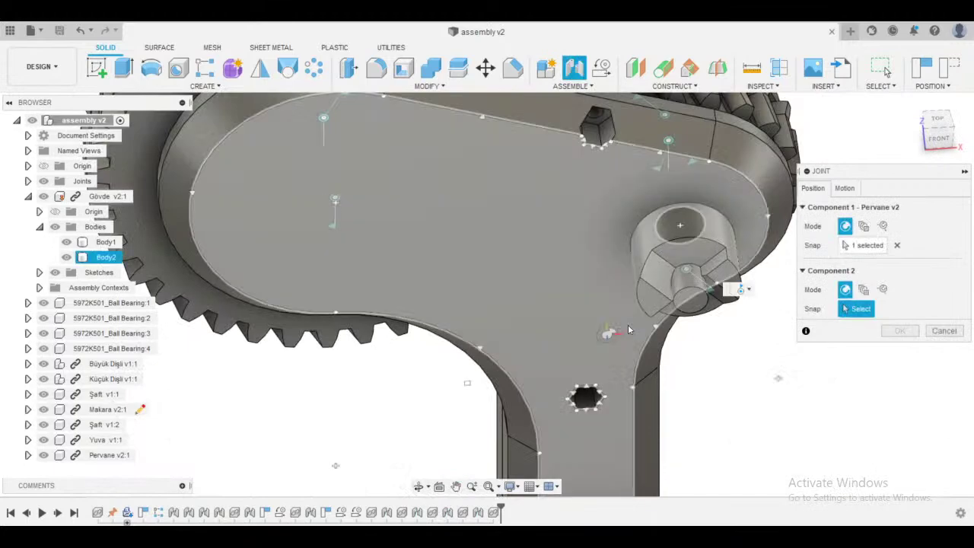
scroll(620, 328, up, 3)
click(723, 284)
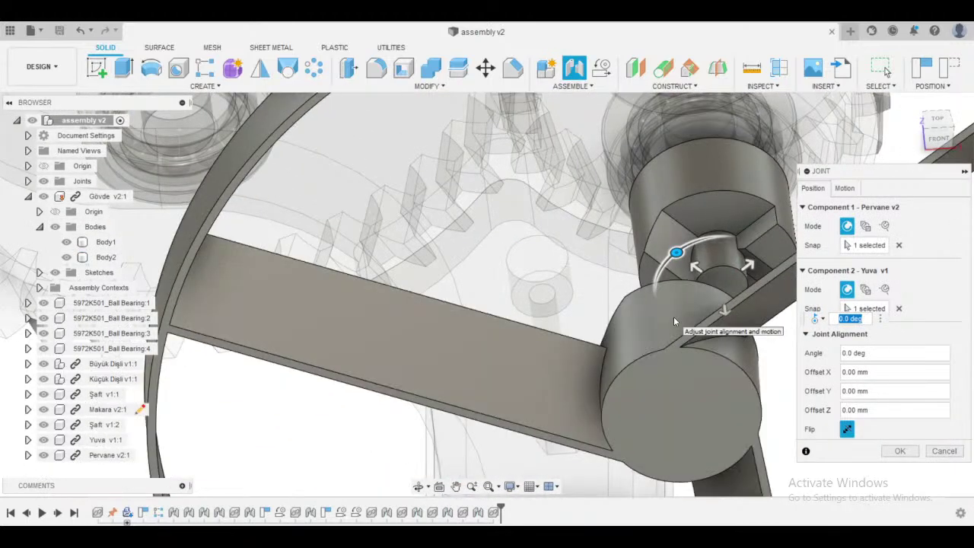
click(844, 188)
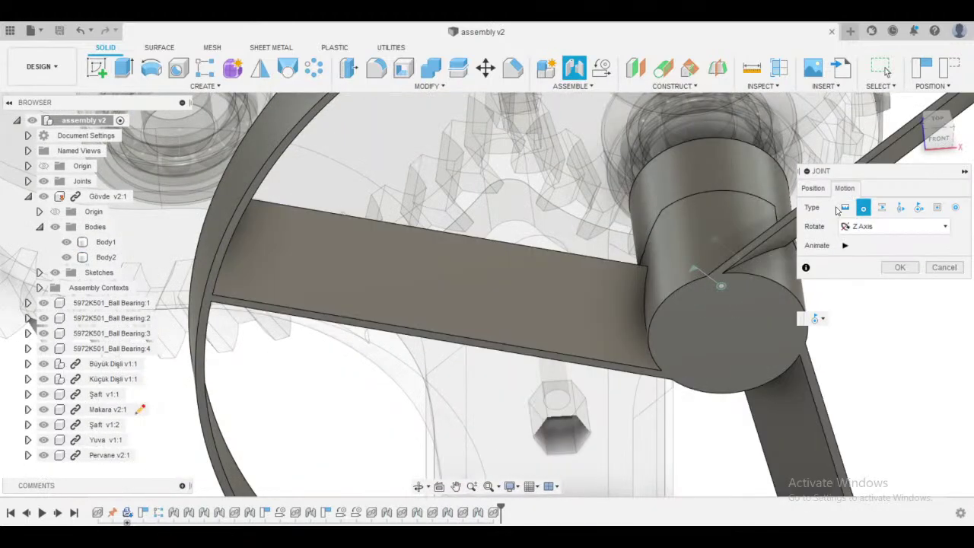
- Set the Pervane–Yuva joint's motion type to Rigid and complete the joint
click(845, 207)
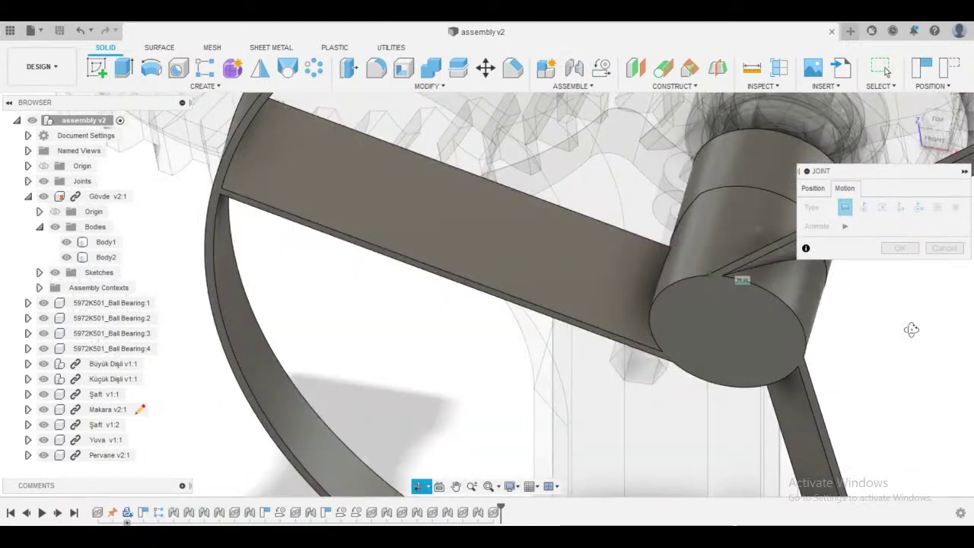
shift+middle_drag(912, 330, 856, 278)
middle_drag(905, 400, 428, 354)
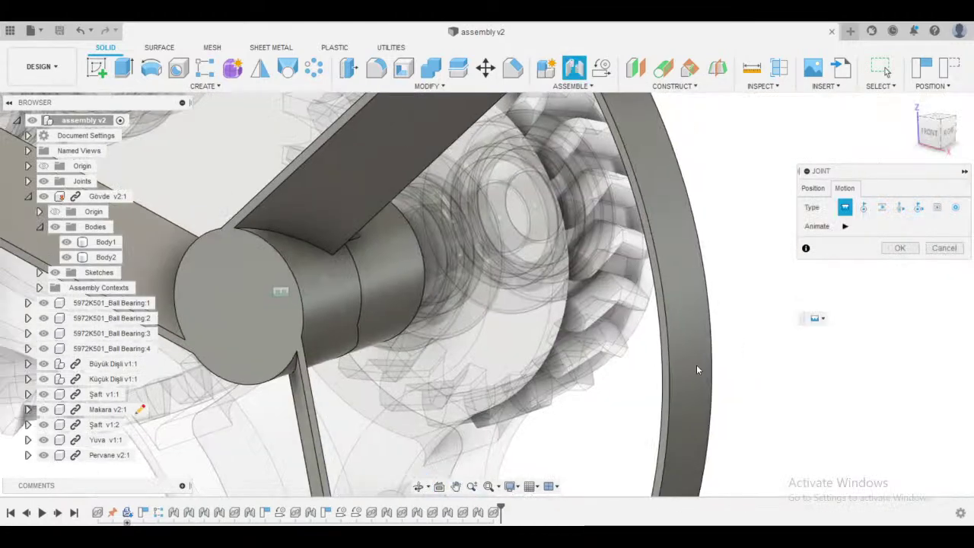
scroll(697, 364, down, 2)
click(898, 248)
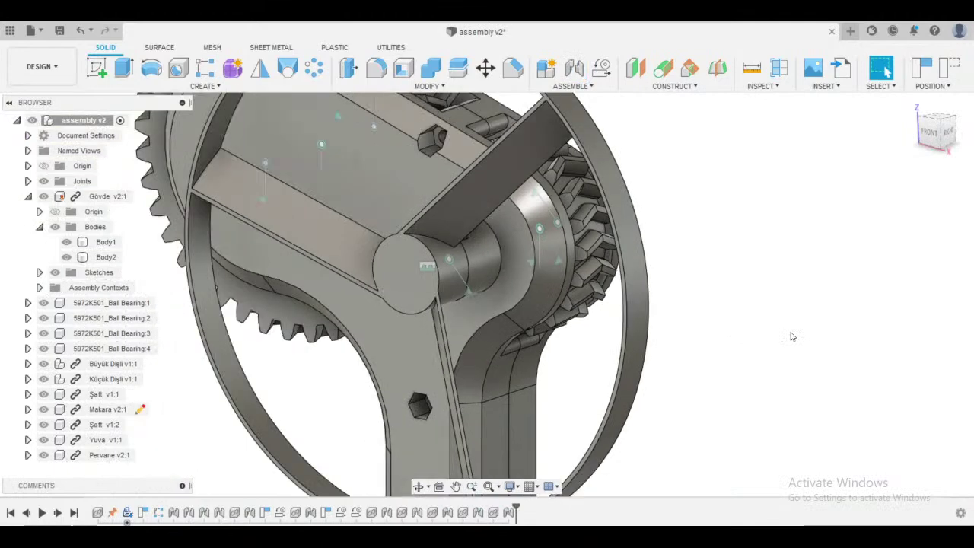
shift+middle_drag(768, 357, 857, 387)
click(10, 31)
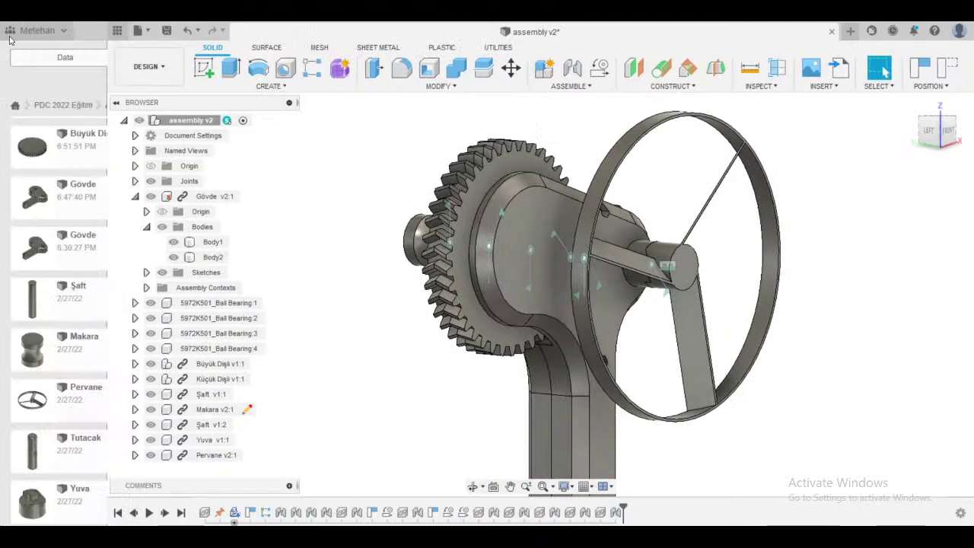
scroll(122, 423, up, 3)
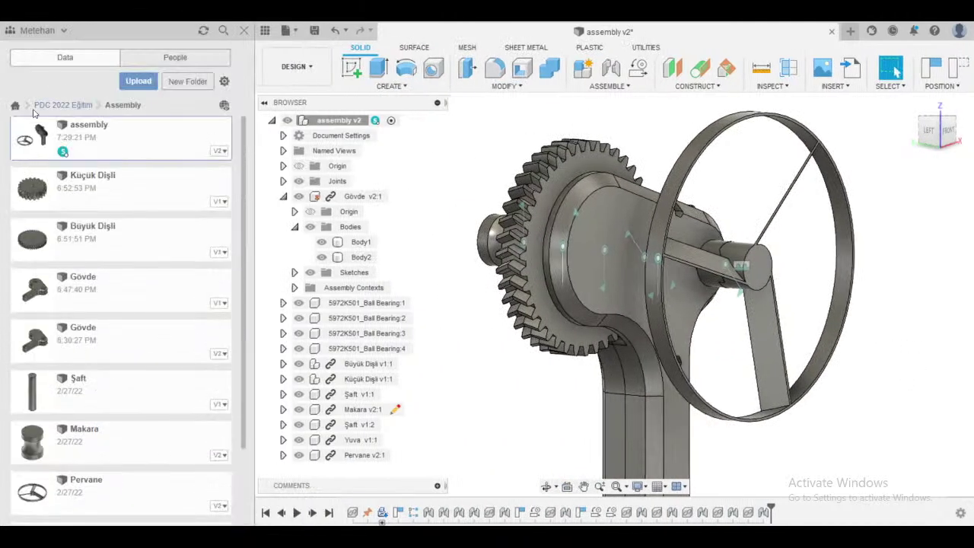
click(244, 30)
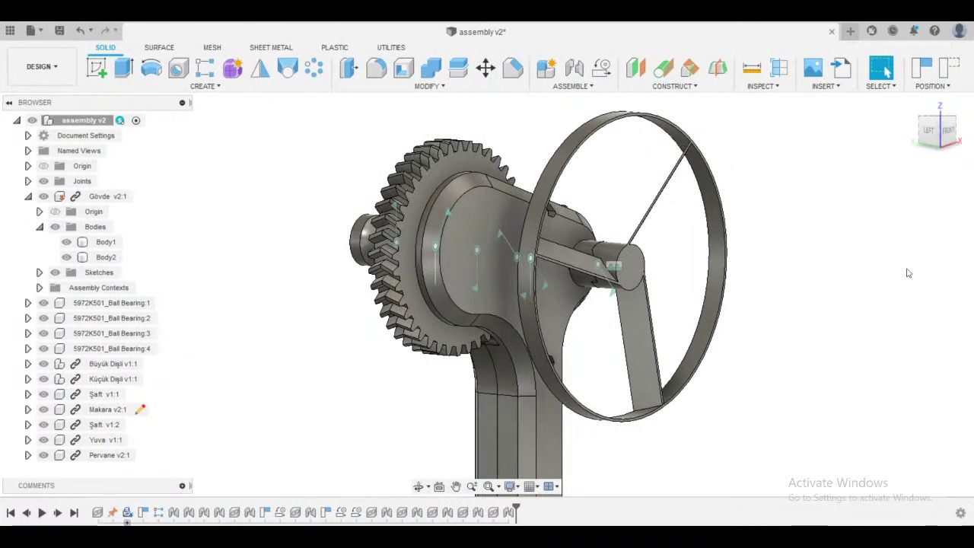
shift+middle_drag(955, 300, 621, 383)
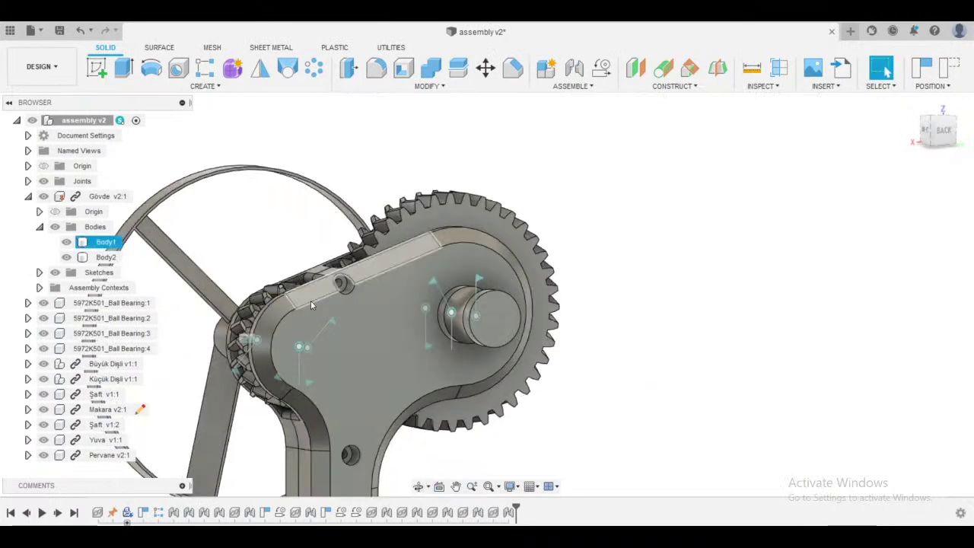
shift+middle_drag(740, 383, 756, 304)
click(753, 86)
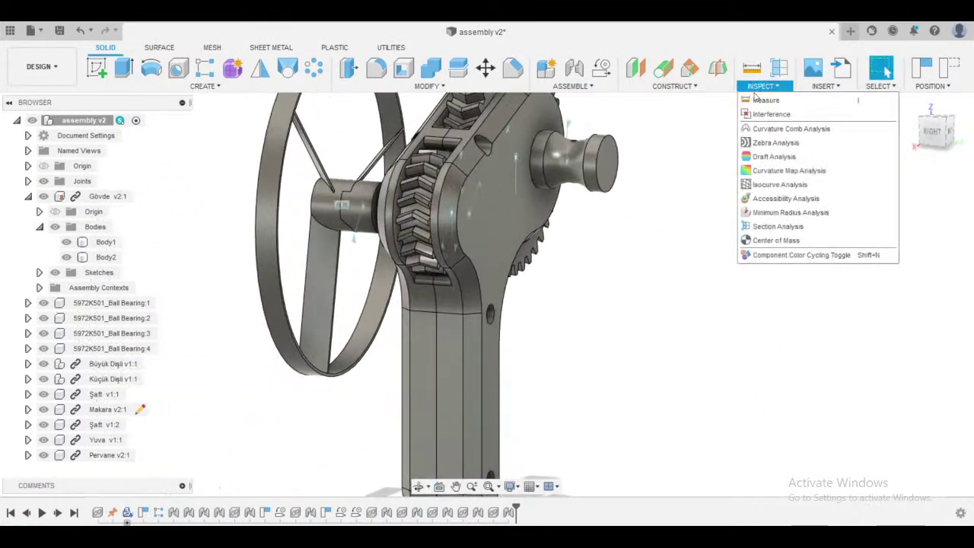
- Open the McMaster-Carr component catalogue, browse to hex nuts and filter them to metric M3 thread size
click(825, 86)
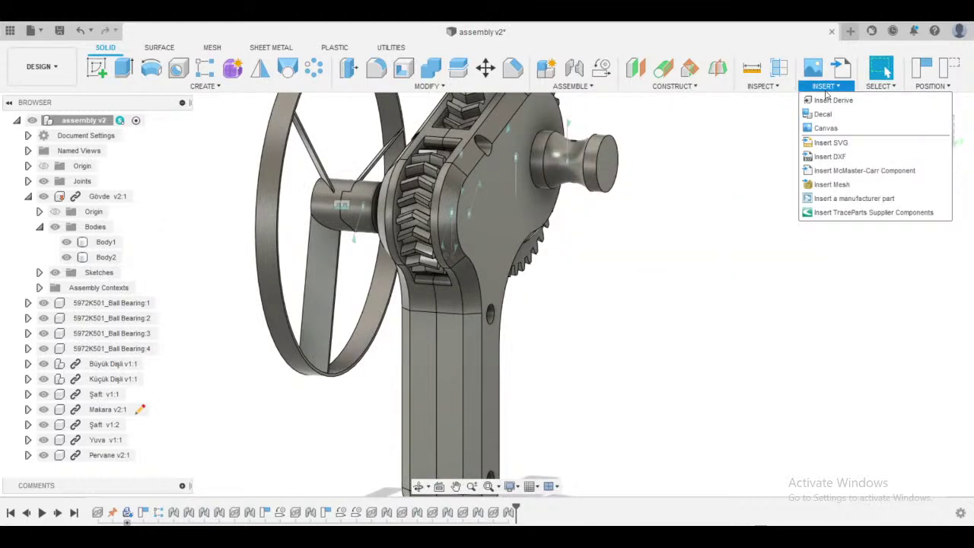
click(828, 172)
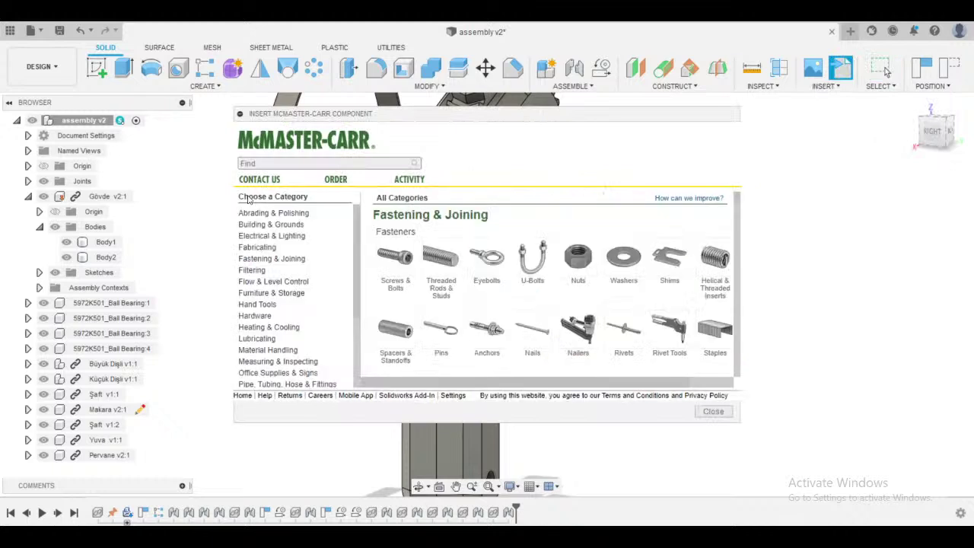
click(582, 262)
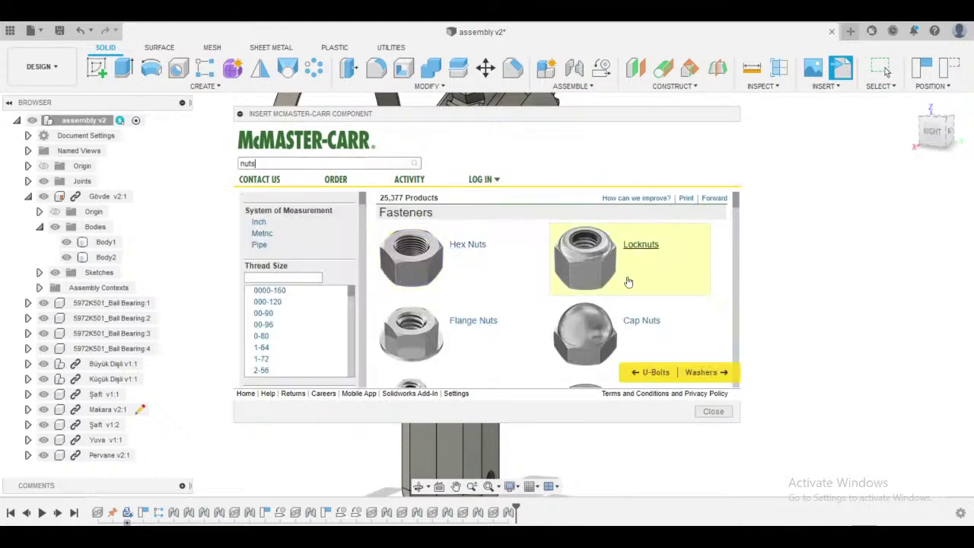
click(442, 269)
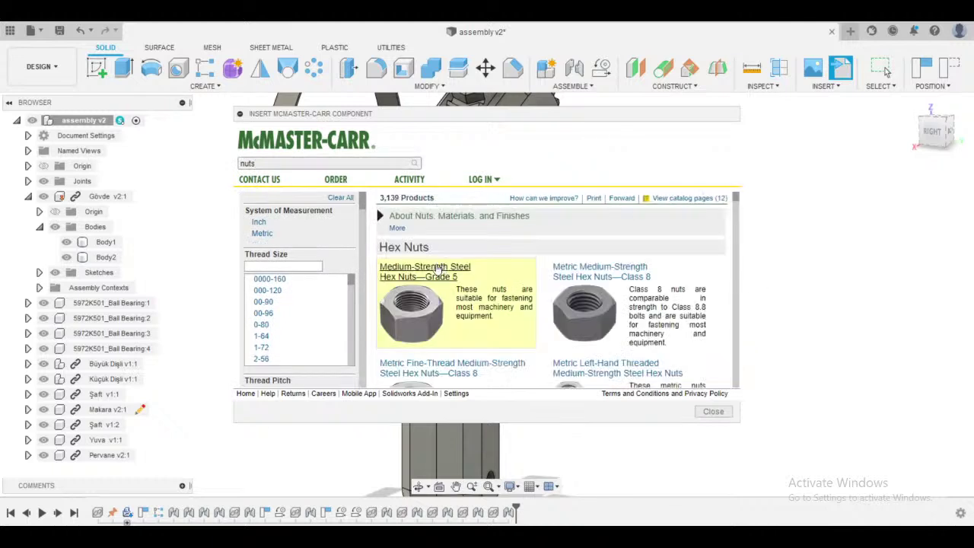
click(262, 234)
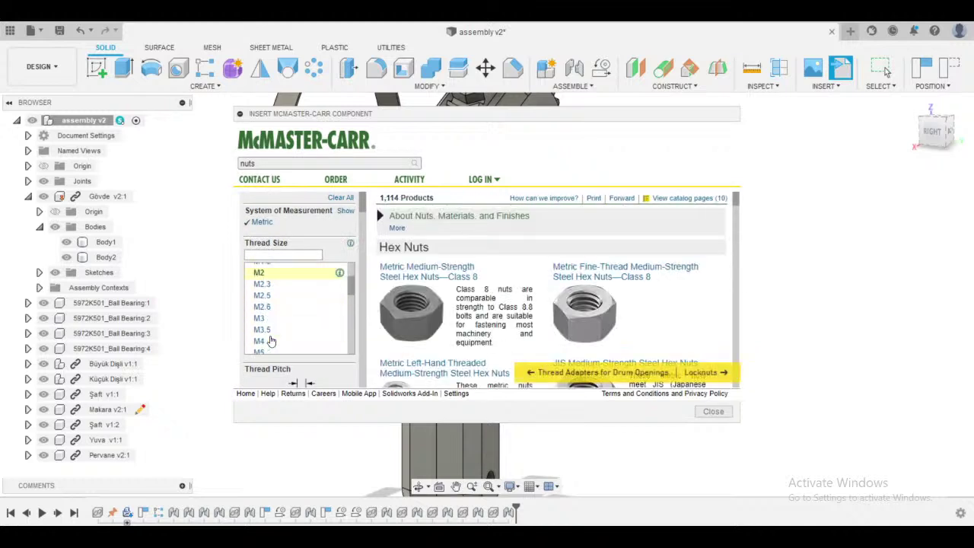
click(266, 321)
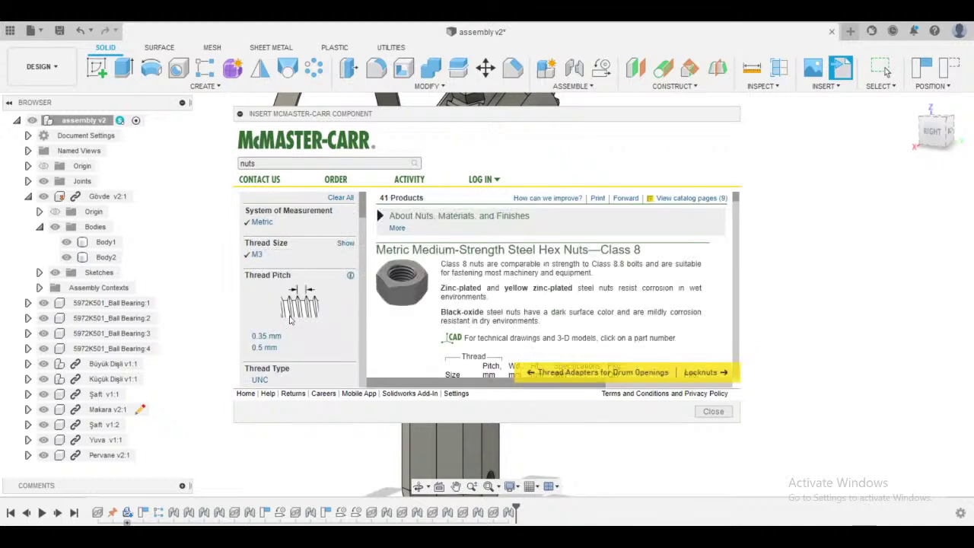
- Insert the M3 × 0.5 mm plain Steel—Class 8 DIN 934 hex nut, 90592A085, as a 3-D STEP model
scroll(417, 290, down, 1)
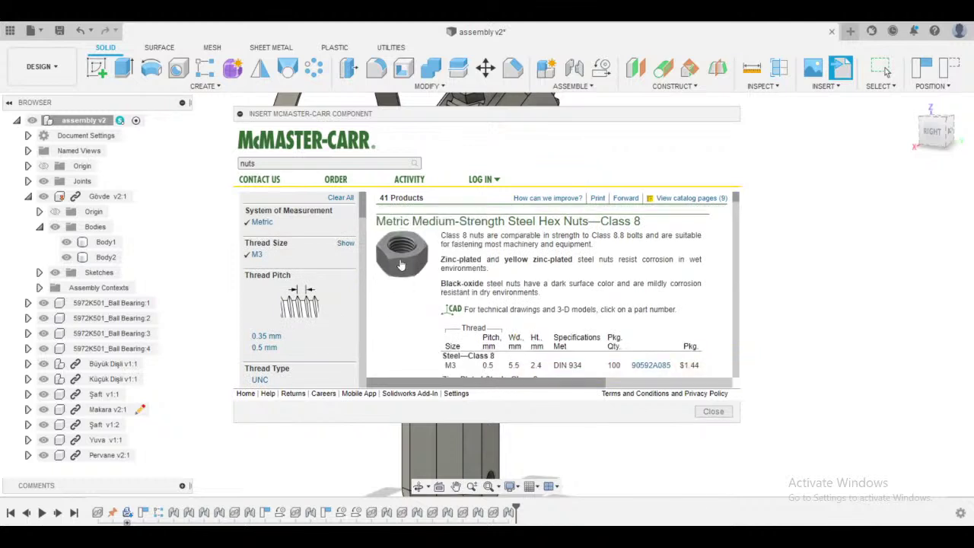
click(401, 263)
scroll(533, 304, down, 5)
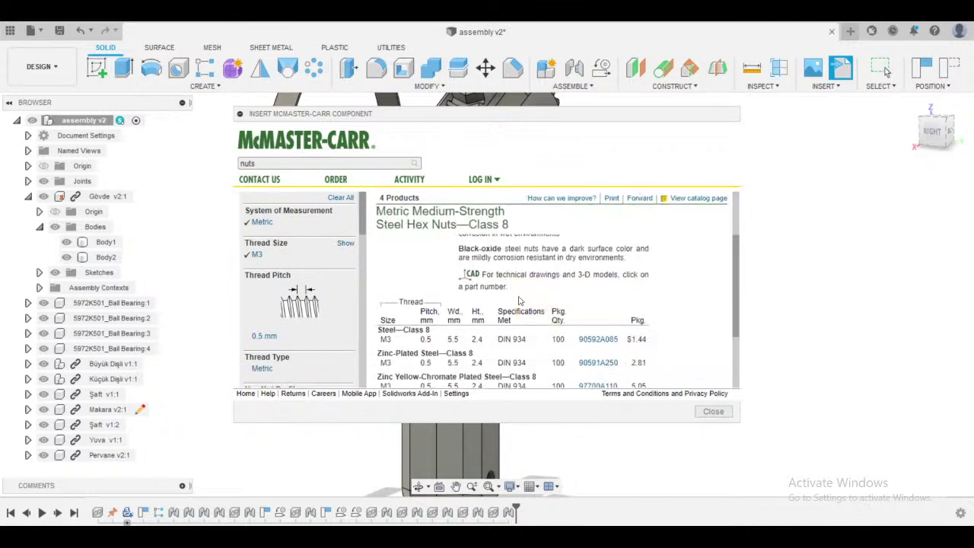
scroll(542, 316, down, 1)
scroll(589, 339, up, 3)
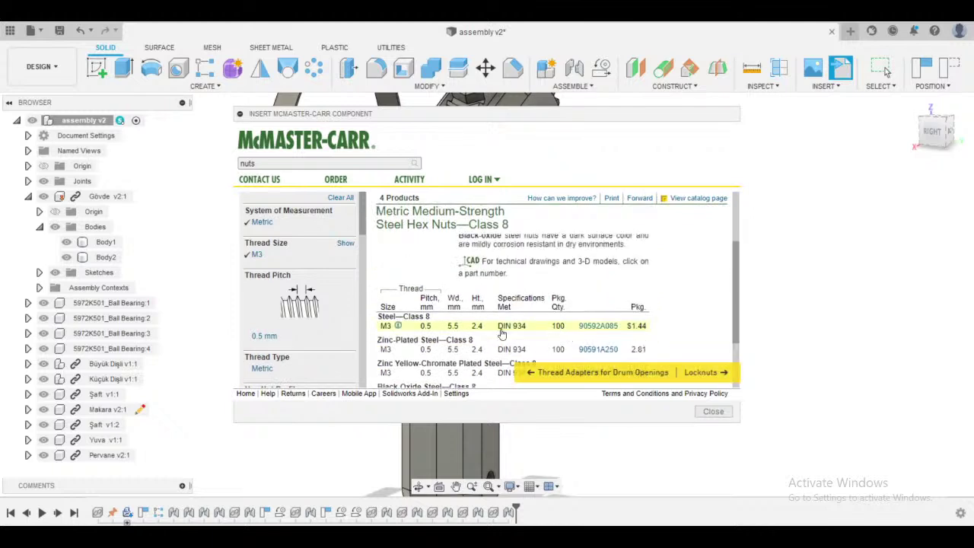
scroll(501, 333, up, 2)
scroll(496, 310, down, 2)
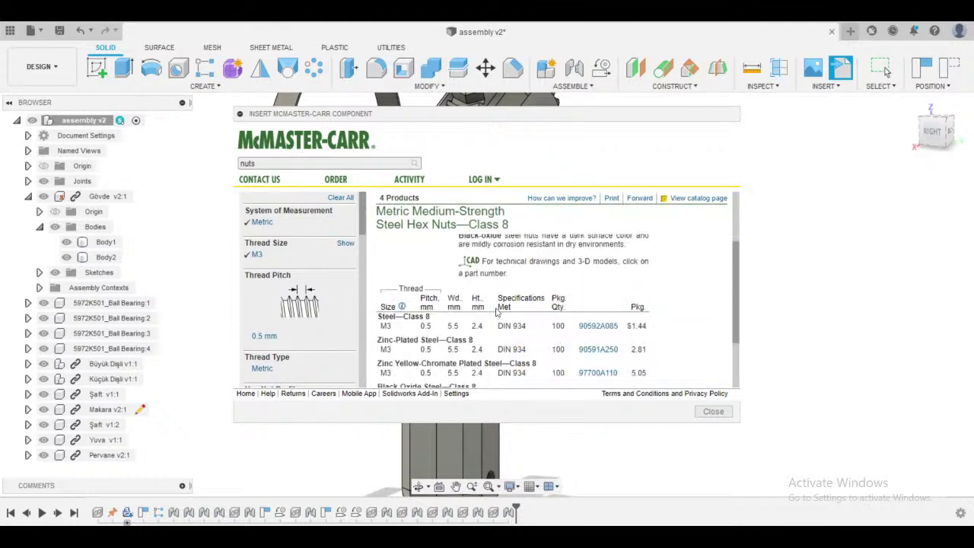
click(511, 327)
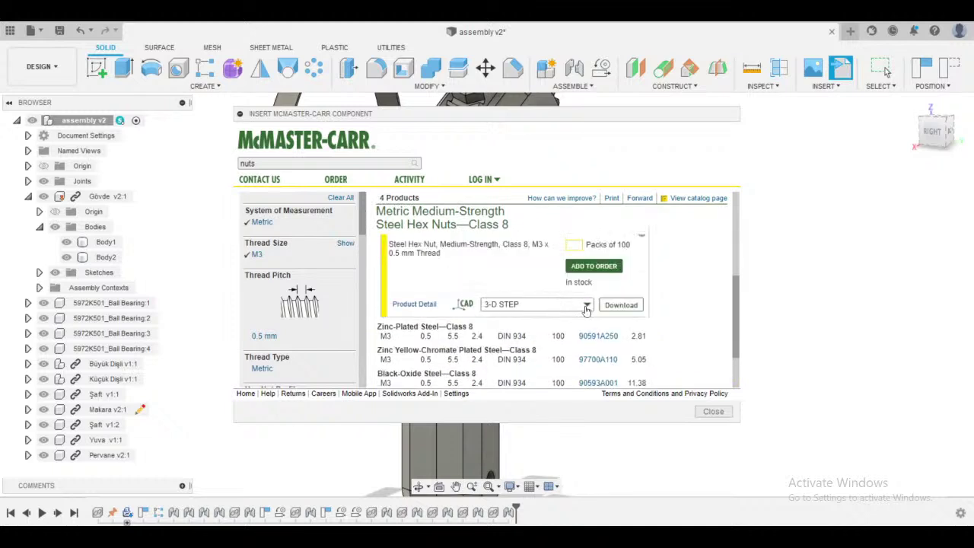
click(619, 305)
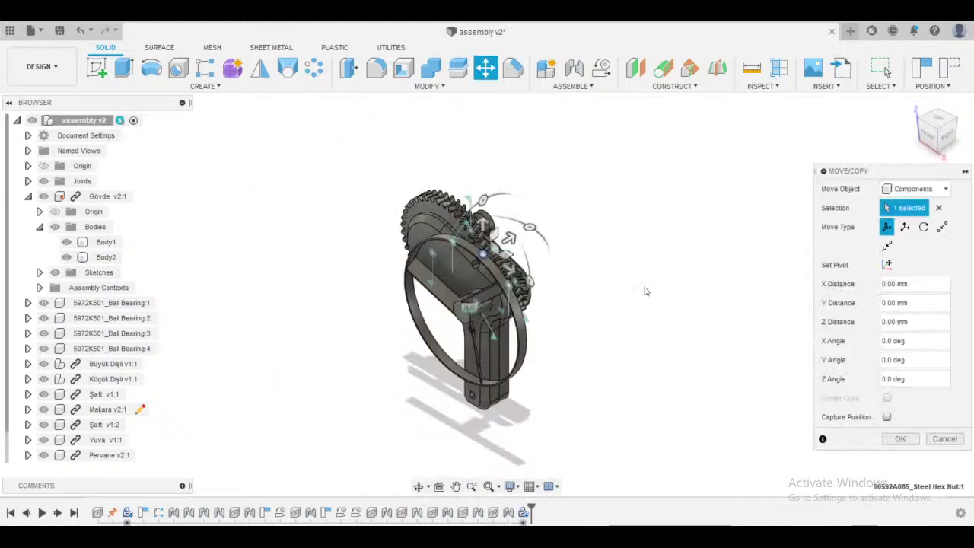
- Move the inserted hex nut 35 mm along Y, clear of the gearbox body
scroll(645, 291, down, 1)
shift+middle_drag(715, 296, 588, 299)
scroll(525, 314, up, 3)
drag(583, 300, 641, 322)
scroll(723, 308, up, 1)
middle_drag(723, 308, 622, 250)
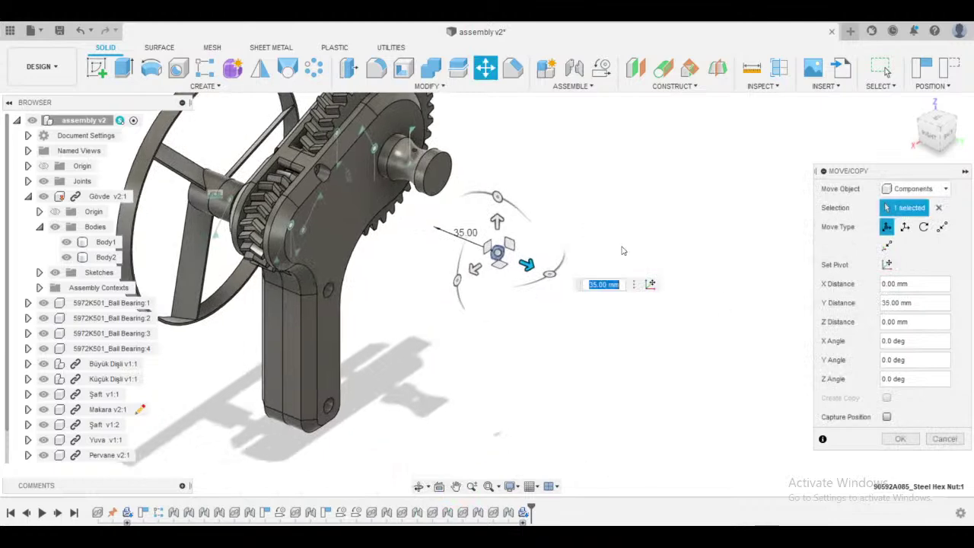
click(898, 438)
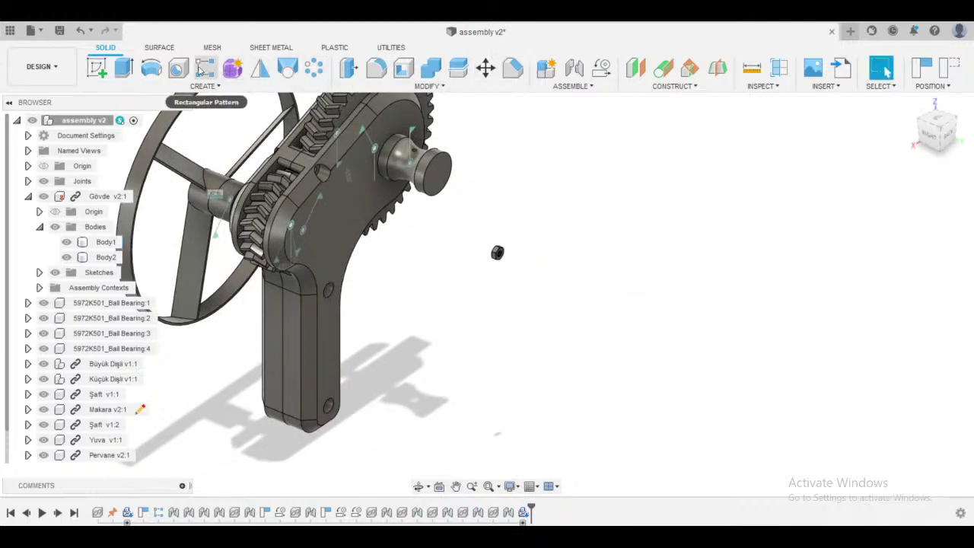
- Create a rectangular pattern of the hex nut along the Y axis with quantity 3 over a 35 mm extent
click(201, 69)
click(582, 301)
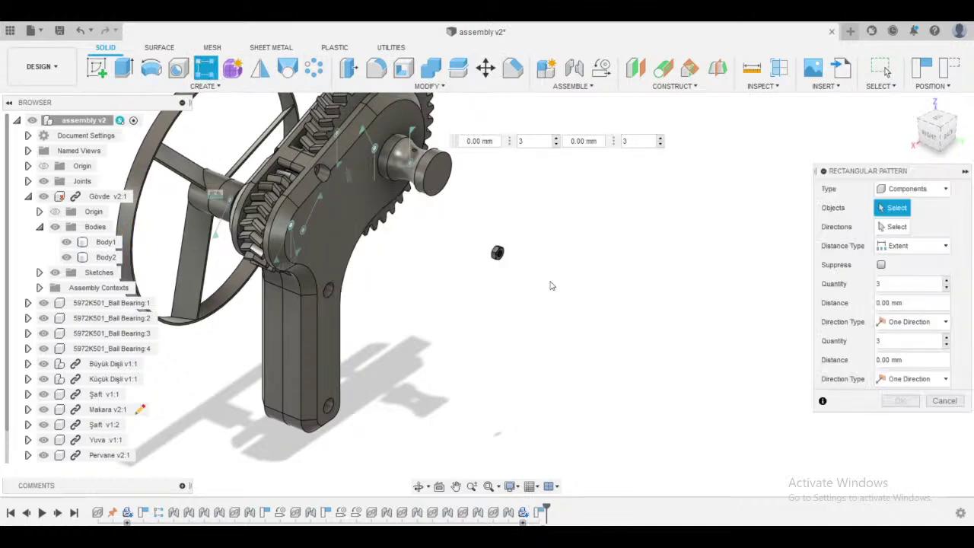
scroll(551, 285, up, 5)
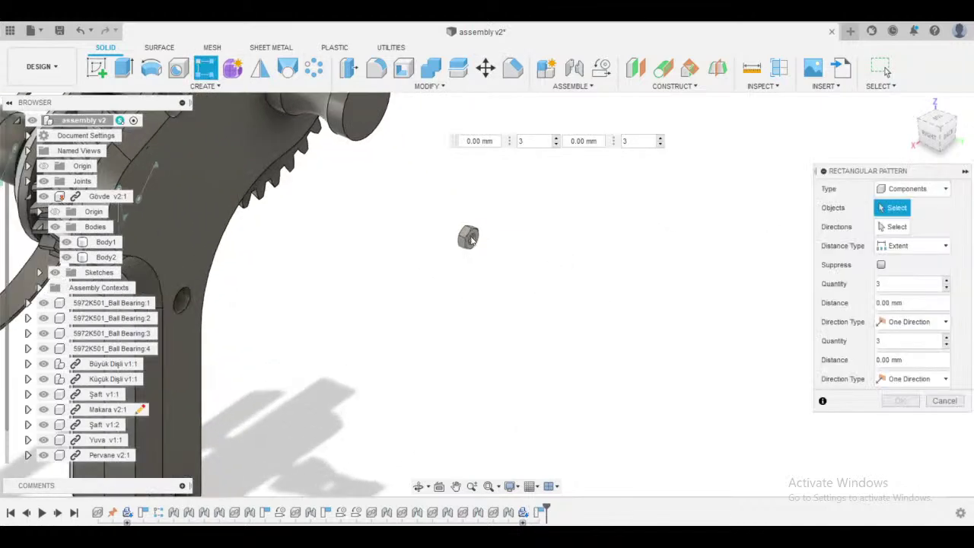
click(470, 239)
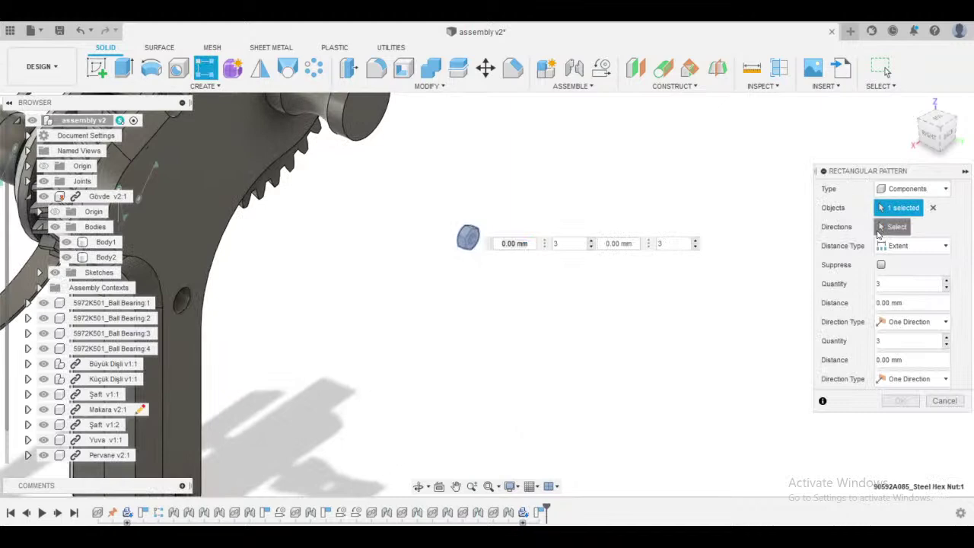
click(884, 227)
click(438, 250)
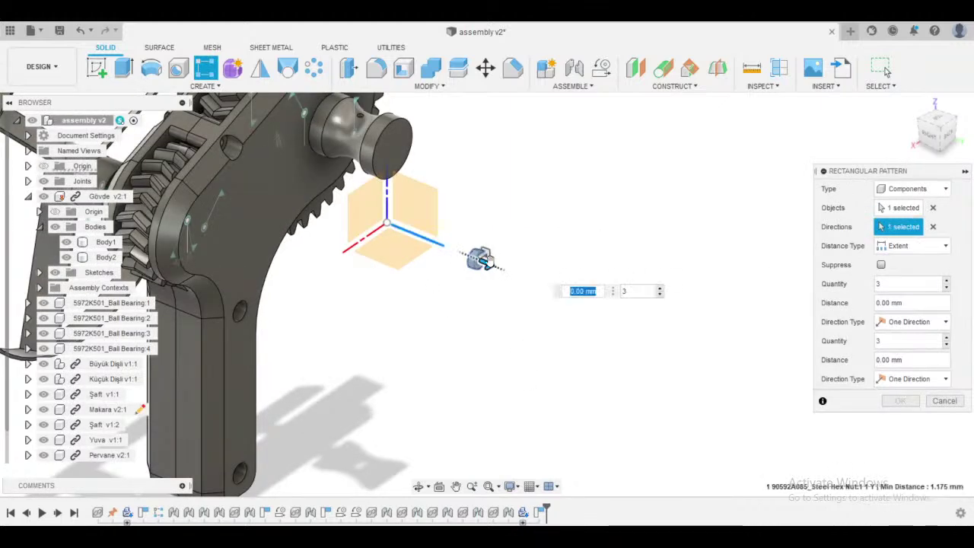
drag(560, 290, 586, 300)
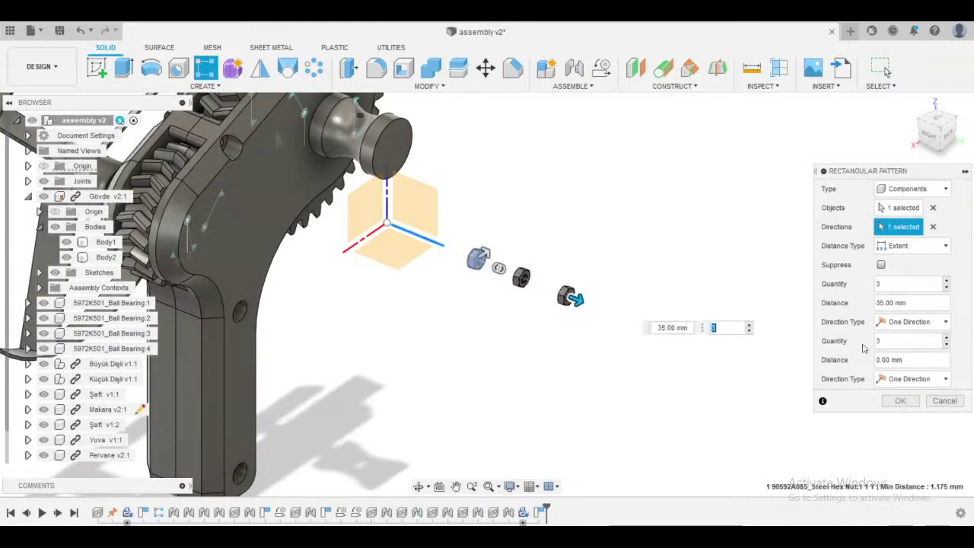
click(899, 401)
- Start a joint with Component 1 in Between Two Faces mode and pick a side flat of the outermost nut as Plane 1
click(545, 88)
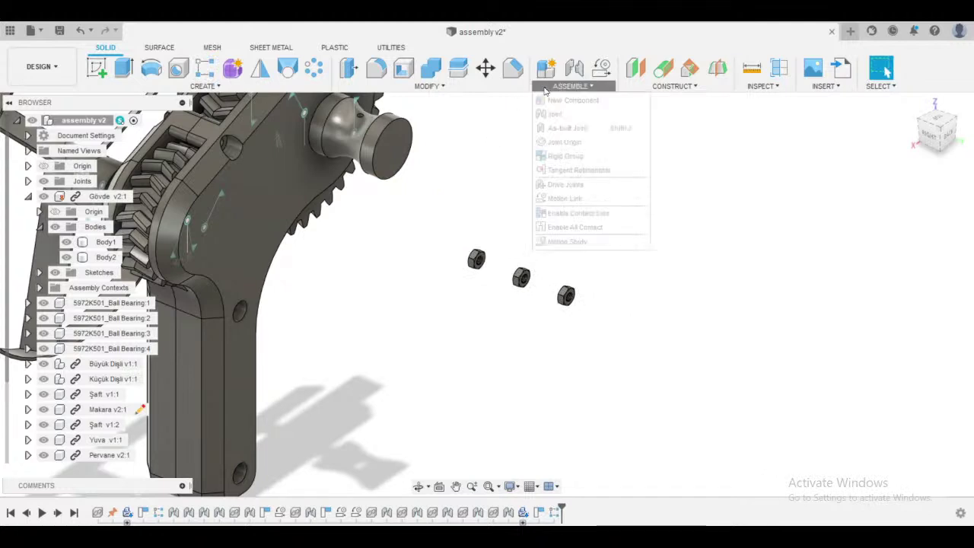
click(559, 109)
scroll(578, 250, up, 3)
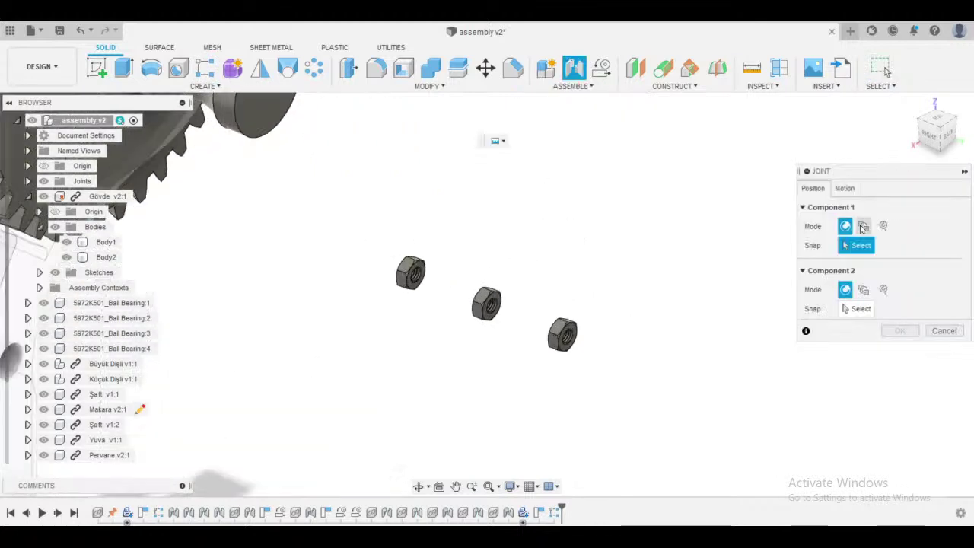
click(864, 227)
scroll(600, 340, up, 3)
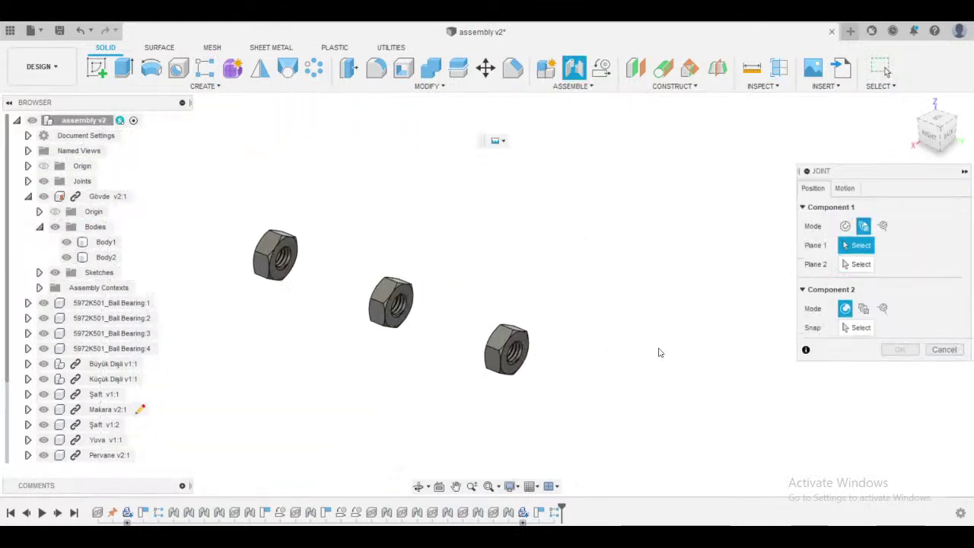
shift+middle_drag(659, 352, 483, 352)
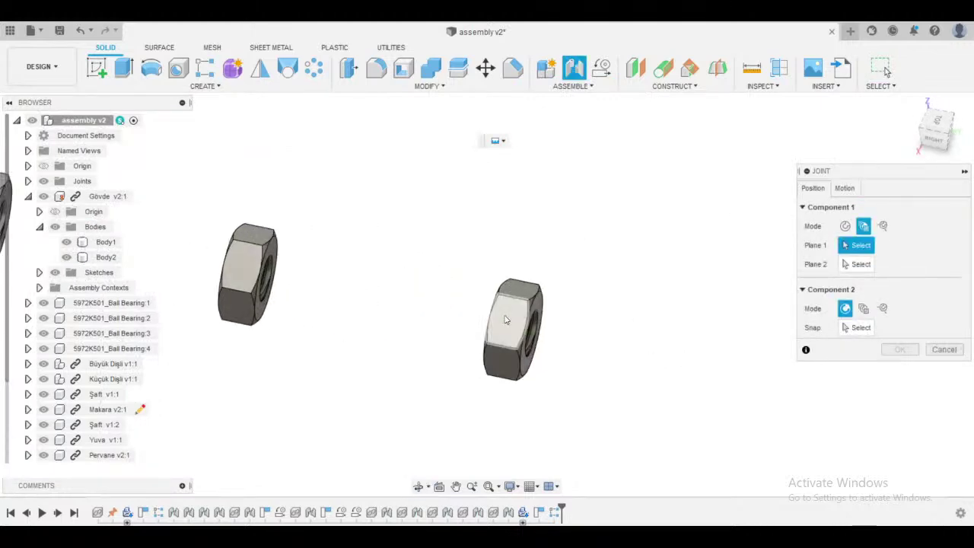
click(508, 321)
- Pick the same nut's opposite side flat as Plane 2 and snap Component 1 to its threaded hole's circular edge
shift+middle_drag(652, 343, 603, 445)
scroll(708, 348, down, 3)
scroll(708, 349, down, 1)
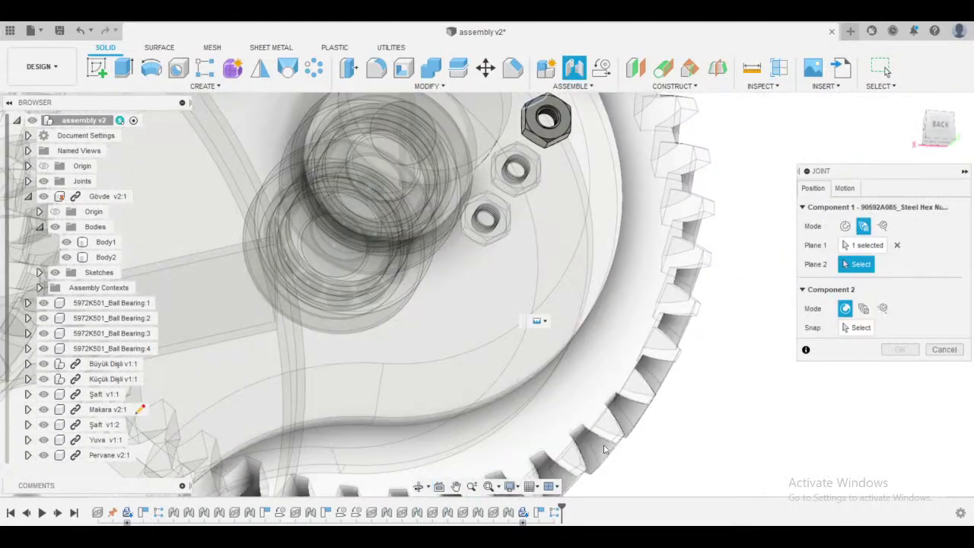
middle_drag(572, 236, 558, 422)
scroll(632, 353, up, 2)
shift+middle_drag(613, 310, 459, 546)
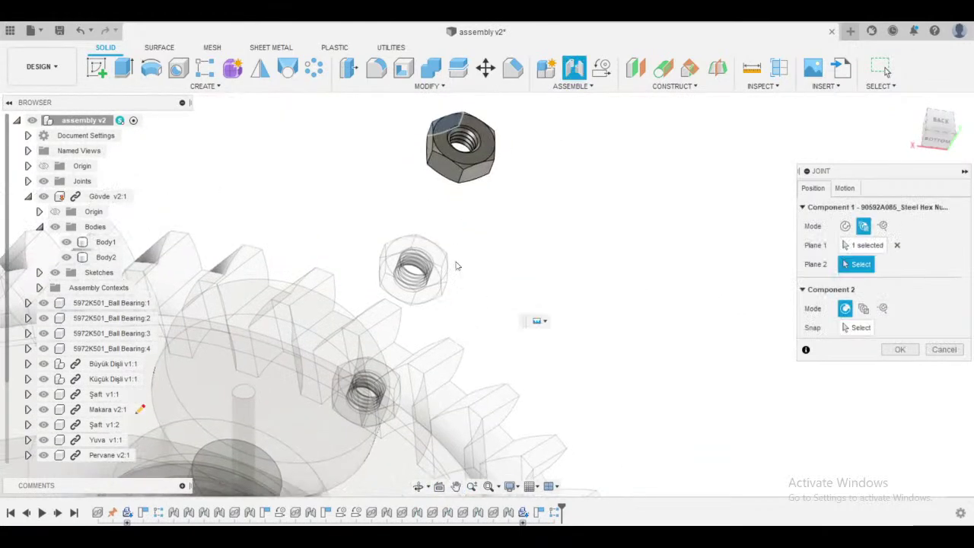
click(479, 177)
scroll(473, 144, up, 3)
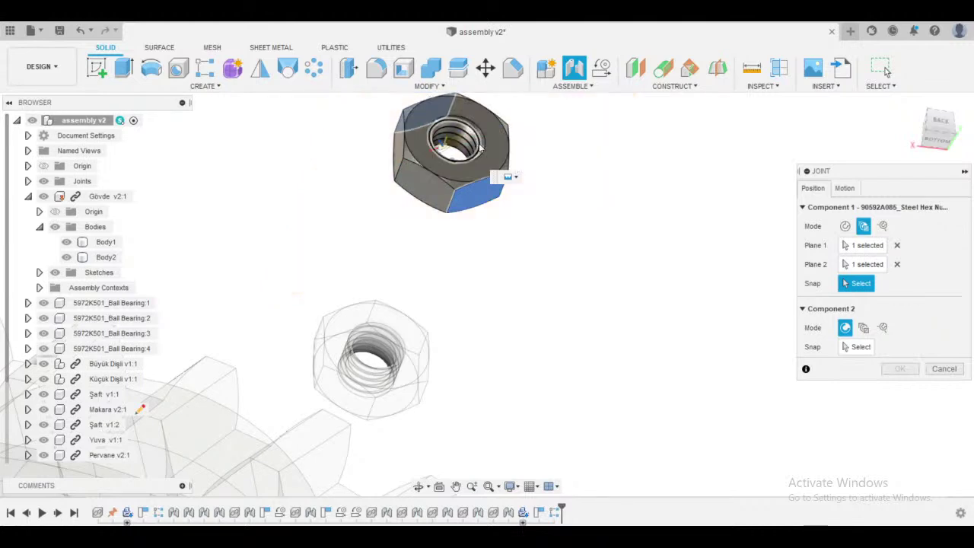
click(483, 148)
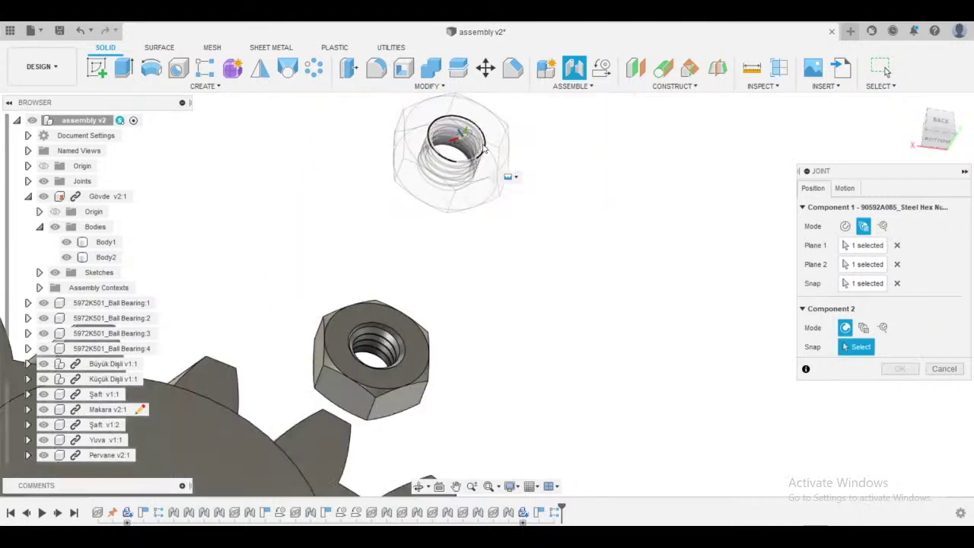
- Set Component 2 to Between Two Faces mode and pick a side wall of the body's upper hexagonal pocket as Plane 1
scroll(607, 290, down, 5)
shift+middle_drag(608, 291, 434, 340)
scroll(435, 339, down, 4)
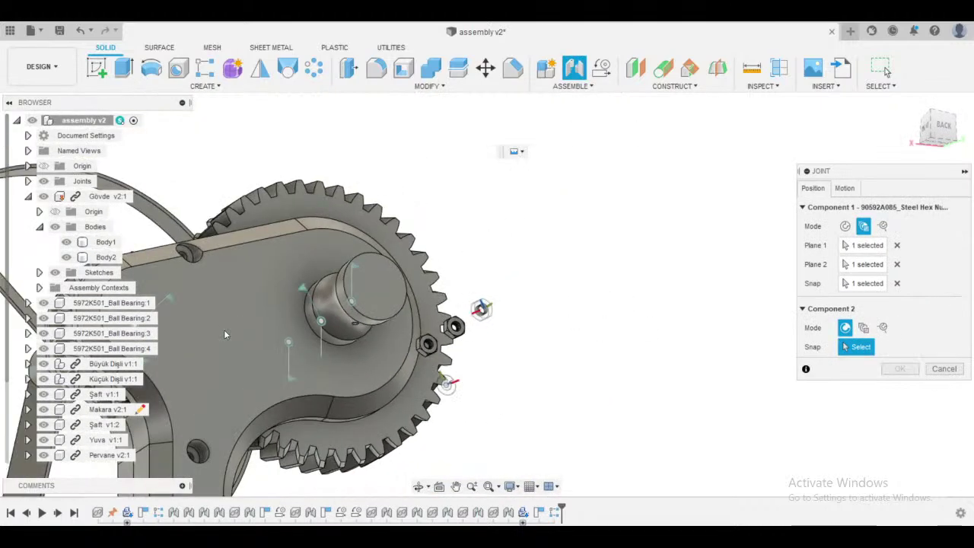
scroll(245, 336, up, 3)
shift+middle_drag(259, 355, 440, 357)
scroll(384, 217, up, 4)
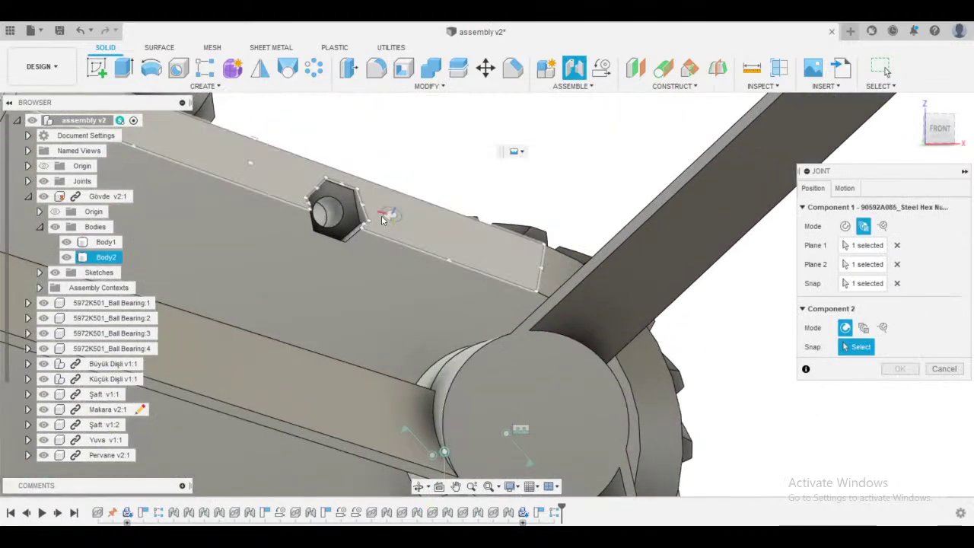
scroll(367, 227, up, 2)
shift+middle_drag(364, 229, 405, 225)
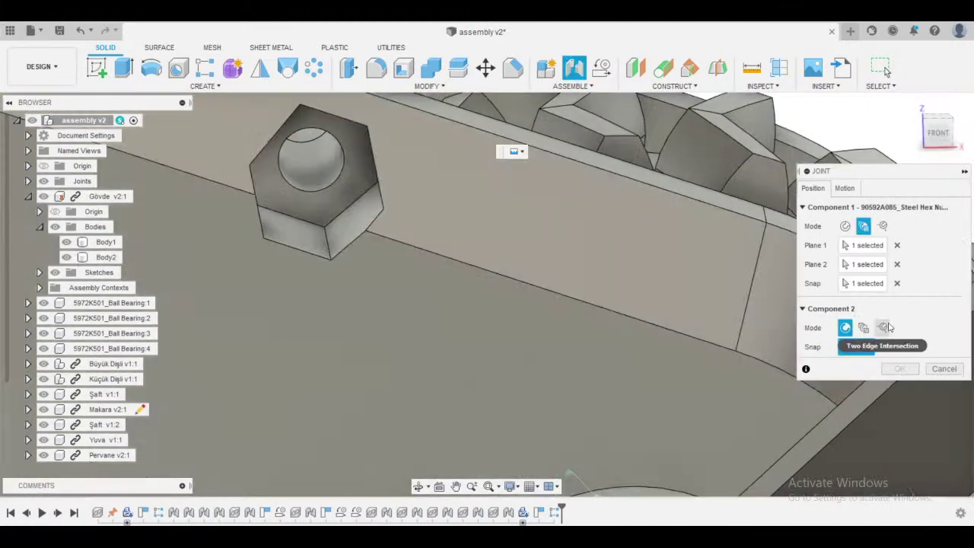
click(863, 328)
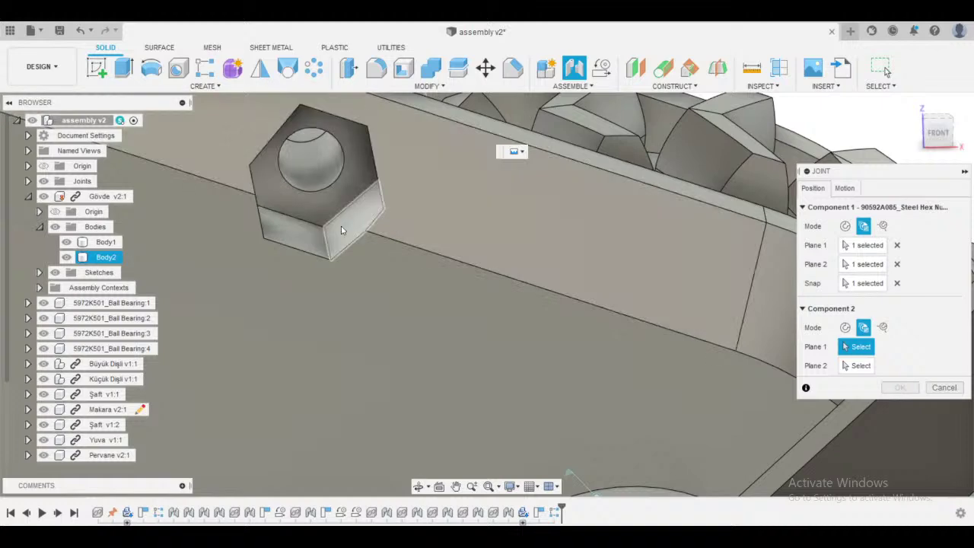
click(340, 230)
- Pick the upper pocket's opposite wall as Plane 2, snap Component 2 inside the pocket, and flip the joint direction
shift+middle_drag(341, 230, 310, 185)
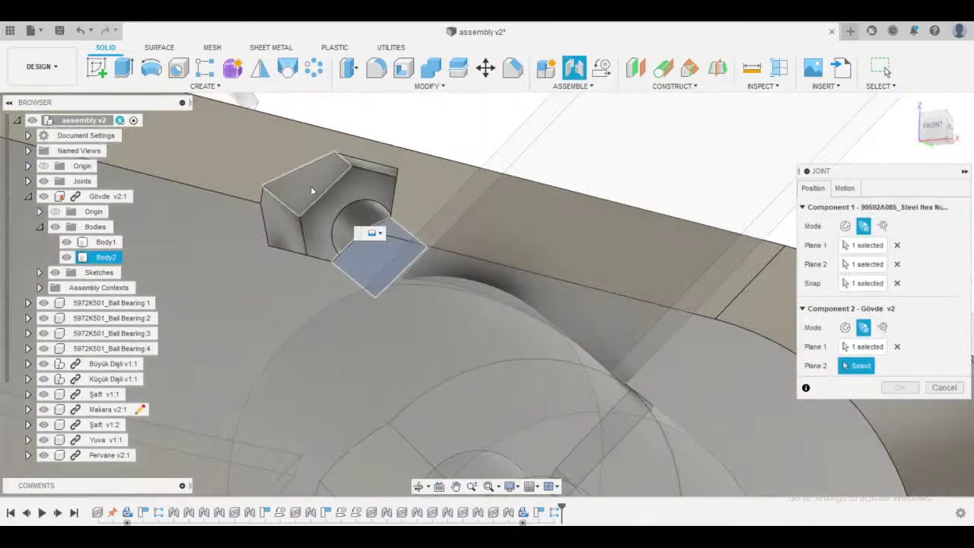
click(309, 184)
shift+middle_drag(315, 225, 337, 236)
click(351, 214)
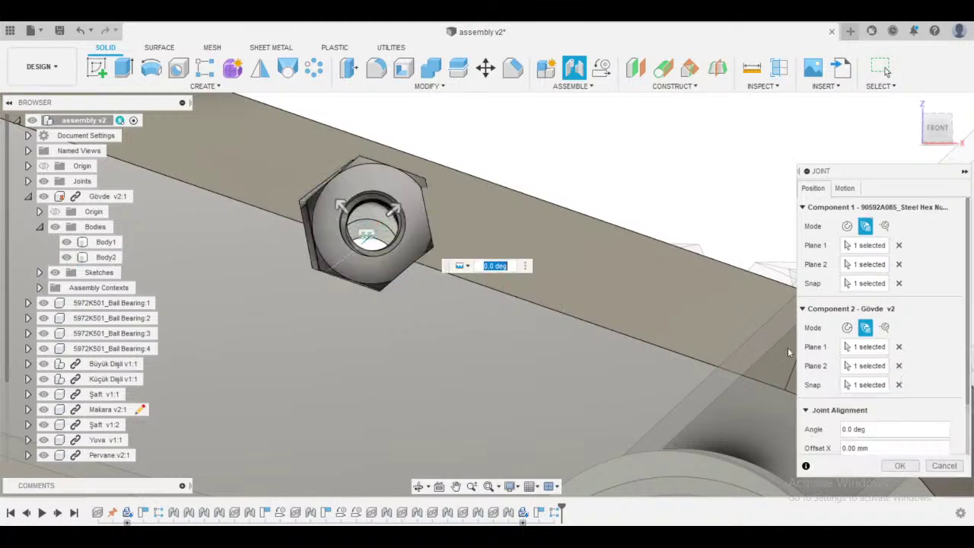
scroll(847, 380, down, 2)
click(848, 443)
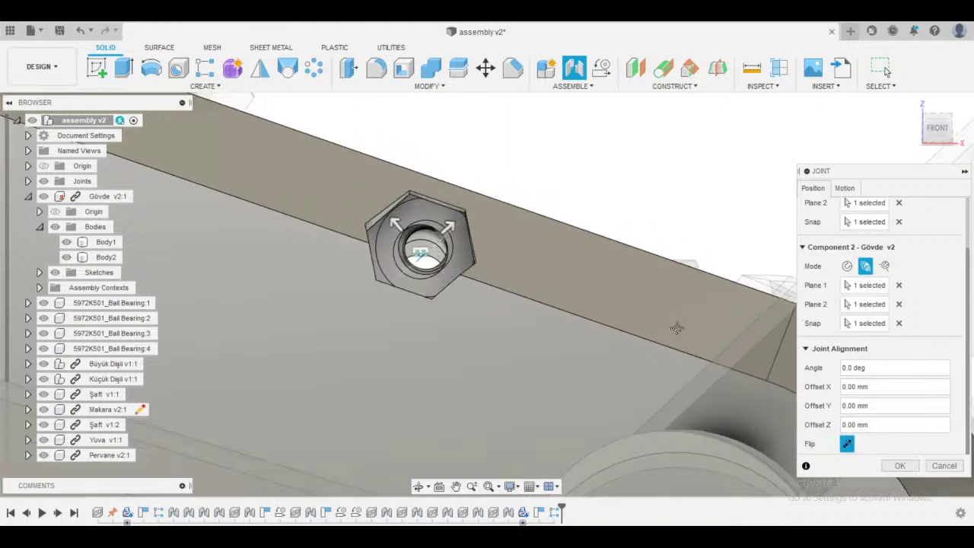
- Clear Component 1's snap at the threaded hole and re-pick it near the outer edge of the same nut
click(898, 221)
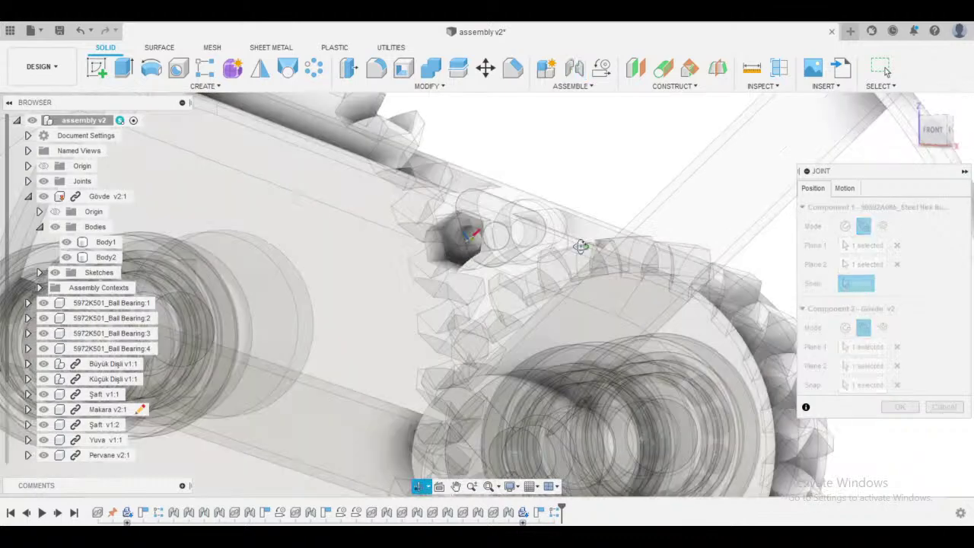
shift+middle_drag(581, 247, 250, 252)
middle_drag(426, 306, 153, 204)
scroll(515, 373, up, 2)
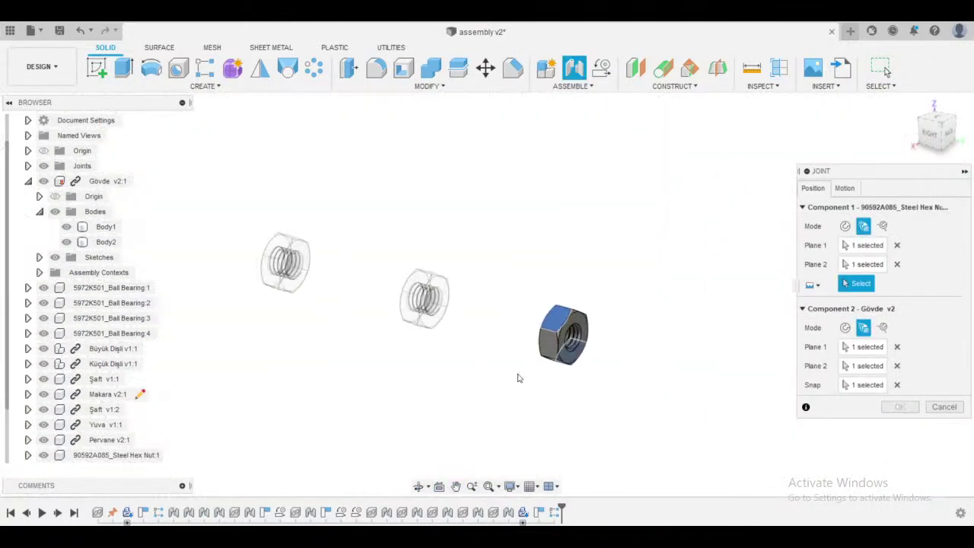
shift+middle_drag(668, 400, 571, 347)
scroll(569, 347, up, 1)
scroll(569, 349, up, 5)
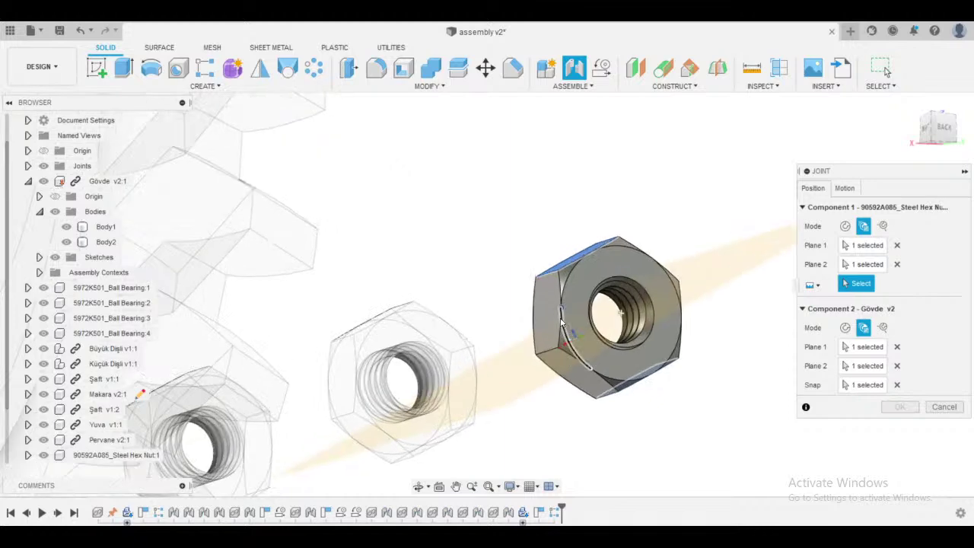
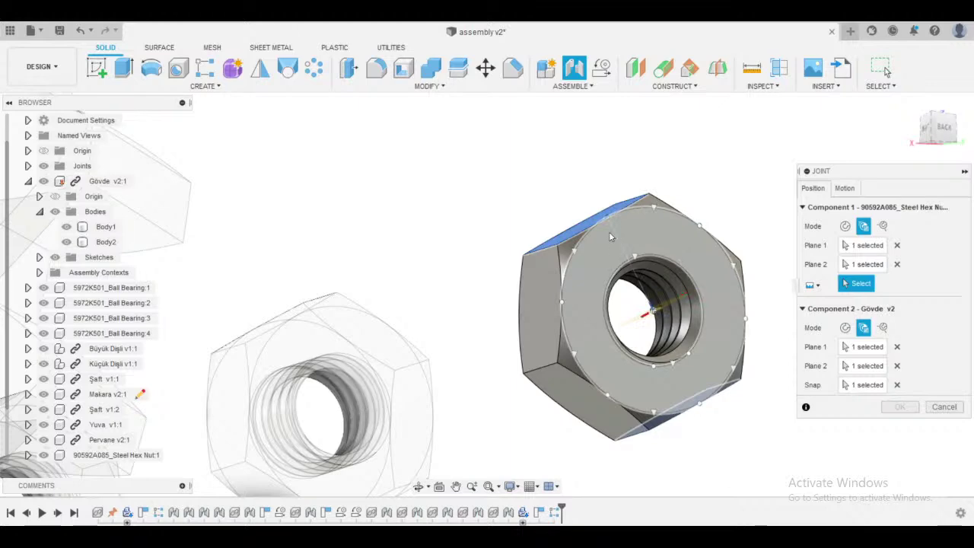
click(580, 271)
scroll(457, 362, down, 3)
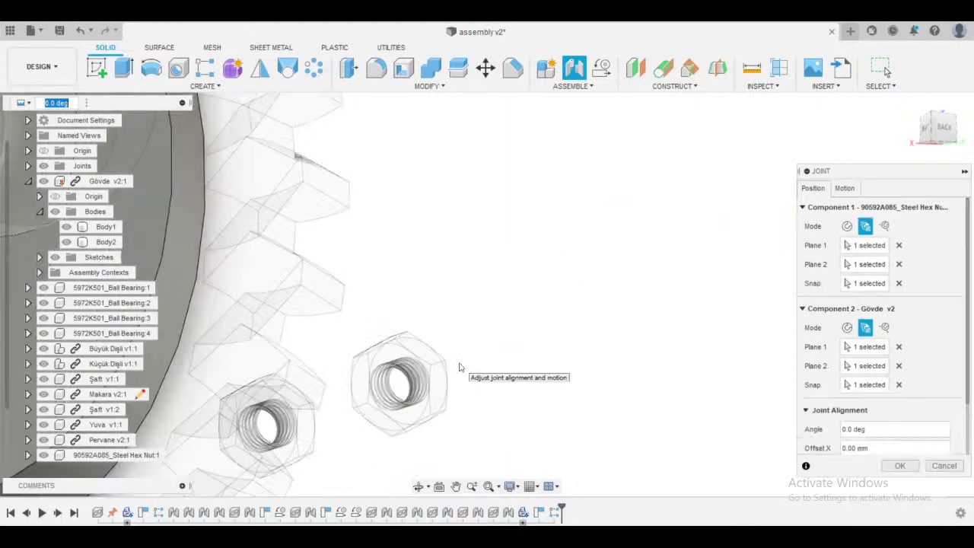
- Offset the nut 1.50 mm along X to center it in the upper pocket, and complete the joint
shift+middle_drag(459, 367, 609, 370)
scroll(493, 382, down, 5)
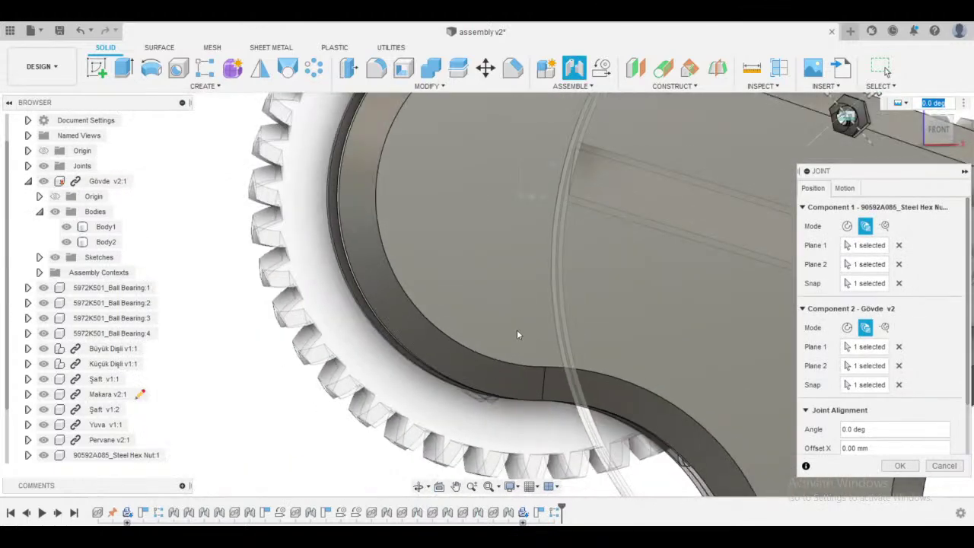
middle_drag(497, 324, 257, 398)
scroll(485, 274, up, 8)
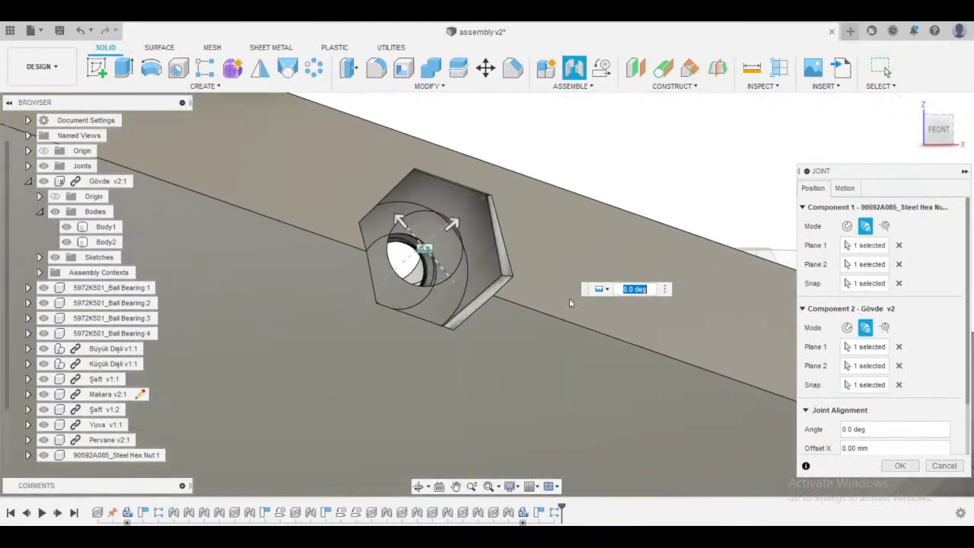
drag(453, 222, 480, 199)
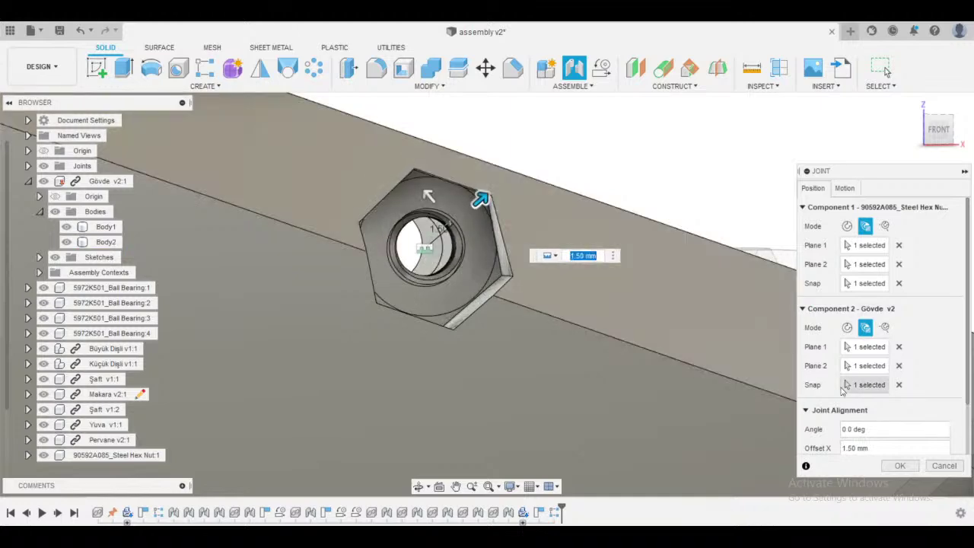
scroll(843, 390, down, 2)
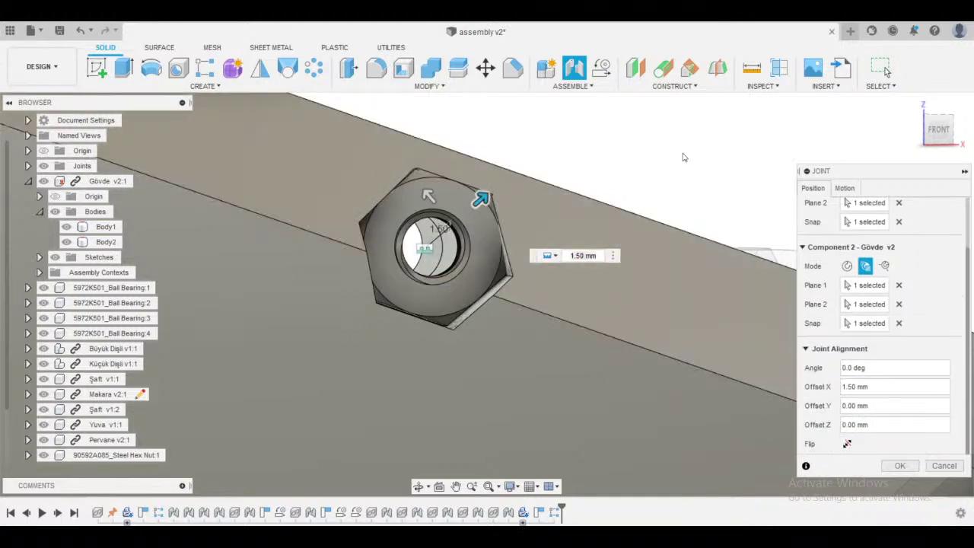
shift+middle_drag(682, 158, 660, 175)
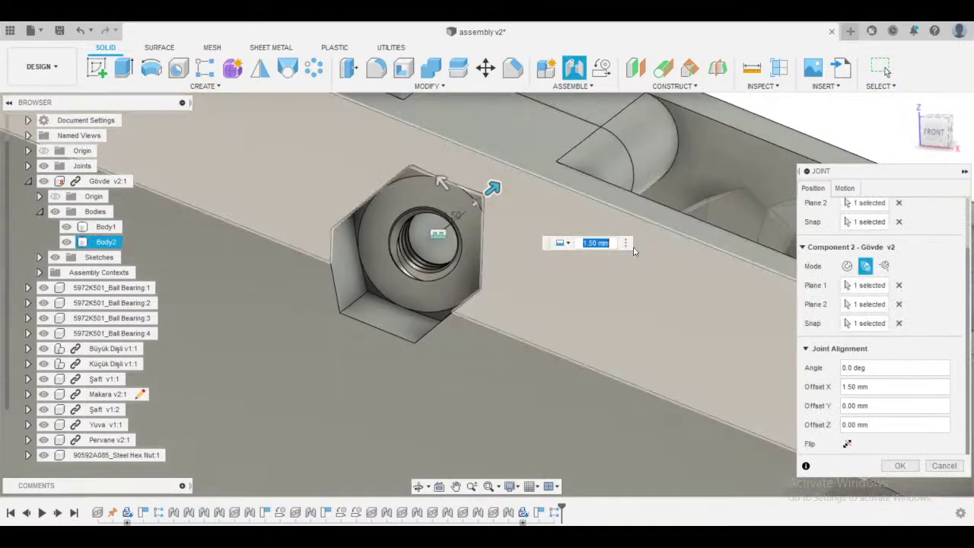
click(898, 466)
- Start another joint with Component 1 in Between Two Faces mode and pick a side flat of the outer remaining nut as Plane 1
scroll(492, 422, down, 6)
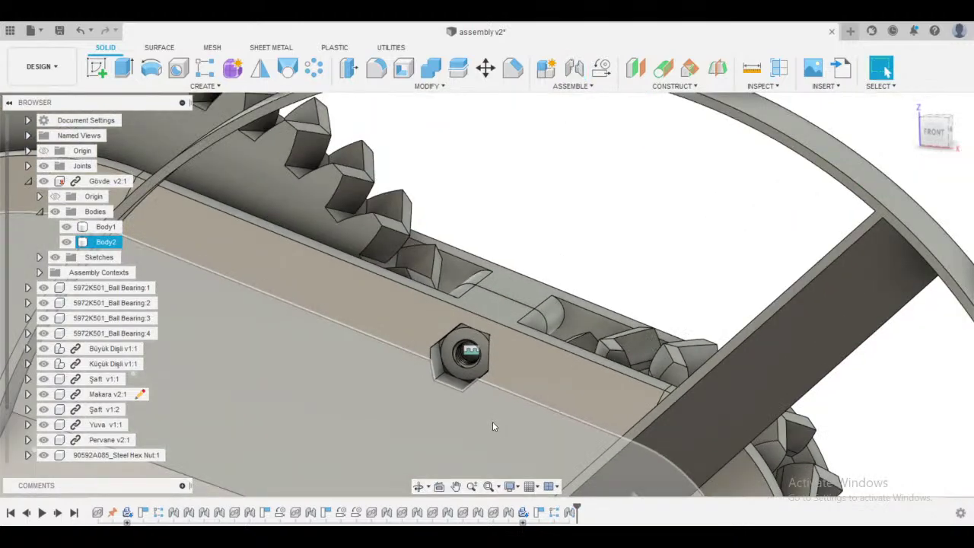
scroll(492, 421, down, 3)
middle_drag(520, 391, 420, 246)
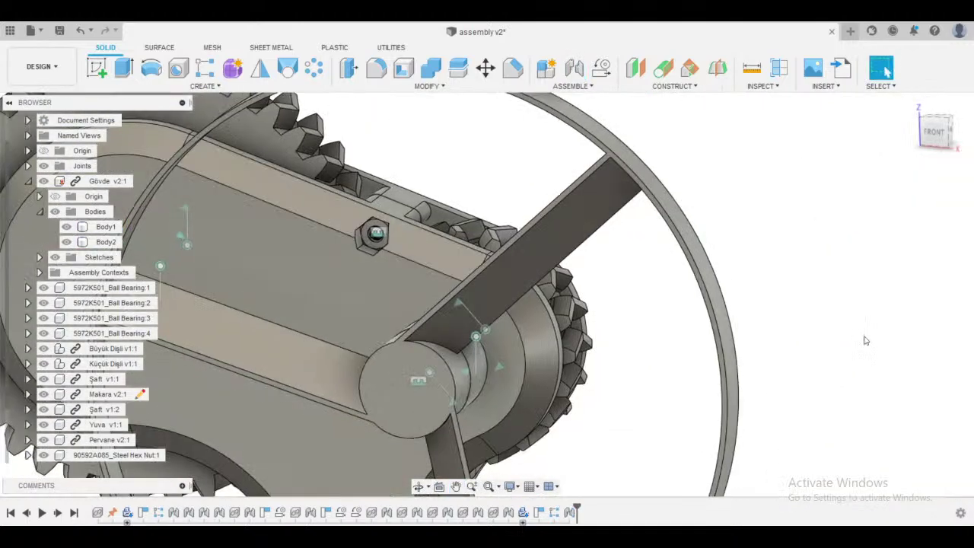
shift+middle_drag(865, 340, 731, 365)
middle_drag(730, 366, 107, 340)
middle_drag(726, 385, 401, 366)
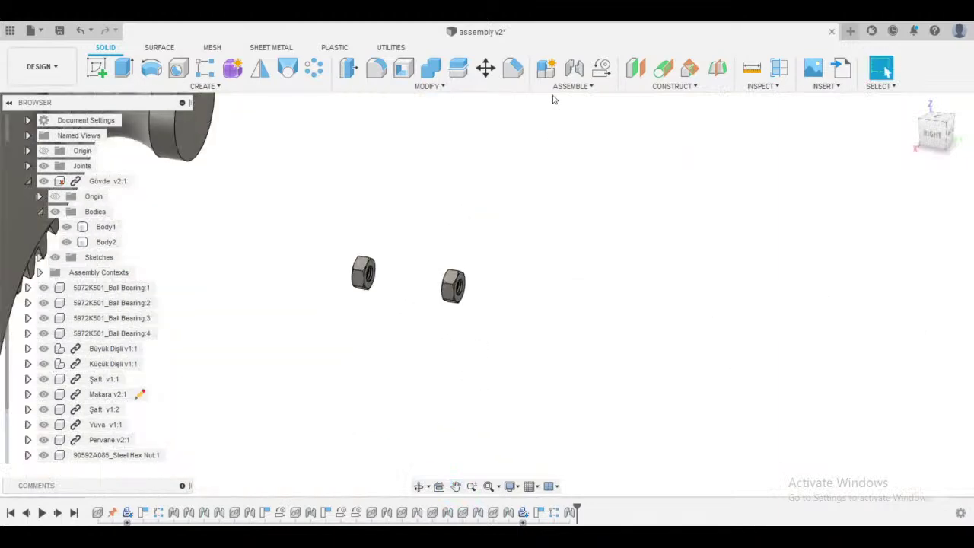
click(571, 86)
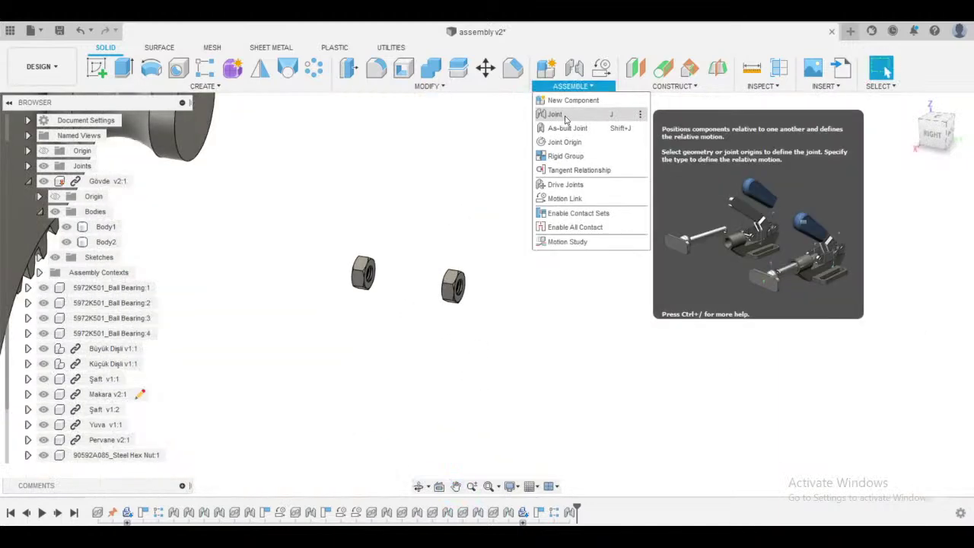
click(564, 113)
scroll(437, 219, up, 3)
click(864, 226)
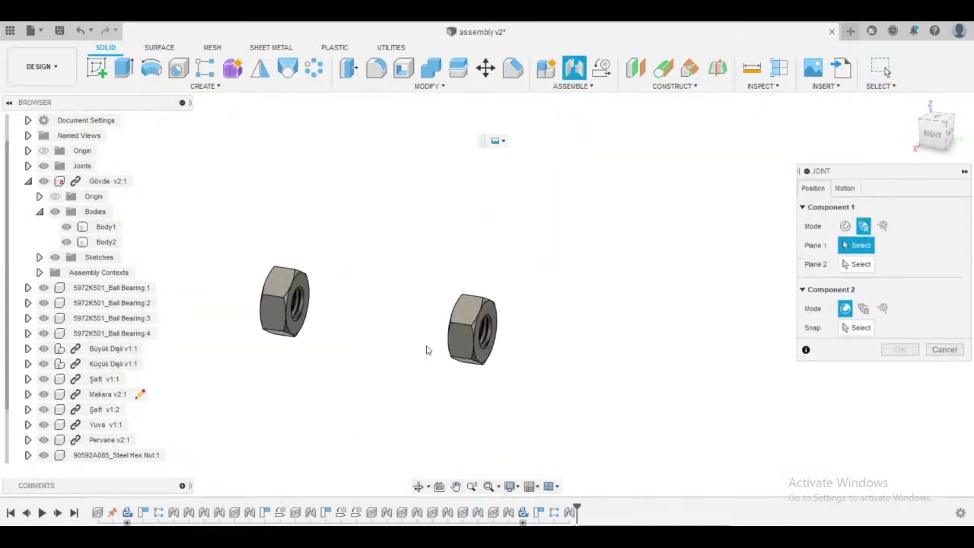
scroll(430, 348, up, 3)
click(497, 290)
- Pick the opposite flat of this second nut as Plane 2 and snap Component 1 to an edge between two side flats
shift+middle_drag(642, 330, 536, 357)
click(536, 357)
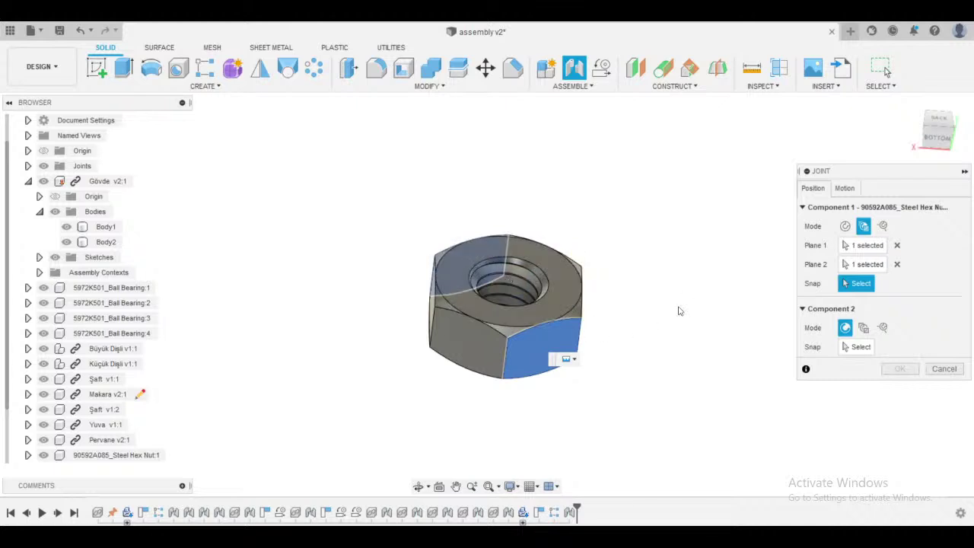
shift+middle_drag(682, 310, 601, 287)
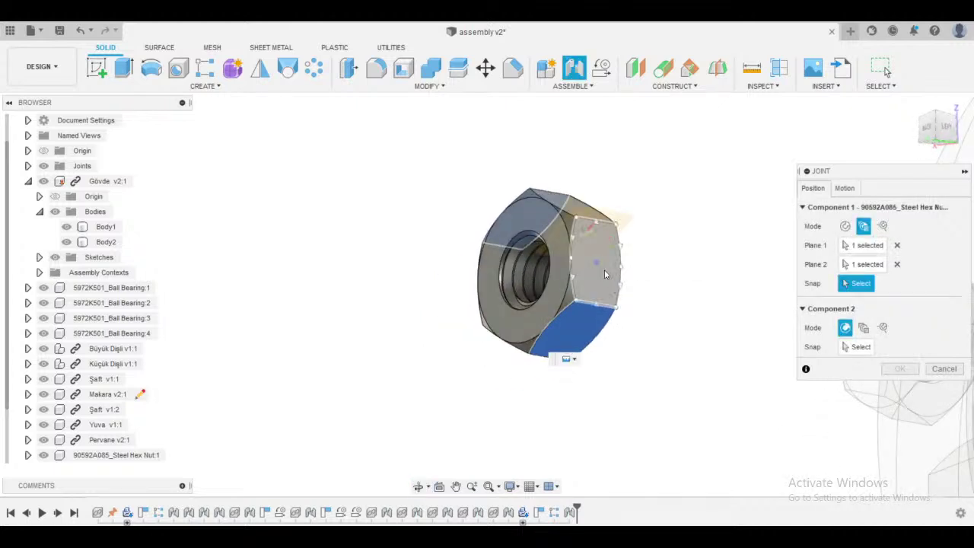
shift+middle_drag(608, 275, 591, 297)
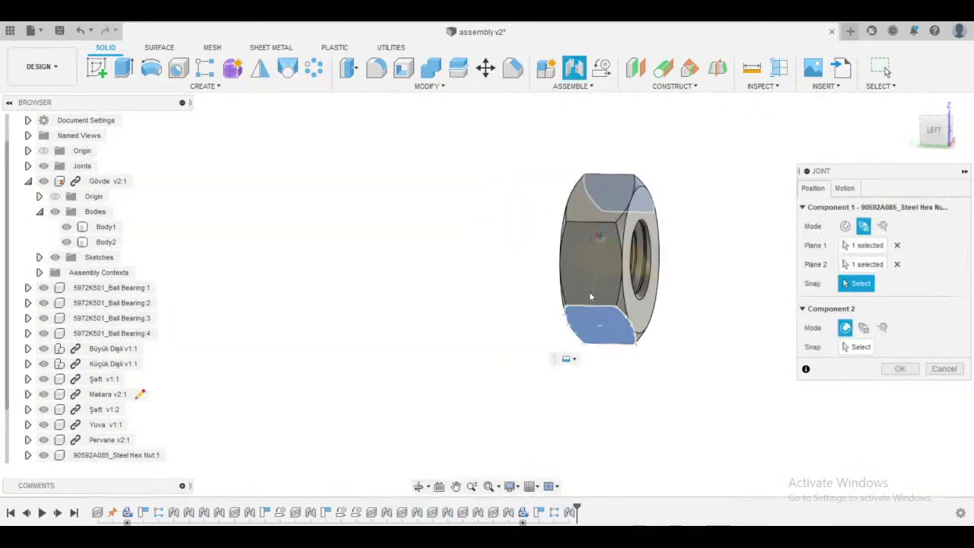
click(592, 224)
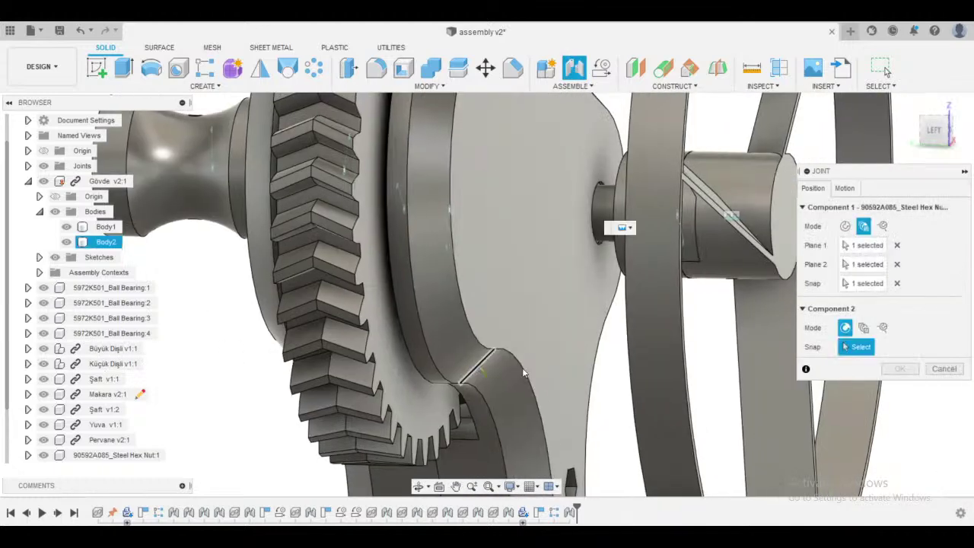
- Set Component 2 to Between Two Faces mode and pick a wall of the body's lower hexagonal pocket as Plane 1
middle_drag(522, 367, 76, 277)
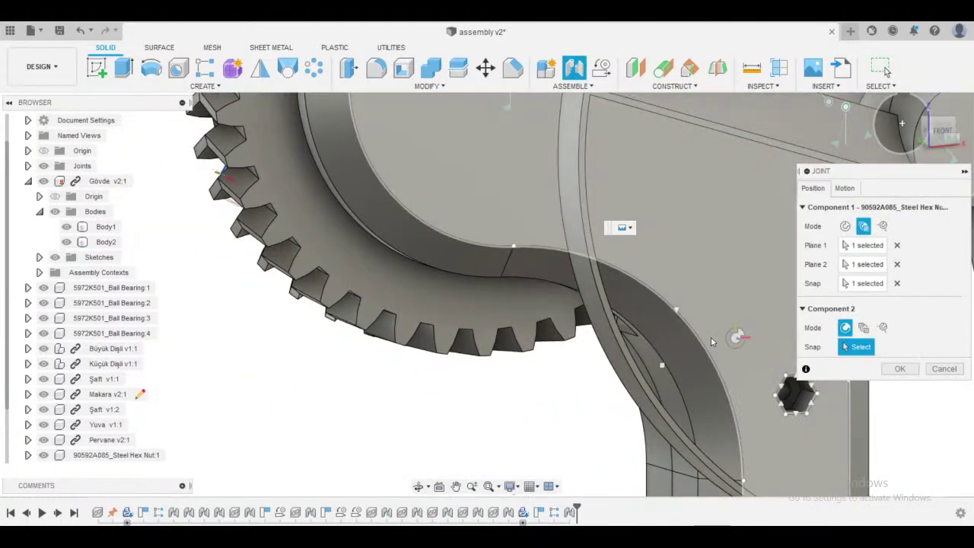
middle_drag(711, 337, 451, 344)
scroll(570, 433, up, 2)
scroll(511, 414, up, 3)
click(863, 328)
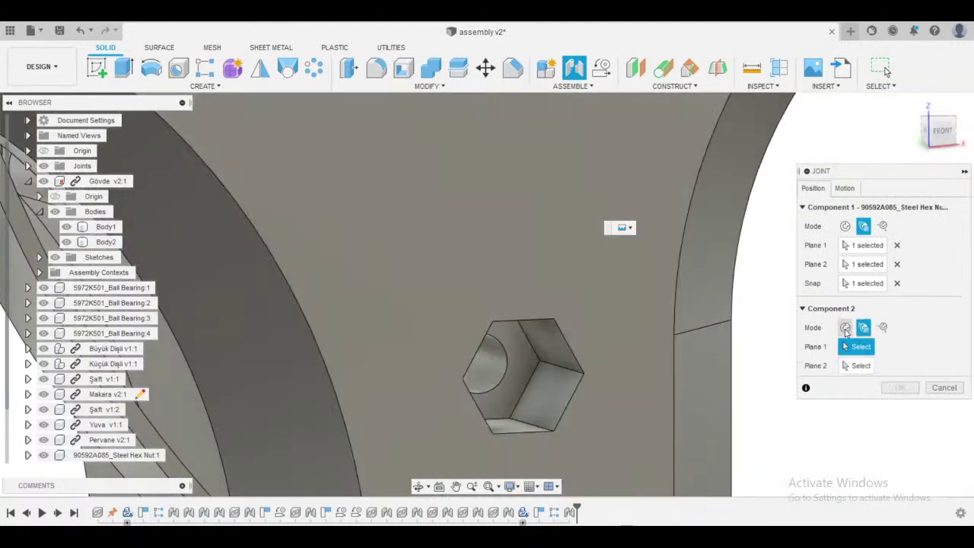
scroll(591, 371, up, 2)
click(517, 405)
- Pick the lower pocket's opposite wall as Plane 2, snap to an adjacent wall's edge, and complete the joint at a 180° angle
shift+middle_drag(494, 388, 455, 370)
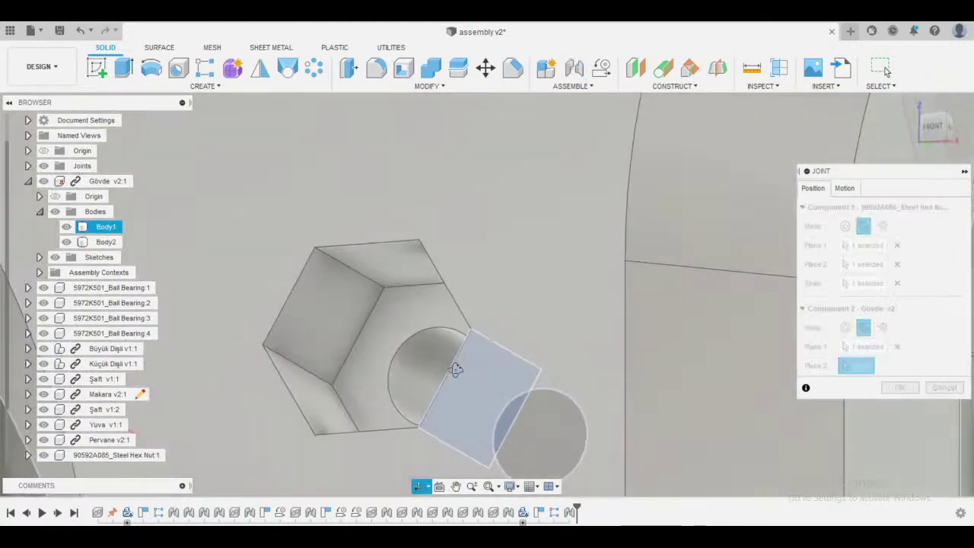
click(355, 325)
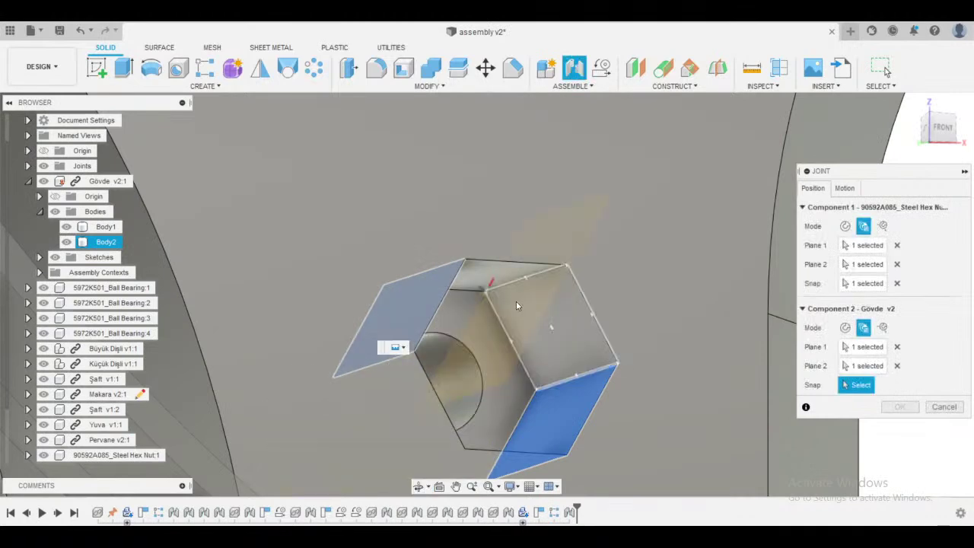
click(524, 285)
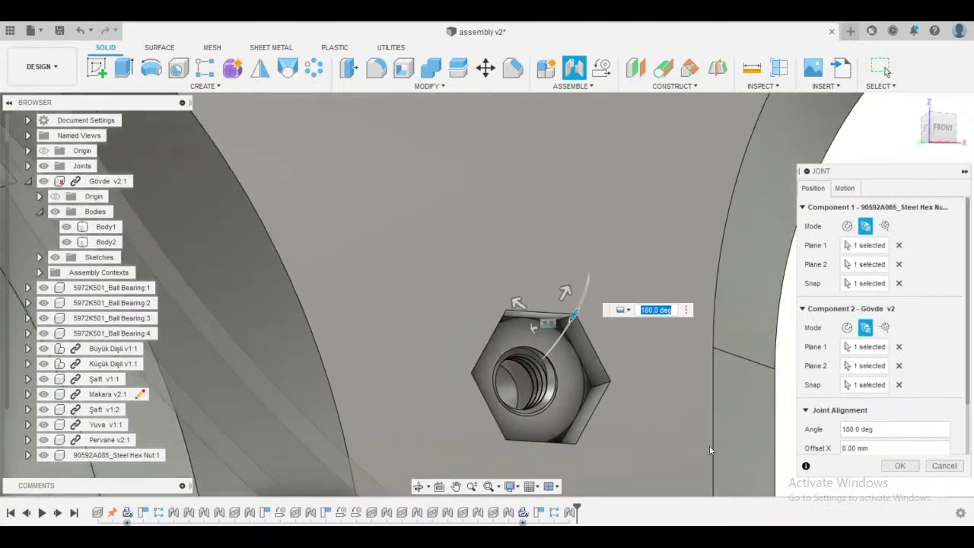
click(896, 468)
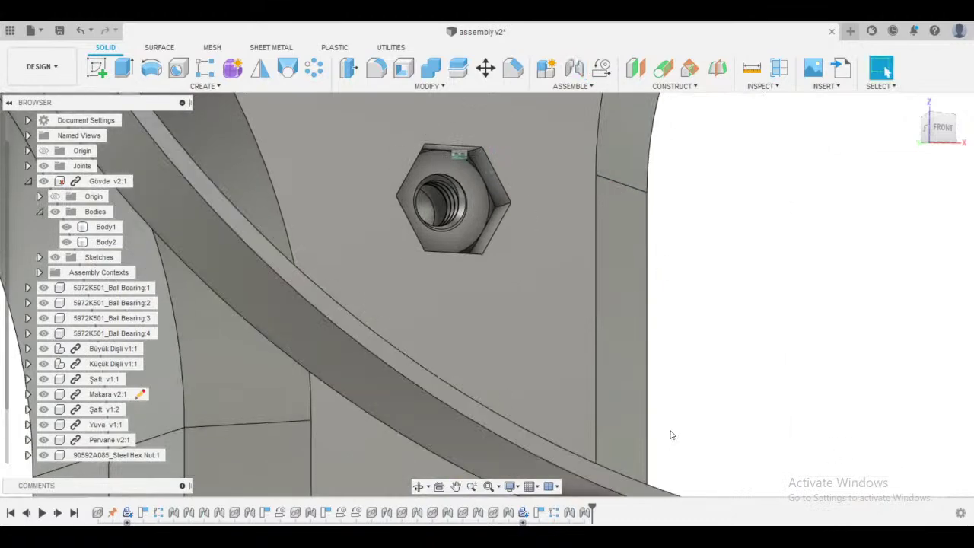
- Start a joint with Component 1 in Between Two Faces mode and pick two opposite side flats of the last loose nut as its planes
scroll(661, 411, down, 2)
middle_drag(661, 411, 652, 353)
scroll(654, 368, down, 3)
scroll(659, 393, down, 3)
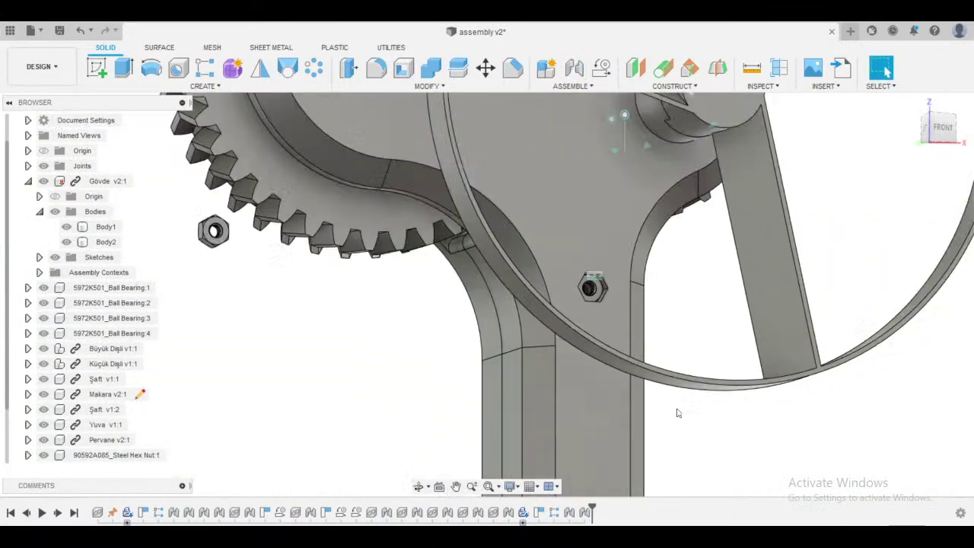
scroll(419, 393, up, 10)
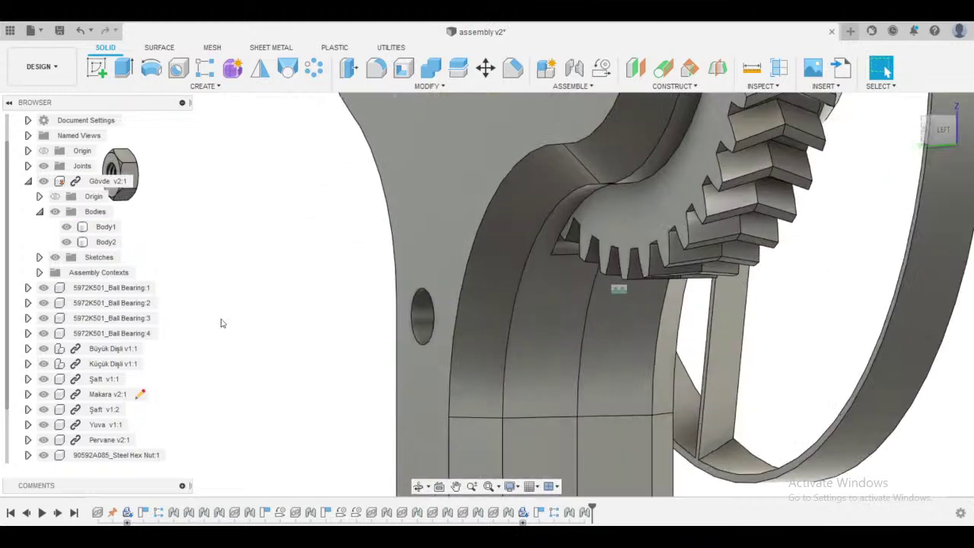
middle_drag(220, 322, 578, 396)
click(572, 86)
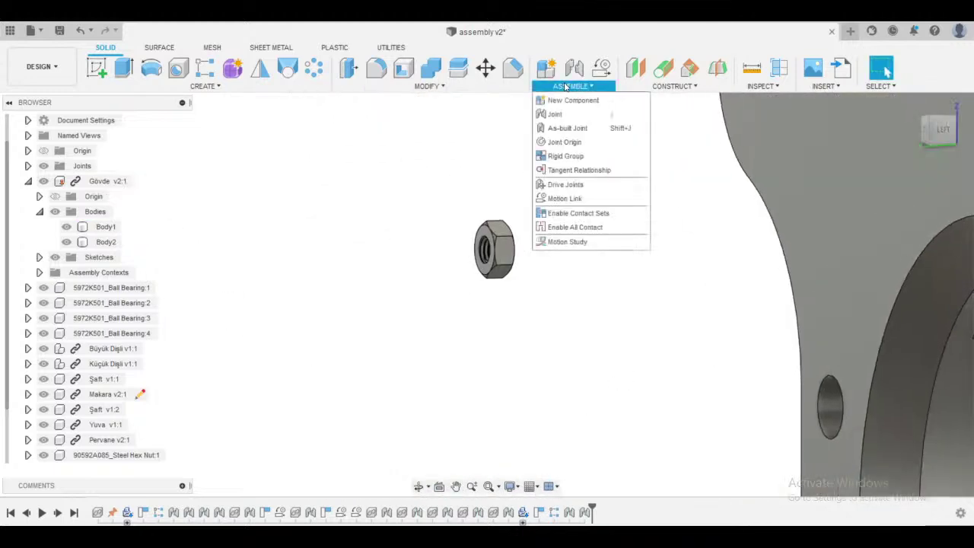
click(556, 113)
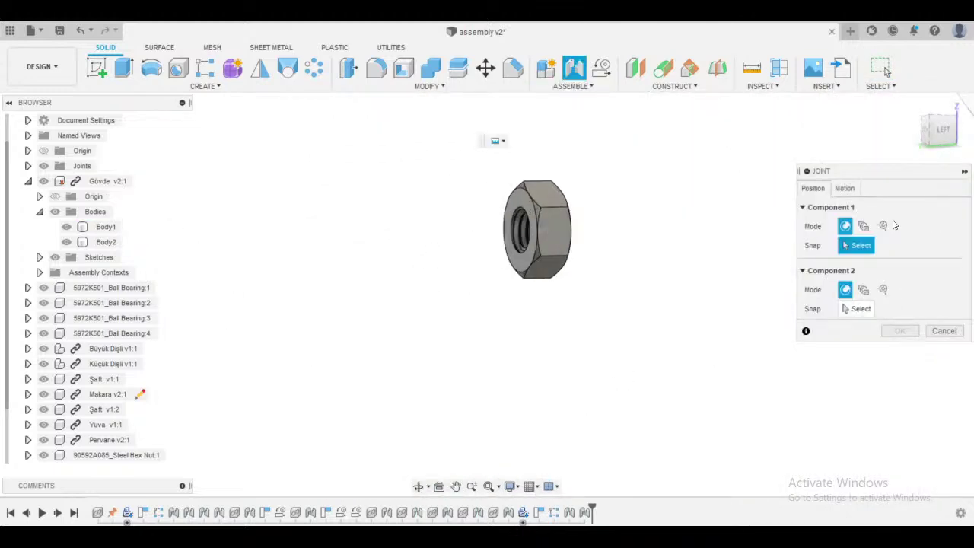
click(863, 226)
shift+middle_drag(564, 285, 688, 365)
click(466, 239)
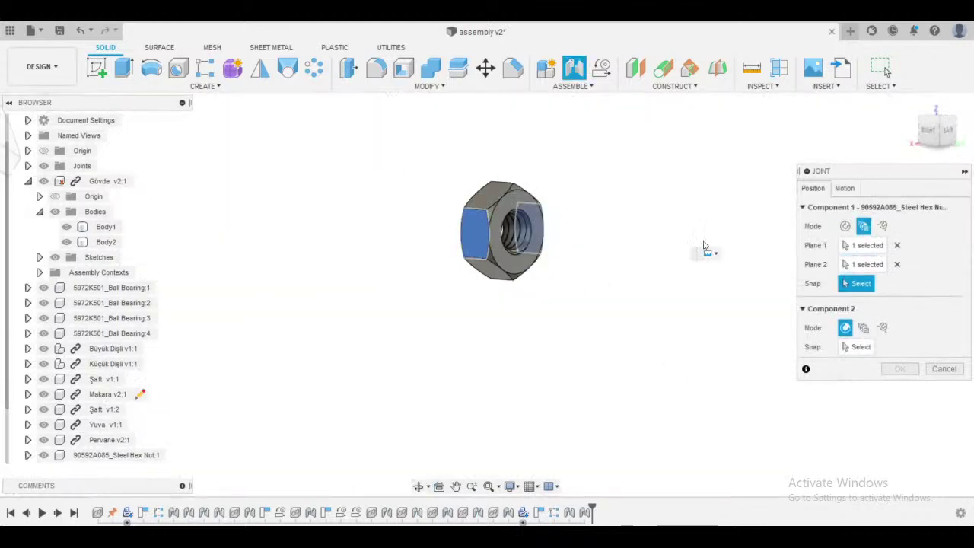
- Snap Component 1 to the nut's top edge, where two side flats between the chosen planes meet
shift+middle_drag(707, 246, 480, 215)
scroll(410, 180, up, 3)
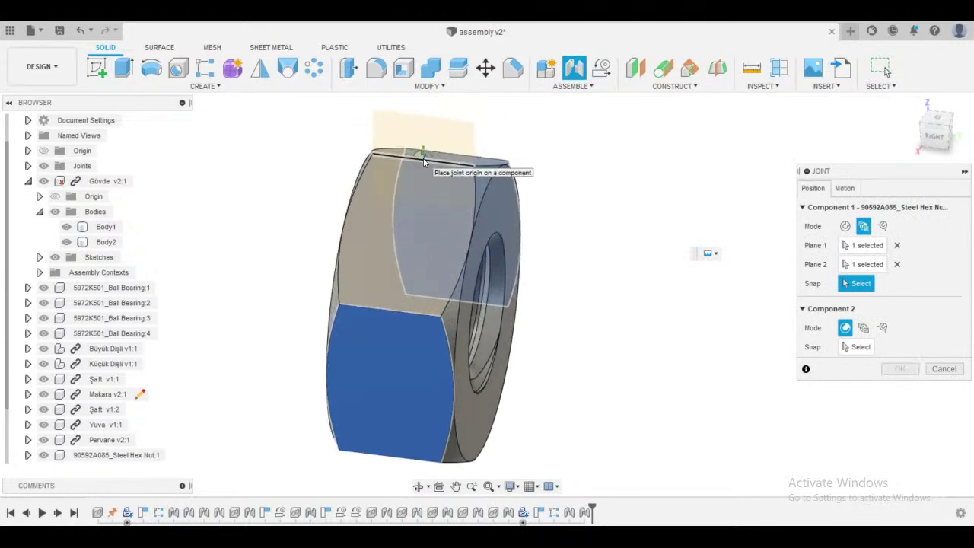
shift+middle_drag(674, 163, 470, 128)
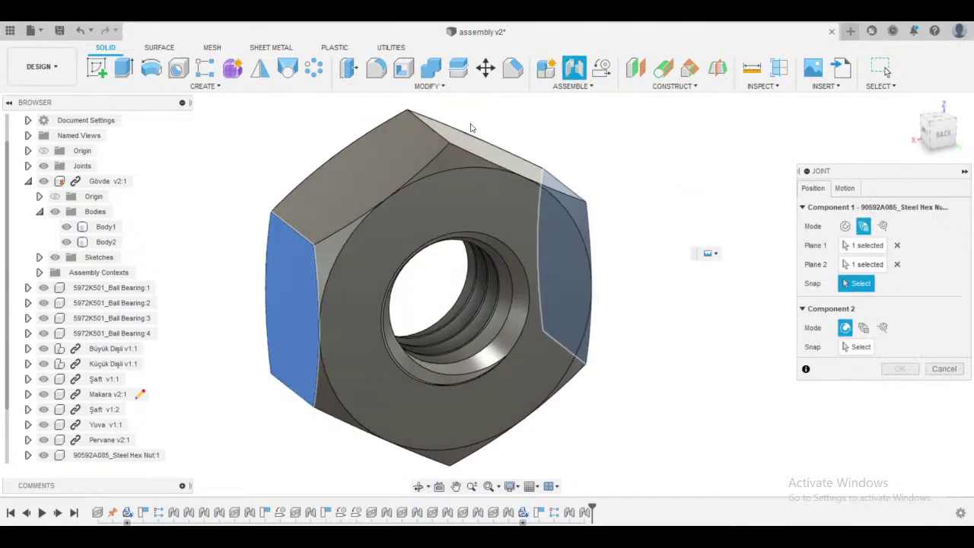
click(428, 130)
- Set Component 2 to Between Two Faces mode and pick a wall of the hexagonal pocket at the handle's bottom end as Plane 1
scroll(683, 278, down, 8)
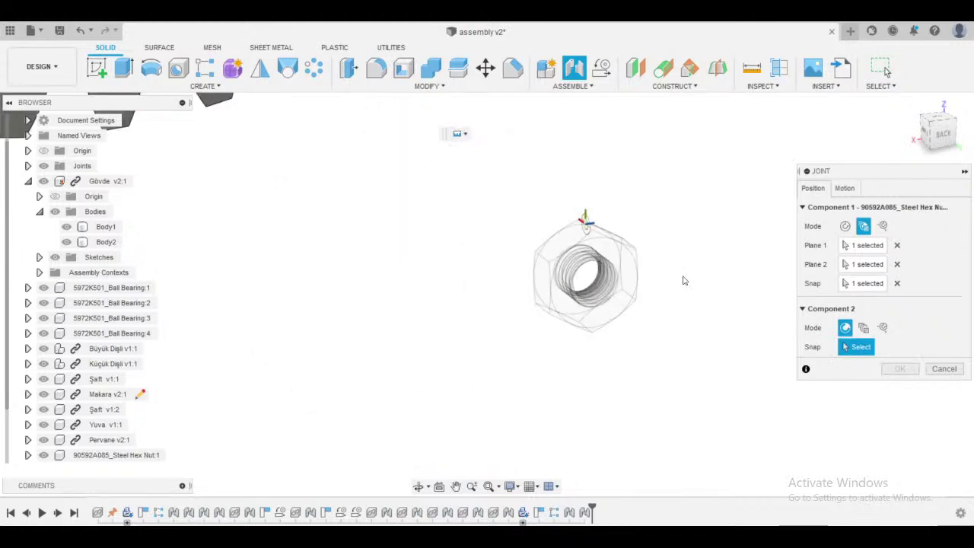
scroll(685, 277, down, 5)
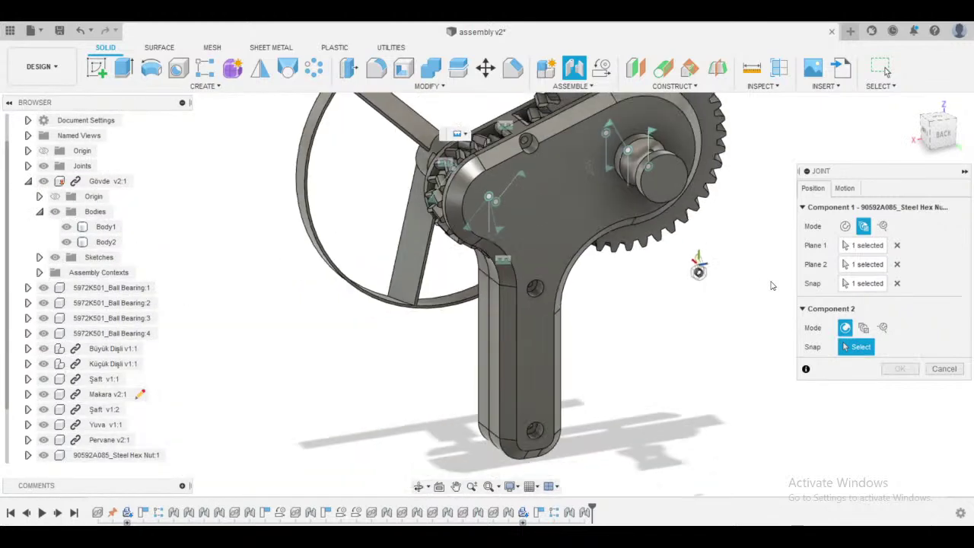
shift+middle_drag(771, 285, 456, 270)
middle_drag(674, 298, 255, 304)
scroll(388, 426, up, 7)
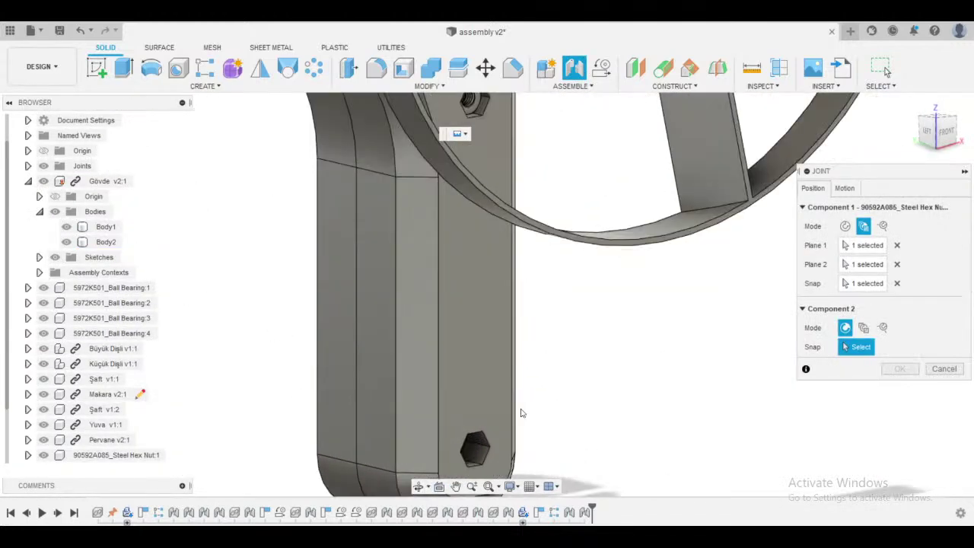
scroll(544, 433, down, 1)
middle_drag(544, 432, 542, 288)
click(863, 329)
scroll(576, 337, up, 5)
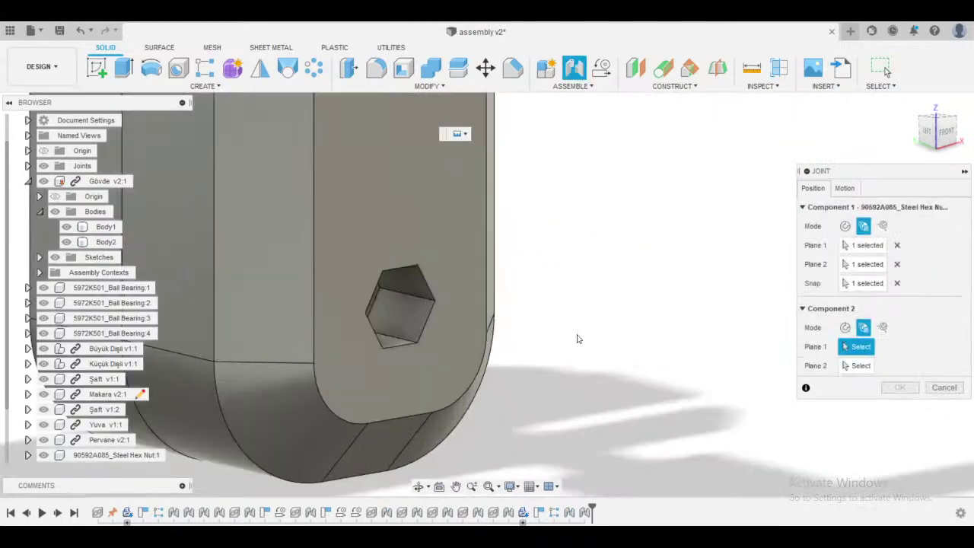
middle_drag(602, 332, 828, 328)
scroll(563, 312, up, 3)
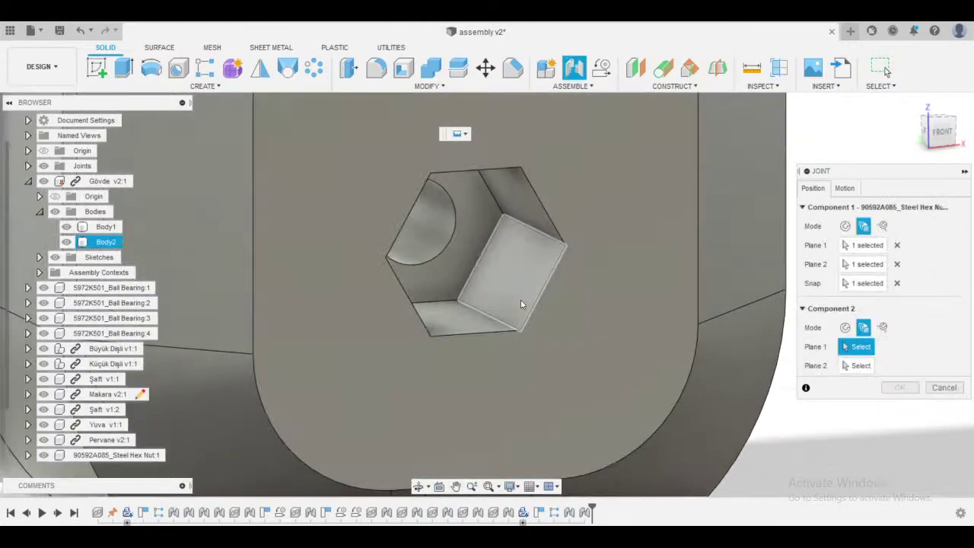
click(491, 286)
- Pick the handle pocket's opposite wall as Plane 2 and snap Component 2 to the edge between two adjoining lower walls
shift+middle_drag(613, 303, 564, 426)
click(473, 252)
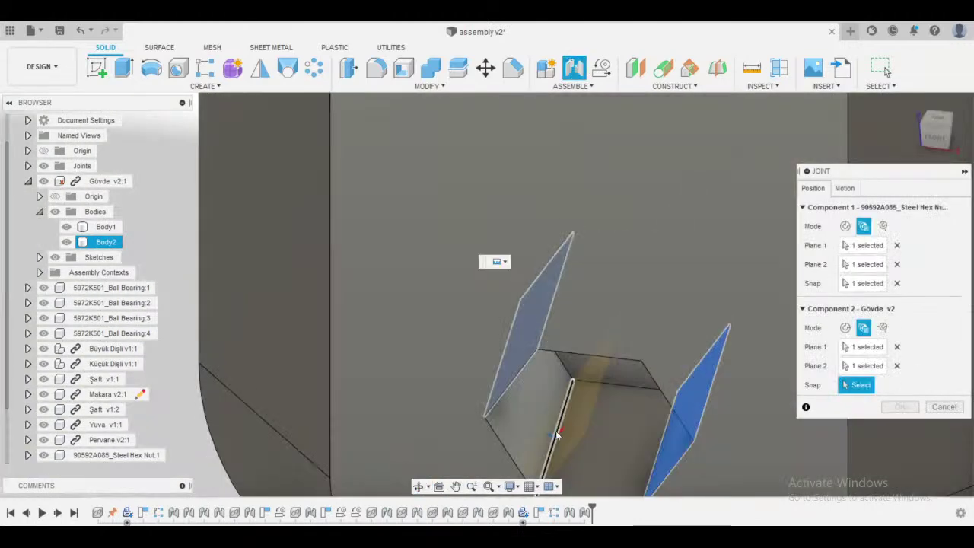
click(558, 433)
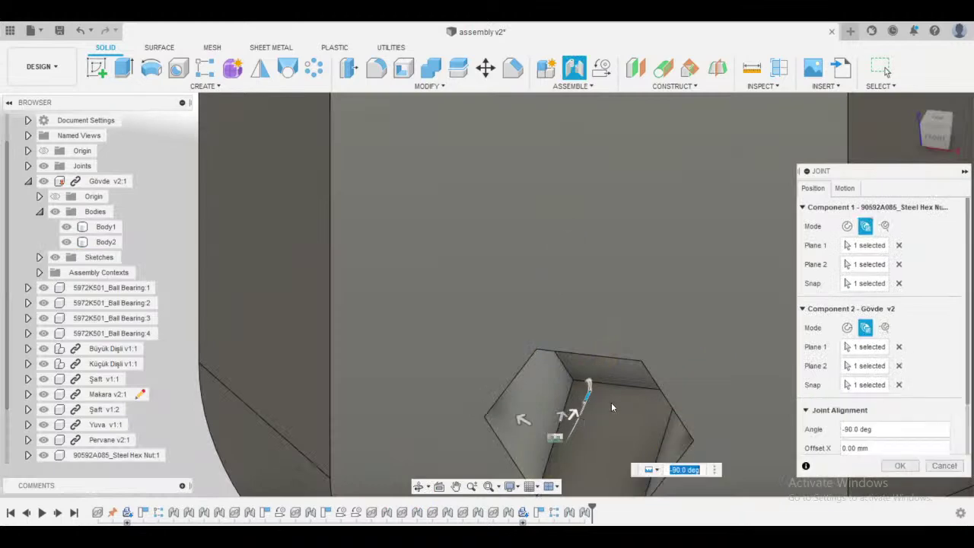
- Flip the nut's orientation in the handle pocket and complete the joint
shift+middle_drag(611, 401, 800, 391)
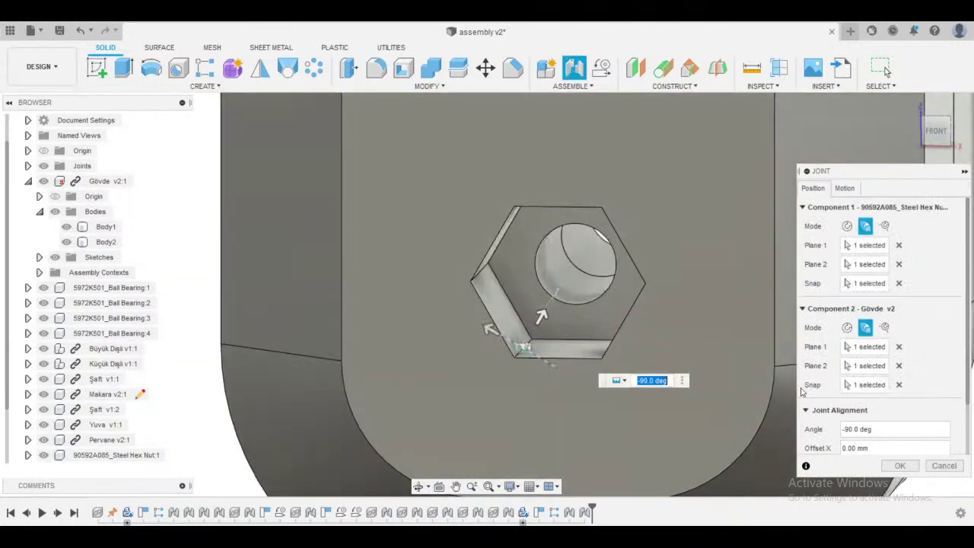
click(546, 317)
scroll(860, 378, down, 2)
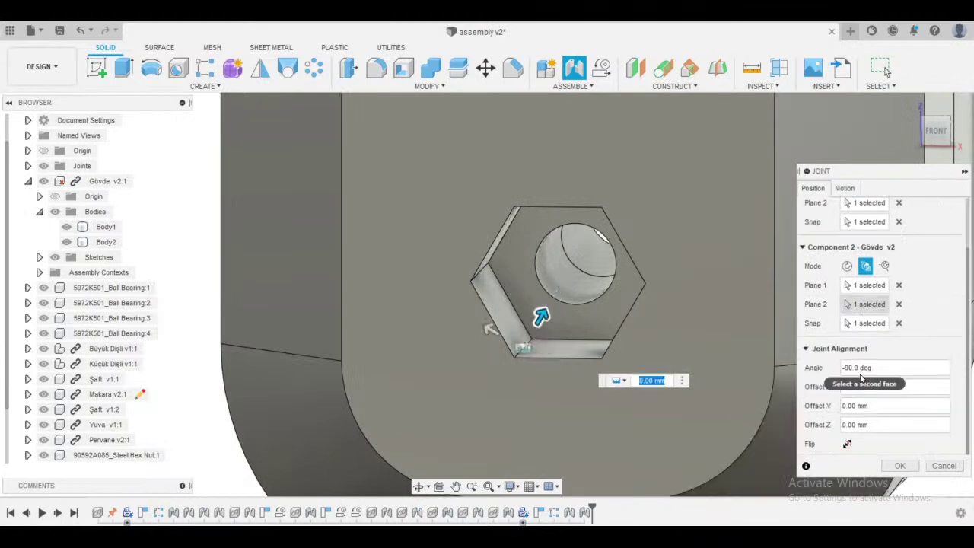
click(848, 443)
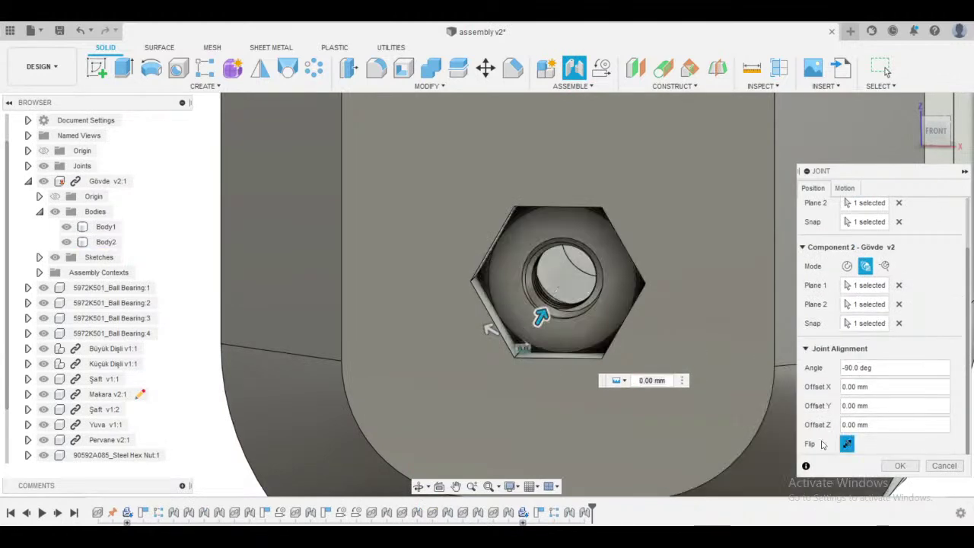
click(899, 466)
- Open the McMaster-Carr component catalogue and browse Screws & Bolts to Phillips Rounded Head Screws
scroll(318, 434, down, 5)
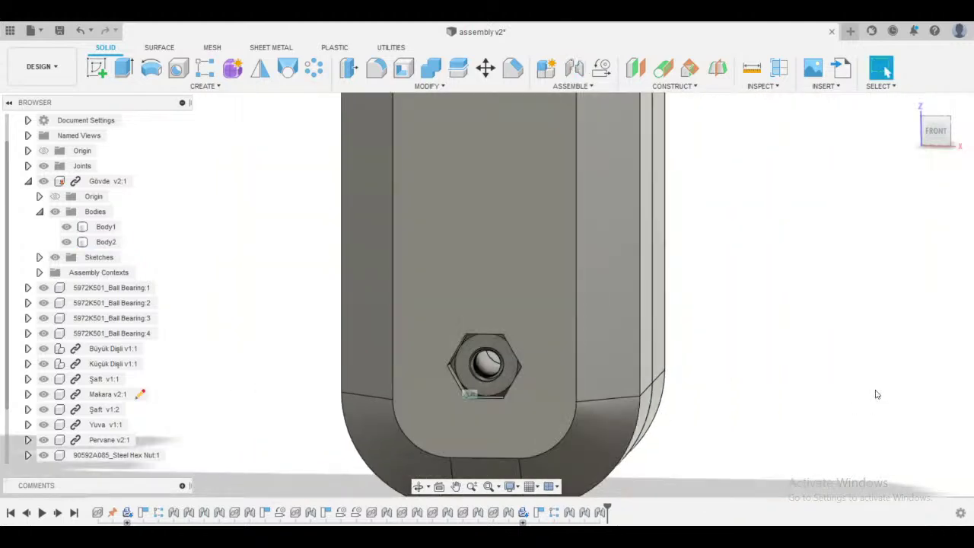
shift+middle_drag(877, 393, 809, 391)
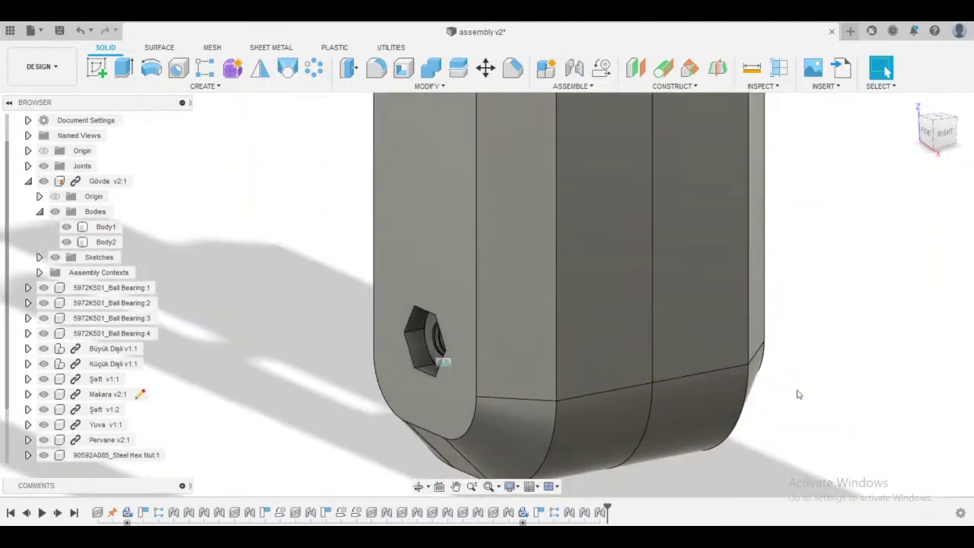
scroll(800, 391, down, 3)
scroll(806, 392, down, 10)
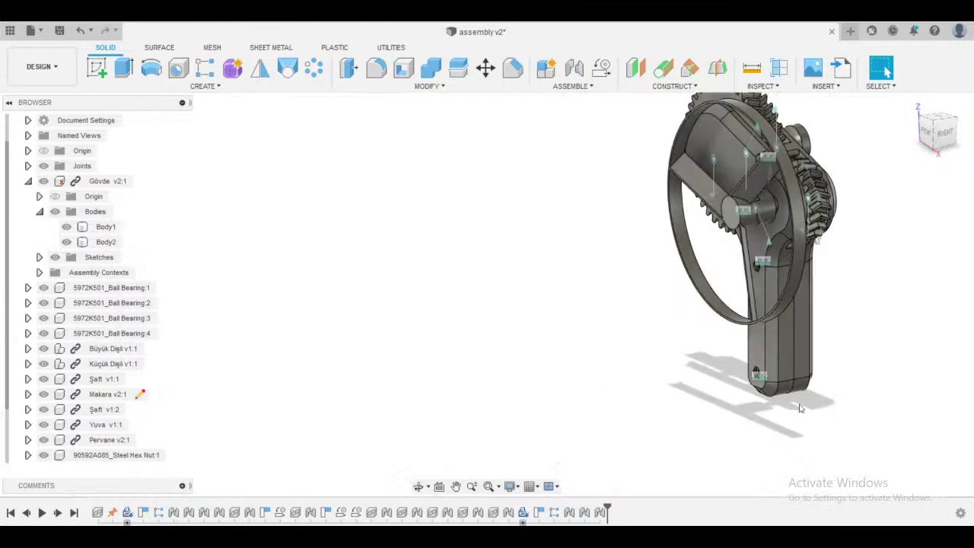
shift+middle_drag(710, 449, 731, 289)
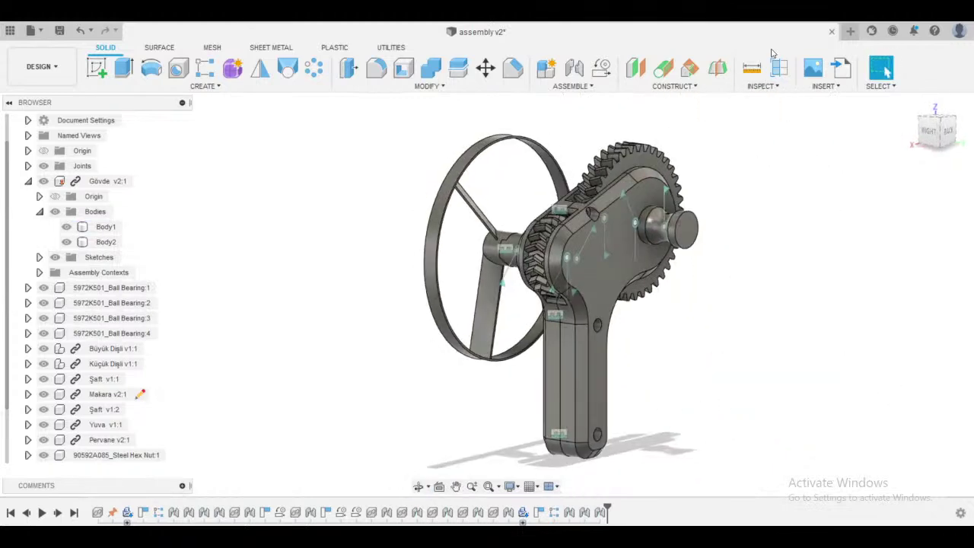
click(824, 87)
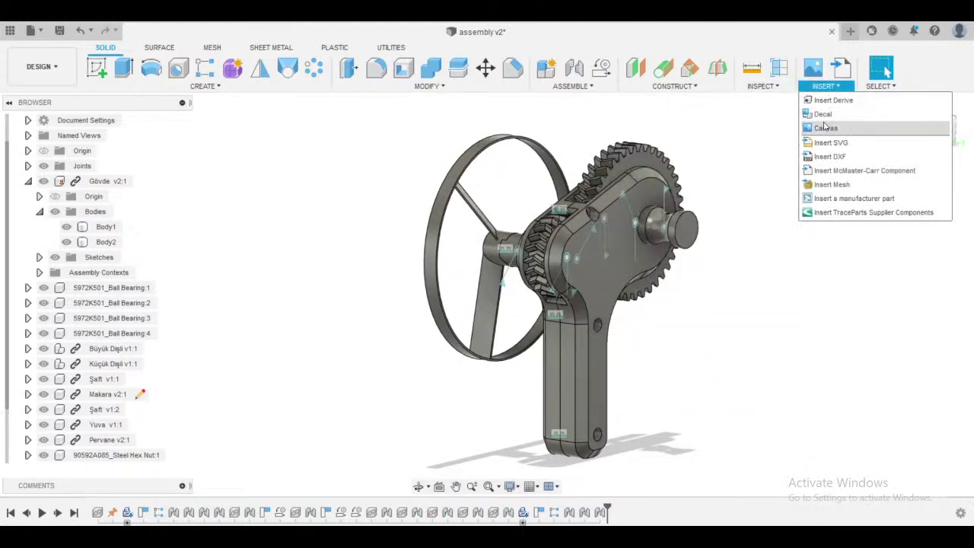
click(836, 171)
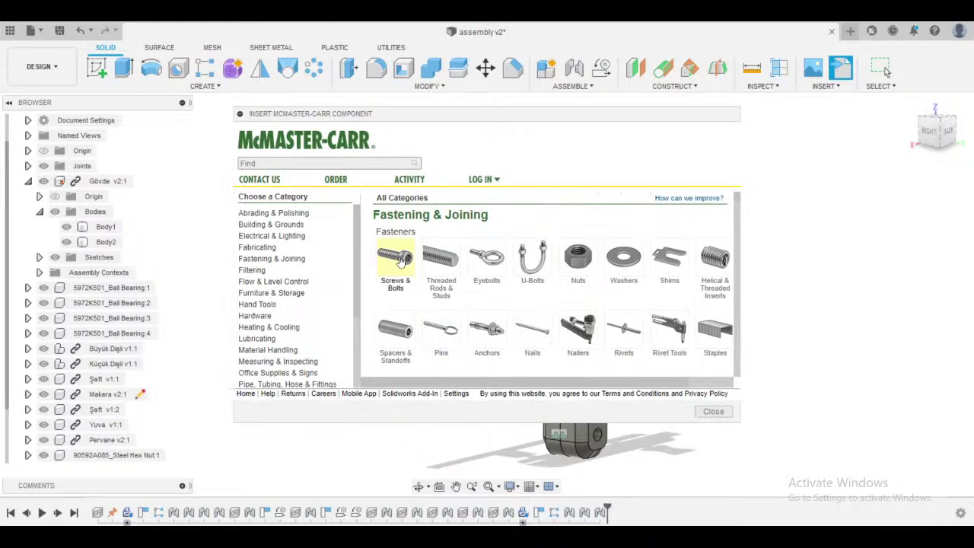
click(400, 260)
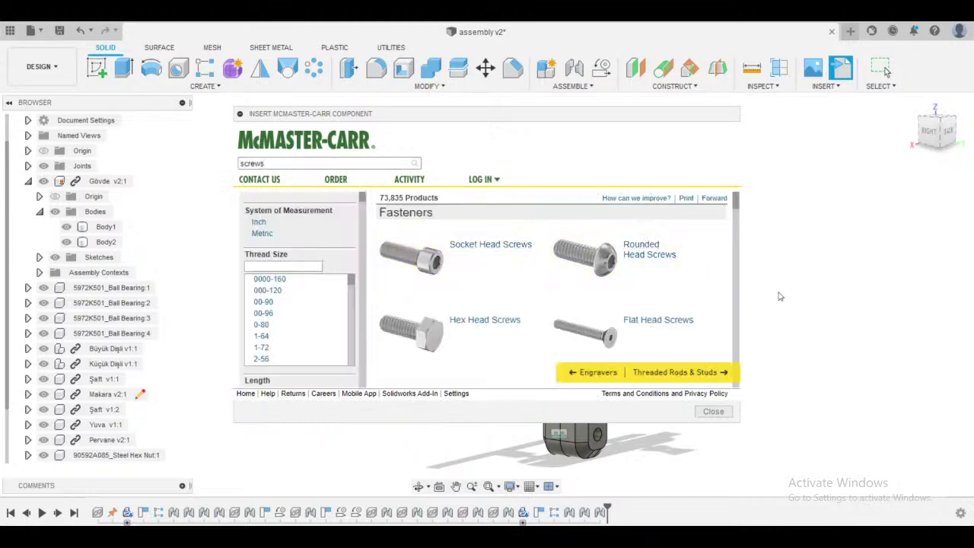
scroll(620, 313, down, 1)
scroll(620, 313, up, 1)
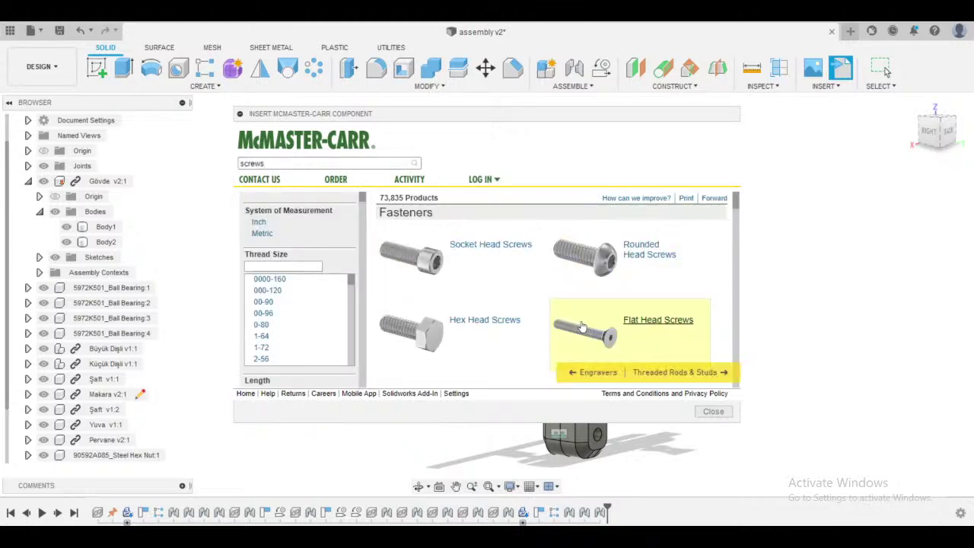
click(589, 271)
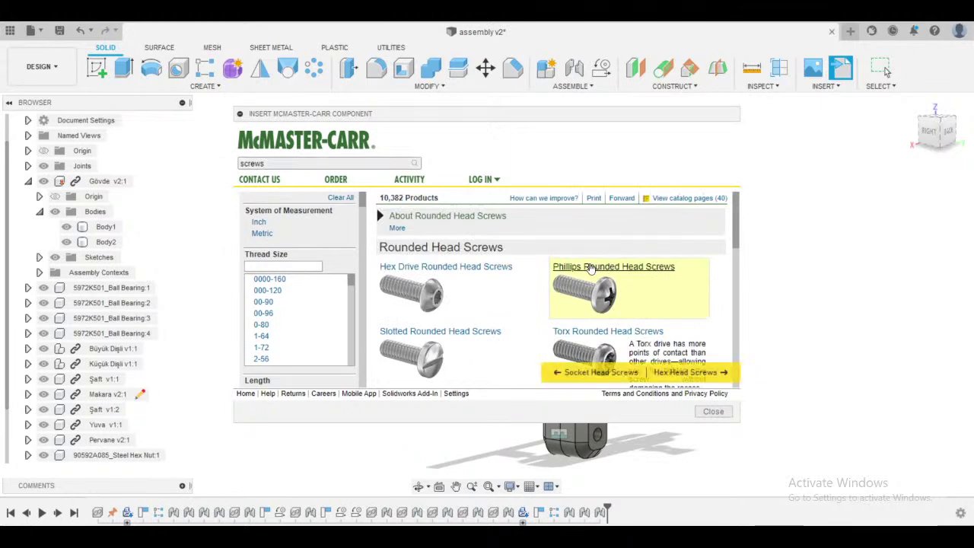
click(594, 285)
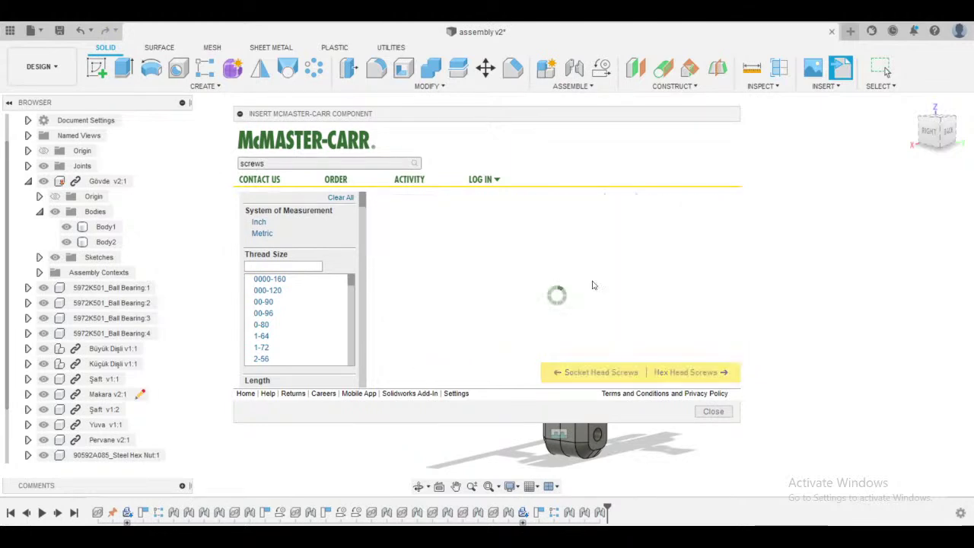
- Filter the Phillips rounded head screws to metric, M3 thread size and 25 mm length
click(264, 235)
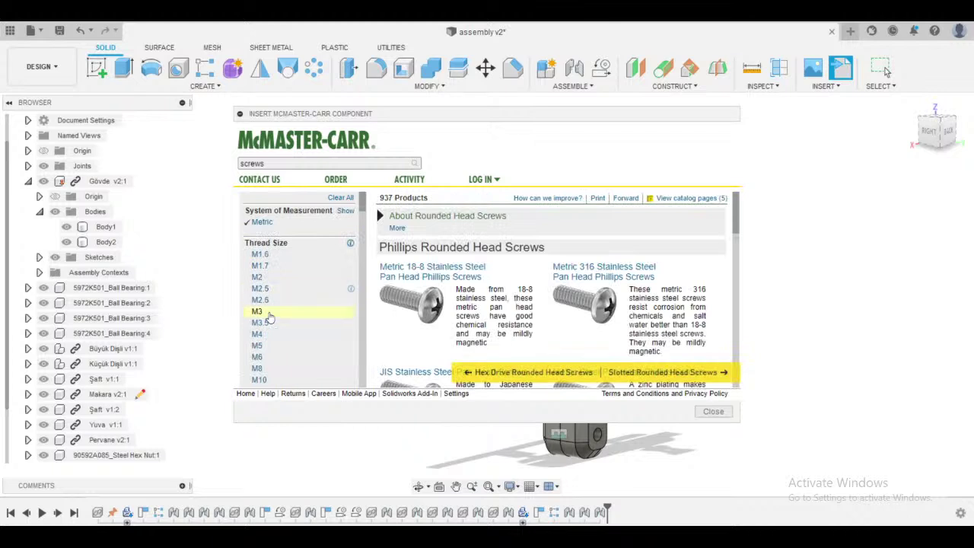
click(261, 312)
scroll(302, 315, down, 2)
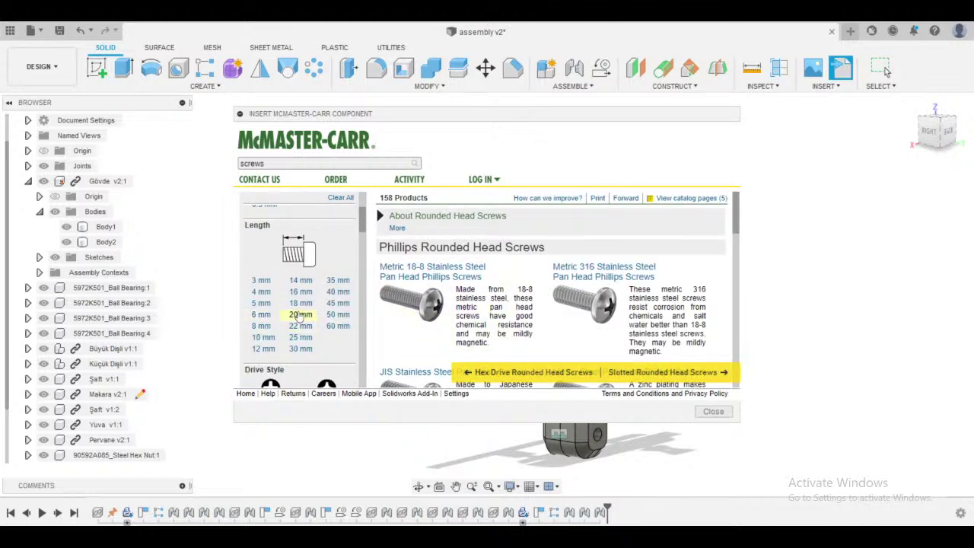
scroll(301, 316, down, 2)
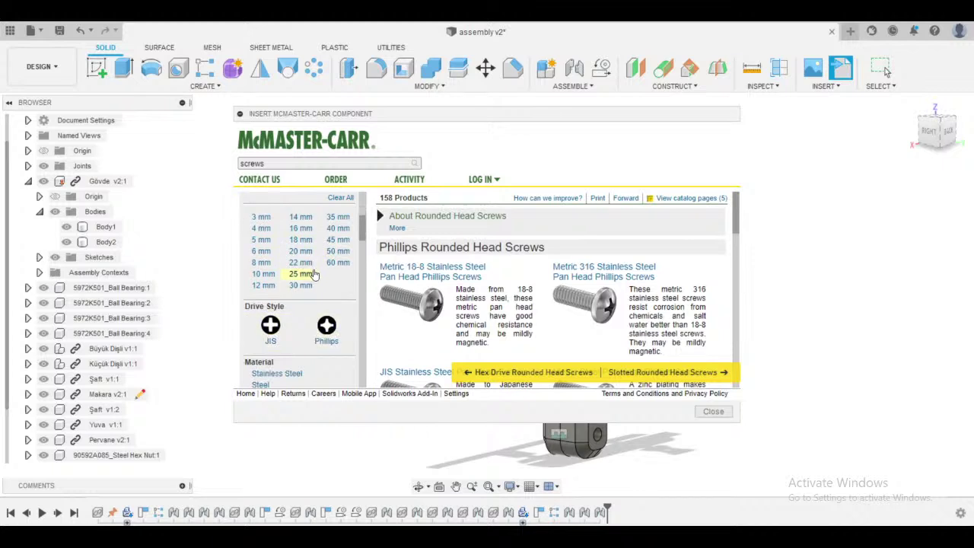
click(313, 274)
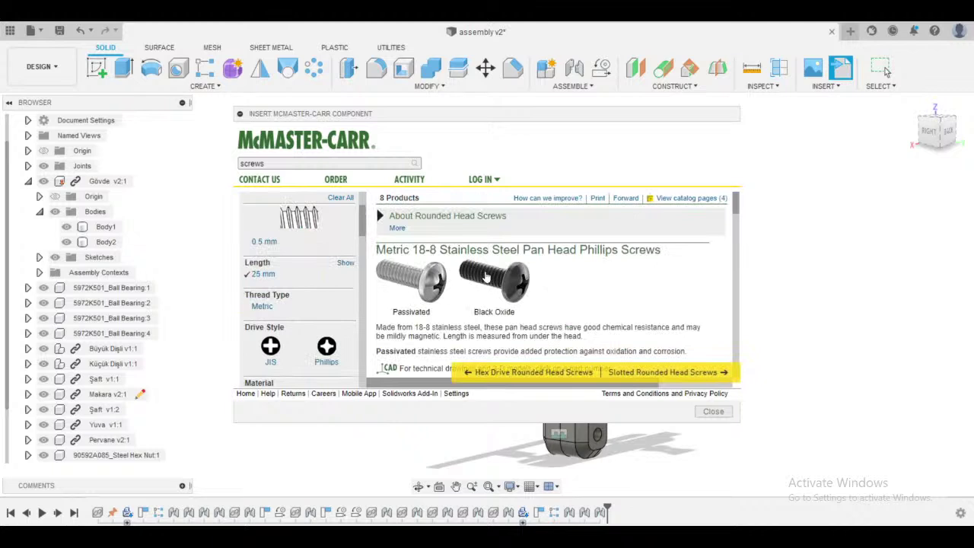
- Insert the Black Oxide pan head Phillips screw 95836A536 as a 3-D STEP model and move it 60 mm along Y
click(486, 277)
scroll(609, 305, down, 3)
click(617, 279)
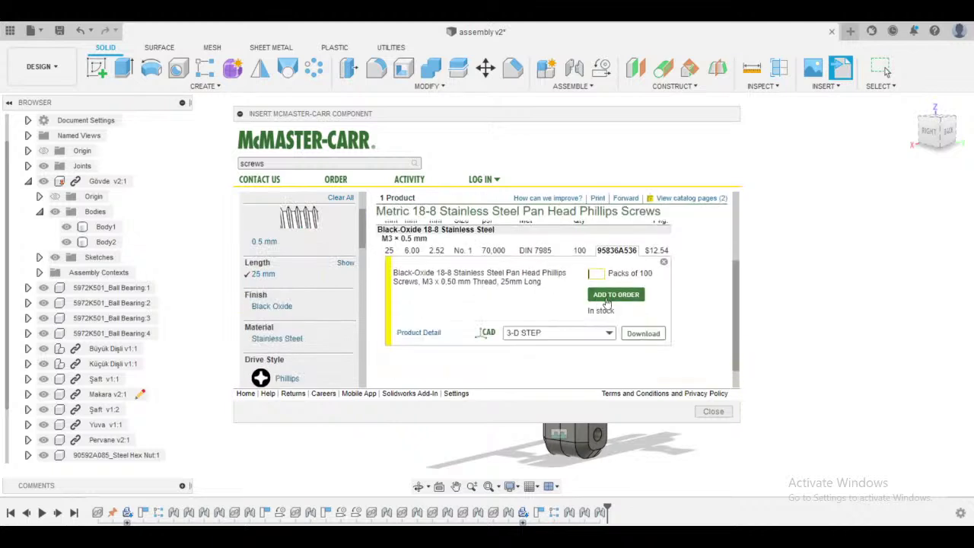
click(639, 338)
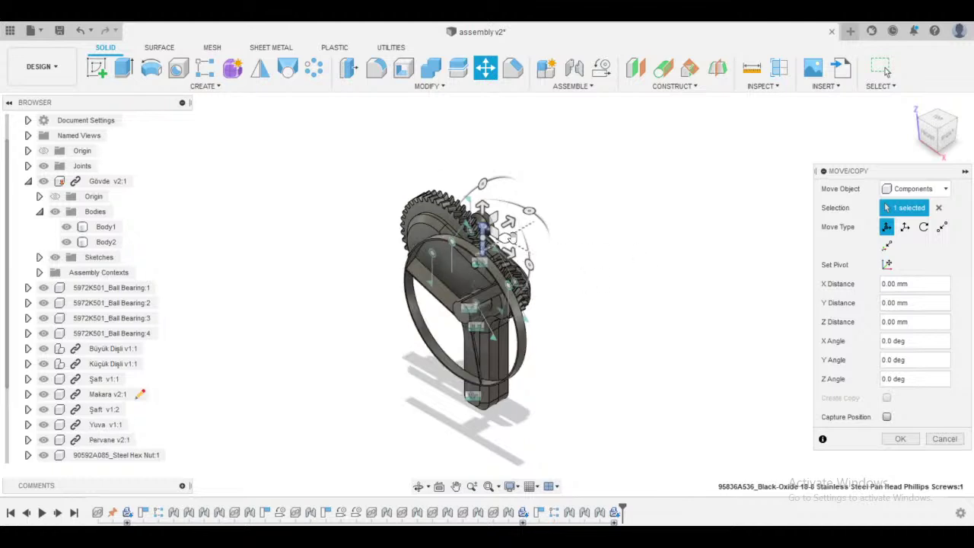
drag(507, 238, 564, 204)
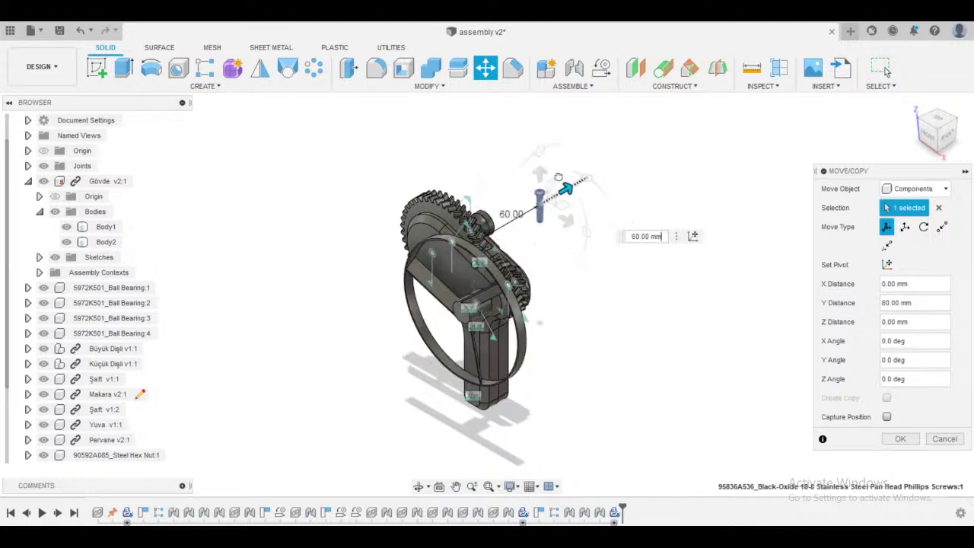
click(897, 439)
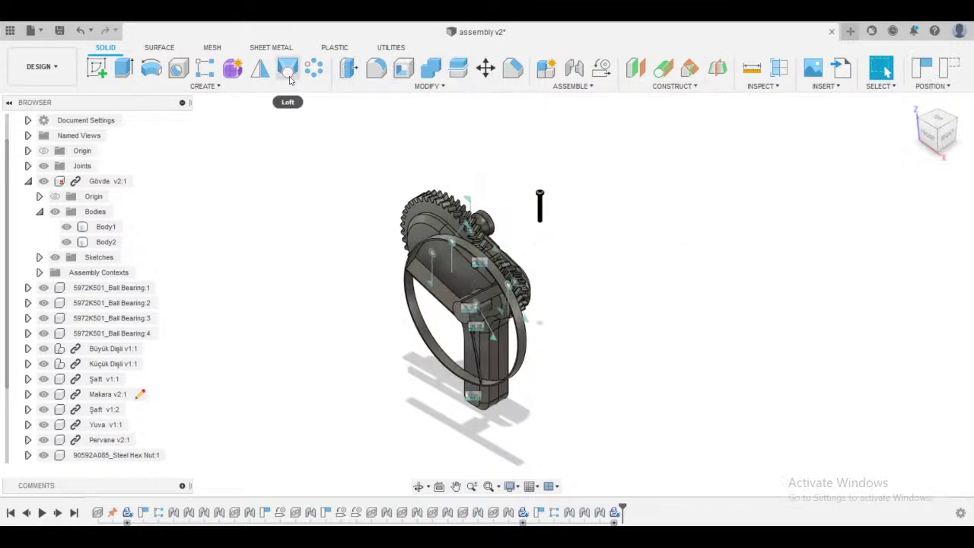
- Capture the component positions and pattern the pan head screw along the Y axis with quantity 3 over a 25 mm extent
click(205, 67)
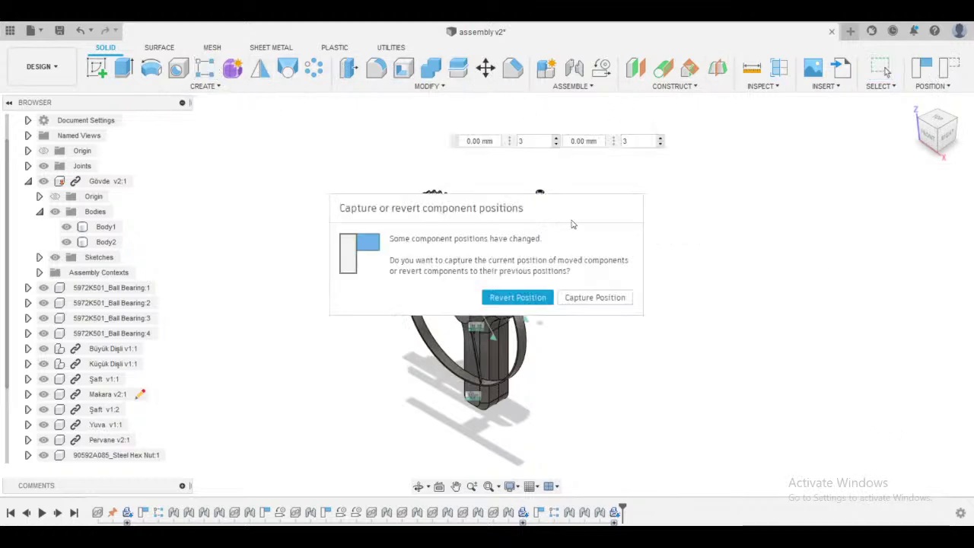
click(587, 302)
scroll(579, 271, up, 5)
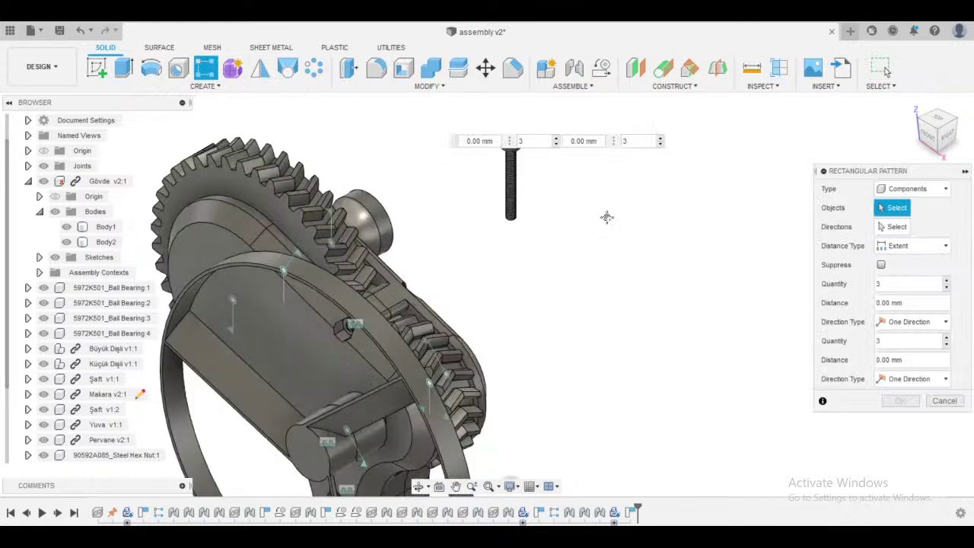
click(479, 260)
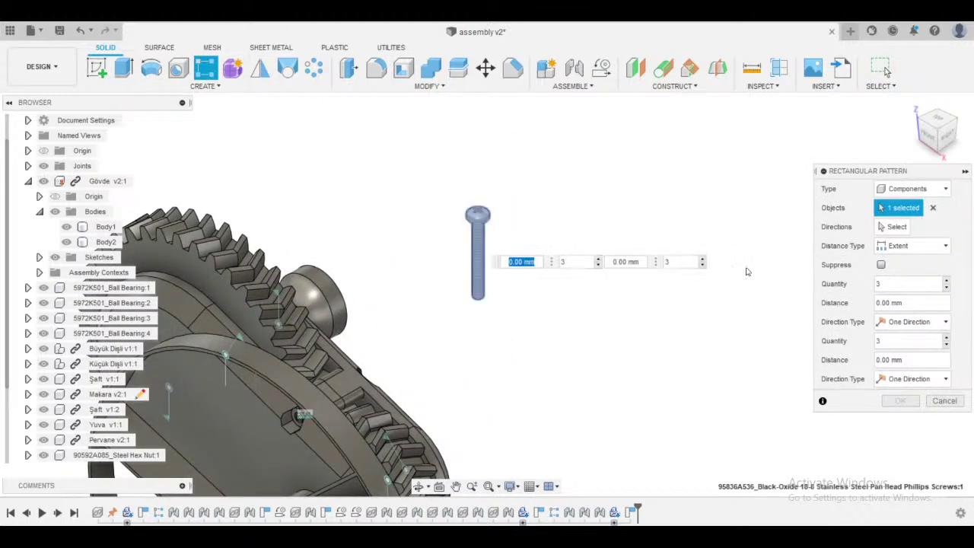
click(895, 226)
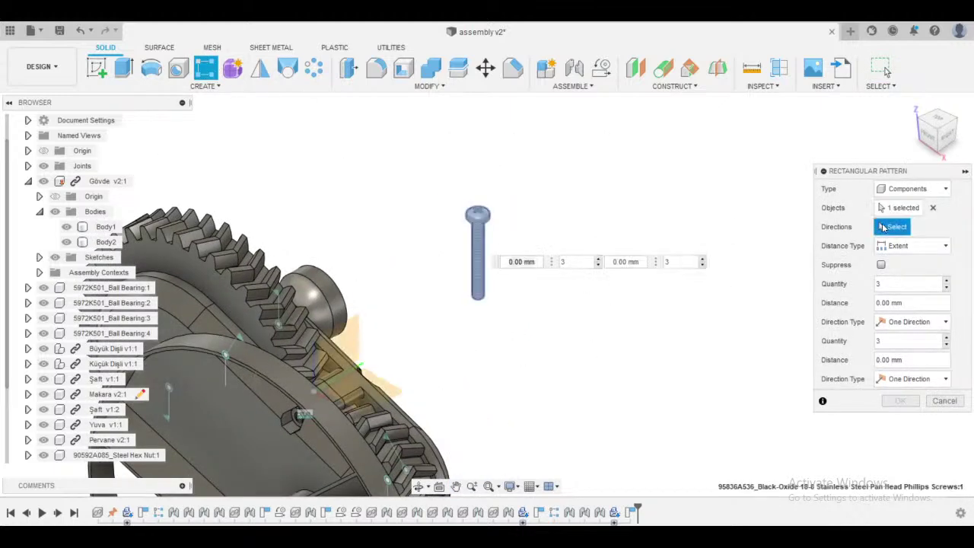
middle_drag(633, 367, 533, 367)
click(277, 313)
click(278, 312)
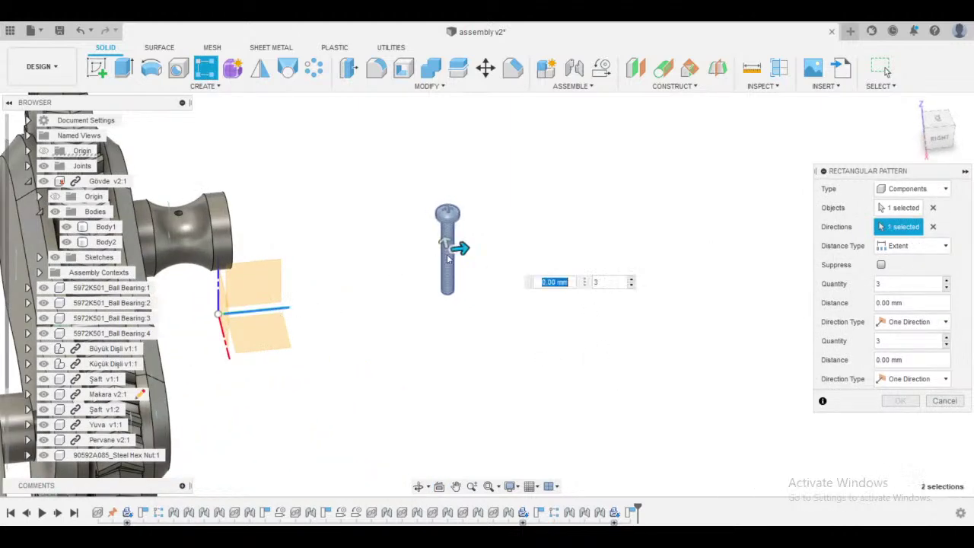
drag(460, 243, 561, 232)
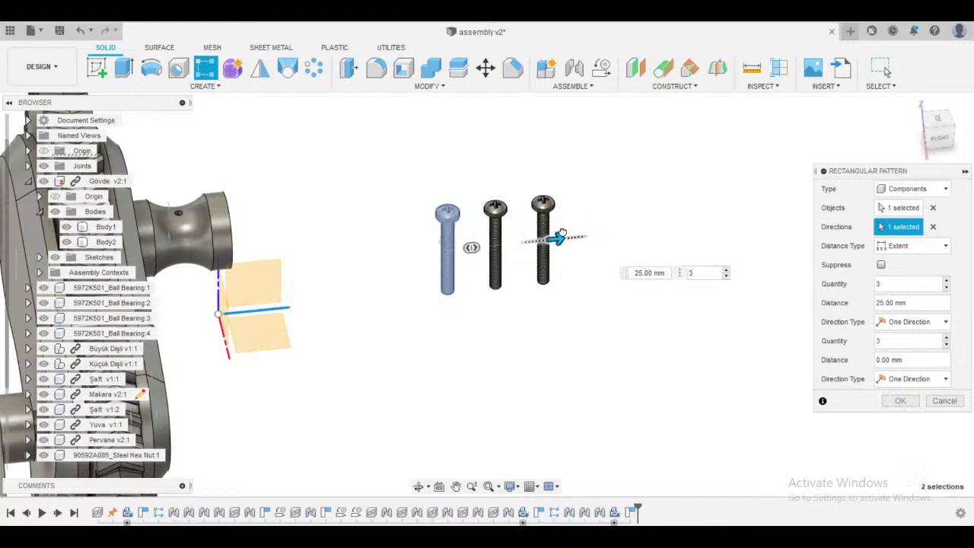
click(900, 400)
- Start a joint using the circular edge under the first screw's head as the first snap
click(575, 69)
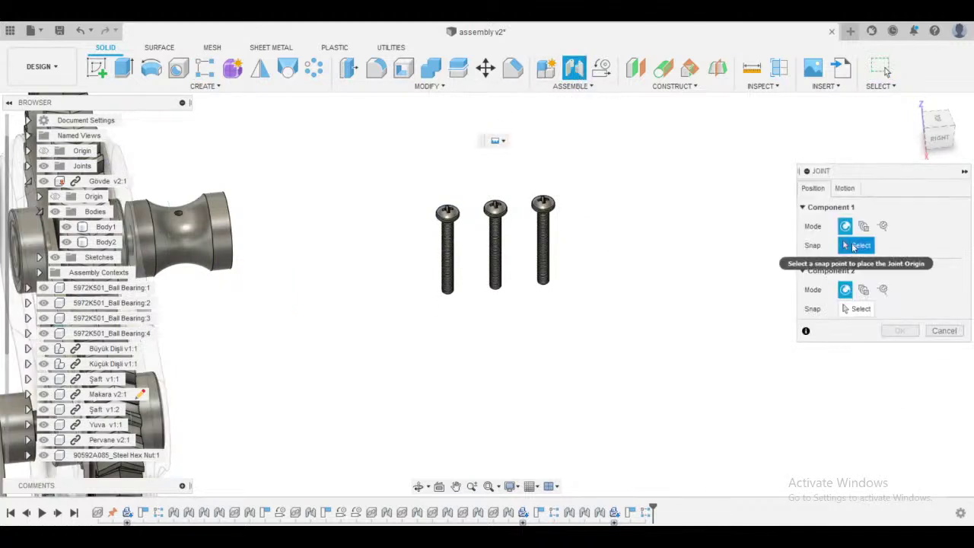
shift+middle_drag(227, 431, 251, 369)
scroll(320, 474, up, 4)
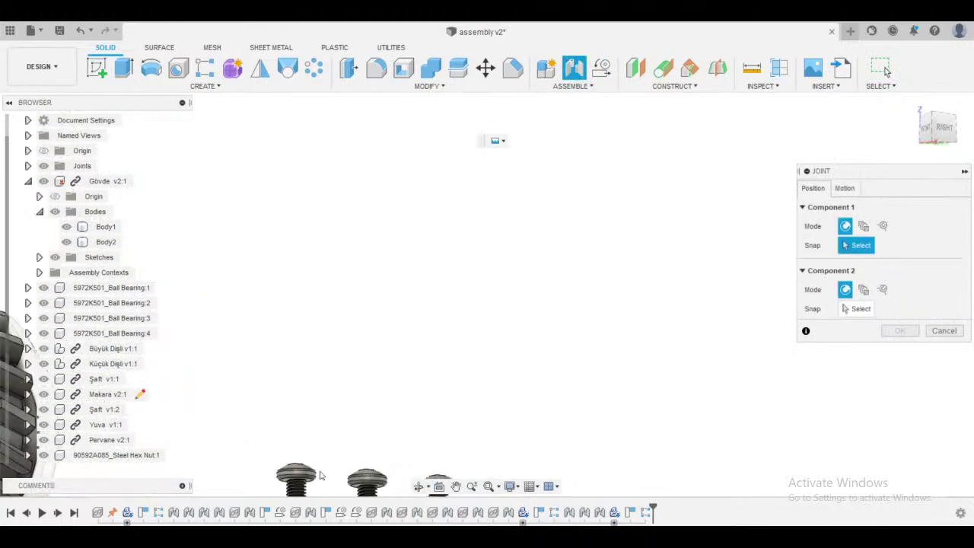
middle_drag(301, 474, 290, 306)
scroll(283, 366, up, 3)
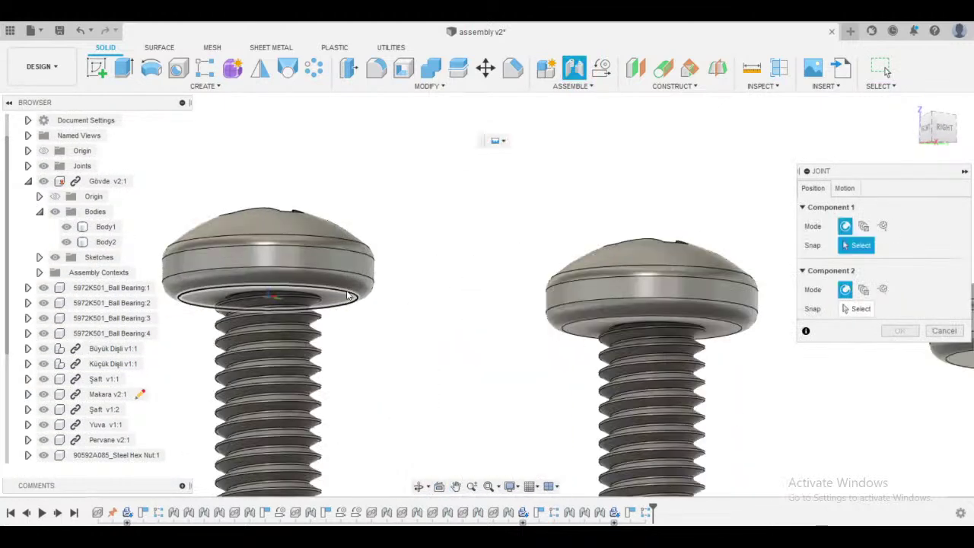
click(347, 298)
- Join the first screw to the counterbored hole at the body's upper edge between the gears, flipping its direction
scroll(411, 344, down, 3)
shift+middle_drag(428, 361, 404, 380)
scroll(264, 407, down, 3)
scroll(404, 380, down, 3)
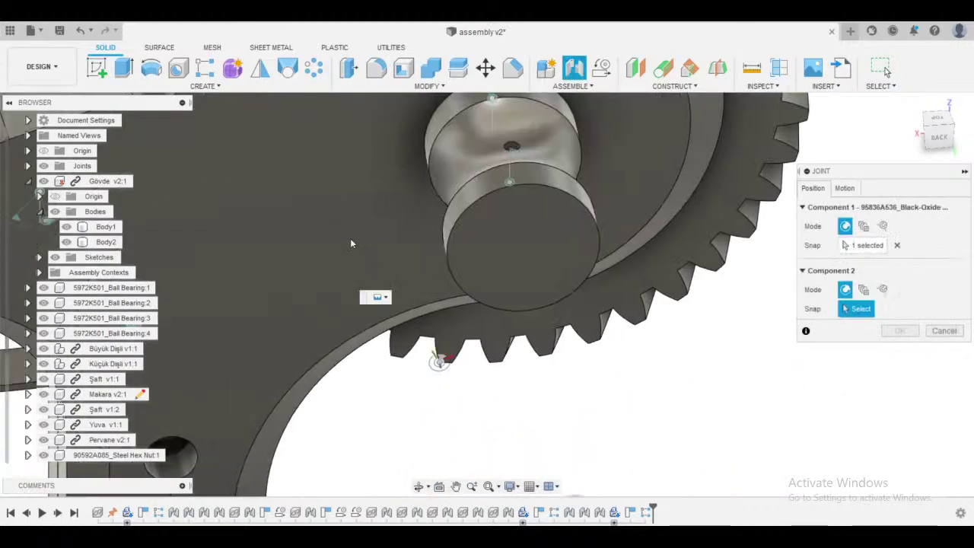
middle_drag(350, 243, 389, 408)
scroll(384, 411, up, 2)
scroll(375, 415, up, 3)
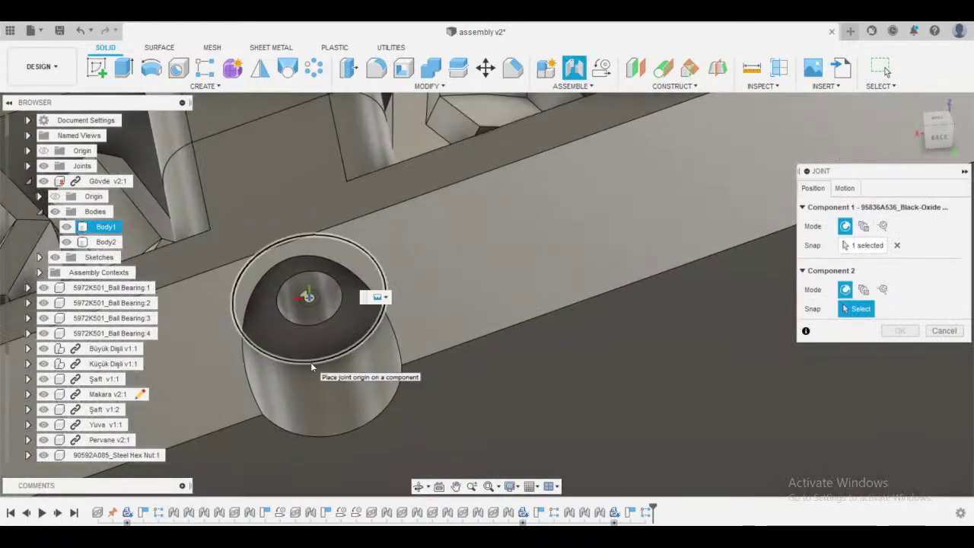
click(310, 362)
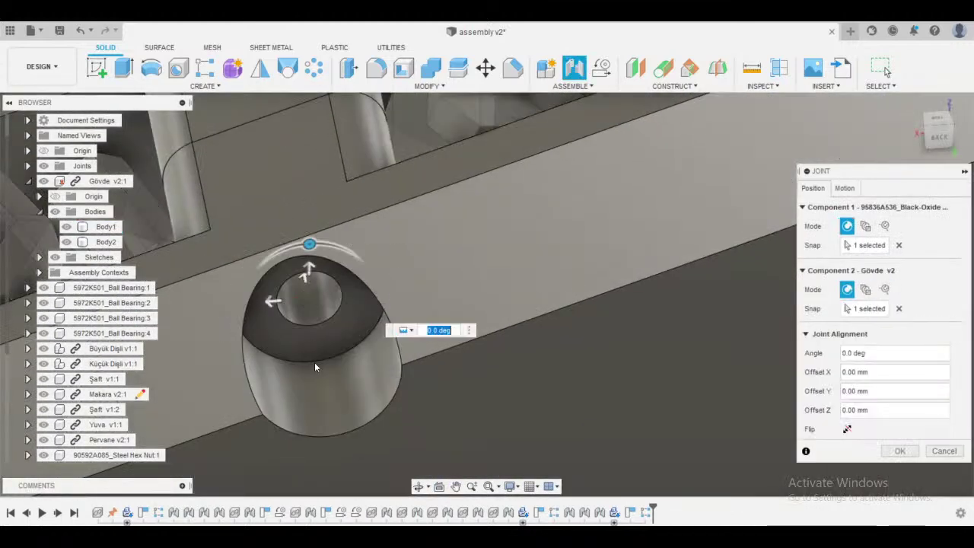
click(848, 429)
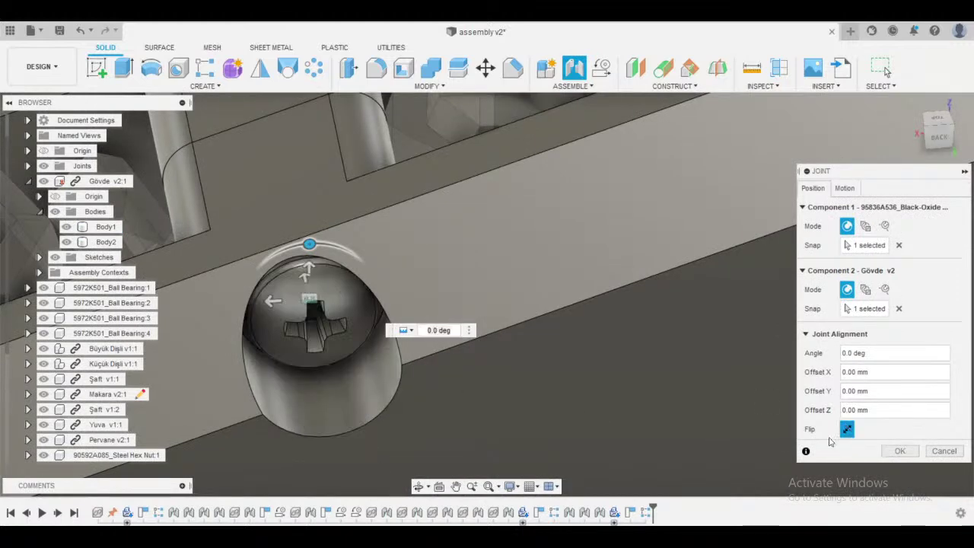
click(897, 450)
- Start a joint for the second screw, snapping to the centre of the underside of its head
scroll(512, 412, down, 4)
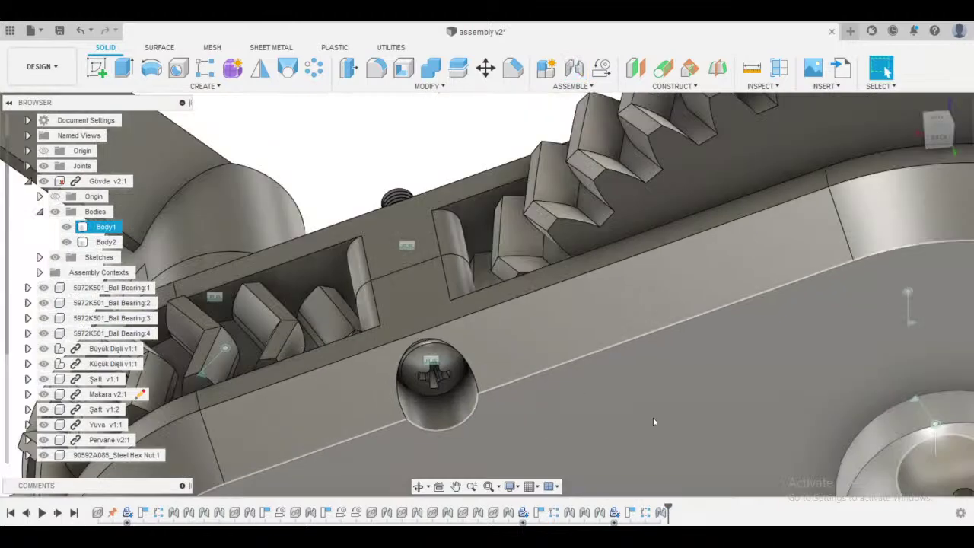
middle_drag(590, 364, 508, 80)
scroll(530, 112, down, 2)
click(684, 409)
middle_drag(659, 409, 774, 403)
middle_drag(883, 410, 583, 123)
click(575, 68)
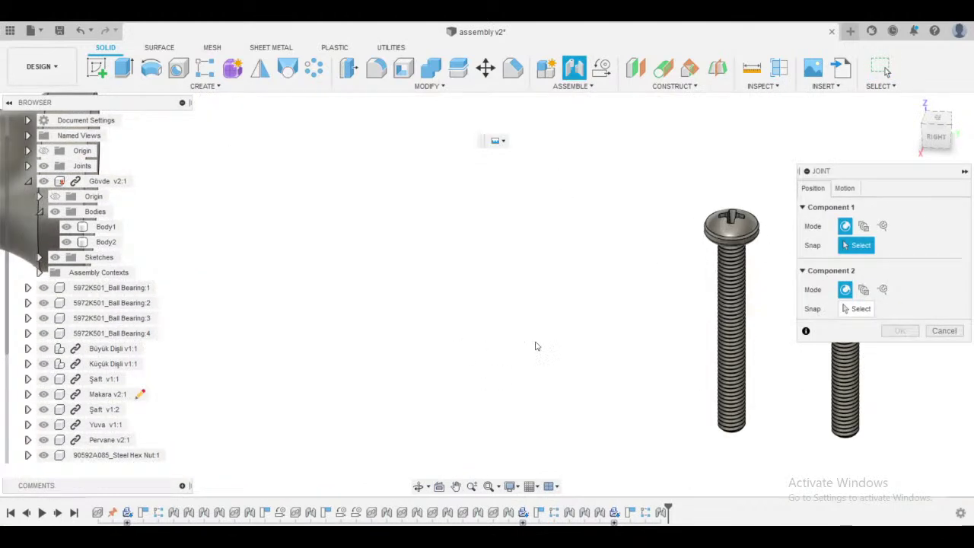
scroll(698, 249, up, 5)
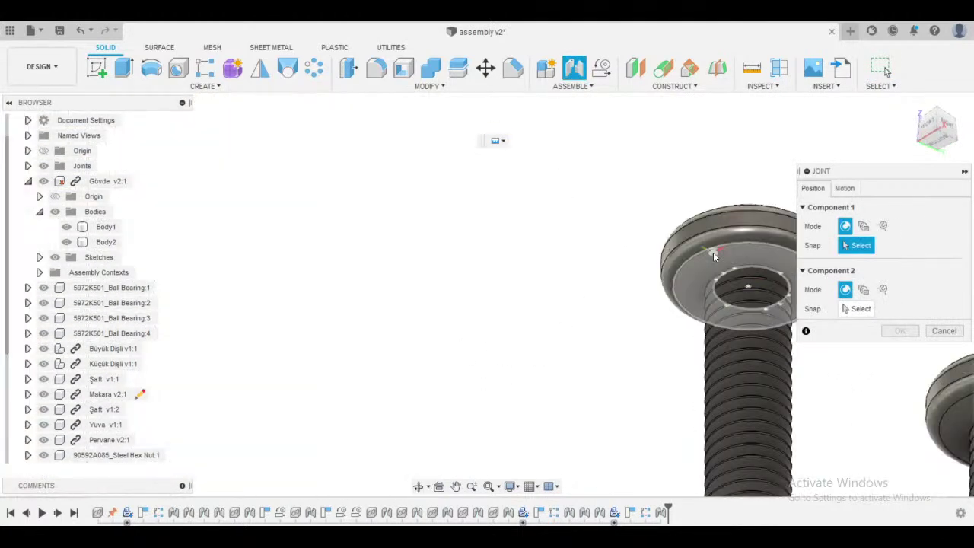
click(713, 252)
click(893, 246)
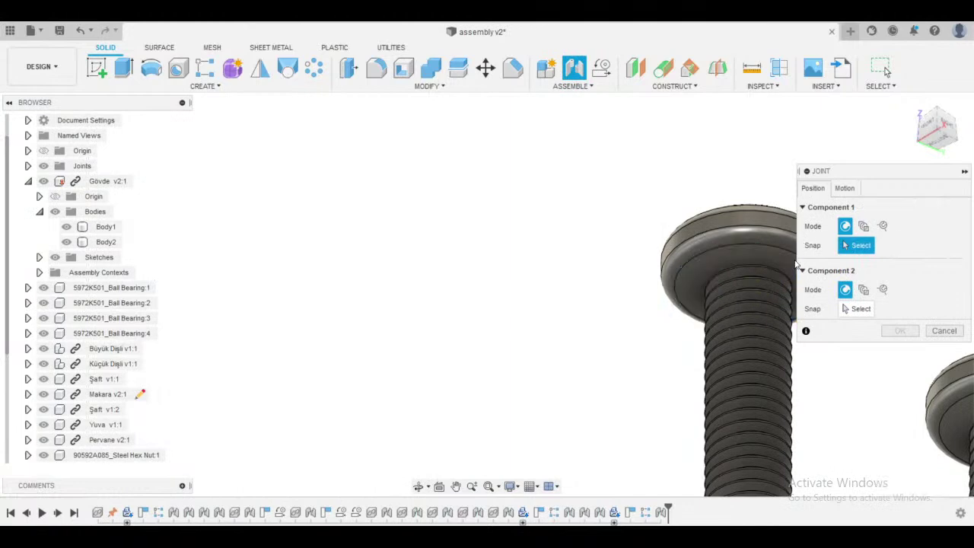
click(762, 247)
- Join the second screw to the counterbored hole at the upper end of the handle, flipping its direction
scroll(522, 276, down, 3)
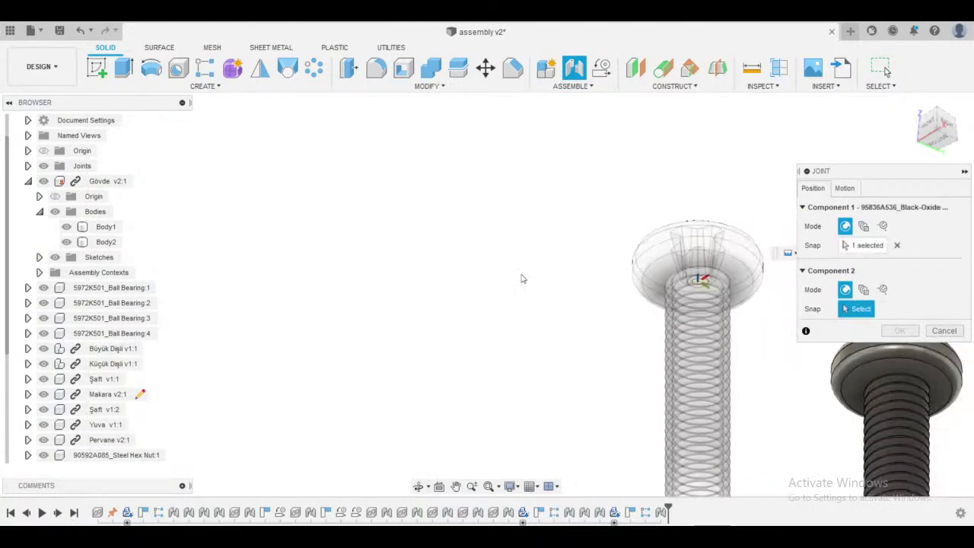
shift+middle_drag(509, 284, 383, 346)
middle_drag(383, 345, 602, 178)
scroll(479, 360, down, 2)
scroll(475, 363, down, 1)
middle_drag(533, 464, 604, 283)
scroll(429, 350, up, 2)
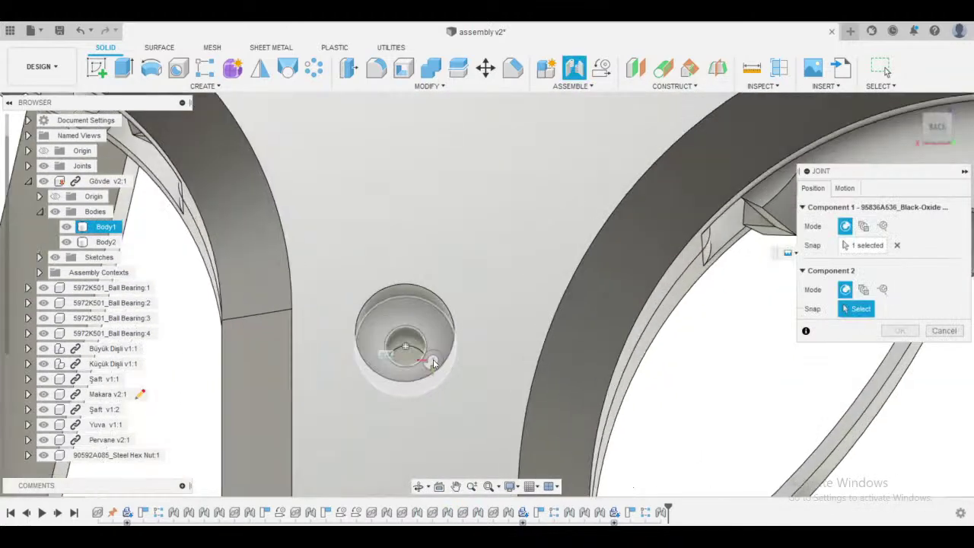
scroll(467, 337, down, 2)
scroll(419, 355, up, 4)
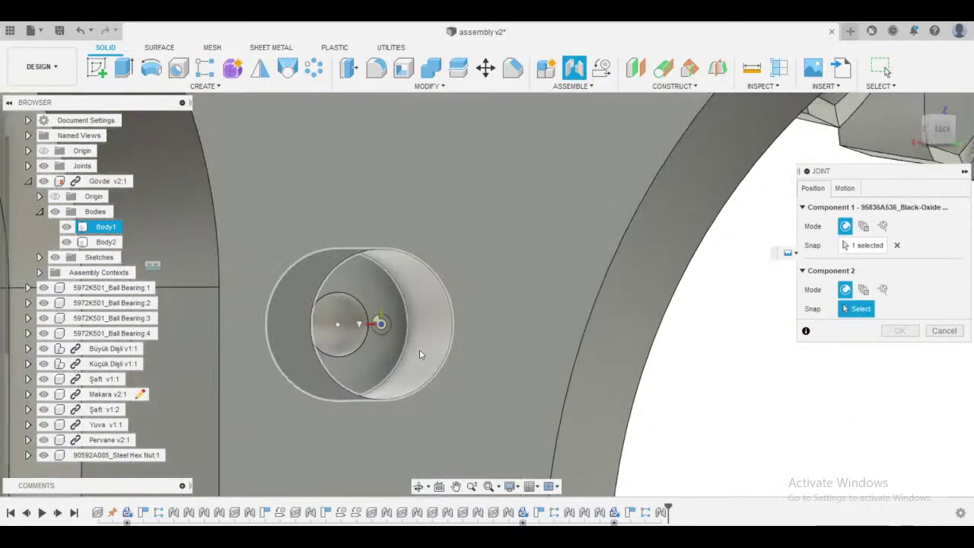
click(406, 348)
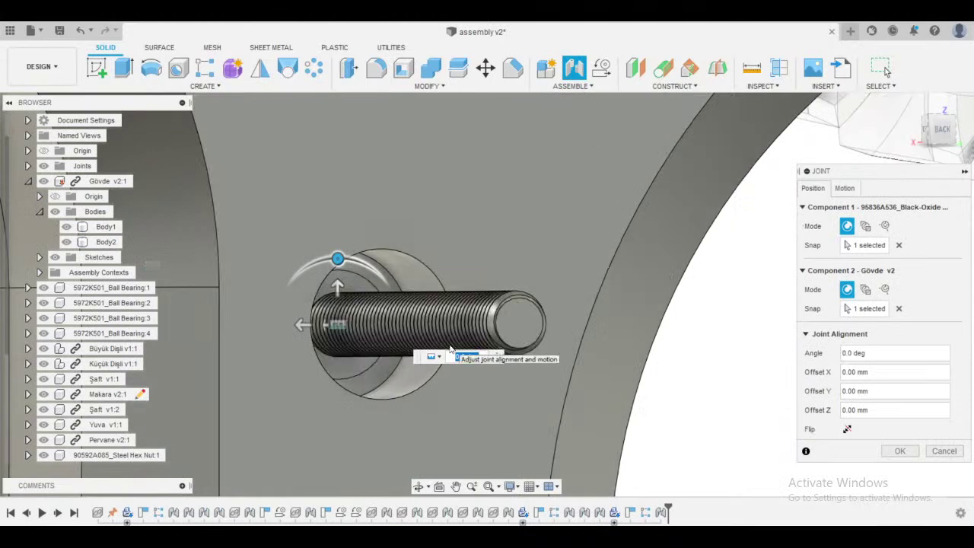
click(847, 429)
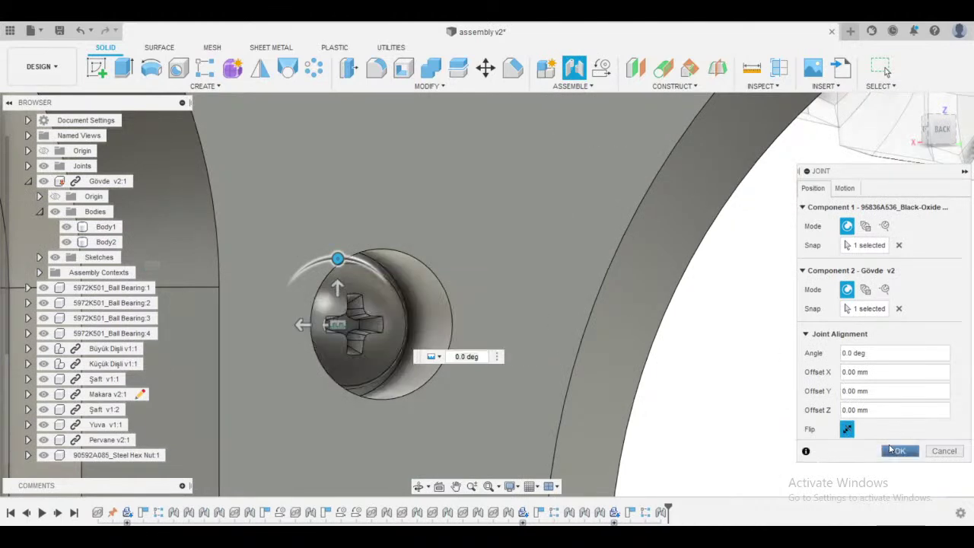
click(898, 451)
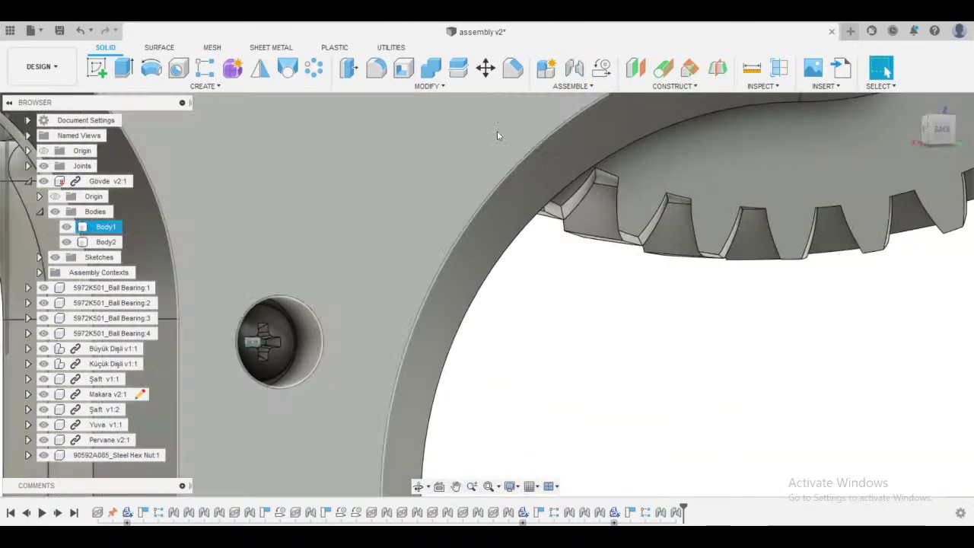
- Start a joint for the last loose screw, snapping to the underside of its head
click(574, 68)
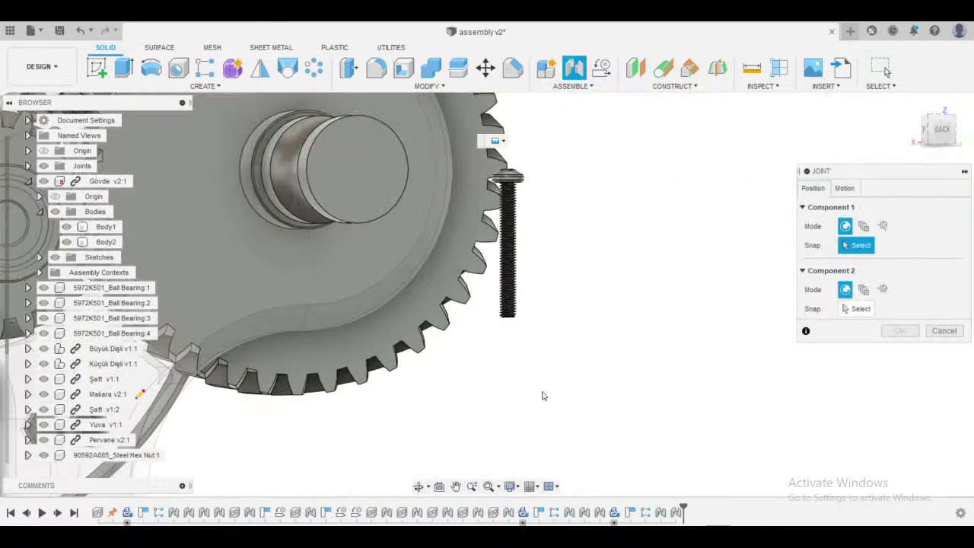
scroll(565, 185, up, 3)
middle_drag(564, 186, 558, 277)
click(457, 228)
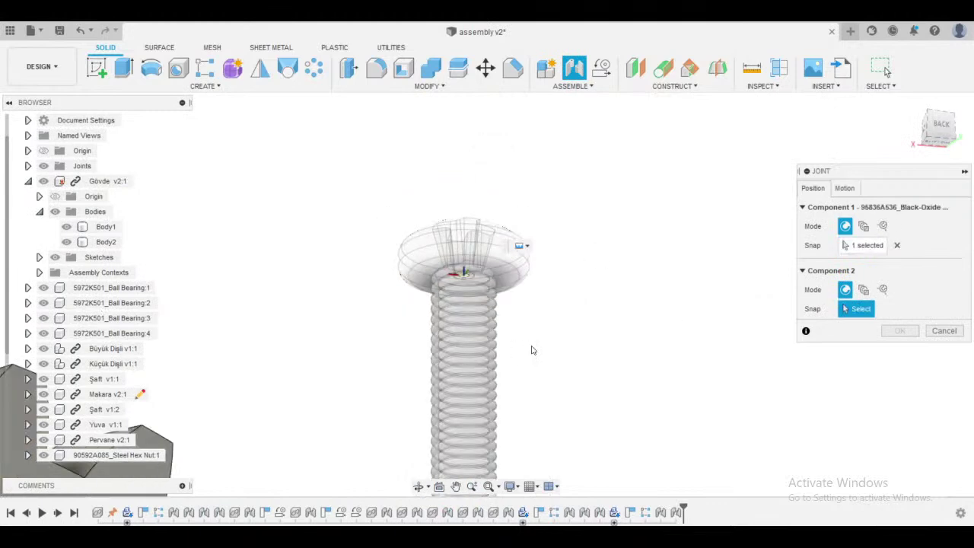
- Join the last screw to the counterbored hole at the lower end of the handle, flipping its direction
scroll(681, 340, down, 3)
scroll(474, 372, up, 3)
scroll(565, 307, down, 3)
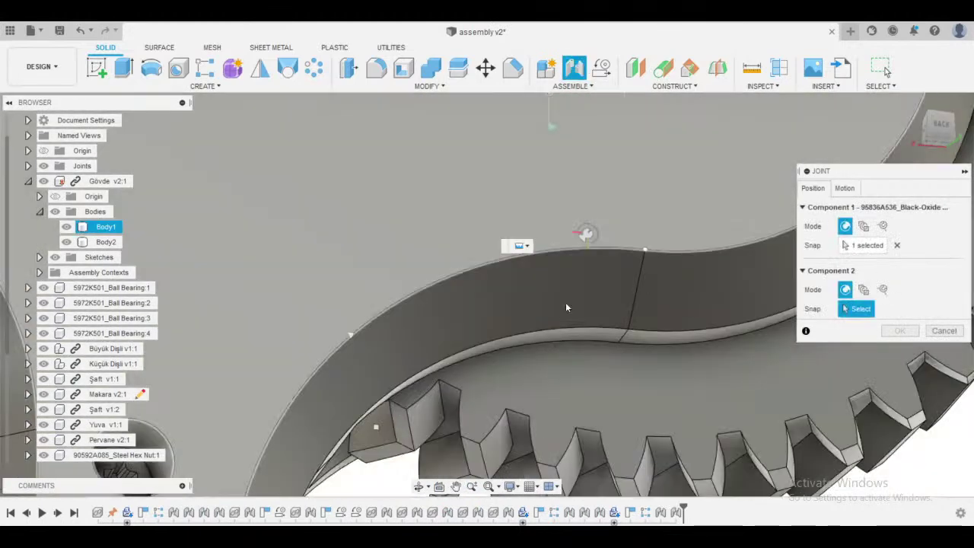
scroll(507, 327, up, 2)
scroll(506, 328, down, 1)
middle_drag(488, 365, 601, 93)
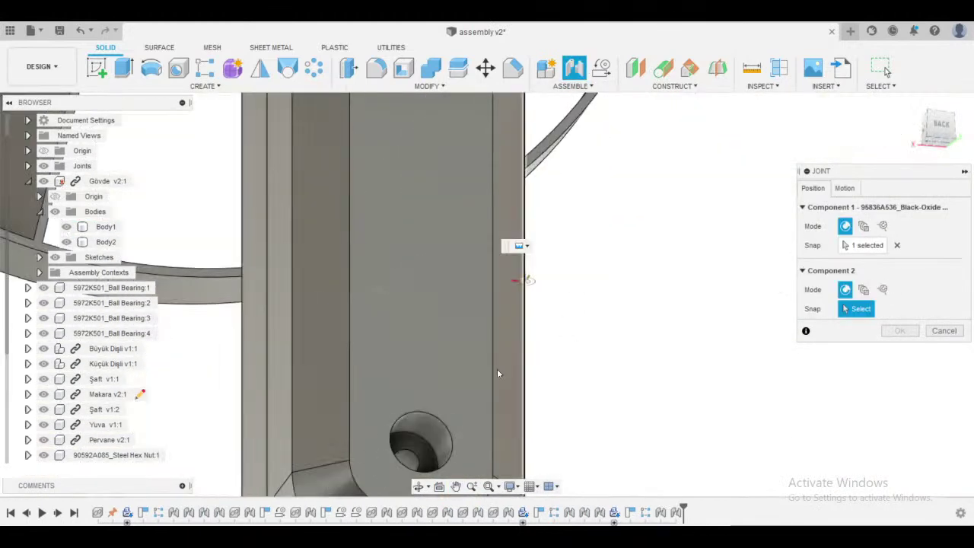
scroll(398, 440, up, 2)
click(416, 440)
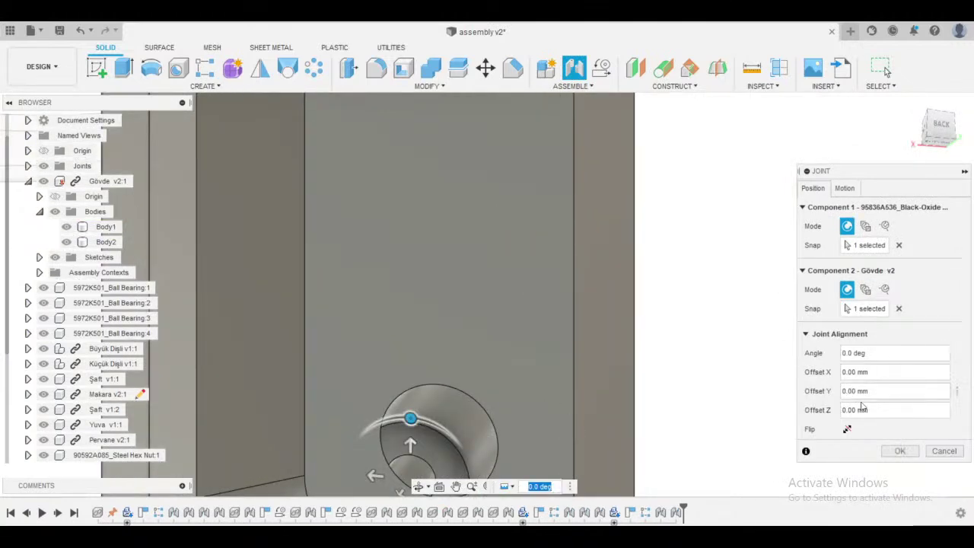
click(848, 430)
click(848, 432)
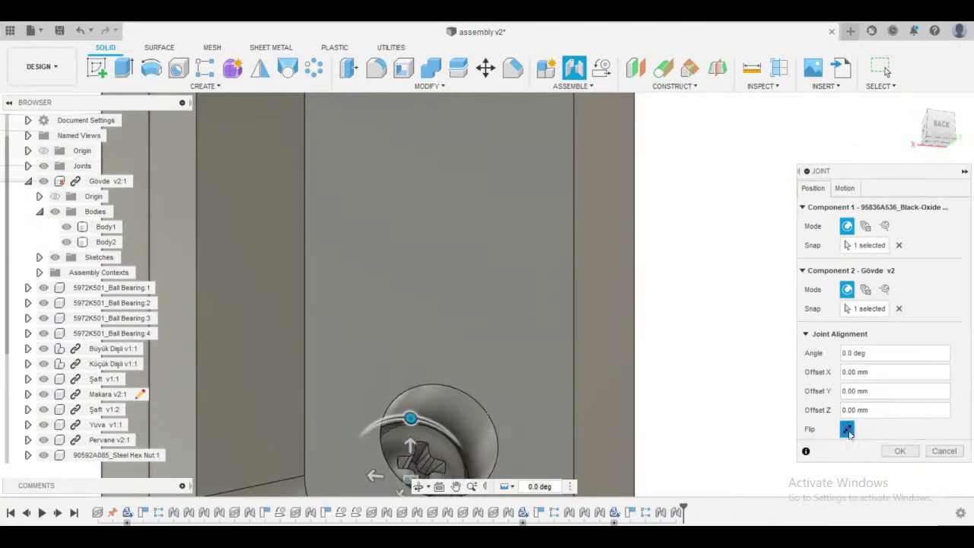
click(898, 450)
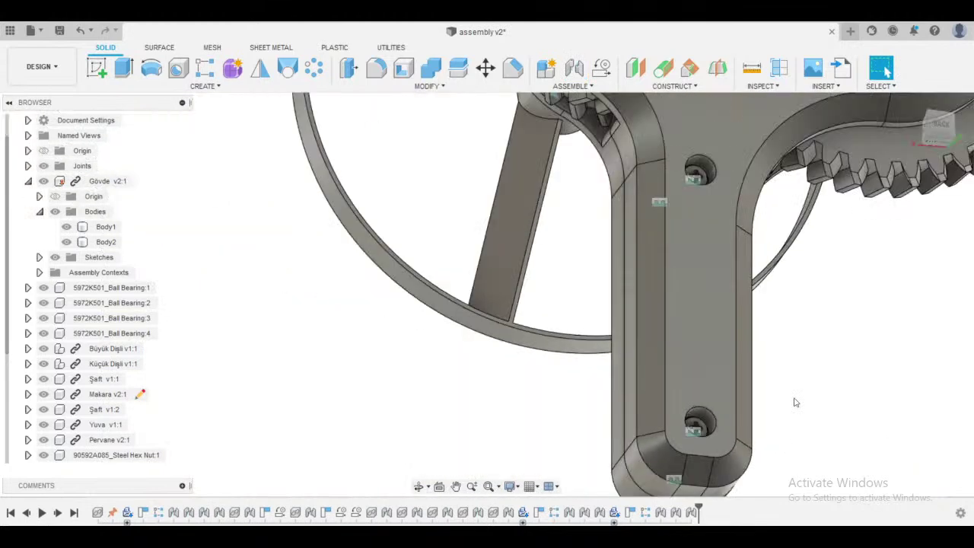
- Rotate the large gear by hand to check the motion of the gears and propeller
shift+middle_drag(837, 396, 617, 449)
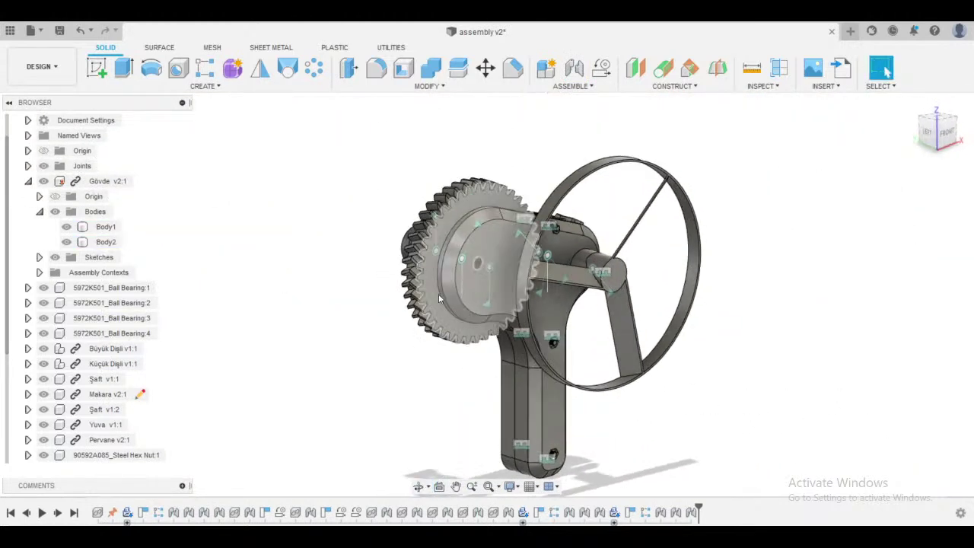
drag(432, 298, 542, 258)
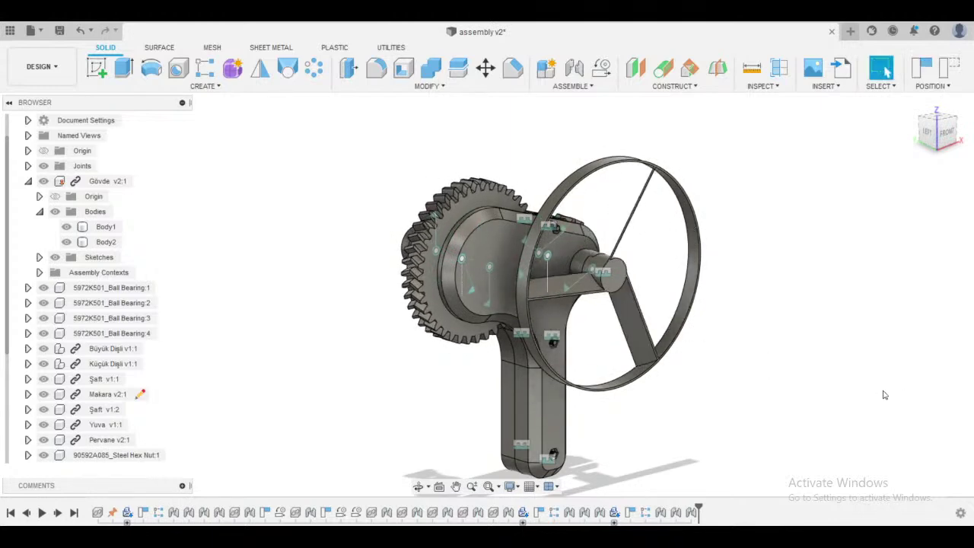
mouse_move(883, 393)
shift+middle_down()
mouse_move(691, 362)
mouse_move(740, 336)
mouse_move(894, 388)
shift+middle_up()
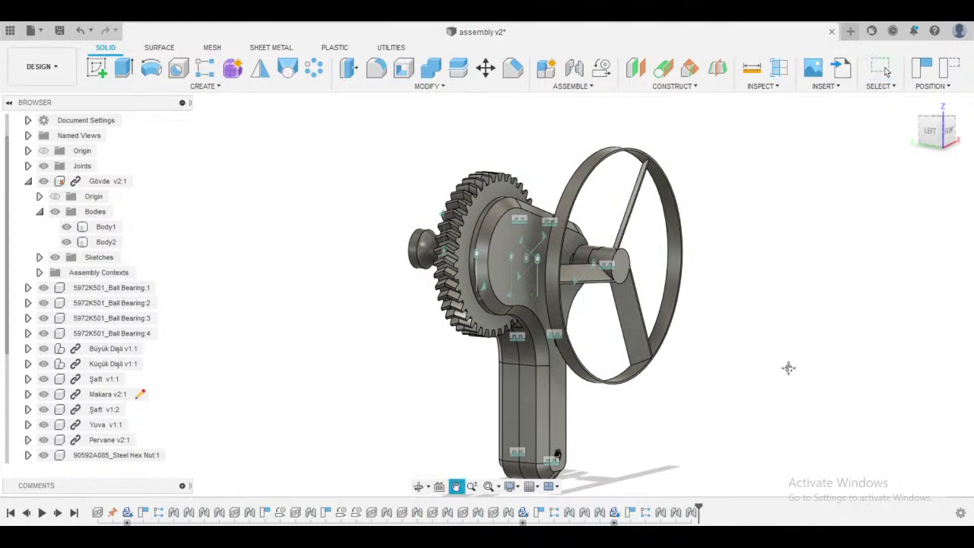
- Switch the assembly to the Render workspace
click(39, 66)
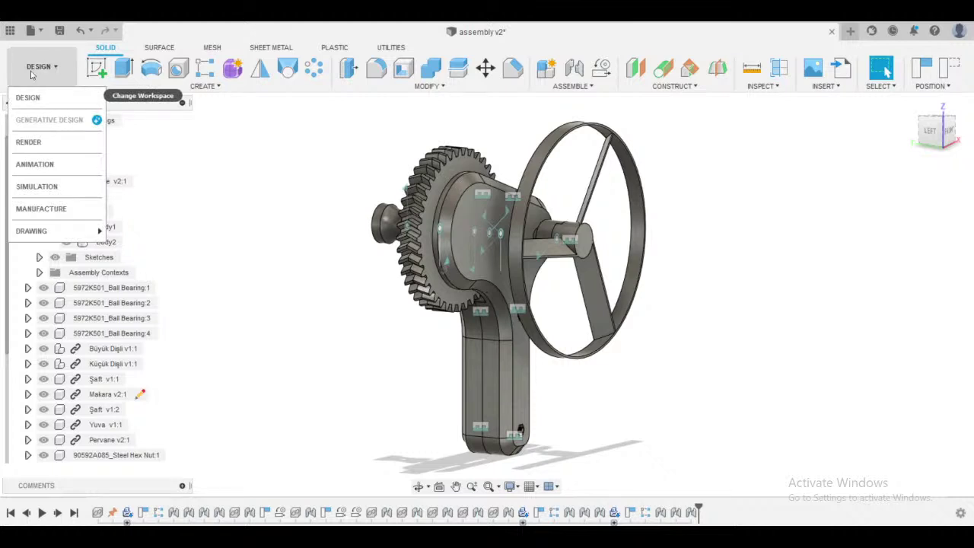
click(29, 142)
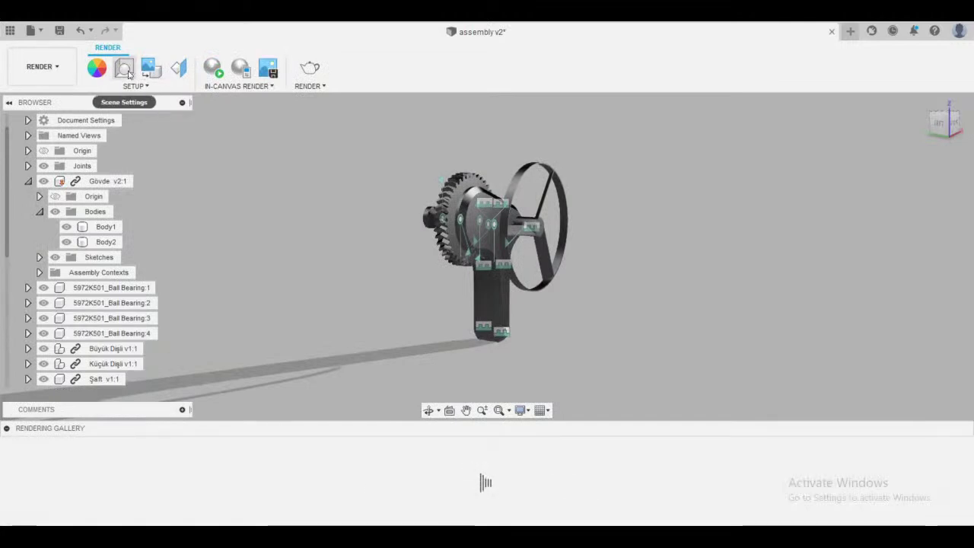
- Open the scene settings, preview the Environment background, and return the background to Solid Color
click(125, 69)
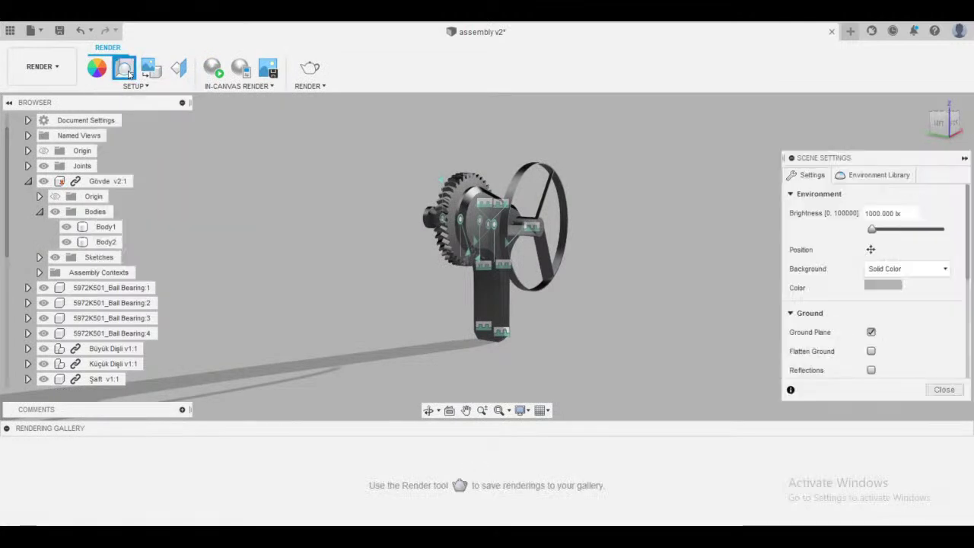
click(913, 270)
click(908, 287)
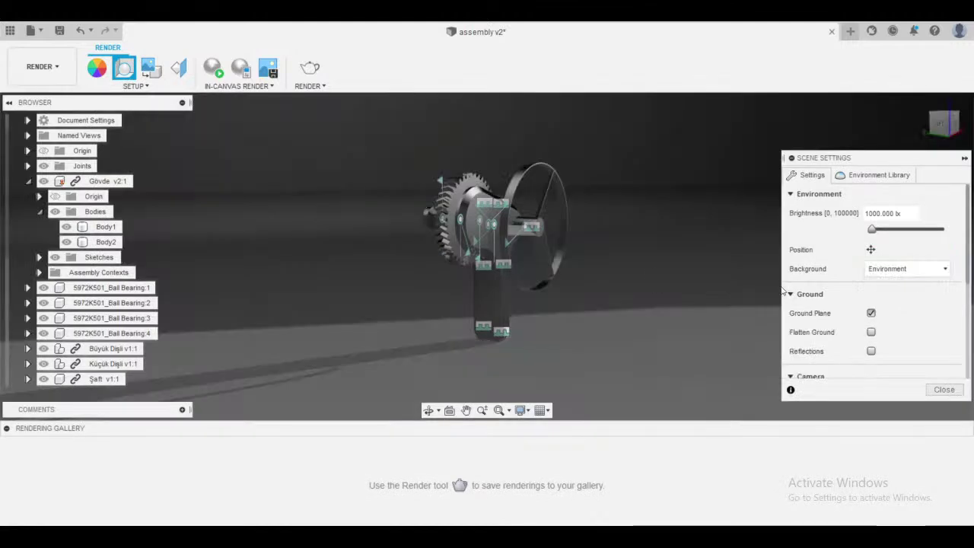
click(902, 269)
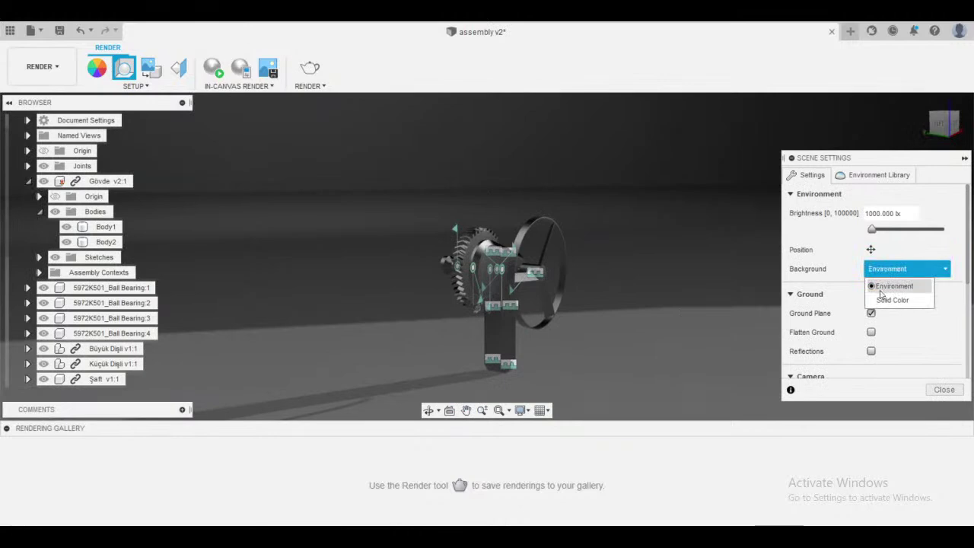
click(887, 299)
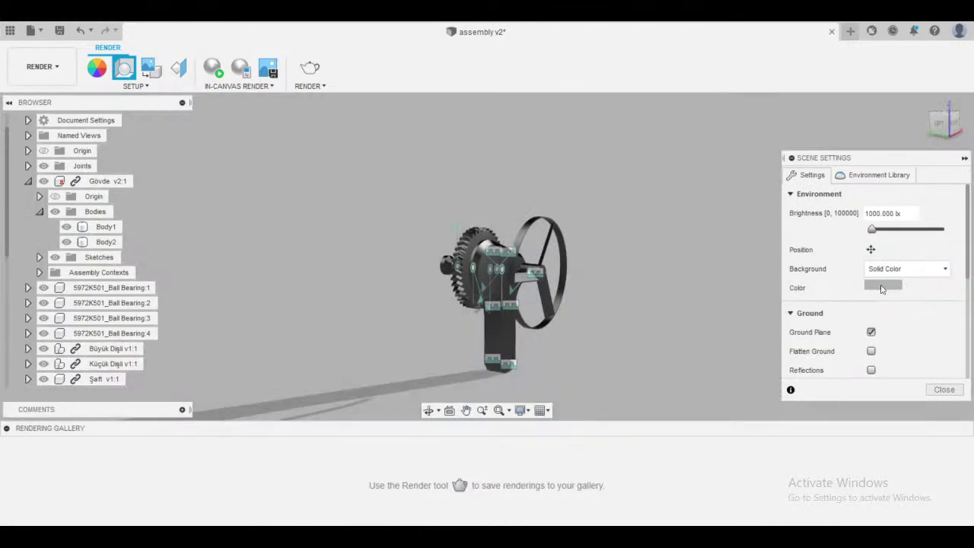
- Look through the available scene environments in the Environment Library without changing the background colour
click(882, 286)
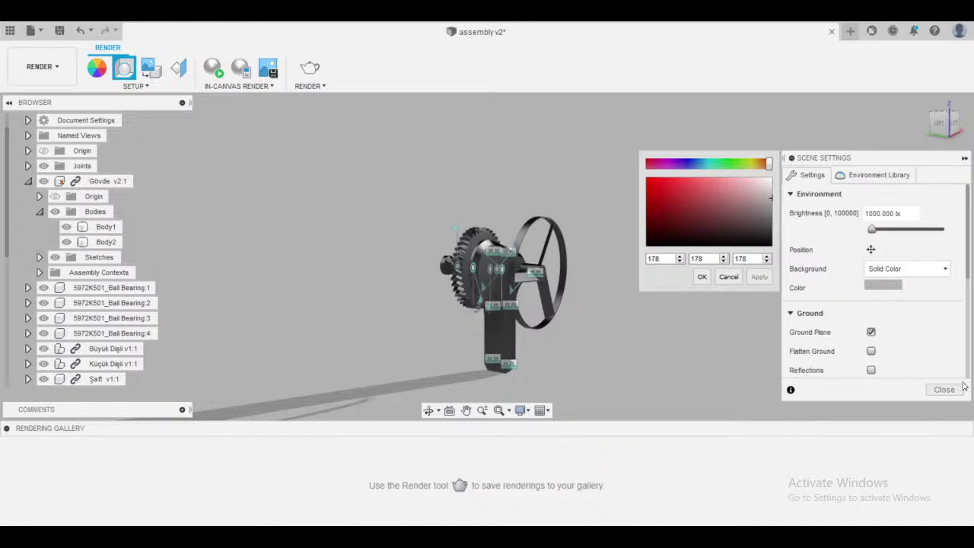
click(728, 276)
click(874, 177)
scroll(837, 290, down, 6)
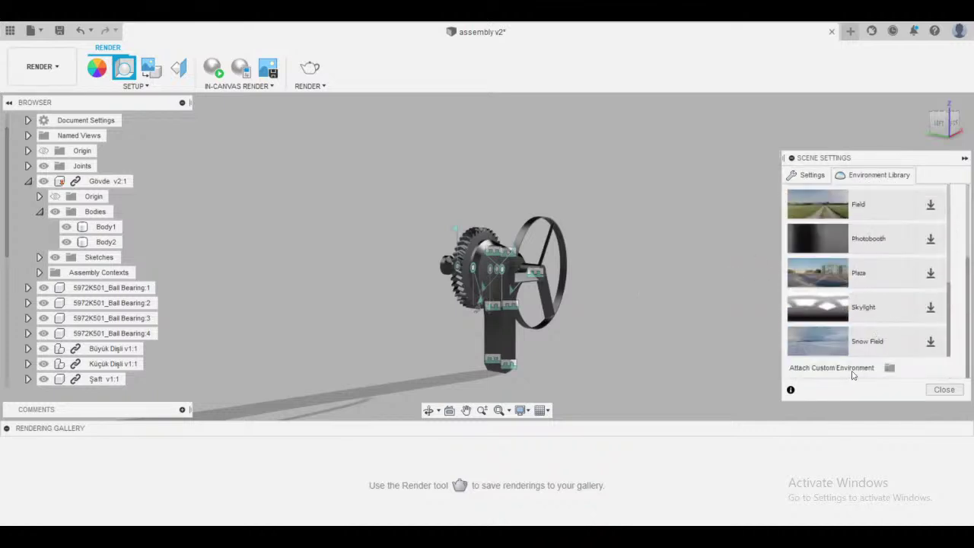
scroll(853, 365, up, 6)
click(803, 178)
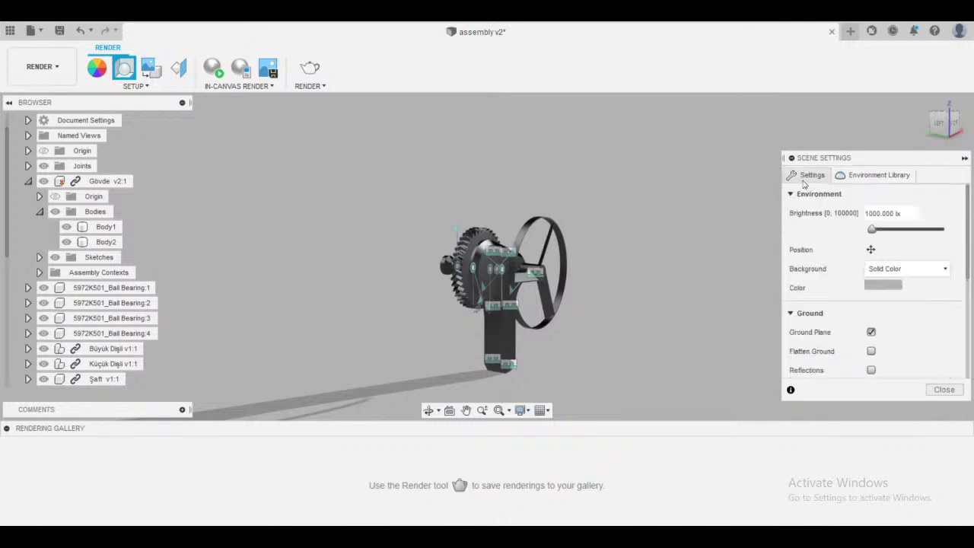
- Change the solid background colour to teal with RGB values 29, 156, 184
middle_drag(628, 329, 611, 271)
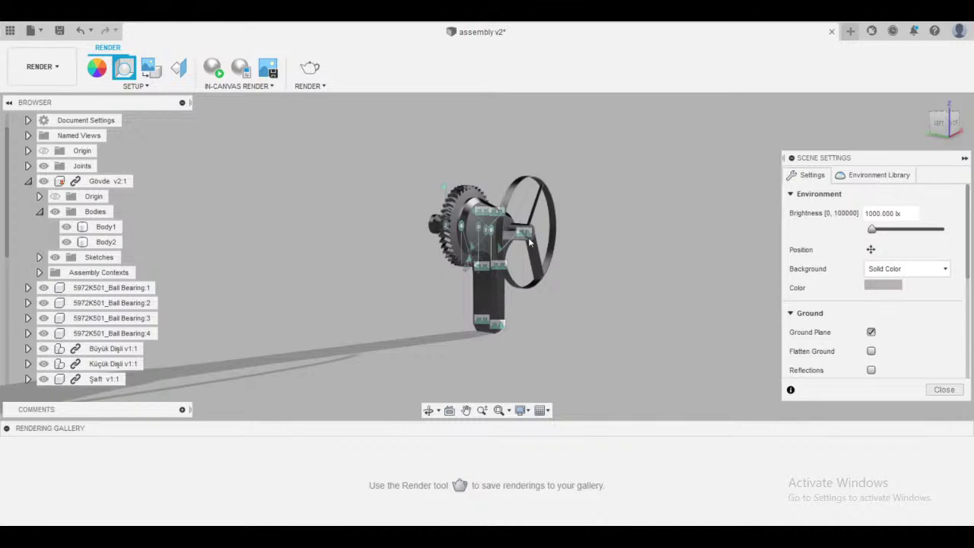
click(894, 286)
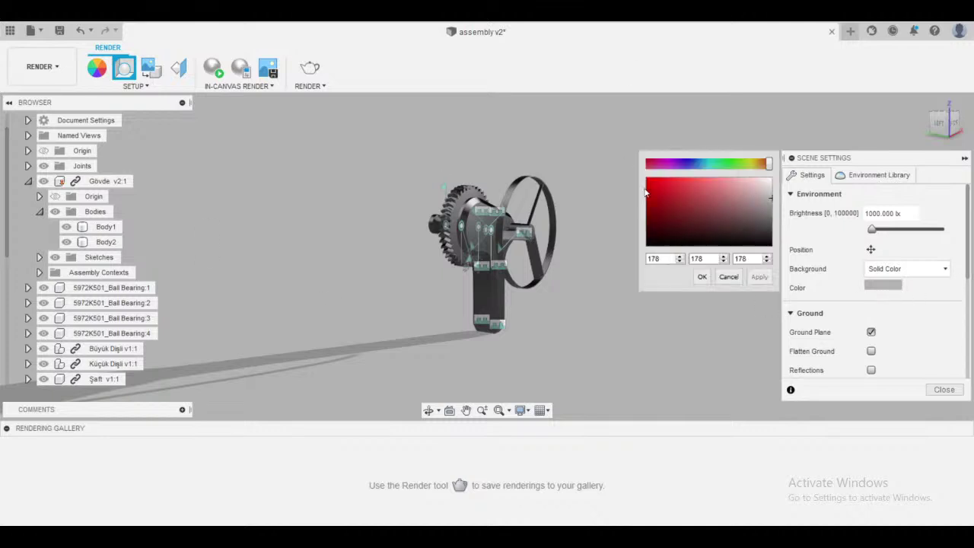
drag(770, 164, 708, 162)
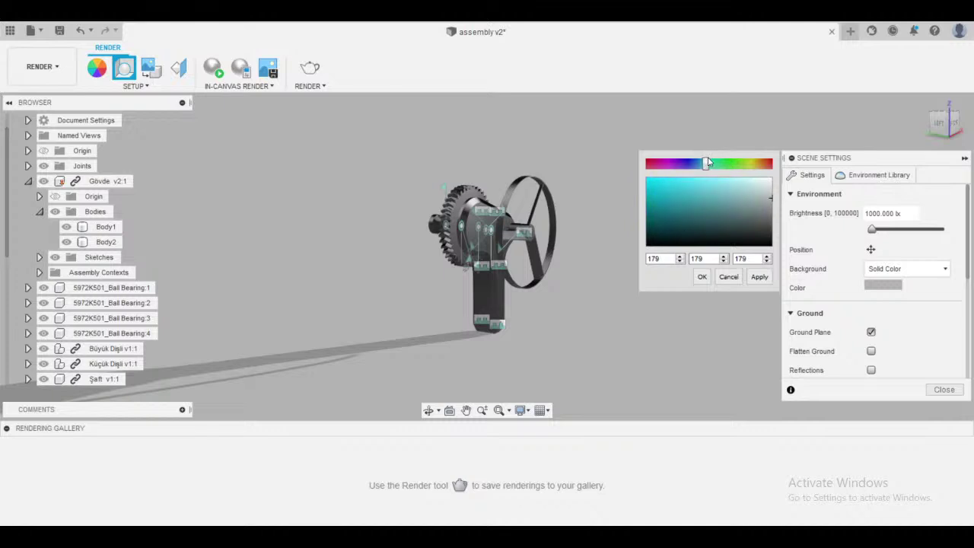
drag(690, 202, 677, 195)
click(760, 276)
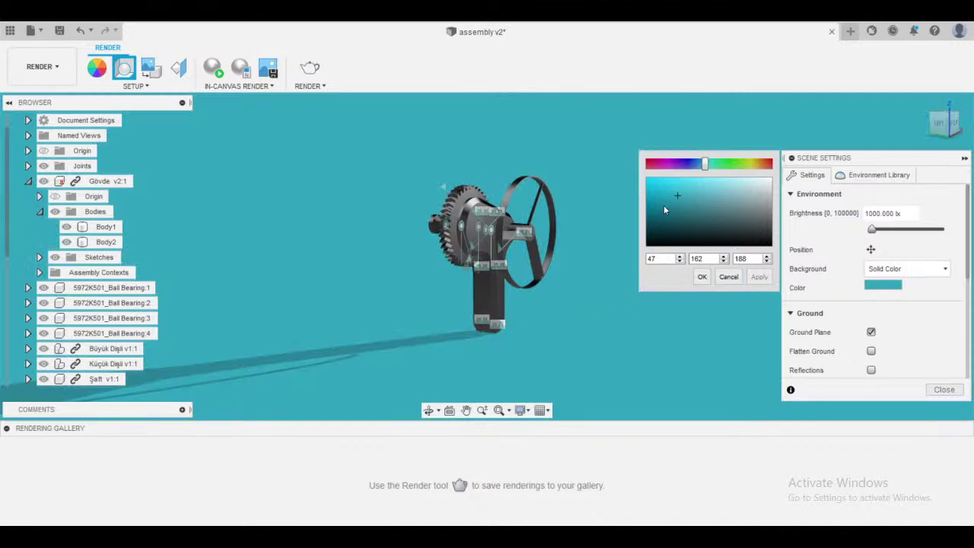
drag(678, 197, 666, 197)
click(752, 277)
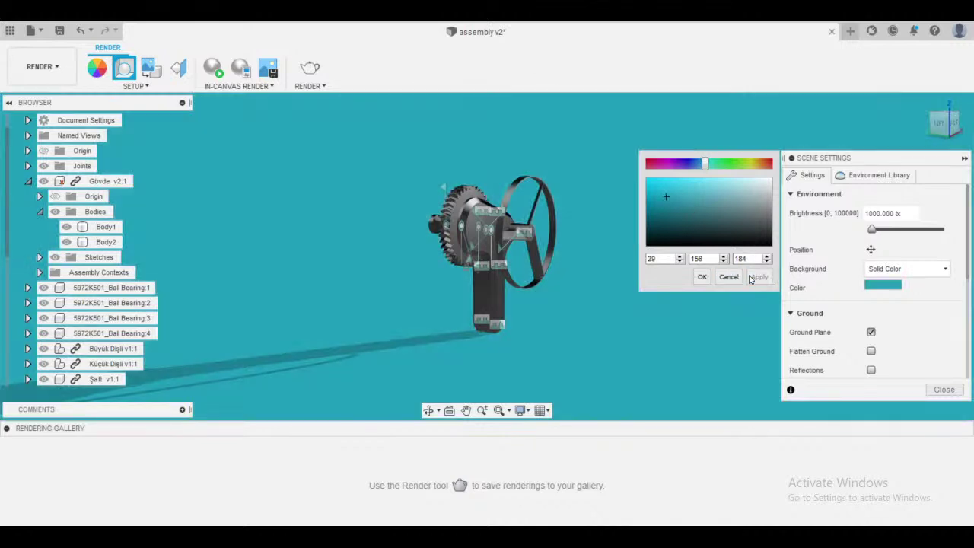
click(702, 277)
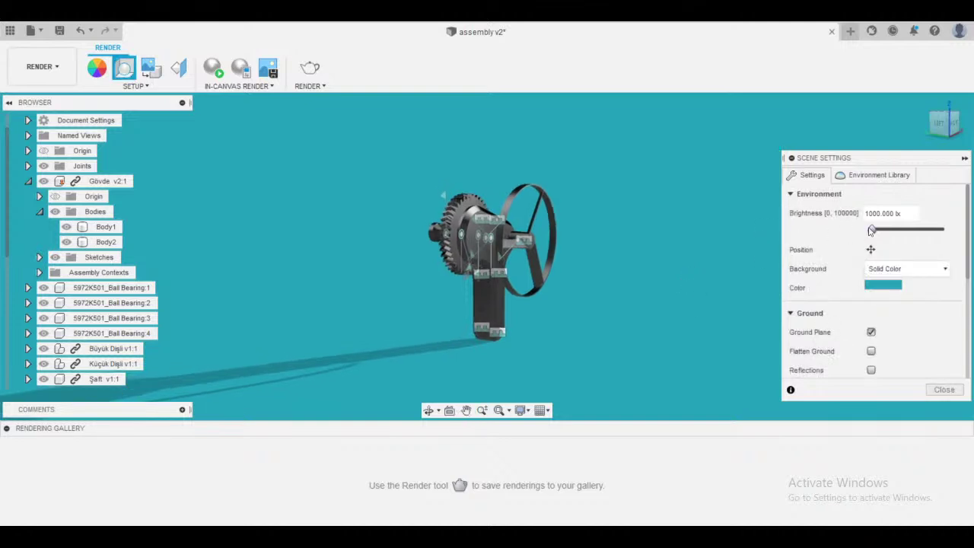
- Set the environment brightness to 1800 lx
drag(872, 229, 880, 234)
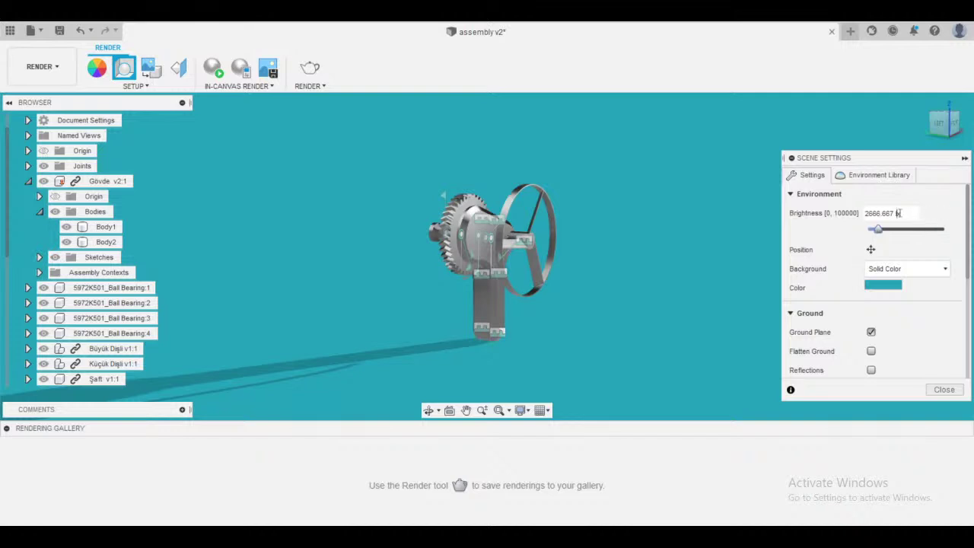
click(898, 213)
key(BackSpace)
key(BackSpace)
key(BackSpace)
key(BackSpace)
key(BackSpace)
key(BackSpace)
key(BackSpace)
key(BackSpace)
key(BackSpace)
text(2000)
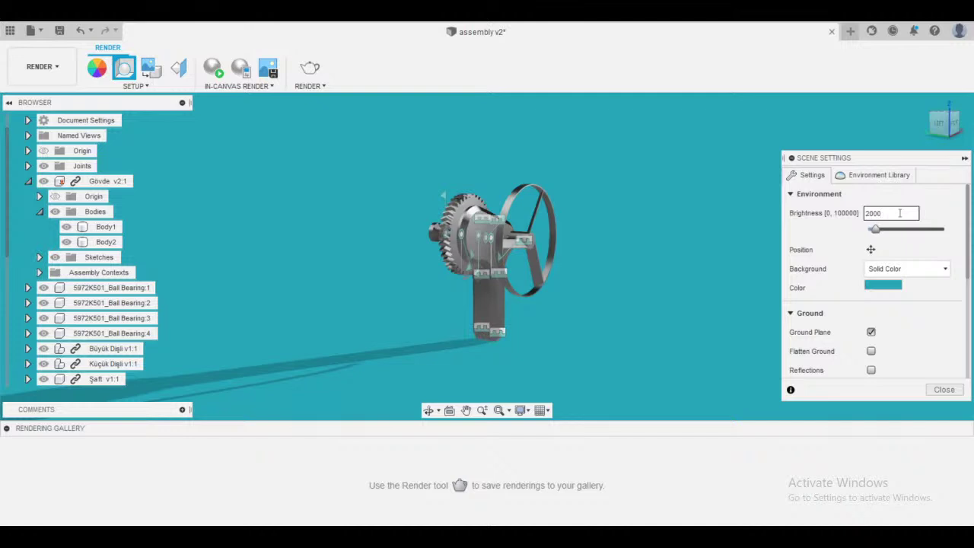
key(BackSpace)
key(BackSpace)
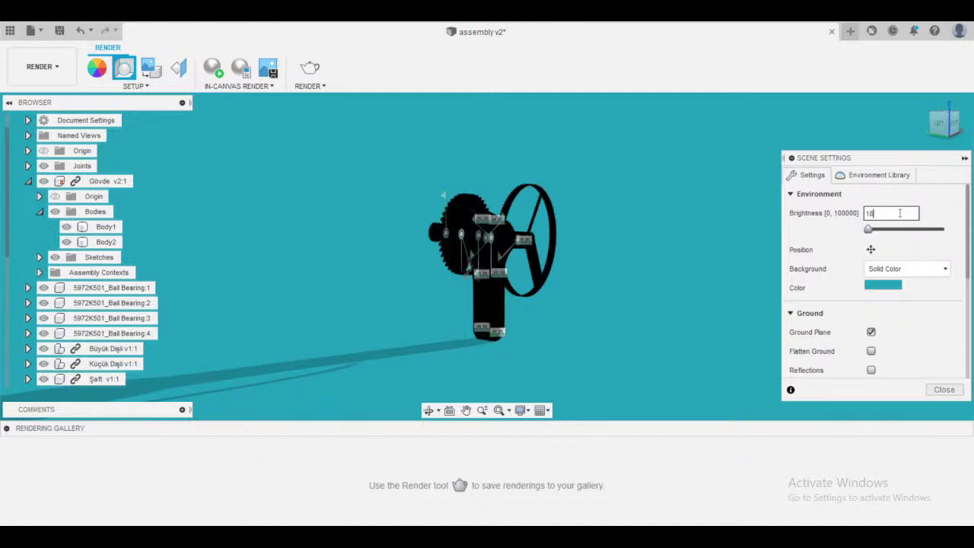
text(00)
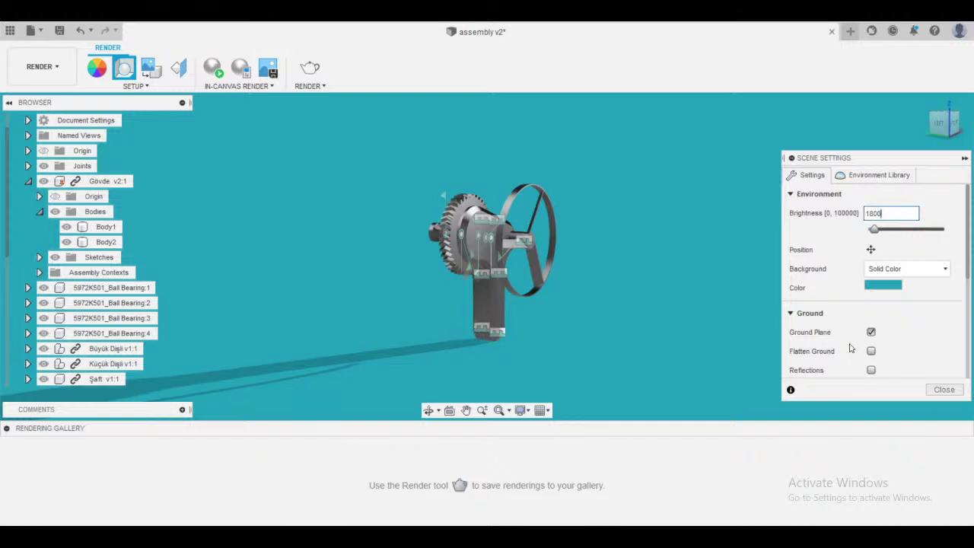
- Enable Flatten Ground and ground Reflections, and set the reflection roughness to 1.0
scroll(858, 347, down, 2)
click(871, 288)
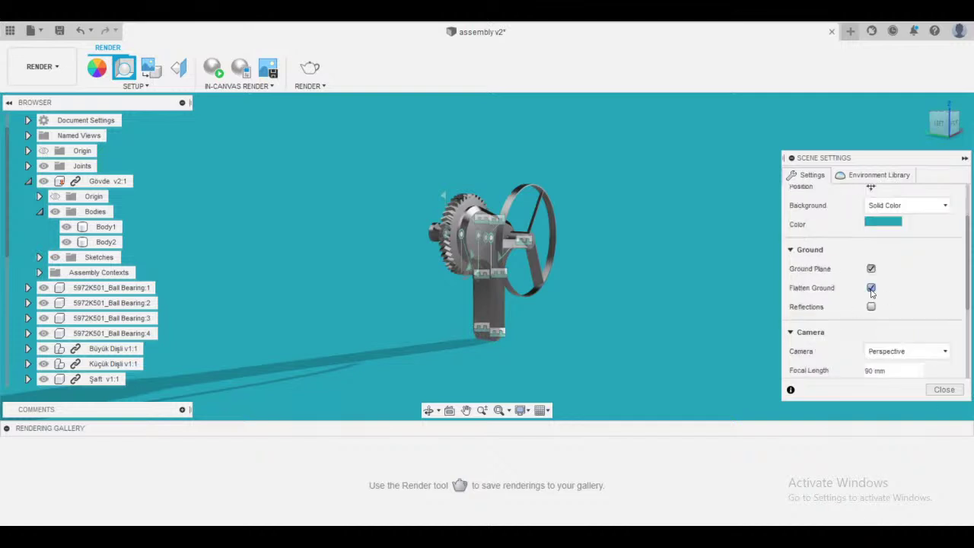
click(871, 307)
drag(875, 343, 929, 348)
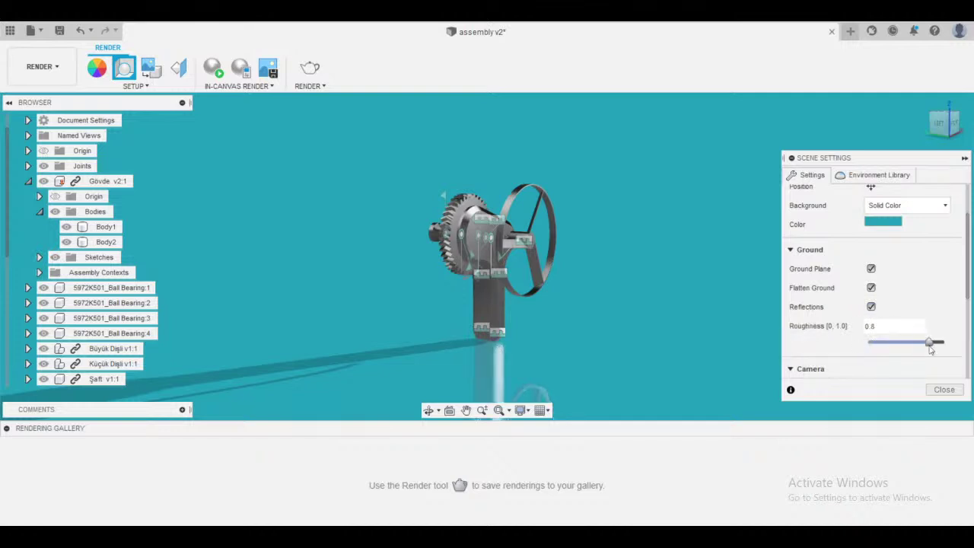
middle_drag(559, 347, 553, 235)
drag(931, 342, 944, 343)
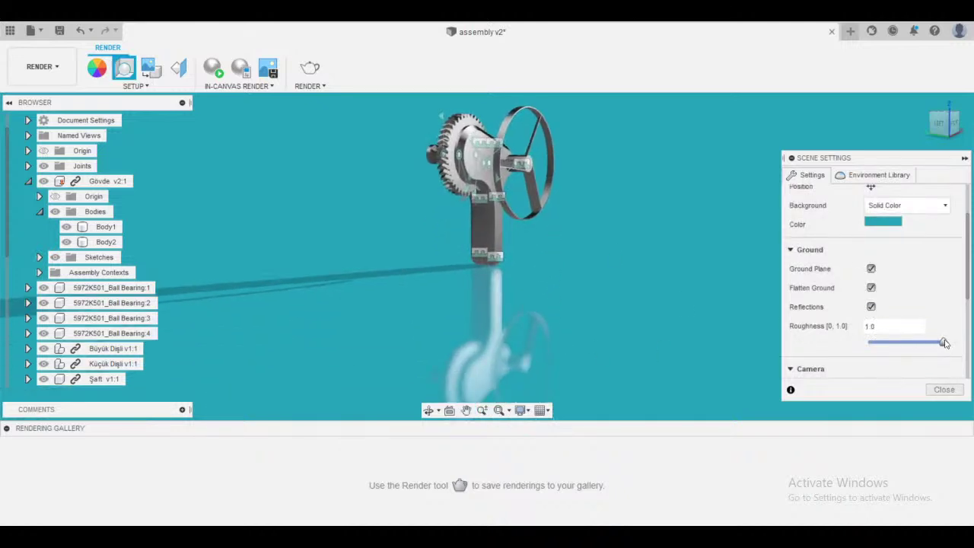
- Try a camera exposure of 8.8 EV, set it back to 9.5 EV, and close the scene settings
scroll(871, 305, down, 5)
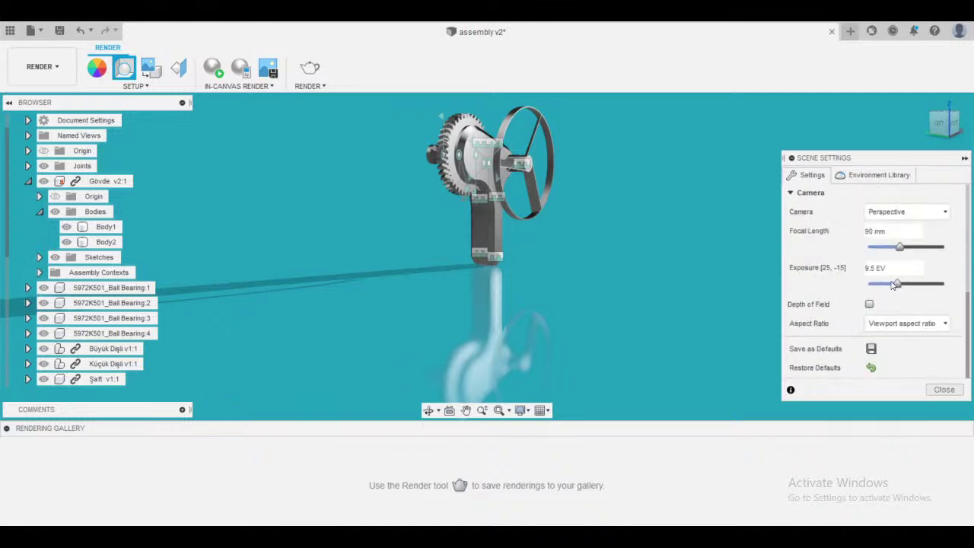
drag(893, 284, 902, 289)
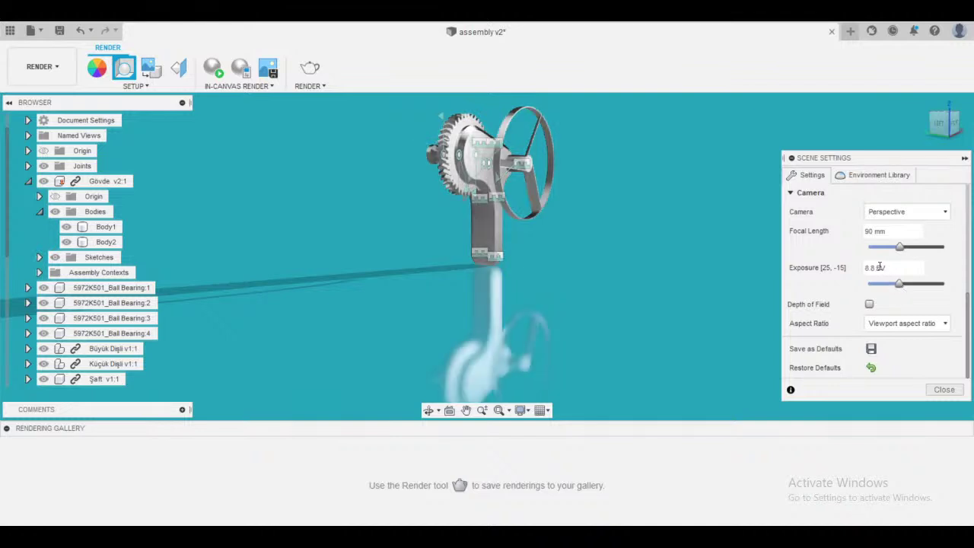
double_click(894, 264)
key(BackSpace)
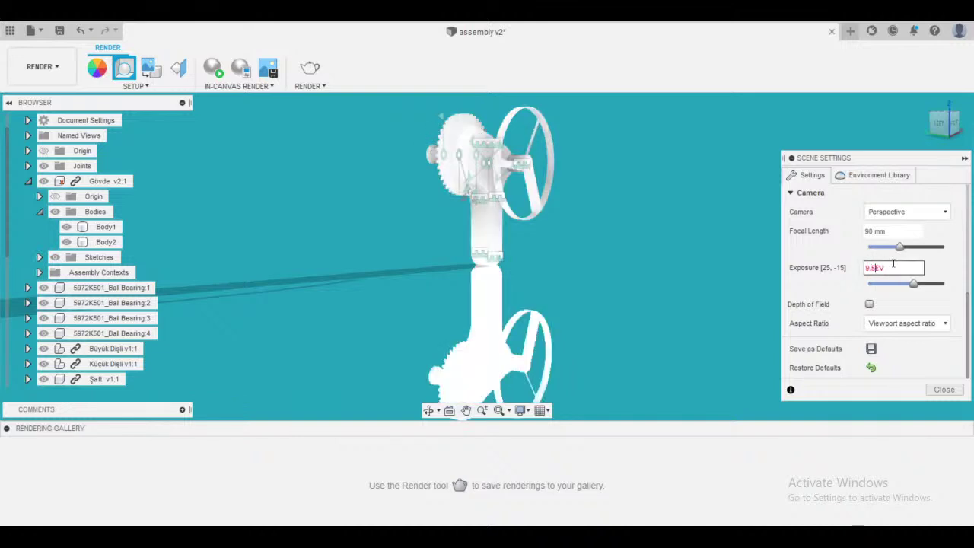
key(Return)
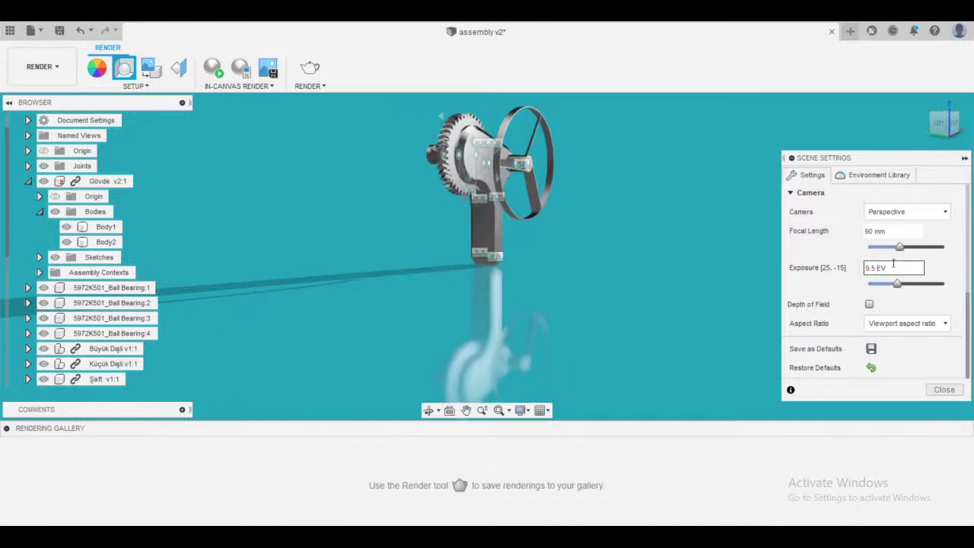
click(942, 389)
- Start the Appearance command and expand the Plastic category in the Fusion 360 appearance library
shift+middle_drag(813, 306, 686, 339)
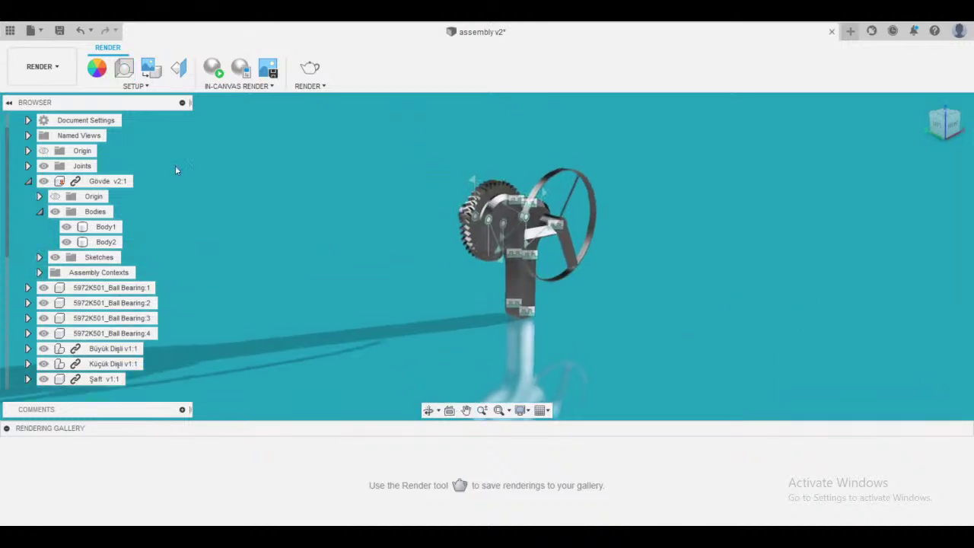
click(96, 72)
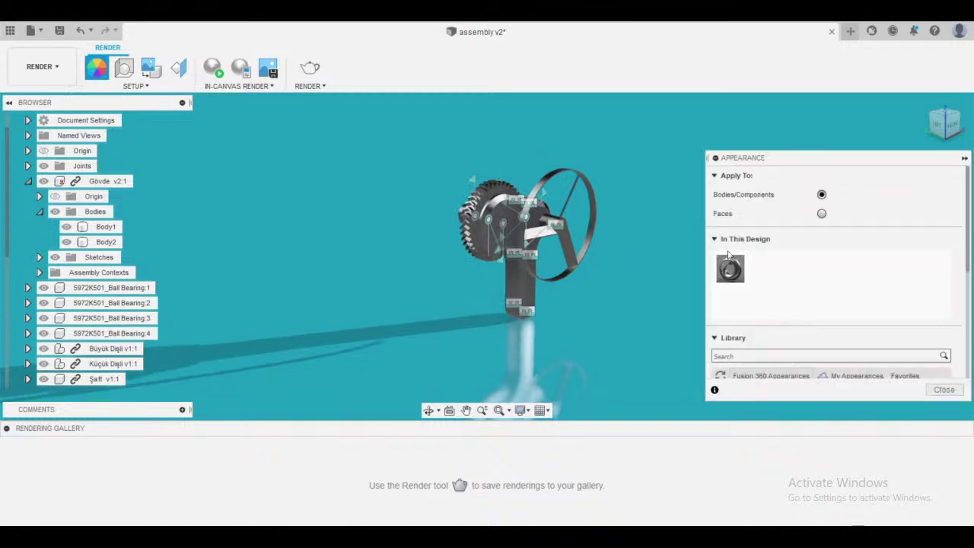
scroll(567, 262, up, 3)
shift+middle_drag(616, 308, 609, 427)
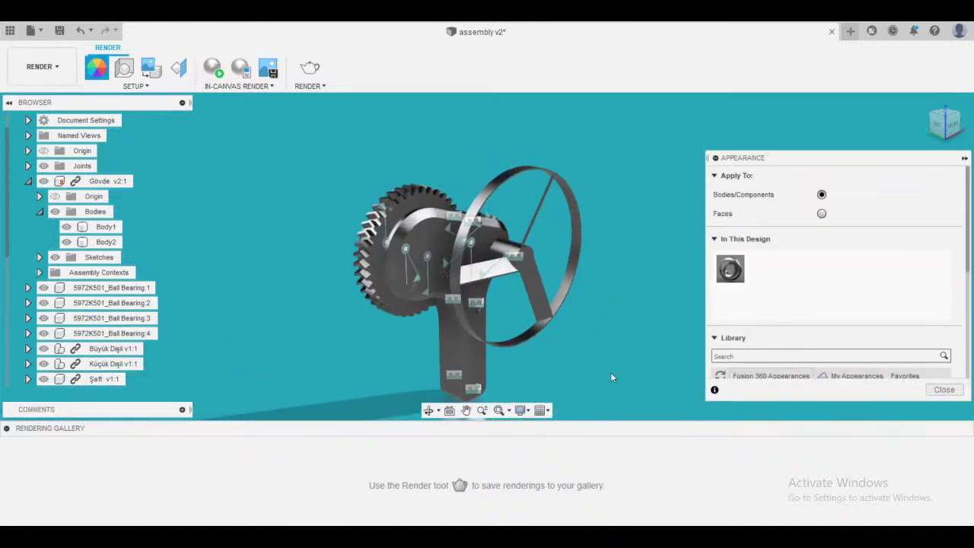
scroll(602, 323, up, 2)
scroll(602, 322, down, 2)
middle_drag(602, 323, 599, 303)
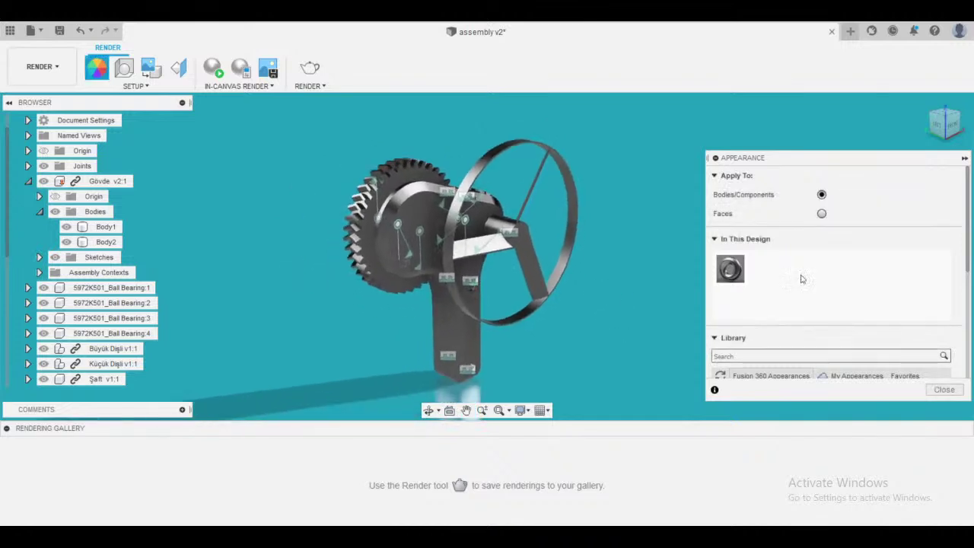
scroll(801, 279, down, 5)
scroll(821, 330, up, 5)
click(720, 239)
scroll(754, 282, down, 5)
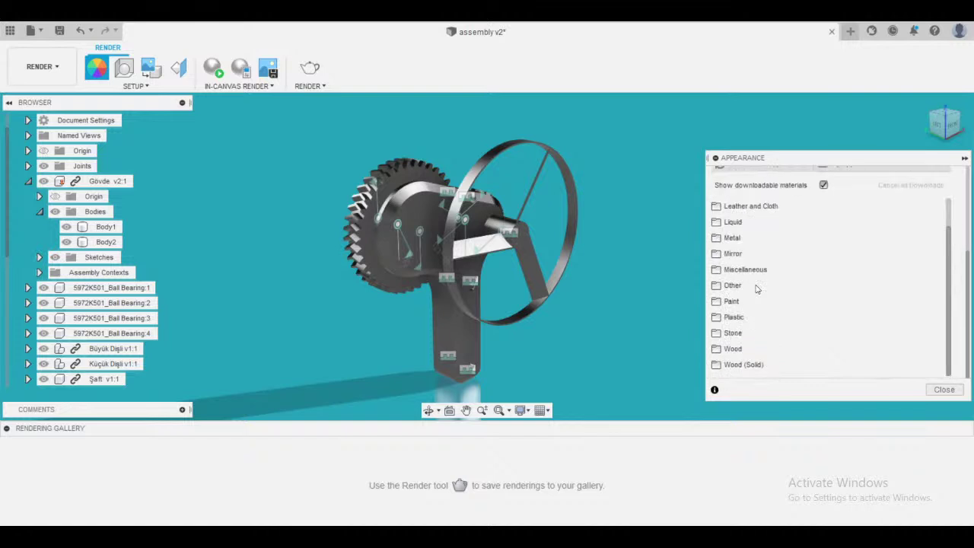
scroll(762, 354, up, 2)
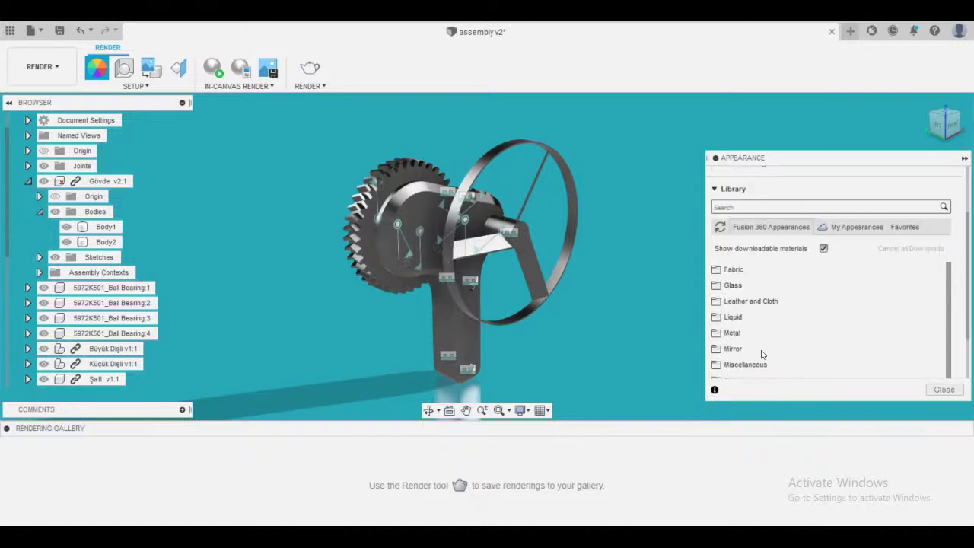
scroll(764, 343, up, 2)
scroll(765, 320, down, 5)
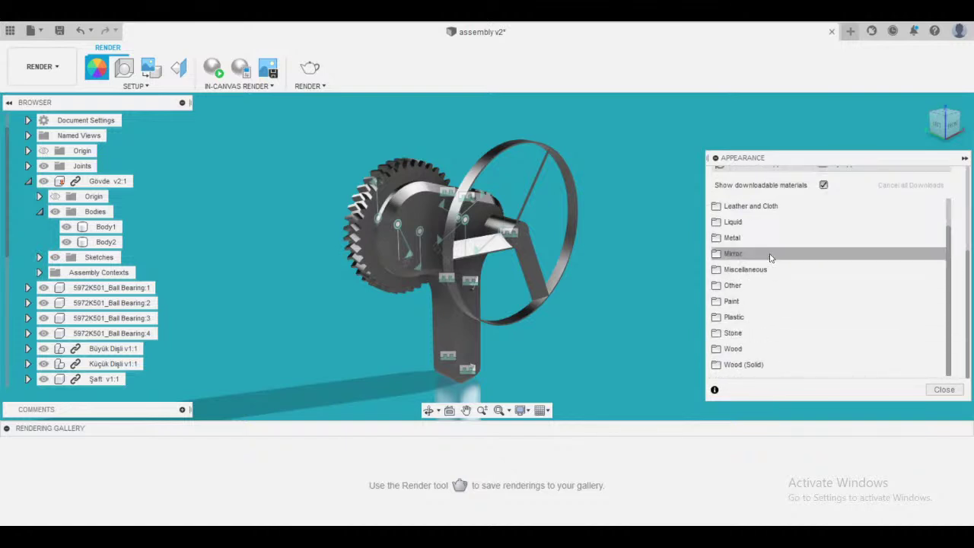
click(733, 318)
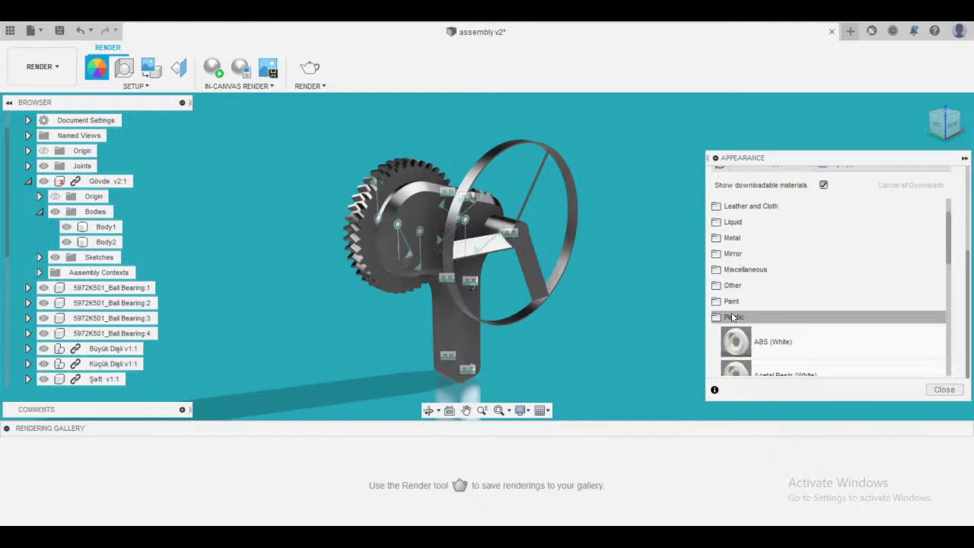
scroll(791, 312, down, 2)
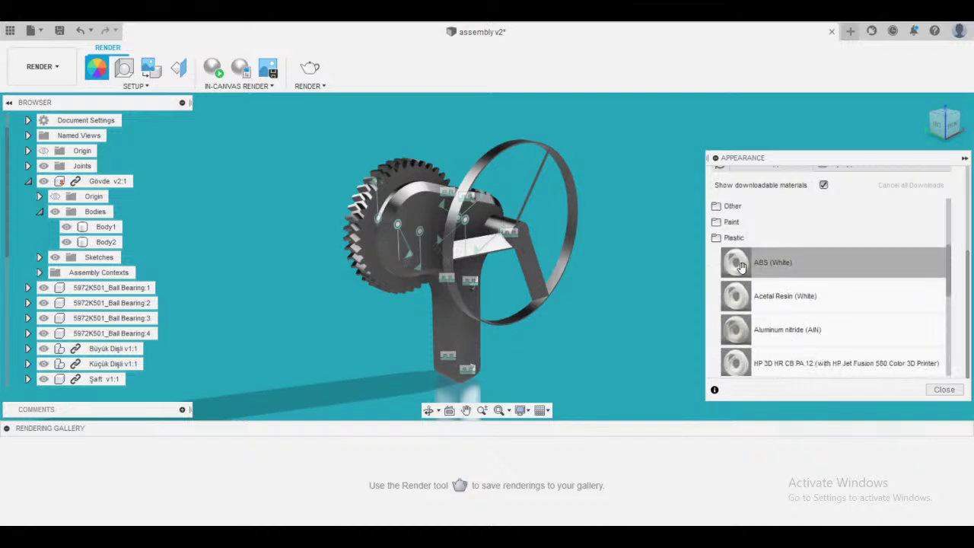
- Apply the ABS (White) plastic appearance to the propeller and the large gear
drag(742, 266, 608, 330)
drag(739, 262, 548, 270)
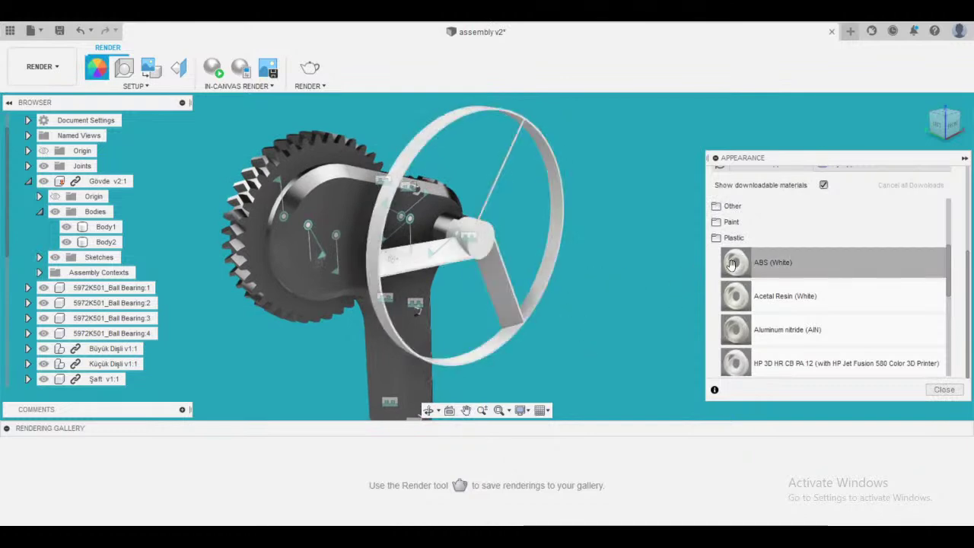
drag(730, 263, 280, 174)
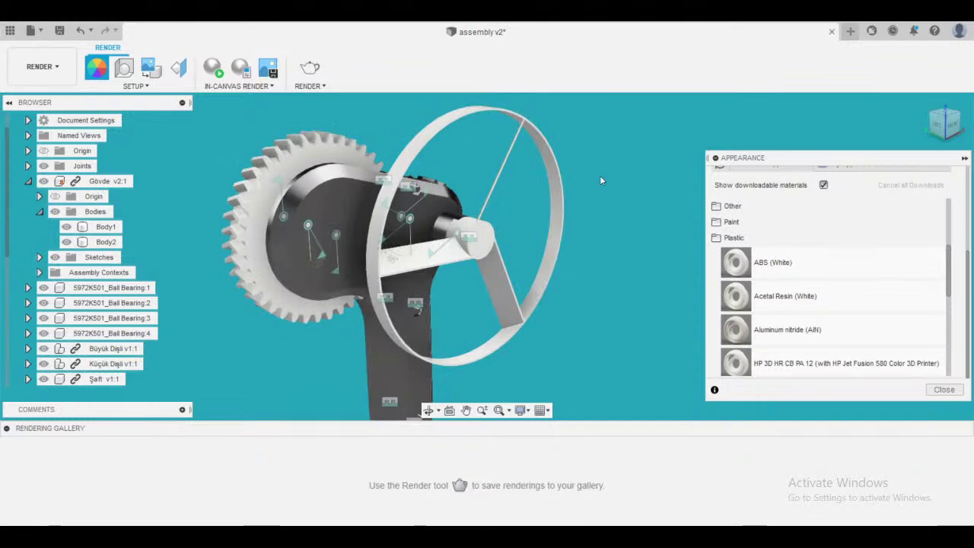
- Apply the ABS (White) plastic appearance to the part at the propeller hub
shift+middle_drag(638, 207, 582, 293)
drag(735, 262, 470, 200)
shift+middle_drag(641, 332, 725, 295)
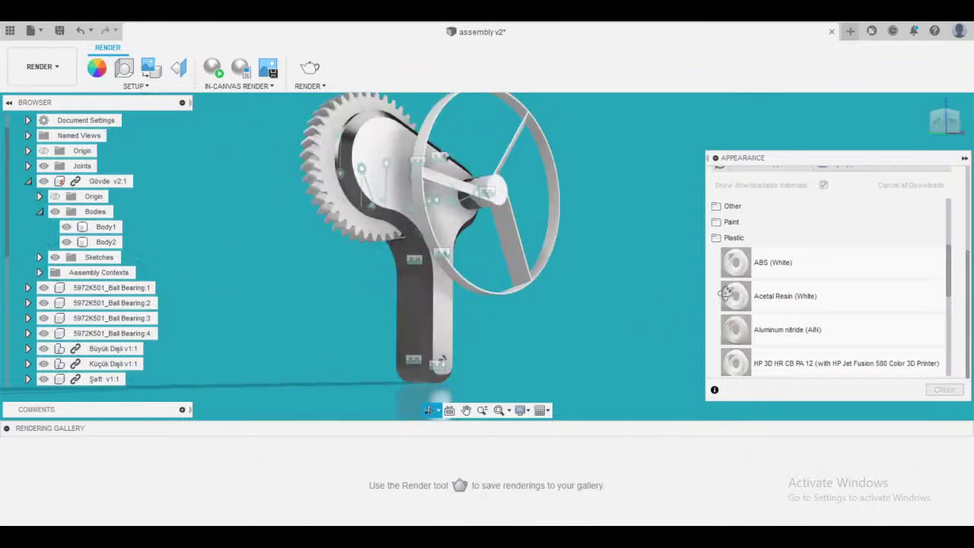
- Find Plastic - Glossy (Black) among the opaque plastics and apply it to the Gövde component
scroll(812, 297, down, 10)
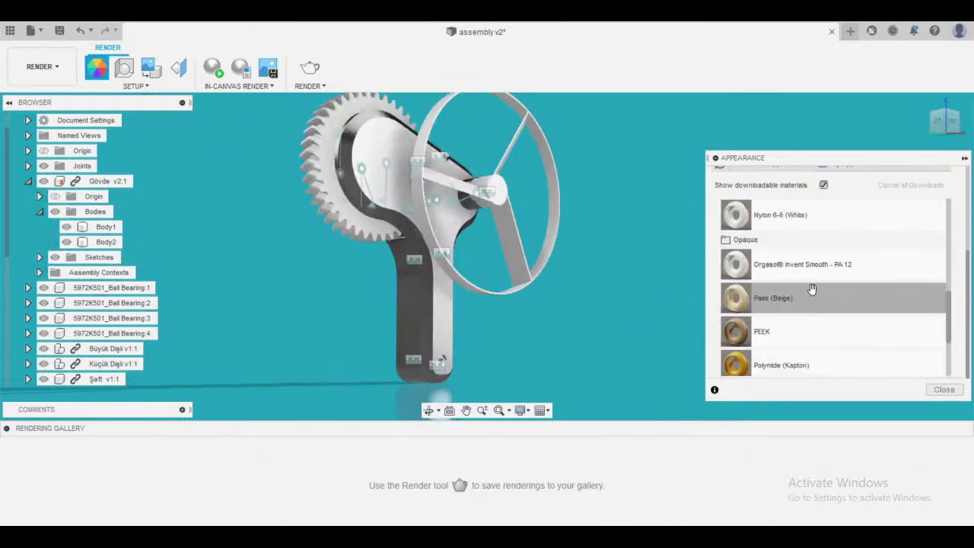
scroll(811, 288, down, 3)
scroll(802, 285, up, 6)
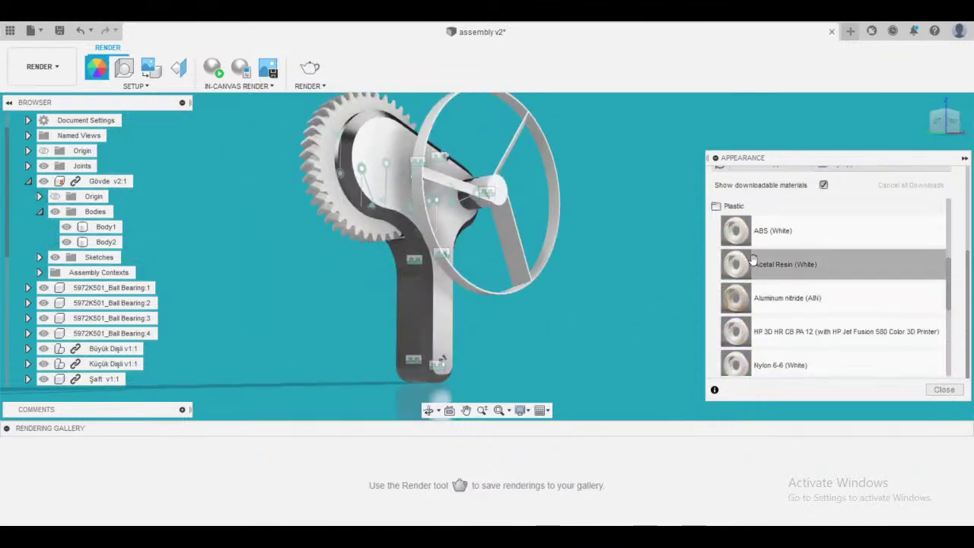
click(732, 206)
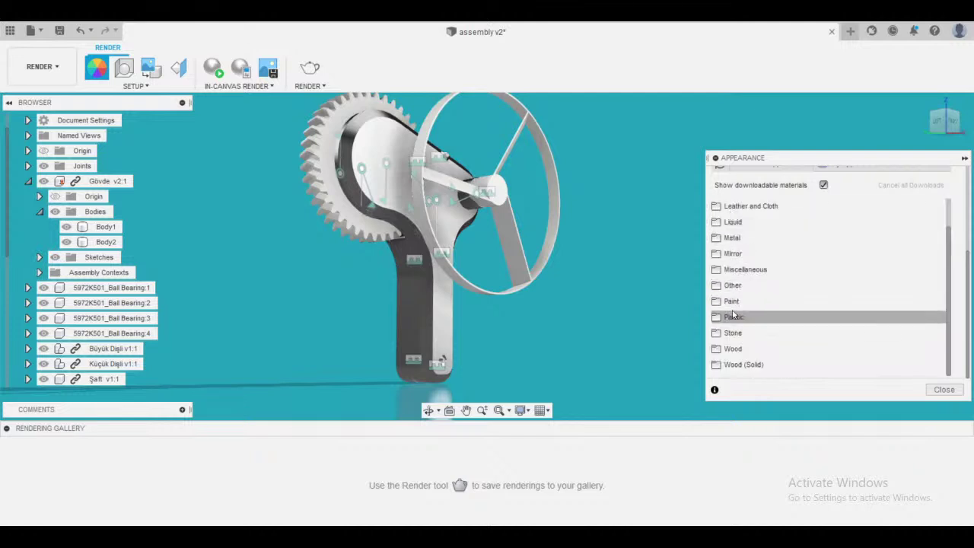
click(734, 312)
scroll(754, 312, down, 3)
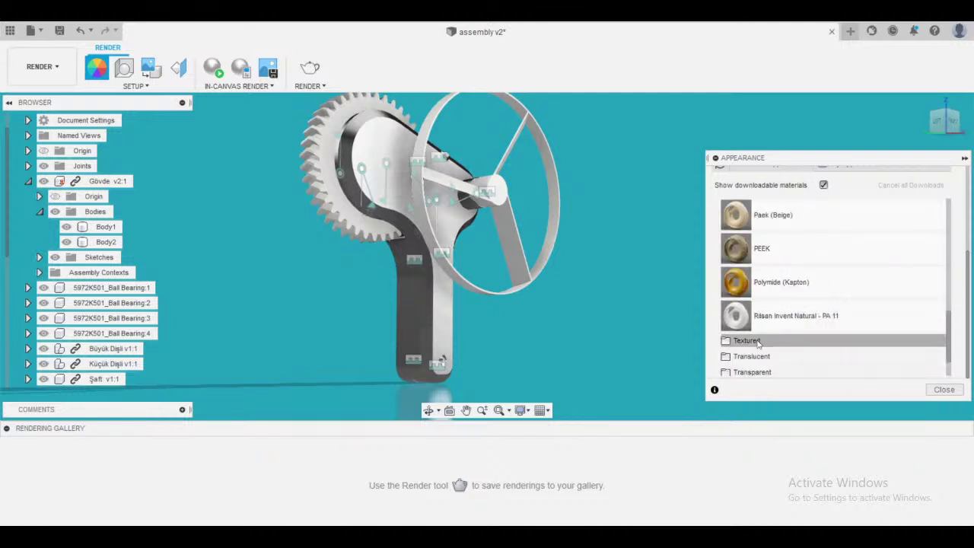
scroll(756, 341, up, 1)
click(745, 309)
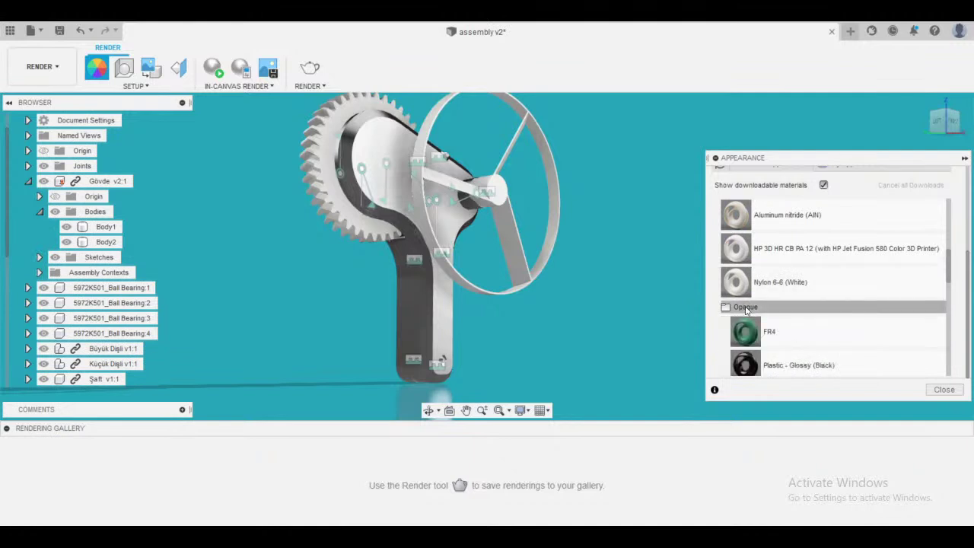
scroll(745, 308, down, 1)
drag(745, 215, 420, 328)
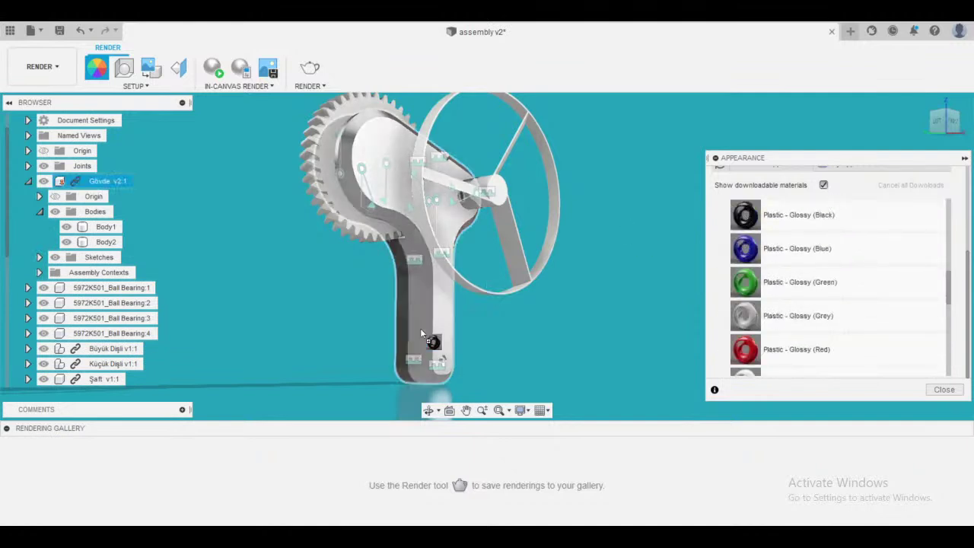
- Apply Plastic - Glossy (Black) to the cylindrical part behind the propeller and to the rear side of the launcher, and close the Appearance dialog
shift+middle_drag(594, 369, 662, 356)
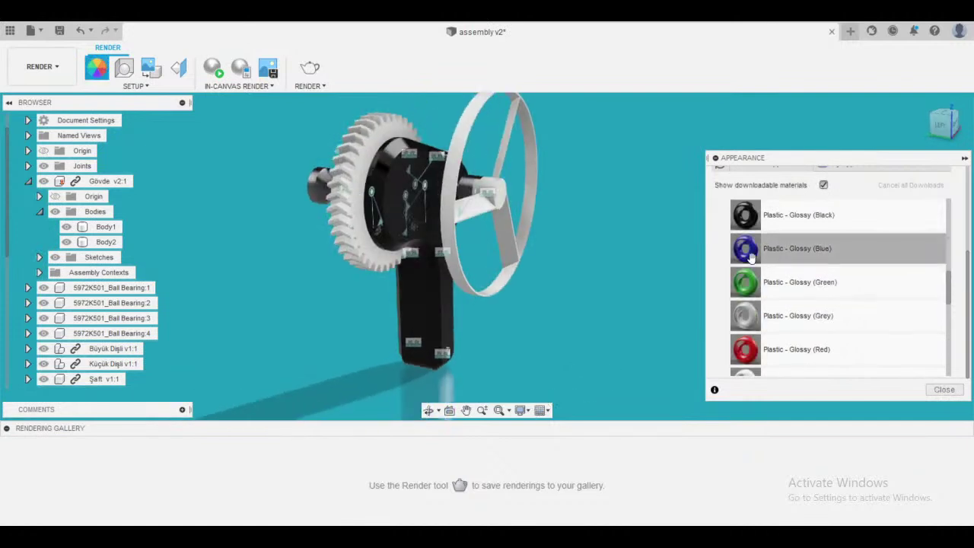
drag(751, 220, 462, 187)
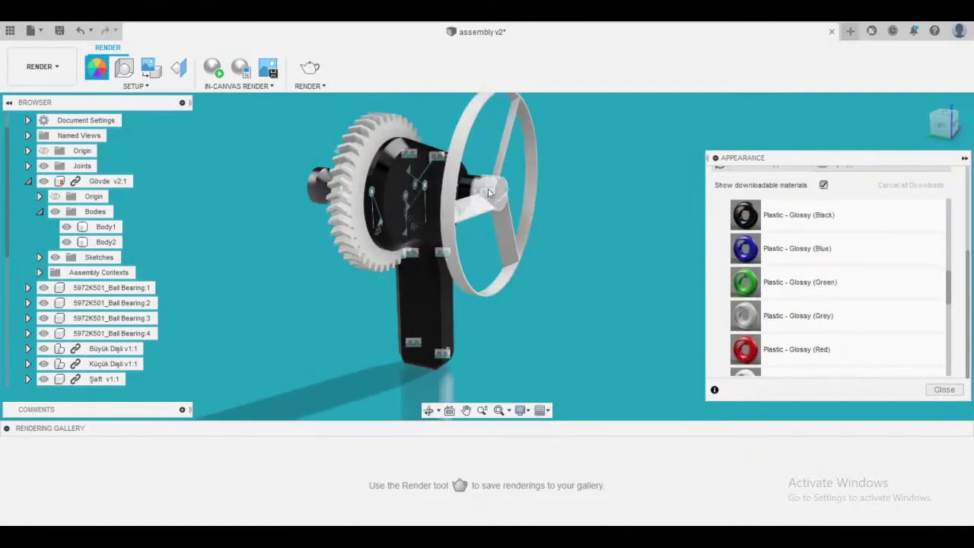
shift+middle_drag(566, 341, 685, 335)
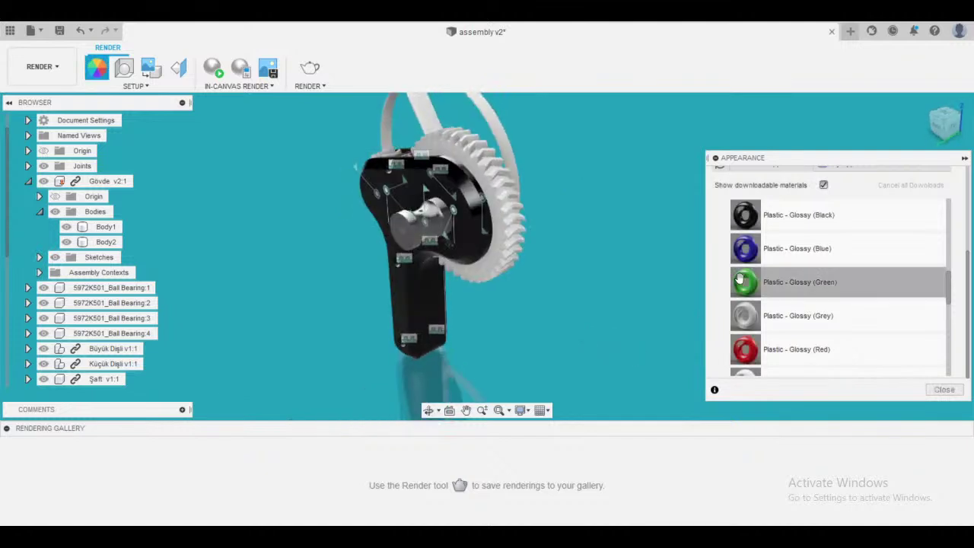
drag(754, 228, 445, 217)
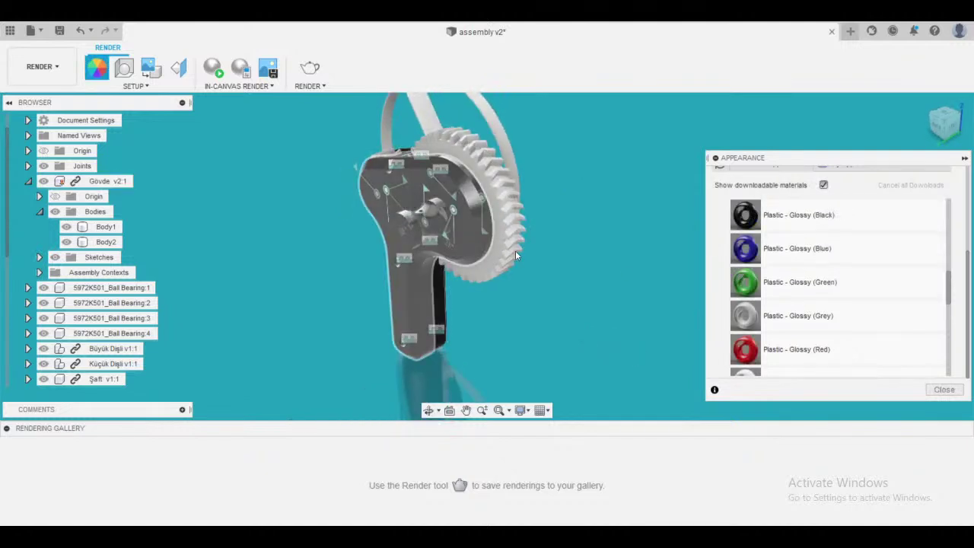
shift+middle_drag(607, 306, 576, 340)
scroll(437, 367, up, 2)
click(933, 388)
- Frame the whole launcher in an angled view and set the render's image size to 8.5x11, 3300x2550
scroll(576, 336, down, 3)
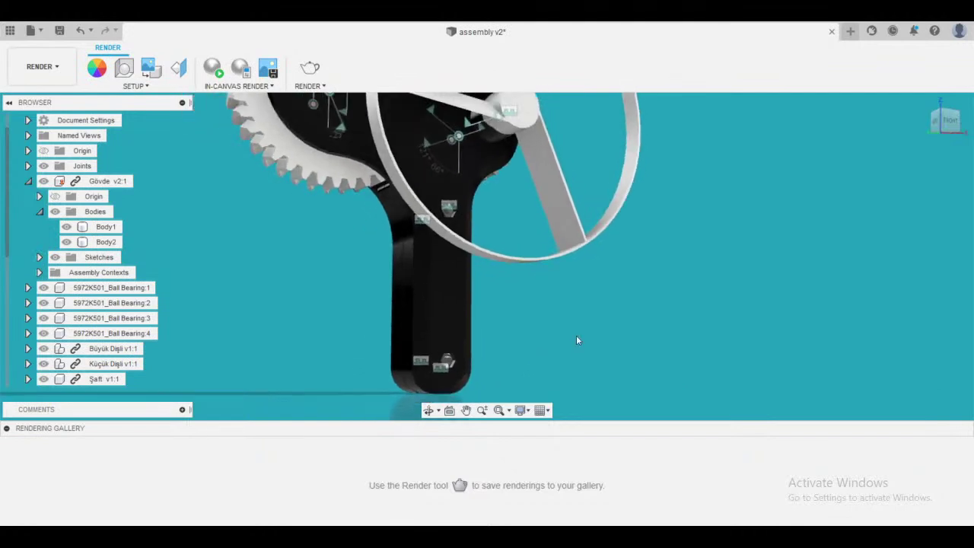
scroll(576, 335, down, 3)
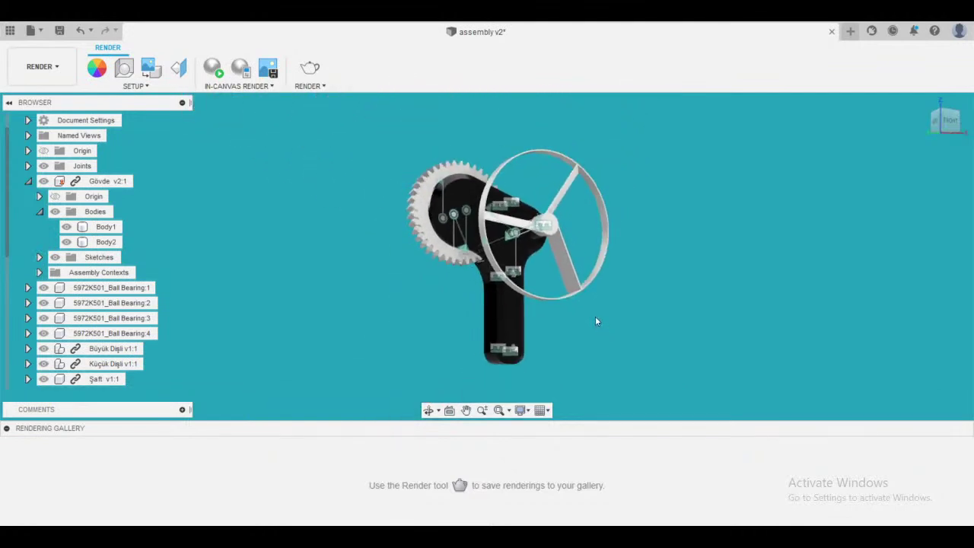
shift+middle_drag(595, 321, 583, 348)
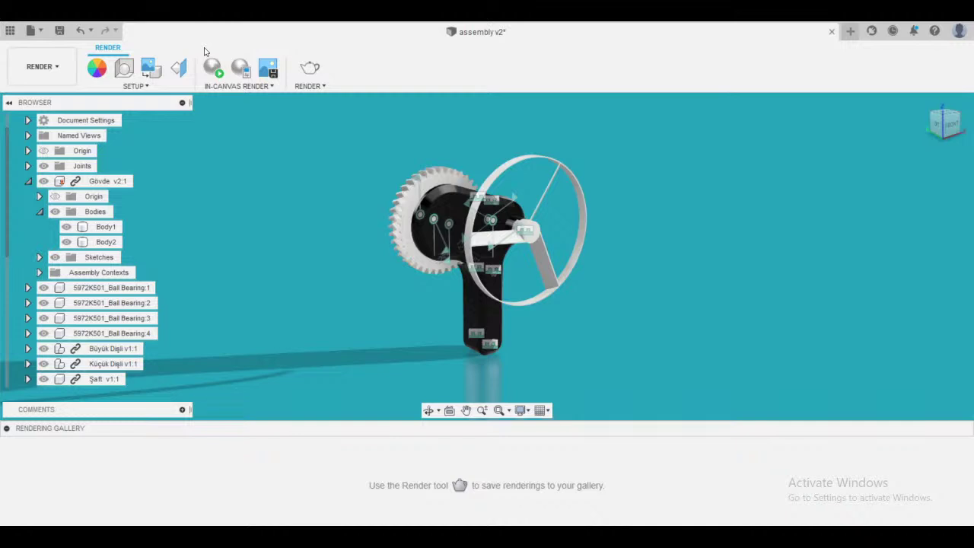
click(309, 67)
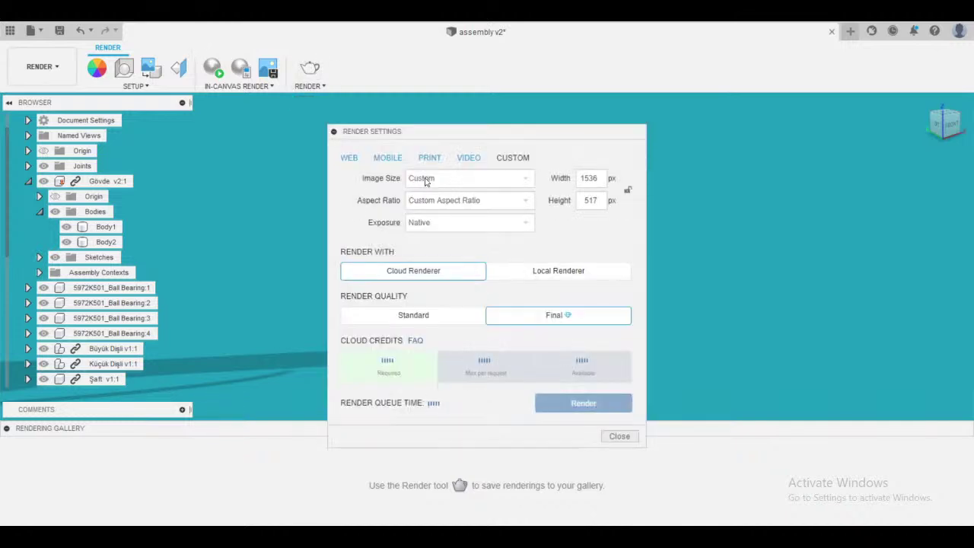
click(518, 204)
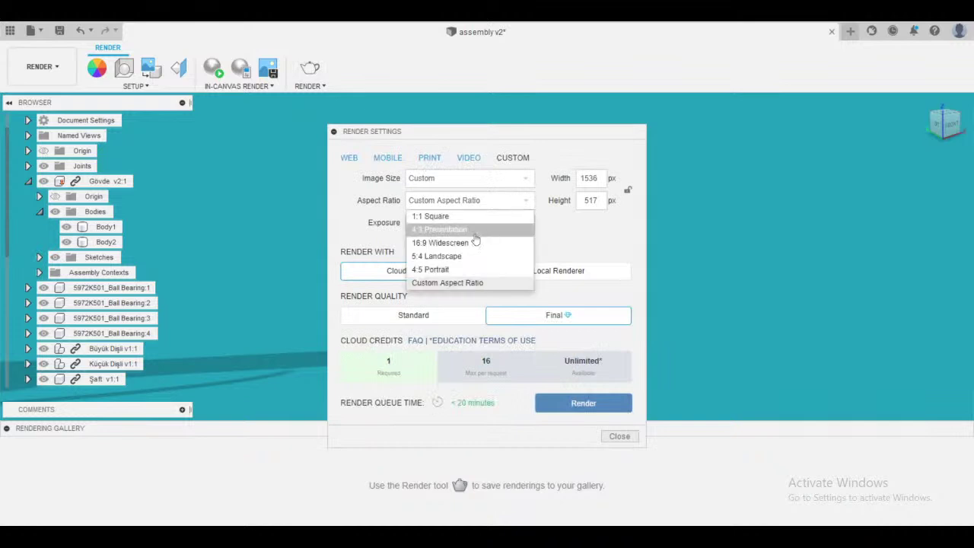
click(473, 230)
click(490, 183)
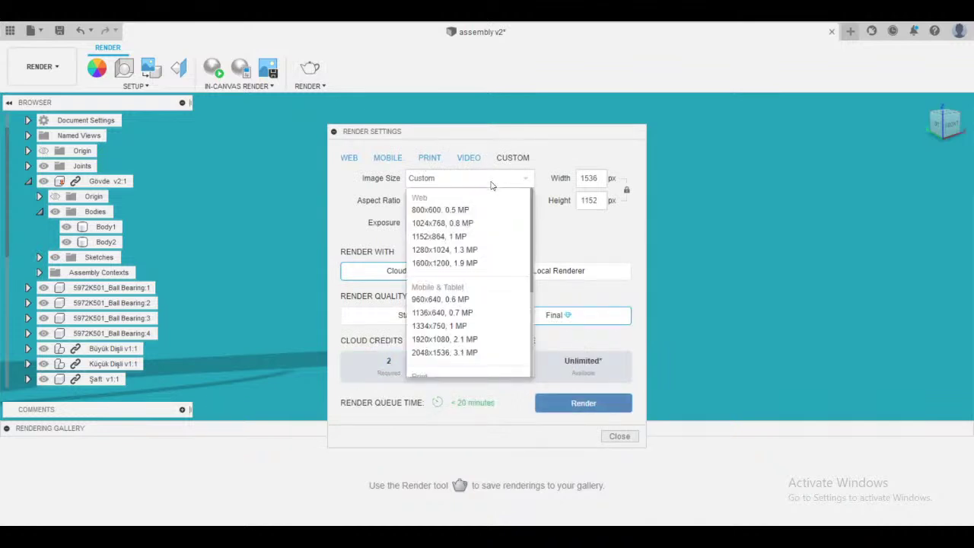
scroll(489, 351, down, 3)
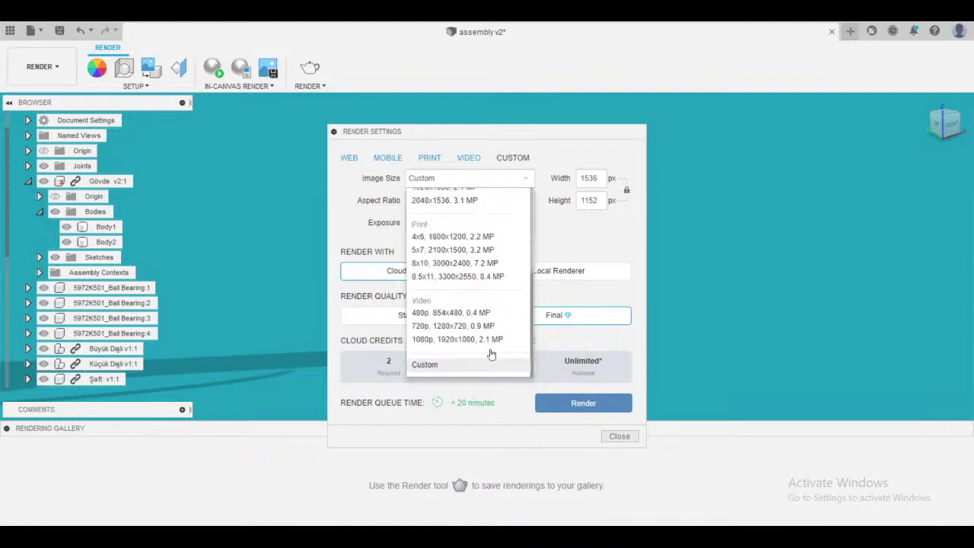
click(466, 276)
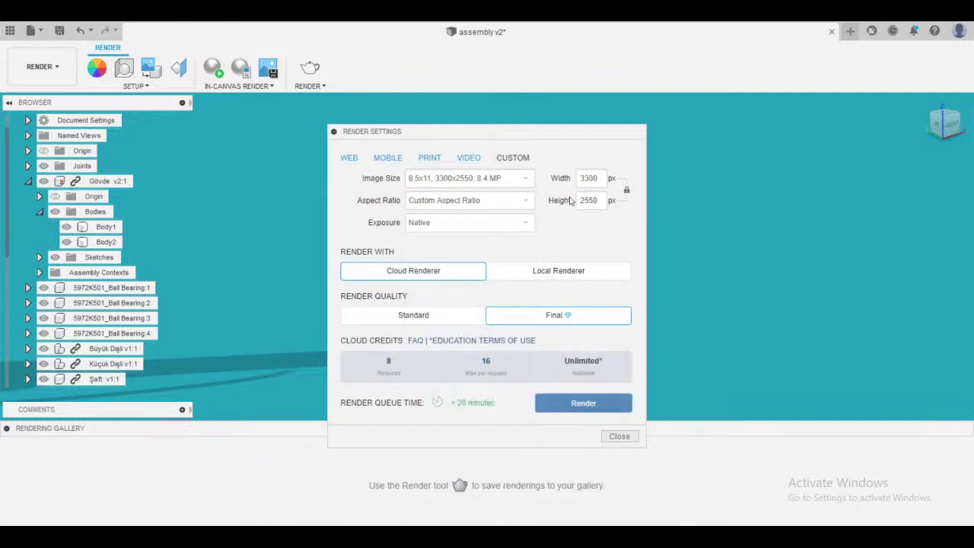
- Submit the final-quality cloud render and close the render settings
click(591, 402)
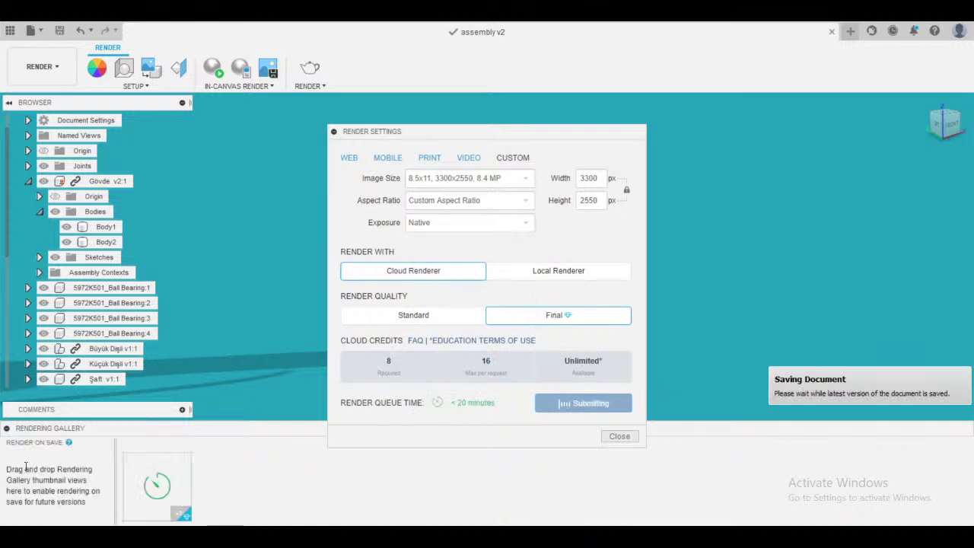
mouse_move(195, 481)
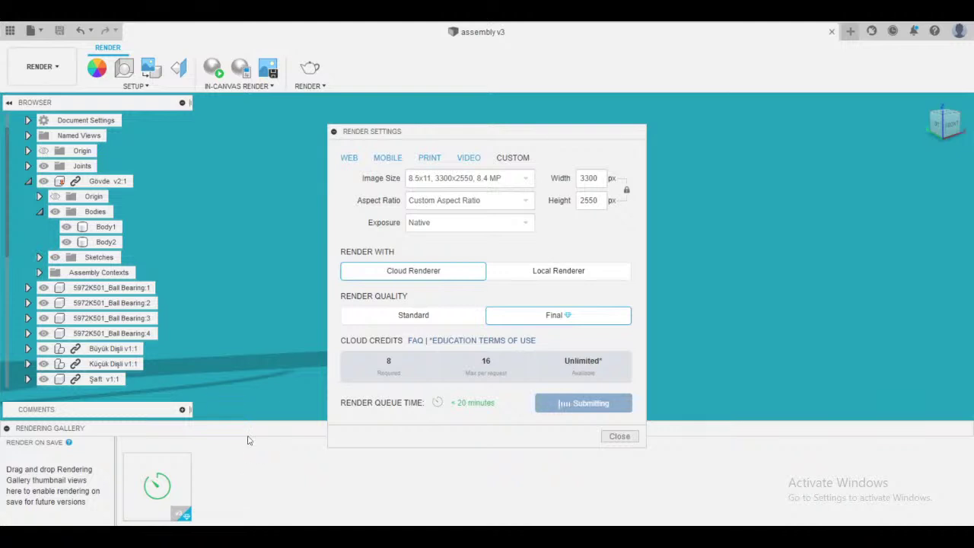
click(619, 437)
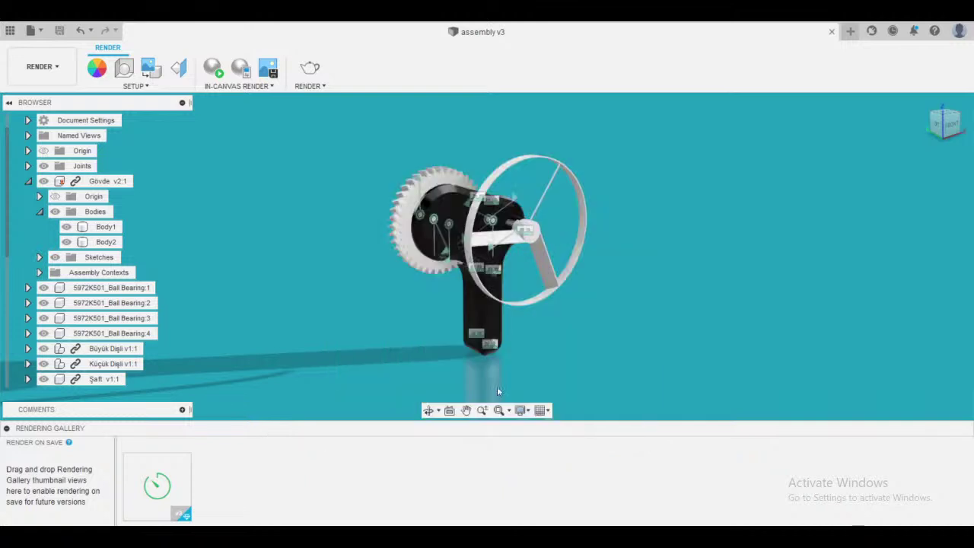
- Frame the launcher closer at an angle and start an in-canvas render
shift+middle_drag(333, 154, 380, 251)
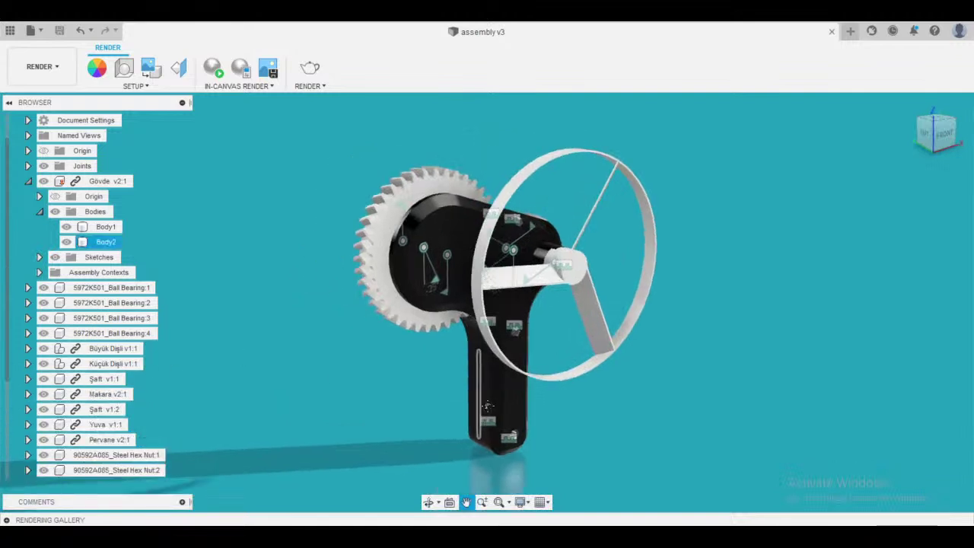
middle_drag(487, 405, 490, 398)
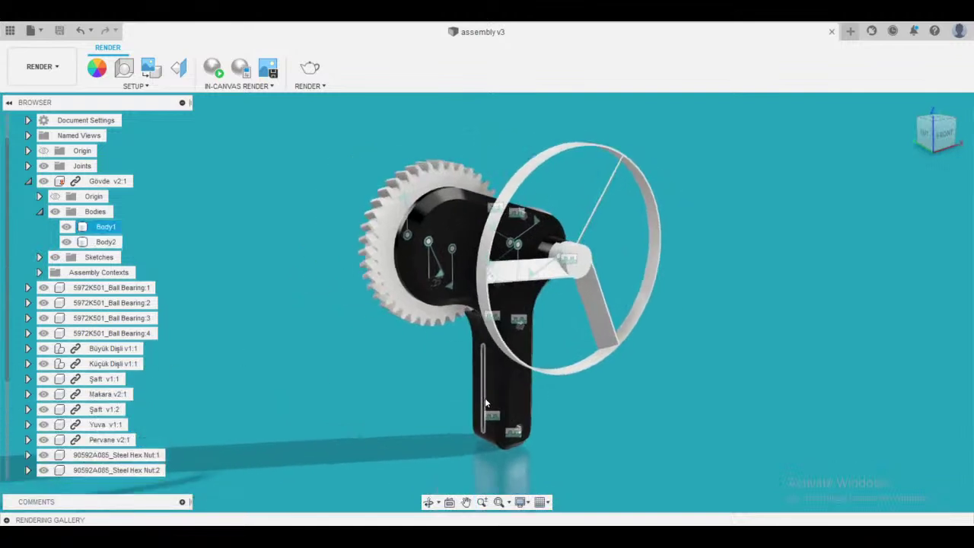
mouse_move(733, 400)
middle_down()
mouse_move(701, 392)
mouse_move(718, 394)
middle_up()
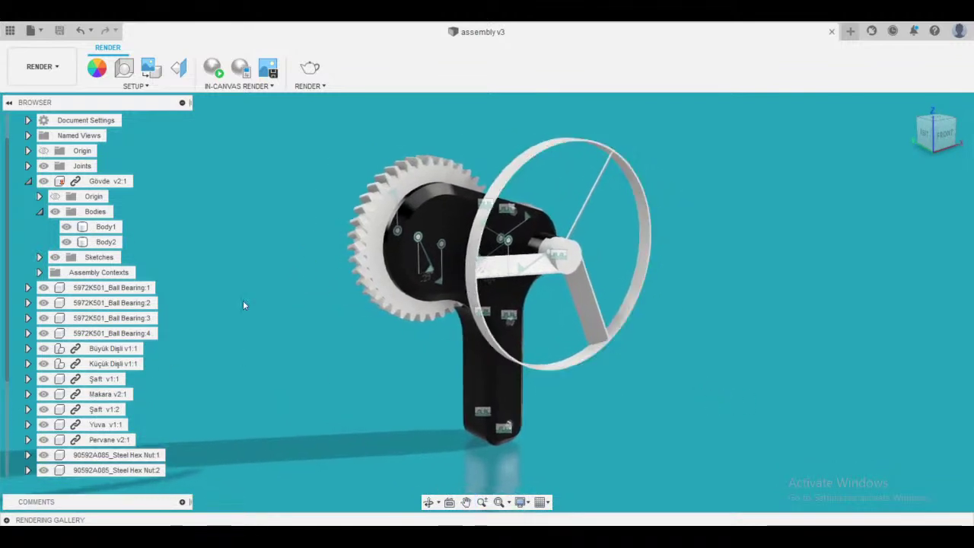
click(216, 68)
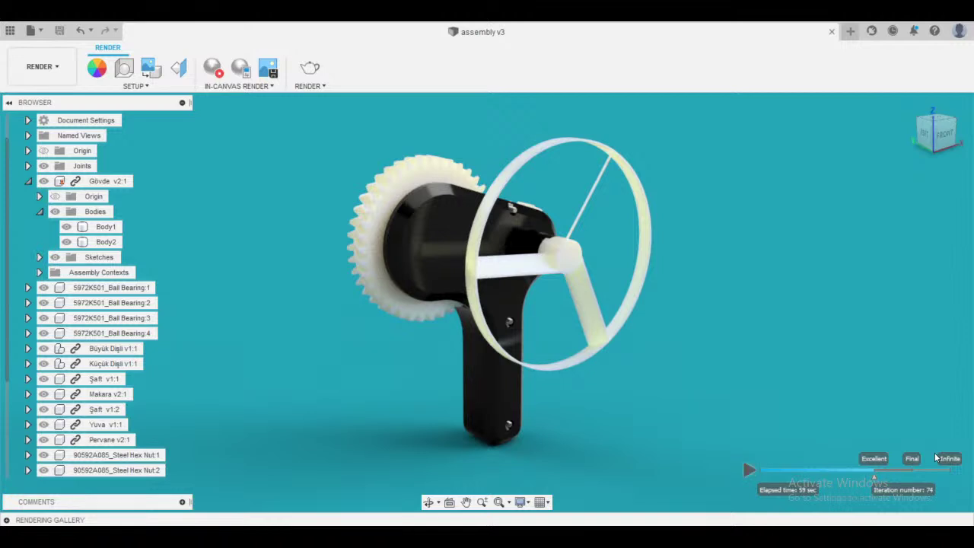
- Check the submitted cloud render in the rendering gallery, collapse the gallery and pause the in-canvas render
click(309, 72)
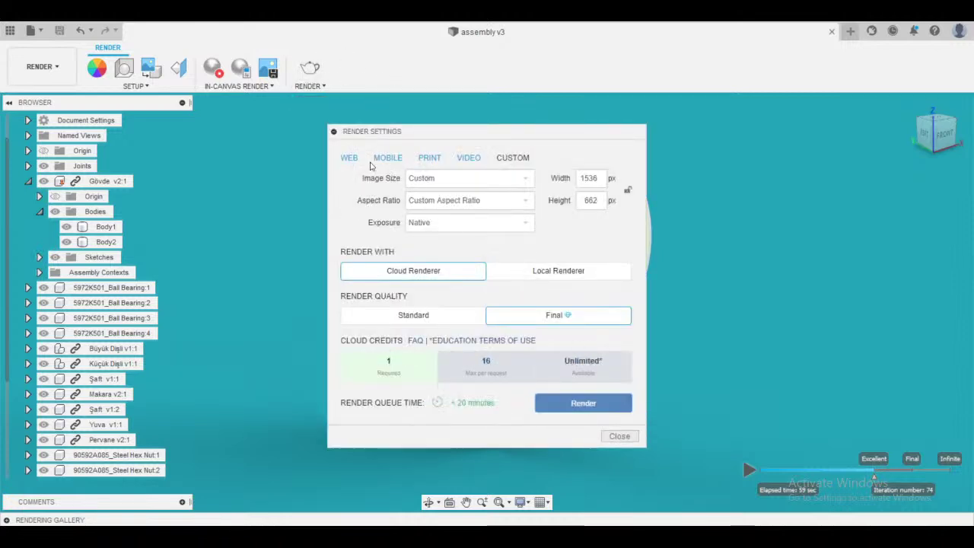
click(334, 131)
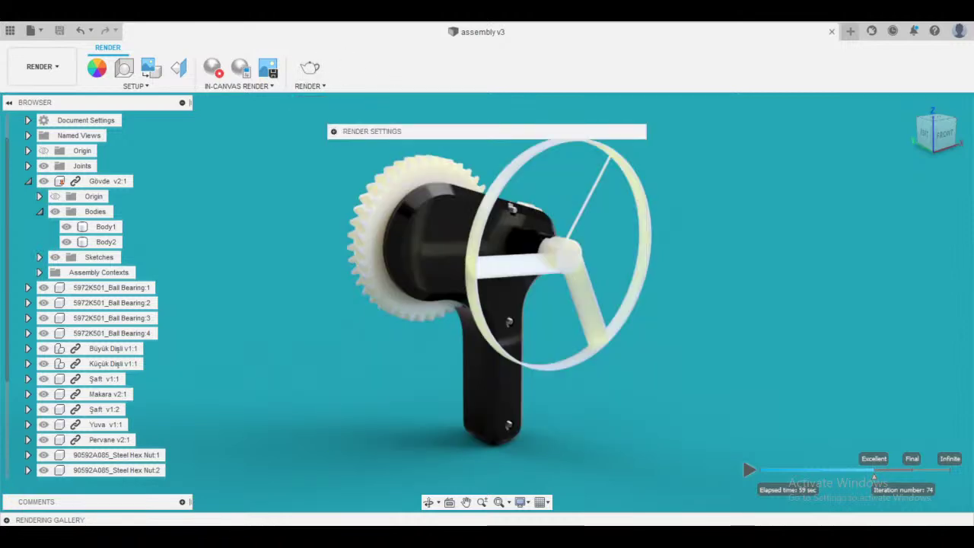
click(15, 520)
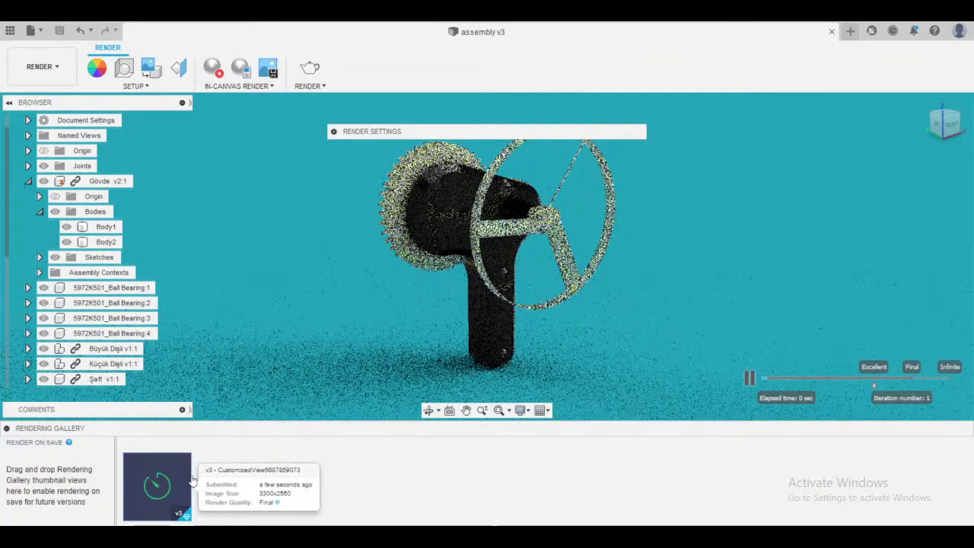
click(6, 428)
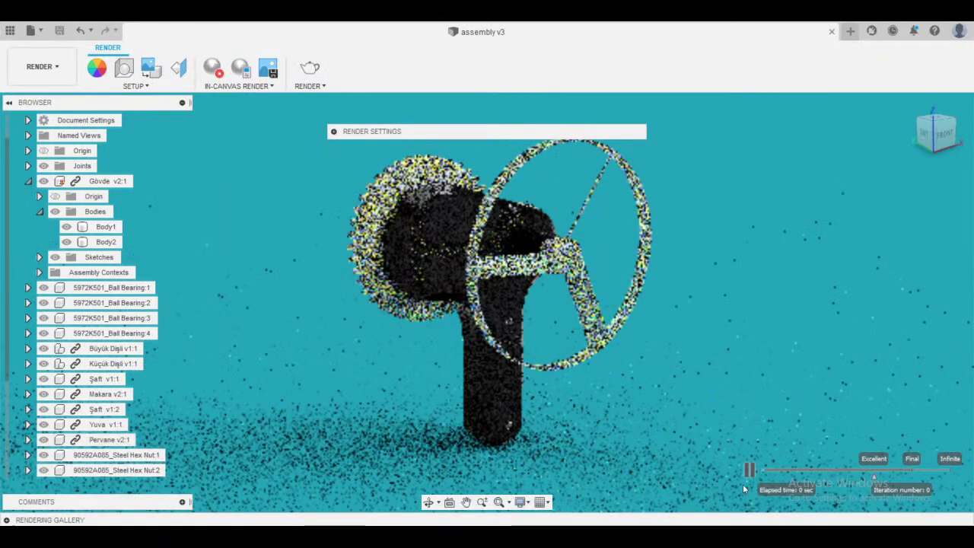
click(748, 467)
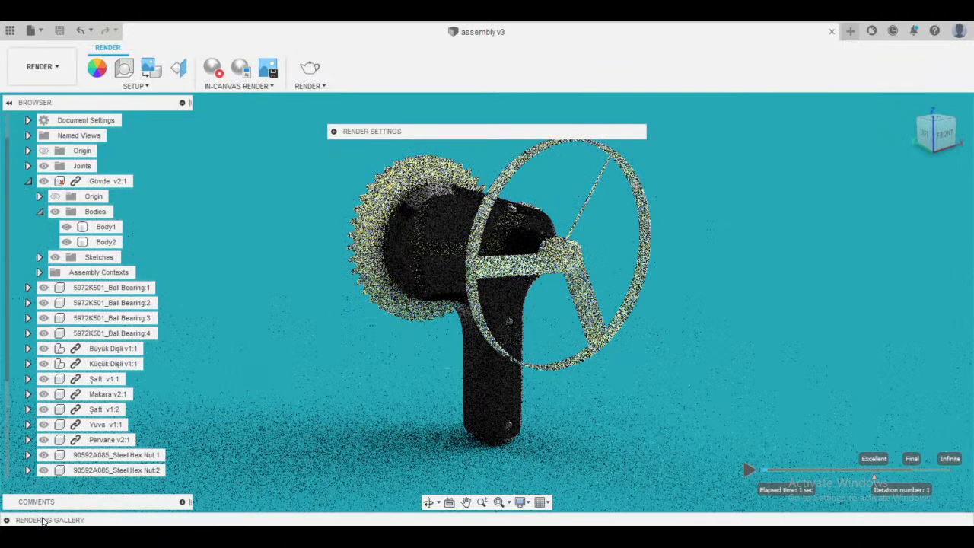
- Switch back to the Design workspace and frame the complete launcher assembly
click(59, 68)
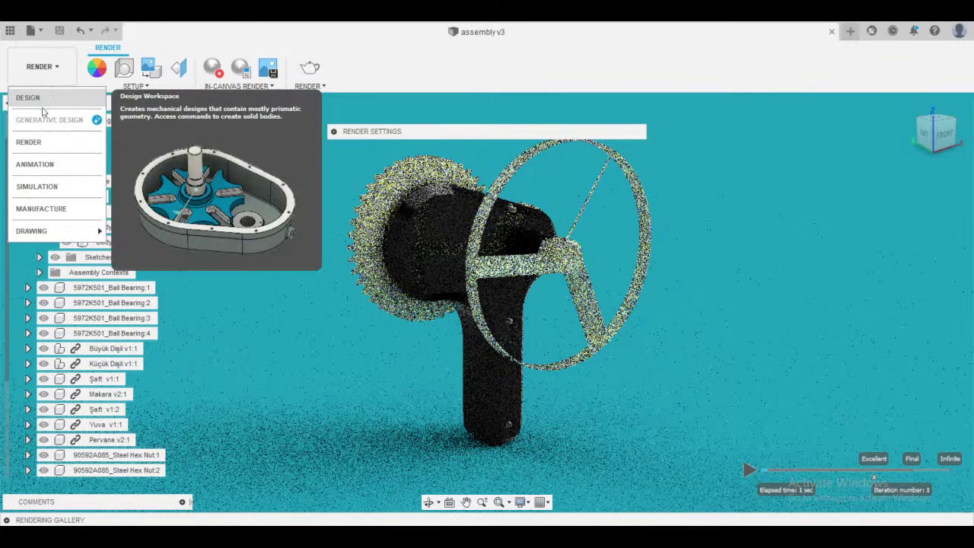
click(30, 98)
scroll(503, 355, down, 3)
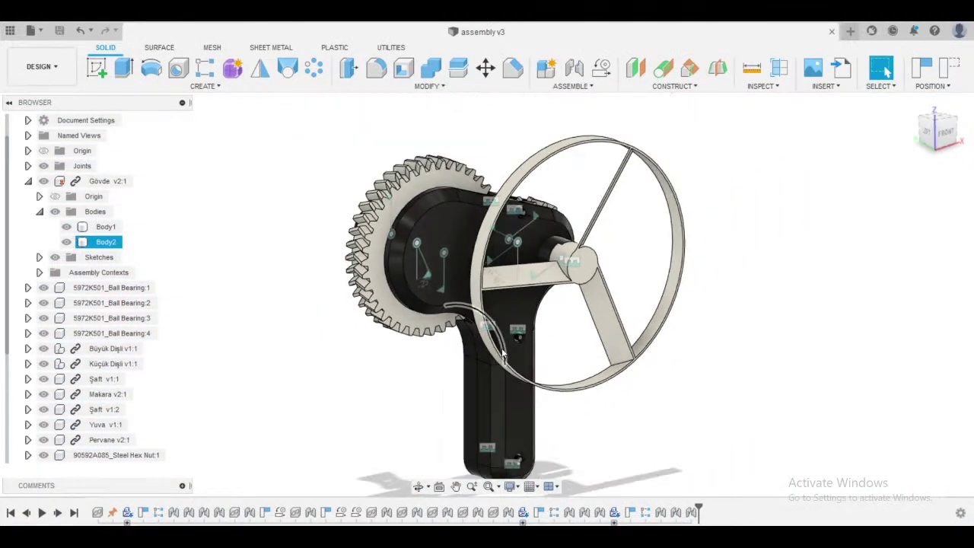
click(784, 385)
scroll(783, 385, down, 2)
middle_drag(783, 385, 737, 358)
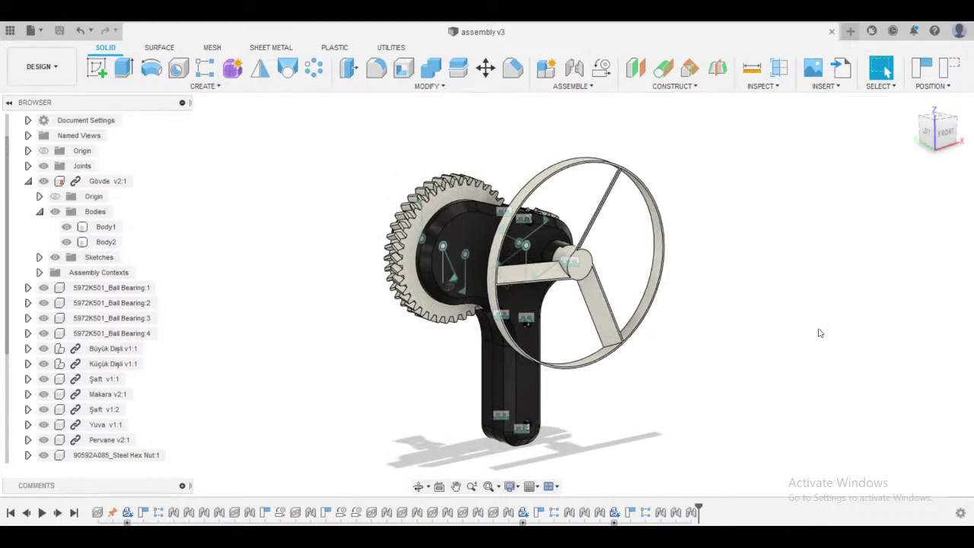
scroll(819, 333, down, 1)
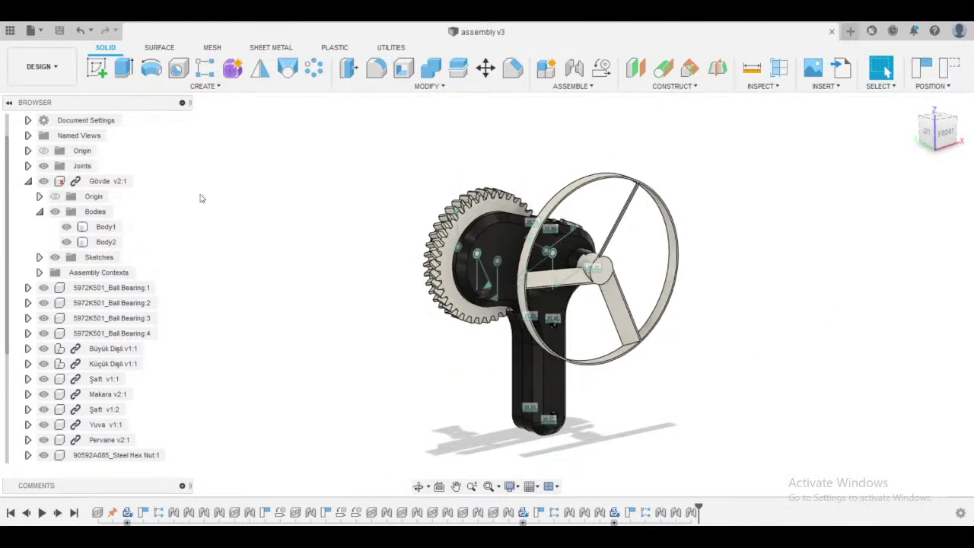
- Switch to the Animation workspace and frame the complete launcher for the storyboard
click(35, 77)
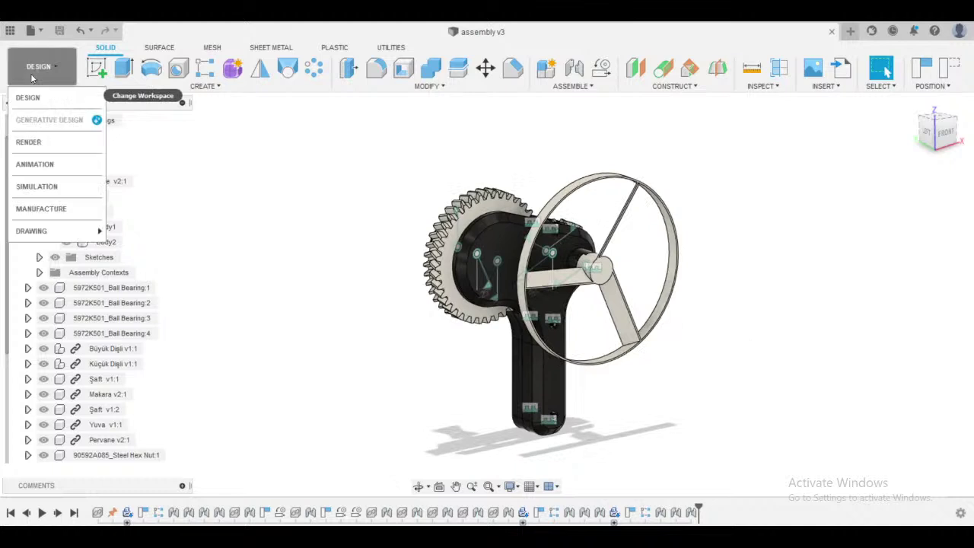
click(35, 164)
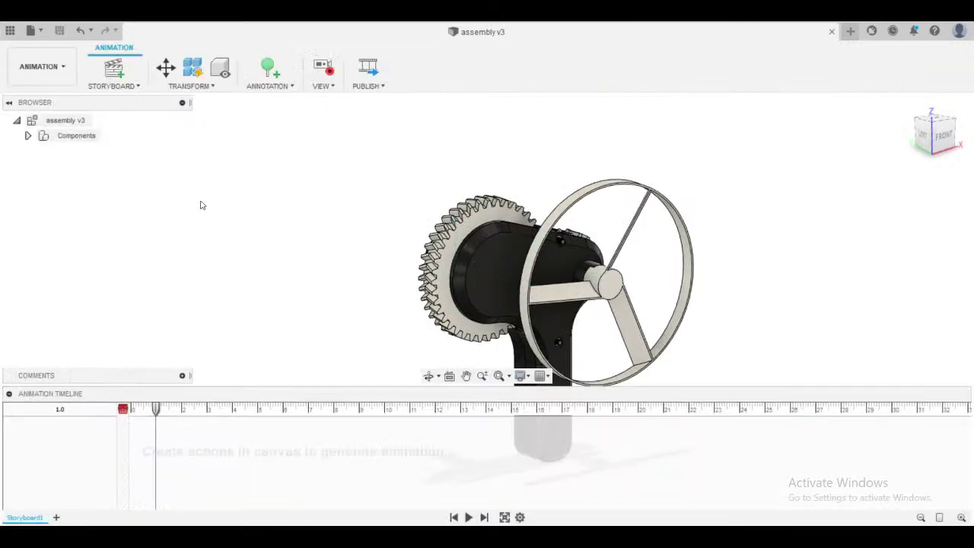
middle_drag(383, 291, 299, 261)
middle_drag(315, 224, 348, 185)
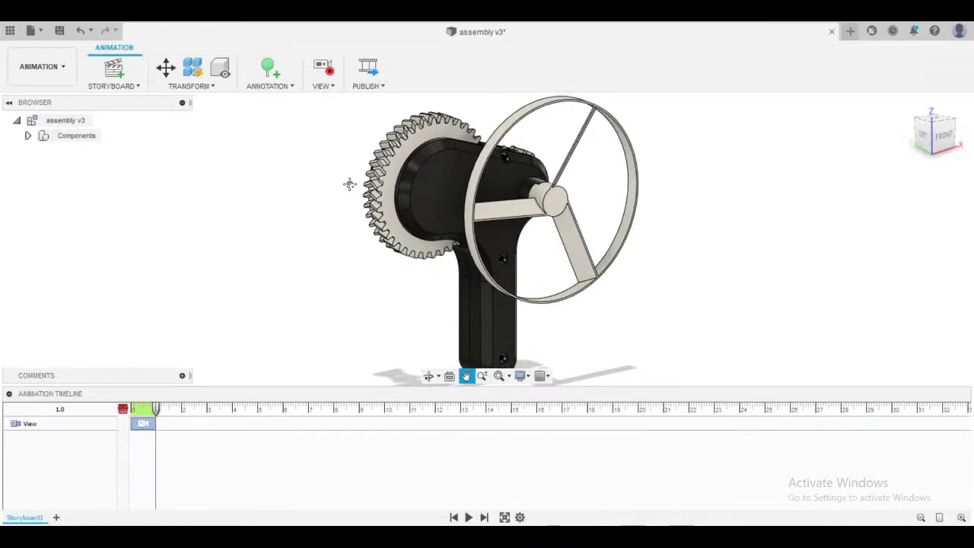
- Transform the propeller in the storyboard, moving it 100 mm along Z away from the launcher body
click(169, 73)
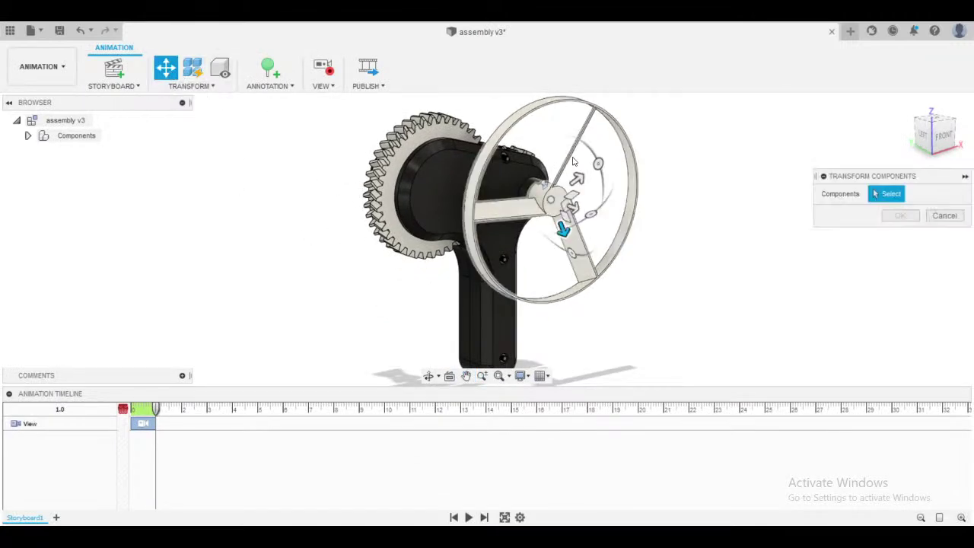
click(554, 201)
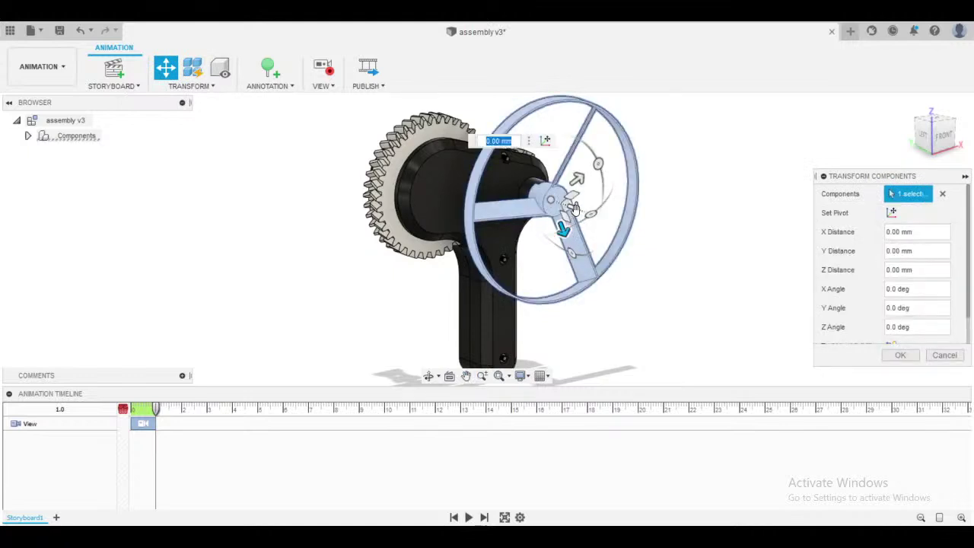
drag(561, 220, 681, 240)
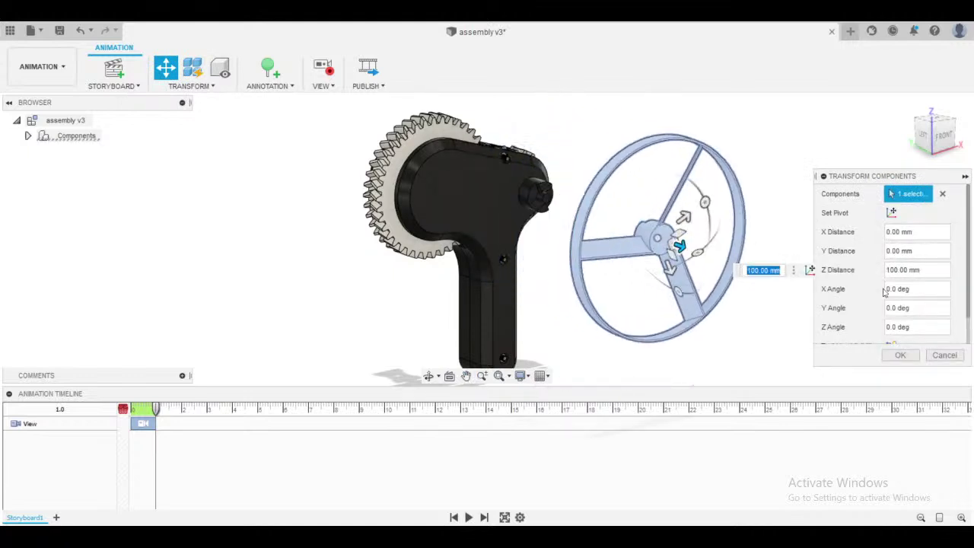
click(900, 354)
middle_drag(836, 322, 727, 272)
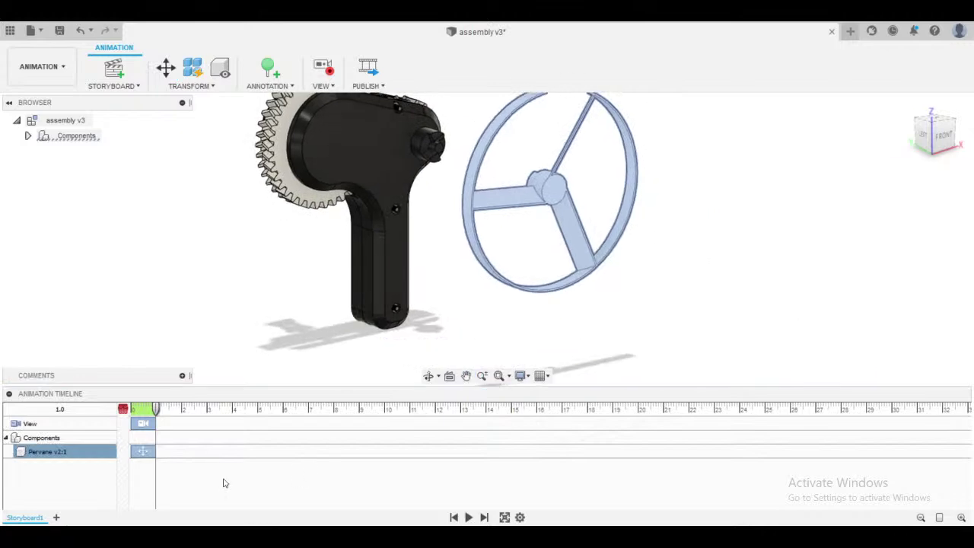
- Play the storyboard from the start and undo the propeller's move
drag(156, 409, 122, 409)
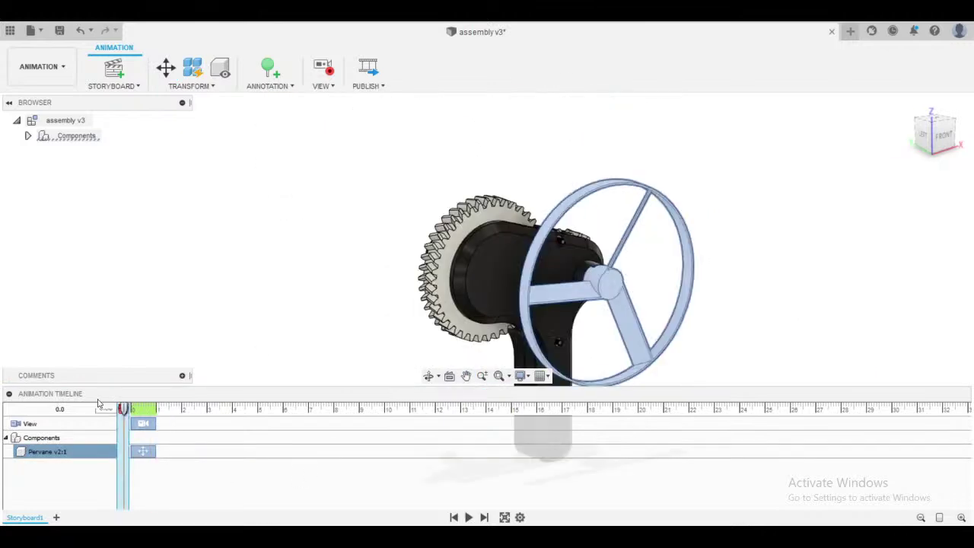
click(469, 516)
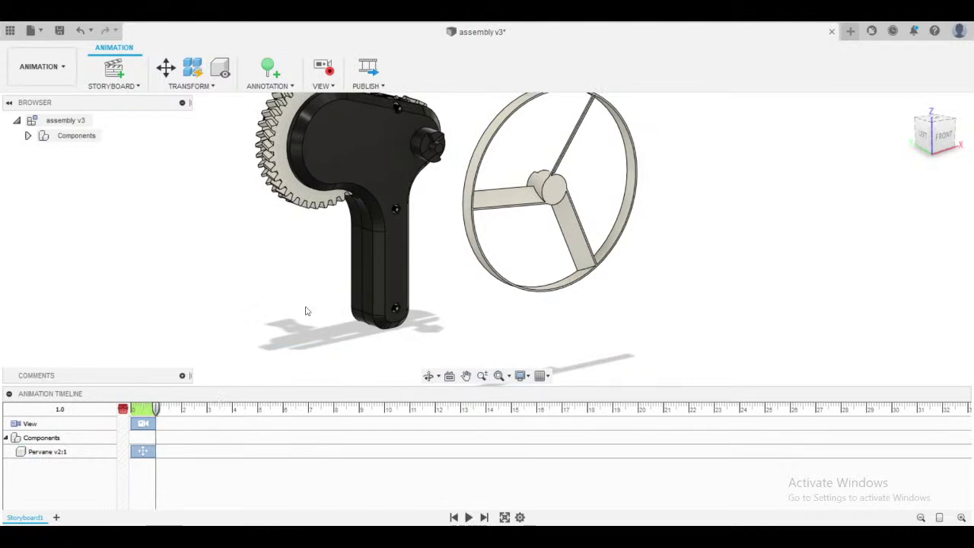
key(ctrl+z)
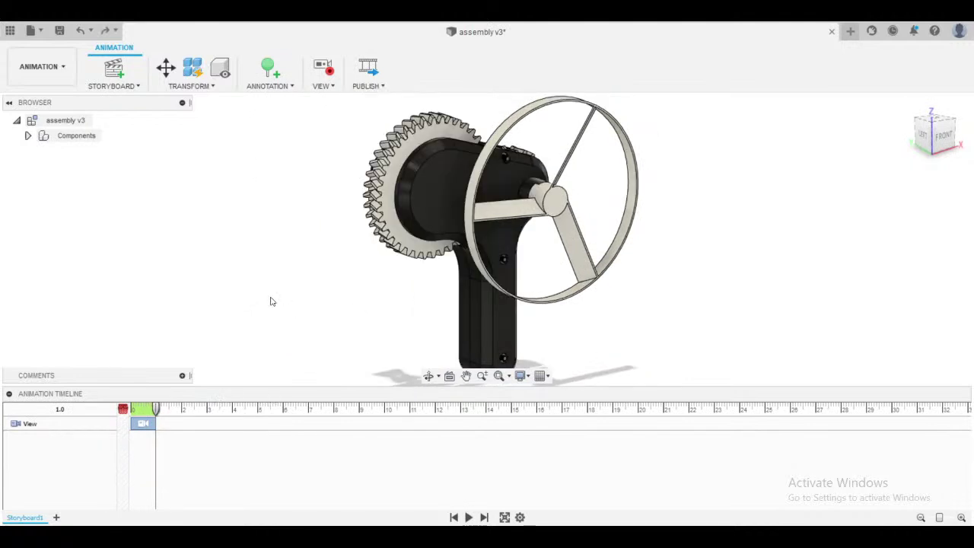
- Auto-explode all levels of the complete set of assembly components
middle_drag(263, 296, 283, 296)
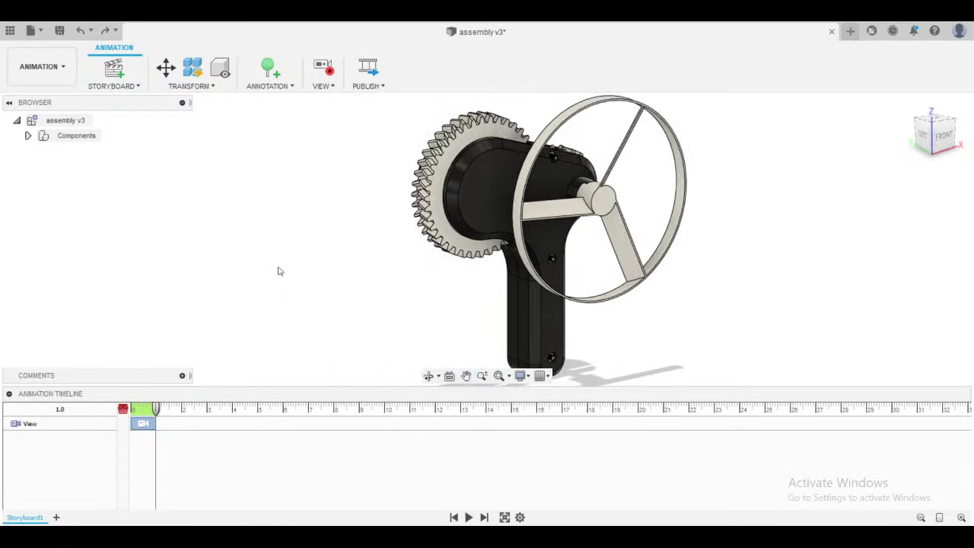
scroll(304, 272, down, 3)
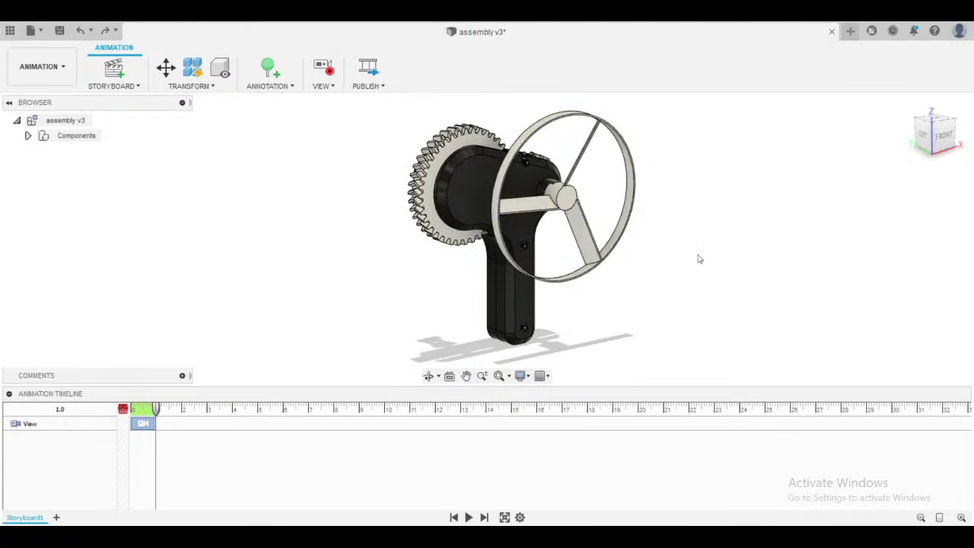
click(194, 88)
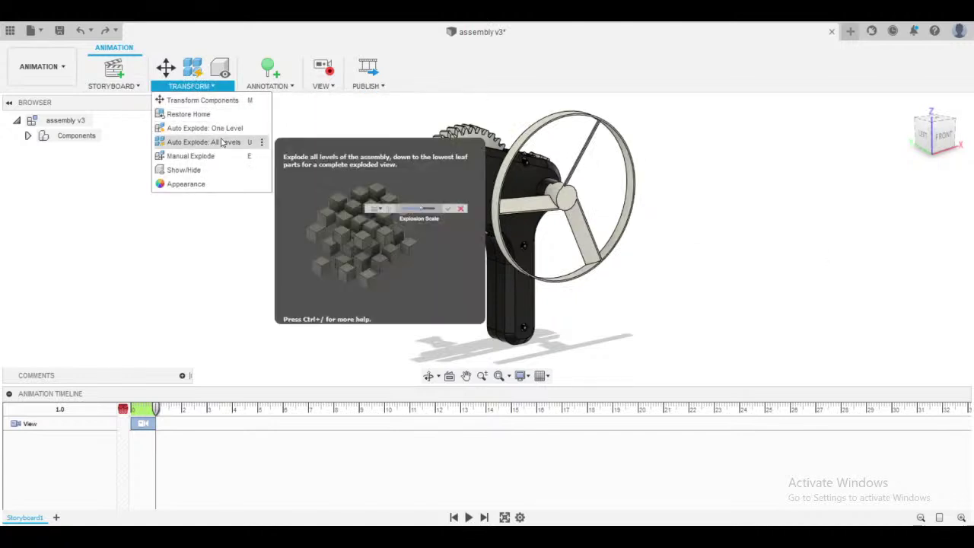
click(86, 136)
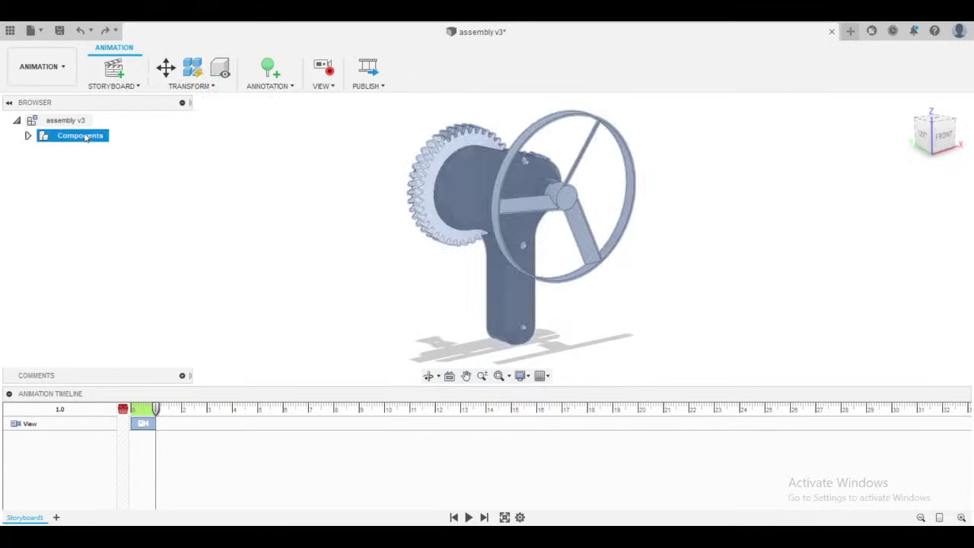
click(174, 89)
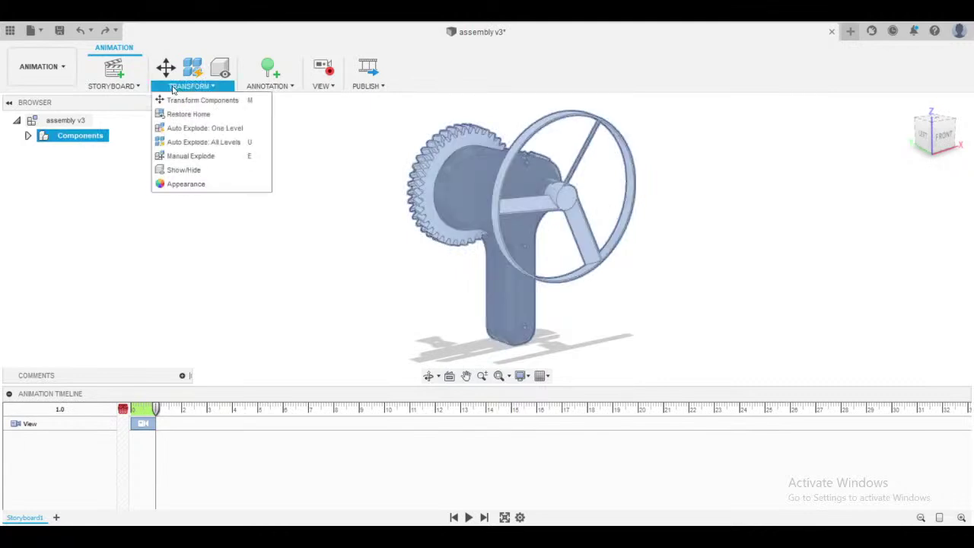
click(175, 144)
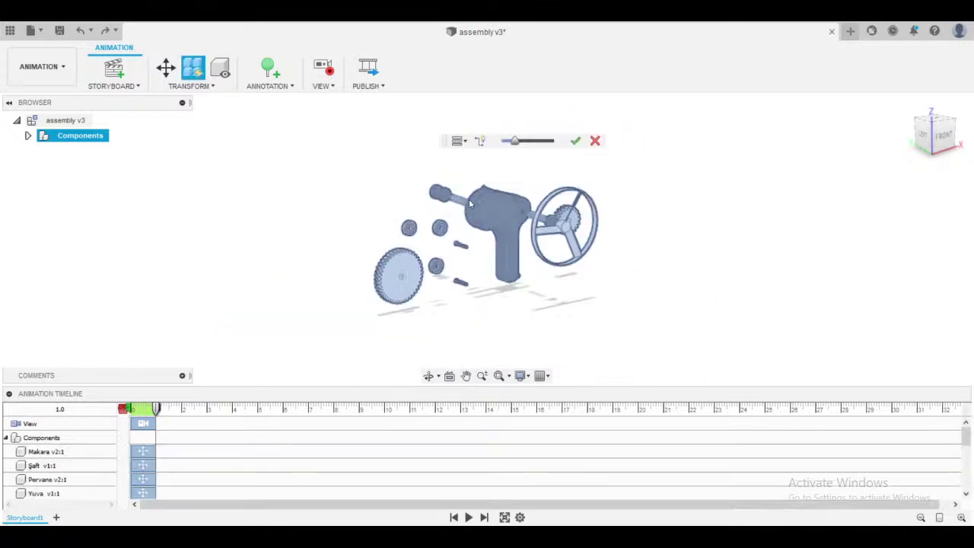
- Increase the explosion scale to spread the parts farther apart and apply the exploded view
mouse_move(515, 142)
mouse_down()
mouse_move(544, 151)
mouse_move(526, 150)
mouse_up()
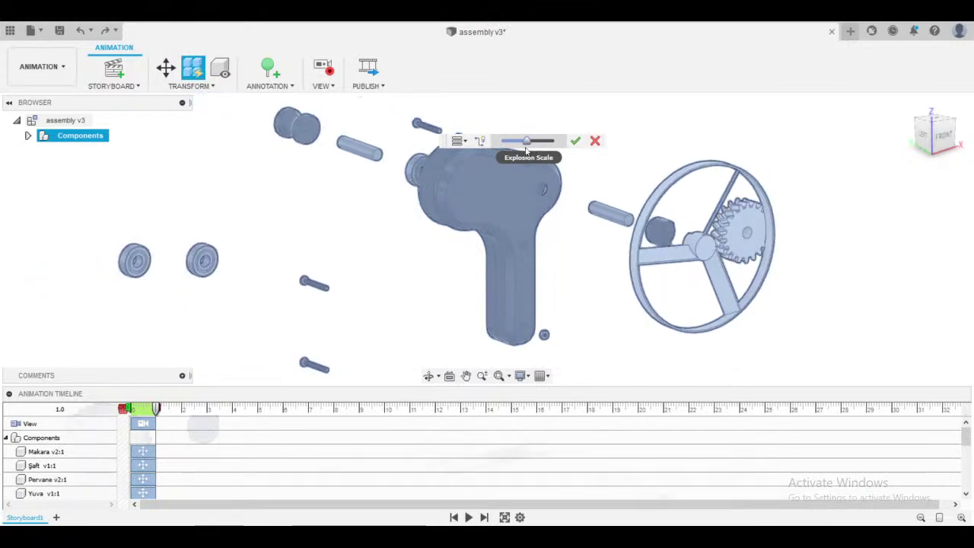
scroll(413, 257, down, 5)
middle_drag(413, 279, 478, 266)
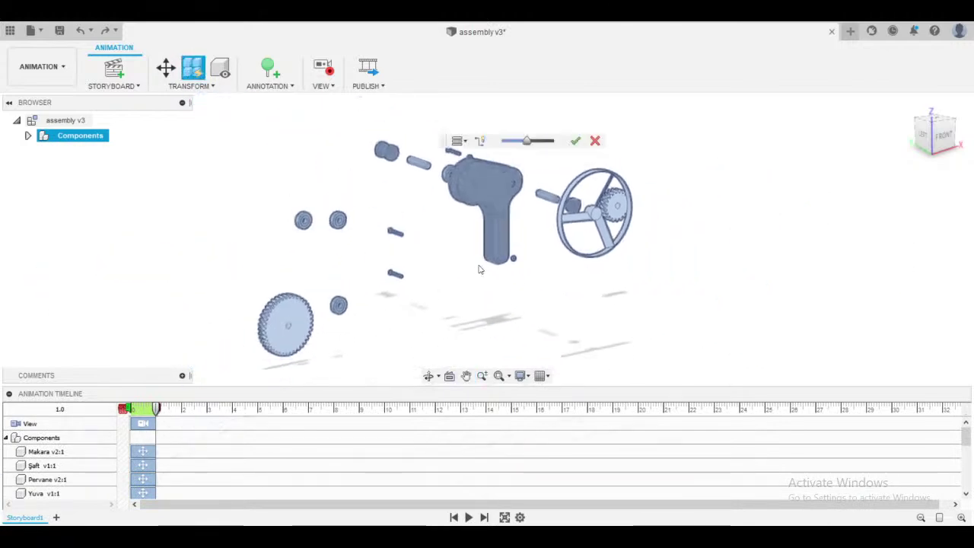
click(575, 143)
scroll(516, 245, down, 3)
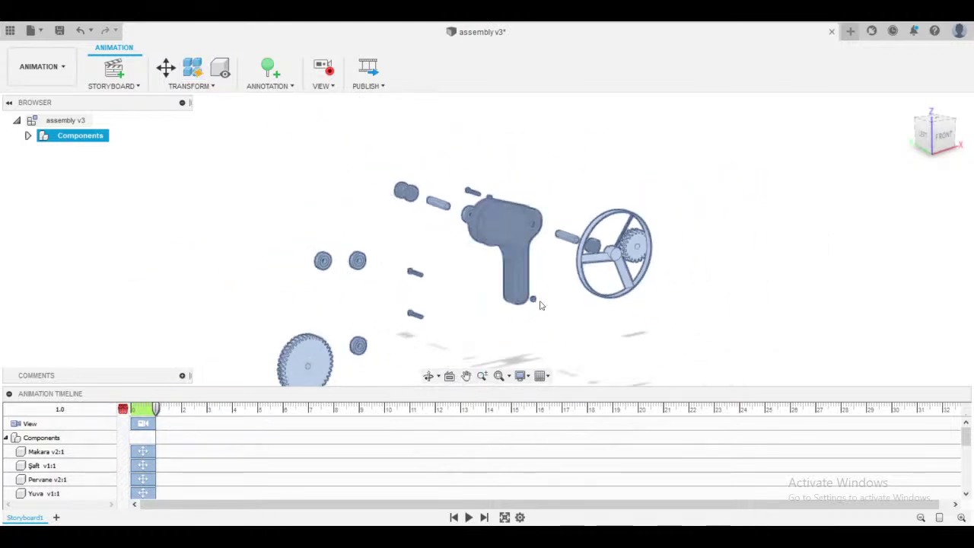
scroll(541, 305, down, 4)
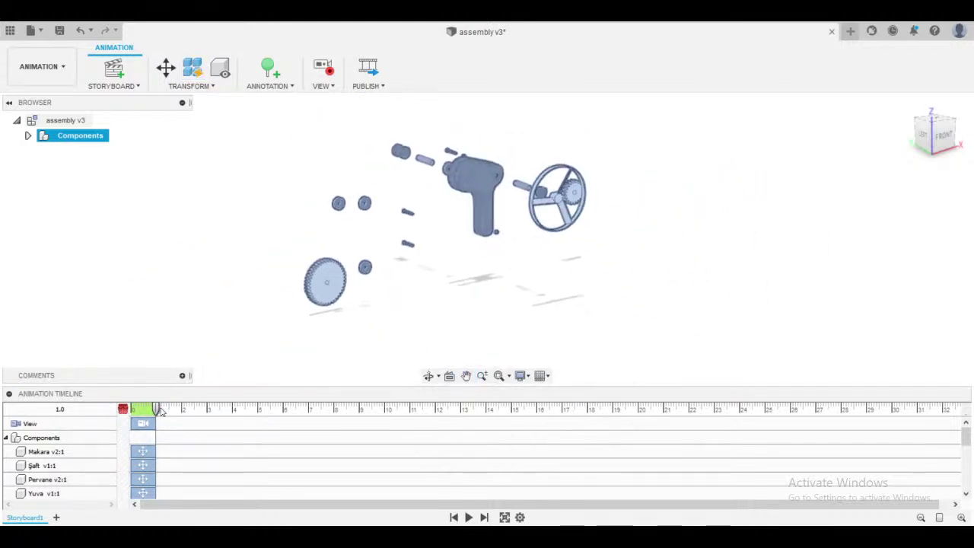
- Rewind the storyboard to 0.0 and play the explosion animation
click(174, 315)
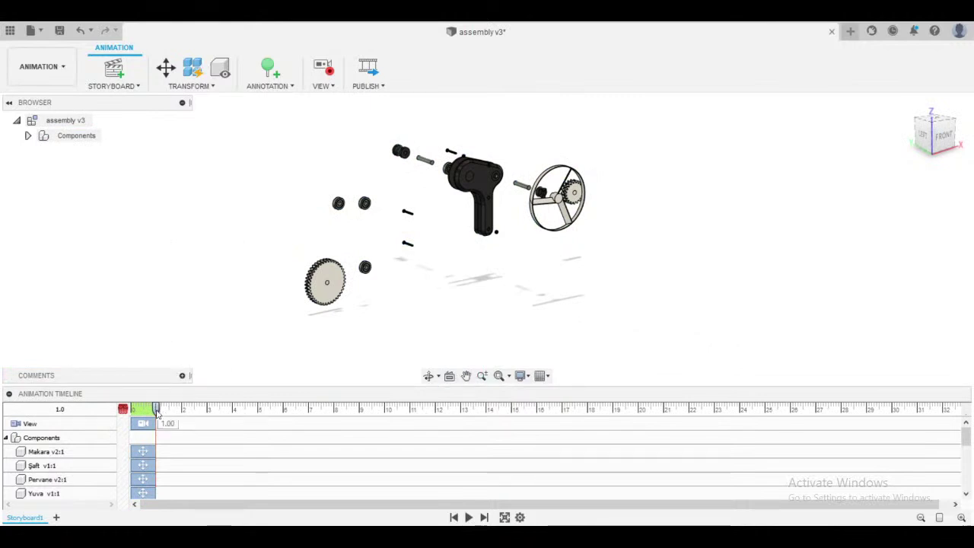
drag(157, 411, 122, 410)
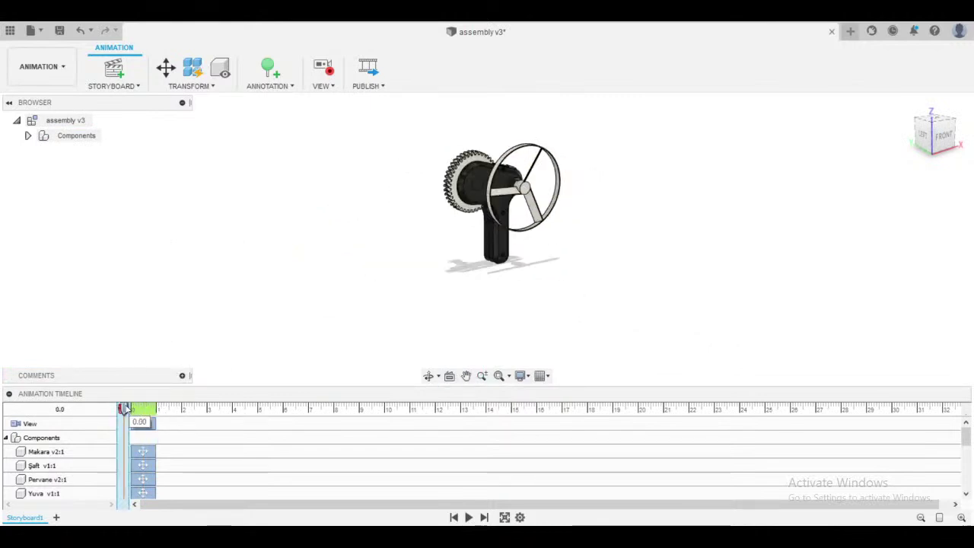
click(469, 517)
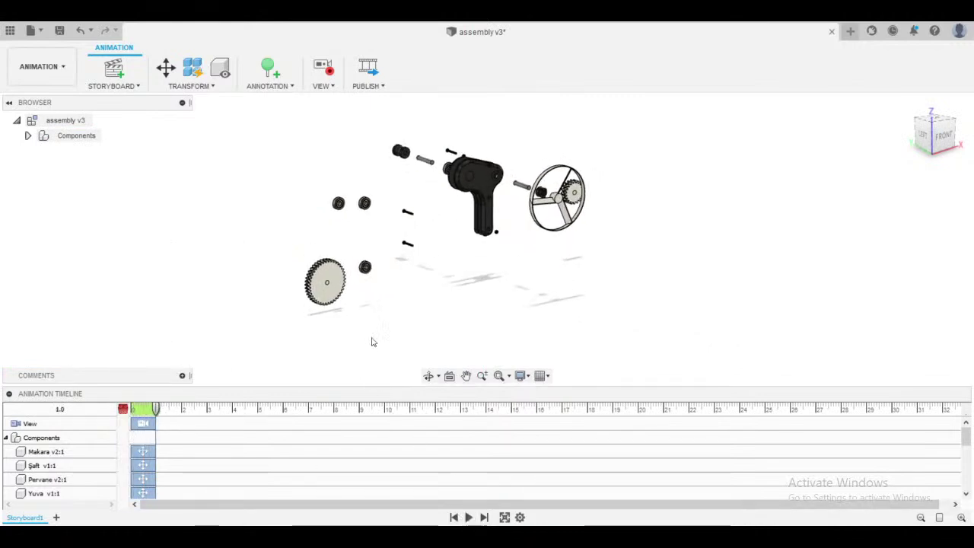
- Return to the Design workspace, frame the assembled launcher closely and clear the selection
click(40, 66)
click(28, 94)
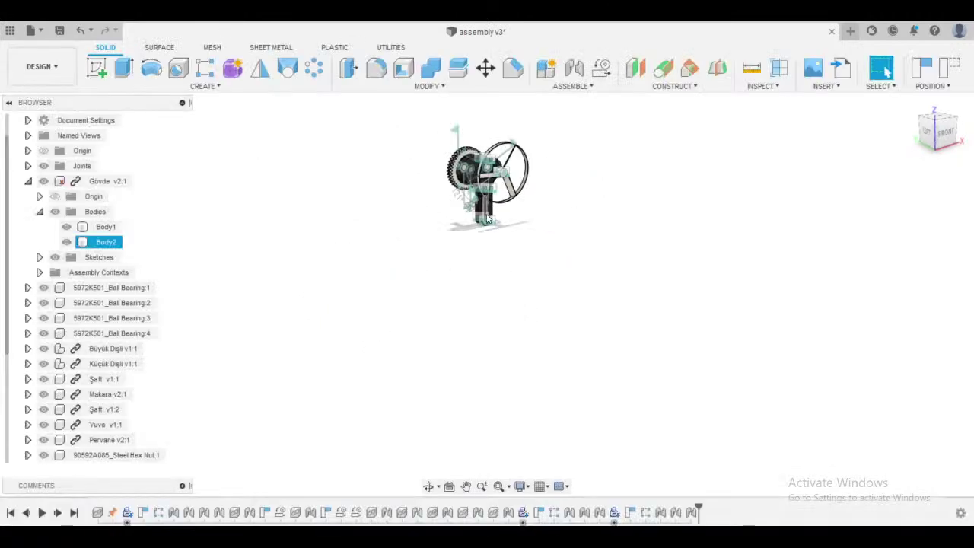
middle_drag(494, 215, 518, 357)
scroll(497, 324, up, 3)
scroll(498, 324, up, 2)
middle_drag(588, 361, 588, 362)
drag(589, 361, 605, 361)
key(Escape)
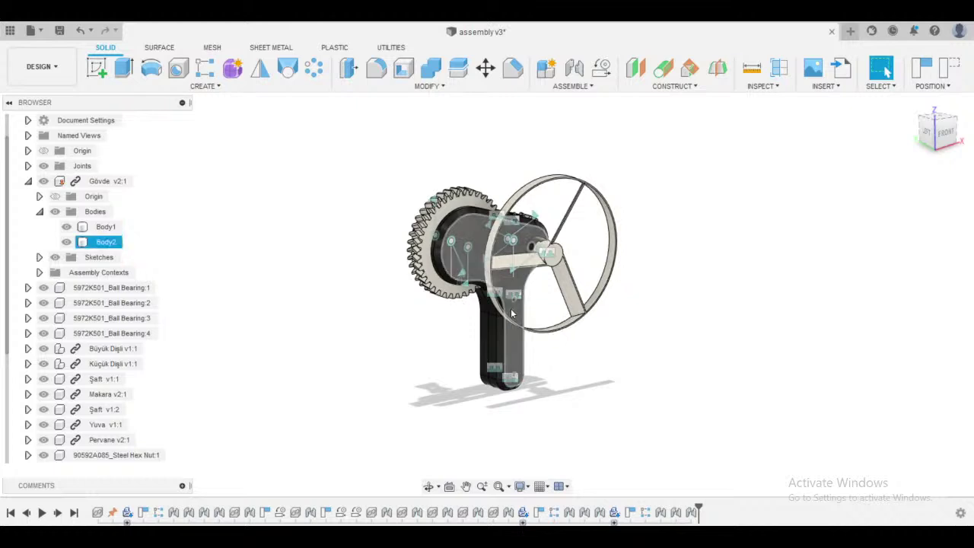
scroll(794, 348, up, 1)
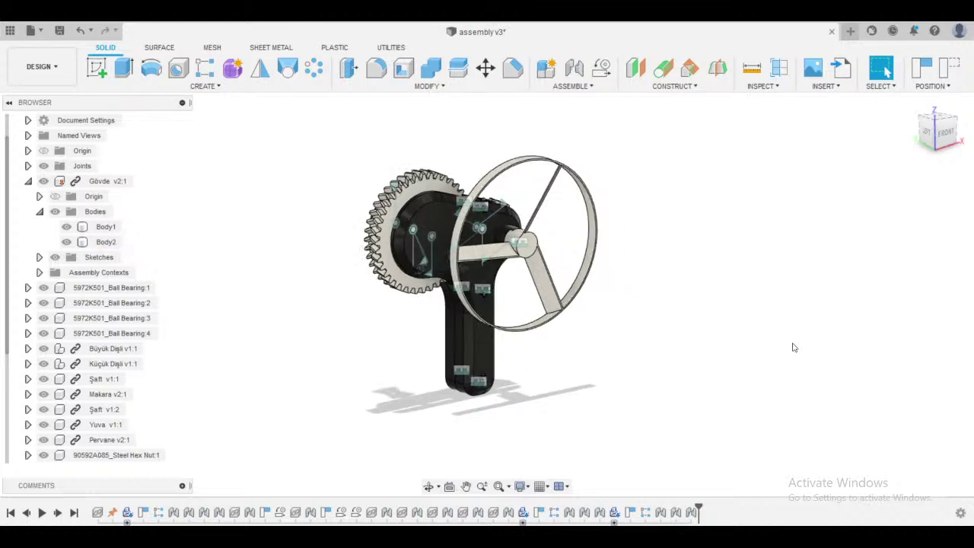
middle_drag(793, 348, 804, 362)
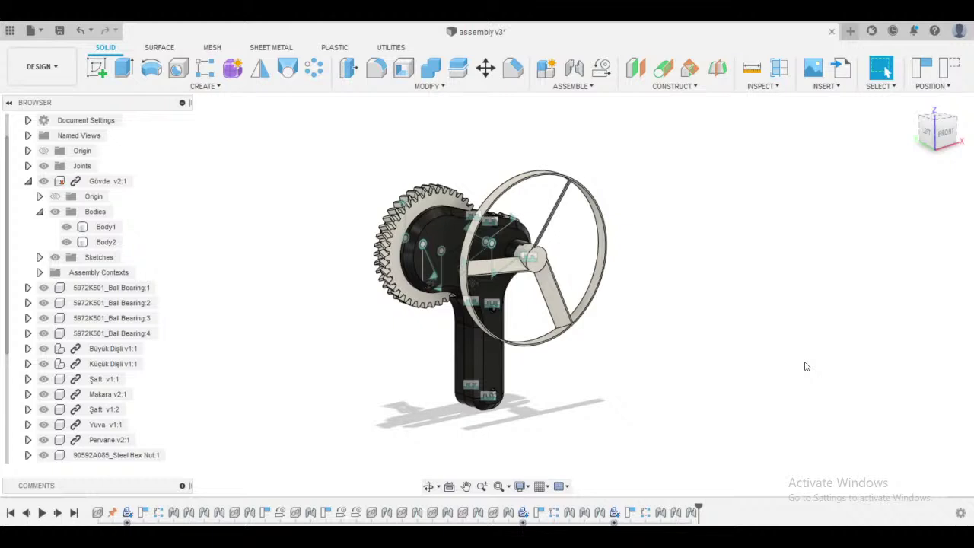
- Open the VAKA PDF from the desktop and read through both pages of the case report in full screen
click(970, 533)
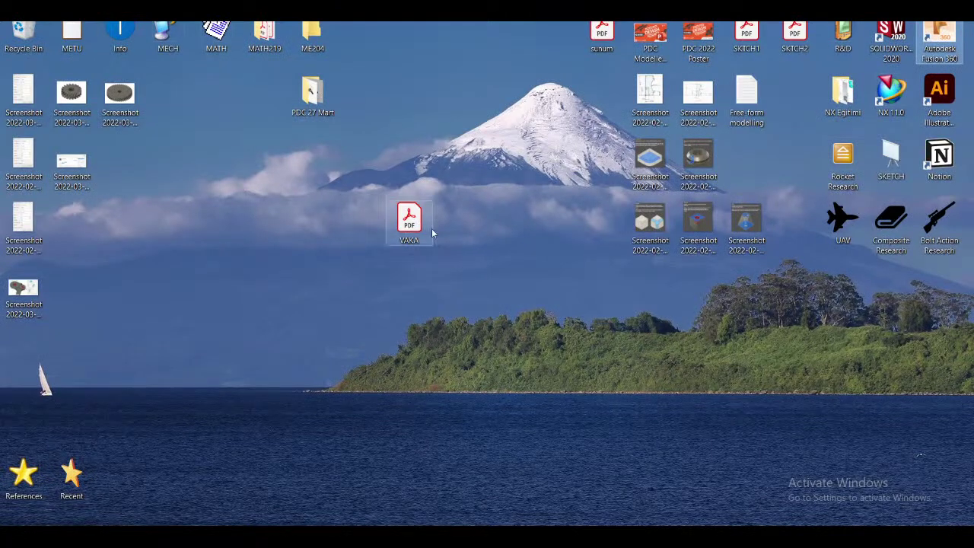
double_click(415, 214)
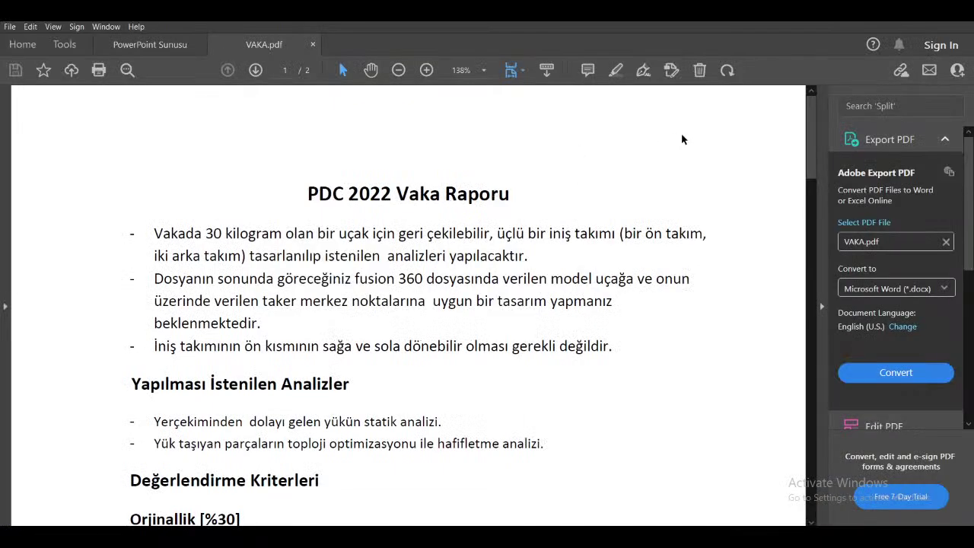
key(ctrl+l)
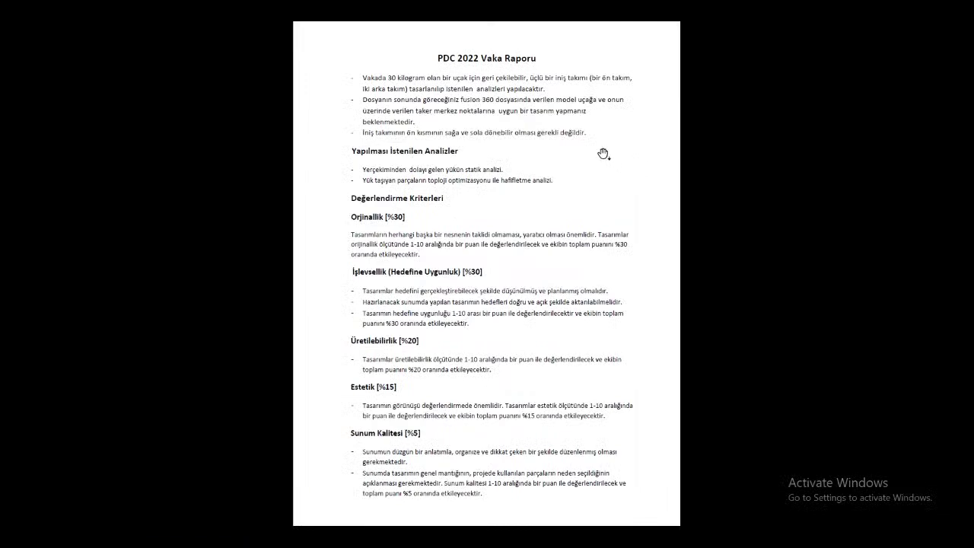
scroll(604, 153, down, 1)
scroll(603, 154, up, 1)
scroll(546, 163, down, 3)
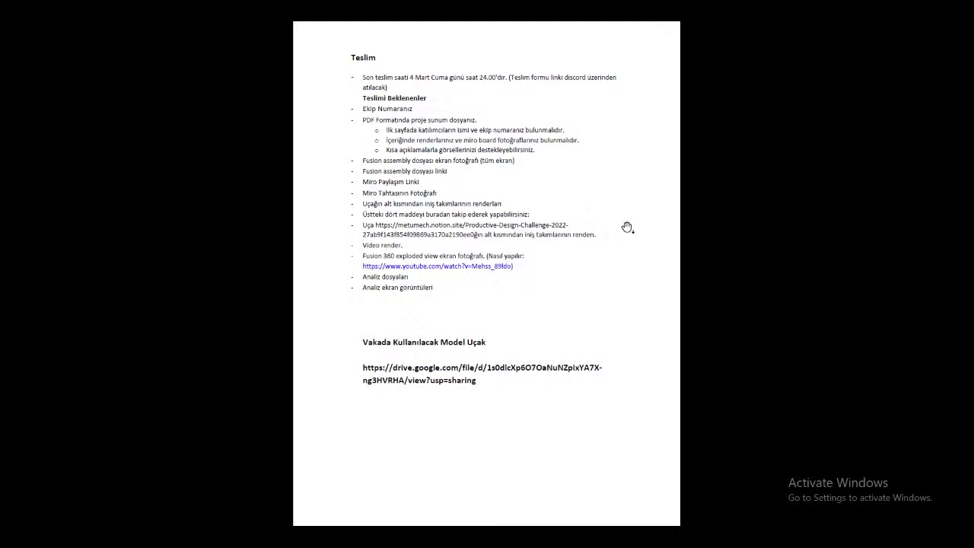
key(Escape)
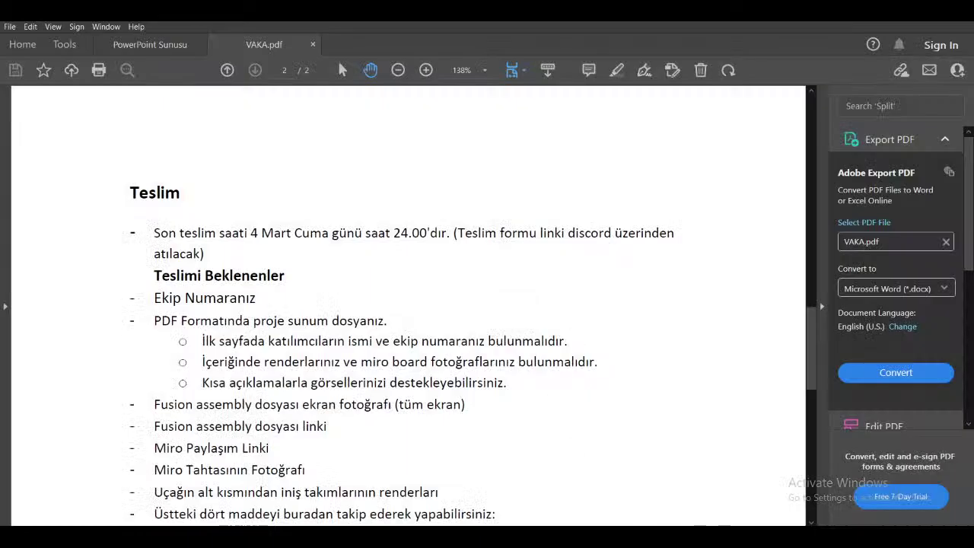
- Switch to YouTube Studio and end the live stream
key(alt+Tab)
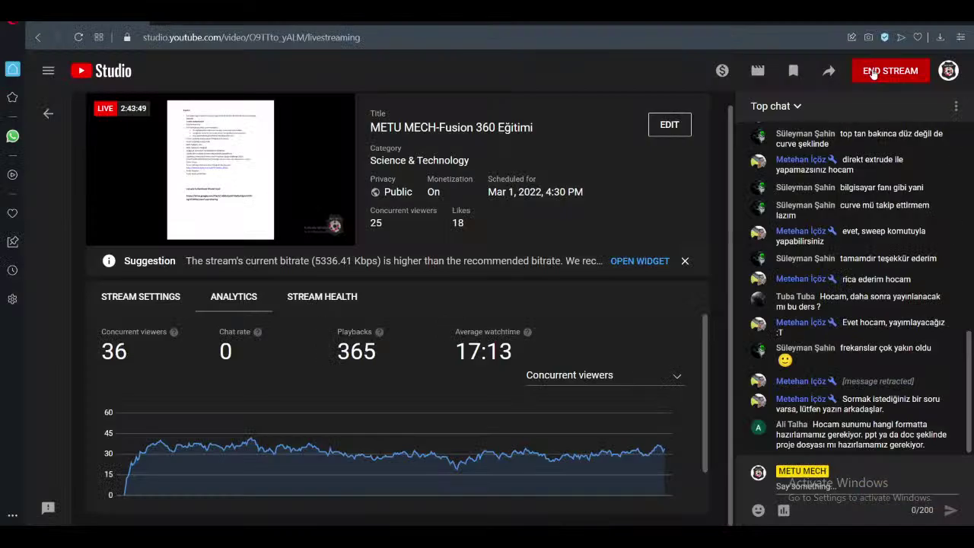
click(873, 70)
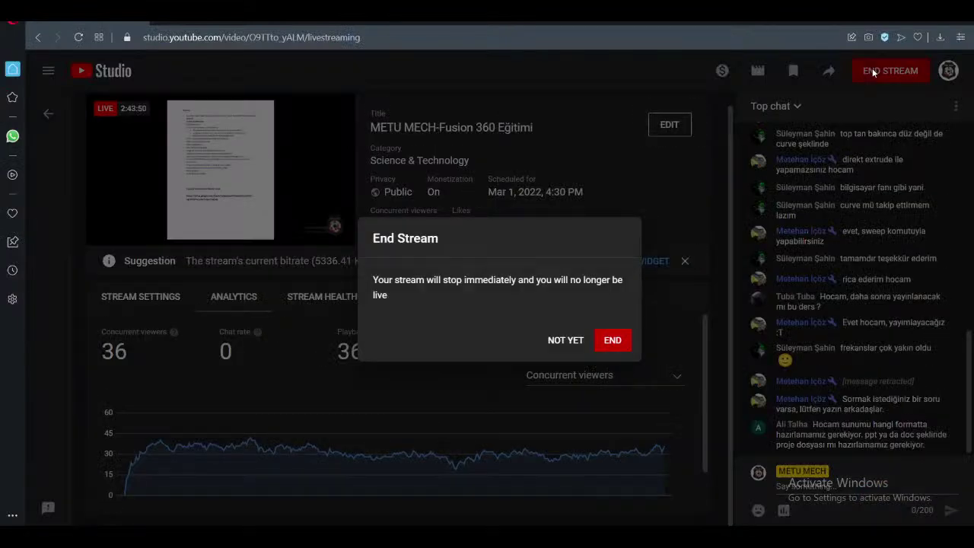
click(607, 340)
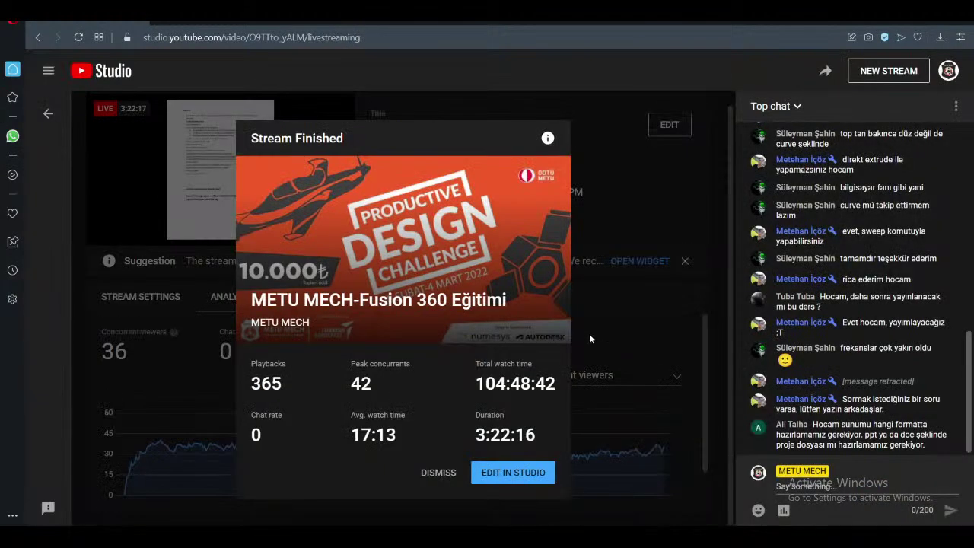